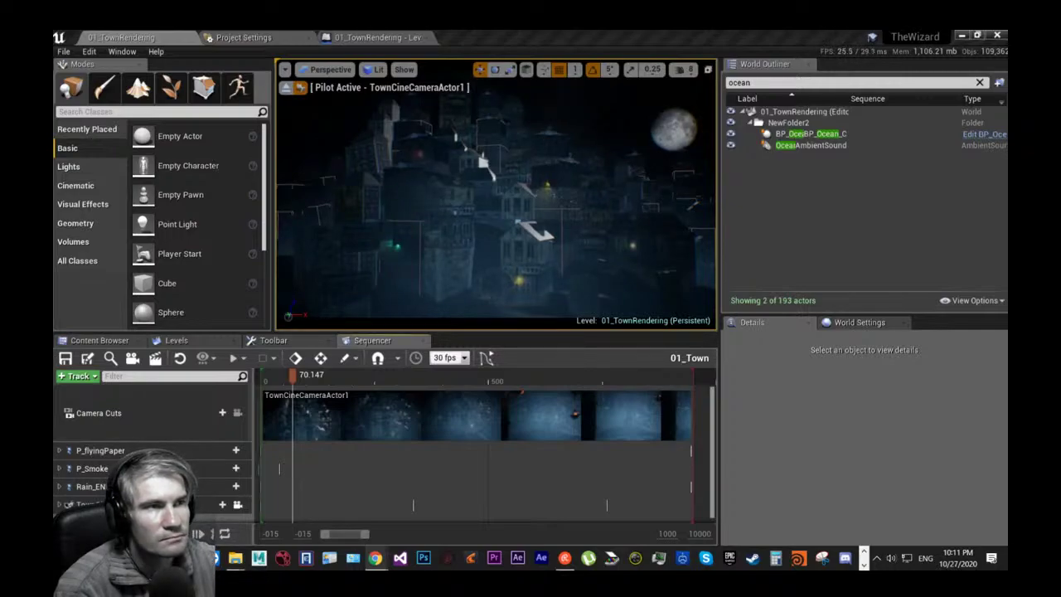
Bring up the browser window with YouTube and play the first video in the Watch later playlist.
left_click_drag(1007, 202, 488, 133)
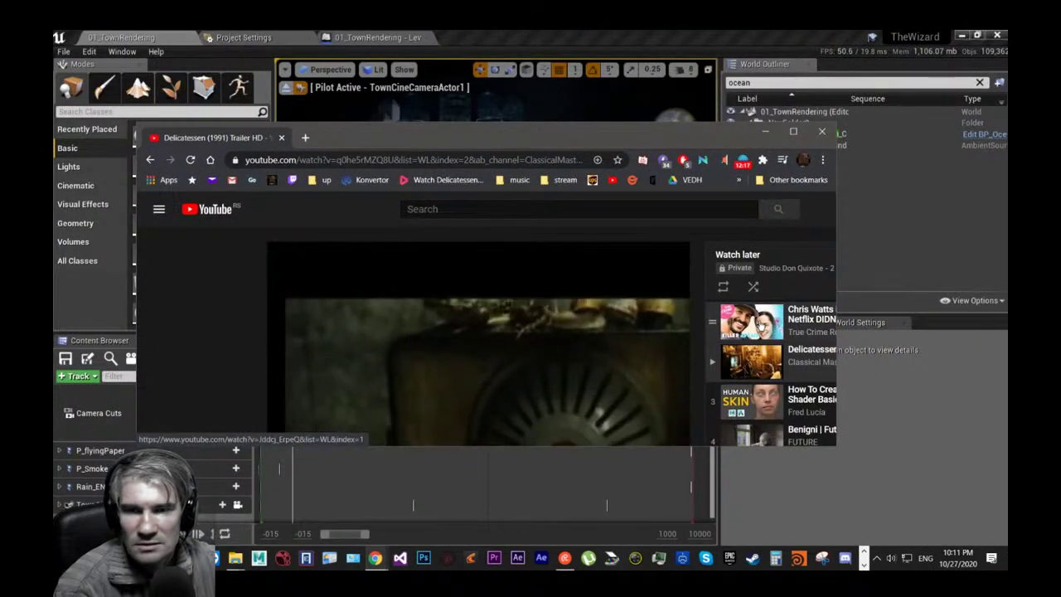
left_click(762, 325)
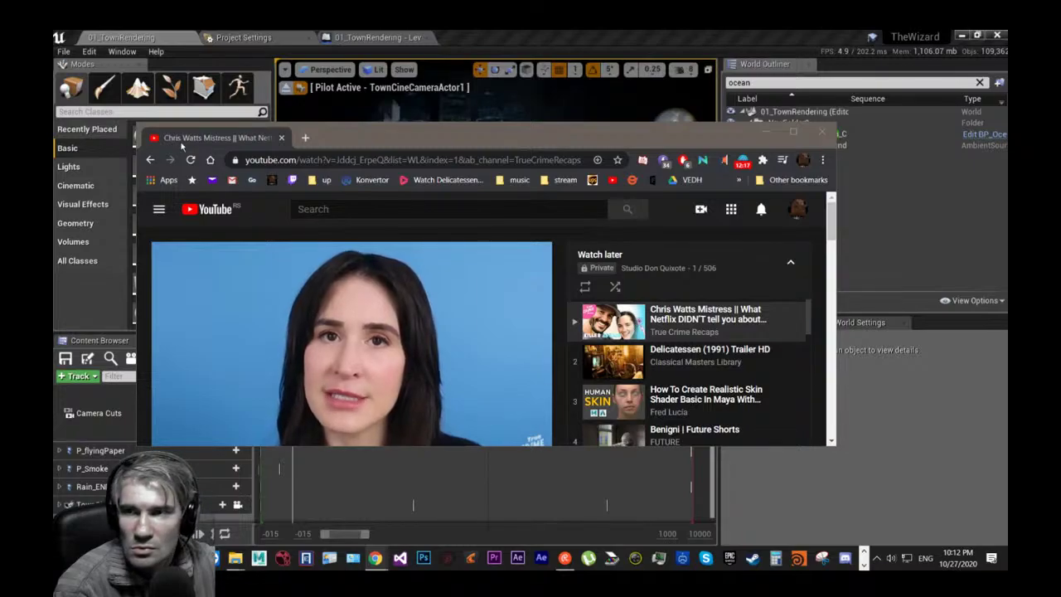
left_click(182, 145)
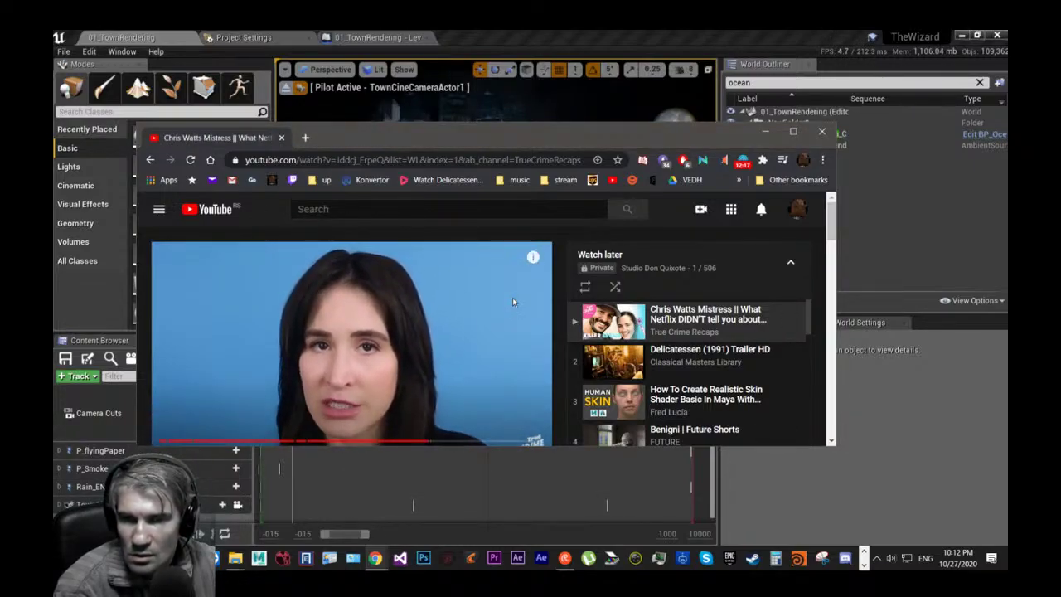
Search YouTube for "criss wats" and close the mini player of the video still playing.
left_click(328, 212)
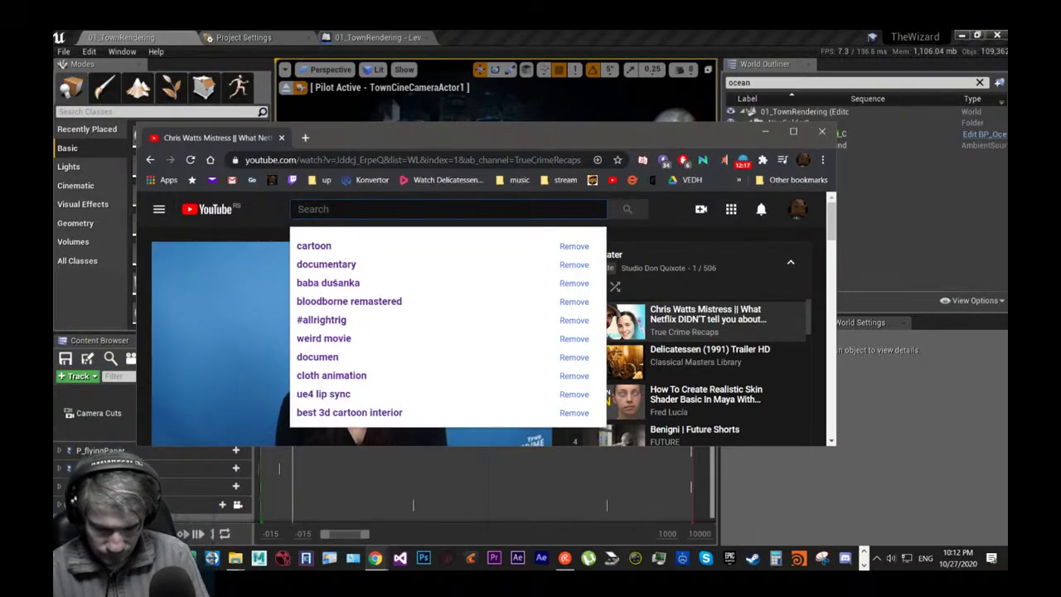
type("criss wats")
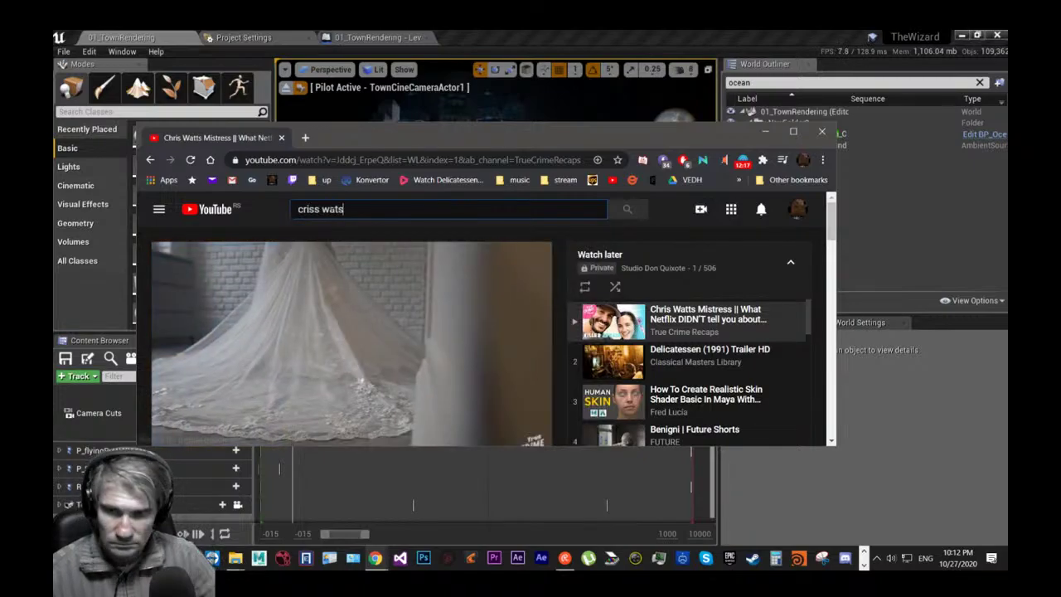
key("Return")
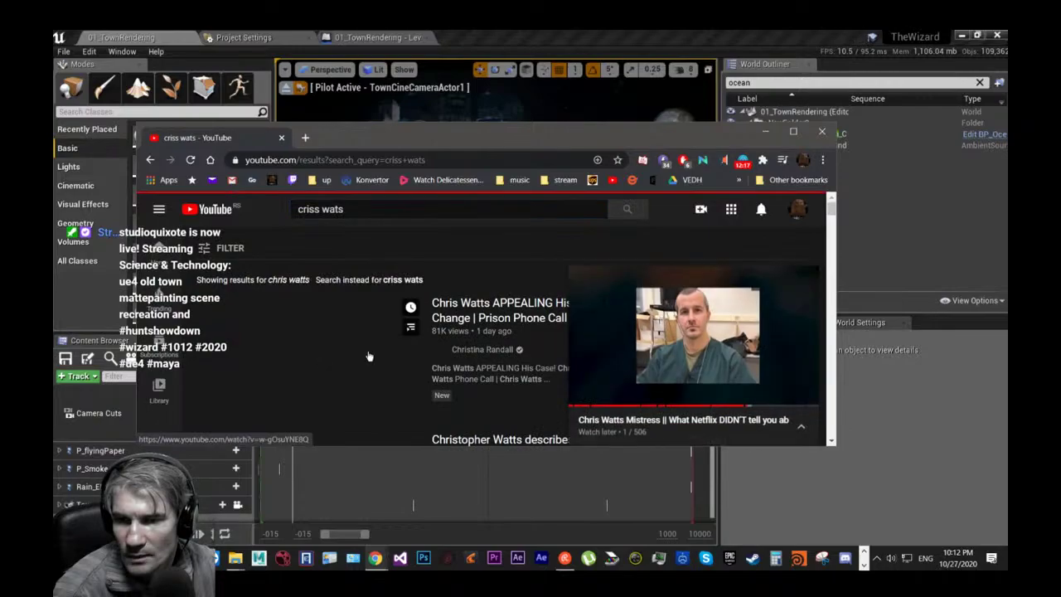
mouse_move(759, 296)
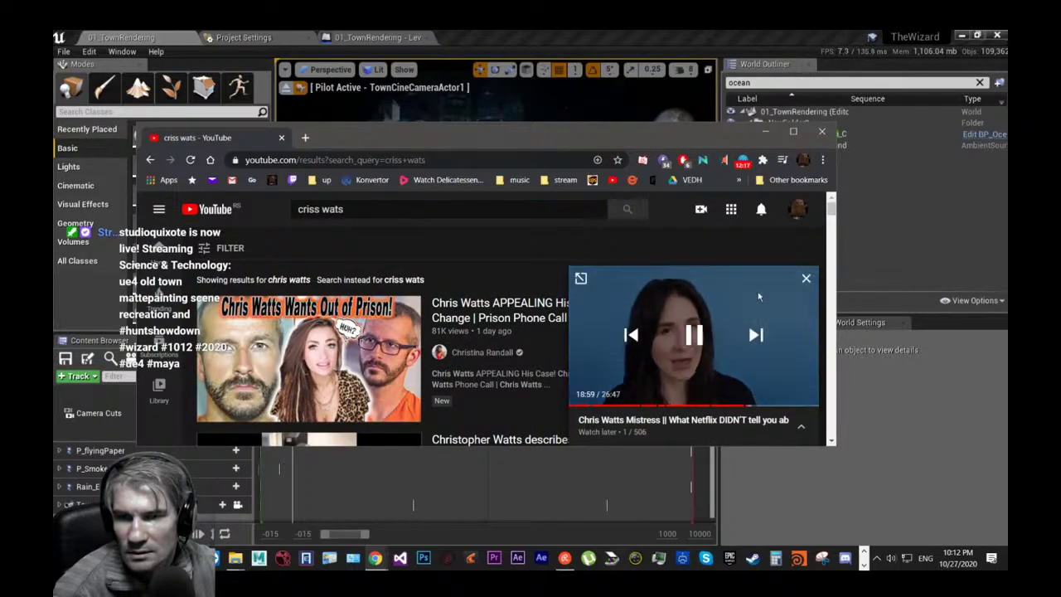
left_click(807, 280)
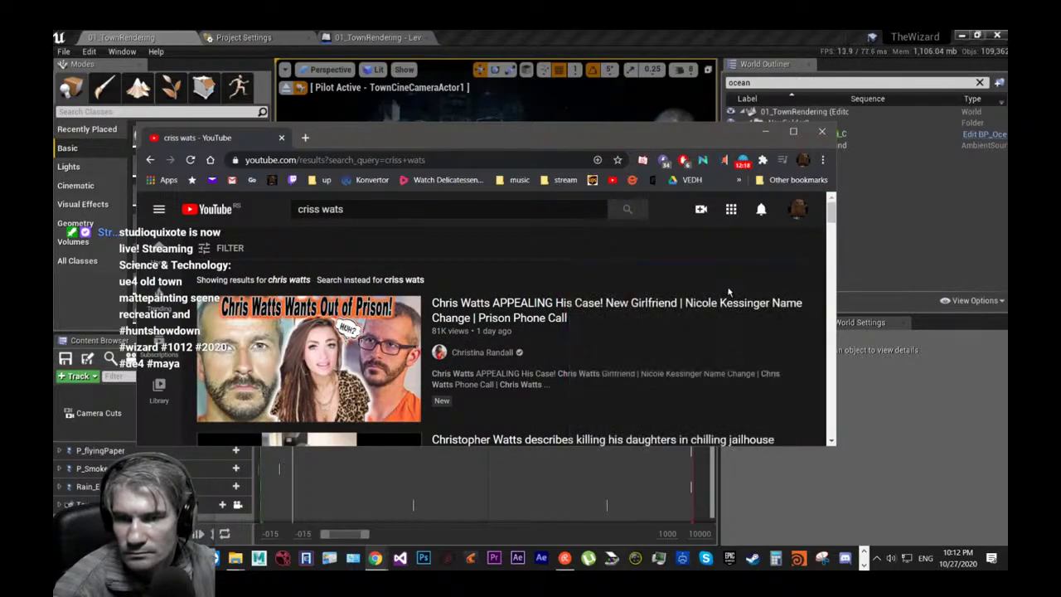
Look through the titles and thumbnails of the Chris Watts video results, and minimize the browser.
mouse_move(675, 343)
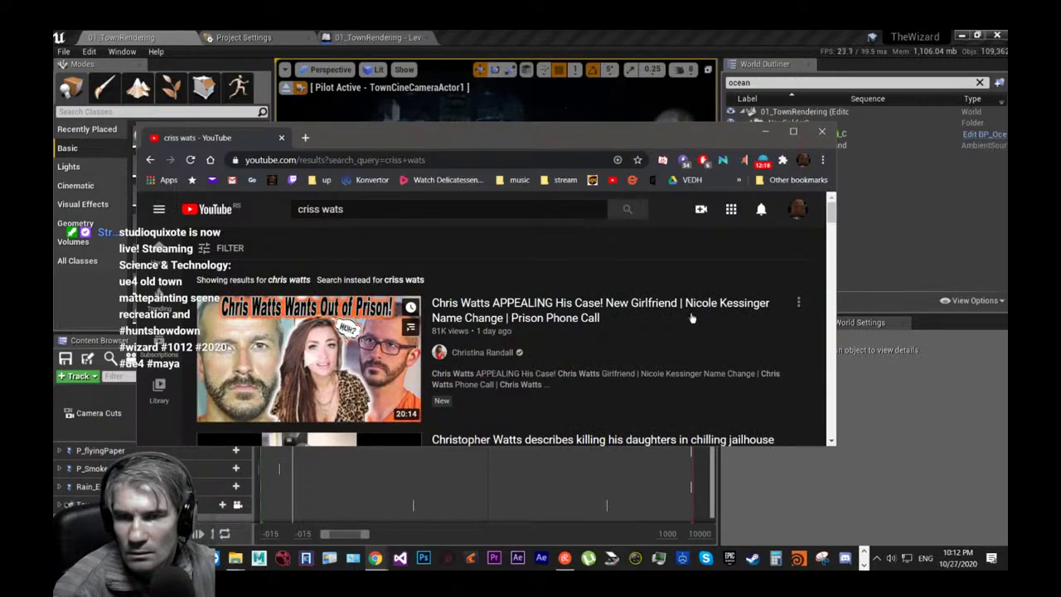
scroll(673, 322, "down", 1)
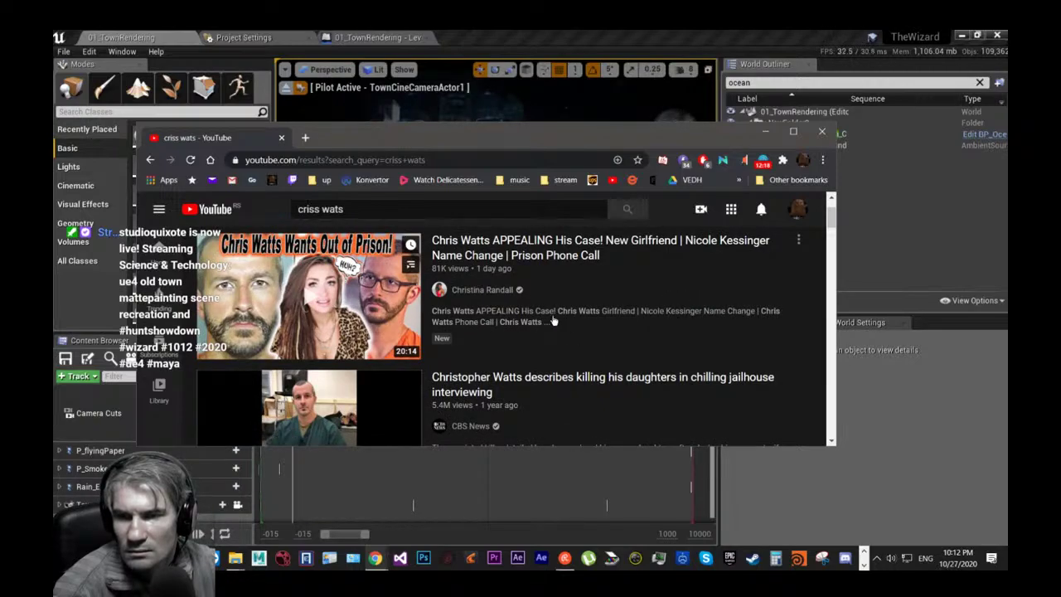
scroll(537, 311, "down", 1)
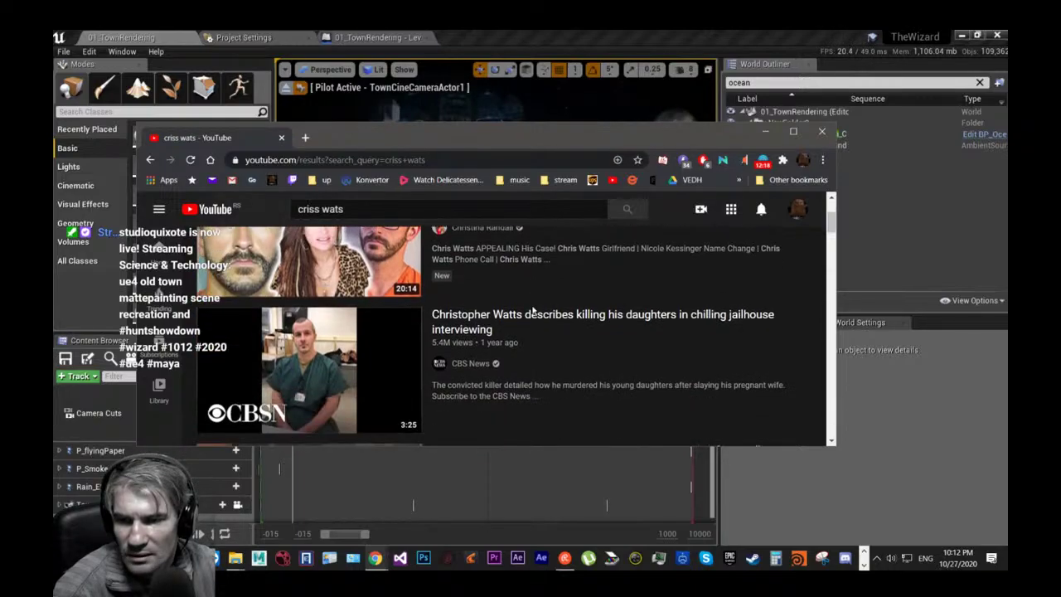
scroll(539, 307, "down", 1)
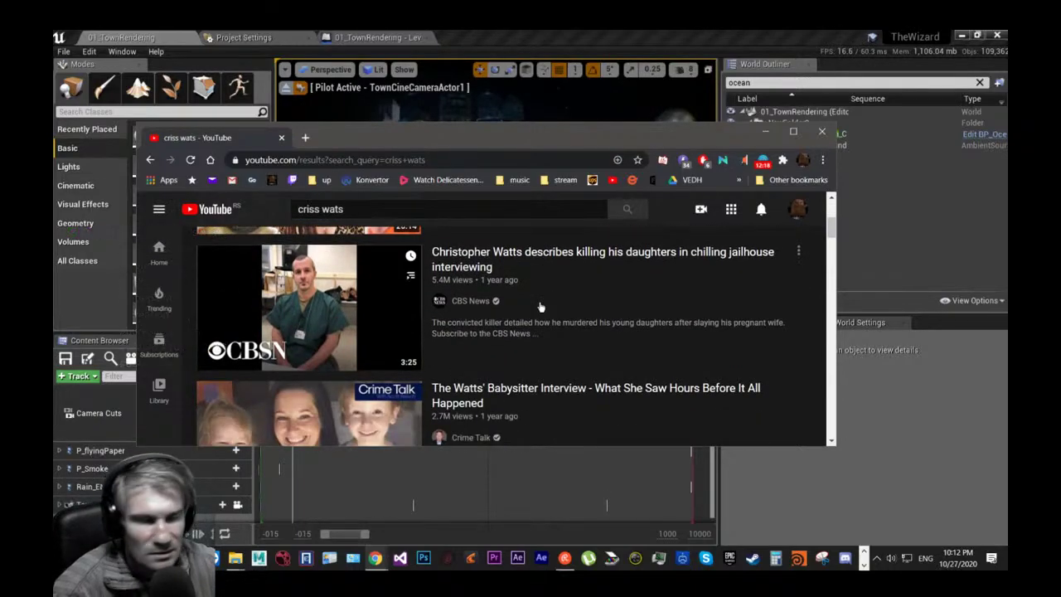
scroll(539, 307, "down", 3)
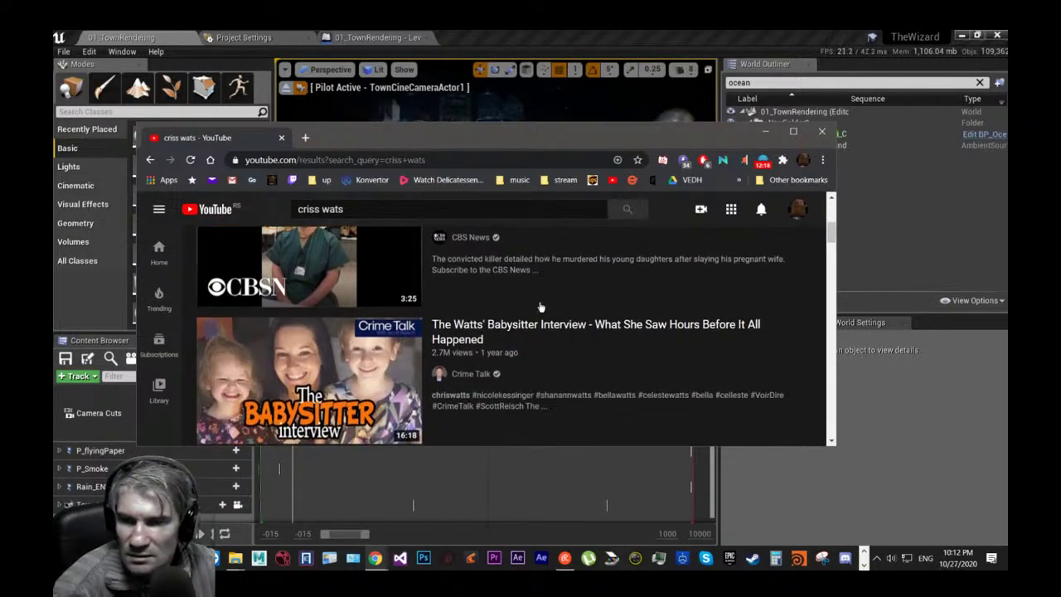
scroll(241, 295, "up", 1)
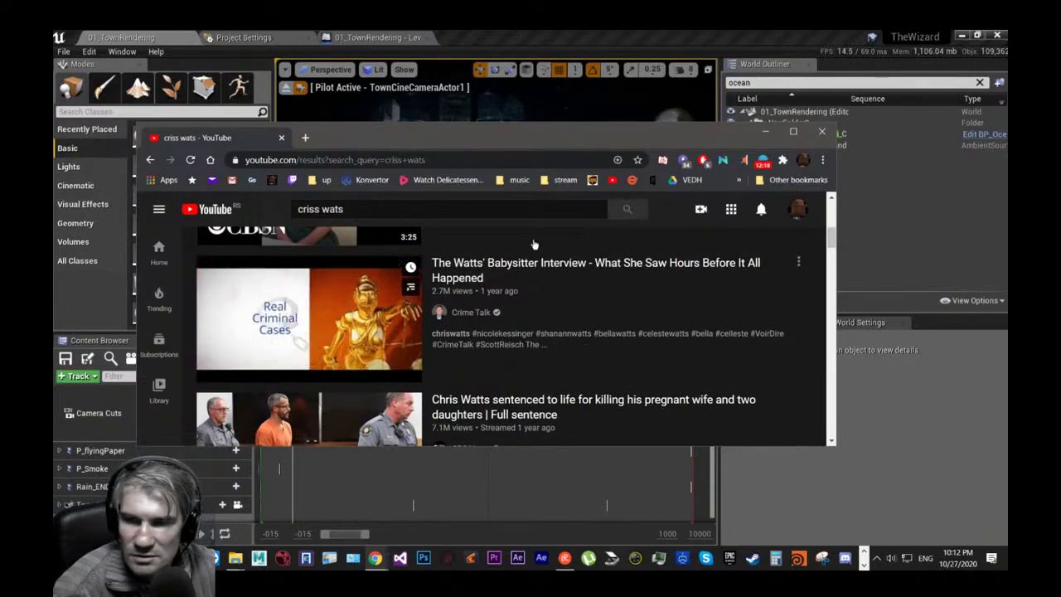
scroll(543, 314, "down", 3)
scroll(544, 314, "up", 1)
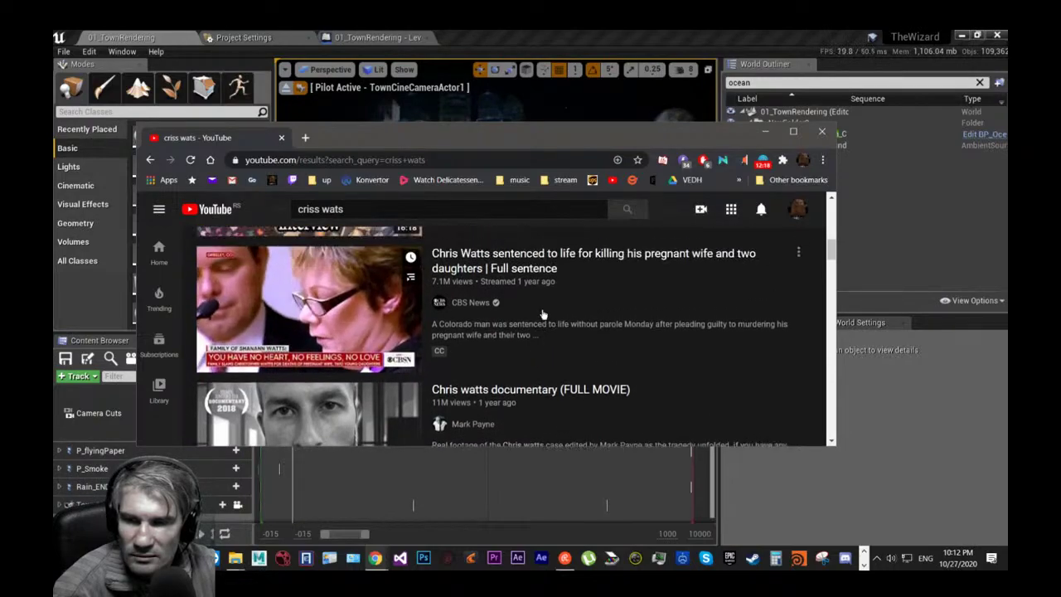
scroll(543, 315, "down", 2)
scroll(581, 338, "up", 1)
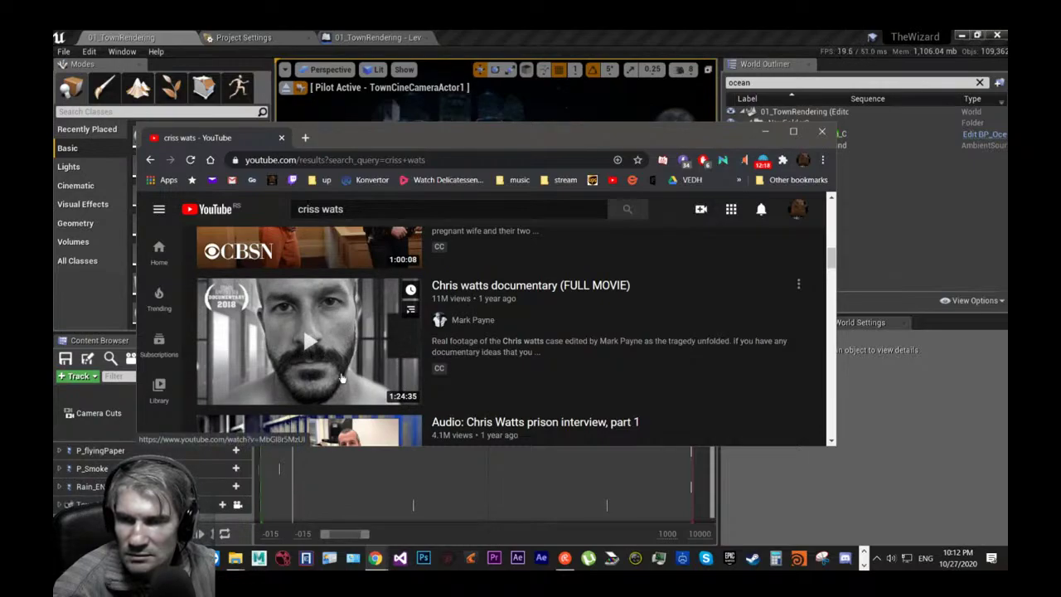
scroll(501, 321, "down", 3)
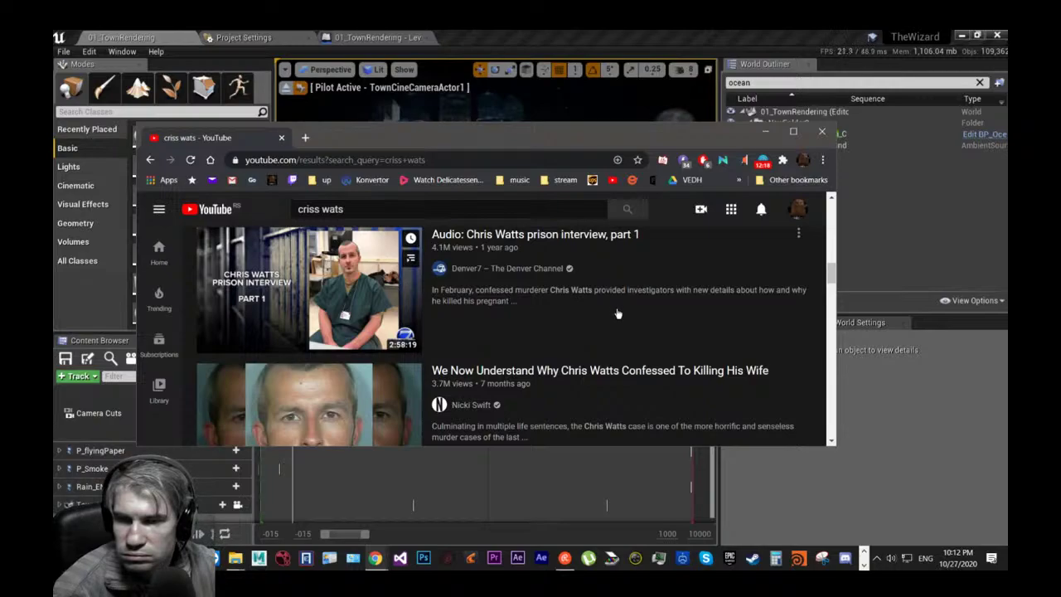
scroll(618, 313, "down", 4)
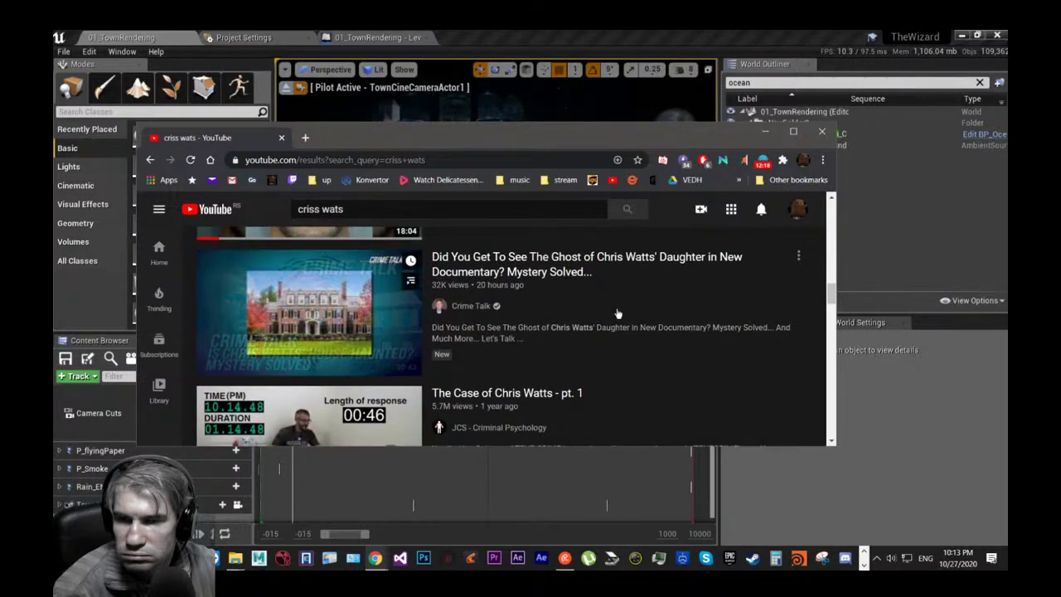
scroll(618, 314, "down", 3)
scroll(617, 314, "up", 1)
scroll(618, 313, "down", 2)
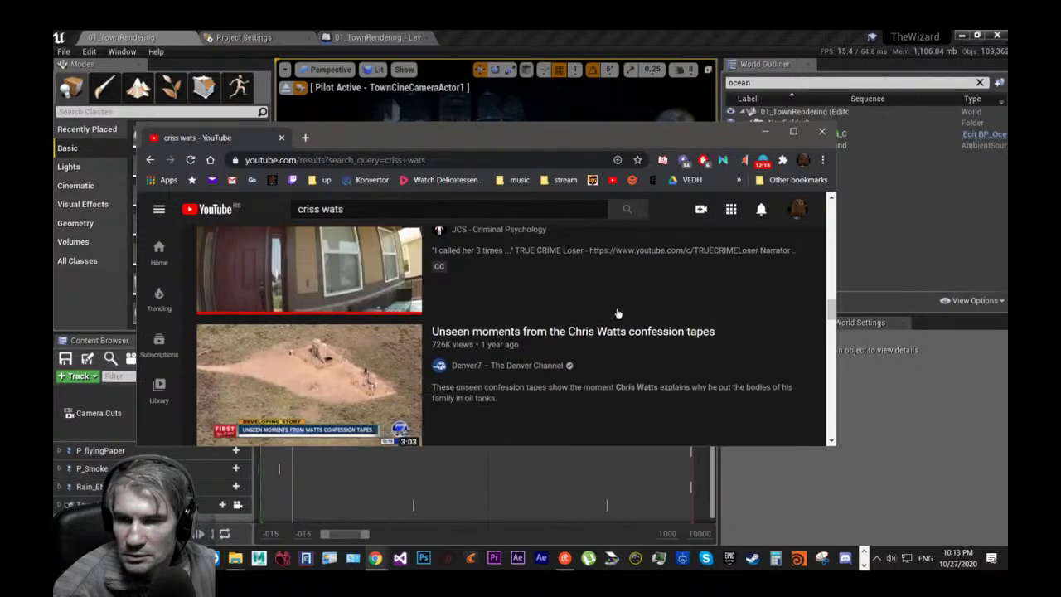
scroll(617, 314, "down", 1)
scroll(618, 313, "up", 1)
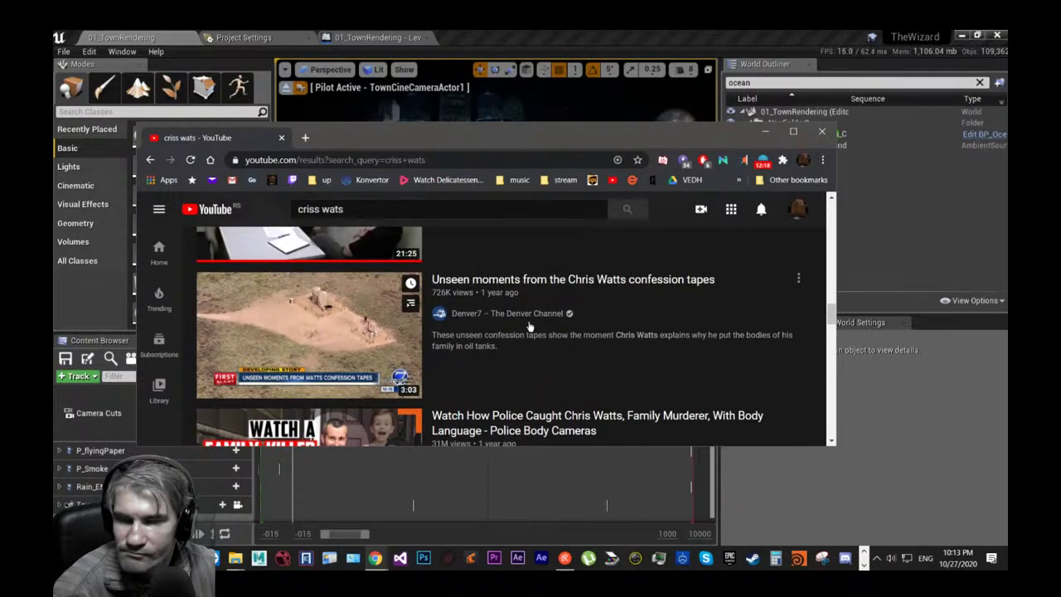
left_click(766, 131)
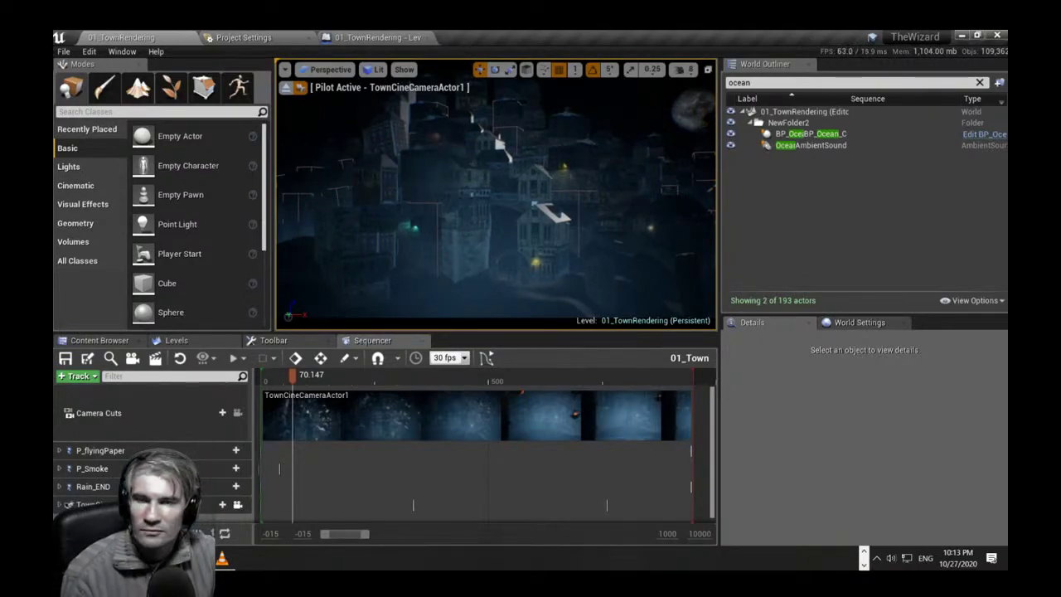
Examine the town scene through the piloted camera in the full-screen viewport and return to the normal layout.
right_click_drag(461, 170, 433, 144)
key("F11")
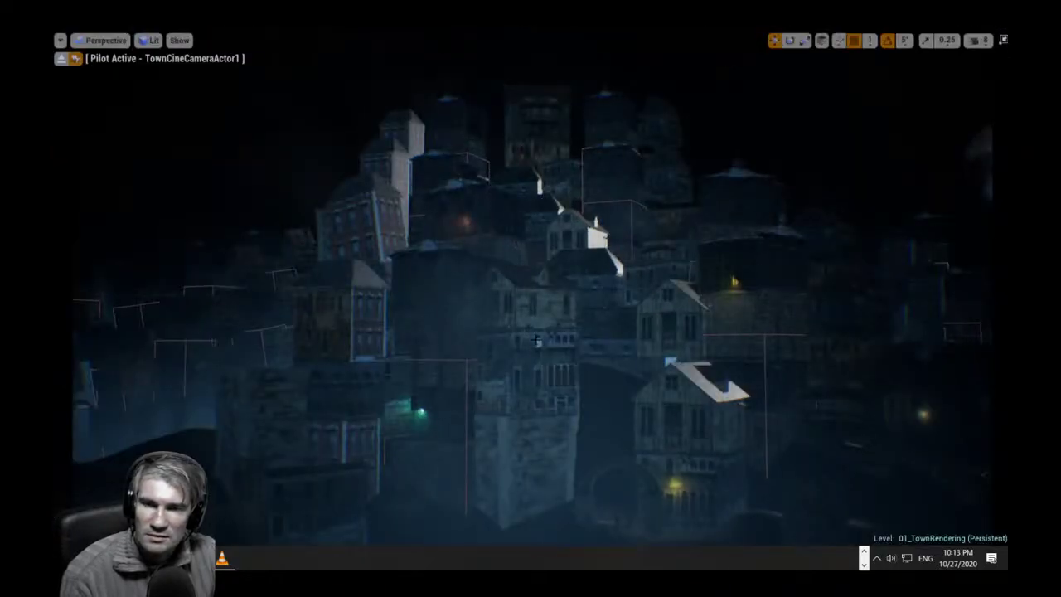
key("F11")
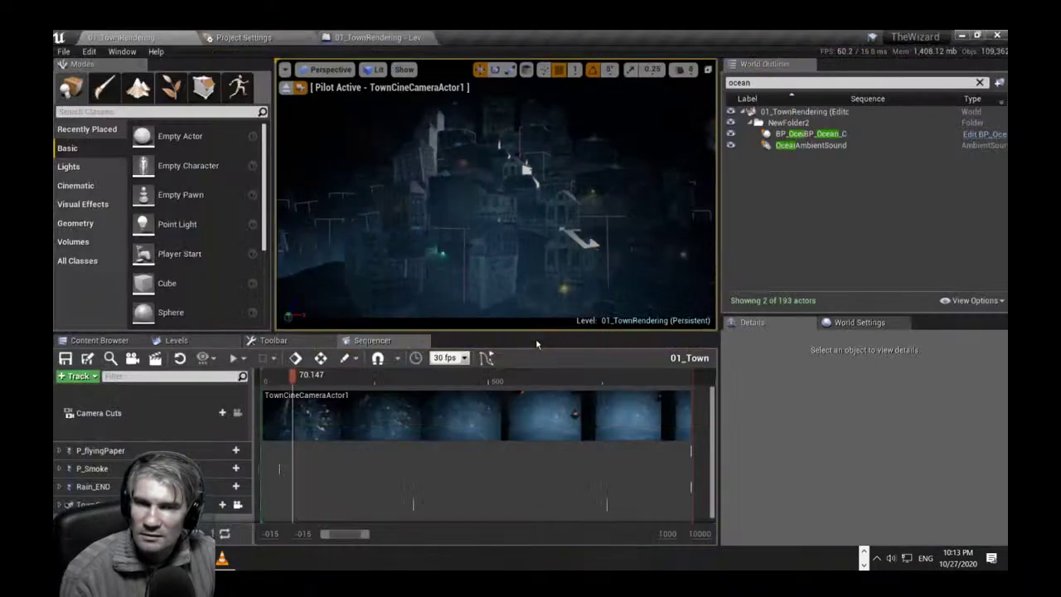
Show the contents of the project's root Content folder.
left_click(92, 341)
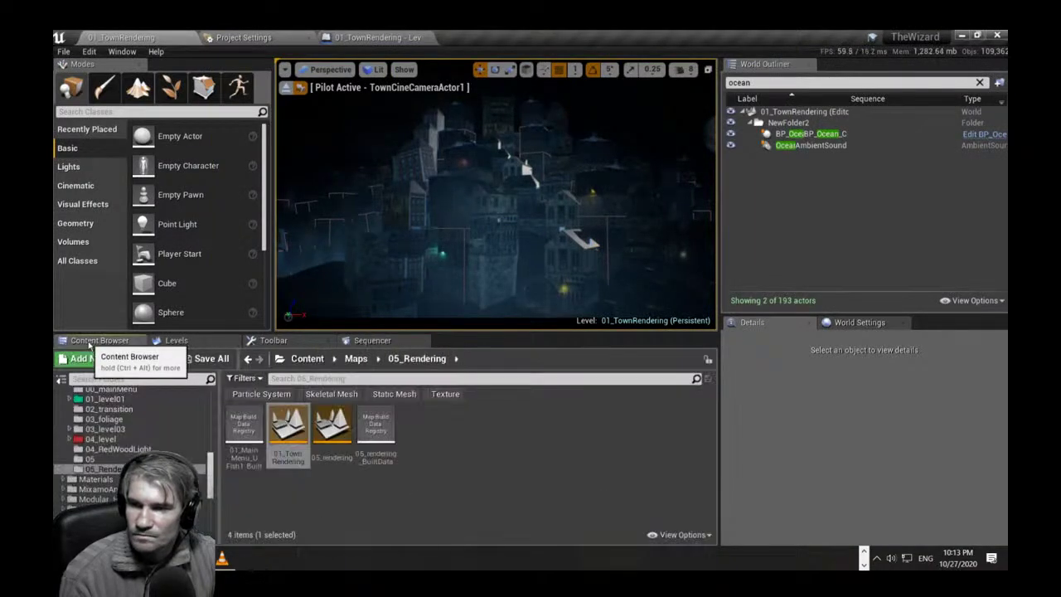
scroll(205, 431, "up", 10)
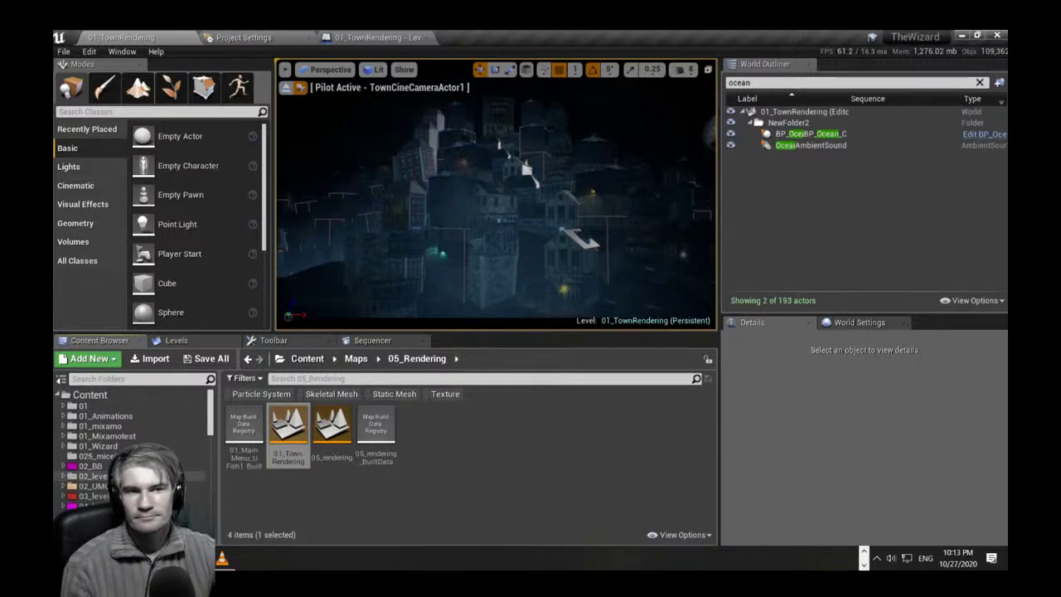
left_click(60, 396)
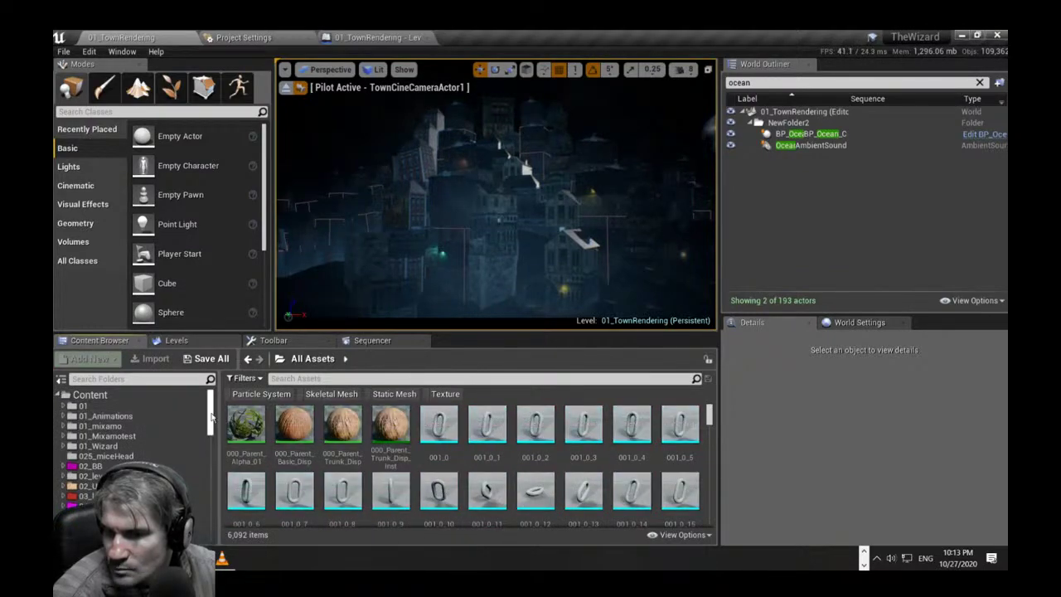
left_click(88, 396)
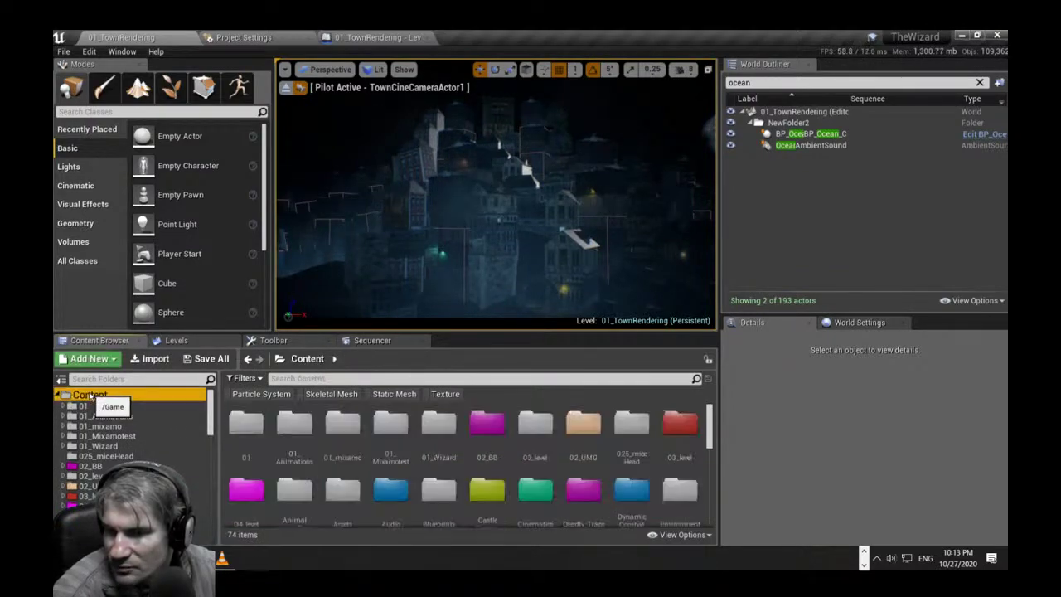
Minimize the editor and check the notes in "Wizard to do 6_6_2018.txt" and "Town Mesh list.txt" on the desktop.
left_click(967, 37)
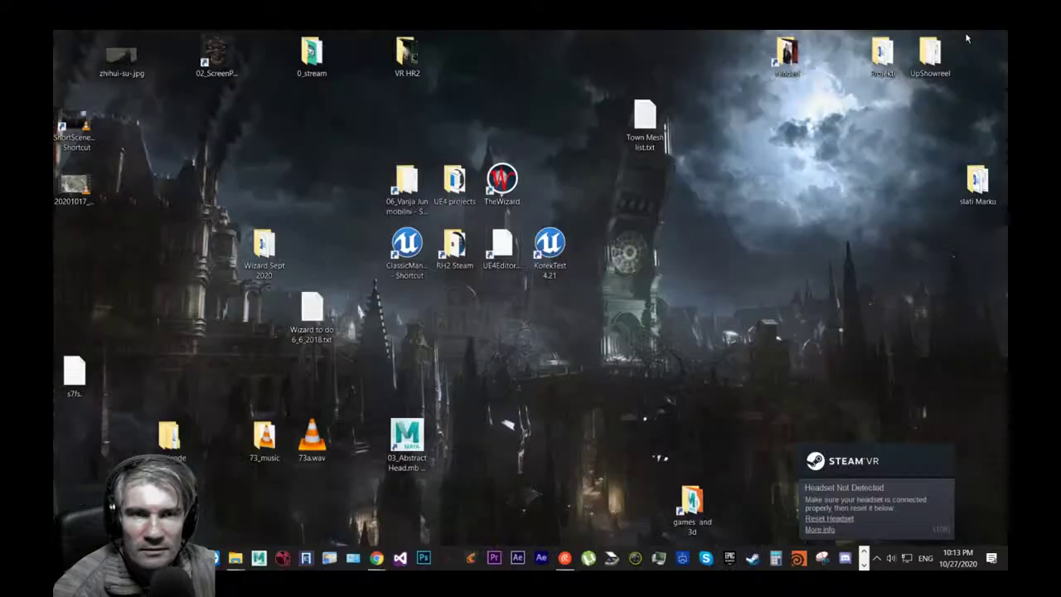
double_click(313, 319)
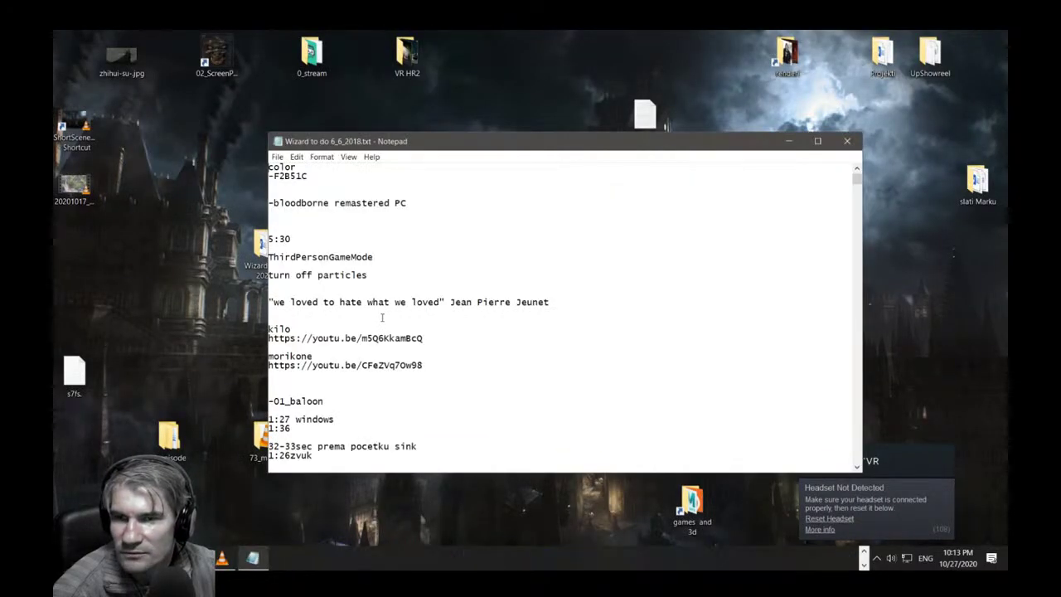
left_click(848, 141)
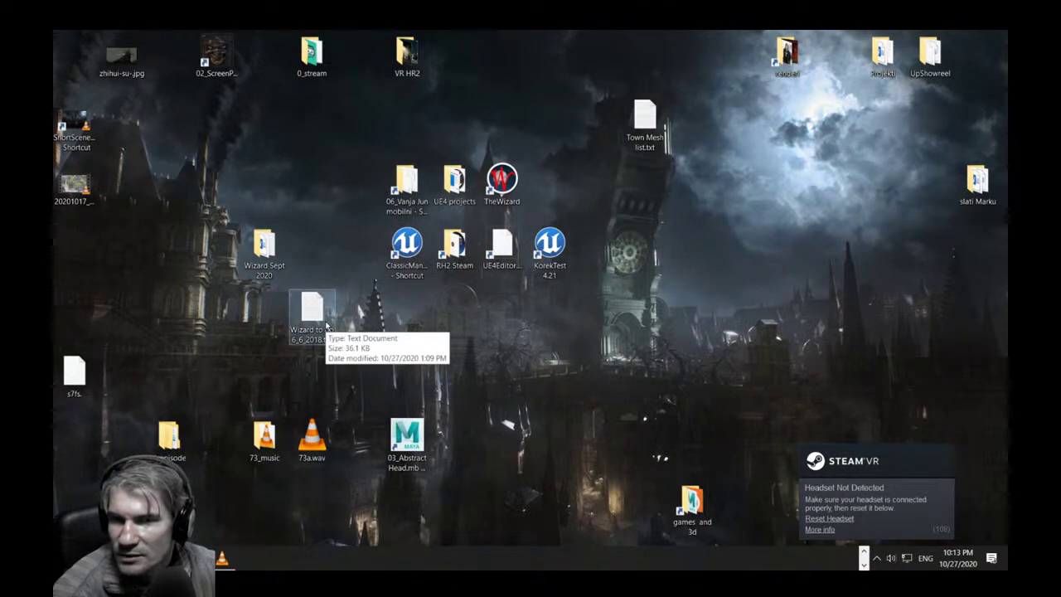
double_click(645, 125)
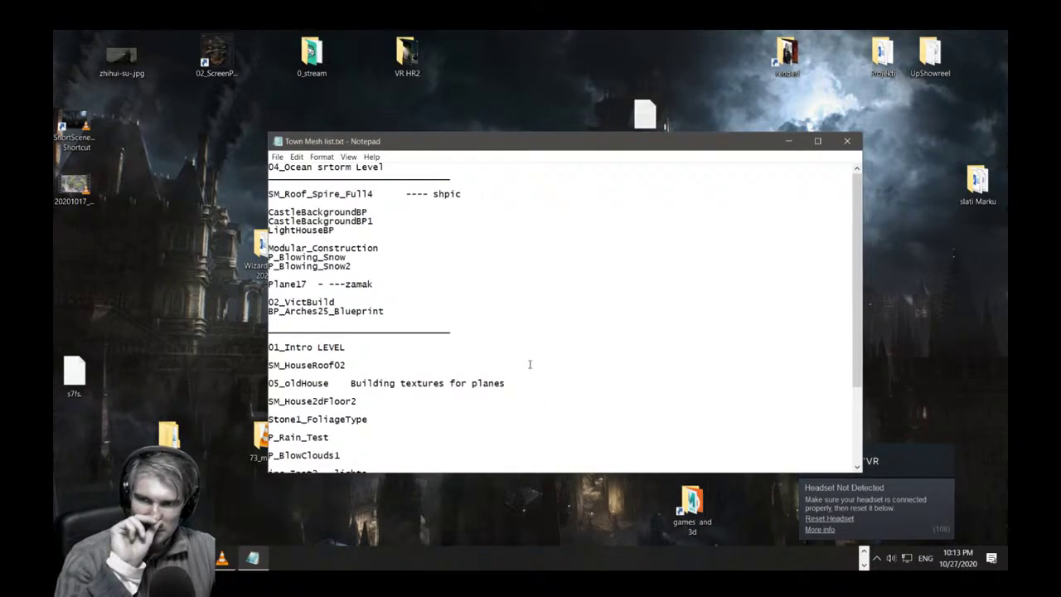
left_click(847, 141)
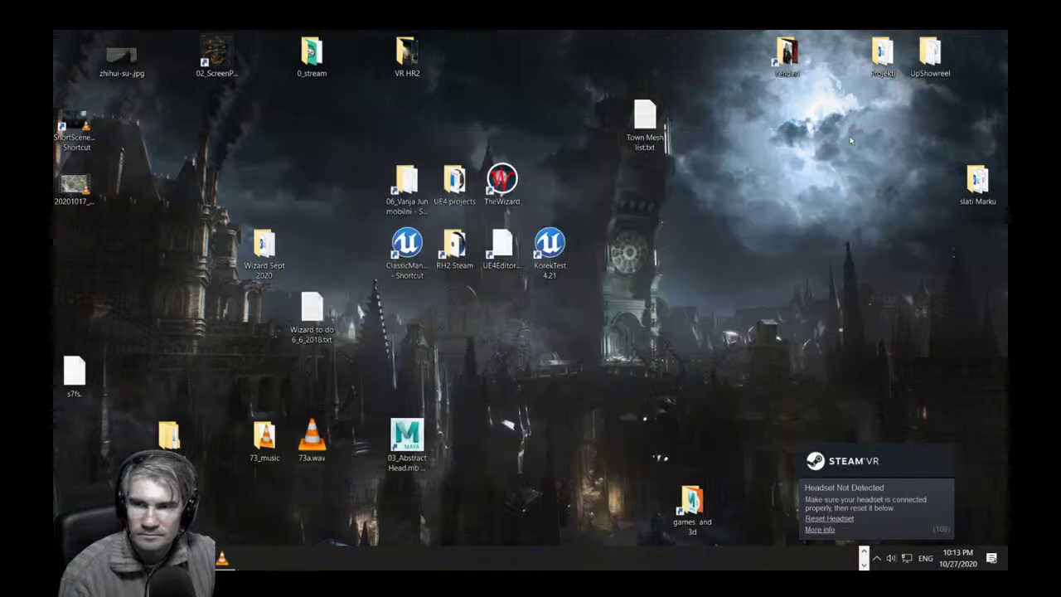
Rename the town mesh list file on the desktop as "Buildings Town Mesh list.txt".
left_click(629, 143)
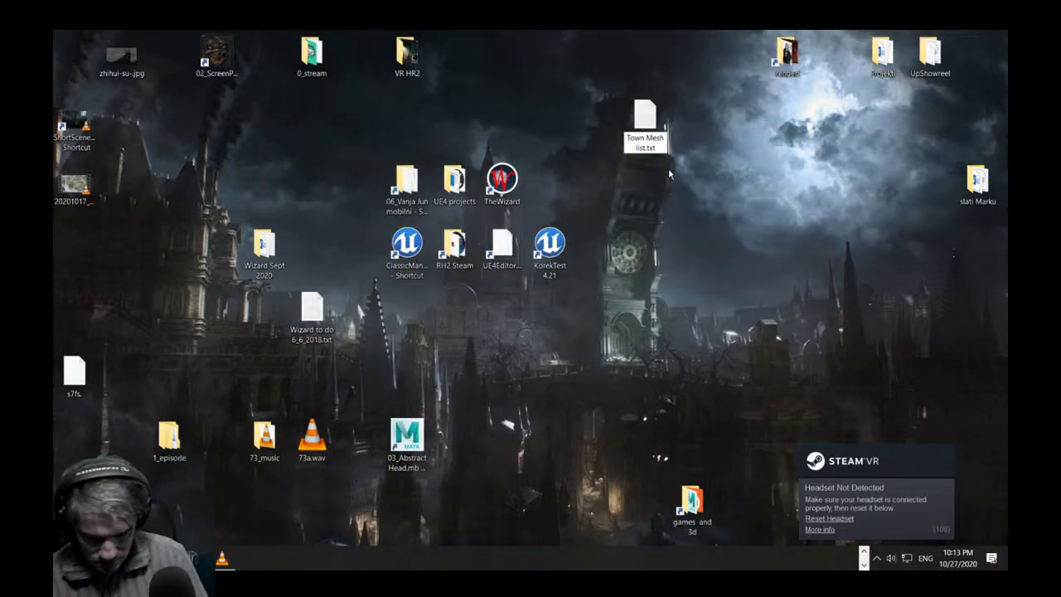
key("Home")
type("Ho")
key("BackSpace")
key("BackSpace")
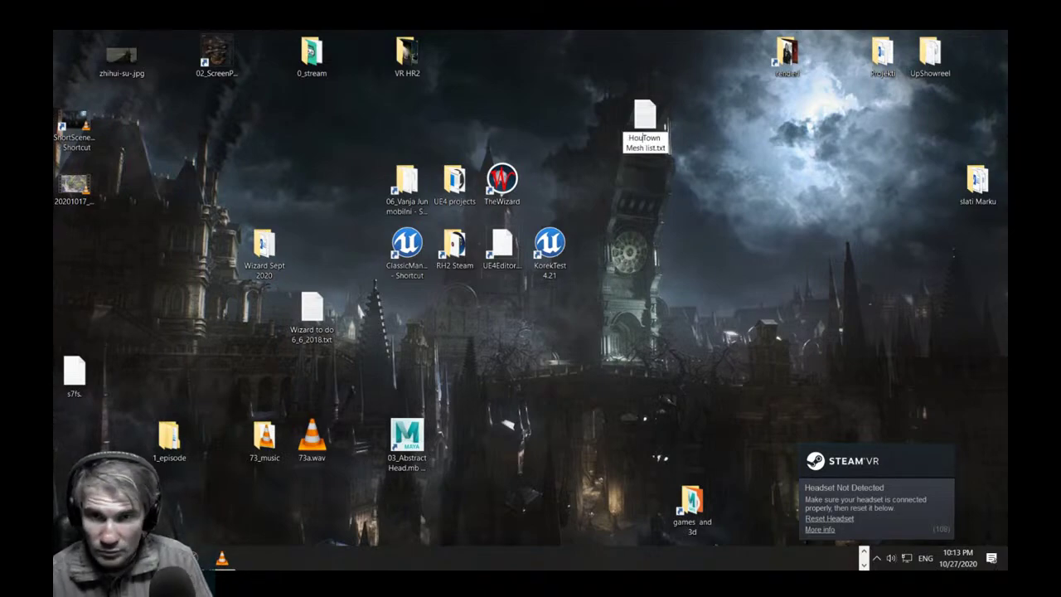
type("Bu")
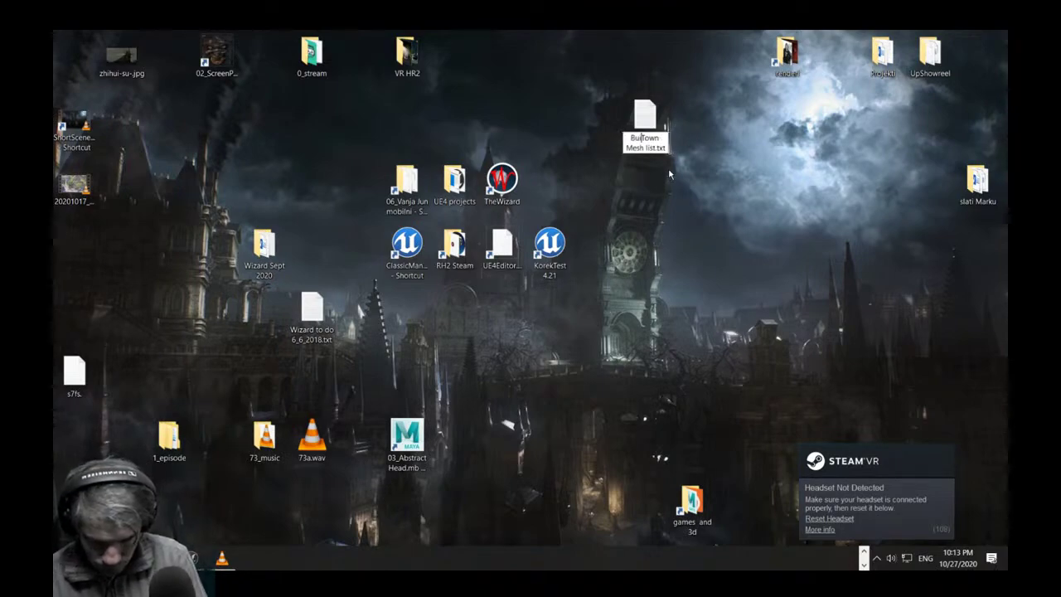
type("ildings")
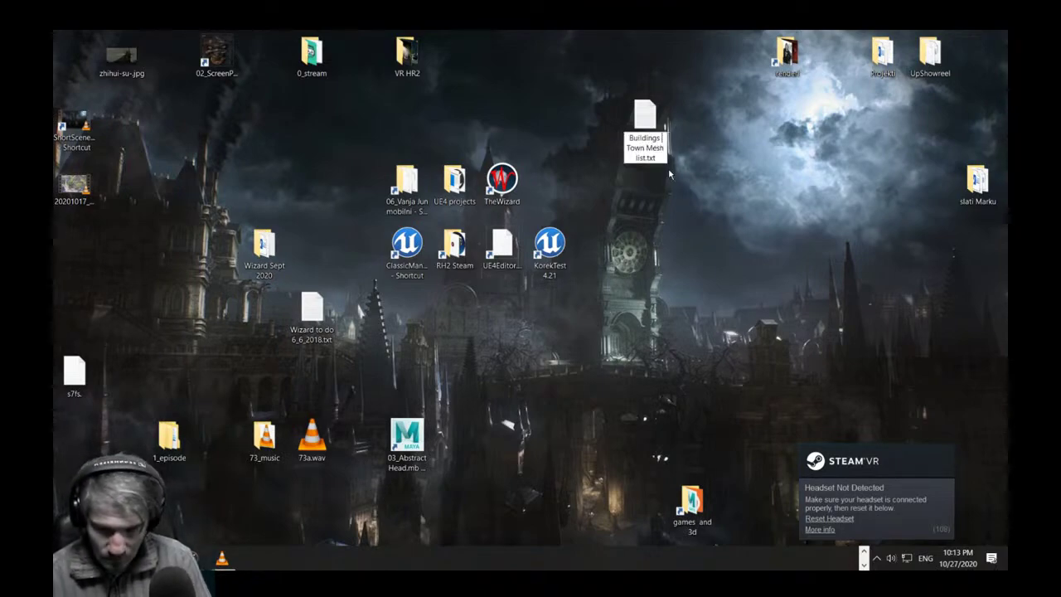
key("Return")
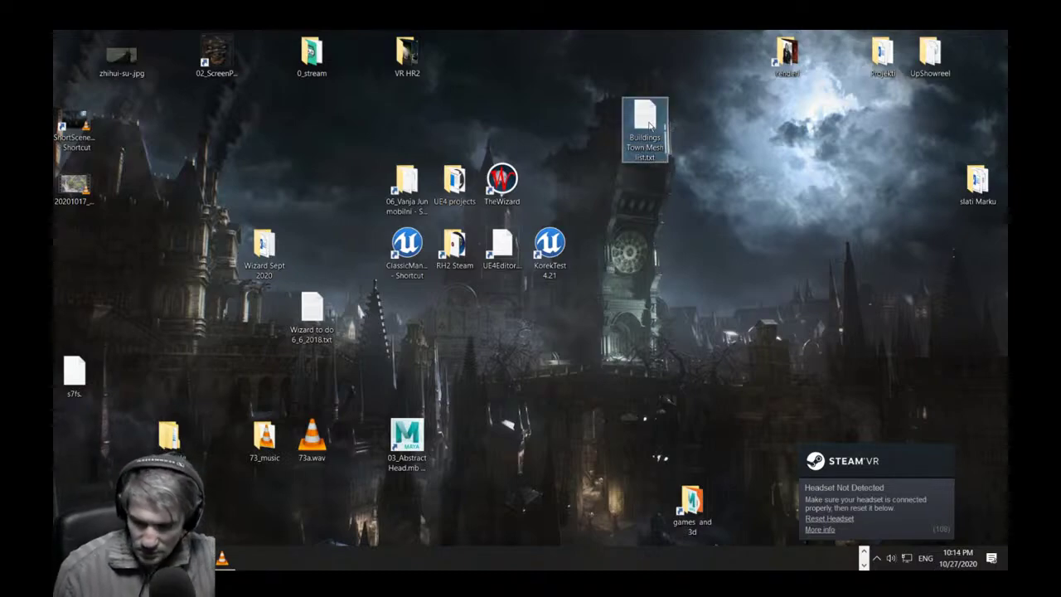
Open the file location of TheWizard project and move the renamed mesh list file into its IMPORTANT folder.
left_click(455, 245)
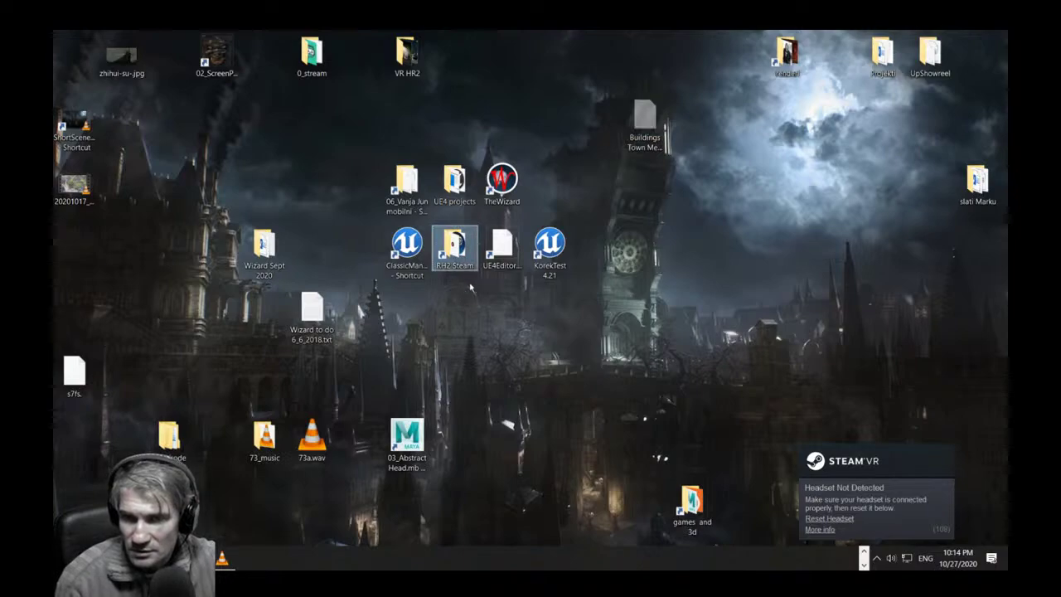
left_click(456, 193)
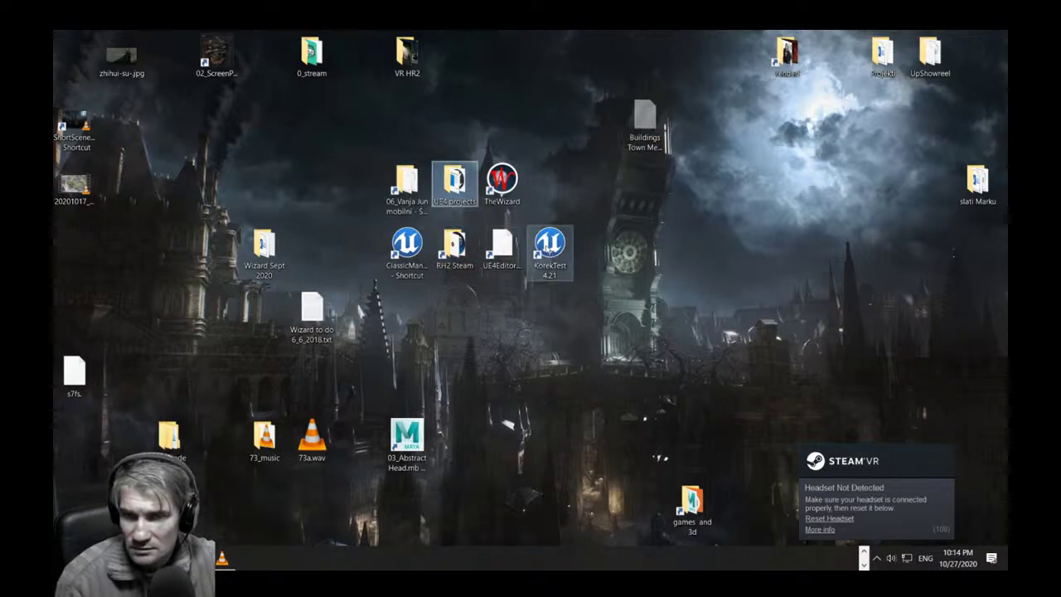
left_click(498, 194)
right_click(496, 192)
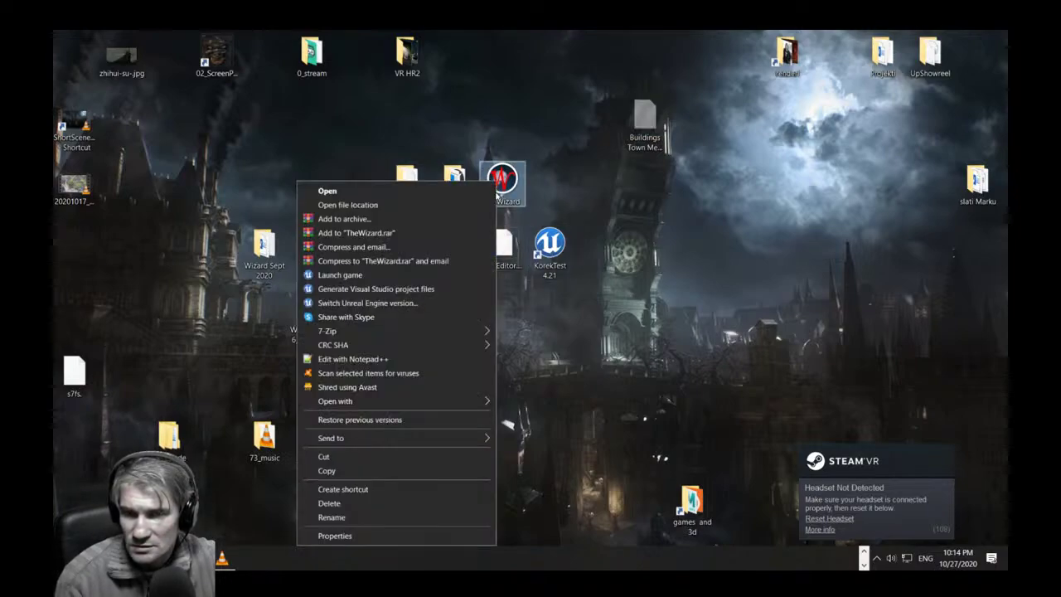
left_click(490, 227)
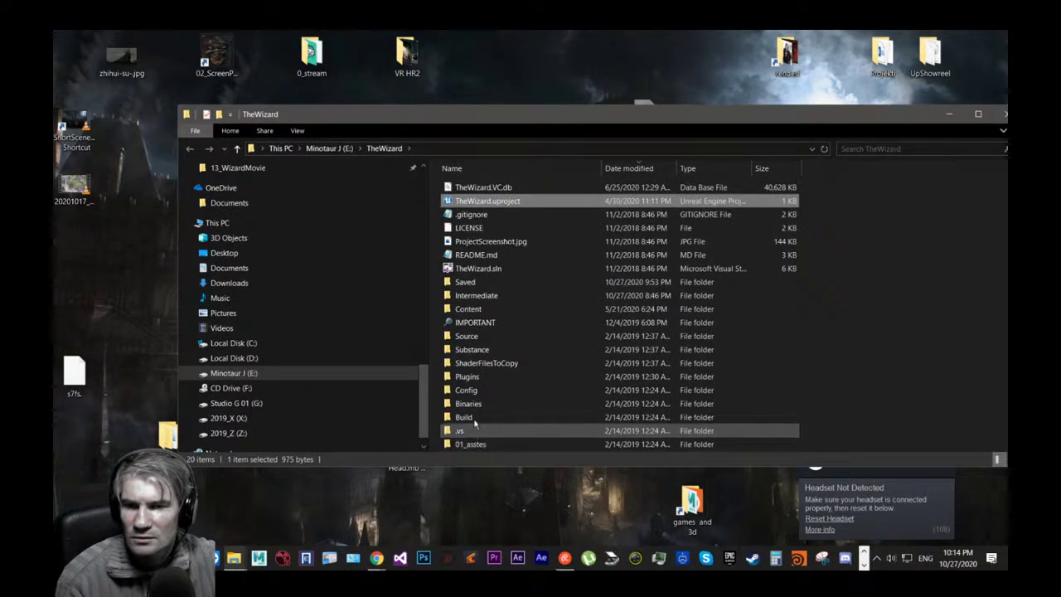
double_click(481, 325)
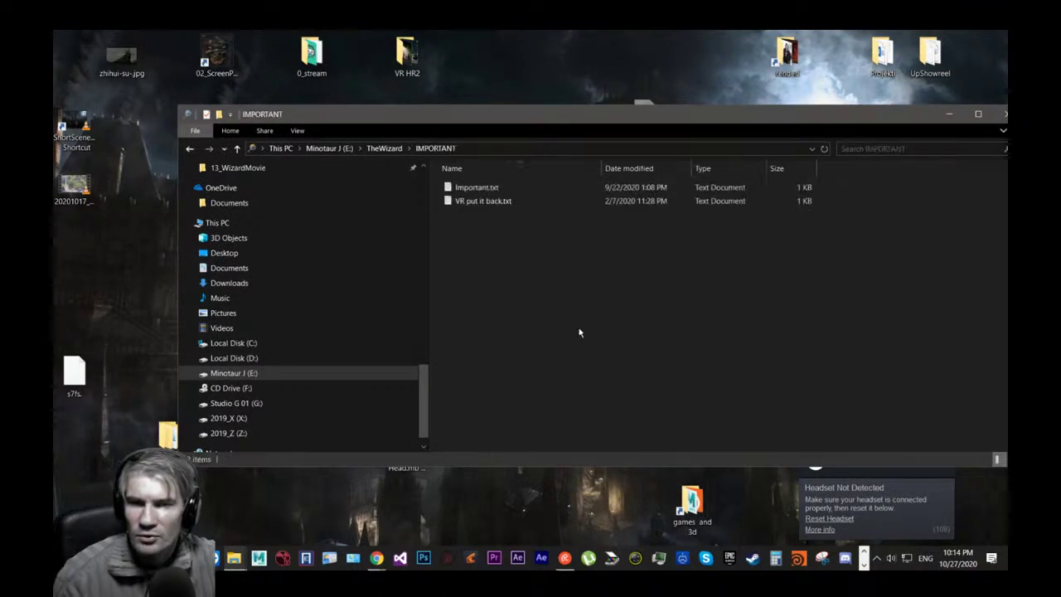
key("ctrl+v")
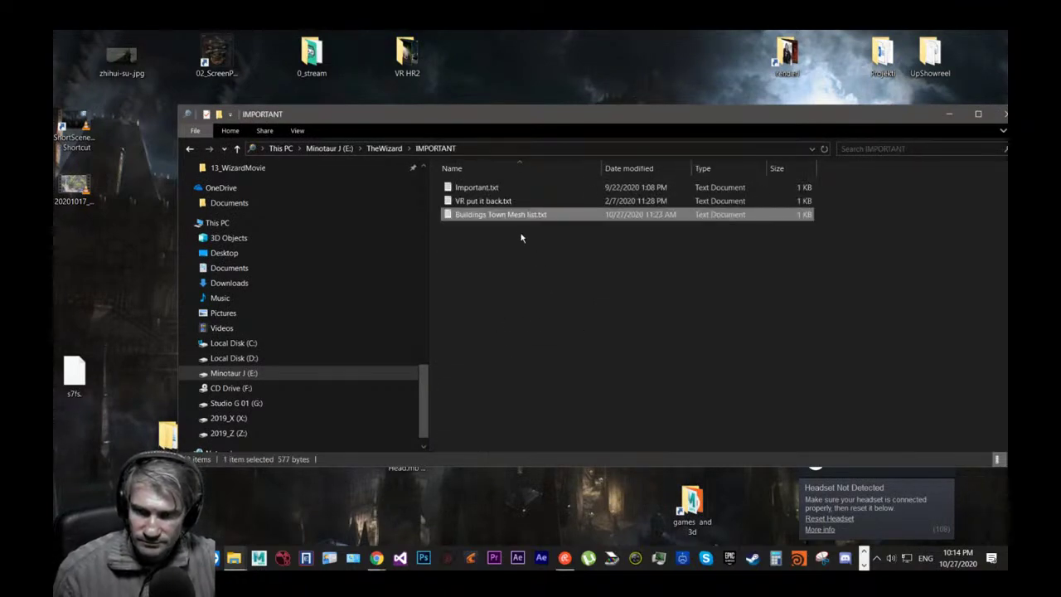
Open "Buildings Town Mesh list.txt" from the IMPORTANT folder to check the roof spire's mesh name, and switch back to Unreal Editor.
key("Return")
left_click(1001, 113)
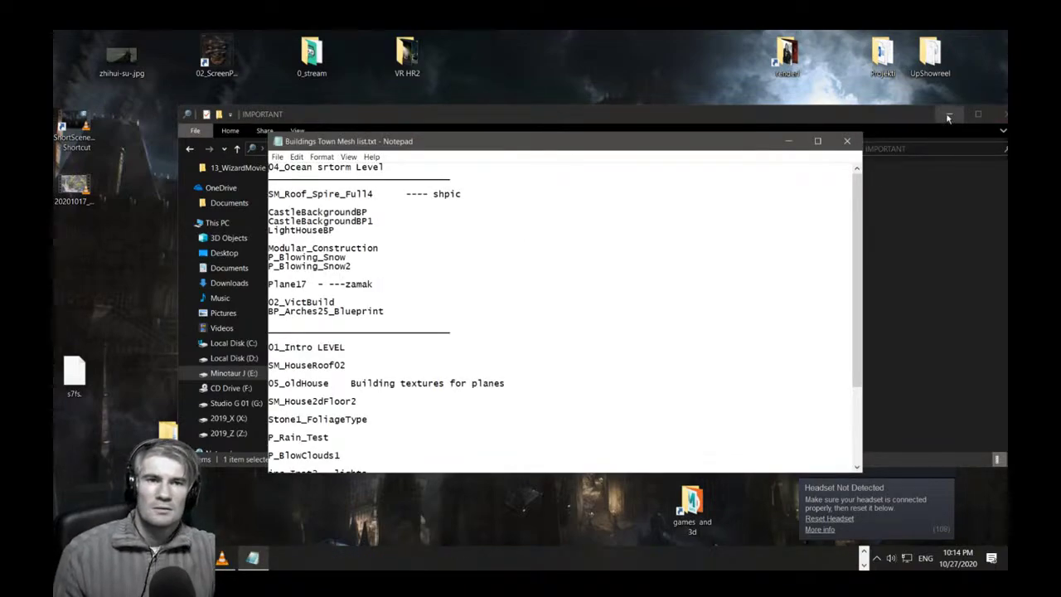
left_click_drag(481, 133, 481, 232)
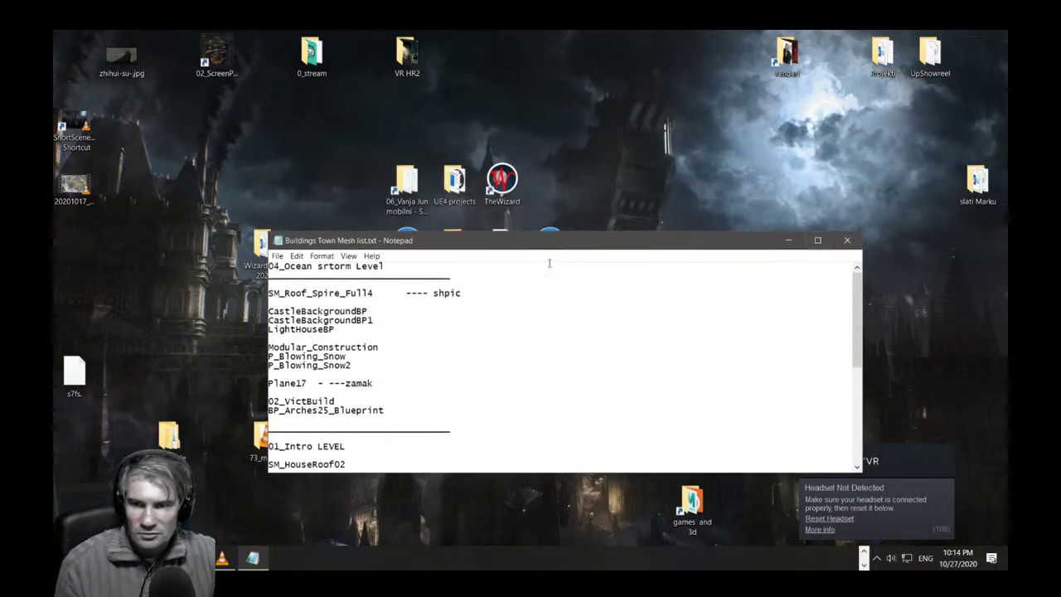
left_click(788, 239)
key("super+Tab")
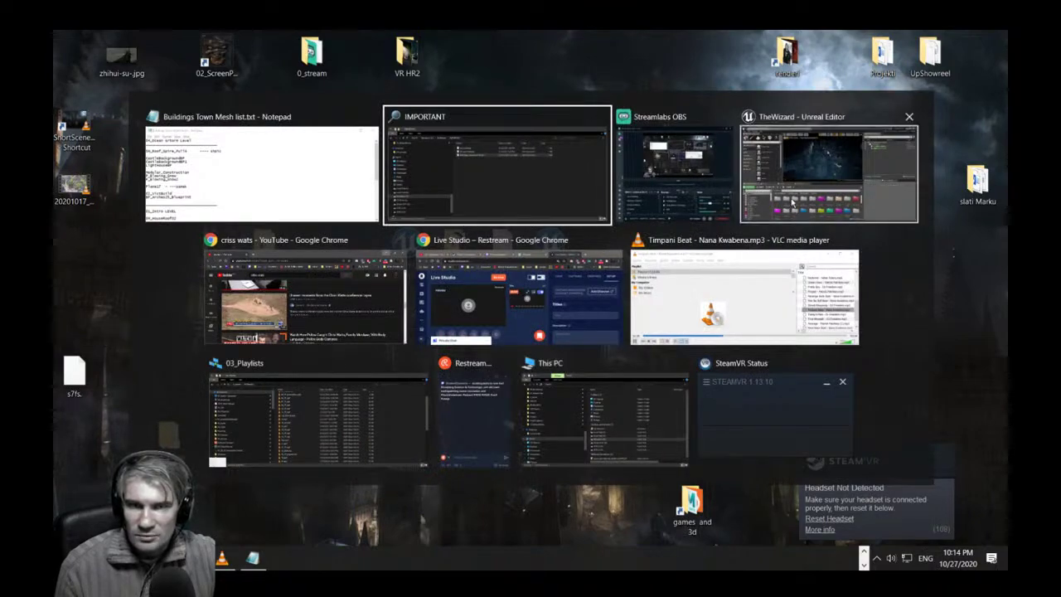
key("Escape")
key("alt+Tab")
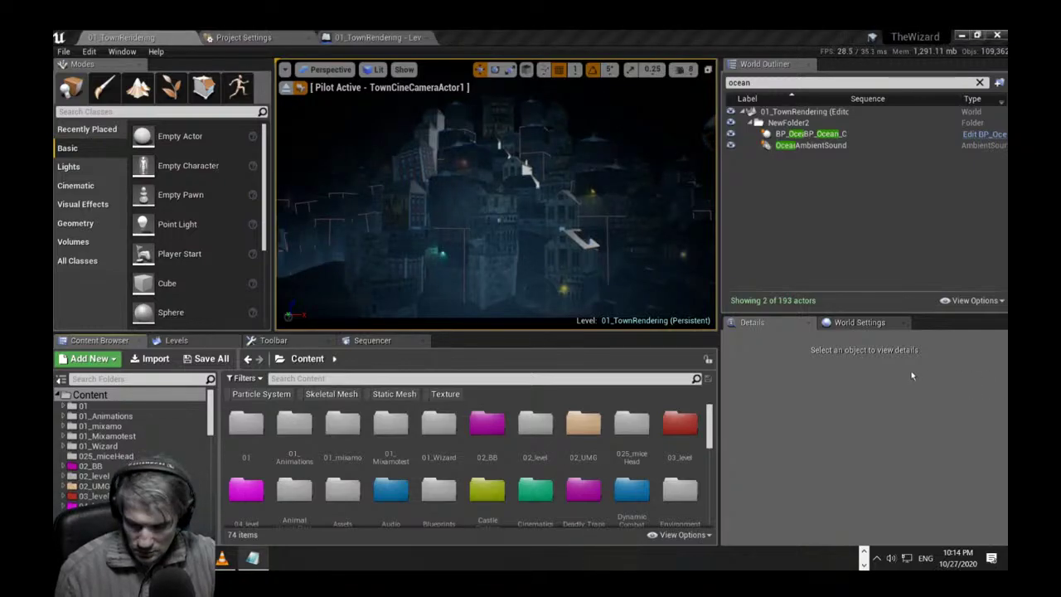
Search the project content for SM_Roof_Spire_Full4 and place the SM_Roof_Spire_Full mesh in the town level.
left_click(331, 379)
type("SM_Roof_Spire_Full4")
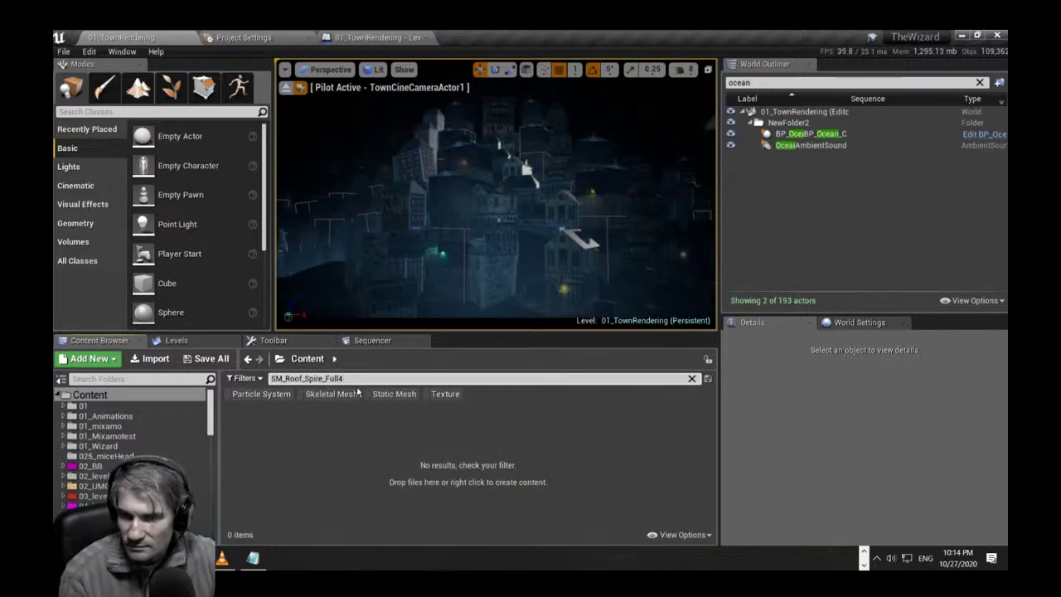
left_click(240, 427)
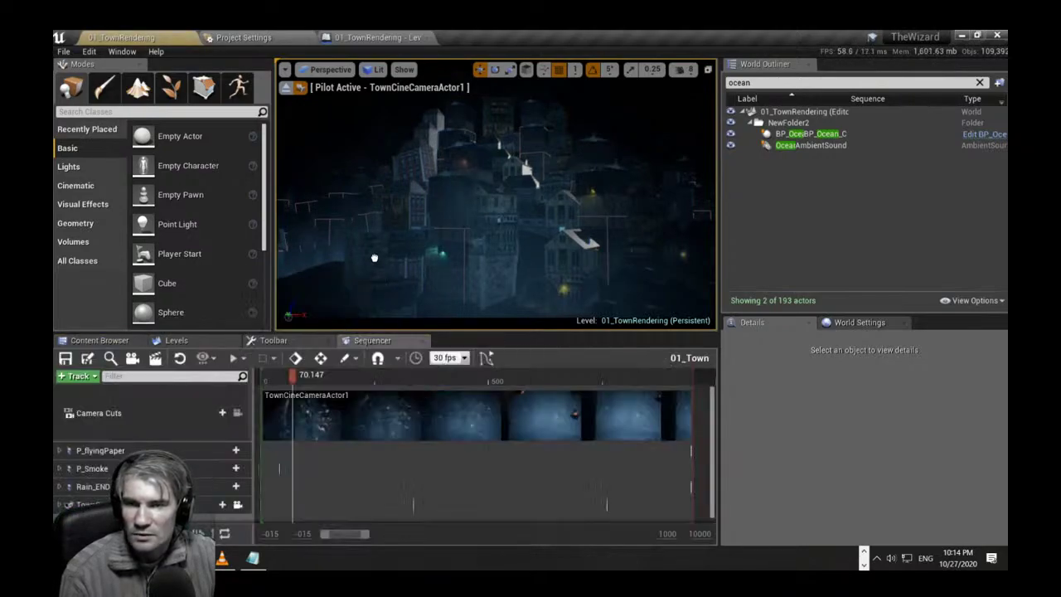
left_click_drag(374, 258, 369, 260)
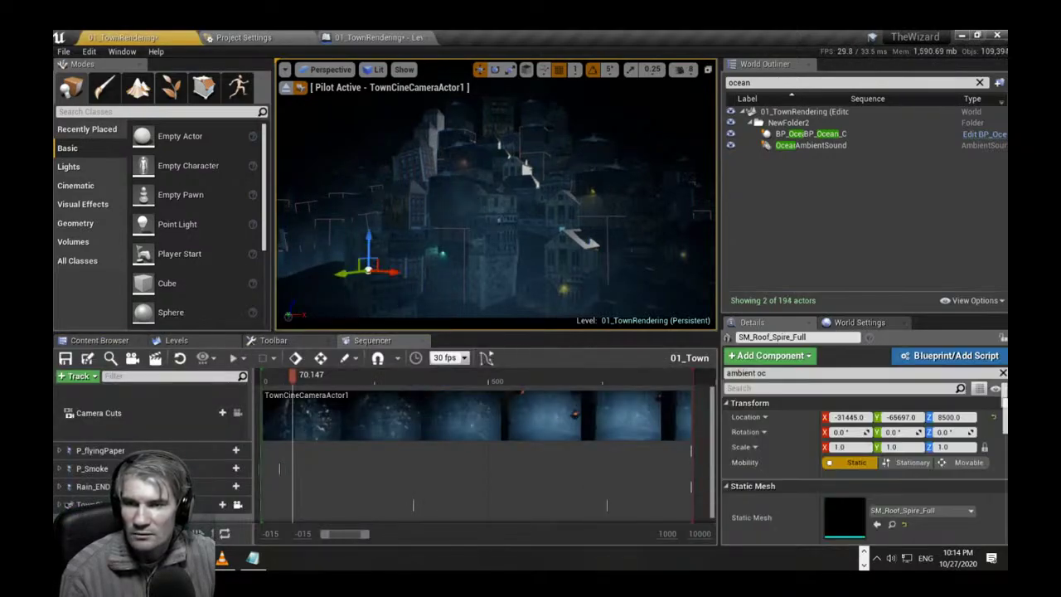
Enlarge the placed roof spire uniformly, trying a scale of 5 and settling on 10.
right_click_drag(433, 250, 398, 290)
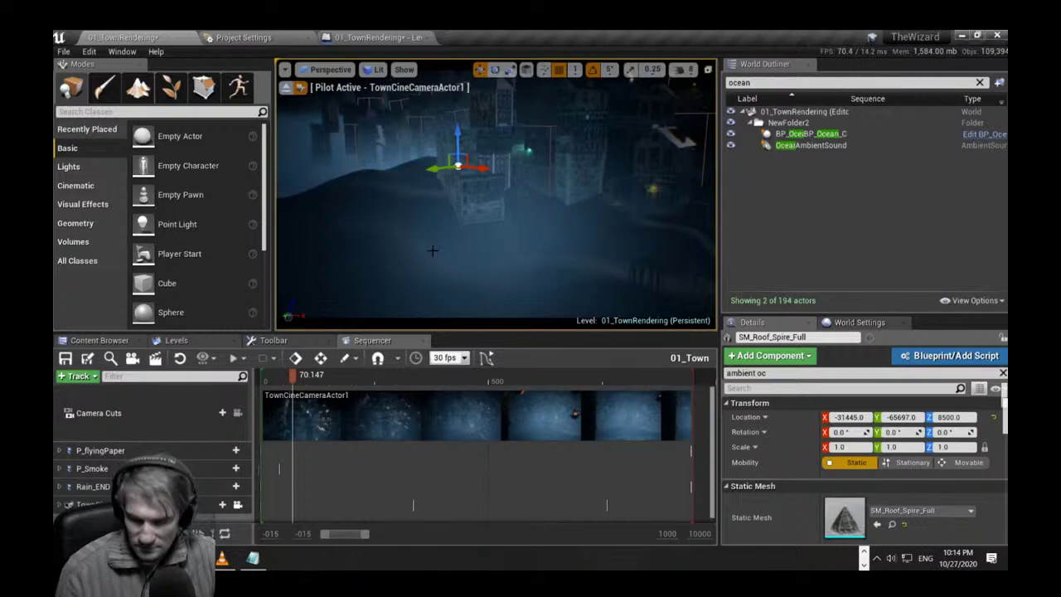
key("f")
scroll(418, 236, "down", 3)
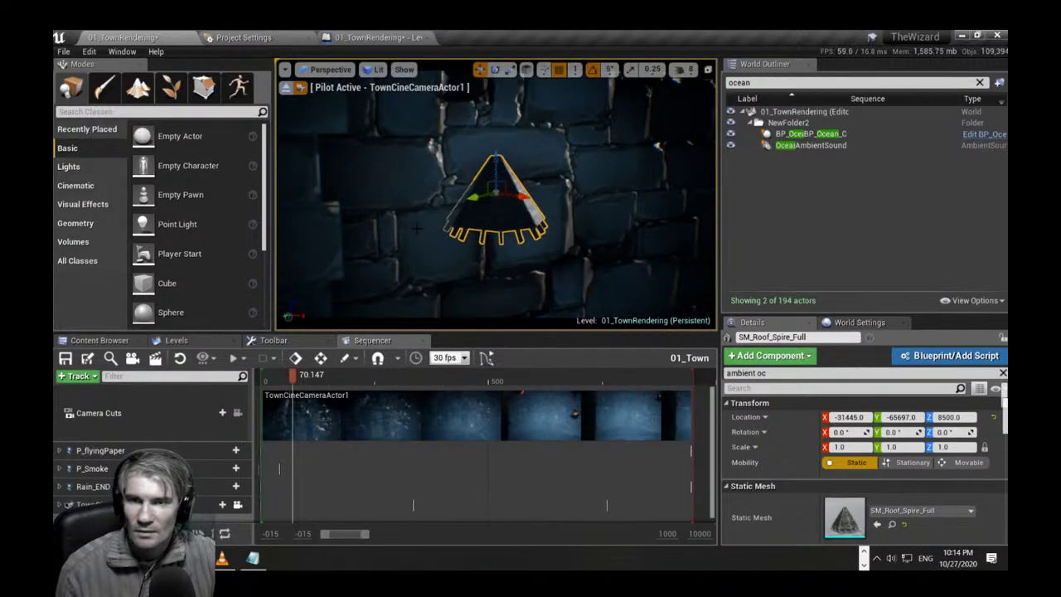
right_click_drag(416, 230, 456, 217)
key("s")
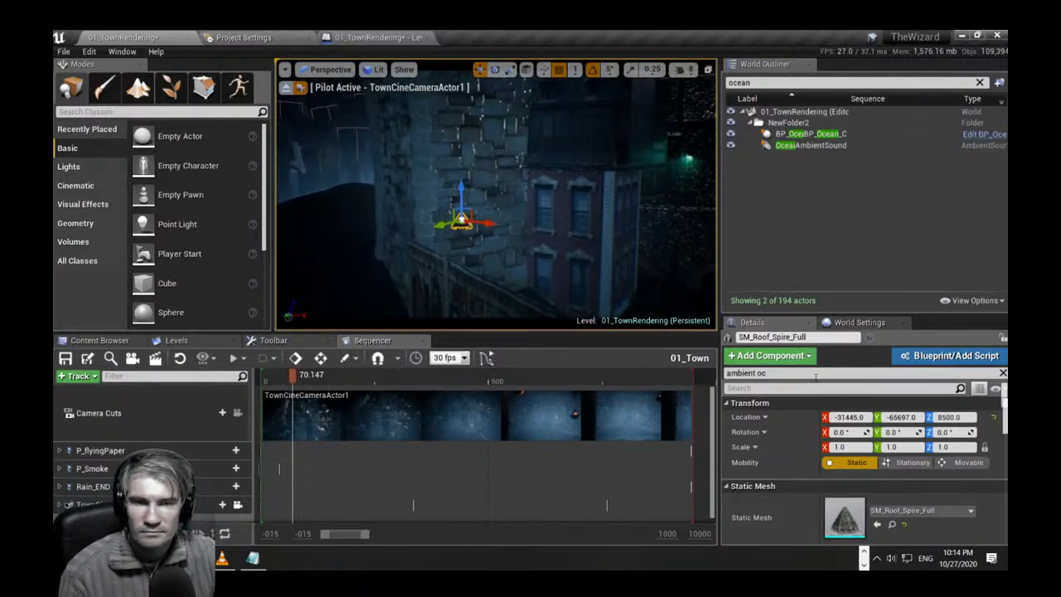
left_click(854, 447)
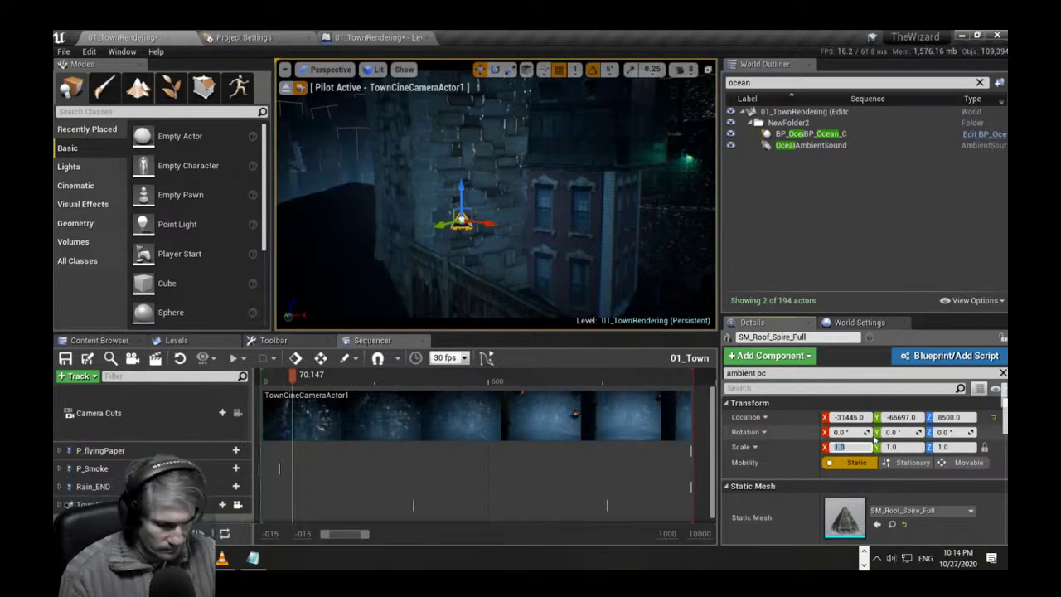
type("5")
key("Return")
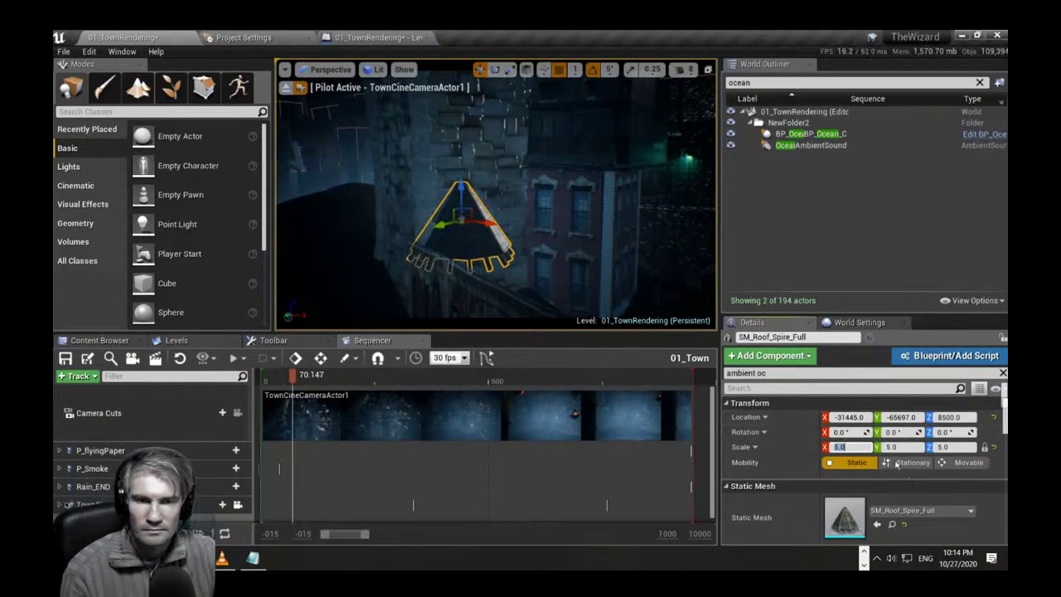
type("10")
key("Return")
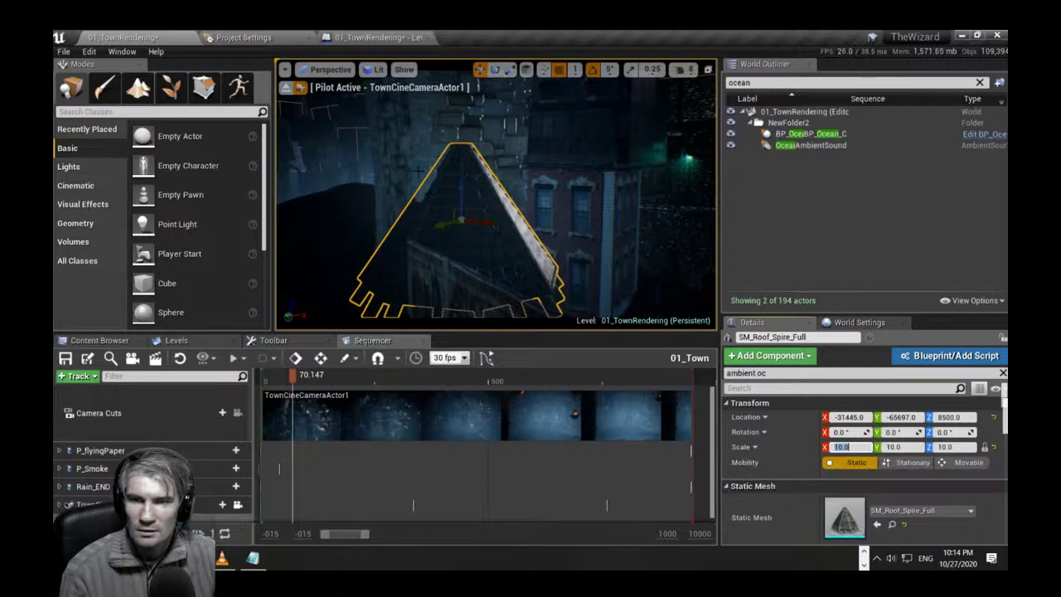
Move the roof spire onto the stone tower at X -33038, Y -67115, Z 14962 and stretch its Z scale to about 19.59.
right_click_drag(497, 216, 559, 217)
key("s")
key("s")
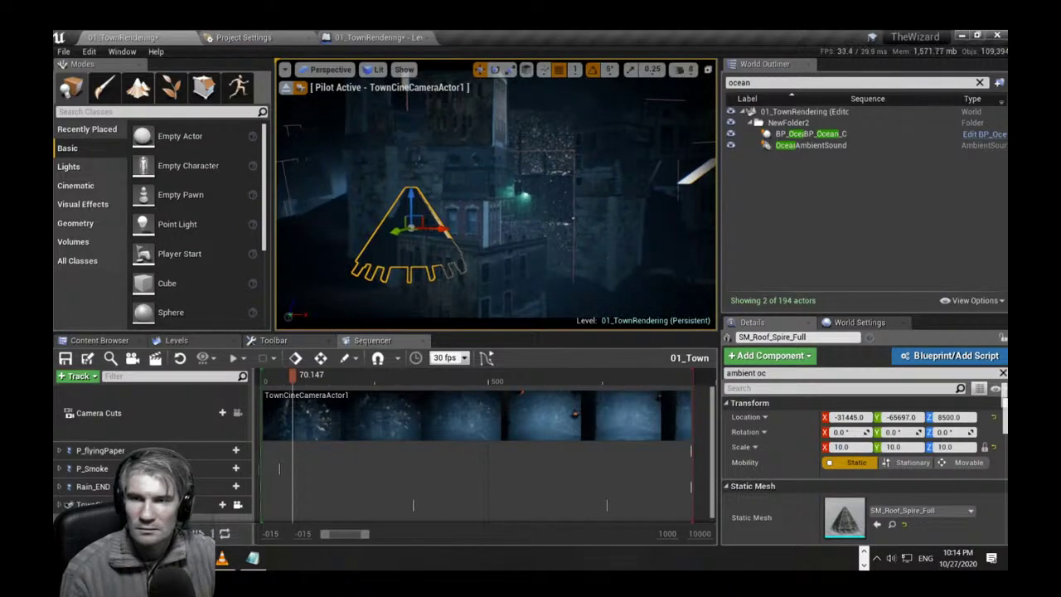
left_click_drag(409, 196, 408, 78)
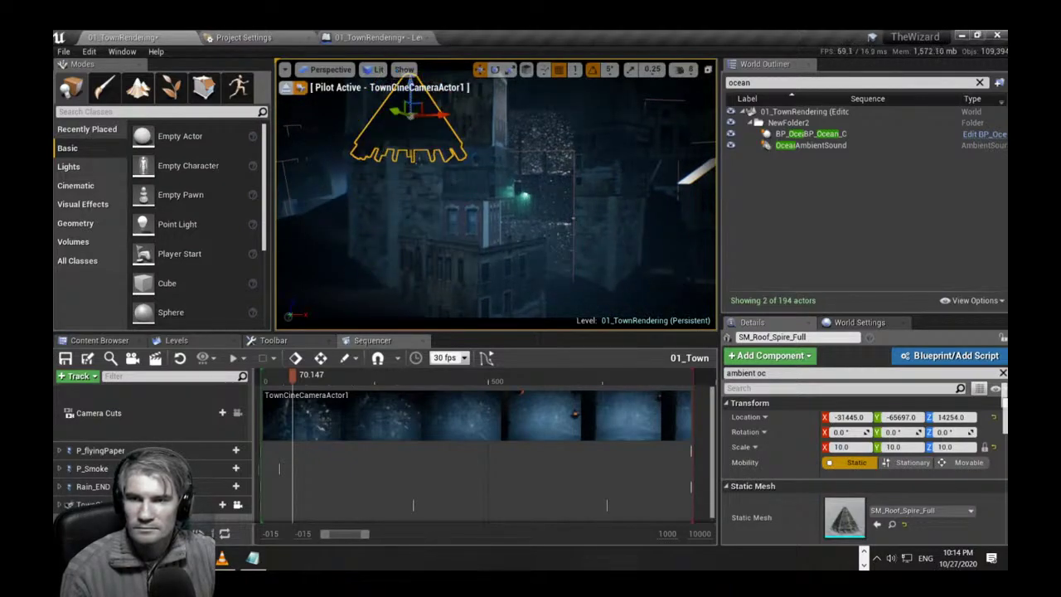
key("s")
mouse_move(498, 199)
right_mouse_down()
mouse_move(498, 228)
mouse_move(497, 187)
mouse_move(489, 233)
mouse_move(485, 186)
right_mouse_up()
left_click_drag(505, 194, 484, 181)
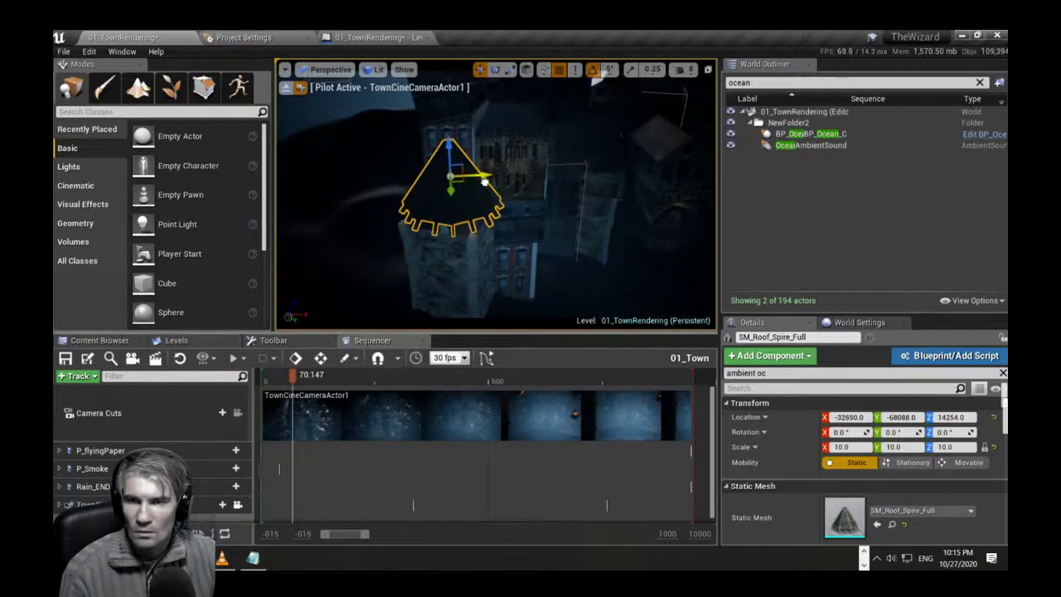
left_click_drag(448, 143, 413, 136)
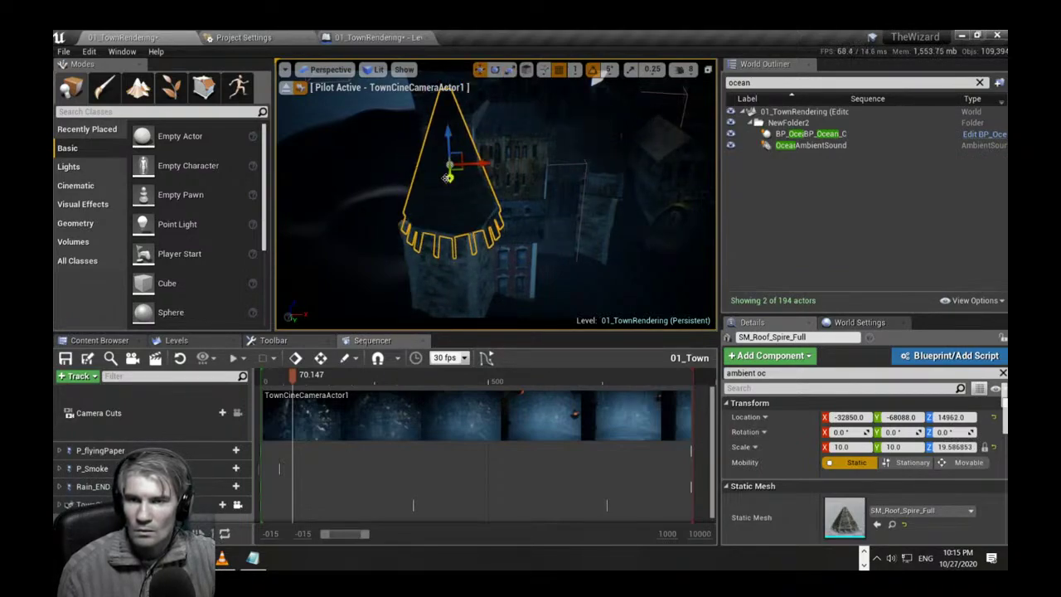
left_click_drag(447, 178, 477, 170)
At about frame 100 of the sequence, narrow the roof spire's Y scale to about 7.2 and shift it to X -32700.
left_click_drag(344, 392, 307, 383)
left_click(368, 385)
left_click(314, 201)
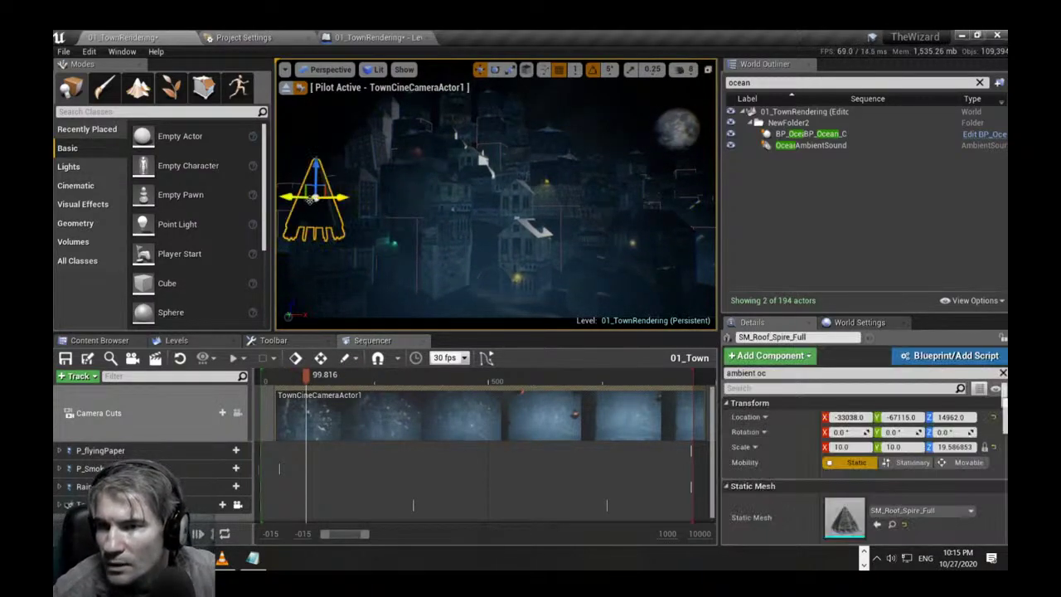
key("r")
left_click_drag(296, 197, 346, 200)
key("w")
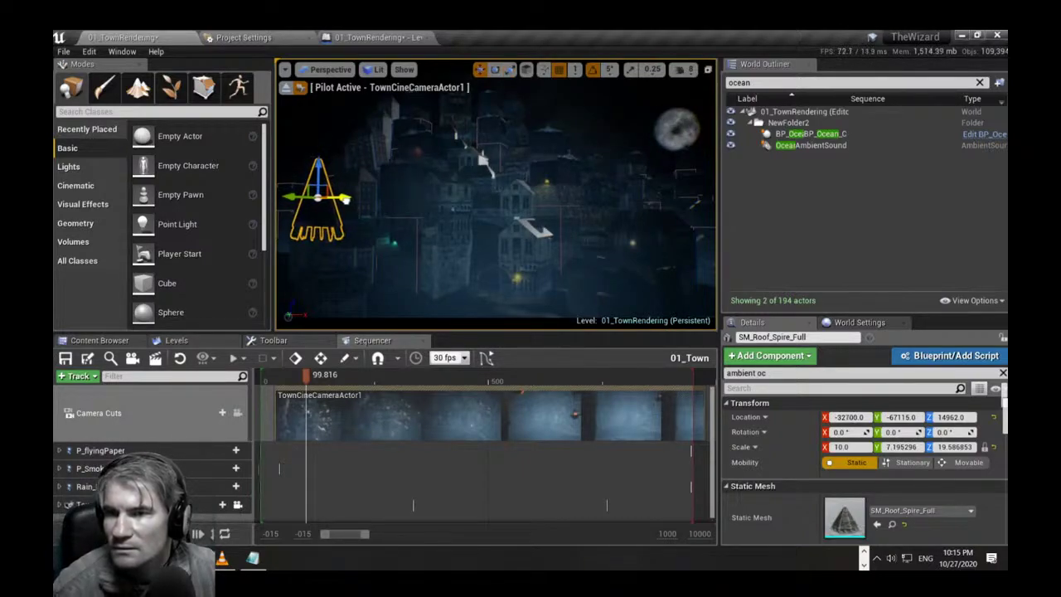
key("Escape")
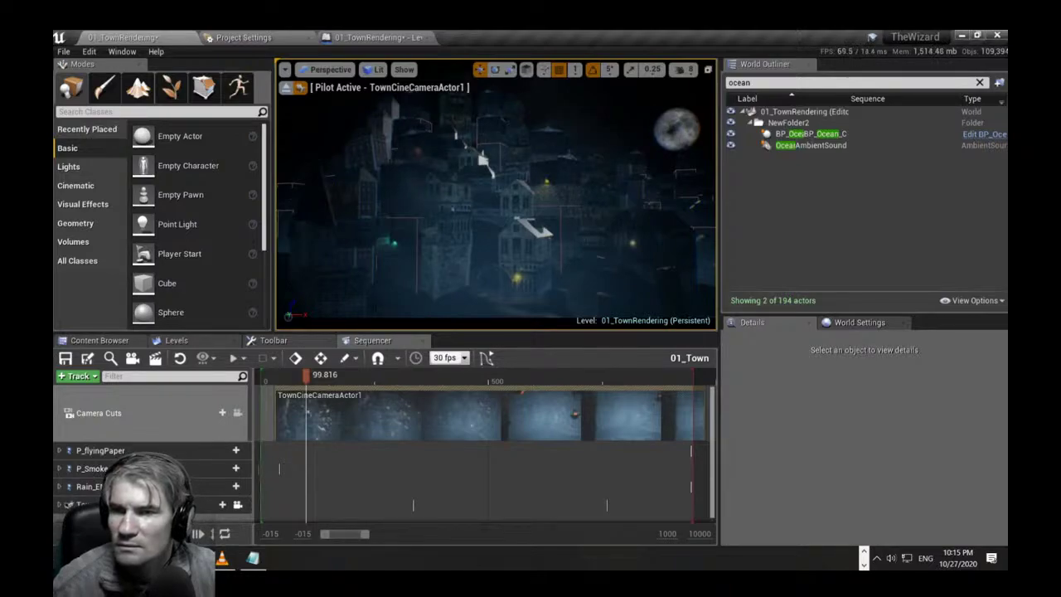
Show the viewport full screen and slightly widen and shift the roof spire over its tower.
right_click_drag(455, 296, 447, 298)
key("F11")
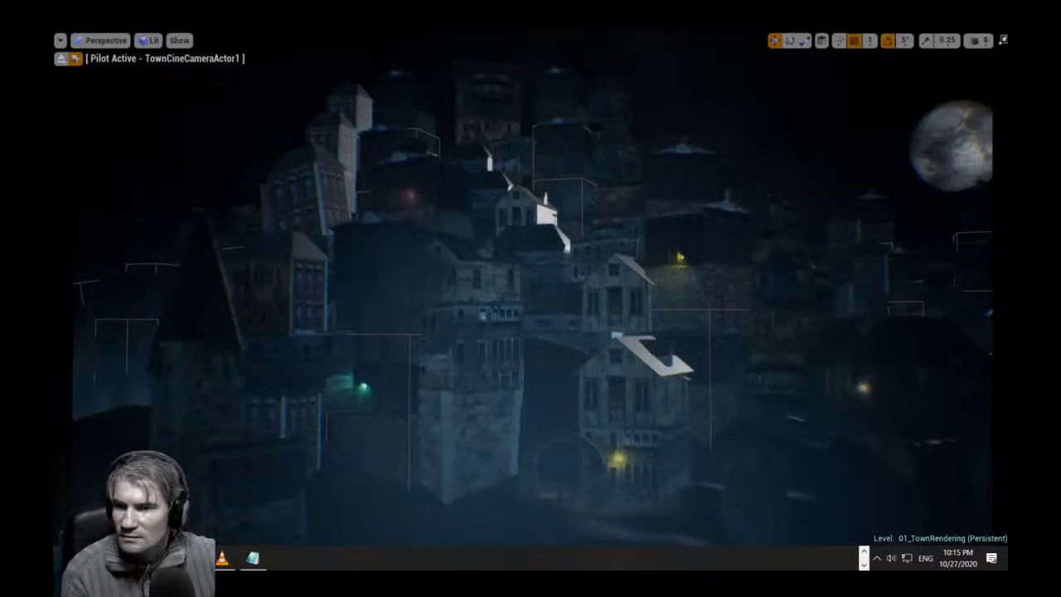
left_click(203, 313)
left_click_drag(181, 290, 235, 292)
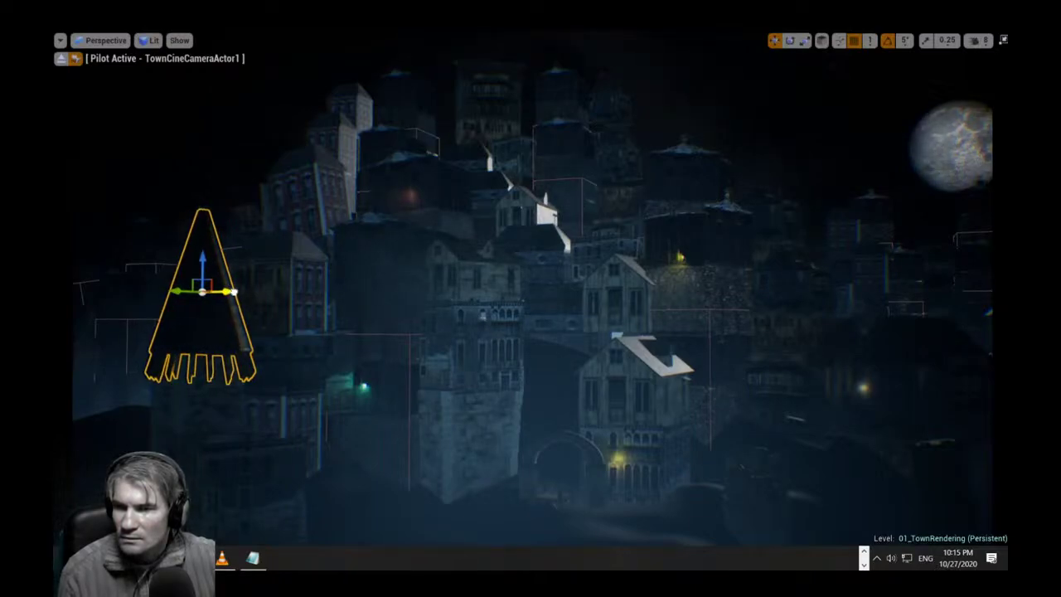
key("Escape")
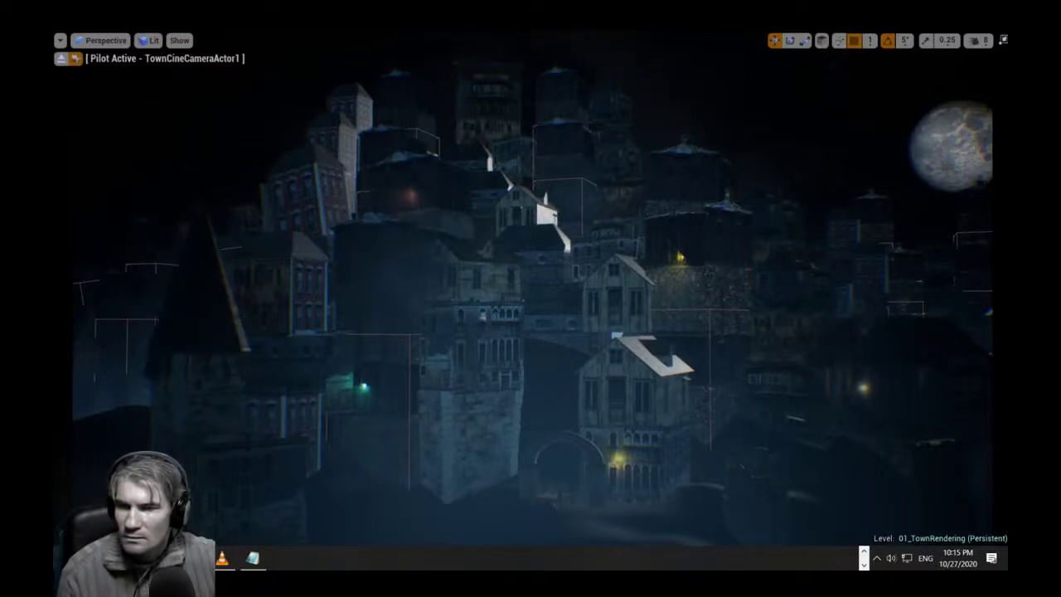
Focus on the roof spire and reposition it over its stone tower at about X -31646, Y -66007.
left_click(212, 322)
key("f")
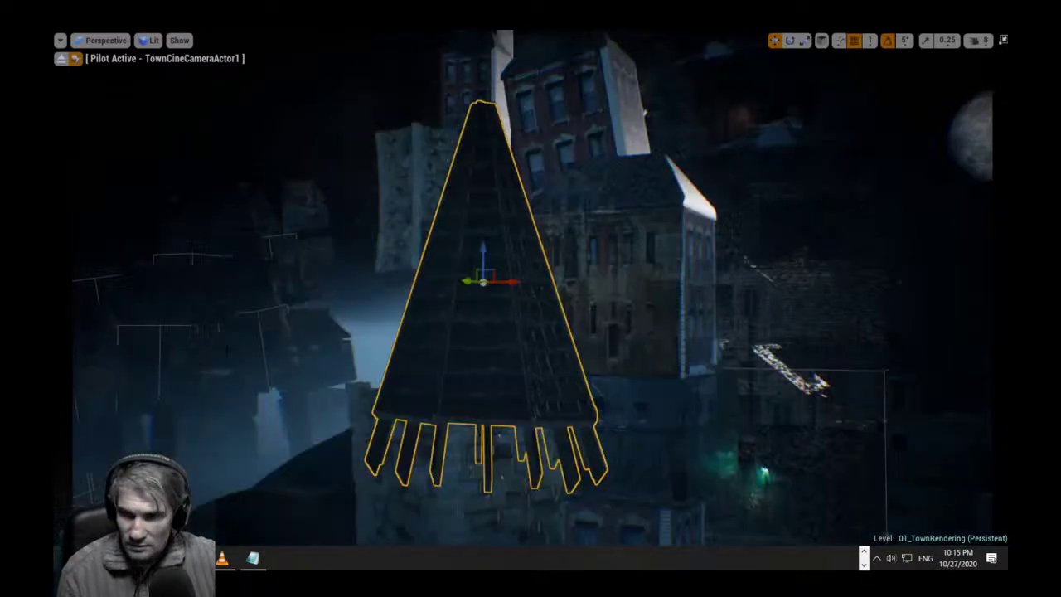
right_click_drag(270, 369, 352, 423)
left_click_drag(529, 254, 514, 357)
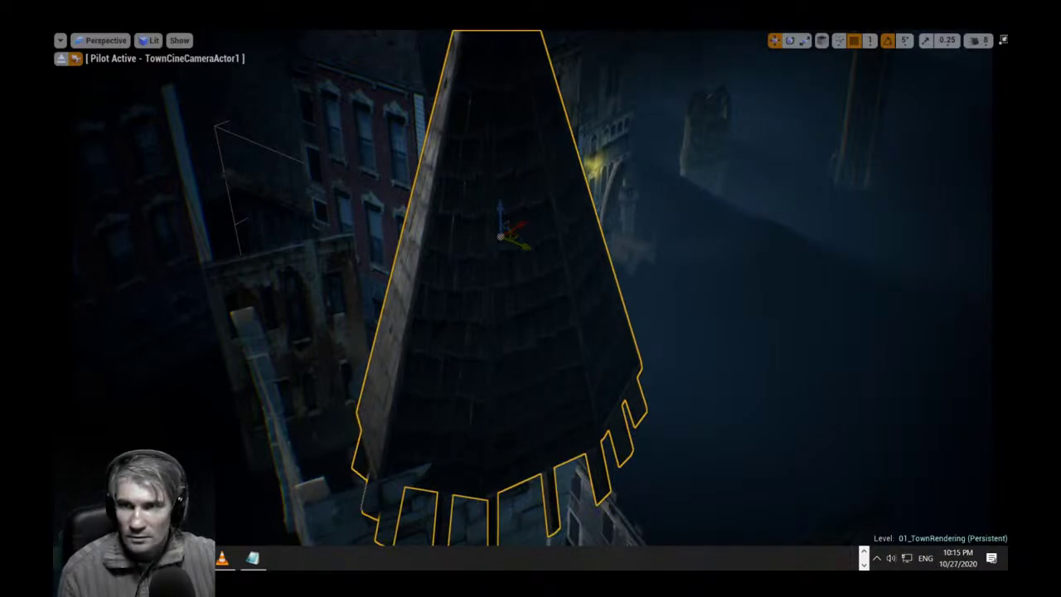
key("F11")
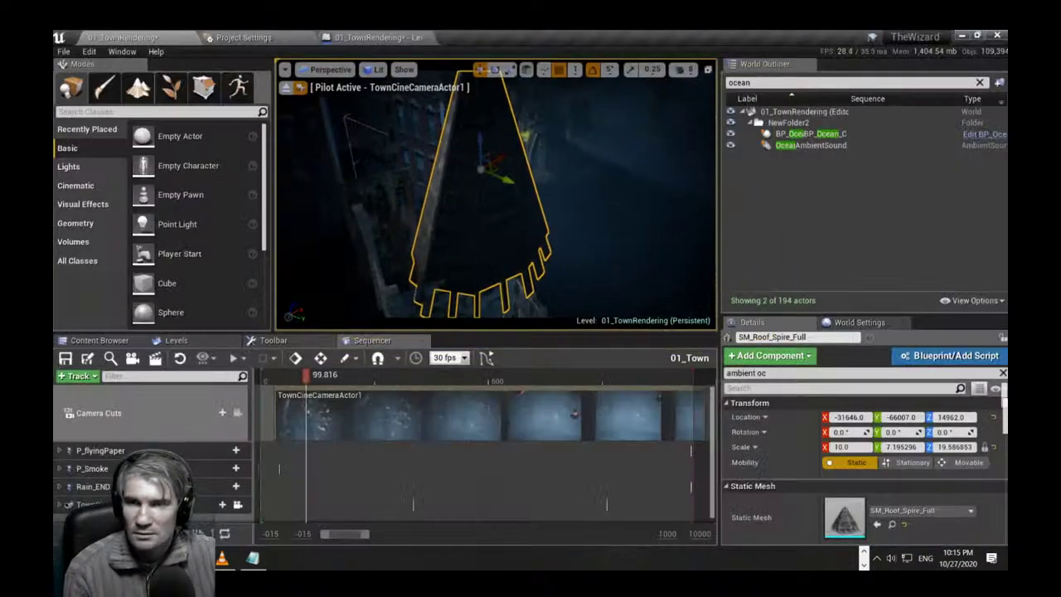
At about frame 126 of the sequence, shift the roof spire along X to -32428.
mouse_move(306, 375)
left_mouse_down()
mouse_move(355, 378)
mouse_move(318, 384)
left_mouse_up()
key("Escape")
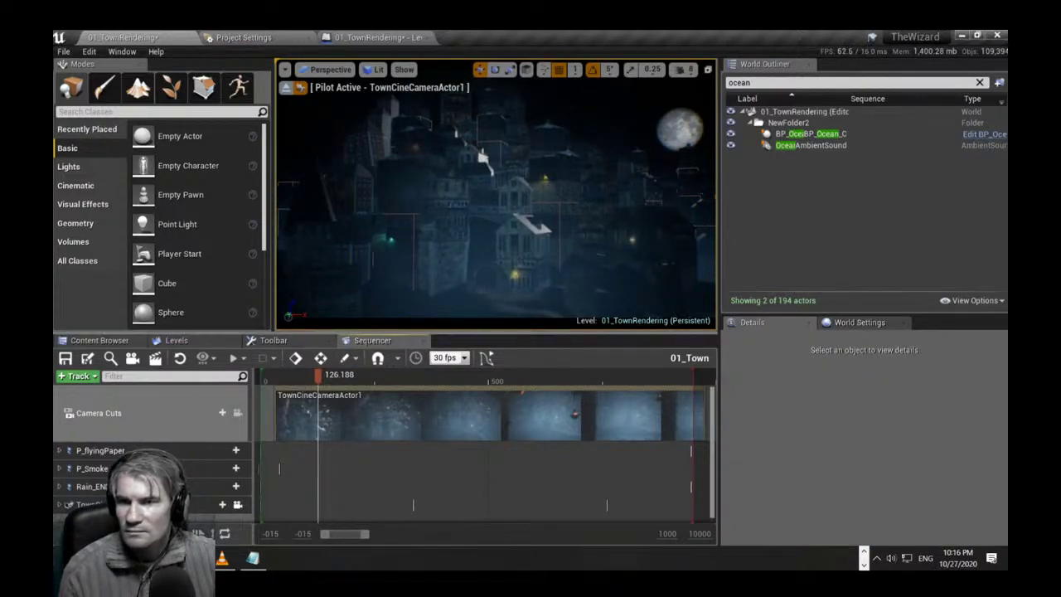
left_click(314, 207)
left_click_drag(334, 194, 328, 193)
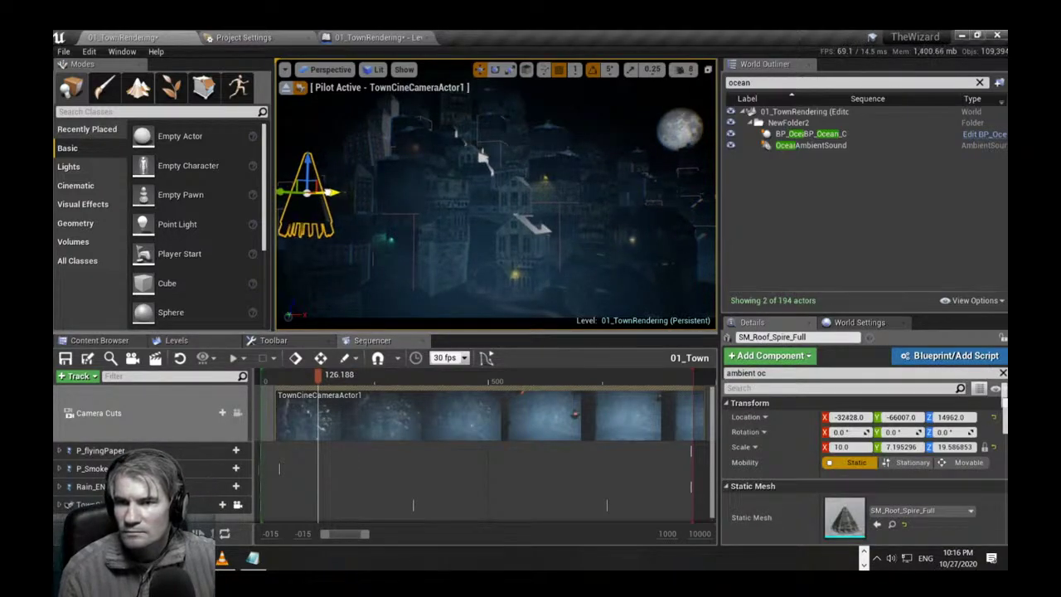
Fine-tune the roof spire's position, undoing unwanted moves, to Y -66562 and Z 15890.
key("ctrl+z")
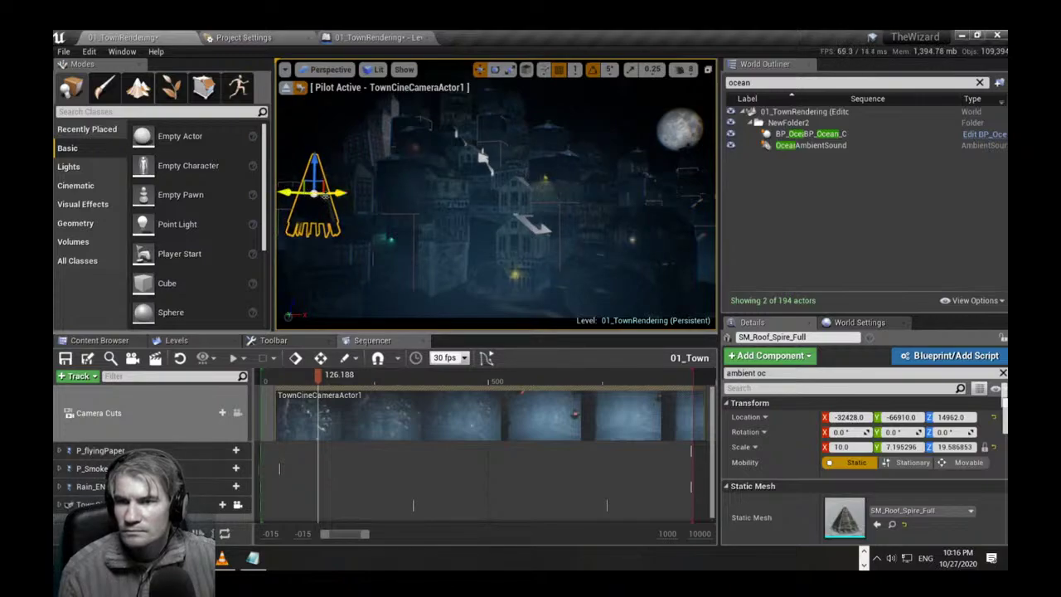
key("ctrl+z")
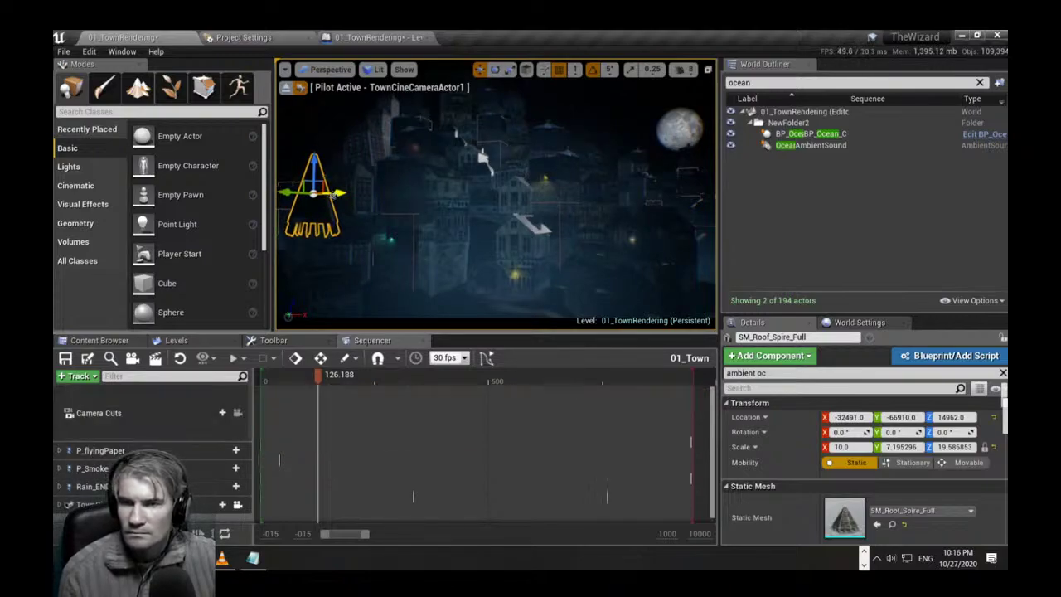
key("ctrl+z")
key("ctrl+z")
key("ctrl+z")
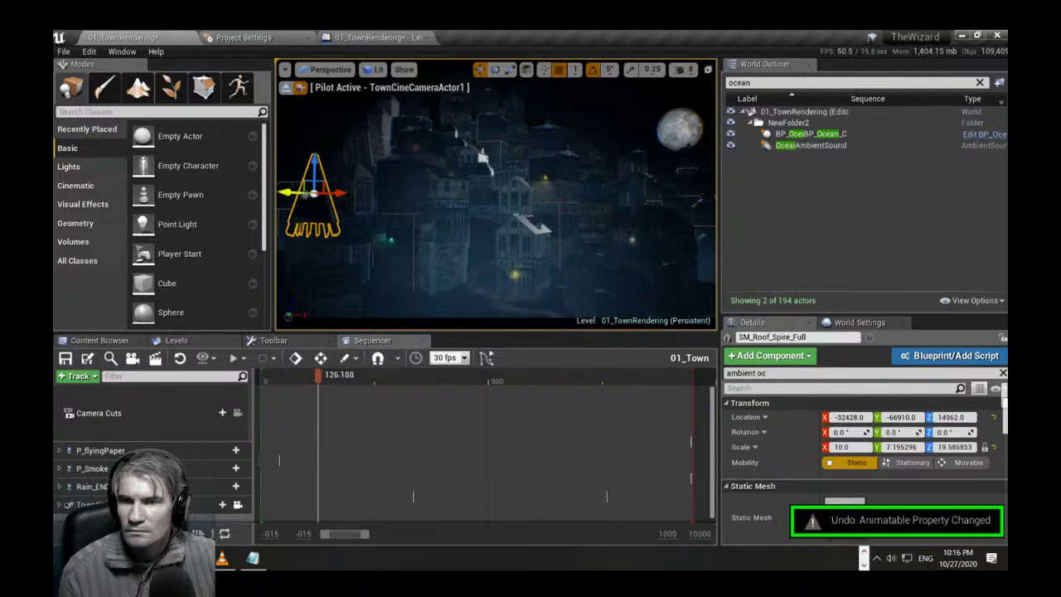
key("ctrl+z")
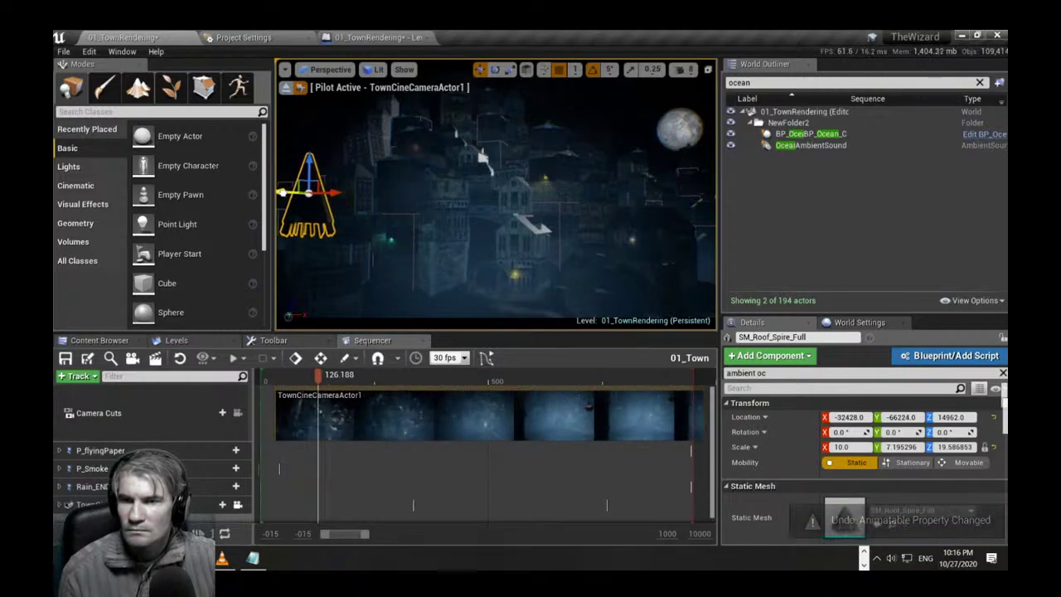
left_click_drag(286, 193, 285, 193)
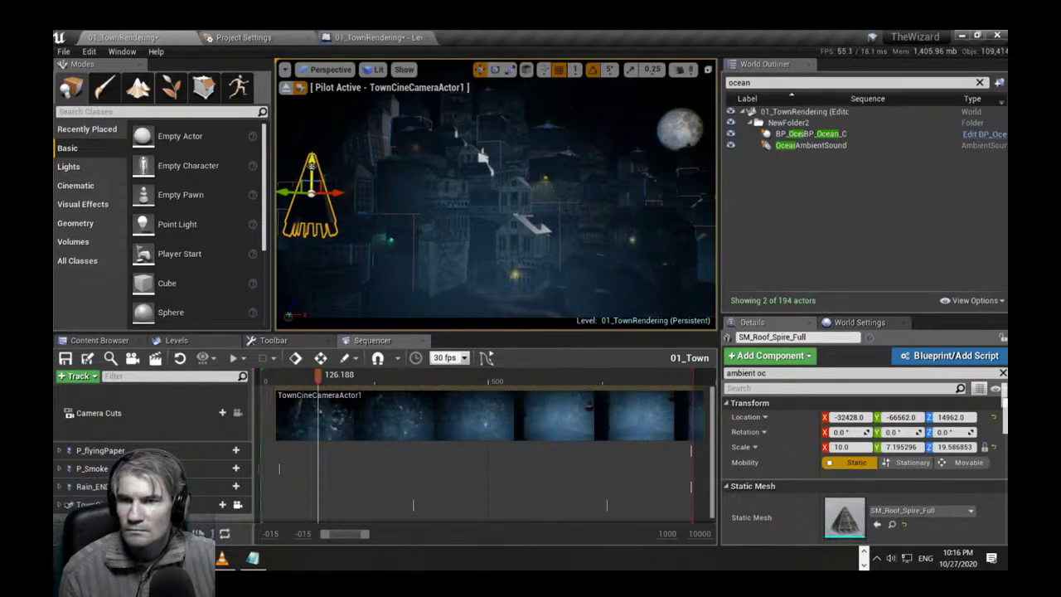
left_click_drag(312, 145, 305, 154)
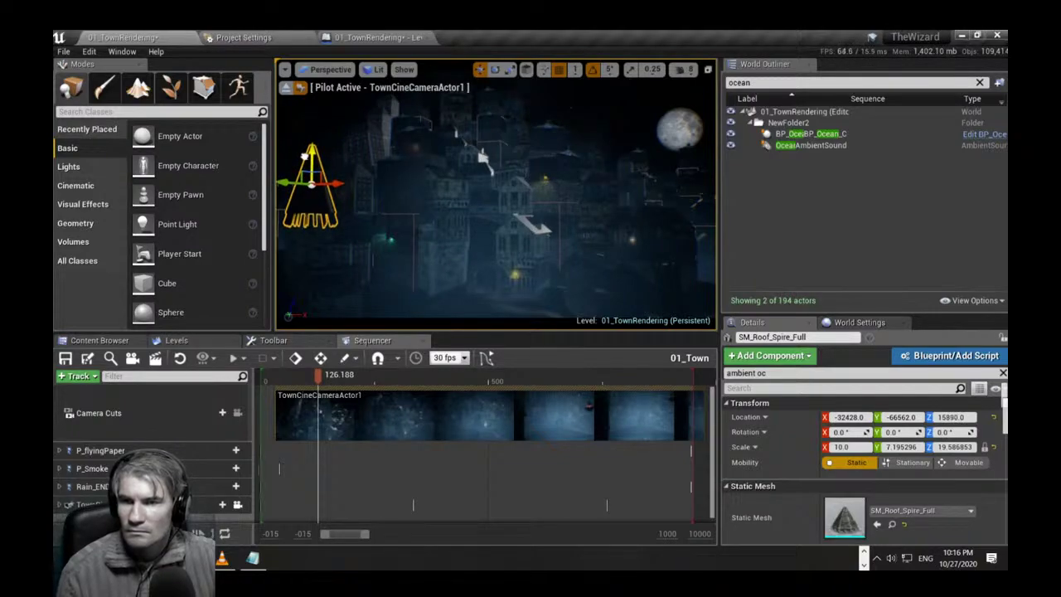
key("Escape")
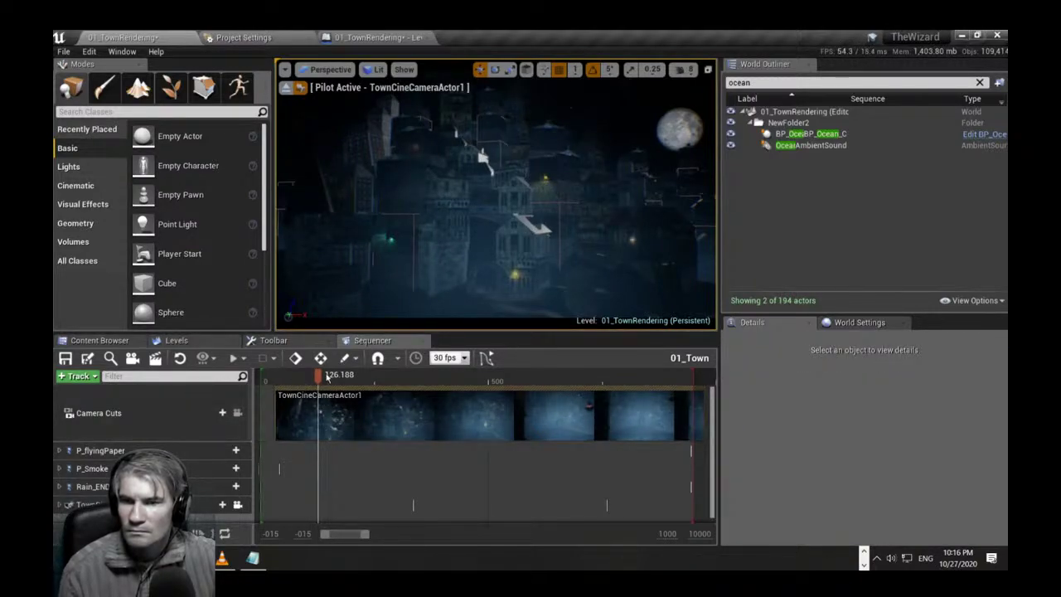
At about frame 66 of the sequence, slightly adjust the roof spire's height over its tower.
left_click_drag(323, 377, 290, 421)
left_click(320, 195)
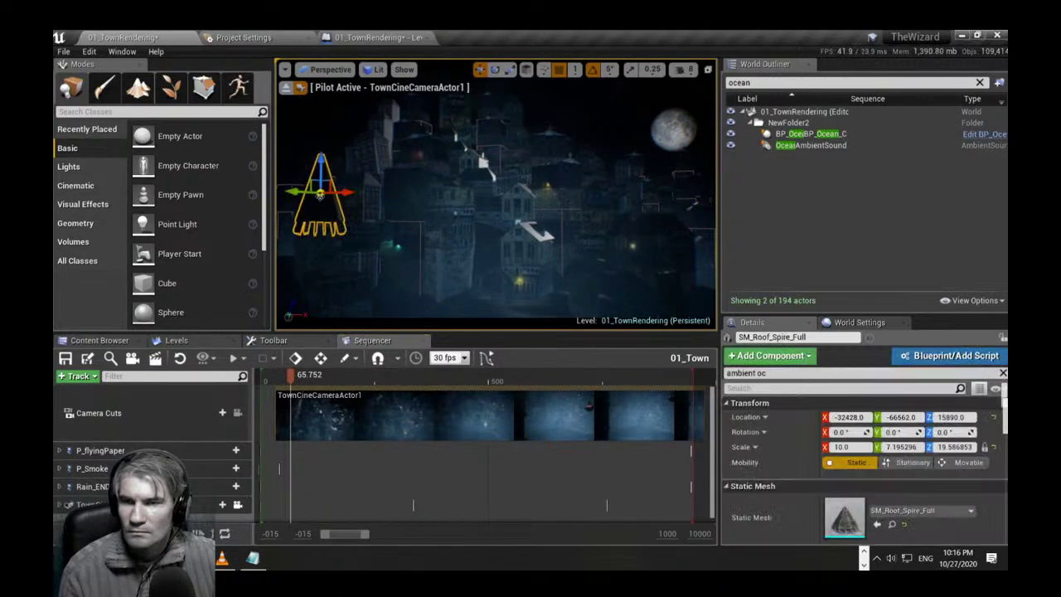
left_click_drag(321, 162, 318, 163)
key("Escape")
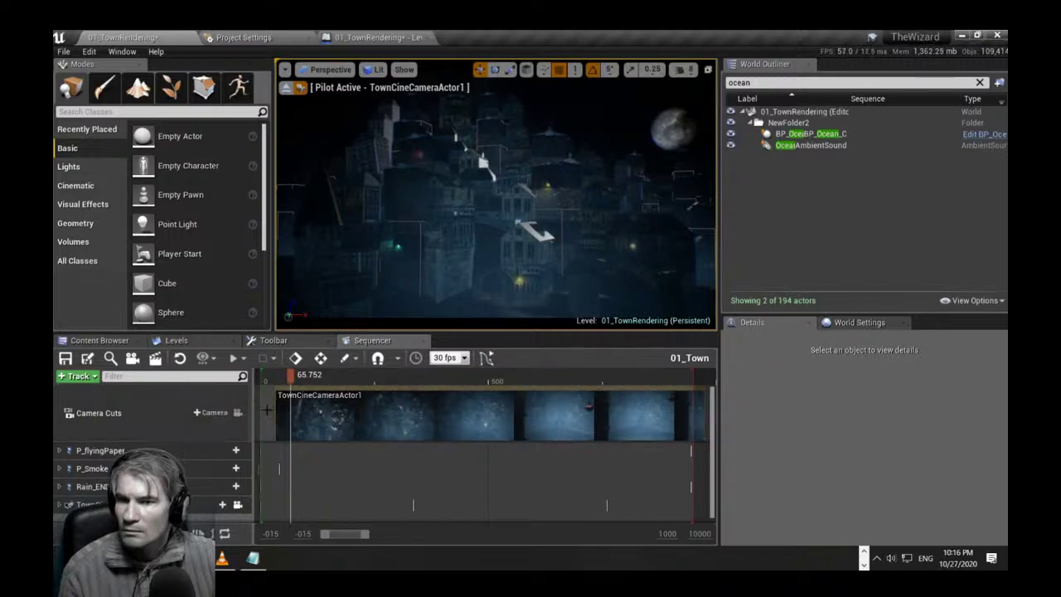
Extend the TownCineCameraActor1 camera cut back to the start of the sequence and toggle timeline snapping.
left_click_drag(275, 409, 311, 398)
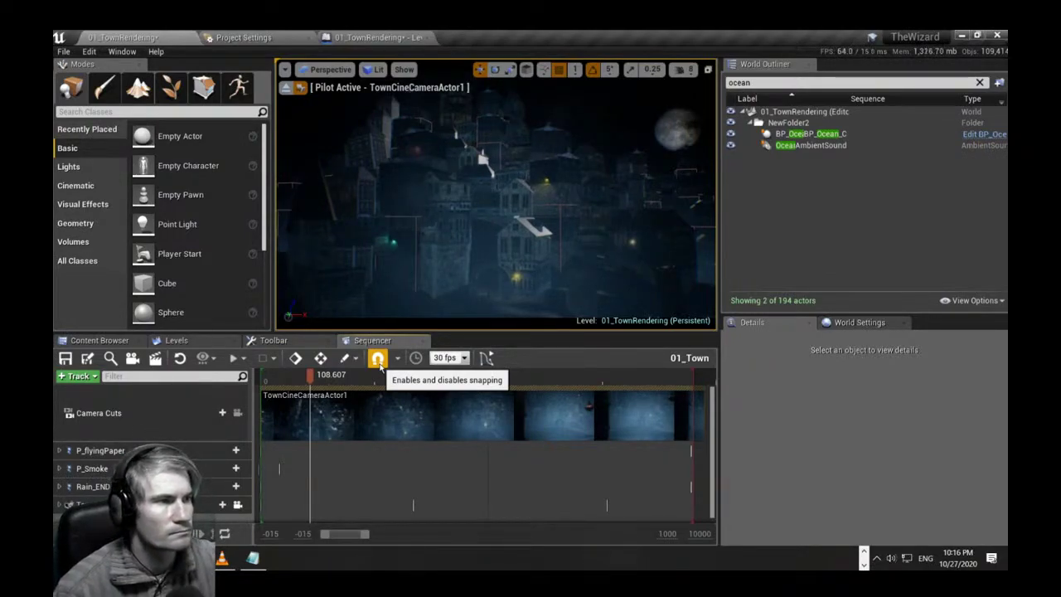
left_click(378, 358)
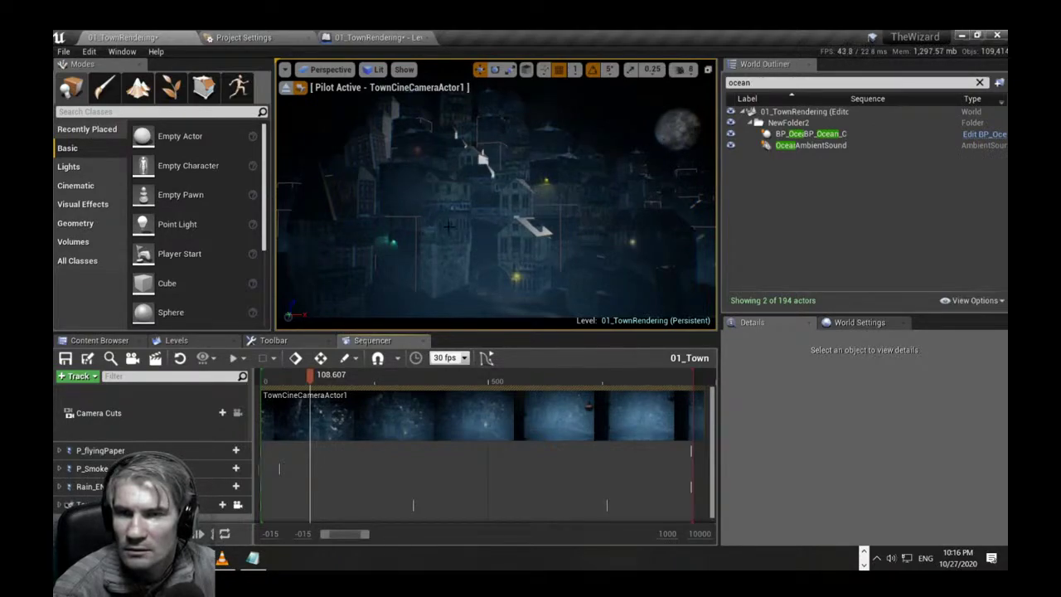
Stop piloting TownCineCameraActor1 and show the town full screen from a free view above the towers.
right_click_drag(466, 225, 460, 250)
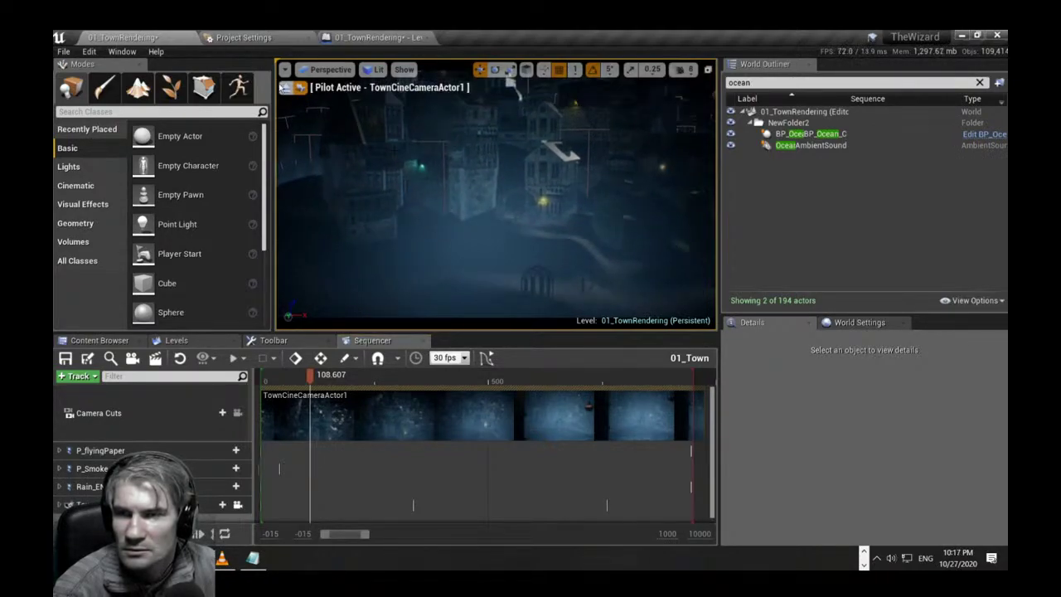
left_click(286, 87)
right_click_drag(496, 199, 493, 232)
key("e")
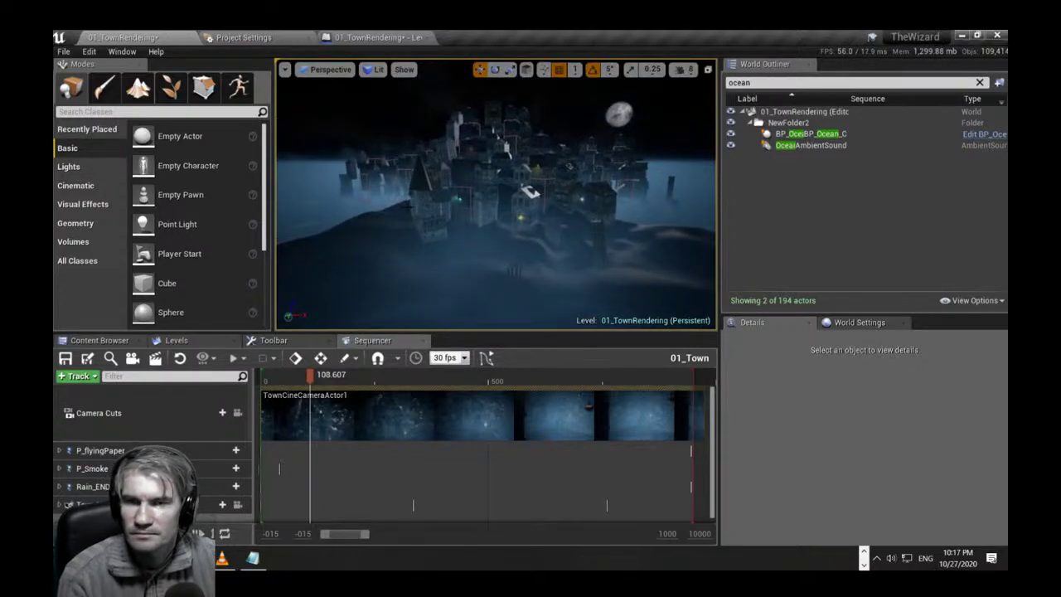
key("F11")
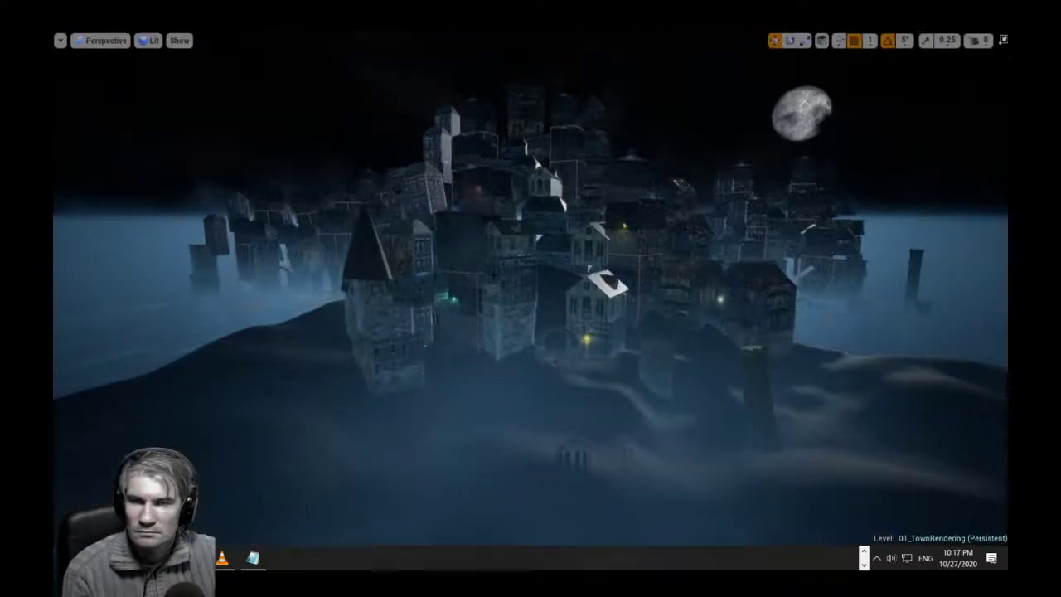
key("e")
mouse_move(494, 286)
right_mouse_down()
mouse_move(493, 328)
mouse_move(494, 286)
right_mouse_up()
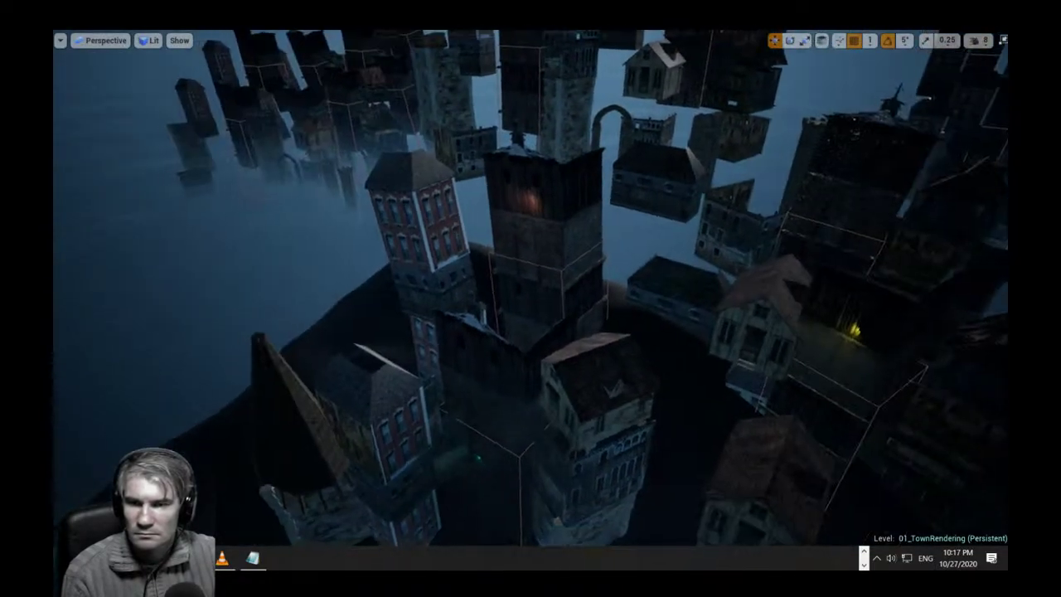
Duplicate the roof spire and place the copy over the dark square tower further back in the town.
left_click(301, 419)
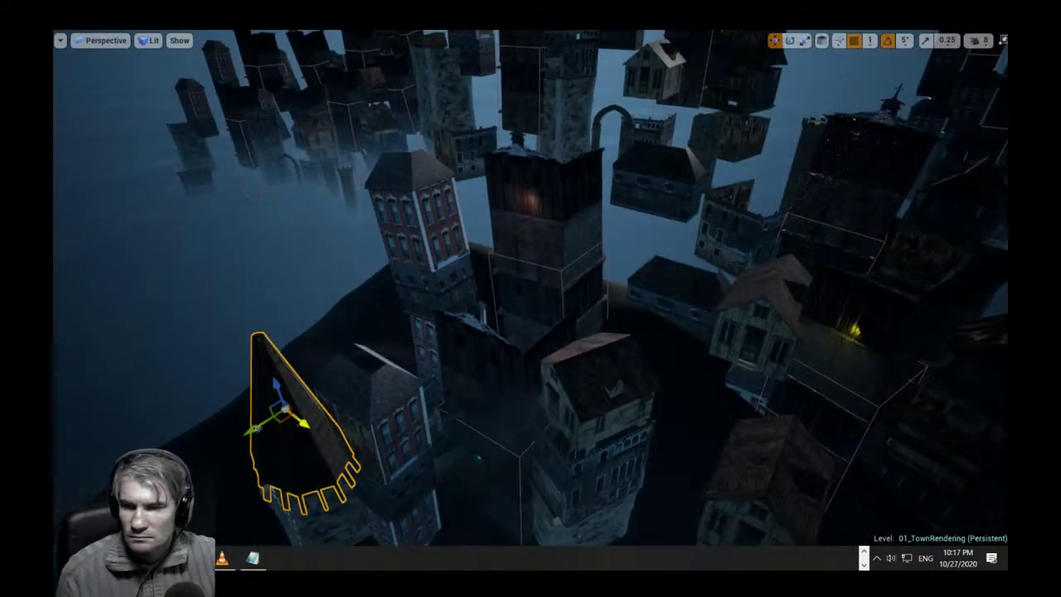
left_click_drag(265, 422, 541, 357, "alt")
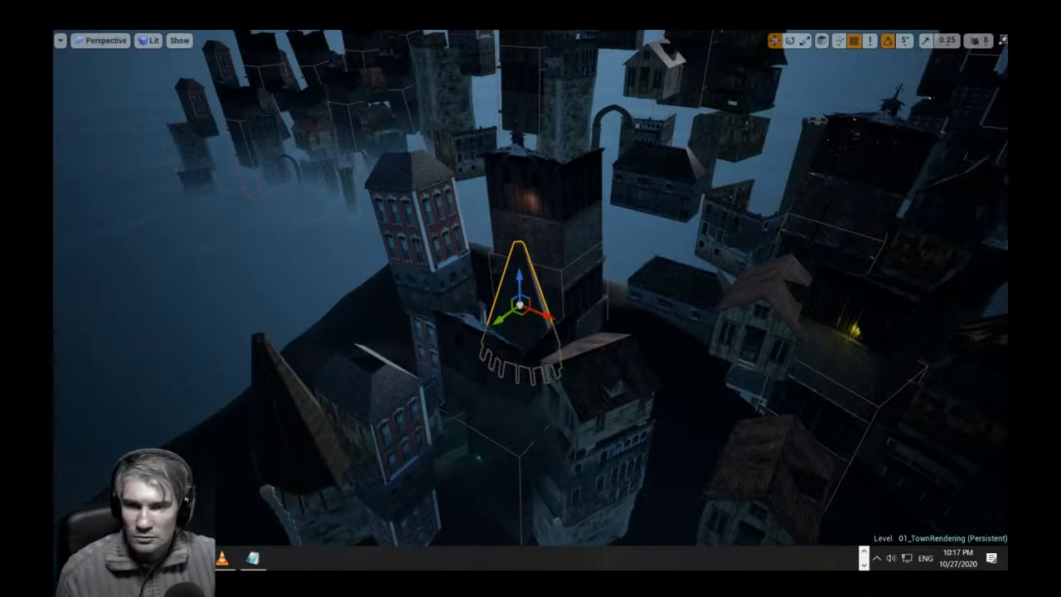
left_click_drag(519, 287, 499, 220)
right_click_drag(499, 220, 558, 267)
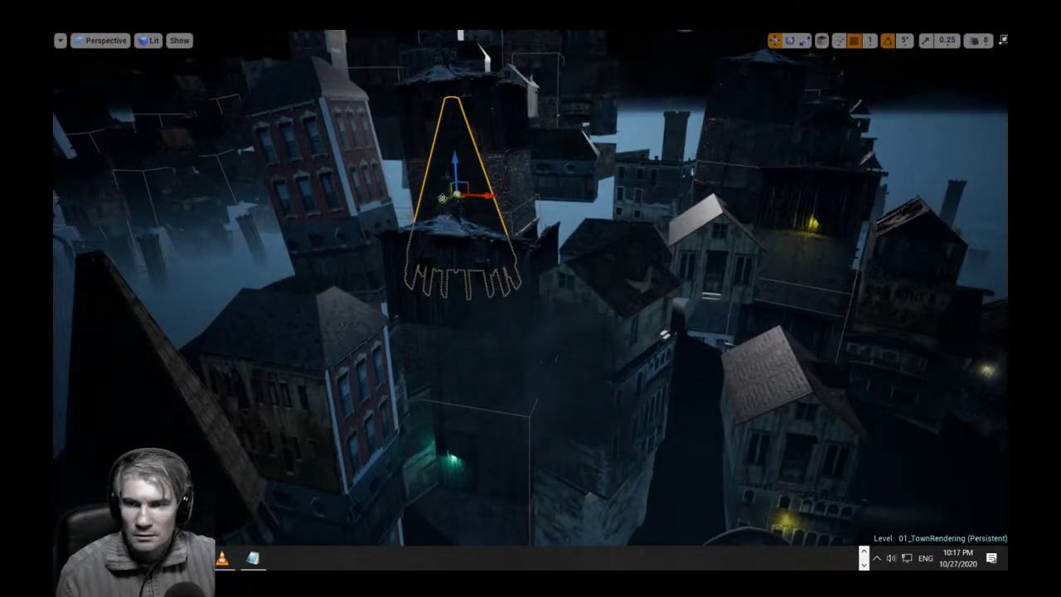
left_click_drag(455, 195, 469, 160)
Widen the duplicated roof spire slightly, then raise and shift it so it stands behind the dark tower's roof.
key("e")
key("r")
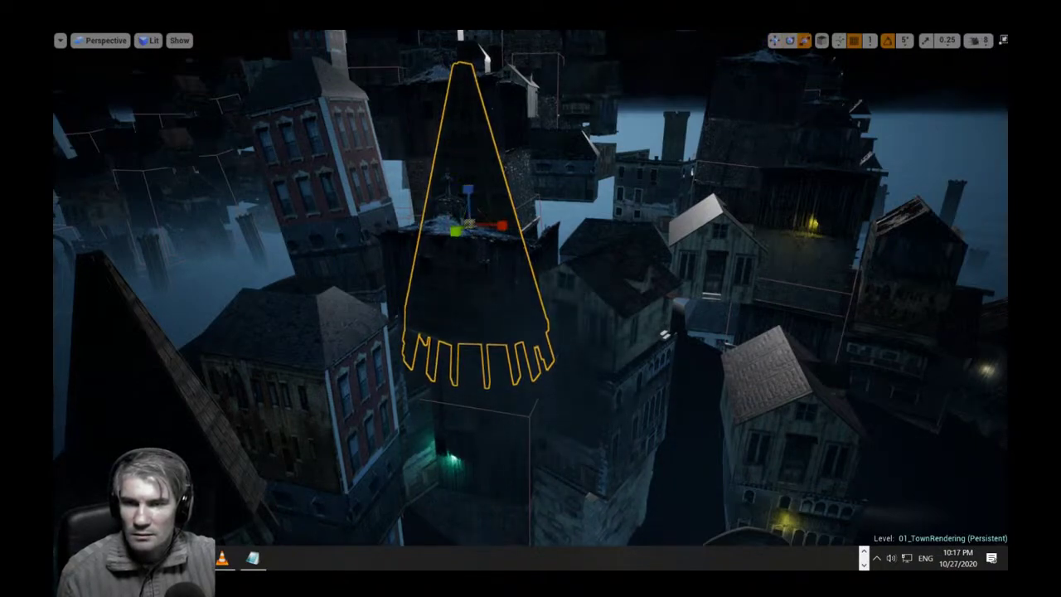
key("w")
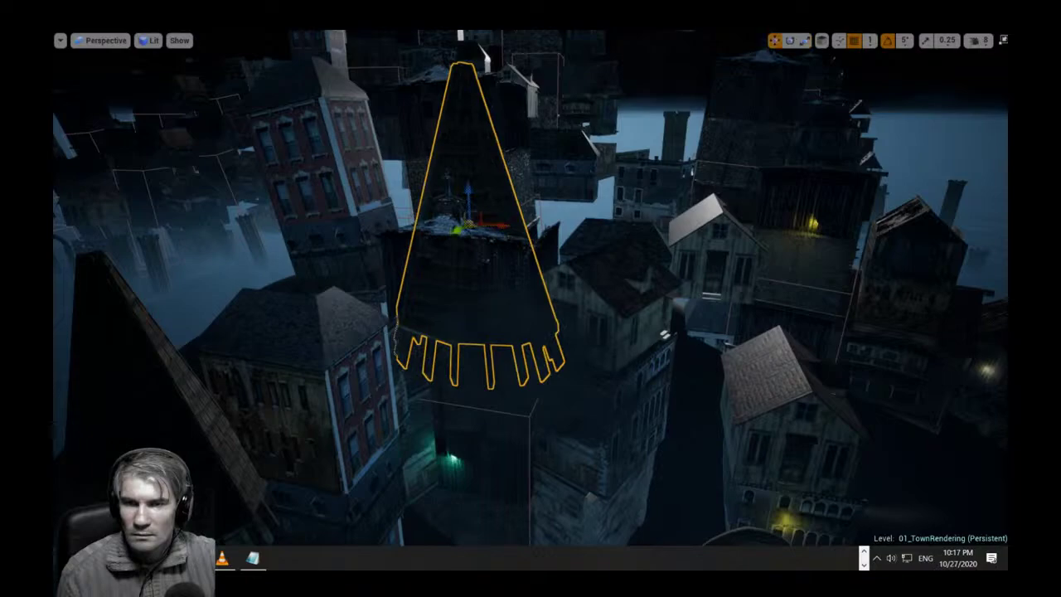
left_click_drag(468, 189, 428, 105)
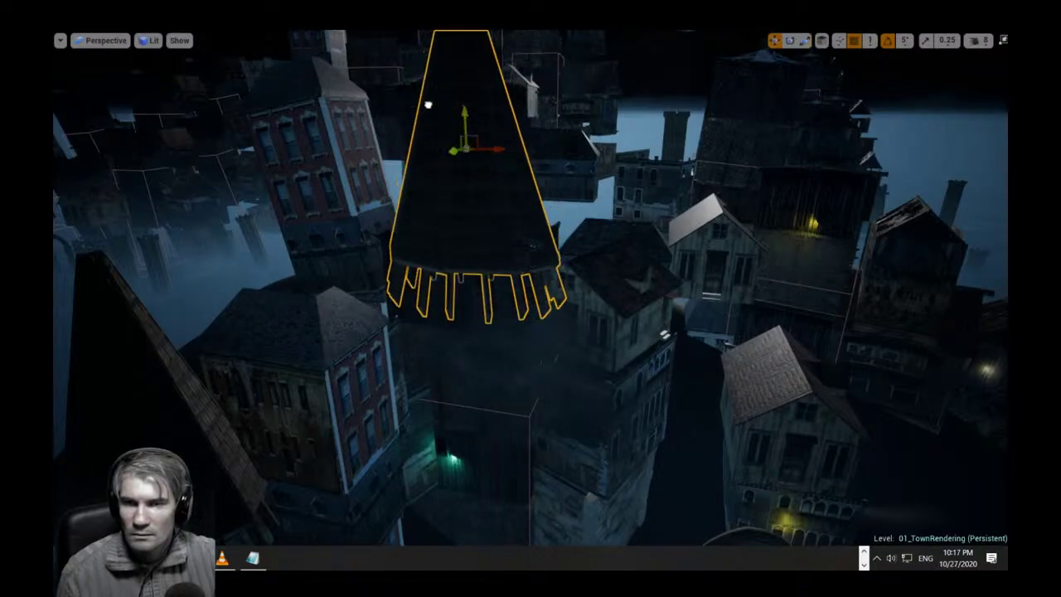
mouse_move(452, 154)
left_mouse_down()
mouse_move(479, 145)
mouse_move(442, 155)
mouse_move(471, 139)
mouse_move(464, 149)
left_mouse_up()
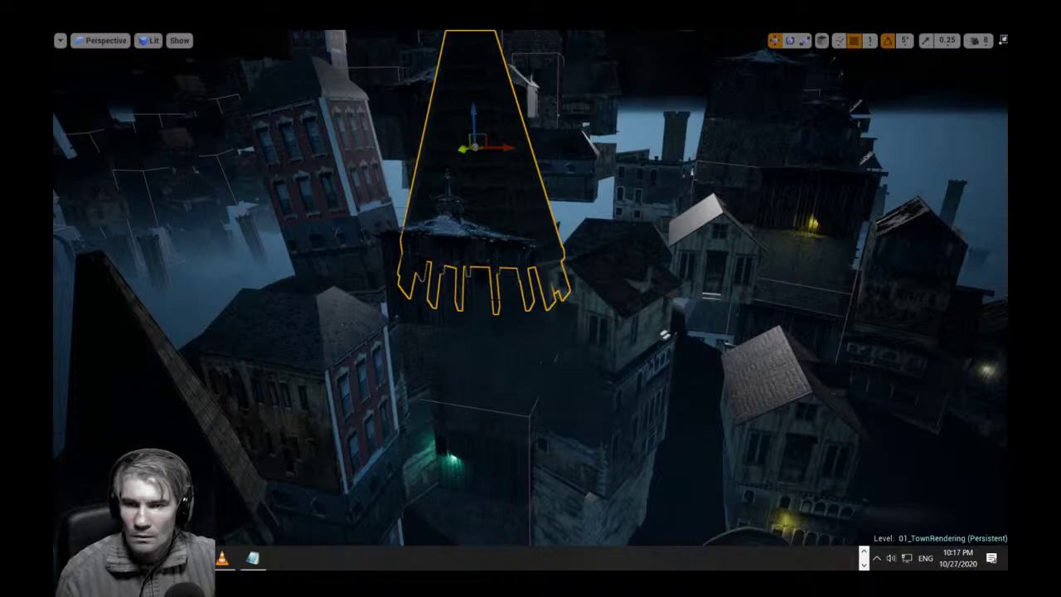
key("Delete")
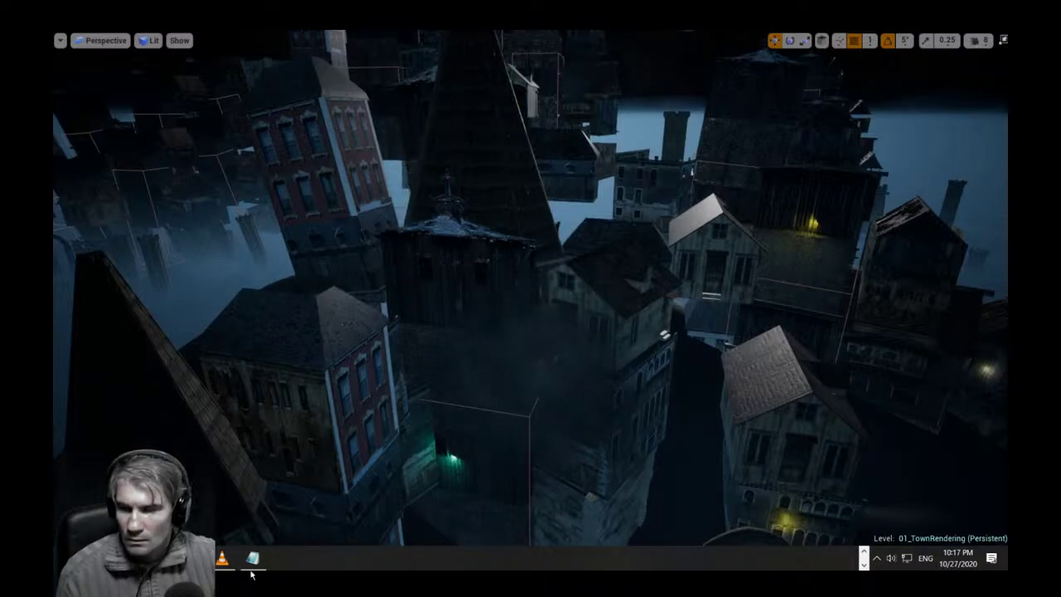
Leave the full-screen view, look through TownCineCameraActor1 and move the sequence to about frame 179.
key("F11")
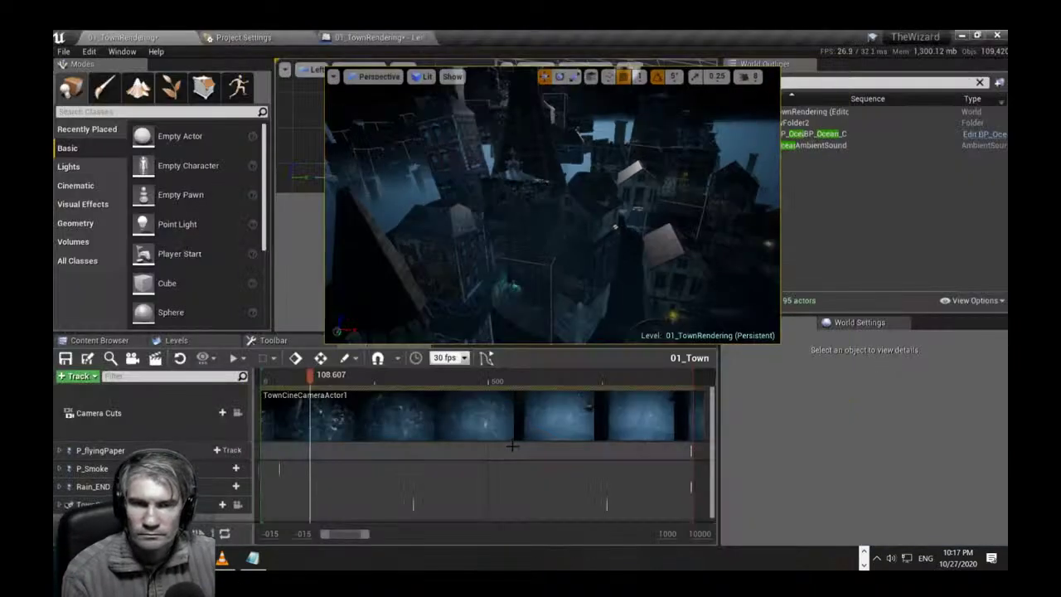
mouse_move(325, 376)
left_mouse_down()
mouse_move(353, 380)
mouse_move(333, 380)
left_mouse_up()
left_click(330, 68)
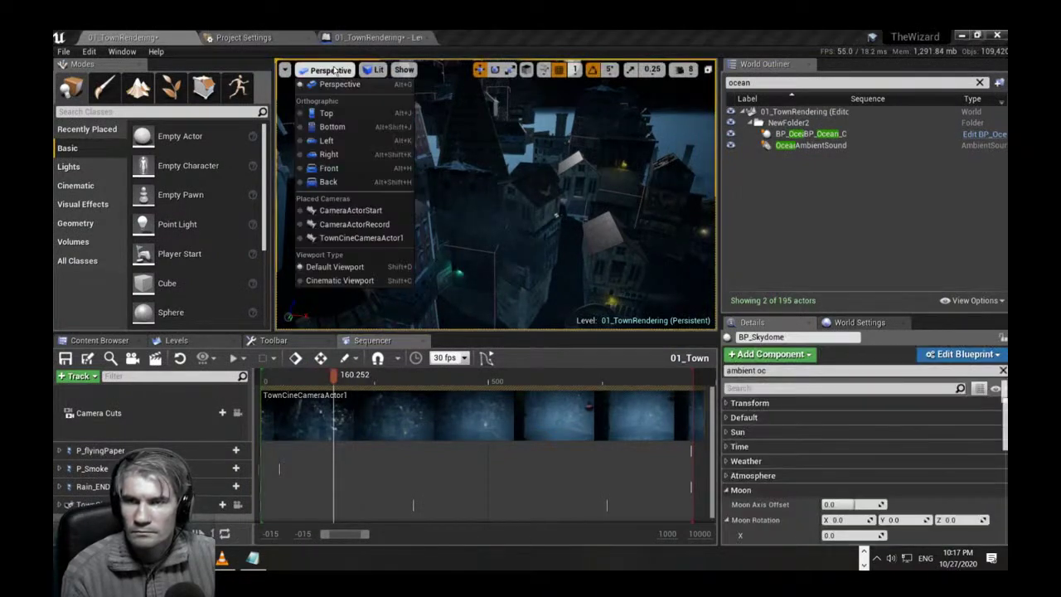
left_click(362, 238)
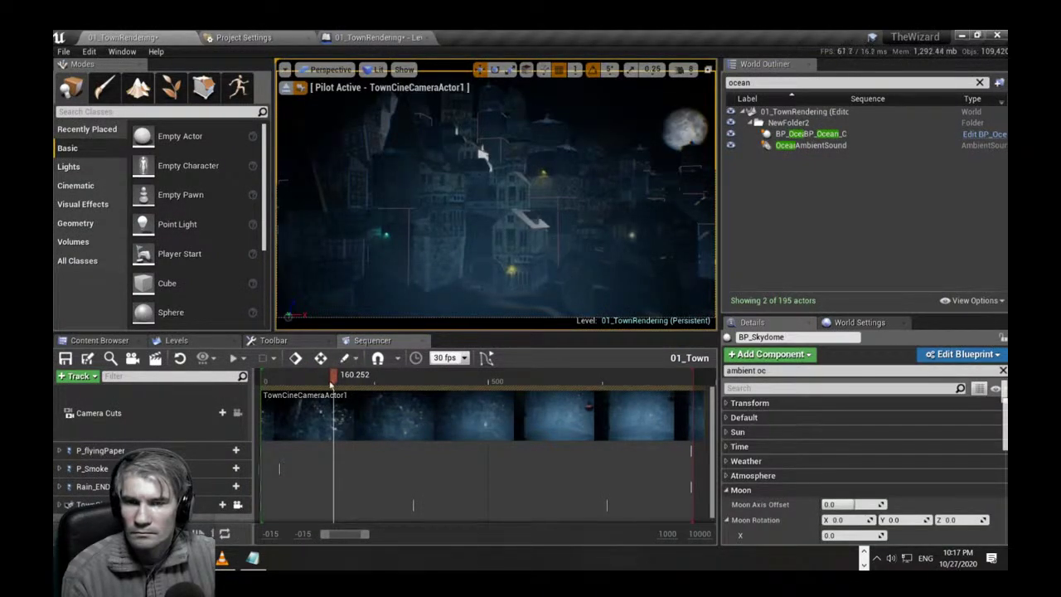
mouse_move(330, 383)
left_mouse_down()
mouse_move(353, 379)
mouse_move(342, 377)
left_mouse_up()
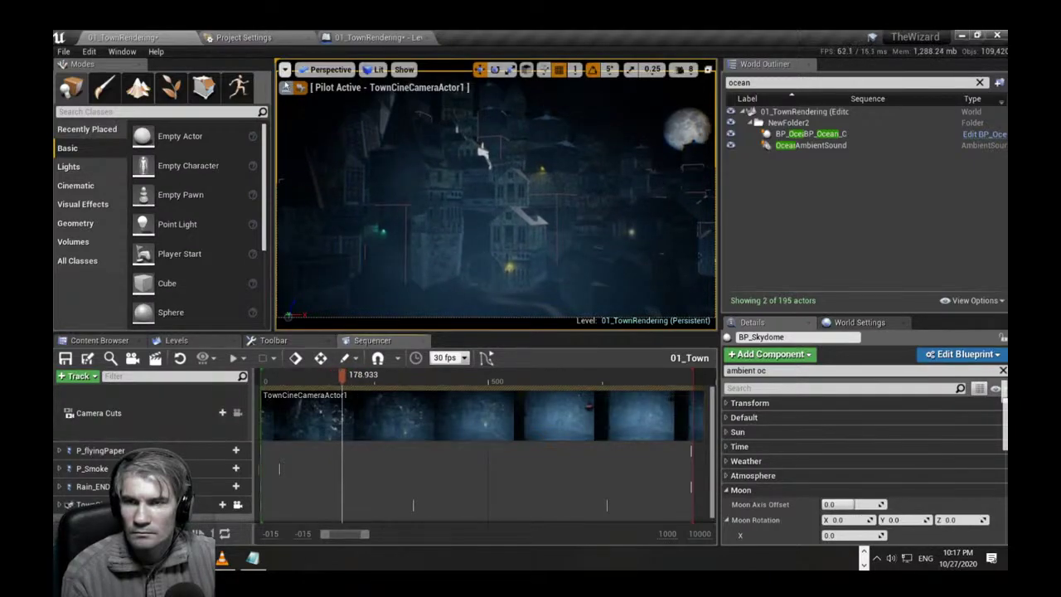
left_click(284, 69)
mouse_move(330, 260)
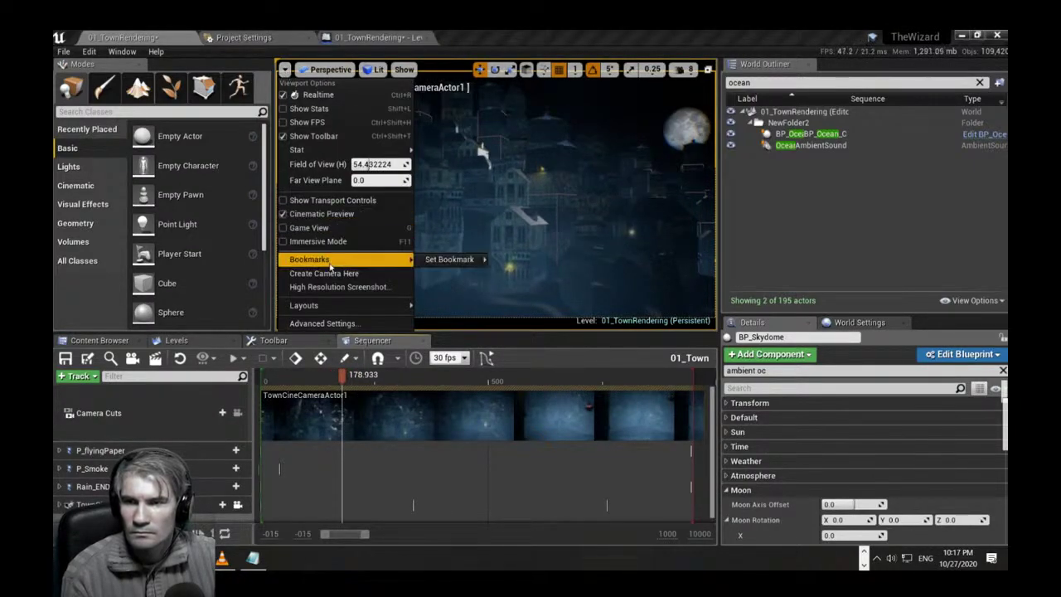
left_click(315, 67)
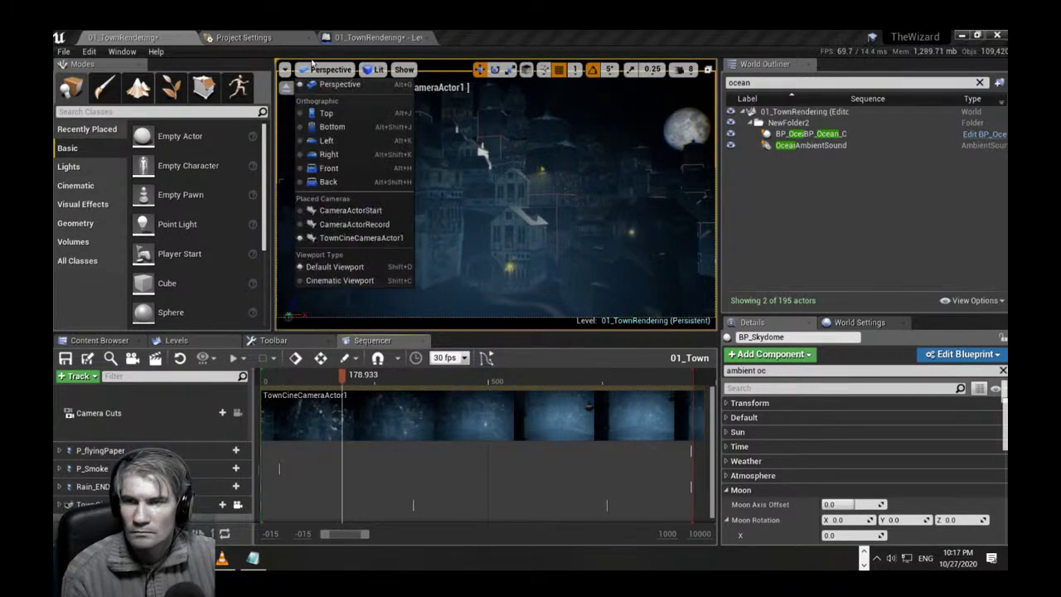
left_click(335, 267)
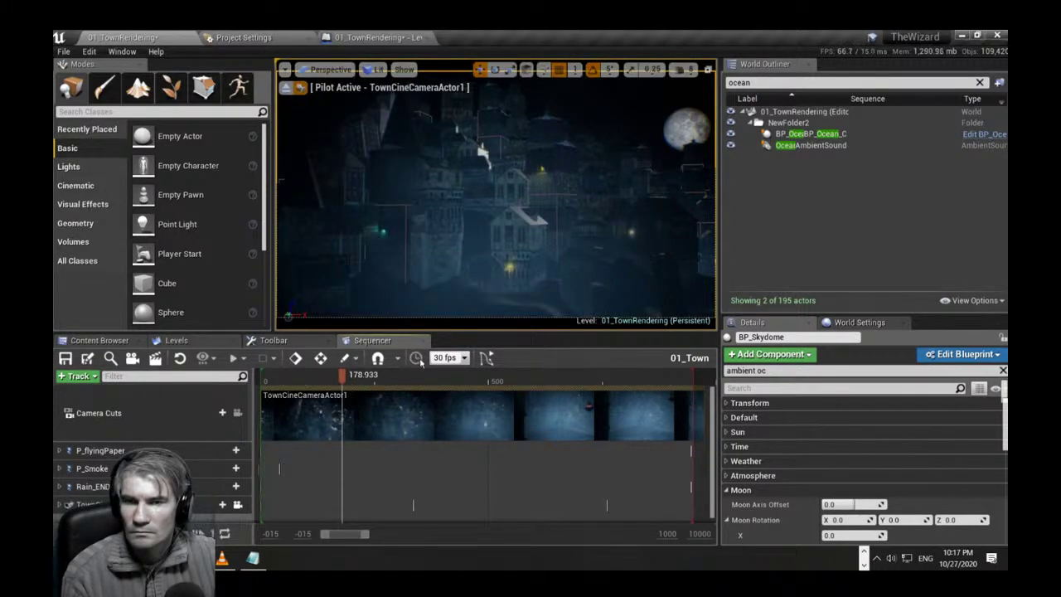
Move the sequence to about frame 97, then duplicate the SM_Roof_Spire_Full2 roof spire and place the copy further back over the town.
left_click_drag(335, 383, 305, 419)
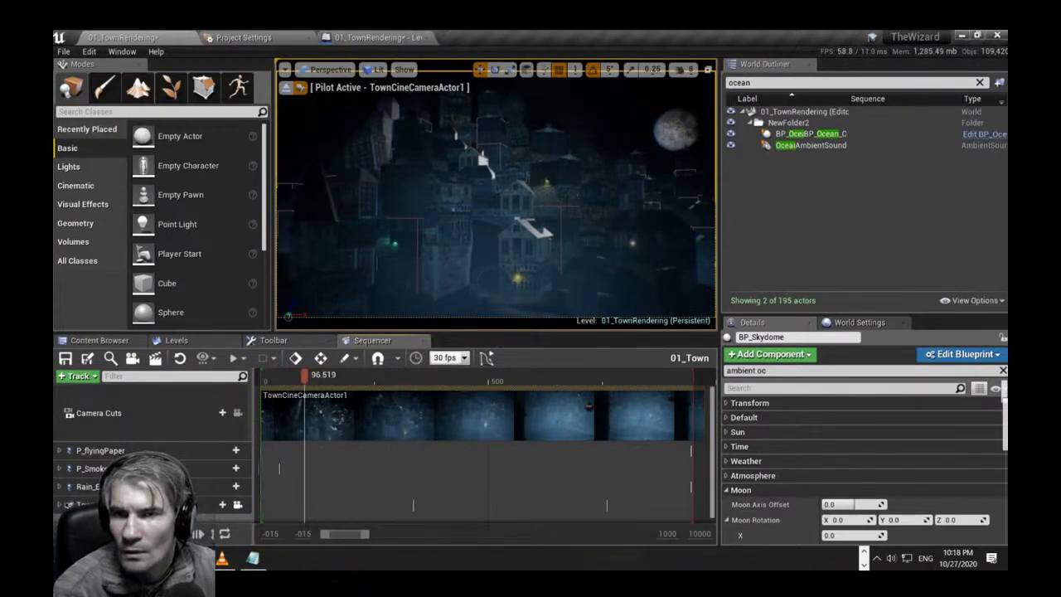
left_click(412, 141)
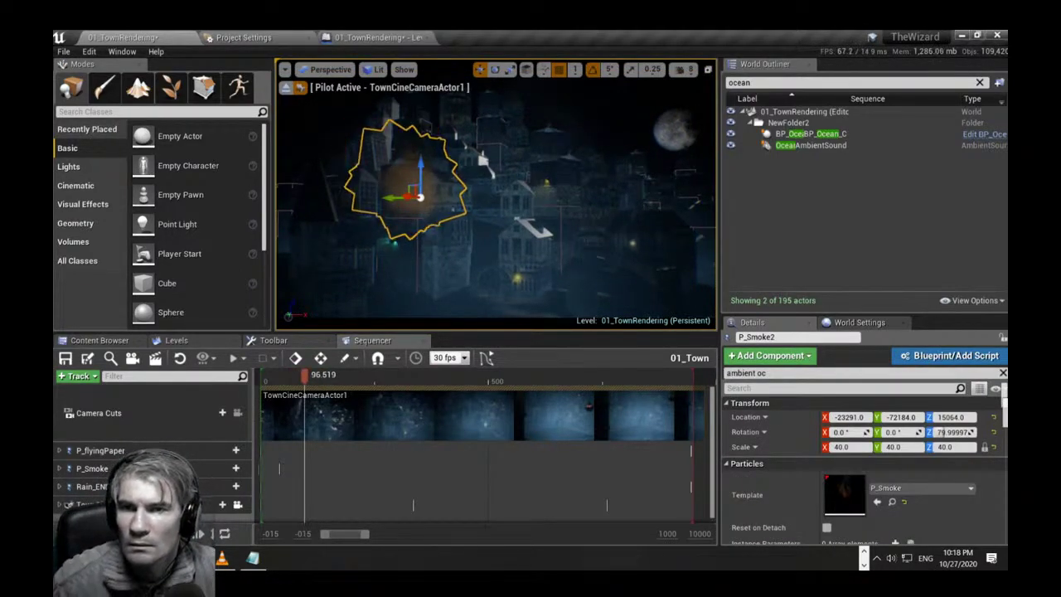
left_click(412, 112)
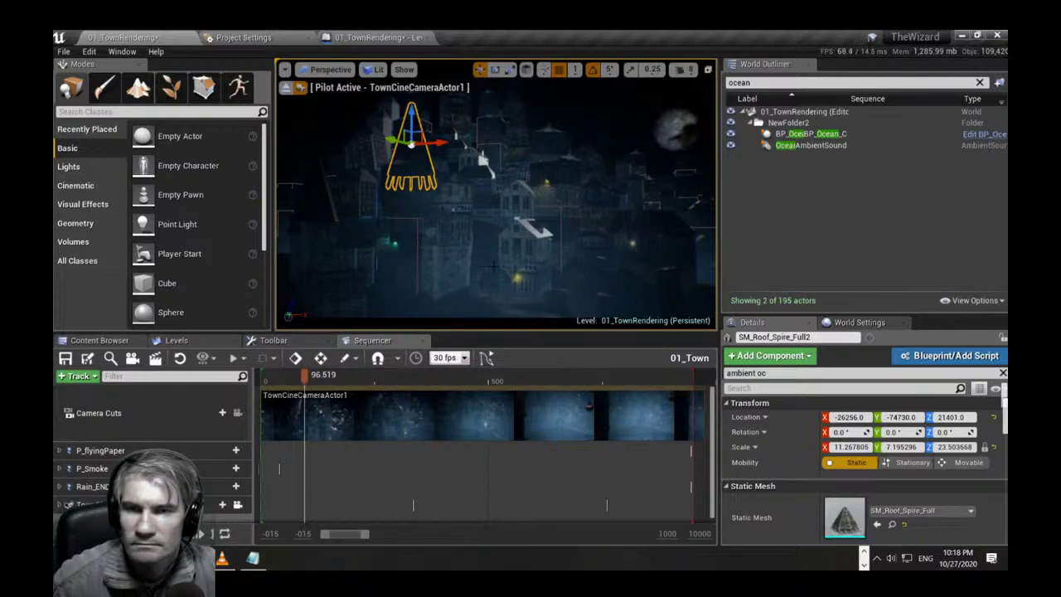
mouse_move(496, 195)
right_mouse_down()
mouse_move(475, 228)
mouse_move(477, 192)
right_mouse_up()
left_click_drag(463, 221, 398, 89, "alt")
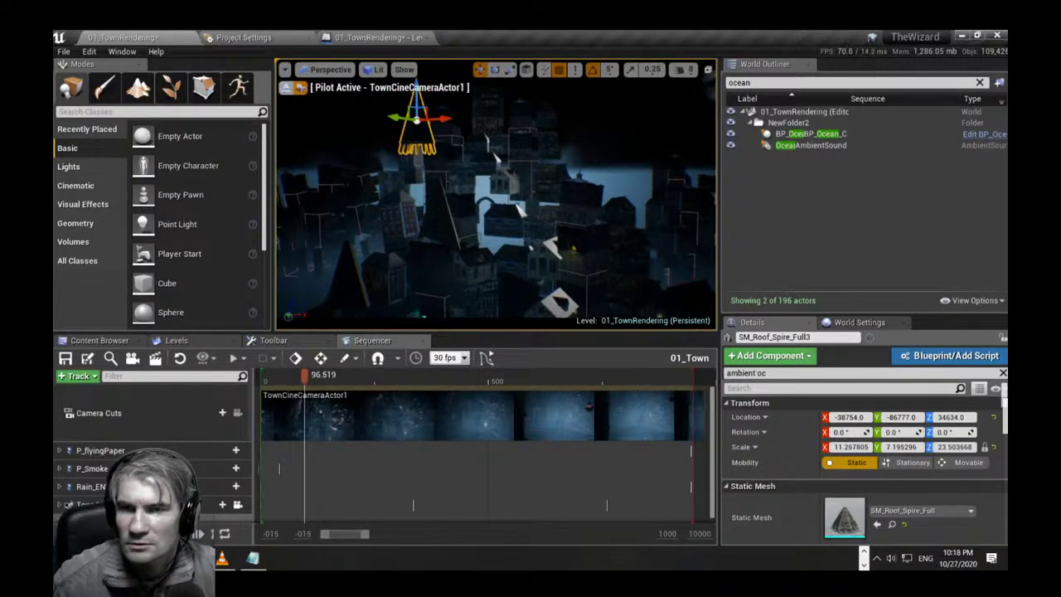
Lower and shift the duplicated roof spire to about X -39671, Y -92611, Z 30539, checking its position through TownCineCameraActor1.
left_click_drag(443, 122, 435, 122)
left_click_drag(389, 88, 411, 113)
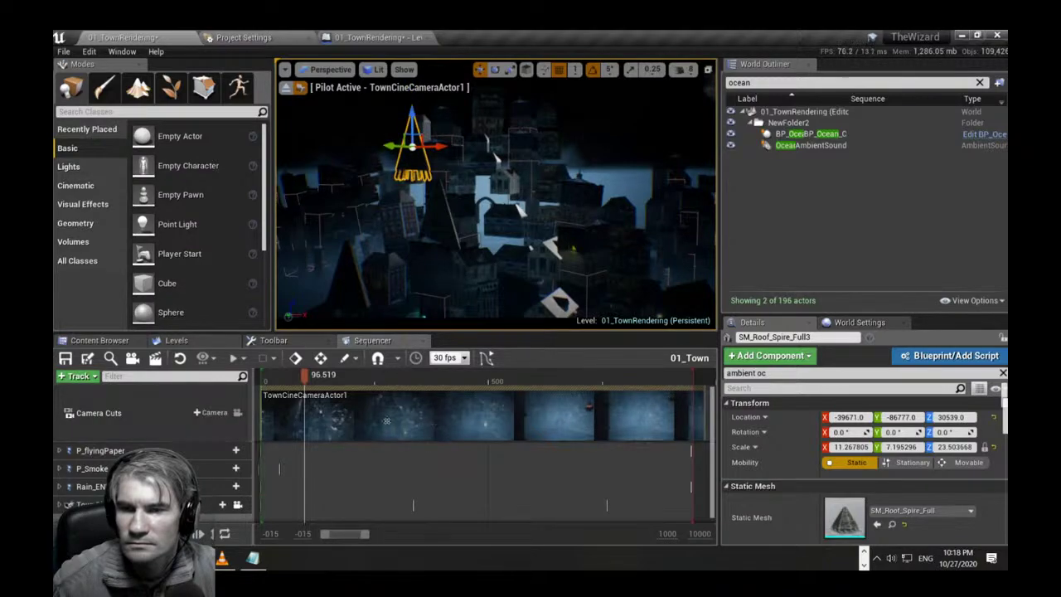
left_click_drag(353, 386, 364, 386)
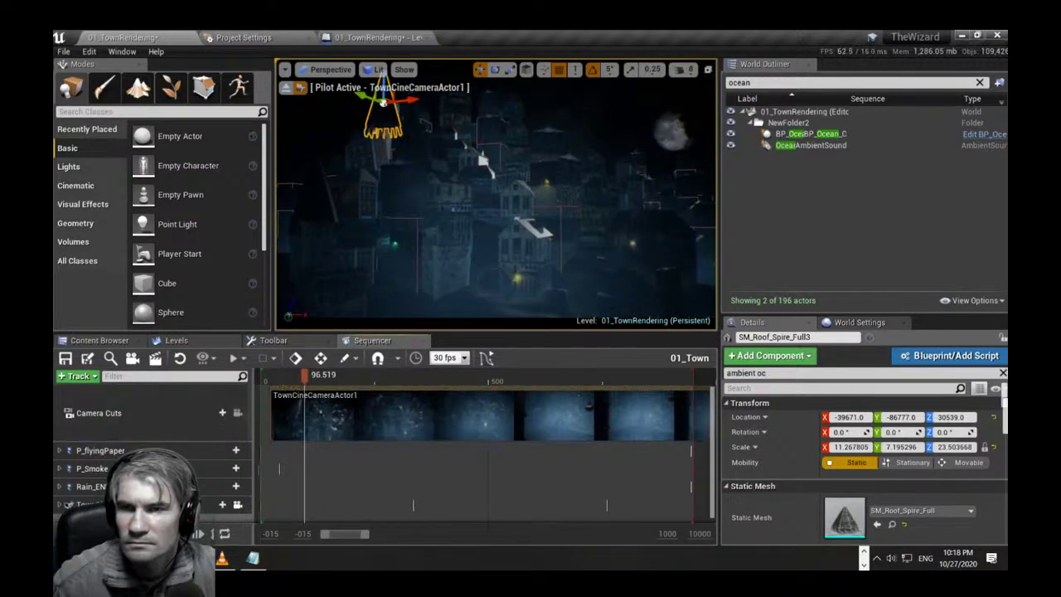
left_click_drag(363, 95, 385, 105)
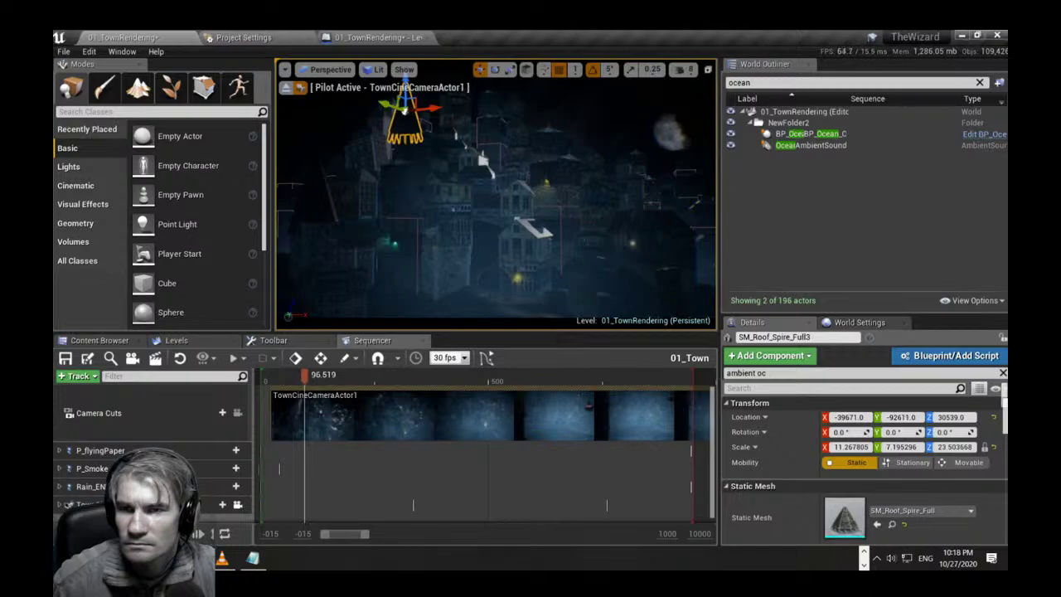
Look at the duplicated roof spire up close, then check the town through the camera at about frame 228.
key("f")
scroll(404, 110, "down", 2)
mouse_move(404, 110)
right_mouse_down()
mouse_move(406, 178)
mouse_move(398, 115)
right_mouse_up()
left_click_drag(554, 236, 436, 93)
left_click_drag(371, 383, 365, 381)
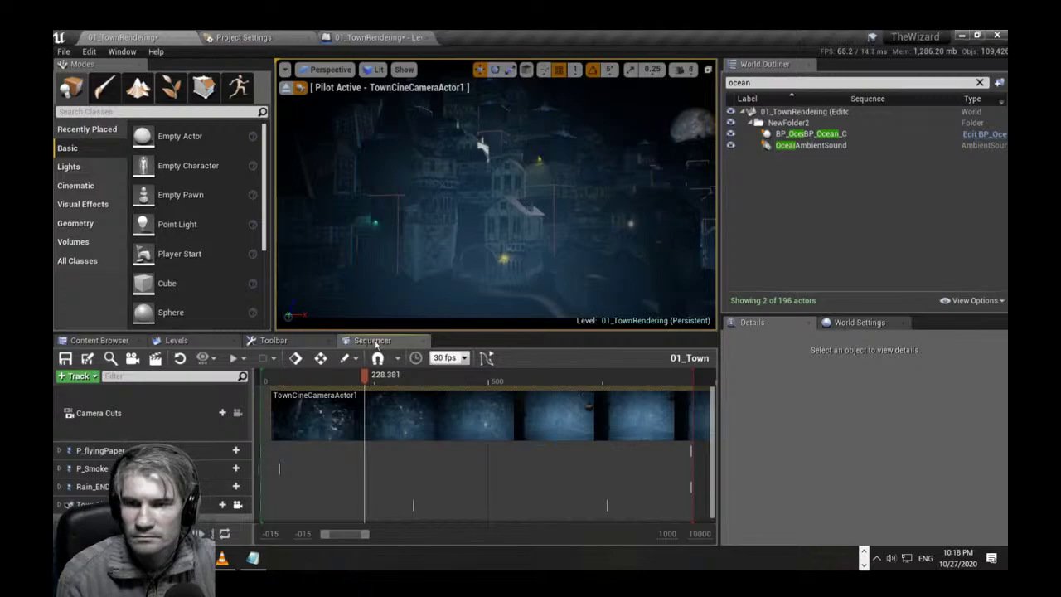
Put the Sequencer away, inspect the town full screen through TownCineCameraActor1 and return to the normal layout.
left_click_drag(376, 344, 56, 75)
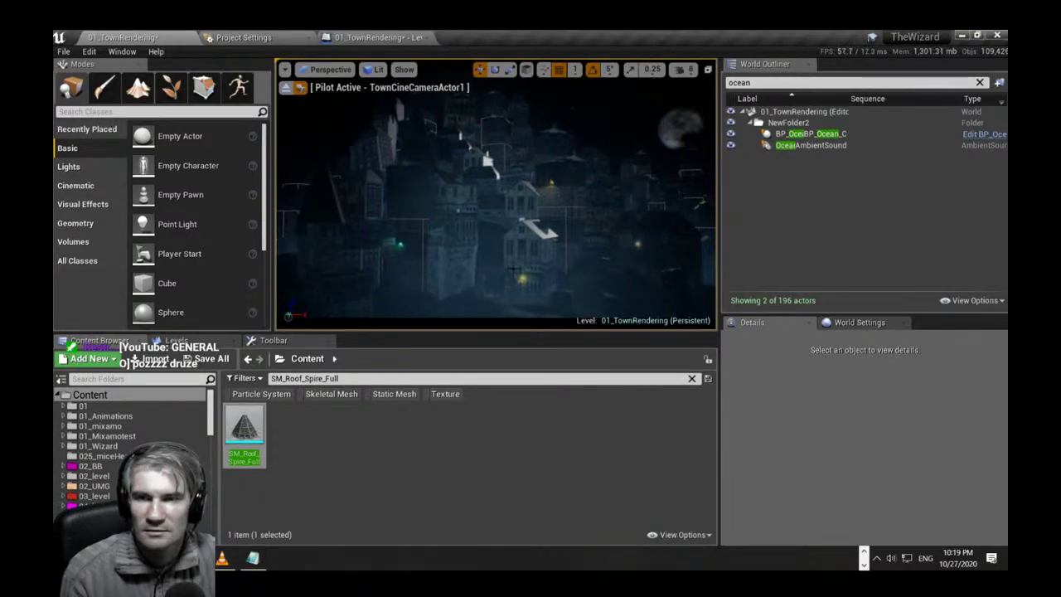
key("F11")
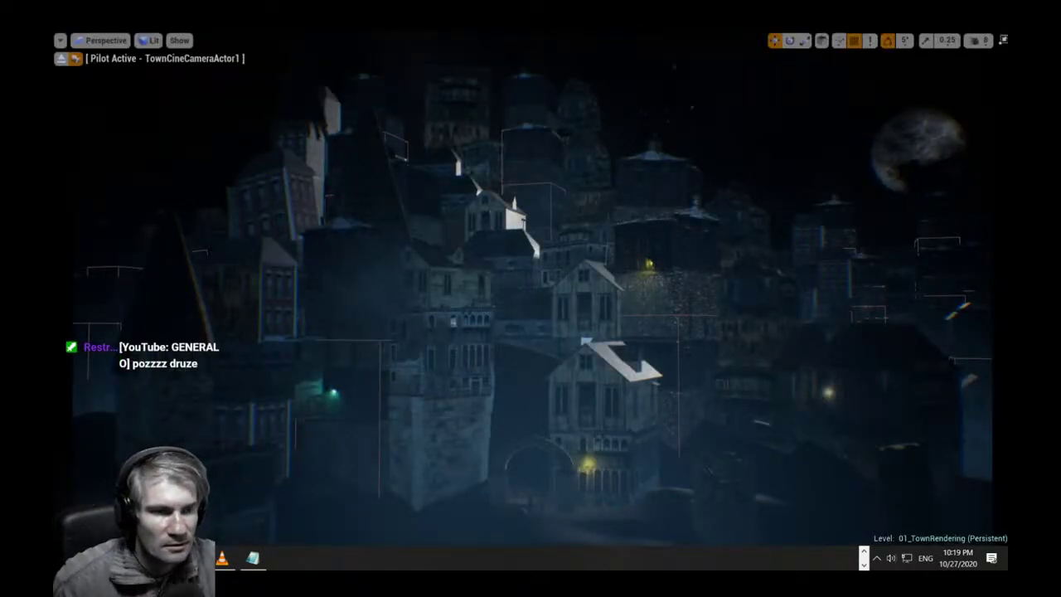
right_click_drag(531, 299, 541, 299)
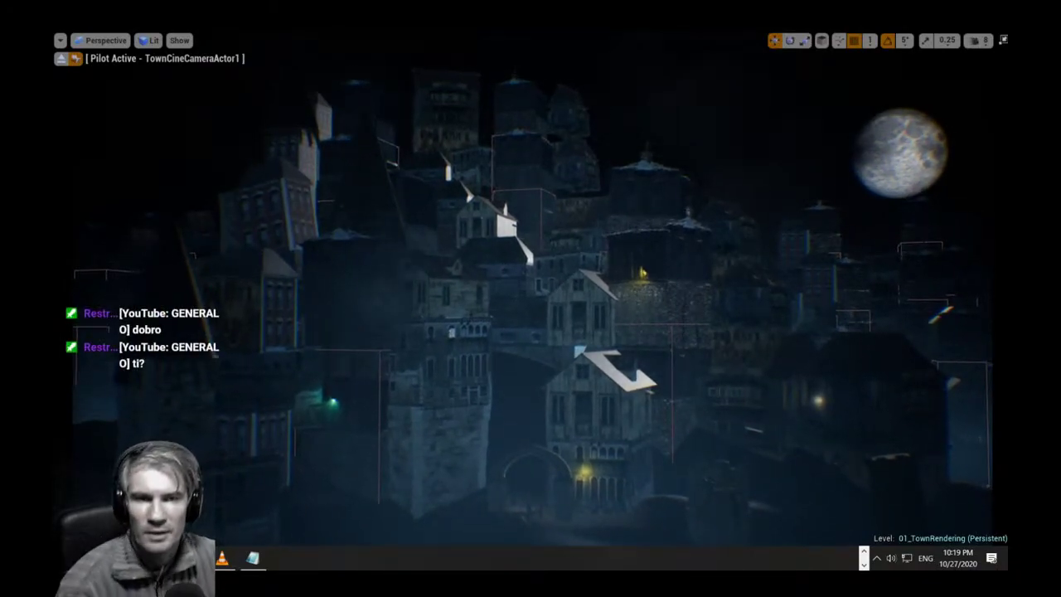
left_click(1003, 40)
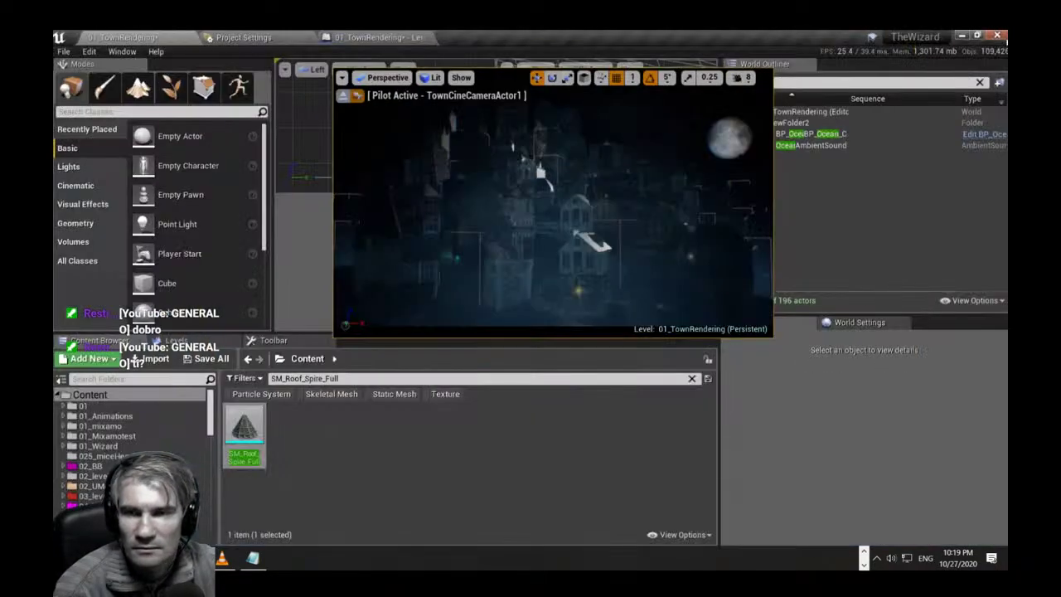
Filter the World Outliner for "sky", select the SkyLight actor and enlarge the details area to show its Light settings.
left_click(795, 83)
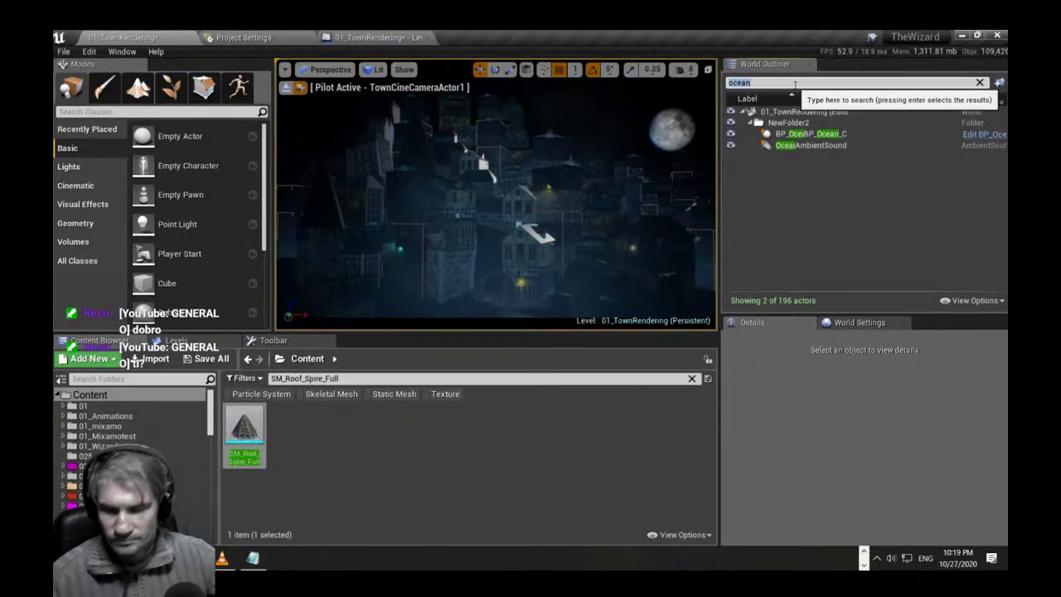
type("sky")
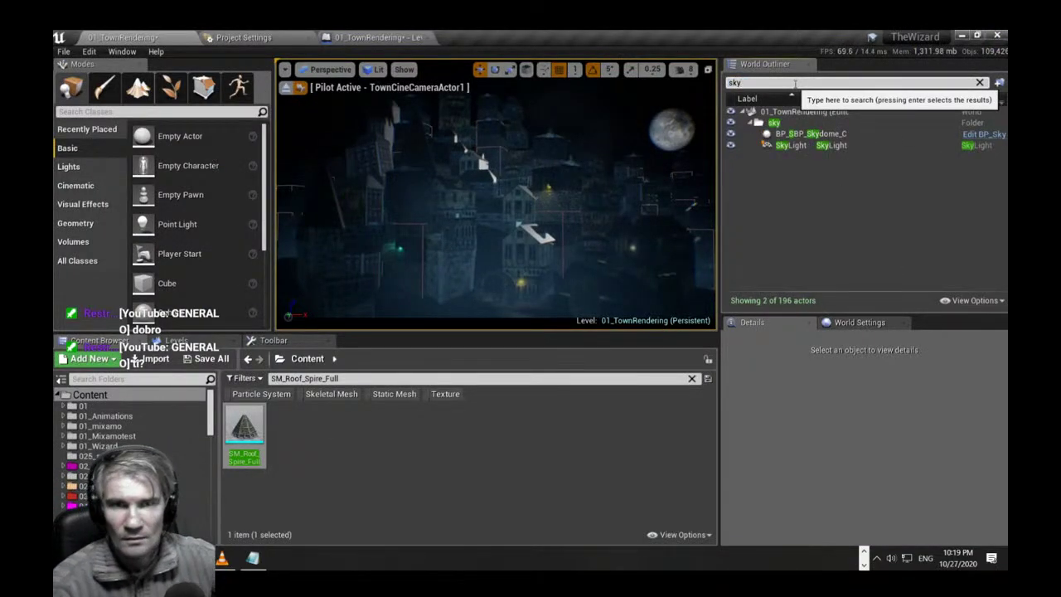
left_click(811, 147)
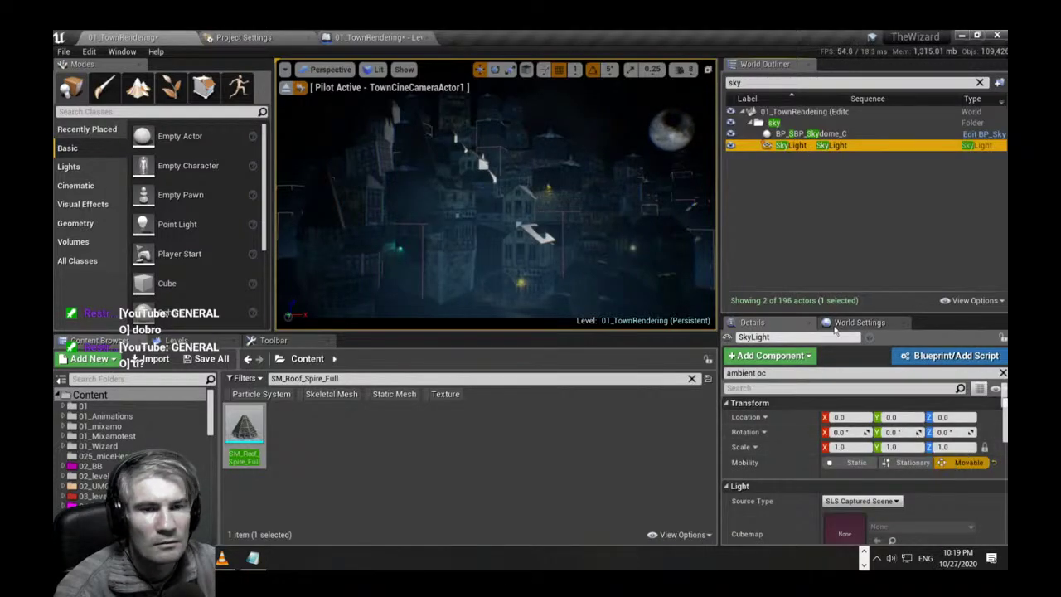
left_click_drag(816, 316, 814, 232)
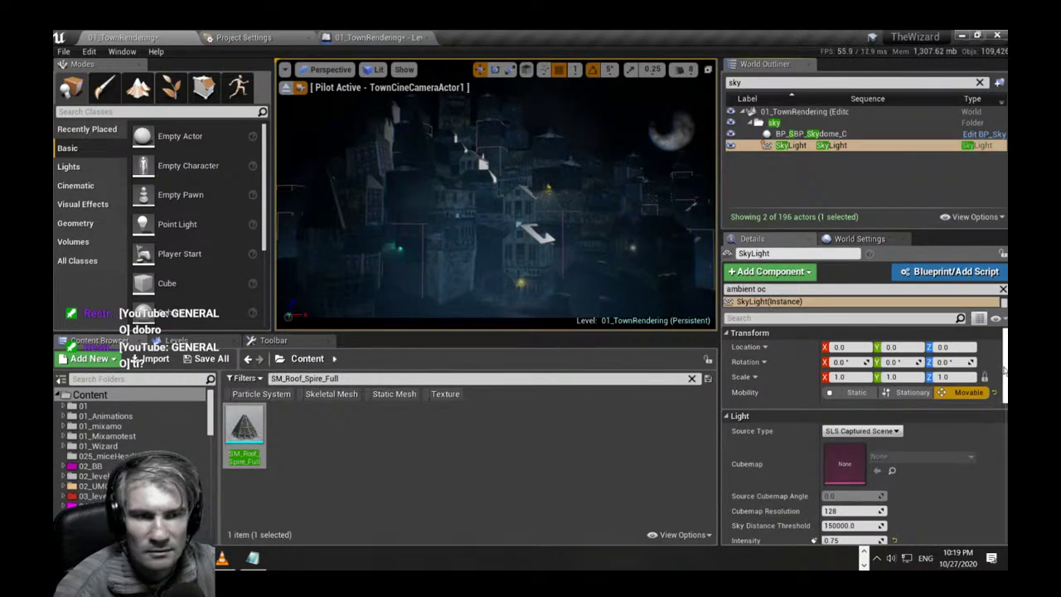
scroll(1004, 369, "down", 5)
scroll(999, 368, "up", 5)
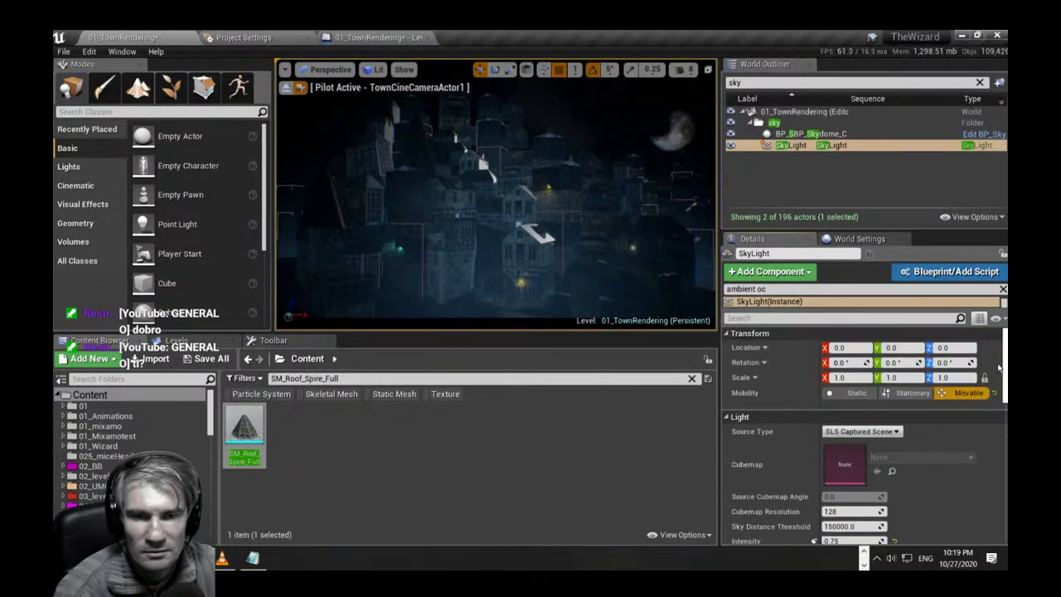
scroll(999, 367, "down", 3)
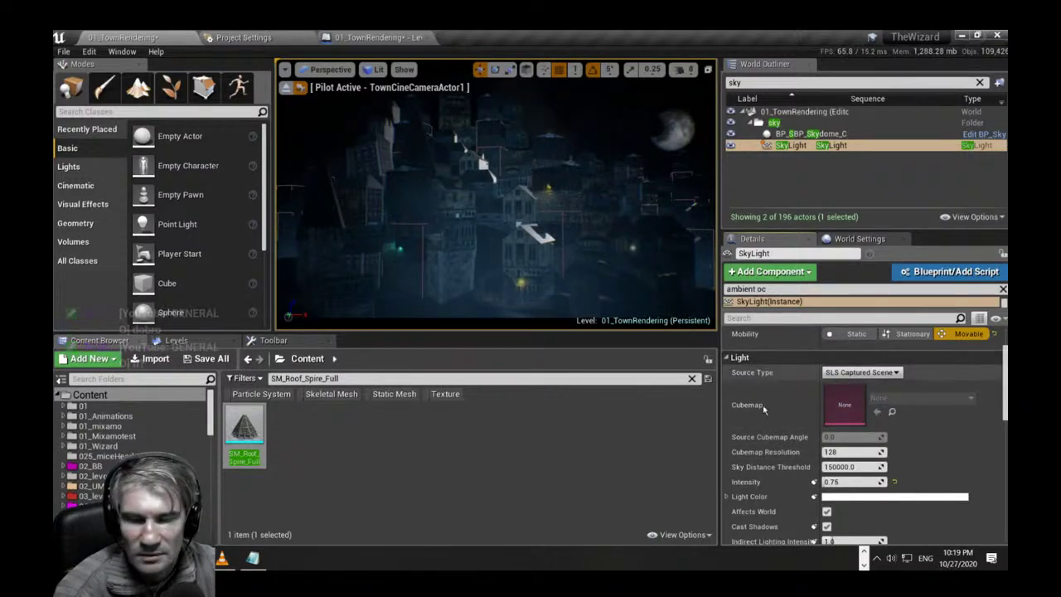
scroll(1005, 393, "down", 1)
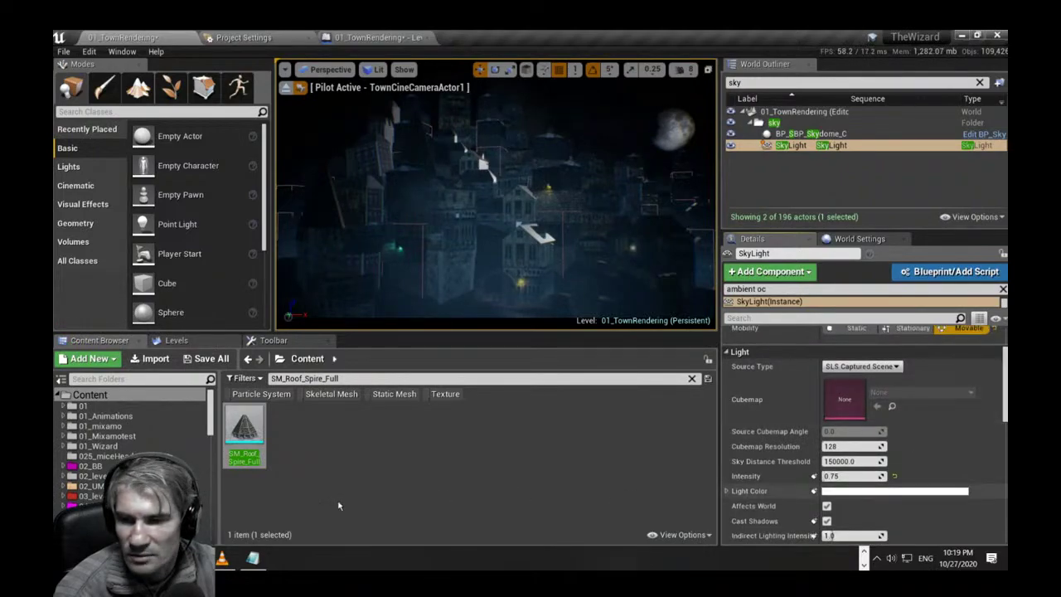
left_click(864, 554)
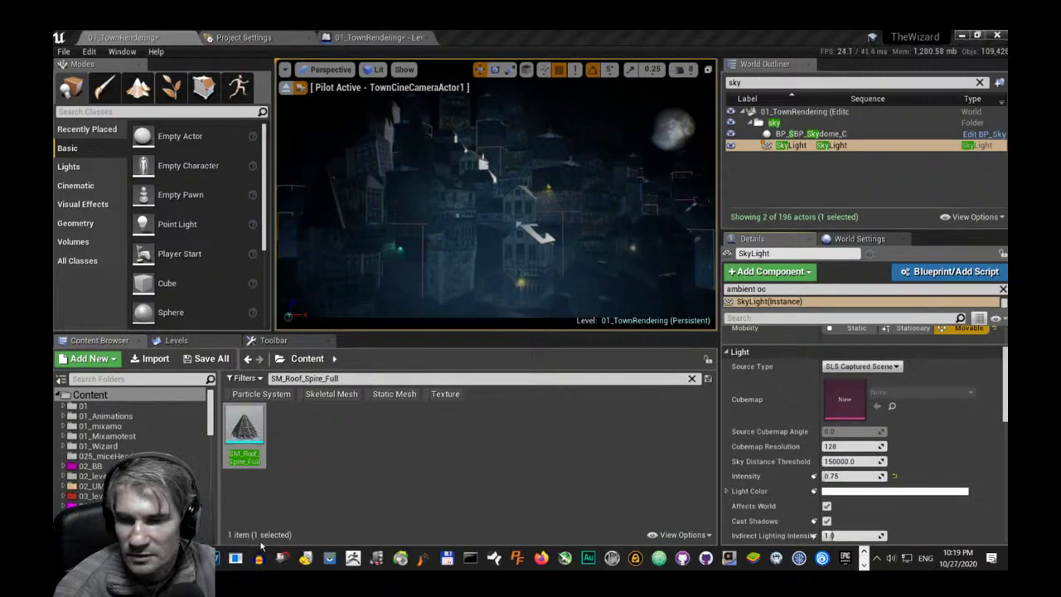
key("alt+Tab")
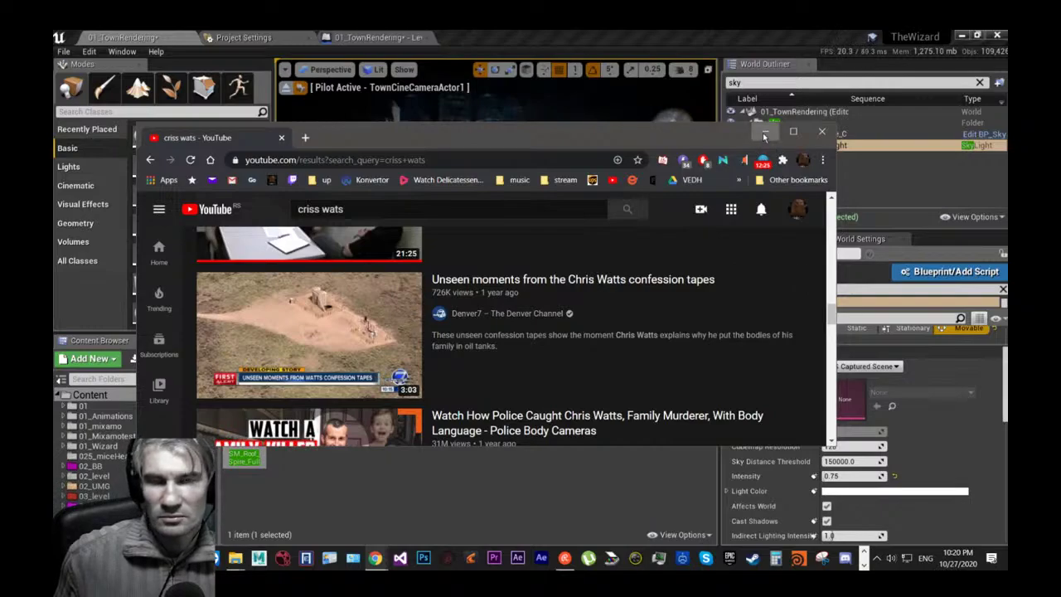
left_click(764, 134)
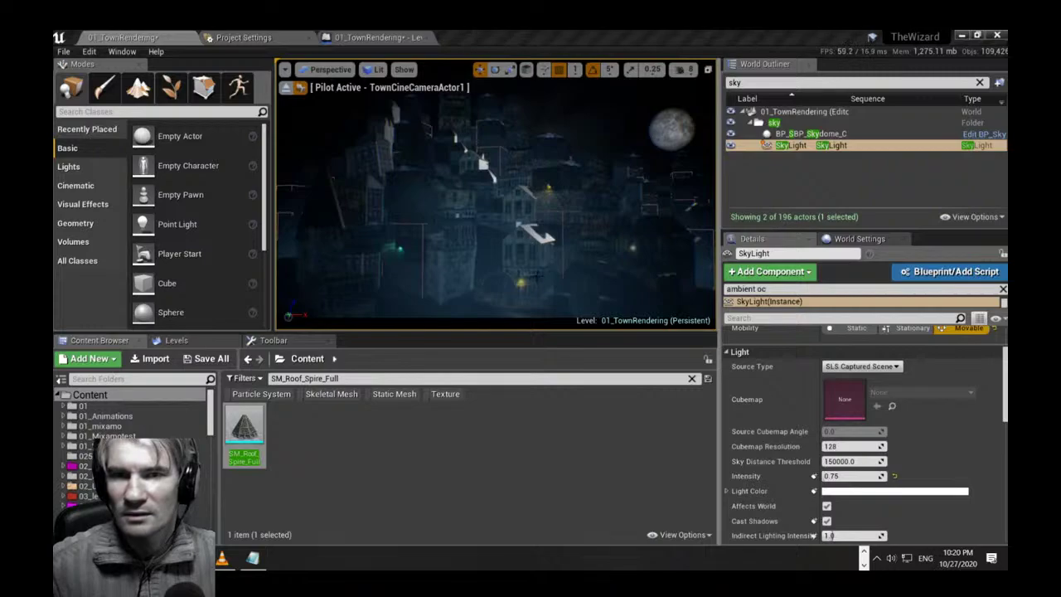
Set the SkyLight's intensity to 1.0 and turn off its Lower Hemisphere Is Solid Color option.
right_click_drag(557, 269, 517, 236)
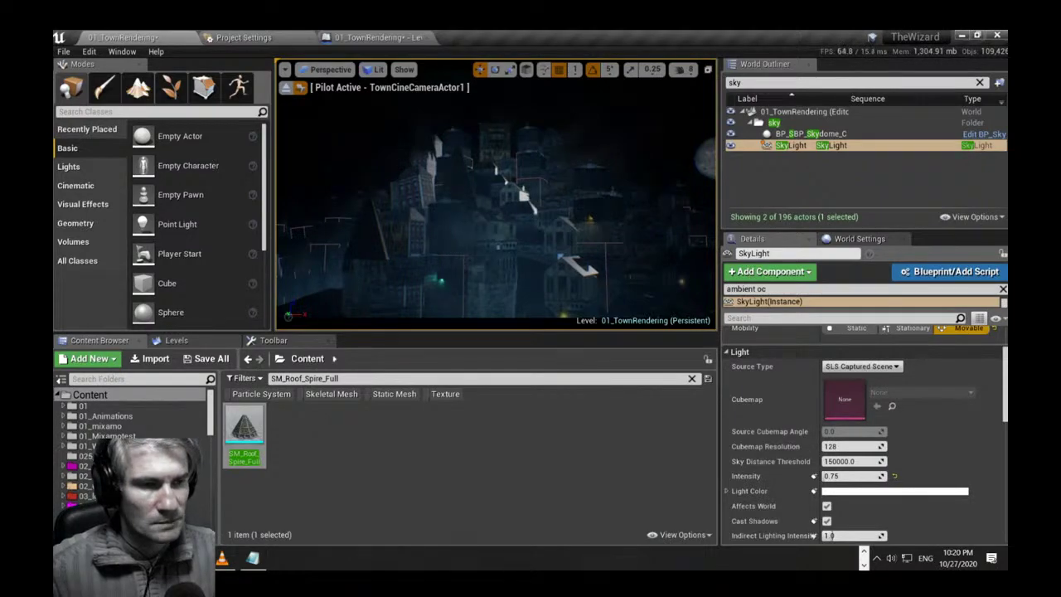
right_click_drag(517, 236, 558, 267)
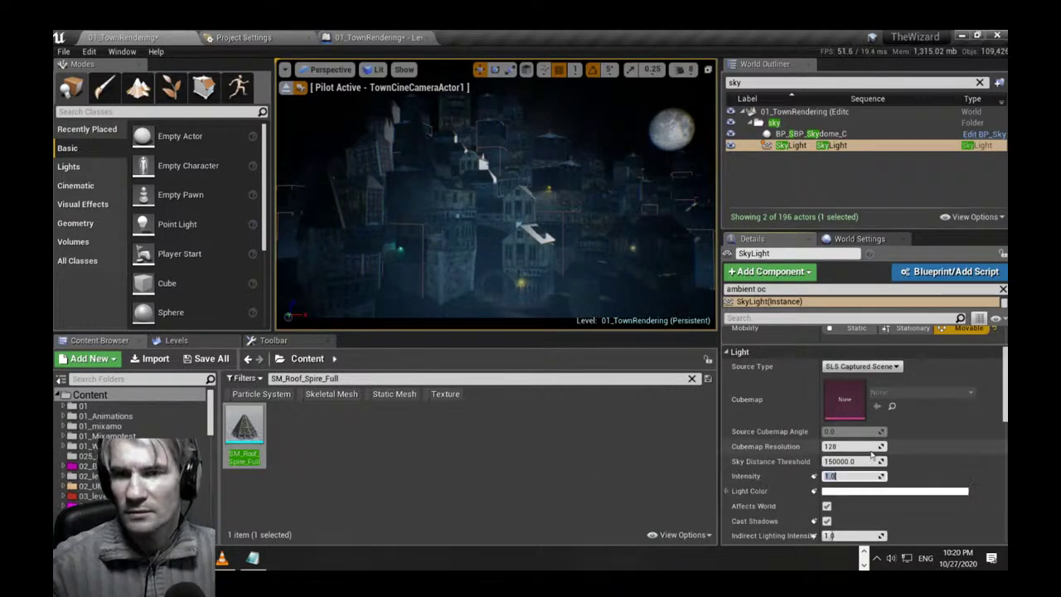
left_click(852, 476)
left_click_drag(1004, 395, 1004, 422)
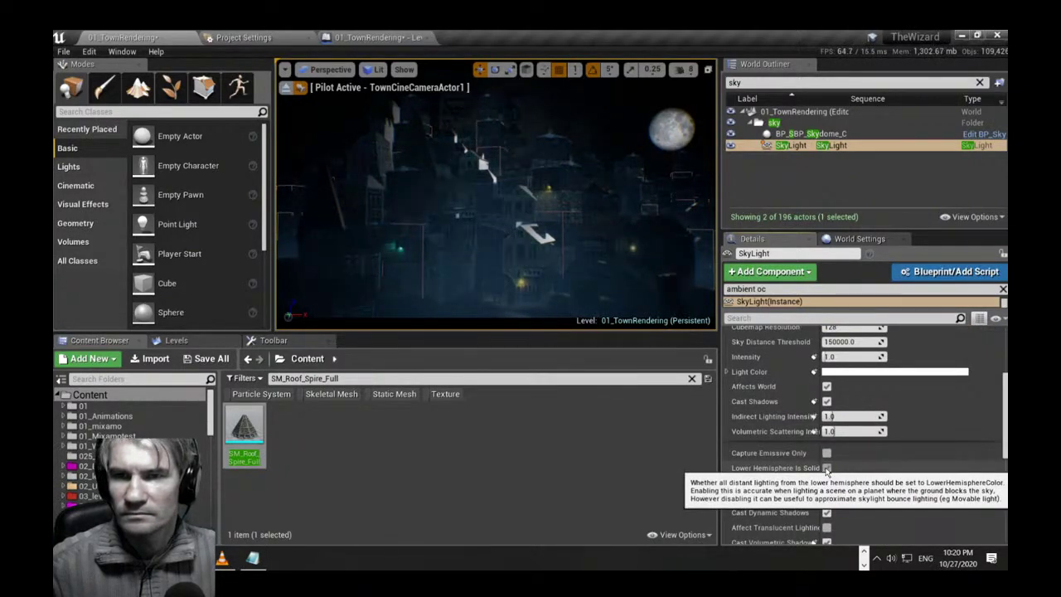
left_click(826, 468)
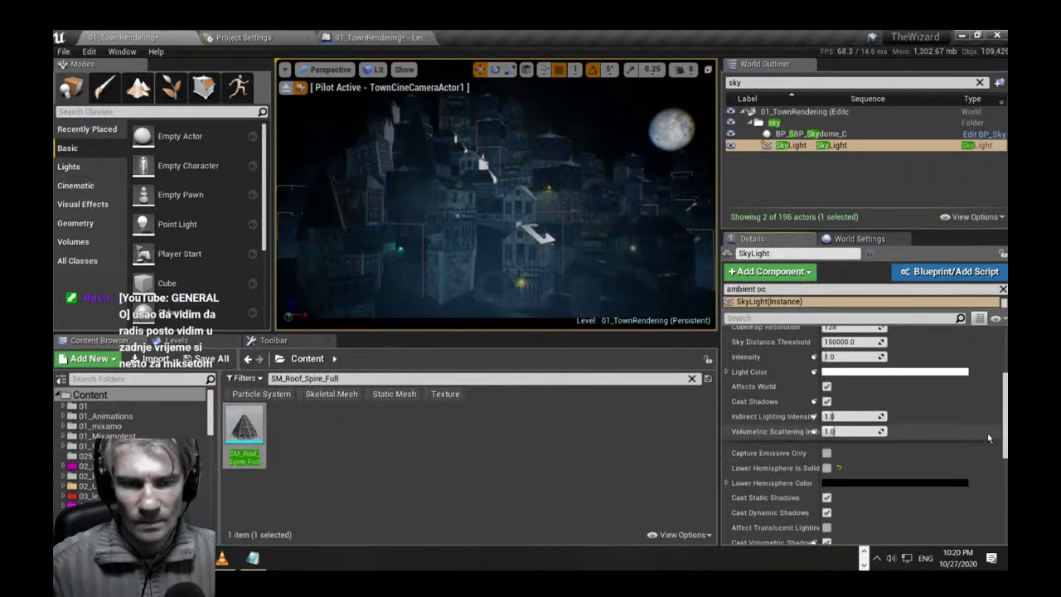
Inspect the SkyLight's Lower Hemisphere Color, then compare the town with Lower Hemisphere Is Solid Color on and off, leaving it off.
scroll(1006, 442, "down", 3)
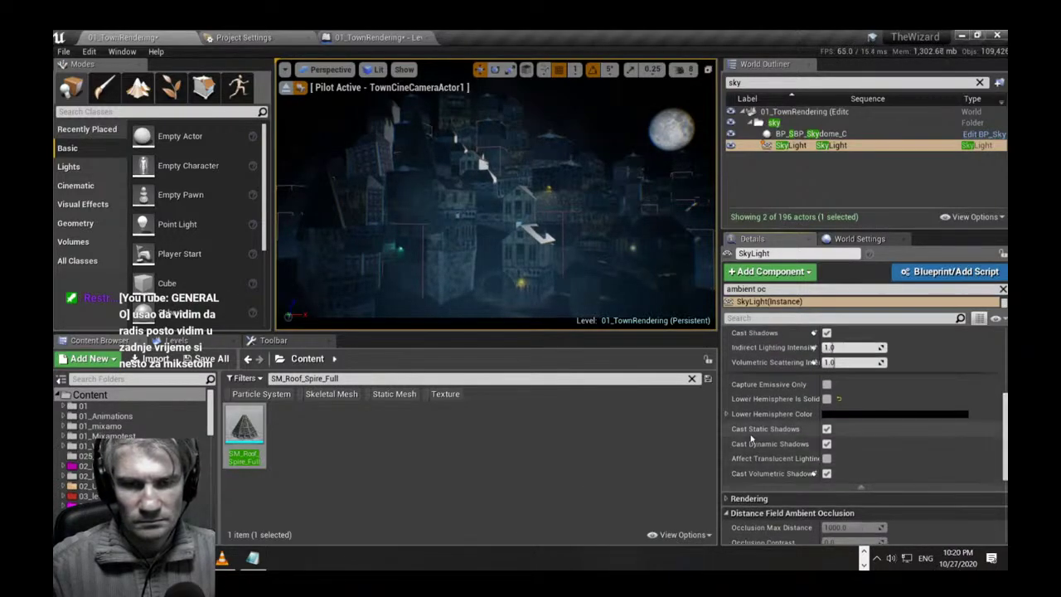
left_click(727, 414)
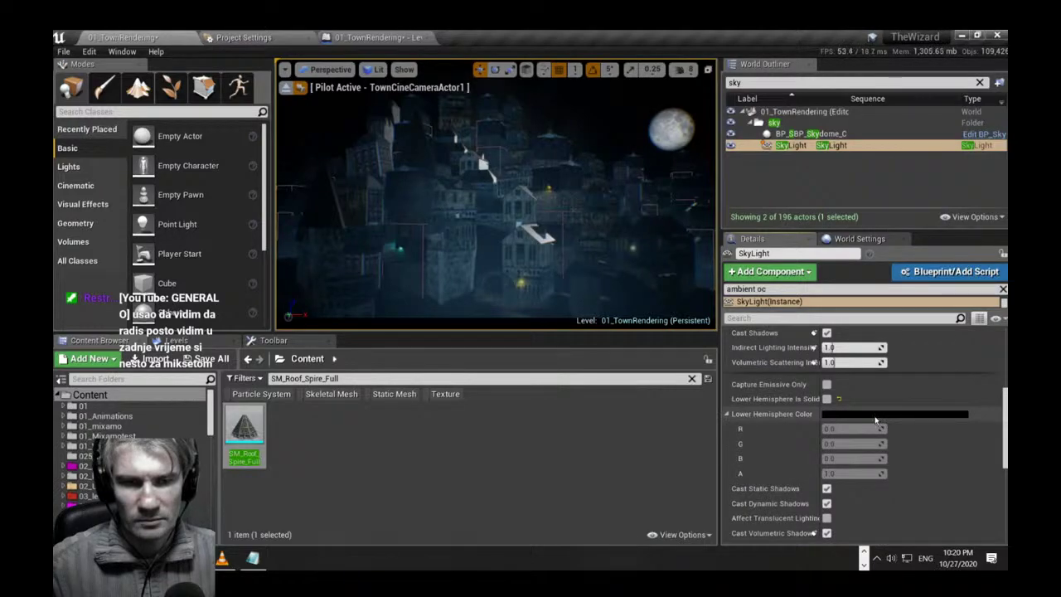
left_click(728, 414)
left_click(827, 399)
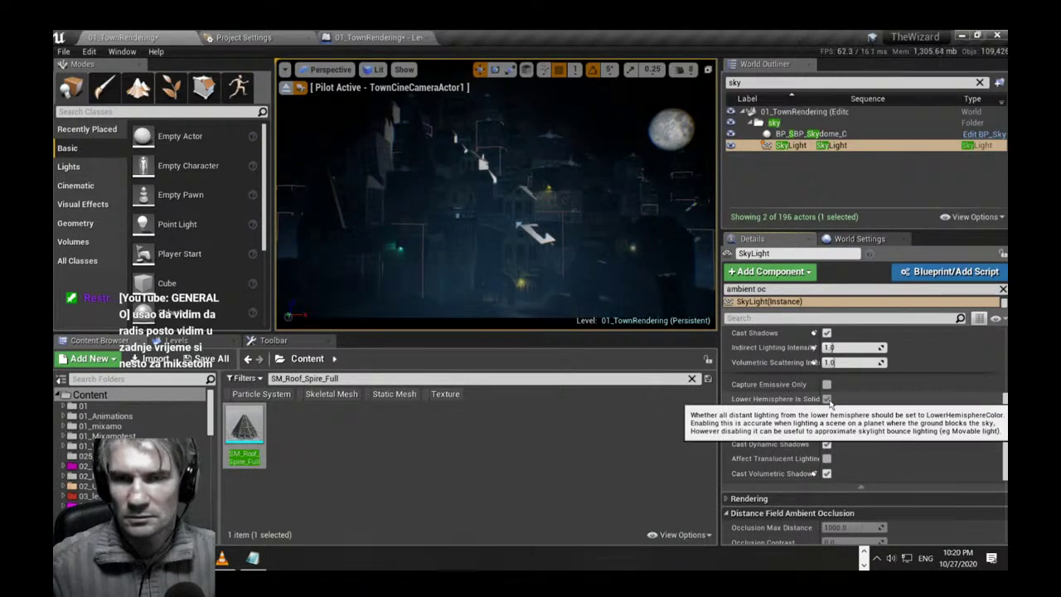
left_click(826, 399)
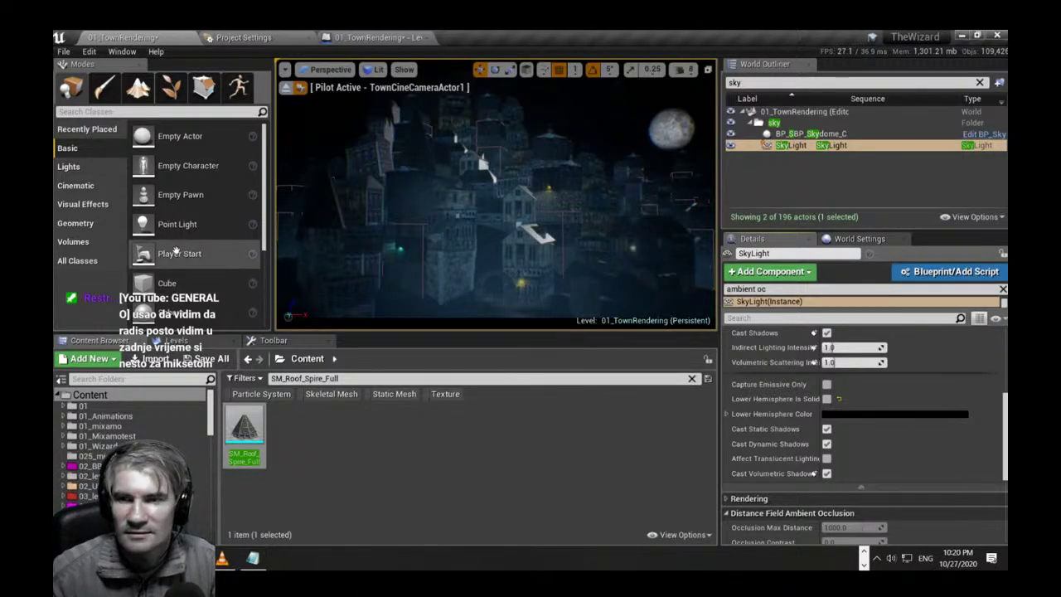
Examine the relit town full screen from slightly different camera angles, then return to the normal editor layout.
right_click_drag(504, 226, 496, 225)
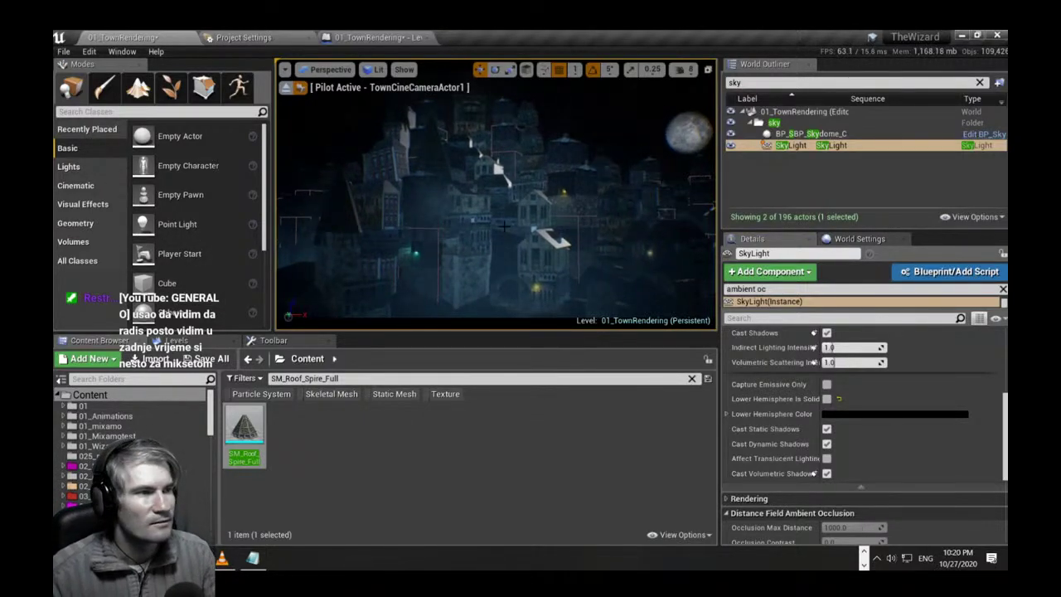
key("F11")
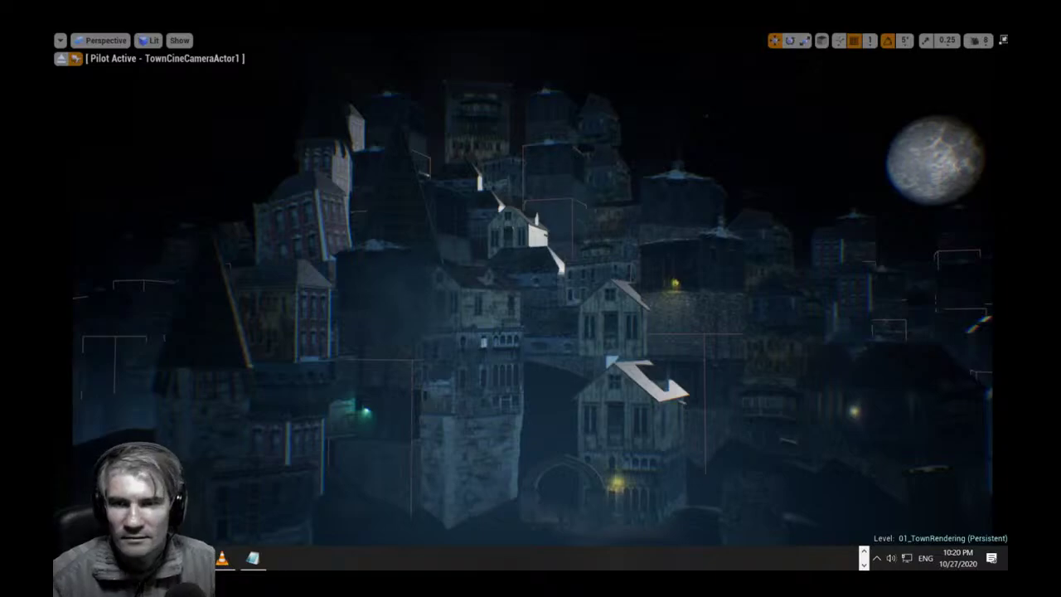
right_click_drag(490, 226, 507, 219)
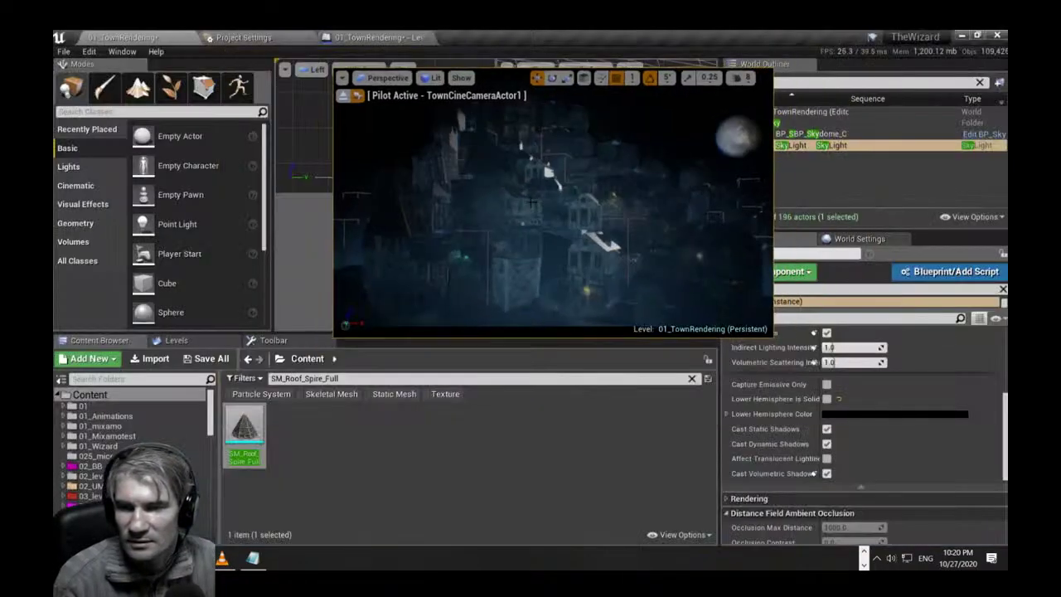
key("F11")
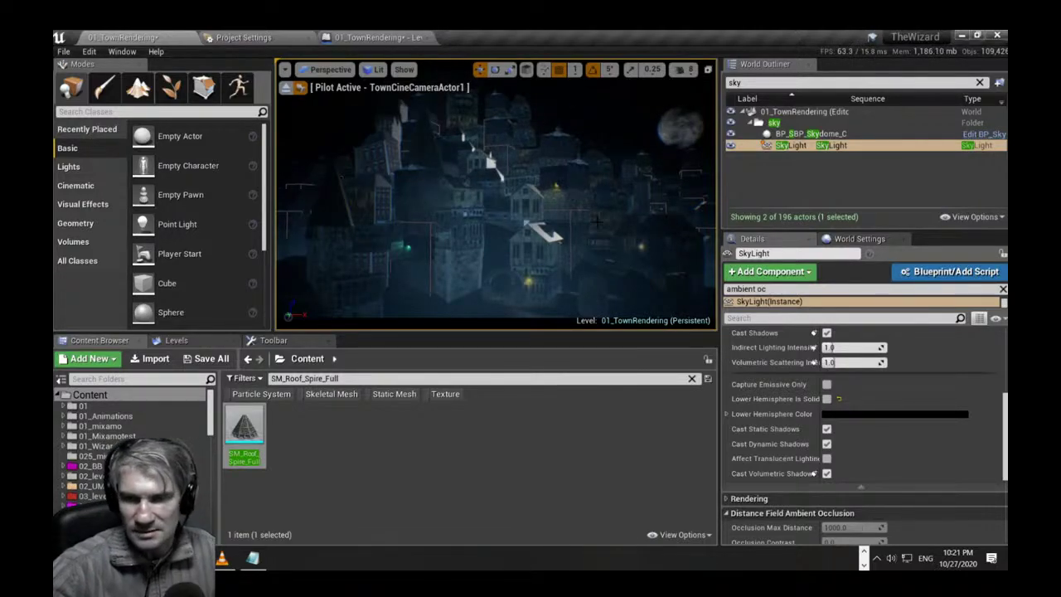
right_click_drag(539, 237, 533, 234)
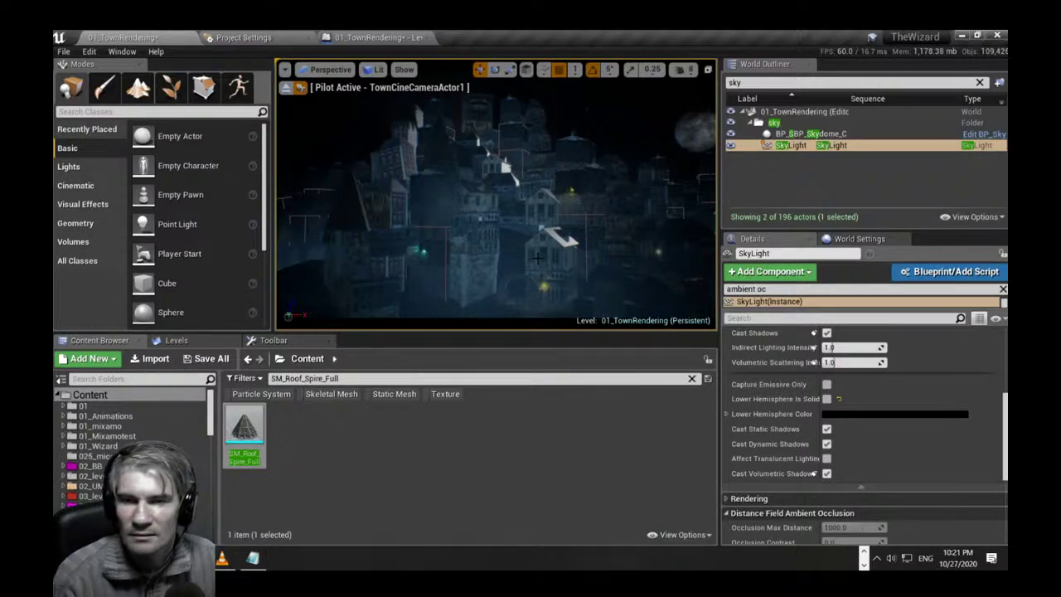
Move the crenellated building block in the foreground up beneath the nearest roof spire, then duplicate it downward to extend the tower.
key("F11")
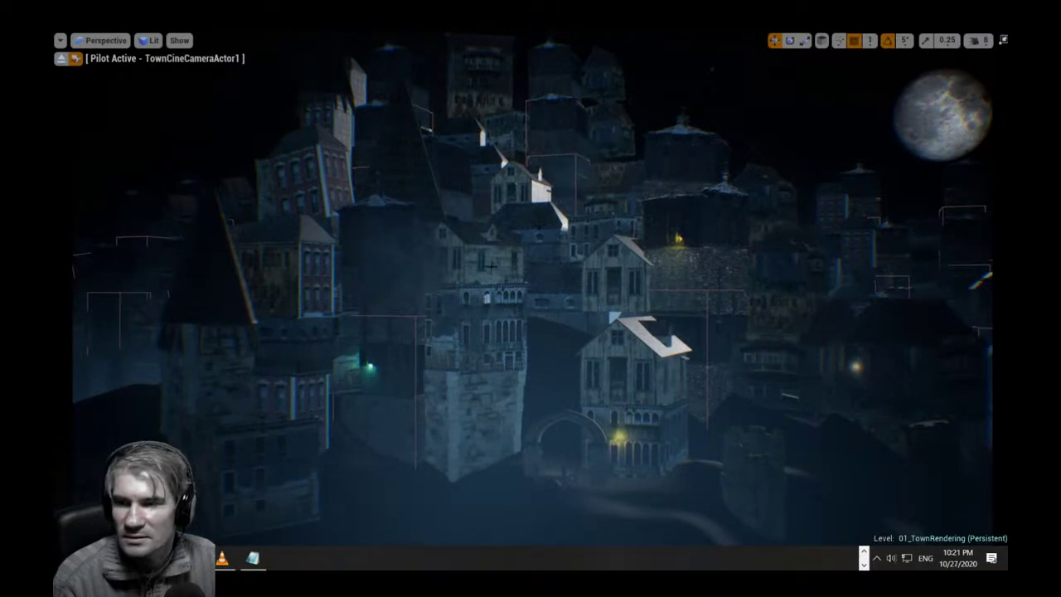
left_click(248, 465)
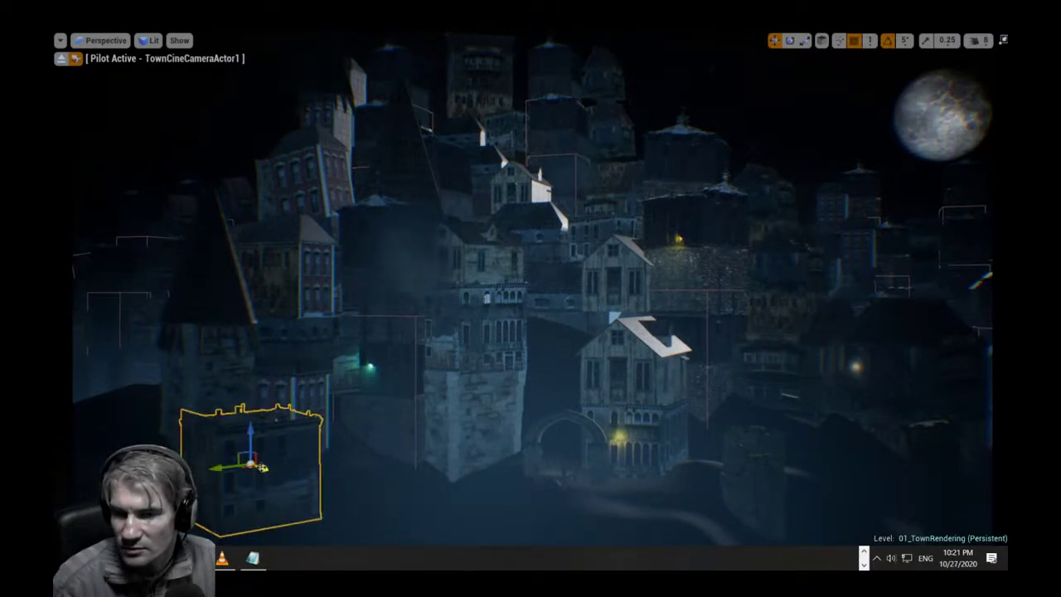
left_click_drag(249, 465, 203, 448)
left_click_drag(202, 407, 209, 332)
key("Delete")
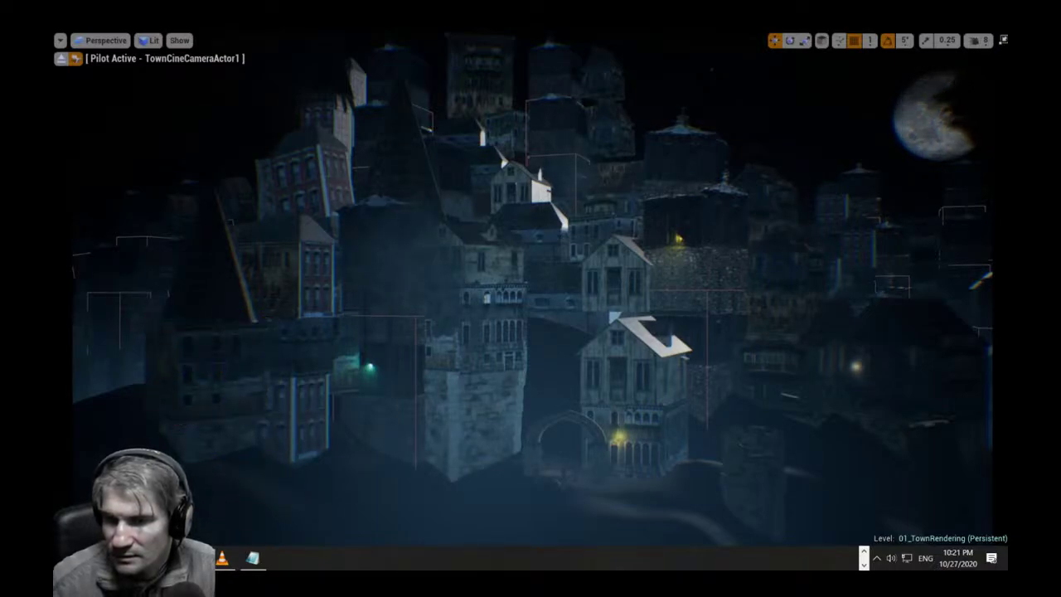
key("ctrl+z")
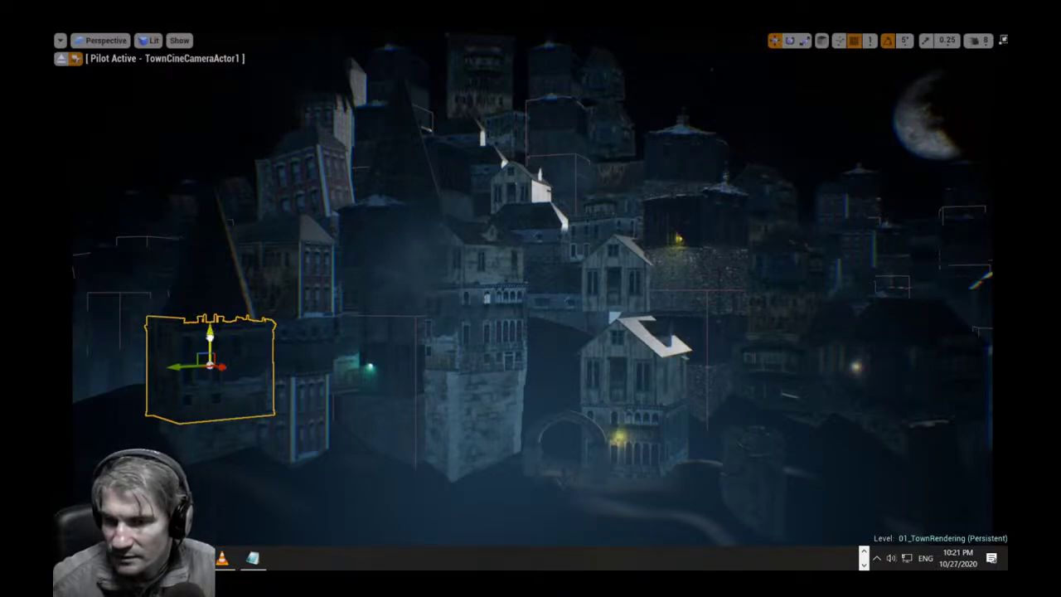
left_click_drag(211, 336, 206, 397)
left_click(341, 446)
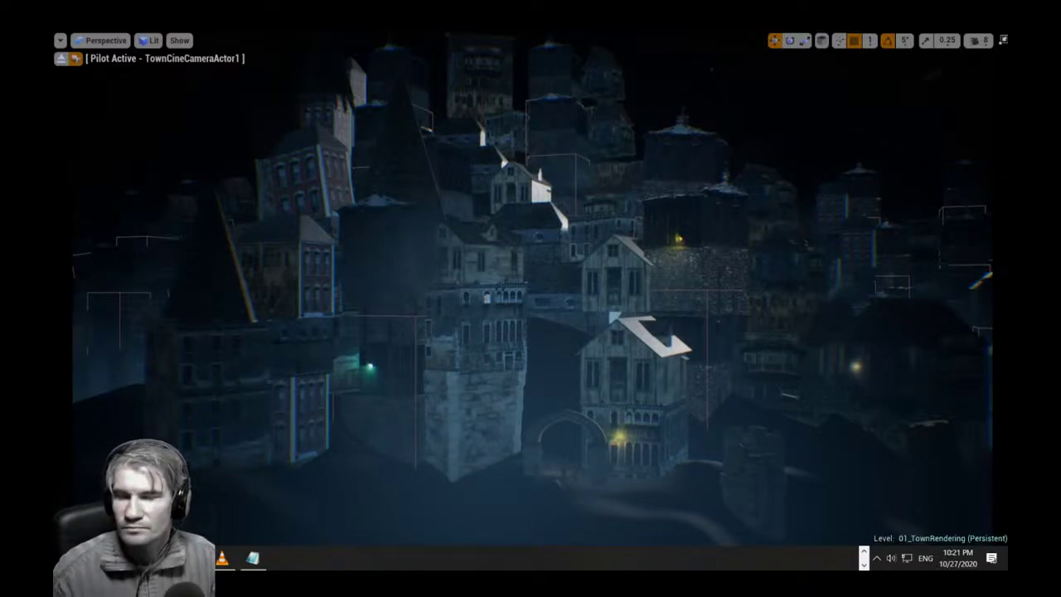
Slide the upper block aside to reach the taller building piece behind it, then move the block back directly above its lower copy.
left_click(227, 393)
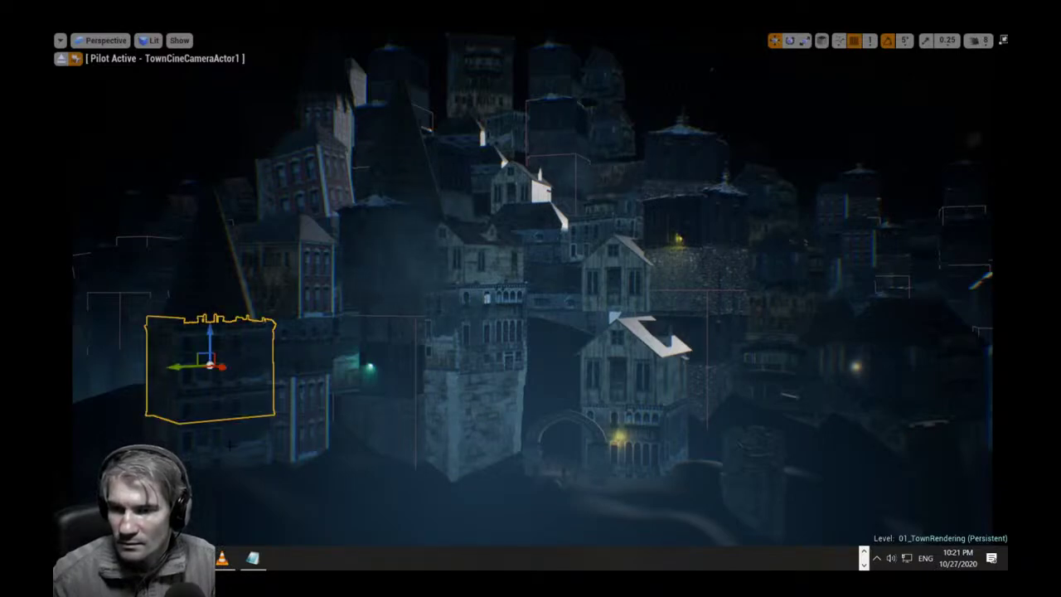
left_click_drag(187, 365, 149, 366)
left_click(240, 363)
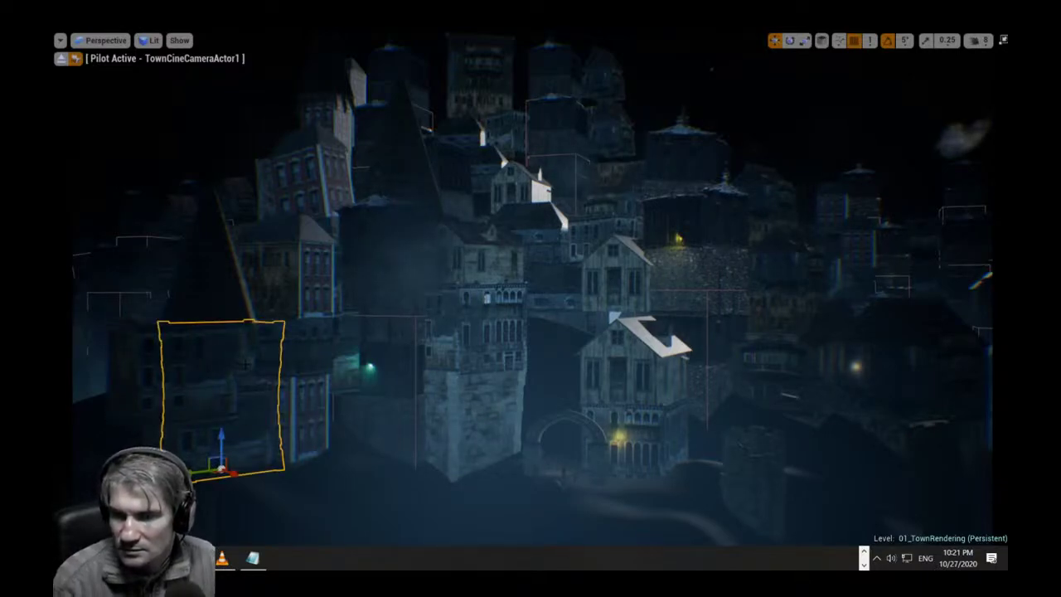
right_click_drag(247, 364, 172, 430)
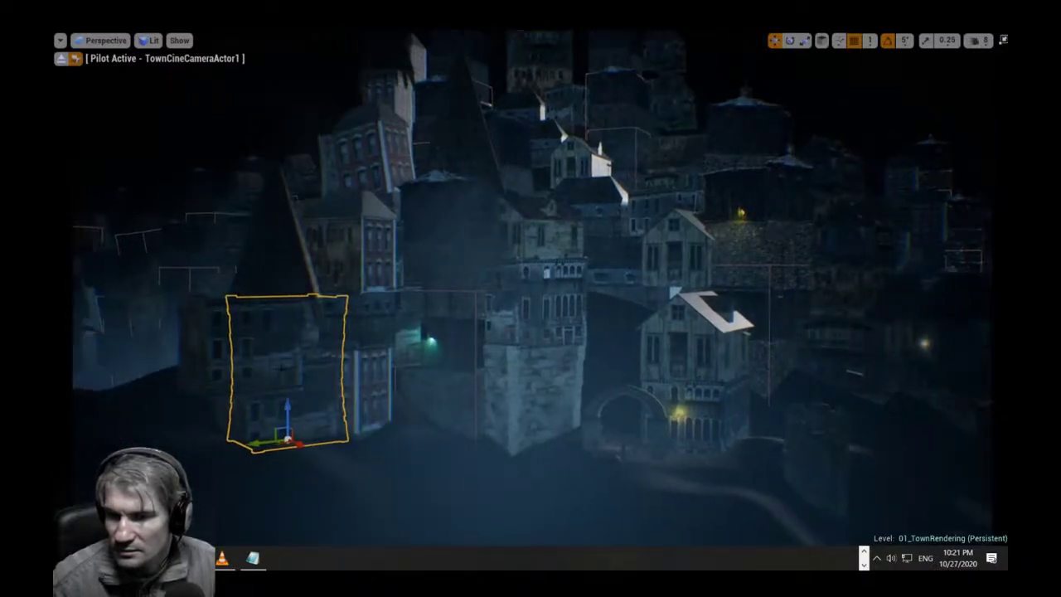
key("Escape")
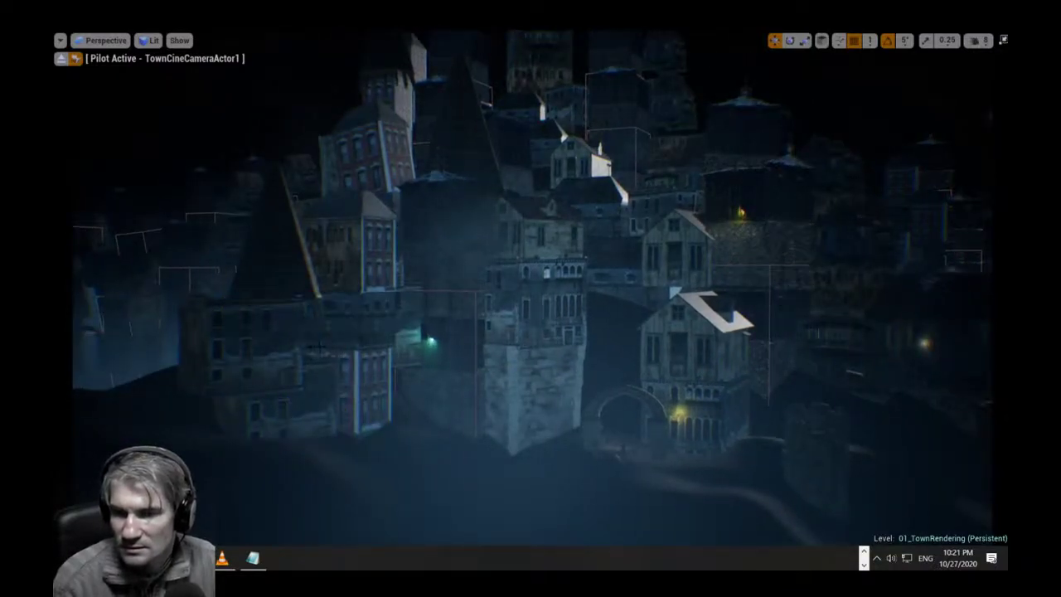
left_click(249, 348)
left_click_drag(211, 338, 246, 337)
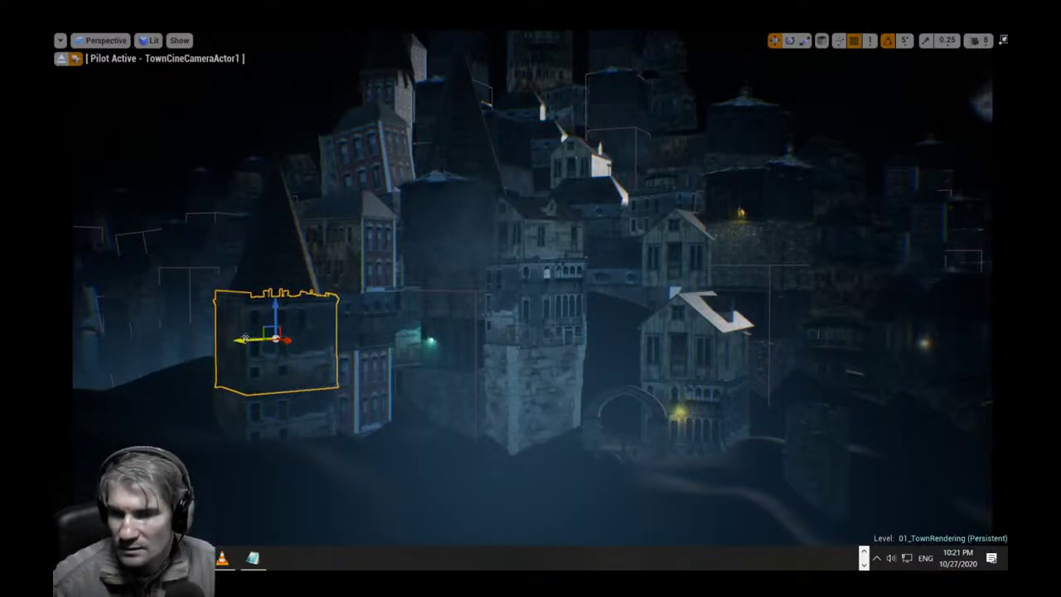
key("Escape")
Select both stacked building blocks under the spire and scale them down slightly together.
left_click(276, 261)
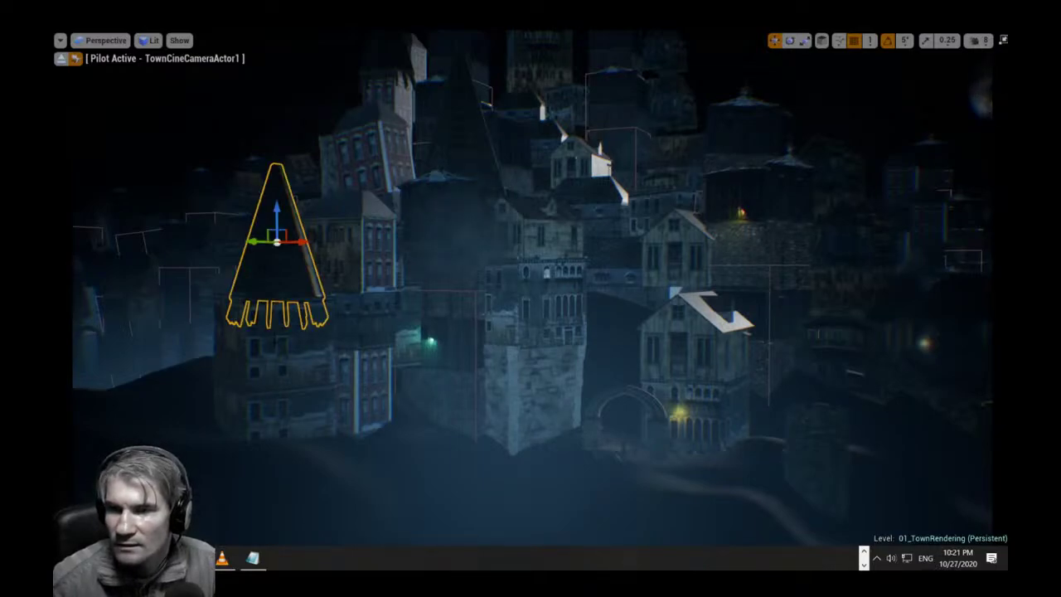
left_click(287, 361)
left_click(295, 421, "ctrl")
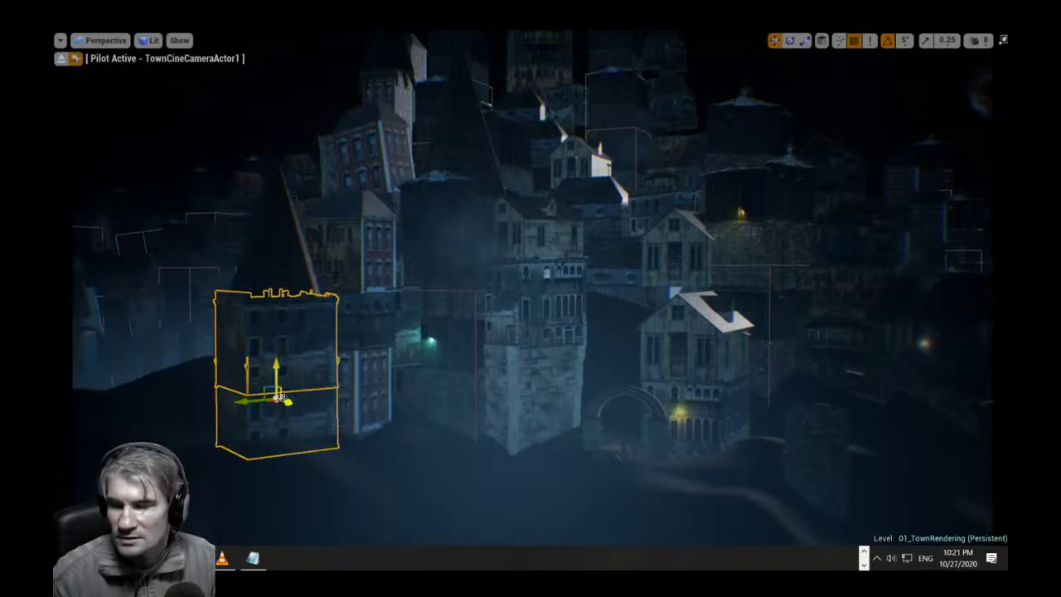
key("e")
key("r")
left_click_drag(272, 405, 277, 358)
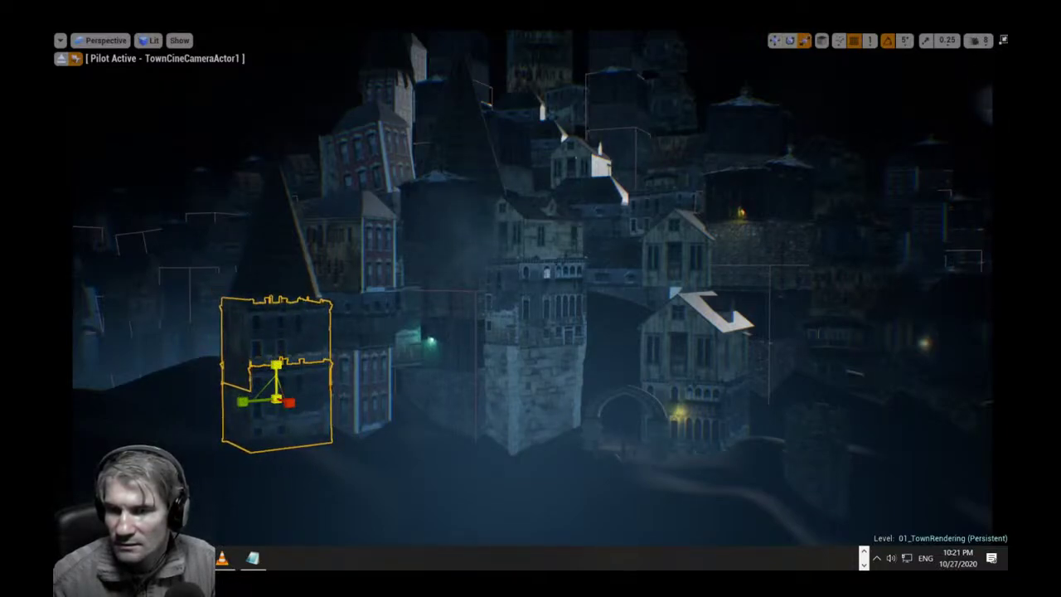
key("Escape")
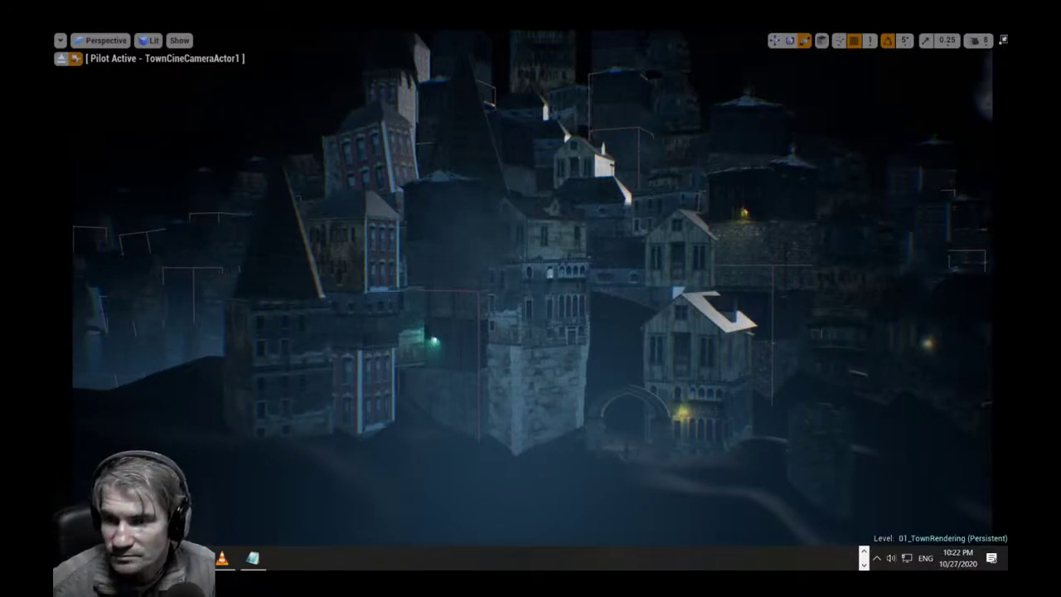
Try scaling down the spire above the stacked blocks, then undo the last scale change.
left_click(282, 242)
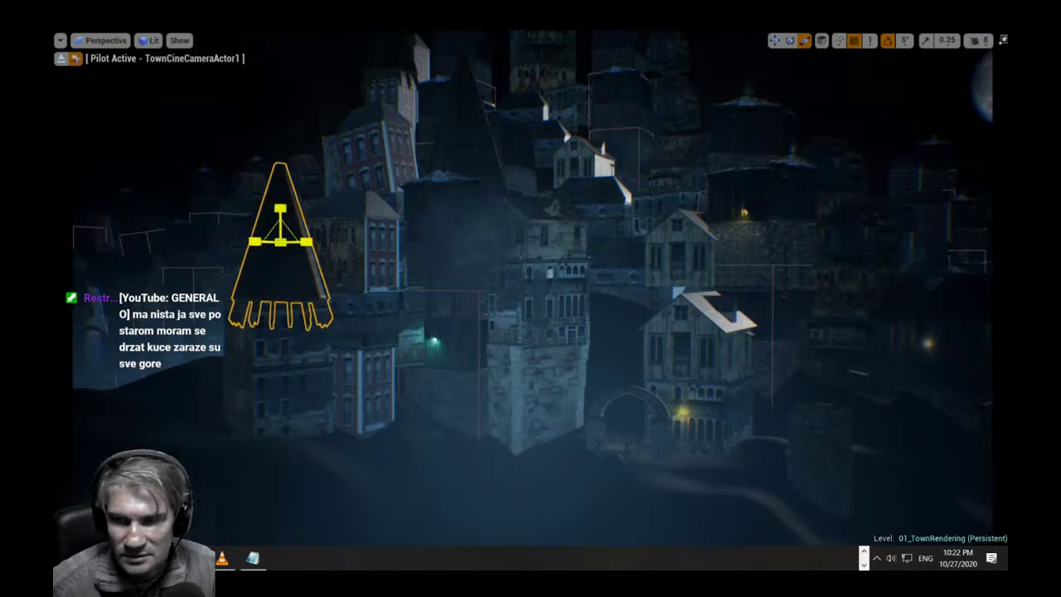
left_click_drag(281, 243, 276, 249)
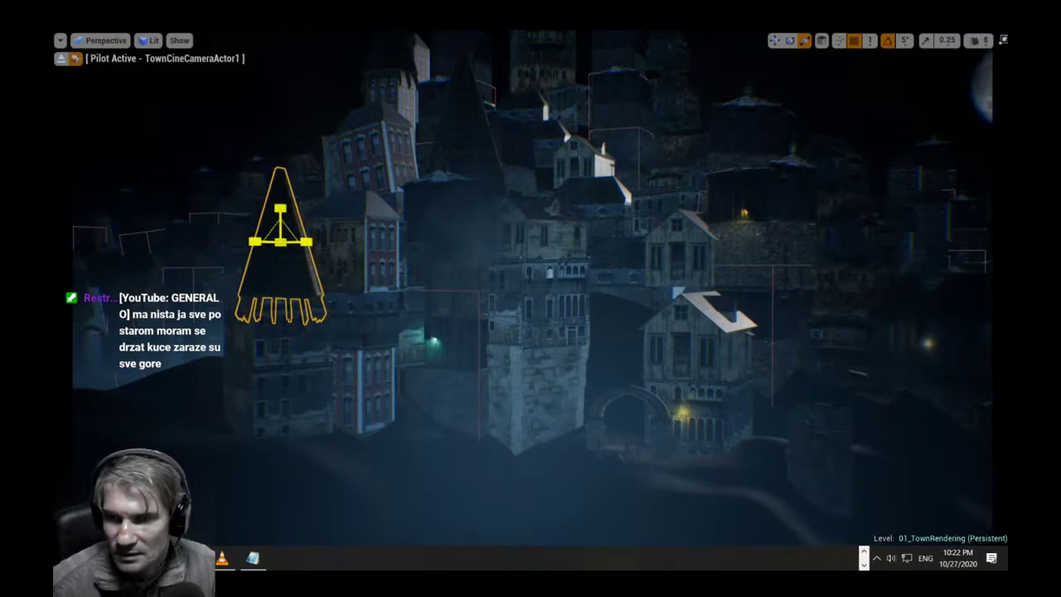
key("ctrl+z")
right_click_drag(531, 298, 503, 314)
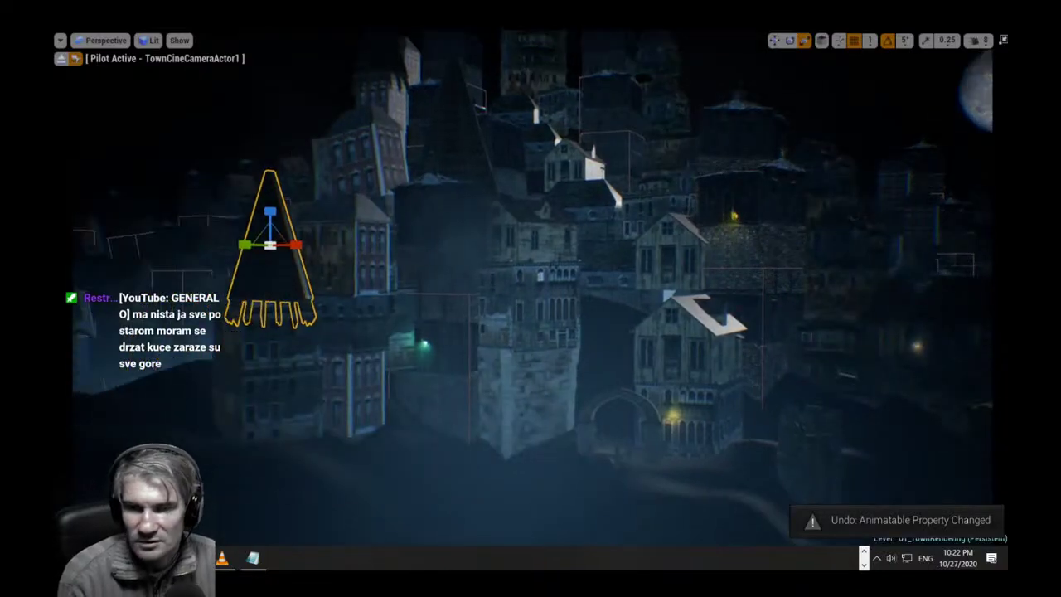
Set the X scale of the selected SM_Roof_Spire_Full to 10, keeping its proportions locked.
key("F11")
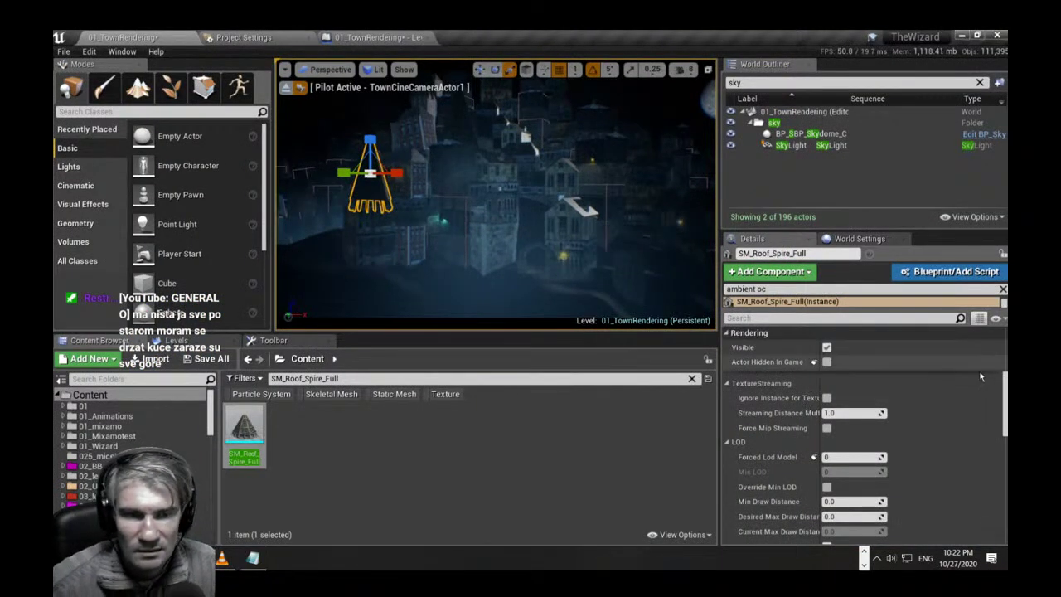
scroll(1005, 409, "up", 10)
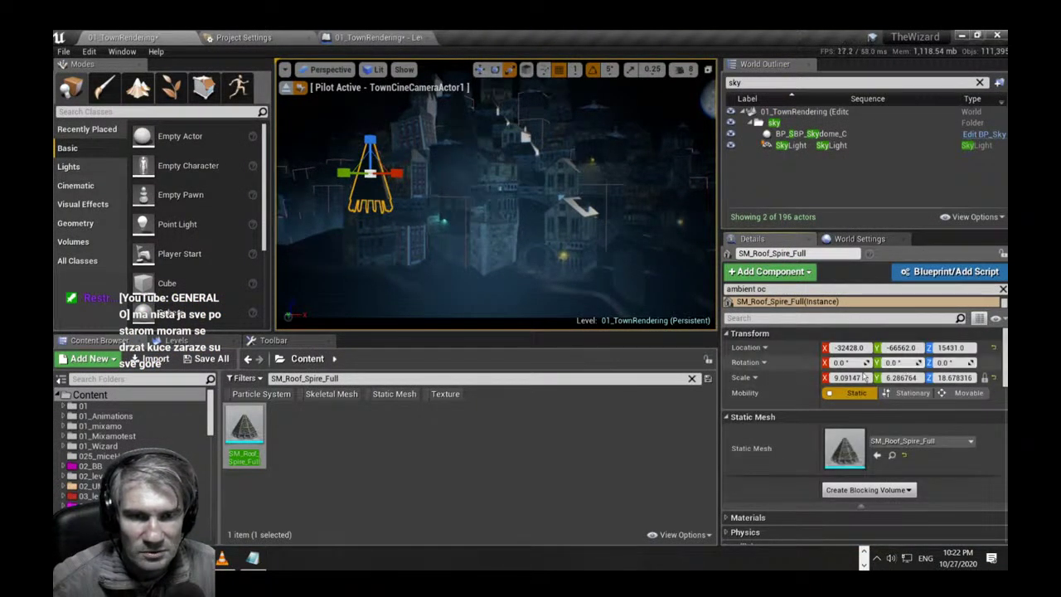
left_click(846, 377)
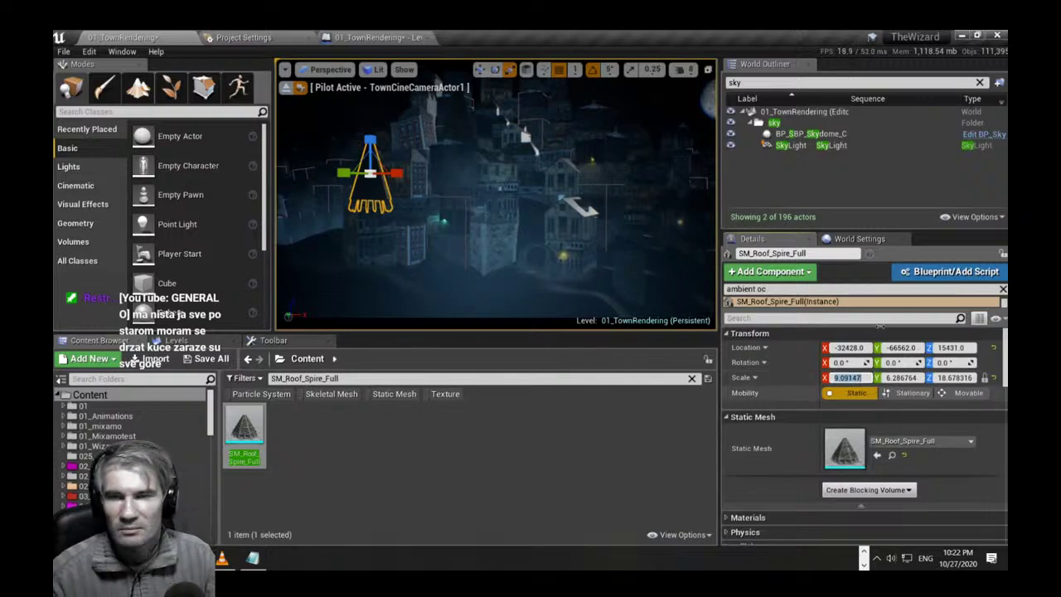
type("10")
key("Return")
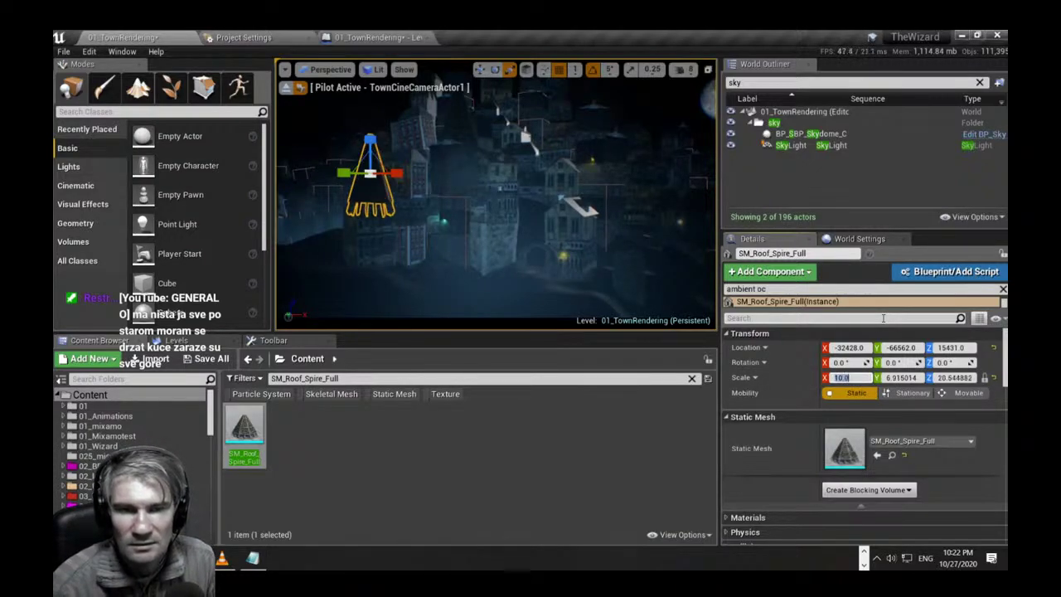
Check the spire full screen, enlarge it slightly to better cap the tower, and return to the normal editor layout.
right_click_drag(537, 257, 528, 257)
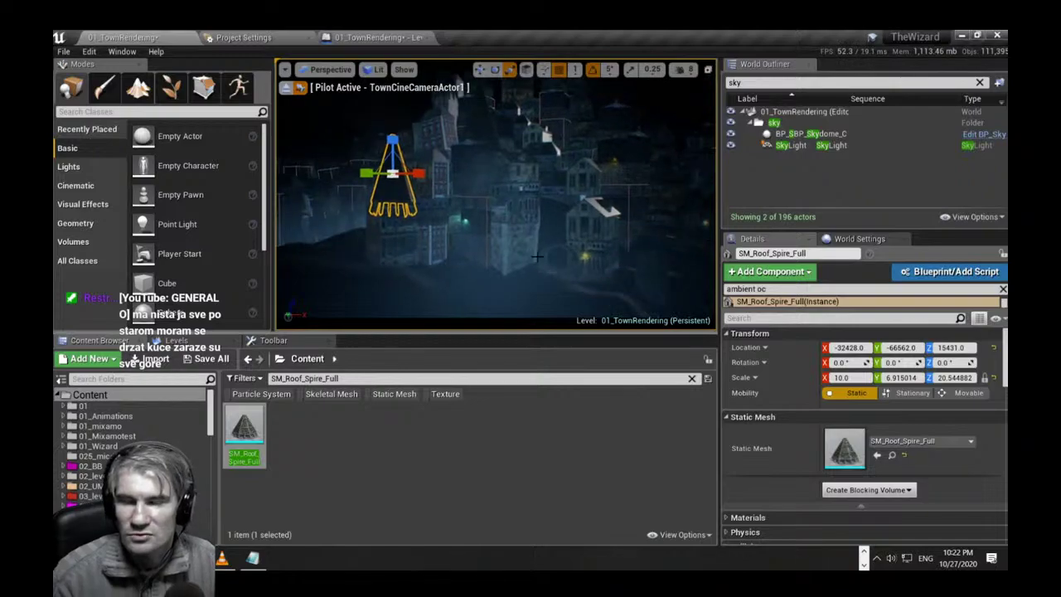
key("F11")
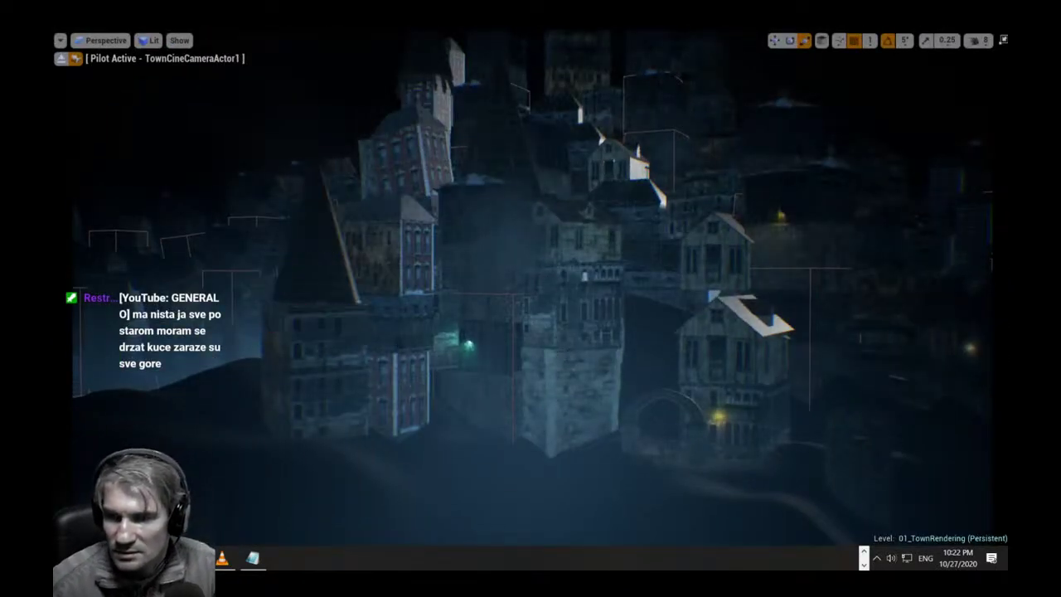
left_click(318, 263)
left_click(411, 405)
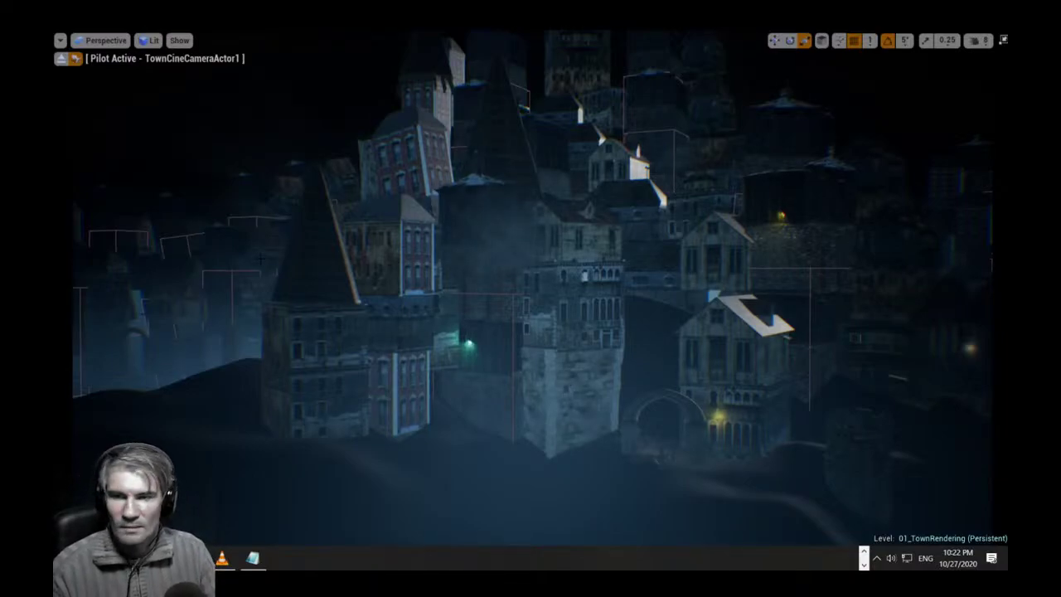
left_click(317, 266)
left_click_drag(316, 247, 323, 241)
key("Escape")
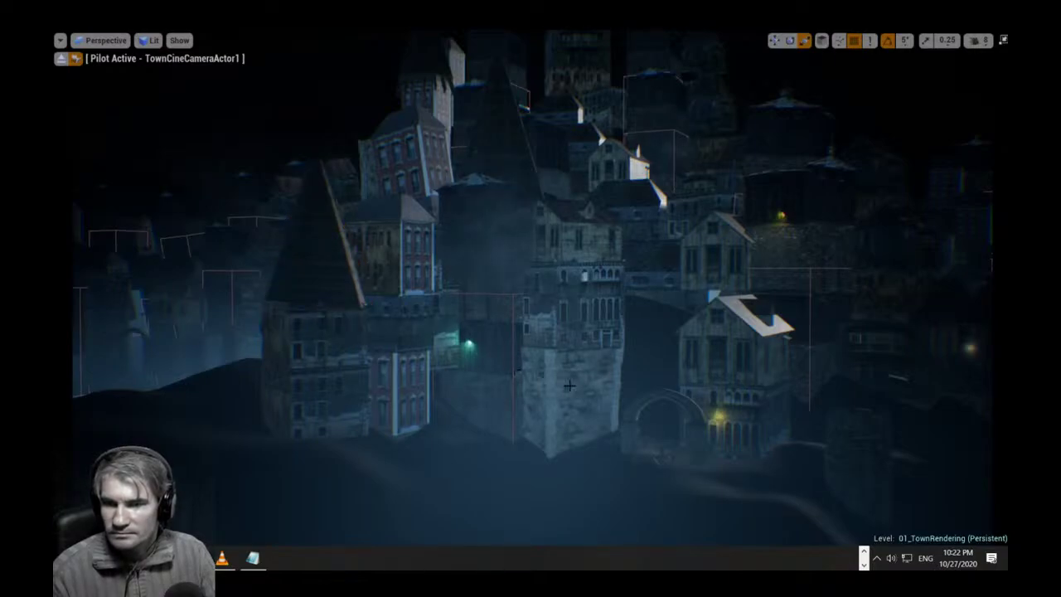
key("F11")
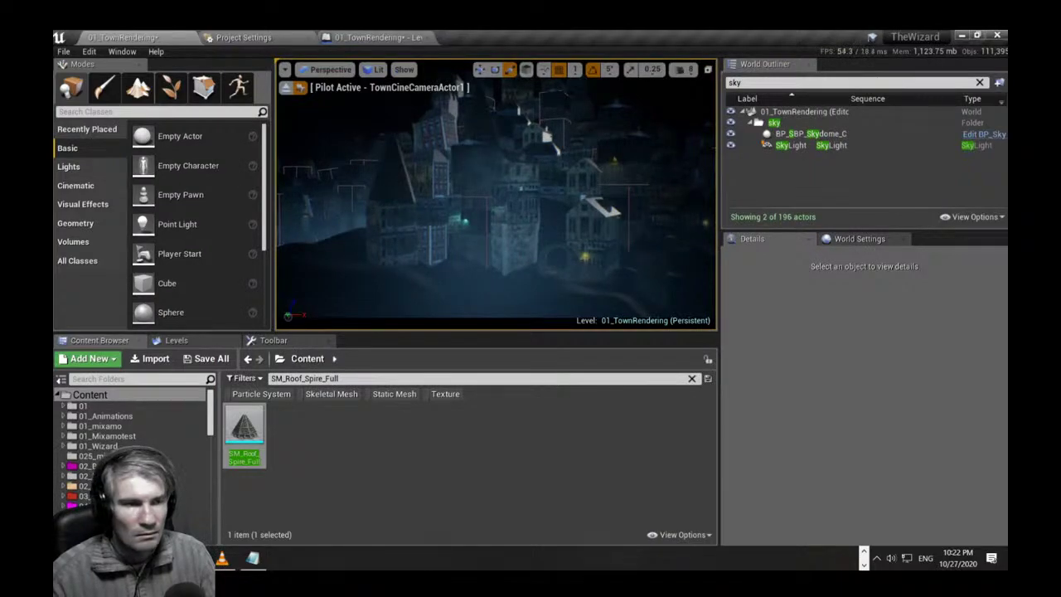
Select the SkyLight and look through its Light and Distance Field Ambient Occlusion settings, collapsing the occlusion section.
right_click_drag(496, 199, 548, 206)
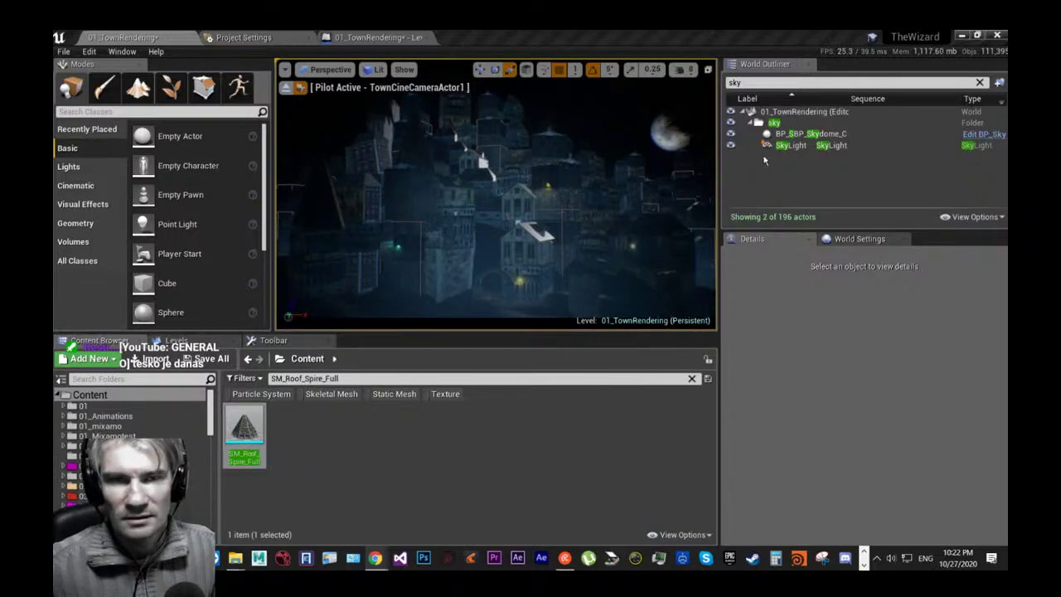
left_click(792, 146)
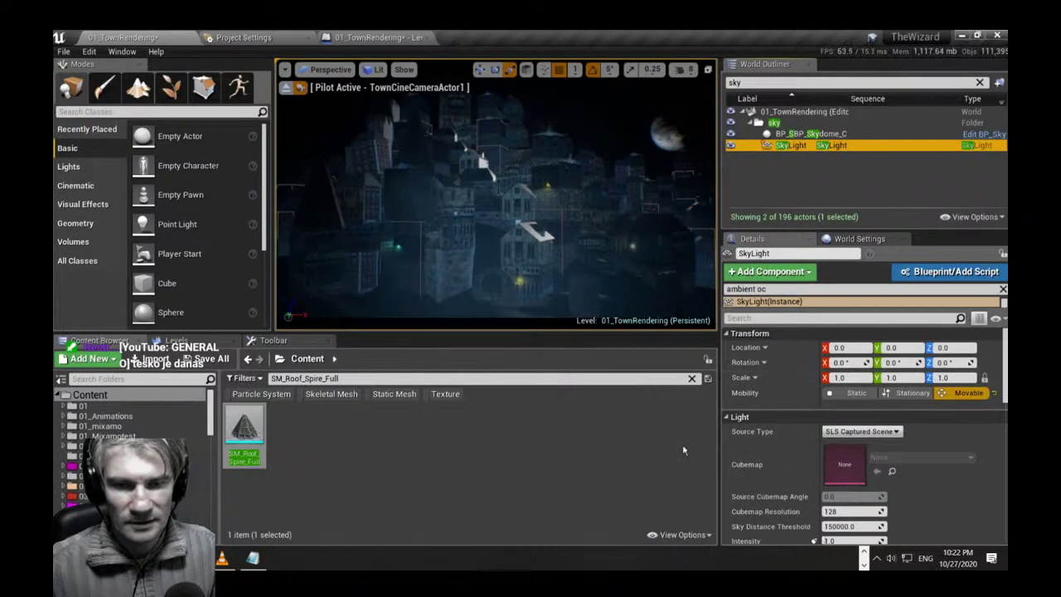
scroll(1000, 391, "down", 2)
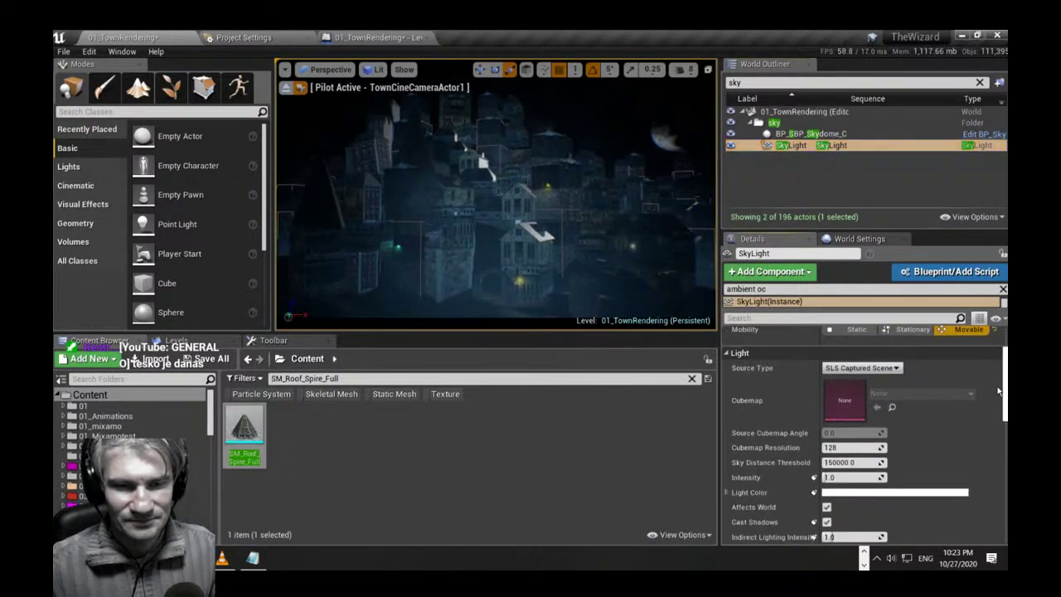
scroll(999, 391, "down", 10)
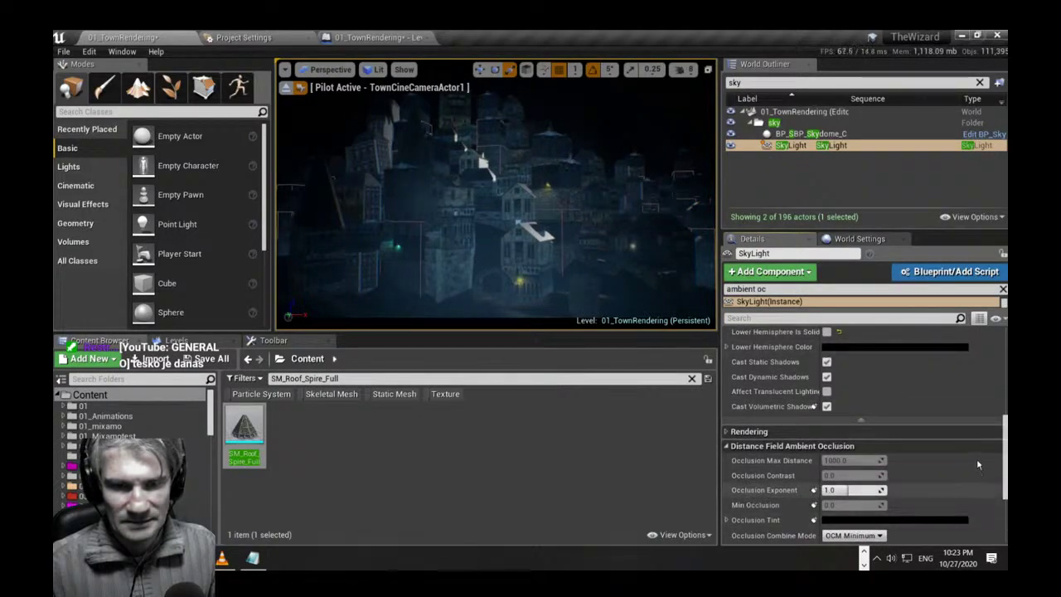
left_click_drag(1006, 450, 1006, 471)
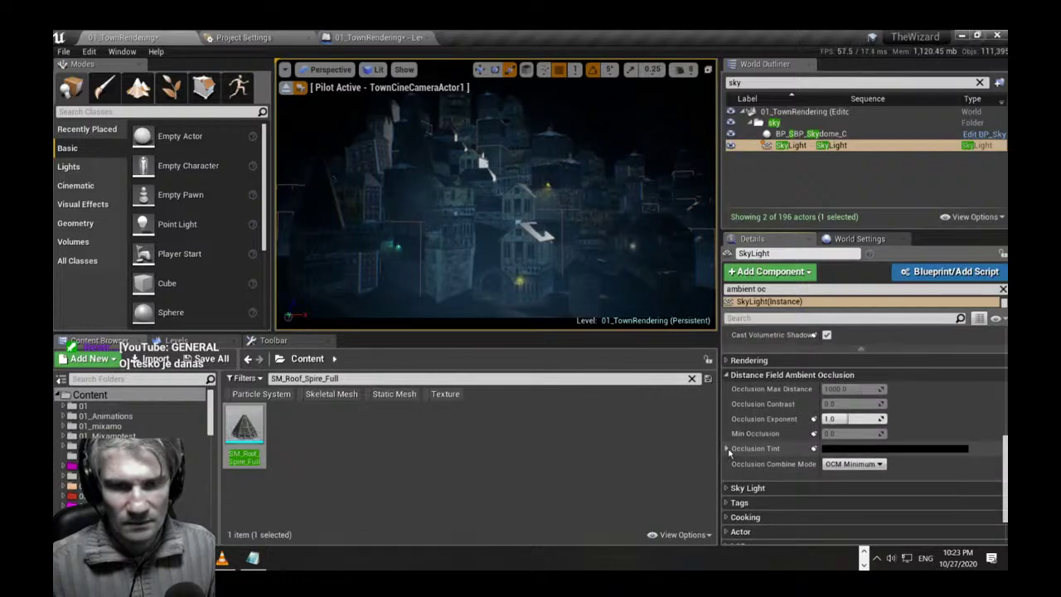
left_click(729, 375)
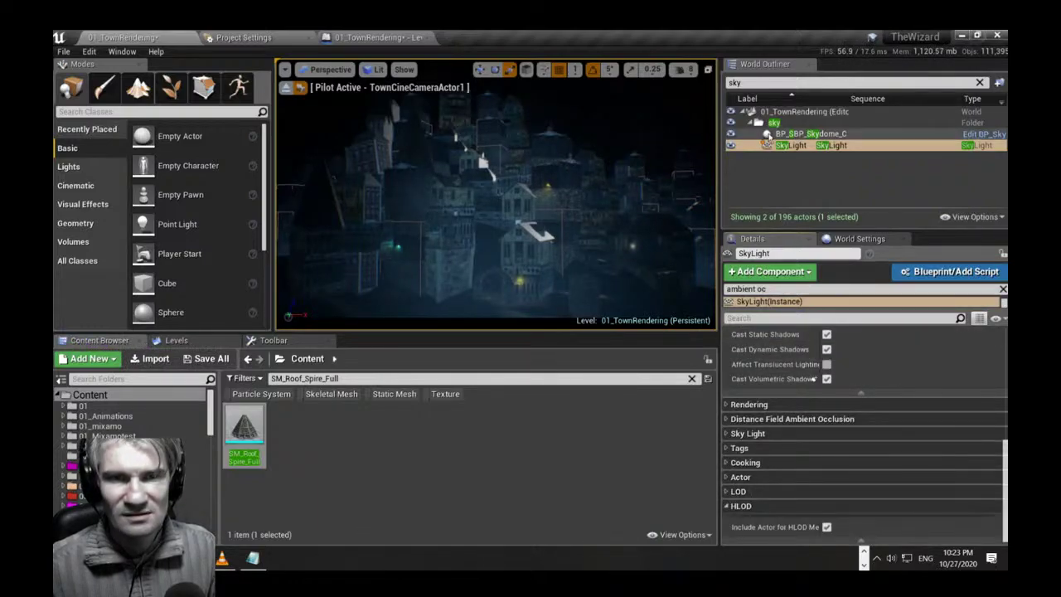
Select BP_Skydome, toggle its visibility off and back on to compare the sky, and bring up its Moon settings.
left_click(729, 134)
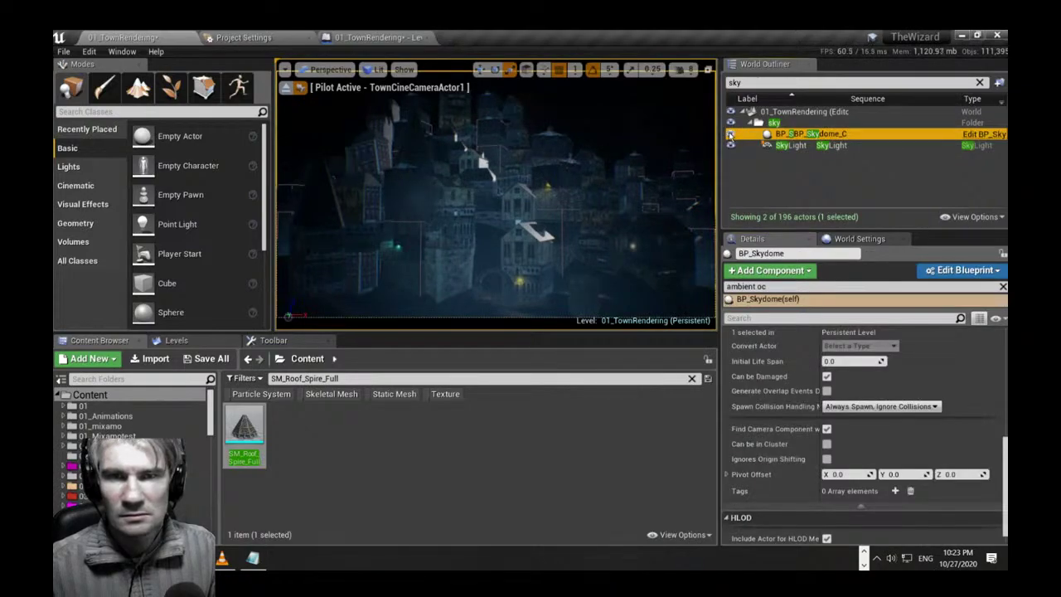
left_click(730, 133)
left_click(730, 134)
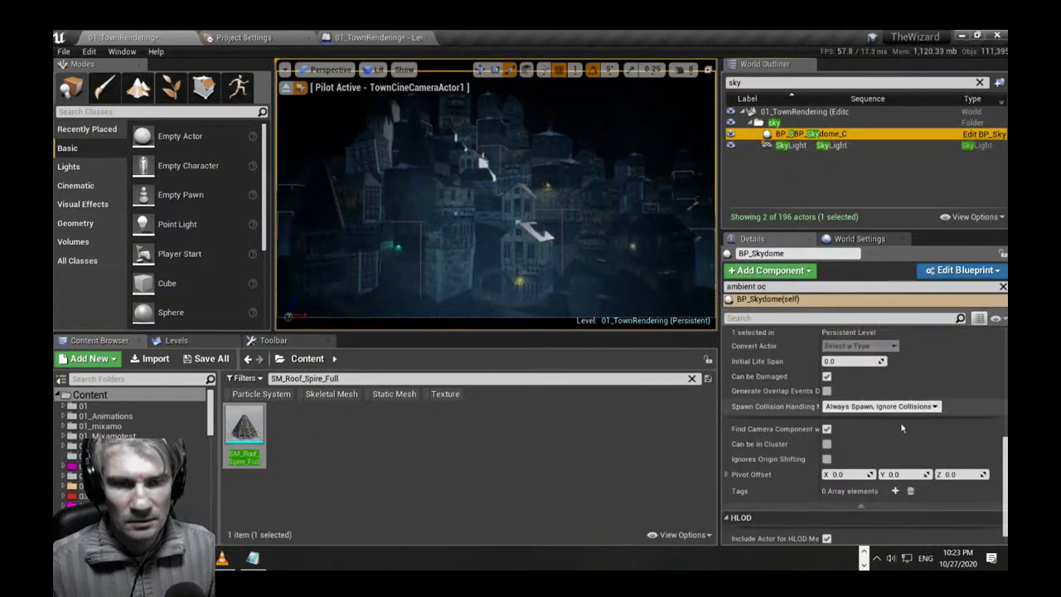
scroll(989, 355, "up", 10)
scroll(989, 355, "down", 3)
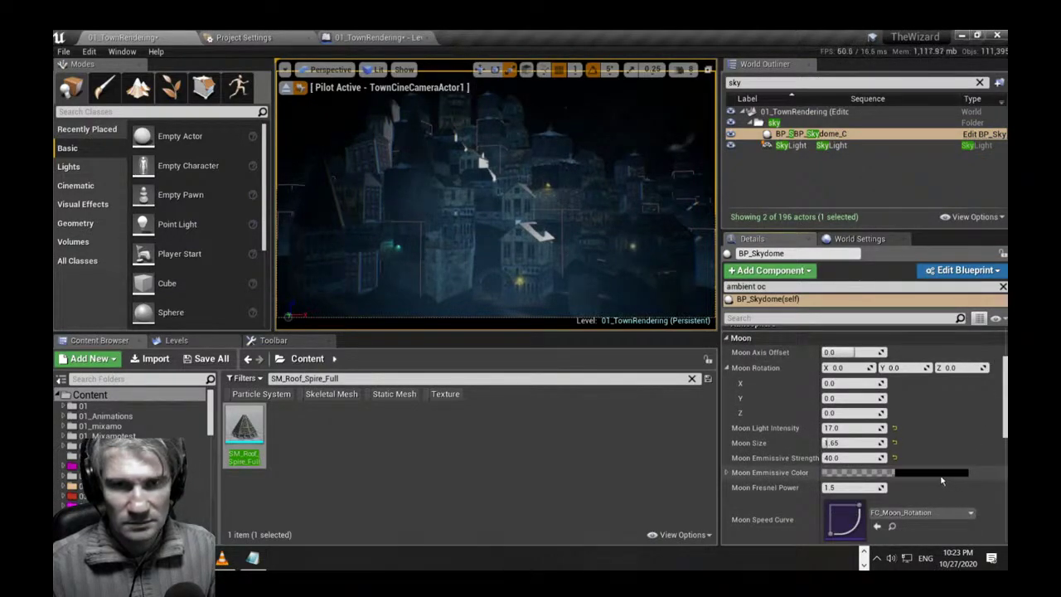
Set the sky dome's Moon Emmissive Color to white, then undo and redo the last change to compare.
left_click(936, 476)
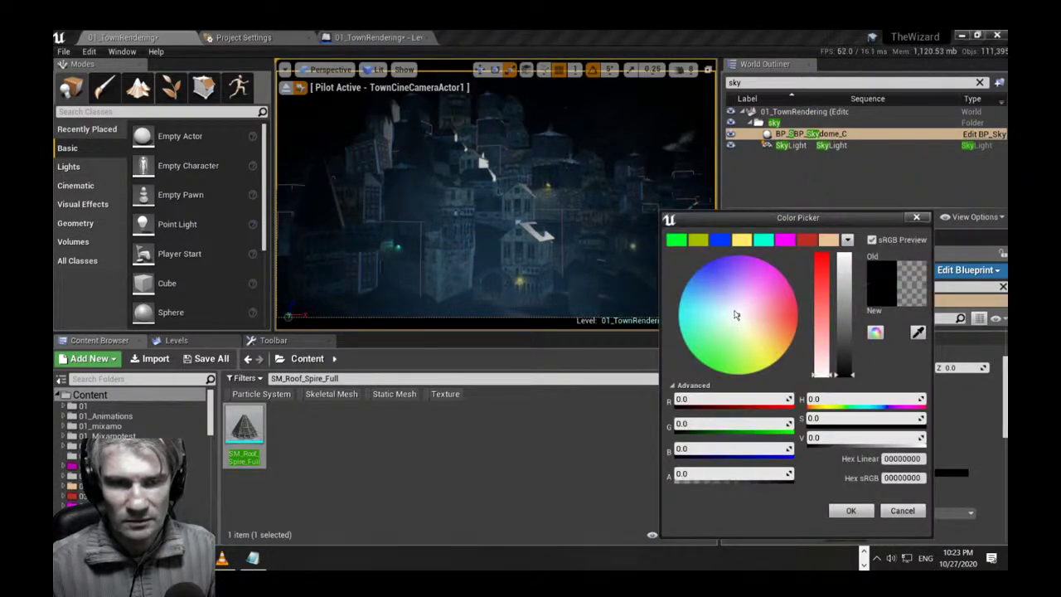
left_click_drag(853, 372, 847, 229)
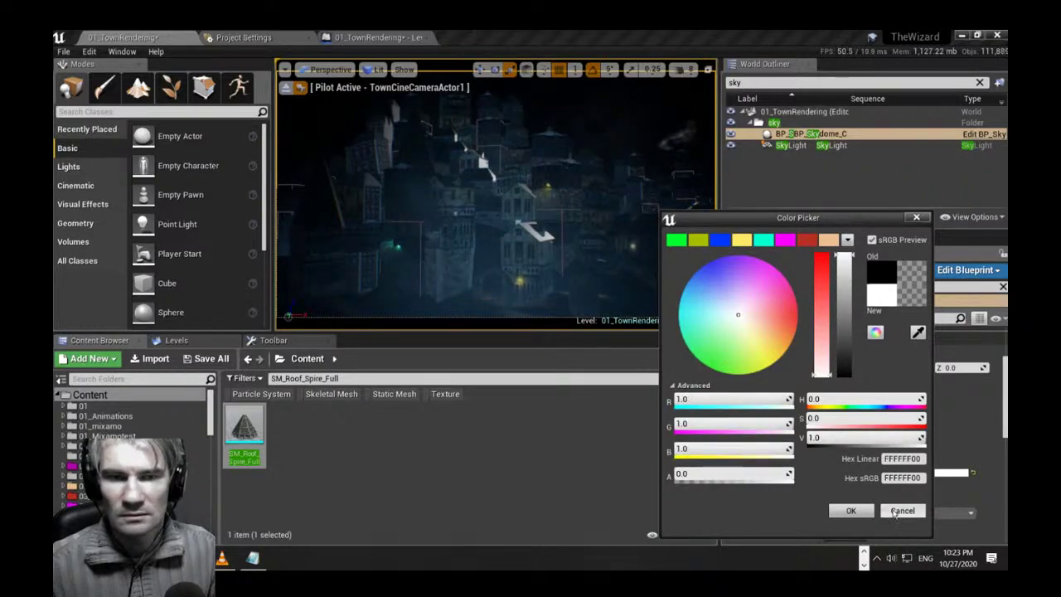
left_click(850, 511)
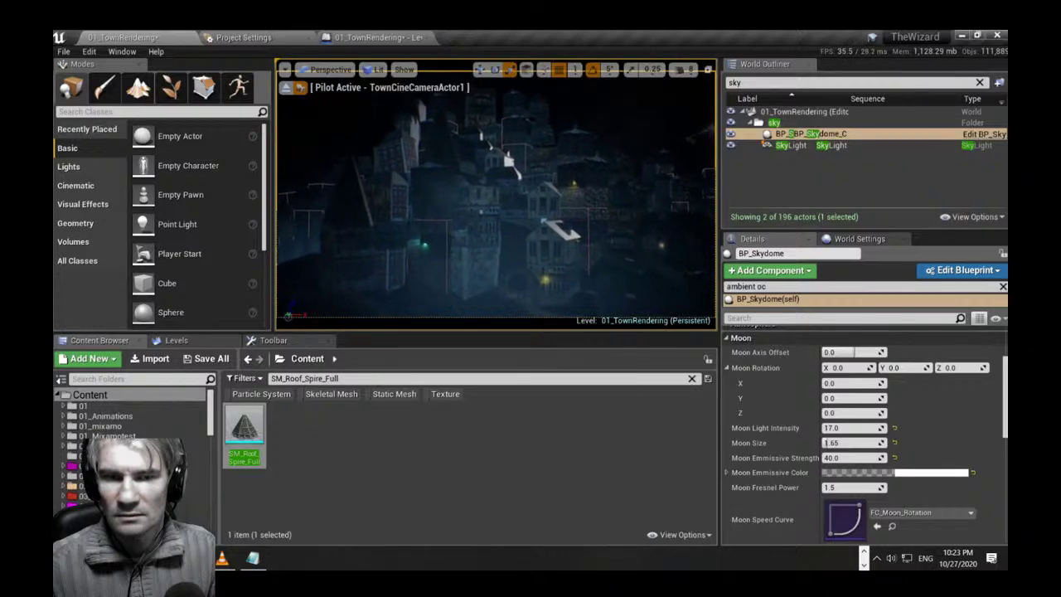
key("ctrl+z")
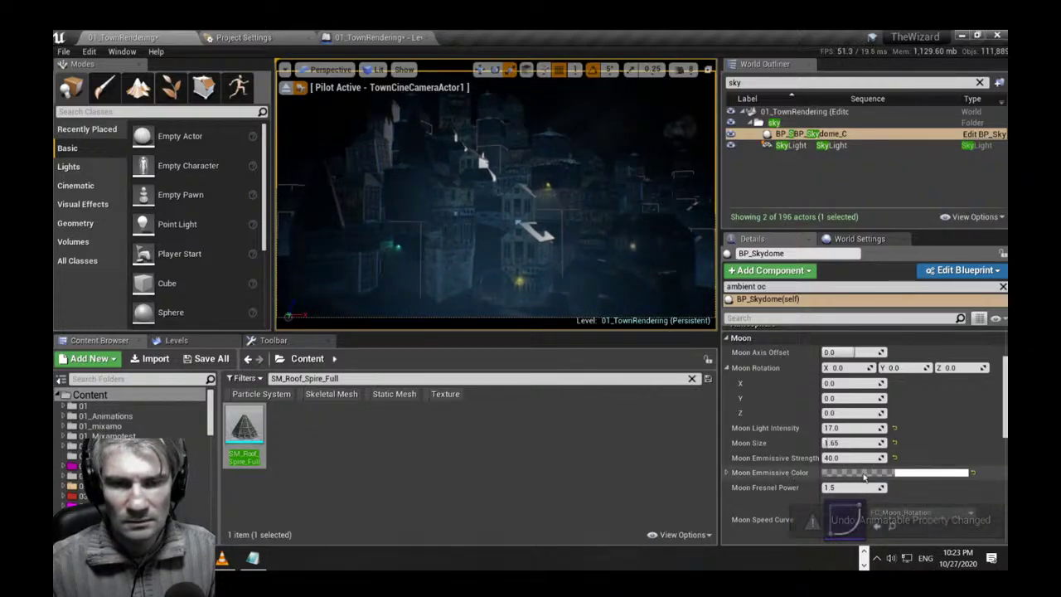
key("ctrl+y")
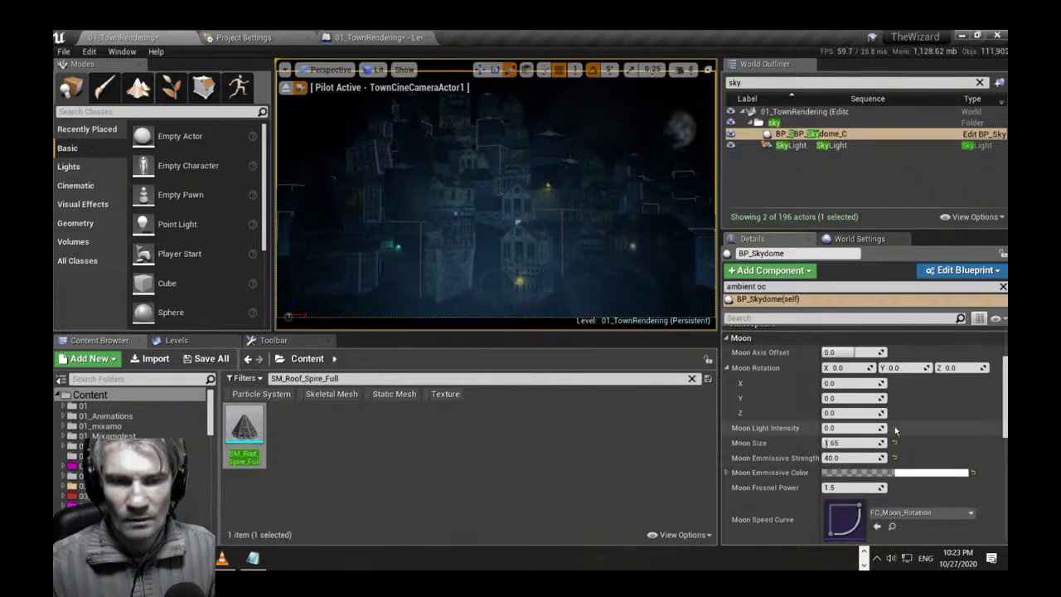
Try the default Moon Light Intensity and restore it to 17, then try the default Moon Size and undo that reset.
left_click(895, 430)
left_click(877, 427)
type("17")
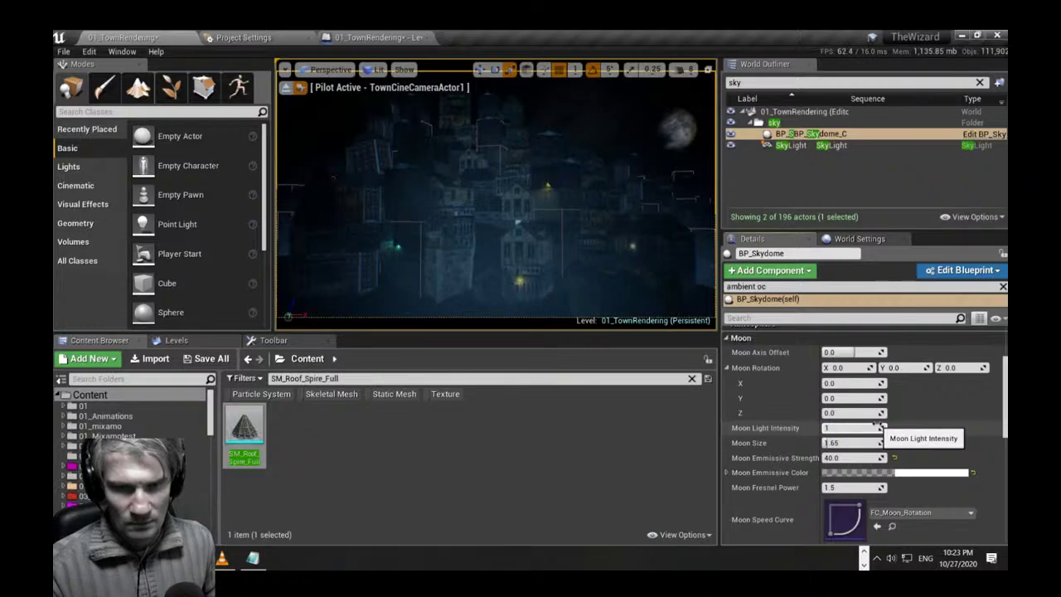
key("Return")
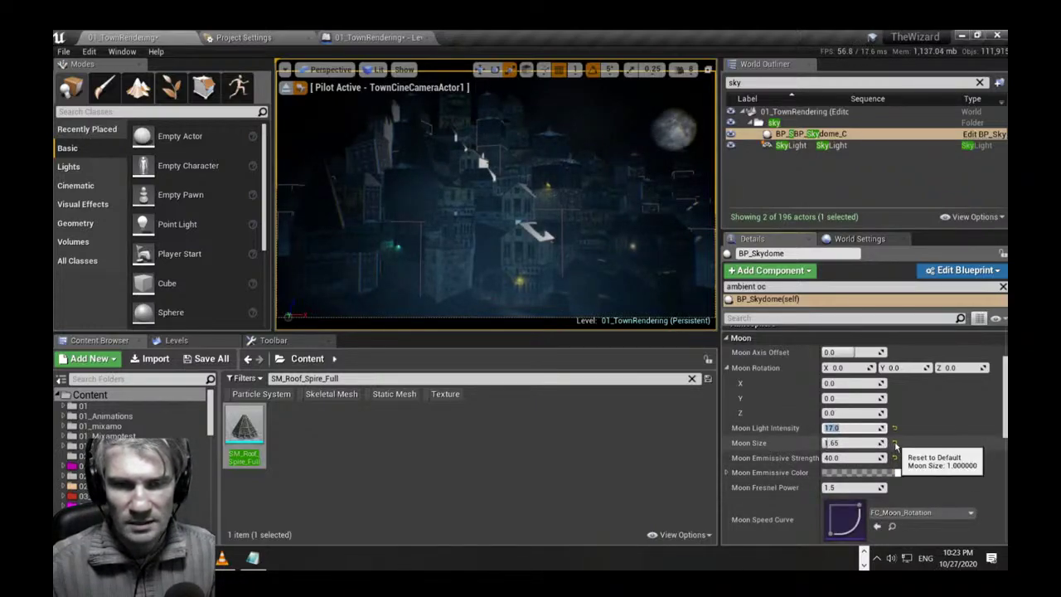
left_click(895, 444)
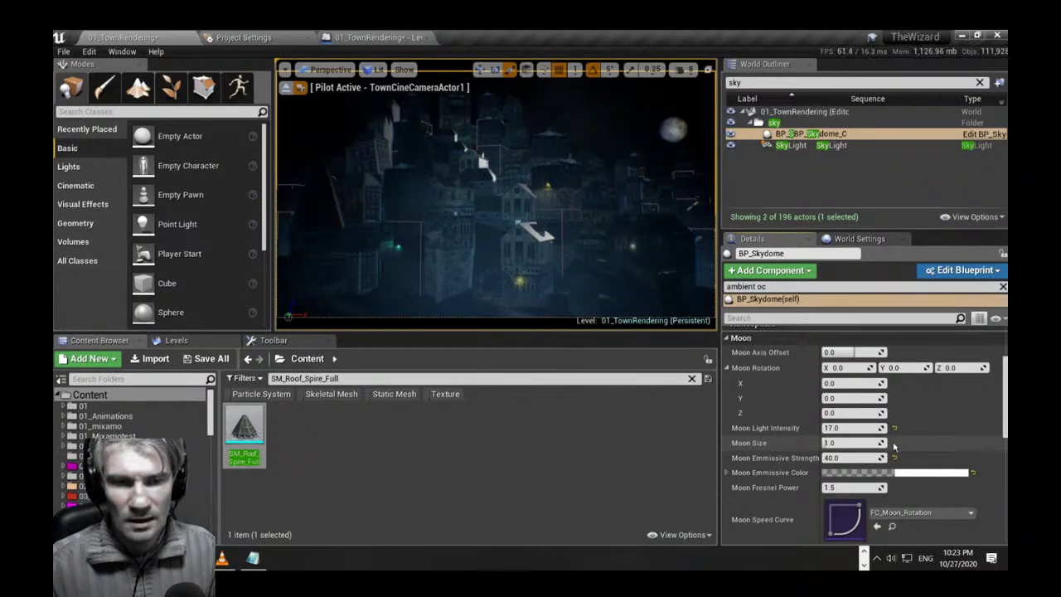
key("ctrl+z")
Try Moon Size values of 5 and 3, then set the Moon Size to 2.
left_click(855, 443)
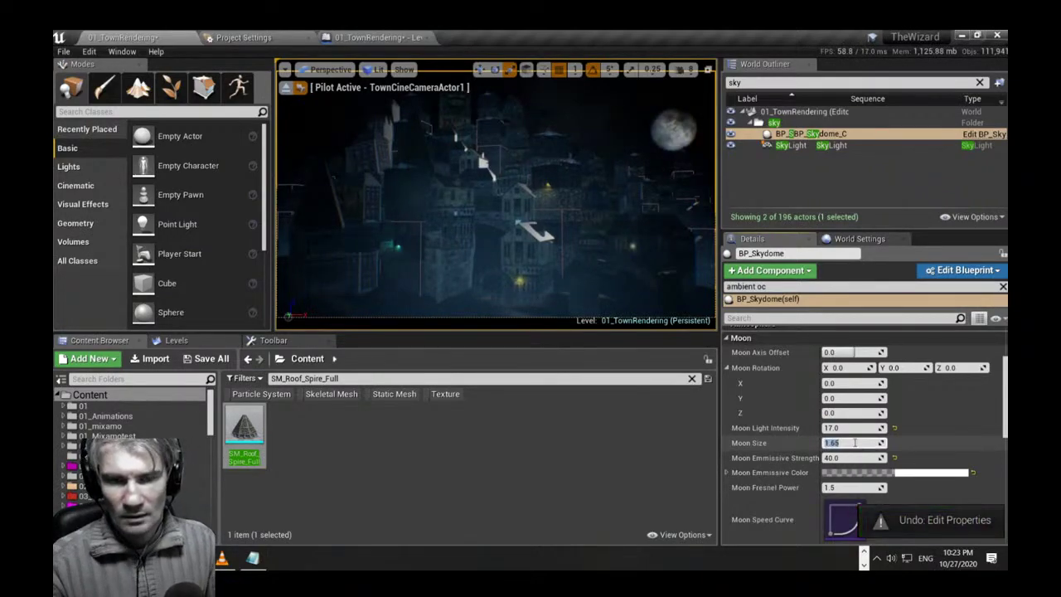
type("5")
key("Return")
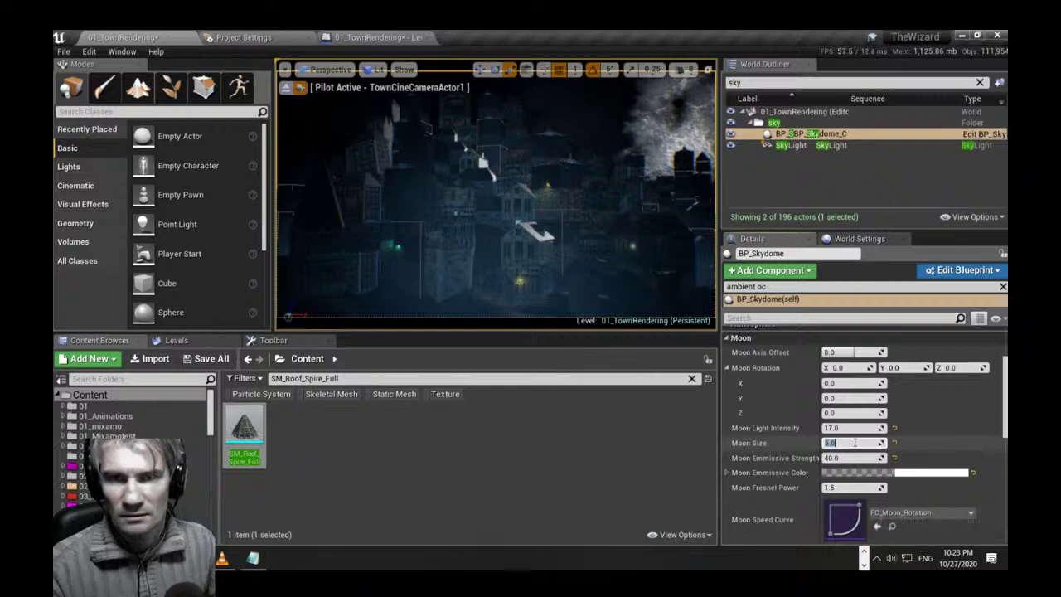
type("3")
key("Return")
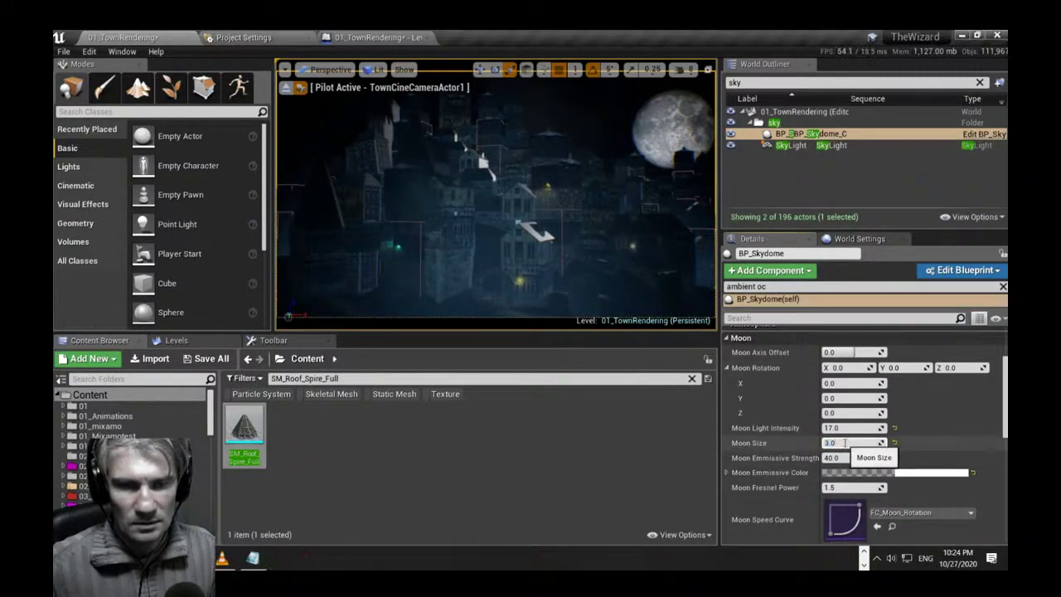
key("Return")
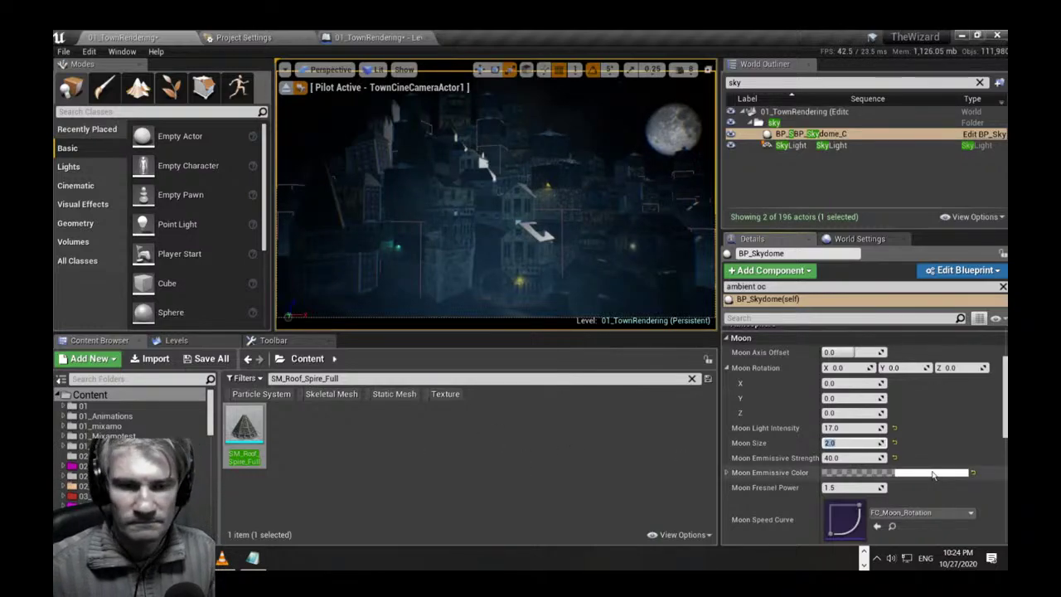
Try the default Moon Emmissive Strength, undo the reset, and set the strength to 50.
left_click(893, 458)
key("ctrl+z")
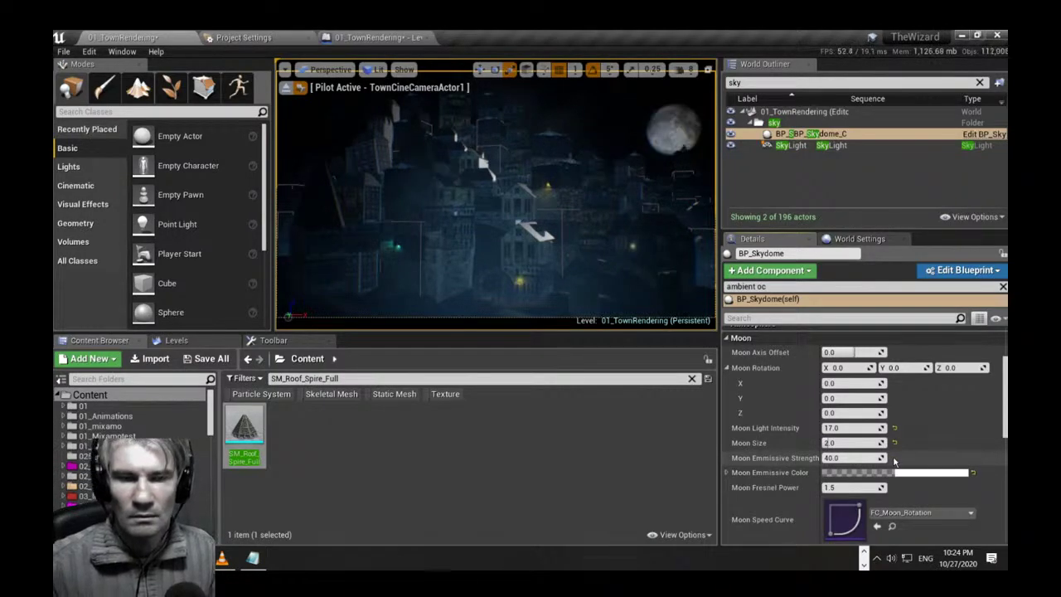
left_click(846, 458)
type("80")
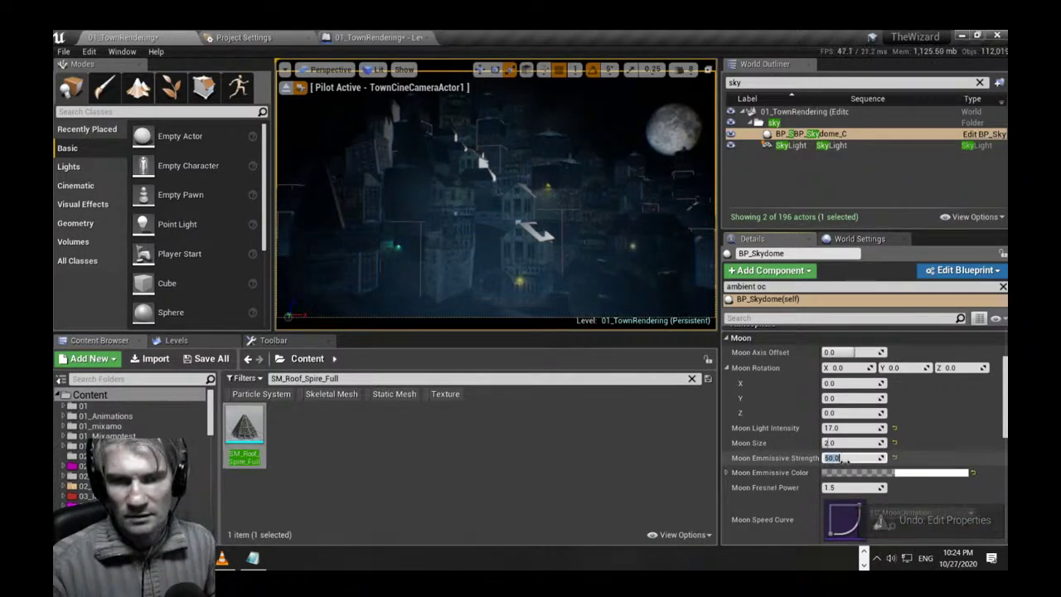
key("Return")
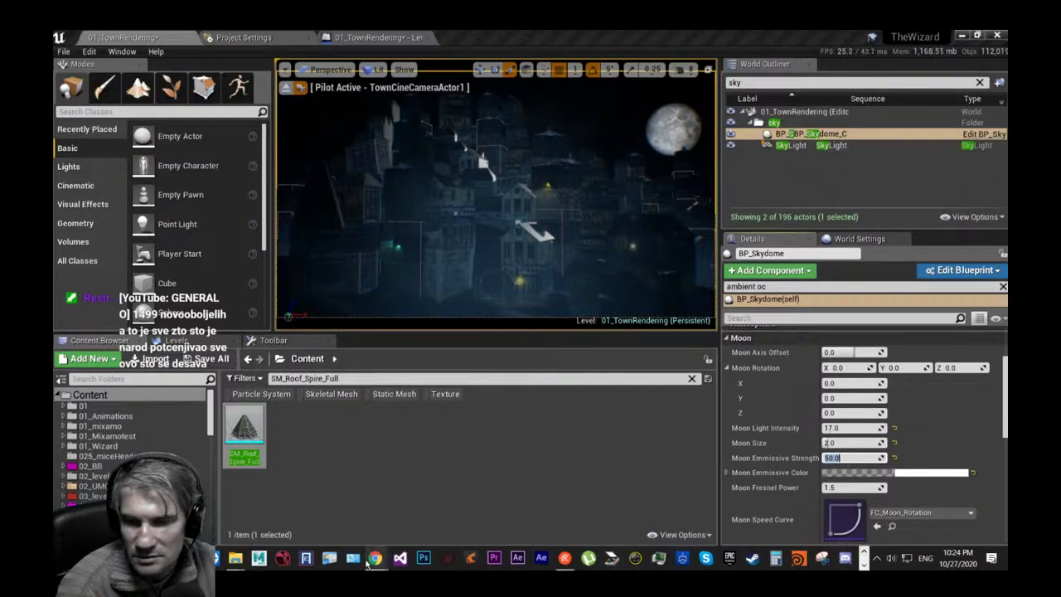
Switch to Chrome and search Google for "sweeden corona" in a new tab.
mouse_move(377, 558)
left_click(430, 519)
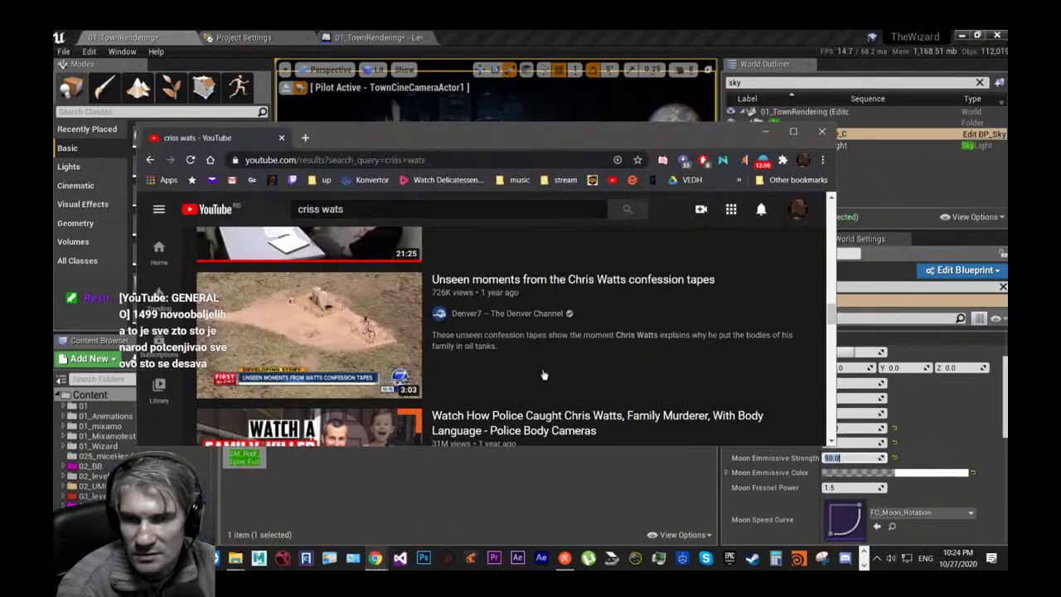
left_click(307, 138)
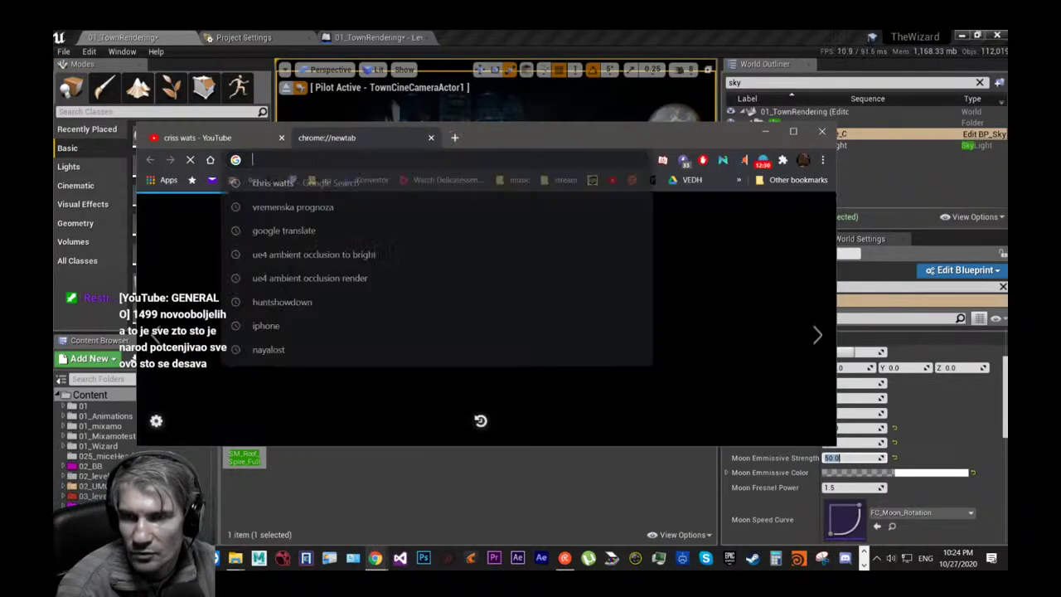
type("s")
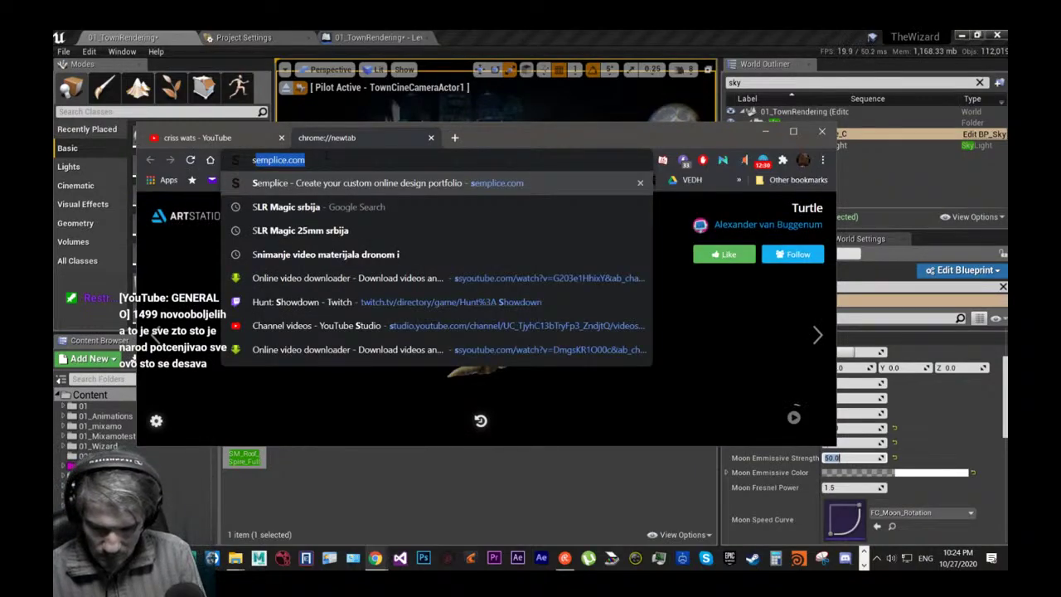
type("weeden co")
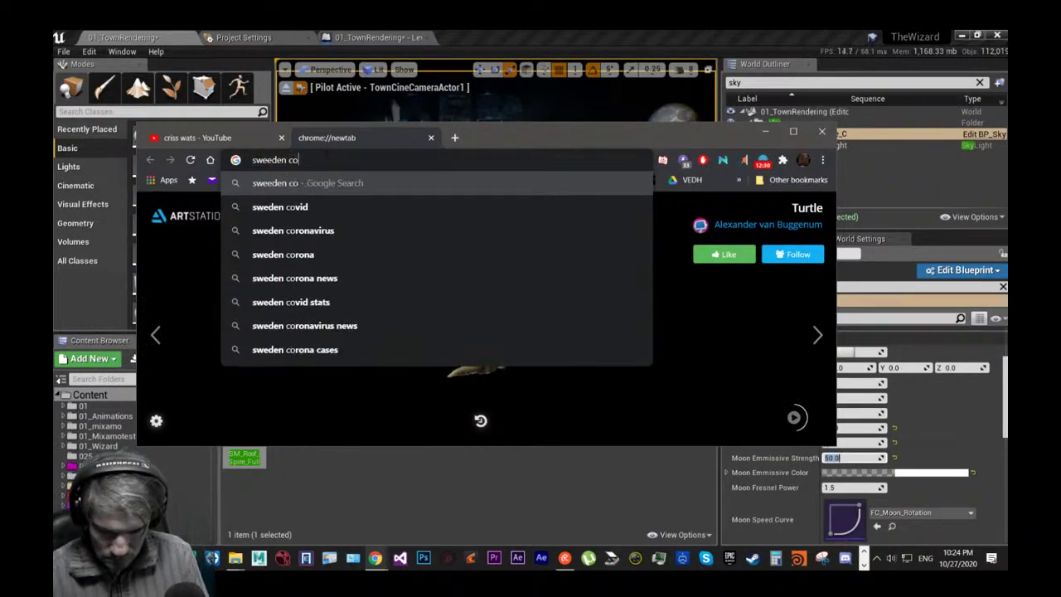
type("rona")
key("Return")
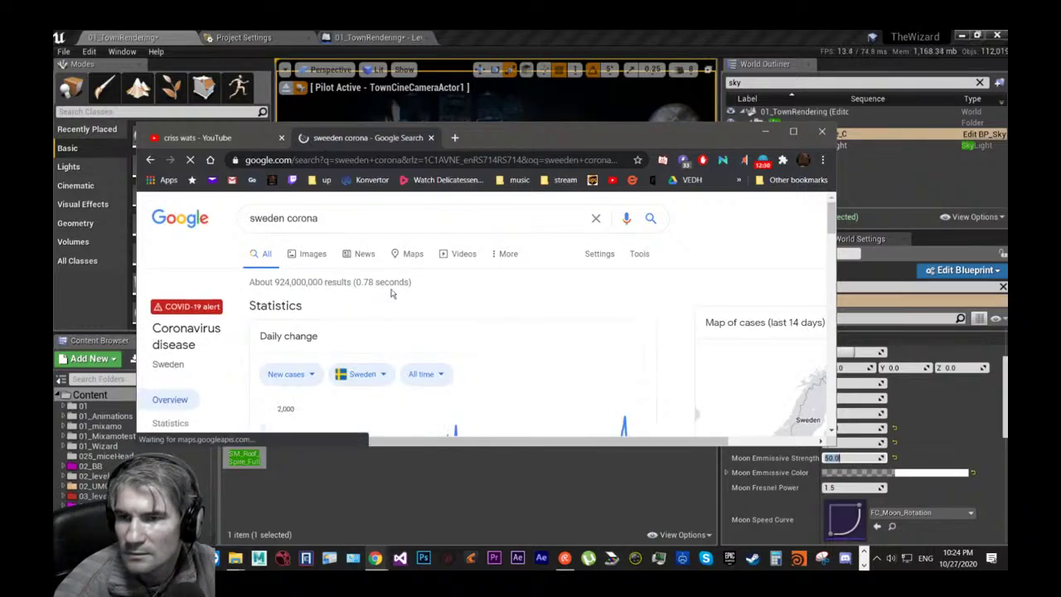
Examine Sweden's daily case chart and the top search results in a maximized window, then return to Unreal Editor.
scroll(593, 295, "down", 4)
scroll(593, 295, "up", 2)
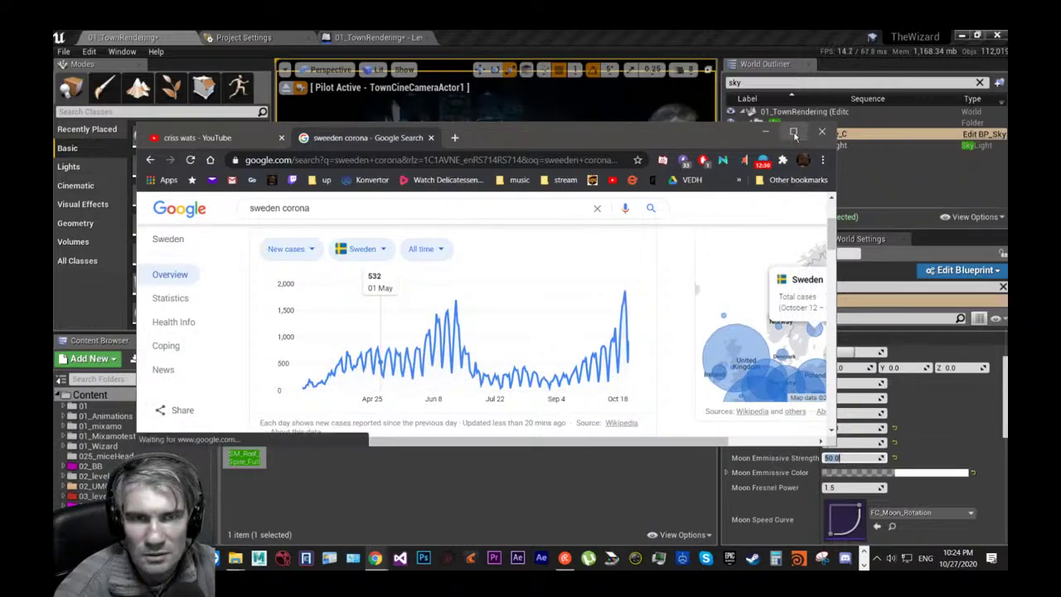
left_click(793, 131)
scroll(581, 365, "down", 1)
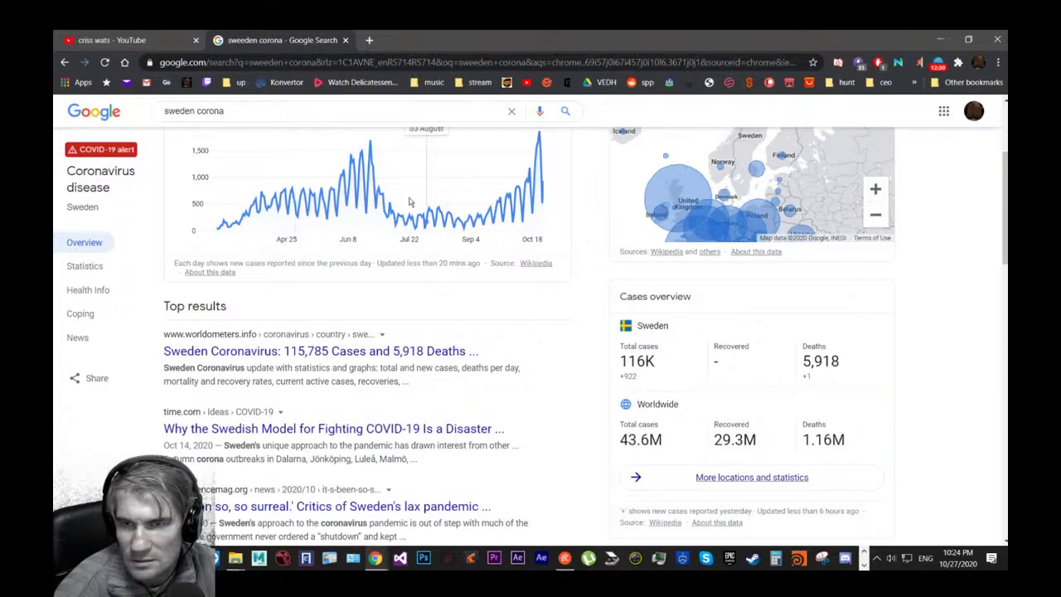
scroll(497, 200, "up", 1)
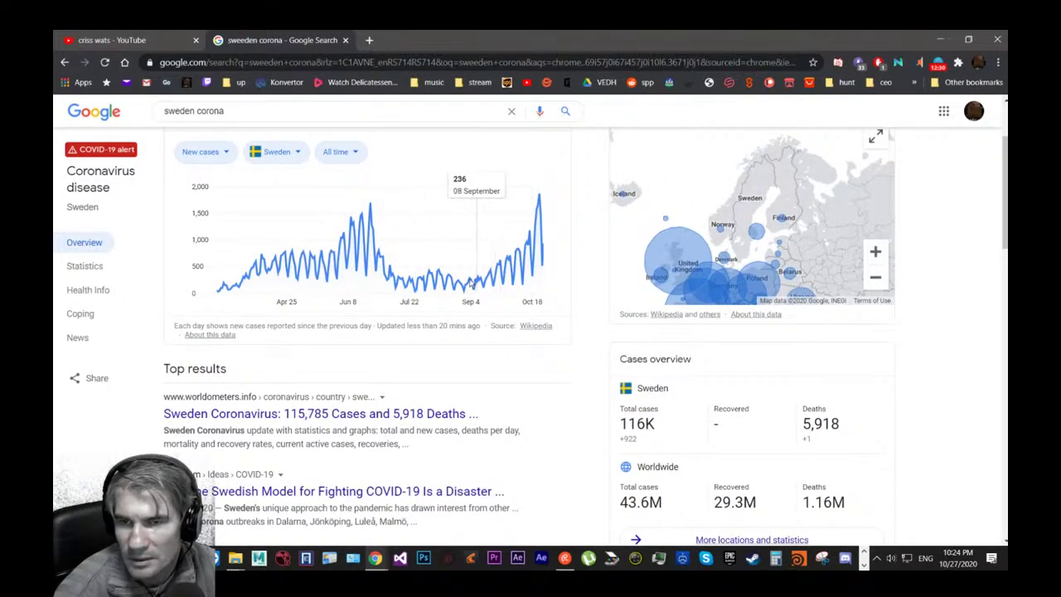
scroll(362, 329, "down", 2)
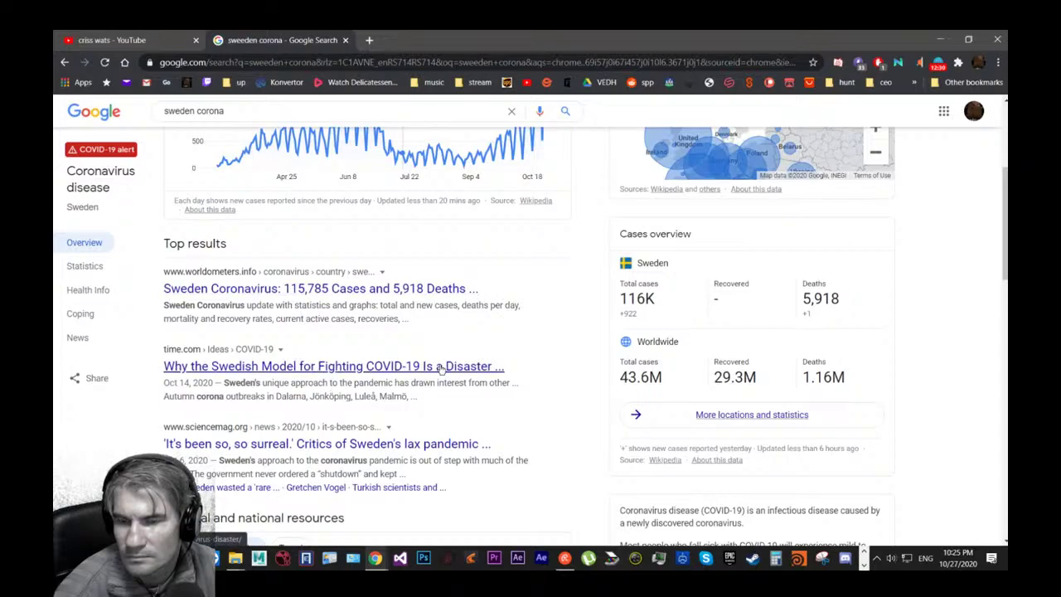
scroll(318, 374, "down", 1)
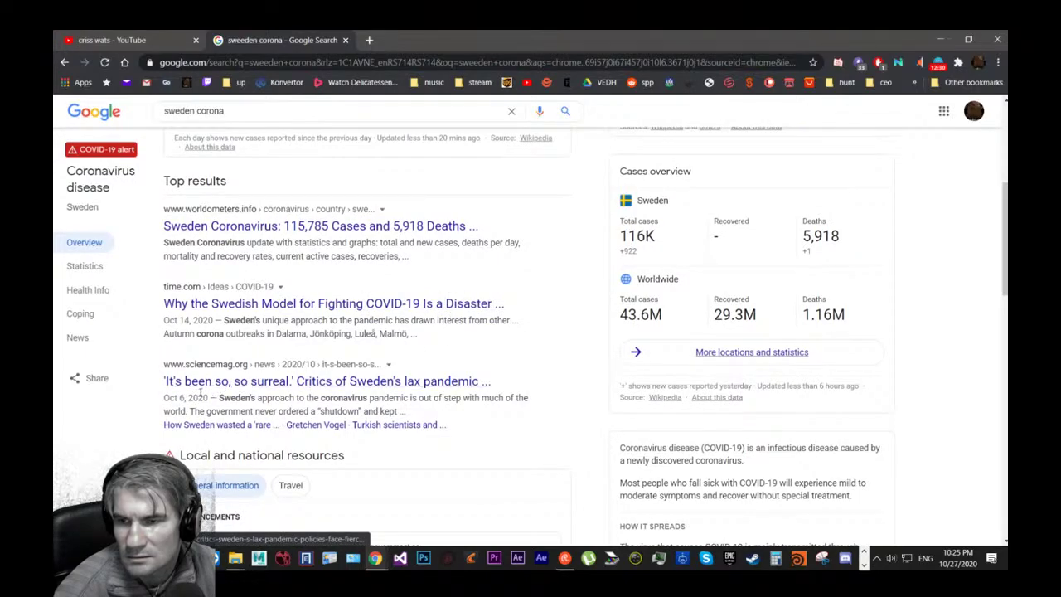
scroll(398, 276, "down", 3)
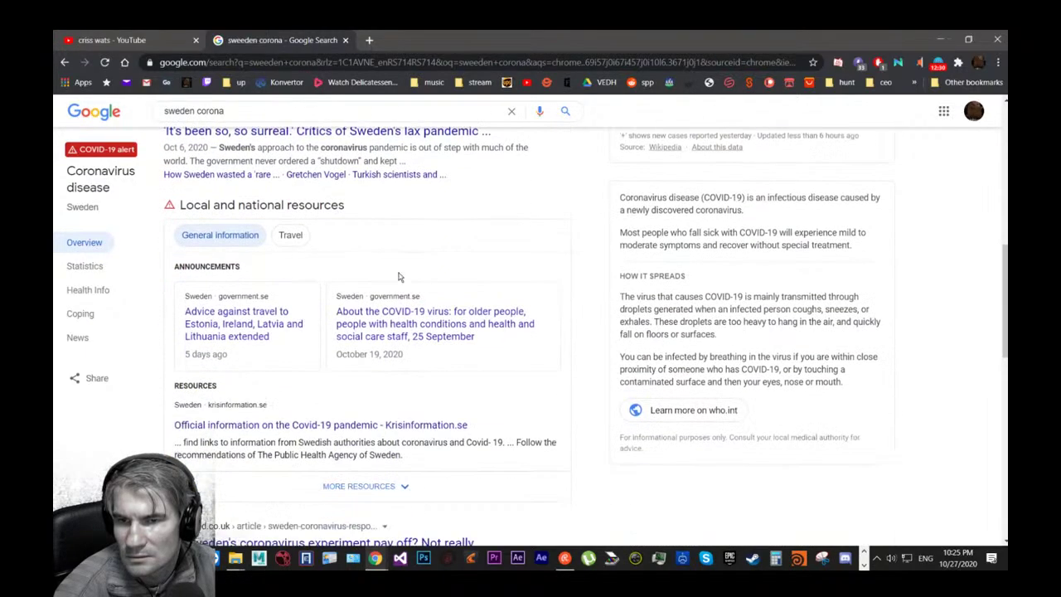
scroll(380, 252, "down", 3)
scroll(381, 249, "up", 8)
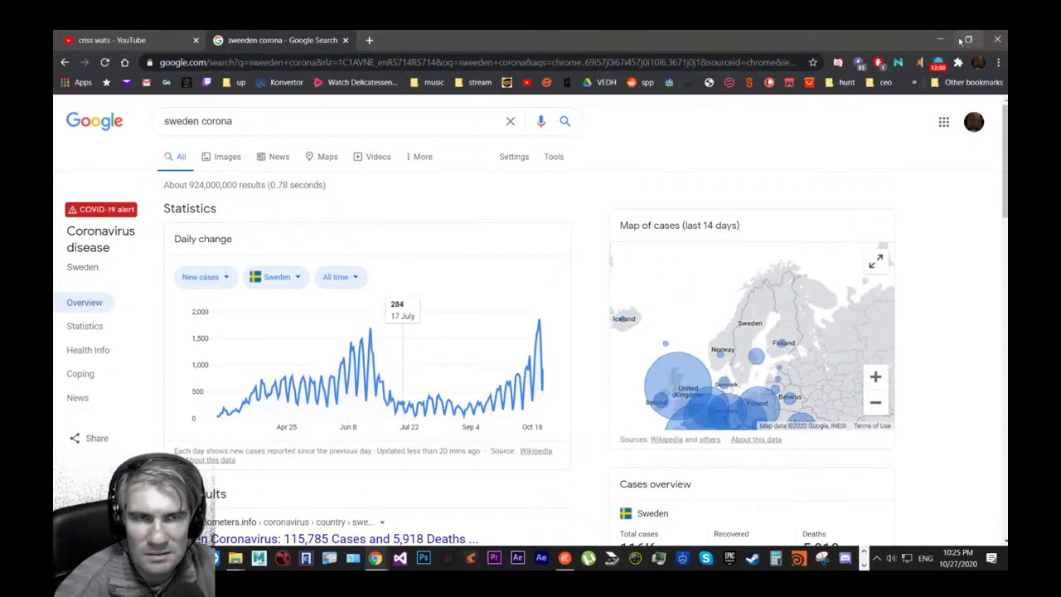
left_click(942, 39)
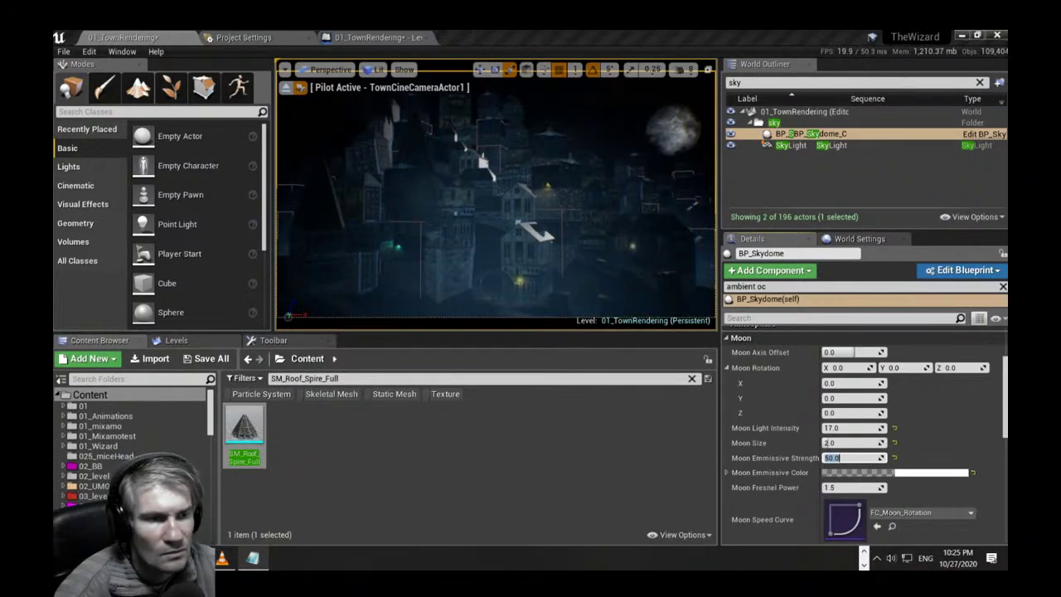
Confirm the Moon Emmissive Strength of 50, collapse Moon Rotation and look through the remaining sky dome settings.
key("Return")
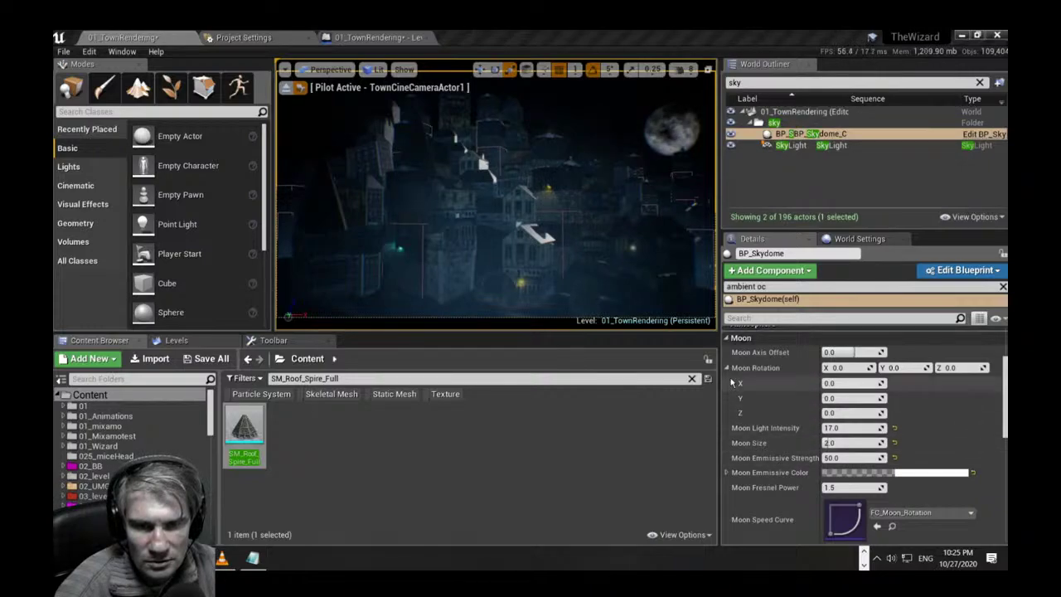
left_click(727, 367)
scroll(784, 423, "down", 10)
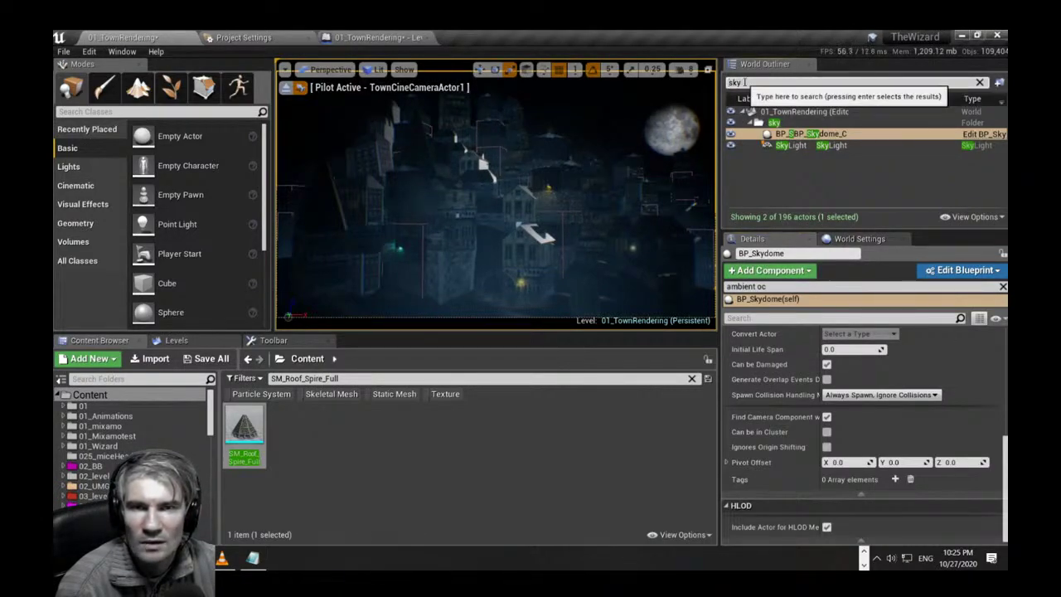
Filter the World Outliner for "sun" and select the SunLight directional light to show its settings.
double_click(744, 82)
key("BackSpace")
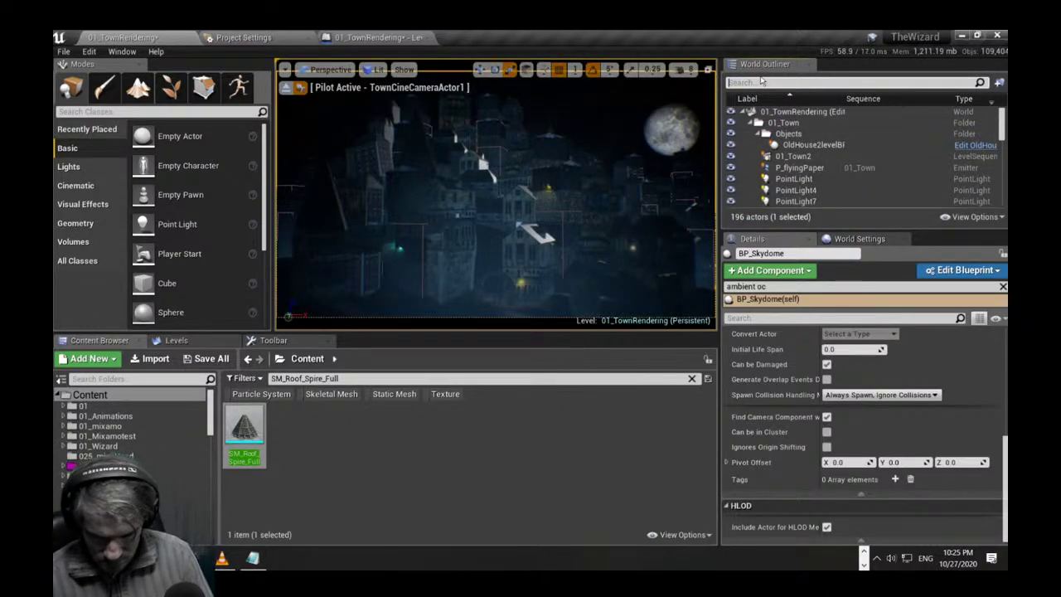
type("sun")
left_click(736, 132)
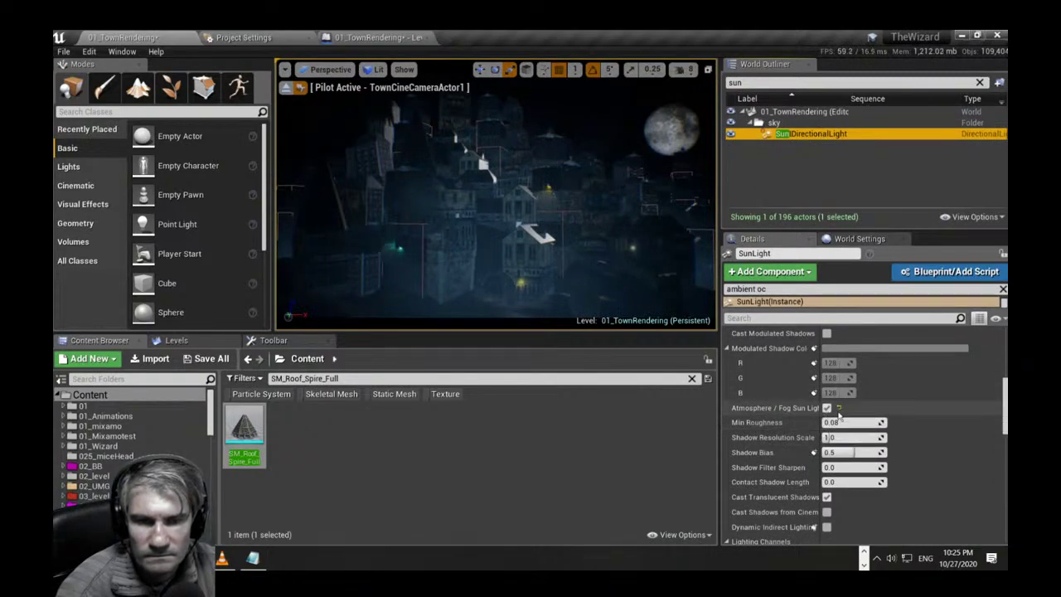
Try SunLight intensities of 20 and 10, undoing both changes.
left_click(830, 410)
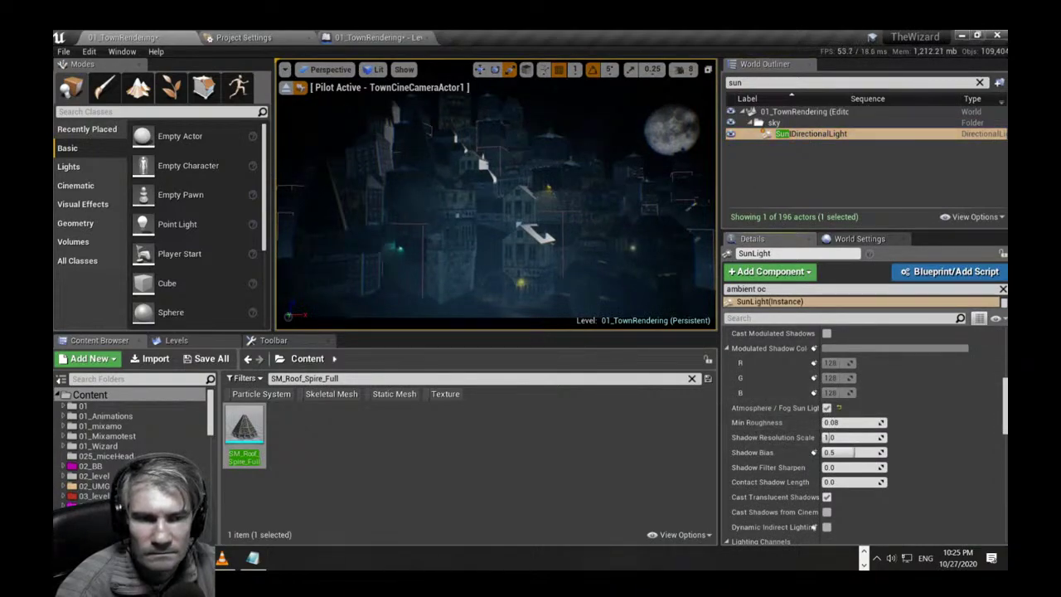
left_click_drag(1006, 410, 1006, 370)
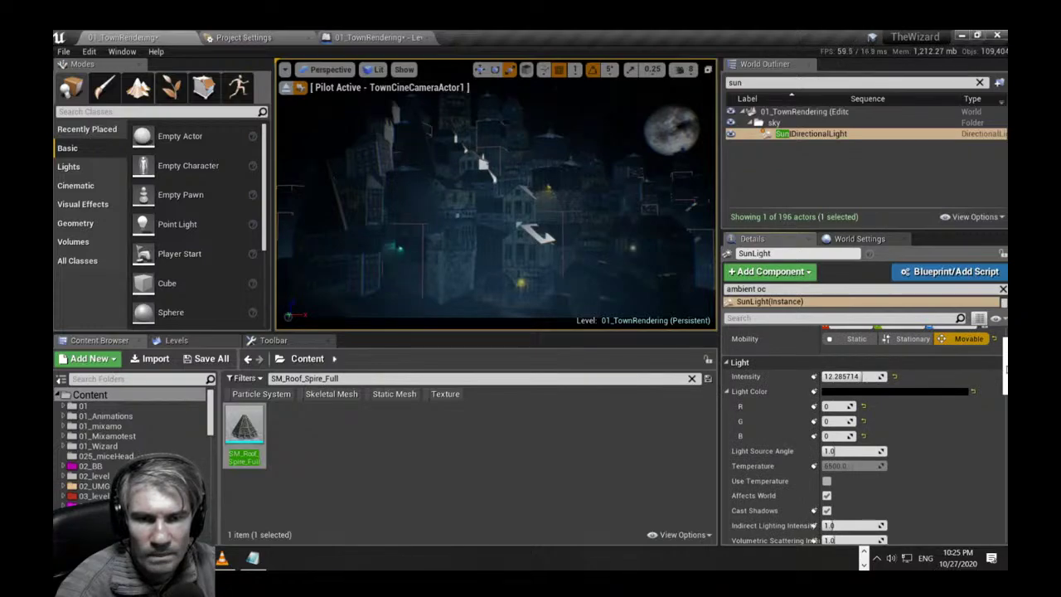
left_click_drag(854, 378, 888, 378)
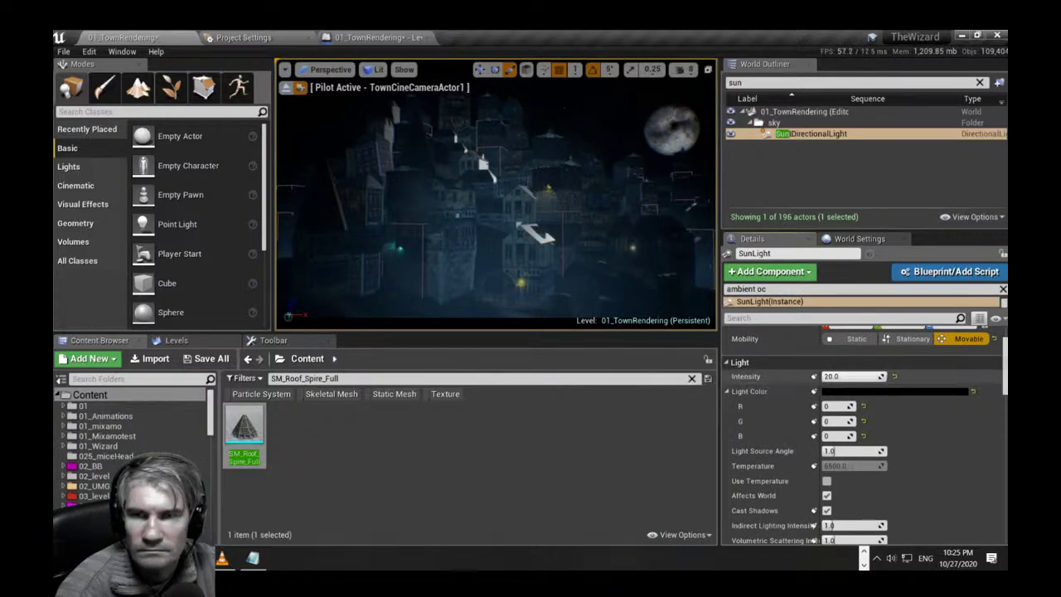
key("ctrl+z")
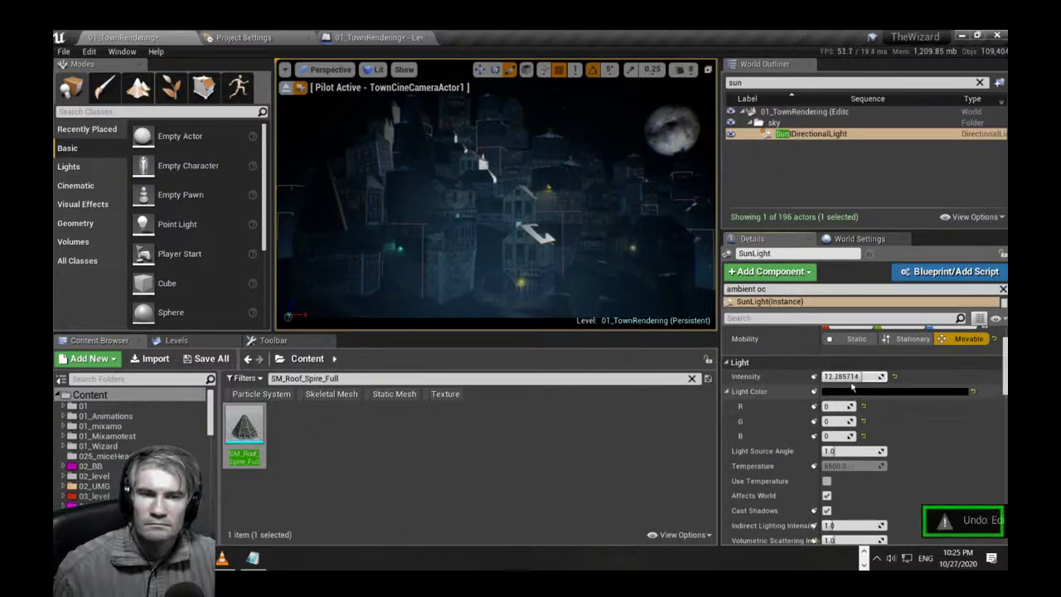
left_click(895, 376)
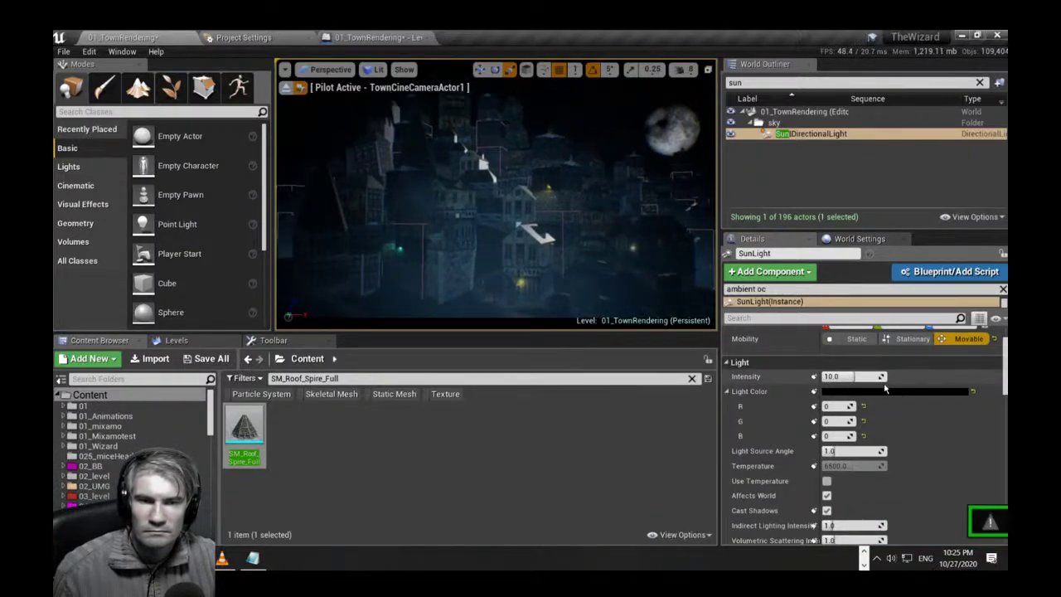
key("ctrl+z")
key("ctrl+z")
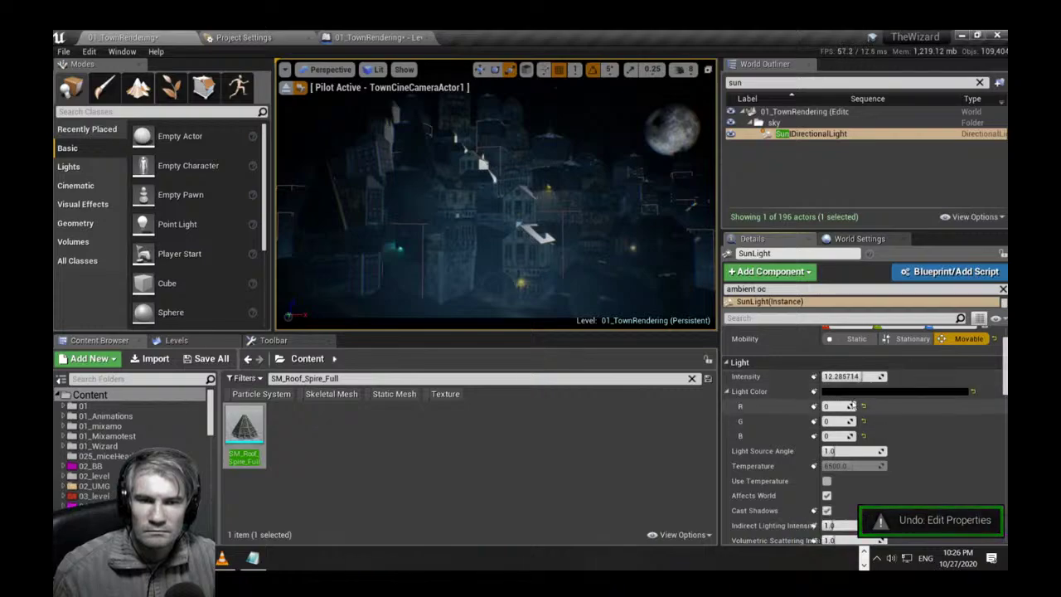
Set the SunLight's Light Color to a dark bluish grey with RGB 32, 35, 43.
left_click(854, 391)
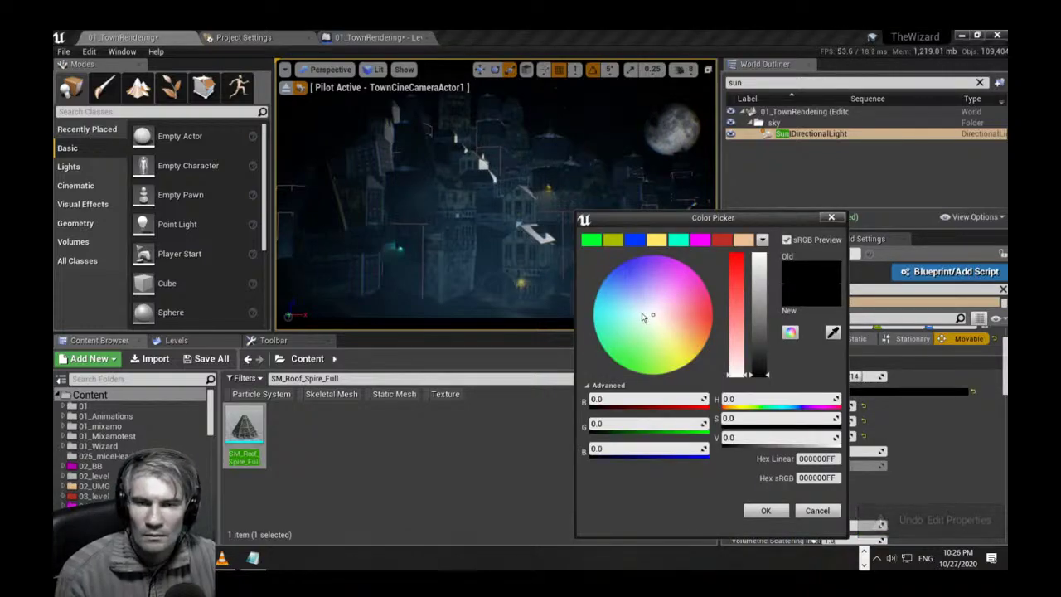
mouse_move(760, 375)
left_mouse_down()
mouse_move(757, 306)
mouse_move(756, 373)
left_mouse_up()
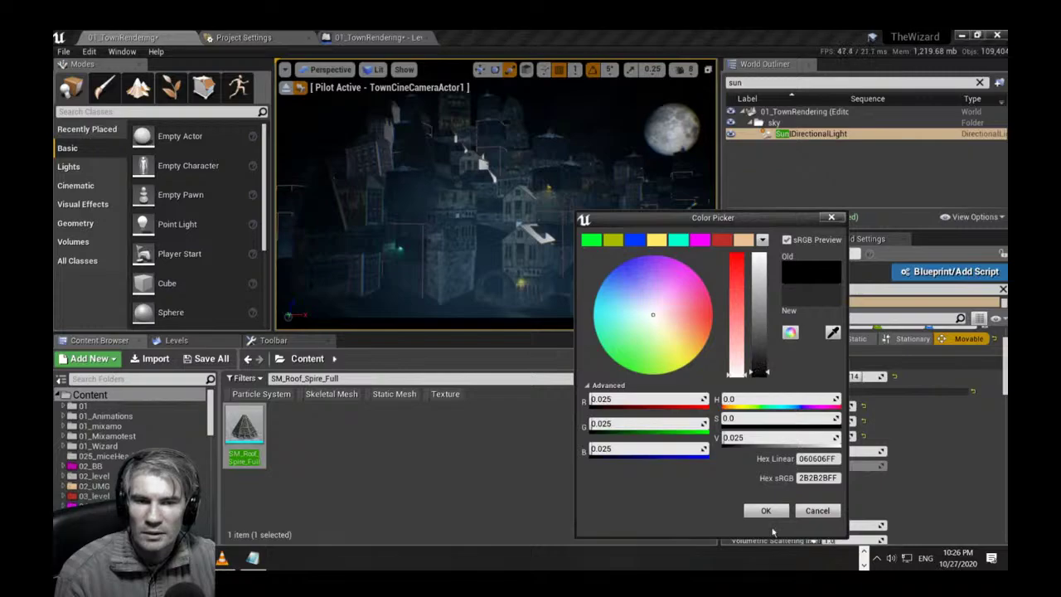
left_click_drag(653, 311, 614, 259)
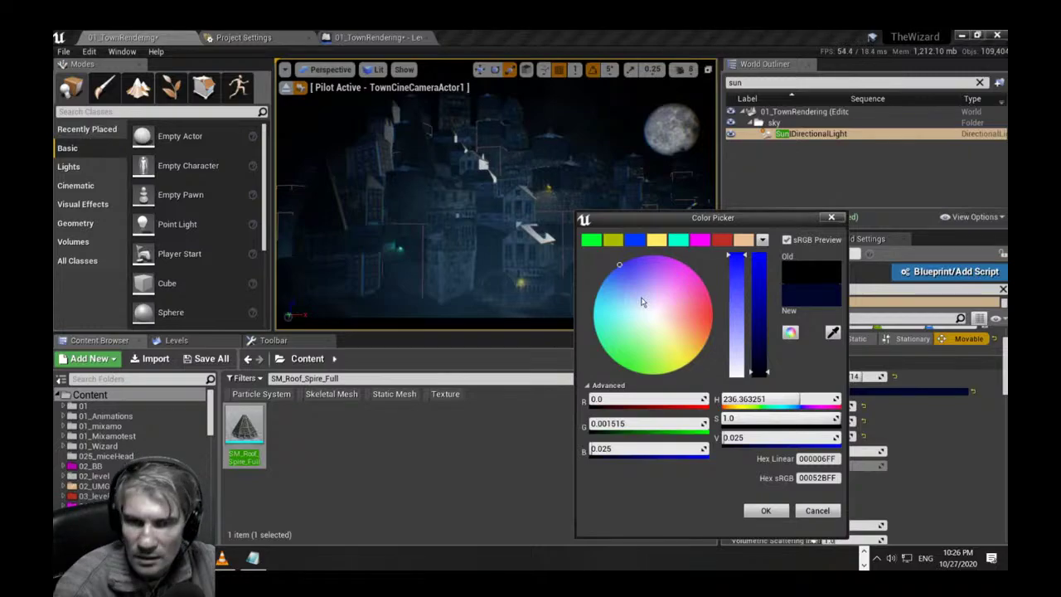
left_click(641, 298)
left_click_drag(641, 301, 635, 302)
left_click(766, 510)
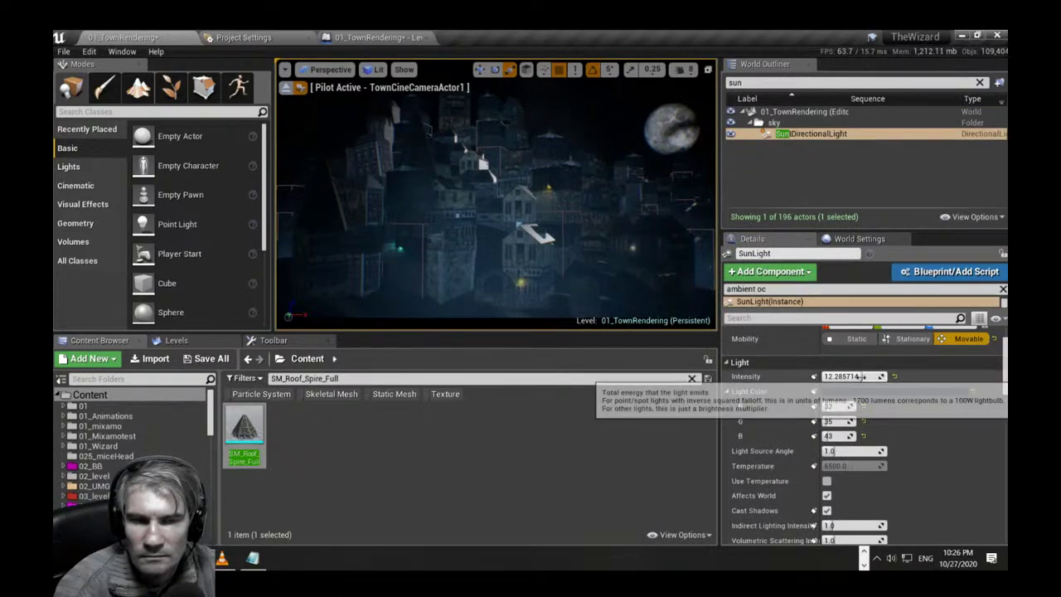
Try a SunLight intensity of 0 and restore the copied value of 12.285714.
left_click(852, 376)
key("ctrl+c")
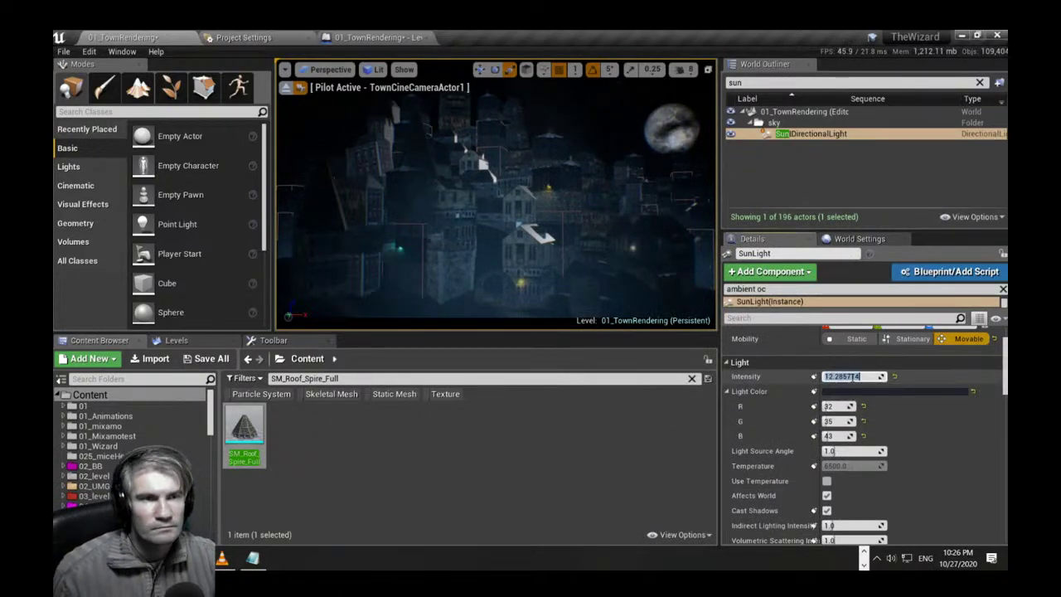
left_click(923, 448)
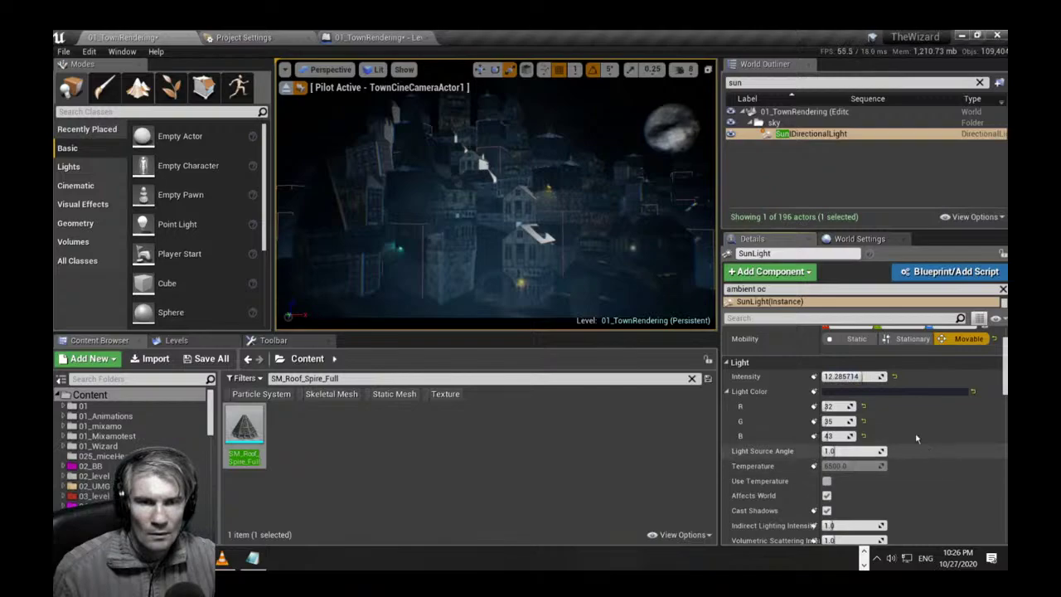
left_click_drag(856, 378, 824, 377)
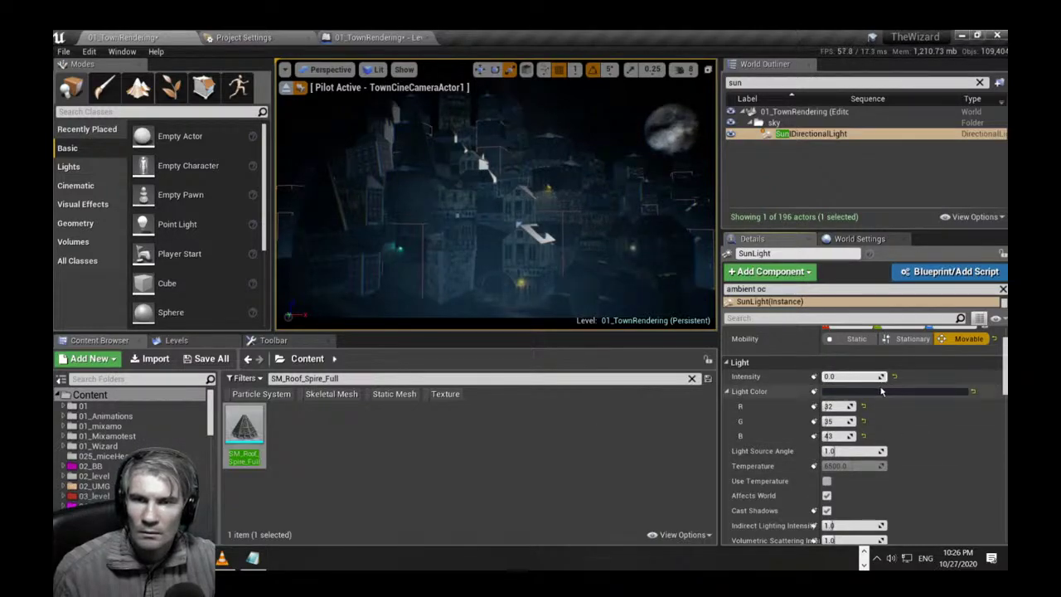
left_click(841, 378)
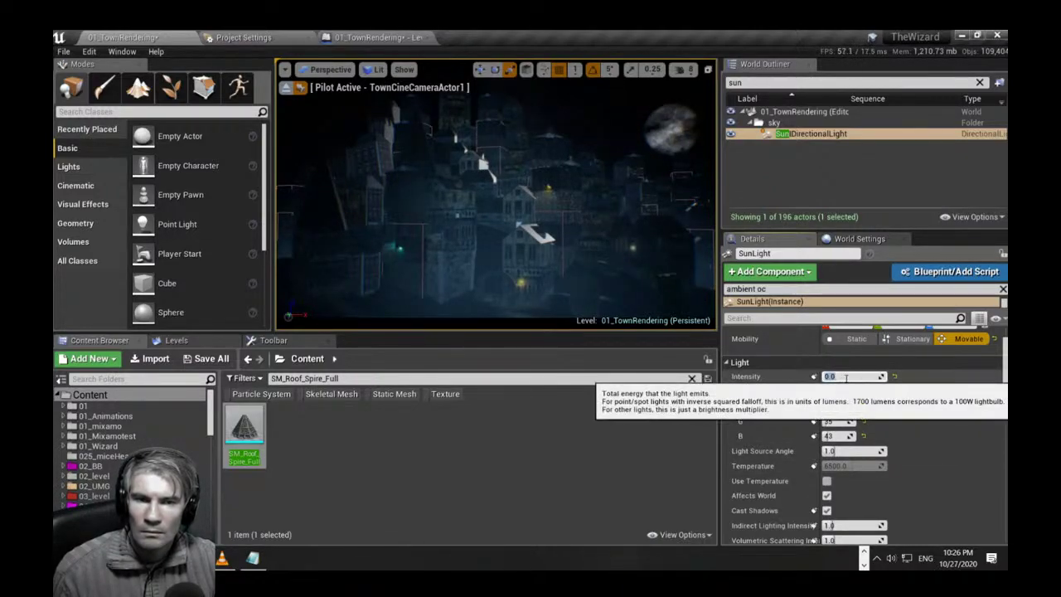
key("ctrl+v")
key("Return")
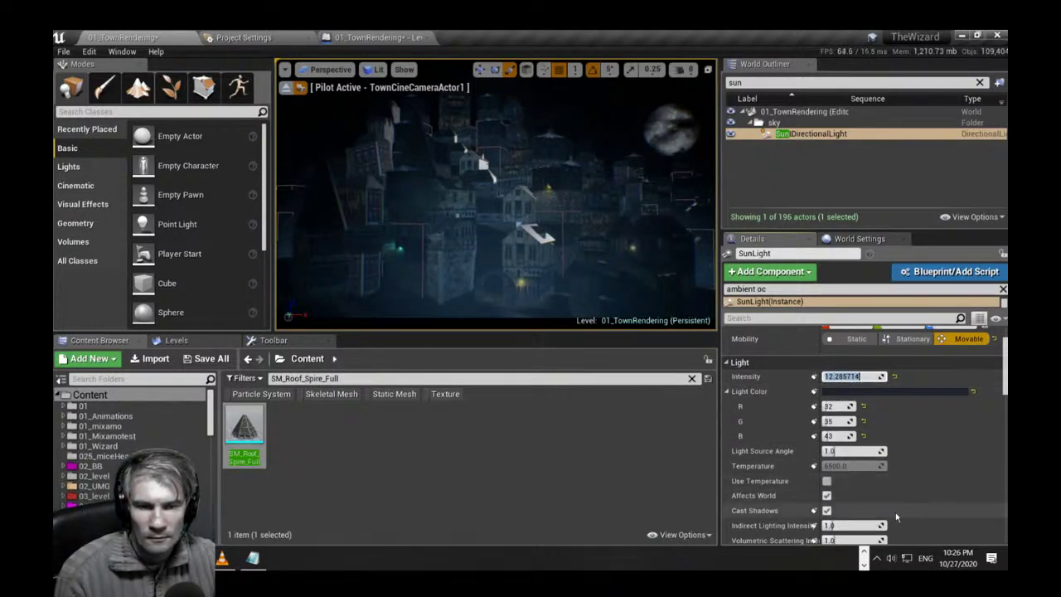
Try a SunLight Light Source Angle of about 4.05, restore it to 1.0 and look through the shadow settings.
left_click(850, 451)
type("5")
key("Return")
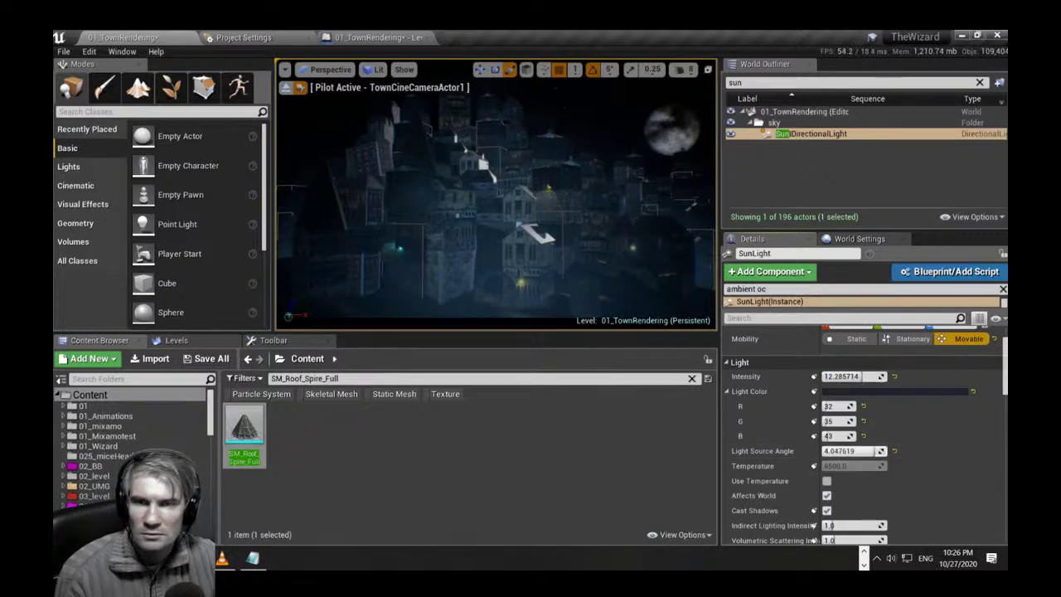
left_click_drag(874, 451, 834, 451)
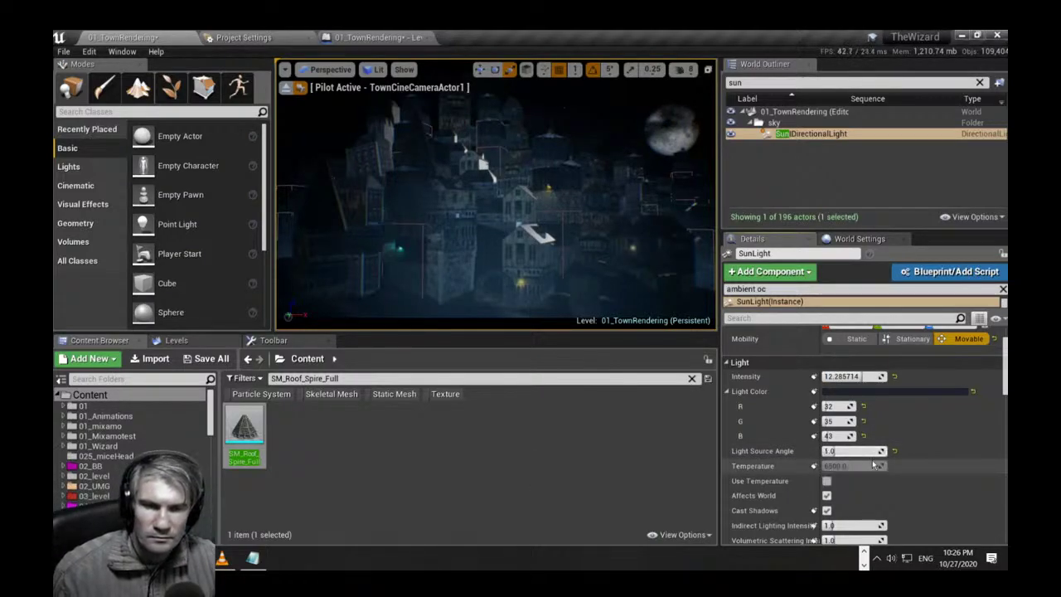
key("ctrl+z")
scroll(895, 473, "down", 2)
scroll(895, 440, "down", 2)
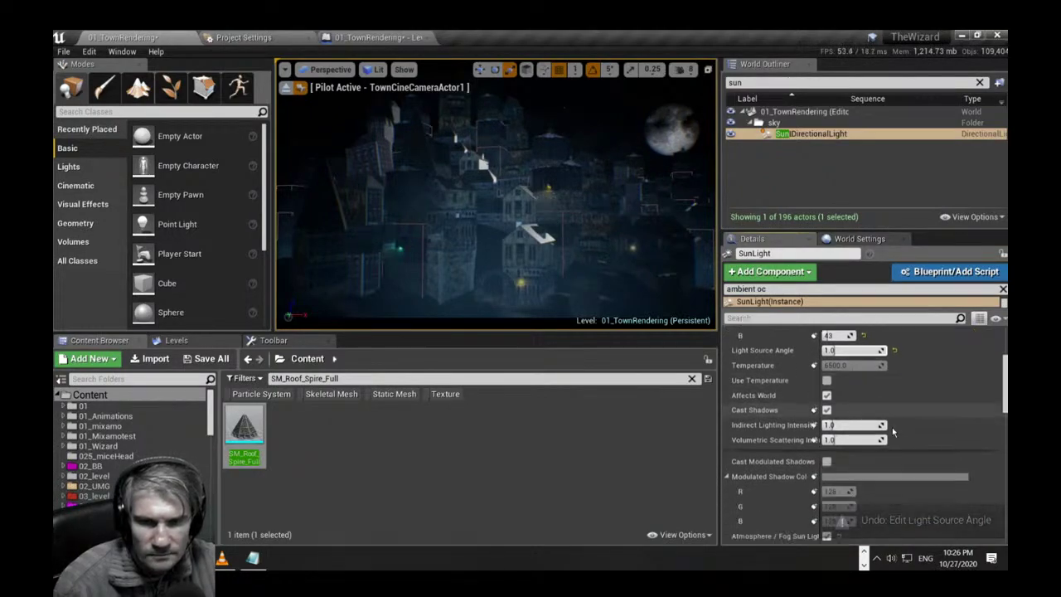
scroll(898, 421, "down", 3)
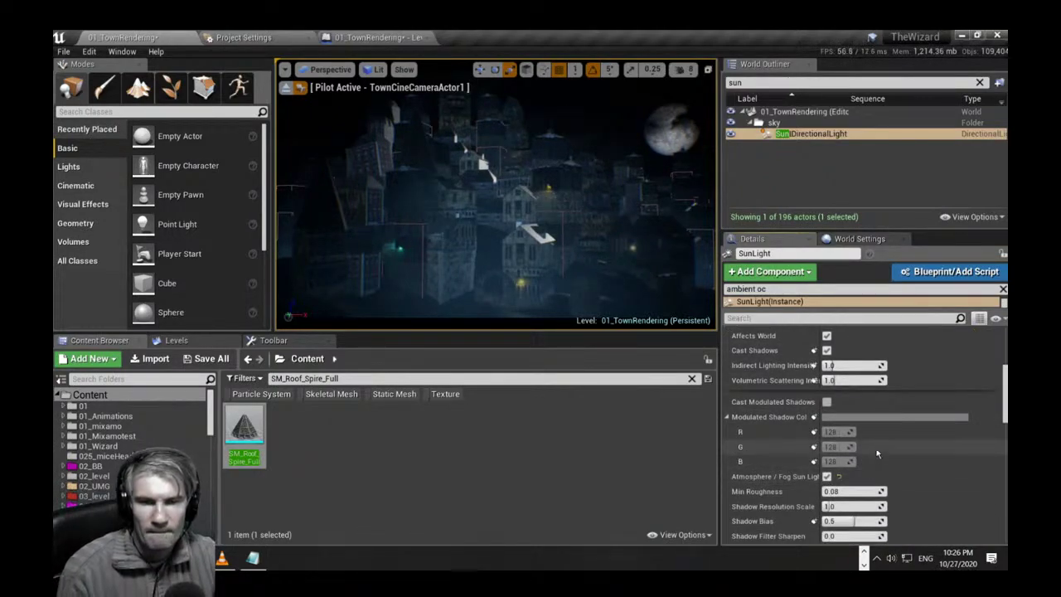
scroll(878, 453, "down", 2)
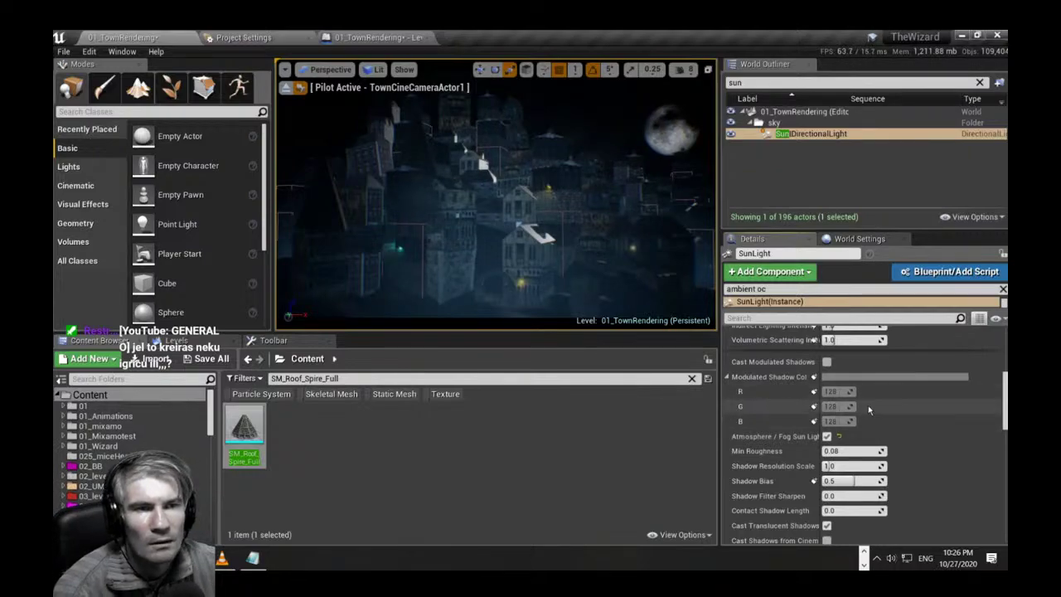
Clear the old house selection, show the camera view full screen and slightly adjust the piloted camera's framing.
left_click(570, 246)
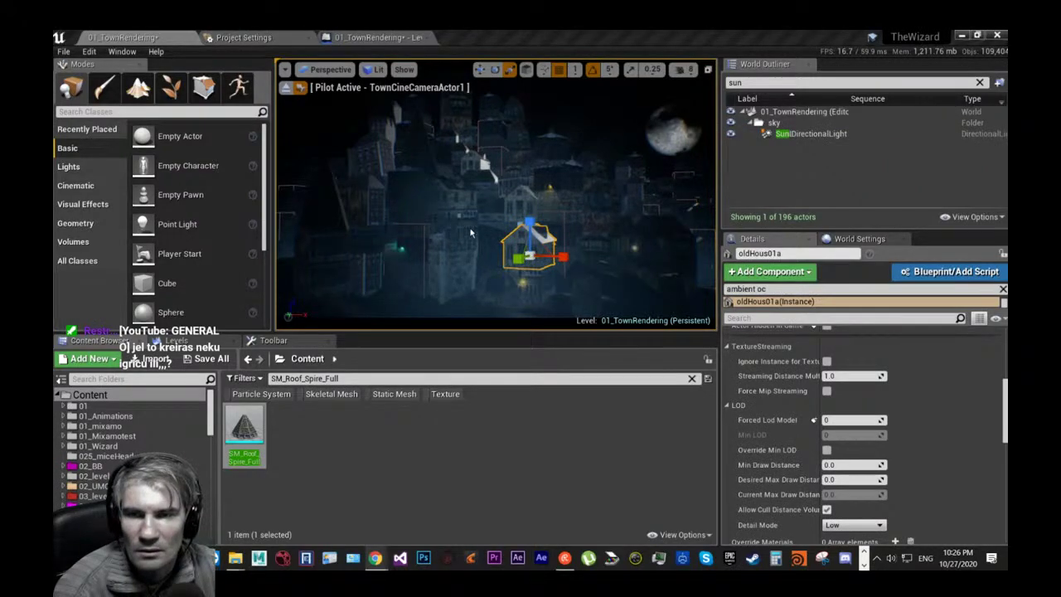
right_click(520, 282)
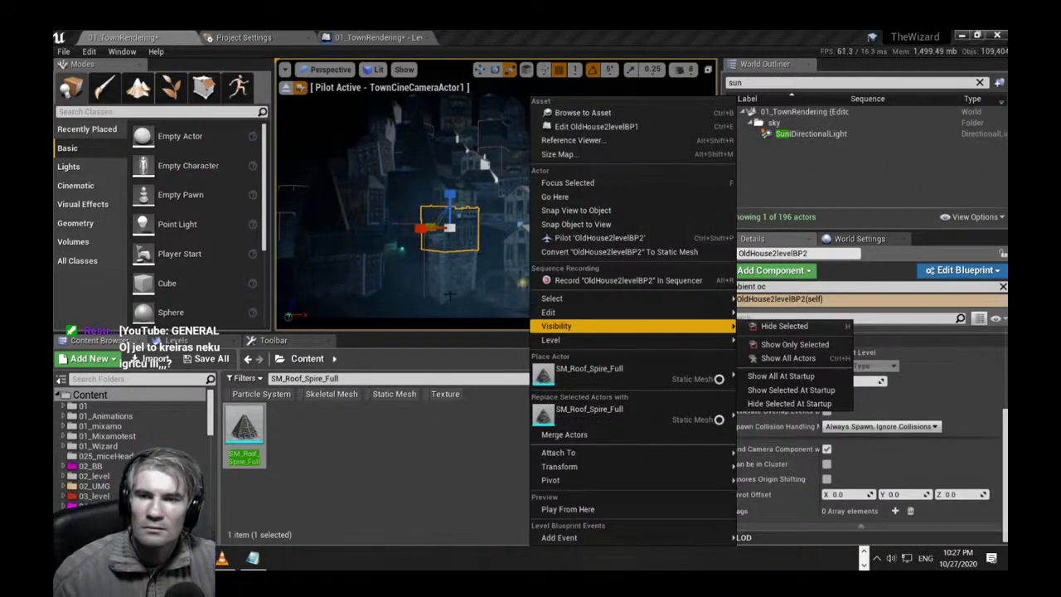
left_click(450, 296)
key("h")
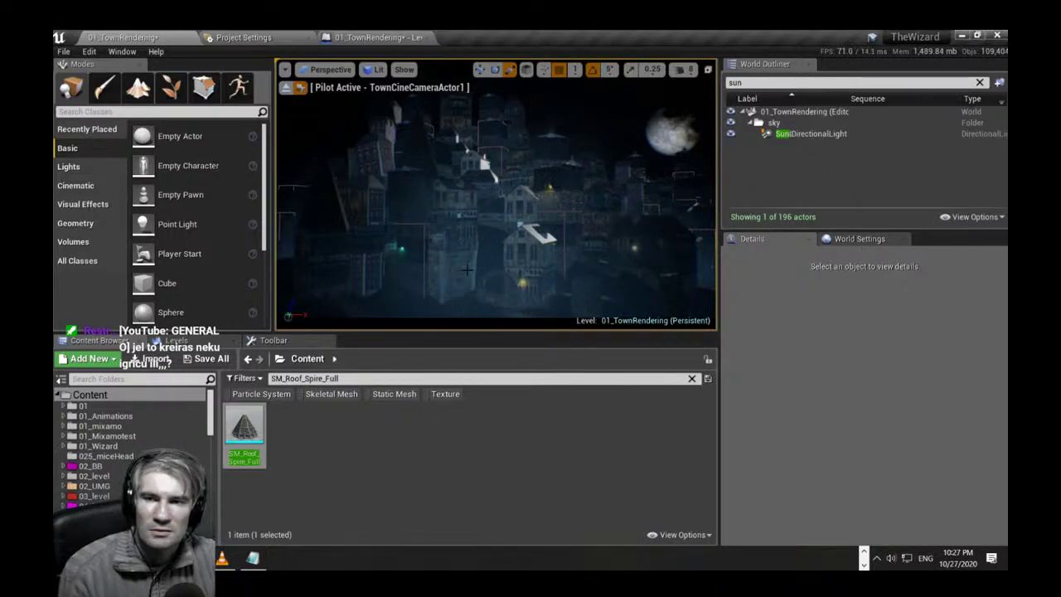
key("F11")
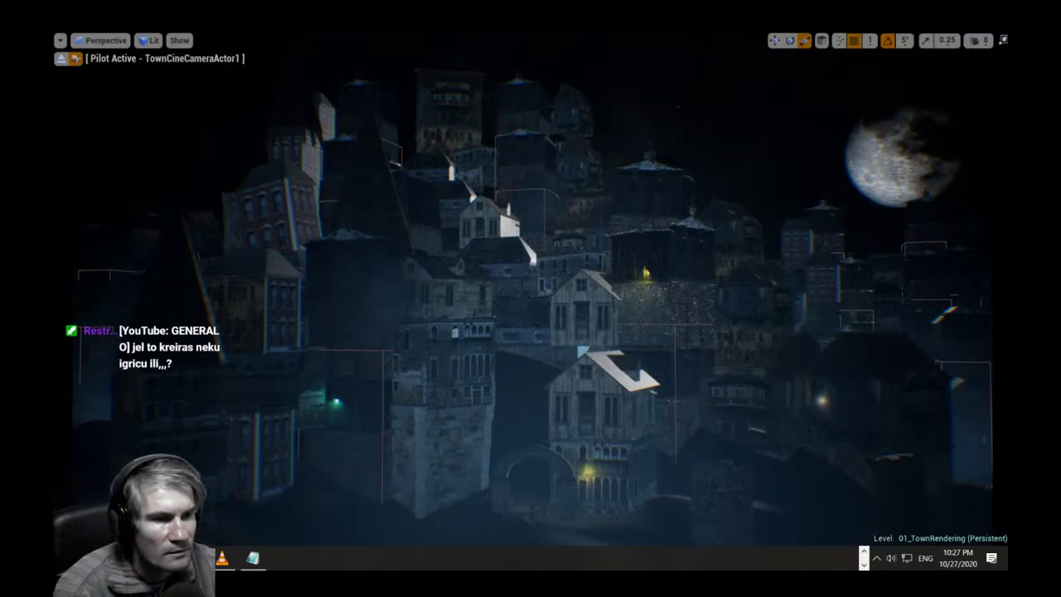
right_click_drag(531, 299, 521, 298)
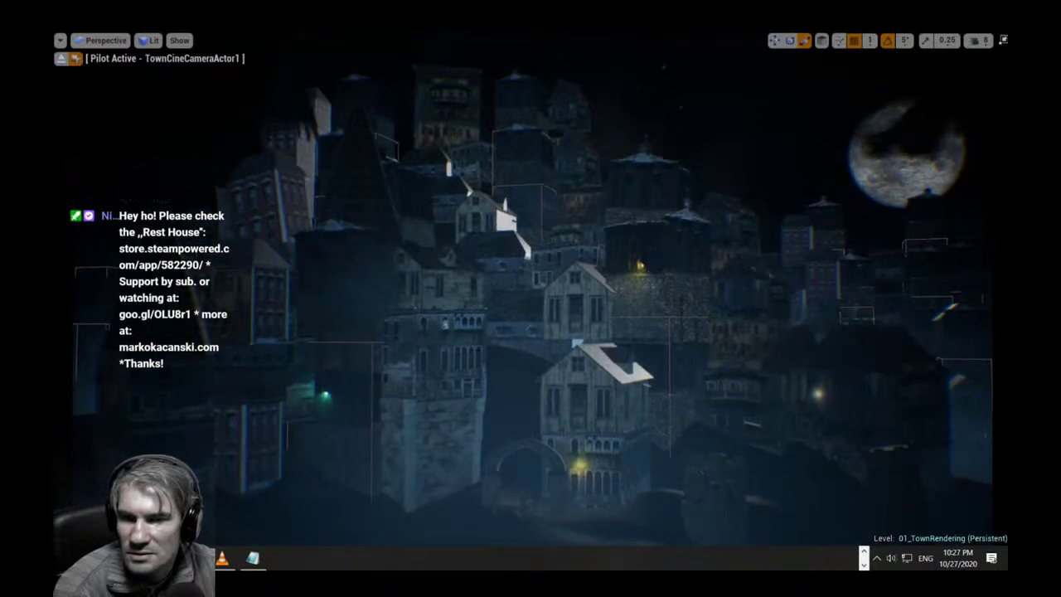
Select the tower's stone base, middle floor and roofed top together and move them sideways until they adjoin the central gabled houses.
left_click(367, 300)
left_click(448, 432)
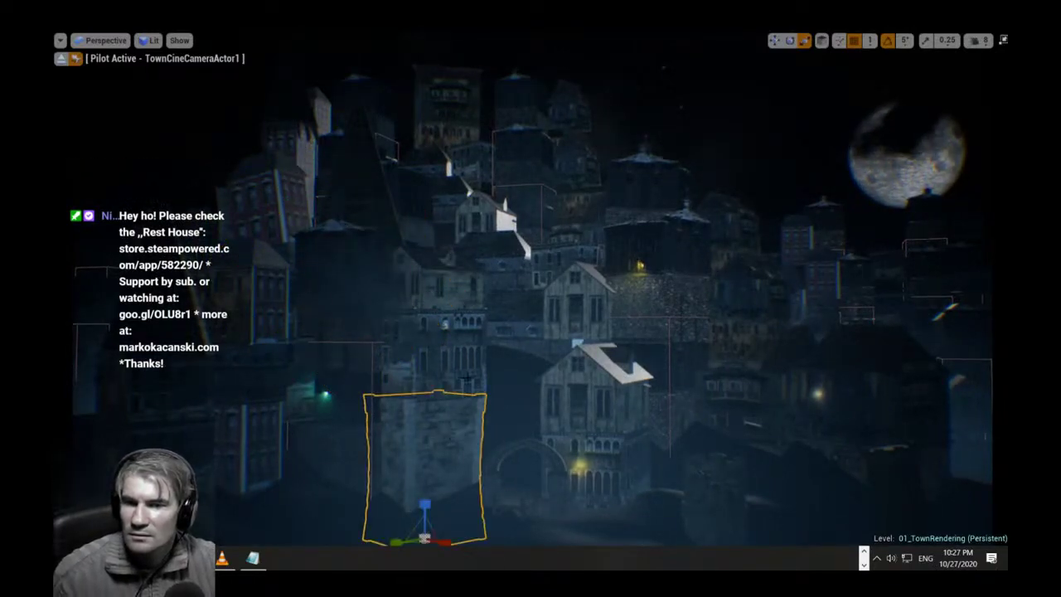
left_click(474, 383, "ctrl")
left_click(480, 295, "ctrl")
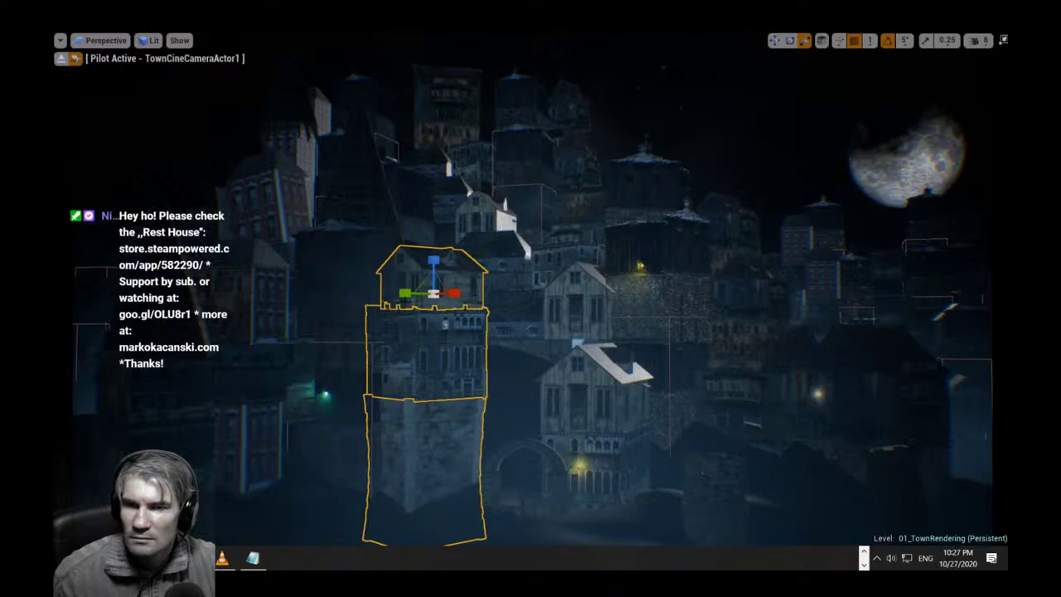
key("w")
left_click_drag(408, 294, 448, 294)
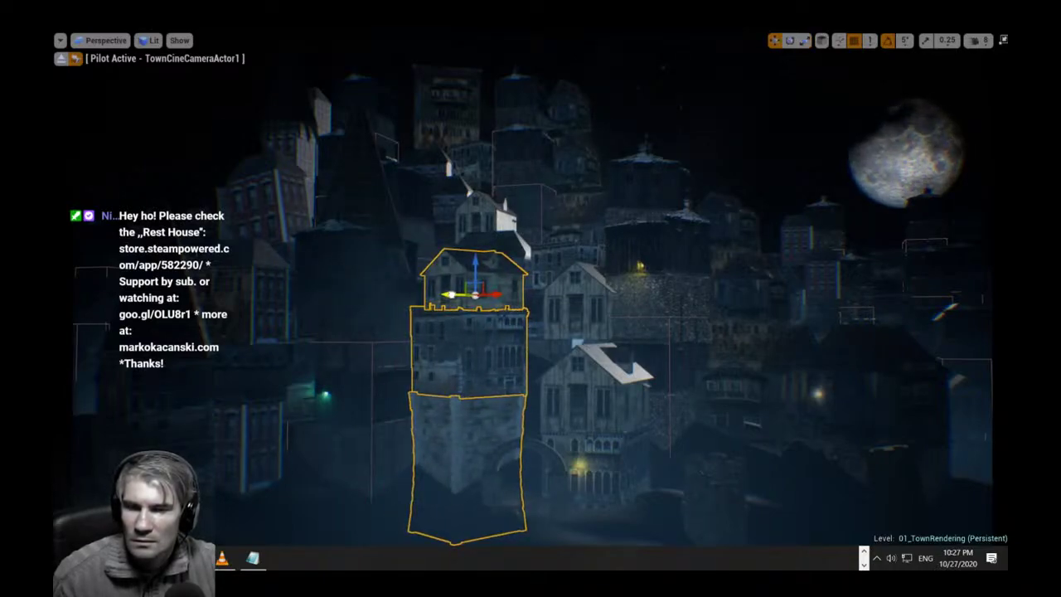
key("Escape")
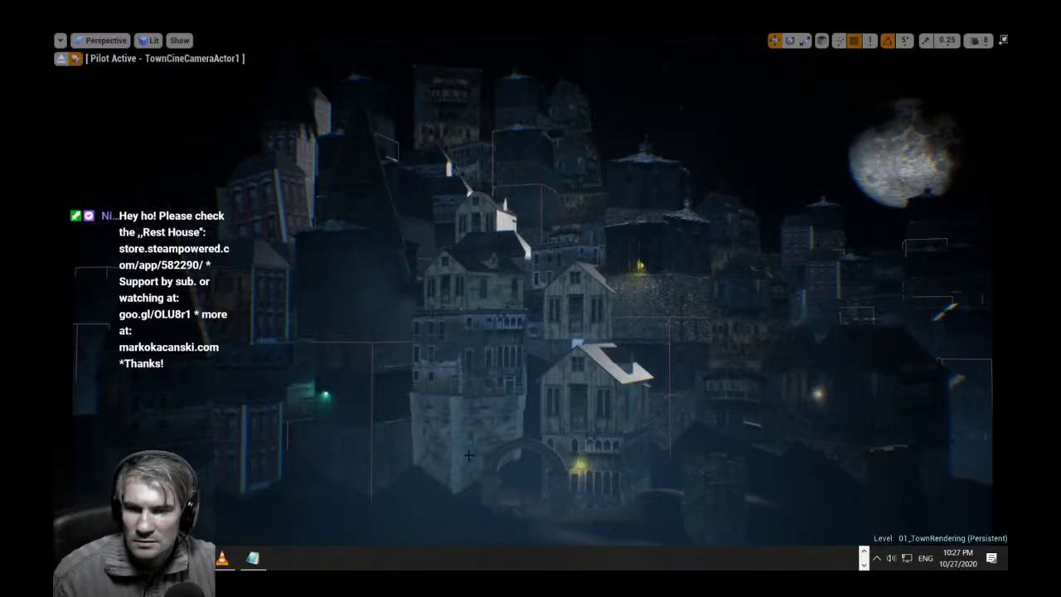
Select only the moved tower's stone base, leave the full-screen view and examine its transform and static mesh details.
left_click(484, 403)
left_click(491, 350, "ctrl")
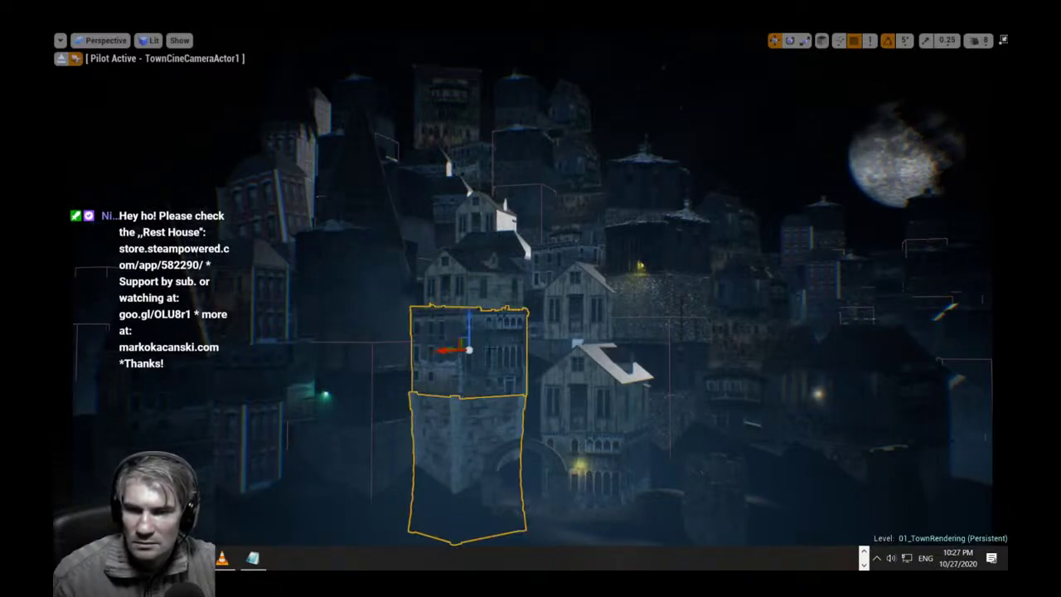
left_click(472, 441)
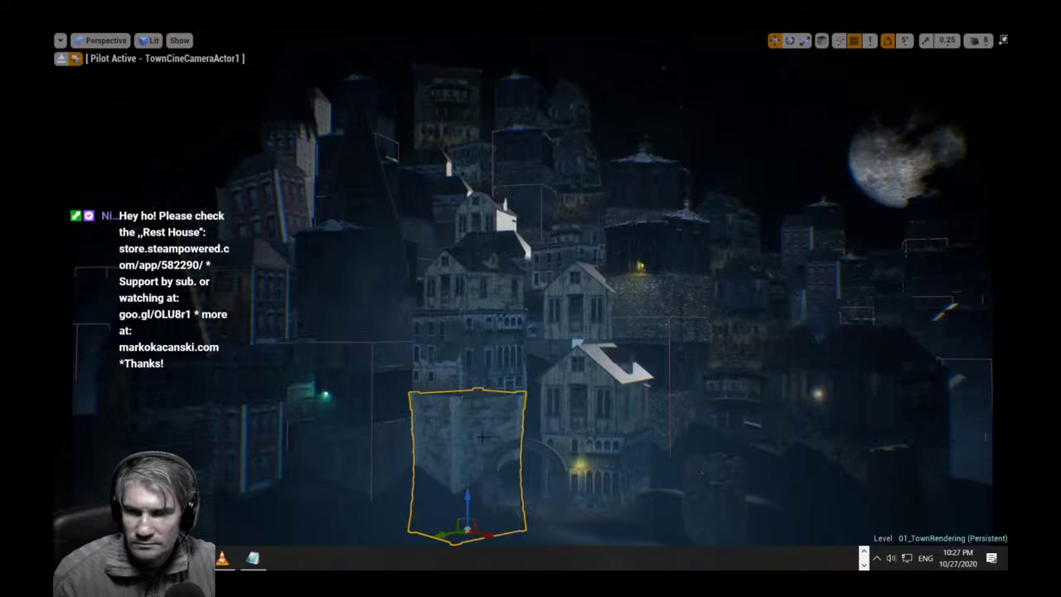
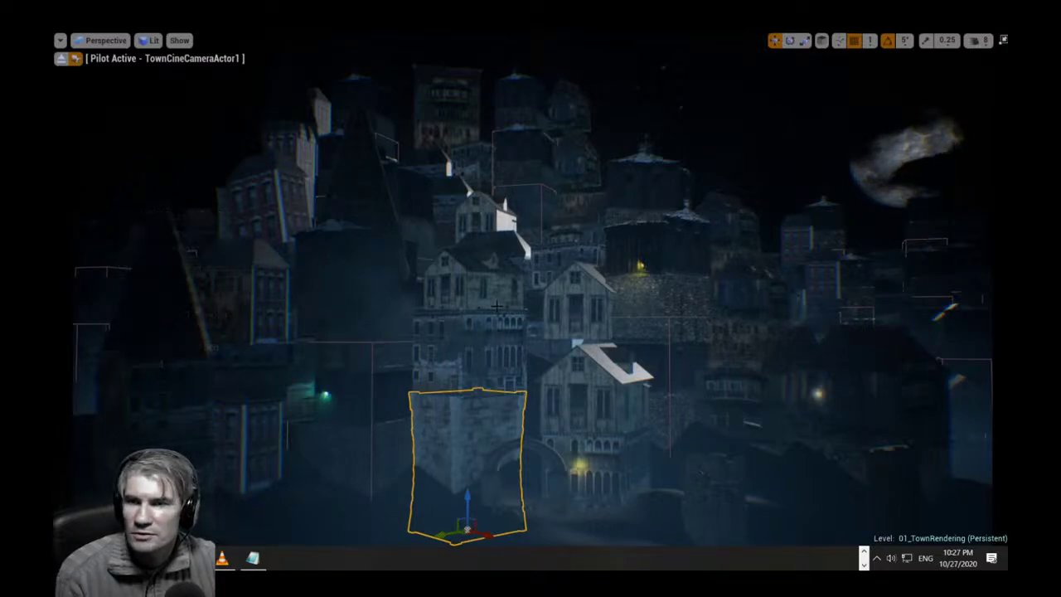
key("F11")
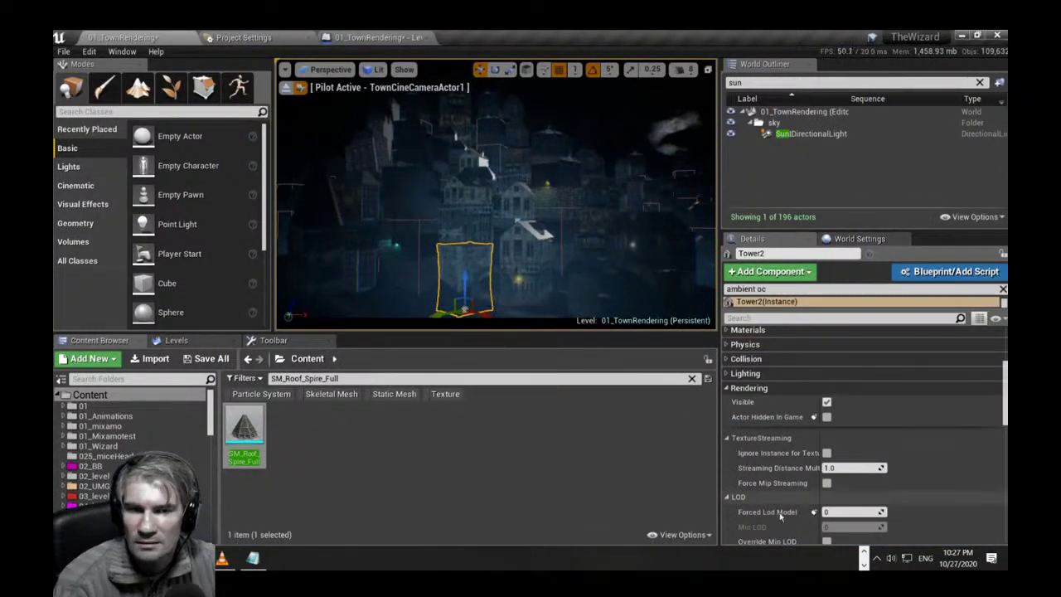
scroll(1002, 404, "up", 5)
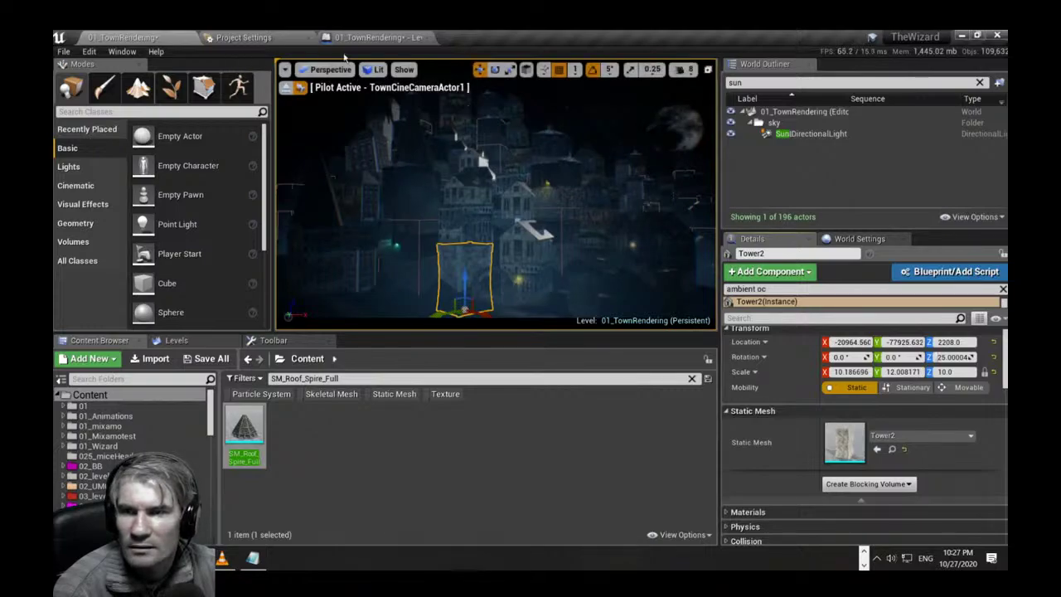
left_click(374, 70)
left_click(386, 95)
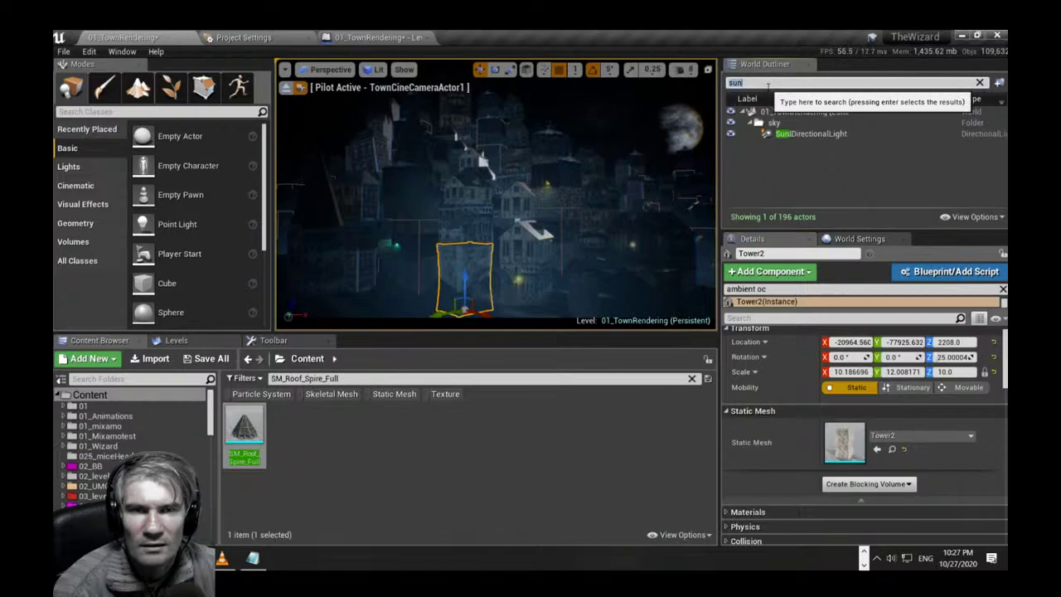
Search the World Outliner for "cloud" and for "sun".
key("BackSpace")
key("BackSpace")
key("BackSpace")
type("clo")
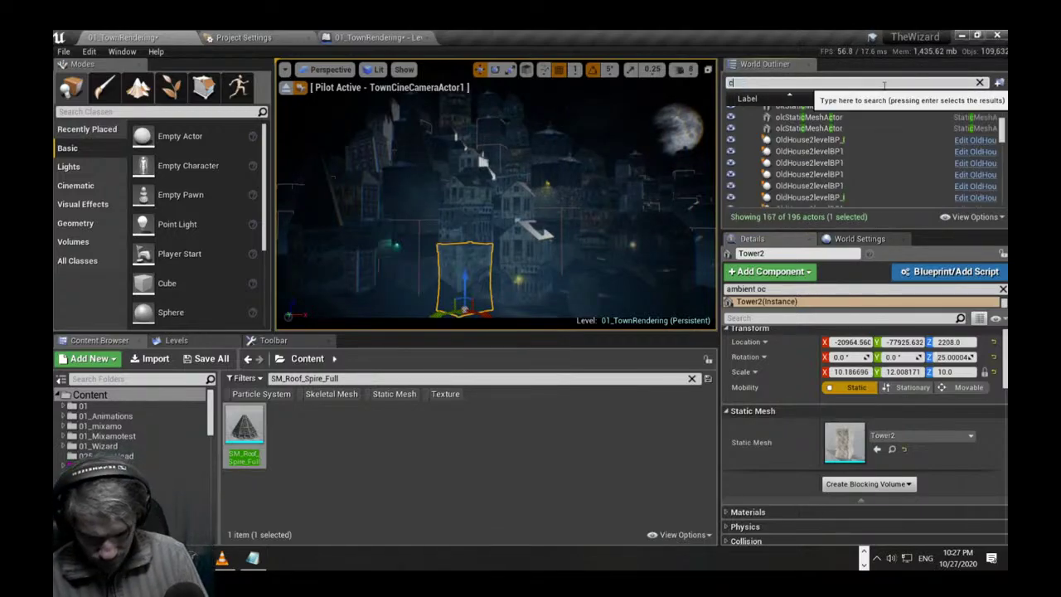
key("BackSpace")
key("BackSpace")
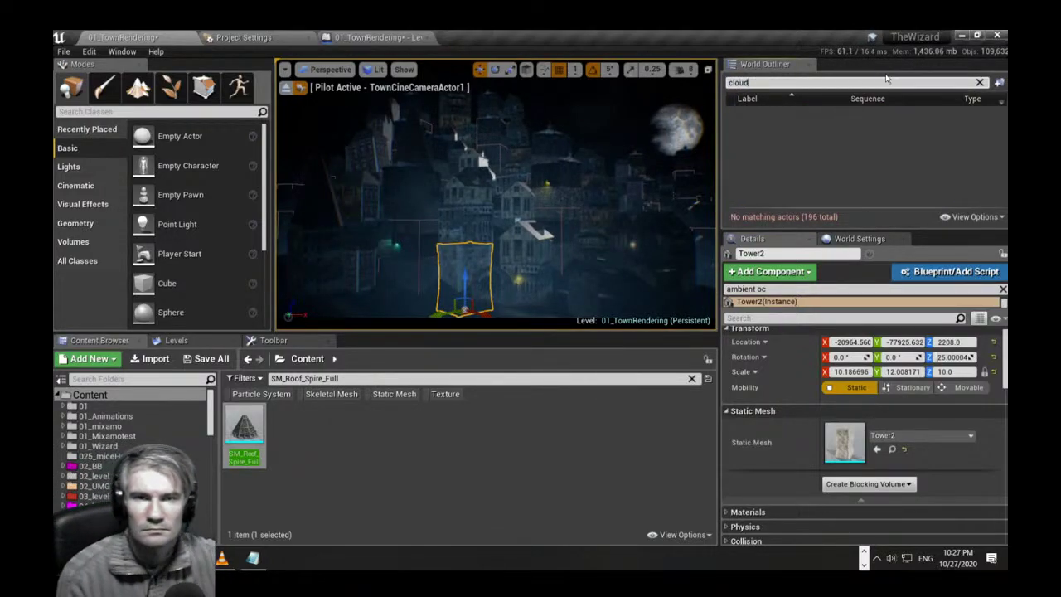
key("BackSpace")
key("BackSpace")
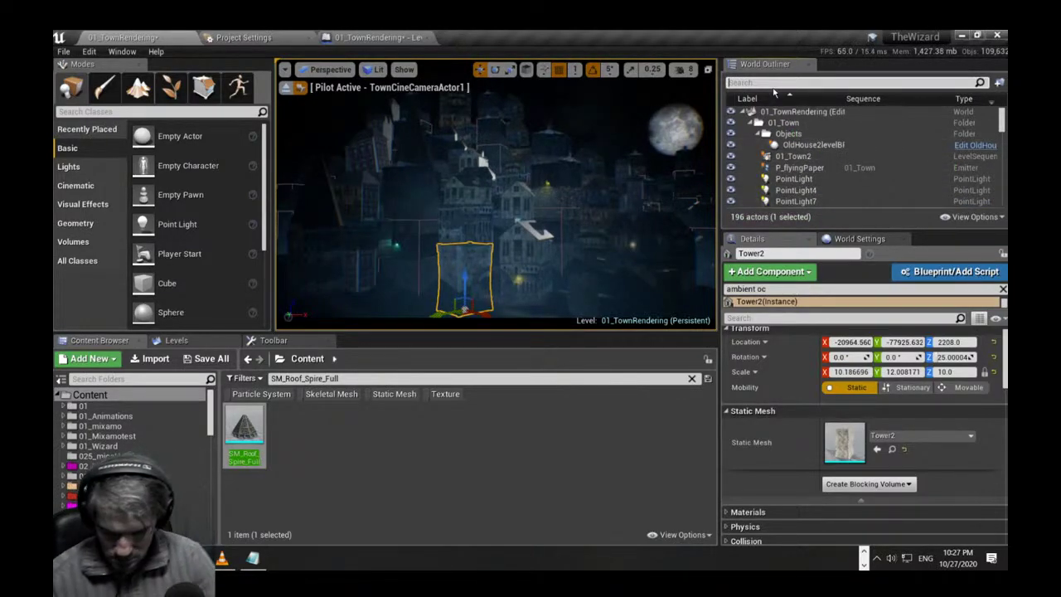
type("sun")
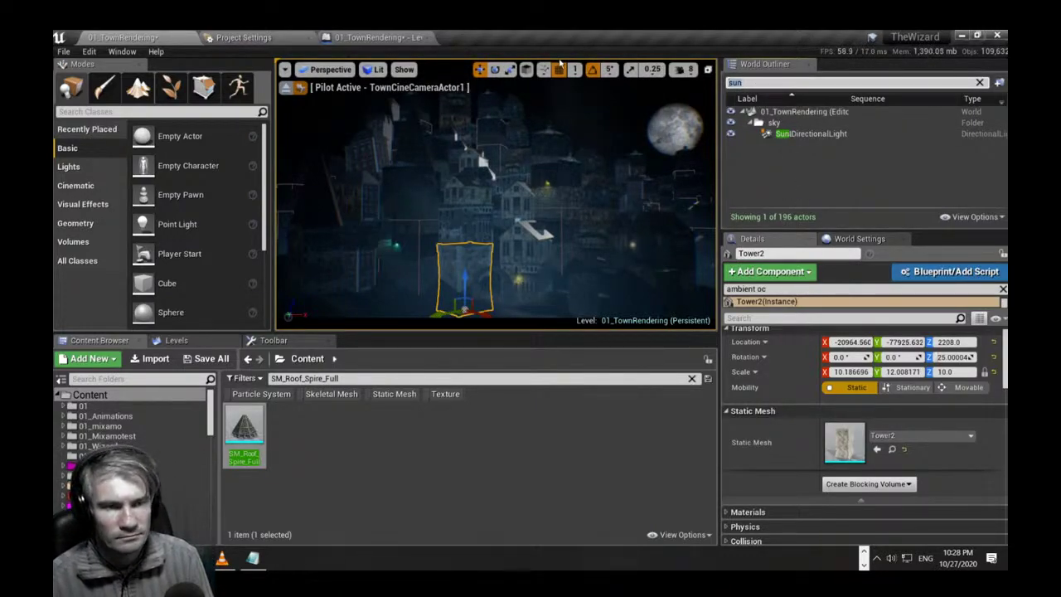
Find the sky actors with the search "sky", select the SkyLight and look through its light settings.
key("BackSpace")
key("BackSpace")
key("BackSpace")
type("sky")
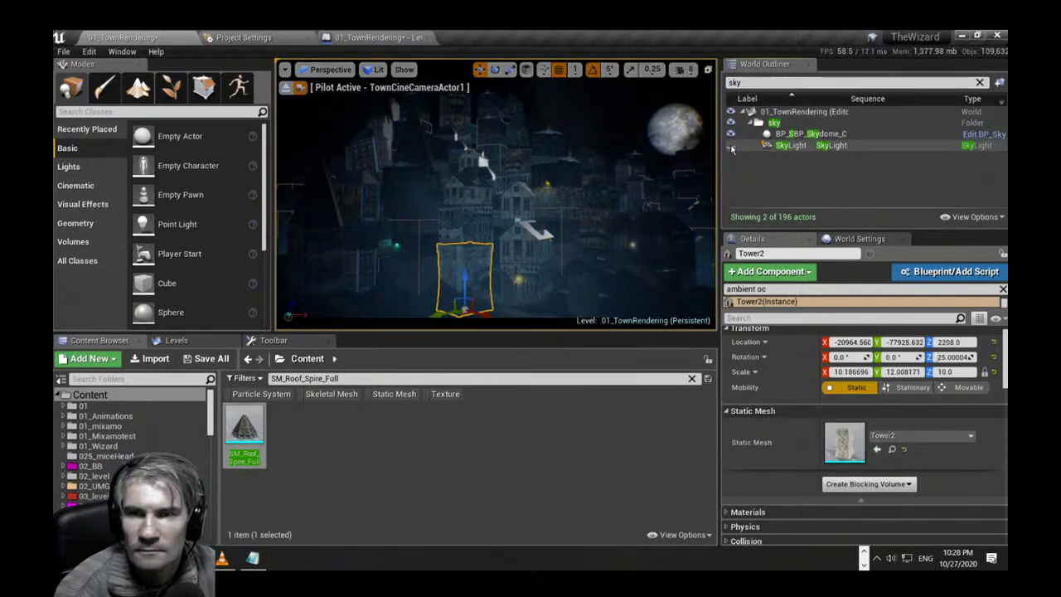
left_click(817, 148)
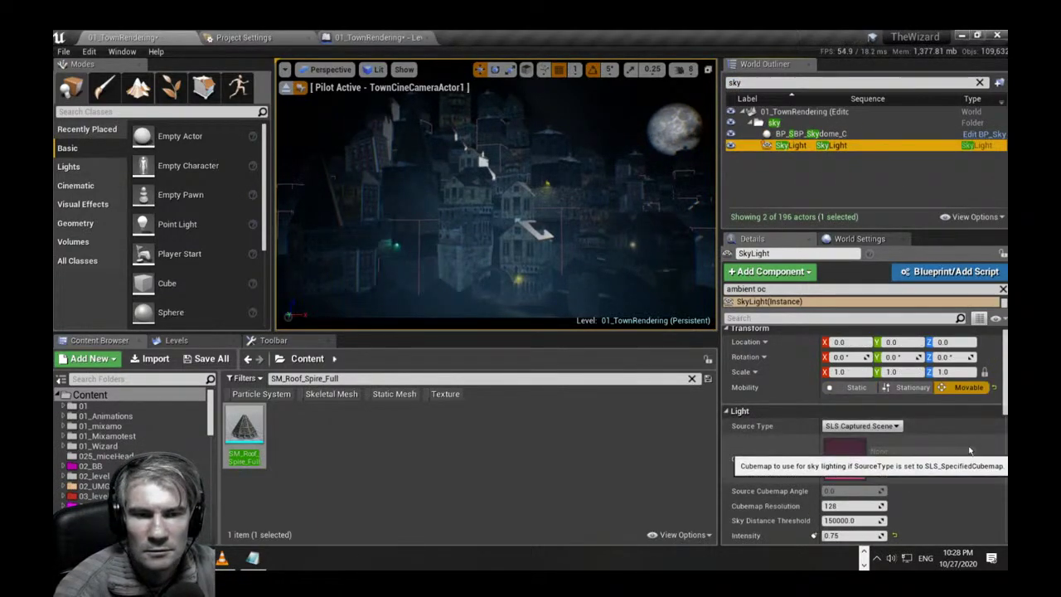
scroll(863, 431, "down", 3)
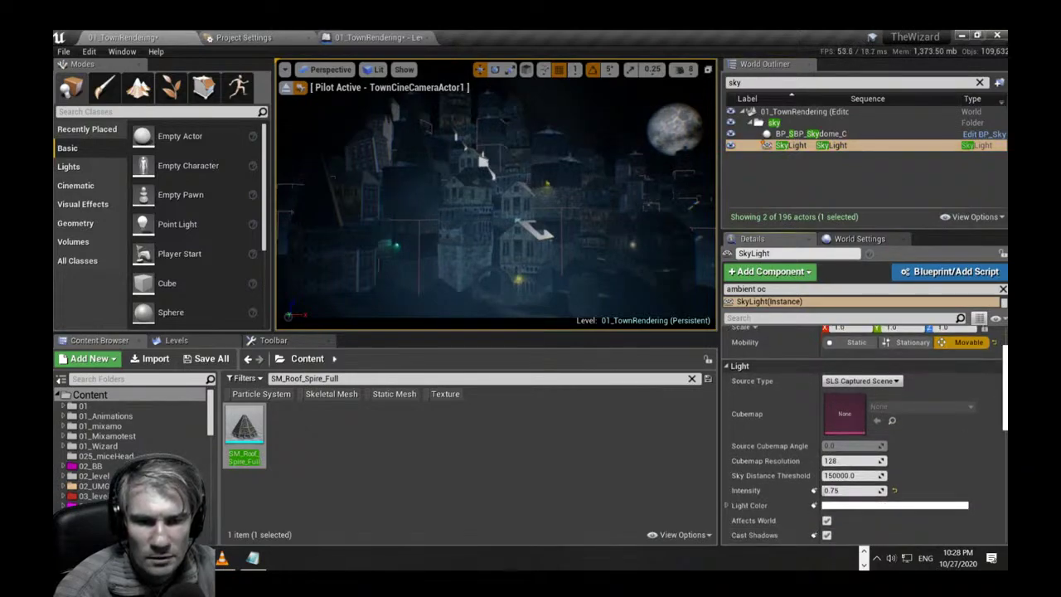
scroll(865, 436, "down", 1)
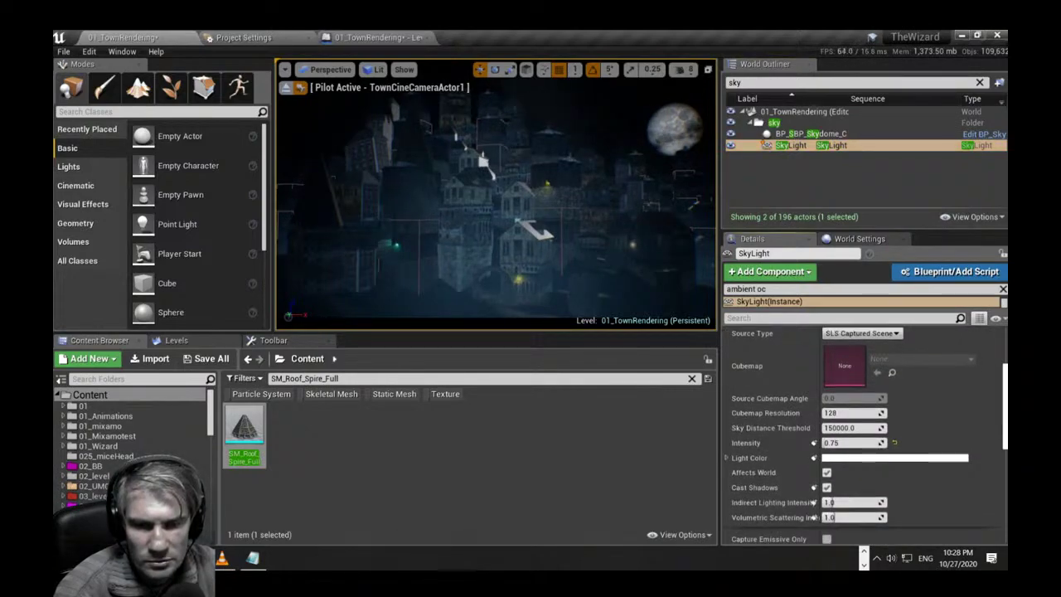
scroll(865, 435, "down", 3)
scroll(858, 406, "up", 1)
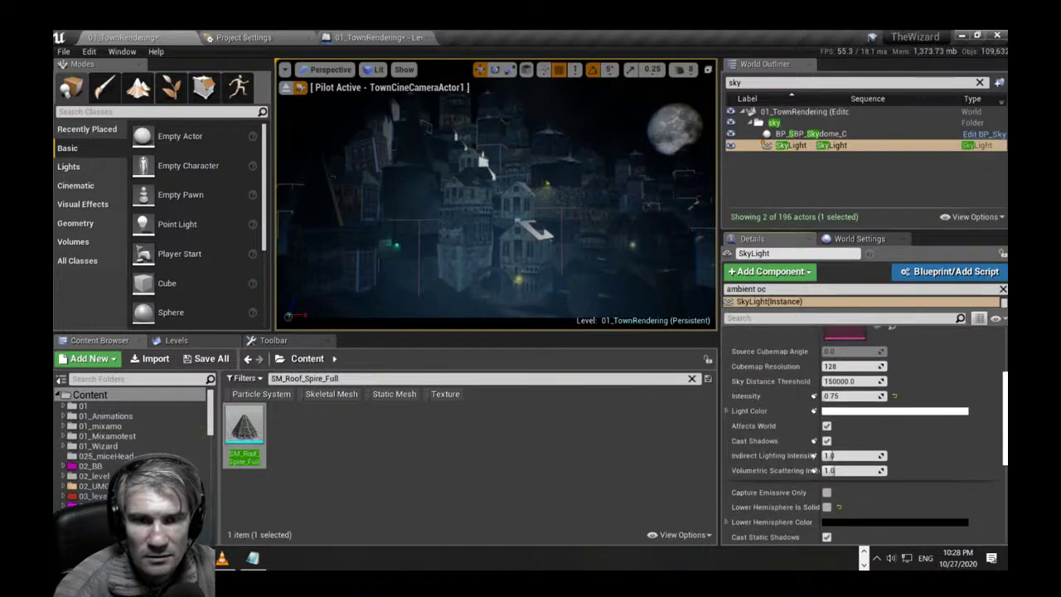
Try SkyLight Intensity values of 10, 2, 3, 1 and 0.5 to compare the town's brightness.
left_click(857, 396)
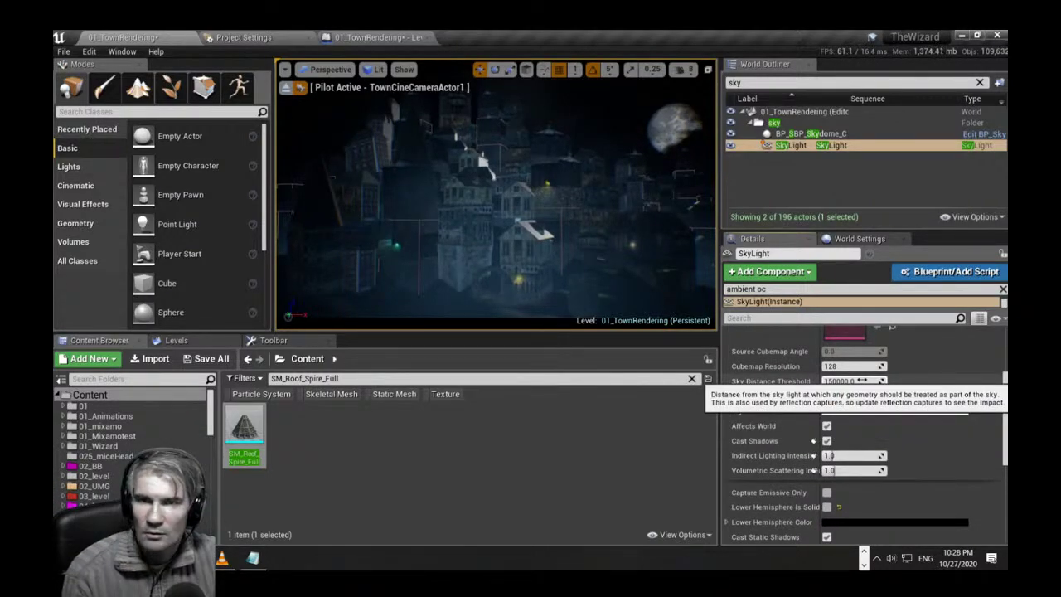
left_click(846, 395)
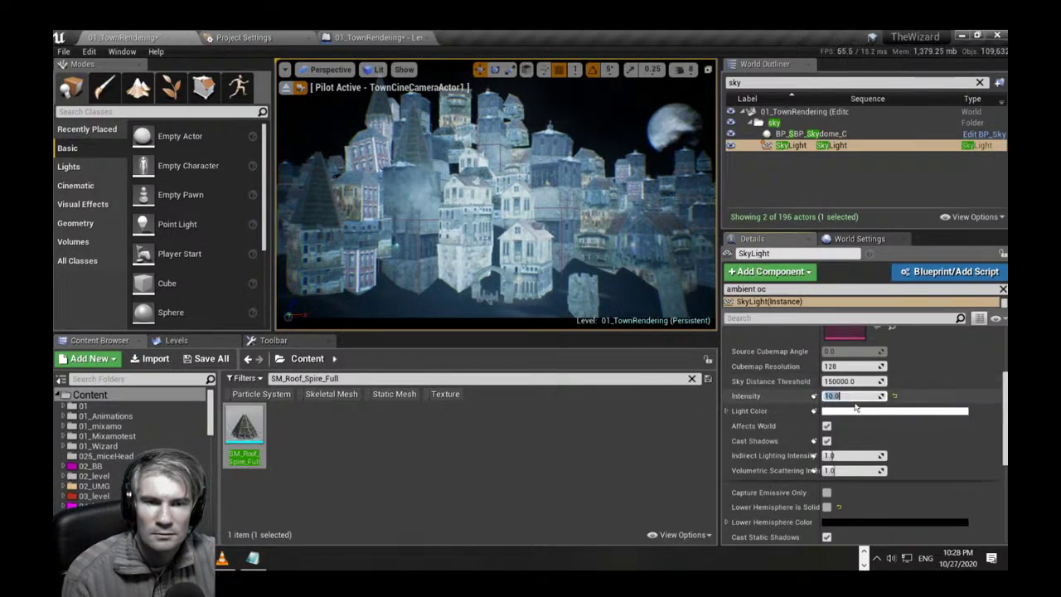
type("2")
key("Return")
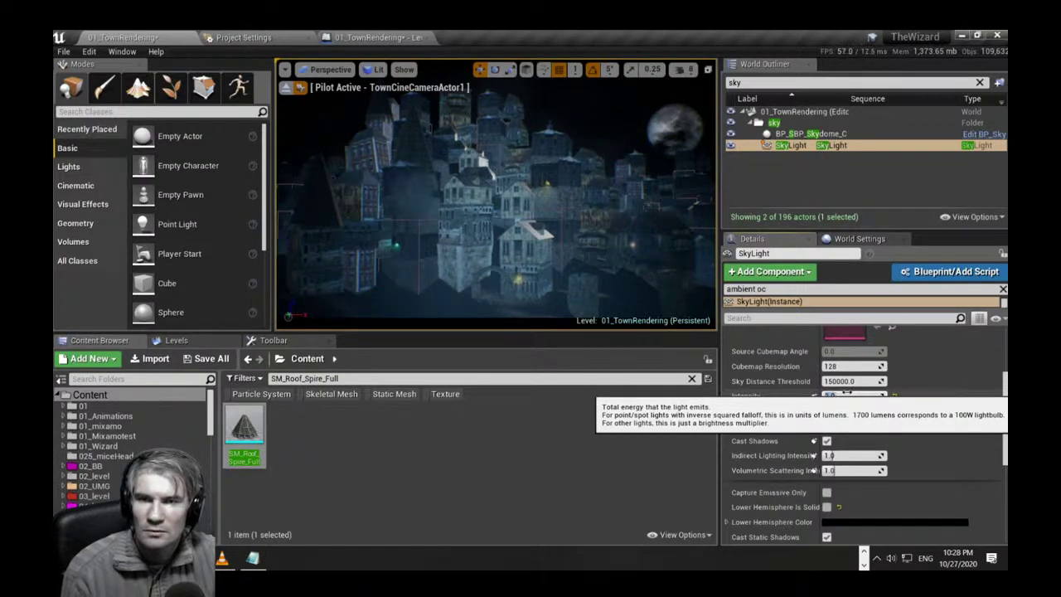
type("3")
key("Return")
type("1")
key("Return")
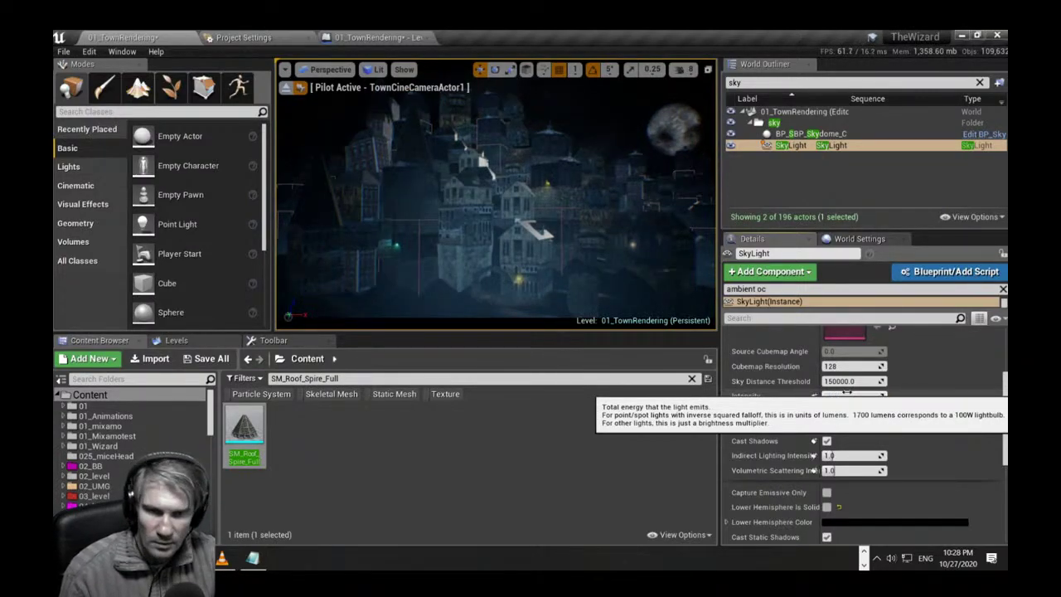
type(".5")
key("Return")
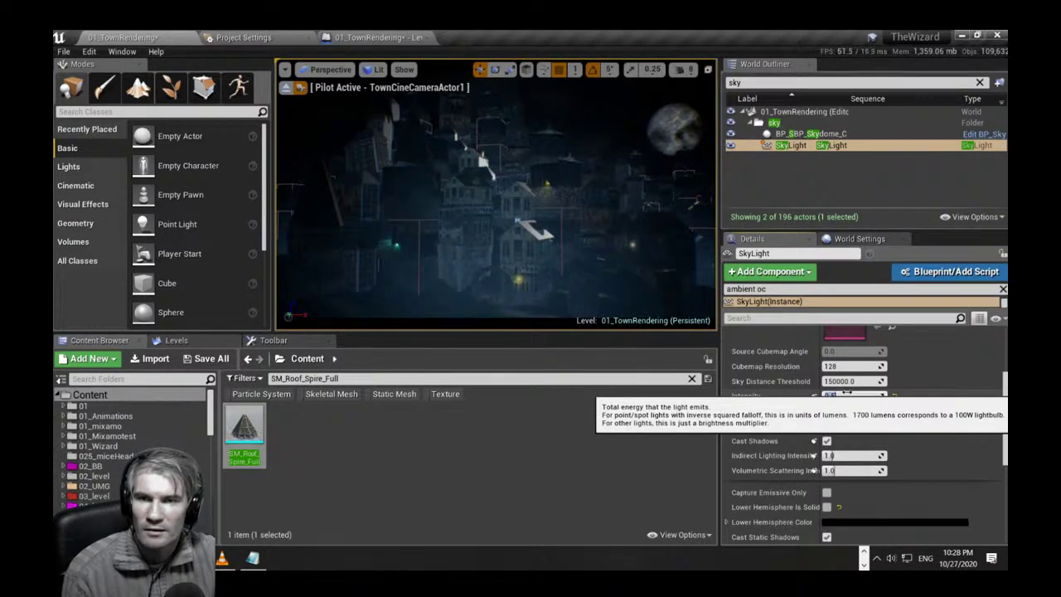
Set the SkyLight's Intensity to 0.75.
left_click(844, 396)
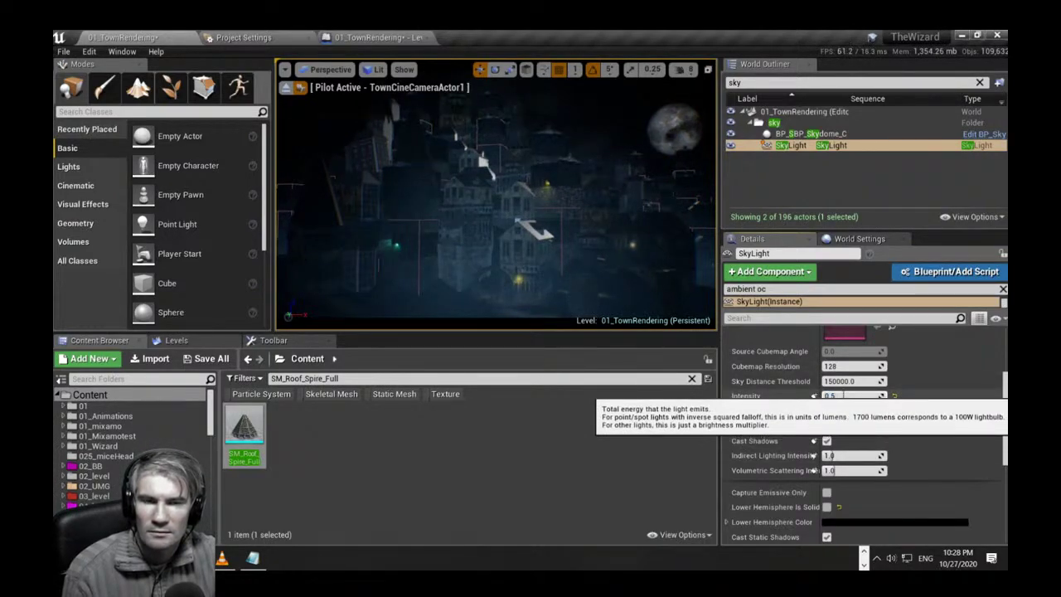
key("BackSpace")
type("75")
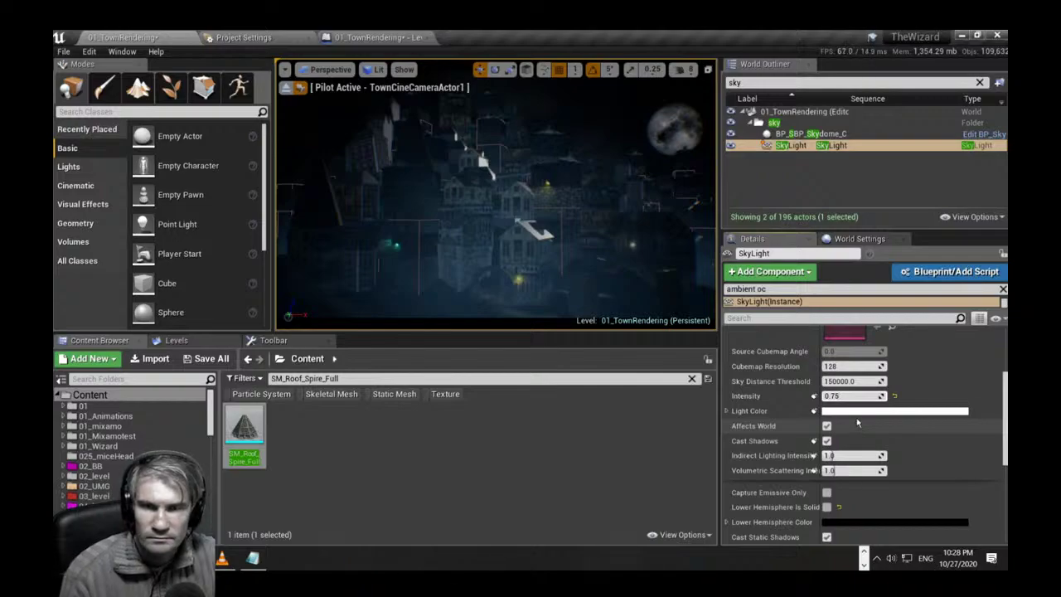
key("Return")
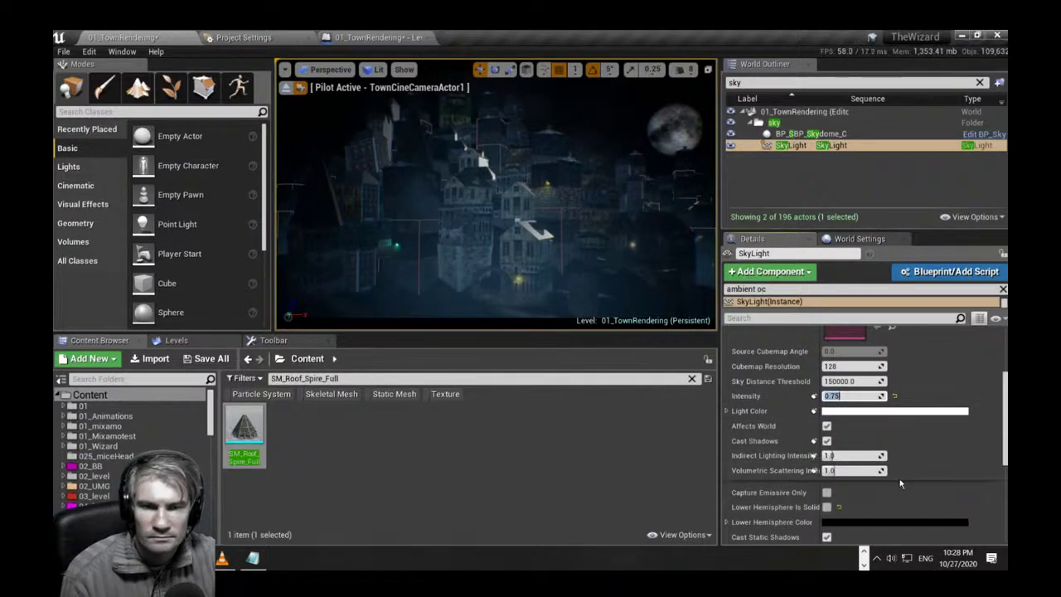
Try the SkyLight with Affects World off and with Indirect Lighting Intensity at 6.0, restoring each setting.
left_click(828, 427)
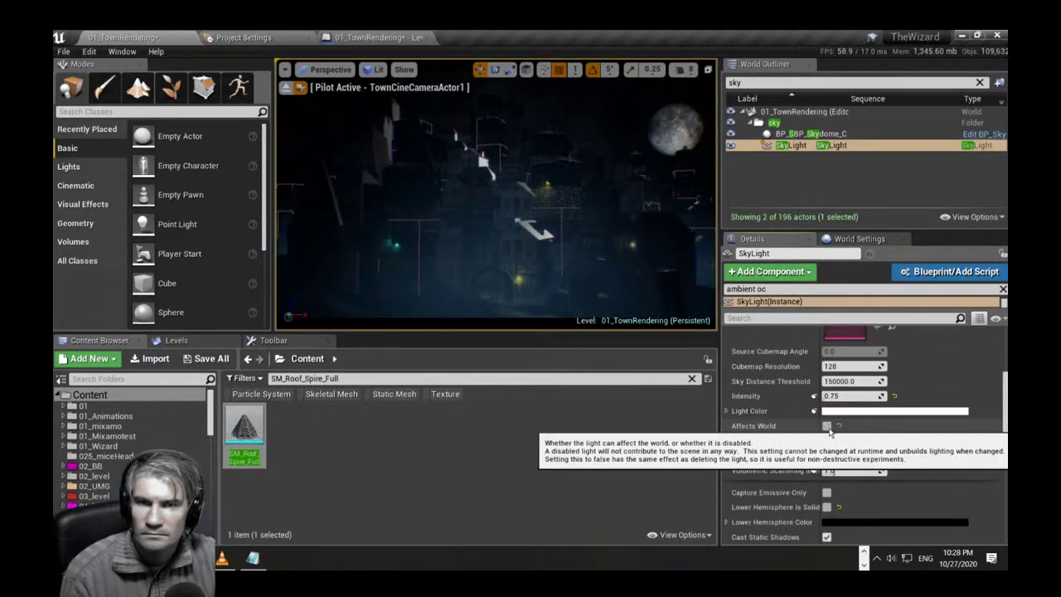
left_click(828, 426)
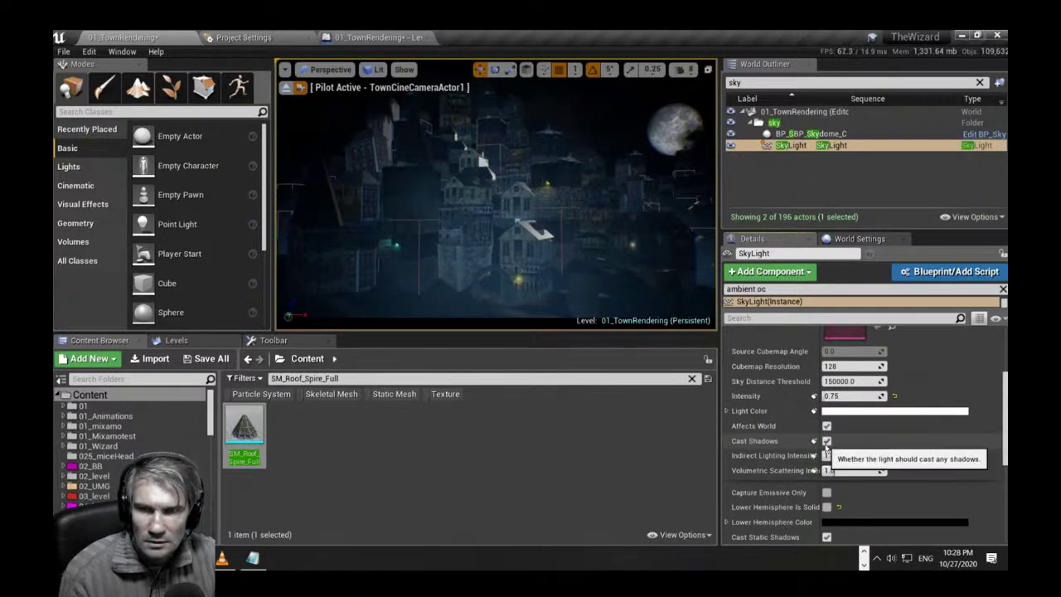
left_click(826, 442)
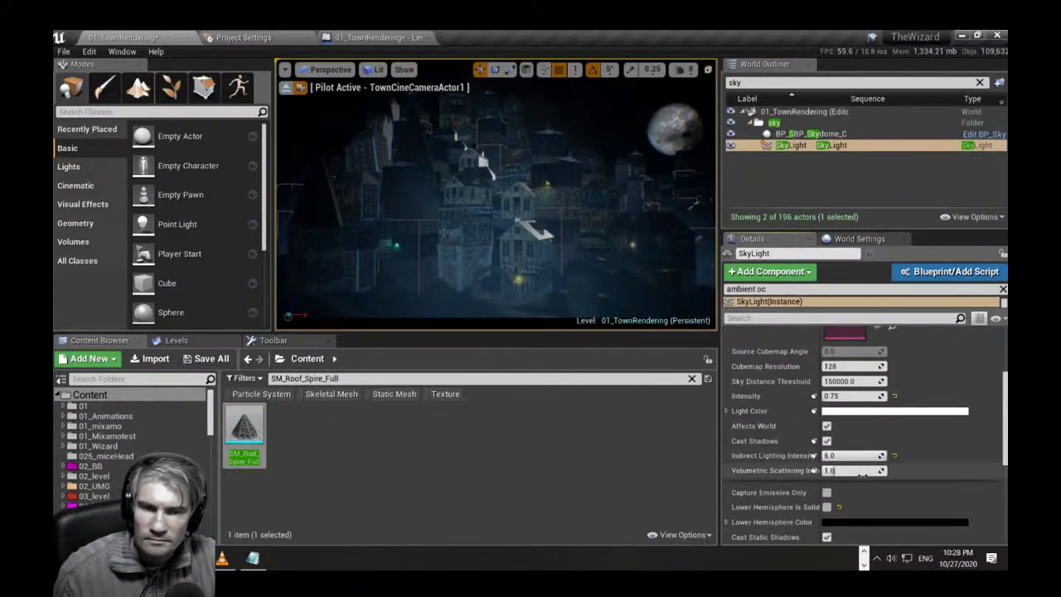
key("ctrl+z")
Toggle the SkyLight's Capture Emissive Only and Lower Hemisphere Is Solid options to compare their effect, leaving both off.
scroll(918, 435, "down", 3)
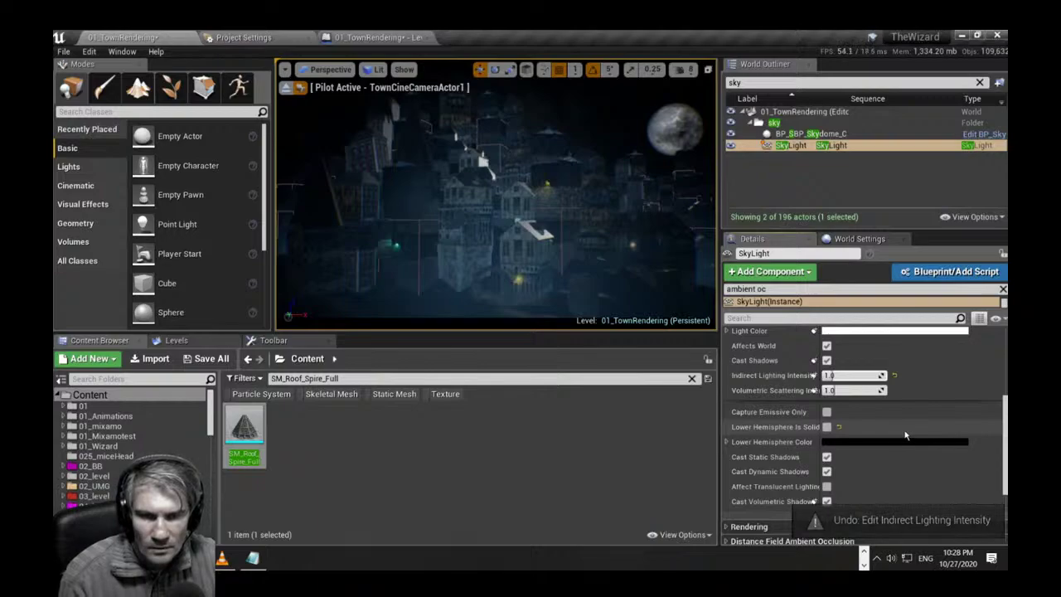
left_click(827, 413)
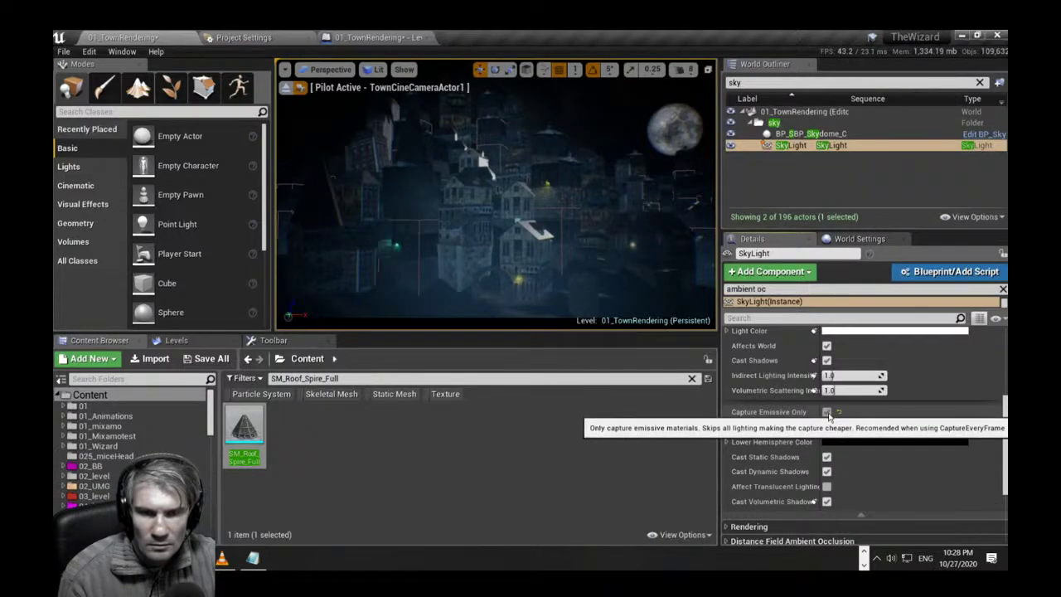
left_click(827, 412)
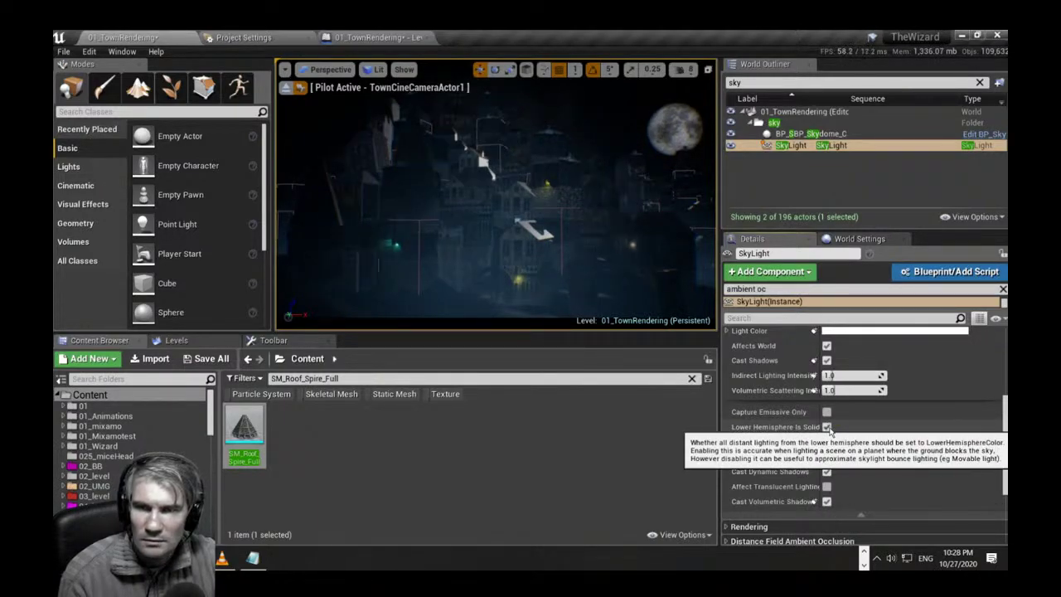
left_click(828, 427)
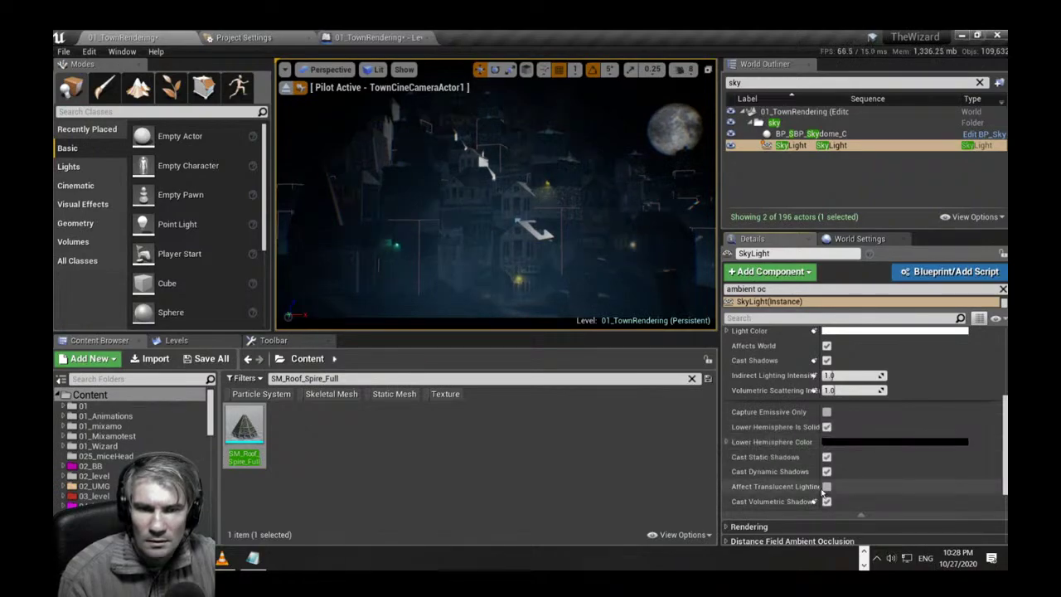
left_click(827, 427)
left_click(826, 427)
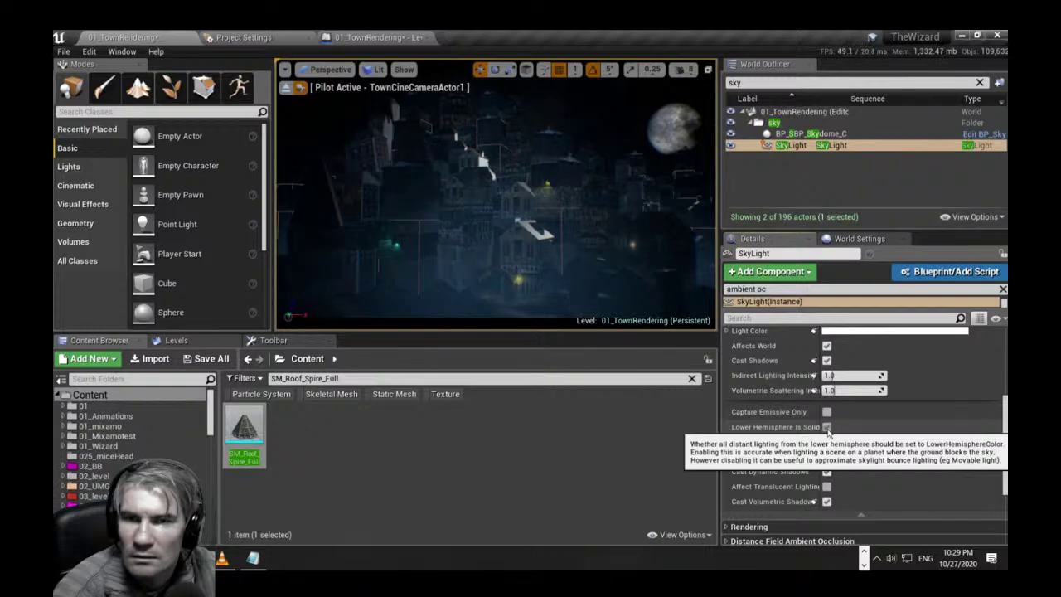
left_click(827, 427)
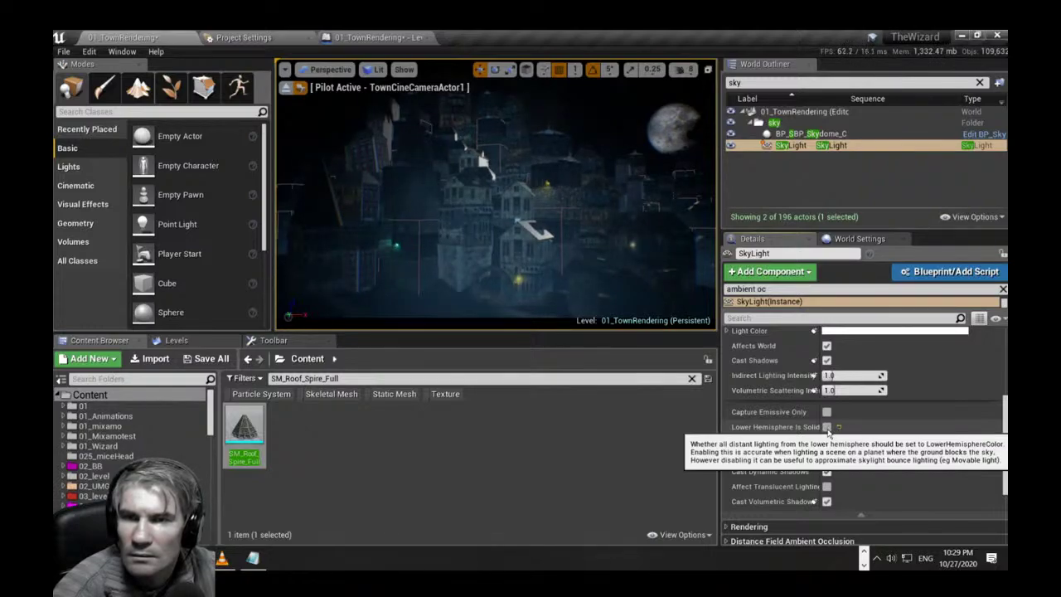
left_click(828, 429)
left_click(828, 429)
left_click(827, 429)
left_click(827, 429)
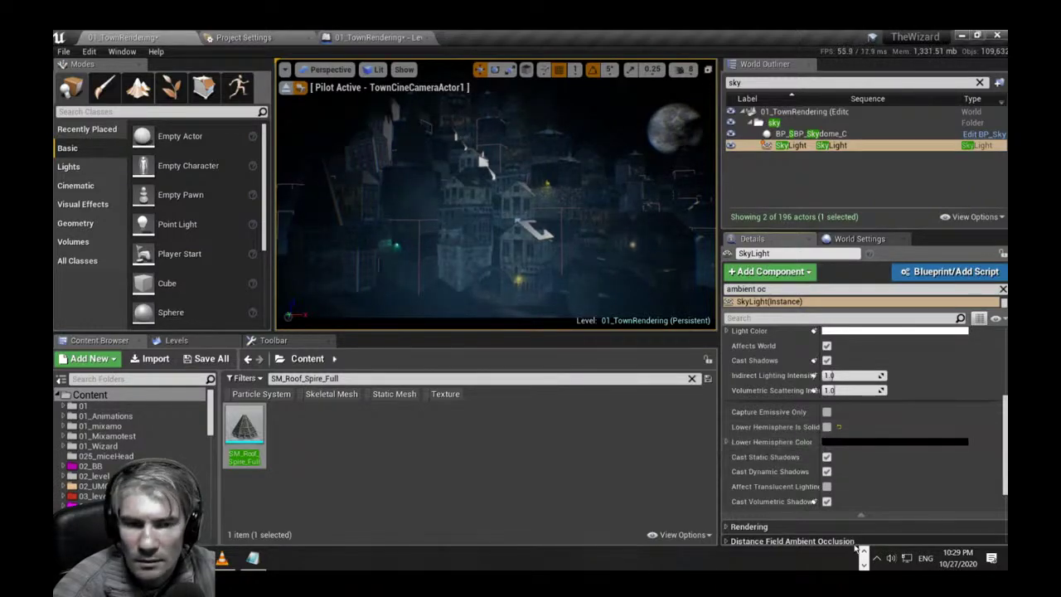
Open the BP_Skydome blueprint and examine its viewport and the skylight capture section of the Update Atmosphere graph.
scroll(907, 480, "down", 3)
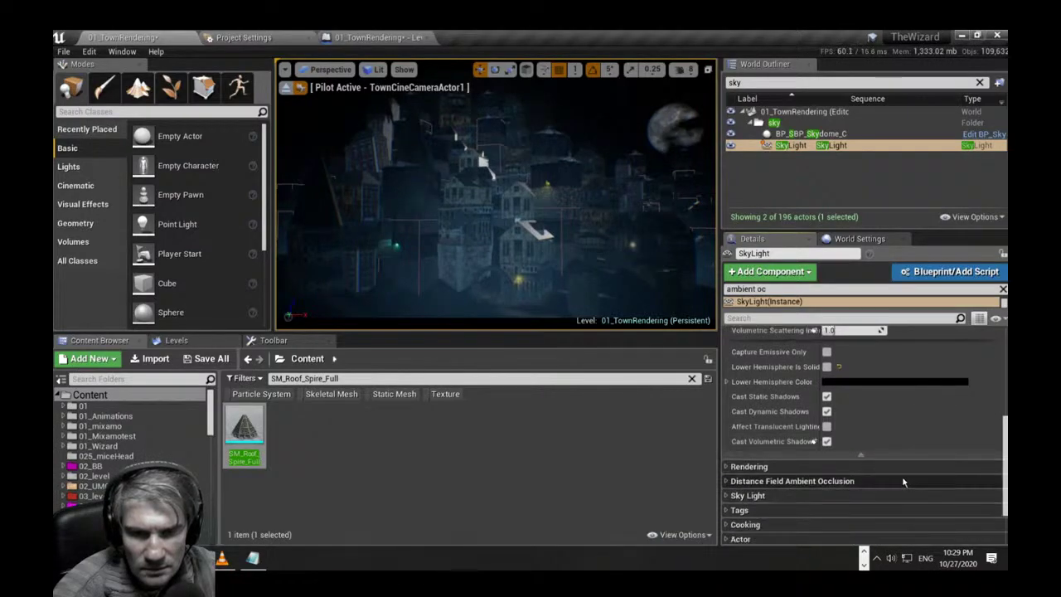
scroll(902, 481, "down", 2)
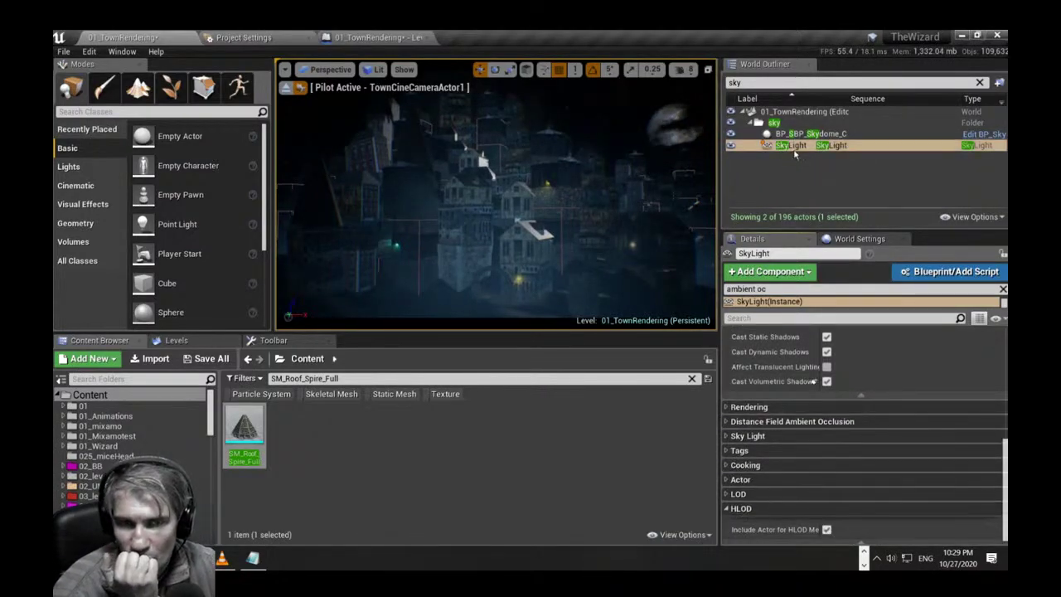
left_click(984, 135)
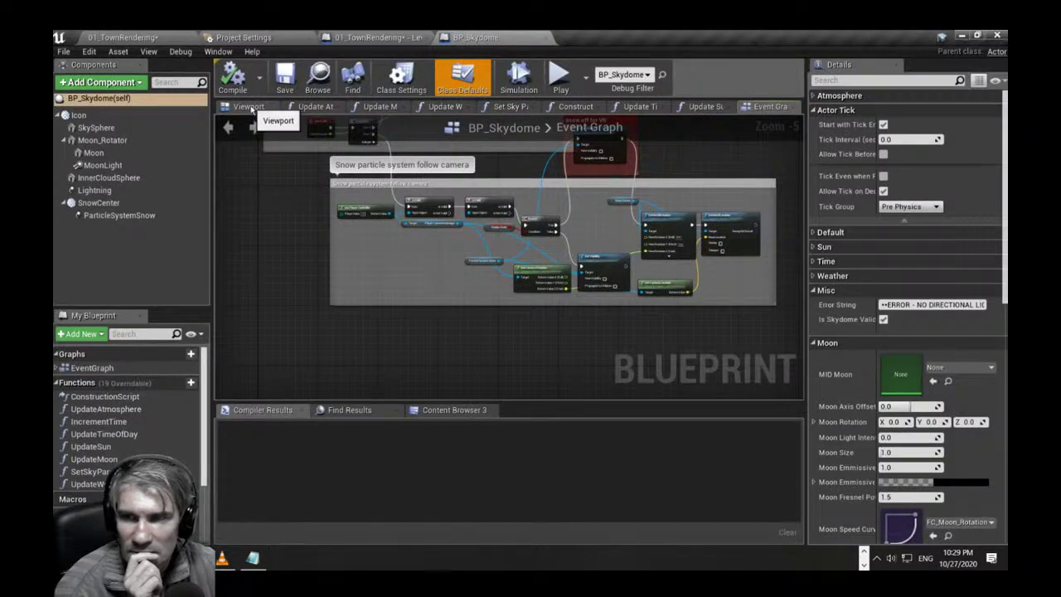
left_click(250, 106)
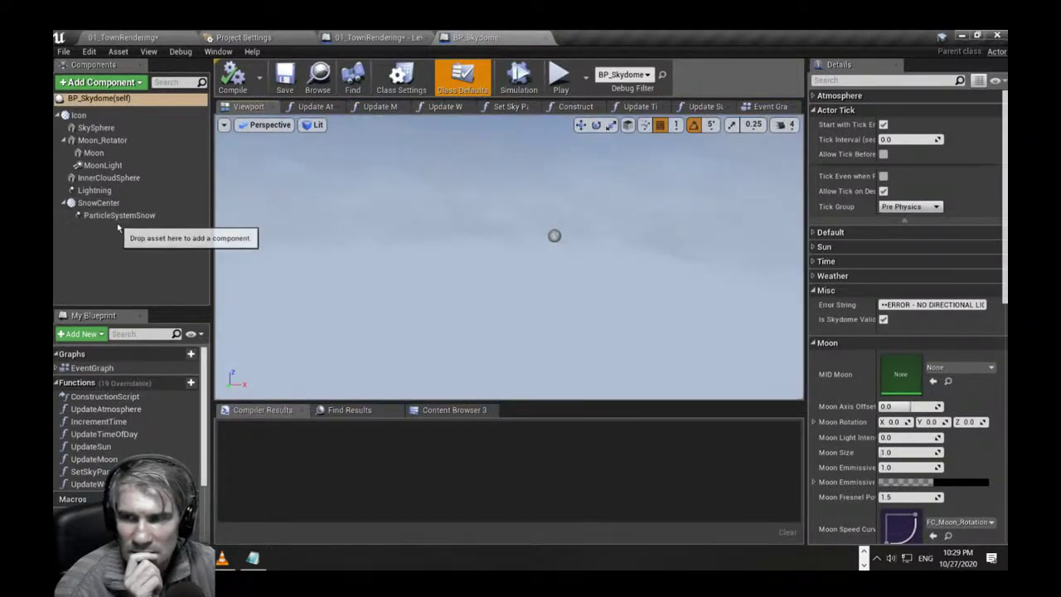
left_click(311, 107)
scroll(426, 217, "down", 5)
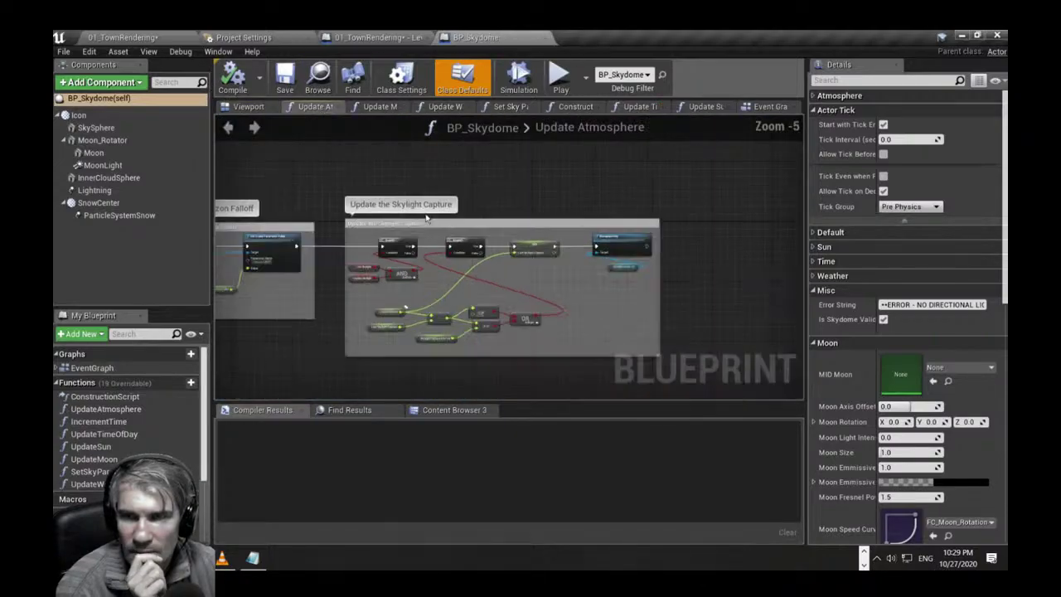
scroll(426, 218, "down", 1)
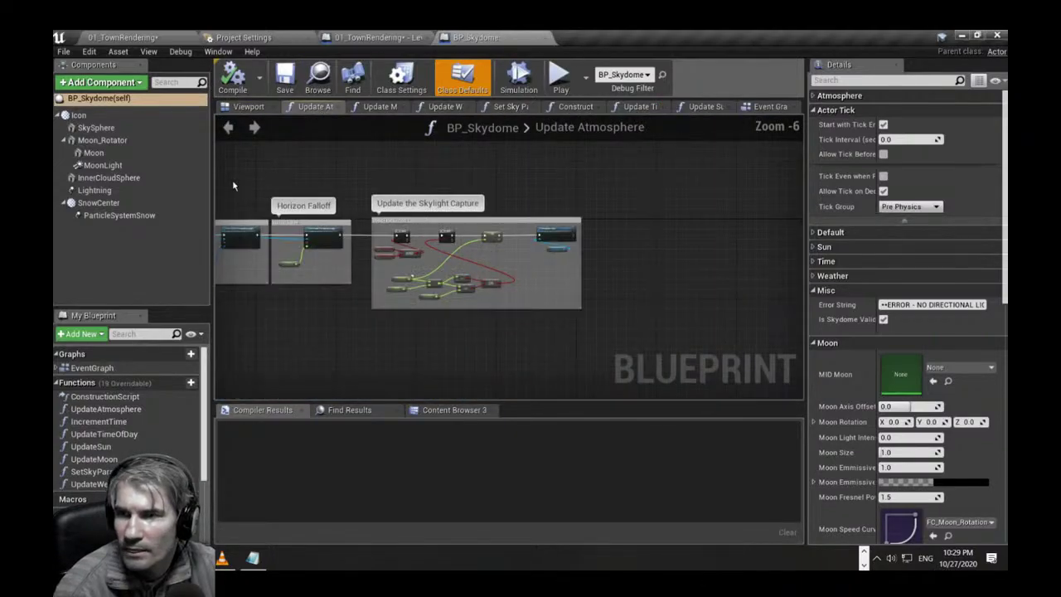
Close the Update Atmosphere, Update Moon, Update Weather and Set Sky Params graphs of the BP_Skydome blueprint.
left_click(339, 108)
left_click(353, 109)
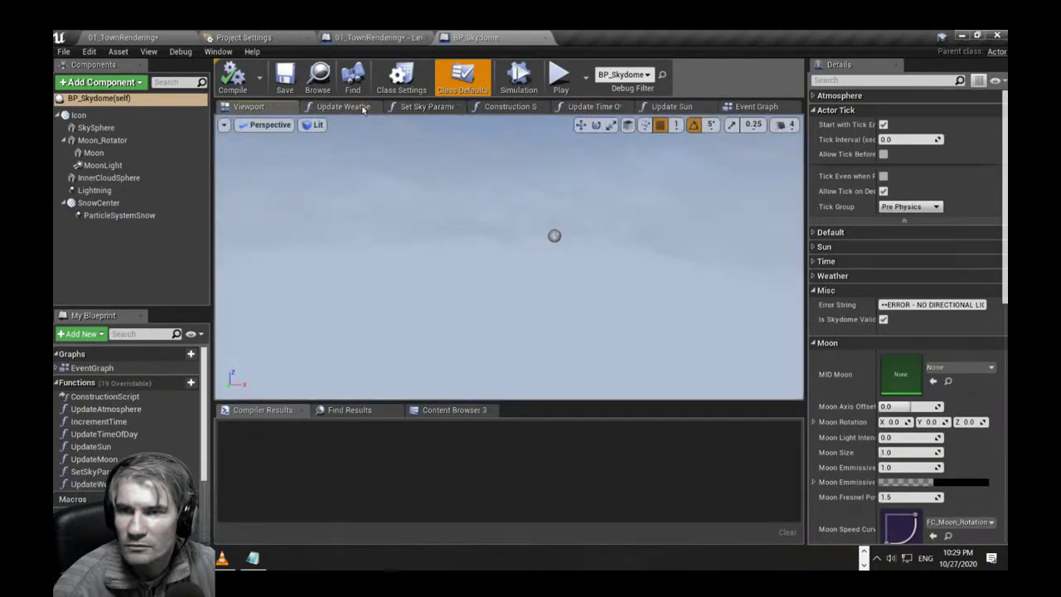
left_click(366, 108)
left_click(397, 108)
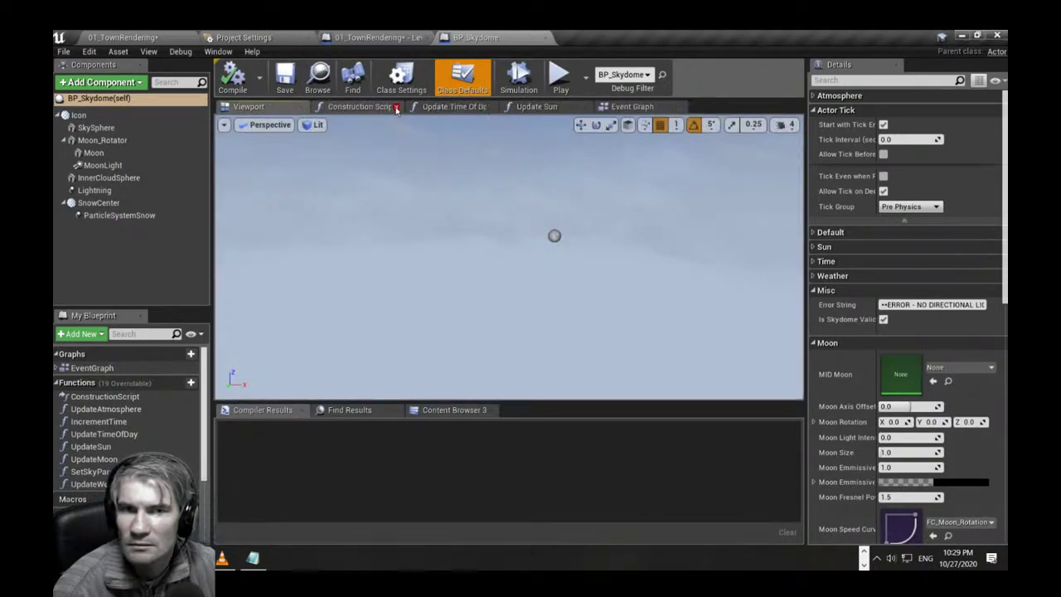
Place the Event Graph directly after the blueprint's Viewport and look over its node groups.
left_click_drag(632, 106, 337, 110)
scroll(500, 286, "down", 4)
scroll(485, 201, "up", 3)
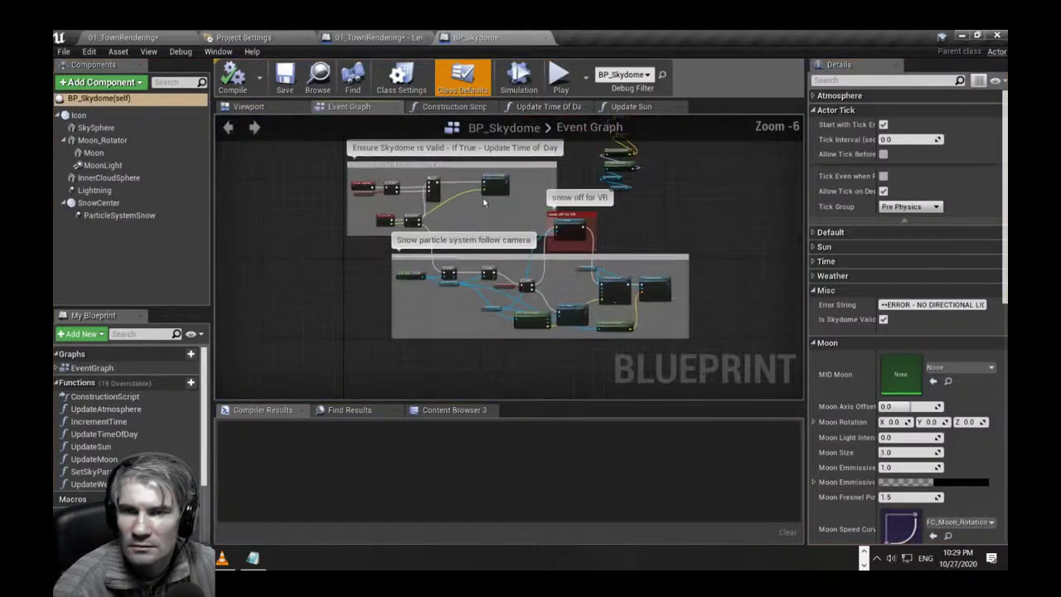
Return to the 01_TownRendering level and search BP_Skydome's components for "cloud".
left_click(124, 38)
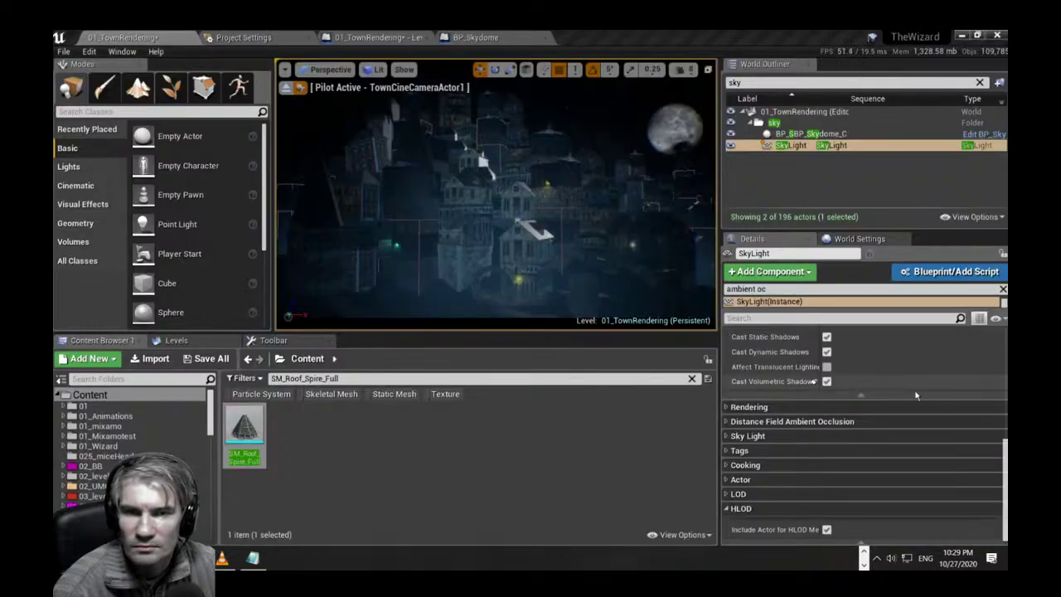
left_click(825, 133)
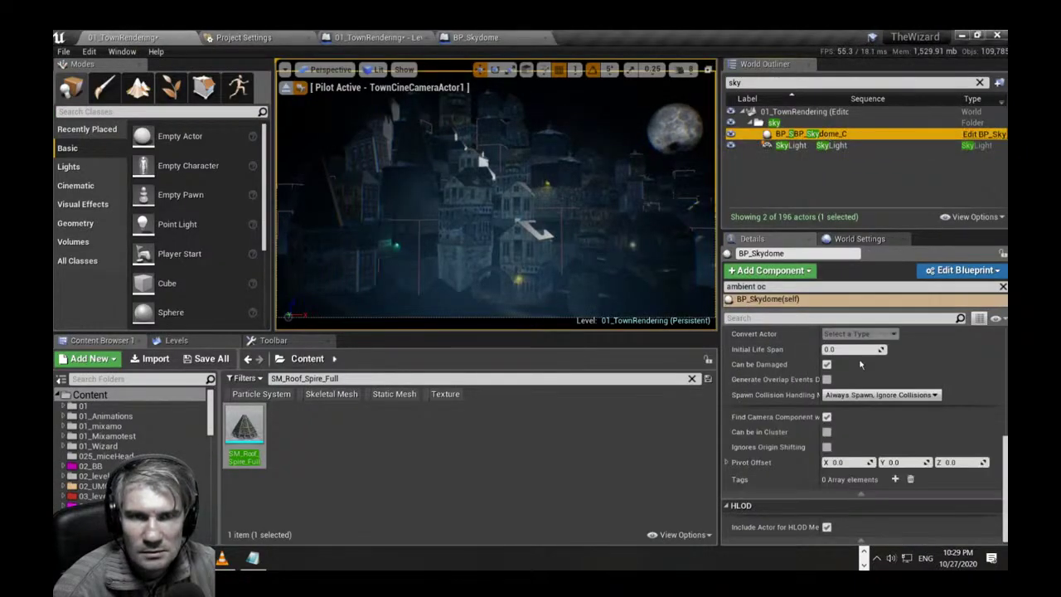
left_click(782, 287)
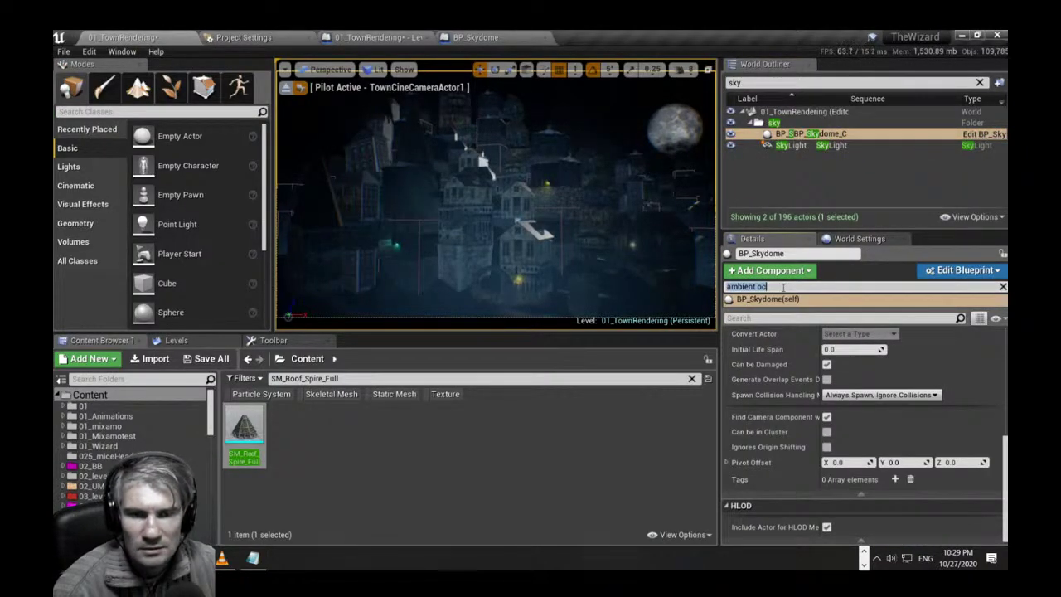
type("clo")
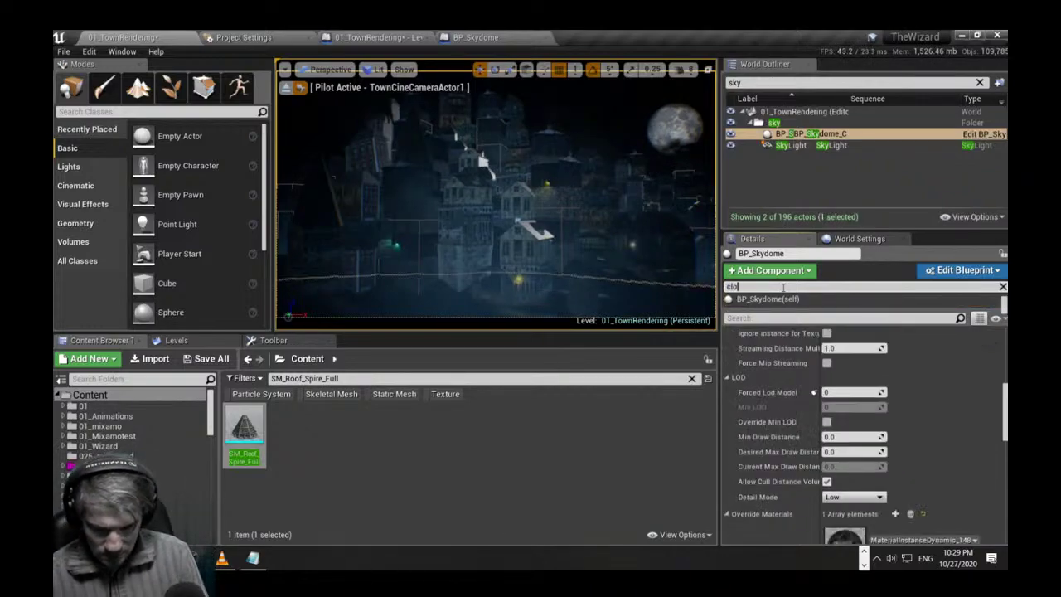
type("ud")
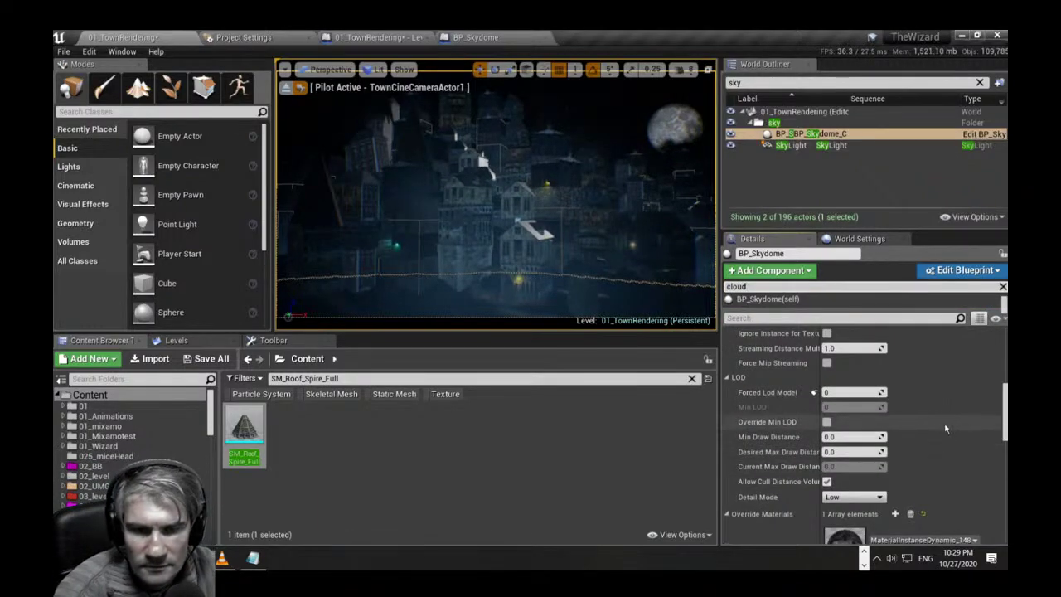
Examine the material, rendering and LOD properties of BP_Skydome's cloud component.
scroll(952, 420, "down", 3)
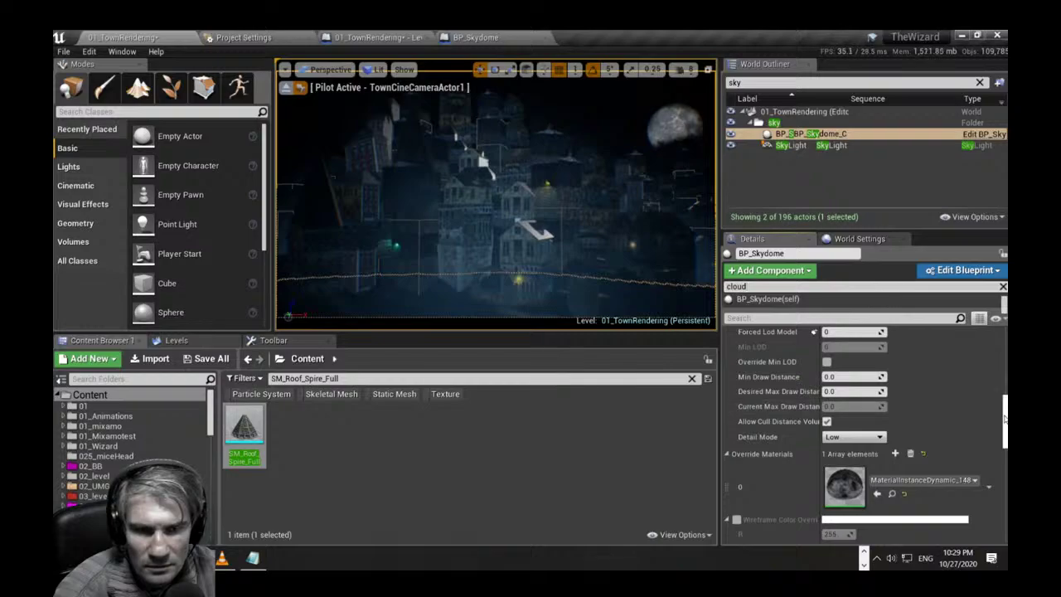
left_click_drag(1005, 420, 989, 375)
scroll(988, 373, "down", 1)
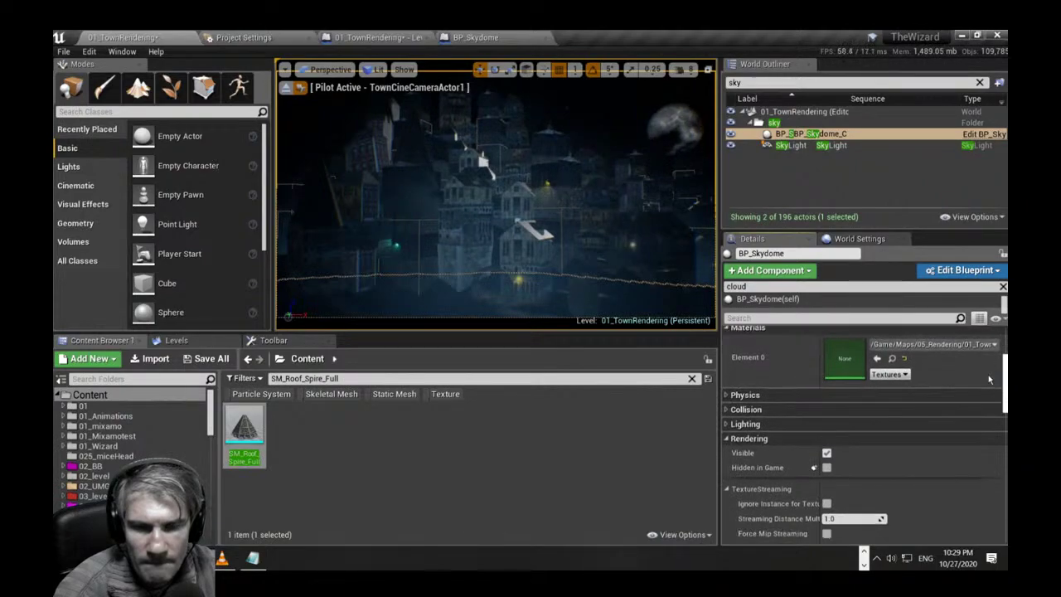
scroll(988, 375, "down", 3)
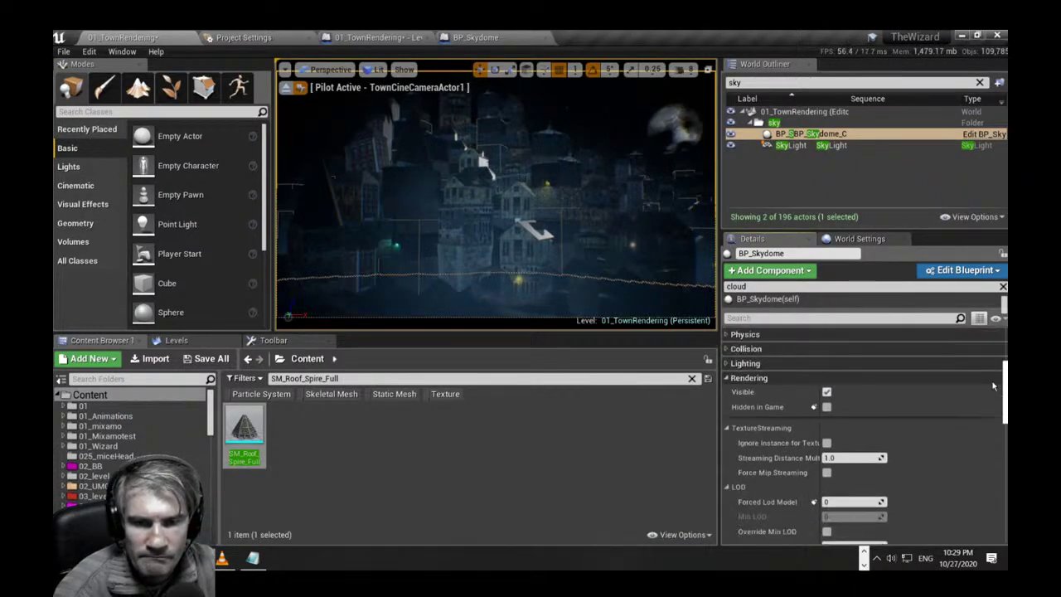
scroll(993, 386, "down", 9)
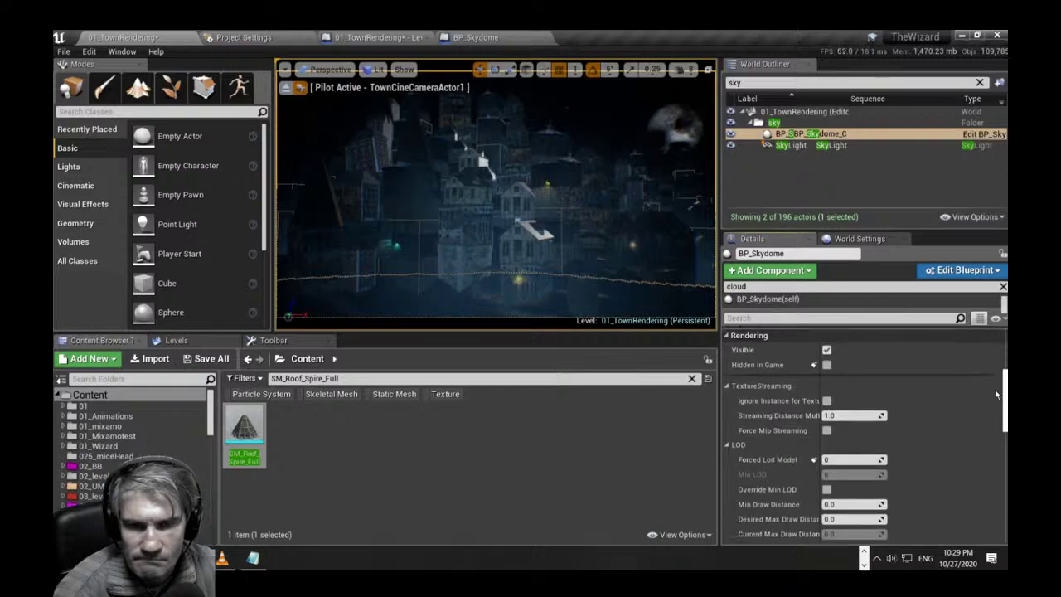
scroll(995, 430, "down", 3)
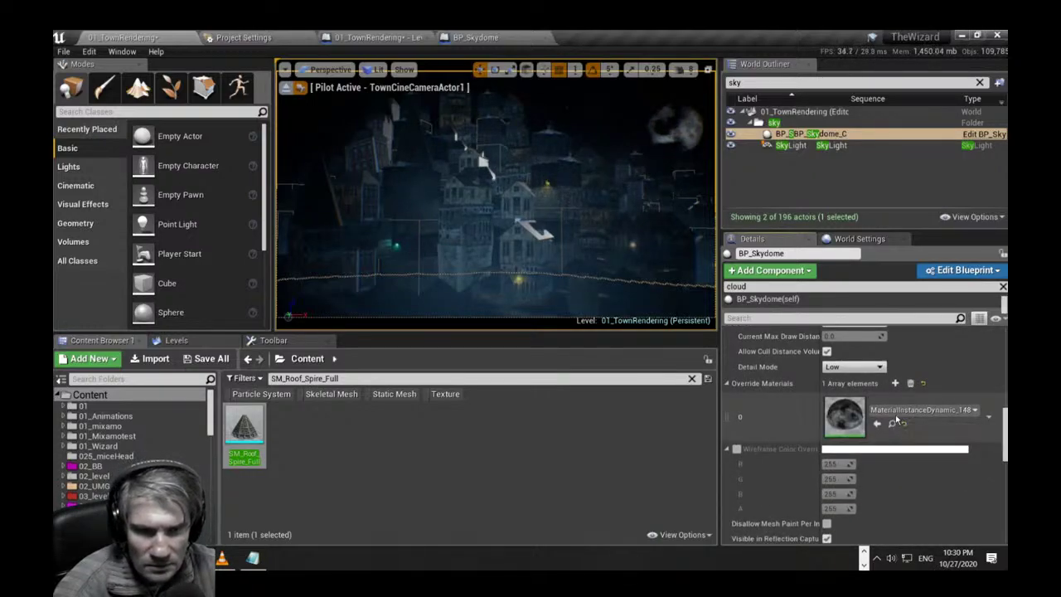
left_click(726, 449)
scroll(926, 444, "down", 10)
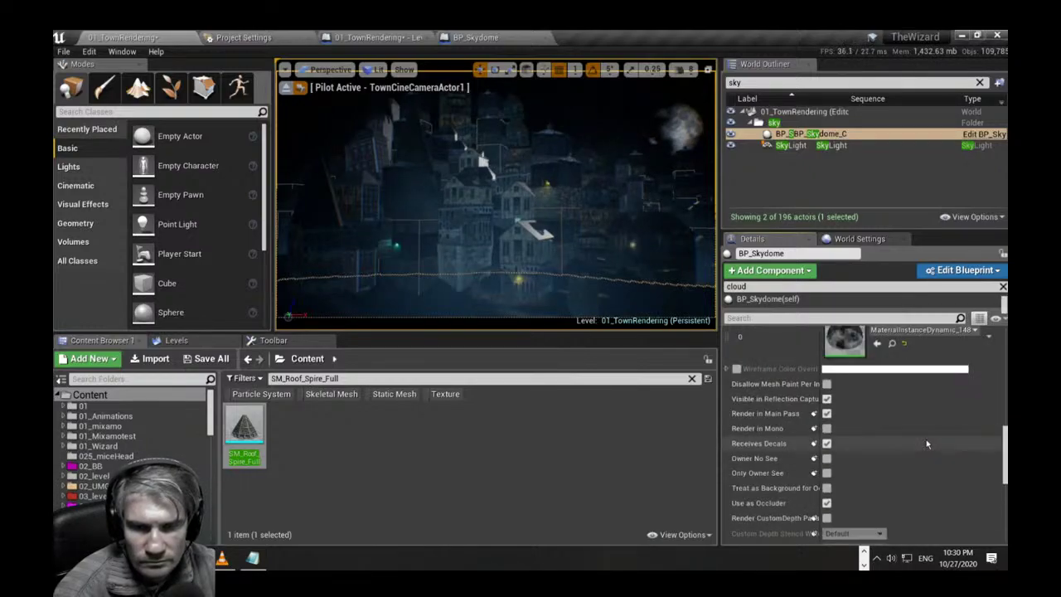
scroll(927, 443, "down", 3)
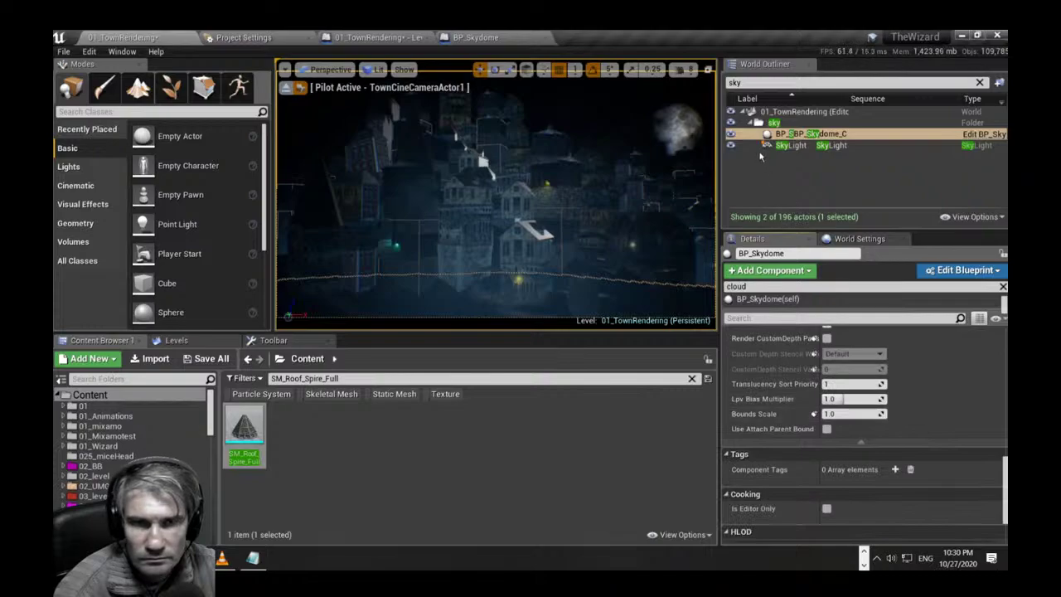
Clear the component search and search the SkyLight's properties for "cloud" instead.
left_click(809, 147)
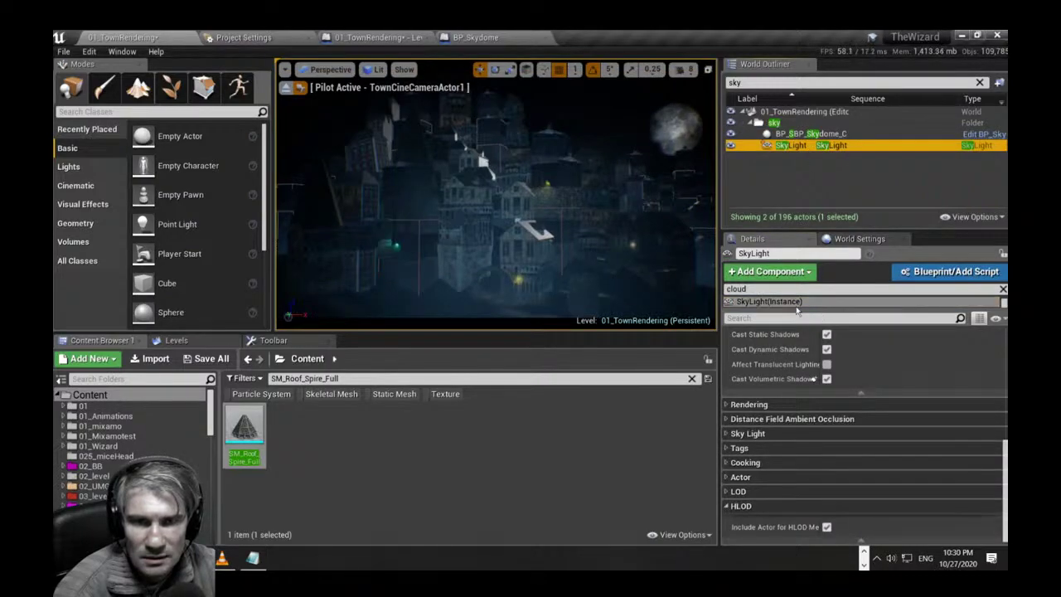
scroll(985, 433, "up", 12)
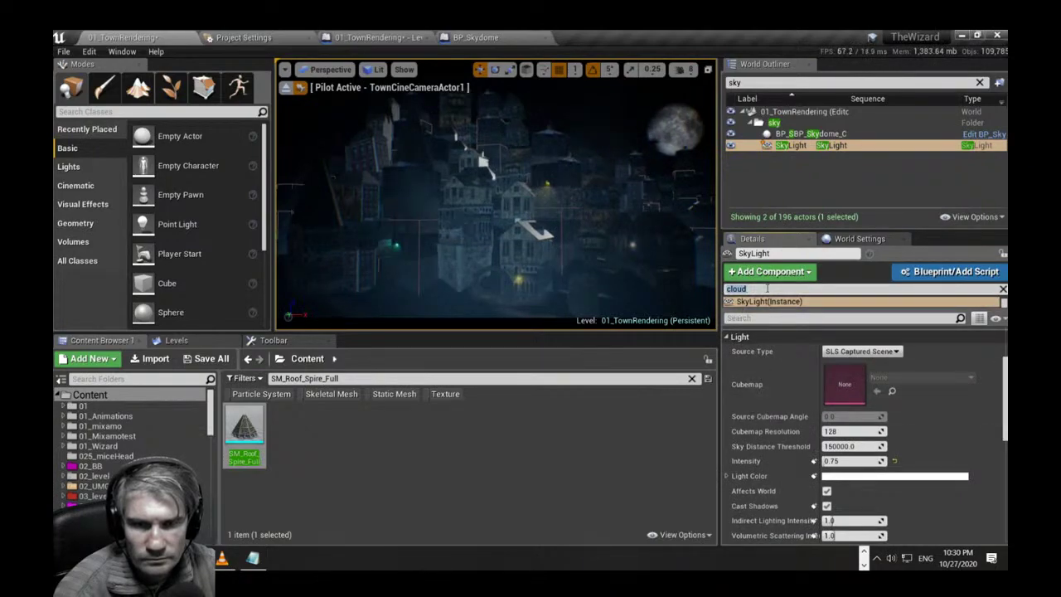
key("ctrl+x")
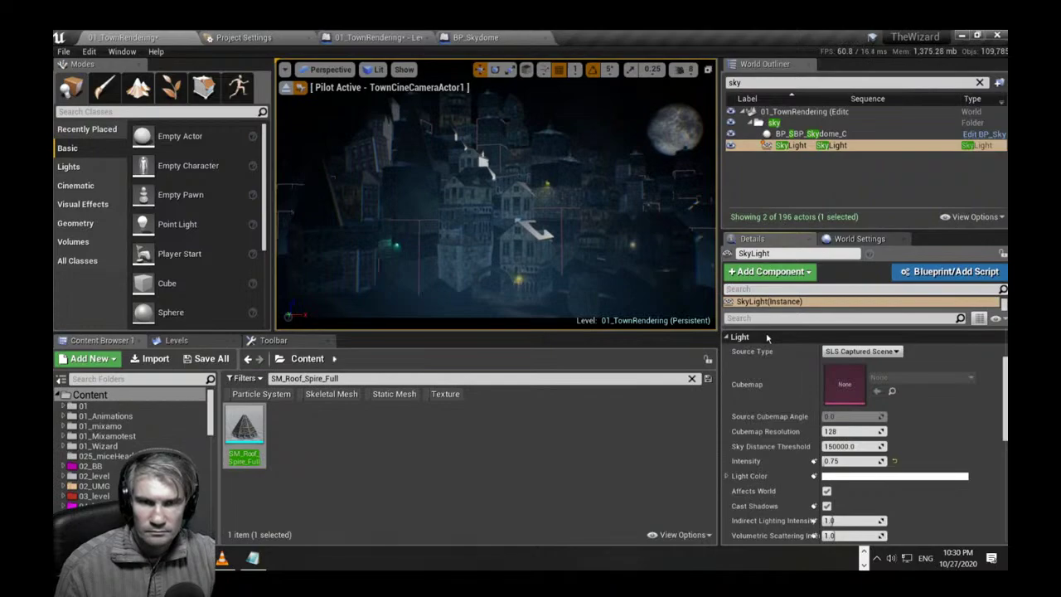
left_click(766, 319)
key("ctrl+v")
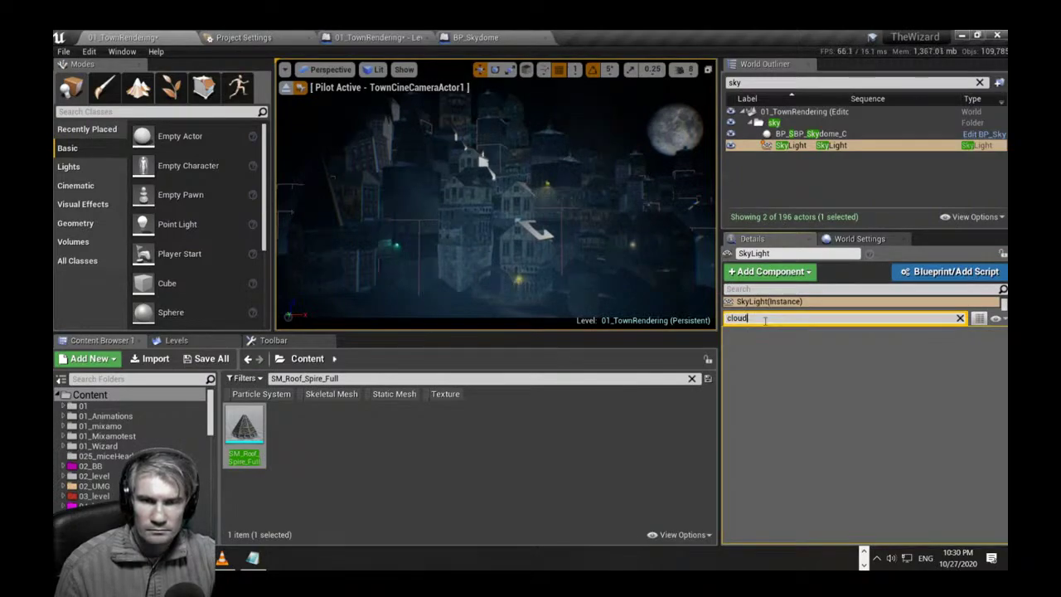
key("ctrl+x")
Filter BP_Skydome's own properties by "cloud".
left_click(822, 134)
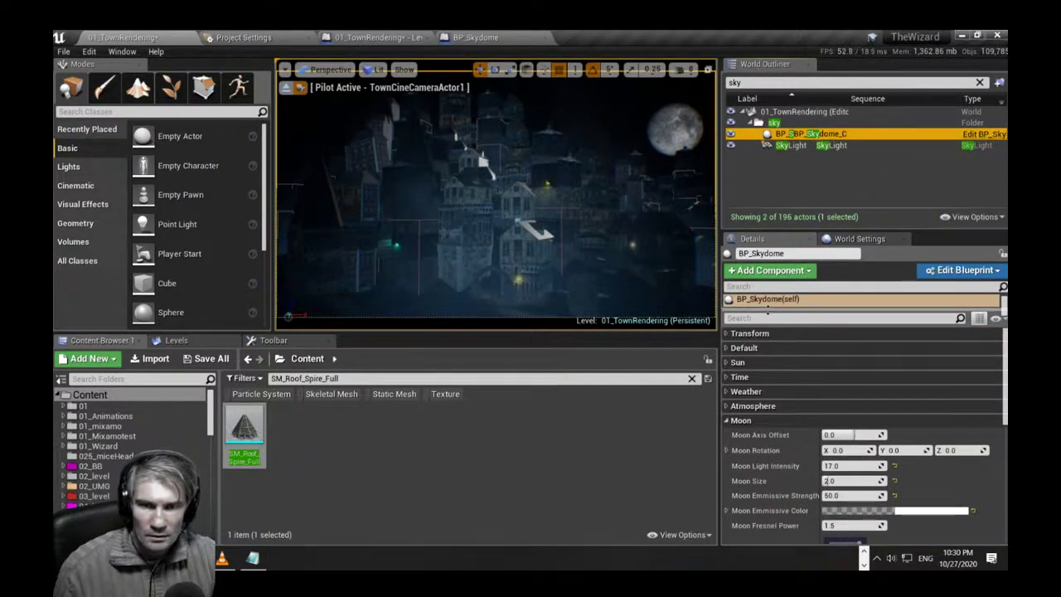
left_click(762, 319)
left_click(762, 319)
key("ctrl+v")
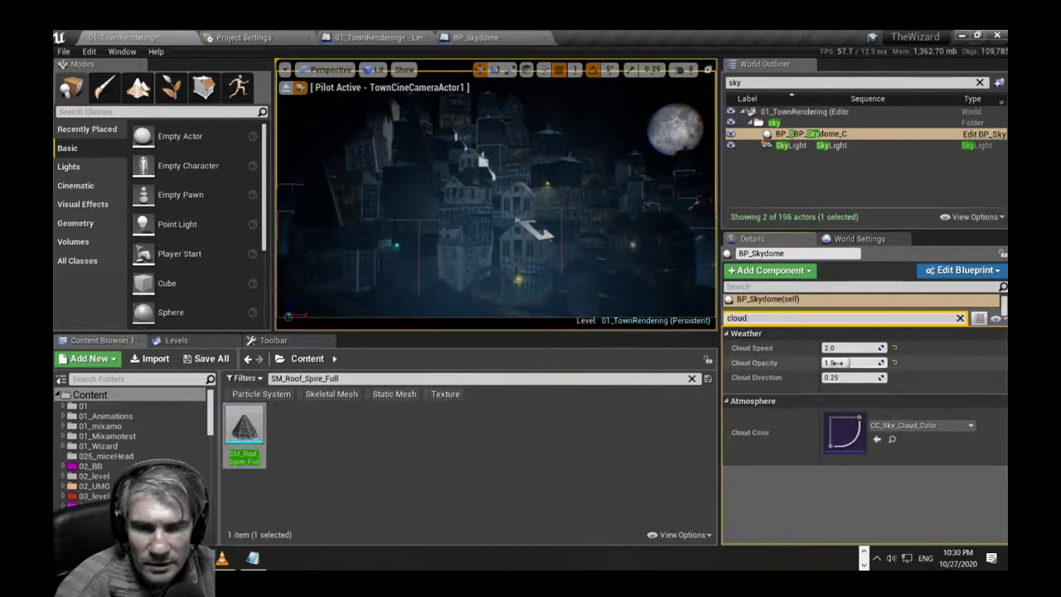
Try BP_Skydome with Cloud Opacity at 1.82 and about 1.87 and Cloud Direction at about 0.47, undoing each change.
mouse_move(846, 363)
left_mouse_down()
mouse_move(868, 363)
mouse_move(850, 362)
left_mouse_up()
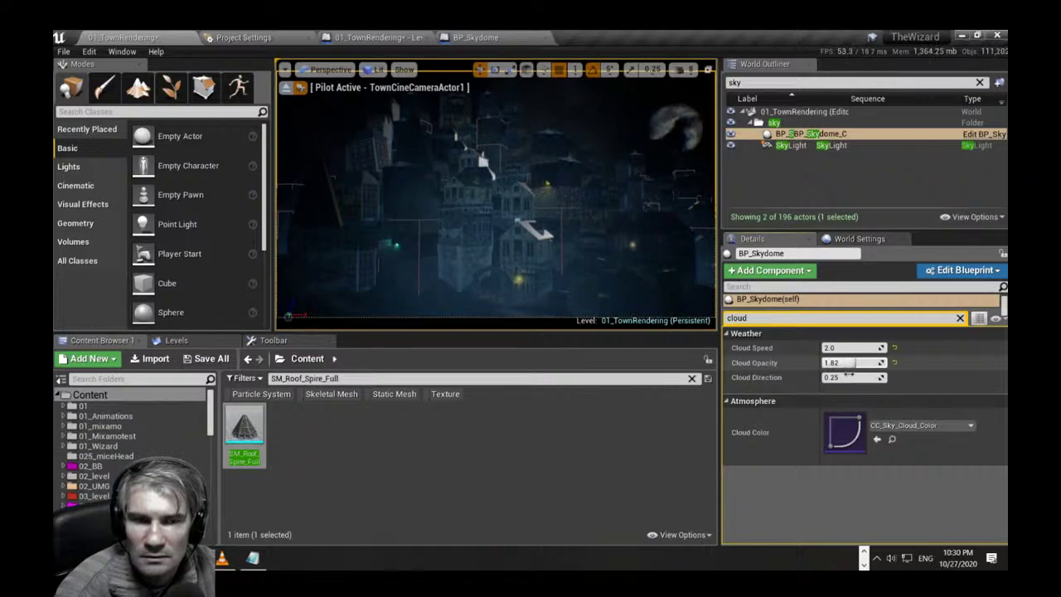
key("ctrl+z")
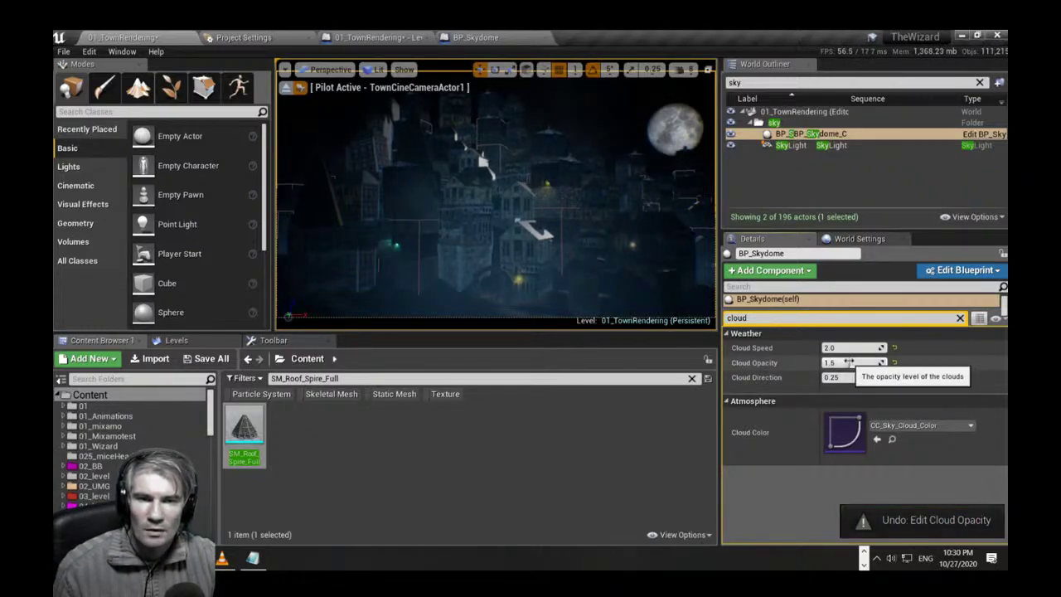
mouse_move(849, 363)
left_mouse_down()
mouse_move(861, 363)
mouse_move(853, 362)
left_mouse_up()
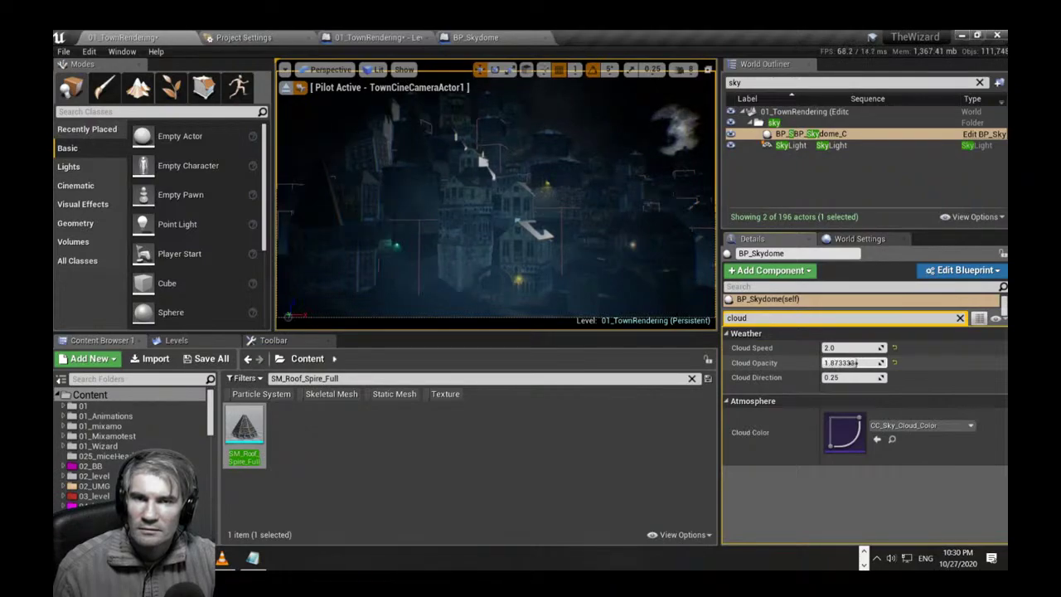
key("ctrl+z")
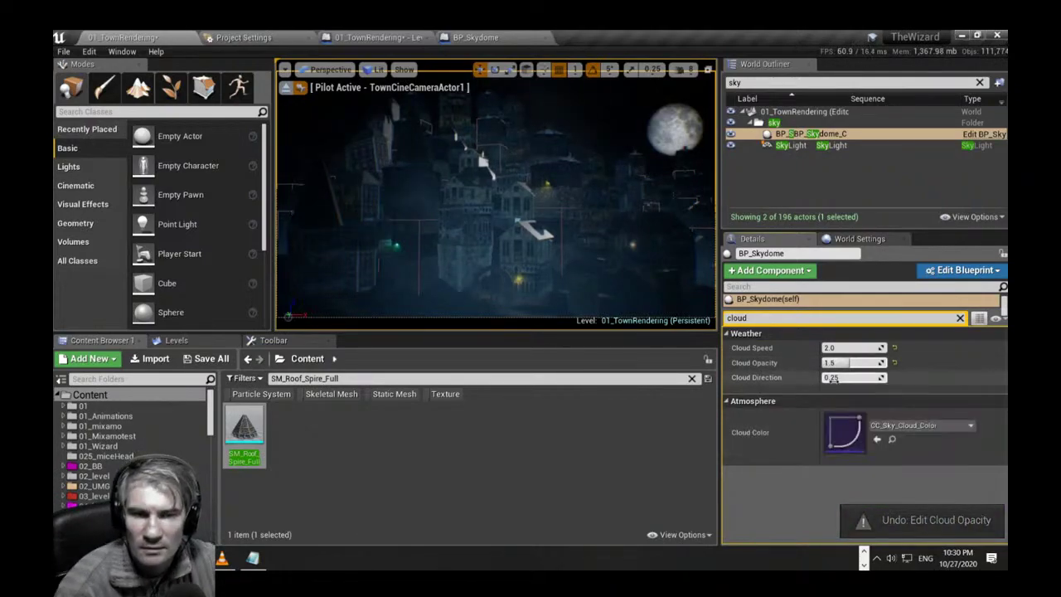
left_click_drag(833, 378, 839, 378)
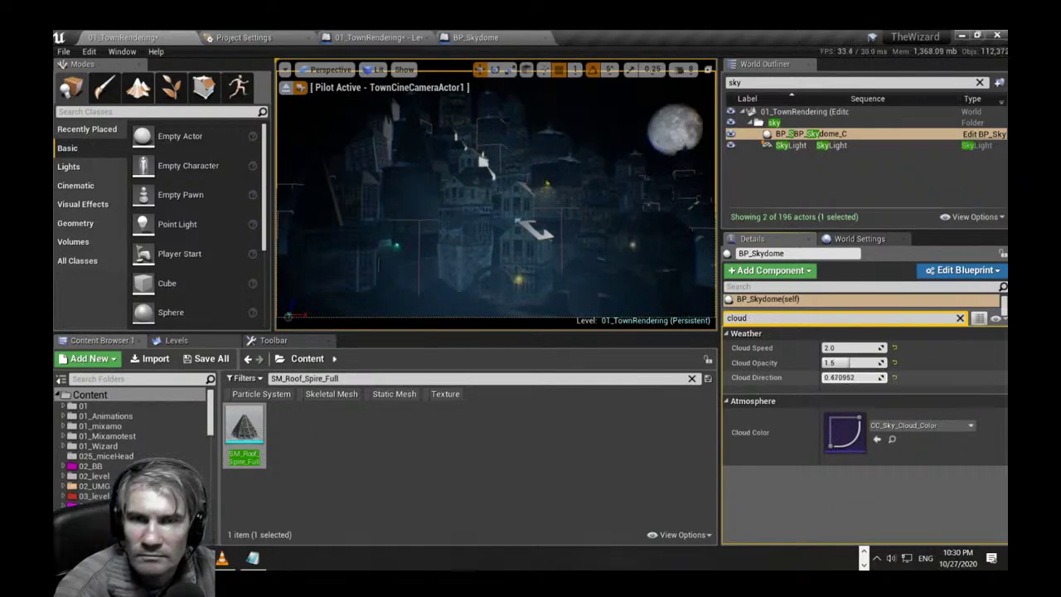
key("ctrl+z")
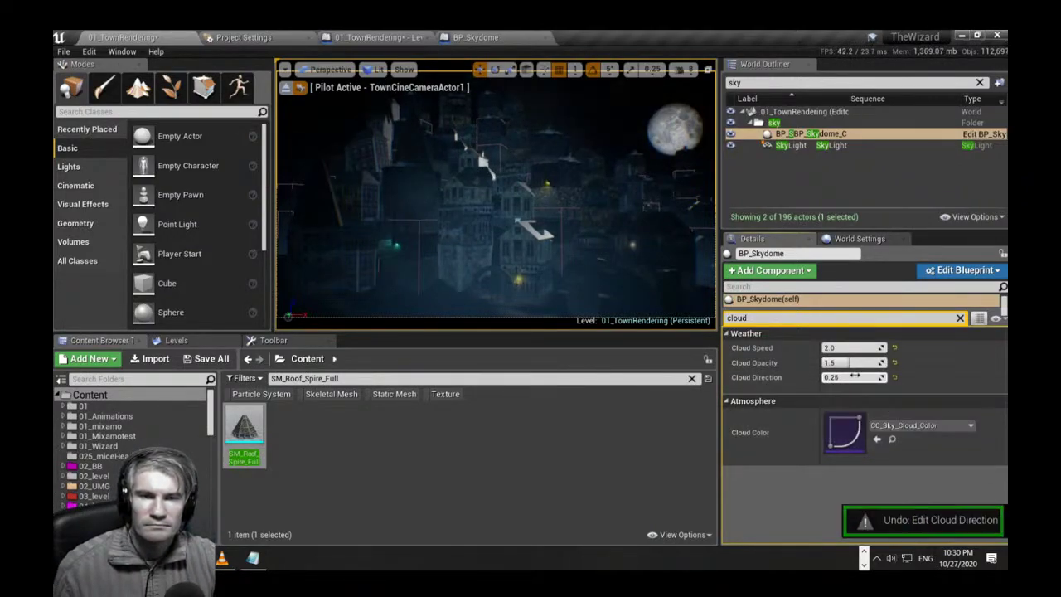
Try a Cloud Opacity of 2.0 on BP_Skydome, restore it to 1.5 and collapse the Atmosphere properties.
left_click(835, 362)
type("2.0")
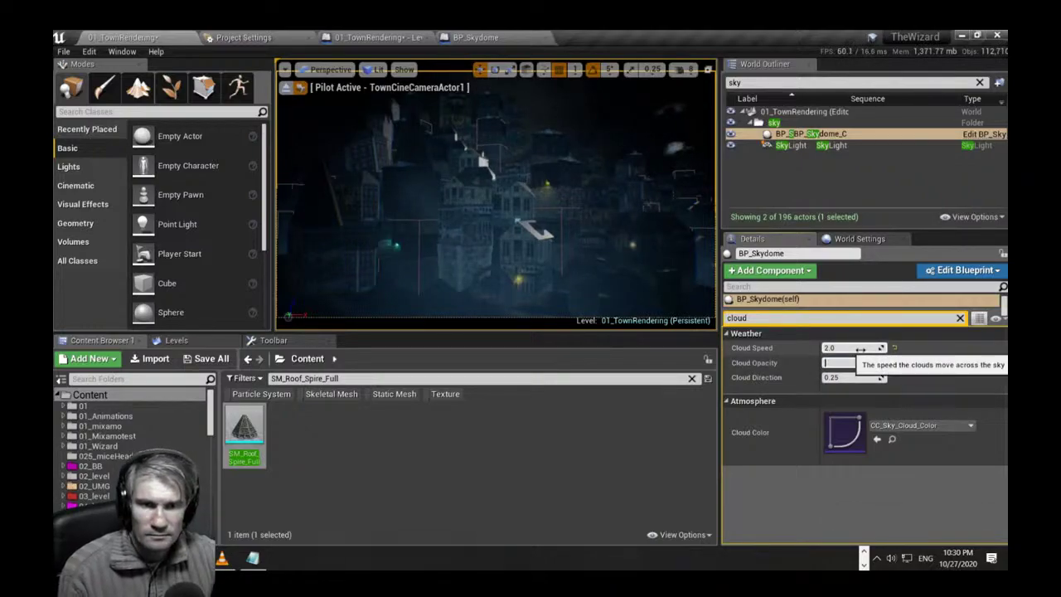
type(".5")
key("Return")
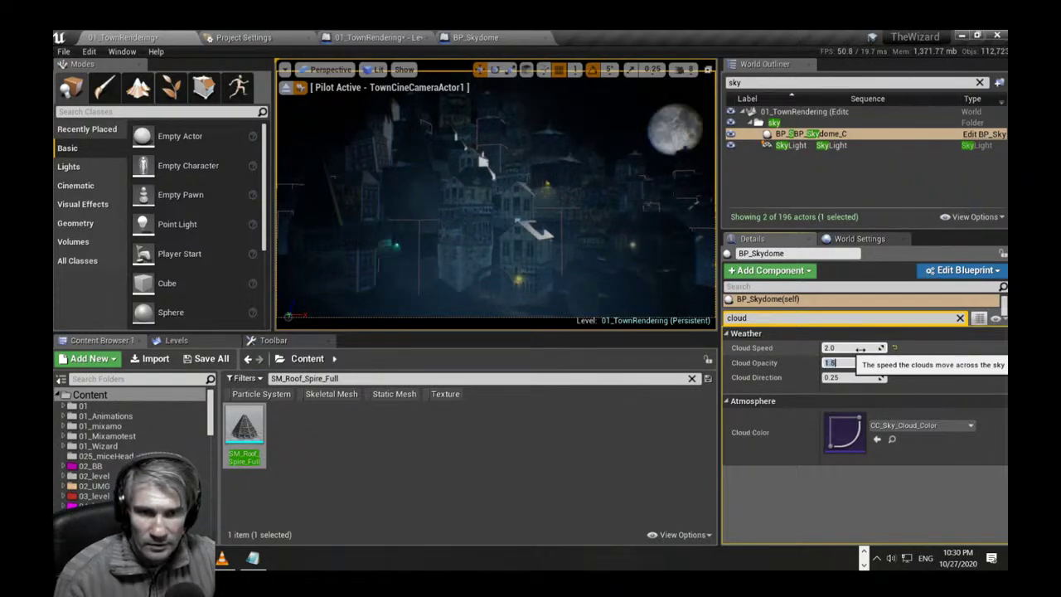
left_click(728, 401)
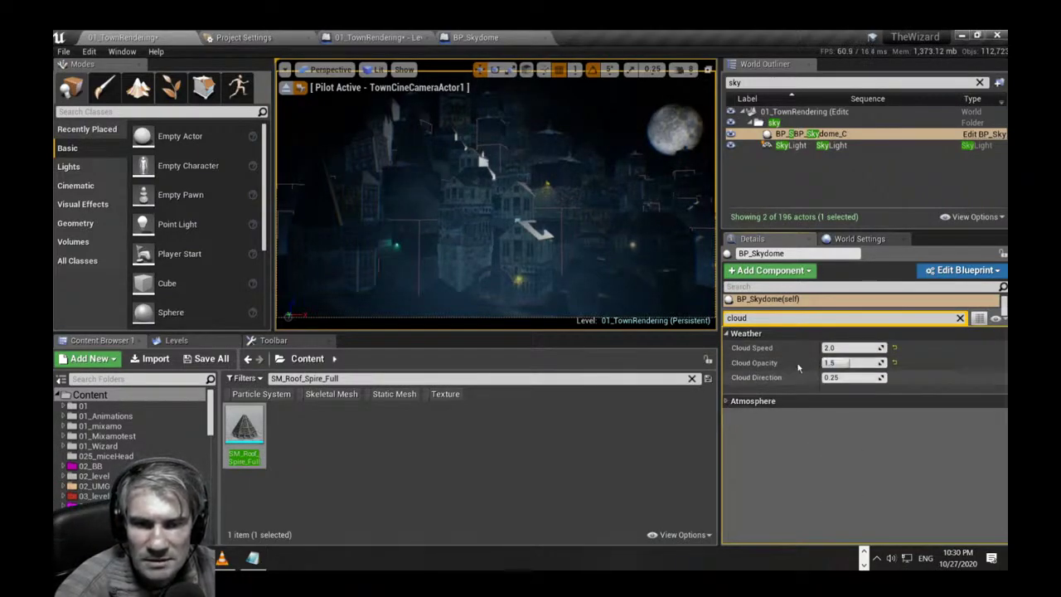
Select the SkyLight, clear the "cloud" property filter and examine its light and shadow settings.
left_click(798, 145)
right_click_drag(497, 199, 492, 187)
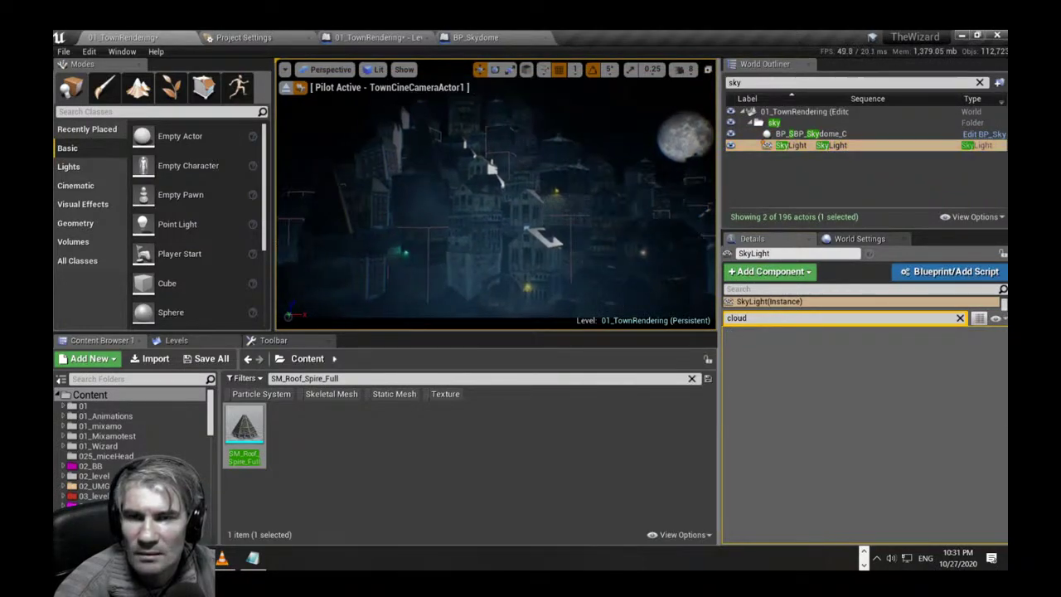
left_click(960, 319)
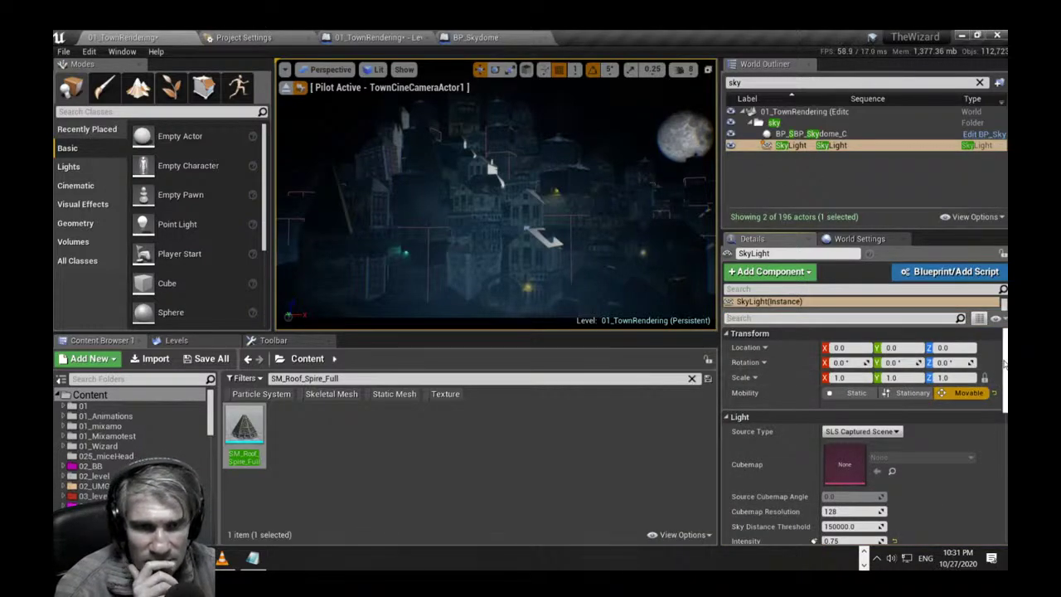
scroll(862, 431, "down", 3)
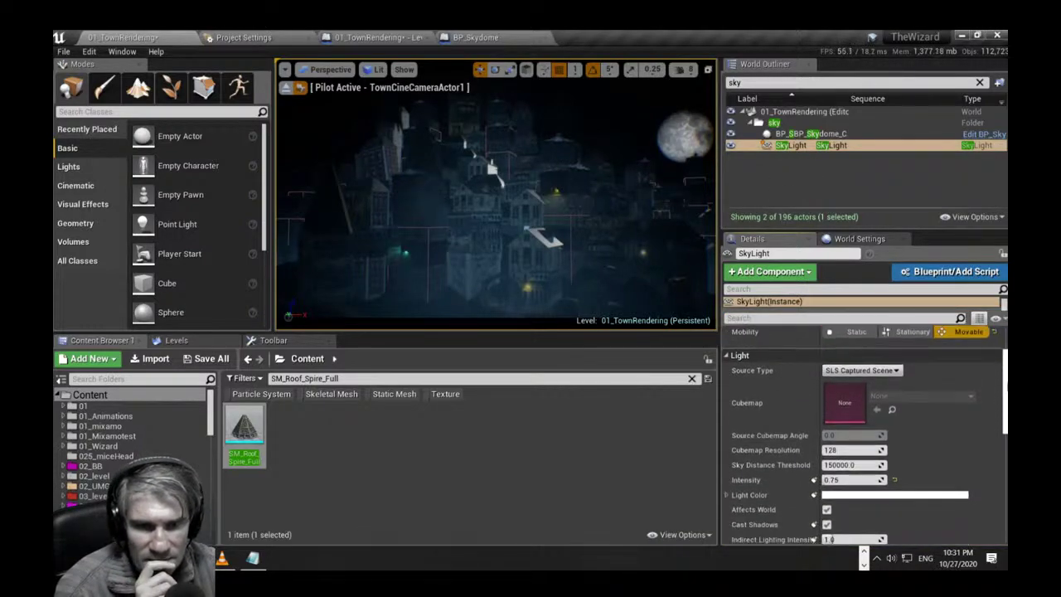
scroll(1006, 420, "down", 5)
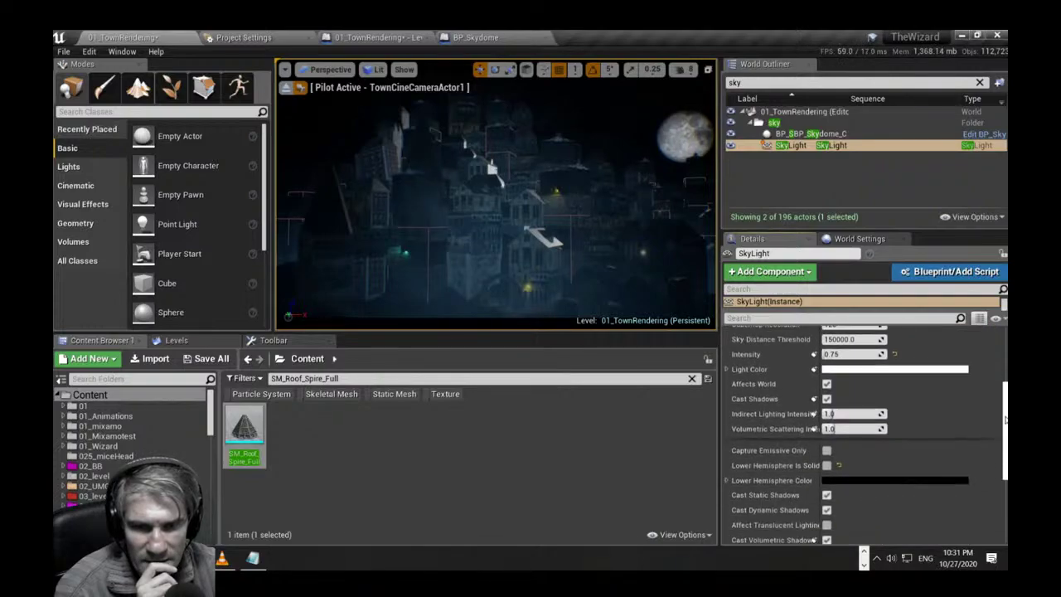
left_click_drag(1005, 419, 997, 480)
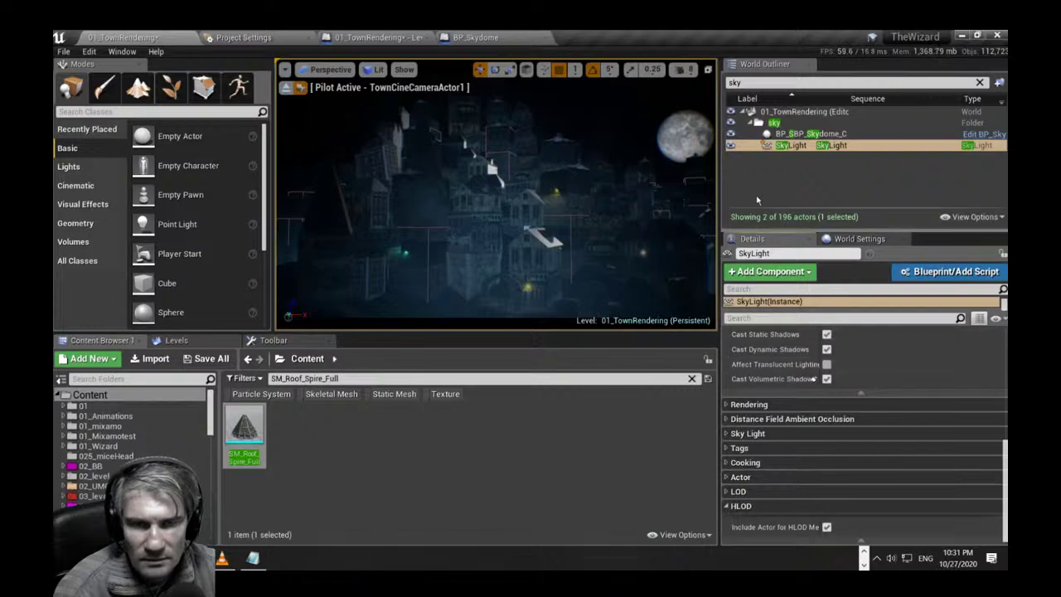
Select BP_Skydome, collapse its Moon properties and expand Atmosphere to examine the sky colour, star and skylight settings.
left_click(817, 133)
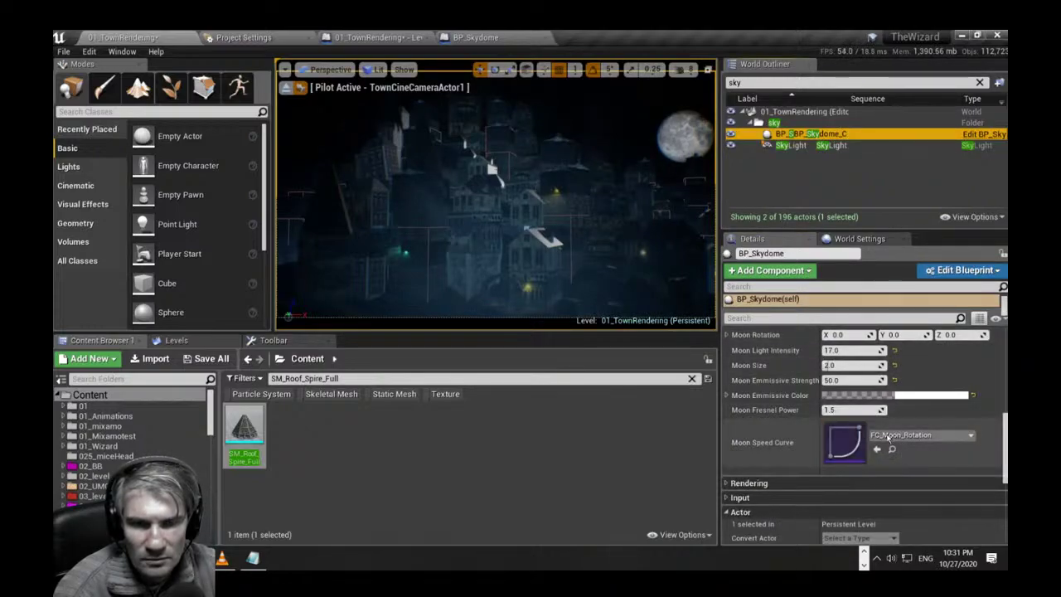
scroll(735, 380, "up", 2)
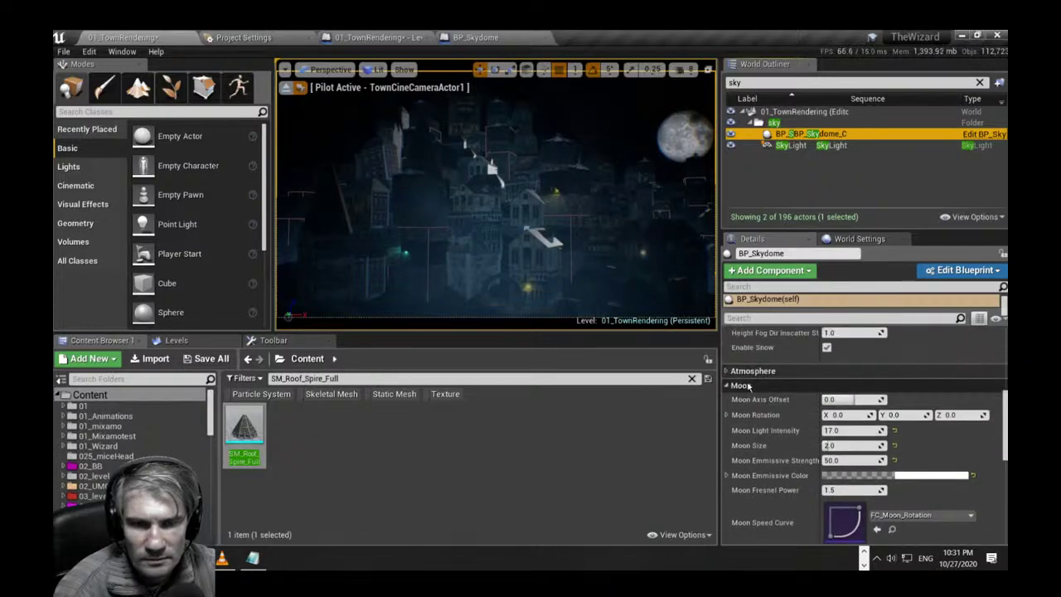
left_click(729, 385)
left_click(728, 371)
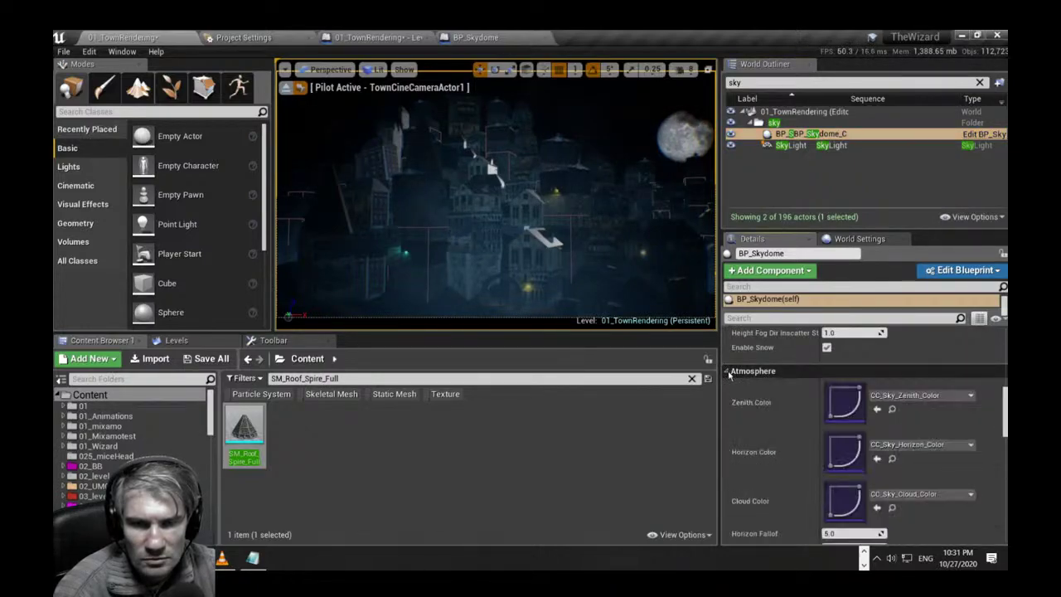
scroll(747, 380, "down", 5)
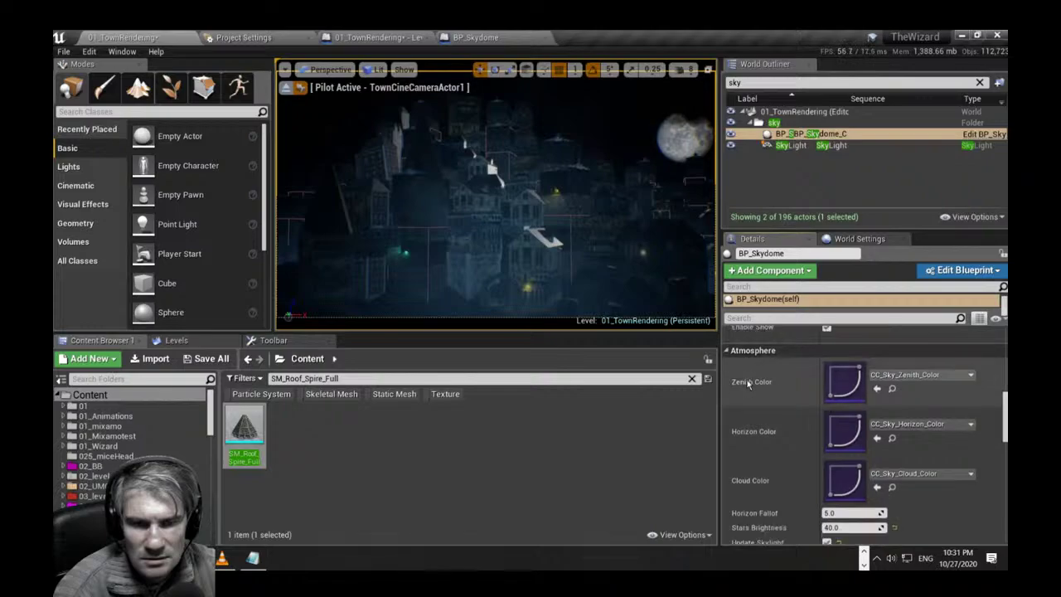
scroll(947, 473, "down", 2)
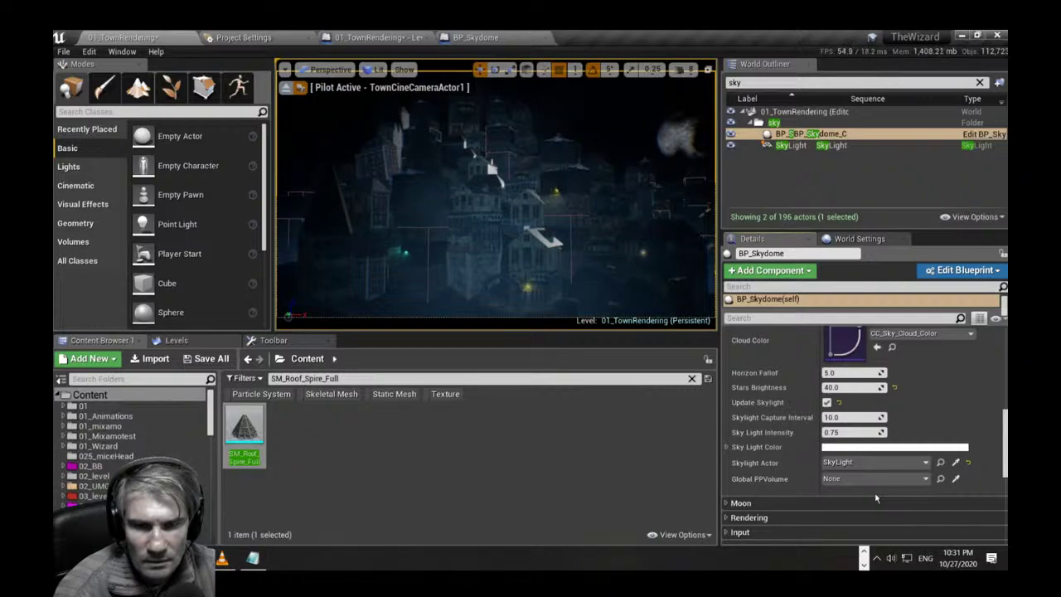
Enable Lightning Active in BP_Skydome's Weather properties and save all changes.
left_click_drag(1004, 458, 993, 391)
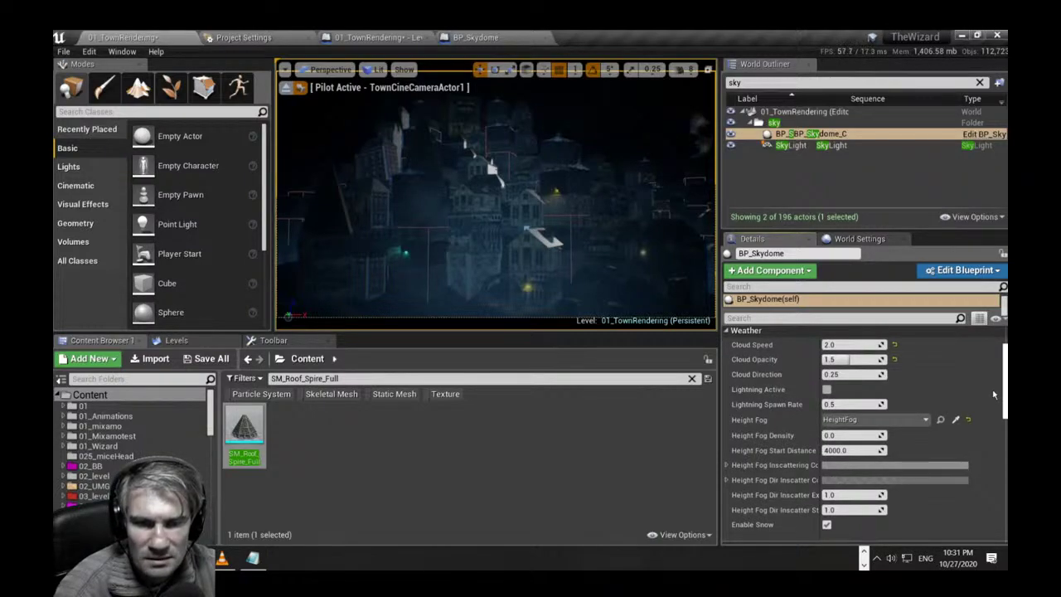
left_click(827, 390)
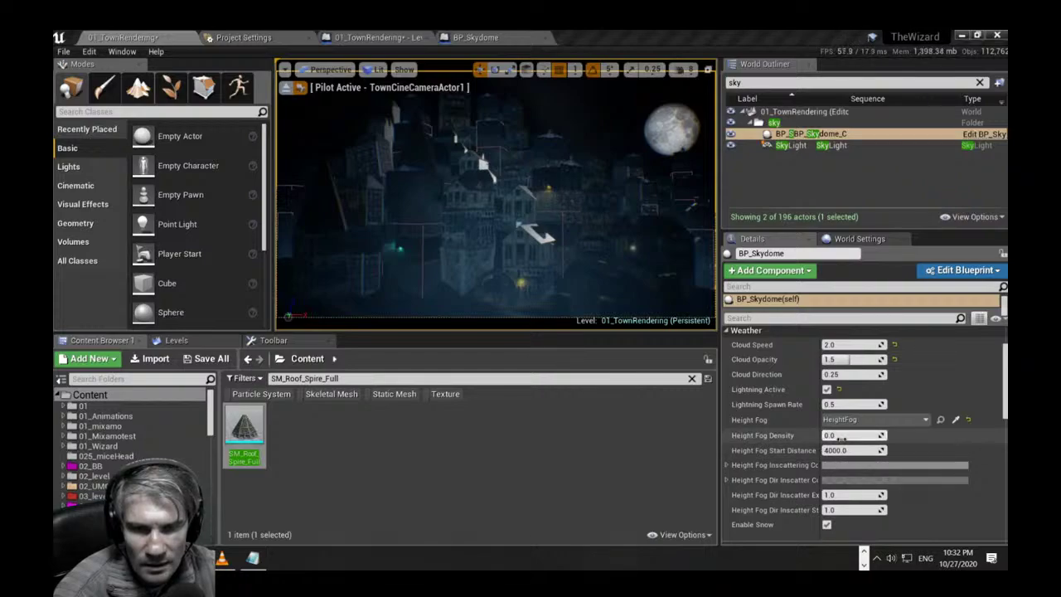
left_click(843, 436)
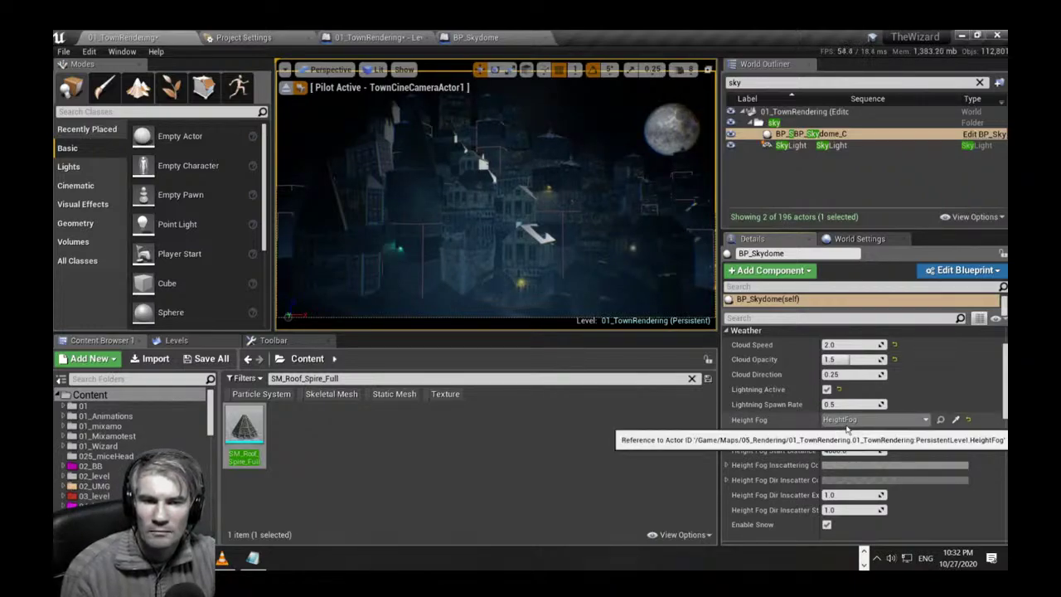
left_click(850, 436)
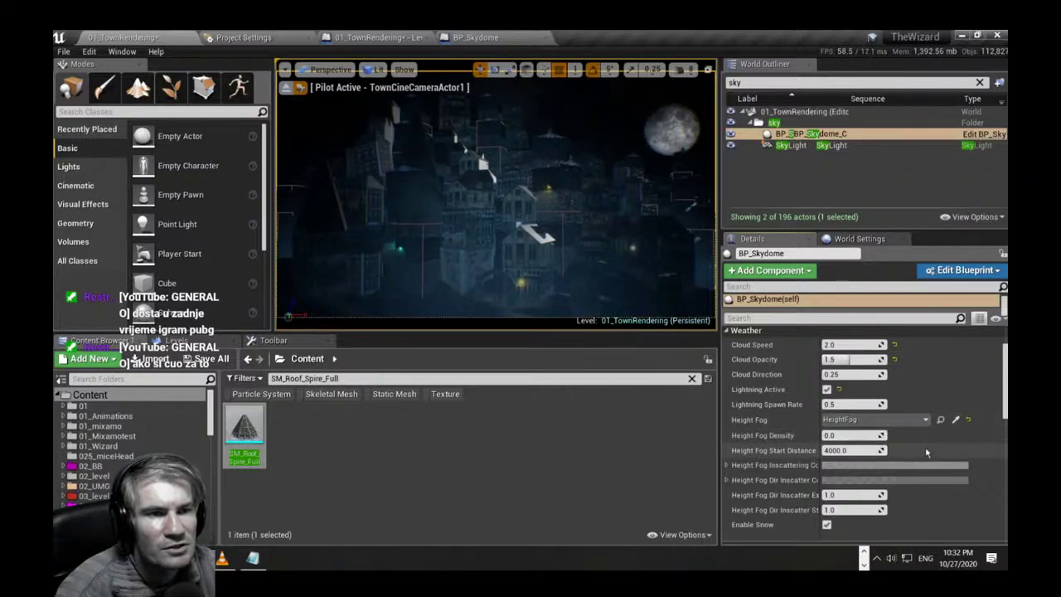
left_click(63, 52)
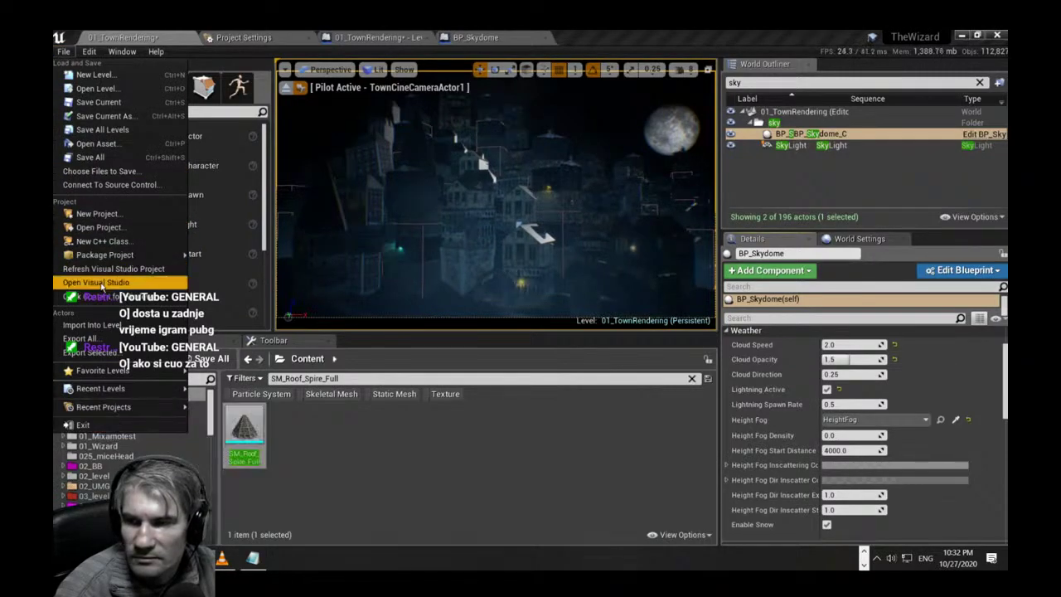
left_click(90, 156)
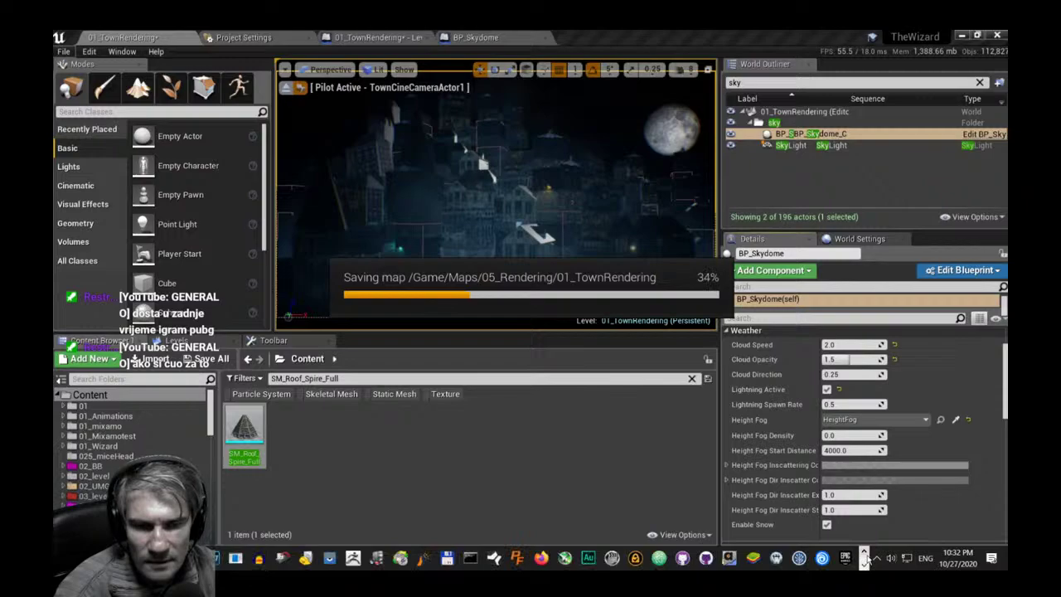
Switch to Chrome and look up "hunt showdown" to open the game's official website.
key("alt+Tab")
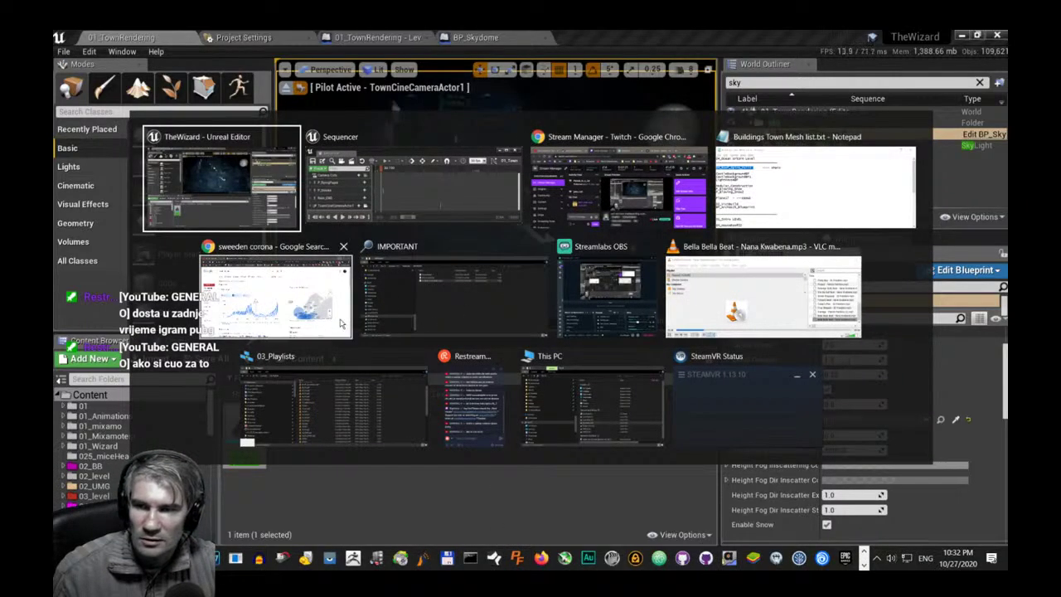
left_click(333, 316)
key("ctrl+l")
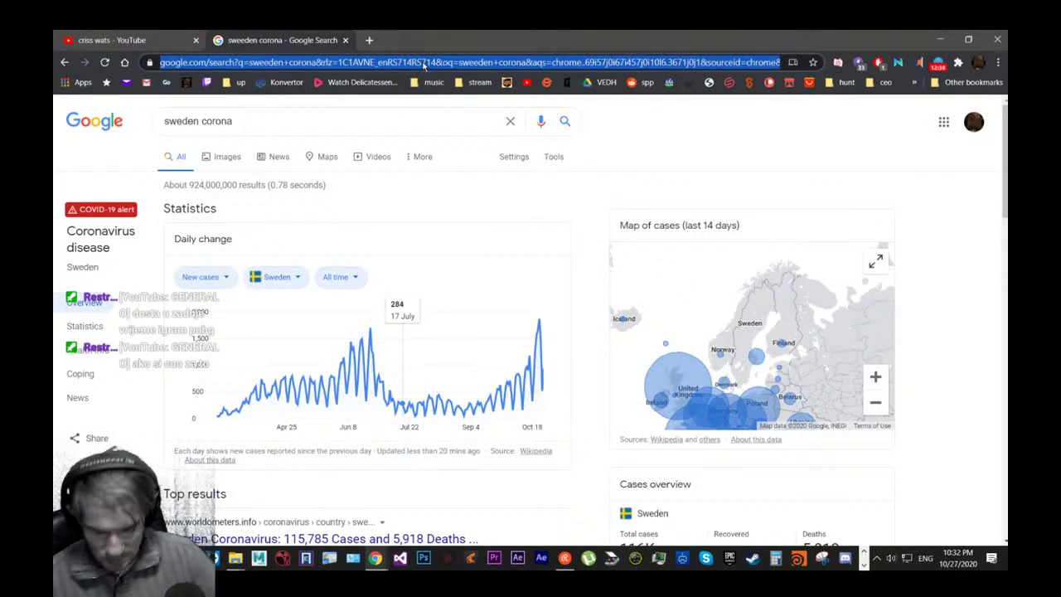
type("hunt")
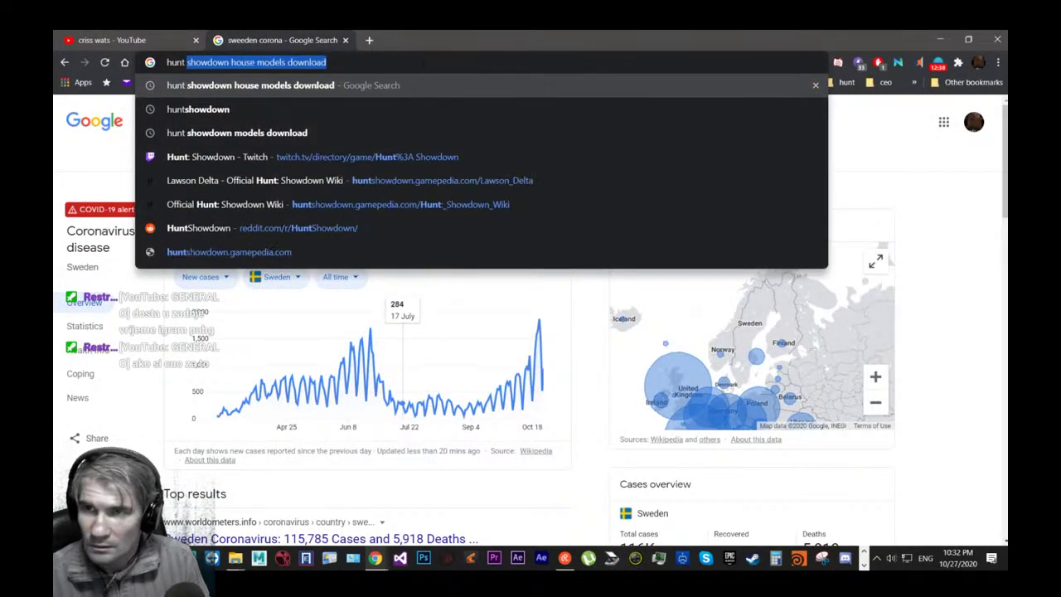
left_click(423, 63)
key("BackSpace")
key("BackSpace")
key("BackSpace")
key("BackSpace")
key("BackSpace")
key("BackSpace")
key("BackSpace")
key("BackSpace")
key("BackSpace")
key("BackSpace")
key("BackSpace")
key("BackSpace")
key("BackSpace")
key("BackSpace")
key("BackSpace")
key("BackSpace")
key("BackSpace")
key("BackSpace")
key("BackSpace")
key("BackSpace")
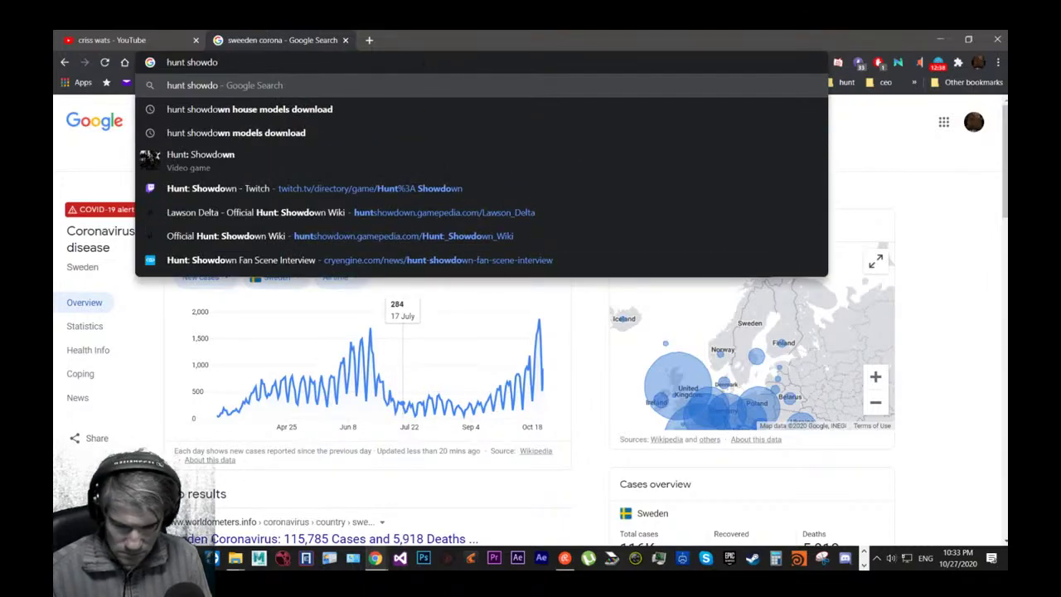
type("n")
key("Return")
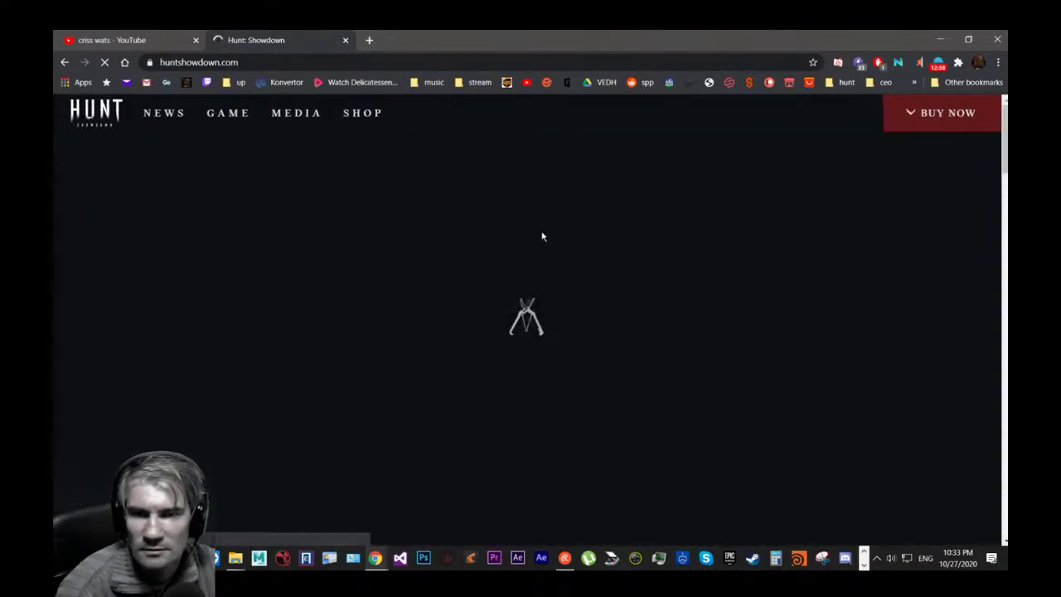
Look through the Hunt: Showdown home page down to its Legendary Hunters section.
scroll(543, 228, "down", 6)
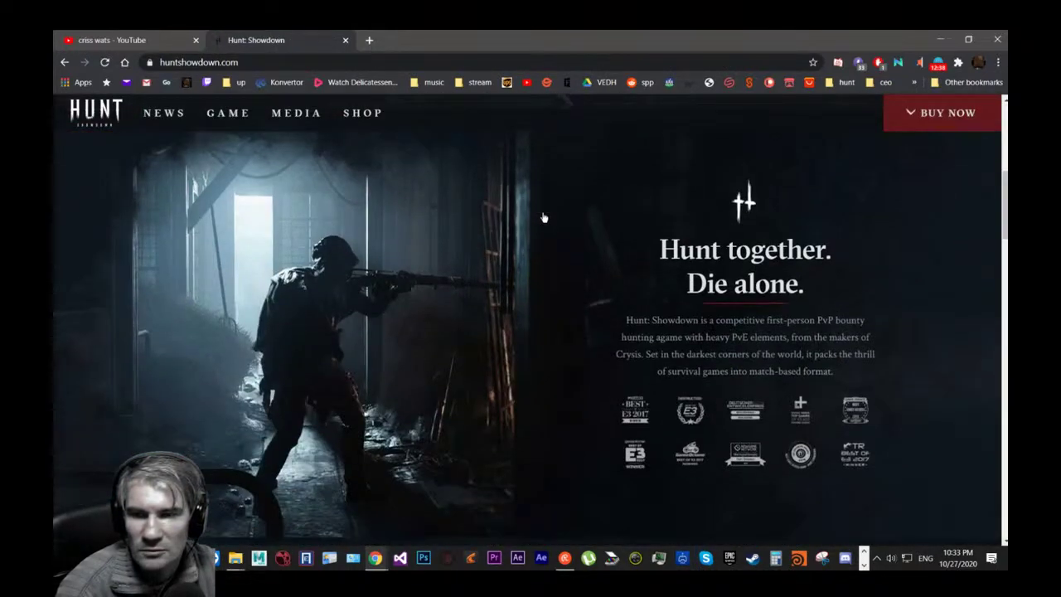
scroll(543, 219, "down", 3)
scroll(543, 218, "down", 5)
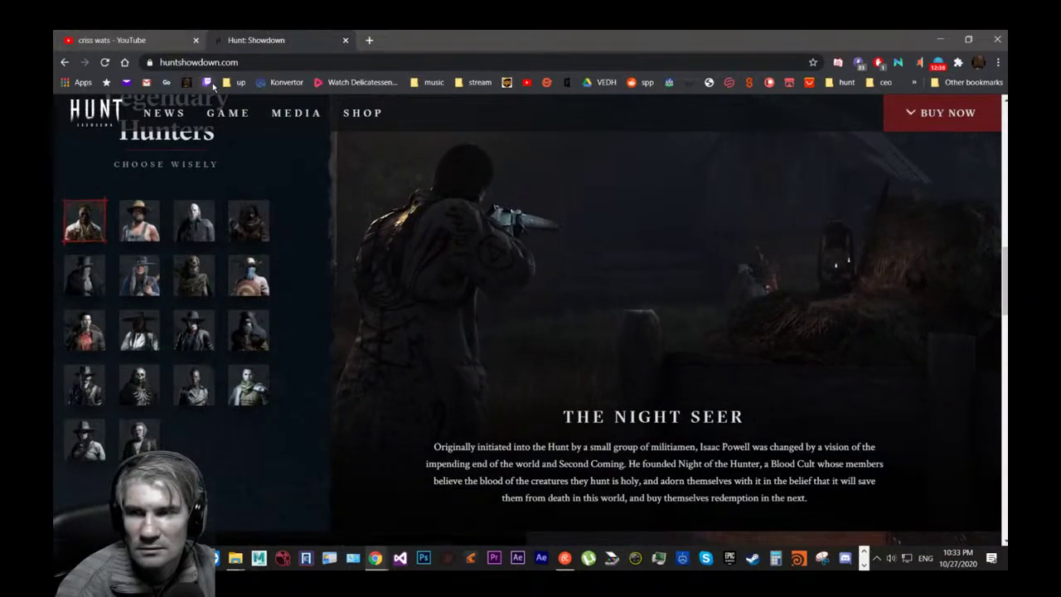
Open the Hunt: Showdown category on Twitch, view the first live channel and return to the channel list.
left_click(209, 85)
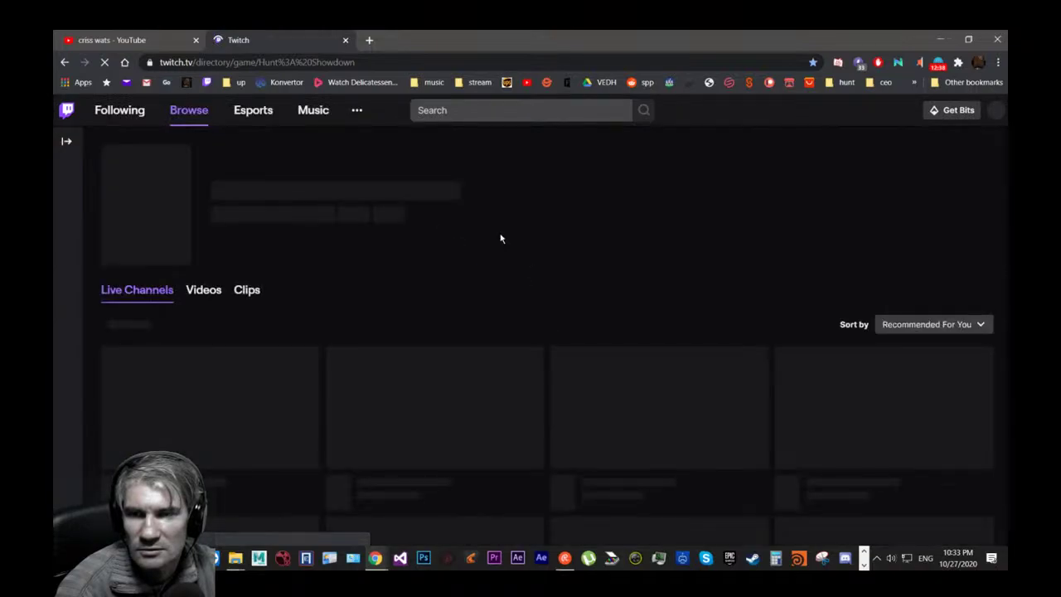
scroll(445, 250, "down", 1)
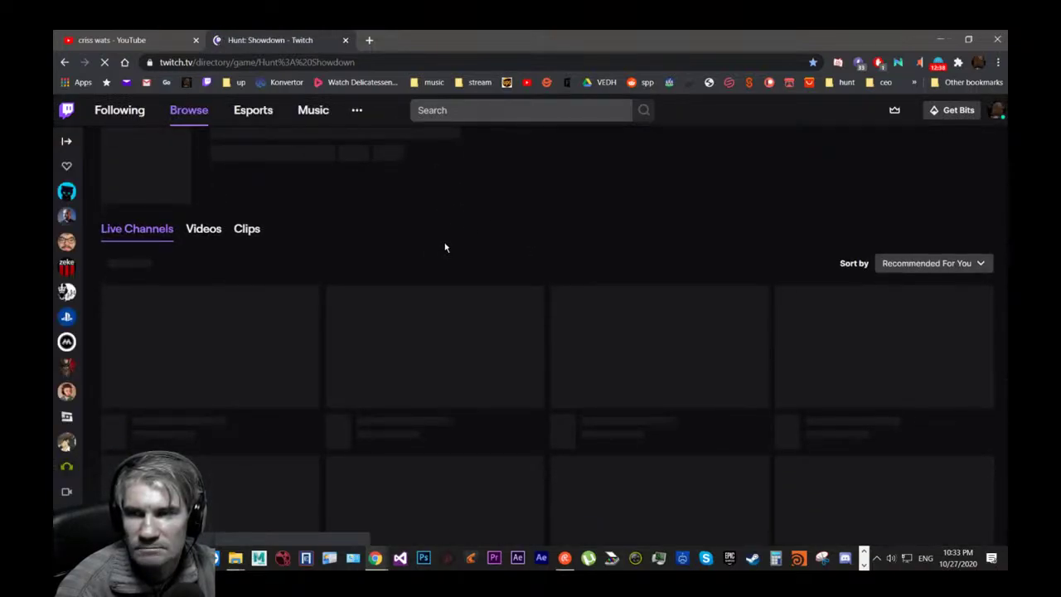
scroll(444, 247, "down", 1)
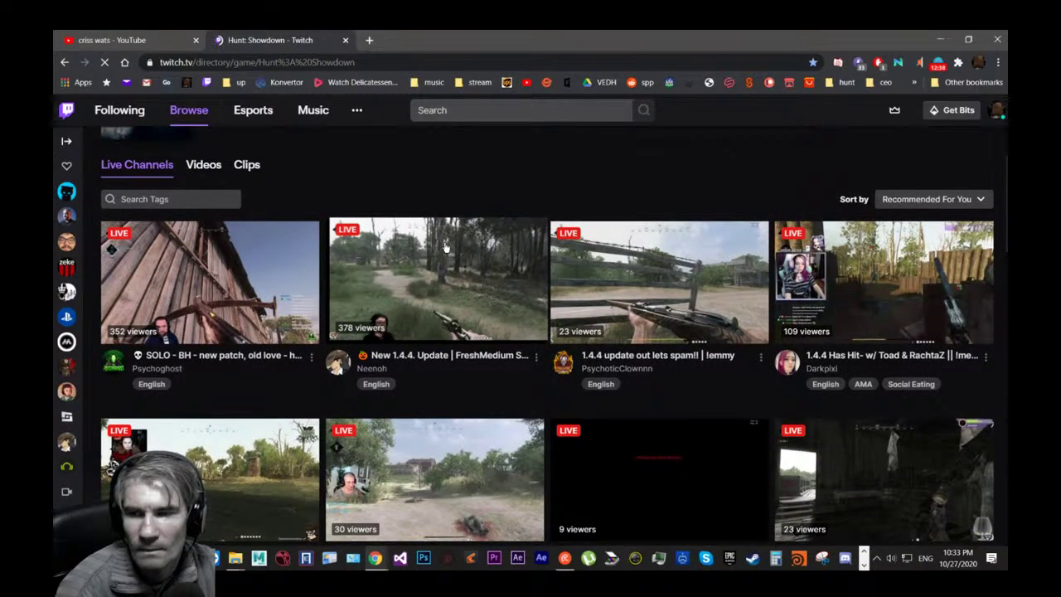
scroll(257, 272, "down", 2)
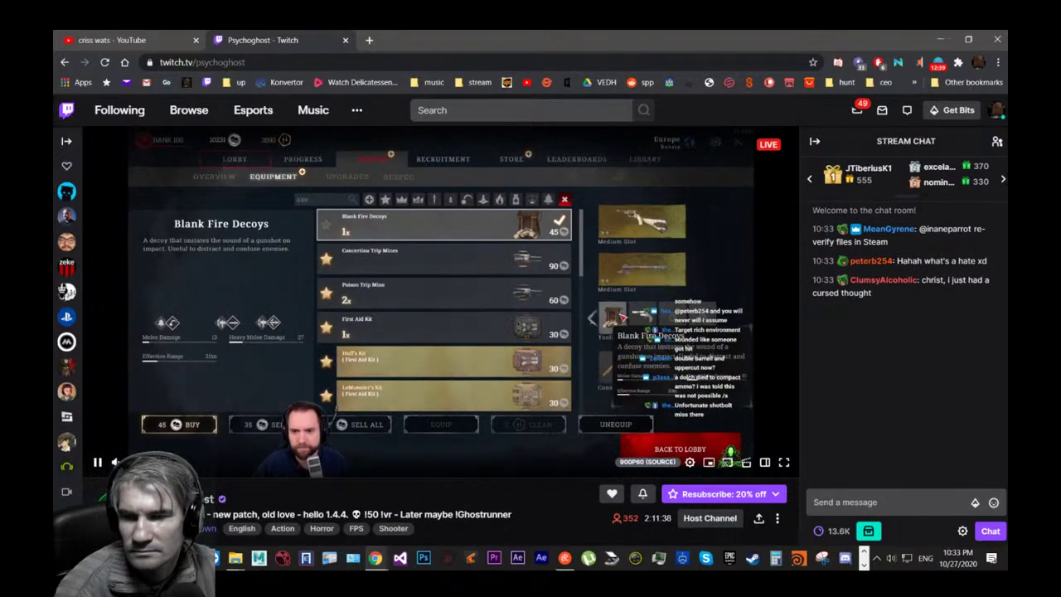
left_click(115, 462)
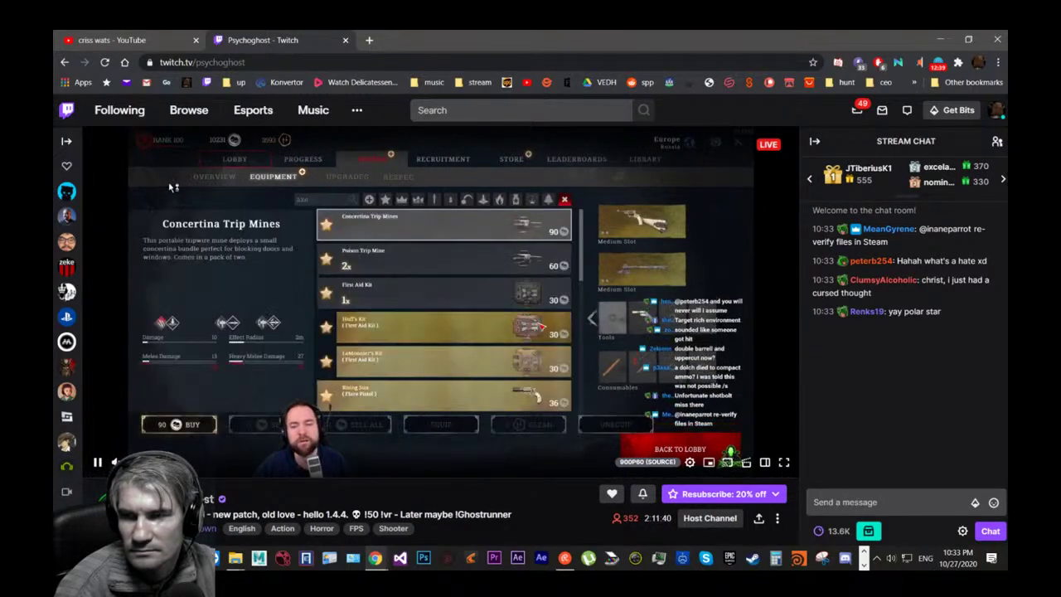
left_click(65, 63)
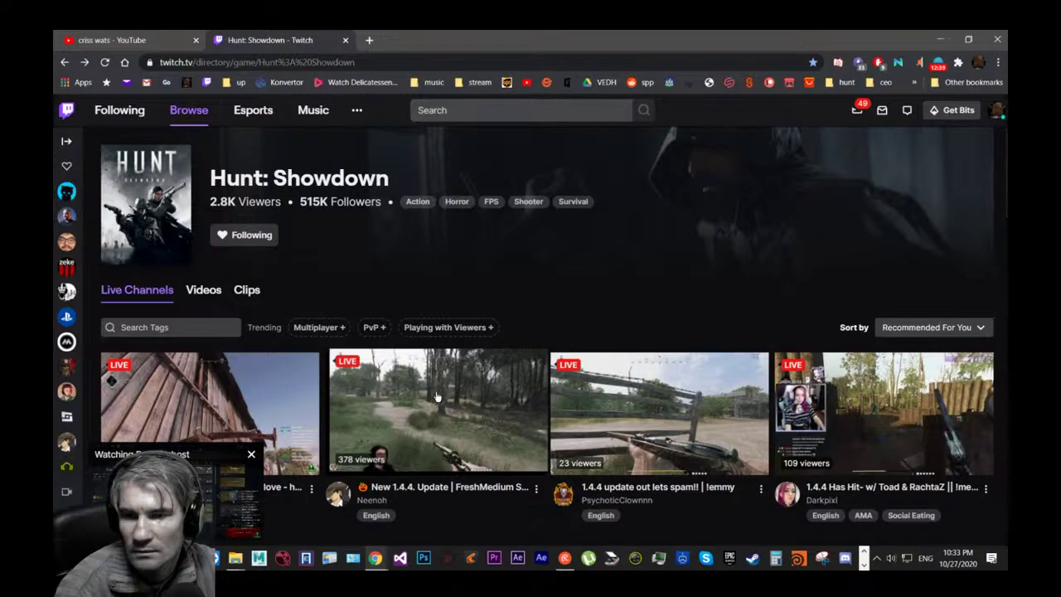
Watch the second live Hunt: Showdown channel, pause its stream and switch back to Unreal Editor.
left_click(450, 397)
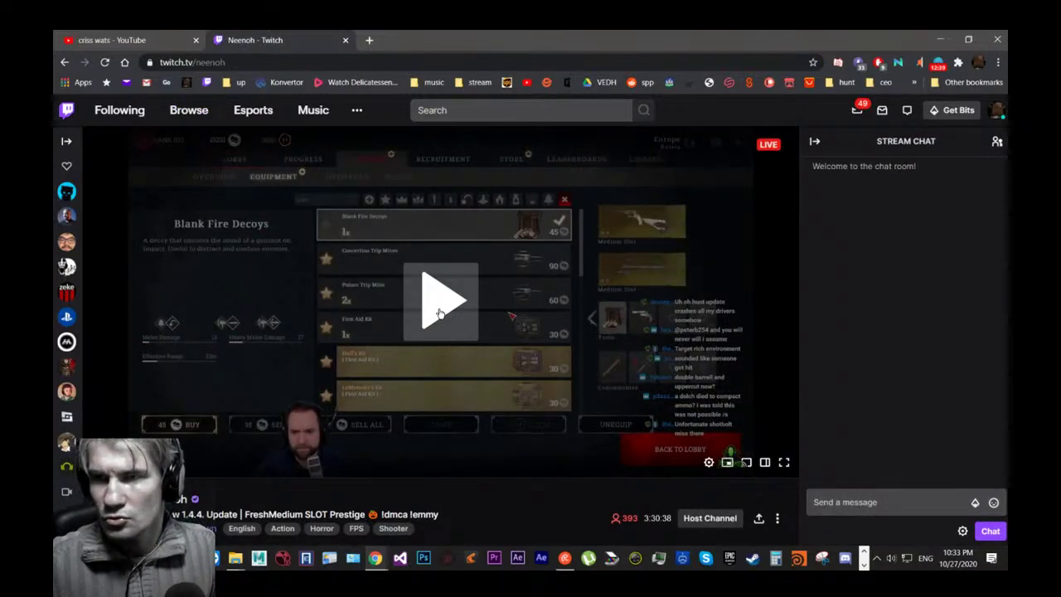
left_click(439, 313)
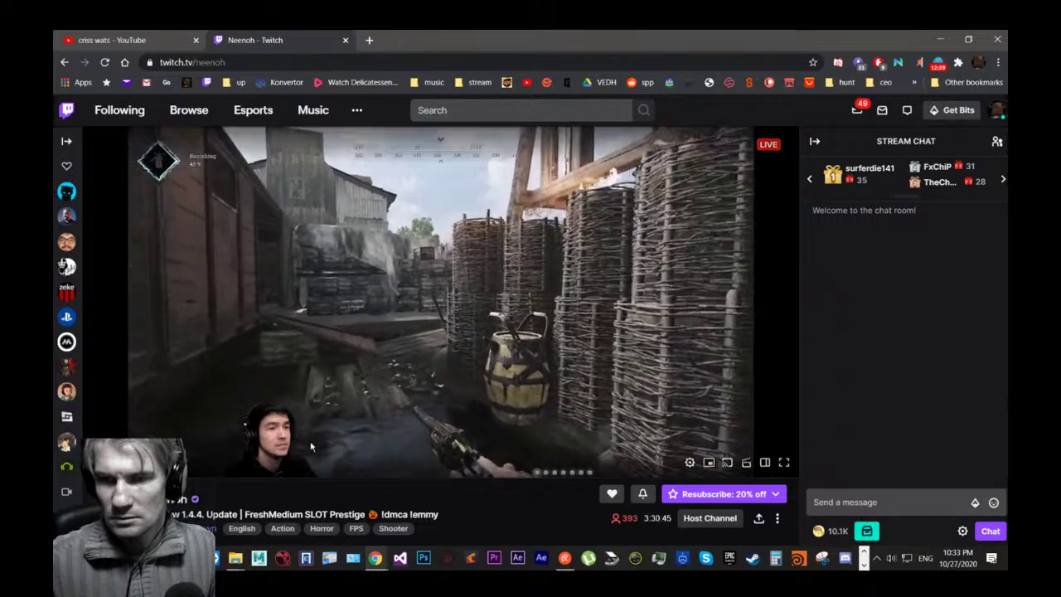
left_click(97, 462)
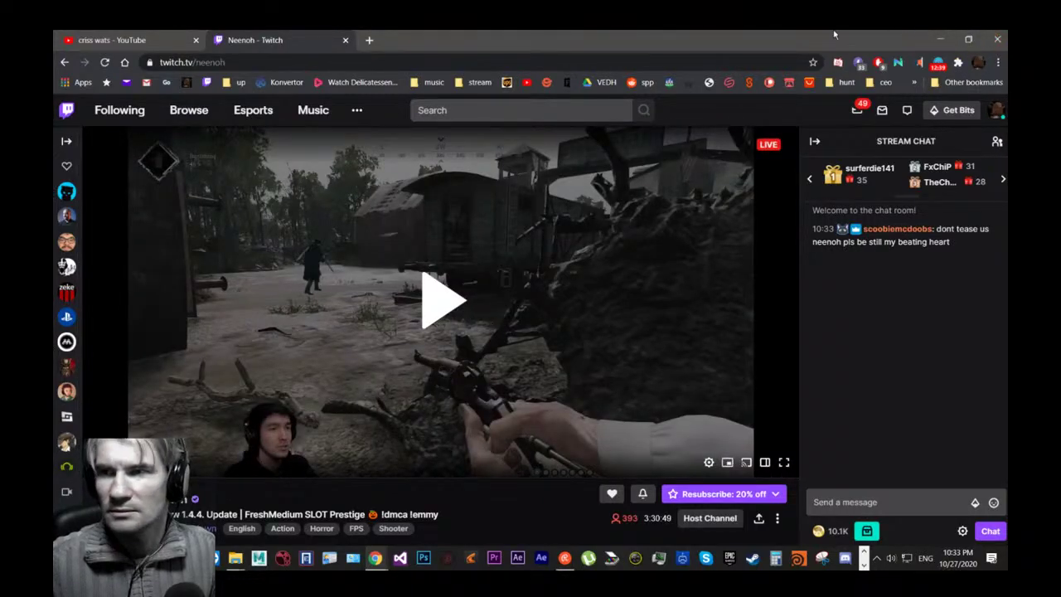
left_click_drag(834, 35, 776, 119)
left_click(894, 121)
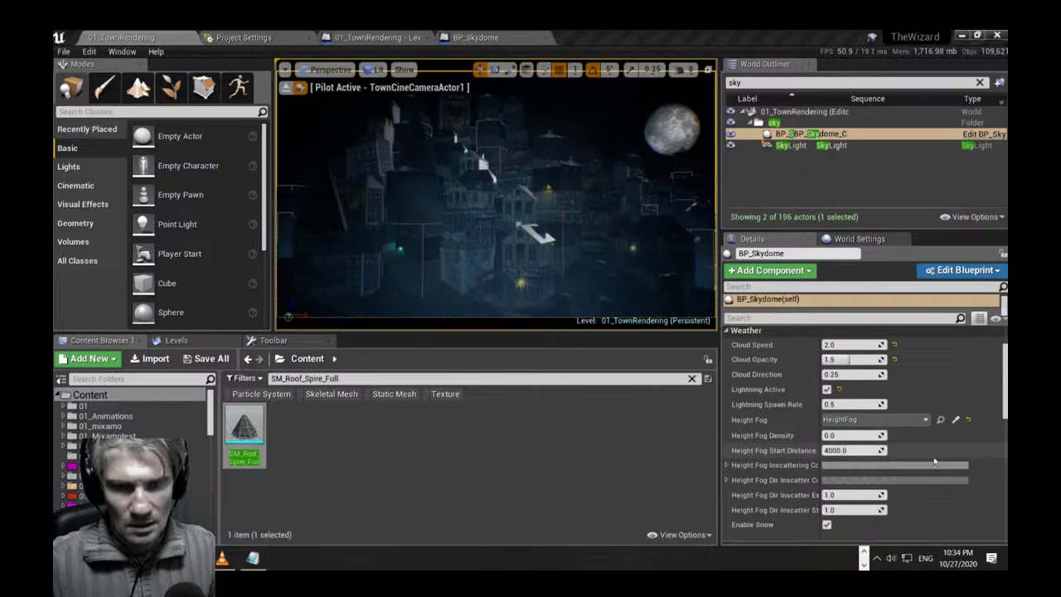
Try a Sky Light Intensity of 1.0 in BP_Skydome's Atmosphere properties and undo the change.
left_click_drag(1006, 391, 1006, 401)
left_click_drag(1005, 402, 1006, 449)
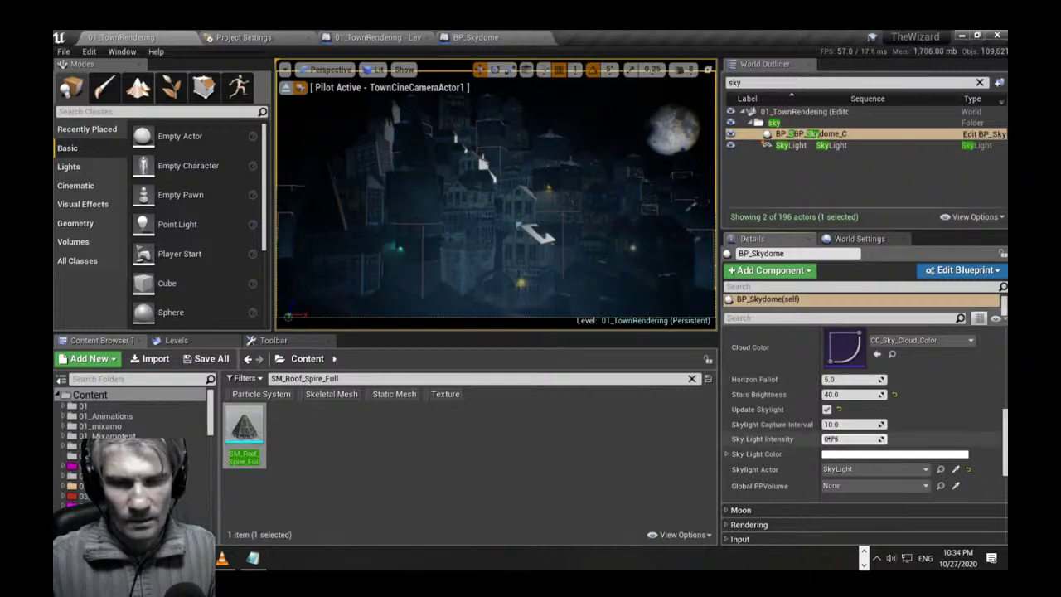
left_click(844, 439)
type("1")
key("Return")
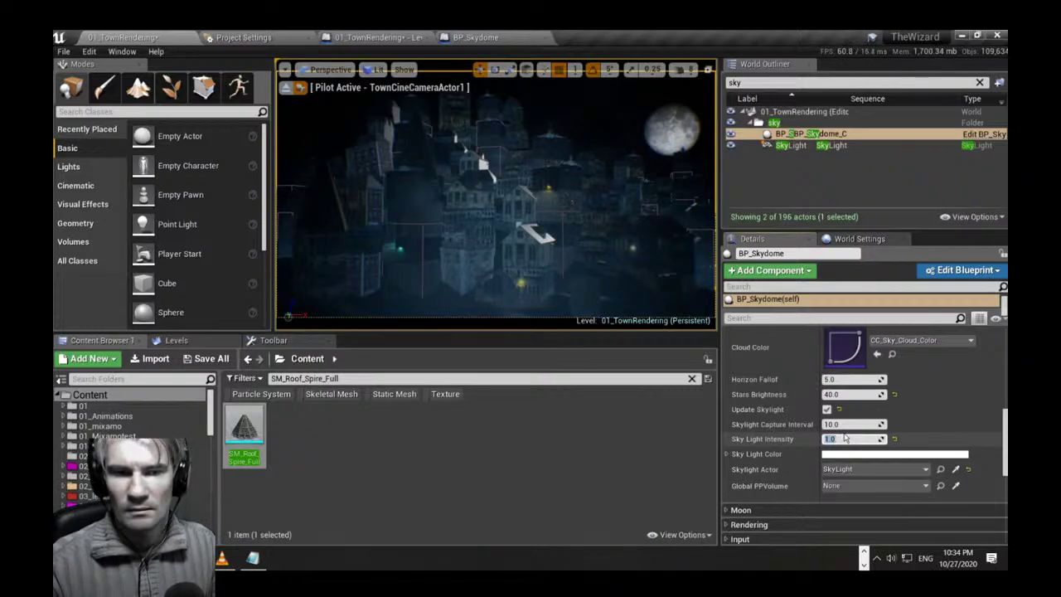
type("1")
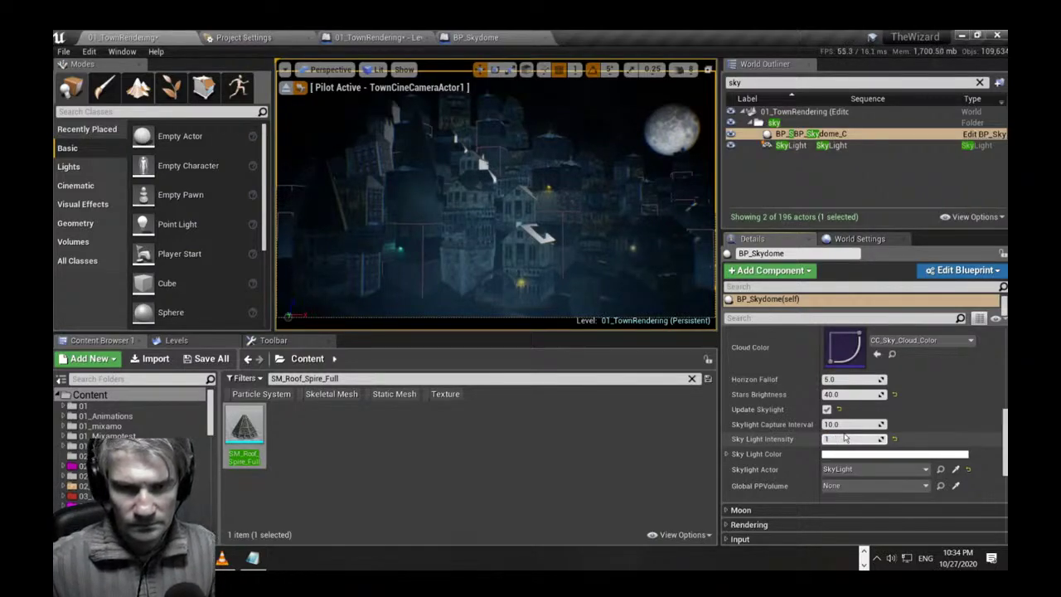
key("Return")
left_click(89, 52)
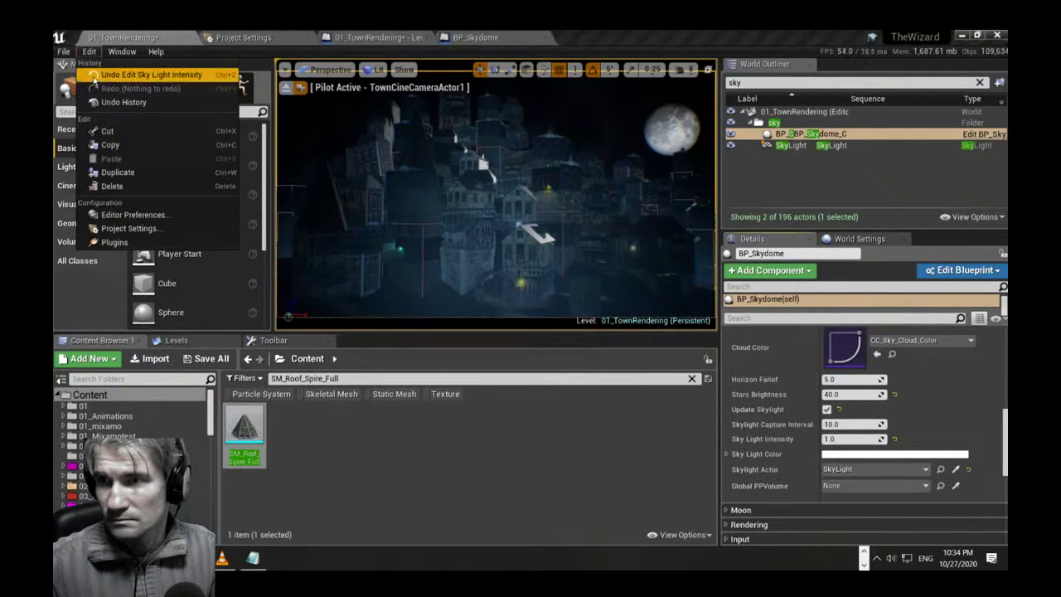
left_click(94, 76)
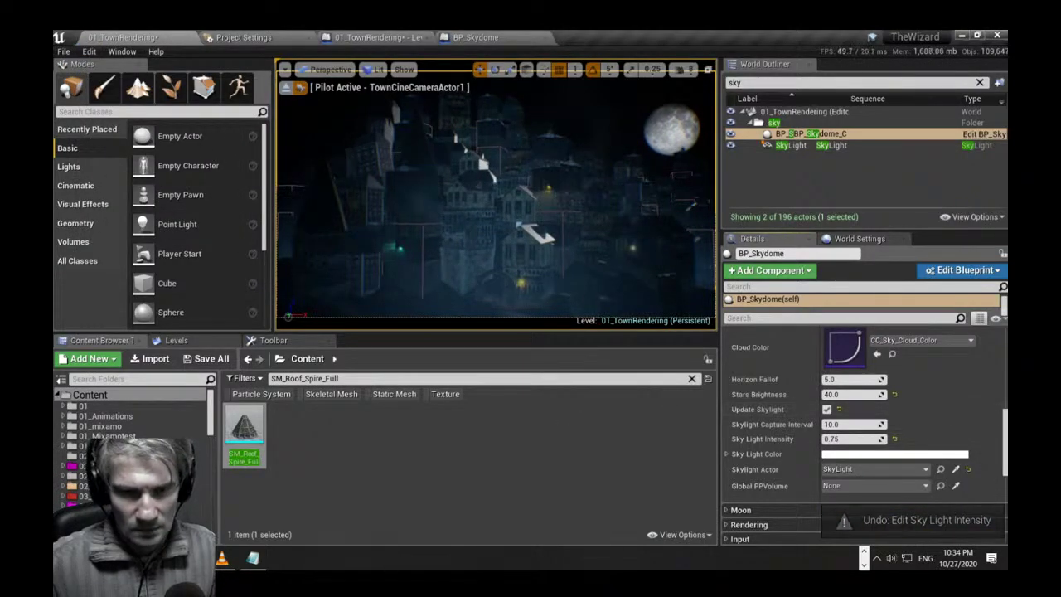
scroll(1003, 427, "down", 3)
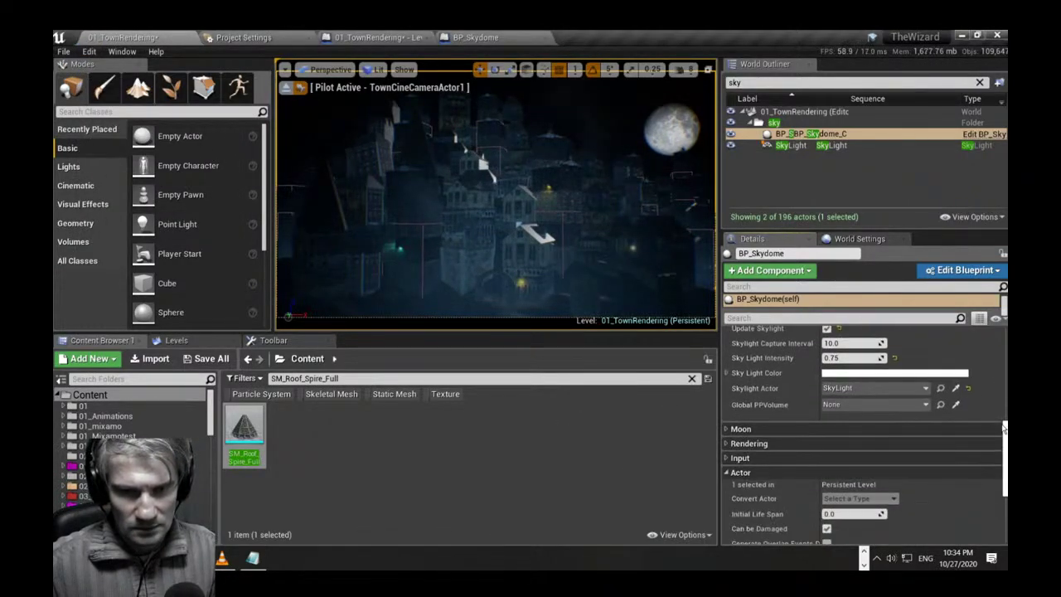
left_click_drag(1005, 428, 1003, 482)
scroll(995, 472, "up", 2)
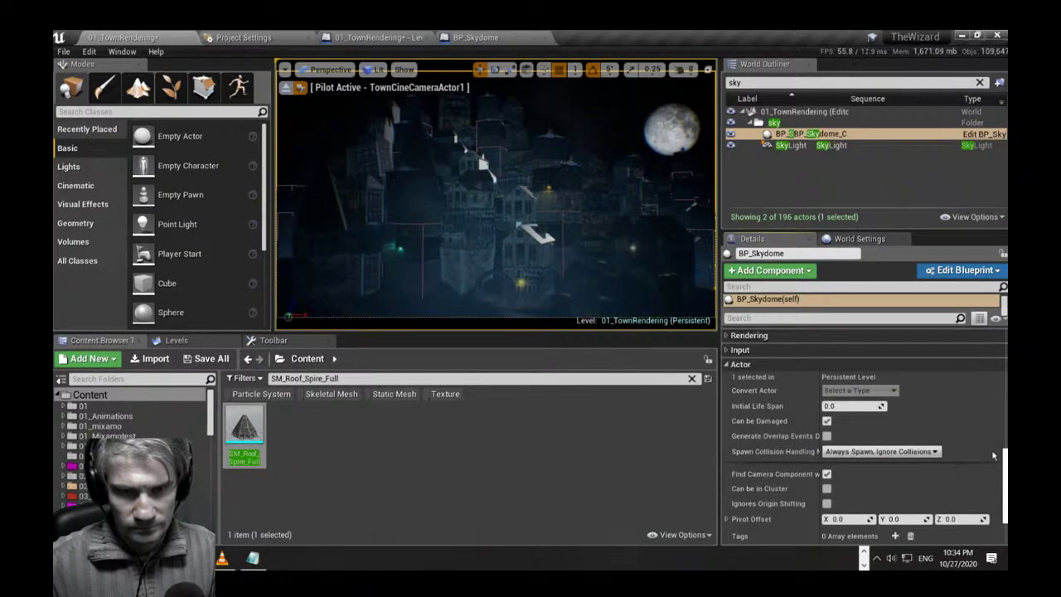
Locate the SkyLight actor referenced in BP_Skydome's properties and review its intensity, color and shadow settings.
scroll(993, 454, "up", 3)
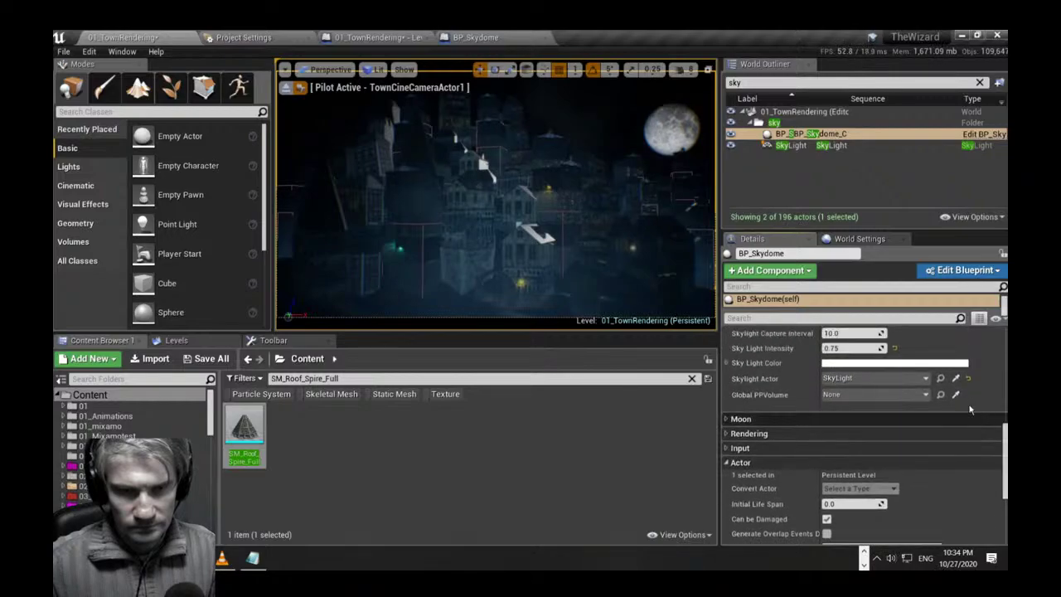
left_click(941, 378)
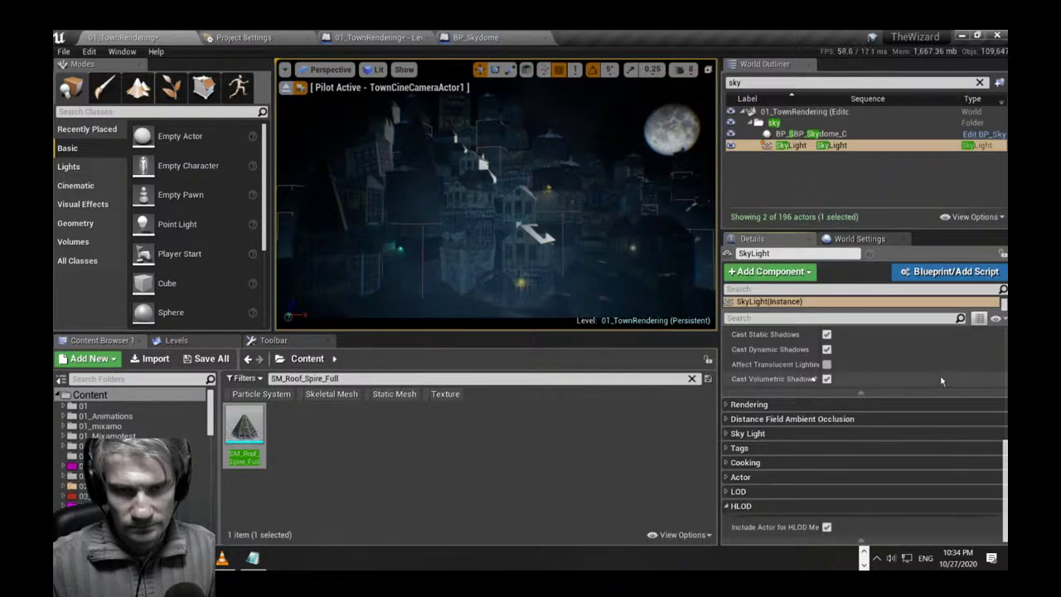
scroll(909, 384, "up", 5)
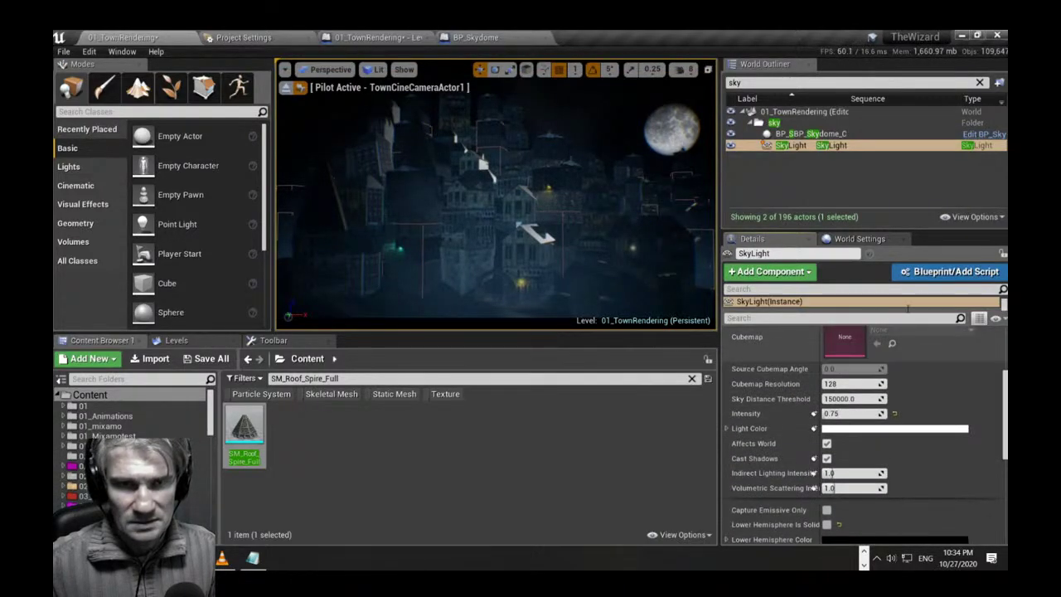
Clear the actor search, collapse the Objects folder and select the SunLight actor in the sky folder.
left_click(810, 116)
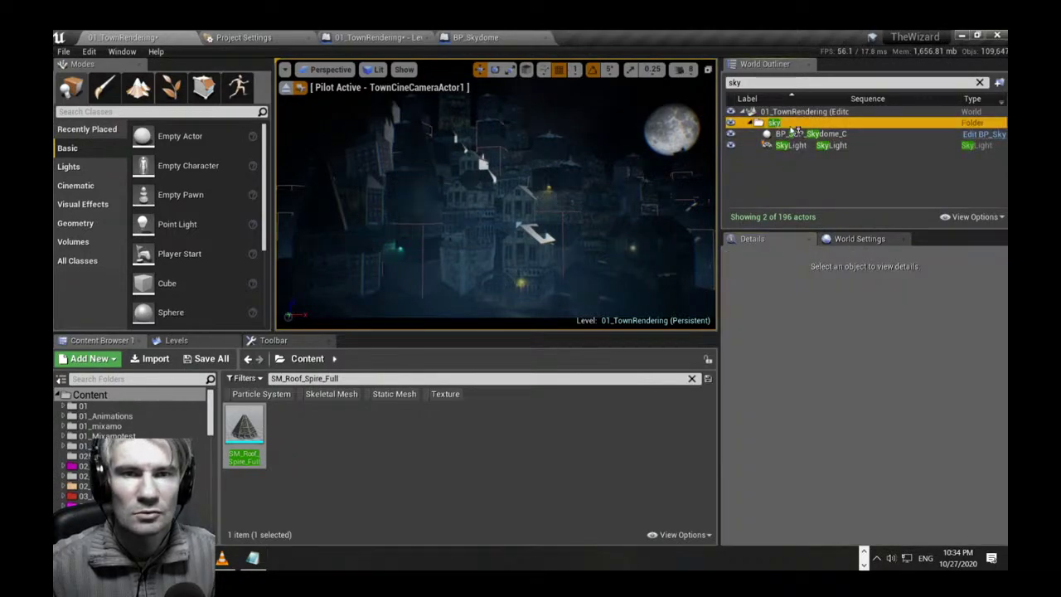
left_click(980, 83)
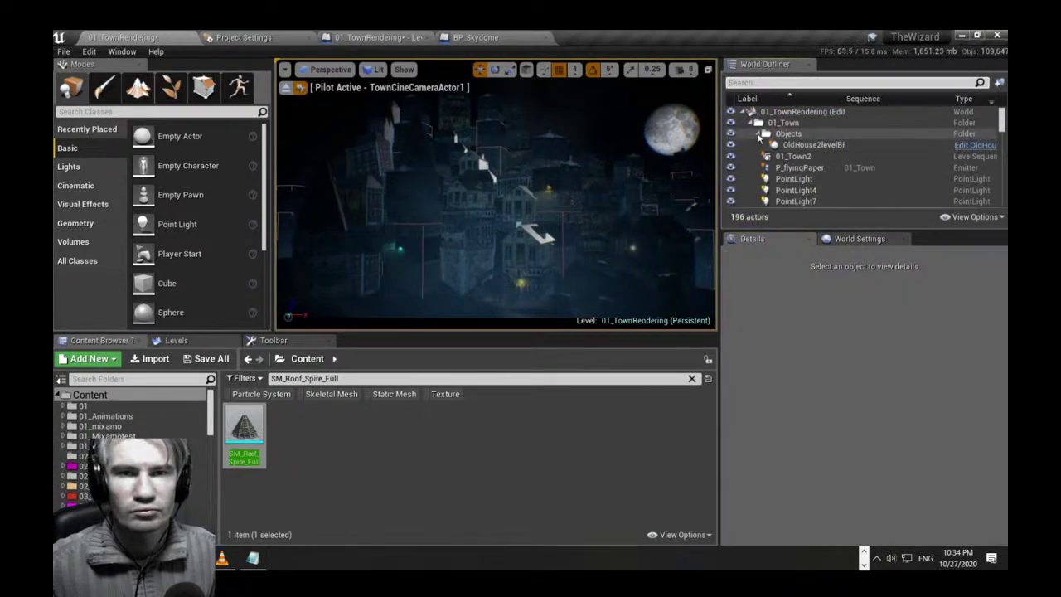
left_click(759, 134)
scroll(805, 162, "down", 5)
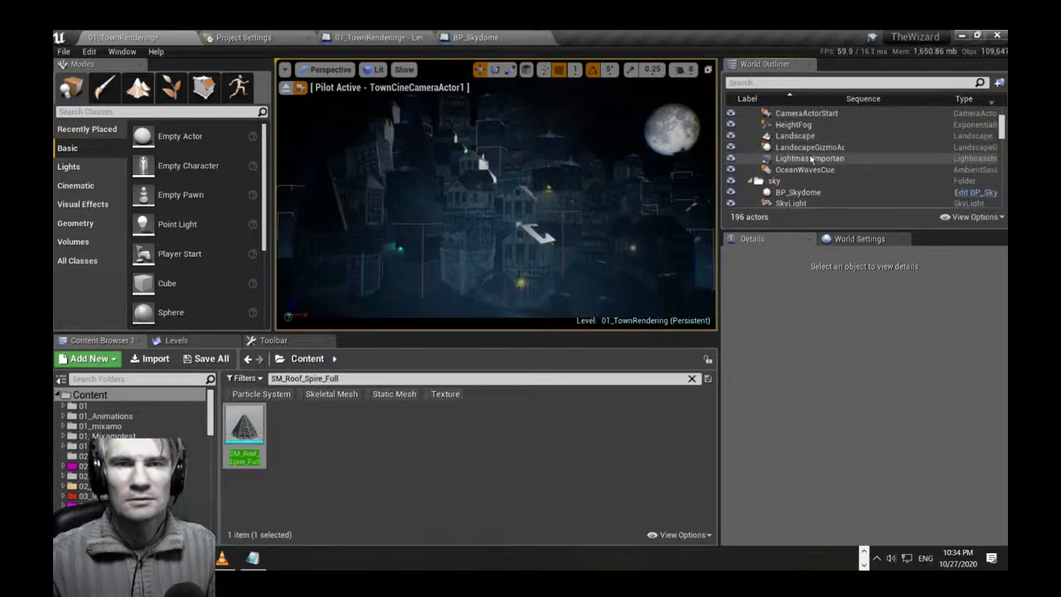
left_click(796, 174)
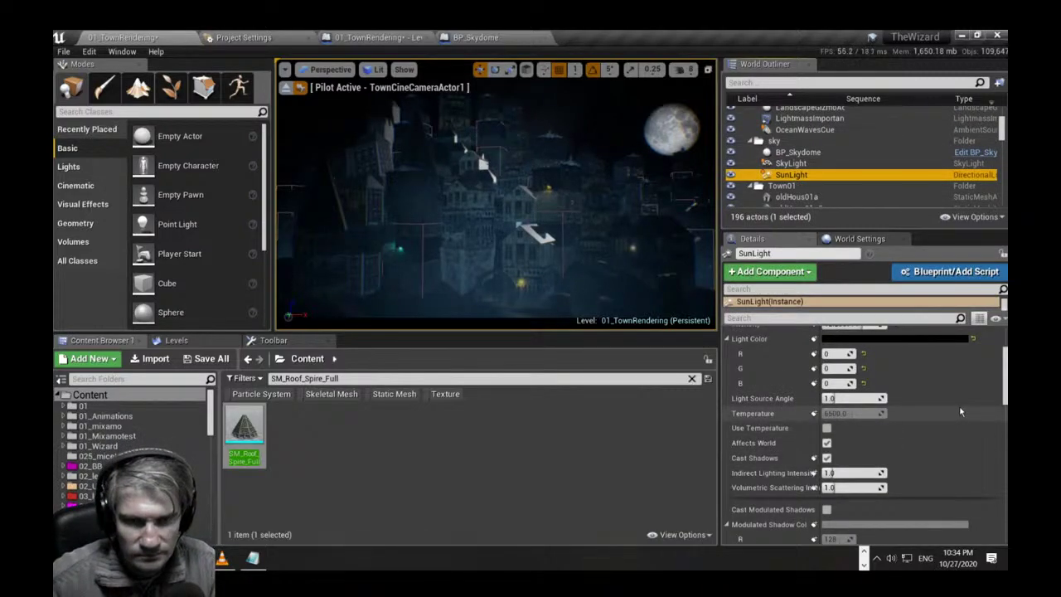
scroll(910, 381, "up", 2)
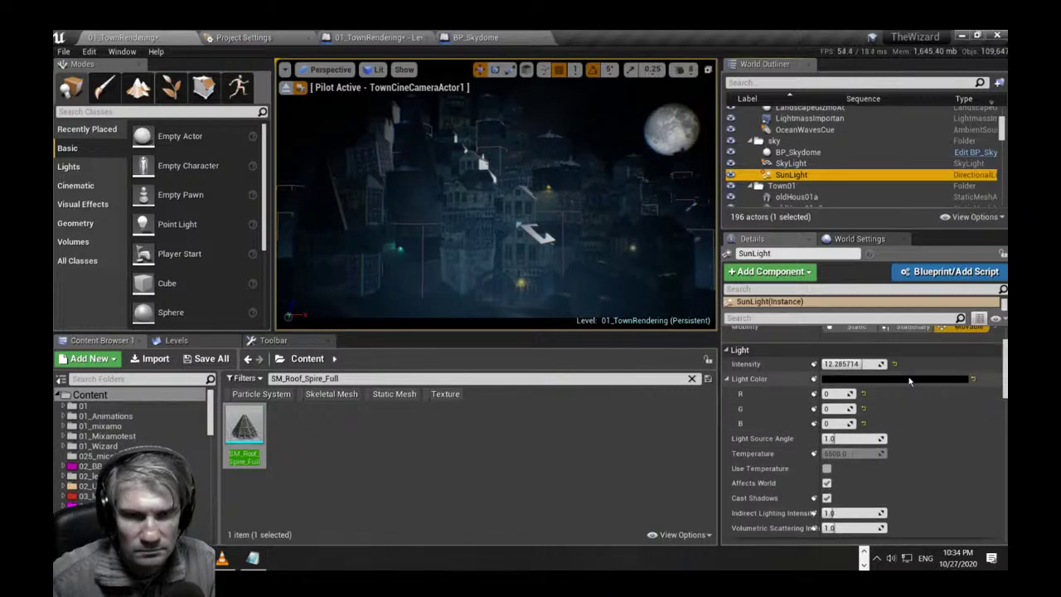
left_click(910, 380)
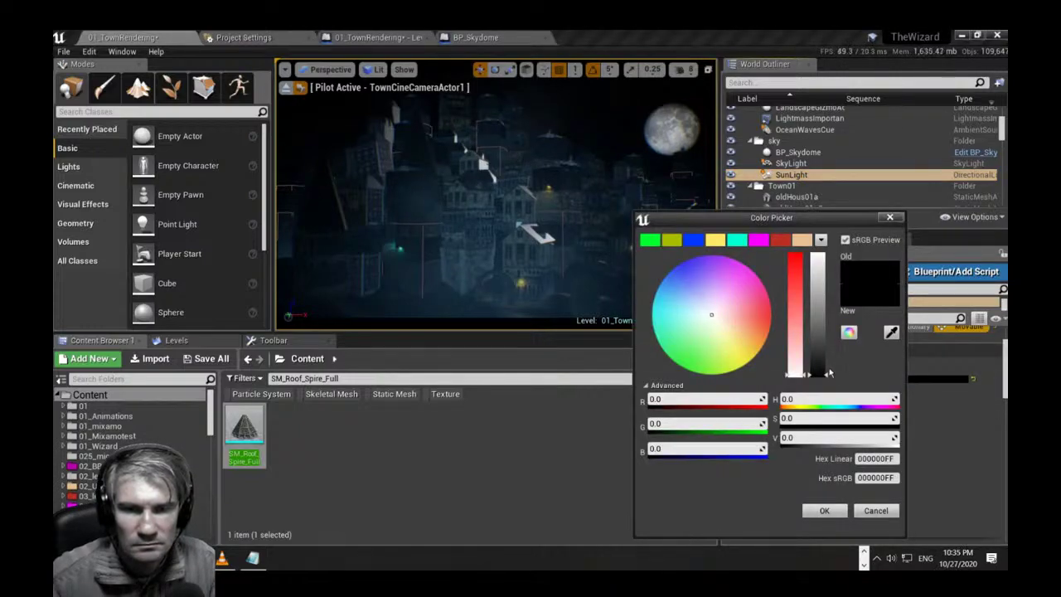
mouse_move(826, 374)
left_mouse_down()
mouse_move(817, 258)
mouse_move(819, 380)
left_mouse_up()
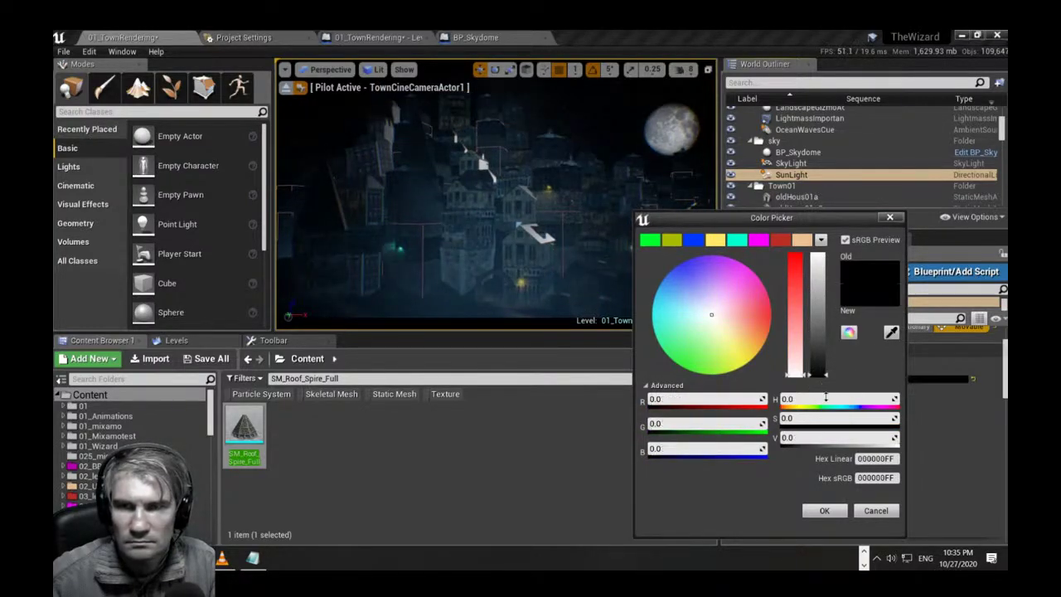
left_click(878, 511)
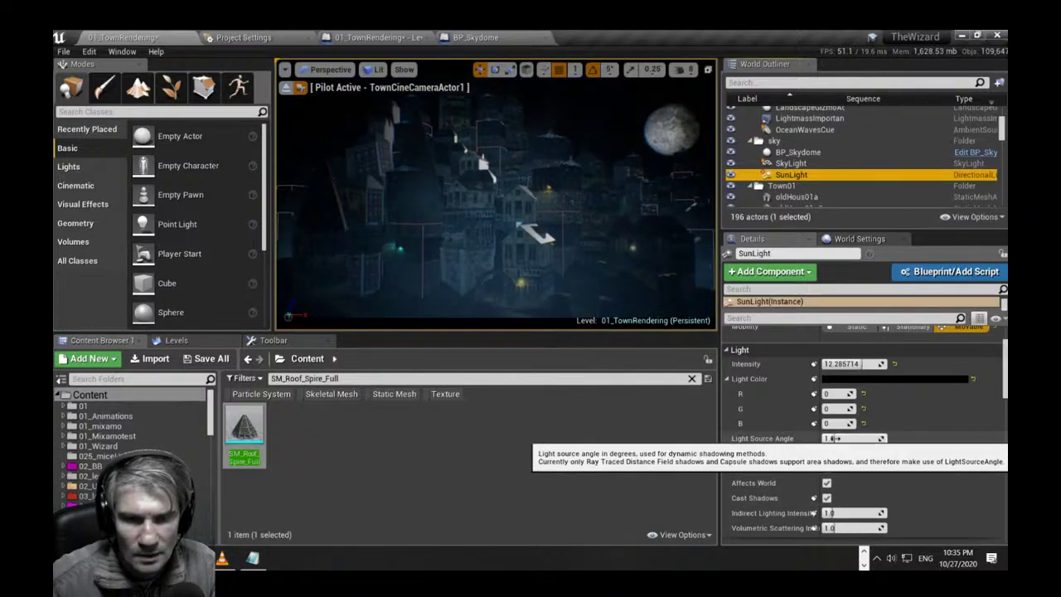
Try a Light Source Angle of 0.0 on SunLight and undo the change.
left_click_drag(852, 438, 828, 439)
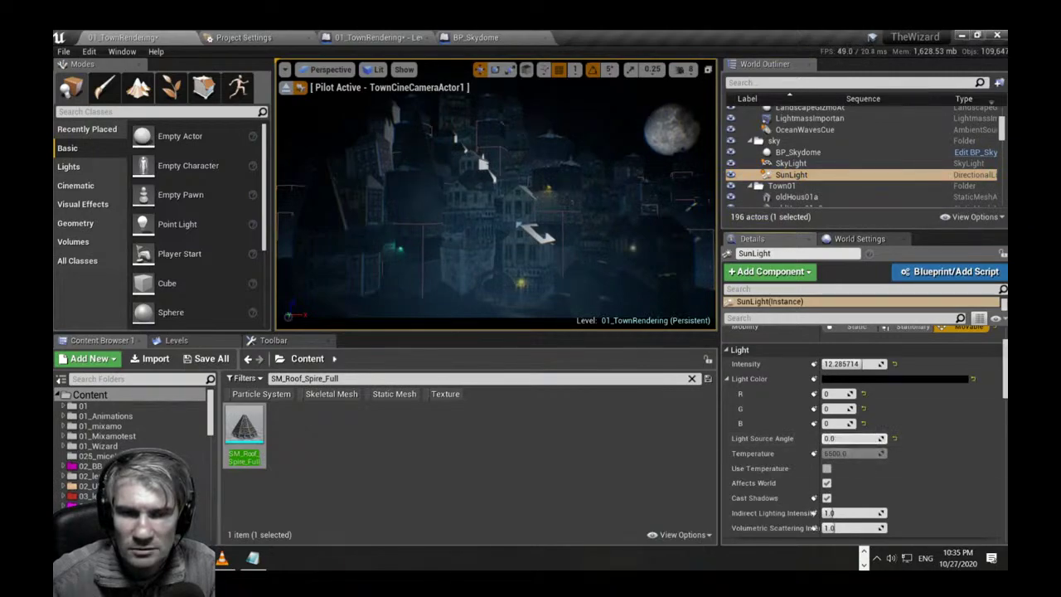
key("ctrl+z")
key("ctrl+z")
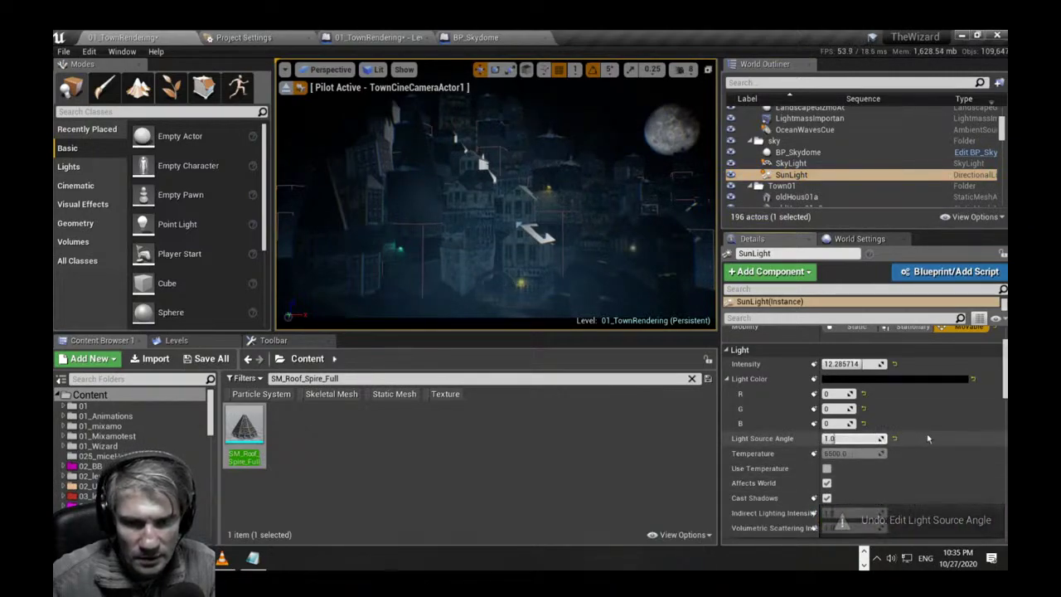
Look through SunLight's remaining light, shadow and actor properties, collapsing the Lighting Channels group.
scroll(928, 438, "down", 2)
scroll(928, 438, "down", 2)
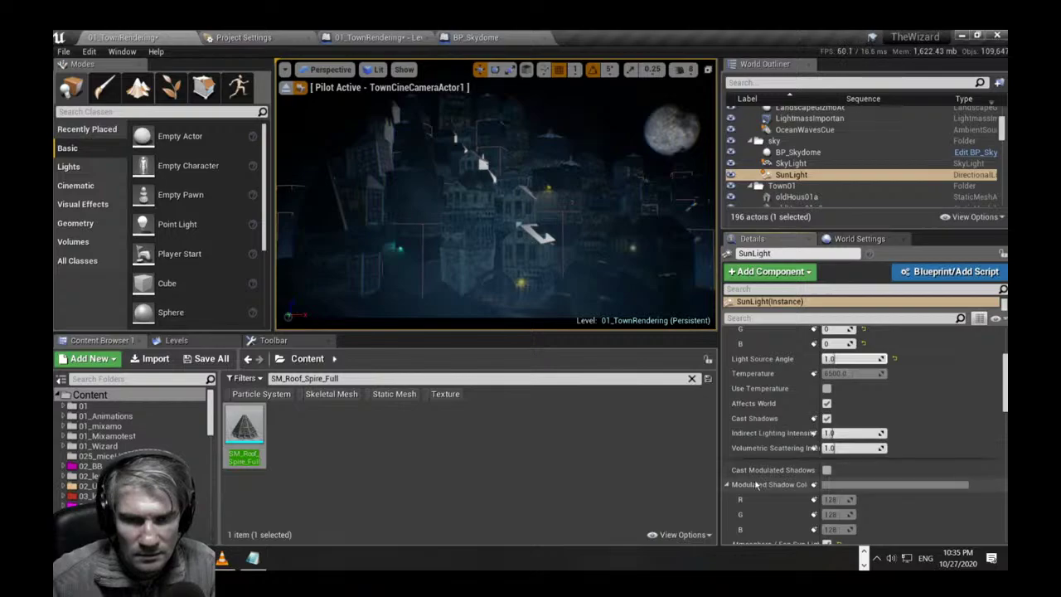
scroll(906, 439, "down", 3)
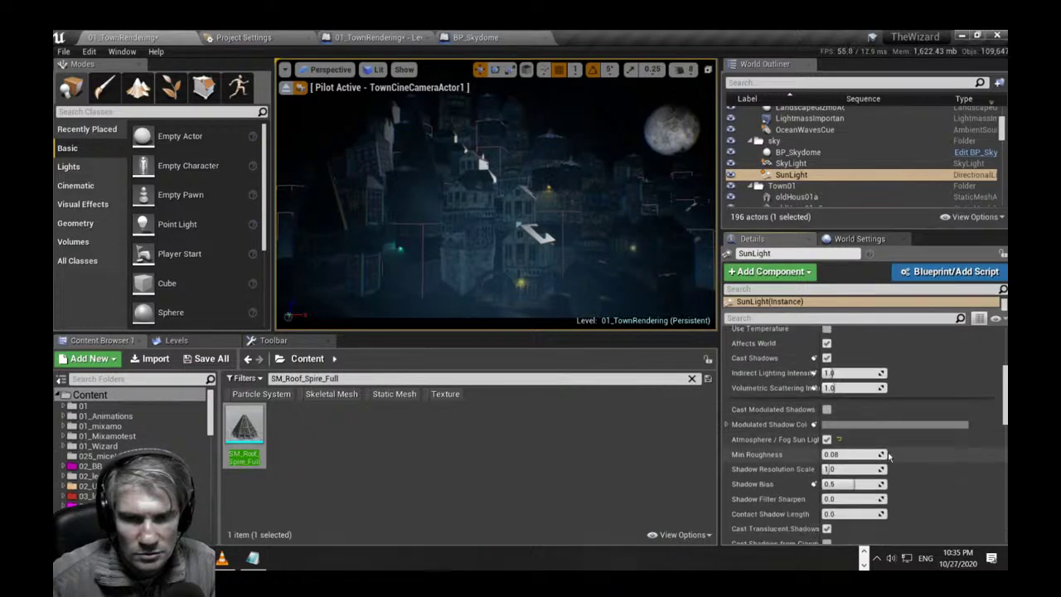
scroll(908, 440, "down", 3)
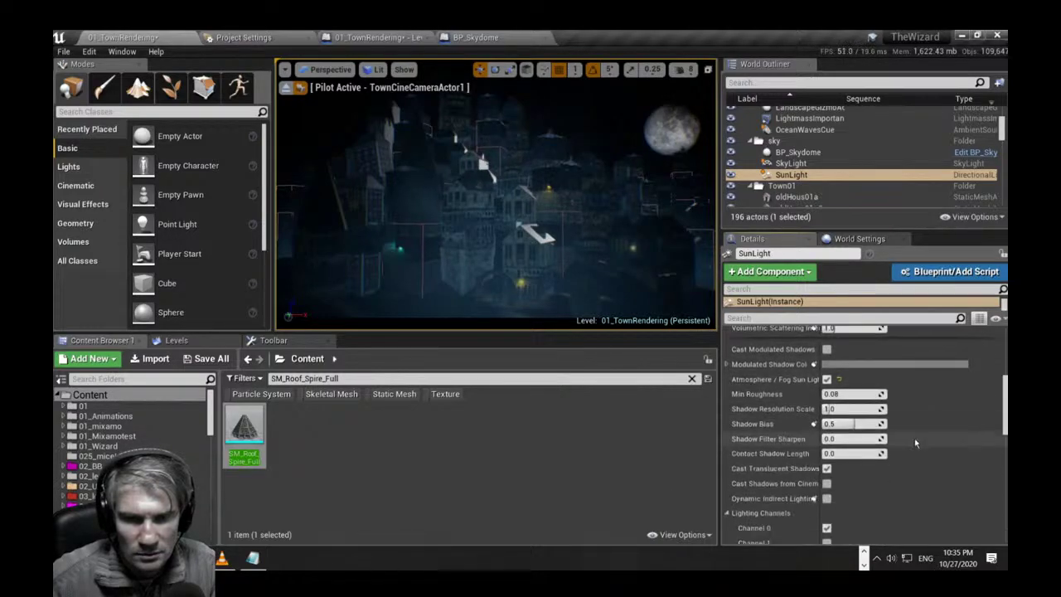
left_click(728, 519)
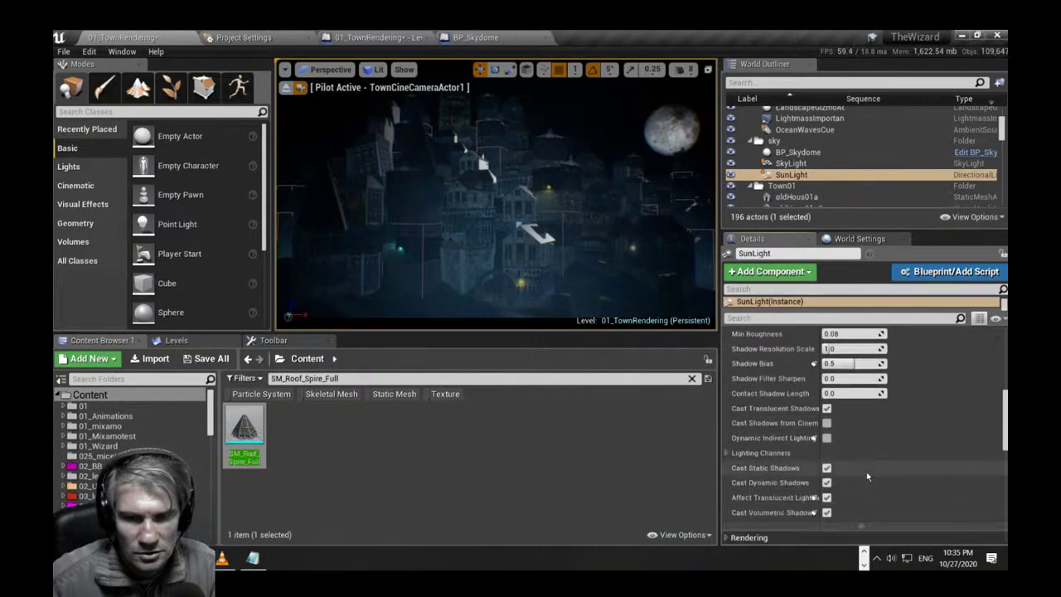
scroll(878, 459, "down", 1)
scroll(891, 458, "up", 2)
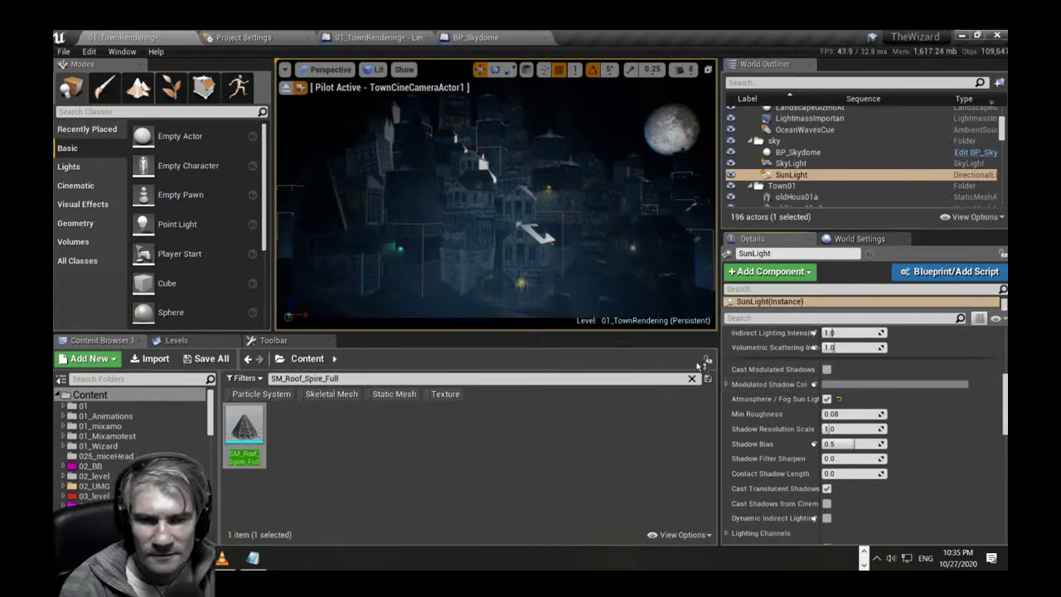
left_click_drag(1005, 424, 985, 538)
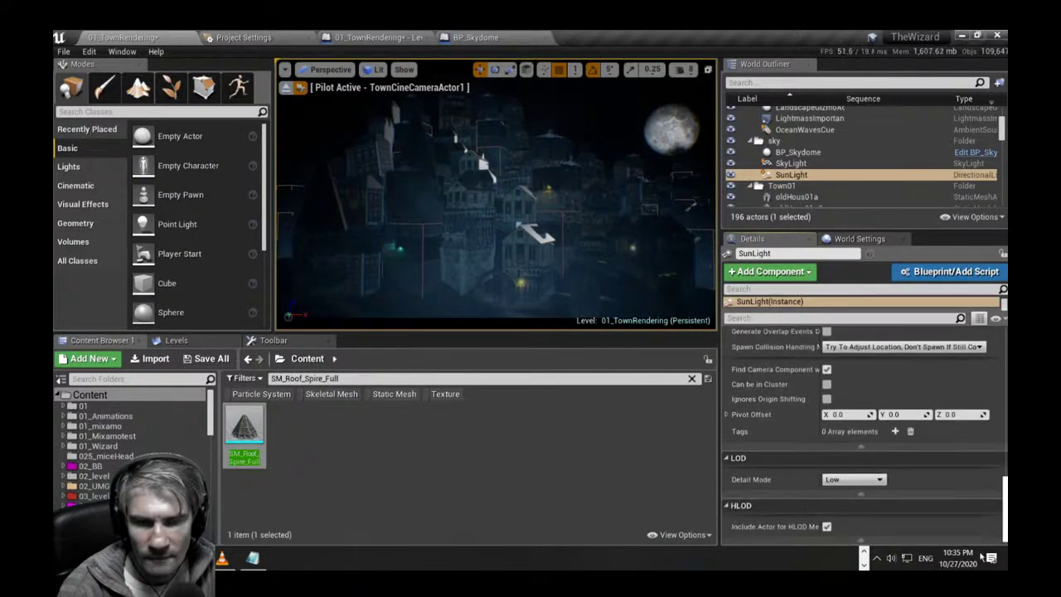
Search the properties of SunLight, SkyLight and BP_Skydome for "time".
left_click(753, 319)
type("tim")
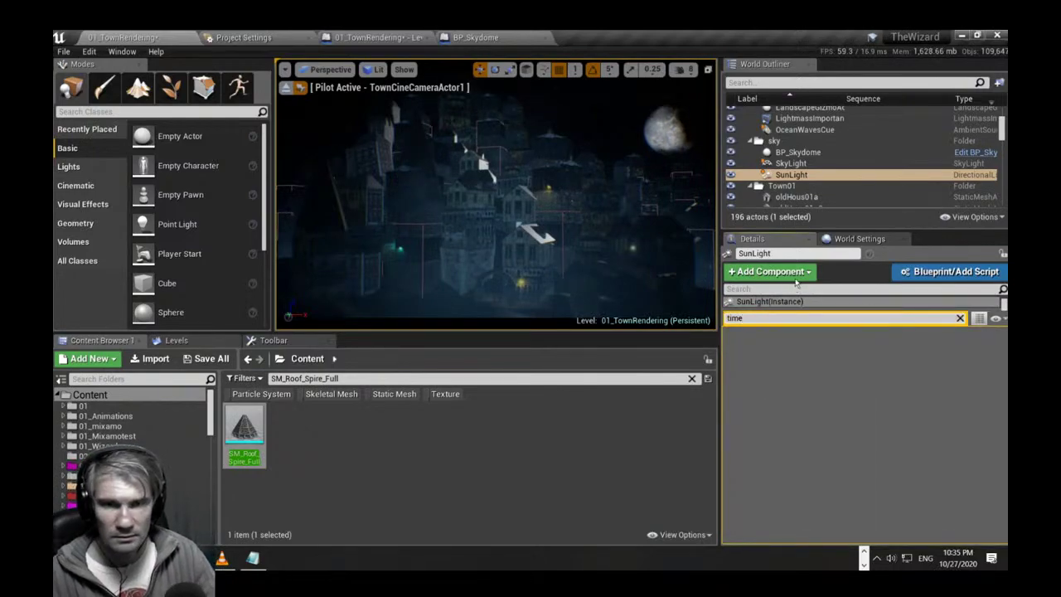
type("e")
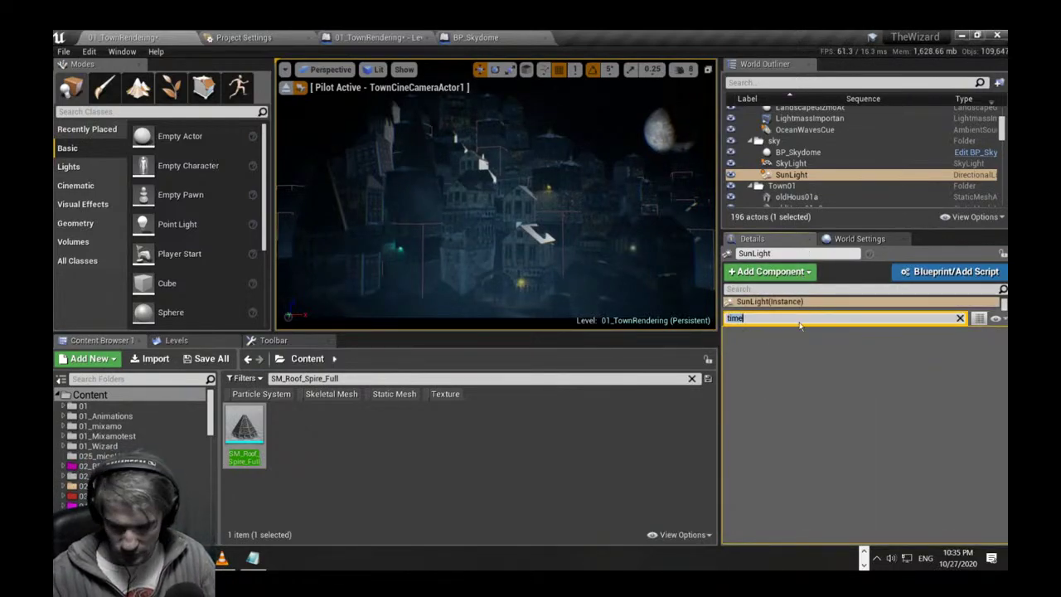
key("ctrl+x")
left_click(806, 164)
left_click(762, 319)
key("ctrl+v")
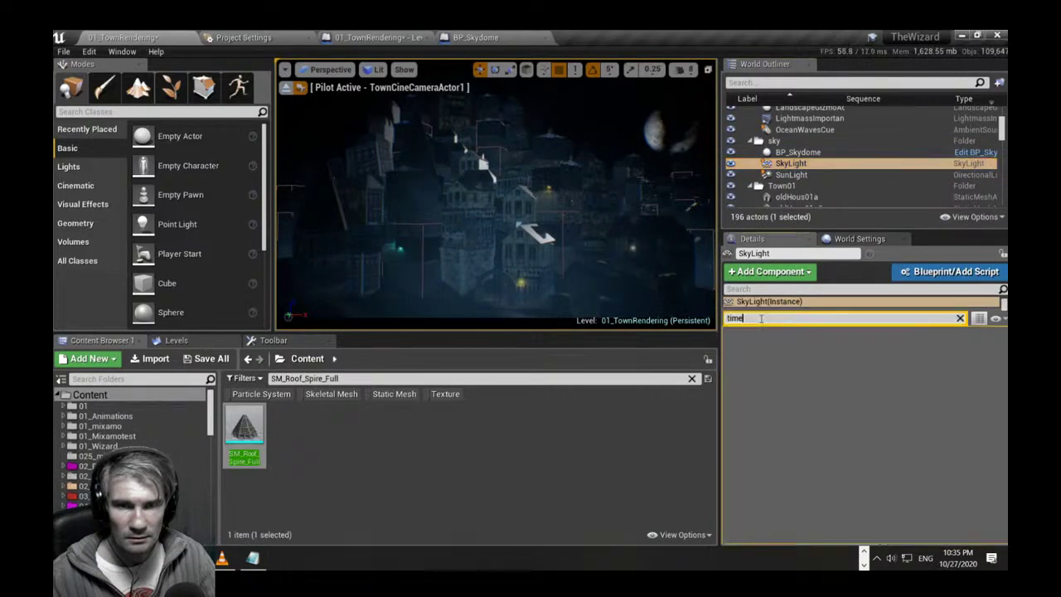
left_click(797, 151)
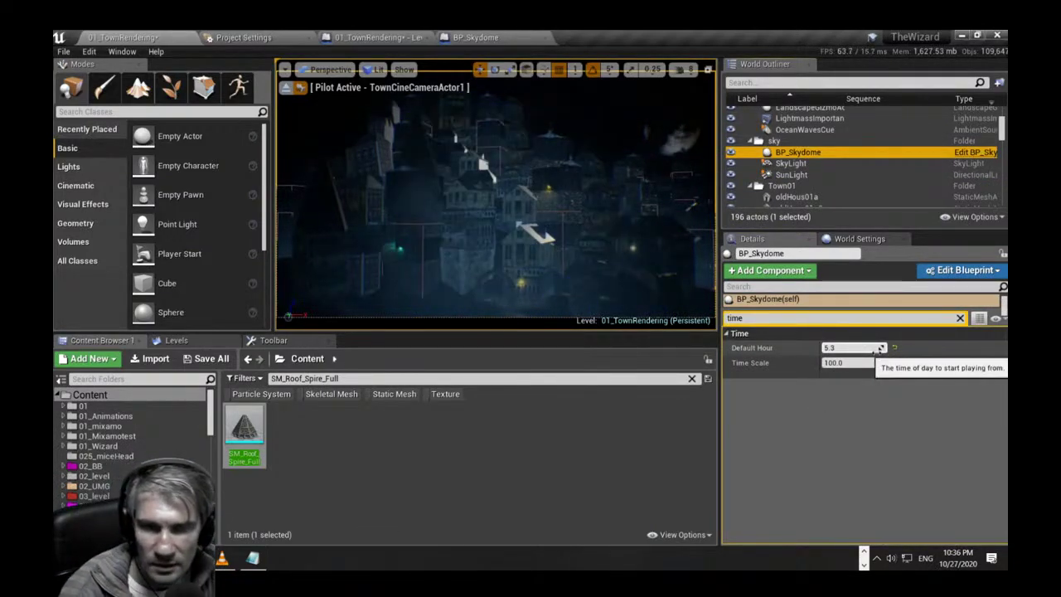
Try Default Hour values of 7 and 3 for BP_Skydome and set it to 4.
left_click(833, 347)
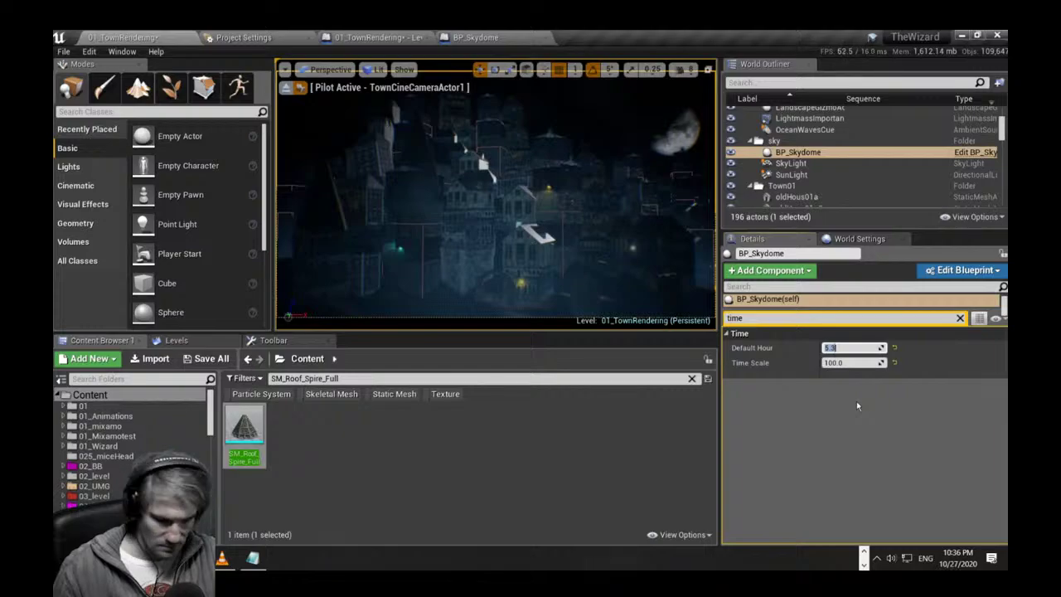
type("7")
key("Return")
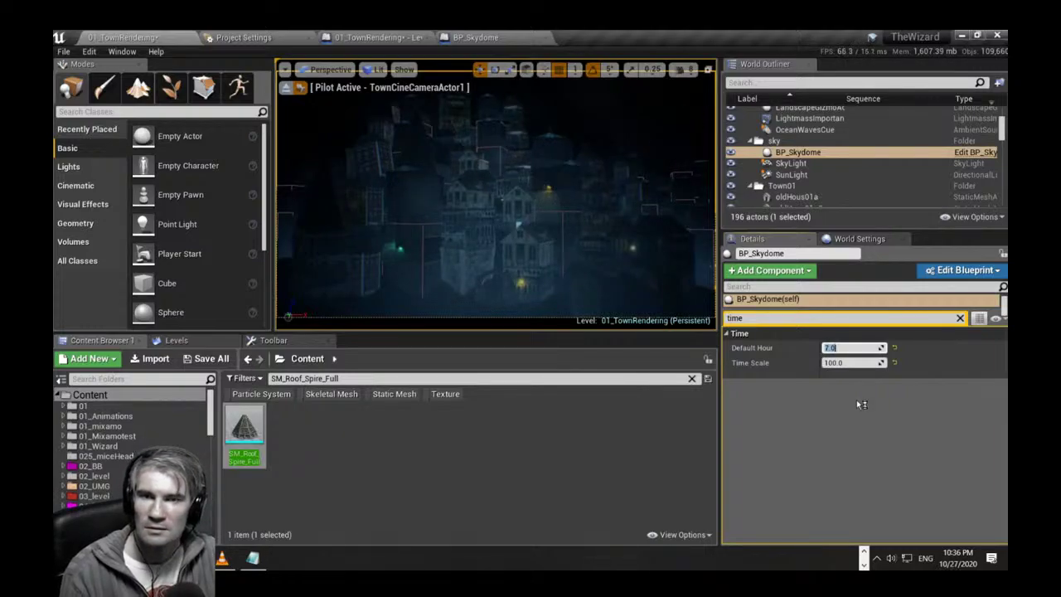
type("3")
key("Return")
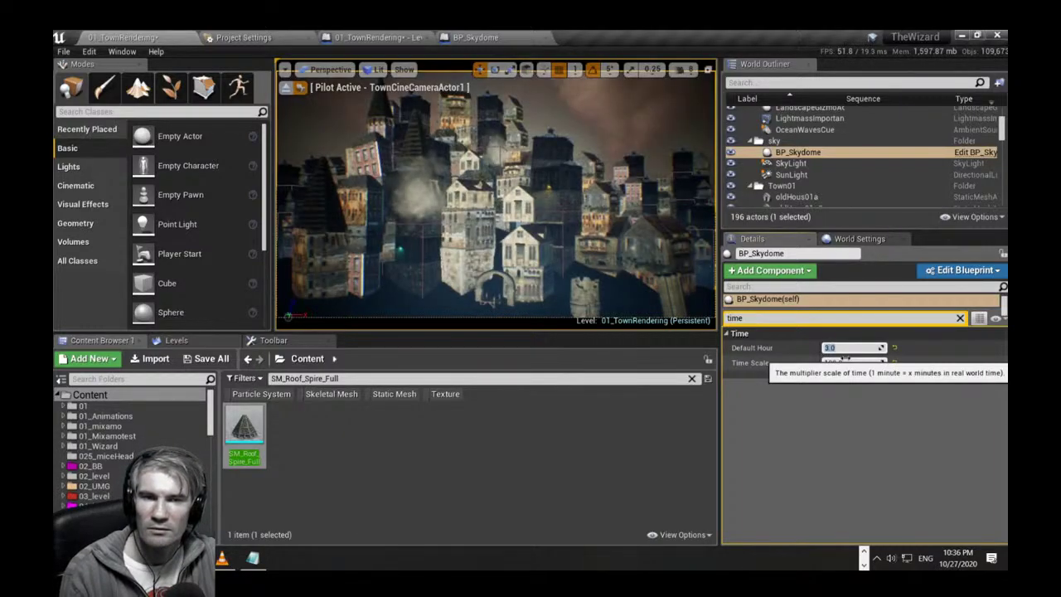
type("4")
key("Return")
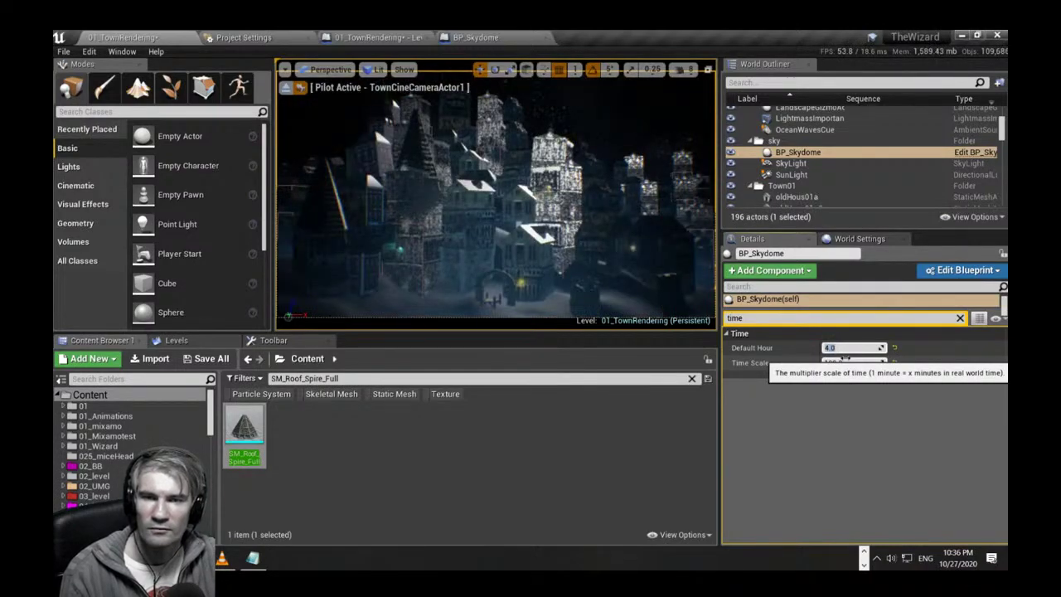
Try Default Hour values of 5, 6, 7 and 4 on the sky dome to compare the town's lighting.
type("5")
key("Return")
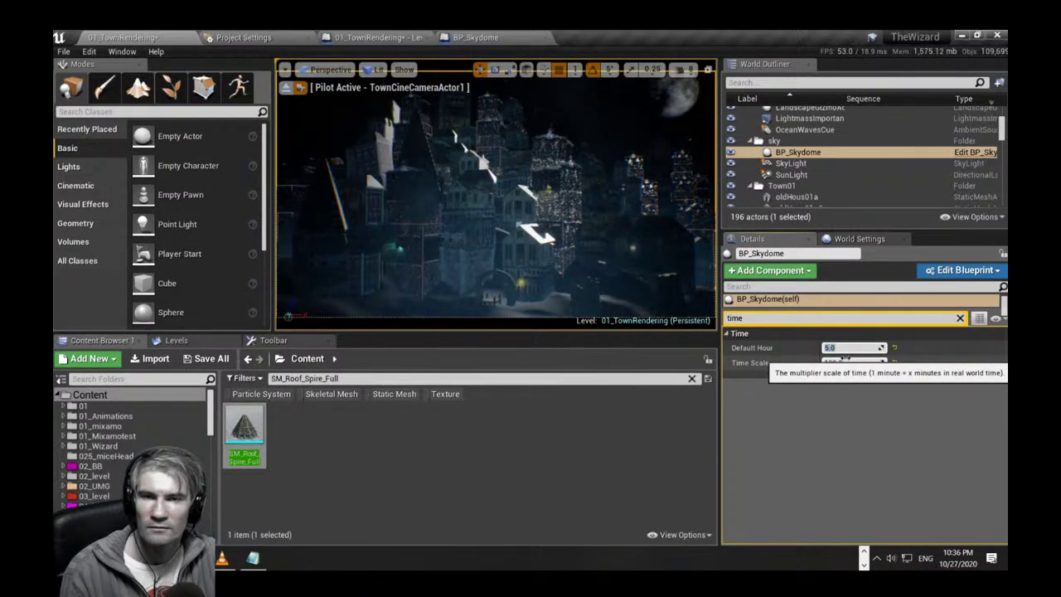
type("6")
key("Return")
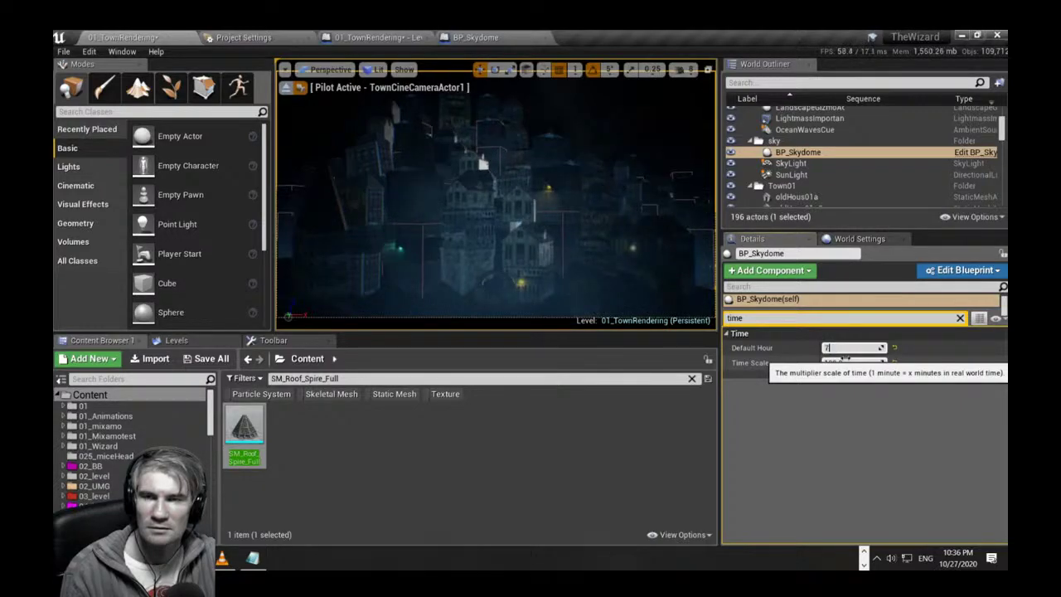
type("7")
key("Return")
type("6")
key("Return")
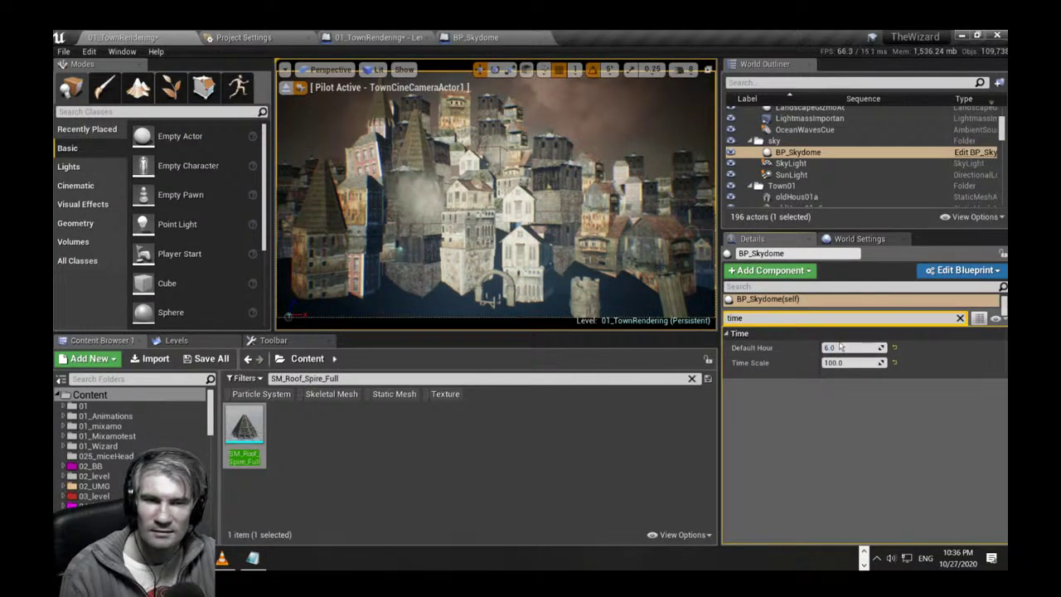
type("4")
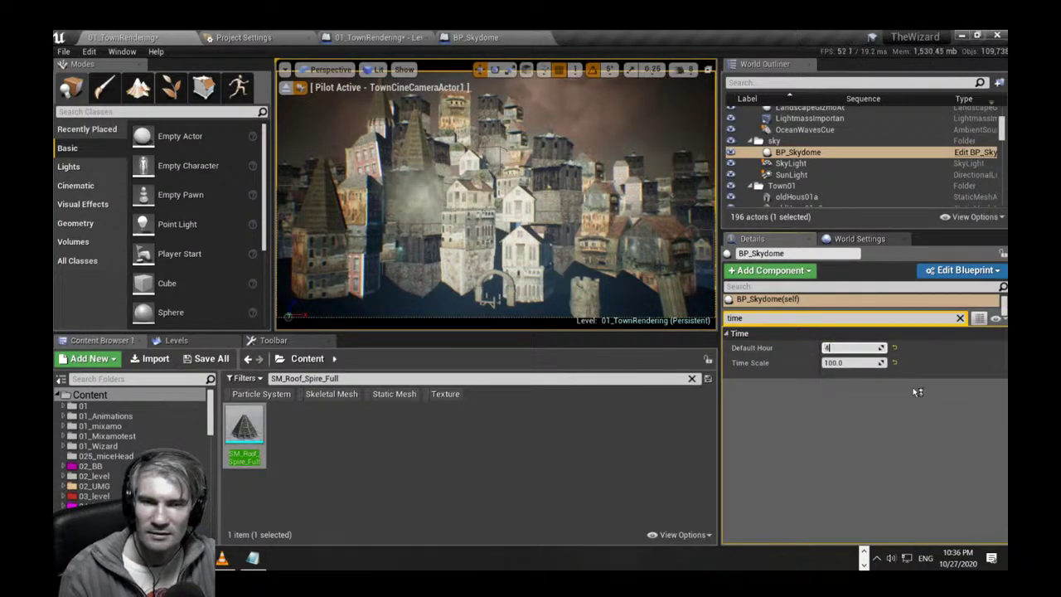
key("Return")
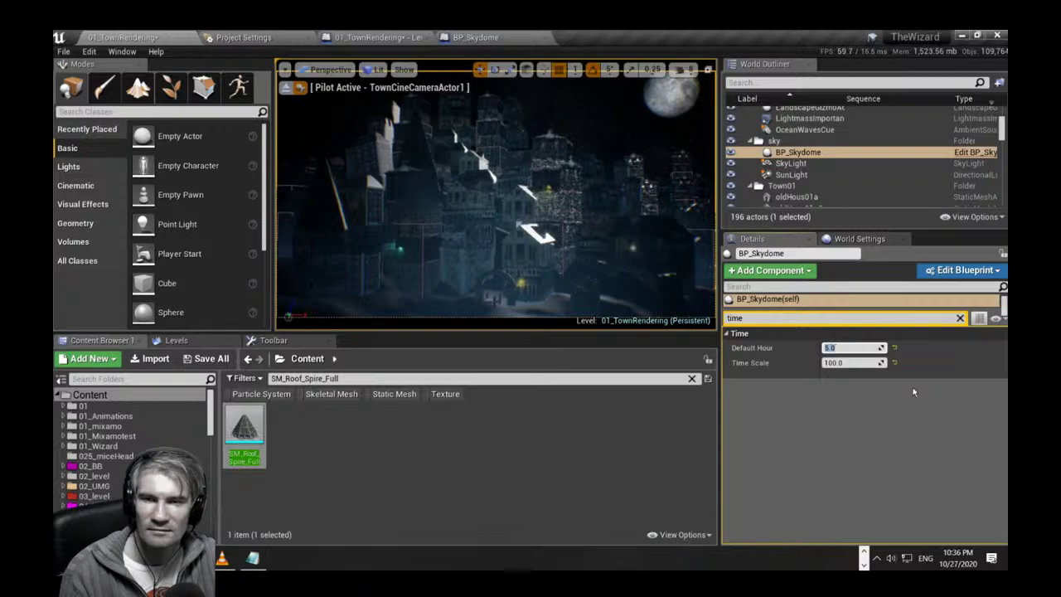
type("6")
key("Return")
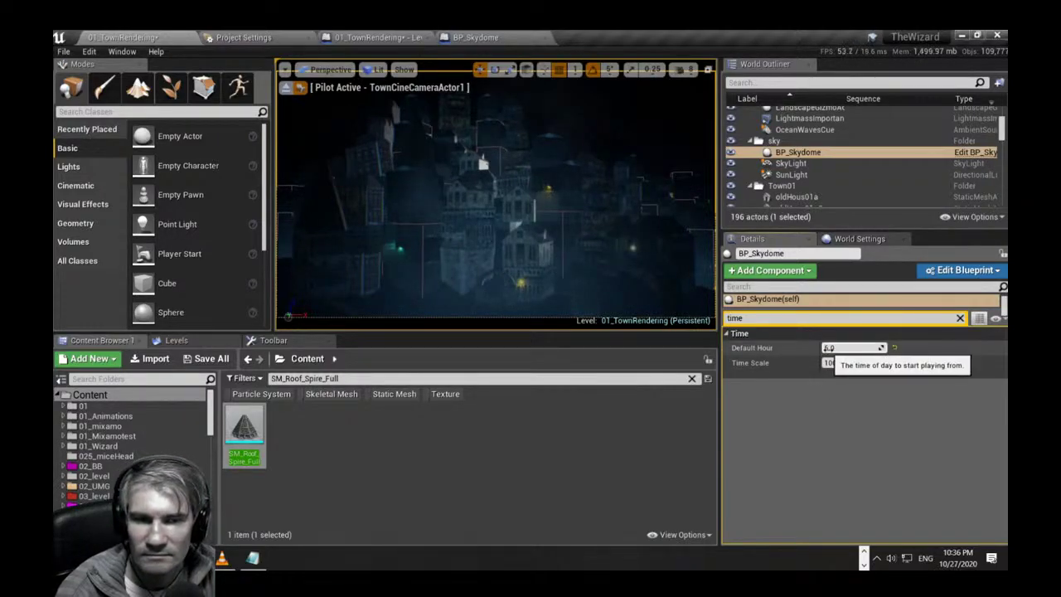
Set the sky dome's Default Hour to 5.0 and check the town through the piloted camera.
mouse_move(854, 347)
left_mouse_down()
mouse_move(830, 347)
mouse_move(845, 347)
left_mouse_up()
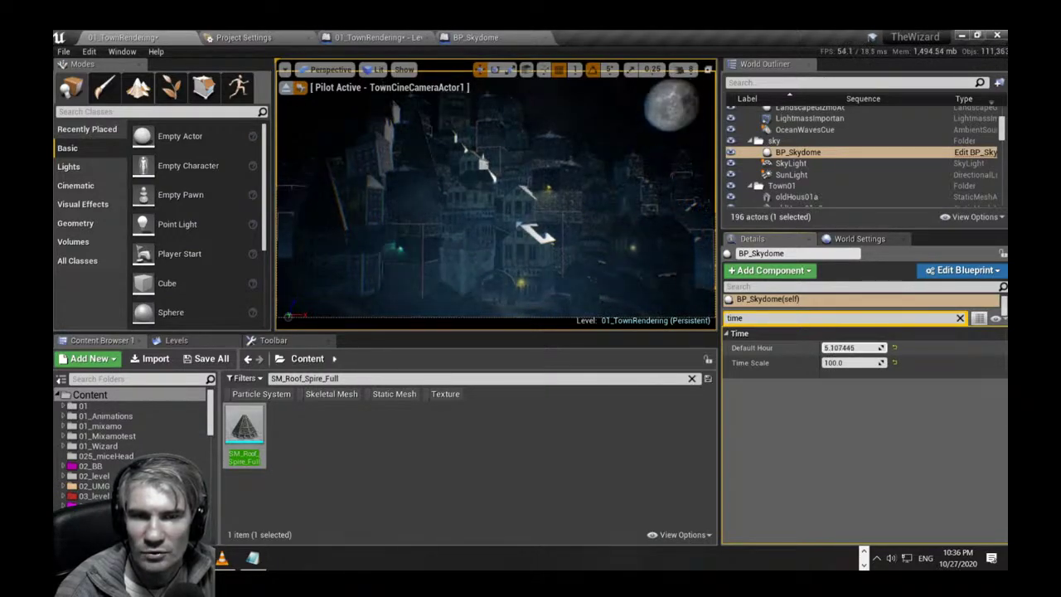
left_click(837, 347)
type("5.0")
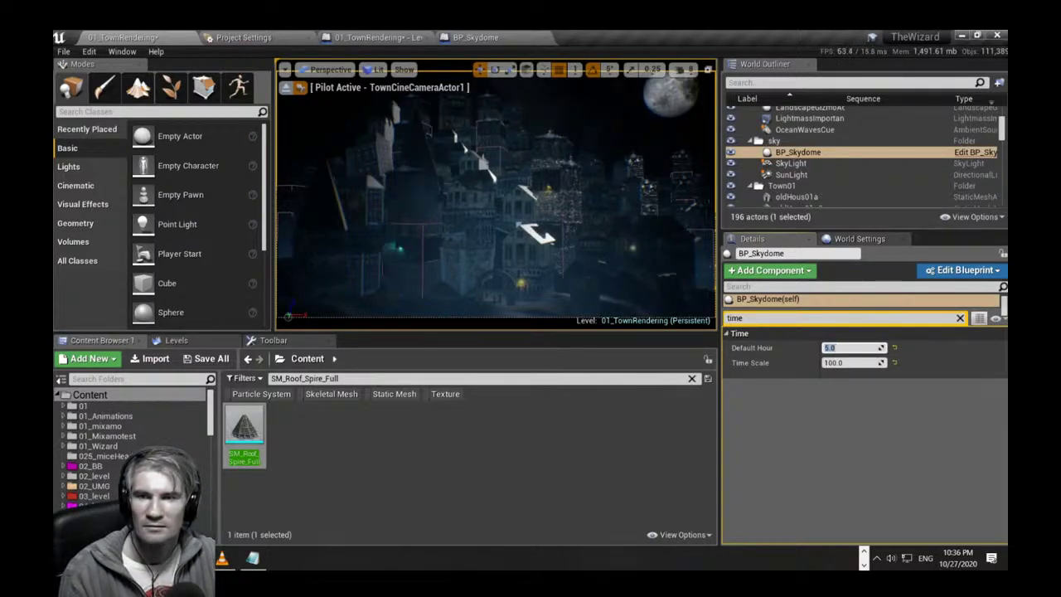
right_click_drag(498, 199, 483, 201)
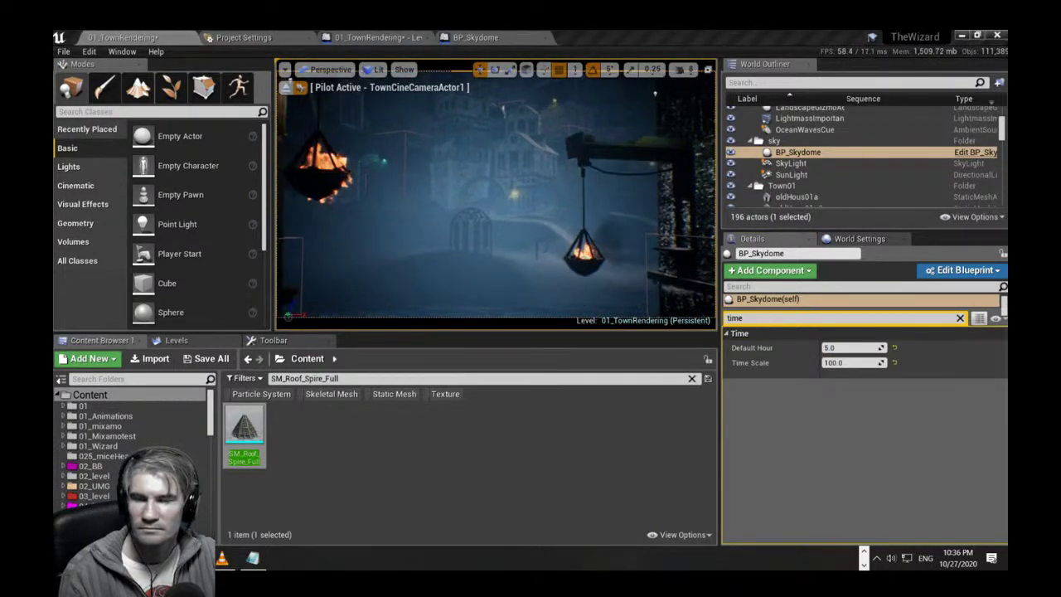
Try Default Hour values of 4.5 and 5.2 on the sky dome, and set it back to 5.0.
left_click(845, 347)
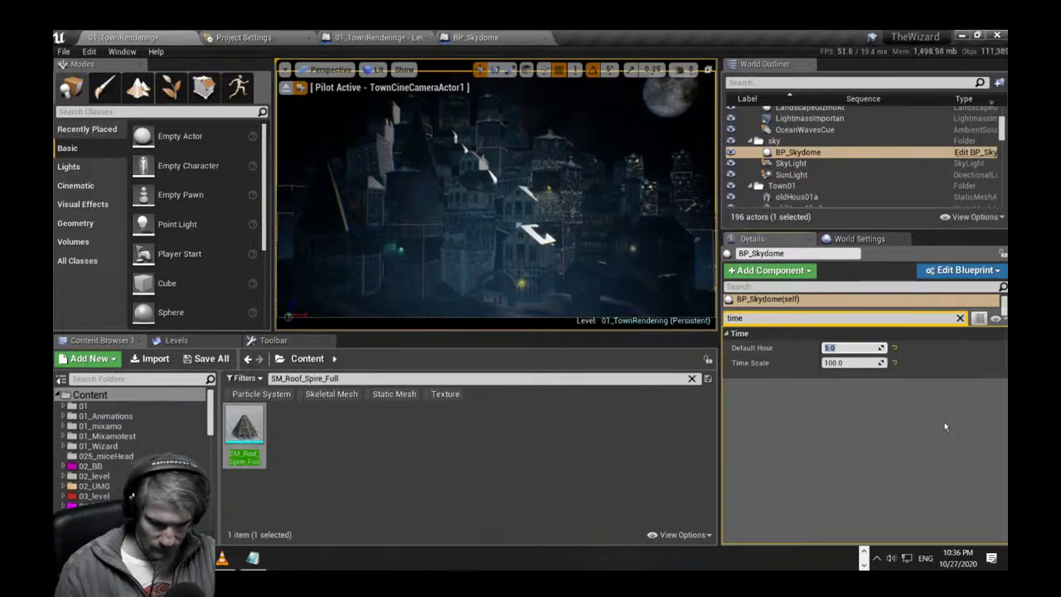
type("4")
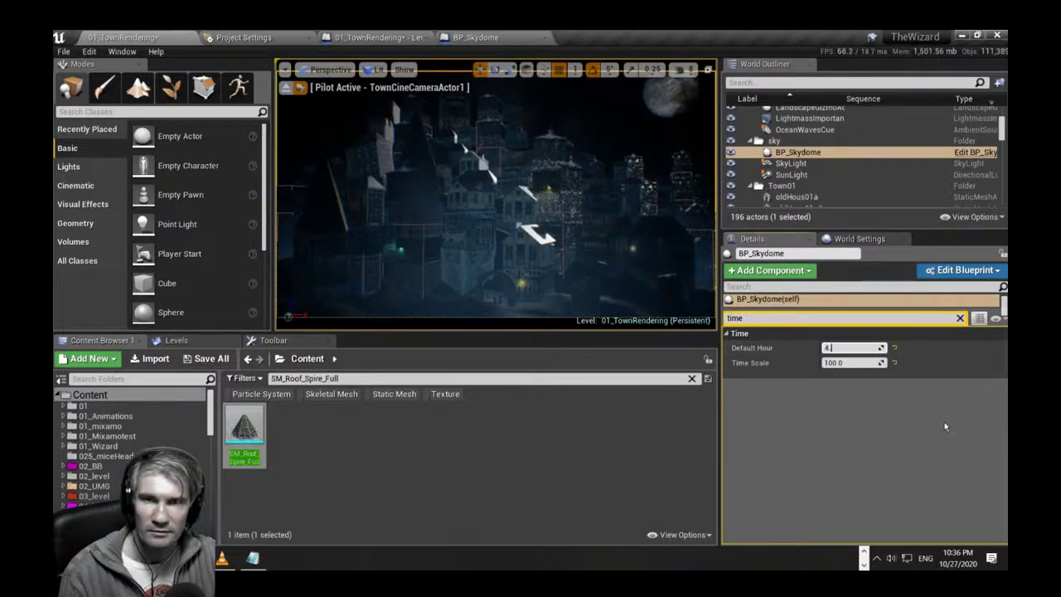
type(".5")
key("Return")
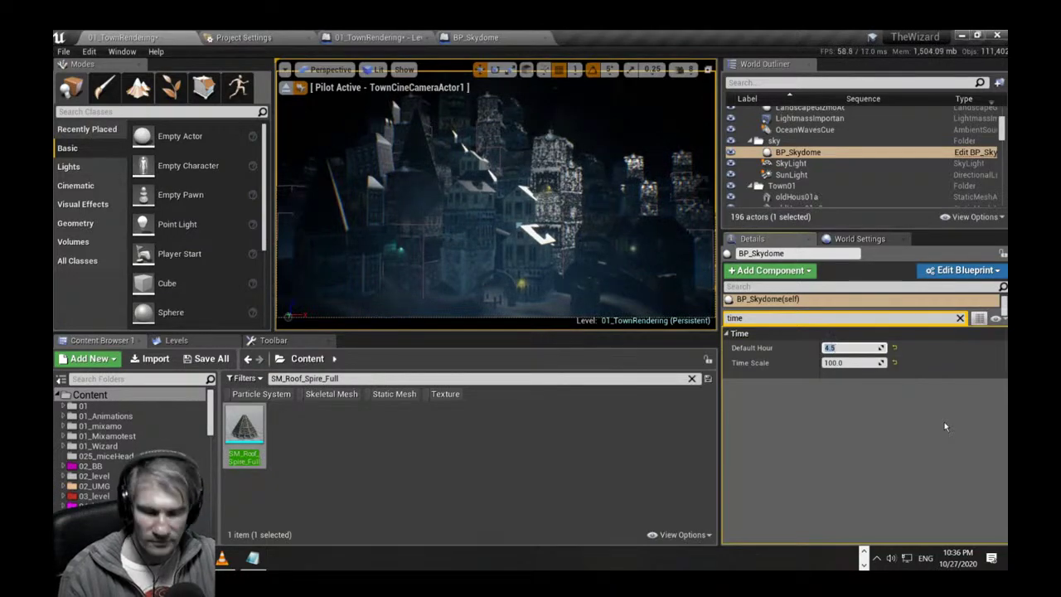
type("5.2")
key("Return")
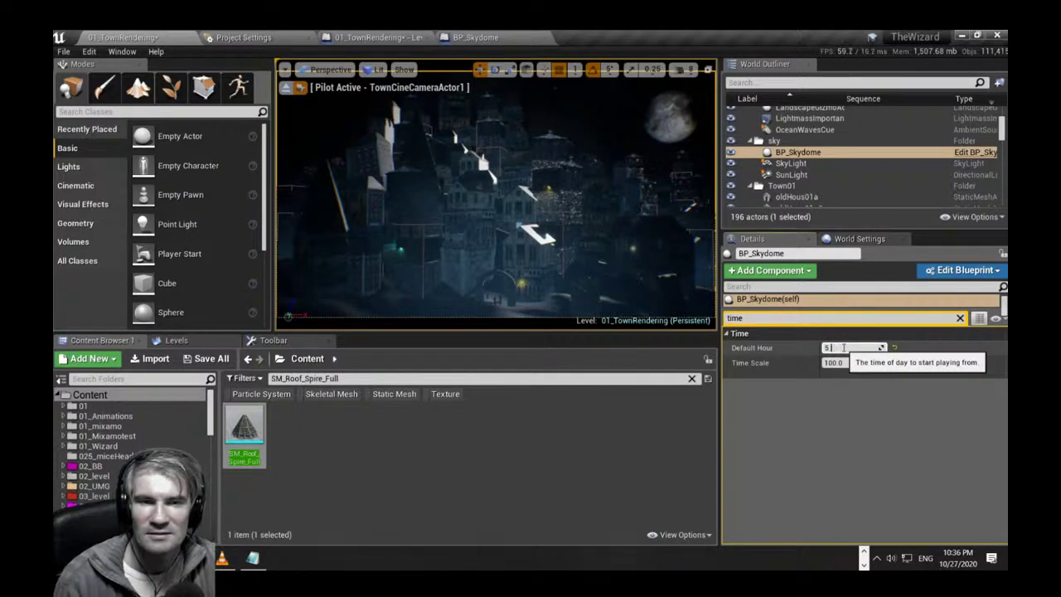
type("0")
key("Return")
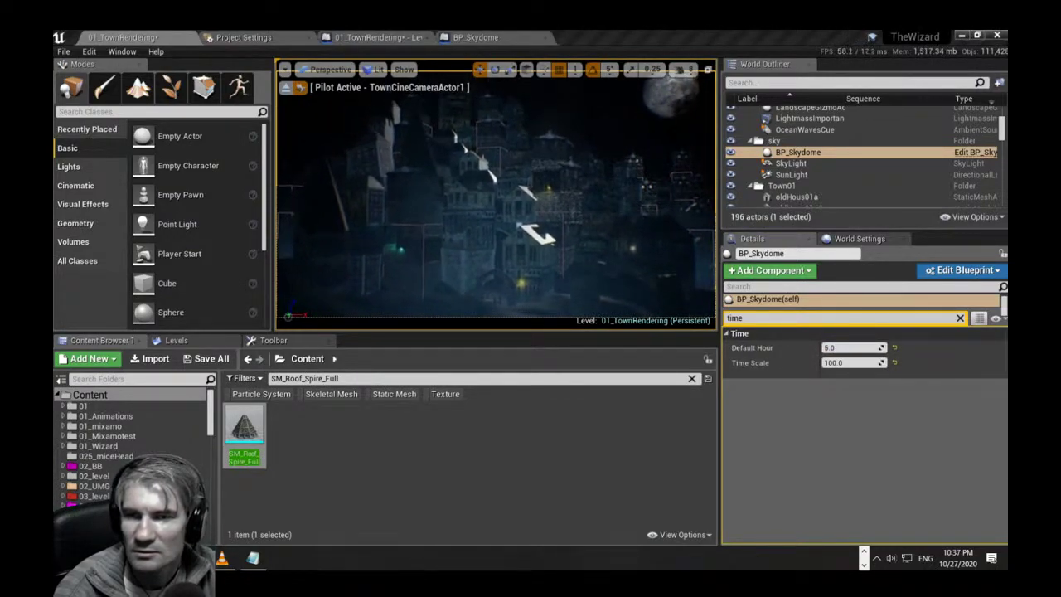
Open the blueprint of the tall tower Plane17_Blueprint, examine its front wall mesh and material, and return to the town level.
left_click(569, 201)
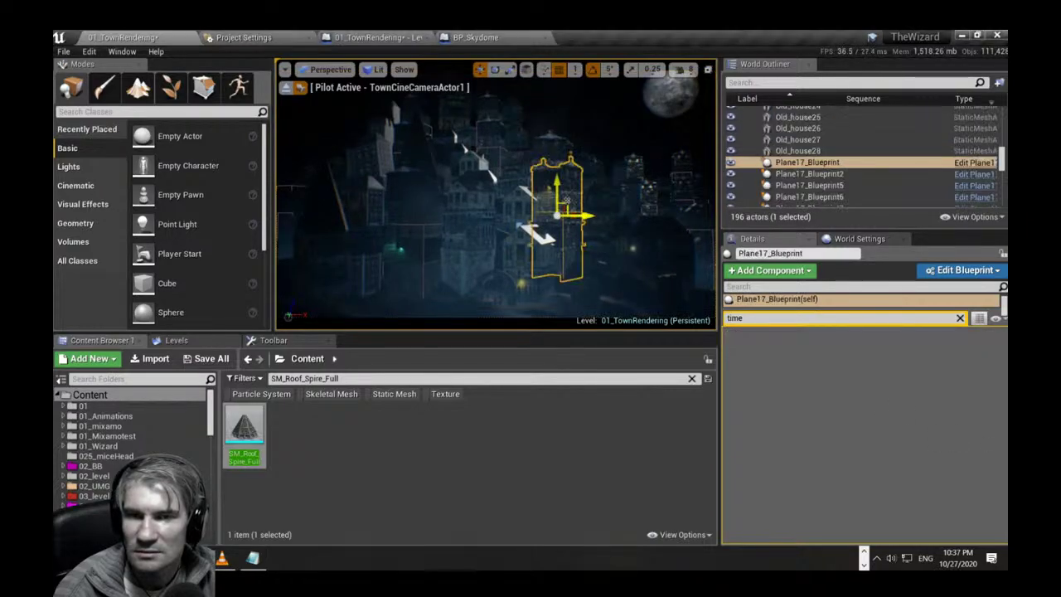
right_click(566, 201)
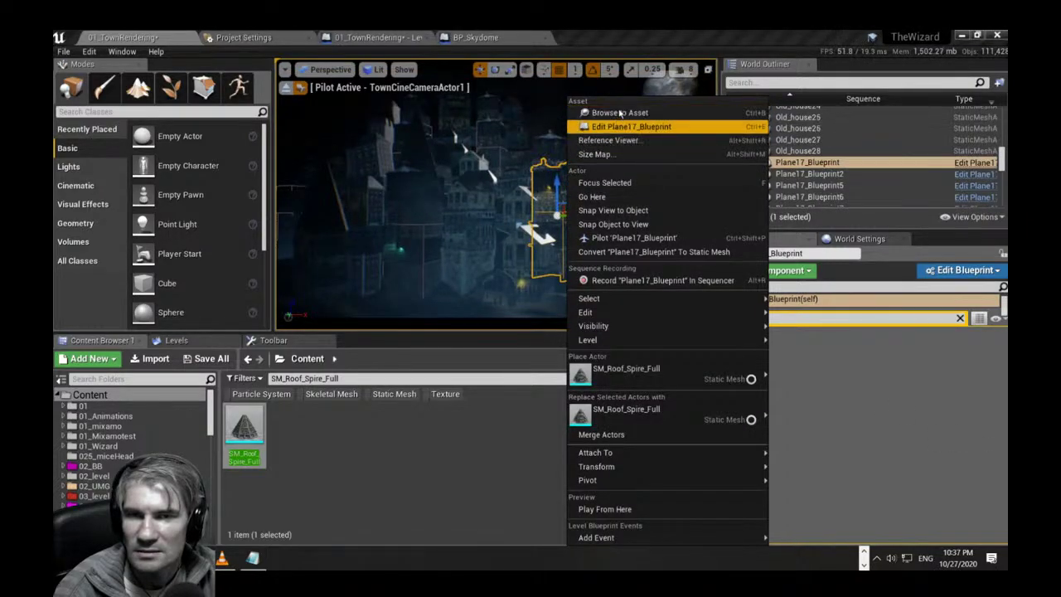
left_click(614, 123)
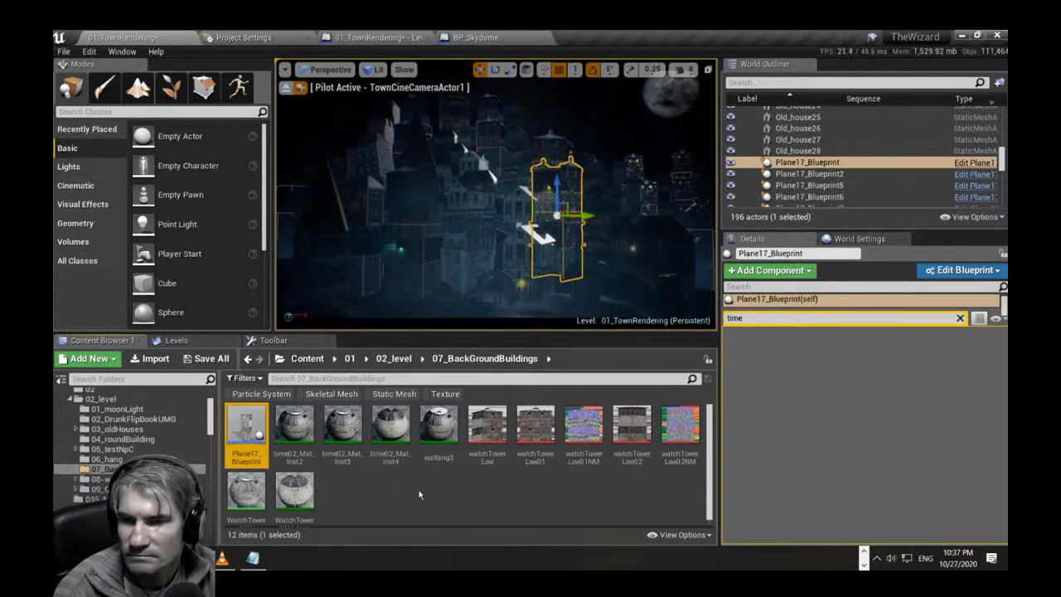
double_click(246, 424)
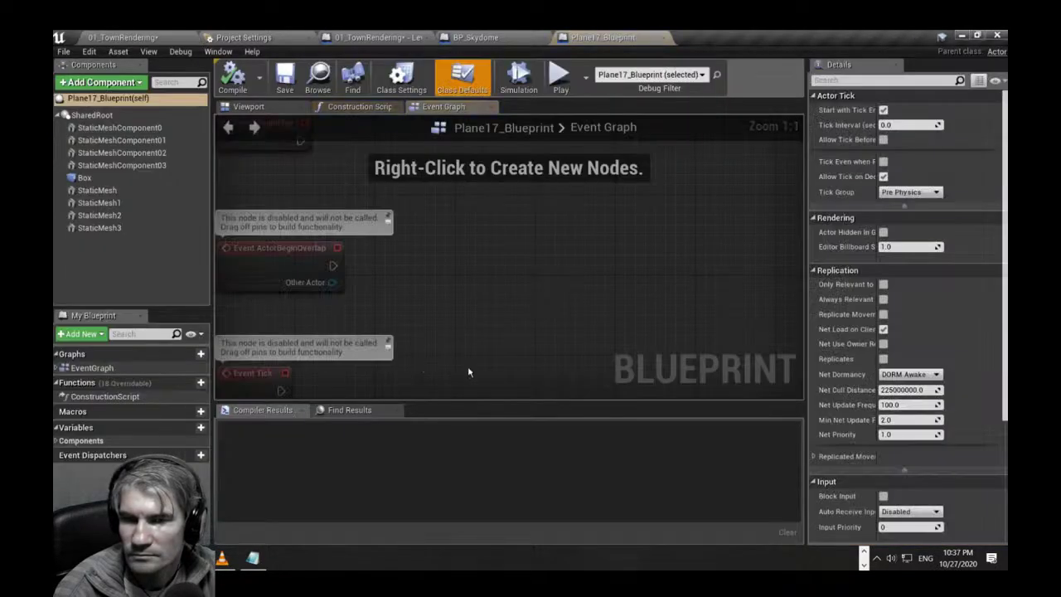
left_click(270, 107)
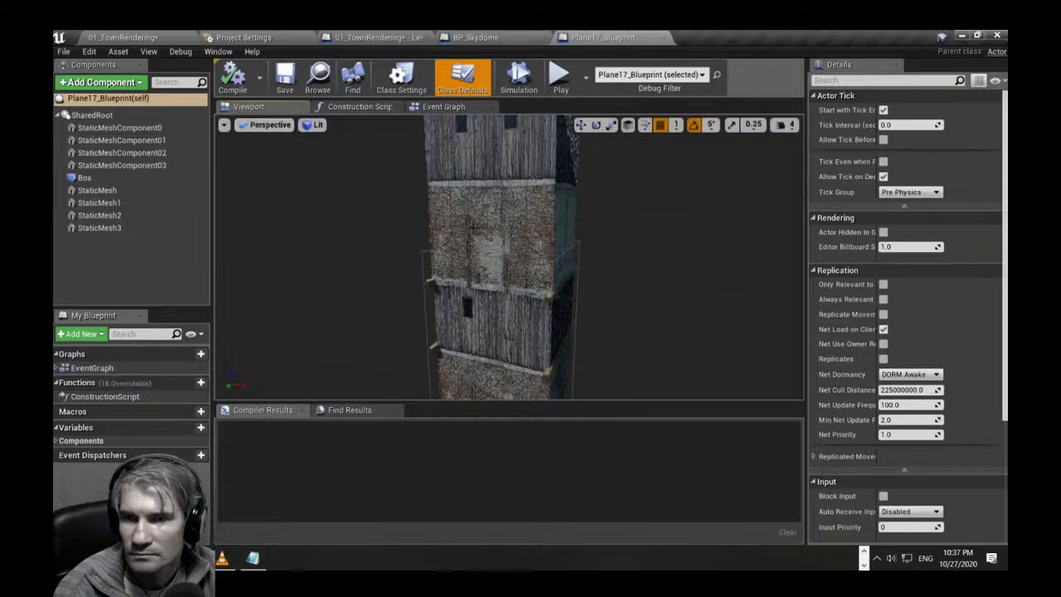
scroll(521, 222, "up", 3)
left_click(521, 182)
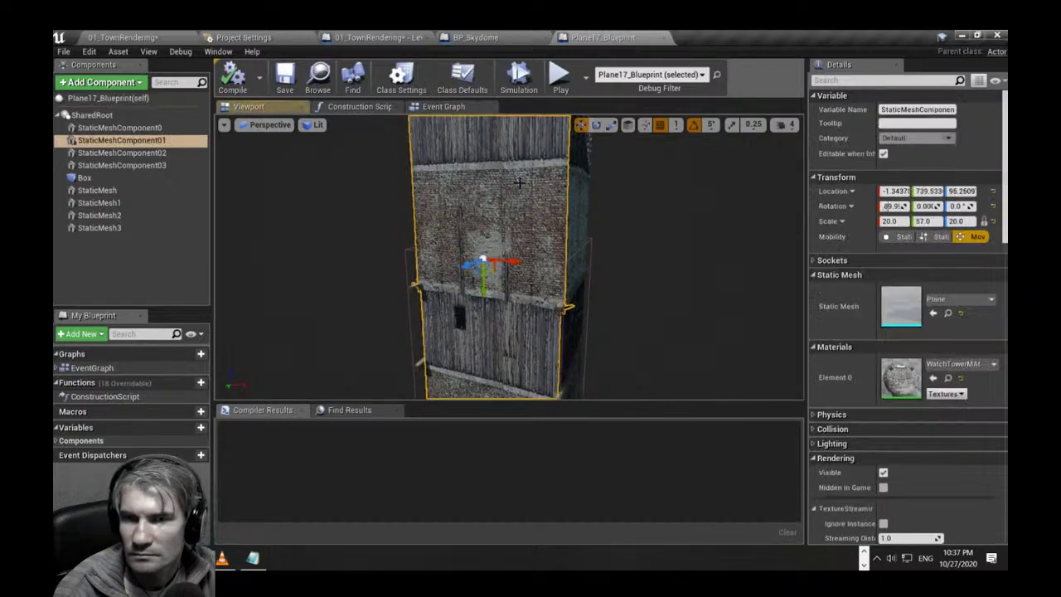
left_click(121, 37)
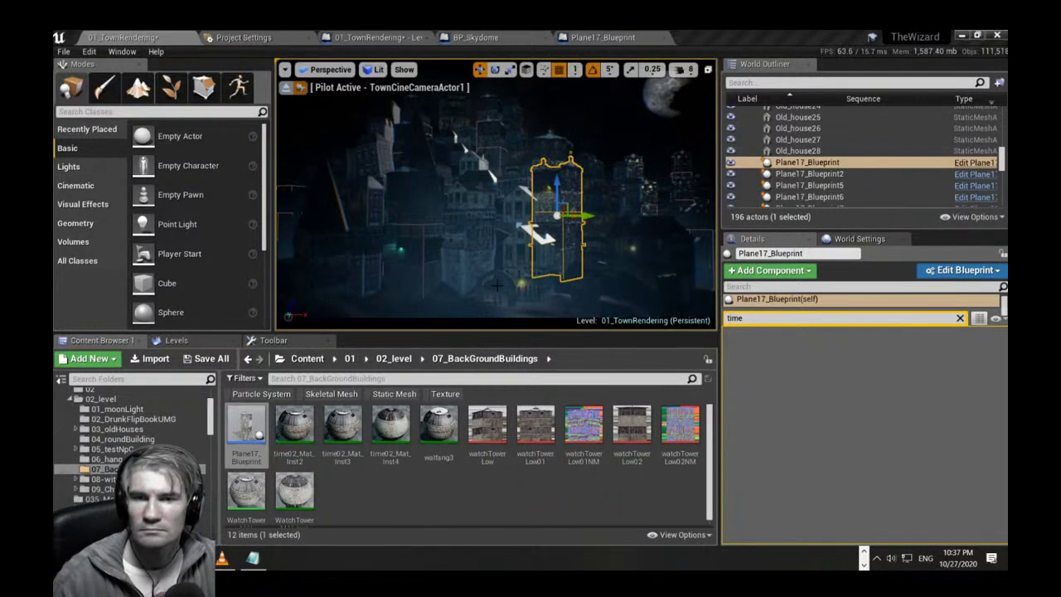
Deselect the tower, find the BP_Skydome actor by searching for "sky", and filter its properties by "cloud".
right_click_drag(492, 272, 492, 273)
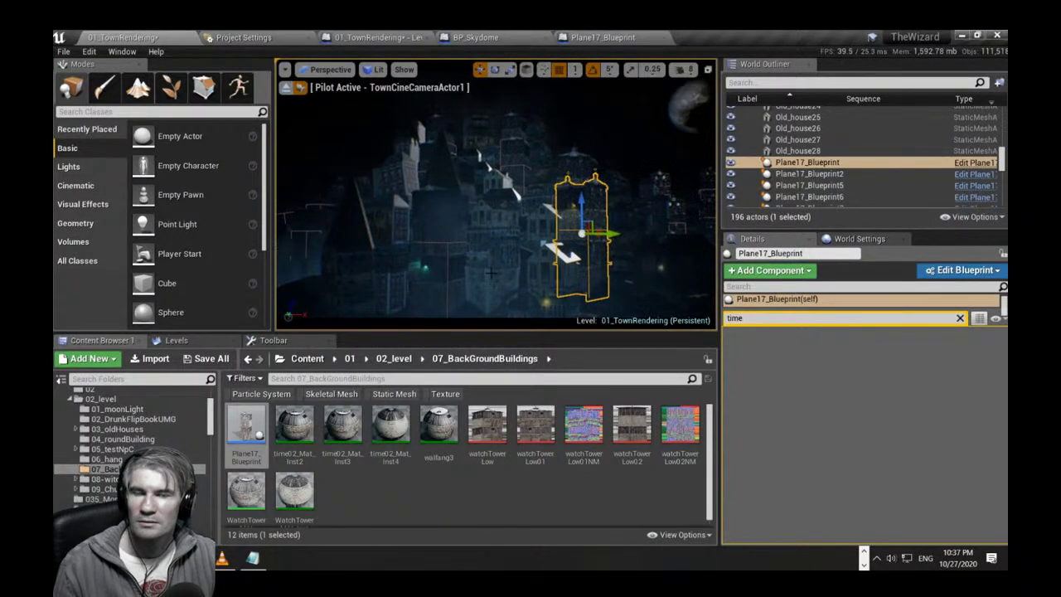
key("Escape")
left_click(758, 281)
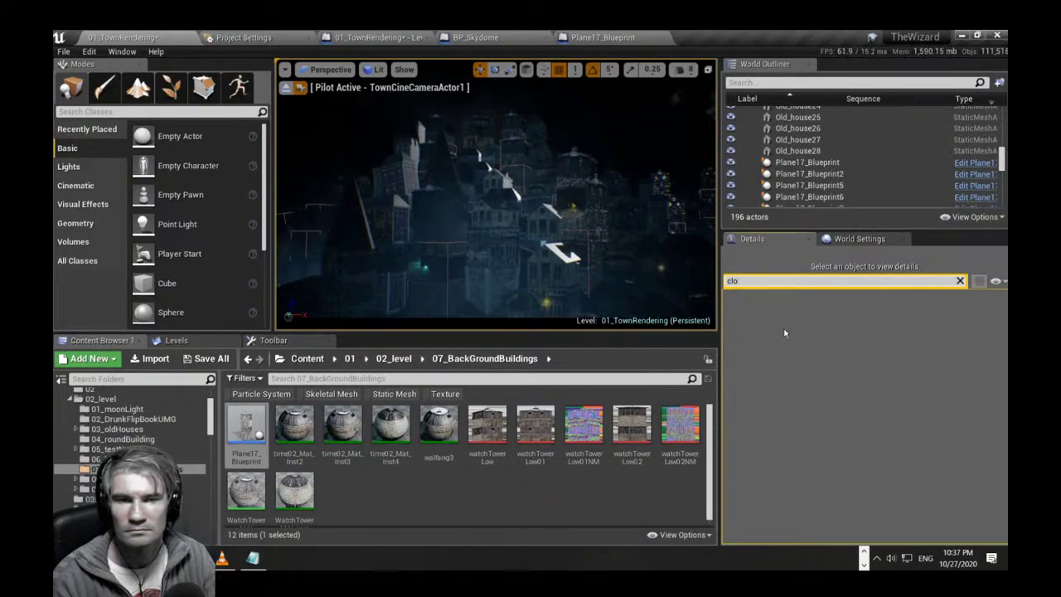
key("BackSpace")
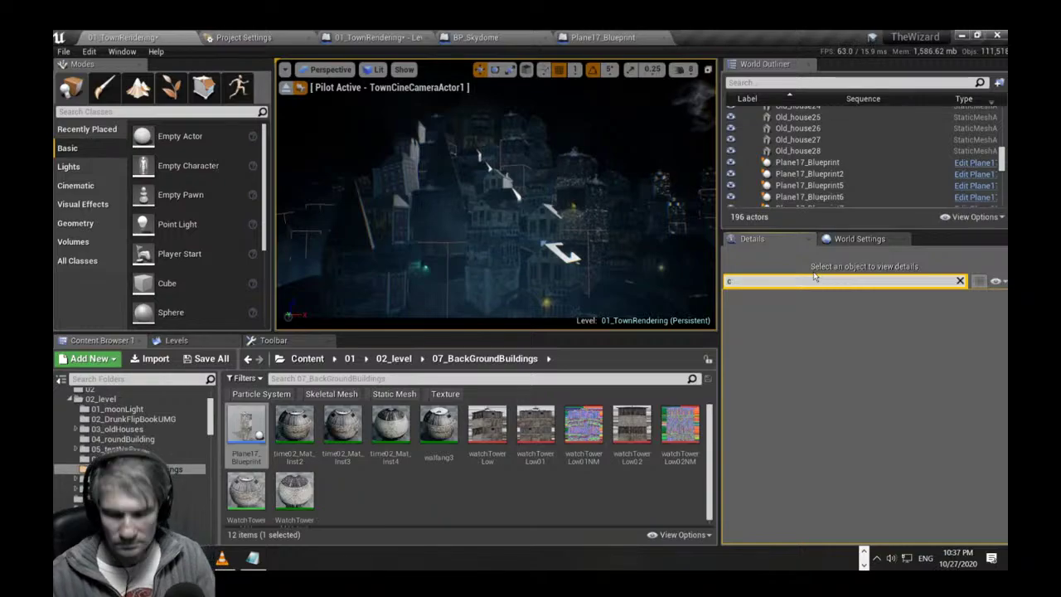
type("loud")
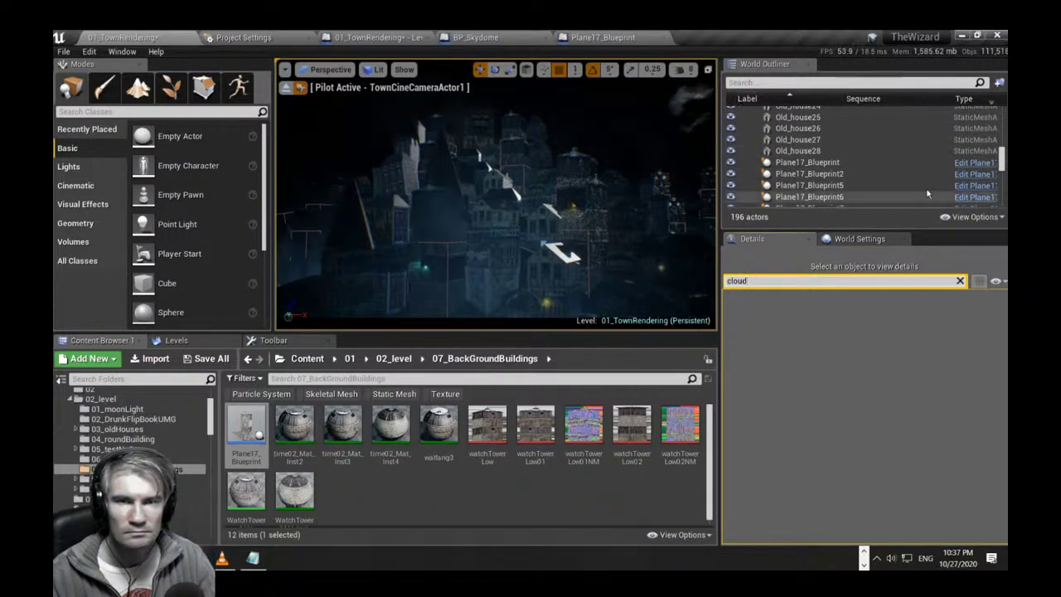
left_click(812, 82)
type("sky")
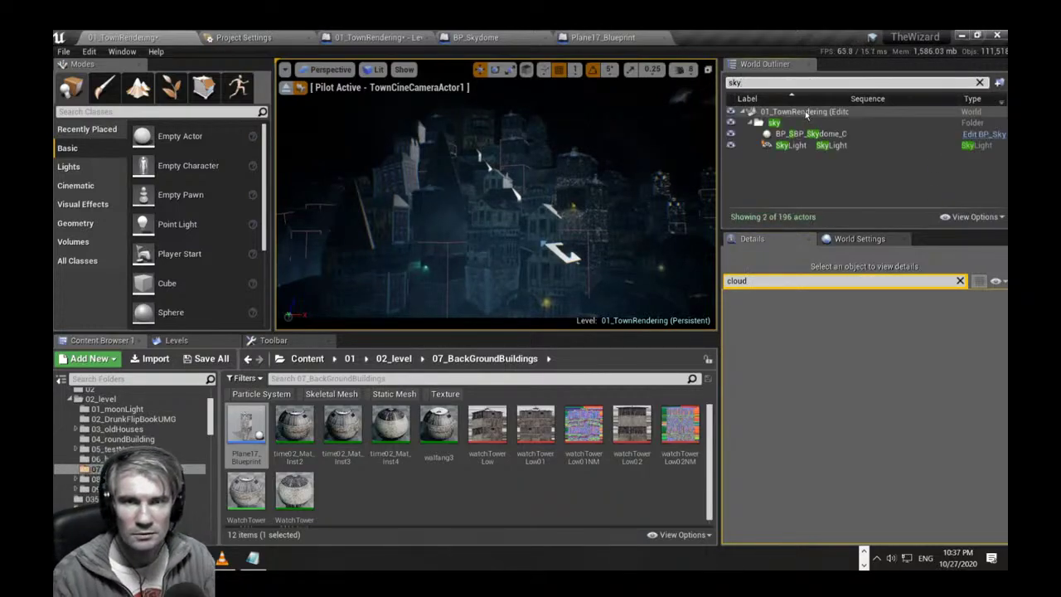
left_click(811, 136)
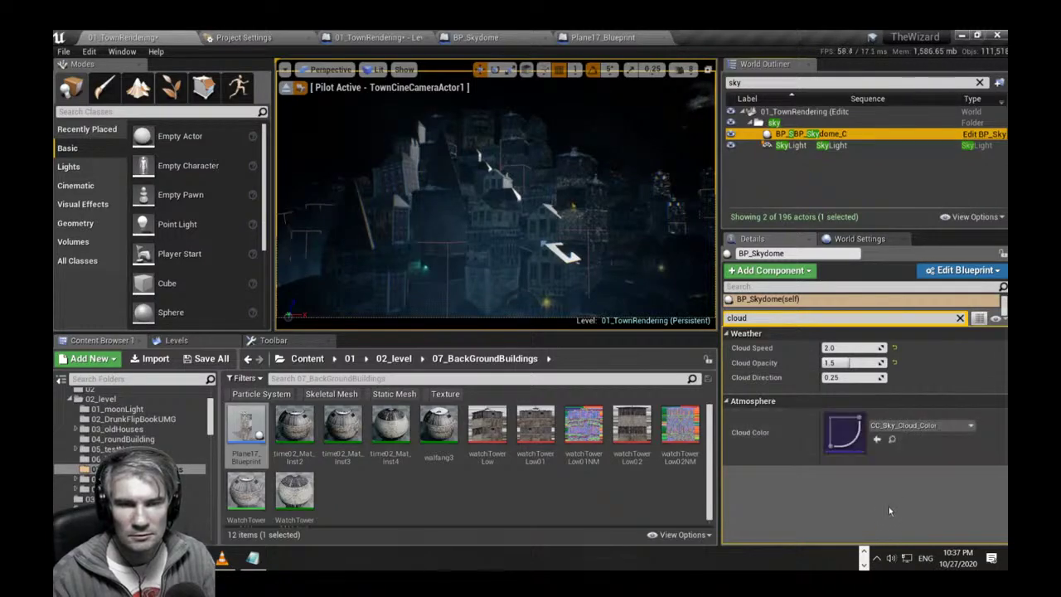
Locate the sky dome's CC_Sky_Cloud_Color curve asset in the project content and reselect BP_Skydome.
left_click(893, 442)
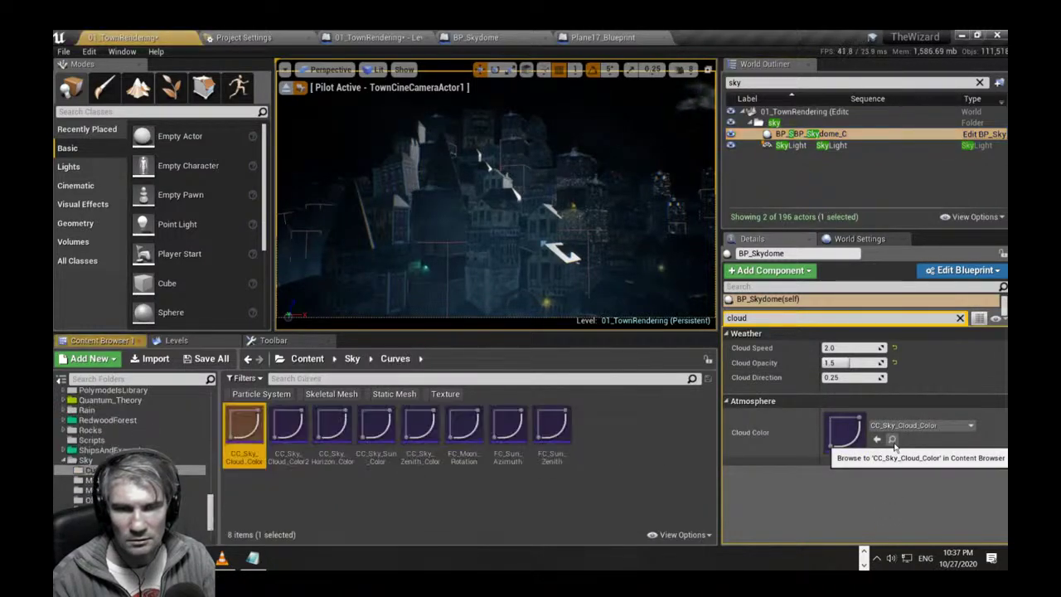
left_click(817, 146)
left_click(817, 134)
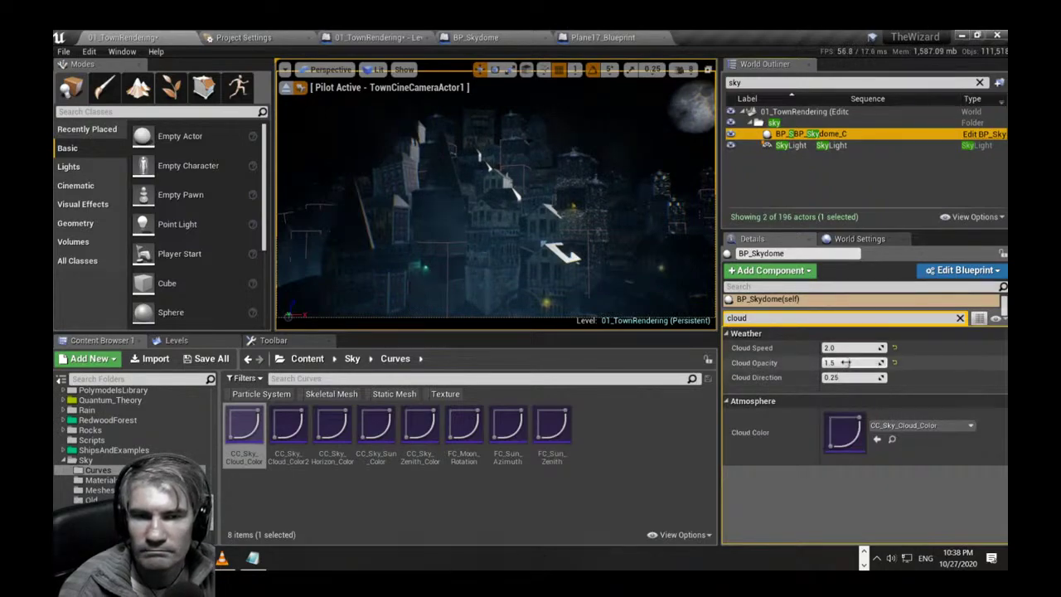
Try several Cloud Opacity values and a different Cloud Direction on the sky dome, undoing back to 1.5 and 0.25.
left_click_drag(848, 364, 884, 364)
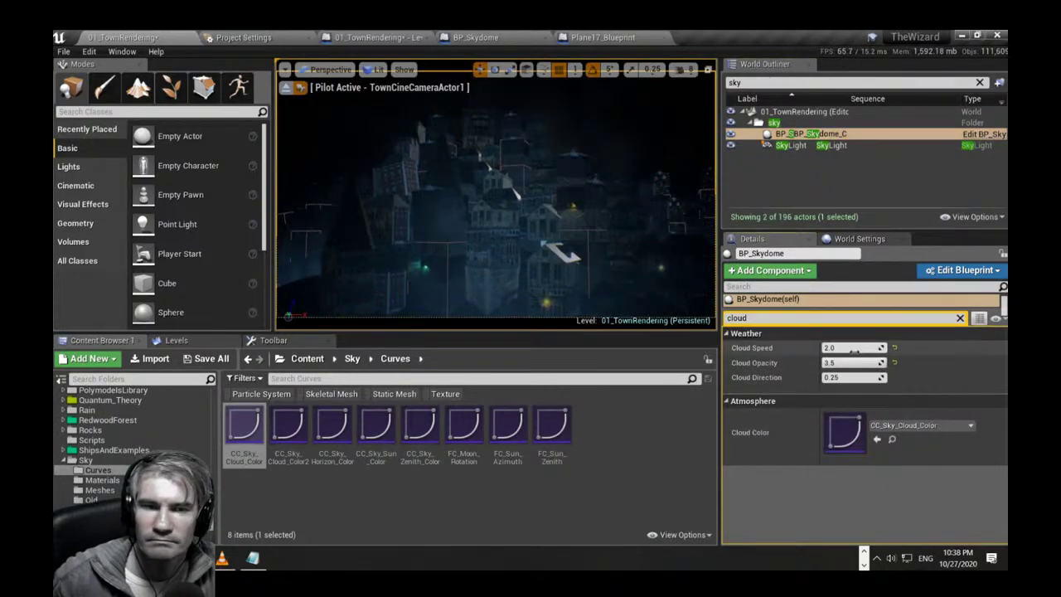
key("ctrl+z")
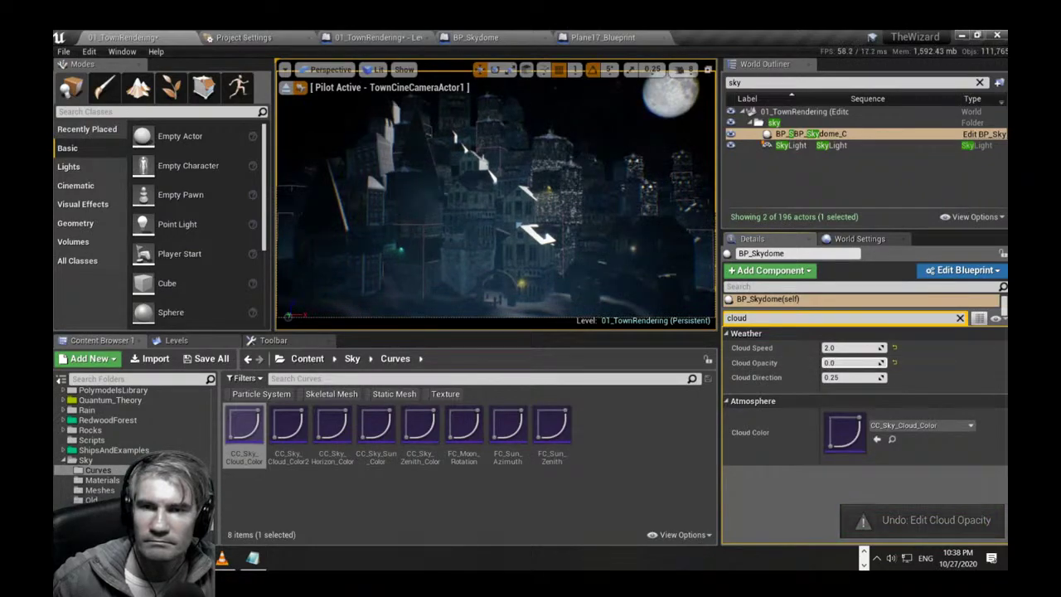
left_click_drag(849, 362, 871, 362)
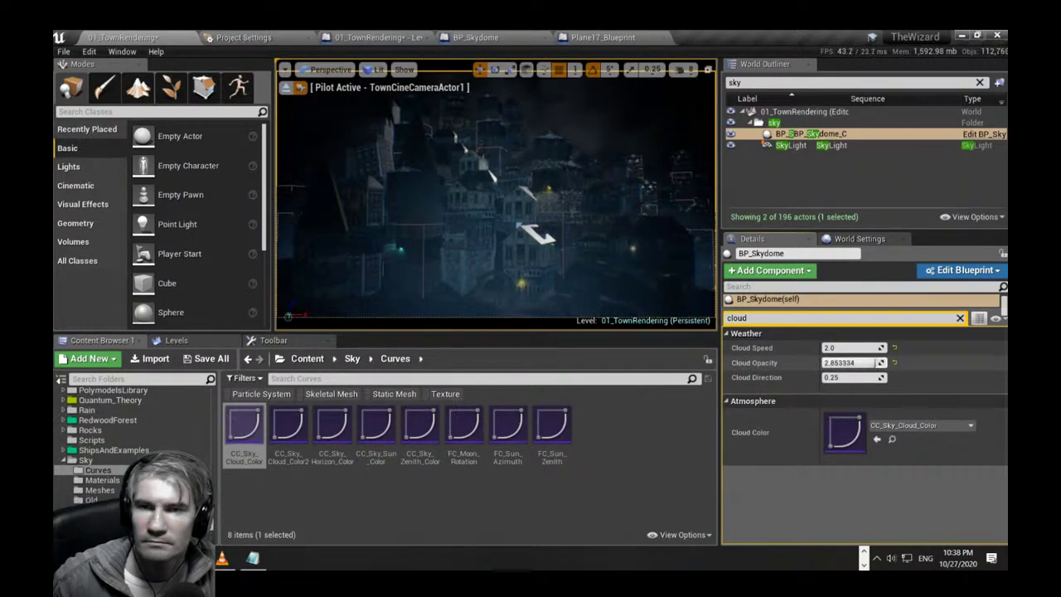
key("ctrl+z")
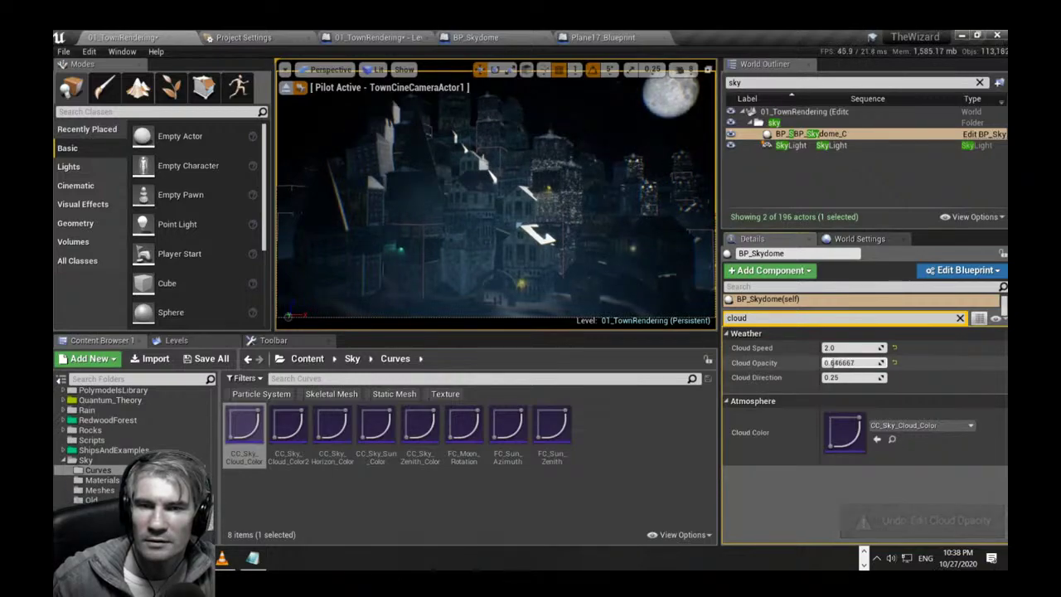
left_click_drag(849, 363, 856, 362)
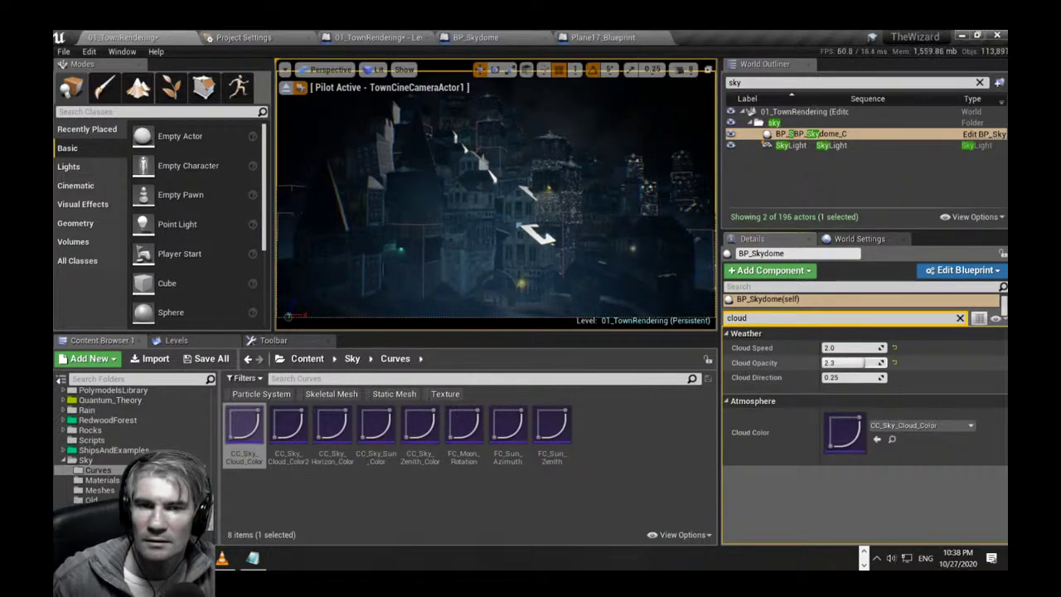
key("ctrl+z")
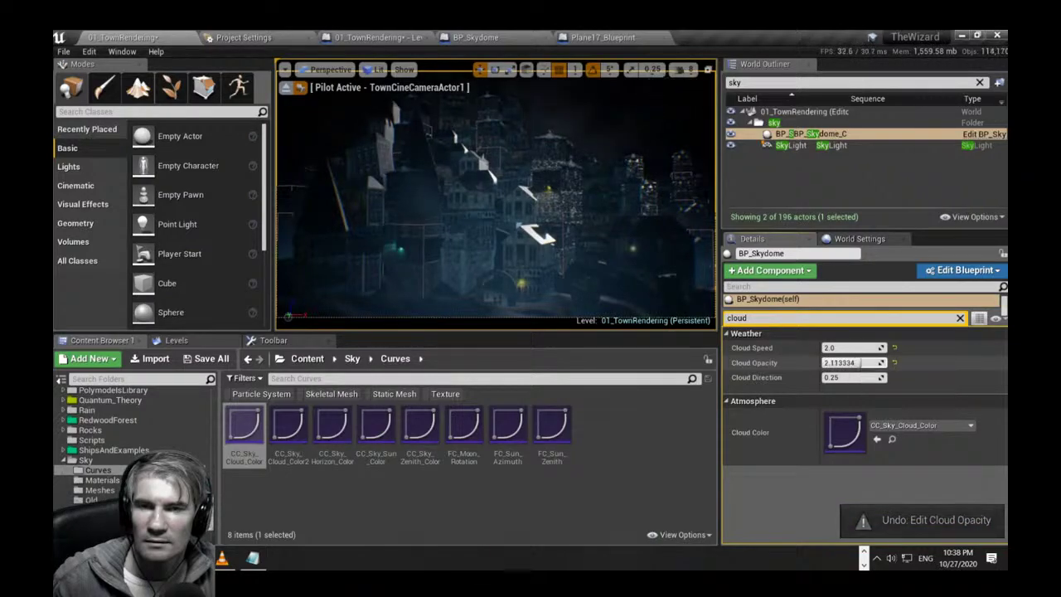
left_click_drag(861, 363, 851, 362)
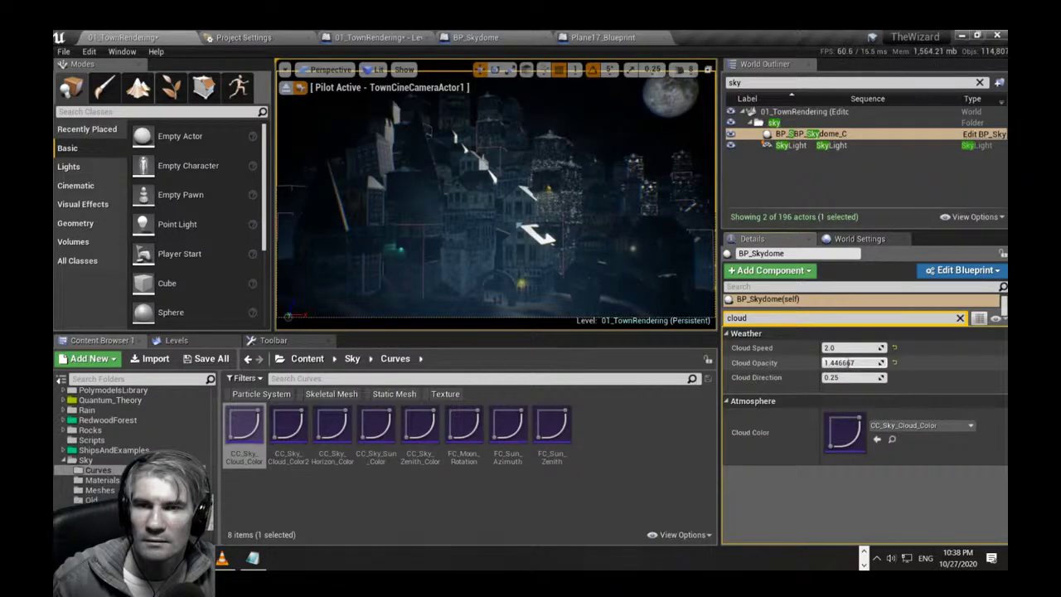
key("ctrl+z")
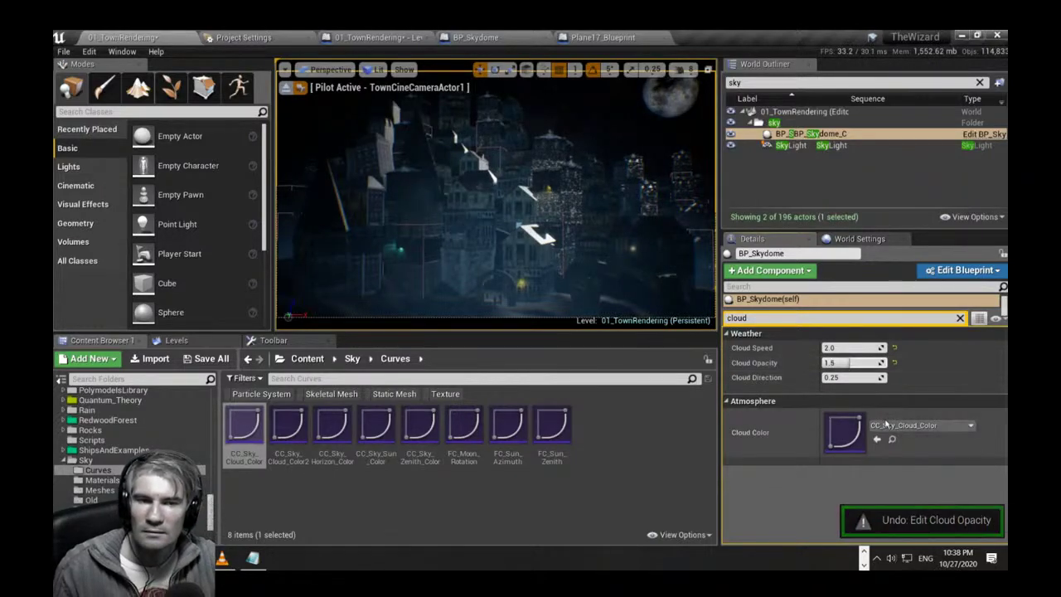
left_click_drag(842, 379, 852, 379)
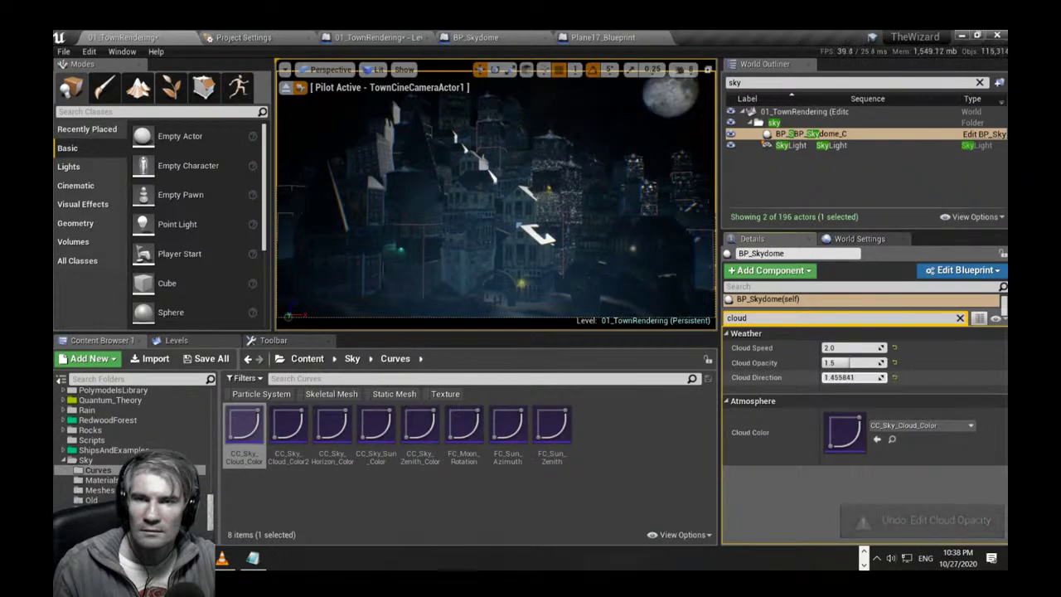
key("ctrl+z")
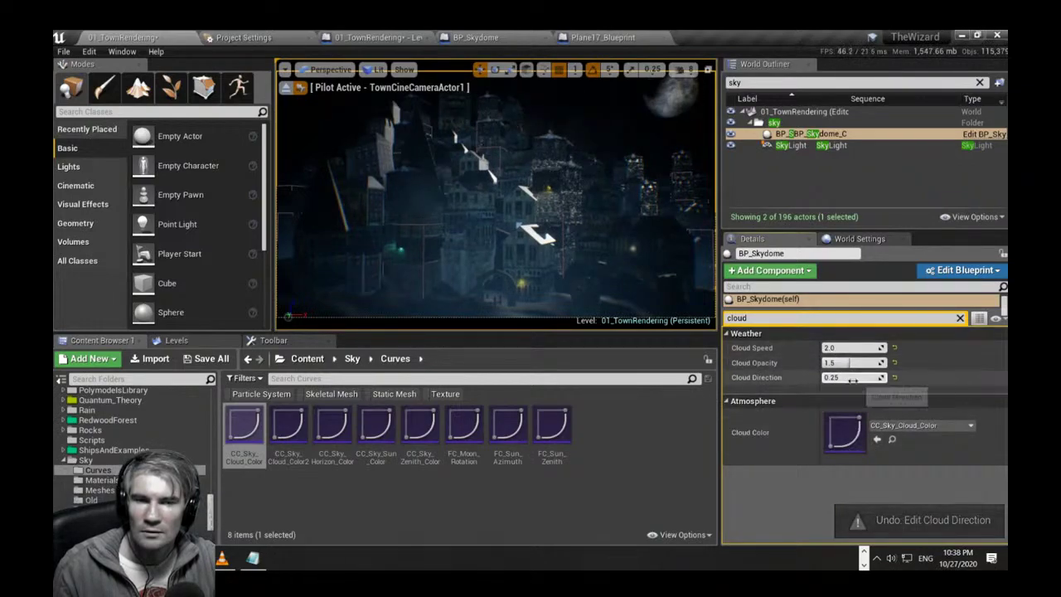
Set the sky dome's Cloud Speed to 3.0 and show the viewport in full screen.
left_click(849, 348)
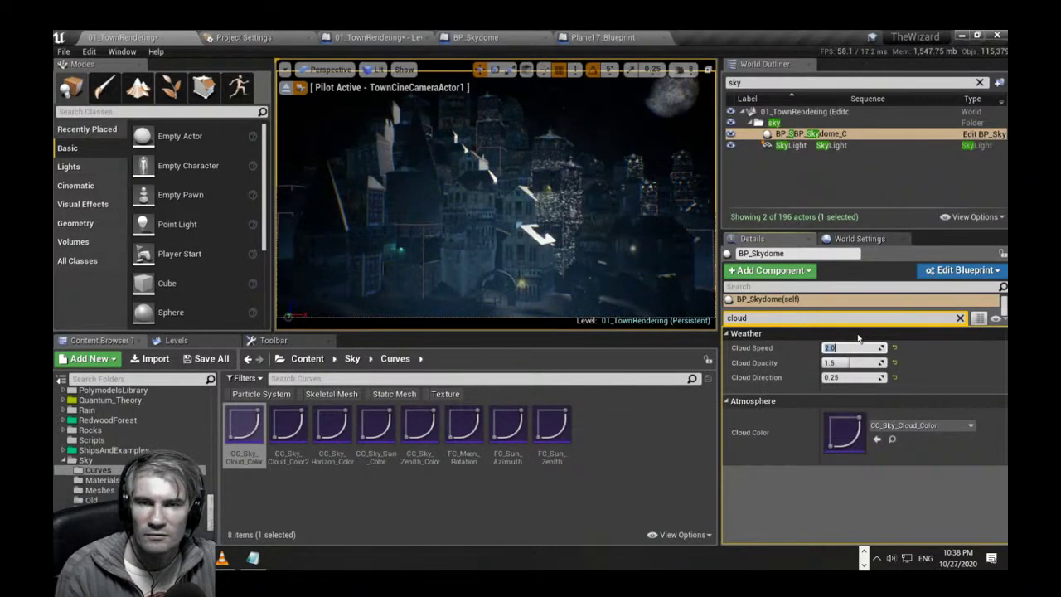
key("Return")
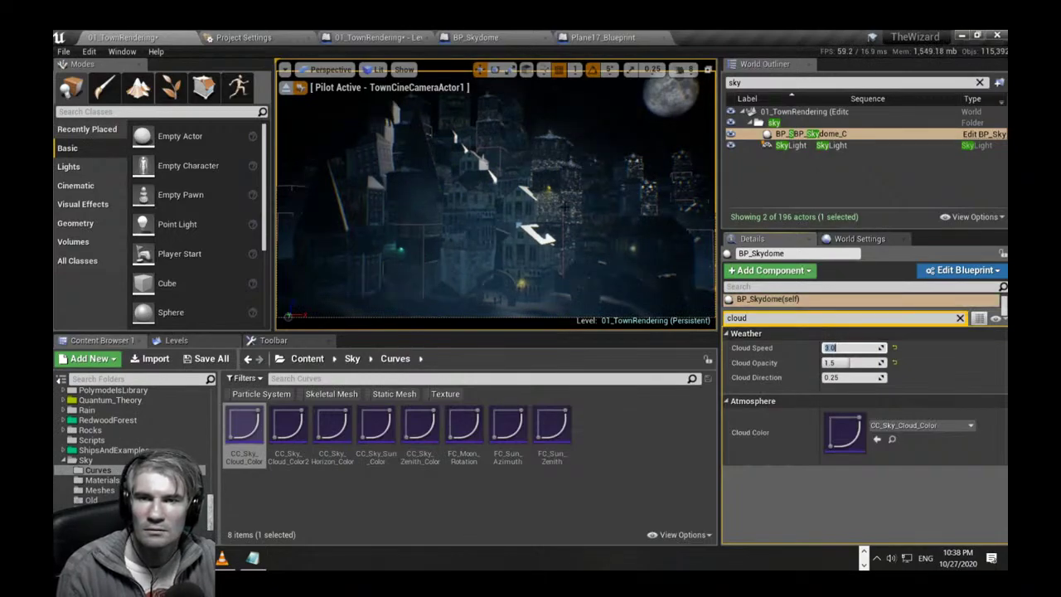
key("F11")
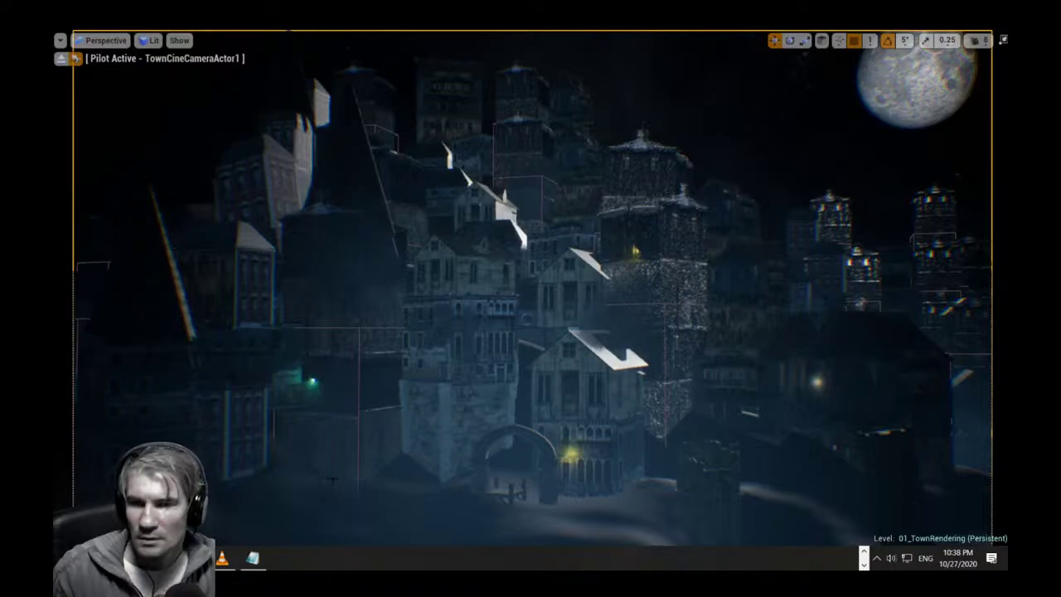
Delete the lowest section of the stacked house beside the archway and lower the two sections above it to the ground.
left_click(441, 428)
key("Delete")
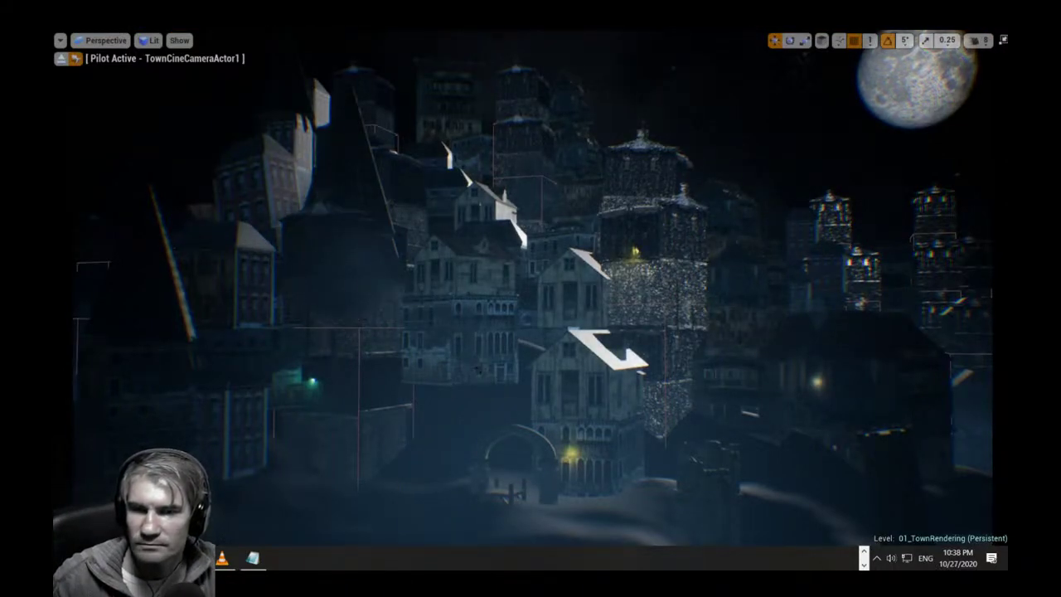
left_click(480, 352)
left_click(476, 276, "ctrl")
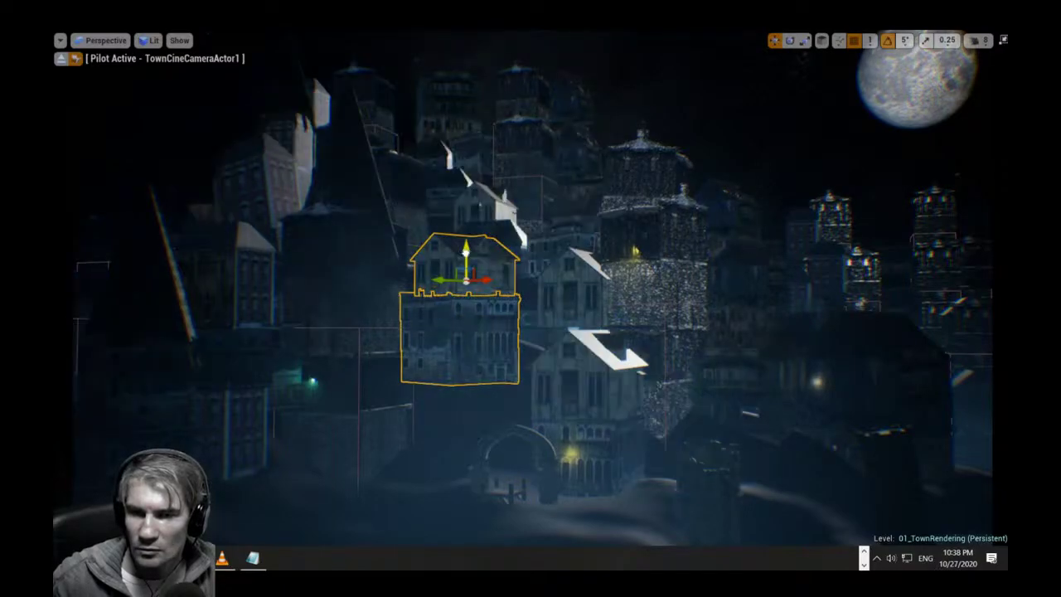
left_click_drag(466, 249, 462, 344)
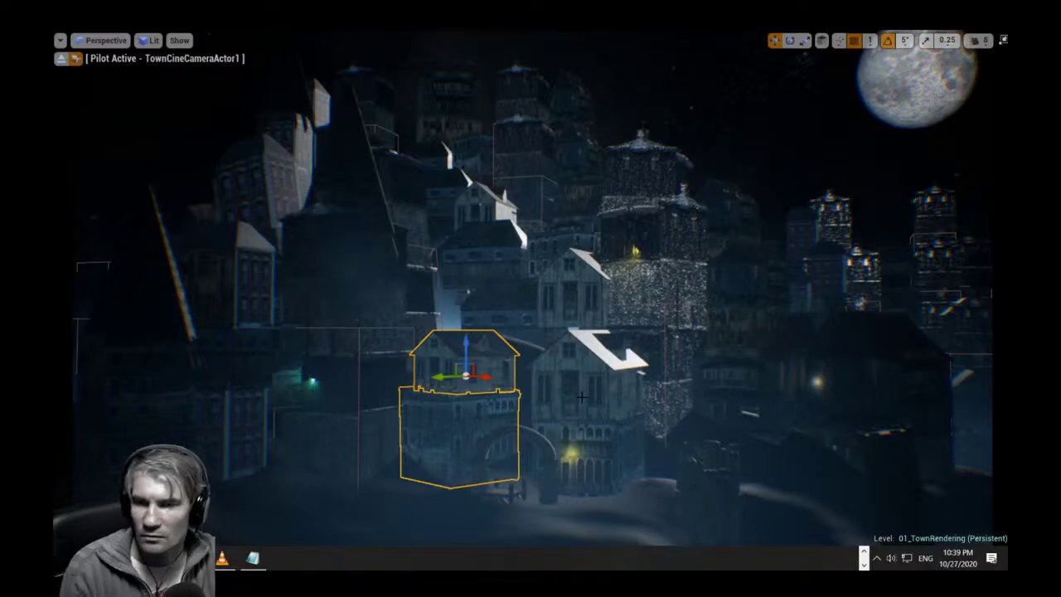
Try to shift the dark tower near the green lamp slightly sideways, and undo the move.
right_click_drag(564, 406, 577, 410)
left_click(341, 386)
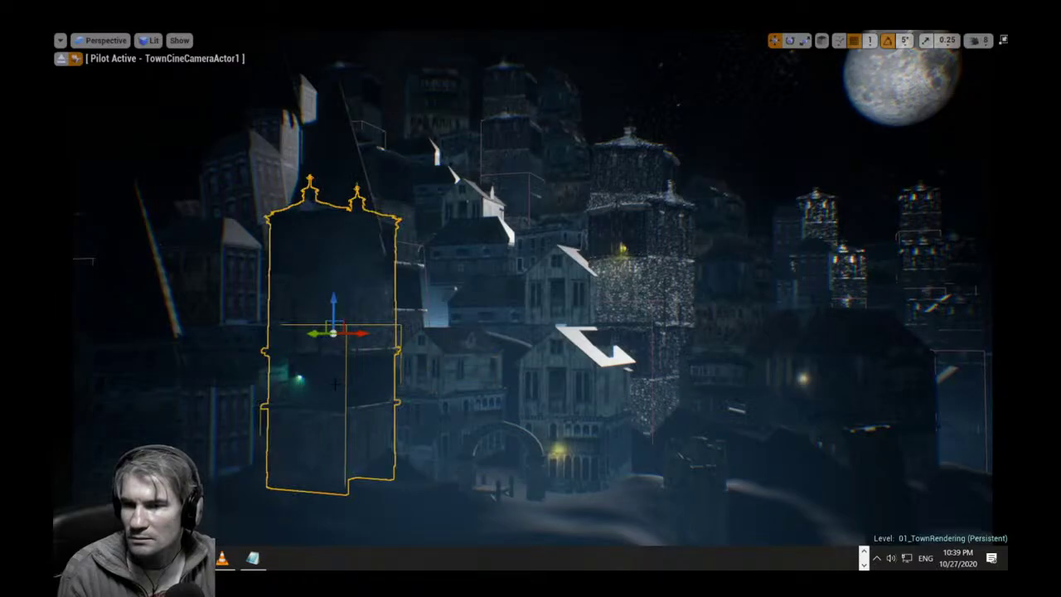
right_click_drag(336, 387, 539, 424)
key("a")
key("w")
key("s")
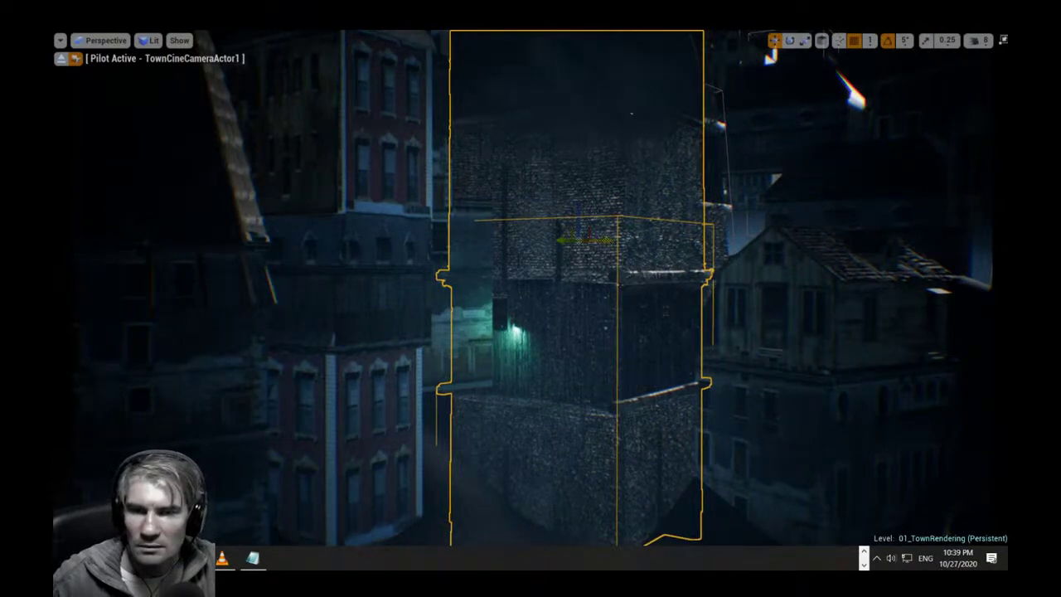
mouse_move(614, 242)
left_mouse_down()
mouse_move(630, 247)
mouse_move(620, 250)
left_mouse_up()
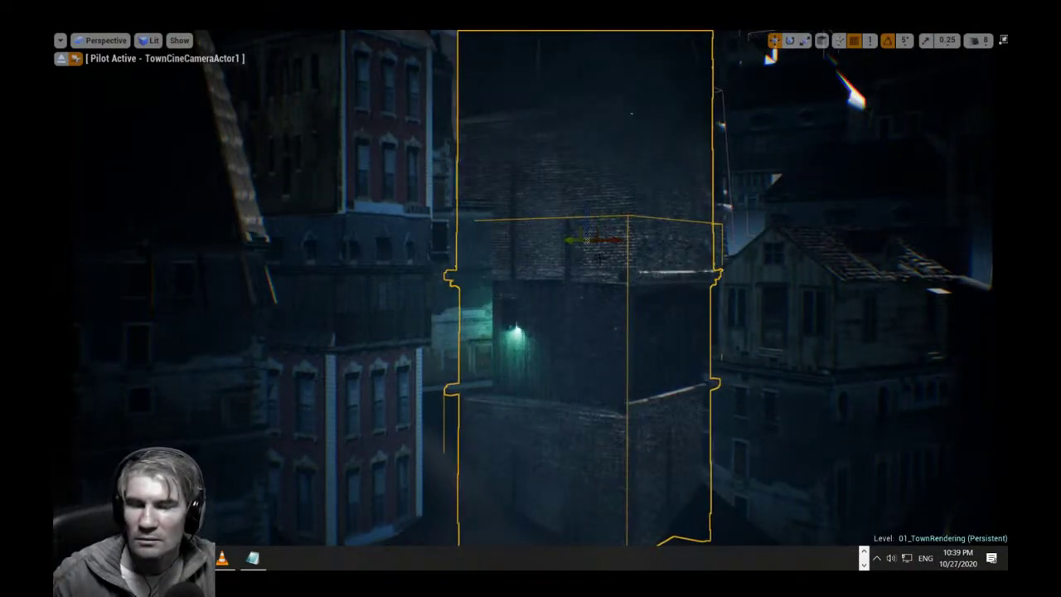
key("ctrl+z")
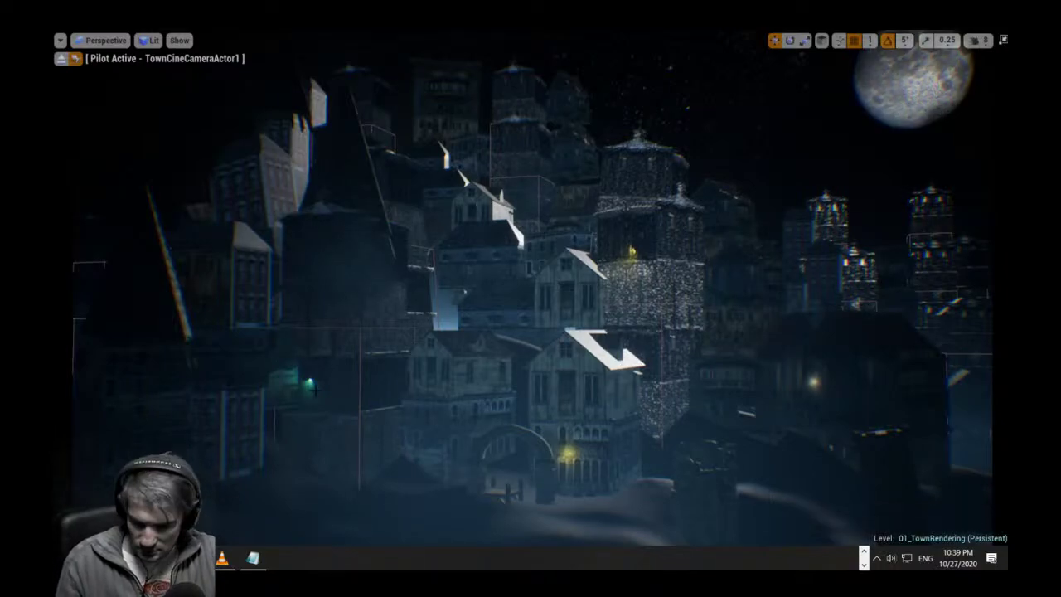
Reposition the green light on the dark tower's wall, raising it to the middle of the small window.
key("g")
key("g")
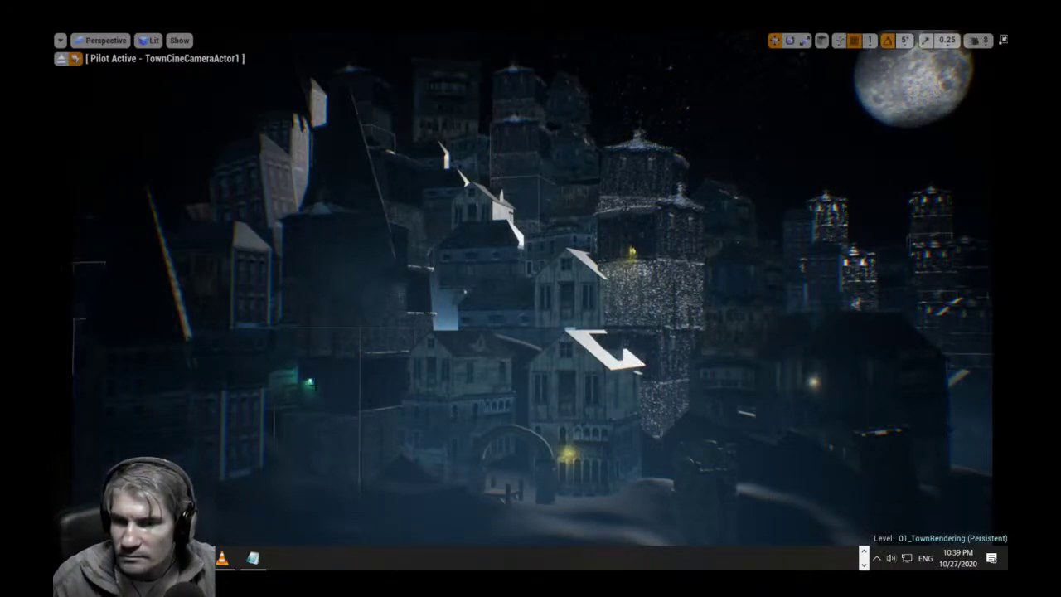
right_click_drag(311, 383, 278, 389)
key("w")
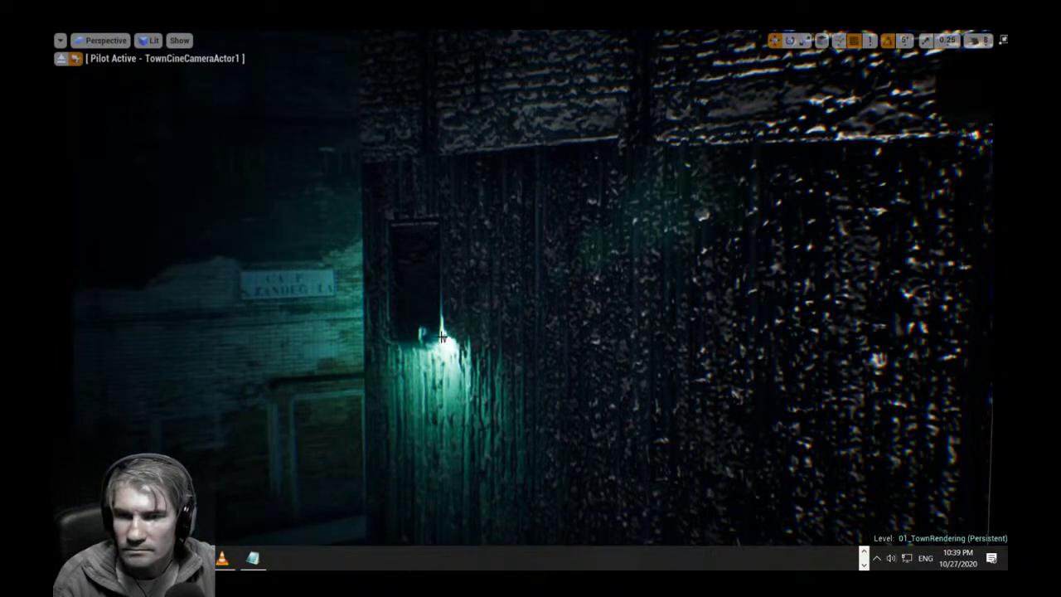
mouse_move(415, 347)
left_mouse_down()
mouse_move(329, 359)
mouse_move(403, 346)
left_mouse_up()
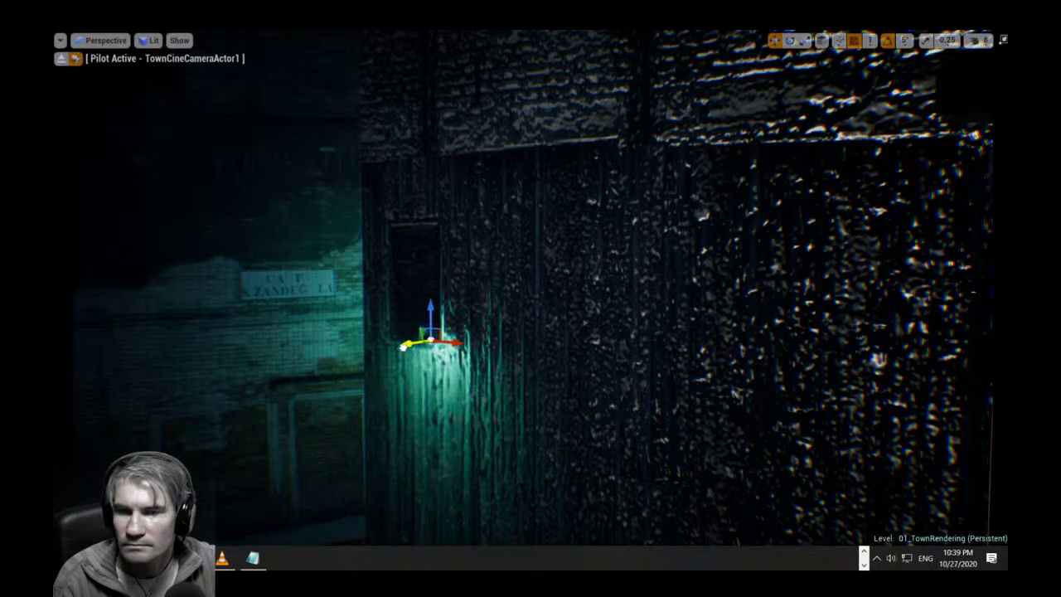
right_click_drag(420, 358, 438, 353)
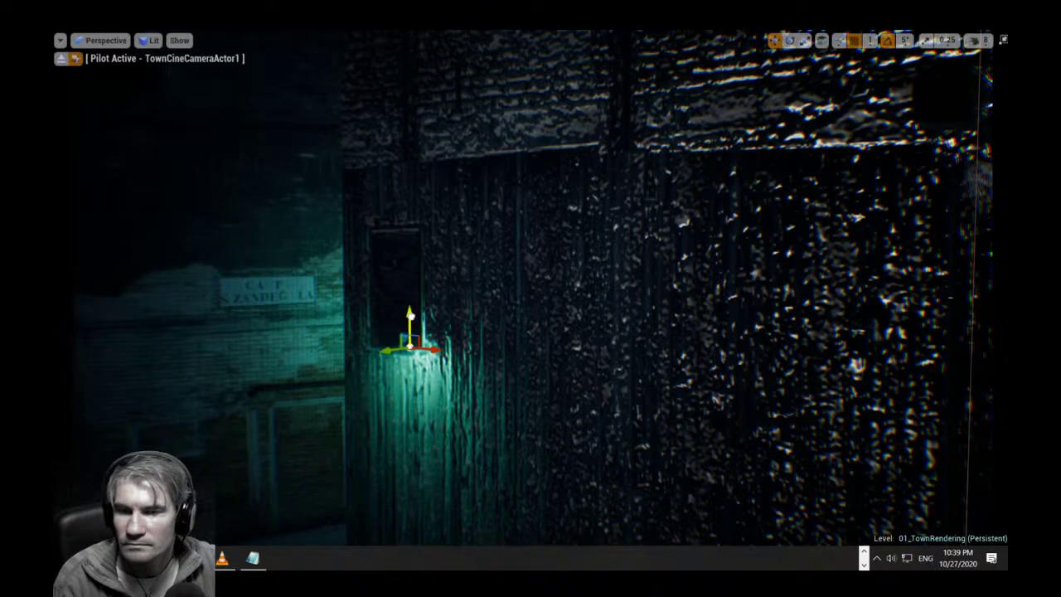
left_click_drag(410, 315, 395, 257)
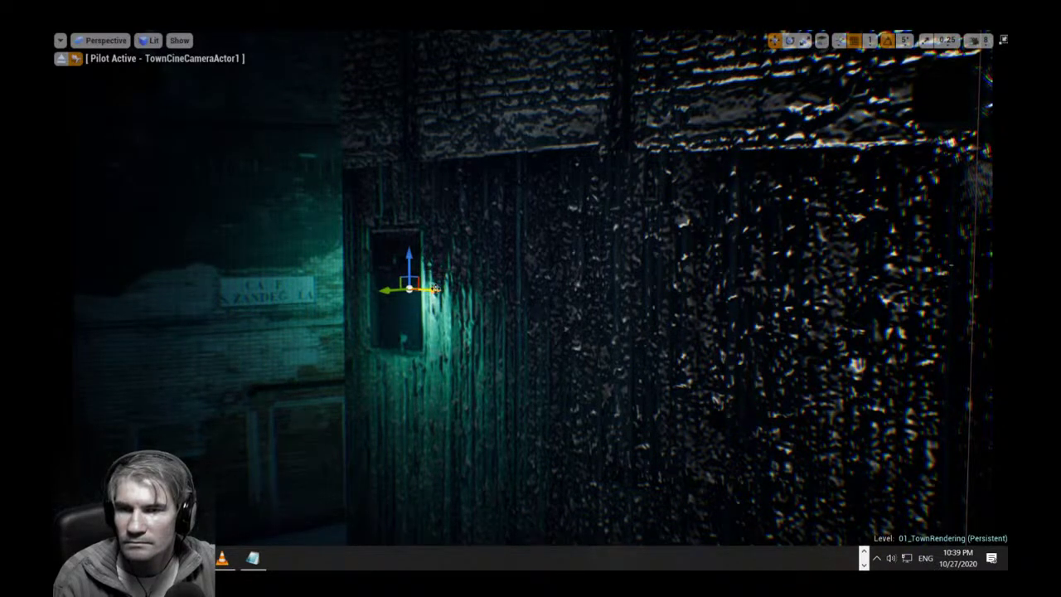
mouse_move(435, 288)
left_mouse_down()
mouse_move(405, 284)
mouse_move(452, 291)
mouse_move(434, 309)
left_mouse_up()
Duplicate the green light and place the copy high on the upper part of the dark tower's wall.
right_click_drag(434, 308, 434, 319)
key("s")
left_click_drag(480, 245, 452, 25, "alt")
right_click_drag(460, 50, 440, 32)
left_click_drag(534, 213, 534, 95)
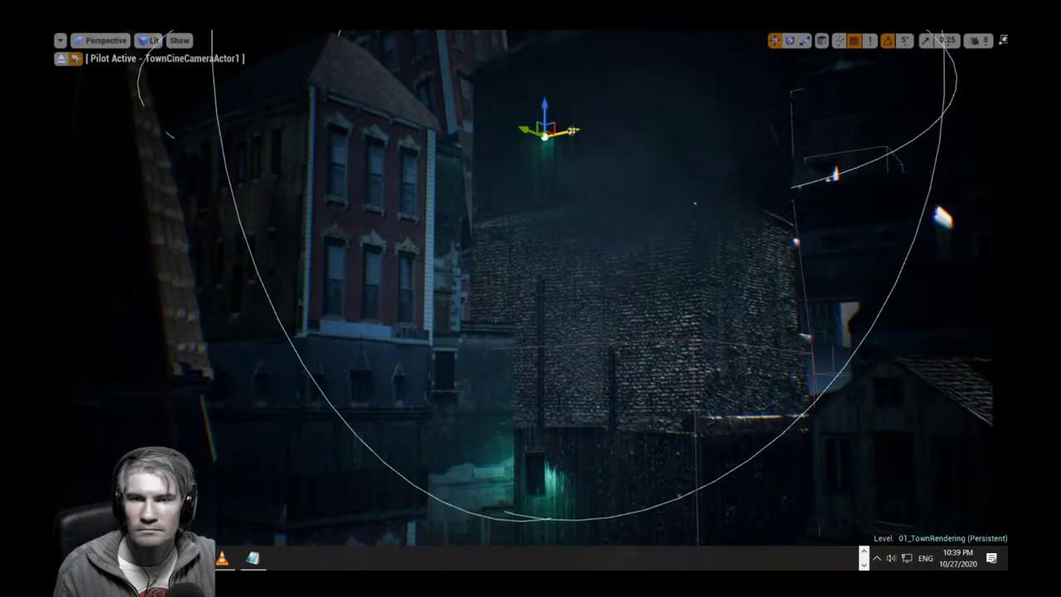
mouse_move(572, 131)
left_mouse_down()
mouse_move(683, 103)
mouse_move(553, 53)
mouse_move(636, 104)
mouse_move(567, 72)
mouse_move(632, 101)
mouse_move(564, 113)
left_mouse_up()
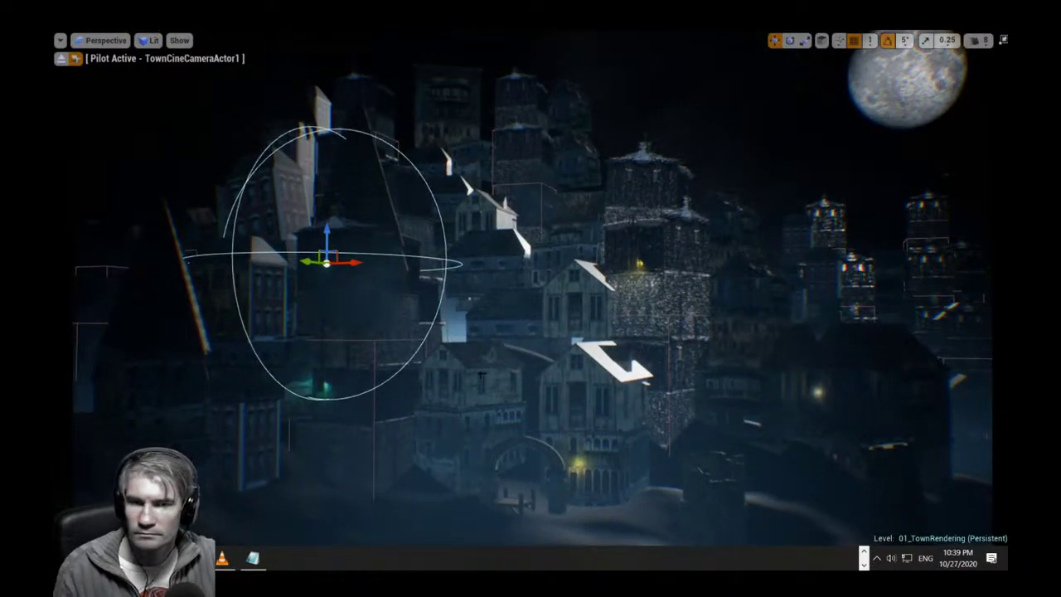
Reframe the piloted TownCineCameraActor1 on the whole town and leave the full-screen viewport.
right_click_drag(503, 382, 553, 424)
key("ctrl+z")
key("ctrl+z")
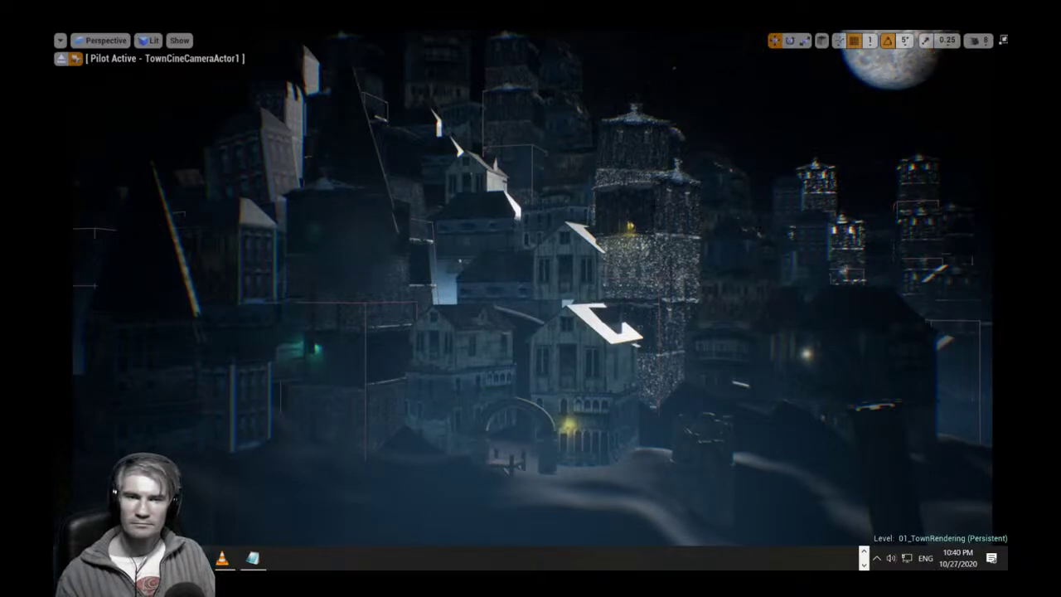
right_click_drag(531, 299, 473, 280)
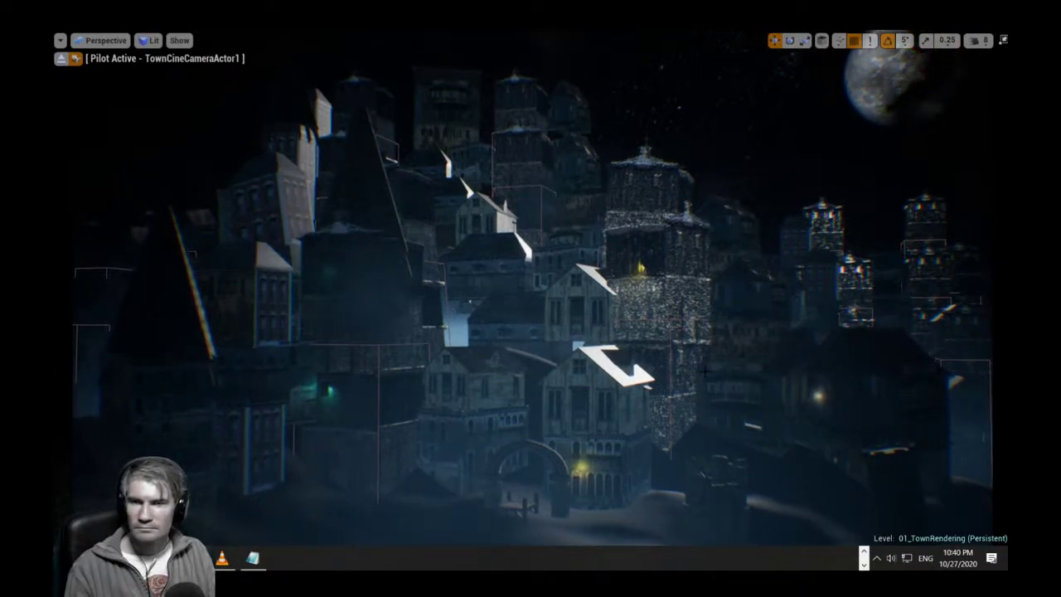
right_click_drag(705, 372, 692, 375)
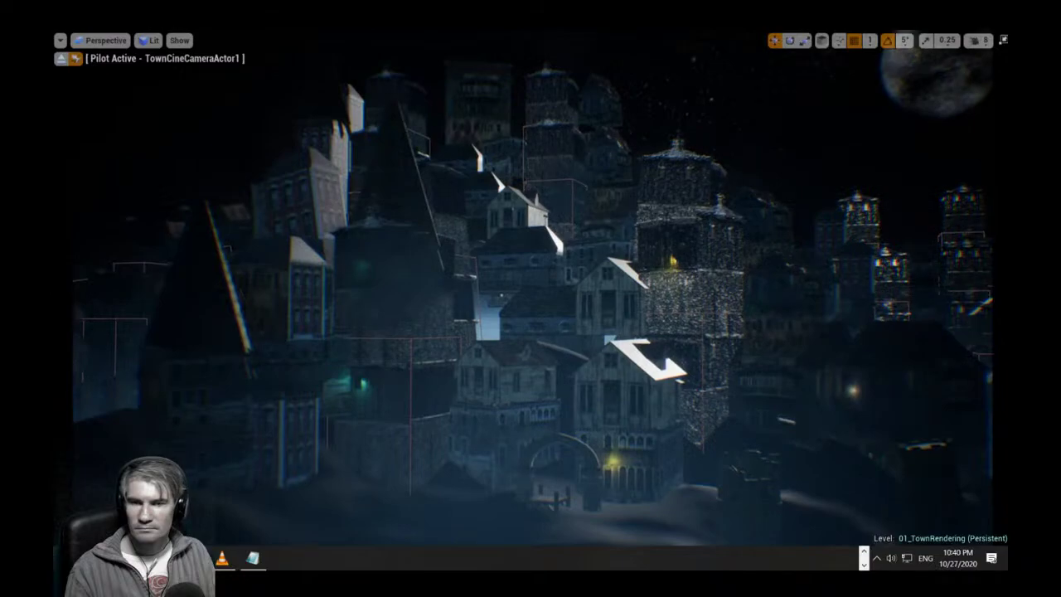
key("F11")
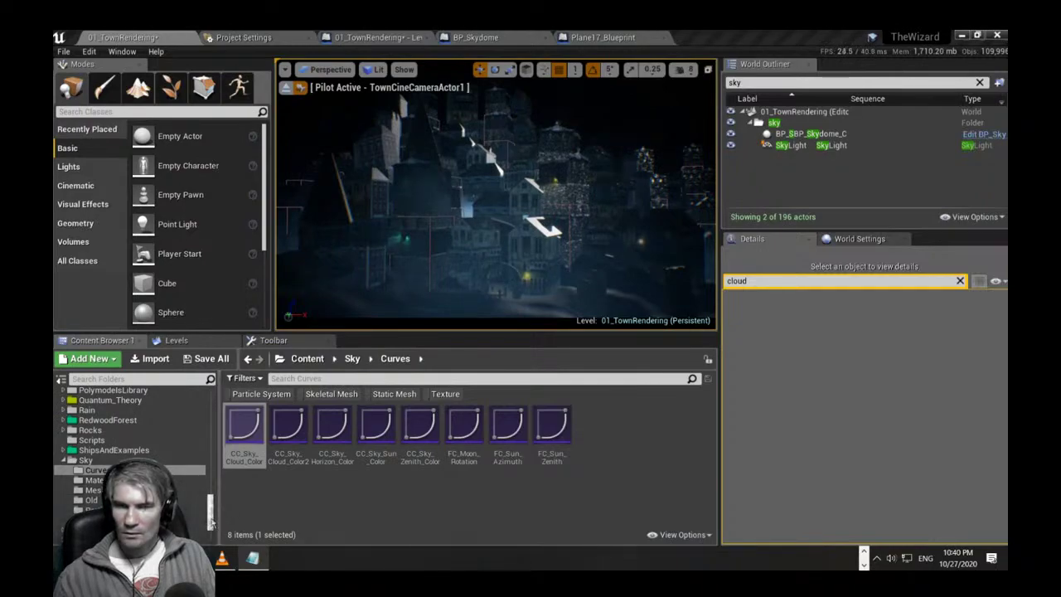
Search the whole Content folder for the CastleBackgroundBP asset.
left_click_drag(211, 518, 207, 426)
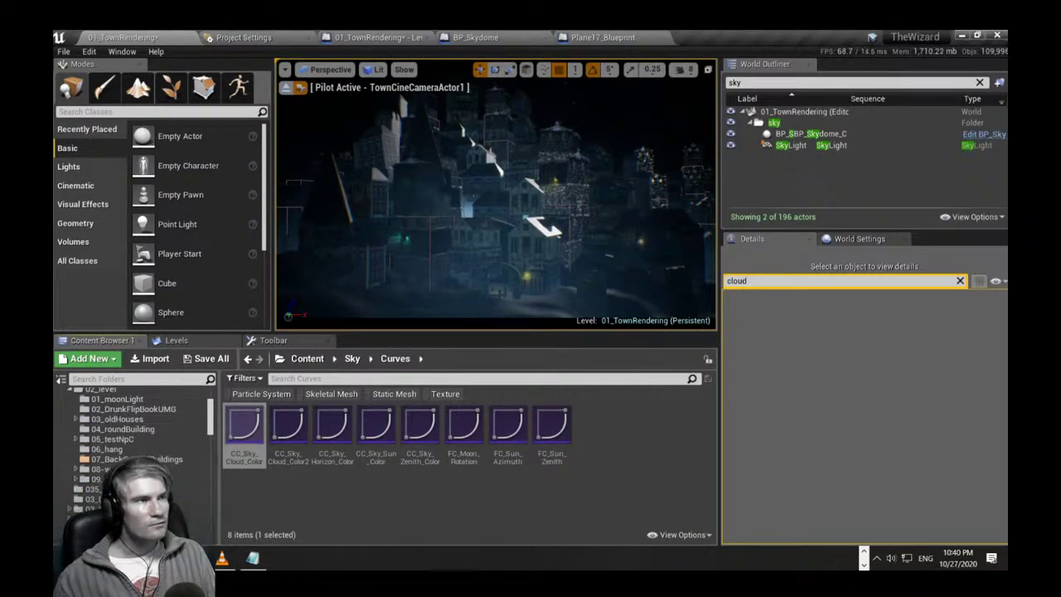
left_click(253, 557)
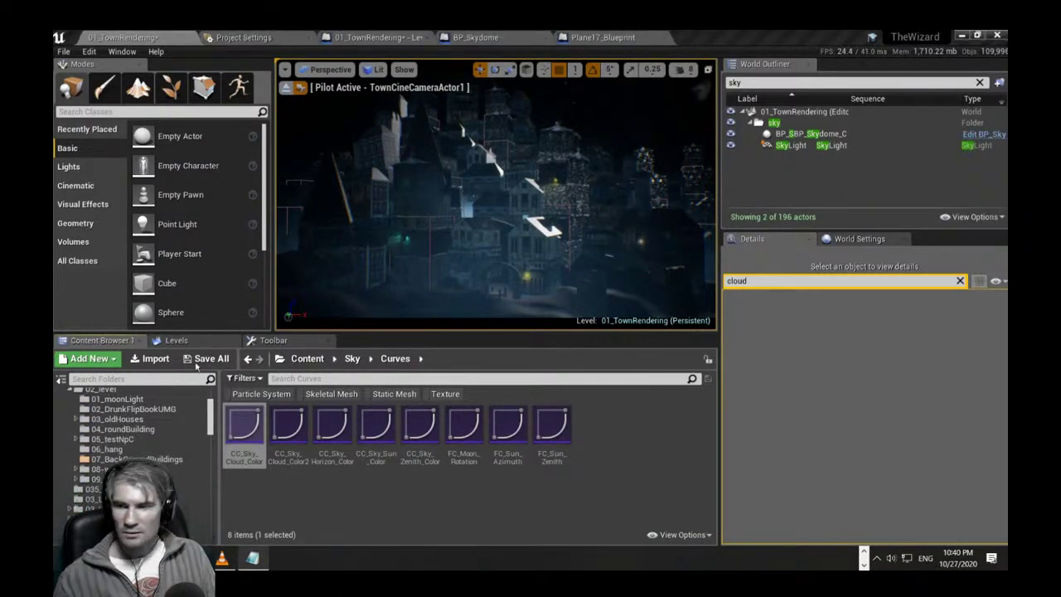
left_click(287, 379)
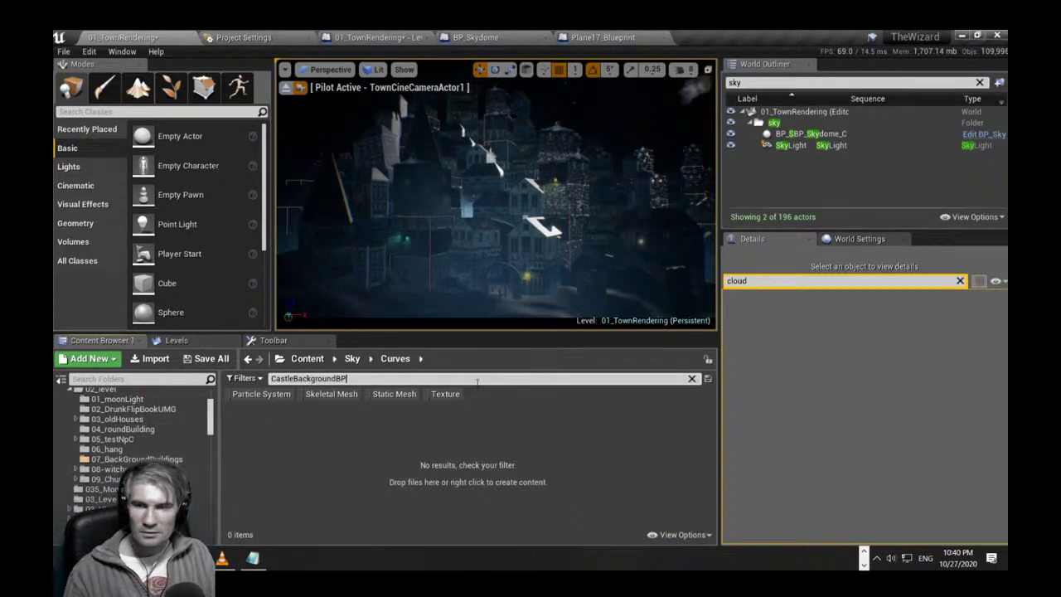
scroll(108, 414, "up", 5)
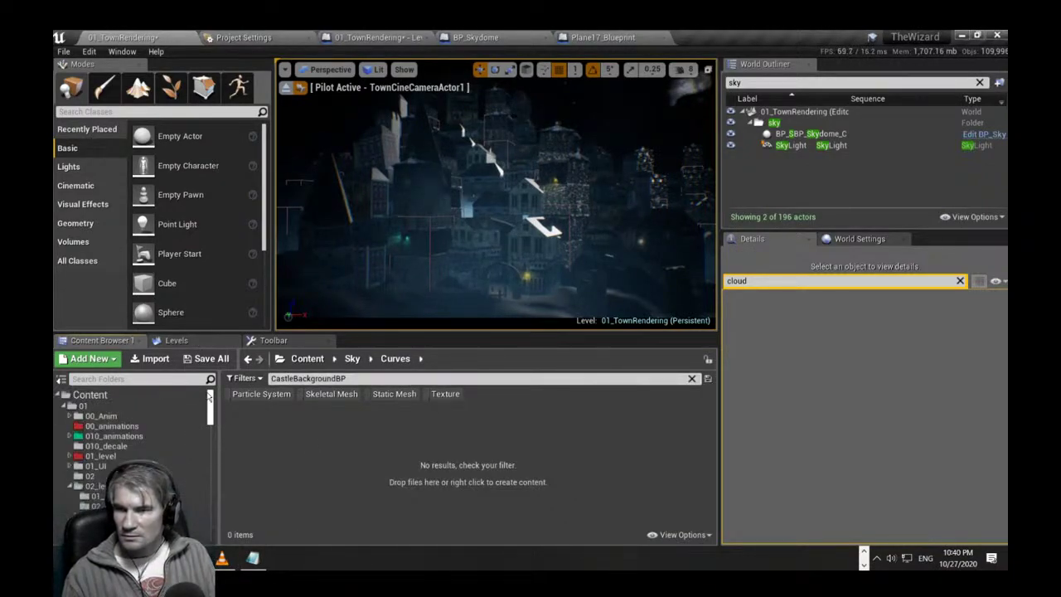
left_click(111, 395)
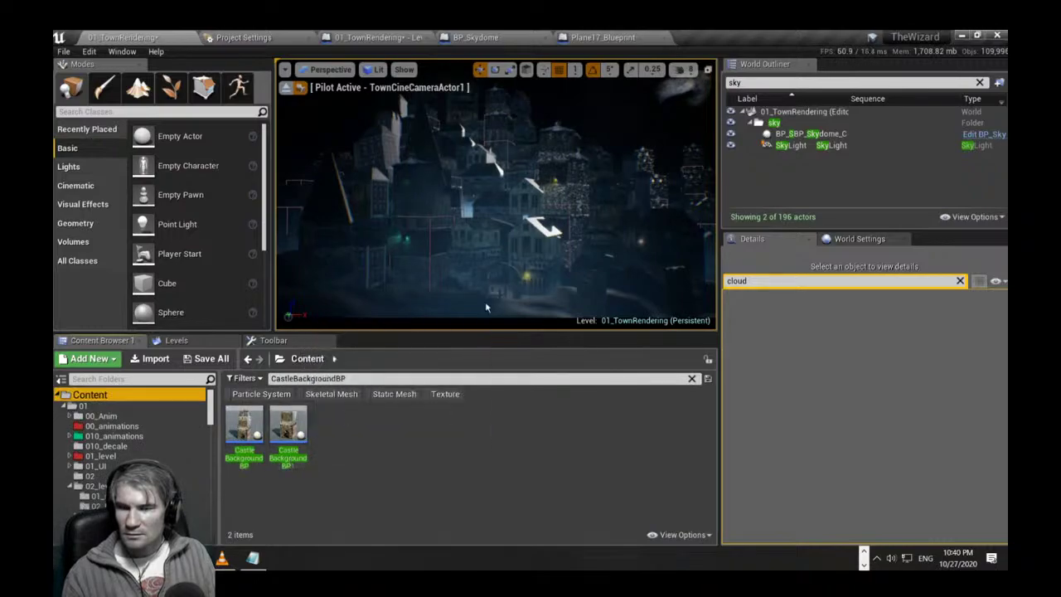
Place CastleBackgroundBP in the foreground of the town and set its scale to 10 on all axes.
mouse_move(489, 272)
right_mouse_down()
mouse_move(508, 280)
mouse_move(497, 259)
right_mouse_up()
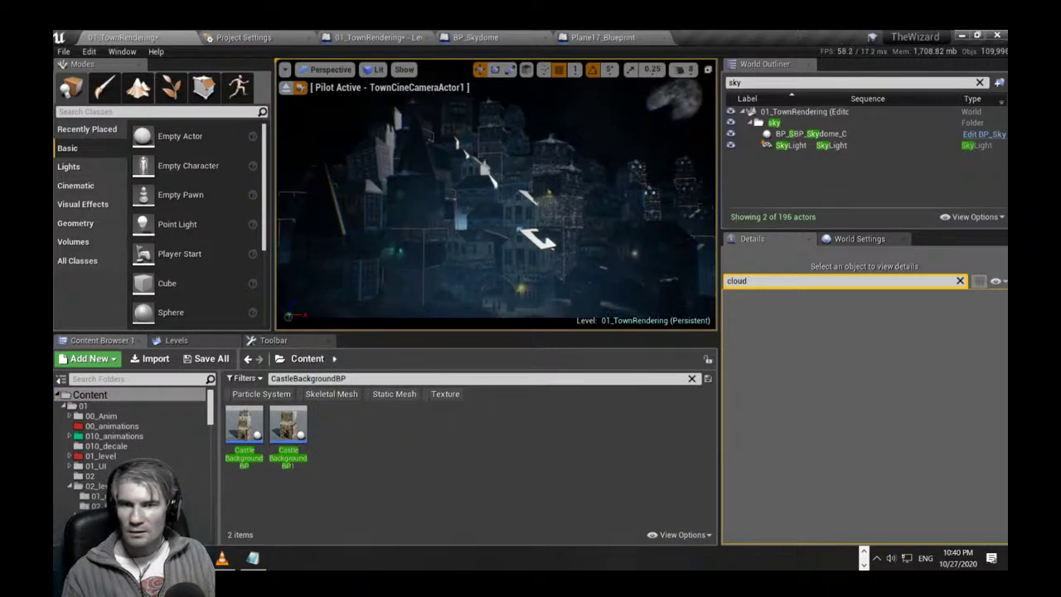
left_click(244, 431)
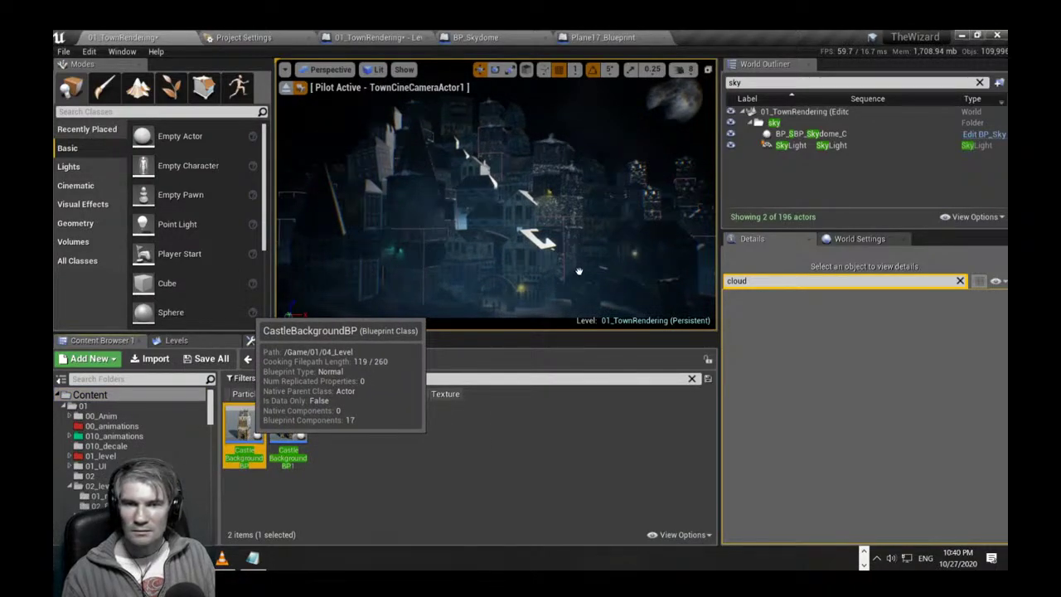
left_click_drag(579, 271, 579, 271)
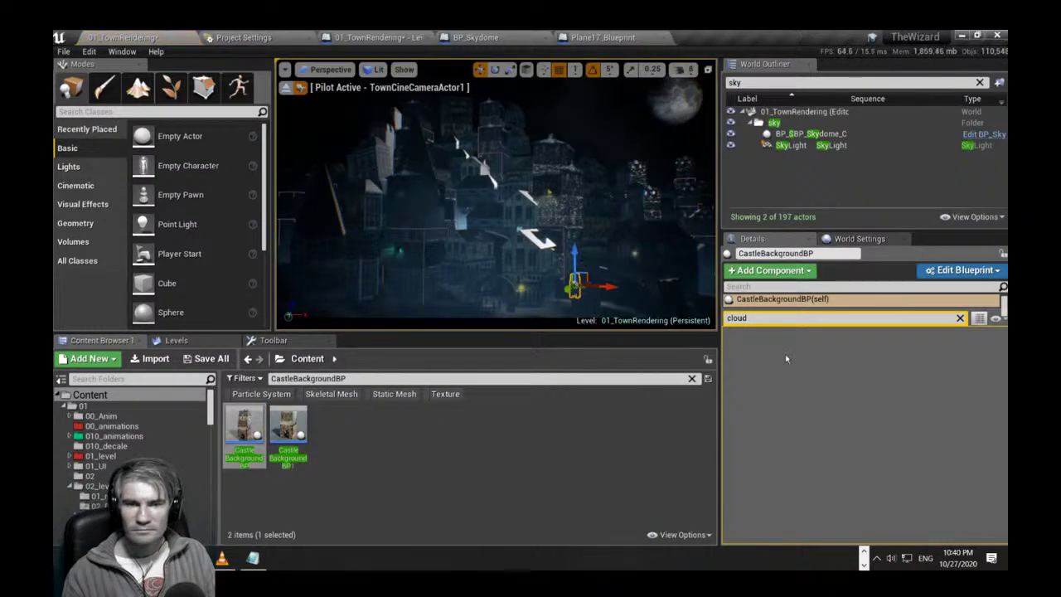
left_click(960, 319)
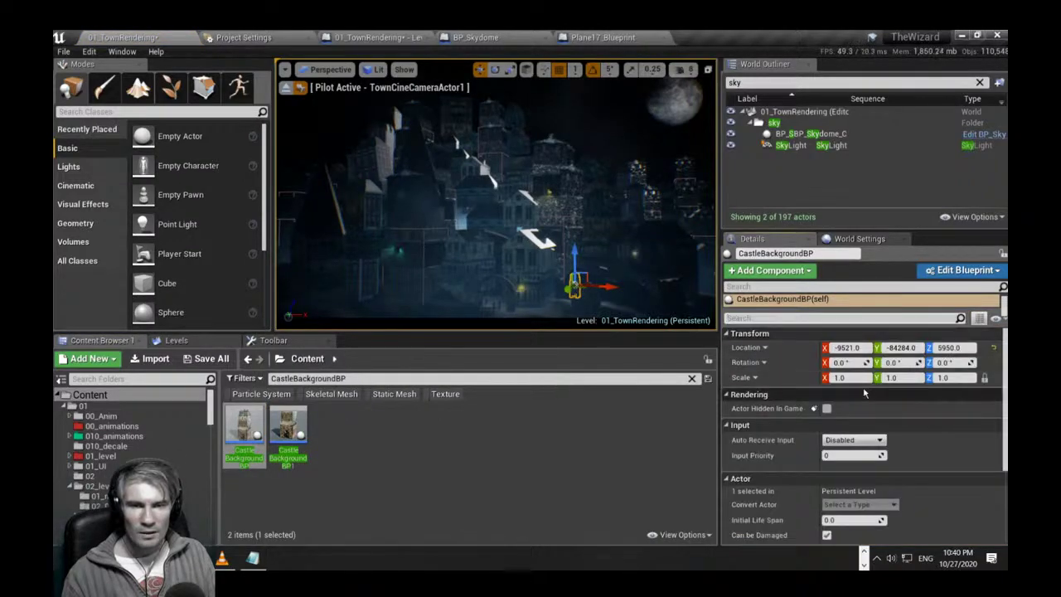
type("10")
key("Return")
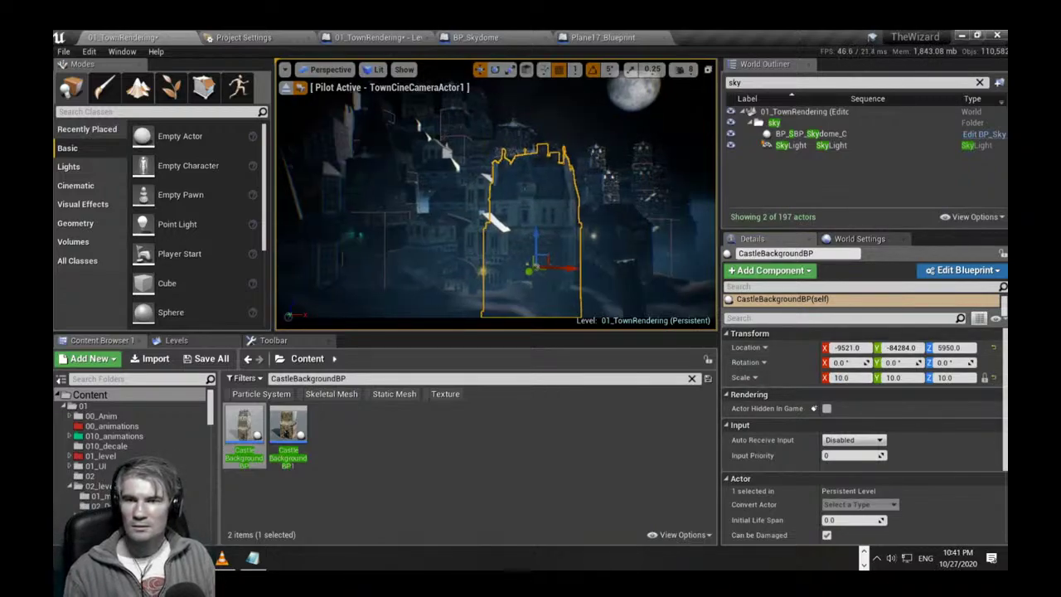
Check the castle's size in the full-screen viewport and set its scale to 5 on all axes.
key("F11")
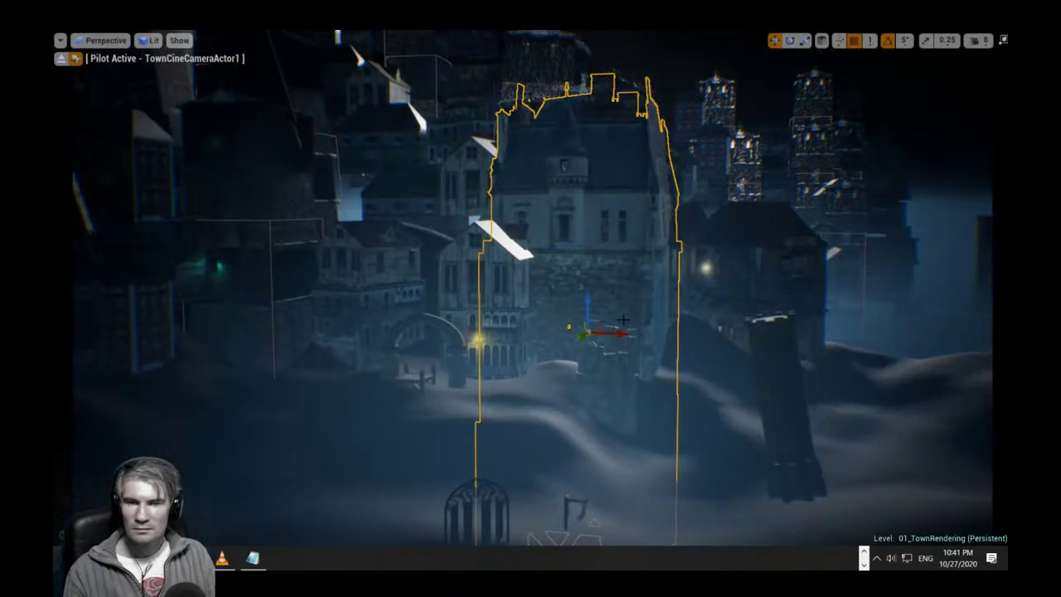
key("F11")
left_click(855, 378)
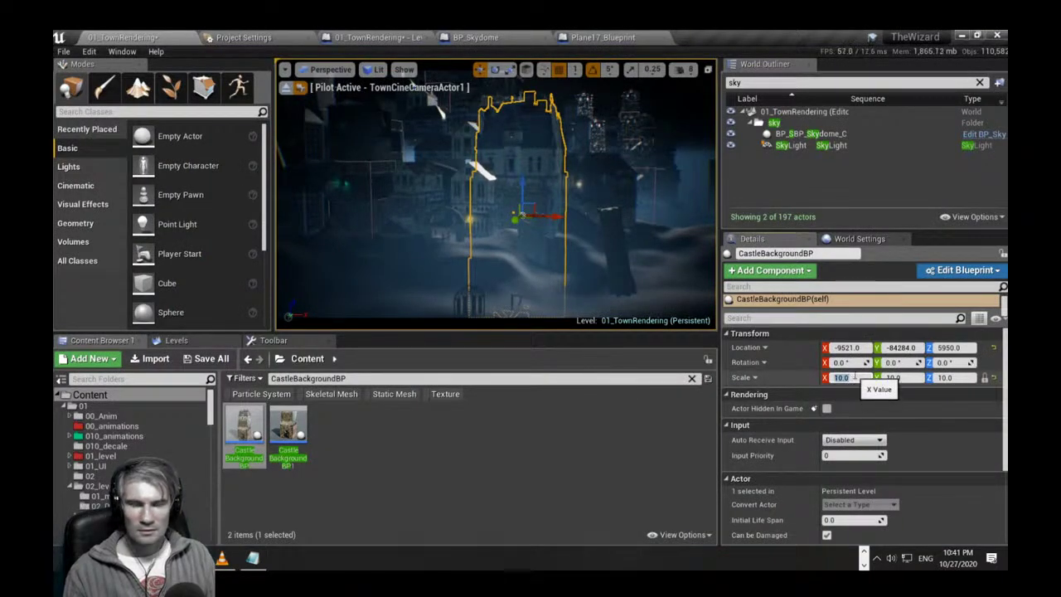
type("5")
key("Return")
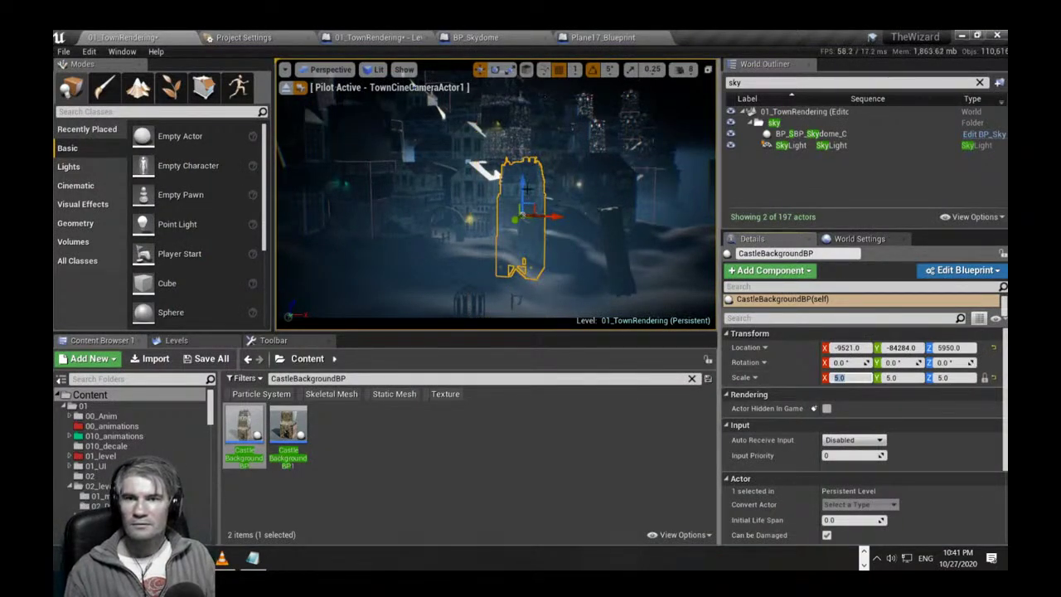
Delete the object overlapping the castle's upper part and raise the castle to a Z location of about 11372.
left_click_drag(527, 189, 523, 154)
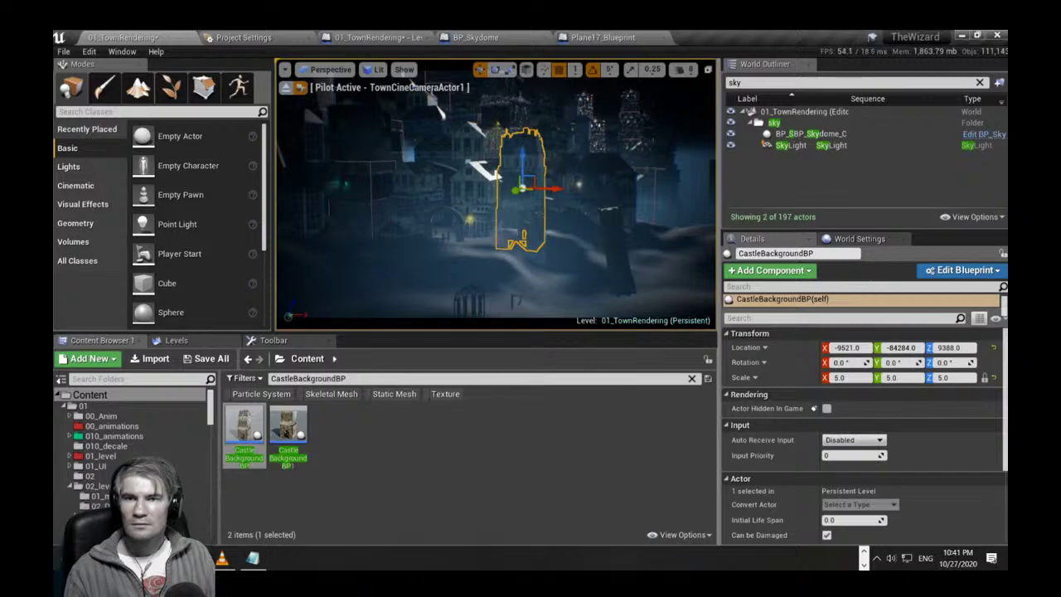
left_click(514, 153)
key("Delete")
left_click(529, 196)
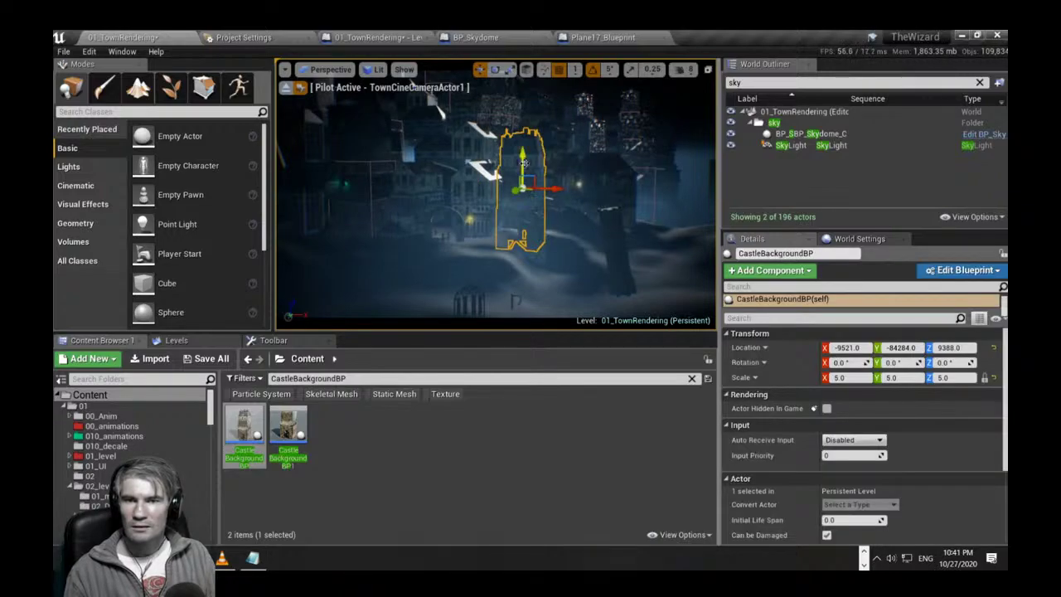
mouse_move(524, 164)
left_mouse_down()
mouse_move(519, 124)
mouse_move(515, 147)
left_mouse_up()
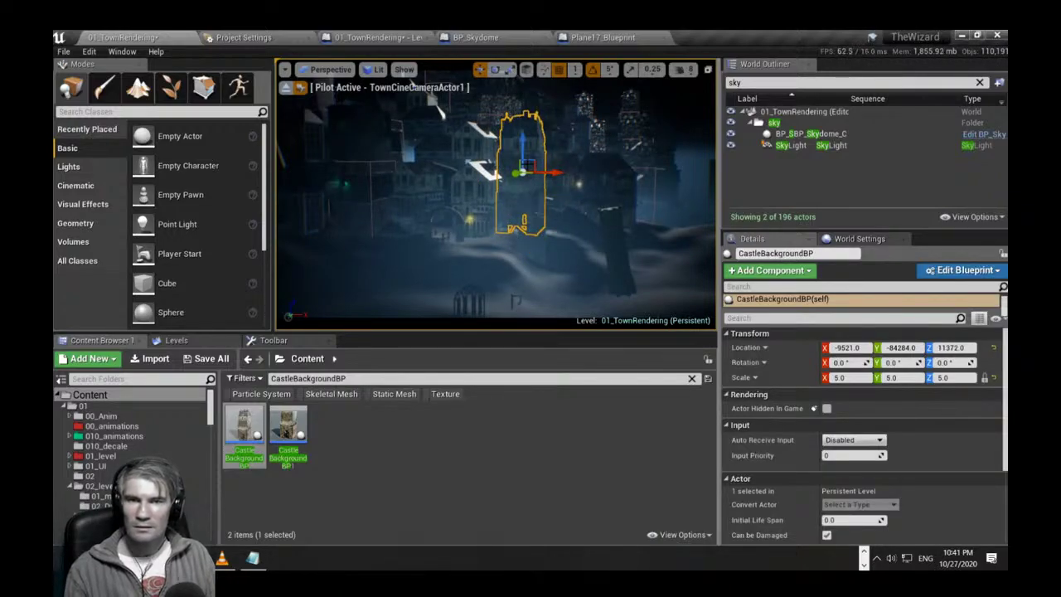
Reposition the castle in full screen, shifting it sideways towards the white-roofed houses and setting its base on the sand.
key("F11")
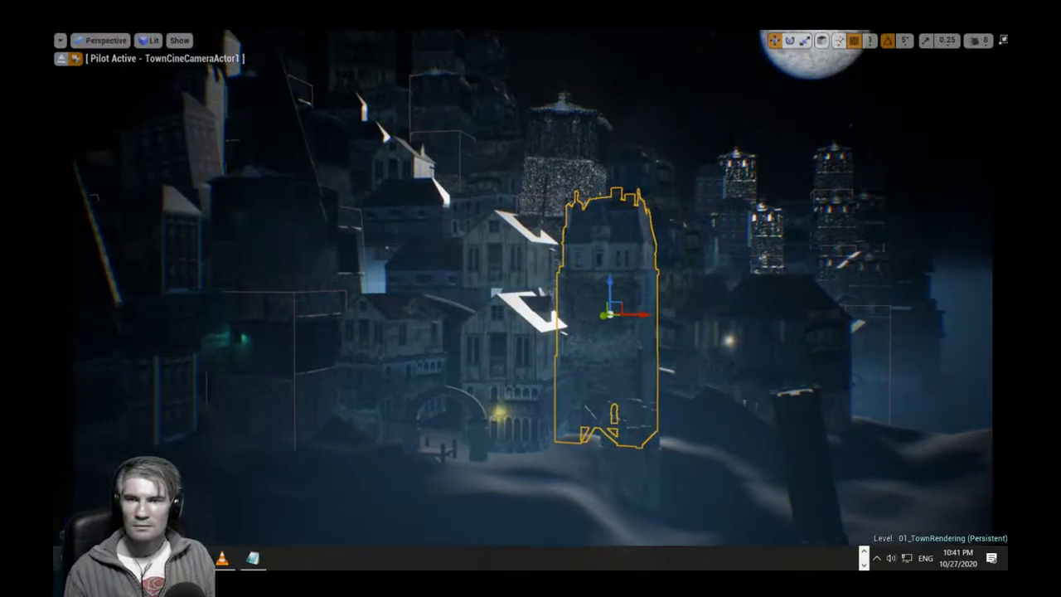
scroll(566, 300, "up", 2)
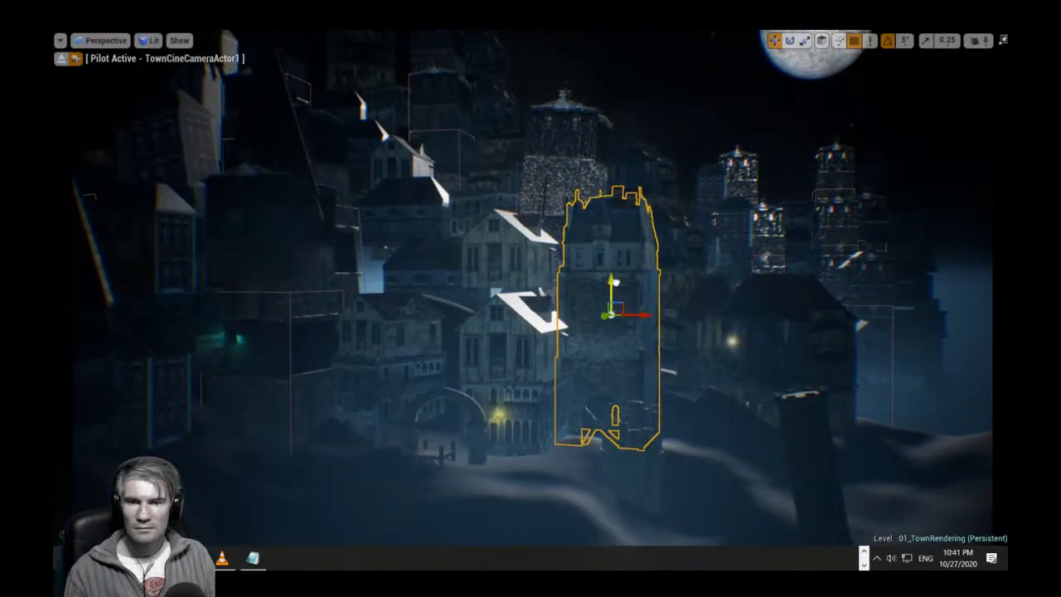
left_click_drag(615, 283, 615, 201)
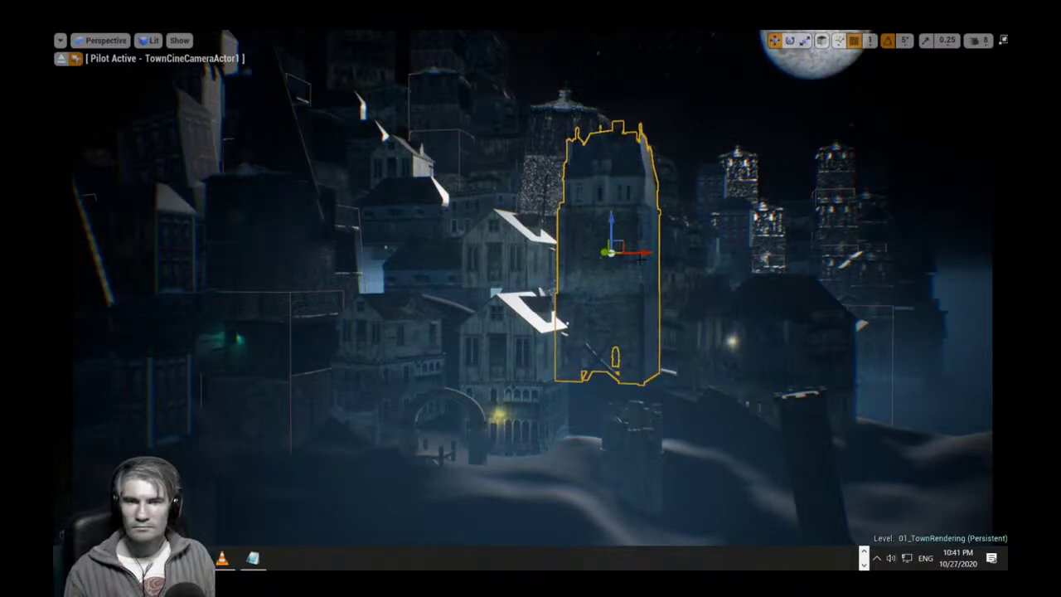
left_click_drag(641, 259, 612, 259)
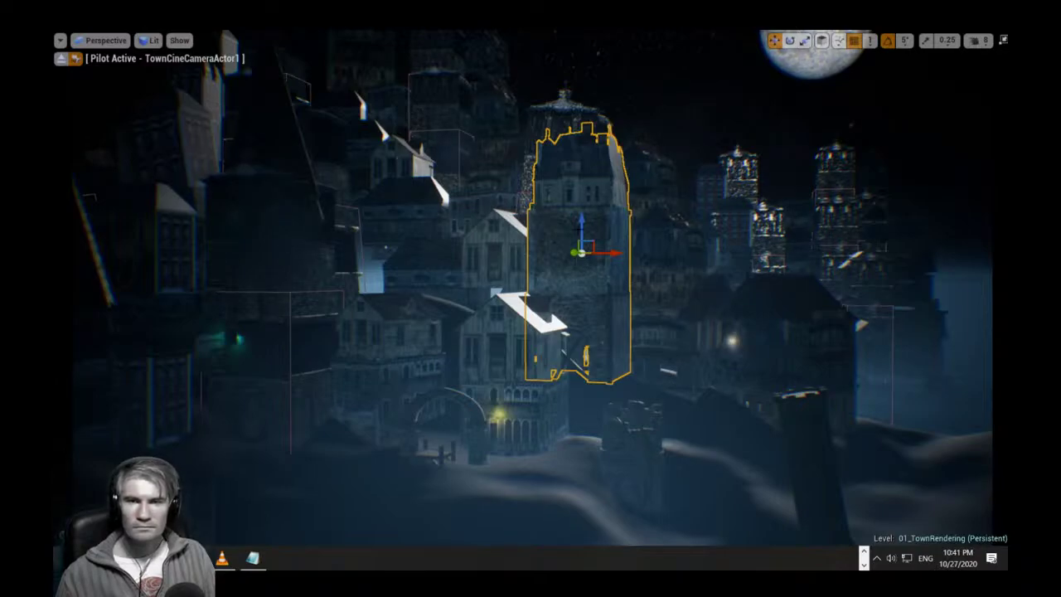
left_click_drag(581, 233, 582, 305)
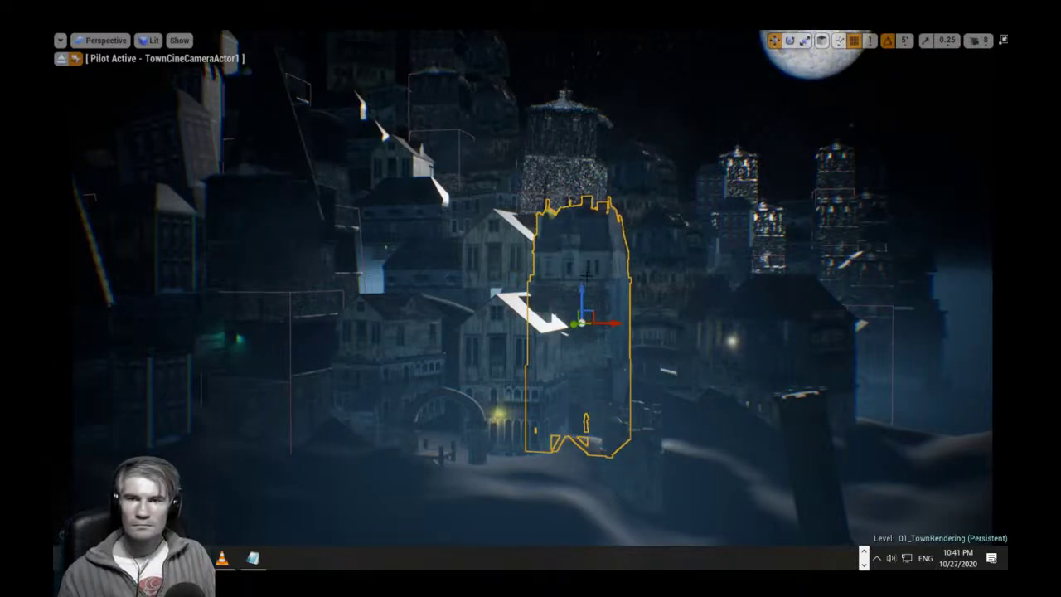
key("Delete")
Open the Plane17_Blueprint of the sparkling tower behind the castle and locate the WatchTowerMAt material used by StaticMeshComponent01.
left_click(560, 155)
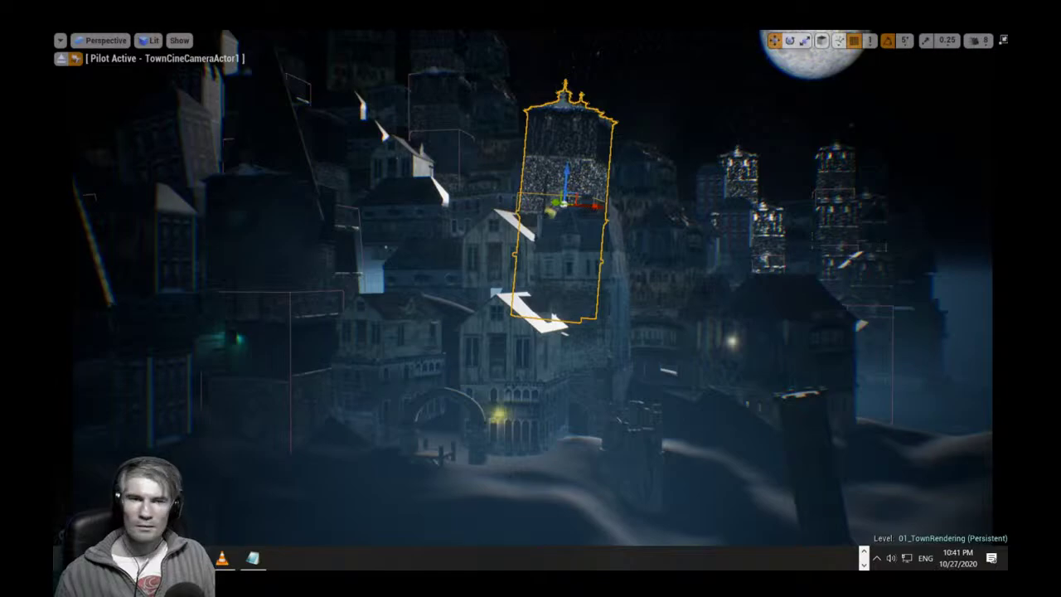
right_click_drag(676, 288, 688, 284)
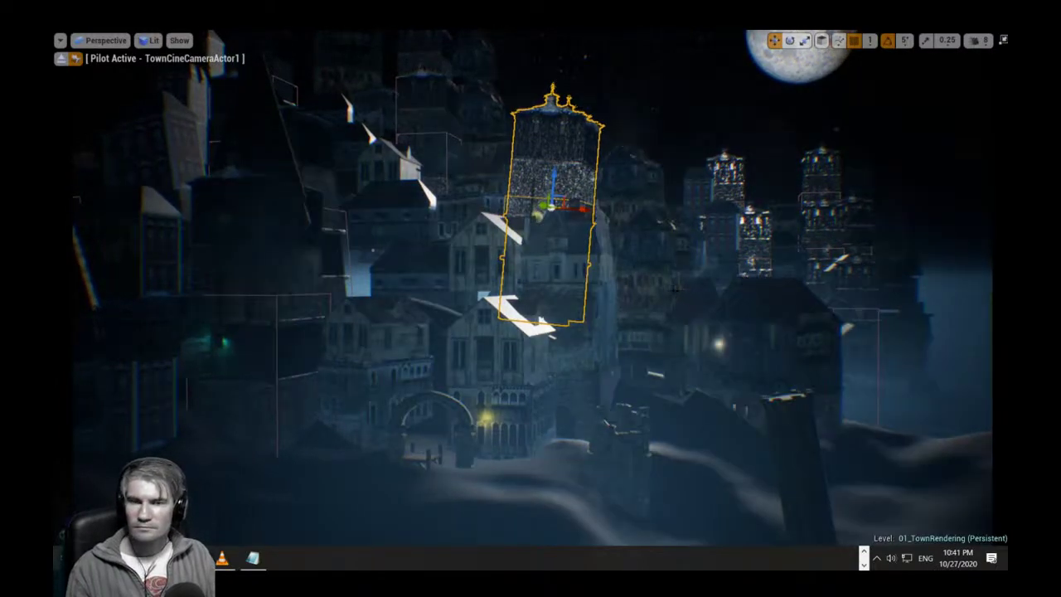
key("F11")
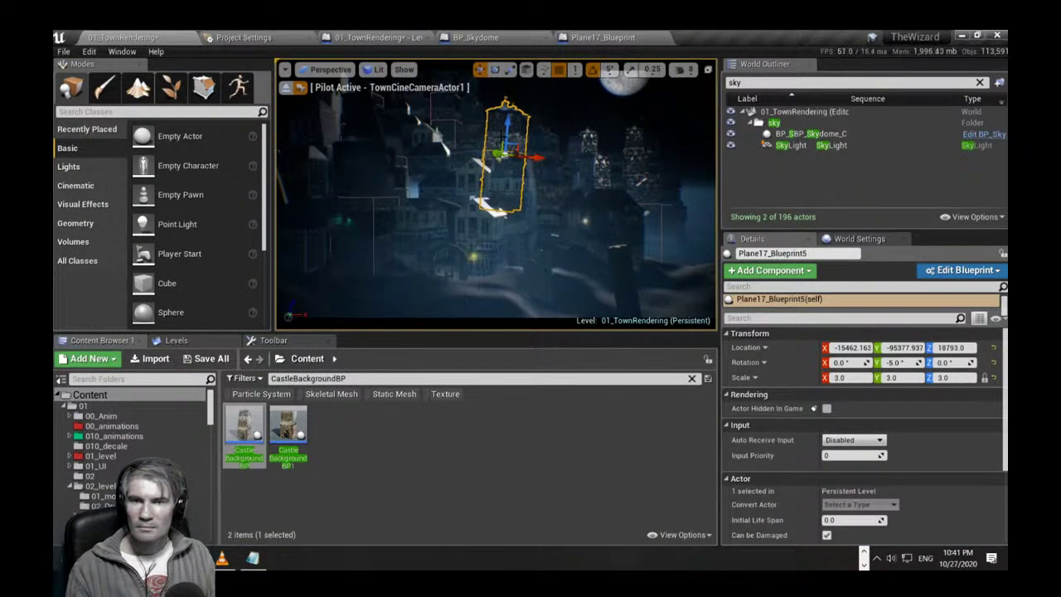
right_click(513, 122)
left_click(539, 108)
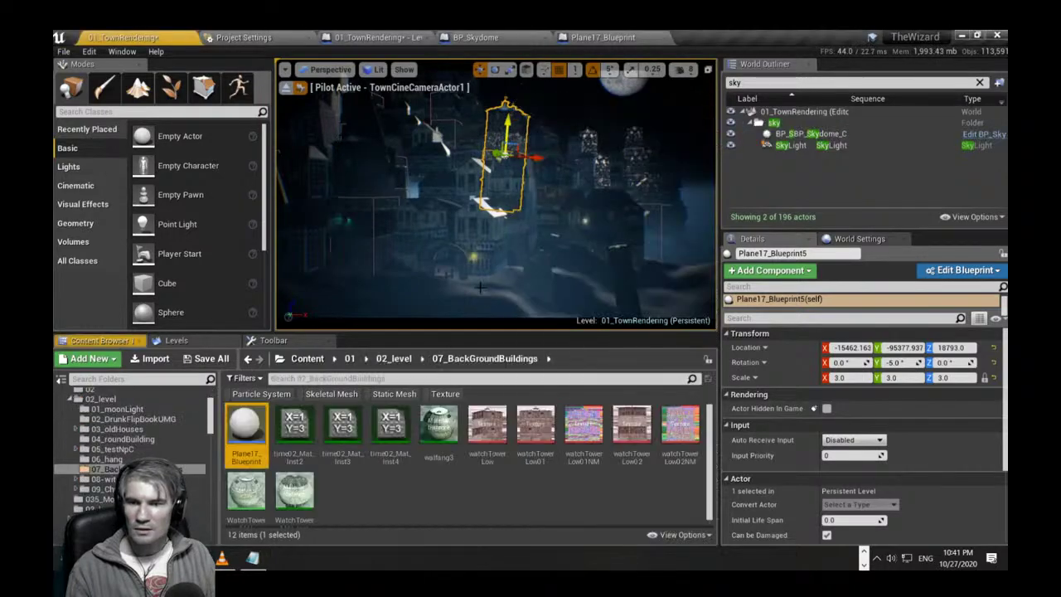
double_click(242, 431)
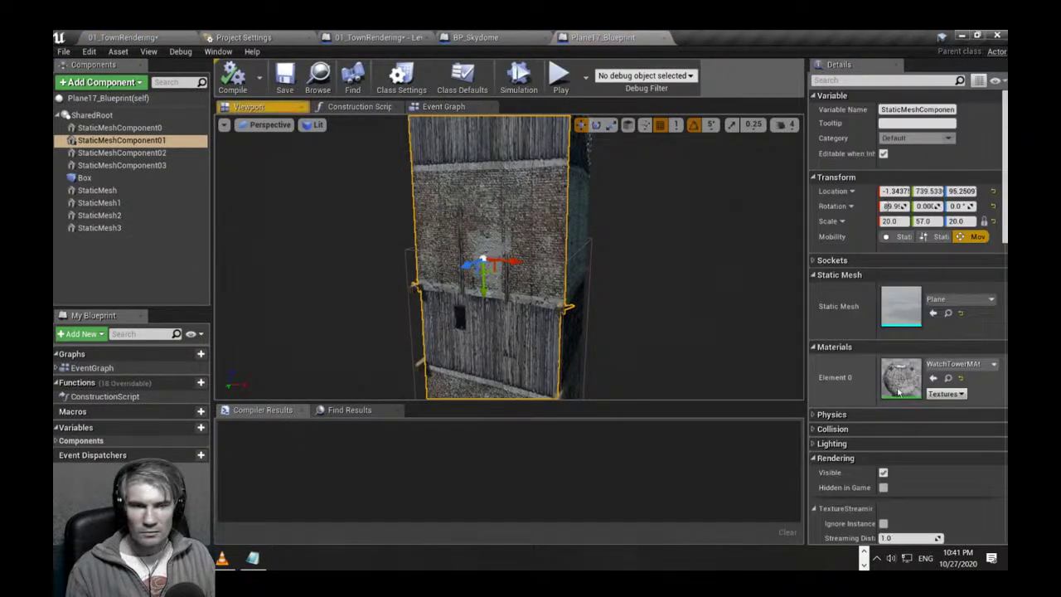
left_click(948, 378)
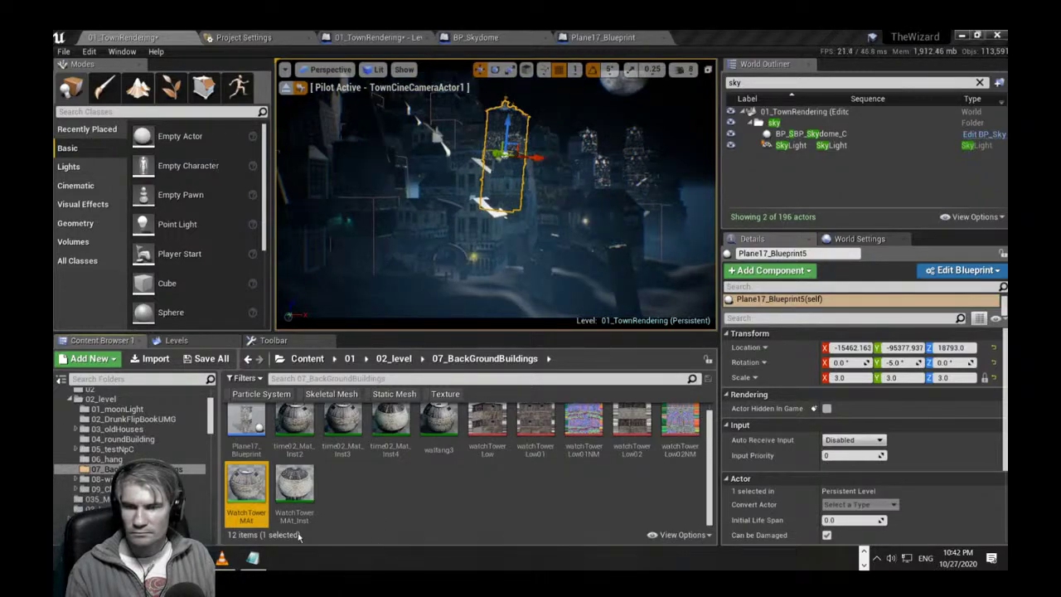
Try to apply the WatchTowerMAt_Inst material to the sparkling tower, and undo the recent changes.
left_click_drag(293, 484, 508, 174)
key("w")
right_click_drag(517, 219, 496, 209)
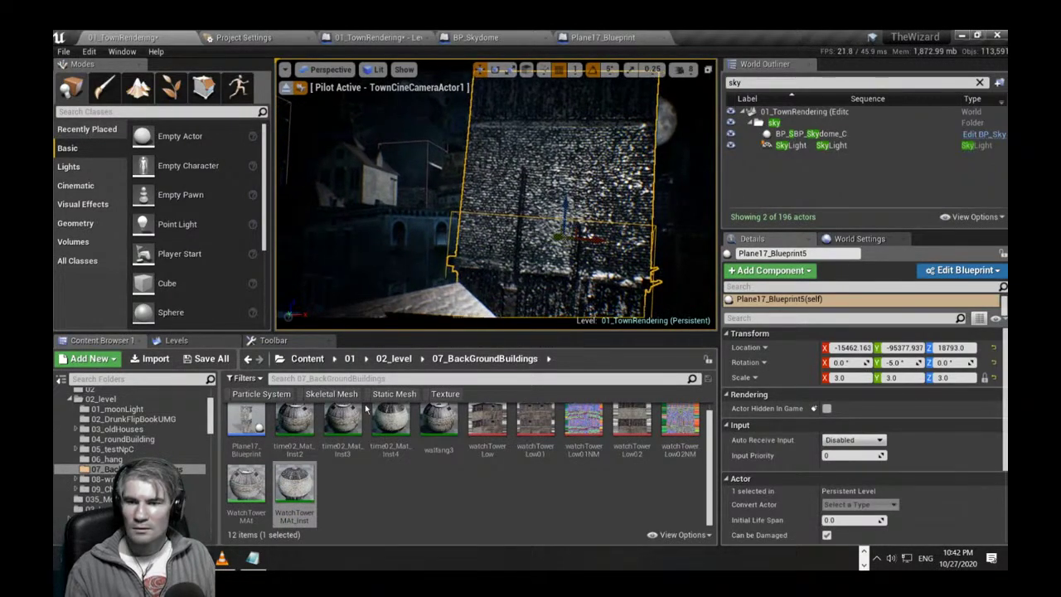
left_click_drag(295, 489, 561, 173)
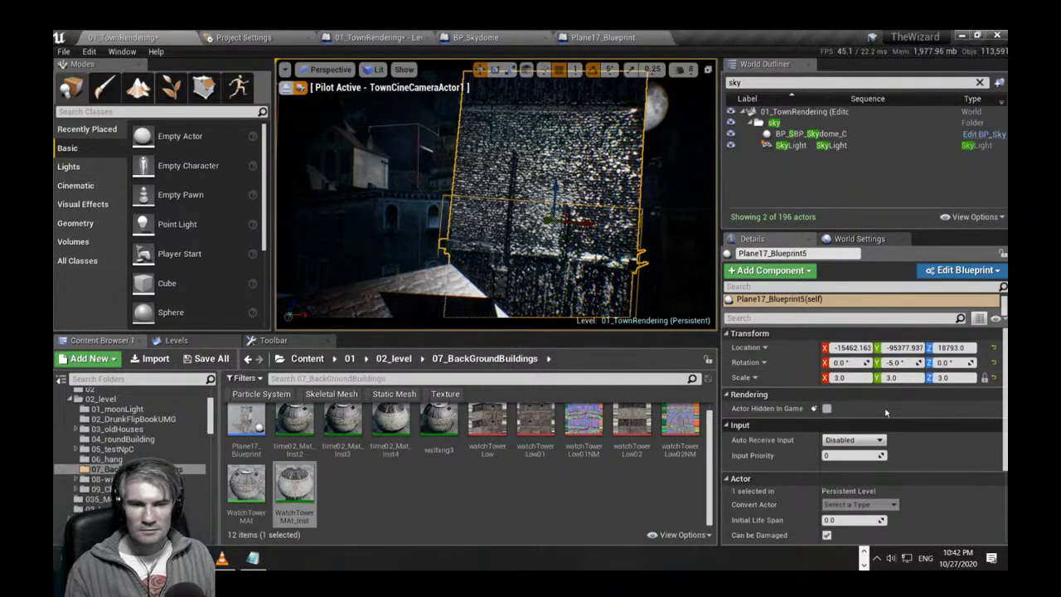
scroll(889, 413, "down", 6)
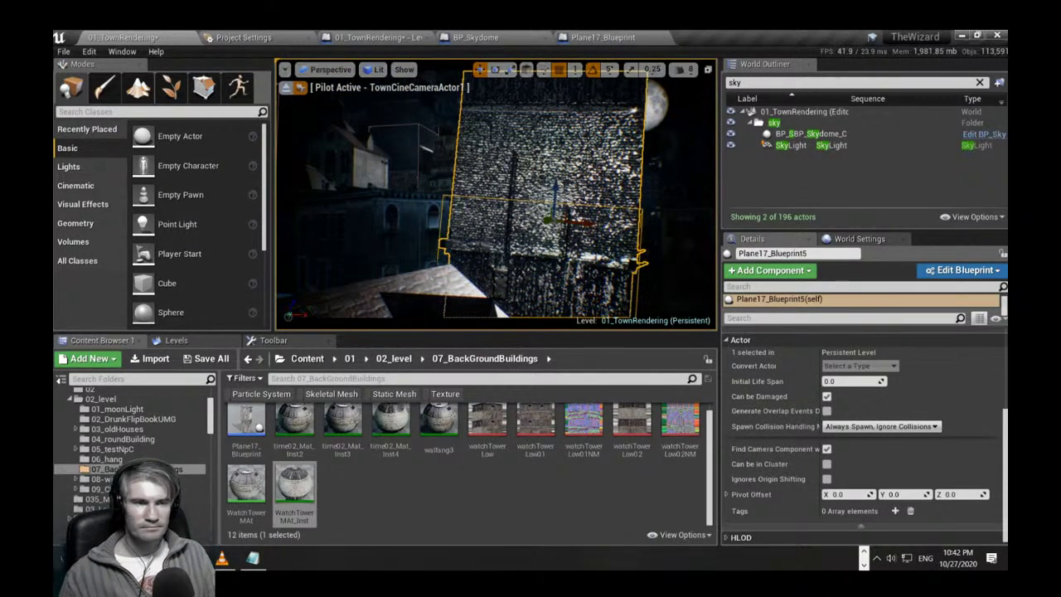
key("ctrl+z")
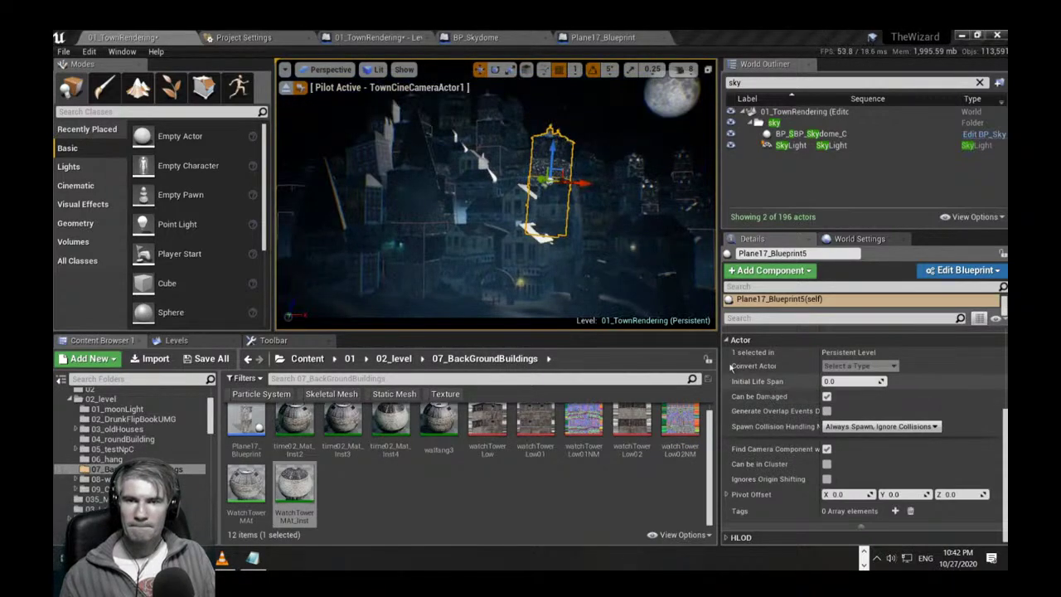
key("ctrl+z")
key("ctrl+z")
key("ctrl+z")
key("ctrl+z")
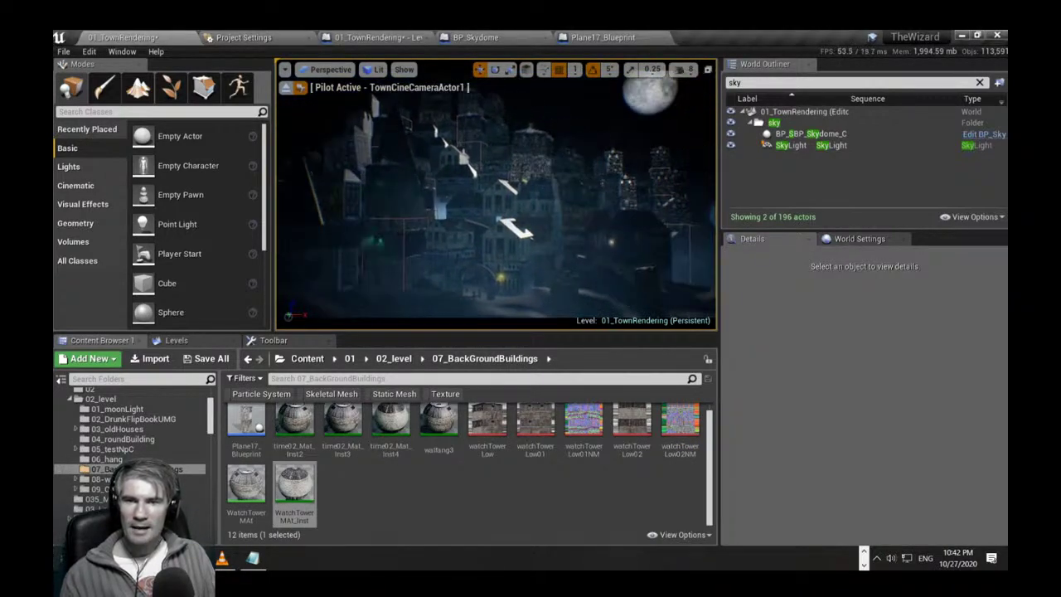
left_click(538, 202)
key("e")
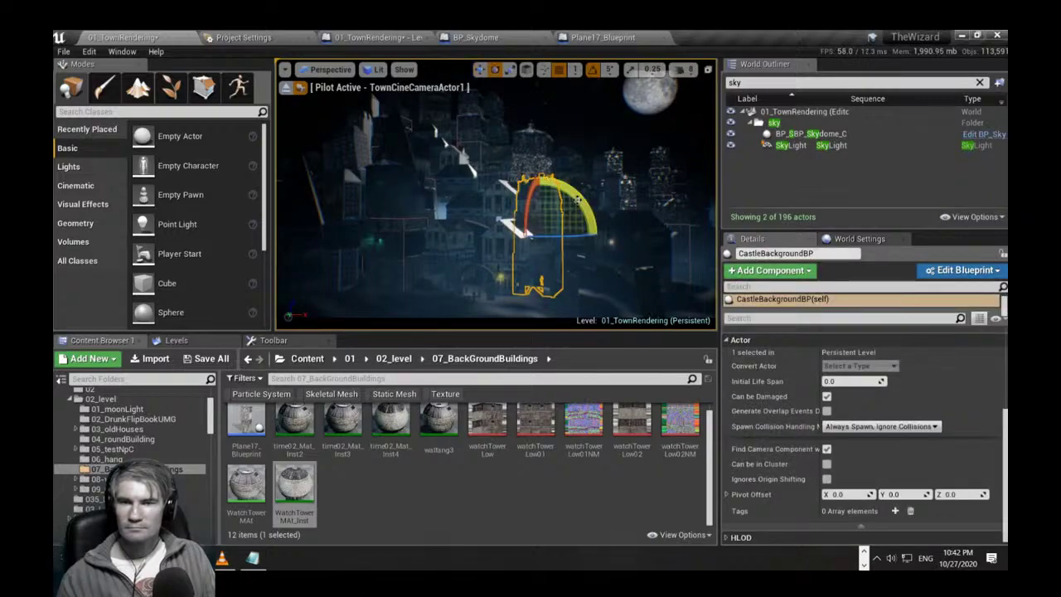
key("Escape")
Reframe the piloted TownCineCameraActor1 on the town with the moon in the upper sky.
mouse_move(538, 299)
right_mouse_down()
mouse_move(557, 284)
mouse_move(514, 287)
mouse_move(532, 284)
right_mouse_up()
key("a")
key("d")
key("d")
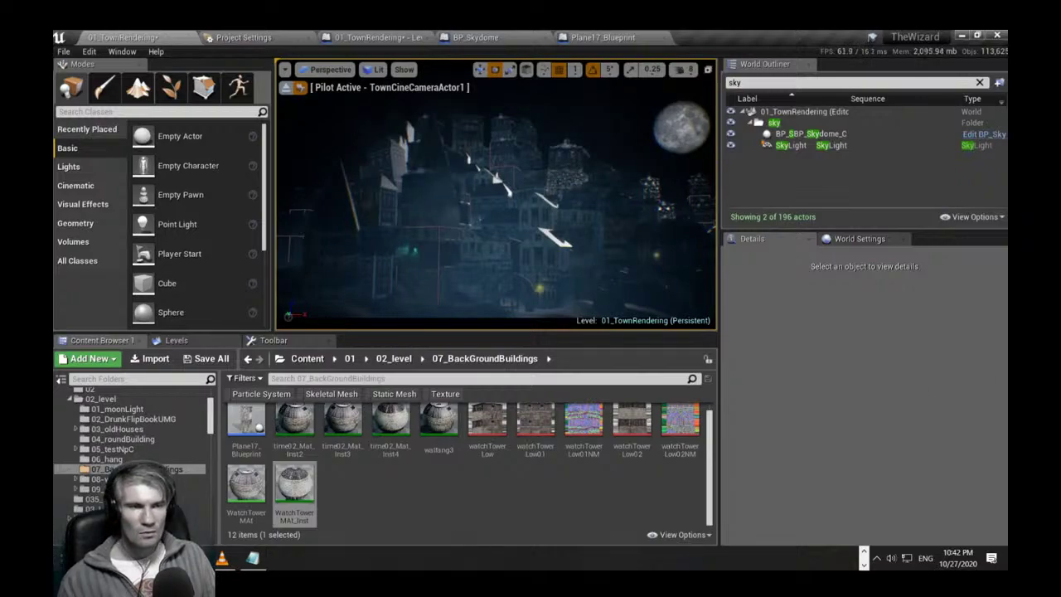
mouse_move(532, 284)
right_mouse_down()
mouse_move(527, 312)
mouse_move(524, 296)
right_mouse_up()
key("d")
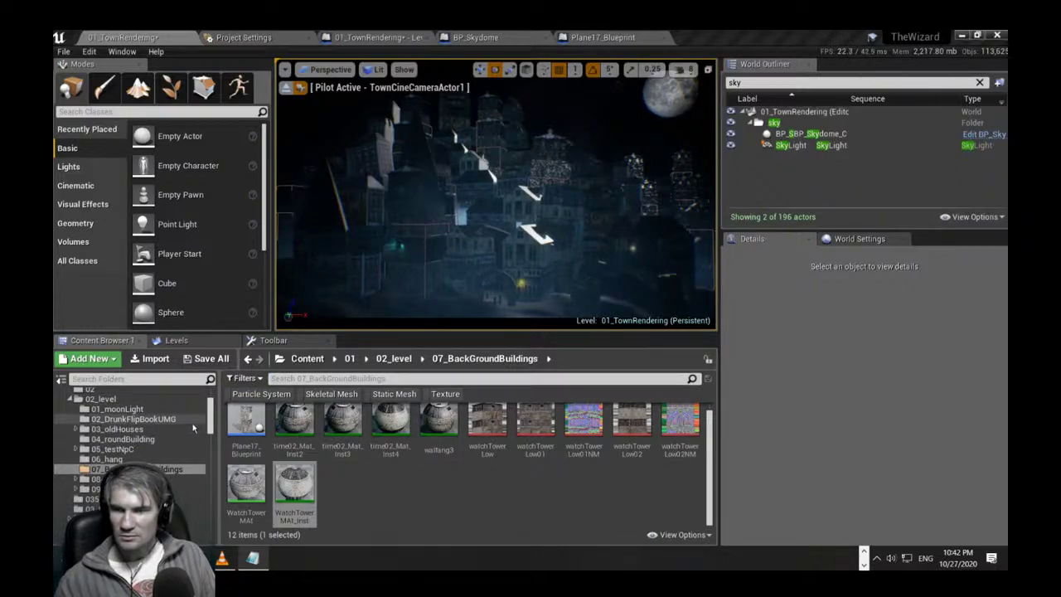
Find CastleBackgroundBP1 in the project content, place one among the town's towers and set its scale to 5.
scroll(124, 414, "up", 5)
left_click(123, 397)
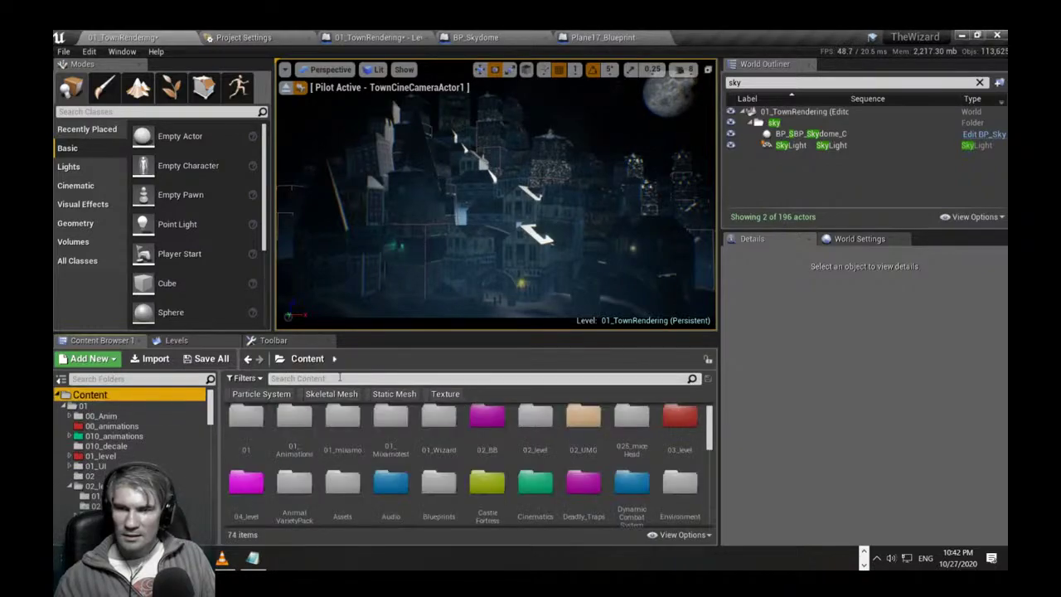
left_click(339, 379)
type("CastleBackgroundBP1")
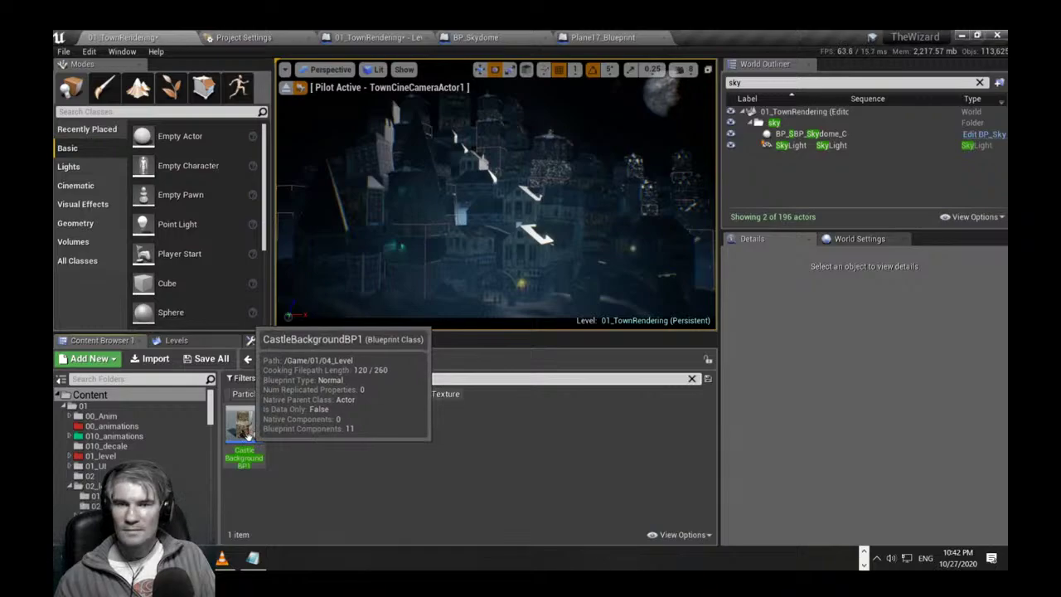
left_click(246, 433)
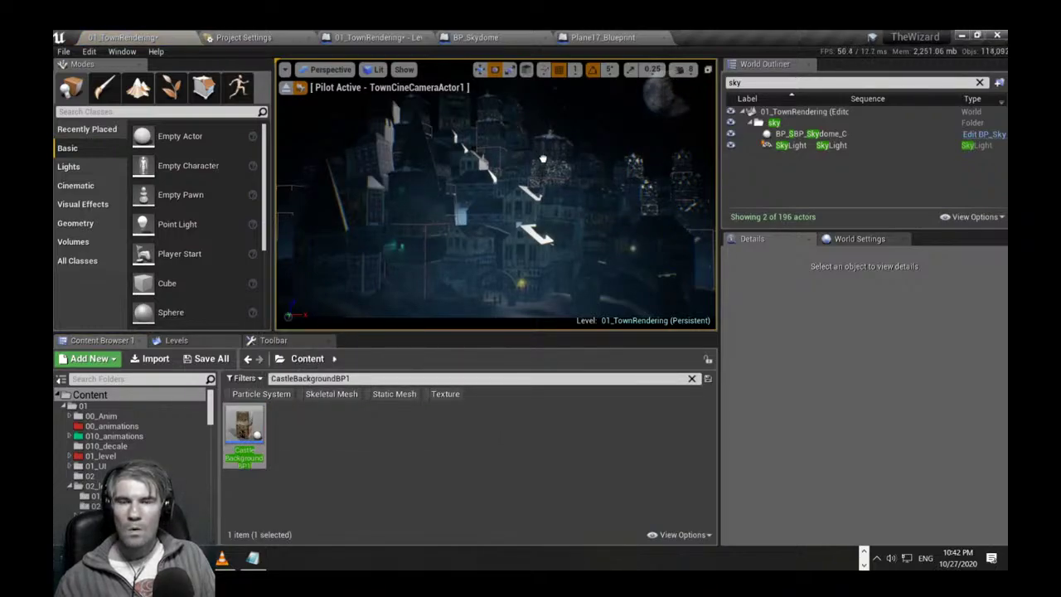
left_click_drag(543, 159, 543, 170)
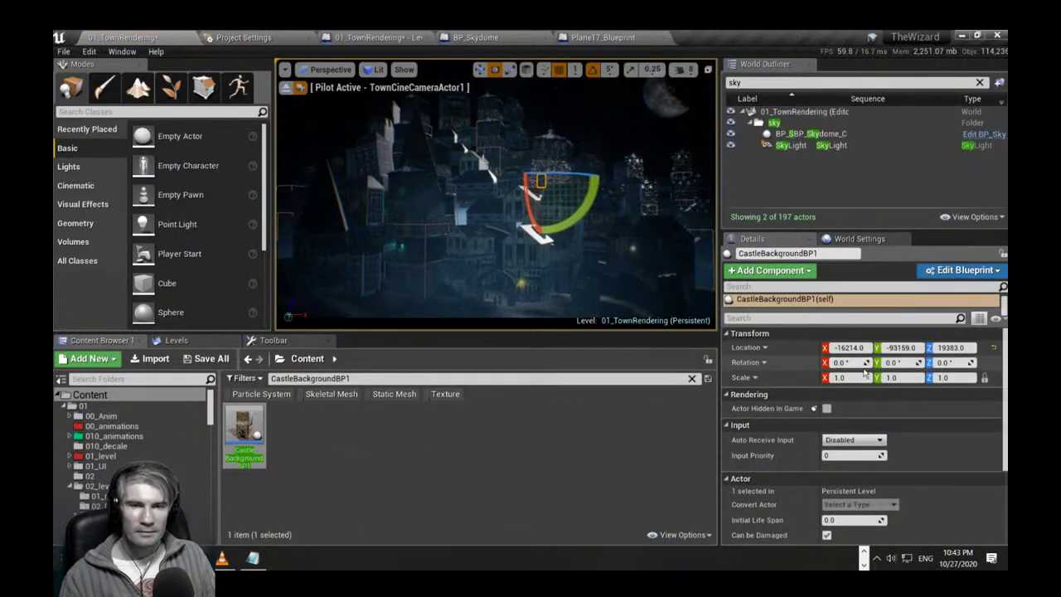
left_click(859, 378)
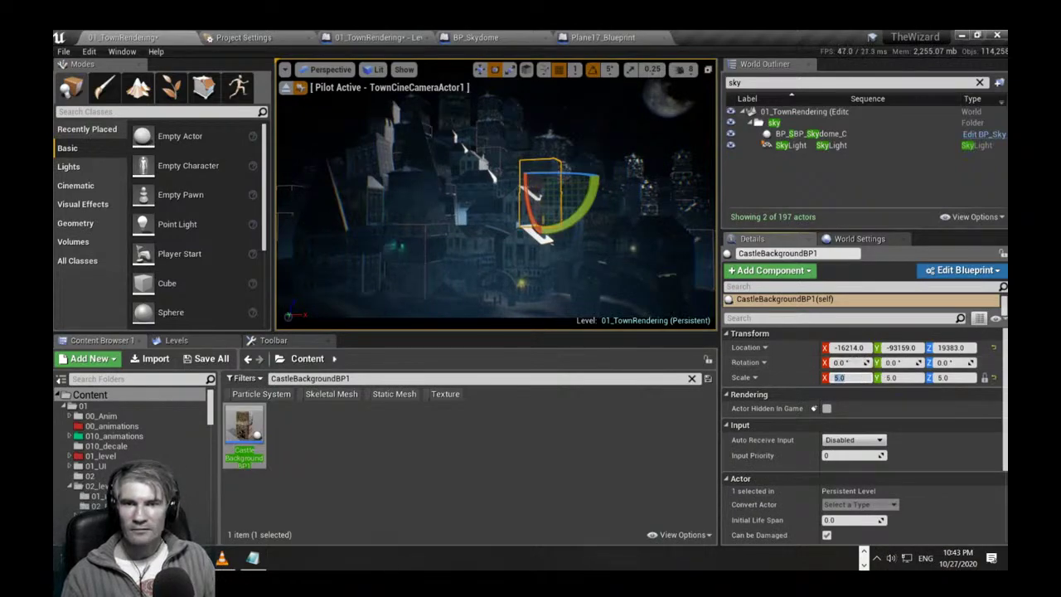
Raise the new castle tower in full screen and shift it slightly sideways above the white-roofed houses.
mouse_move(570, 272)
right_mouse_down()
mouse_move(573, 303)
mouse_move(552, 290)
mouse_move(613, 247)
mouse_move(571, 257)
right_mouse_up()
key("F11")
key("e")
key("w")
left_click_drag(475, 264, 476, 218)
mouse_move(513, 264)
left_mouse_down()
mouse_move(546, 264)
mouse_move(531, 266)
left_mouse_up()
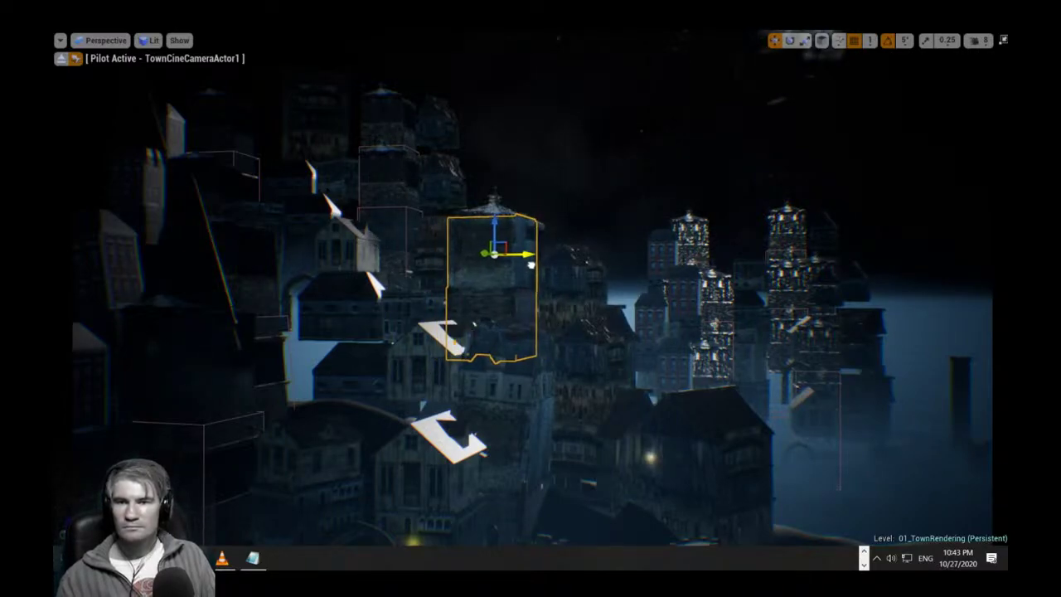
key("Escape")
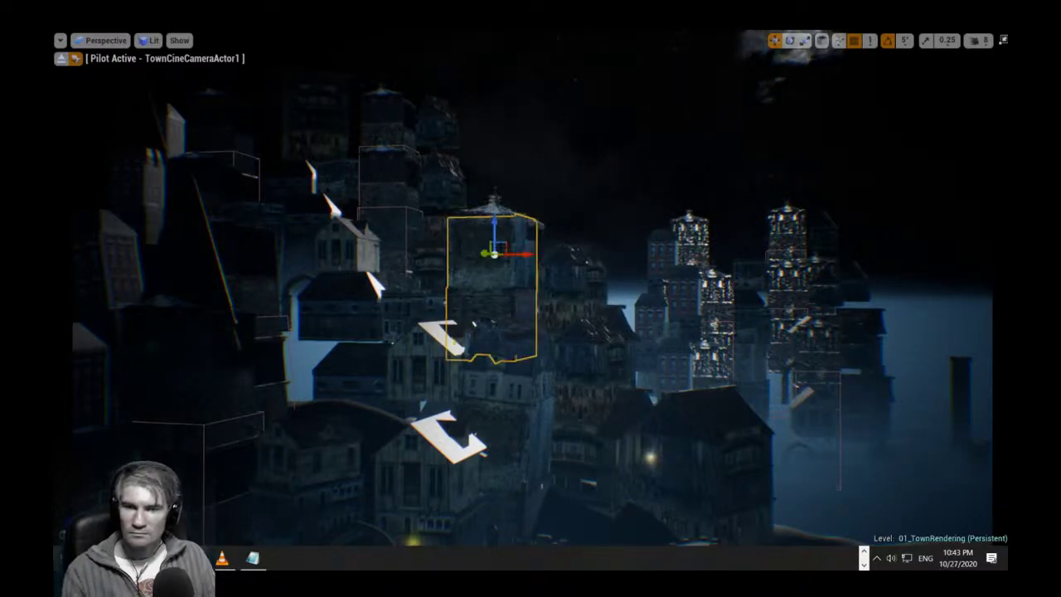
key("F11")
key("F11")
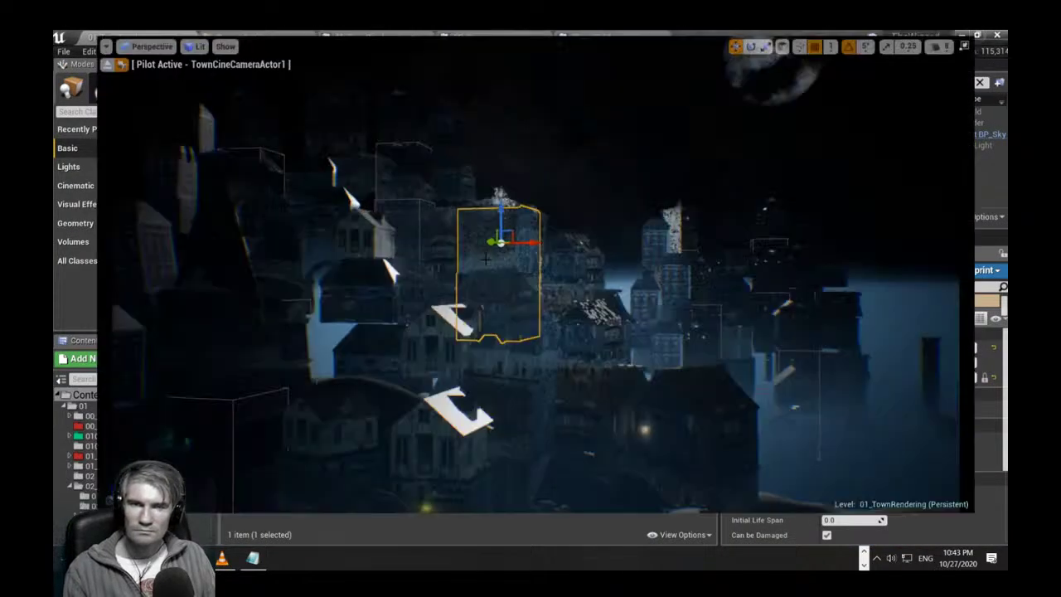
Focus on the castle tower and shift it along the ground in front of the neighbouring sparkling-roofed building.
key("f")
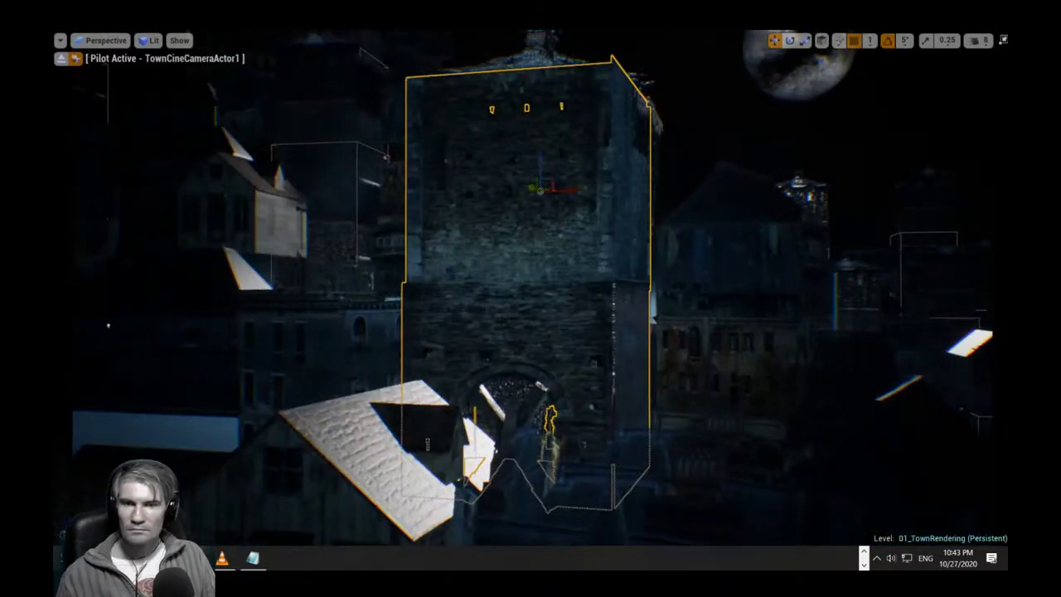
right_click_drag(531, 299, 522, 340)
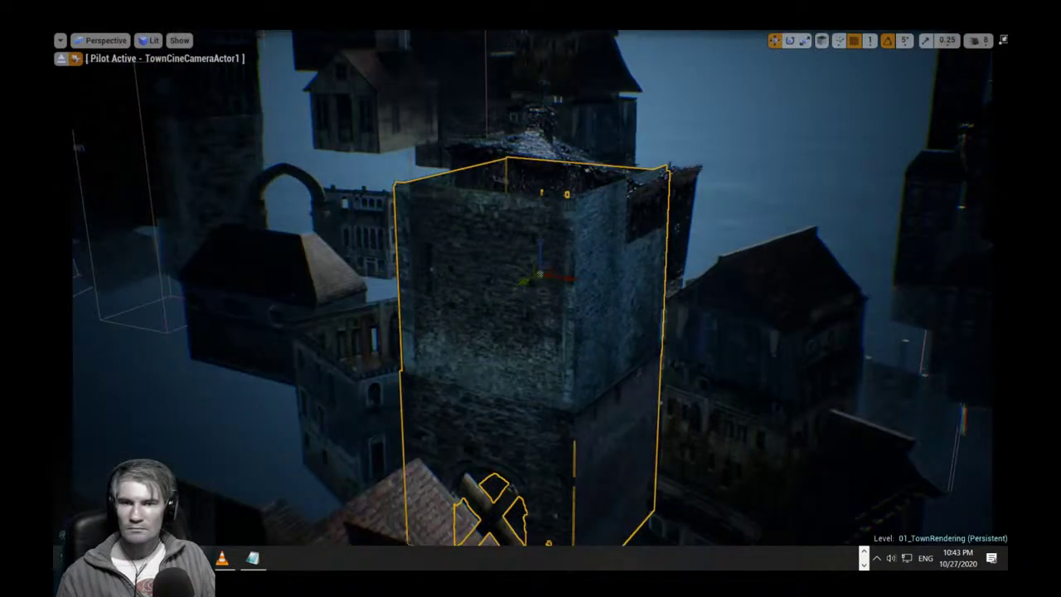
left_click_drag(521, 284, 583, 322)
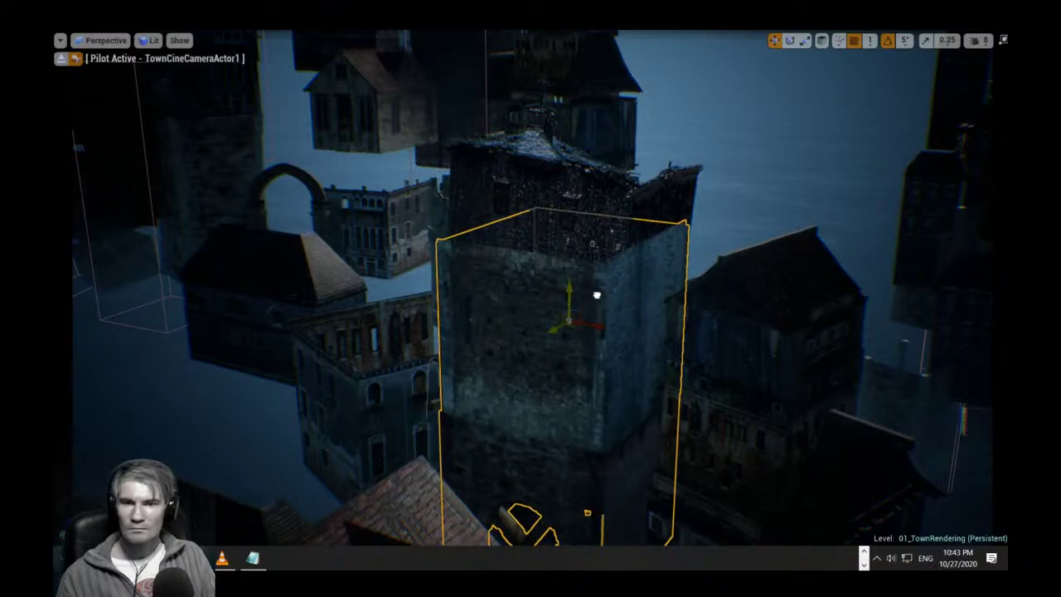
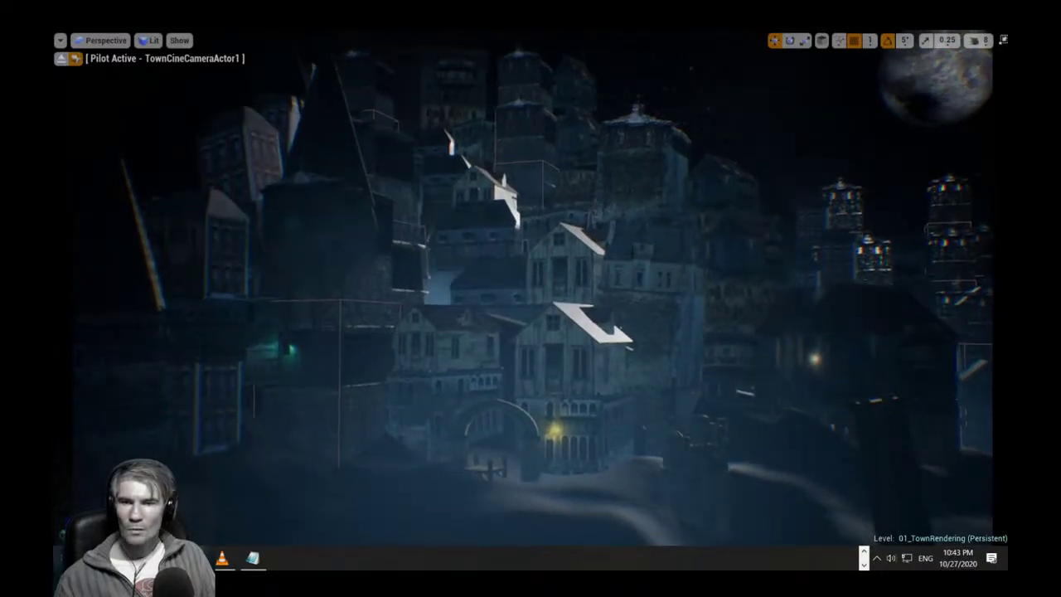
Duplicate the tall spire roof and lower the copy onto the houses beside the white-roofed ones.
left_click(532, 165)
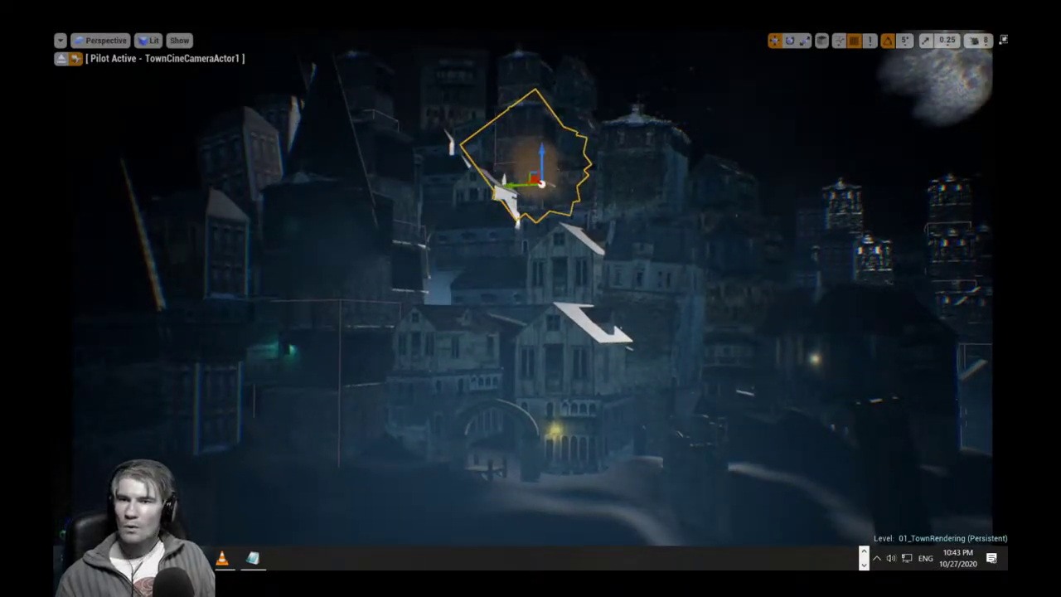
left_click(328, 163)
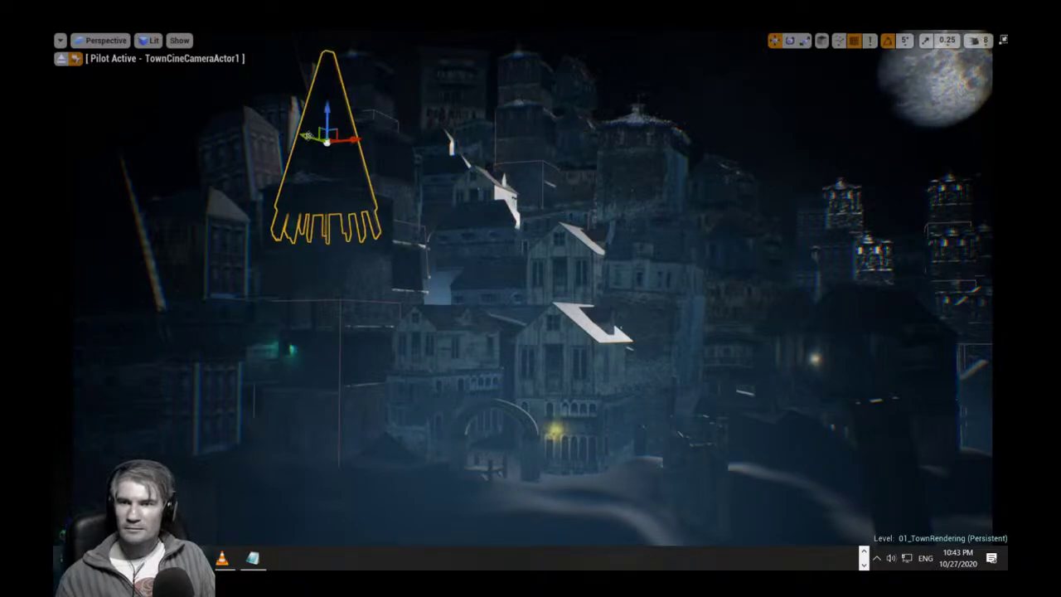
left_click_drag(307, 135, 408, 181)
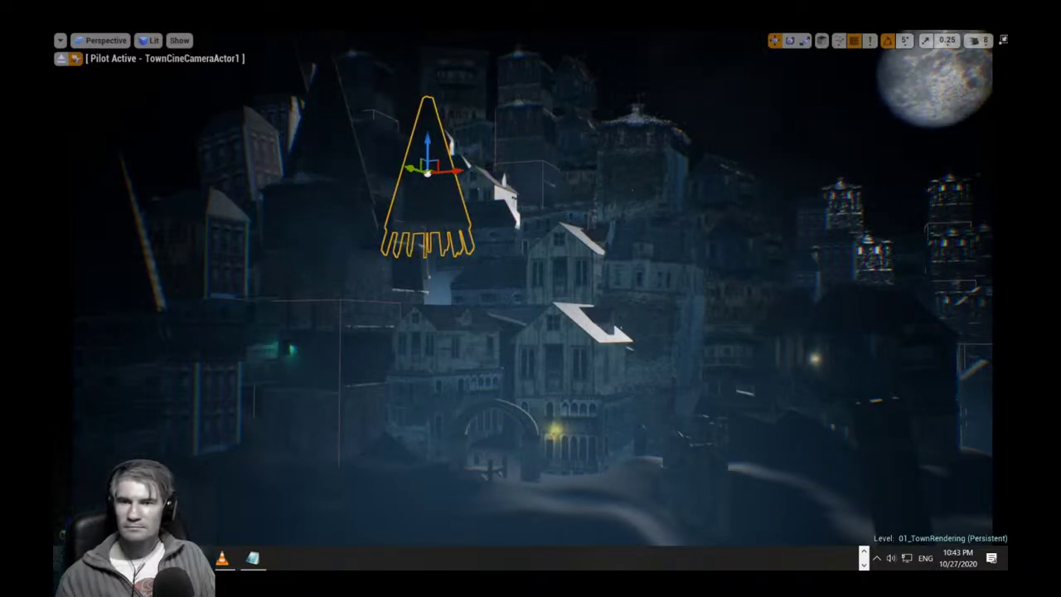
left_click_drag(425, 144, 447, 249)
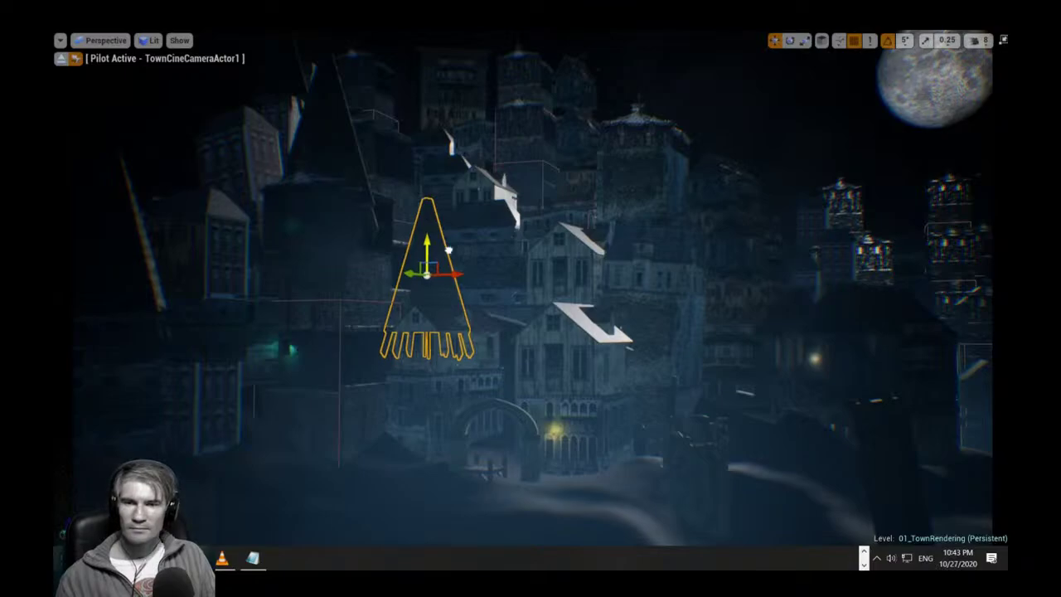
key("Escape")
left_click(463, 313)
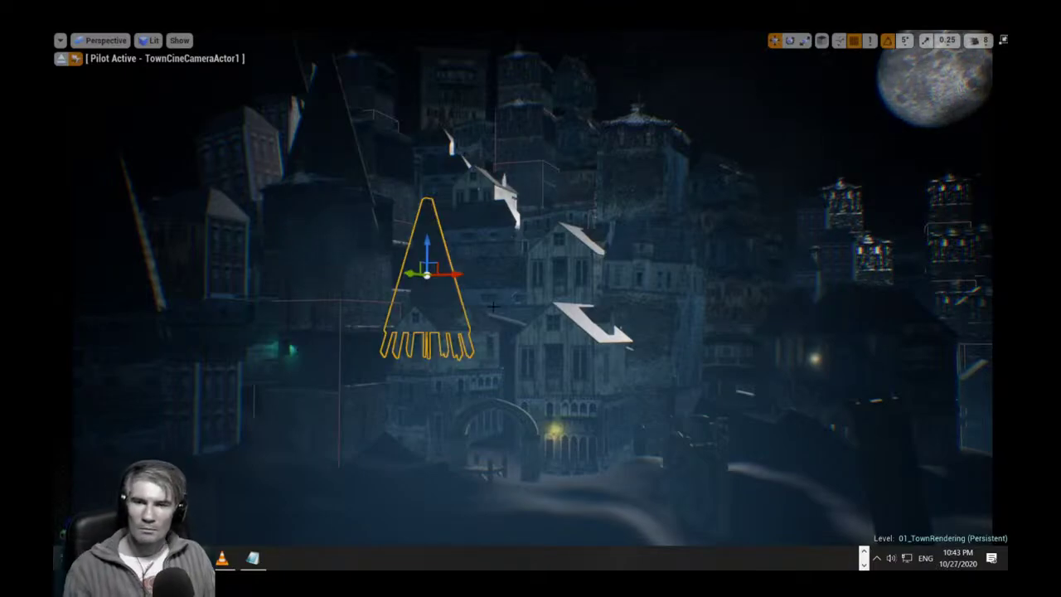
Scale the copied spire roof proportionally with an X scale of 9.
key("F11")
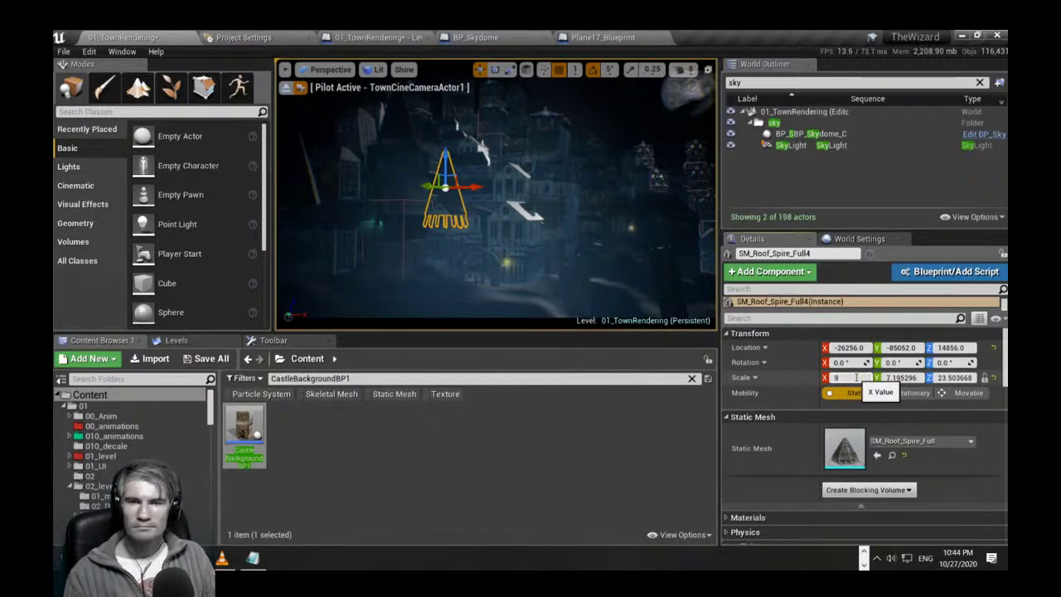
left_click(857, 378)
type("9")
key("Return")
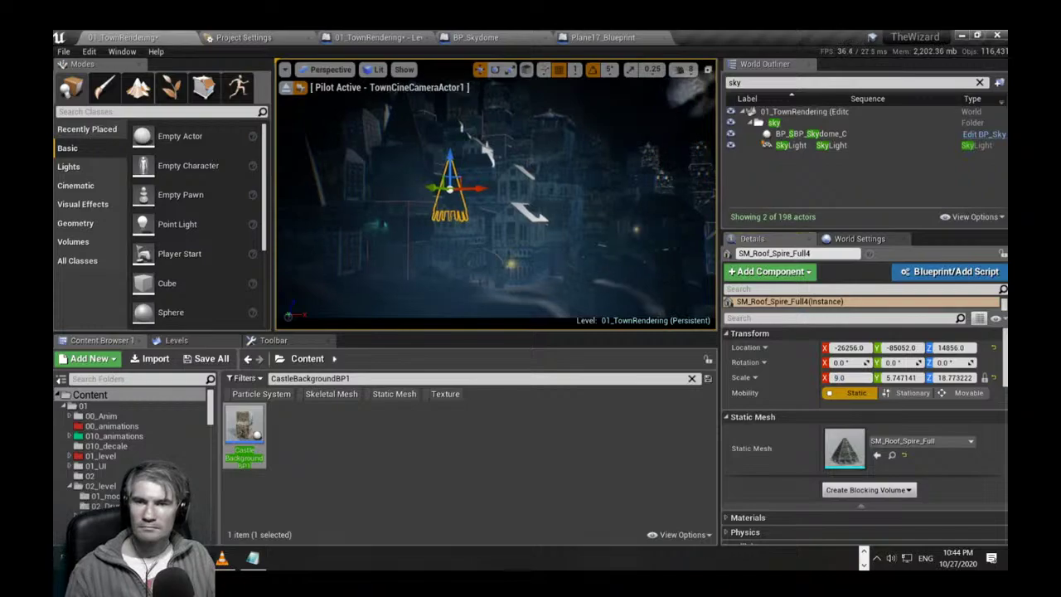
Shift the copied spire sideways over the house roof in full screen, and reframe the town with the full moon in view.
left_click(485, 243)
left_click(453, 189)
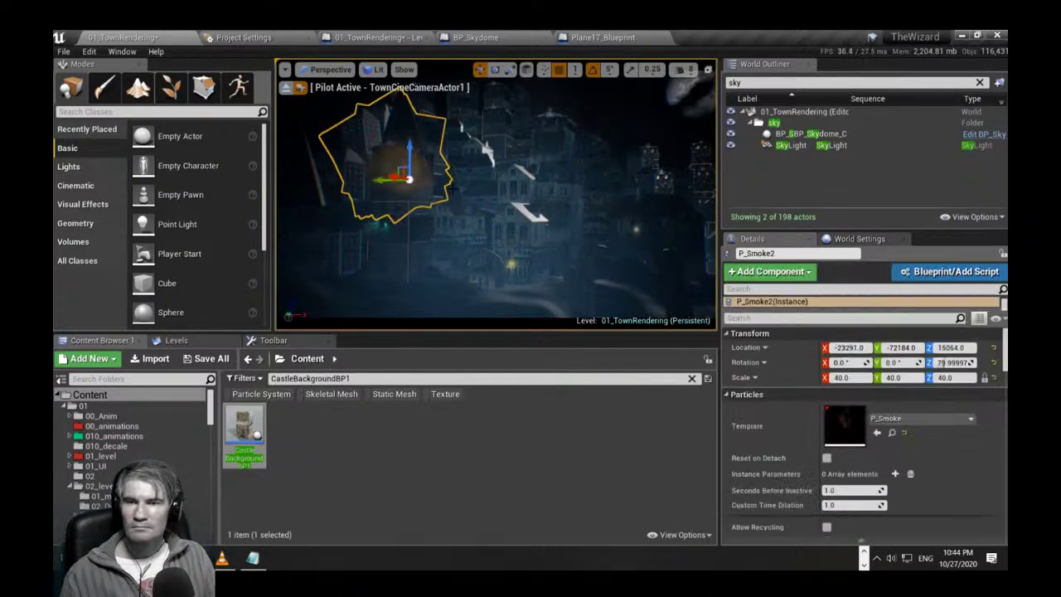
key("F11")
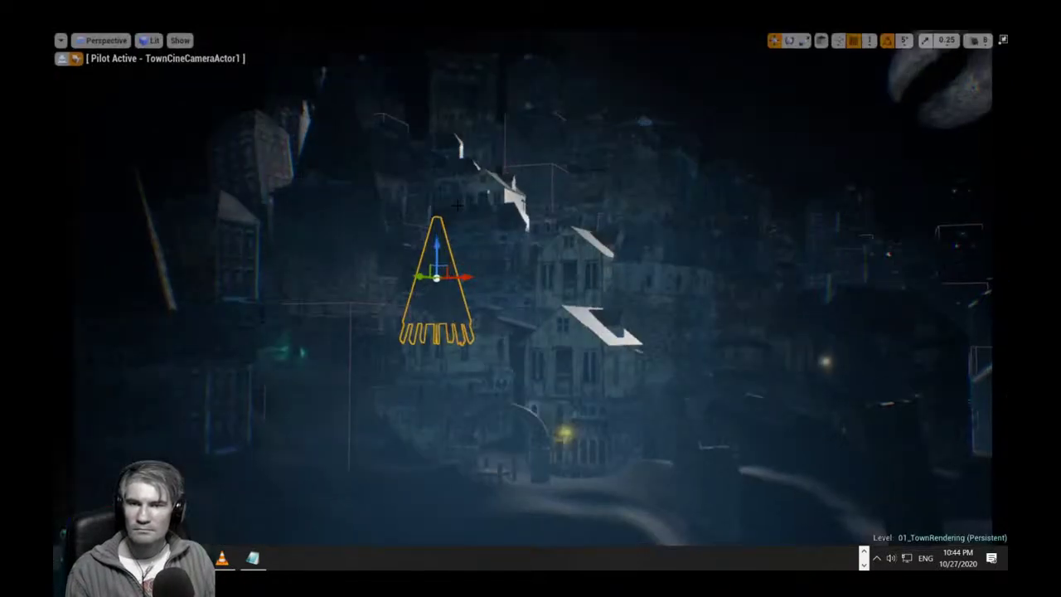
mouse_move(467, 287)
left_mouse_down()
mouse_move(402, 287)
mouse_move(484, 288)
left_mouse_up()
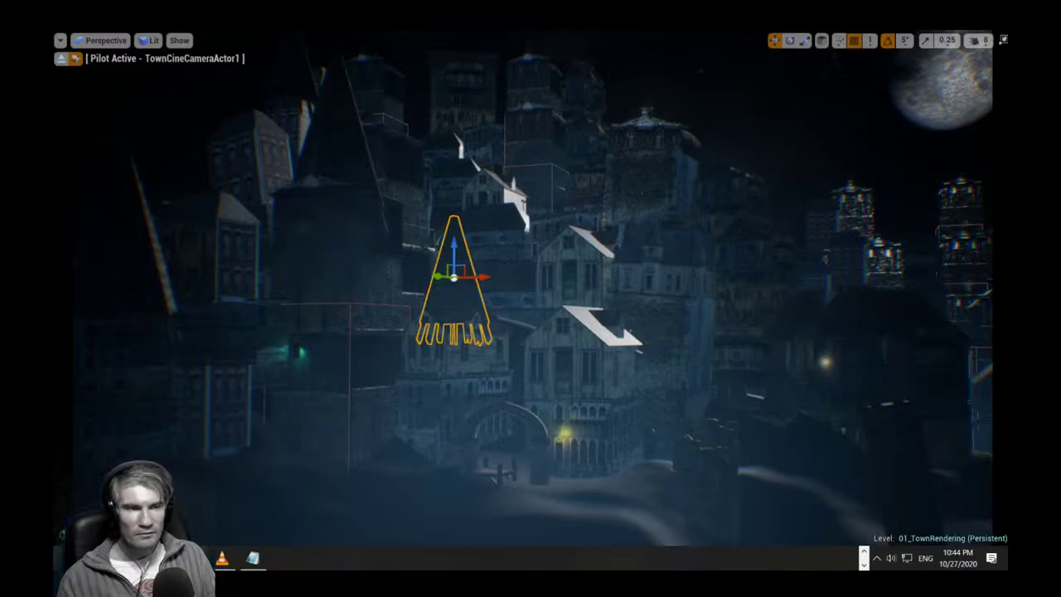
mouse_move(484, 288)
right_mouse_down()
mouse_move(472, 282)
mouse_move(503, 289)
right_mouse_up()
mouse_move(655, 329)
right_mouse_down()
mouse_move(668, 328)
mouse_move(655, 314)
right_mouse_up()
key("Escape")
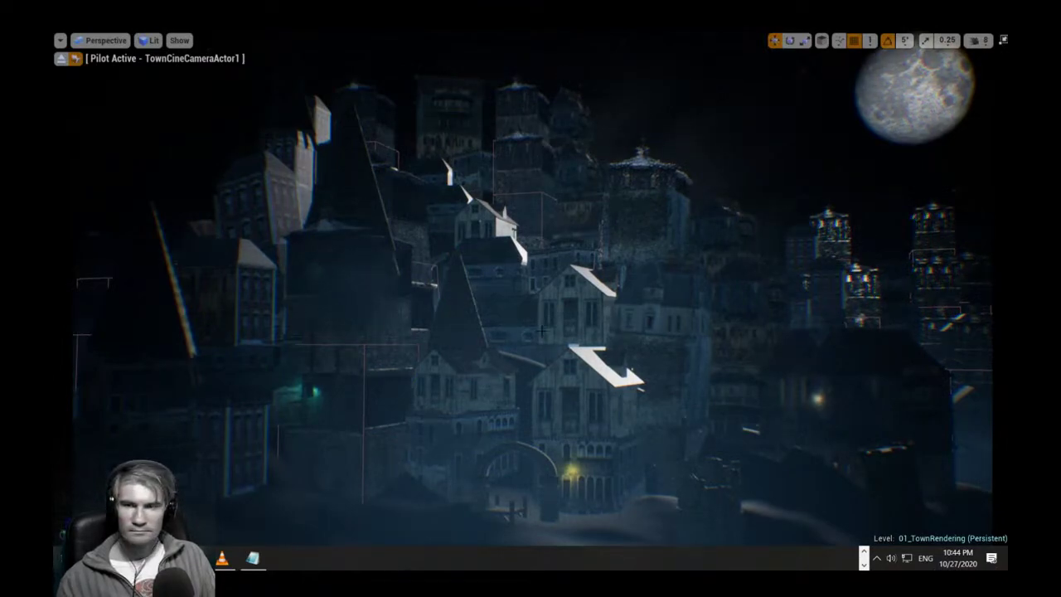
Move the original tall spire roof from the round tower to the distant sparkling towers beneath the moon.
left_click(357, 273)
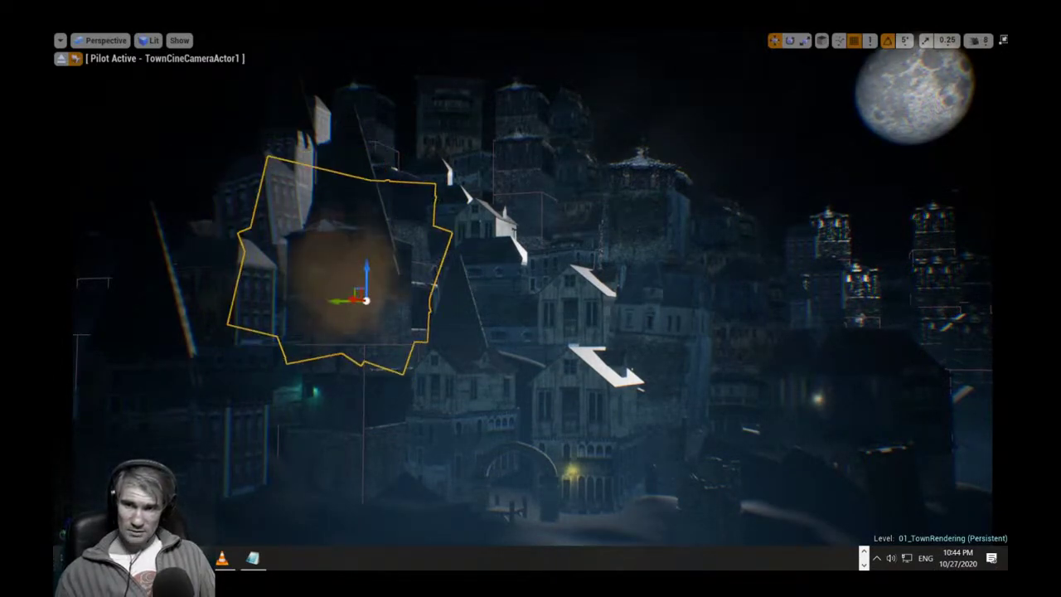
left_click(349, 199)
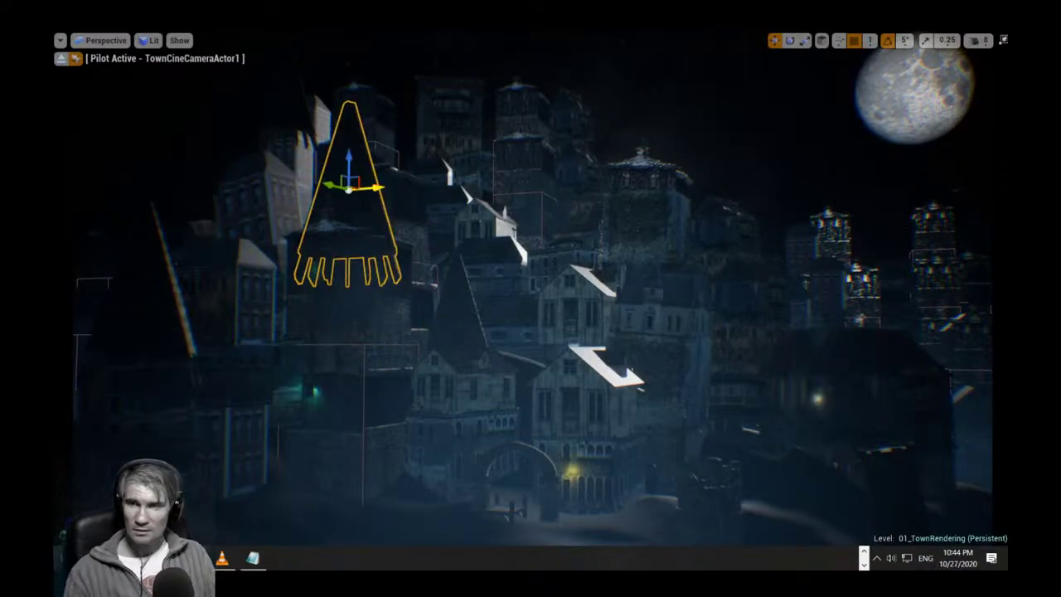
left_click_drag(329, 181, 837, 190)
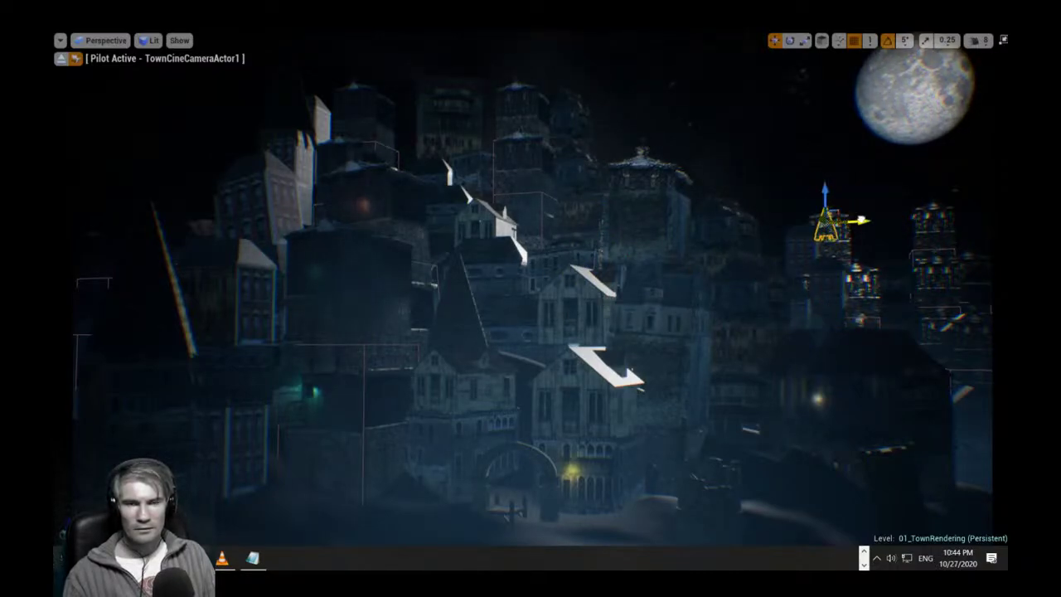
Scale the distant spire roof proportionally with an X scale of 15.
key("e")
key("r")
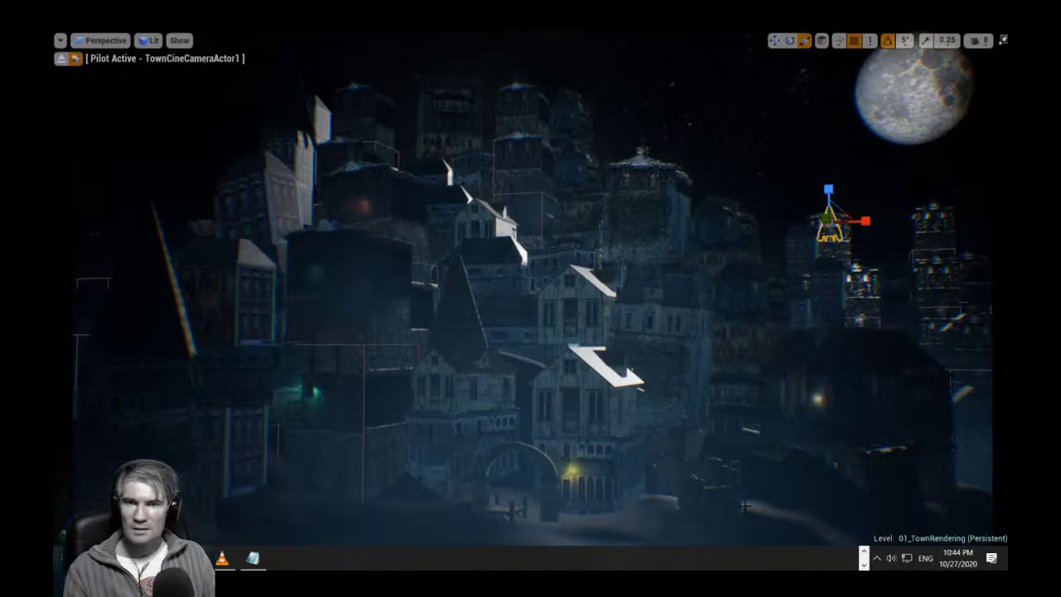
key("F11")
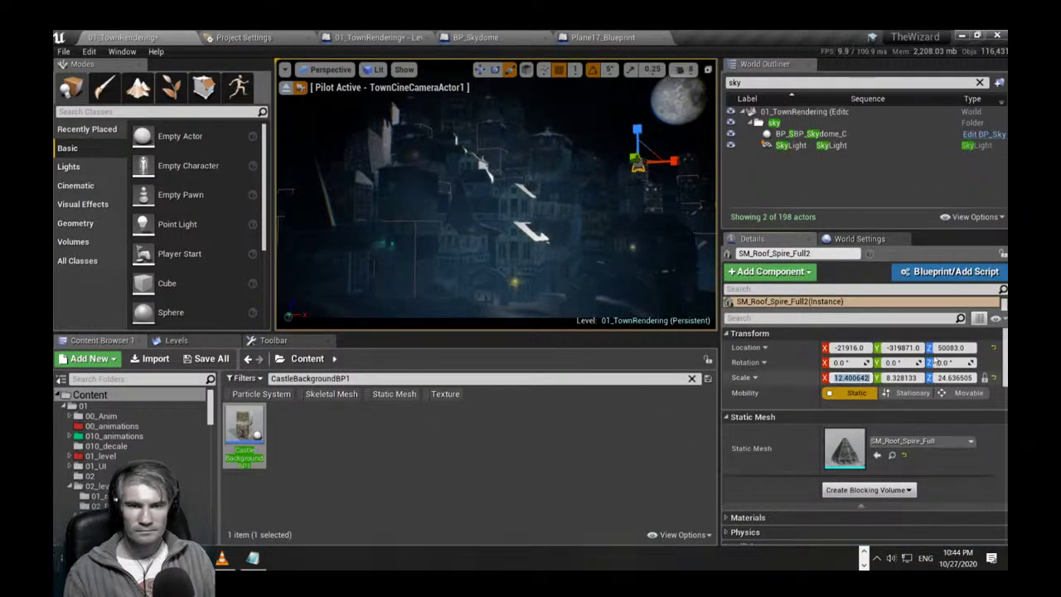
type("15")
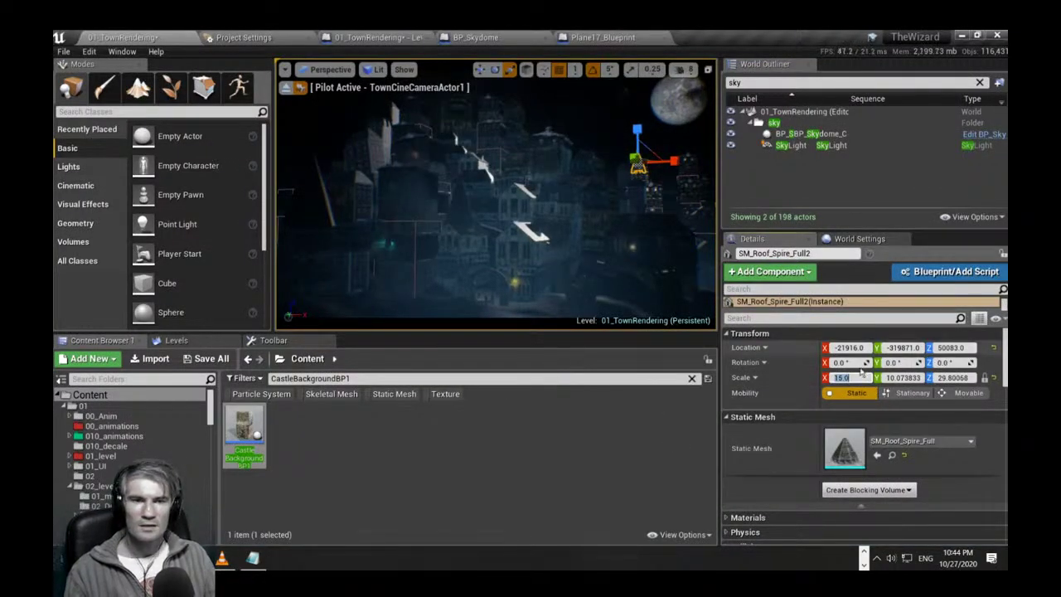
key("Return")
key("F11")
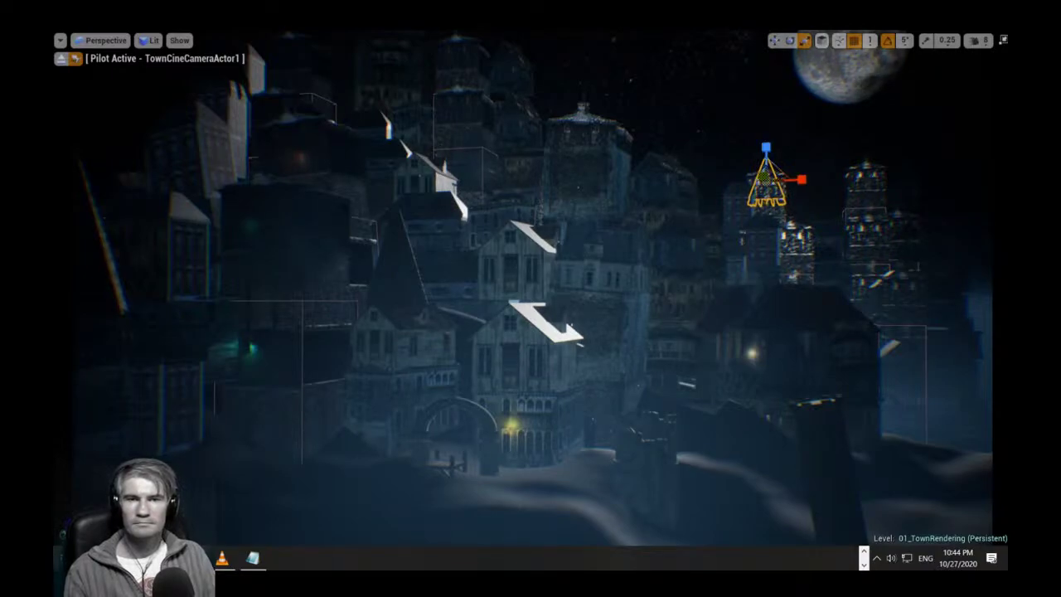
Move the distant spire roof across to the background building clusters, and reframe the camera on the town and moon.
key("f")
right_click_drag(480, 297, 249, 365)
key("s")
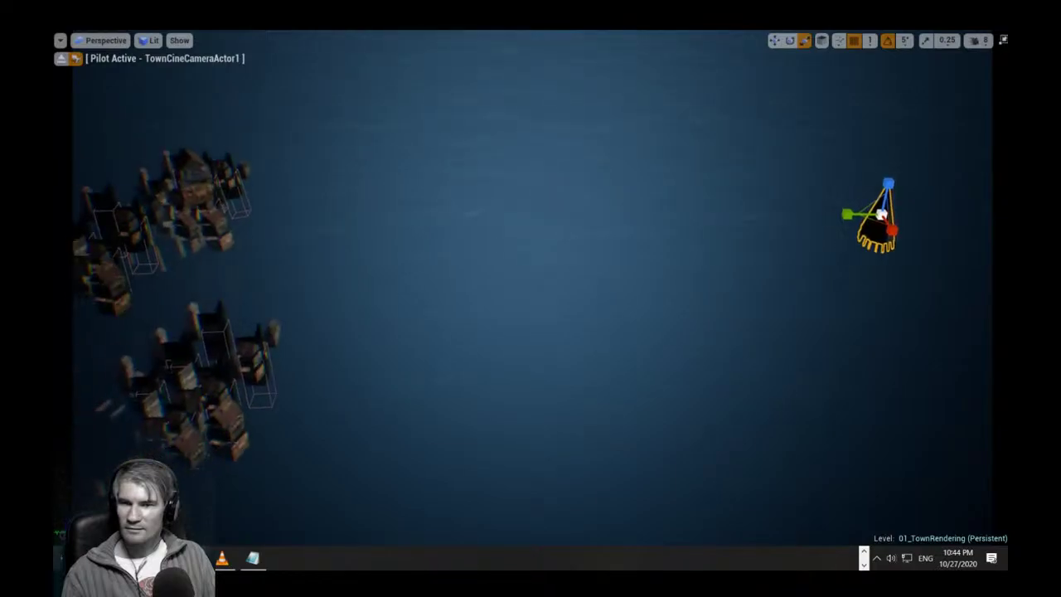
key("space")
key("space")
key("space")
key("space")
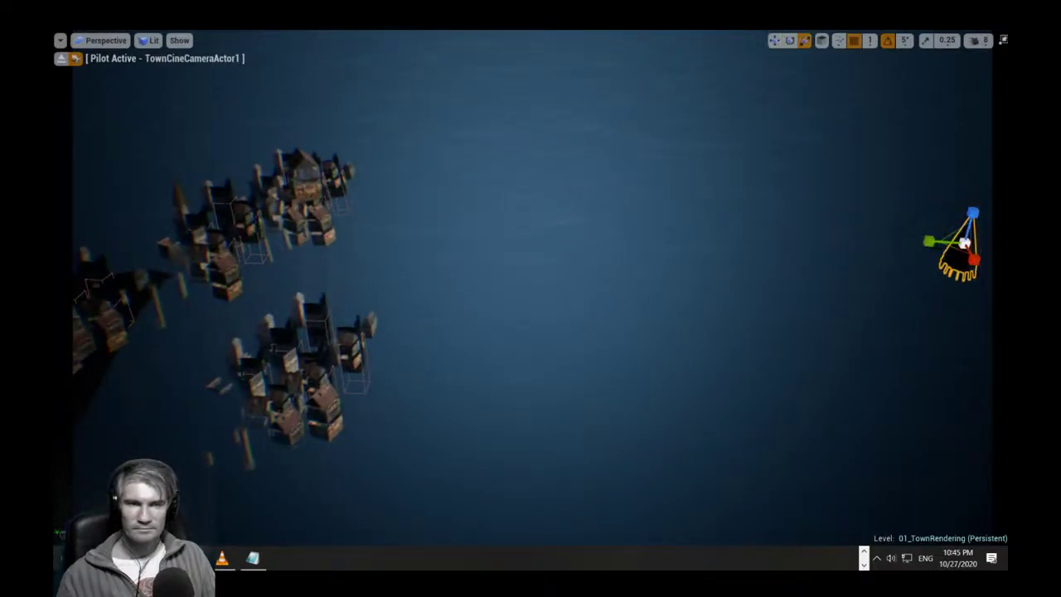
left_click_drag(932, 242, 198, 283)
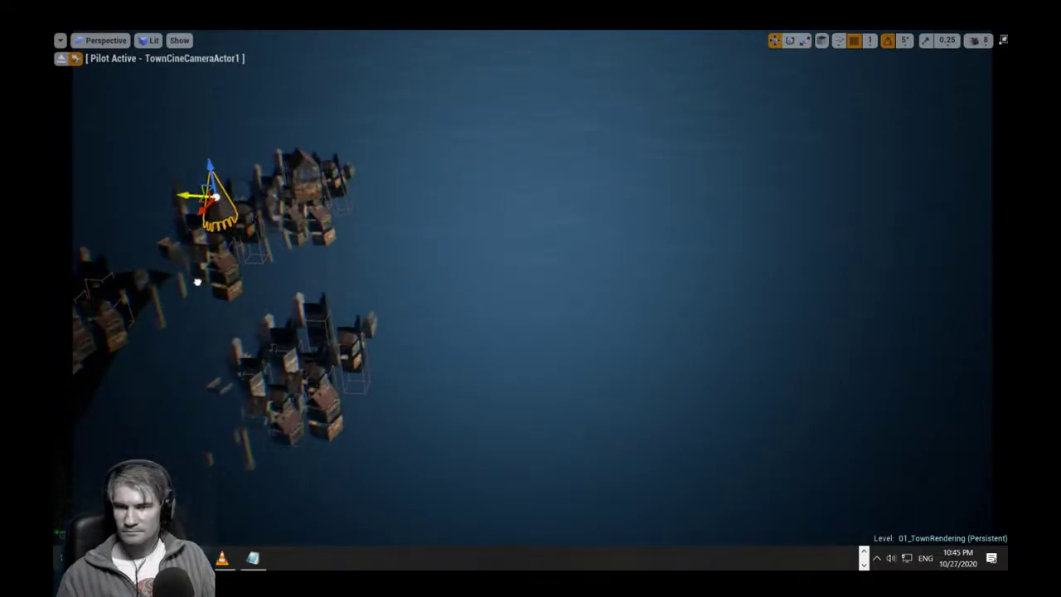
key("1")
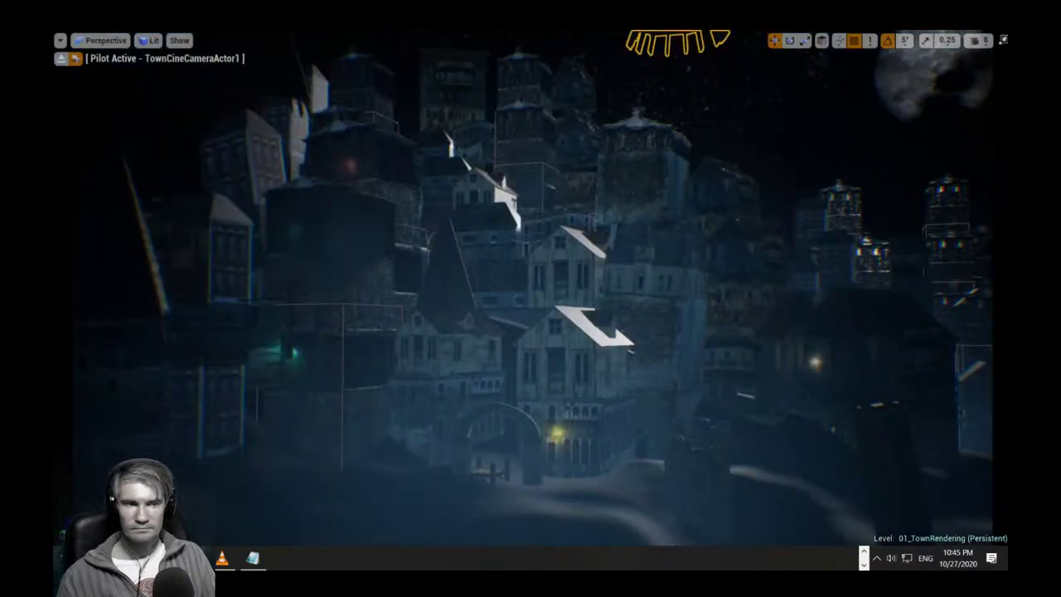
right_click_drag(530, 286, 593, 212)
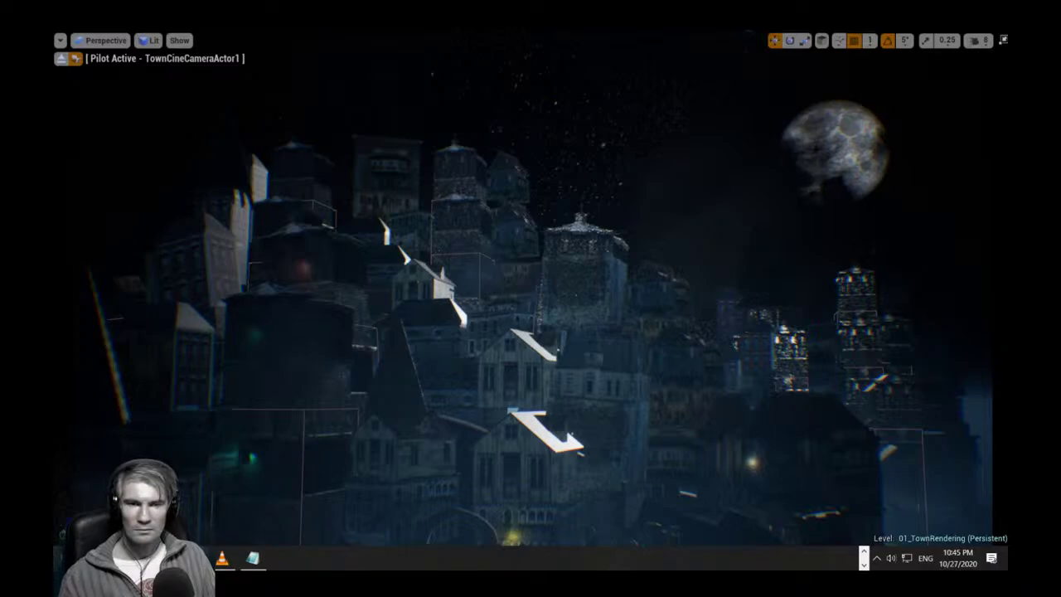
Scale the distant spire roof below the moon, SM_Roof_Spire_Full2, proportionally with an X scale of 15.
key("F11")
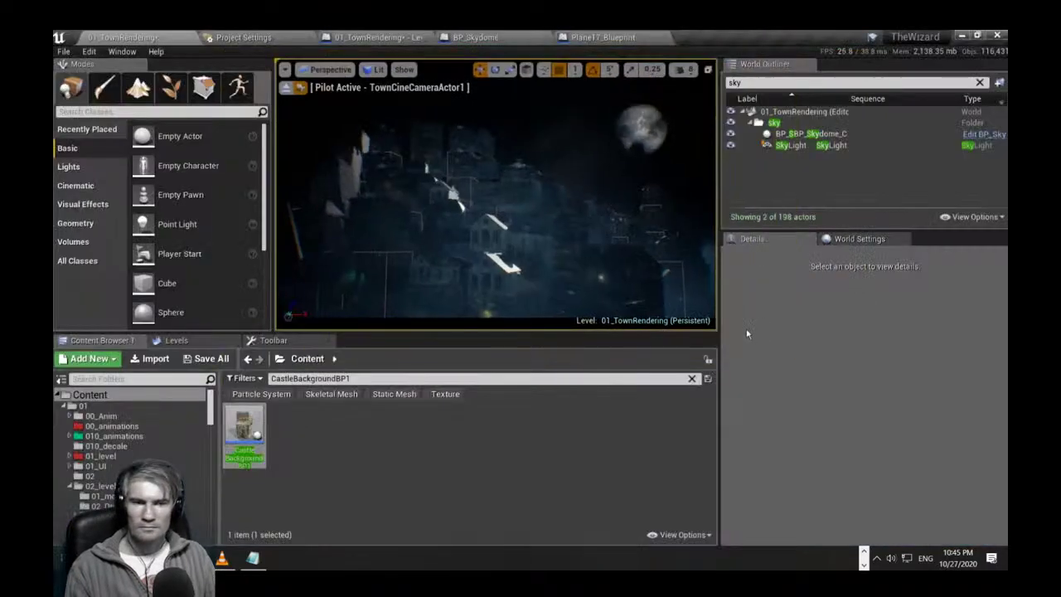
left_click(605, 185)
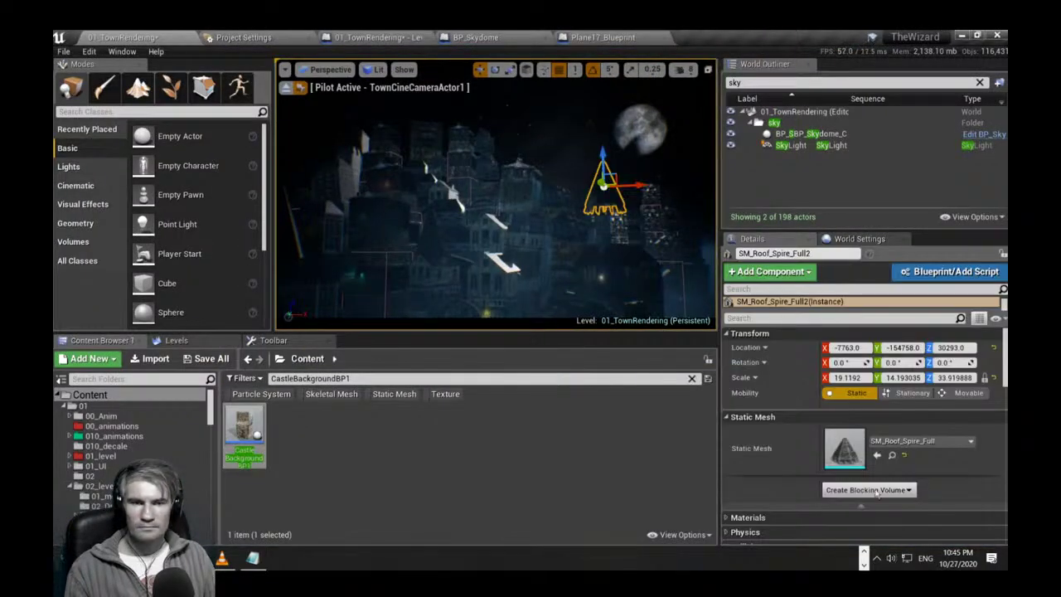
left_click(848, 377)
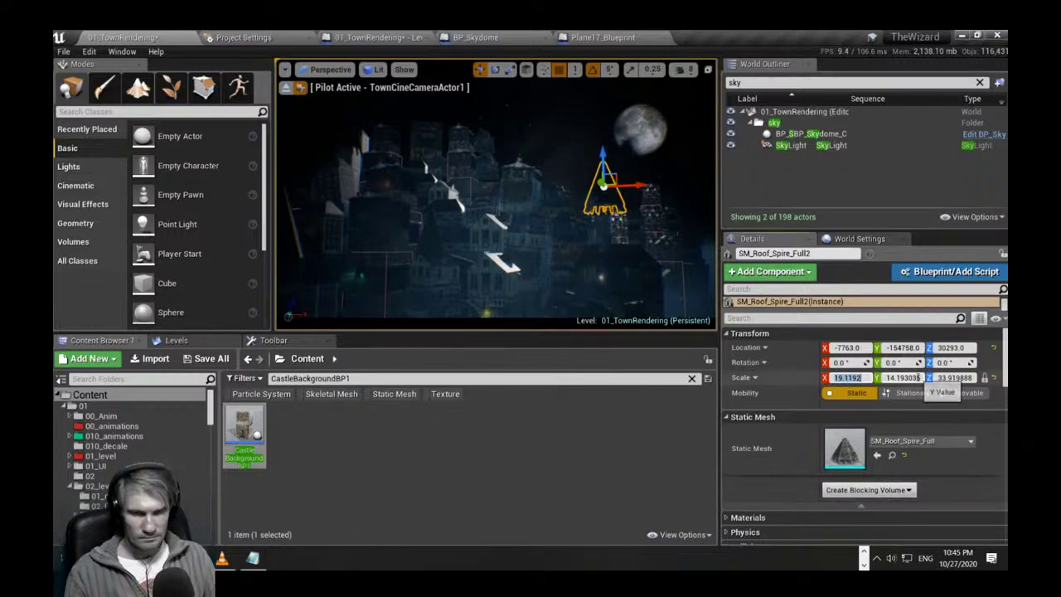
type("15")
key("Return")
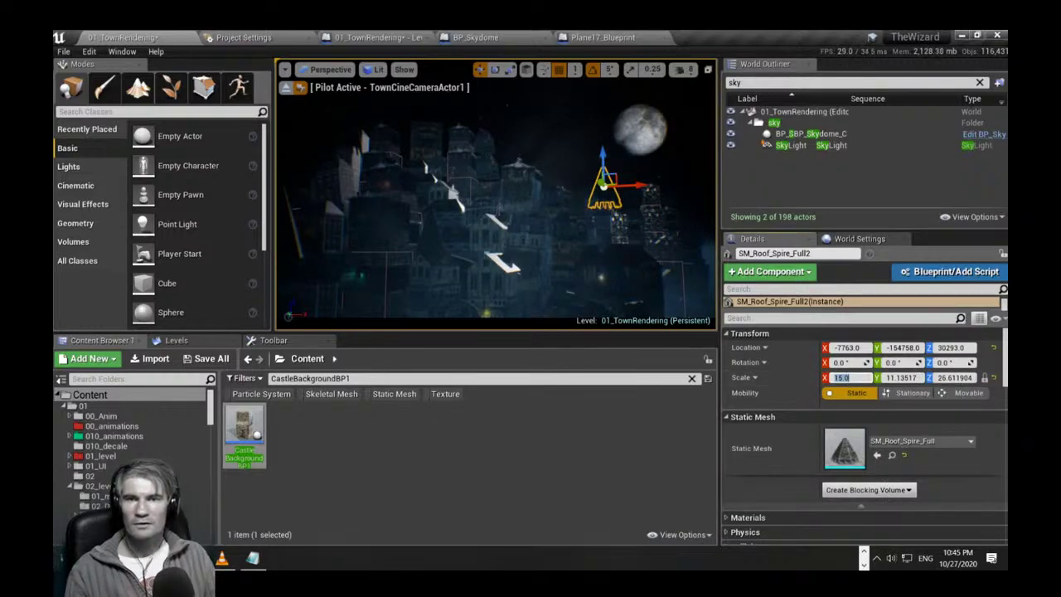
Shift the rescaled spire roof sideways near the distant towers to about X -8038.
left_click_drag(639, 184, 637, 185)
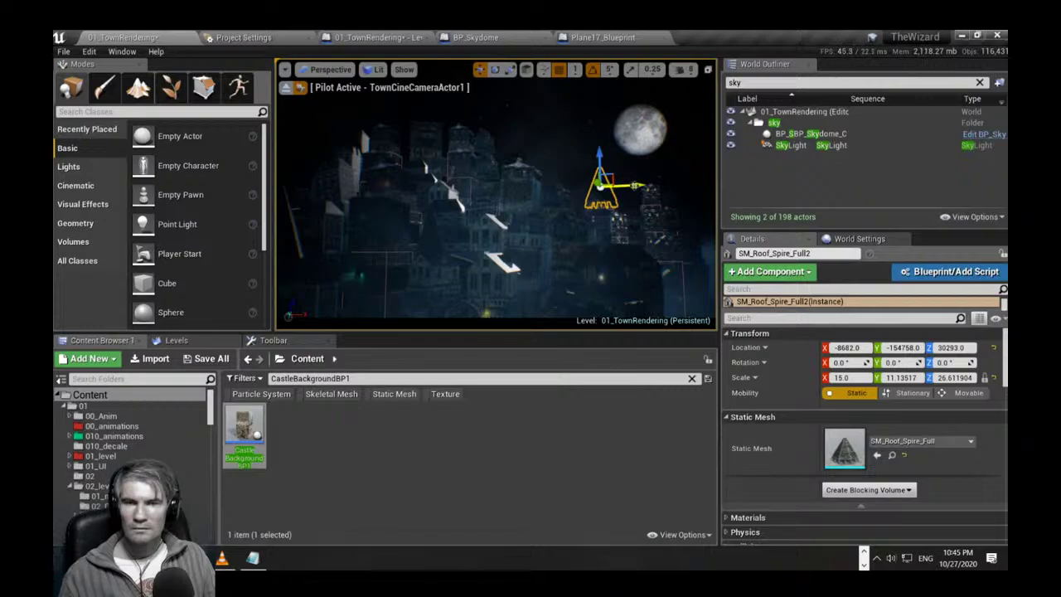
key("Escape")
left_click(603, 191)
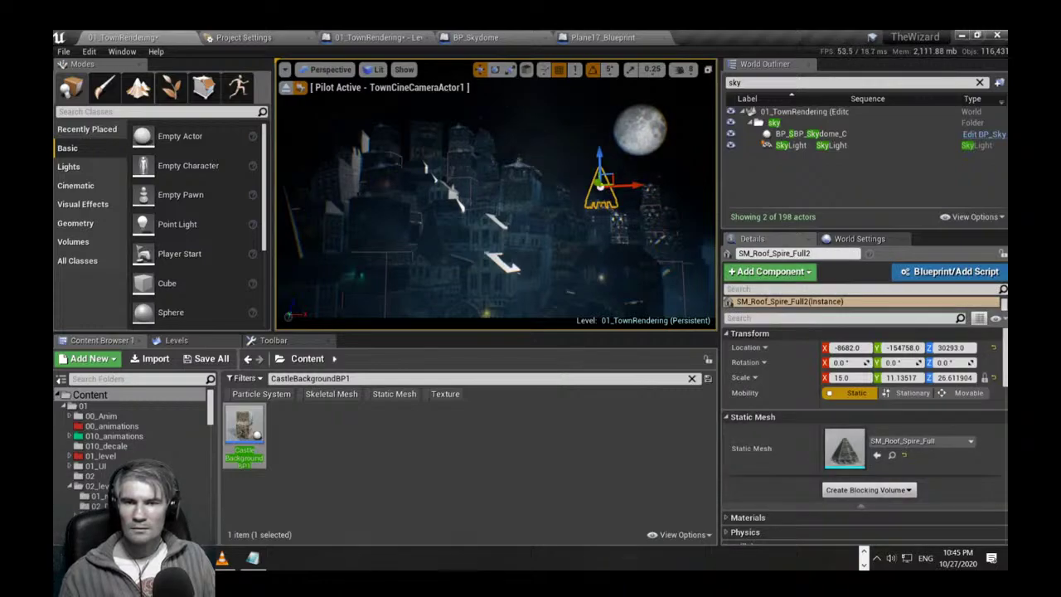
left_click_drag(634, 186, 638, 185)
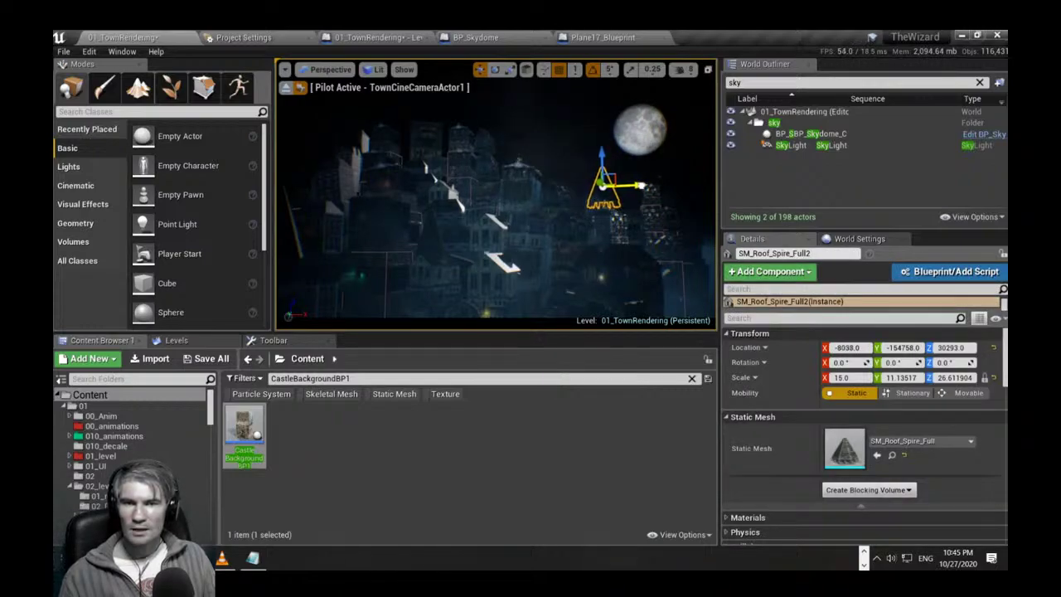
Select the landscape beneath the town in full screen and try to copy it, declining the large memory copy.
right_click_drag(530, 215, 514, 319)
key("F11")
key("s")
mouse_move(356, 300)
right_mouse_down()
mouse_move(356, 257)
mouse_move(355, 299)
right_mouse_up()
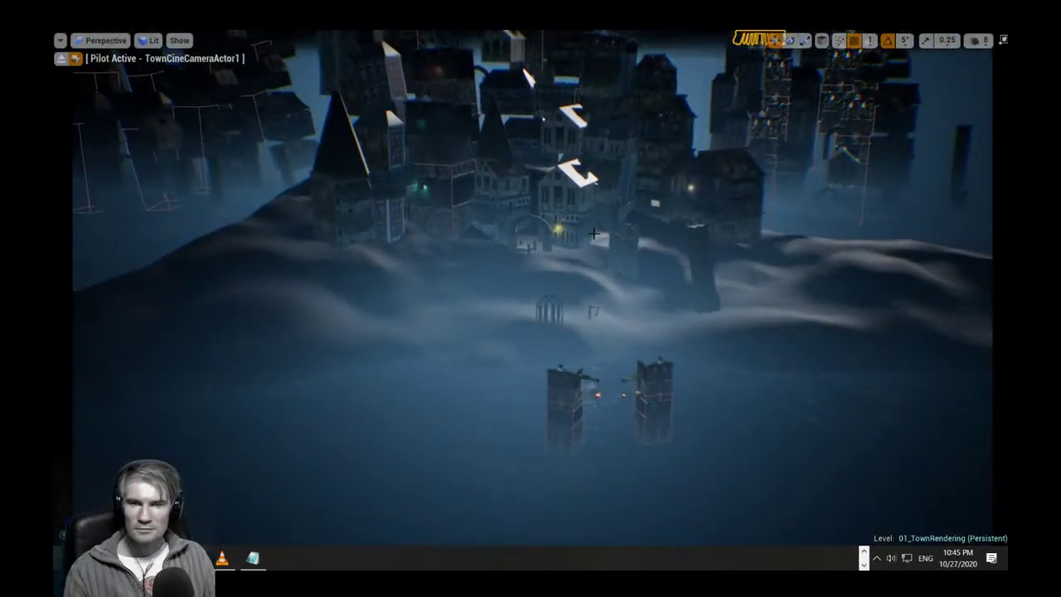
left_click(353, 298)
right_click_drag(429, 257, 444, 375)
key("s")
right_click_drag(561, 282, 574, 262)
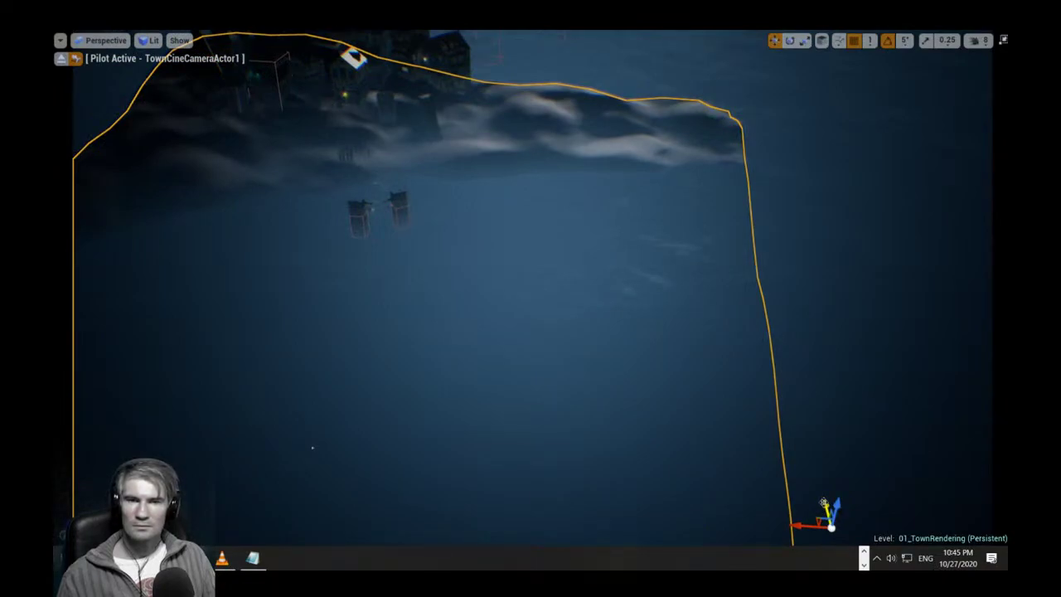
key("ctrl+c")
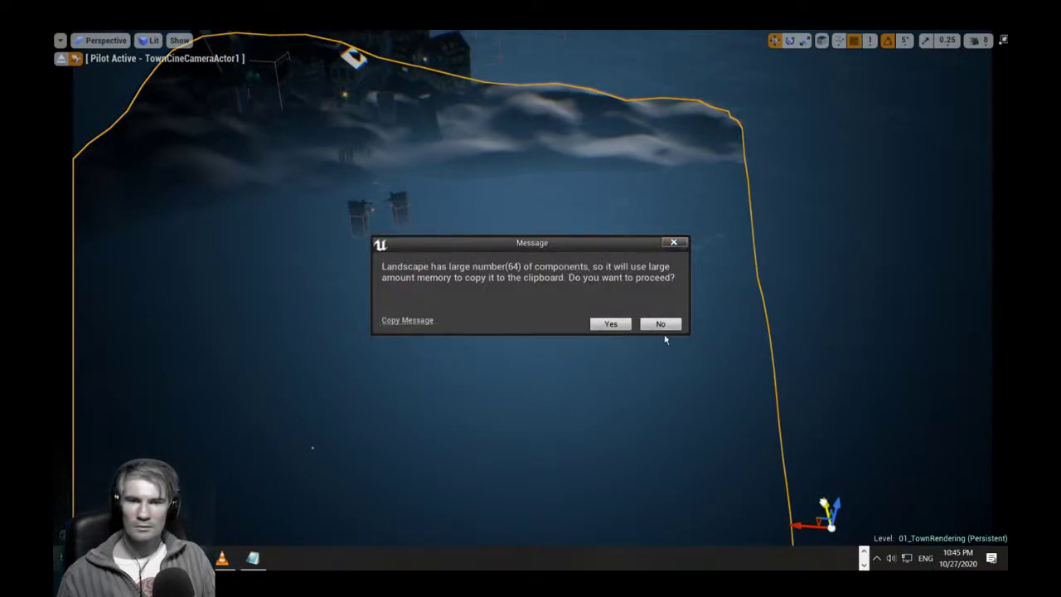
left_click(662, 325)
right_click_drag(822, 500, 709, 430)
key("F11")
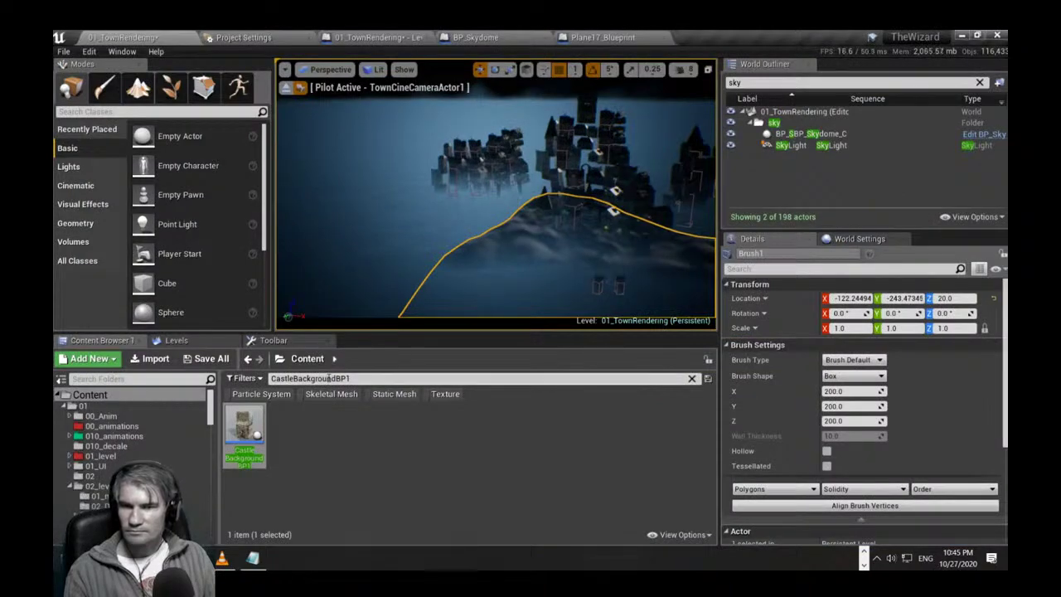
Search the project content for "plame" and place a basic cube on the landscape in front of the town.
key("ctrl+a")
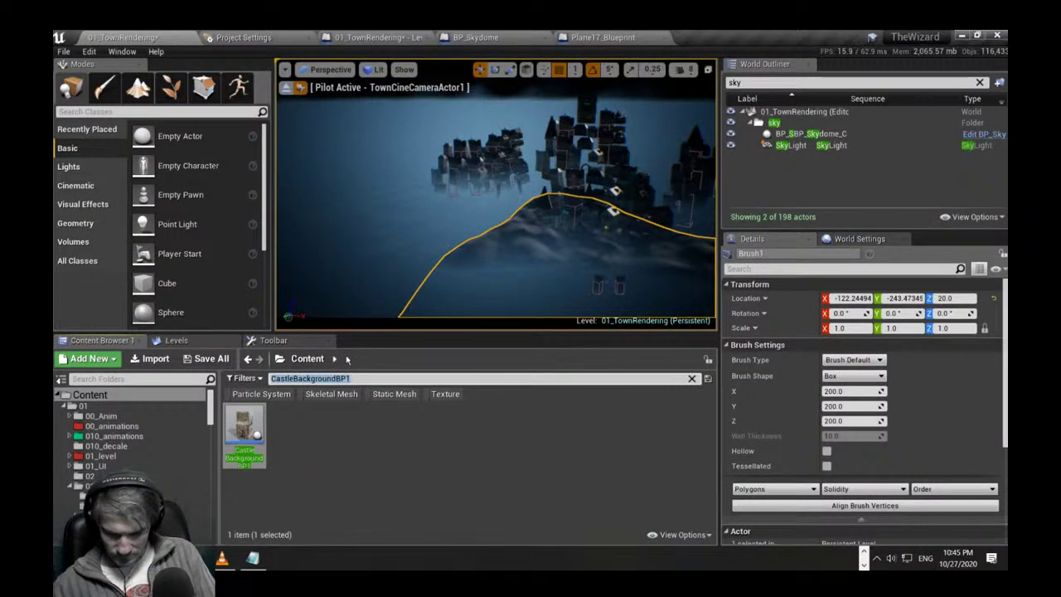
type("plame")
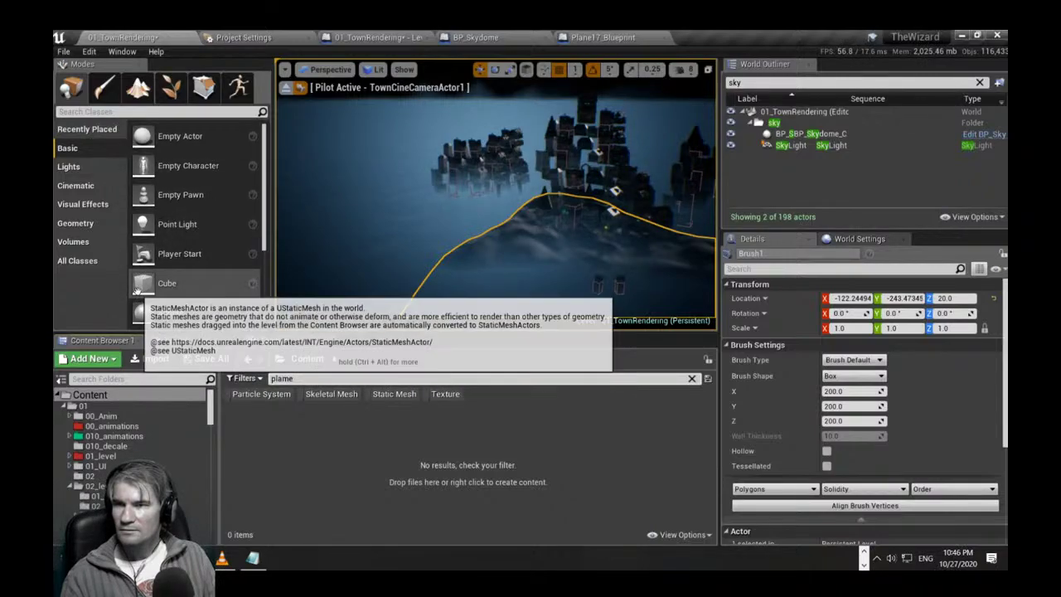
left_click_drag(140, 284, 590, 217)
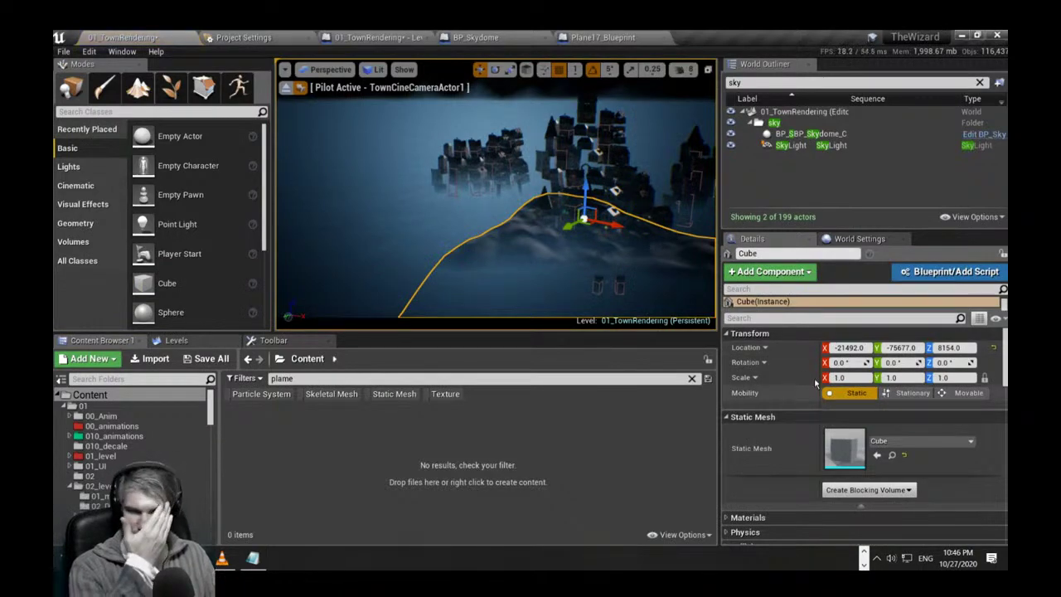
Scale the cube uniformly, trying 10000 and 1000 before settling on 500.
left_click(840, 377)
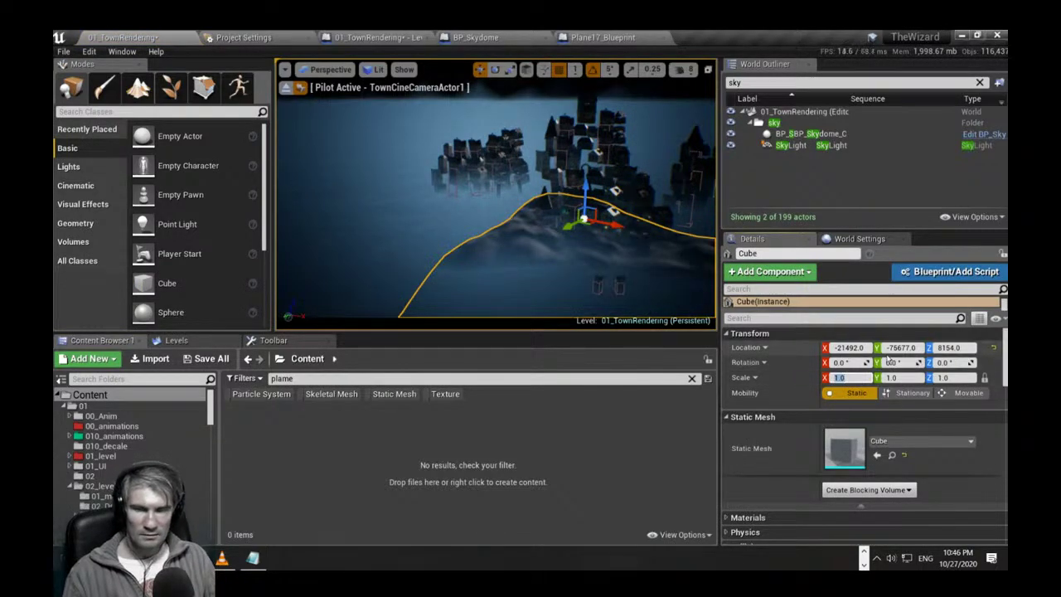
type("1000")
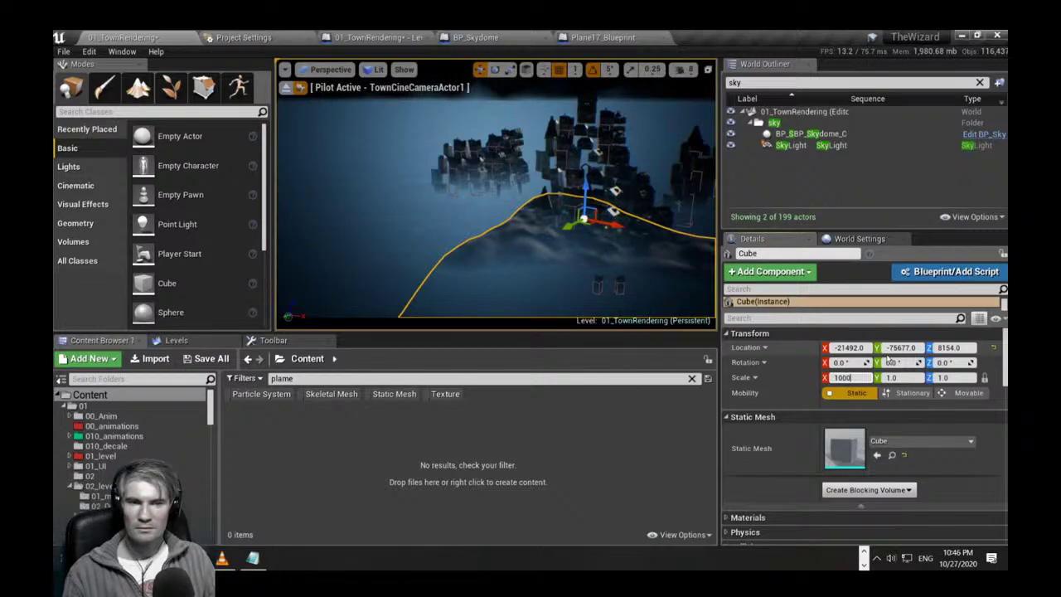
key("Return")
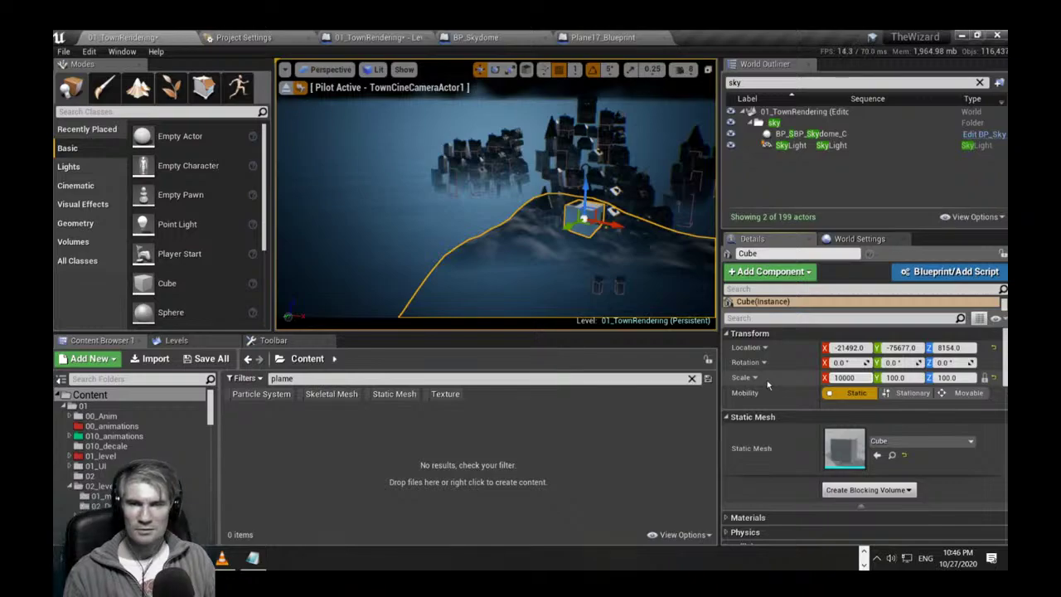
type("10000")
key("Return")
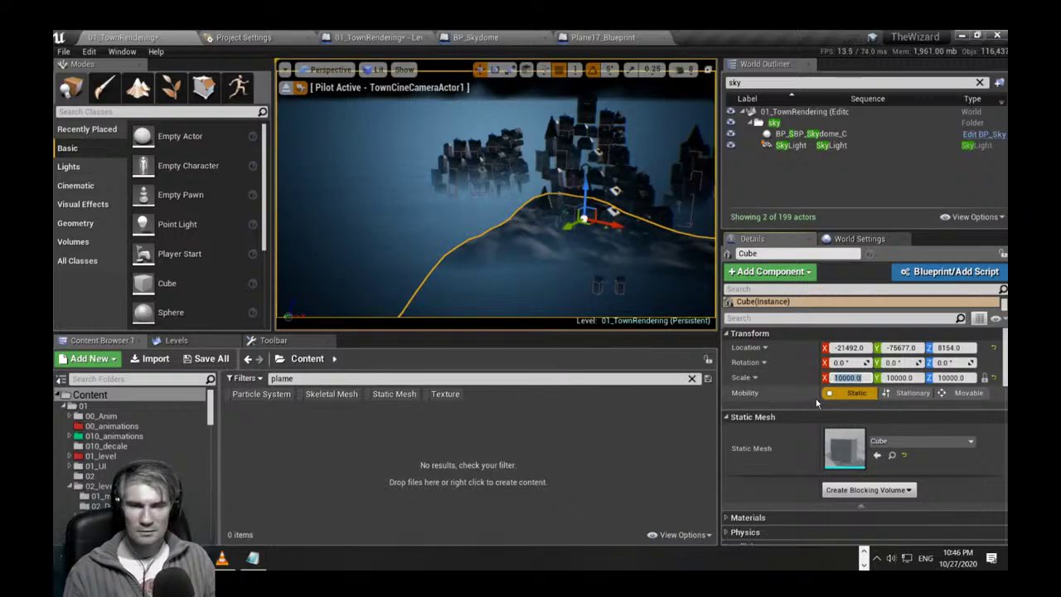
key("Return")
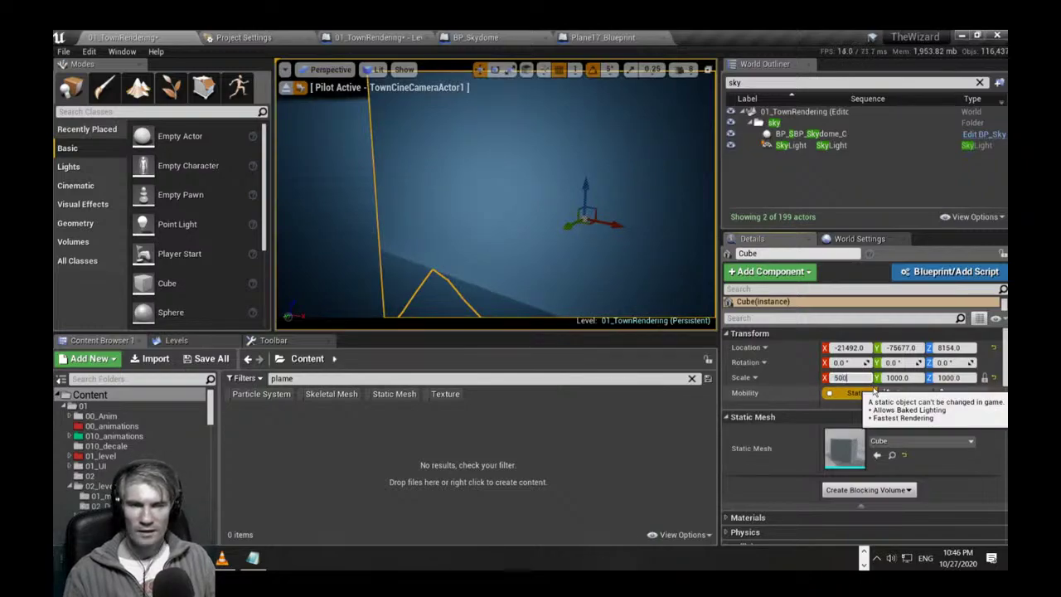
type("500")
key("Return")
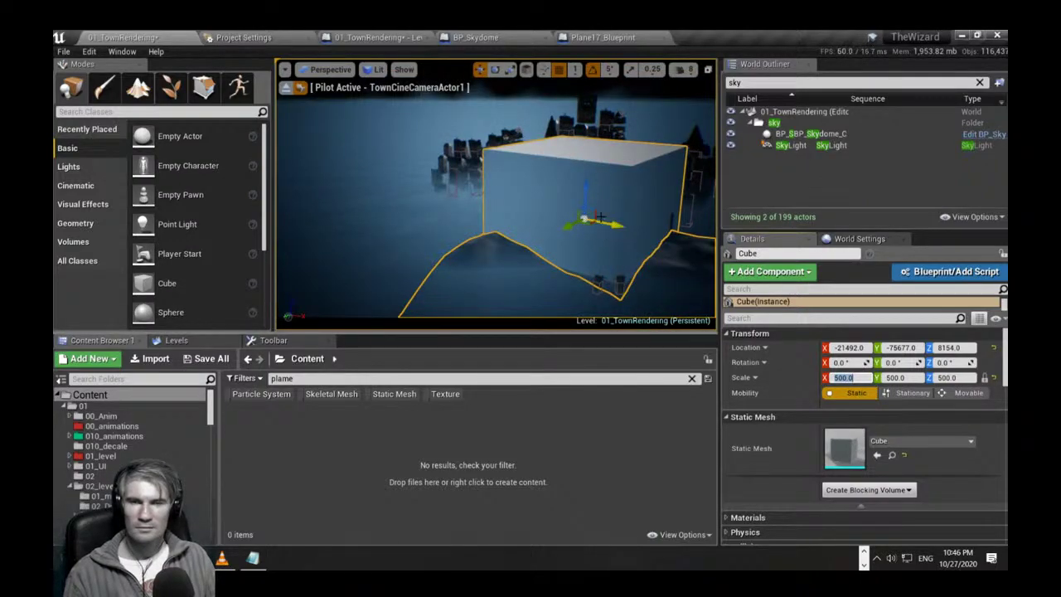
Try to flatten the large cube by scaling it down along its Z axis, and undo the last change.
key("BackSpace")
right_click_drag(586, 202, 617, 187)
key("space")
key("space")
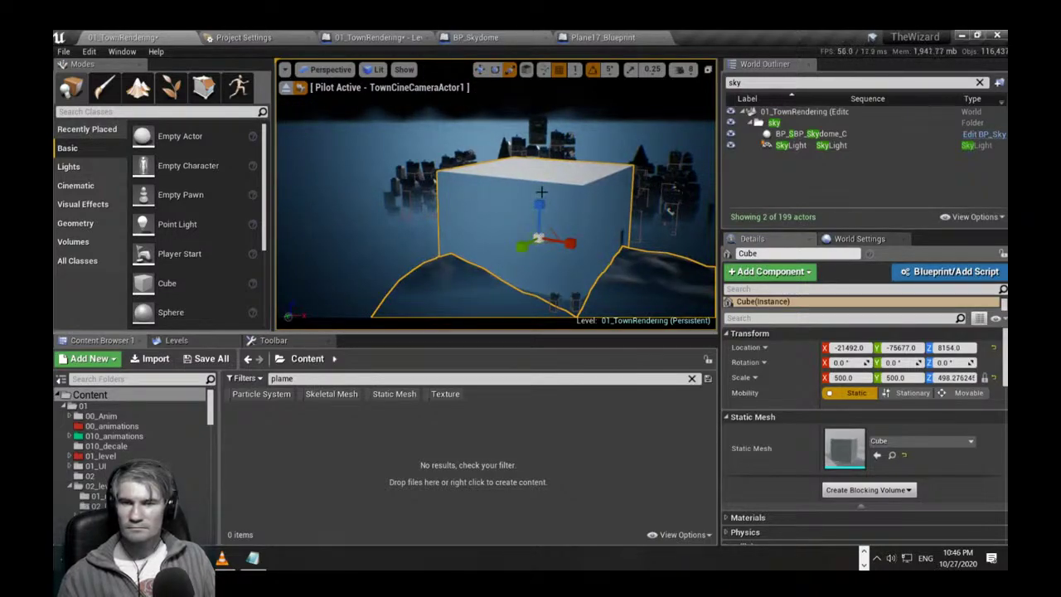
left_click(591, 194)
left_click(588, 185)
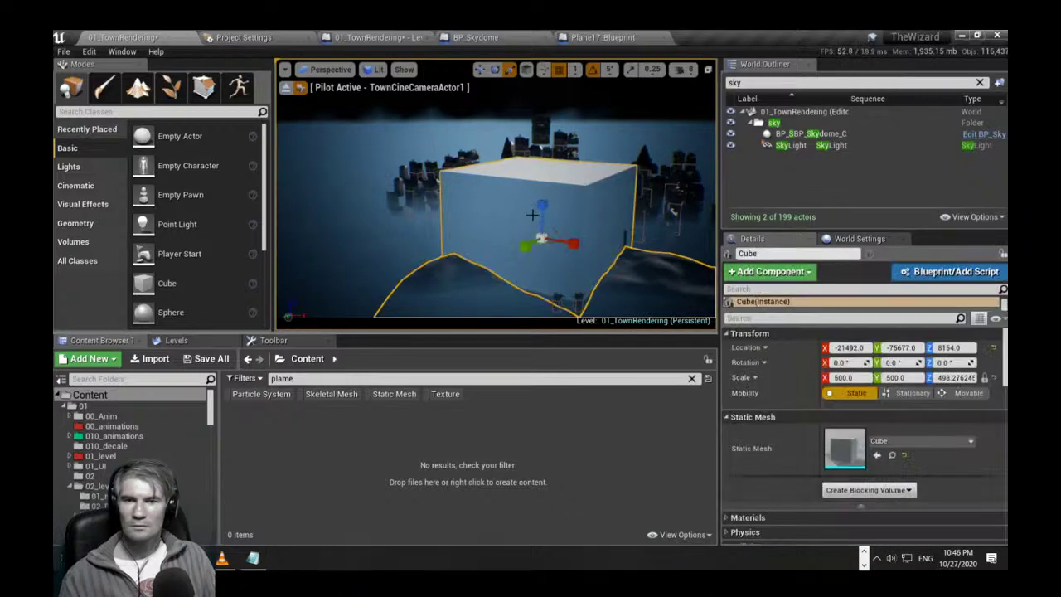
mouse_move(587, 185)
right_mouse_down()
mouse_move(594, 201)
mouse_move(688, 199)
mouse_move(630, 213)
mouse_move(594, 200)
right_mouse_up()
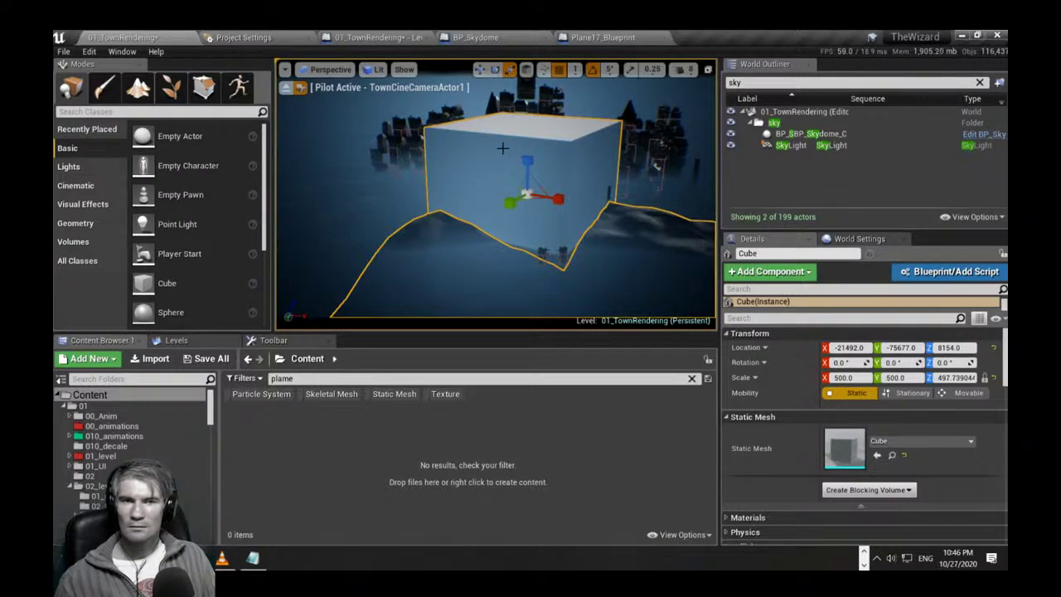
key("ctrl+z")
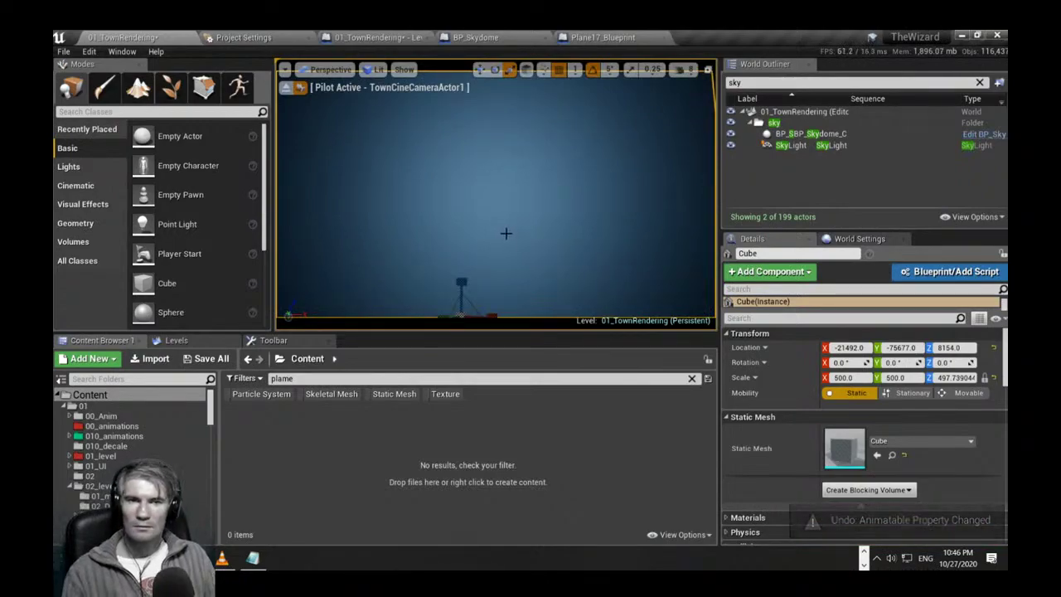
Replace the cube with a new one on the slope below the town, scaled uniformly to 500.
key("Delete")
right_click_drag(477, 204, 448, 264)
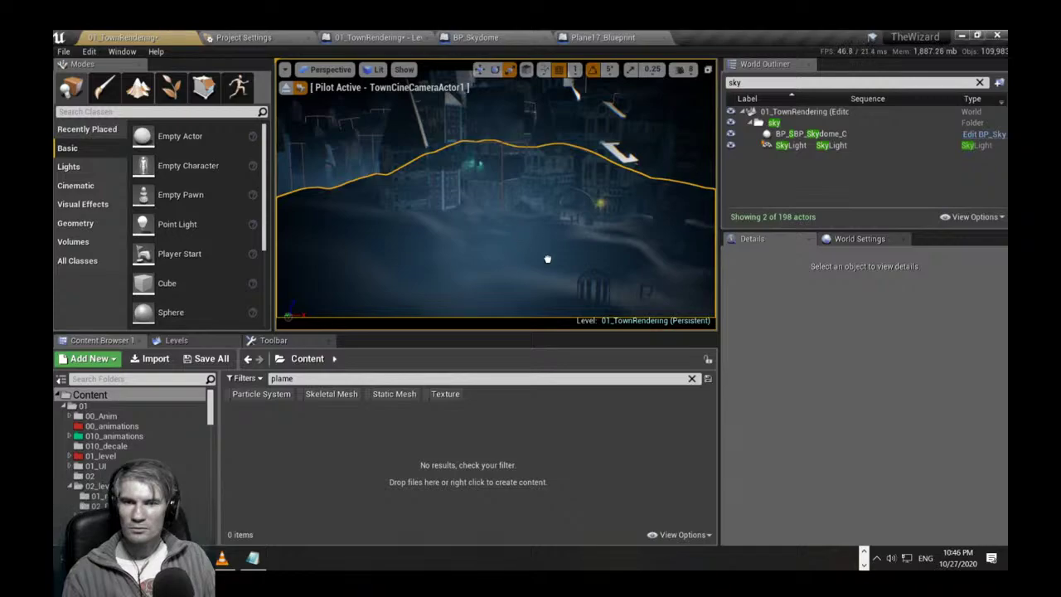
left_click_drag(547, 259, 521, 249)
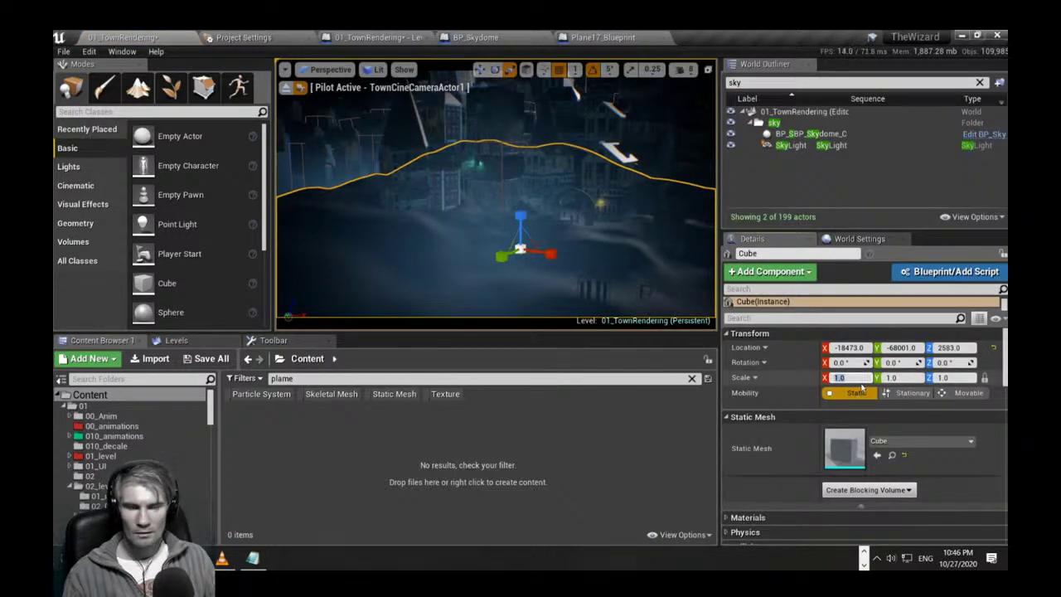
type("00")
key("Return")
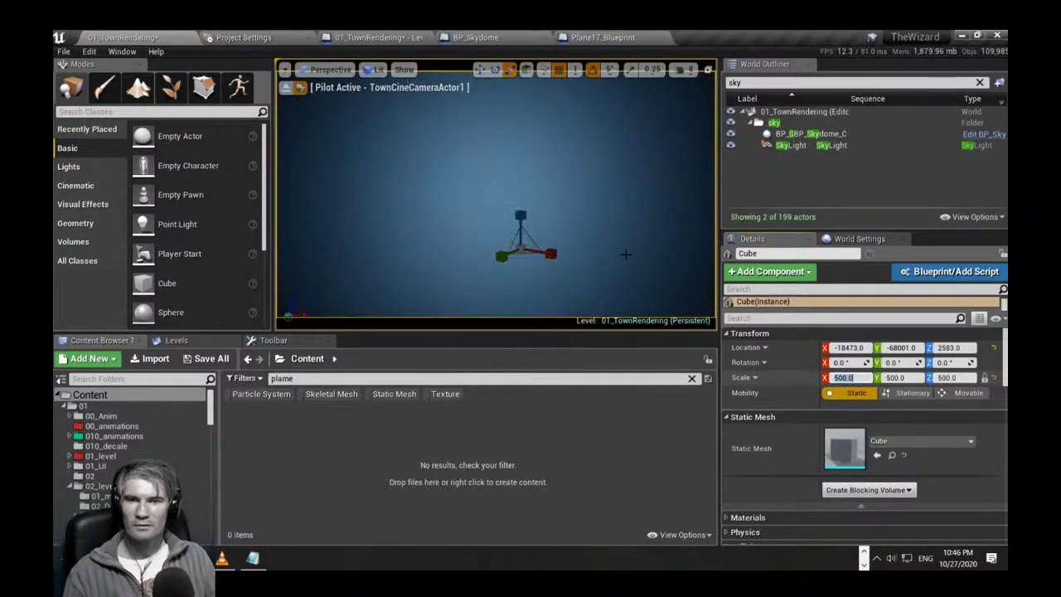
key("s")
right_click_drag(497, 169, 481, 154)
scroll(519, 98, "down", 8)
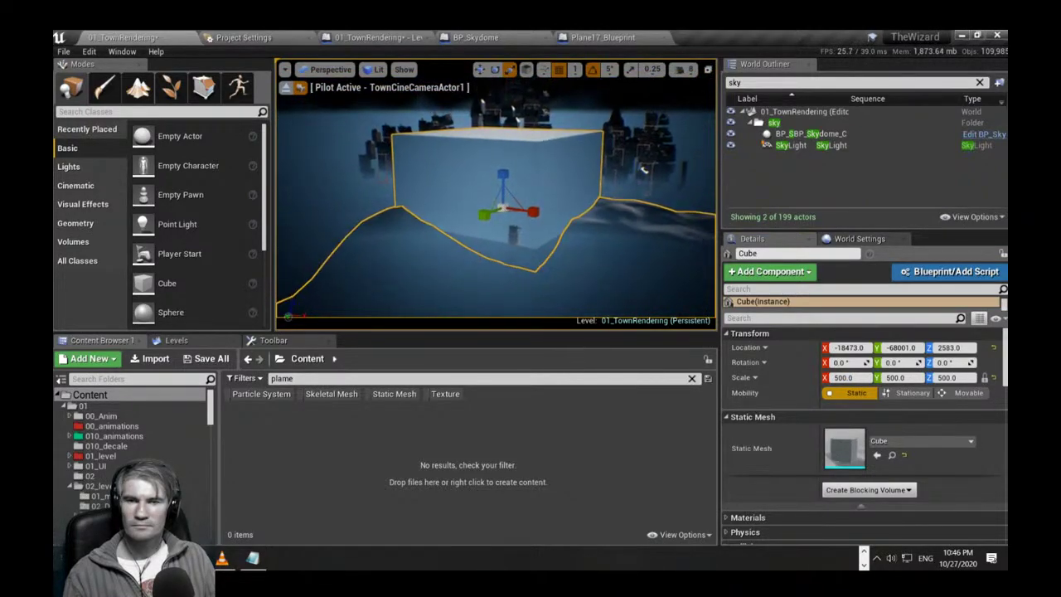
right_click_drag(561, 176, 541, 172)
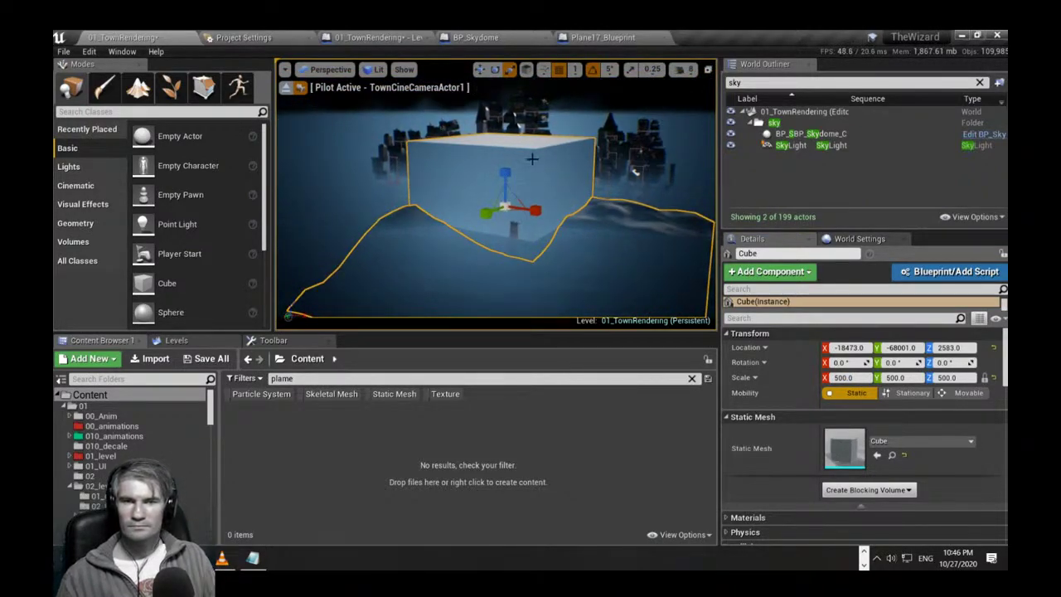
Clear the actor search filter, keep the cube selected and stop piloting TownCineCameraActor1.
left_click(980, 82)
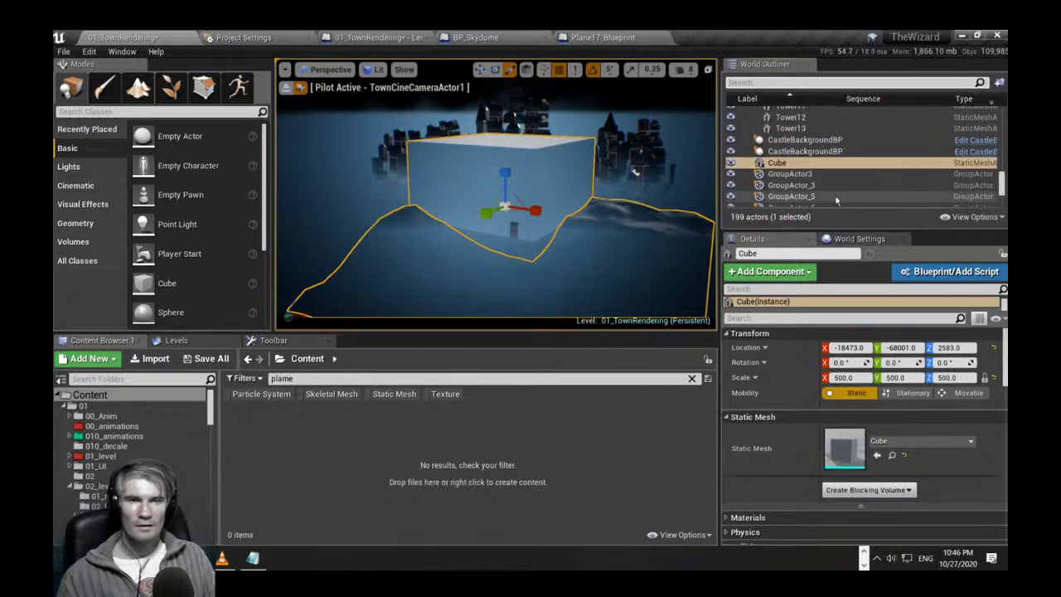
left_click(784, 164)
left_click(539, 172)
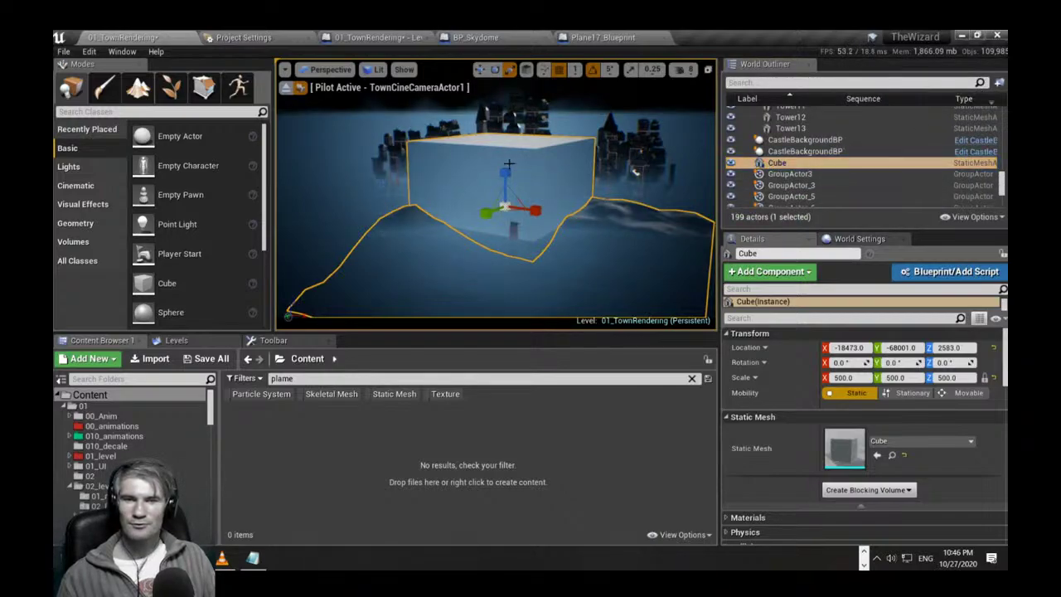
left_click(286, 87)
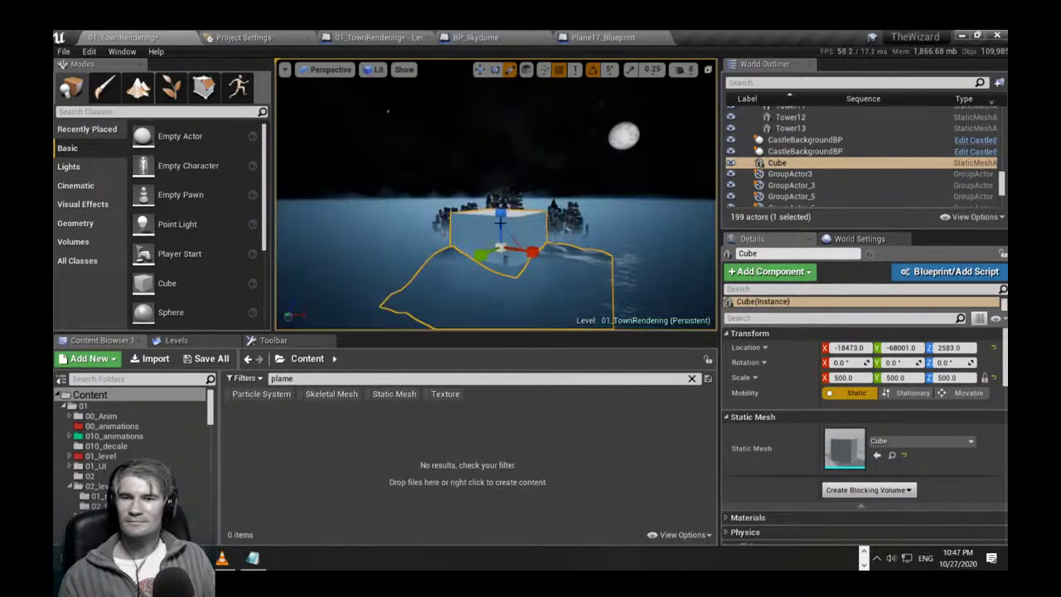
key("Escape")
left_click(511, 222)
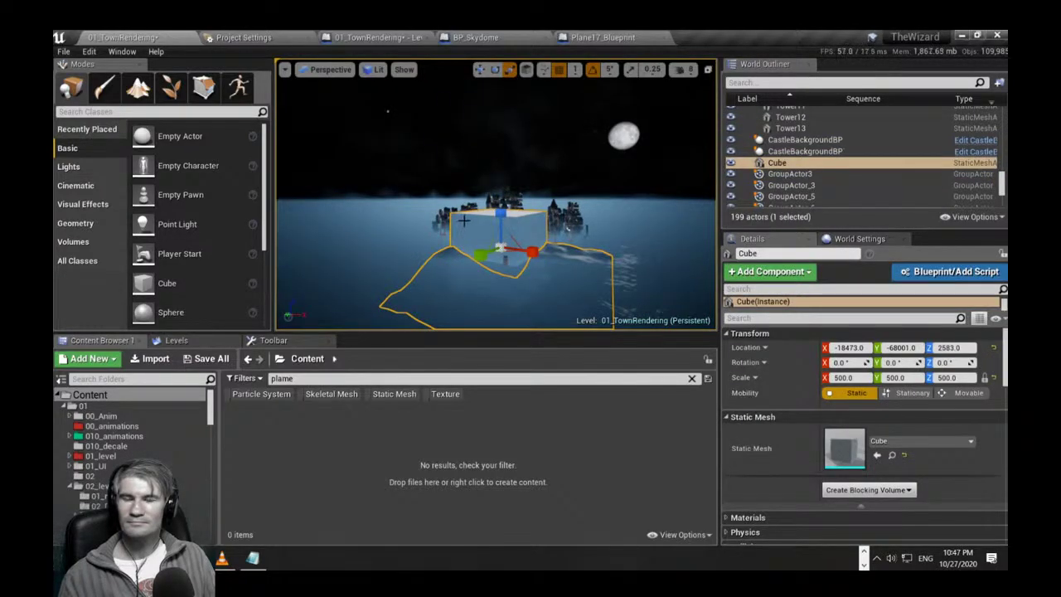
Move the cube along its X axis to about -49718 and reduce its Z scale slightly to about 495.
key("w")
left_click_drag(532, 251, 489, 235)
key("r")
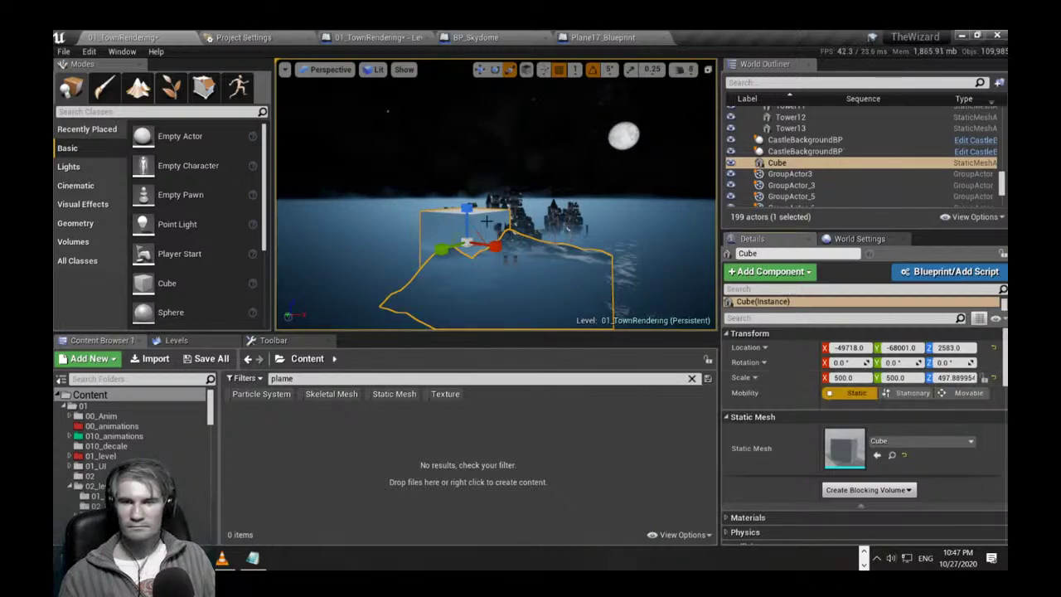
left_click_drag(466, 208, 466, 207)
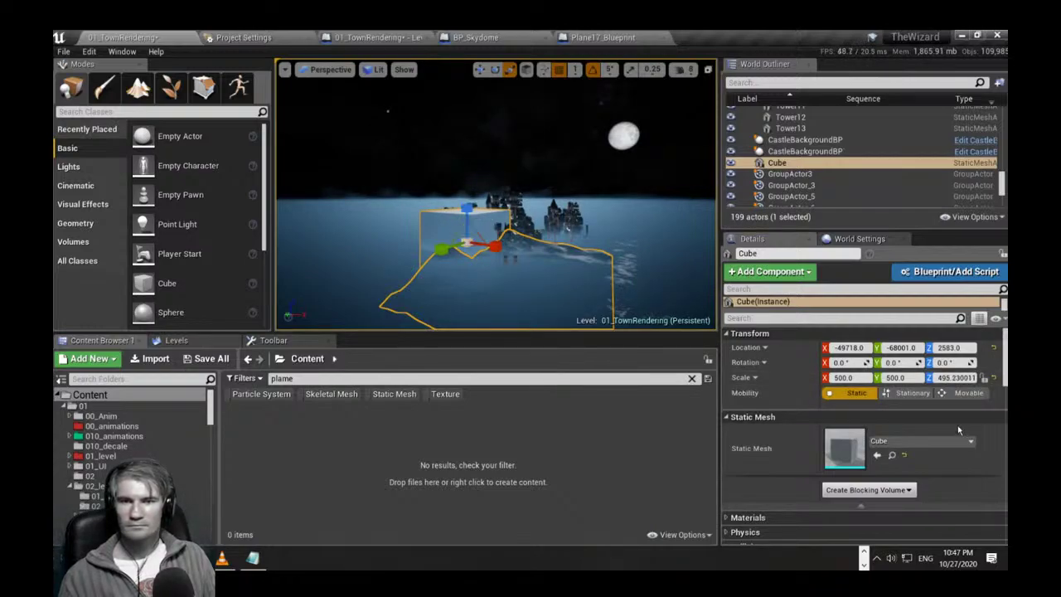
Set the cube's Y scale to 1000, after trying 100, and its Z scale to 100.
left_click(894, 378)
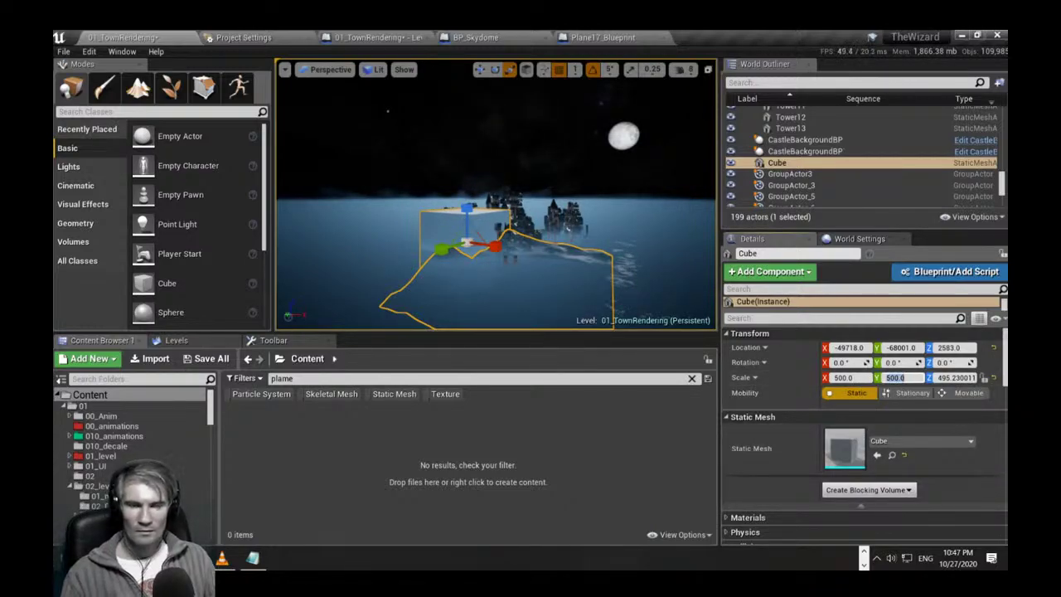
key("Return")
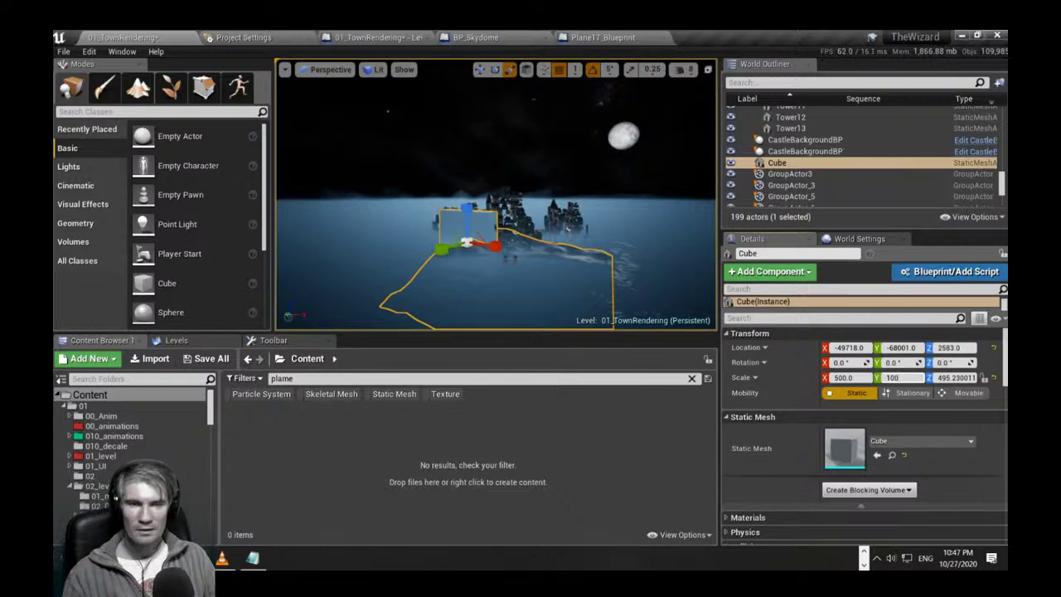
type("0")
key("Return")
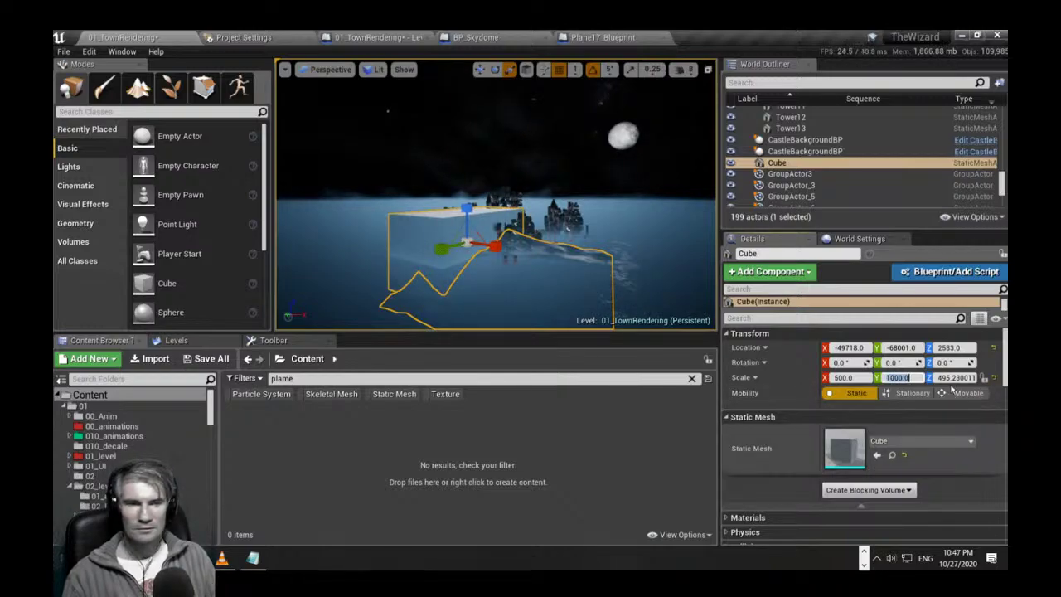
left_click(956, 378)
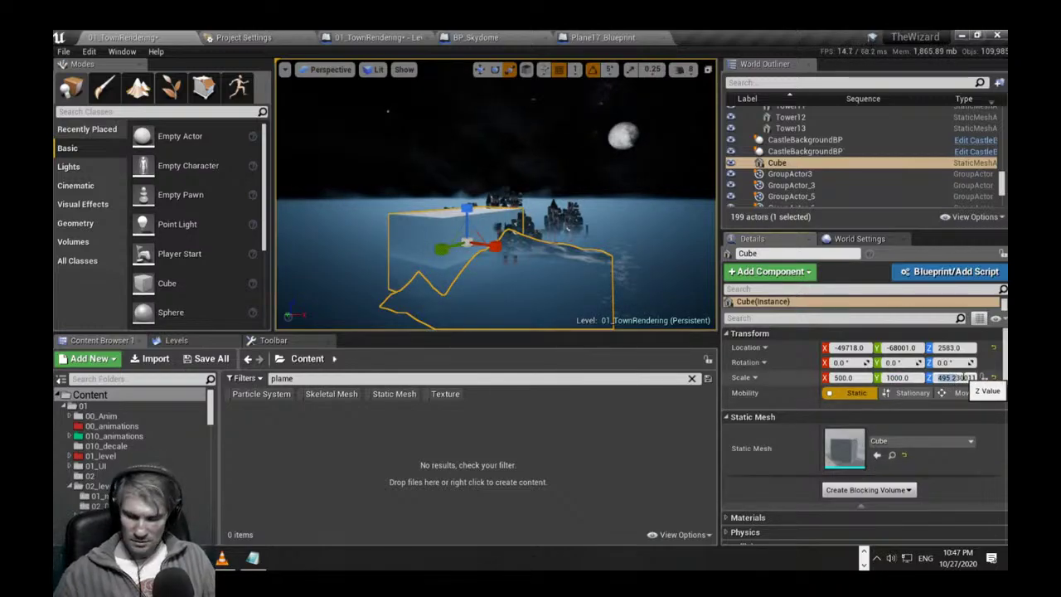
type("100.0")
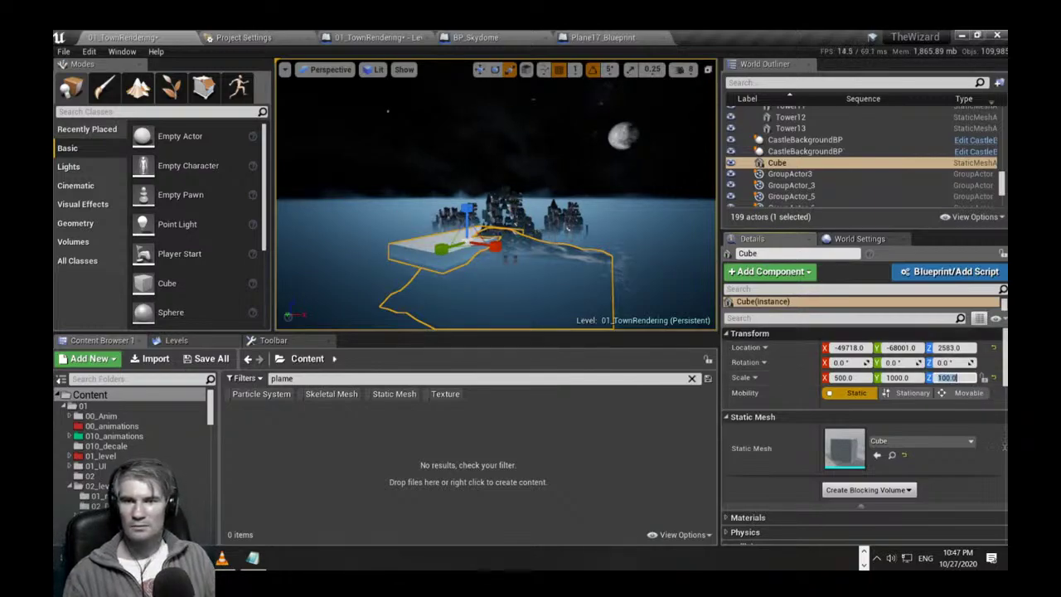
Set the flattened cube's X scale to 1000, after first trying 600.
left_click(855, 377)
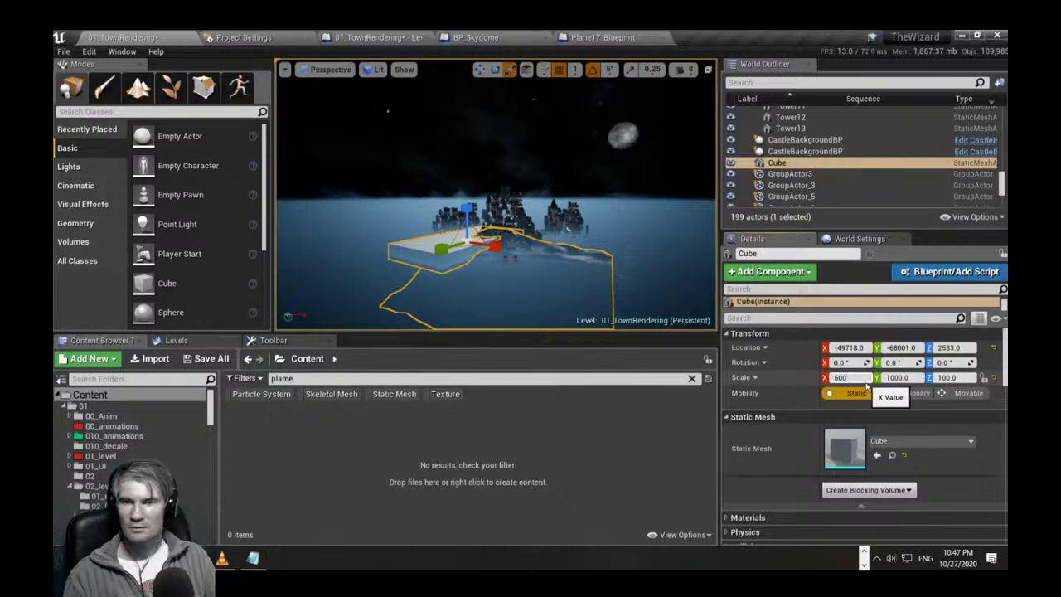
type("600")
key("Return")
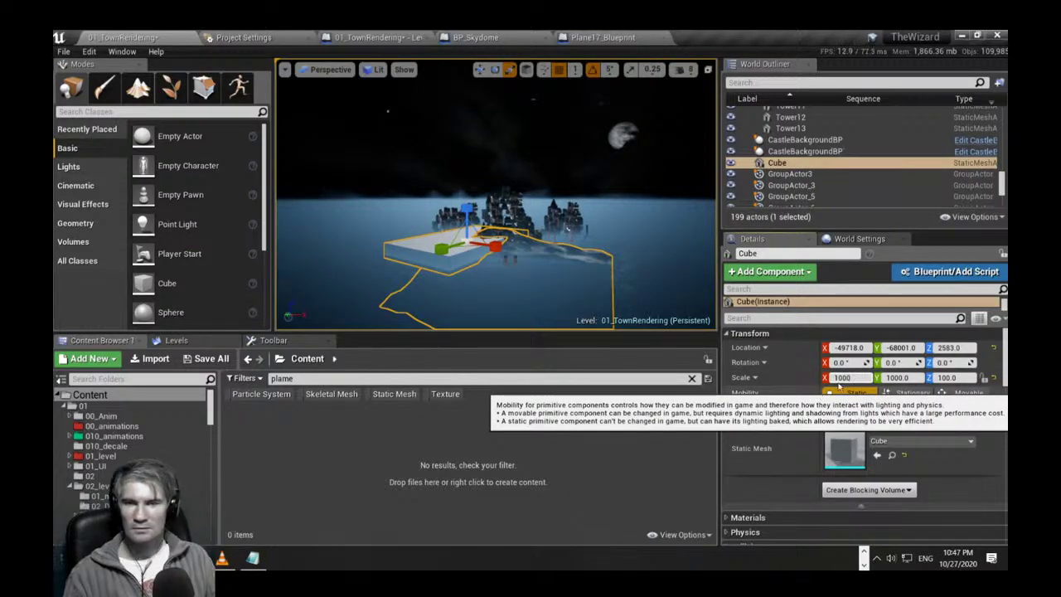
type("1000")
key("Return")
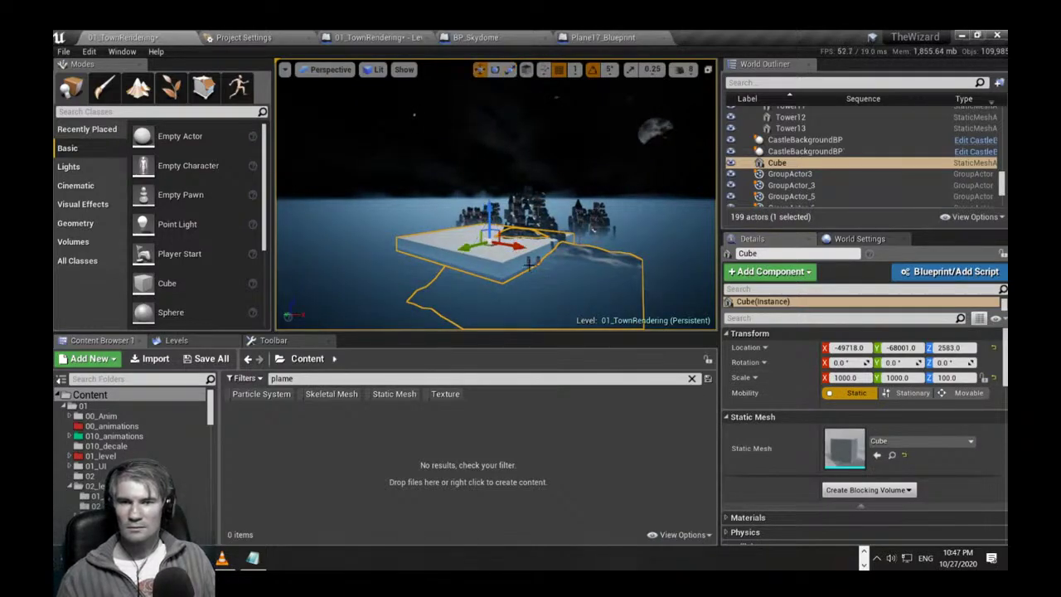
Rotate the flattened cube about 40° around Z and stretch its Y scale to about 1105.
key("e")
left_click_drag(518, 253, 485, 256)
key("r")
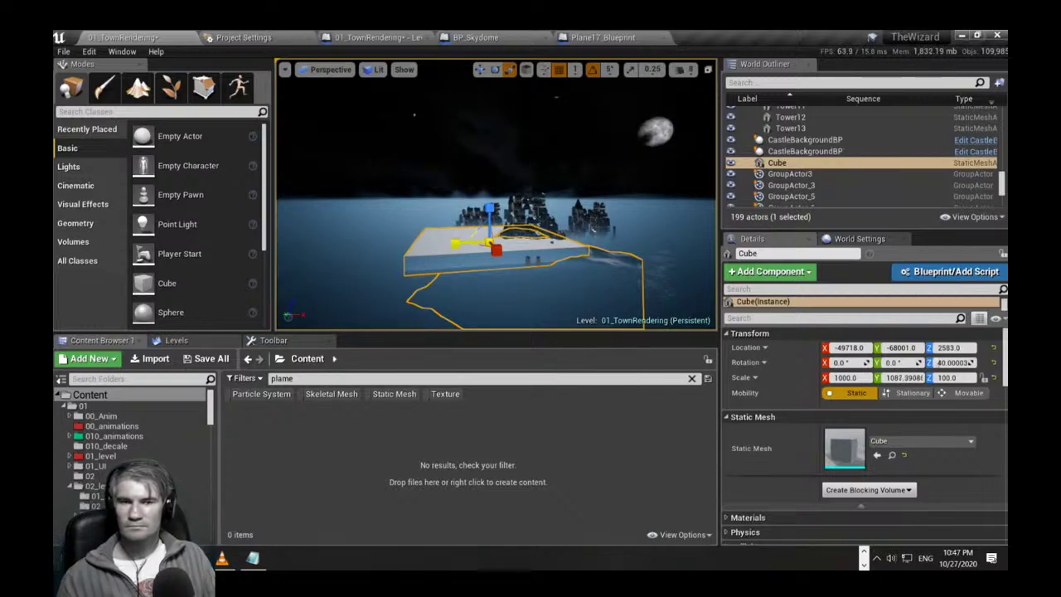
Slide the flattened cube along its local Y axis under the town and set its X scale to 2000.
key("w")
left_click_drag(465, 247, 503, 247)
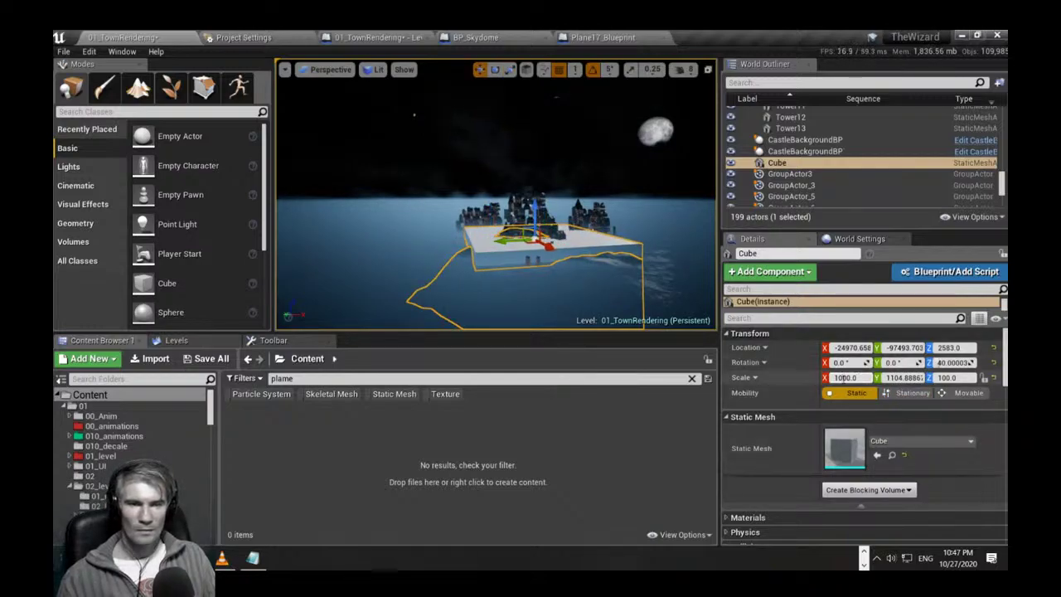
left_click(846, 377)
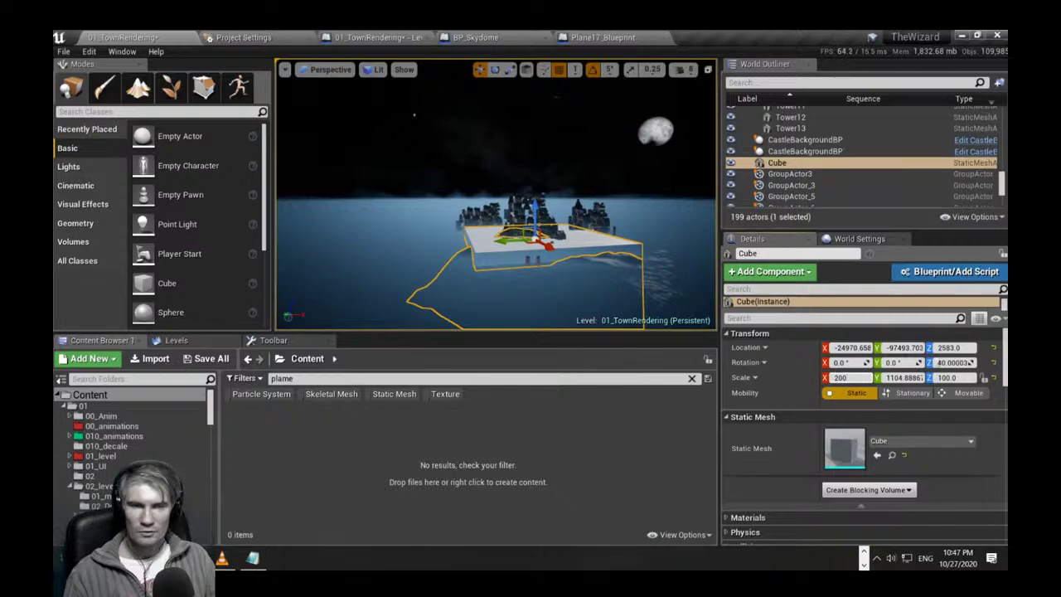
type("2000")
key("Return")
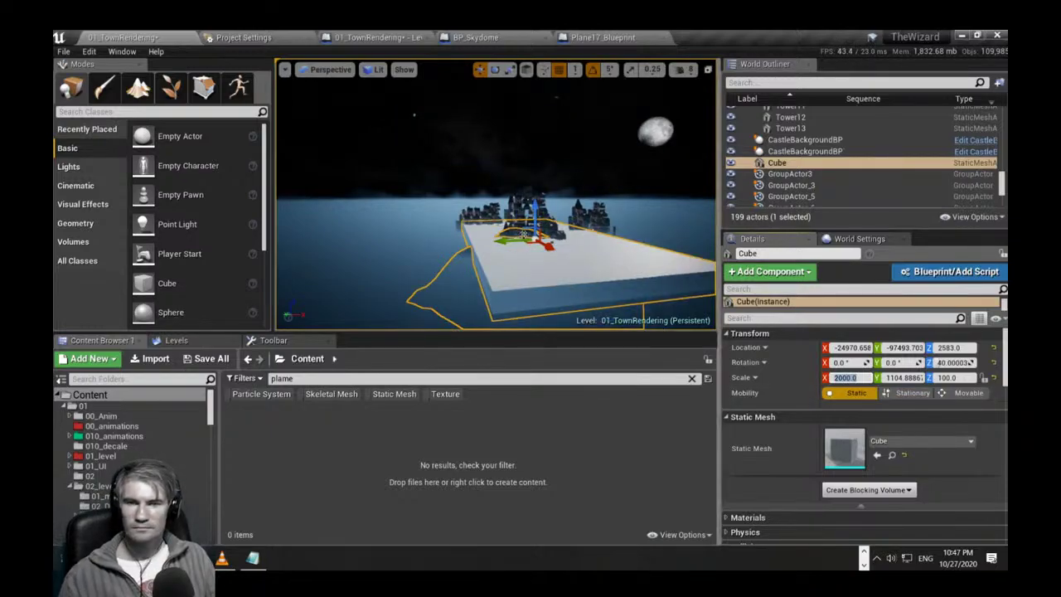
Rotate the flattened cube around Z to about -40°.
right_click_drag(501, 254, 496, 252)
key("e")
left_click_drag(500, 253, 568, 255)
right_click_drag(568, 255, 555, 303)
Move the flattened cube back beneath the town, lower it to Z -3309, and tilt it 5° around X.
key("w")
key("w")
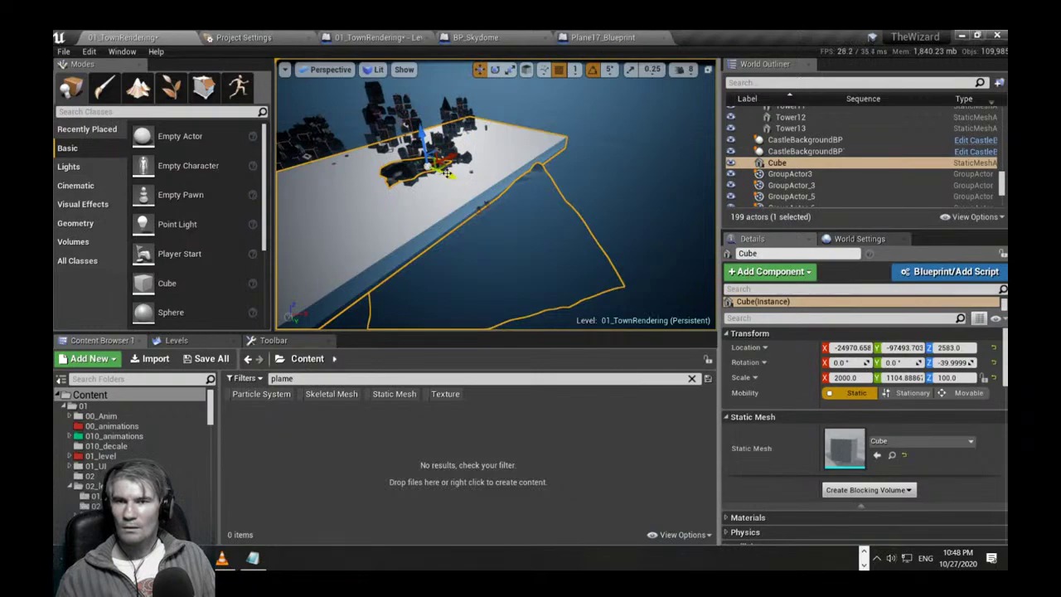
left_click_drag(449, 174, 424, 162)
left_click_drag(404, 125, 382, 126)
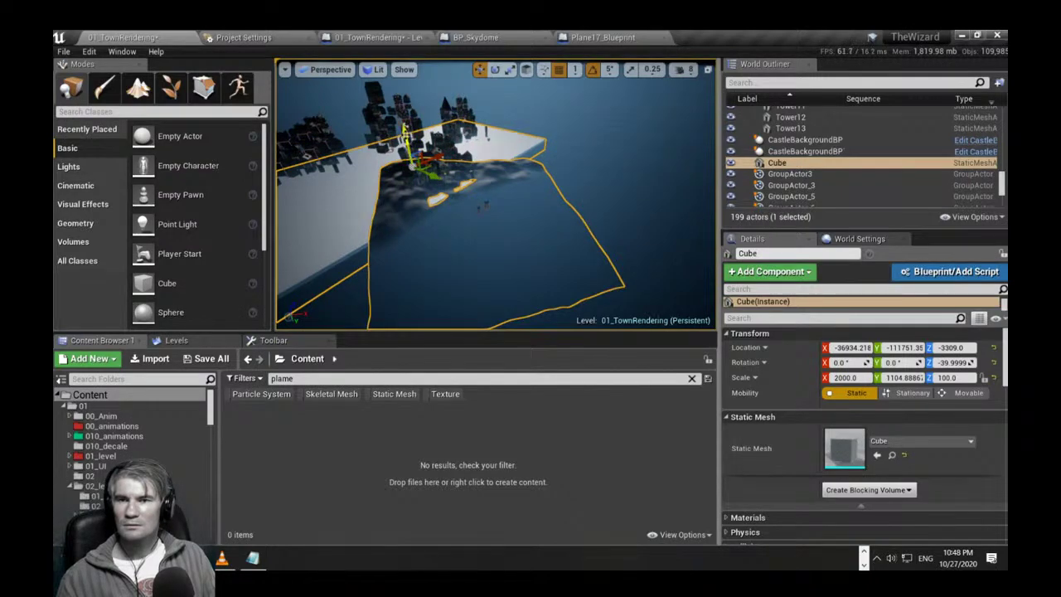
key("e")
left_click_drag(436, 148, 452, 176)
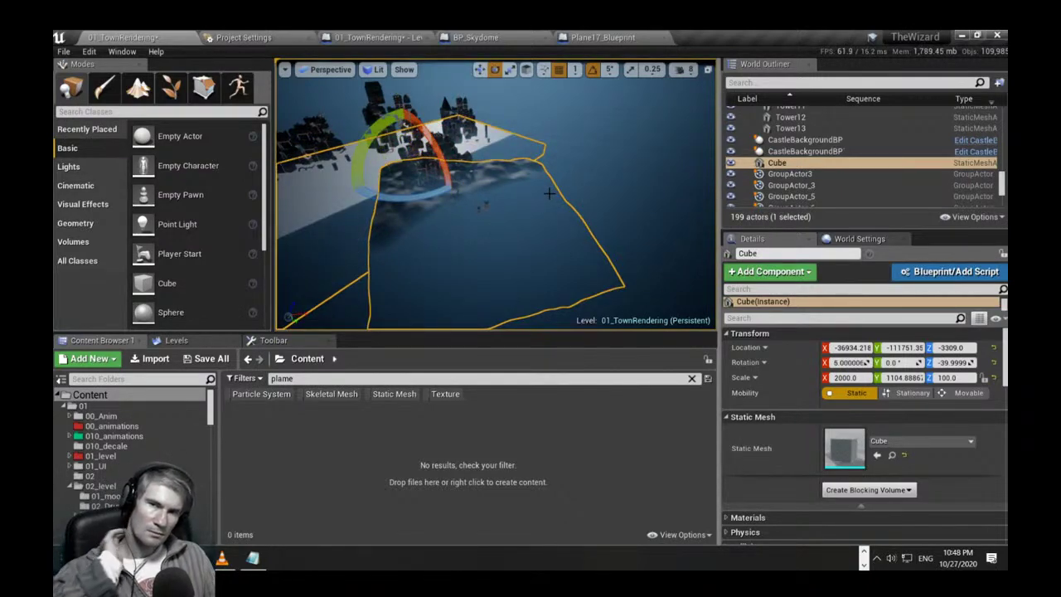
Pilot TownCineCameraActor1 in Lit mode, reframe the town slightly with the cube behind it, and deselect the cube.
left_click(375, 70)
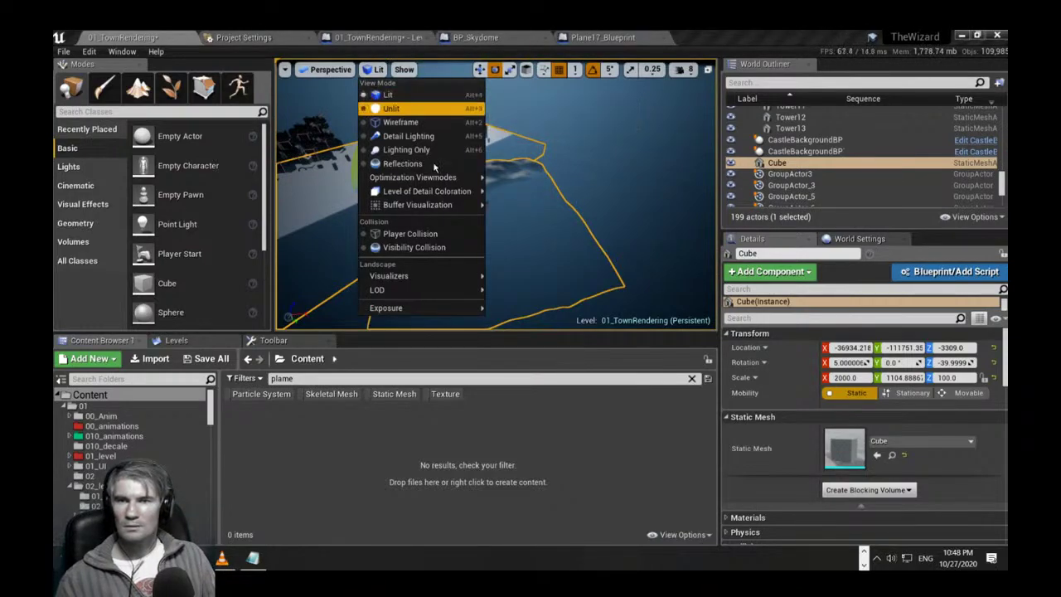
left_click(387, 94)
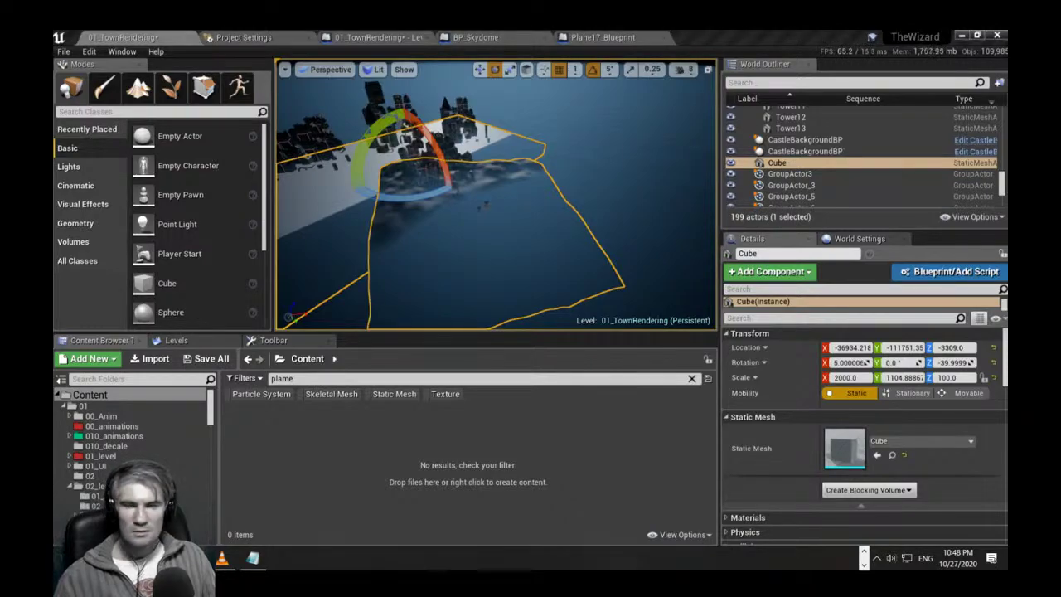
left_click(329, 70)
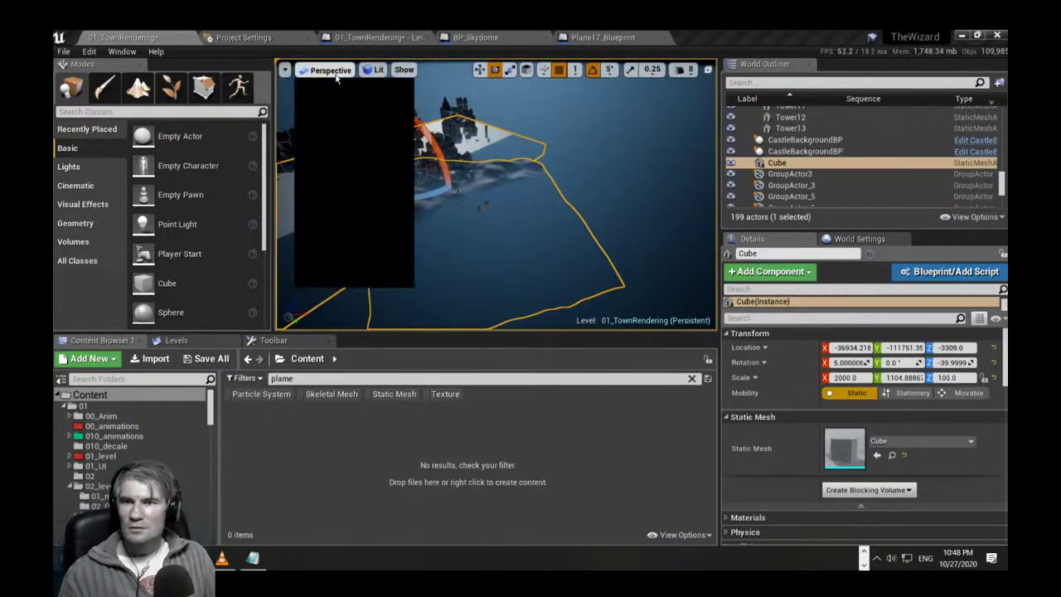
left_click(343, 243)
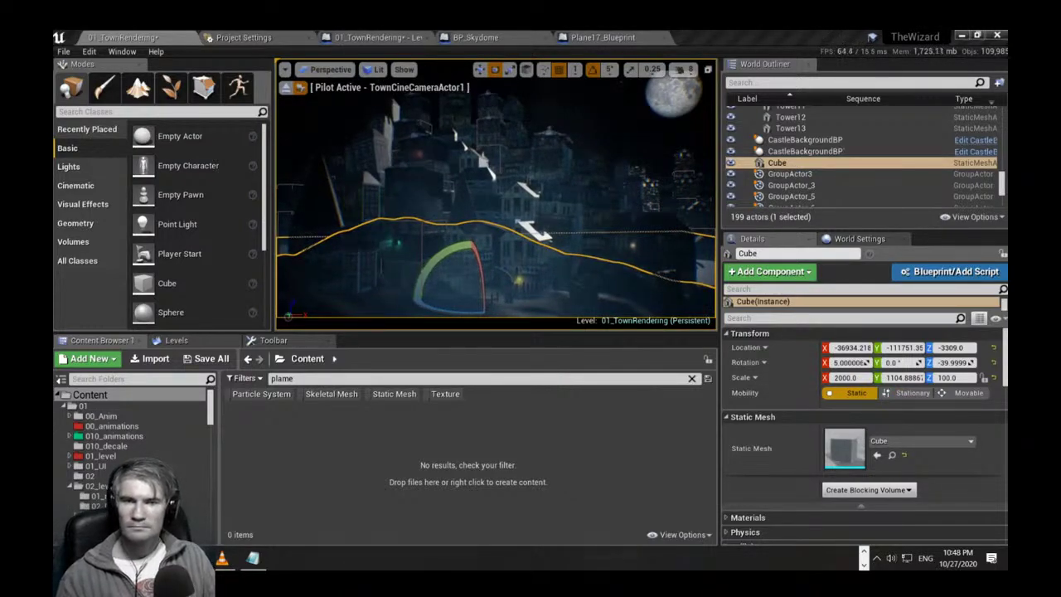
right_click_drag(434, 254, 431, 253)
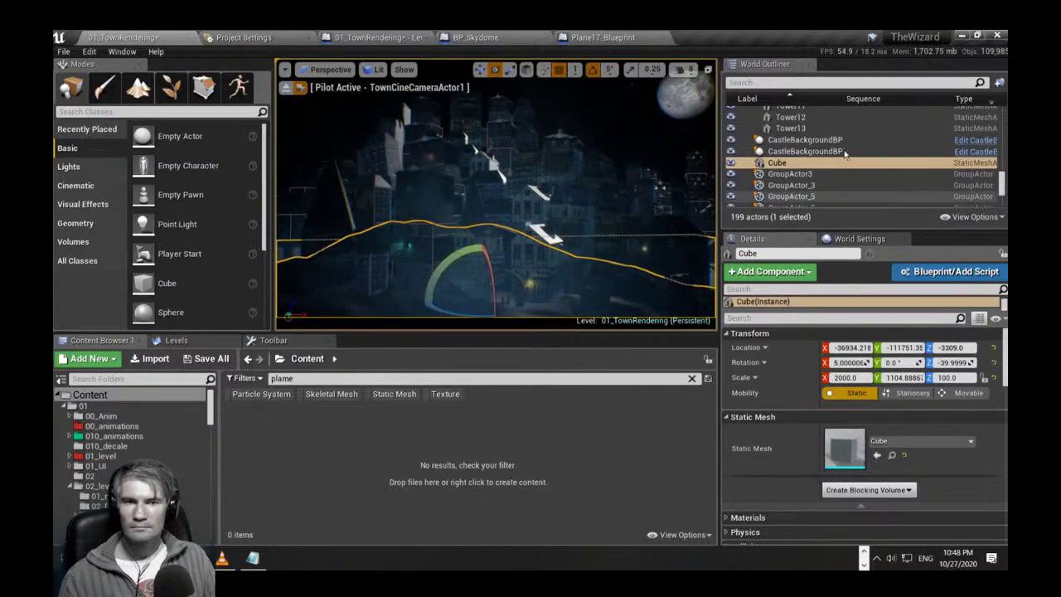
left_click(731, 163)
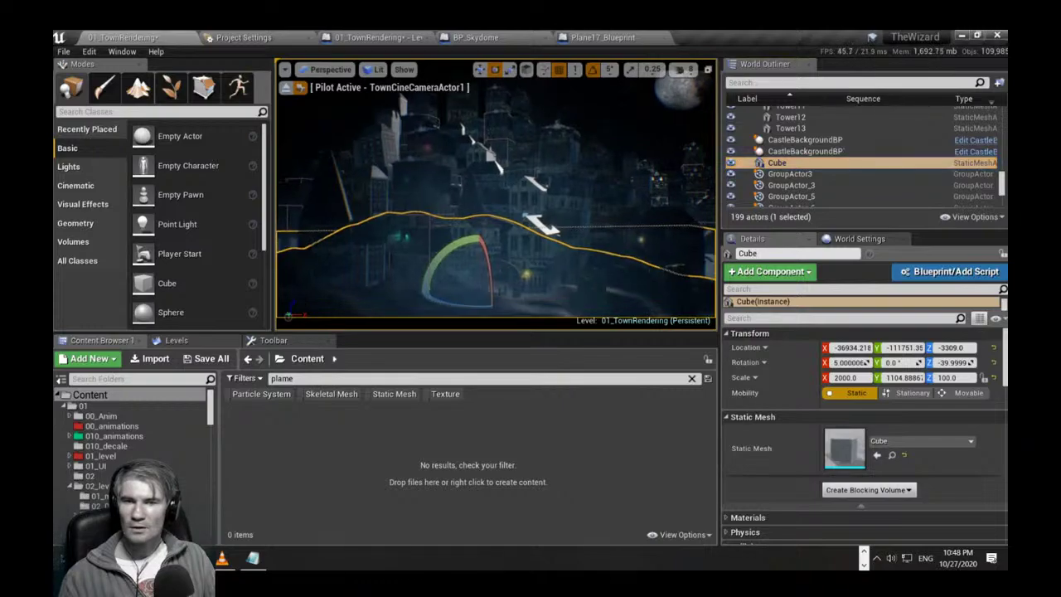
left_click(554, 213)
right_click_drag(555, 213, 389, 204)
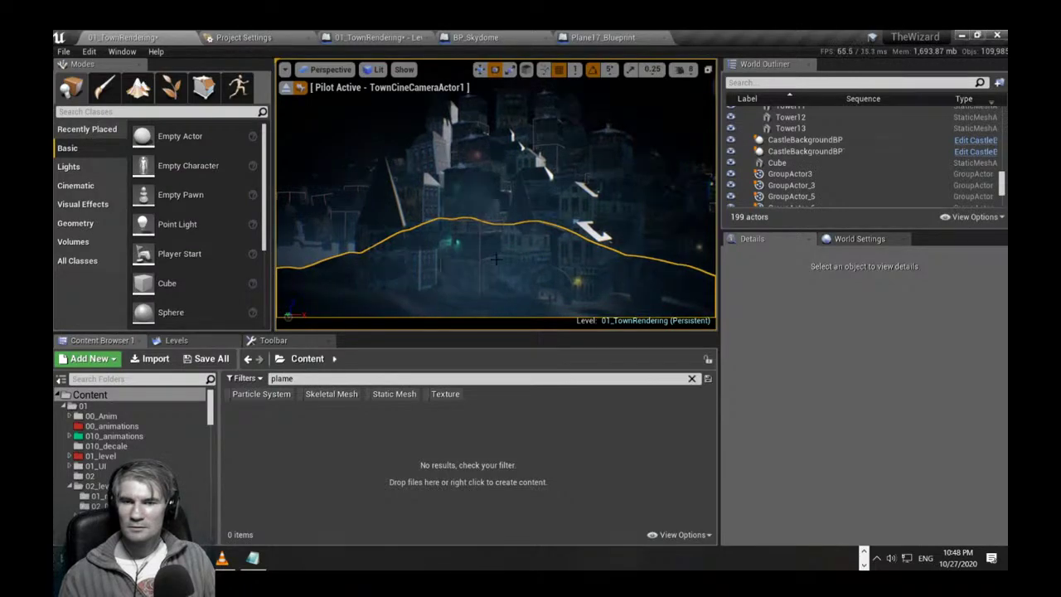
left_click(438, 223)
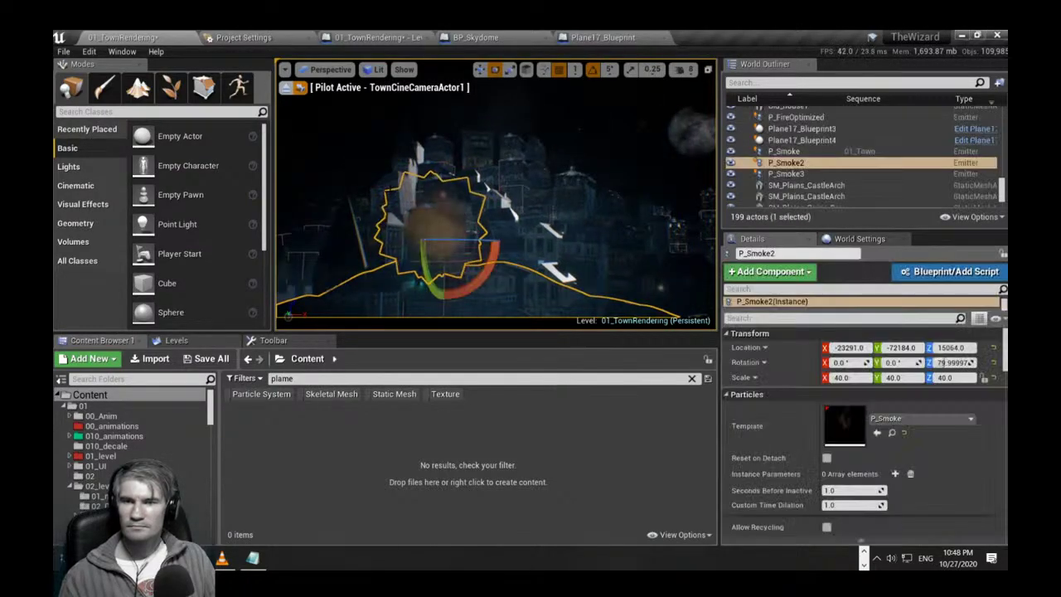
key("Escape")
left_click(439, 207)
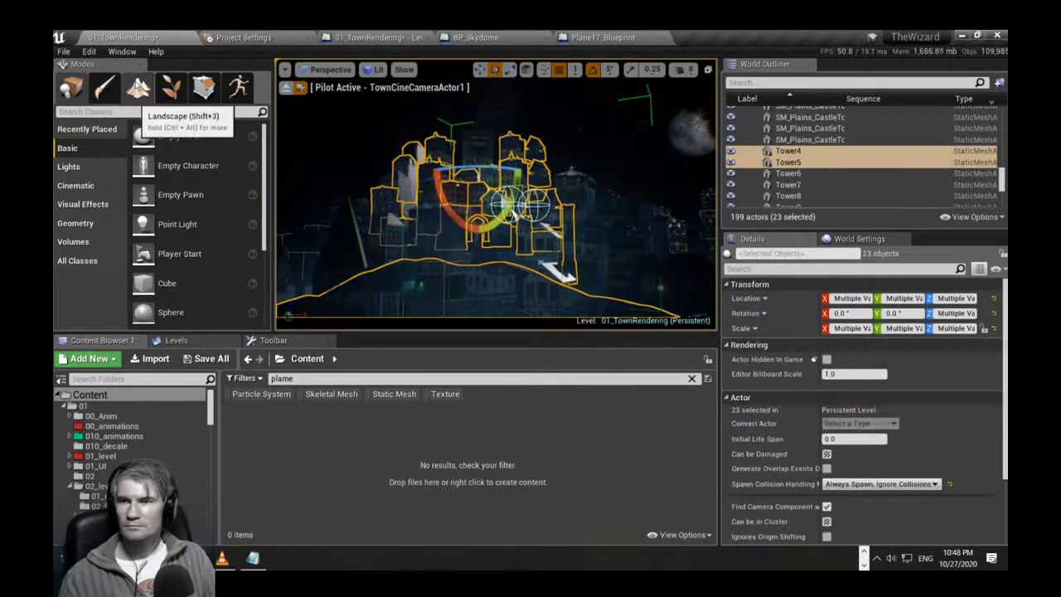
double_click(797, 153)
key("ctrl+z")
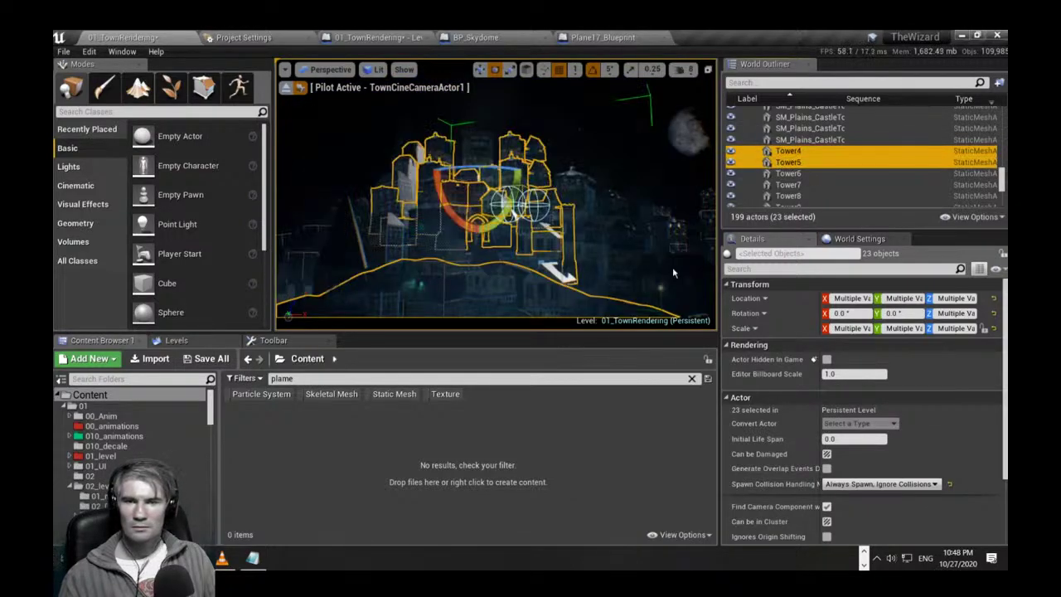
left_click(641, 237)
key("ctrl+z")
key("ctrl+z")
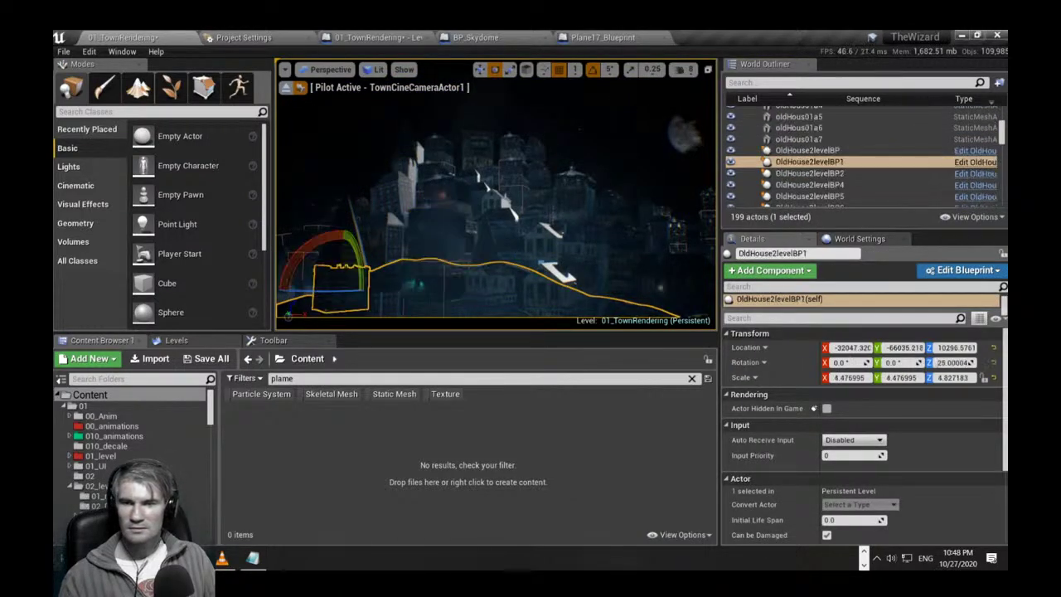
key("ctrl+z")
key("ctrl+z")
key("ctrl+z")
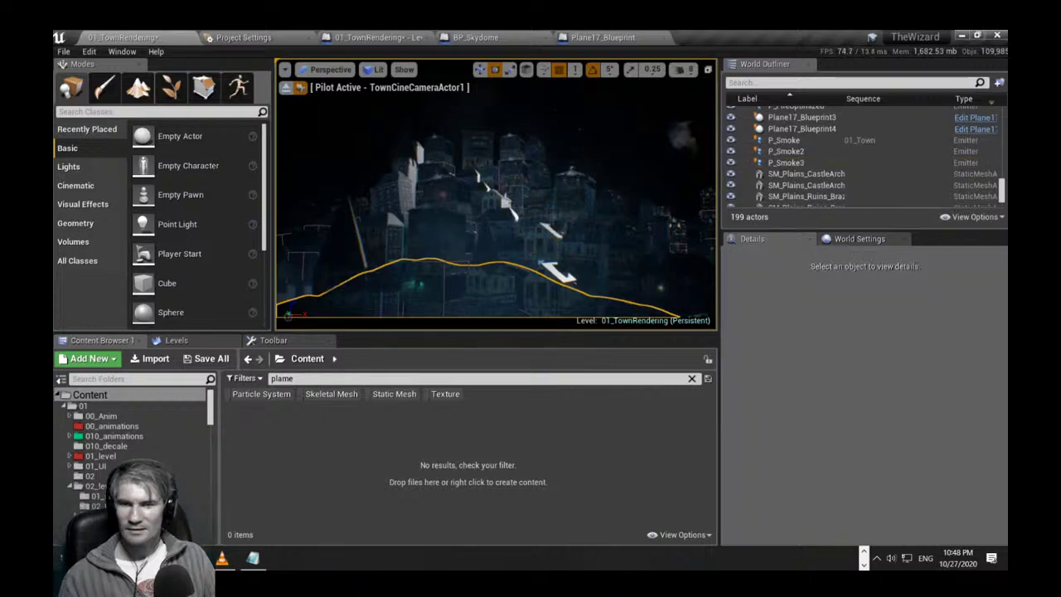
Stop piloting TownCineCameraActor1 and clear the actor selection.
left_click(87, 129)
left_click(801, 153)
left_click(805, 185)
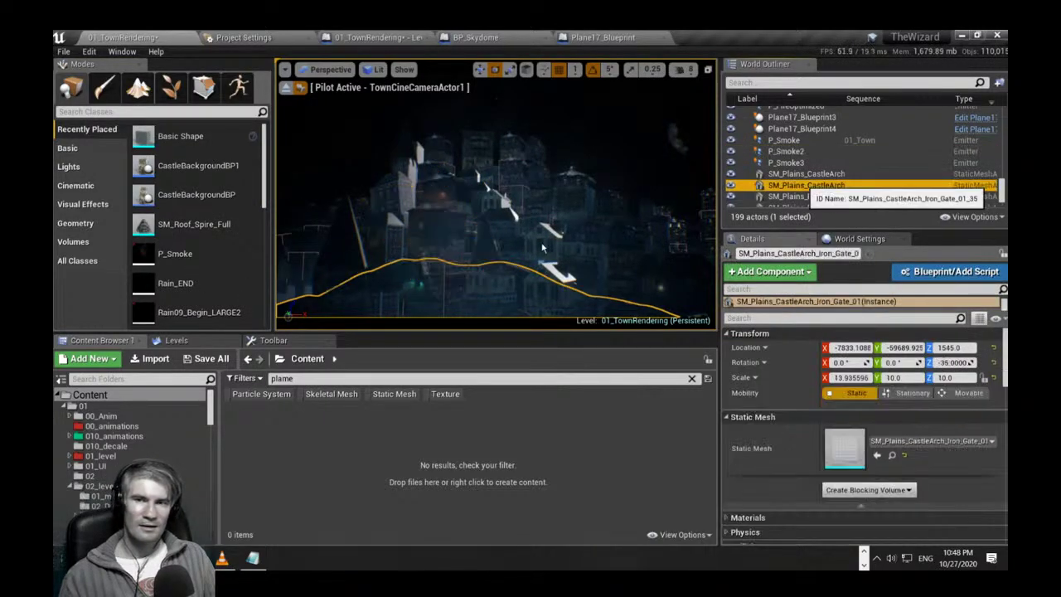
left_click(286, 87)
key("Escape")
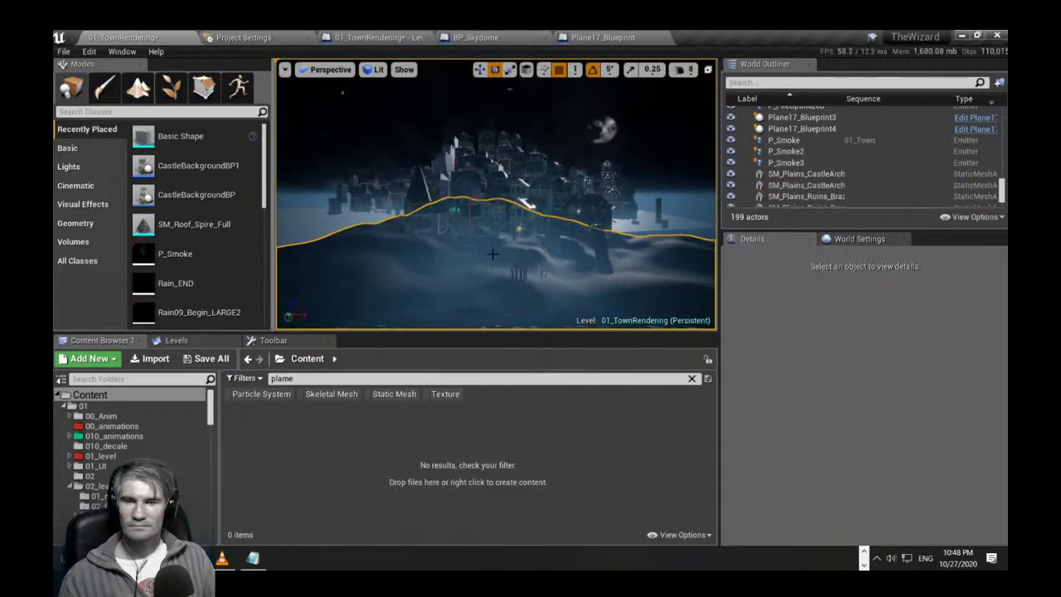
Inspect the town, the flattened cube and the surrounding landscape from several angles in the full-screen viewport.
left_click(595, 179)
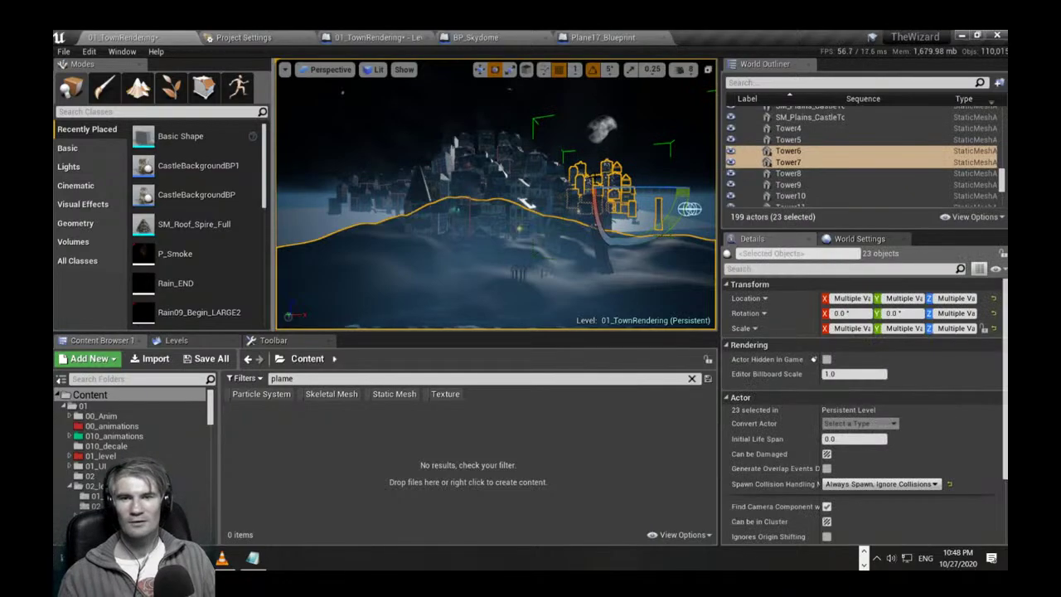
right_click_drag(479, 181, 478, 233)
key("F11")
key("w")
right_click_drag(478, 180, 340, 142)
right_click_drag(559, 320, 572, 352)
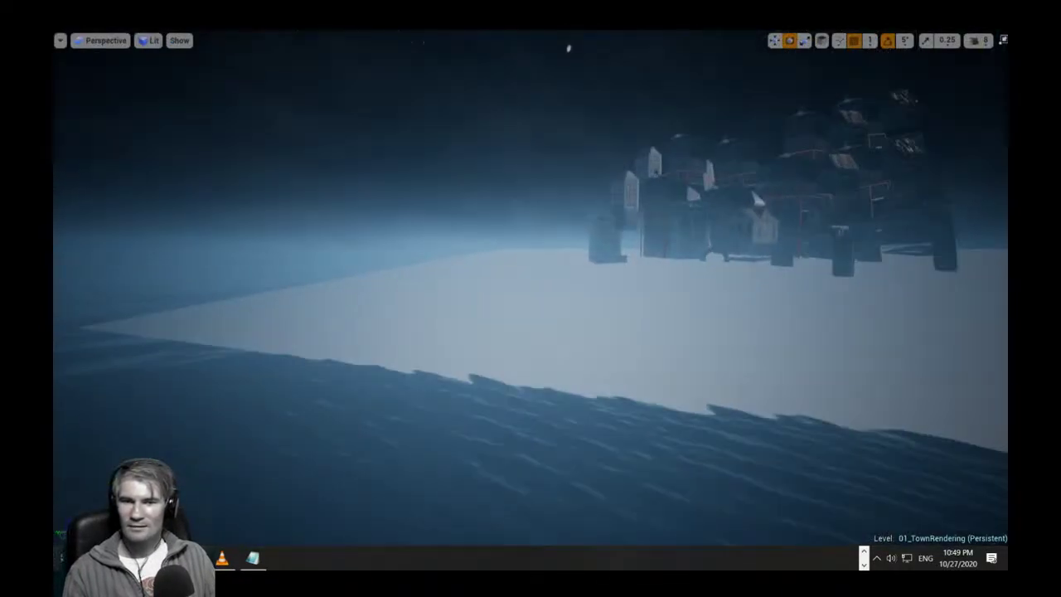
left_click(559, 320)
right_click_drag(557, 238, 676, 325)
key("s")
right_click_drag(519, 207, 519, 207)
left_click(664, 231)
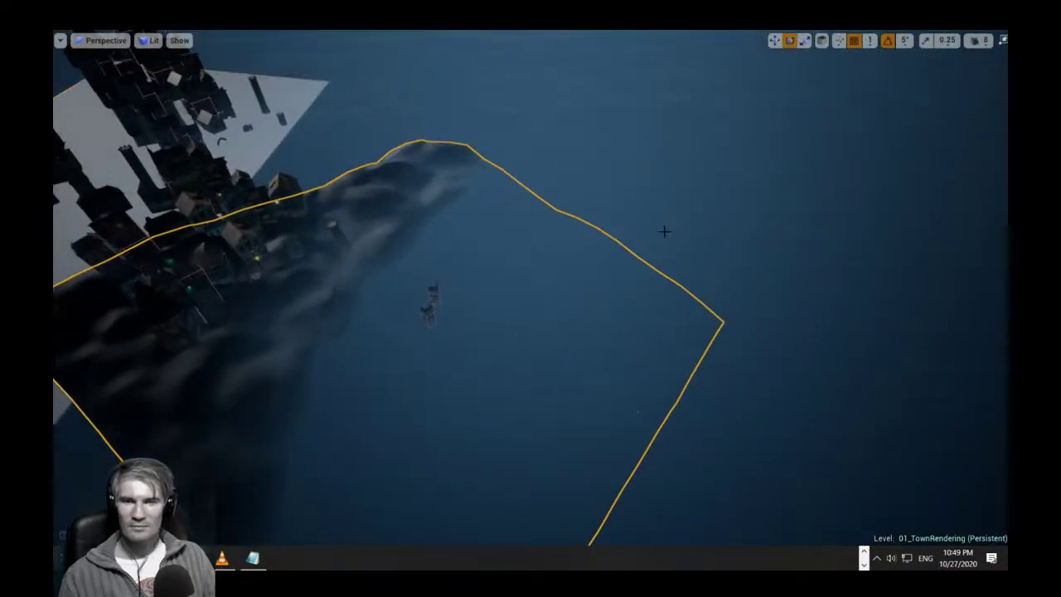
left_click(306, 182)
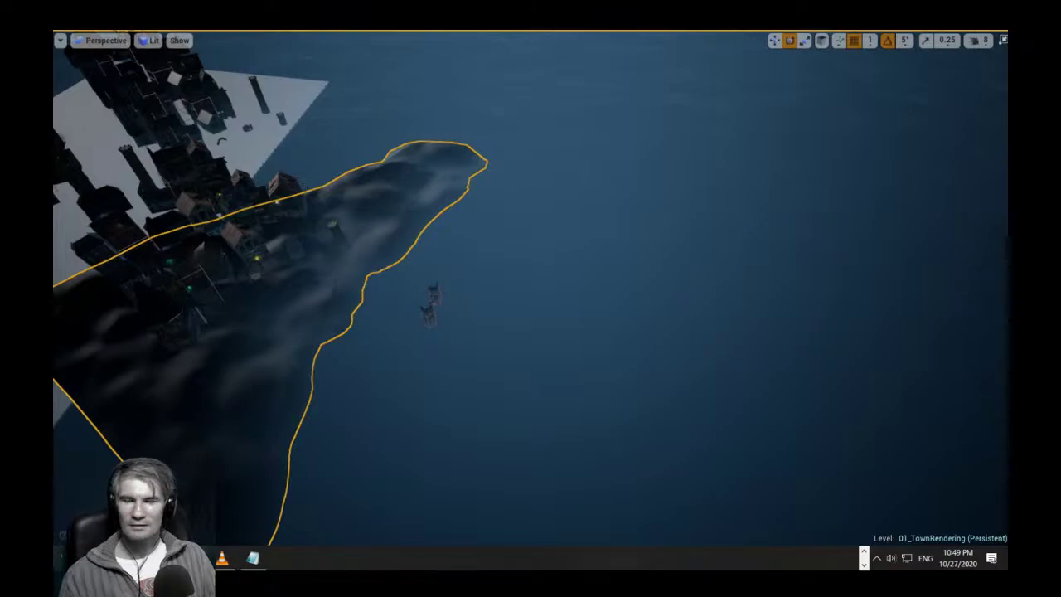
Clear the landscape selection, pilot TownCineCameraActor1, and reframe the hillside town with the full moon and street level in view.
left_click(562, 239)
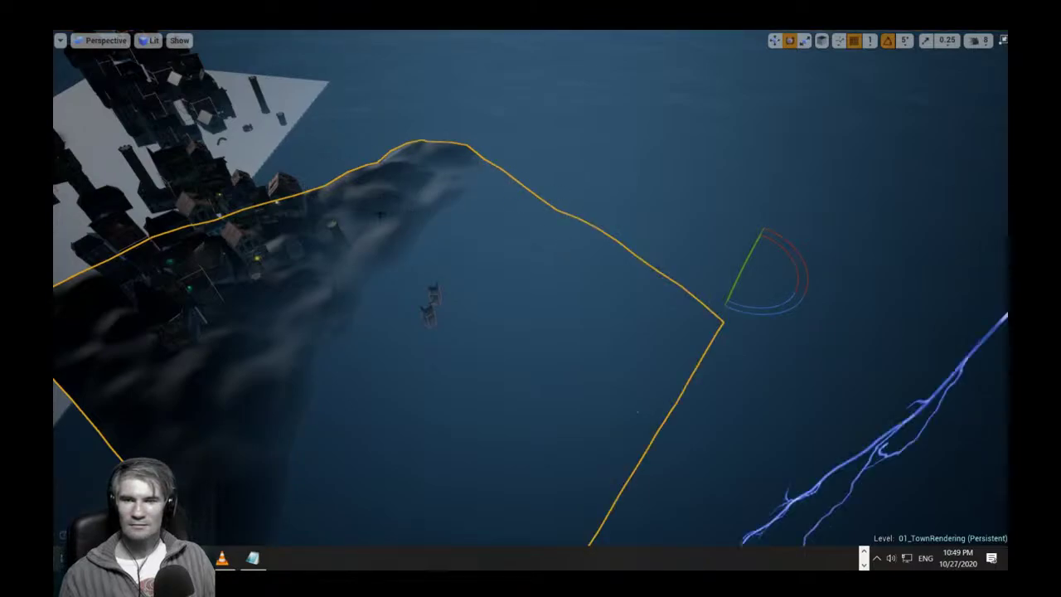
left_click(551, 303)
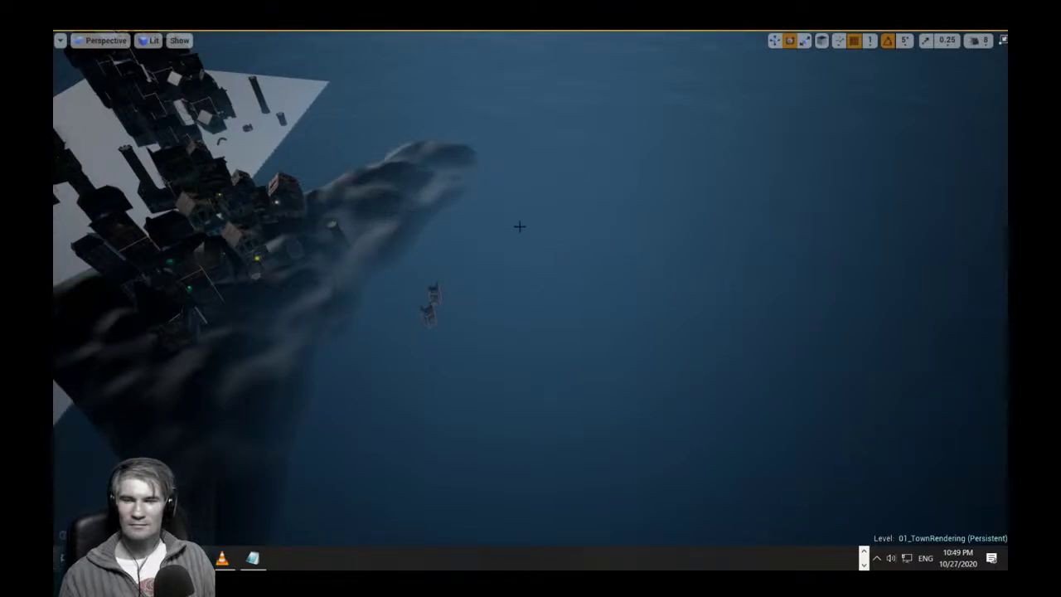
right_click_drag(551, 304, 383, 253)
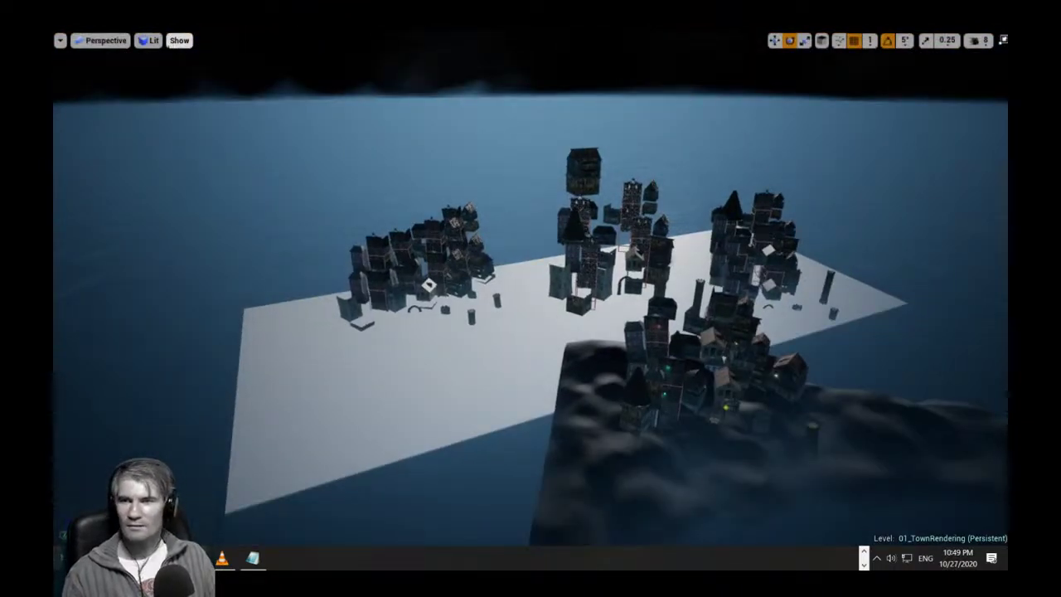
left_click(100, 40)
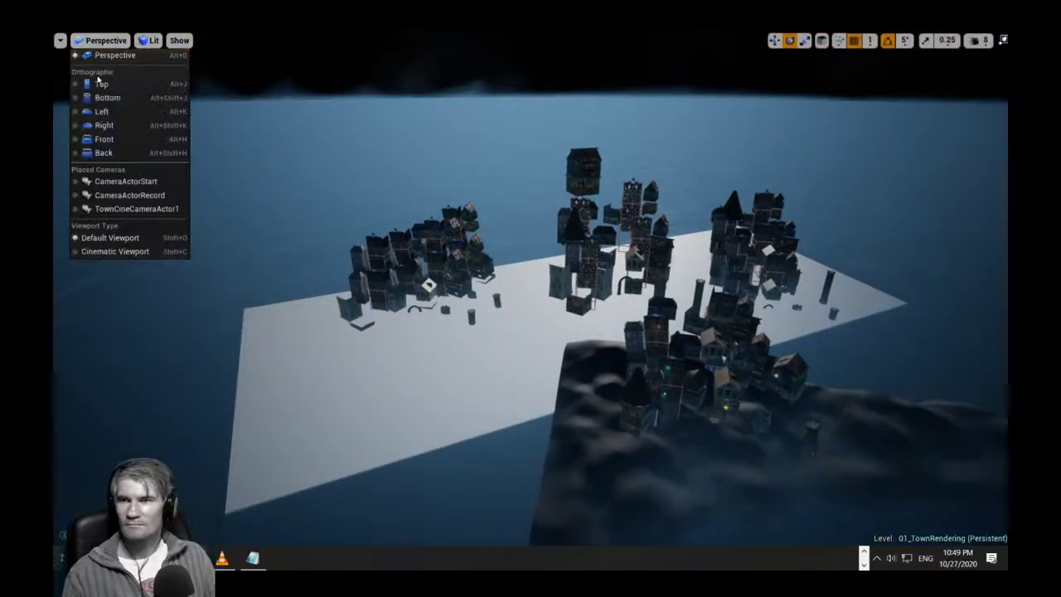
left_click(124, 209)
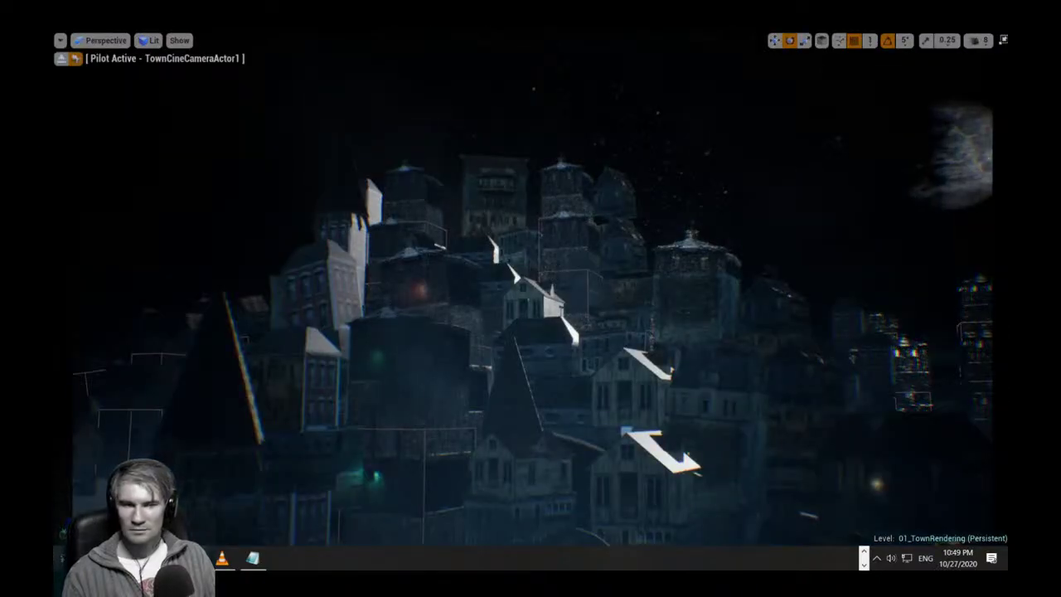
right_click_drag(531, 298, 578, 378)
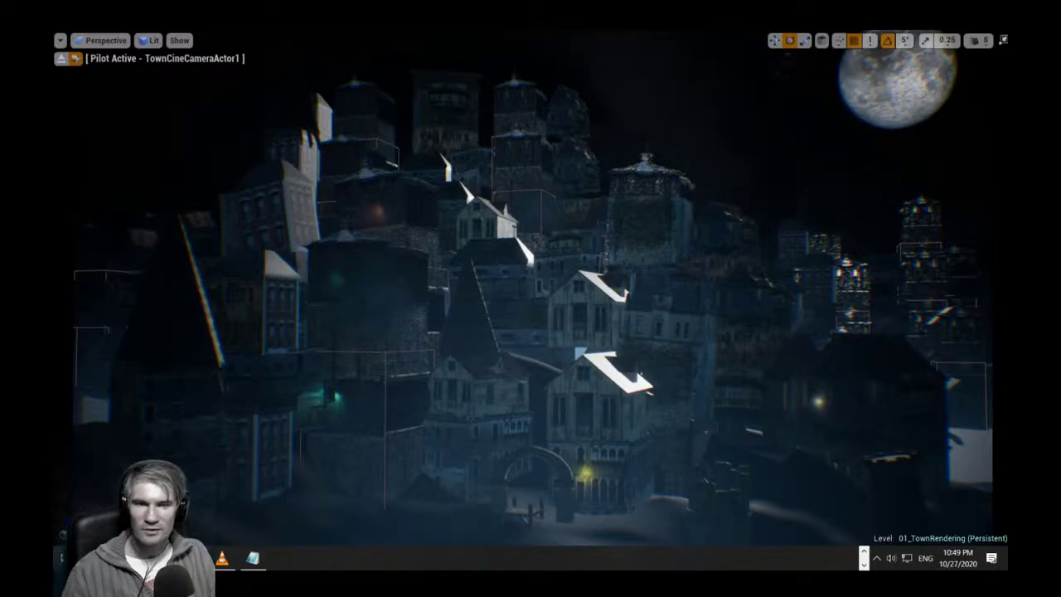
Move the castle tower along X beyond the main town, push it back along Y near the distant buildings, and reframe the piloted camera.
left_click(702, 429)
key("w")
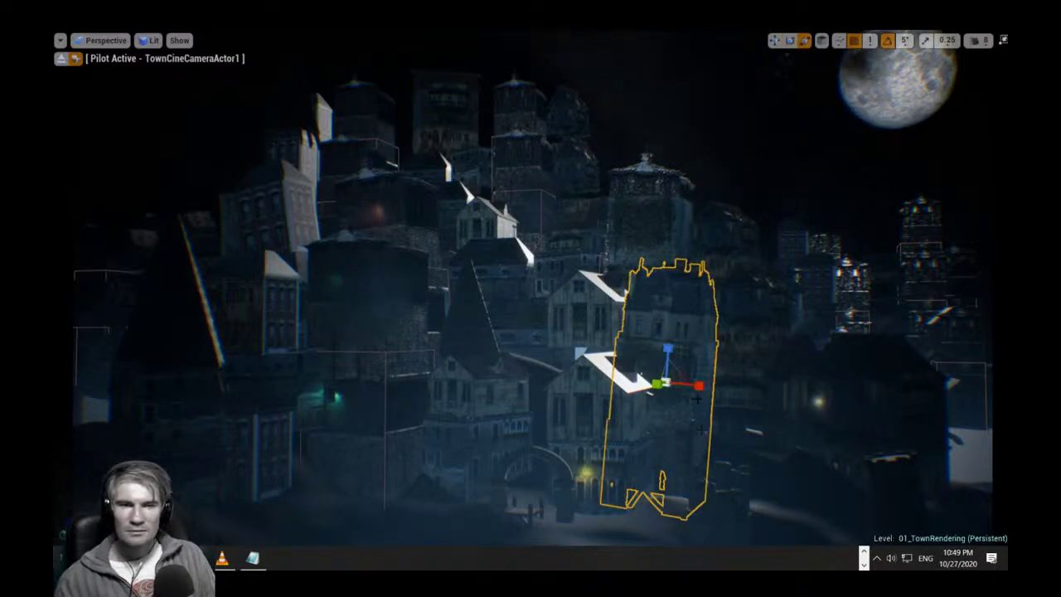
left_click_drag(695, 384, 901, 339)
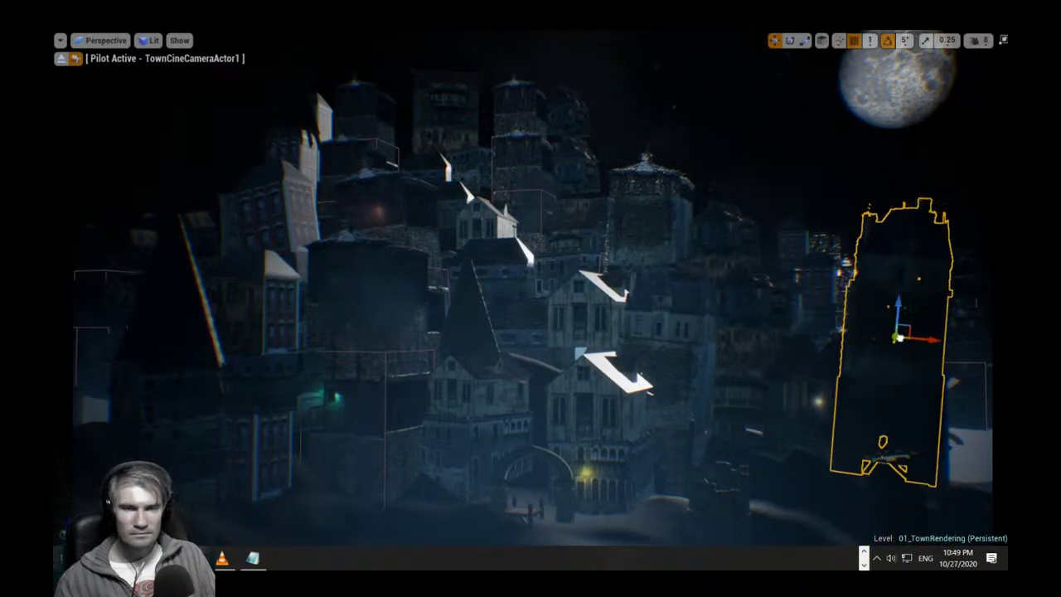
right_click_drag(900, 339, 971, 416)
right_click_drag(863, 398, 735, 262)
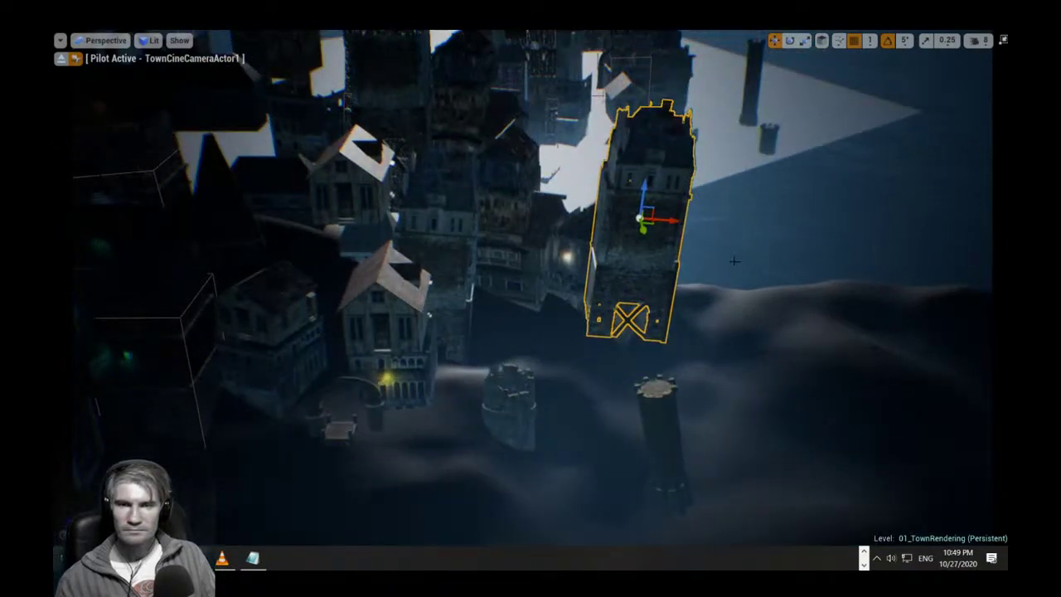
left_click_drag(642, 228, 608, 114)
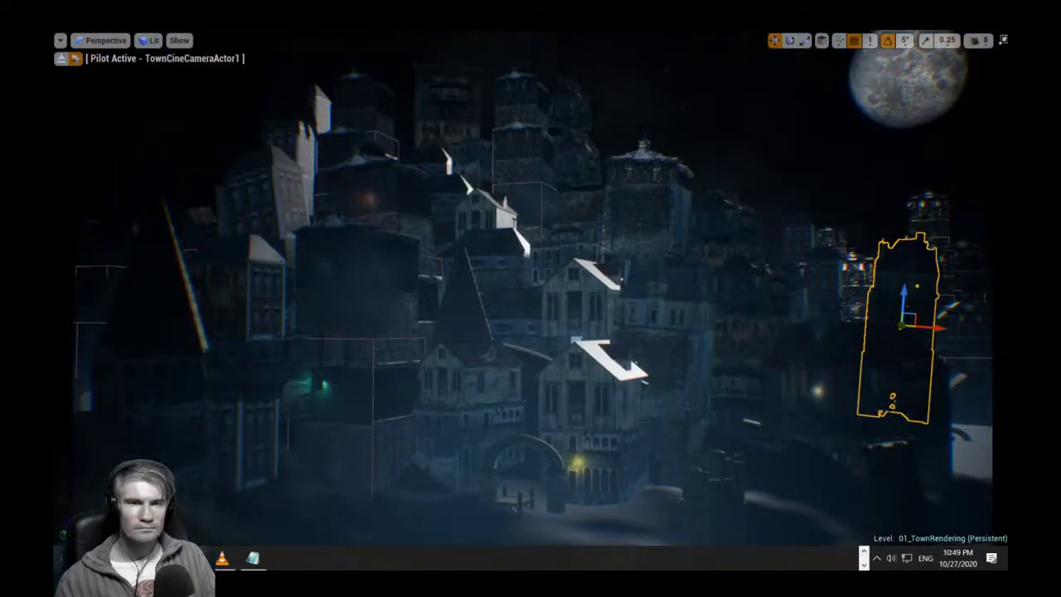
right_click_drag(531, 299, 576, 298)
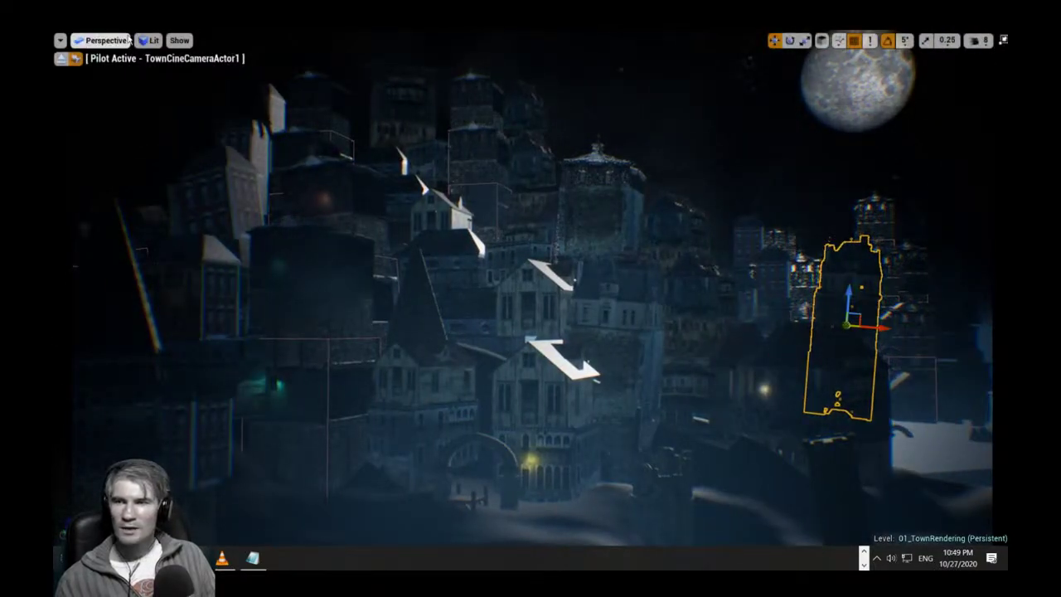
right_click_drag(530, 299, 568, 292)
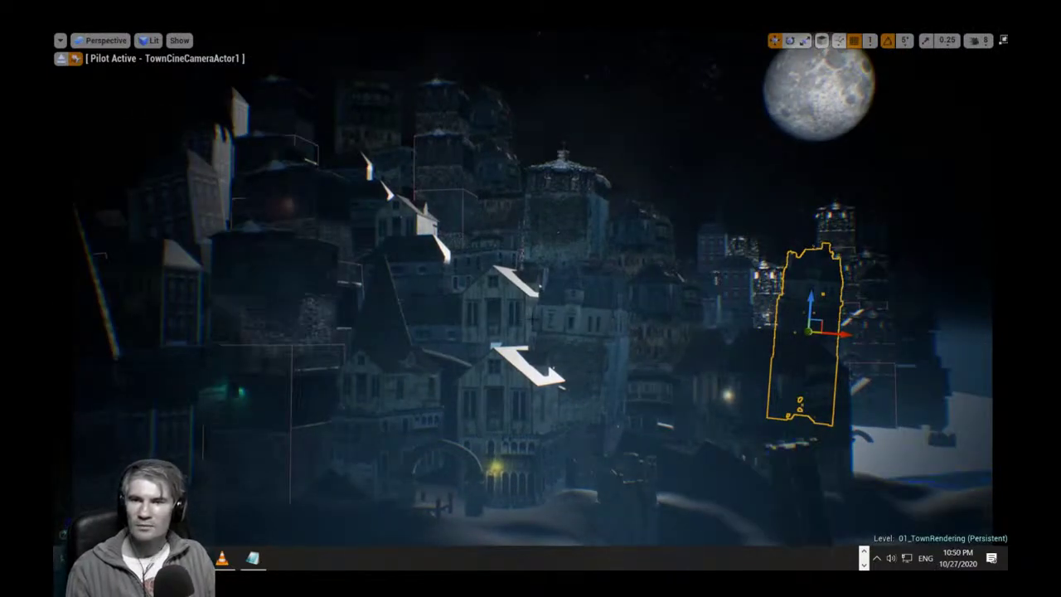
Check the quality levels in the Engine Scalability Settings, return to the full-screen viewport and clear the selection.
key("F11")
left_click(281, 345)
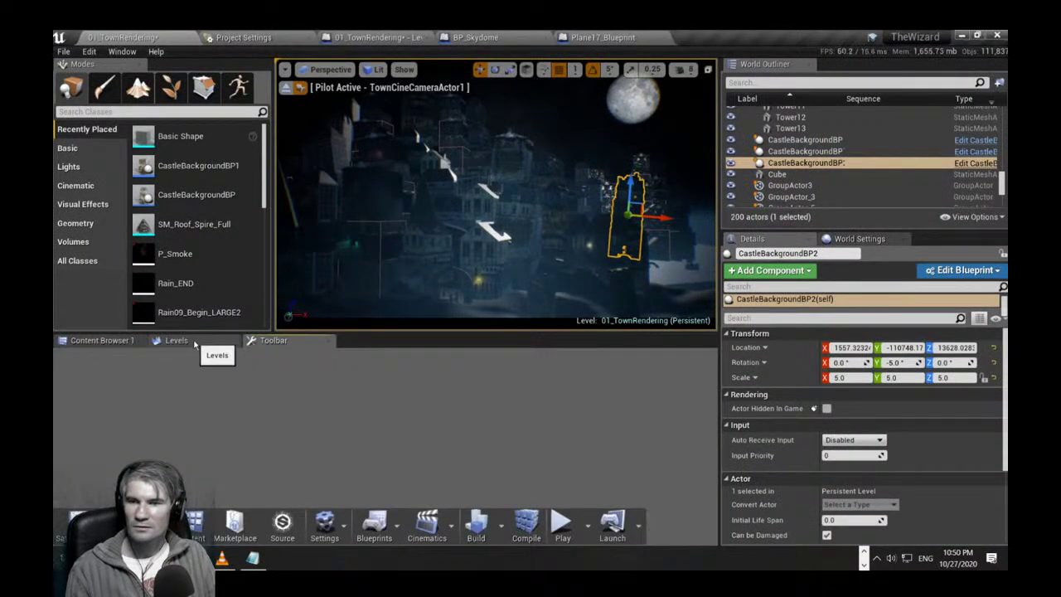
left_click(193, 342)
left_click(286, 341)
left_click(327, 539)
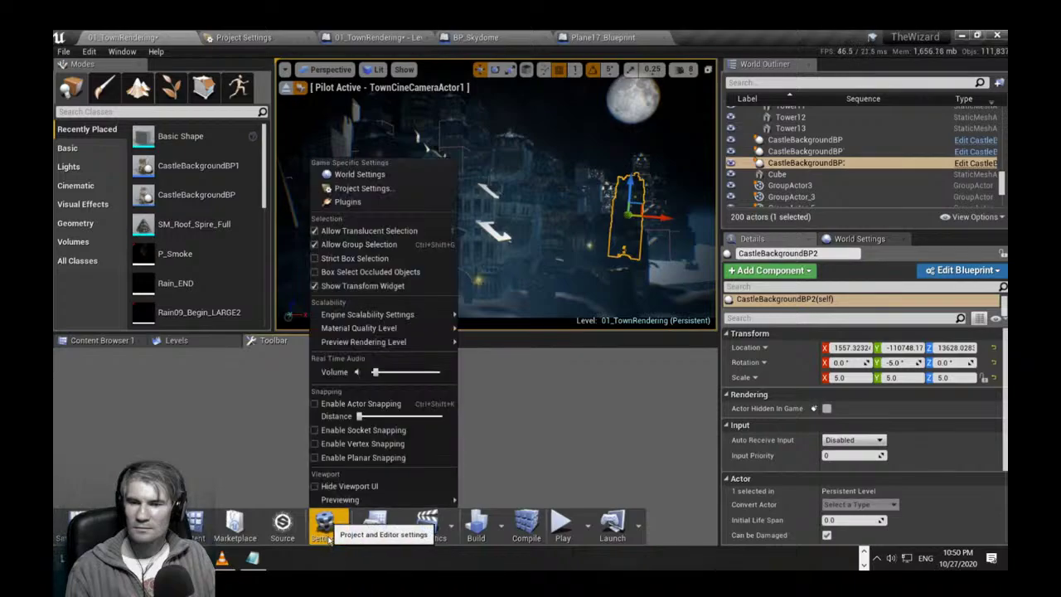
mouse_move(373, 318)
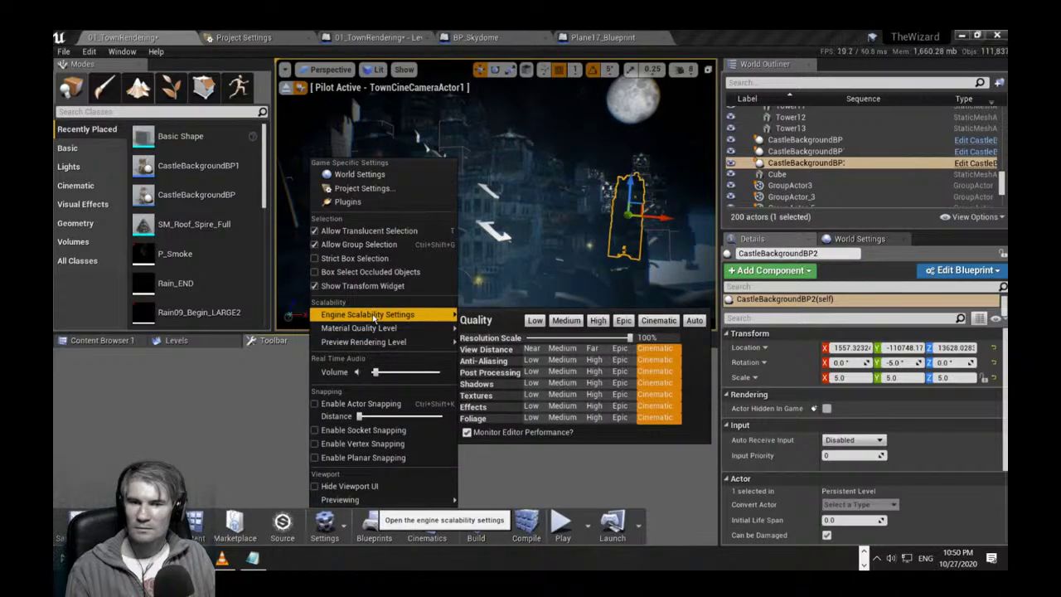
right_click_drag(531, 256, 510, 255)
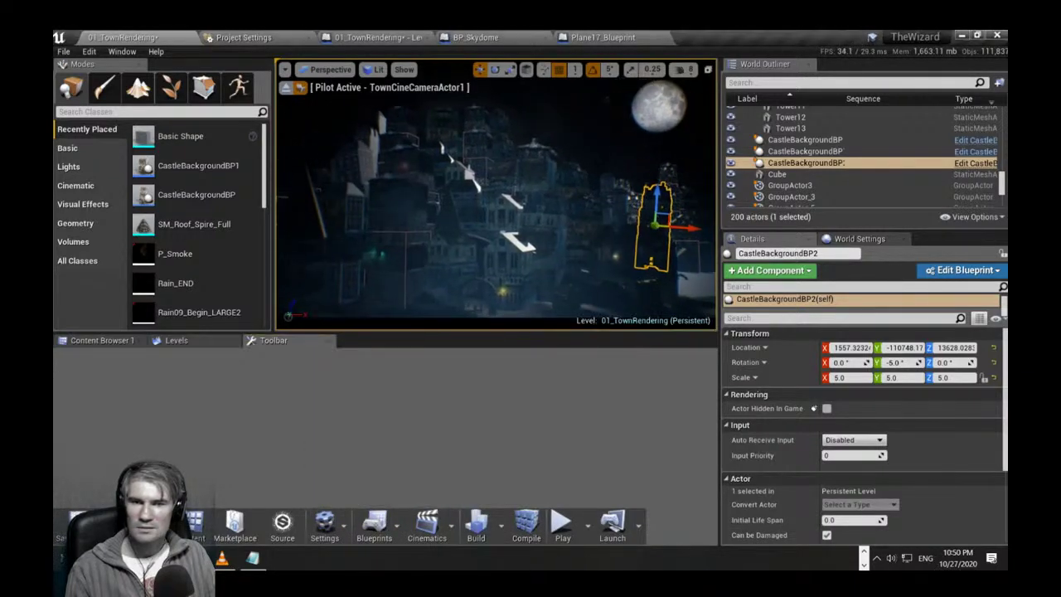
key("F11")
key("Escape")
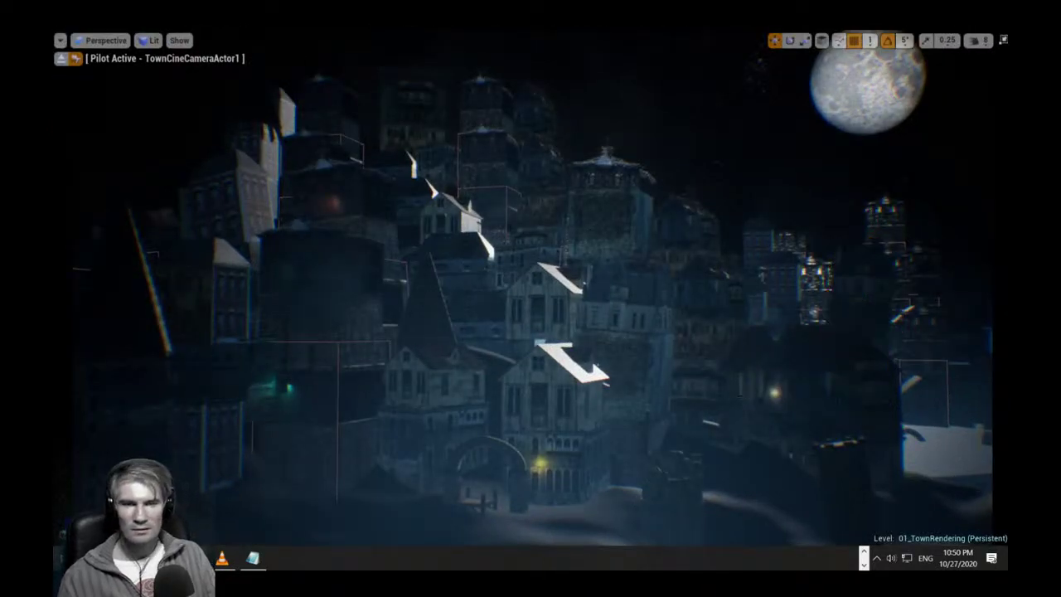
Shift the CastleBackgroundBP2 tower along X toward the town and raise it beneath the moon.
left_click(849, 332)
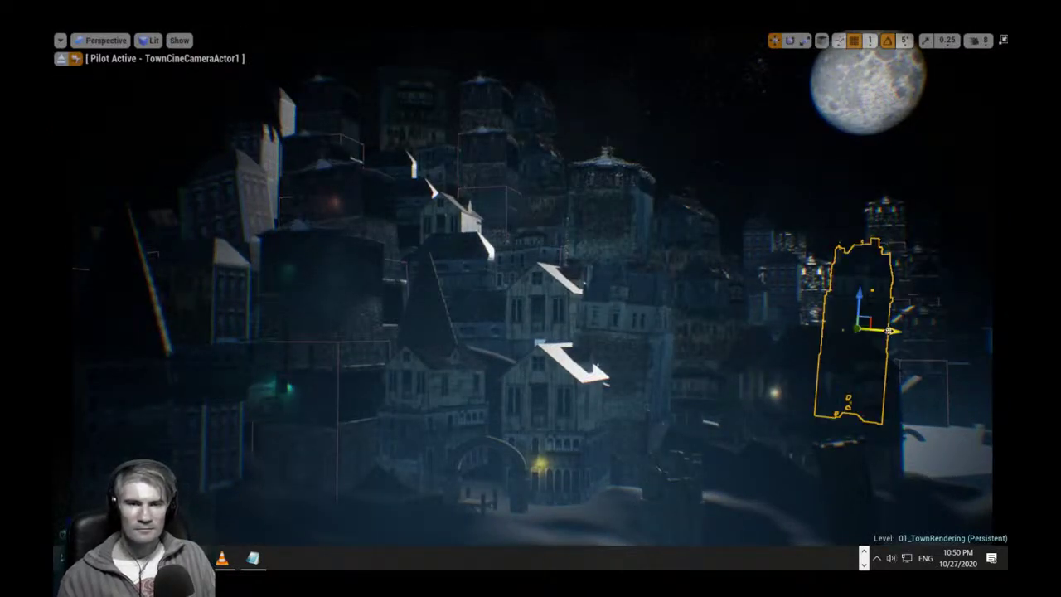
left_click_drag(889, 331, 862, 333)
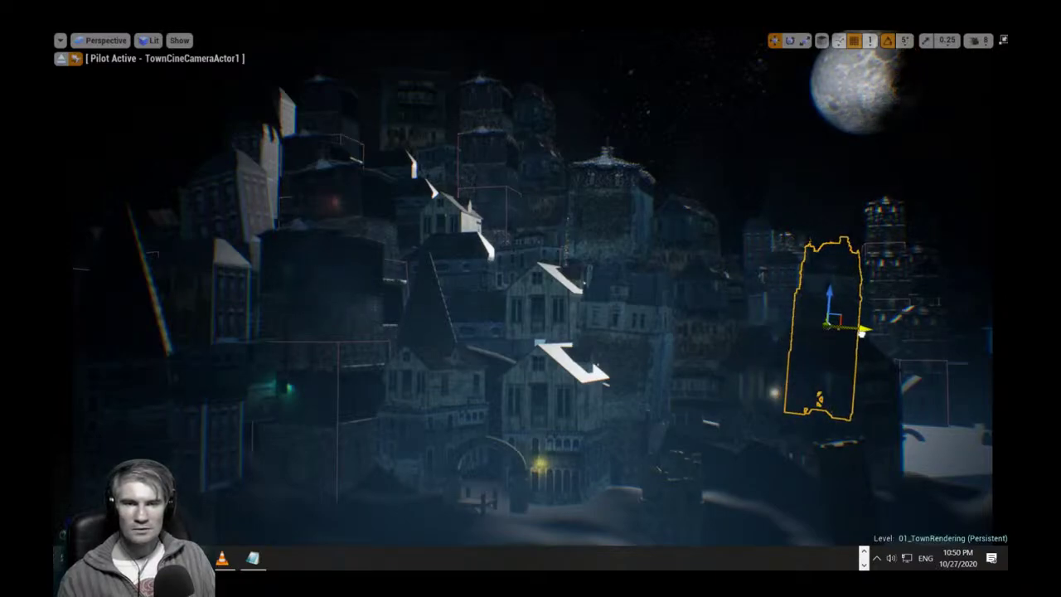
left_click_drag(822, 293, 826, 255)
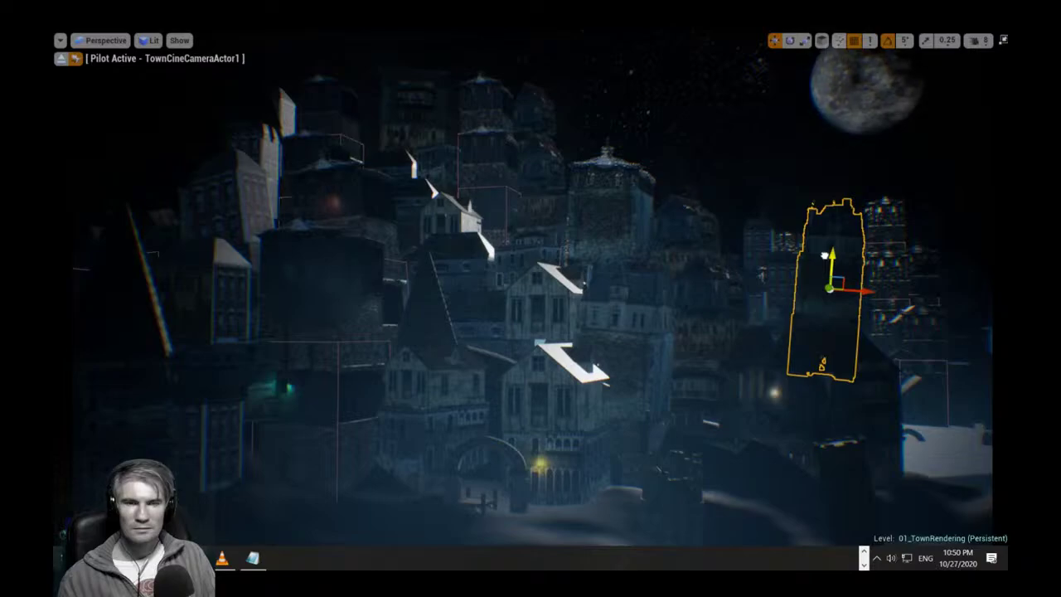
Rotate the CastleBackgroundBP2 tower so it leans toward the town, and nudge it into place beside the distant buildings.
left_click_drag(860, 289, 857, 336)
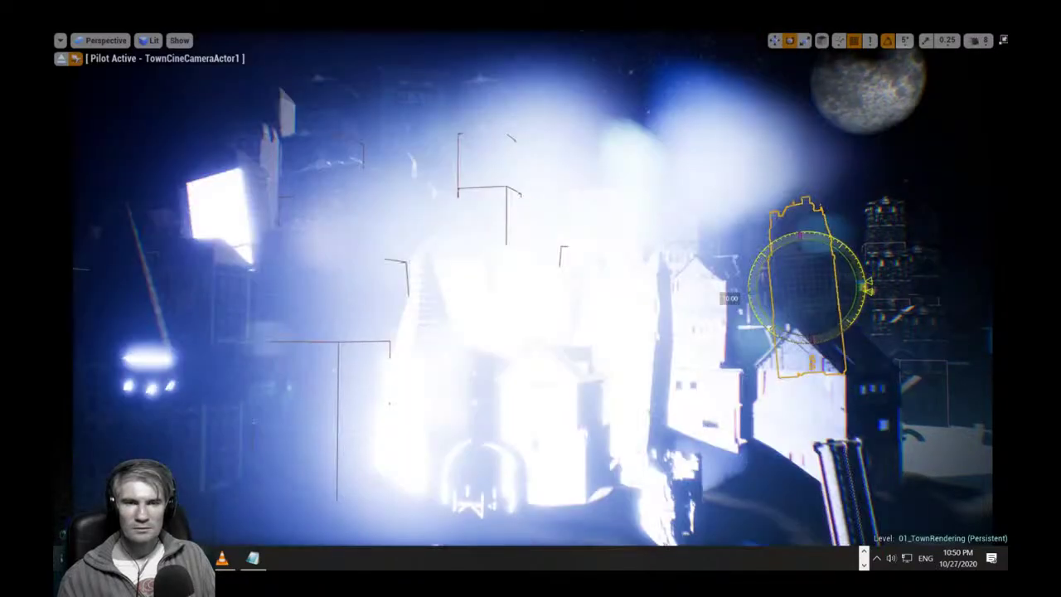
key("r")
left_click_drag(835, 286, 867, 285)
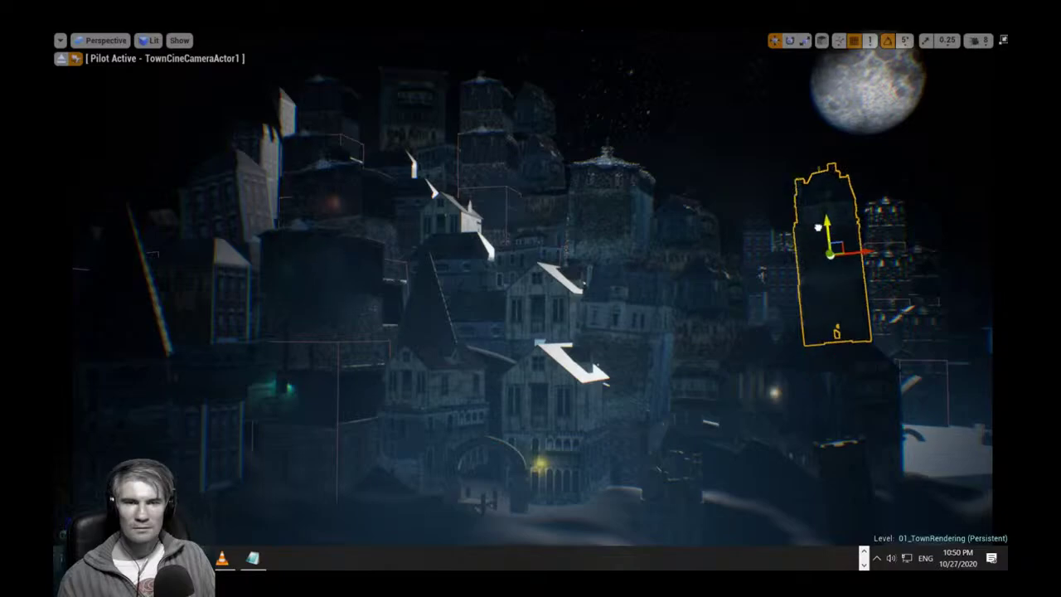
left_click_drag(826, 255, 845, 290)
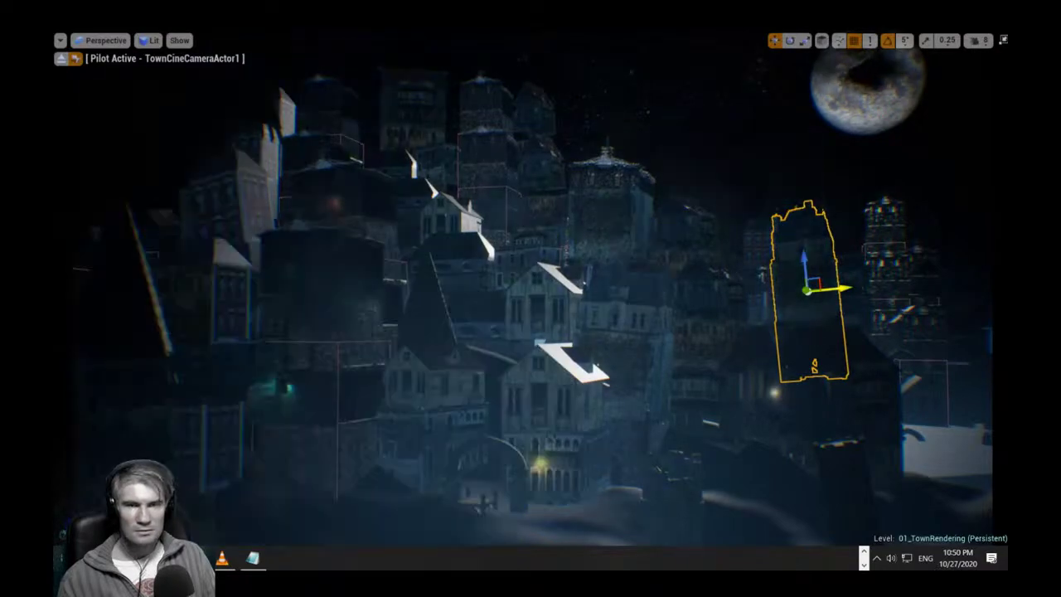
Duplicate the leaning castle tower and position the copy among the distant background buildings.
right_click_drag(846, 290, 869, 277)
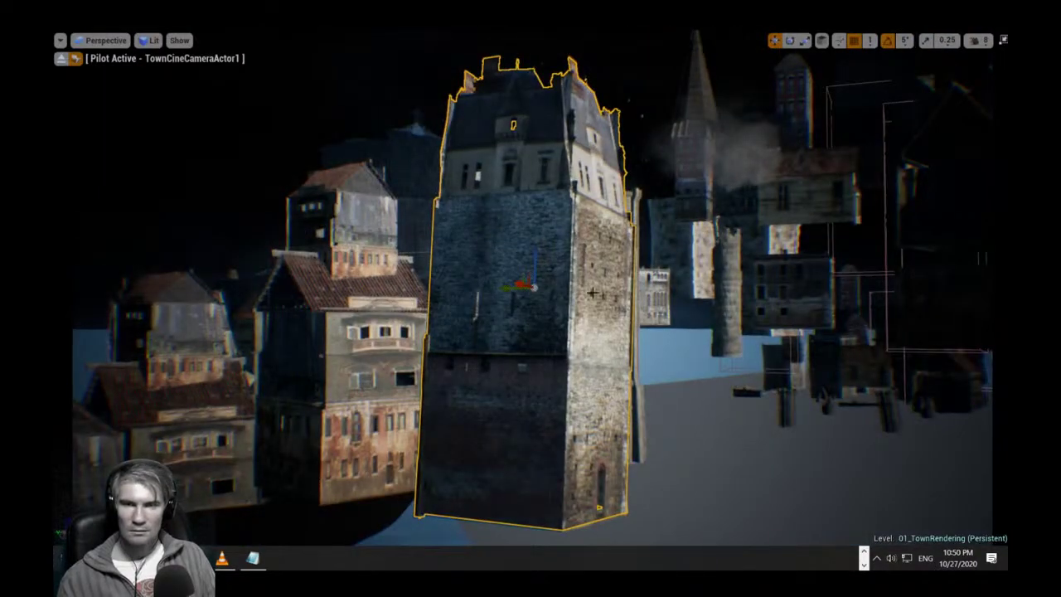
left_click_drag(510, 288, 773, 329, "alt")
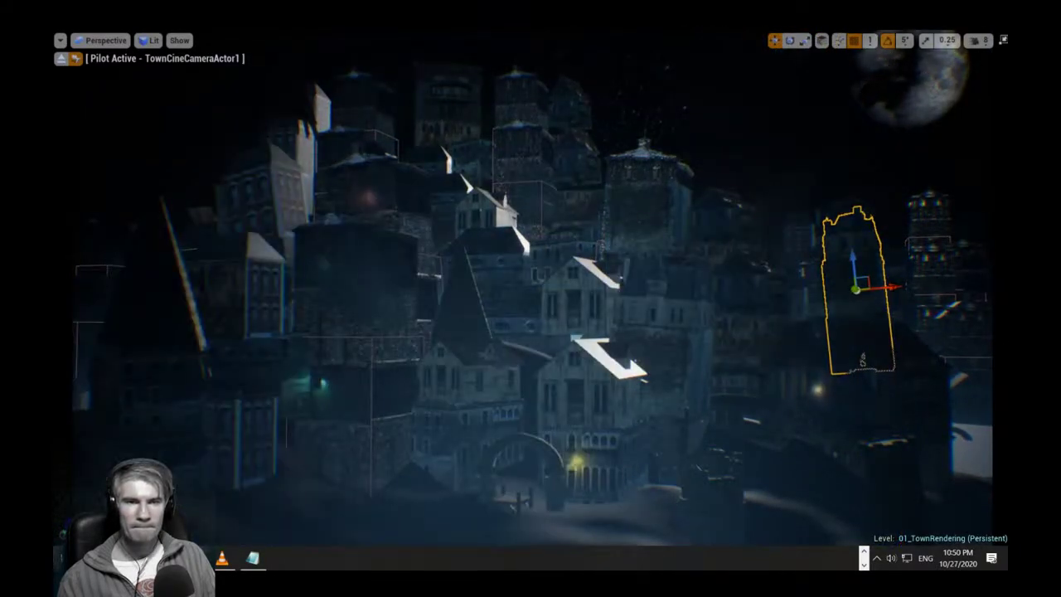
right_click_drag(531, 290, 500, 290)
left_click_drag(668, 288, 771, 244)
Rotate the duplicated tower so it leans the opposite way, away from the main town.
key("e")
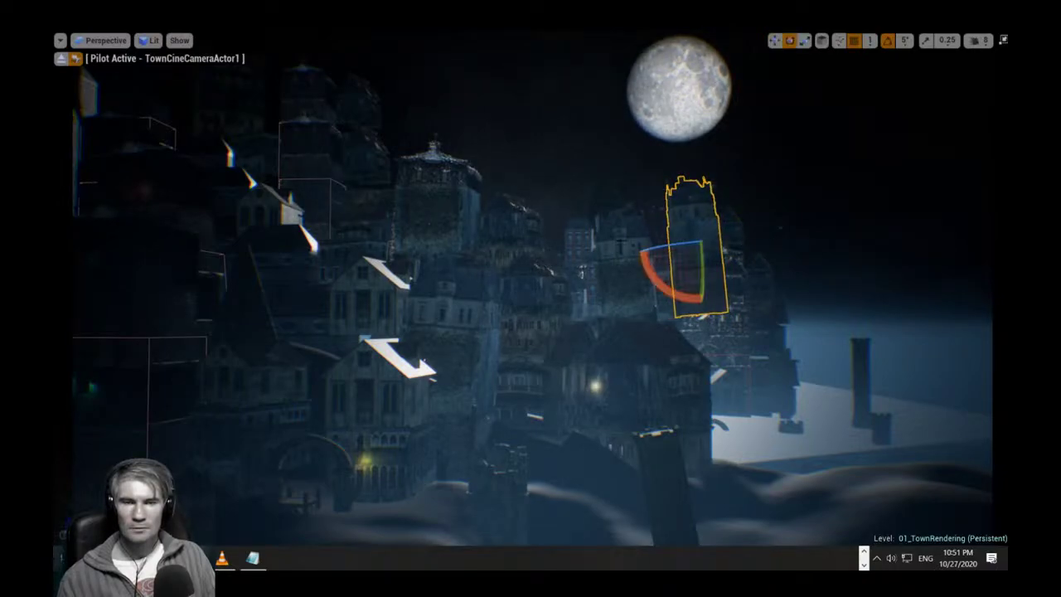
left_click(609, 233)
left_click_drag(657, 285, 448, 287)
left_click_drag(273, 286, 278, 286)
left_click(692, 235)
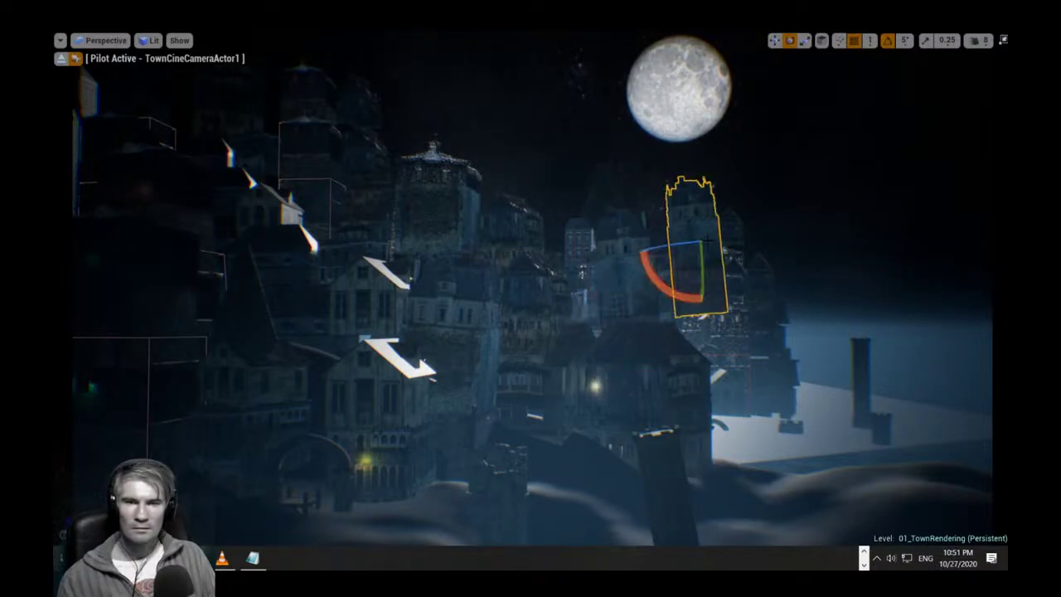
left_click_drag(683, 297, 660, 286)
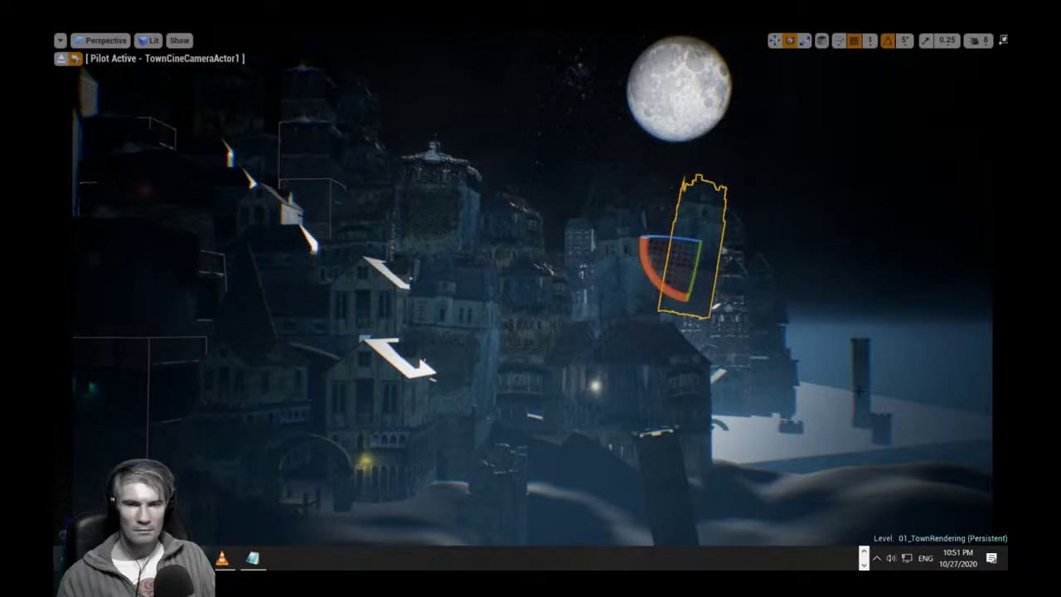
Select the distant building group behind the leaning towers and ungroup it.
left_click(860, 391)
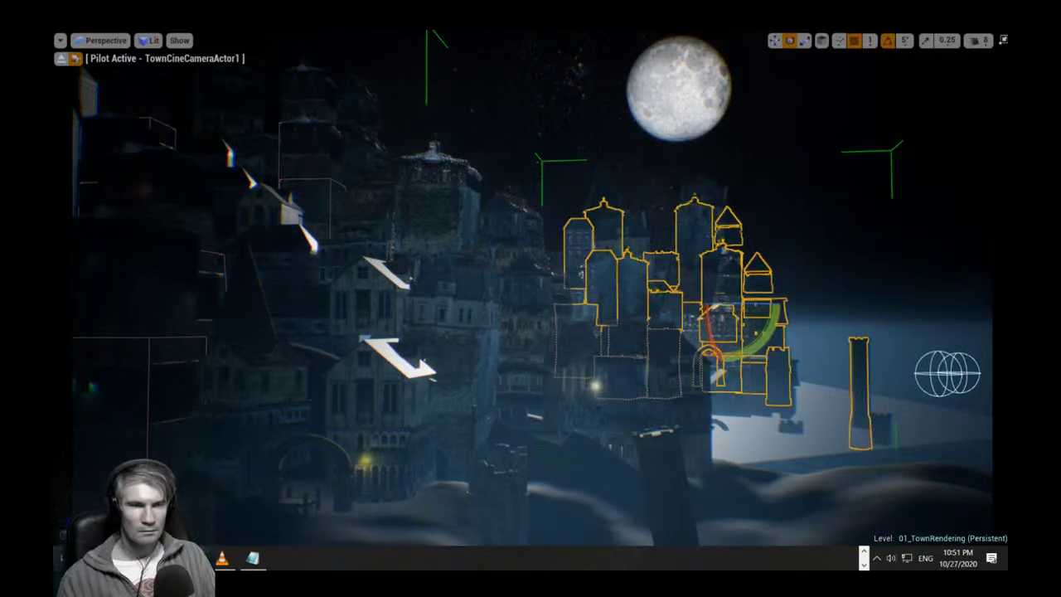
right_click_drag(861, 392, 771, 391)
key("w")
key("d")
key("q")
key("w")
right_click_drag(550, 423, 655, 448)
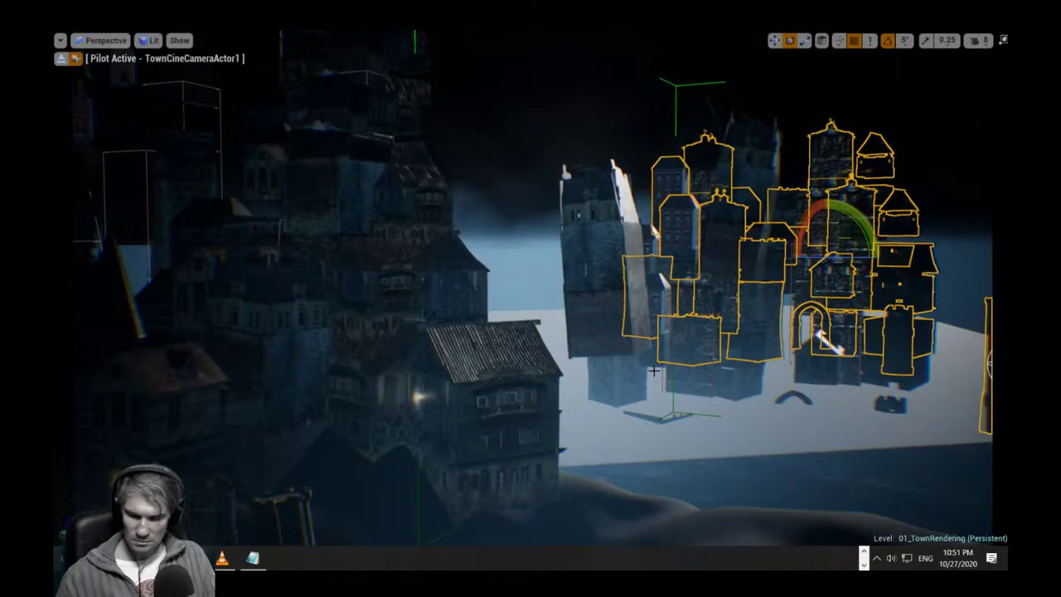
key("shift+g")
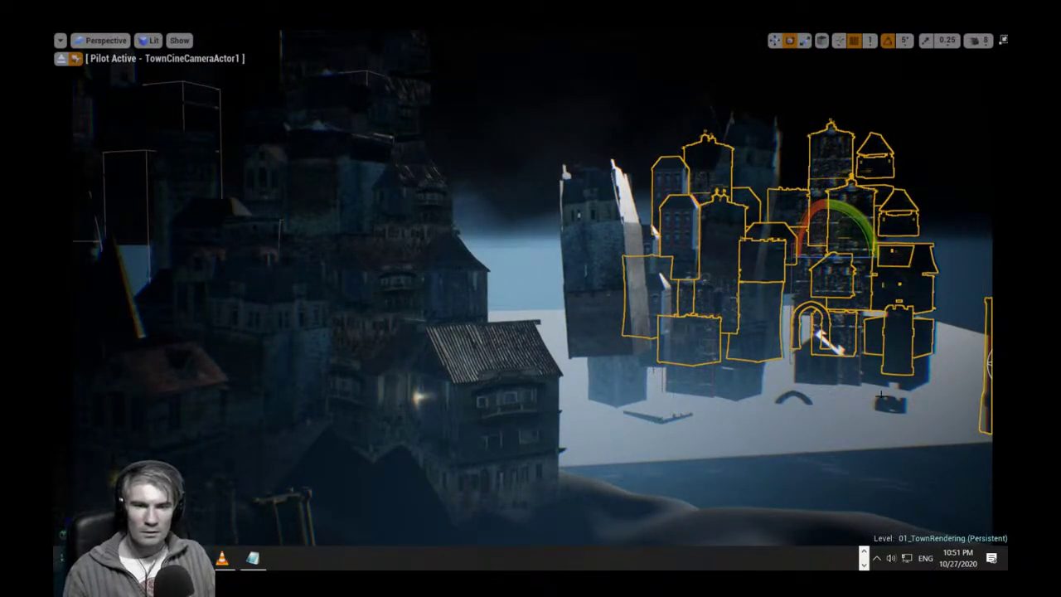
Drop the selected distant building group down to the surface below and ungroup it into individual buildings.
key("End")
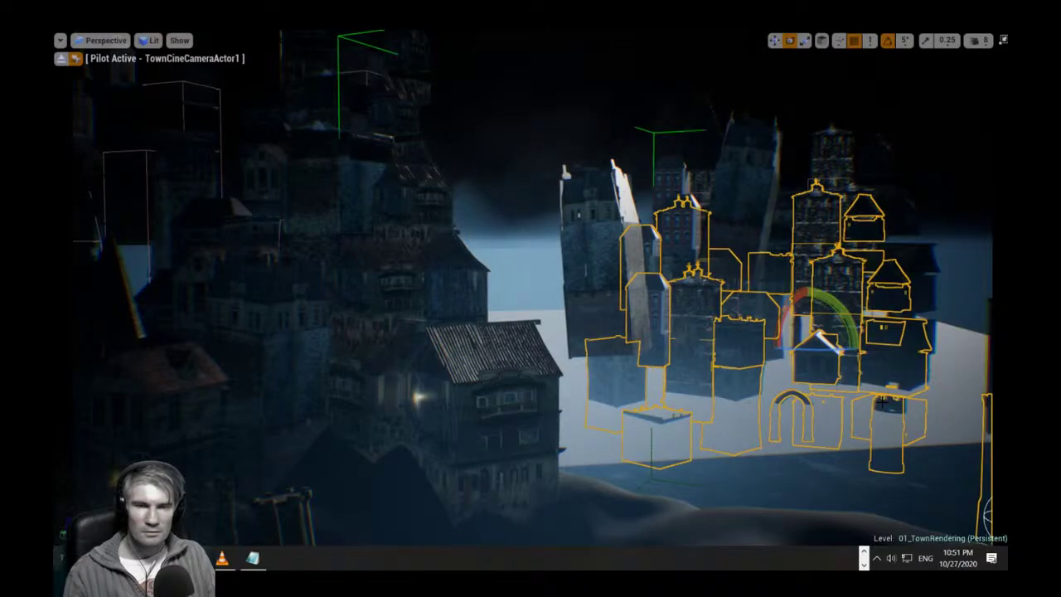
right_click_drag(737, 426, 758, 424)
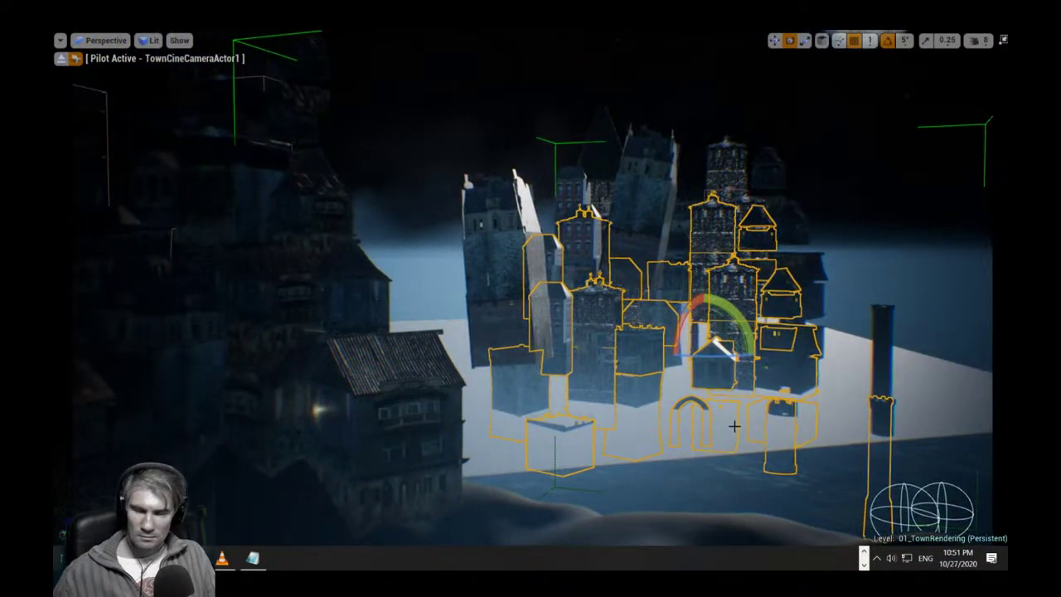
key("shift+g")
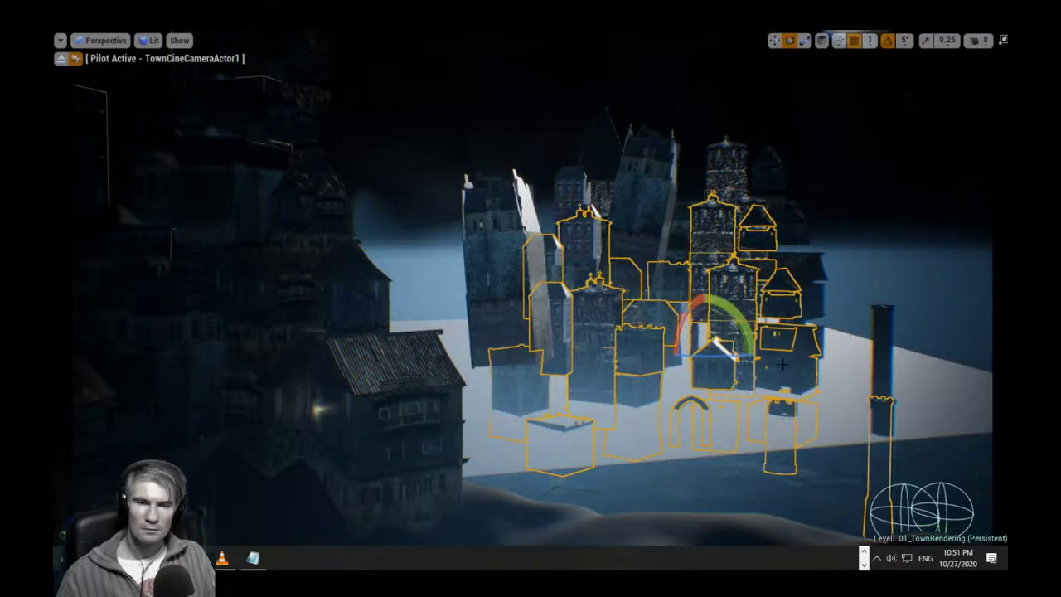
left_click(784, 364)
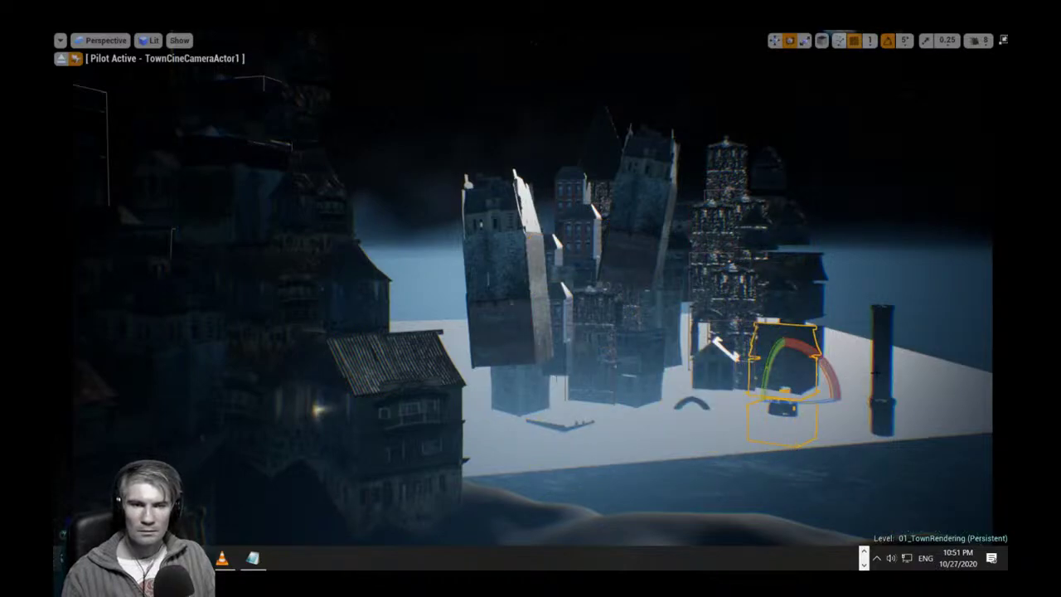
Scale up the isolated crenellated tower and shift it against the outer edge of the distant building cluster.
left_click(881, 373)
key("r")
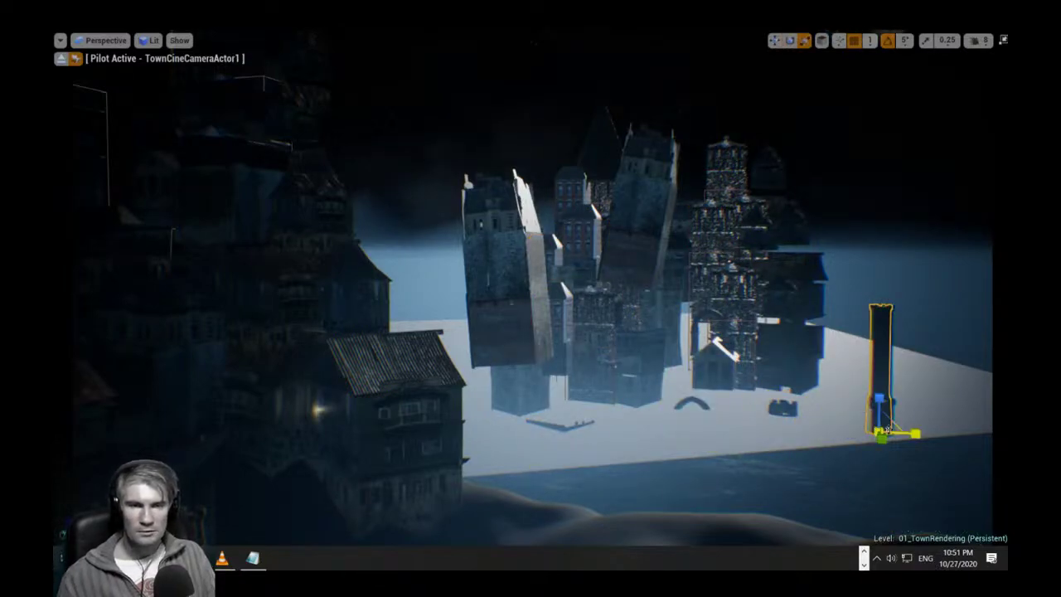
left_click_drag(879, 401, 879, 369)
key("w")
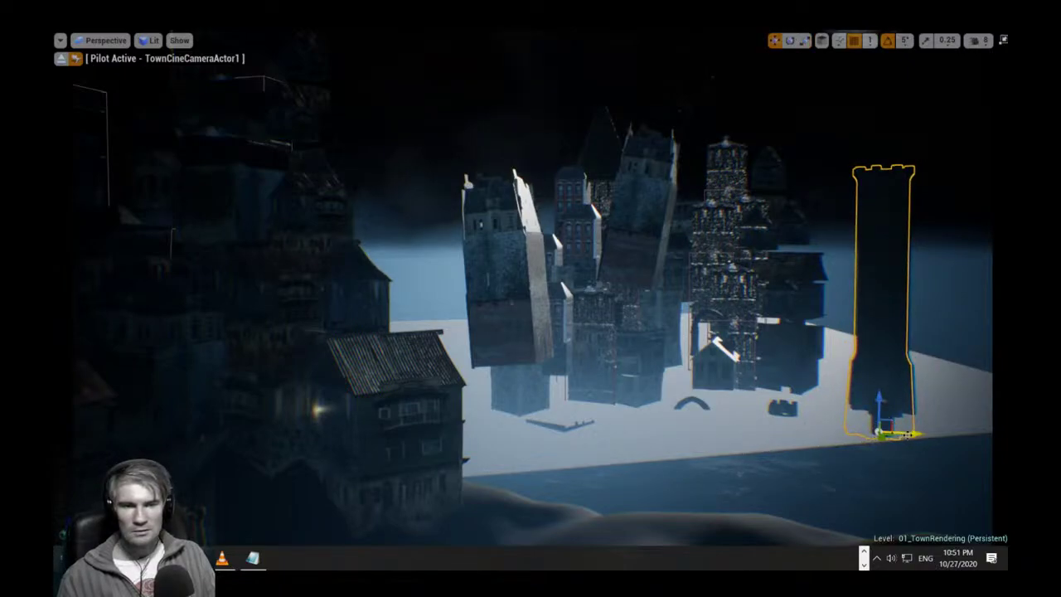
left_click_drag(911, 433, 848, 429)
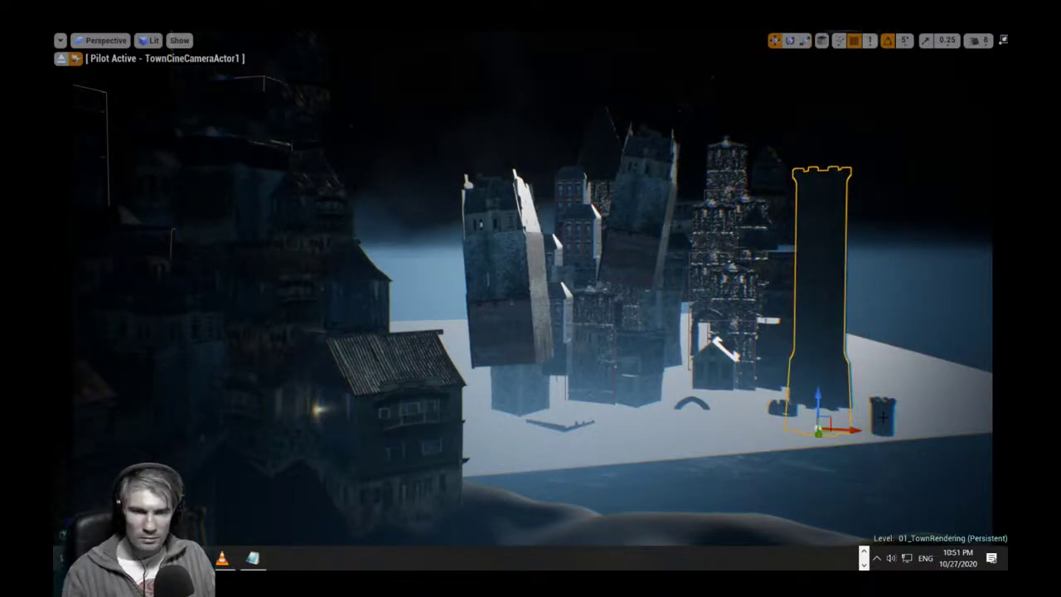
Delete the leftover pieces sticking out around the distant cluster: both battlement pieces, the arch and the low wall fragment.
left_click(883, 417)
key("Delete")
left_click(782, 411)
key("Delete")
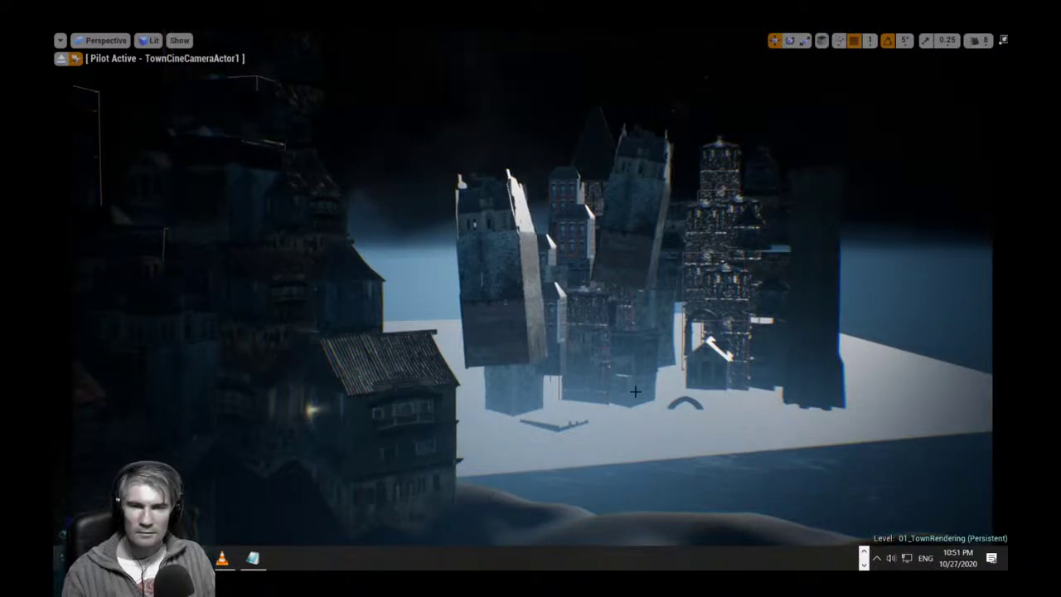
left_click(685, 404)
key("Delete")
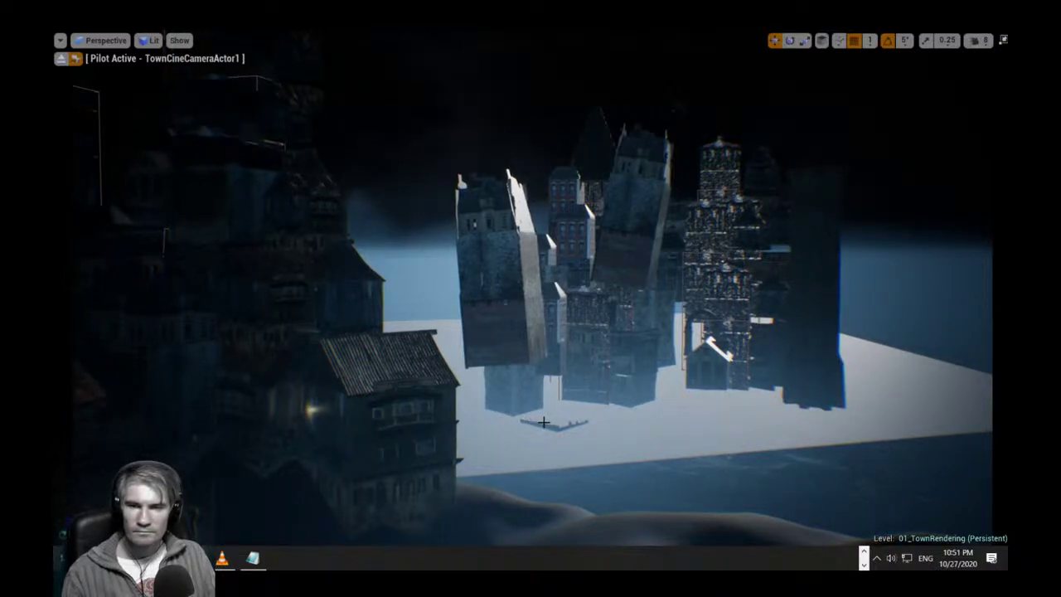
left_click(545, 425)
key("Delete")
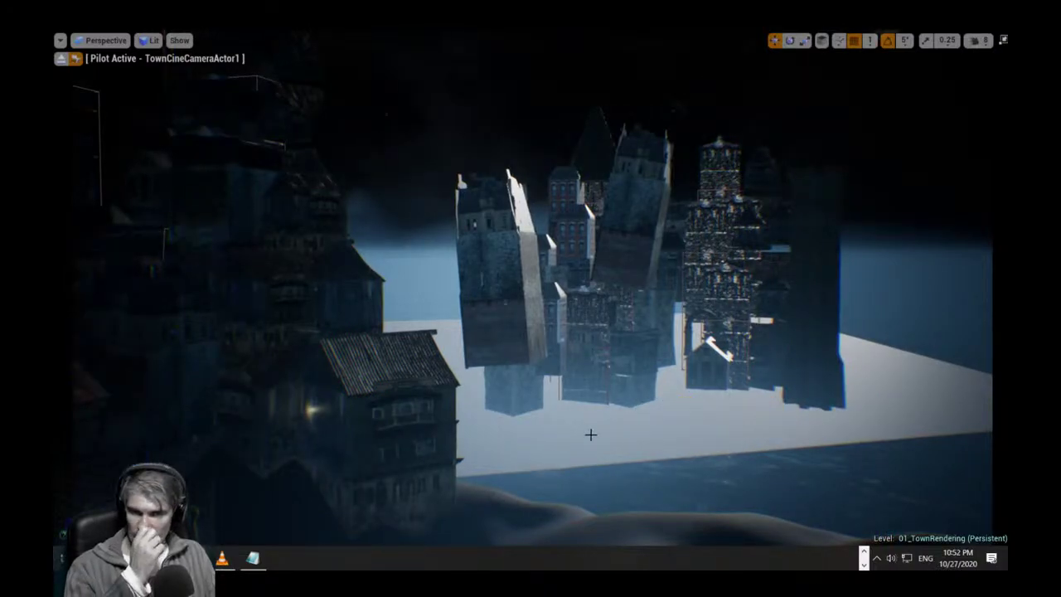
Raise the small gabled house from the base of the distant cluster and place it on top of the crenellated tower.
left_click(709, 362)
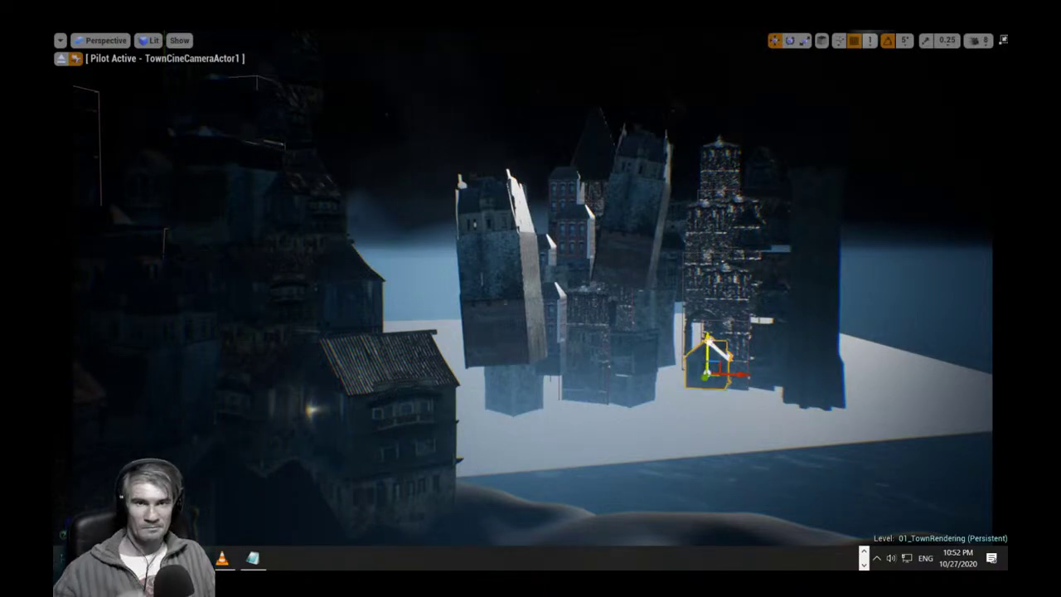
left_click_drag(708, 339, 703, 143)
left_click_drag(735, 182, 851, 194)
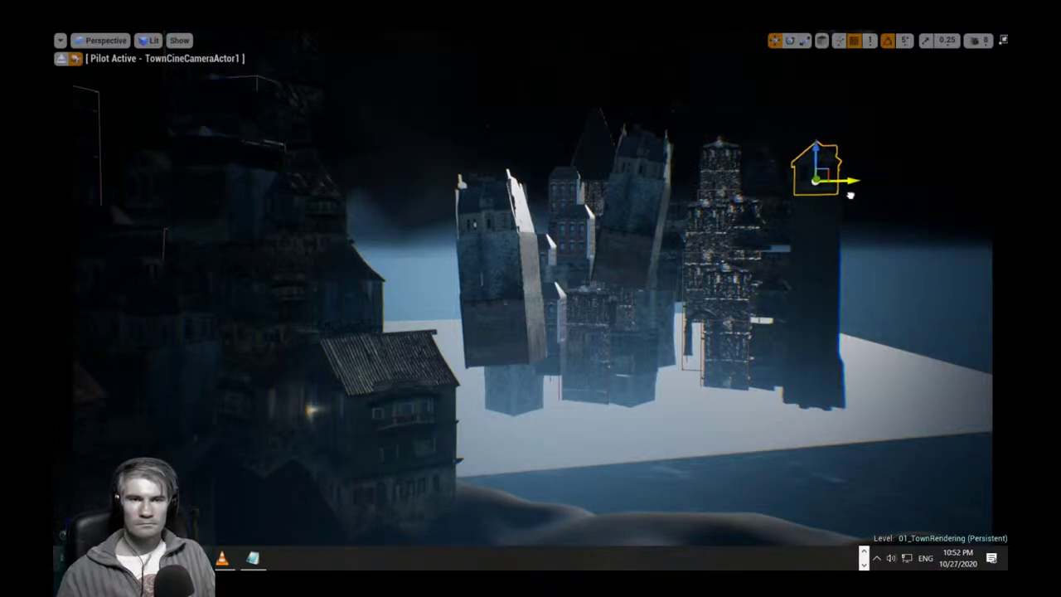
key("g")
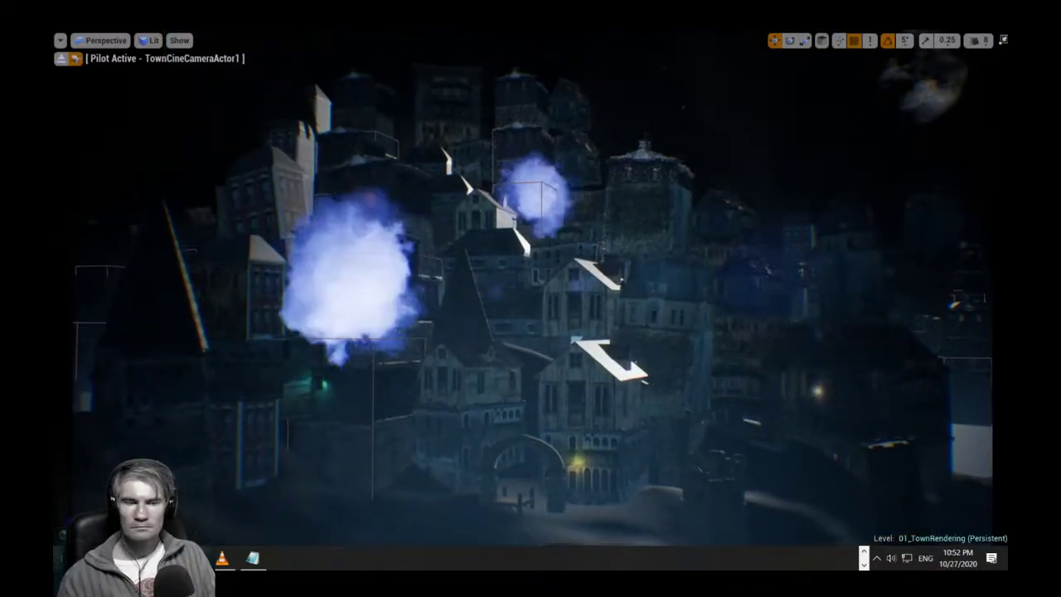
Try removing the gabled house from the top of the crenellated tower, and undo back to before its deletion.
right_click_drag(661, 406, 857, 432)
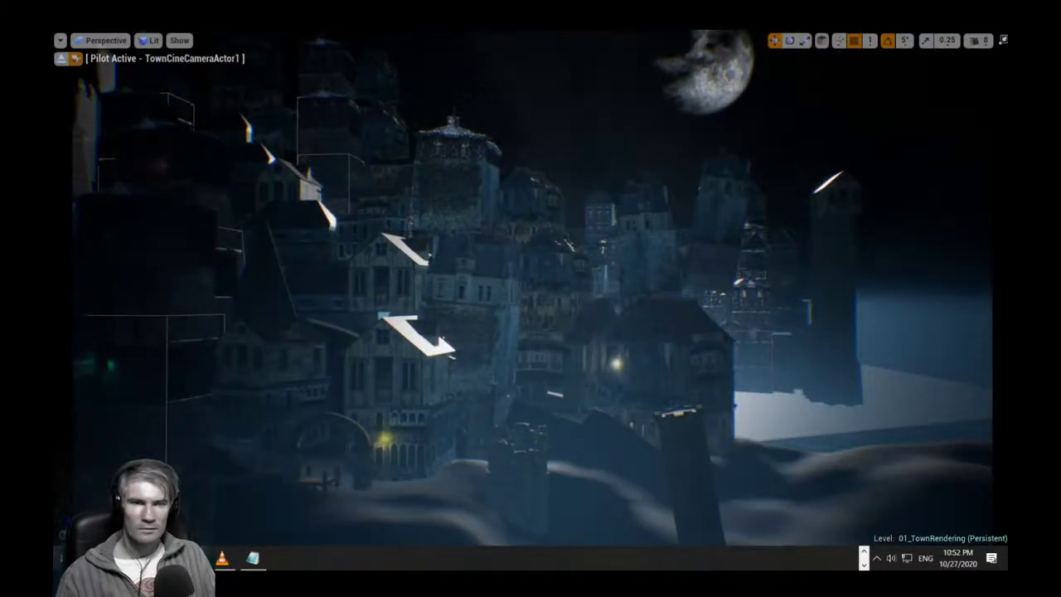
left_click(836, 199)
key("Delete")
left_click(839, 342)
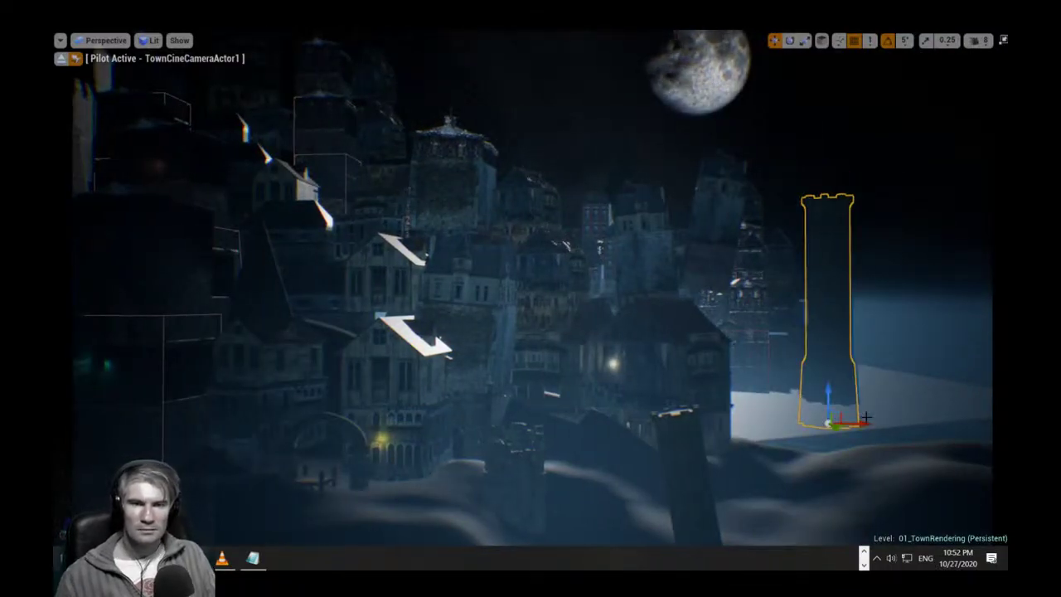
key("ctrl+z")
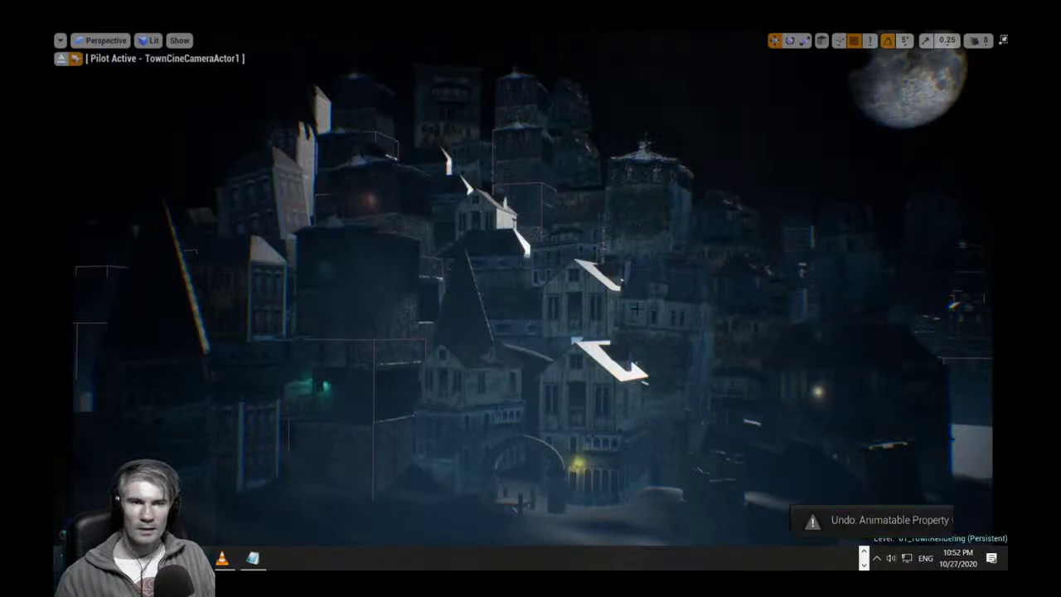
key("ctrl+z")
key("ctrl+z")
key("ctrl+z")
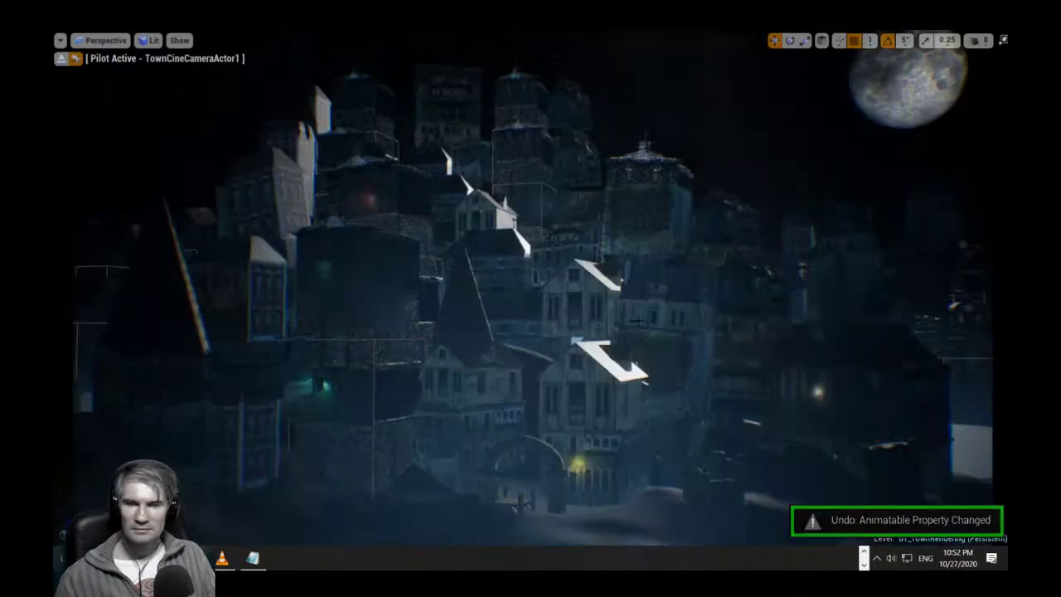
key("ctrl+z")
key("ctrl+z")
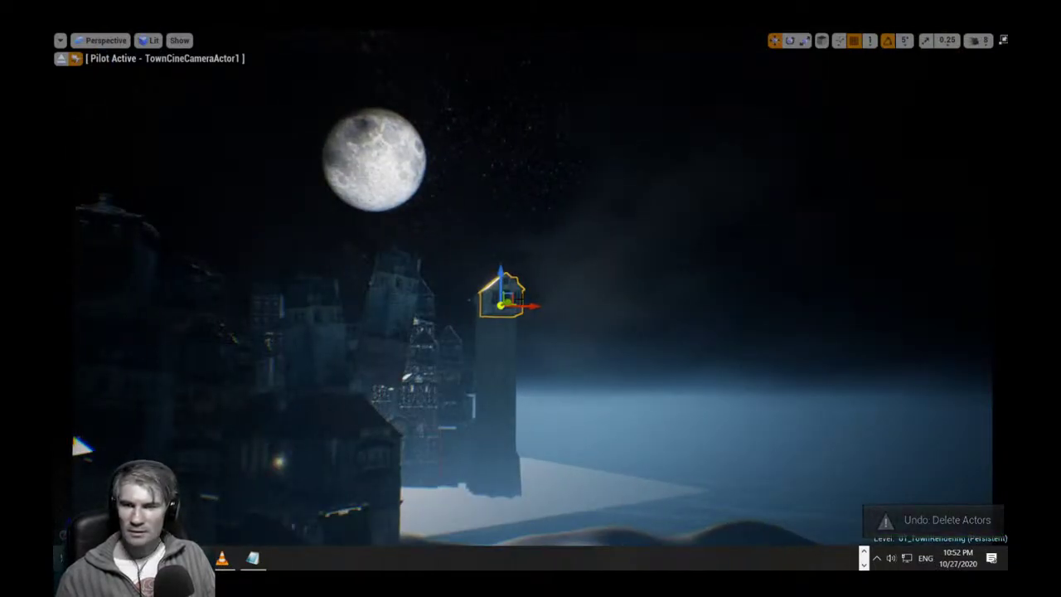
Move the gabled house off the tower into the town skyline, and shift the crenellated tower in among the distant buildings.
left_click_drag(533, 305, 251, 309)
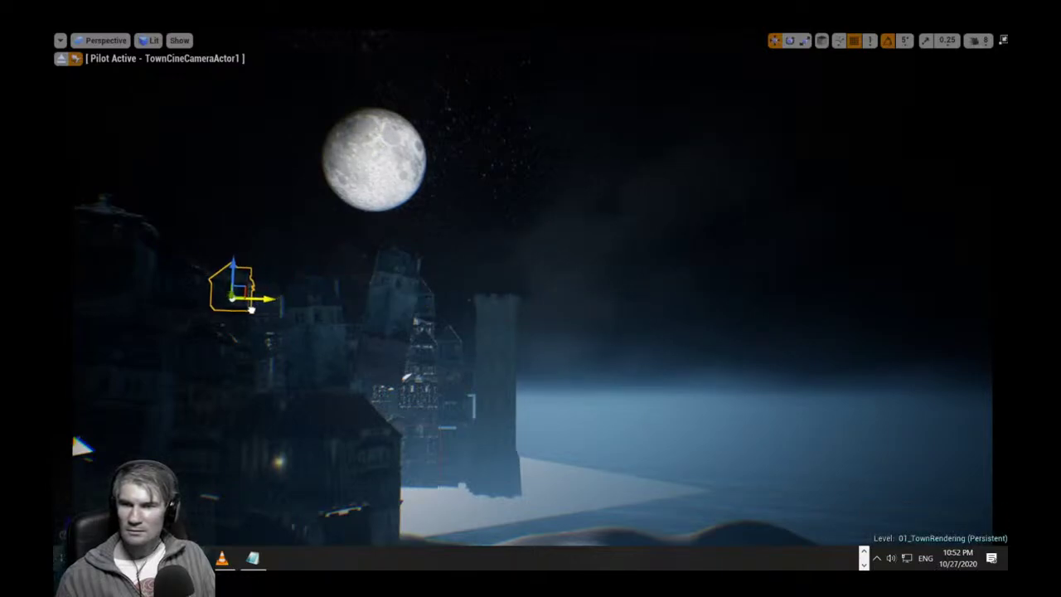
left_click(475, 395)
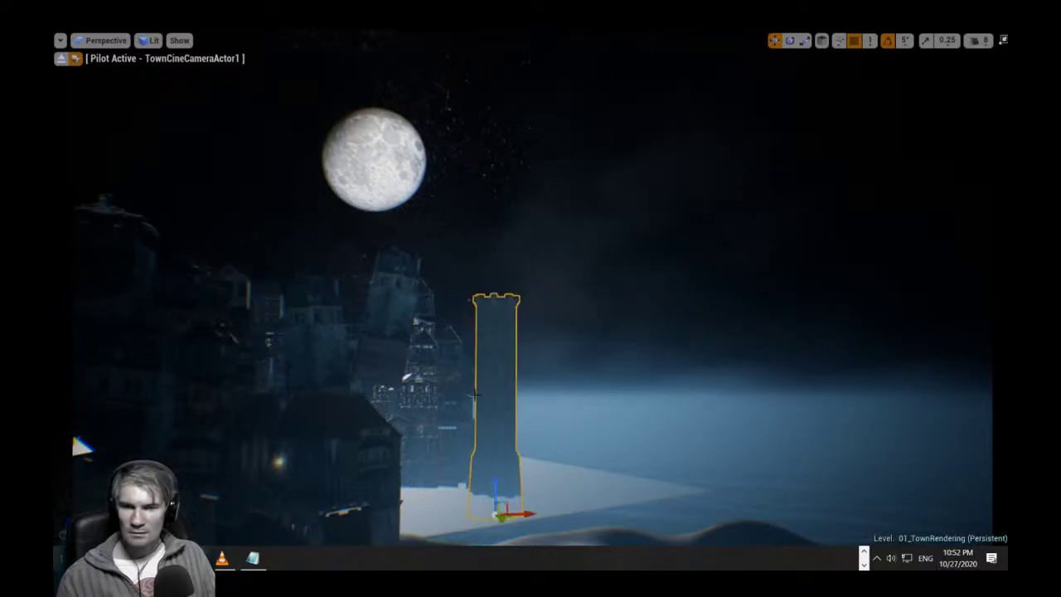
left_click_drag(525, 509, 376, 515)
key("Delete")
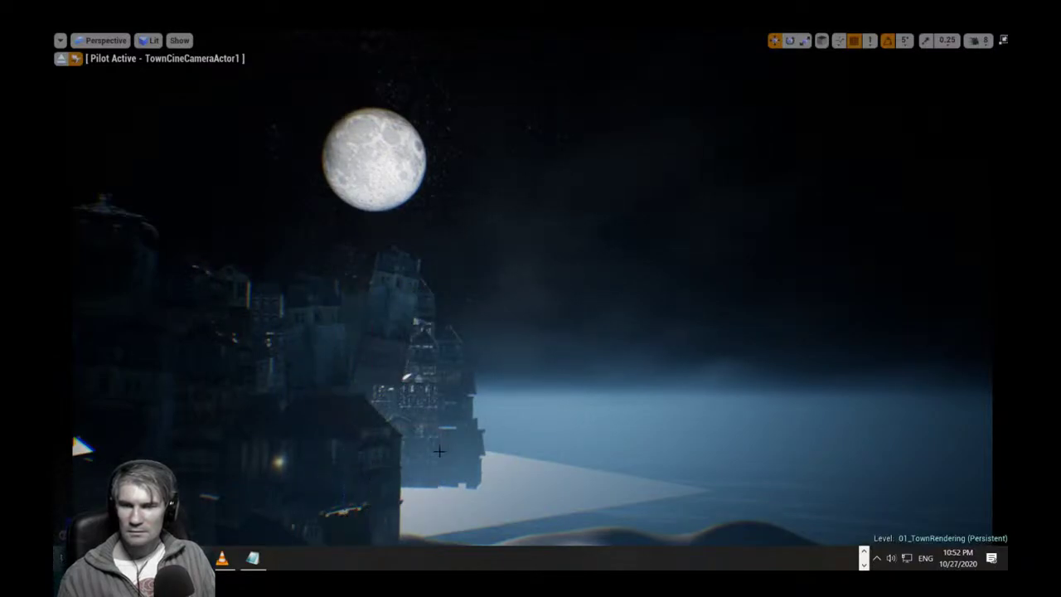
Narrow the crenellated tower and raise it above the distant rooftops so its top reaches the moon.
right_click_drag(442, 454, 369, 455)
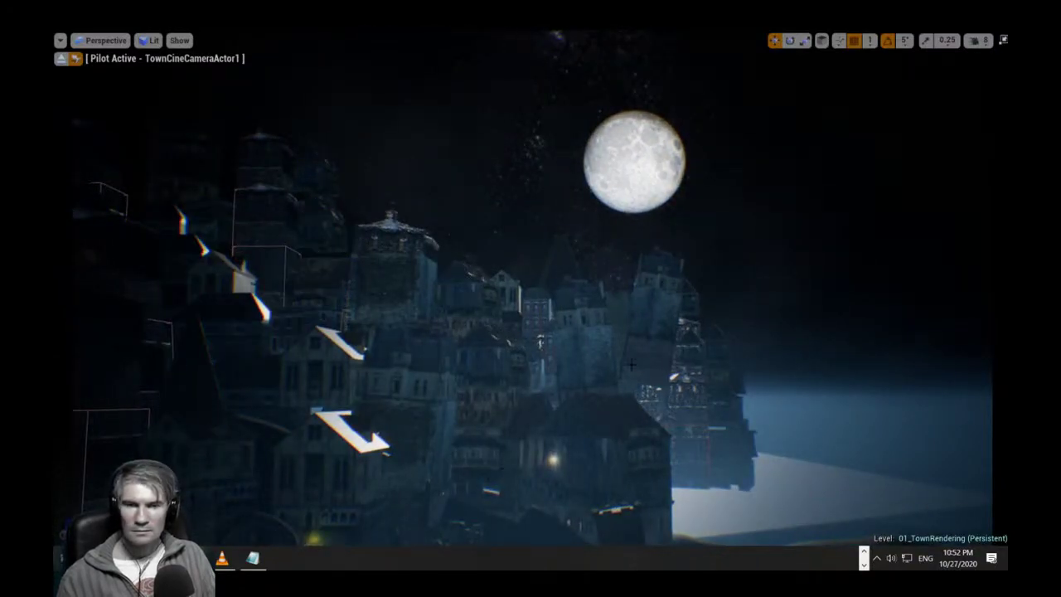
left_click(621, 328)
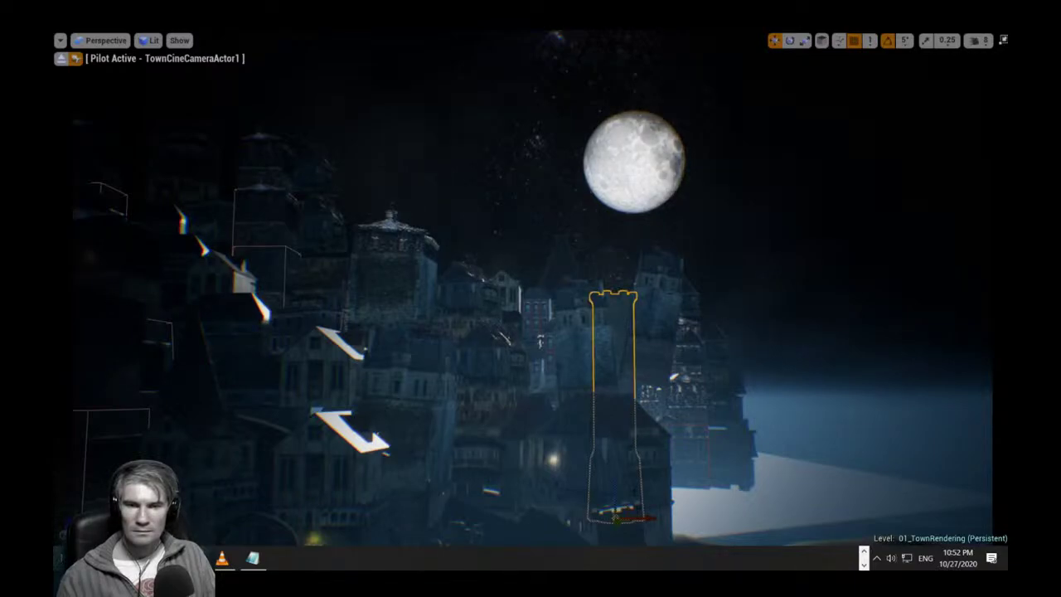
key("e")
key("r")
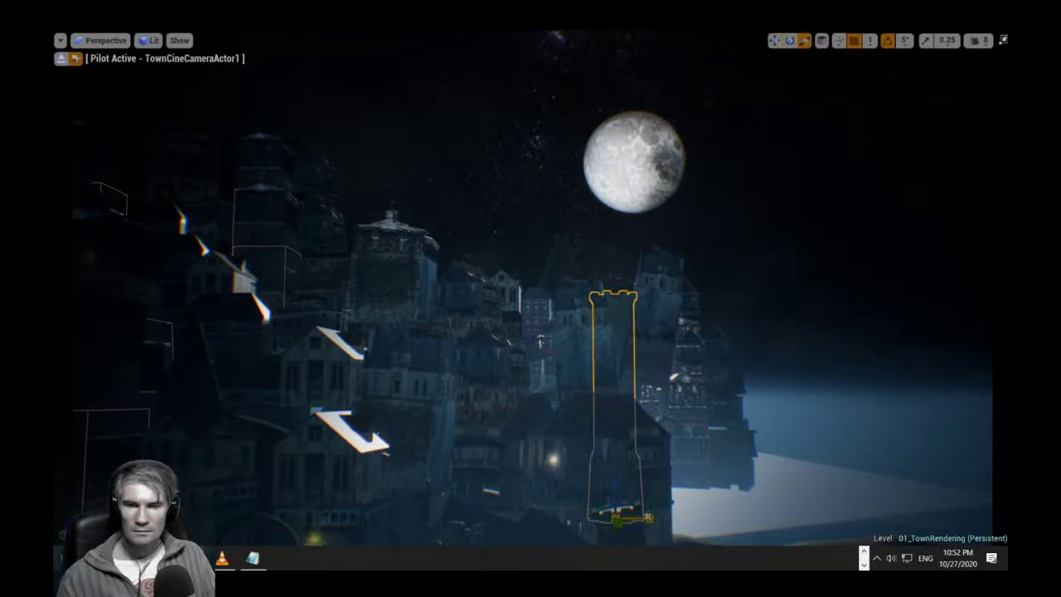
left_click_drag(634, 520, 618, 520)
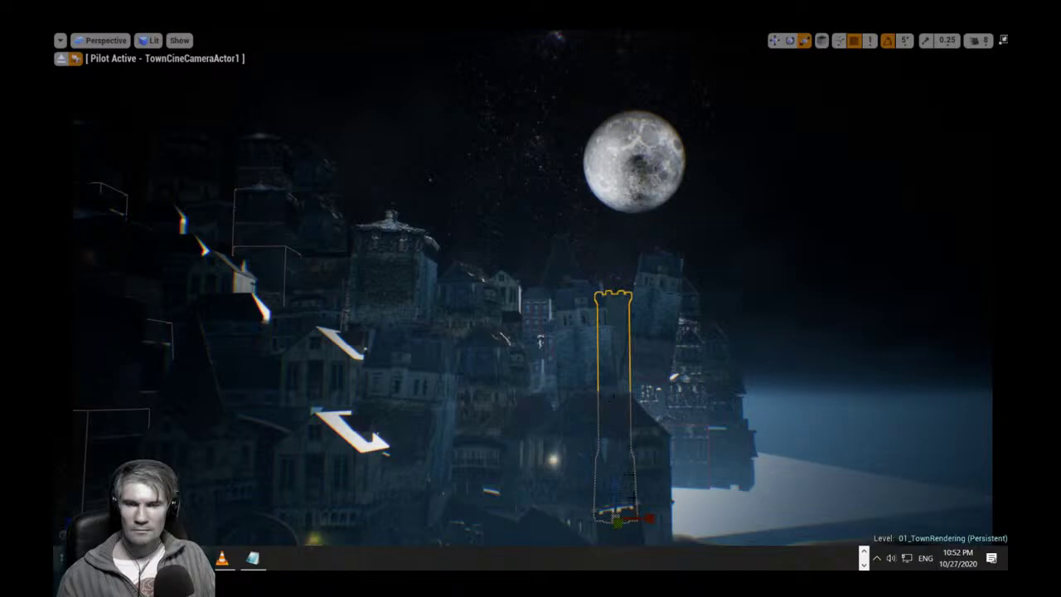
key("w")
left_click_drag(615, 493, 618, 380)
key("Escape")
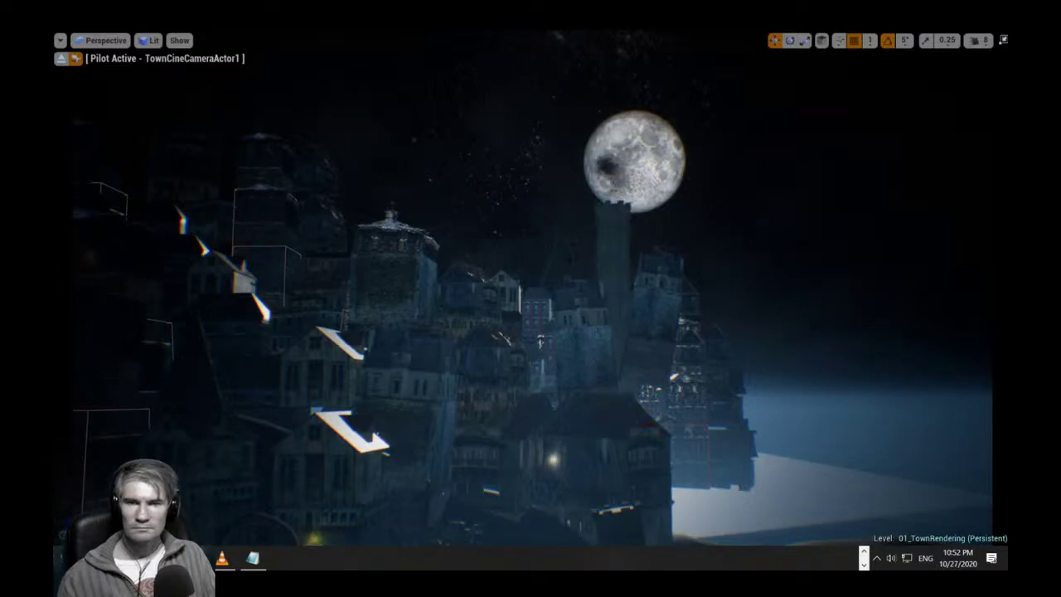
Place the pointed cone roof on top of the tall tower and scale it down to match the tower's width.
left_click(558, 263)
left_click_drag(569, 245, 569, 146)
left_click_drag(602, 188, 668, 188)
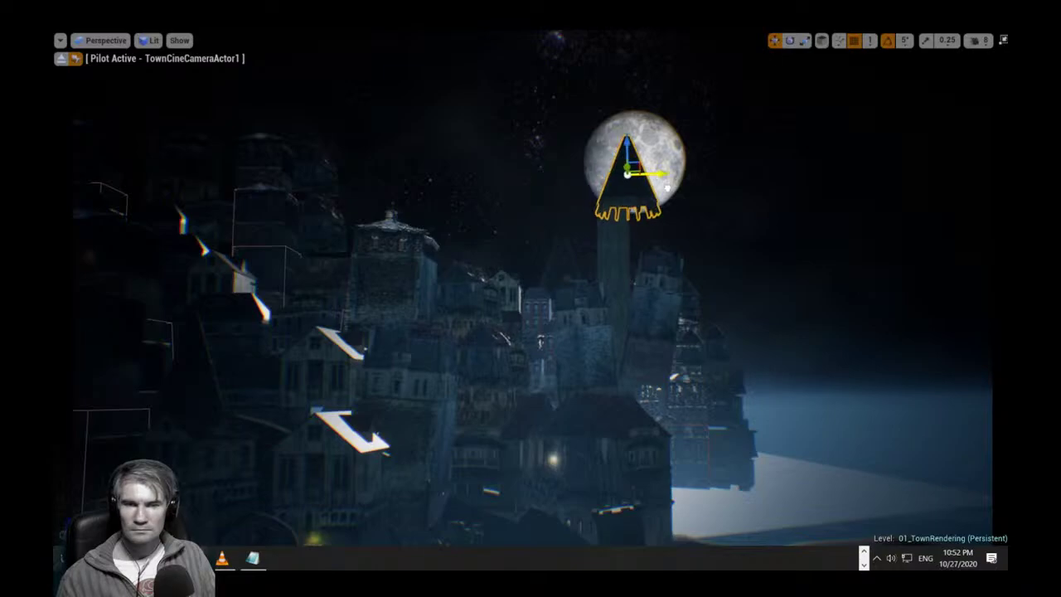
key("r")
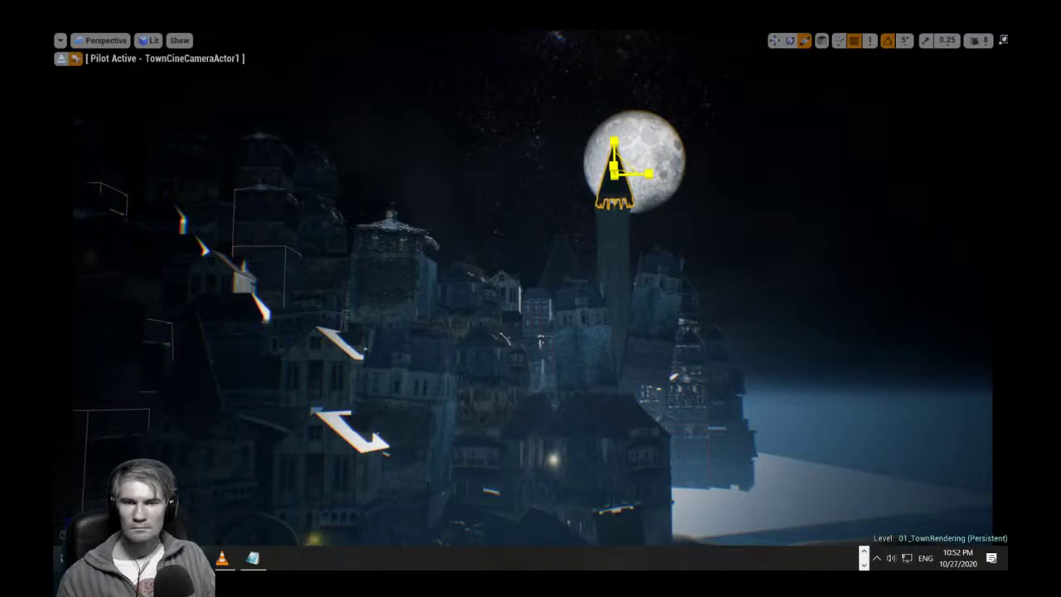
key("w")
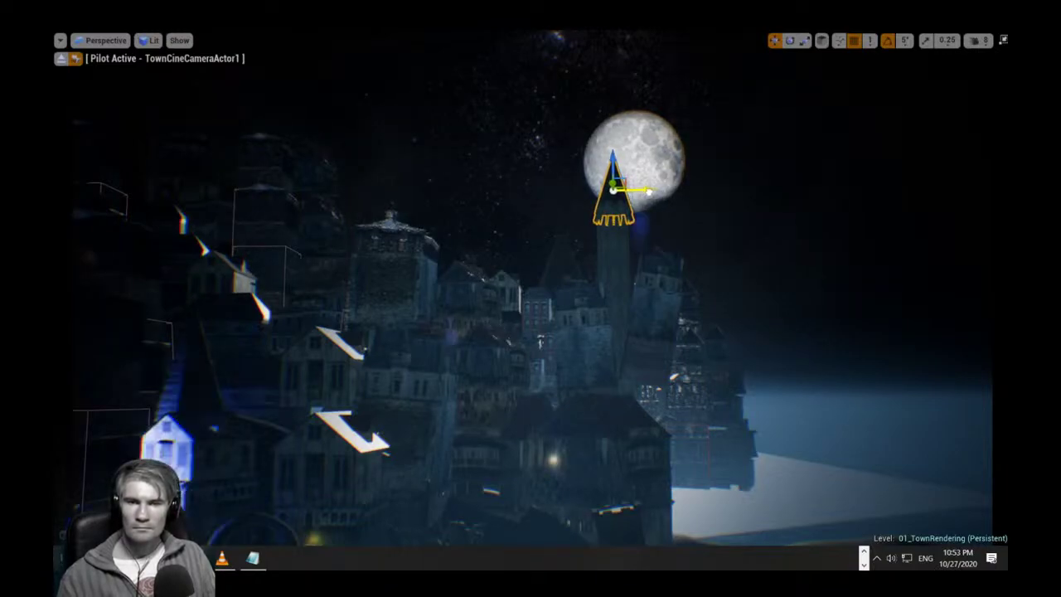
key("Escape")
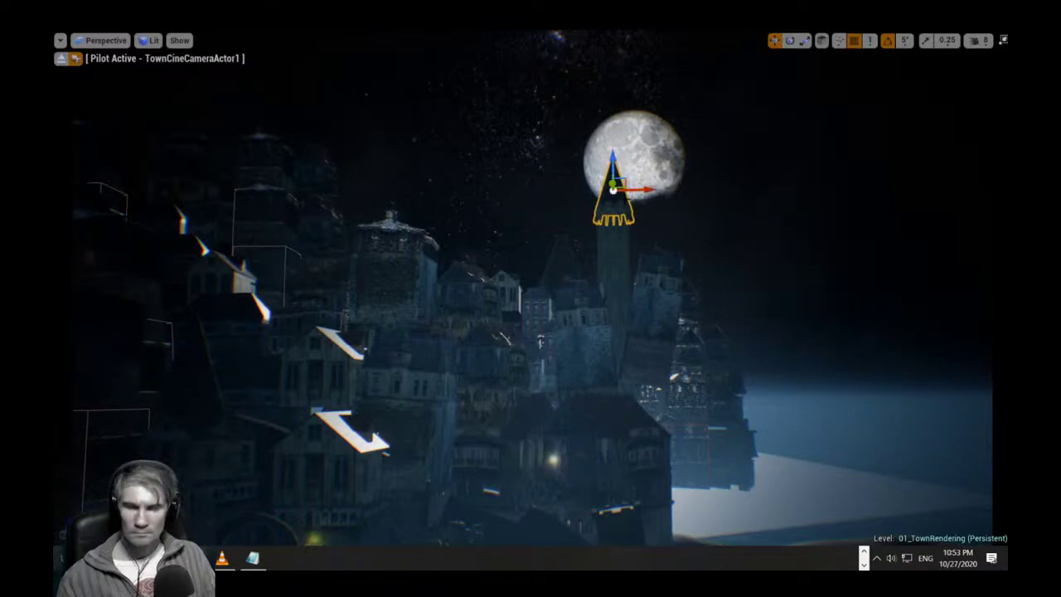
Fine-tune the cone roof's position on the tower and reframe the whole town with the tower against the moon.
key("f")
right_click_drag(613, 199, 515, 267)
key("s")
right_click_drag(572, 202, 592, 220)
left_click_drag(630, 96, 585, 173)
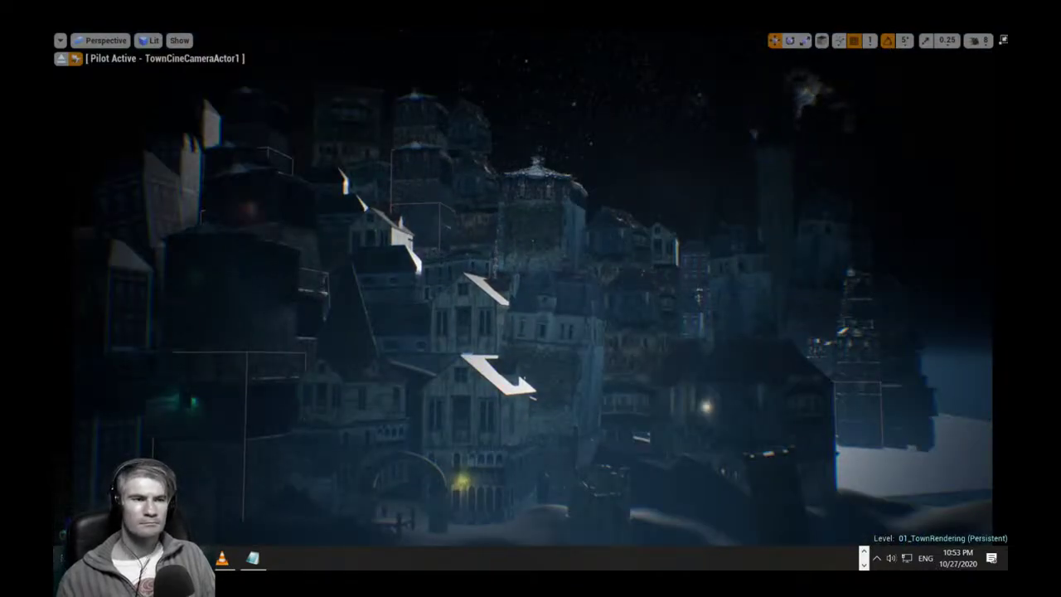
right_click_drag(531, 299, 430, 323)
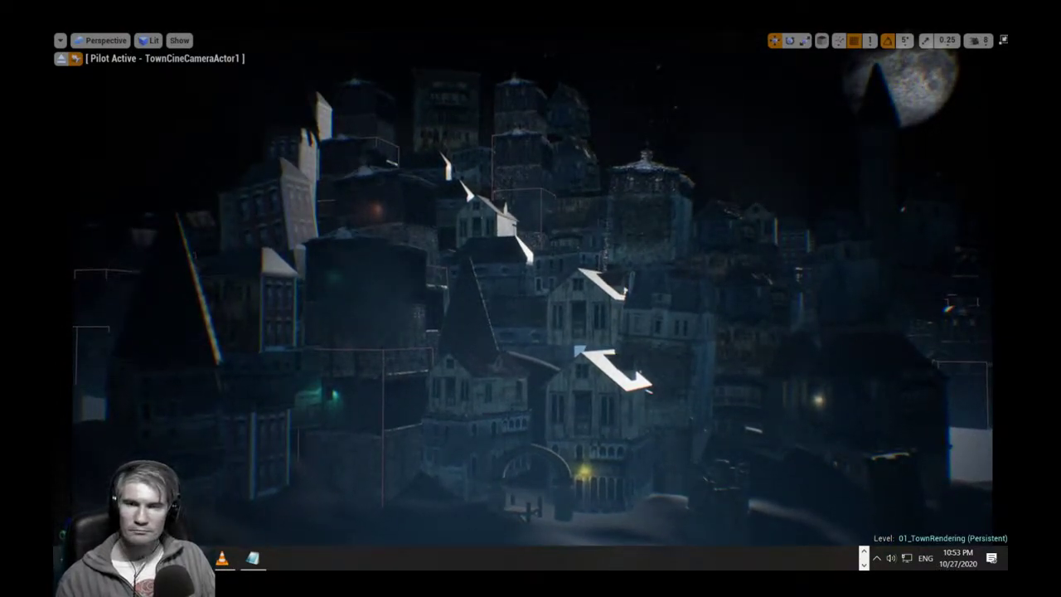
Move the gabled house at the top of the skyline lower beside the domed tower, and rotate it slightly.
left_click(539, 199)
left_click(539, 199)
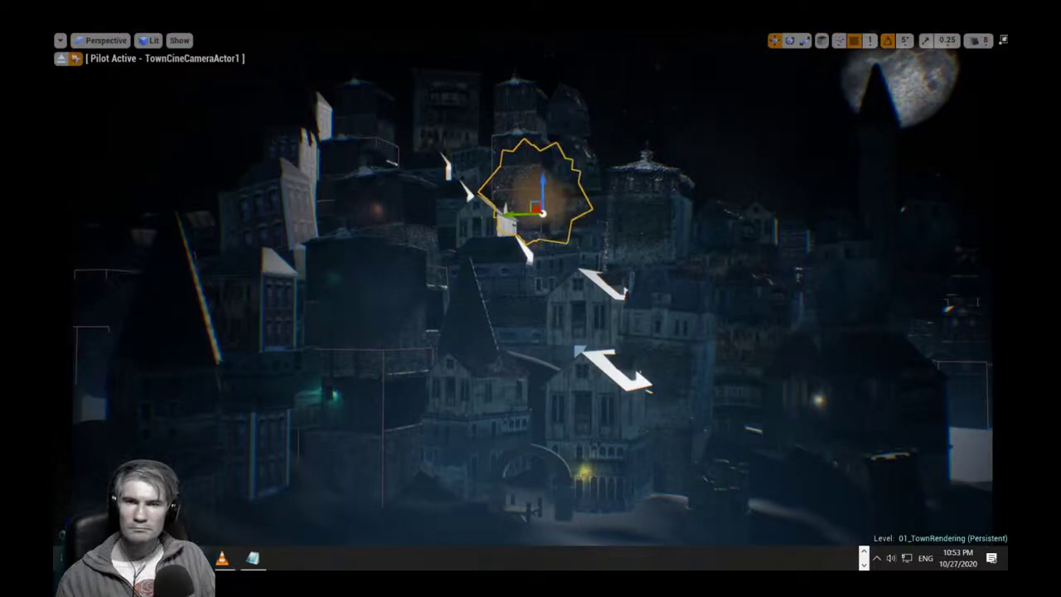
left_click(521, 172)
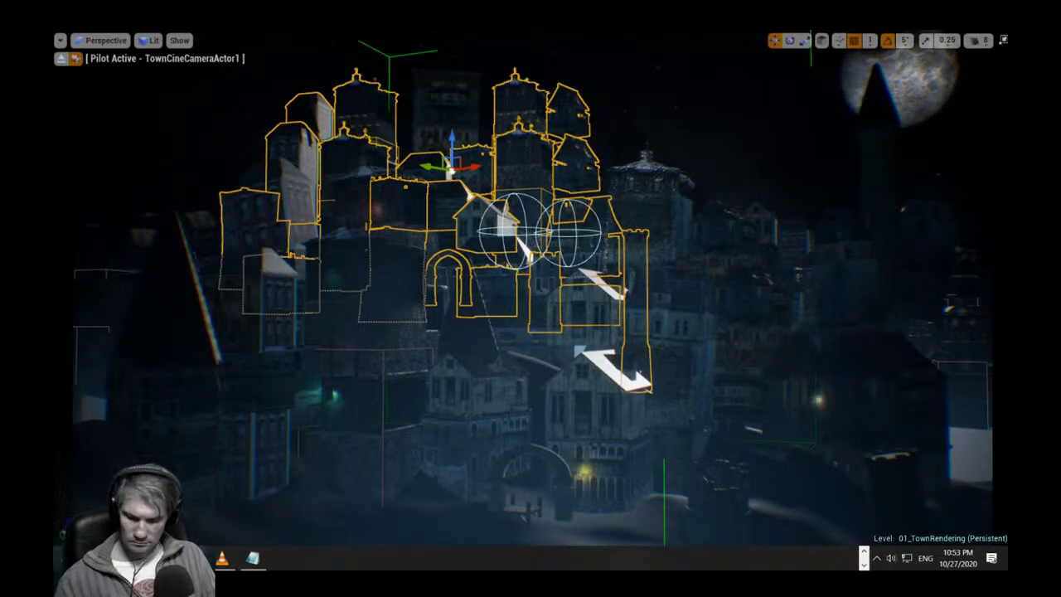
left_click(572, 107)
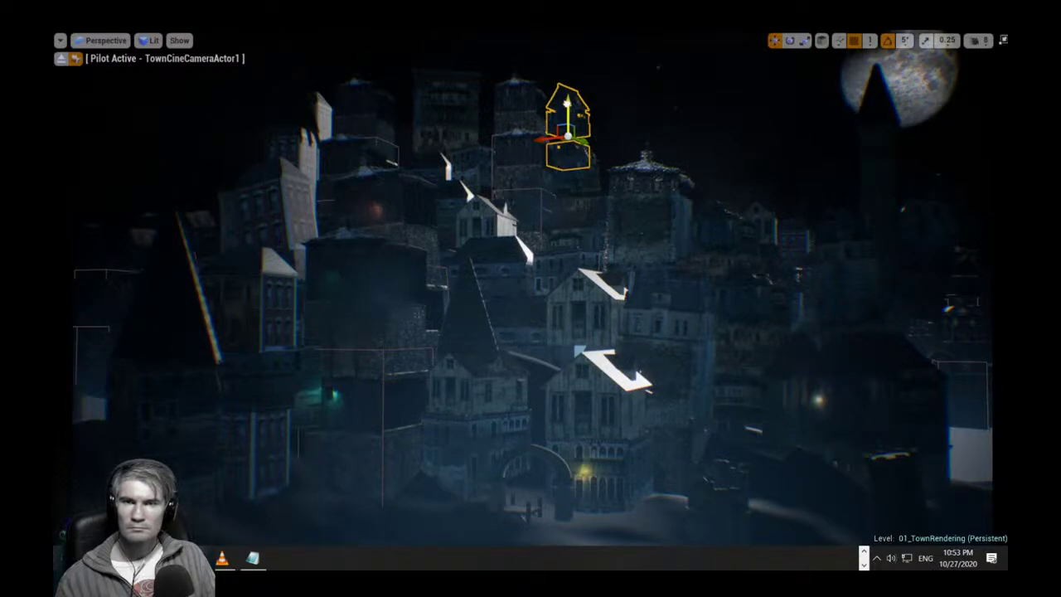
left_click_drag(567, 116, 568, 190)
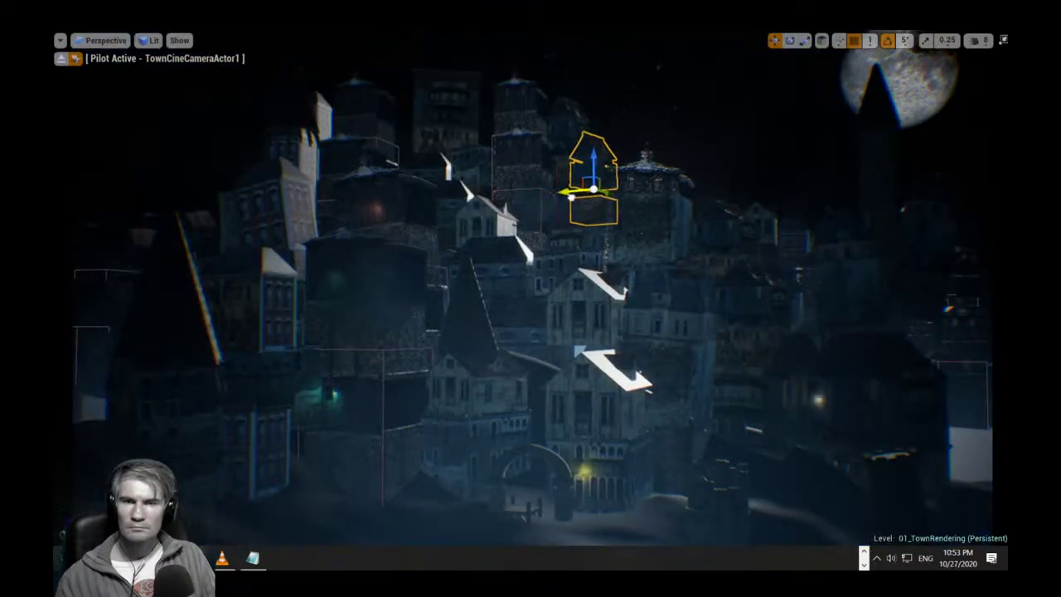
key("e")
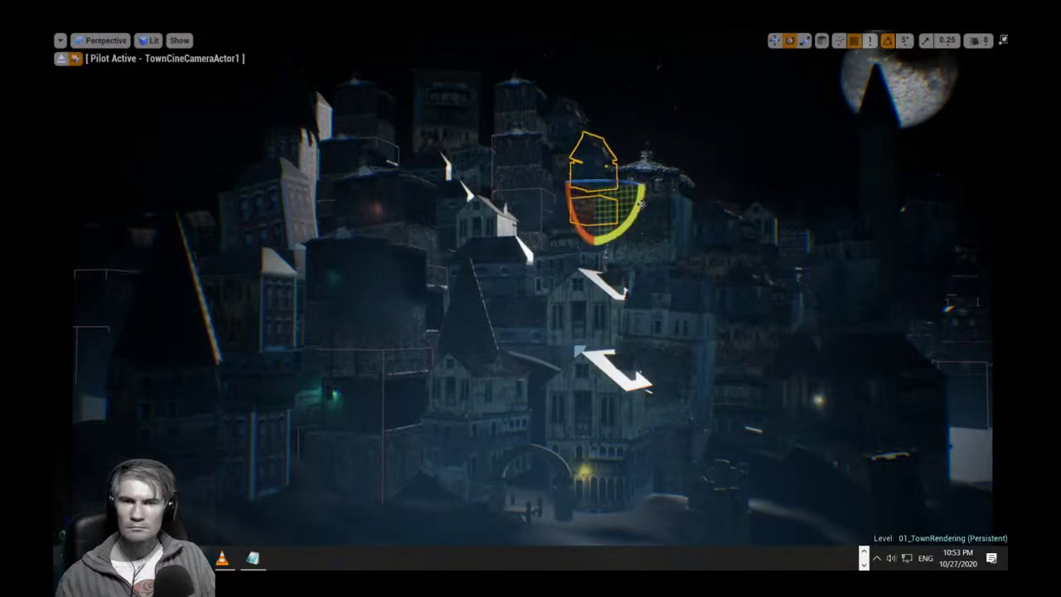
left_click_drag(639, 203, 647, 197)
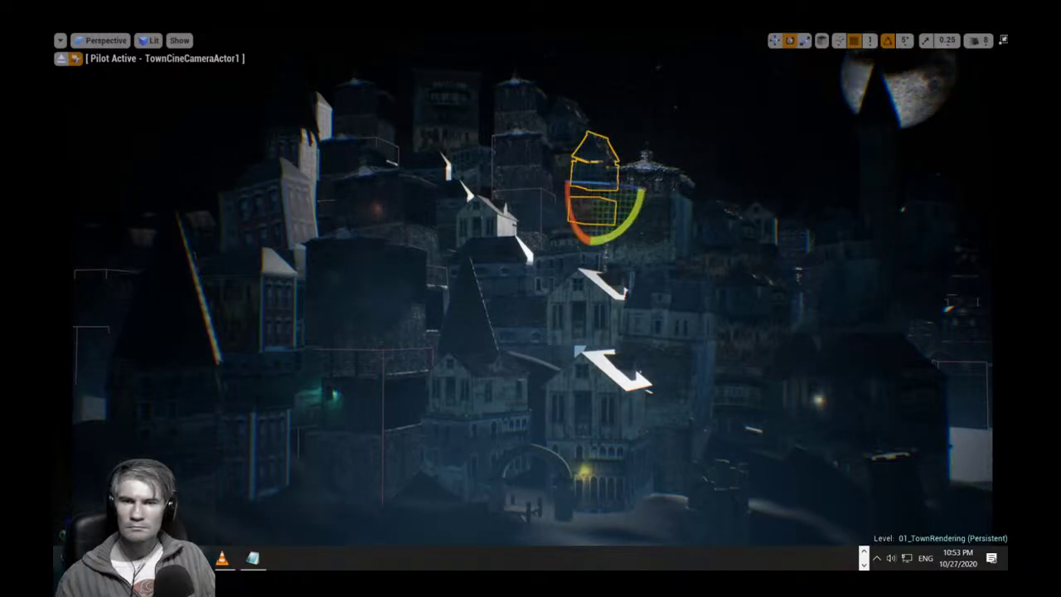
Readjust the gabled houses beside the domed tower so their roofs sit lower among the neighbouring buildings.
left_click(570, 124)
key("w")
left_click_drag(567, 116, 599, 160)
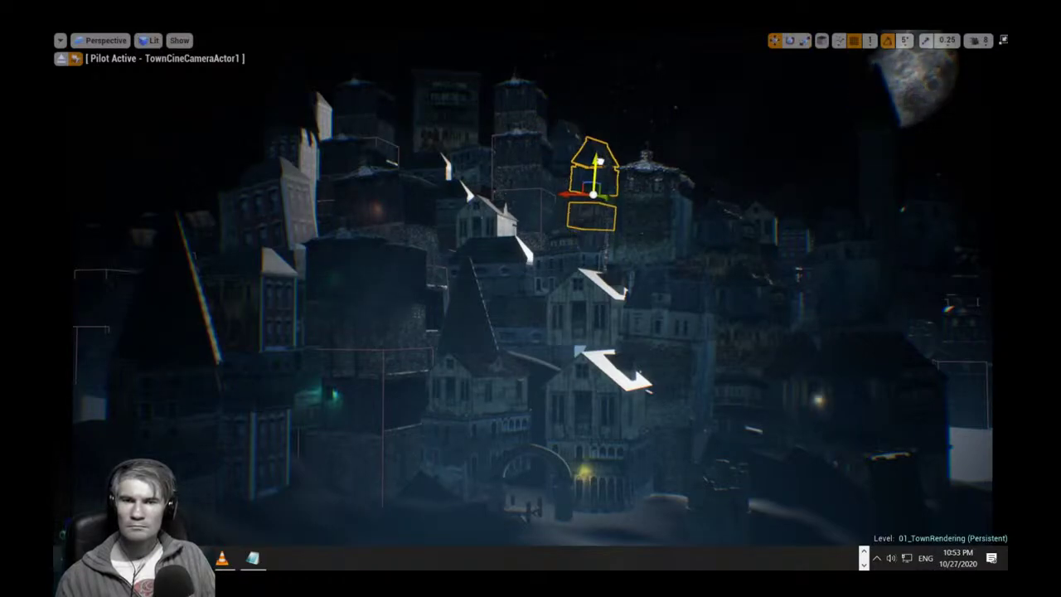
key("Delete")
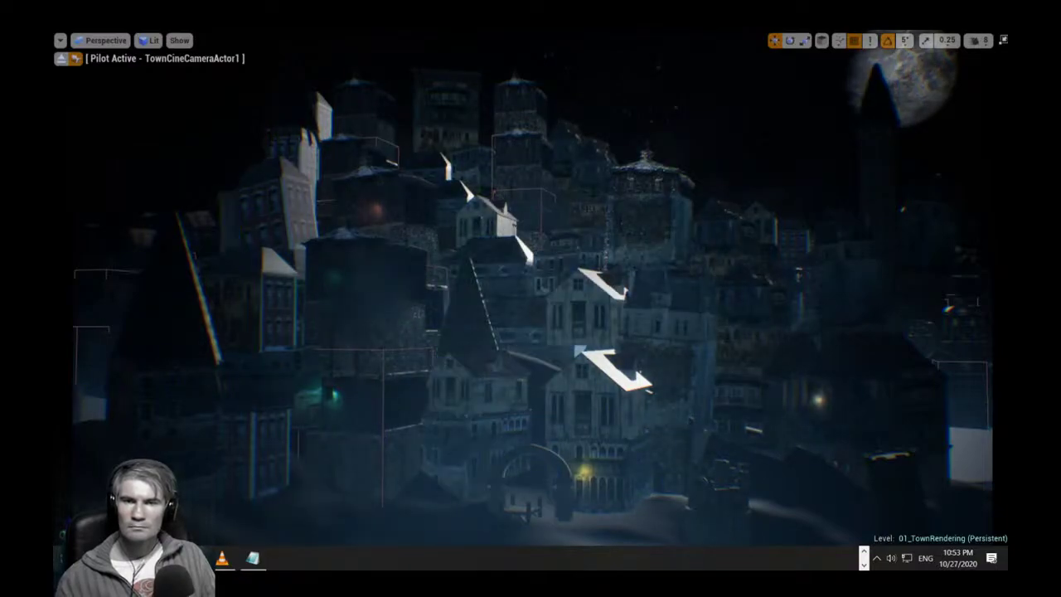
left_click(543, 213)
key("ctrl+y")
key("ctrl+y")
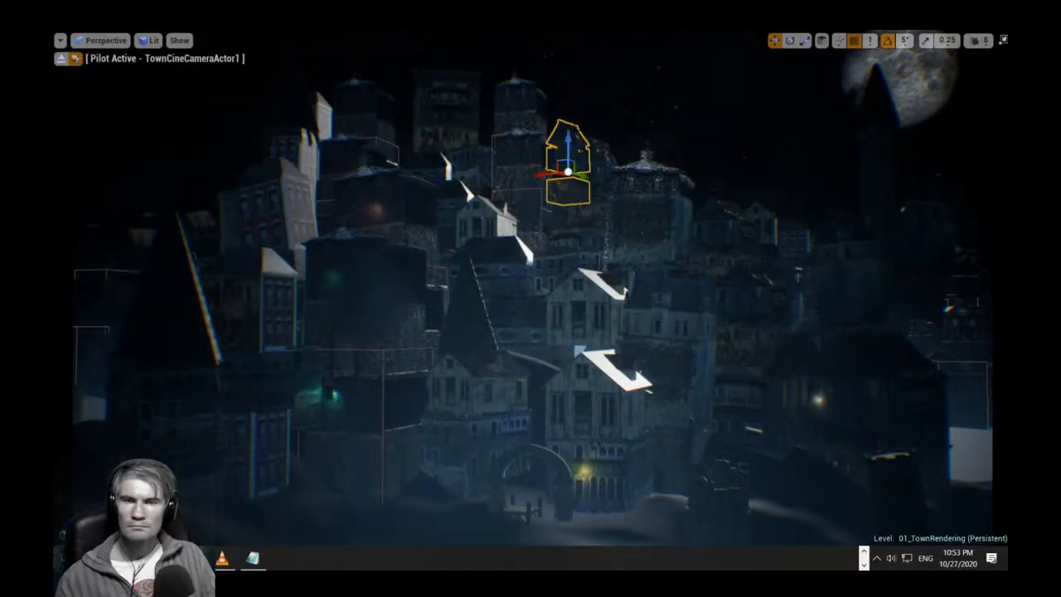
left_click_drag(545, 174, 596, 172)
key("e")
key("w")
key("Escape")
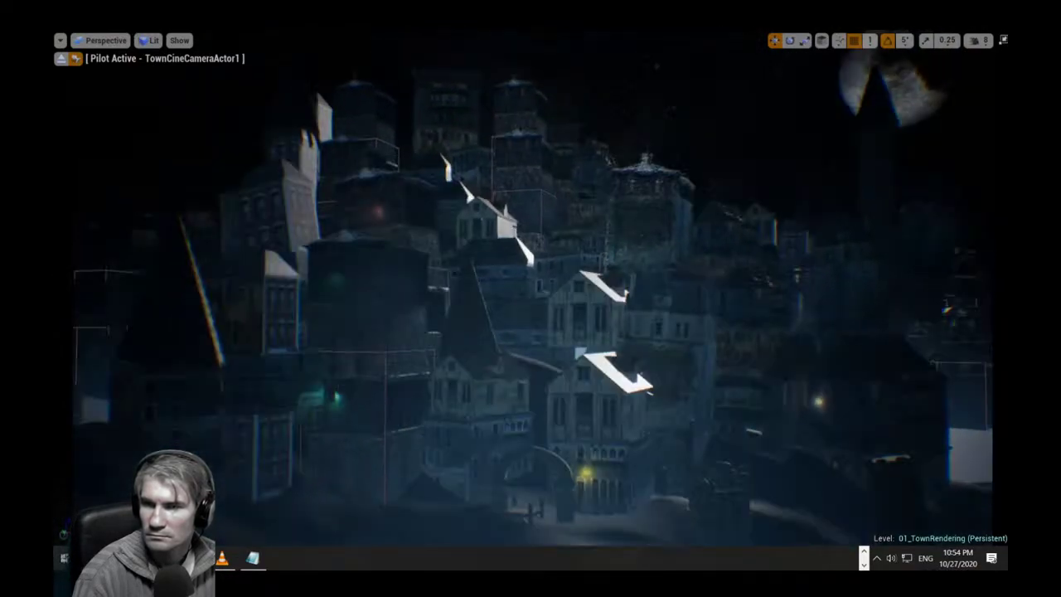
Rotate the castle background cluster at the far edge of town so its buildings lean to one side.
left_click(96, 405)
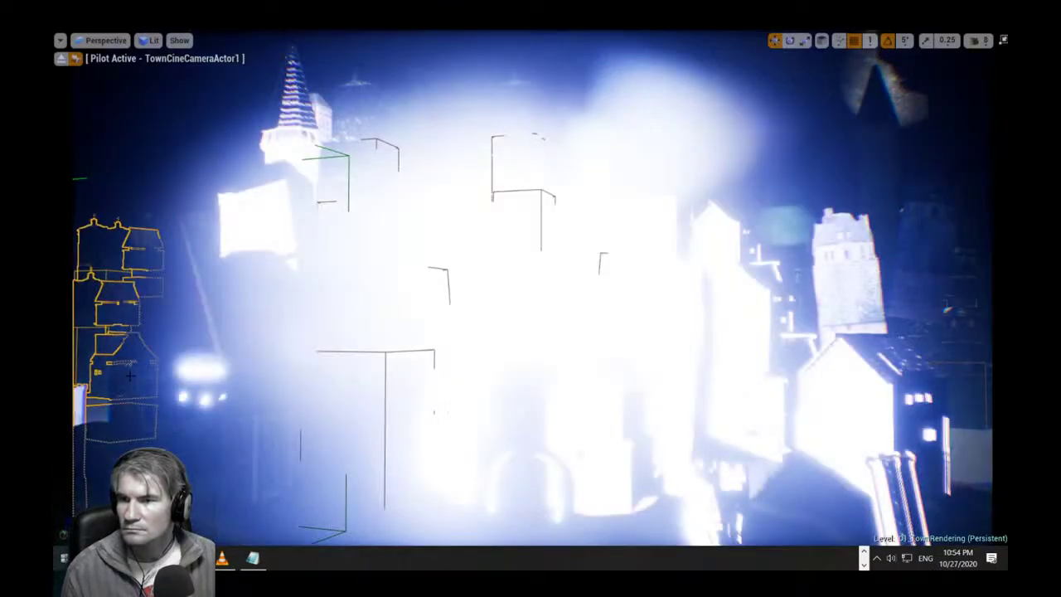
key("e")
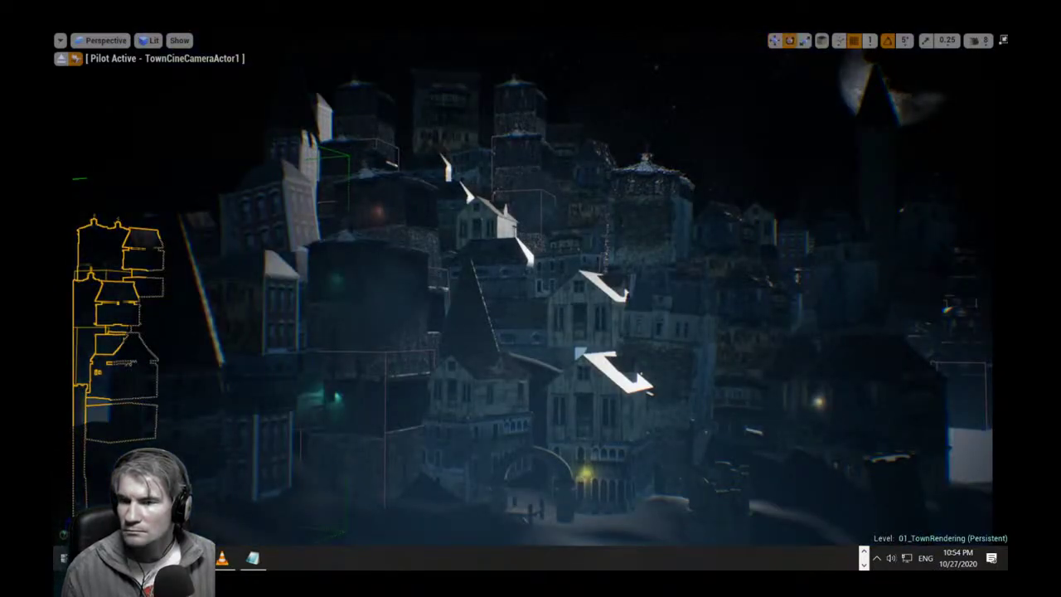
right_click_drag(531, 299, 406, 305)
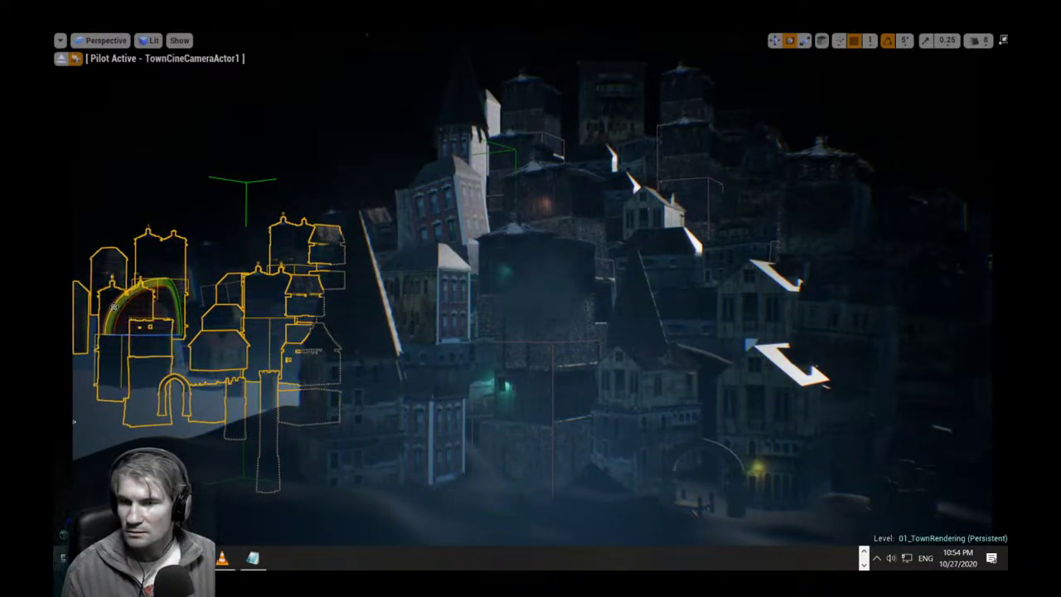
left_click_drag(113, 308, 112, 340)
right_click_drag(112, 340, 83, 340)
key("space")
key("space")
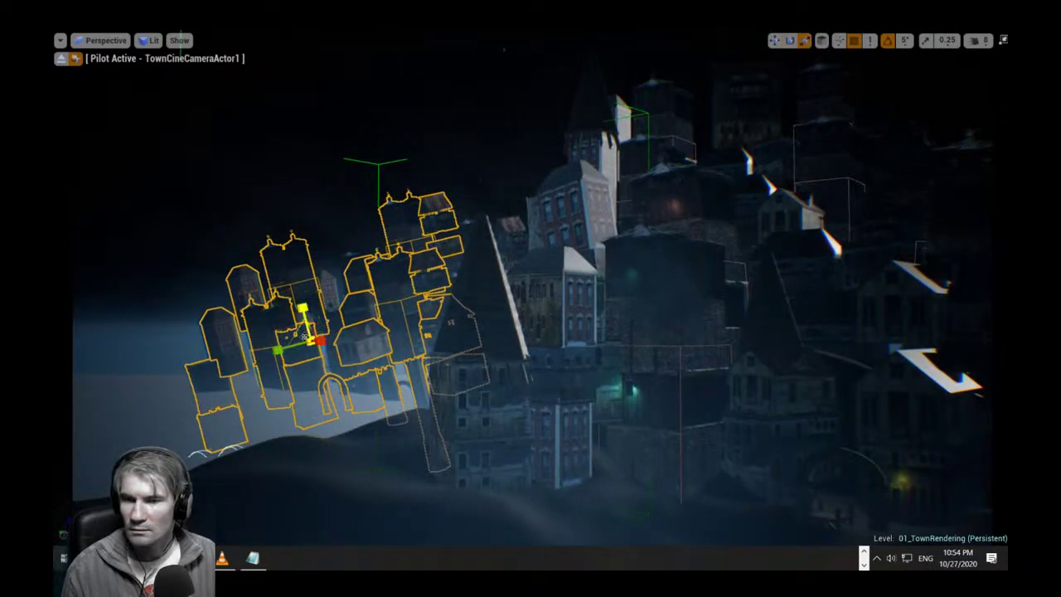
Shift the tilted castle background cluster toward the town so it fills the gap behind the large spired tower.
left_click_drag(281, 348, 339, 351)
right_click_drag(382, 377, 538, 377)
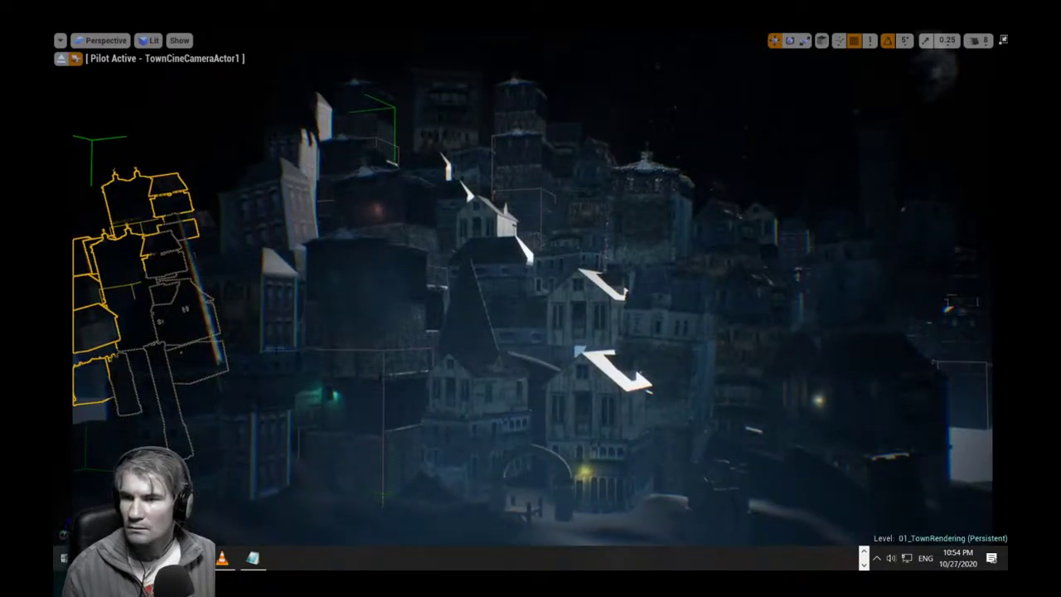
right_click_drag(380, 378, 297, 384)
left_click_drag(158, 327, 211, 324)
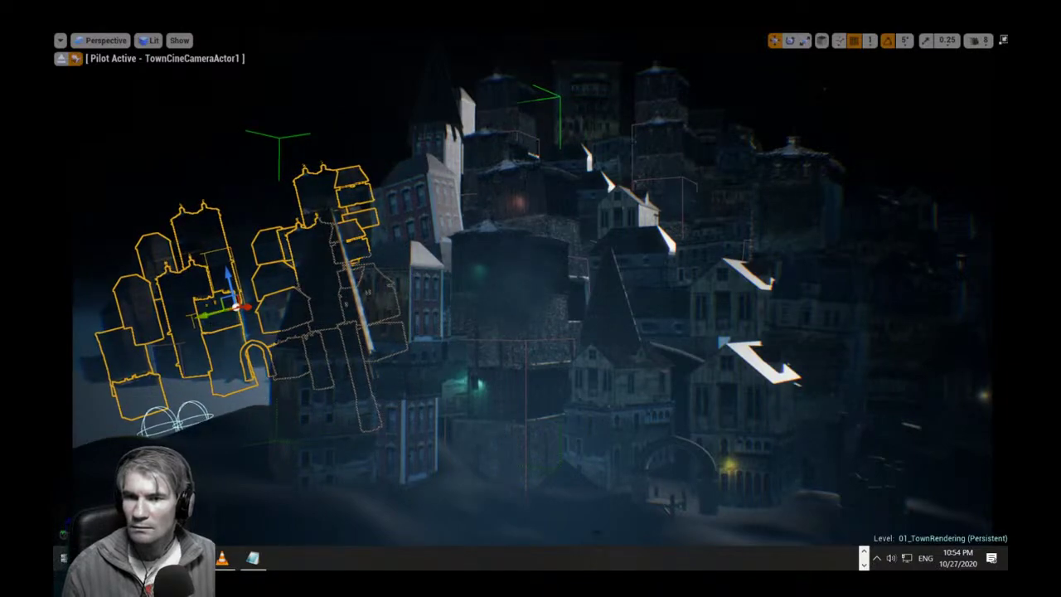
right_click_drag(462, 360, 541, 355)
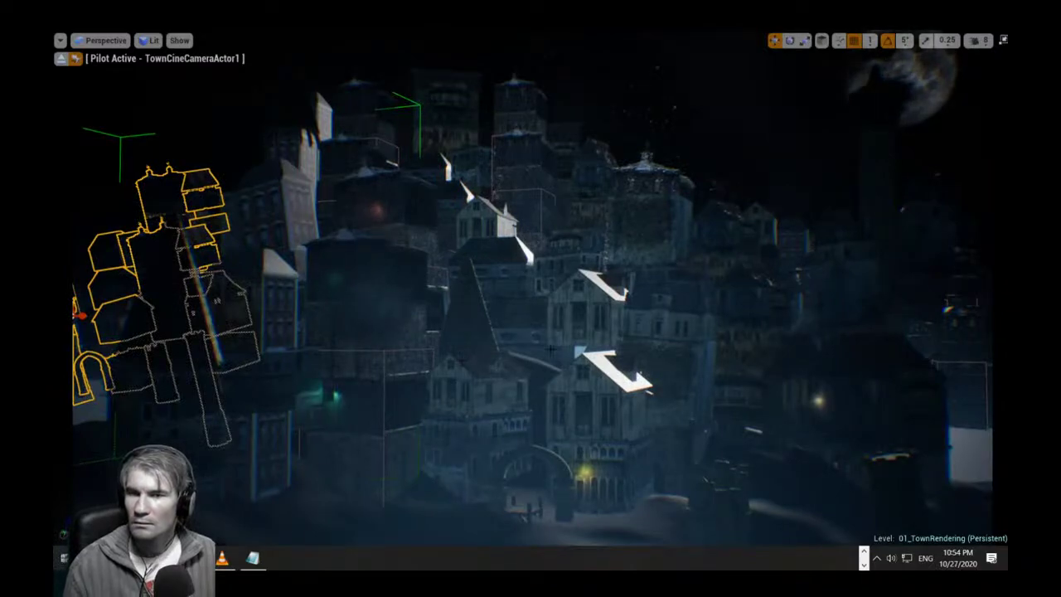
right_click_drag(498, 357, 427, 300)
key("Escape")
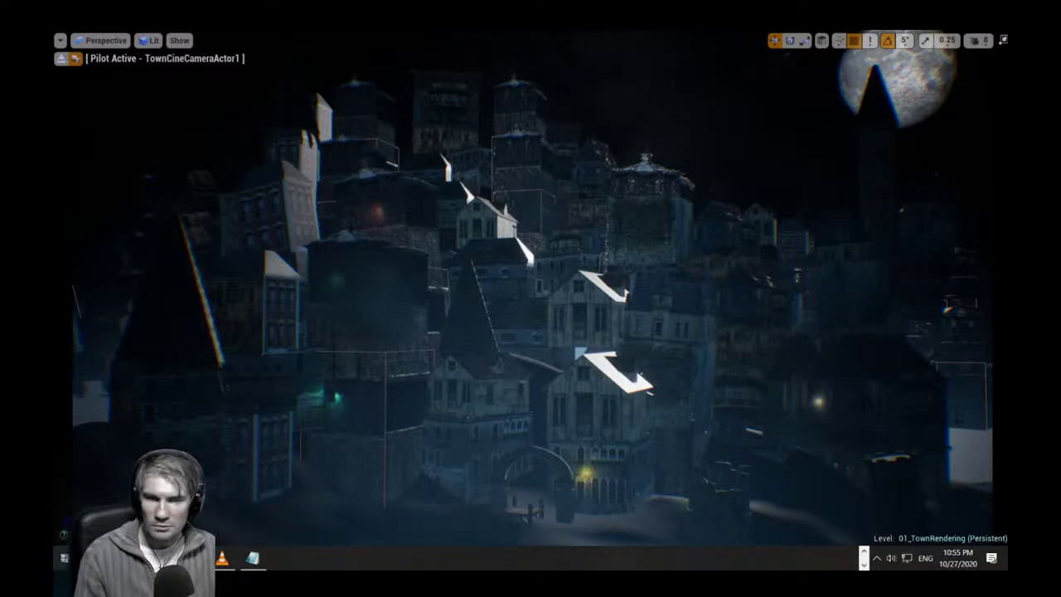
Lower the upper gabled house in the town centre toward the house beneath it, and save the level.
left_click(592, 325)
left_click(572, 294)
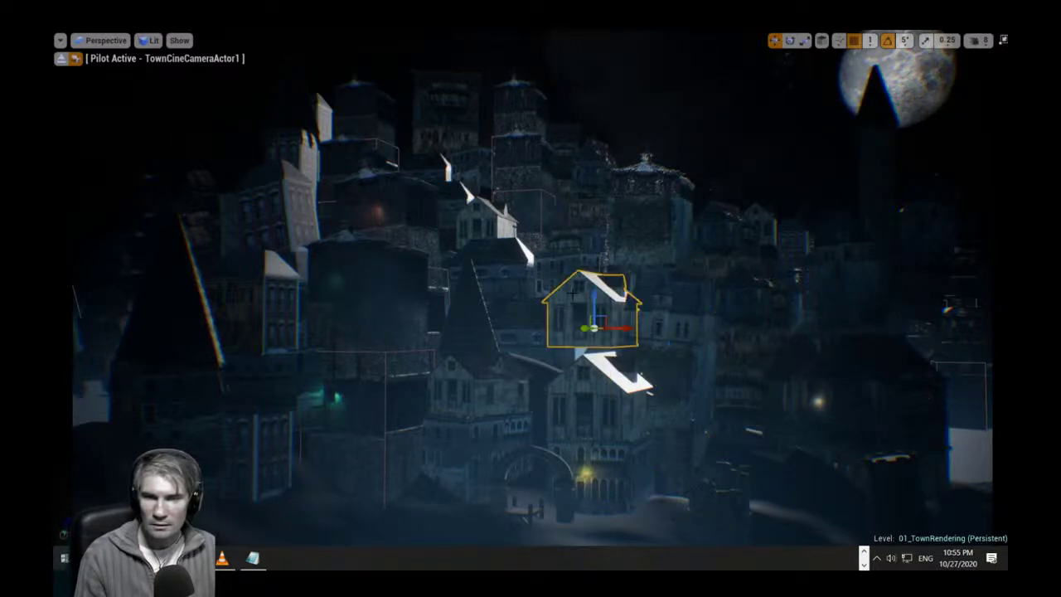
left_click_drag(594, 296, 593, 317)
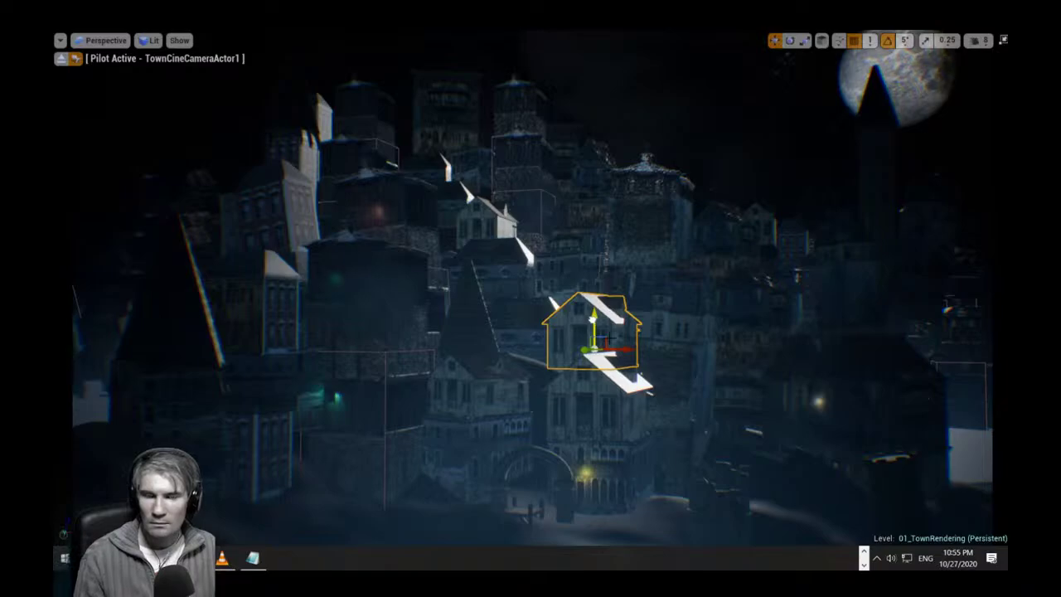
key("Escape")
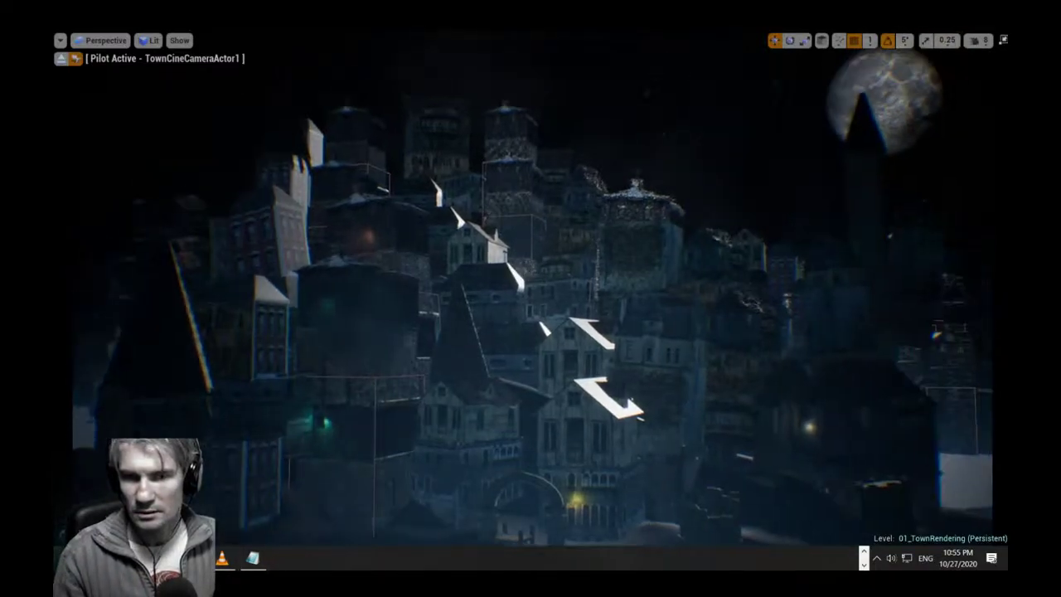
key("F11")
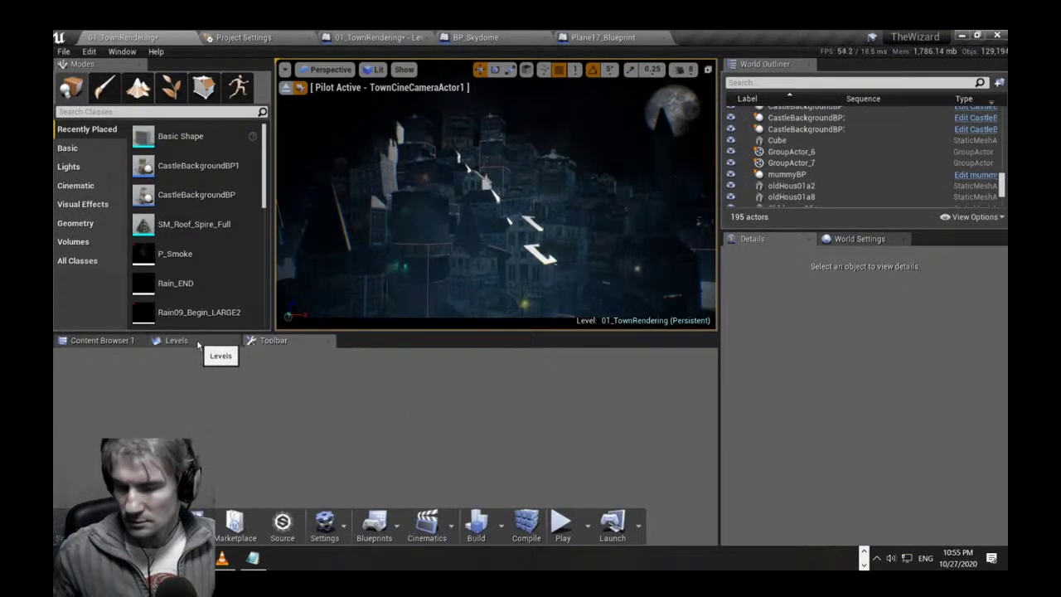
key("ctrl+s")
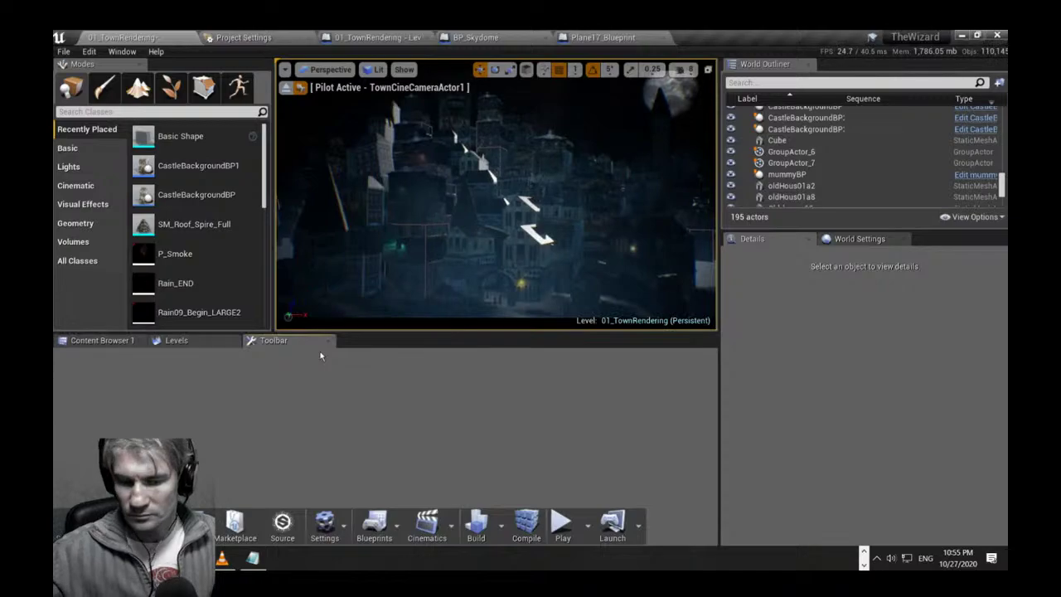
Find the LightHouseBP blueprint among the project assets and place it in the foreground of the town.
left_click(116, 340)
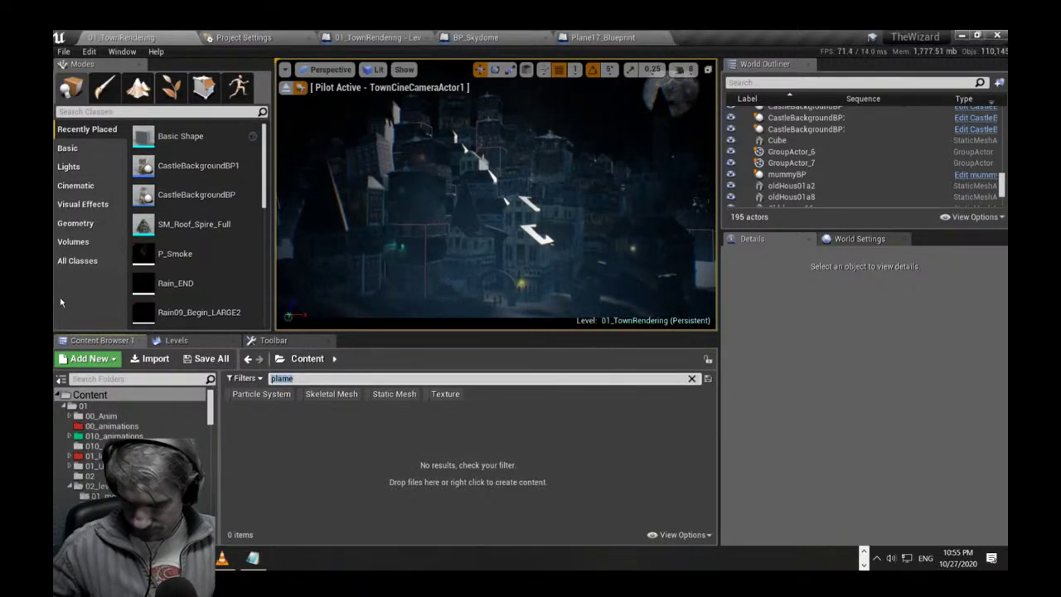
type("LightHouseBP")
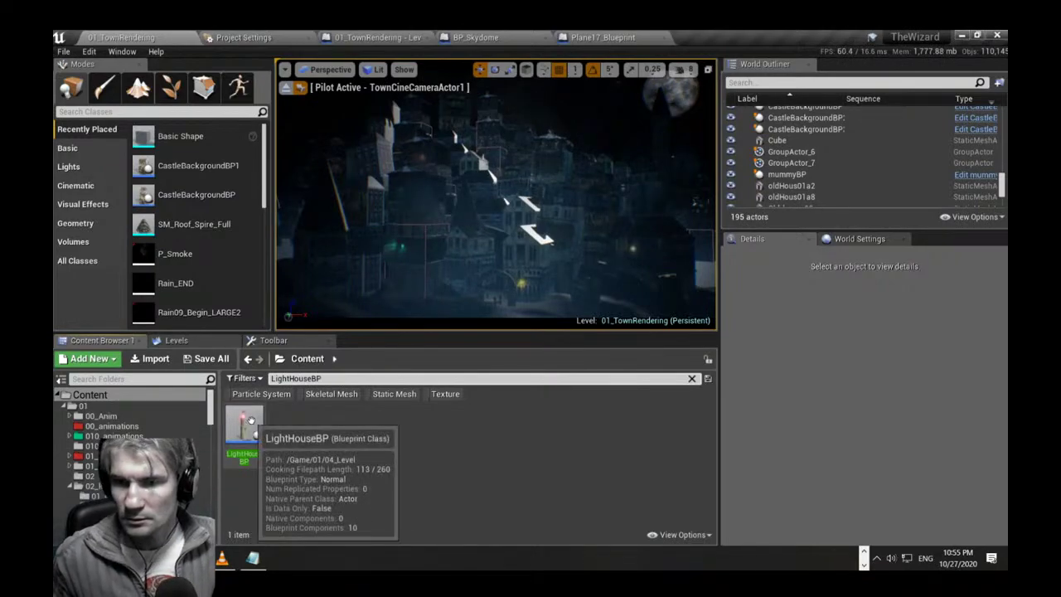
left_click_drag(251, 421, 482, 270)
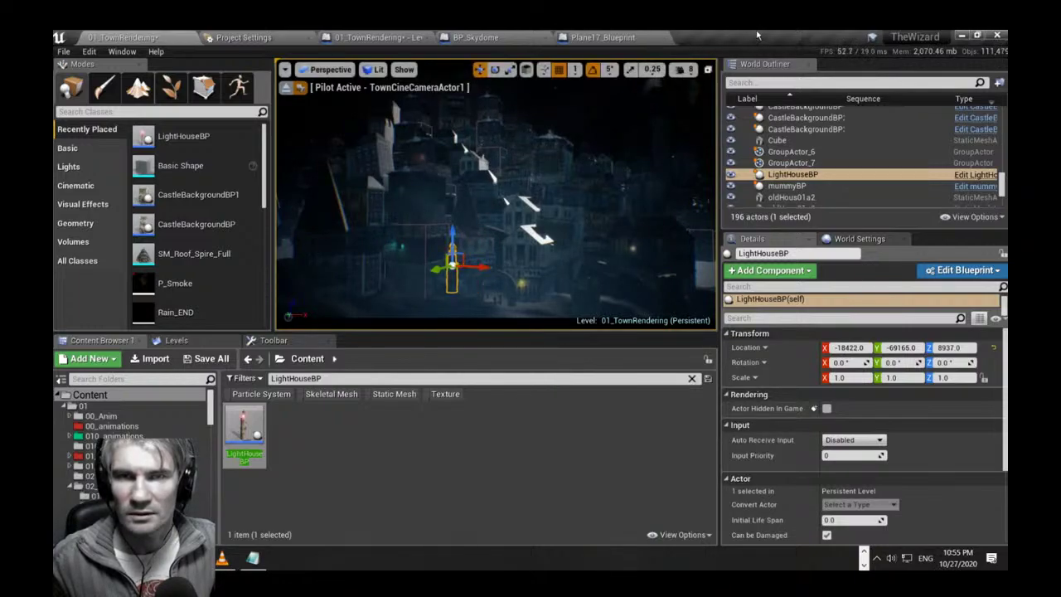
left_click_drag(756, 36, 730, 435)
left_click(501, 357)
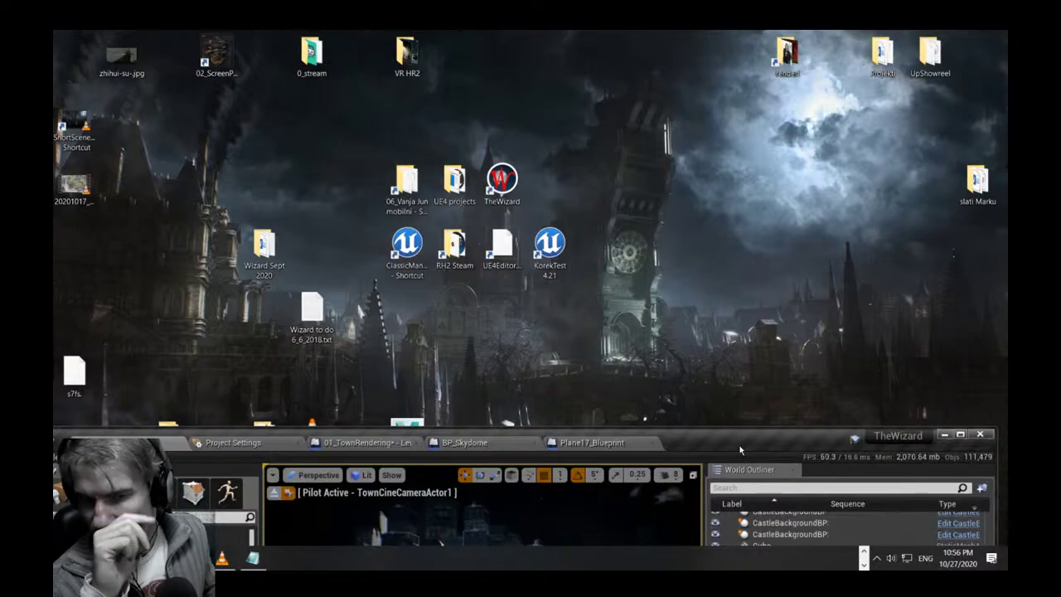
left_click_drag(737, 446, 643, 255)
double_click(643, 255)
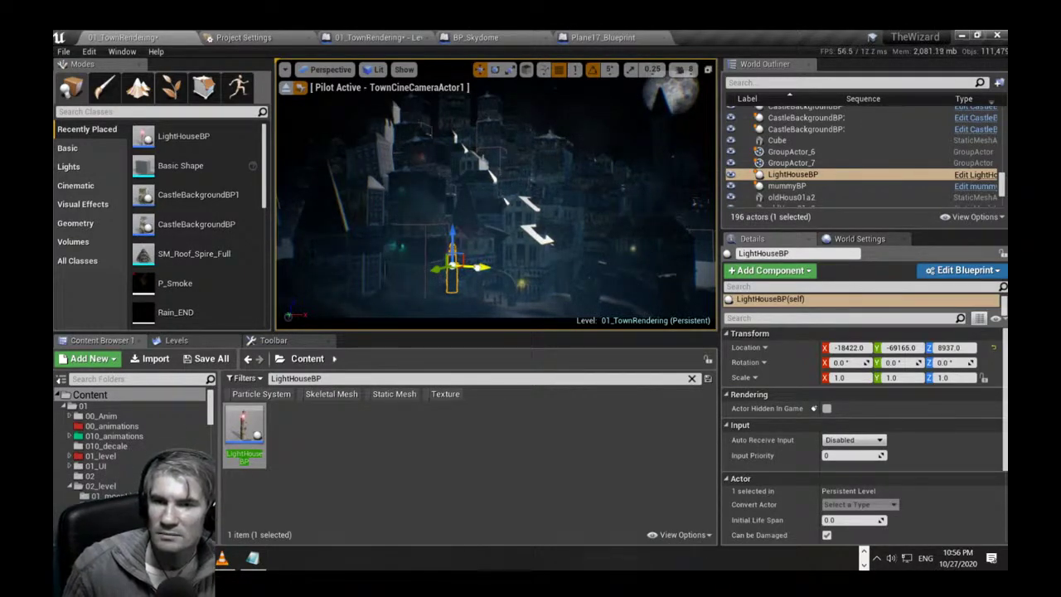
Move the lighthouse to X -18956 and lower it among the foreground buildings.
left_click_drag(481, 267, 476, 266)
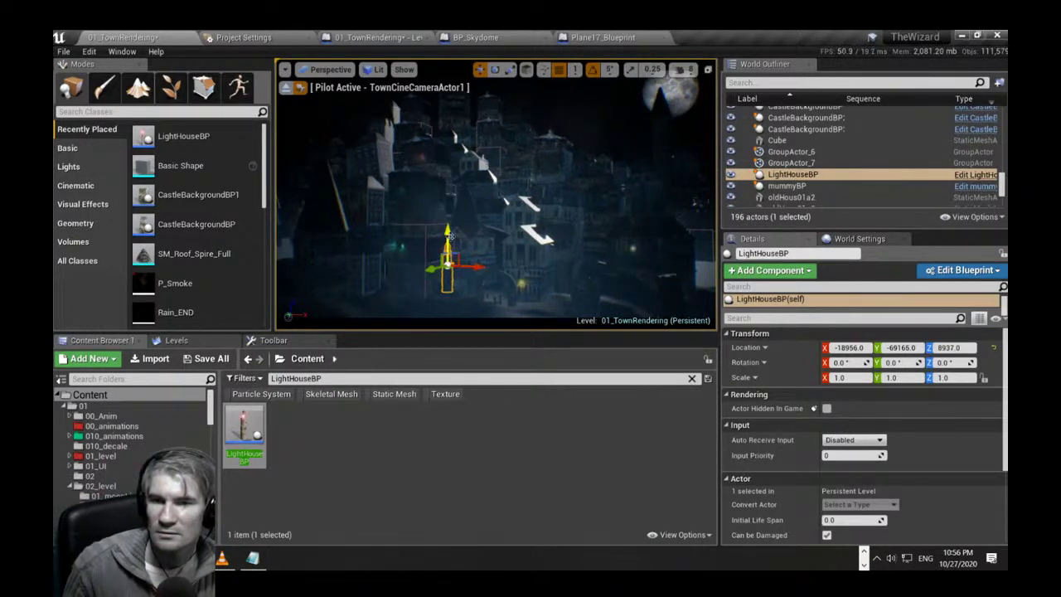
left_click_drag(448, 234, 448, 251)
key("Escape")
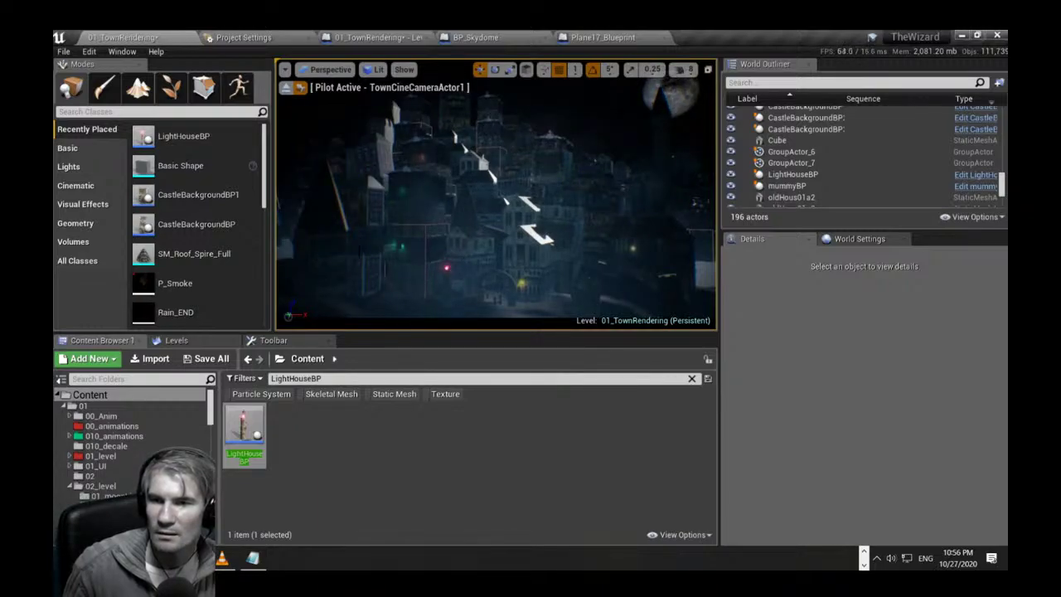
Group the large spire roof with the tower and house below it, and move the group outward toward the frame's edge.
left_click(324, 256)
left_click(328, 204, "ctrl")
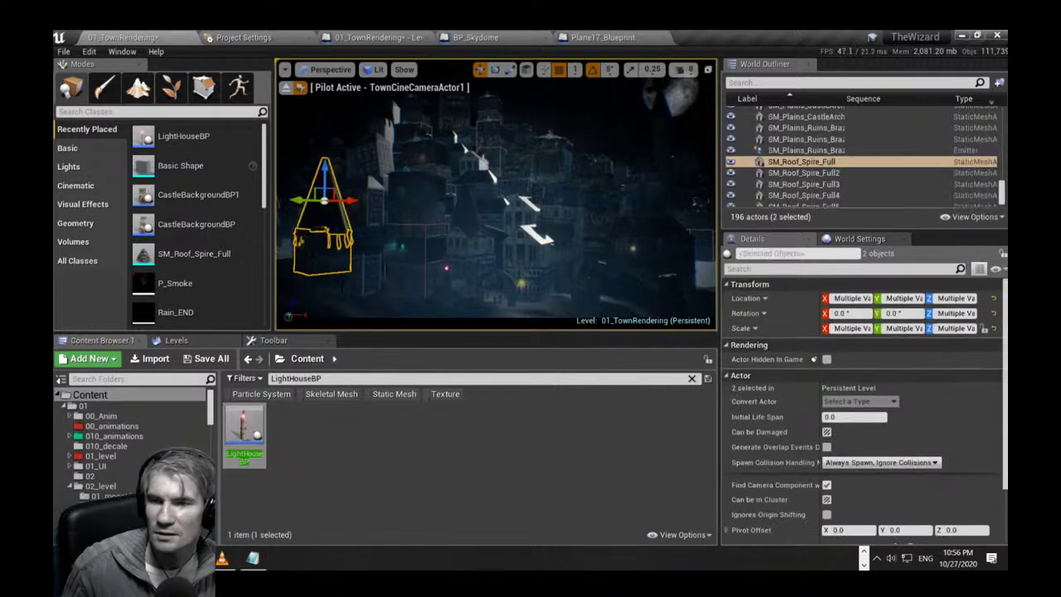
left_click(335, 290, "ctrl")
key("ctrl+g")
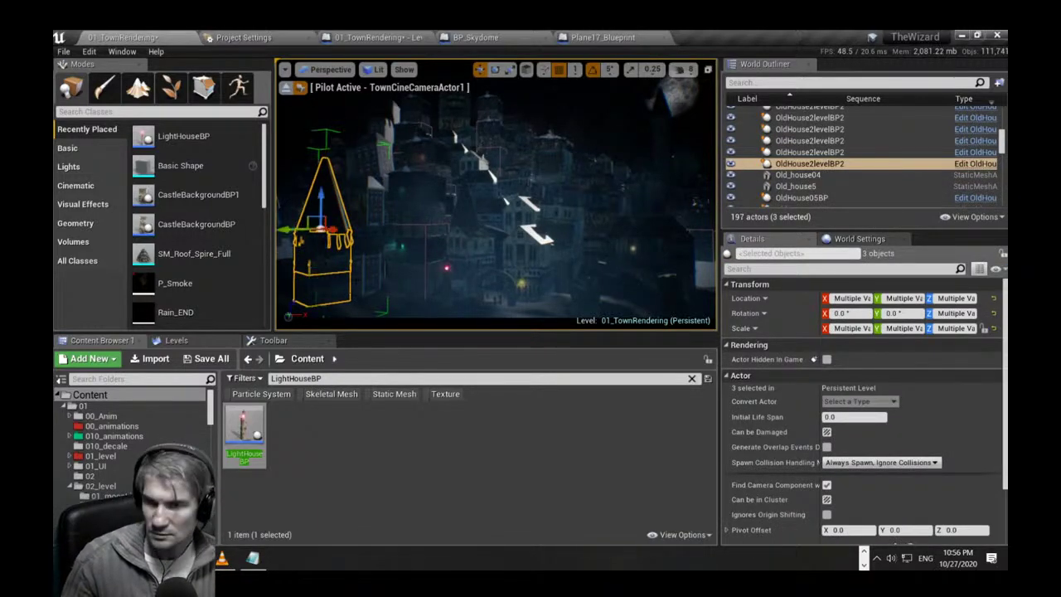
left_click_drag(333, 231, 282, 229)
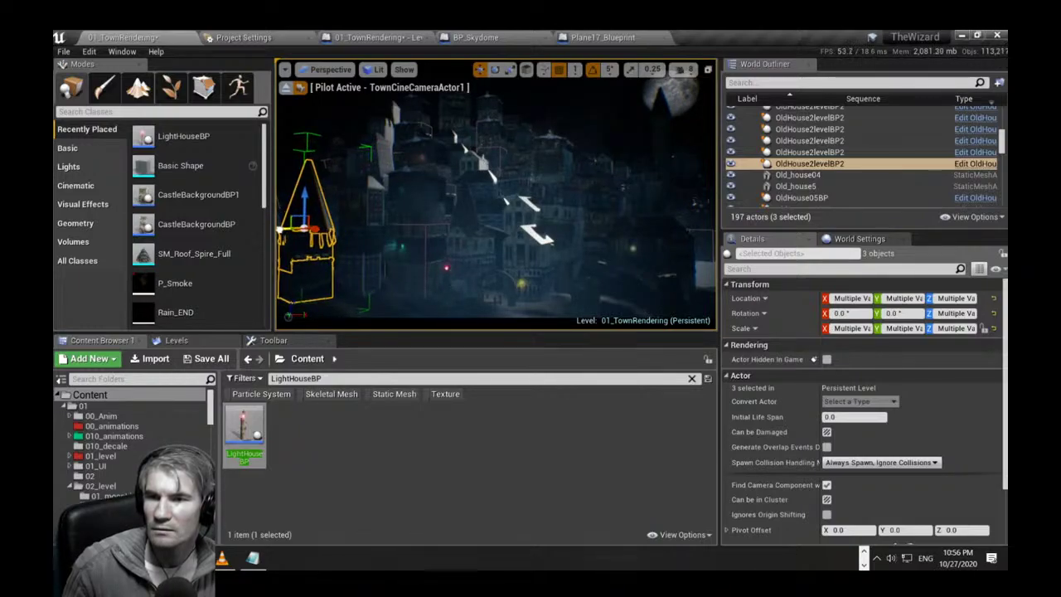
key("Escape")
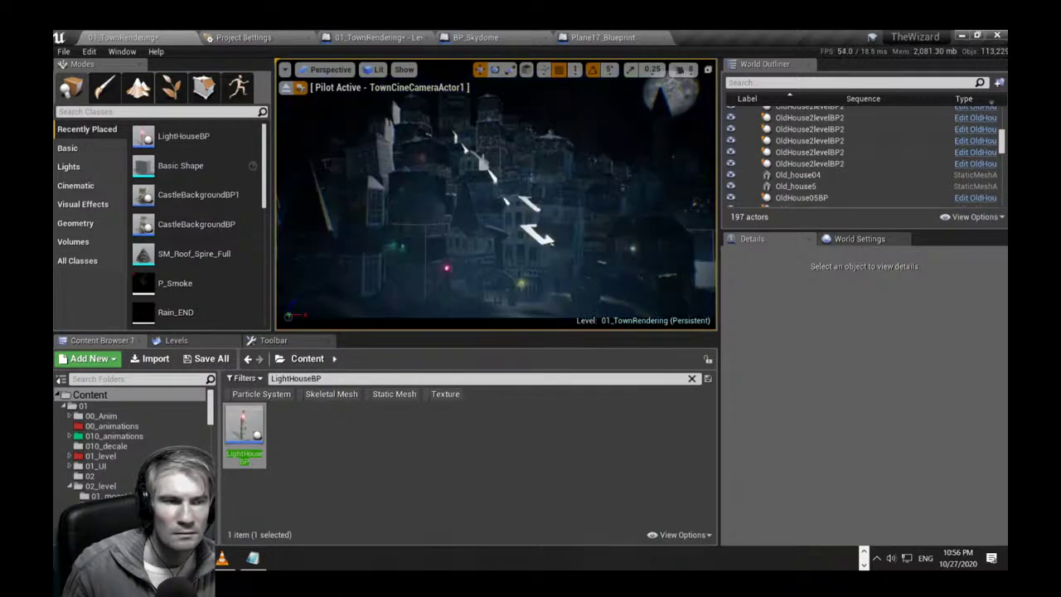
right_click_drag(496, 199, 477, 199)
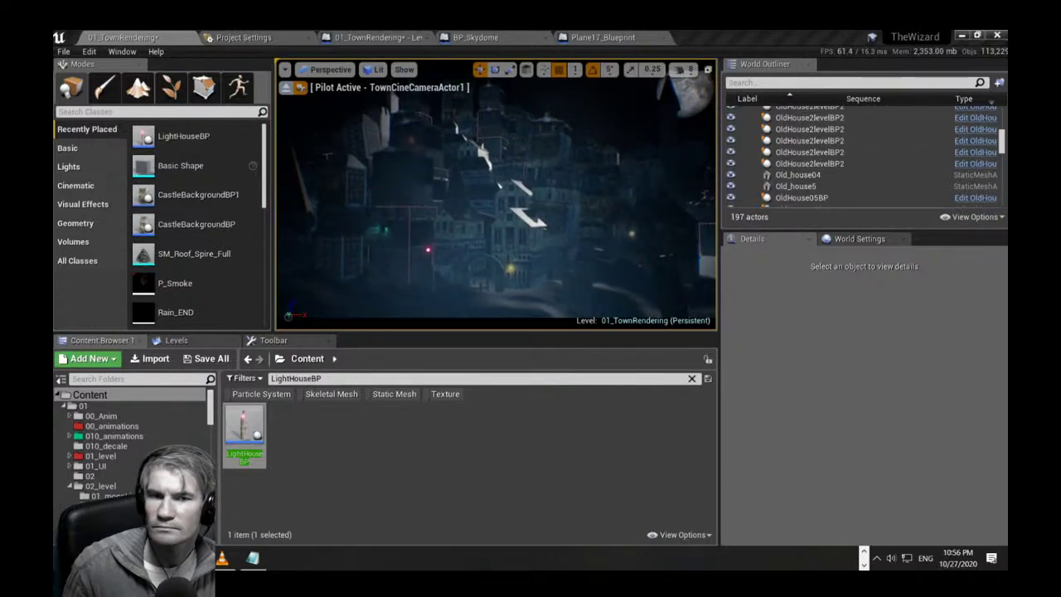
Duplicate the background castle at the frame's edge, level the copy's X rotation, and lower it beside the town to about Z 5589.
left_click(694, 176)
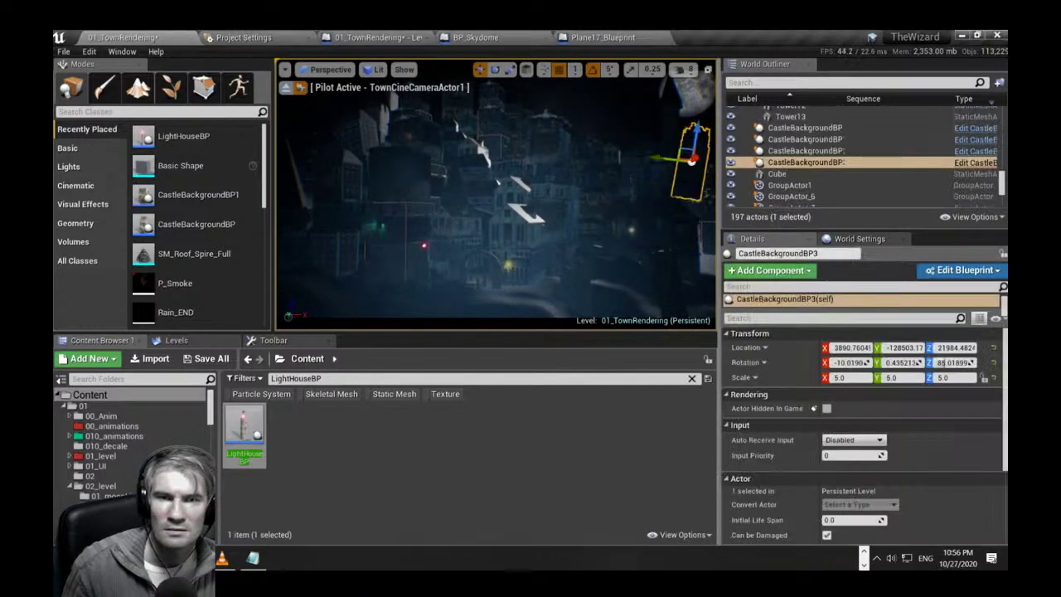
left_click_drag(698, 133, 708, 186)
key("e")
left_click_drag(662, 248, 683, 267)
key("w")
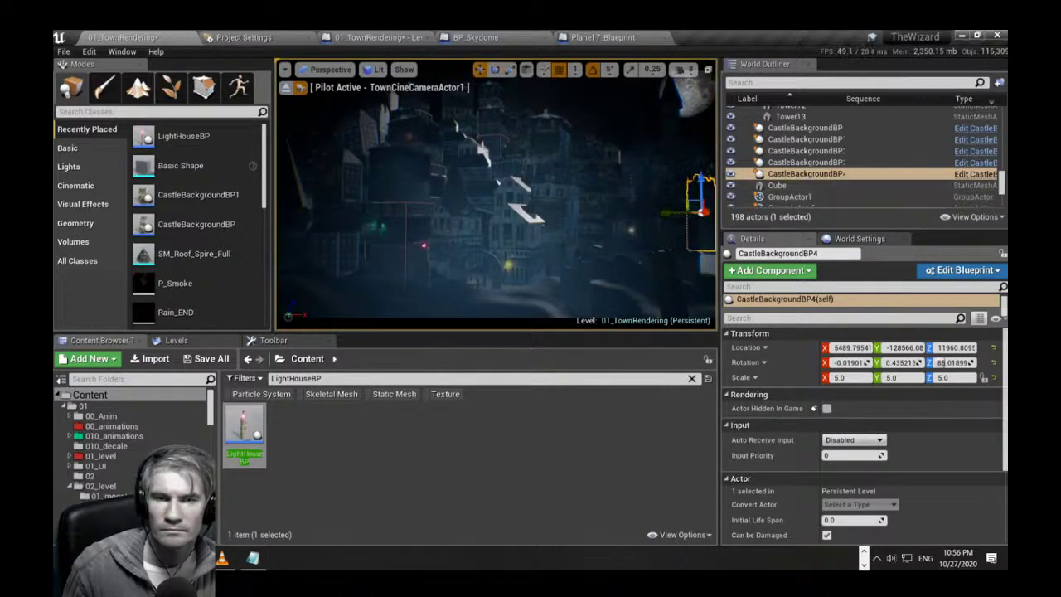
right_click_drag(647, 216, 661, 215)
left_click_drag(684, 189, 662, 246)
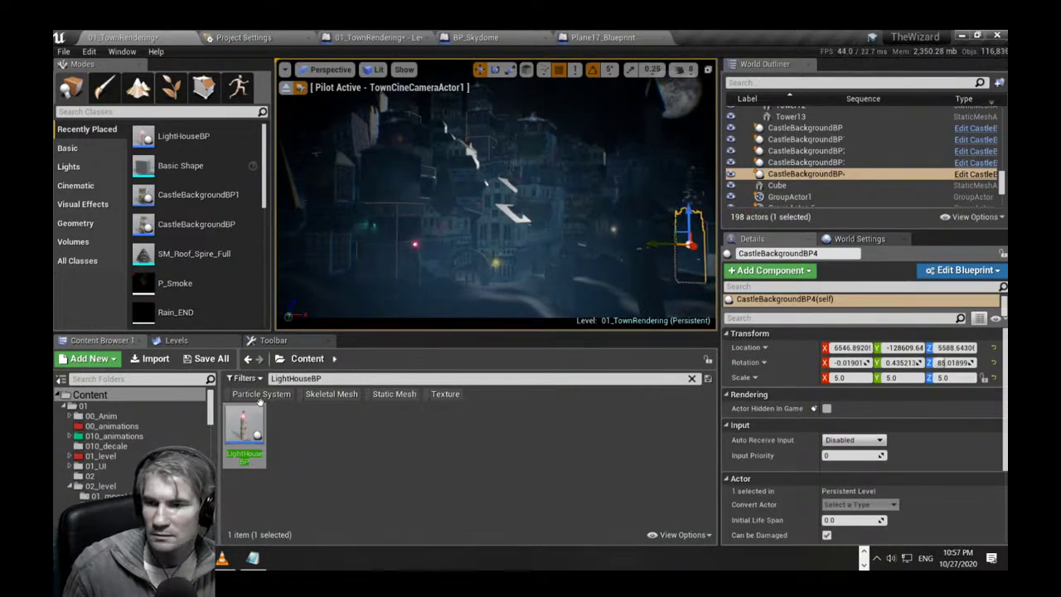
Show the LightHouseBP asset in its own content folder.
right_click(235, 428)
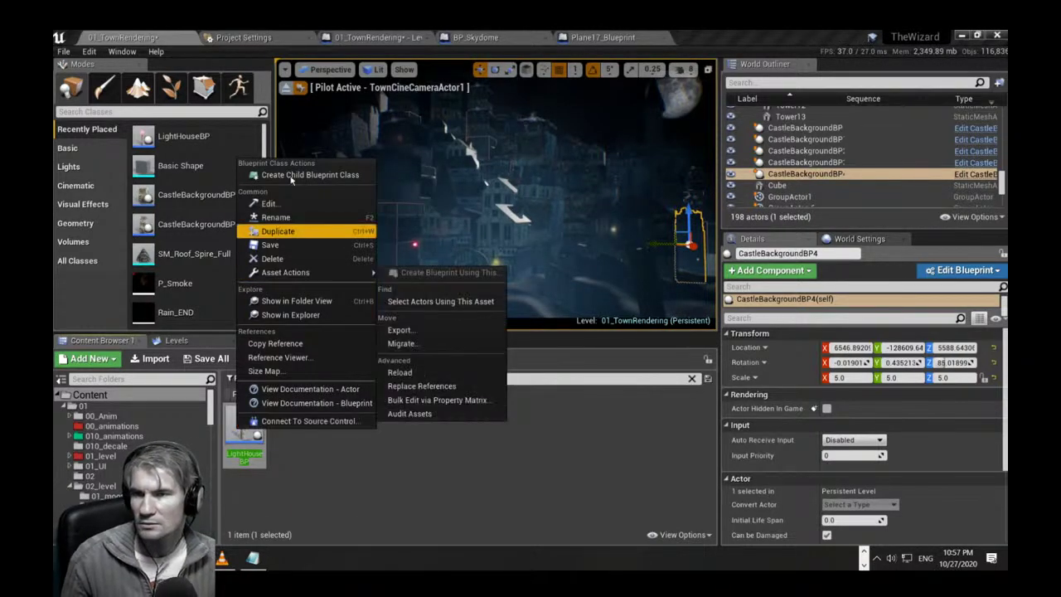
mouse_move(282, 272)
left_click(290, 300)
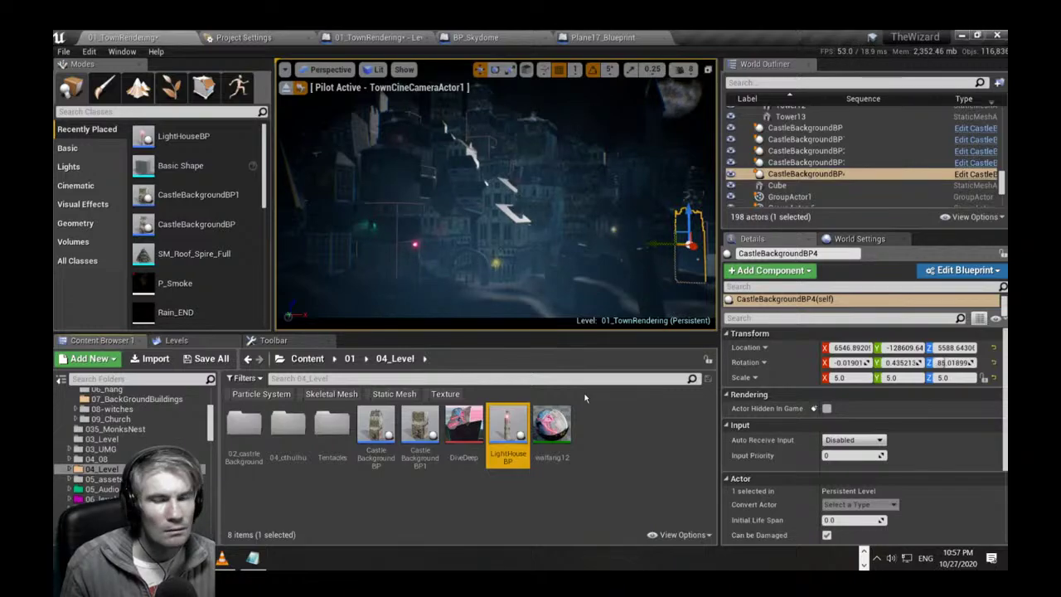
Open the LightHouseBP blueprint and locate the glowing cone's material among the project assets.
left_click_drag(508, 432, 416, 257)
right_click(414, 259)
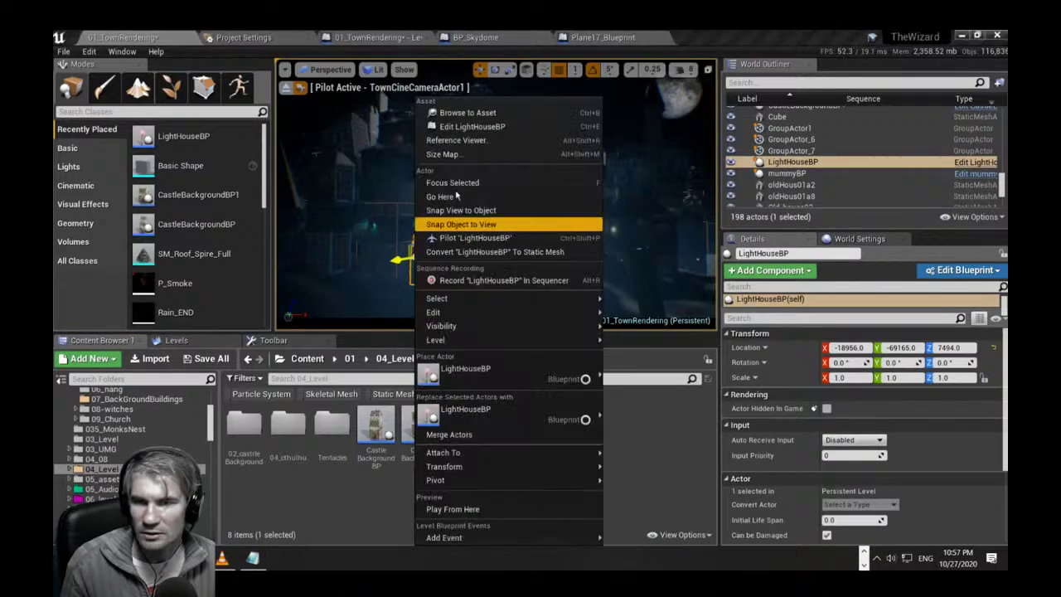
left_click(448, 126)
double_click(500, 435)
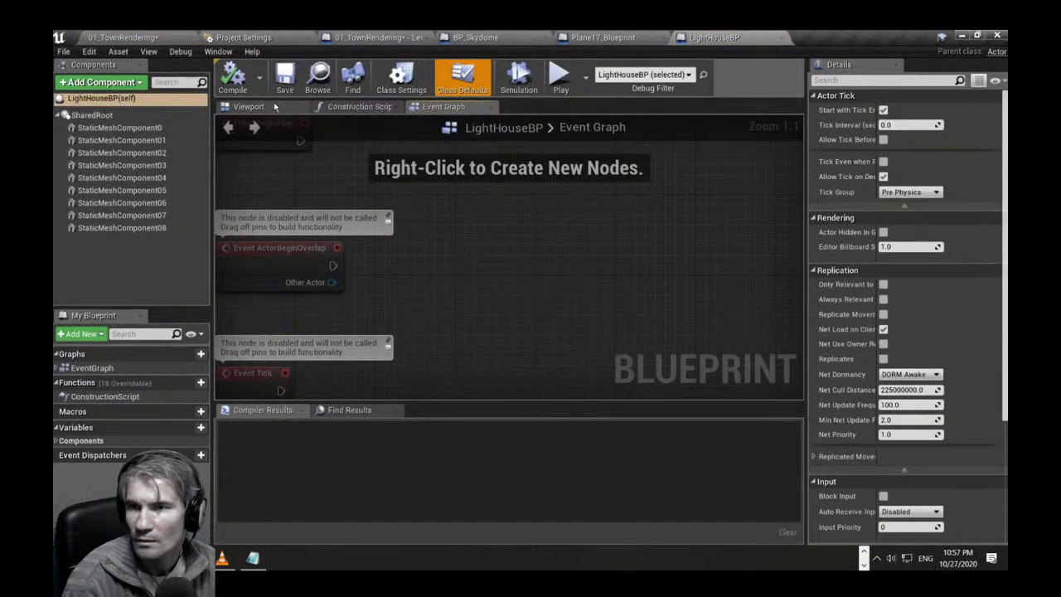
left_click(274, 103)
left_click(488, 134)
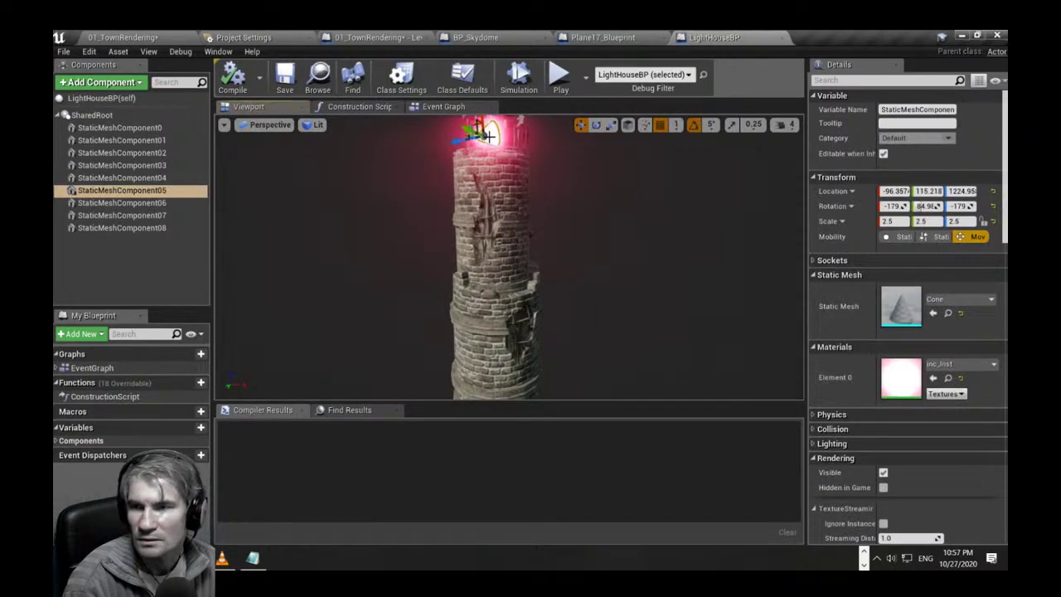
left_click(950, 379)
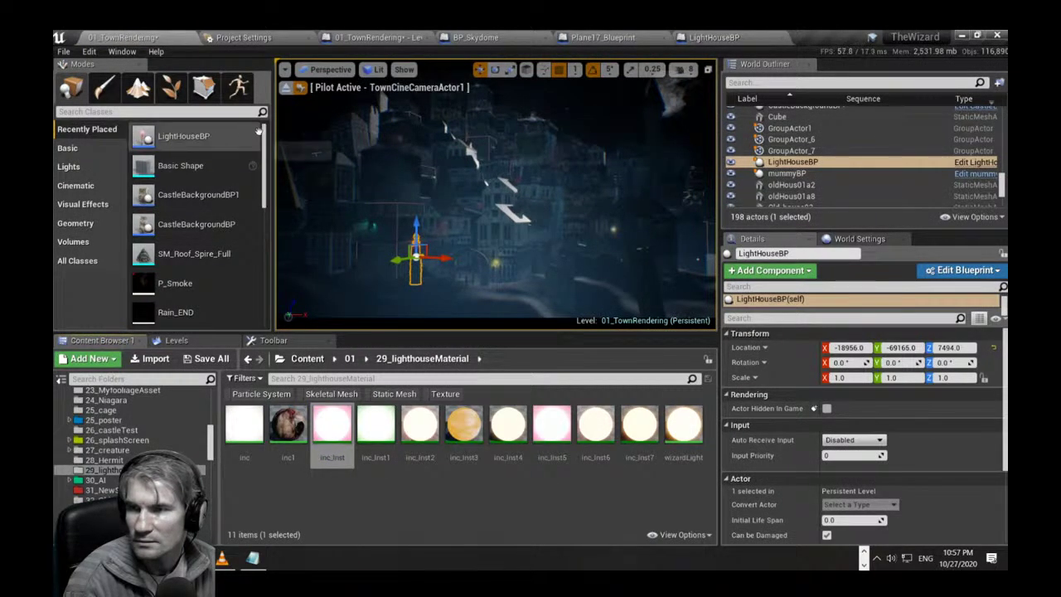
Place a sphere in the town foreground at scale 100 on all axes and apply the wizardLight material to it.
left_click(78, 224)
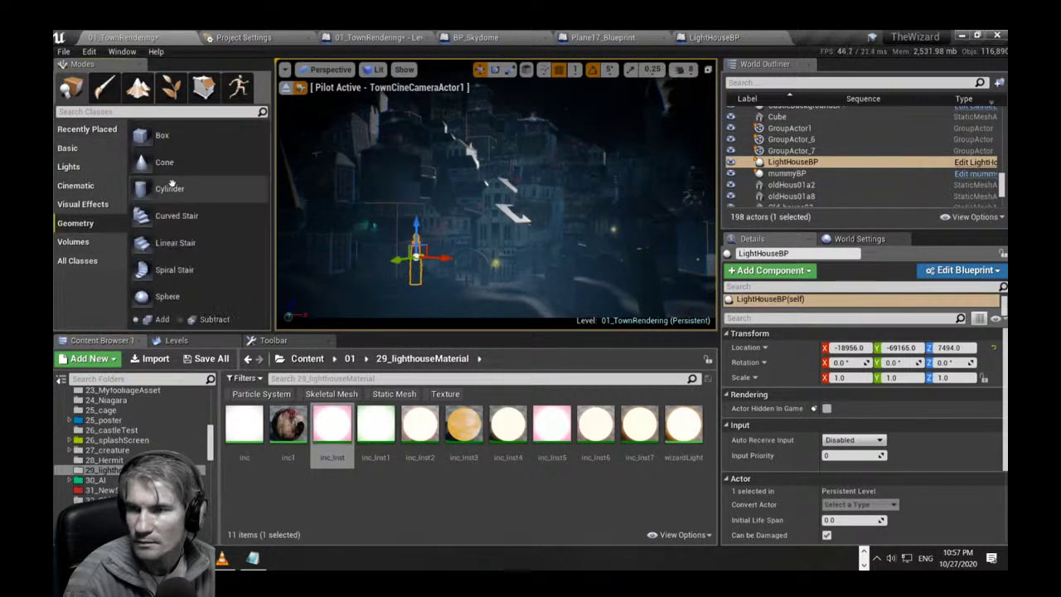
left_click(75, 186)
left_click(68, 167)
left_click(68, 147)
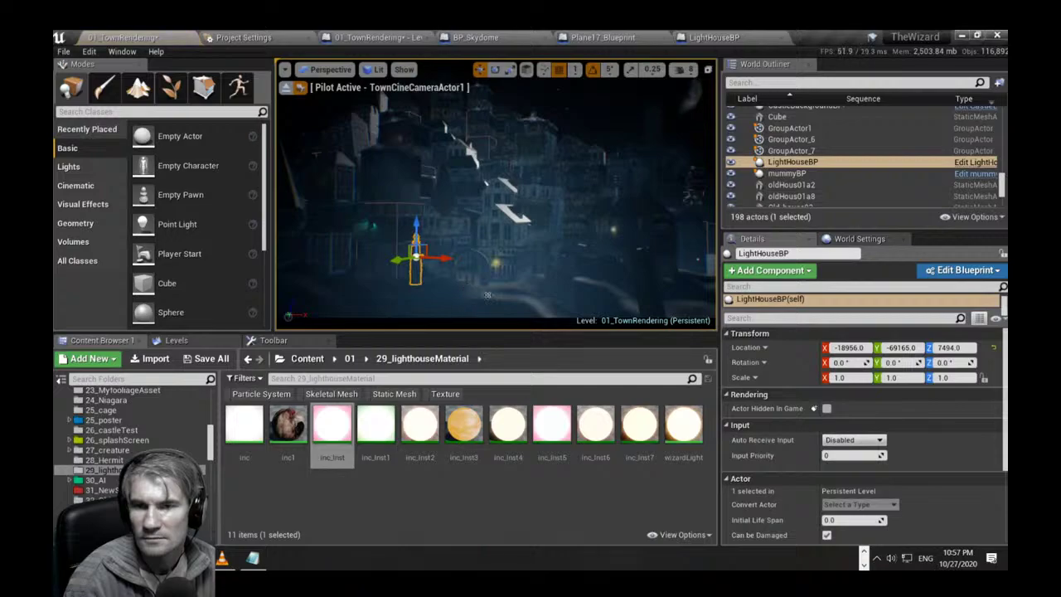
left_click_drag(487, 295, 470, 241)
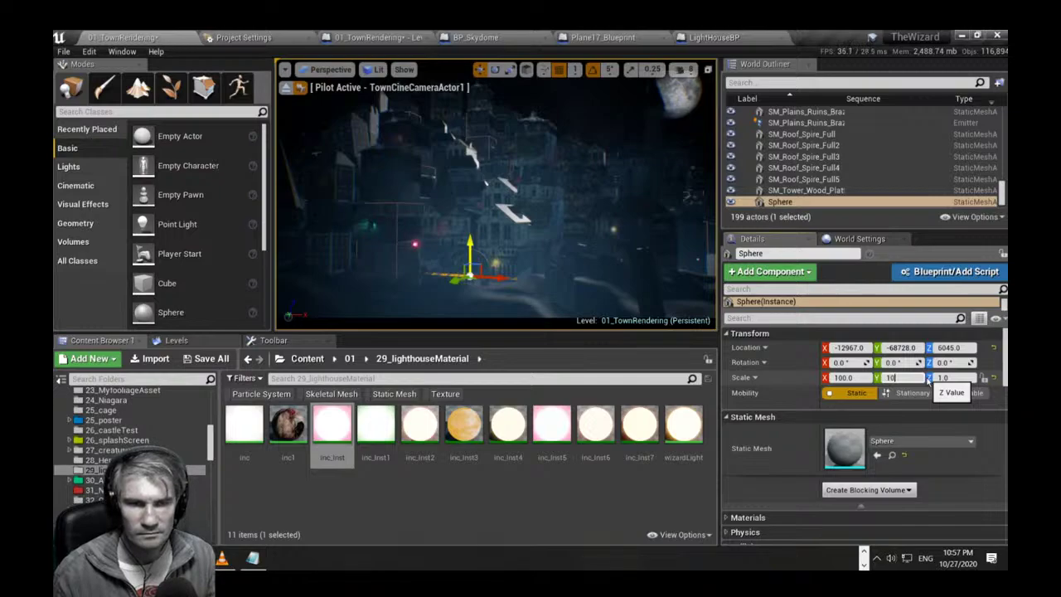
left_click(930, 379)
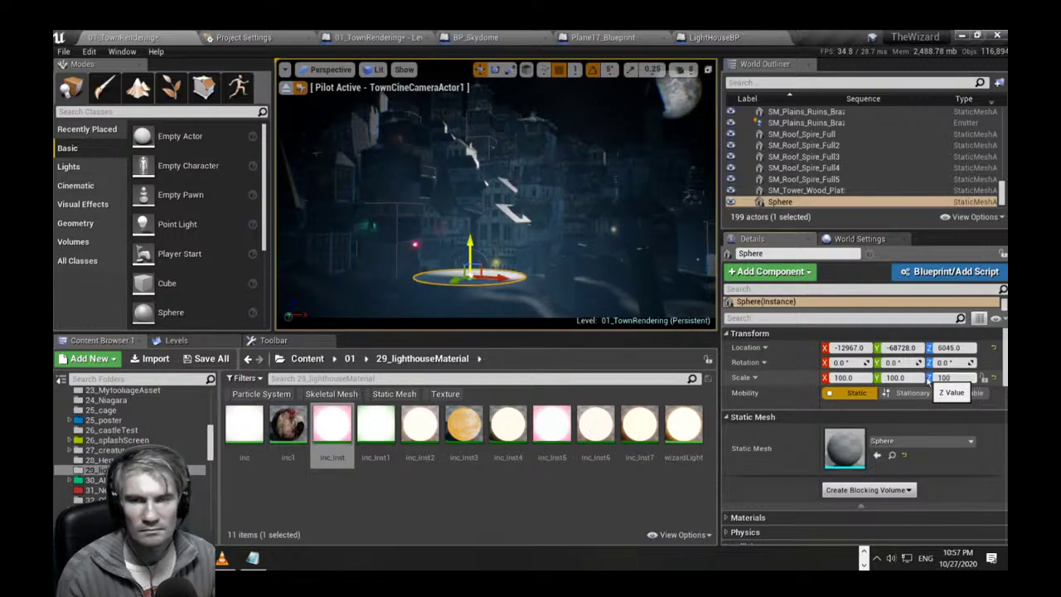
type("100")
key("Return")
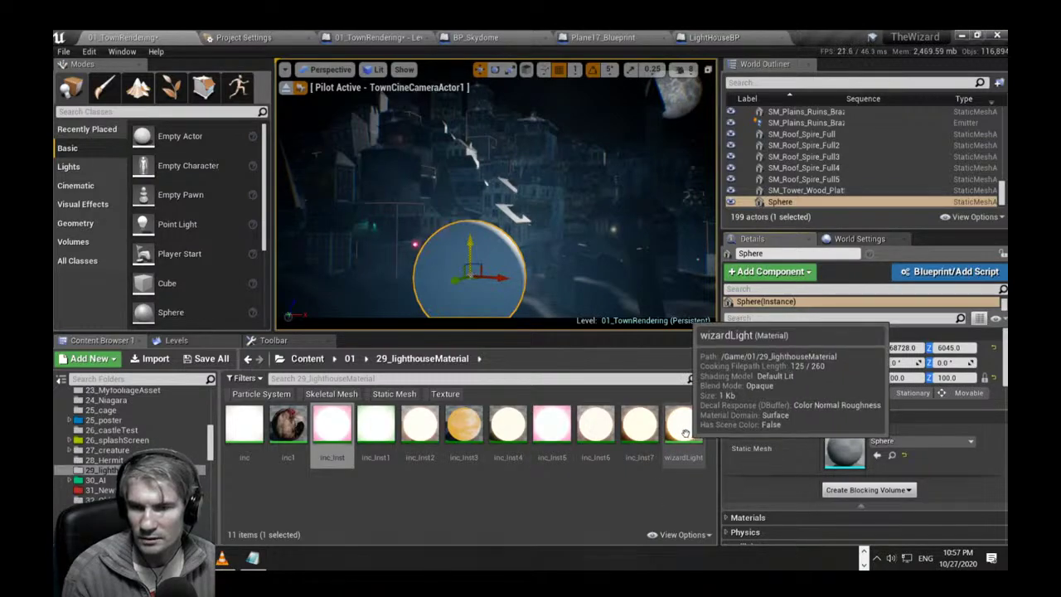
left_click_drag(686, 433, 690, 203)
Scale the glowing sphere to 10 on all axes and raise it to Z 24419.
left_click(857, 378)
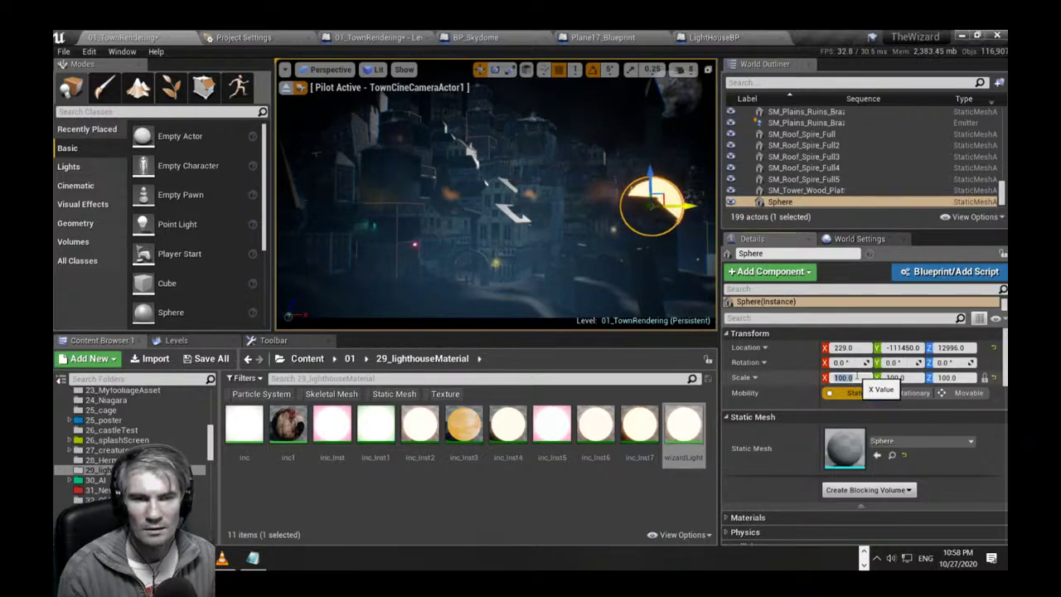
type("10")
key("Return")
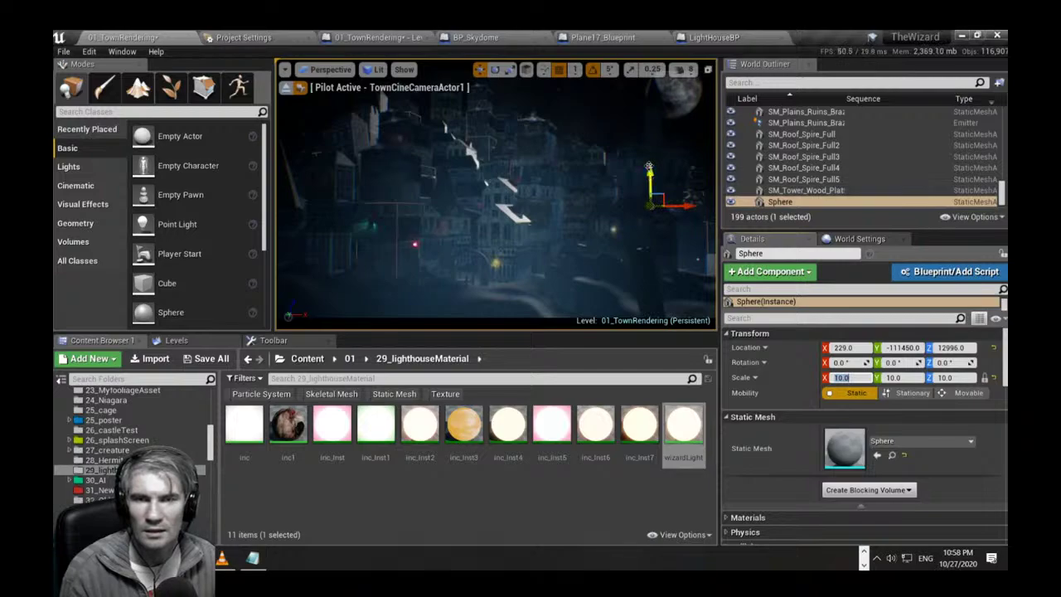
left_click_drag(649, 182, 649, 116)
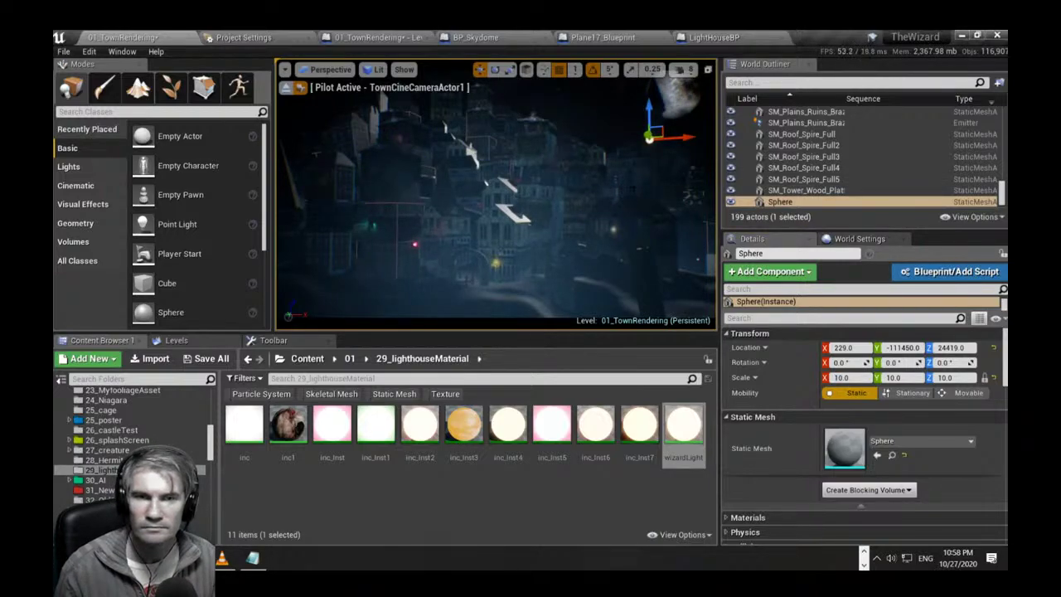
Move the glowing sphere to X 3567 and Y -116216 among the distant towers.
key("f")
mouse_move(533, 256)
right_mouse_down()
mouse_move(529, 296)
mouse_move(525, 275)
right_mouse_up()
key("s")
key("s")
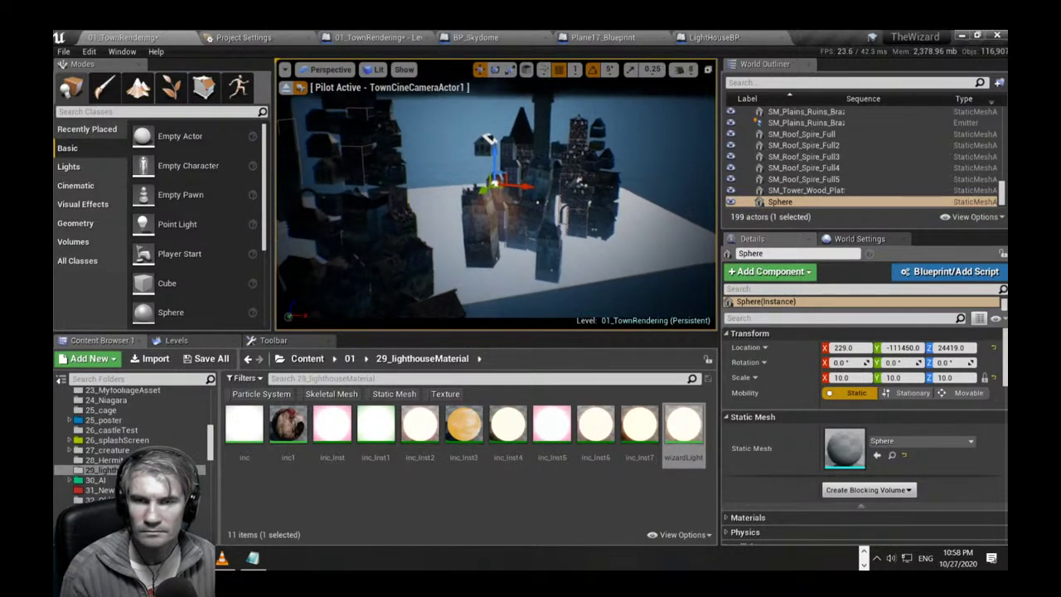
left_click_drag(537, 202, 581, 208, "alt")
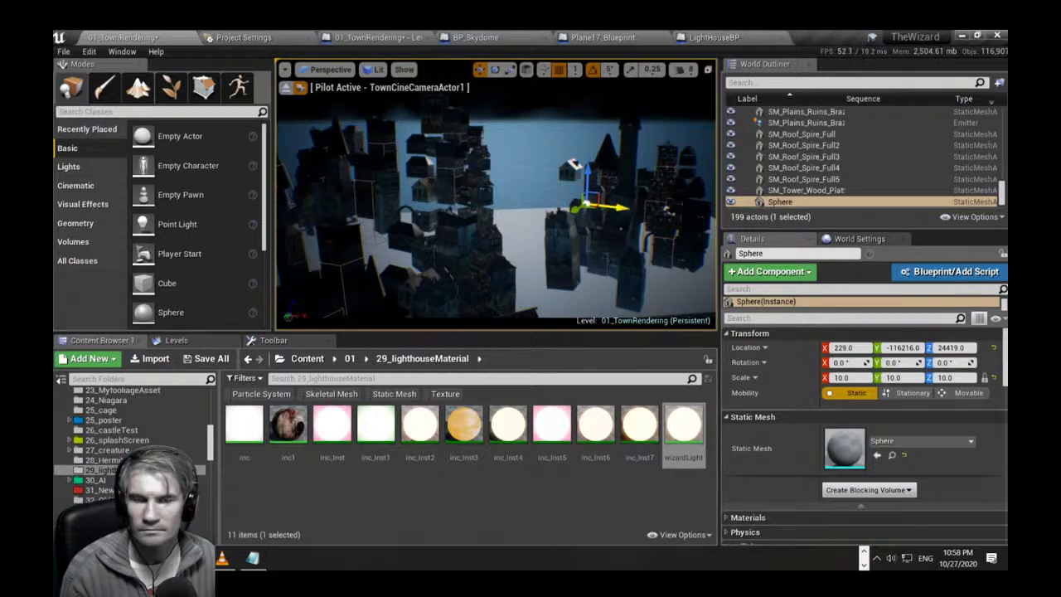
Flatten the glowing sphere along Y into a thin disc and set its X scale to 20 with proportions locked.
key("e")
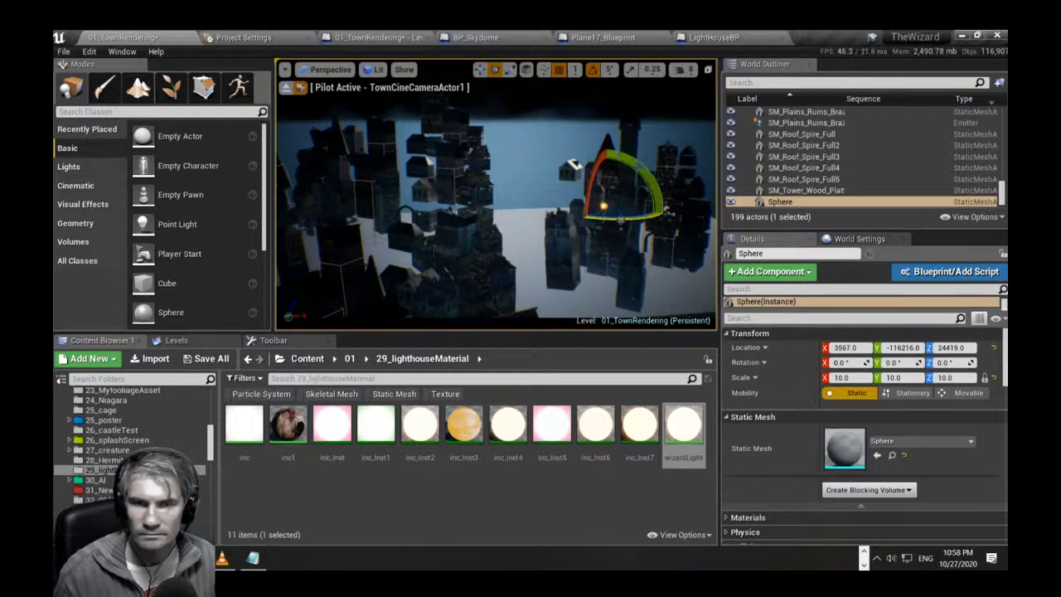
key("r")
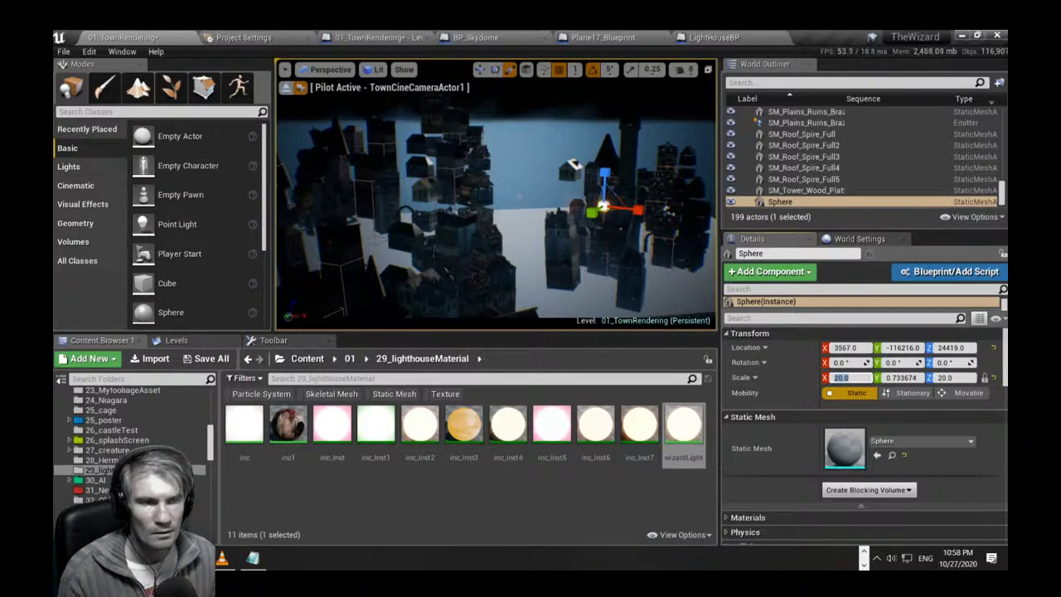
key("Return")
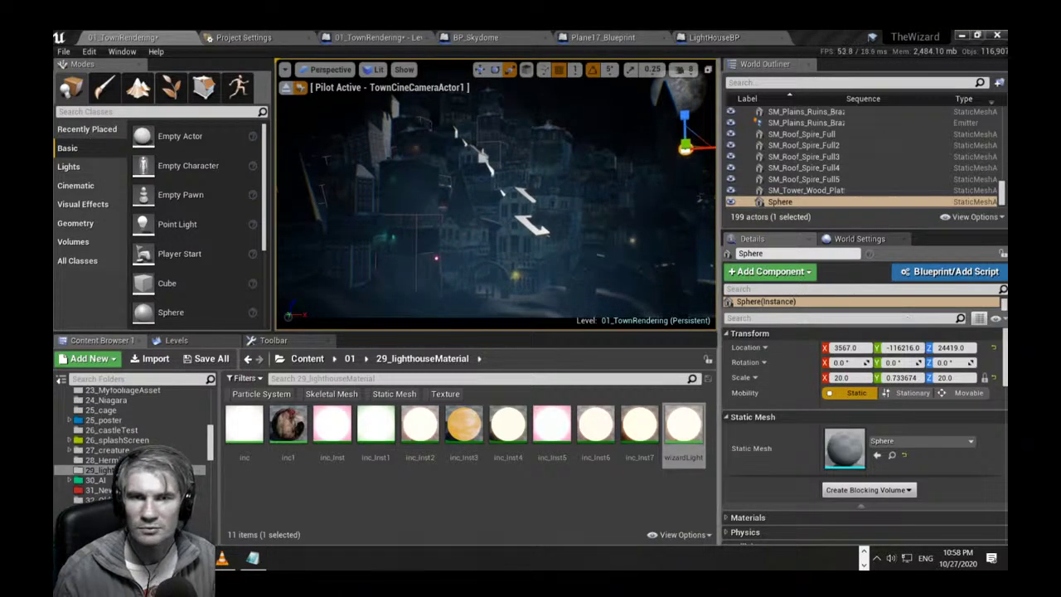
Shift the glowing disc sideways to X 128, deselect it, and reframe the town.
right_click_drag(564, 224, 593, 228)
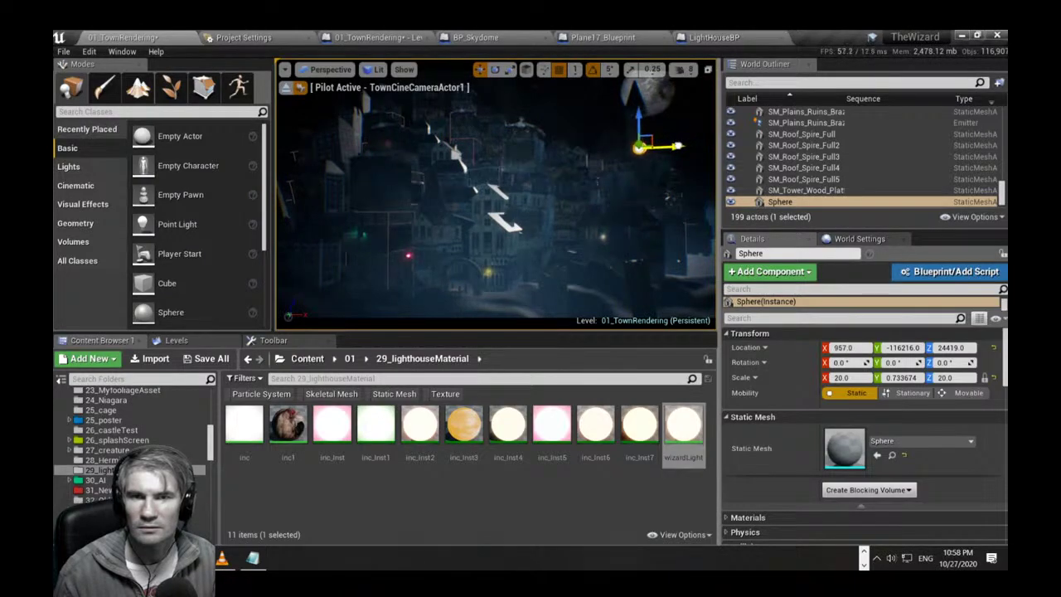
key("Escape")
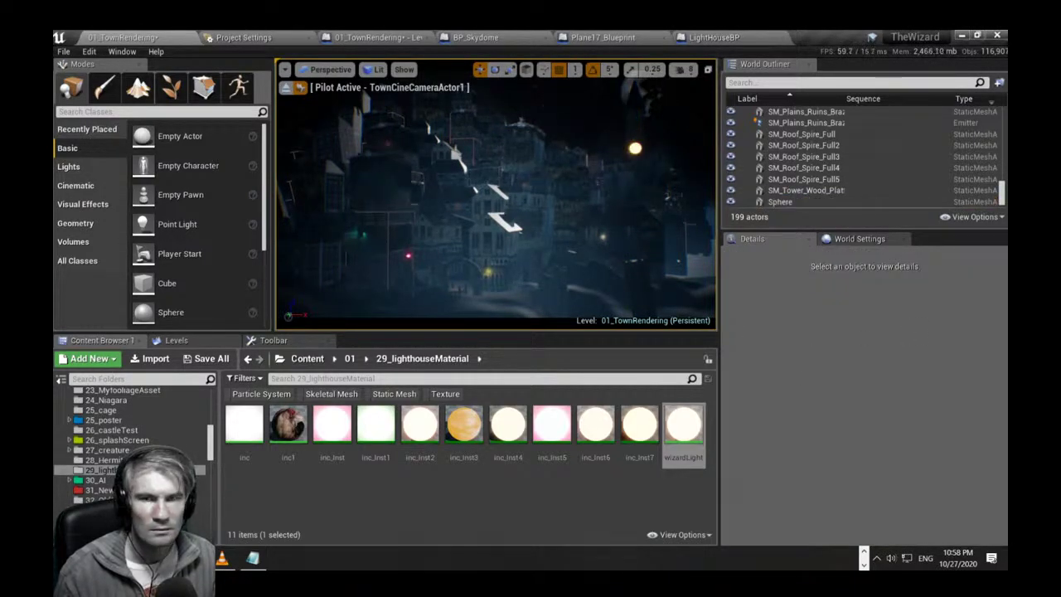
right_click_drag(498, 199, 472, 212)
scroll(469, 194, "down", 2)
key("w")
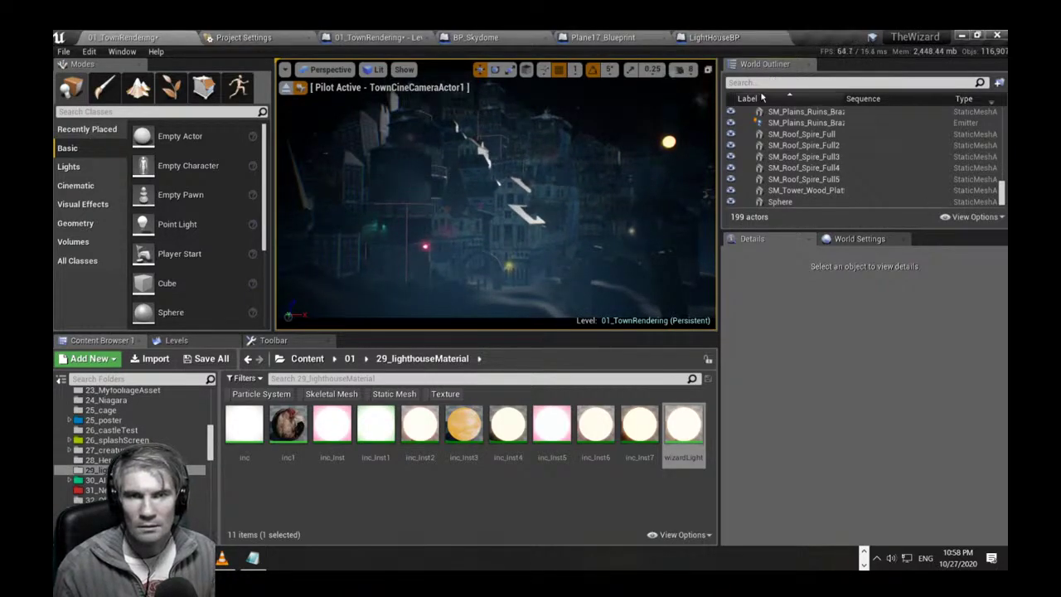
Find the post process volumes inside NewFolder1 and toggle the second one's visibility to compare the scene.
type("post pro")
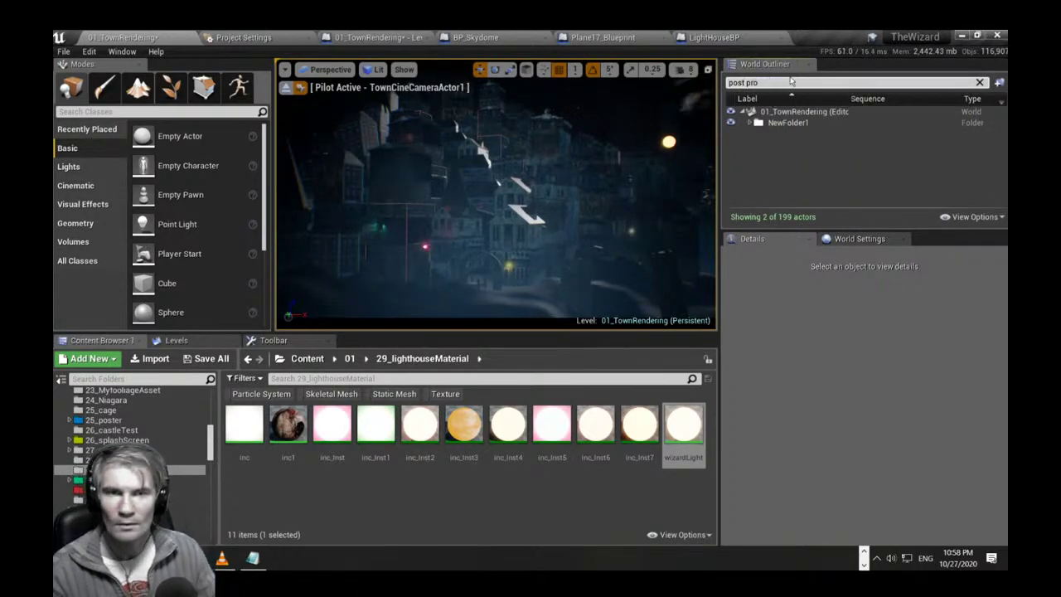
left_click(750, 123)
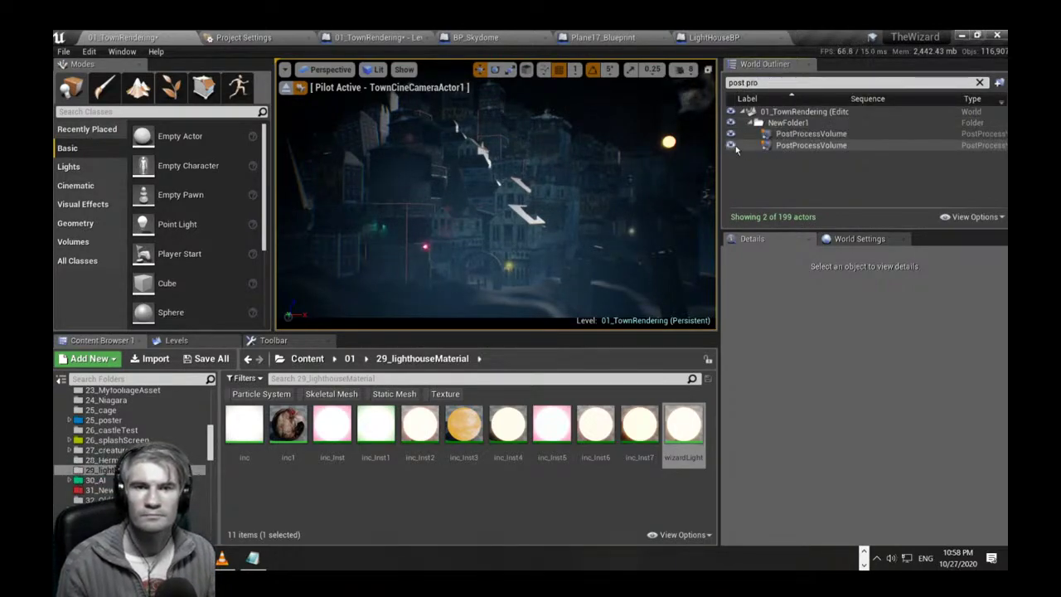
left_click(731, 146)
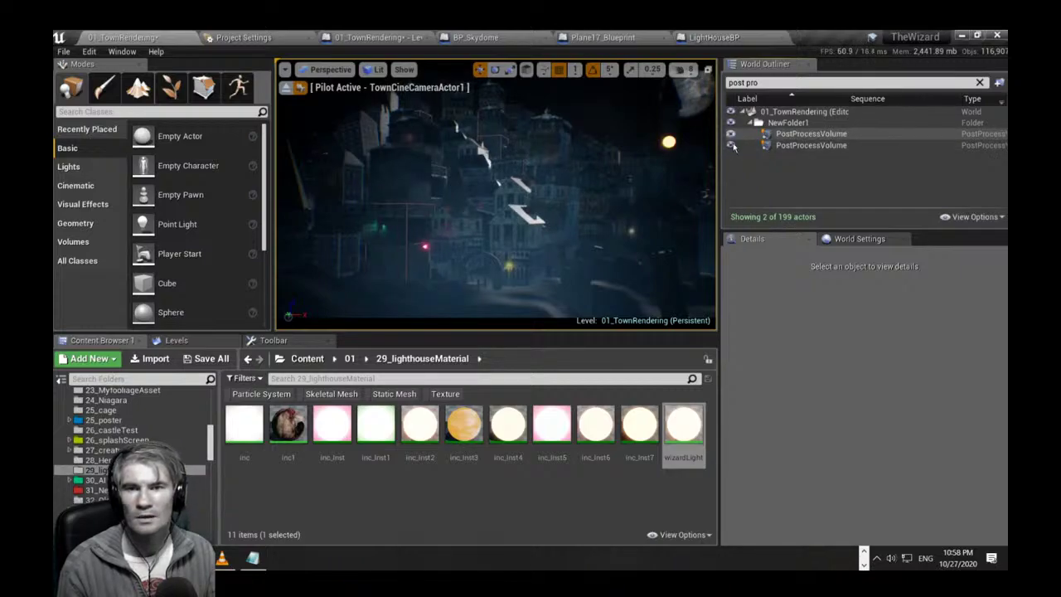
Raise the glowing disc to Z 29820 and set its X scale to 15 with proportions locked.
left_click(668, 142)
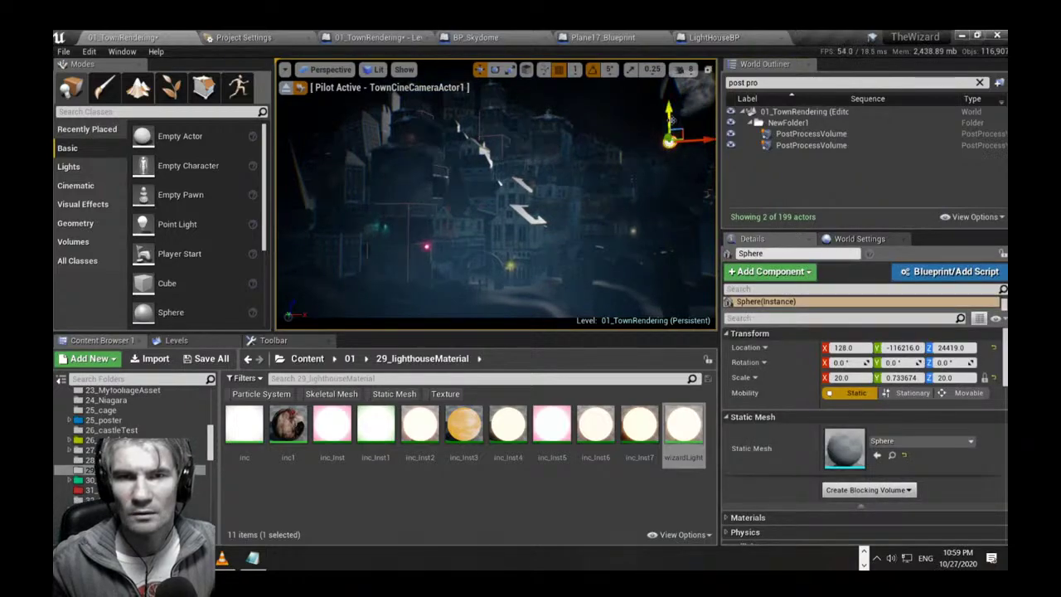
left_click_drag(672, 121, 670, 94)
key("Escape")
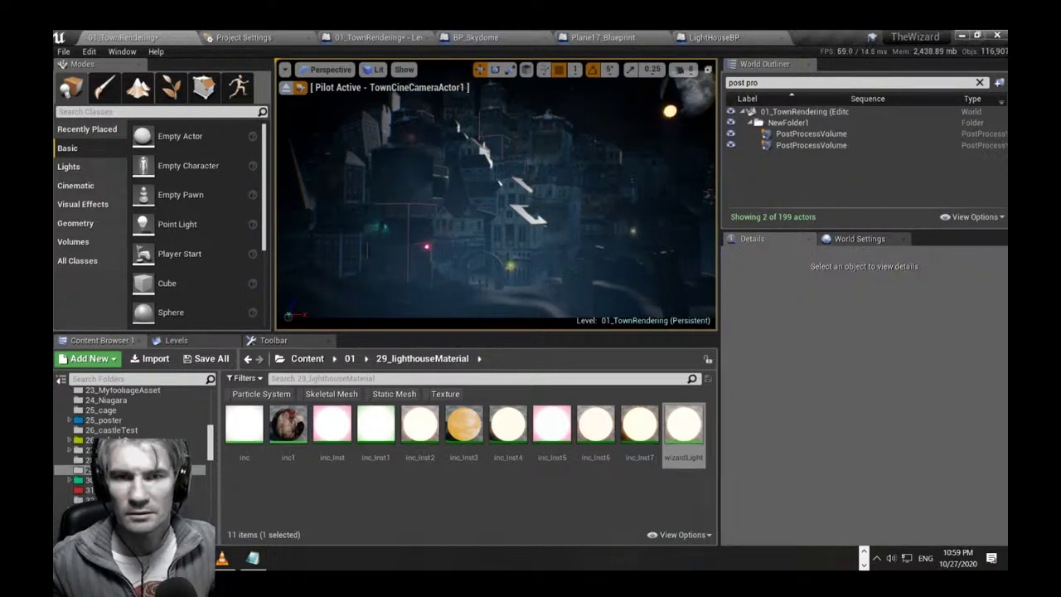
left_click(670, 110)
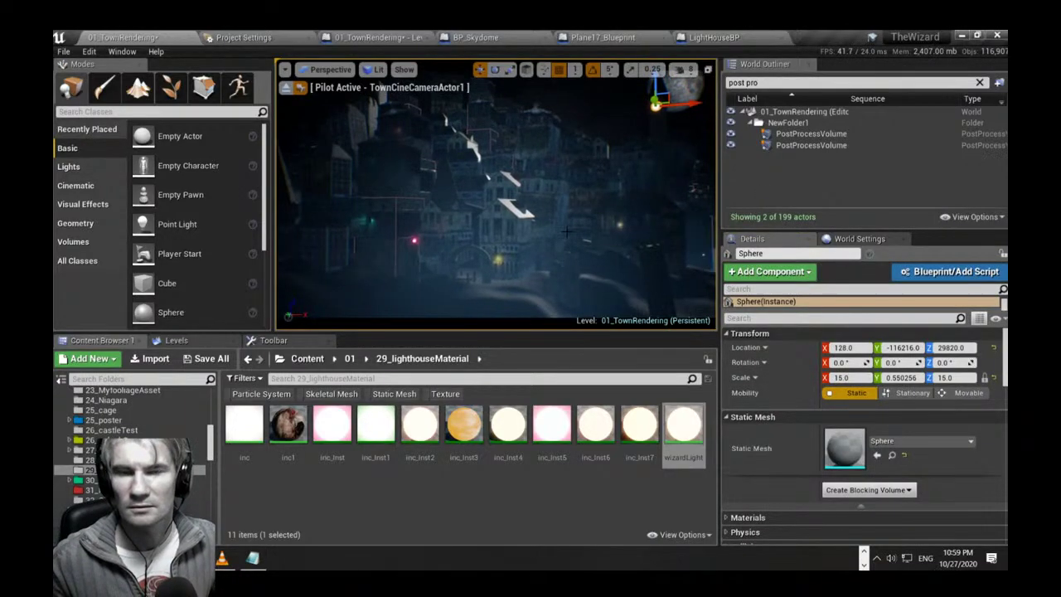
key("Escape")
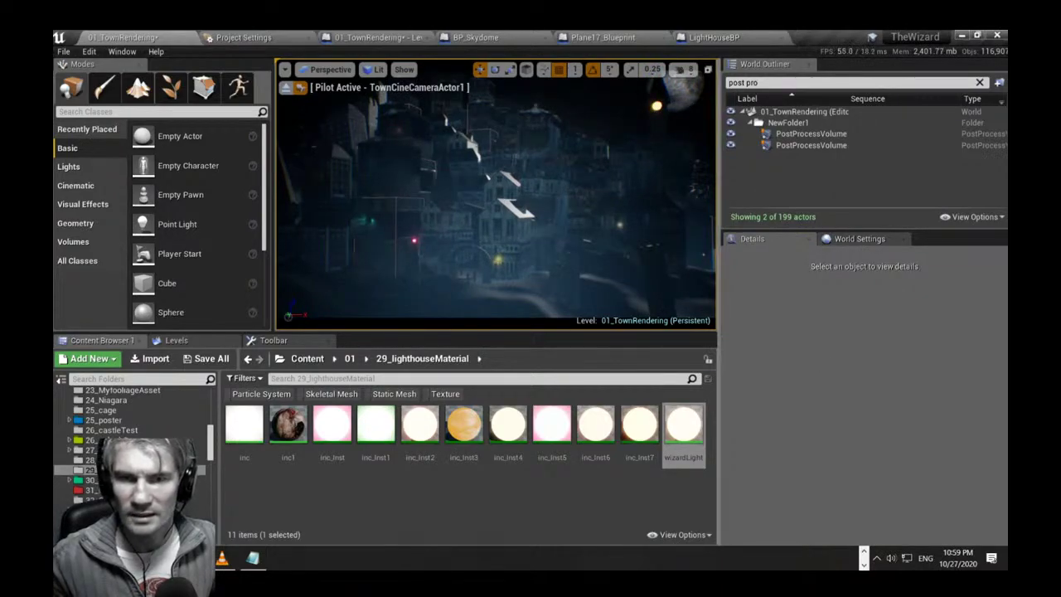
Examine the town full screen from among the buildings and from behind the hanging fire braziers.
right_click_drag(580, 201, 618, 176)
key("w")
scroll(652, 199, "down", 2)
key("w")
scroll(639, 202, "up", 2)
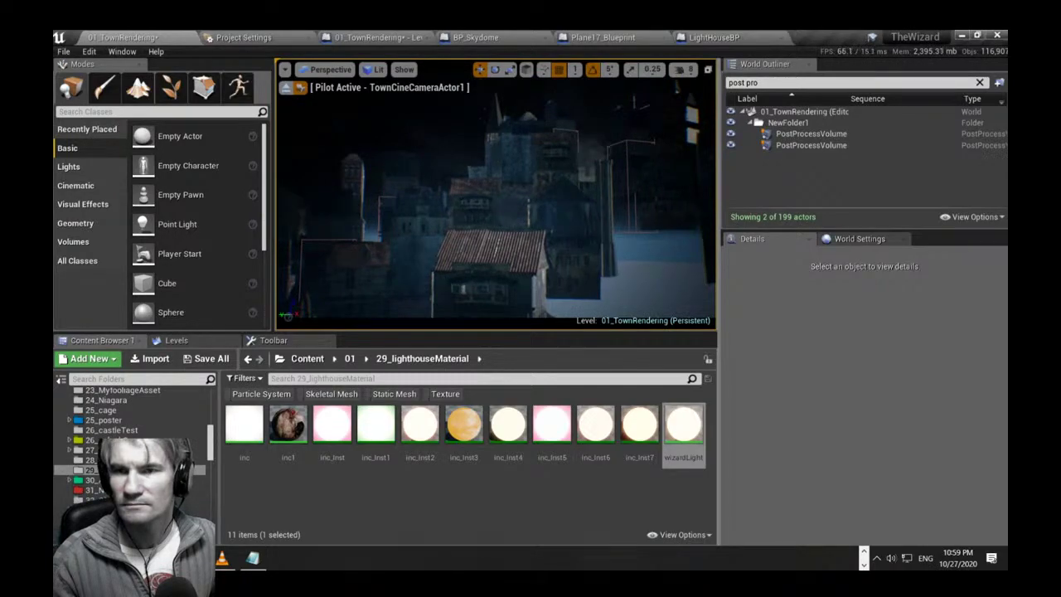
key("F11")
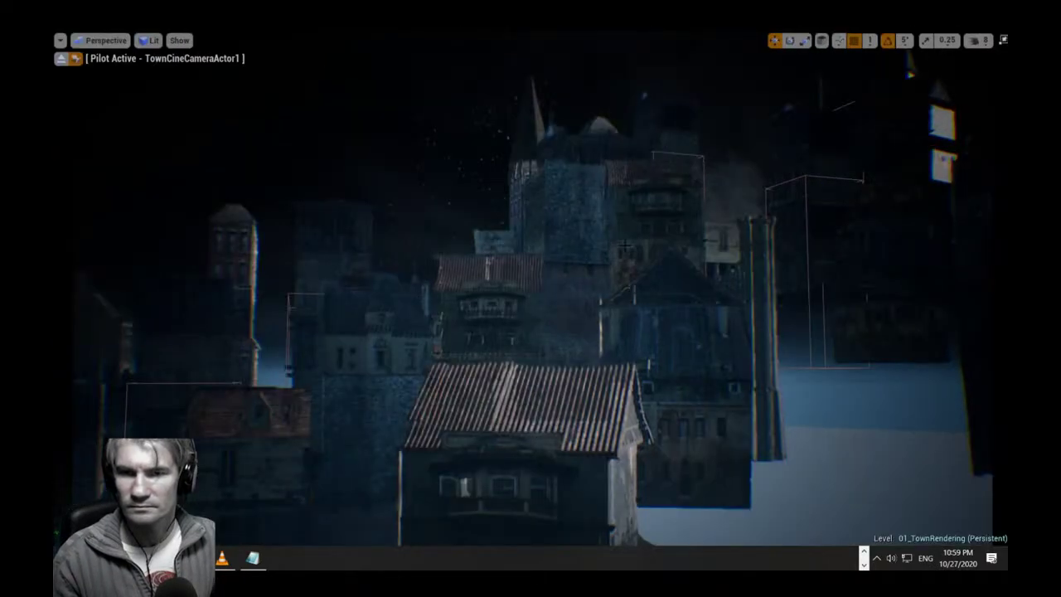
key("e")
right_click_drag(625, 259, 636, 209)
key("d")
key("s")
key("s")
key("a")
right_click_drag(732, 335, 732, 335)
key("F11")
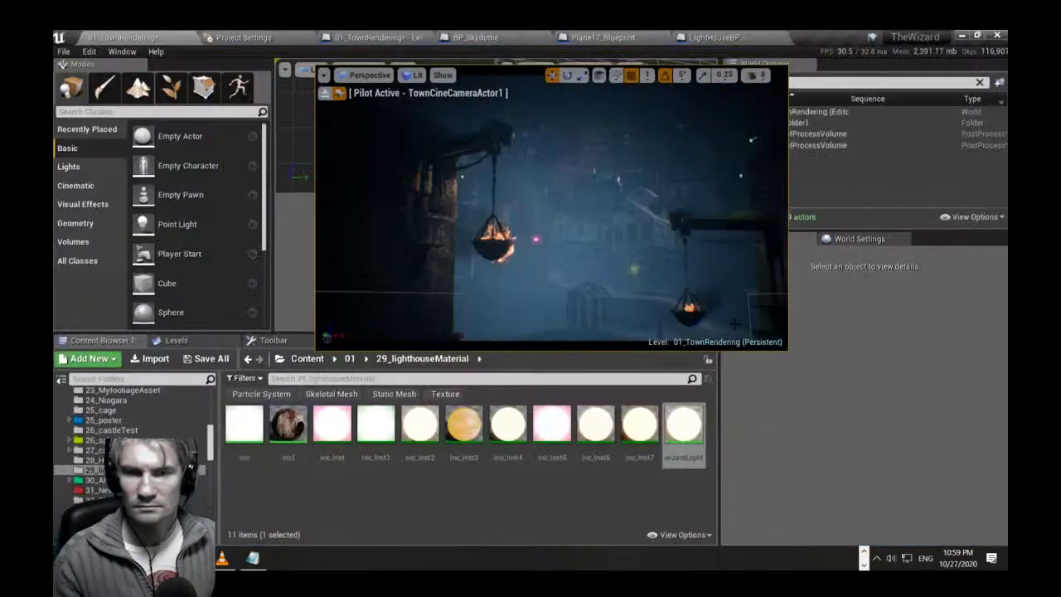
Return to the overview of the town and undo the recent selection changes until Plane17_Blueprint4 is selected again.
key("ctrl+z")
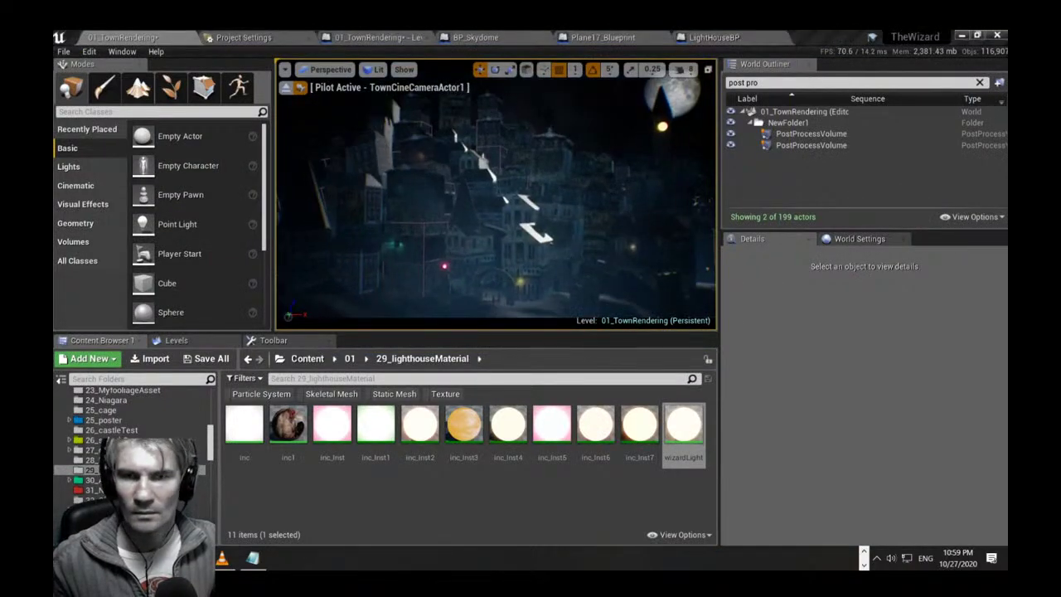
right_click_drag(496, 199, 501, 192)
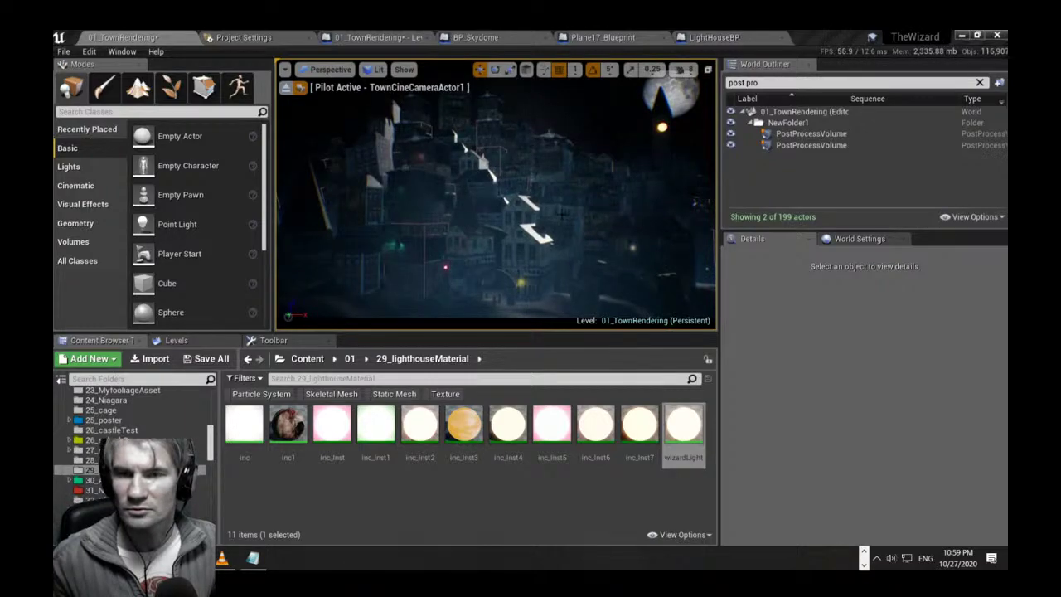
key("ctrl+z")
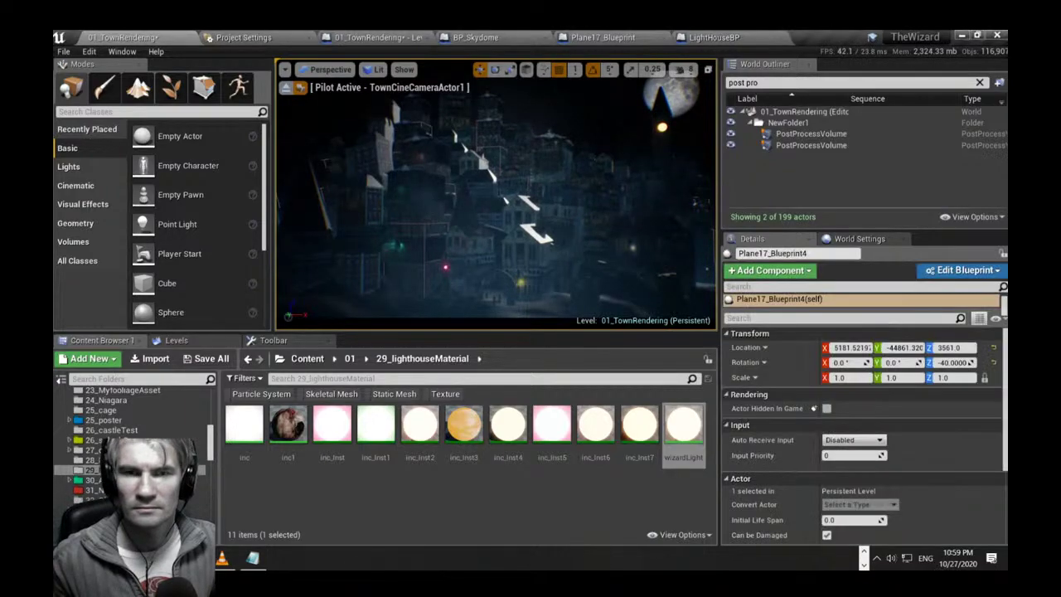
Try tilting the CastleBackgroundBP3 tower below the moon about its X axis, undo the rotation, and deselect it.
left_click(680, 173)
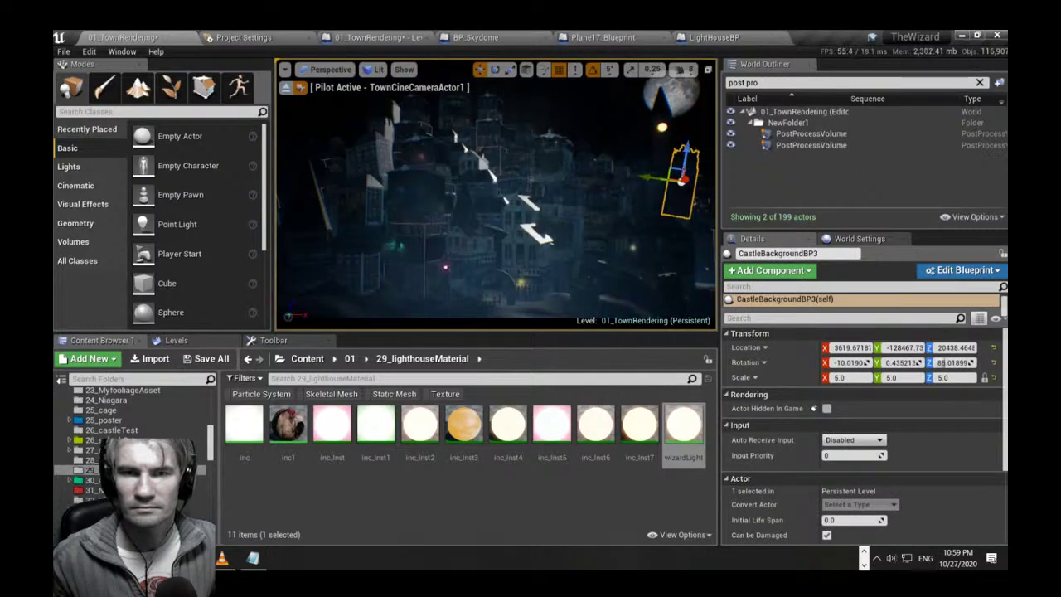
key("e")
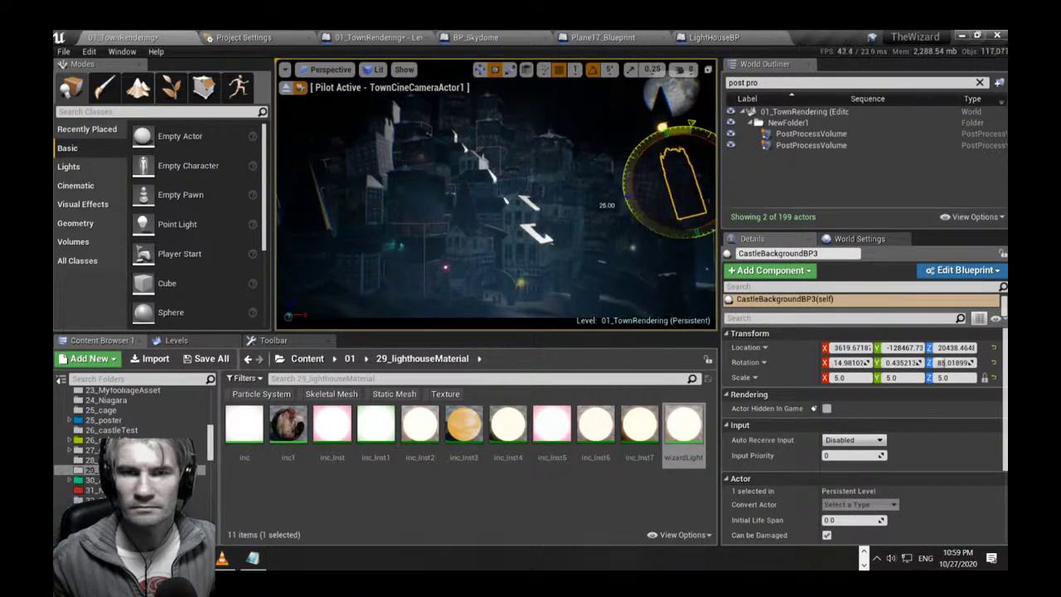
key("ctrl+z")
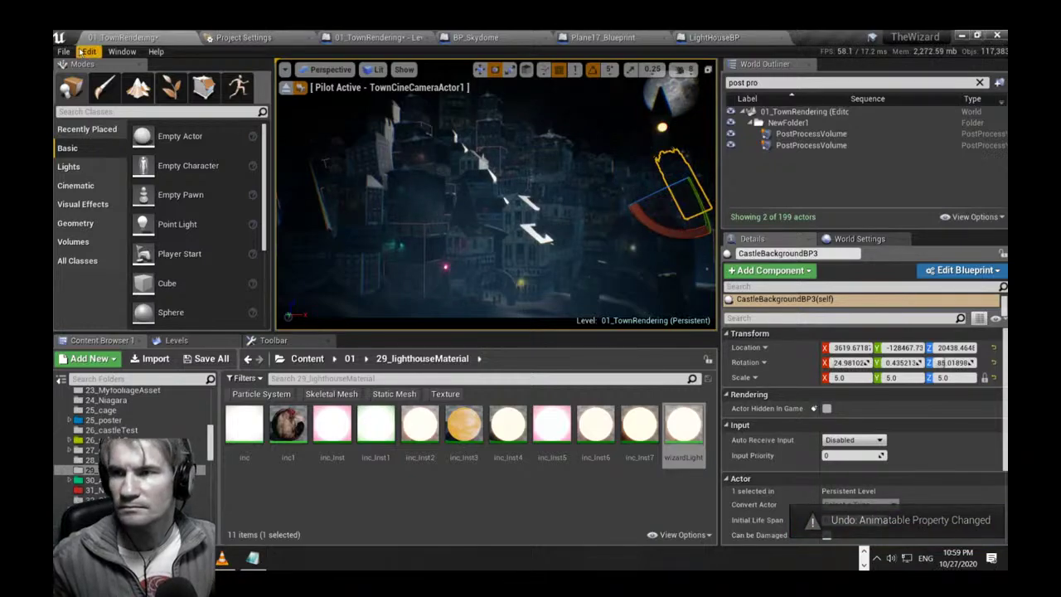
left_click(89, 51)
left_click(128, 73)
key("Escape")
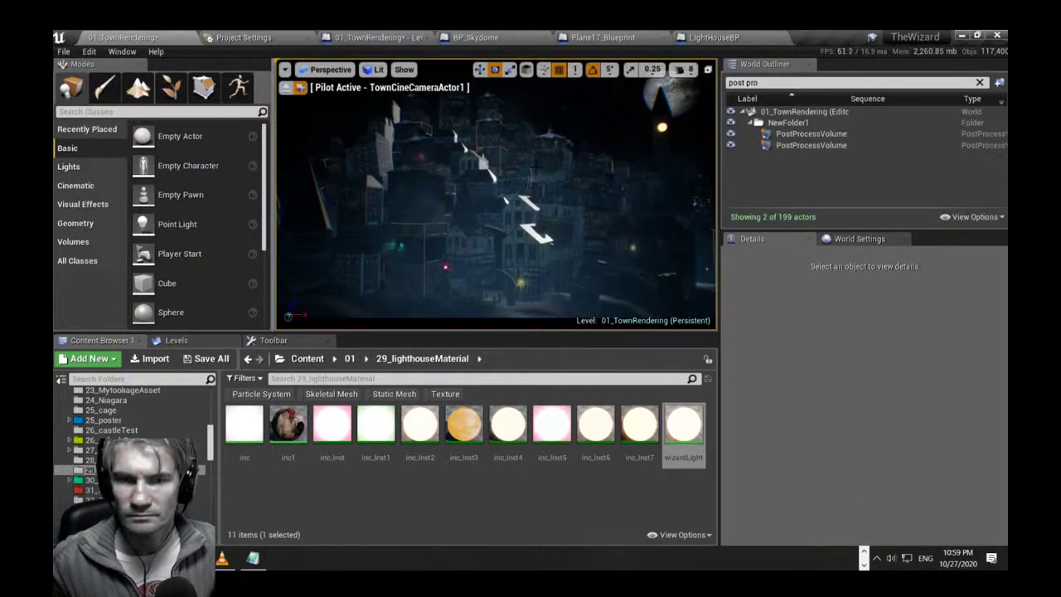
Place a point light on the tall tower's wall, with intensity about 87656 and attenuation radius about 3472.
right_click_drag(535, 168, 676, 227)
key("w")
key("w")
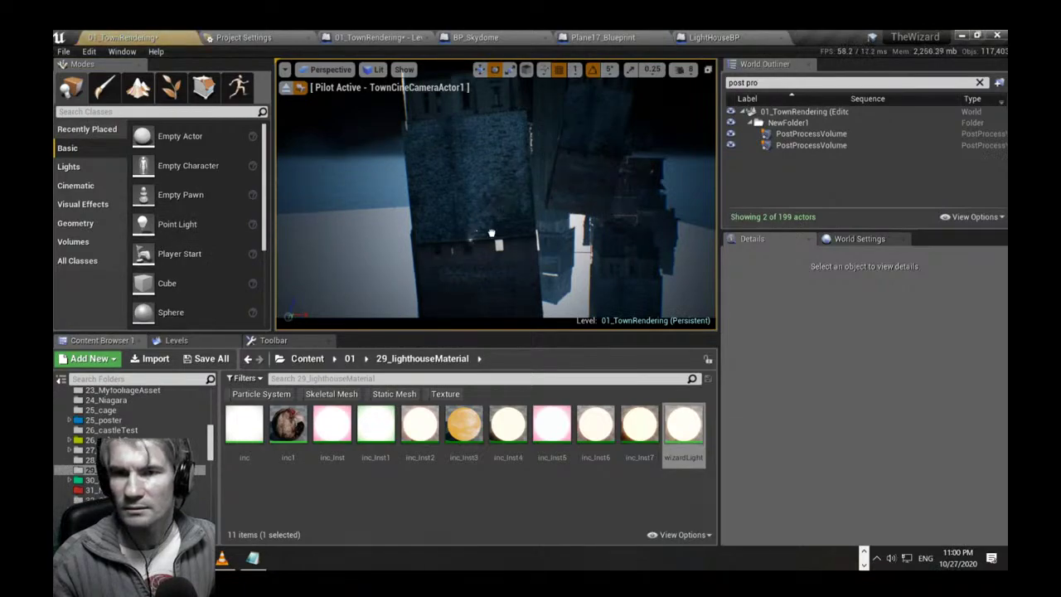
left_click_drag(492, 234, 471, 239)
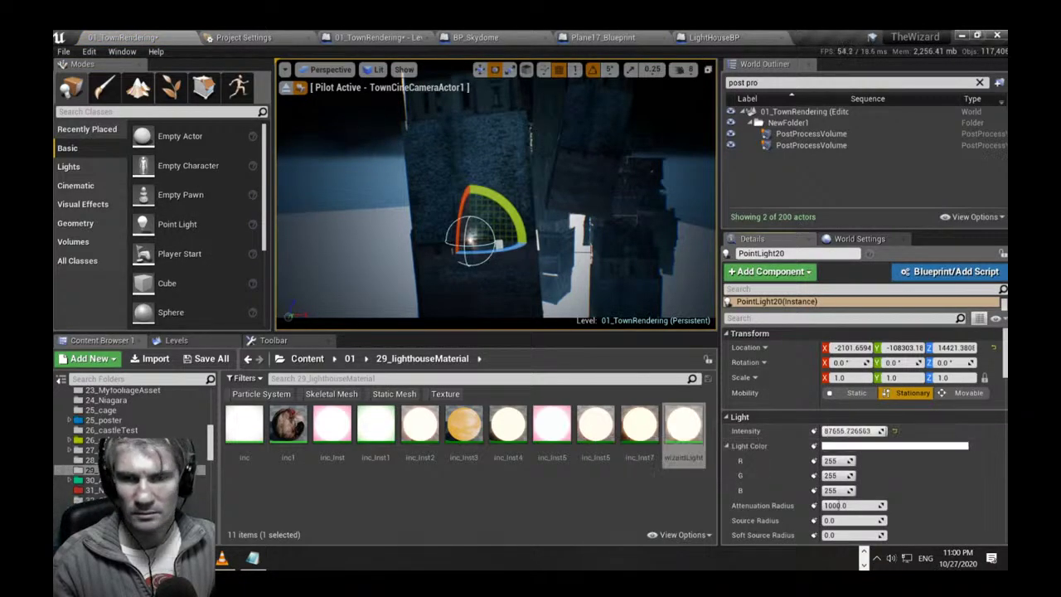
scroll(916, 469, "down", 3)
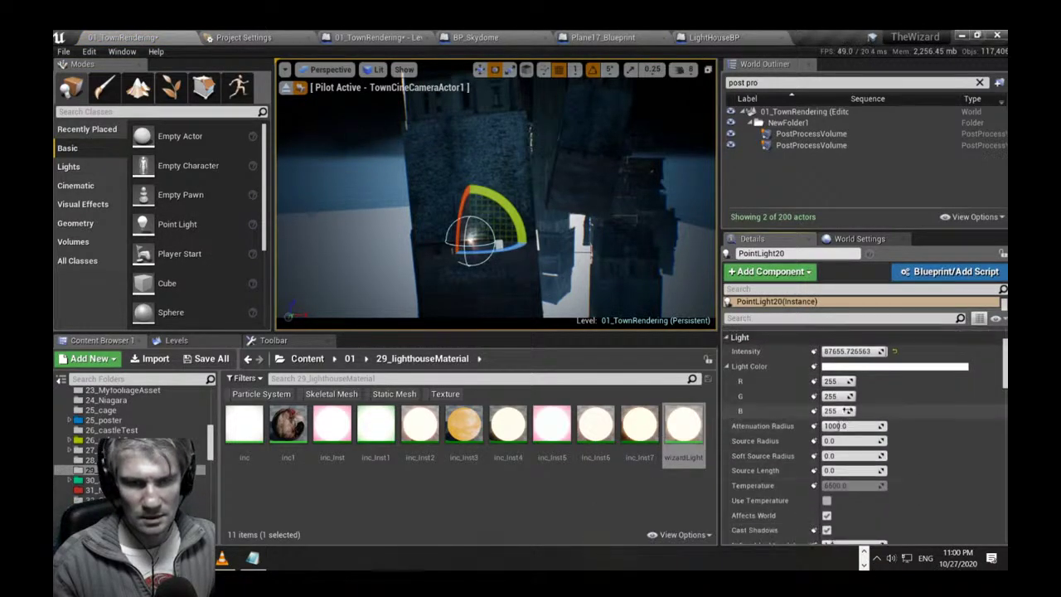
left_click_drag(844, 425, 866, 425)
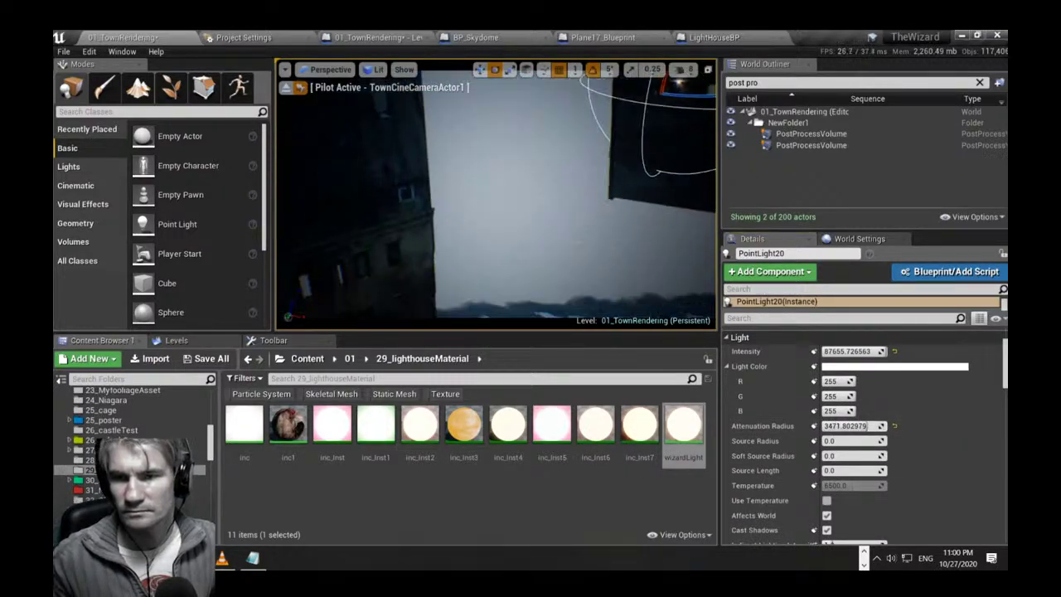
Move the point light out from the tower's wall and raise it along the facade.
right_click_drag(498, 199, 573, 199)
key("space")
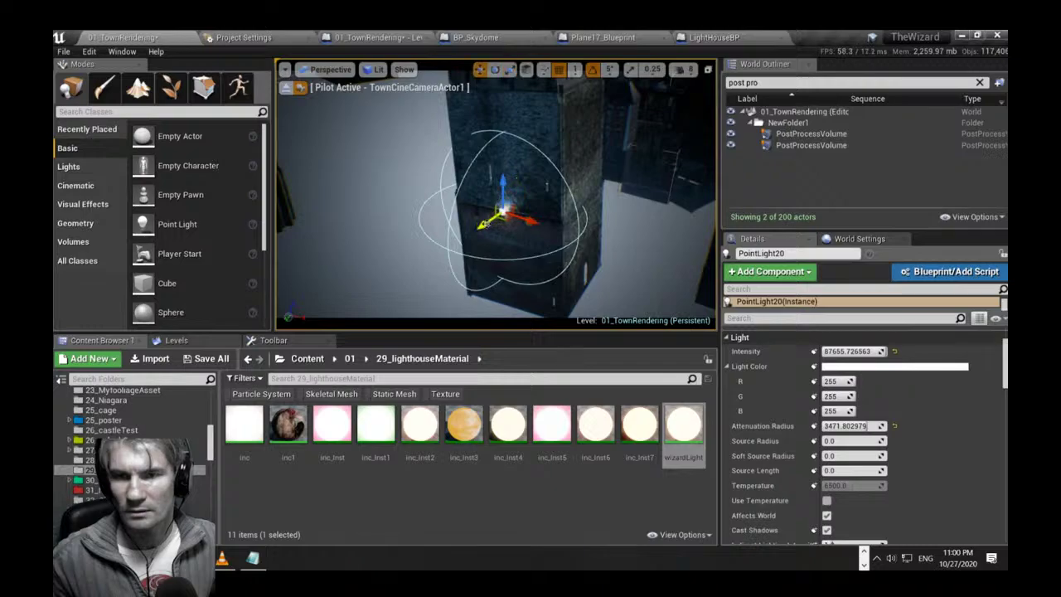
mouse_move(487, 223)
left_mouse_down()
mouse_move(468, 234)
mouse_move(487, 222)
mouse_move(478, 227)
left_mouse_up()
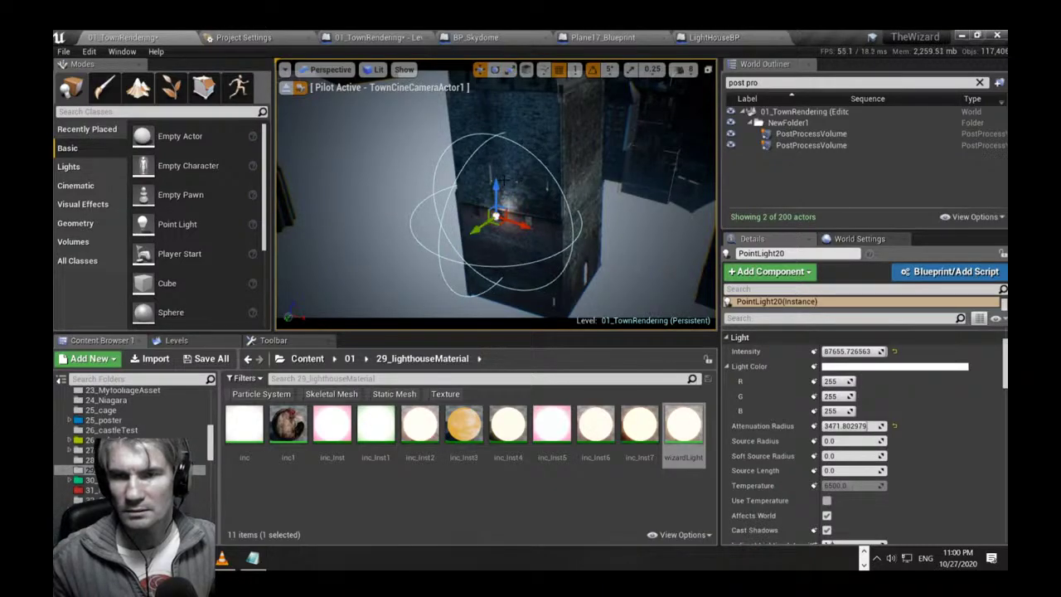
left_click_drag(497, 187, 497, 98)
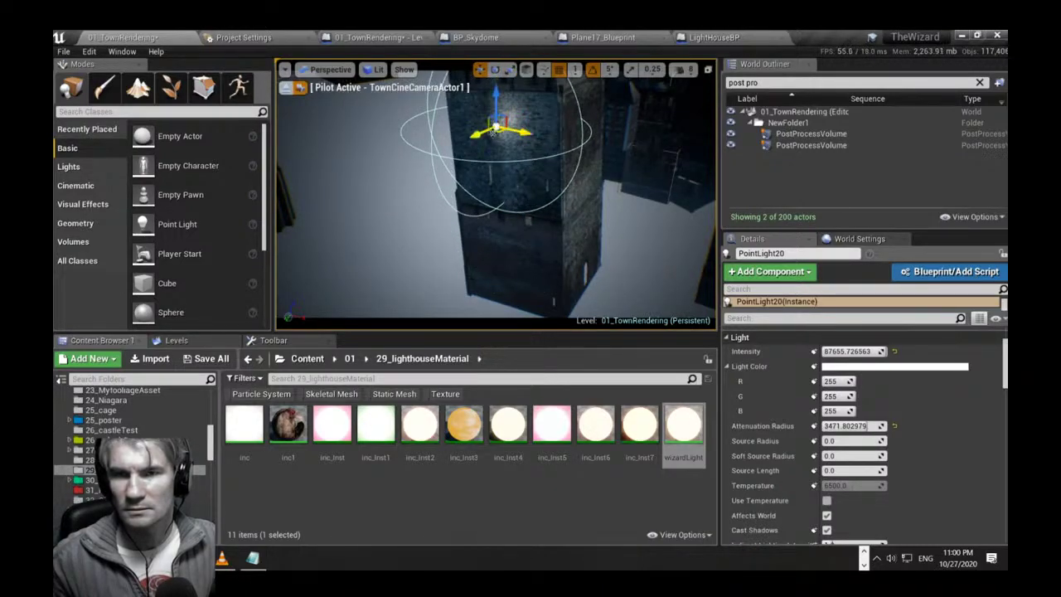
Tint the tower's point light pale yellow with R 253, G 255 and B 204.
right_click_drag(496, 133, 568, 75)
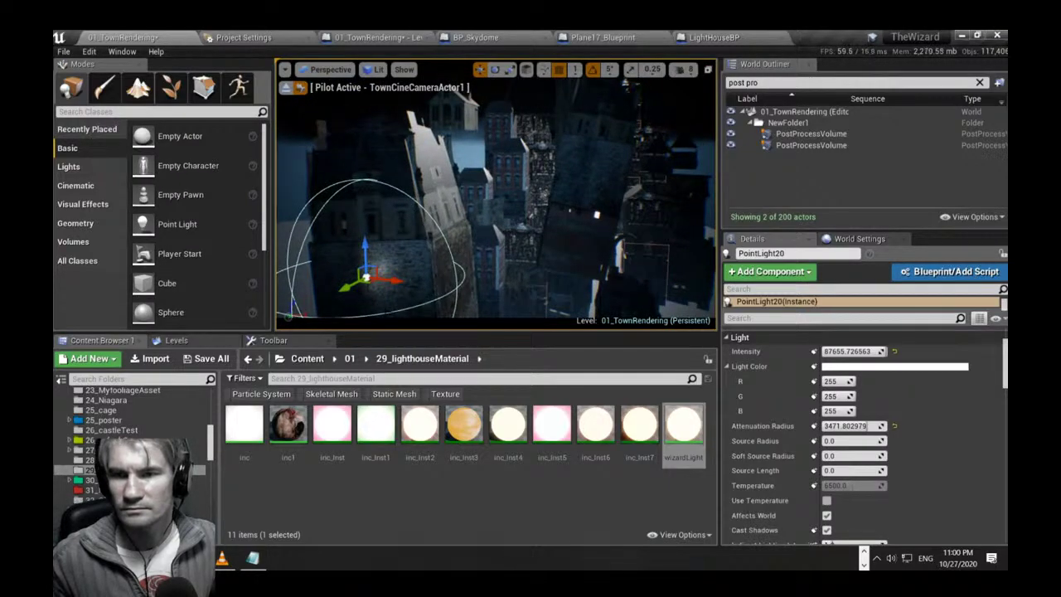
left_click(896, 365)
left_click(653, 340)
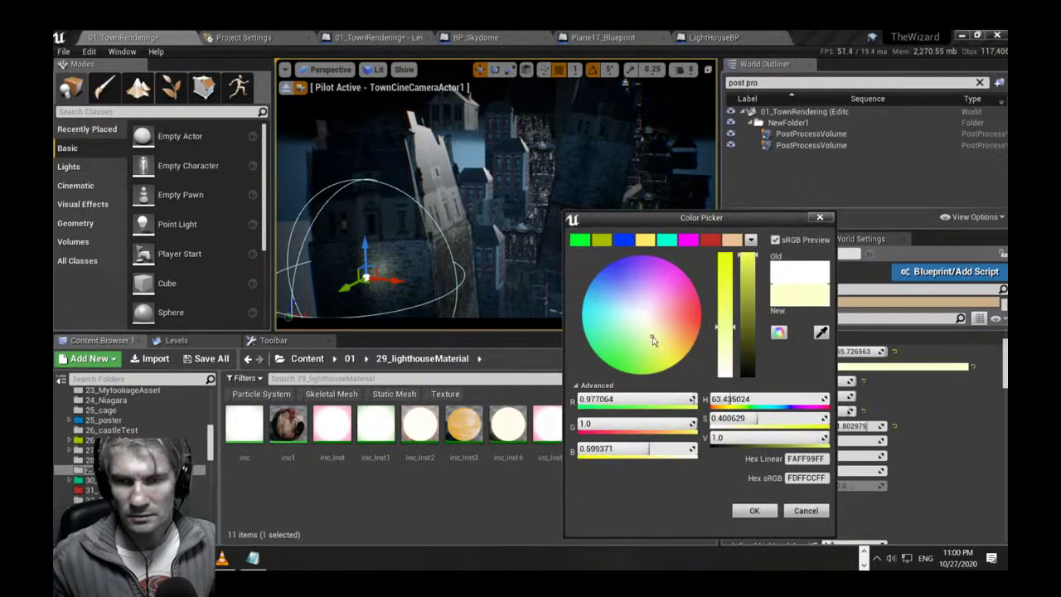
right_click_drag(464, 186, 423, 232)
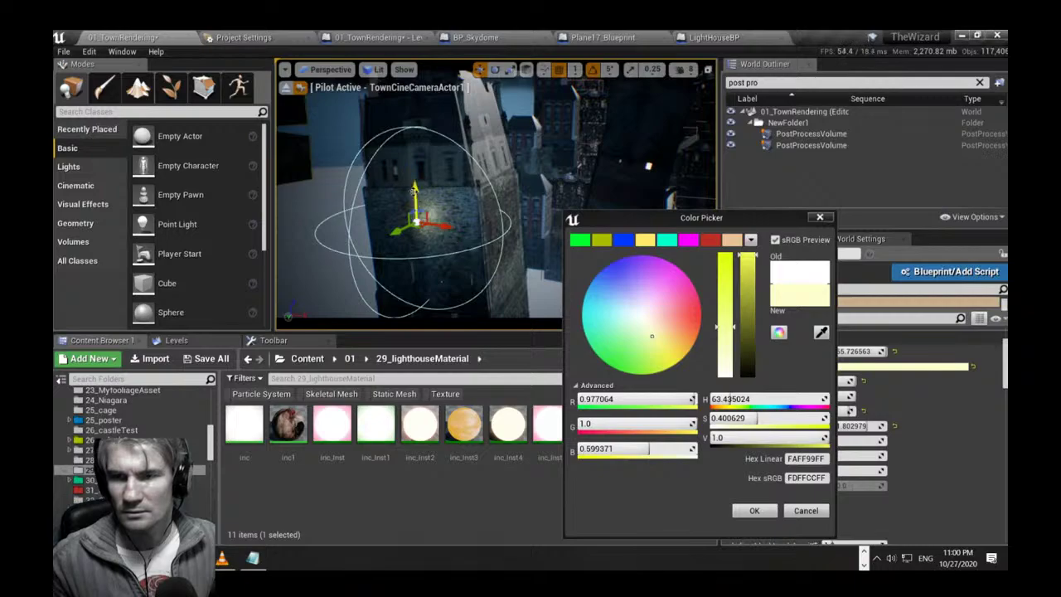
key("Return")
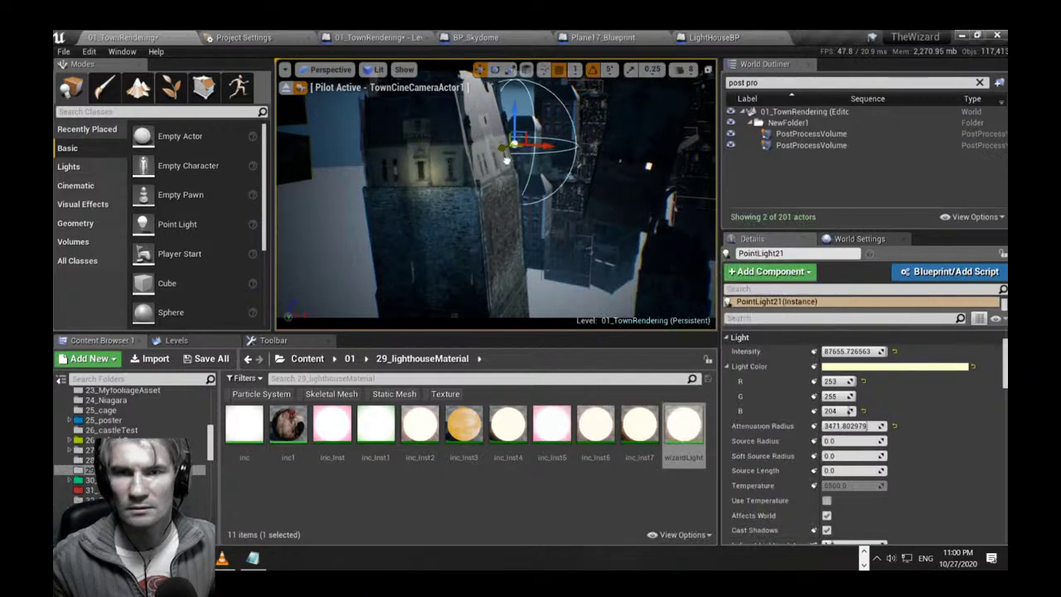
Shift the duplicated point light sideways across the town and raise it beside the tall pointed tower.
left_click_drag(569, 138, 670, 144)
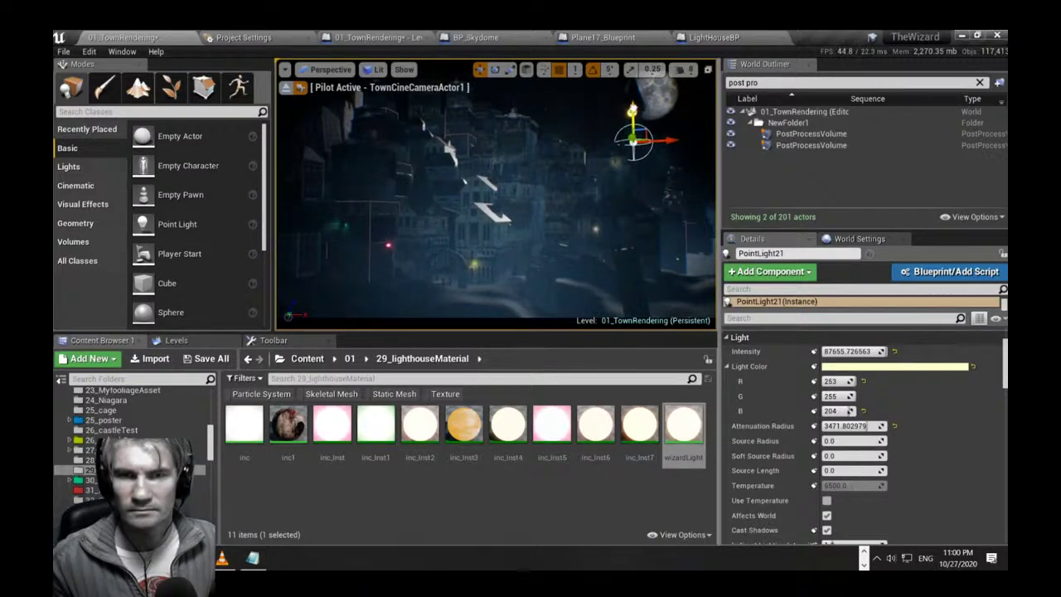
key("f")
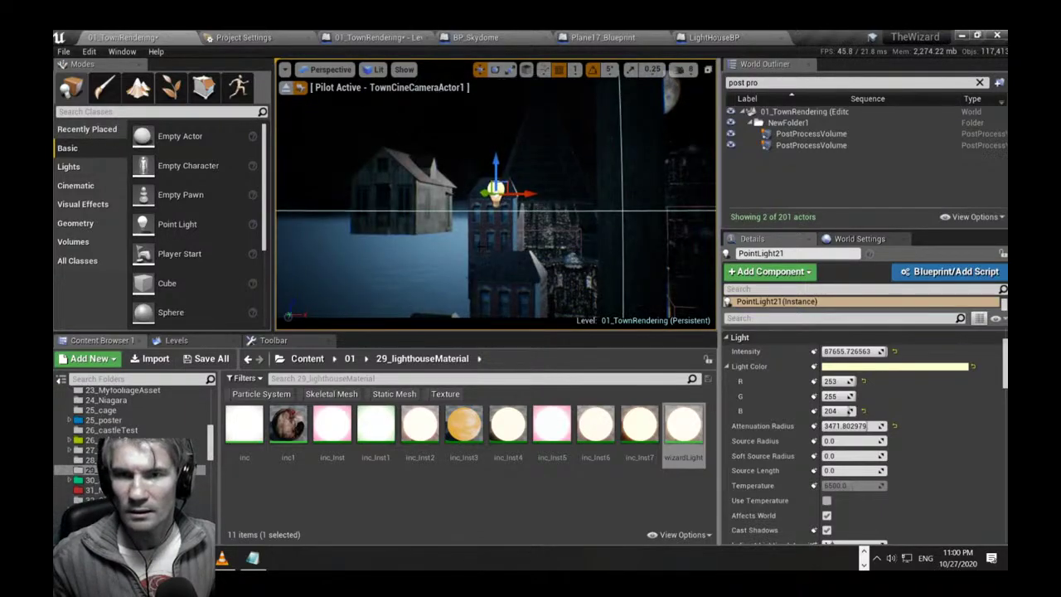
scroll(537, 187, "down", 8)
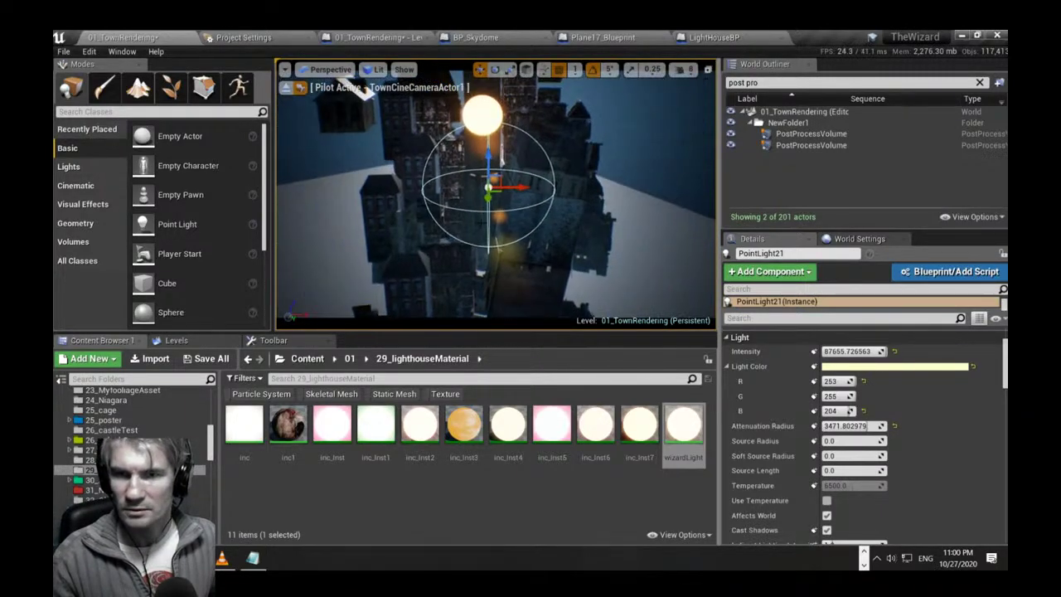
right_click_drag(489, 195, 614, 192)
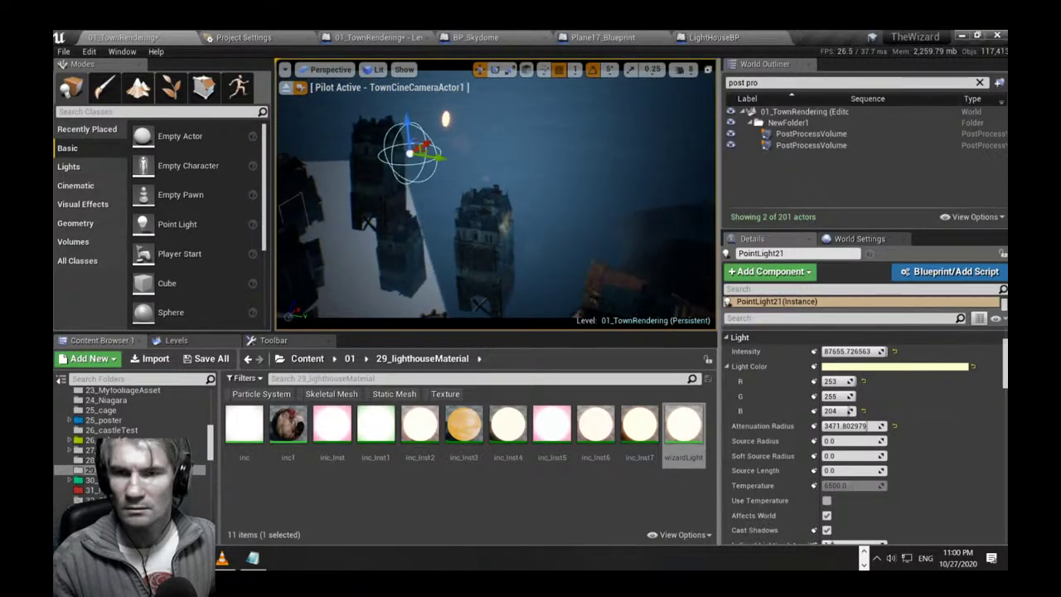
right_click_drag(496, 199, 483, 147)
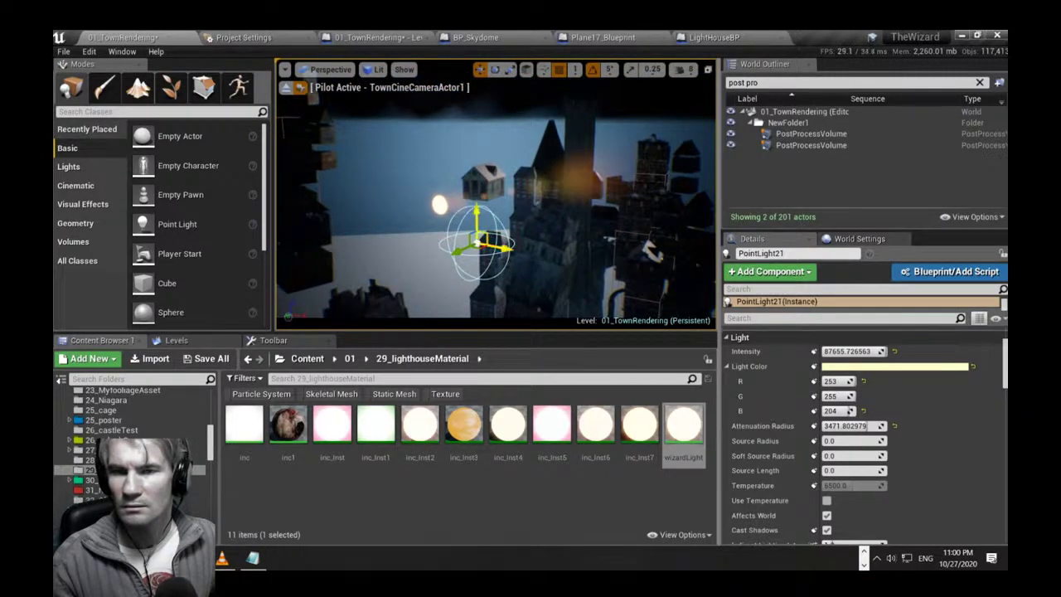
left_click_drag(459, 253, 565, 231)
left_click_drag(573, 177, 569, 98)
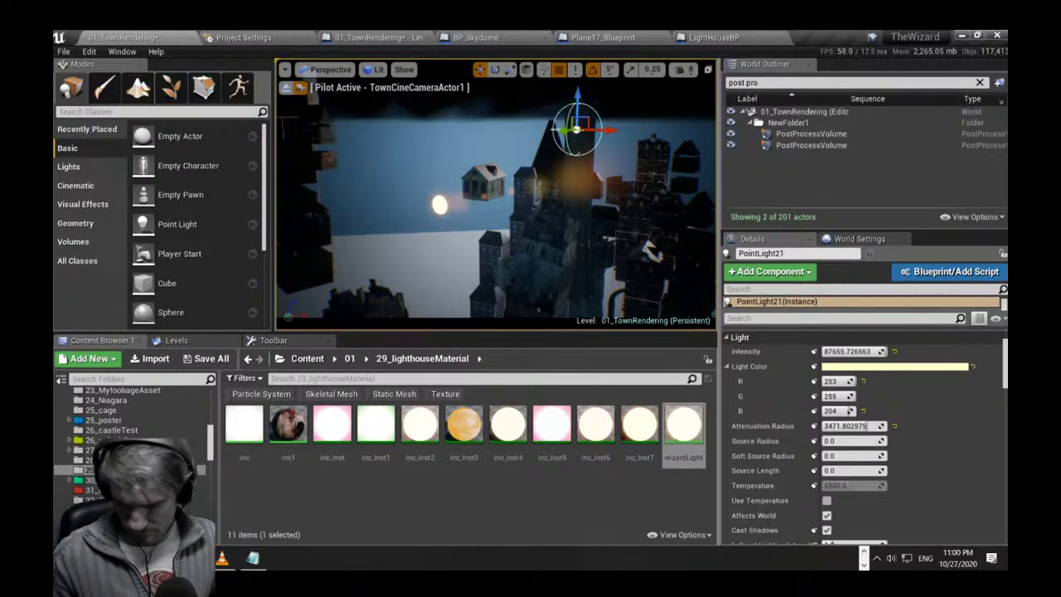
Adjust the duplicated light's depth in front of the pointed tower and return to the town overview.
key("f")
right_click_drag(569, 98, 572, 128)
key("s")
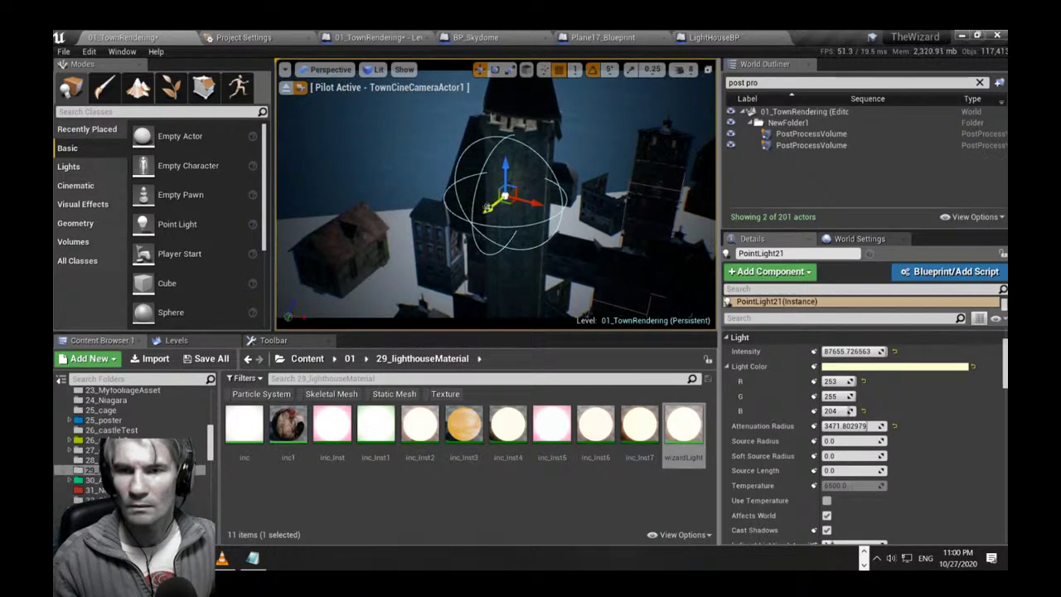
left_click_drag(487, 208, 512, 236)
key("1")
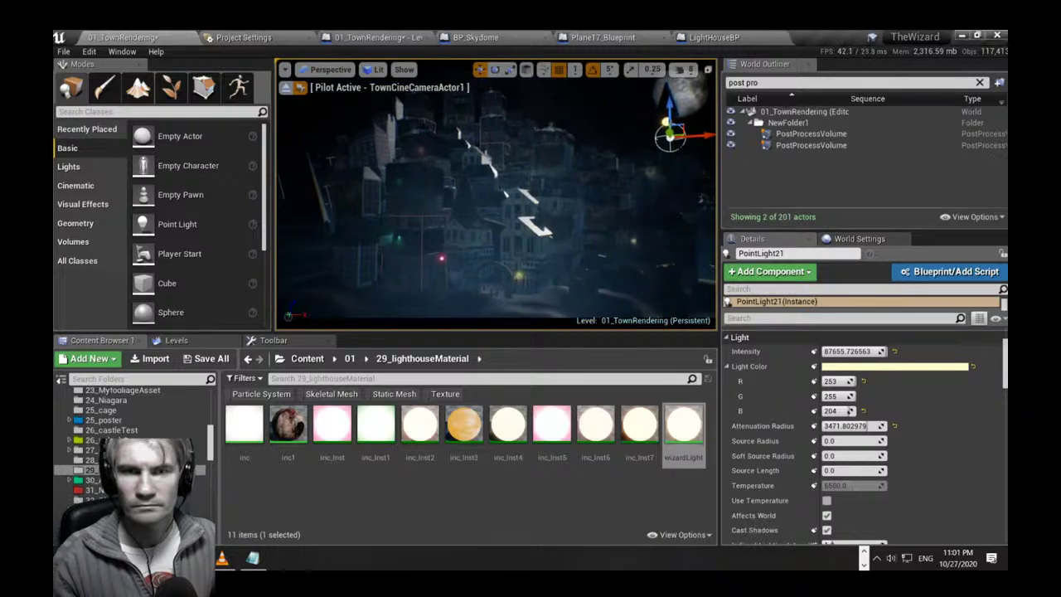
Lower the duplicated point light below the glowing disc and shift its depth among the background buildings.
right_click_drag(511, 237, 531, 236)
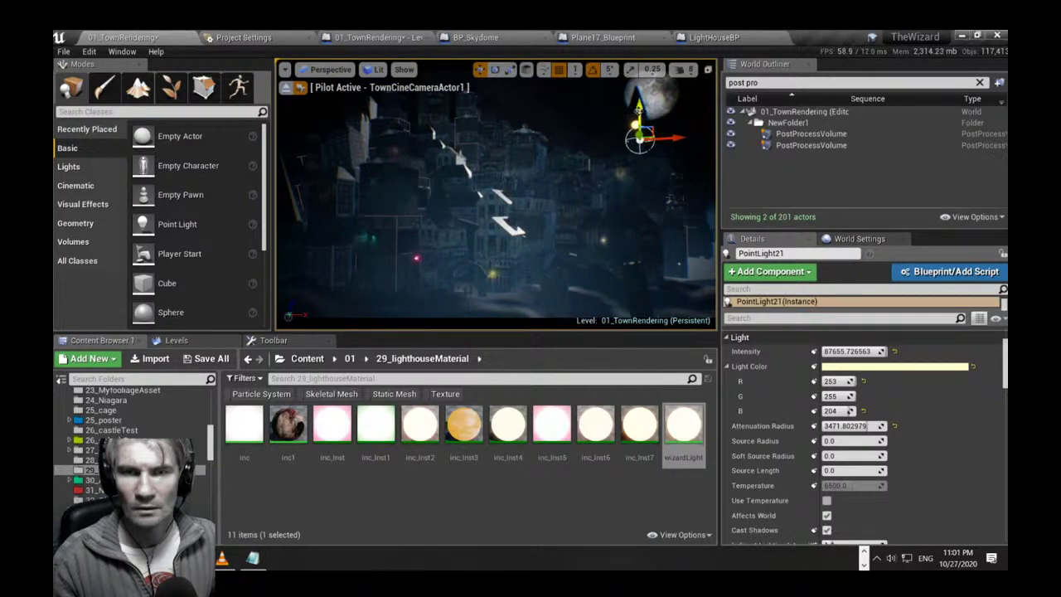
left_click_drag(638, 110, 655, 175)
key("f")
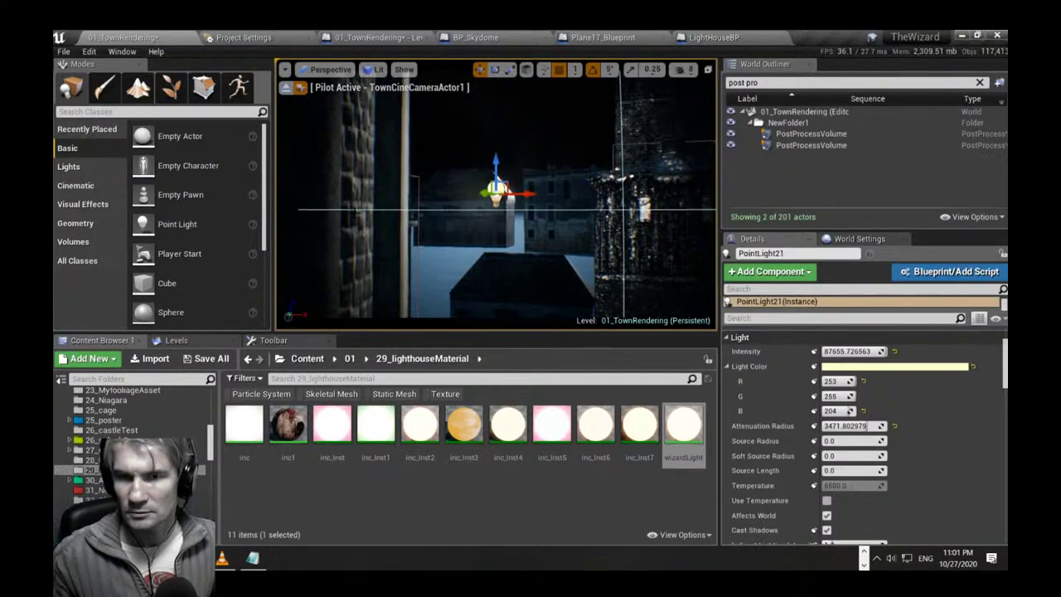
mouse_move(443, 262)
right_mouse_down()
mouse_move(462, 289)
mouse_move(454, 270)
right_mouse_up()
key("s")
key("s")
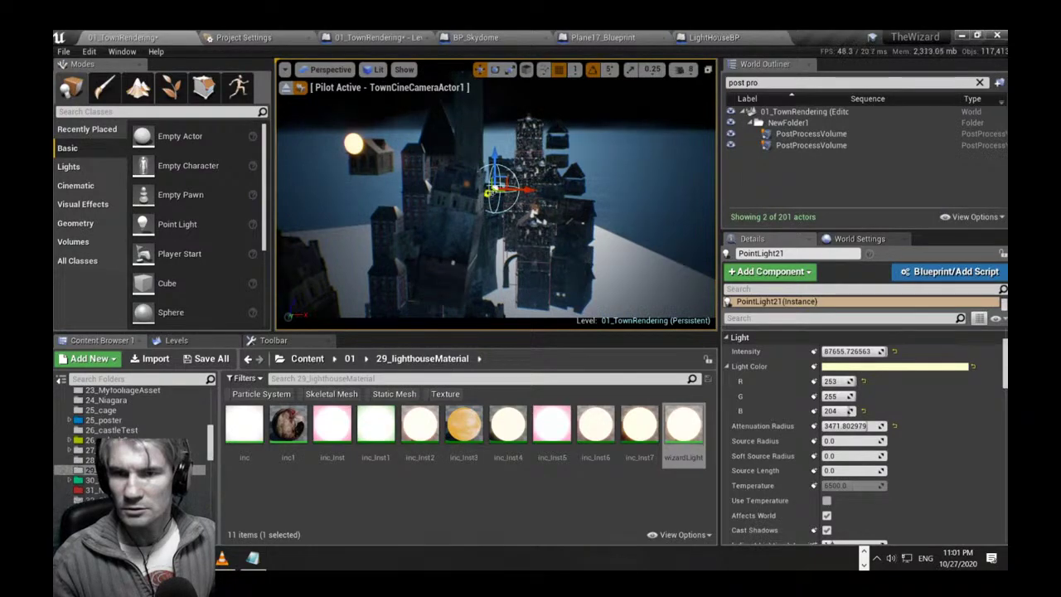
left_click_drag(489, 192, 436, 230)
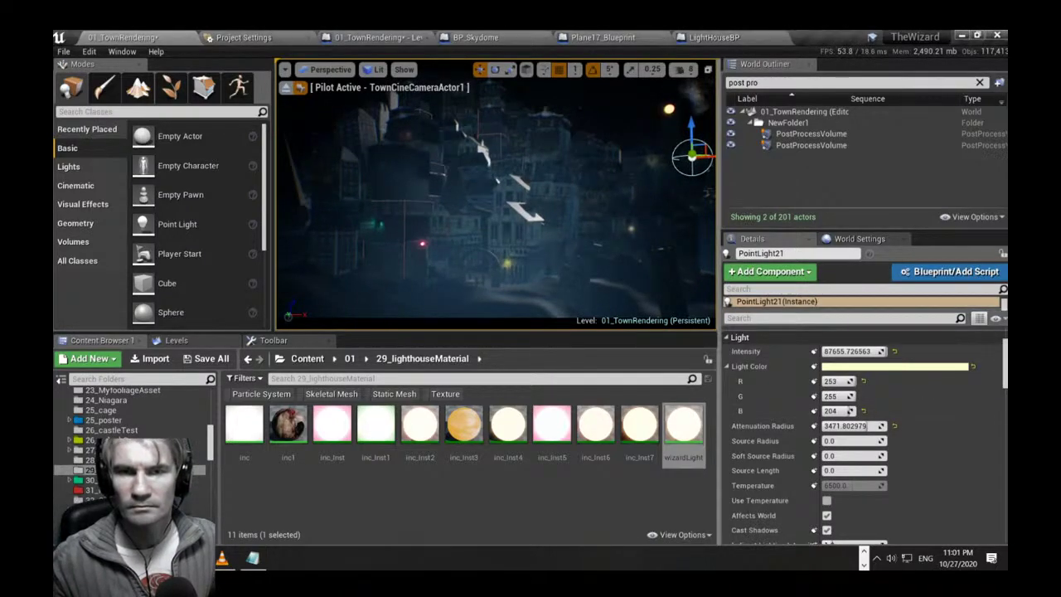
Reselect the duplicated point light and set the red value of its light color to 196.
left_click(743, 207)
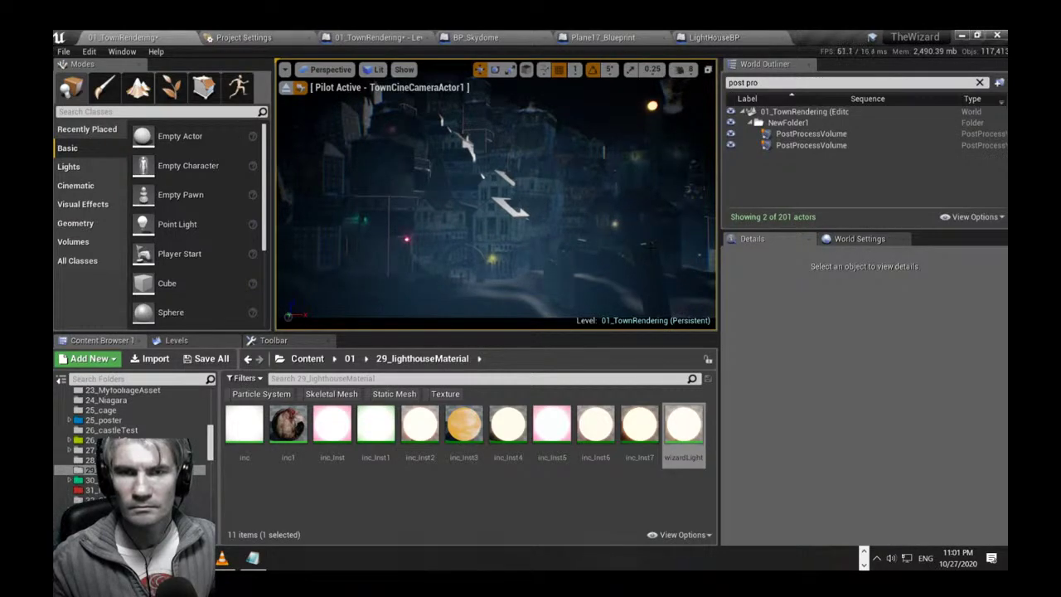
key("ctrl+z")
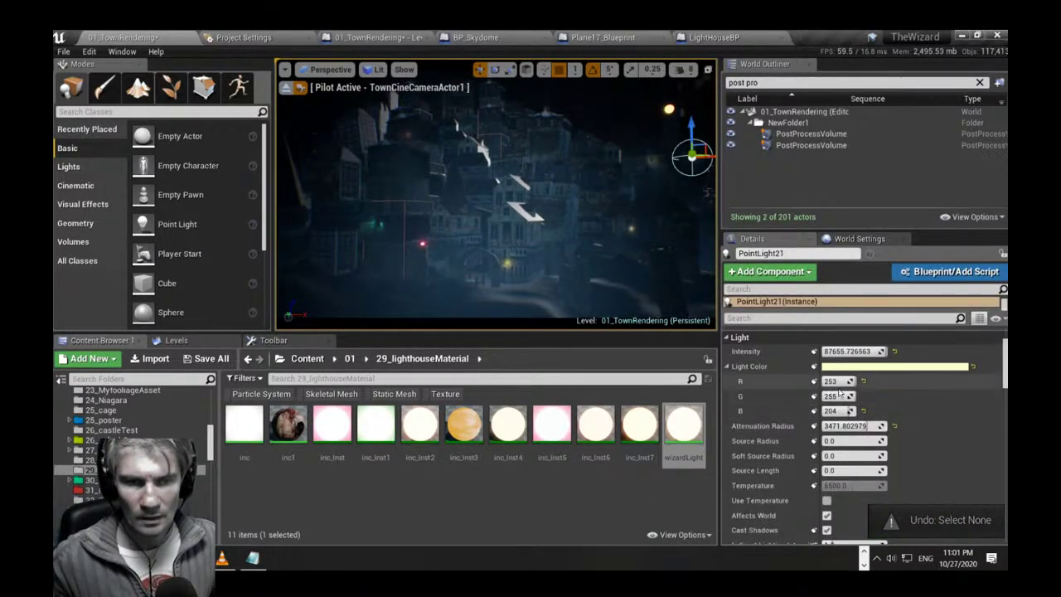
left_click(849, 381)
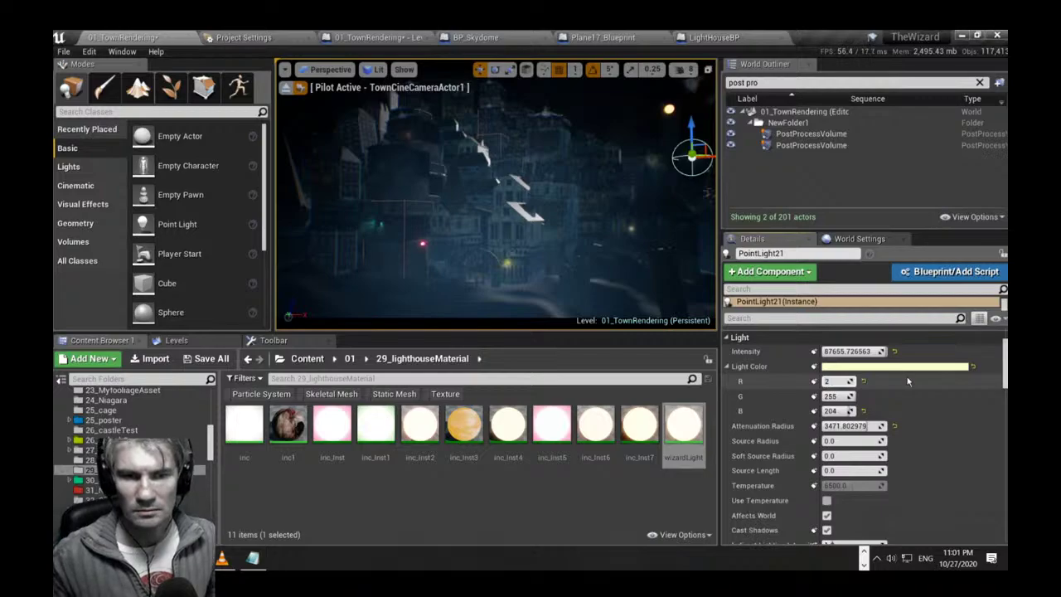
type("196")
key("Return")
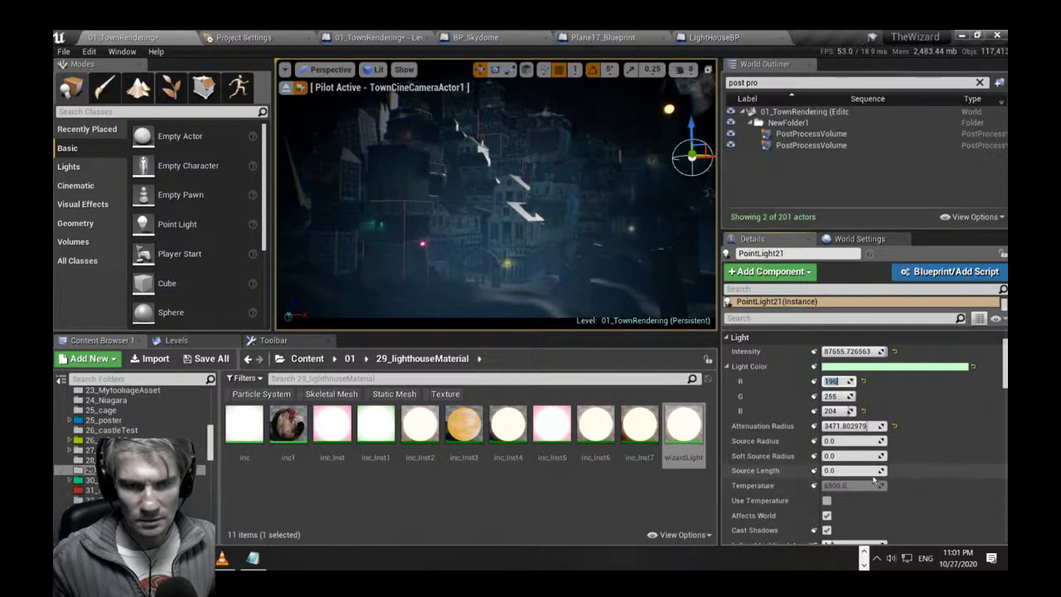
Try a larger source radius on the duplicated point light, undo it, and look through its remaining light settings.
left_click_drag(846, 442, 859, 442)
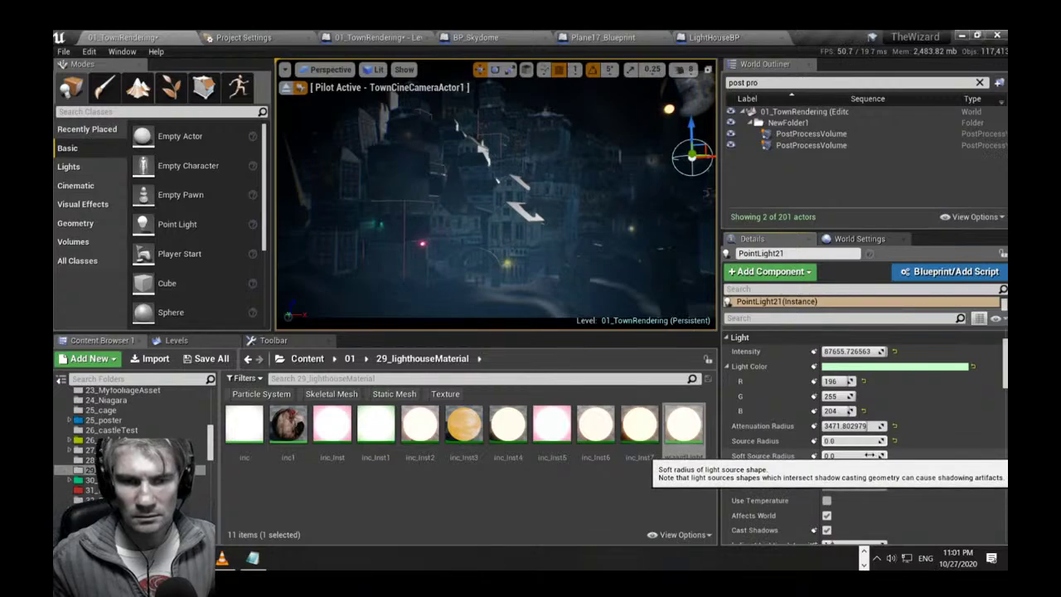
key("ctrl+z")
scroll(950, 431, "down", 2)
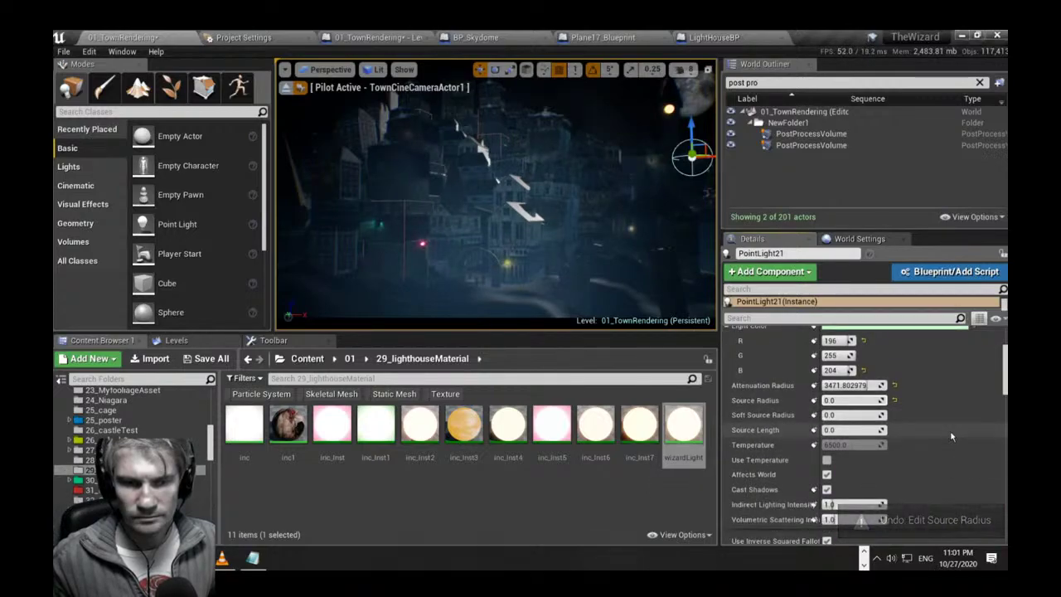
scroll(941, 427, "down", 10)
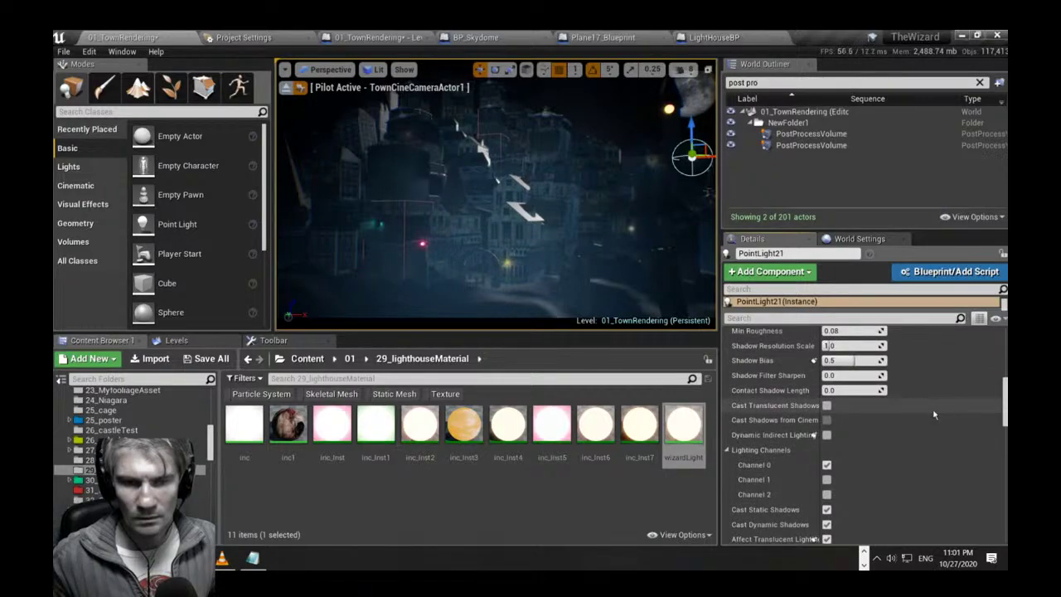
Try Dynamic Indirect Lighting on the selected point light, switch it back off, and look through its remaining settings.
left_click(826, 435)
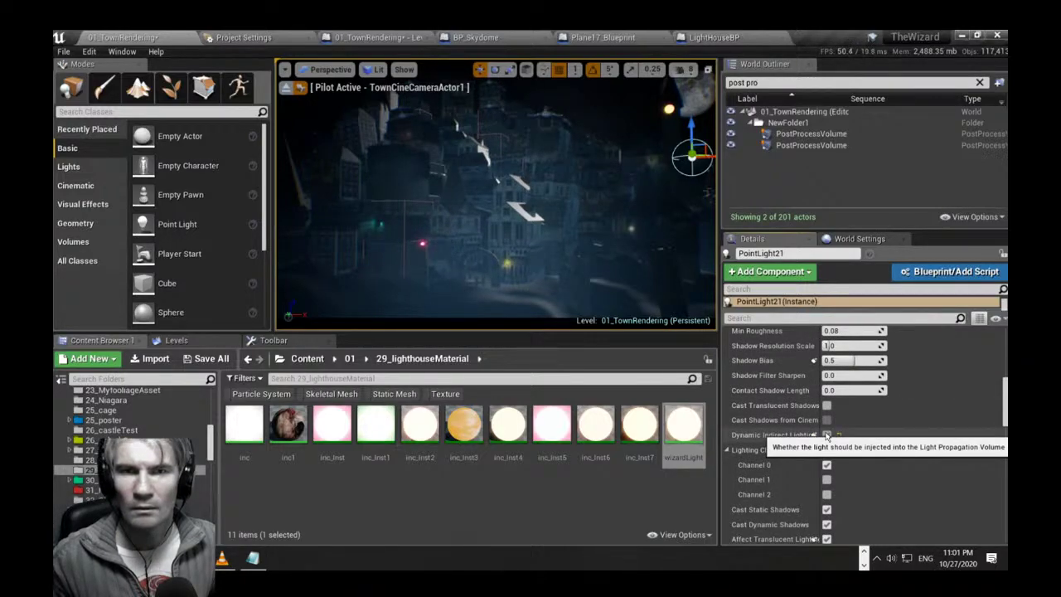
left_click(827, 436)
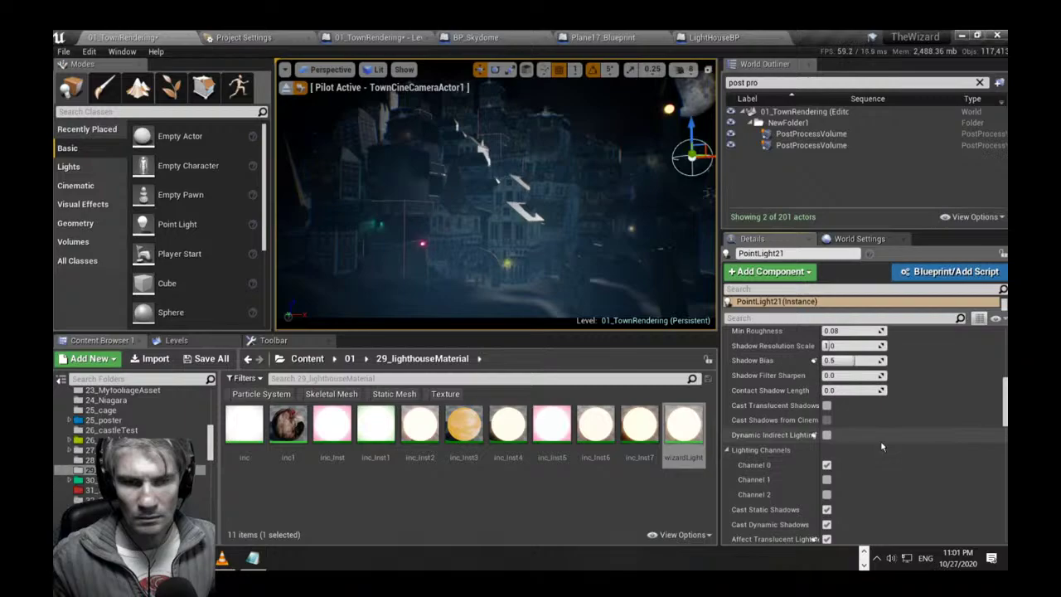
scroll(880, 440, "down", 4)
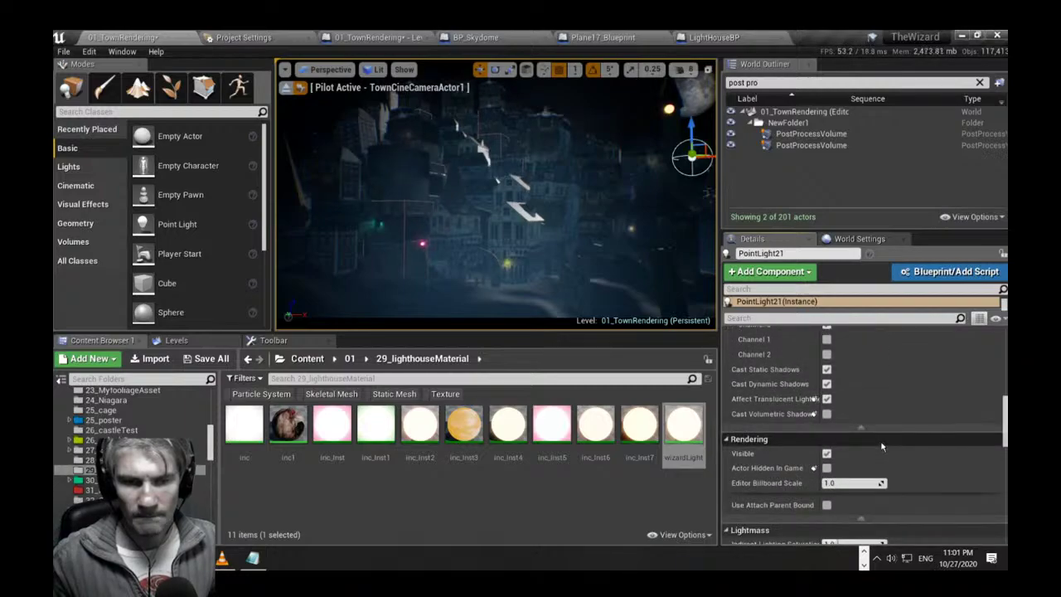
scroll(880, 414, "down", 1)
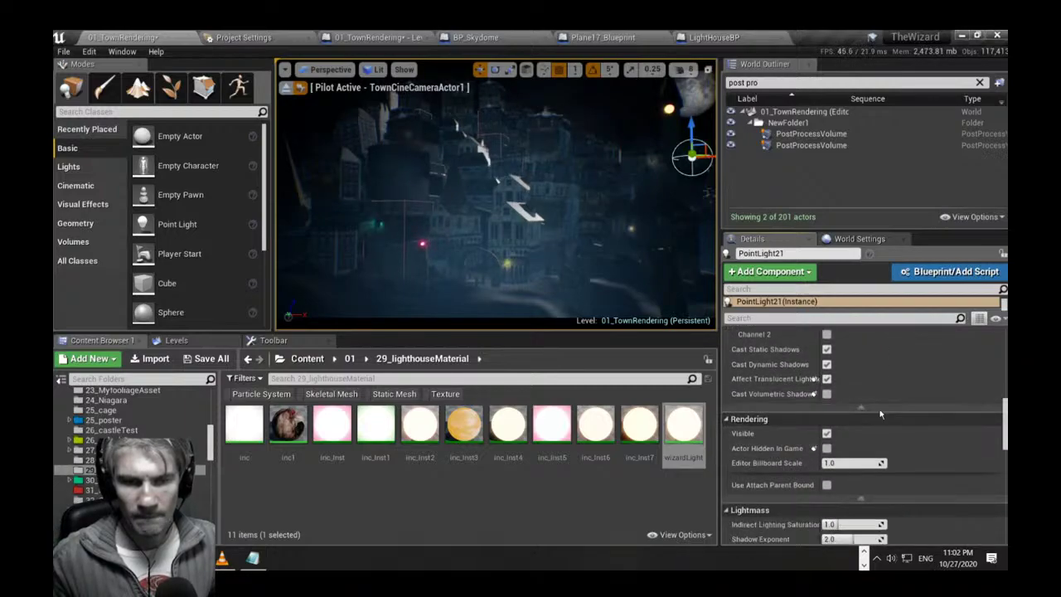
scroll(881, 414, "down", 8)
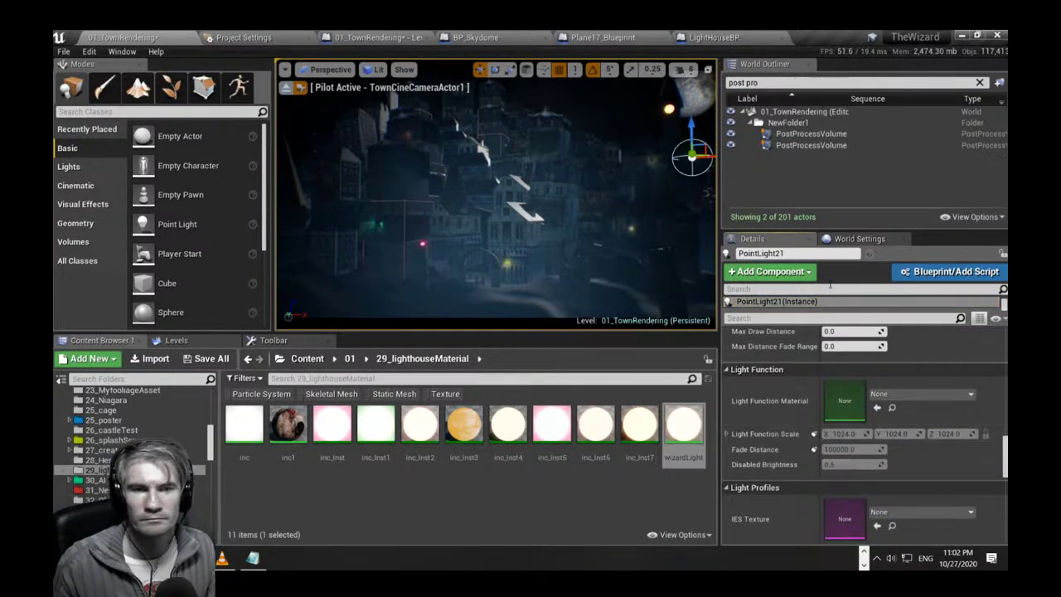
Examine the point light up close and in the saved town view, and deselect it.
right_click_drag(497, 199, 510, 197)
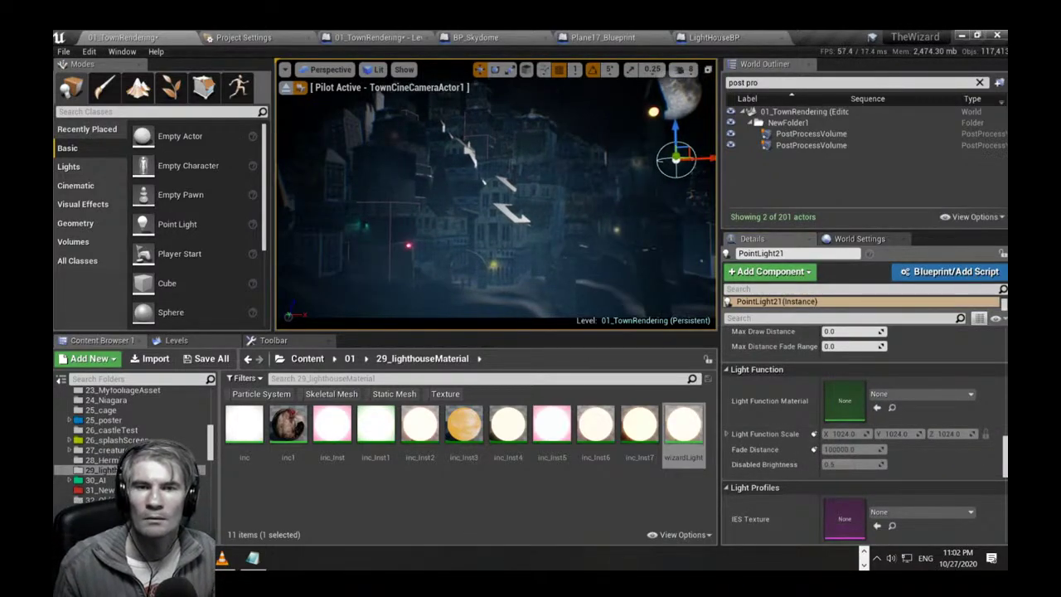
key("f")
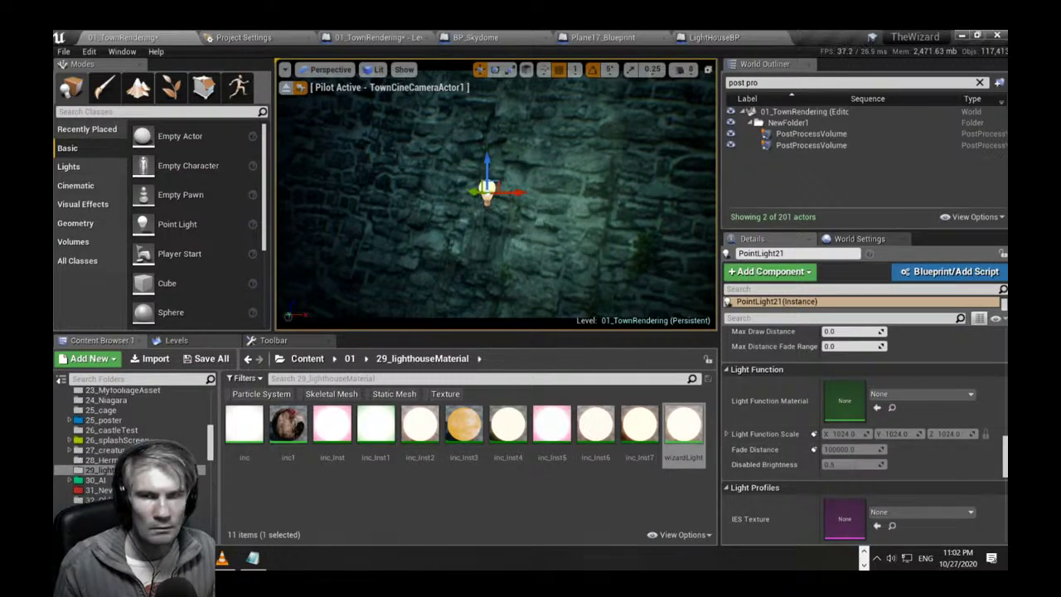
key("1")
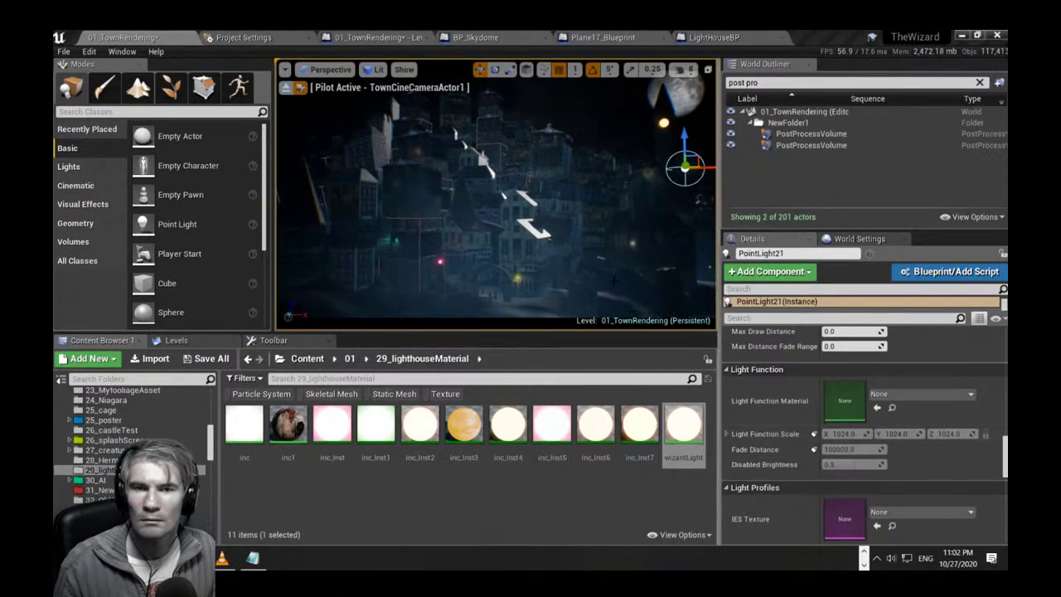
right_click_drag(597, 260, 603, 258)
key("Escape")
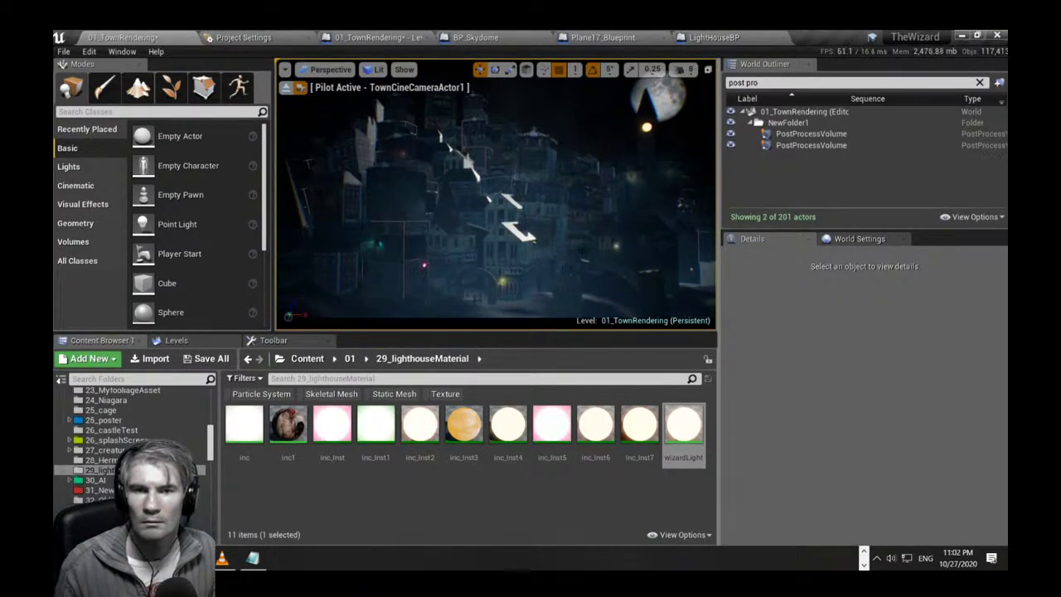
Undo the most recent changes in the town scene.
key("ctrl+z")
key("ctrl+z")
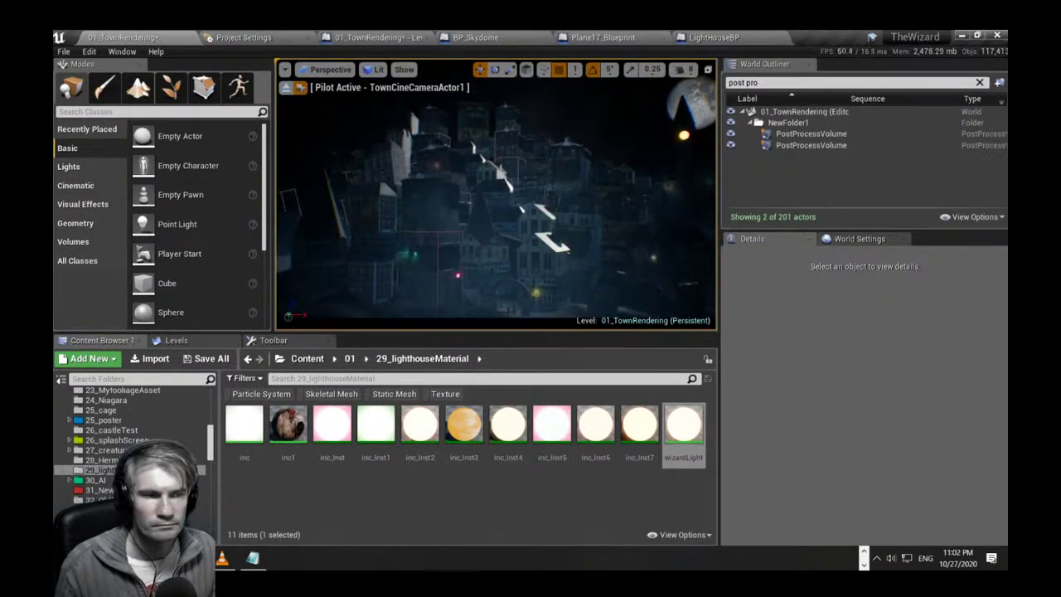
right_click_drag(597, 259, 610, 289)
scroll(616, 276, "down", 2)
key("w")
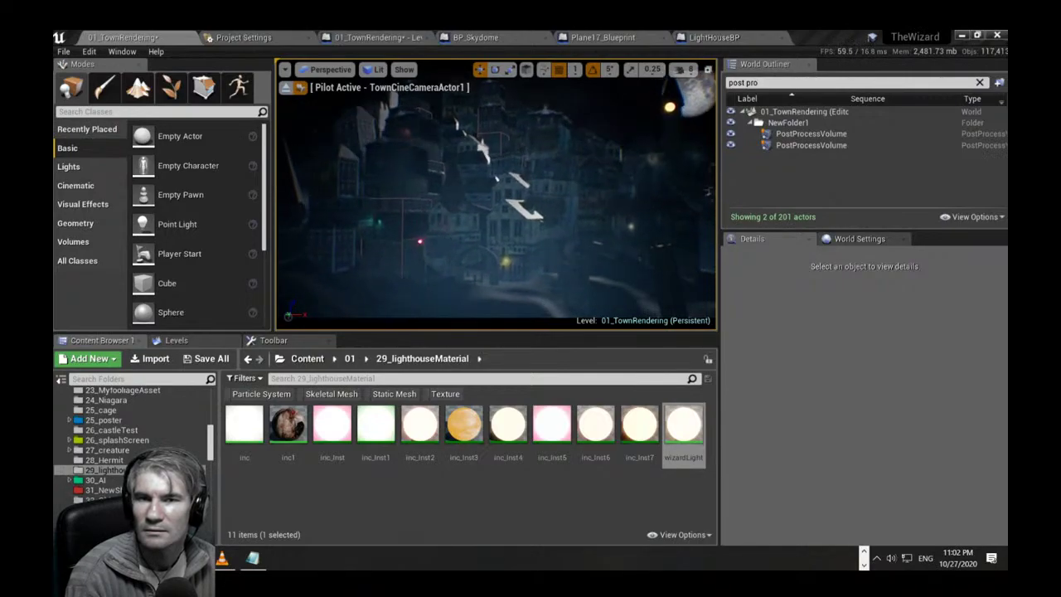
key("ctrl+z")
key("ctrl+z")
key("ctrl+z")
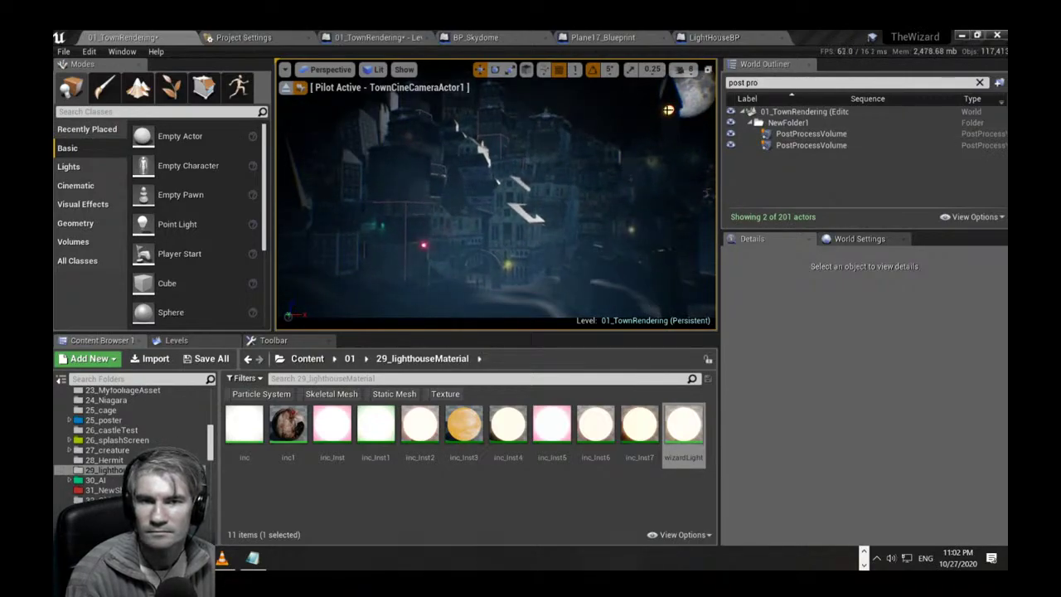
key("ctrl+z")
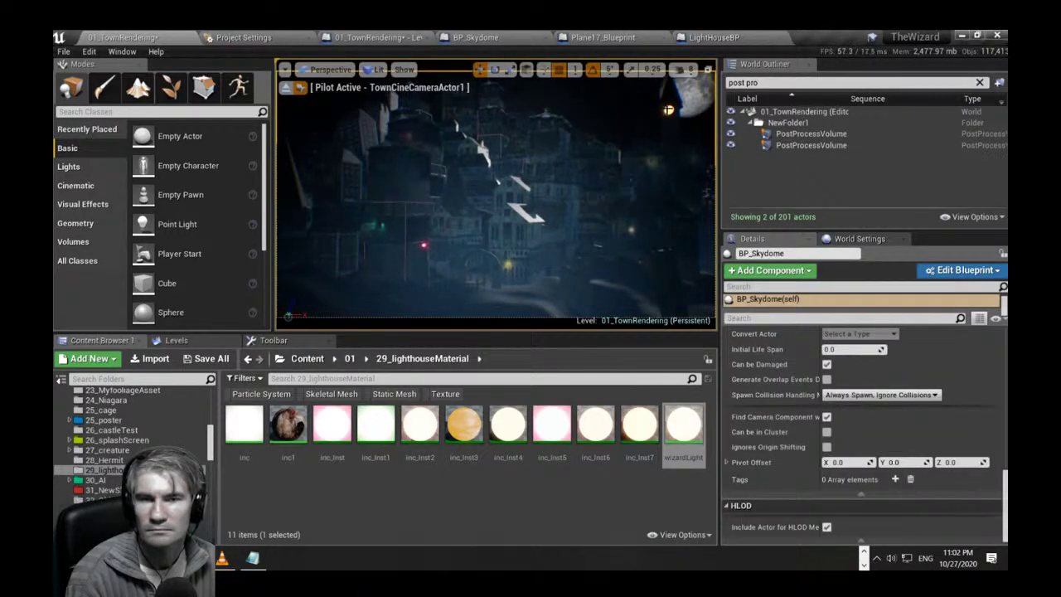
Select the glowing sphere below the moon and move it over to the tall tower.
left_click(668, 109)
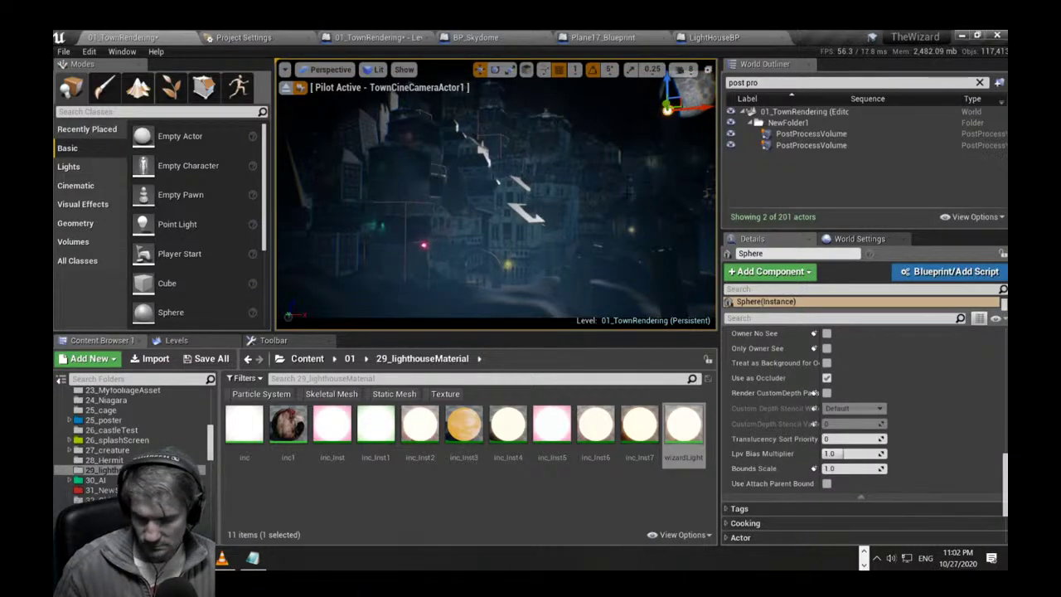
key("f")
scroll(454, 181, "down", 8)
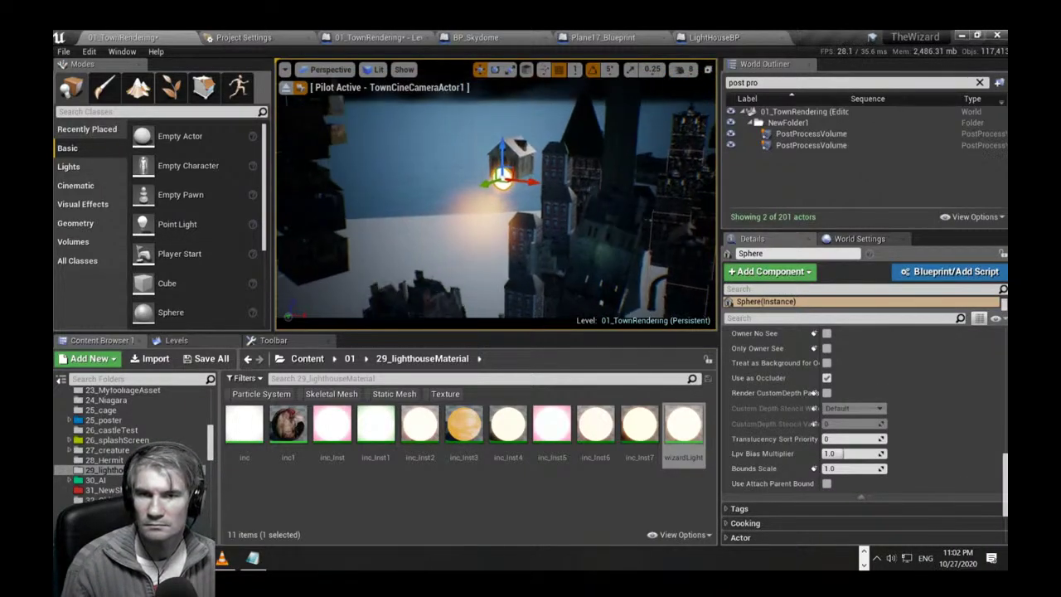
left_click_drag(483, 192, 598, 147)
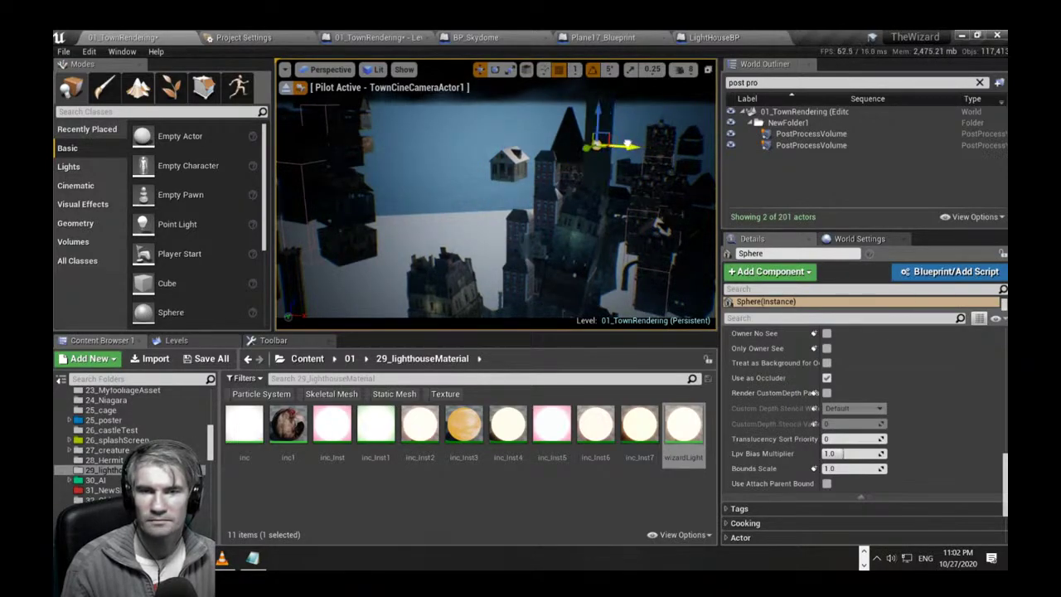
Pull the glowing sphere out of the tower wall along its Y axis so it sits in front of the tower.
key("f")
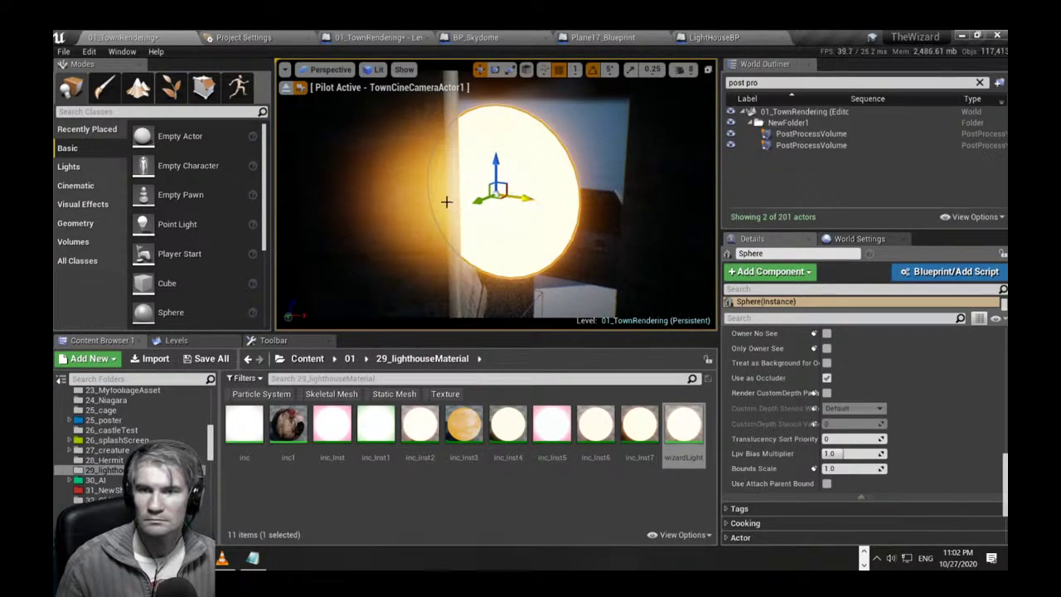
left_click_drag(474, 199, 293, 206)
scroll(293, 206, "down", 6)
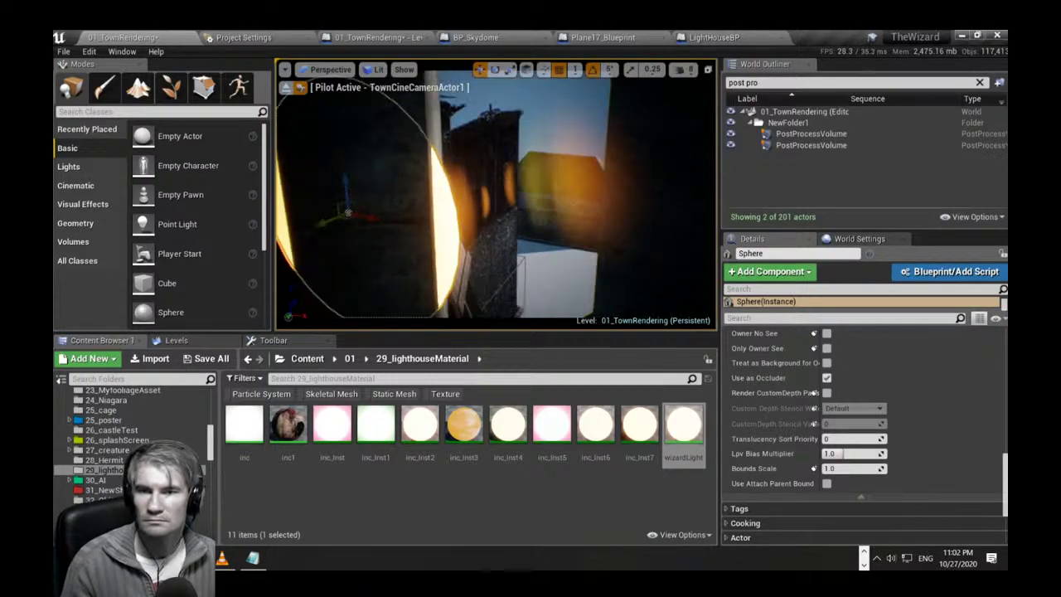
scroll(496, 195, "down", 5)
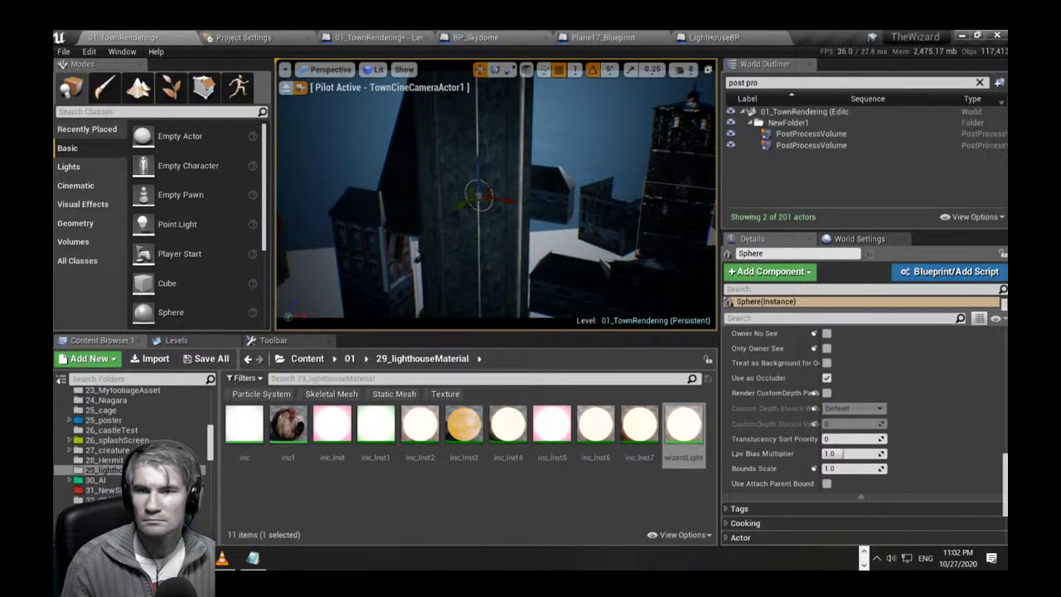
left_click_drag(461, 205, 386, 226)
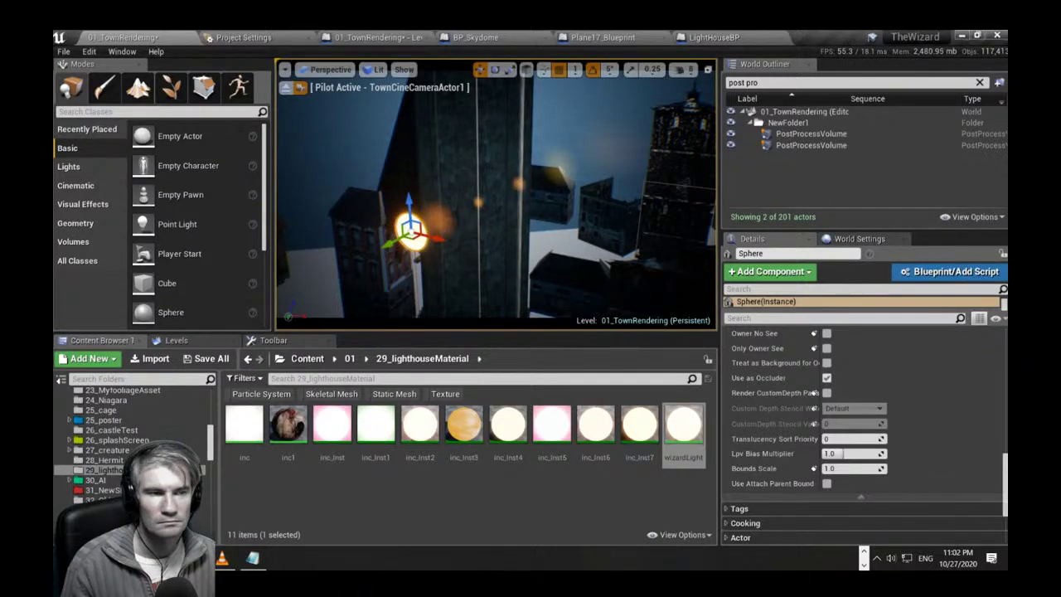
Fine-tune the glowing sphere's position beneath the moon in the saved camera view and deselect it.
key("1")
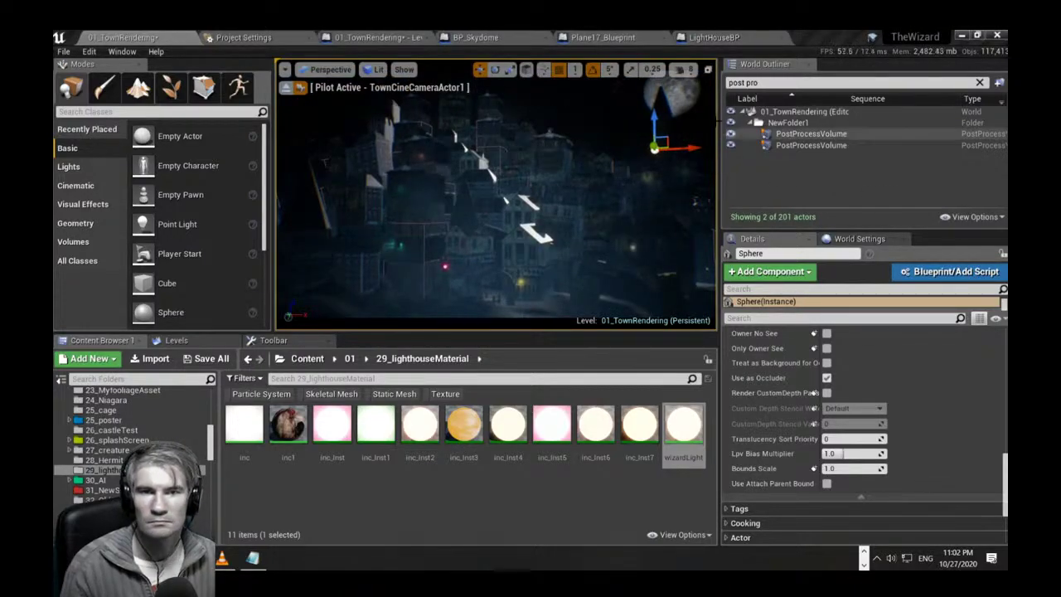
right_click_drag(656, 158, 643, 157)
left_click_drag(661, 121, 704, 122)
key("Escape")
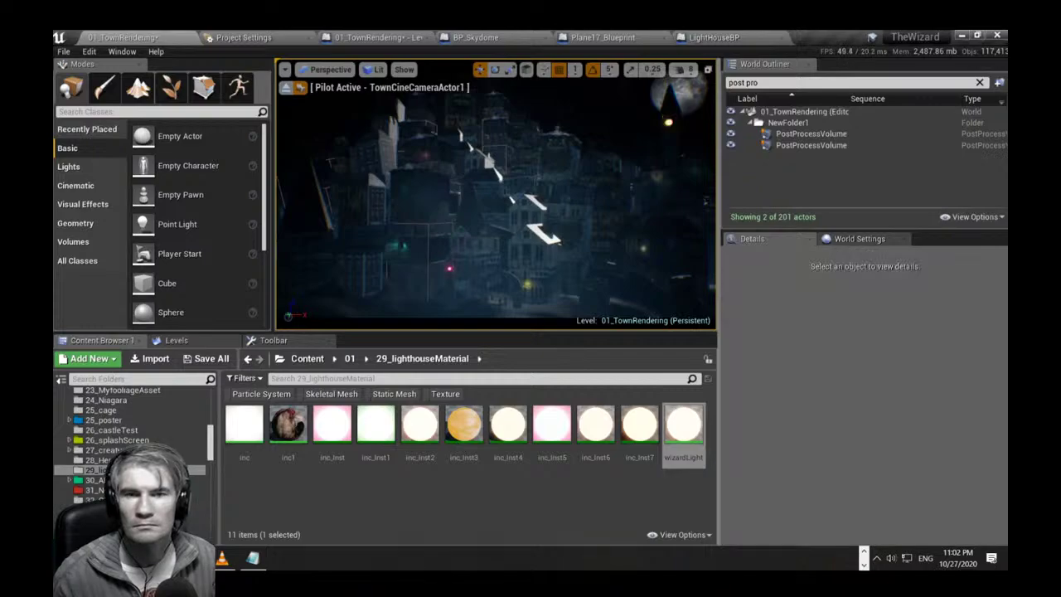
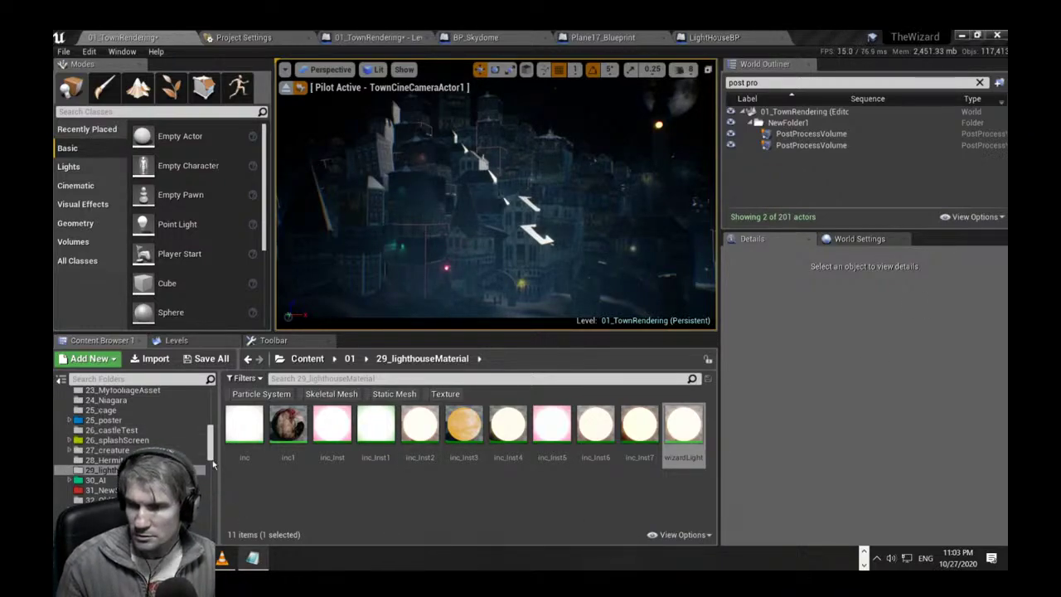
Find the Modular_Construction folder and open it to examine its building blueprints.
left_click(189, 379)
type("Modular_Construction")
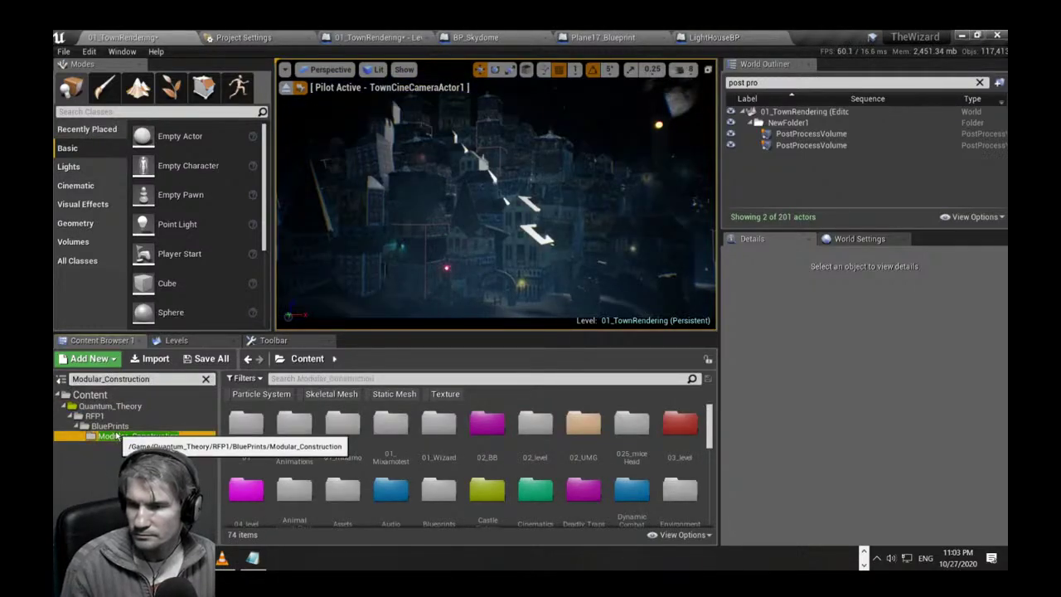
left_click(137, 436)
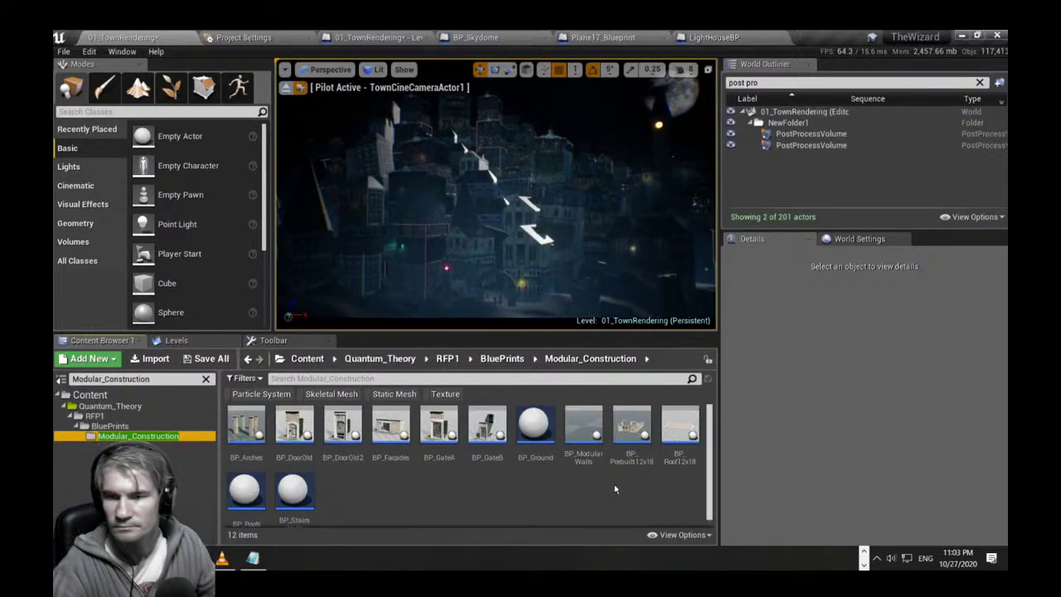
mouse_move(680, 419)
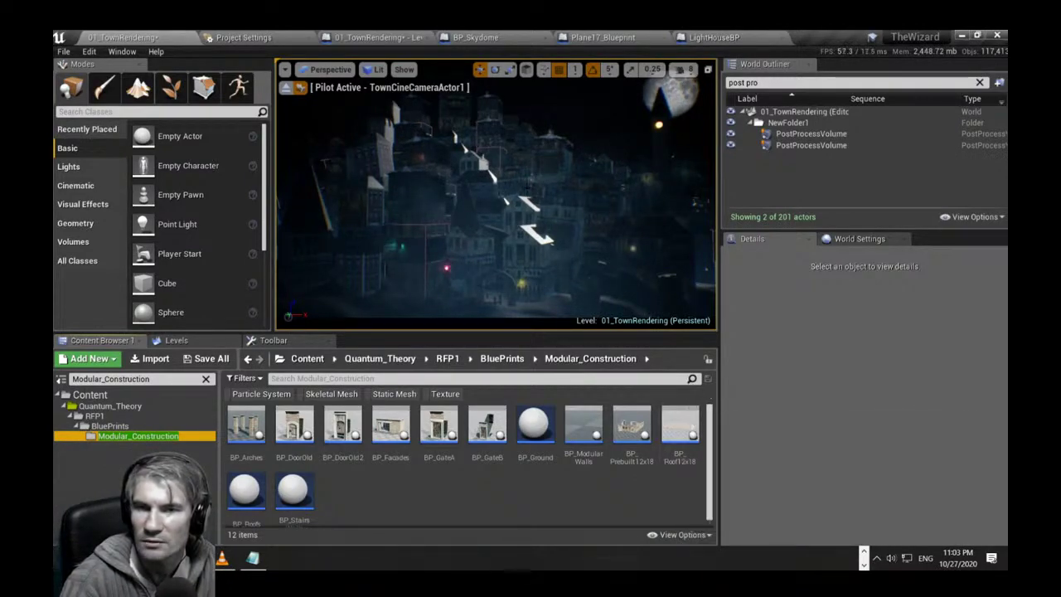
Search the entire project content for Plane17.
key("w")
right_click_drag(498, 194, 501, 264)
key("w")
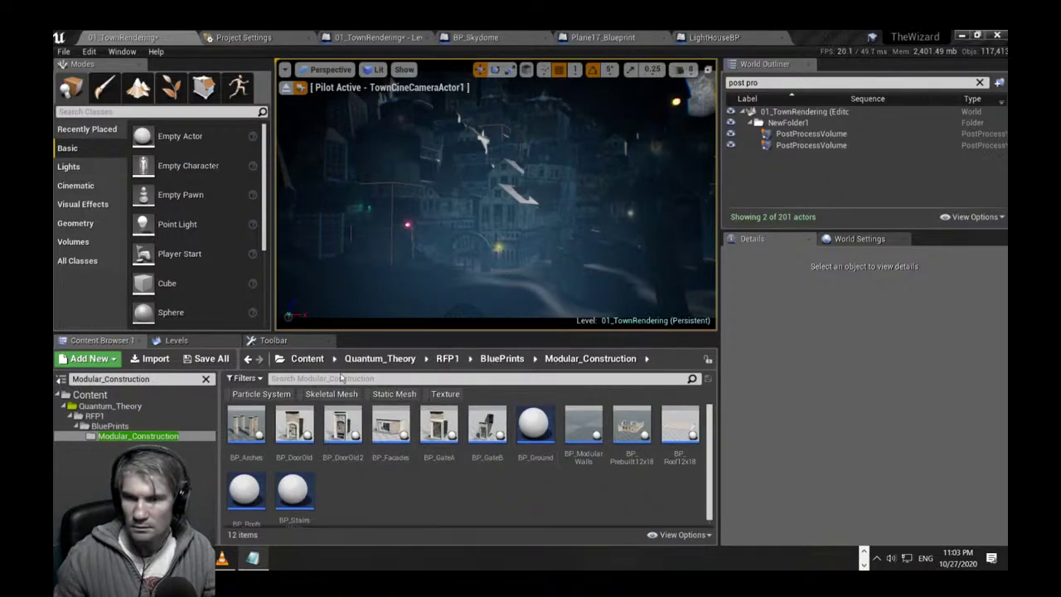
left_click(340, 378)
type("Plane17")
left_click(90, 394)
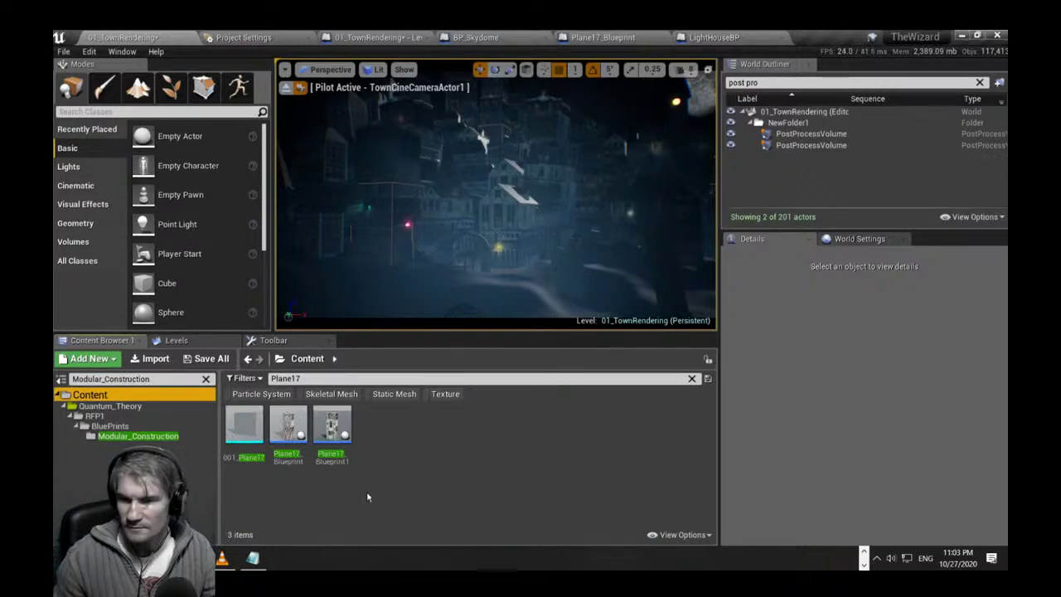
mouse_move(329, 434)
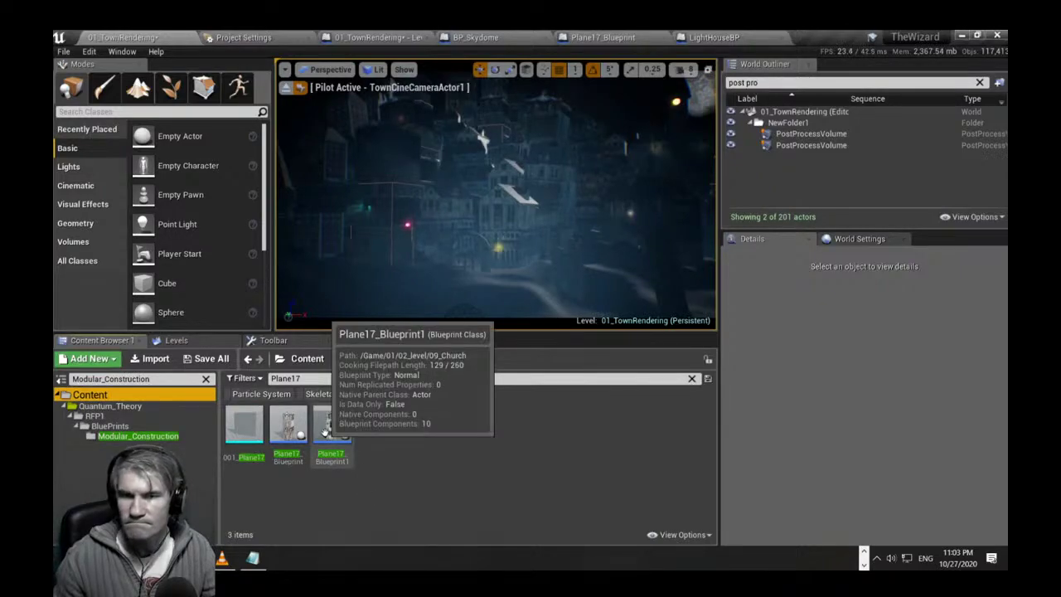
Try placing Plane17_Blueprint1 and Plane17_Blueprint in front of the town, and delete the placed buildings.
left_click_drag(327, 433, 535, 229)
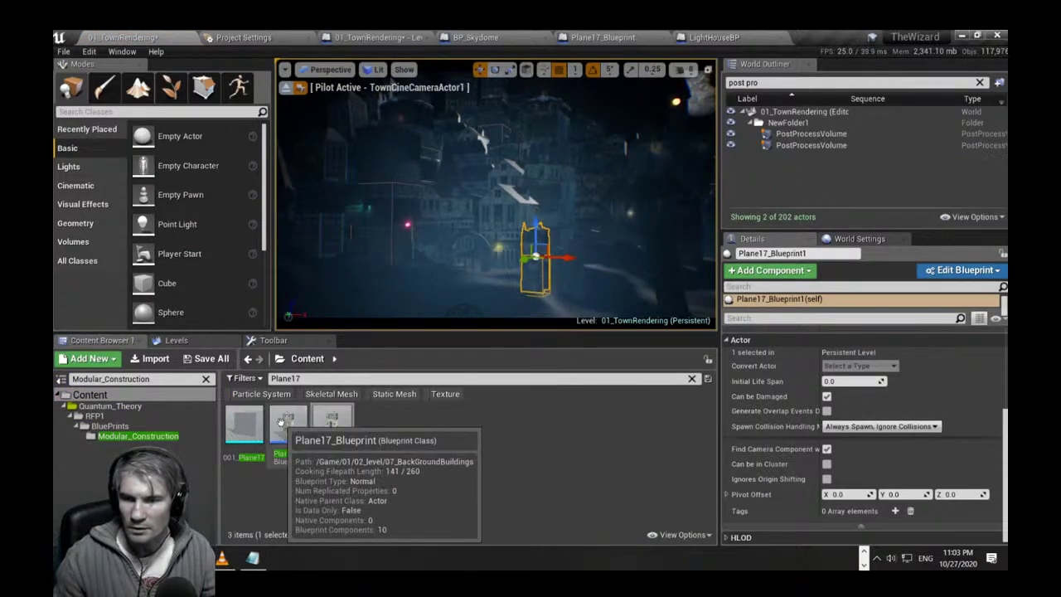
left_click_drag(280, 421, 561, 245)
right_click_drag(561, 245, 547, 279)
key("w")
key("Delete")
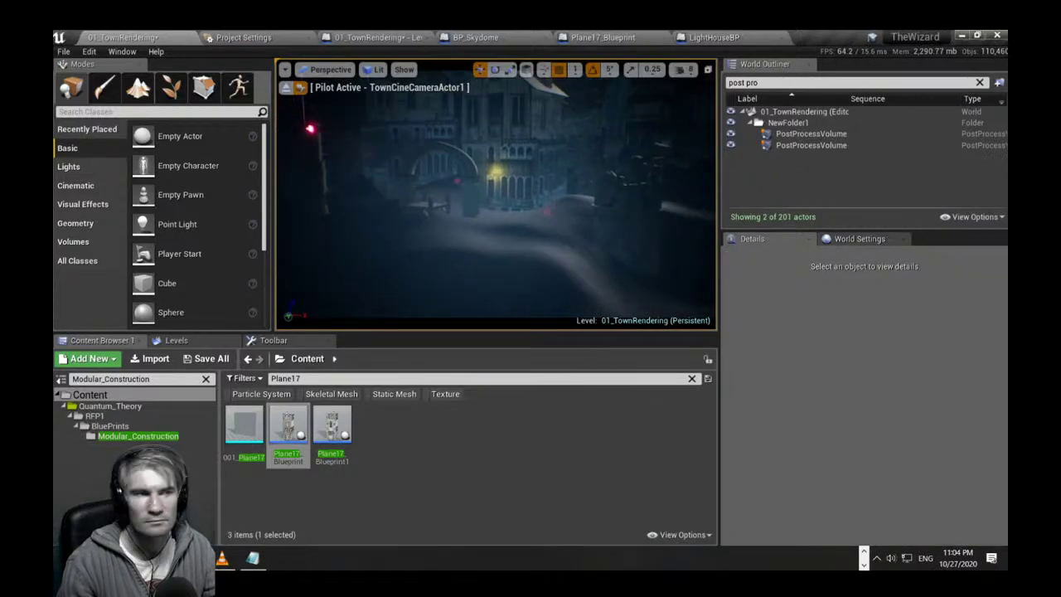
Search the project content for 02_VictBuild and place the building in front of the town.
left_click(253, 558)
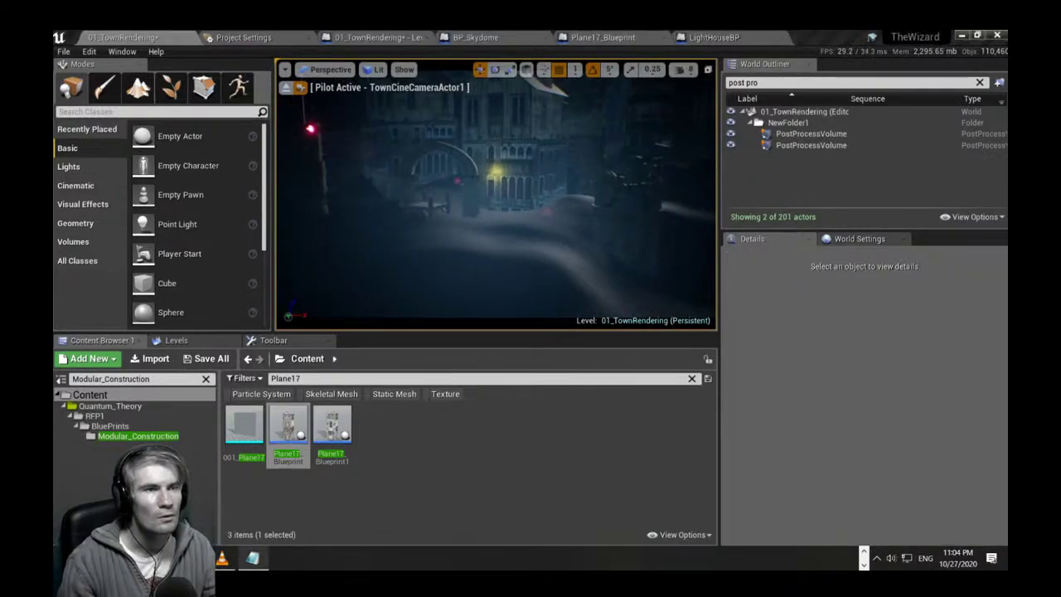
left_click(396, 380)
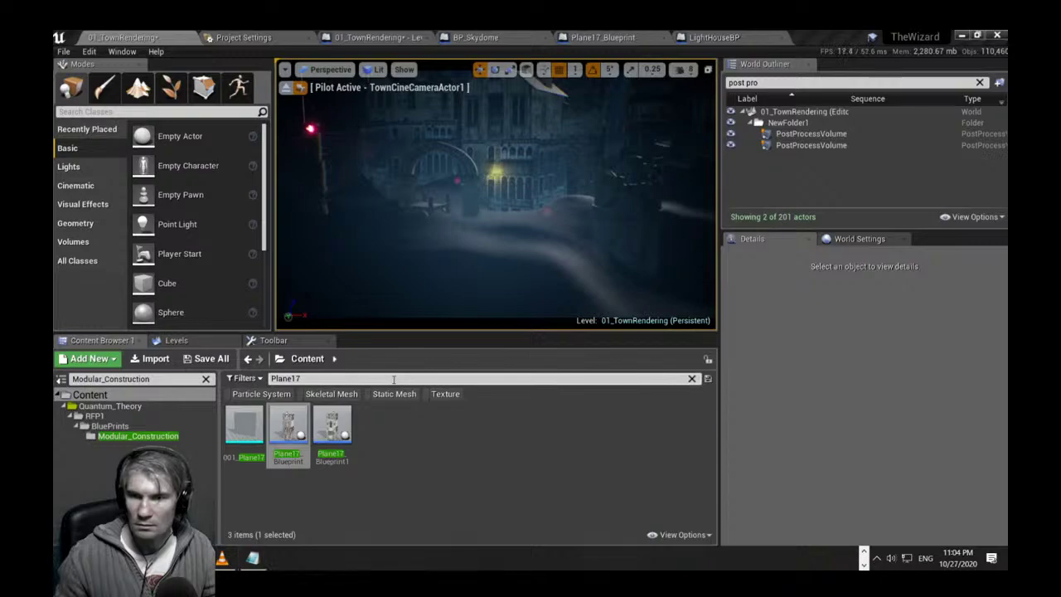
type("02_VictBuild")
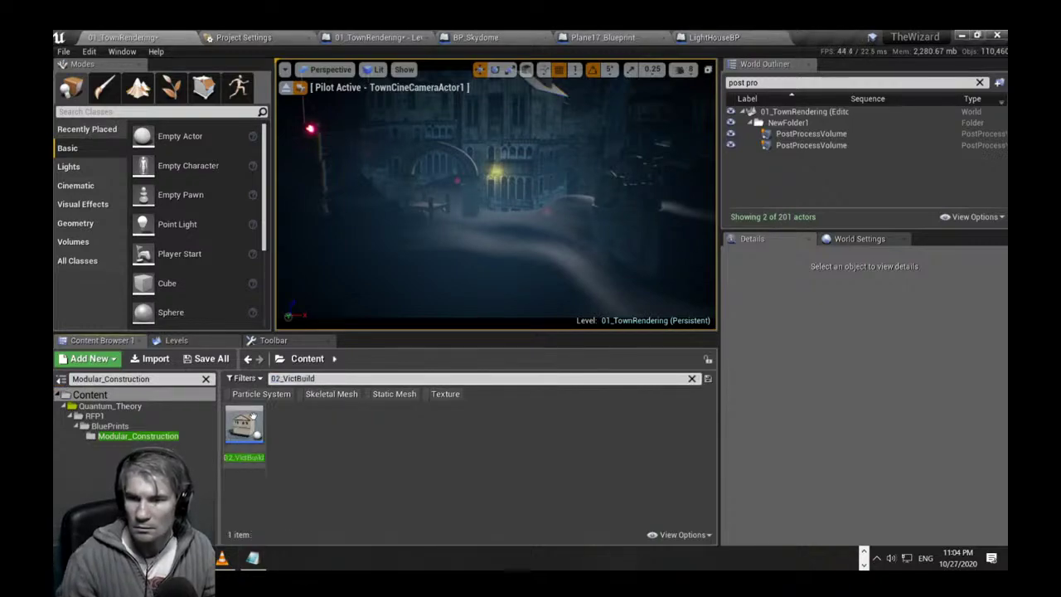
left_click(246, 429)
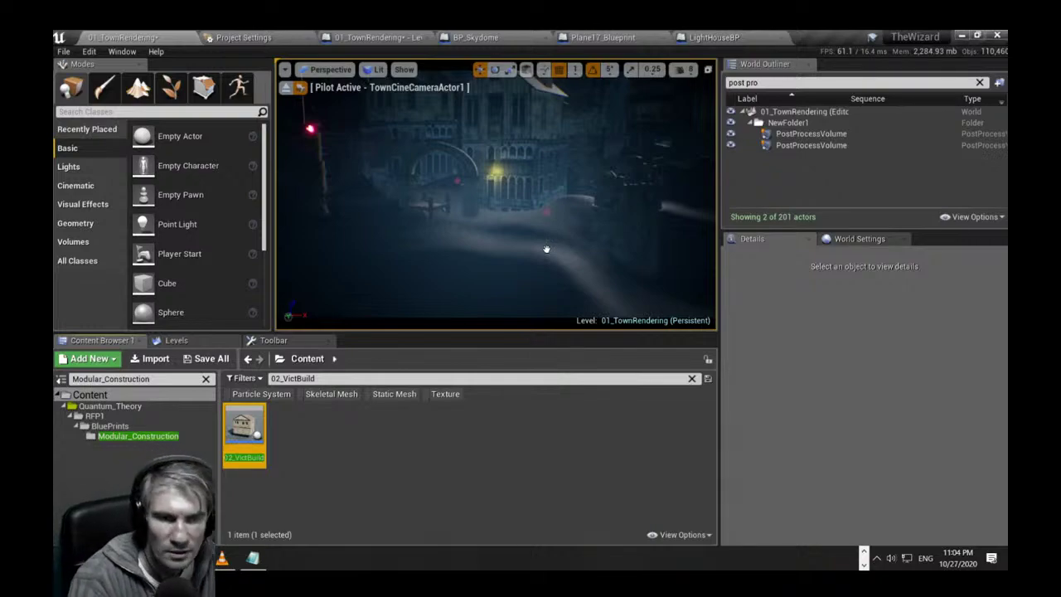
left_click_drag(547, 249, 547, 249)
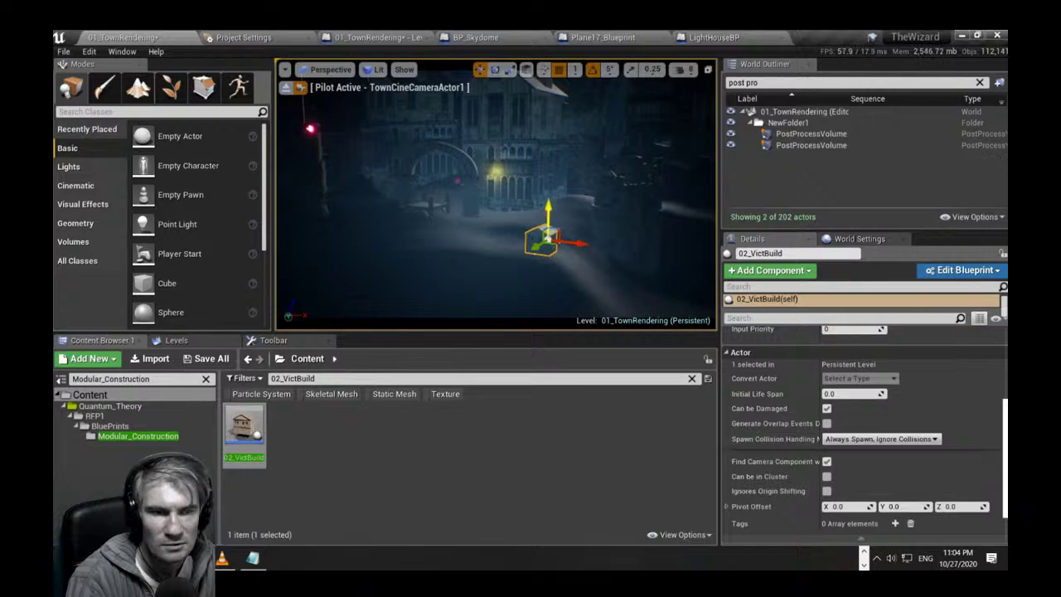
Scale the placed 02_VictBuild building uniformly to 4.
scroll(862, 431, "up", 2)
left_click_drag(1007, 383, 1006, 348)
left_click(858, 377)
type("2")
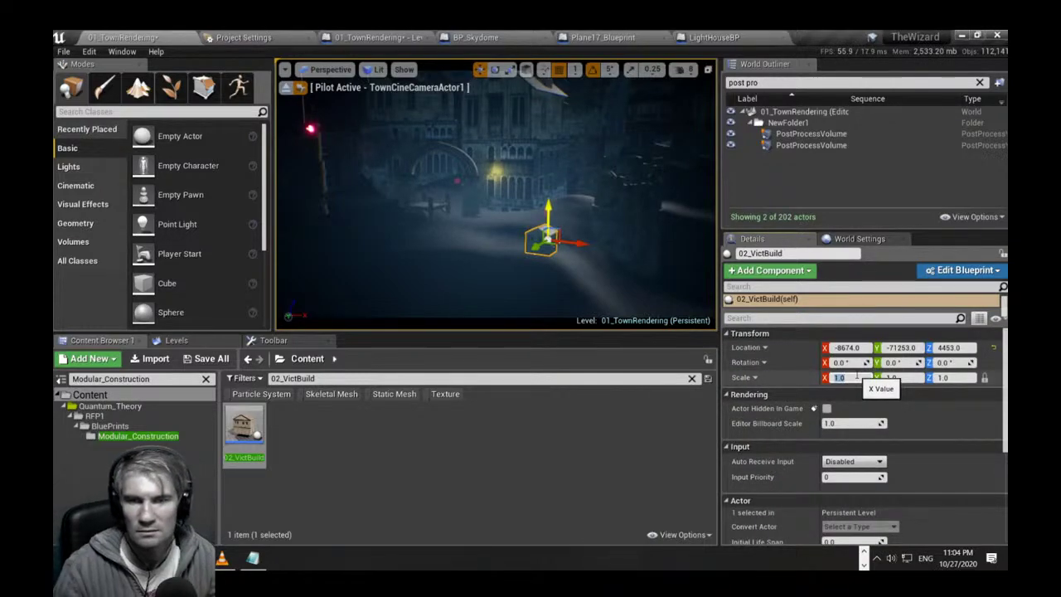
key("Return")
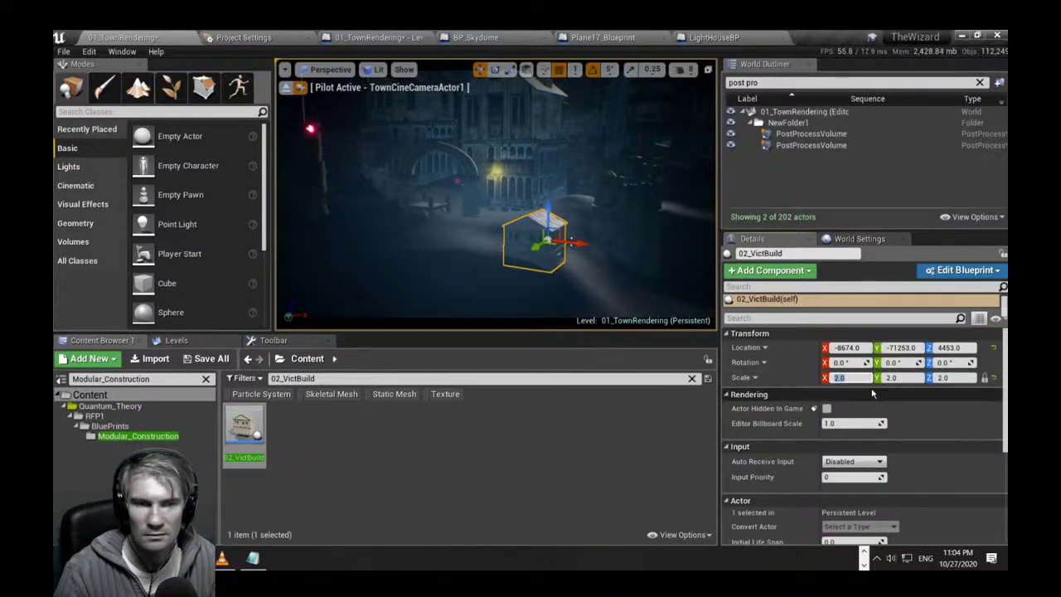
type("4")
key("Return")
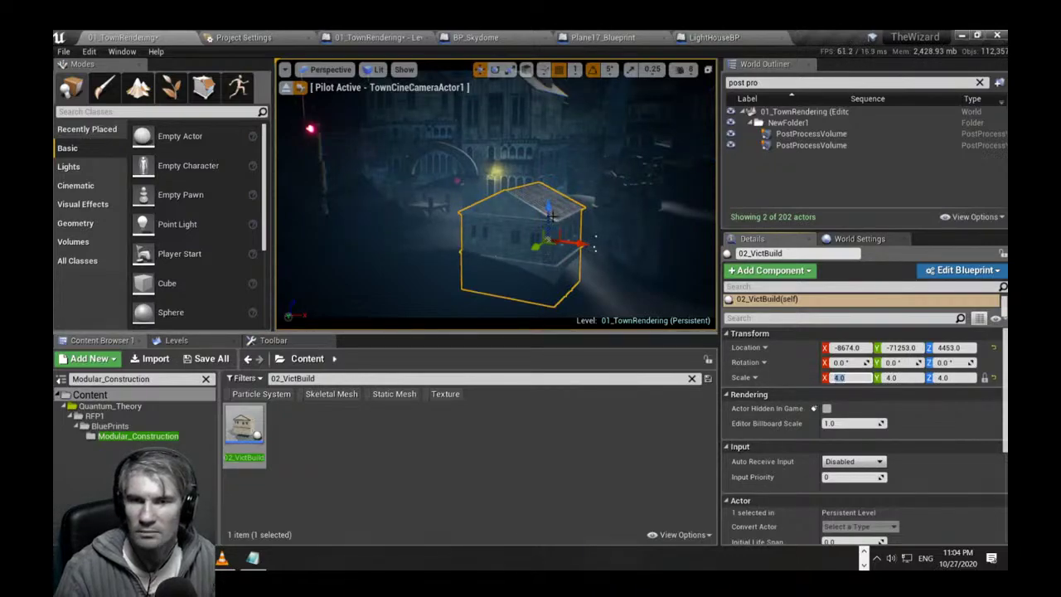
Raise the 02_VictBuild building to a Z location of about 5120.
left_click_drag(549, 201, 548, 179)
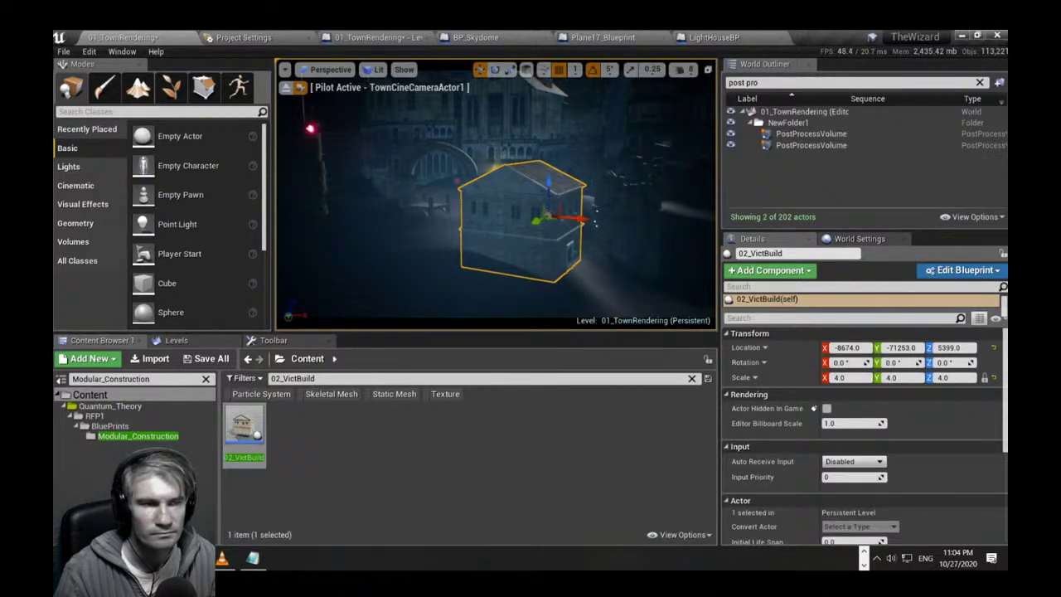
scroll(496, 199, "down", 5)
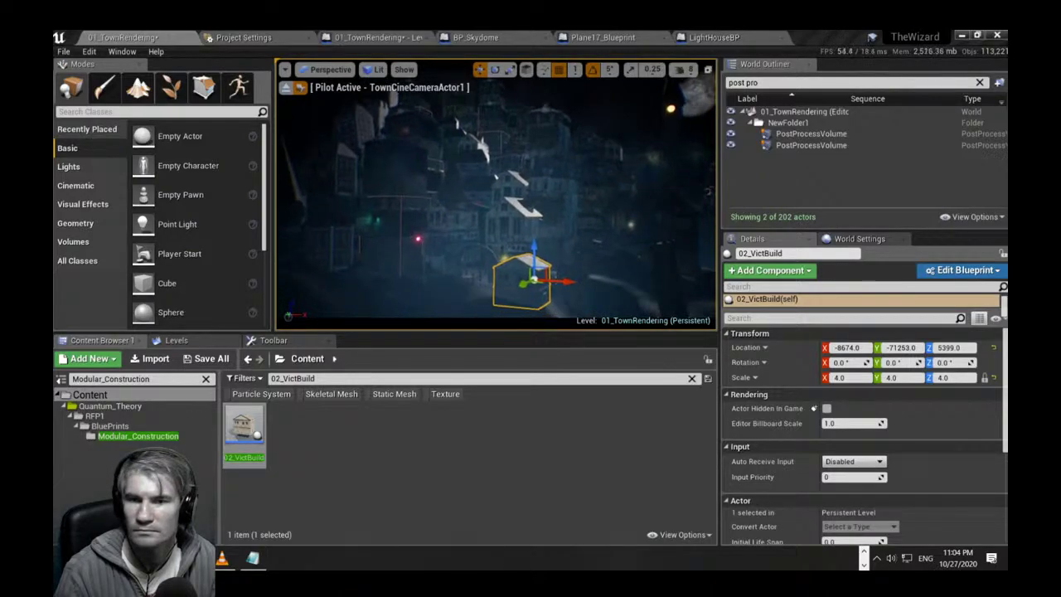
right_click_drag(531, 220, 514, 265)
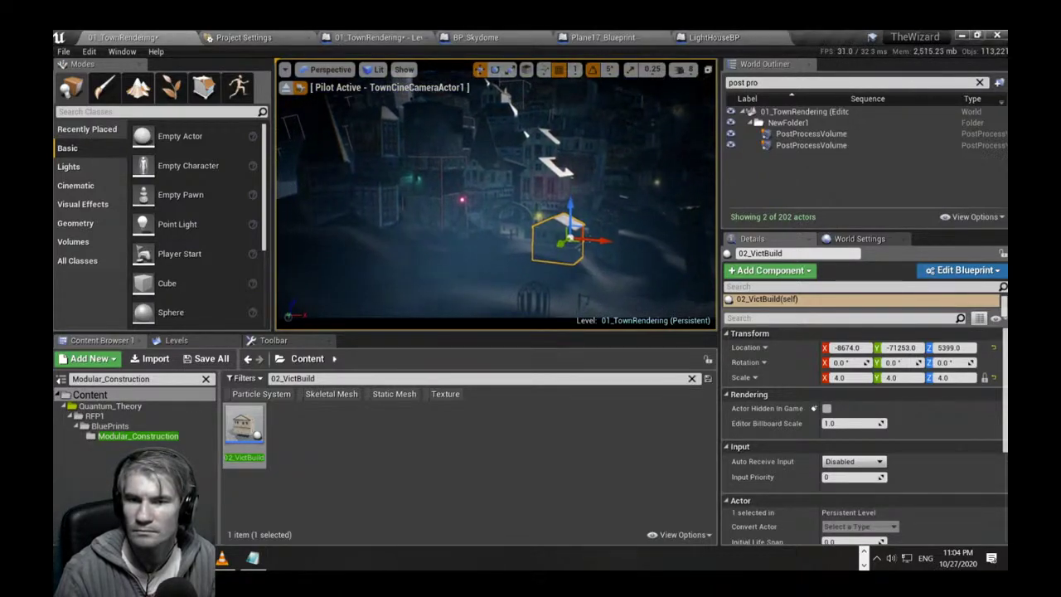
left_click_drag(575, 201, 576, 207)
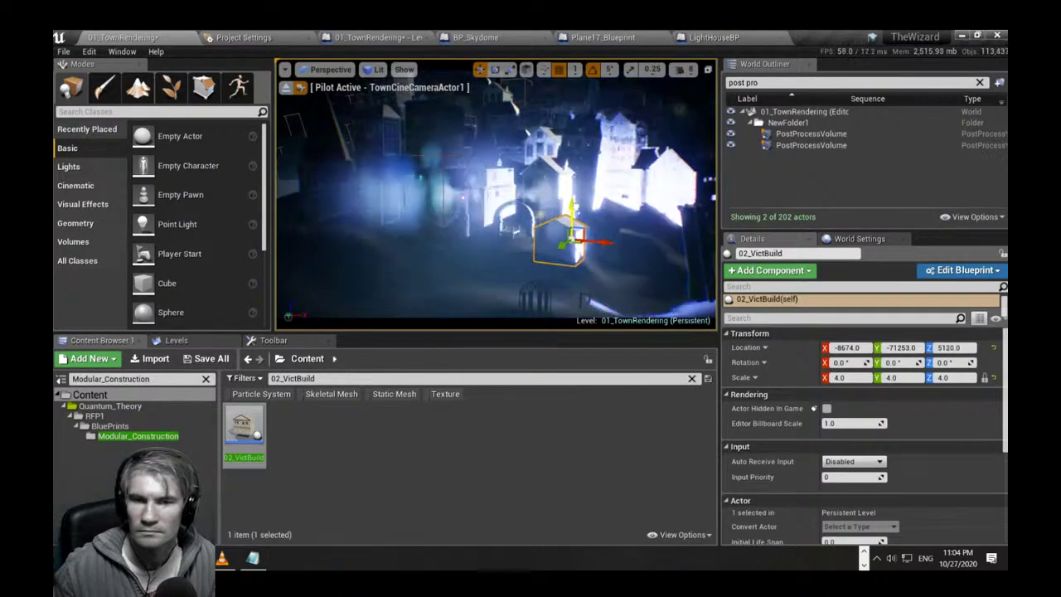
Duplicate the building twice toward the left foreground and lower the nearest copy to a Z location of about 2707.
left_click_drag(608, 244, 462, 272, "alt")
left_click_drag(437, 194, 348, 297)
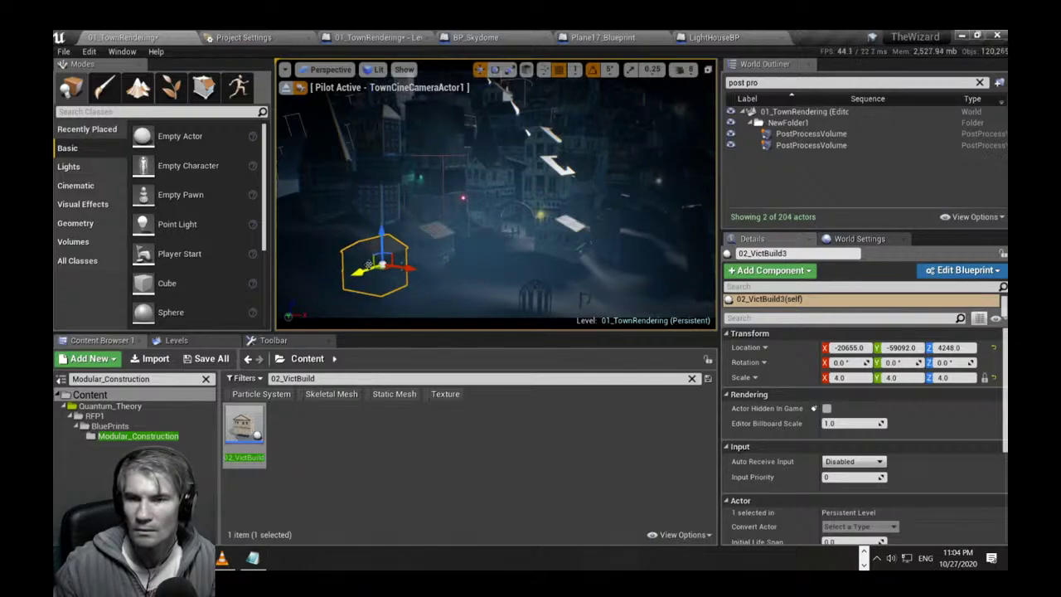
left_click_drag(385, 231, 384, 248)
Rotate the nearest building copy about 170° around the Z axis and deselect it.
key("e")
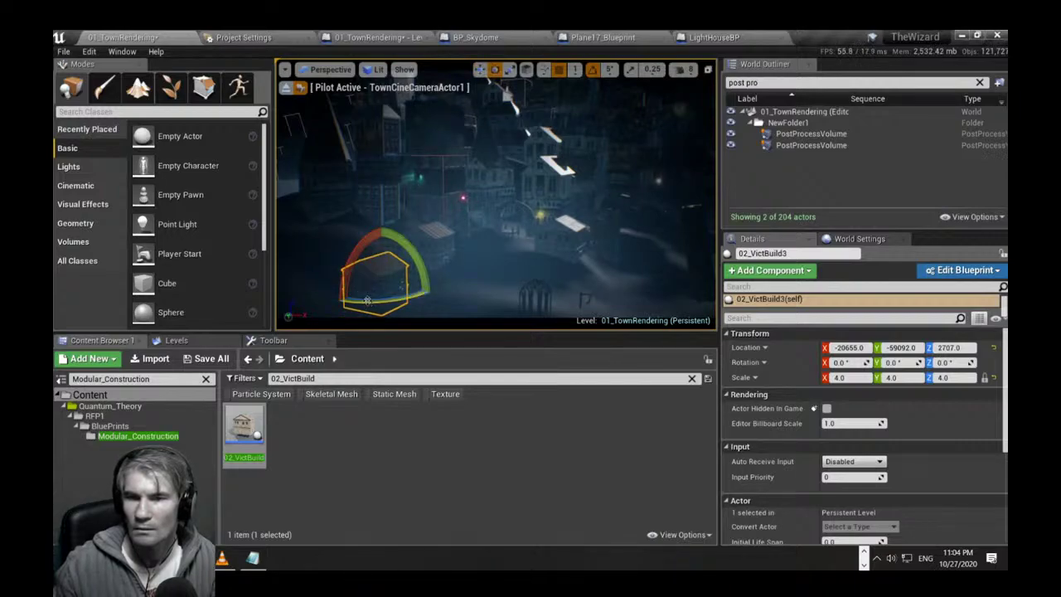
left_click_drag(356, 298, 439, 300)
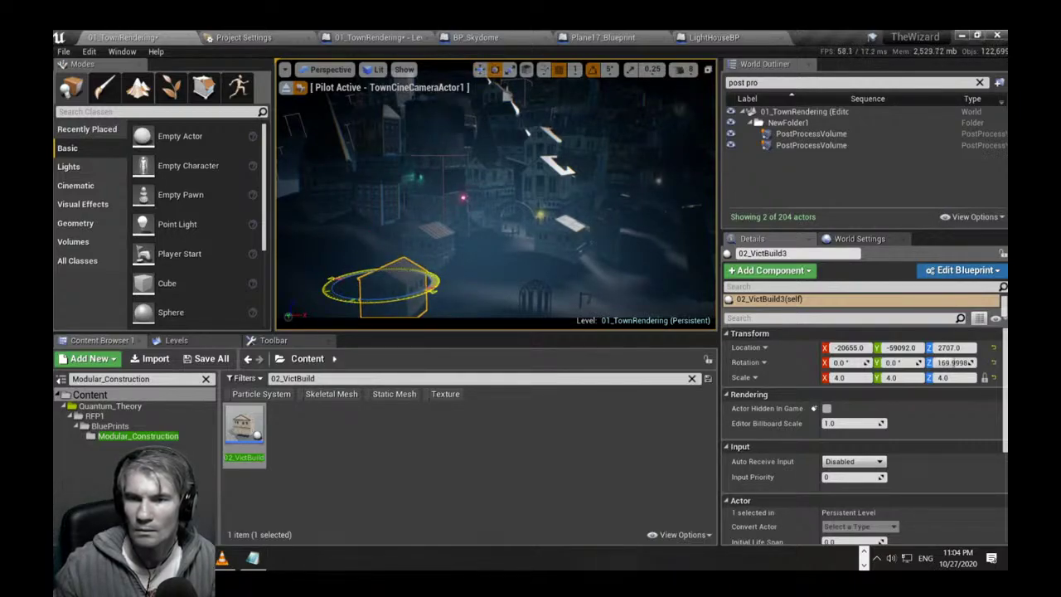
key("Escape")
Duplicate the two left foreground buildings together to the right side of the scene and deselect the copies.
right_click_drag(453, 256, 463, 309)
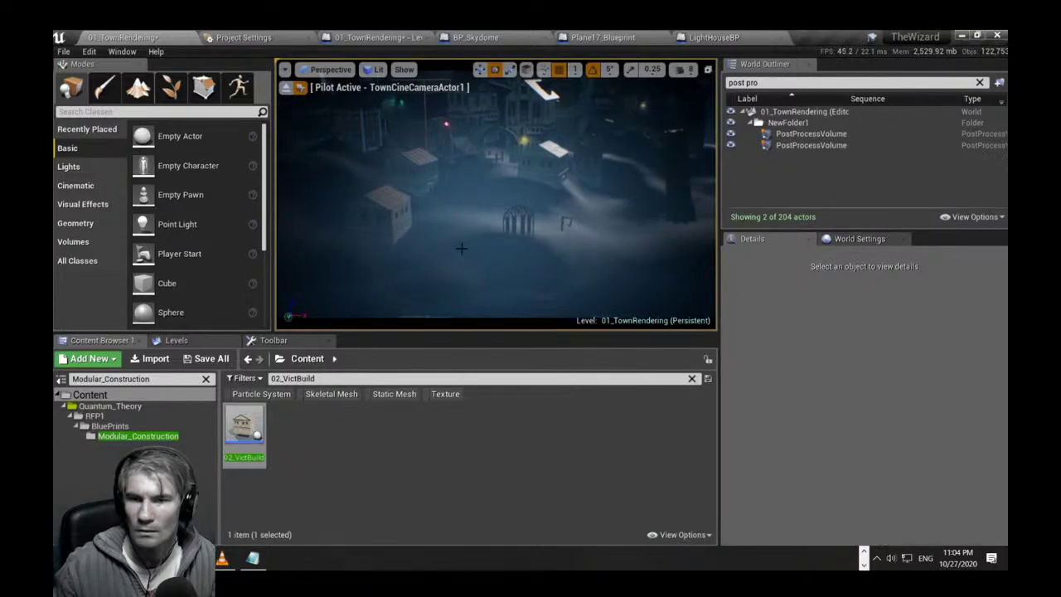
left_click(417, 159)
left_click(402, 228, "ctrl")
key("w")
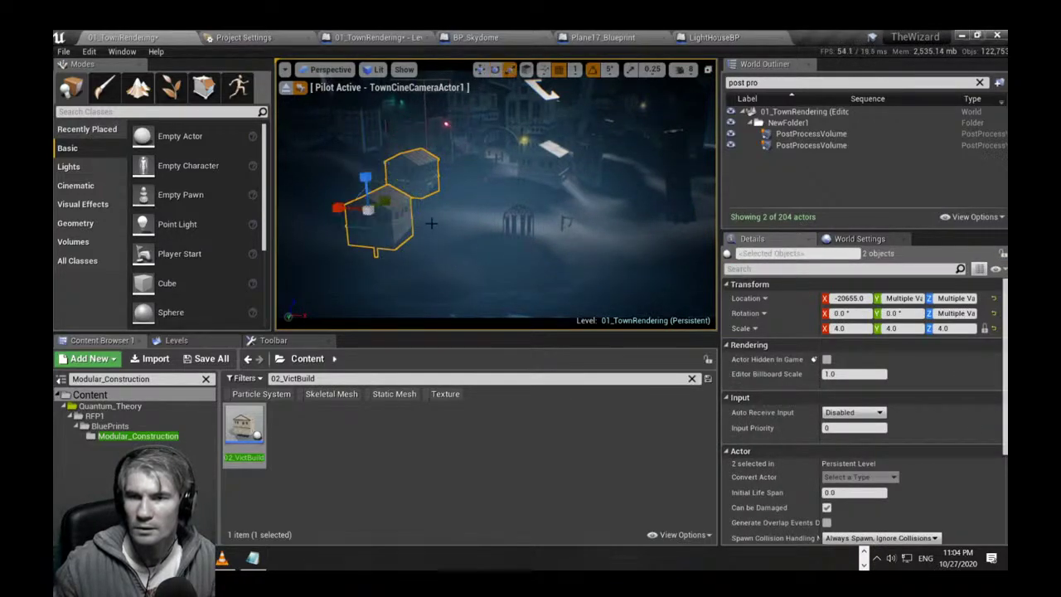
left_click_drag(342, 207, 543, 224, "alt")
key("Escape")
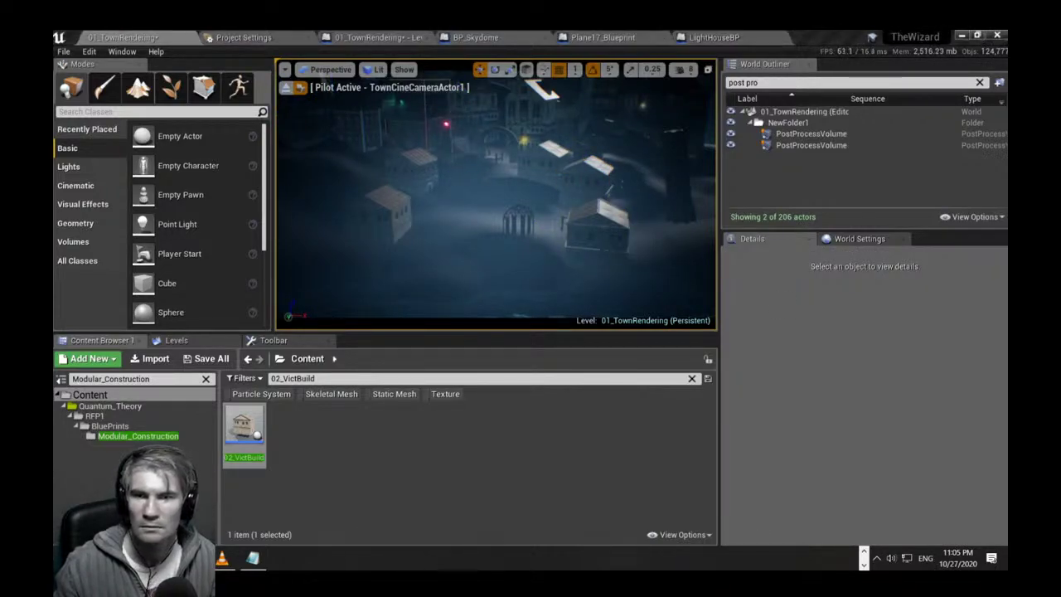
Examine the foreground buildings against the town from different camera heights and distances.
right_click_drag(497, 199, 491, 171)
key("w")
key("s")
key("e")
key("q")
key("e")
key("q")
key("e")
key("q")
key("e")
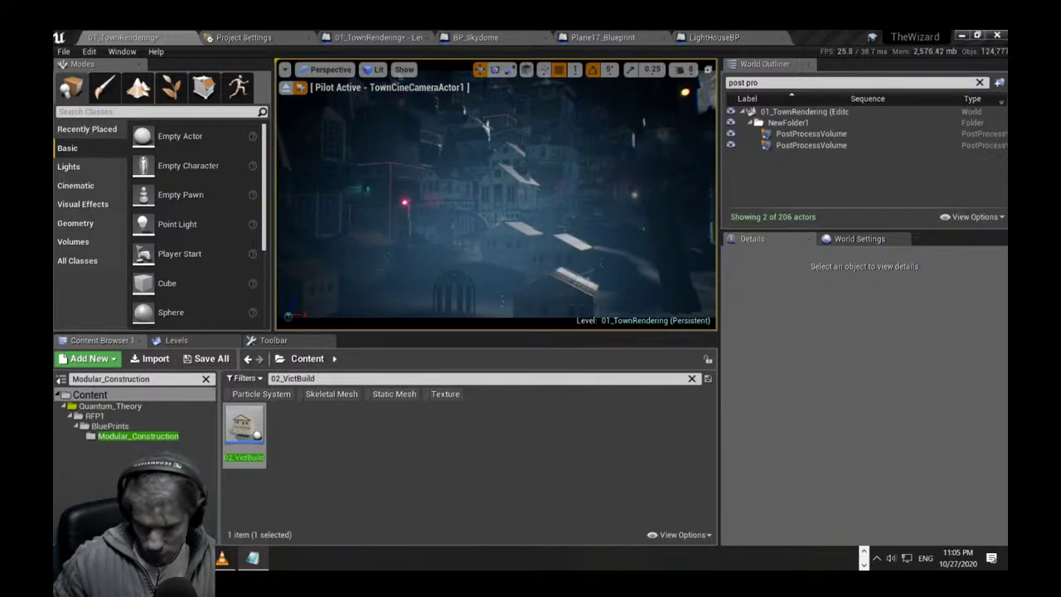
Search the project content for BP_Arches25_Blueprint and place it in the foreground near the arched gate.
left_click_drag(325, 379, 154, 336)
type("BP_Arches25_Blueprint")
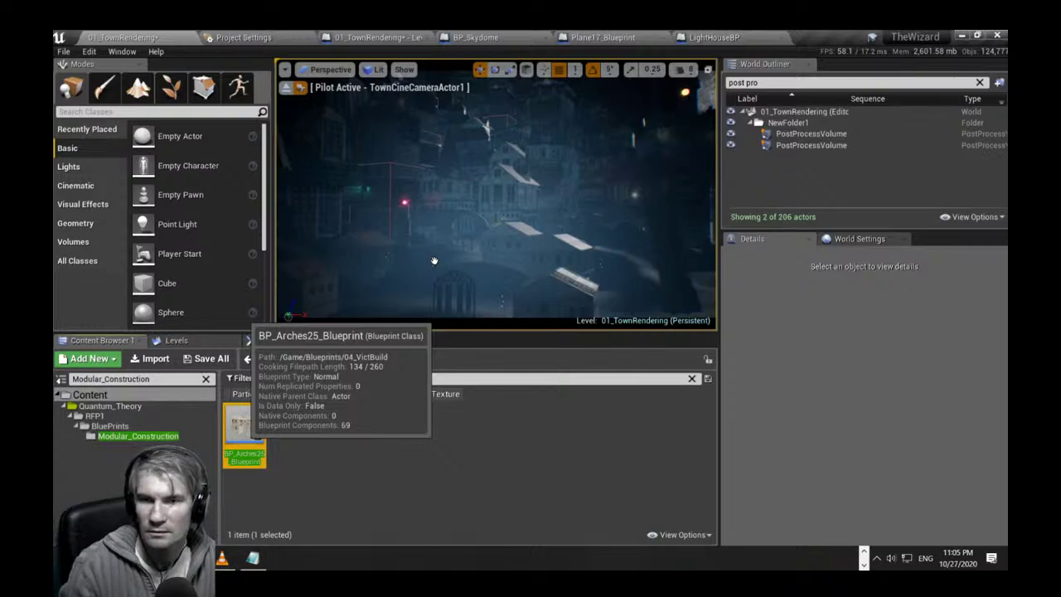
left_click_drag(438, 266, 445, 261)
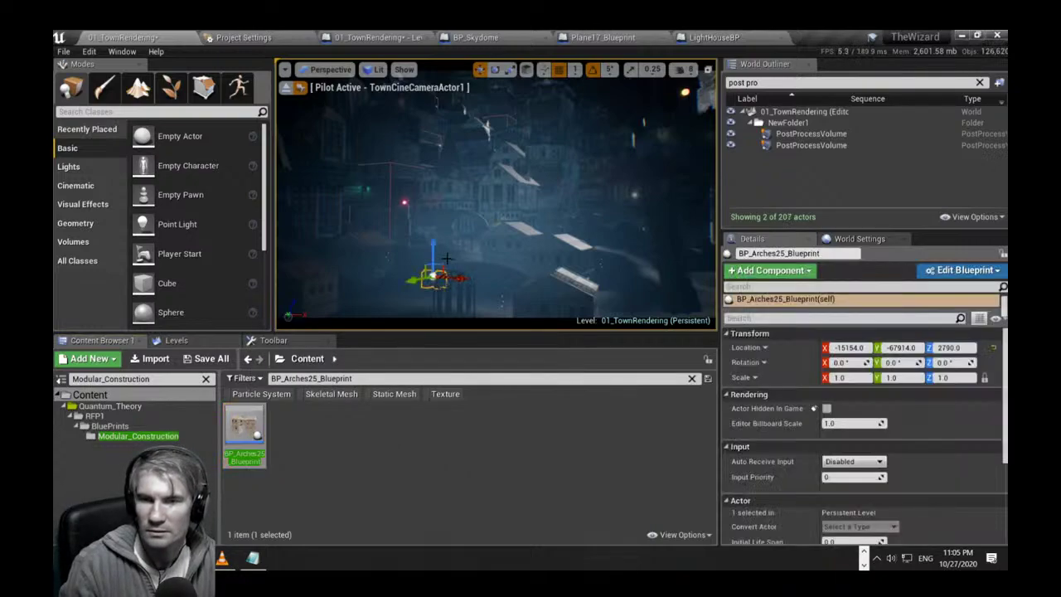
Scale the placed BP_Arches25_Blueprint building uniformly to 5.
right_click_drag(445, 261, 466, 305)
left_click(859, 378)
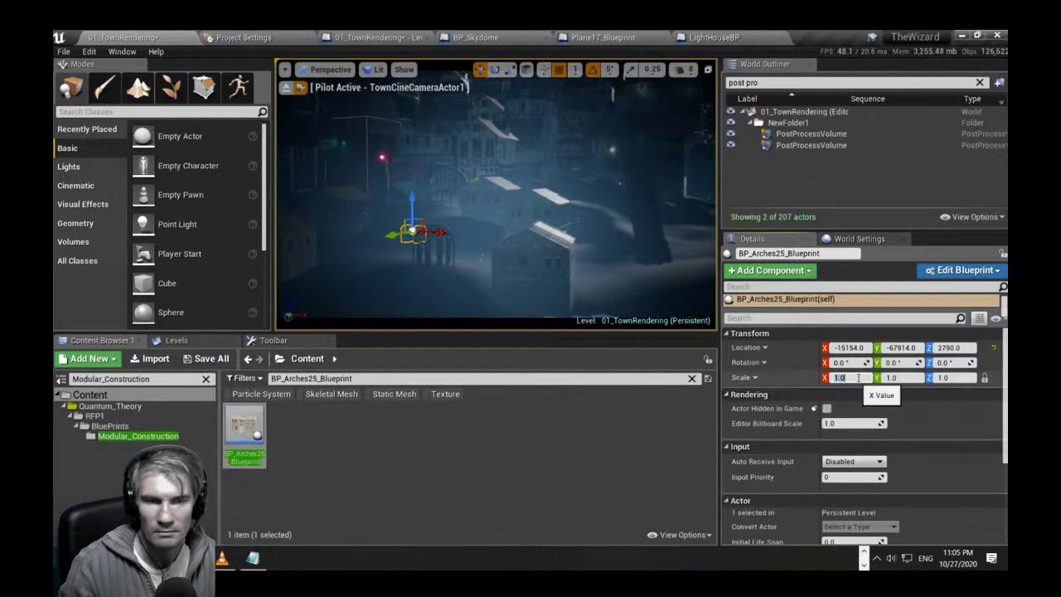
type("2")
key("Return")
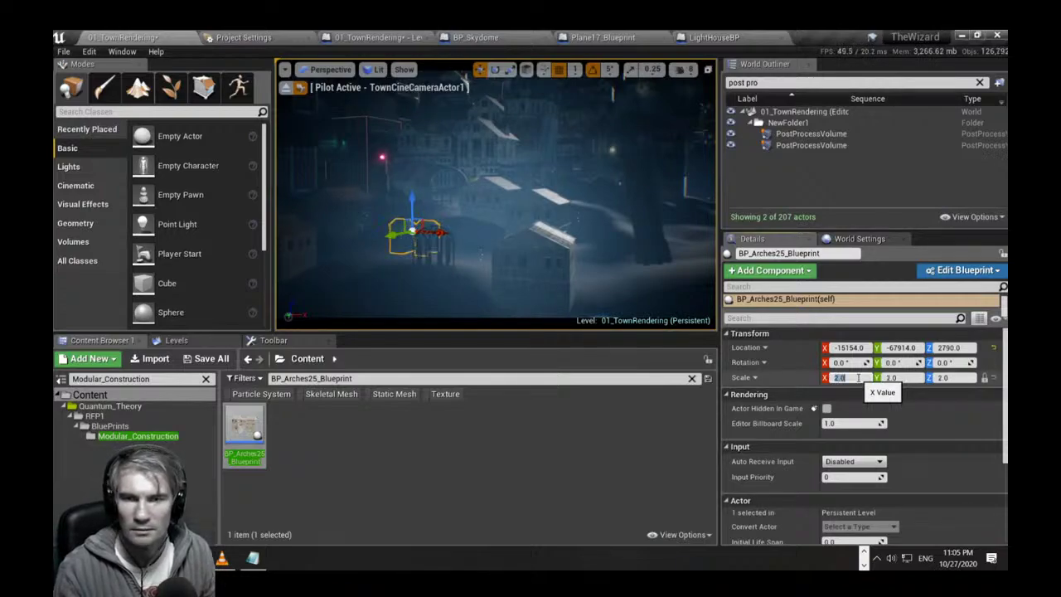
type("5")
key("Return")
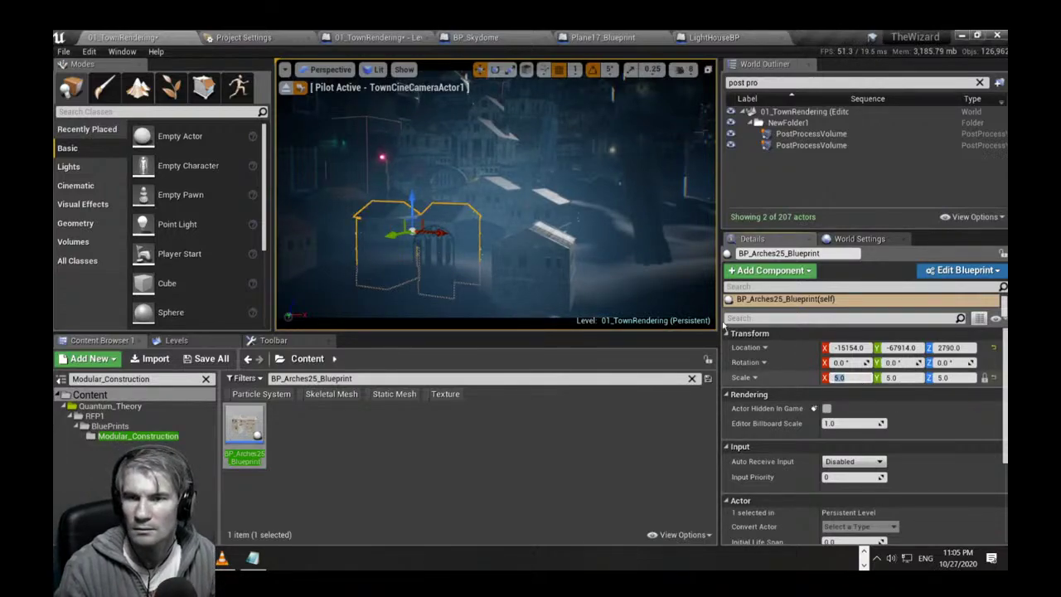
Raise the arched building to a Z location of 5647 and set its uniform scale to 4.
left_click_drag(413, 199, 408, 161)
key("F11")
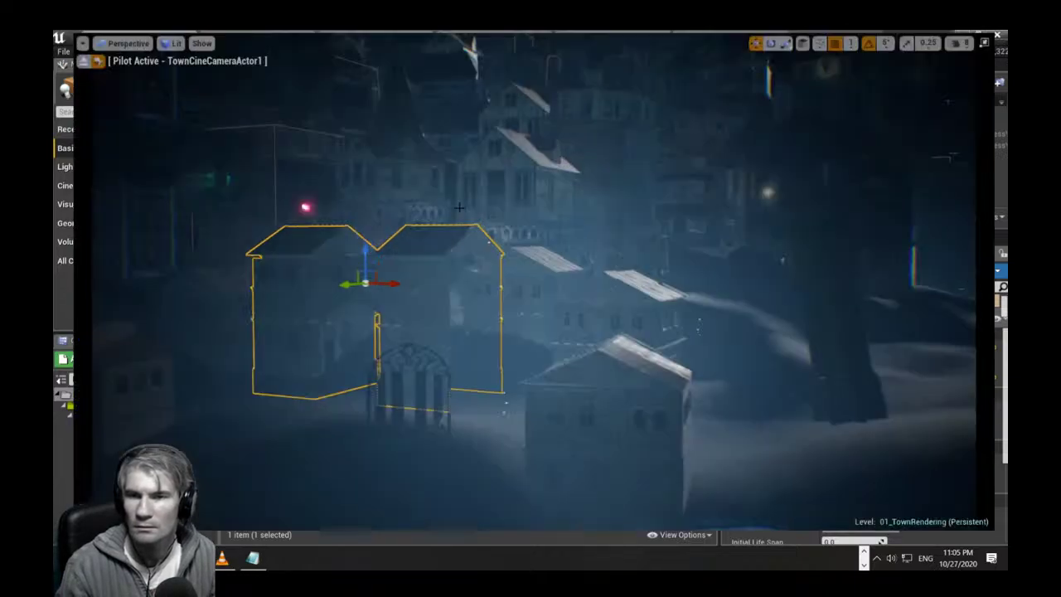
right_click_drag(471, 183, 419, 248)
key("e")
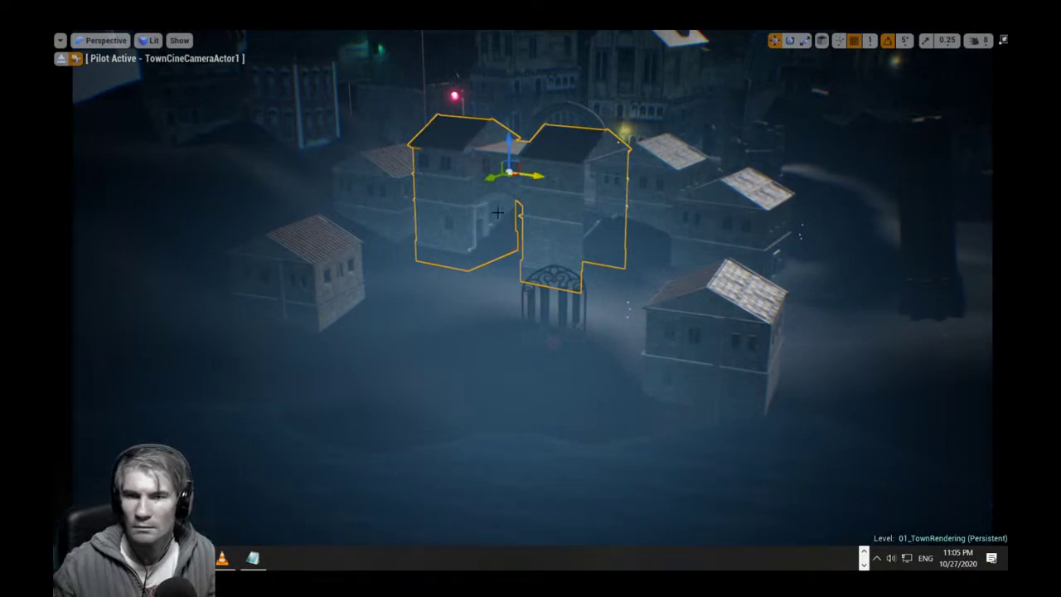
right_click_drag(536, 324, 544, 235)
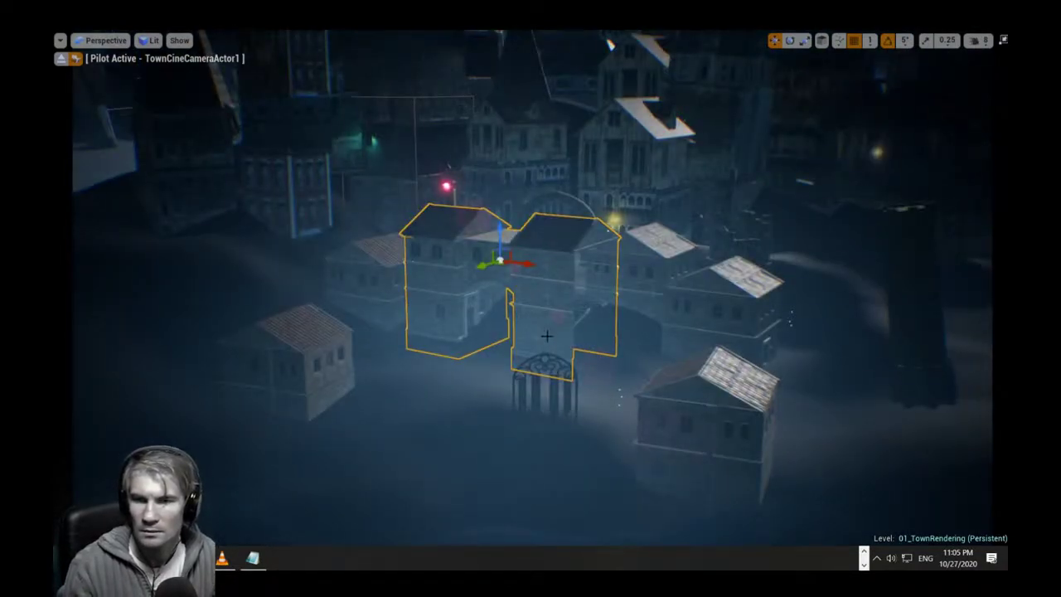
key("F11")
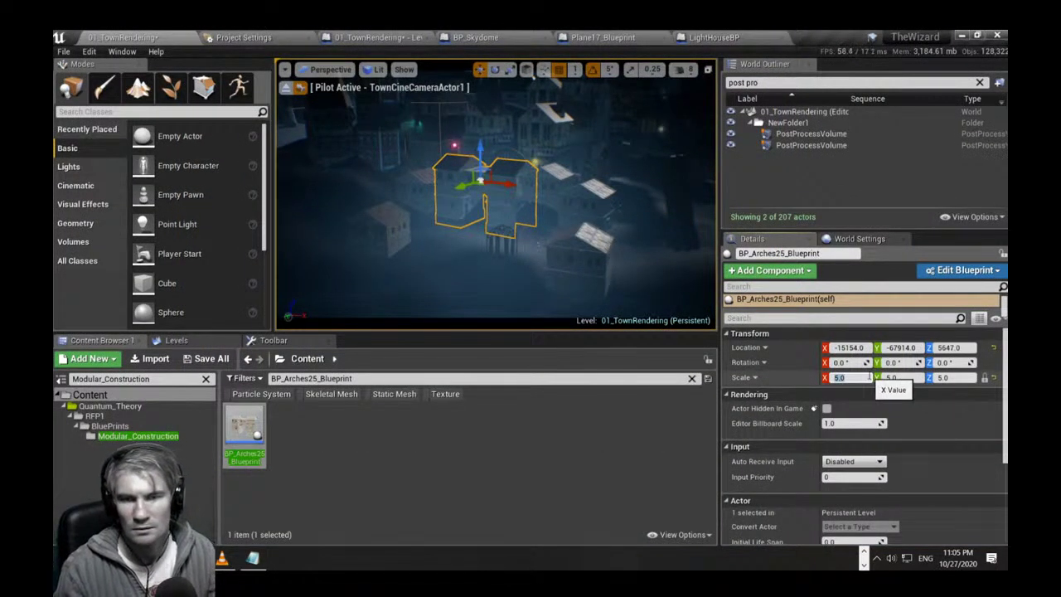
type("4")
key("Return")
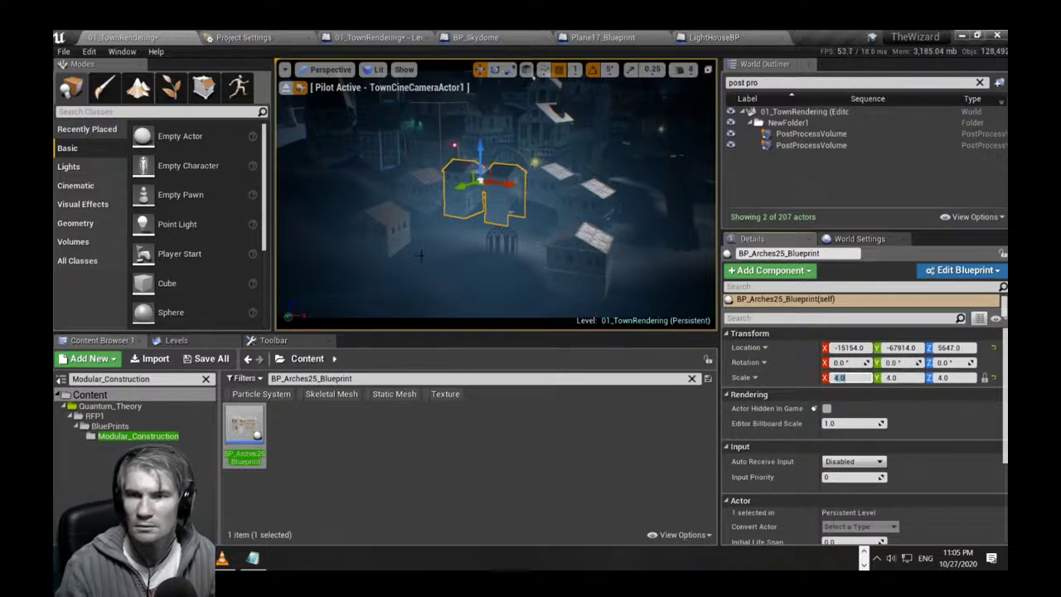
Rotate the arched building to -20° around the Z axis.
right_click_drag(497, 240, 530, 150)
right_click_drag(496, 198, 496, 197)
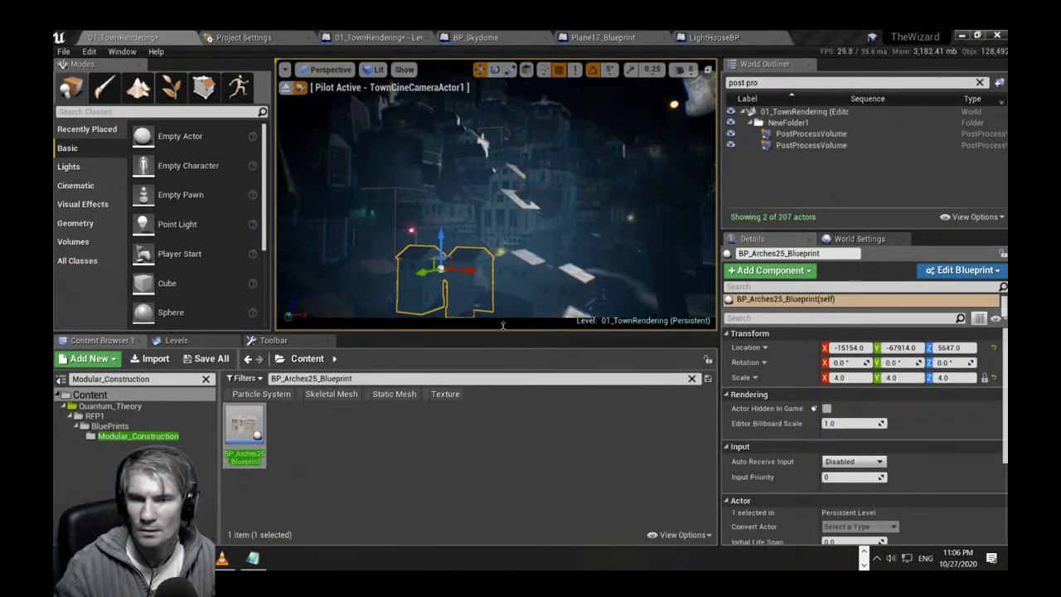
right_click_drag(442, 285, 477, 290)
key("e")
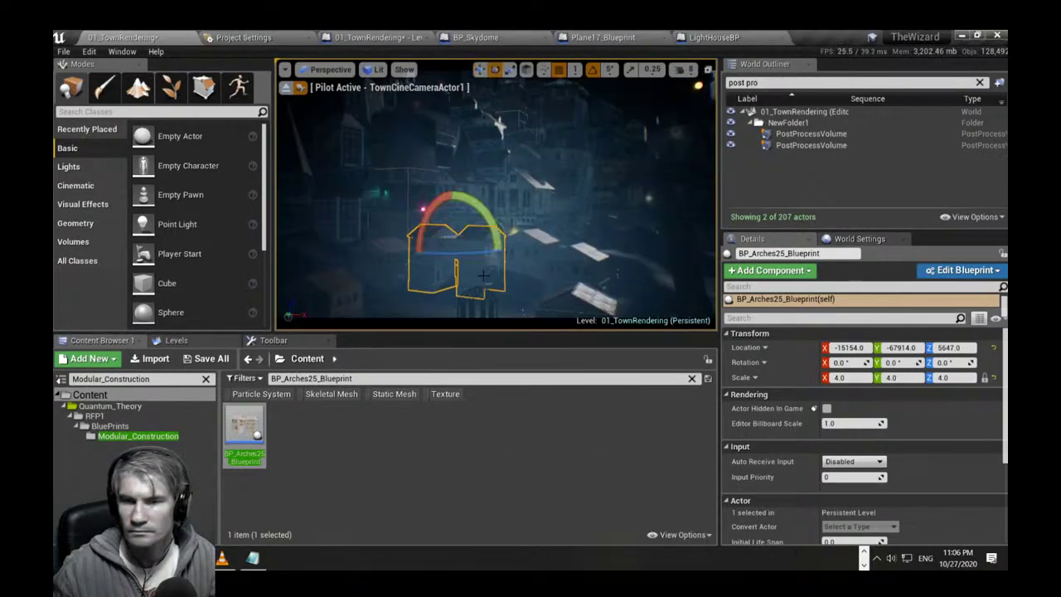
left_click_drag(458, 250, 423, 250)
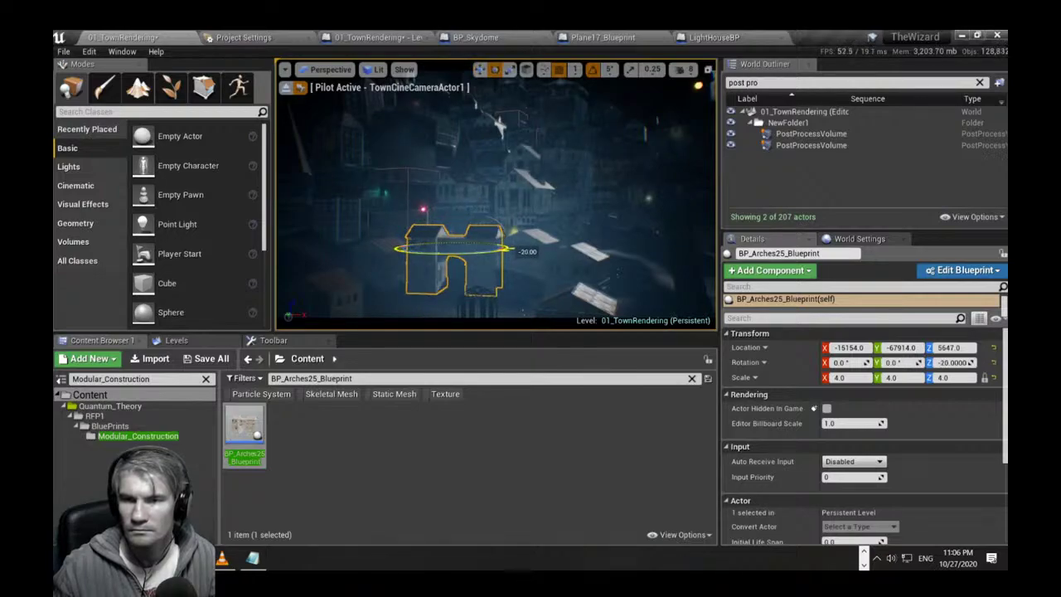
Move the arched building along its local Y axis to about X -15661, Y -69279.
key("w")
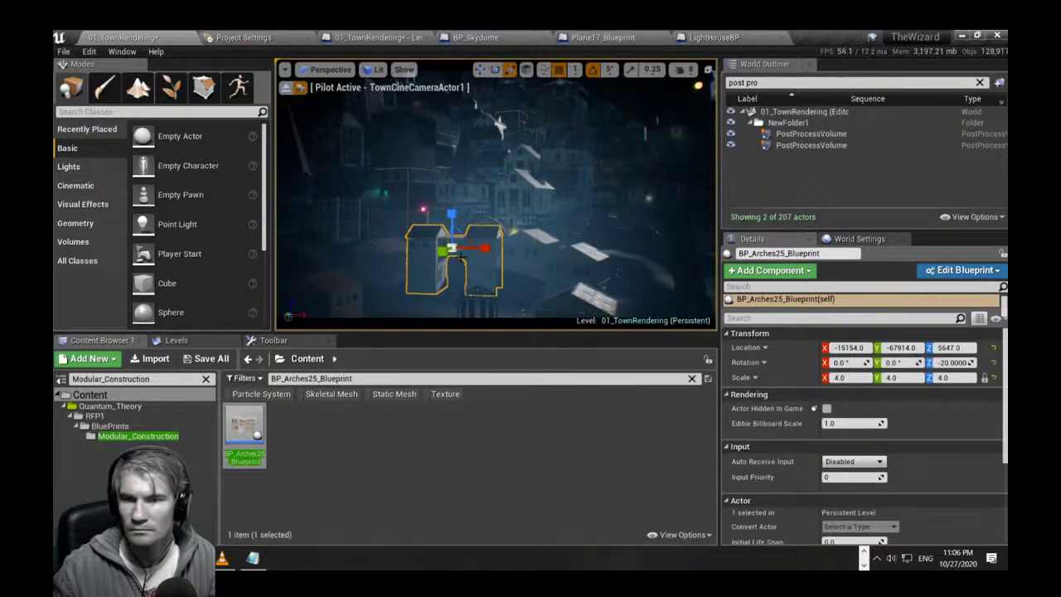
right_click_drag(529, 244, 514, 284)
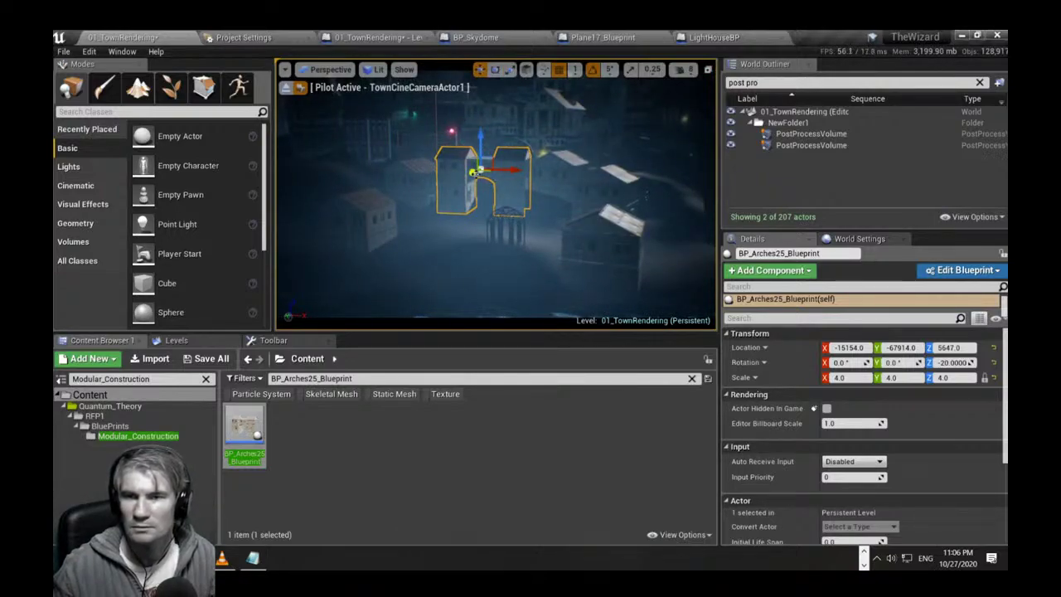
mouse_move(474, 172)
left_mouse_down()
mouse_move(497, 171)
mouse_move(477, 171)
left_mouse_up()
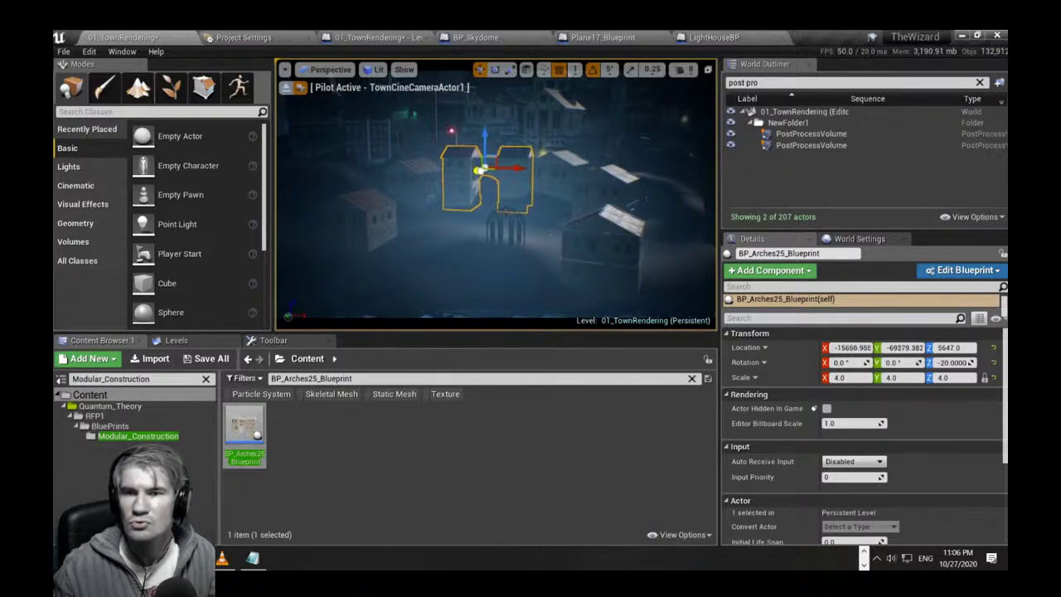
Duplicate the 02_VictBuild house beside the arched building toward the camera to Y -66127 and set its uniform scale to 3.
left_click(563, 187)
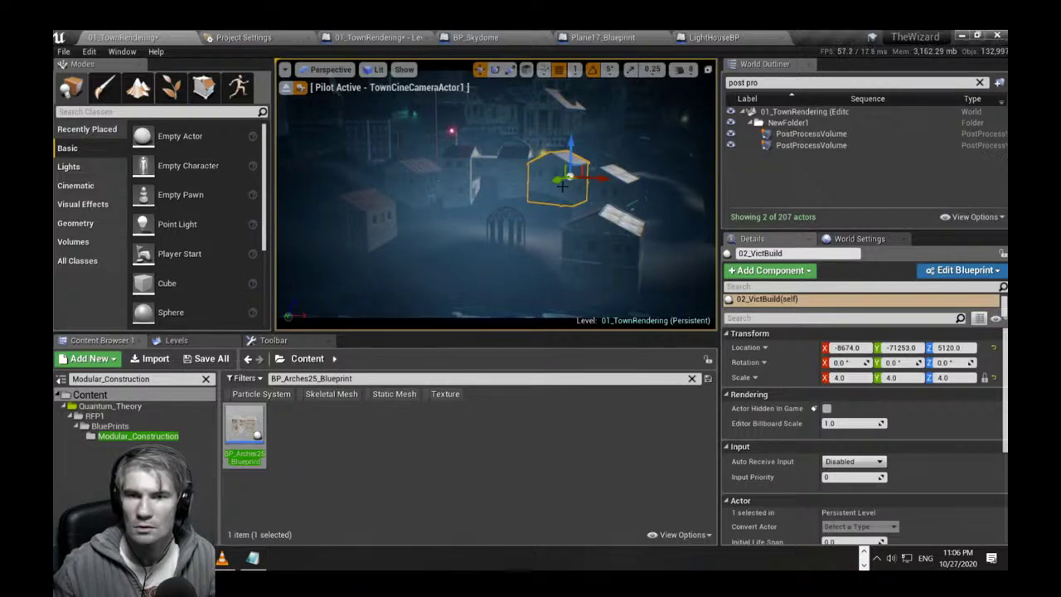
left_click_drag(557, 183, 524, 201, "alt")
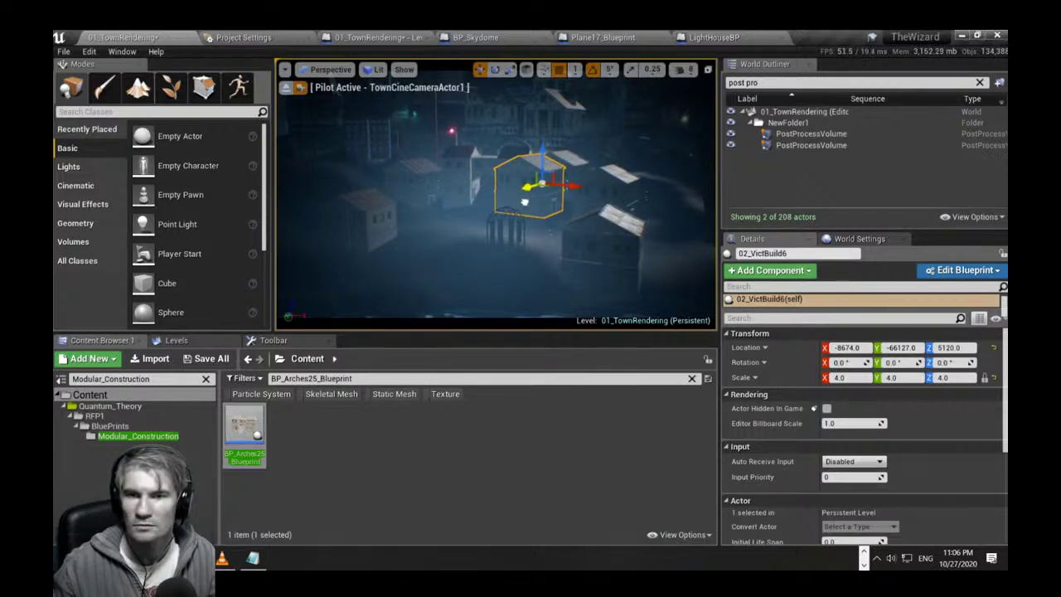
left_click(854, 377)
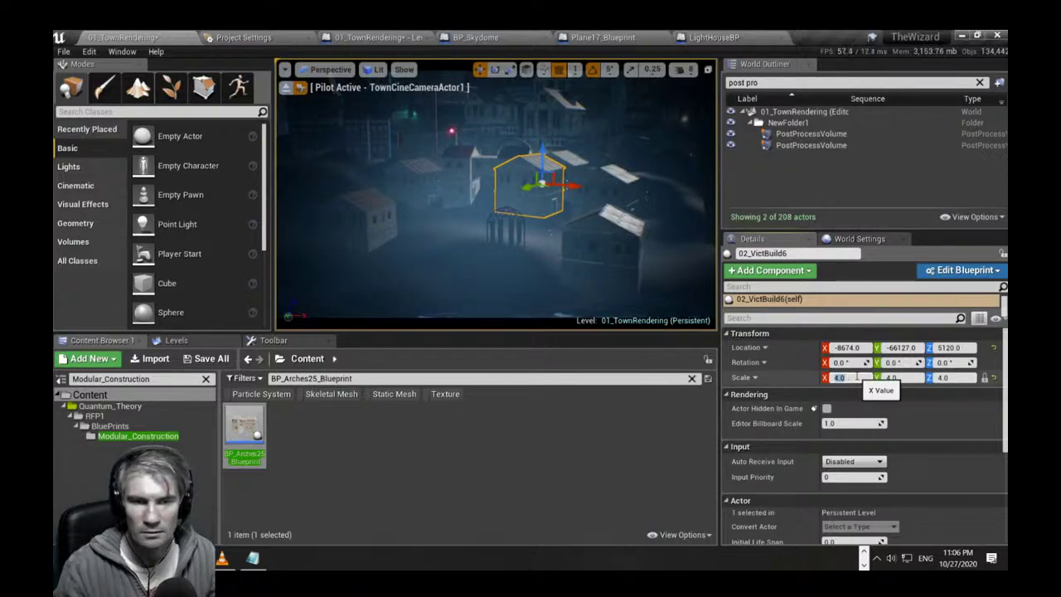
type("3")
key("Return")
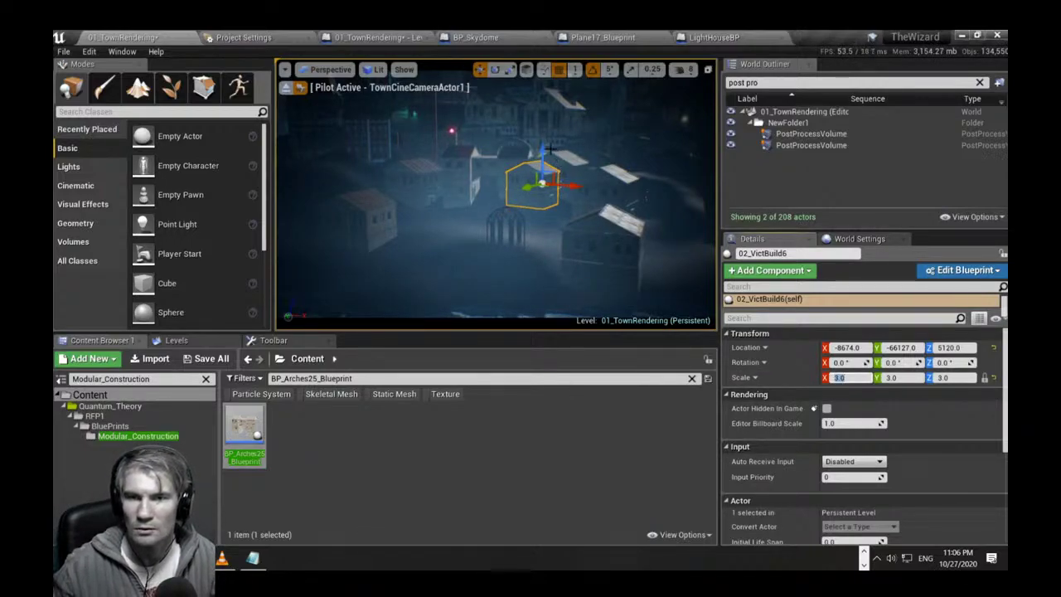
Lower the duplicated house to Z 4971 and stretch its height to a Z scale of about 3.83.
mouse_move(549, 147)
left_mouse_down()
mouse_move(544, 166)
mouse_move(543, 138)
mouse_move(543, 154)
left_mouse_up()
key("space")
key("space")
Try narrowing the duplicated house along its X axis, undo that scaling, and deselect the house.
left_click_drag(574, 189, 569, 188)
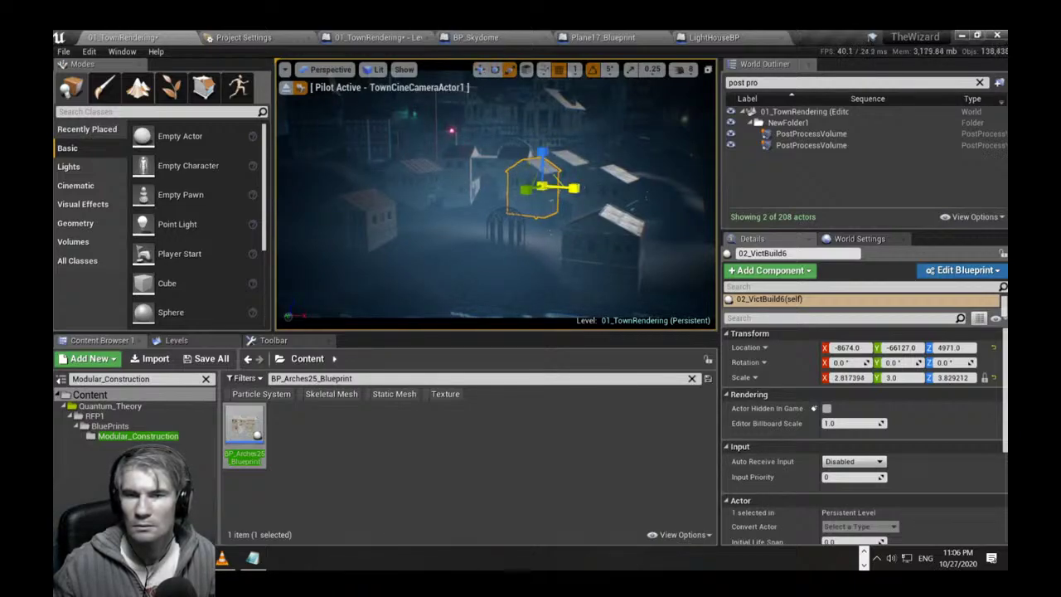
key("ctrl+z")
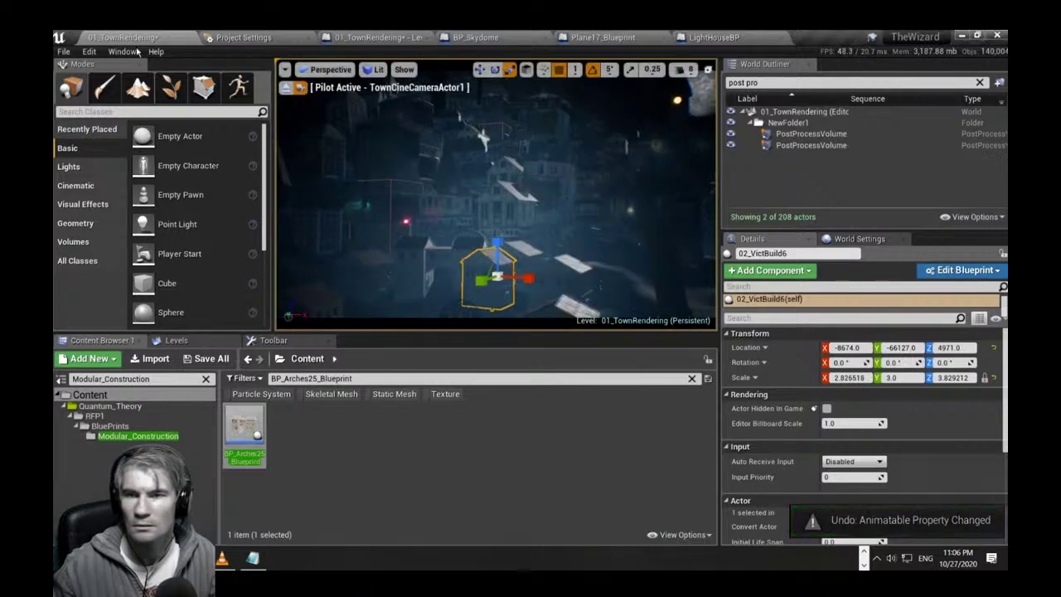
left_click(89, 51)
left_click(133, 75)
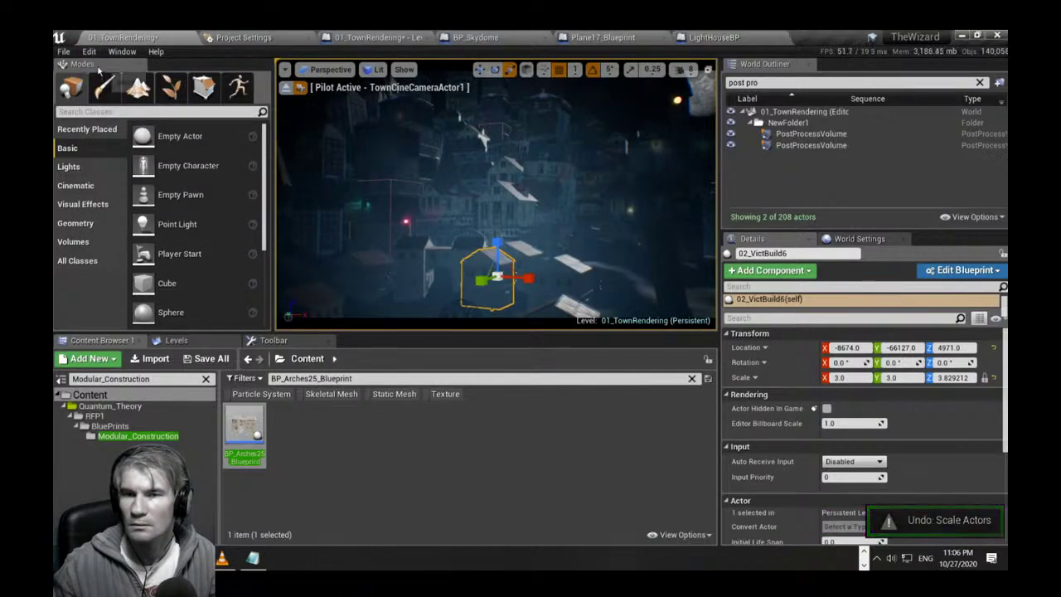
key("Escape")
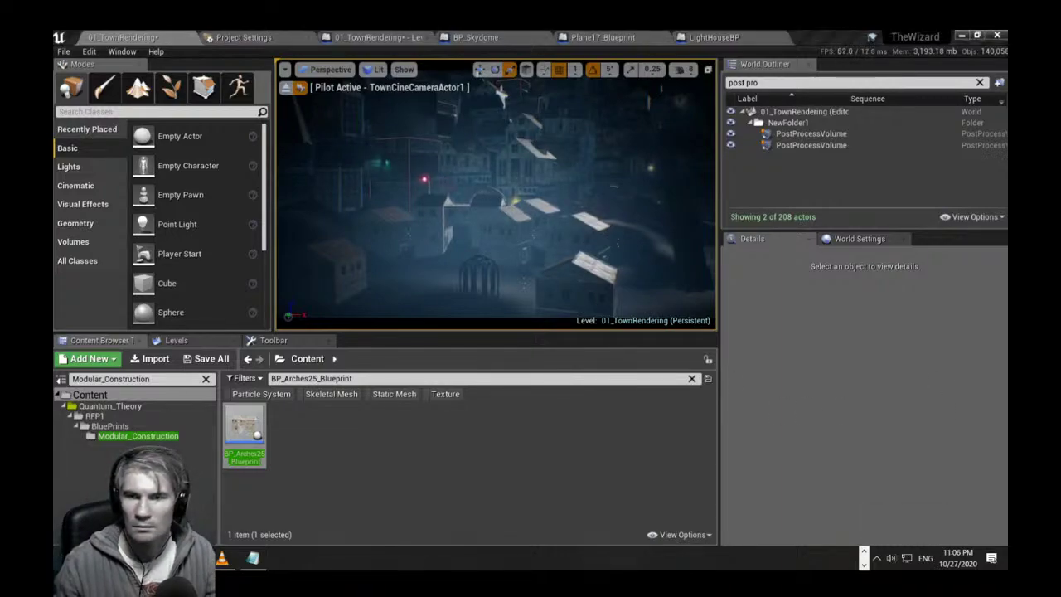
Move the iron castle gate into the arched building's passage, at about X -15635, Y -69715.
right_click_drag(496, 196, 516, 175)
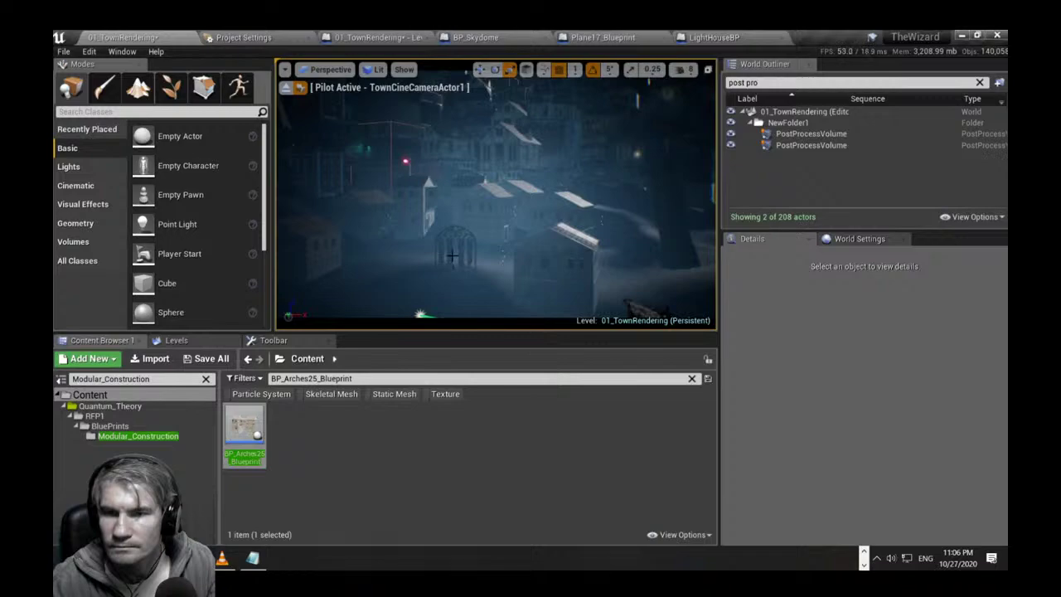
left_click(451, 264)
key("space")
key("space")
key("space")
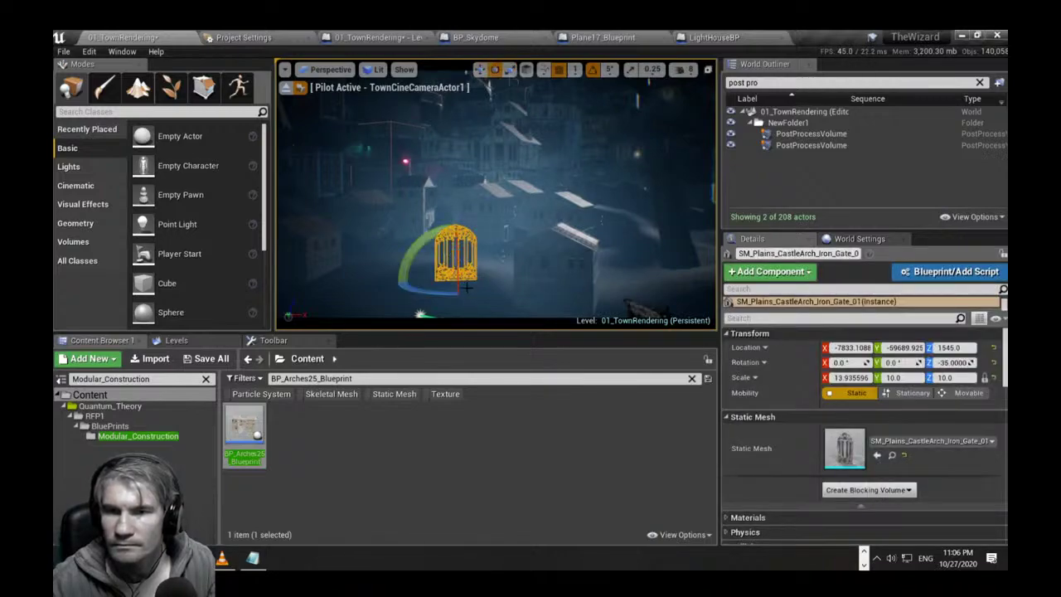
key("space")
left_click_drag(456, 285, 449, 291)
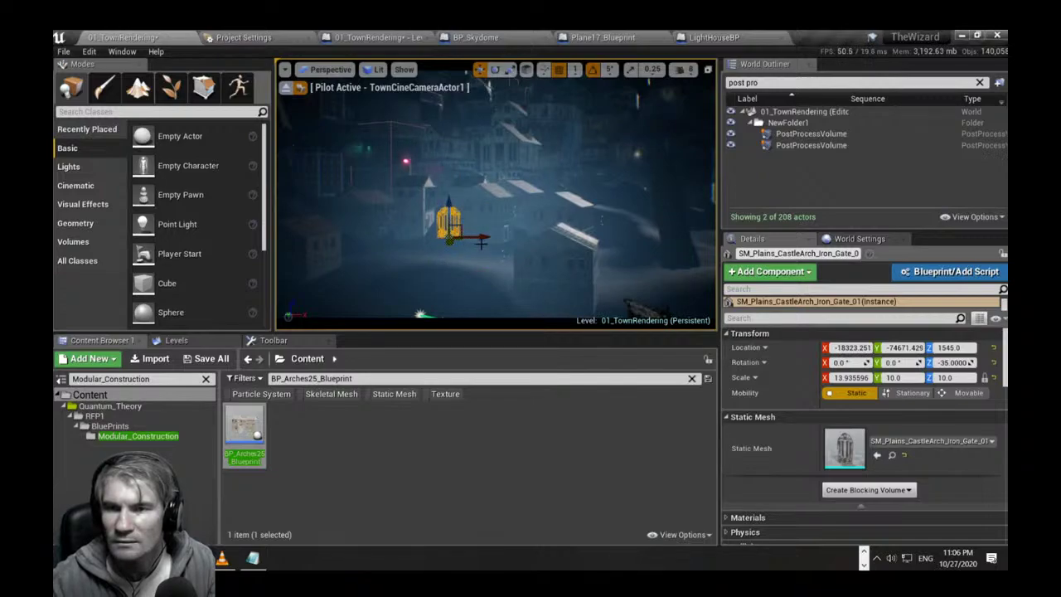
left_click_drag(482, 236, 472, 237)
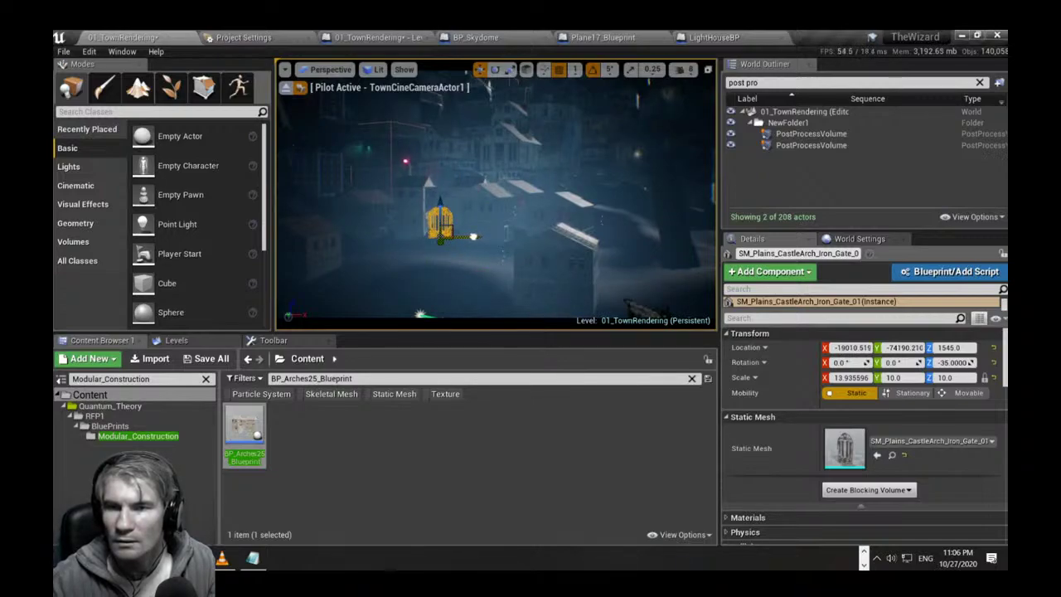
key("f")
right_click_drag(469, 238, 448, 249)
mouse_move(452, 177)
right_mouse_down()
mouse_move(456, 208)
mouse_move(452, 177)
right_mouse_up()
left_click_drag(469, 172, 495, 219)
Enlarge the iron gate to fill the archway, widening it along X and setting its Z scale to about 11.04.
key("space")
key("space")
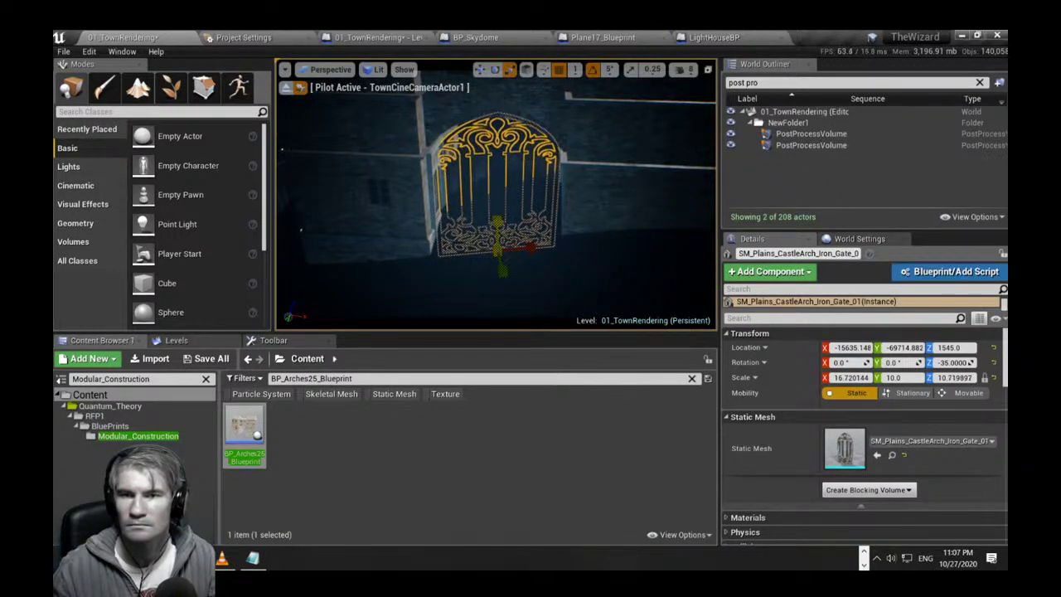
key("e")
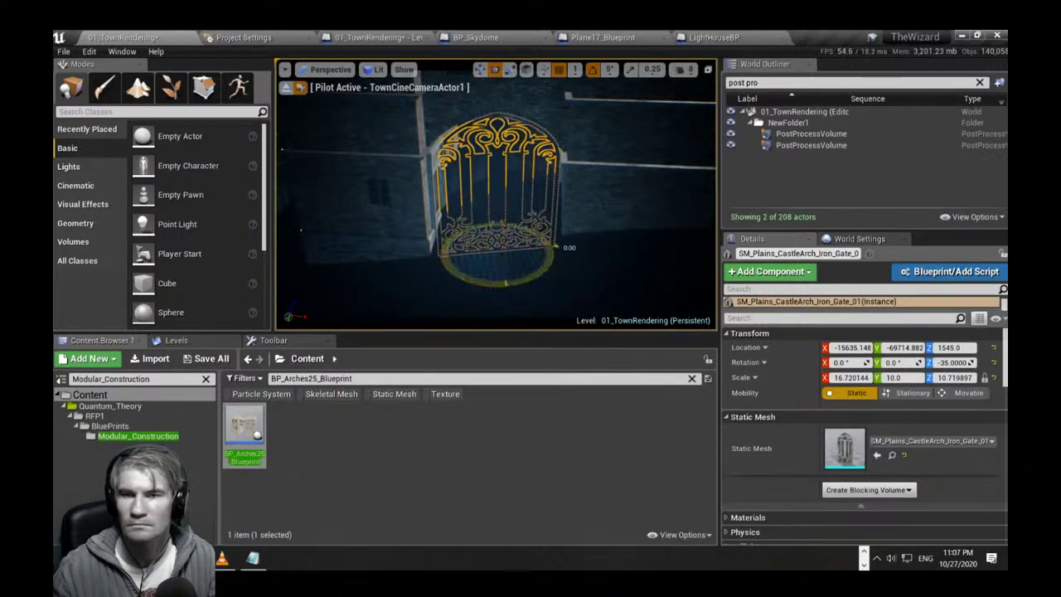
left_click_drag(554, 247, 555, 247)
key("r")
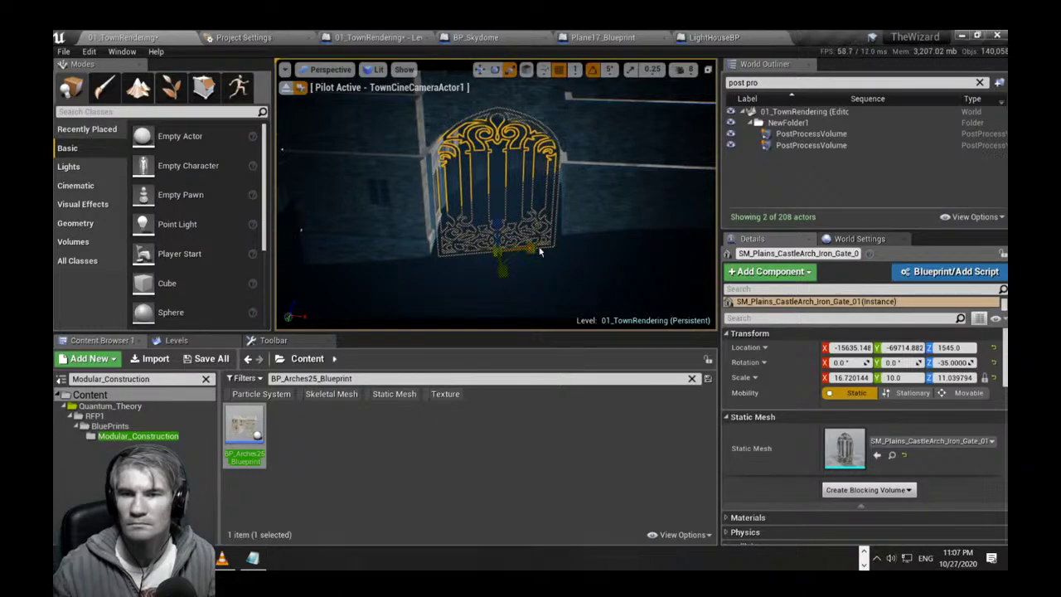
left_click_drag(540, 251, 549, 250)
key("Escape")
Select the iron gate together with the arched building and move both forward toward the camera.
right_click_drag(549, 250, 518, 216)
left_click(496, 126)
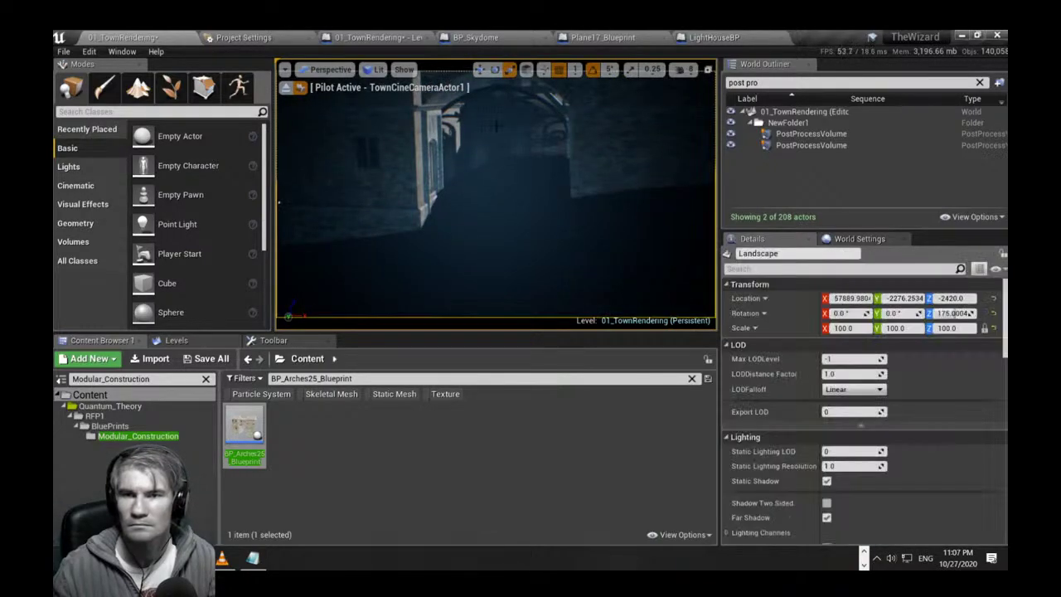
key("ctrl+z")
right_click_drag(498, 166, 525, 132)
left_click(529, 165, "ctrl")
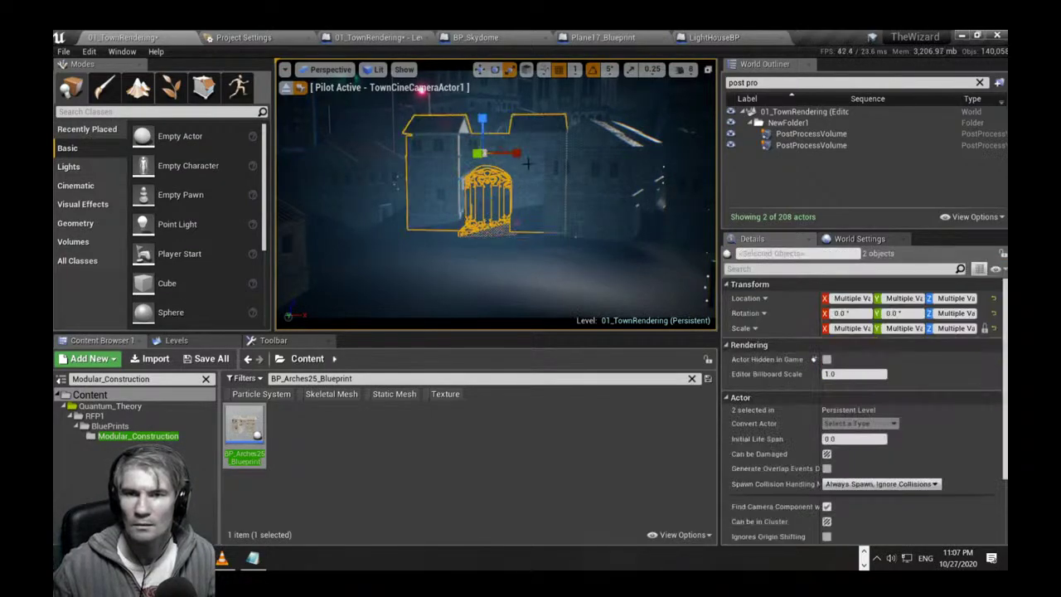
mouse_move(448, 198)
right_mouse_down()
mouse_move(448, 249)
mouse_move(448, 199)
right_mouse_up()
key("e")
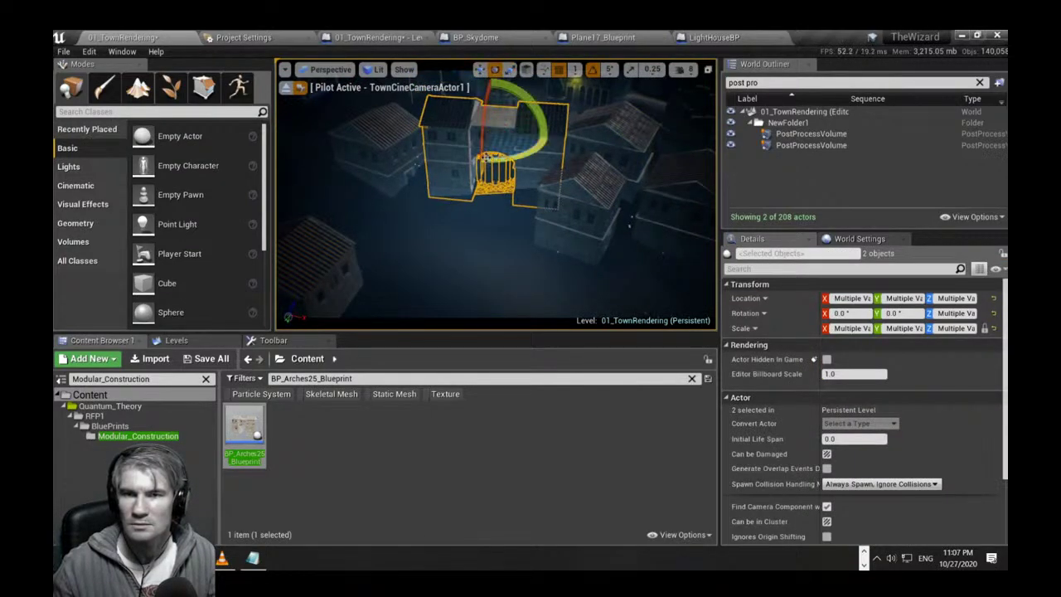
key("w")
left_click_drag(483, 149, 457, 222)
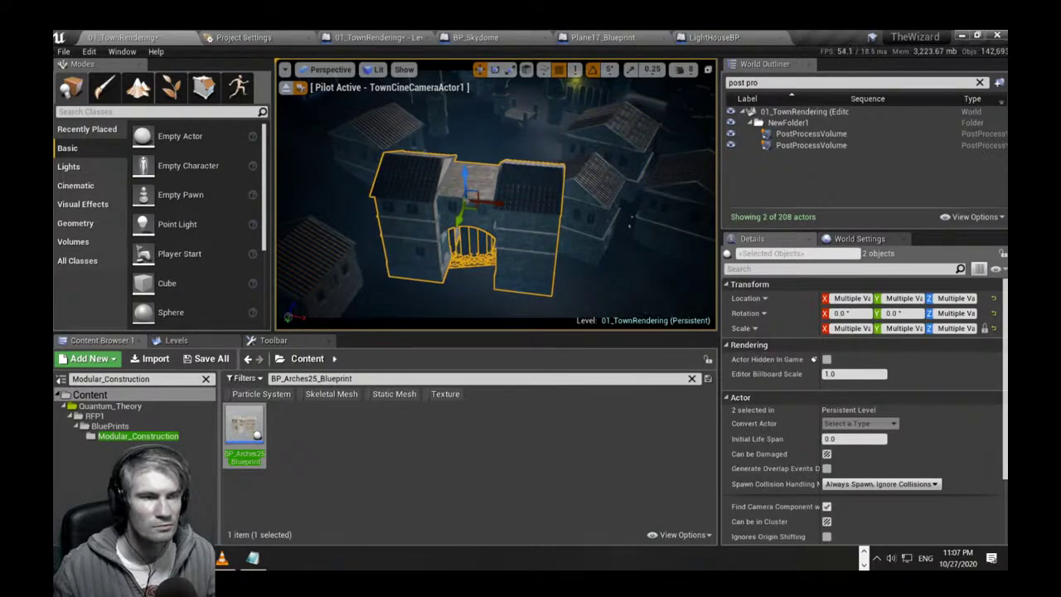
Lower the arched building and its iron gate together in the camera framing and deselect them.
right_click_drag(464, 222, 456, 189)
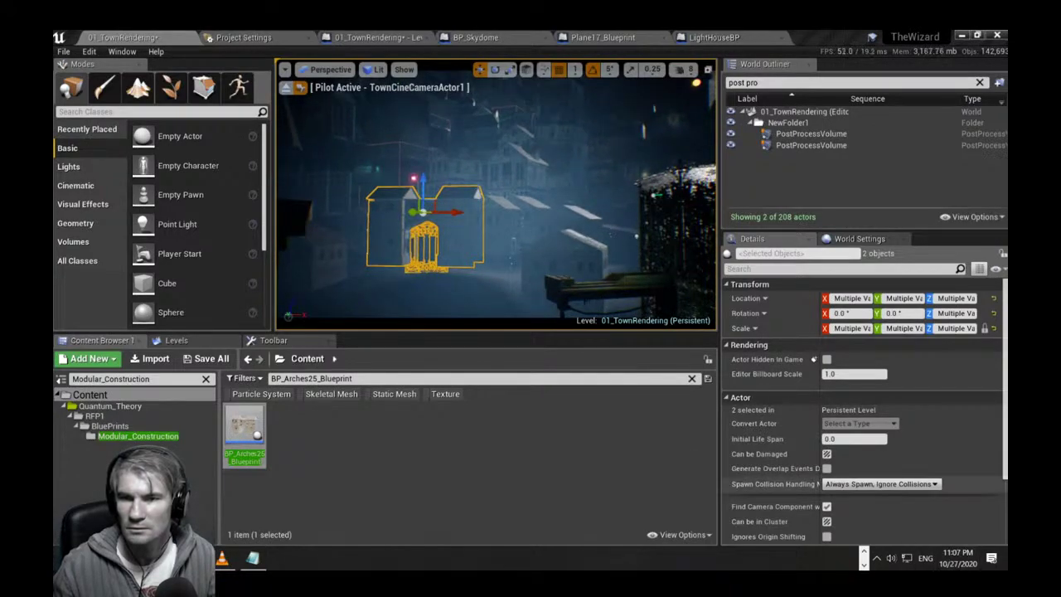
scroll(423, 182, "down", 3)
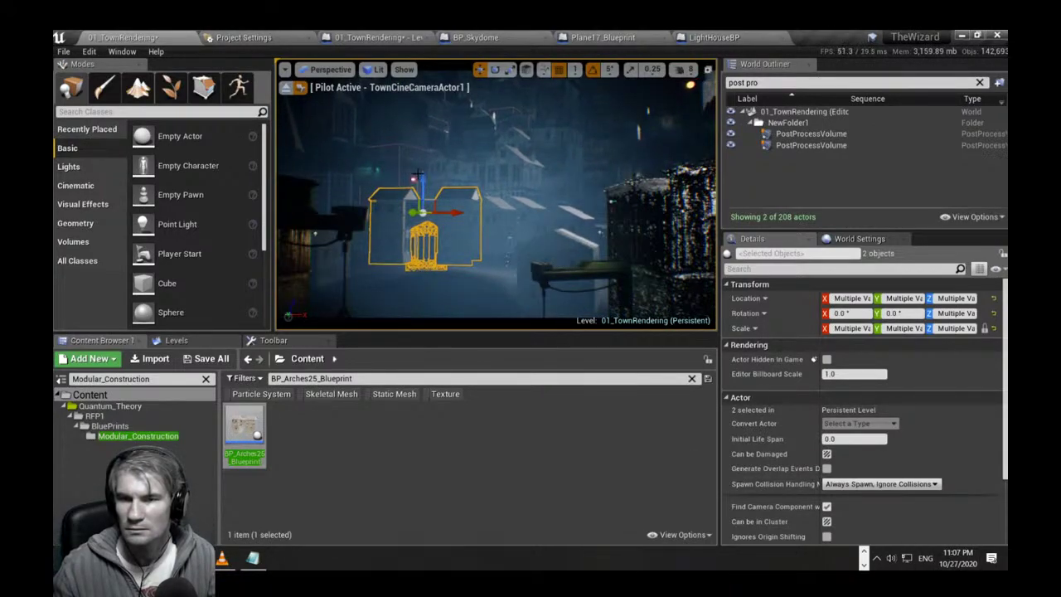
left_click_drag(423, 181, 423, 200)
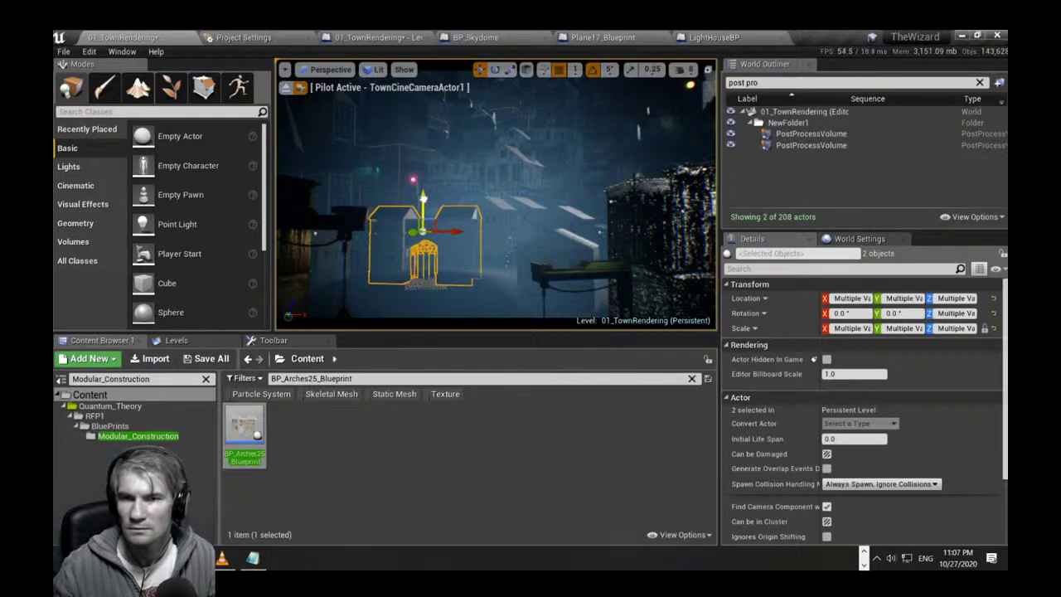
key("Escape")
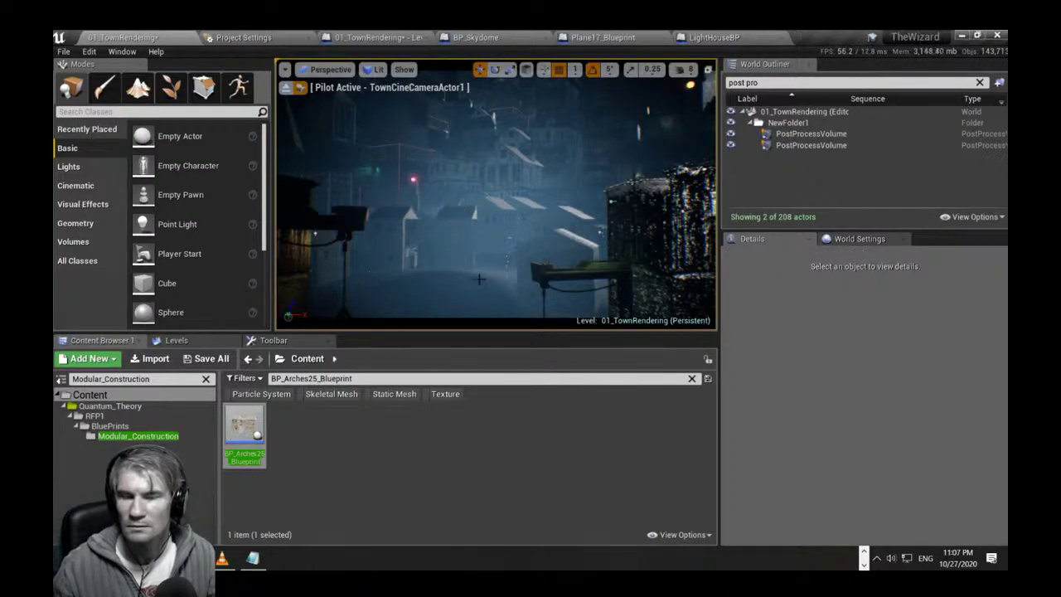
Select the glowing sphere beside the moon and locate its wizardLight override material among the project assets.
key("w")
right_click_drag(481, 280, 508, 259)
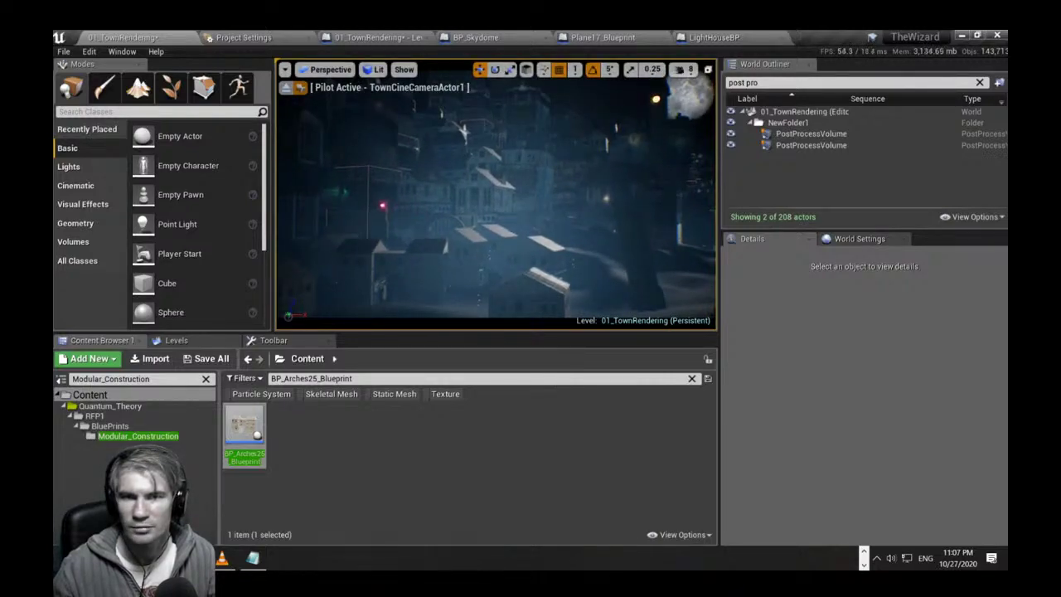
left_click(656, 98)
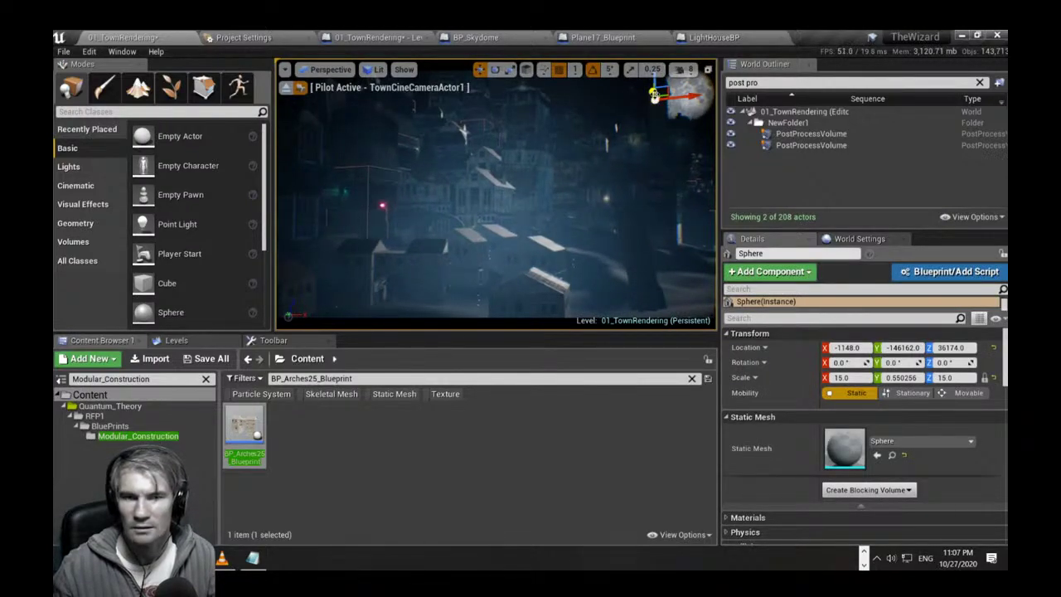
scroll(893, 449, "down", 10)
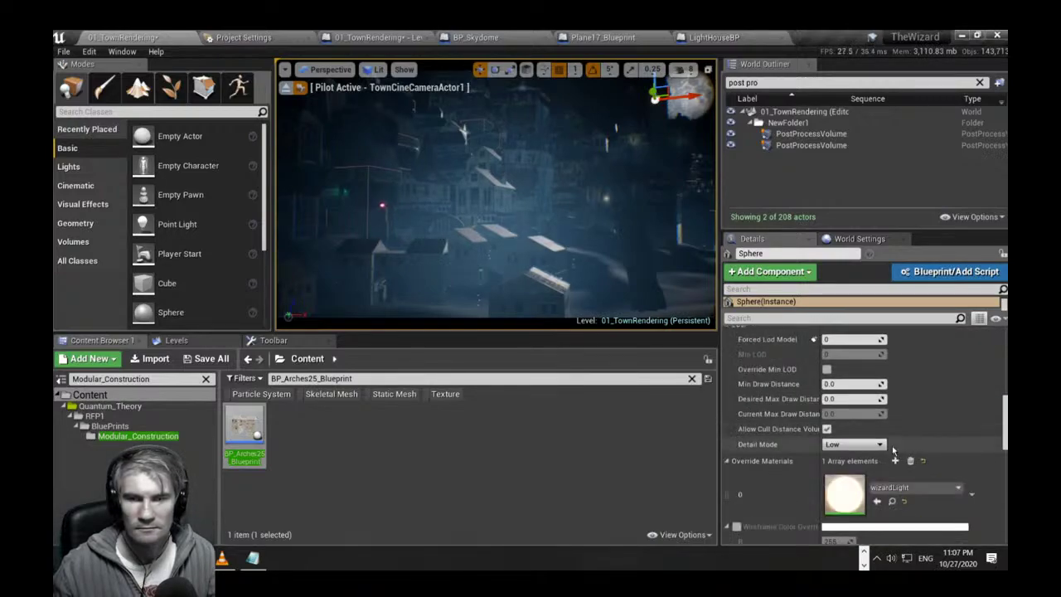
scroll(893, 449, "down", 2)
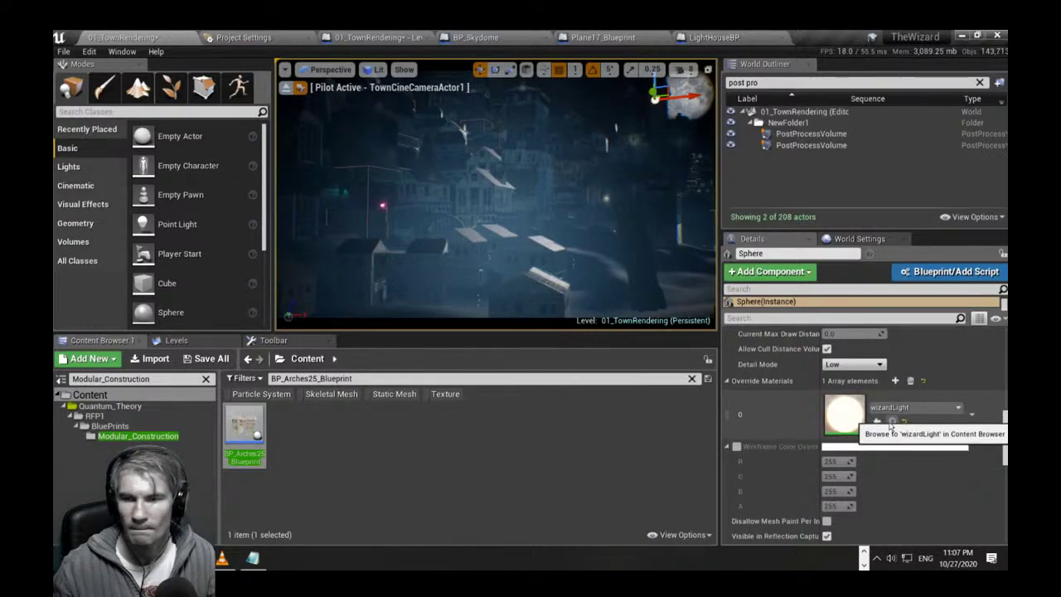
left_click(892, 421)
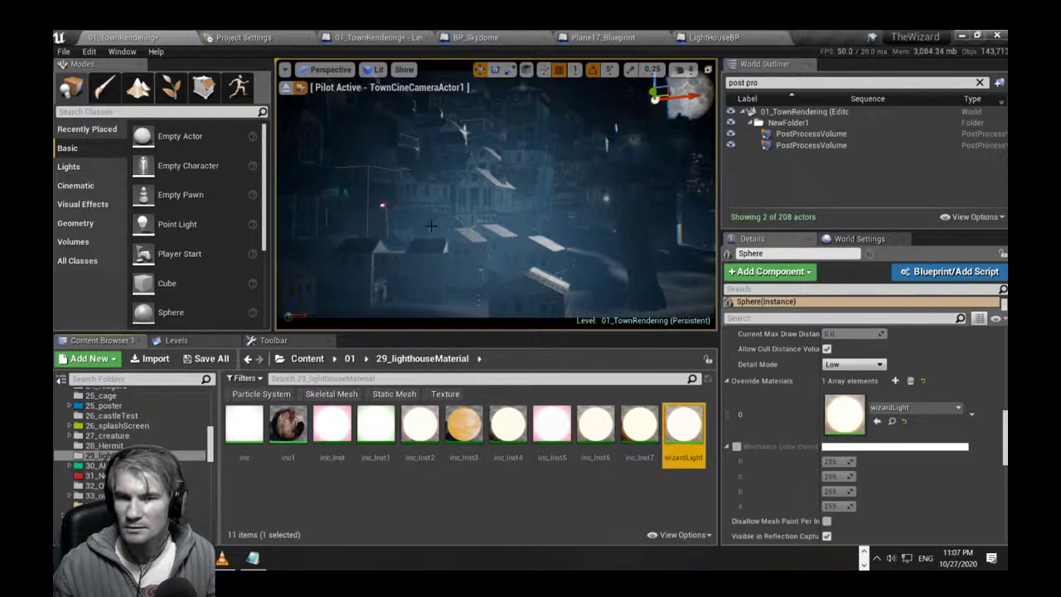
right_click_drag(431, 225, 396, 224)
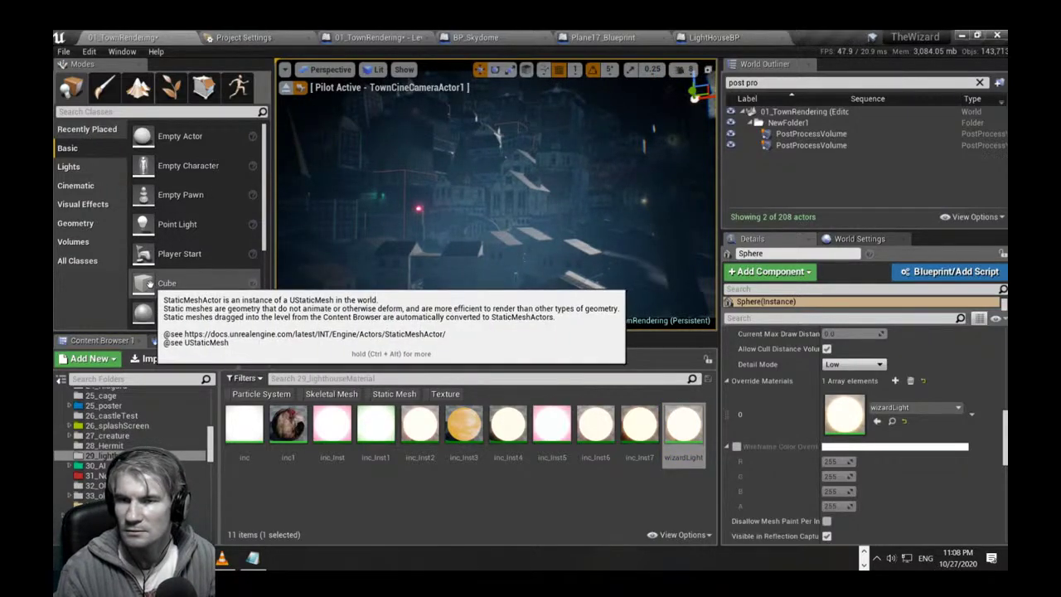
left_click(418, 267)
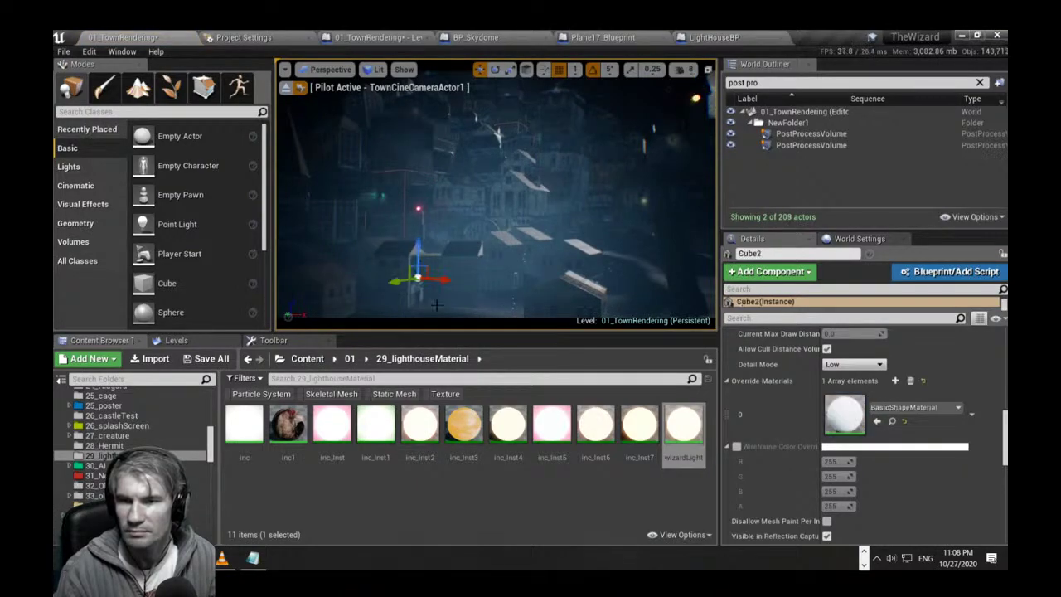
key("Delete")
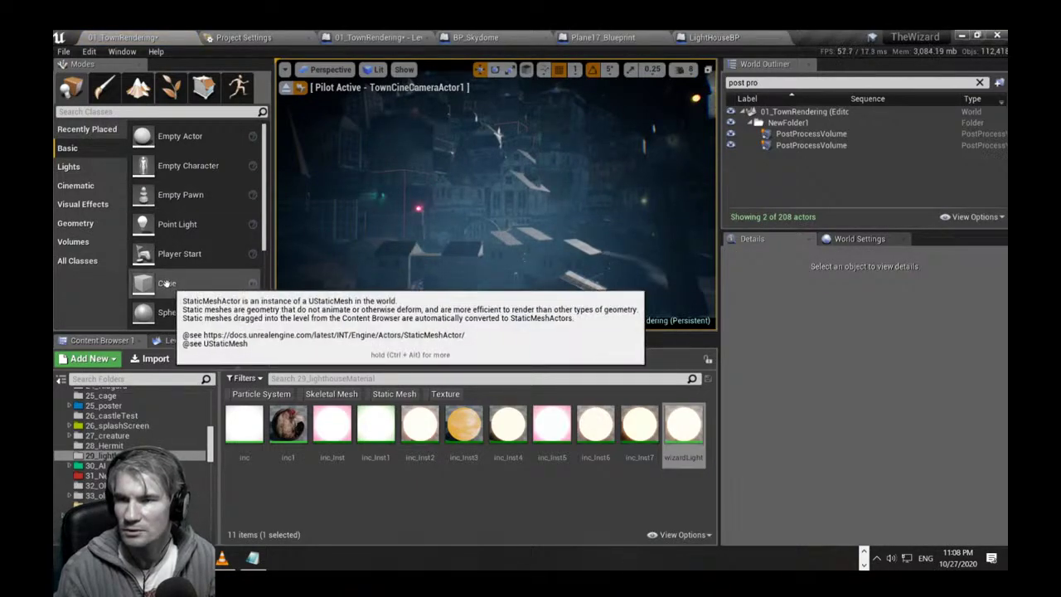
Place a basic cube in front of the arched building and set its uniform scale to 5.
left_click_drag(416, 266, 416, 267)
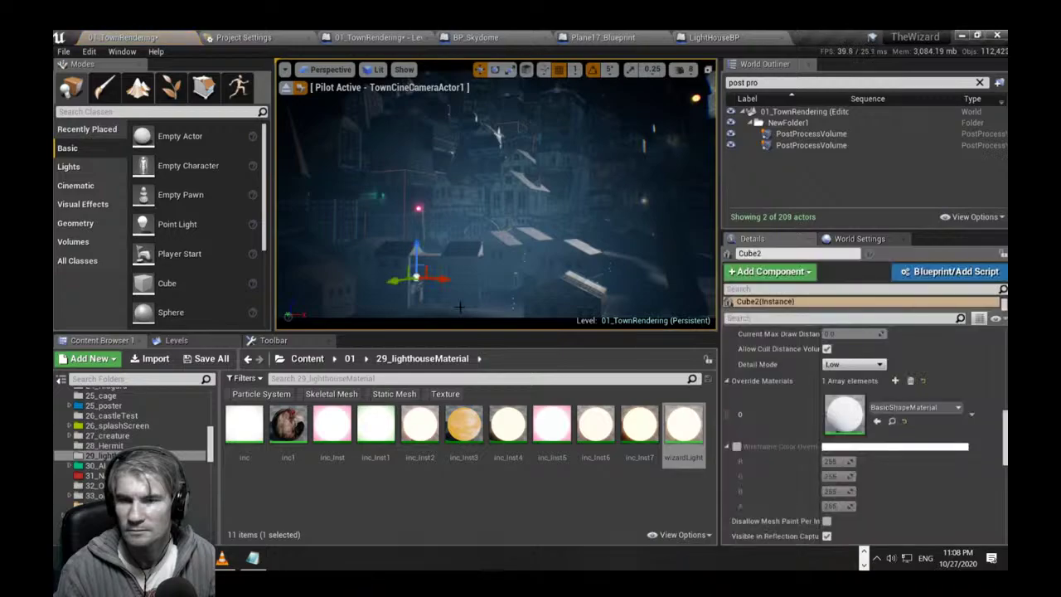
key("f")
right_click_drag(479, 250, 481, 292)
key("s")
scroll(488, 172, "down", 2)
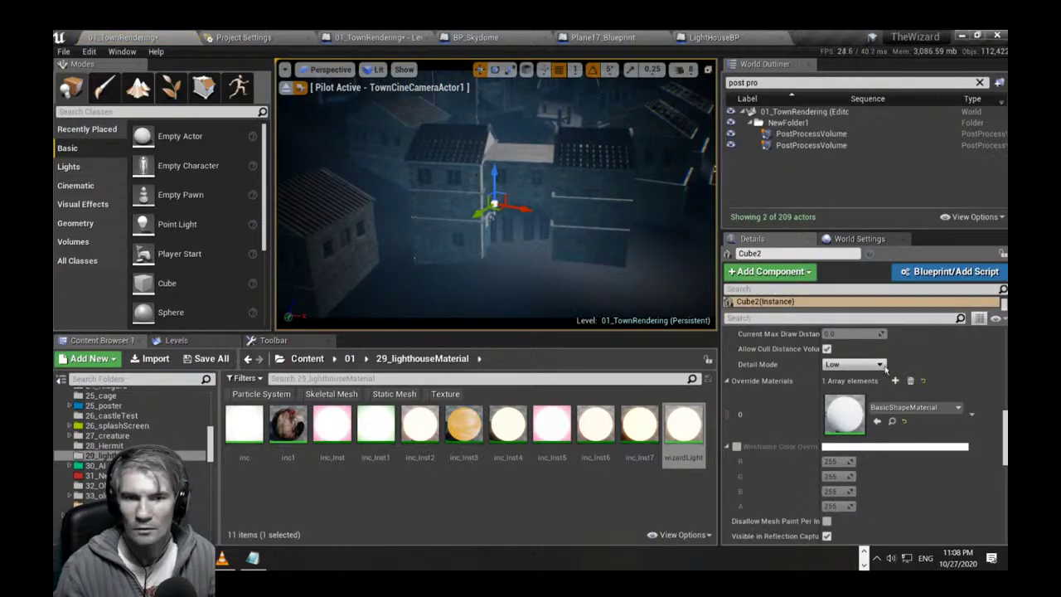
scroll(952, 344, "up", 4)
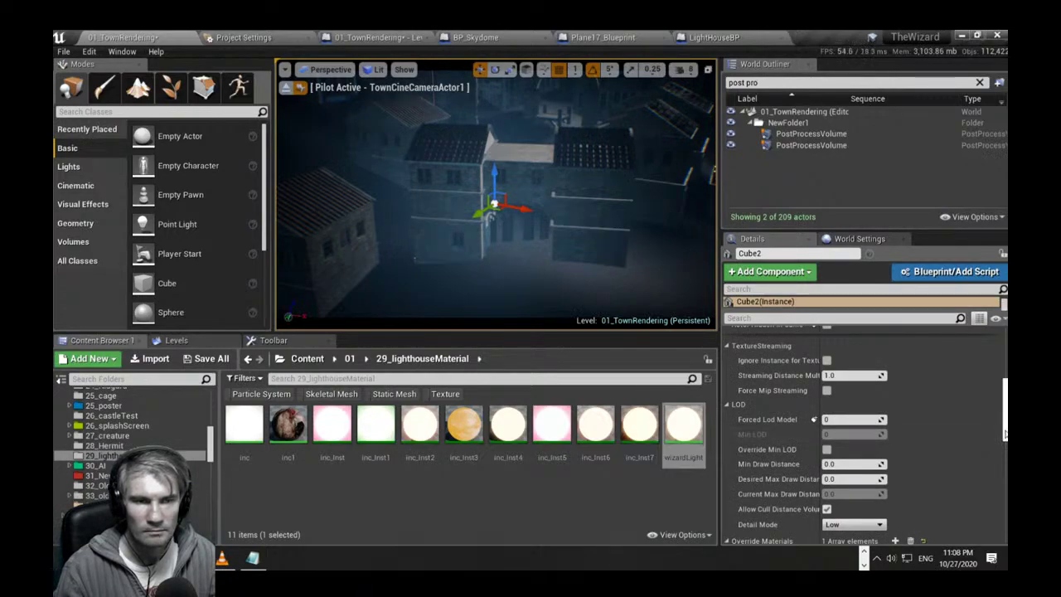
scroll(1006, 434, "up", 5)
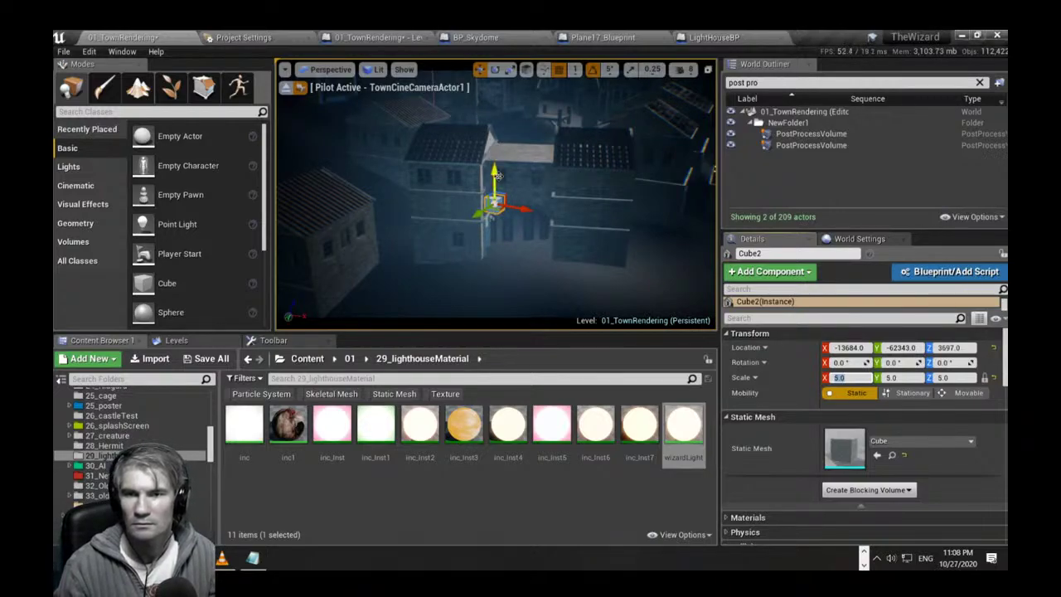
Flatten and resize the cube into a thin panel, rotate it -20° about Z, and position it high on the arched building's front wall.
left_click_drag(496, 174, 496, 159)
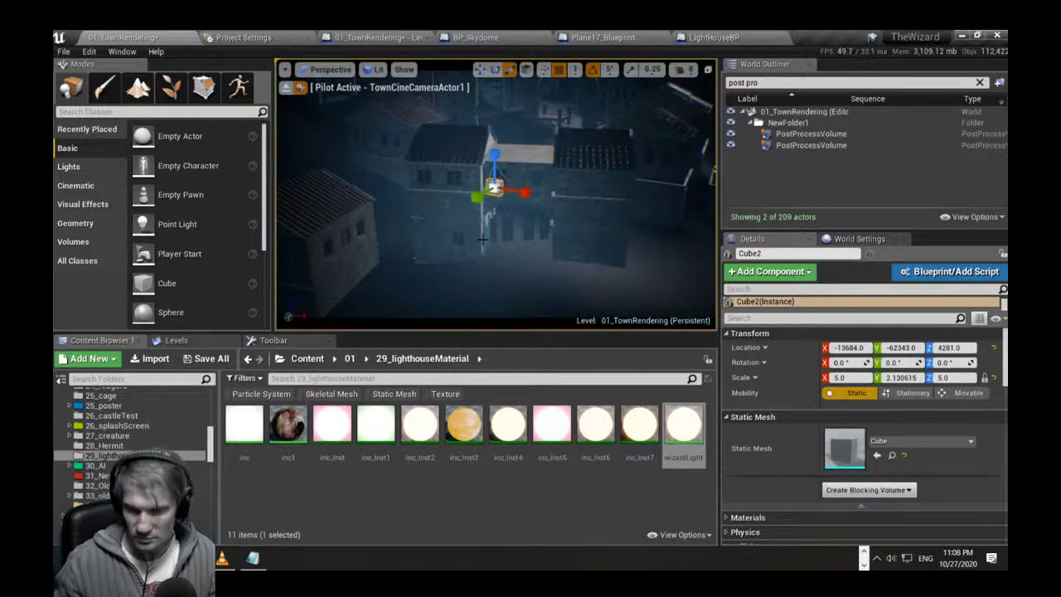
key("f")
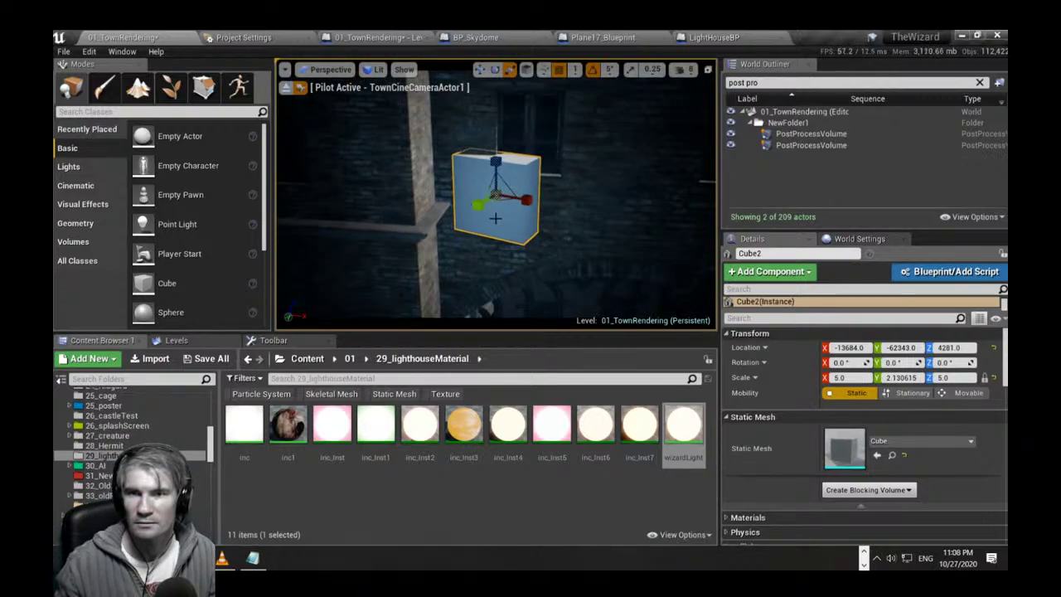
key("space")
key("space")
left_click_drag(489, 210, 469, 219)
key("w")
left_click_drag(531, 199, 520, 148)
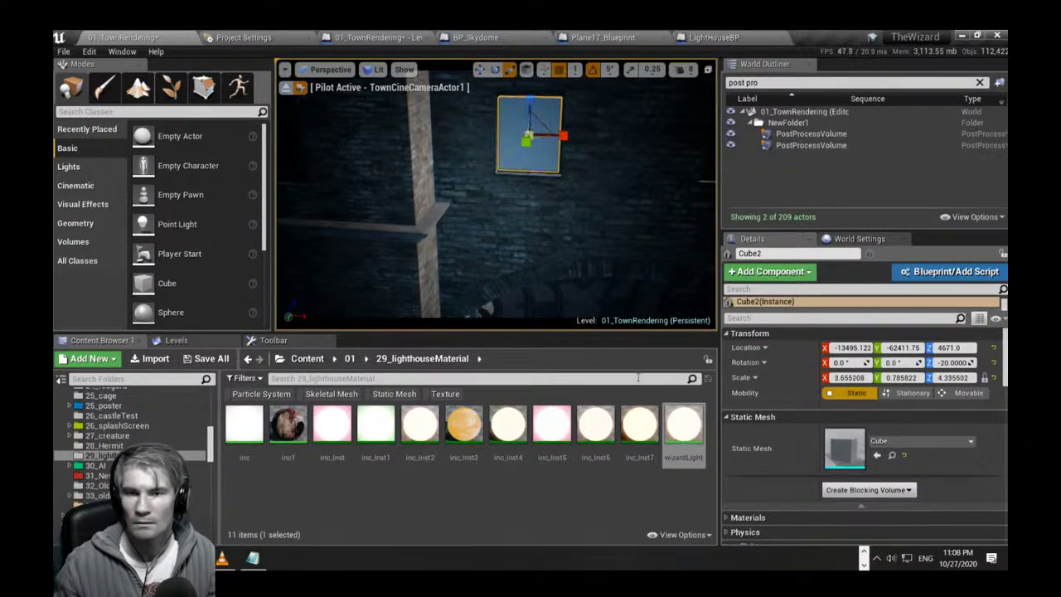
Apply the wizardLight material to the thin cube, deselect it and return to the wide framing of the town.
left_click_drag(684, 428, 508, 135)
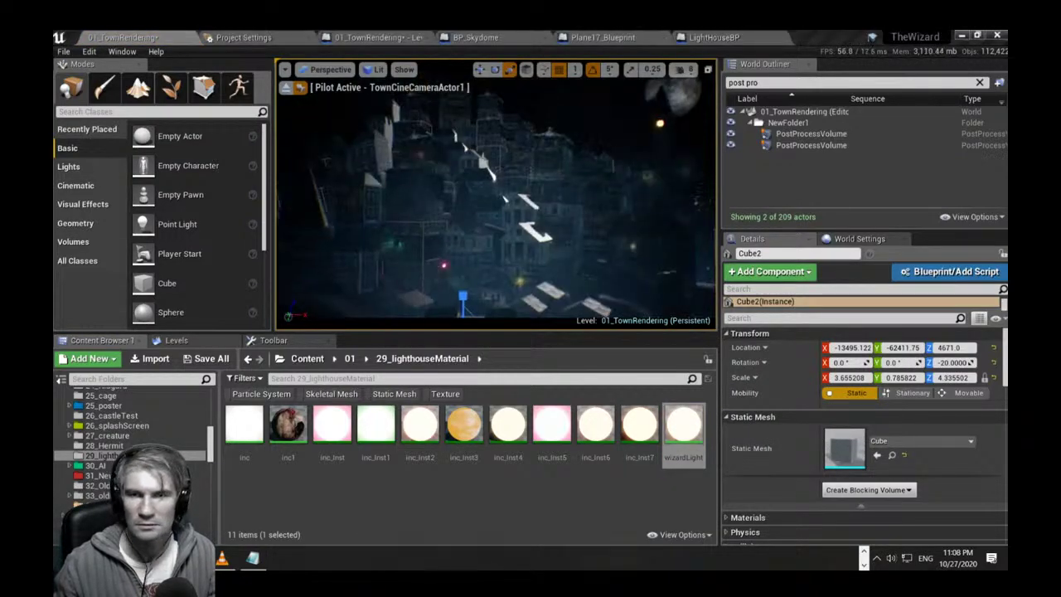
right_click_drag(496, 195, 504, 201)
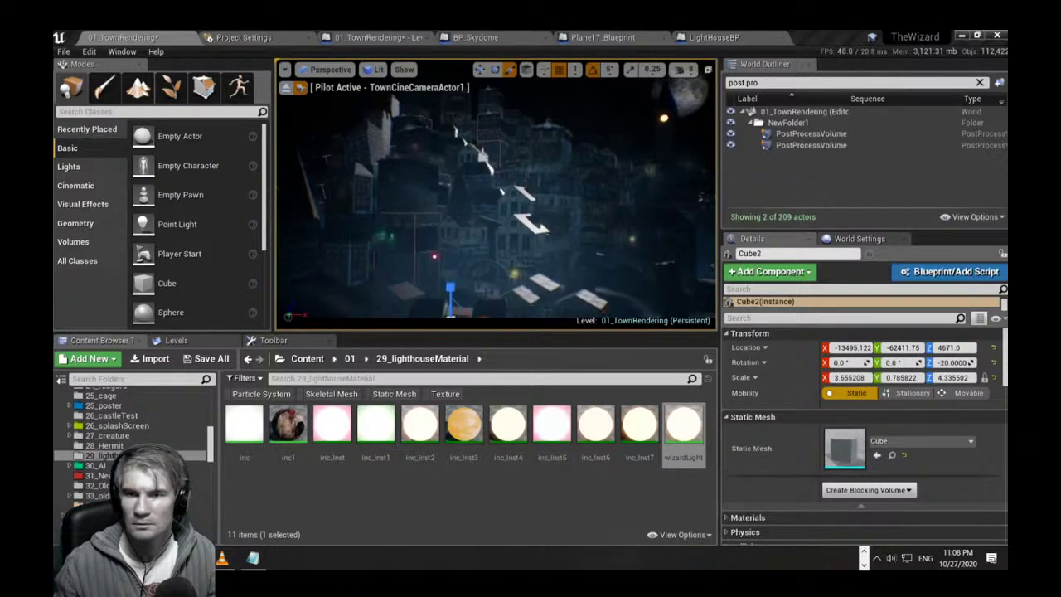
right_click_drag(581, 281, 589, 301)
key("Escape")
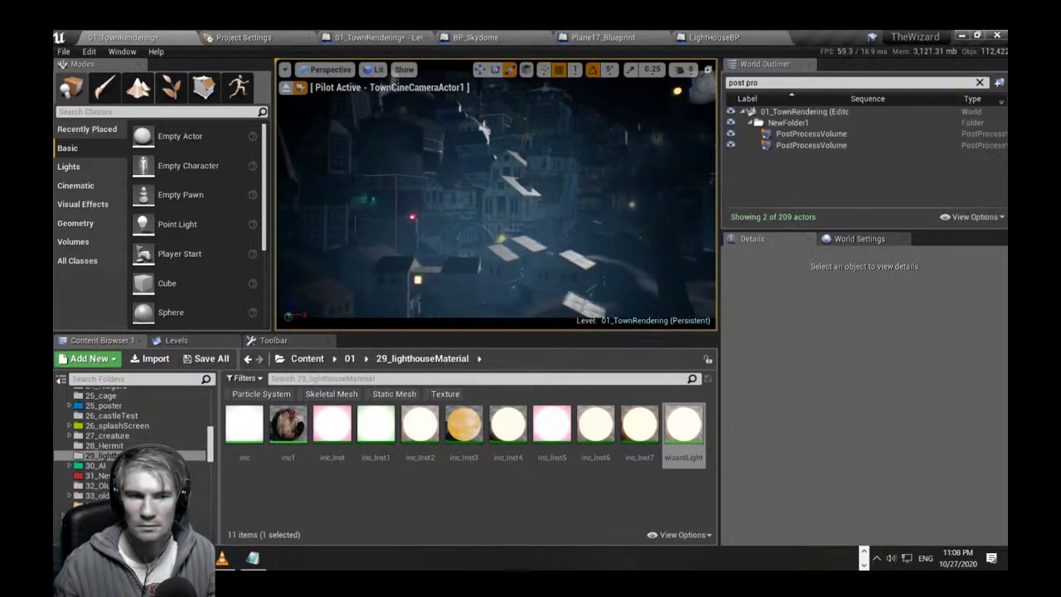
mouse_move(498, 195)
right_mouse_down()
mouse_move(491, 182)
mouse_move(501, 197)
right_mouse_up()
right_click_drag(577, 289, 571, 286)
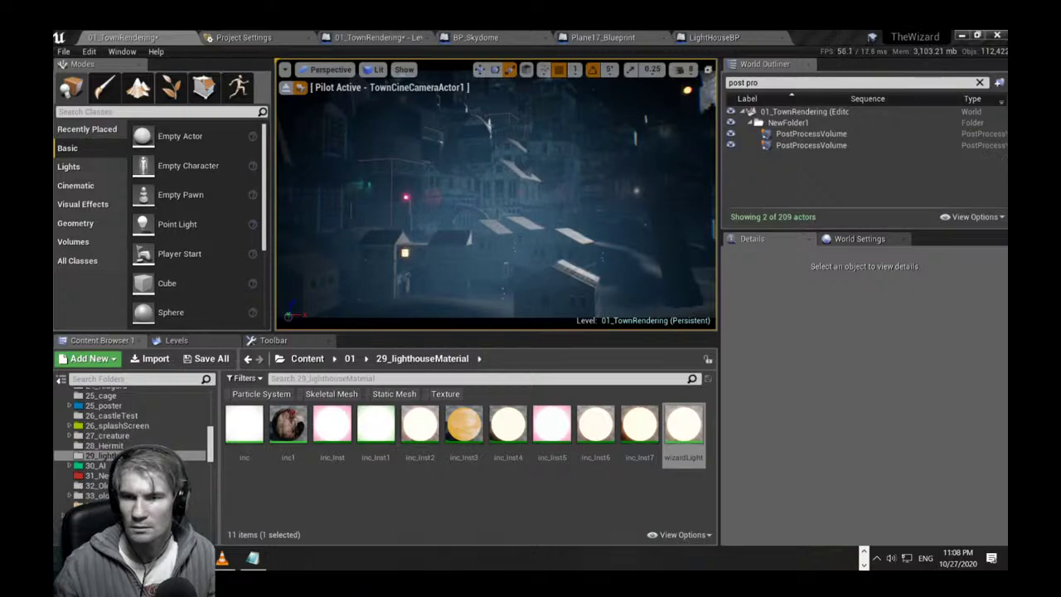
Select the glowing cube on the arched building and scale it down proportionally to 2 in X.
left_click(405, 252)
left_click(405, 253)
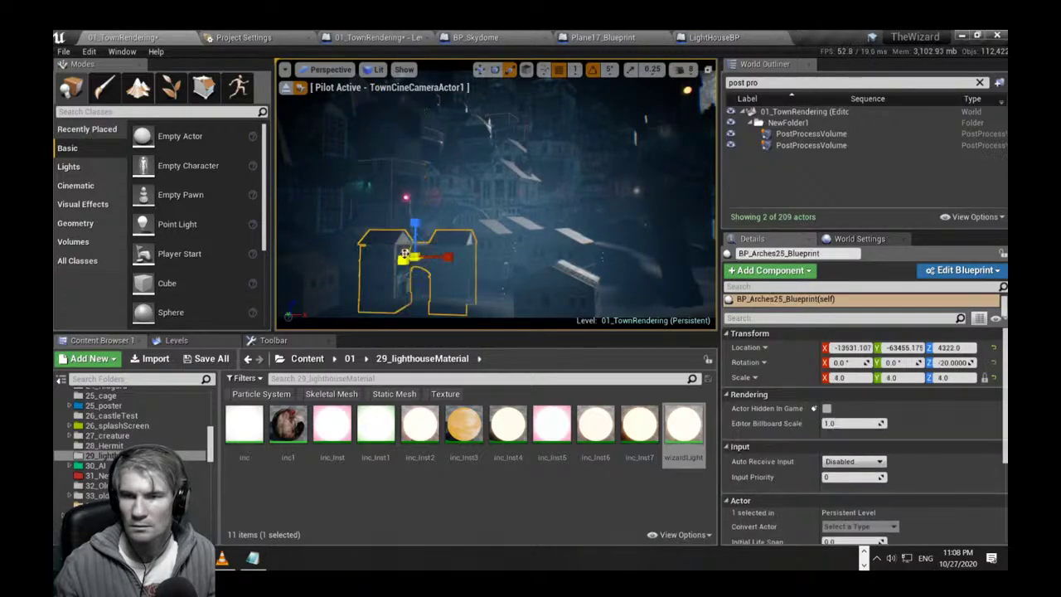
left_click(405, 253)
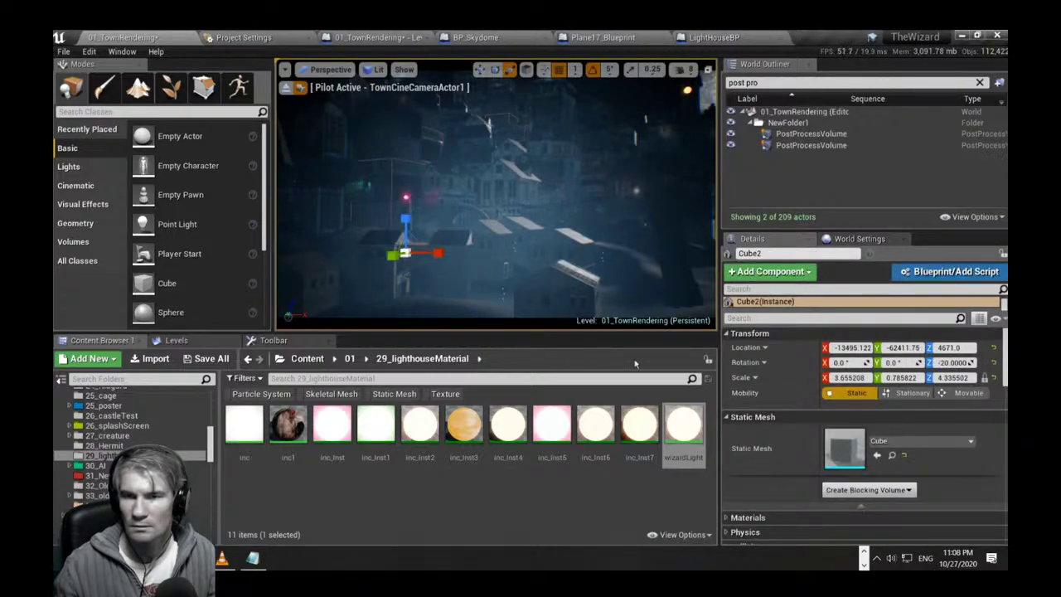
left_click(868, 377)
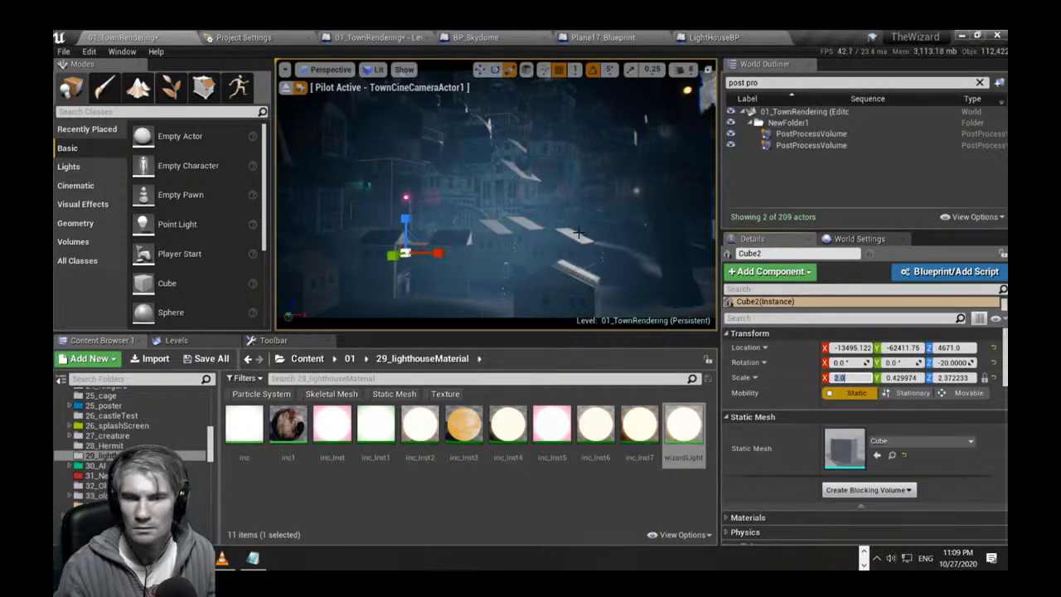
Duplicate the glowing cube along X and place the copy beside the original as a second lit window above the arch.
key("F11")
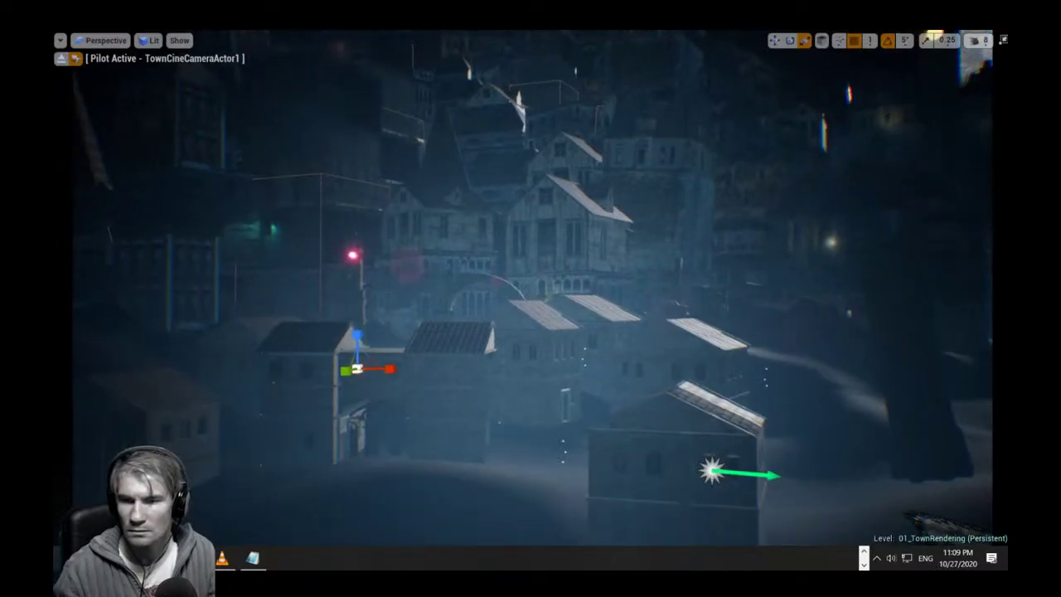
middle_click_drag(492, 290, 475, 304)
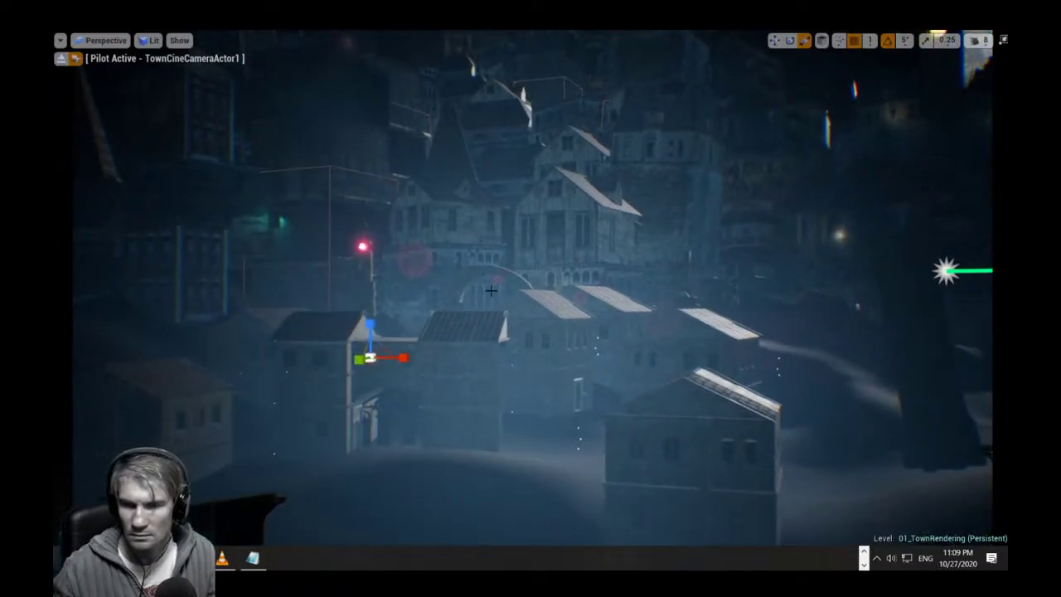
left_click(369, 357)
key("w")
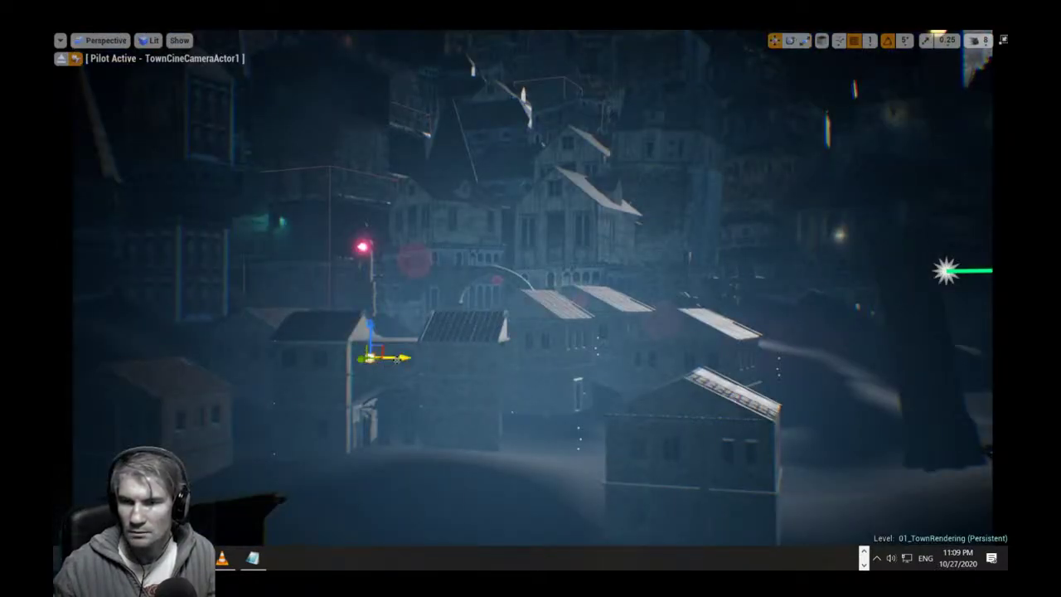
left_click_drag(403, 357, 323, 369)
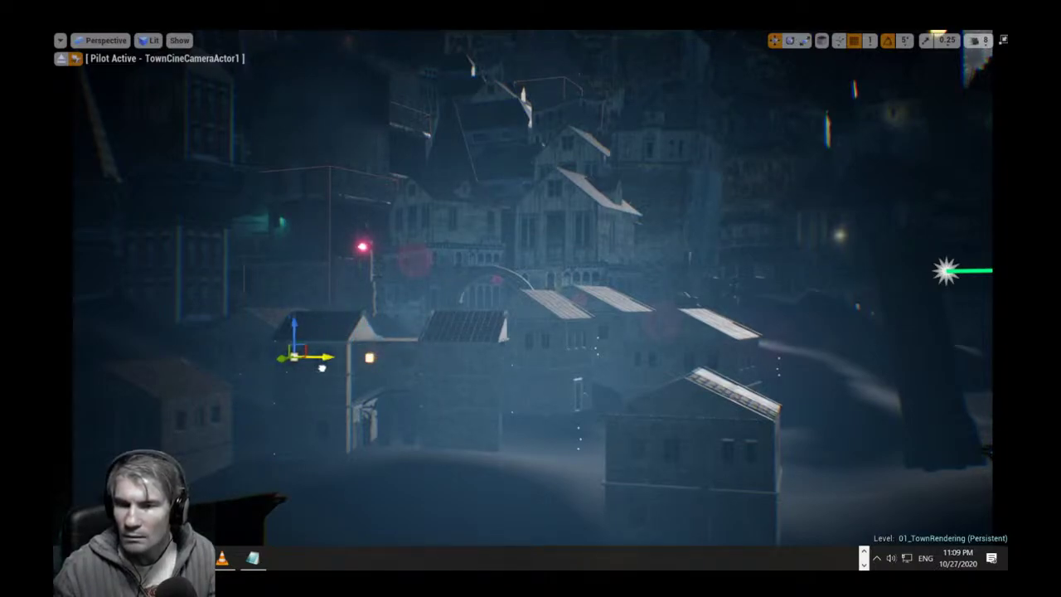
left_click(344, 397)
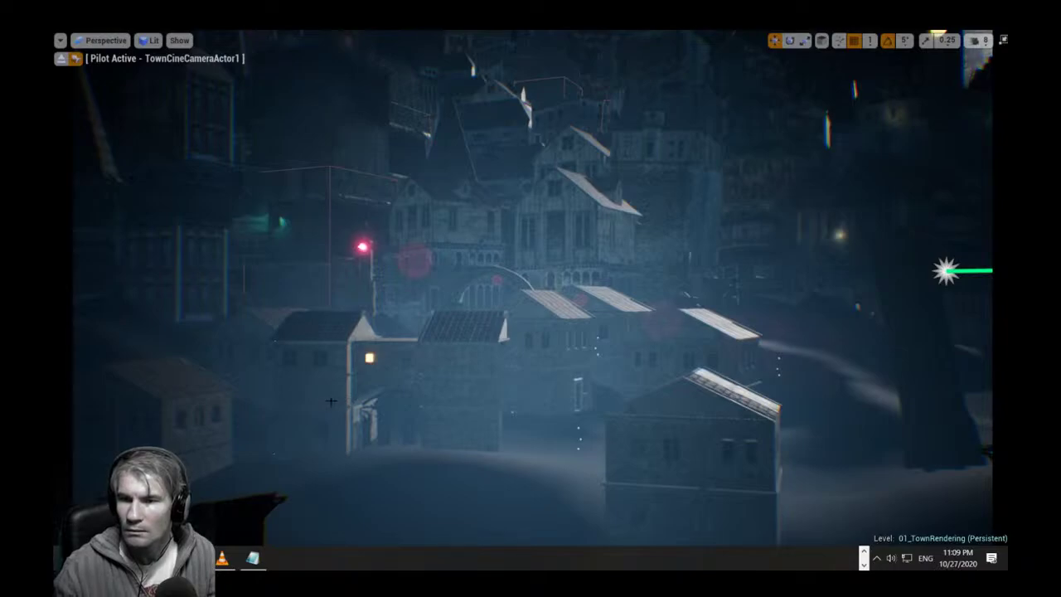
key("ctrl+z")
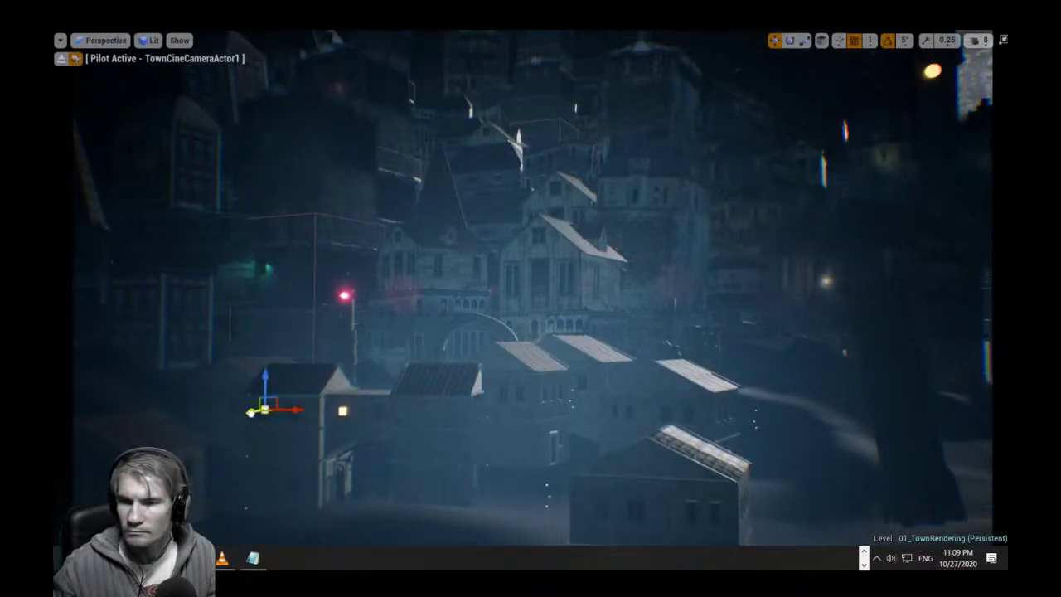
left_click_drag(295, 410, 410, 425)
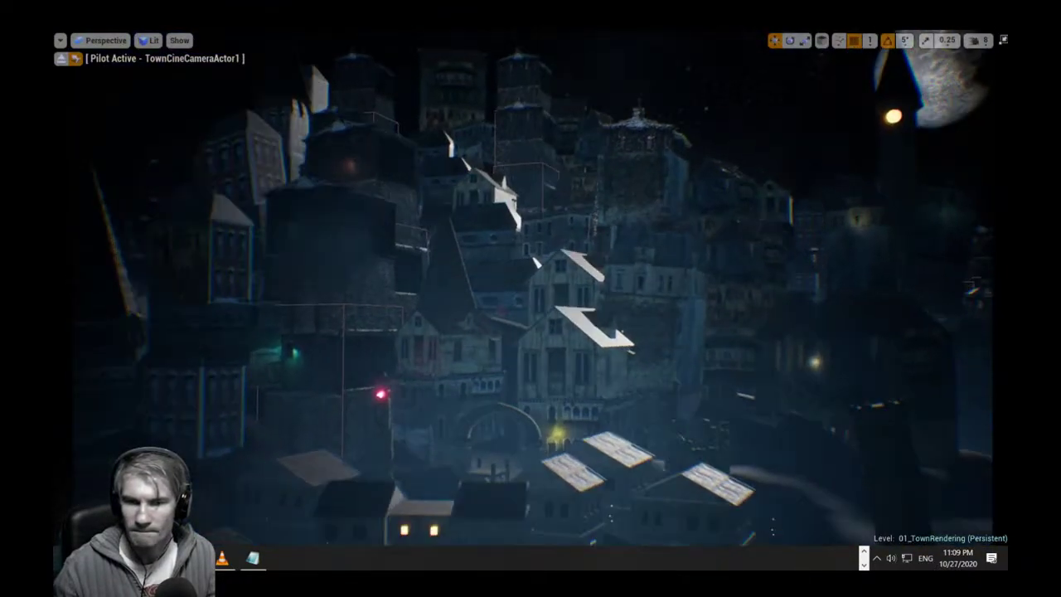
Try to move the house beside the arched building toward the camera, and undo that move.
key("q")
key("q")
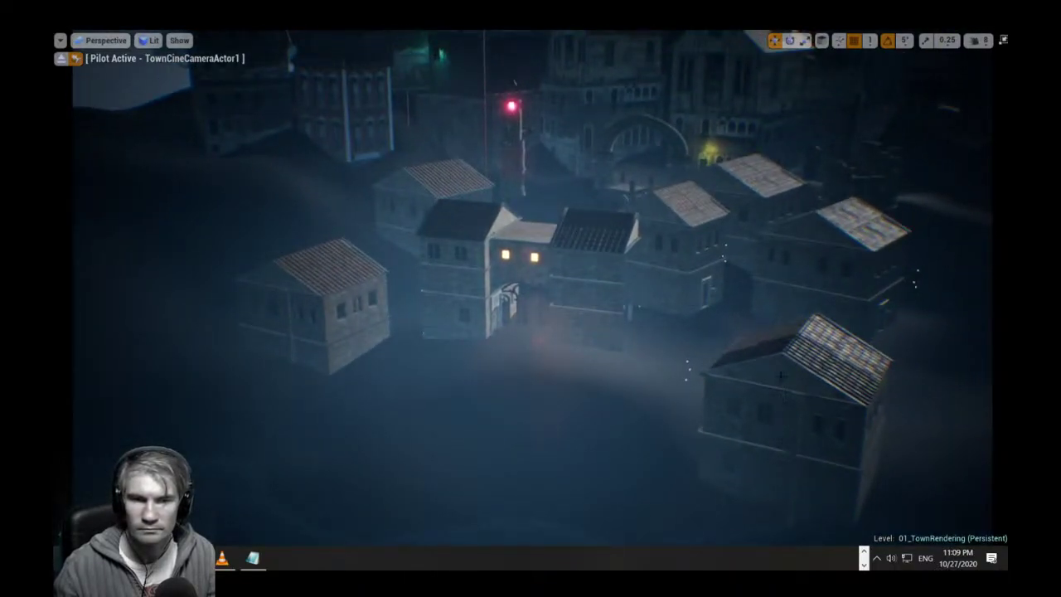
left_click(685, 287)
left_click_drag(673, 264, 648, 289)
key("ctrl+z")
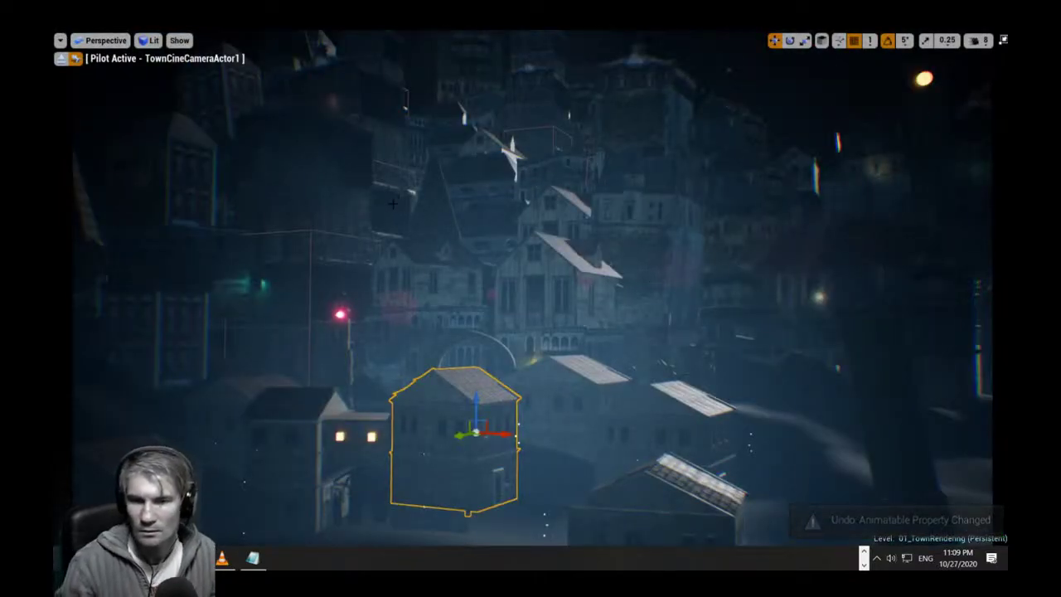
key("F11")
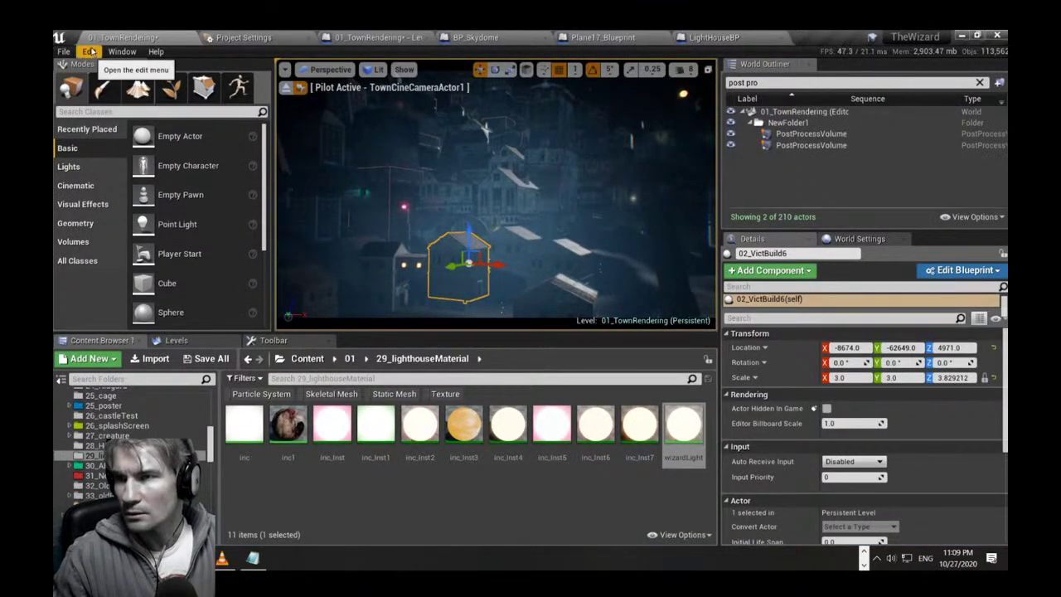
left_click(90, 52)
left_click(249, 74)
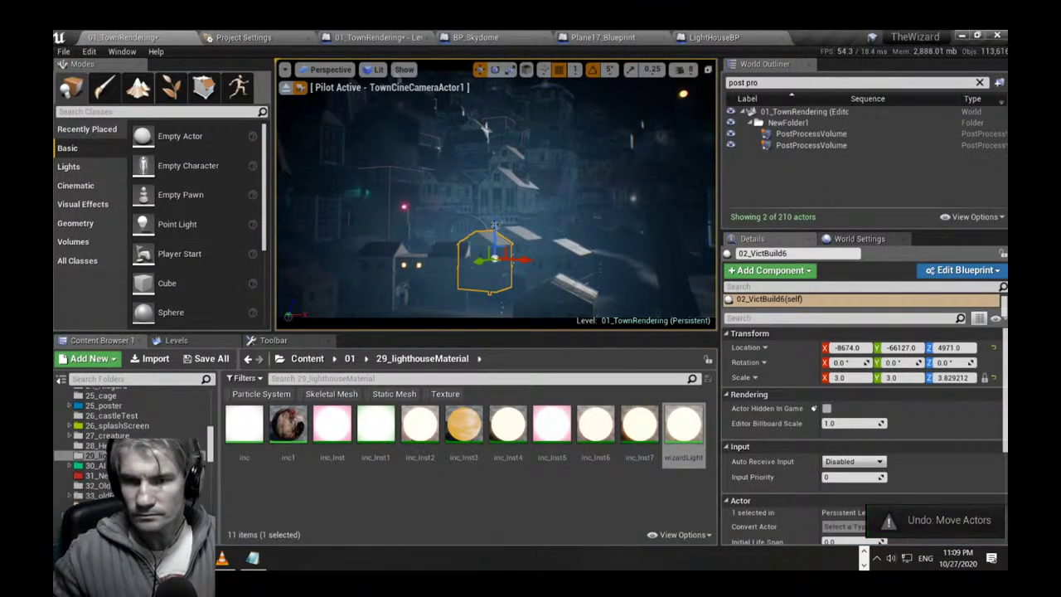
Duplicate the selected house downward, move the copy forward between the arched building and the nearest house, and rotate it to 45° about Z.
left_click_drag(495, 224, 496, 248, "alt")
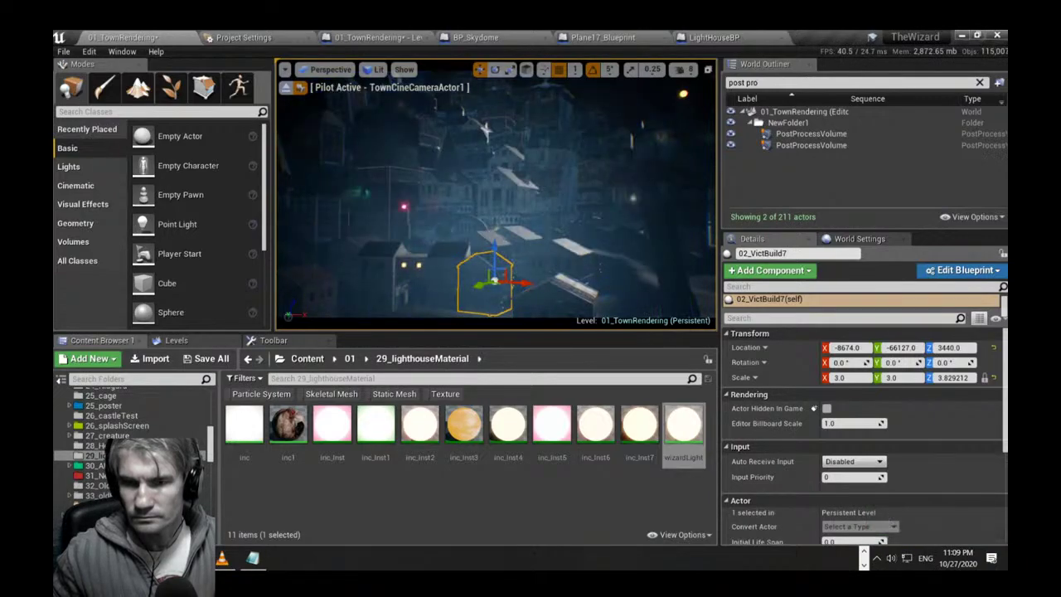
right_click_drag(495, 248, 448, 310)
key("f")
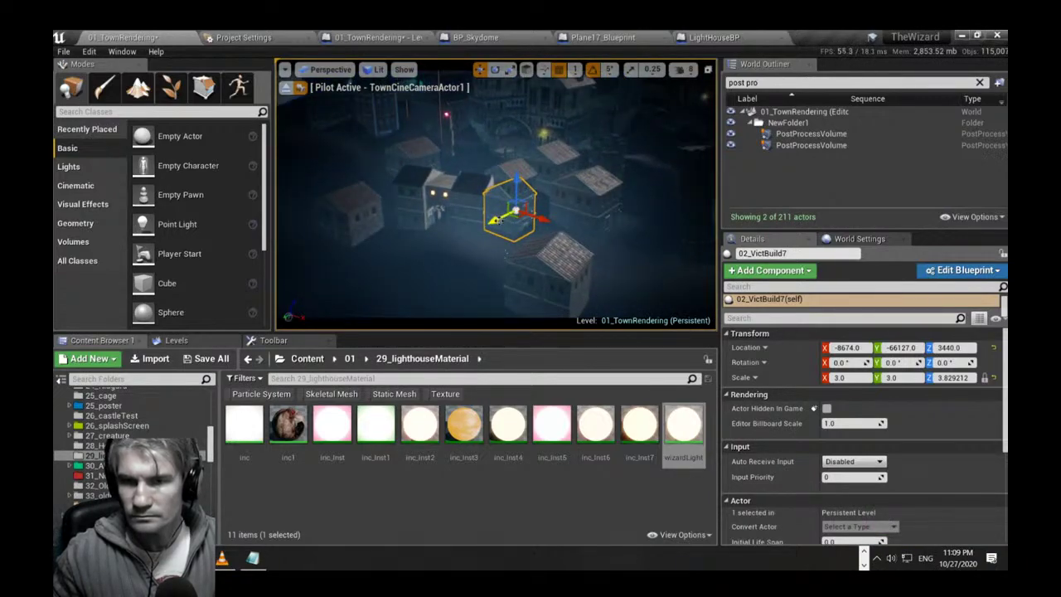
left_click_drag(498, 221, 496, 243)
key("e")
key("w")
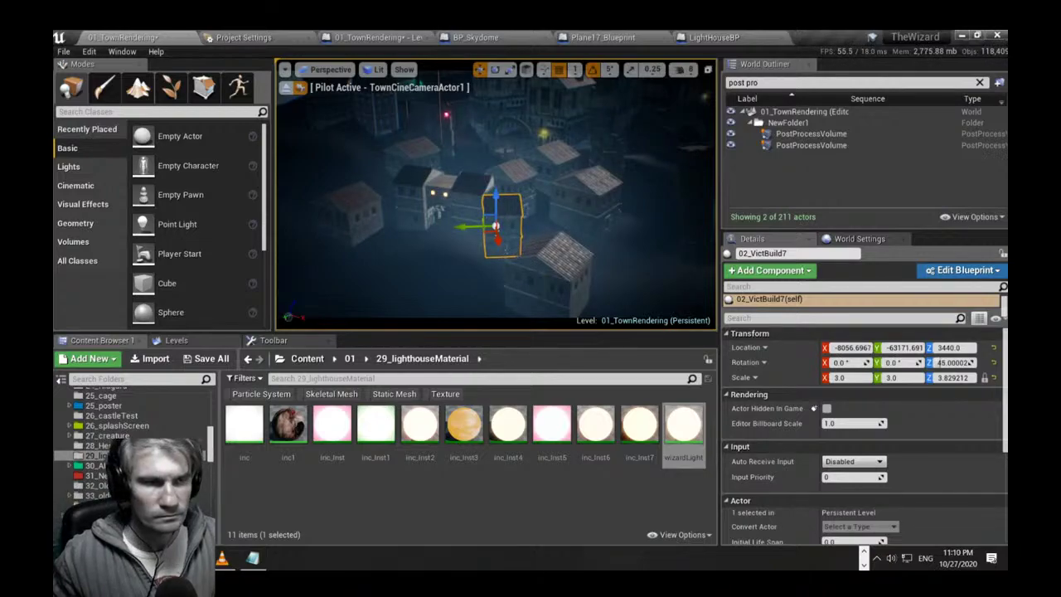
right_click_drag(496, 244, 509, 198)
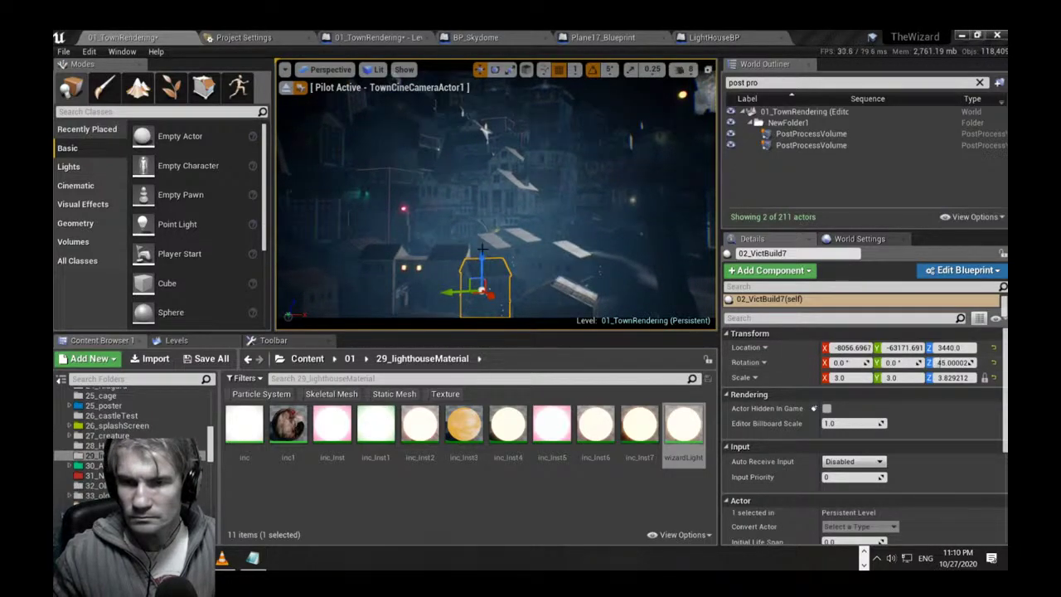
right_click_drag(500, 235, 508, 211)
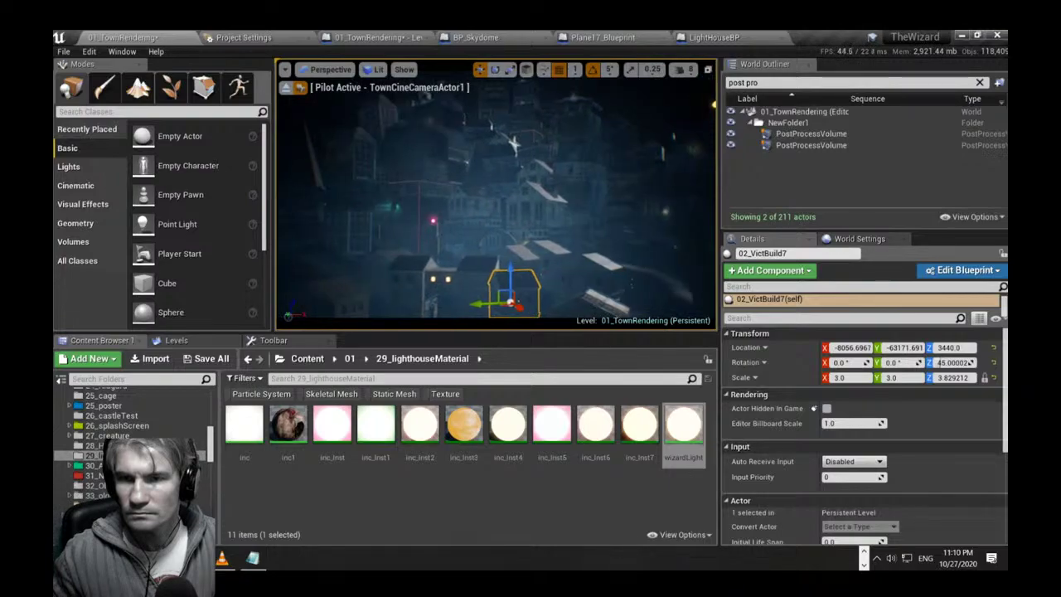
Duplicate the tall roof spire from the background, bring the copy down among the foreground houses, and scale it proportionally to 5 in X.
left_click(474, 165)
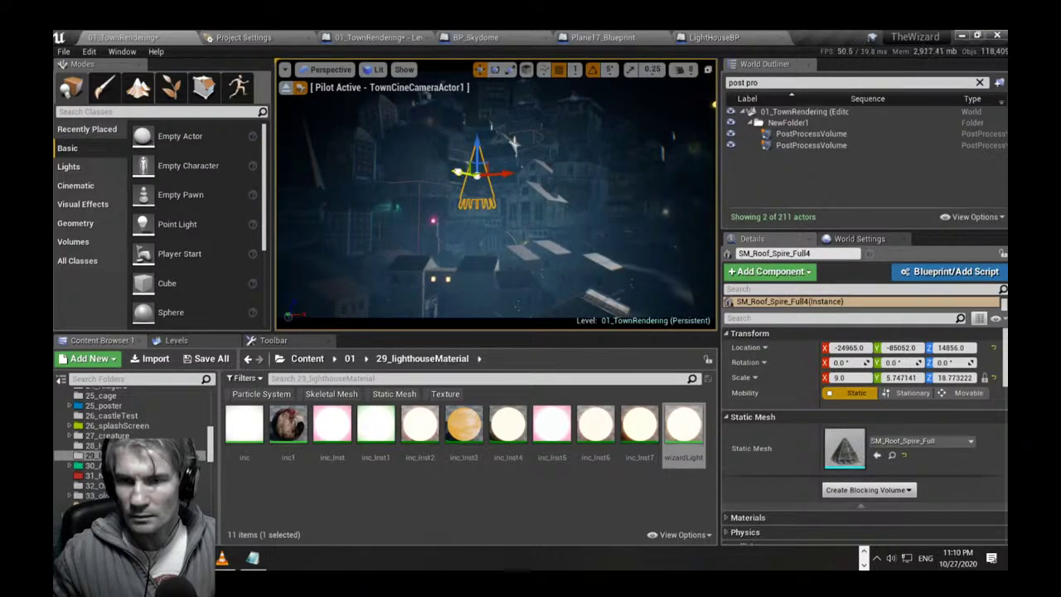
left_click_drag(456, 173, 493, 230, "alt")
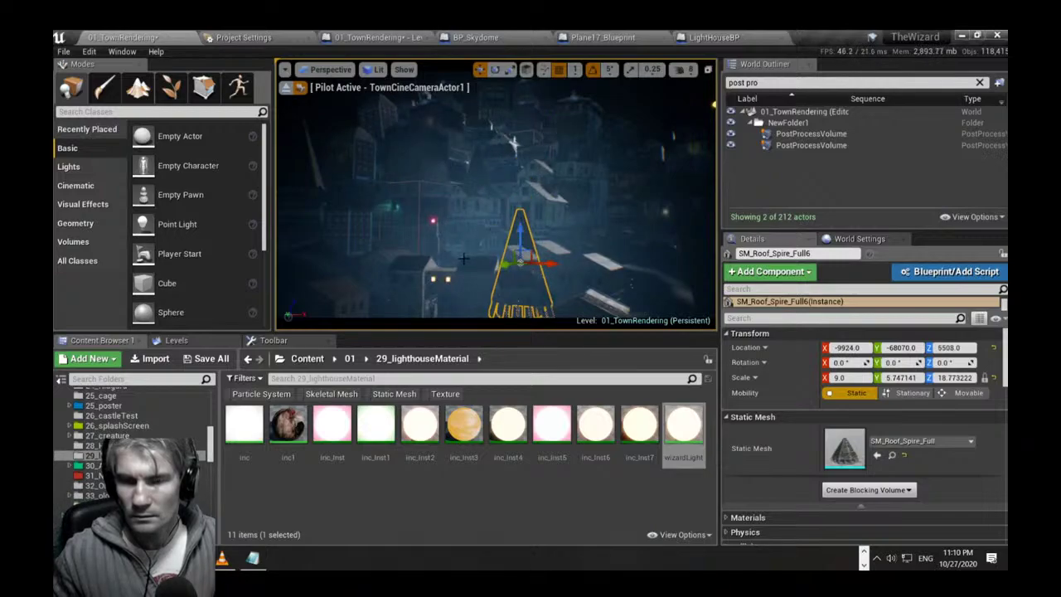
key("f")
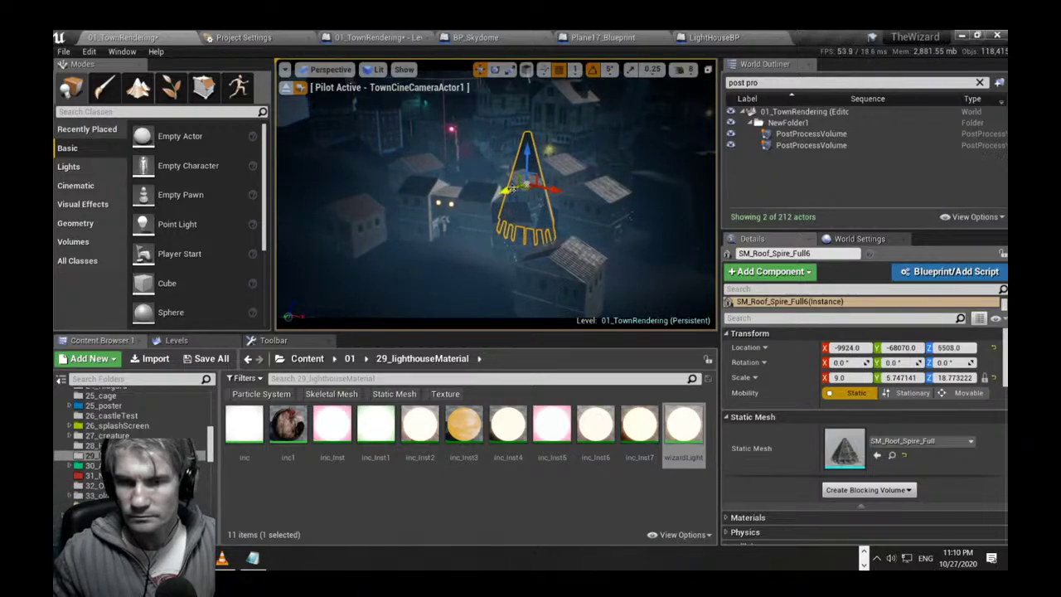
left_click_drag(512, 187, 535, 199)
left_click(857, 378)
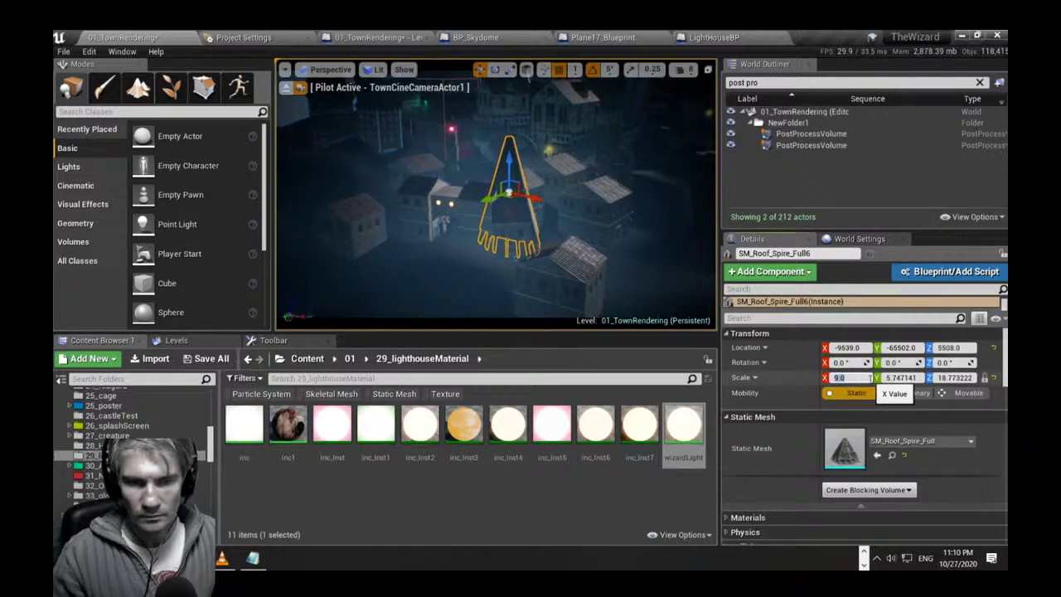
type("5")
key("Return")
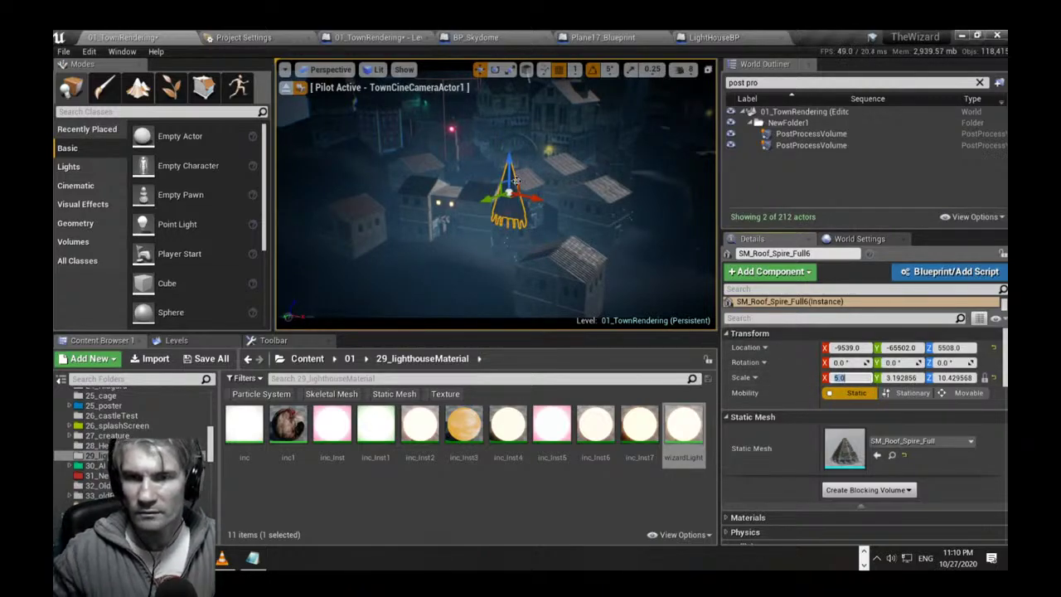
Raise the spire copy to about 6434 in Z and shift it toward the arched building to about -11399 in X.
left_click_drag(532, 200, 522, 197)
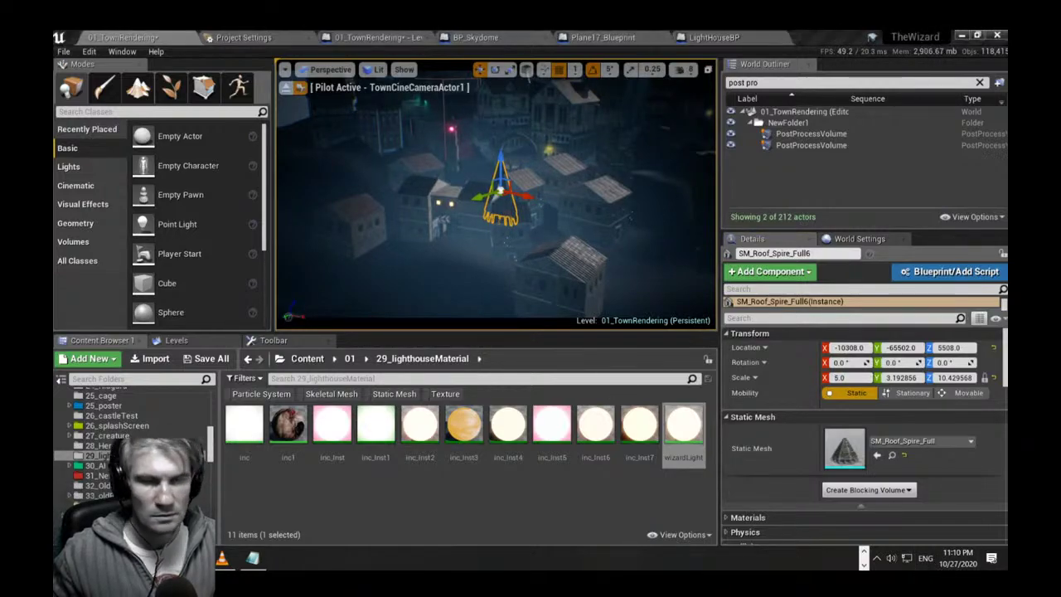
right_click_drag(437, 271, 474, 228)
mouse_move(467, 235)
left_mouse_down()
mouse_move(455, 217)
mouse_move(459, 226)
left_mouse_up()
key("grave")
key("Escape")
right_click_drag(504, 288, 499, 291)
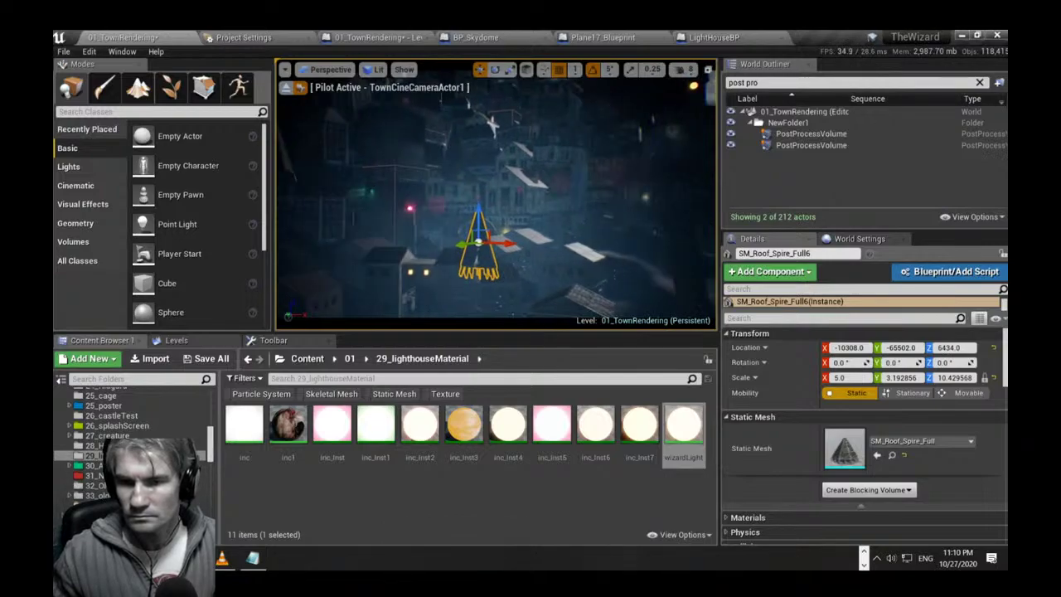
key("Escape")
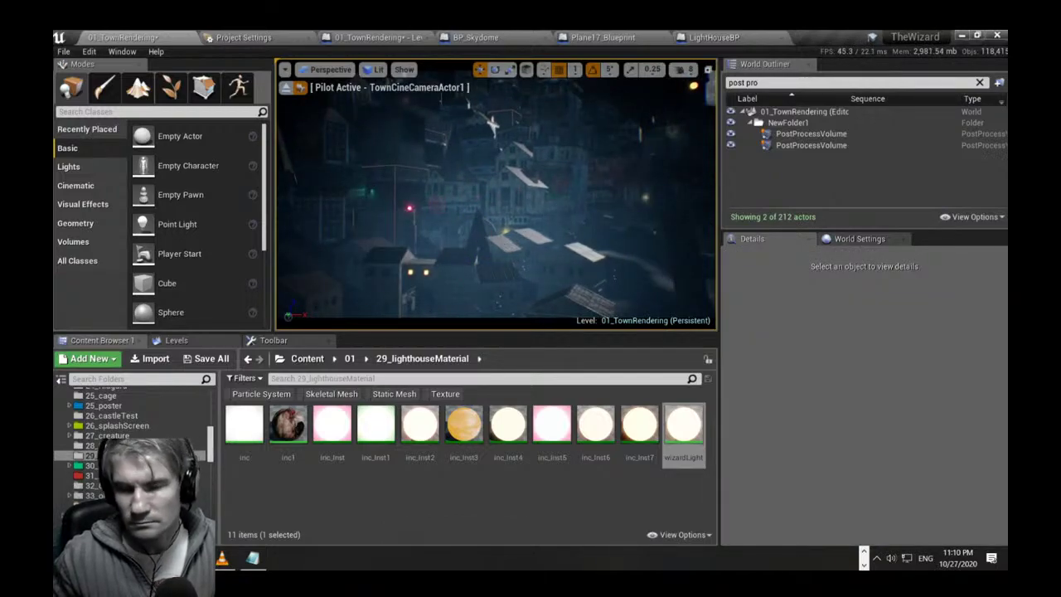
left_click(481, 252)
mouse_move(512, 245)
left_mouse_down()
mouse_move(540, 247)
mouse_move(488, 245)
mouse_move(497, 242)
left_mouse_up()
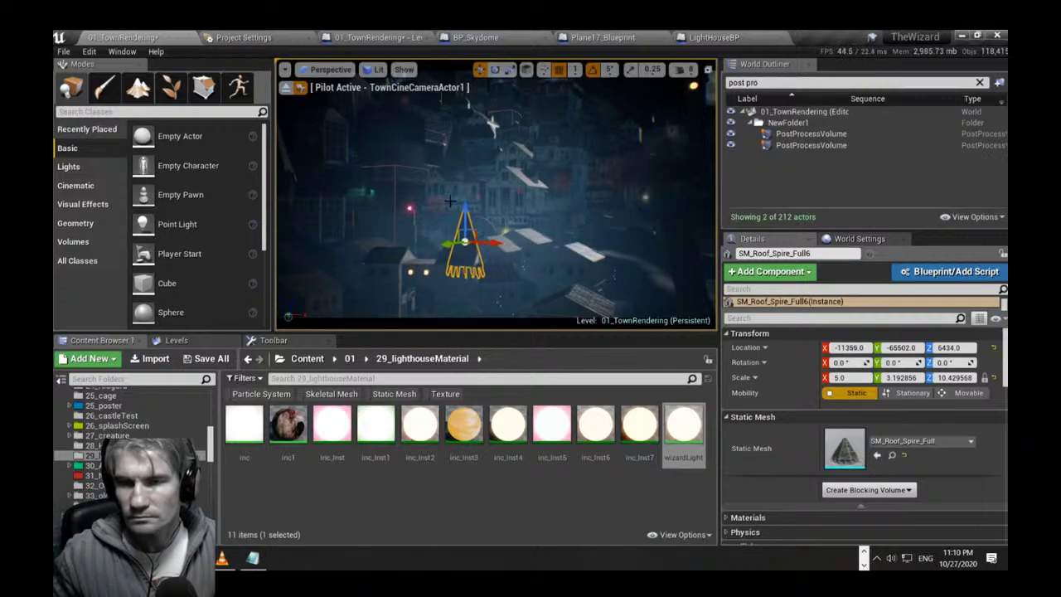
Raise the spire copy to 6770 in Z and scale it proportionally to 6 in X.
left_click_drag(466, 207, 464, 189)
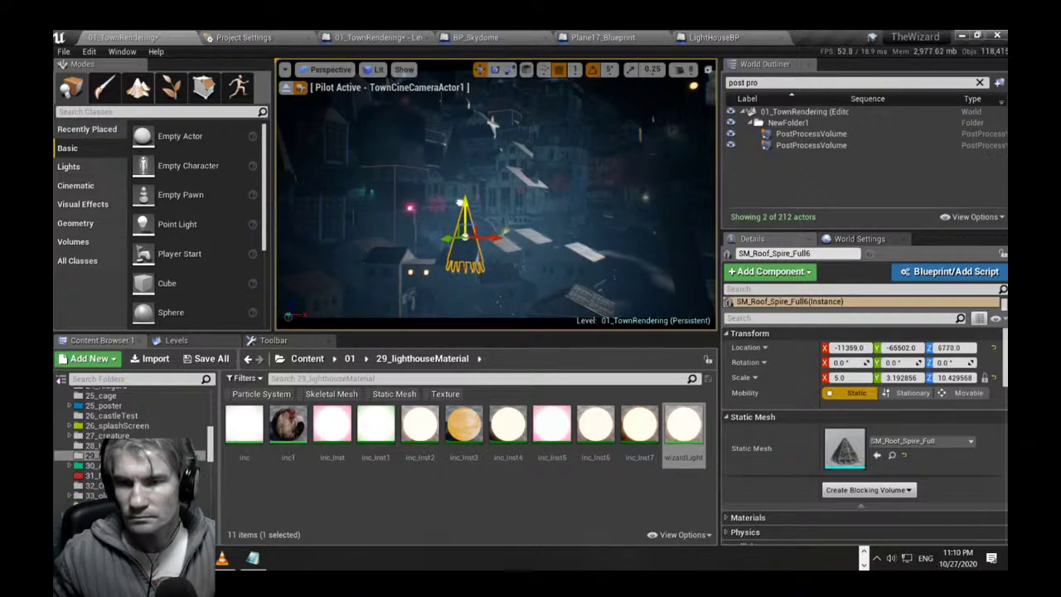
left_click(860, 378)
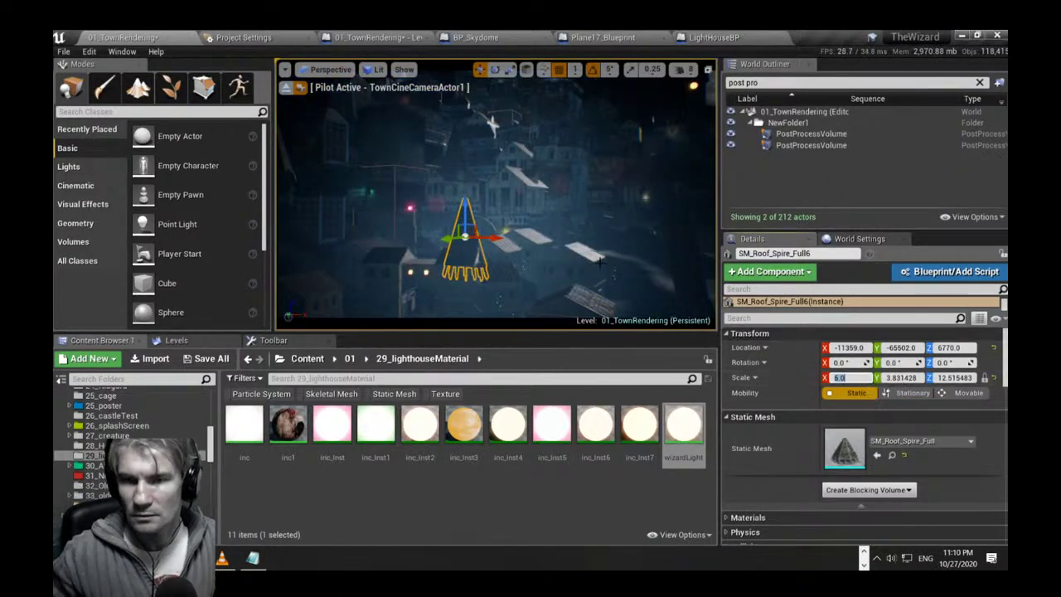
key("F11")
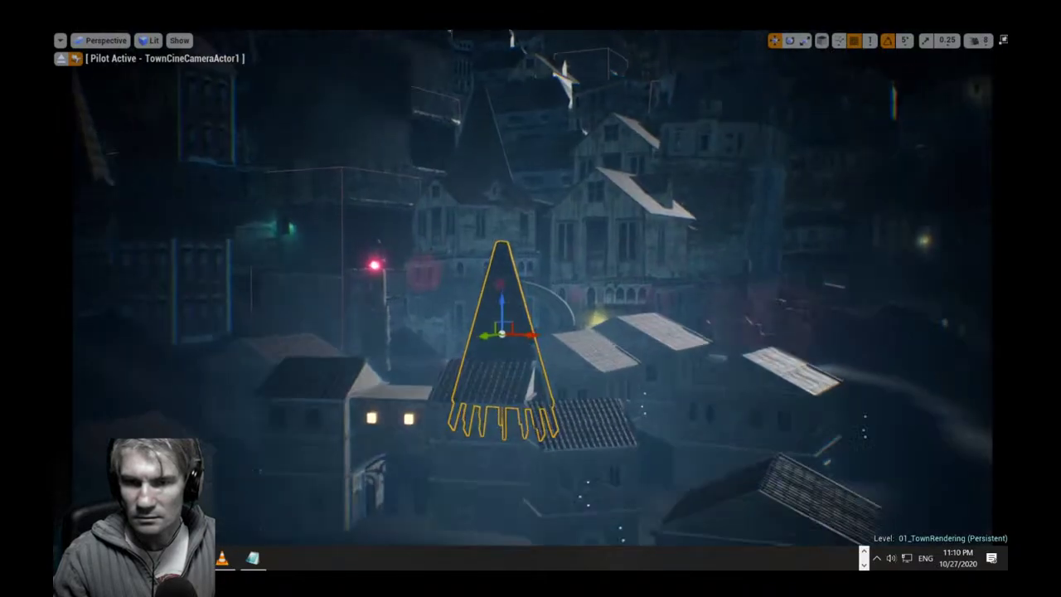
right_click_drag(531, 299, 588, 315)
right_click_drag(518, 272, 471, 269)
left_click_drag(672, 254, 640, 265)
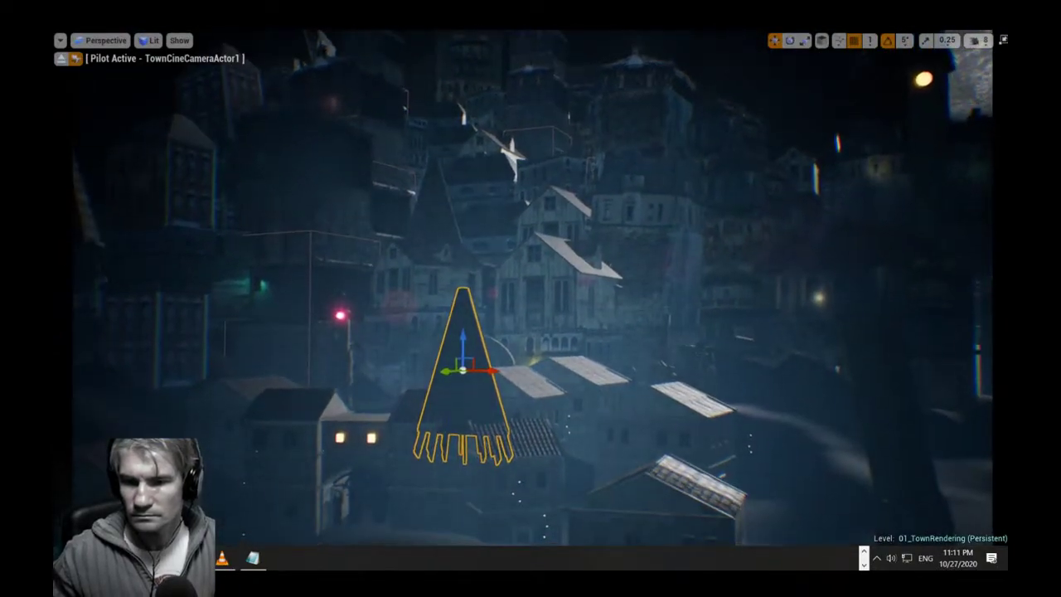
right_click_drag(700, 365, 703, 376)
key("Escape")
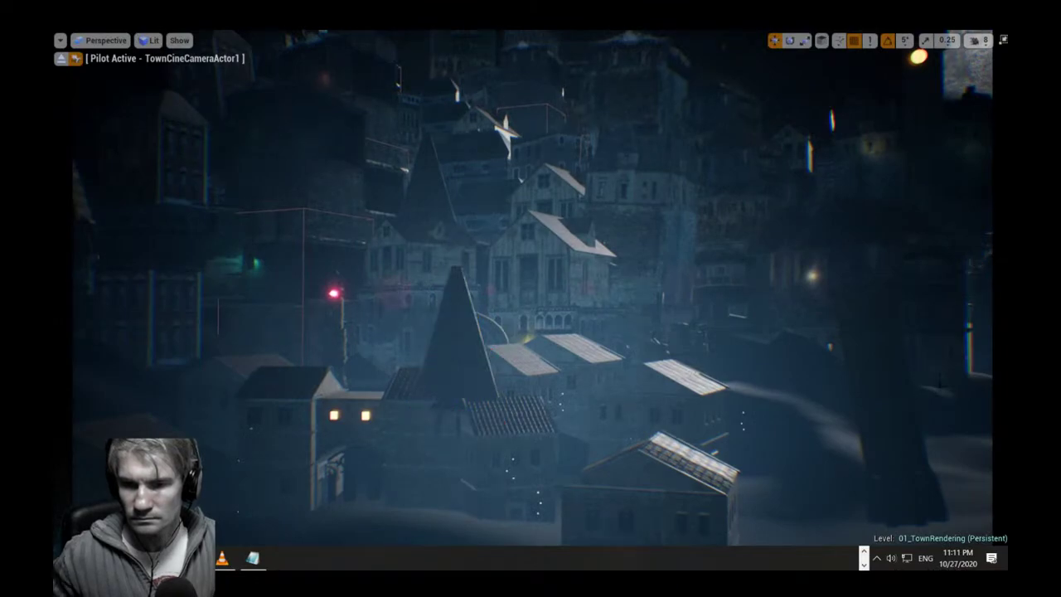
Shift the spire copy along X, away from the arched building and onto the neighbouring tiled house.
left_click(456, 365)
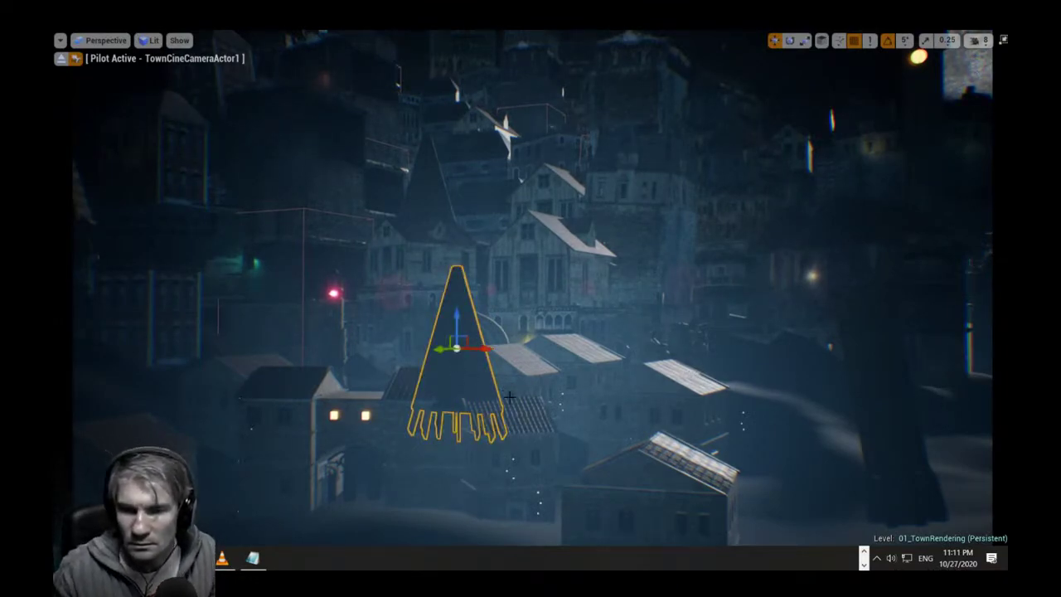
left_click_drag(489, 349, 544, 359)
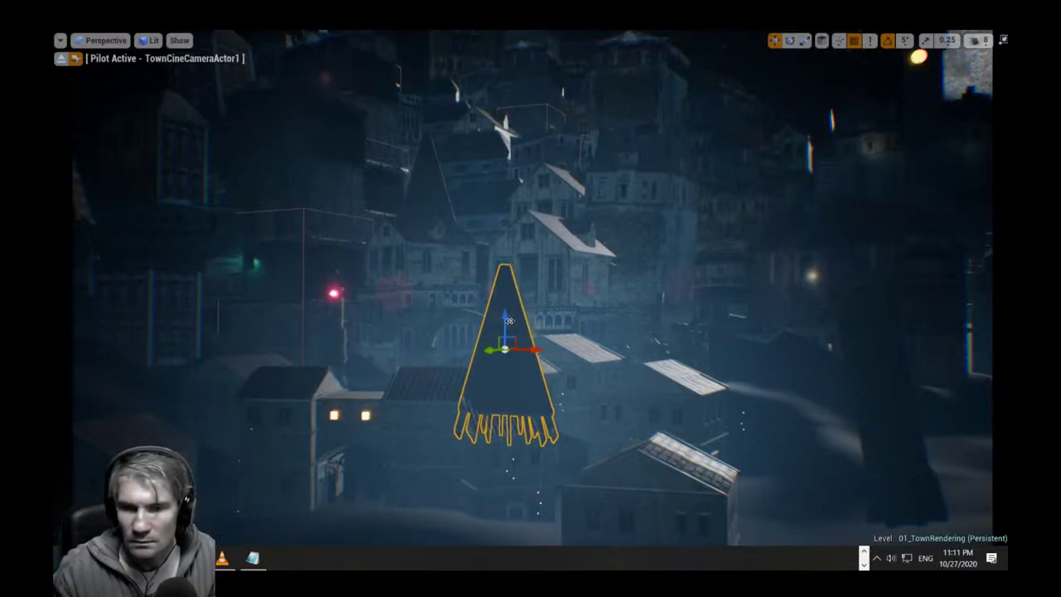
right_click_drag(639, 388, 616, 372)
key("Escape")
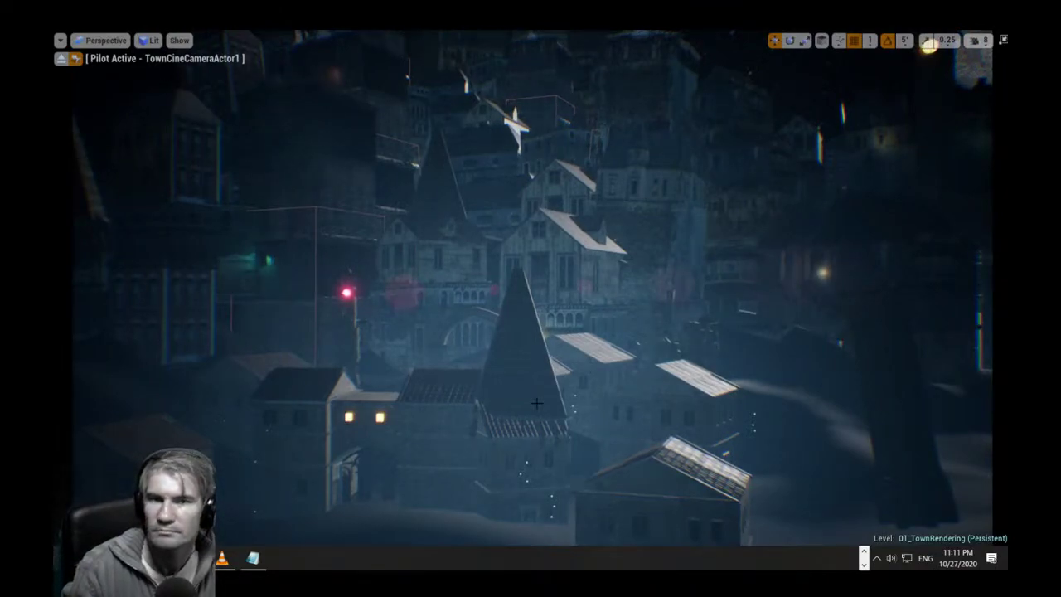
Delete the spire copy standing among the foreground houses.
key("F11")
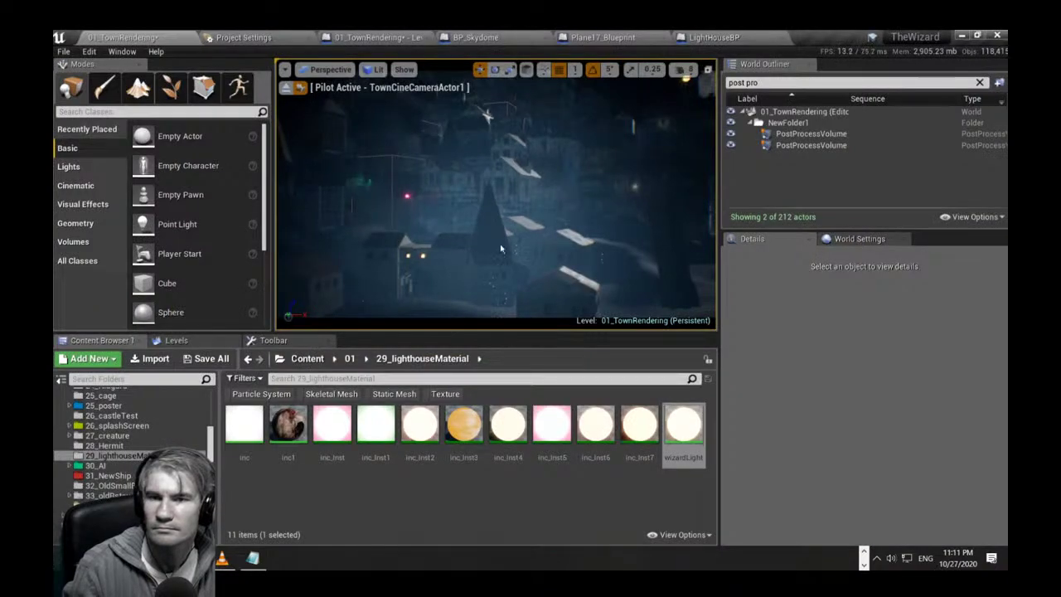
left_click(493, 224)
key("Delete")
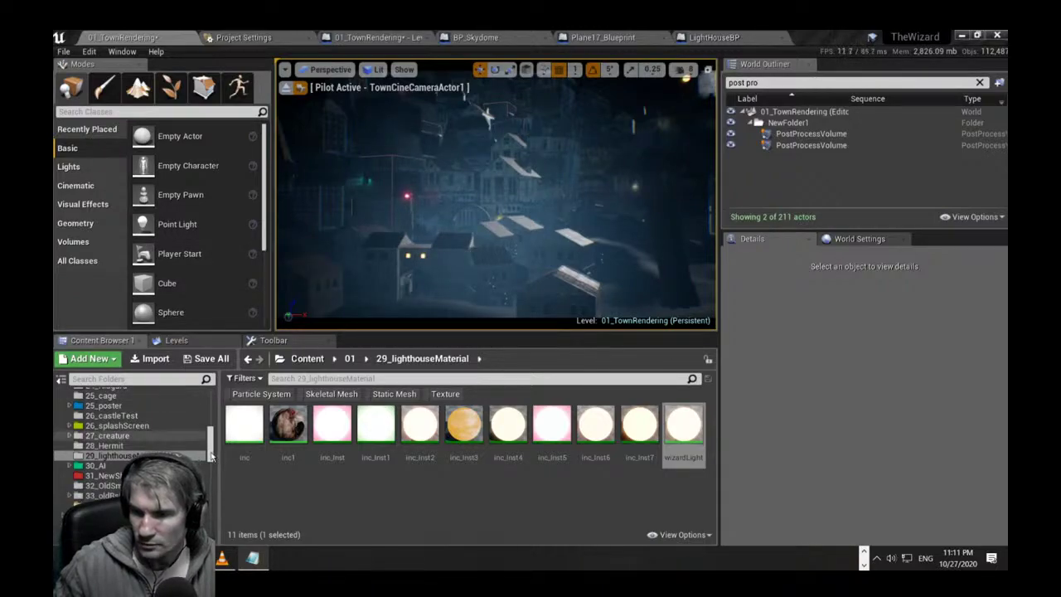
Find the SM_HouseRoof02 mesh across all content, place it among the foreground houses, and scale it uniformly to 3.
left_click_drag(211, 455, 209, 381)
left_click(89, 396)
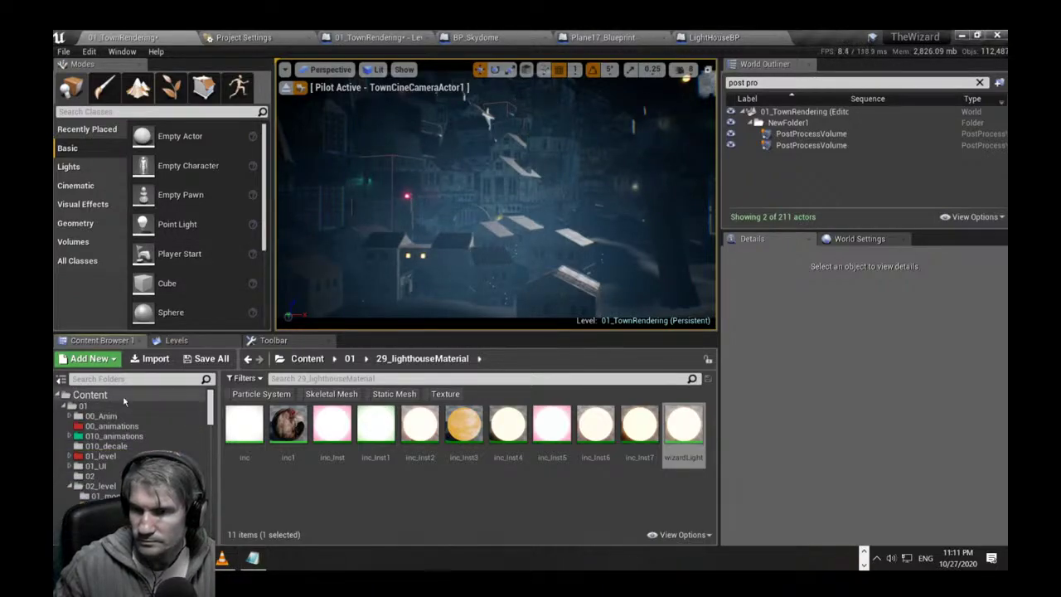
left_click(320, 377)
type("SM_HouseRoof02")
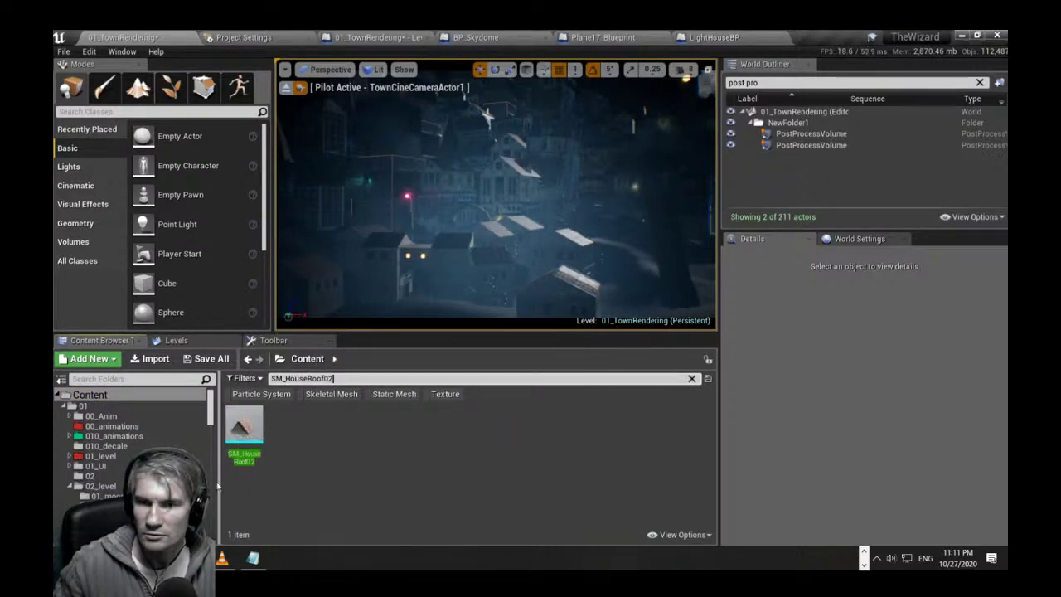
left_click(245, 427)
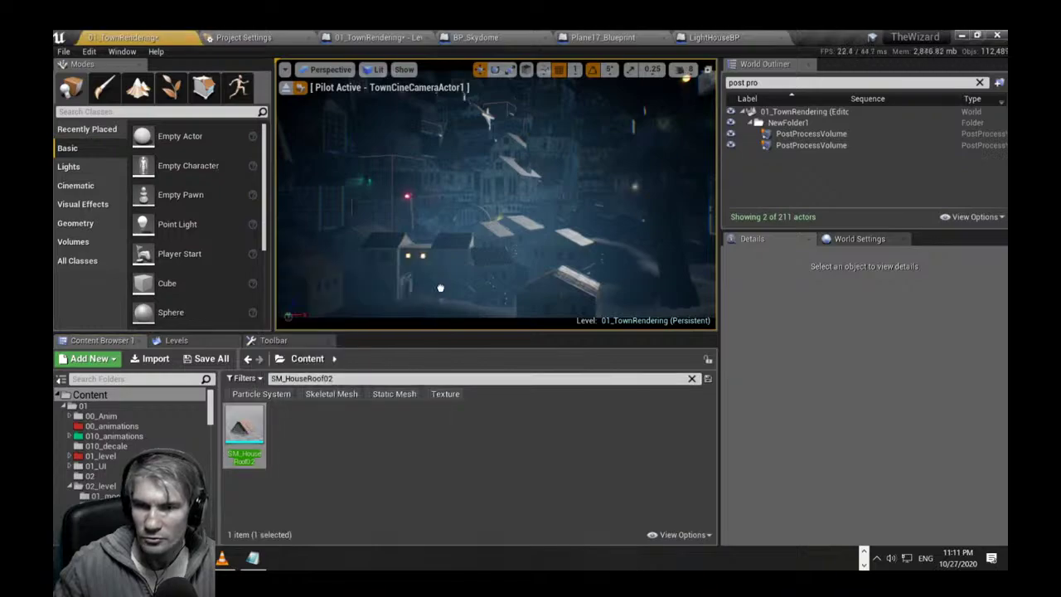
left_click_drag(477, 249, 474, 253)
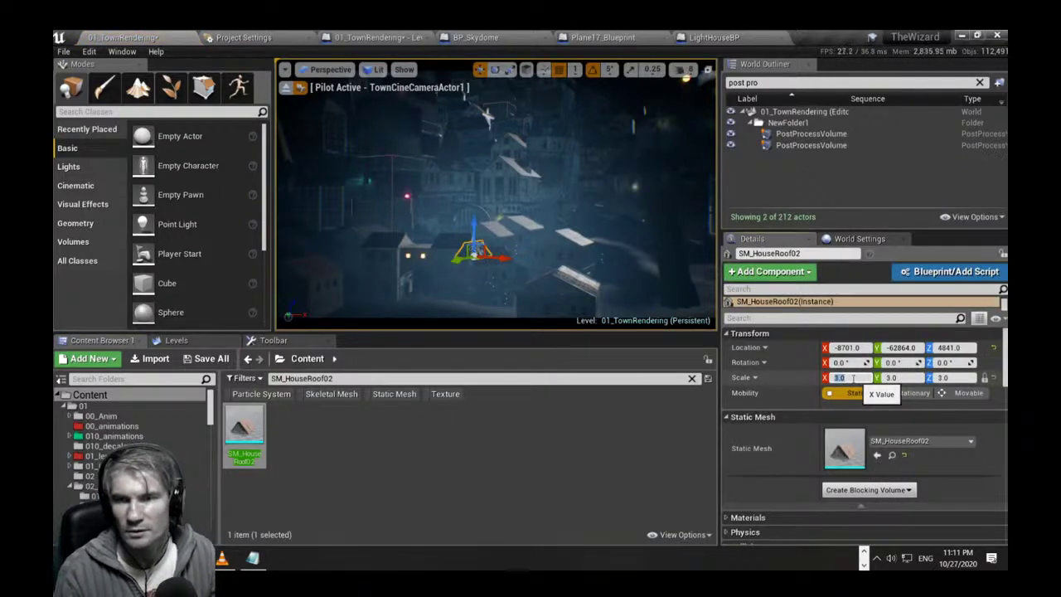
type("5")
key("Return")
Rotate the new roof about -15° around Z and shift it into the gap between the two tiled foreground houses.
key("F11")
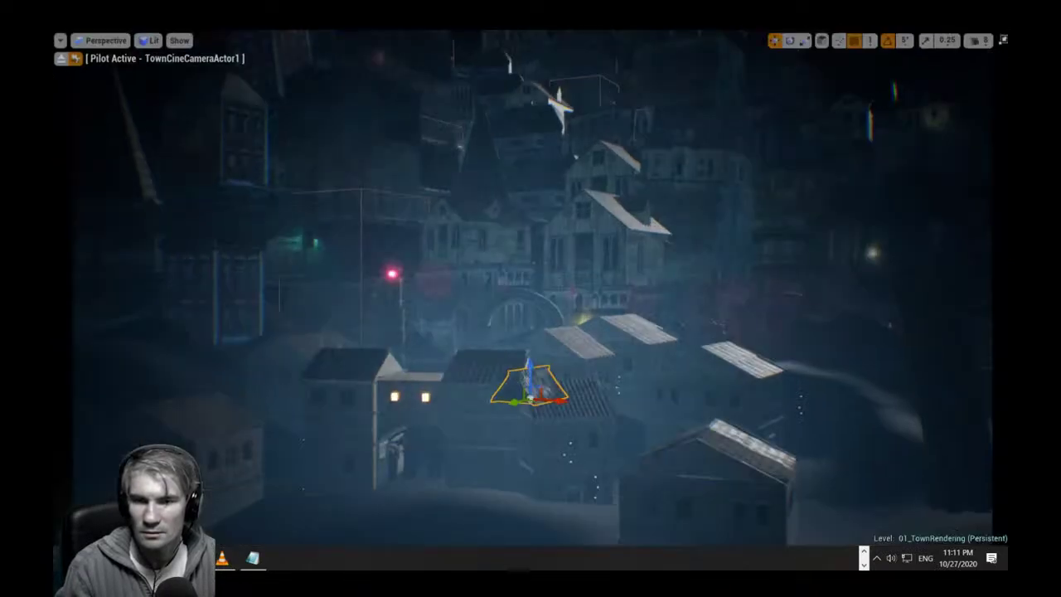
key("w")
right_click_drag(537, 260, 522, 349)
key("e")
right_click_drag(589, 311, 572, 286)
left_click_drag(628, 440, 640, 315)
key("e")
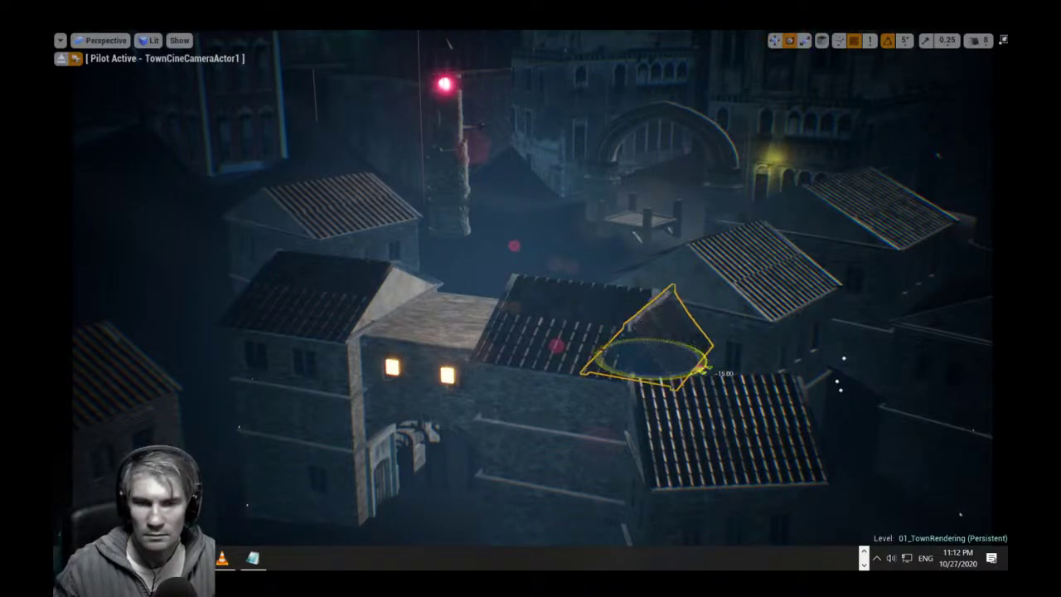
key("r")
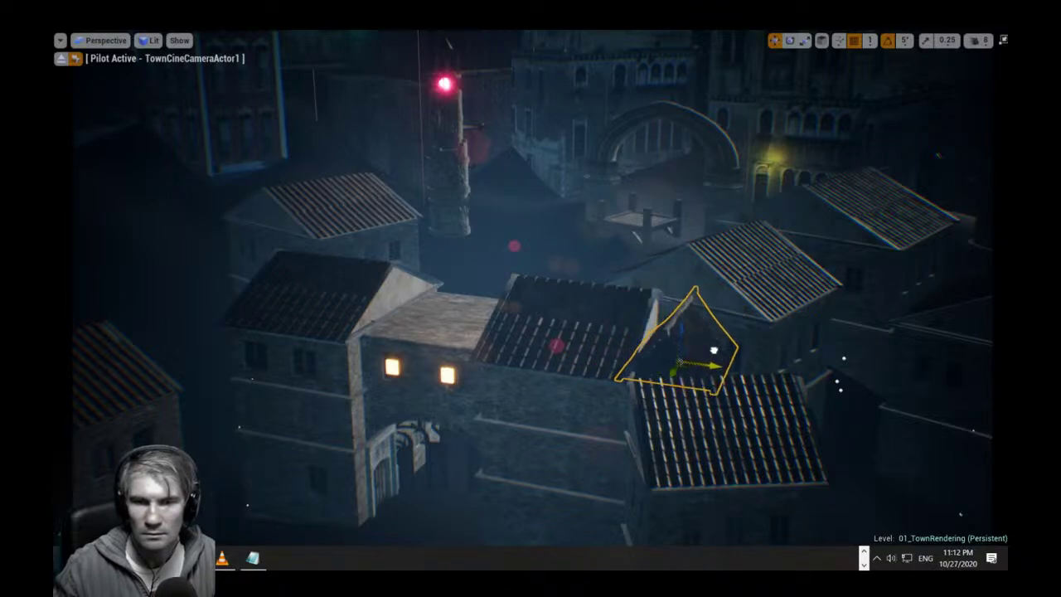
key("r")
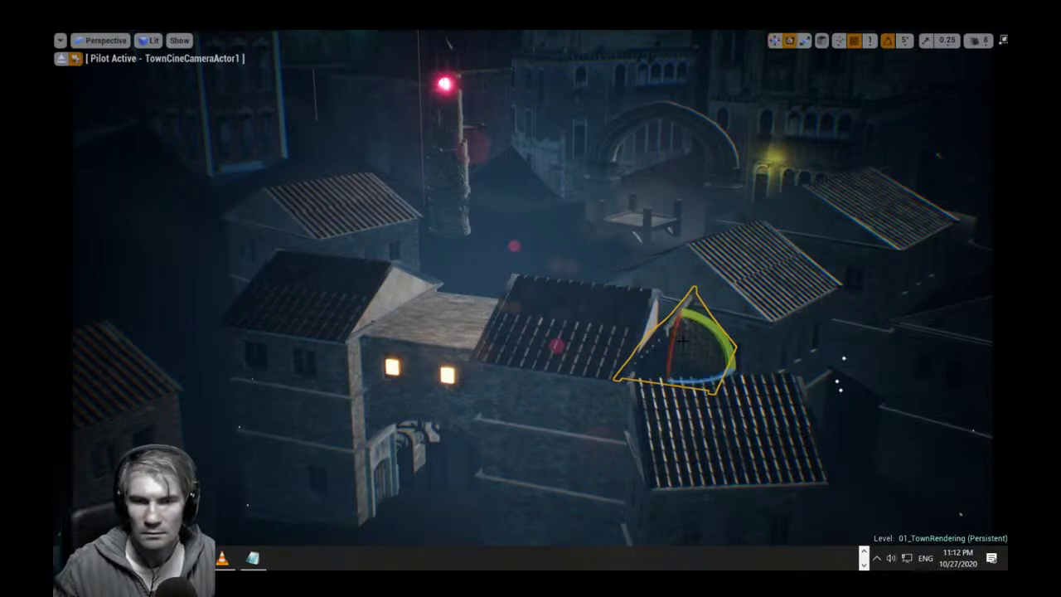
Stretch the new roof vertically into a steep gable and nudge it into place between the two tiled houses.
left_click_drag(680, 330, 680, 312)
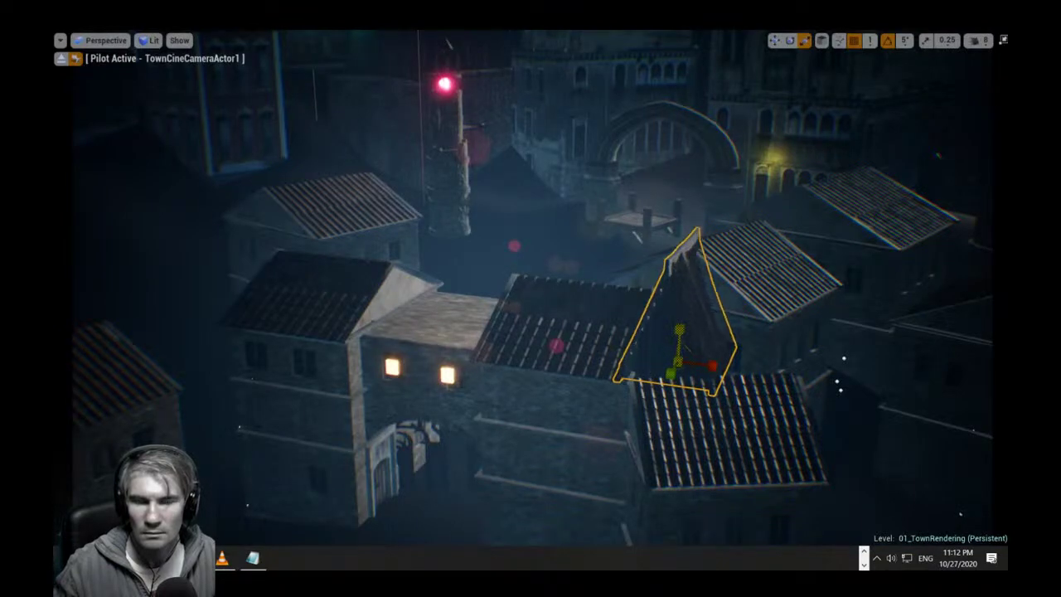
key("w")
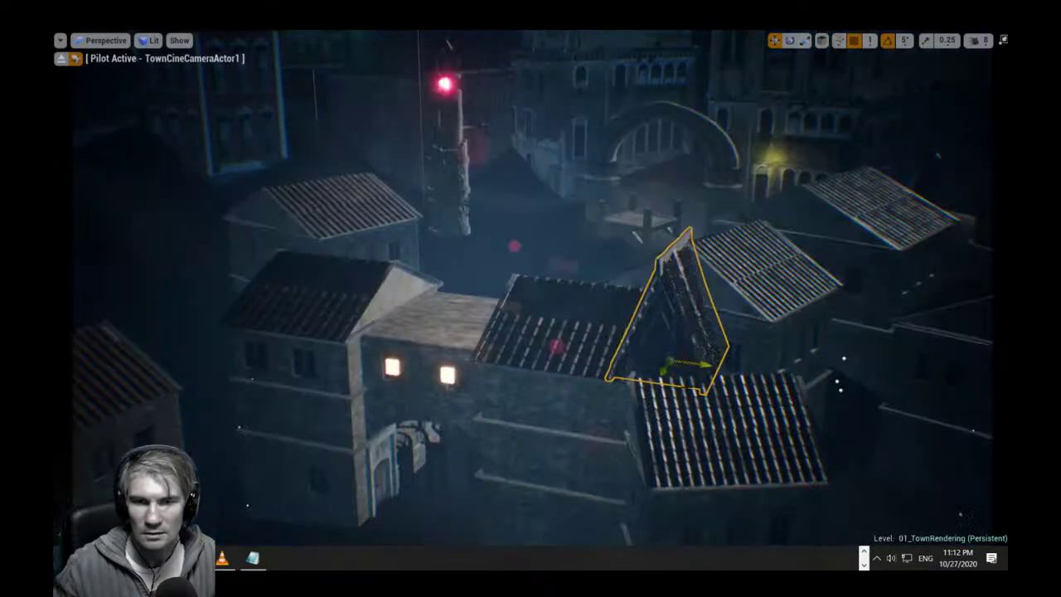
key("e")
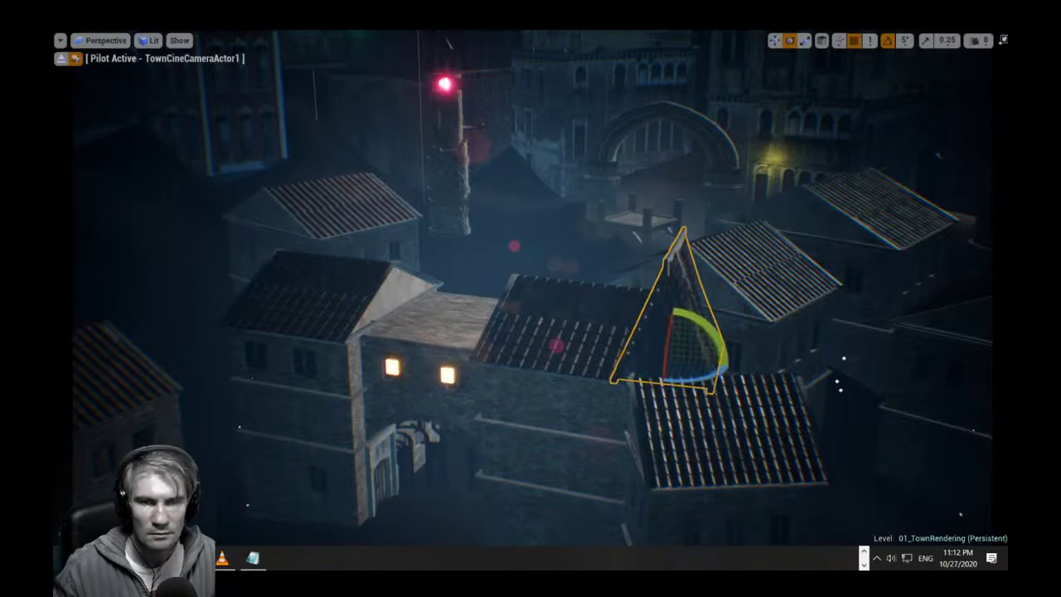
right_click_drag(614, 332, 636, 335)
key("Escape")
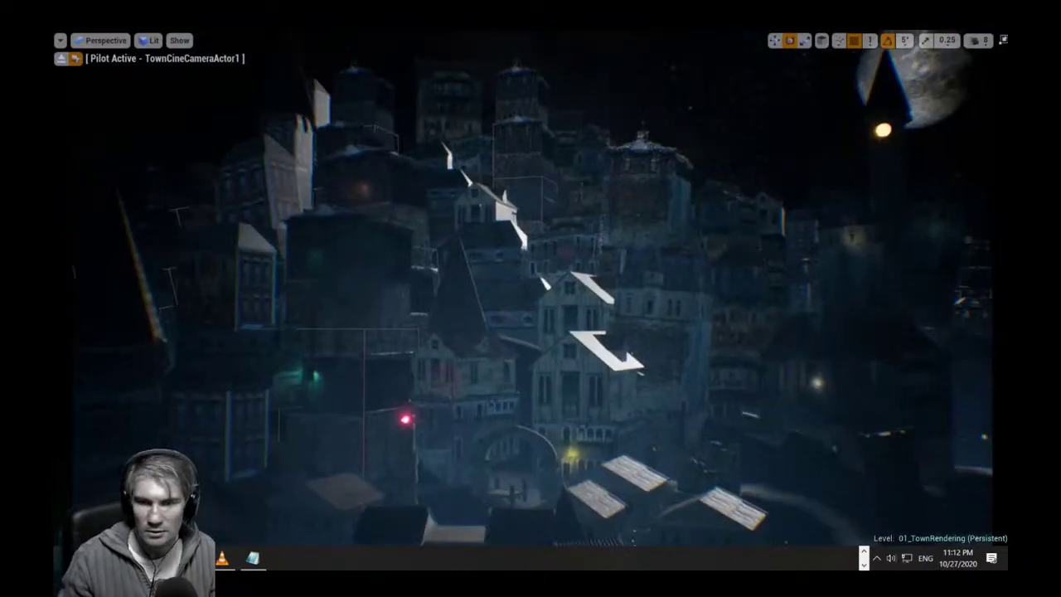
right_click_drag(530, 298, 504, 266)
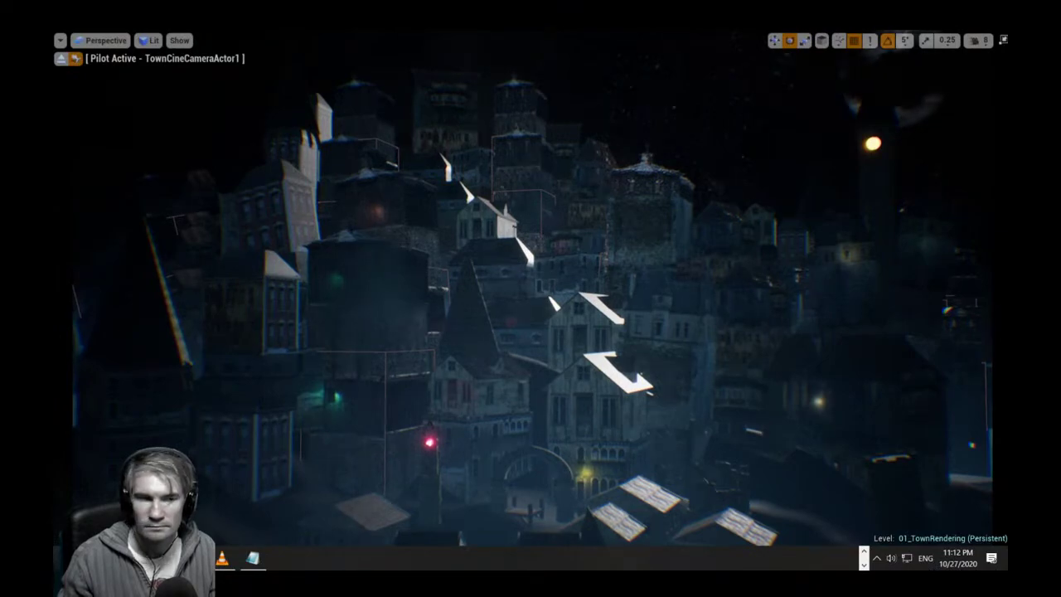
right_click_drag(505, 266, 508, 297)
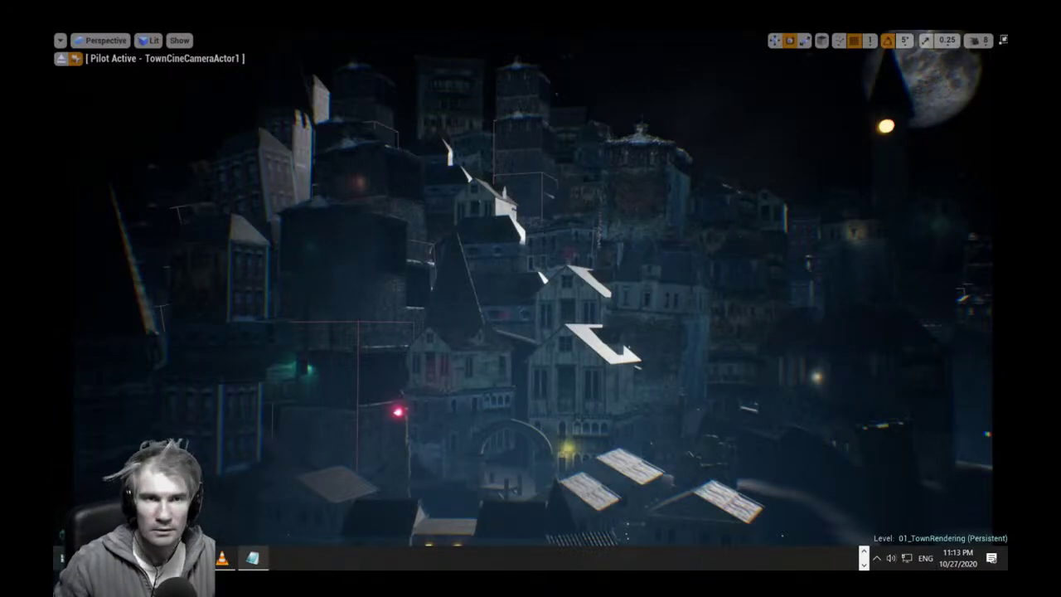
Search all content for 05_oldHouse and look through the matching building textures, materials and meshes.
left_click(1004, 40)
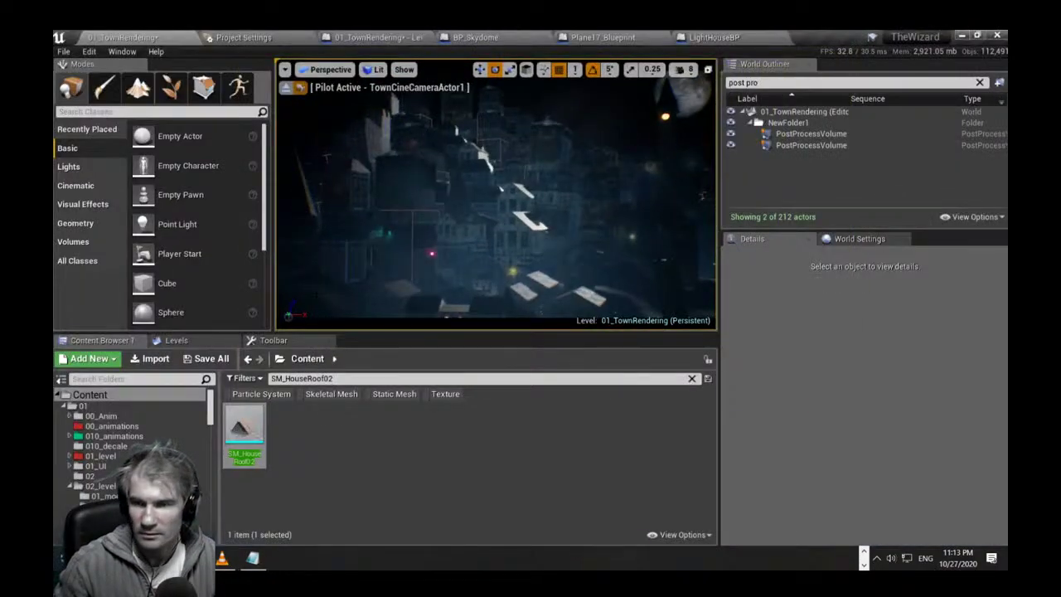
left_click(341, 378)
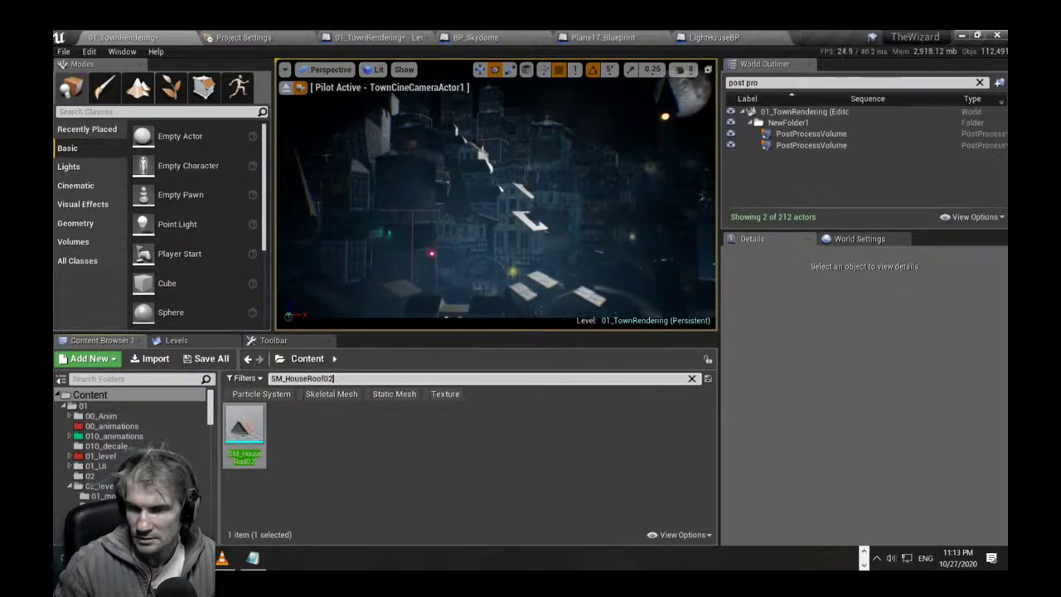
left_click_drag(342, 379, 129, 366)
type("05_oldHouse")
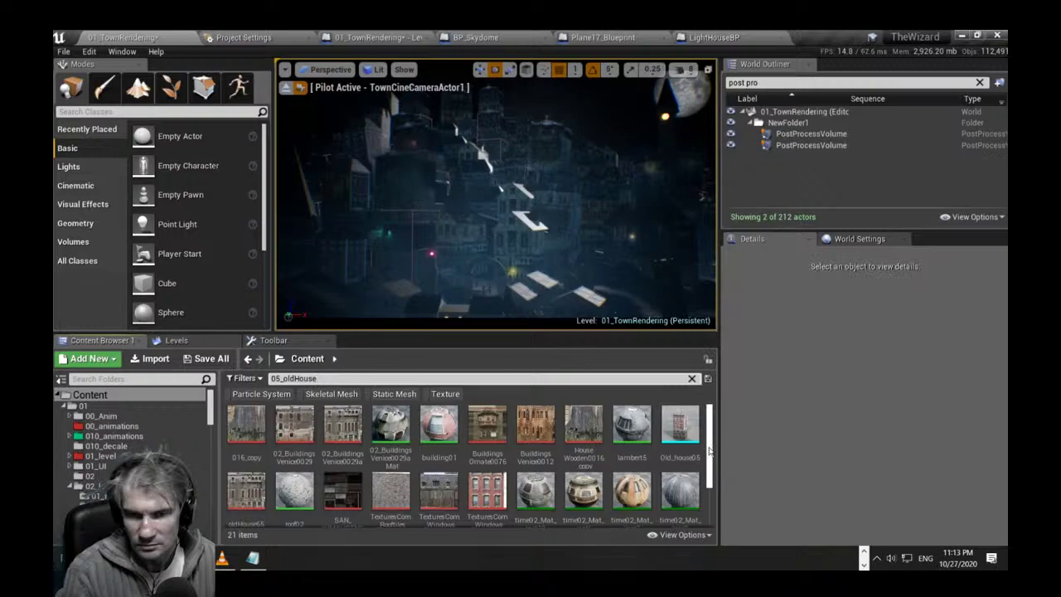
left_click_drag(712, 471, 712, 432)
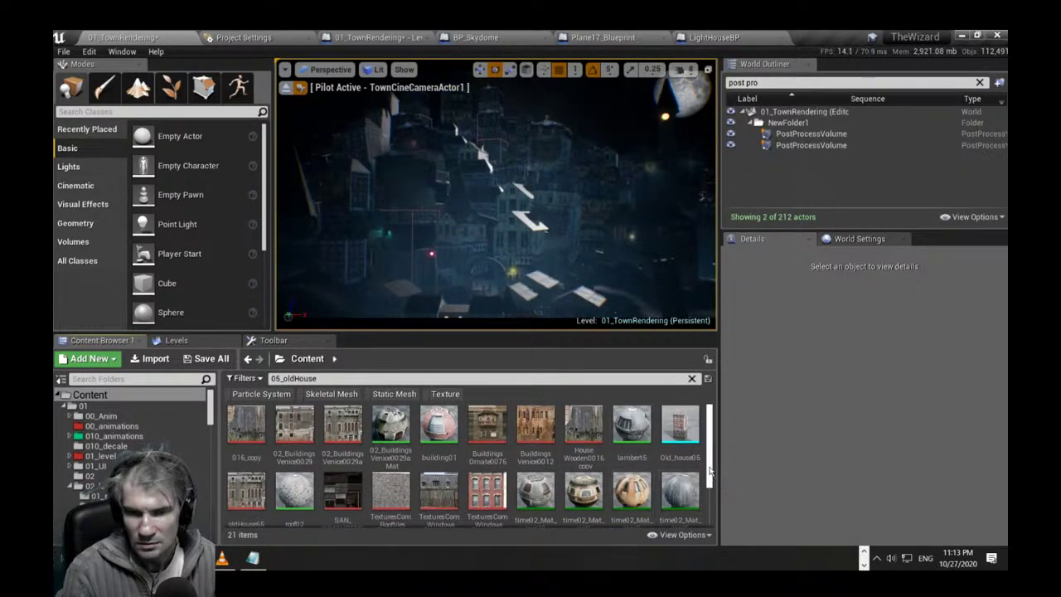
left_click_drag(711, 473, 712, 488)
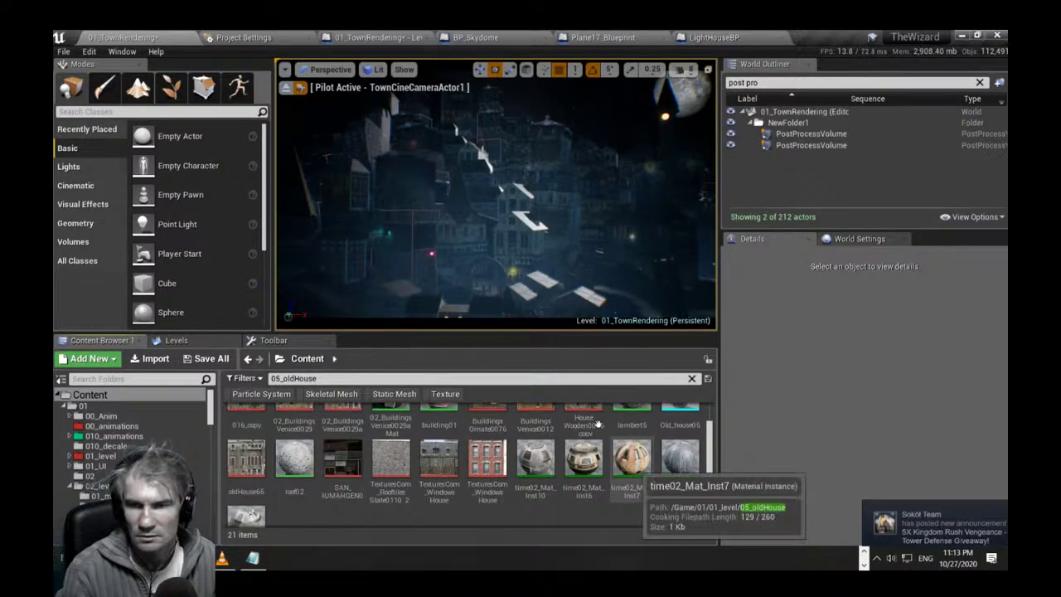
right_click_drag(496, 199, 496, 262)
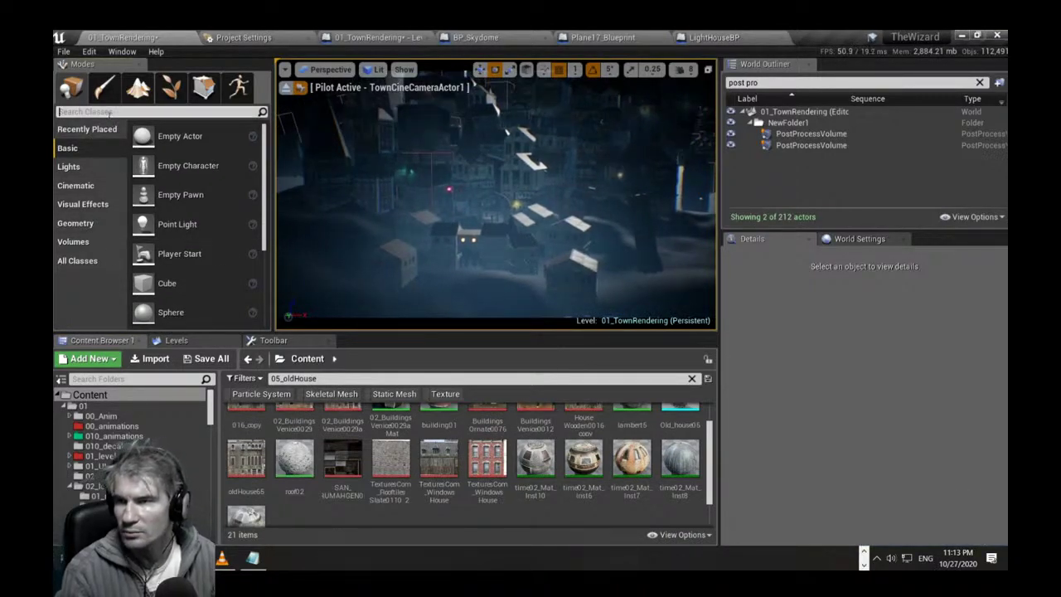
type("pl")
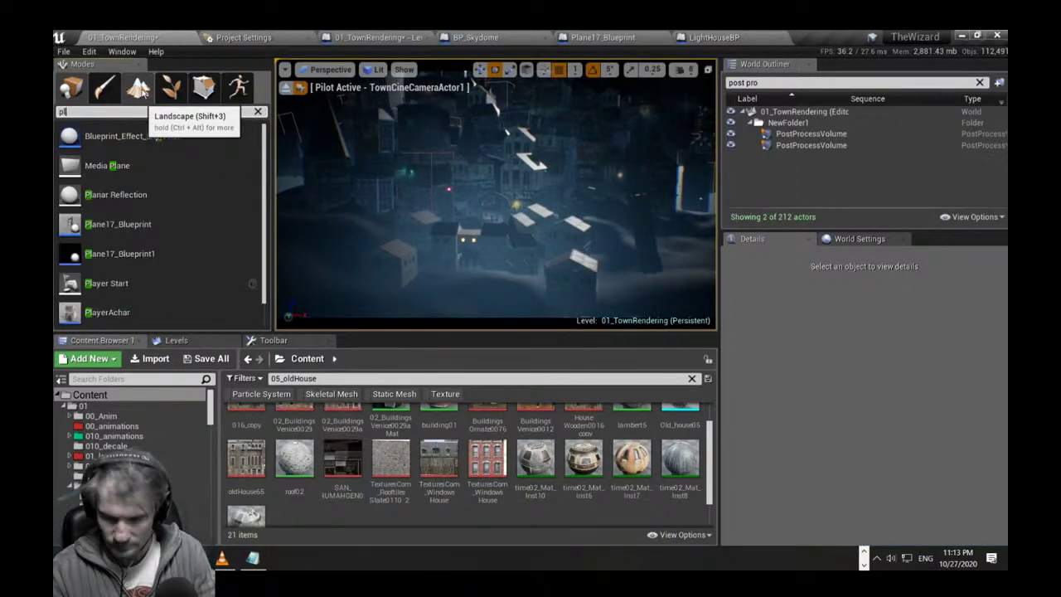
type("ane")
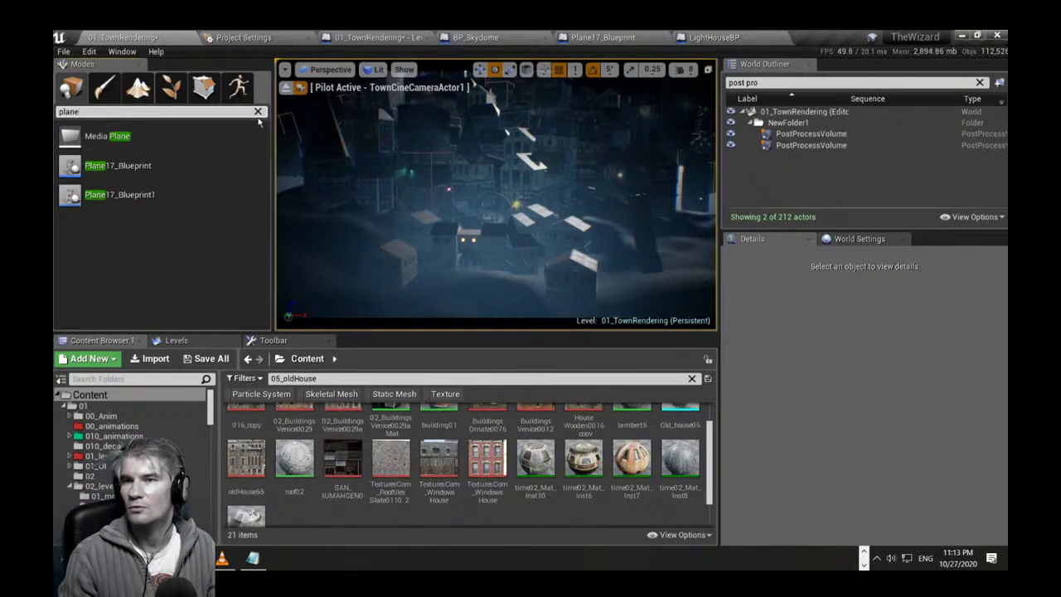
left_click(258, 111)
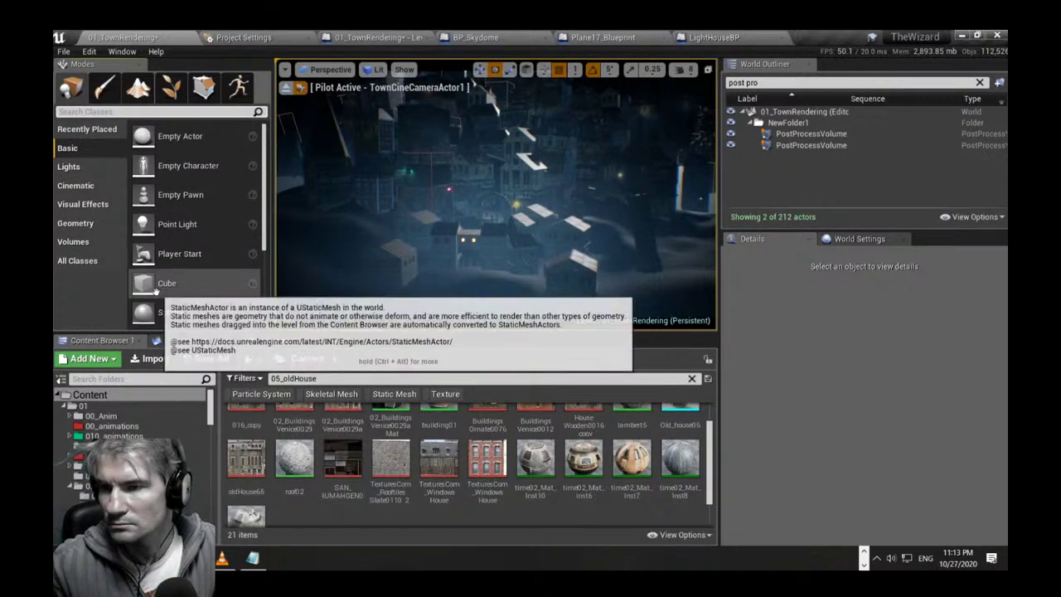
Add a cube in the foreground in front of the gated archway and scale it uniformly to 50.
left_click_drag(155, 290, 488, 277)
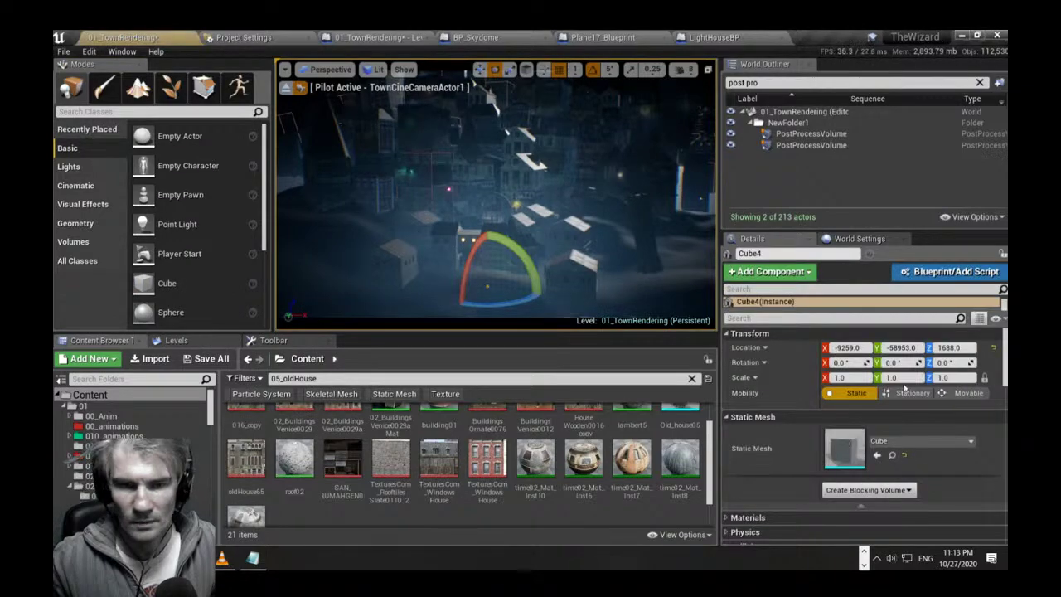
left_click(856, 378)
type("50")
key("Return")
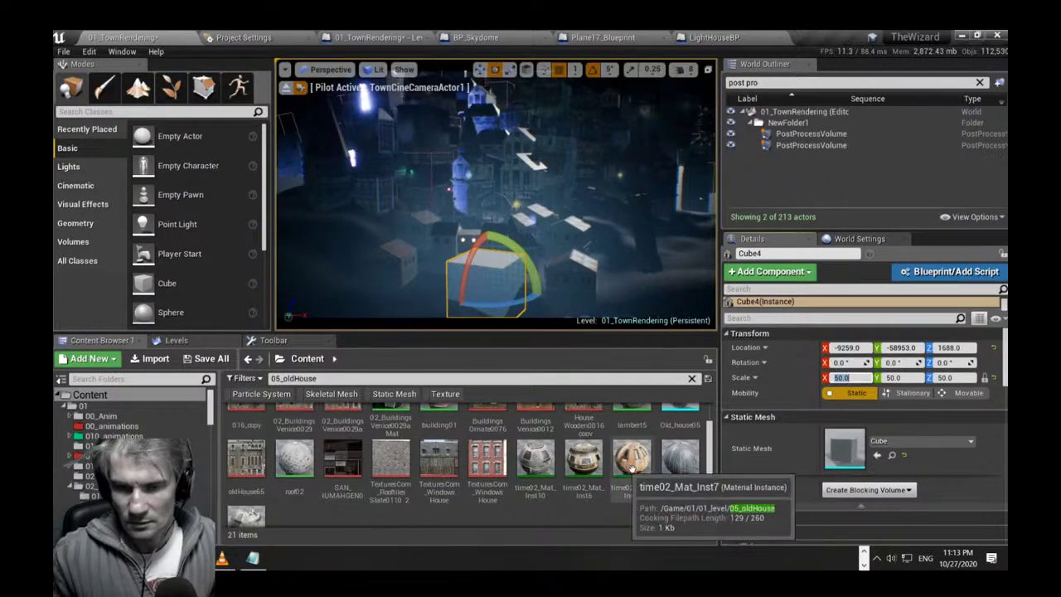
Apply the time02_Mat_Inst7 material to the foreground cube and raise the cube to Z 5619.
left_click_drag(632, 460, 524, 276)
right_click_drag(525, 245, 535, 277)
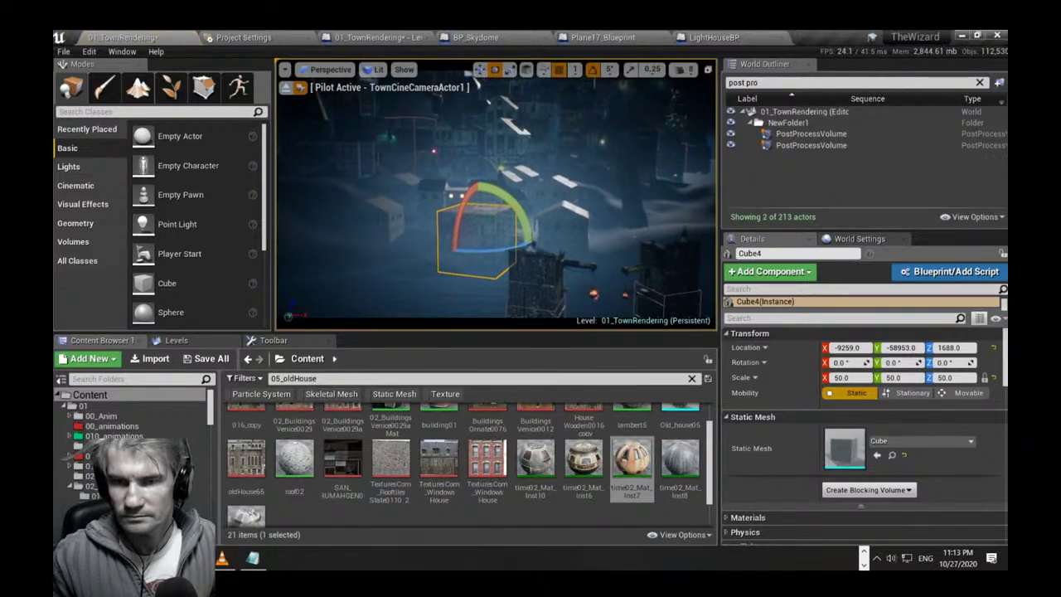
key("w")
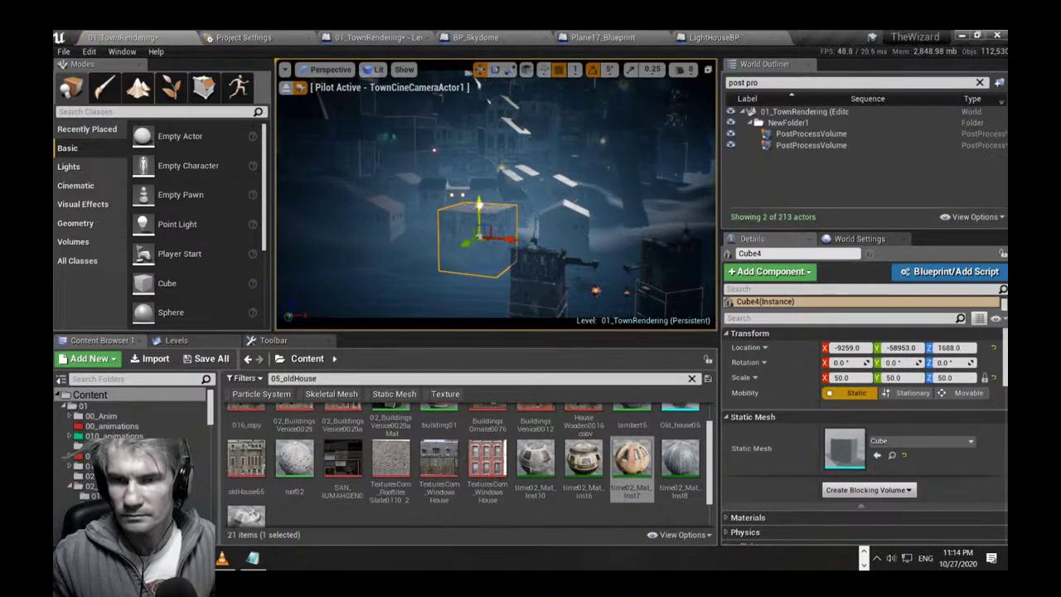
left_click_drag(460, 202, 460, 158)
mouse_move(496, 199)
right_mouse_down()
mouse_move(482, 198)
mouse_move(478, 179)
mouse_move(481, 207)
mouse_move(478, 192)
right_mouse_up()
key("w")
key("s")
key("w")
right_click_drag(481, 238, 467, 227)
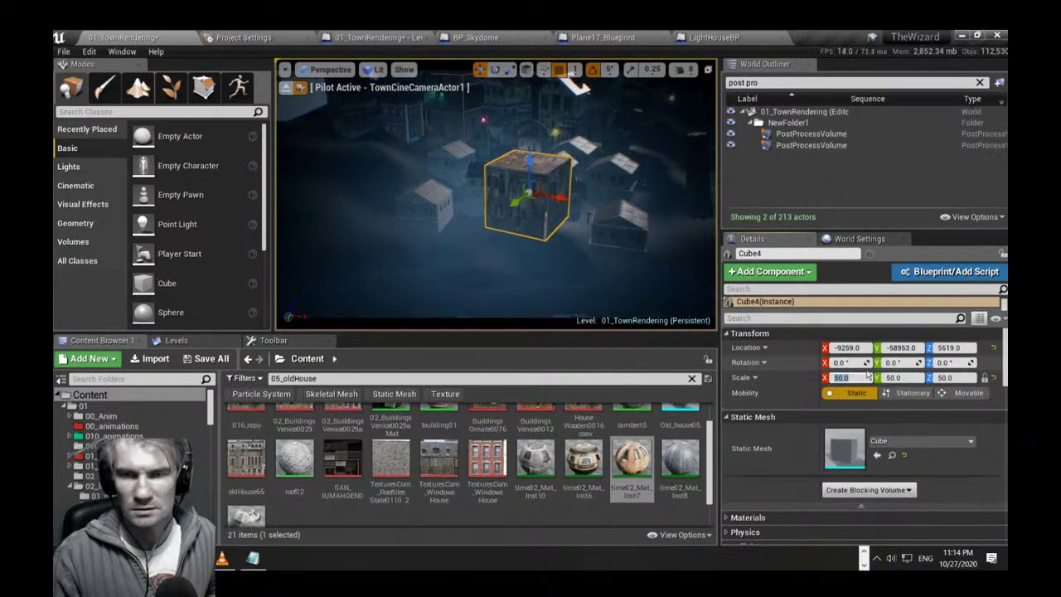
Scale the textured cube uniformly to 40, then drop it to the ground and shift it to about X -14996.
key("Return")
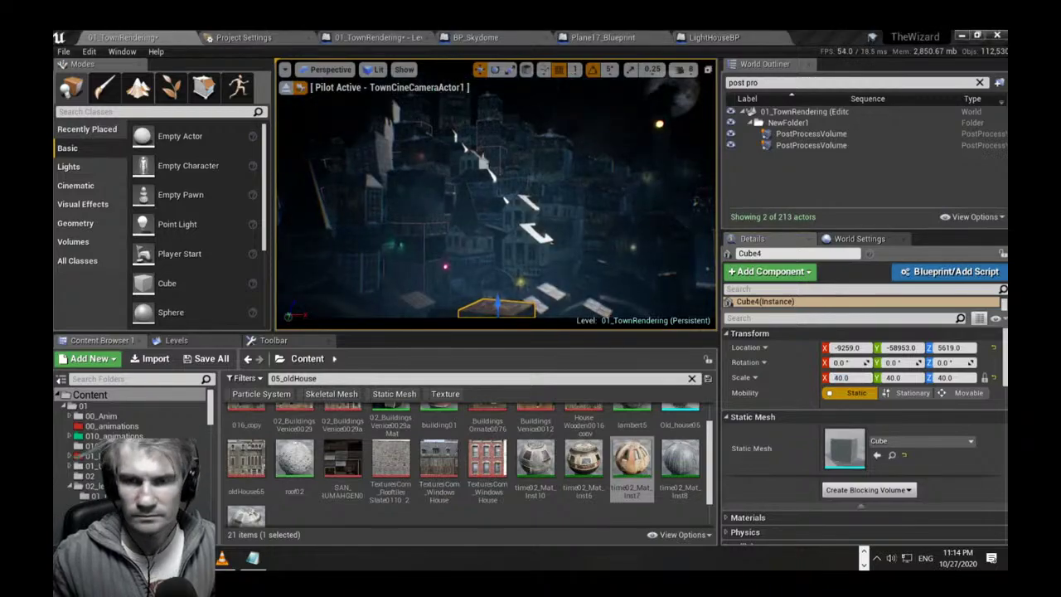
right_click_drag(498, 199, 549, 235)
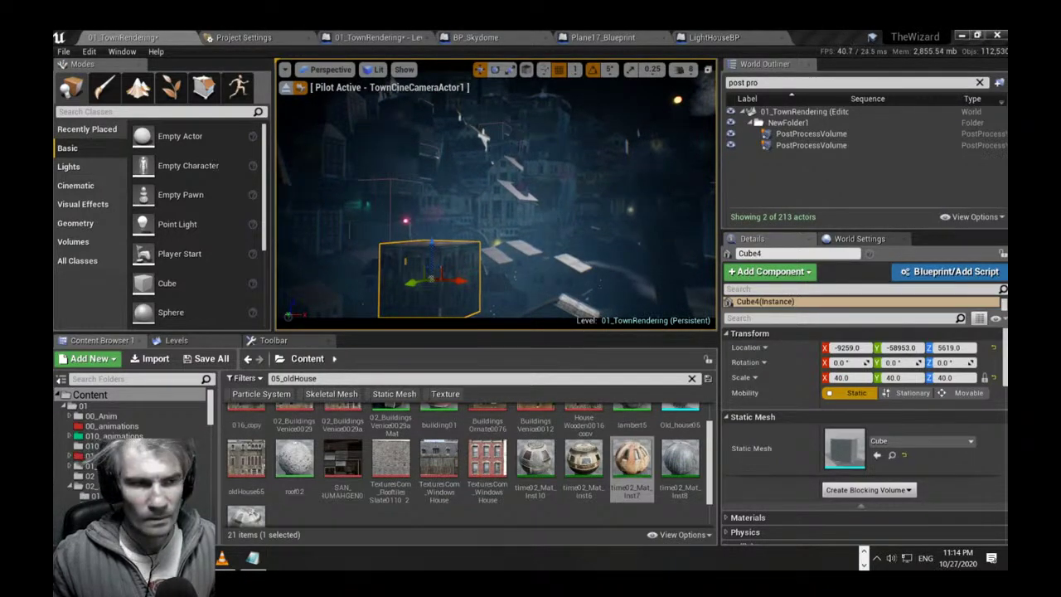
right_click_drag(497, 199, 491, 253)
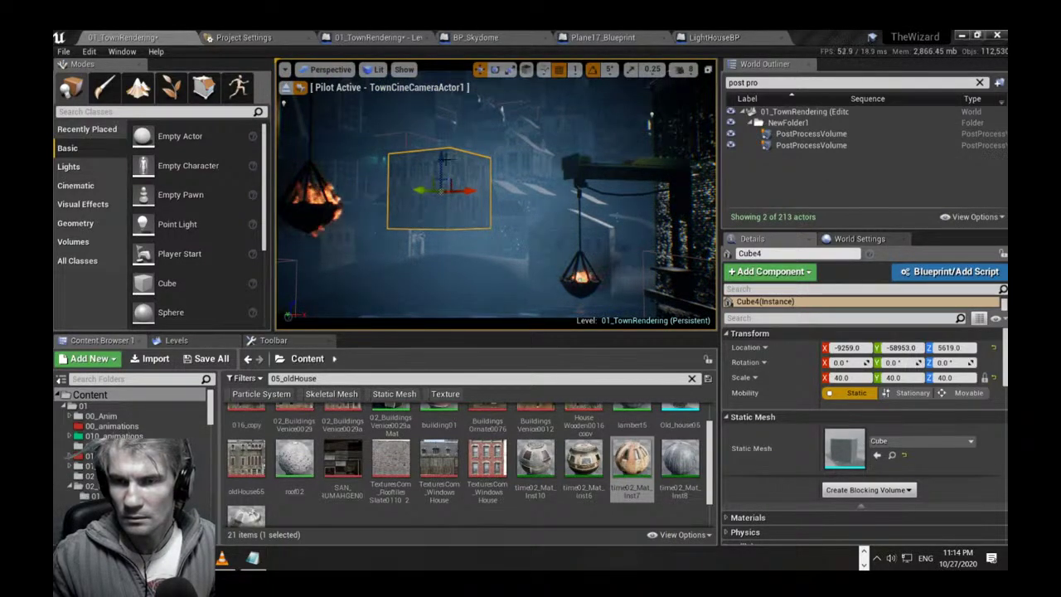
right_click_drag(445, 159, 420, 160)
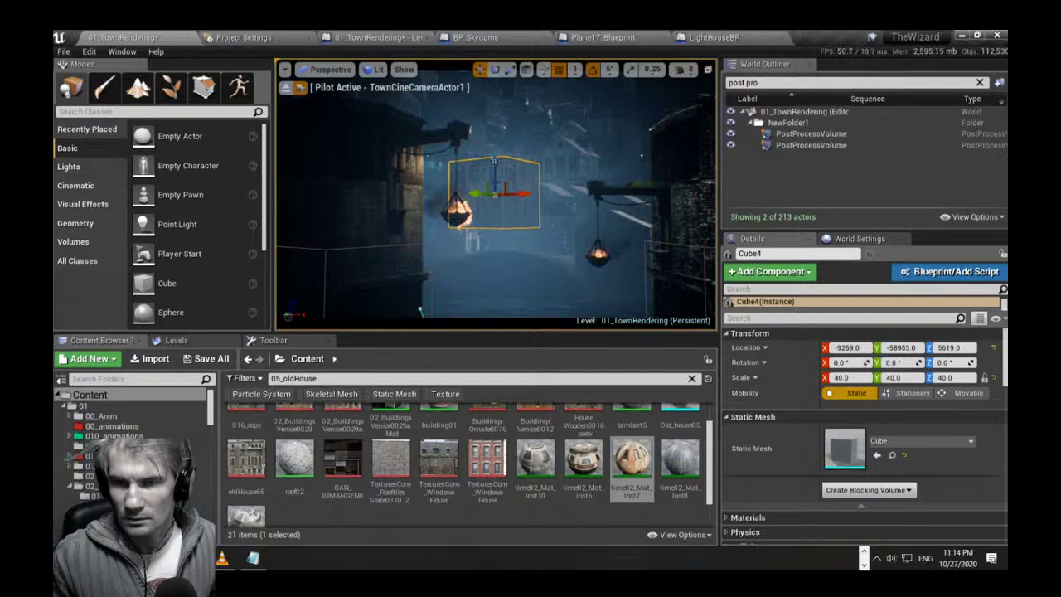
key("End")
left_click_drag(524, 263, 432, 256)
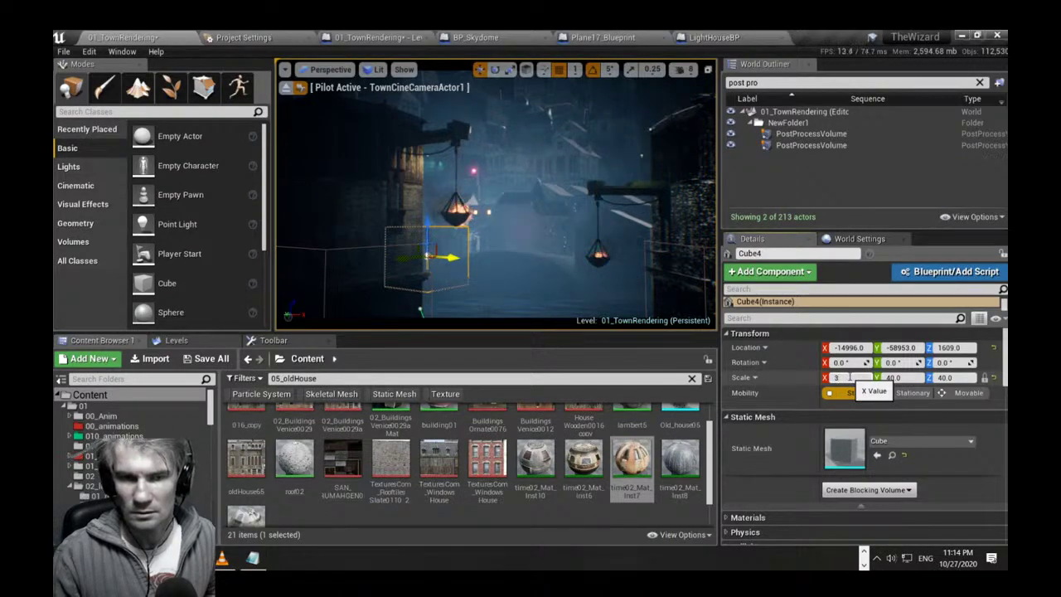
Shrink the cube uniformly and check its placement beside the gated archway in the full-screen view.
key("Return")
key("F11")
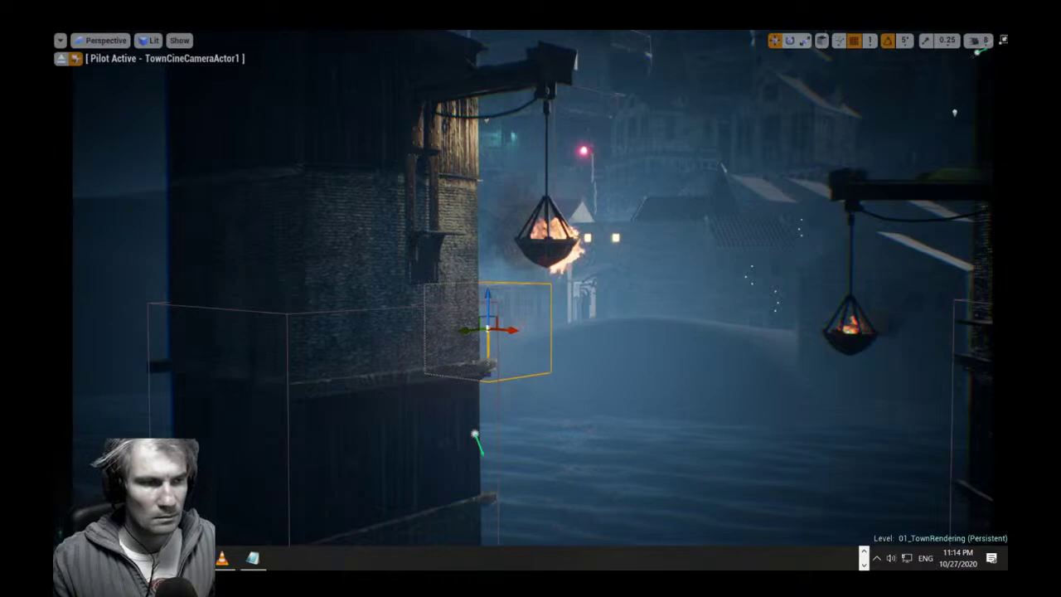
key("w")
key("q")
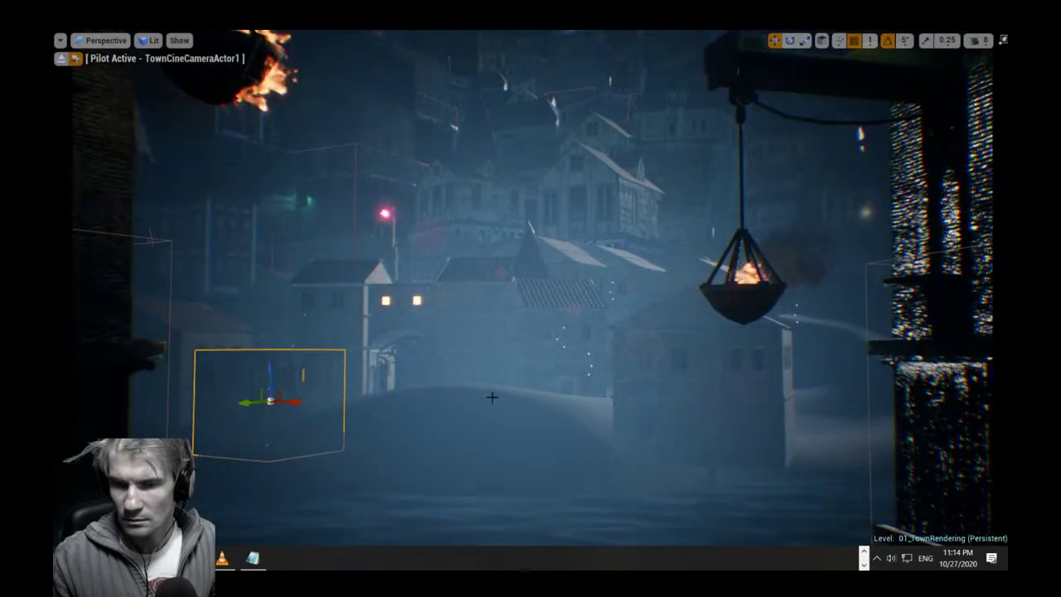
left_click(468, 331)
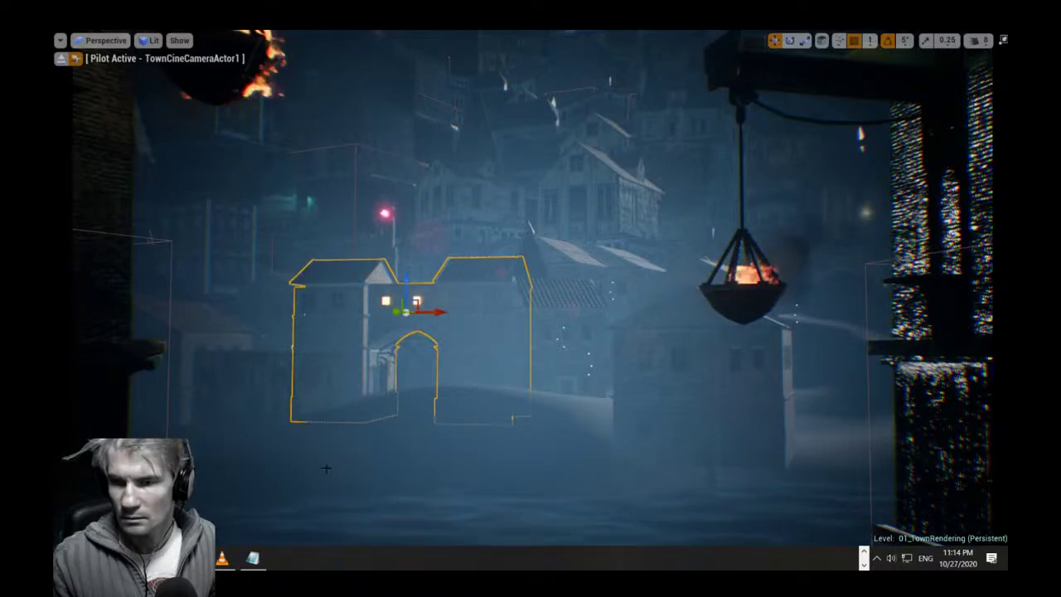
left_click(273, 456)
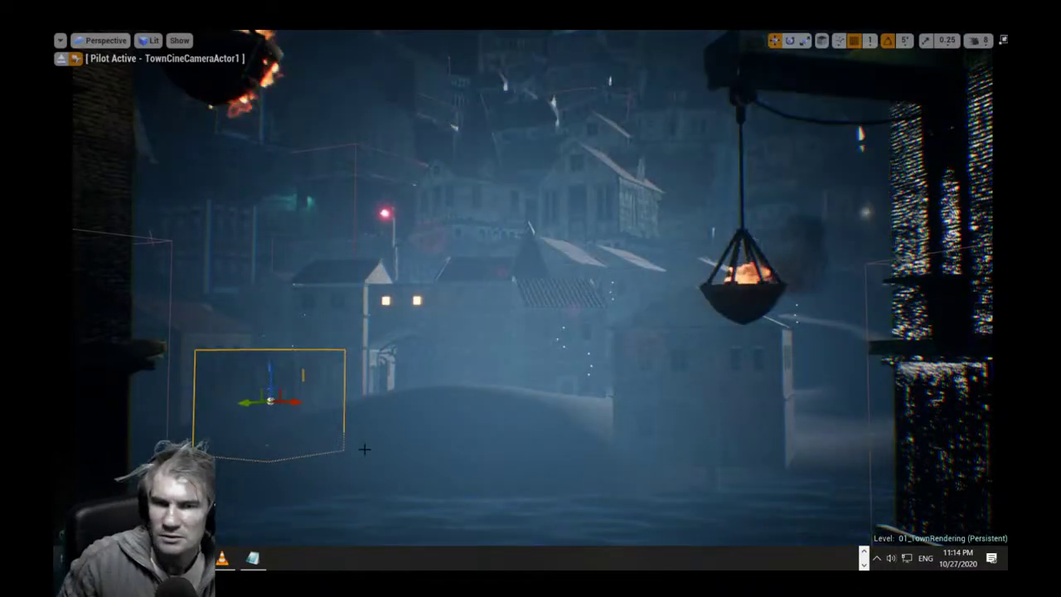
right_click_drag(273, 456, 265, 418)
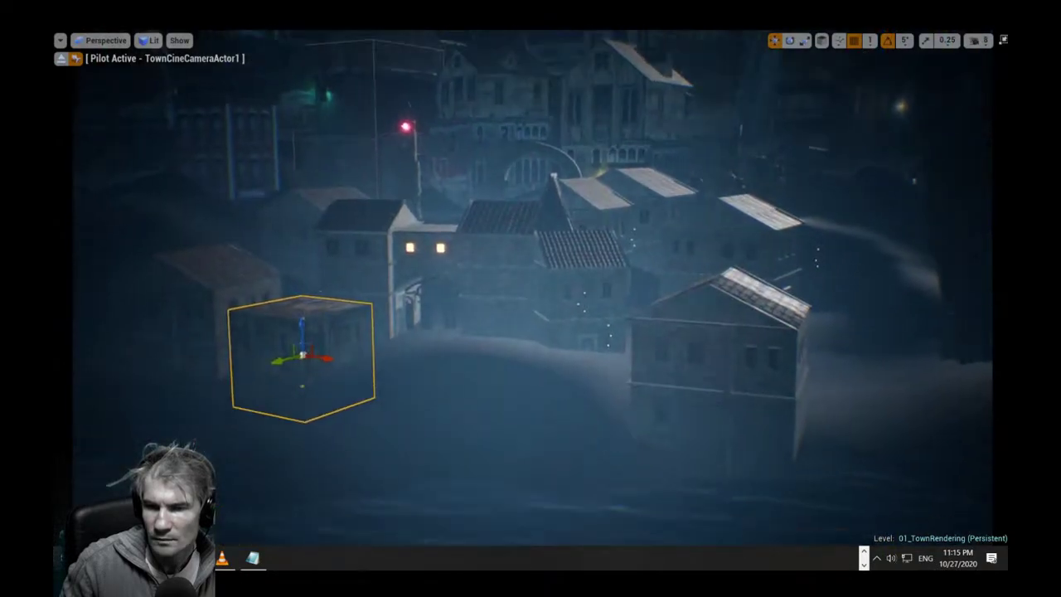
Save the level with the landscape selected and switch to landscape sculpting.
left_click(500, 320)
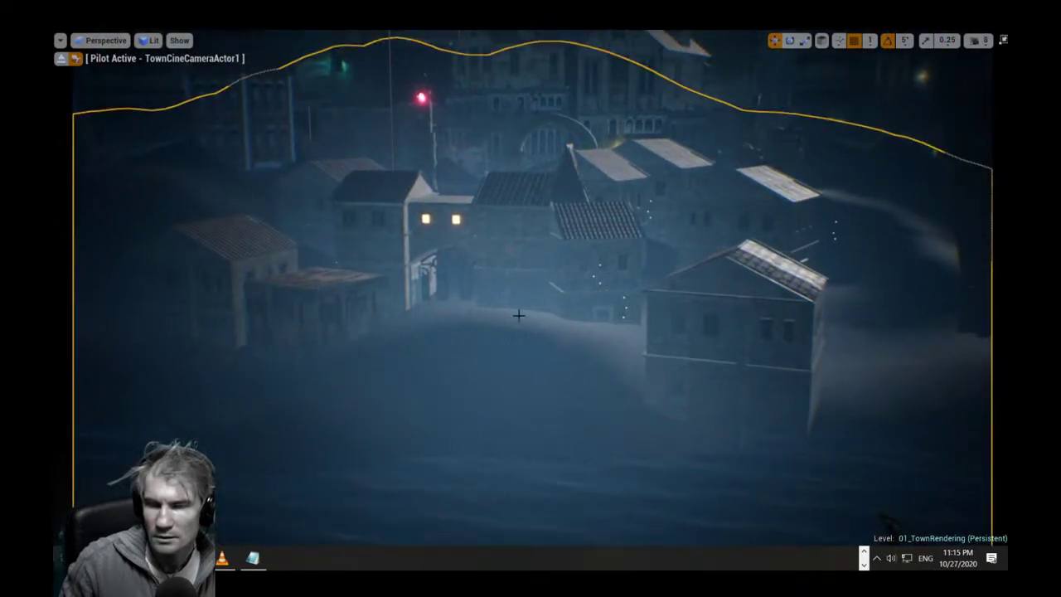
key("F11")
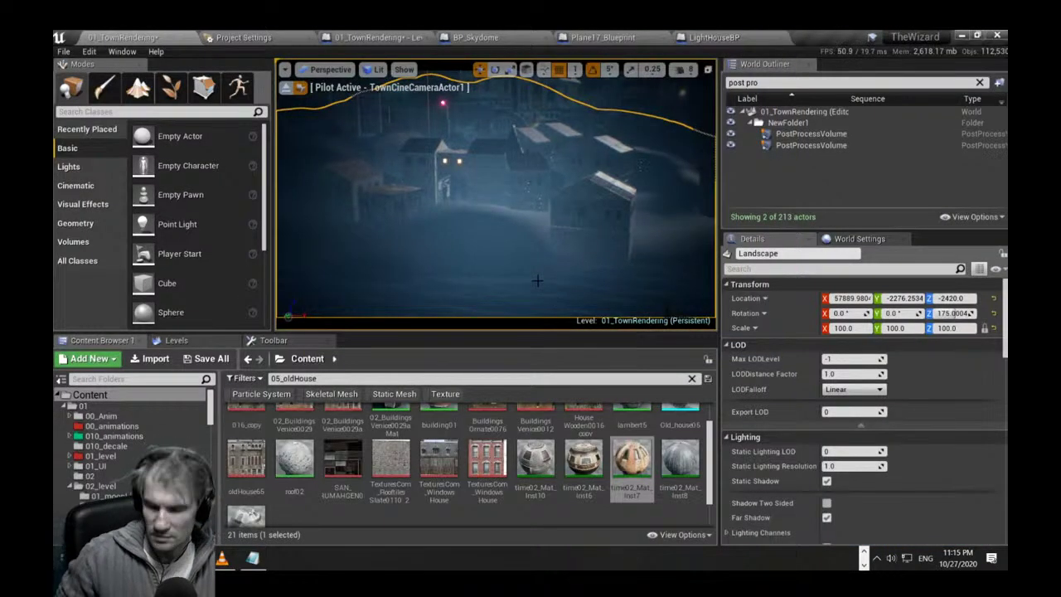
key("ctrl+s")
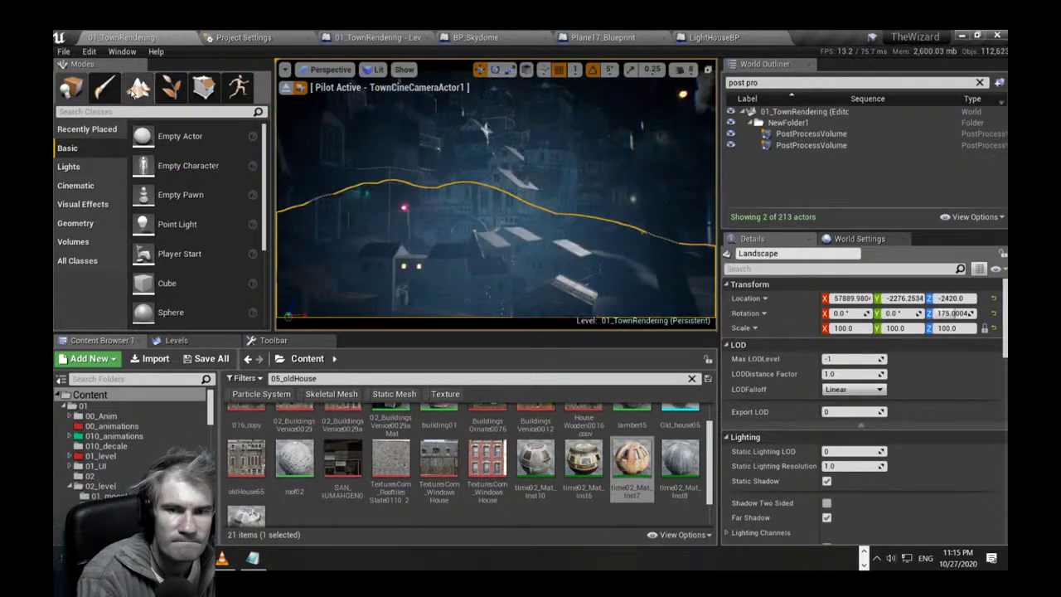
left_click(138, 88)
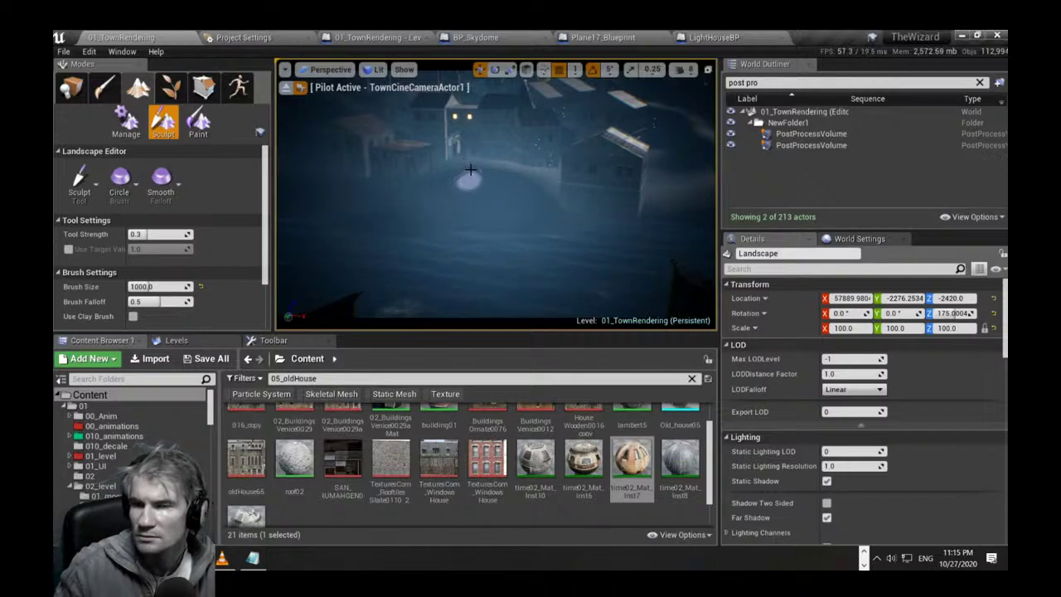
Try to lower the terrain in front of the gated archway with the Sculpt tool at brush size 1000.
mouse_move(468, 170)
left_mouse_down("shift")
mouse_move(474, 189)
mouse_move(466, 164)
left_mouse_up("shift")
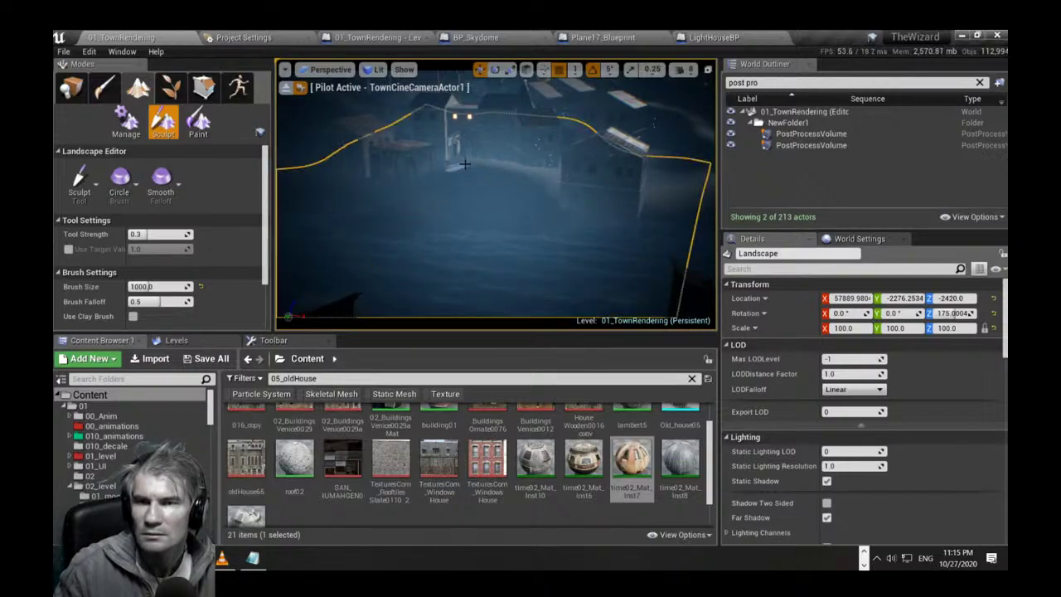
right_click_drag(470, 167, 493, 224)
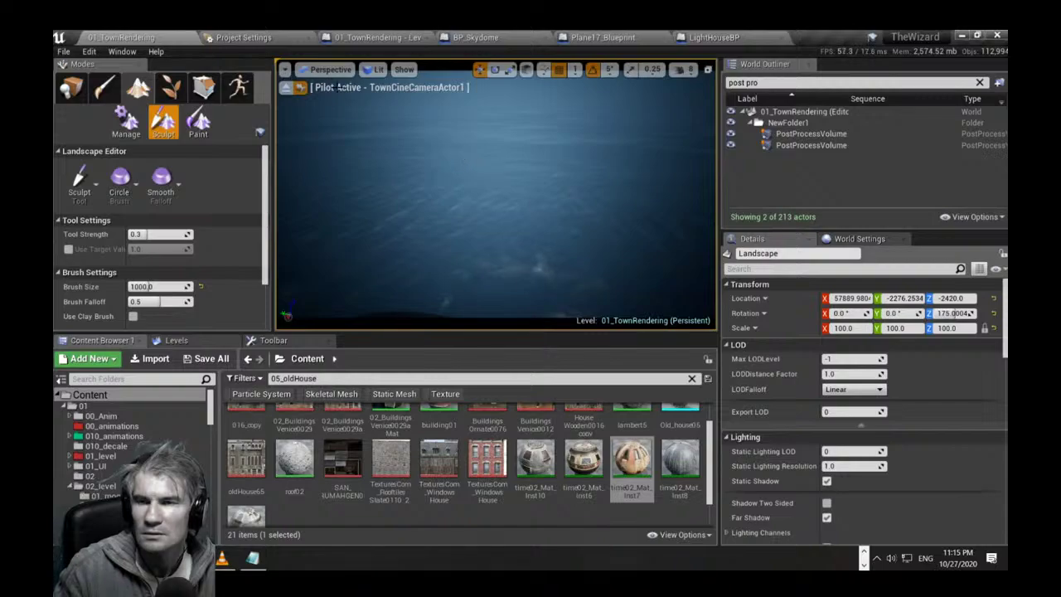
left_click(88, 52)
left_click(241, 73)
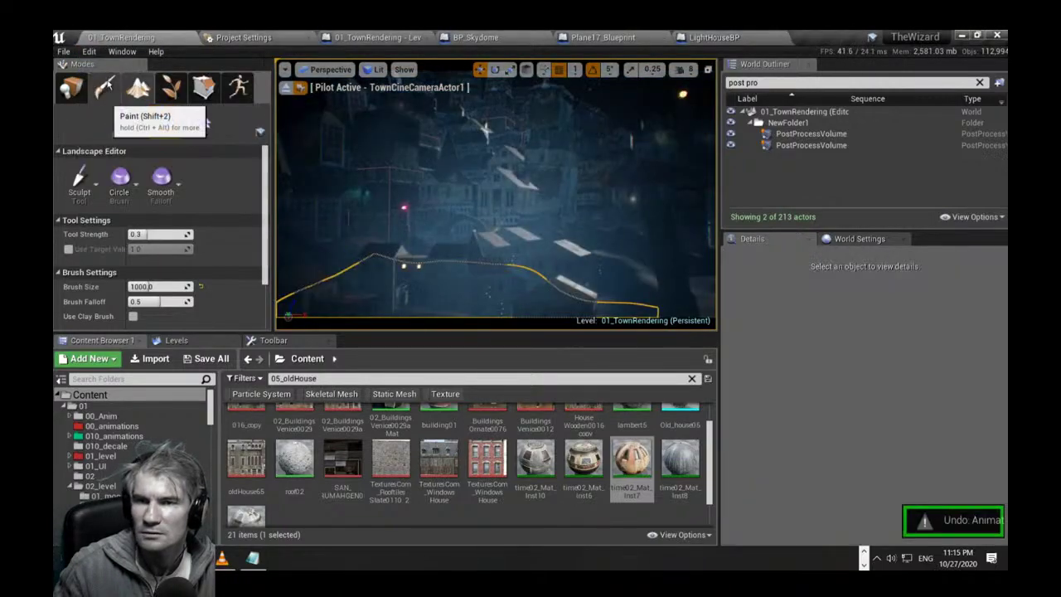
mouse_move(467, 195)
right_mouse_down()
mouse_move(466, 257)
mouse_move(457, 251)
mouse_move(467, 195)
right_mouse_up()
Keep the Sculpt tool active and reset its brush size to the default 2048.
left_click(93, 178)
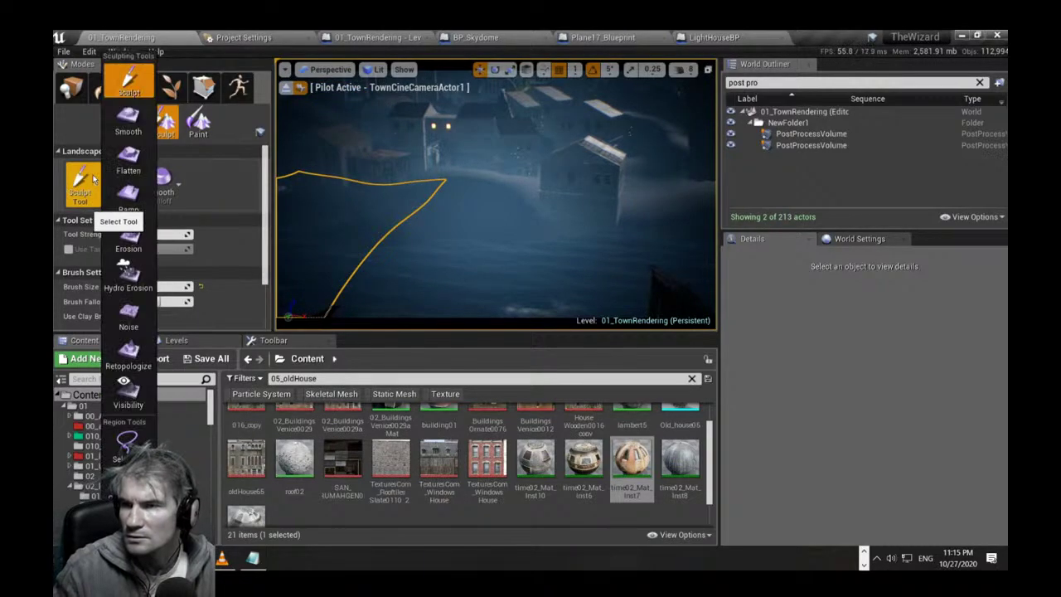
left_click(263, 236)
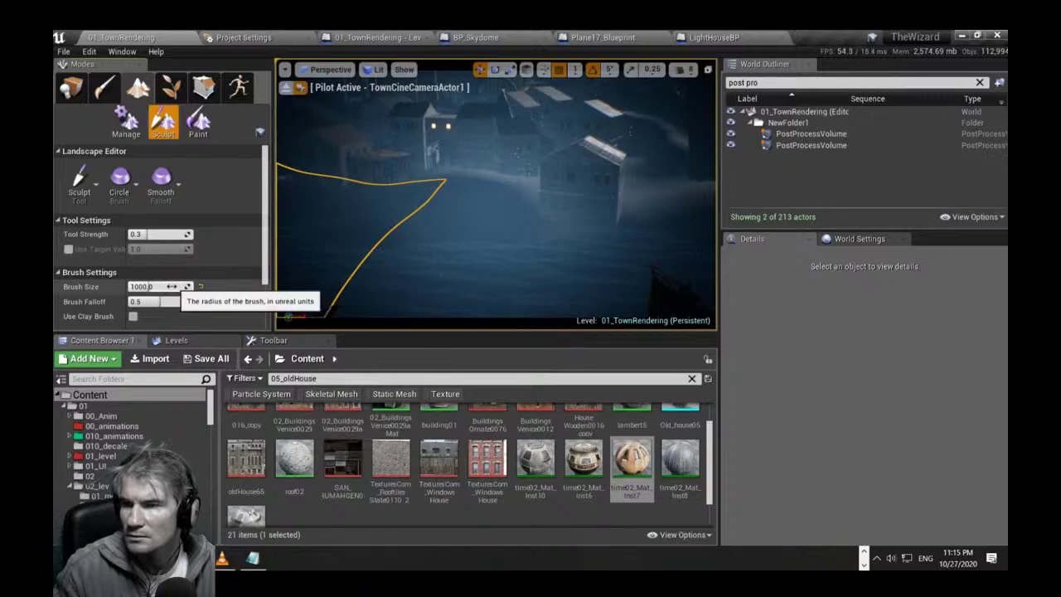
left_click_drag(147, 286, 213, 290)
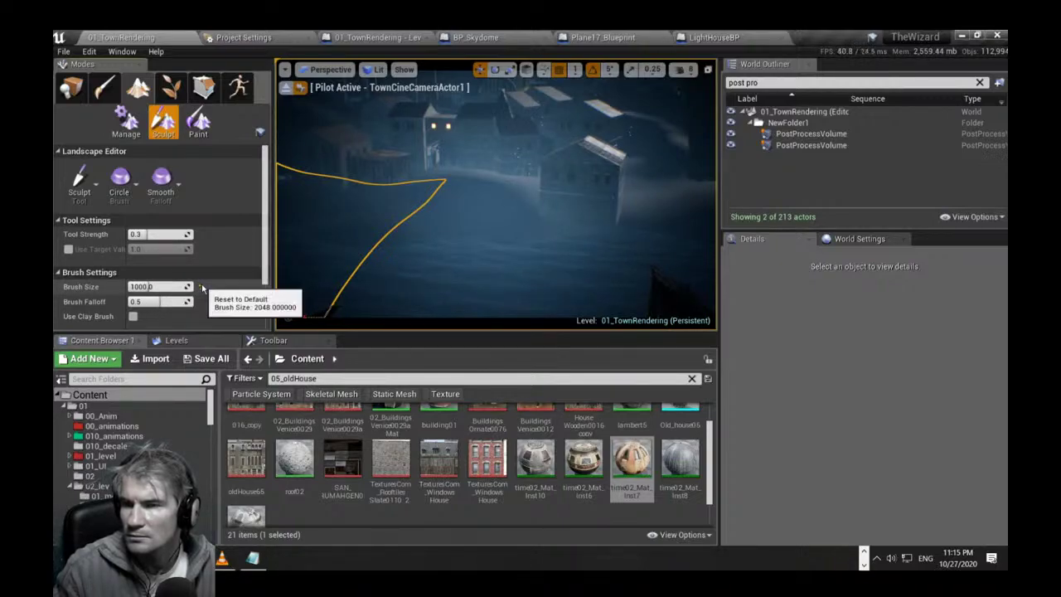
Try sculpting the ground in front of the gated archway with the 2048 brush, then undo the last changes.
left_click(444, 182)
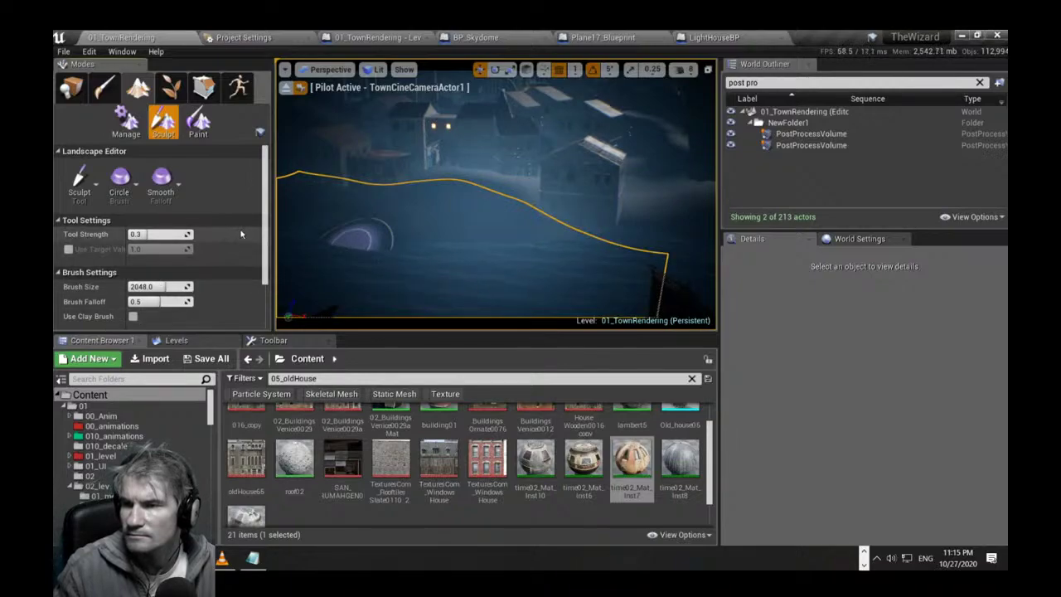
scroll(241, 234, "down", 3)
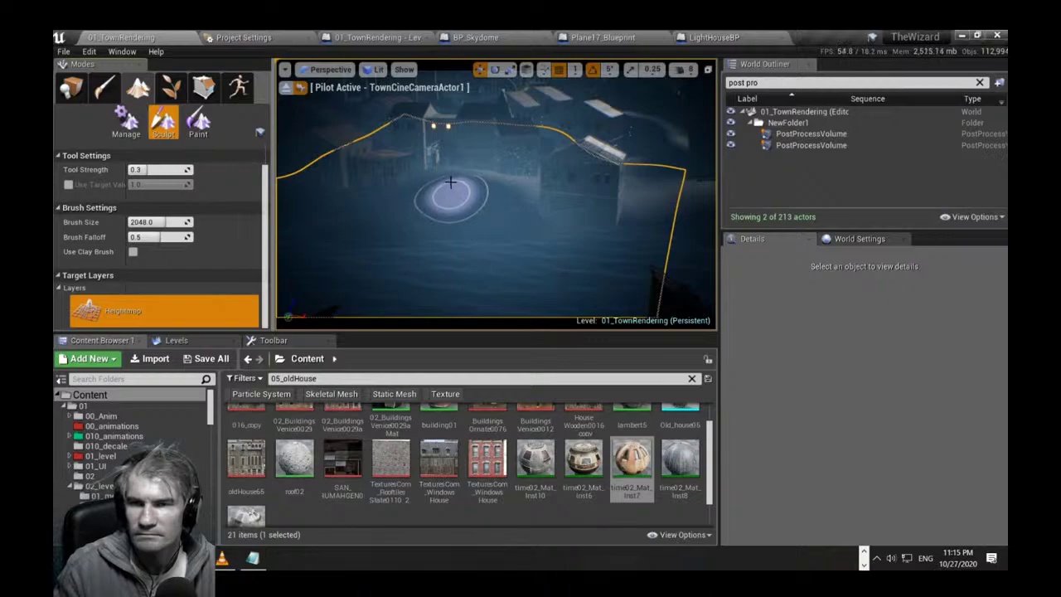
right_click_drag(456, 174, 539, 178)
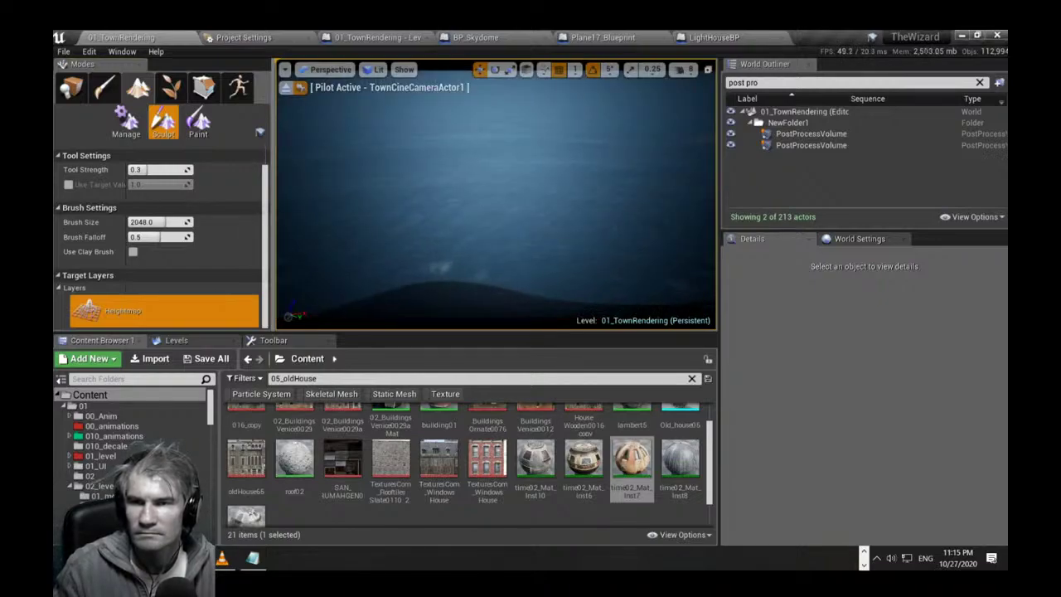
key("ctrl+z")
key("ctrl+z")
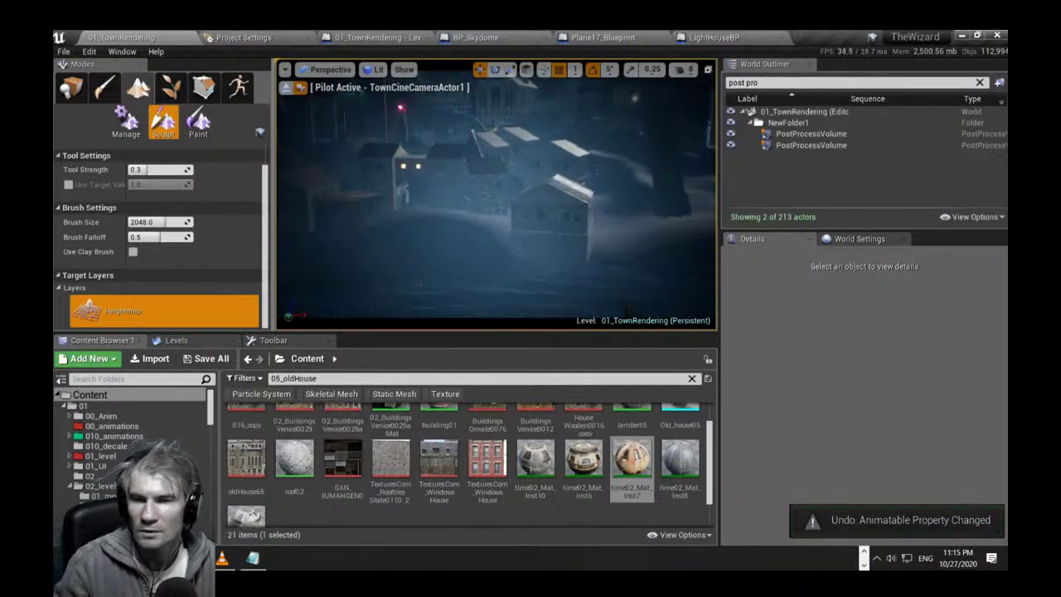
Sculpt the terrain mound close in front of the gated archway with the 2048 brush.
key("F11")
mouse_move(457, 217)
right_mouse_down()
mouse_move(398, 257)
mouse_move(373, 246)
mouse_move(366, 228)
mouse_move(398, 254)
right_mouse_up()
key("w")
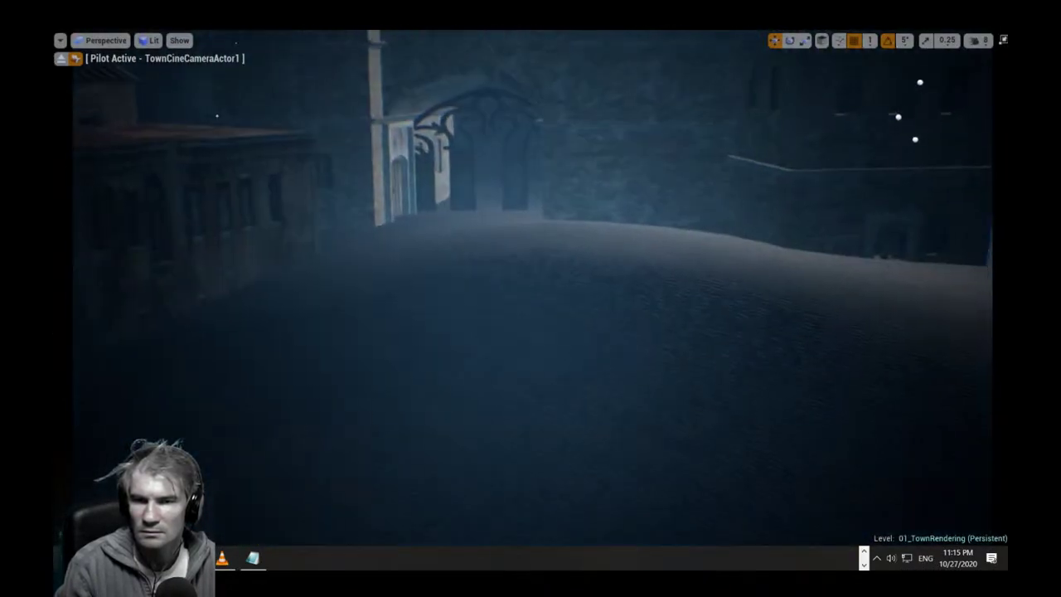
left_click_drag(507, 283, 510, 283)
Undo the recent camera and terrain changes step by step.
key("ctrl+z")
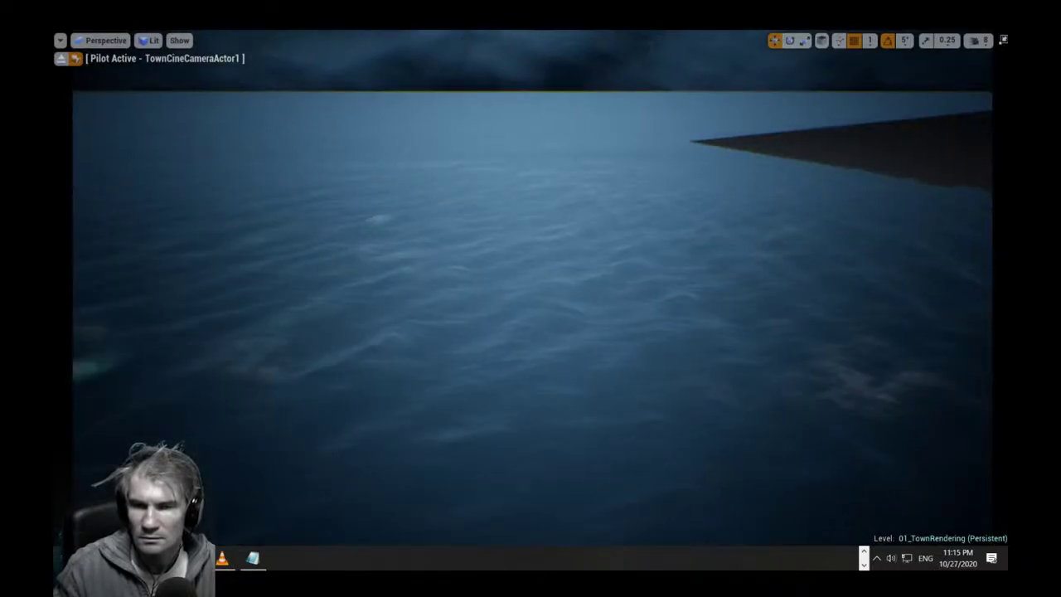
key("ctrl+z")
key("ctrl+z")
key("ctrl+z")
key("ctrl+z")
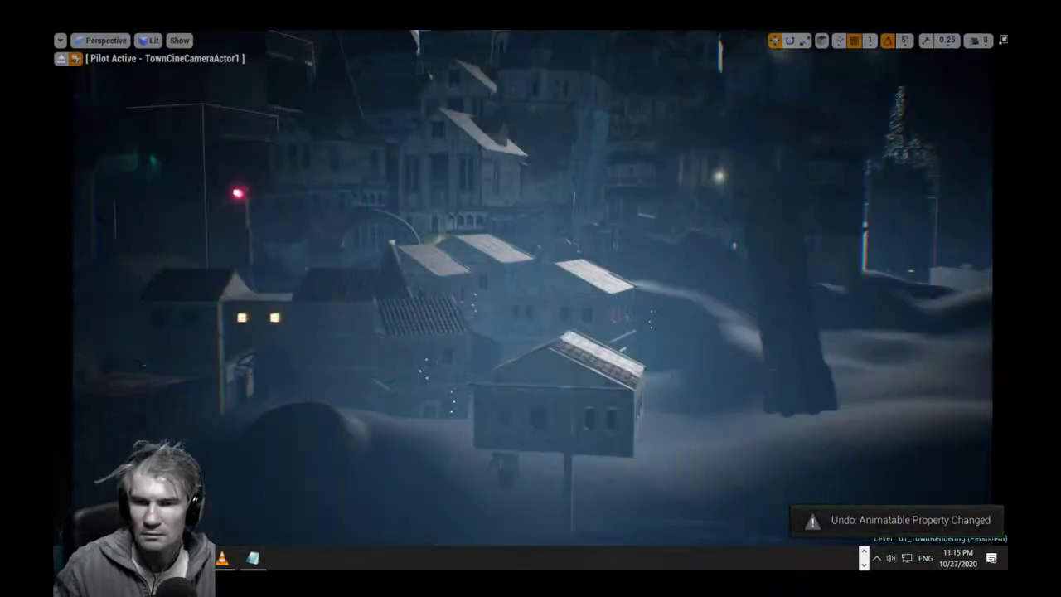
key("ctrl+z")
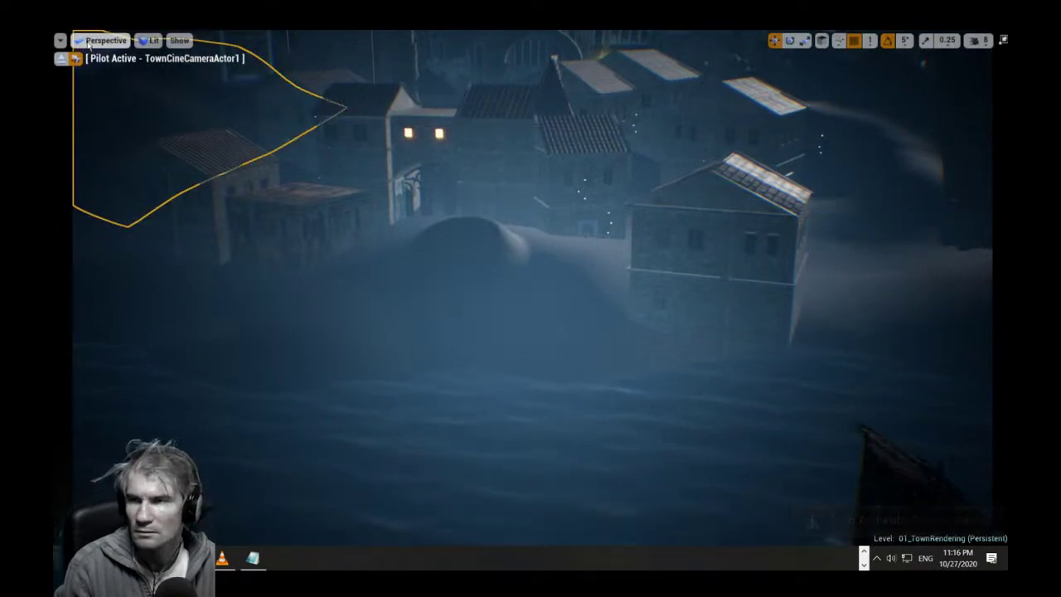
key("F11")
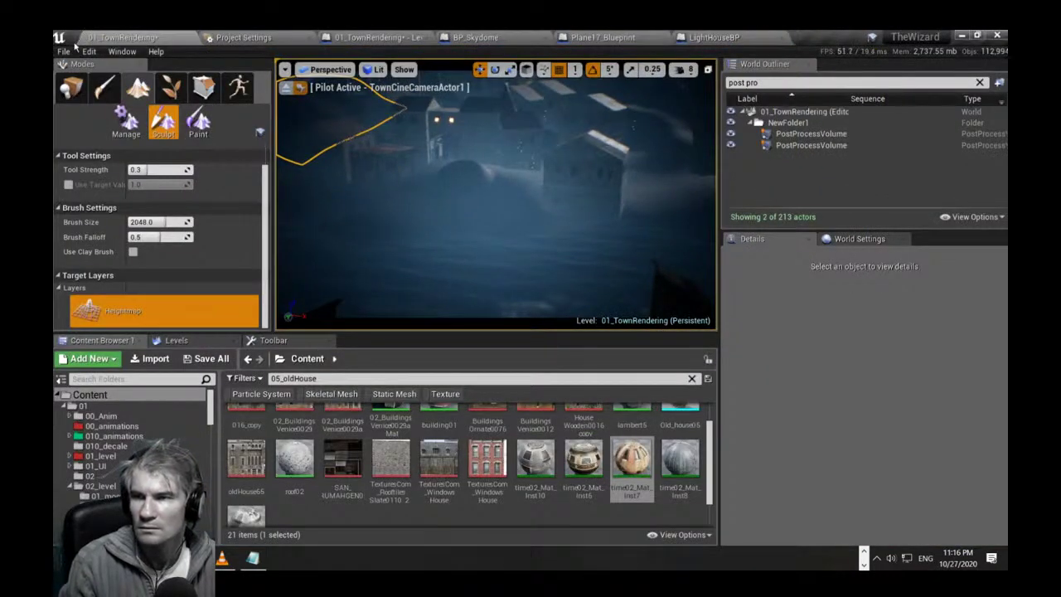
left_click(89, 51)
left_click(207, 74)
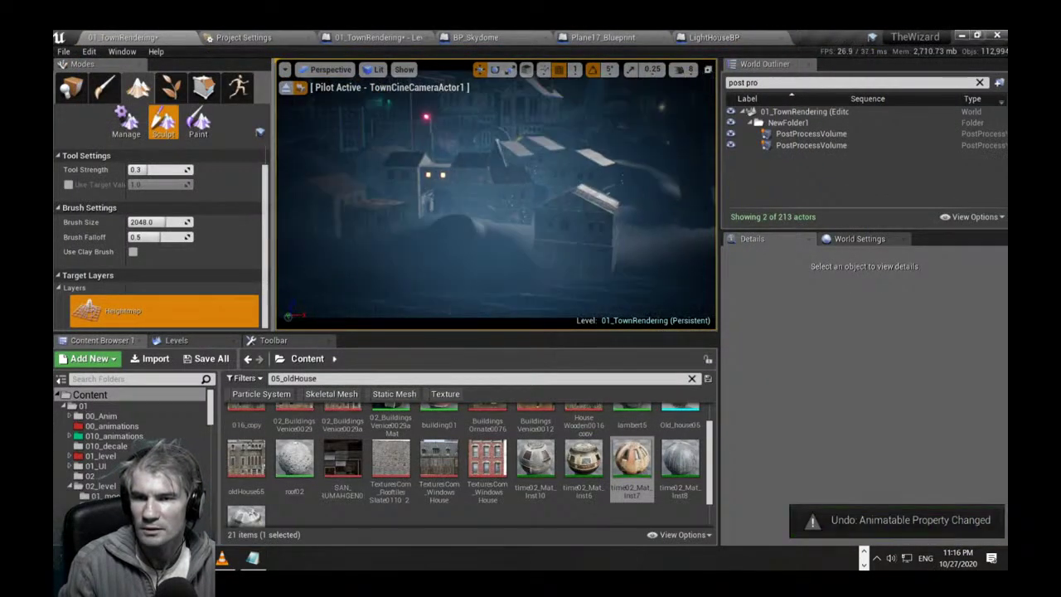
left_click(88, 52)
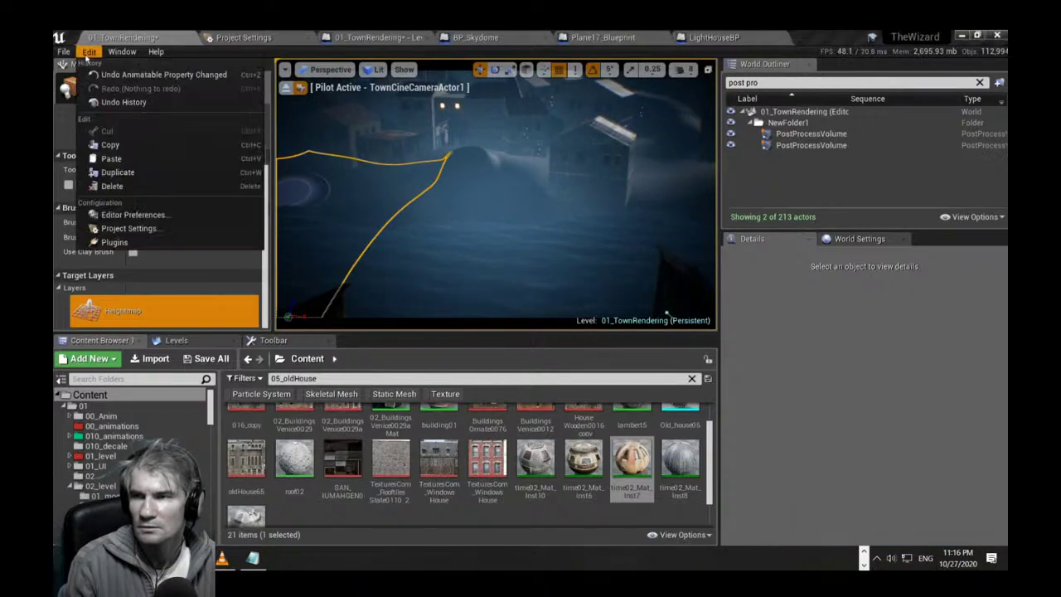
left_click(104, 76)
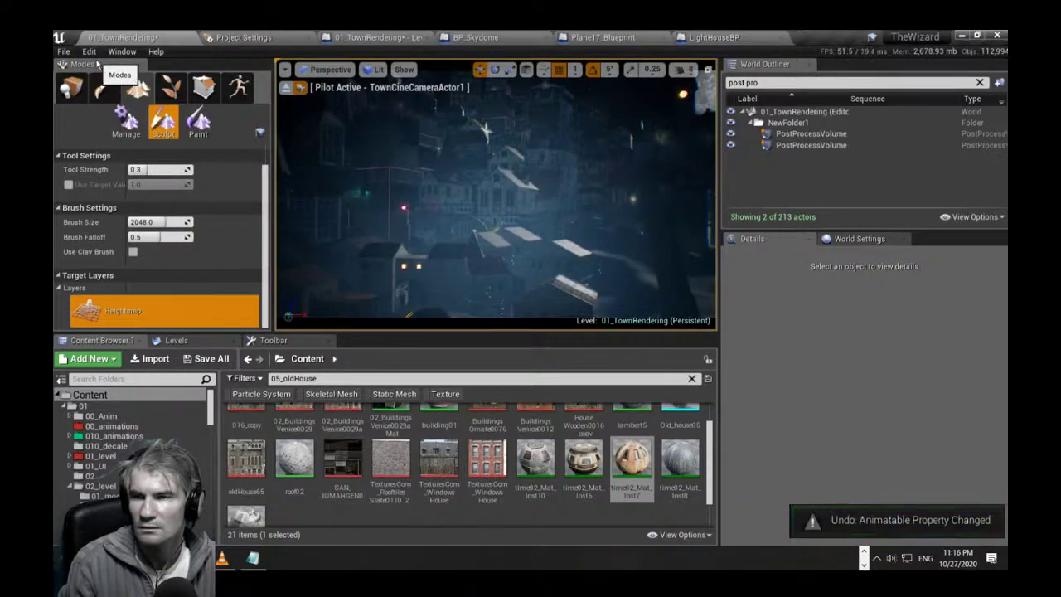
Undo the last landscape sculpt edit.
left_click(89, 51)
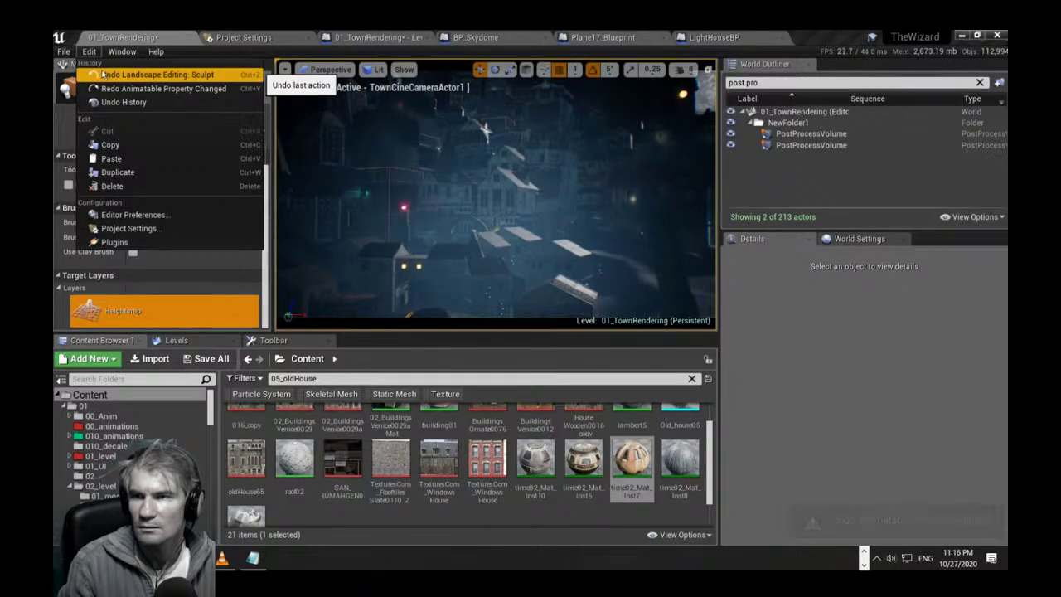
left_click(102, 75)
Reduce the Sculpt brush size to about 676 and raise small terrain ridges on the ground in front of the gated archway.
right_click_drag(465, 136, 452, 241)
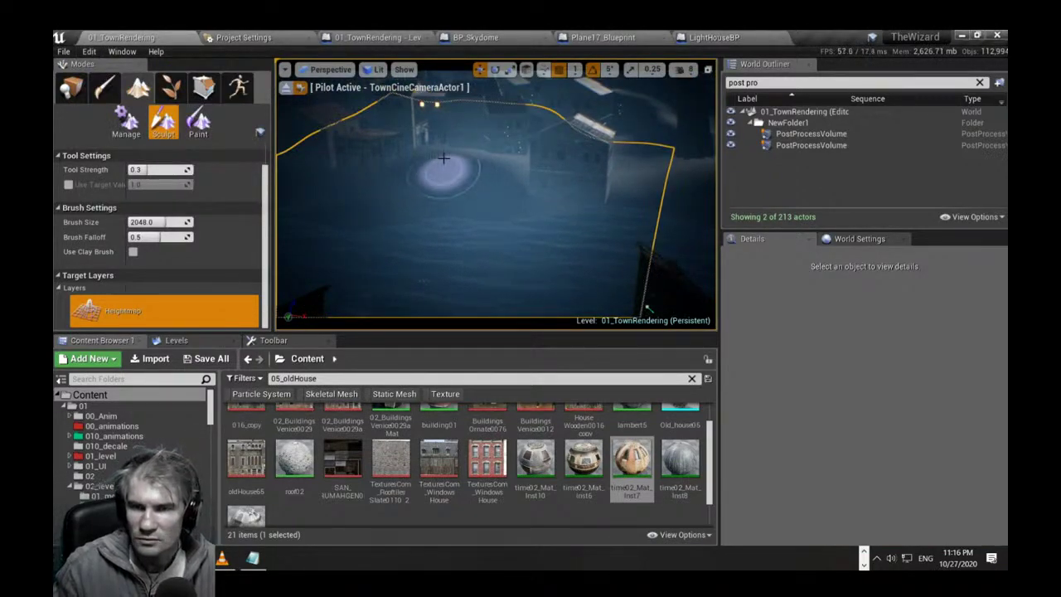
key("w")
right_click_drag(444, 158, 425, 124)
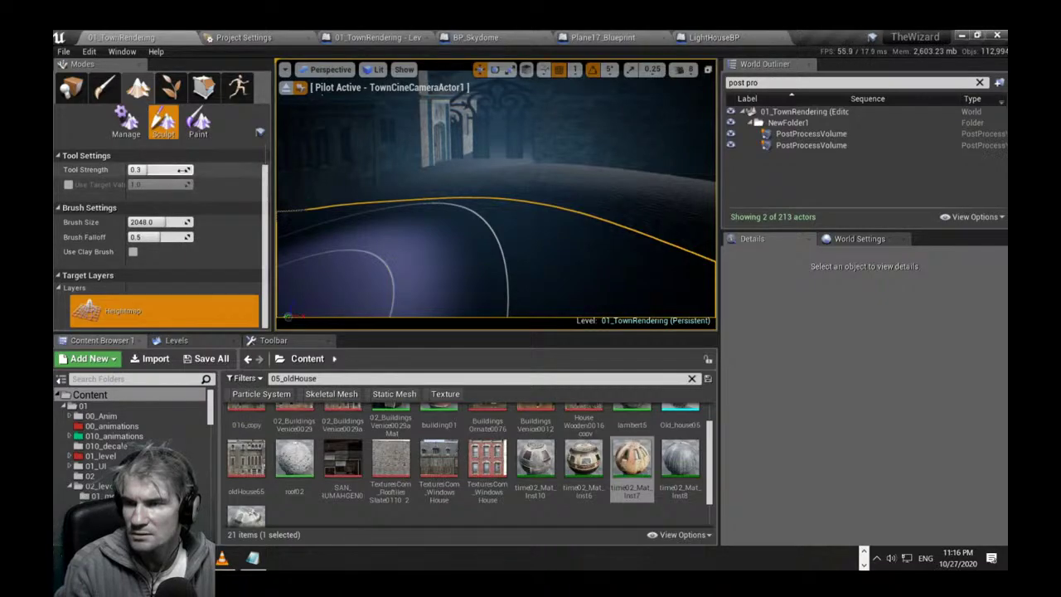
left_click_drag(163, 222, 143, 223)
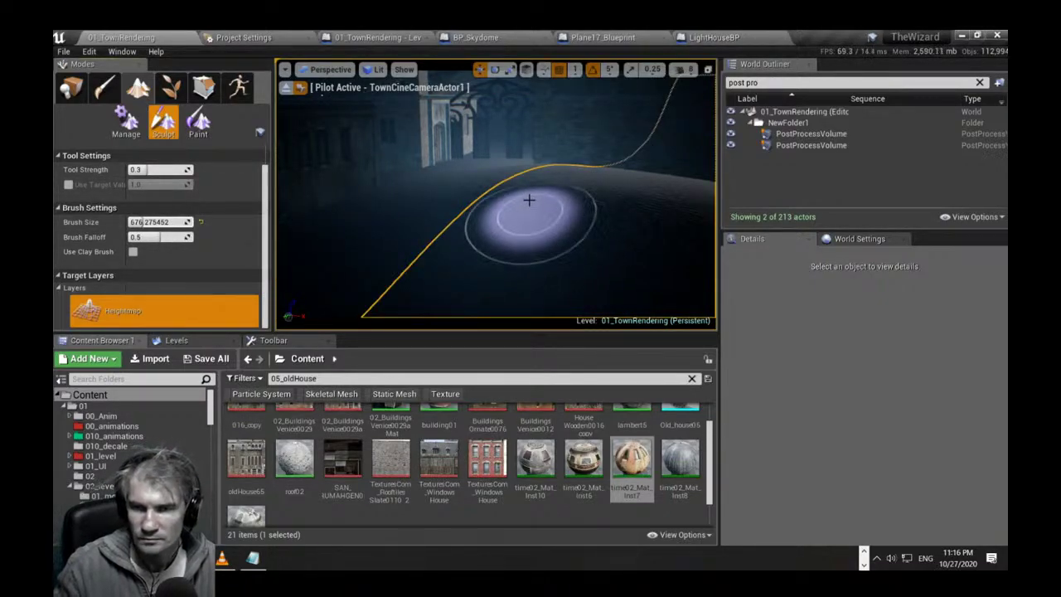
left_click_drag(523, 202, 516, 209)
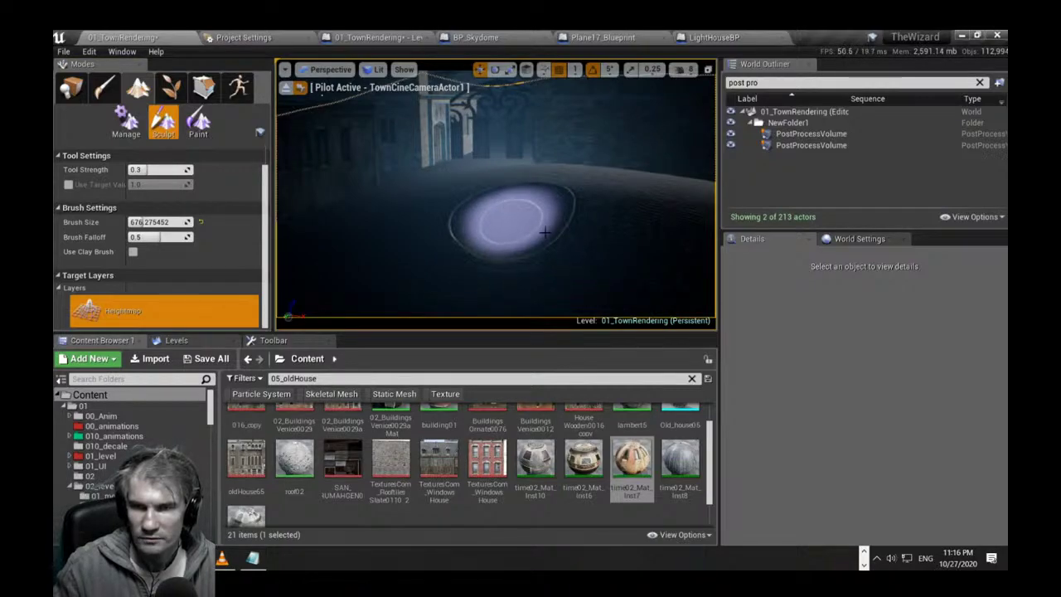
right_click_drag(501, 185, 531, 181)
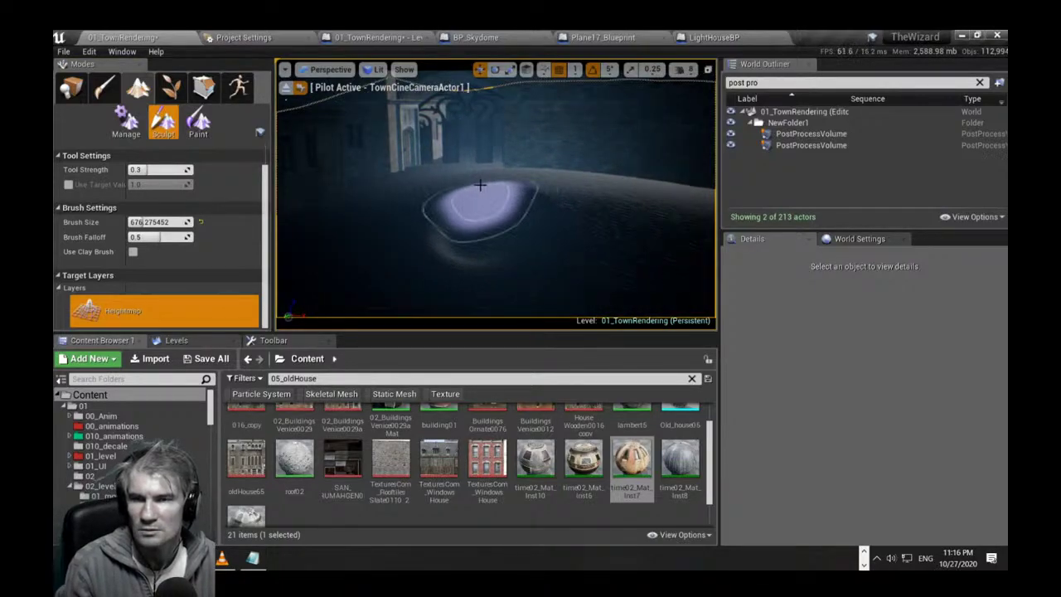
mouse_move(480, 185)
left_mouse_down()
mouse_move(443, 175)
mouse_move(503, 203)
left_mouse_up()
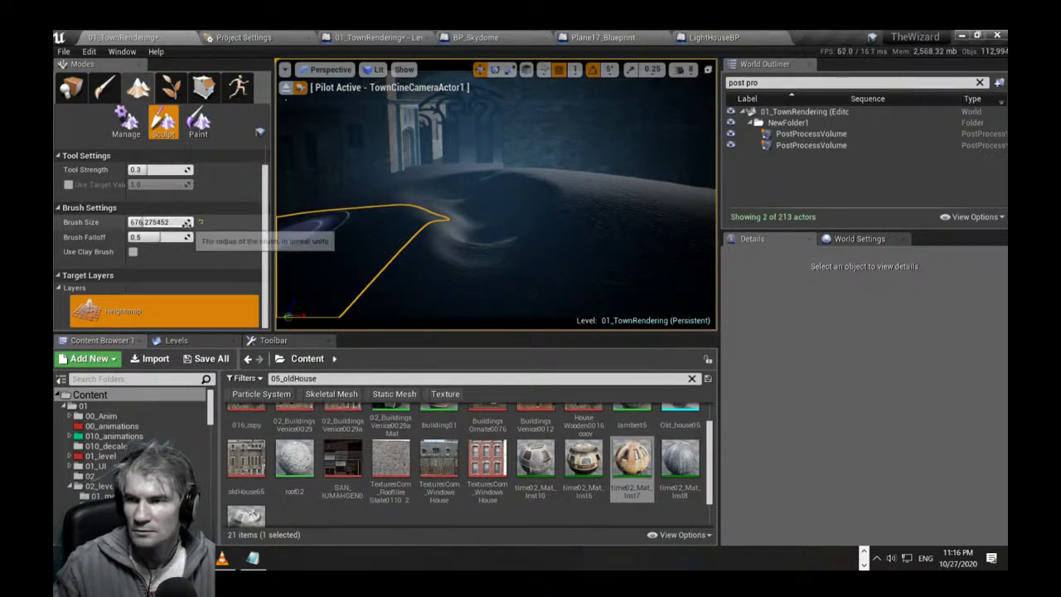
Reset the Sculpt brush size to the default 2048 and raise the ground in front of the gated archway.
left_click(200, 222)
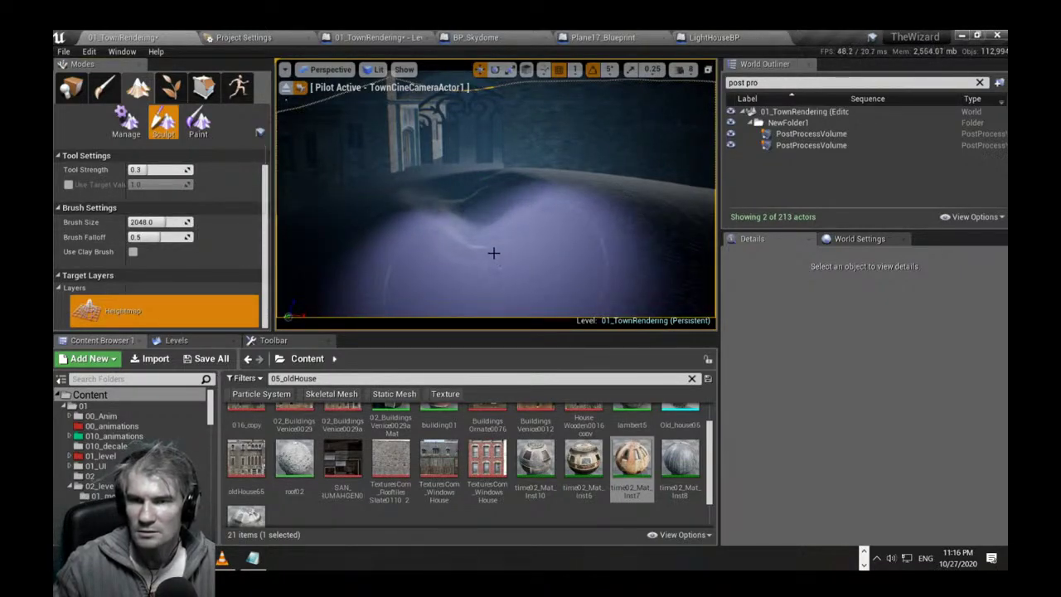
mouse_move(494, 253)
left_mouse_down()
mouse_move(440, 231)
mouse_move(490, 211)
left_mouse_up()
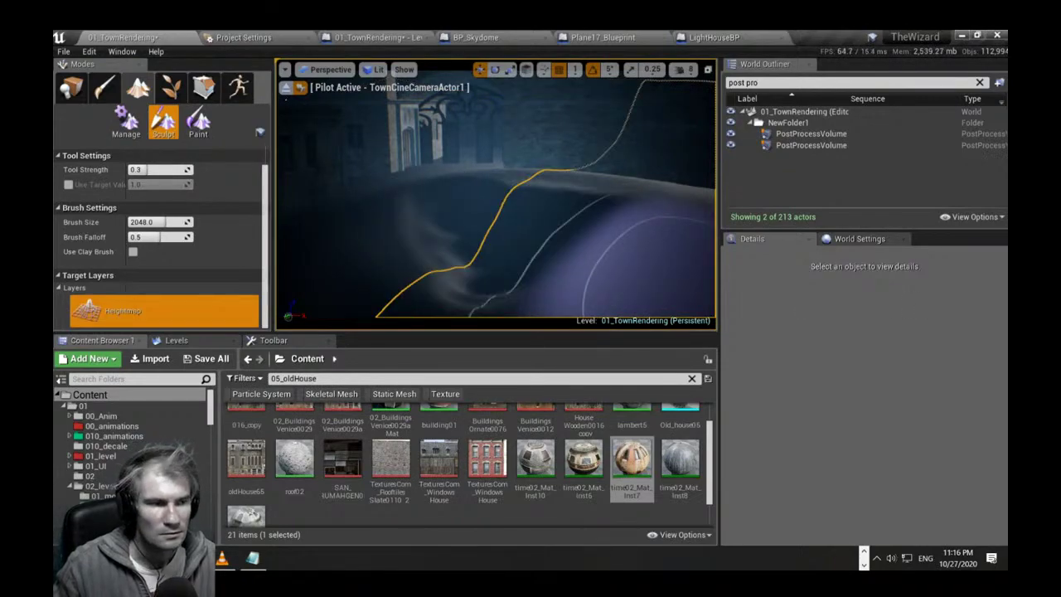
key("s")
right_click_drag(490, 210, 481, 253)
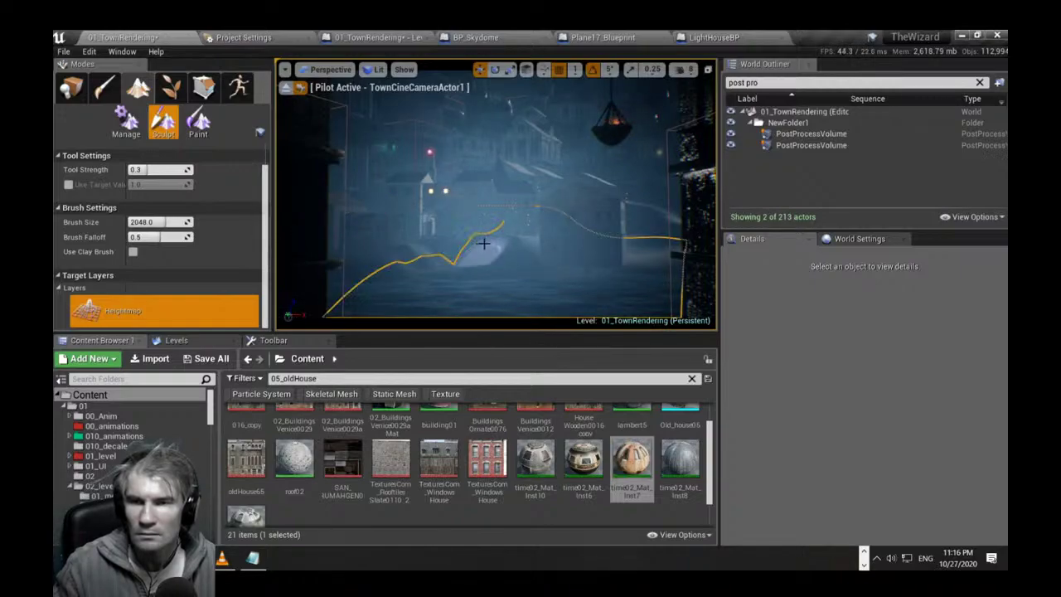
right_click_drag(450, 270, 429, 286)
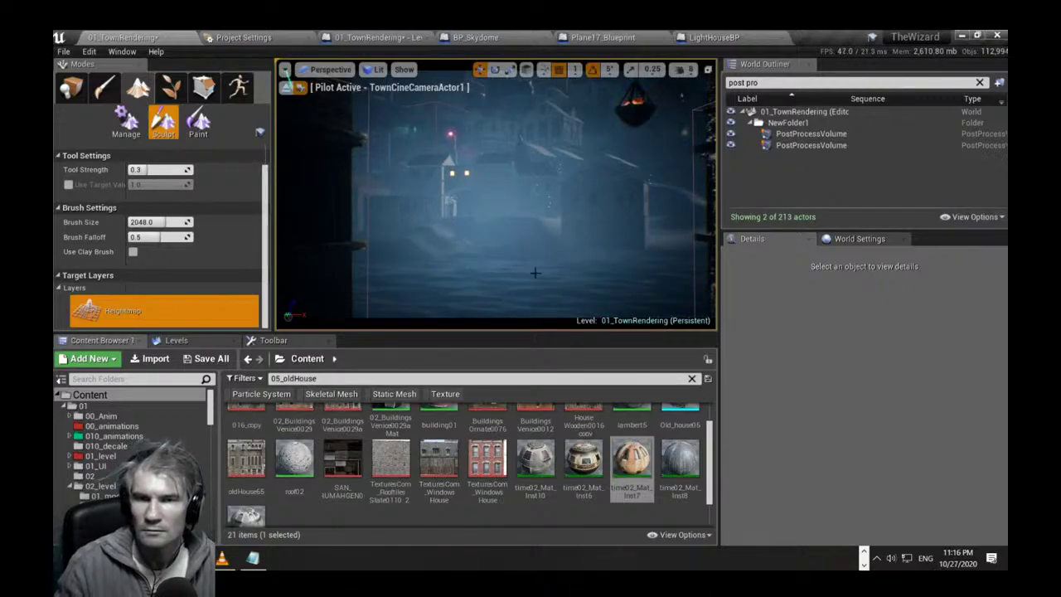
mouse_move(497, 215)
right_mouse_down()
mouse_move(508, 195)
mouse_move(509, 219)
right_mouse_up()
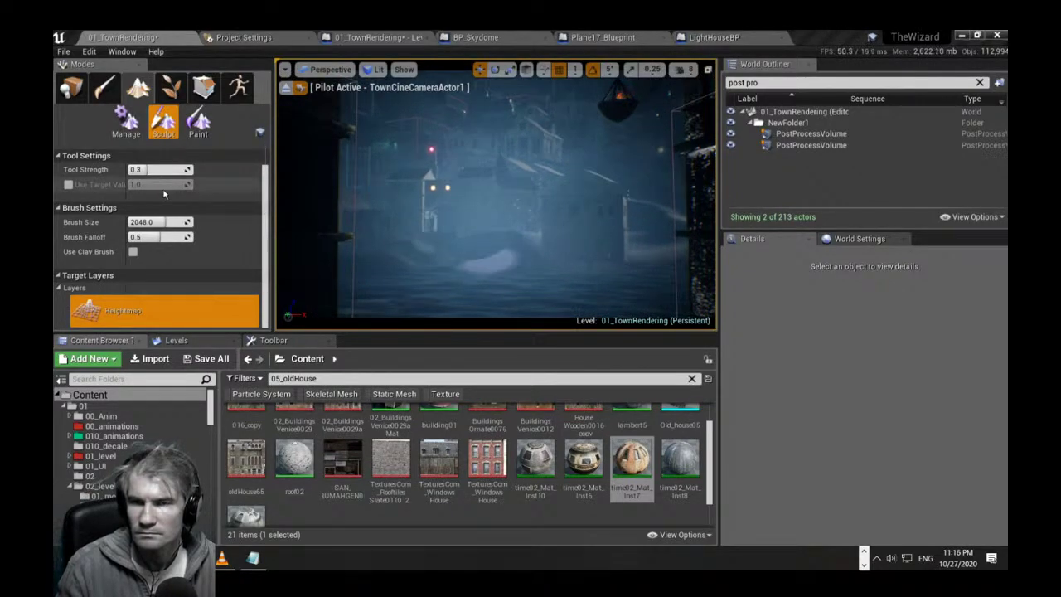
Leave landscape sculpting and place a copy of the block beside the archway house on the shore in the middle foreground.
left_click(72, 87)
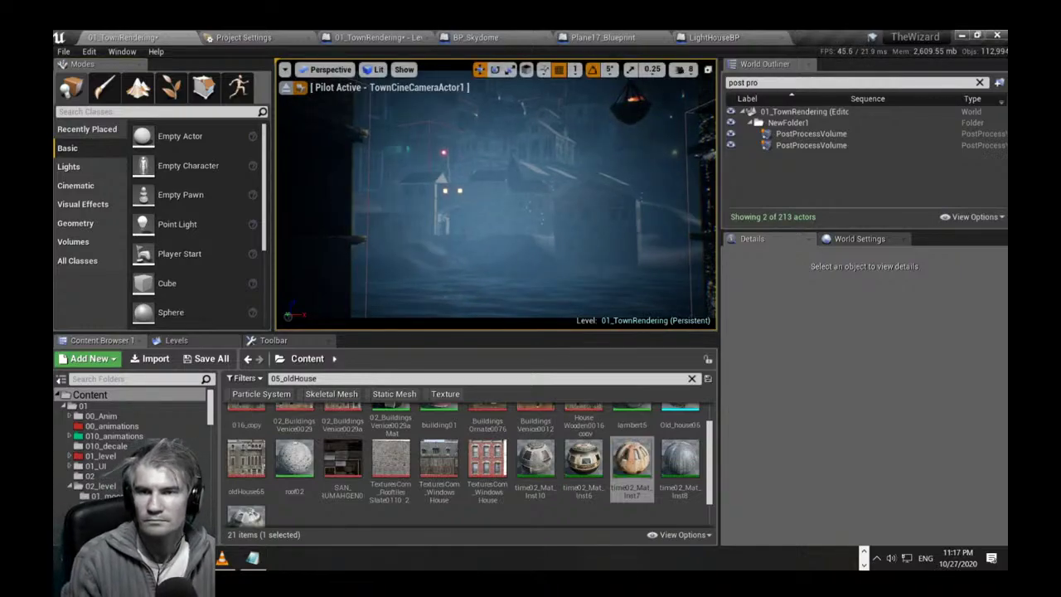
key("F11")
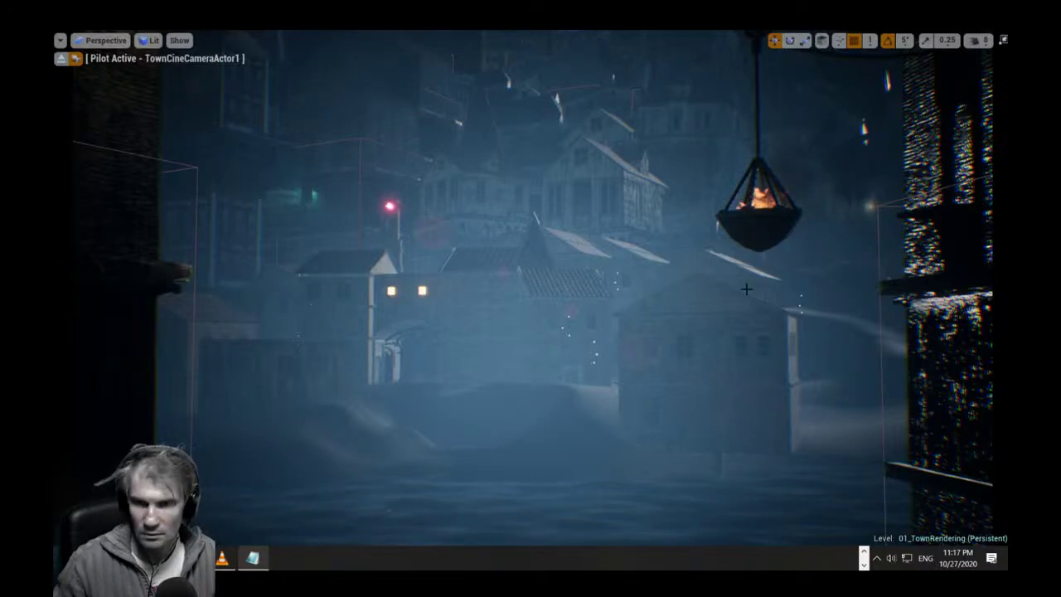
right_click_drag(601, 297, 590, 295)
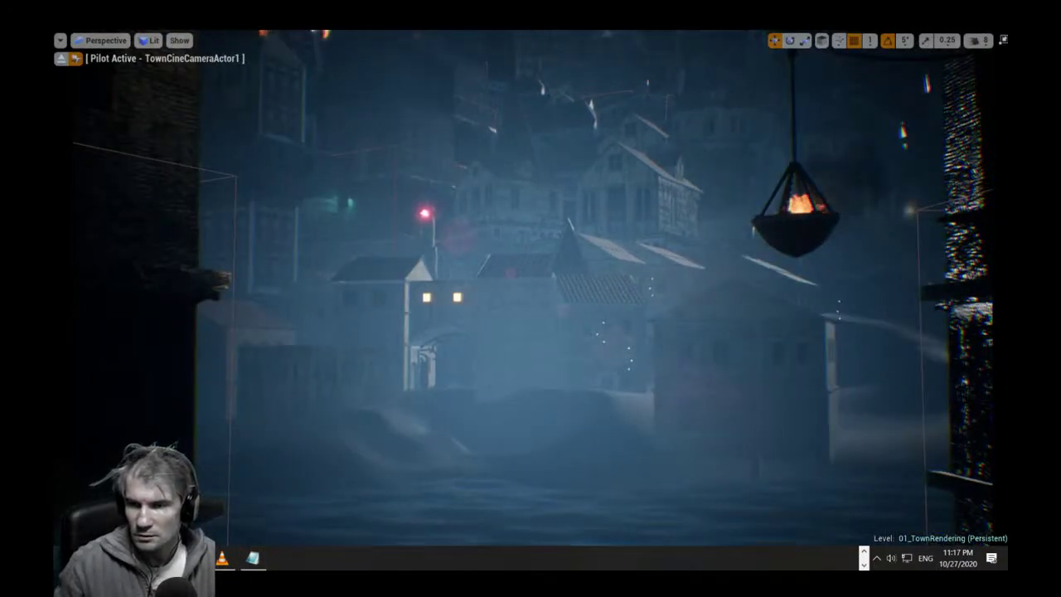
left_click(266, 410)
left_click_drag(340, 398, 587, 423)
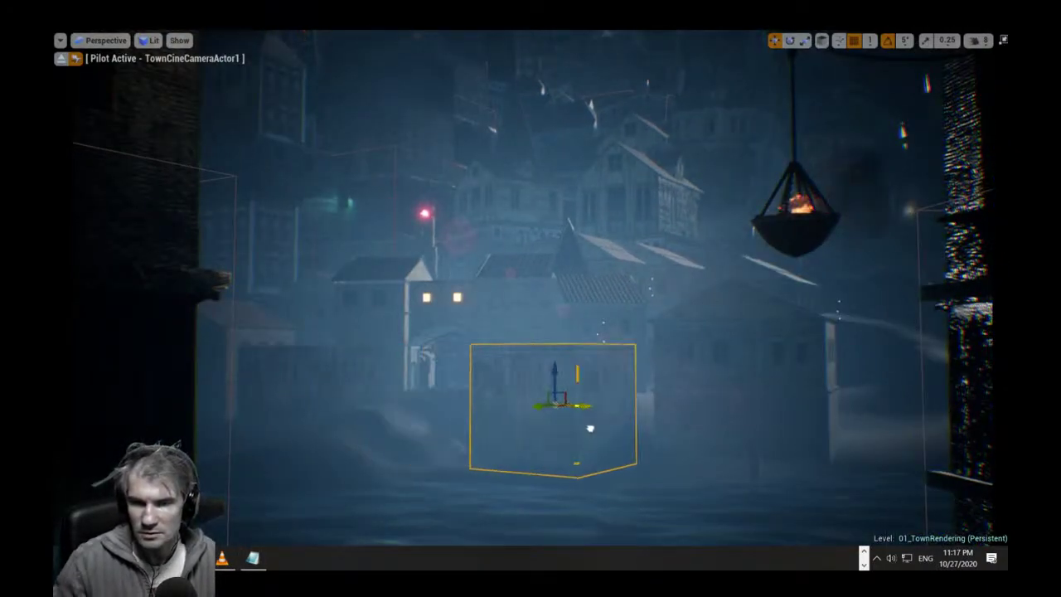
Apply the time02_Mat_Inst9 material to the copied block in the middle foreground.
key("F11")
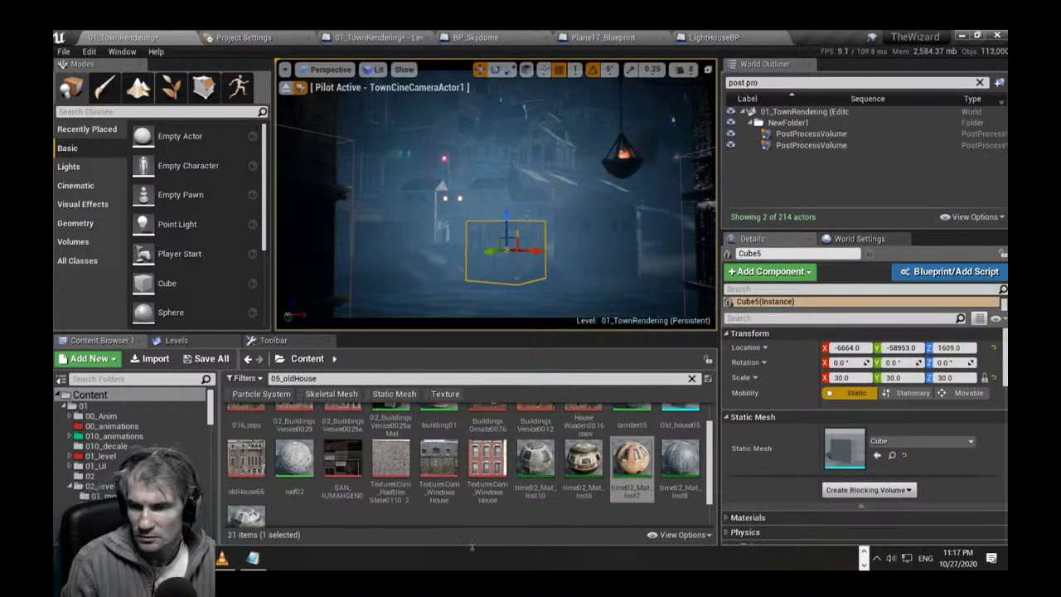
scroll(330, 495, "down", 2)
left_click_drag(238, 490, 507, 264)
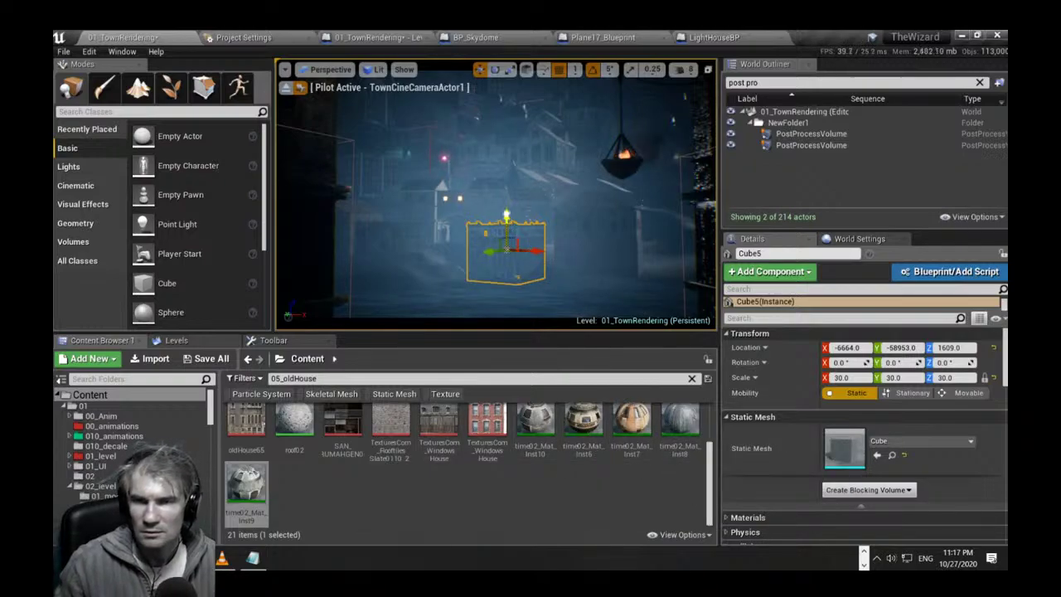
Try a second copy of the block stacked above it at Z 4089 with material time02_Mat_Inst8, then delete that copy.
left_click_drag(507, 222, 495, 169)
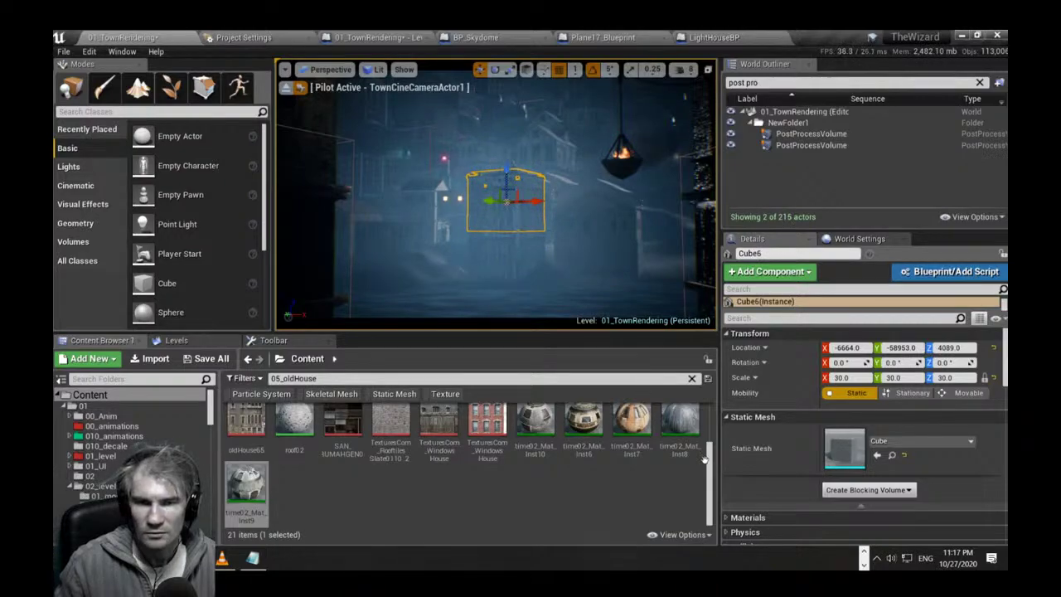
left_click_drag(679, 425, 502, 217)
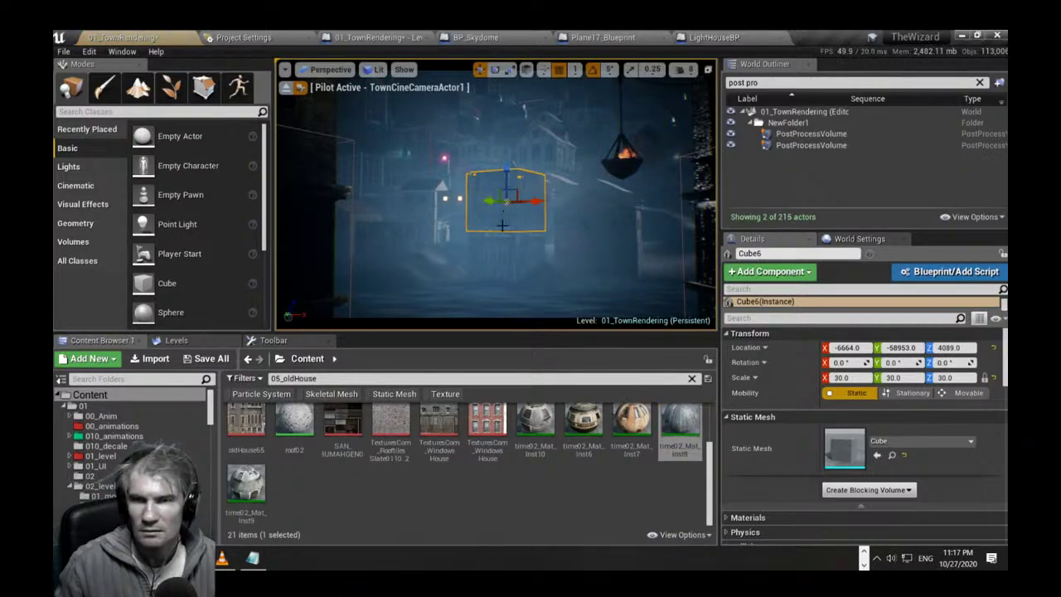
key("w")
right_click_drag(503, 217, 485, 255)
key("s")
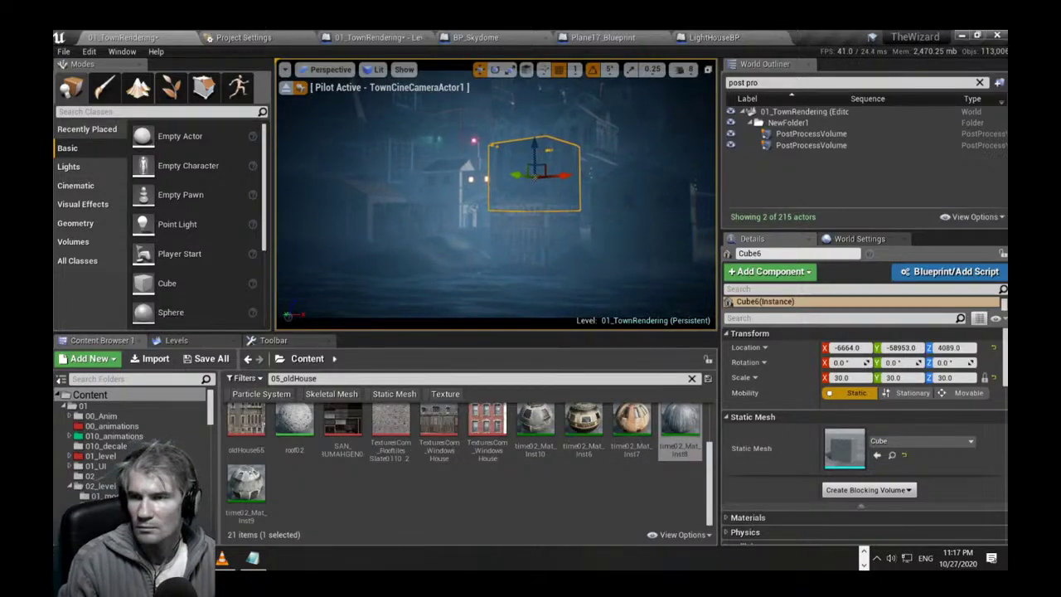
key("Delete")
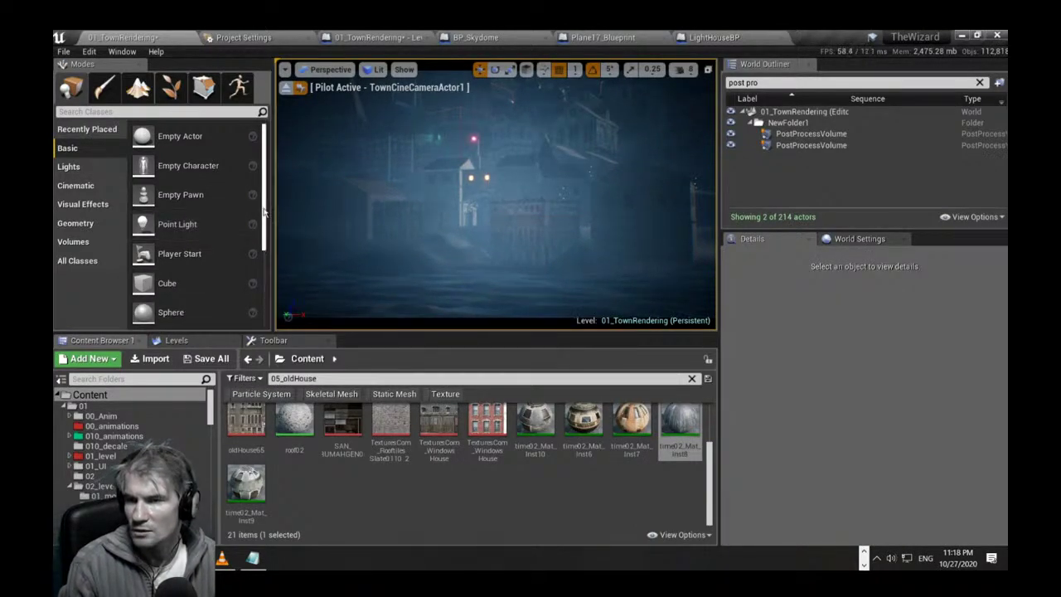
Add a cone in front of the textured block and set its uniform scale to 40 after trying 50 and 30.
left_click_drag(266, 216, 262, 290)
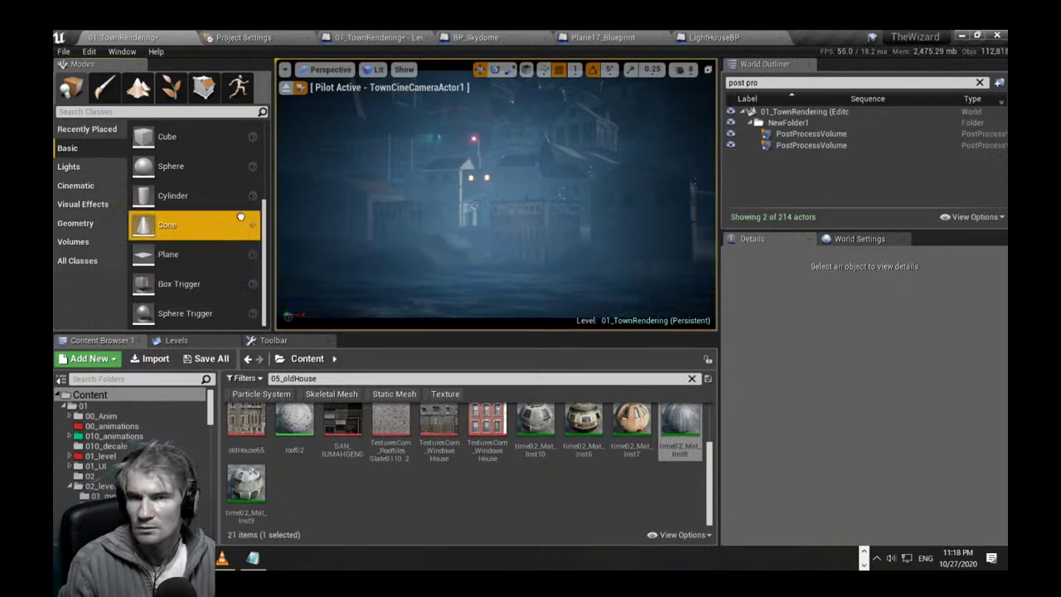
left_click_drag(524, 230, 524, 229)
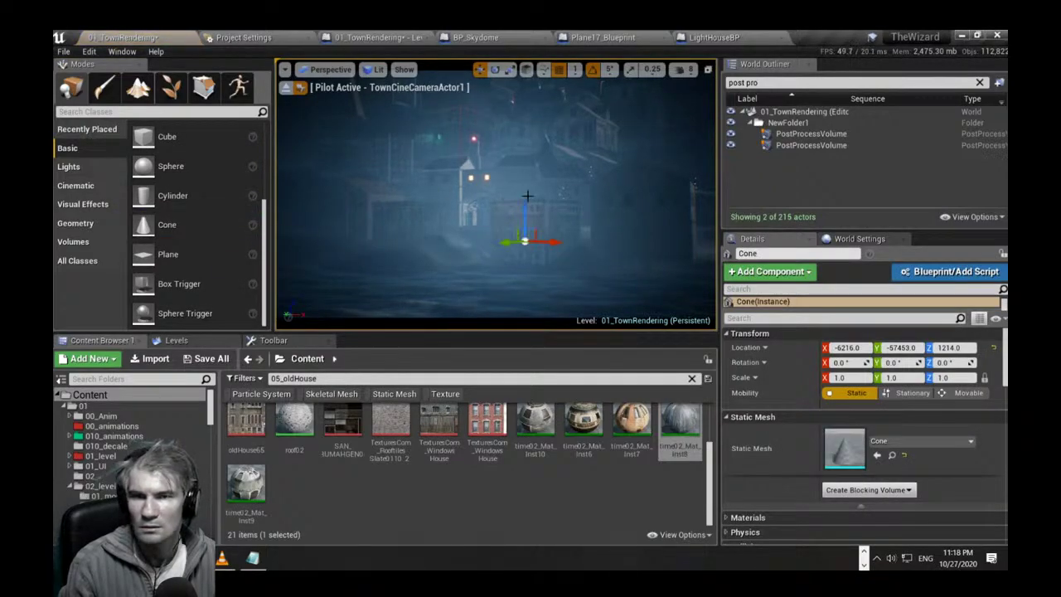
left_click(863, 377)
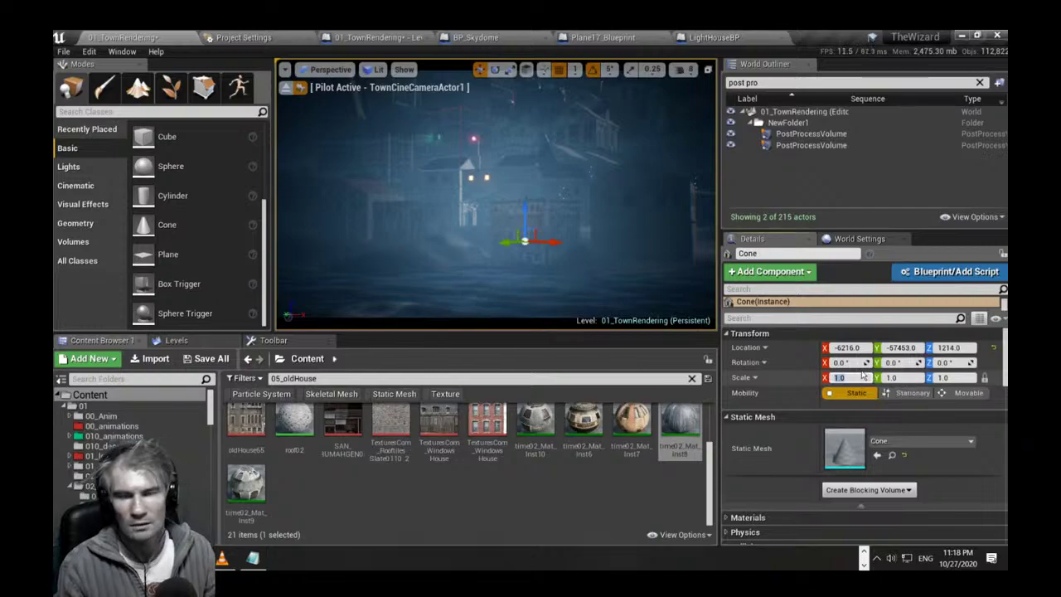
type("50")
key("Return")
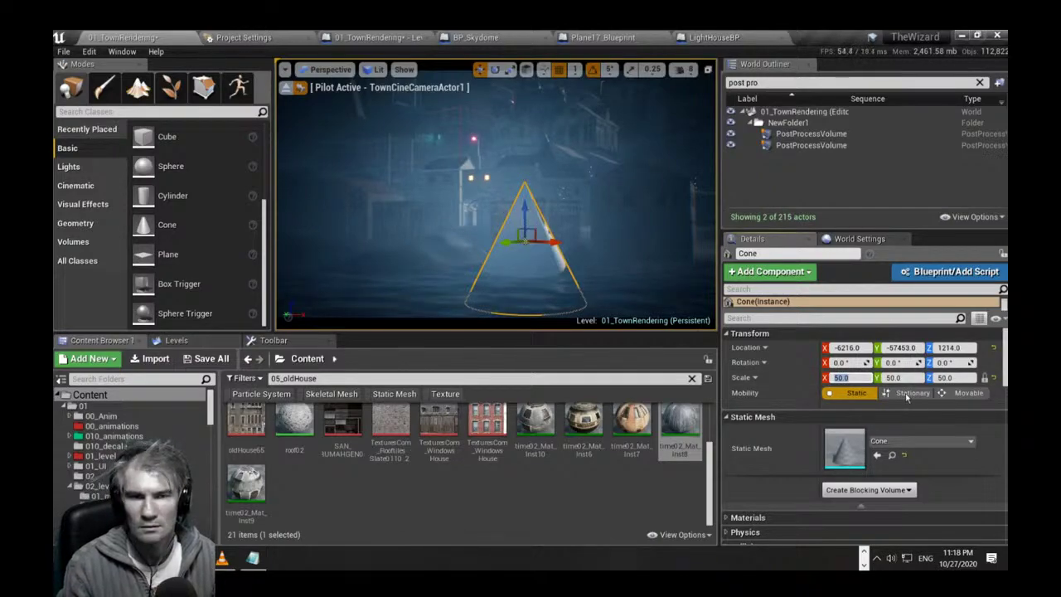
type("30")
key("Return")
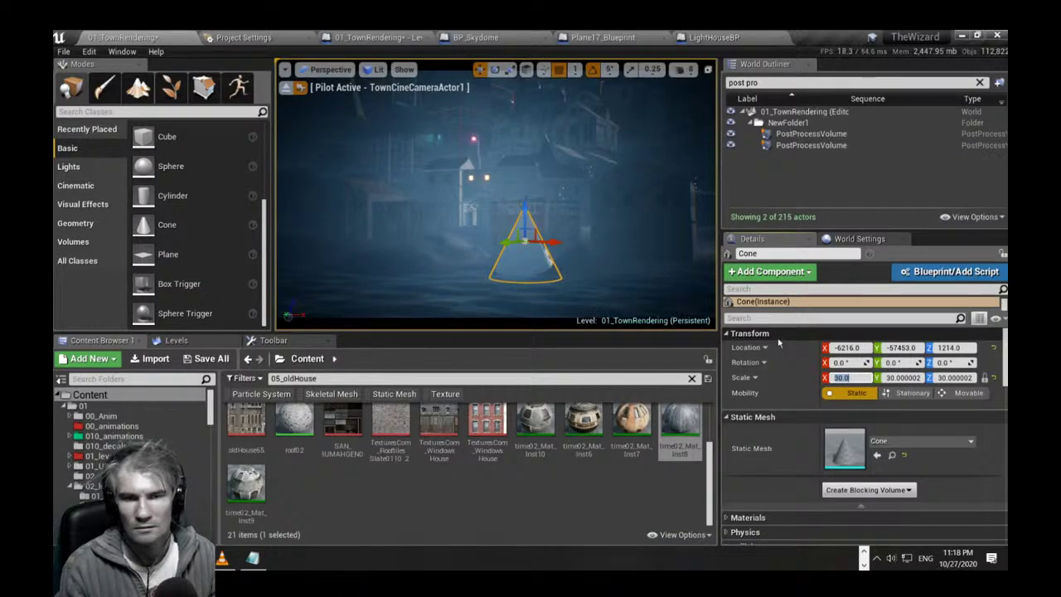
type("40")
key("Return")
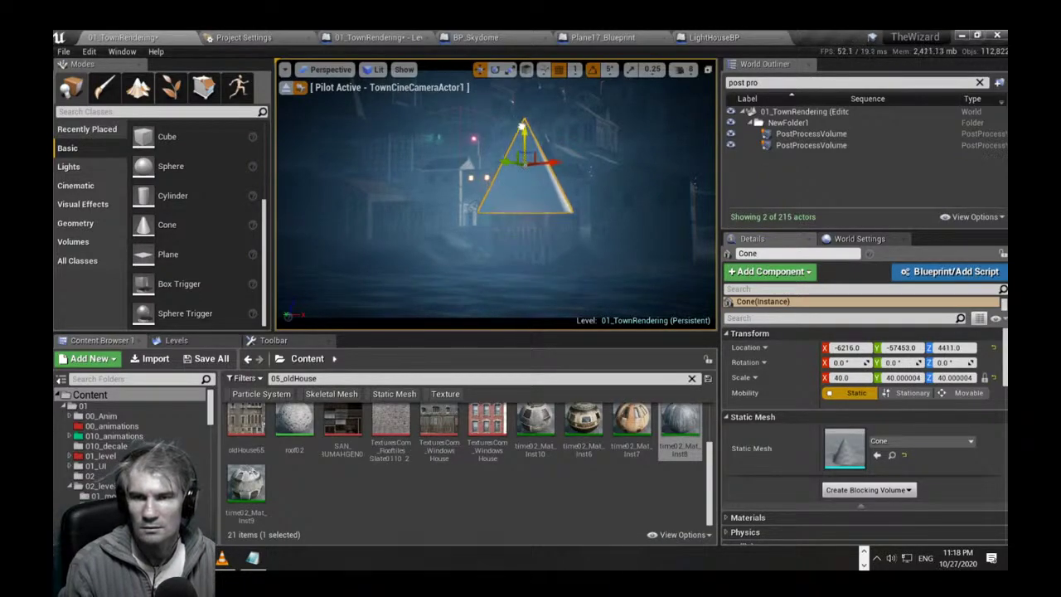
Position the cone as a roof over the textured block at about X -7170, Y -59418, Z 4411.
left_click_drag(511, 208, 517, 188)
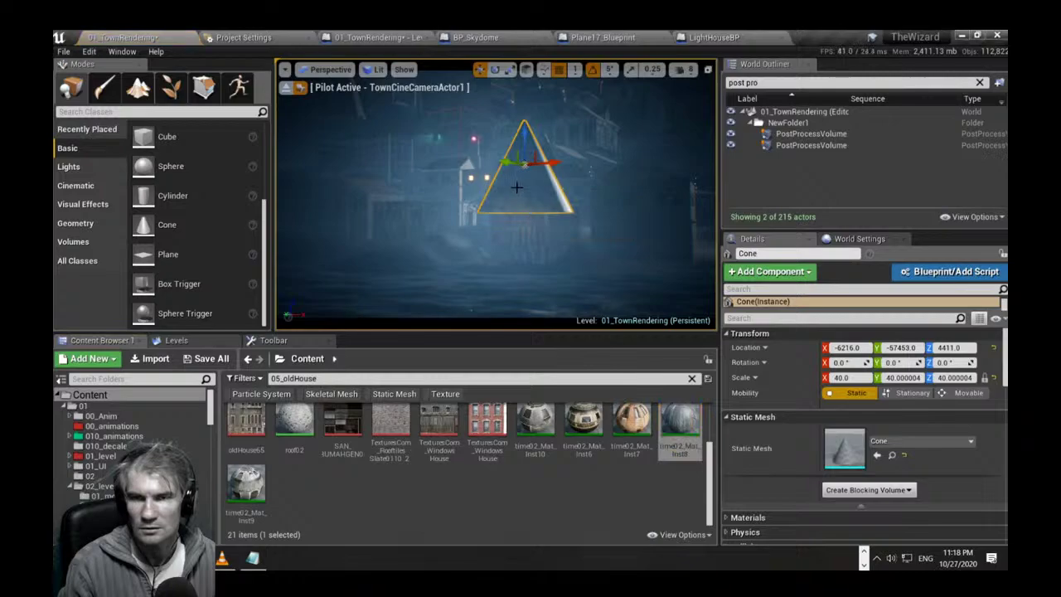
right_click_drag(531, 214, 501, 290)
right_click_drag(493, 239, 524, 218)
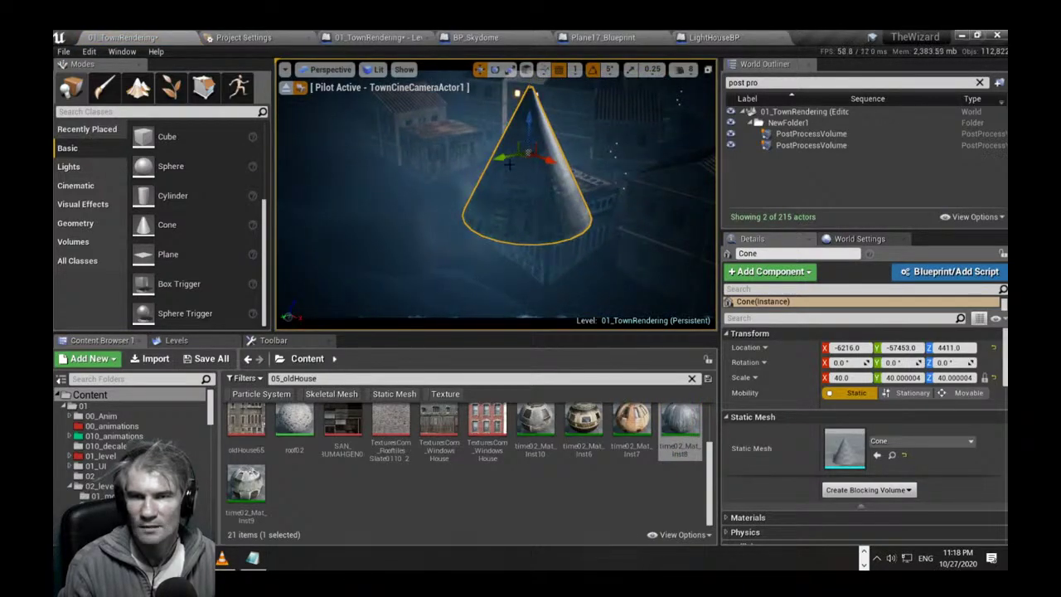
left_click_drag(504, 157, 545, 124)
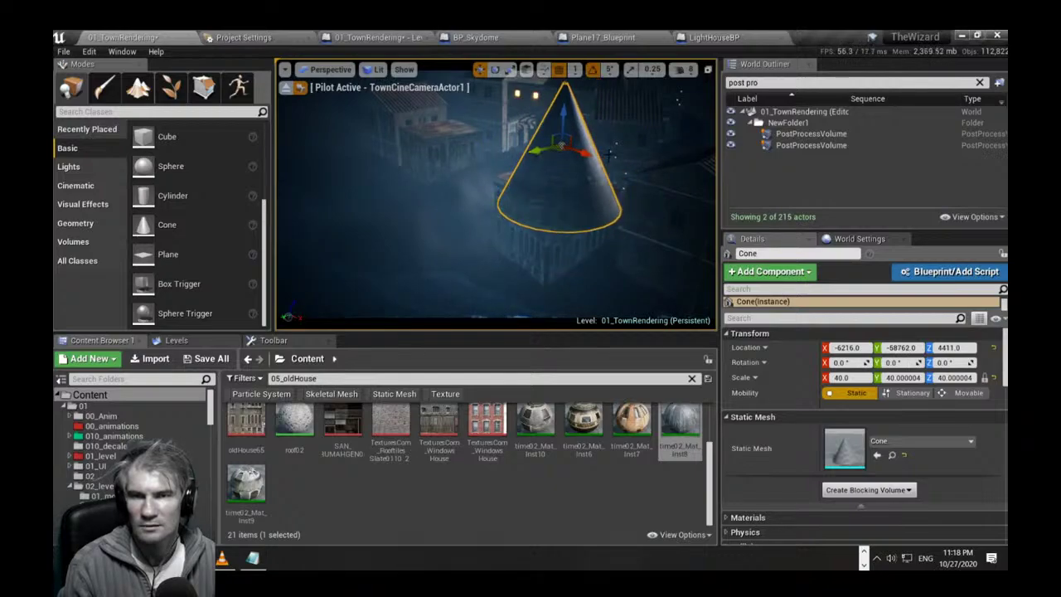
left_click_drag(586, 153, 550, 139)
right_click_drag(551, 138, 558, 118)
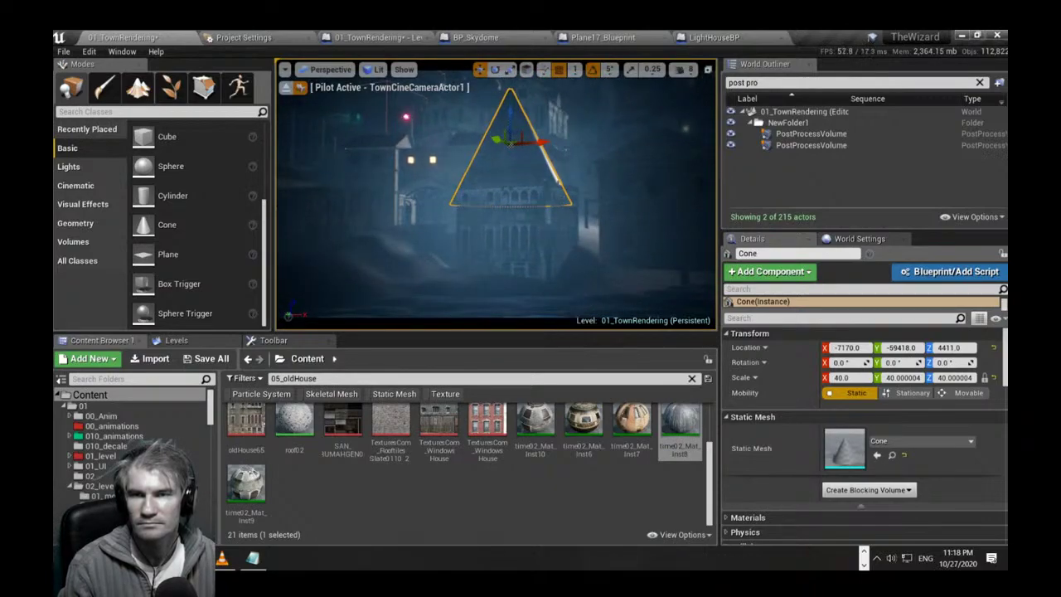
Check the cone roof in the full-size camera view, then delete the cone from the textured block.
key("F11")
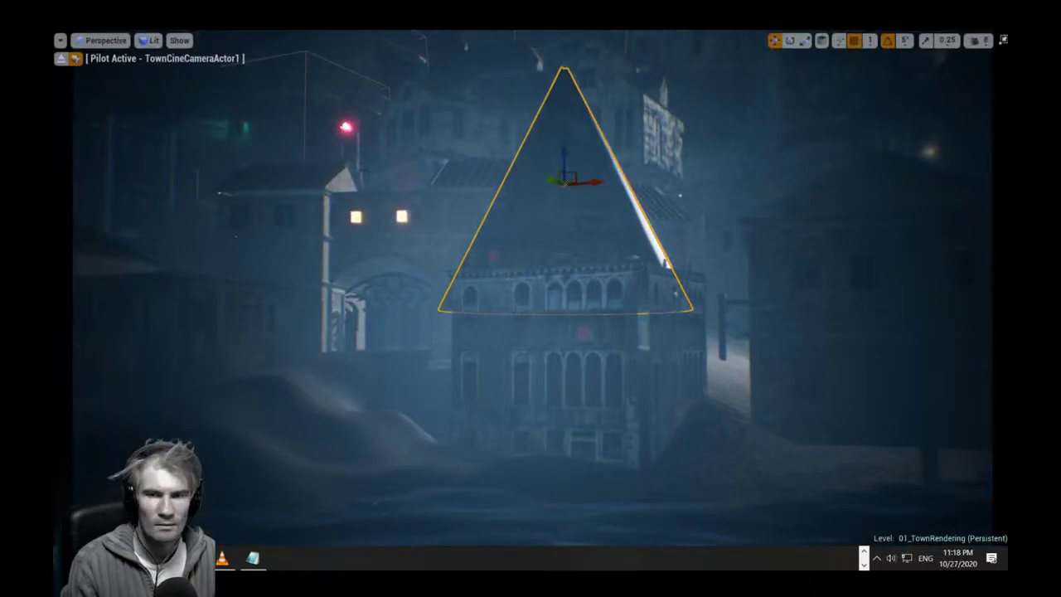
key("g")
mouse_move(530, 290)
right_mouse_down()
mouse_move(524, 301)
mouse_move(535, 307)
right_mouse_up()
right_click_drag(675, 255, 667, 282)
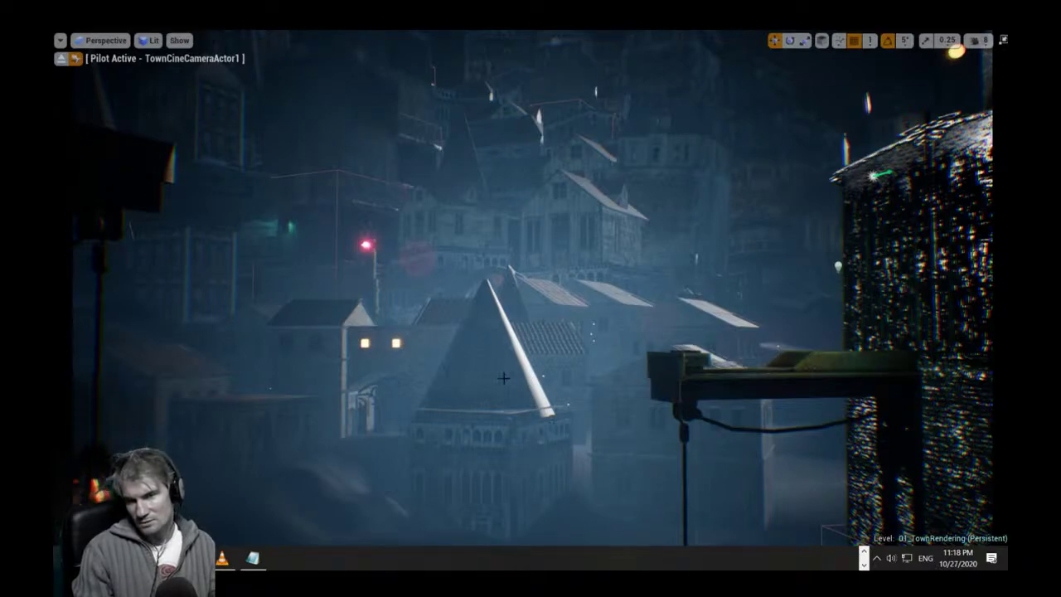
left_click(505, 426)
key("Delete")
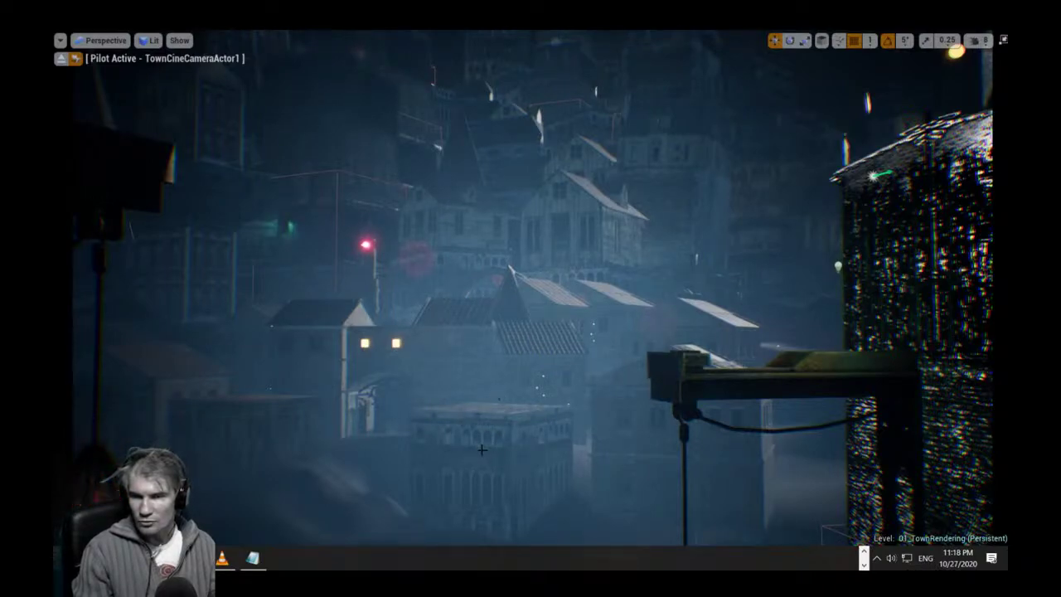
Move the textured foreground block to about X -6664, Y -61150, Z 1609 and check it in the full-size camera view.
left_click(513, 485)
left_click_drag(472, 476, 517, 460)
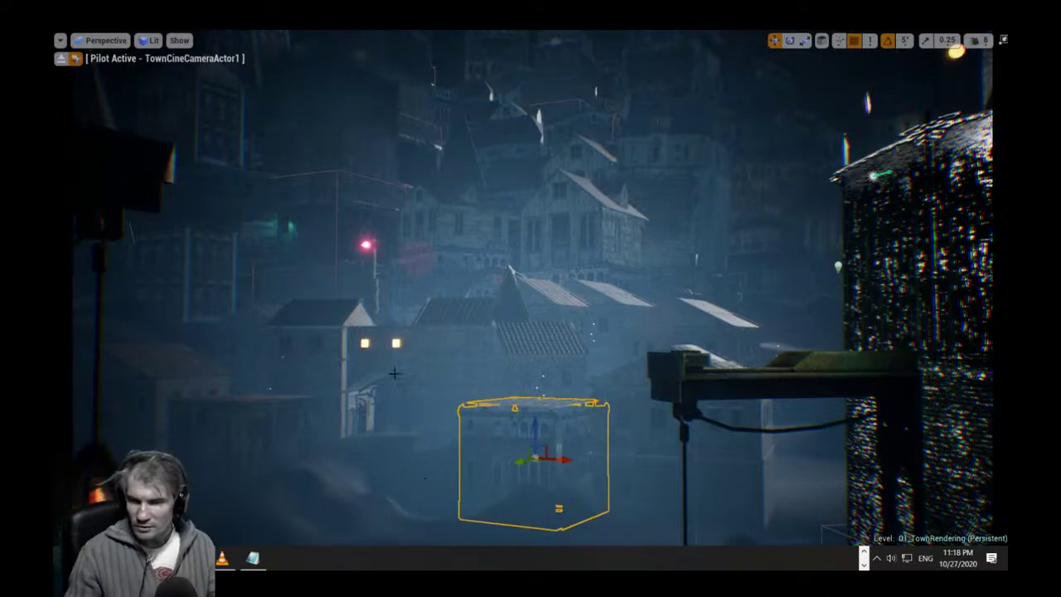
right_click_drag(394, 373, 367, 466)
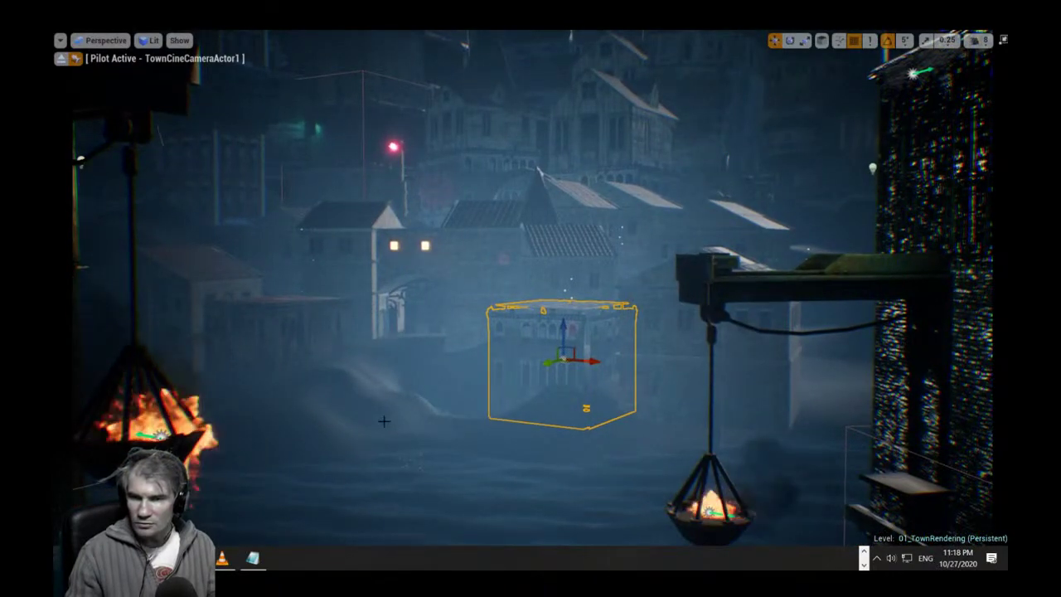
right_click_drag(449, 456, 436, 449)
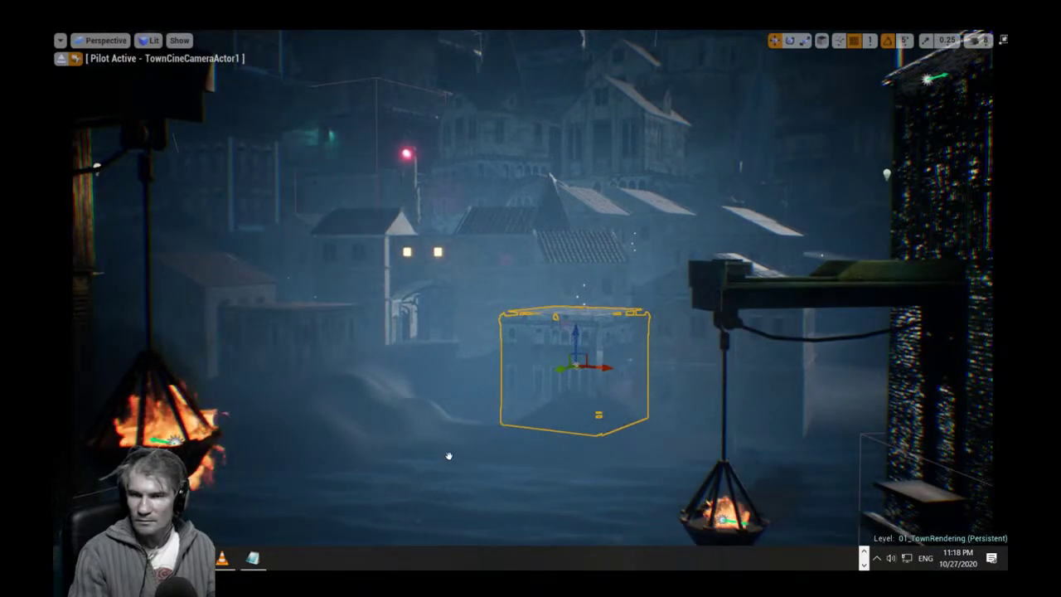
key("F11")
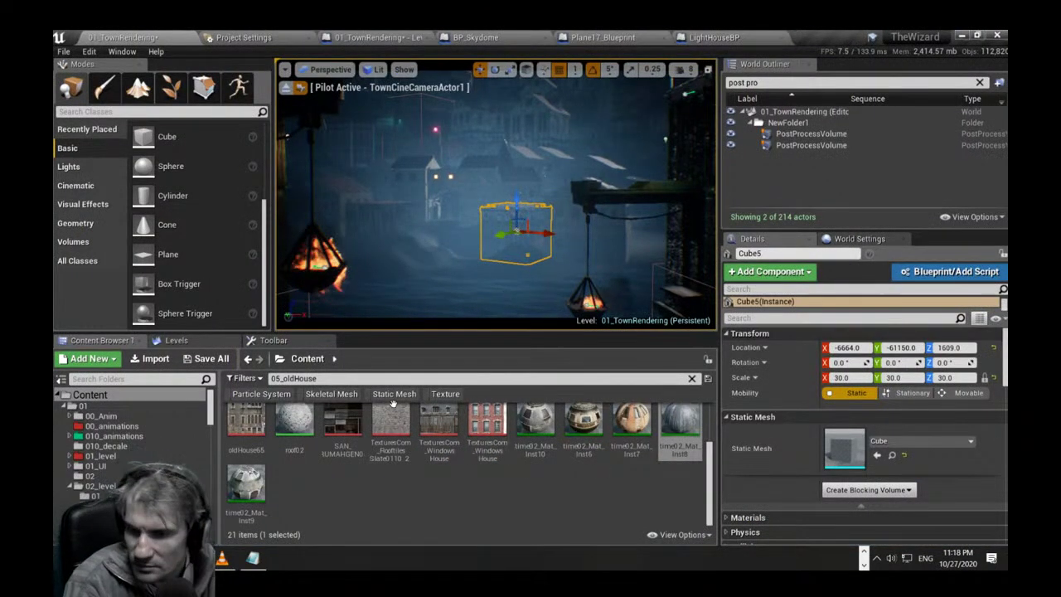
Search the project content for "lands", limit the results to materials, and browse them for a ground material.
left_click(346, 380)
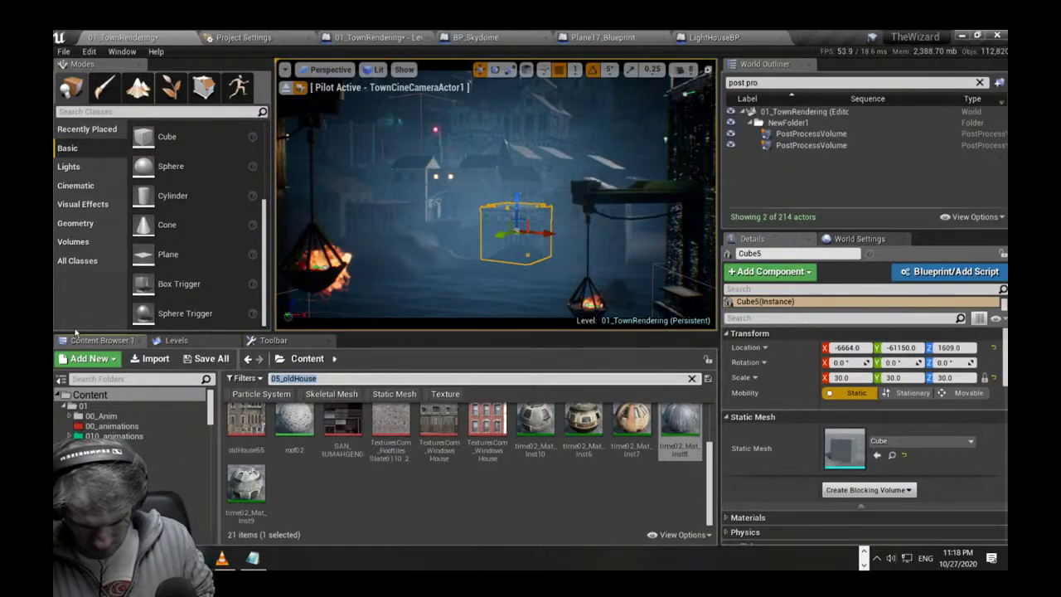
type("lands")
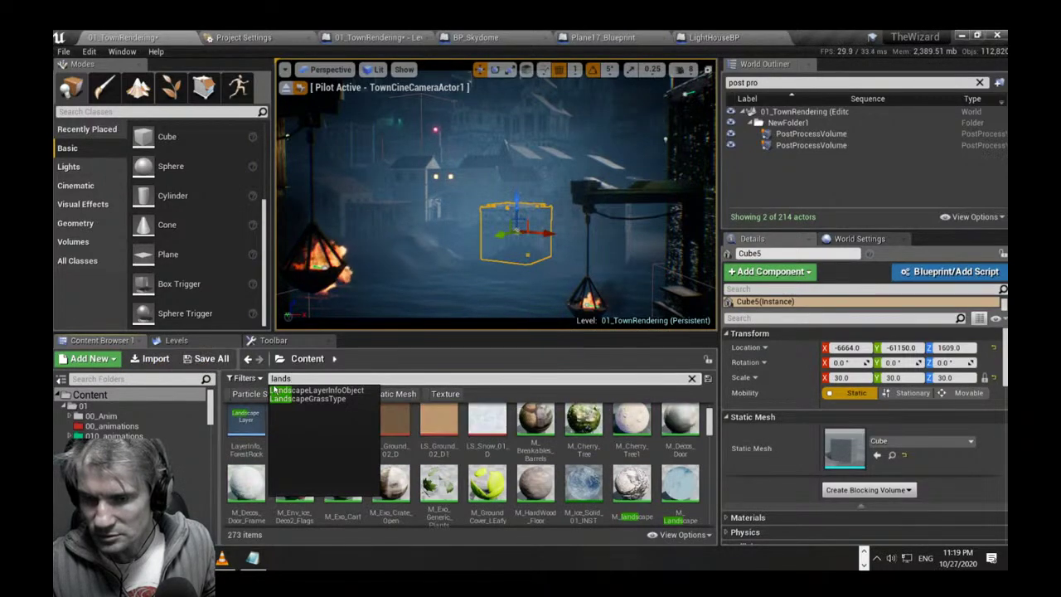
left_click(246, 378)
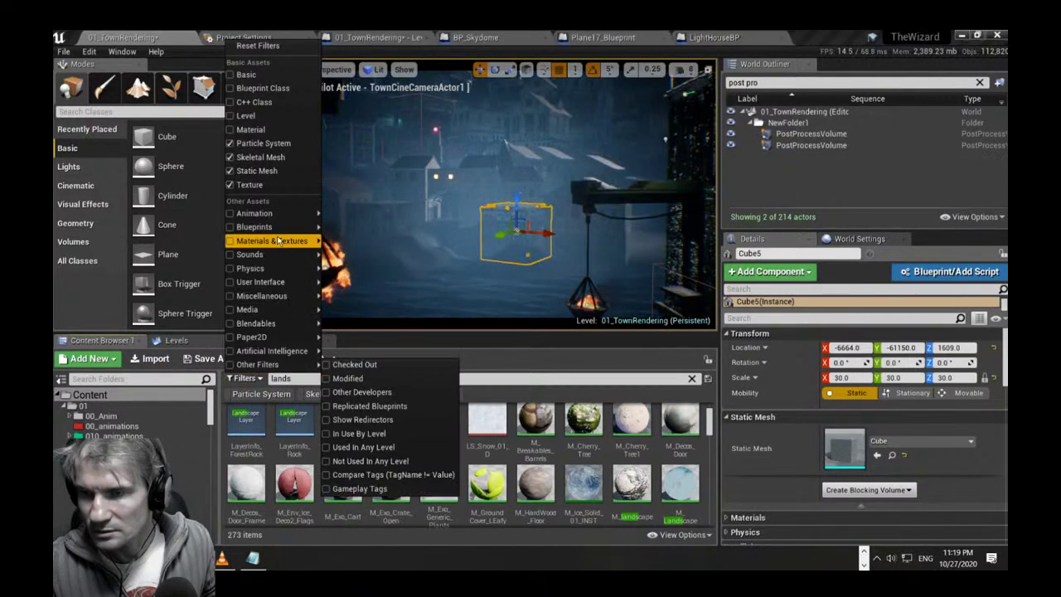
left_click(248, 131)
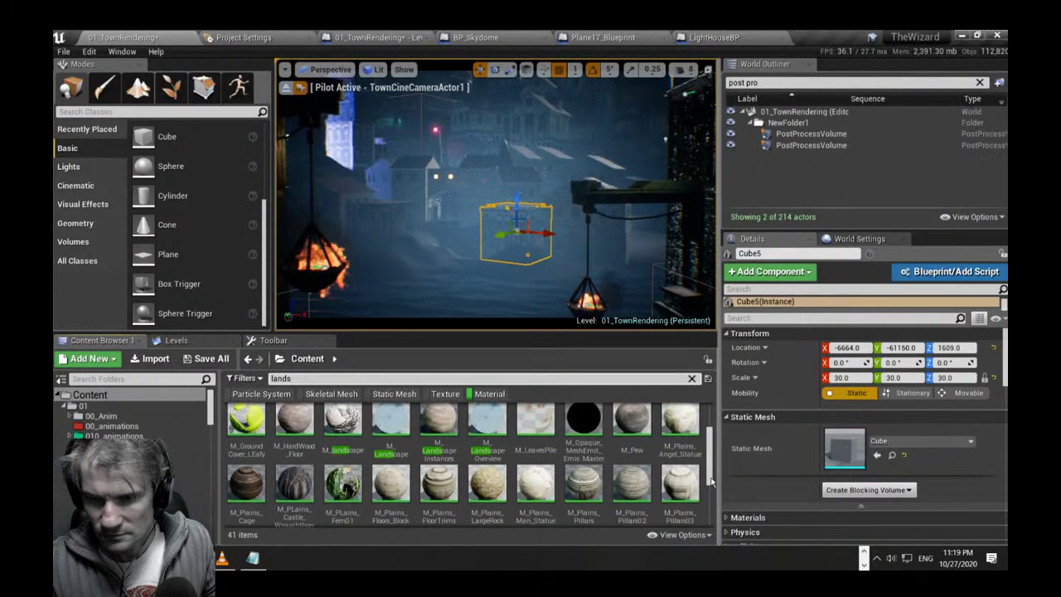
left_click_drag(707, 452, 705, 435)
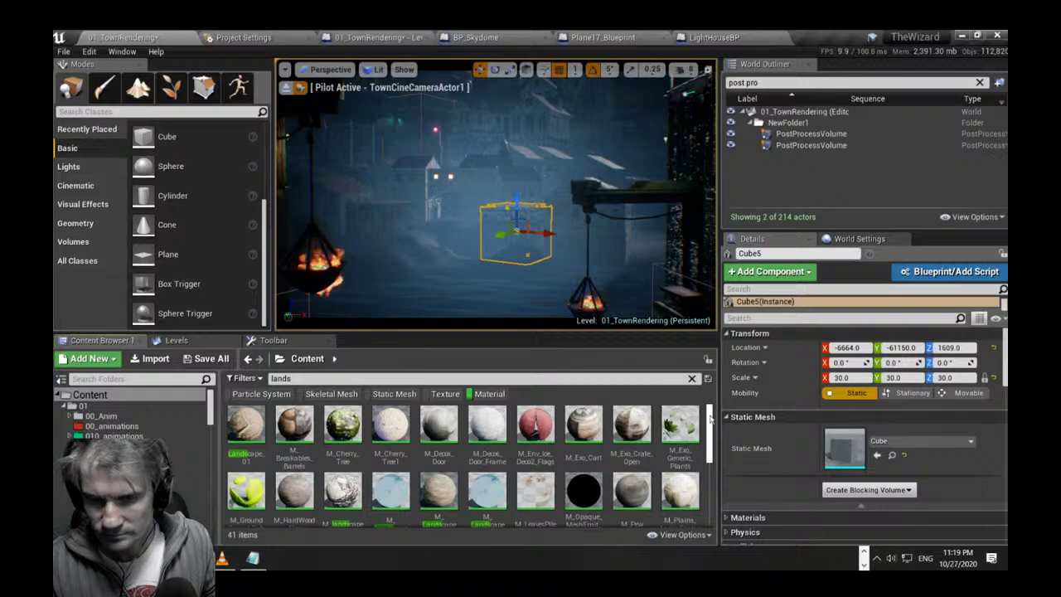
scroll(714, 495, "down", 5)
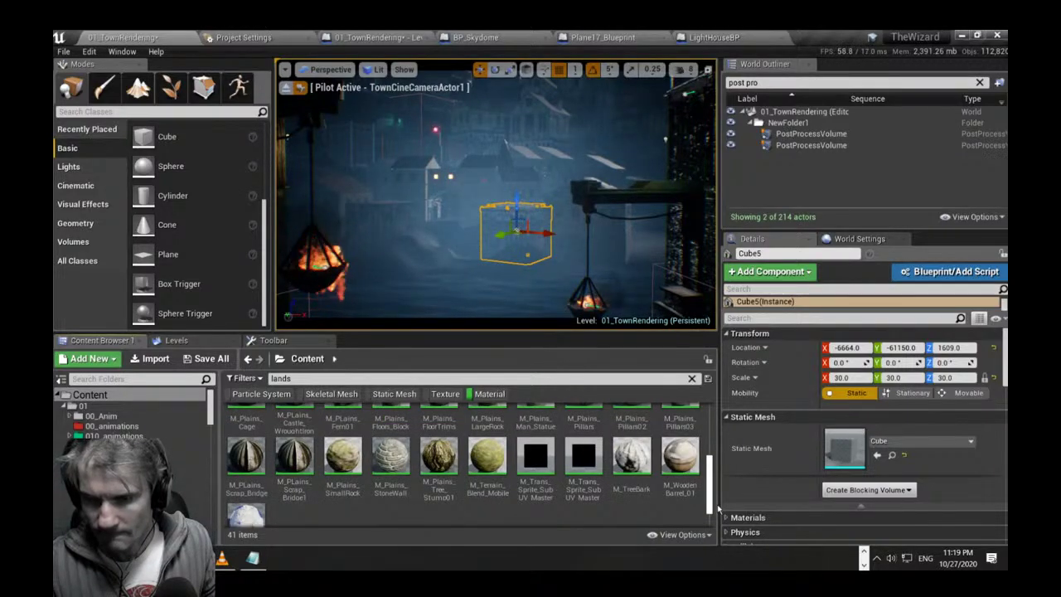
scroll(710, 464, "up", 5)
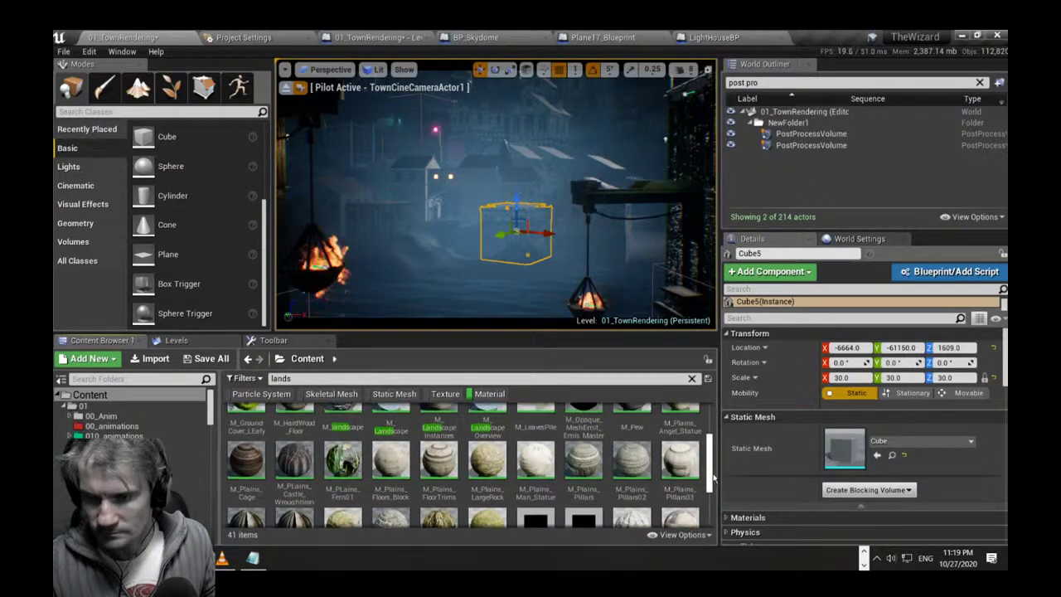
left_click_drag(706, 414, 680, 387)
scroll(697, 508, "down", 5)
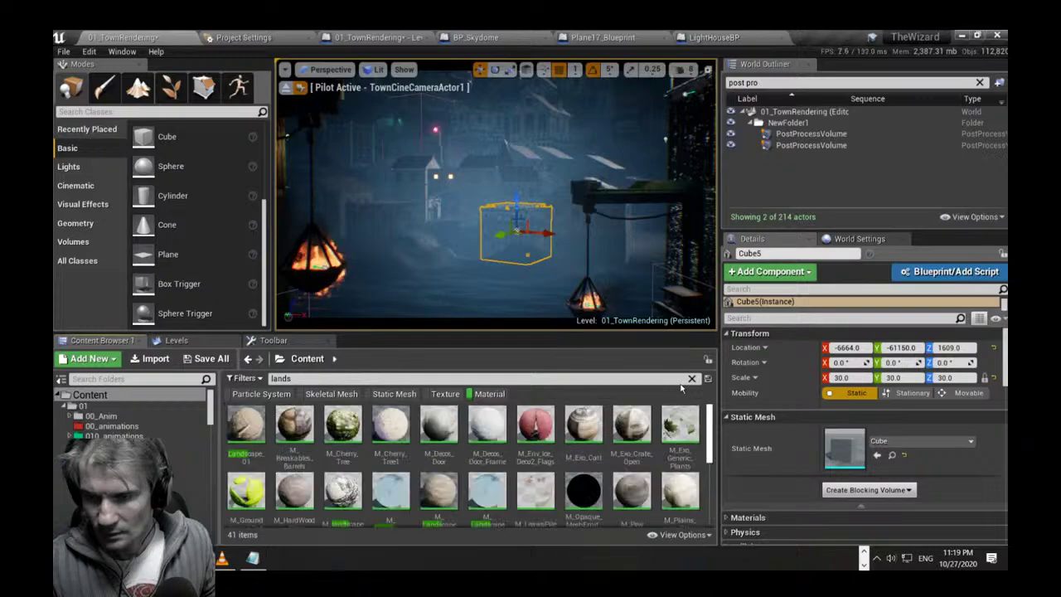
Assign the Landscape_01 material to the landscape and look at the terrain around the houses.
mouse_move(249, 423)
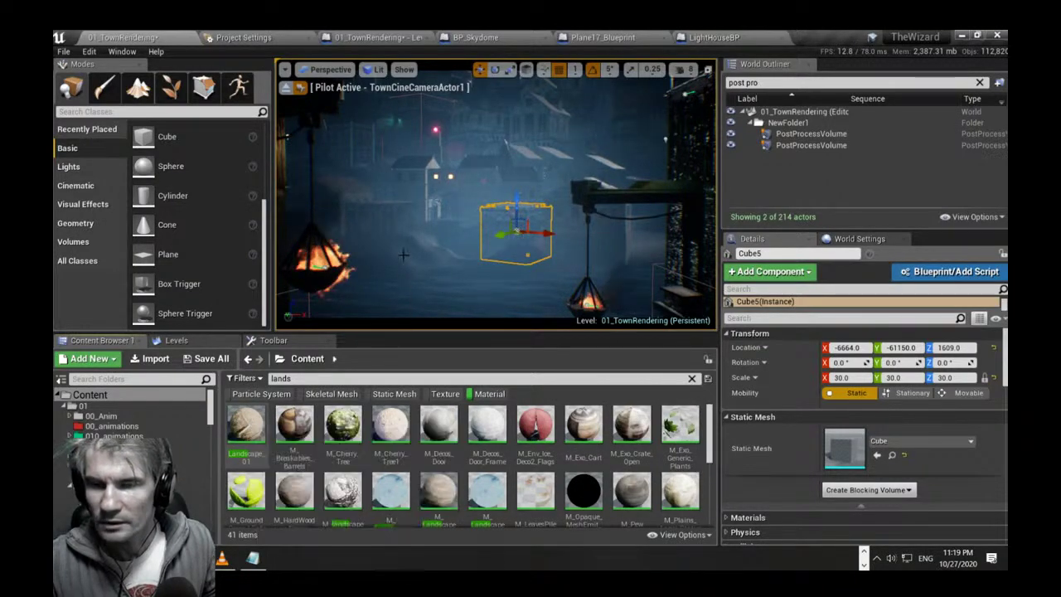
left_click(138, 87)
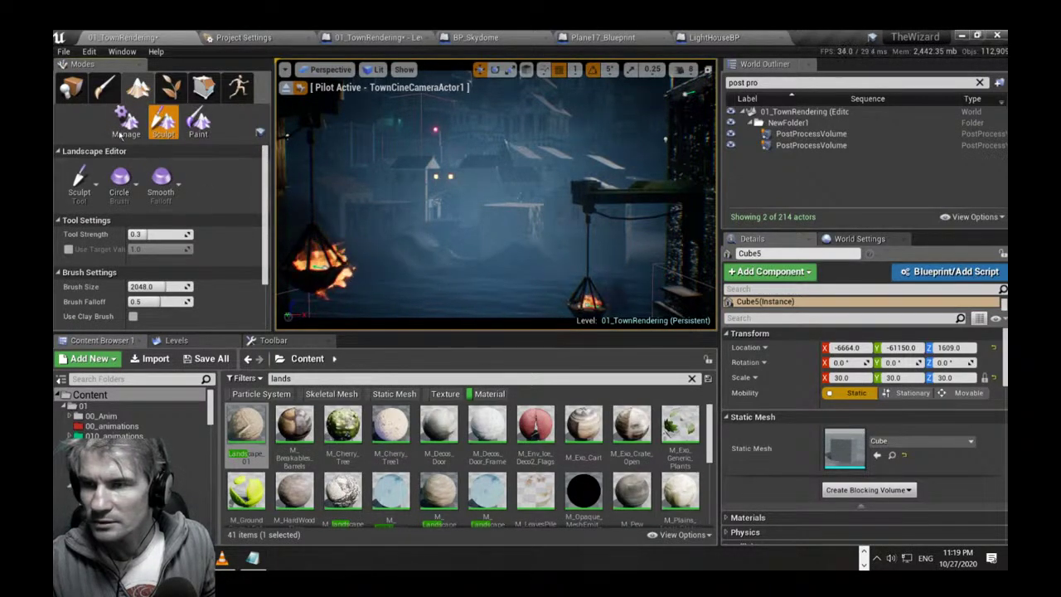
left_click(72, 86)
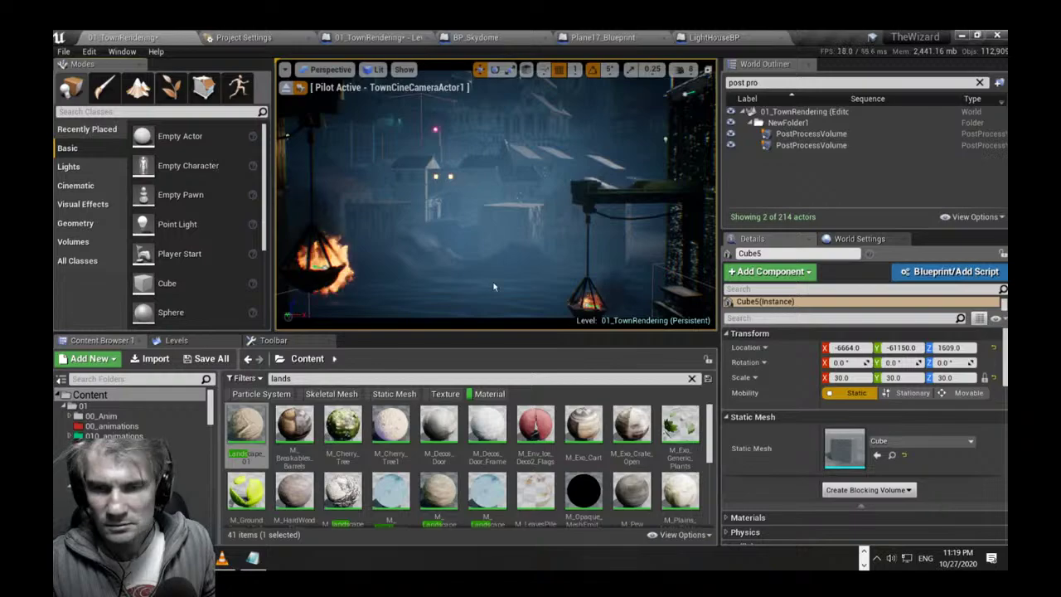
left_click(407, 253)
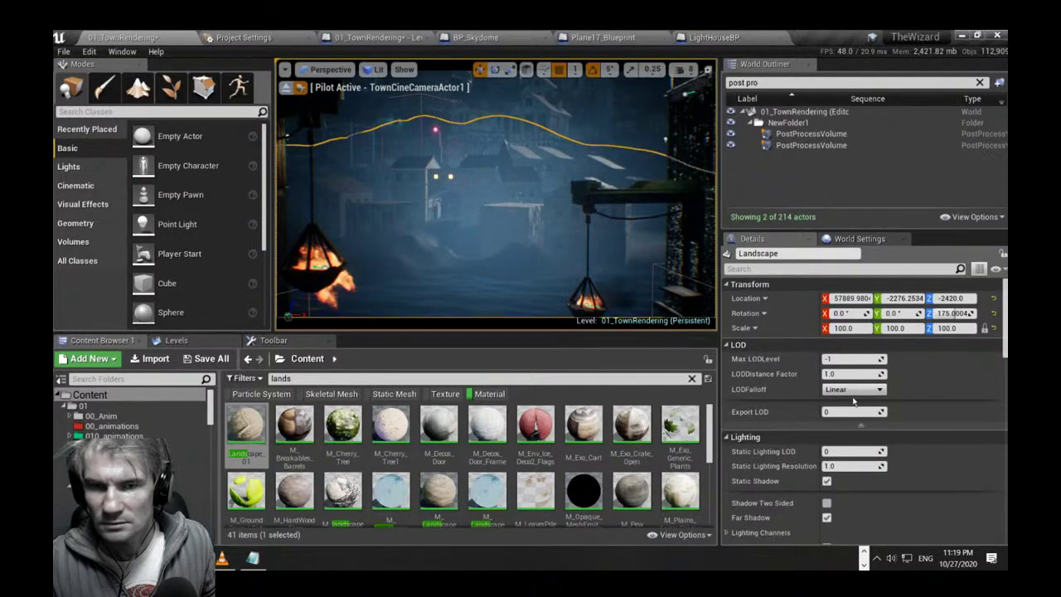
scroll(854, 402, "down", 8)
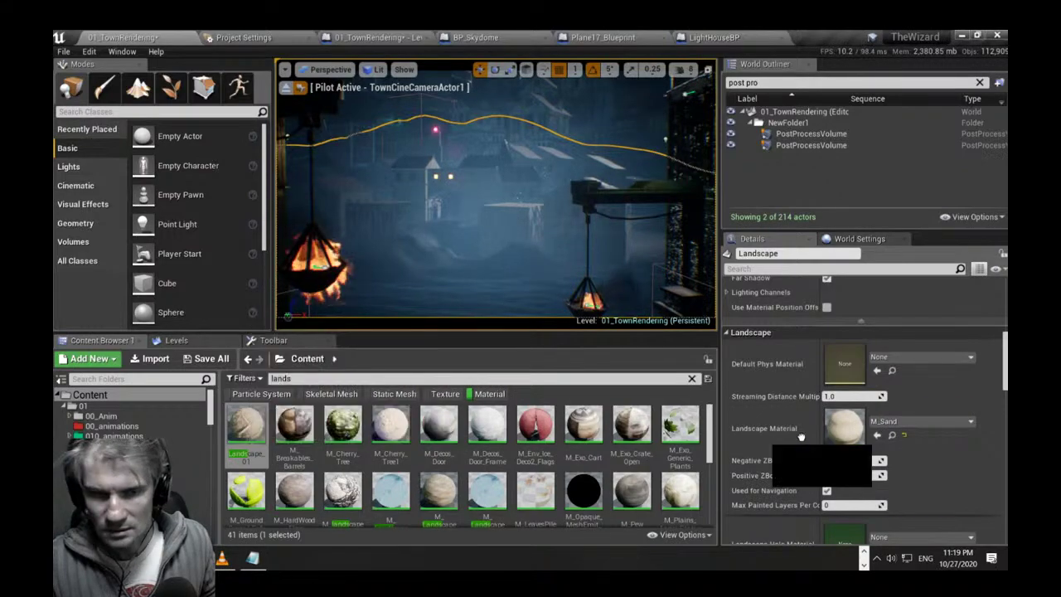
left_click_drag(801, 437, 849, 432)
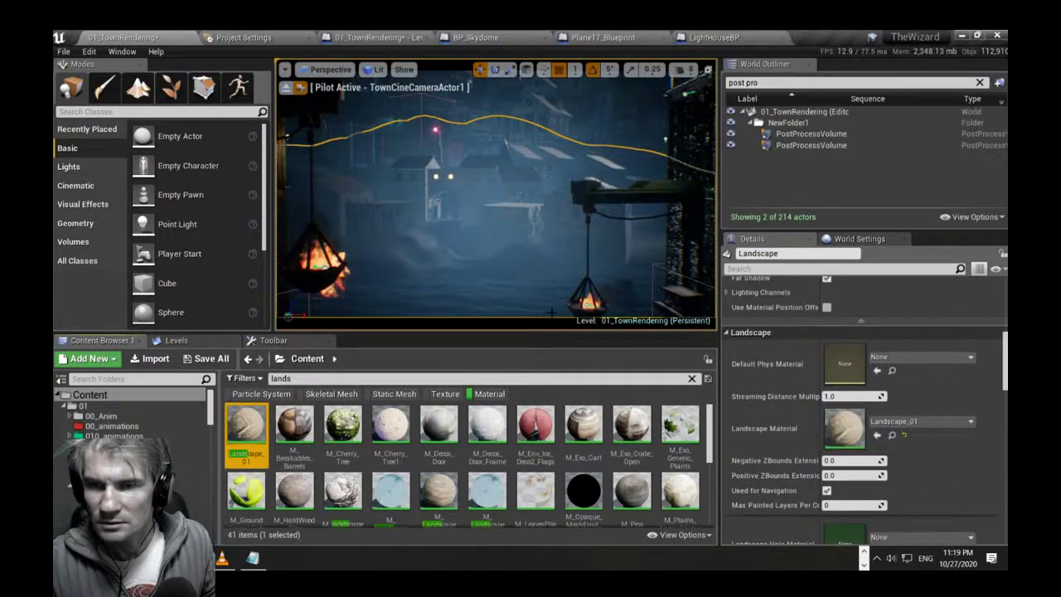
right_click_drag(447, 246, 428, 245)
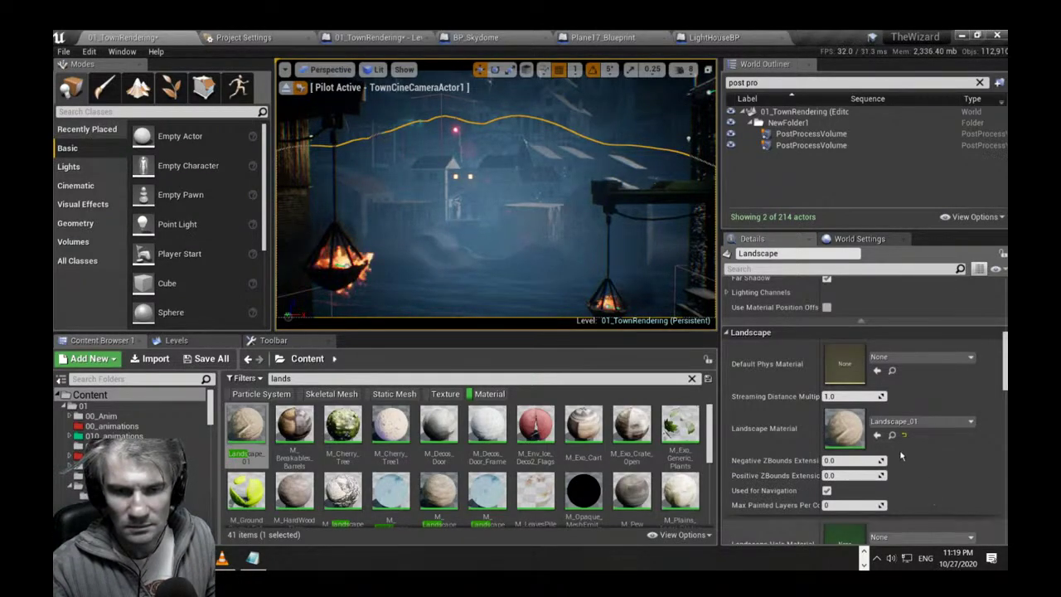
scroll(883, 496, "down", 3)
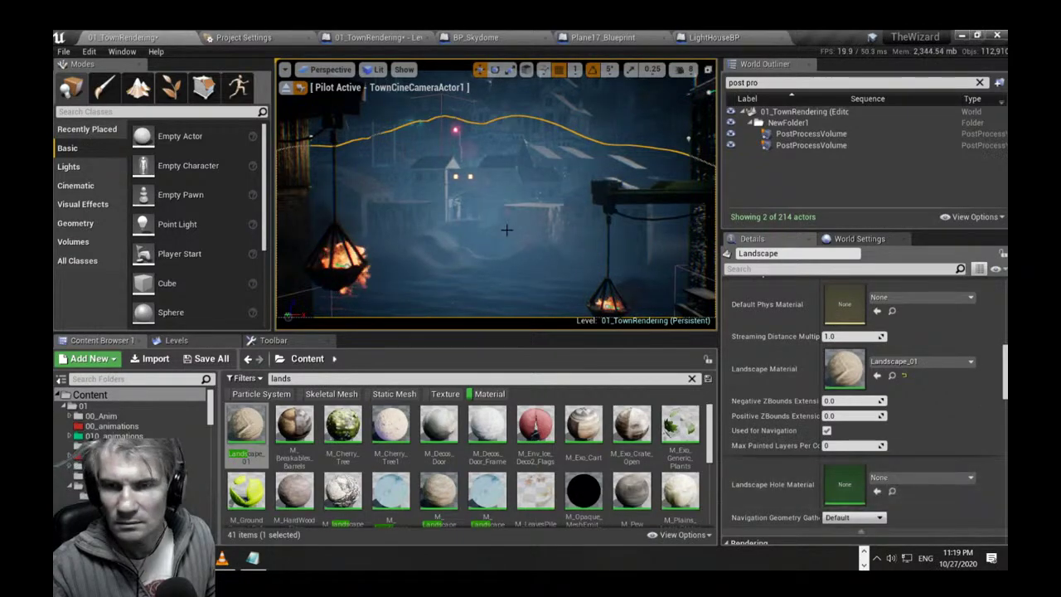
Locate and open the landscape's assigned material for inspection, return to the level, and review the terrain from several camera views.
right_click_drag(509, 230, 437, 224)
key("w")
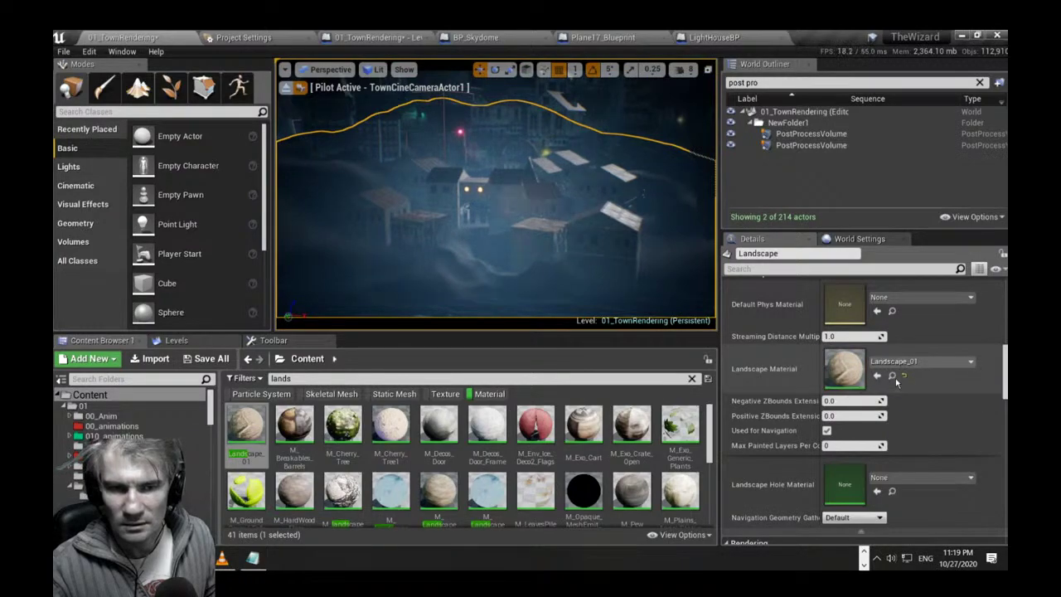
left_click(893, 377)
double_click(241, 423)
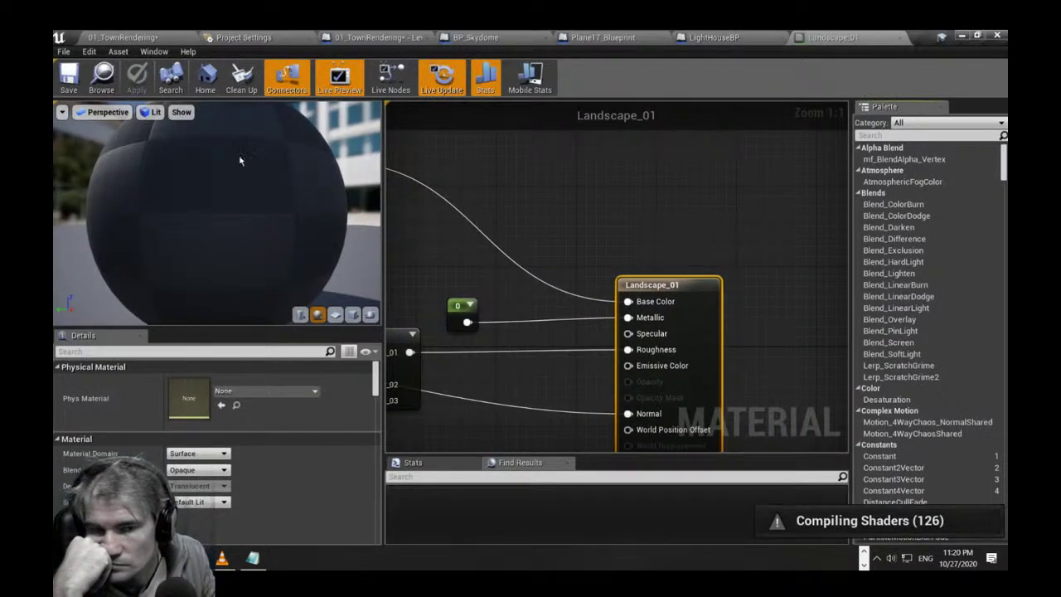
left_click(124, 37)
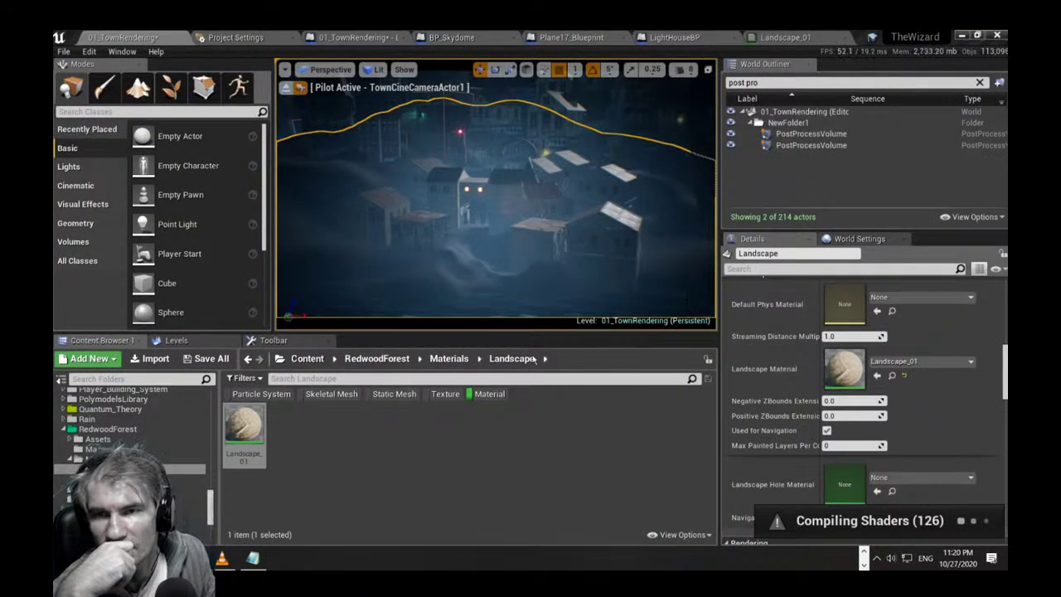
mouse_move(580, 233)
right_mouse_down()
mouse_move(587, 166)
mouse_move(588, 214)
right_mouse_up()
key("w")
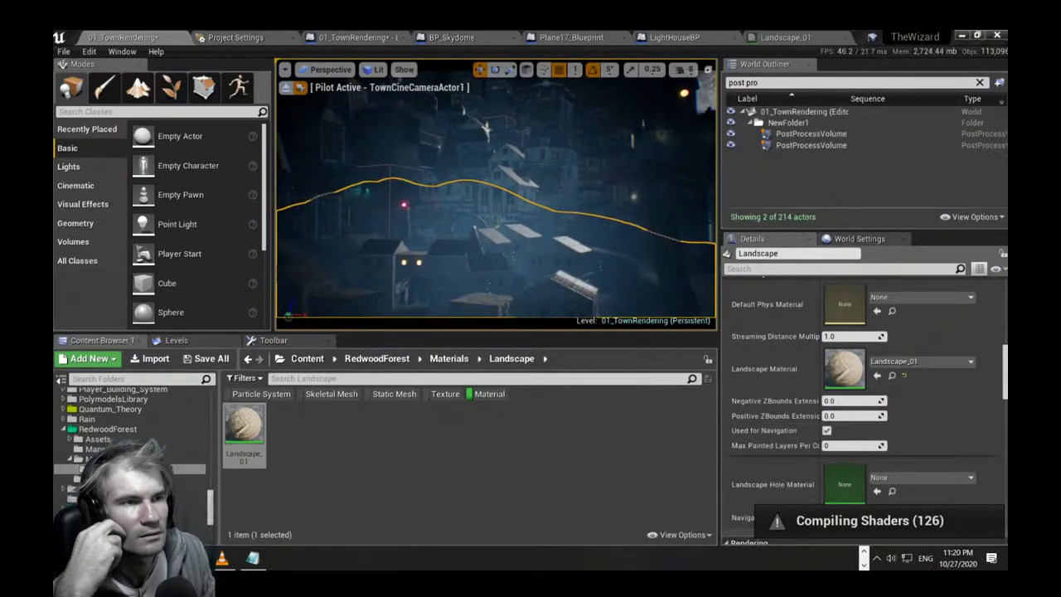
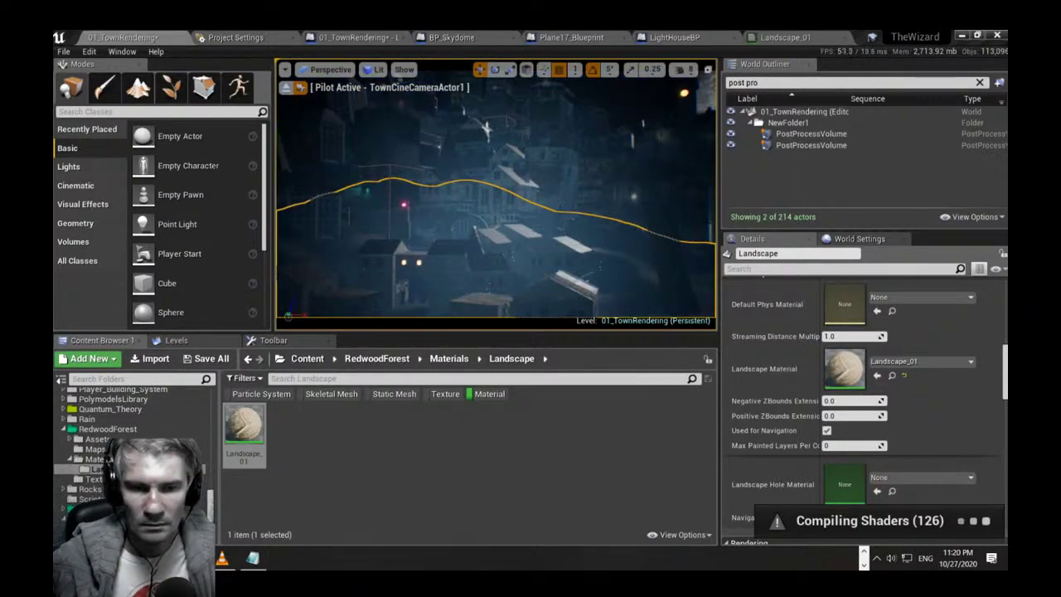
mouse_move(496, 199)
right_mouse_down()
mouse_move(472, 161)
mouse_move(492, 184)
mouse_move(493, 212)
right_mouse_up()
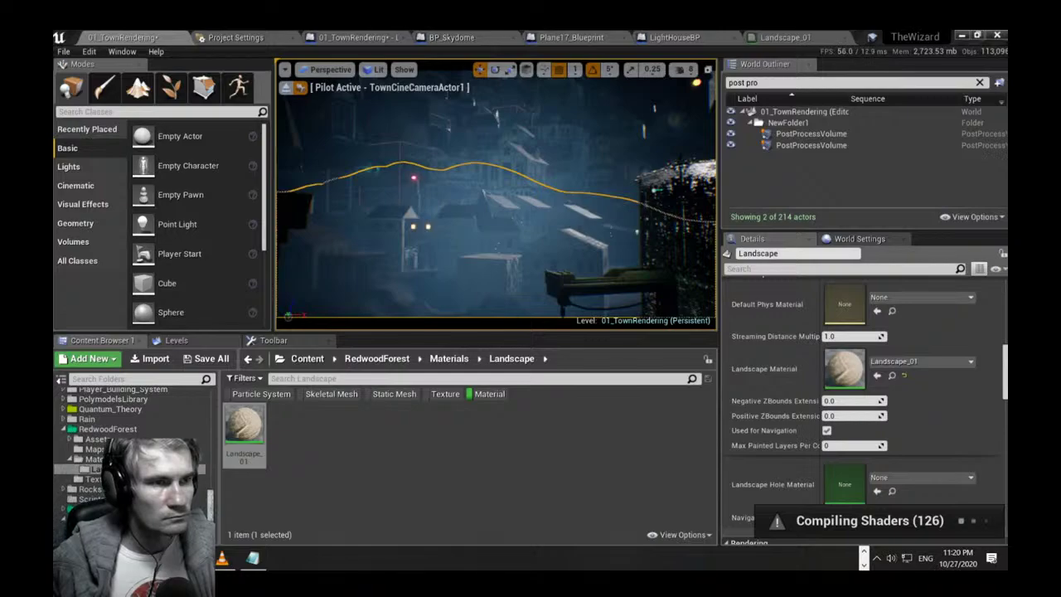
Search the assets and the folder tree of the whole Content folder for SM_House2dFloor2.
left_click(339, 379)
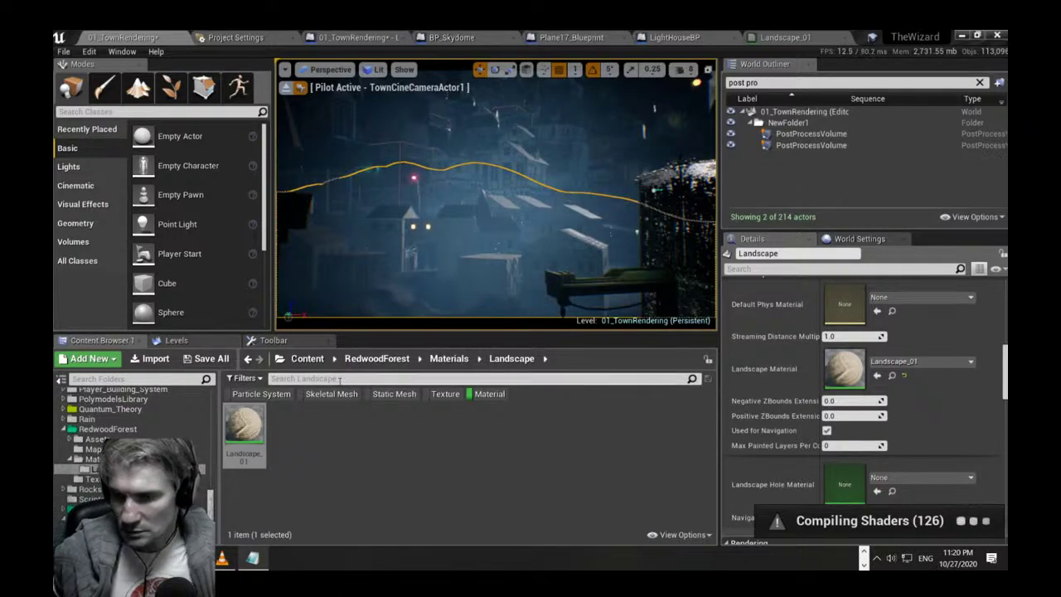
left_click_drag(210, 416, 208, 378)
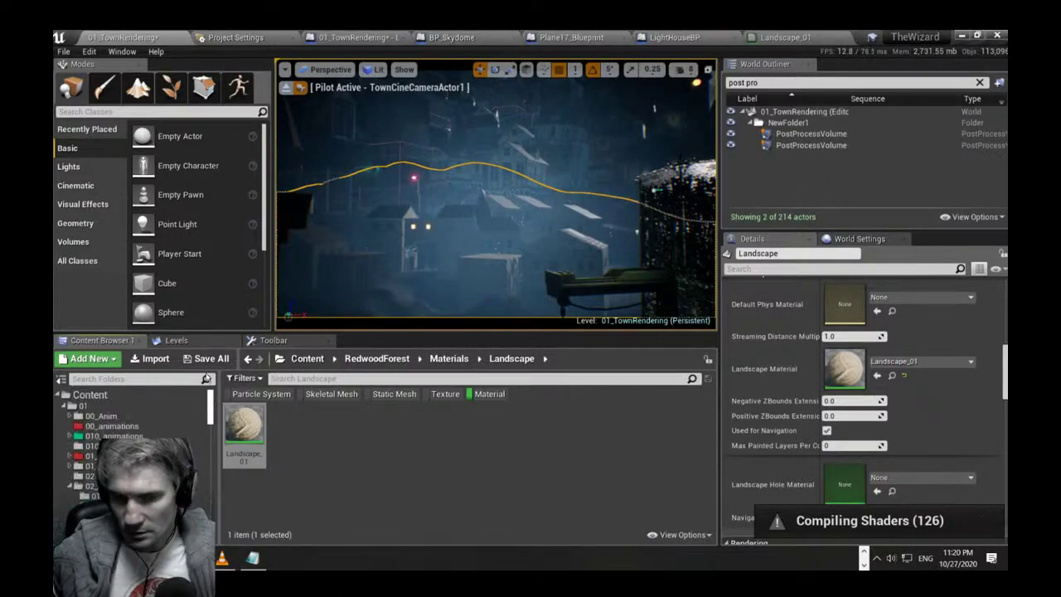
left_click(89, 394)
left_click(296, 378)
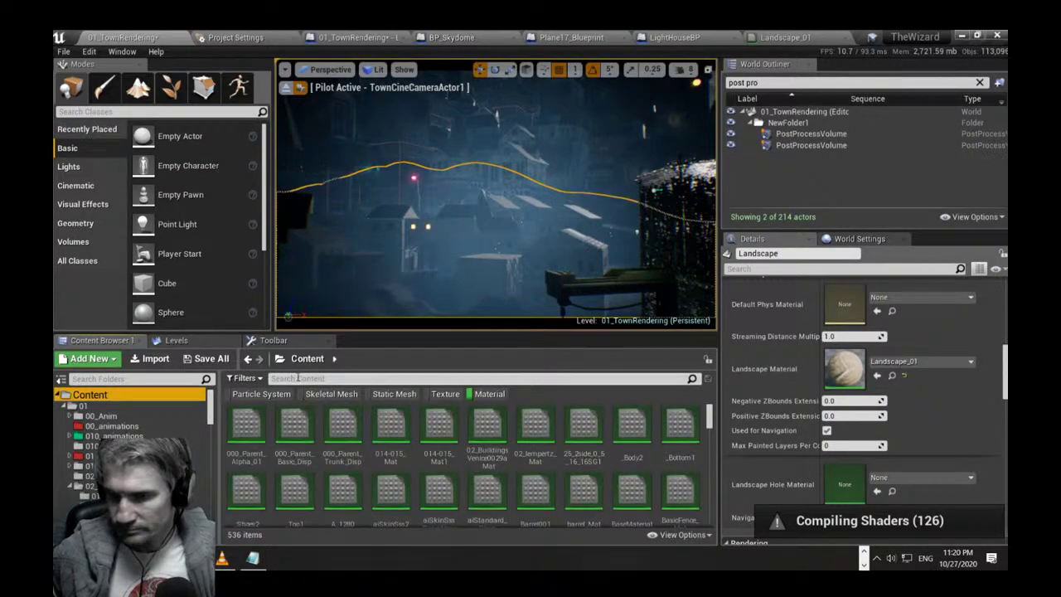
type("SM_House2dFloor2")
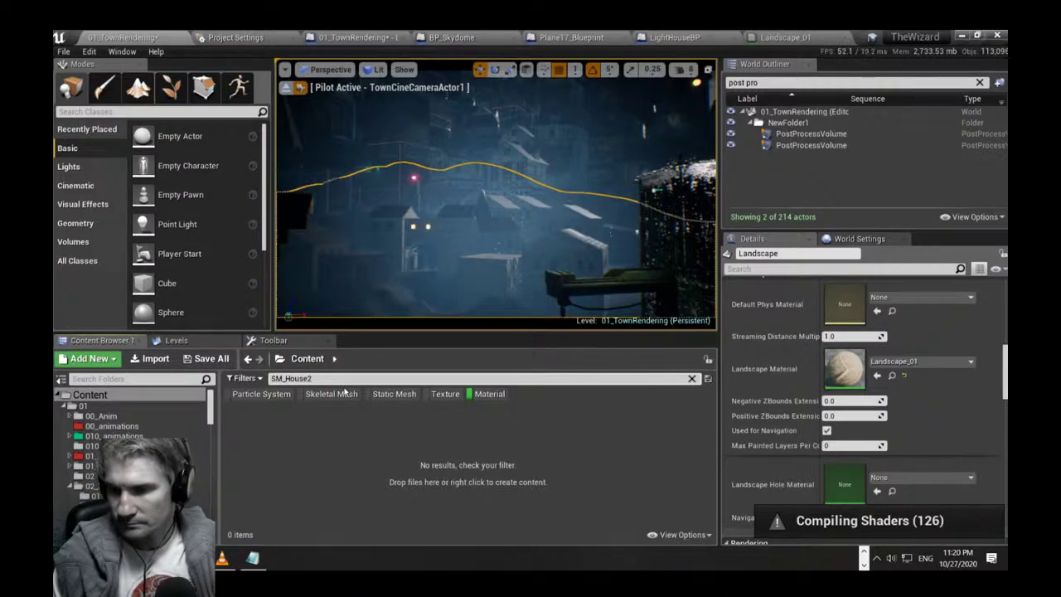
left_click(143, 378)
type("SM_House2dFloor2")
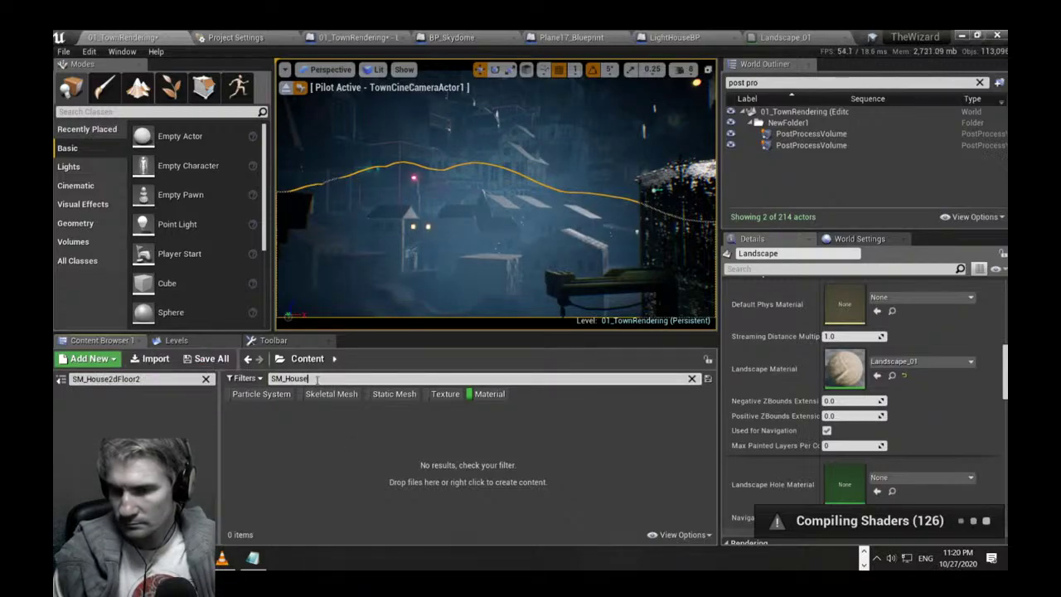
Reset all content filters, clear the folder search, and search the assets for SM_House2dFloor2.
left_click_drag(317, 381, 240, 381)
key("BackSpace")
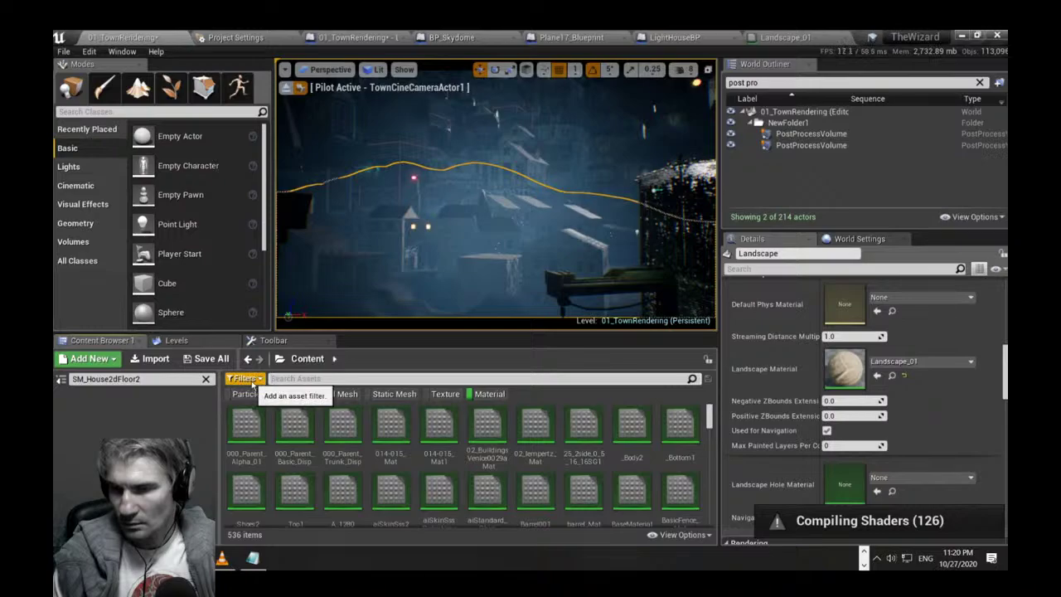
left_click(253, 380)
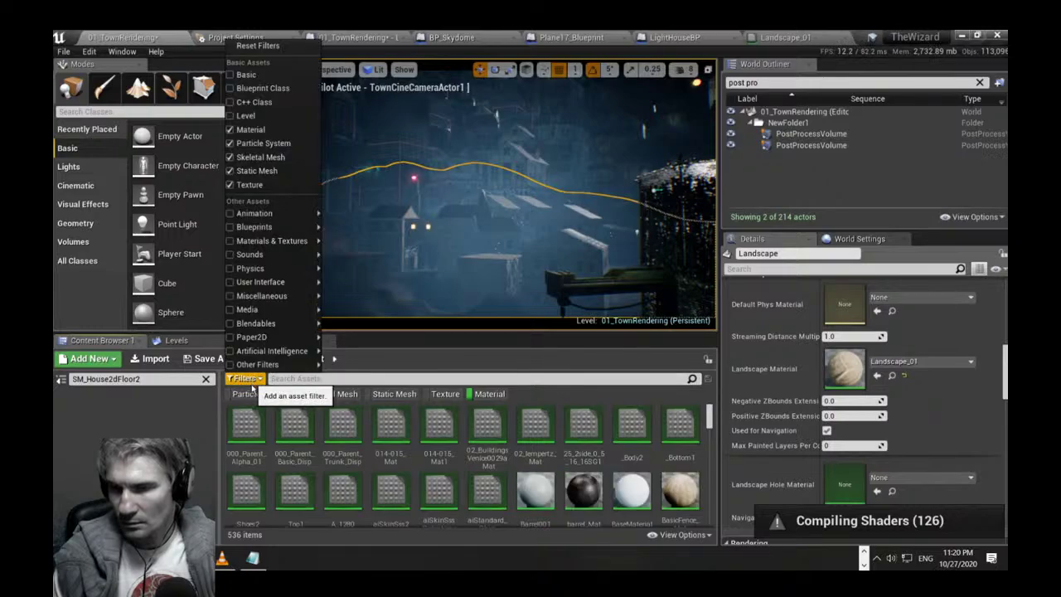
left_click(258, 45)
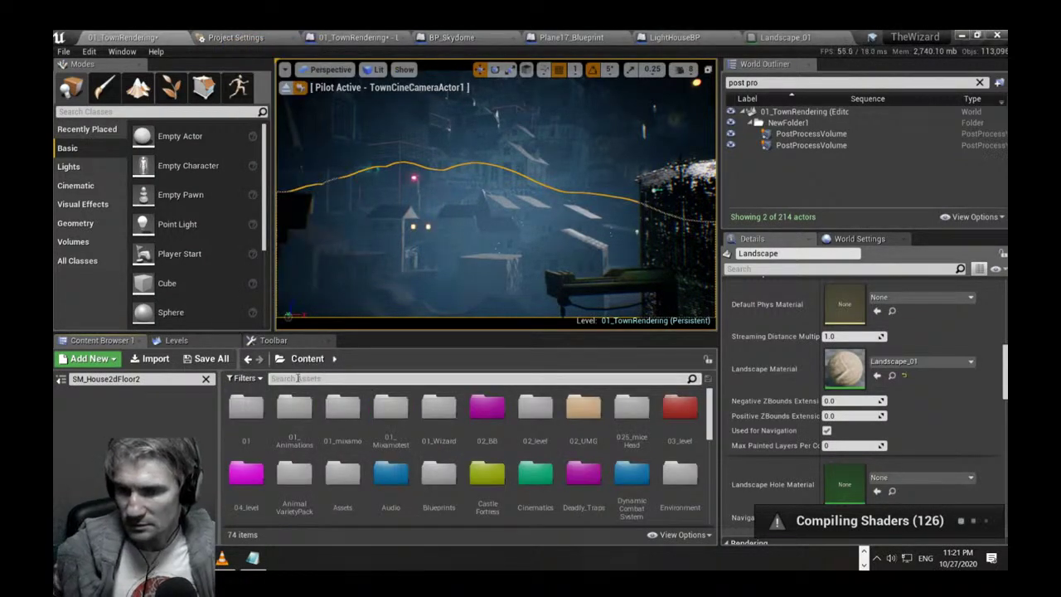
left_click(205, 379)
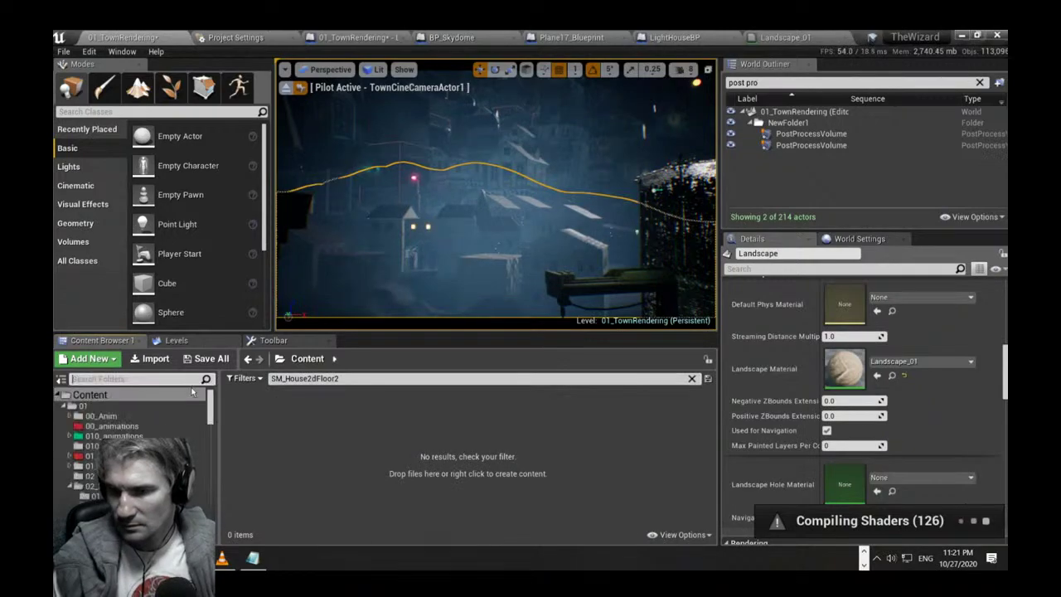
Search the whole Content folder for Stone1_FoliageType and show the folder that contains it.
left_click(58, 395)
left_click(358, 379)
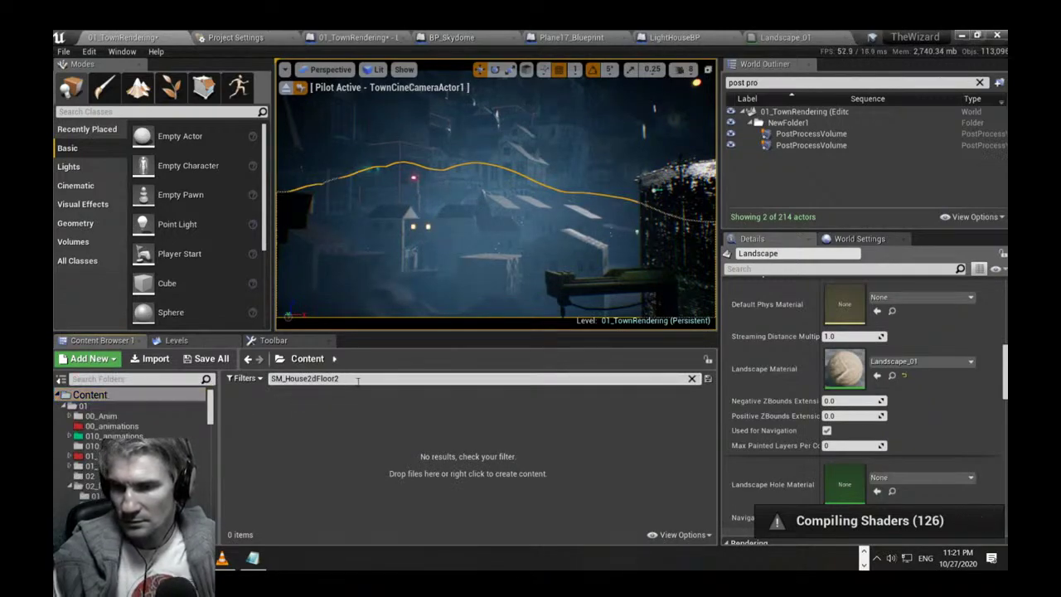
left_click(241, 379)
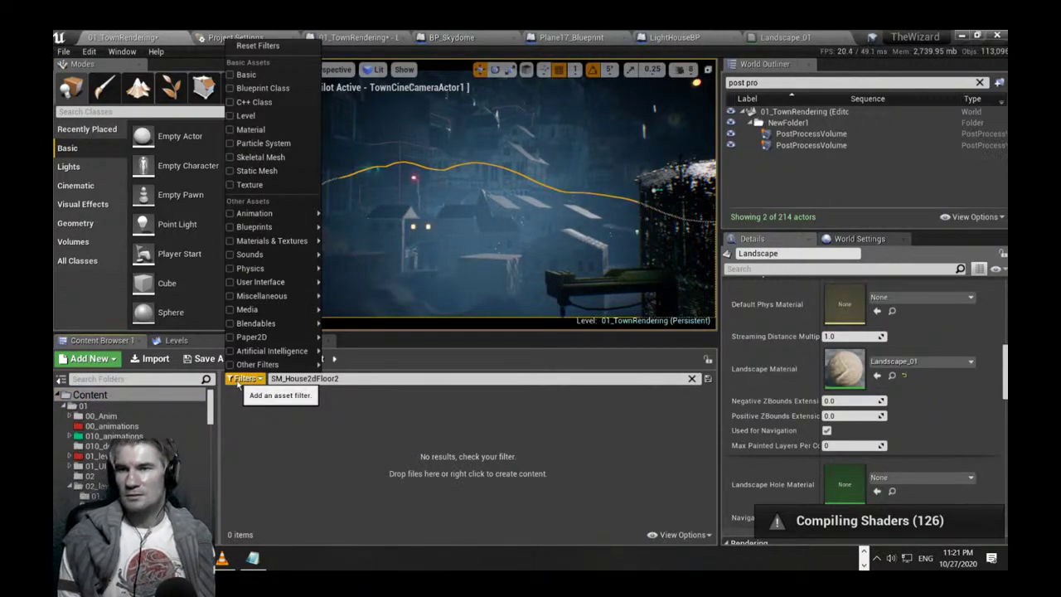
left_click(240, 379)
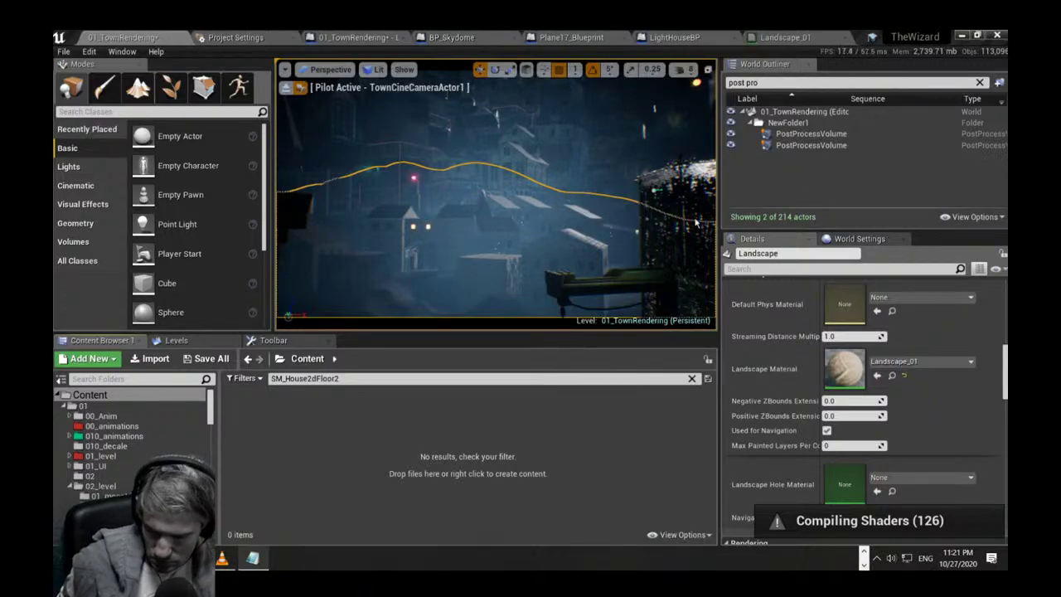
left_click(348, 381)
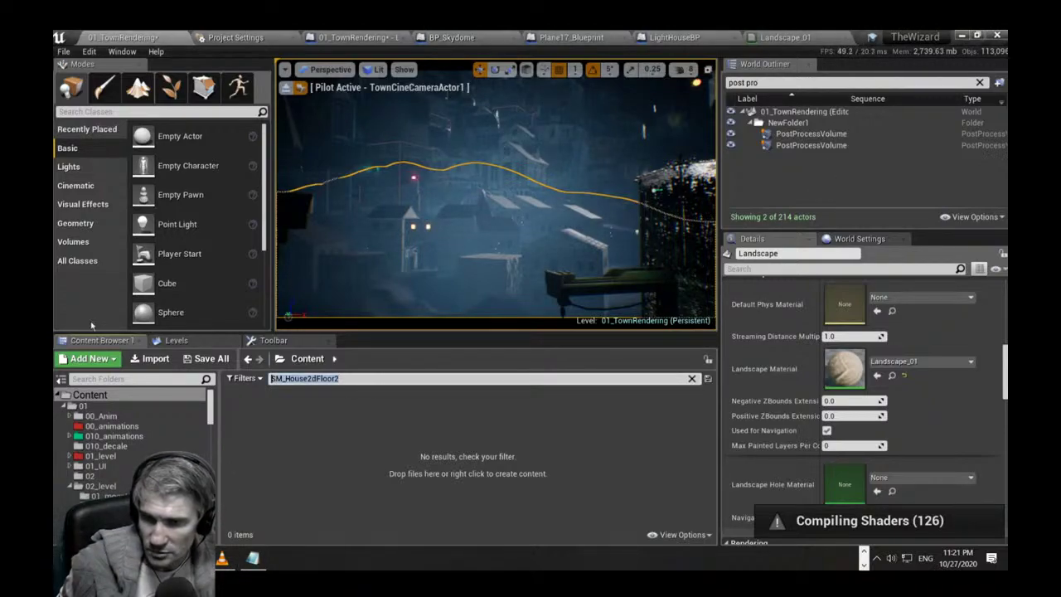
type("Stone1_FoliageType")
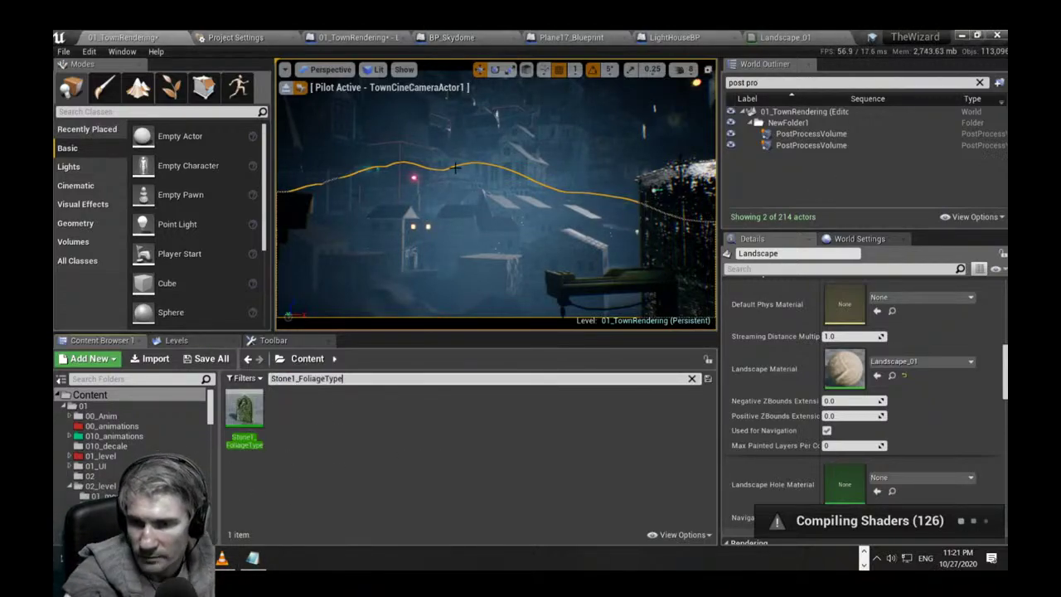
right_click_drag(455, 168, 340, 265)
key("w")
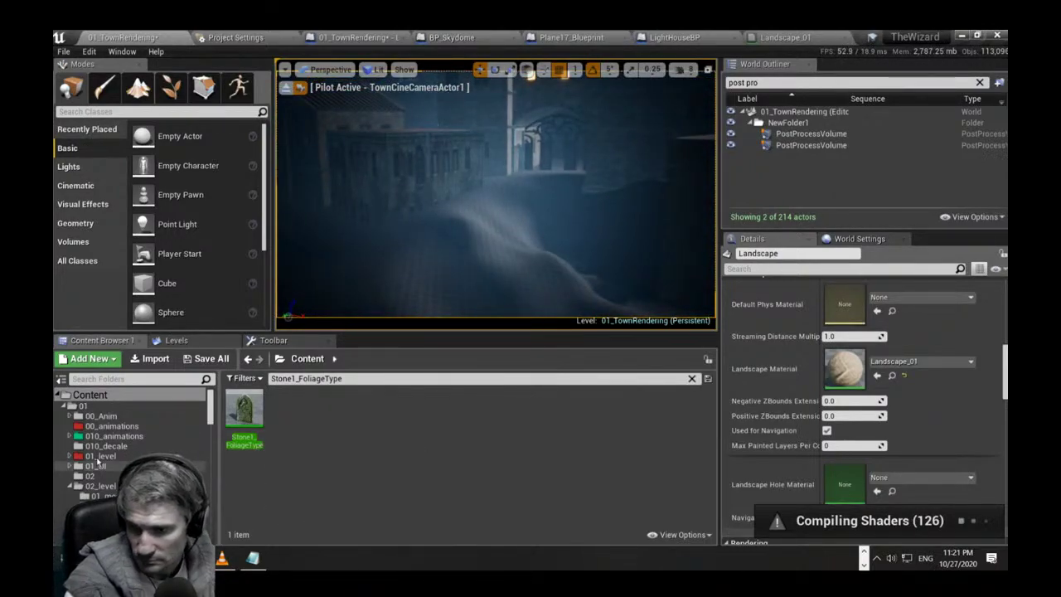
right_click(231, 412)
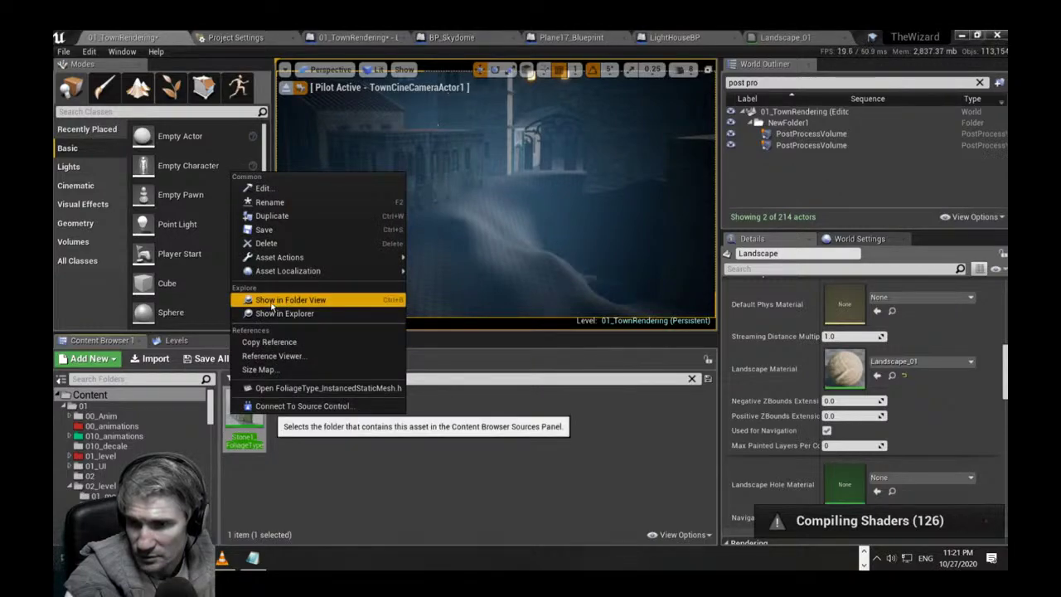
left_click(272, 303)
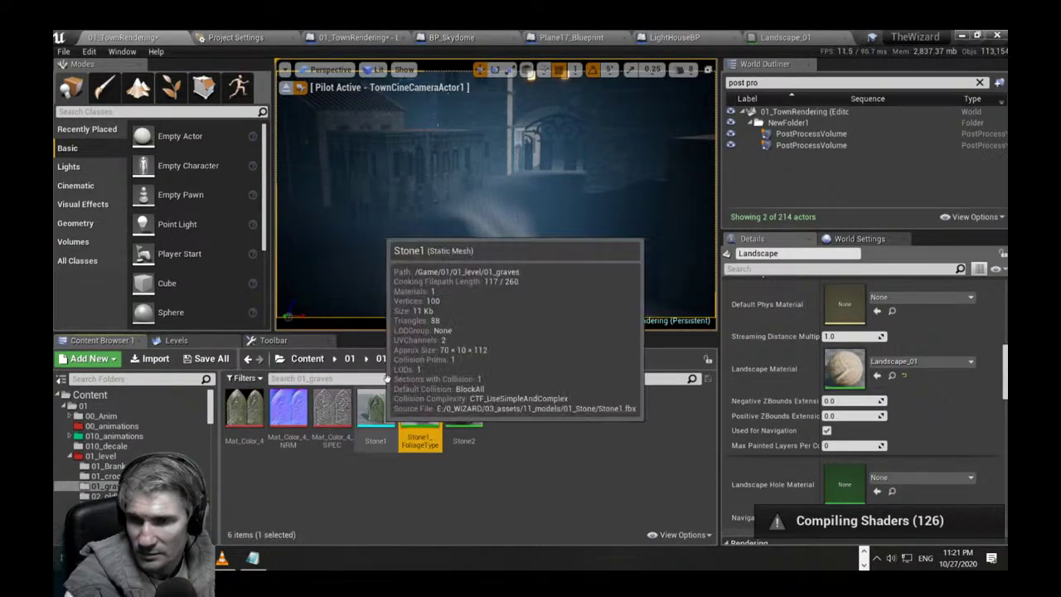
Place the Stone1 gravestone mesh on the terrain near the houses and set its uniform scale to 10.
left_click_drag(377, 417, 432, 241)
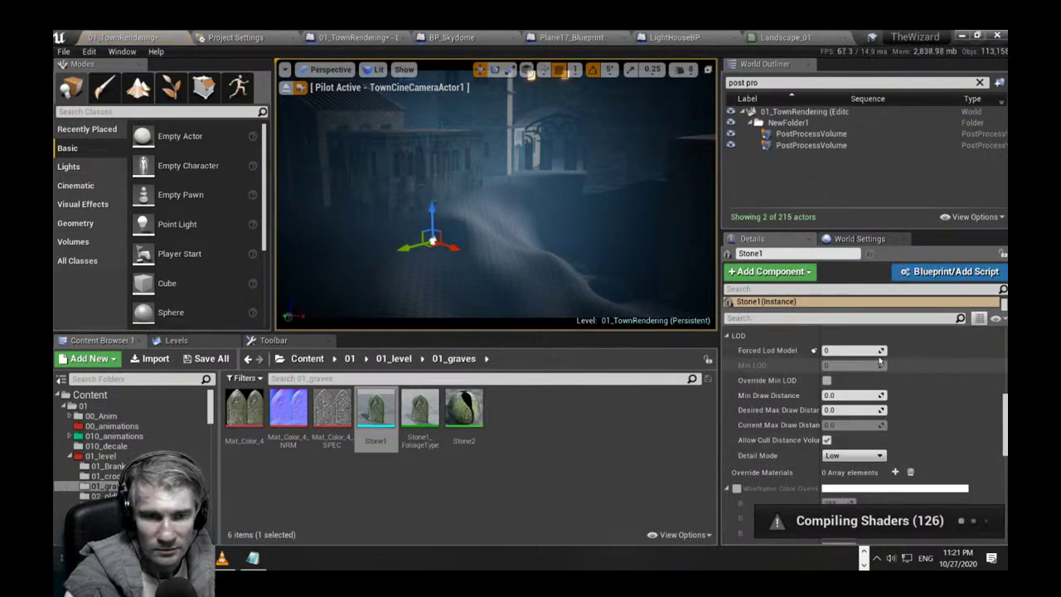
scroll(904, 365, "up", 10)
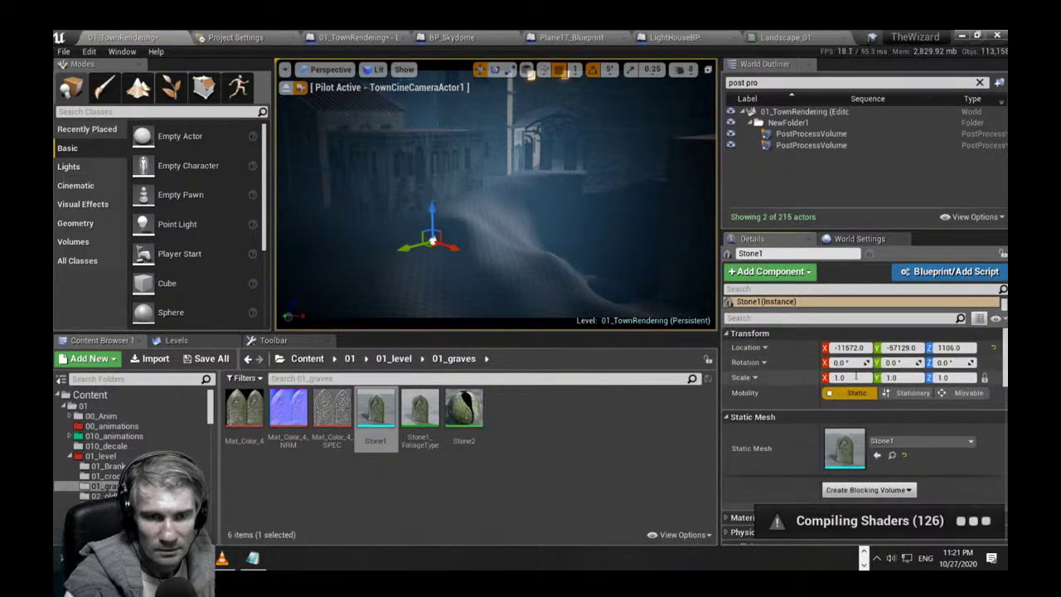
type("10")
key("Return")
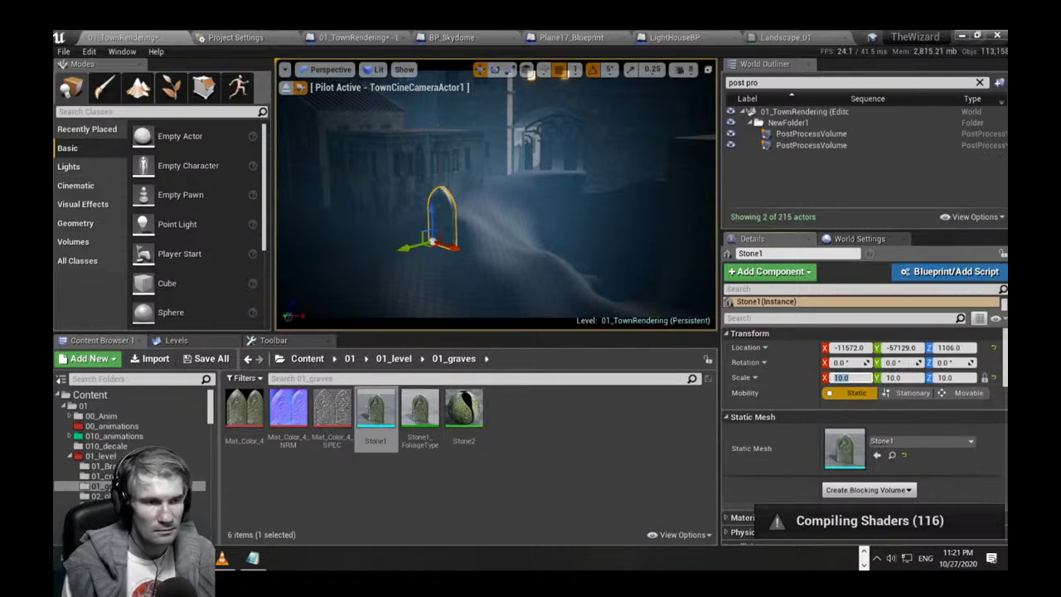
Rotate the placed gravestone to -55° around its vertical axis.
right_click_drag(496, 199, 496, 235)
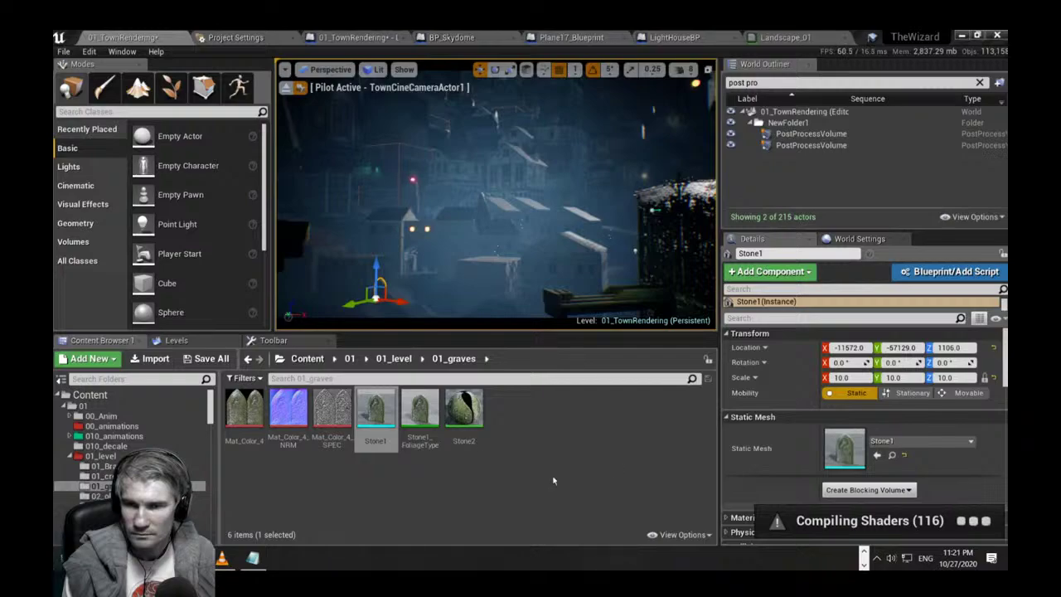
right_click_drag(425, 274, 402, 293)
key("e")
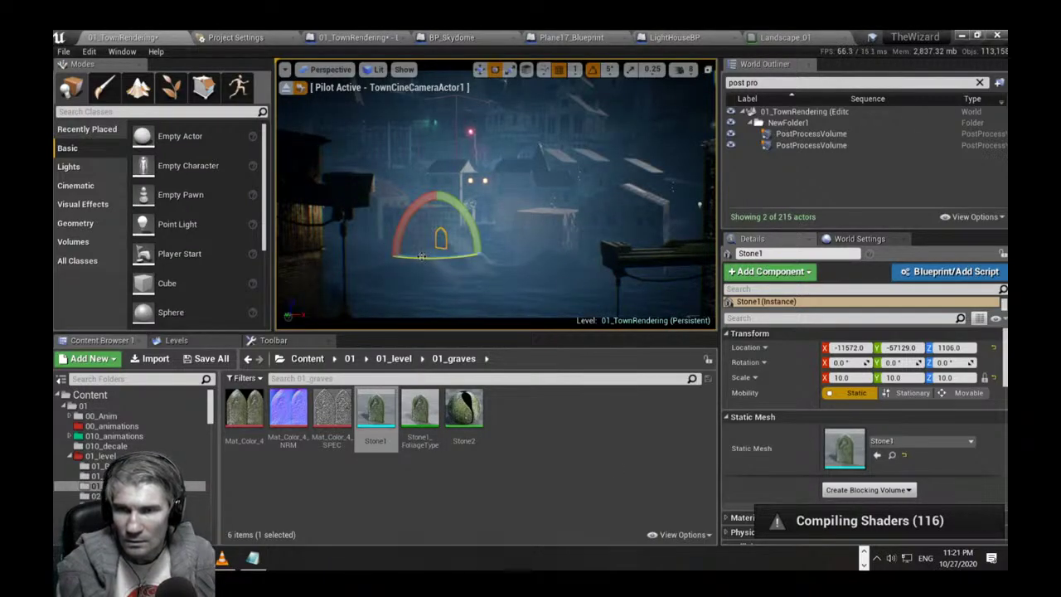
mouse_move(422, 256)
left_mouse_down()
mouse_move(398, 256)
mouse_move(422, 256)
left_mouse_up()
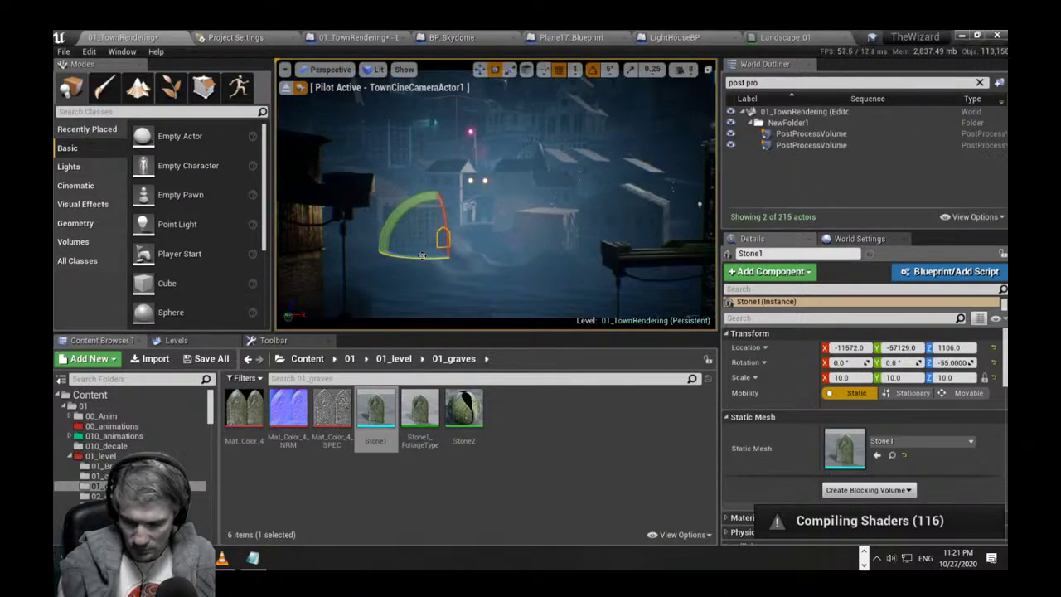
Focus on the gravestone and lower it into the terrain, to about 800 in Z.
key("f")
key("r")
right_click_drag(490, 232, 466, 265)
key("w")
key("e")
key("r")
key("w")
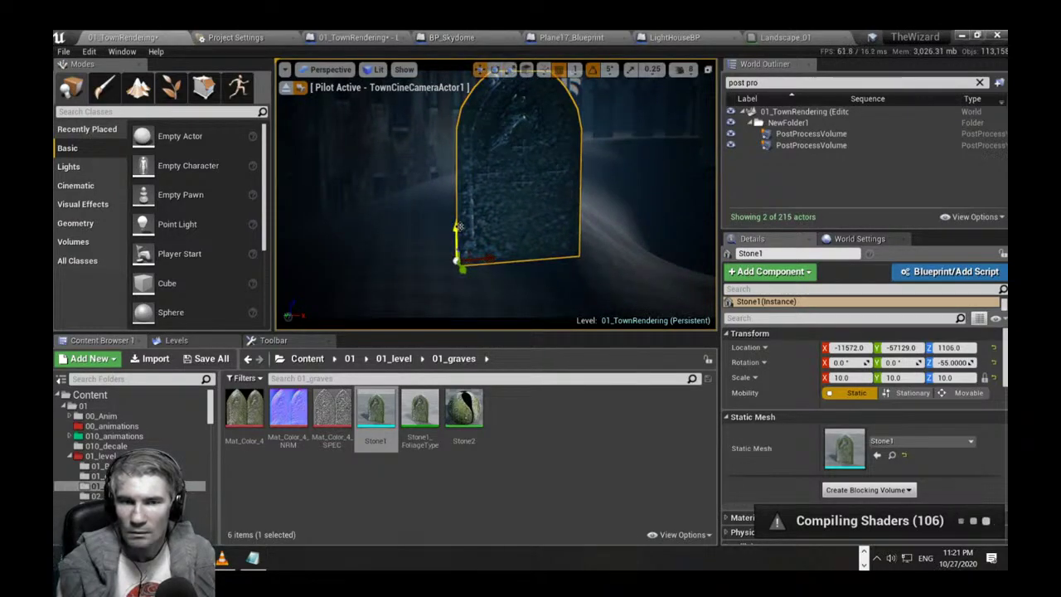
left_click_drag(458, 228, 463, 256)
Duplicate the gravestone beside the original, lower the copy to Z 693 and turn it to about -90° around the vertical axis.
right_click_drag(603, 172, 604, 211)
key("s")
left_click_drag(516, 212, 418, 203, "alt")
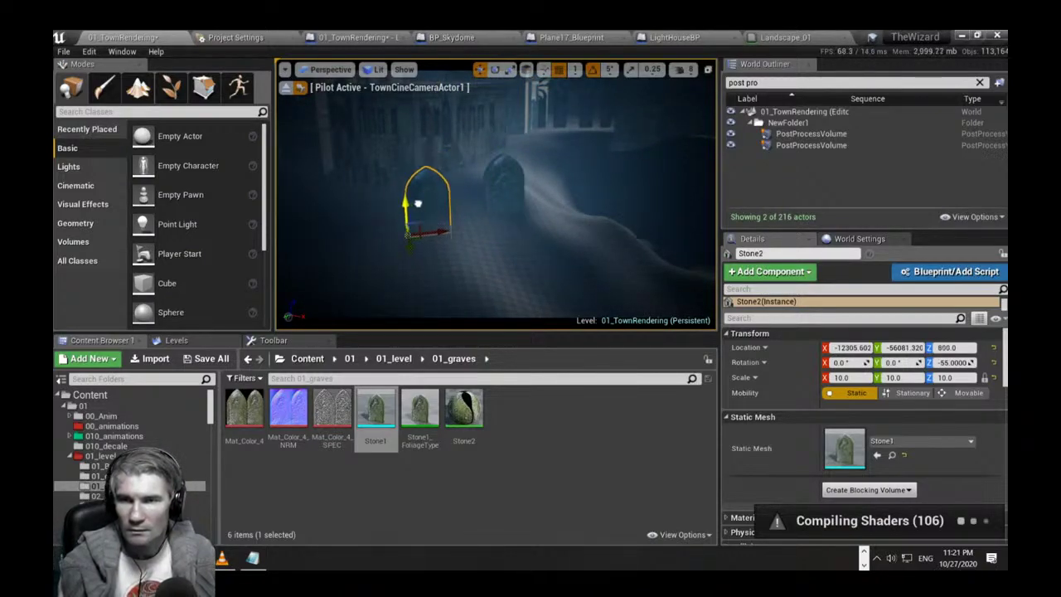
key("e")
left_click_drag(414, 253, 408, 209)
key("w")
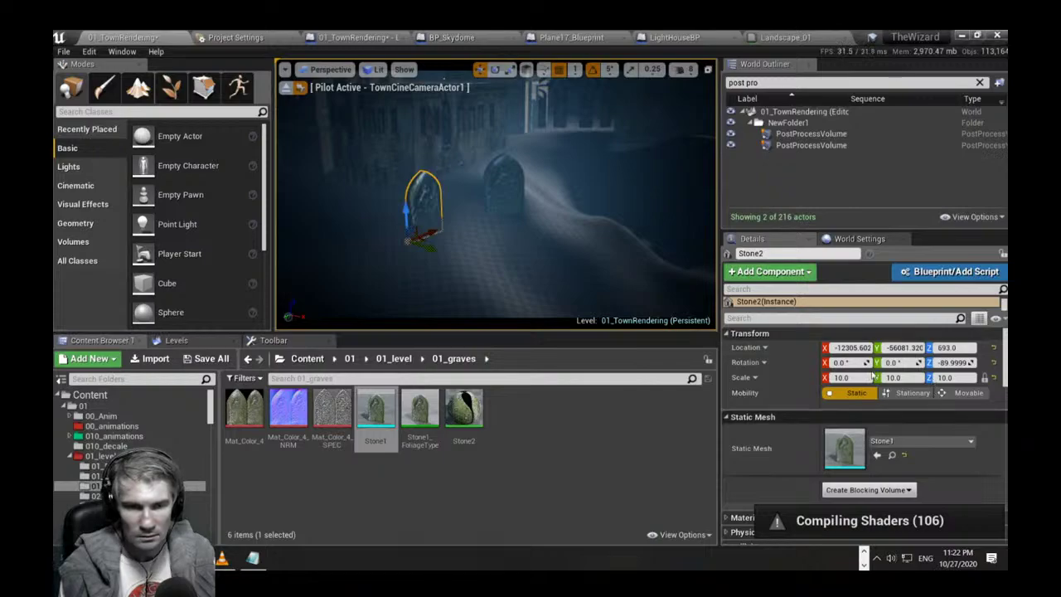
Set the duplicated gravestone's uniform scale to 8 and reposition it near the first one at about Y -56719, Z 918.
left_click(843, 378)
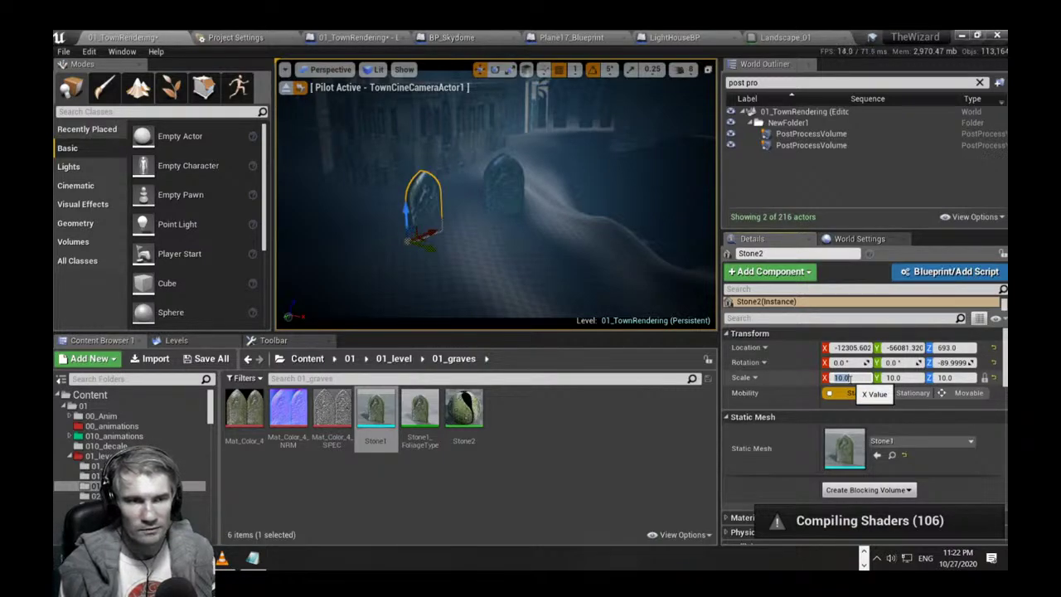
type("5")
key("Return")
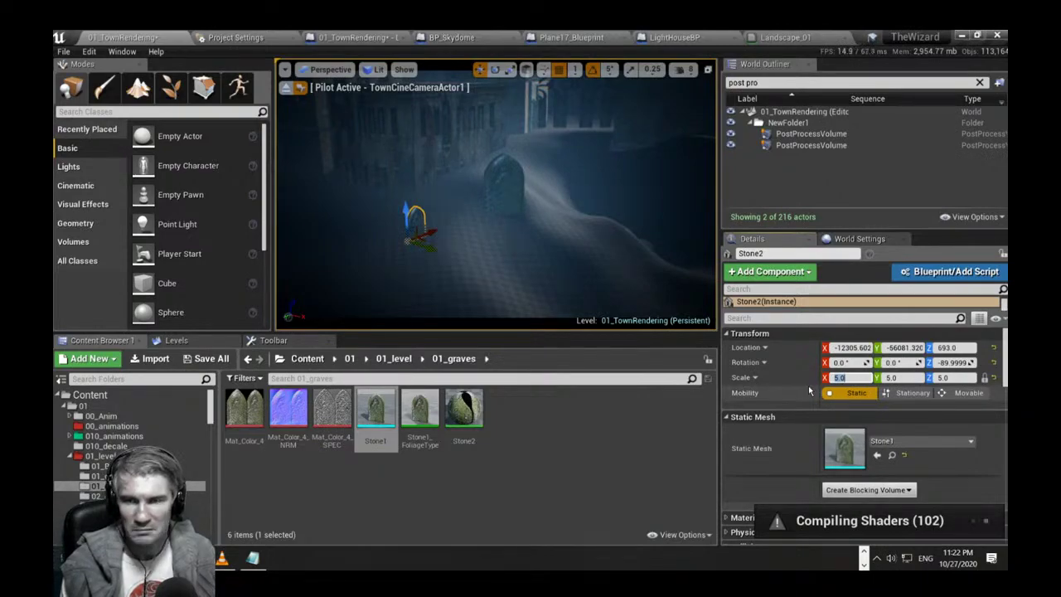
type("8")
key("Return")
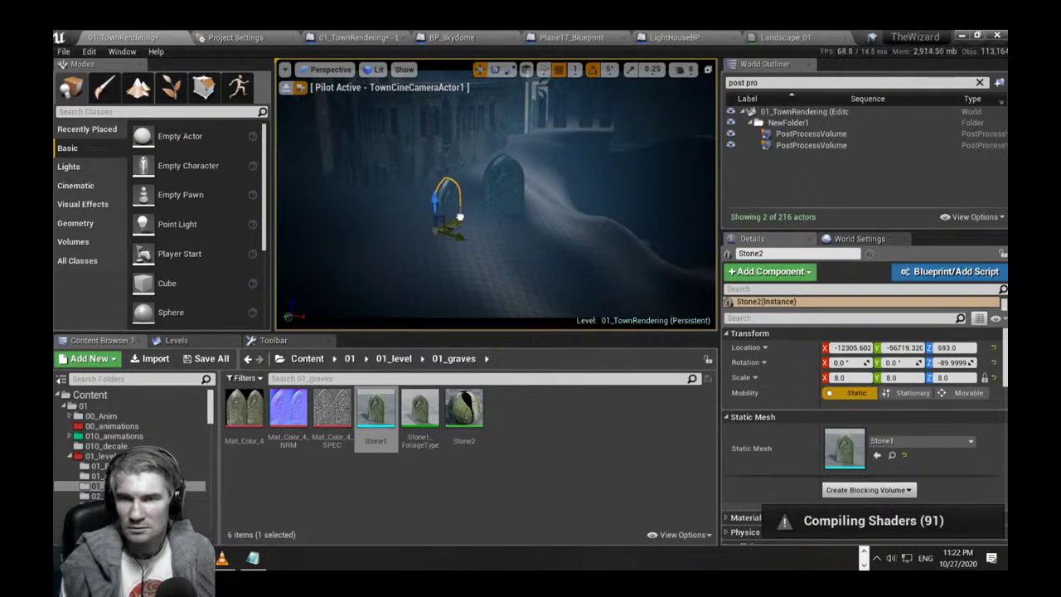
left_click_drag(434, 198, 430, 182)
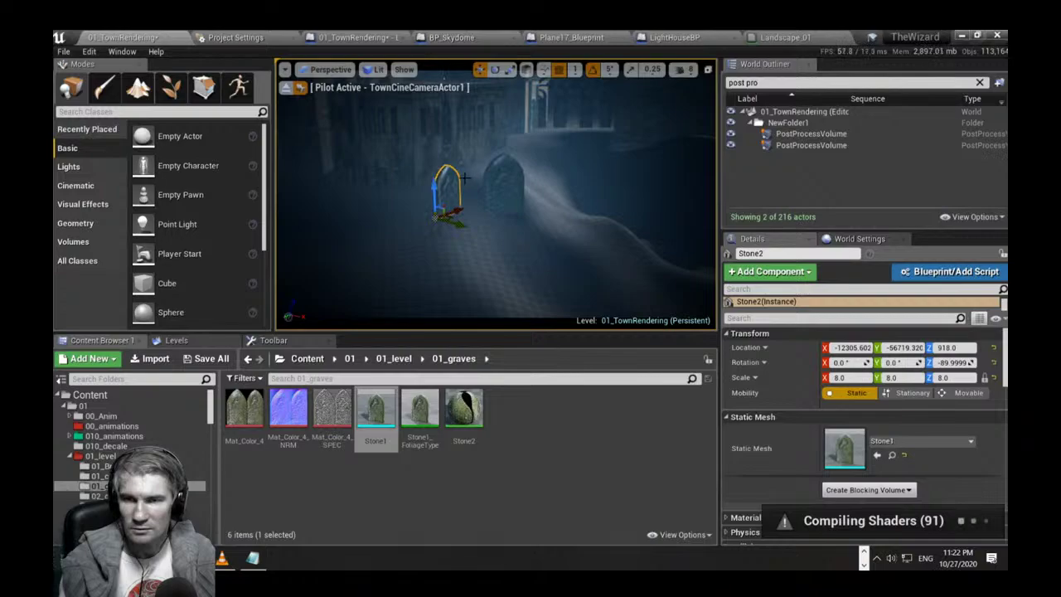
Duplicate the smaller gravestone into the area in front of the pair and tilt the copy to a roll of about 10°.
left_click(505, 202)
left_click(458, 211)
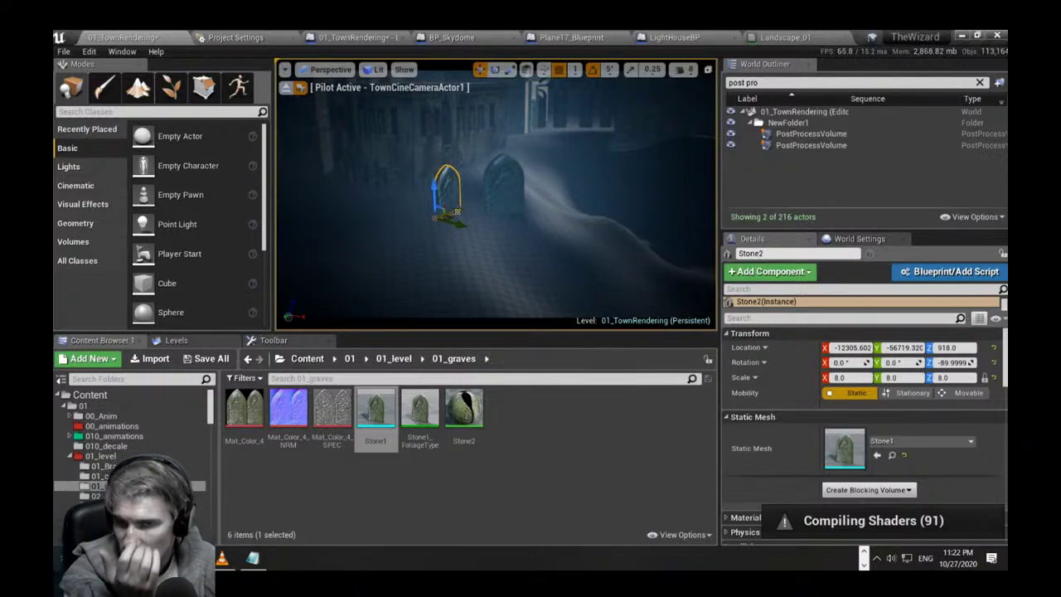
left_click_drag(455, 213, 441, 238, "alt")
key("e")
key("w")
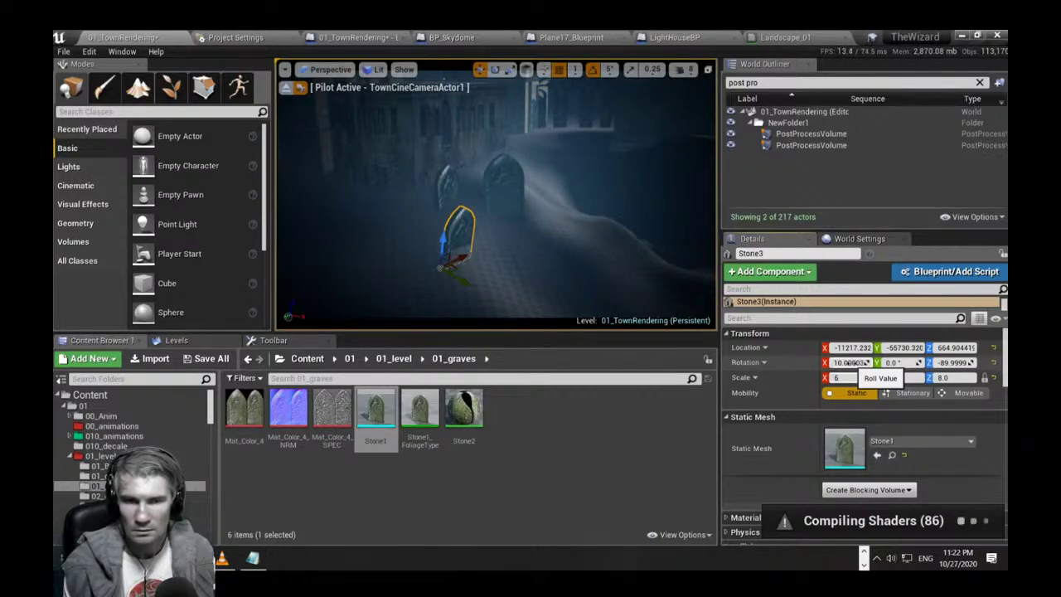
Set the third gravestone's uniform scale to 6 and raise it to about 797 in Z.
type("6")
key("Return")
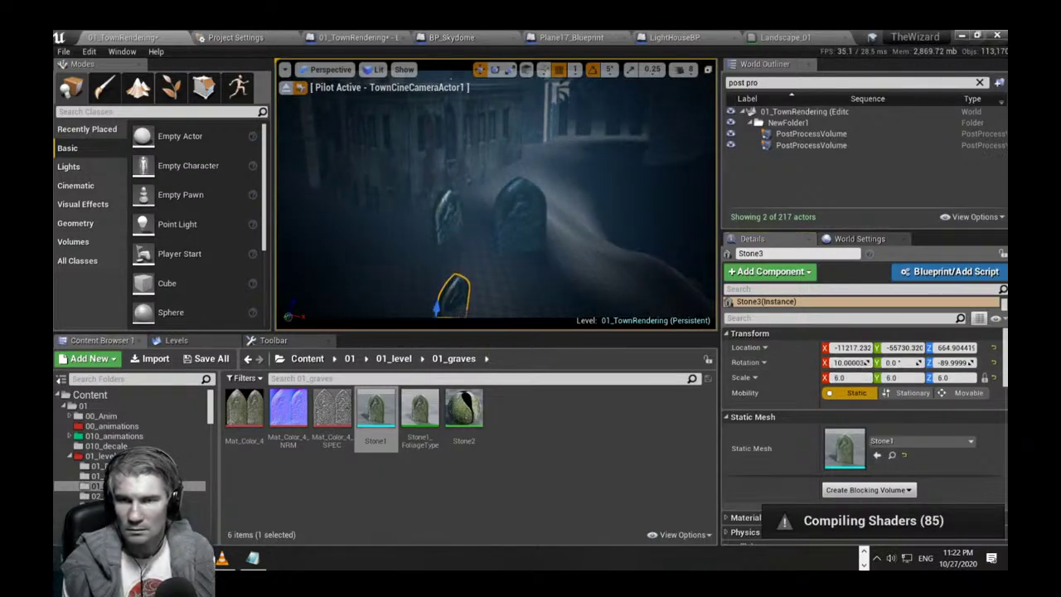
right_click_drag(447, 222, 452, 229)
mouse_move(446, 199)
left_mouse_down()
mouse_move(448, 177)
mouse_move(448, 192)
left_mouse_up()
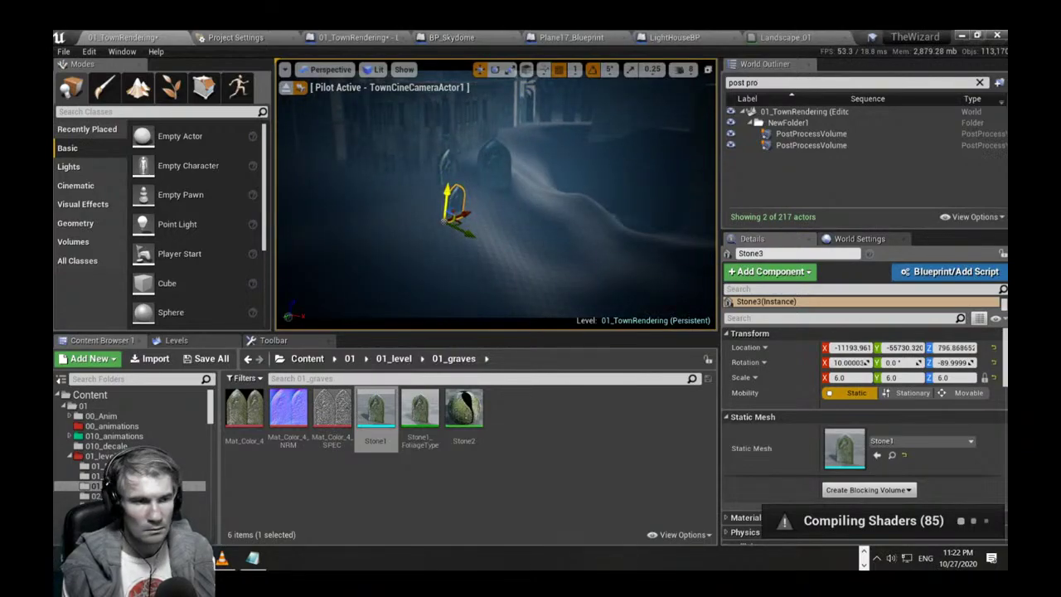
Review the gravestones and foreground blocks from the piloted camera in a full-screen viewport.
right_click_drag(448, 191, 448, 163)
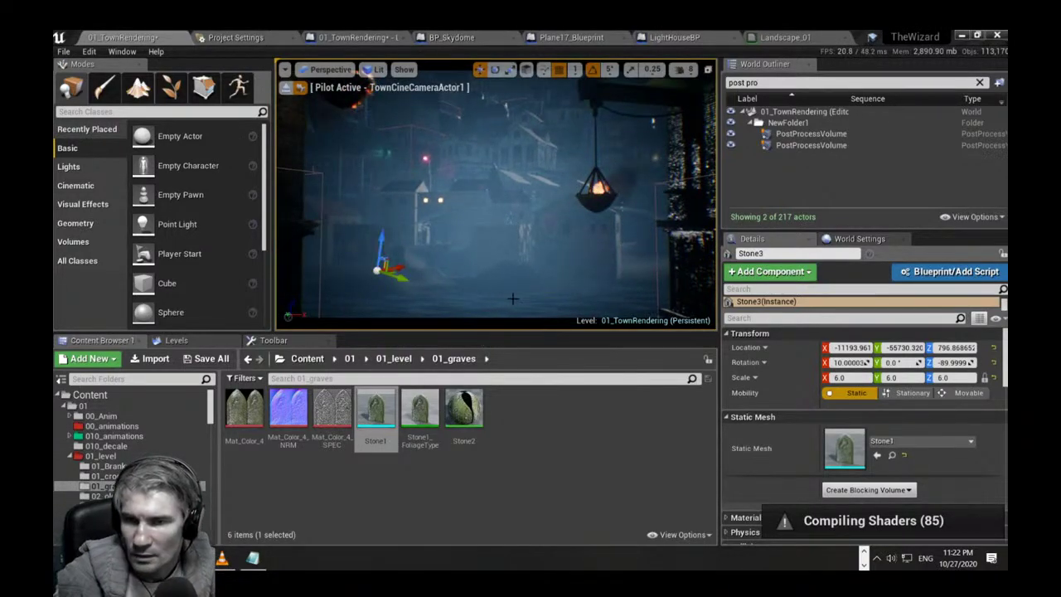
right_click_drag(506, 297, 539, 296)
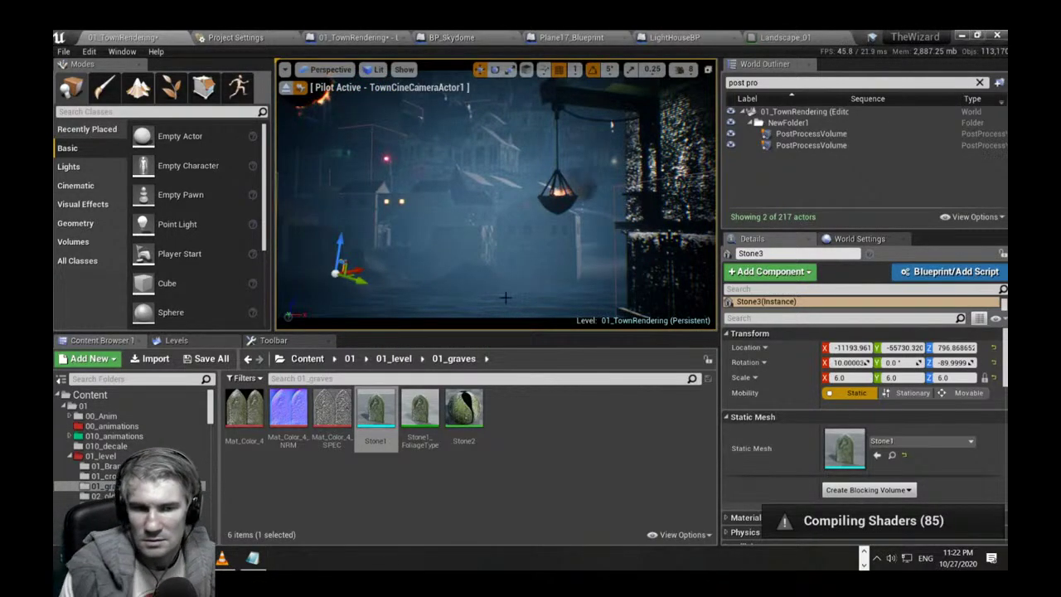
key("F11")
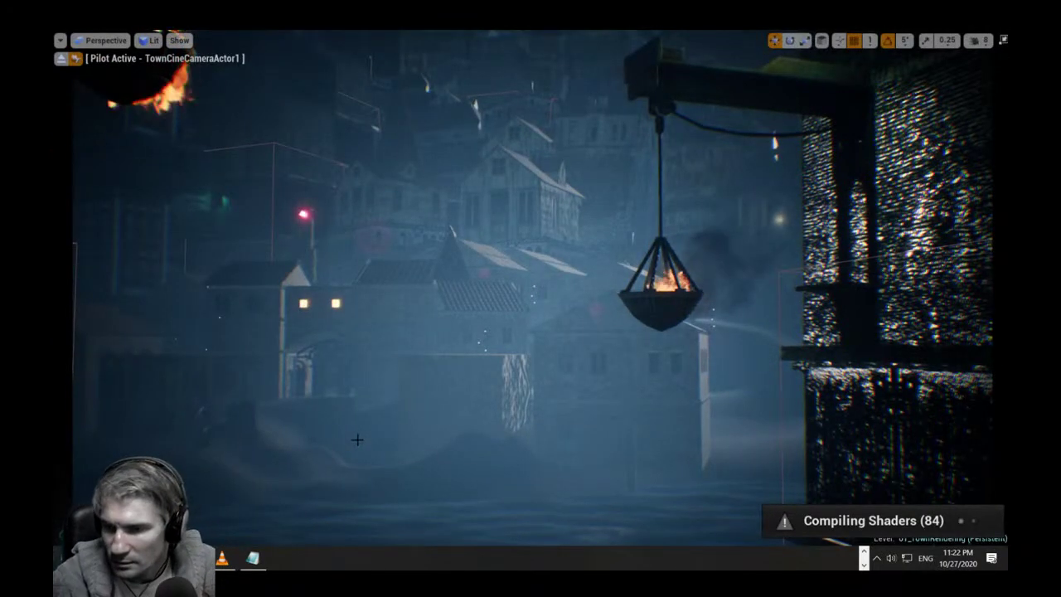
left_click(236, 428)
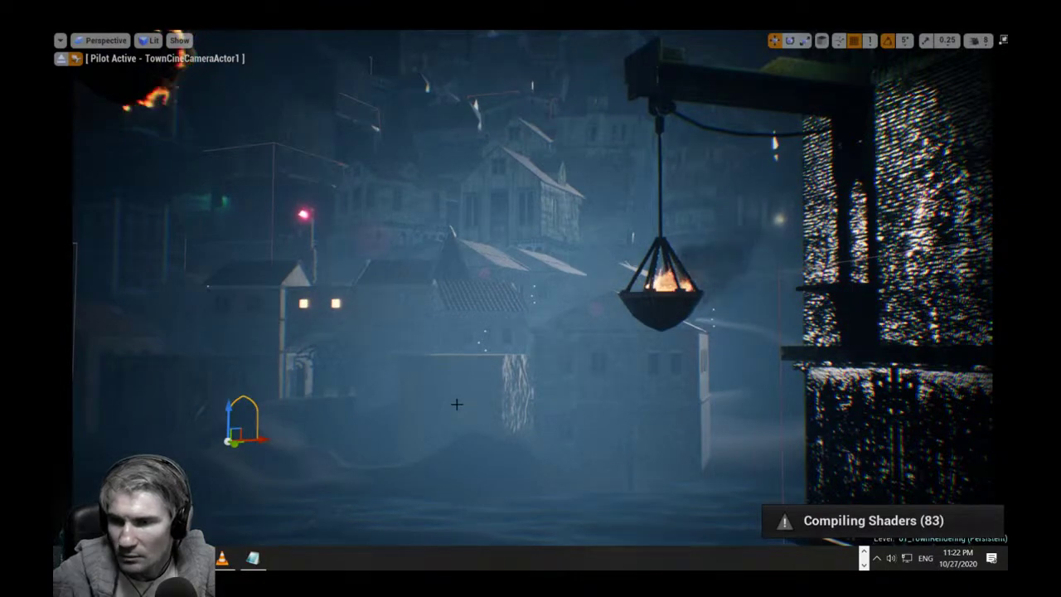
left_click(462, 386)
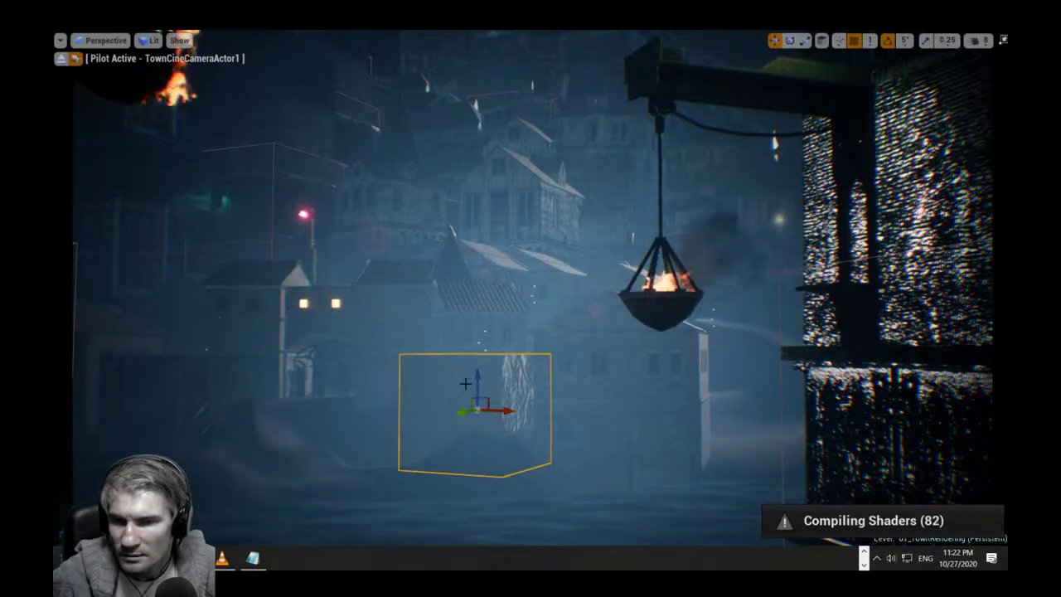
right_click_drag(557, 415, 499, 434)
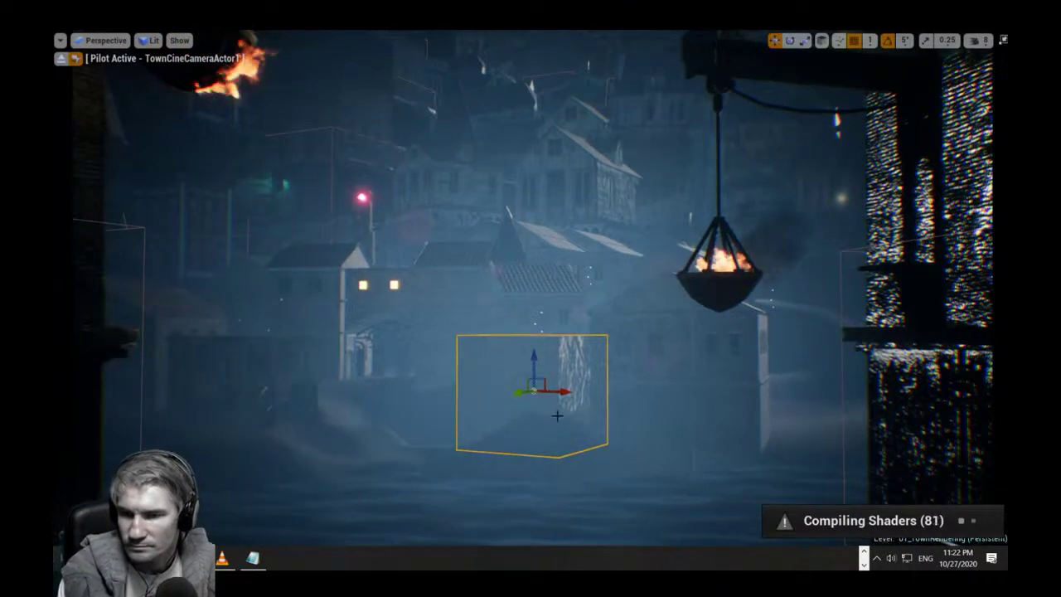
key("F11")
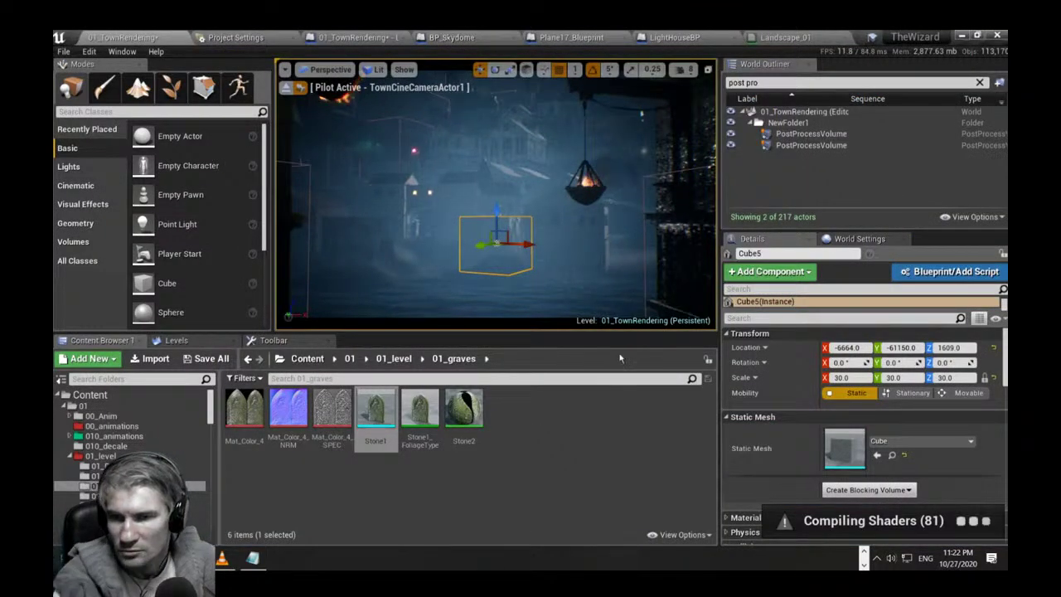
Find the material folder of the foreground cube nearer the left pillar and apply time02_Mat_Inst9 to the middle foreground cube.
left_click(357, 240)
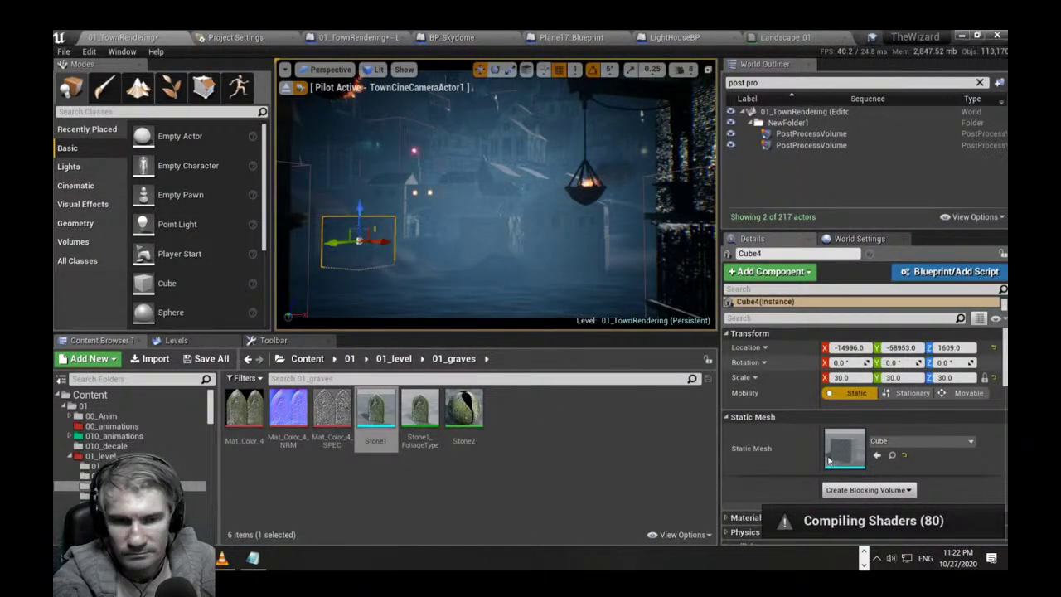
scroll(833, 450, "down", 10)
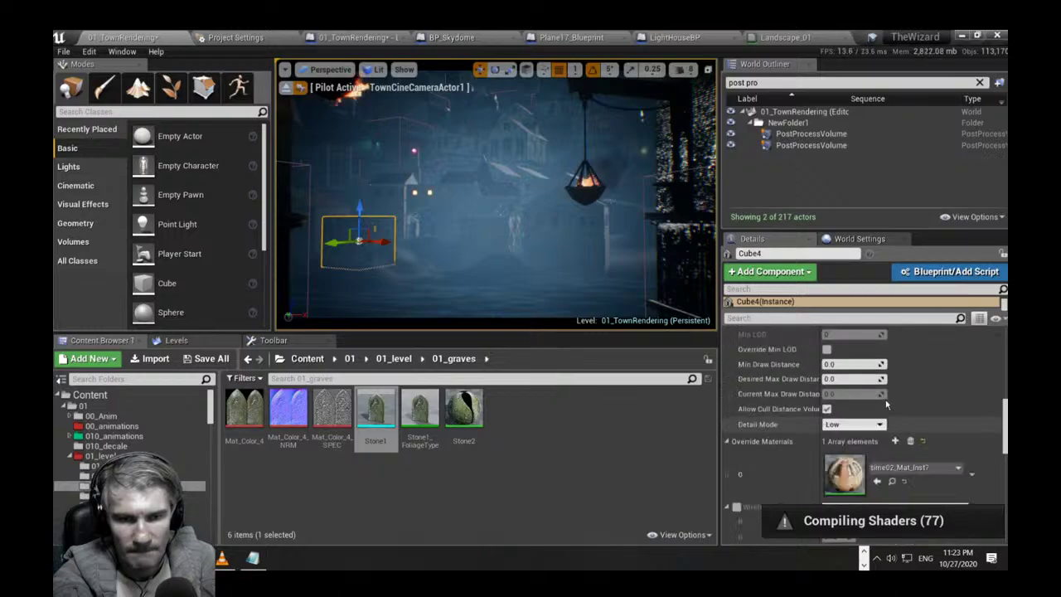
scroll(882, 402, "down", 5)
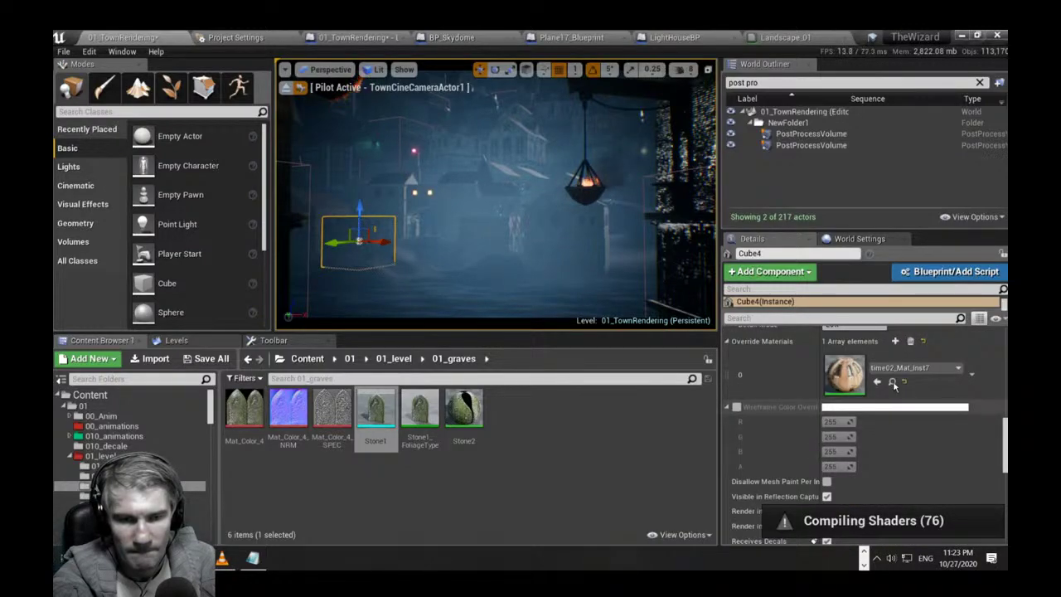
left_click(892, 381)
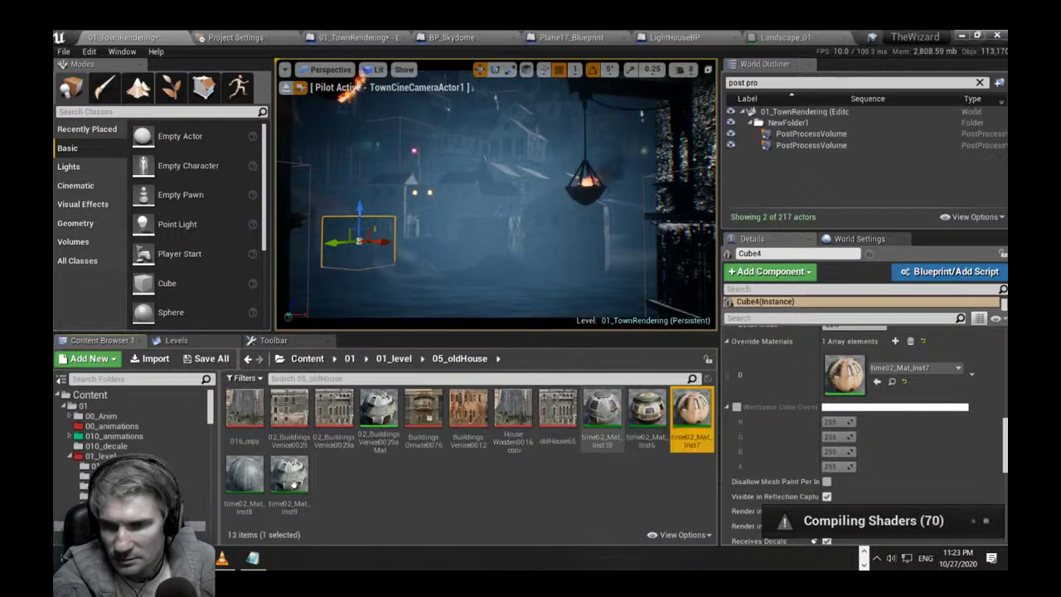
left_click_drag(292, 477, 479, 233)
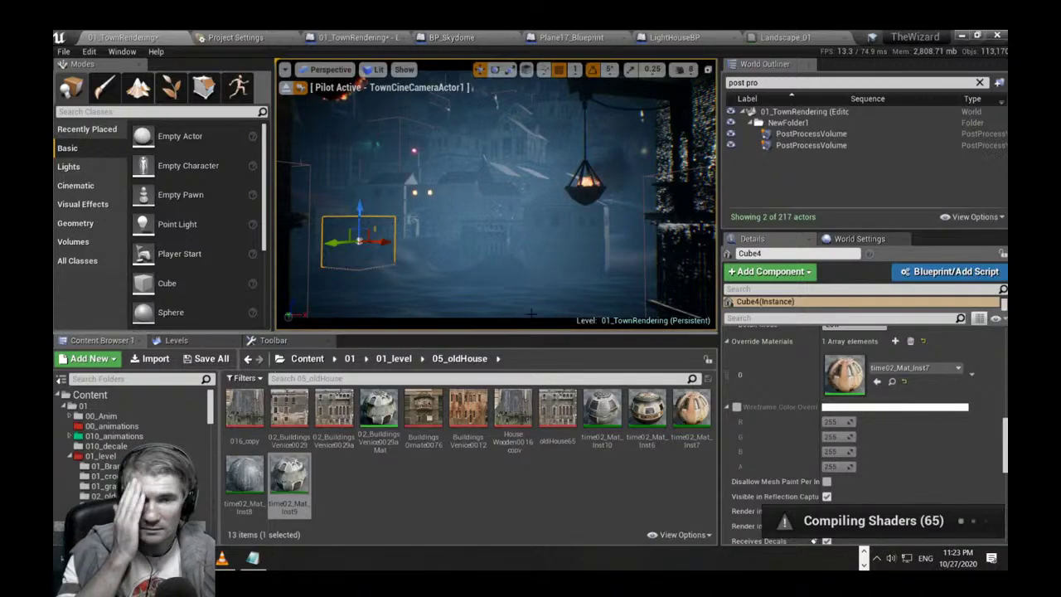
Duplicate the gravestone on the left mound sideways toward the middle of the foreground in a full-screen viewport.
key("F11")
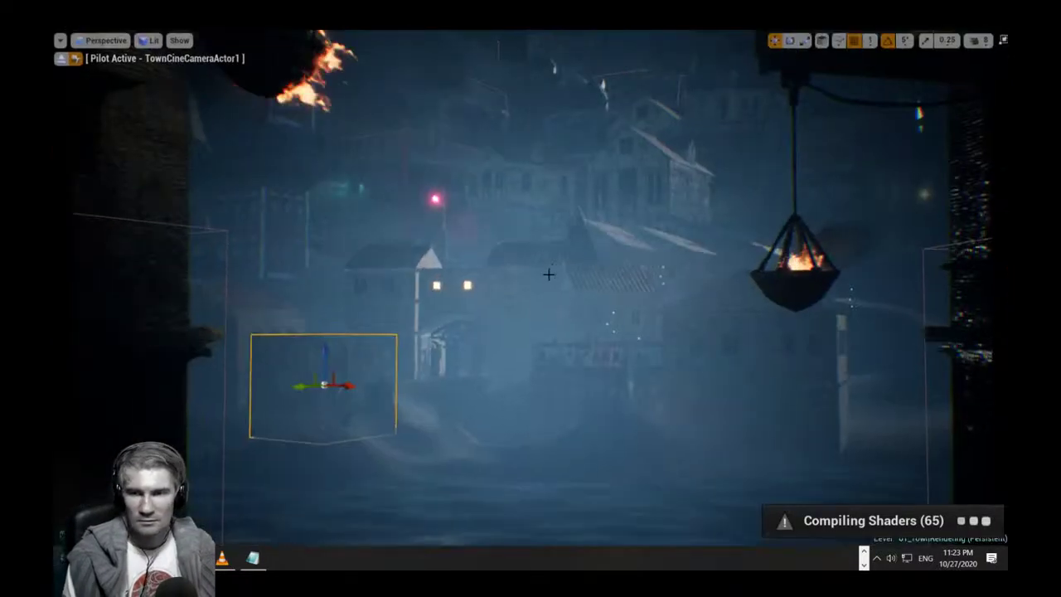
left_click(386, 402)
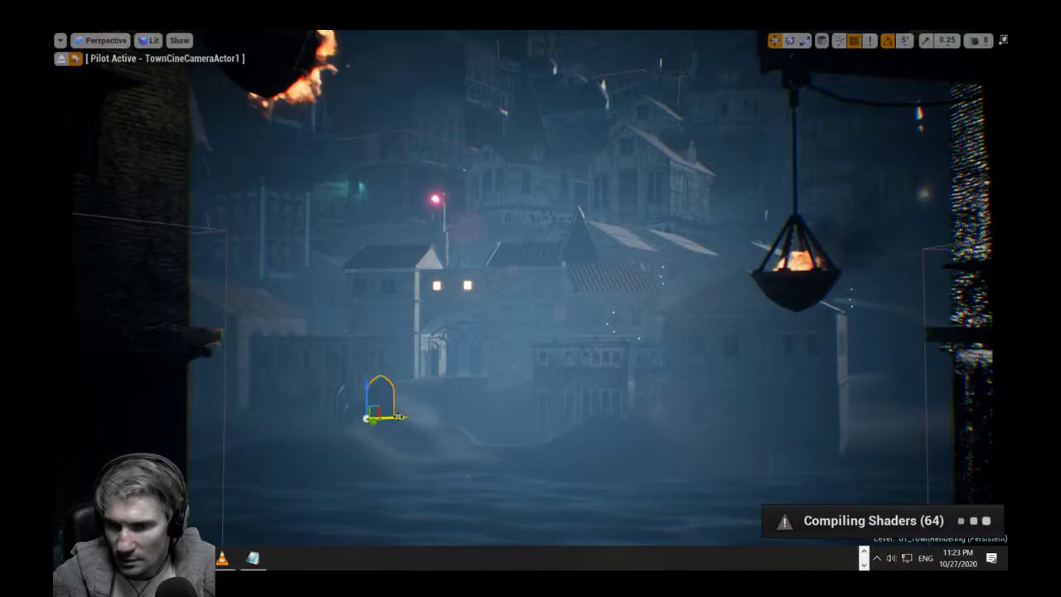
left_click_drag(399, 416, 500, 418)
key("Escape")
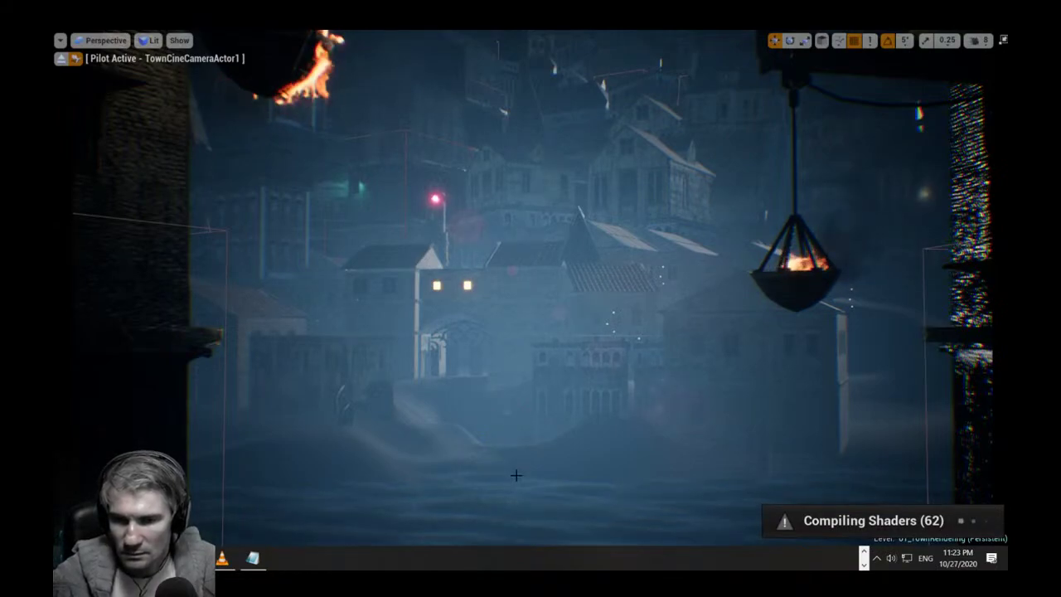
Scale down the gravestone on the left mound and adjust its height against the terrain.
left_click(383, 398)
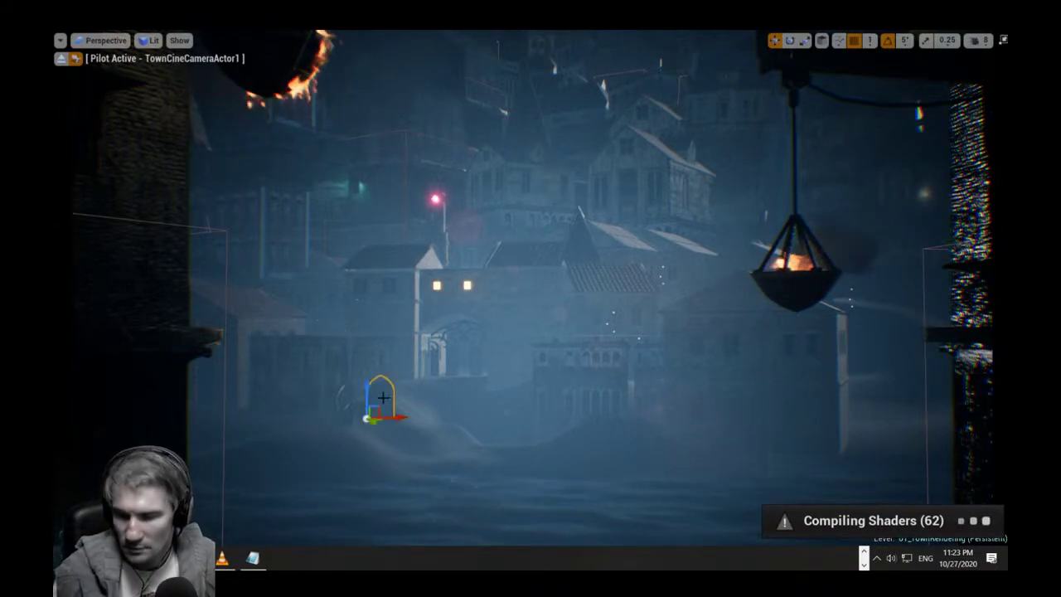
key("r")
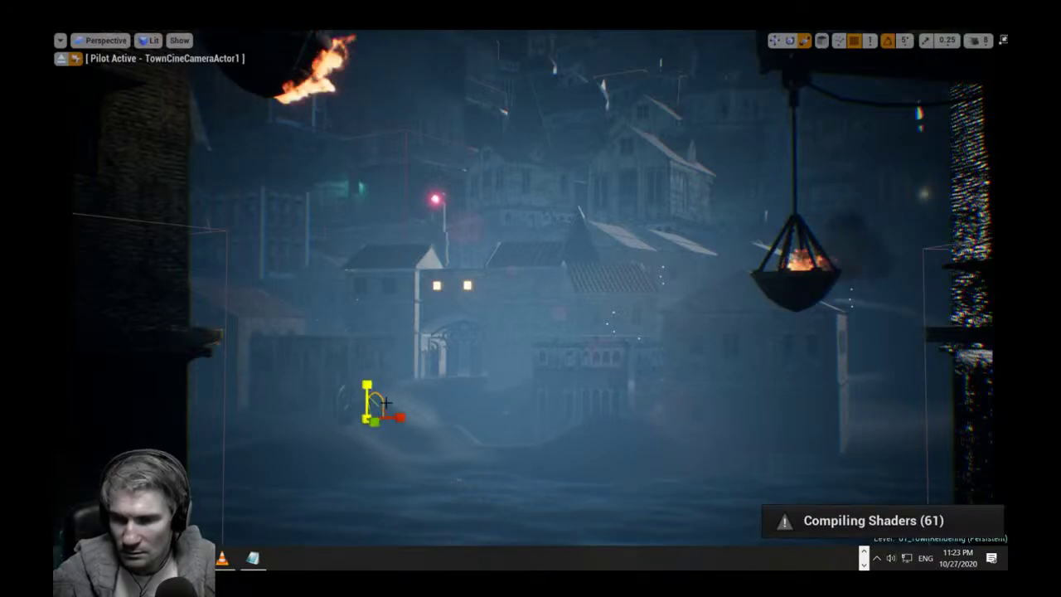
key("w")
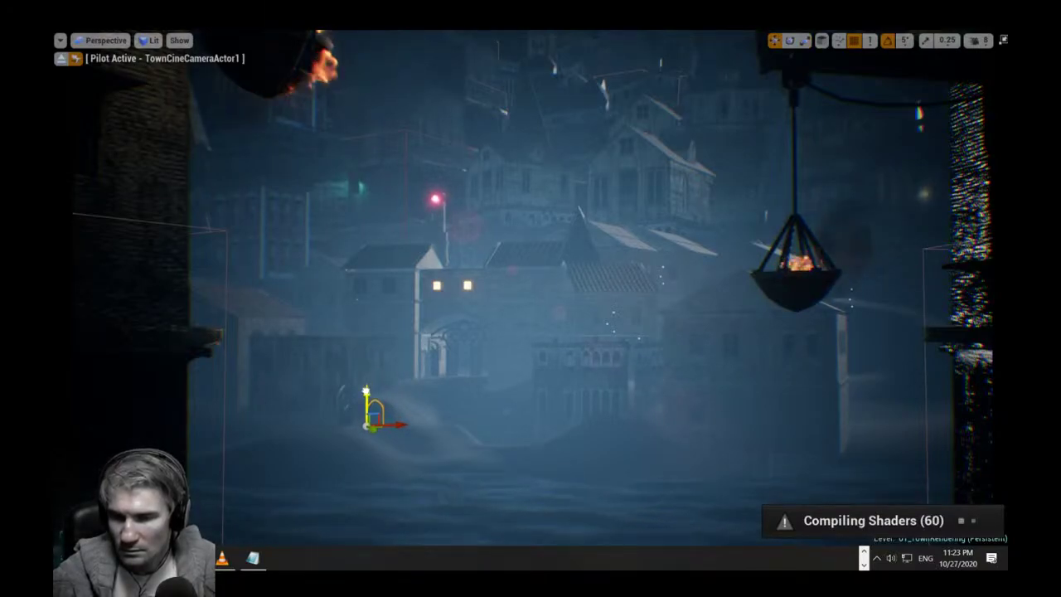
key("Escape")
left_click(377, 406)
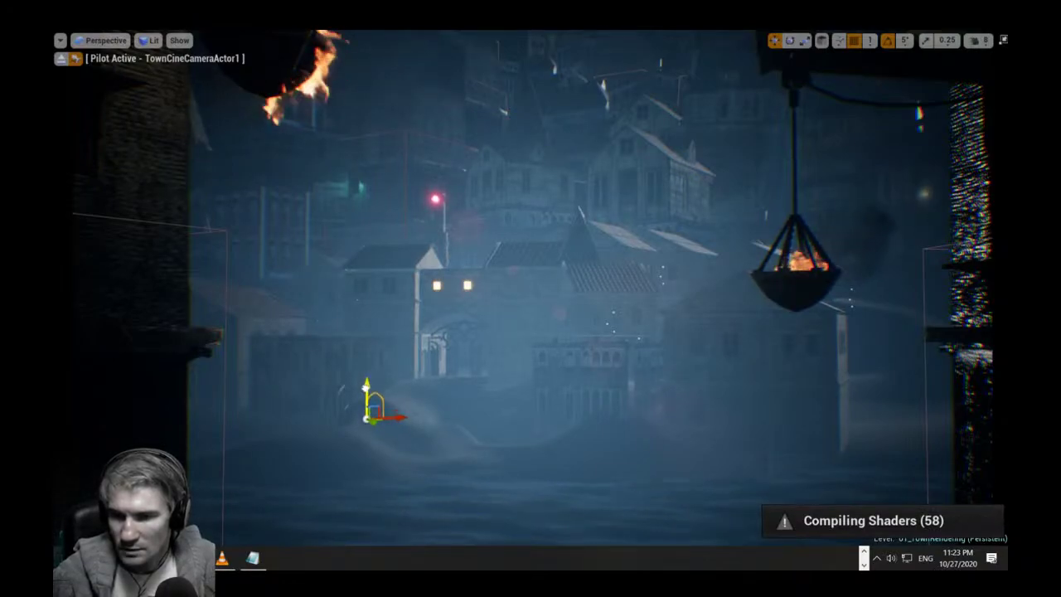
key("F11")
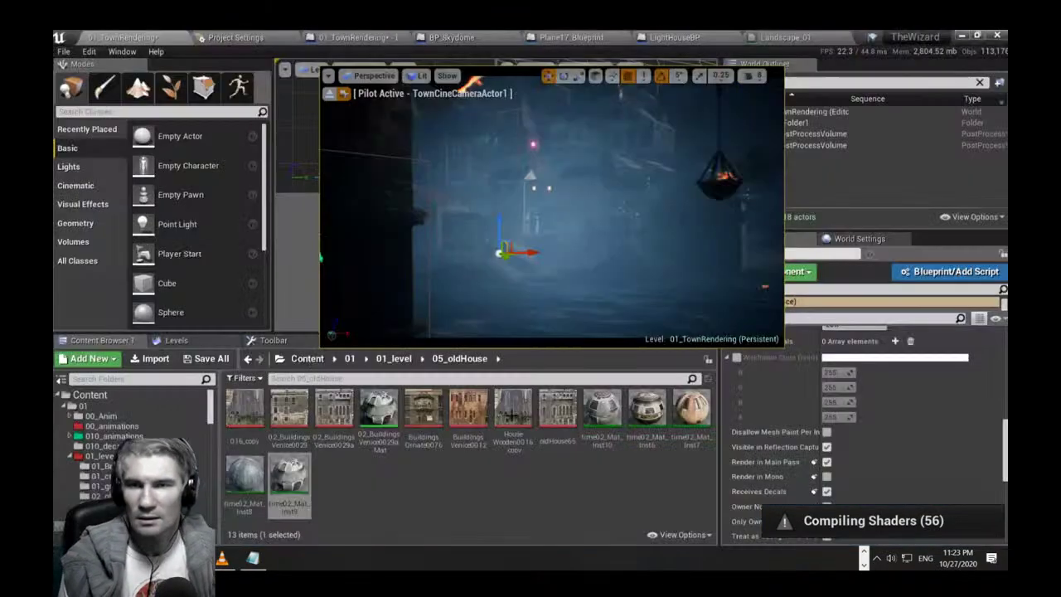
Search all project content for "house" and try to place HouseA01BP in the town foreground.
left_click(89, 395)
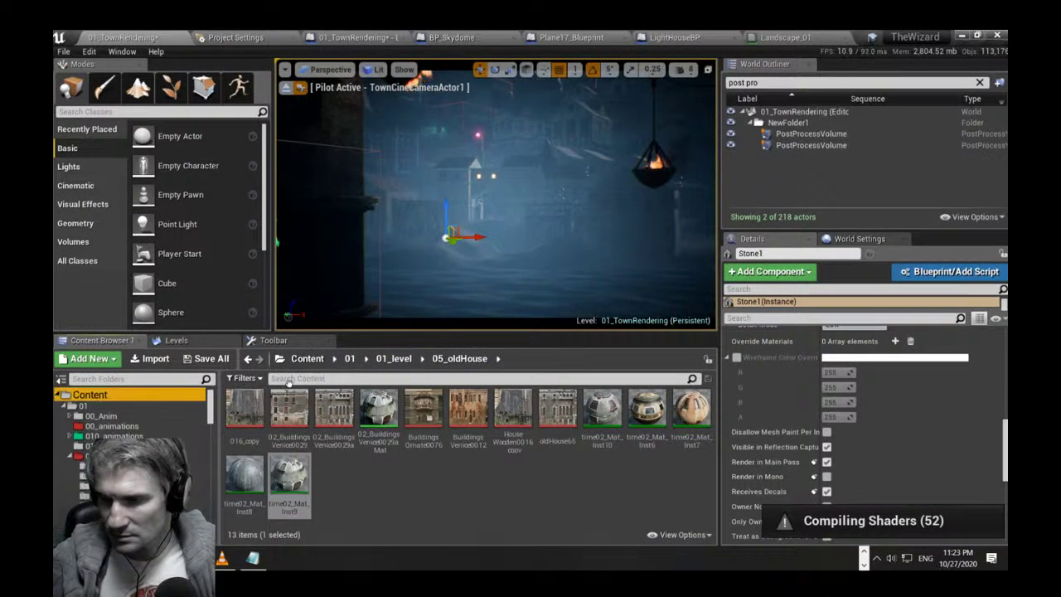
left_click(285, 379)
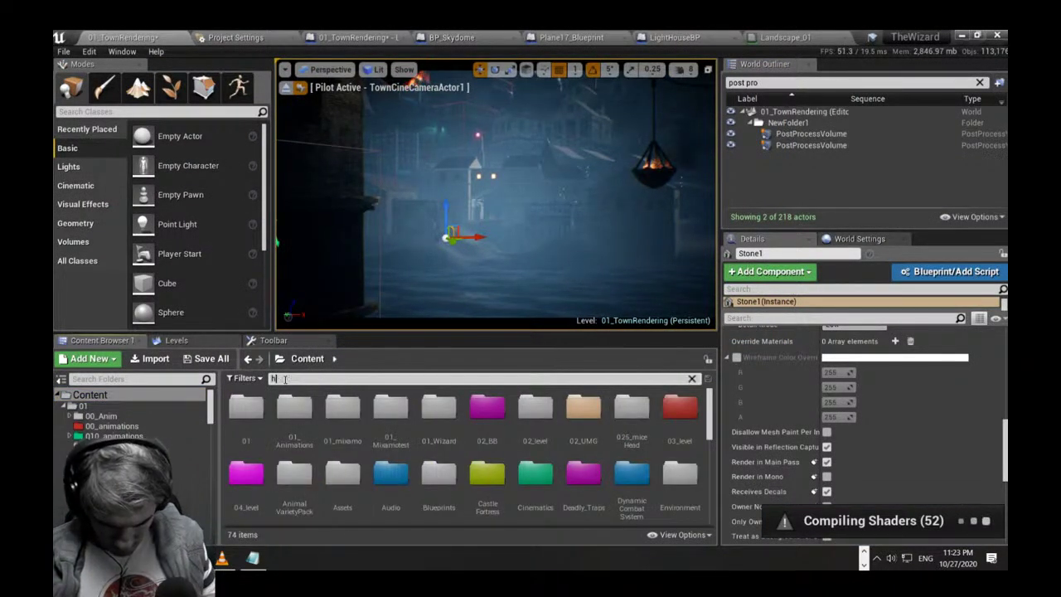
type("house")
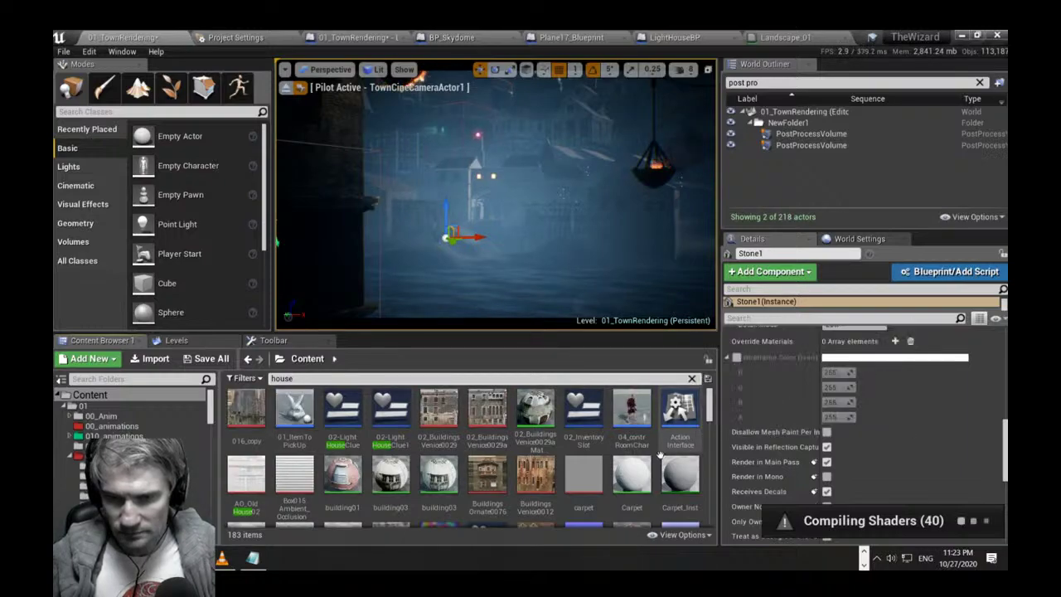
scroll(506, 449, "down", 1)
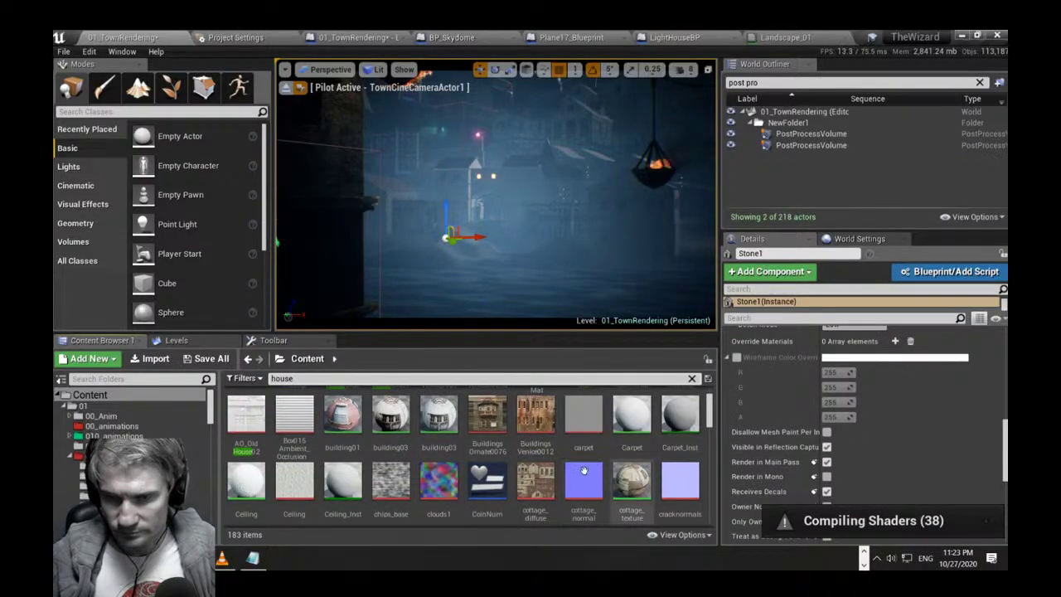
scroll(582, 468, "down", 1)
scroll(581, 469, "down", 3)
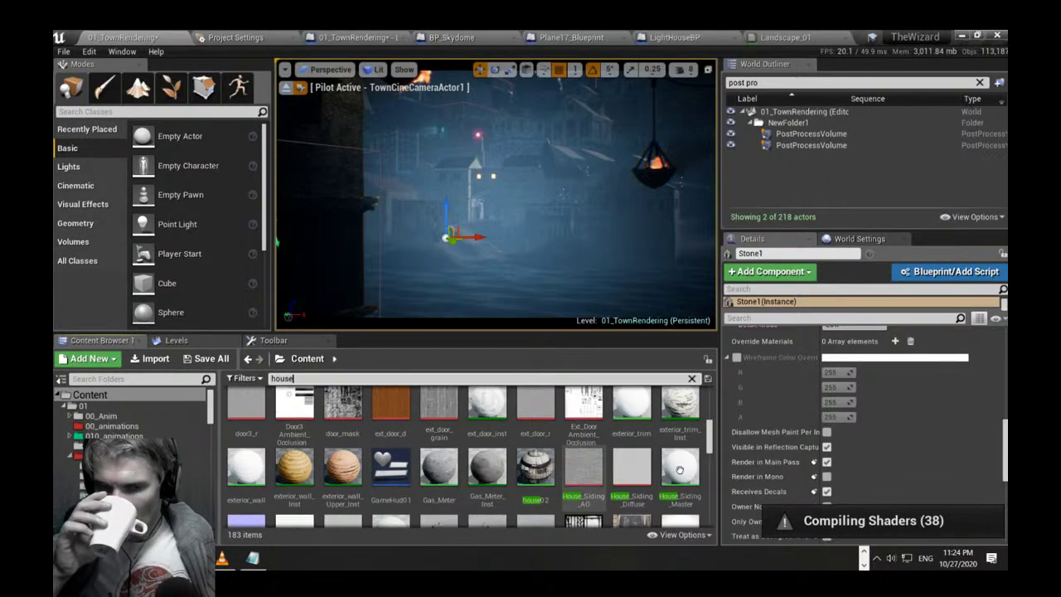
scroll(596, 469, "down", 2)
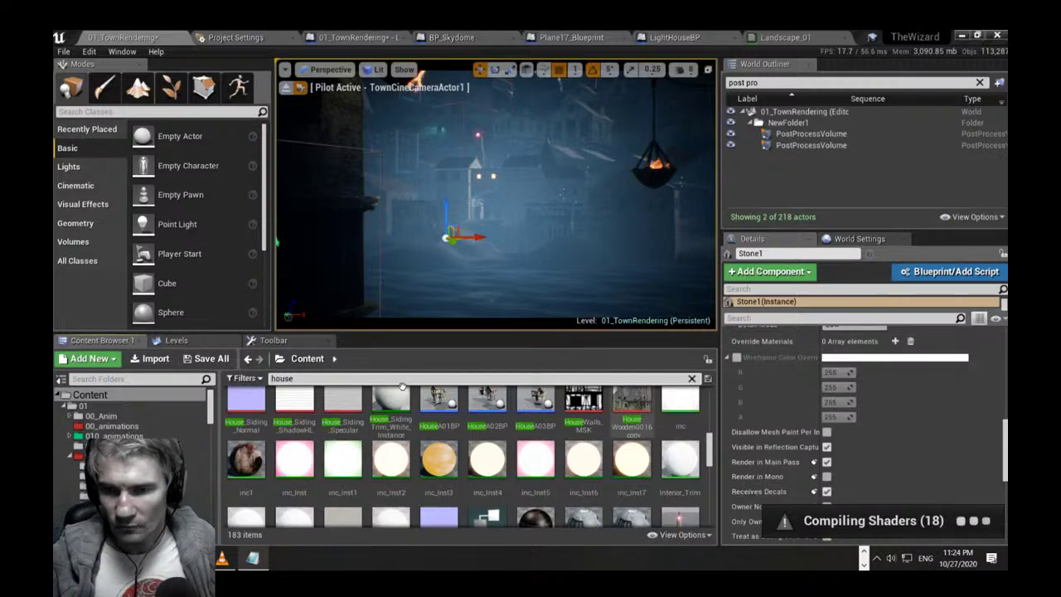
left_click_drag(480, 237, 432, 264)
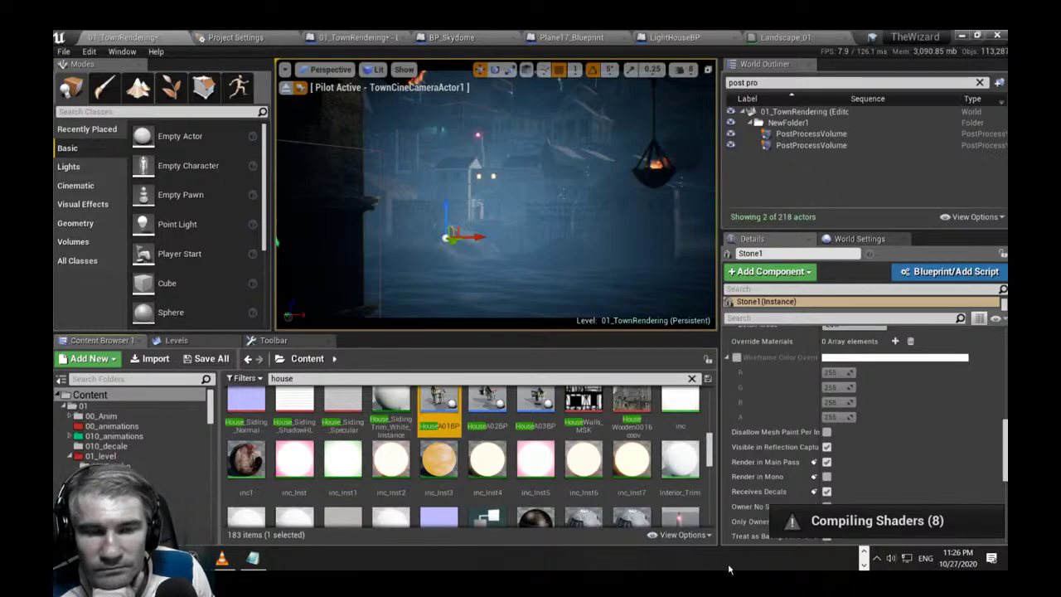
Open Task Manager, sort the processes by CPU usage and end the unresponsive Unreal Engine process.
left_click(877, 558)
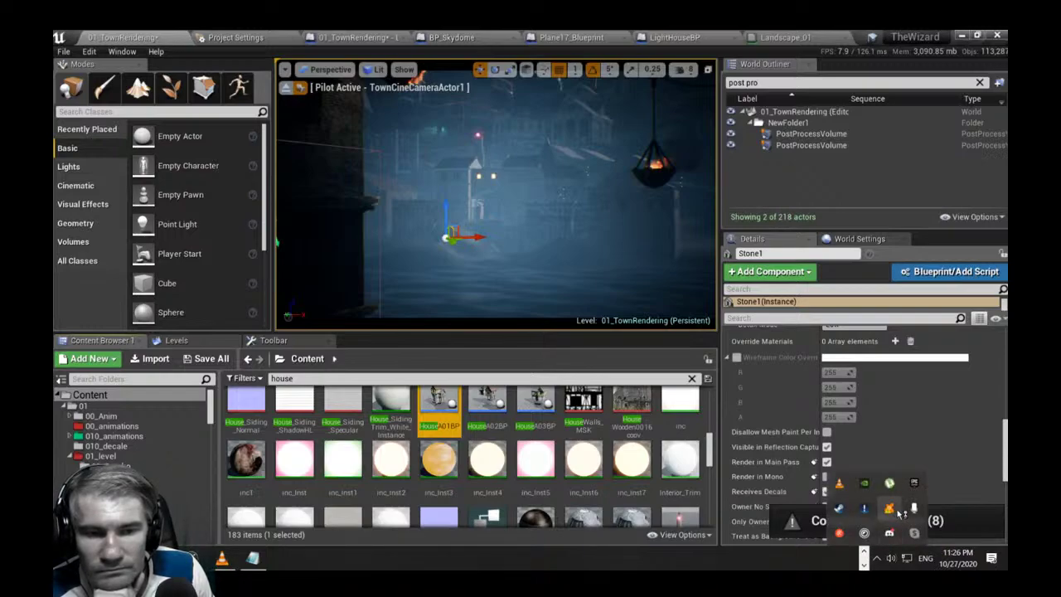
key("ctrl+shift+Escape")
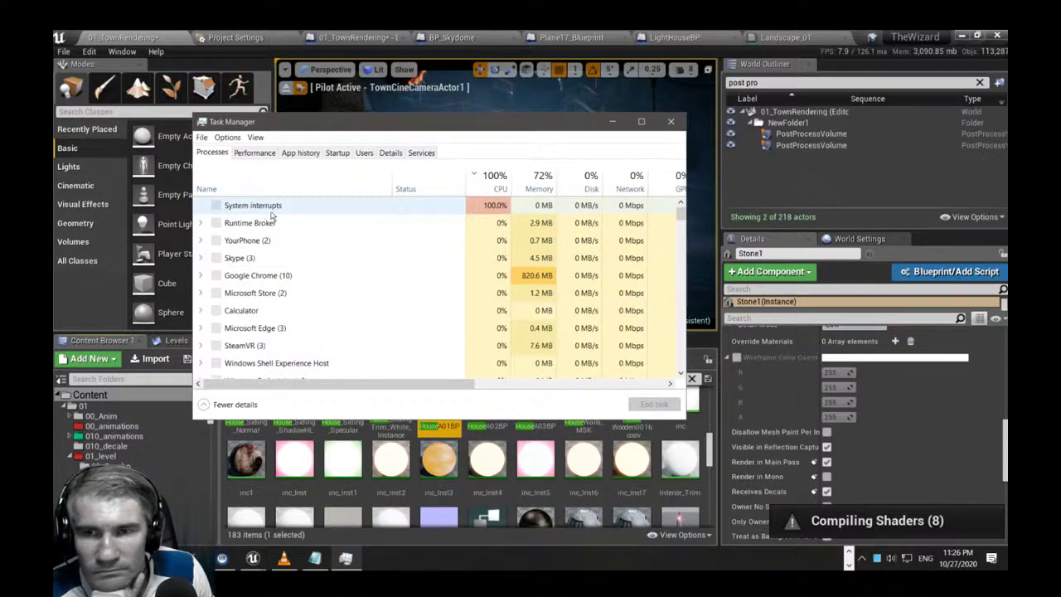
left_click(482, 187)
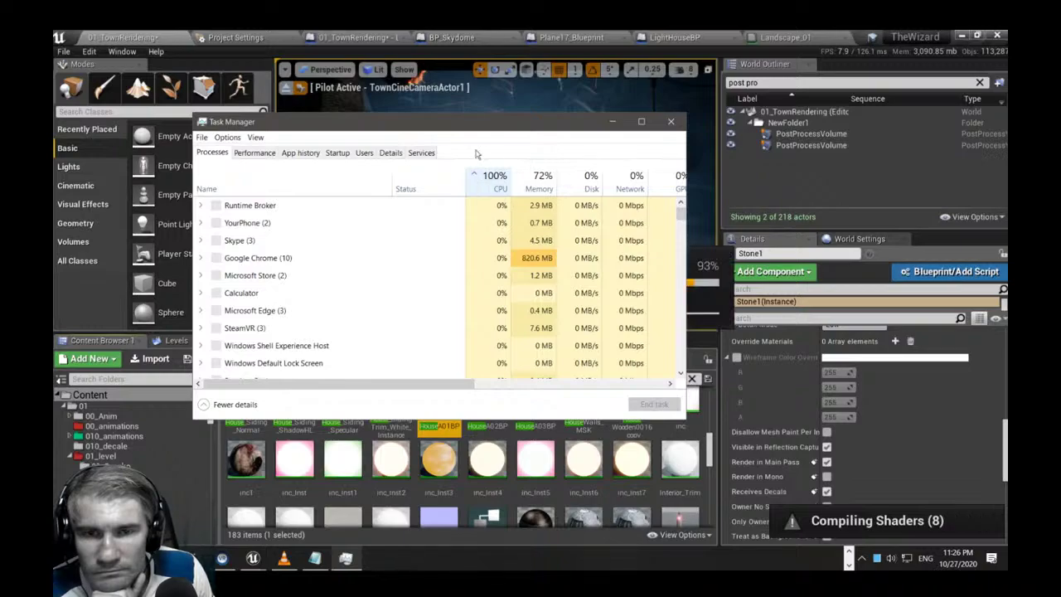
left_click_drag(480, 125, 1007, 319)
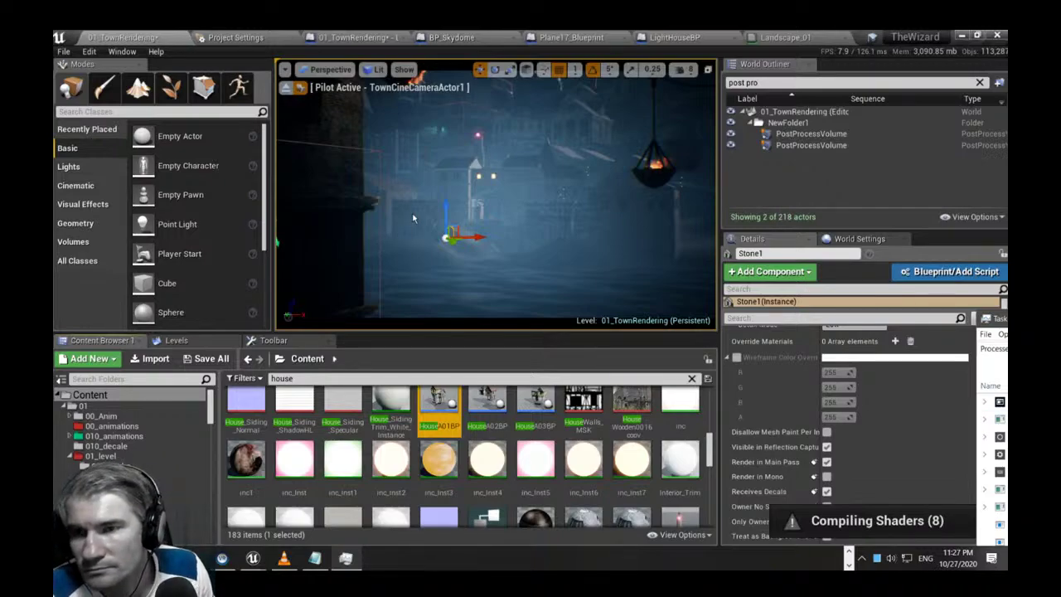
left_click_drag(1005, 319, 646, 223)
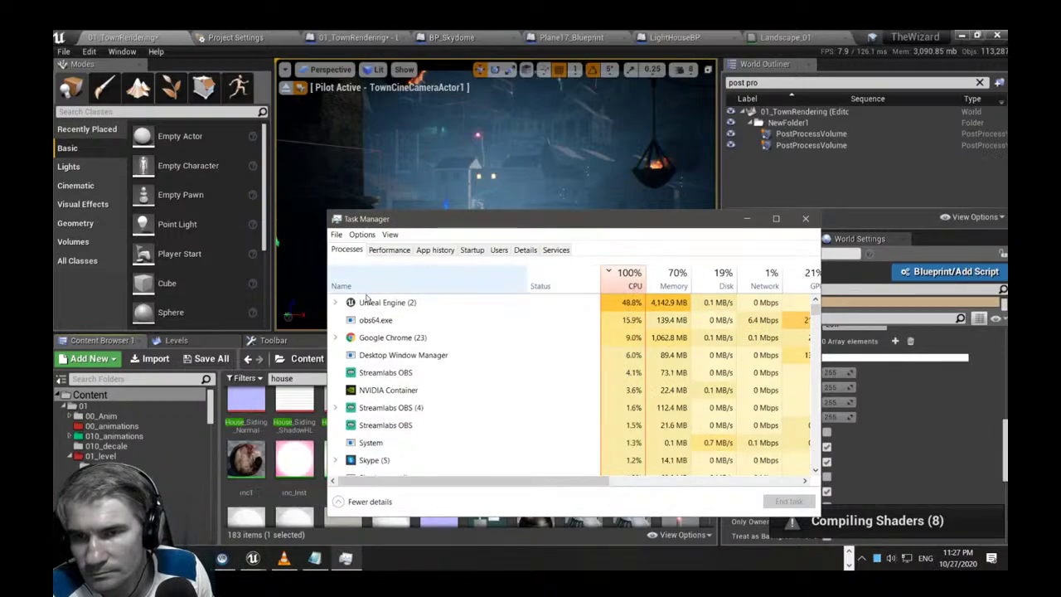
left_click(336, 303)
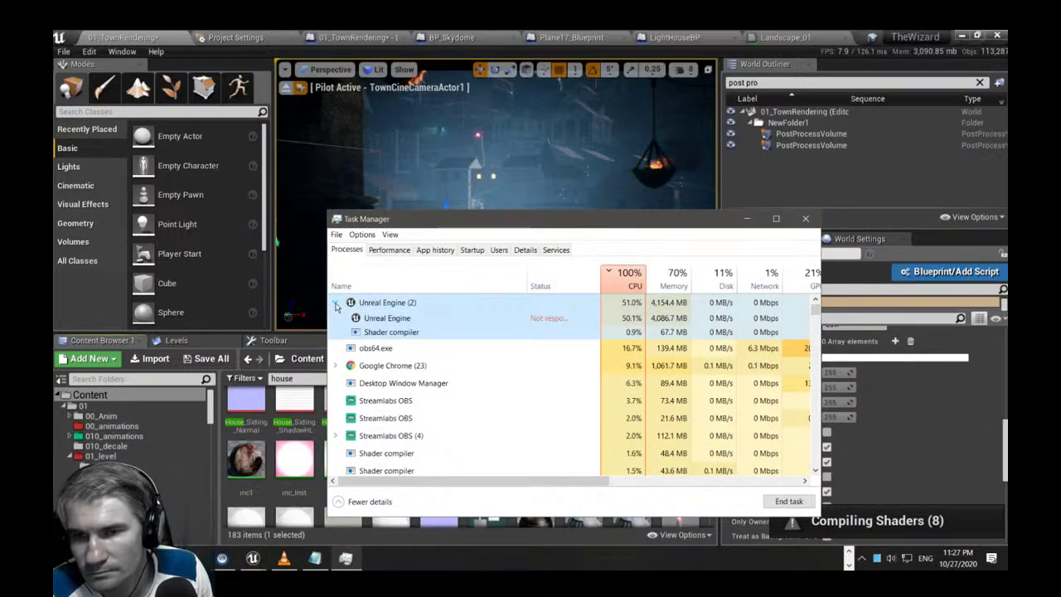
left_click(373, 323)
Relaunch Unreal Editor from the UE4Editor.exe desktop shortcut.
left_click(501, 198)
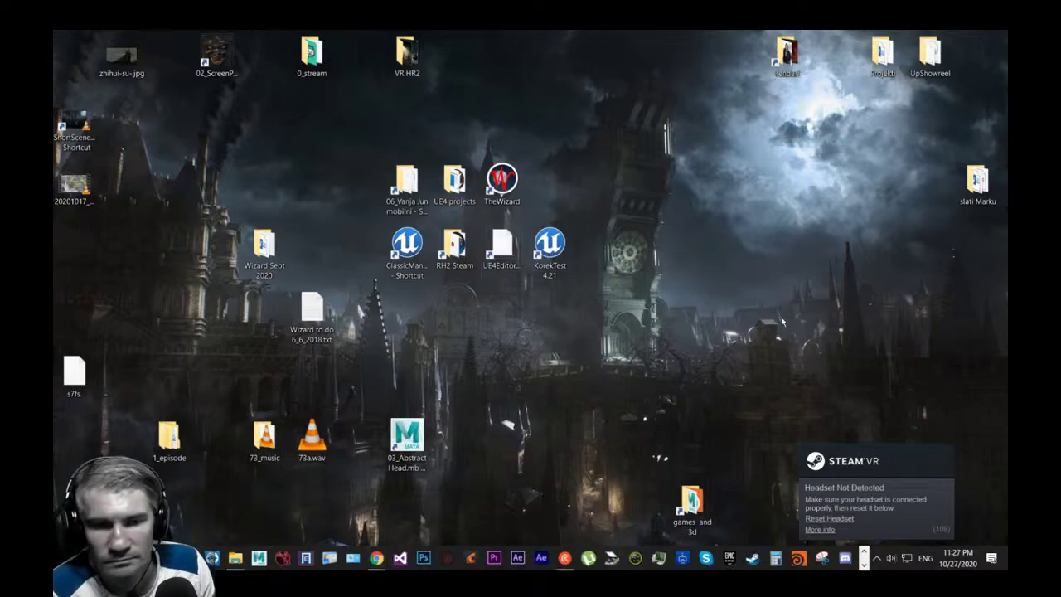
double_click(502, 248)
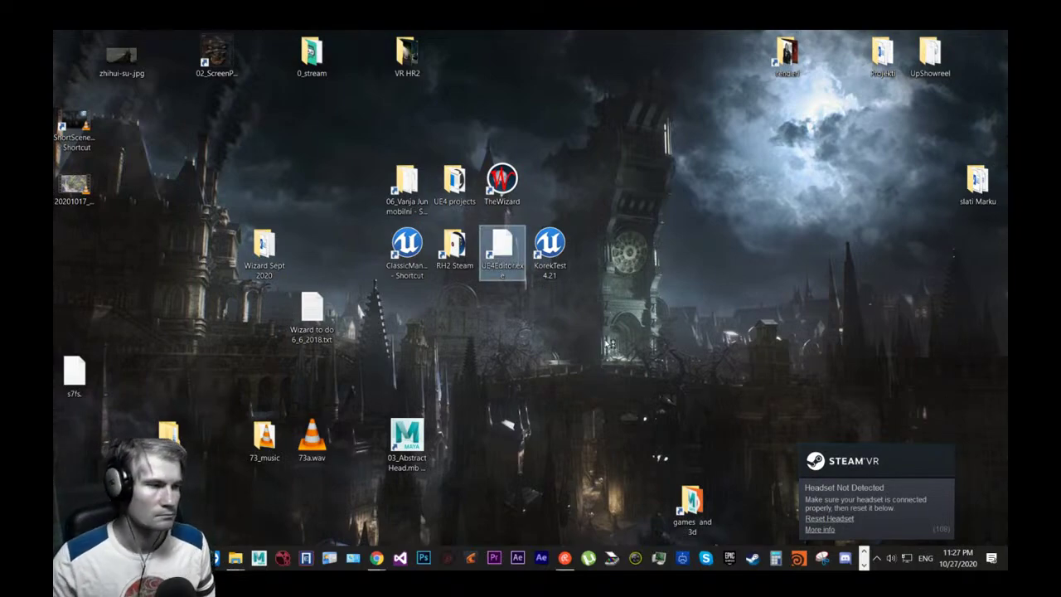
key("Return")
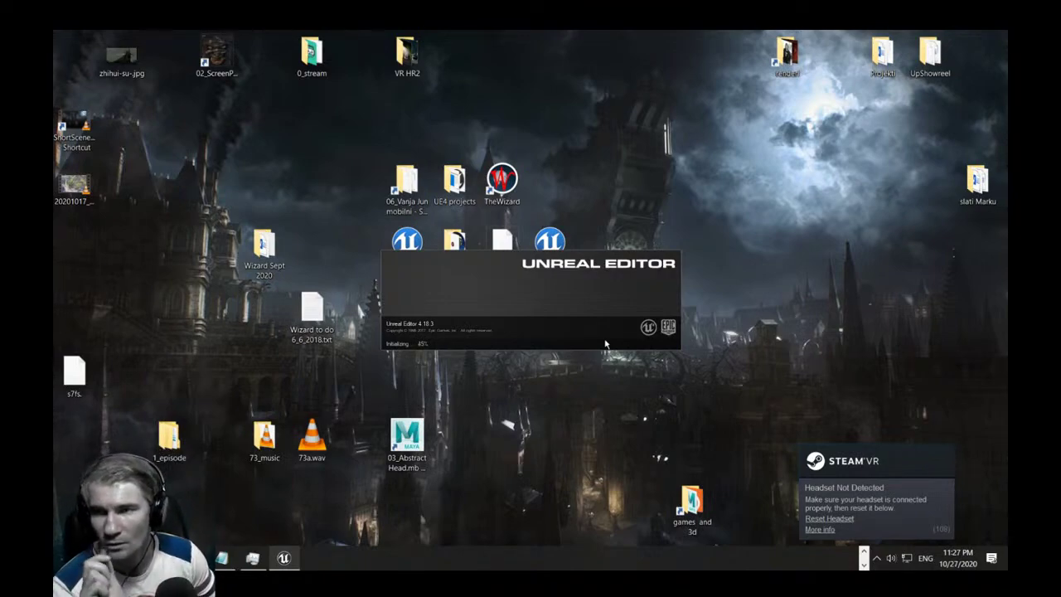
Open ShortSceneBloodborneTrailer.mp4 in VLC, examine its night city shots full screen, and close the player.
left_click(75, 126)
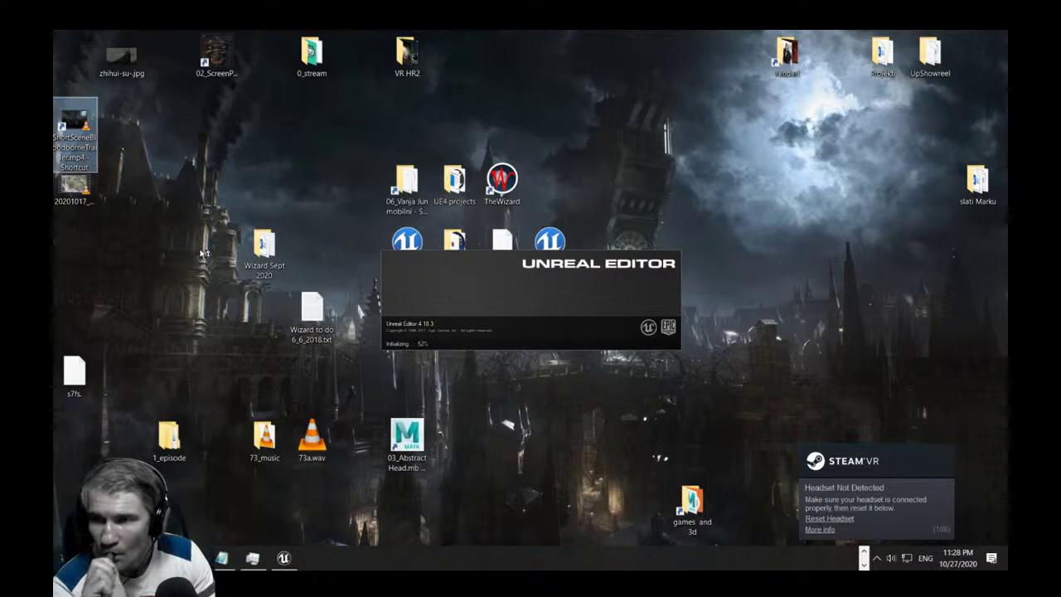
key("Return")
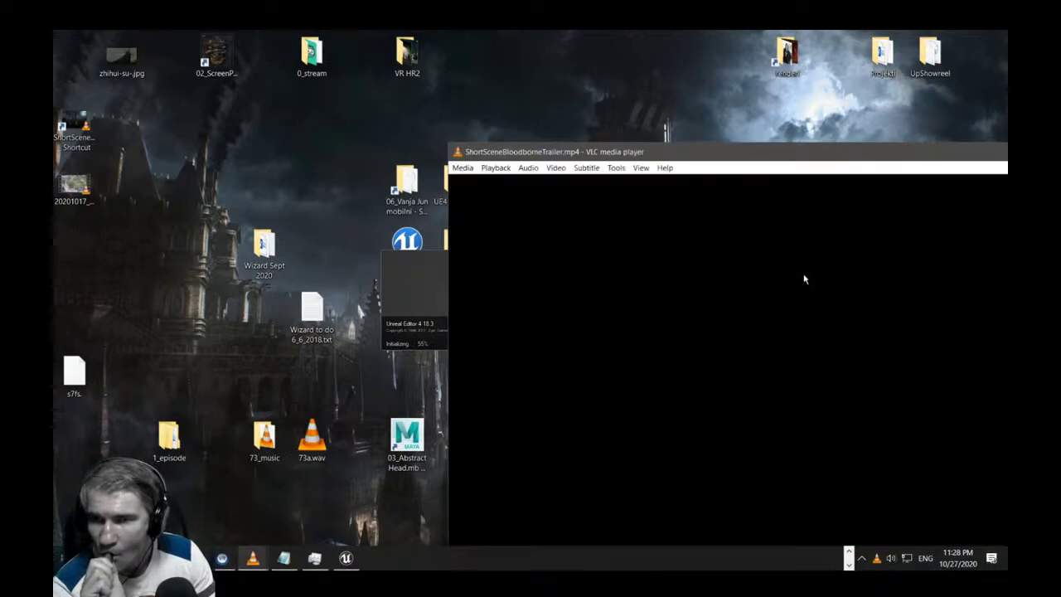
double_click(697, 308)
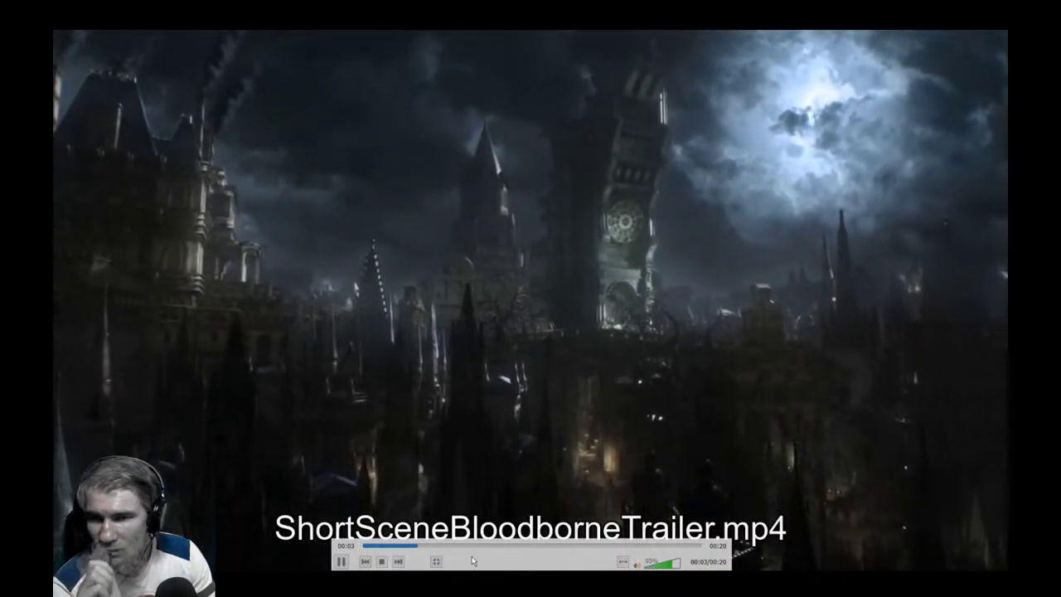
left_click(341, 563)
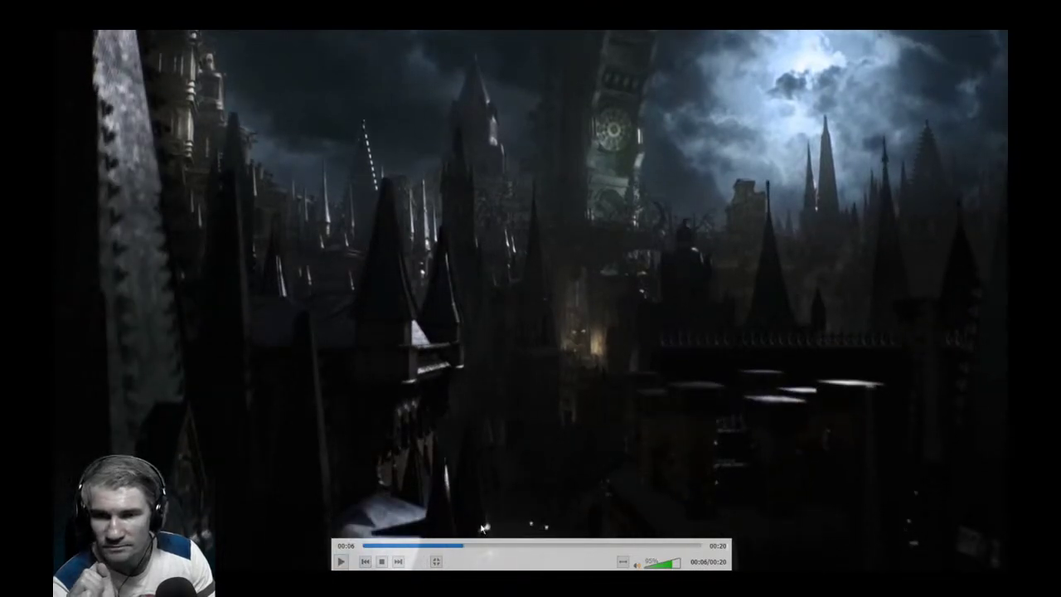
left_click_drag(468, 544, 591, 557)
double_click(669, 228)
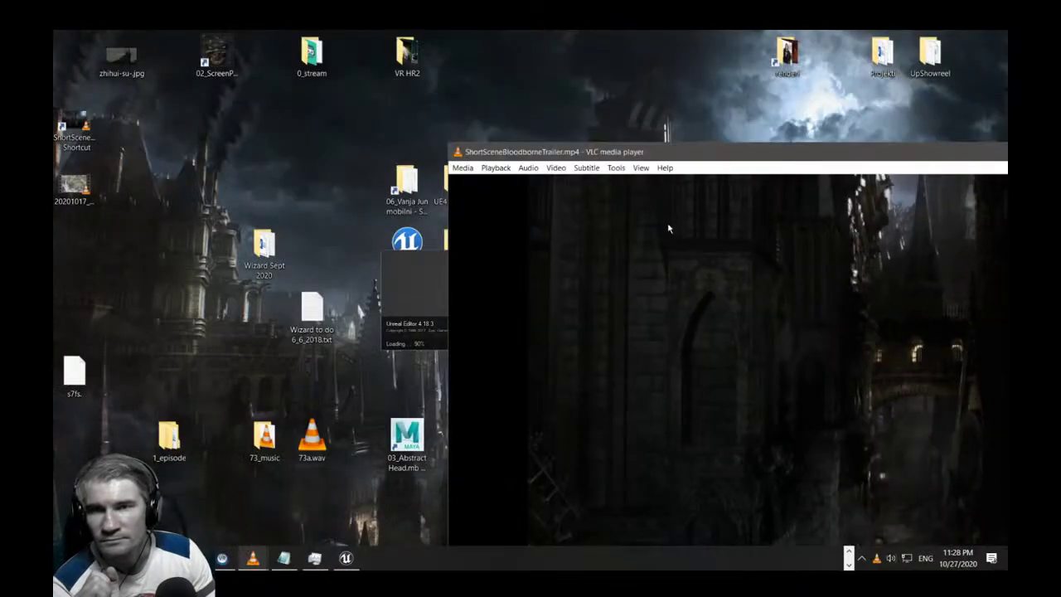
key("alt+F4")
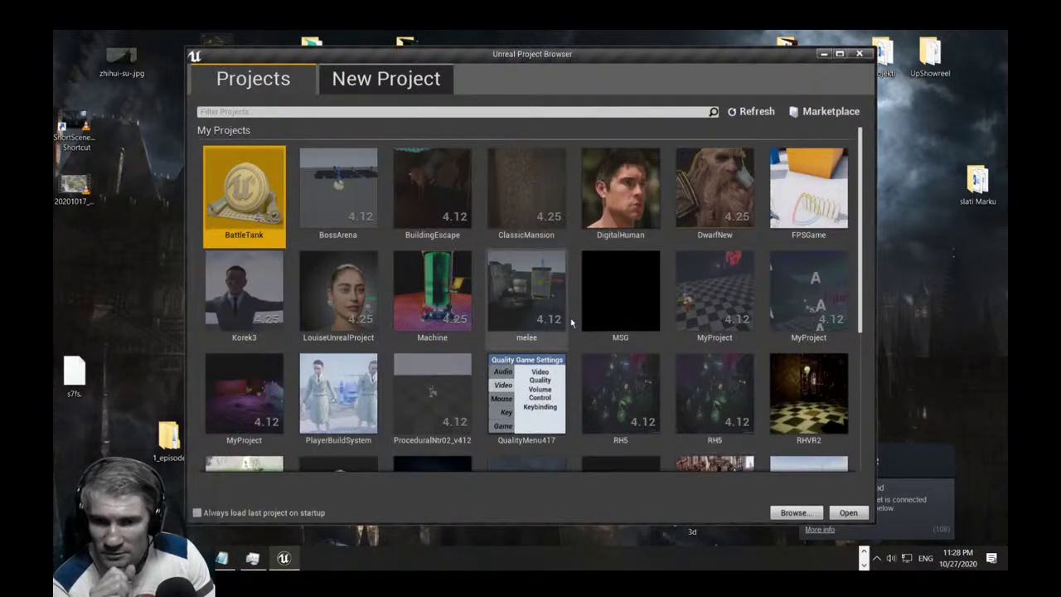
Try to open TheWizard project from the project browser.
scroll(571, 317, "down", 5)
left_click(534, 292)
double_click(534, 292)
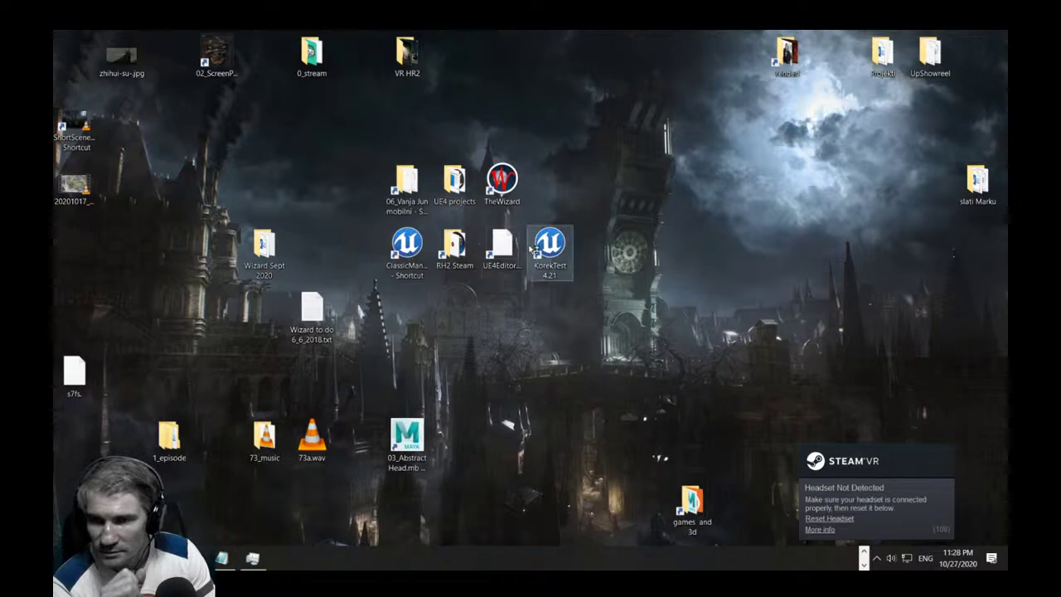
Open the file location of TheWizard desktop shortcut, maximize the window, examine the Binaries folder and return to the project folder.
right_click(493, 185)
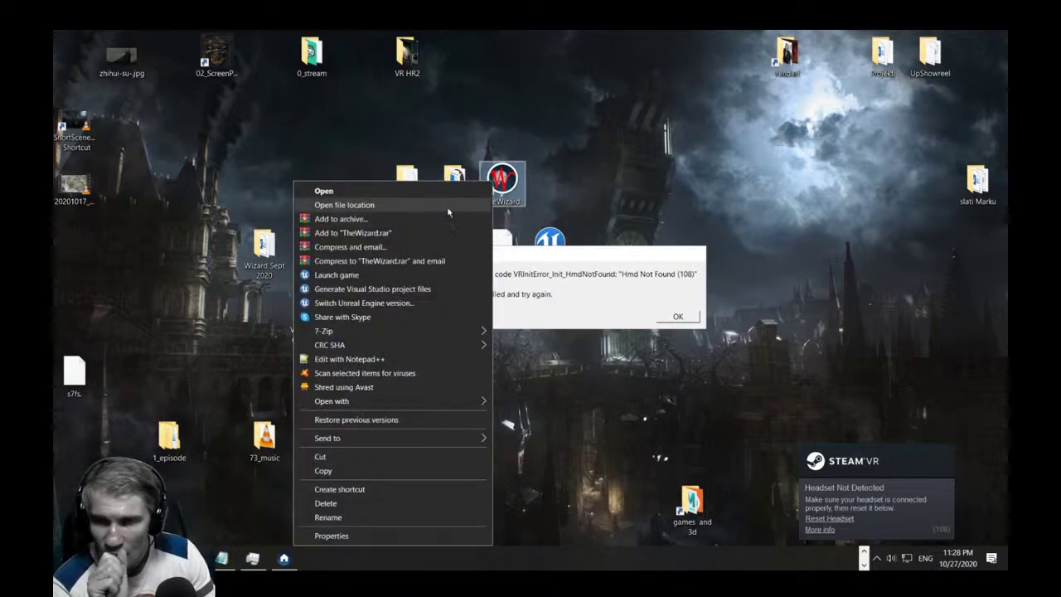
left_click(483, 205)
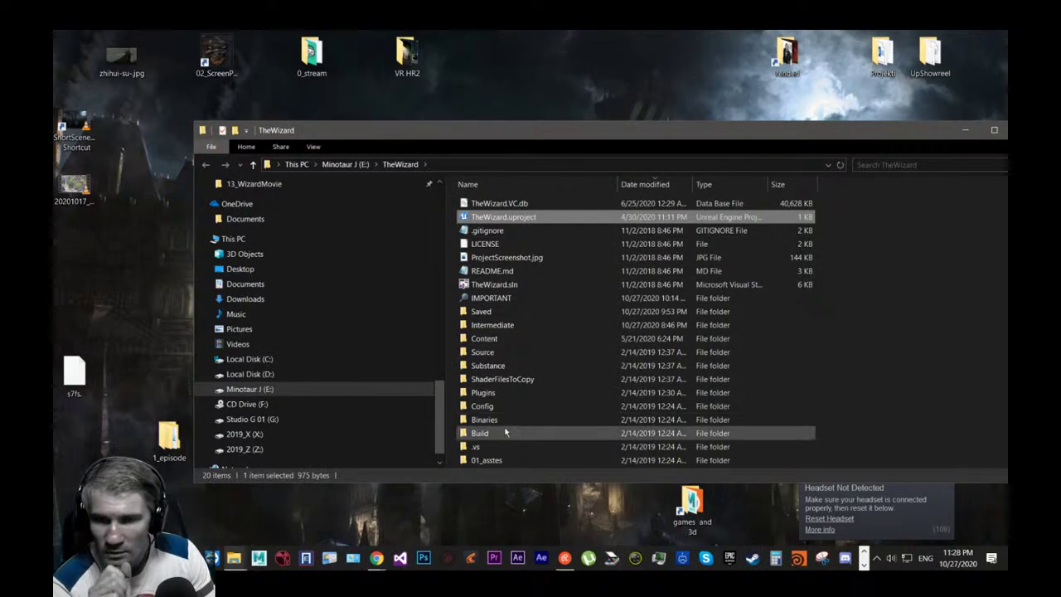
left_click(482, 352)
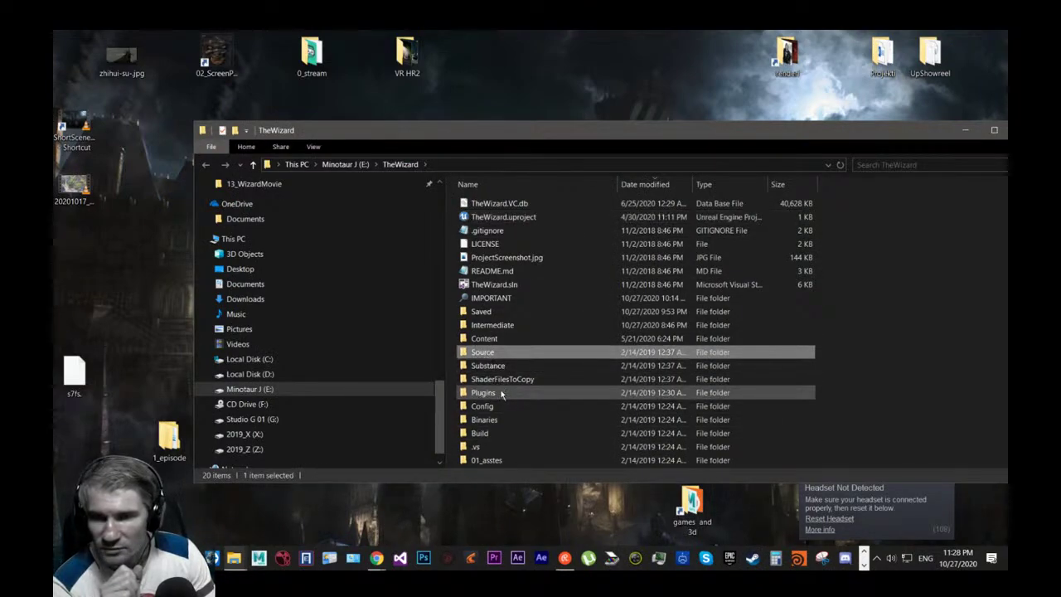
left_click(991, 130)
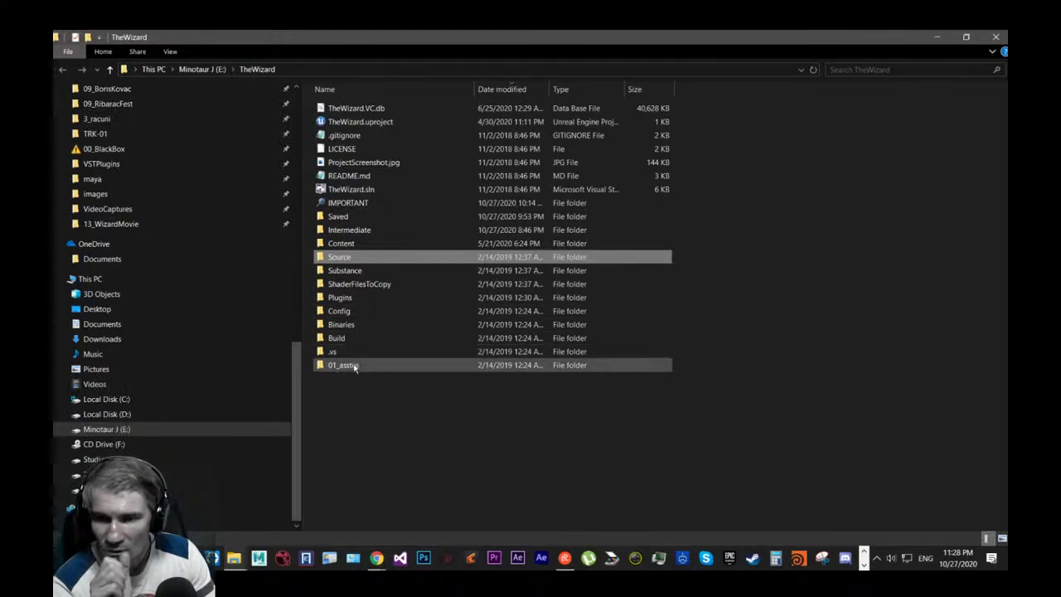
left_click(343, 326)
double_click(343, 325)
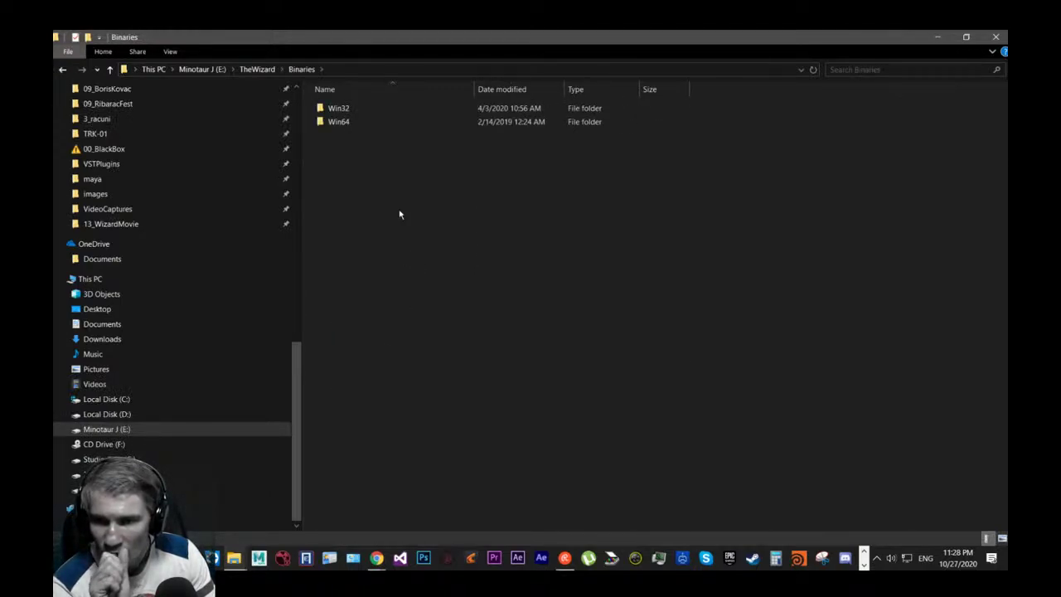
left_click(335, 124)
left_click(62, 70)
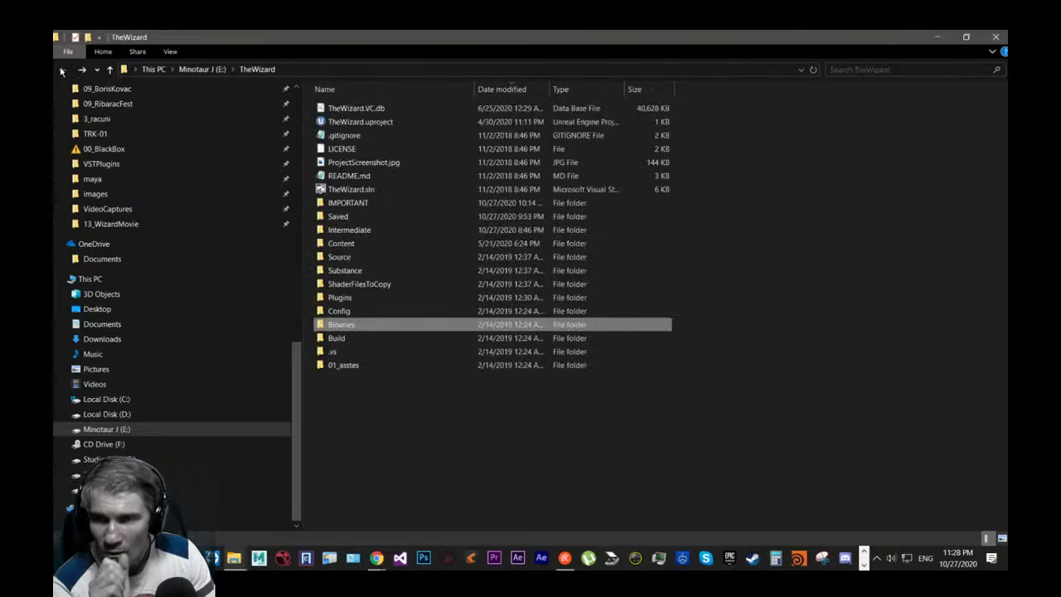
Open the project's Saved folder in Details view, examine the Game and Engine folders inside Autosaves, and minimize the window.
double_click(333, 217)
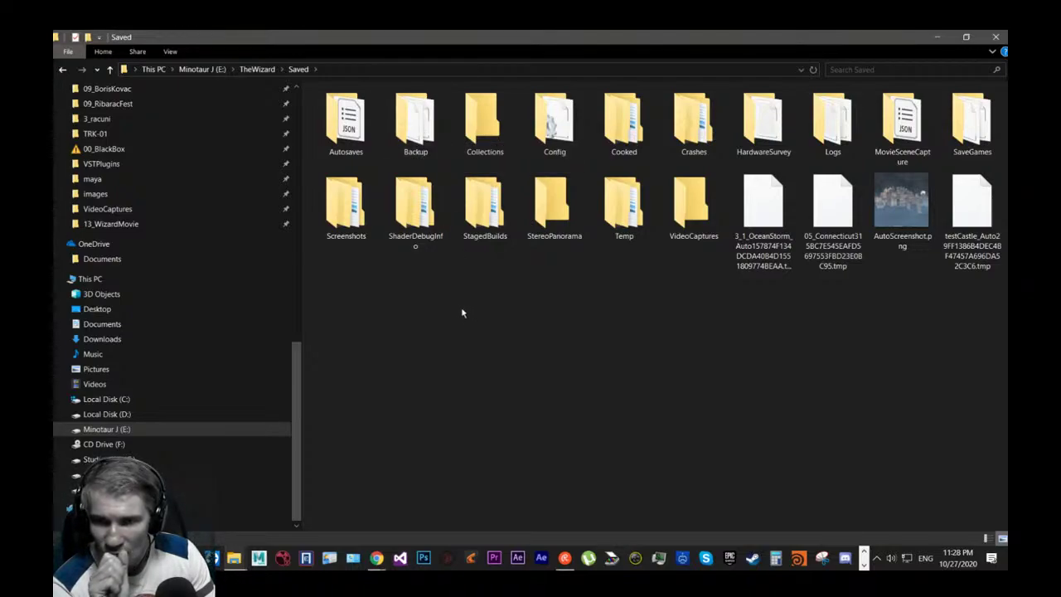
right_click(319, 310)
mouse_move(407, 319)
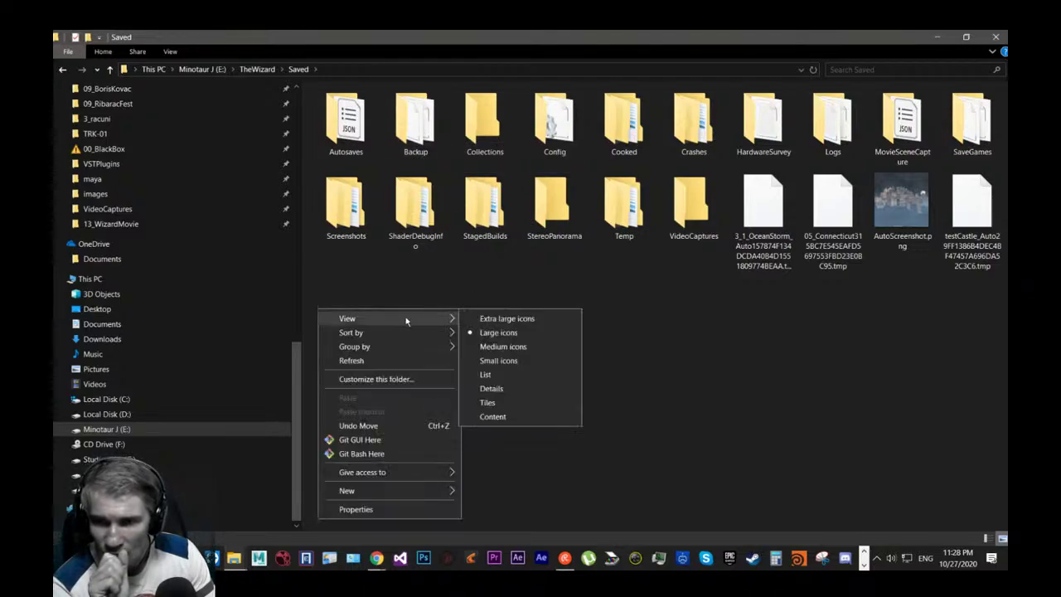
left_click(496, 389)
double_click(388, 112)
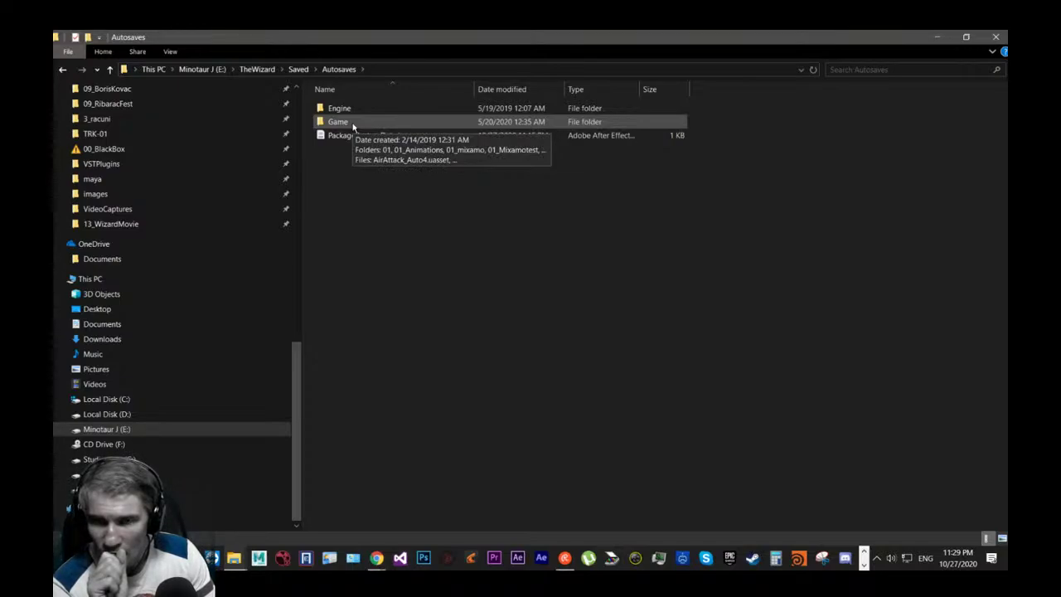
double_click(354, 123)
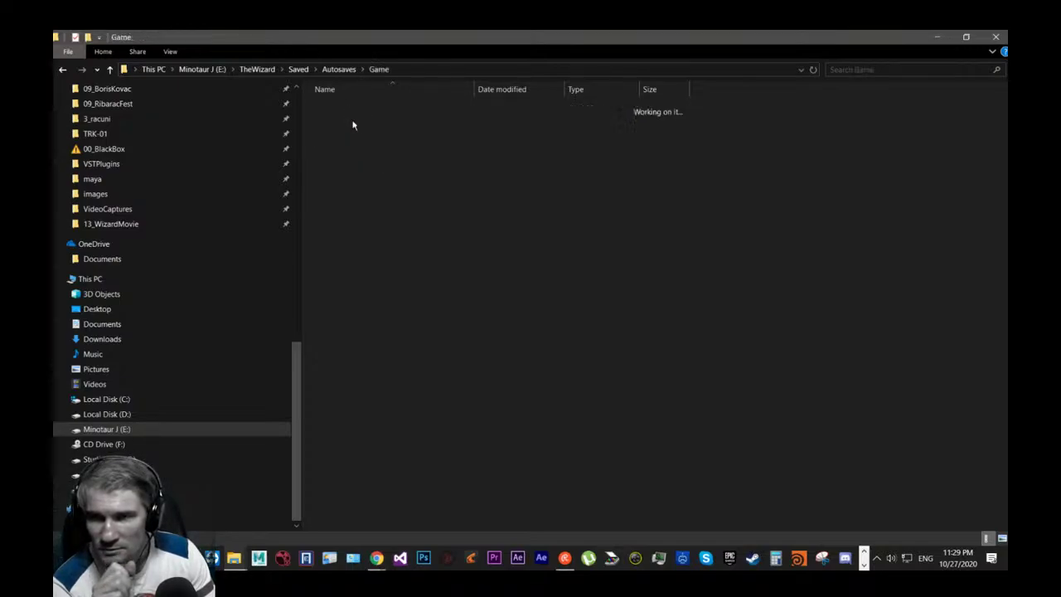
left_click(62, 69)
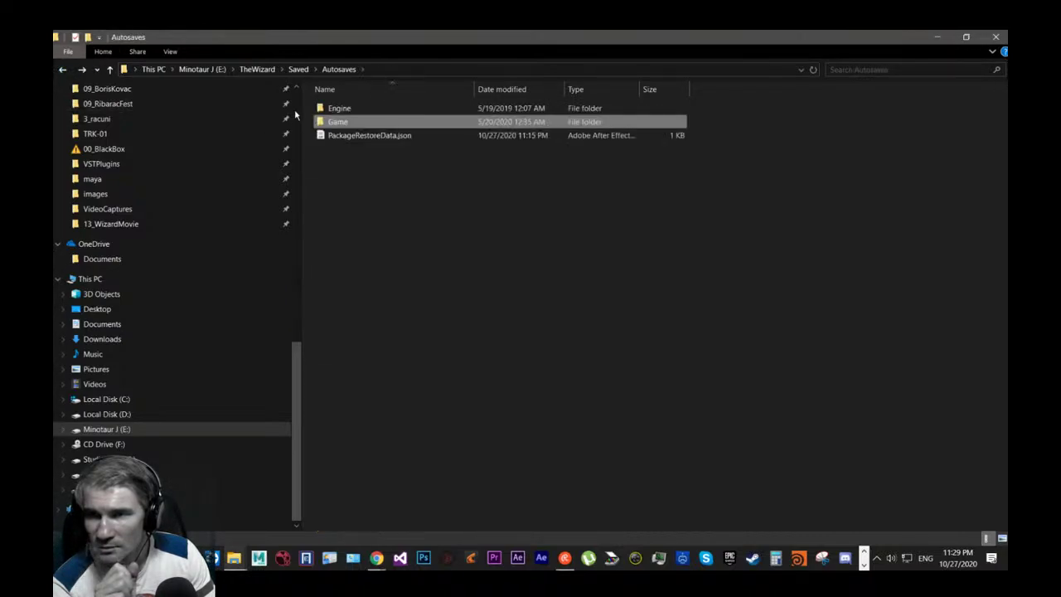
double_click(337, 109)
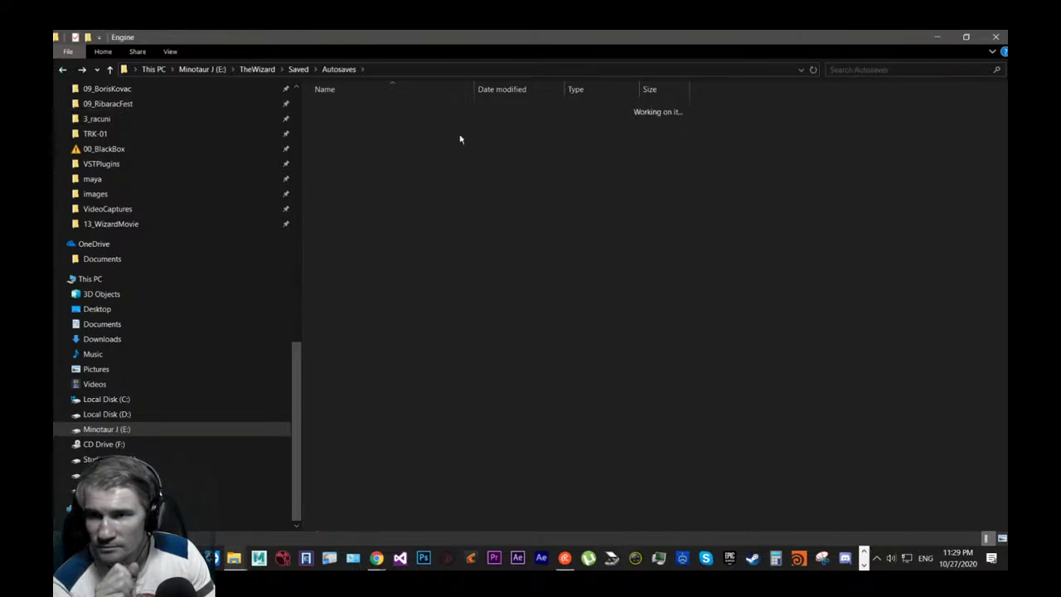
left_click(937, 36)
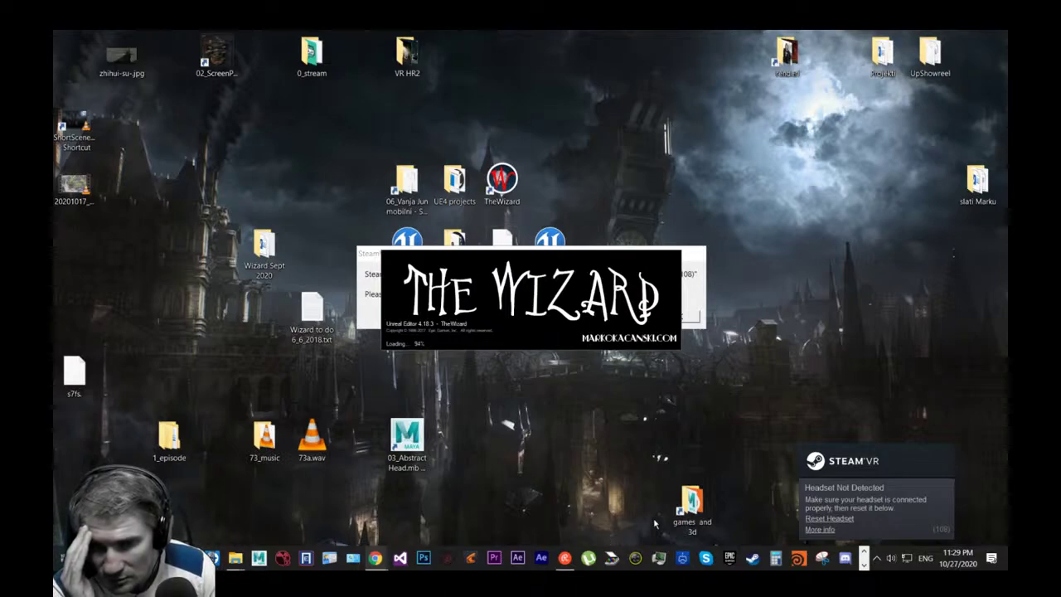
Switch to Task Manager and dismiss the SteamVR initialization error.
key("alt+Tab")
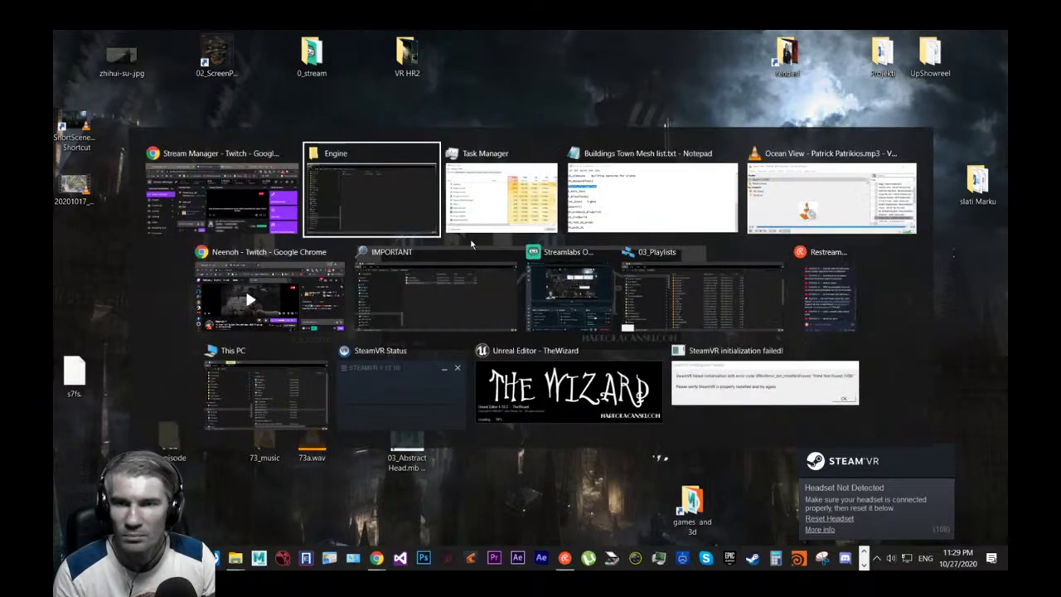
left_click(540, 200, "alt")
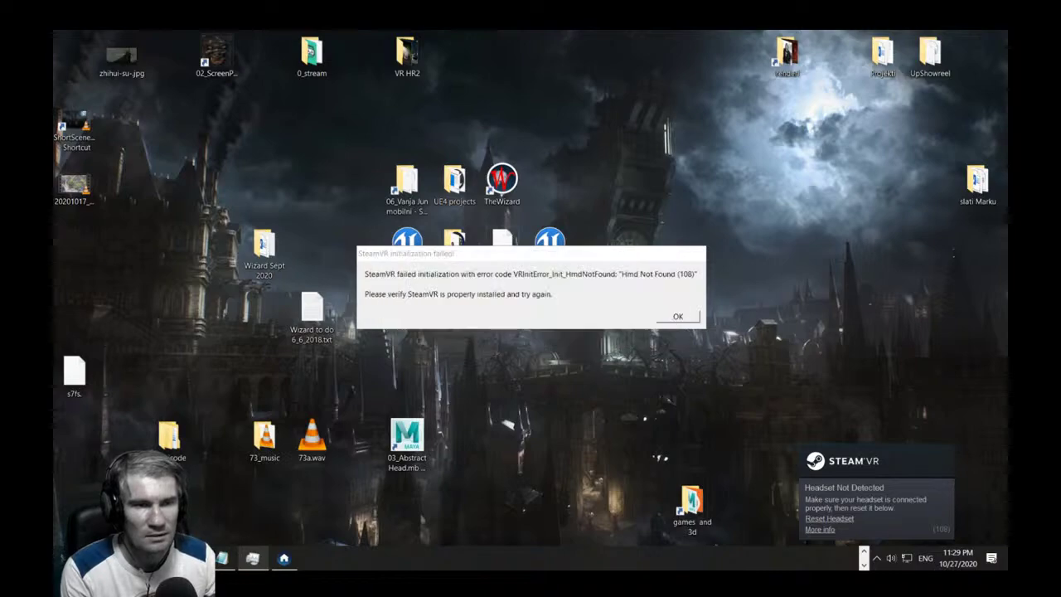
left_click(592, 309)
left_click(675, 316)
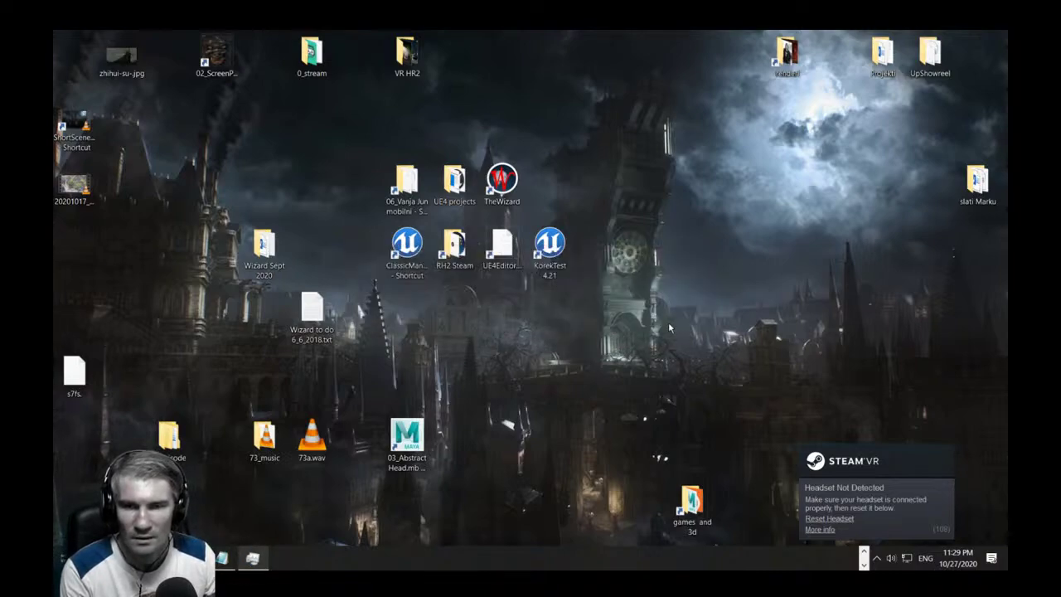
Relaunch Unreal Editor from the UE4Editor.exe desktop shortcut and bring up the Epic Games Launcher in a maximized window.
left_click(502, 247)
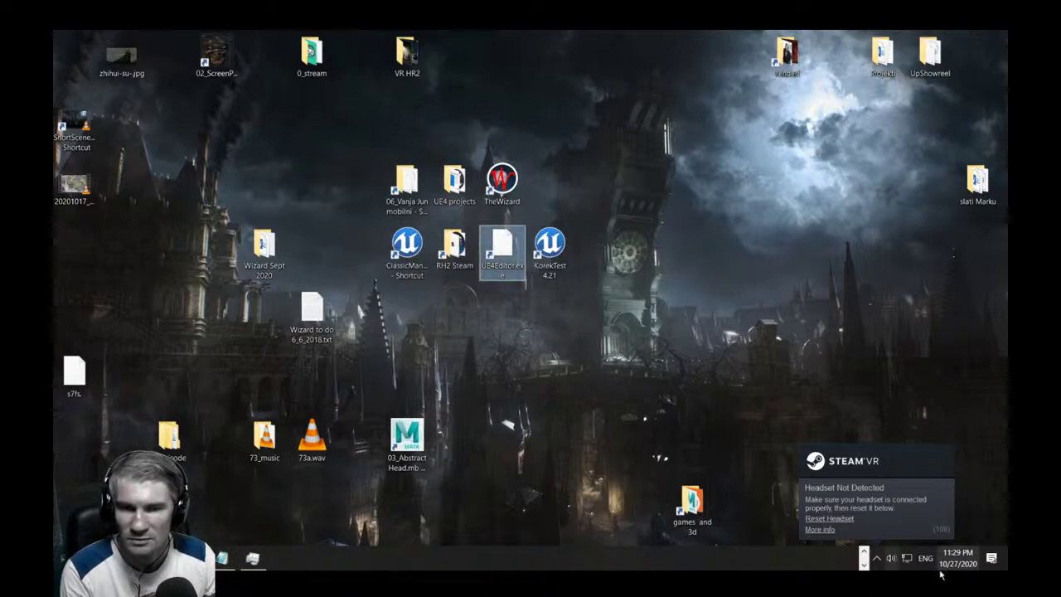
left_click(877, 558)
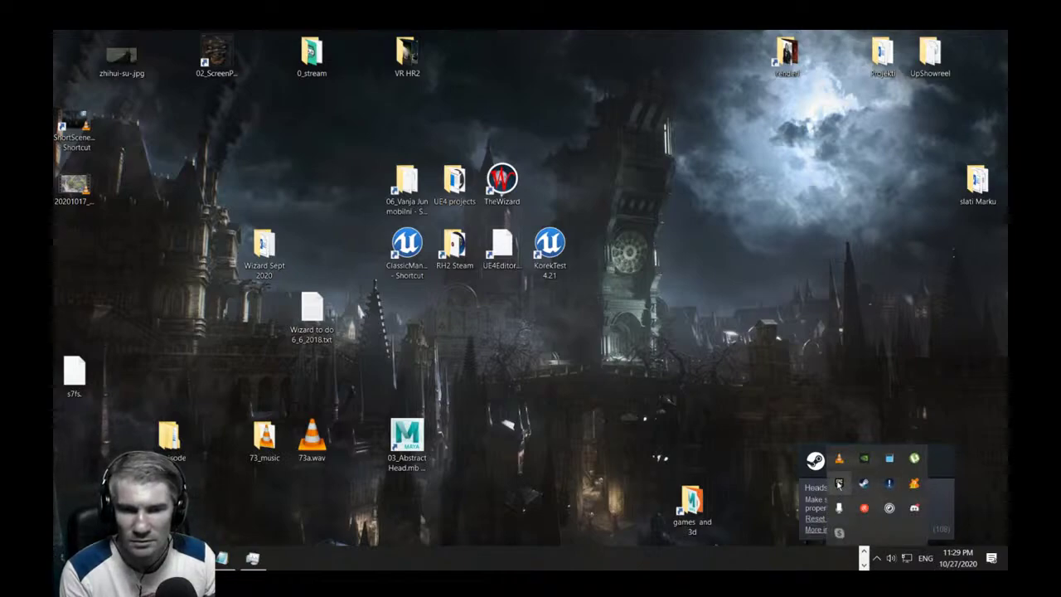
double_click(507, 255)
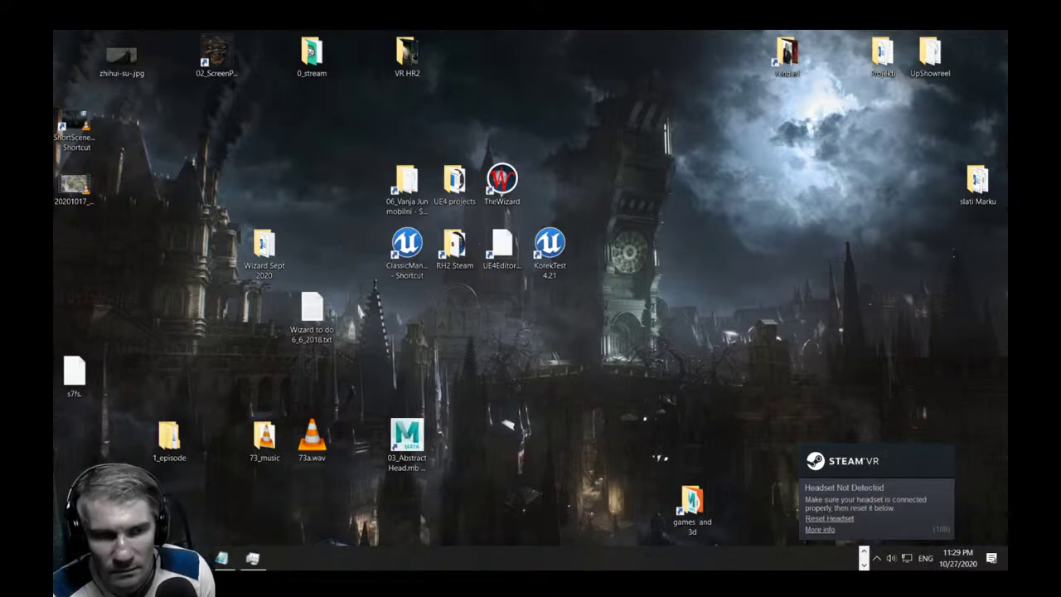
double_click(501, 247)
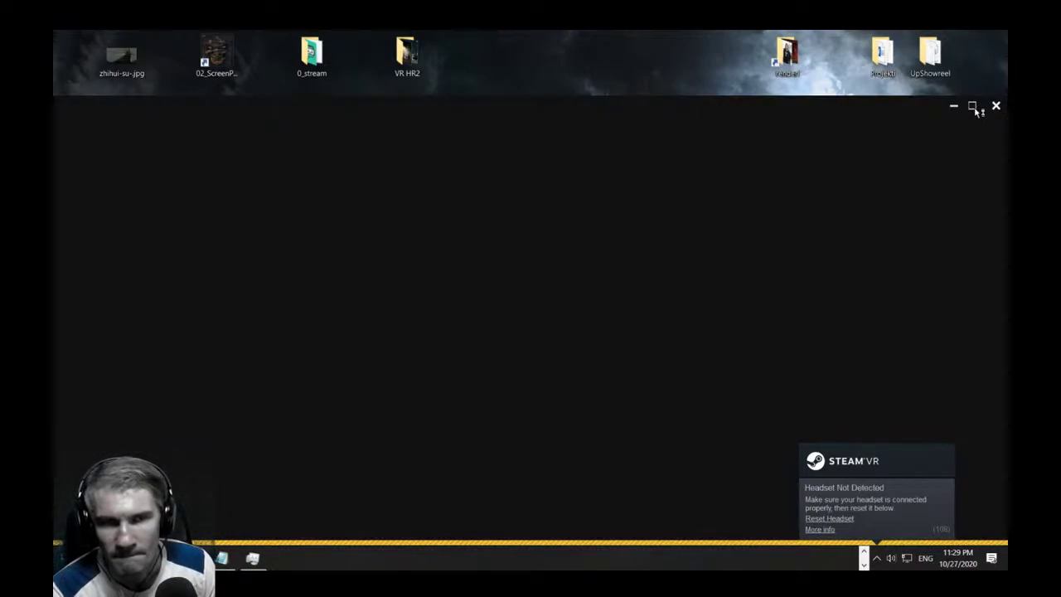
left_click(972, 105)
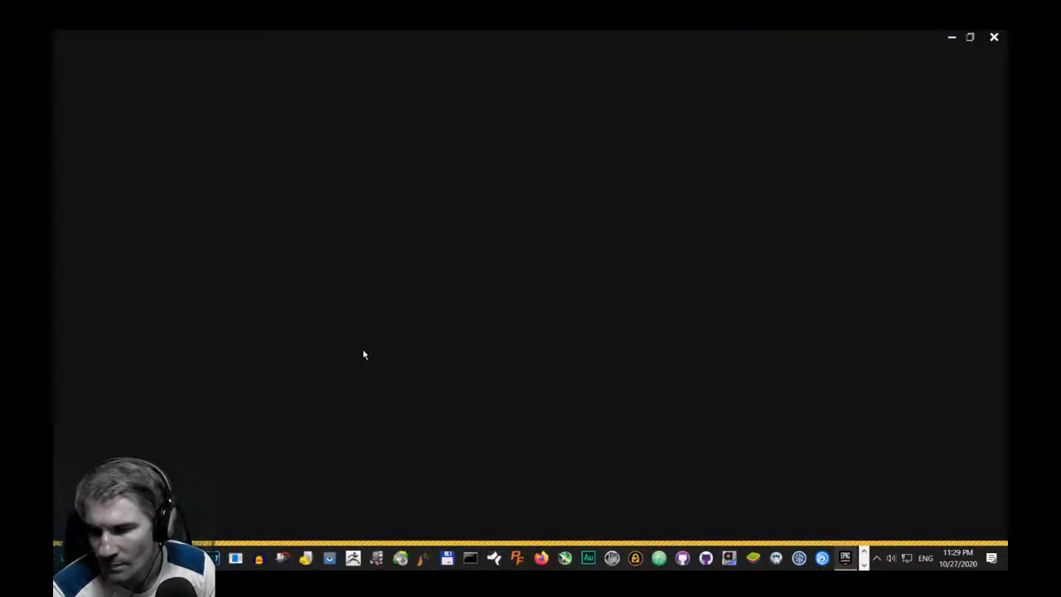
Switch to the IMPORTANT folder window in File Explorer and go to This PC.
left_click(864, 551)
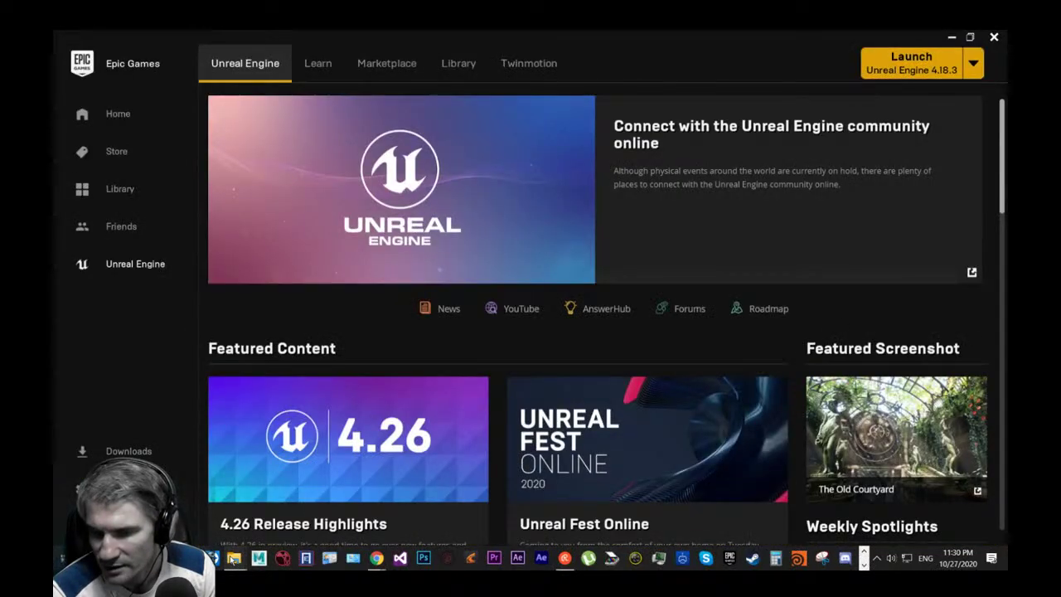
mouse_move(234, 558)
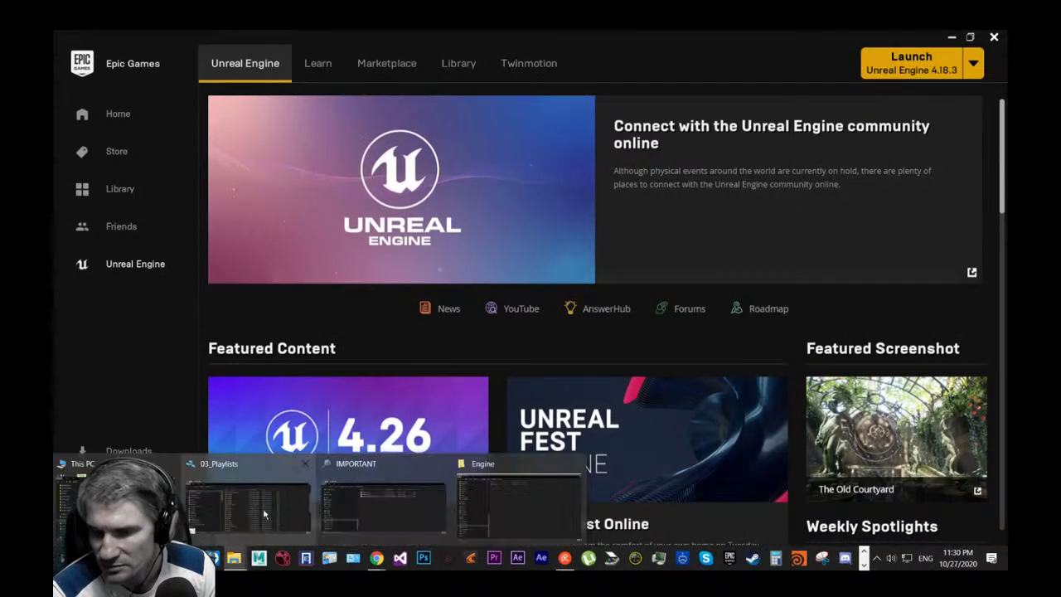
left_click(422, 517)
left_click(214, 223)
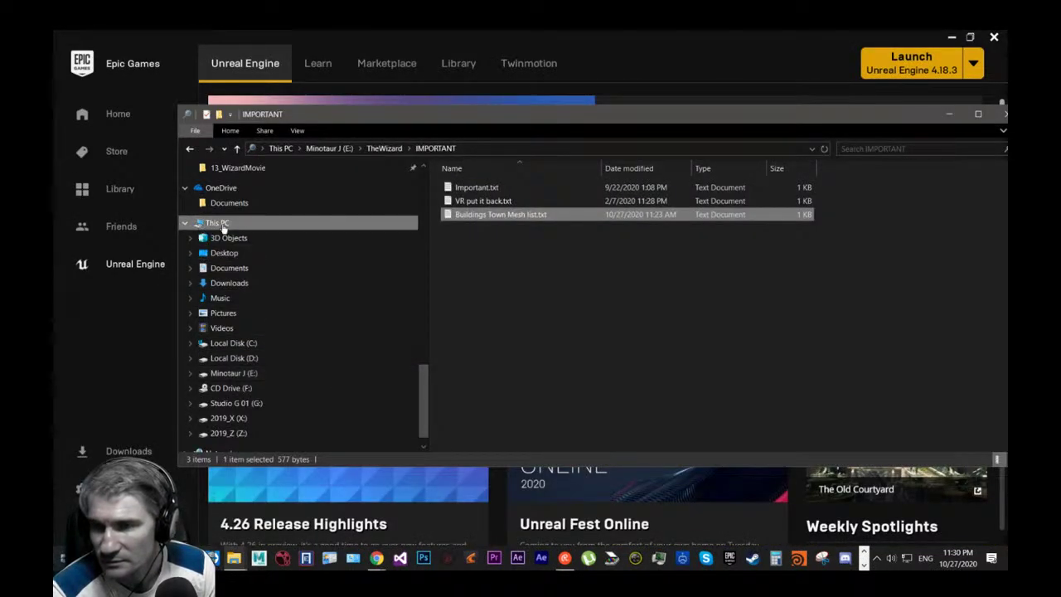
Minimize the file window and open TheWizard 4.18 project with the town thumbnail from the Unreal Engine library.
left_click(949, 114)
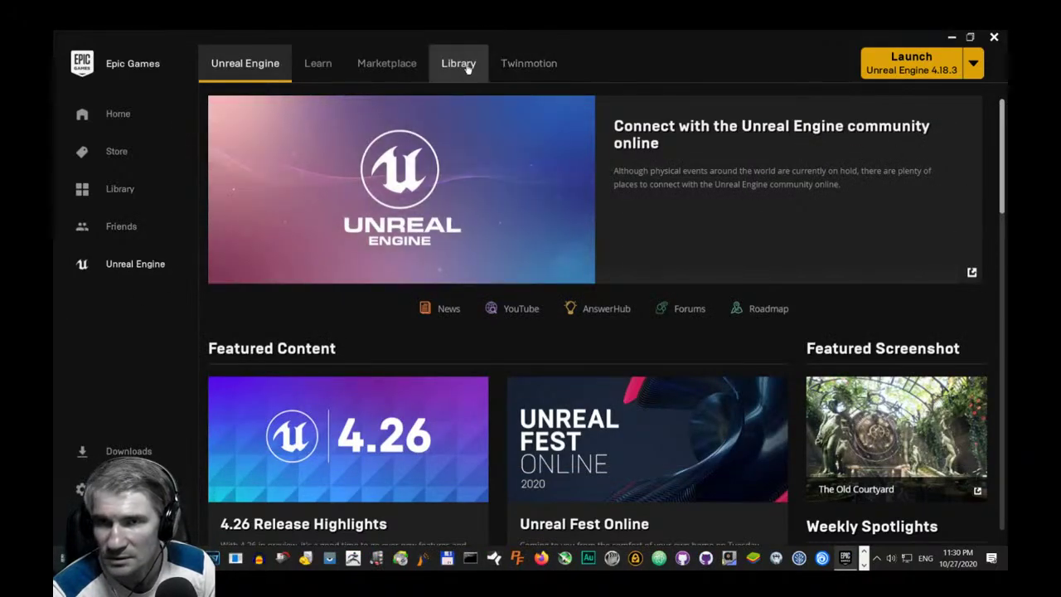
left_click(464, 64)
scroll(620, 410, "down", 6)
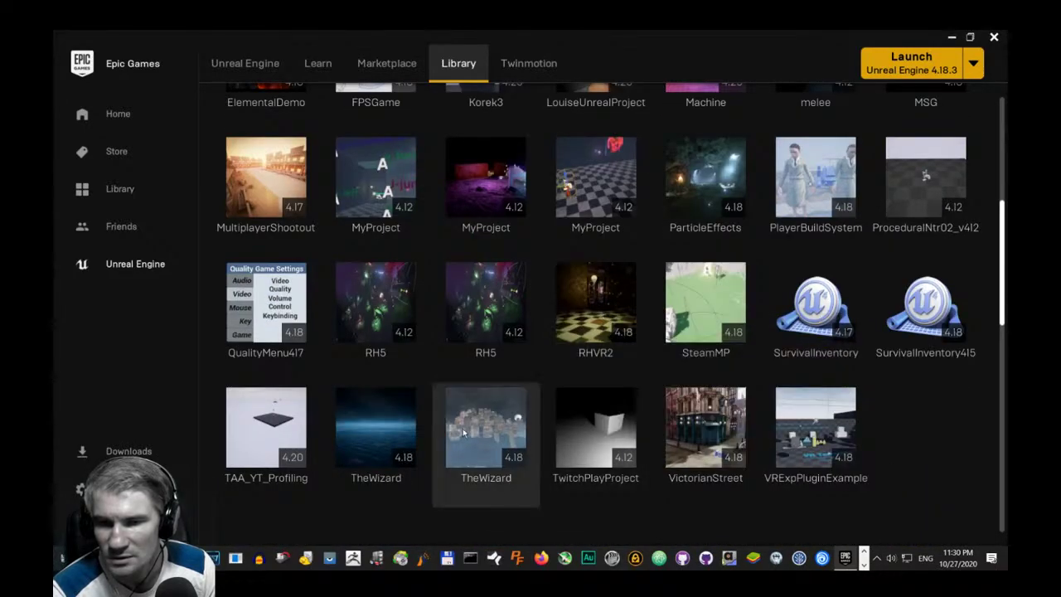
double_click(480, 437)
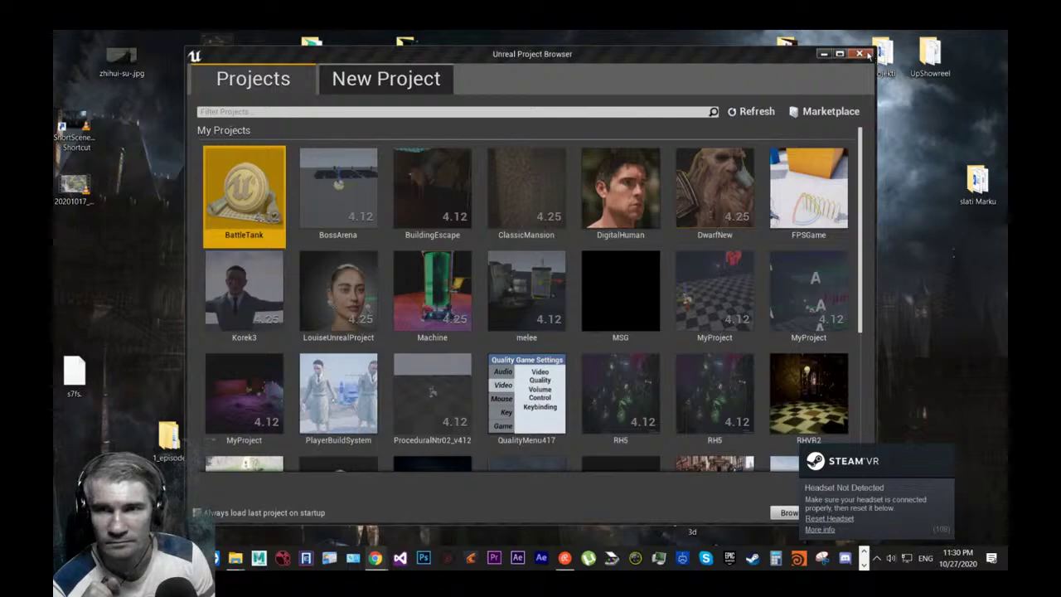
Close the extra Unreal Project Browser window and dismiss the SteamVR initialization error.
left_click_drag(777, 57, 674, 266)
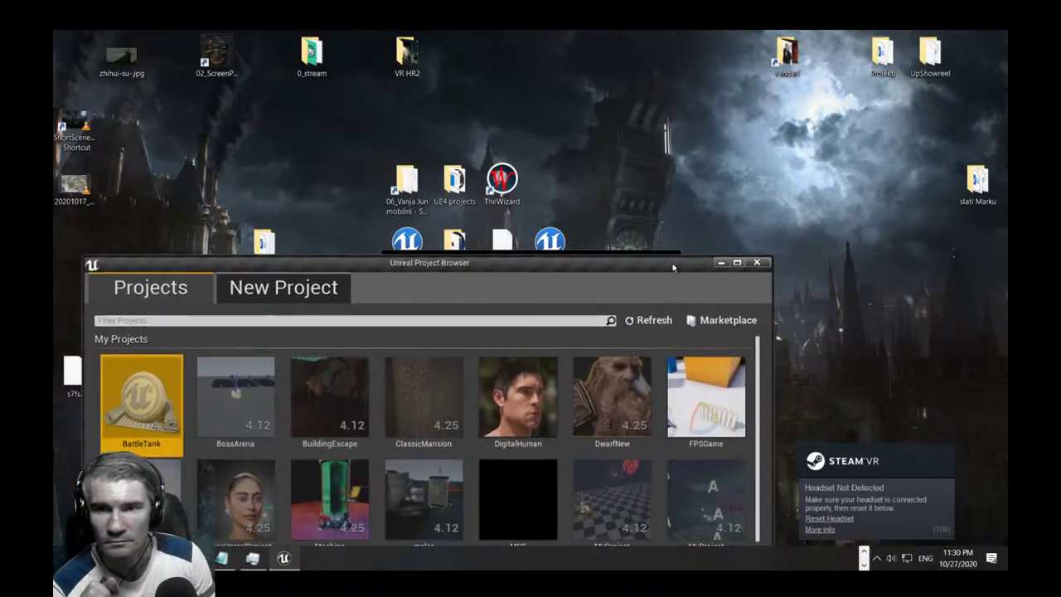
left_click(762, 267)
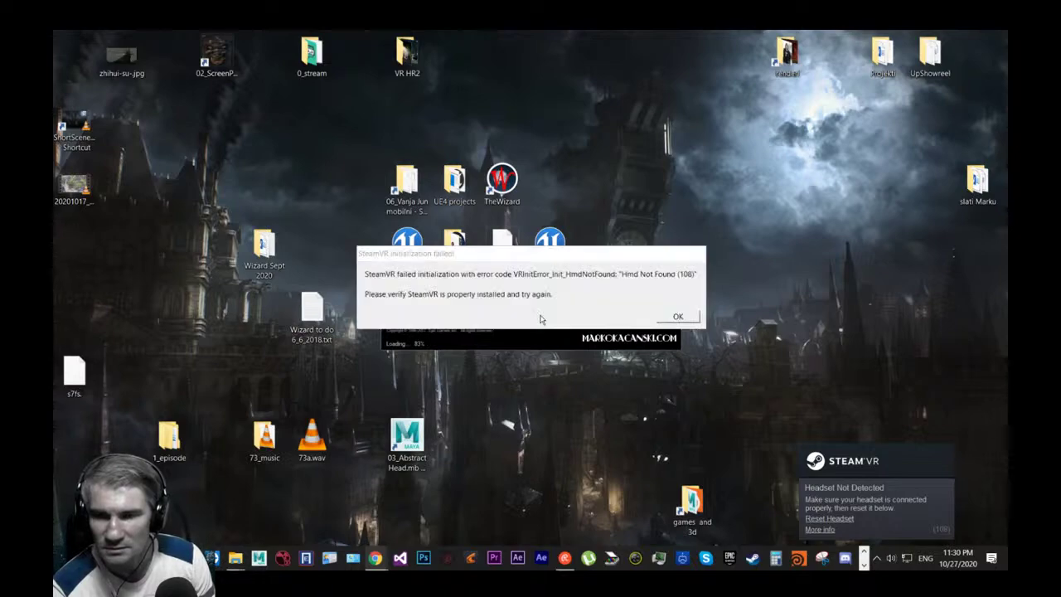
left_click(678, 317)
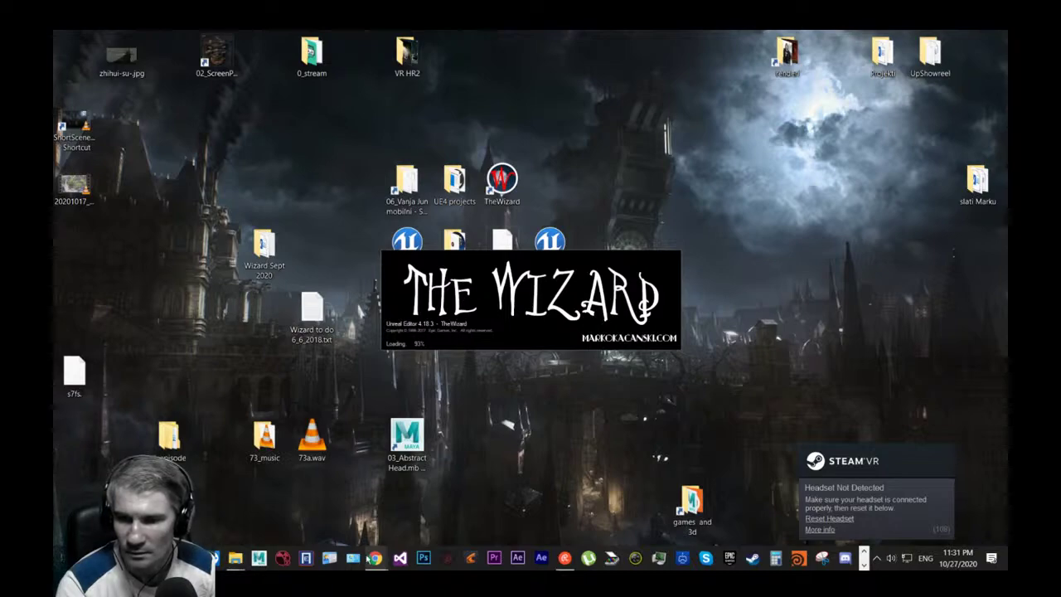
Bring up the Chrome window with the Neenoh Twitch stream and close it.
mouse_move(375, 558)
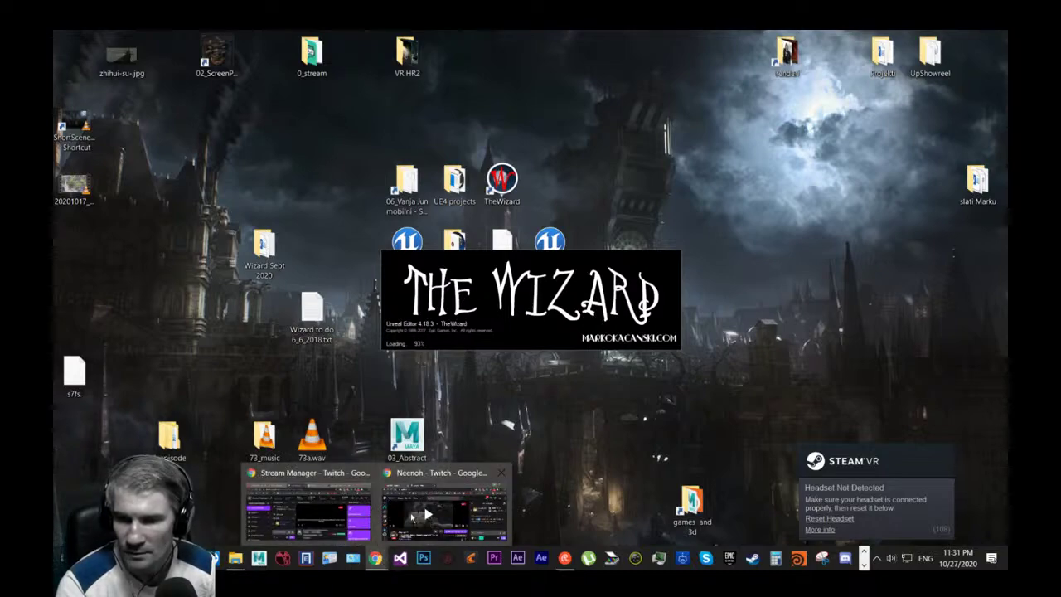
left_click(413, 514)
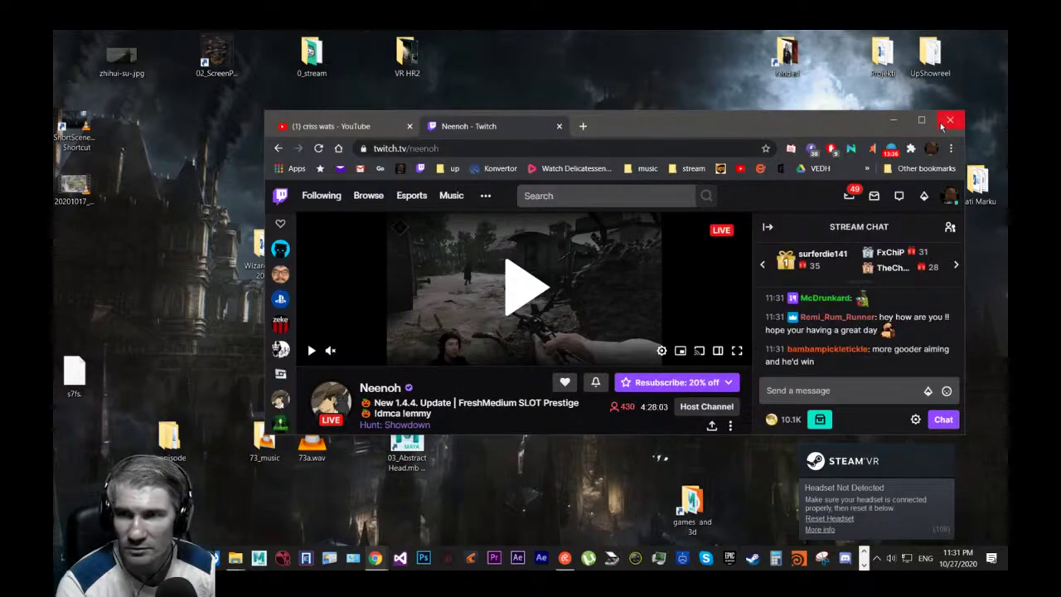
left_click(945, 124)
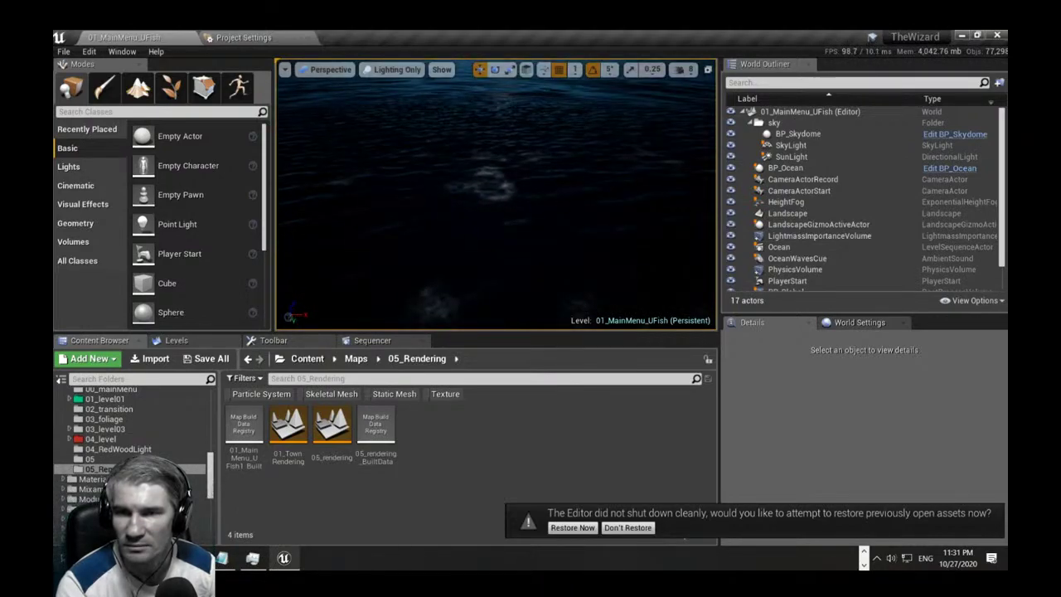
Restore the previously open assets and close the Plane17_Blueprint editor to return to the 01_MainMenu_UFish level.
left_click(627, 528)
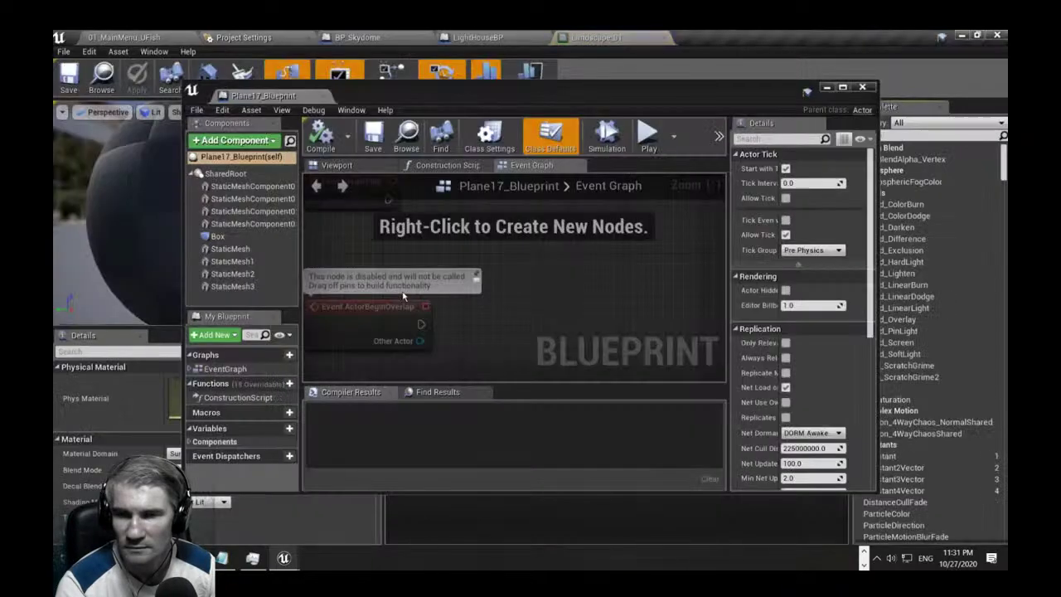
left_click(863, 87)
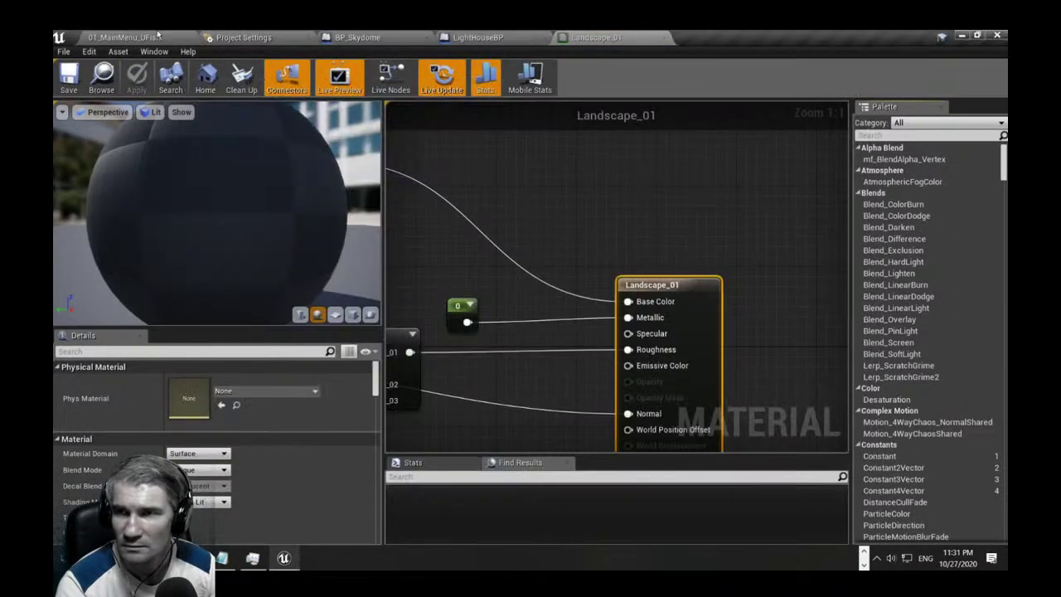
left_click(158, 35)
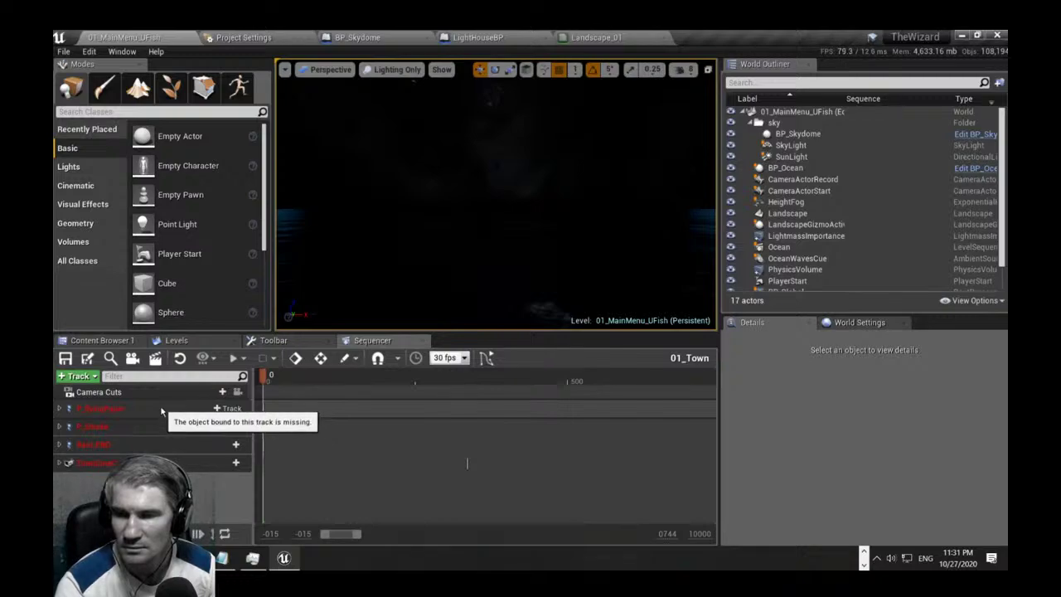
Filter the level's actors by "seq", select the Ocean level sequence actor and list the existing cinematics.
left_click(347, 357)
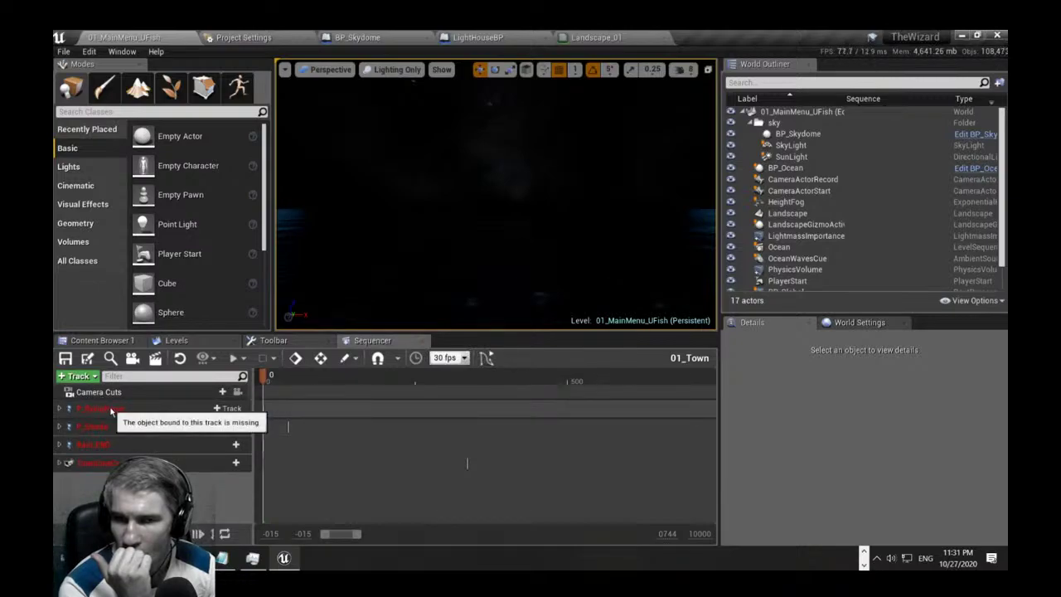
left_click(748, 83)
type("s")
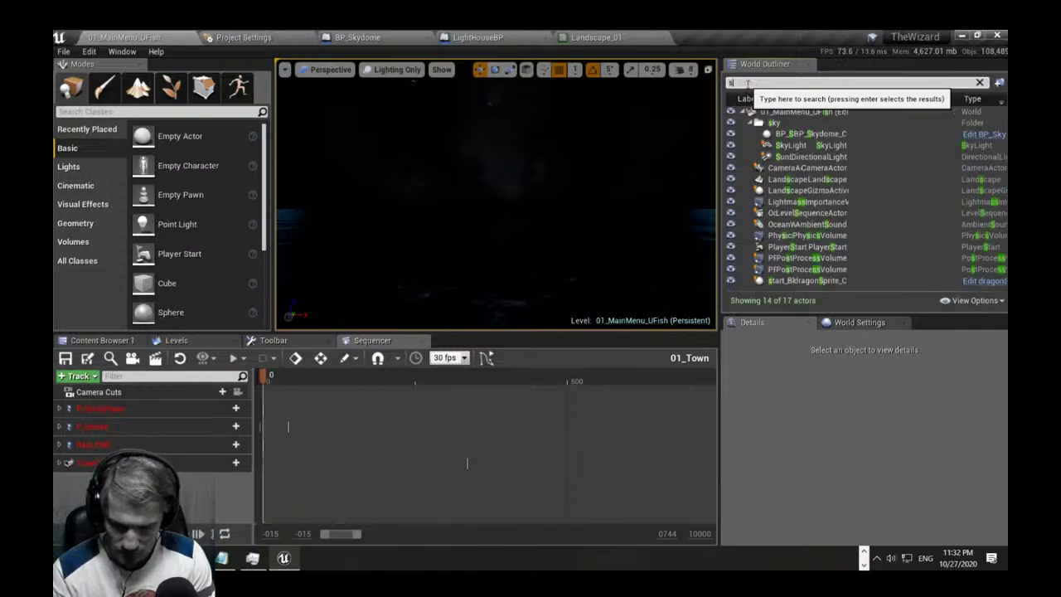
type("eq")
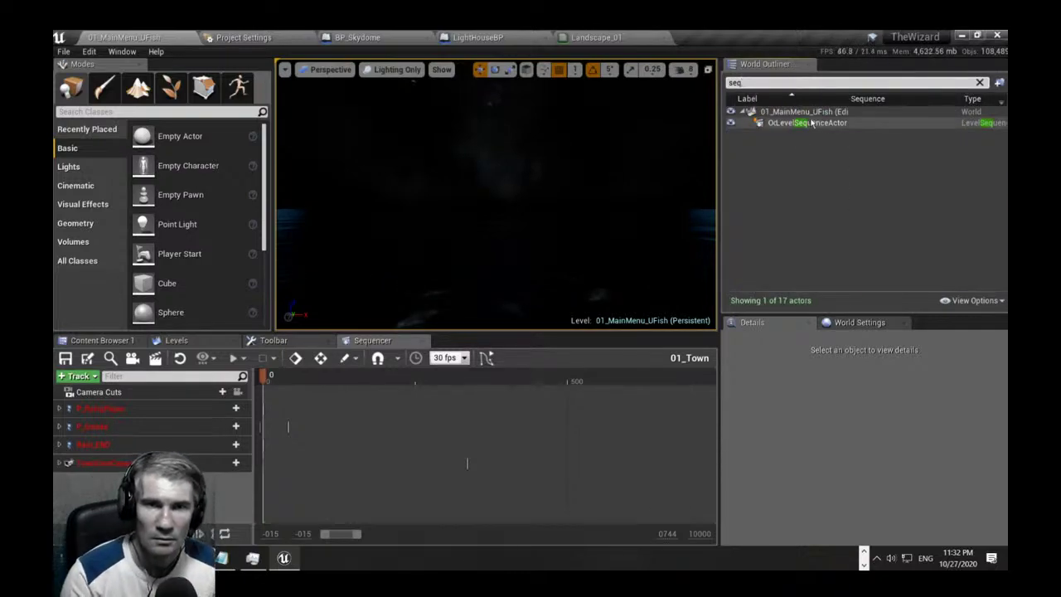
left_click(812, 123)
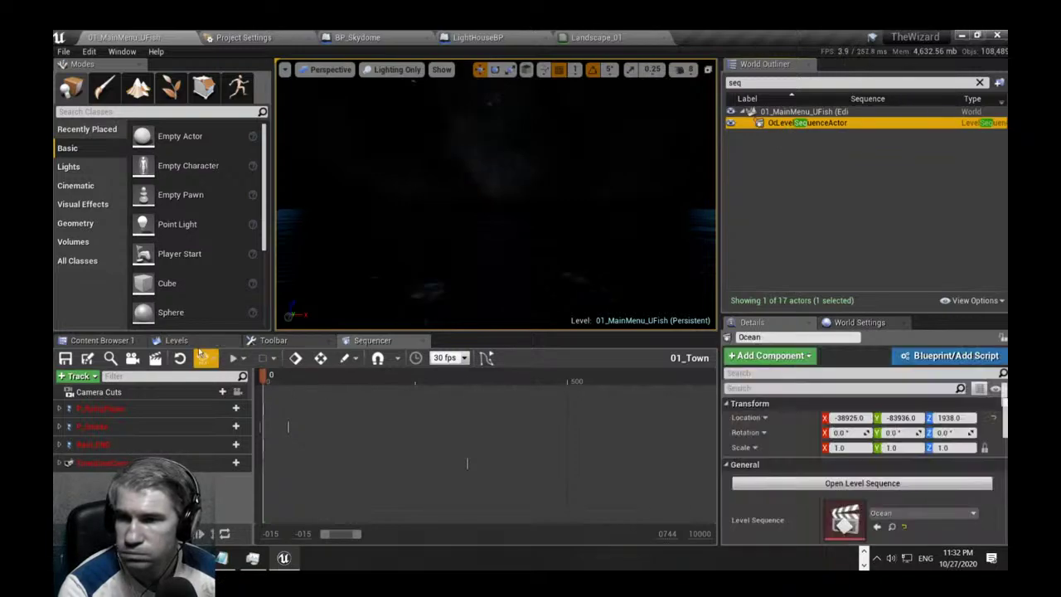
left_click(282, 342)
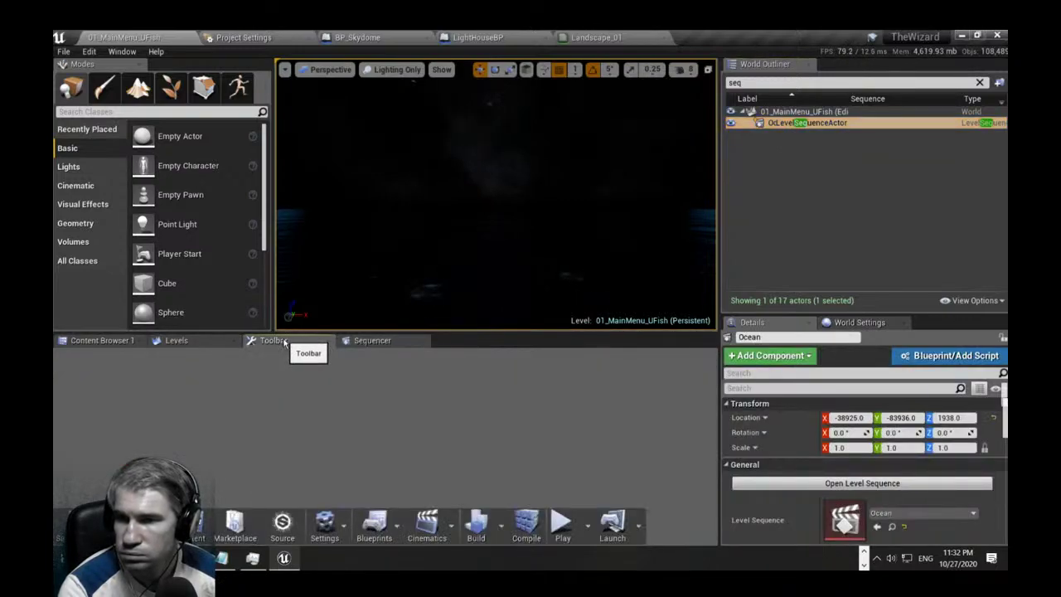
left_click(430, 521)
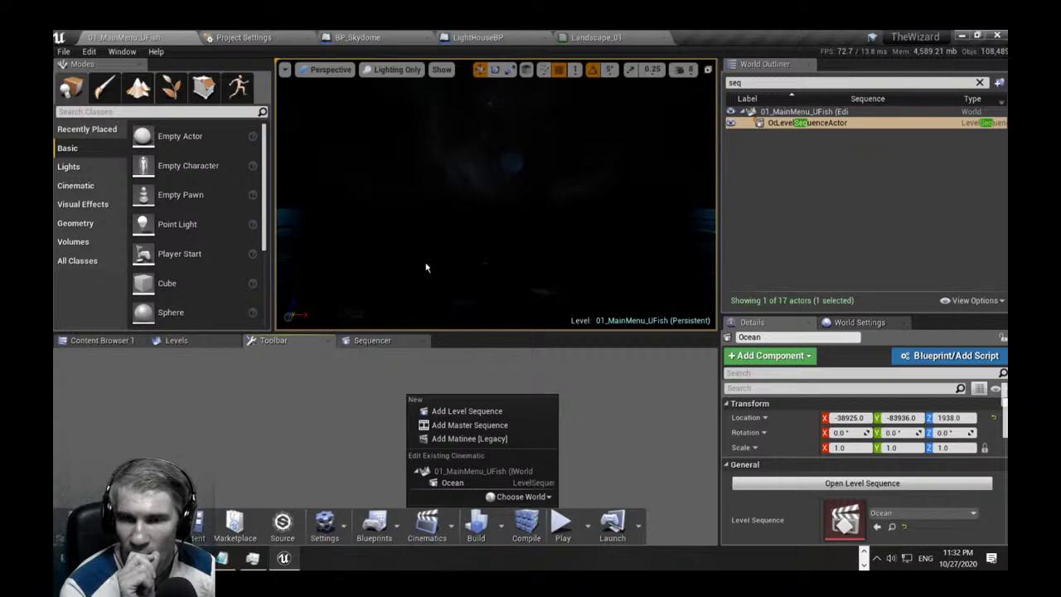
right_click(427, 267)
right_click_drag(427, 267, 543, 278)
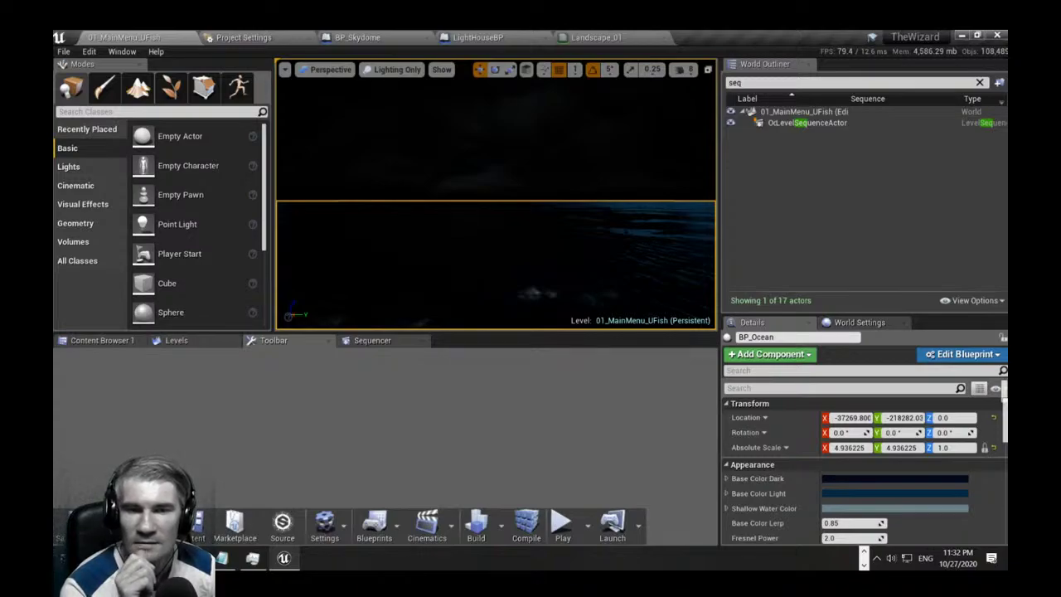
right_click_drag(495, 265, 524, 294)
key("Escape")
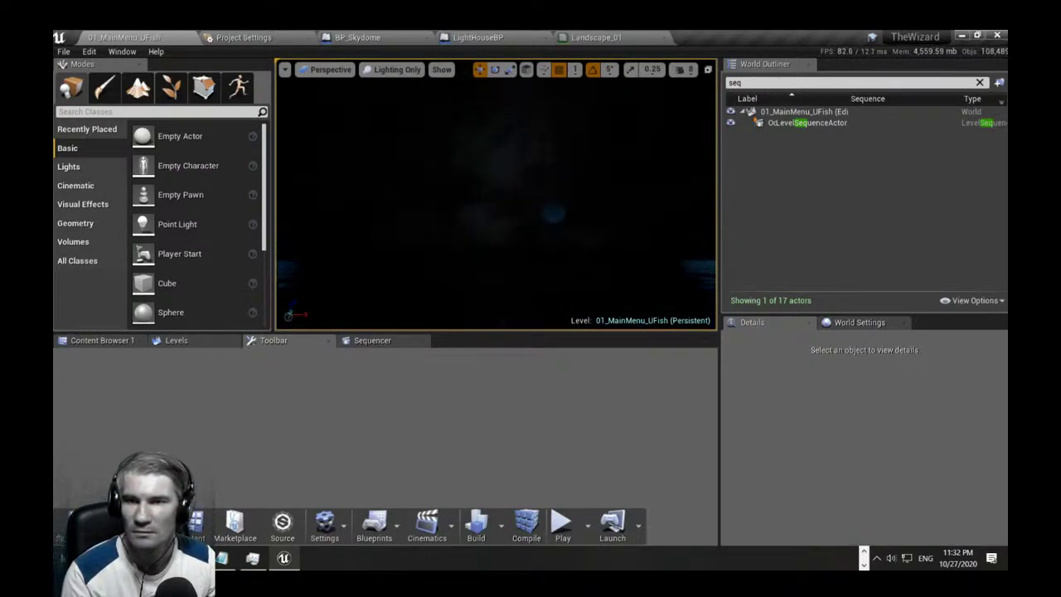
right_click_drag(496, 199, 495, 222)
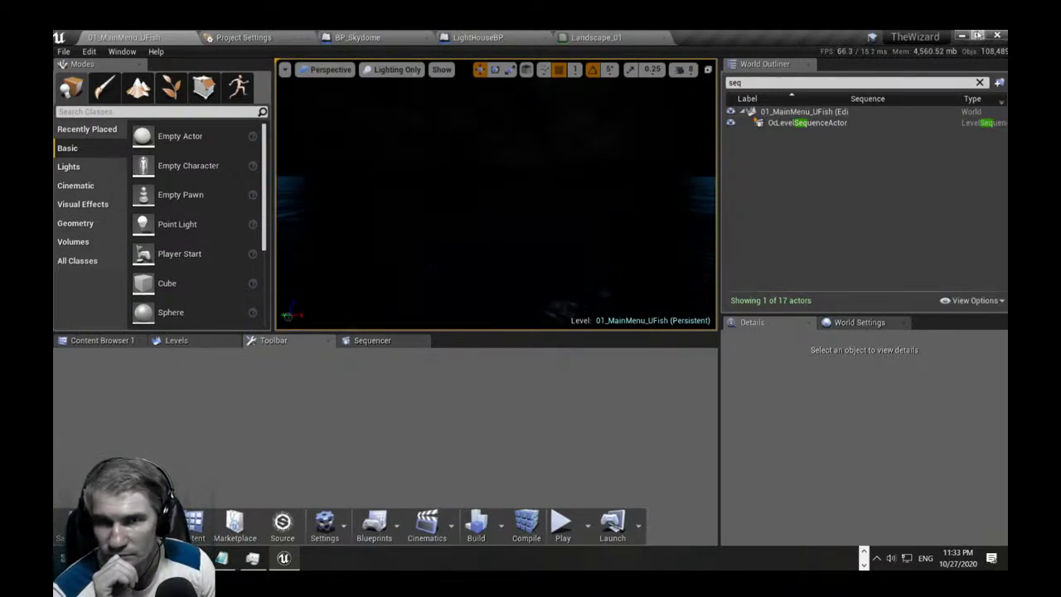
Show the 05_Rendering maps folder and close the Project Settings.
left_click(100, 341)
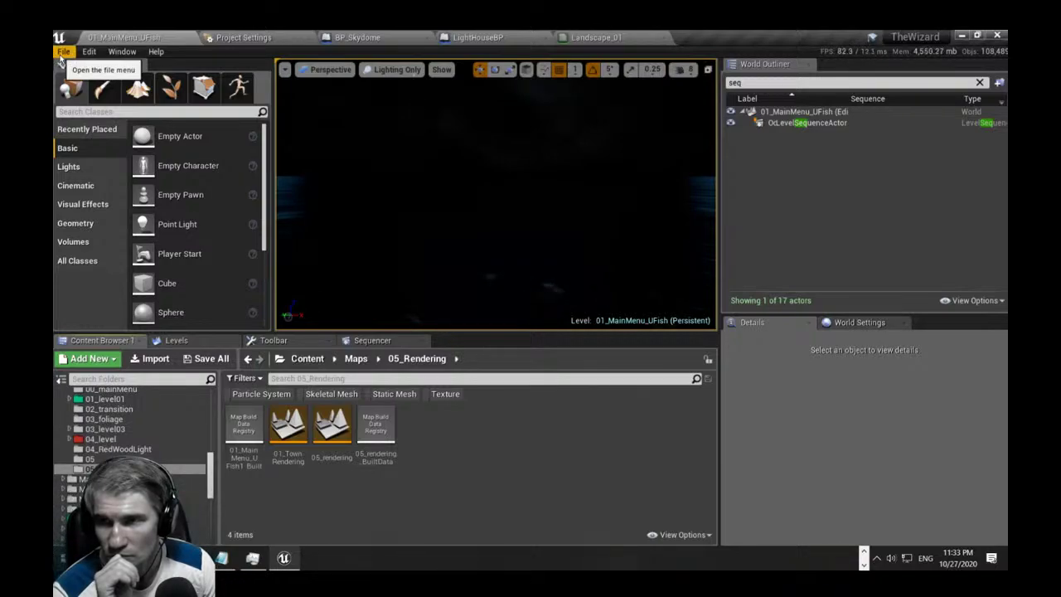
left_click(90, 53)
mouse_move(136, 56)
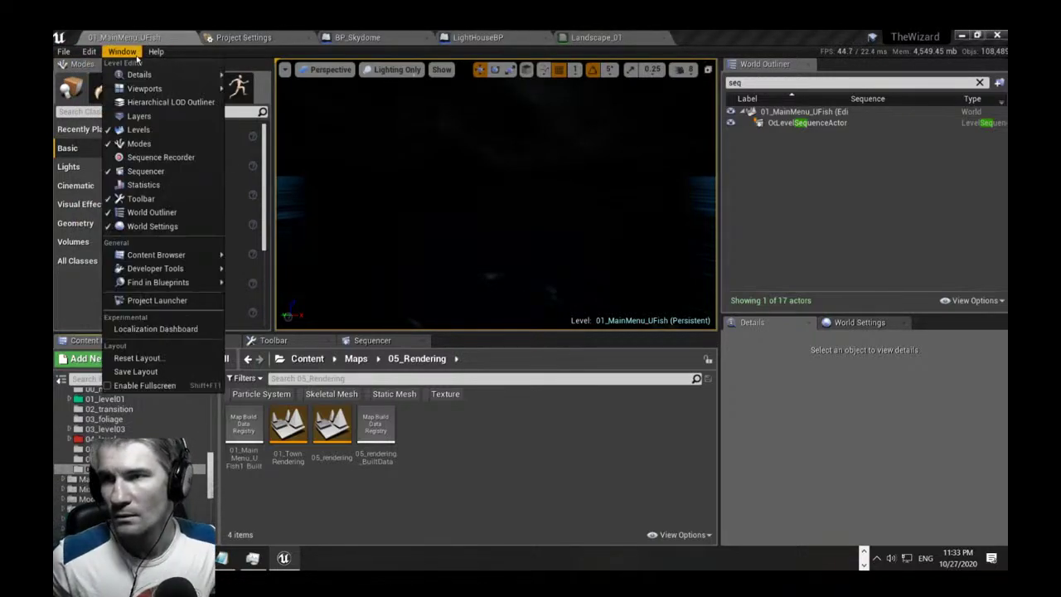
left_click(244, 38)
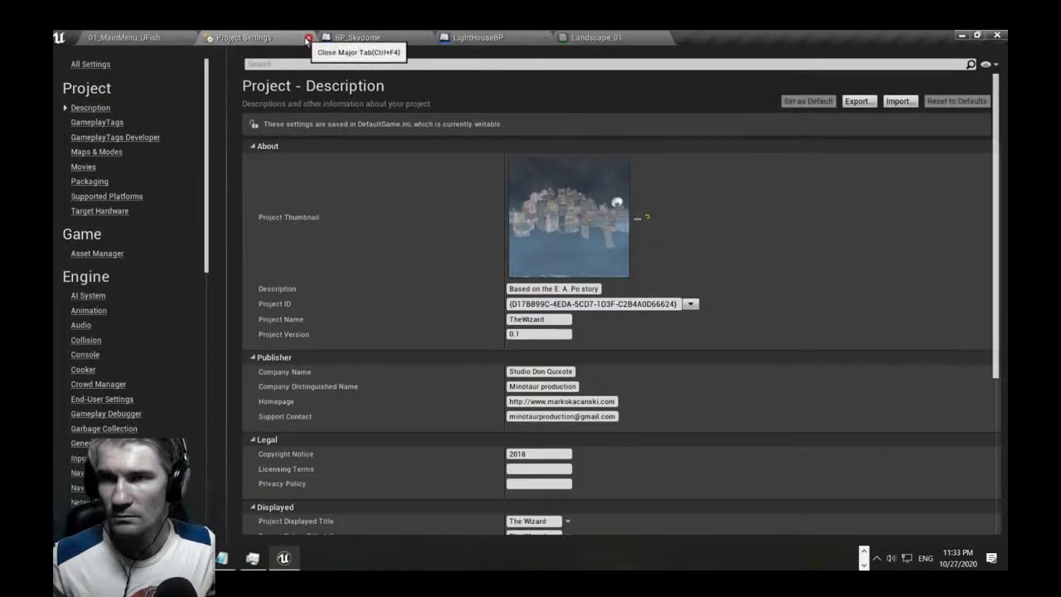
left_click(308, 39)
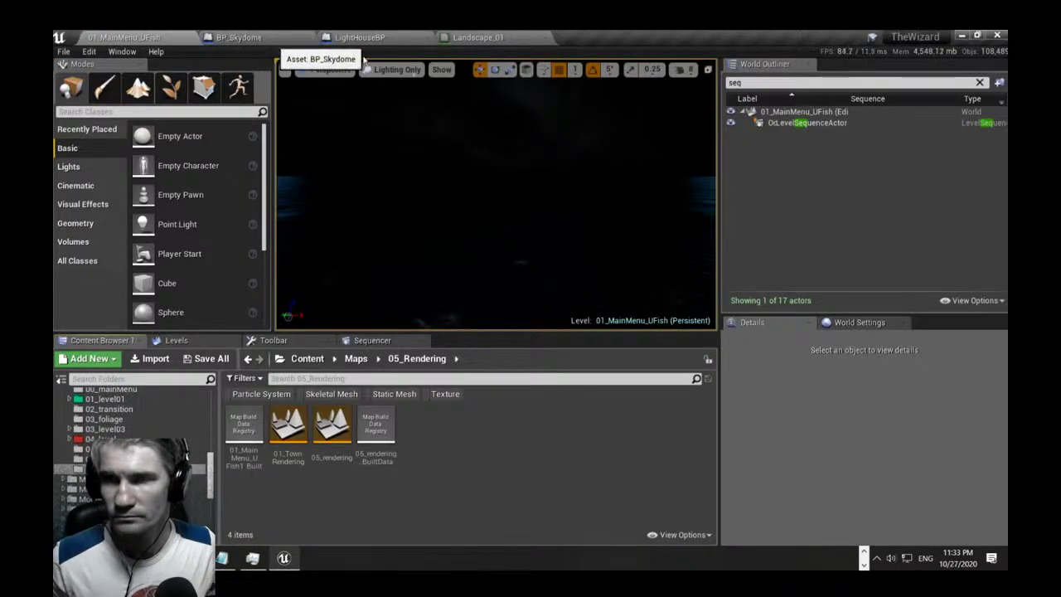
Inspect the 01_MainMenu_UFish level blueprint's event graph, close it, and check the list of levels.
left_click(962, 37)
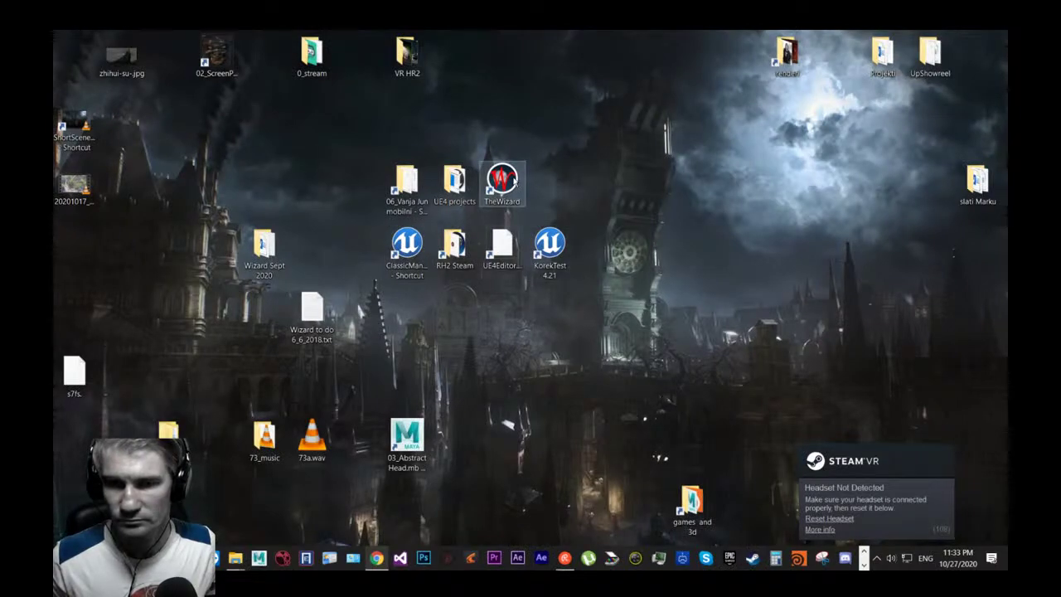
key("super+Tab")
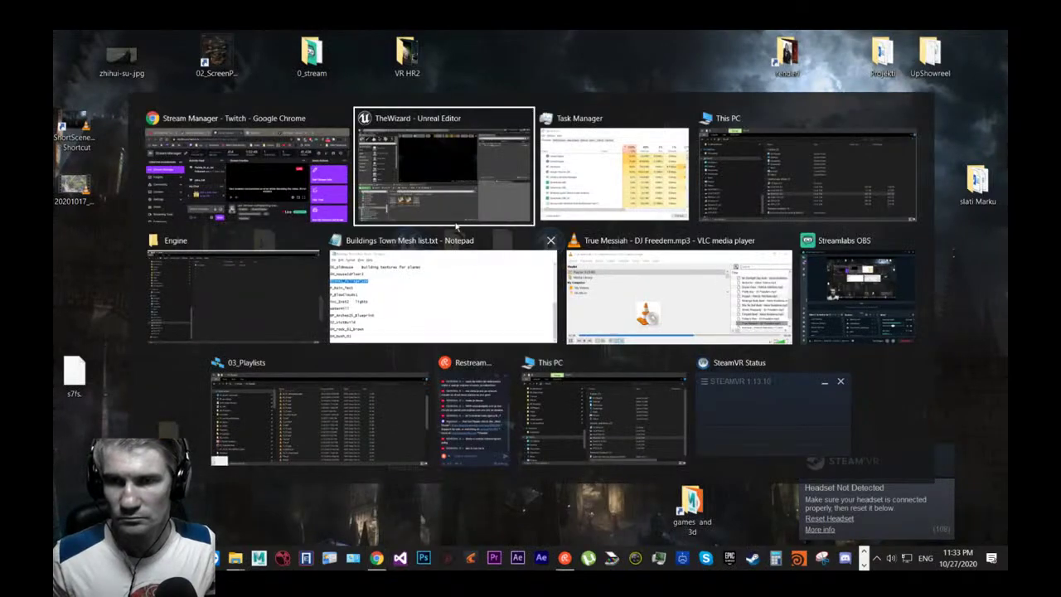
left_click(448, 183)
left_click(273, 340)
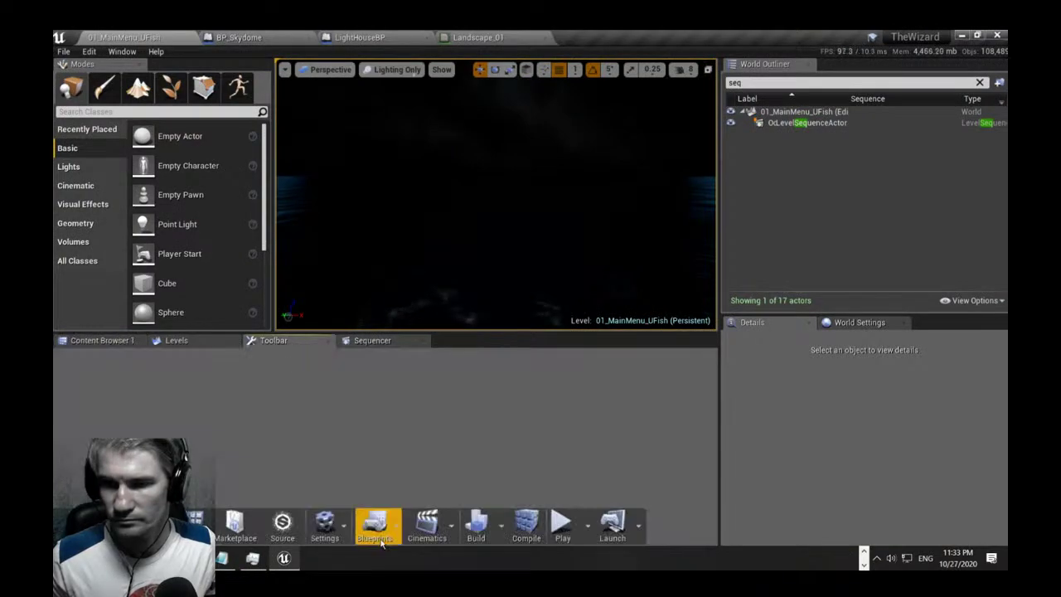
left_click(377, 524)
left_click(416, 442)
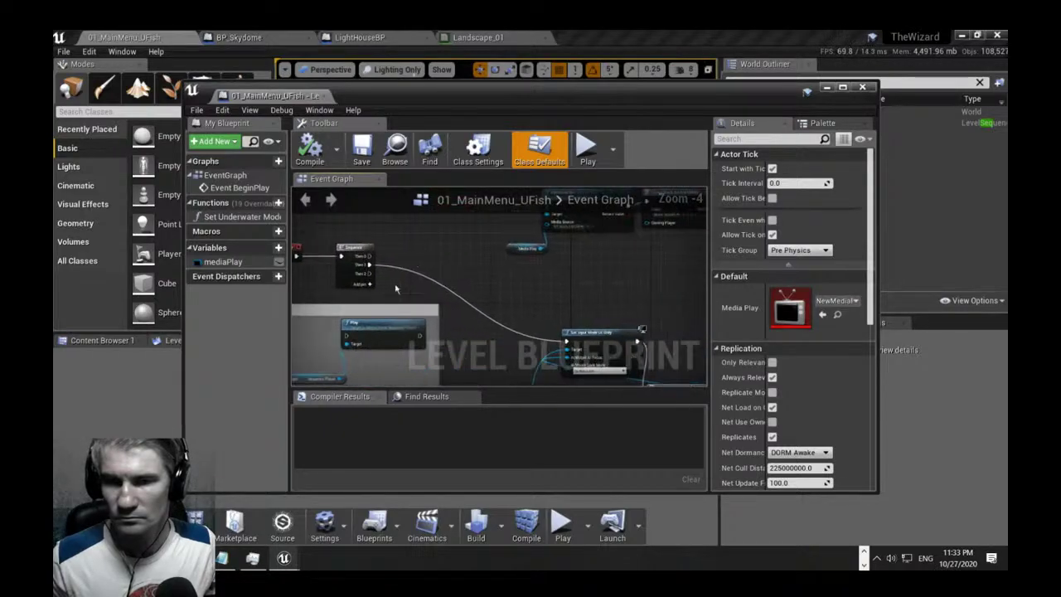
left_click(862, 86)
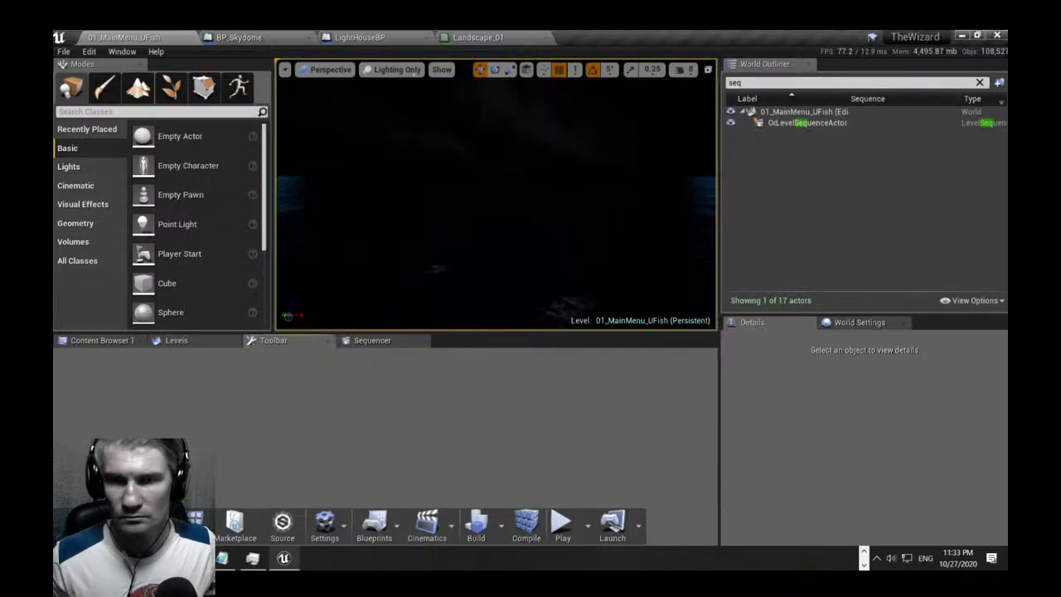
left_click(196, 342)
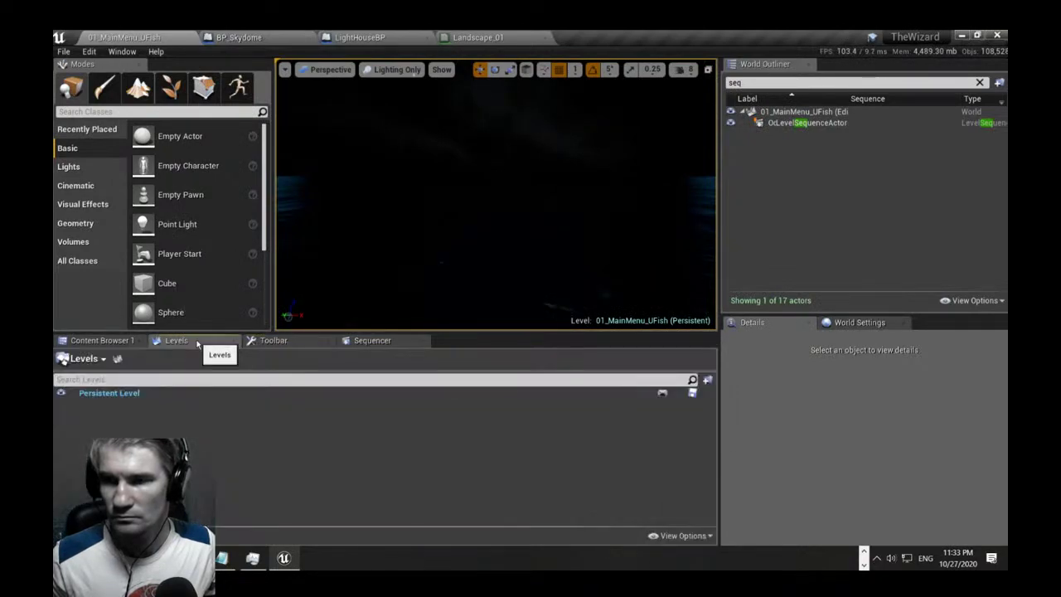
left_click(99, 341)
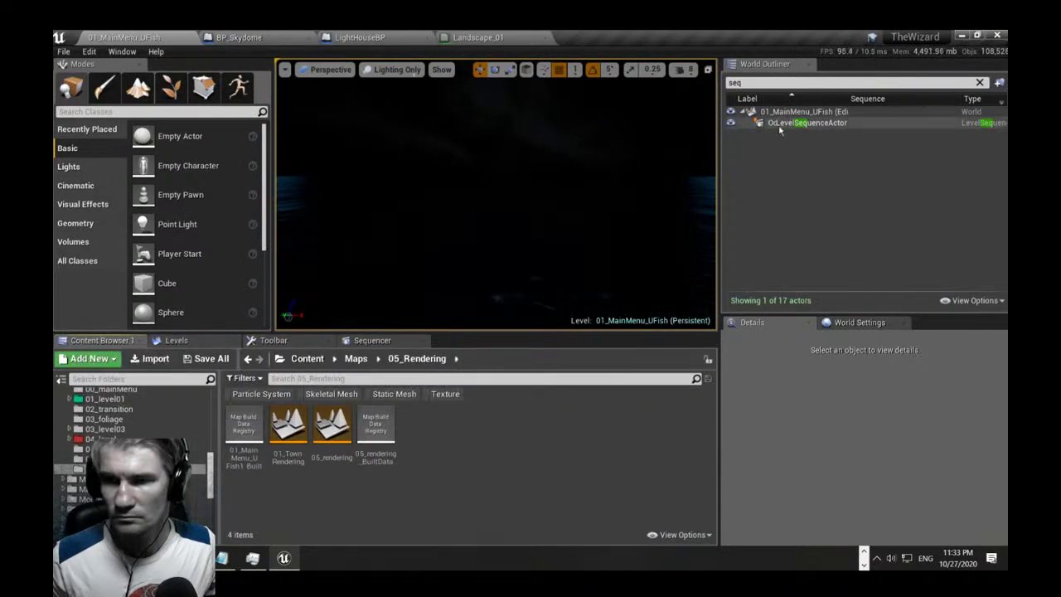
Minimize the editor, switch to a maximized File Explorer window and open the 2019_Z (Z:) drive.
left_click(962, 36)
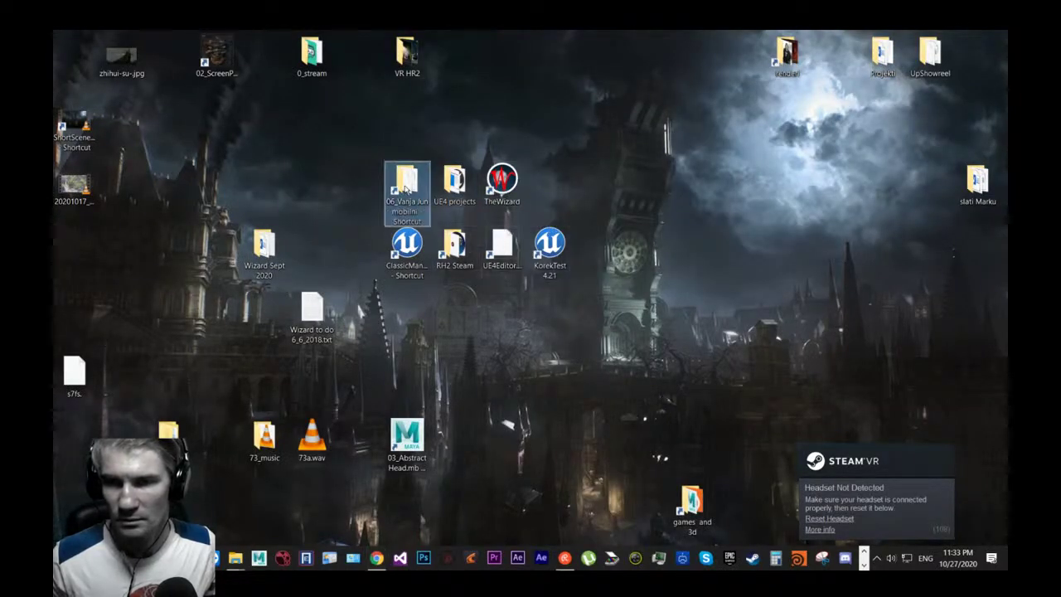
double_click(407, 184)
double_click(748, 148)
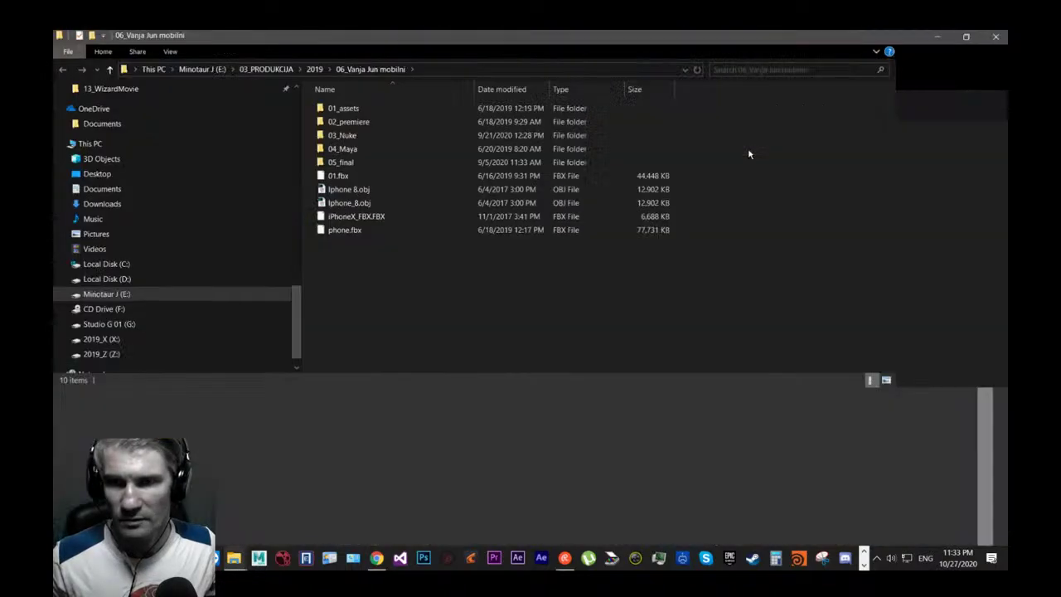
scroll(248, 438, "up", 3)
left_click(141, 490)
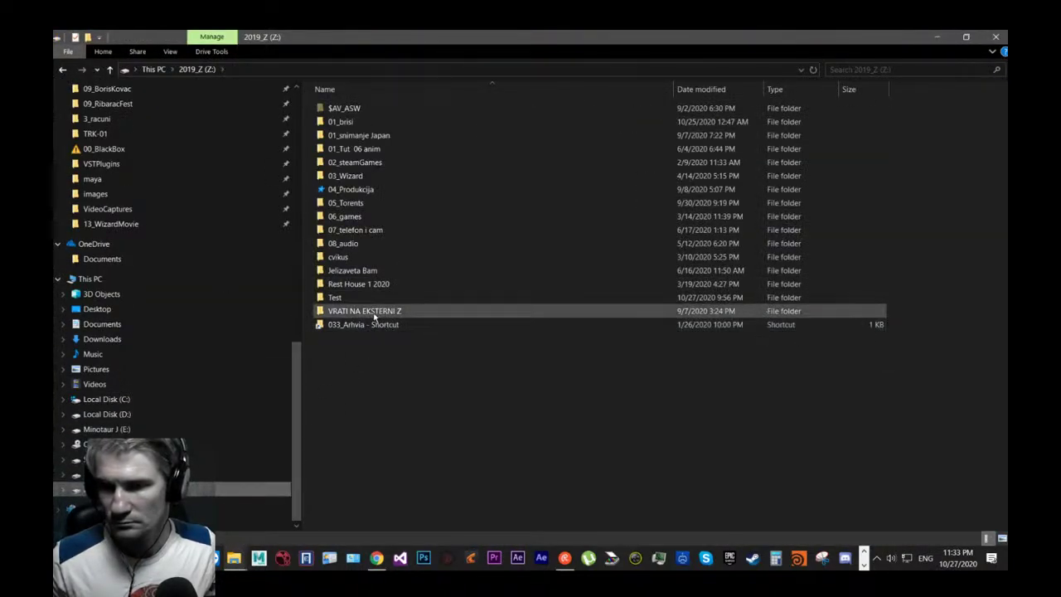
Open the TheWizard project folder inside VRATI NA EKSTERNI Z\WizardBackup 1_7_2019.
double_click(375, 312)
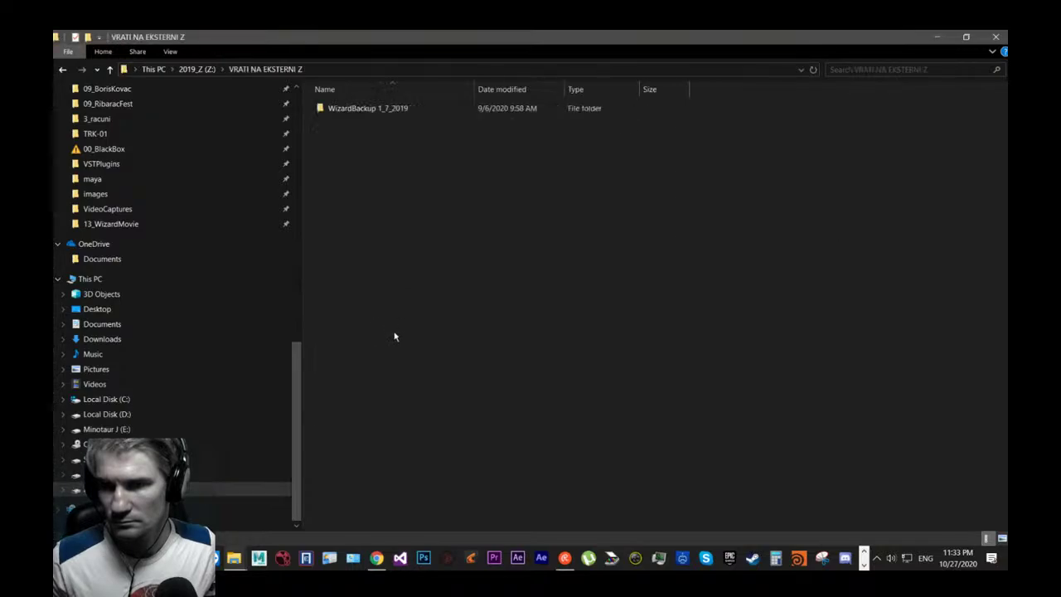
double_click(372, 107)
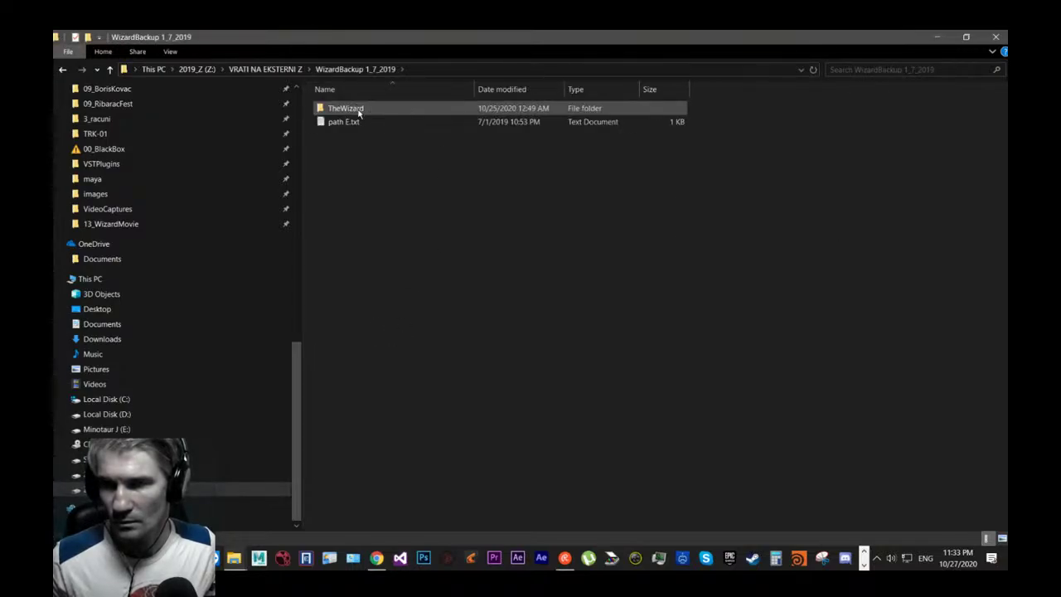
double_click(356, 110)
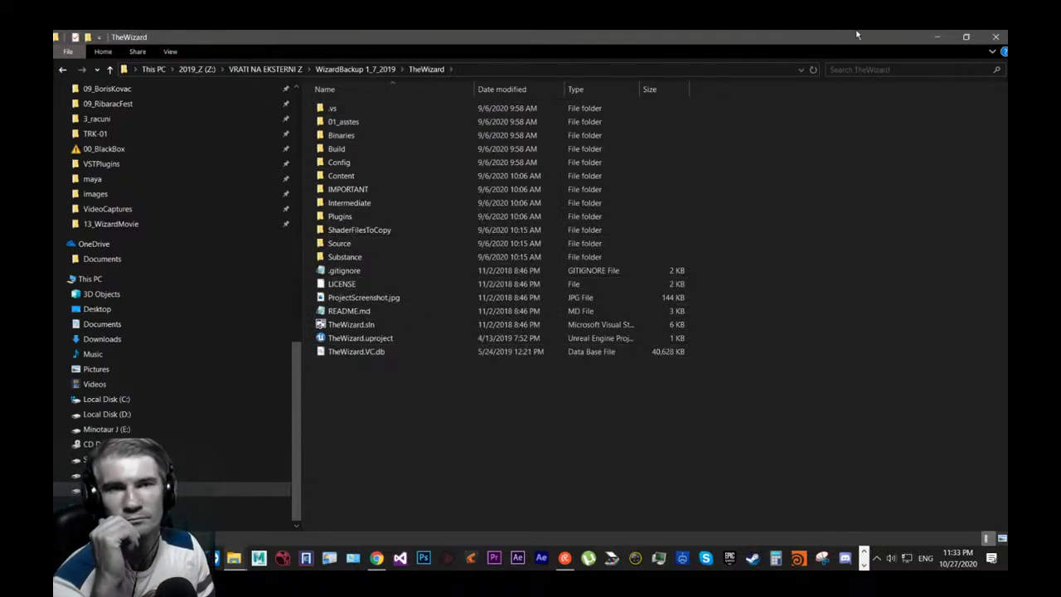
Minimize the folder window, glance at the Unreal Editor's 05_Rendering assets and return to the TheWizard folder in File Explorer.
left_click(936, 38)
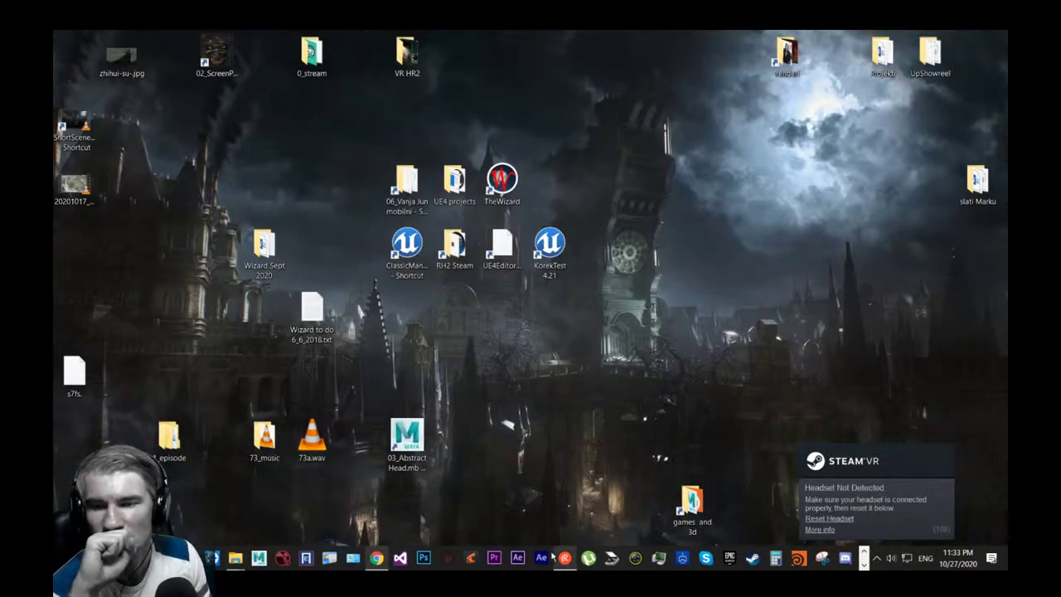
key("alt+Tab")
key("alt+Tab")
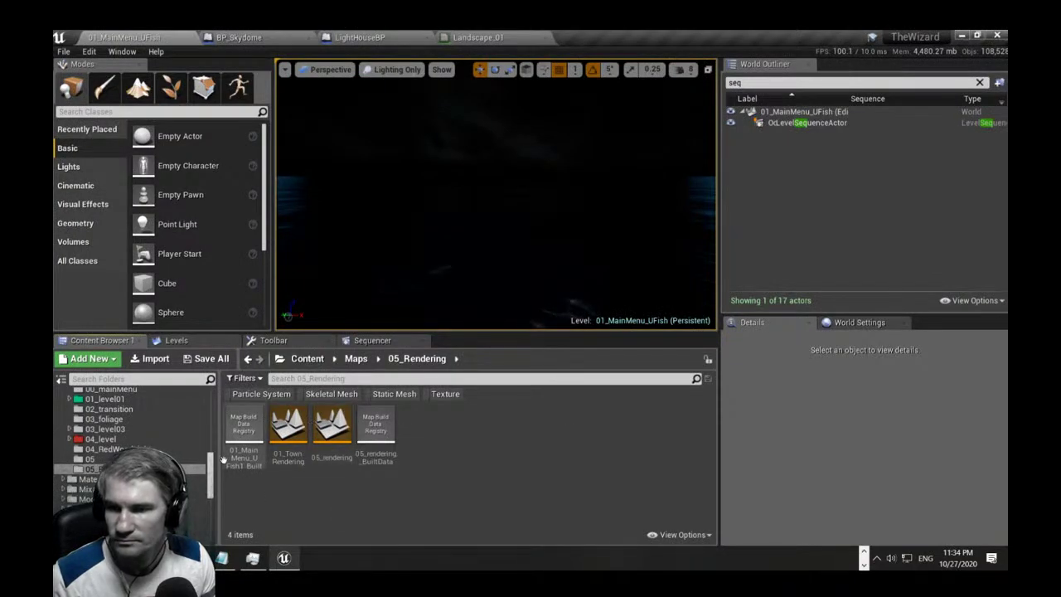
key("alt+Tab")
left_click(635, 181)
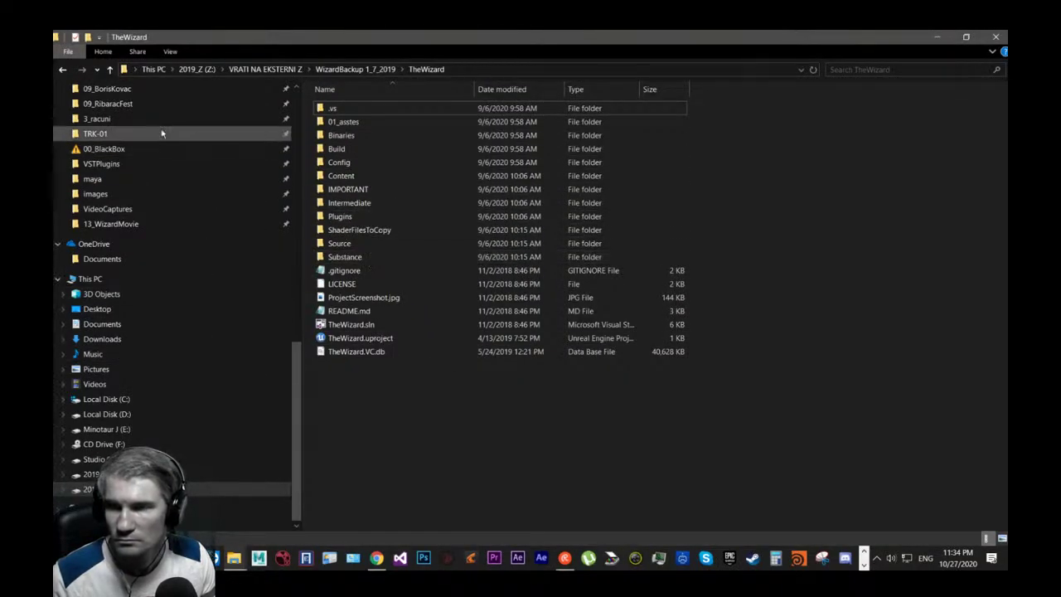
Revisit the 2019_Z (Z:) drive, switch to the Minotaur J (E:) drive and open its 0_WIZARD folder.
mouse_move(299, 403)
left_mouse_down()
mouse_move(290, 352)
mouse_move(287, 414)
left_mouse_up()
left_click(209, 490)
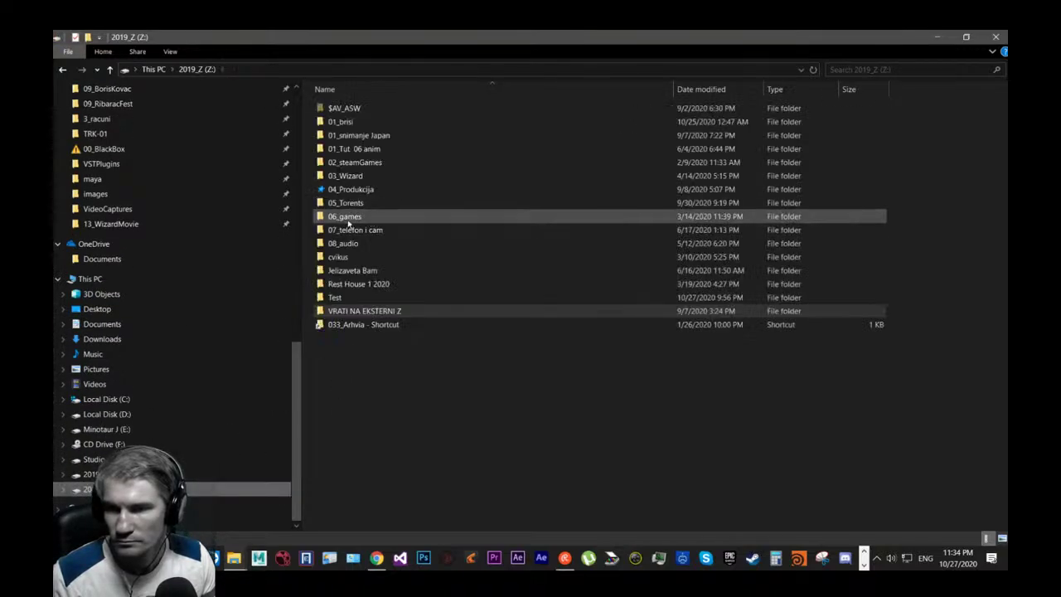
left_click(116, 430)
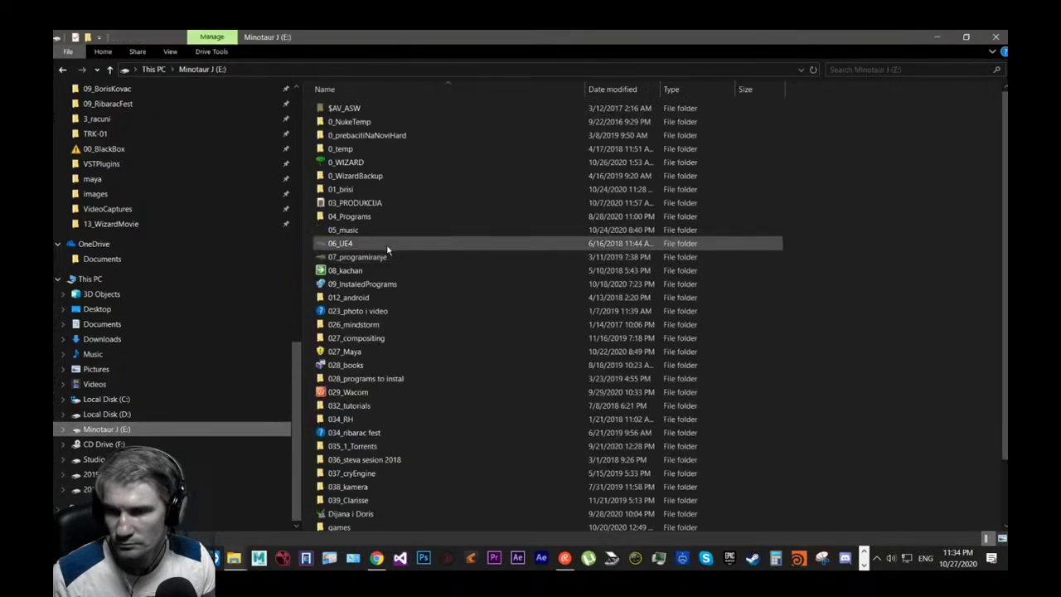
left_click(359, 320)
scroll(375, 236, "down", 2)
scroll(374, 237, "up", 2)
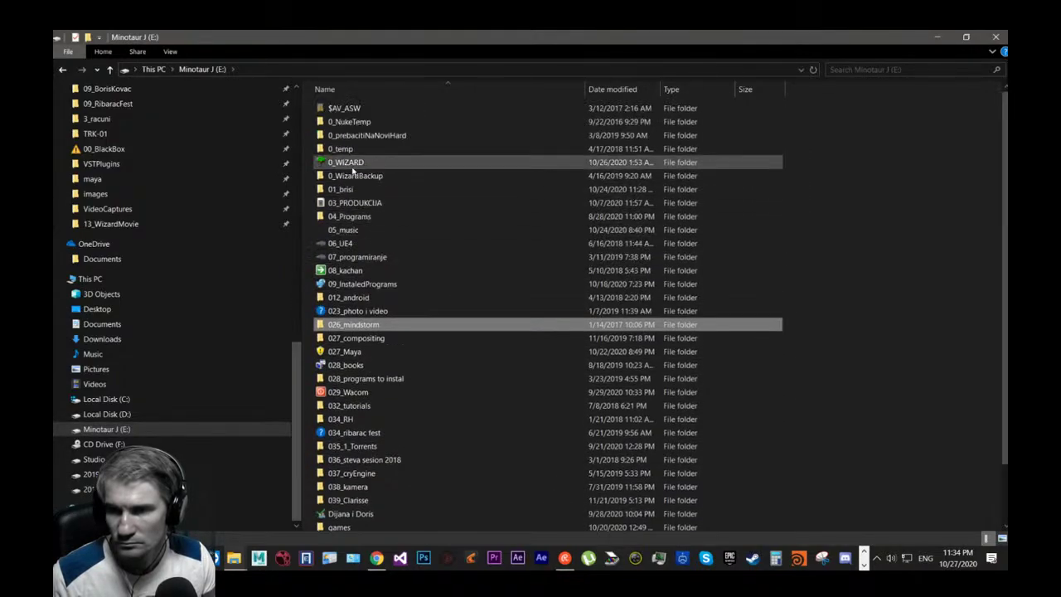
double_click(356, 163)
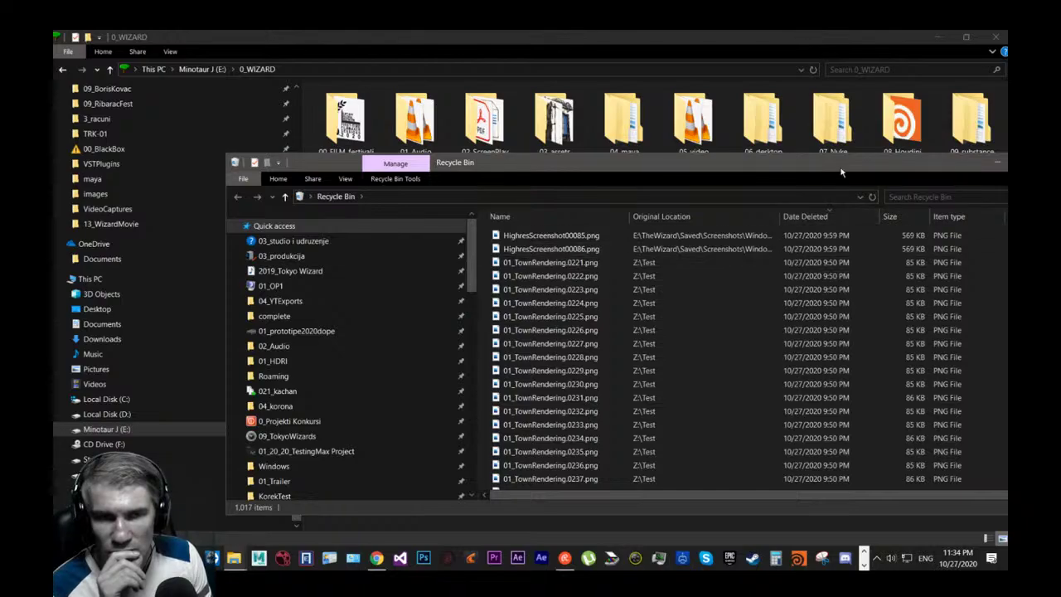
Maximize the Recycle Bin window and look through the full list of deleted files.
double_click(837, 166)
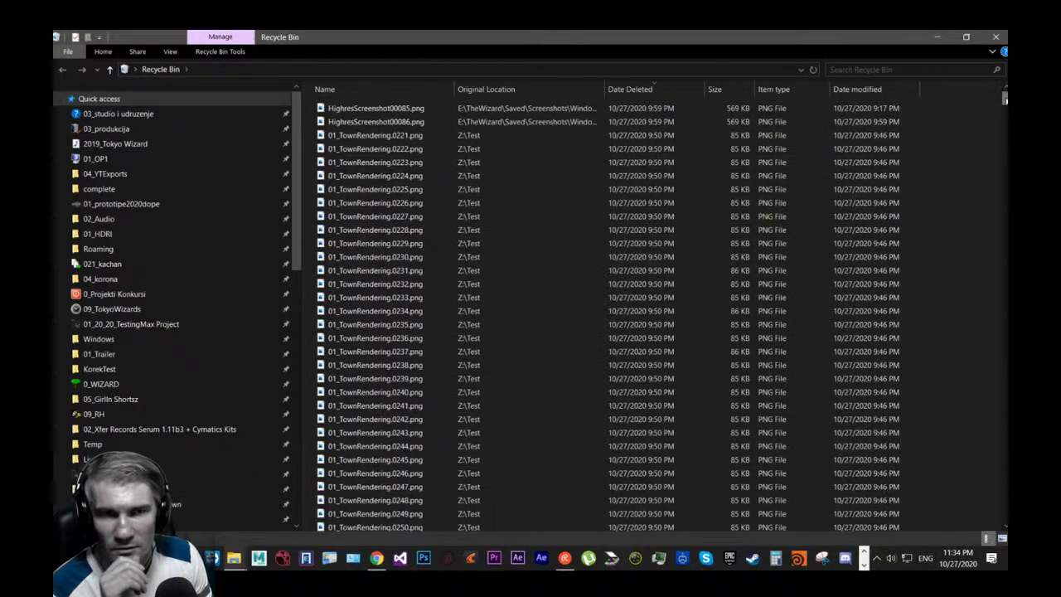
left_click_drag(1006, 101, 1006, 518)
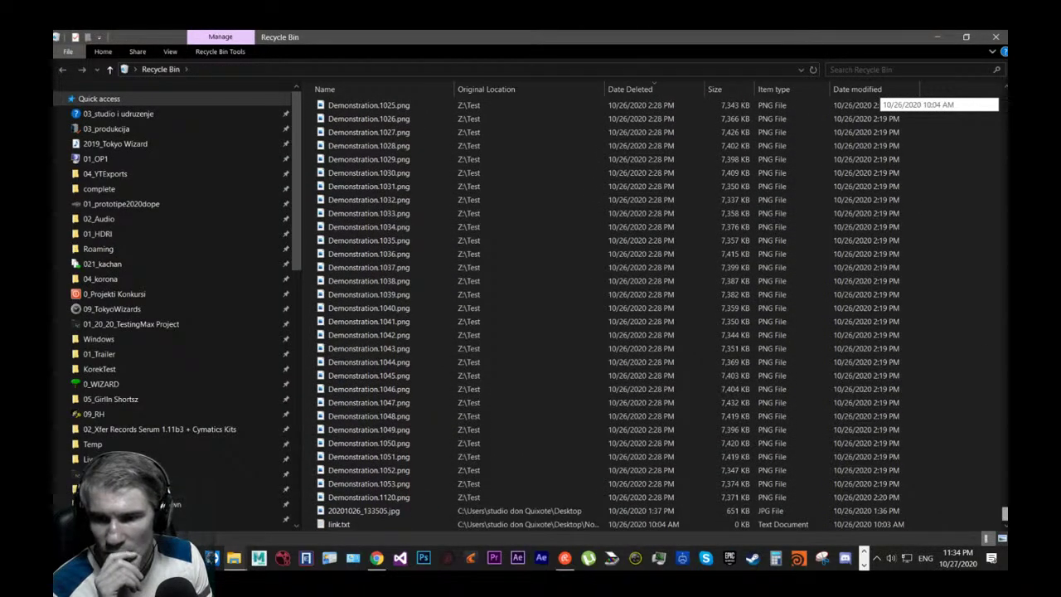
scroll(879, 103, "up", 20)
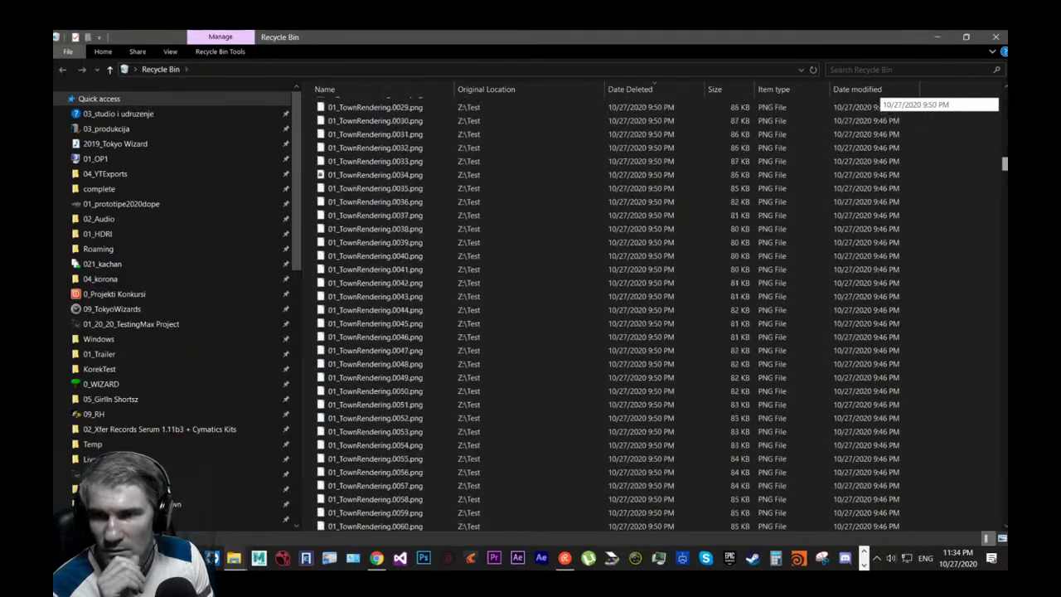
left_click_drag(1005, 163, 992, 77)
Search the Recycle Bin for "01" and for "seq", and clear the search.
left_click(912, 69)
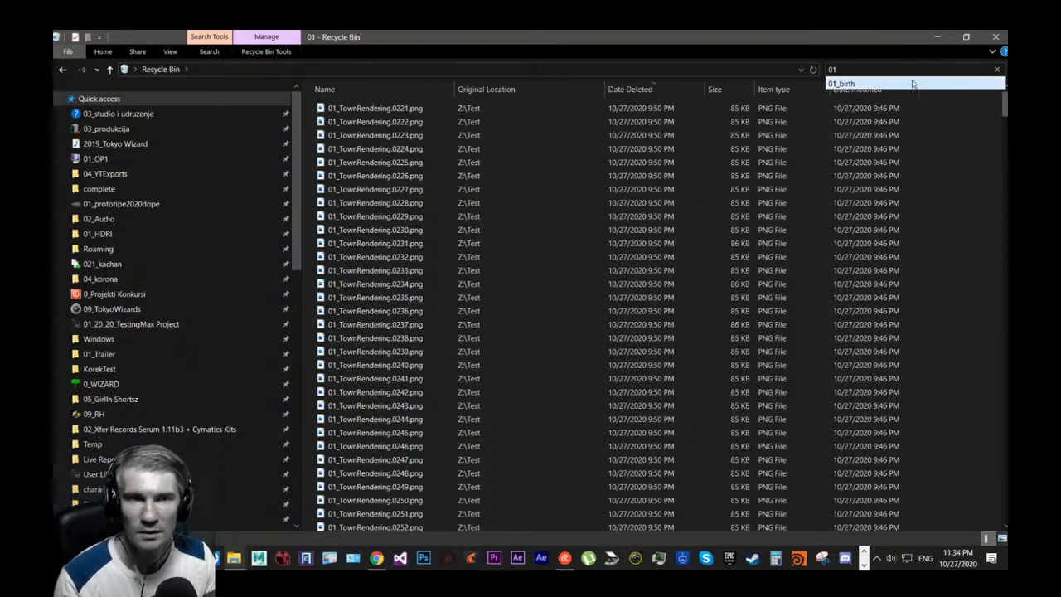
left_click_drag(782, 34, 647, 300)
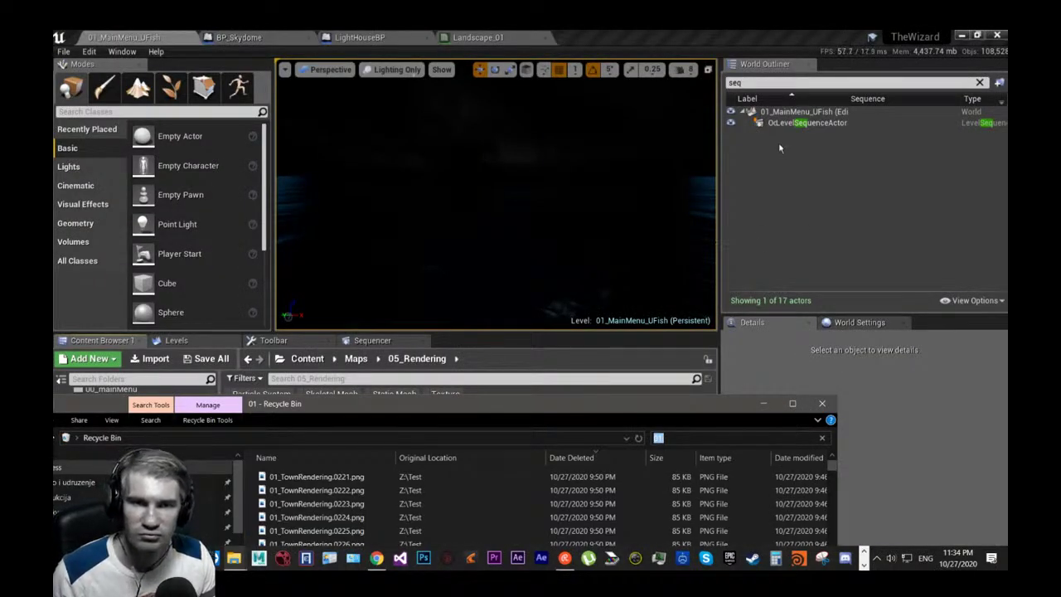
left_click(790, 403)
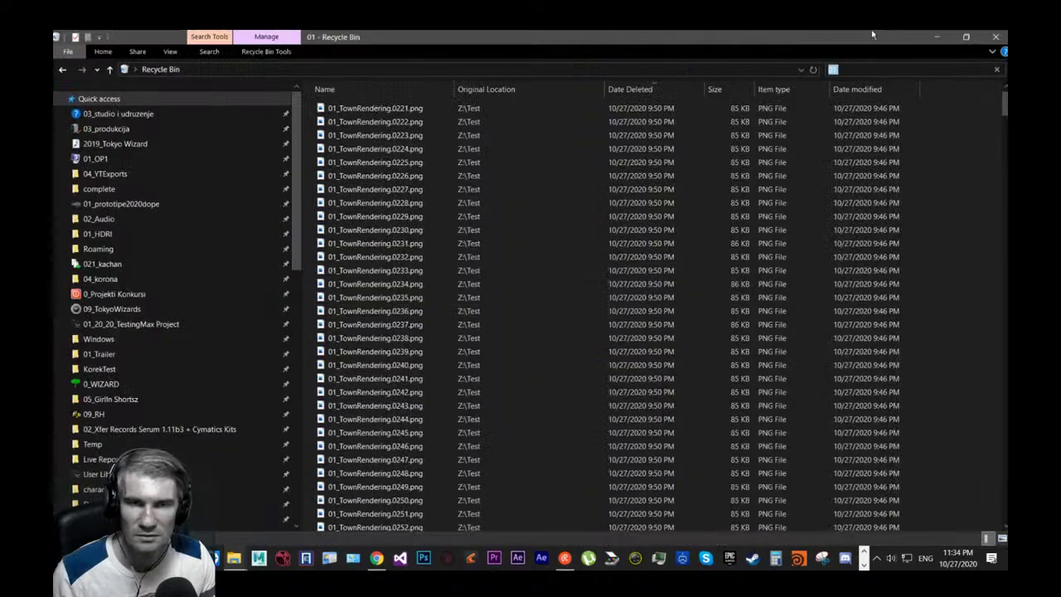
left_click(890, 69)
type("se")
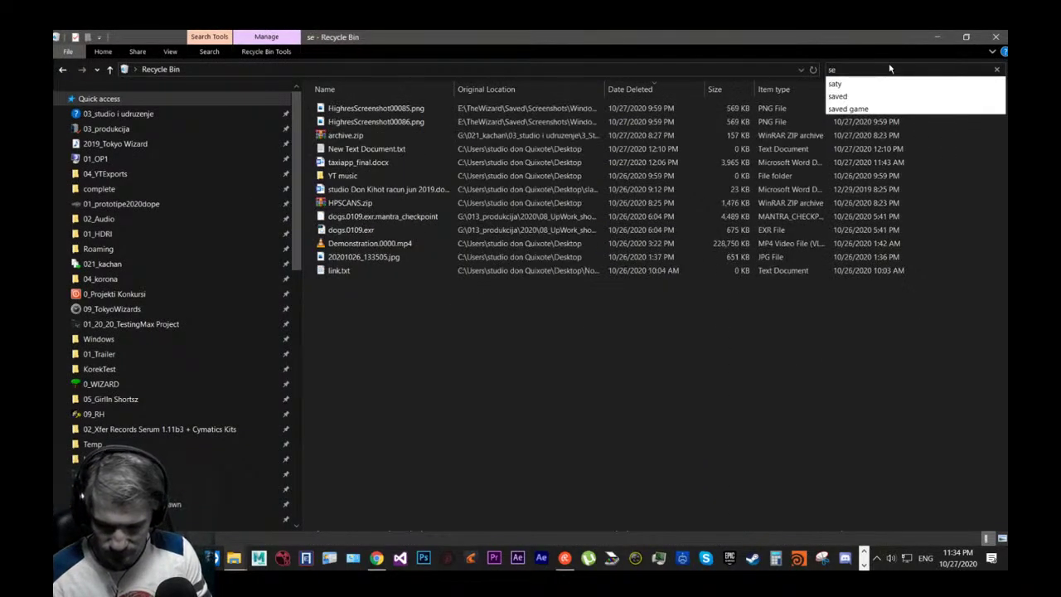
type("q")
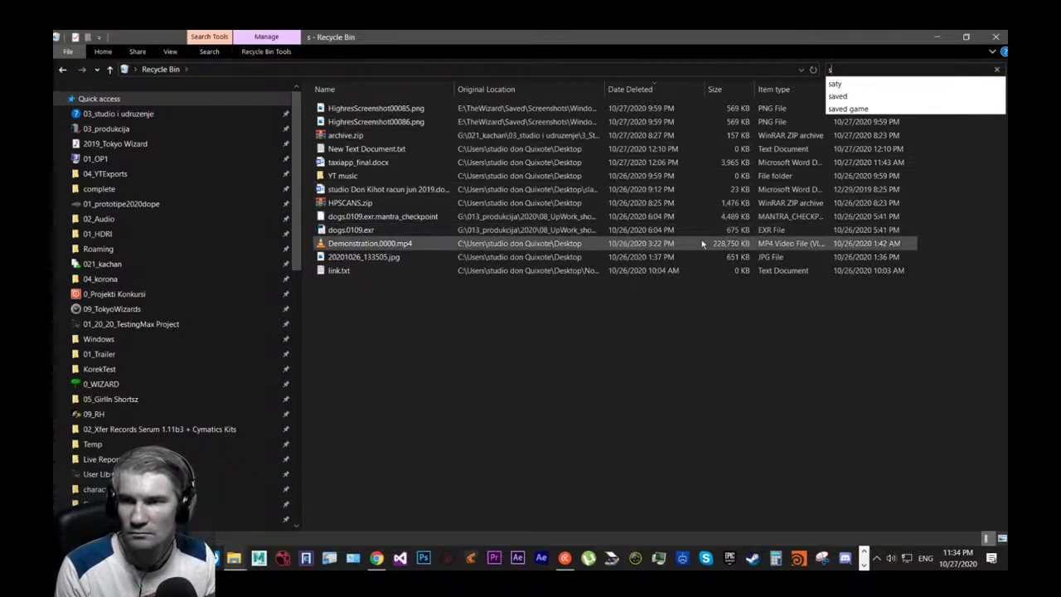
key("BackSpace")
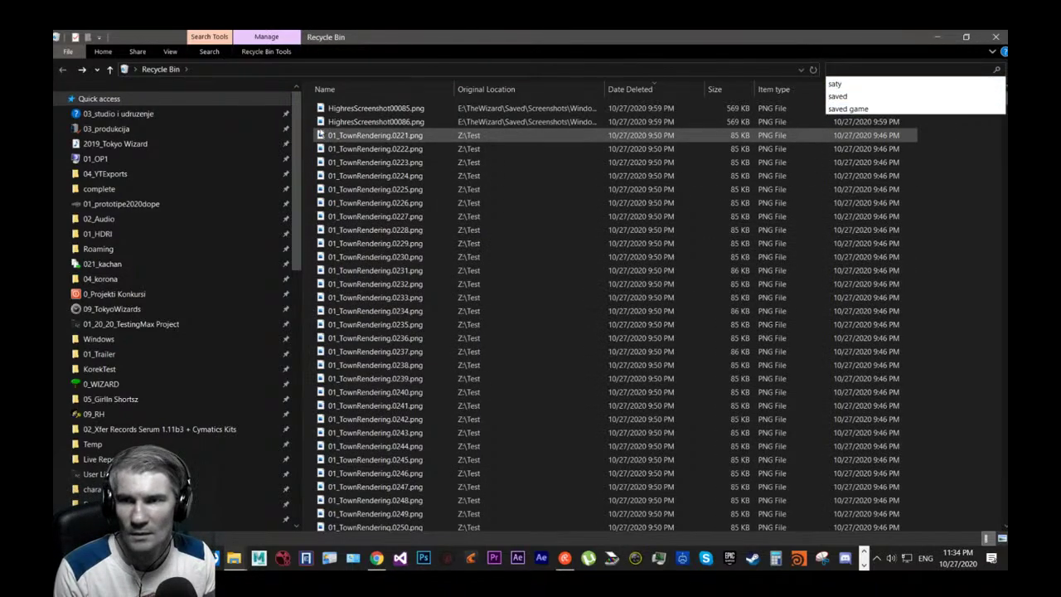
Permanently delete the Recycle Bin items from HighresScreenshot00085.png through Demonstration.0125.png.
left_click(340, 109)
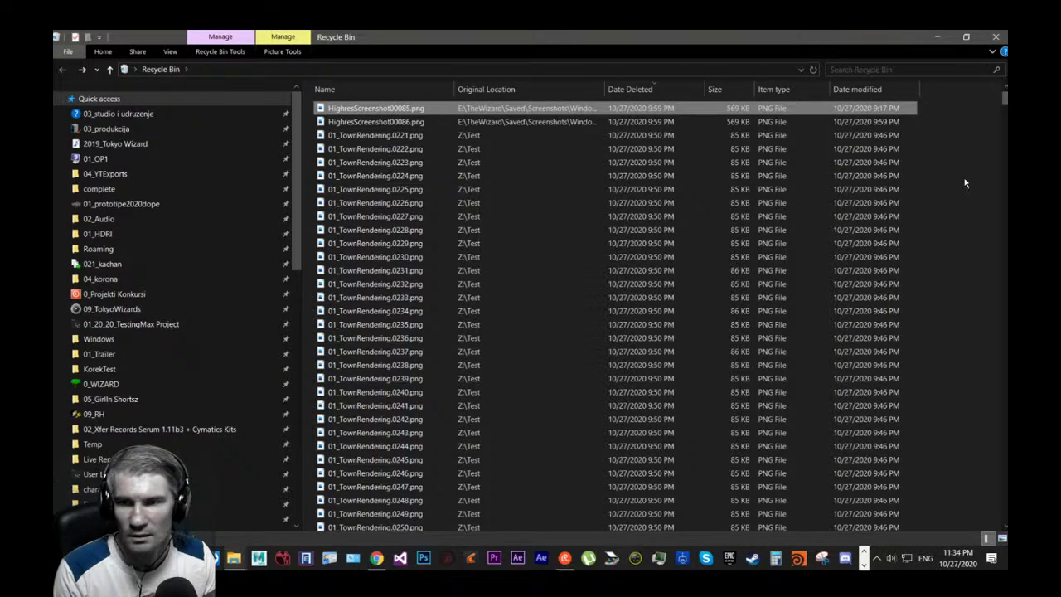
scroll(965, 182, "down", 7)
left_click_drag(1003, 110, 967, 360)
left_click(365, 369, "shift")
key("Delete")
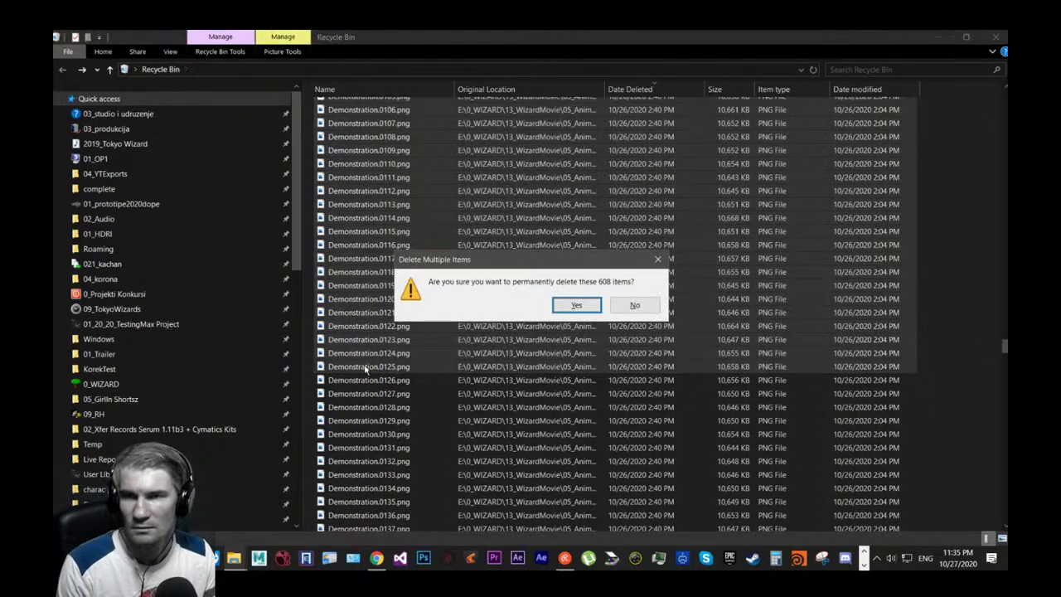
key("Escape")
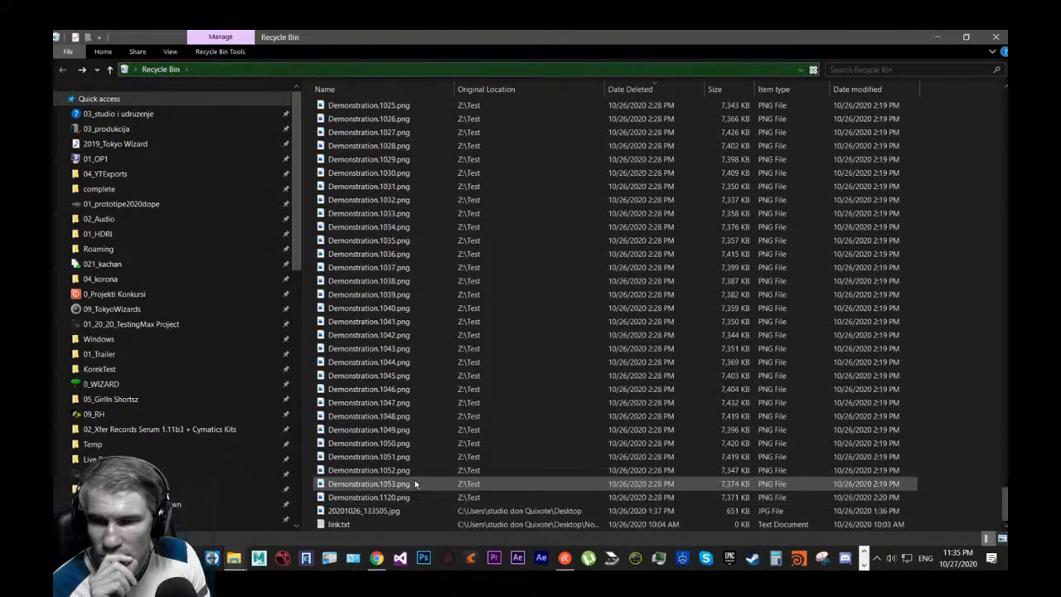
Widen the Original Location column and permanently delete the Z:\Test frames from Demonstration.0784.png through Demonstration.1120.png.
left_click(856, 510)
scroll(558, 197, "up", 13)
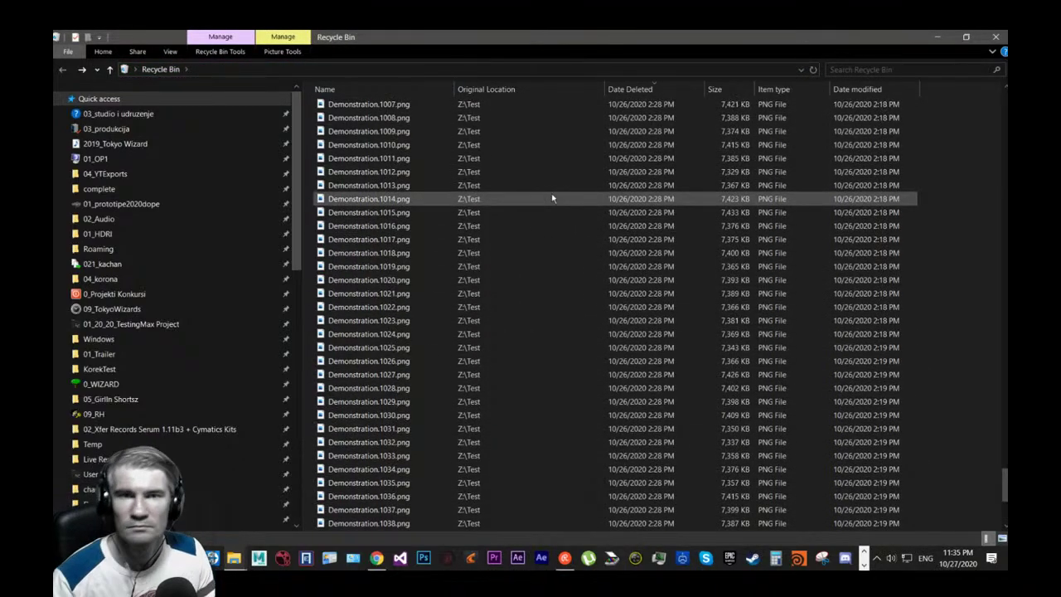
scroll(560, 195, "up", 20)
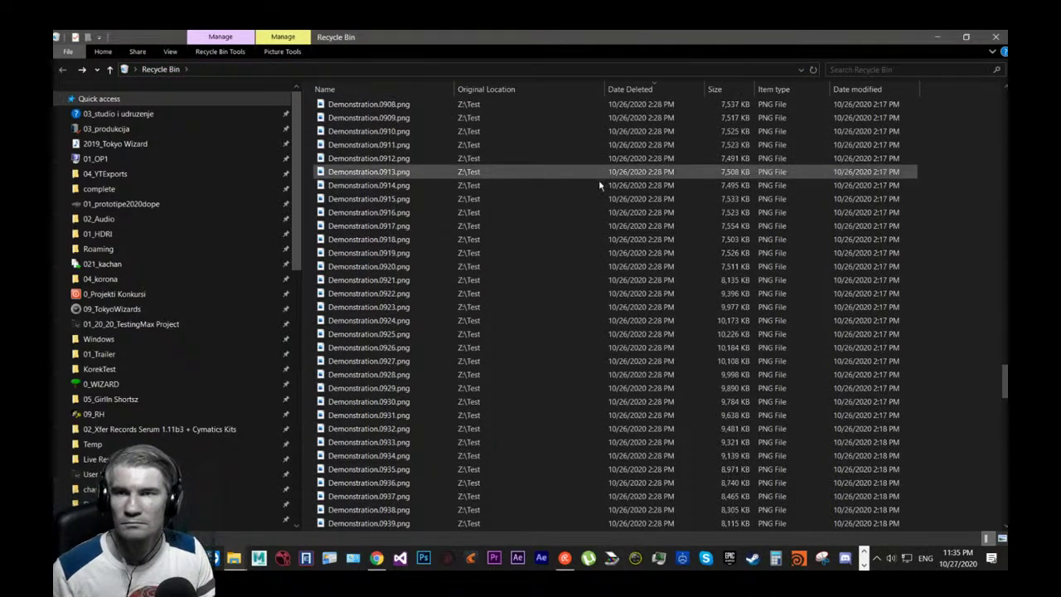
scroll(999, 348, "up", 20)
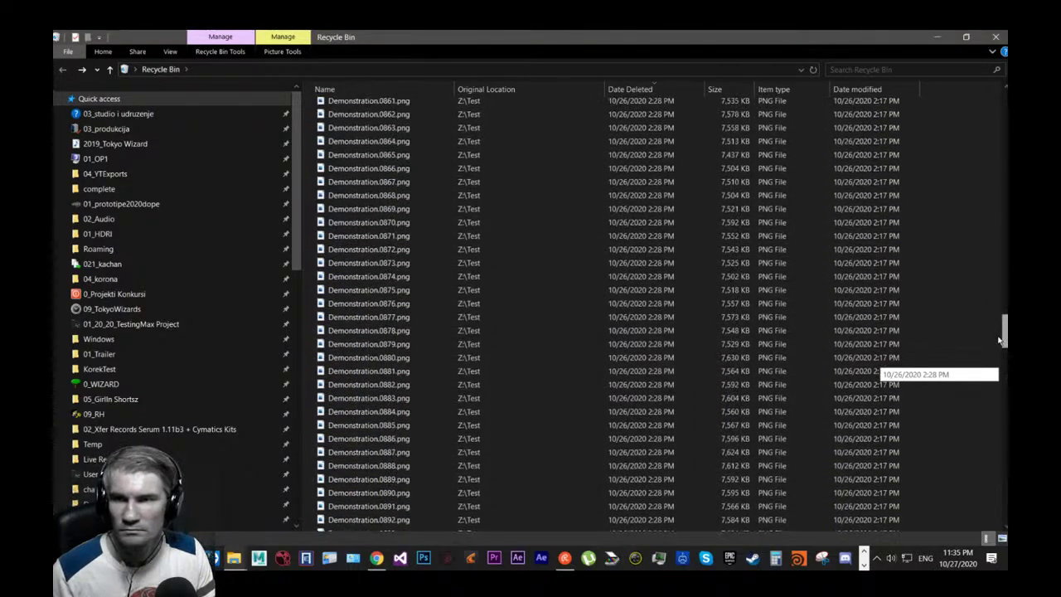
left_click_drag(991, 304, 969, 165)
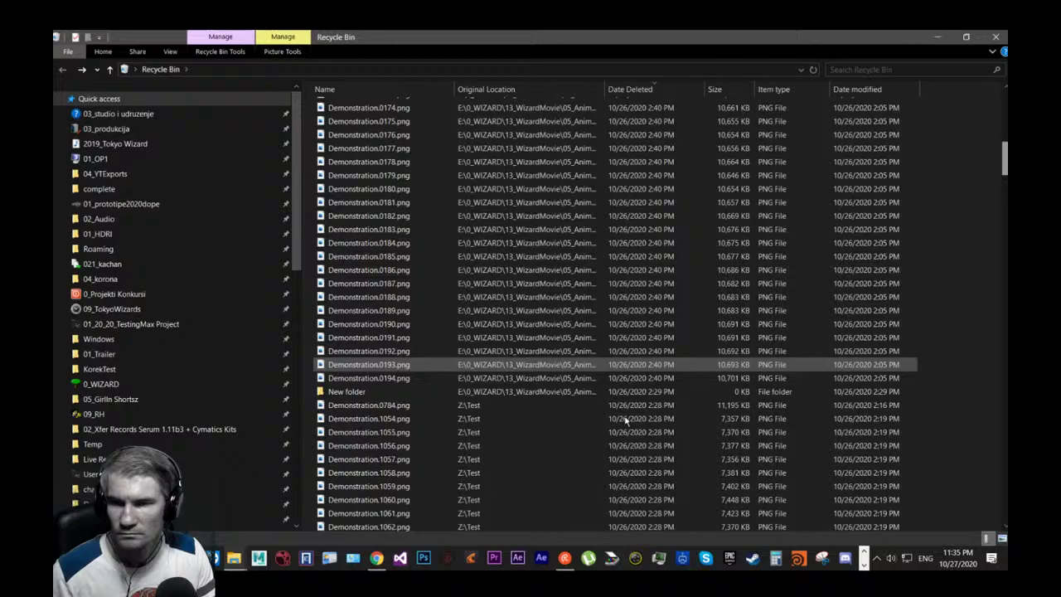
left_click(394, 406)
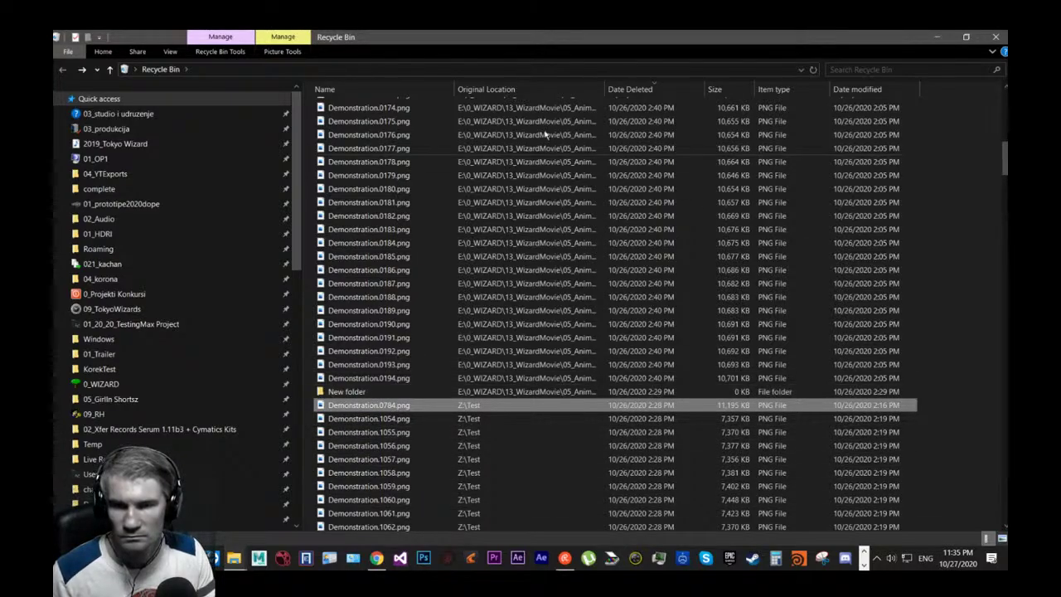
left_click_drag(604, 88, 668, 89)
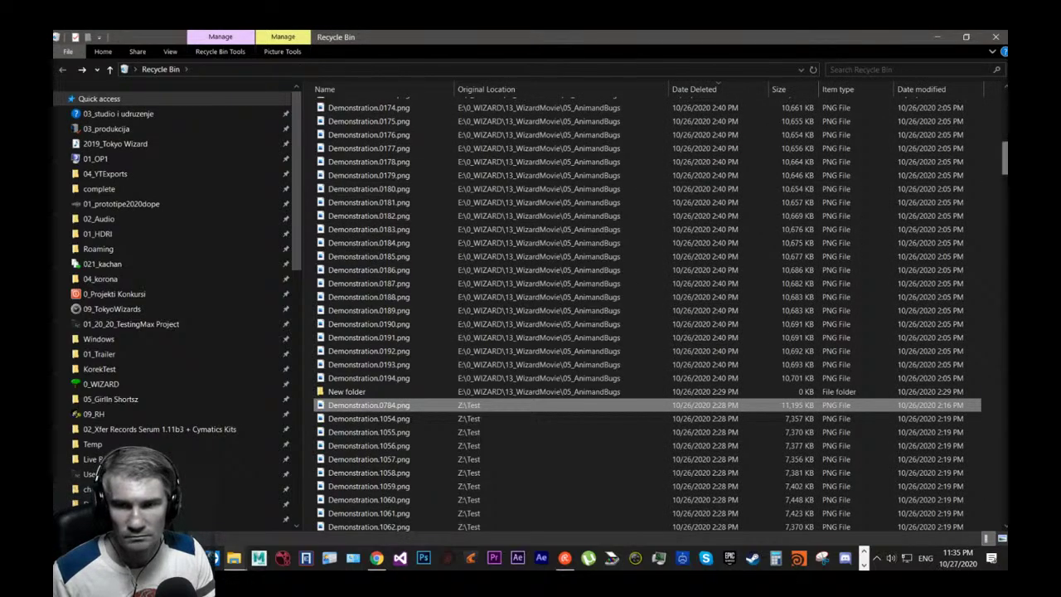
scroll(646, 315, "down", 15)
left_click(597, 498, "shift")
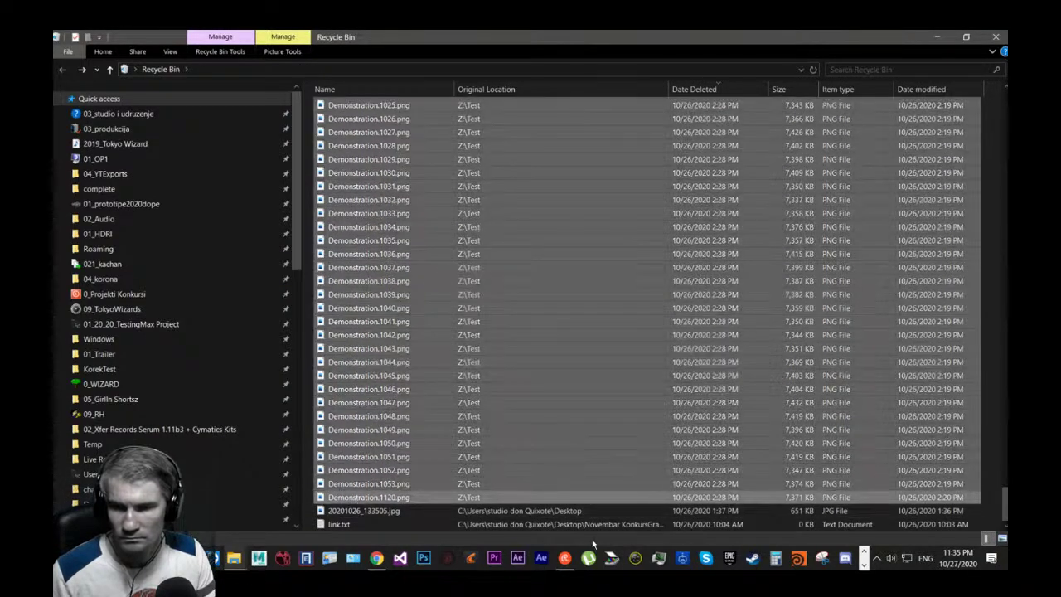
key("Delete")
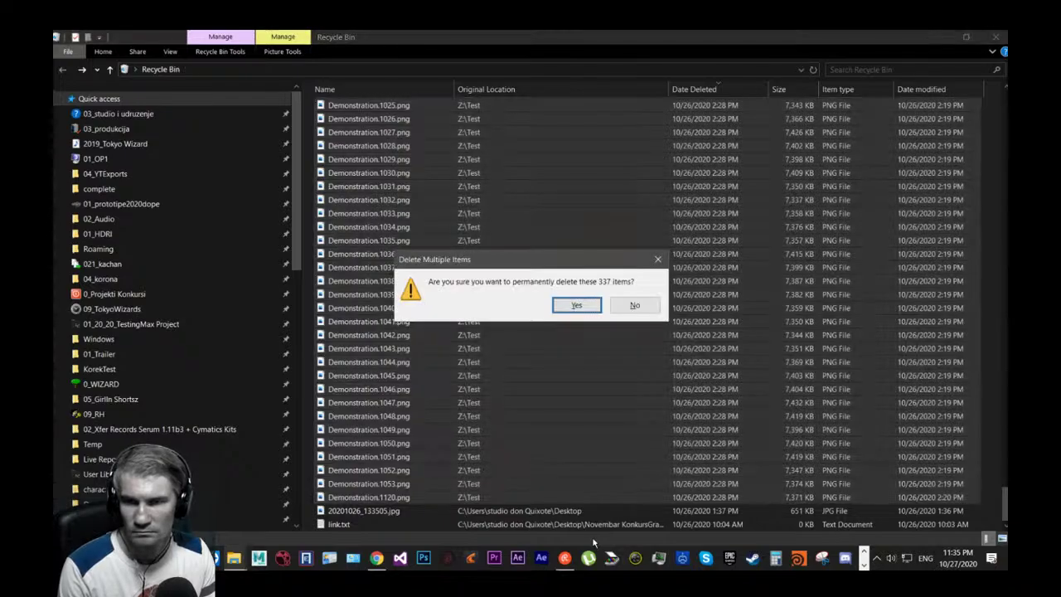
key("Return")
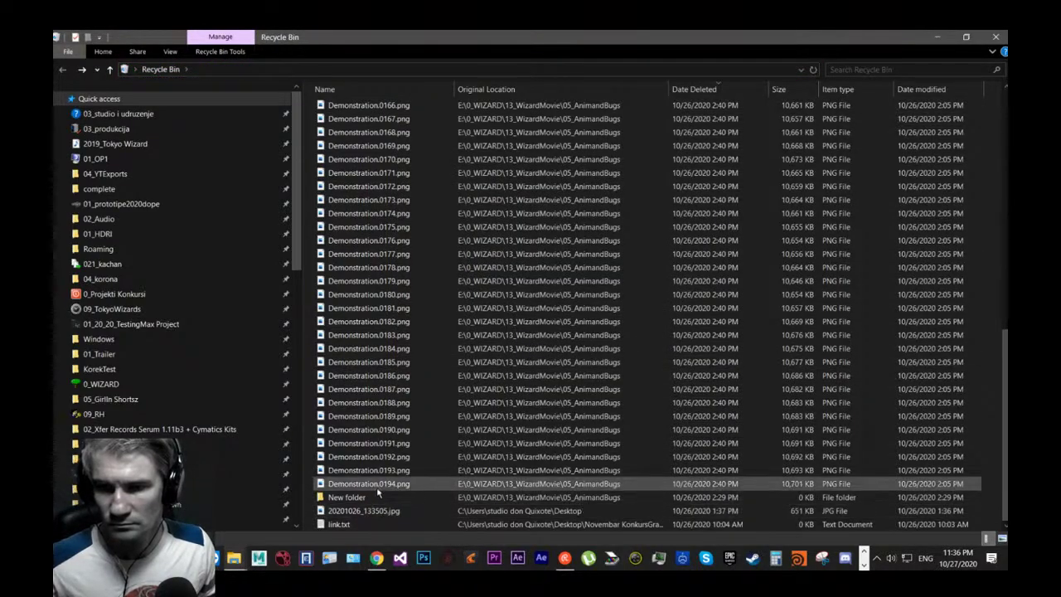
Permanently delete the 05_AnimandBugs frames from Demonstration.0166.png through Demonstration.0194.png.
left_click(384, 484)
left_click(380, 105, "shift")
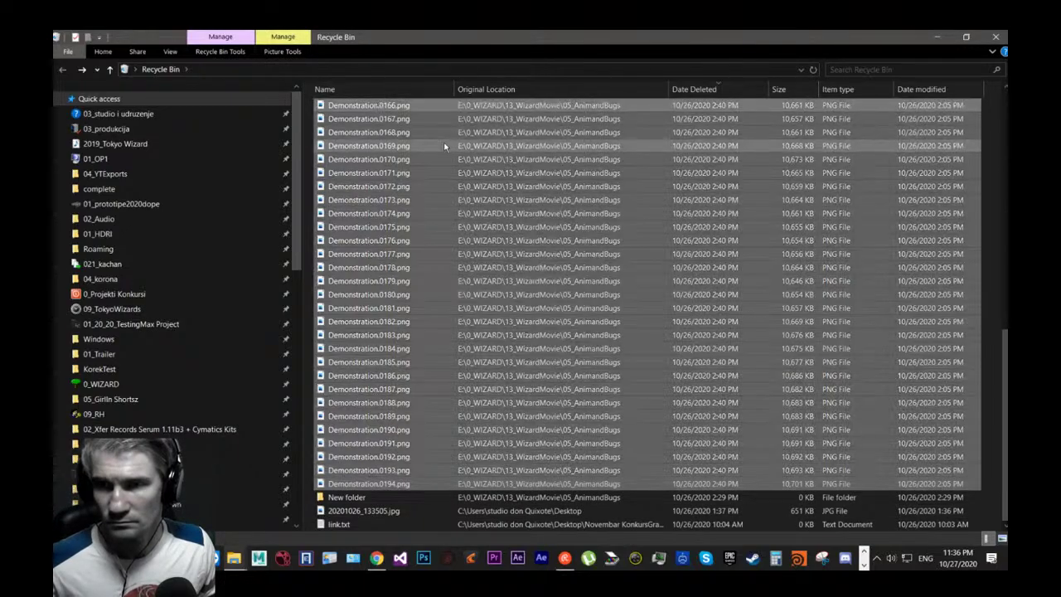
key("Delete")
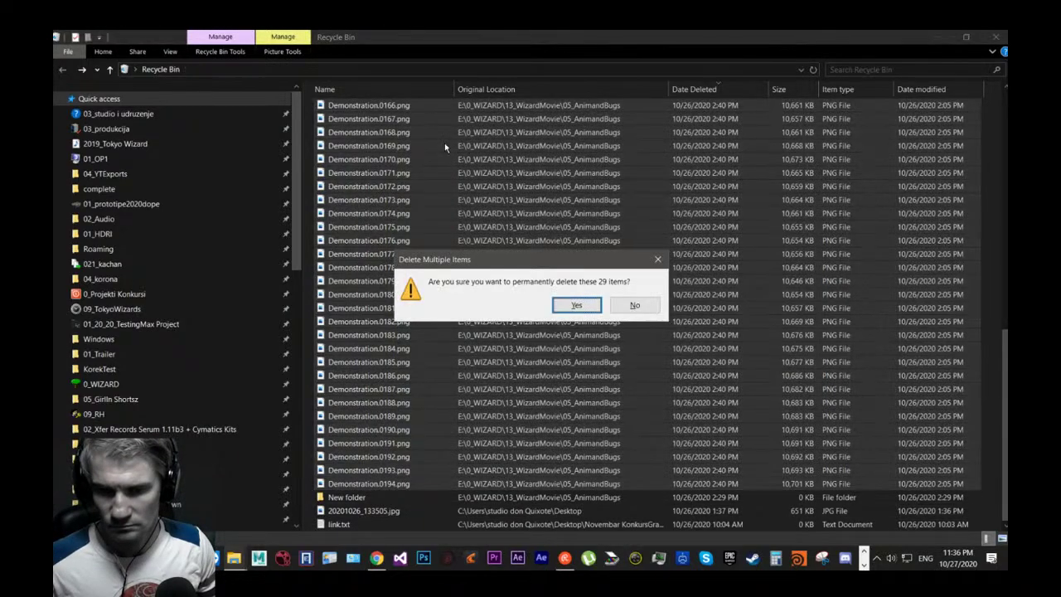
key("Return")
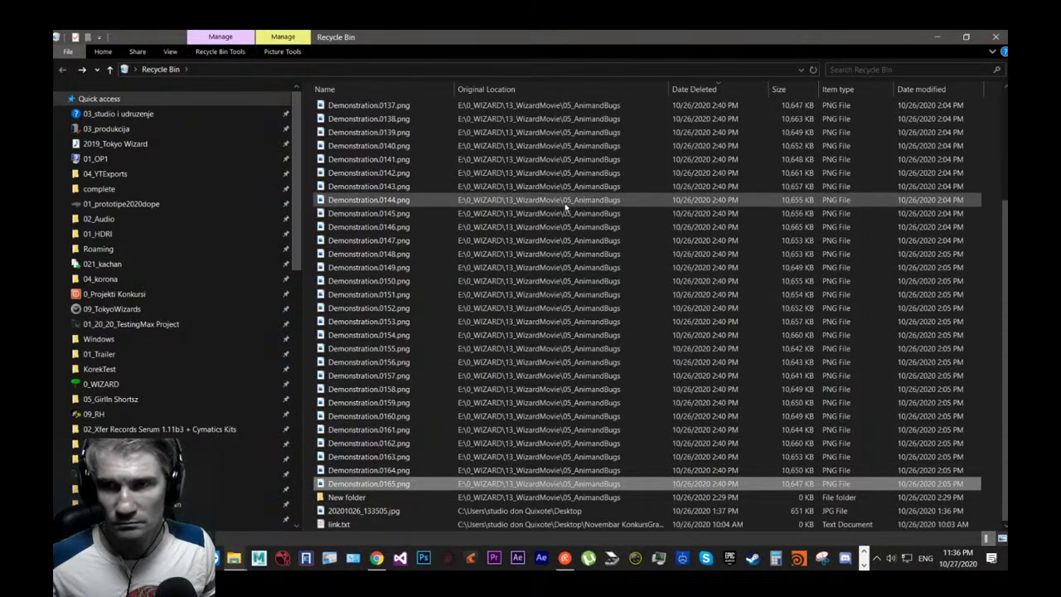
Permanently delete the 05_AnimandBugs frames from Demonstration.0128.png through Demonstration.0165.png, and close the Recycle Bin.
scroll(431, 139, "up", 4)
scroll(431, 138, "down", 1)
left_click(344, 107, "shift")
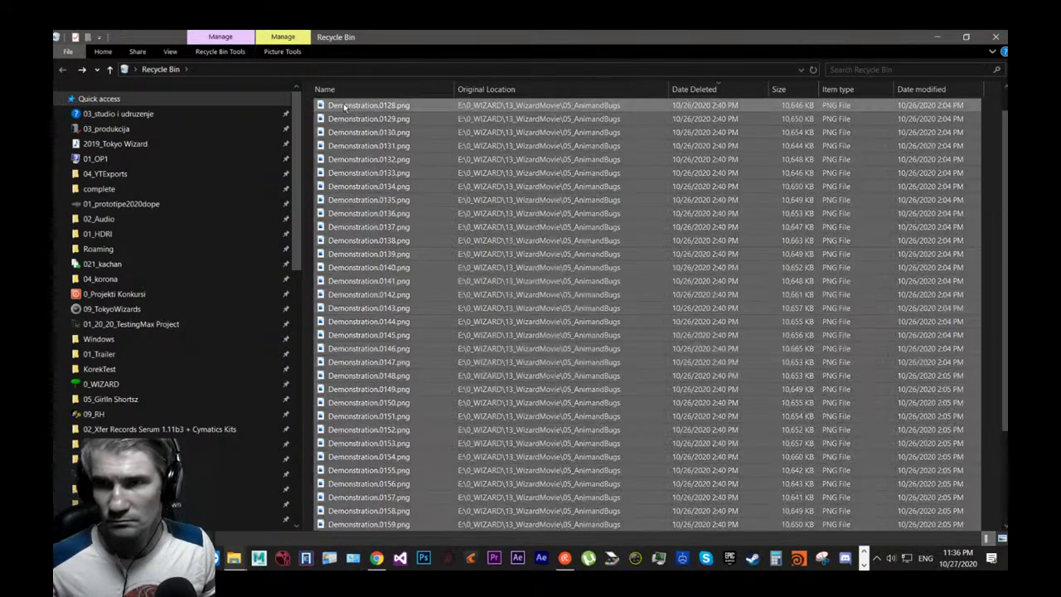
key("Delete")
key("Return")
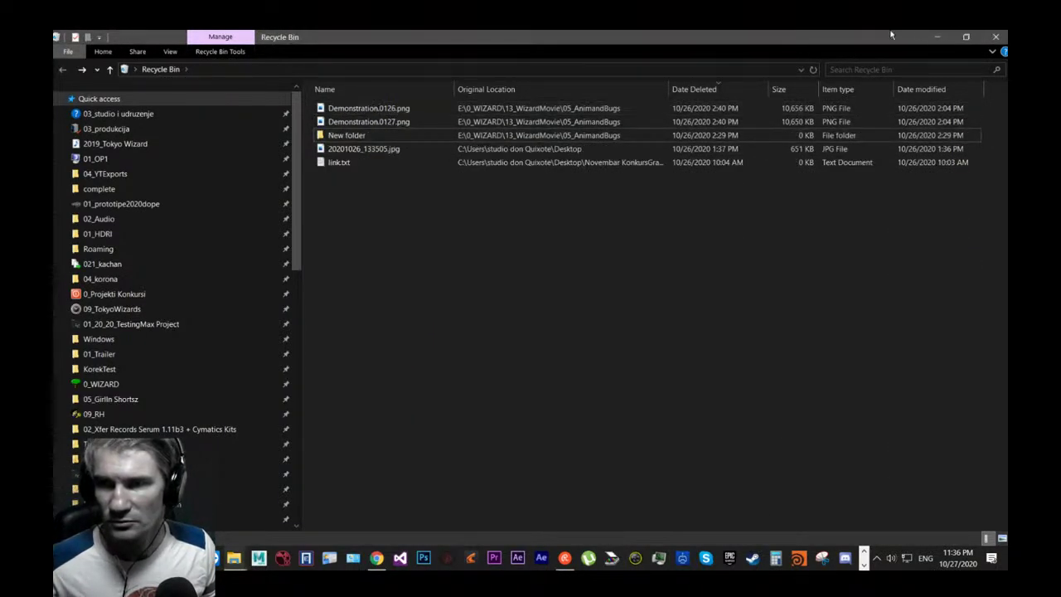
left_click(998, 39)
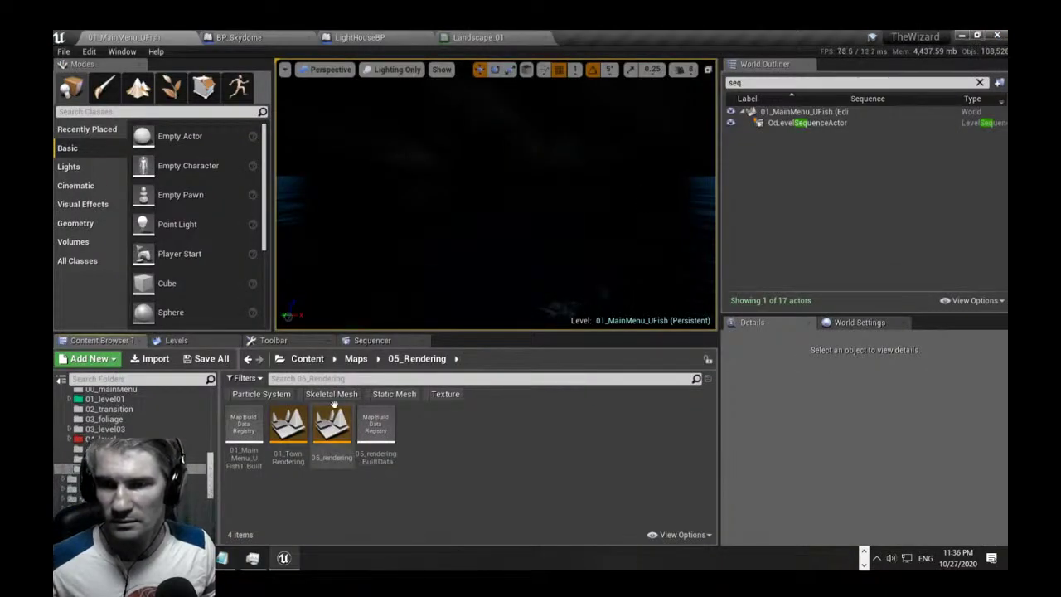
Show the 05_Rendering maps folder in File Explorer, check its level files and their modification dates, and close the window.
right_click(178, 469)
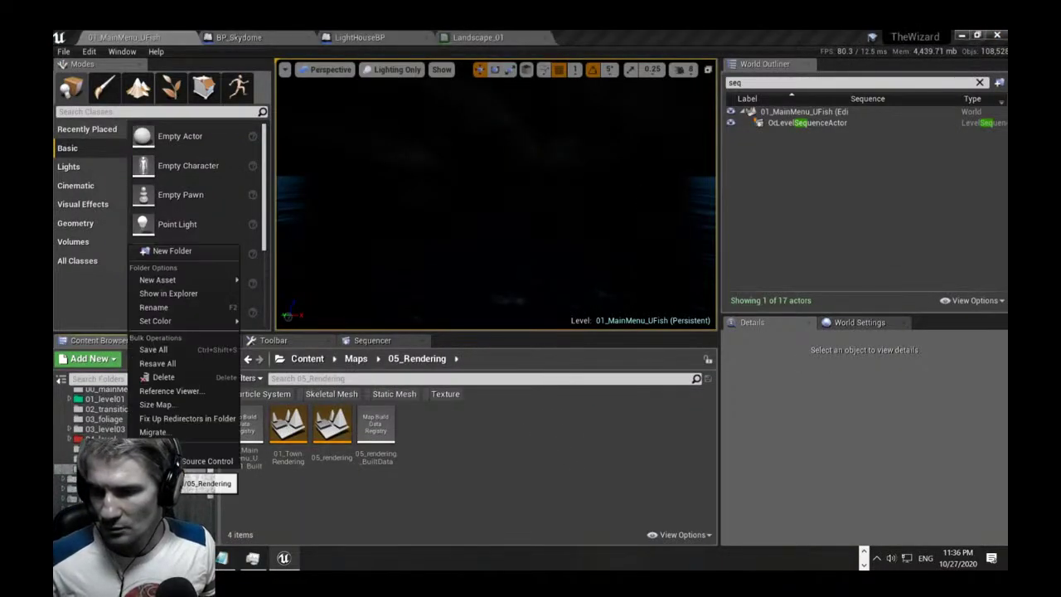
left_click(166, 293)
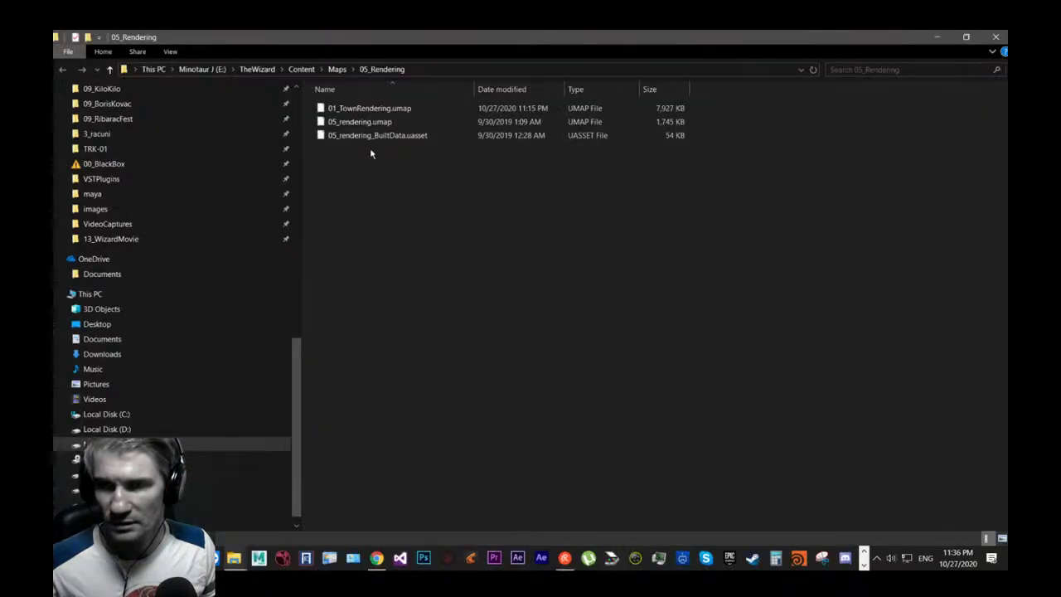
left_click(380, 138)
left_click(382, 126)
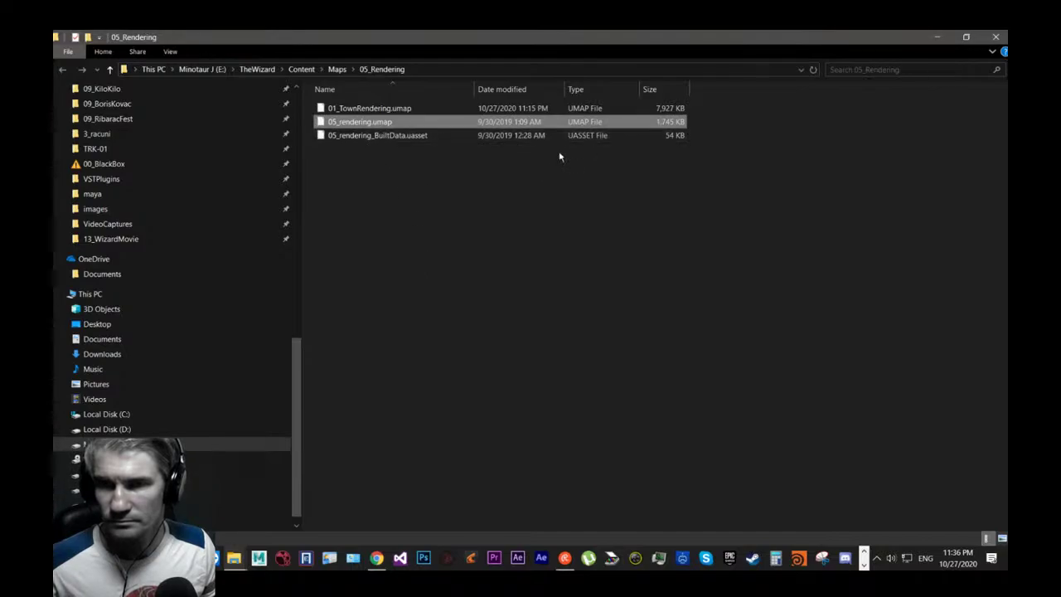
left_click(995, 37)
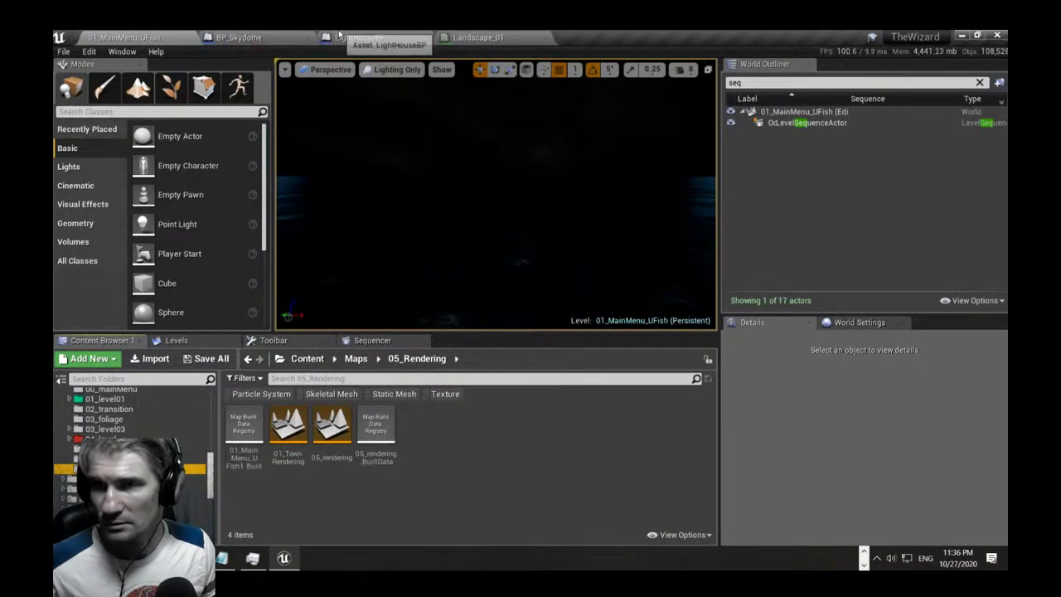
Open the project's Maps & Modes settings and locate the Editor Startup Map in the Content Browser.
left_click(89, 51)
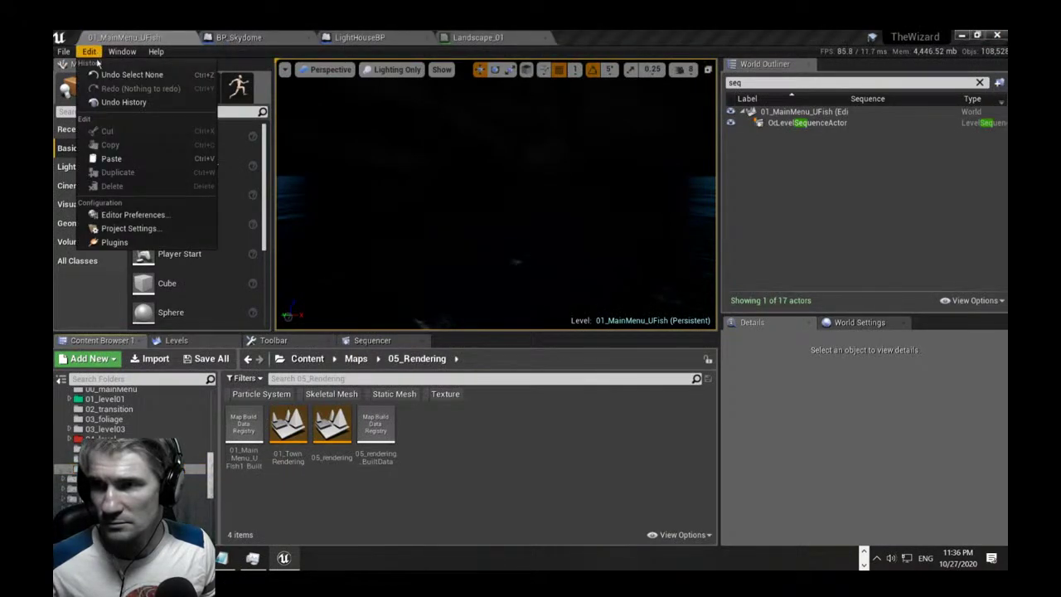
left_click(128, 228)
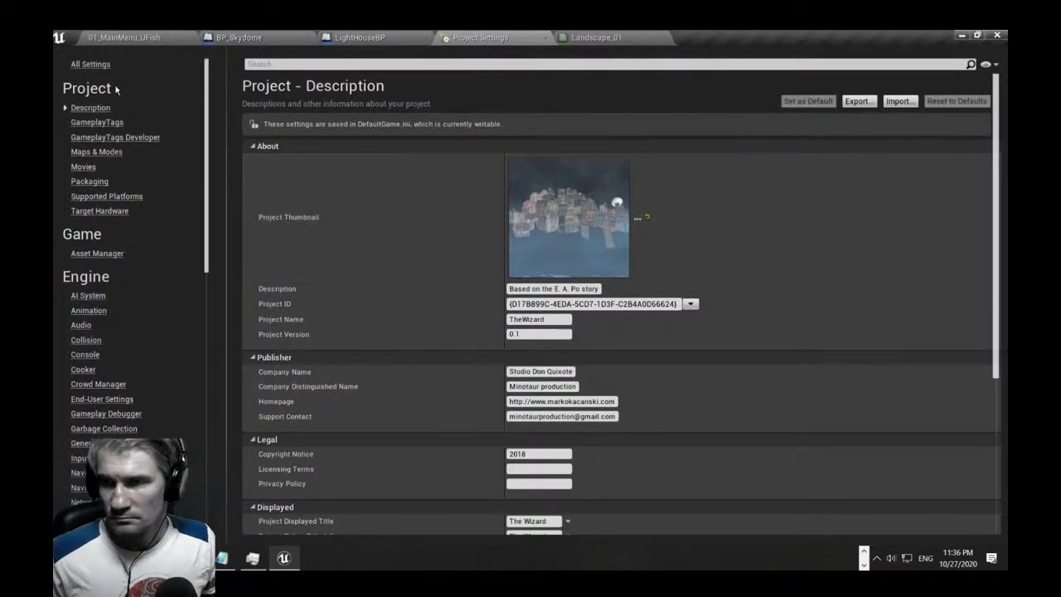
left_click(98, 151)
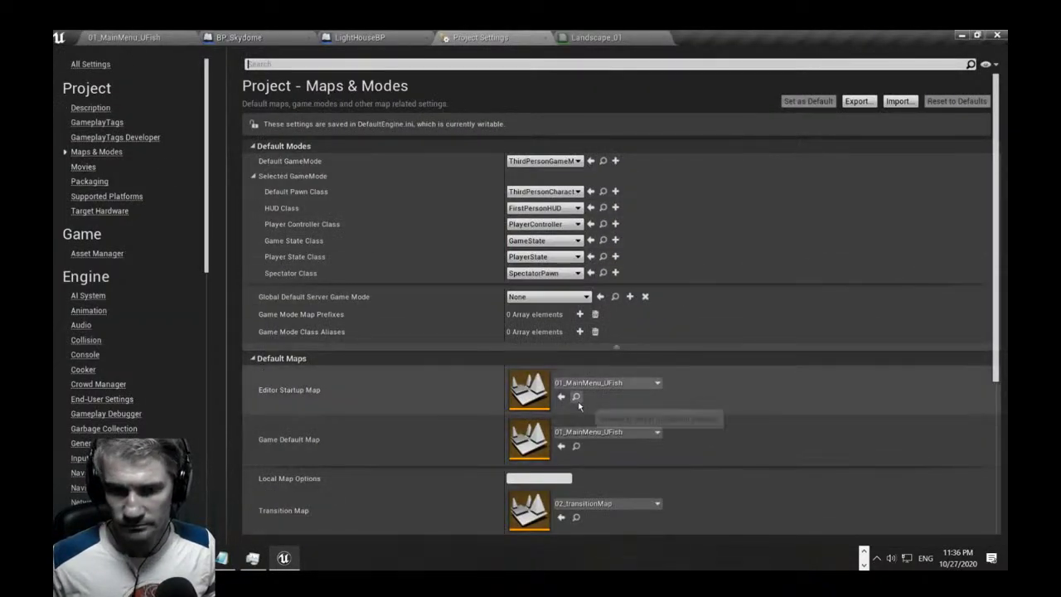
left_click(580, 403)
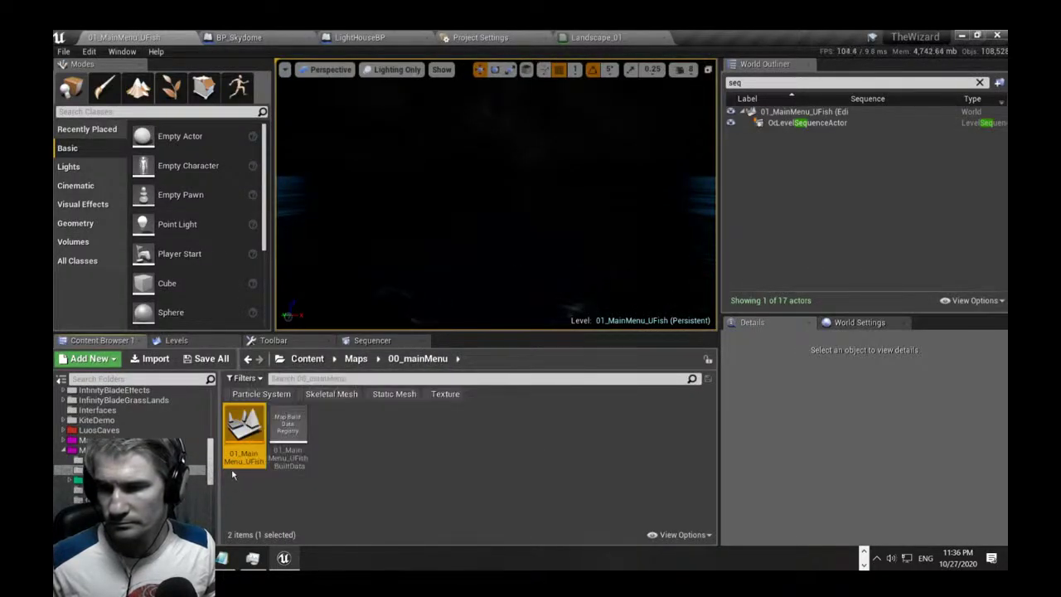
Show the 01_MainMenu_UFish map in File Explorer and check the files in the 00_mainMenu folder.
left_click_drag(209, 465, 208, 476)
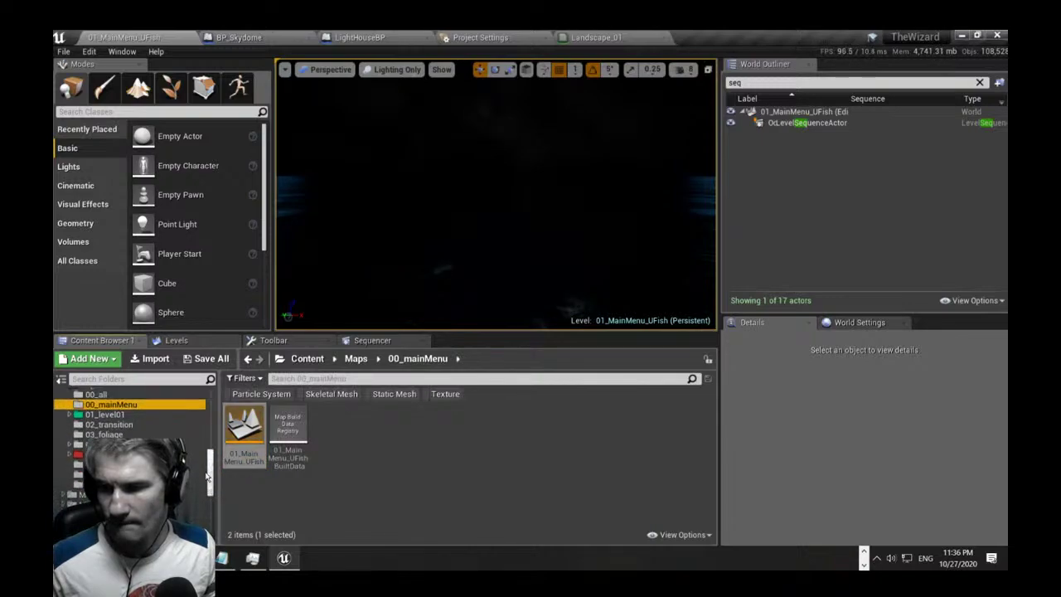
right_click(248, 448)
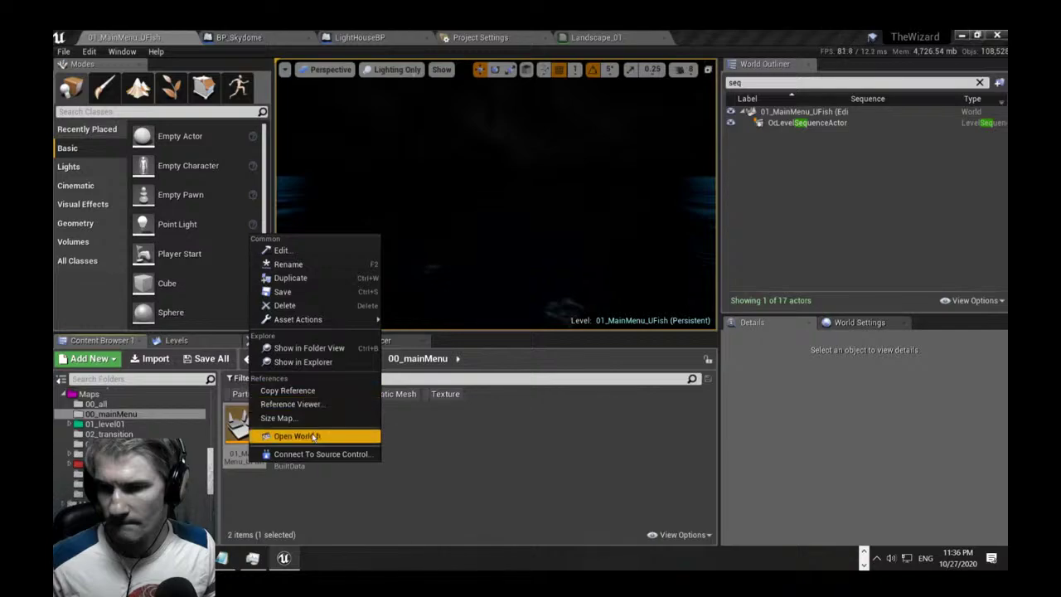
left_click(328, 349)
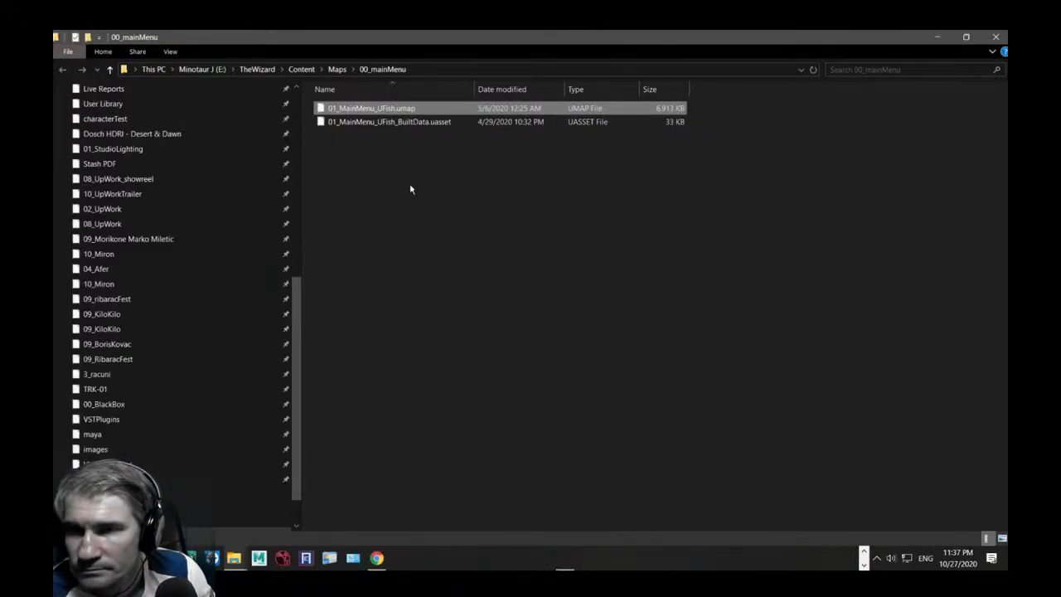
left_click(394, 122, "shift")
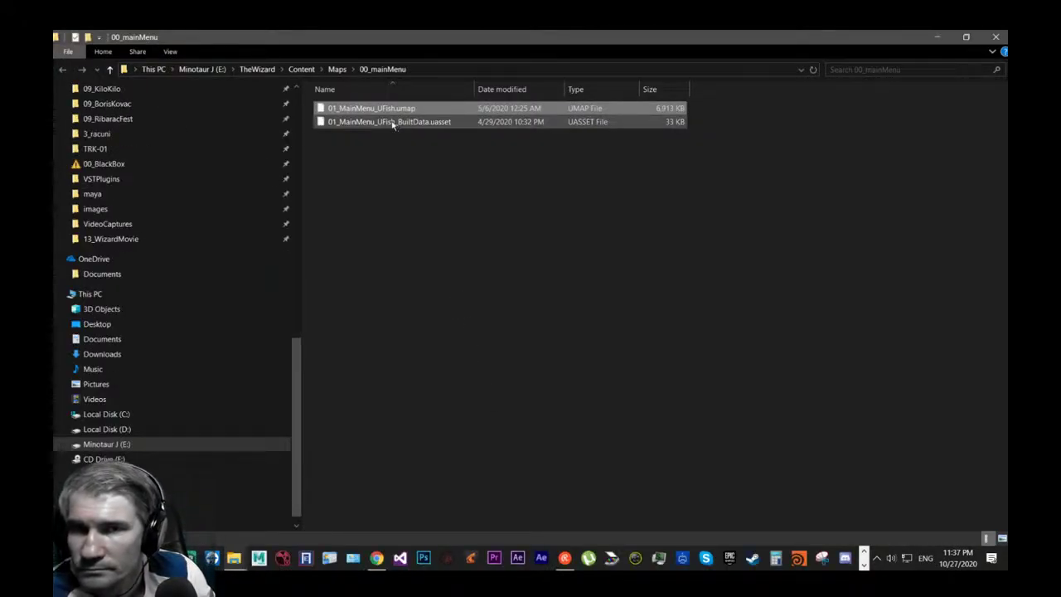
left_click(336, 70)
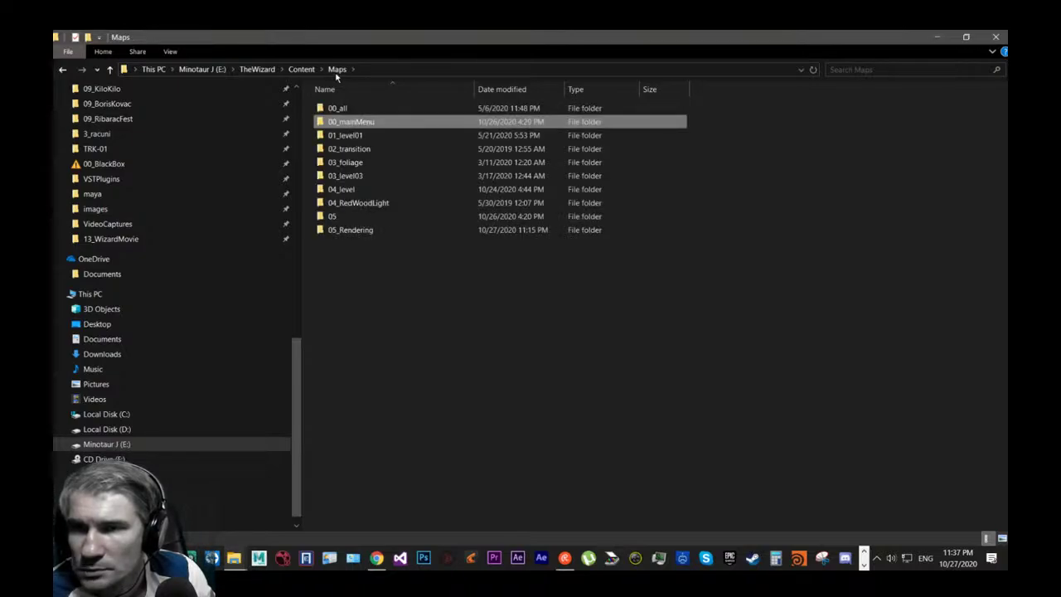
left_click(302, 70)
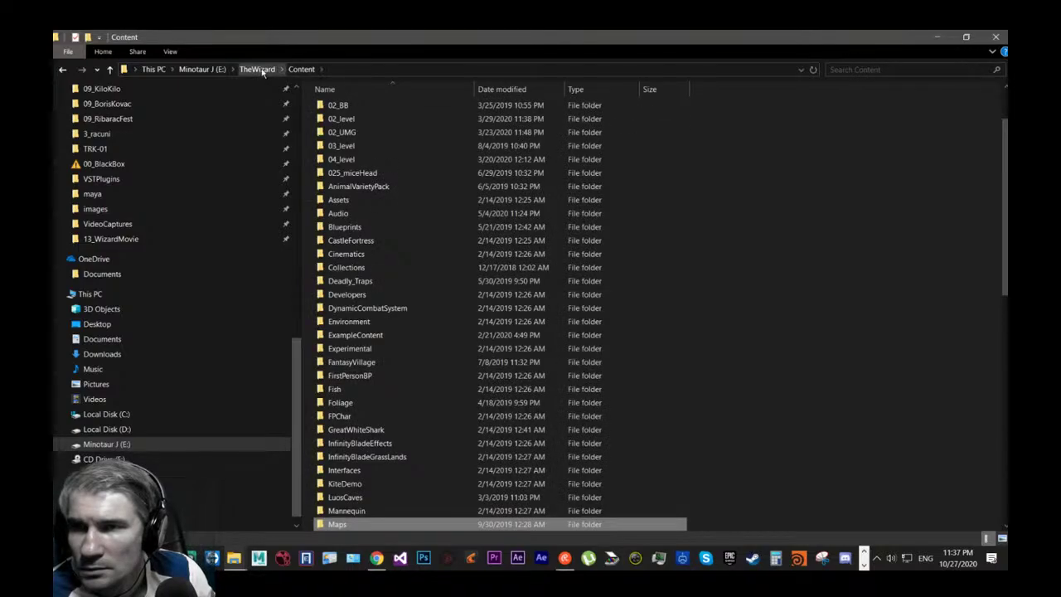
left_click(82, 70)
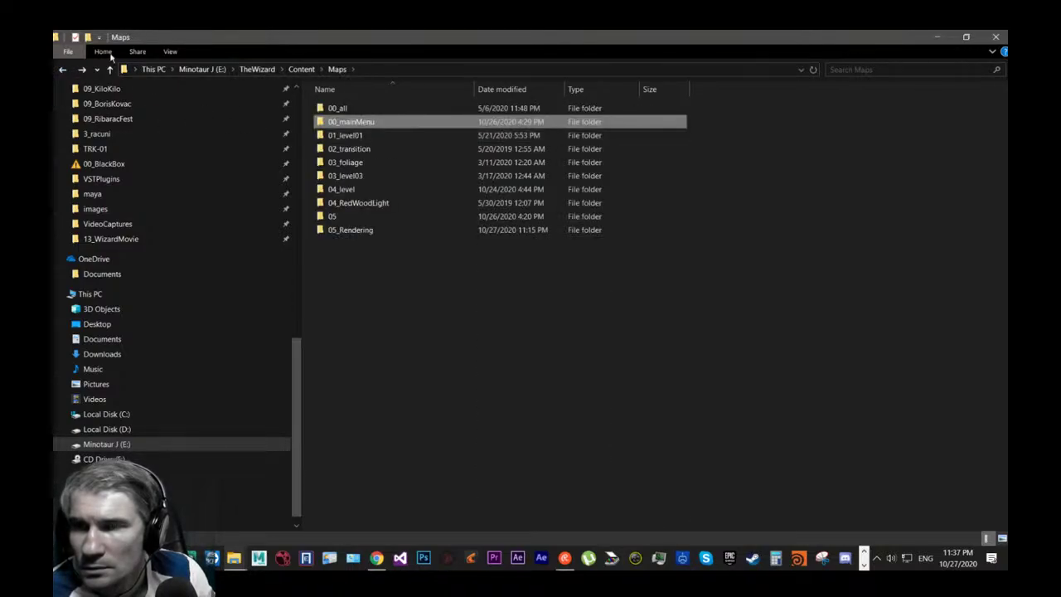
left_click(60, 72)
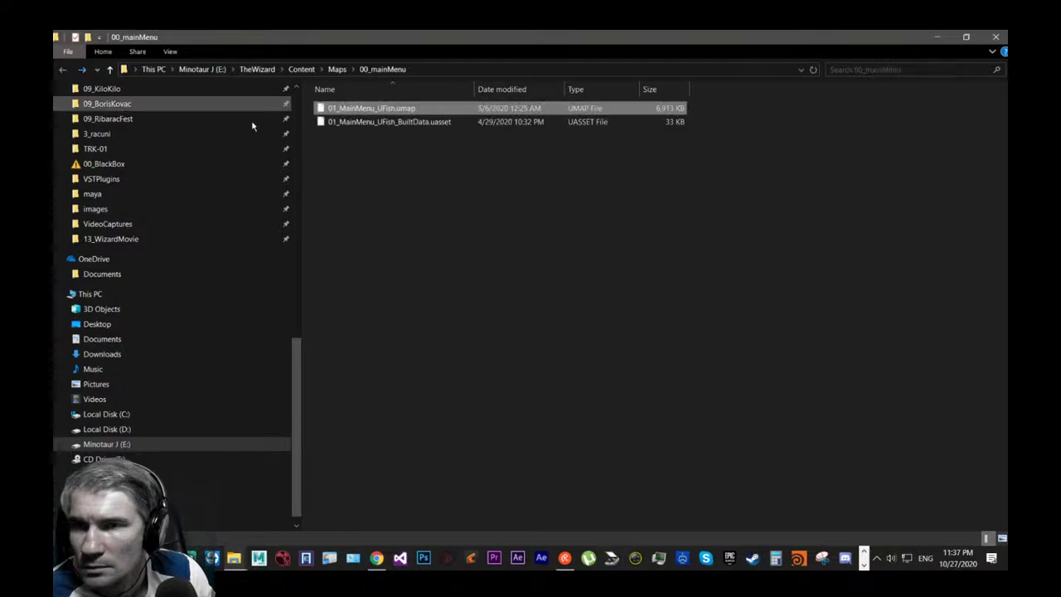
Copy the base name 01_MainMenu_UFish from the .umap file's name without renaming the file.
left_click(379, 108)
left_click(379, 108)
key("ctrl+c")
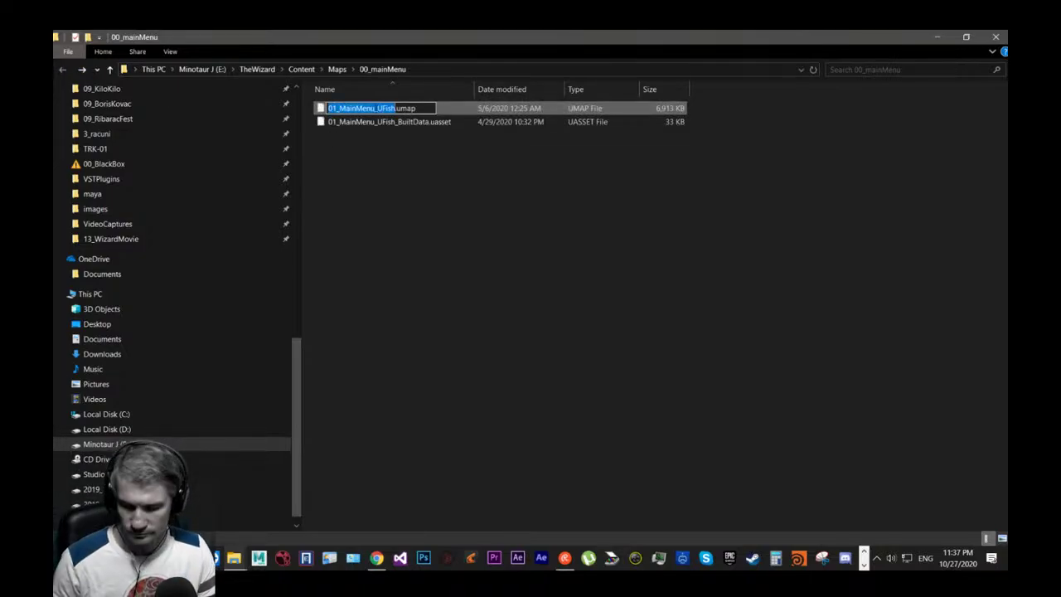
left_click(492, 264)
Browse drive E: to TheWizard project folder and open its Saved folder.
left_click(124, 445)
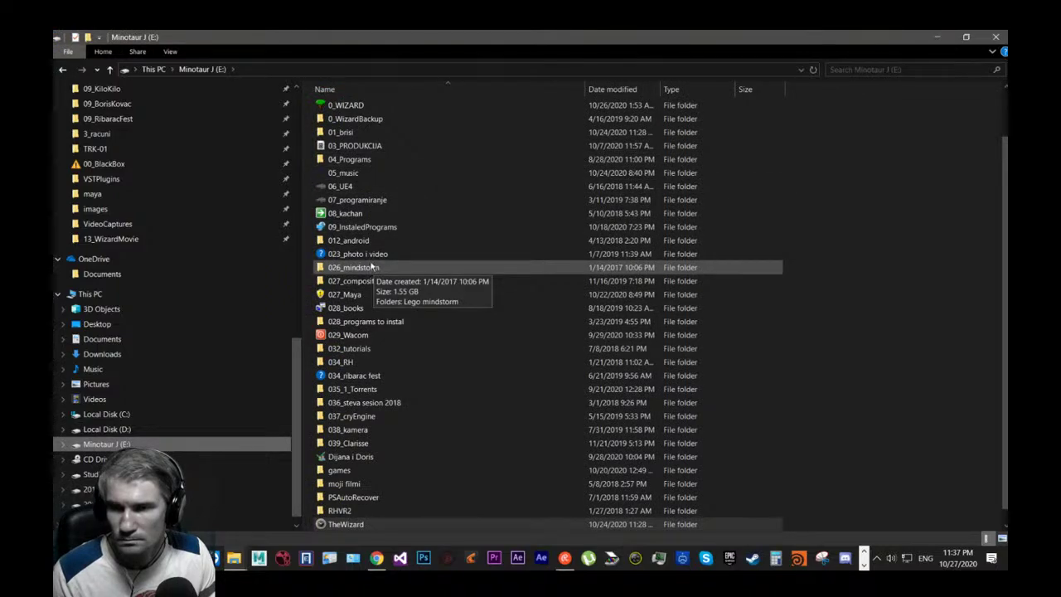
double_click(340, 105)
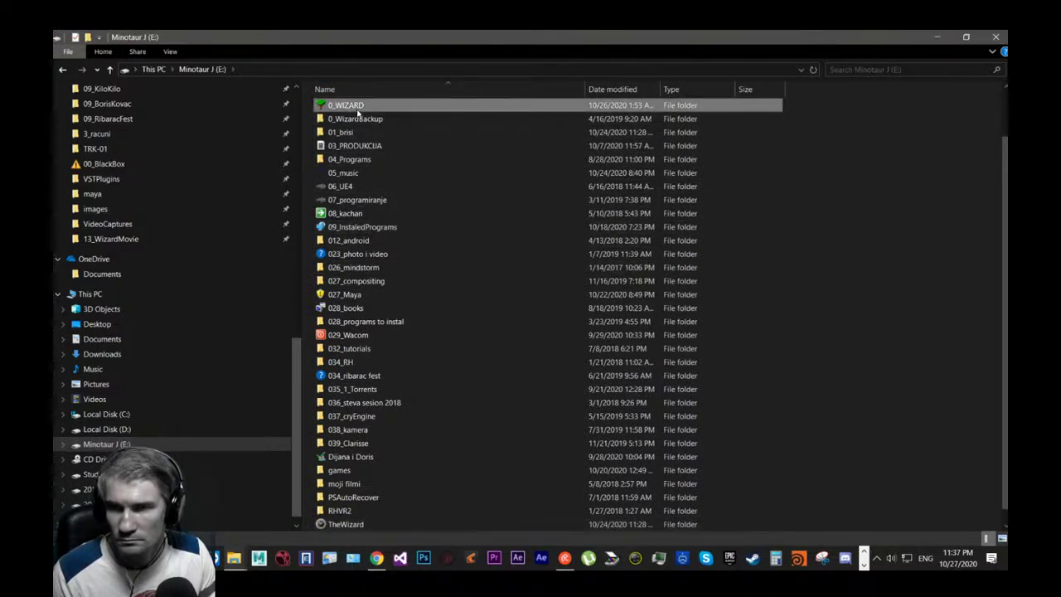
key("alt+Left")
scroll(422, 364, "down", 2)
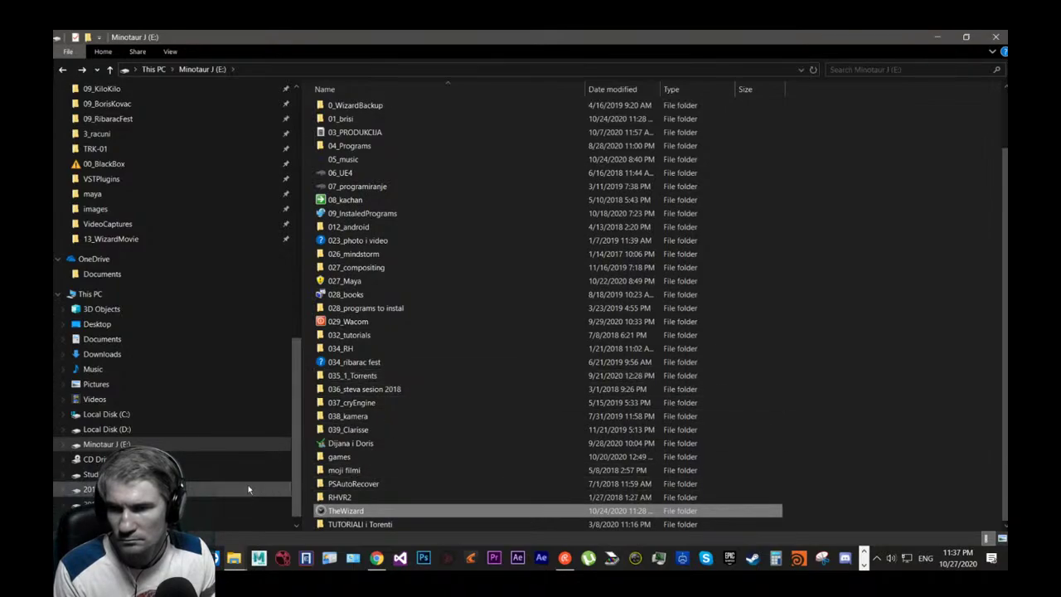
double_click(360, 512)
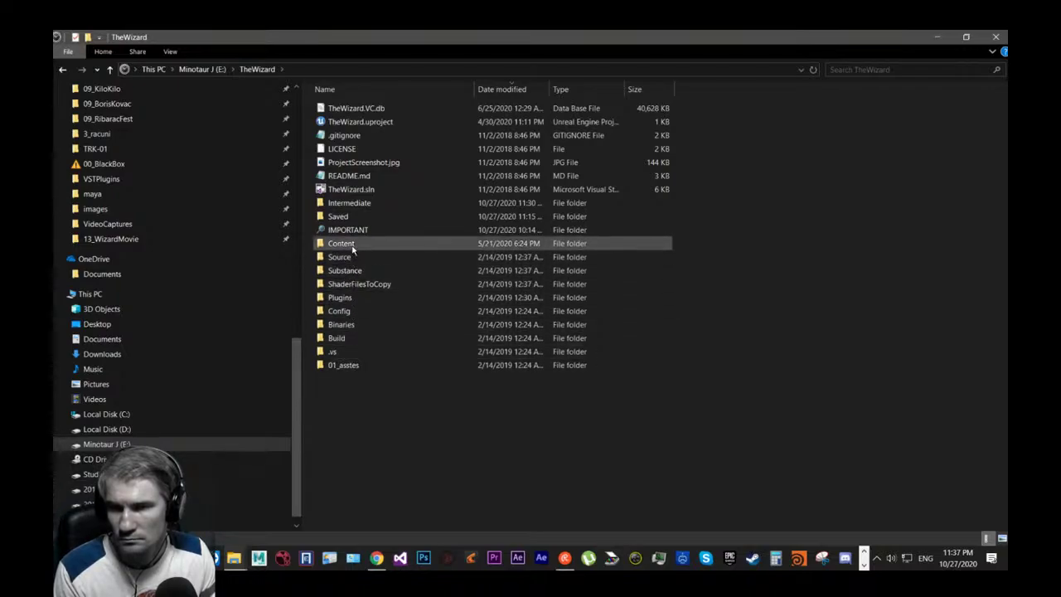
double_click(336, 216)
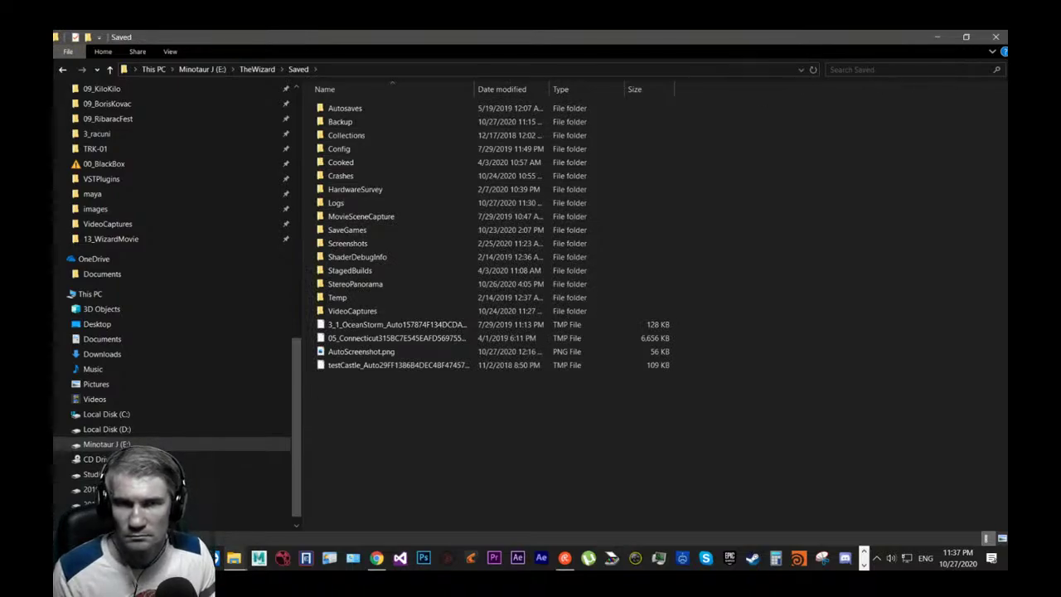
Search the Saved folder for the copied name 01_MainMenu_UFish.
left_click(900, 69)
key("ctrl+v")
key("Return")
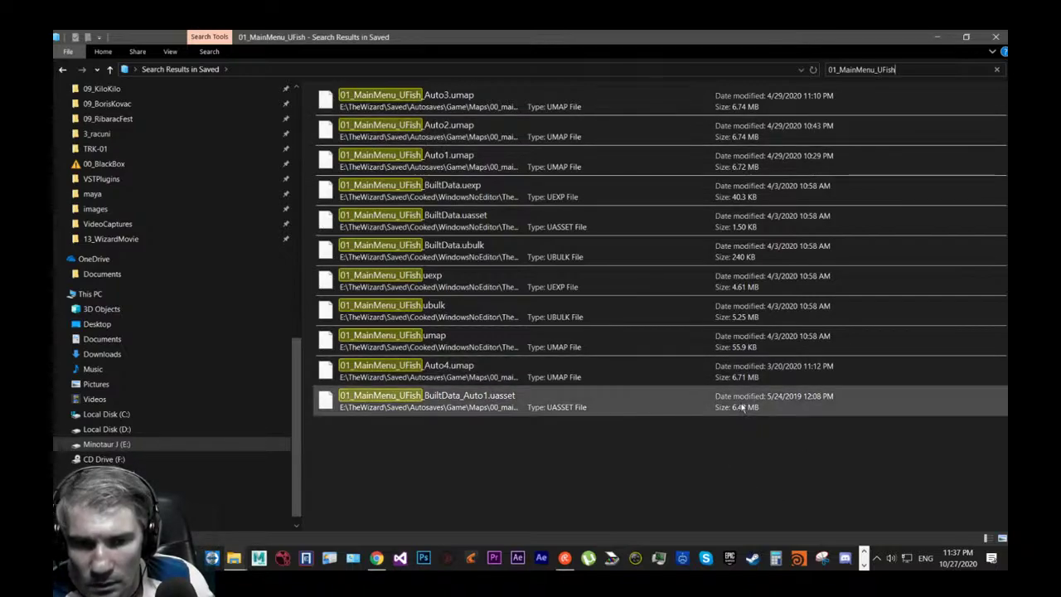
Display the search results in Details view, sort them by Date modified, and widen the Name column to show full file names.
right_click(676, 461)
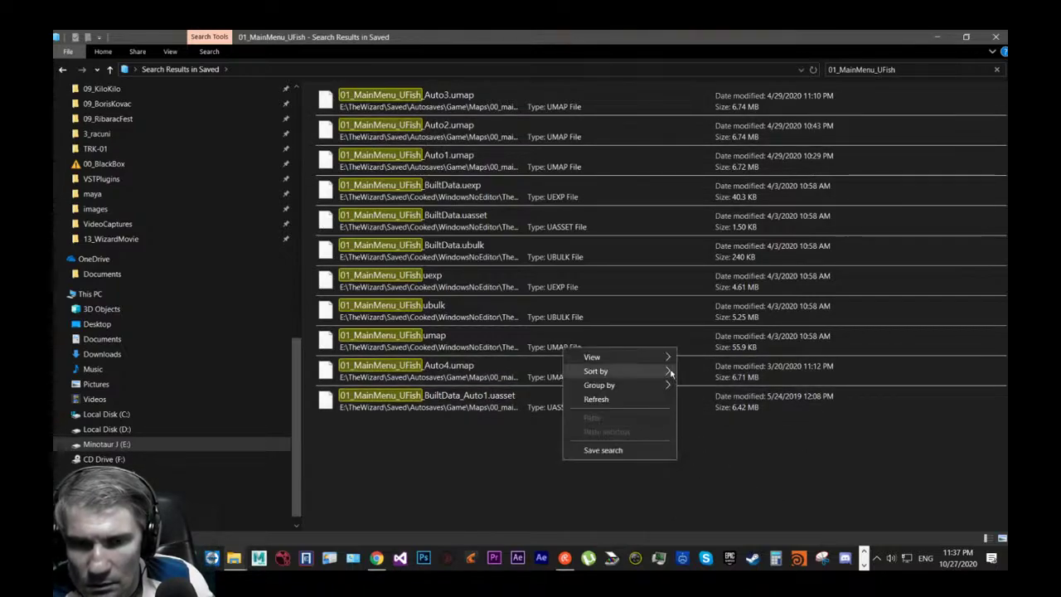
mouse_move(655, 357)
left_click(707, 427)
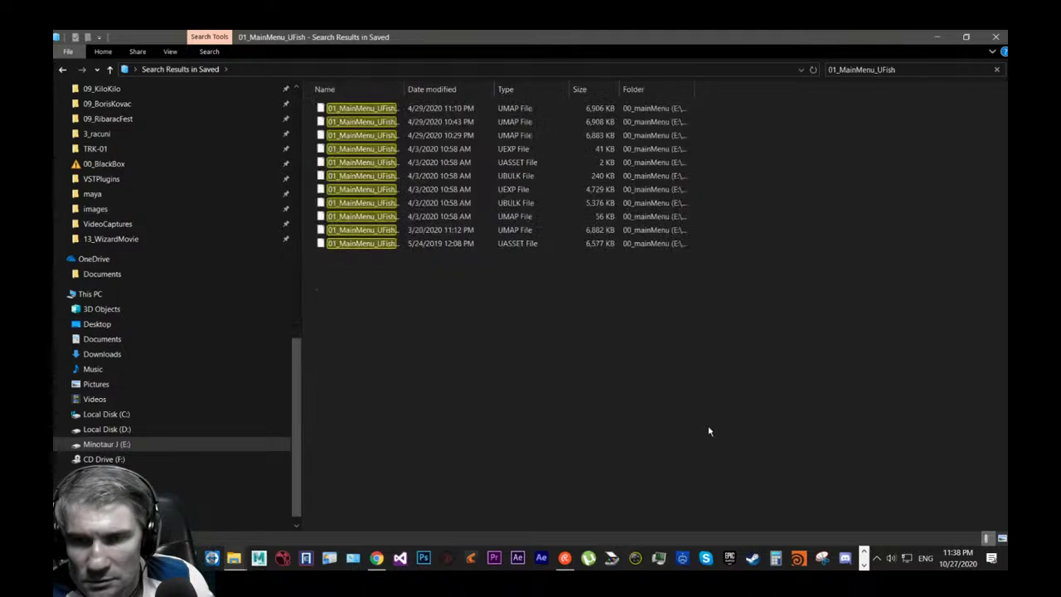
left_click(460, 89)
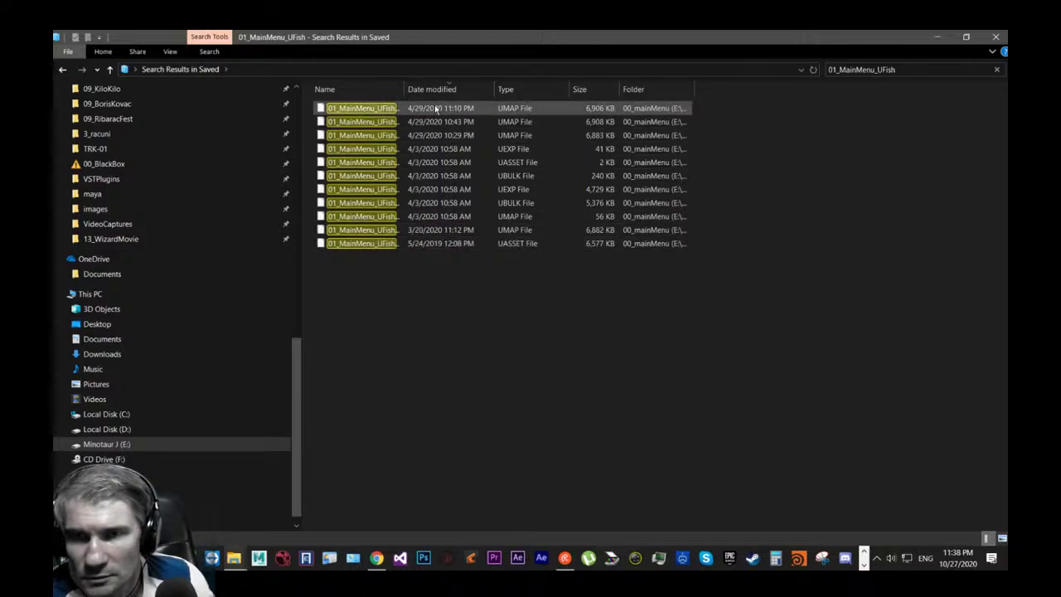
left_click_drag(405, 89, 486, 88)
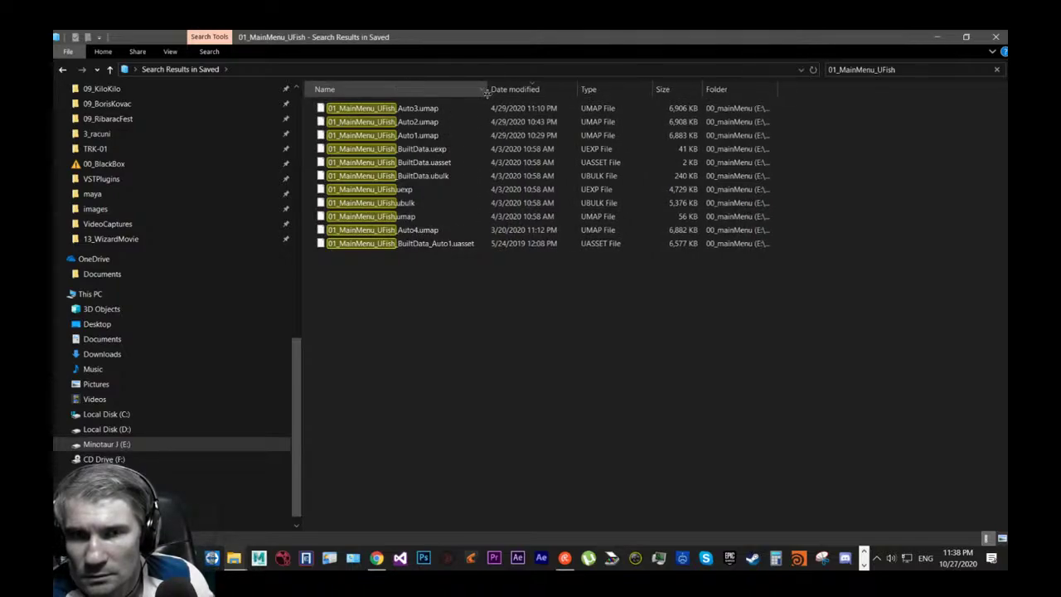
Copy the autosave file 01_MainMenu_UFish_Auto3.umap and restore the results window to a smaller size over the Unreal Editor.
left_click(413, 110)
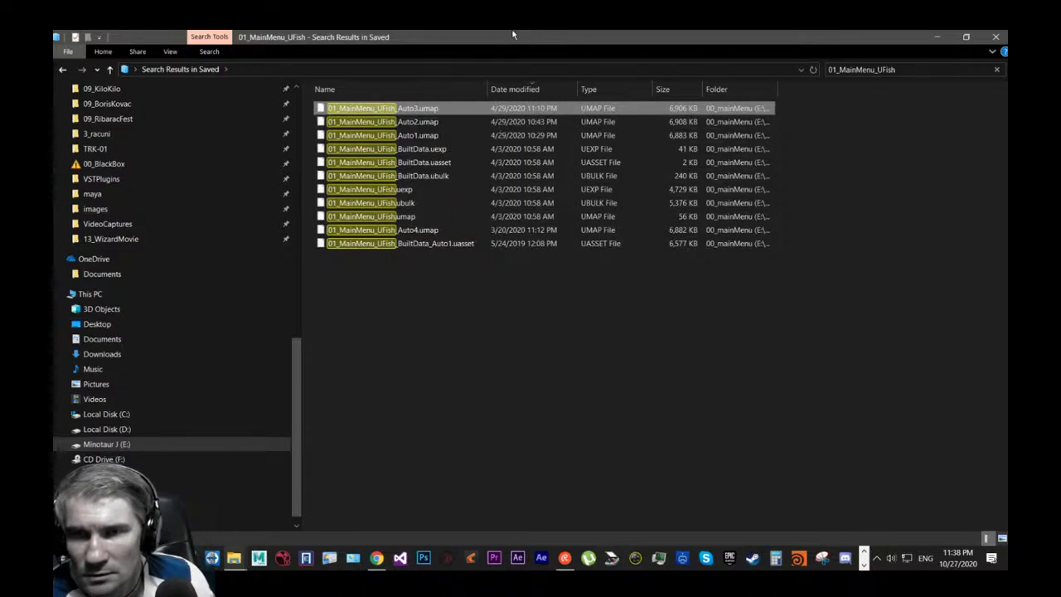
right_click(372, 109)
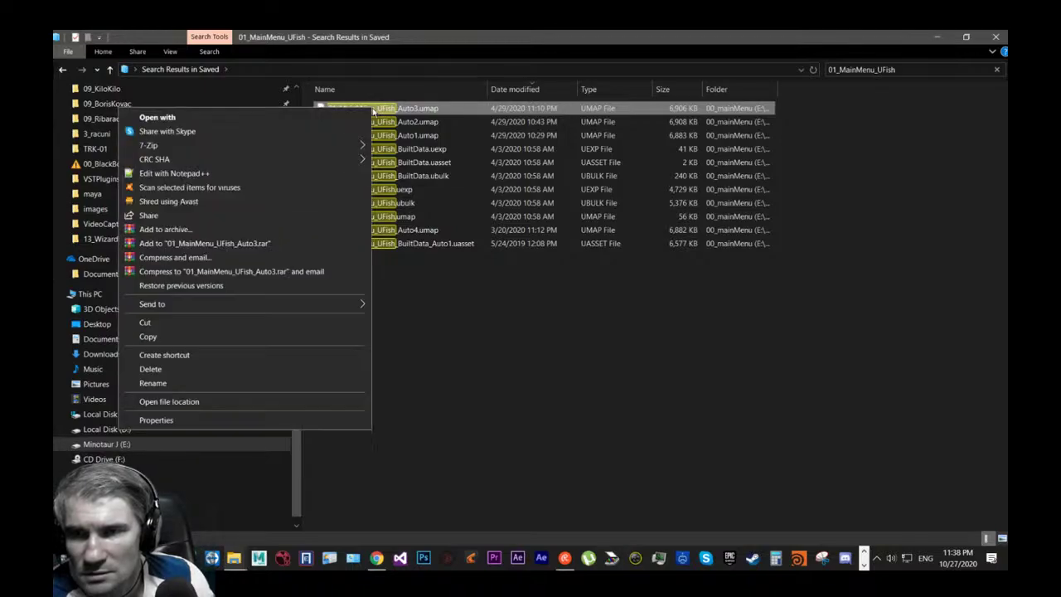
left_click(272, 338)
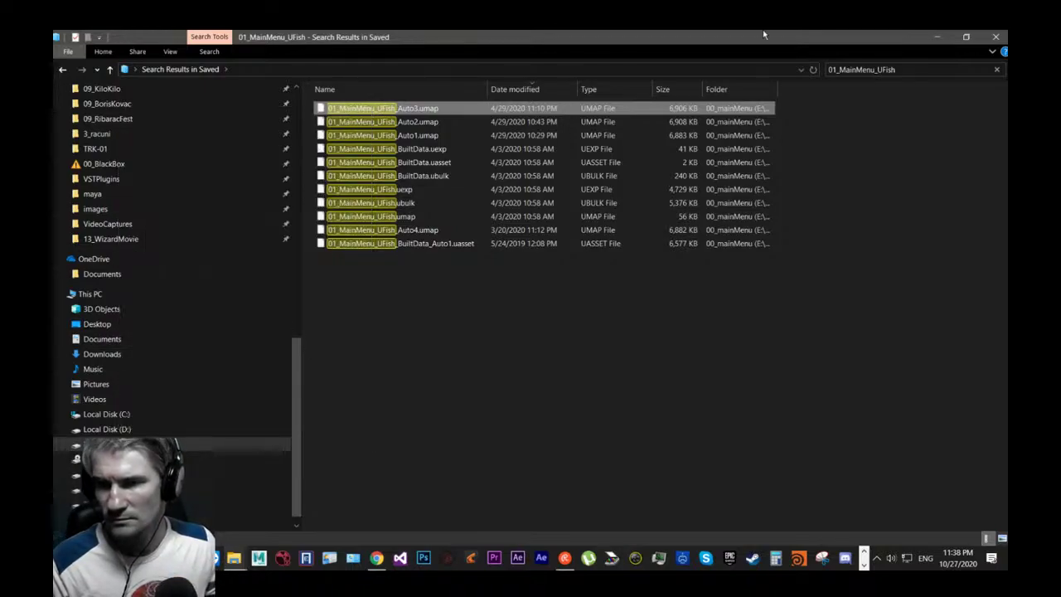
key("super+Down")
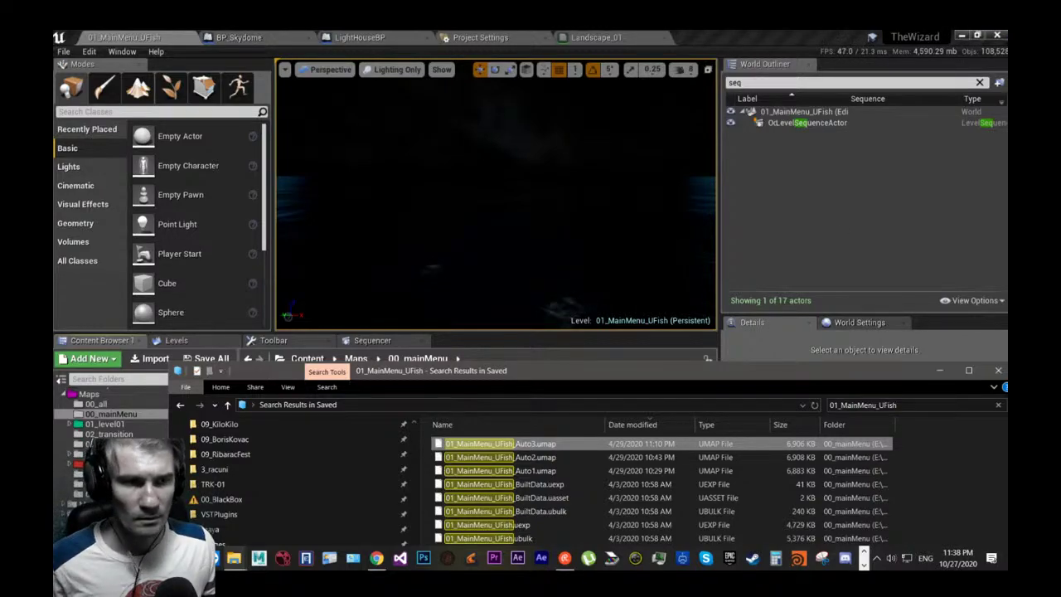
left_click(864, 556)
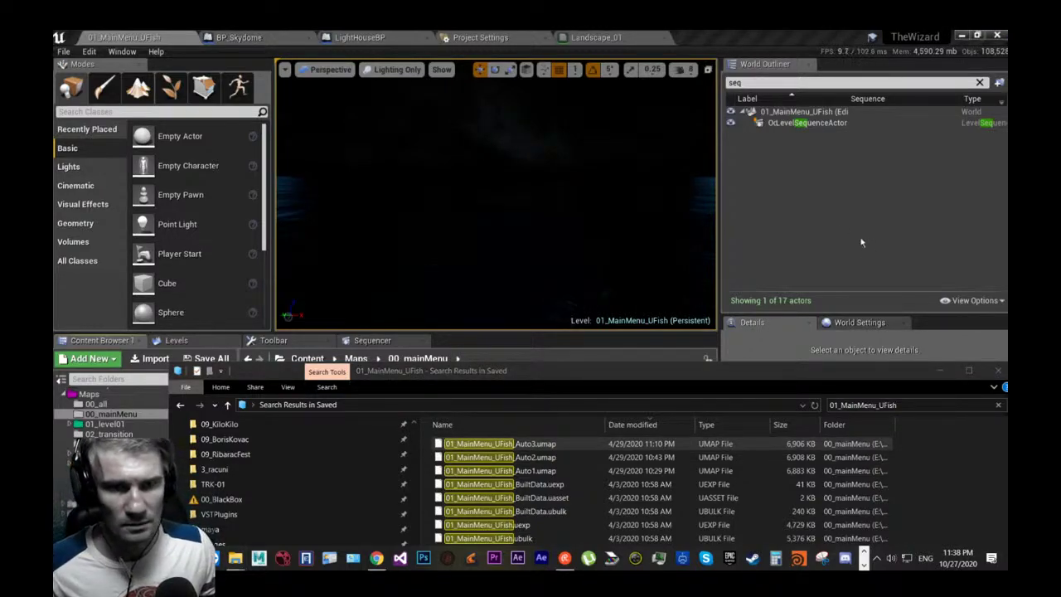
Show the 01_MainMenu_UFish map's file in Explorer and close the Unreal Editor.
left_click(940, 371)
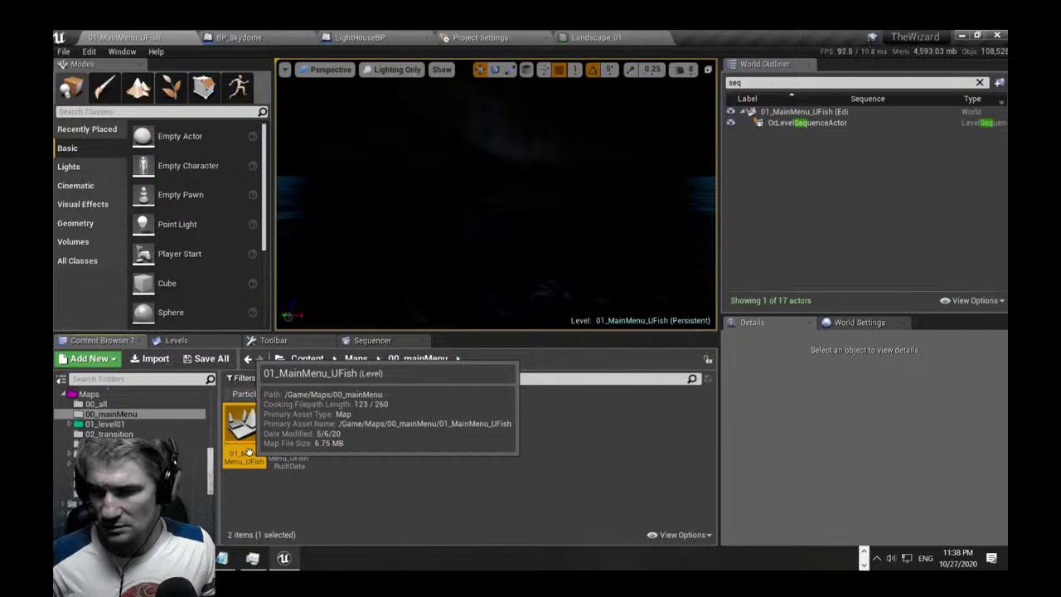
right_click(249, 452)
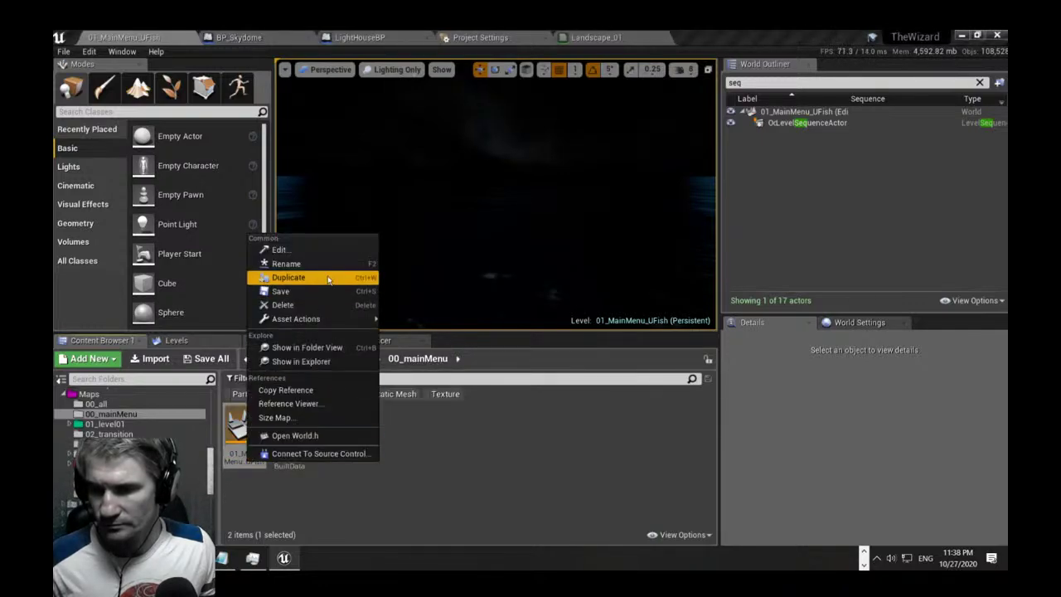
left_click(308, 362)
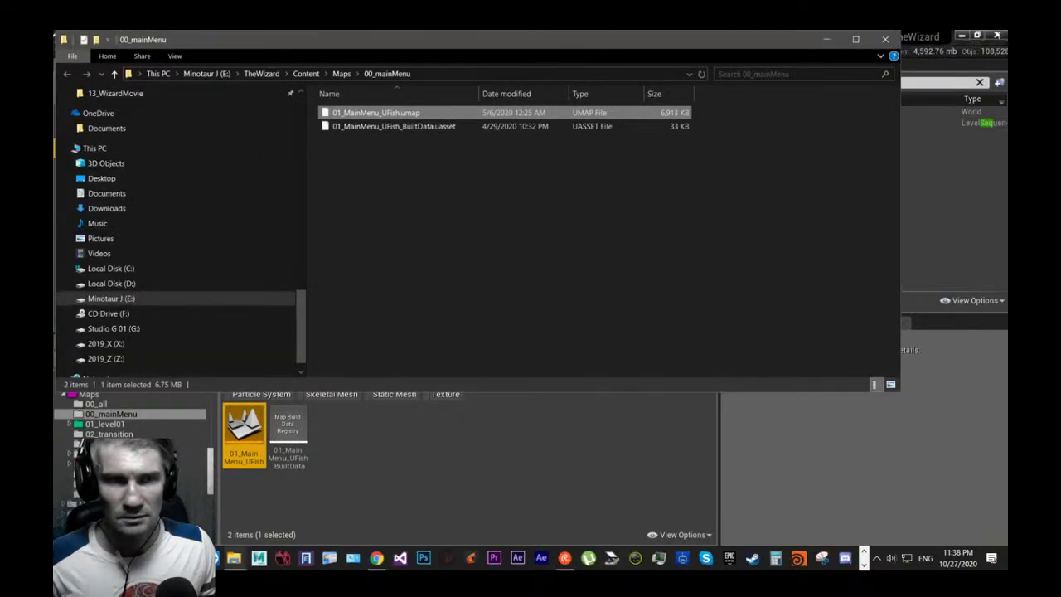
left_click(1000, 36)
left_click(1000, 35)
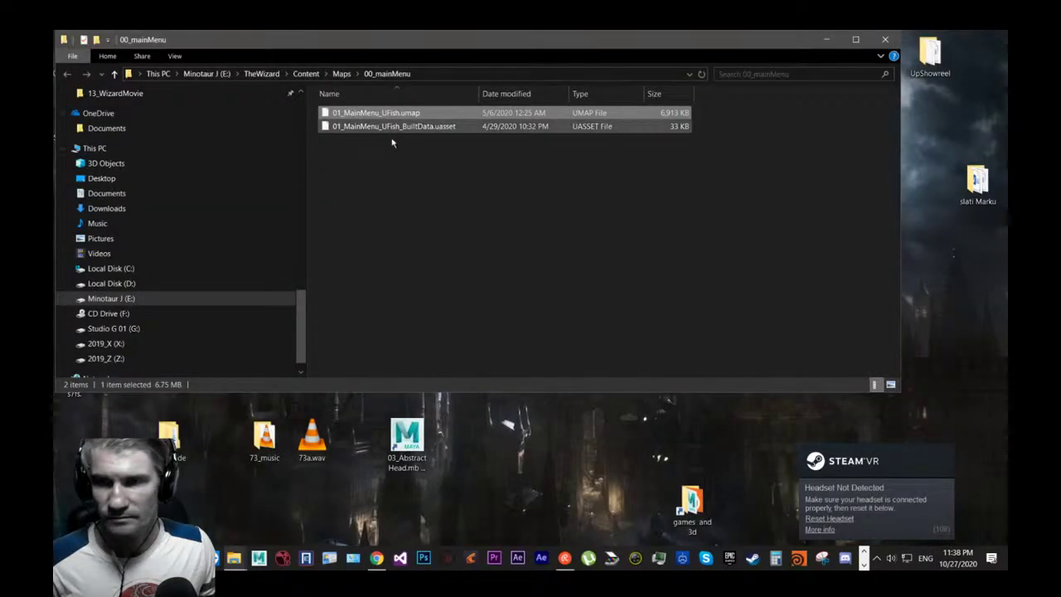
Back up 01_MainMenu_UFish.umap from the 00_mainMenu folder by placing a copy on the desktop.
right_click(405, 187)
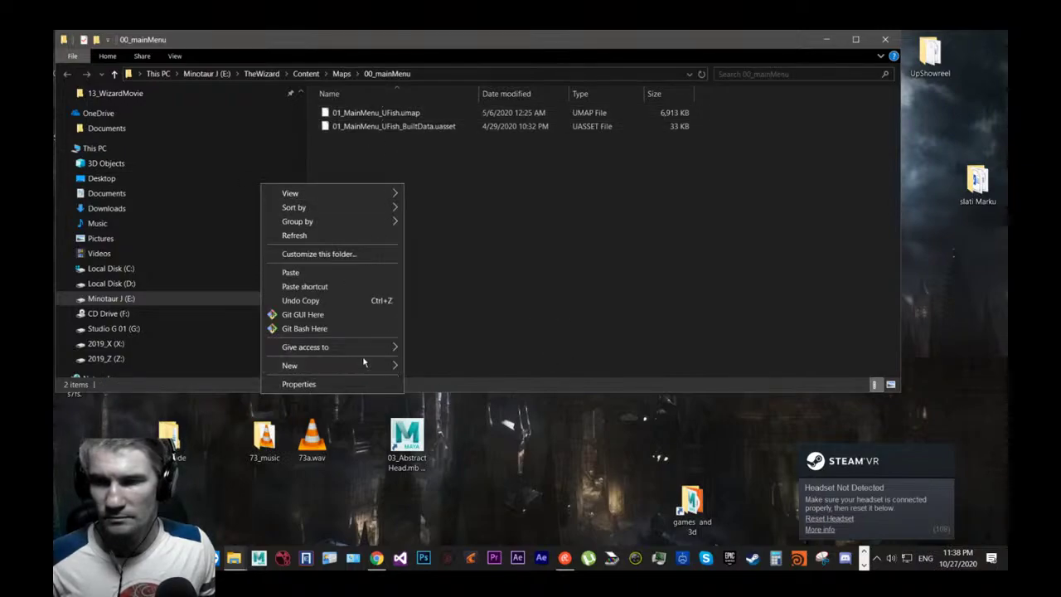
mouse_move(366, 369)
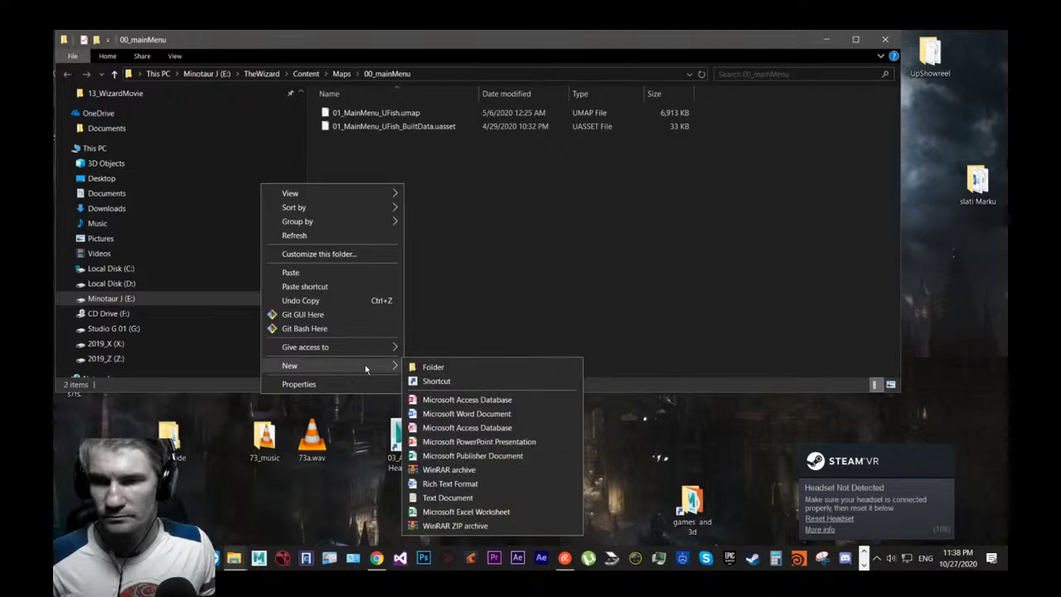
left_click(386, 116)
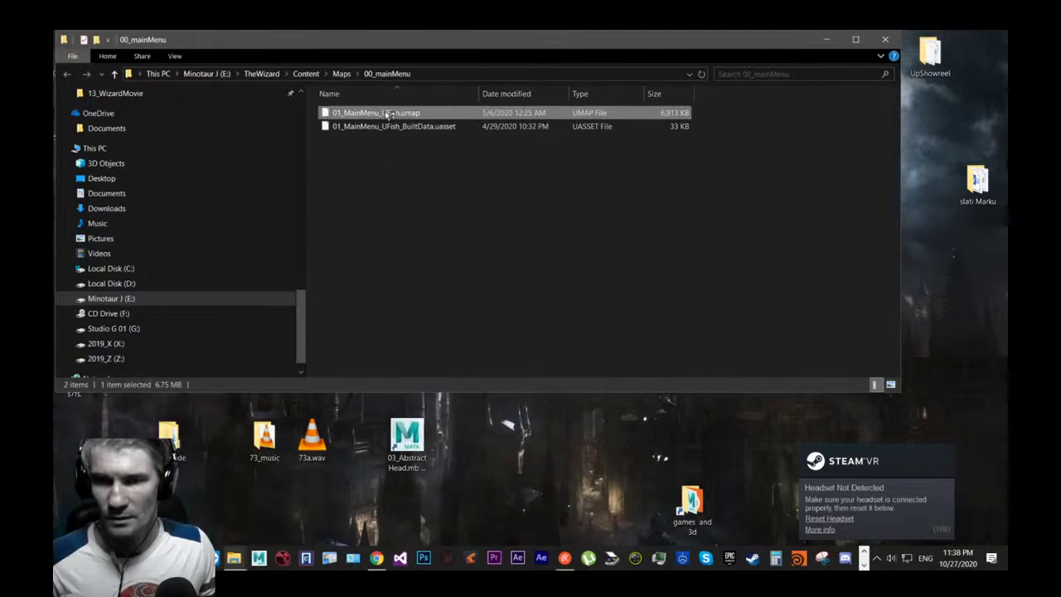
left_click_drag(386, 116, 529, 481)
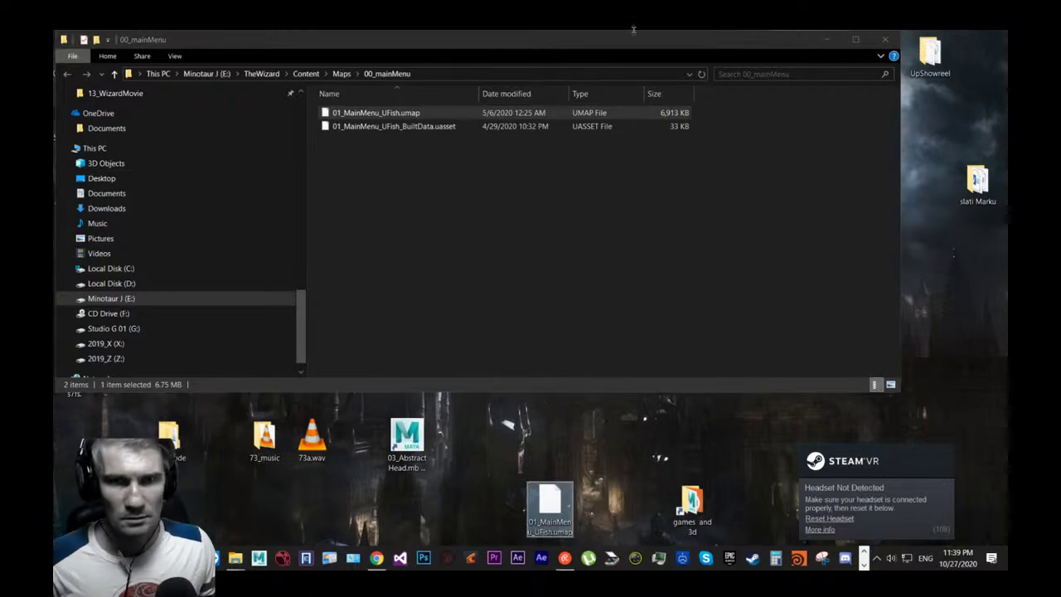
Copy the autosave 01_MainMenu_UFish_Auto3.umap from the desktop into the project's 00_mainMenu folder.
left_click_drag(618, 51, 668, 85)
left_click_drag(83, 59, 417, 517)
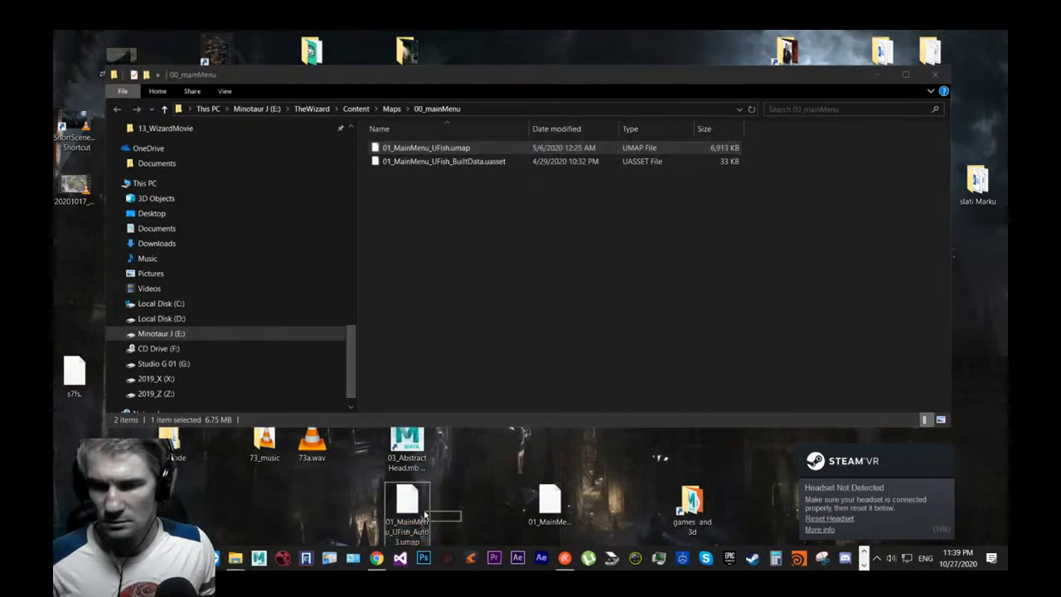
left_click(472, 249)
key("ctrl+v")
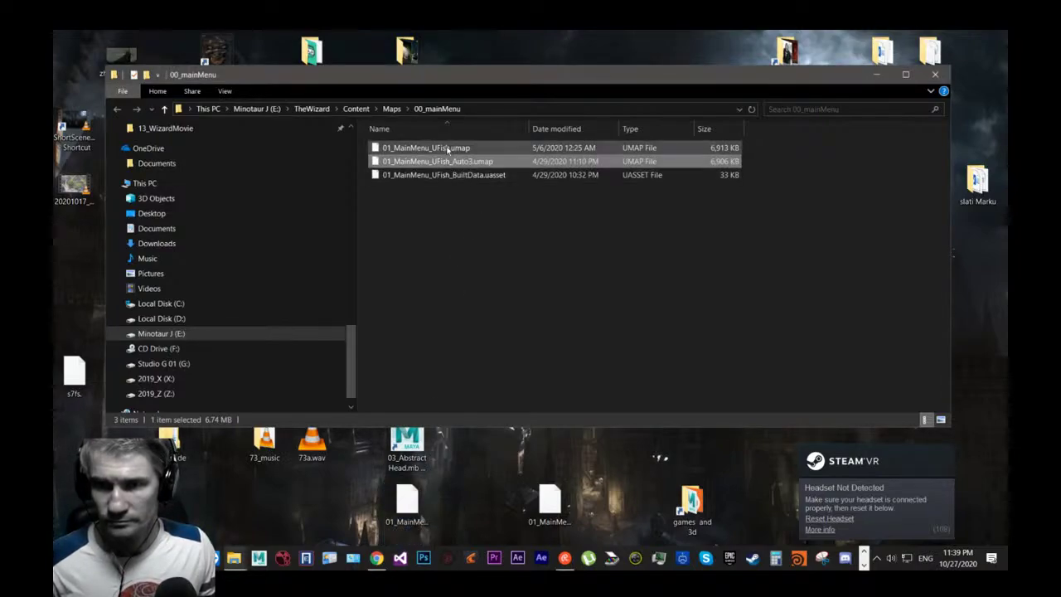
Delete the original 01_MainMenu_UFish.umap from the 00_mainMenu folder.
left_click(448, 149)
left_click(450, 149)
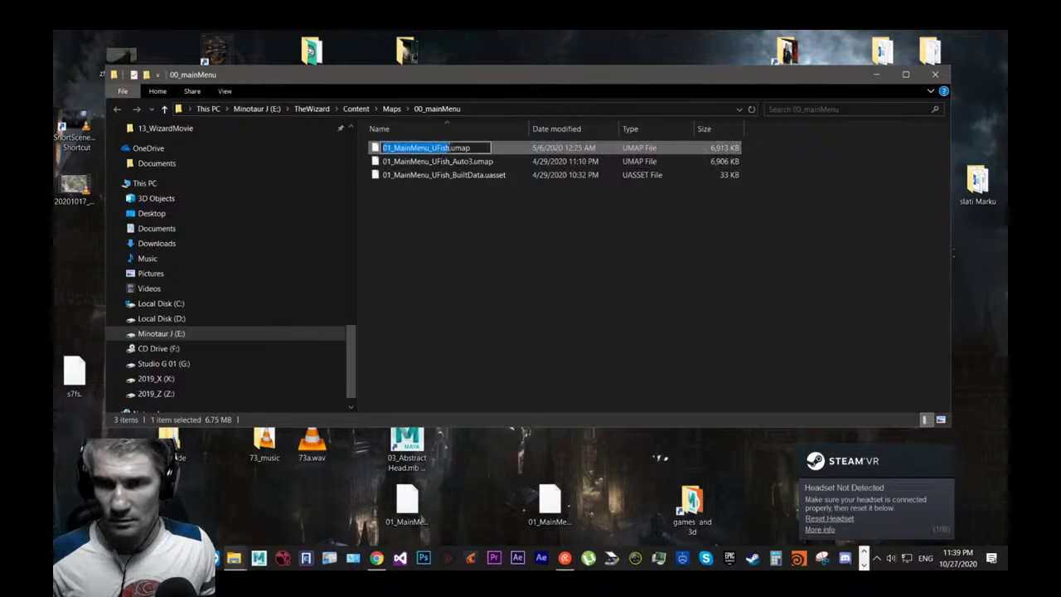
left_click(459, 192)
left_click(442, 151)
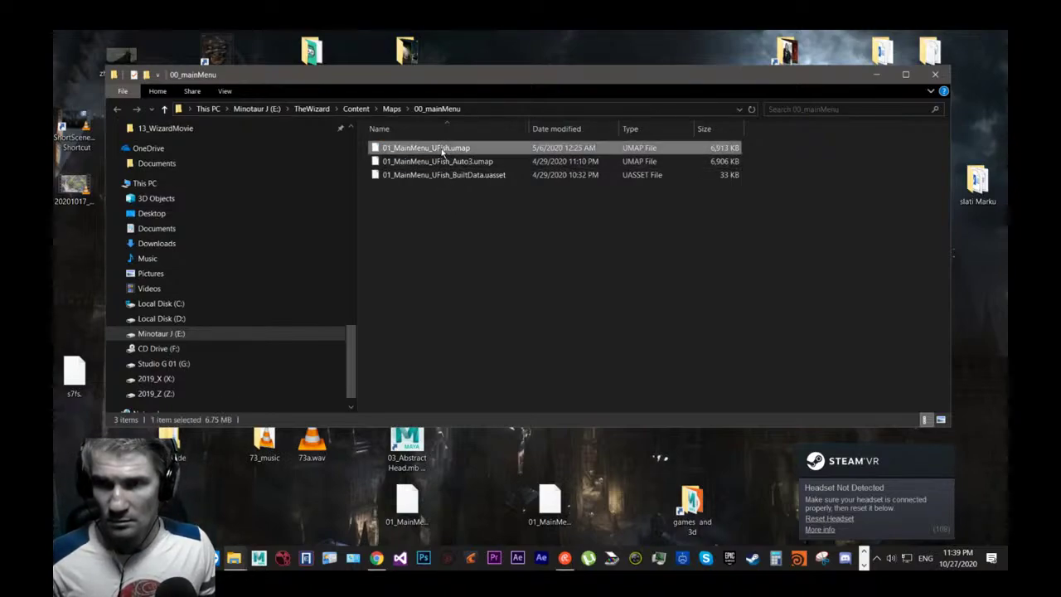
key("Delete")
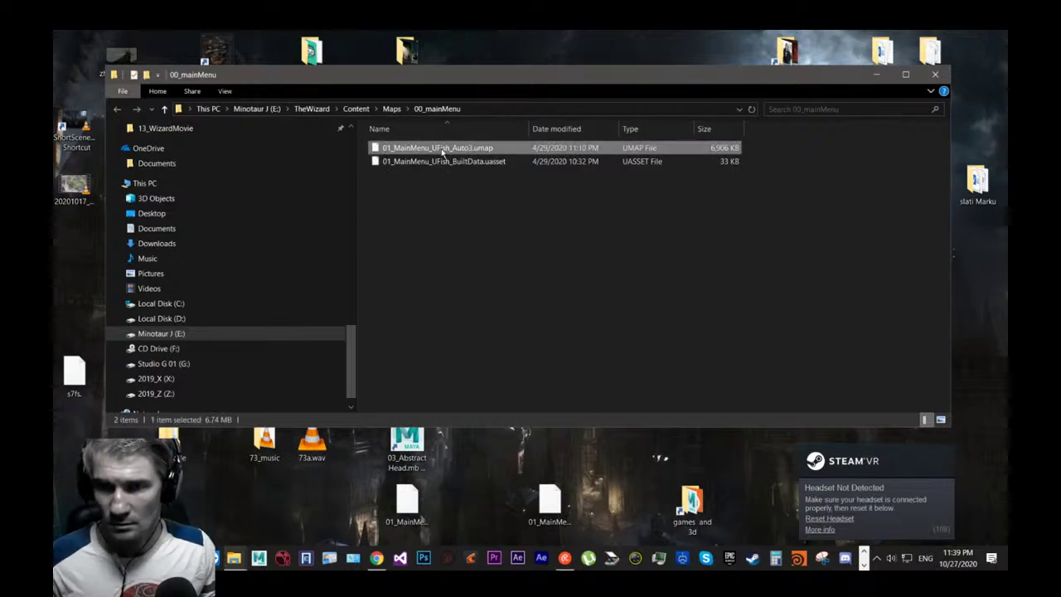
Rename the autosave file as 01_MainMenu_UFish.umap and minimize the folder window.
left_click(442, 149)
key("Right")
key("BackSpace")
key("BackSpace")
key("BackSpace")
key("BackSpace")
key("BackSpace")
key("BackSpace")
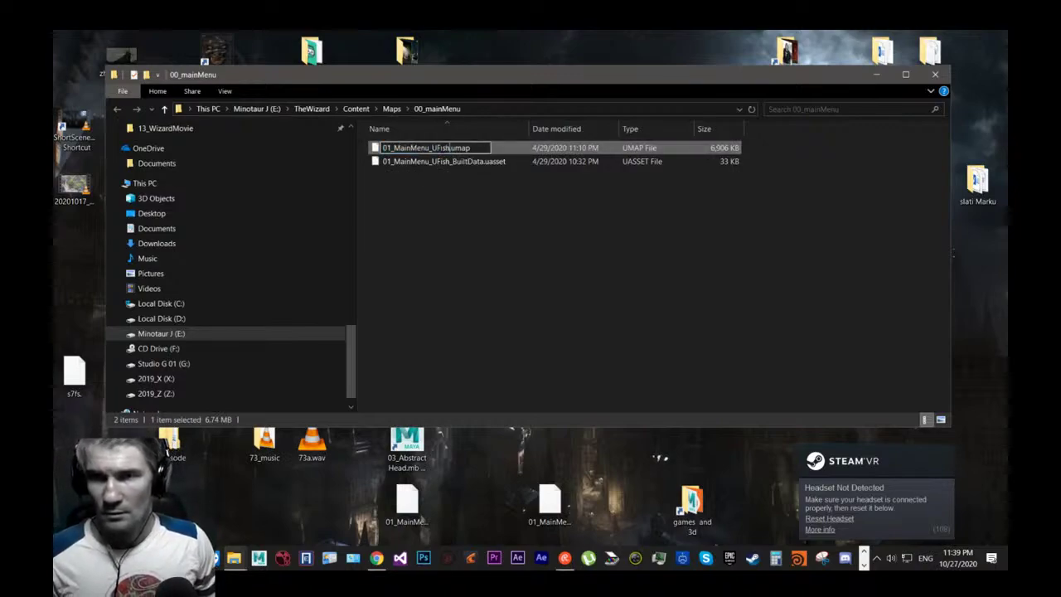
key("Return")
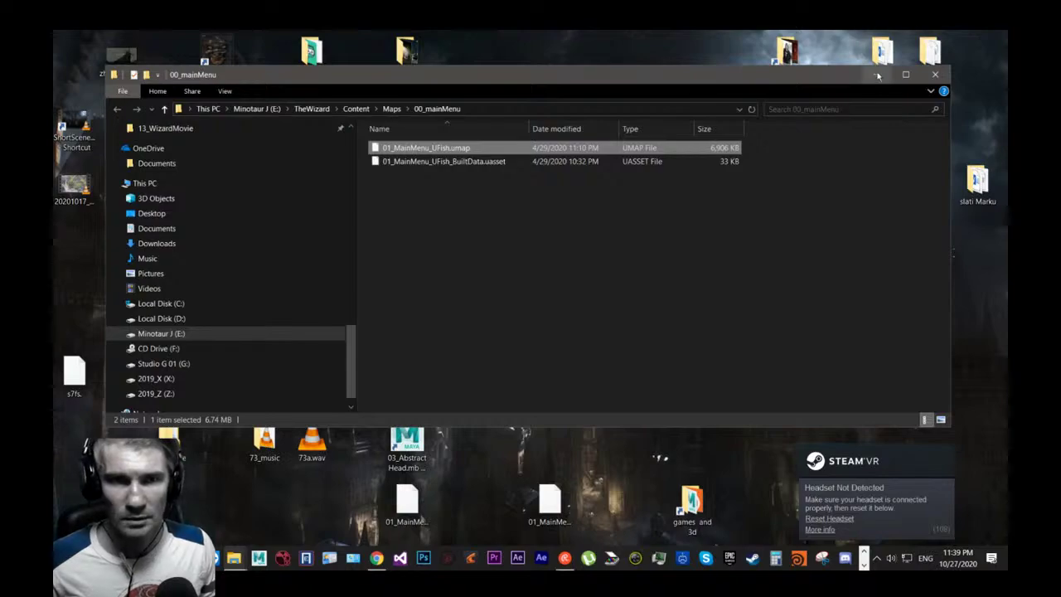
left_click(876, 74)
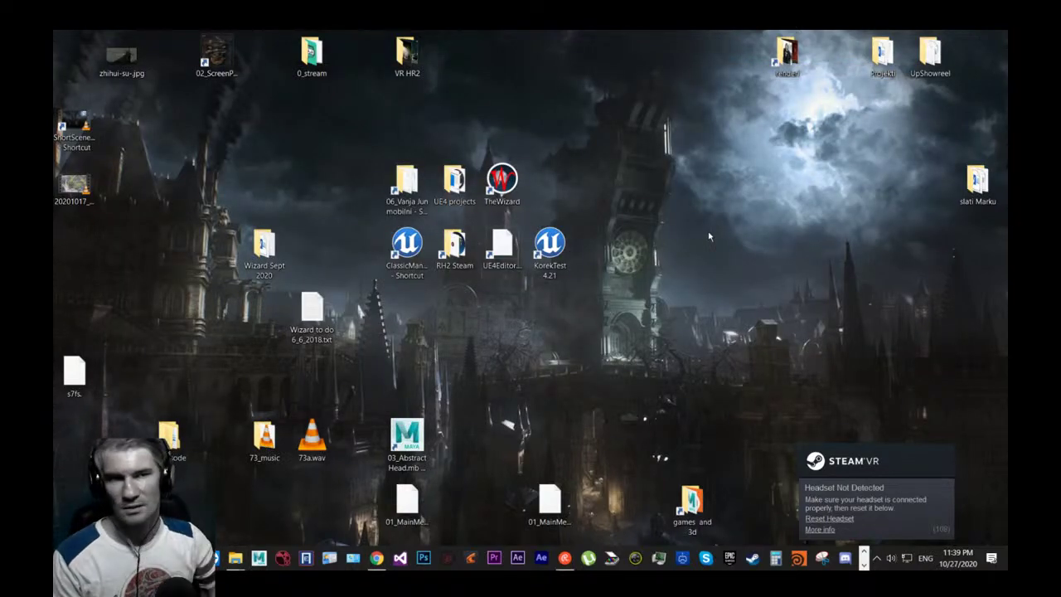
Launch the Unreal Editor from the desktop, load TheWizard project, and dismiss the SteamVR error.
double_click(502, 247)
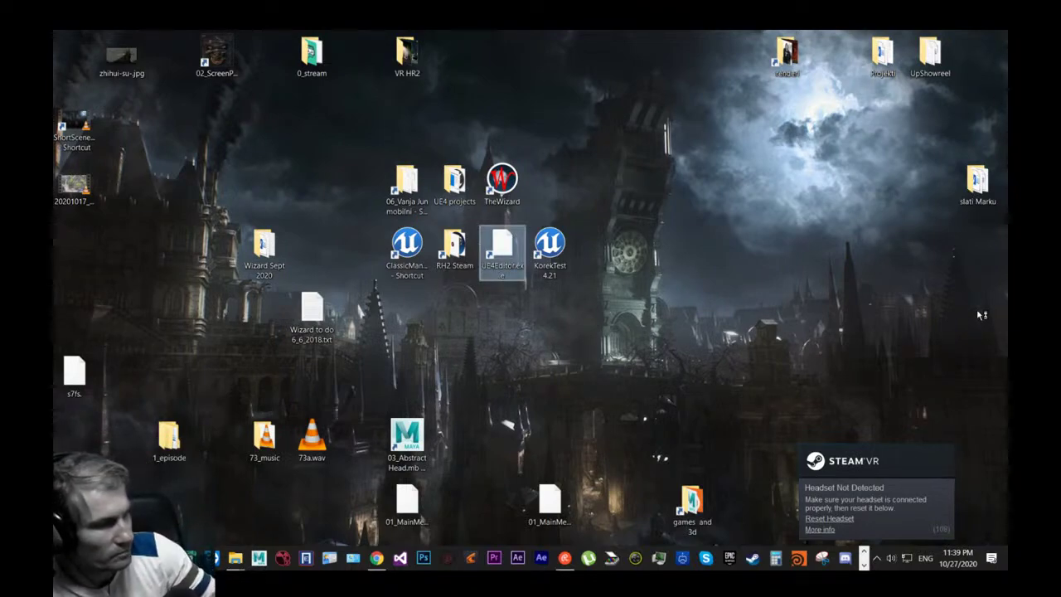
key("Return")
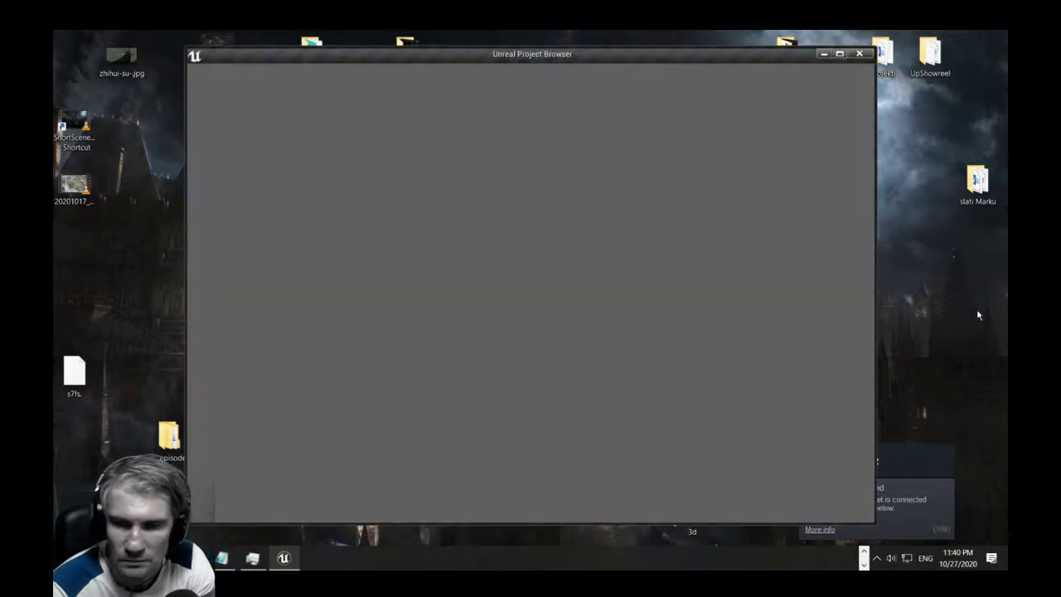
scroll(683, 371, "down", 5)
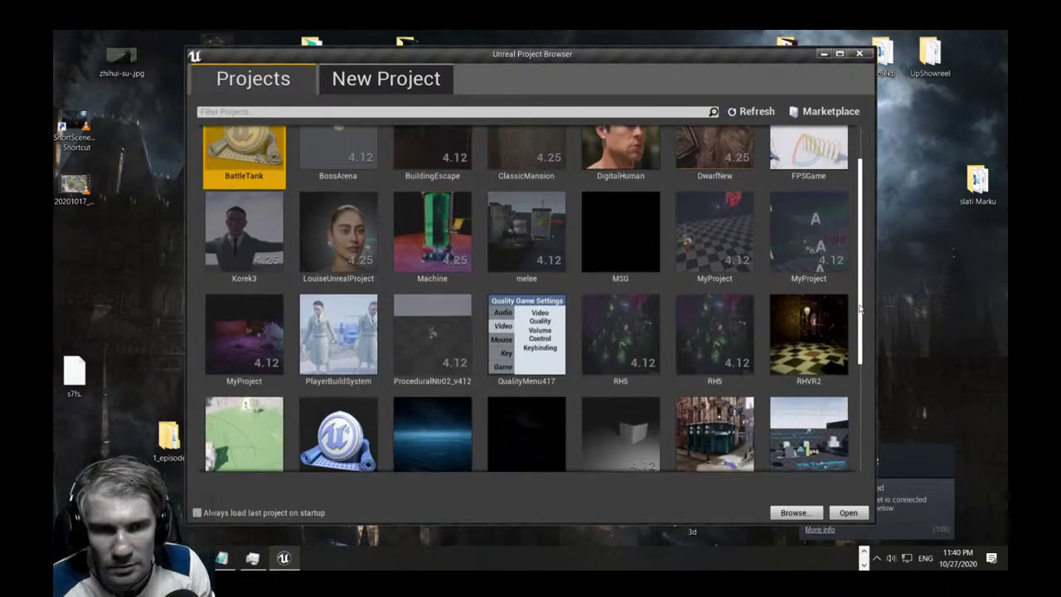
scroll(445, 286, "up", 1)
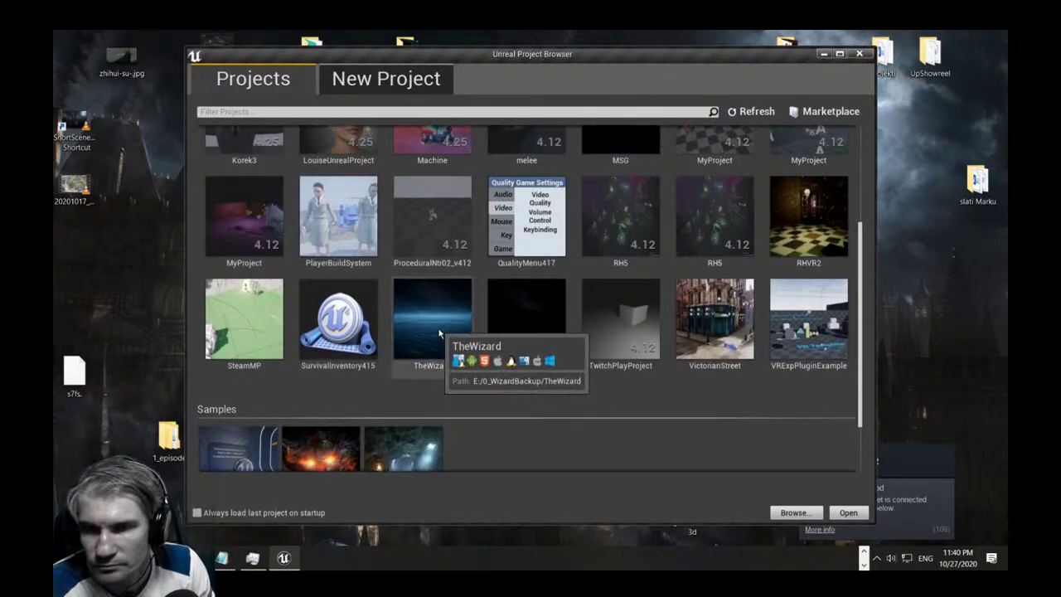
double_click(433, 319)
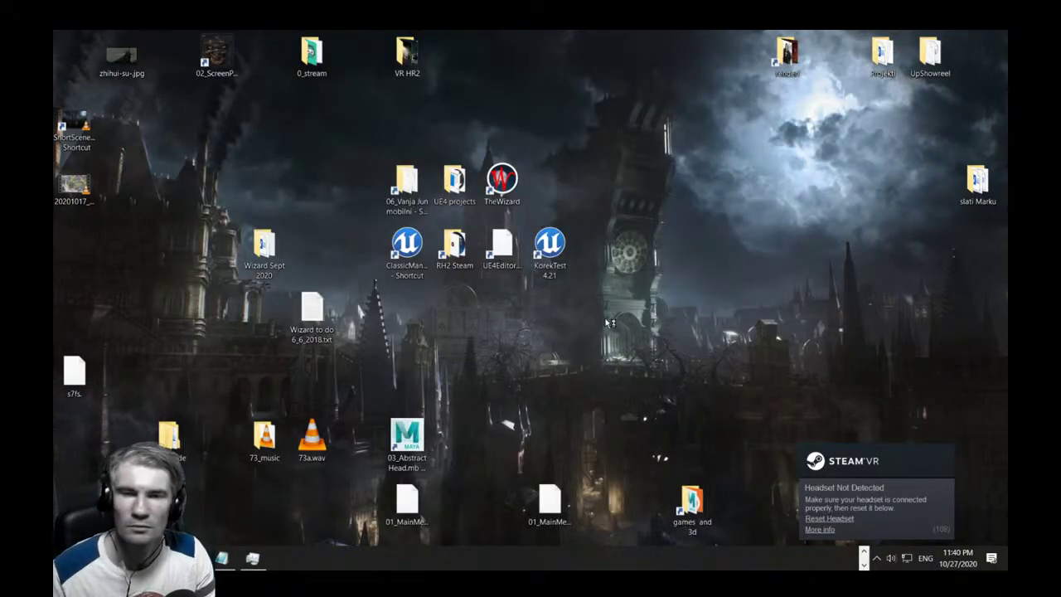
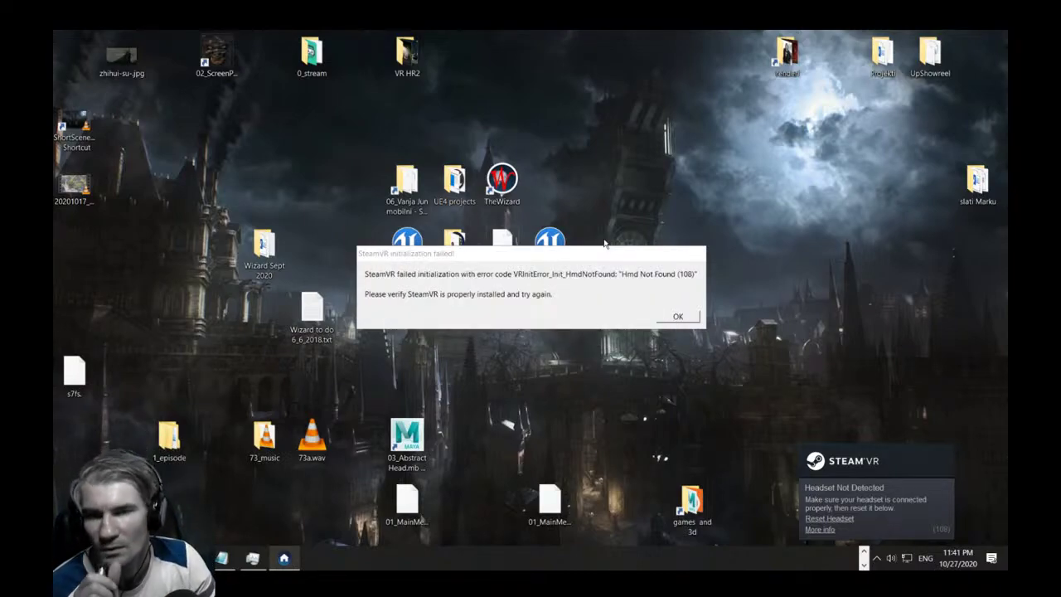
left_click(678, 317)
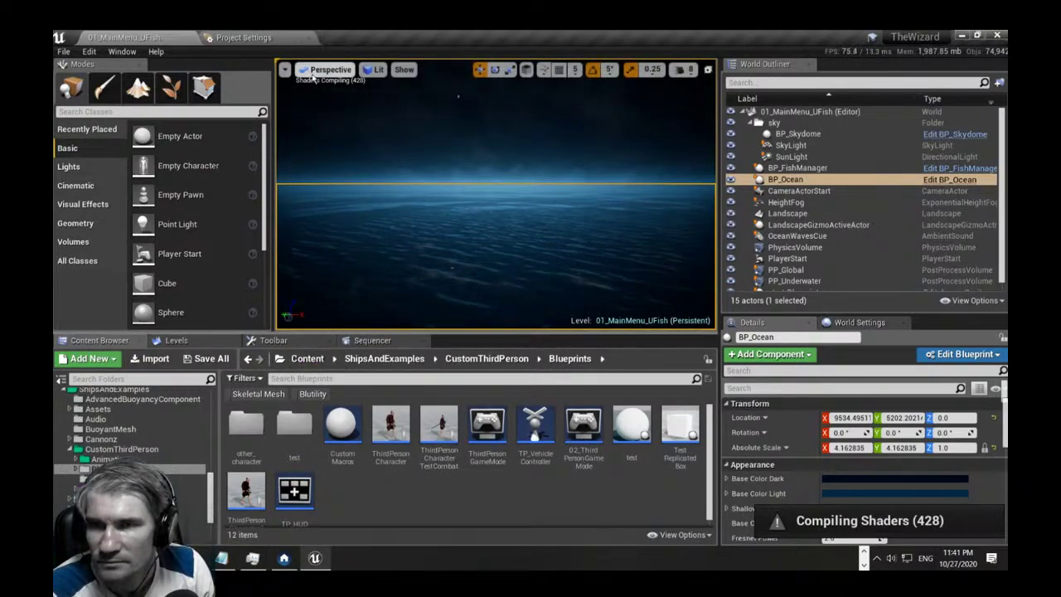
Open the 01_MainMenu_UFish level blueprint and dock its window among the main editor tabs.
left_click(284, 69)
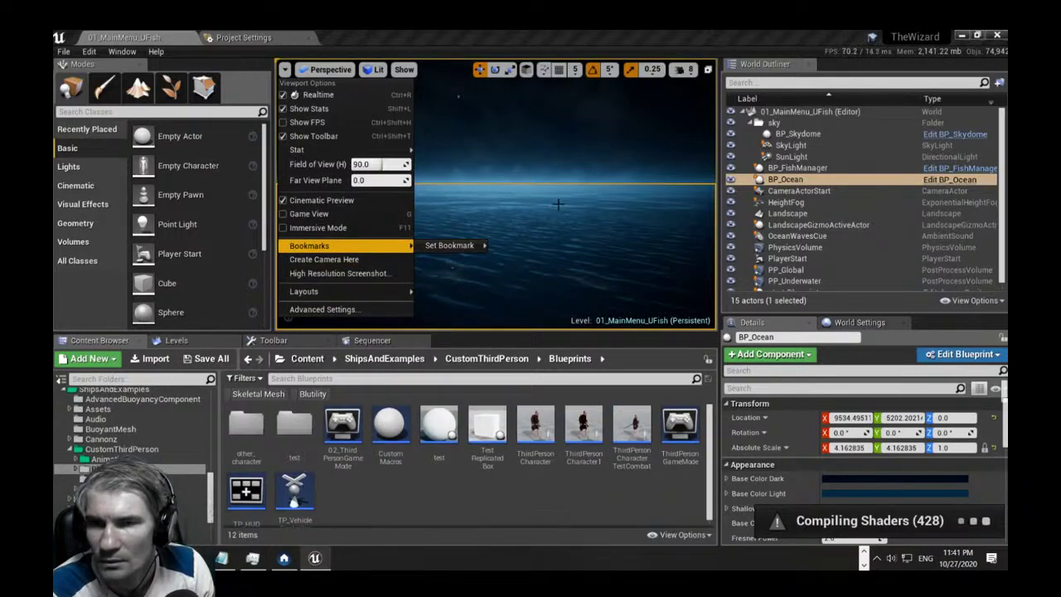
right_click_drag(556, 209, 489, 218)
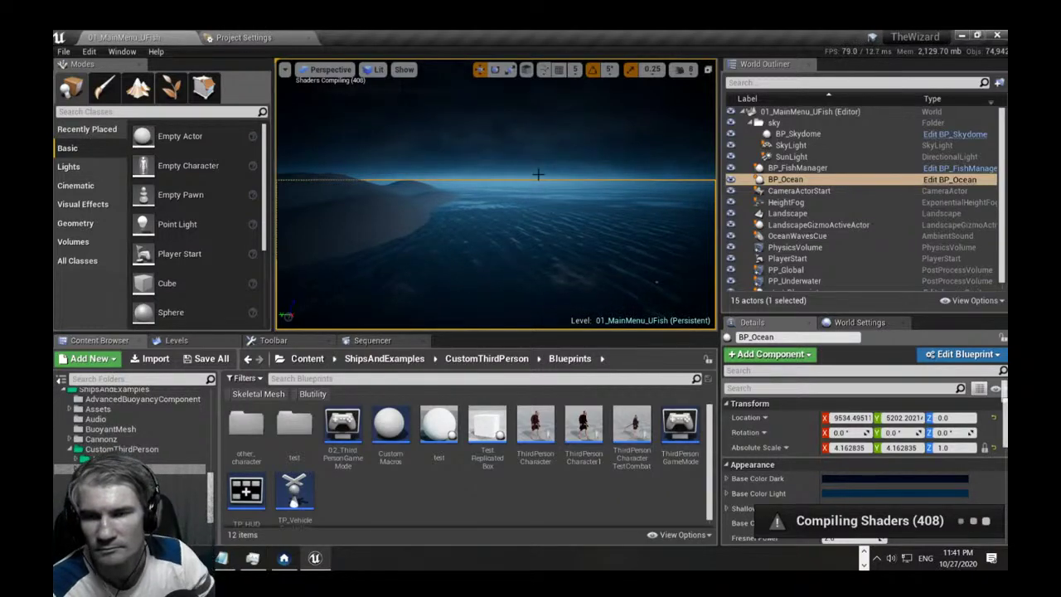
left_click(292, 340)
left_click(394, 536)
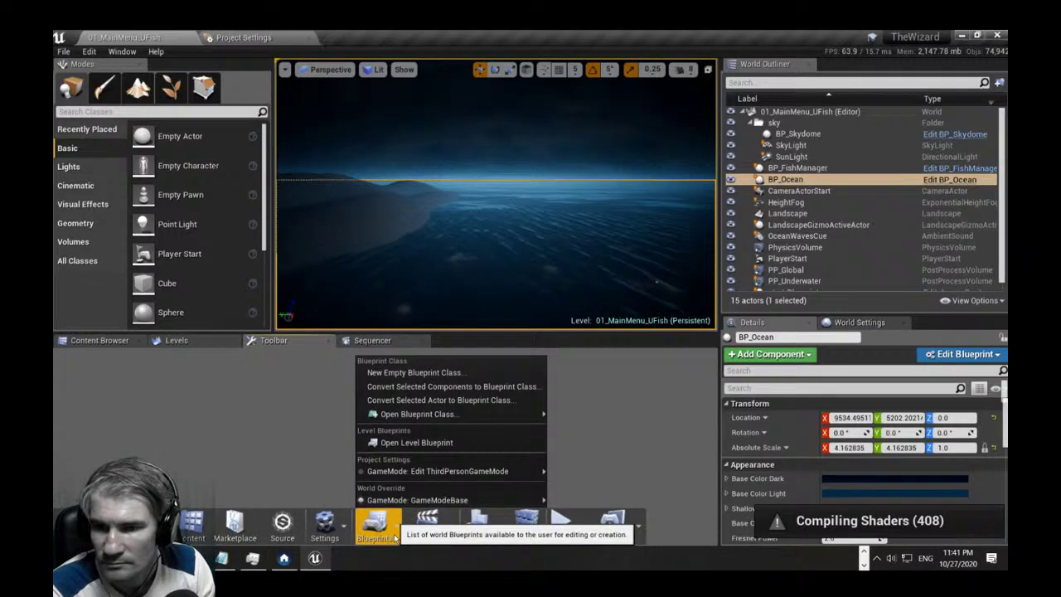
left_click(414, 444)
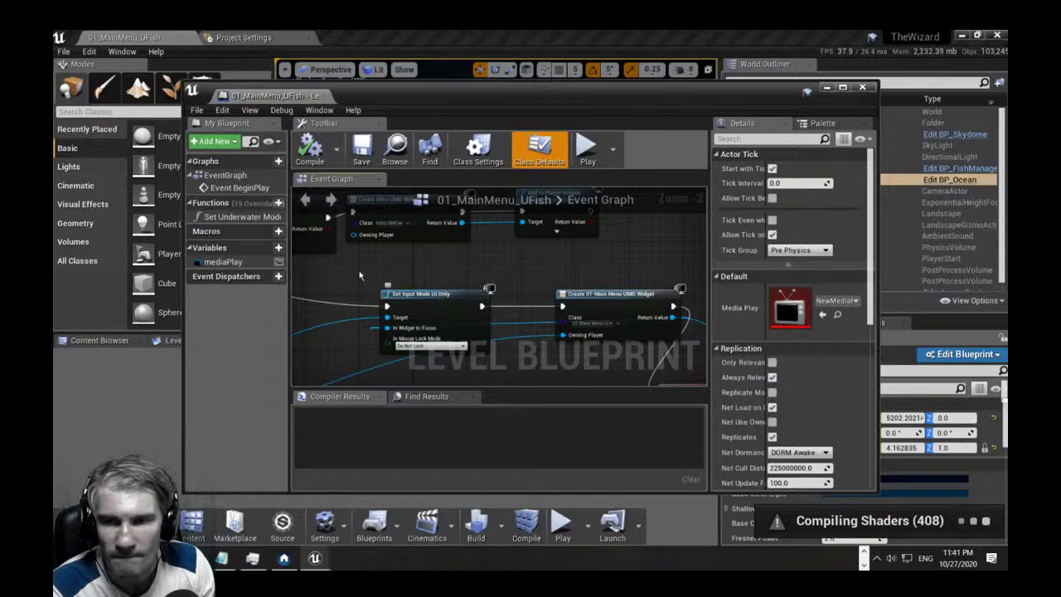
left_click_drag(283, 103, 377, 37)
Move the Sequence node in the Event Graph up level with the Open Source node.
scroll(443, 303, "down", 5)
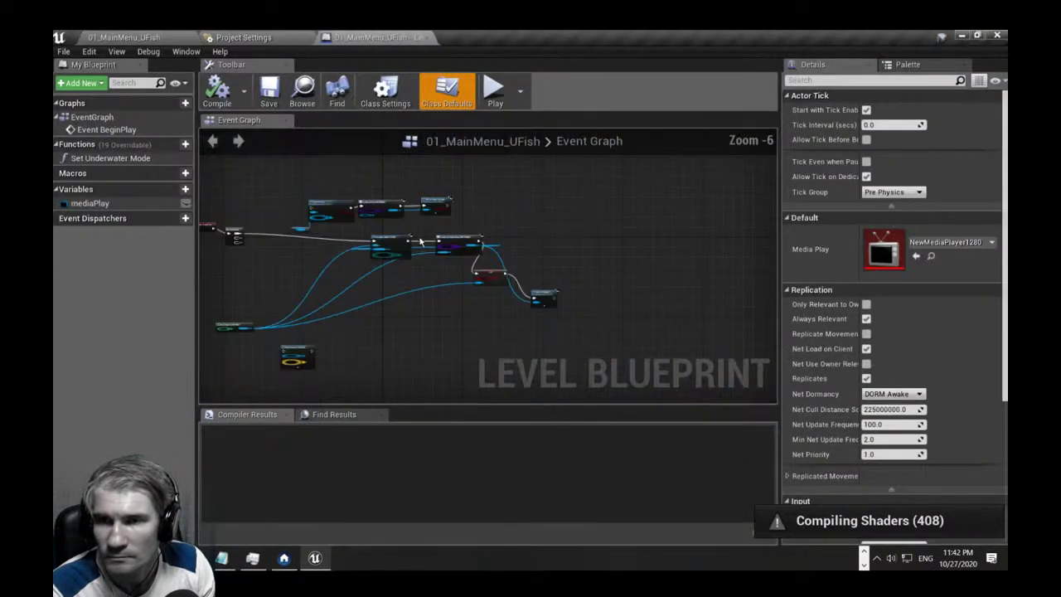
scroll(381, 238, "up", 4)
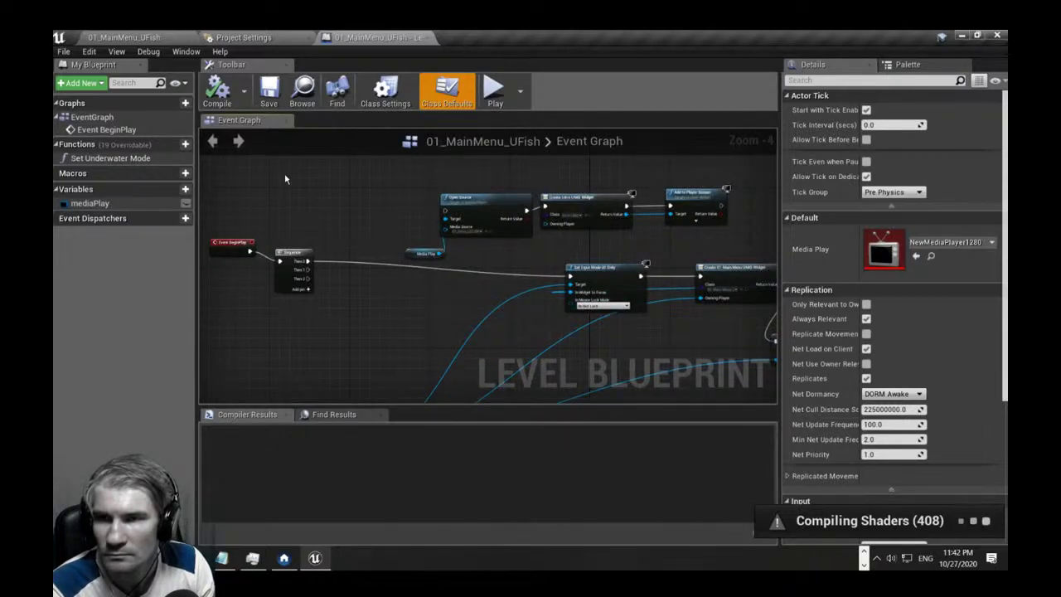
scroll(461, 210, "up", 1)
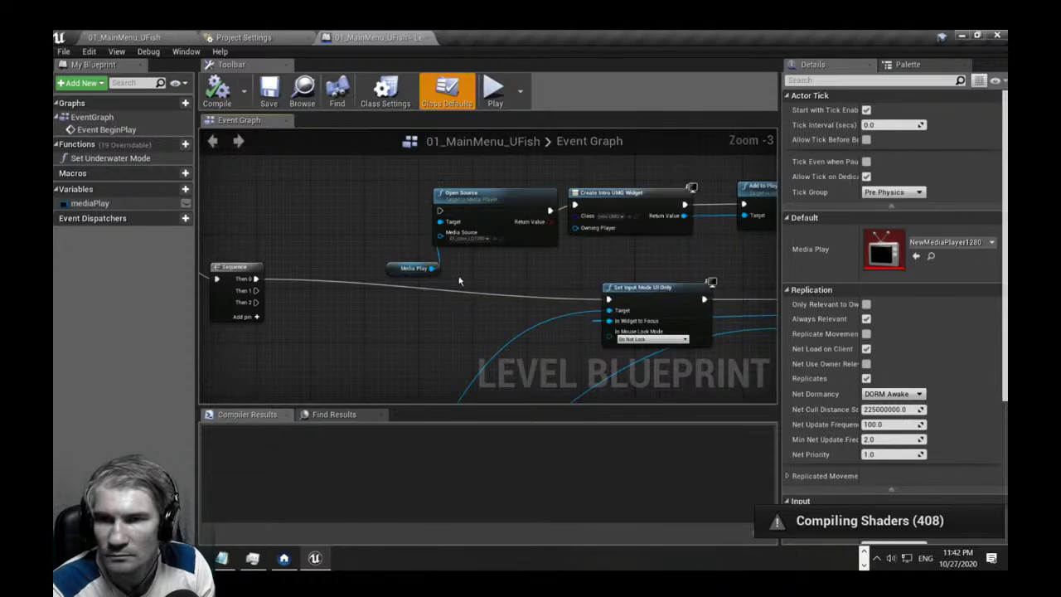
left_click_drag(232, 270, 277, 196)
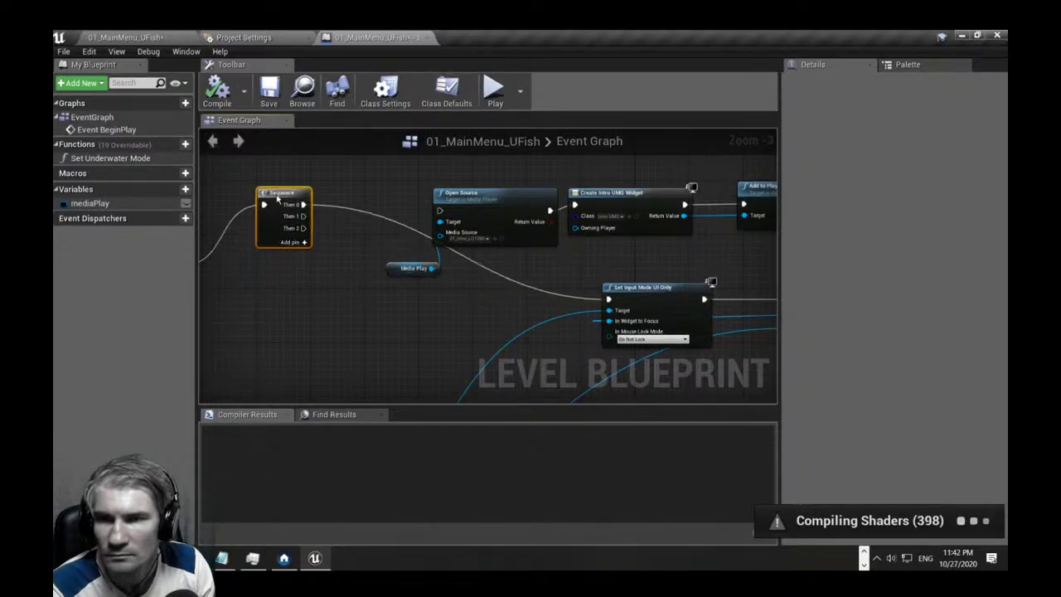
Return to the level, focus the viewport on BP_Ocean, and check the Sequencer for an open sequence.
left_click(136, 38)
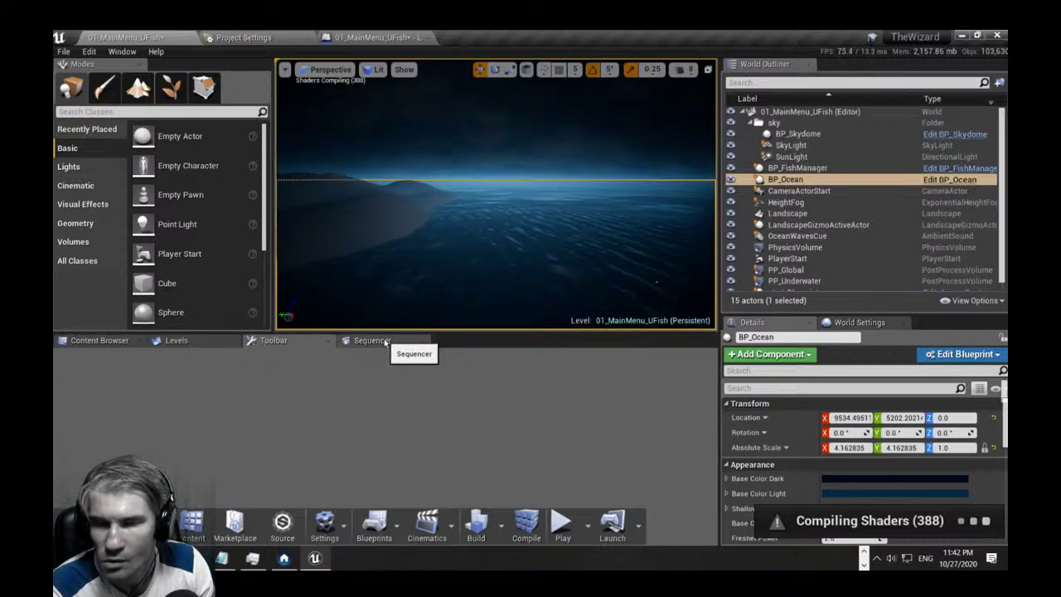
double_click(785, 180)
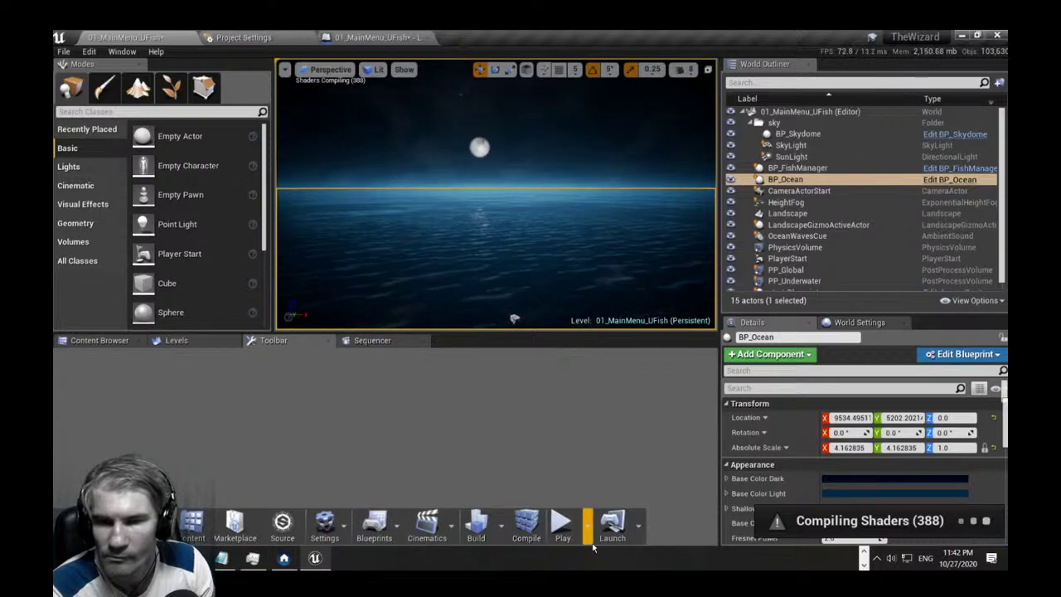
left_click(384, 341)
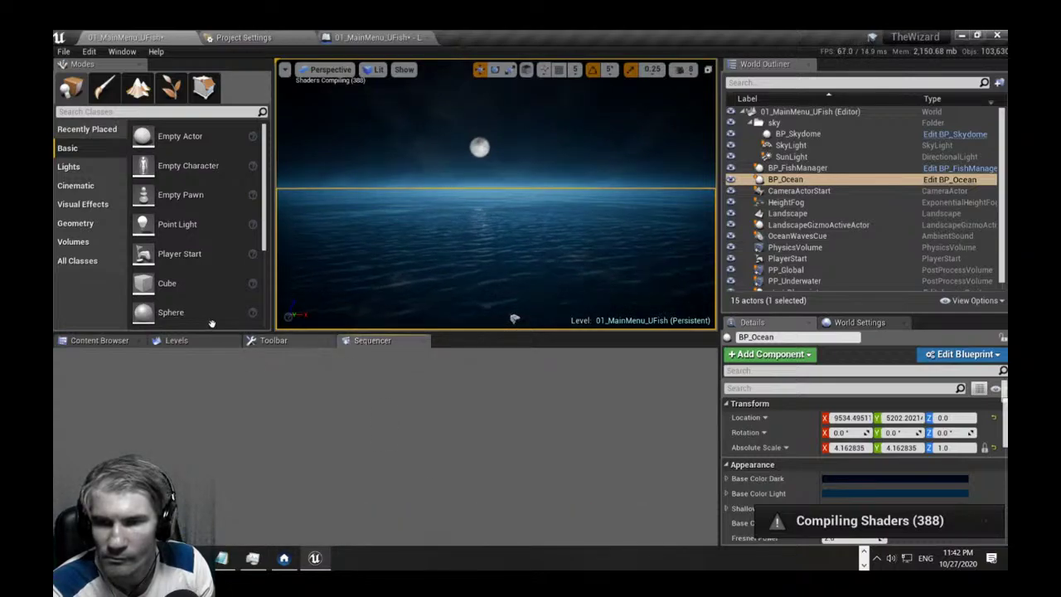
left_click(272, 341)
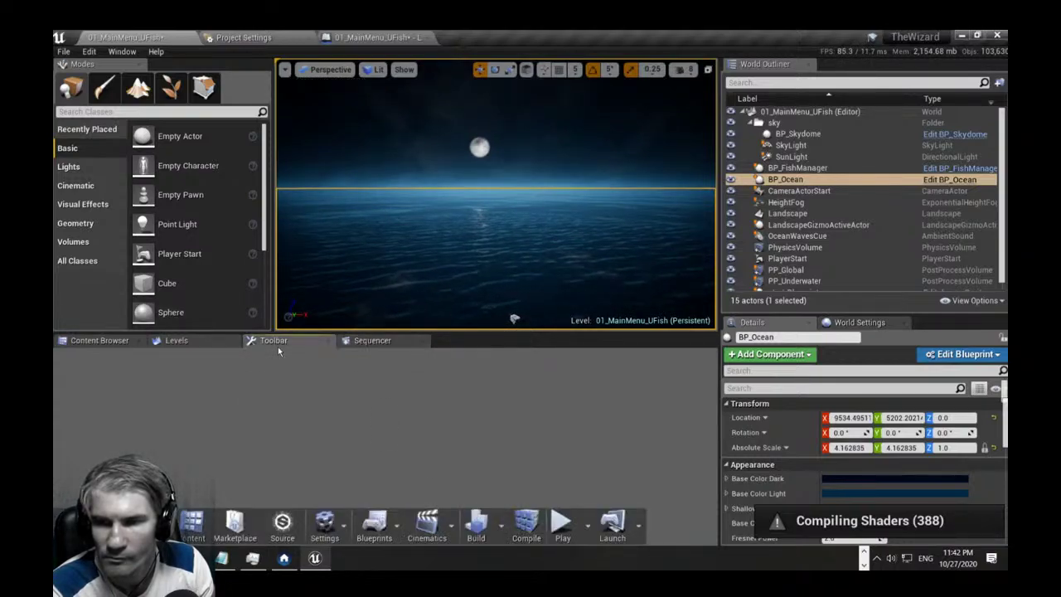
Check the Cinematics options and the Sequencer for an existing sequence in the main menu level.
left_click(447, 537)
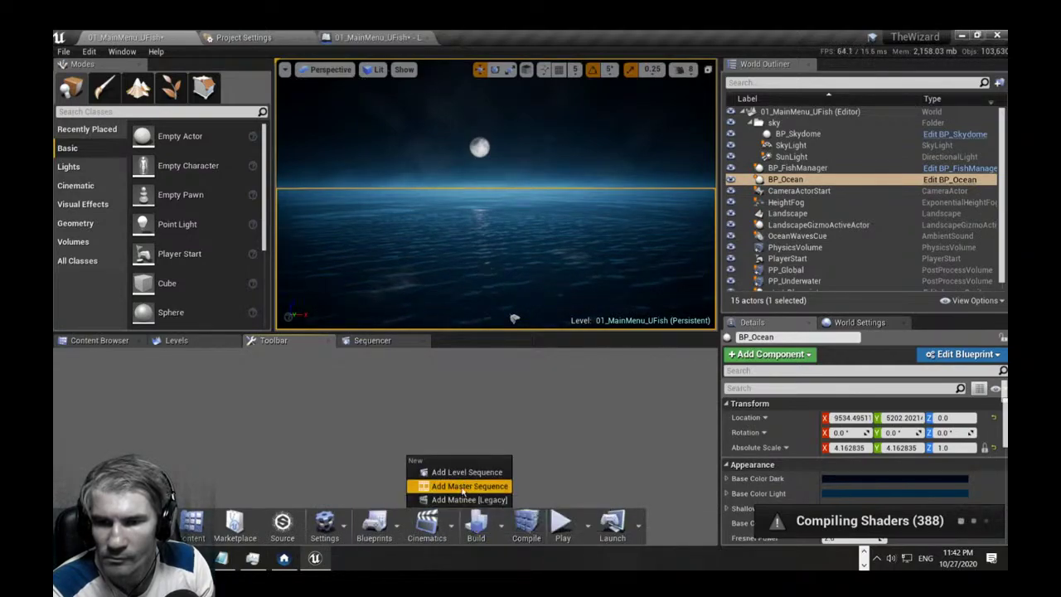
left_click(346, 456)
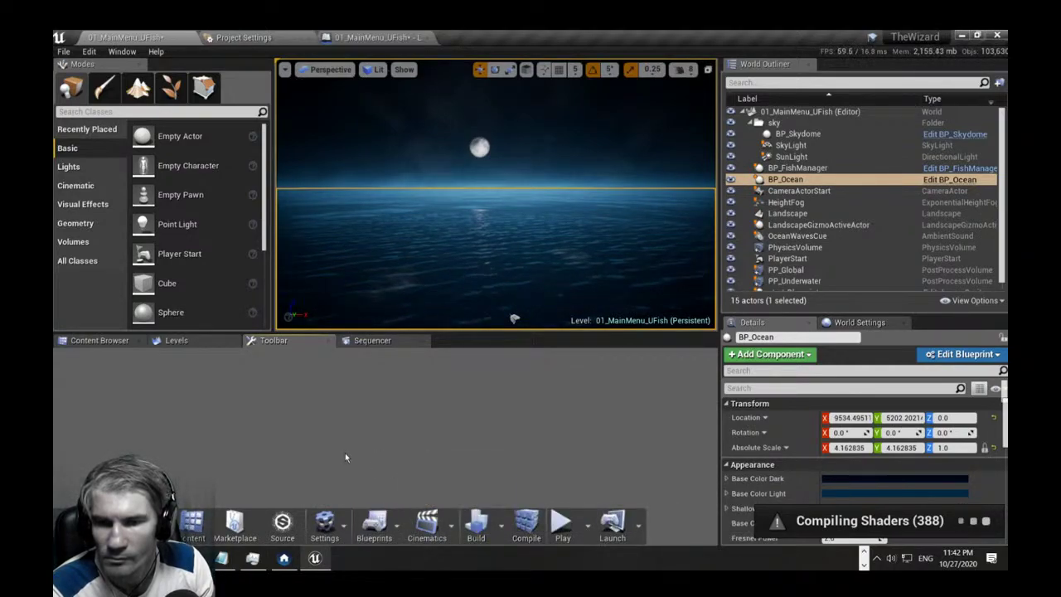
left_click(211, 343)
left_click(258, 343)
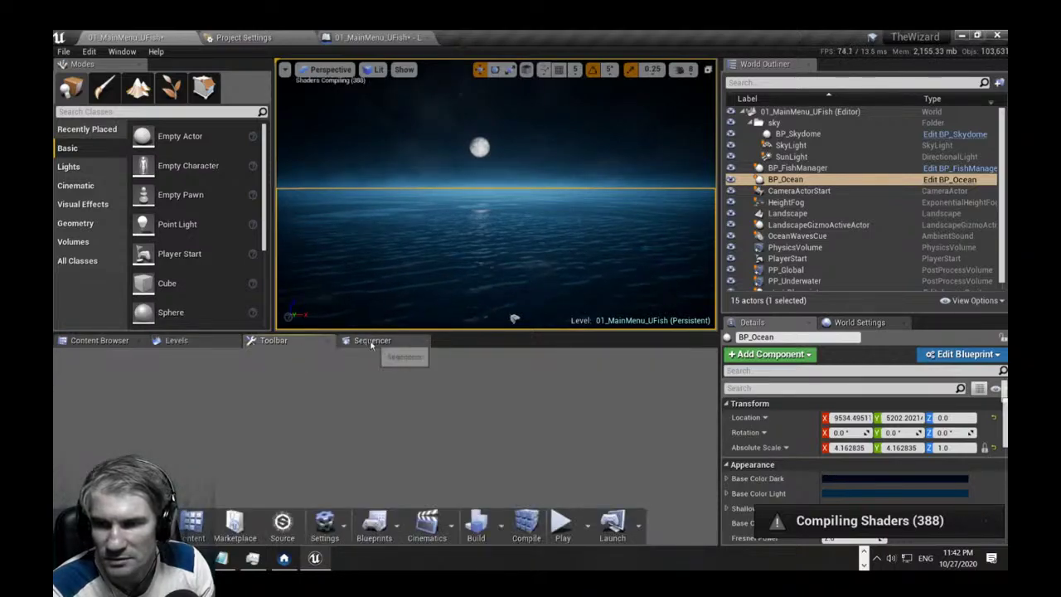
left_click(371, 341)
left_click(286, 341)
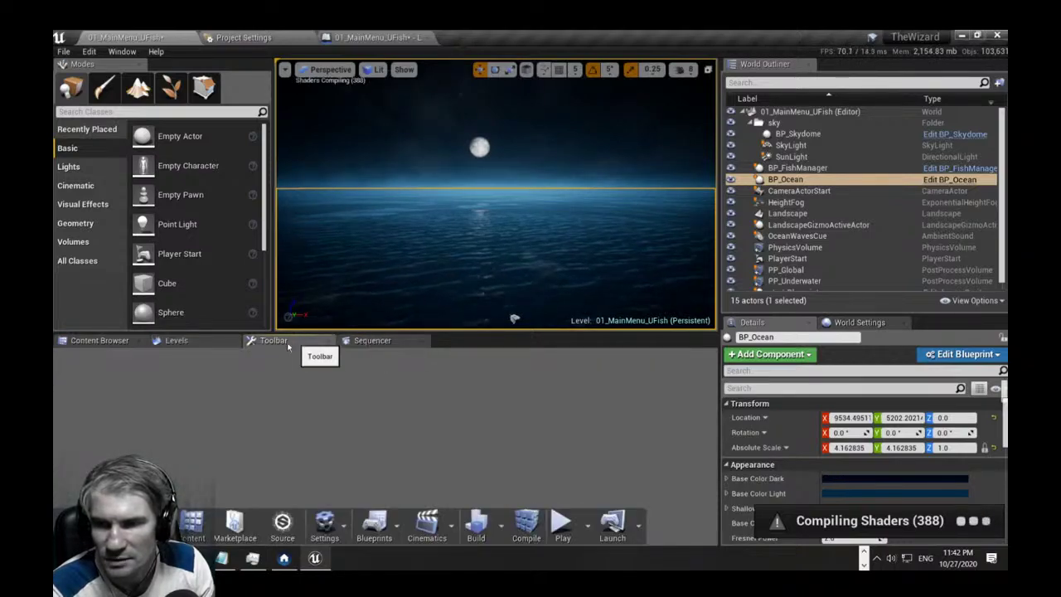
left_click(430, 529)
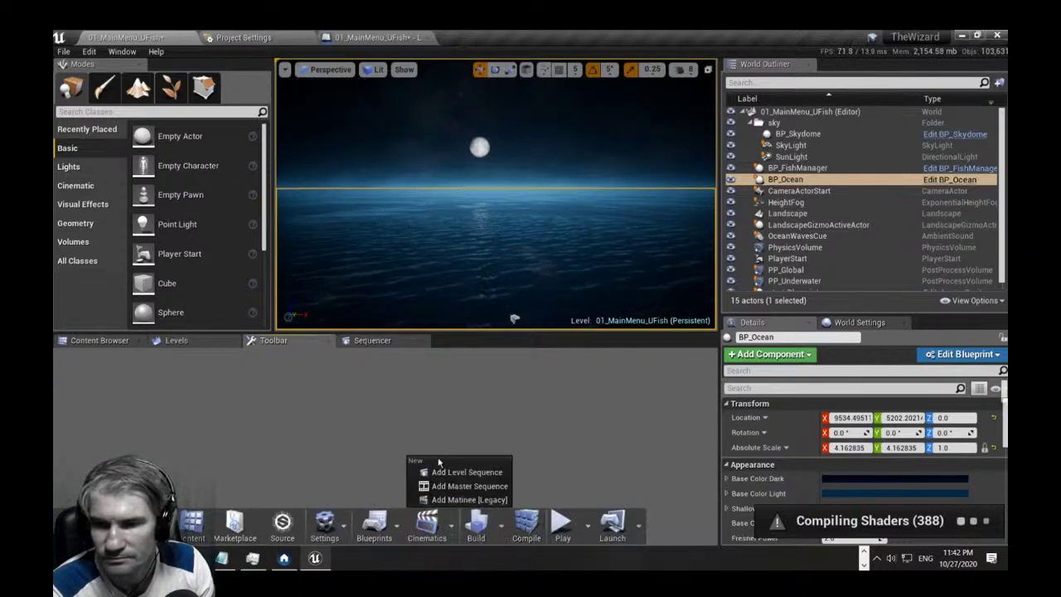
left_click(557, 435)
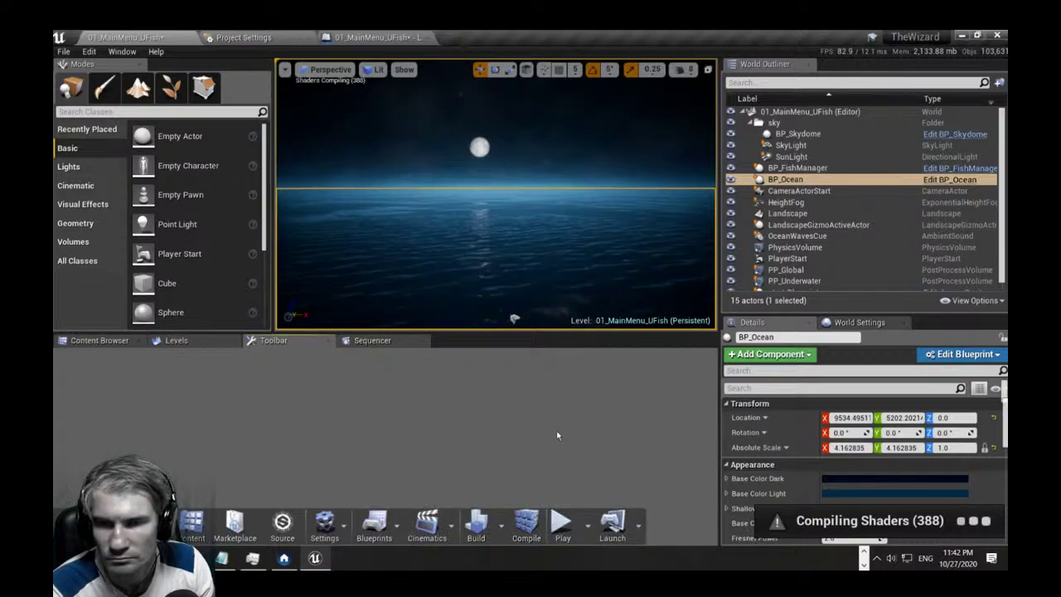
Look through the Content Browser, Levels and Sequencer views, and recheck the Cinematics options for the level's missing sequence.
left_click(174, 341)
left_click(100, 341)
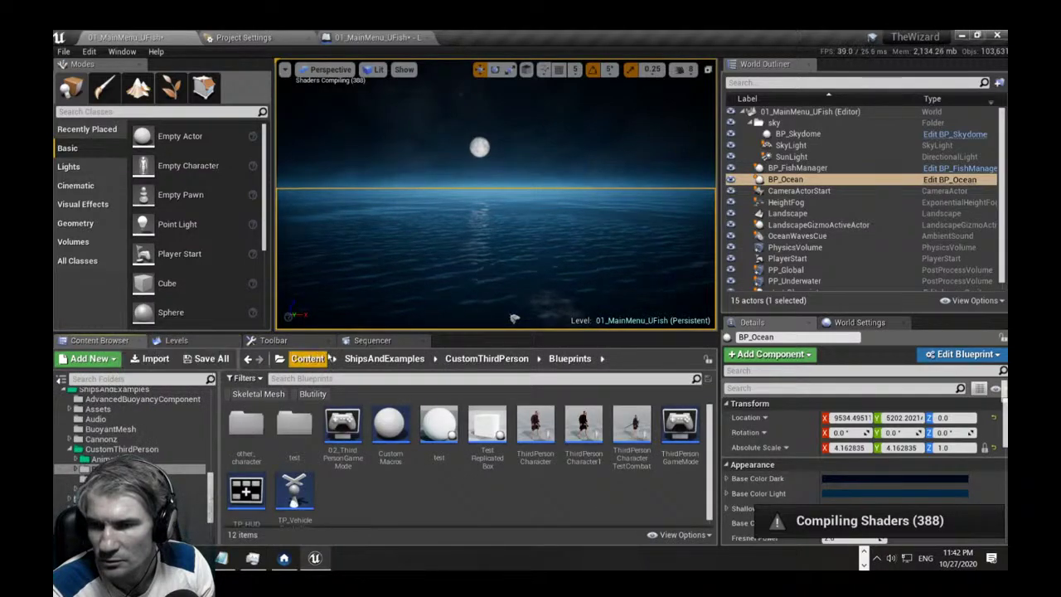
left_click(372, 340)
left_click(274, 342)
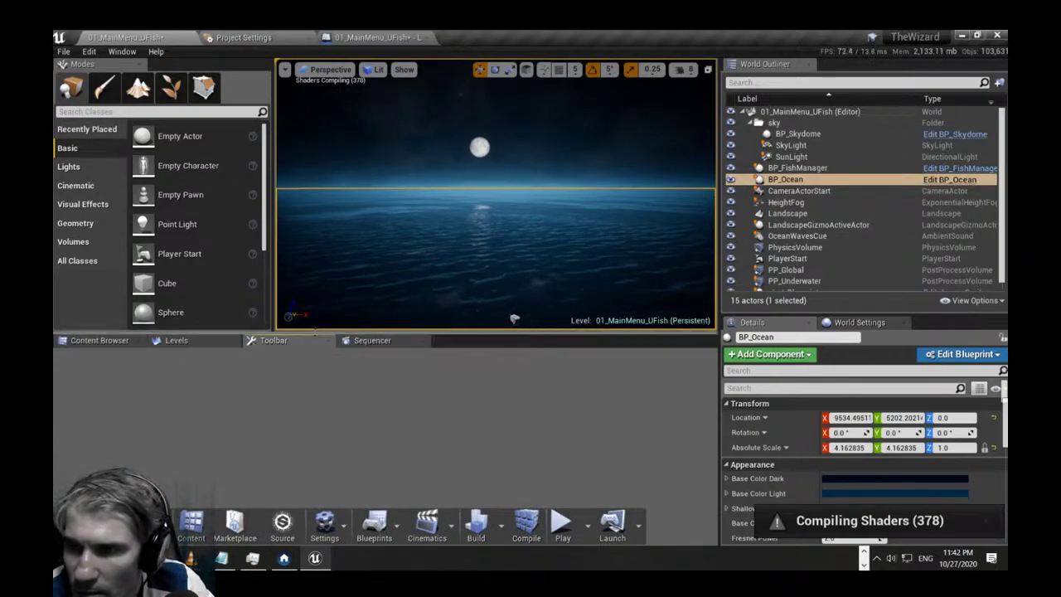
left_click(192, 340)
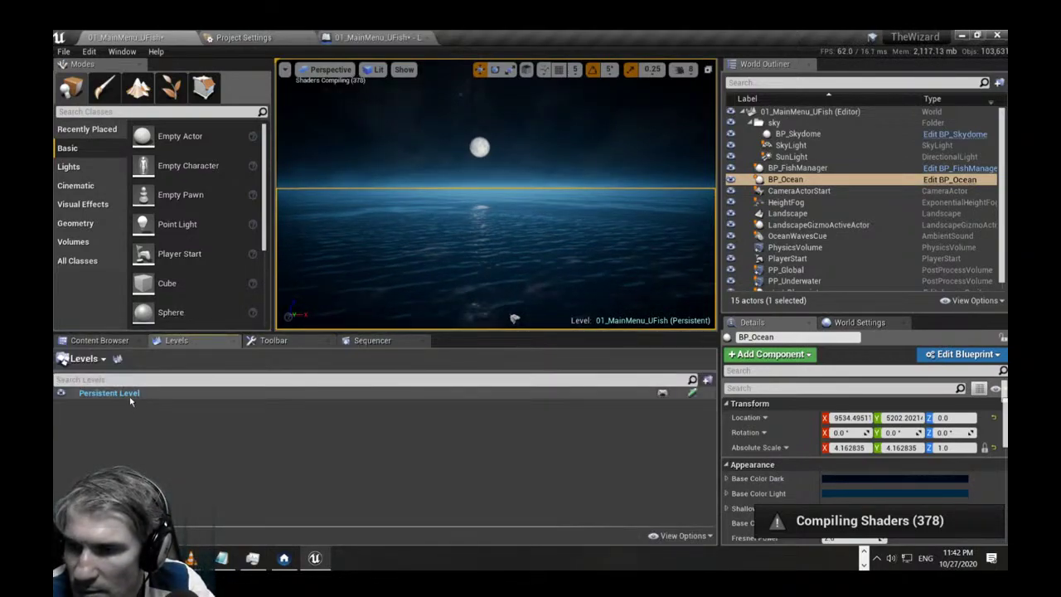
left_click(100, 341)
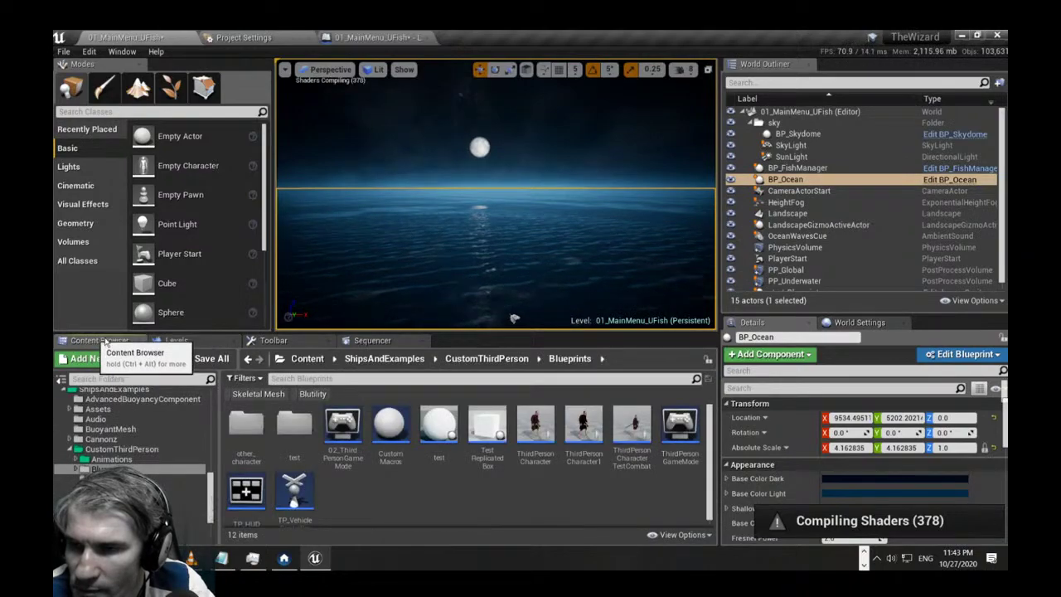
left_click(372, 341)
left_click(274, 341)
left_click(178, 341)
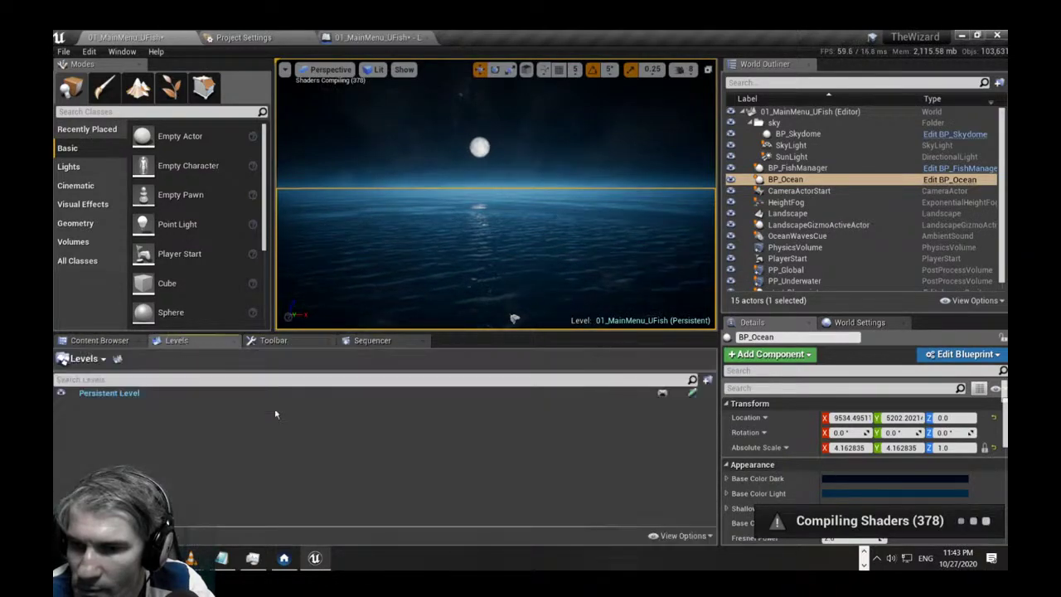
left_click(275, 341)
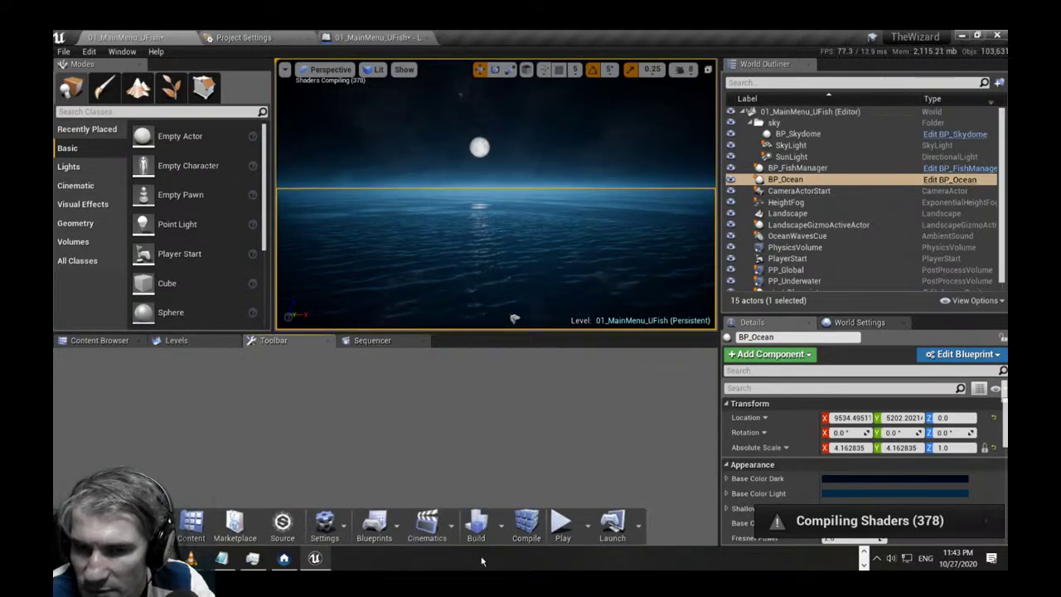
left_click(427, 523)
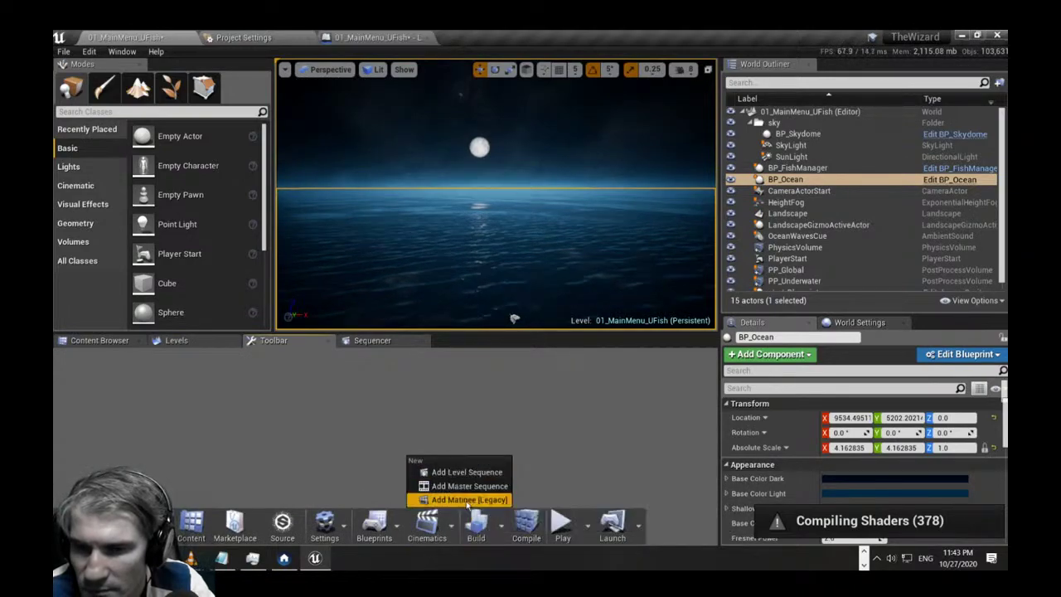
left_click(144, 412)
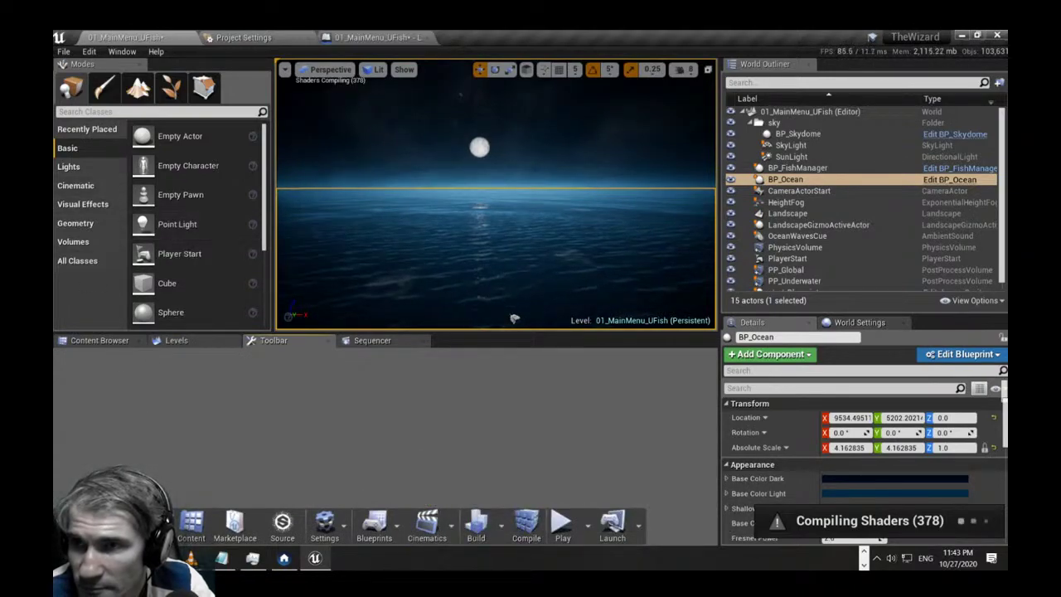
Minimize the editor, dismiss the SteamVR error on the desktop, and close the 03_Playlists and spare This PC folder windows.
left_click(961, 38)
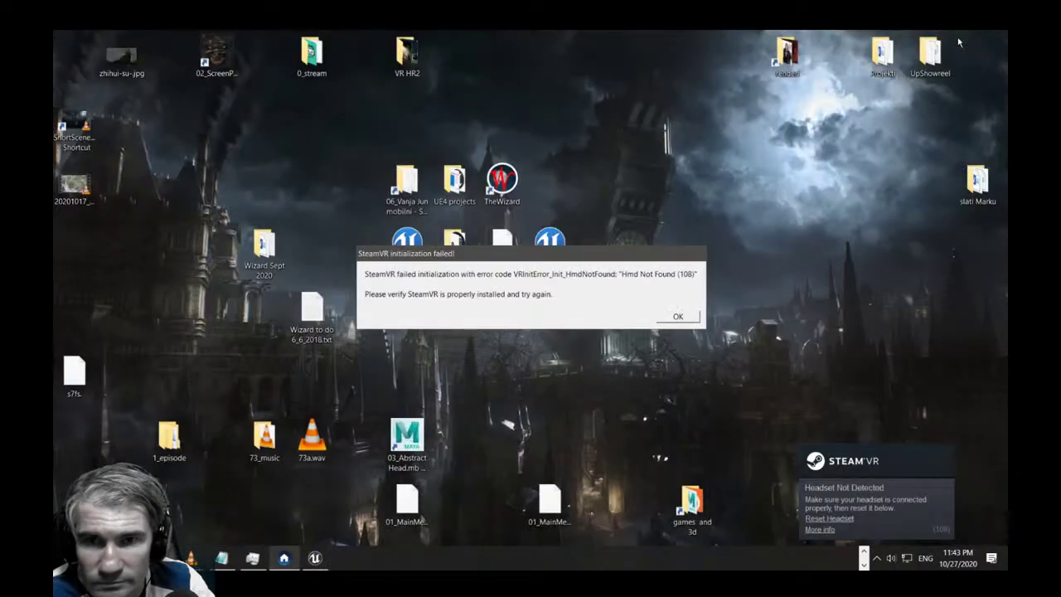
left_click(678, 315)
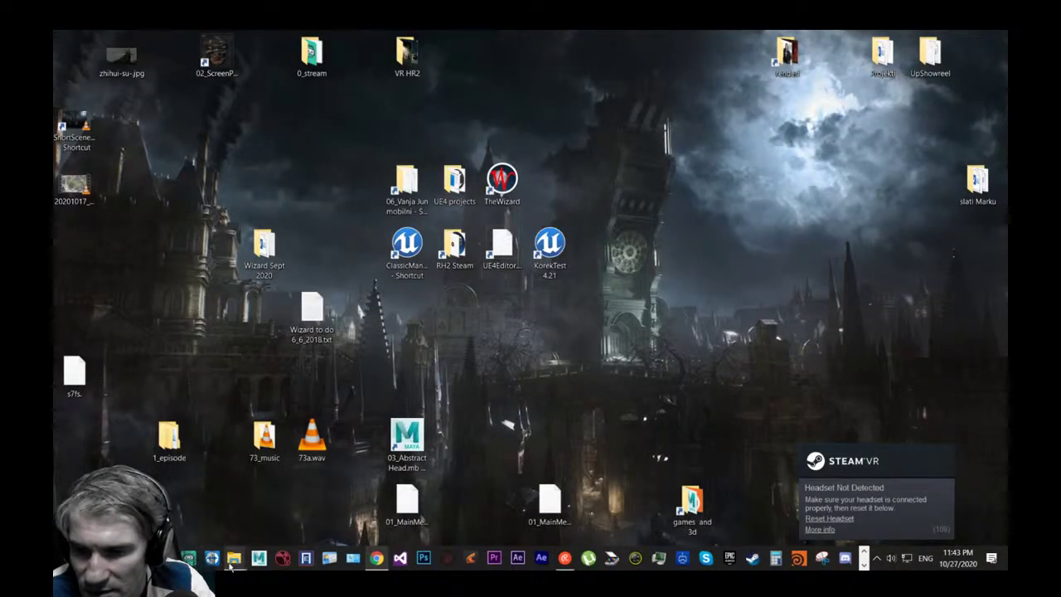
mouse_move(233, 561)
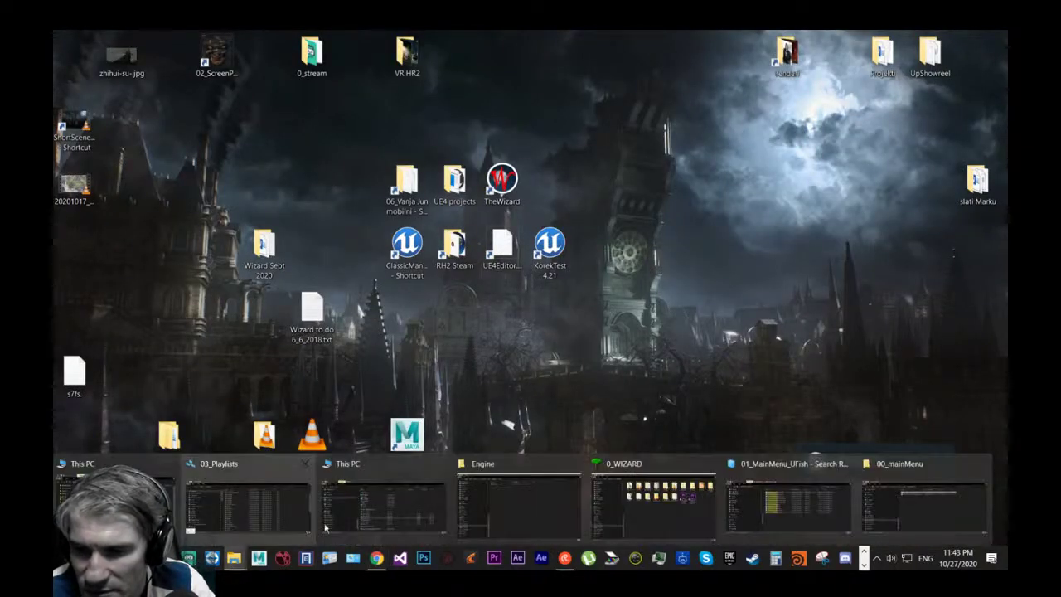
left_click(305, 464)
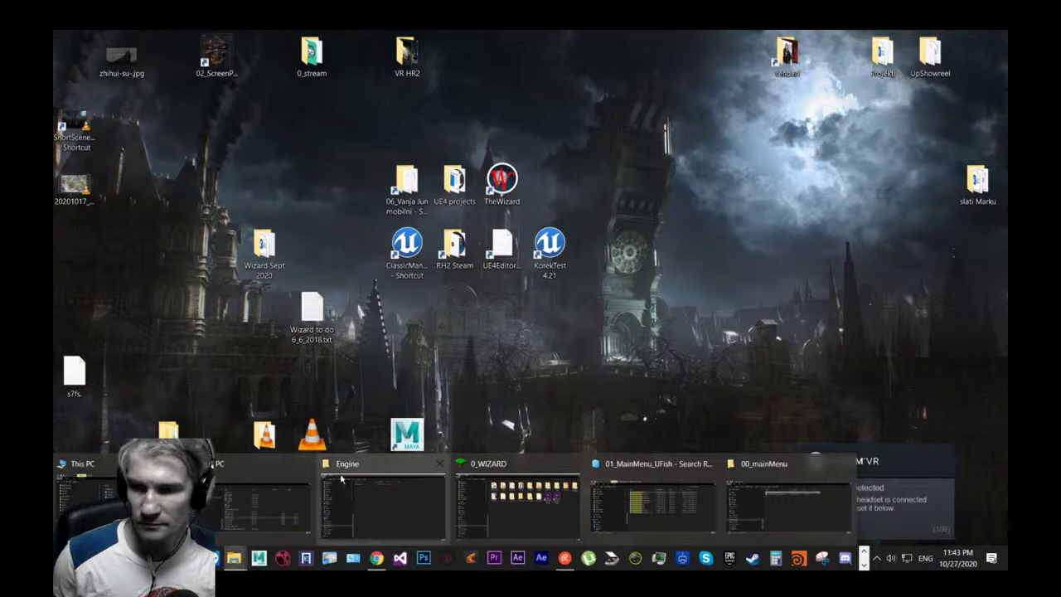
left_click(305, 465)
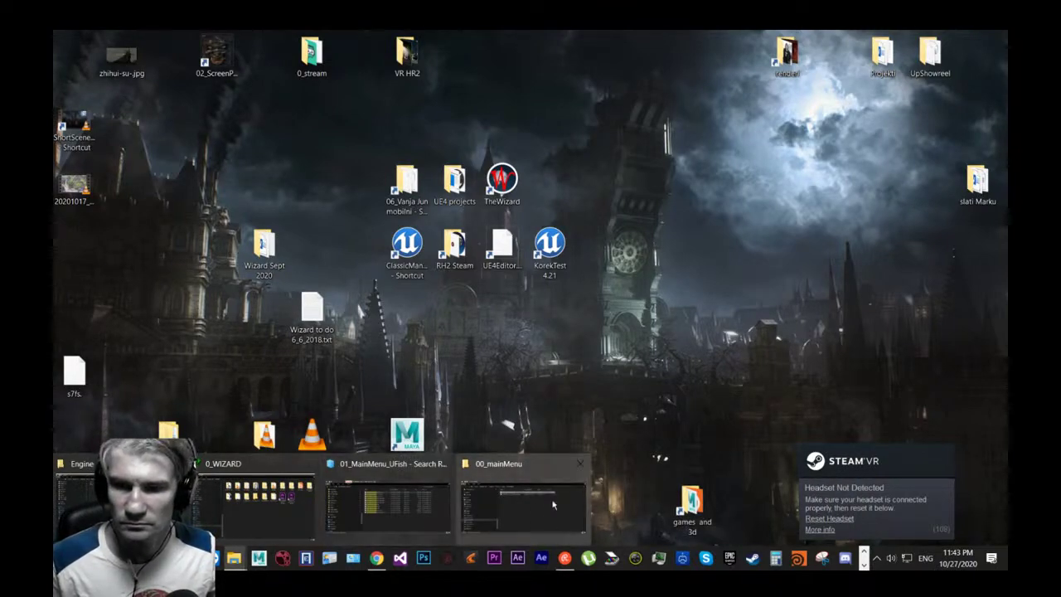
Switch to the open 00_mainMenu folder window and browse to the 2019_Z (Z:) drive.
left_click(522, 502)
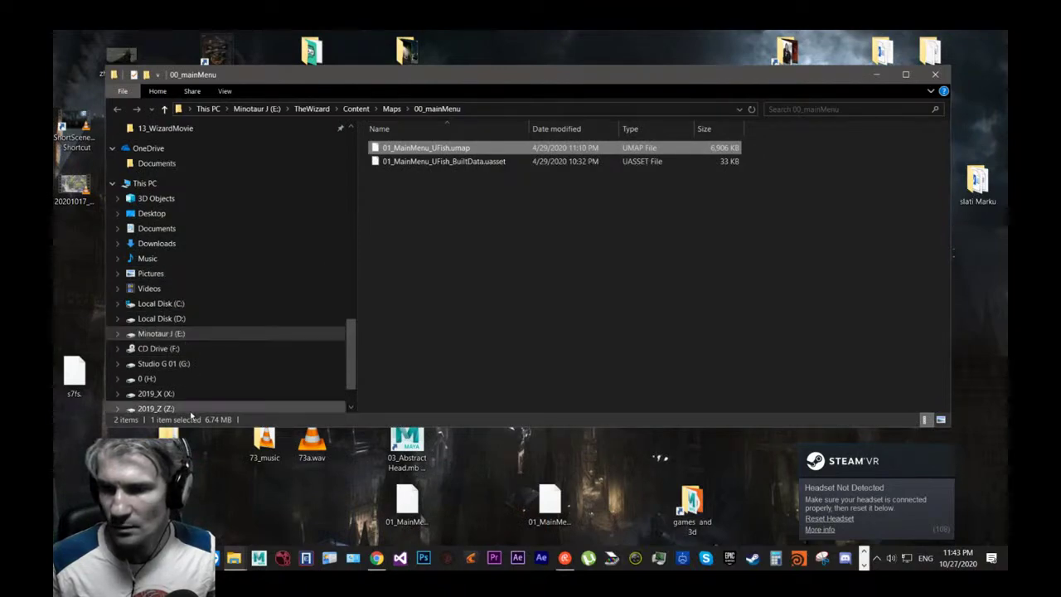
left_click(181, 410)
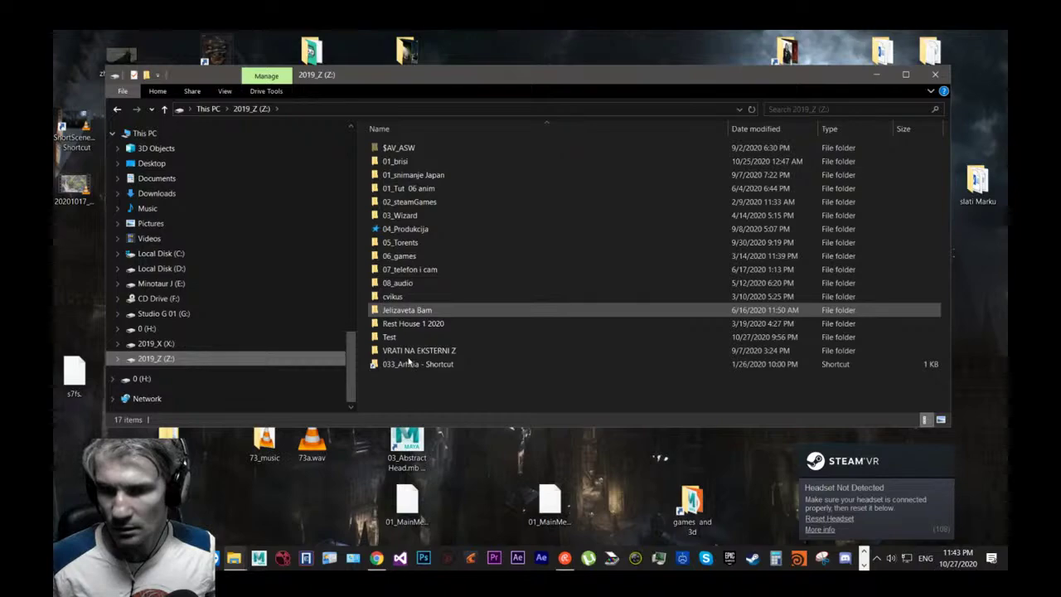
left_click(407, 203)
left_click(398, 162)
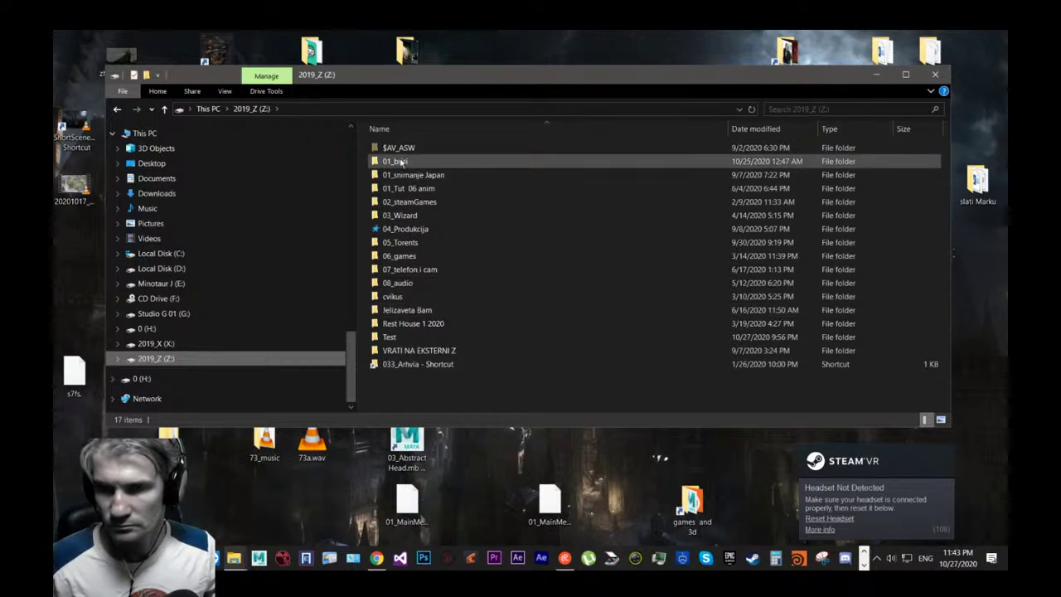
Look inside the 03_Wizard and 01_brisi folders on the Z: drive for a project backup.
double_click(401, 215)
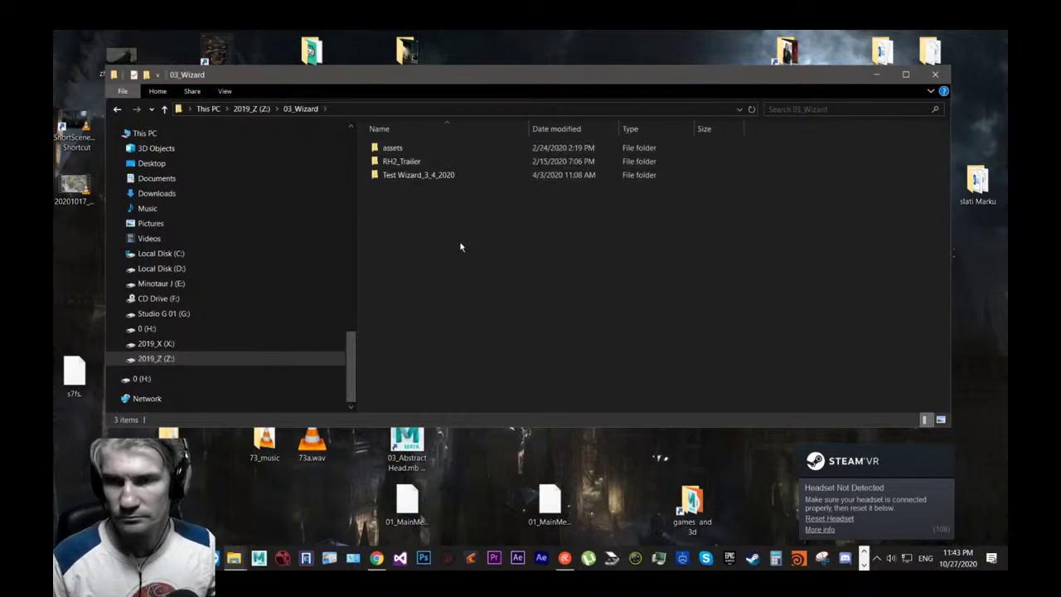
key("BackSpace")
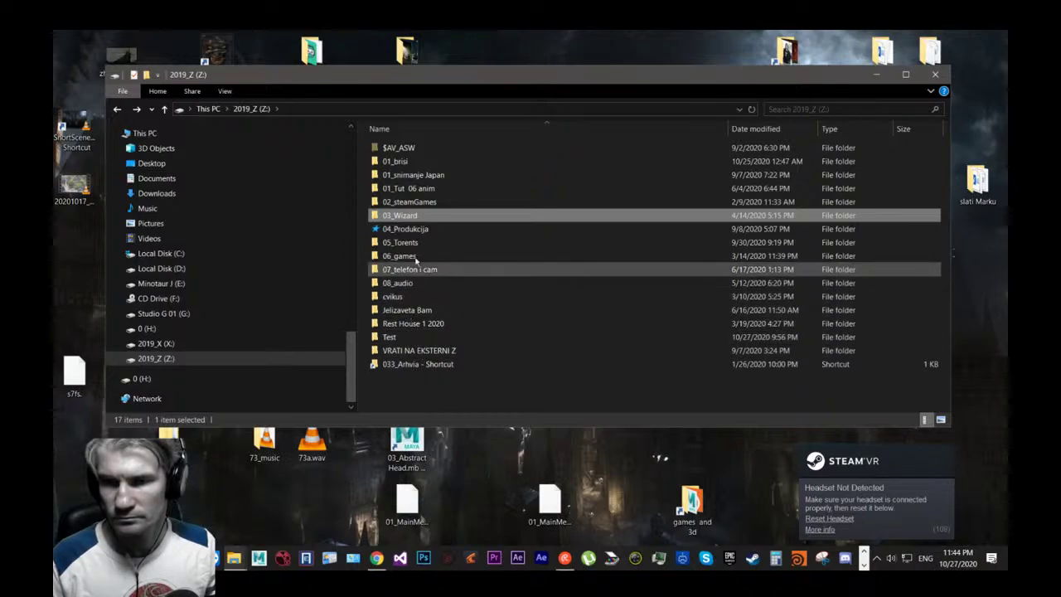
double_click(413, 161)
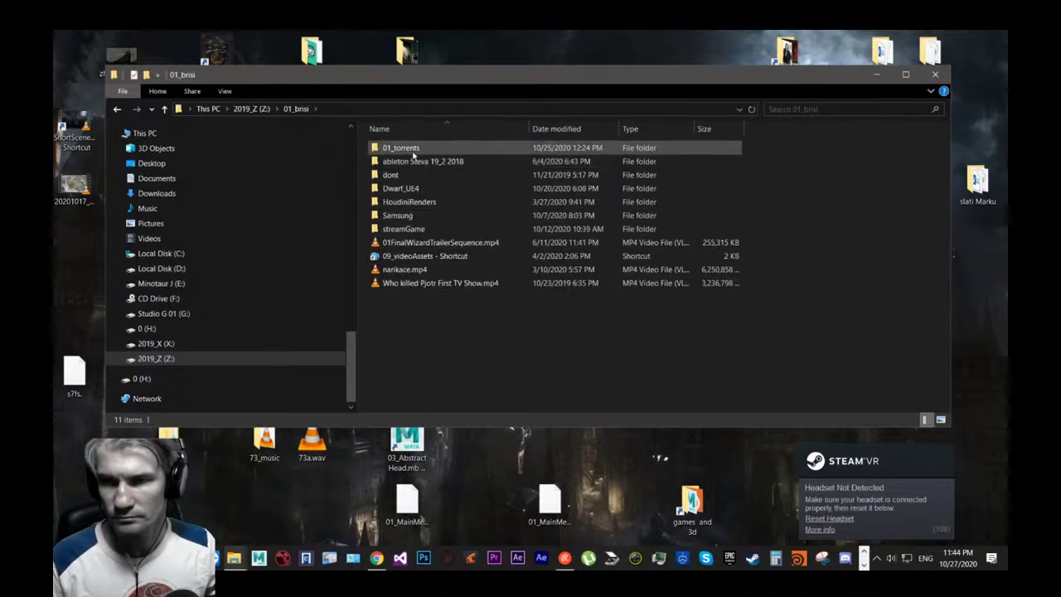
key("BackSpace")
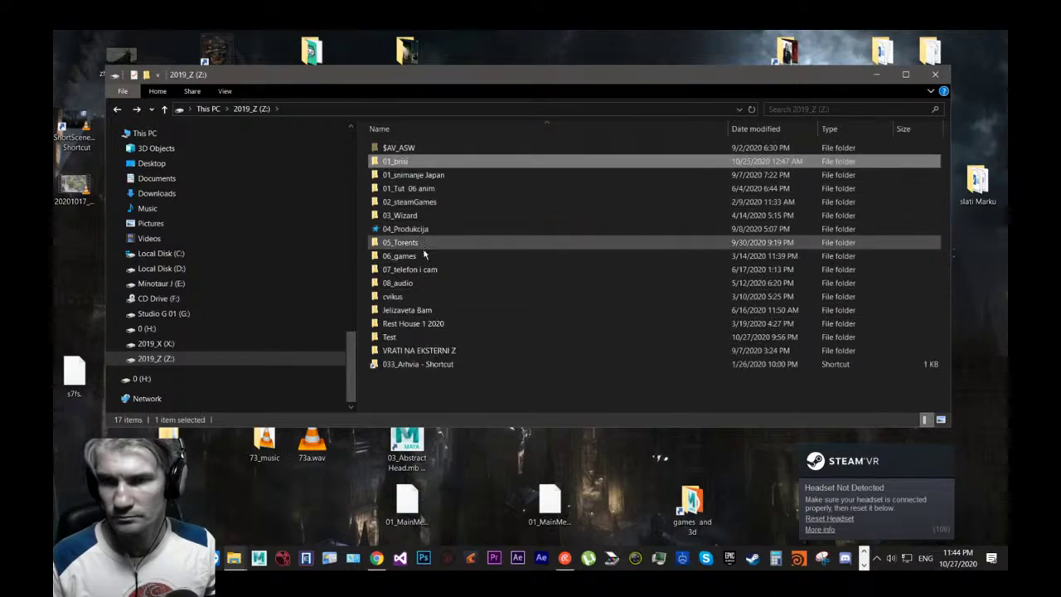
Inspect 03_Wizard's Test Wizard_3_4_2020 subfolder and the 04_Produkcija folder for a project backup, returning to the Z: drive root.
double_click(417, 215)
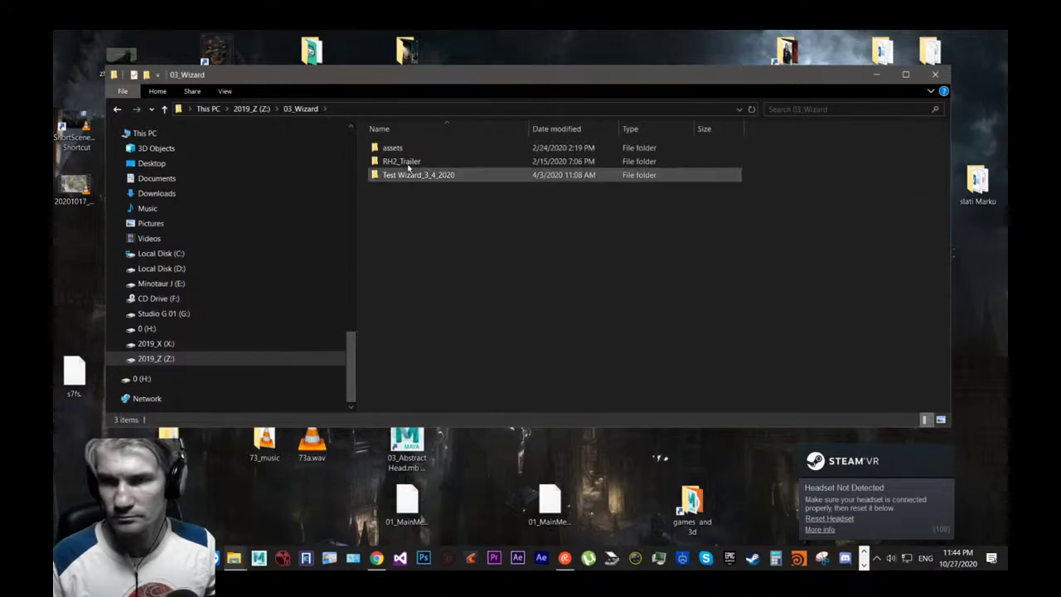
key("BackSpace")
double_click(410, 216)
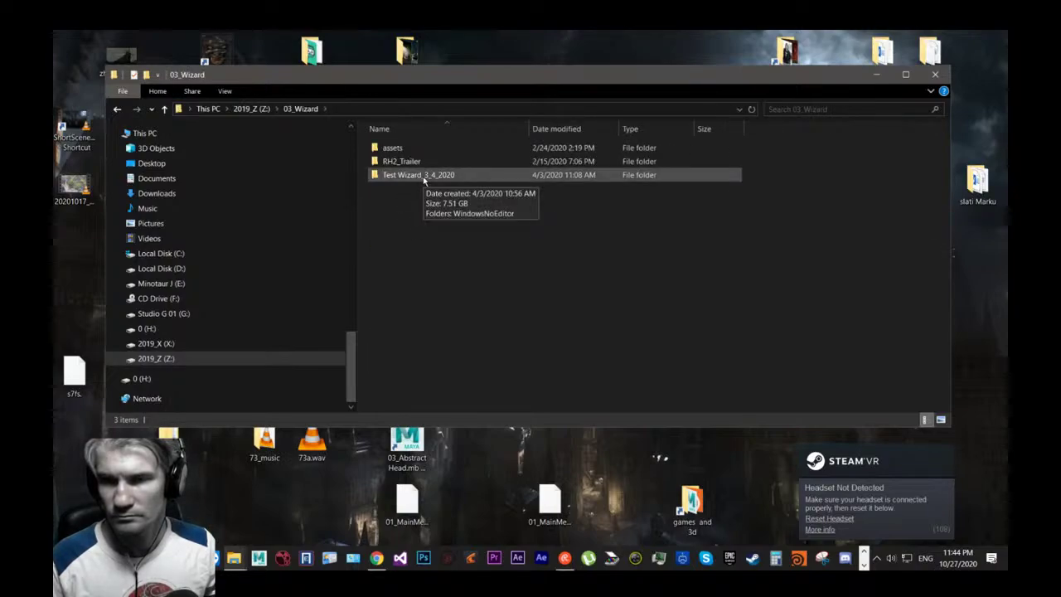
double_click(423, 177)
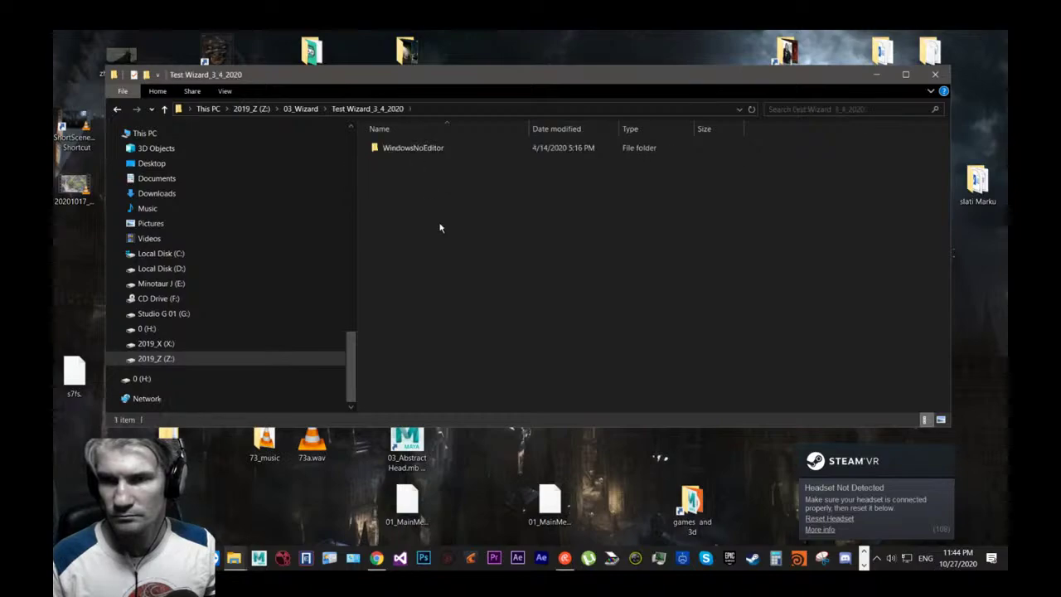
key("alt+Left")
key("alt+Left")
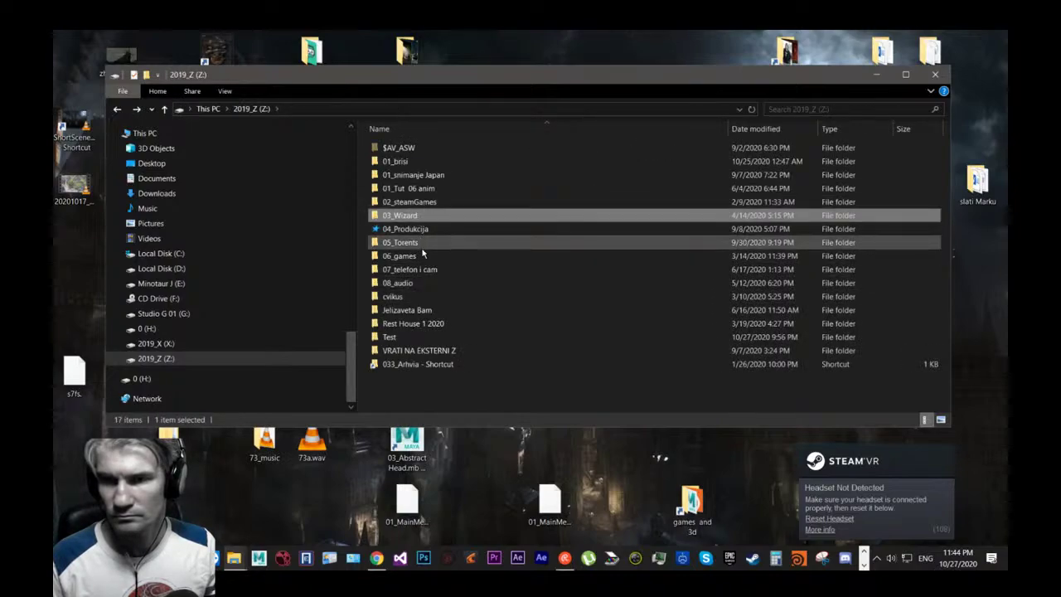
double_click(424, 229)
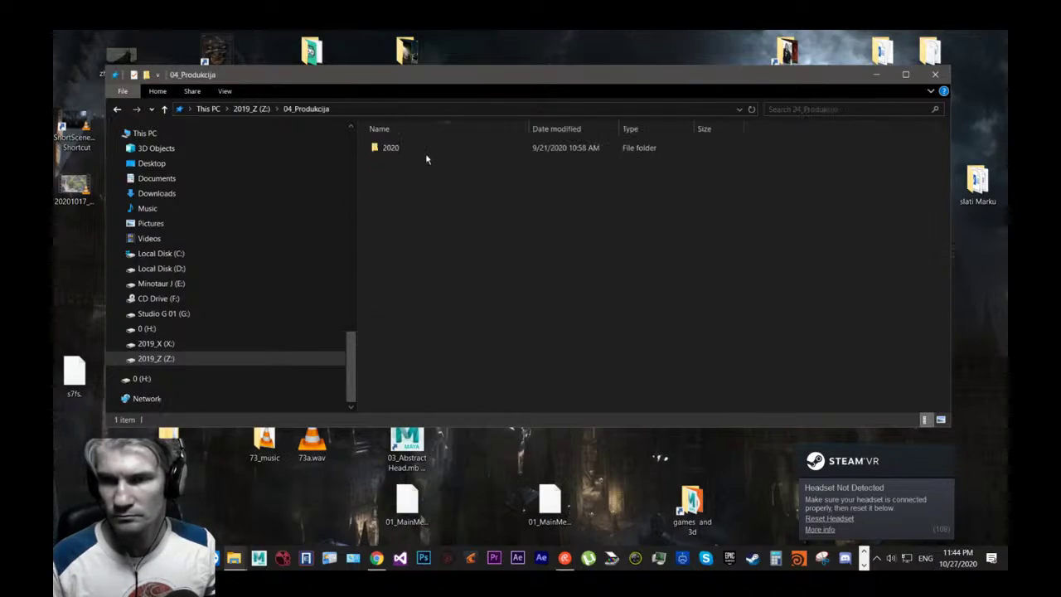
key("BackSpace")
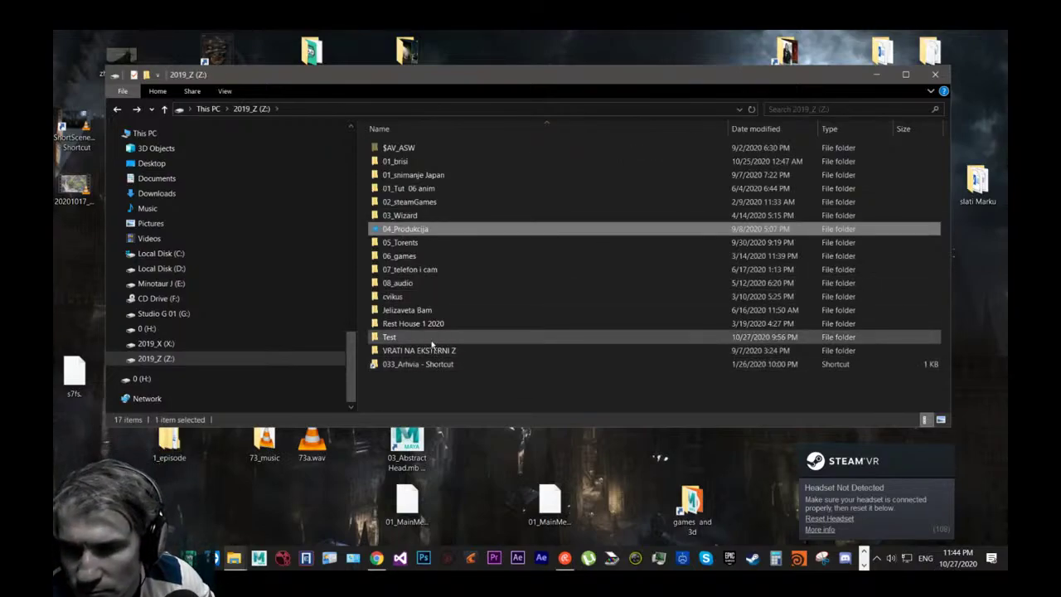
Open the TheWizard project folder inside WizardBackup 1_7_2019 under VRATI NA EKSTERNI Z.
double_click(434, 350)
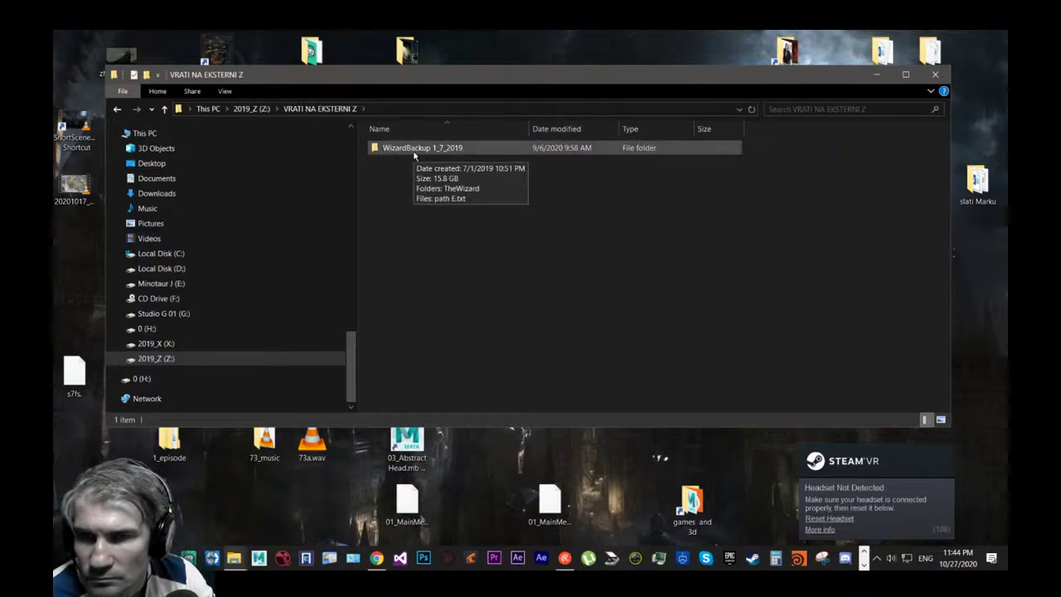
double_click(414, 150)
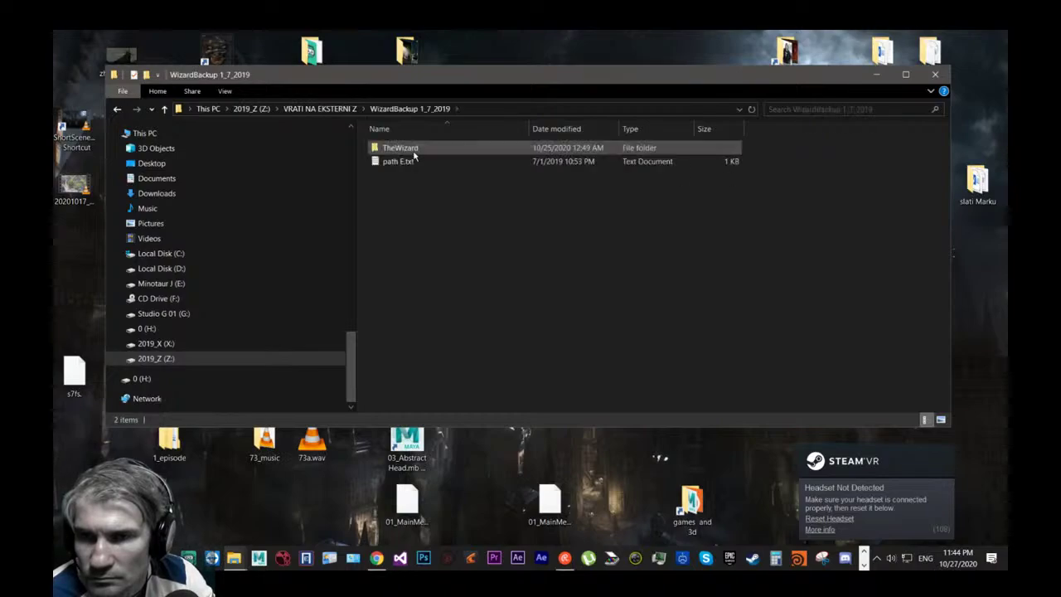
double_click(414, 149)
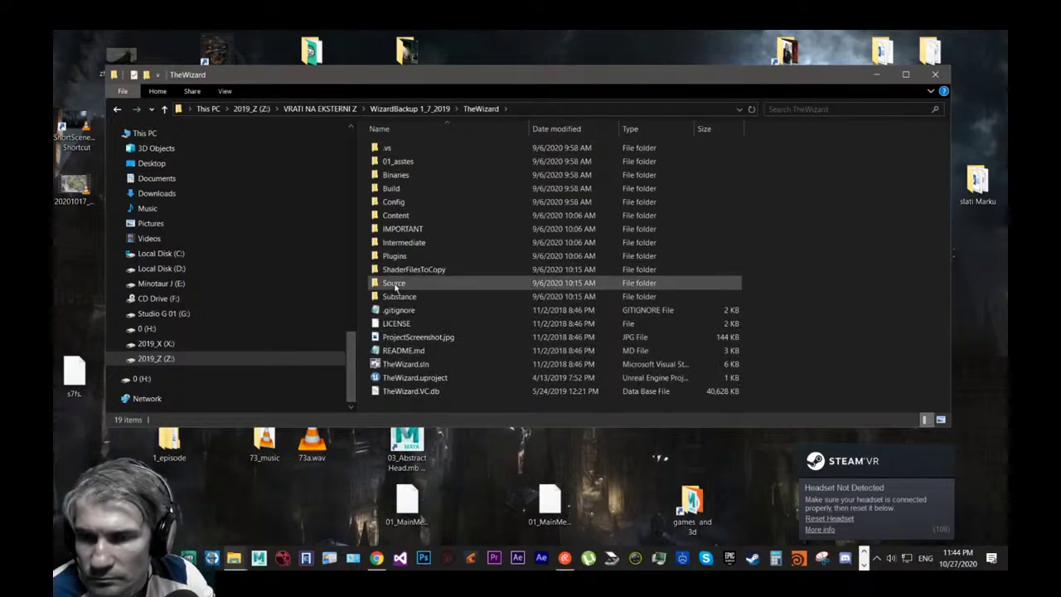
Search the backup project's Content folder for 01_MainMenu_UFish and open the file location of the found umap.
double_click(396, 215)
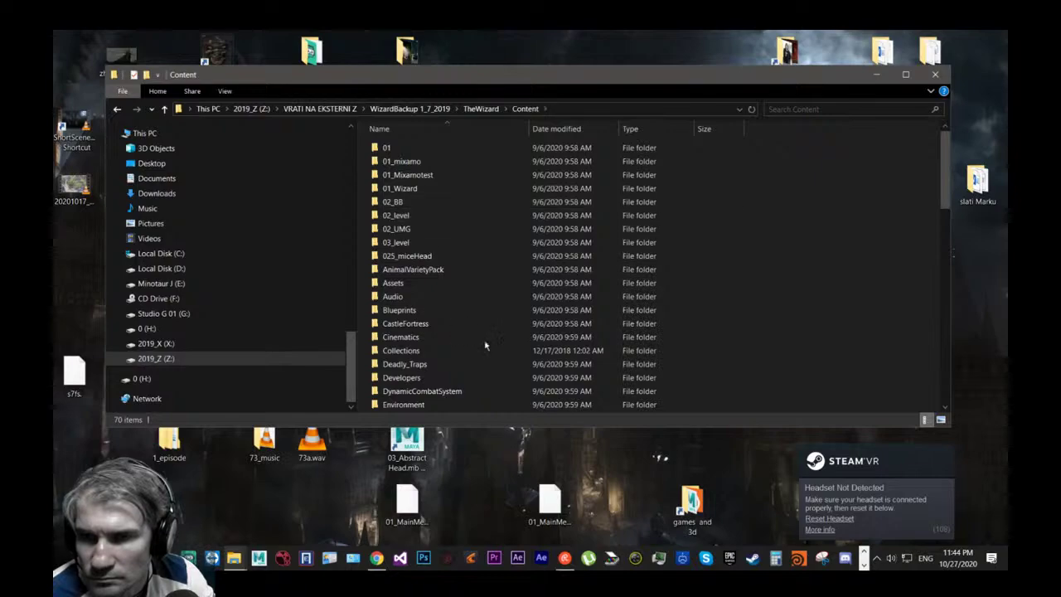
right_click(833, 115)
left_click(837, 141)
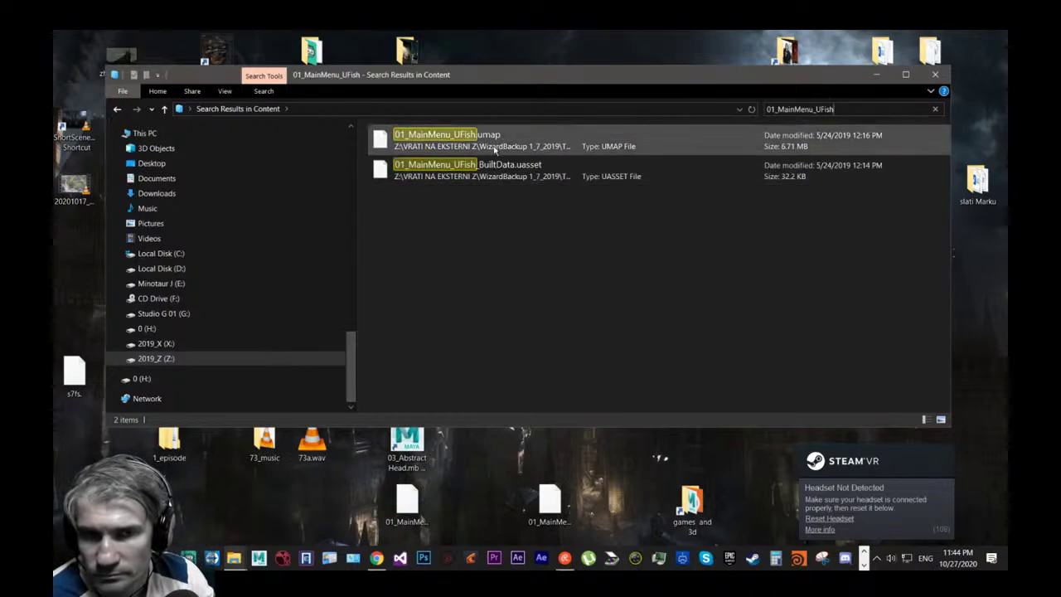
left_click(494, 148)
right_click(494, 146)
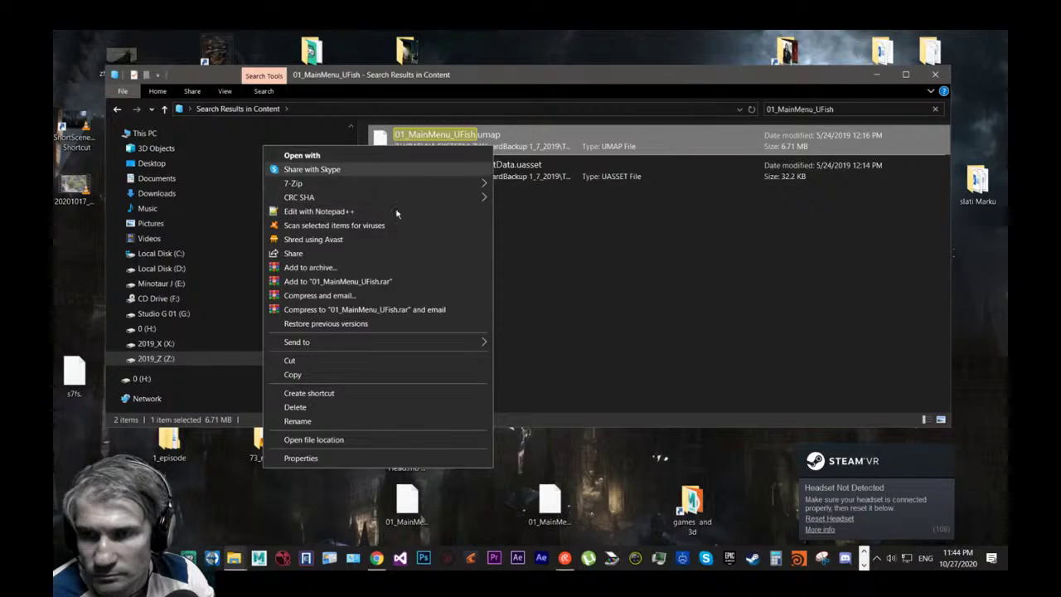
left_click(376, 443)
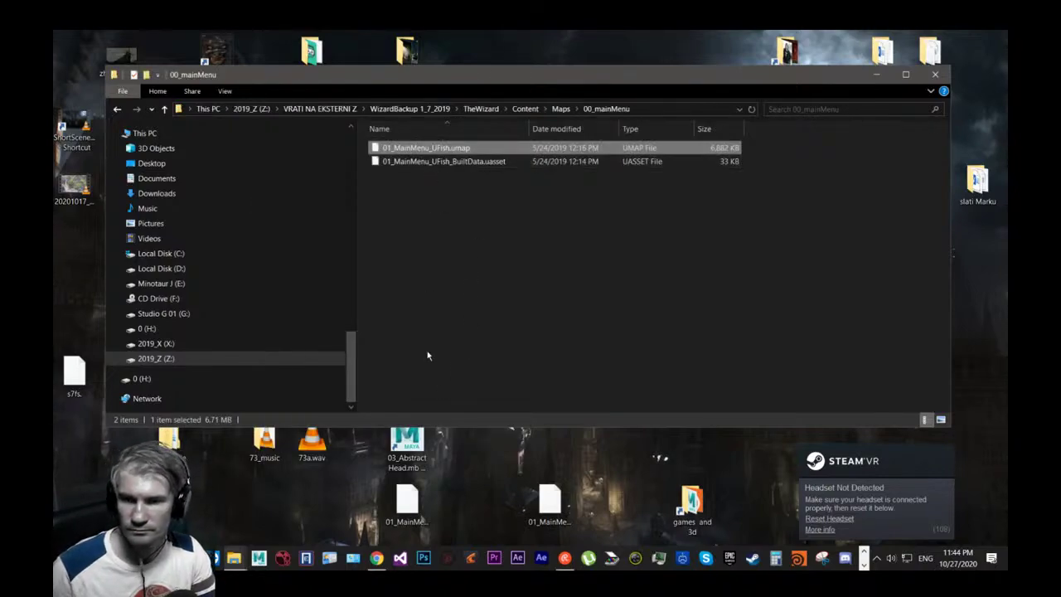
Create a new folder named BACKUP on the desktop and open it.
right_click(462, 455)
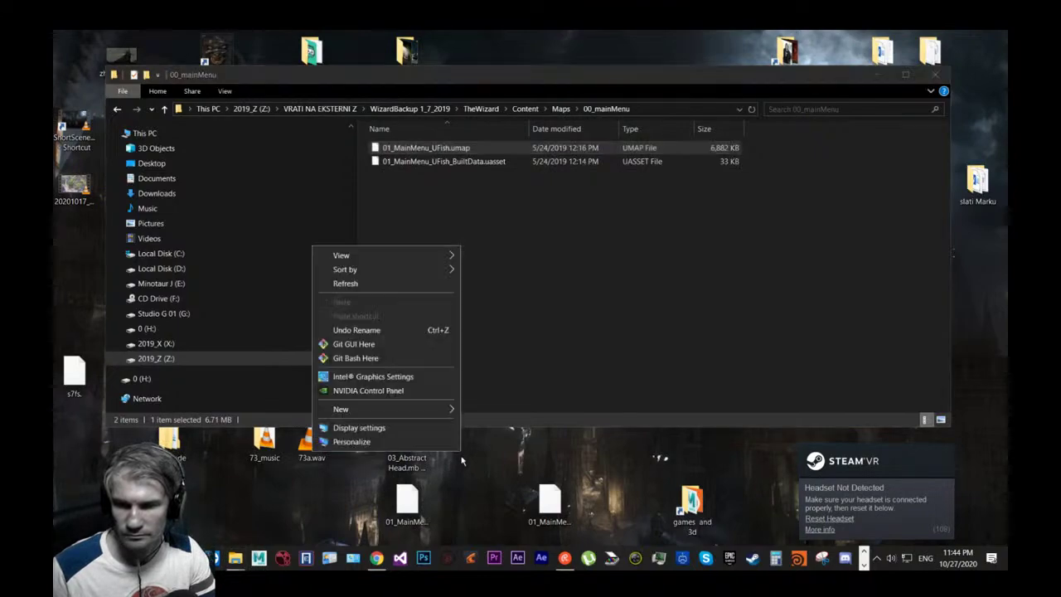
mouse_move(402, 410)
left_click(547, 249)
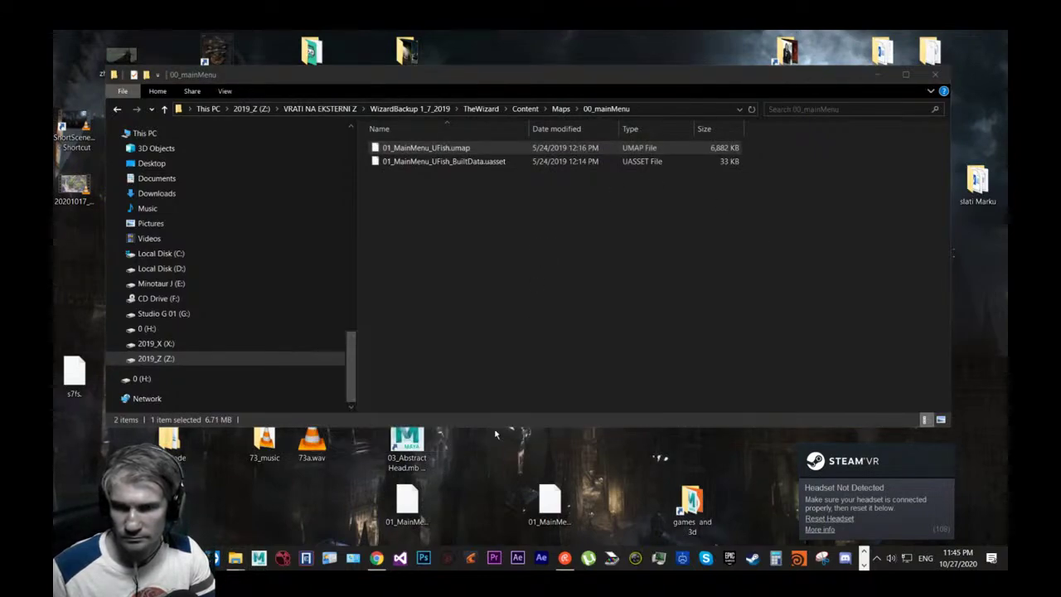
type("BACKUP")
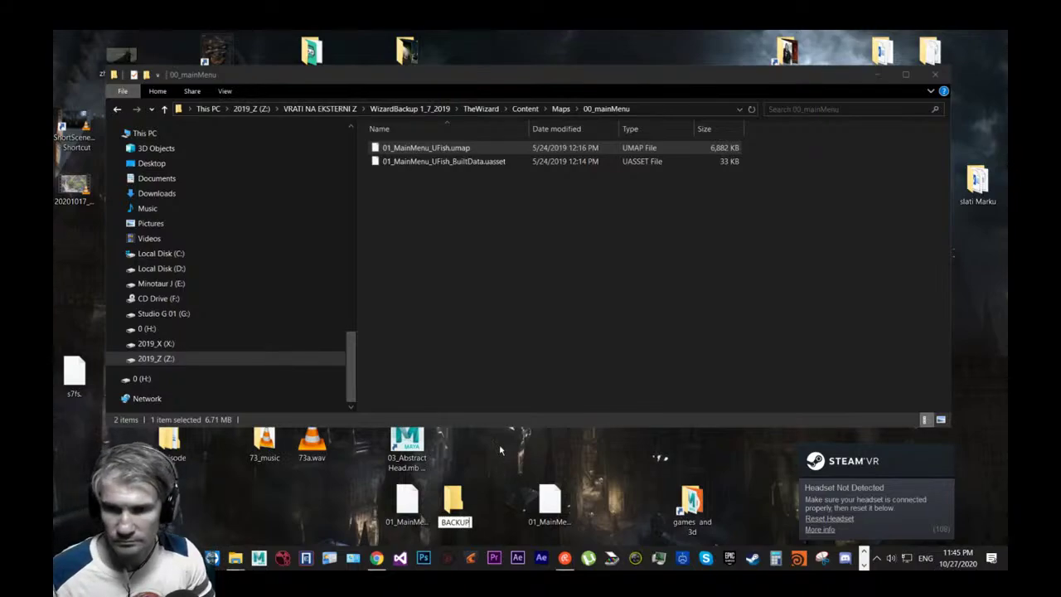
key("Return")
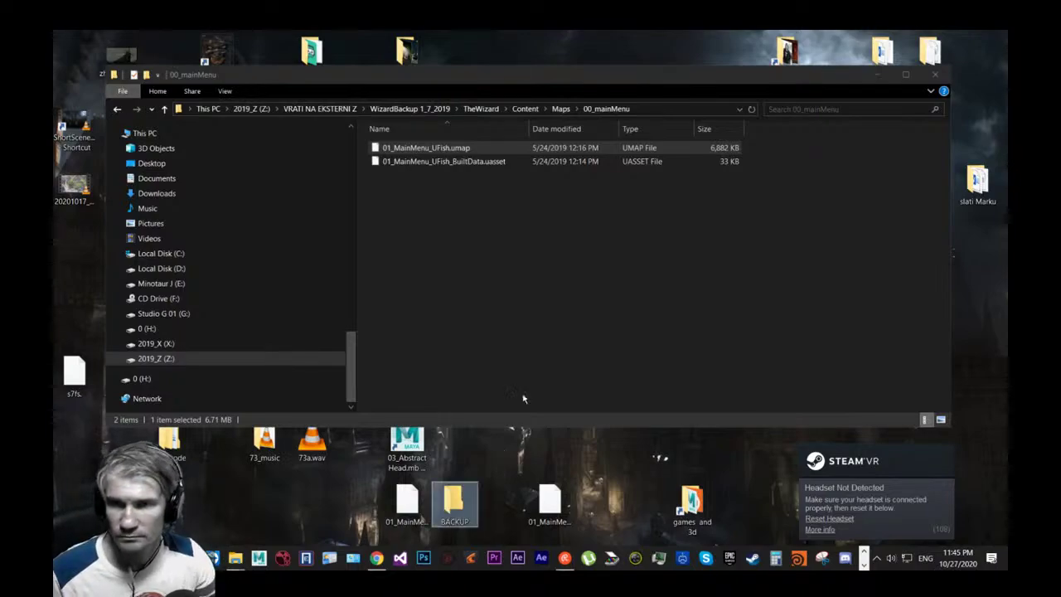
key("Return")
Copy 01_MainMenu_UFish.umap from the backup's 00_mainMenu folder into the BACKUP folder, and close the 00_mainMenu window.
left_click_drag(536, 108, 445, 218)
left_click(446, 148)
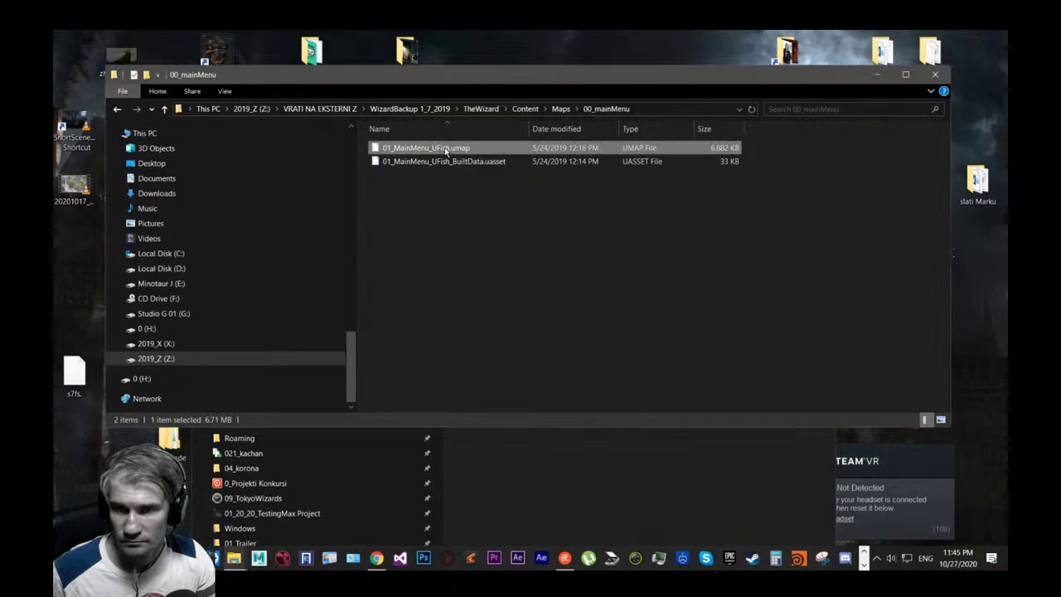
left_click(610, 463)
key("ctrl+v")
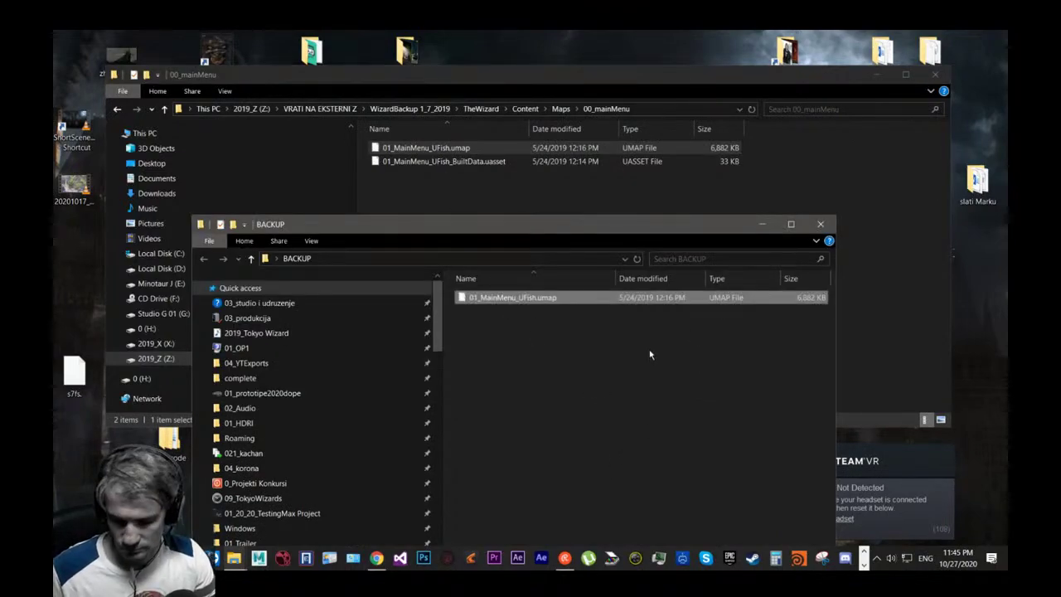
left_click(936, 75)
Switch to TheWizard in Unreal Editor, play the 01_MainMenu_UFish level to check its menu, and stop the play session.
key("super+Tab")
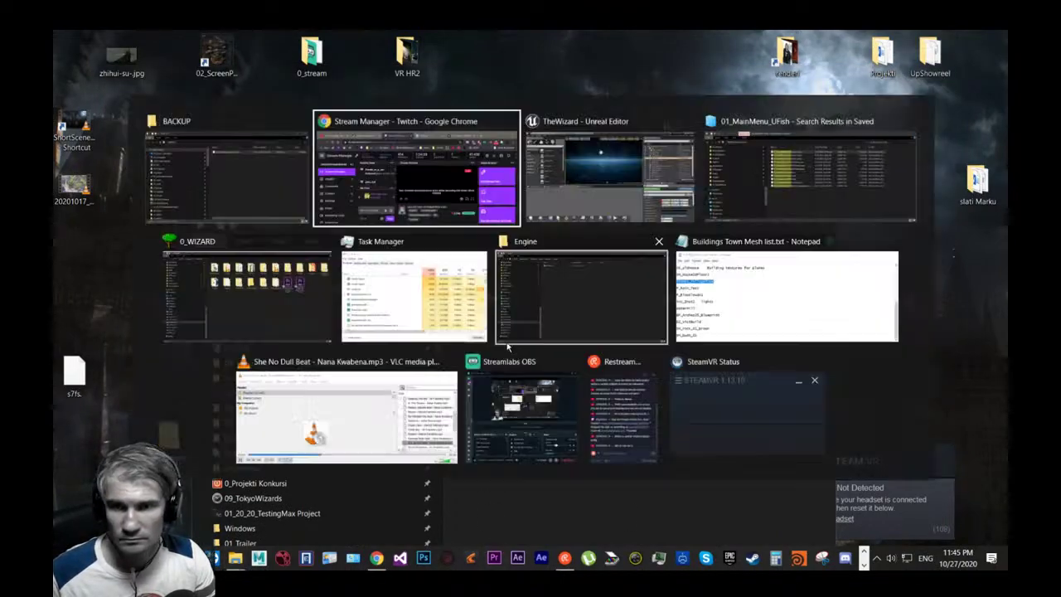
left_click(636, 169)
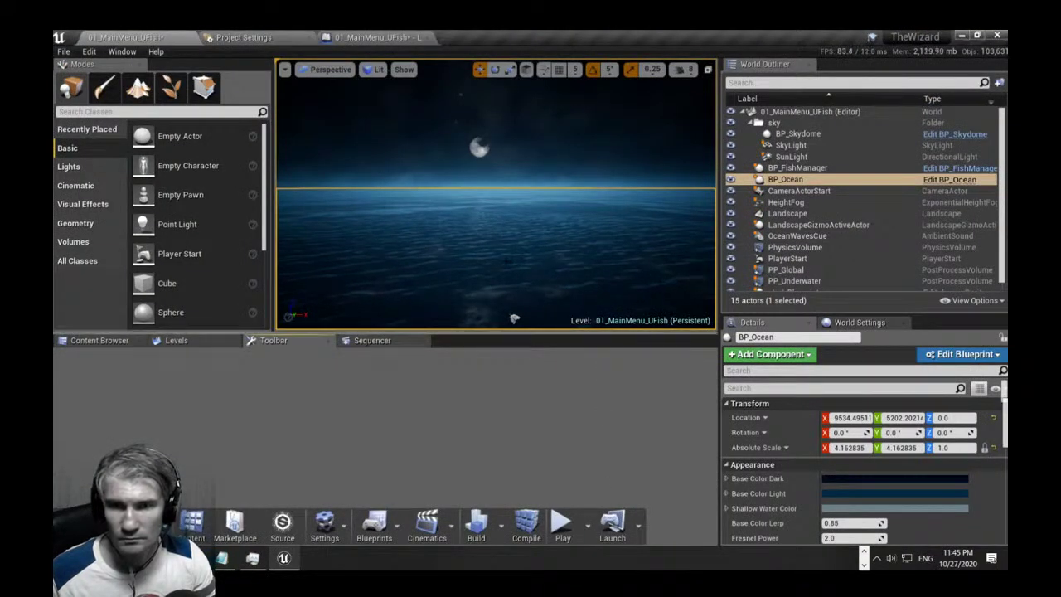
right_click_drag(636, 169, 628, 166)
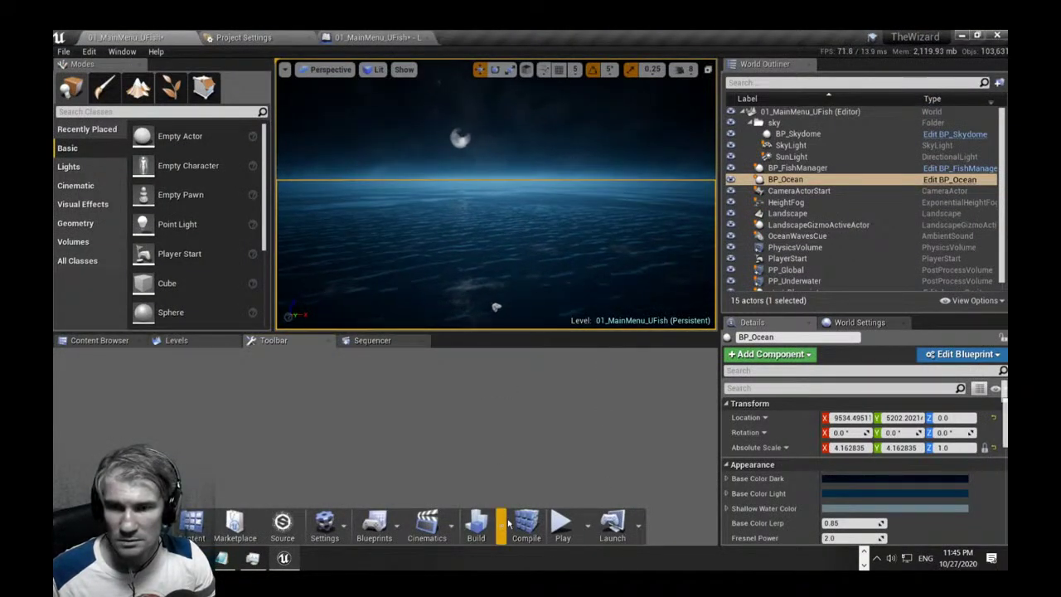
left_click(569, 529)
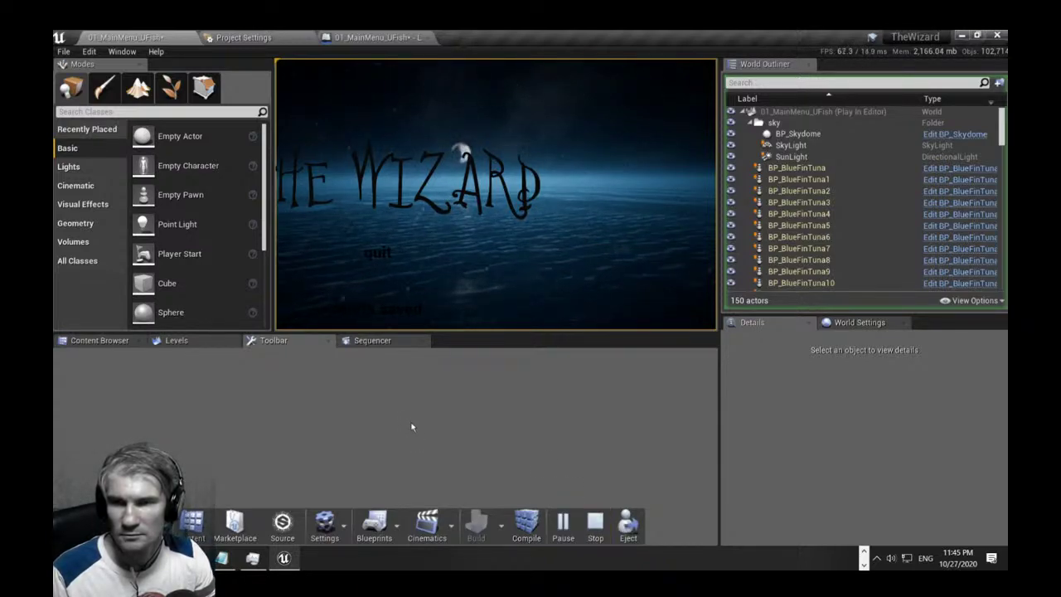
left_click(595, 522)
Close TheWizard's editor without saving the changes to the 01_MainMenu_UFish level.
left_click(517, 248)
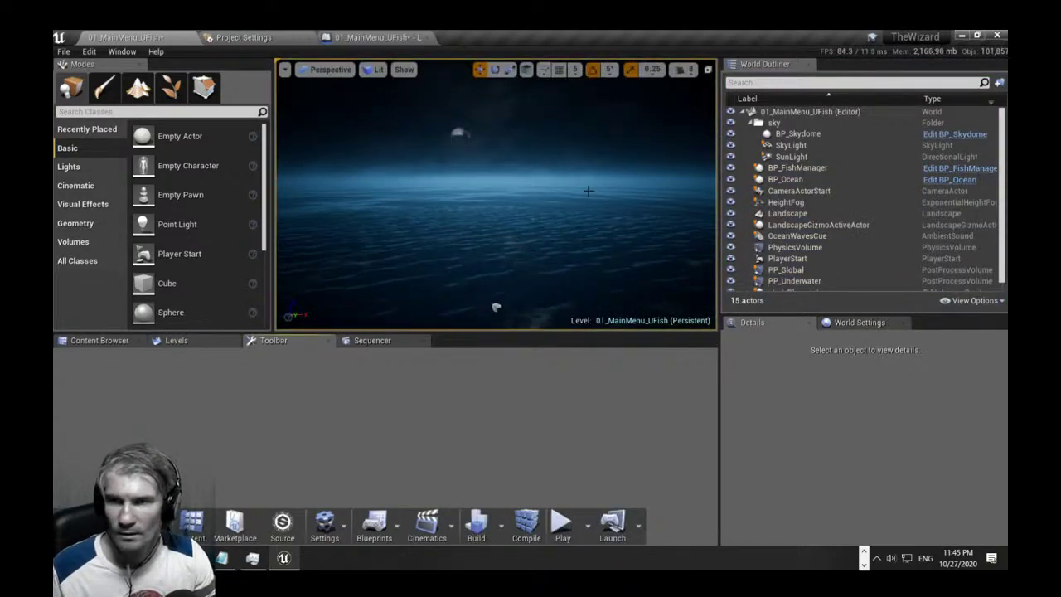
key("ctrl+shift+s")
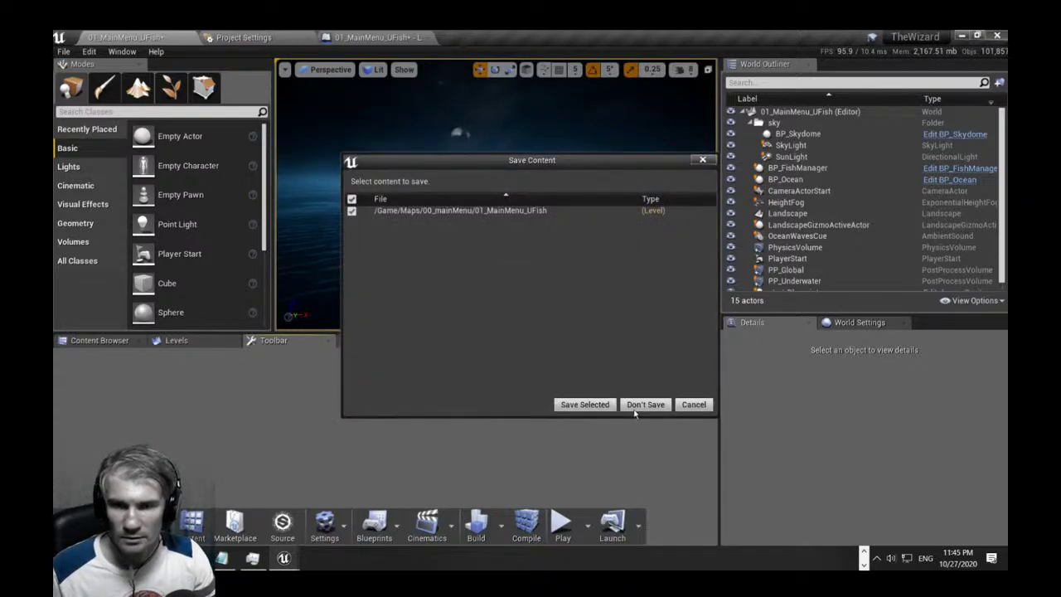
left_click(645, 404)
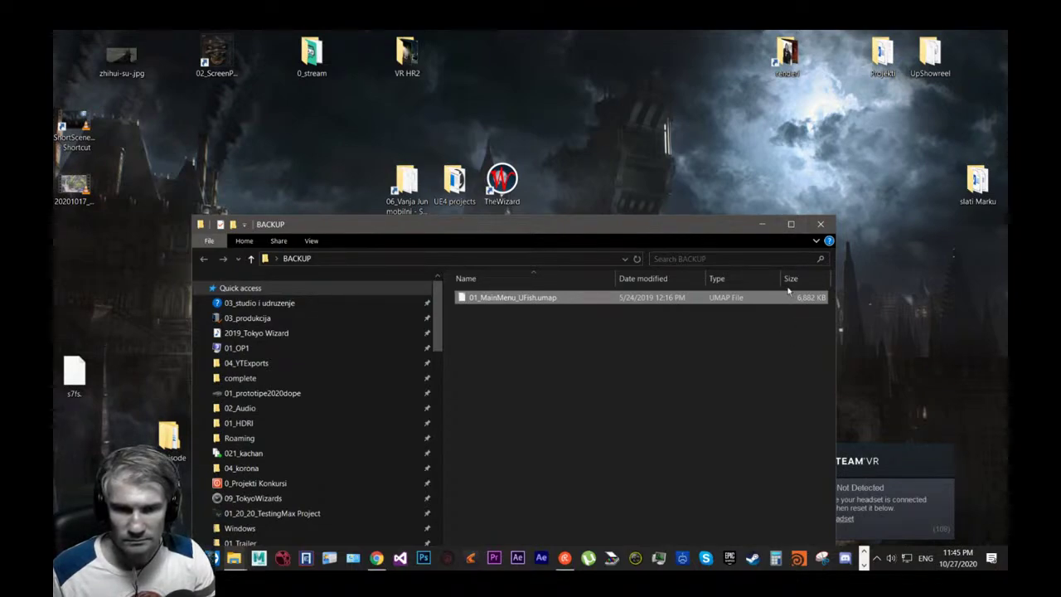
Move the BACKUP folder window out of the way to uncover TheWizard project shortcut on the desktop.
left_click(792, 225)
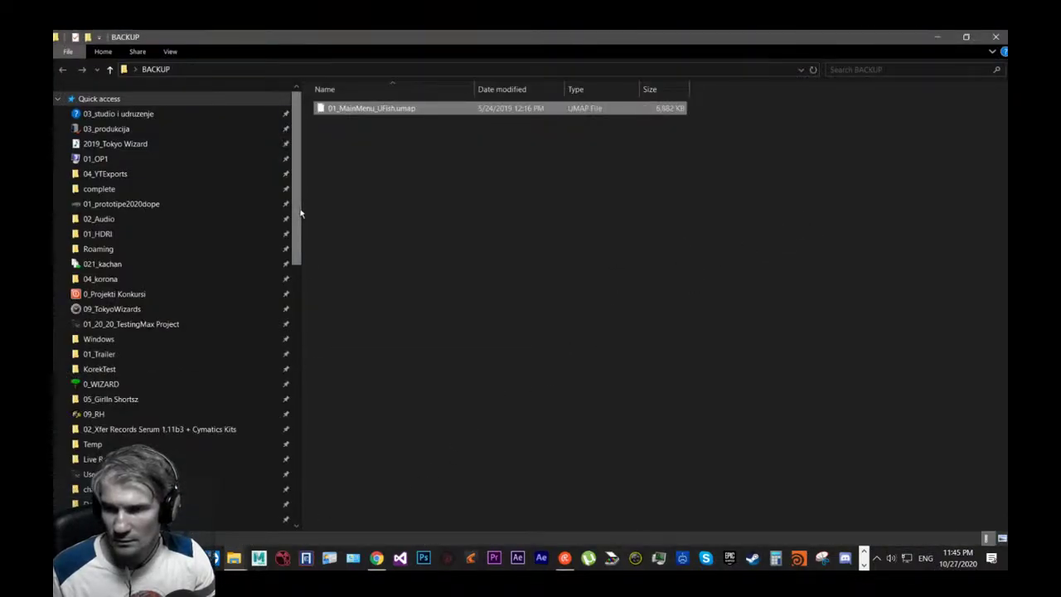
left_click_drag(297, 214, 301, 460)
left_click_drag(531, 37, 528, 114)
left_click(799, 119)
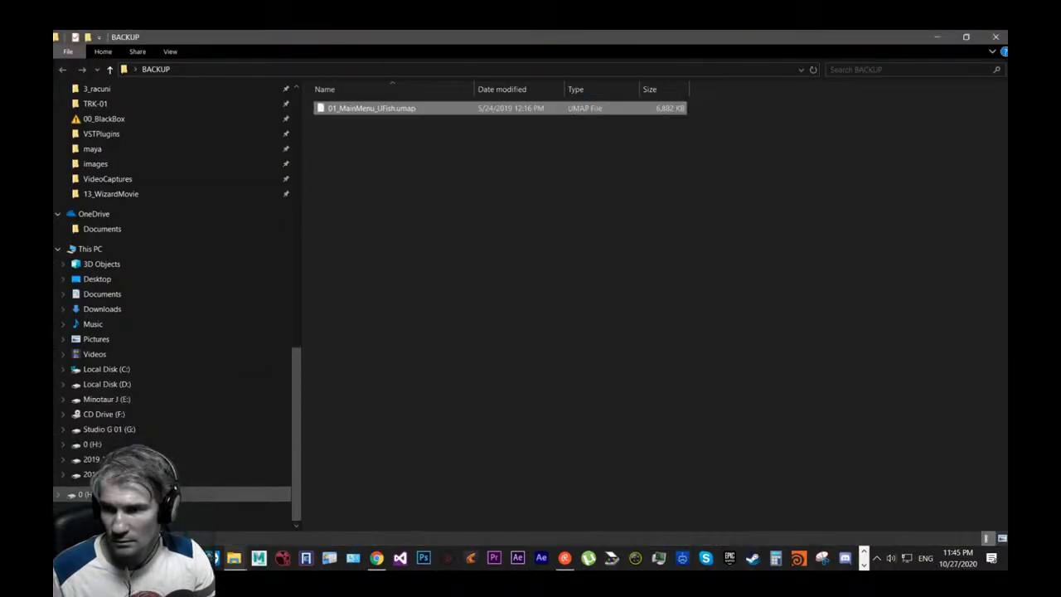
left_click_drag(477, 35, 377, 428)
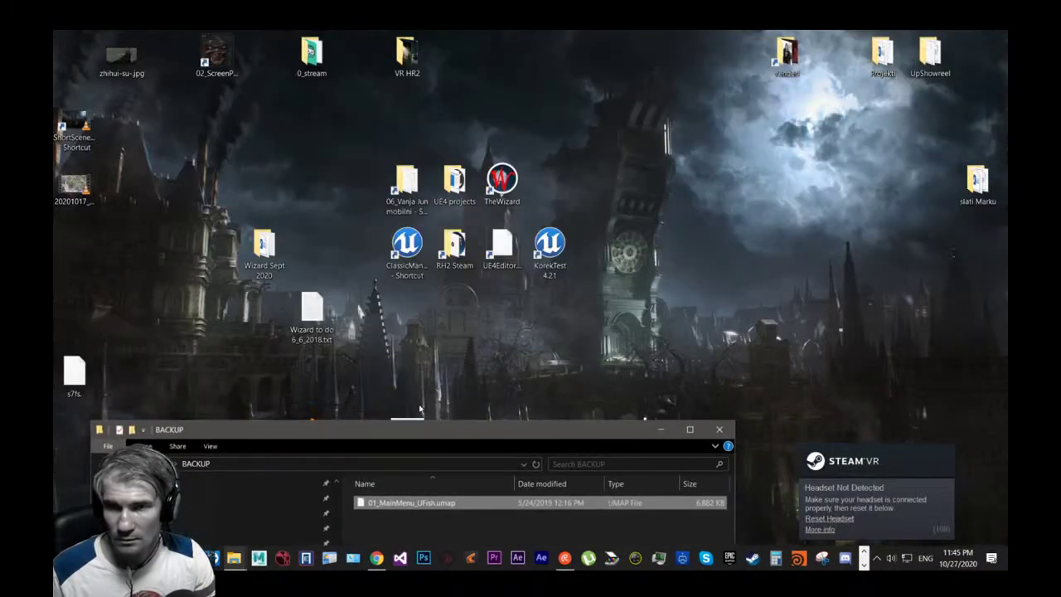
left_click(501, 183)
right_click(500, 184)
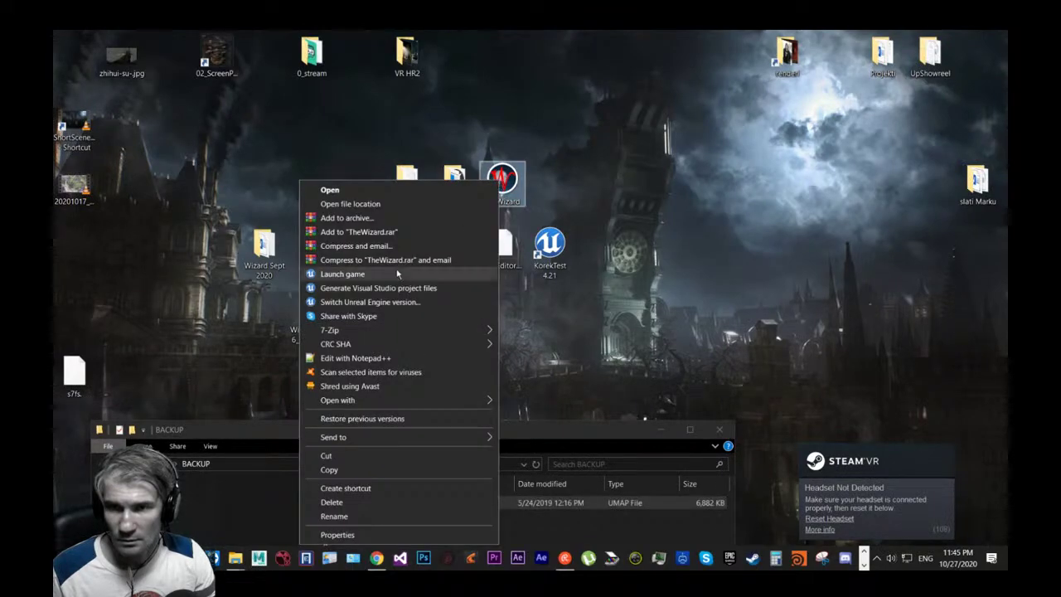
Switch to the open Engine folder window, go up to TheWizard folder on the E: drive, and search it for 01_MainMenu_UFish.
key("alt+Tab")
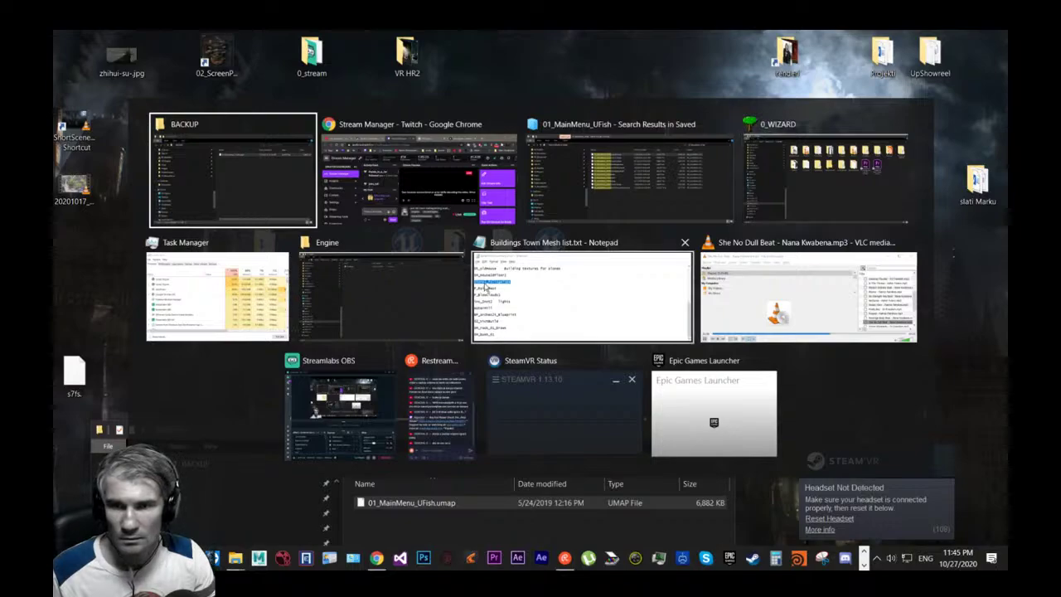
left_click(370, 320)
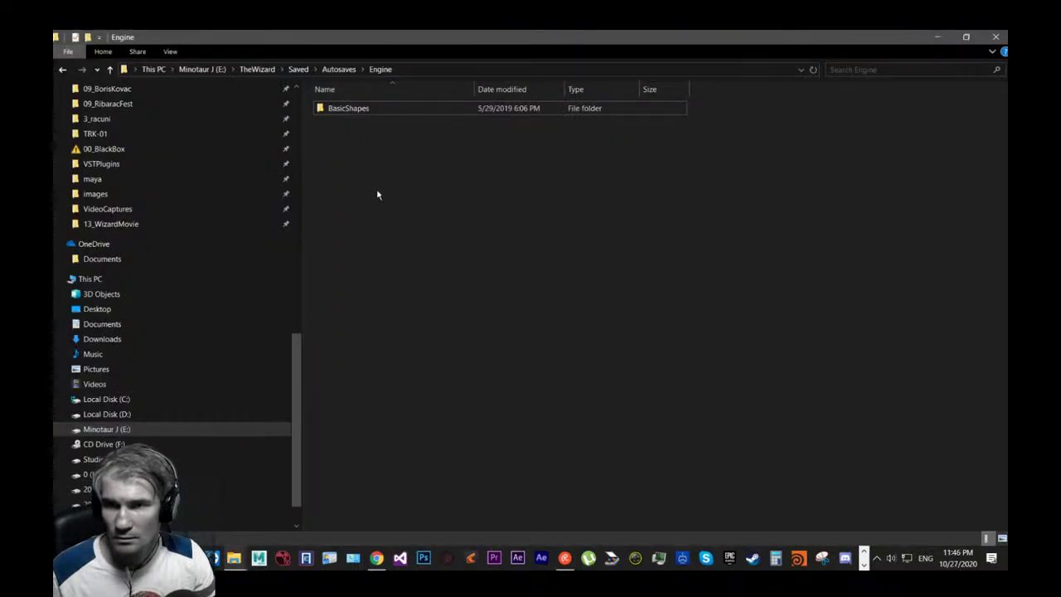
left_click(259, 70)
left_click(879, 121)
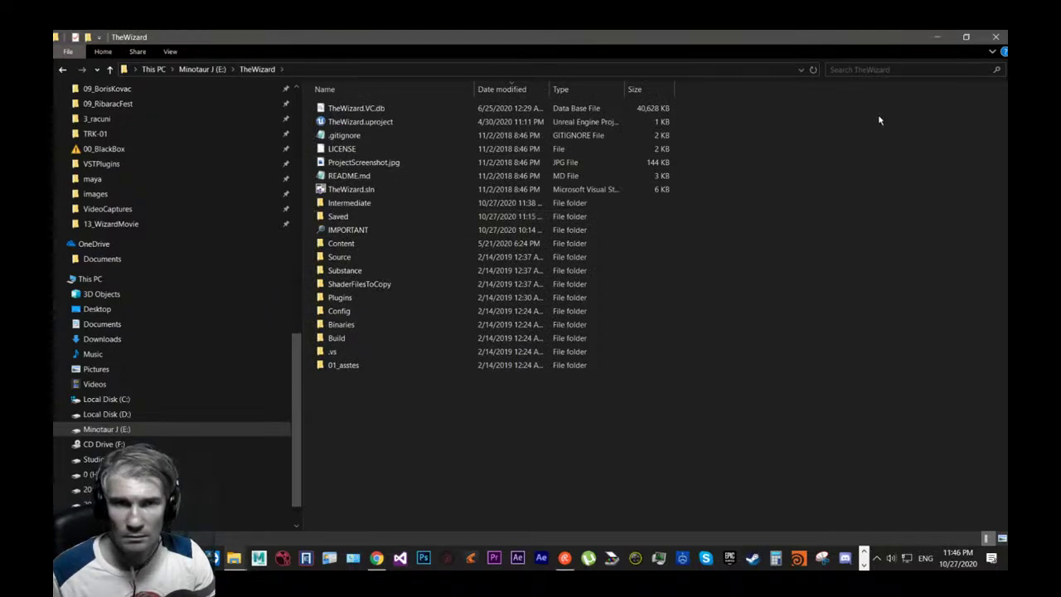
left_click(870, 70)
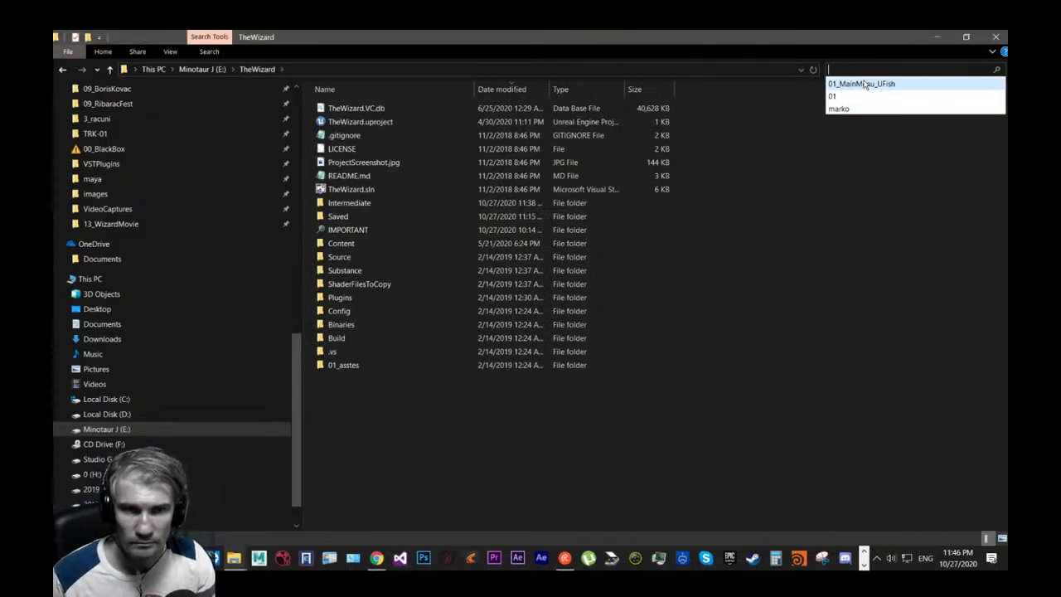
left_click(864, 85)
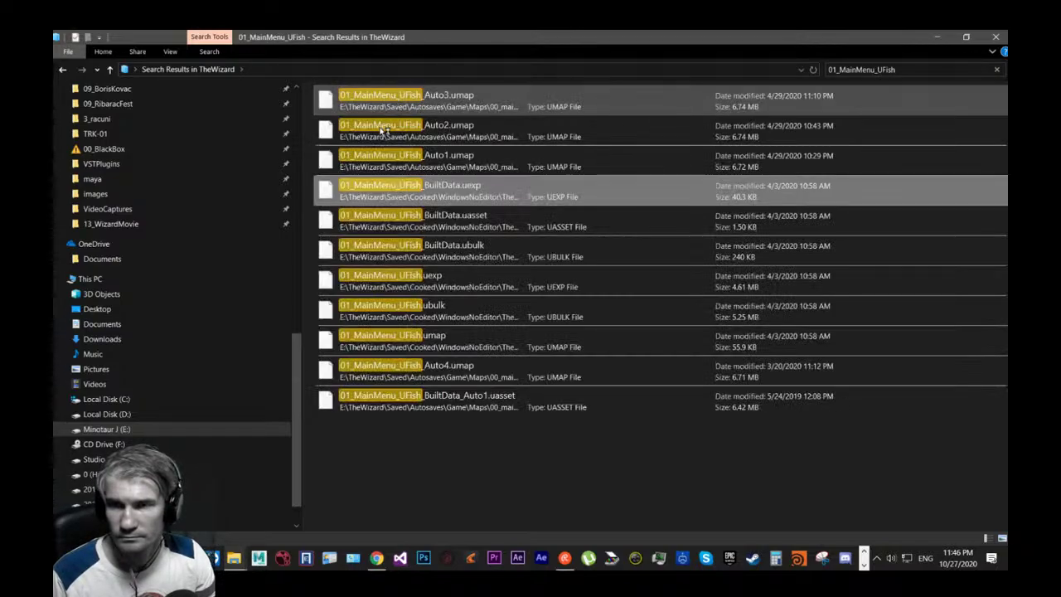
Show the search results in Details view and widen the Name column to fit the full file names.
right_click(386, 100)
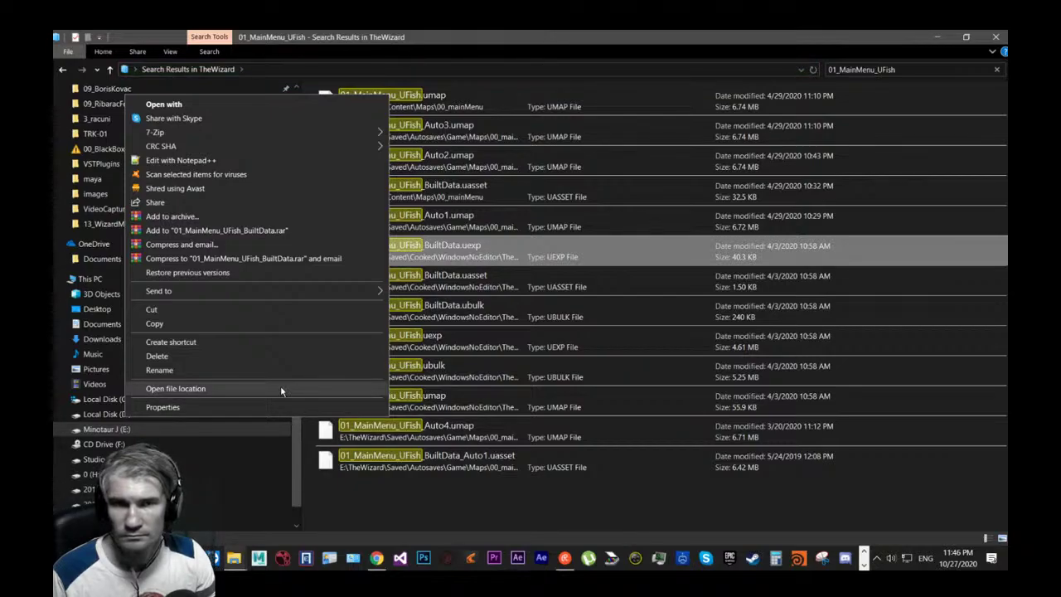
left_click(655, 514)
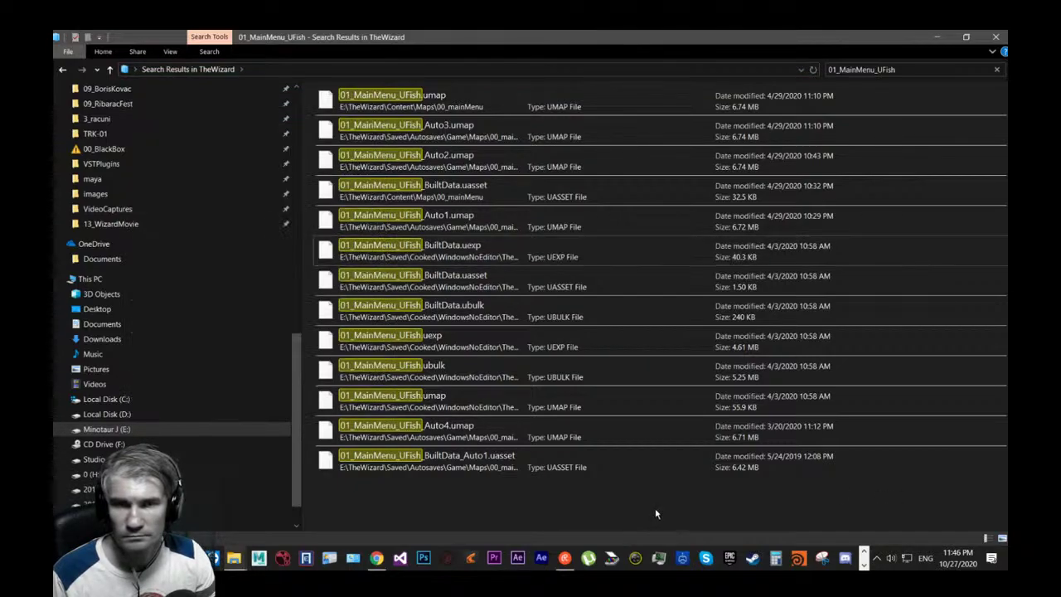
right_click(613, 518)
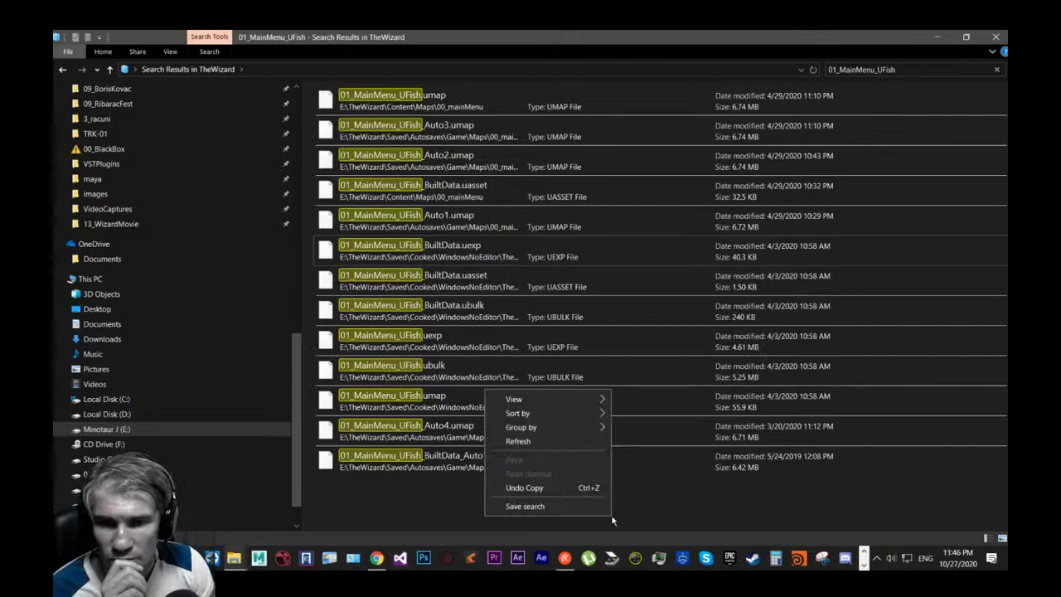
mouse_move(571, 399)
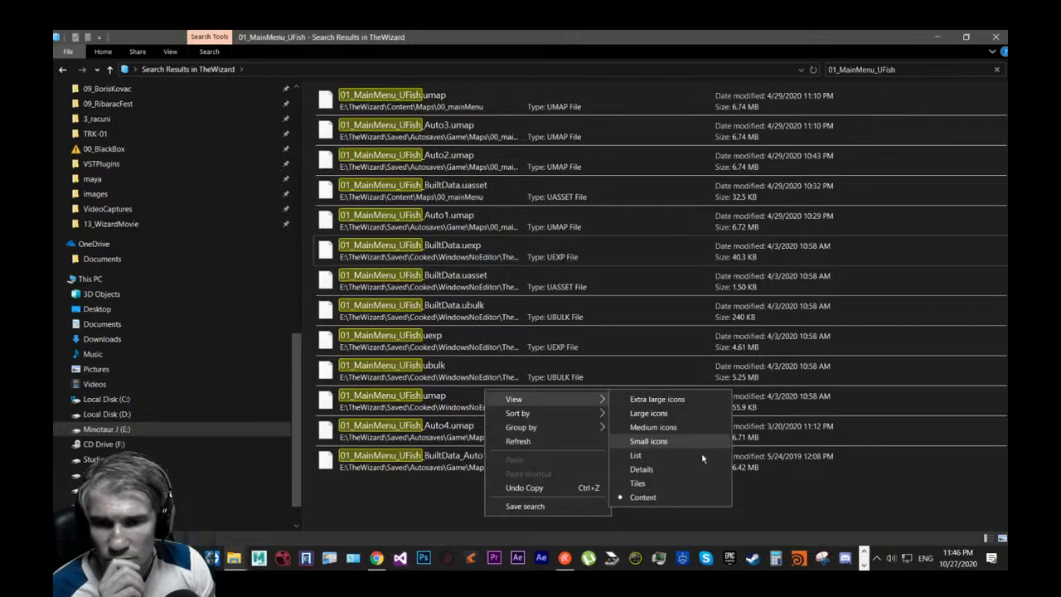
left_click(653, 467)
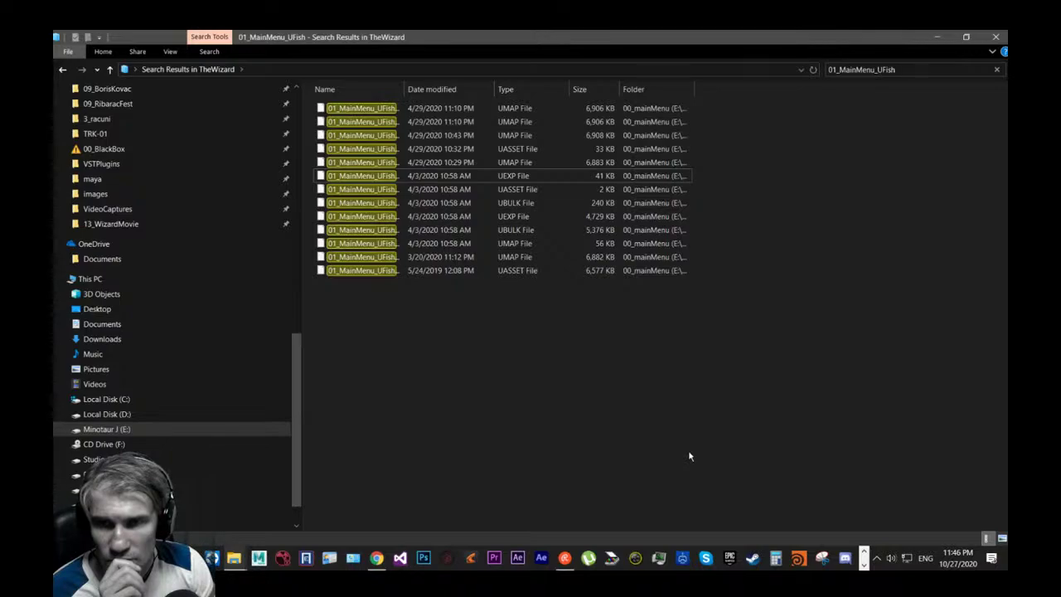
left_click(620, 135)
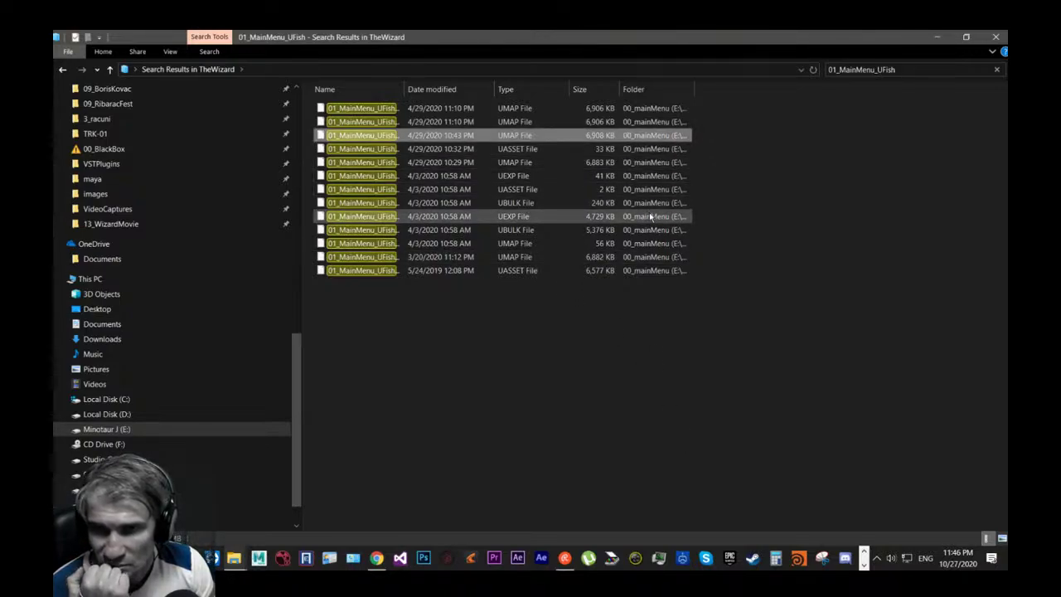
left_click_drag(455, 87, 477, 89)
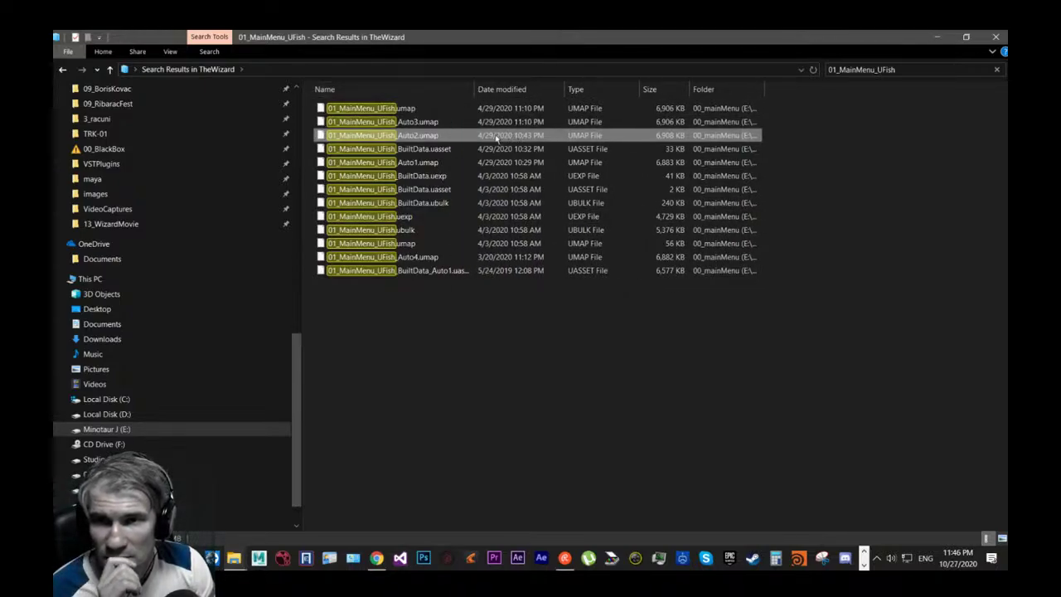
Minimize TheWizard search results window and the BACKUP folder window to clear the desktop.
left_click(509, 124, "shift")
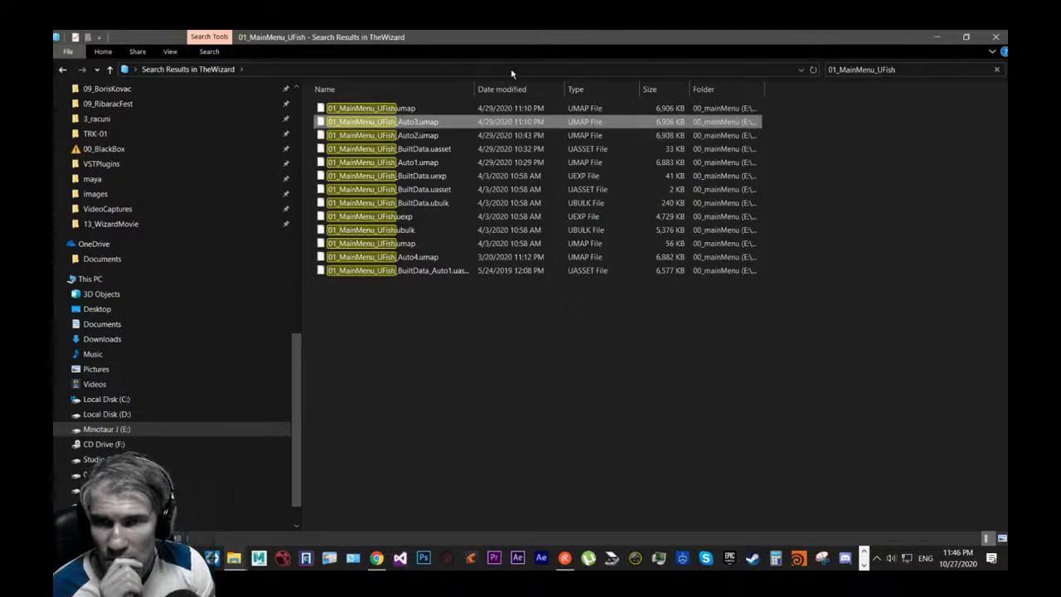
left_click_drag(504, 36, 521, 306)
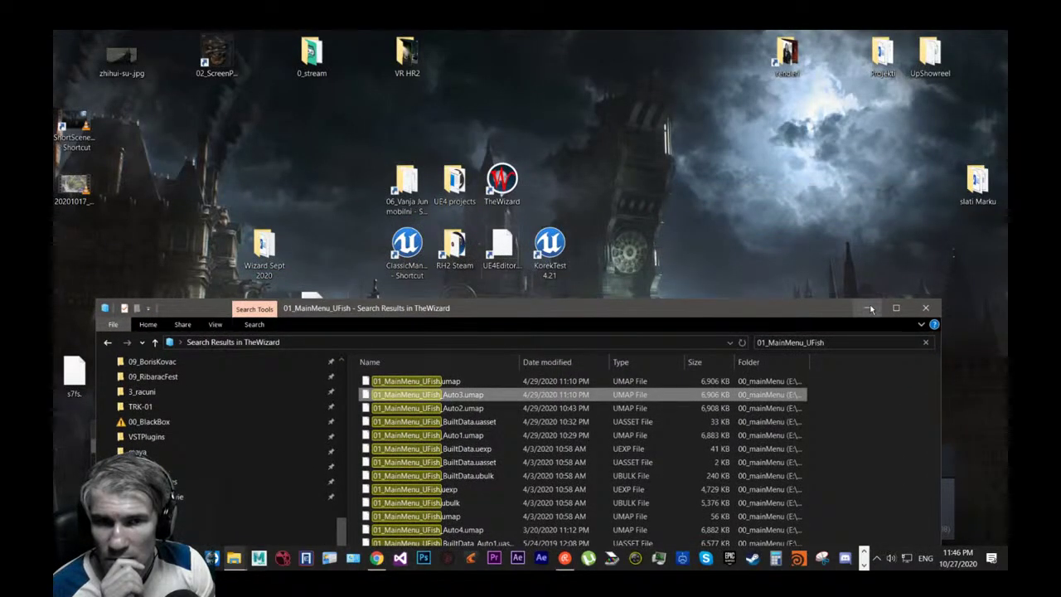
left_click(868, 309)
left_click(690, 430)
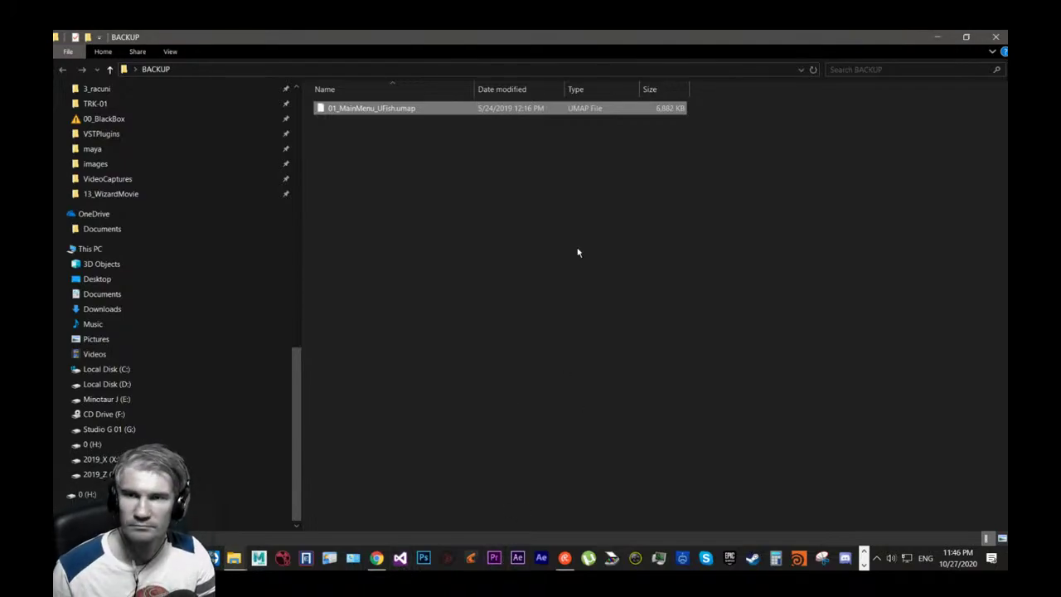
left_click_drag(561, 37, 523, 193)
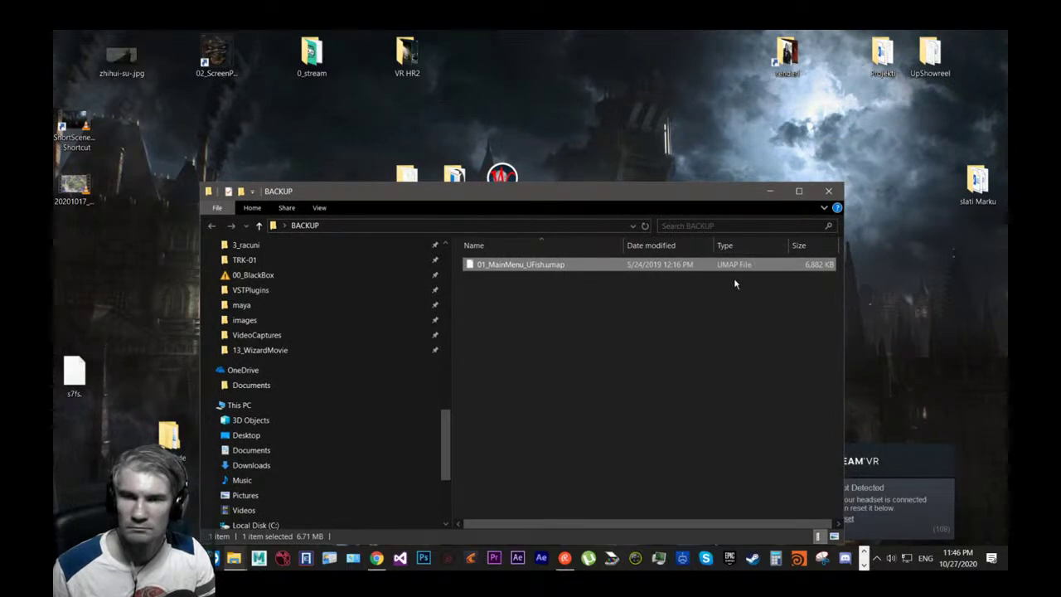
left_click(769, 192)
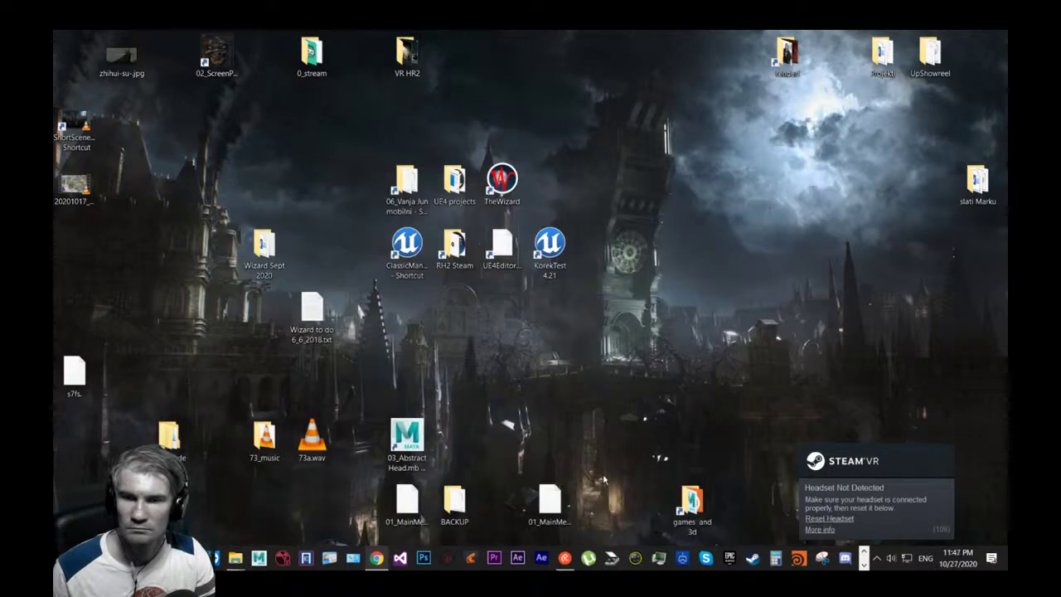
key("alt+Tab")
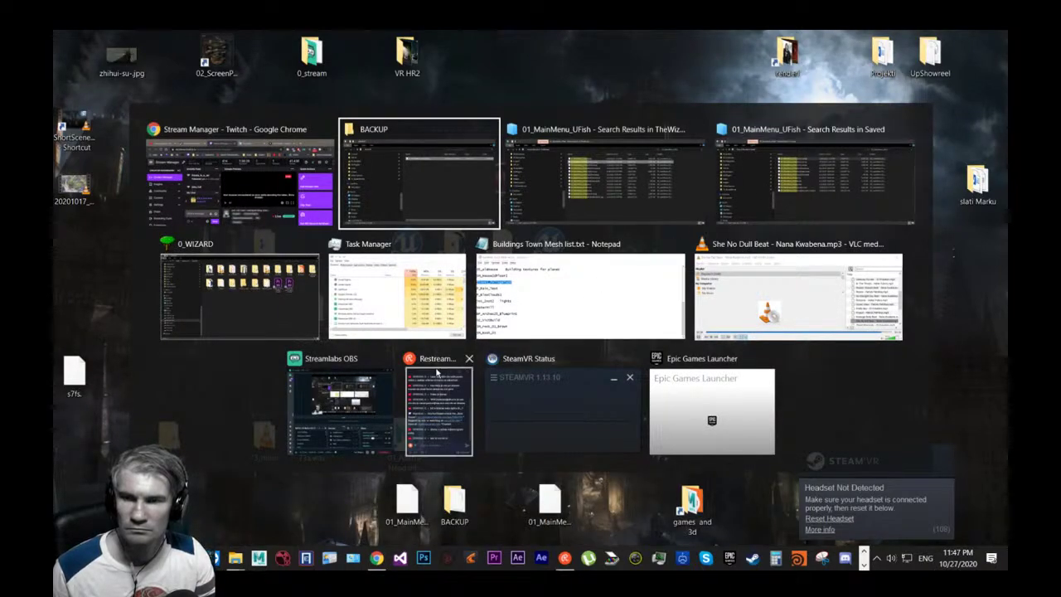
left_click(504, 70)
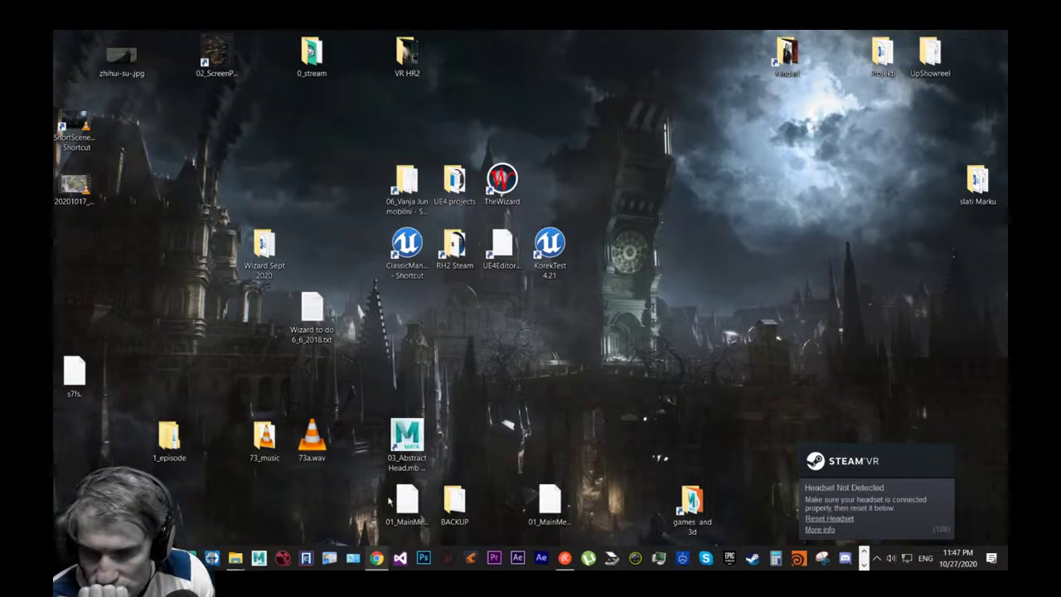
Open a maximized folder window from a desktop folder shortcut and browse to 08_Wizard on the 2019_X (X:) drive.
left_click(407, 189)
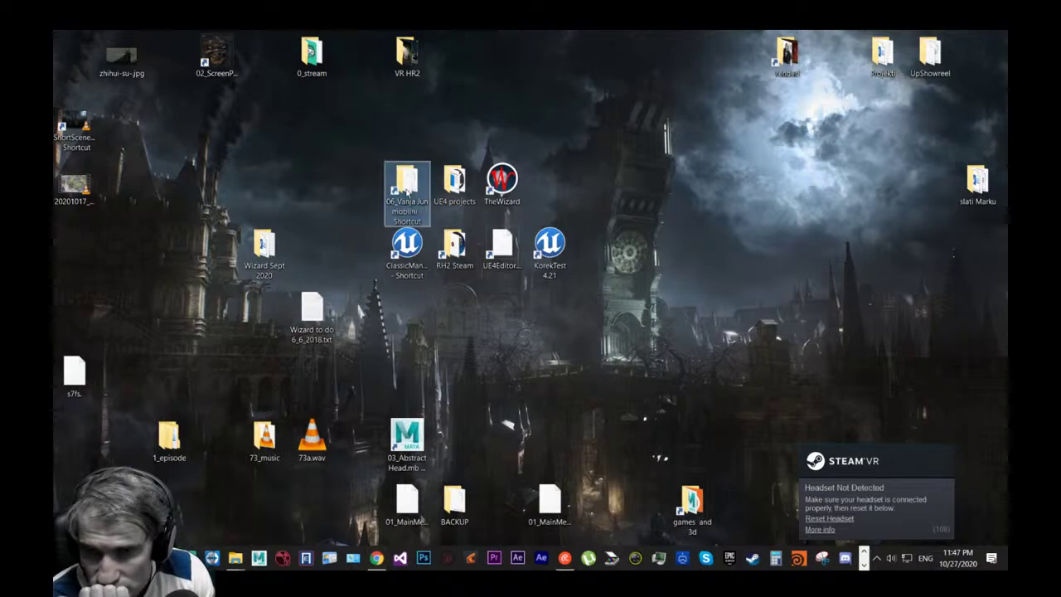
double_click(407, 189)
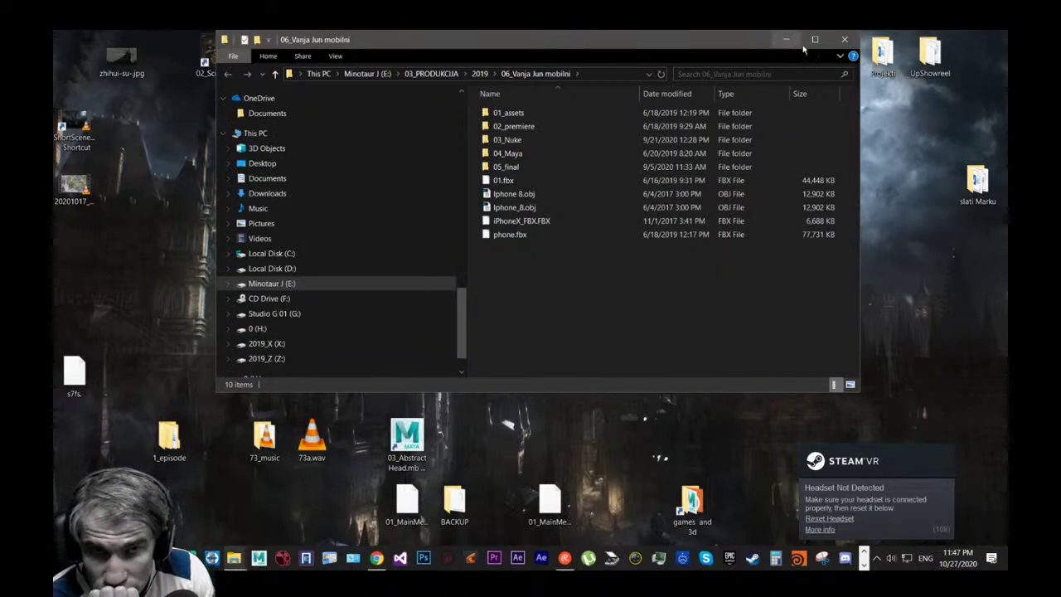
left_click(815, 39)
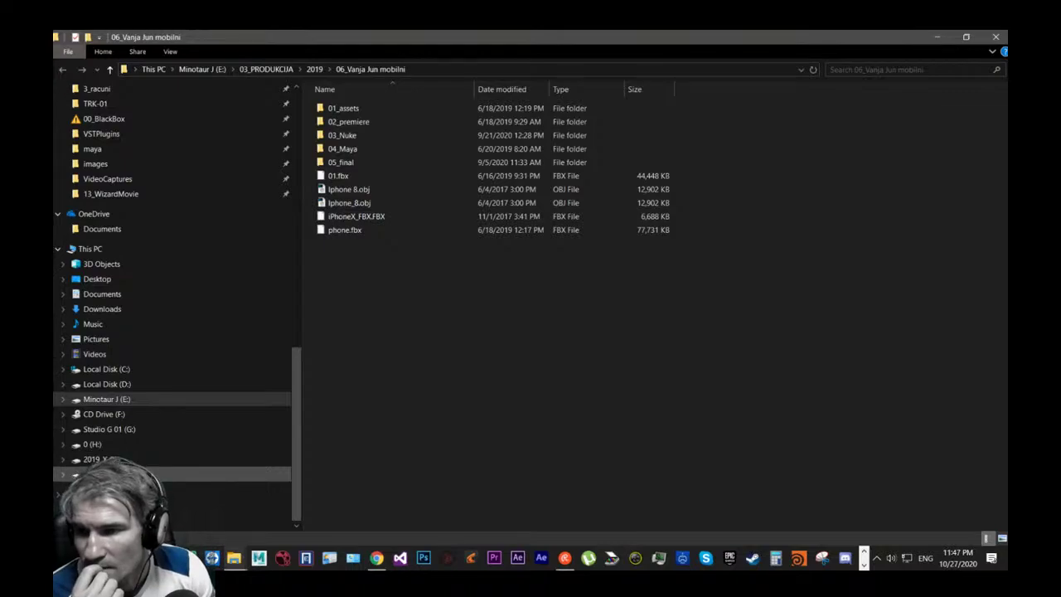
left_click(132, 474)
left_click(139, 458)
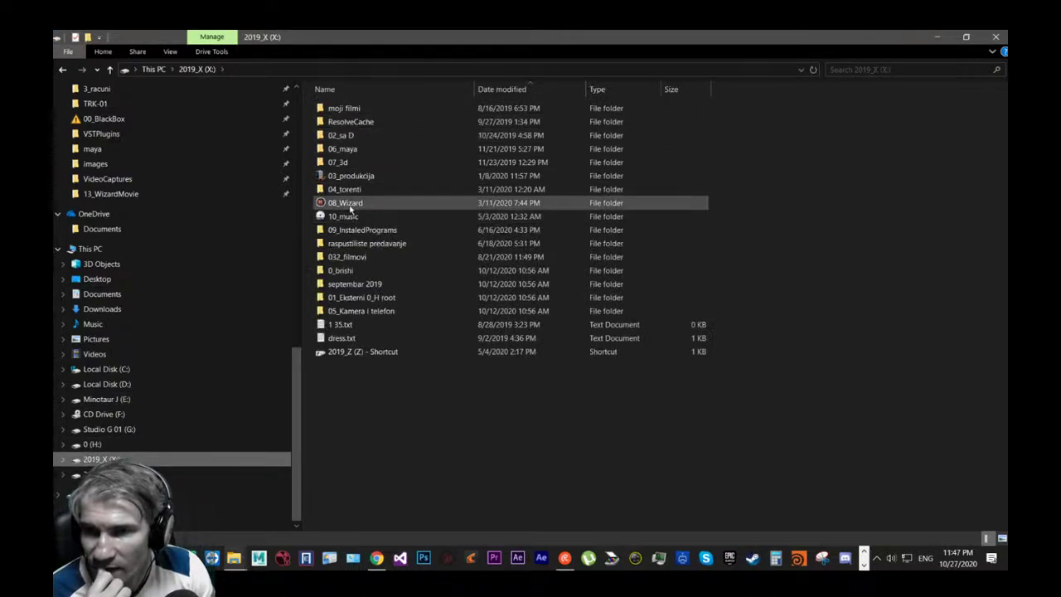
double_click(345, 204)
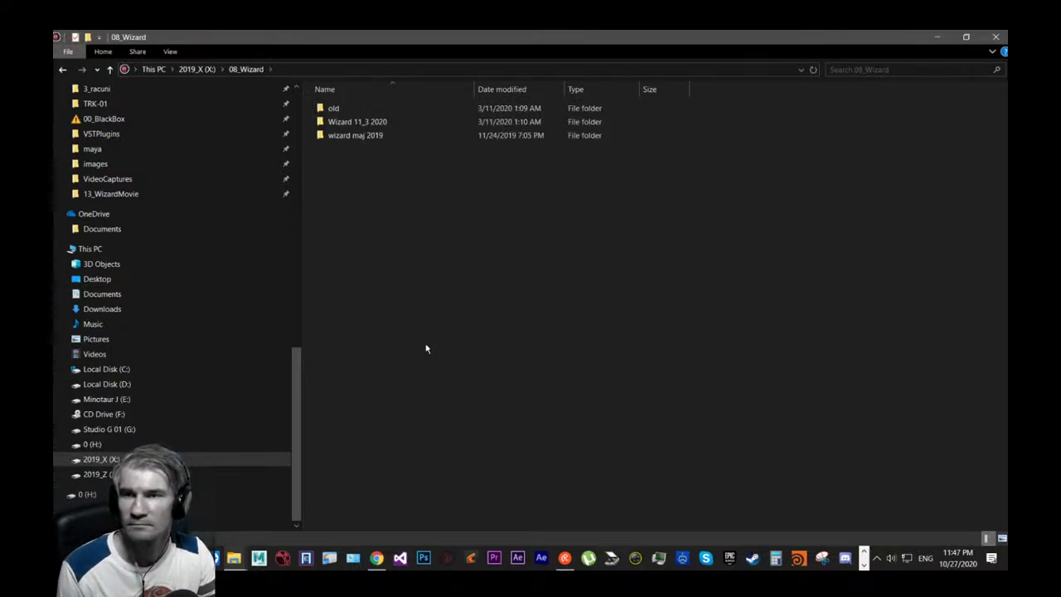
key("alt+Left")
double_click(390, 207)
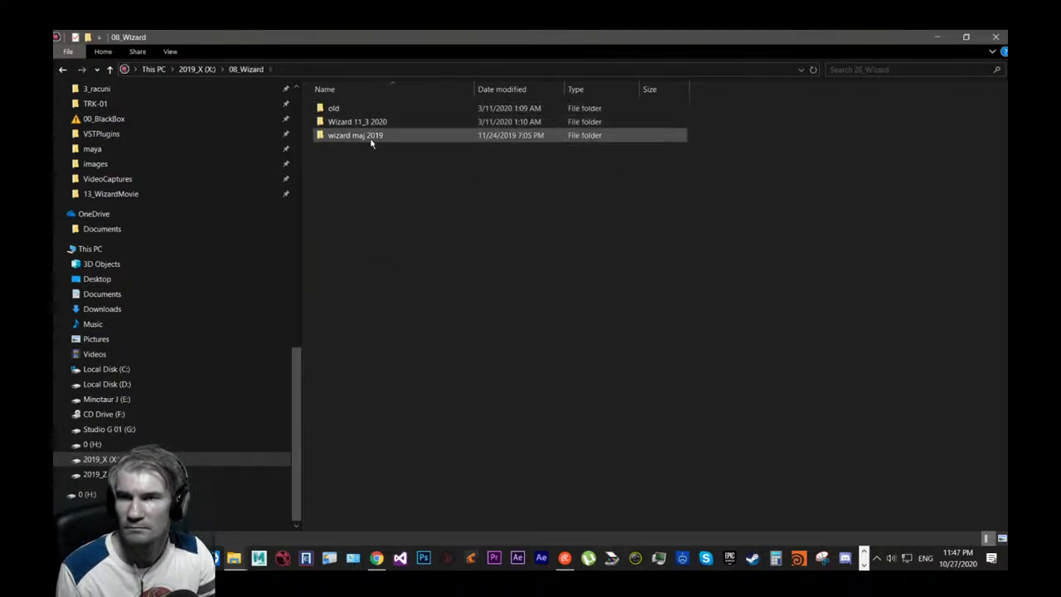
Check TheWizard folder inside Wizard 11_3 2020 for project files and return to the root of the X: drive.
left_click(375, 123)
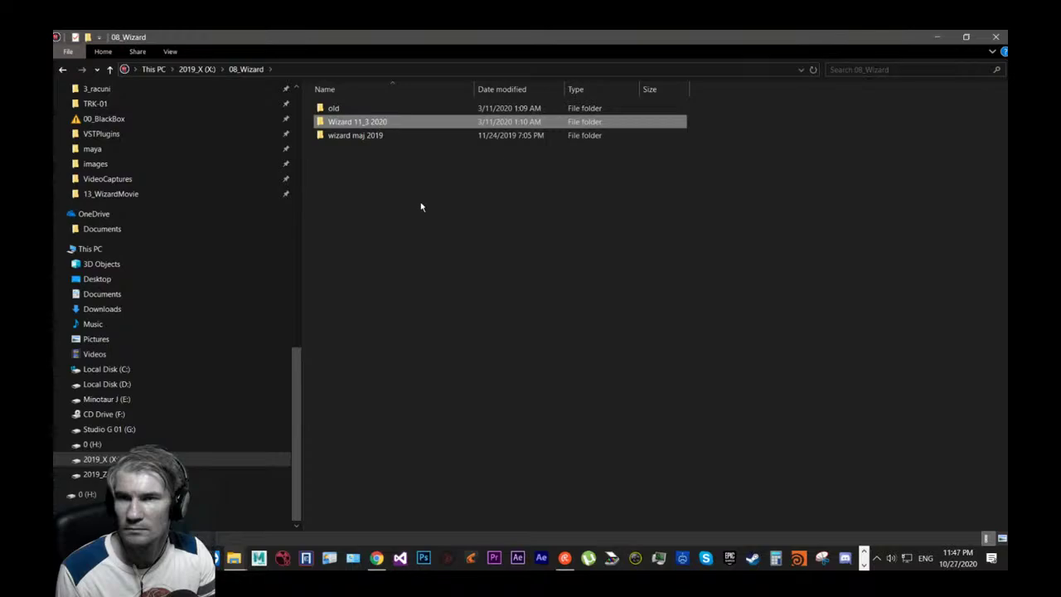
key("Return")
double_click(366, 112)
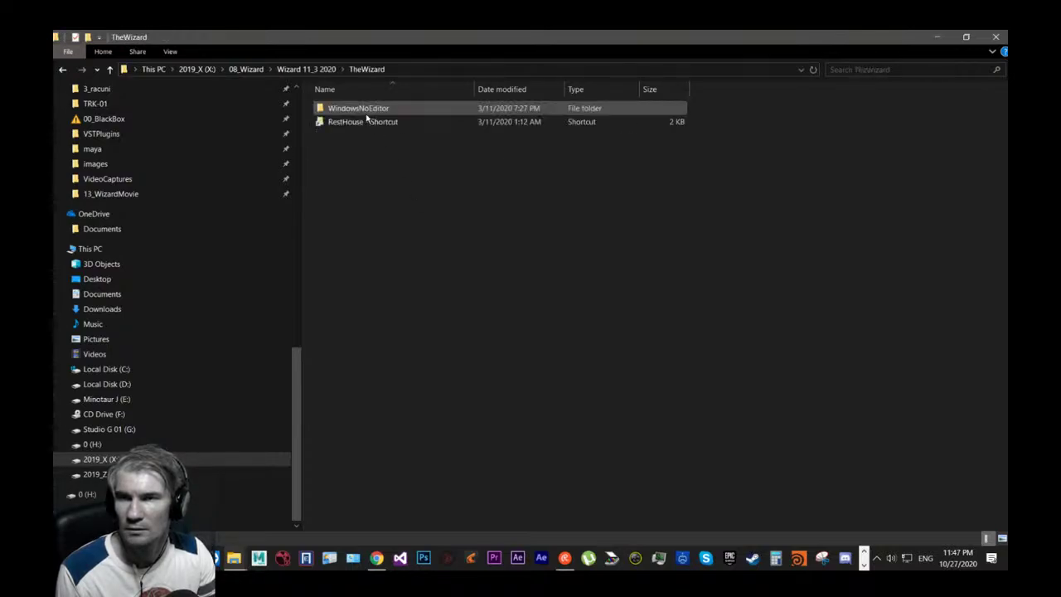
left_click(366, 113)
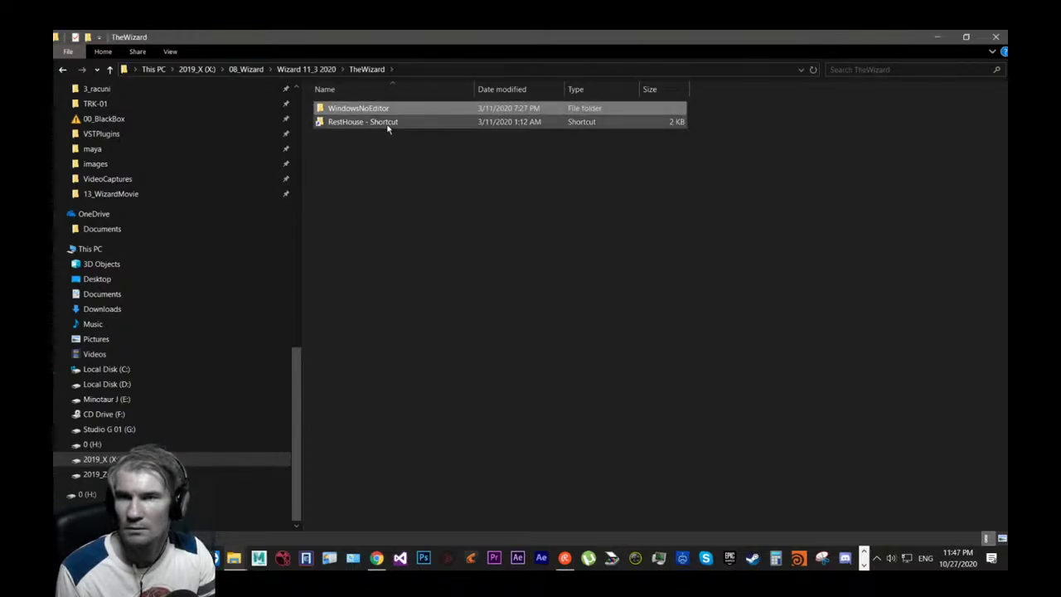
key("BackSpace")
key("BackSpace")
key("BackSpace")
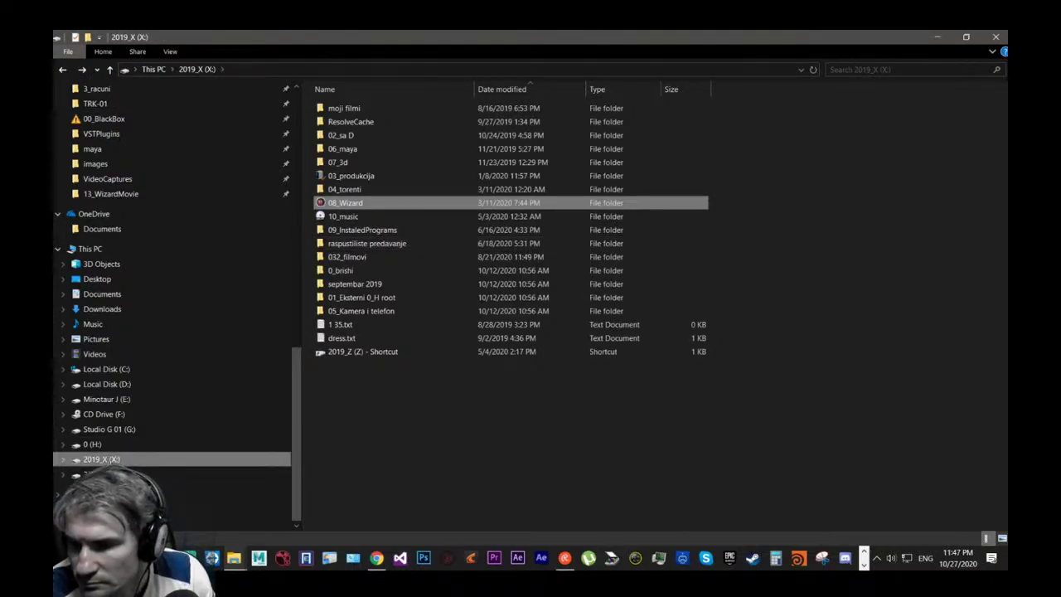
Look through the 0 (H:) and Studio G 01 (G:) drives for Wizard backups, dismissing the empty CD drive's prompt.
left_click(106, 442)
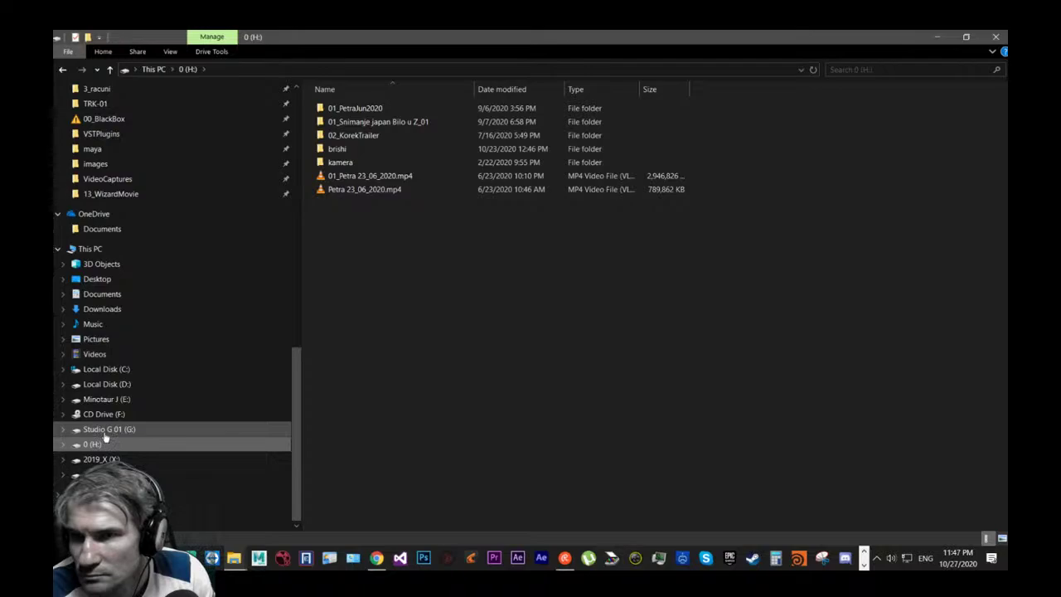
left_click(106, 430)
left_click(390, 257)
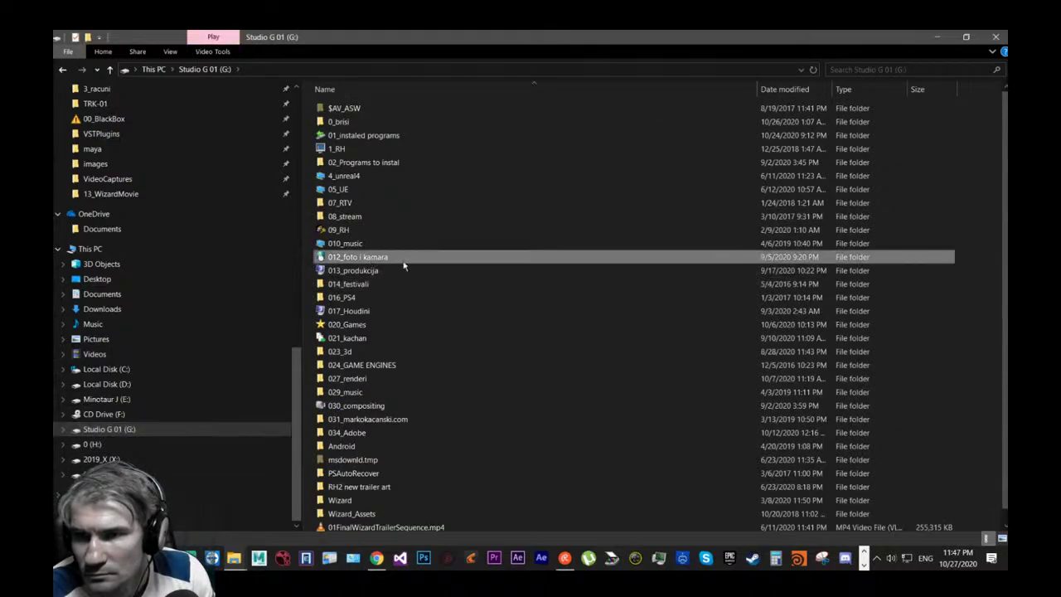
scroll(410, 266, "down", 1)
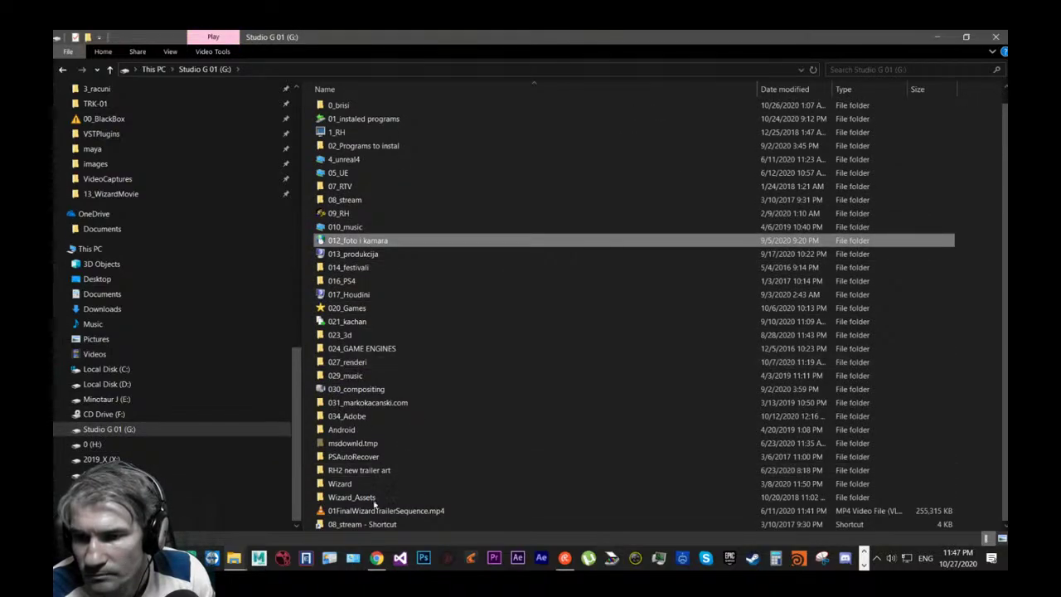
left_click(98, 414)
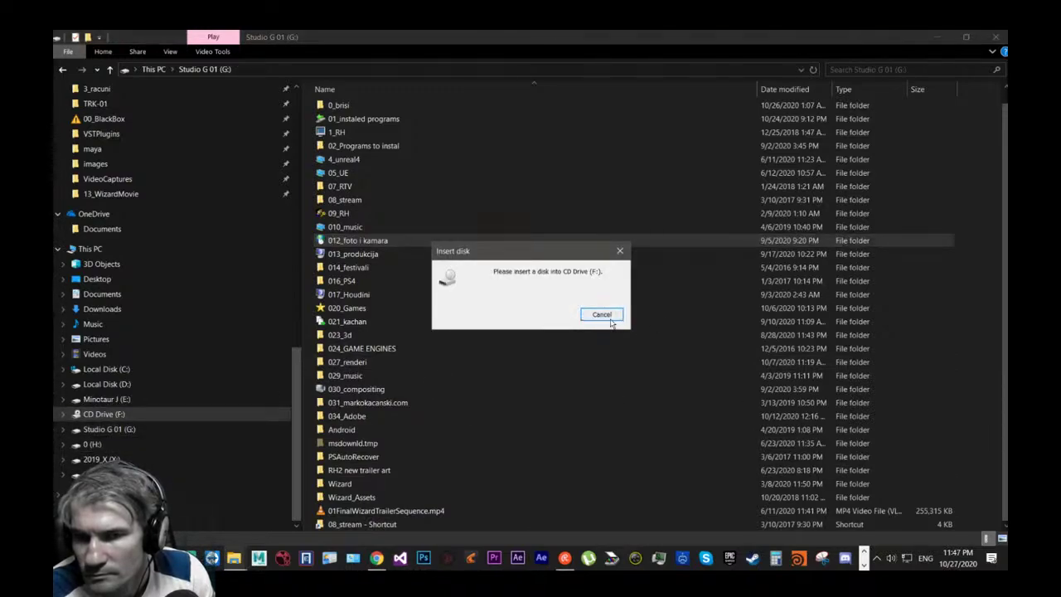
left_click(602, 314)
Inspect TheWizard project folder on the Minotaur J (E:) drive and its IMPORTANT subfolder.
left_click(99, 398)
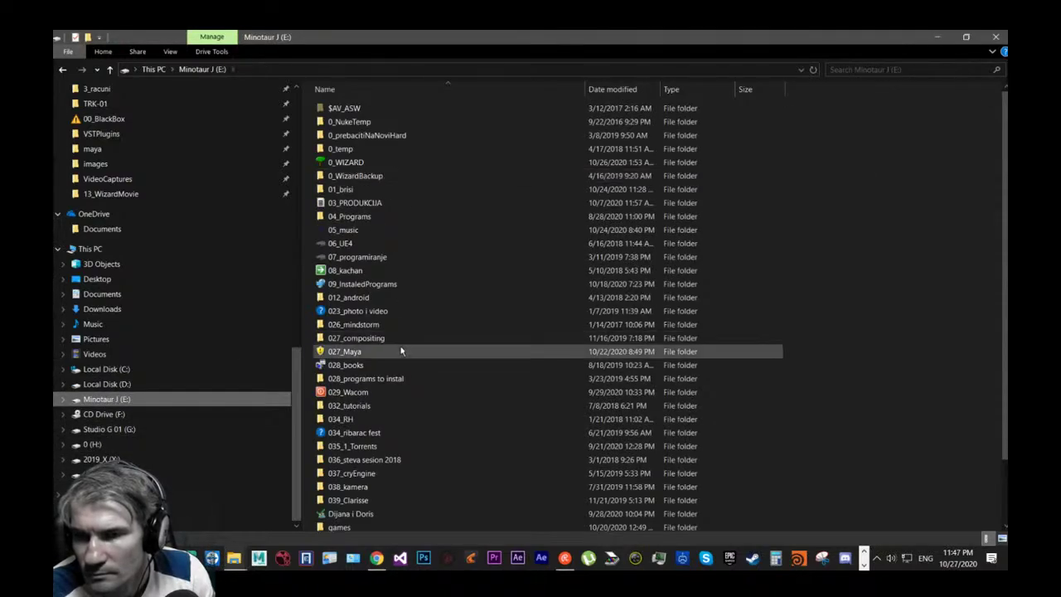
left_click(365, 392)
scroll(391, 348, "down", 2)
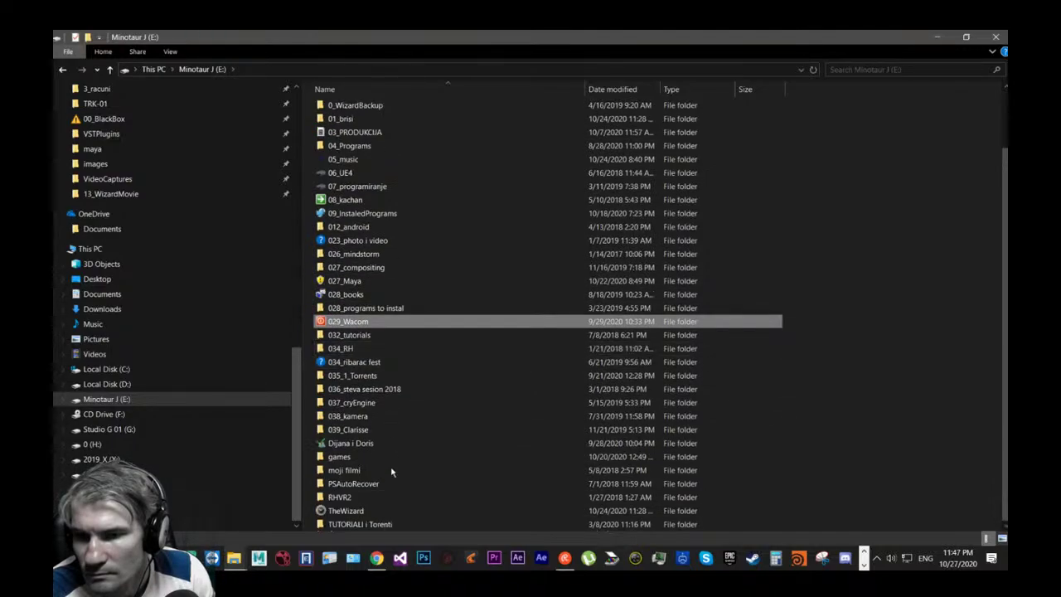
left_click(346, 511)
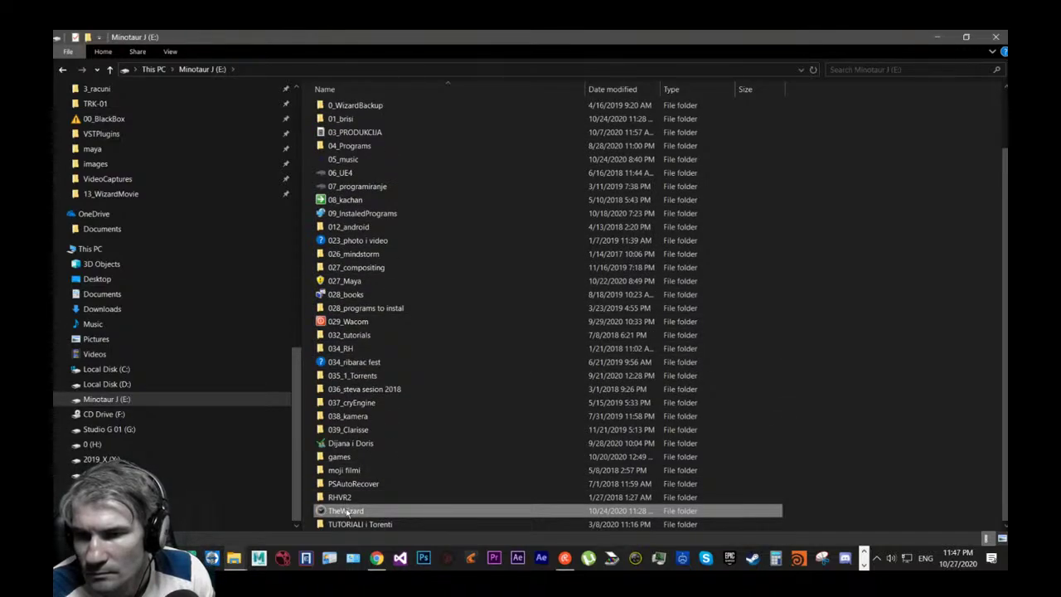
double_click(346, 510)
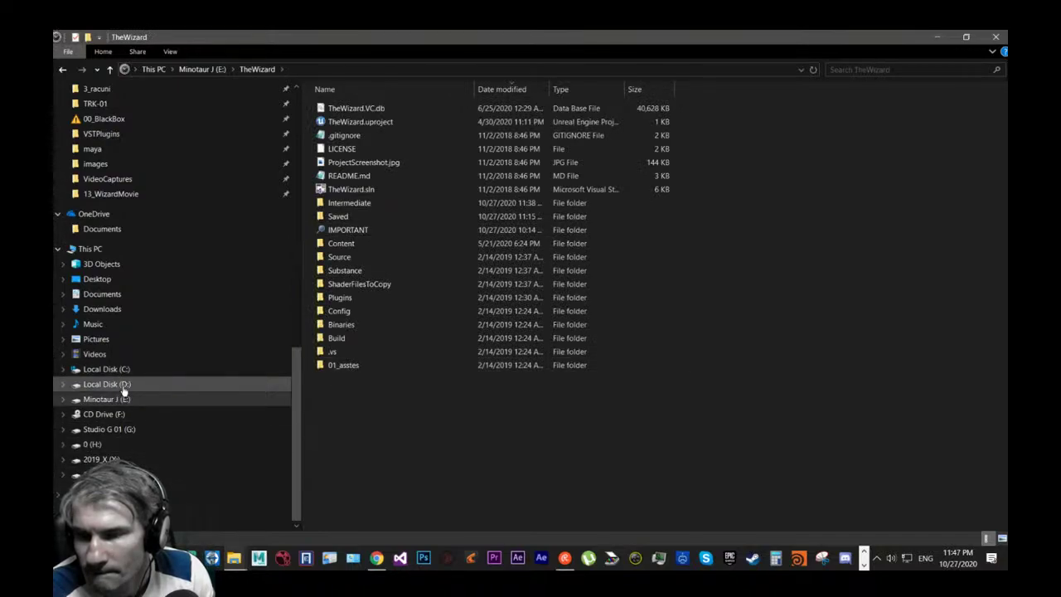
double_click(366, 232)
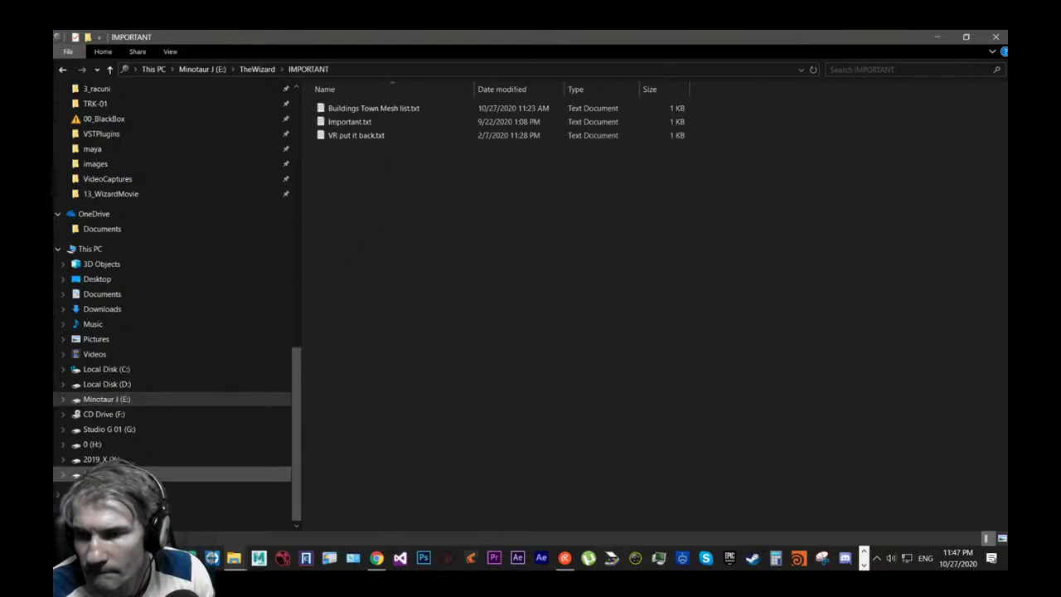
Check the folders on the 2019_Z (Z:) drive and minimize the window to return to the desktop.
left_click(105, 458)
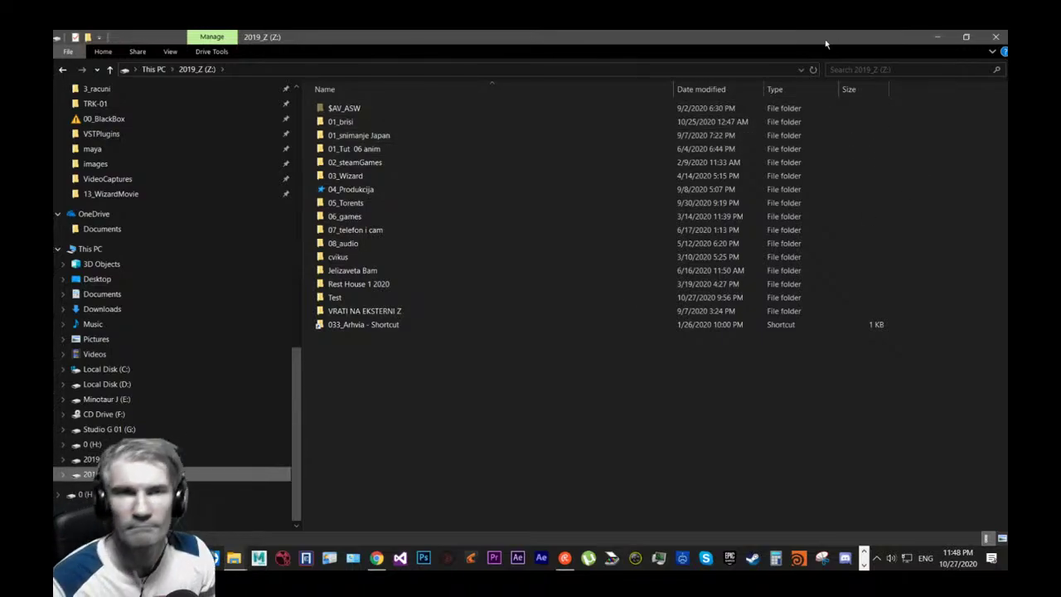
left_click(933, 36)
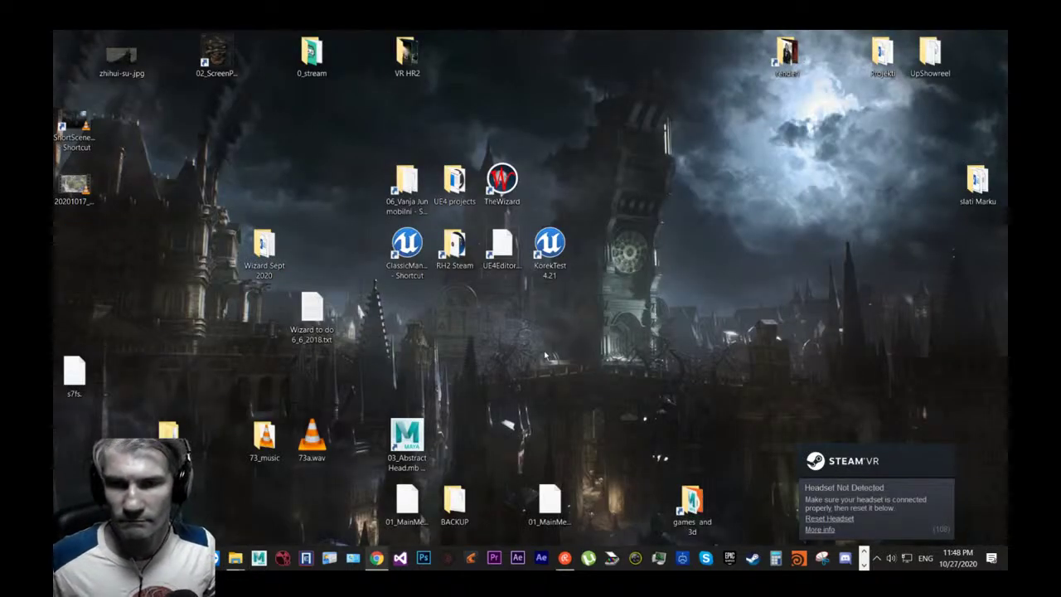
left_click(504, 253)
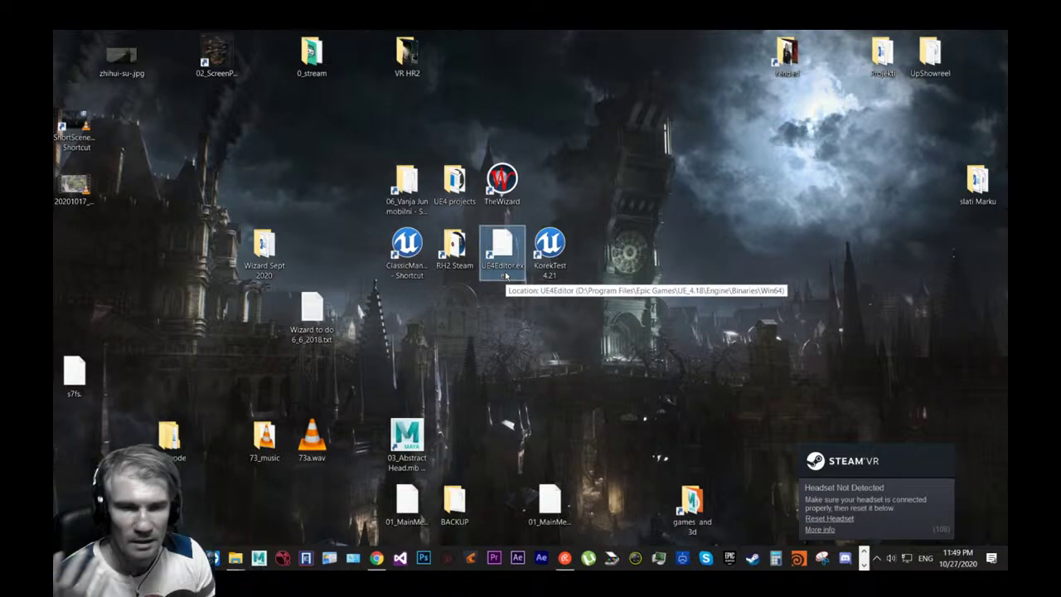
Switch to Steam and show the Rest House page in the game library.
left_click(877, 558)
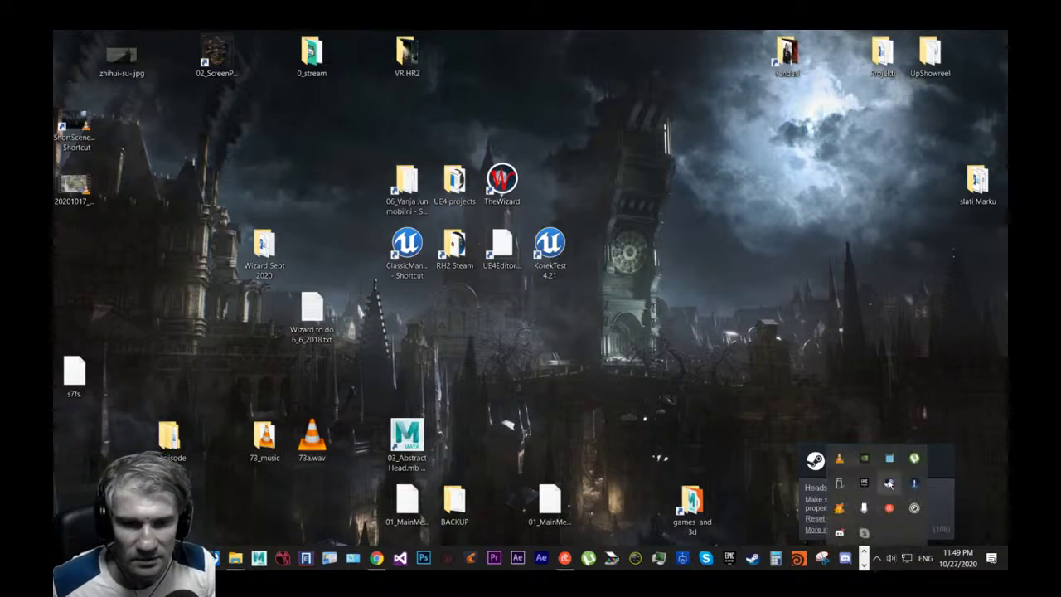
double_click(892, 484)
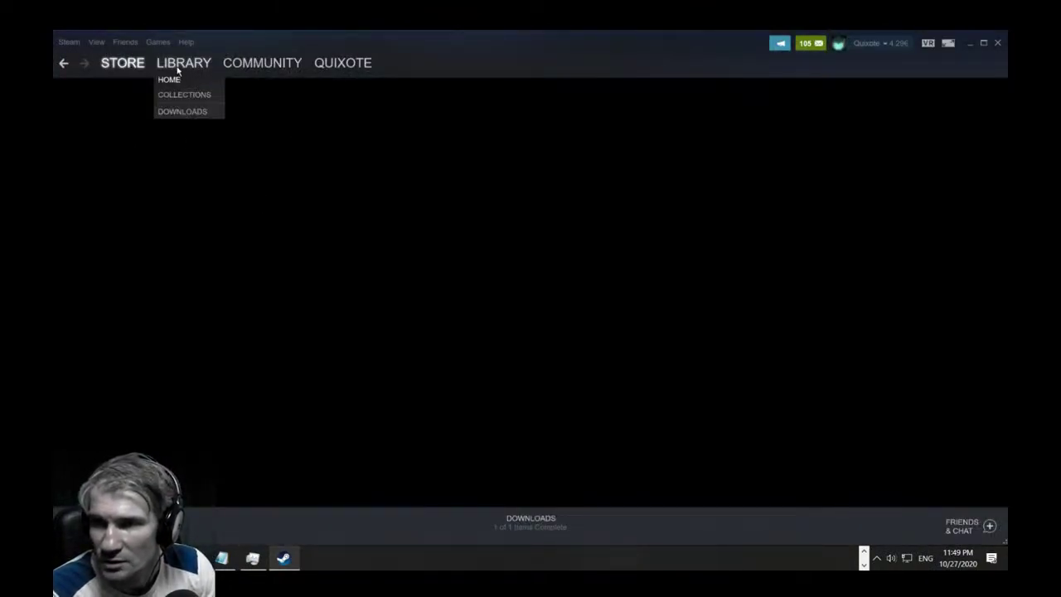
left_click(183, 64)
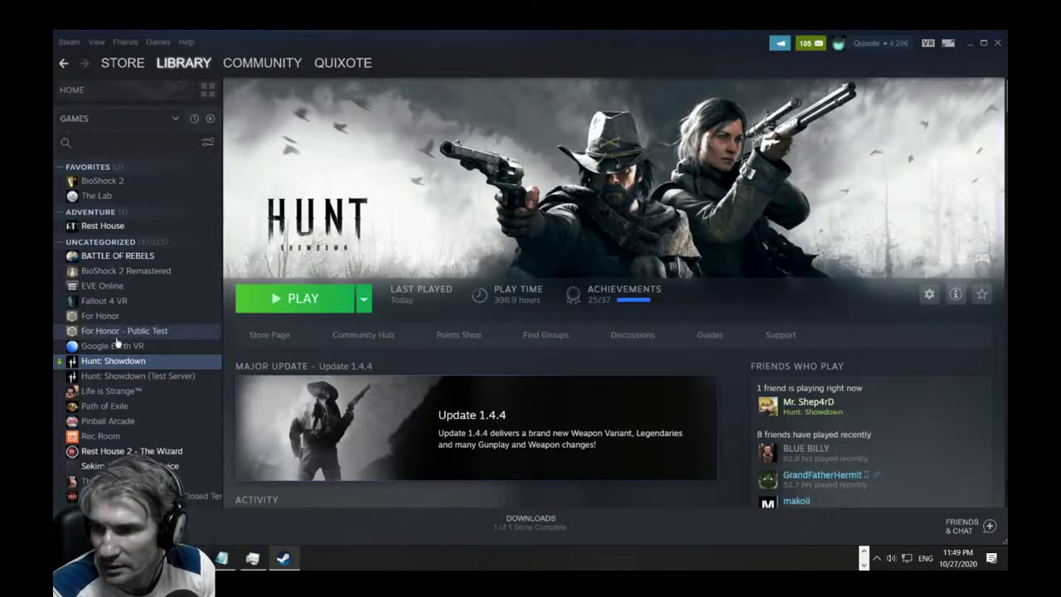
left_click(107, 227)
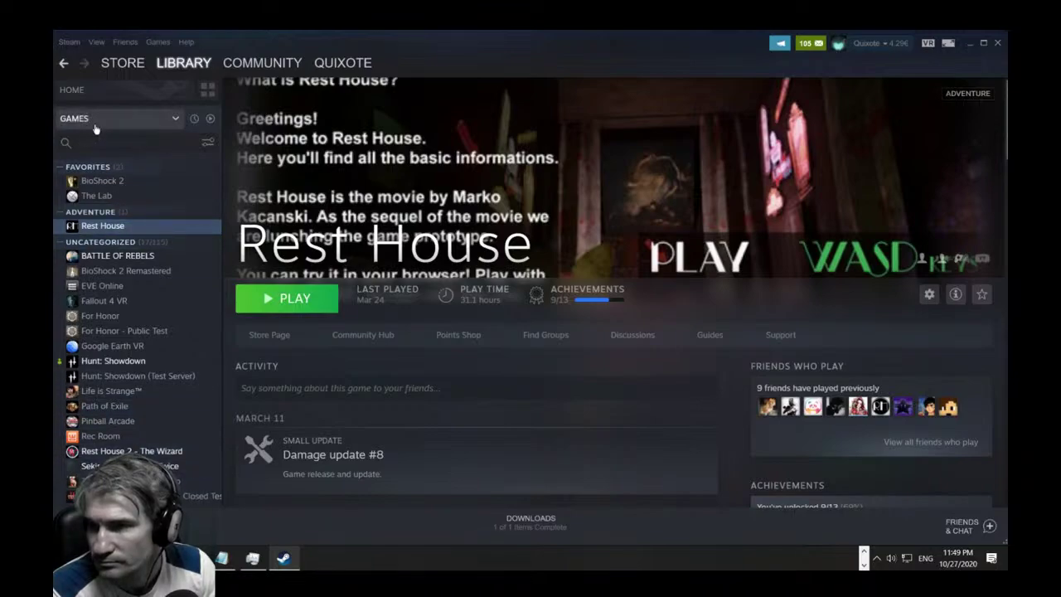
Search the game library for WIZAR and launch Rest House 2 - The Wizard.
left_click(125, 143)
type("WIZAR")
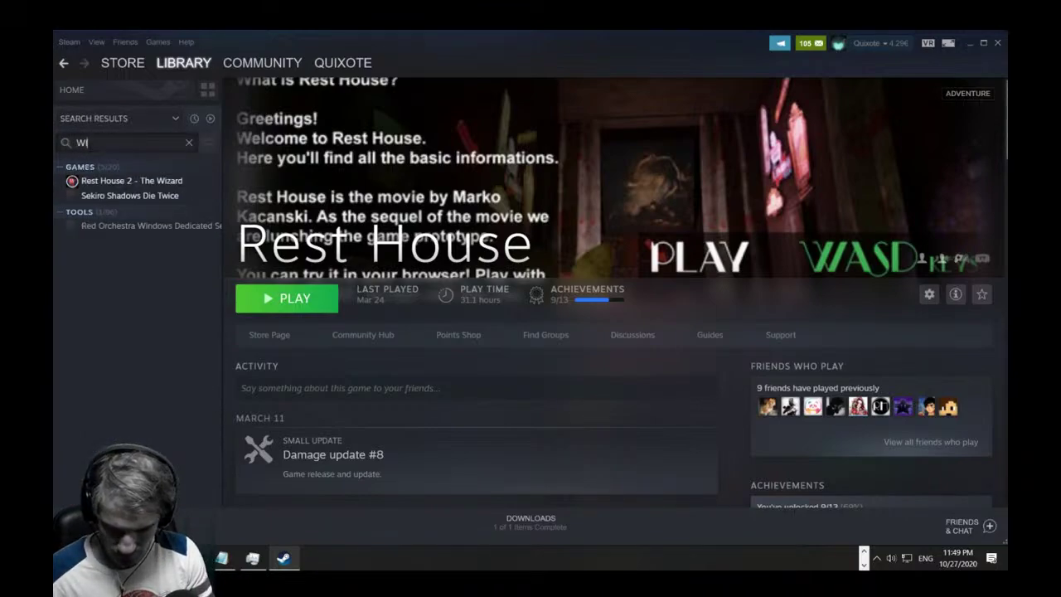
left_click(130, 183)
left_click(311, 304)
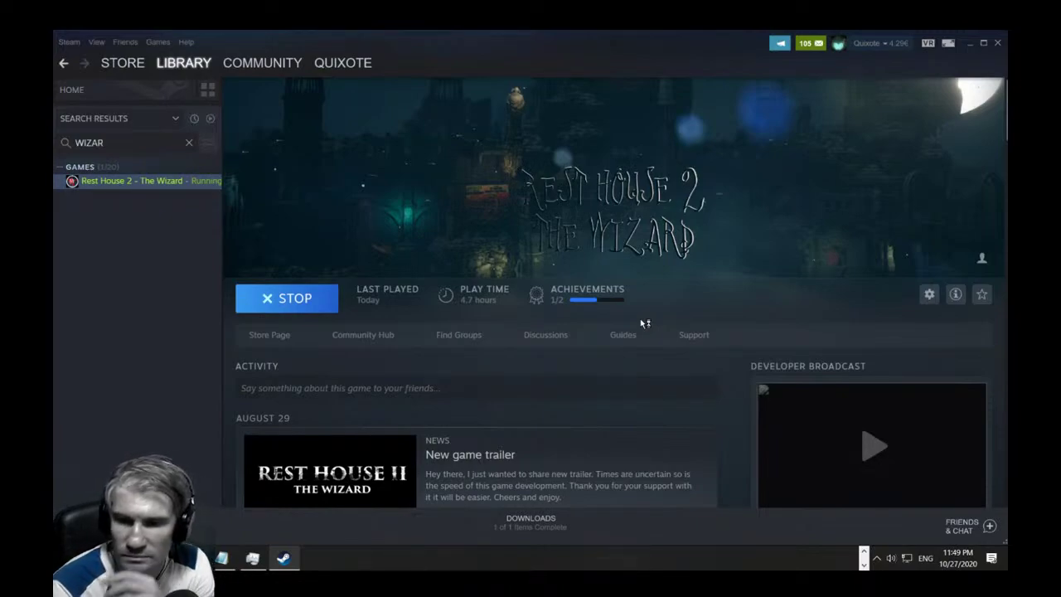
Minimize Steam, allow TheWizard through the firewall on public networks, and start playing from the game's main menu.
left_click(970, 47)
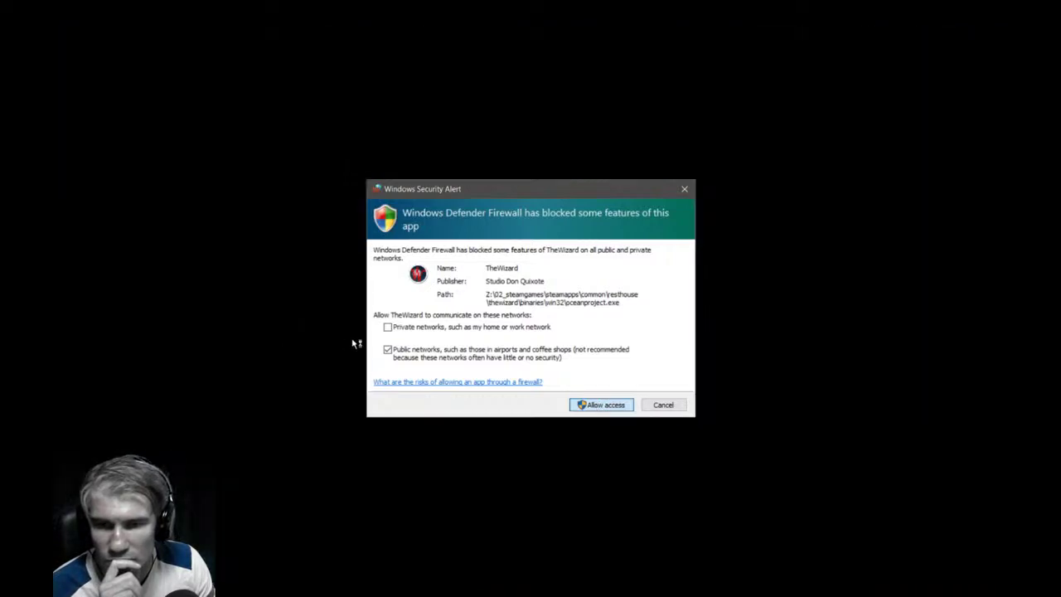
left_click(605, 406)
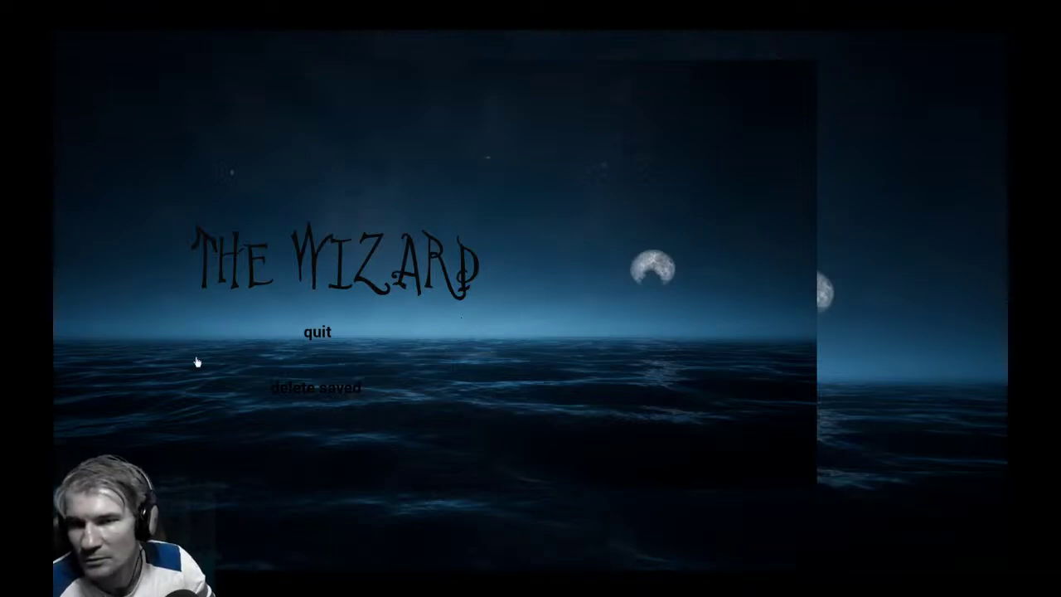
left_click(408, 417)
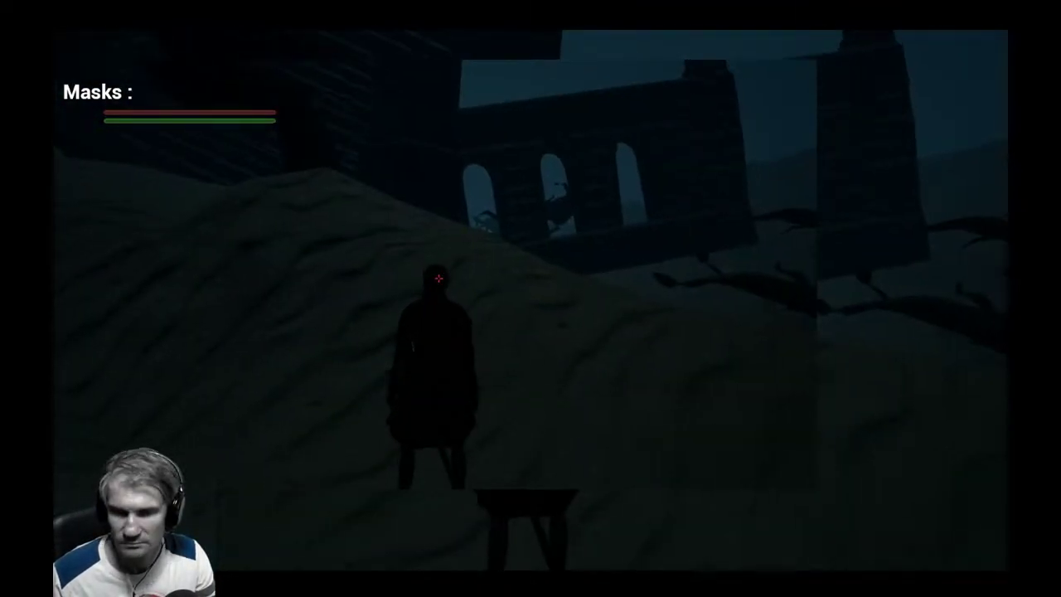
Run the character through the opening area and dismiss the bright-ball hint and the story introduction page.
key("w")
key("Escape")
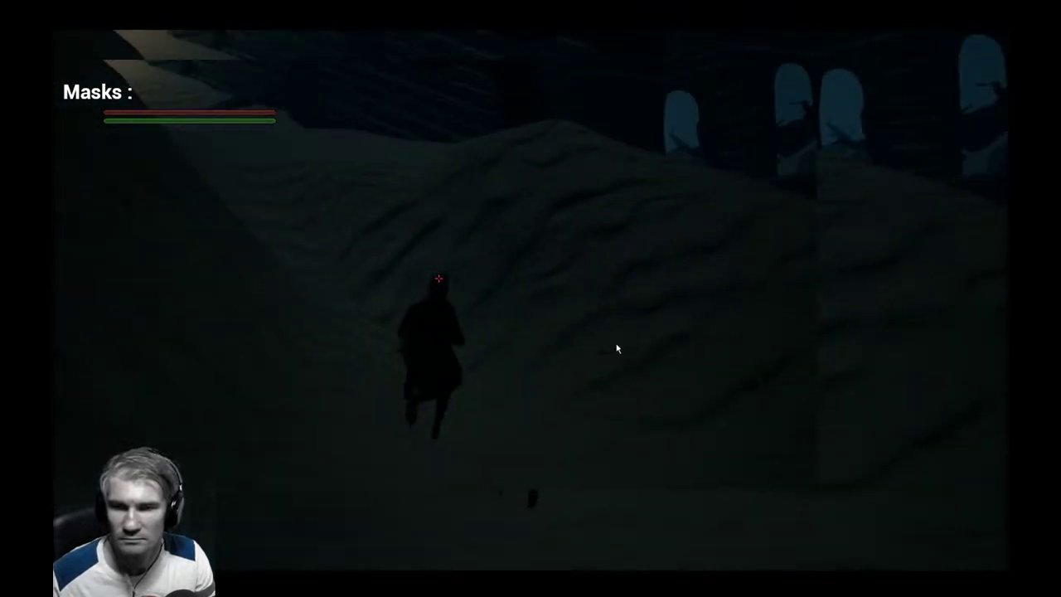
key("Escape")
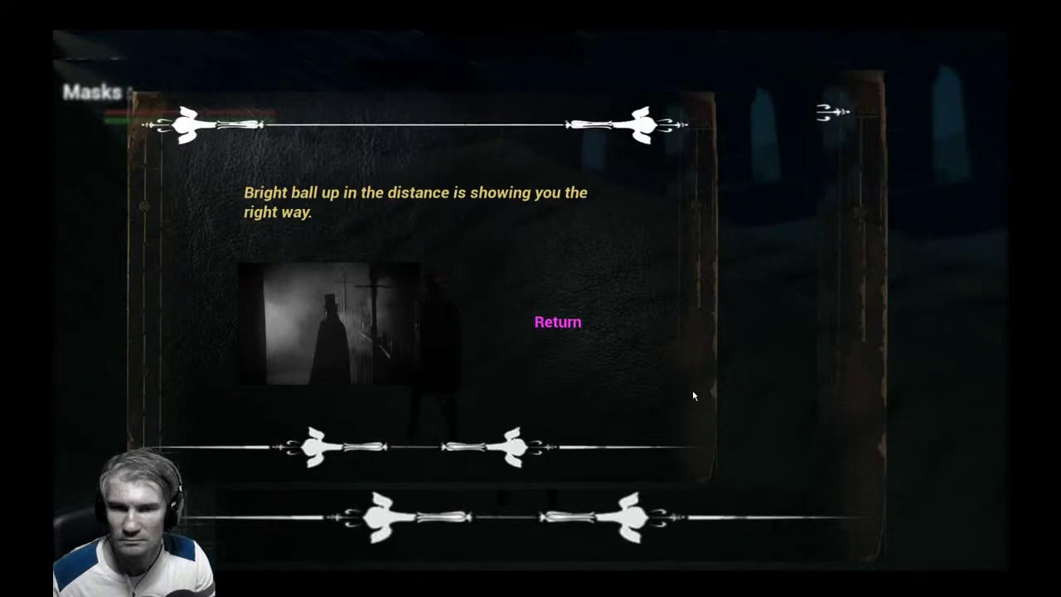
key("Escape")
key("w")
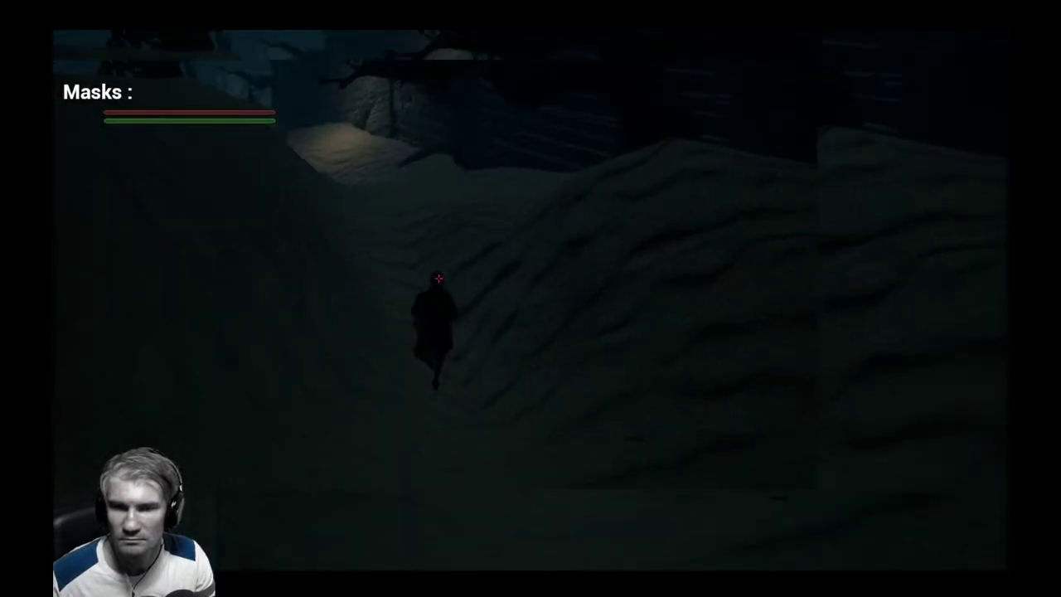
key("w")
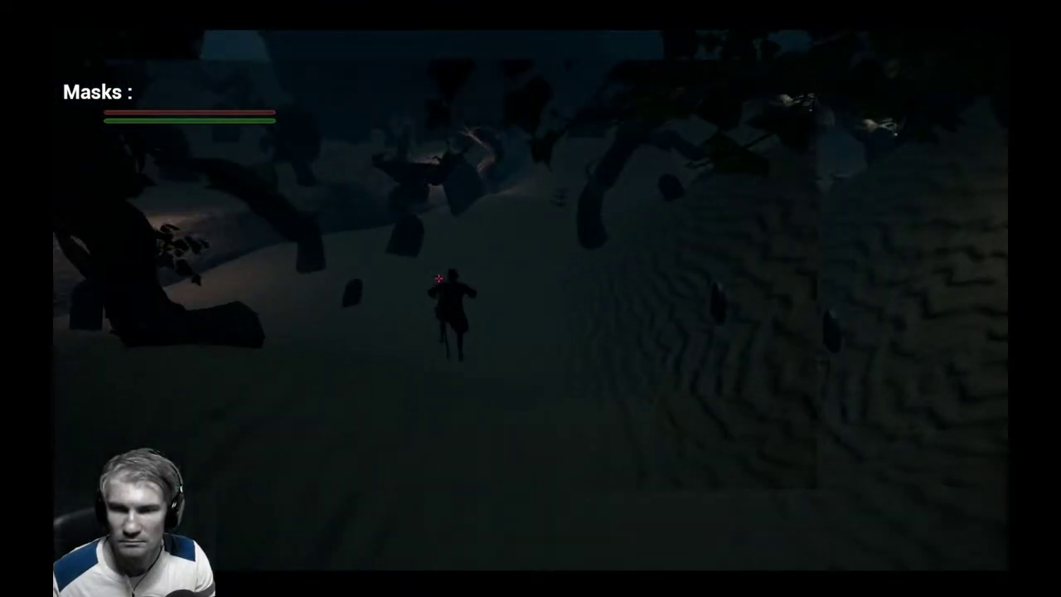
key("w")
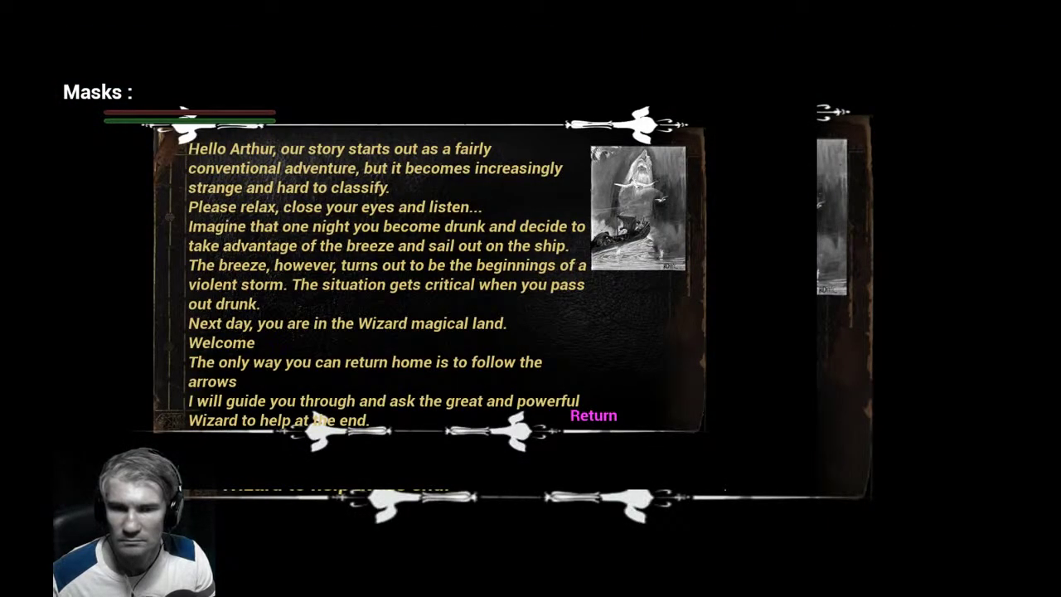
left_click(593, 415)
Explore the level on foot past the gravestones, twisted trees and dark ruins towards the open graveyard area.
key("w")
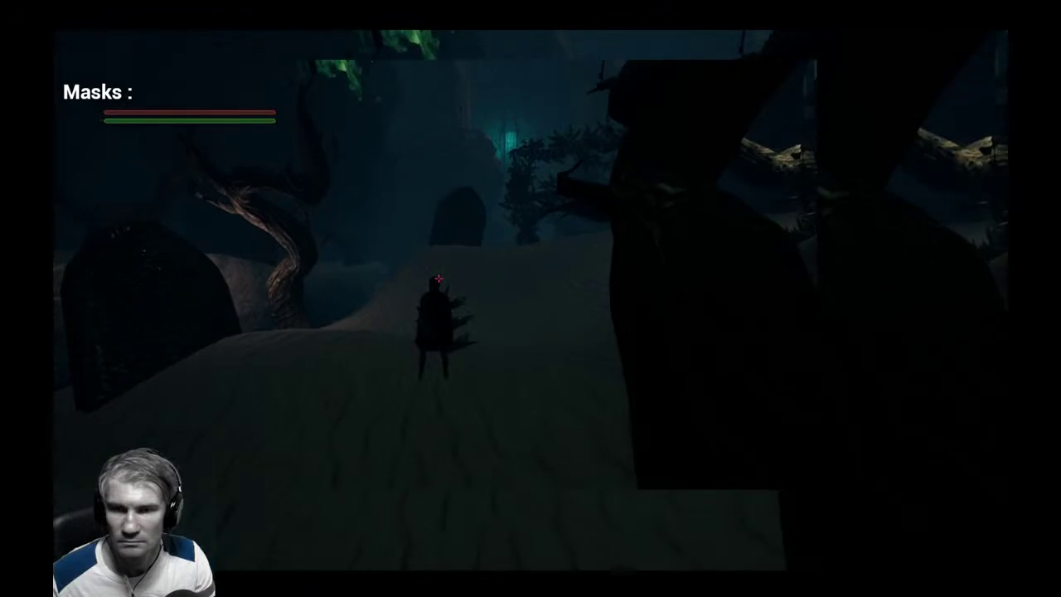
key("w")
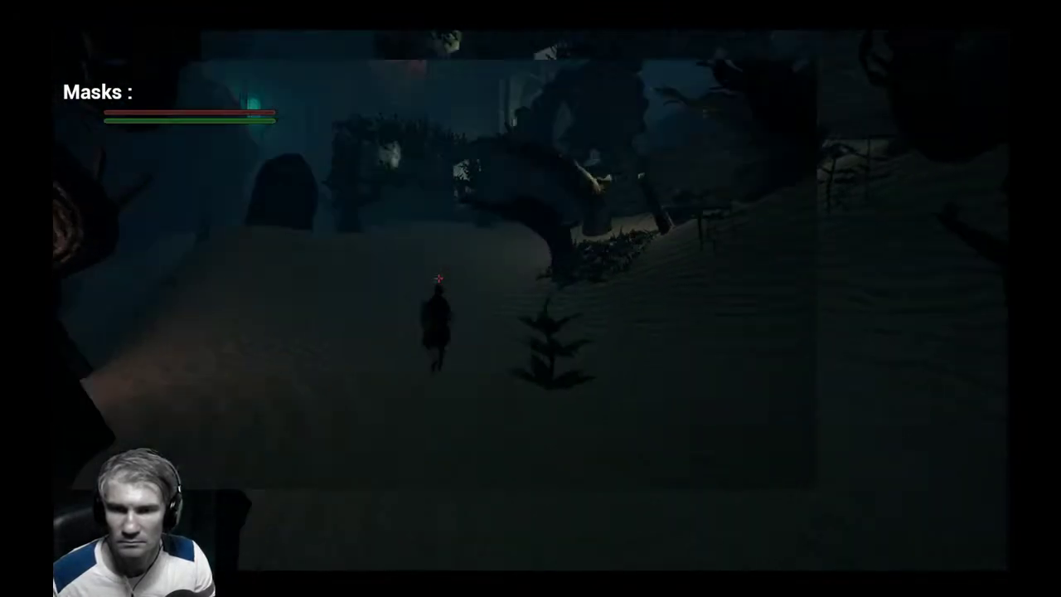
key("w")
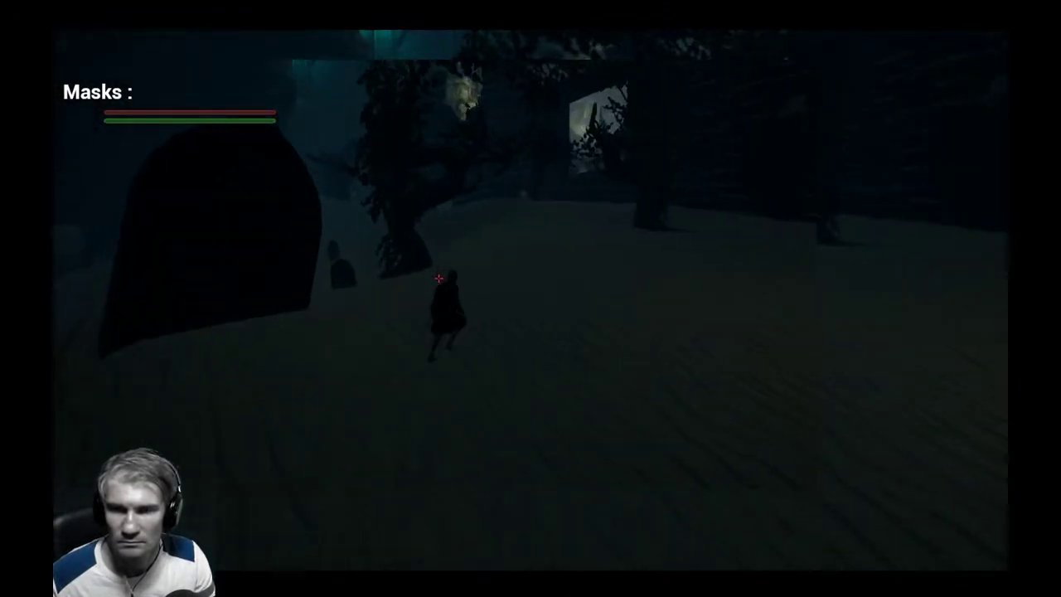
key("w")
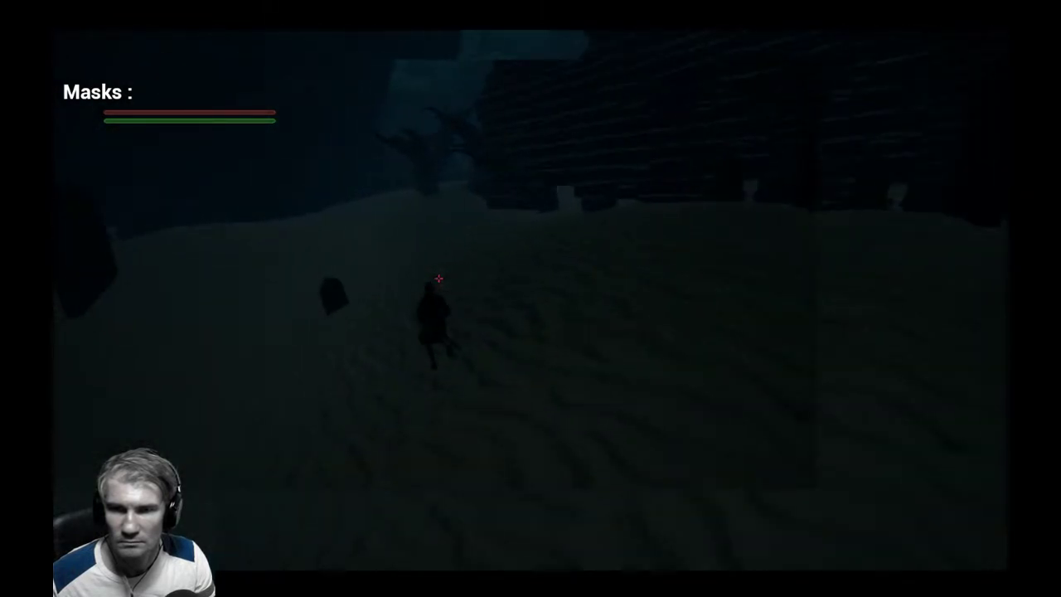
key("w")
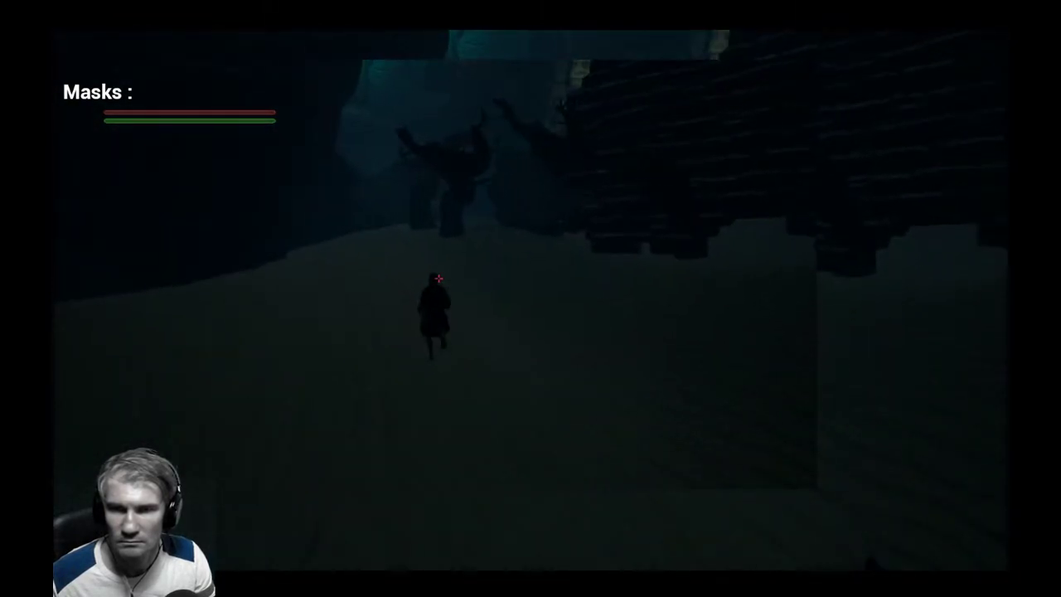
key("w")
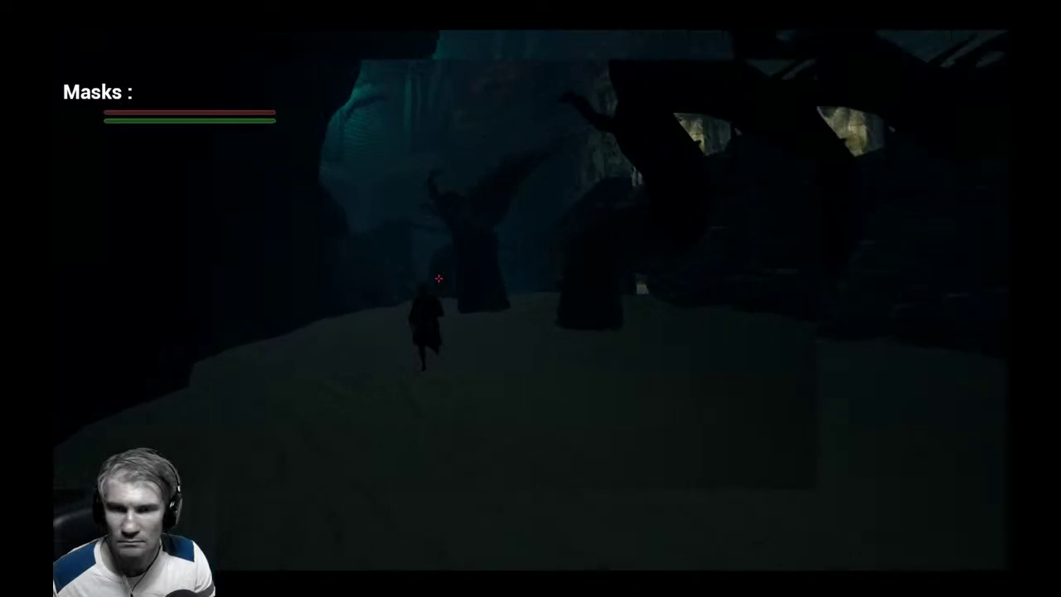
key("w")
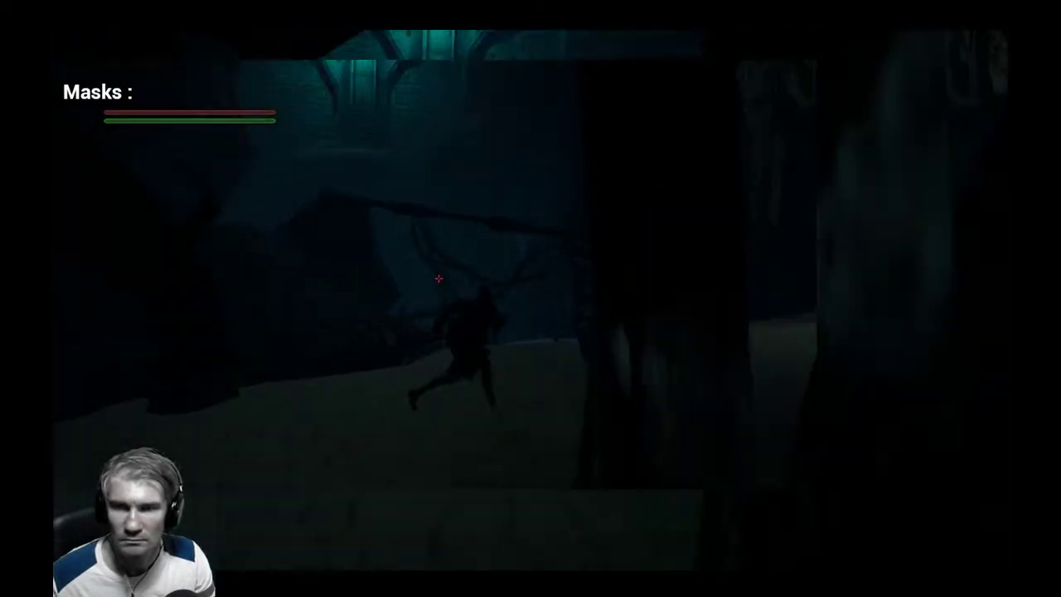
key("w")
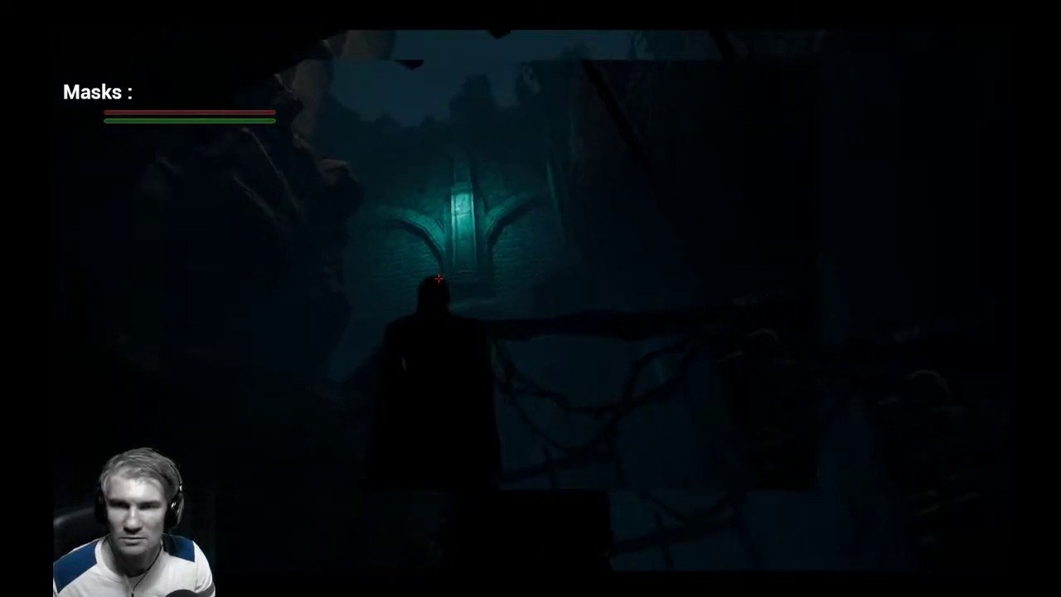
key("w")
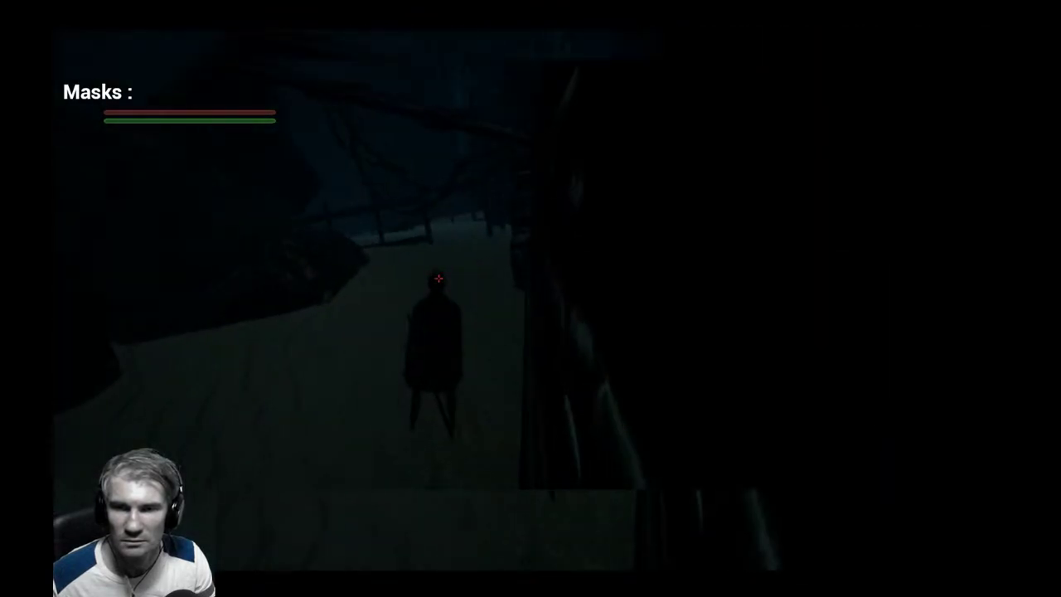
key("w")
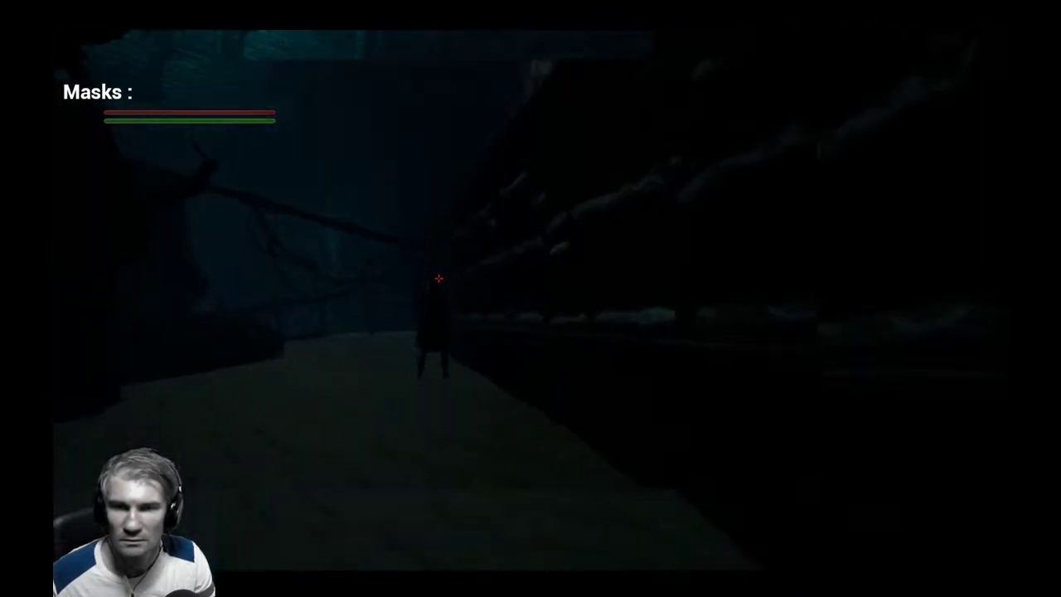
key("w")
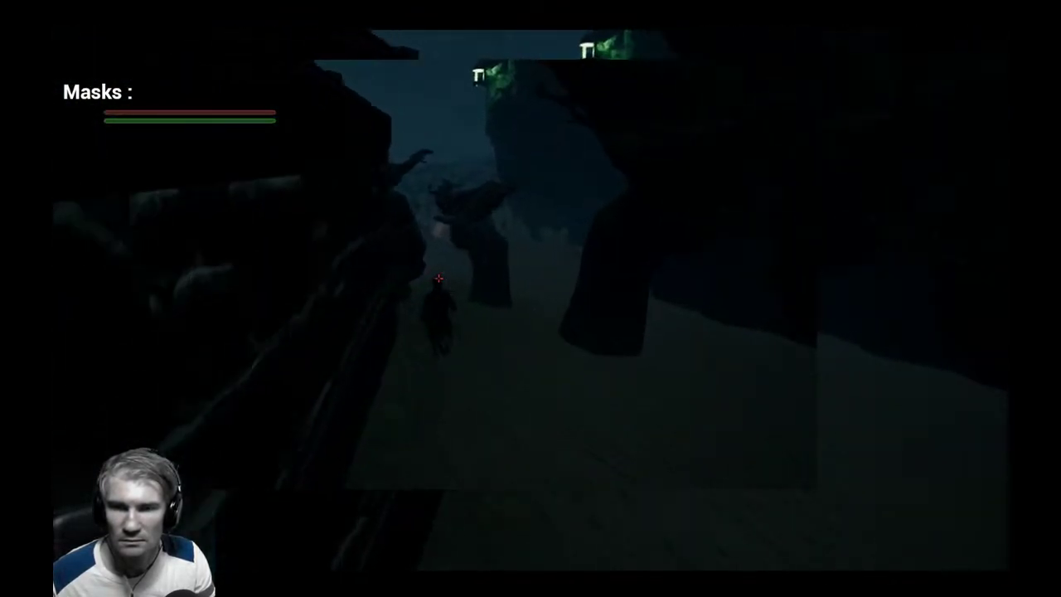
key("w")
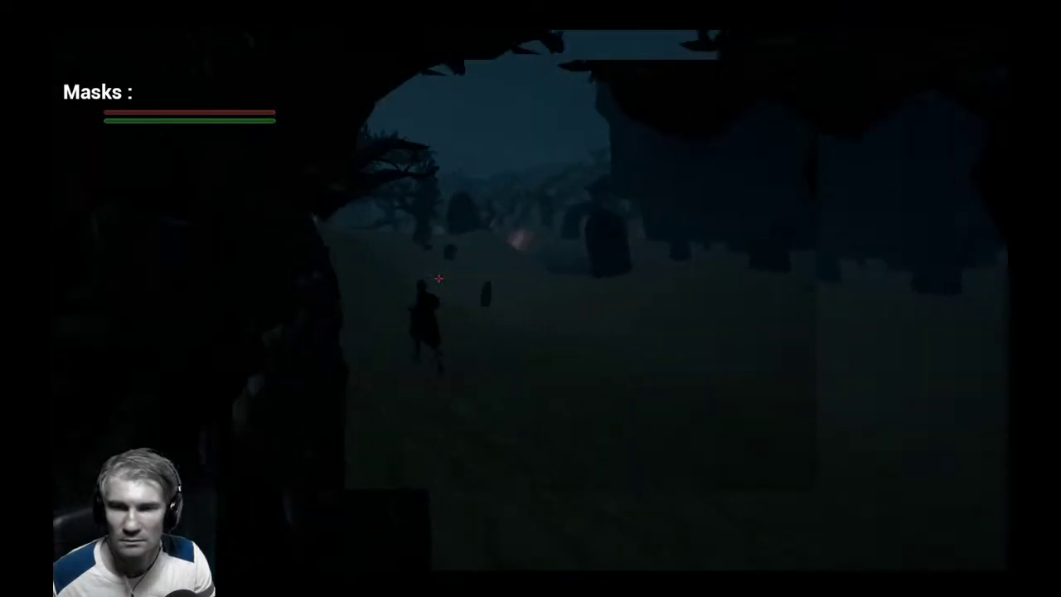
Return from the level to the game's main menu and quit to the desktop.
key("Escape")
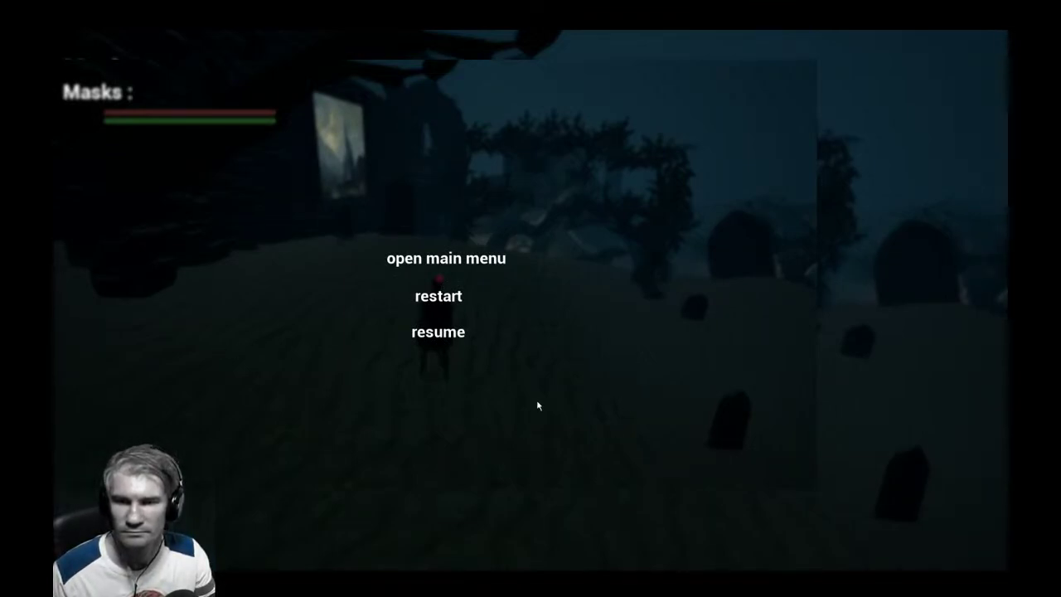
left_click(533, 310)
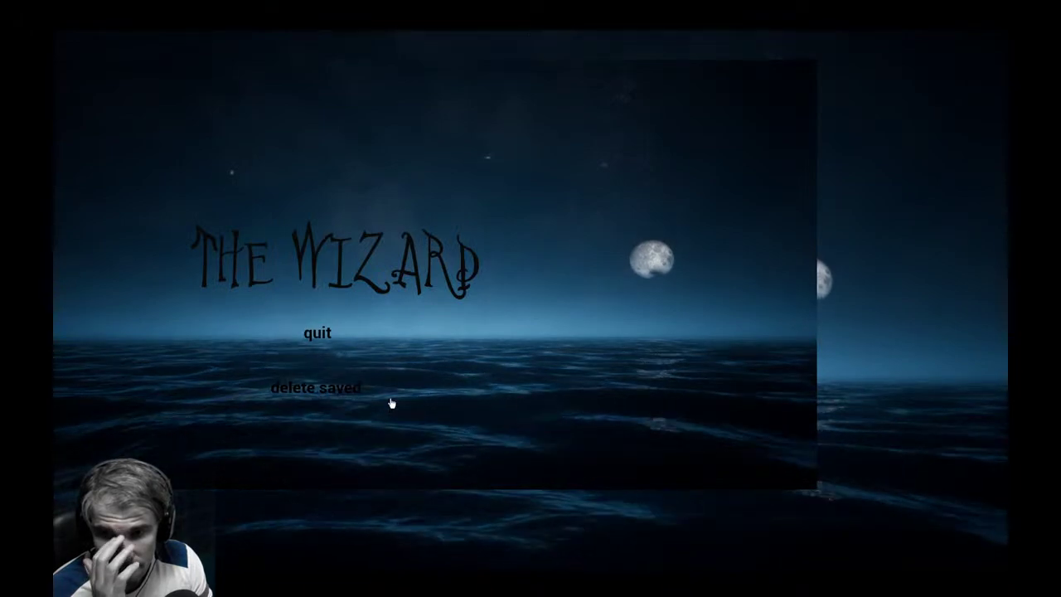
left_click(617, 401)
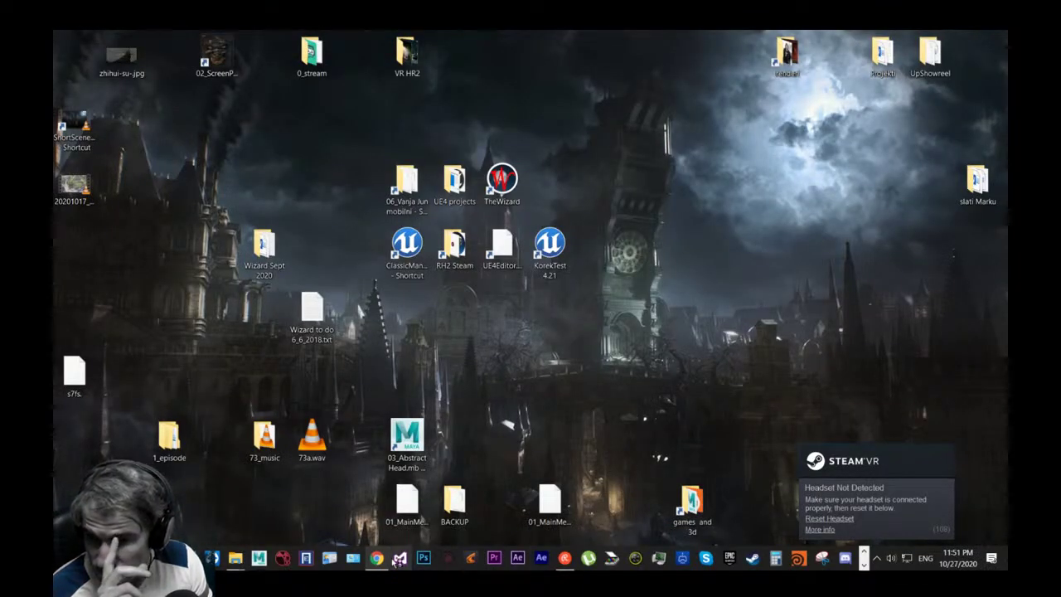
Launch the UE4 editor from the desktop, dismiss the SteamVR errors, and open TheWizard project with the black thumbnail.
left_click(502, 244)
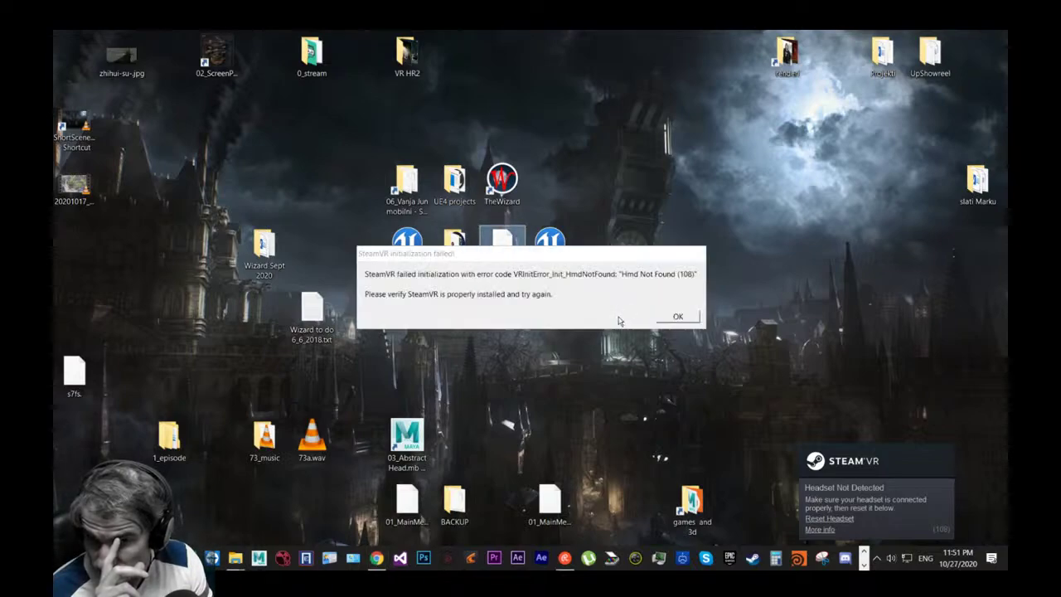
left_click(678, 317)
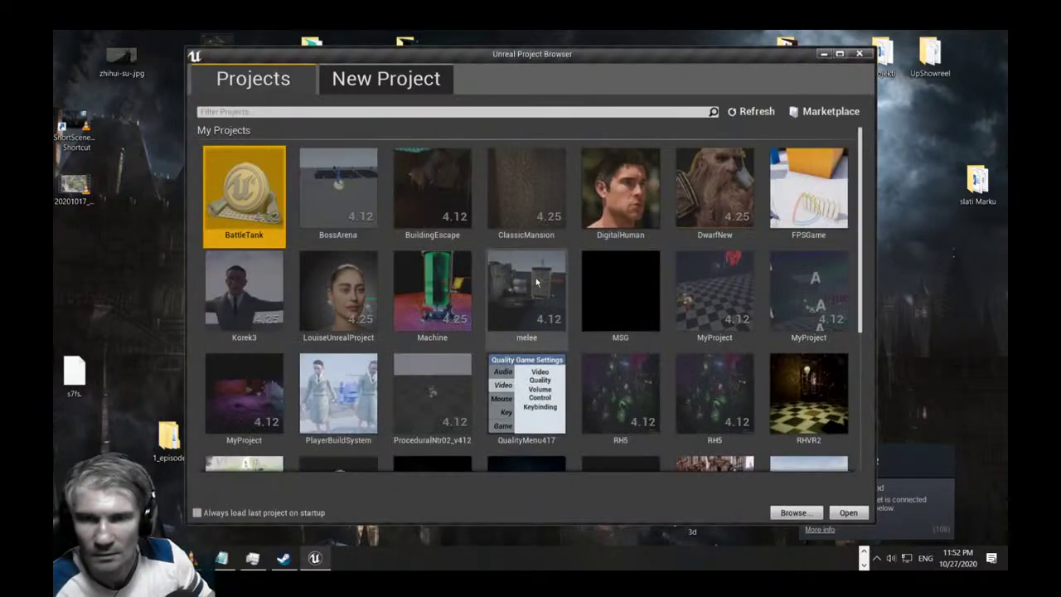
scroll(536, 282, "down", 4)
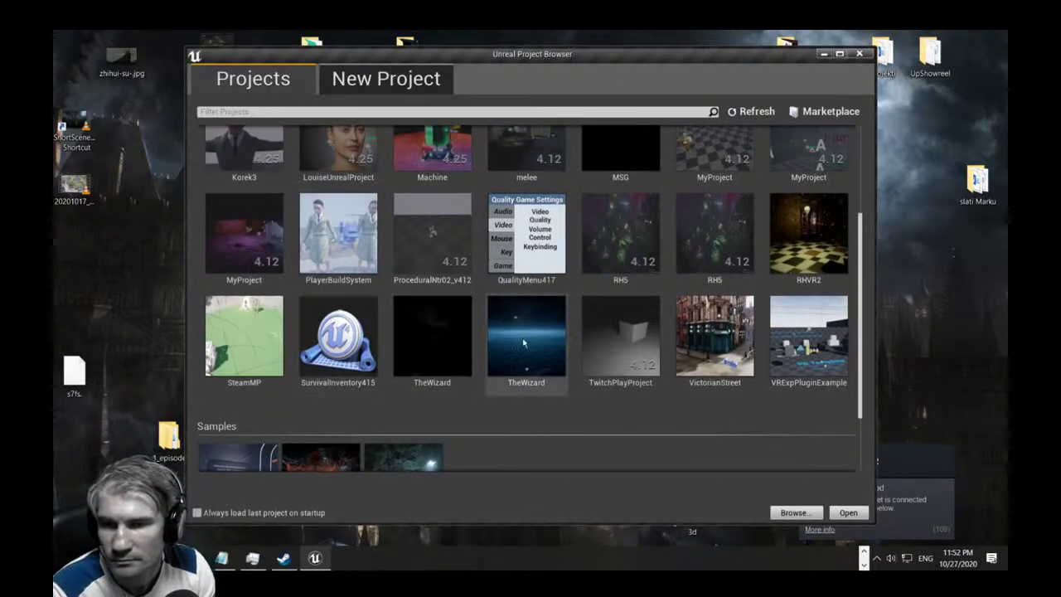
double_click(432, 334)
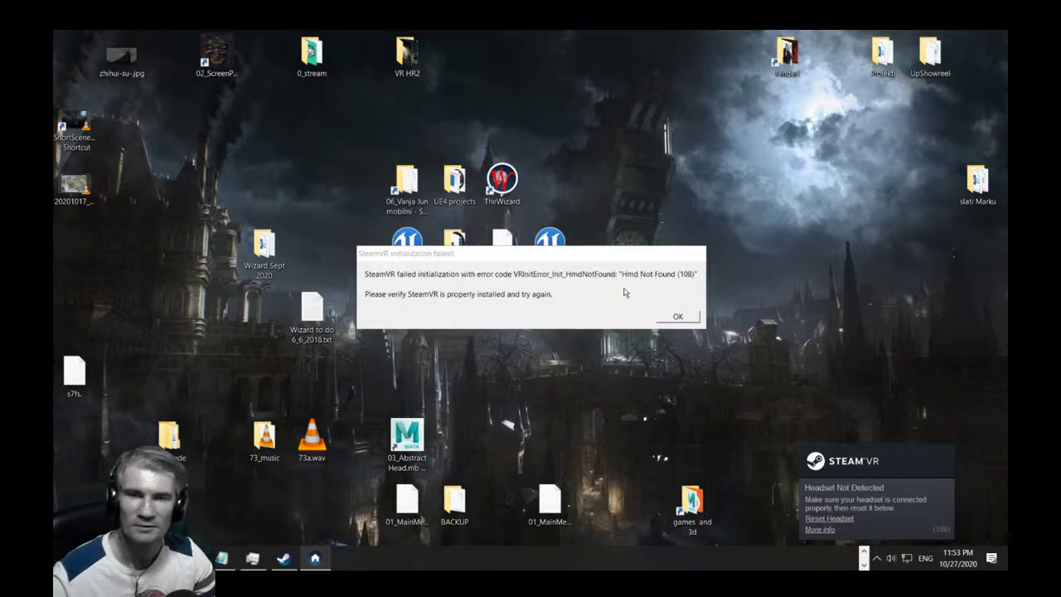
left_click(677, 315)
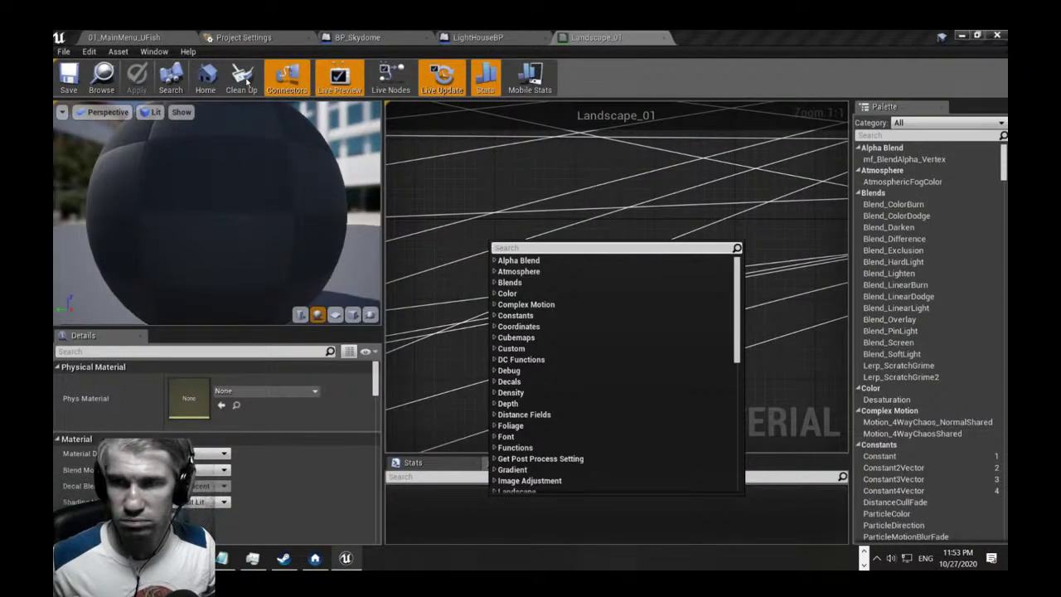
Close the Landscape_01 and LightHouseBP editors, return to the 01_MainMenu_UFish level, and close its Sequencer panel.
left_click(664, 38)
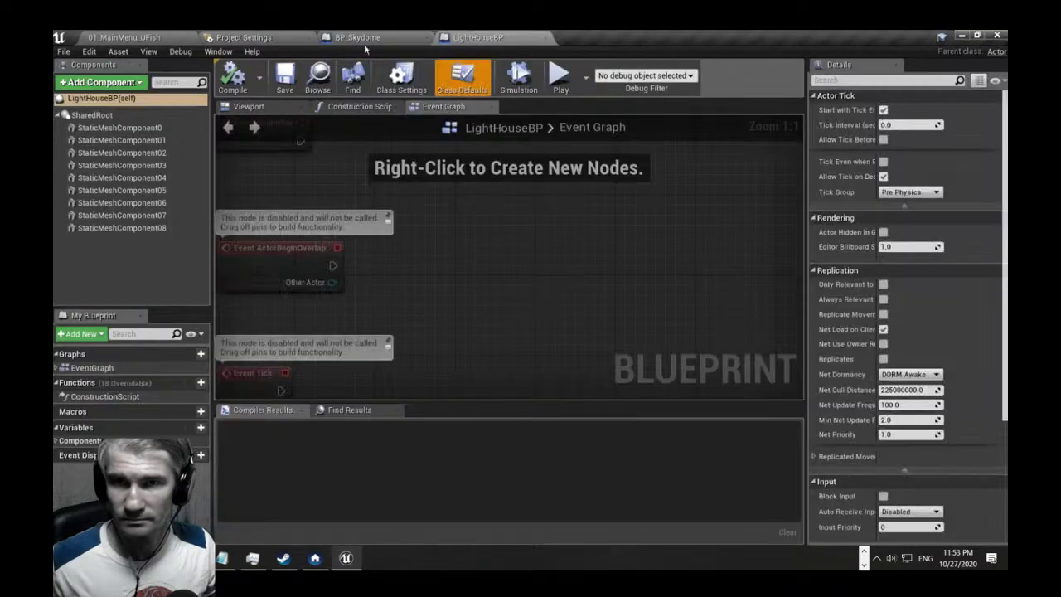
left_click(546, 38)
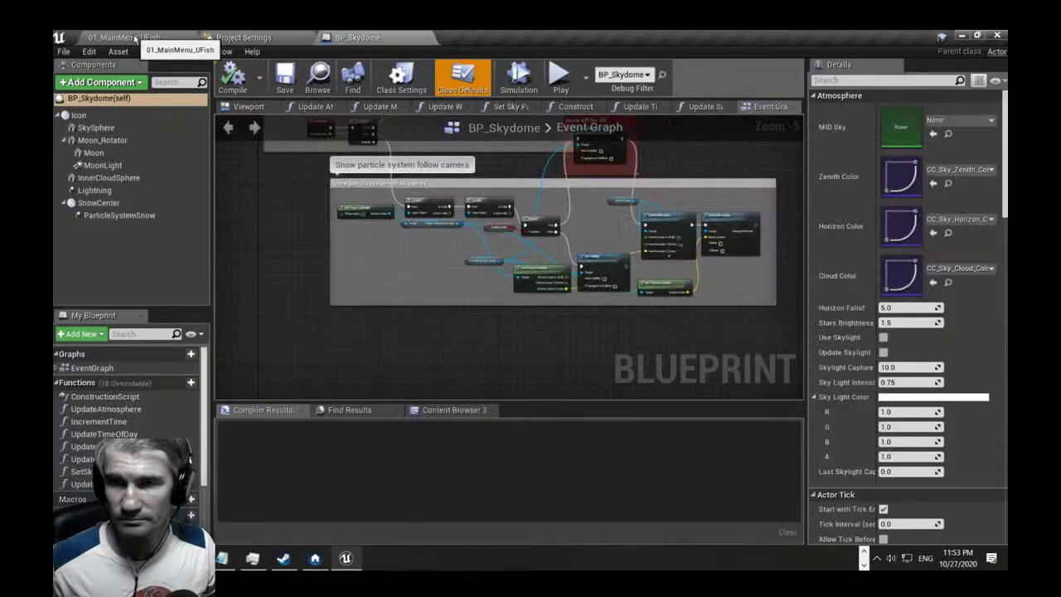
left_click(135, 38)
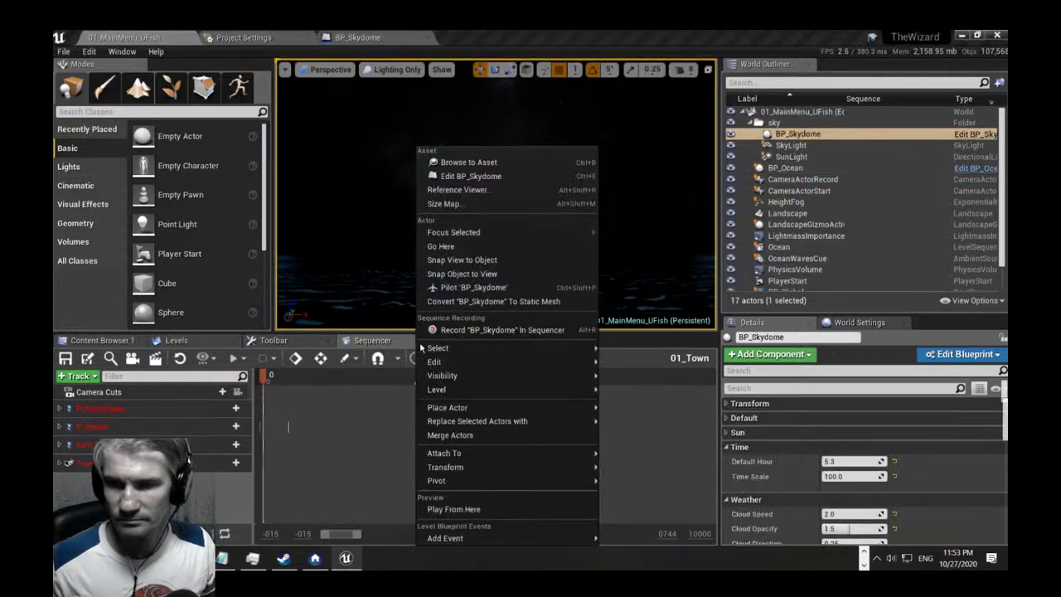
key("Escape")
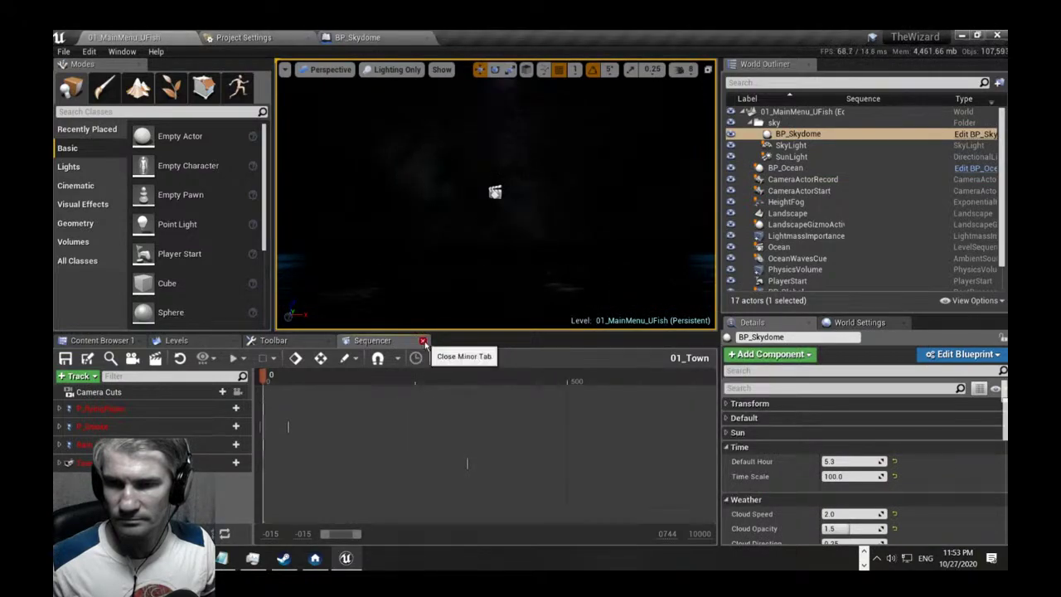
left_click(423, 341)
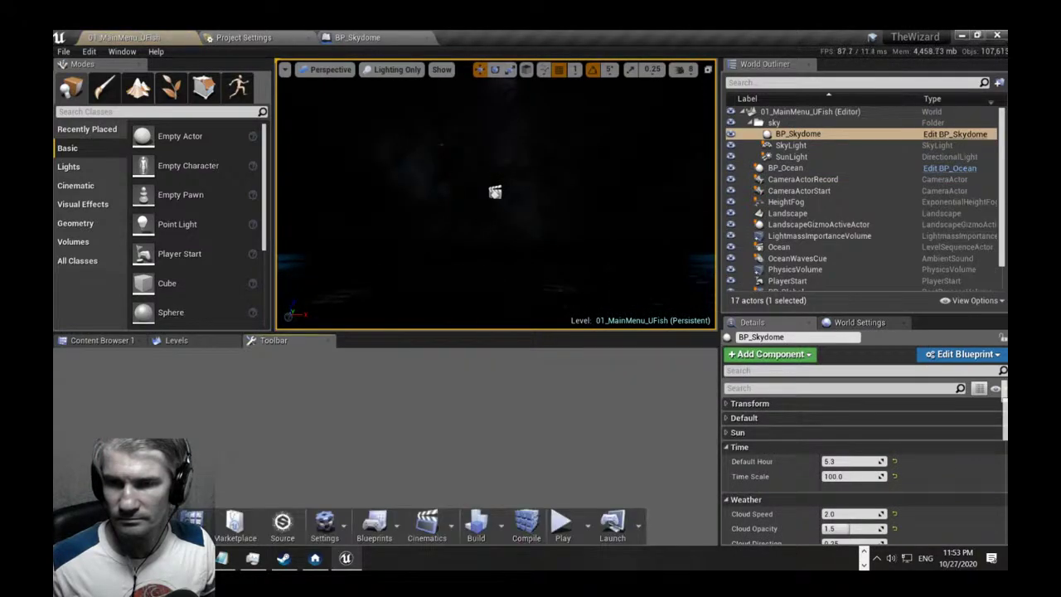
Look around the 01_MainMenu_UFish level in the viewport and dismiss the SteamVR initialization error.
right_click_drag(431, 195, 462, 173)
key("w")
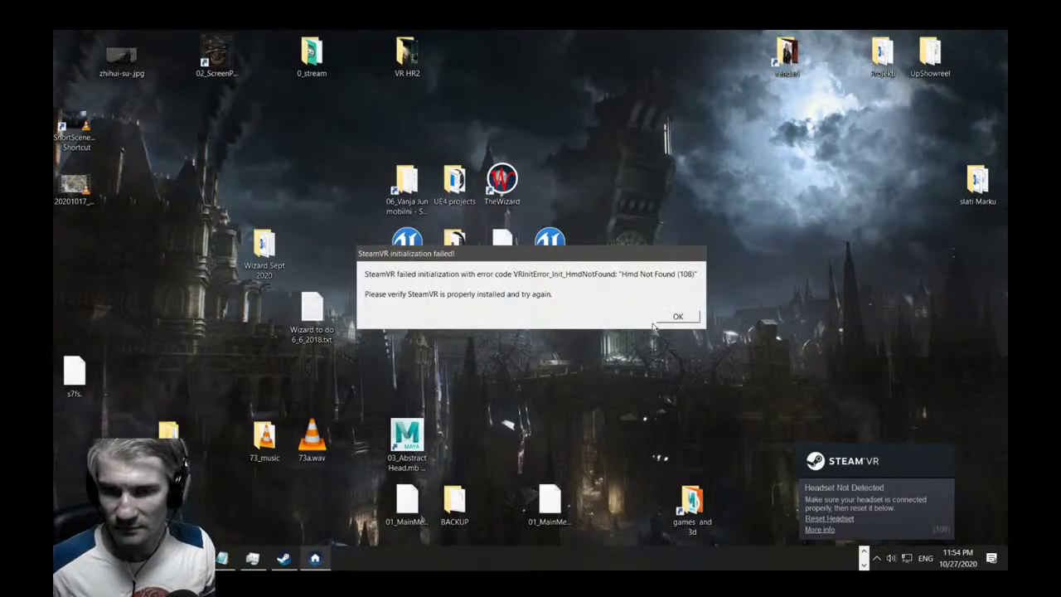
left_click(662, 318)
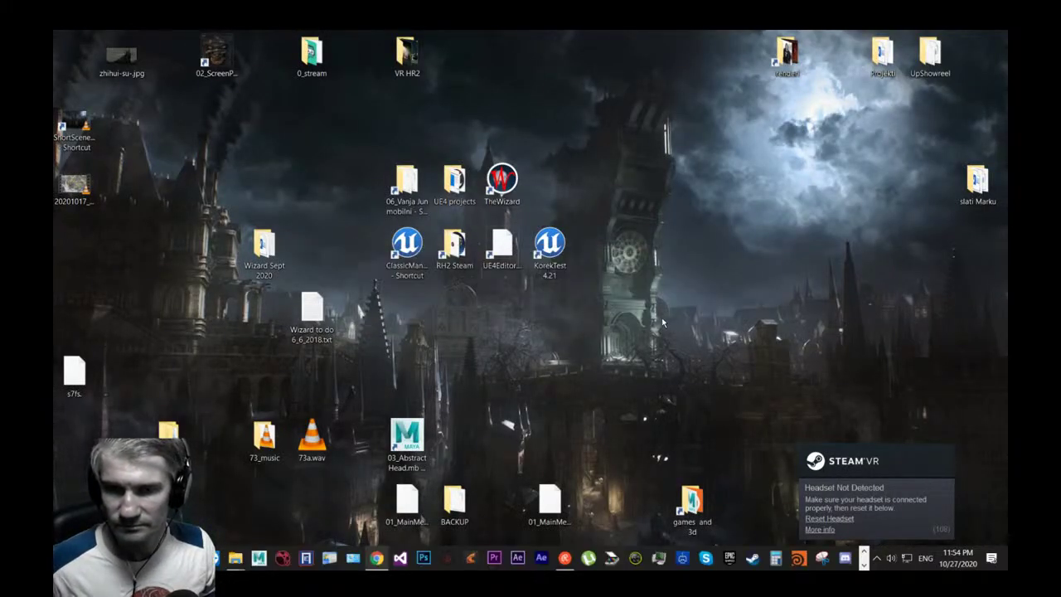
Inspect the file location of the UE4Editor.exe shortcut, close that folder, and dismiss the SteamVR initialization error.
left_click(495, 257)
right_click(495, 258)
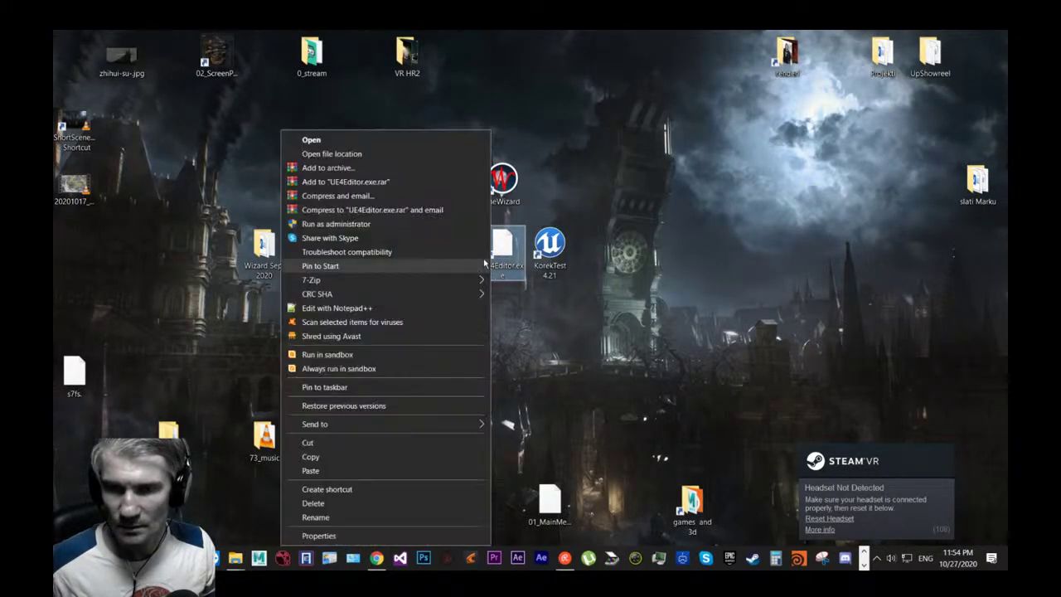
left_click(380, 154)
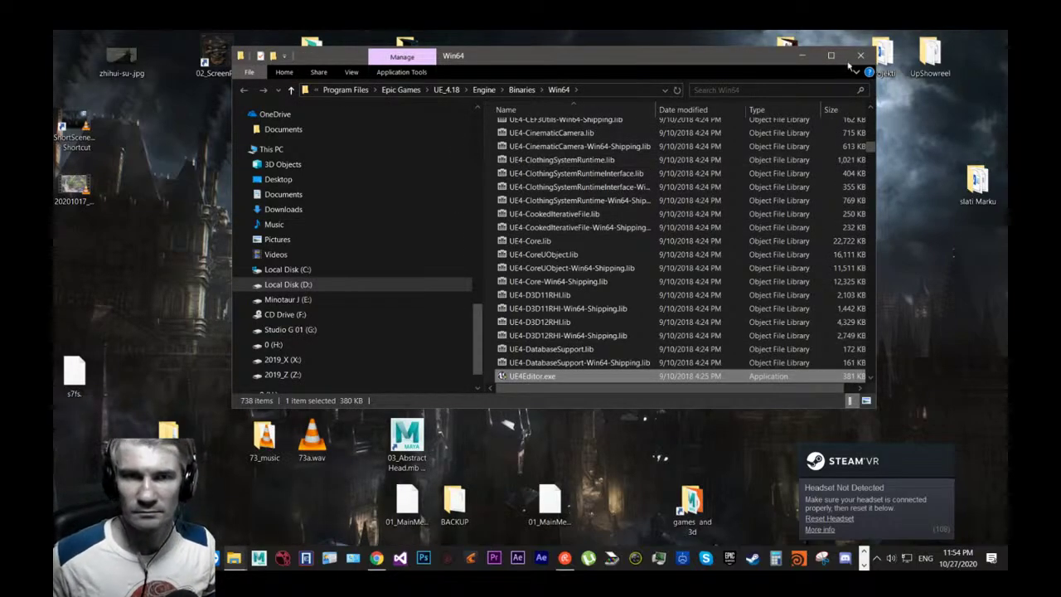
left_click(831, 55)
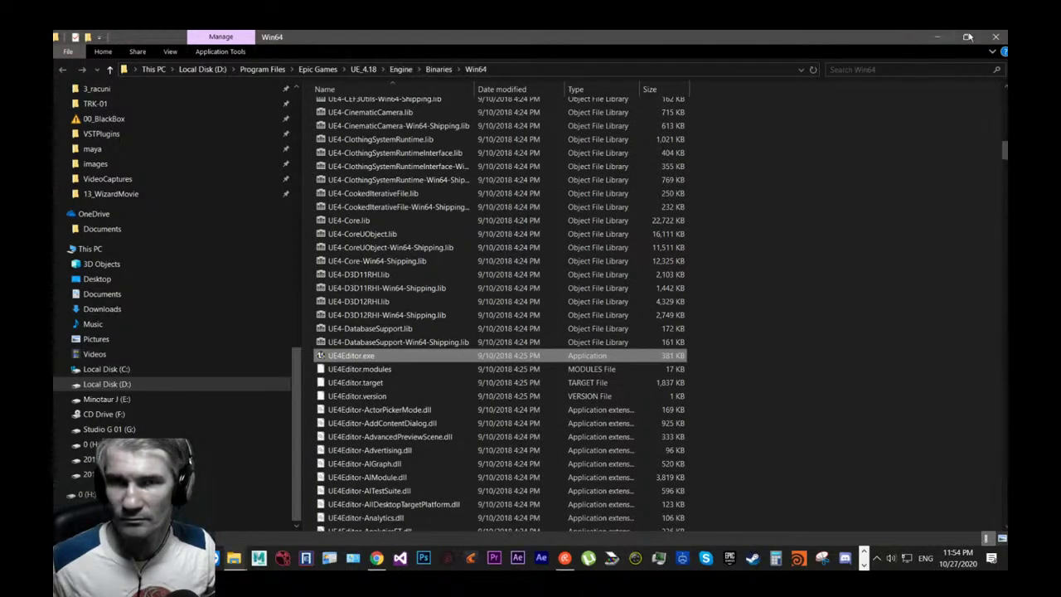
left_click(999, 40)
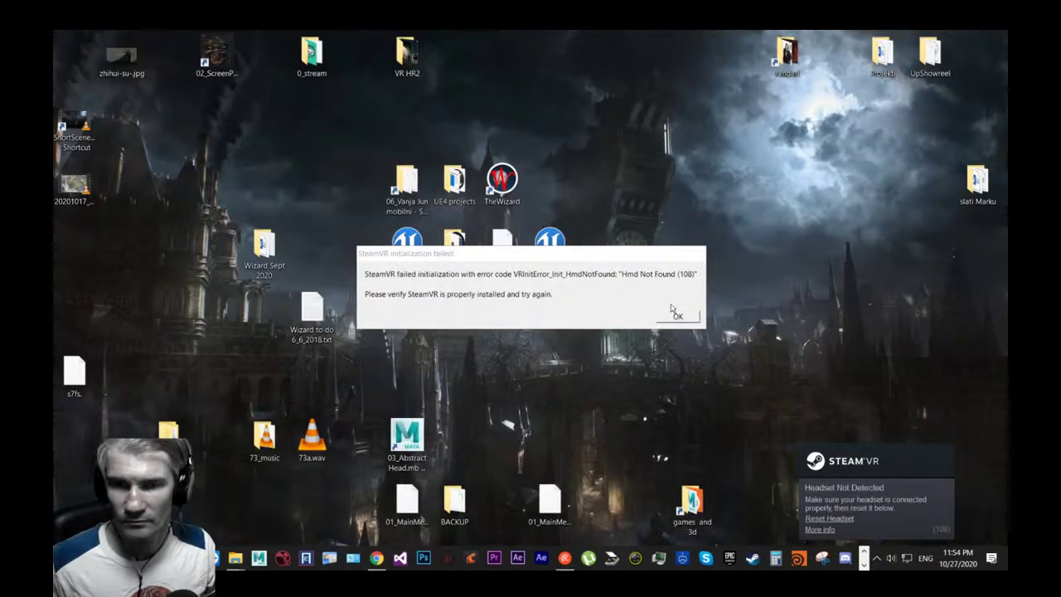
left_click(672, 317)
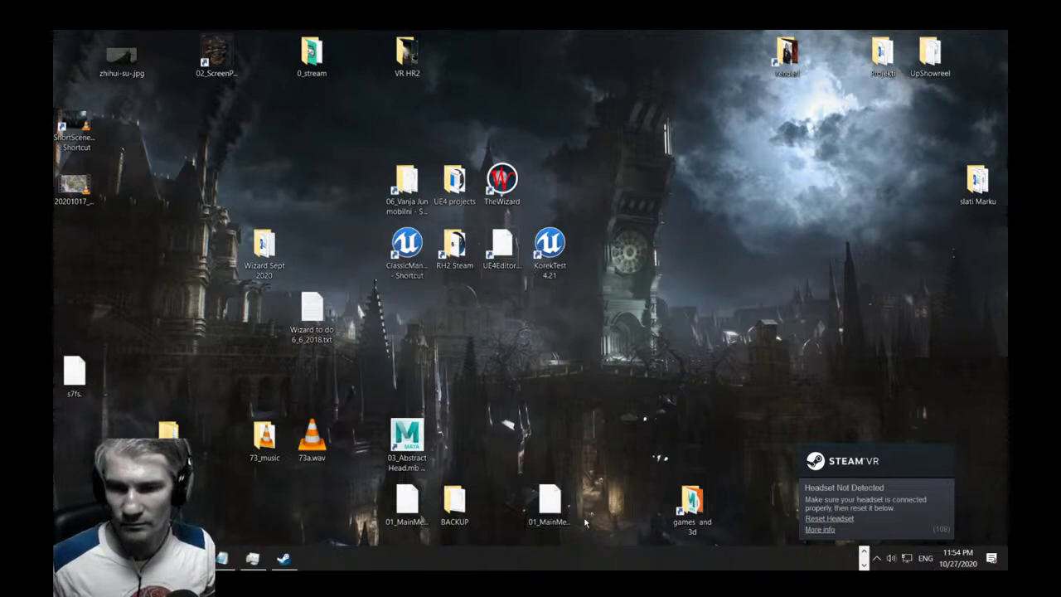
Check the Auto3 map copy on the desktop and switch back to the 01_MainMenu_UFish search results in File Explorer.
left_click(407, 504)
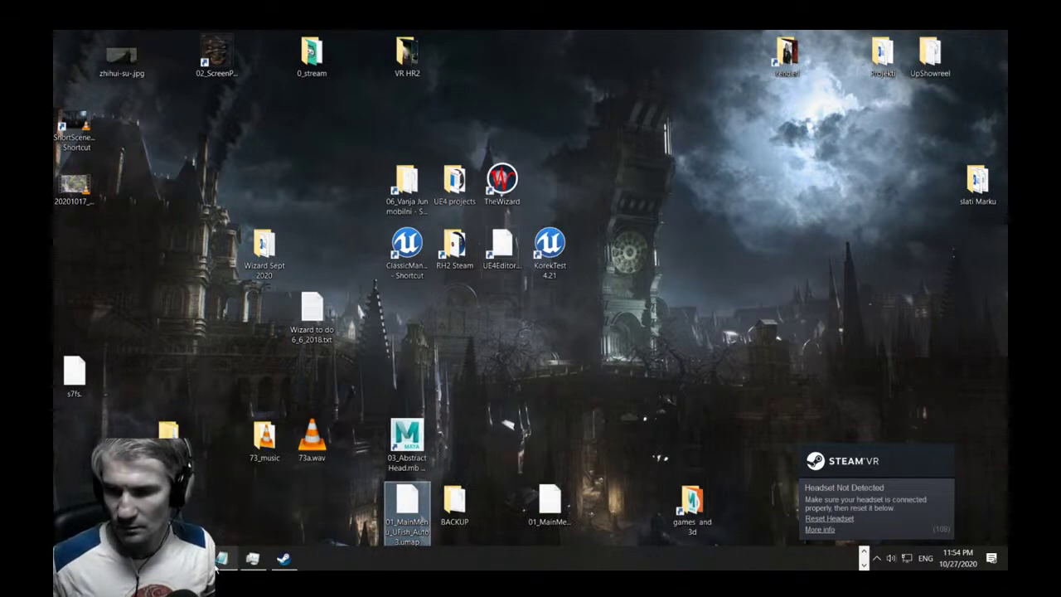
key("alt+Tab")
key("alt+Tab")
key("alt+Tab")
key("alt+Tab")
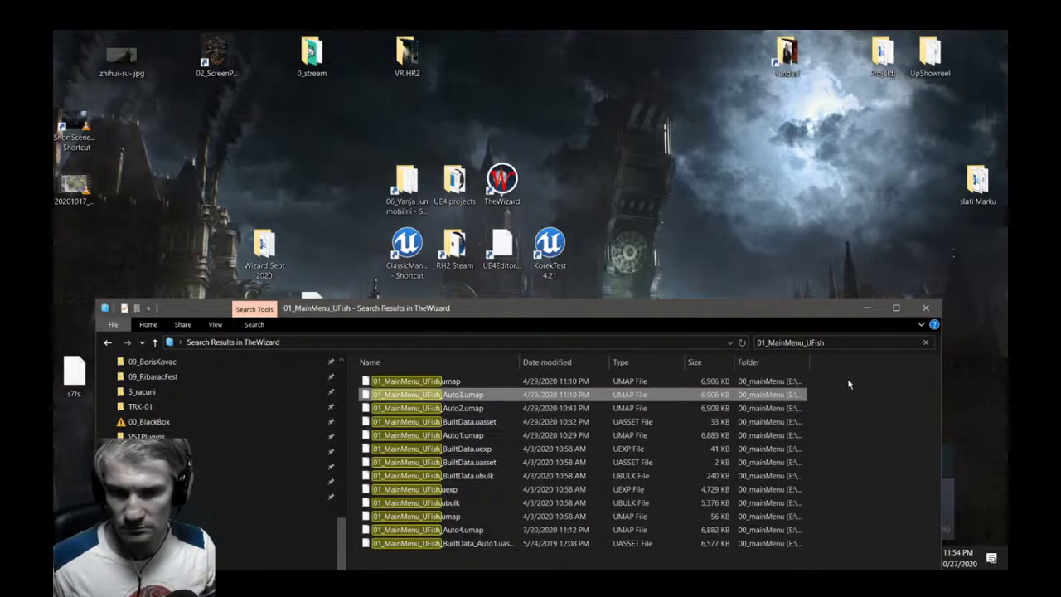
right_click(719, 399)
left_click(520, 302)
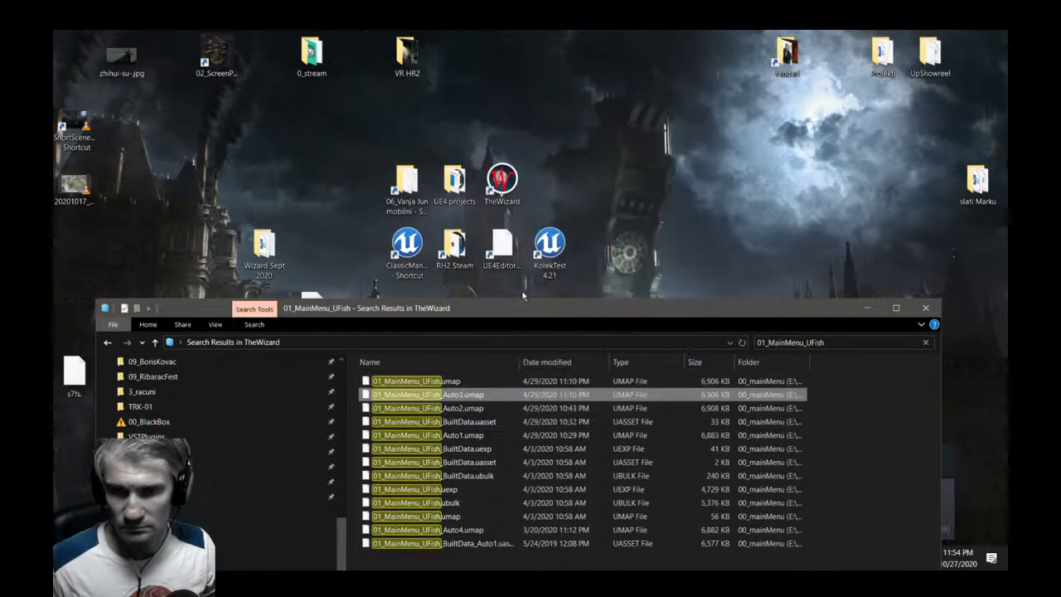
left_click(552, 249)
right_click(551, 249)
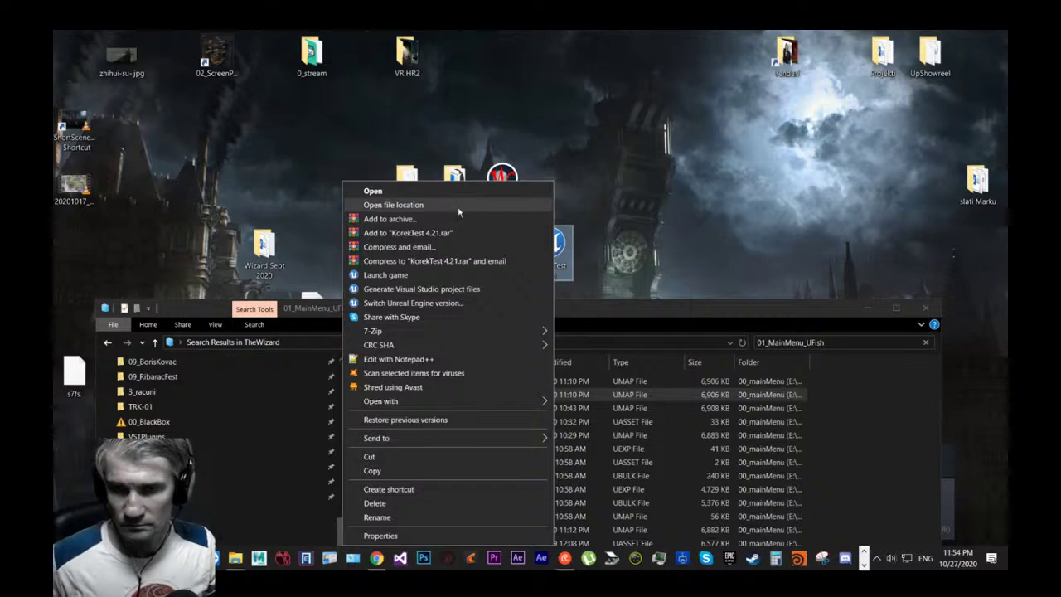
left_click(638, 193)
right_click(502, 254)
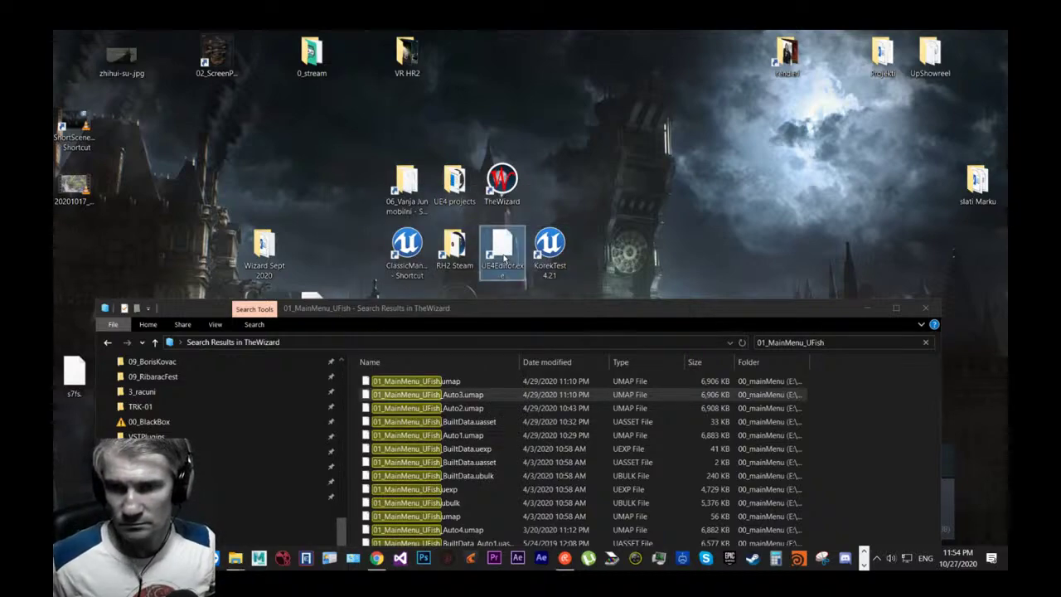
key("Escape")
Open the file location of TheWizard desktop shortcut and search that folder for 01_MainMenu_UFish.
right_click(502, 178)
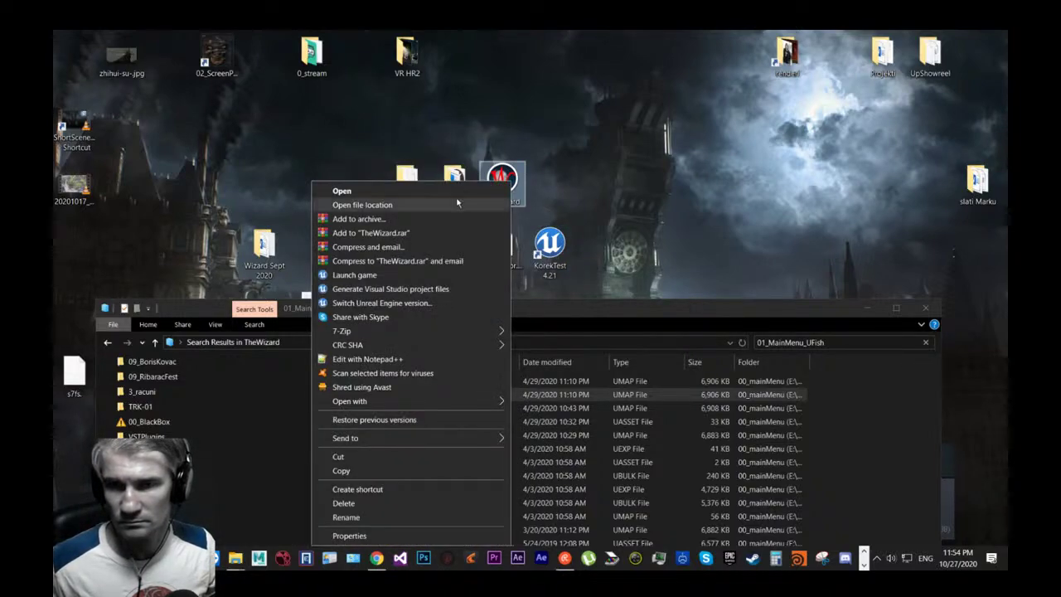
left_click(613, 262)
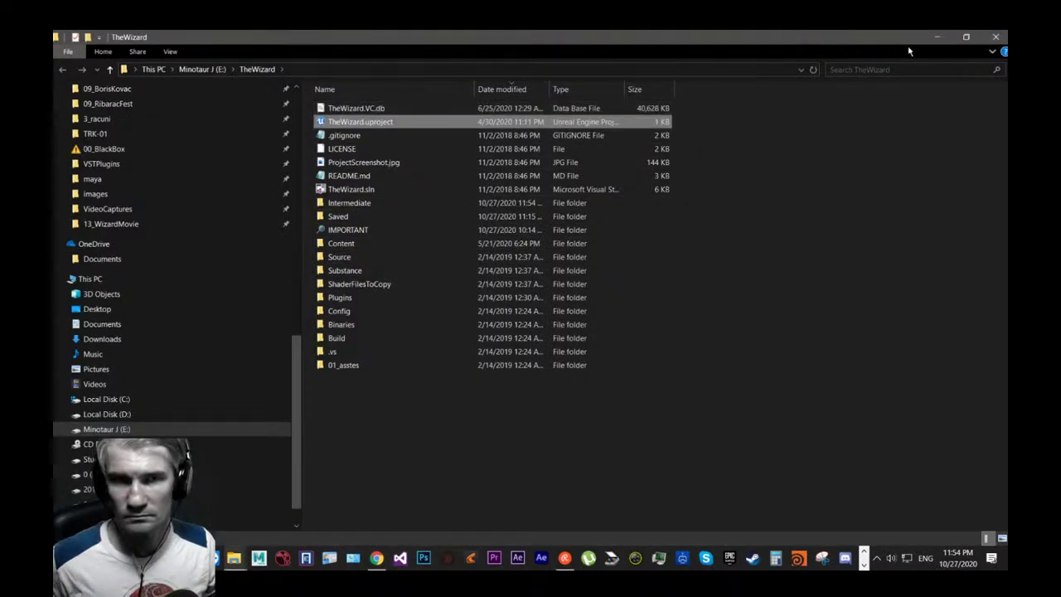
key("ctrl+f")
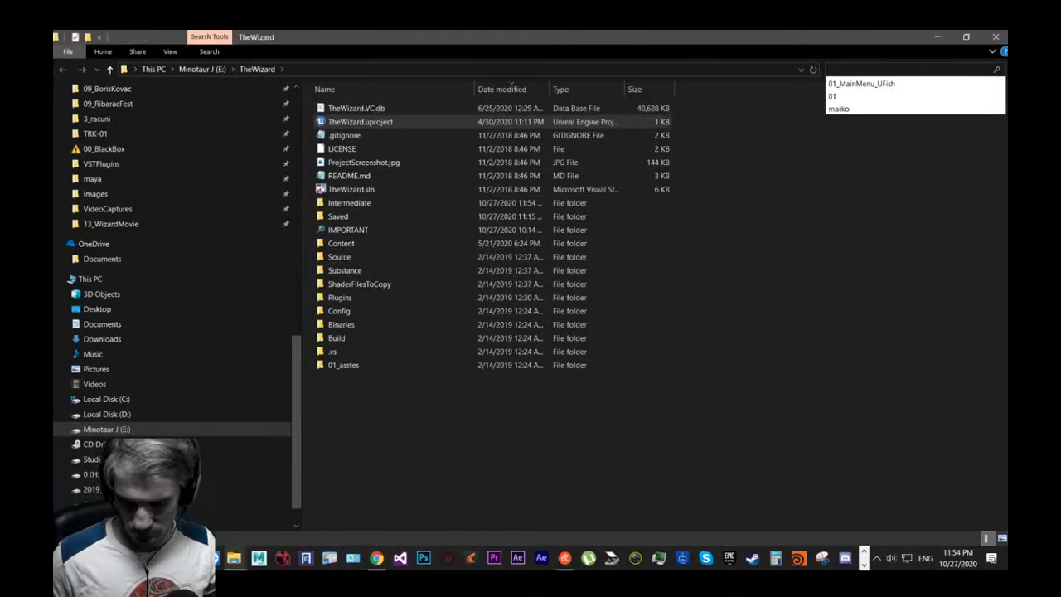
left_click(862, 84)
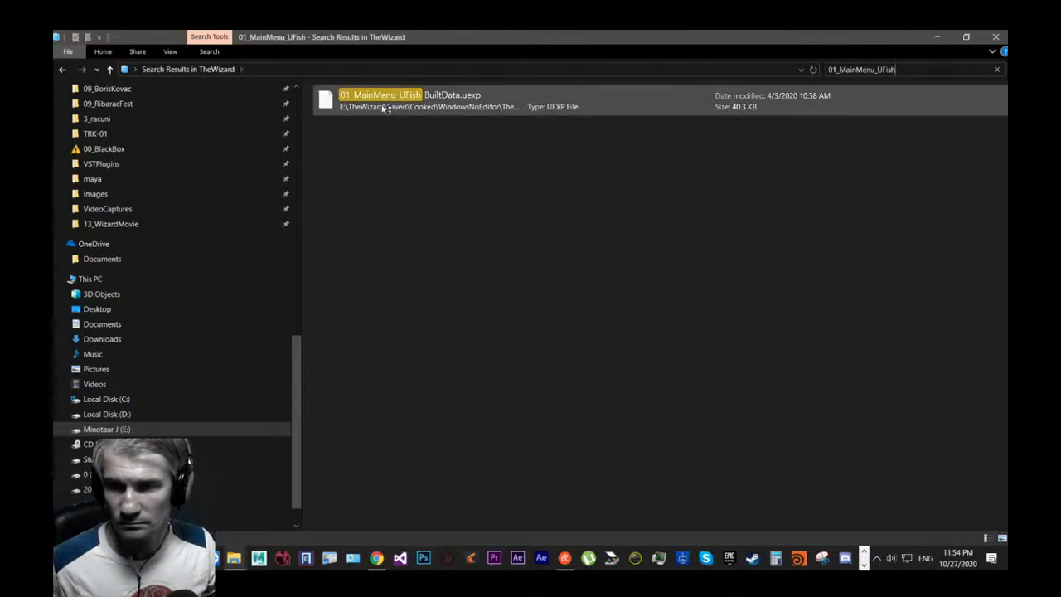
Open the file location of the cooked 01_MainMenu_UFish_BuiltData.uexp and select 01_MainMenu_UFish.umap in its 00_mainMenu folder.
left_click(385, 106)
right_click(385, 107)
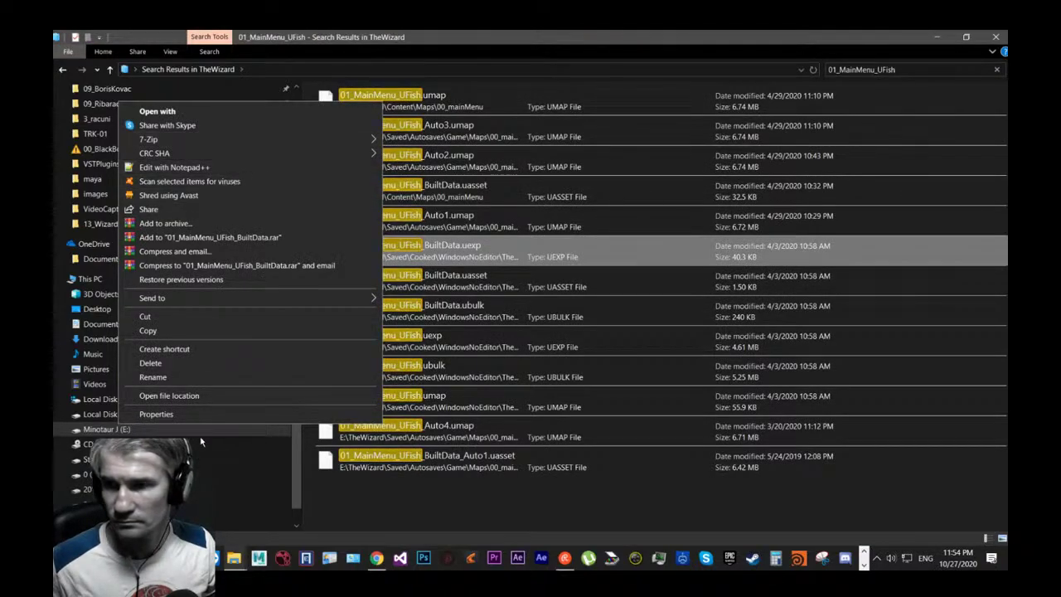
left_click(203, 402)
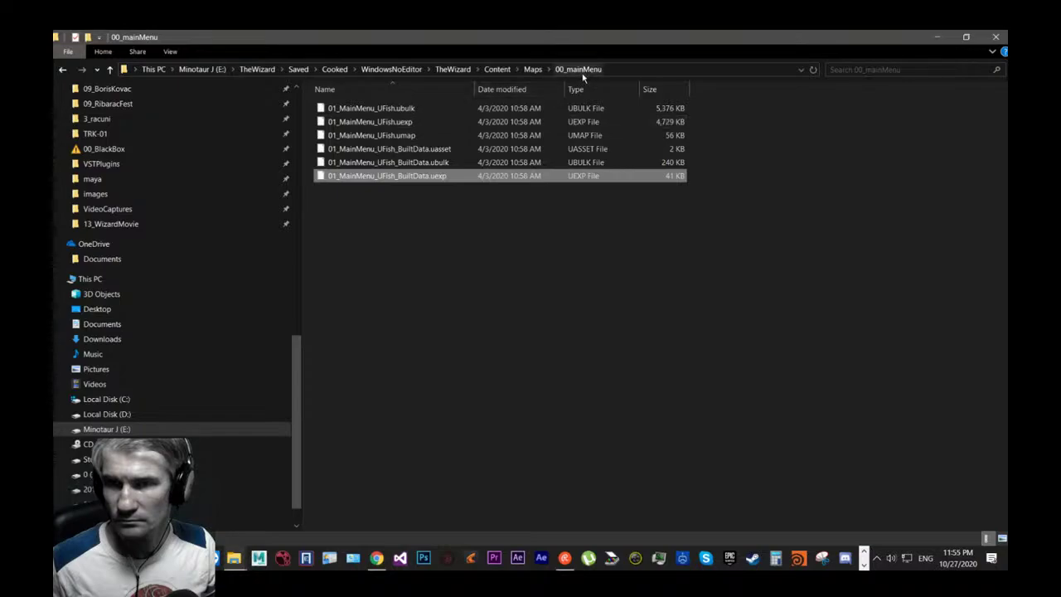
left_click(533, 69)
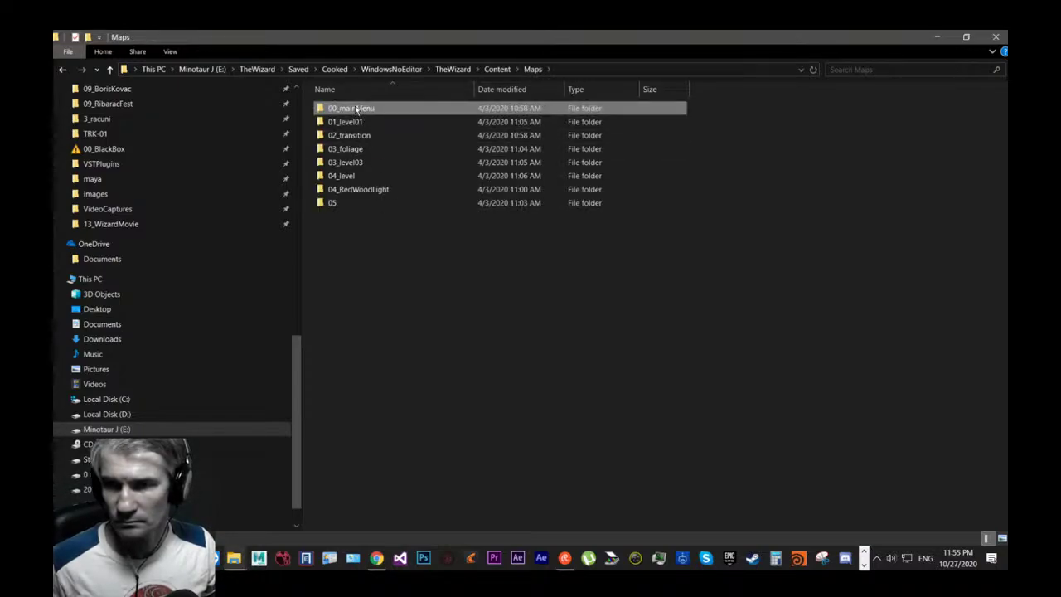
double_click(356, 110)
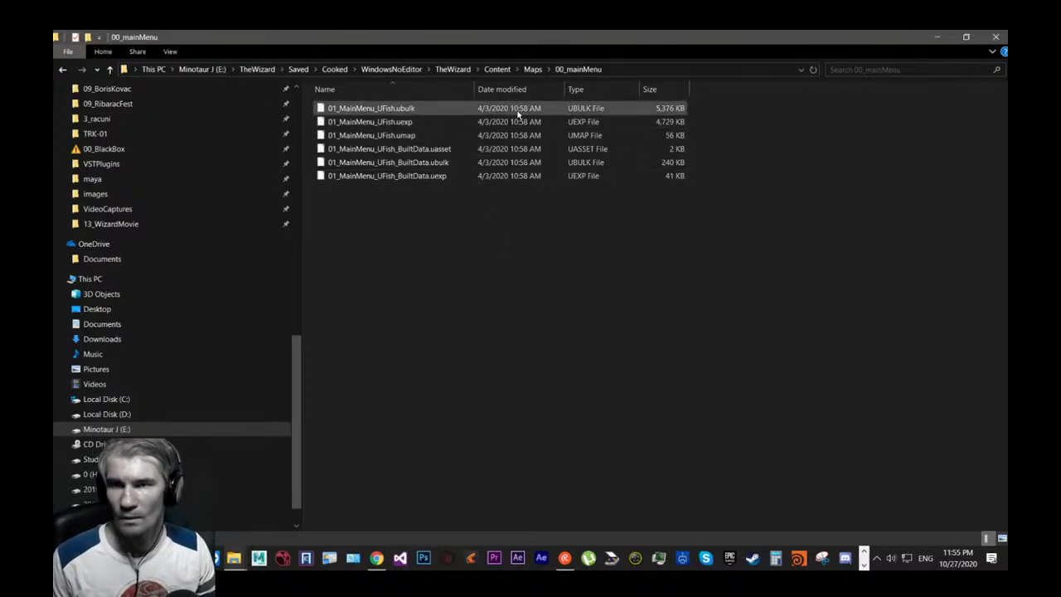
left_click(394, 136)
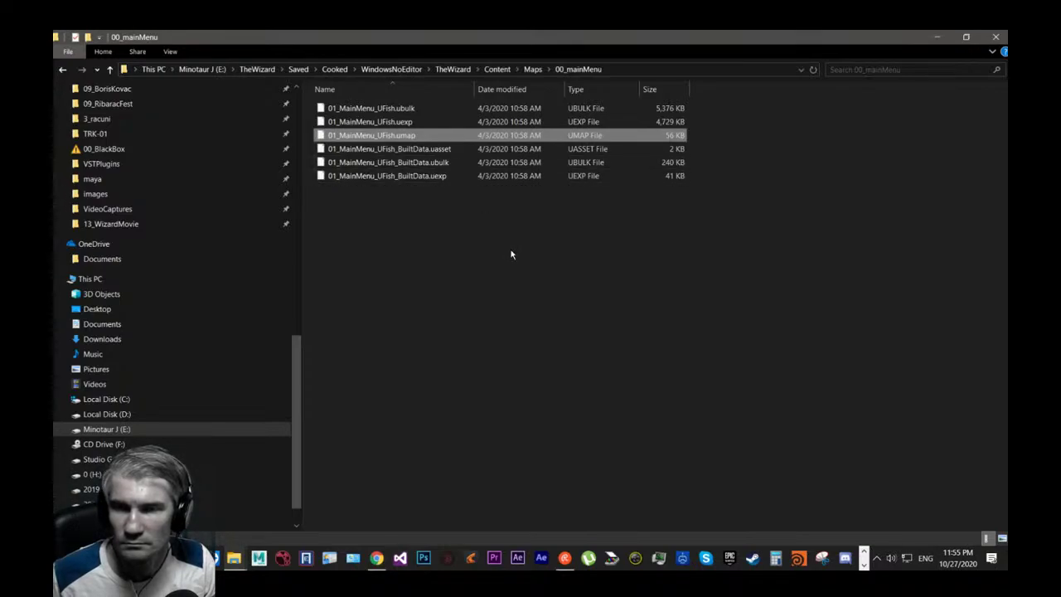
Restore the cooked 00_mainMenu window to a smaller size so the search results with 01_MainMenu_UFish_Auto3.umap can be used alongside it.
left_click_drag(515, 34, 390, 31)
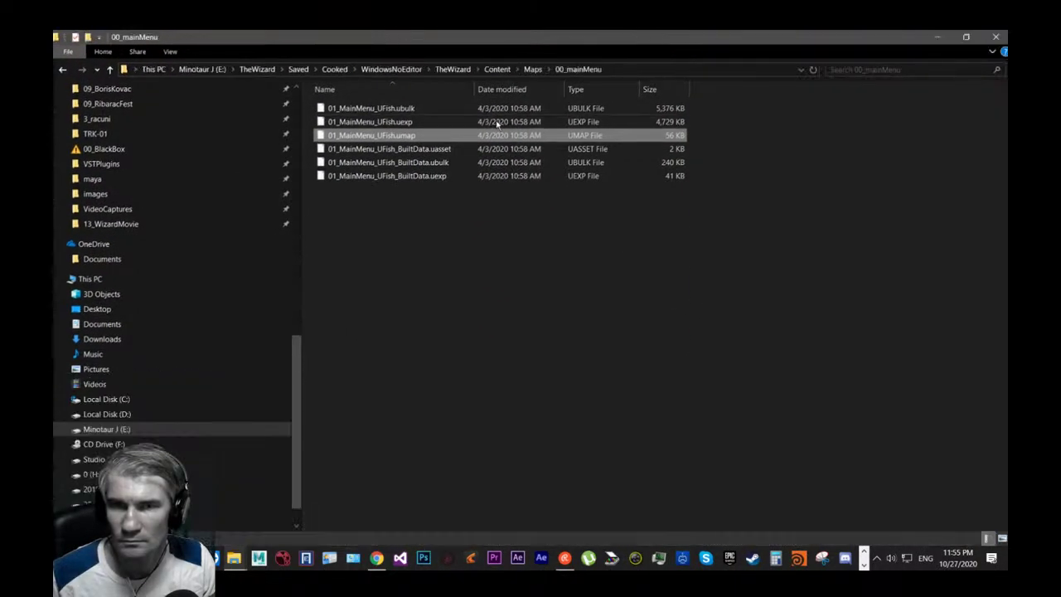
left_click_drag(539, 38, 419, 55)
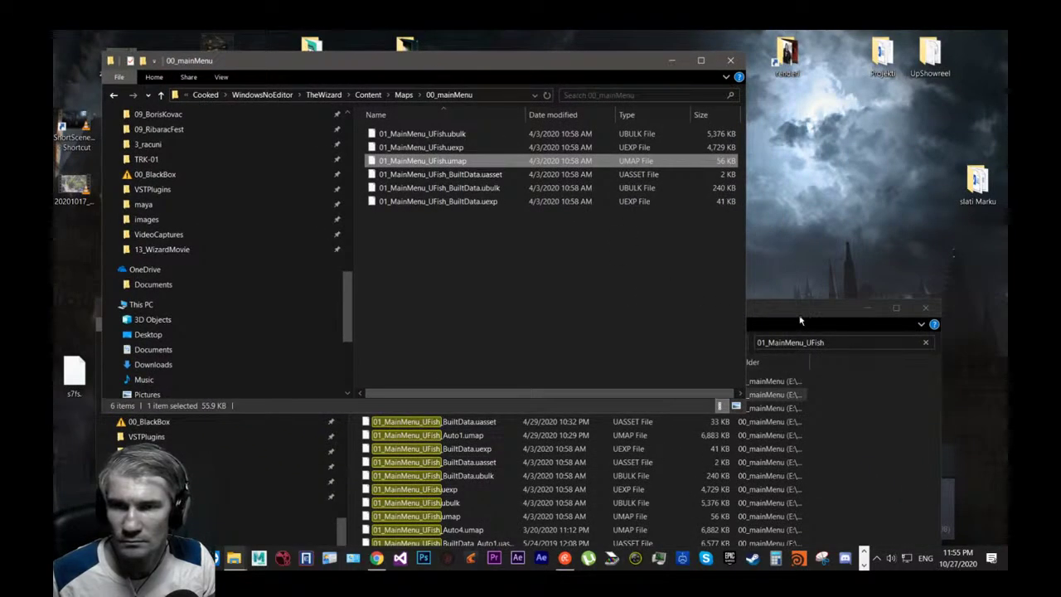
left_click(430, 427)
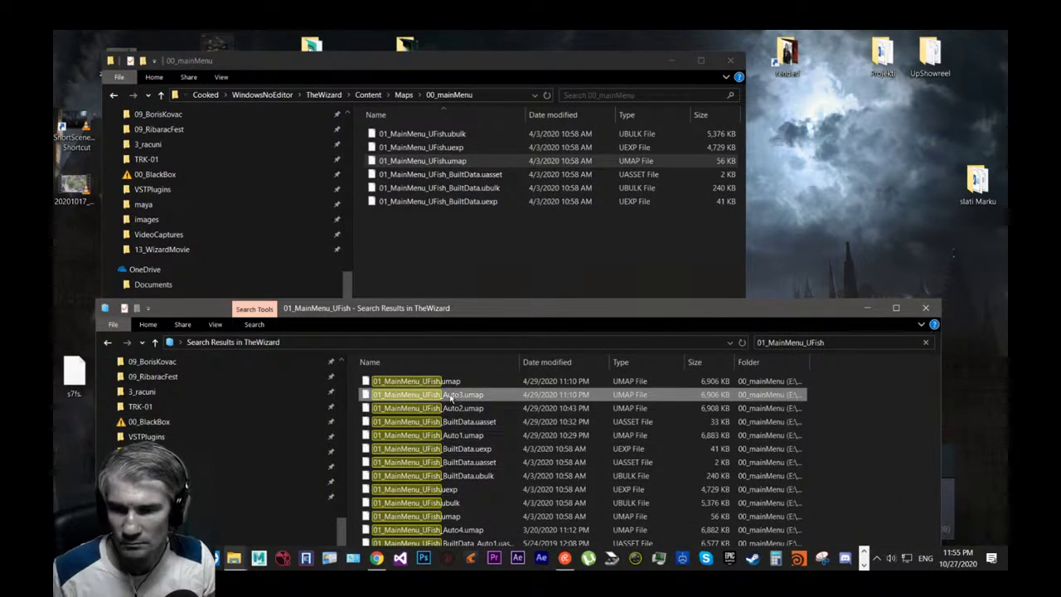
key("F2")
left_click(462, 272)
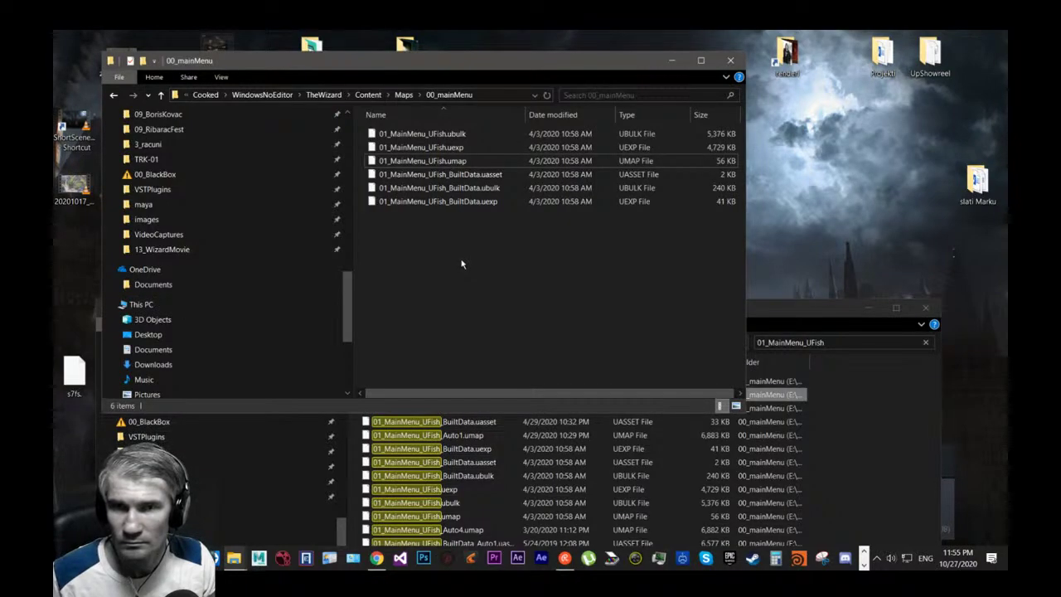
Cancel replacing the desktop copy of 01_MainMenu_UFish.umap and delete that file from the cooked 00_mainMenu folder.
left_click_drag(440, 164, 835, 226)
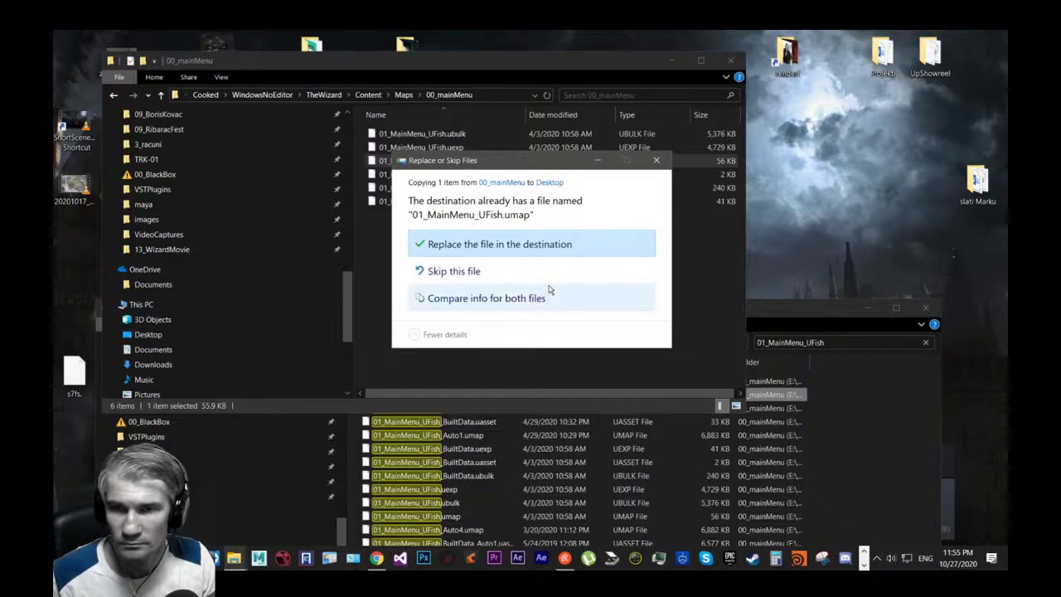
left_click(655, 162)
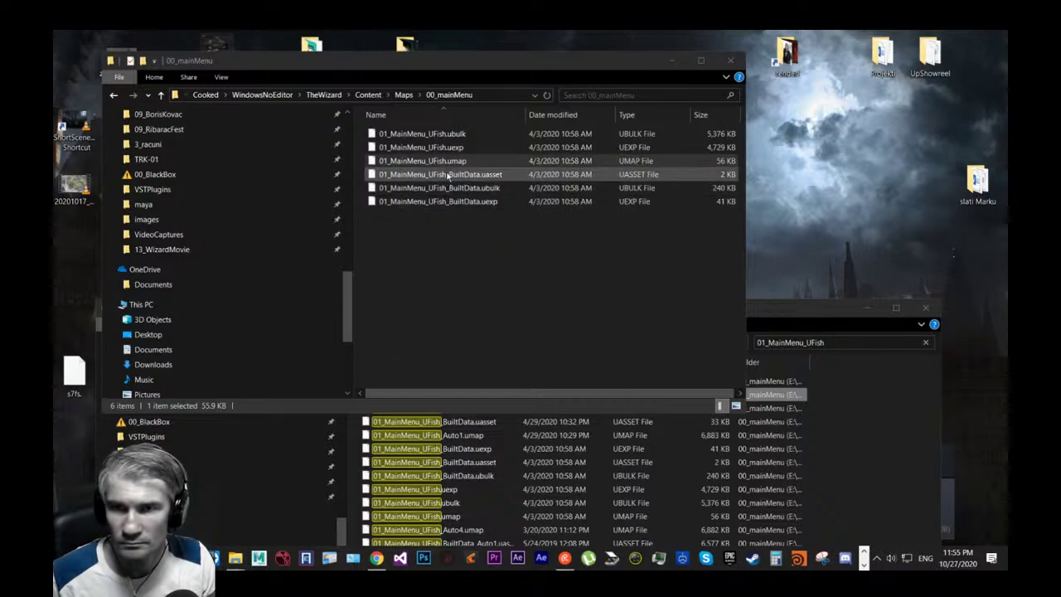
key("Delete")
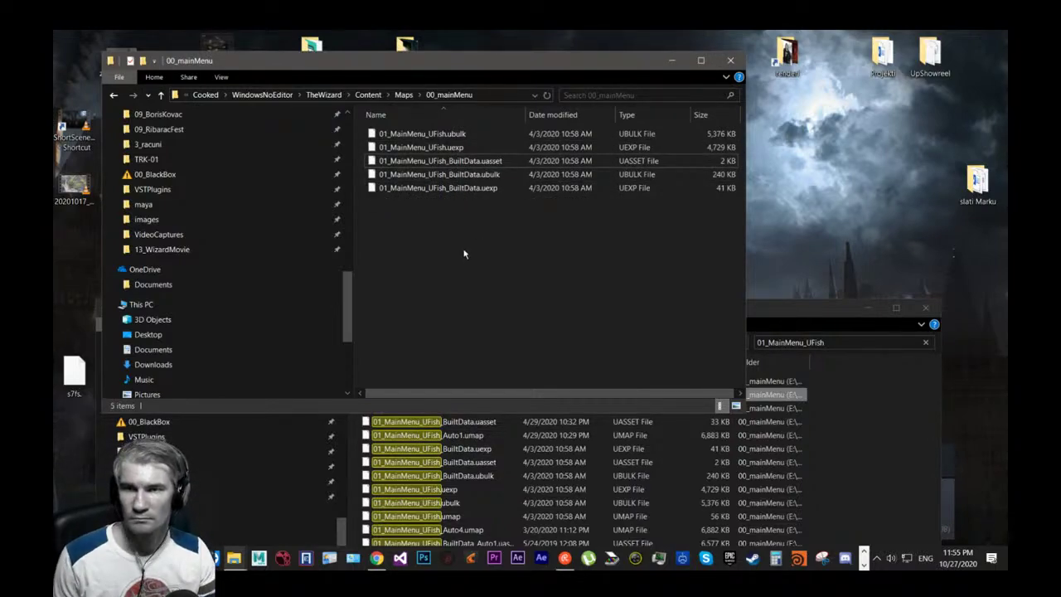
Copy 01_MainMenu_UFish_Auto3.umap from the search results into the cooked 00_mainMenu folder.
left_click(775, 319)
key("F2")
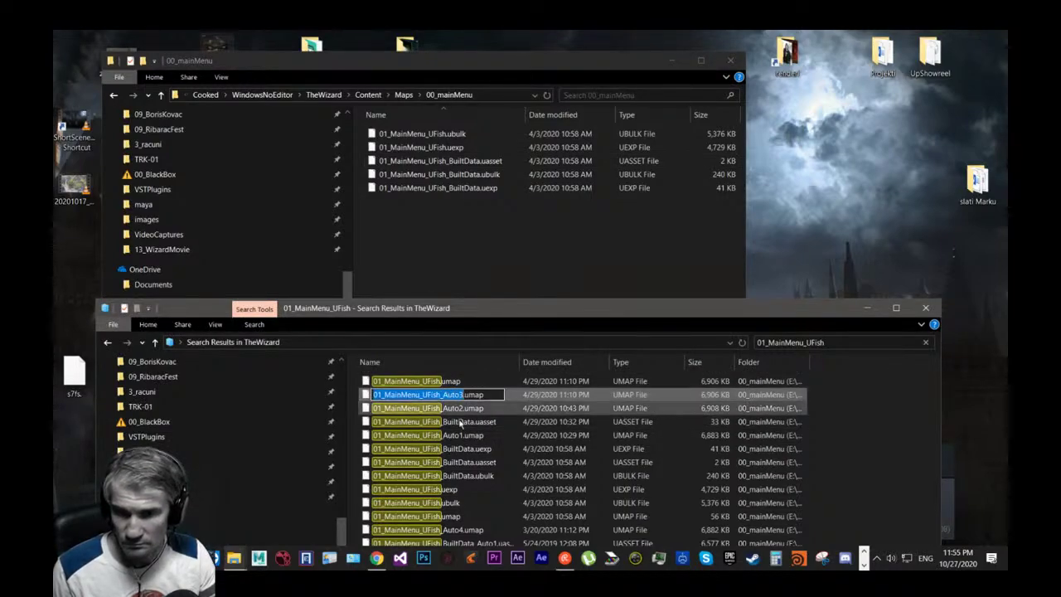
key("Escape")
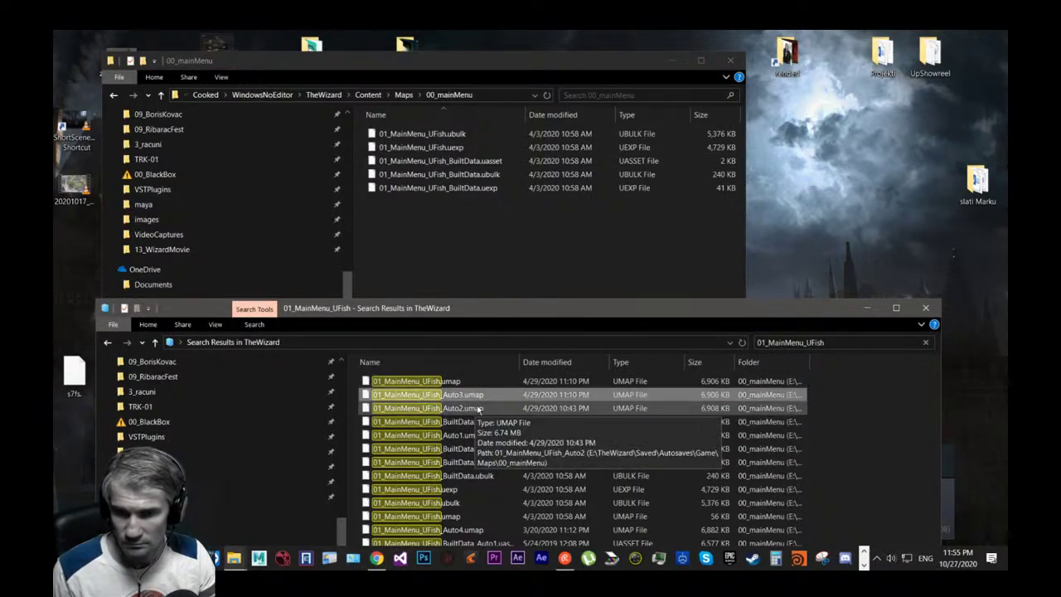
left_click(505, 257)
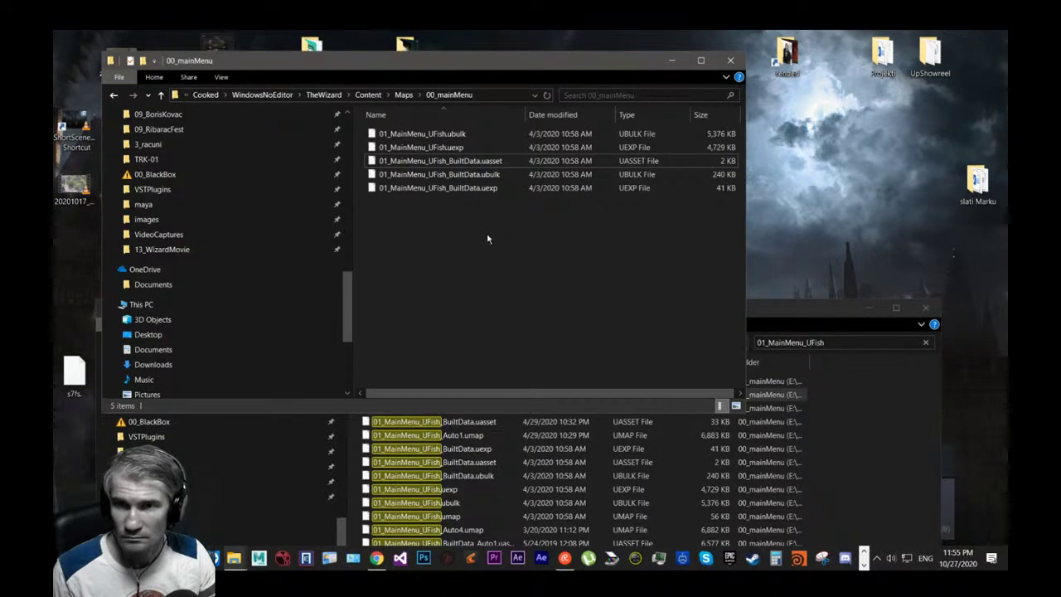
key("ctrl+v")
Rename the pasted Auto3 map in the cooked folder to 01_MainMenu_UFish.umap.
key("F2")
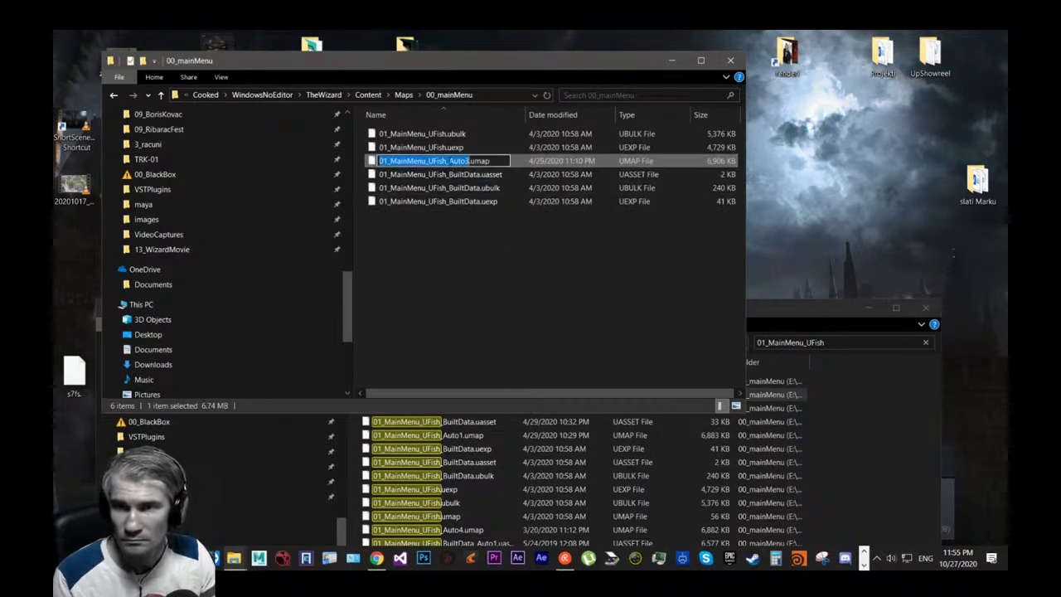
left_click_drag(449, 161, 471, 161)
key("BackSpace")
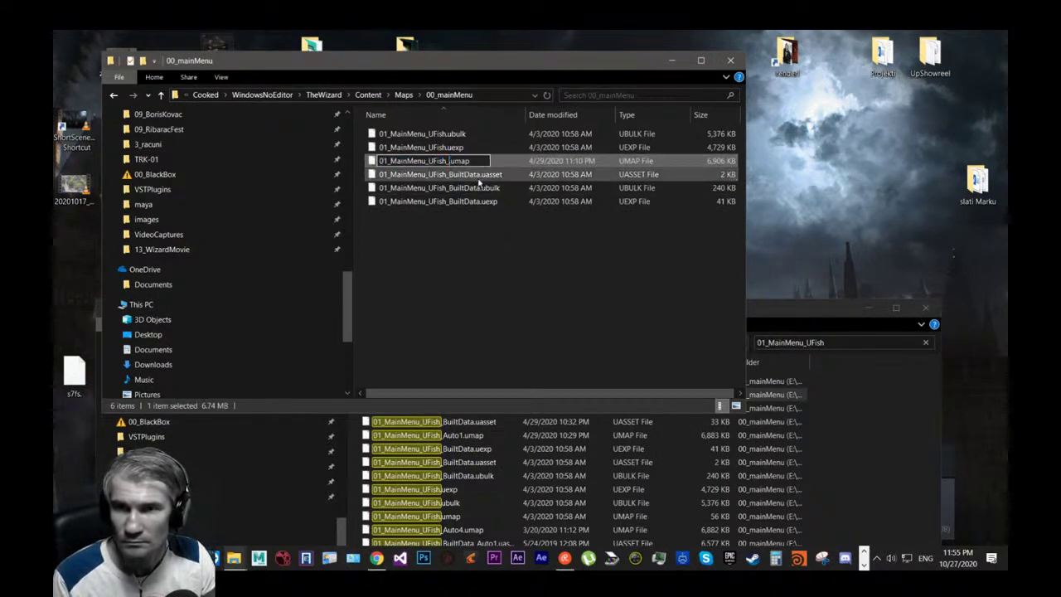
key("BackSpace")
key("Return")
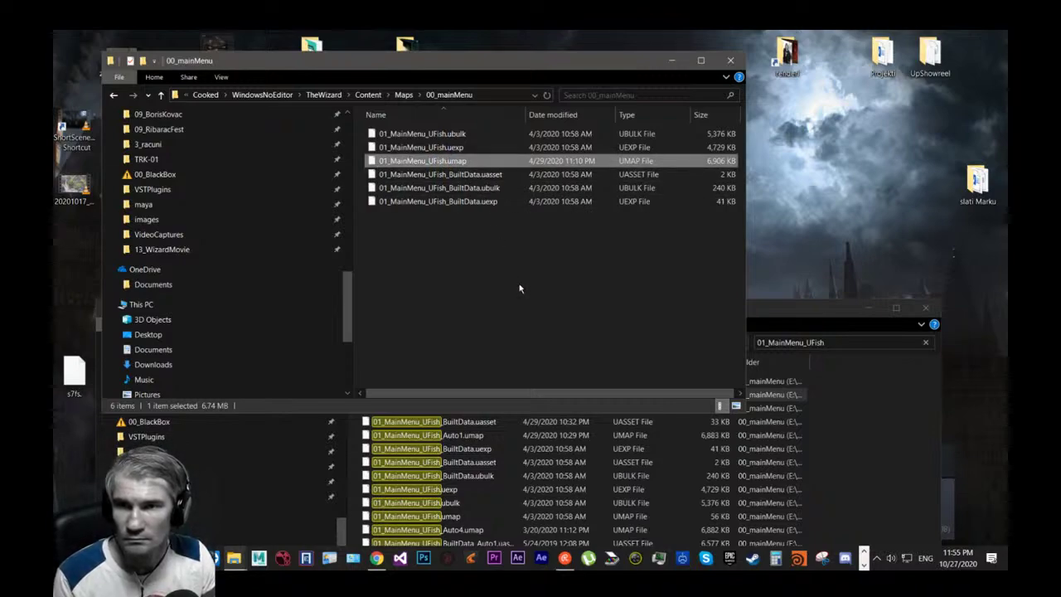
Minimize both File Explorer windows and launch the UE4 editor from its desktop shortcut.
left_click(671, 61)
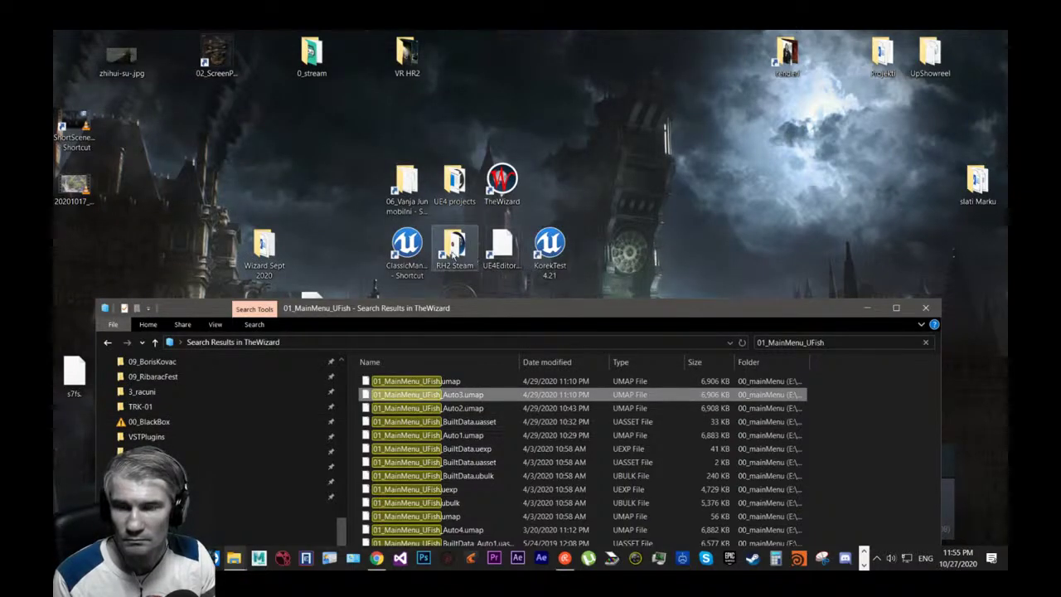
left_click(865, 310)
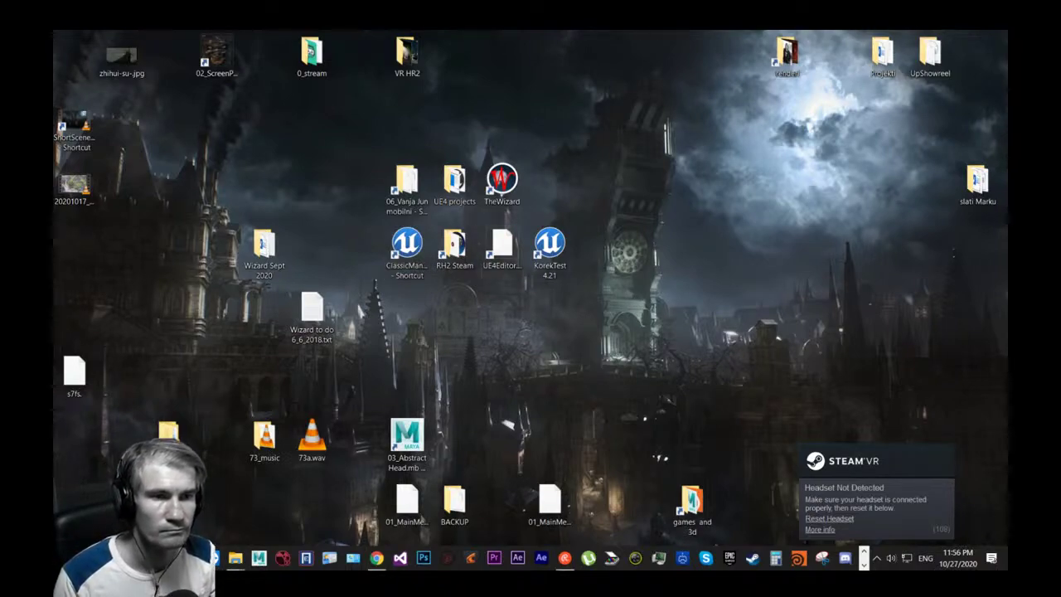
left_click(502, 247)
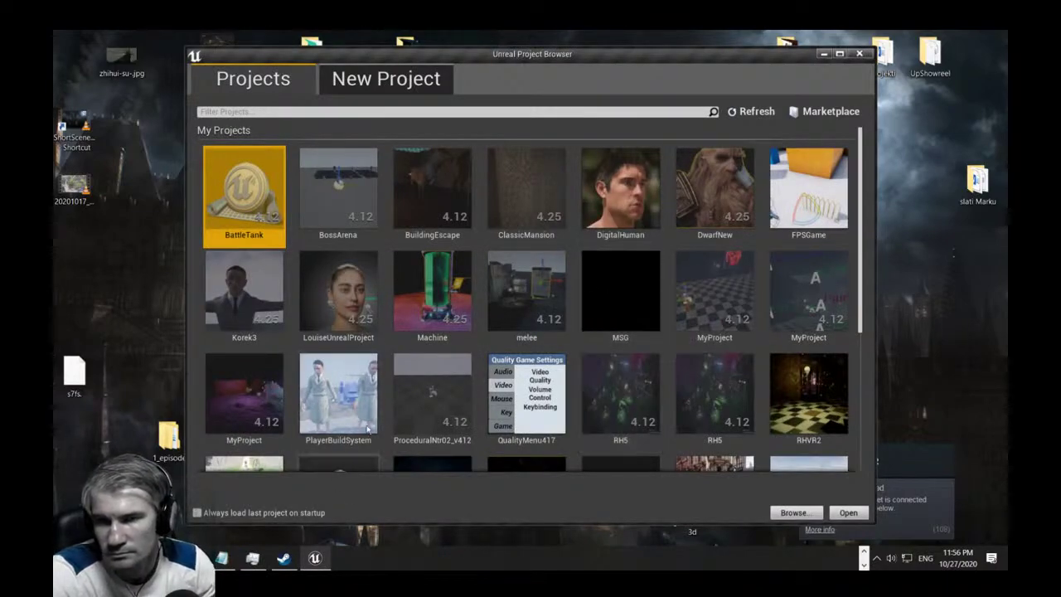
Open the TheWizard project with the black thumbnail from the project browser and dismiss the SteamVR initialization error.
scroll(591, 368, "down", 1)
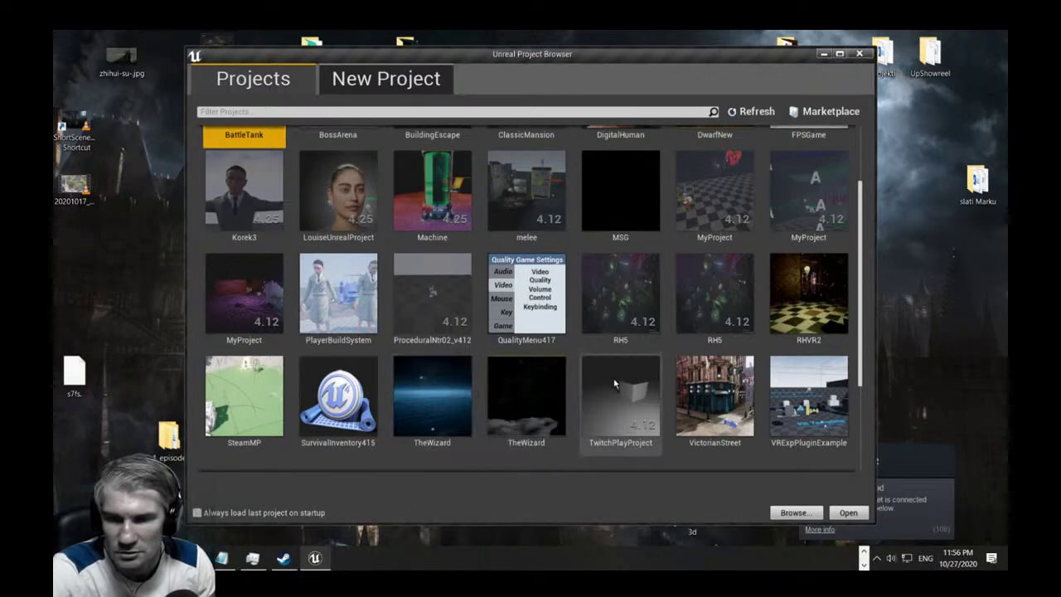
double_click(503, 396)
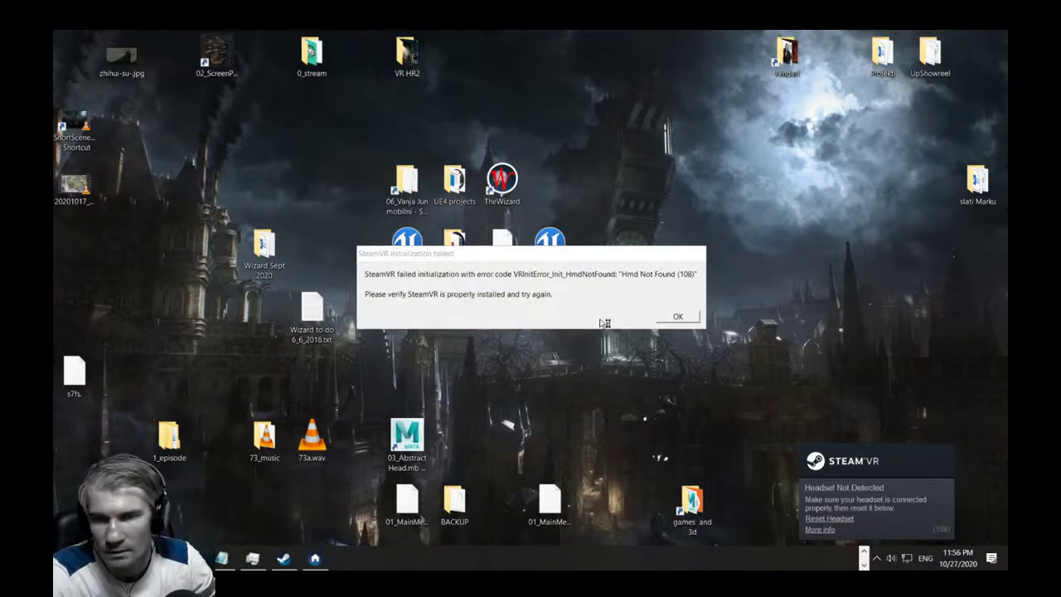
left_click(676, 317)
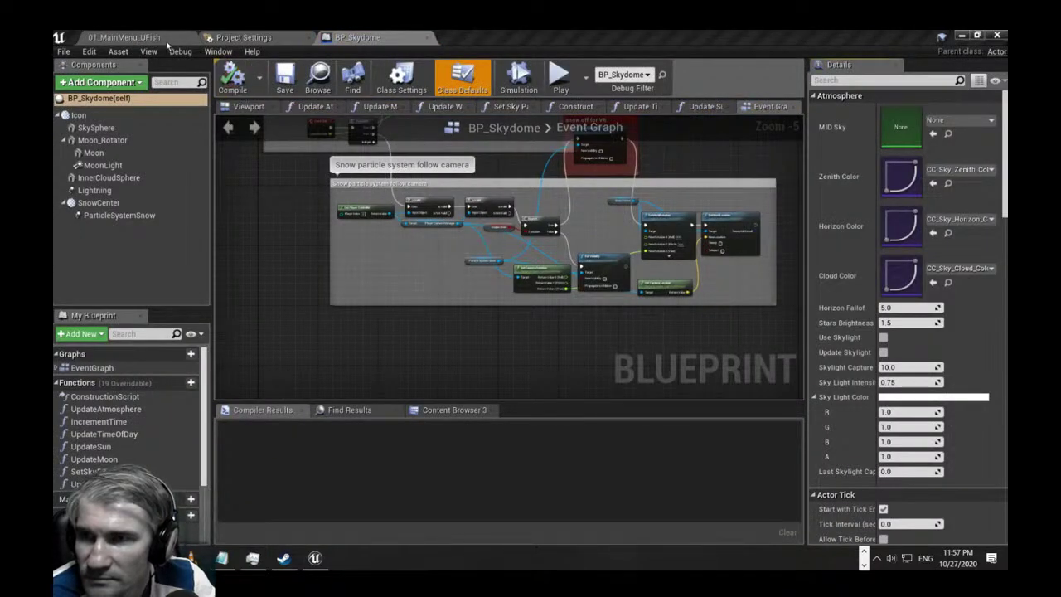
Look around the 01_MainMenu_UFish level in the editor and dismiss the repeated SteamVR initialization error.
left_click(154, 38)
right_click_drag(496, 195, 647, 195)
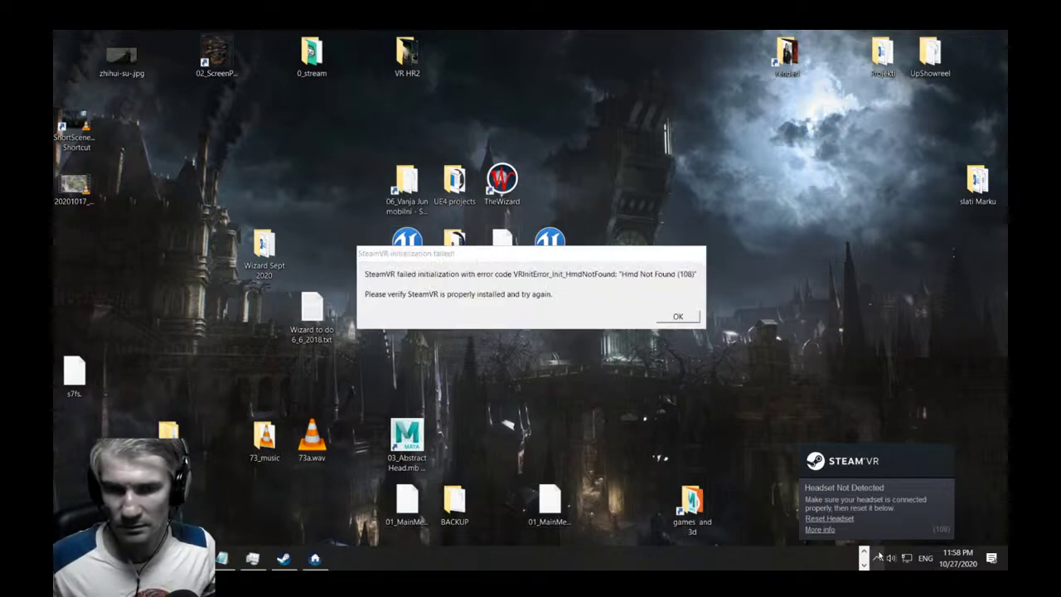
left_click(681, 316)
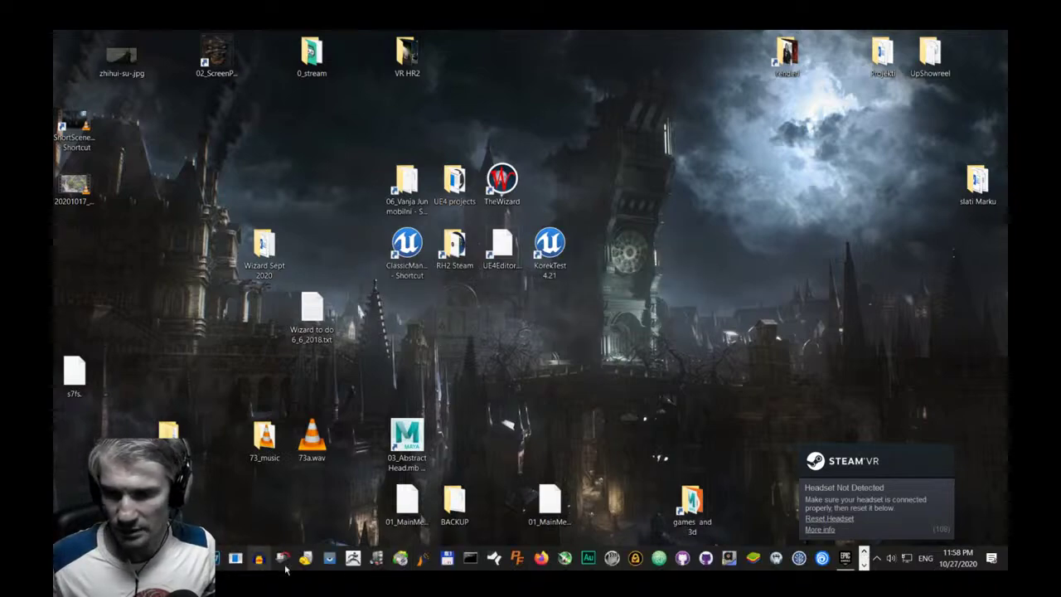
Check the 01_MainMenu_UFish.umap file in the desktop BACKUP folder, then close the folder.
double_click(452, 501)
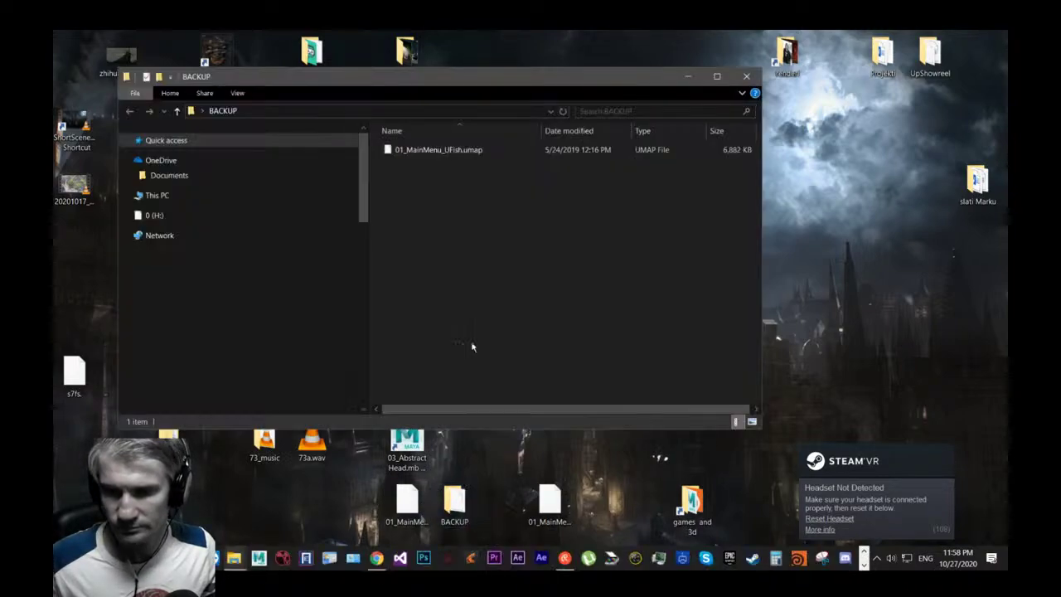
left_click(441, 151)
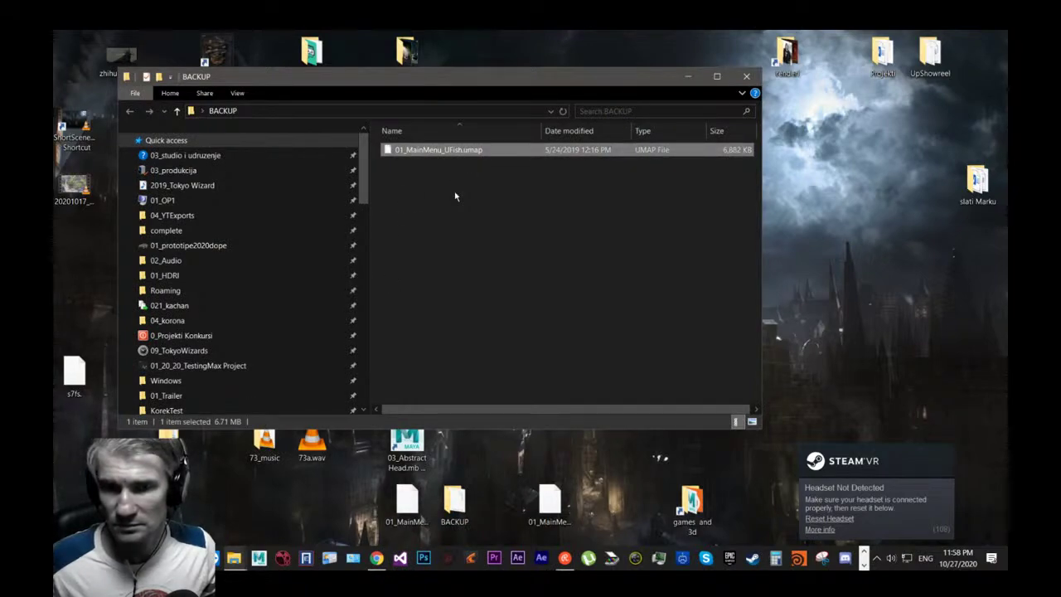
left_click_drag(362, 189, 363, 398)
left_click(746, 76)
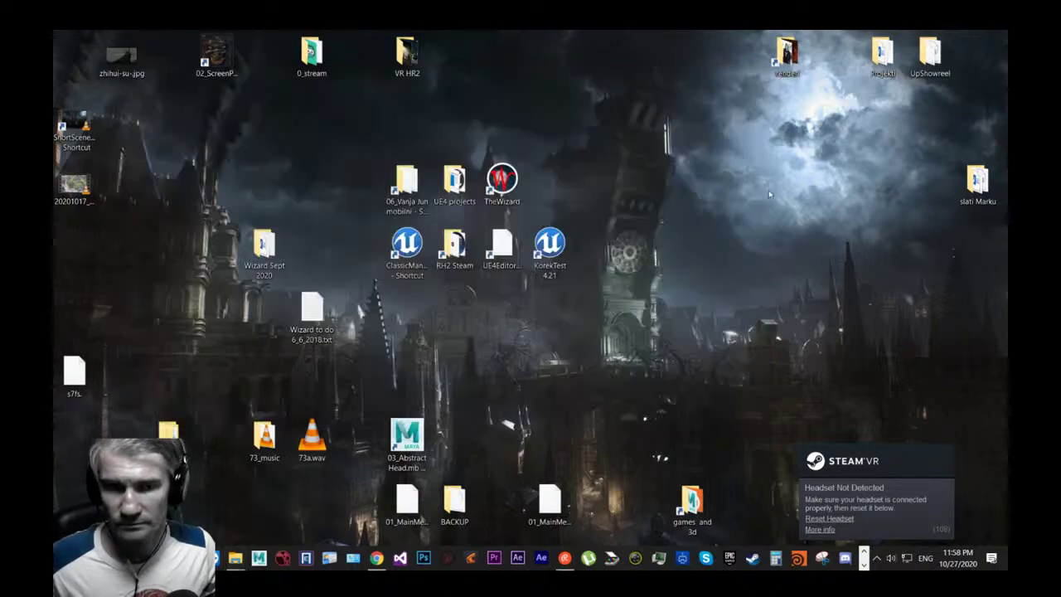
Switch to the Epic Games Launcher library and show the TheWizard project with the ocean thumbnail in its folder.
left_click(863, 558)
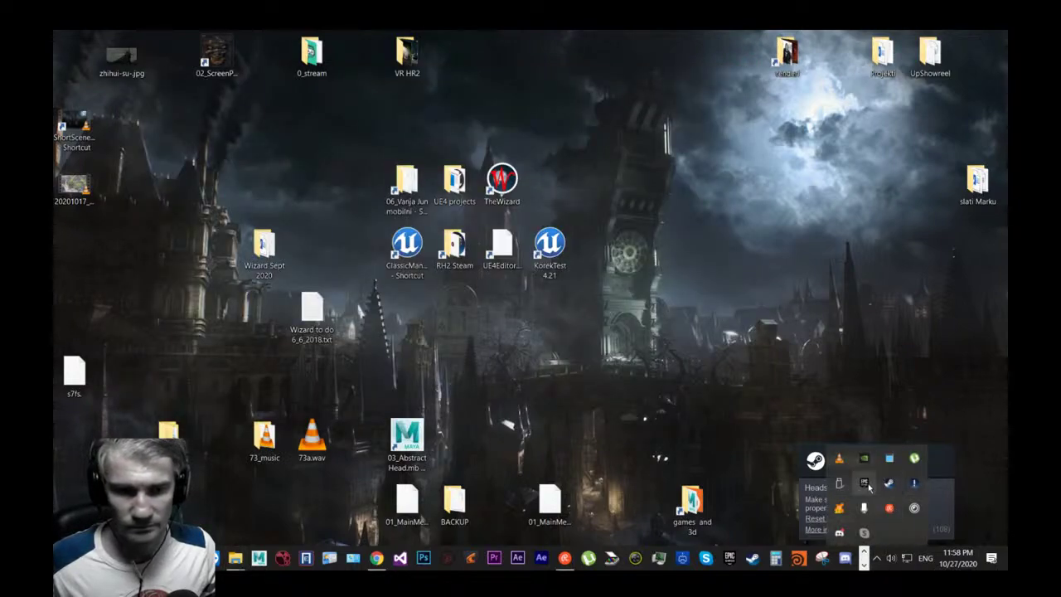
left_click(869, 489)
left_click(447, 69)
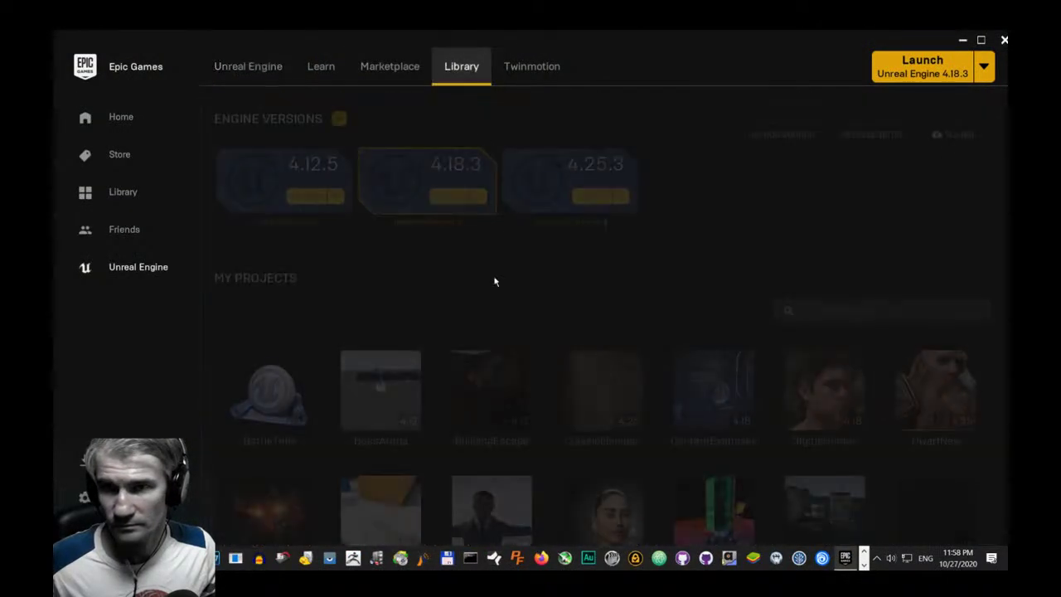
scroll(471, 364, "down", 10)
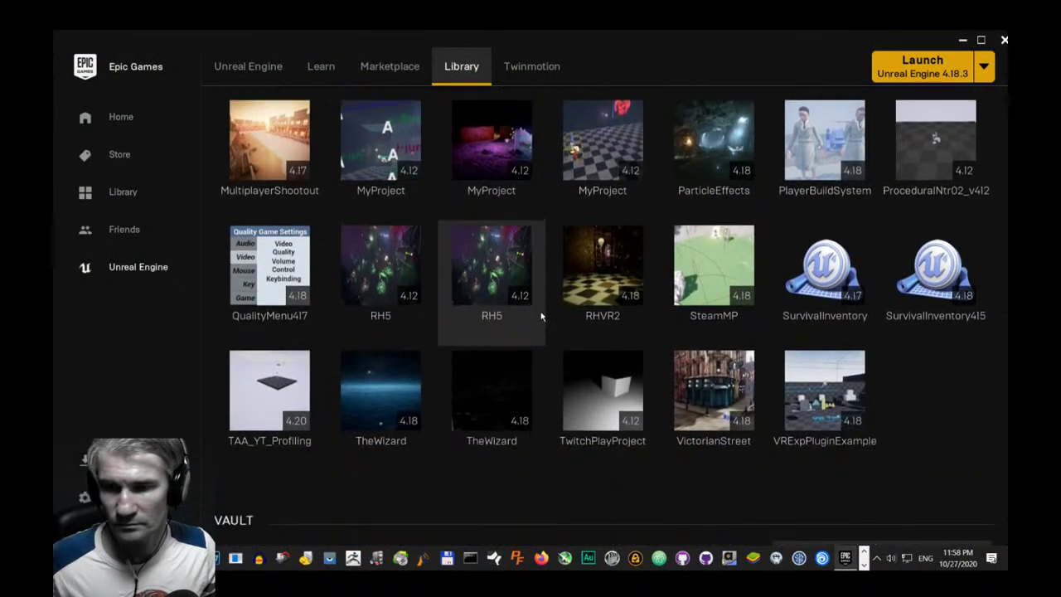
scroll(540, 316, "down", 2)
right_click(394, 299)
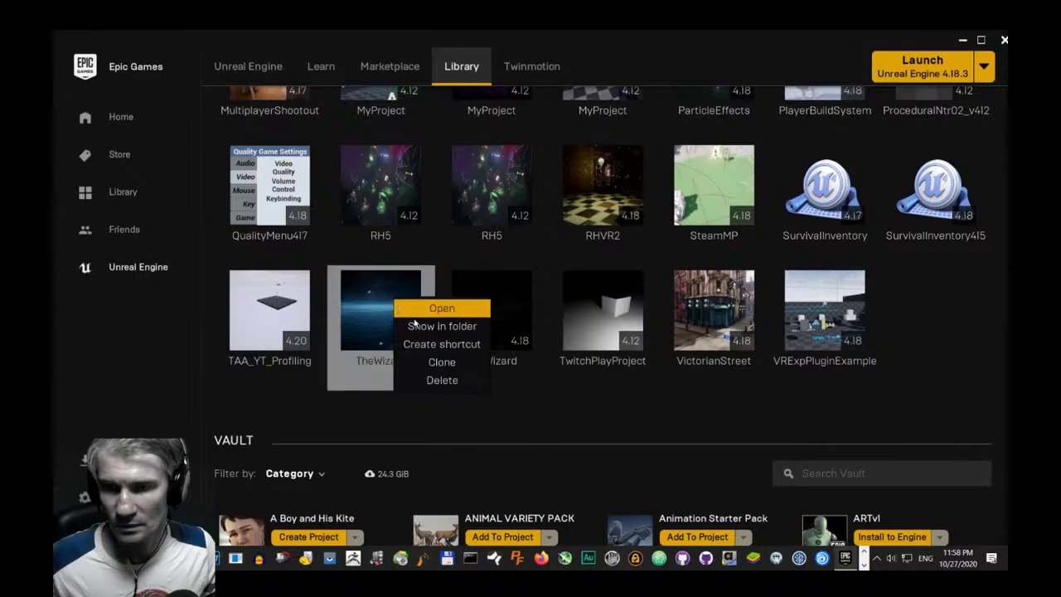
left_click(418, 327)
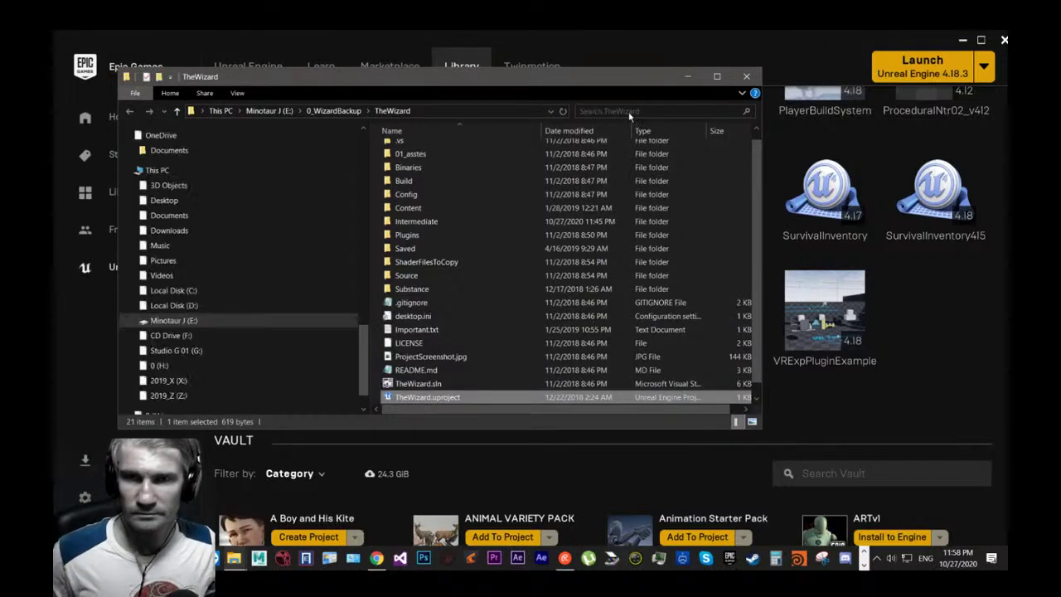
Search the backup project for 01_MainMenu_UFish, inspect the cooked 00_mainMenu folder holding the .uexp file, and minimize the window.
left_click(623, 111)
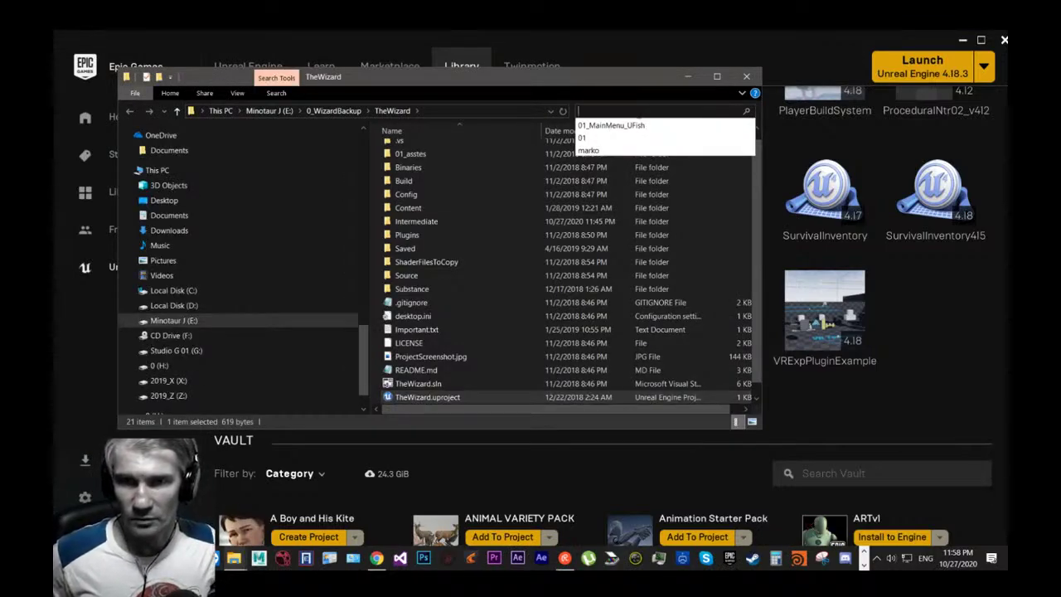
left_click(630, 126)
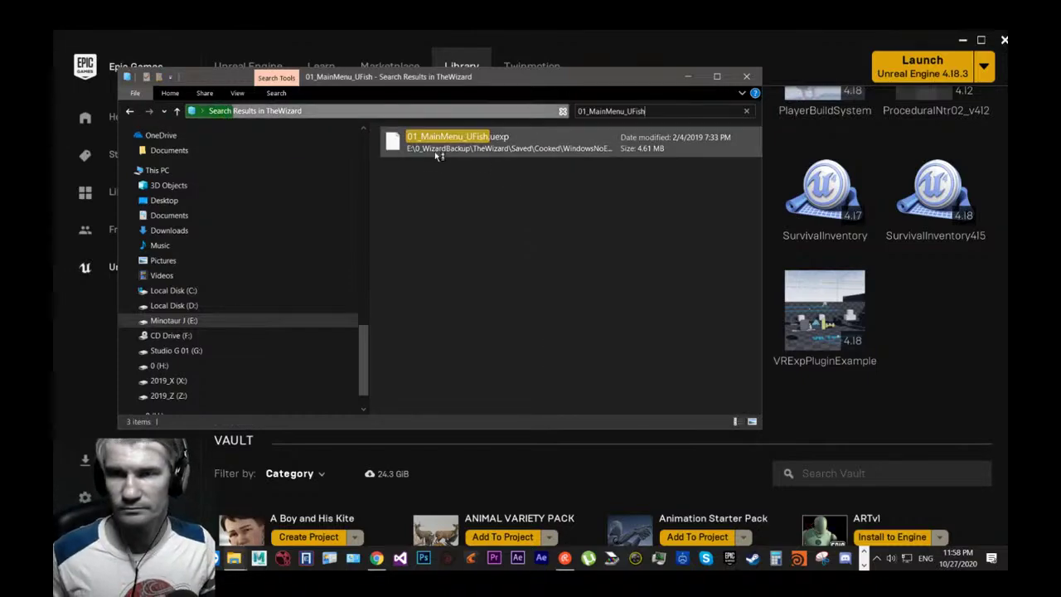
left_click(439, 155)
right_click(440, 155)
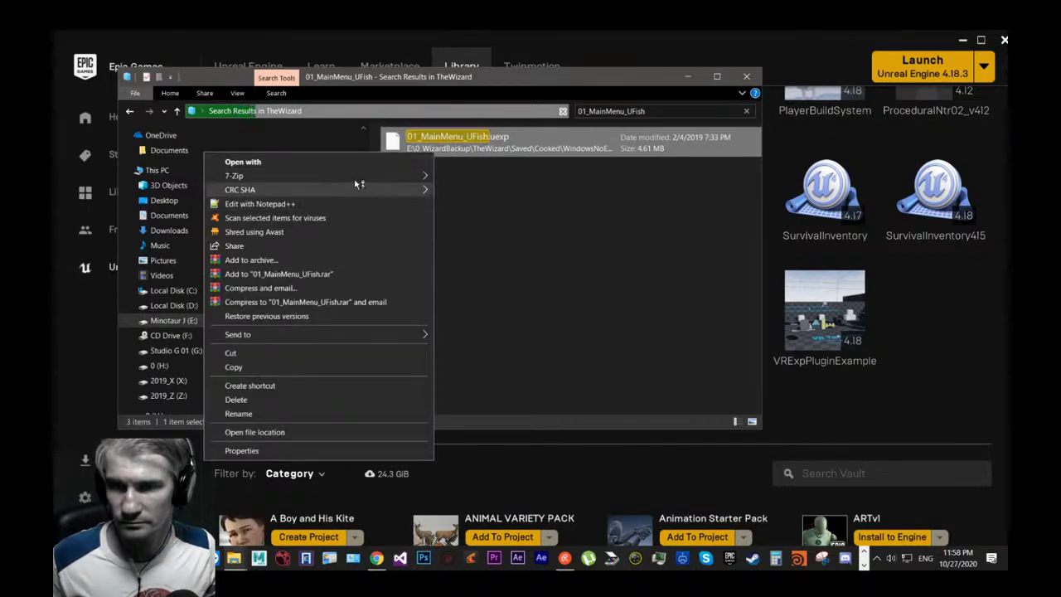
left_click(254, 432)
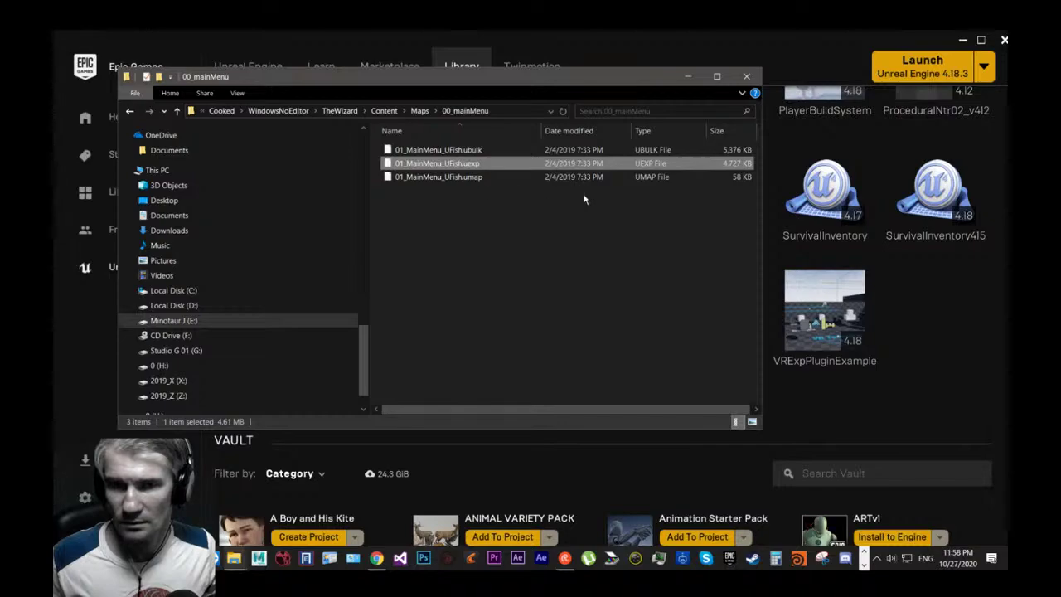
left_click_drag(761, 212, 811, 213)
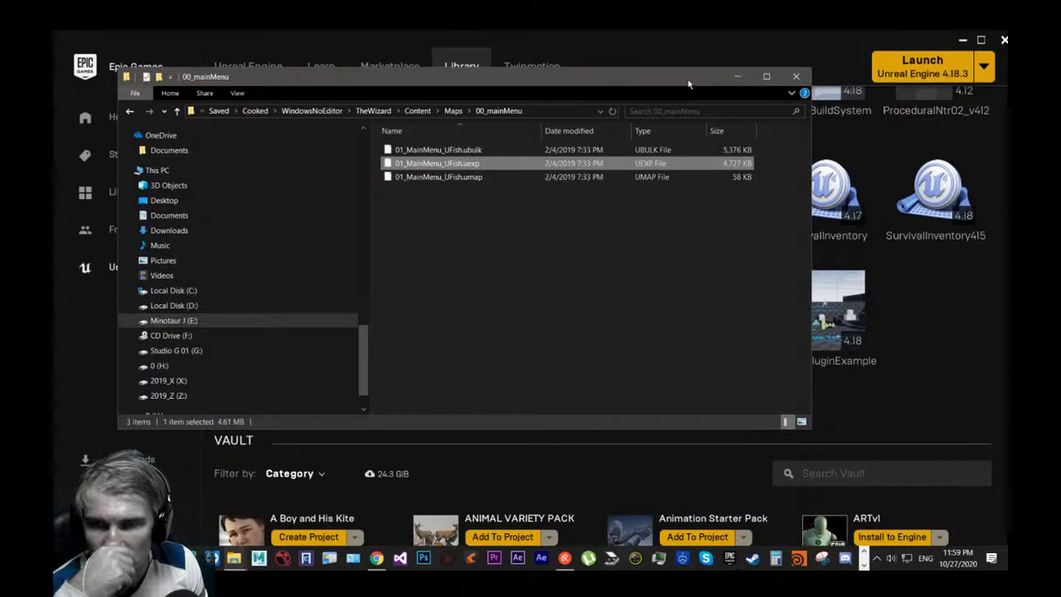
left_click(737, 76)
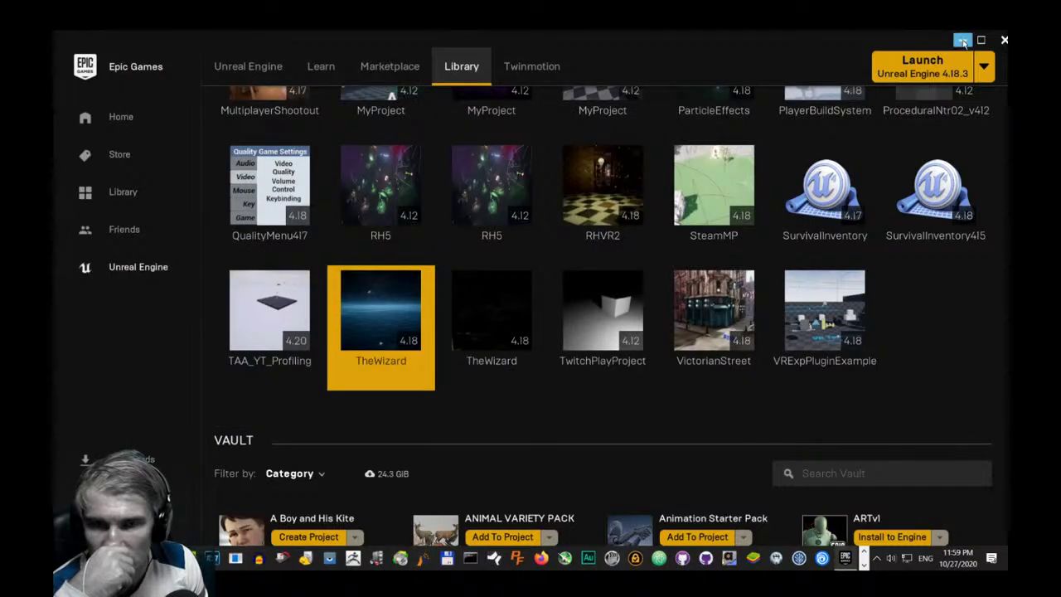
Show the ocean-thumbnail TheWizard project in its folder again and search it for 01_MainMenu_UFish.
left_click(493, 339)
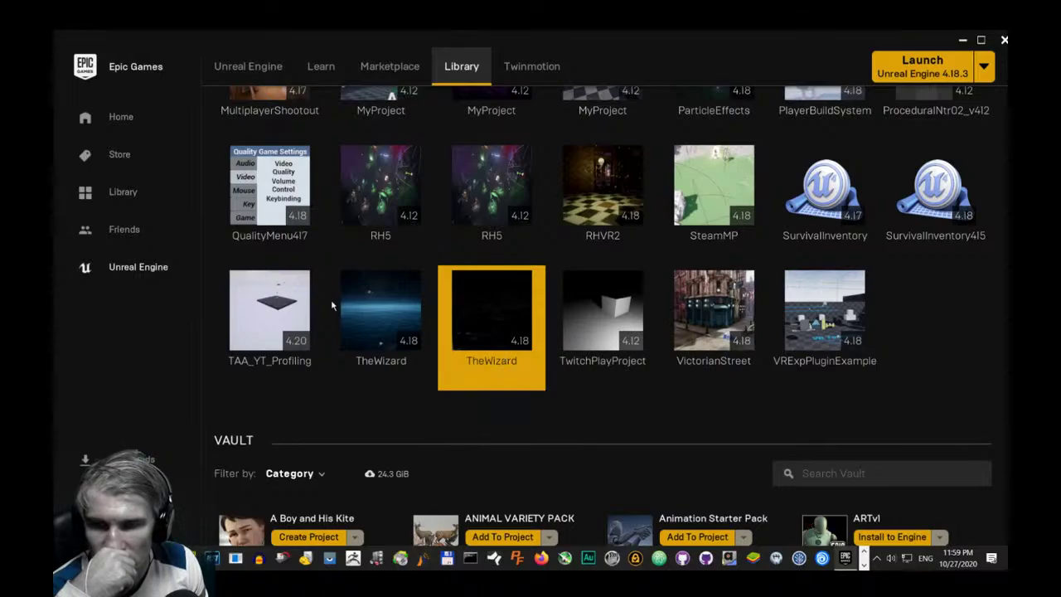
mouse_move(379, 294)
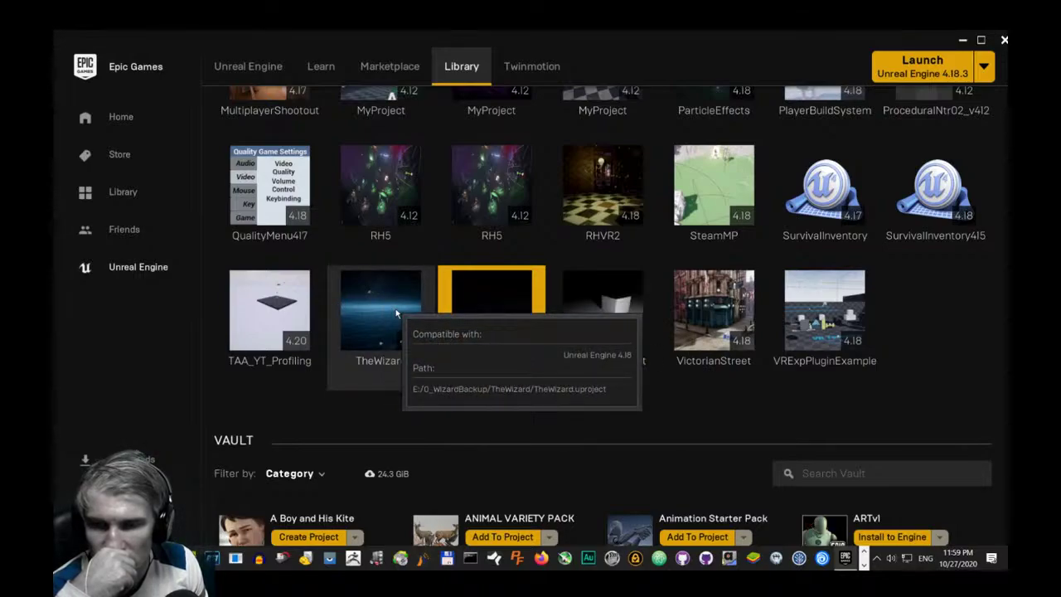
right_click(397, 313)
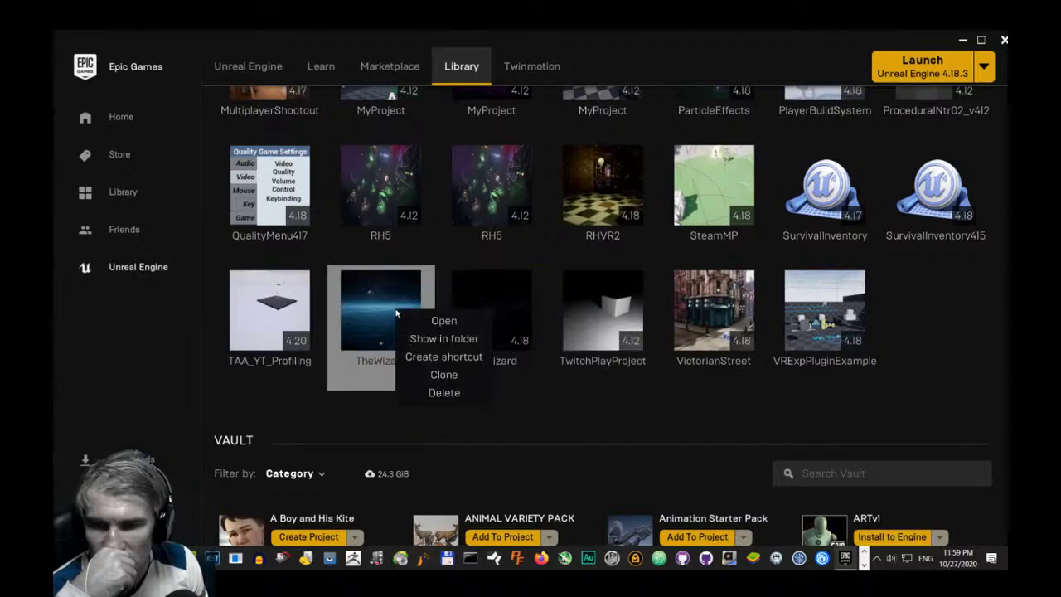
left_click(427, 338)
mouse_move(489, 331)
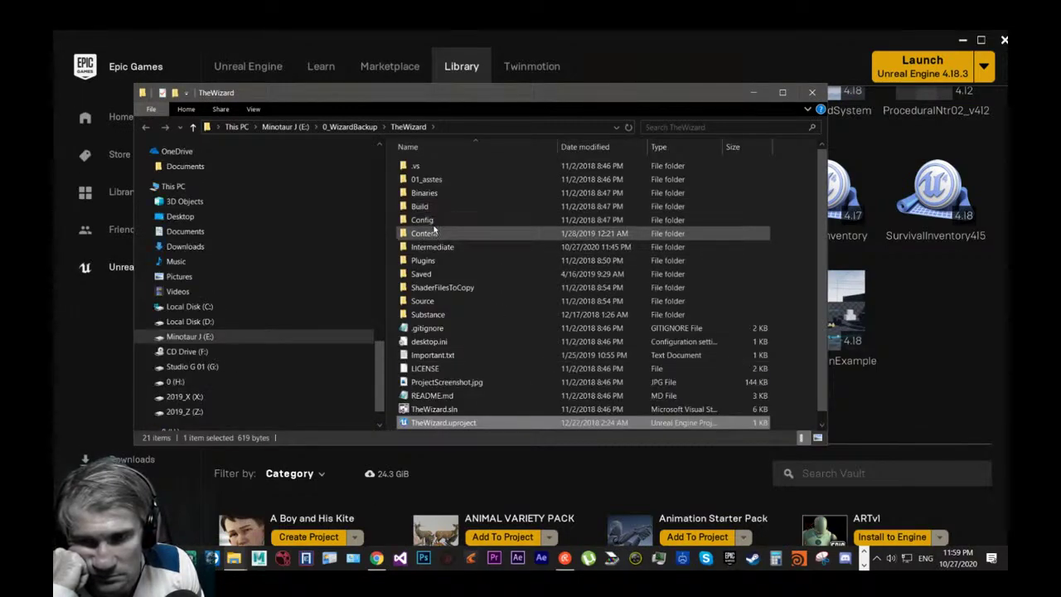
left_click(709, 129)
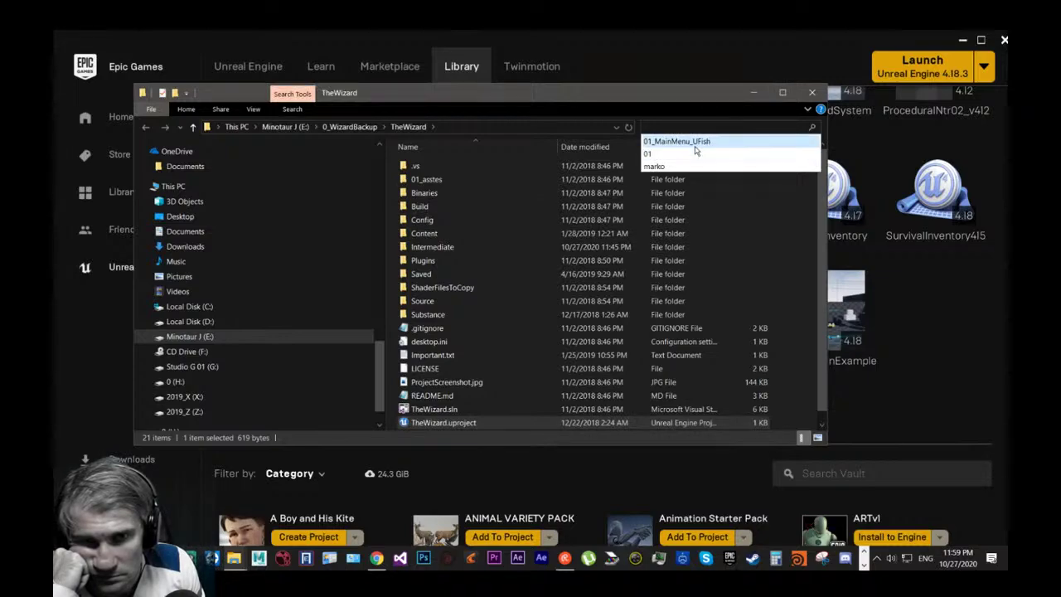
left_click(696, 141)
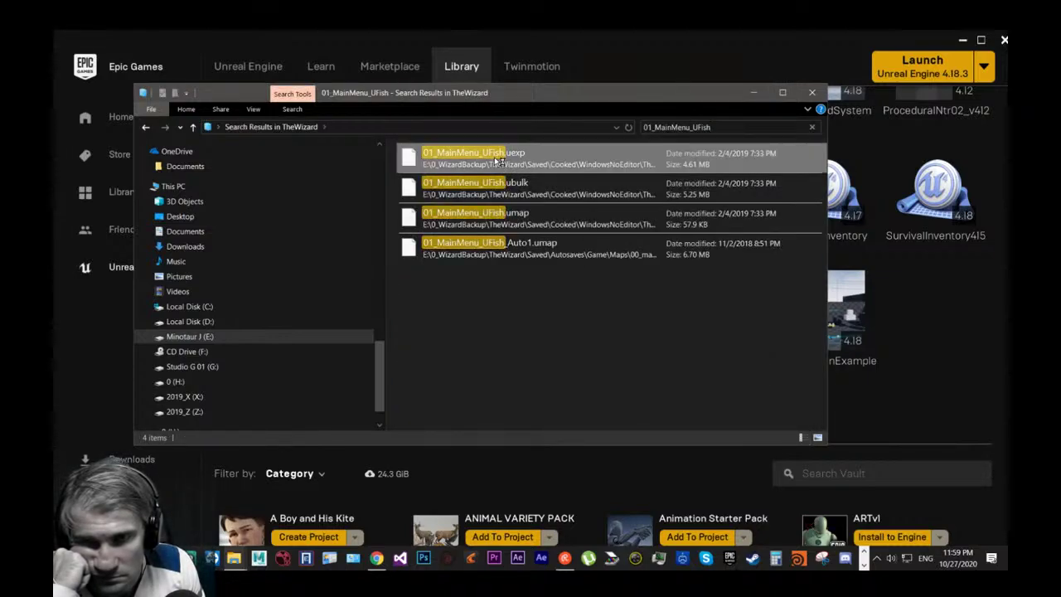
right_click(496, 159)
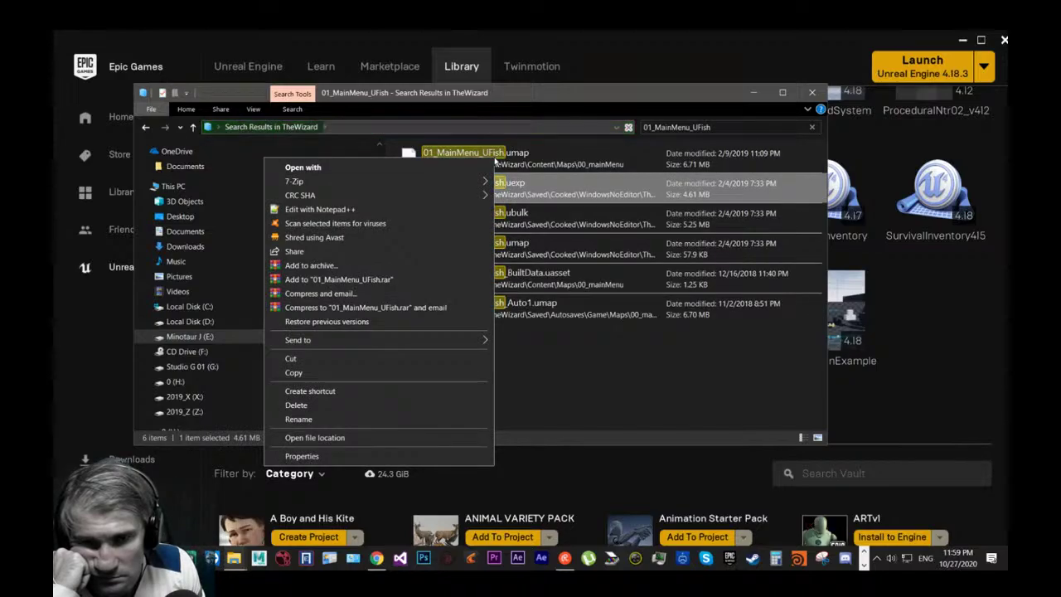
left_click(589, 376)
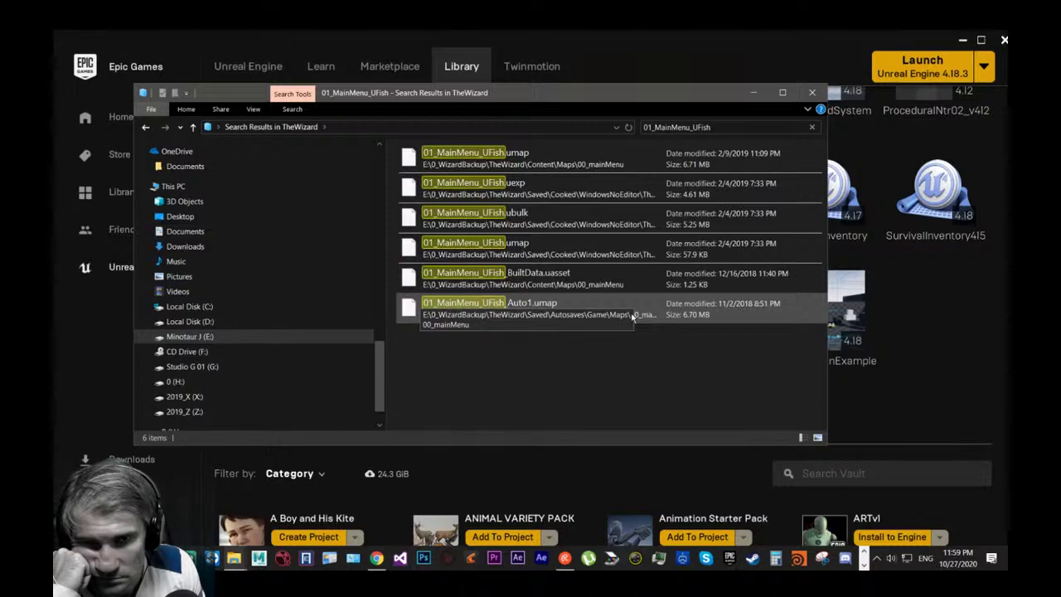
Copy 01_MainMenu_UFish.umap and 01_MainMenu_UFish_BuiltData.uasset from the backup project's Content\Maps\00_mainMenu folder.
left_click(502, 153)
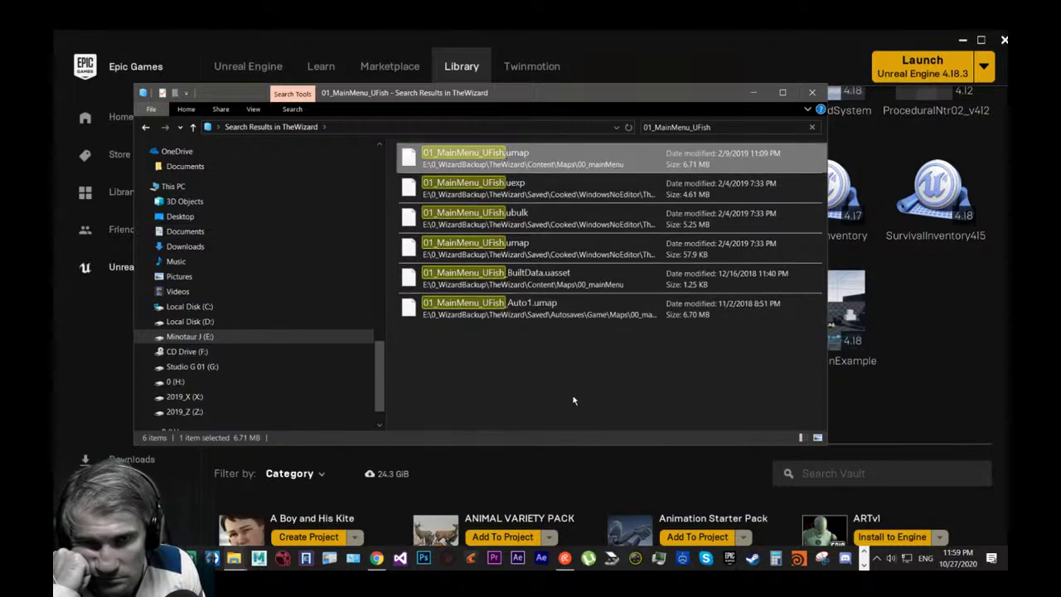
right_click(515, 155)
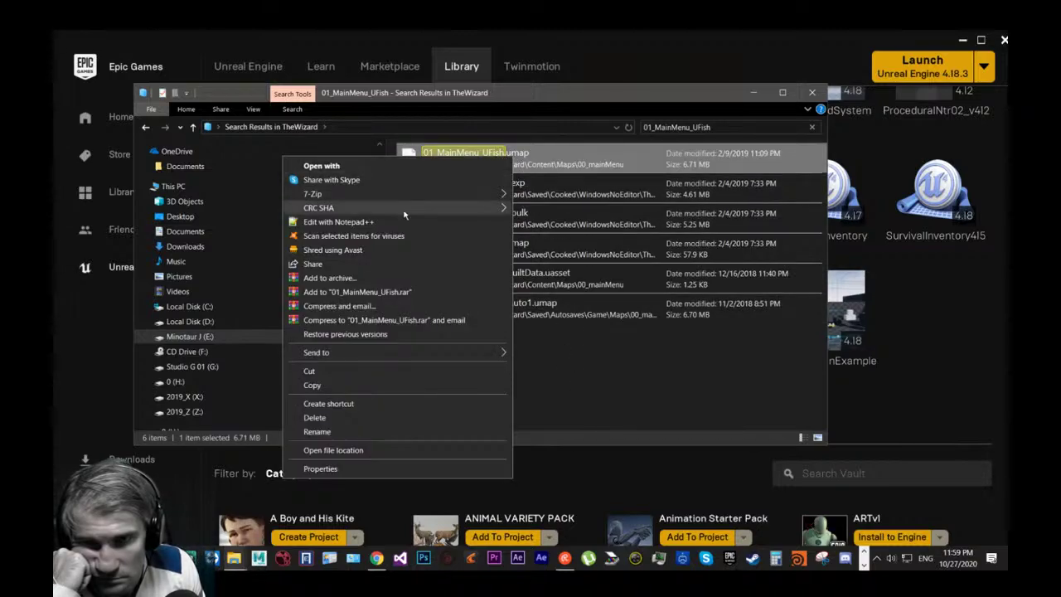
left_click(380, 450)
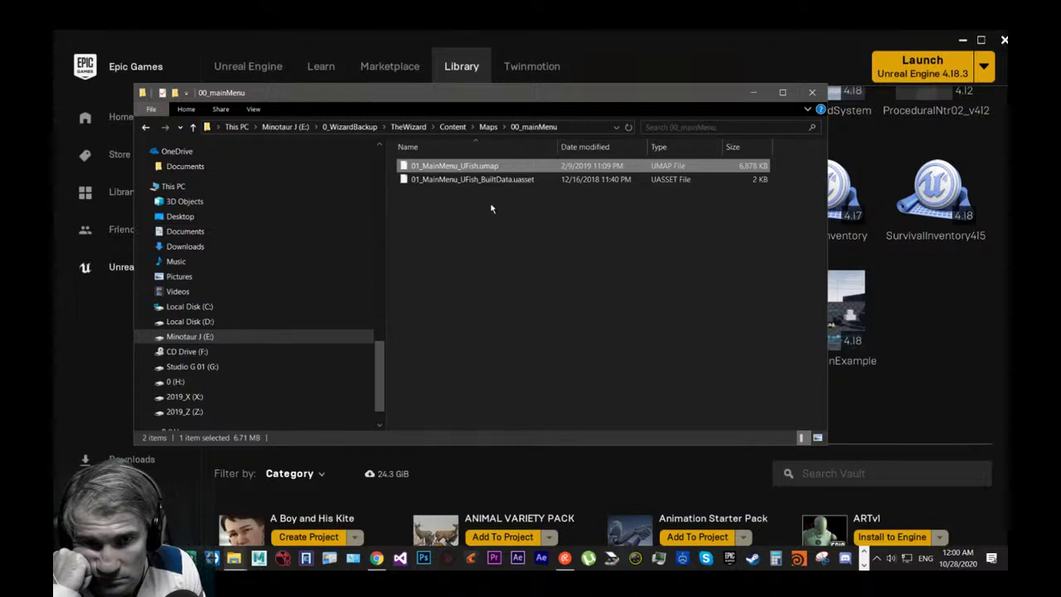
left_click_drag(535, 234, 484, 179)
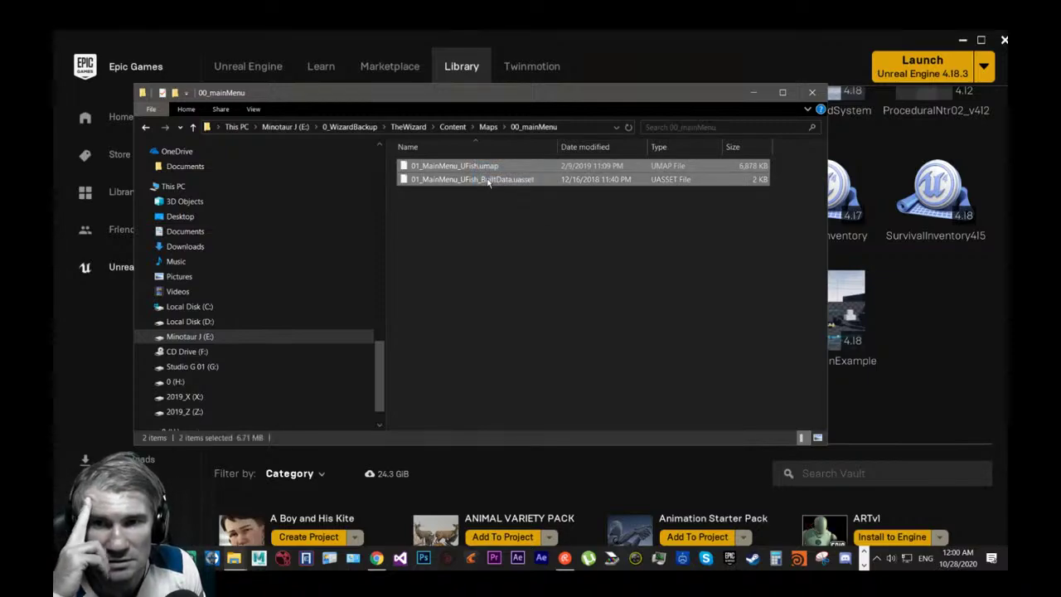
right_click(484, 178)
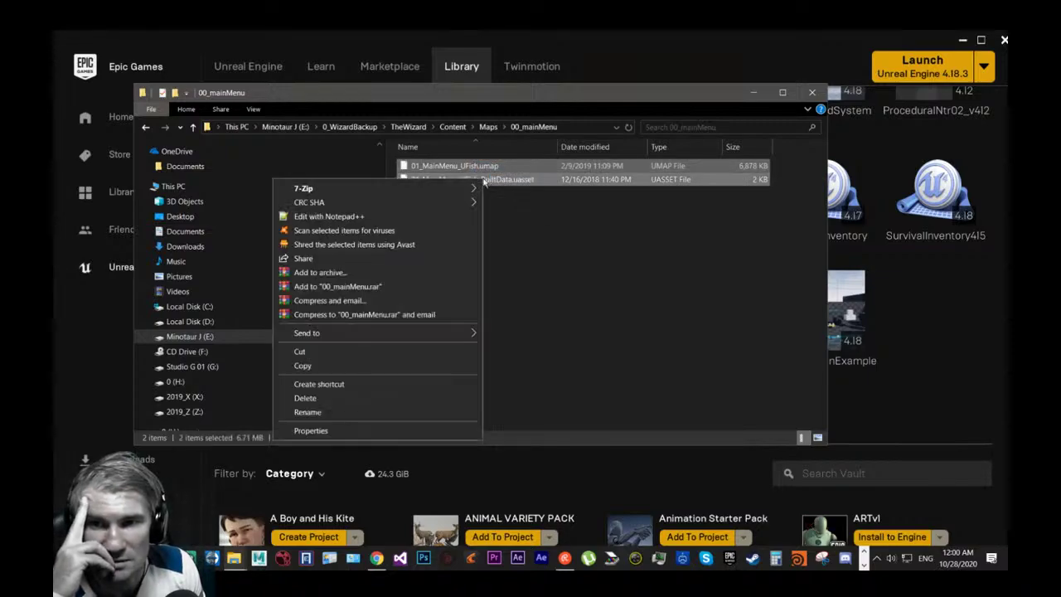
left_click(379, 365)
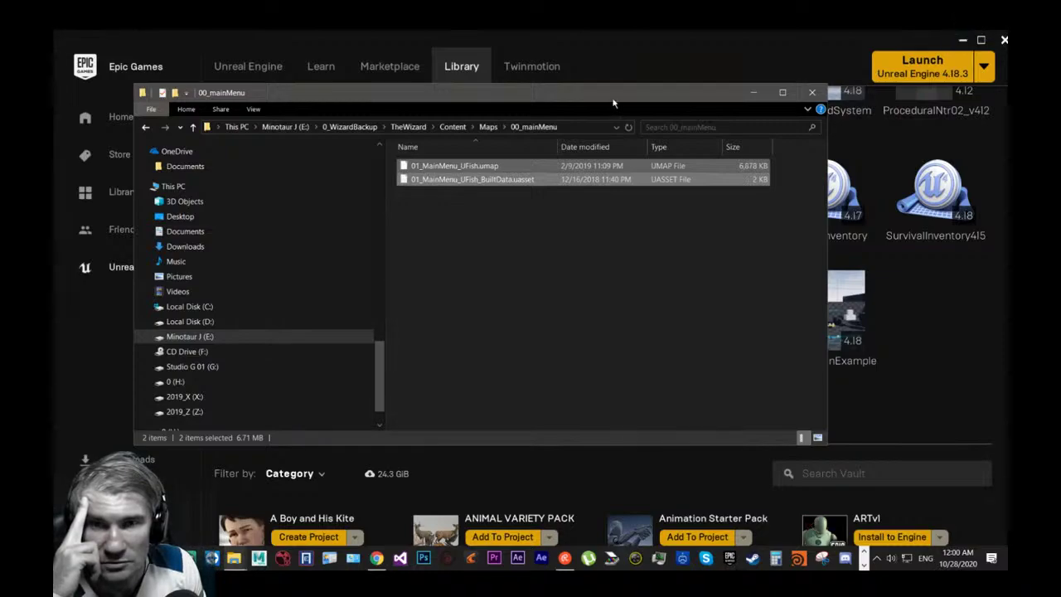
Move the backup folder window aside and show the TheWizard project with the black thumbnail in its folder.
left_click_drag(612, 100, 1060, 193)
right_click(489, 298)
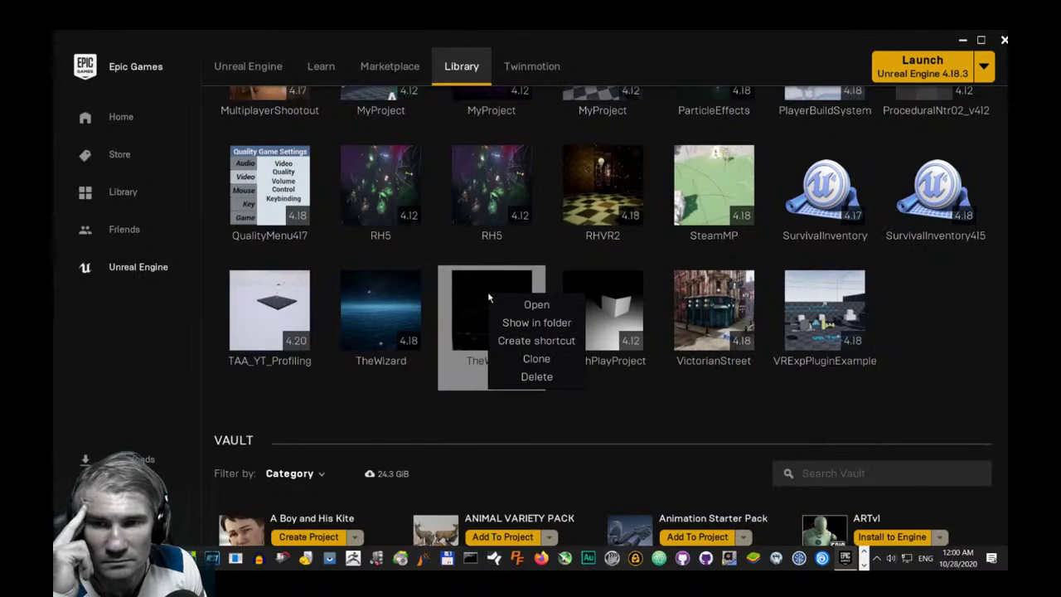
left_click(543, 340)
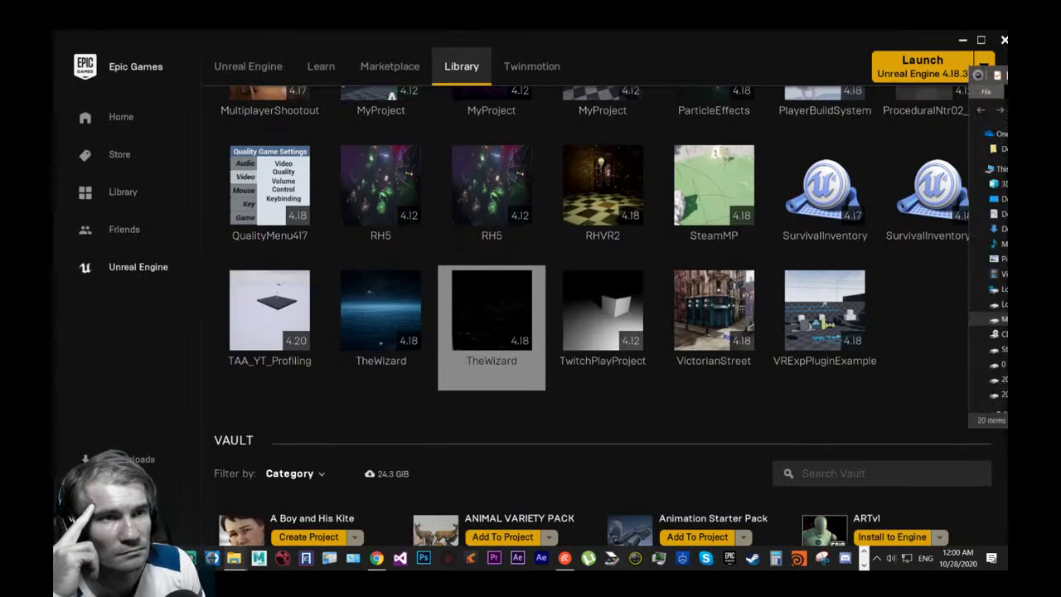
Search the TheWizard project folder for 01_MainMenu_UFish and open the cooked 00_mainMenu folder holding the .umap, putting the modification date column first.
left_click_drag(1008, 81, 337, 144)
left_click(663, 172)
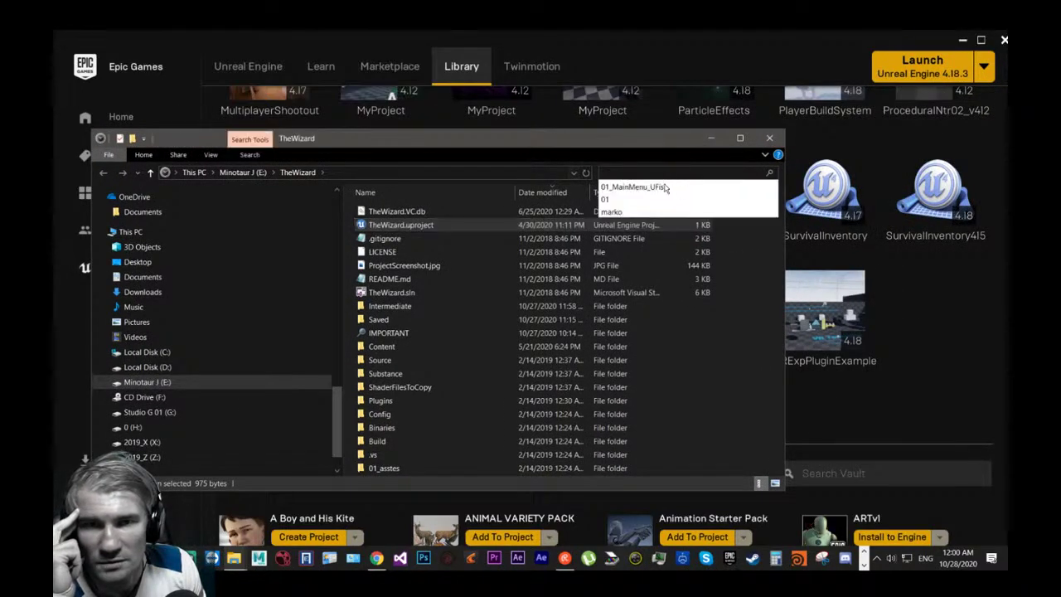
left_click(649, 187)
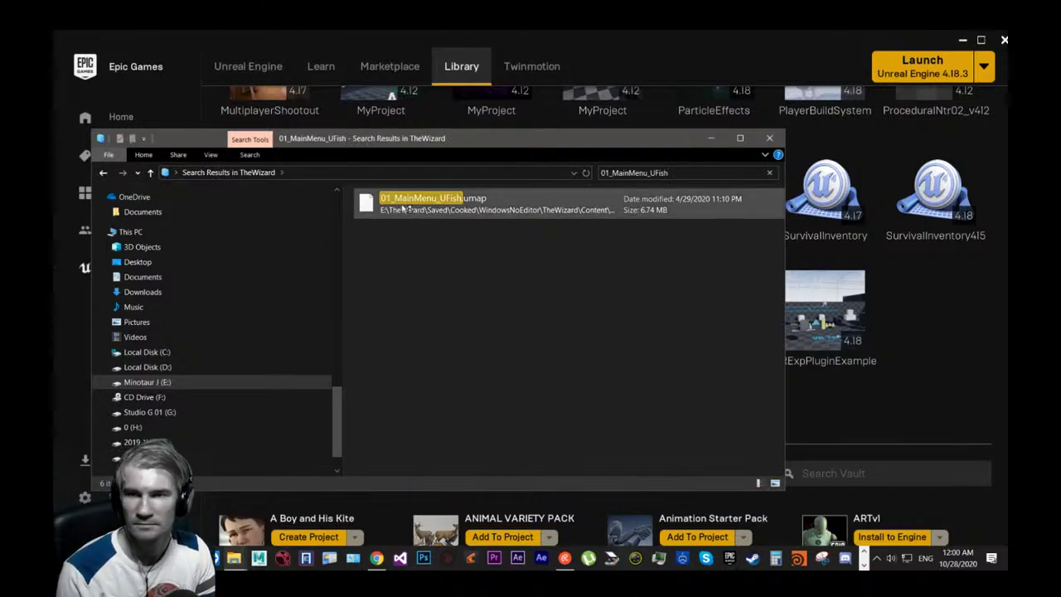
right_click(409, 210)
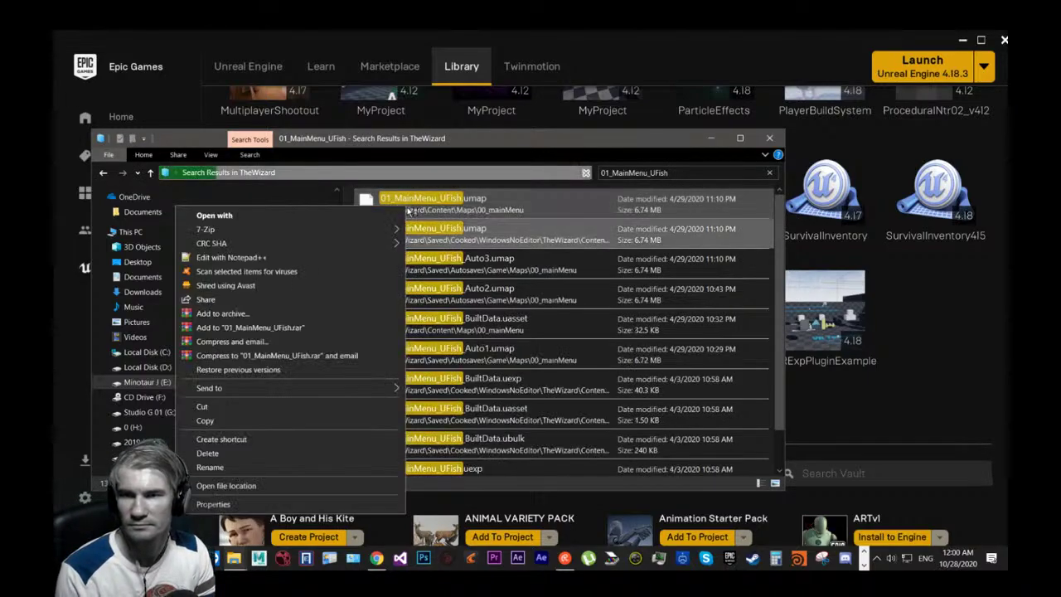
left_click(284, 486)
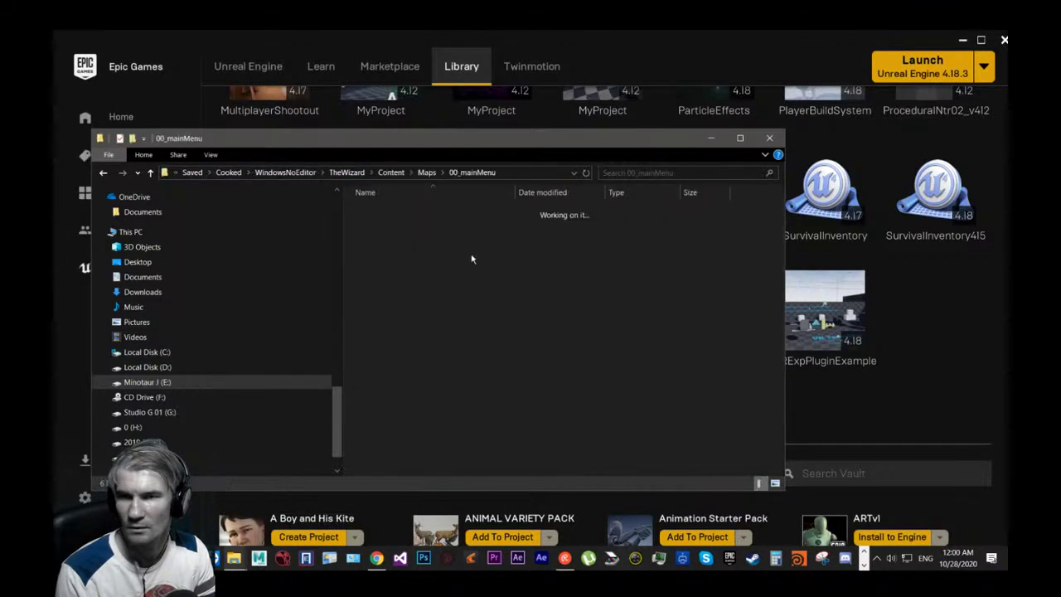
key("alt+Left")
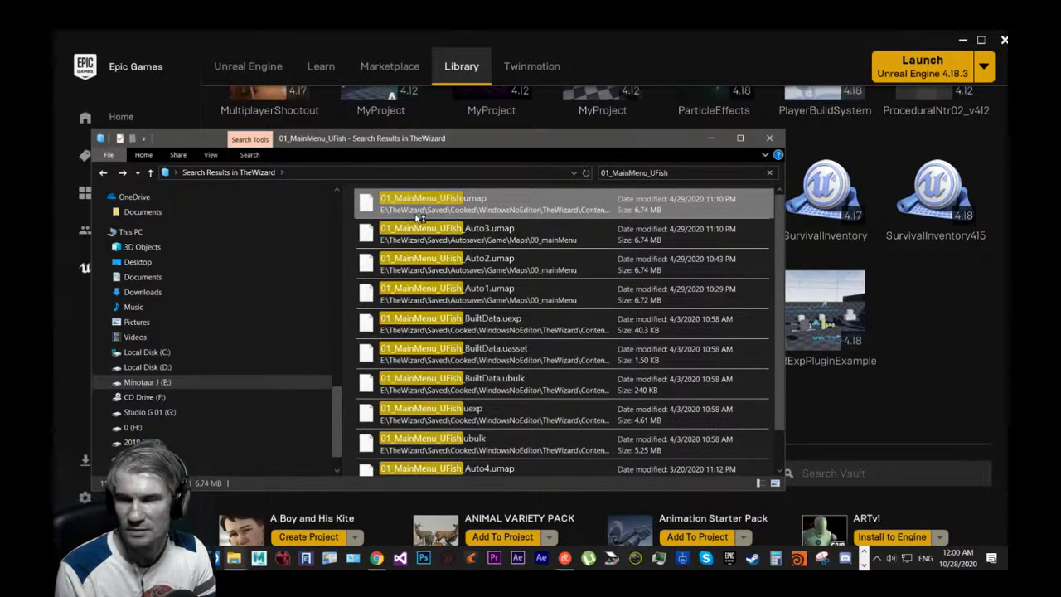
right_click(412, 204)
left_click(281, 494)
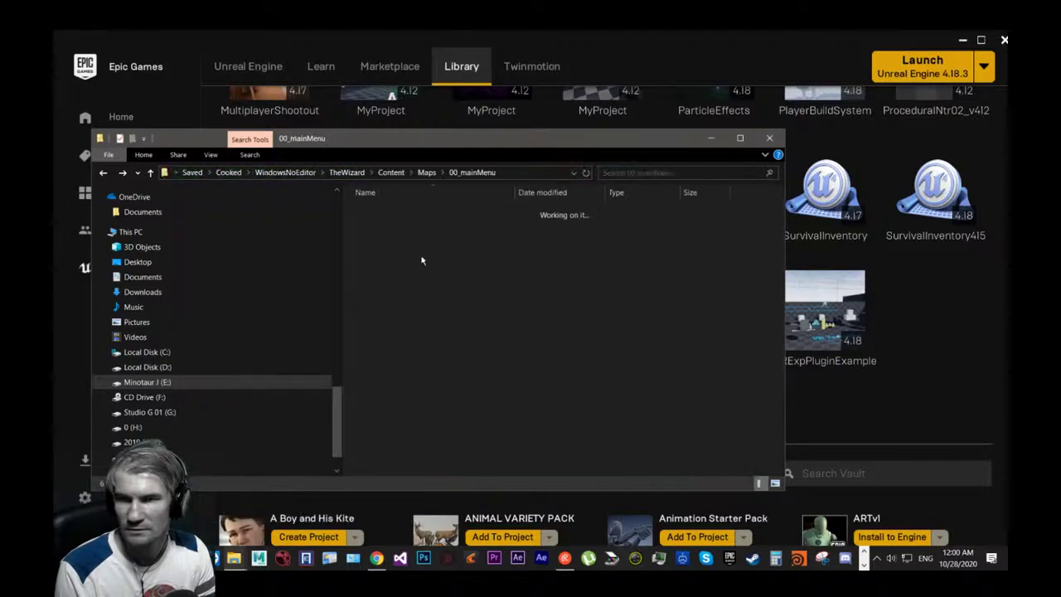
left_click(463, 332)
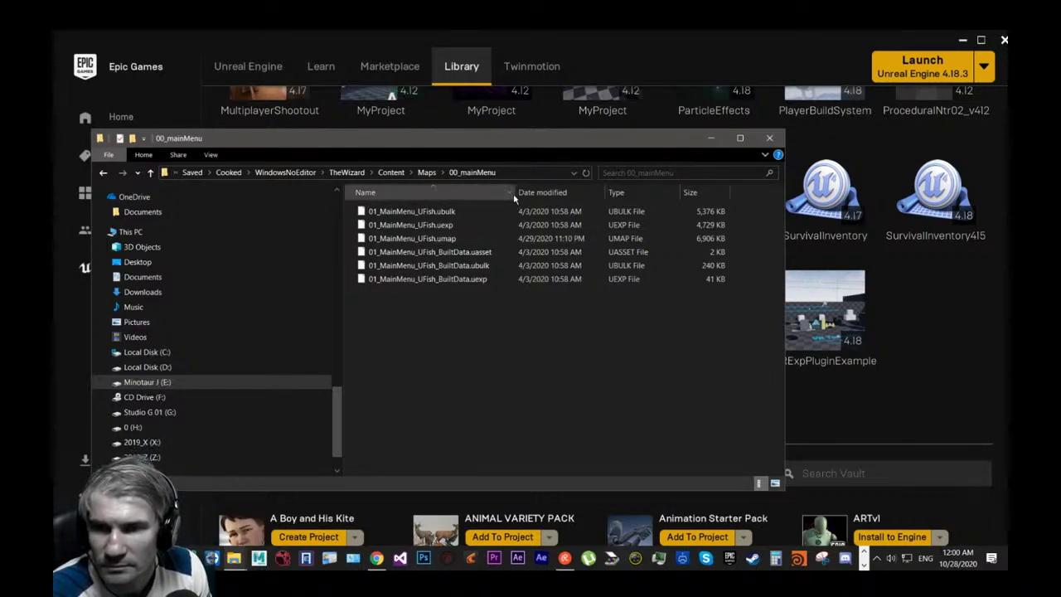
mouse_move(513, 195)
left_mouse_down()
mouse_move(539, 195)
mouse_move(515, 190)
left_mouse_up()
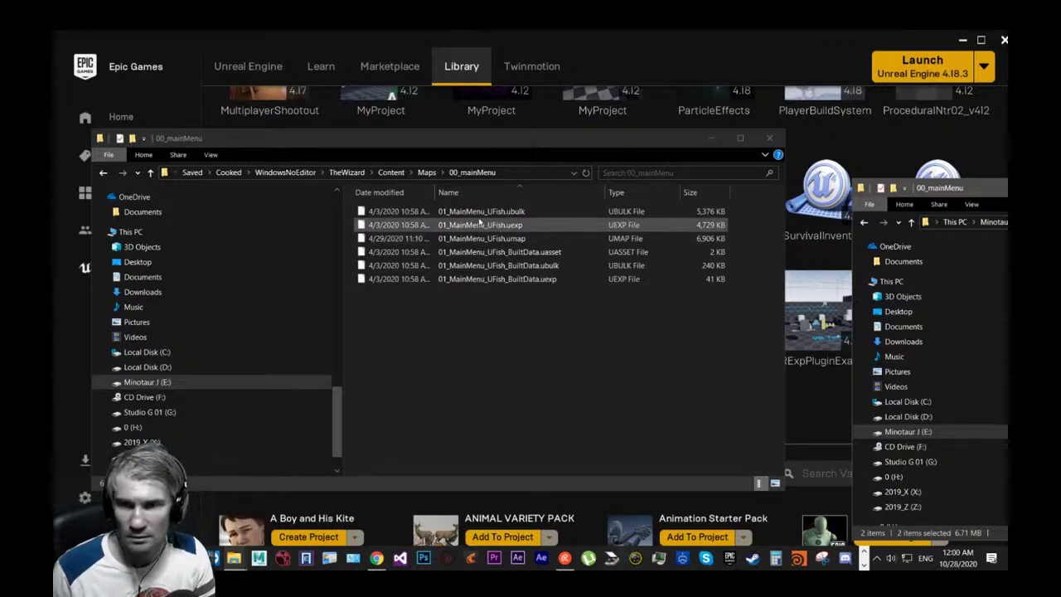
Select all files in the cooked 00_mainMenu folder, create a desktop folder named nOT WORKING, and uncover it.
left_click(571, 337)
key("ctrl+a")
left_click(963, 40)
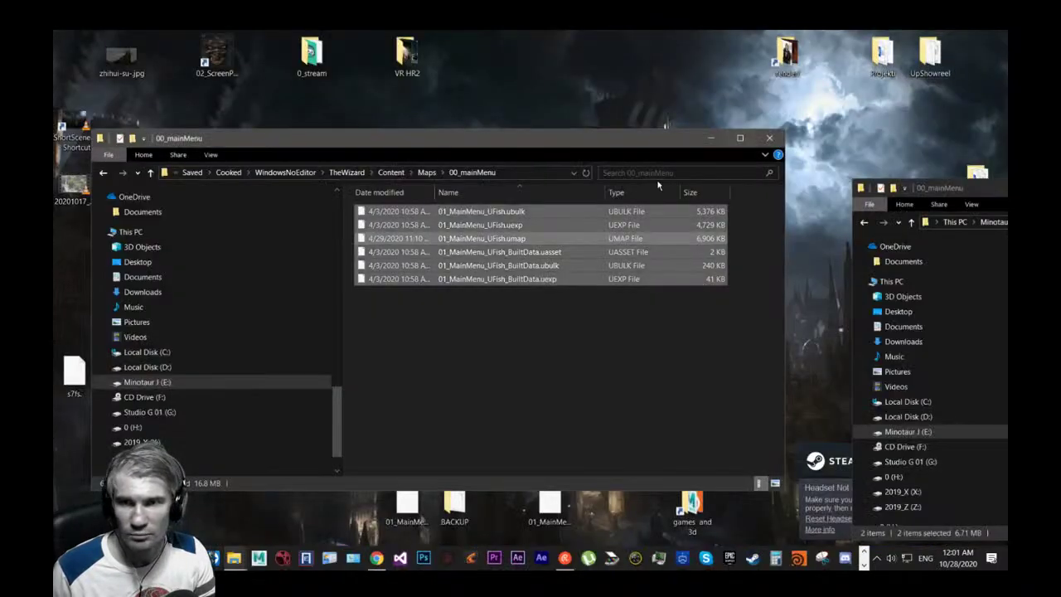
right_click(561, 79)
mouse_move(490, 238)
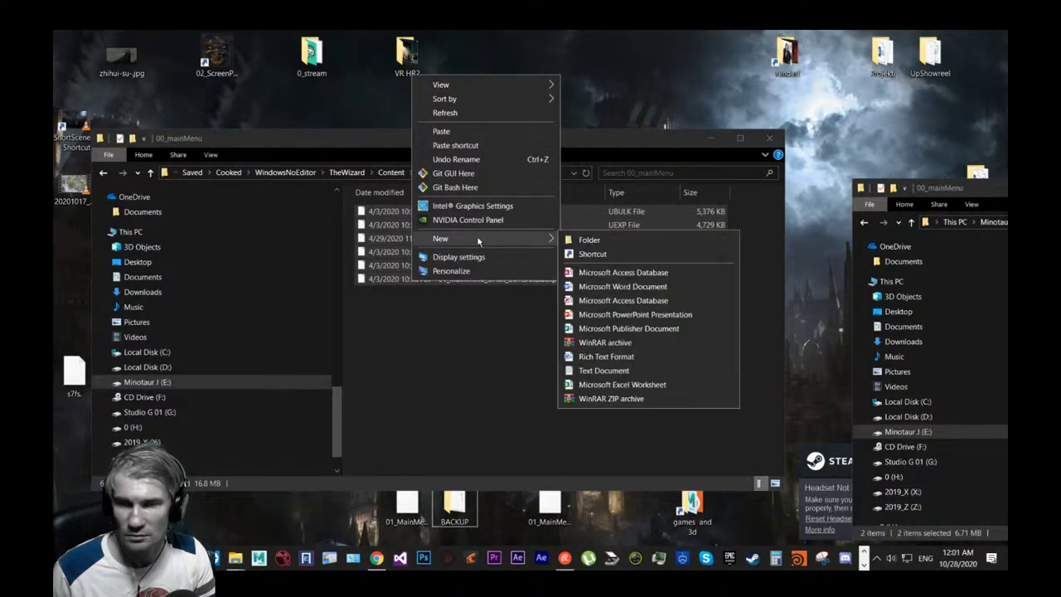
left_click(669, 240)
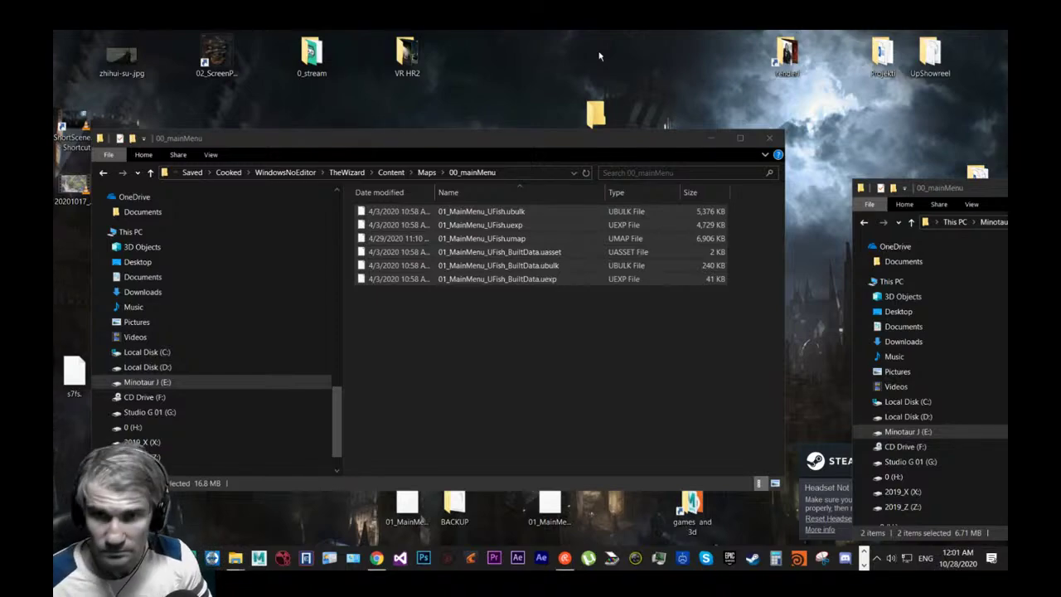
left_click(596, 114)
left_click_drag(599, 132, 591, 279)
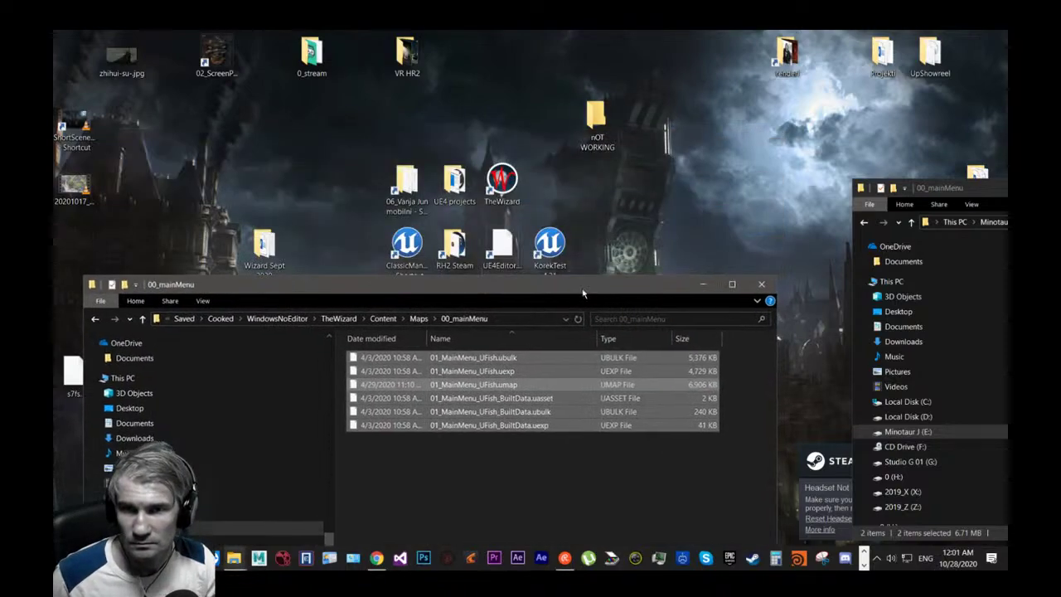
Copy the selected 01_MainMenu_UFish files into the nOT WORKING folder and check its contents.
left_click_drag(449, 386, 596, 126)
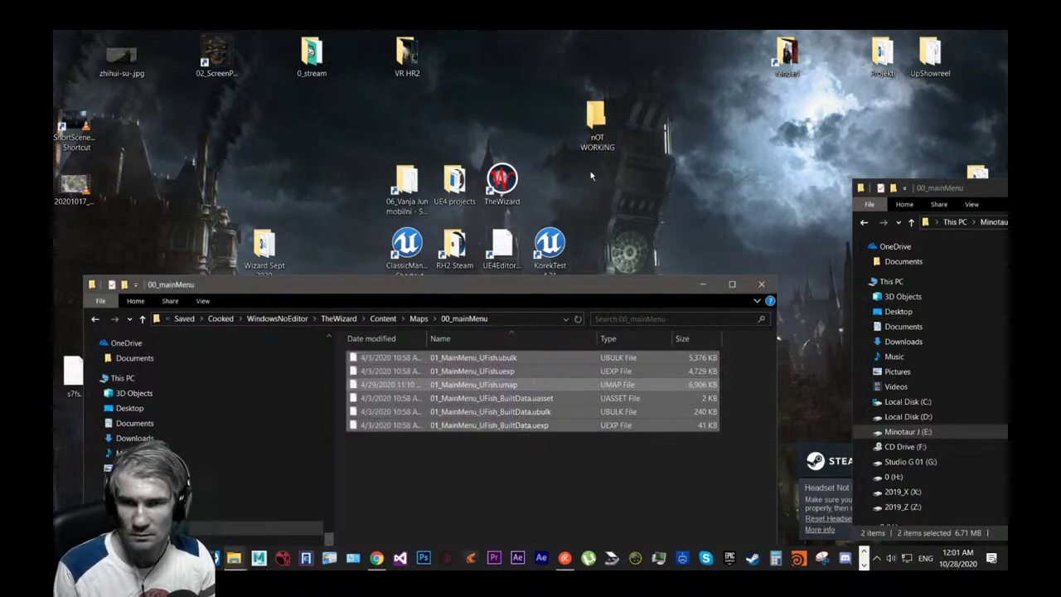
left_click(597, 133)
double_click(622, 146)
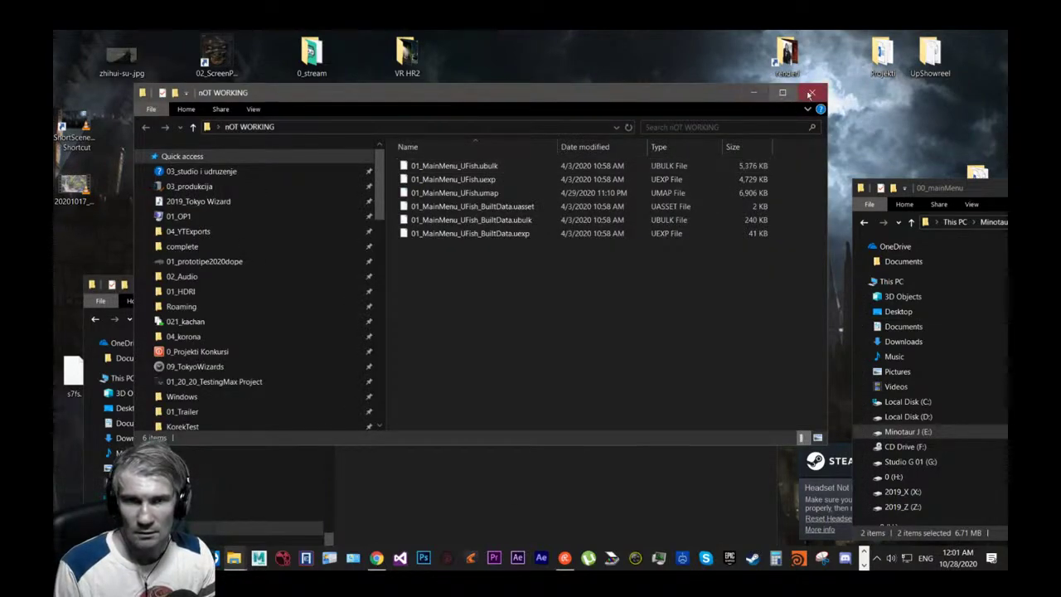
left_click(783, 92)
Delete the original files from the cooked 00_mainMenu folder, paste the copied backup map files there, and minimize the window.
left_click_drag(541, 506, 181, 254)
key("Delete")
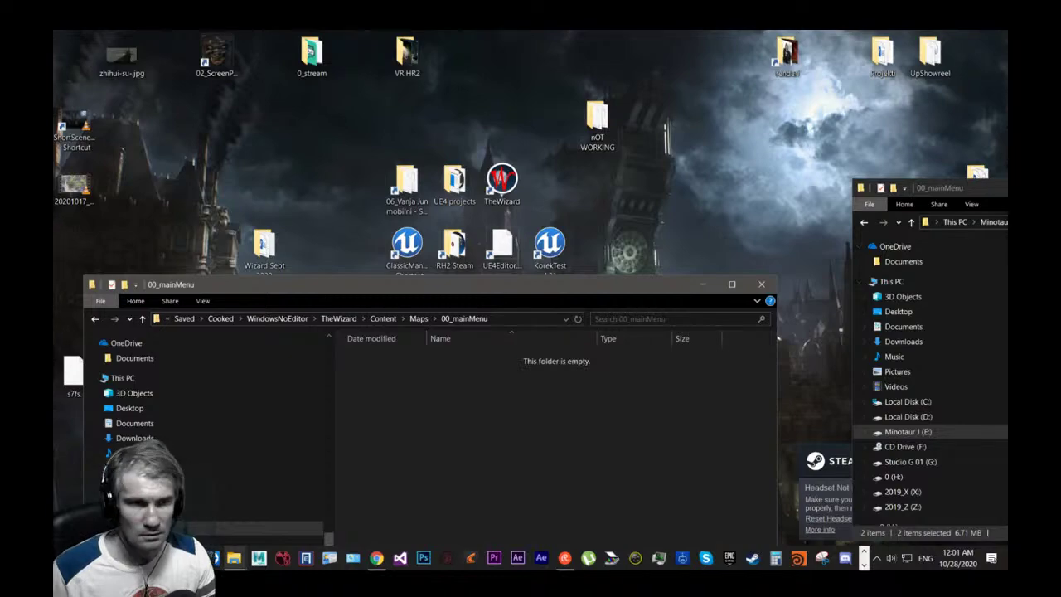
left_click(461, 454)
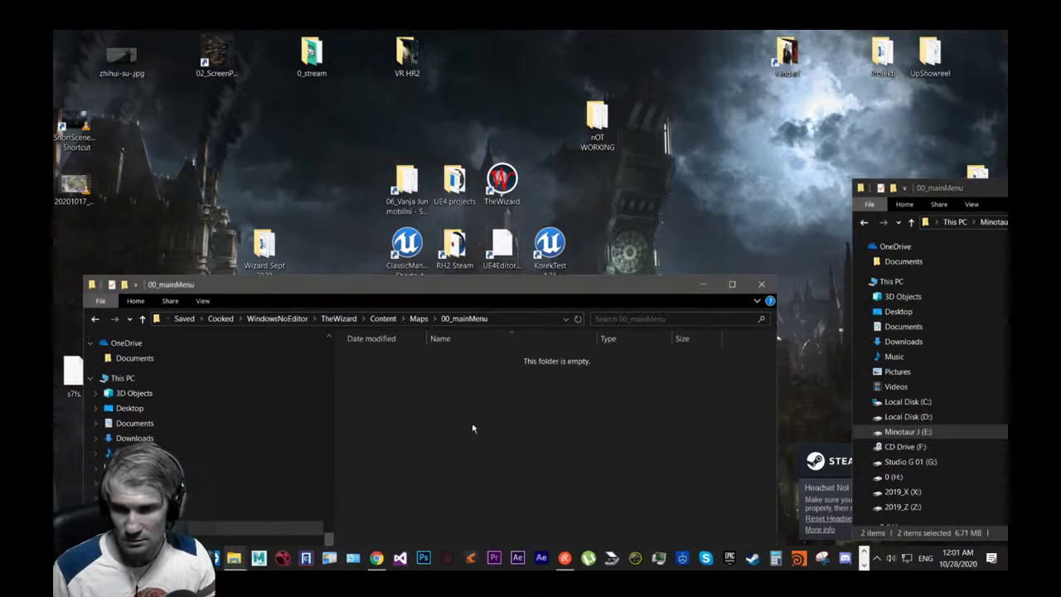
key("ctrl+v")
left_click(702, 284)
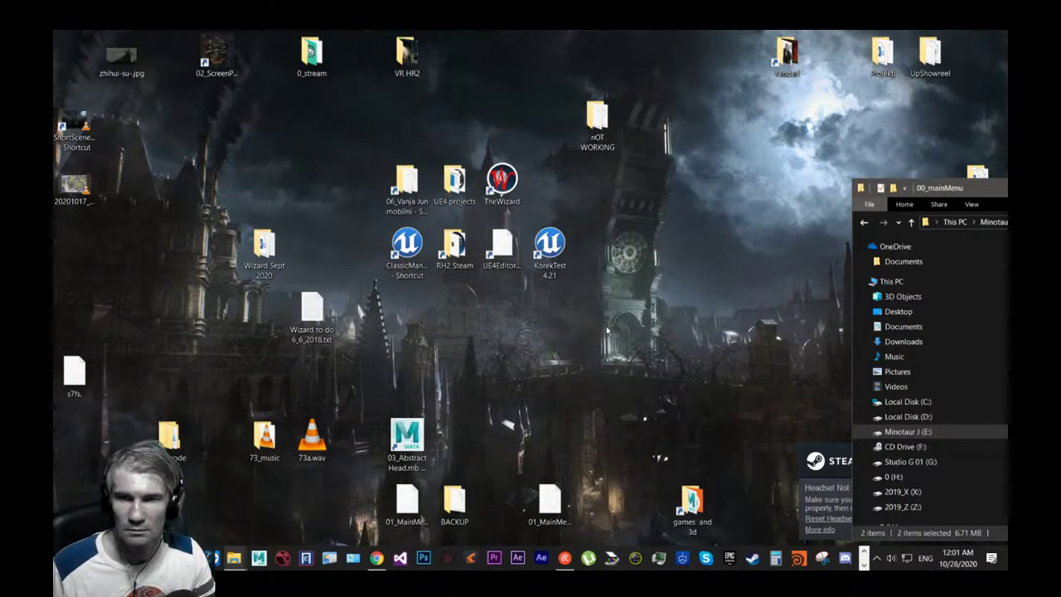
Open the TheWizard project with the black thumbnail from the Epic Games library and look around its 01_MainMenu_UFish level.
key("super+Tab")
left_click(628, 171)
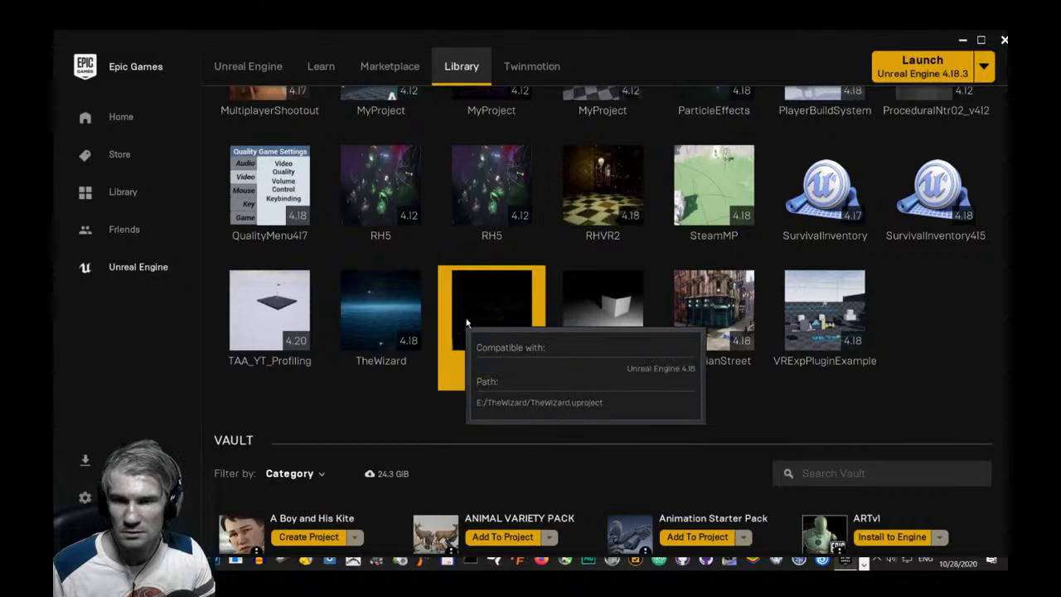
double_click(497, 349)
left_click(963, 39)
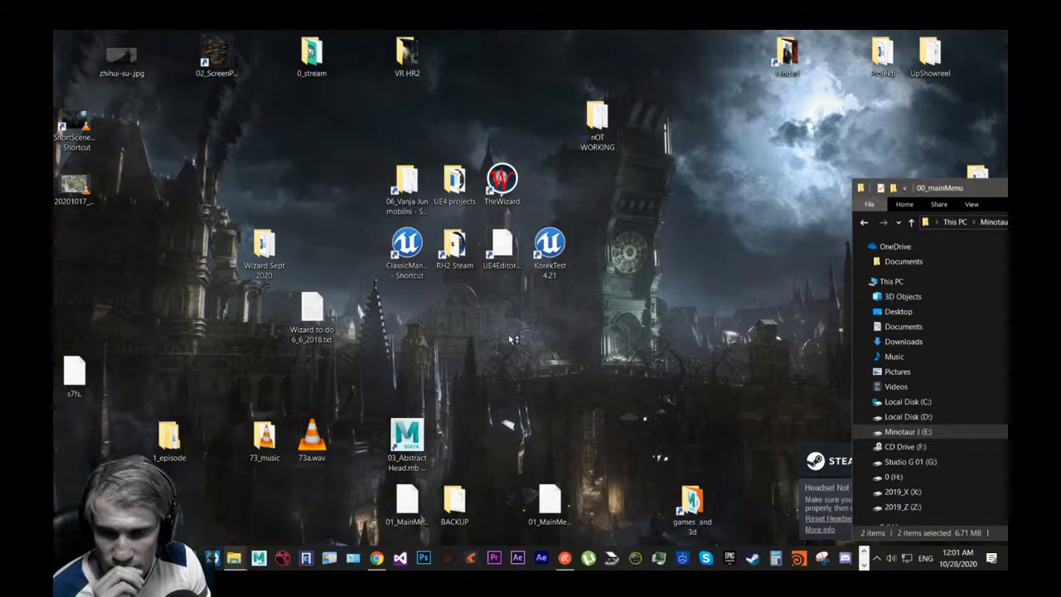
double_click(502, 259)
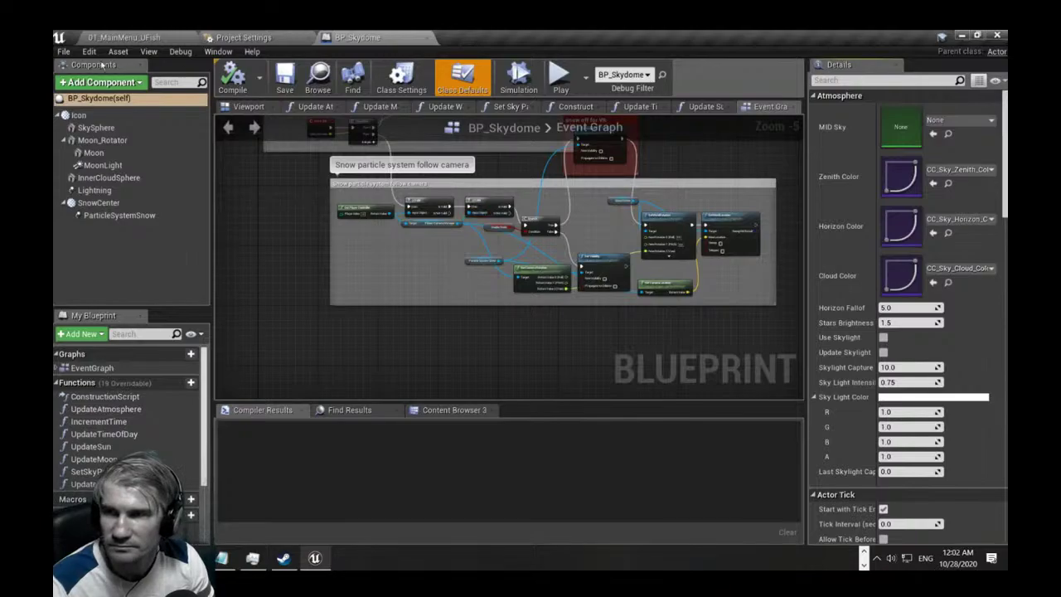
left_click(123, 38)
right_click_drag(481, 199, 954, 249)
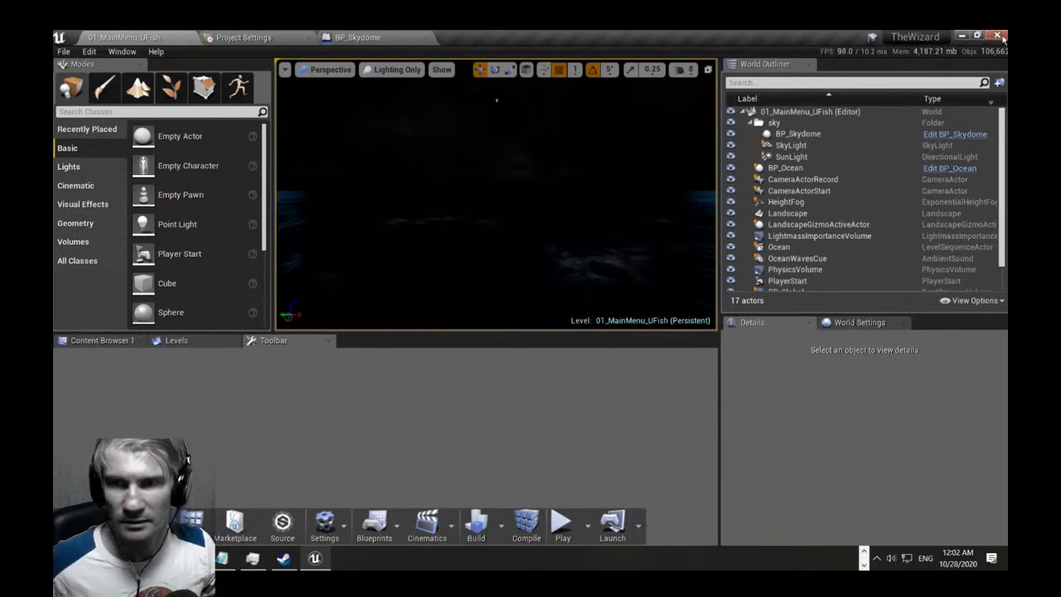
Close the Unreal editor and open the nOT WORKING folder on the desktop.
left_click(999, 36)
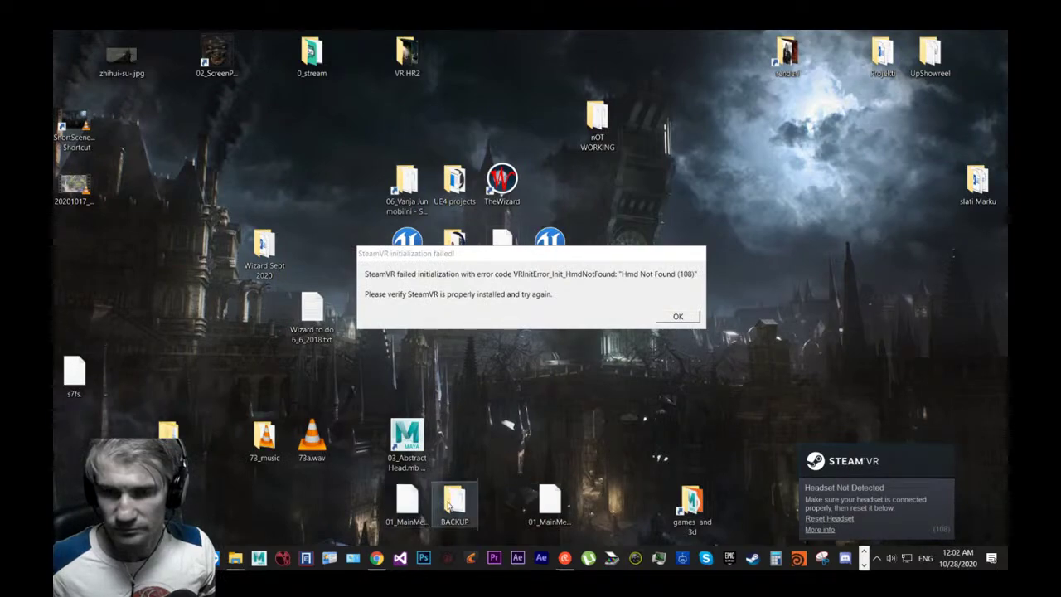
double_click(597, 121)
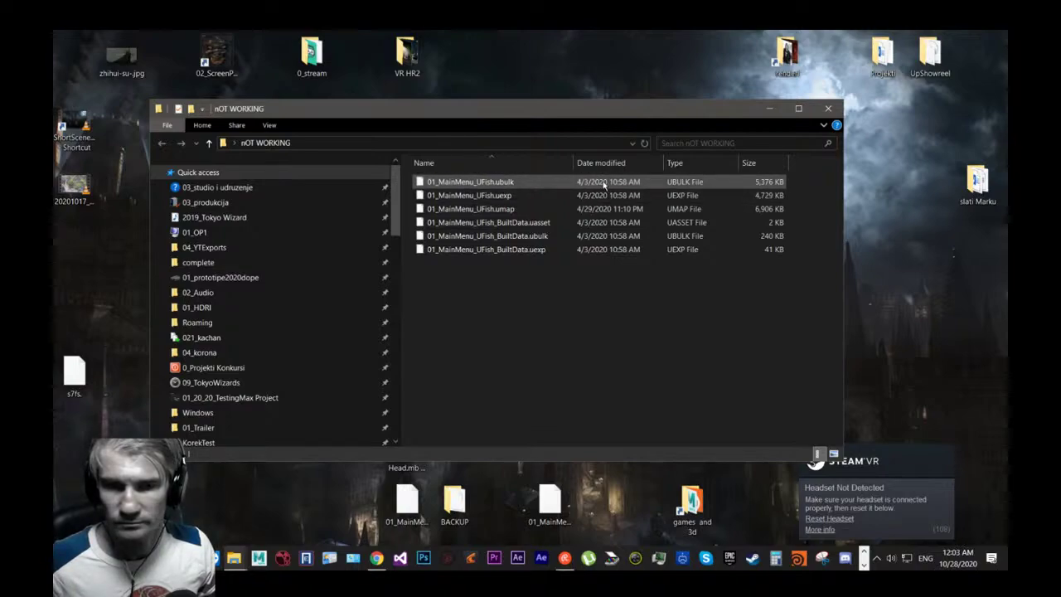
Compare the modification dates of the 01_MainMenu_UFish map files in nOT WORKING, in BACKUP and on the desktop, sorting nOT WORKING by date modified.
left_click(554, 514)
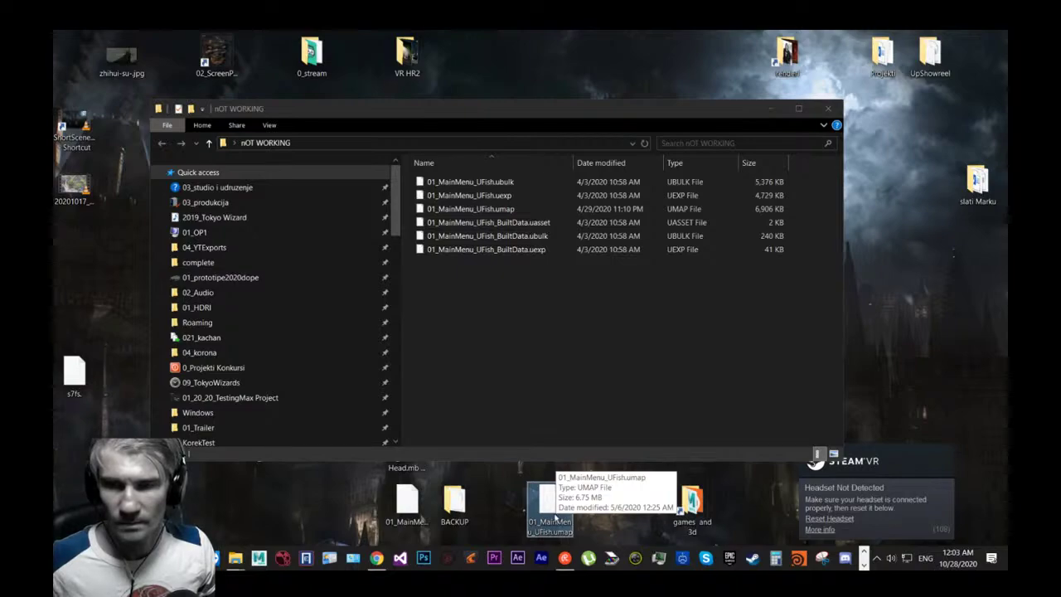
left_click_drag(533, 116, 498, 116)
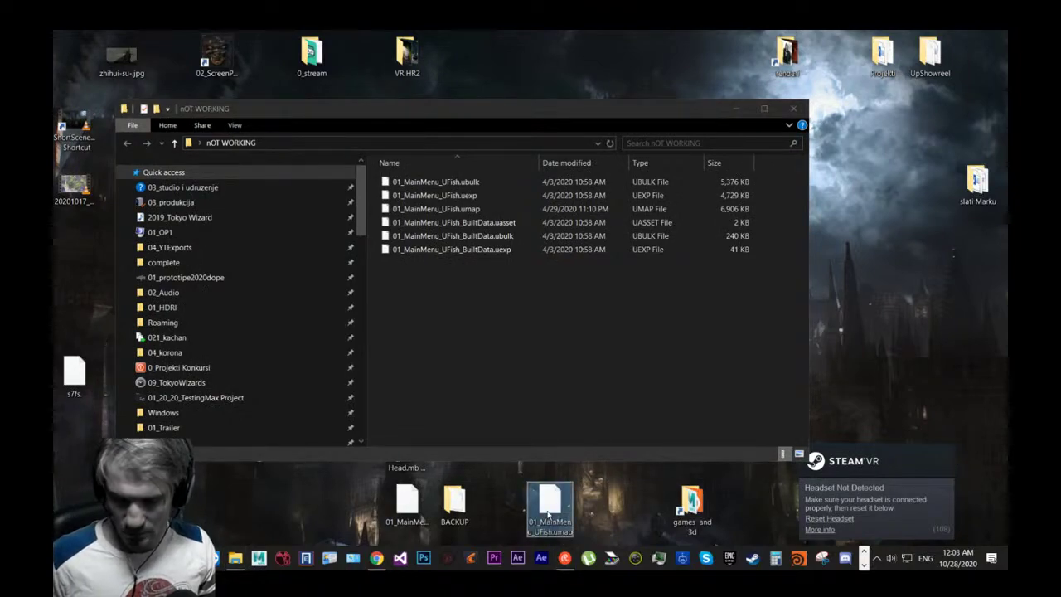
left_click(530, 351)
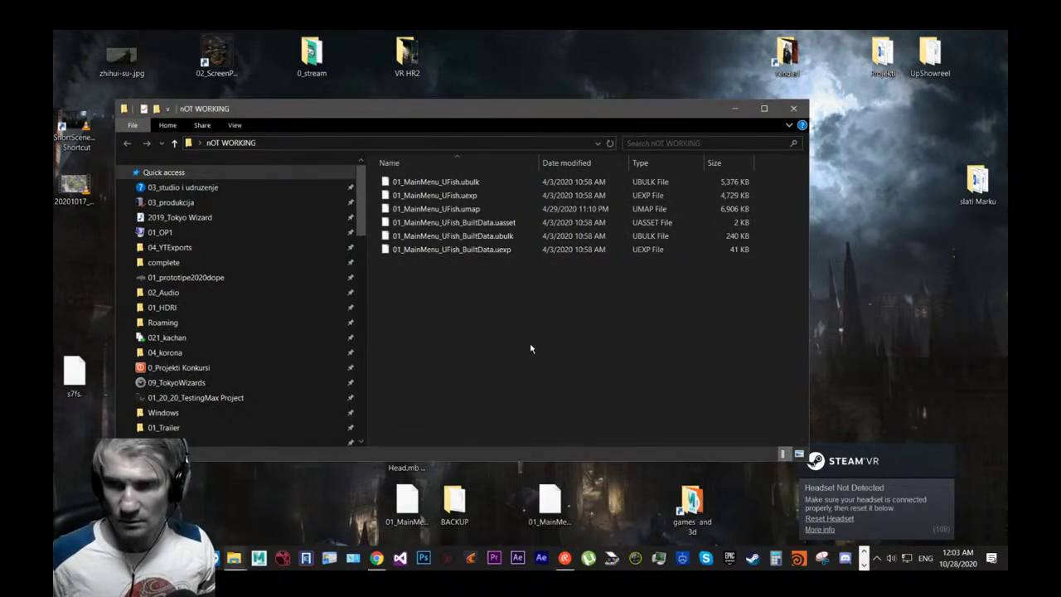
double_click(452, 508)
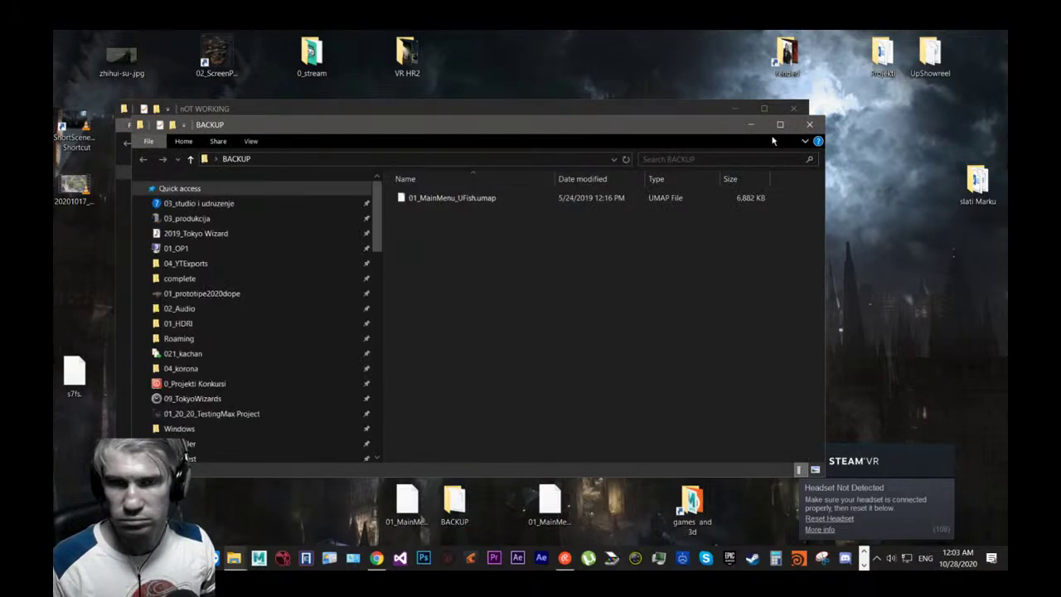
left_click(811, 124)
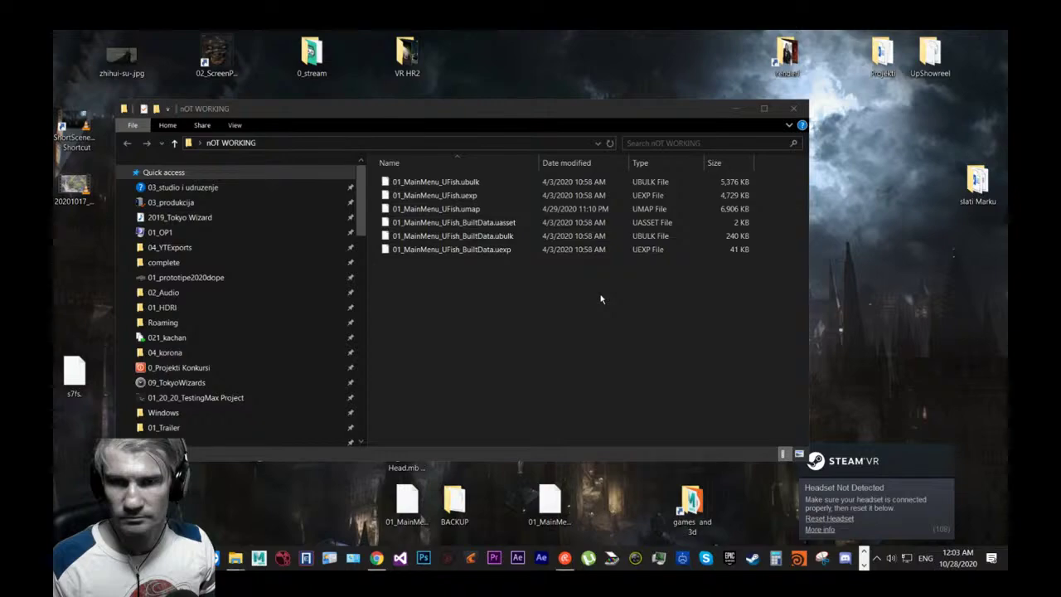
left_click(564, 163)
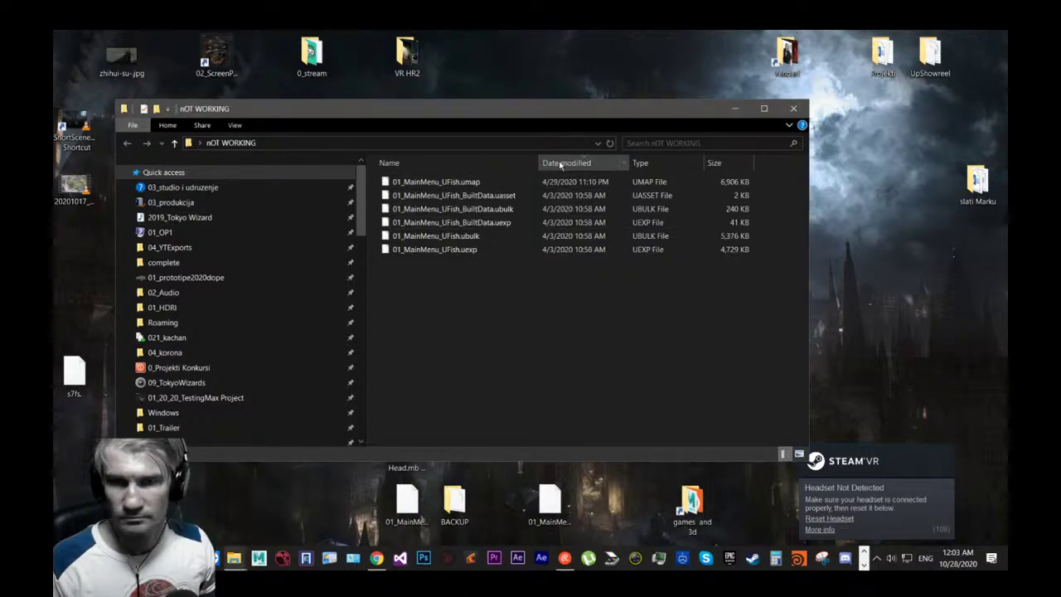
left_click(564, 183)
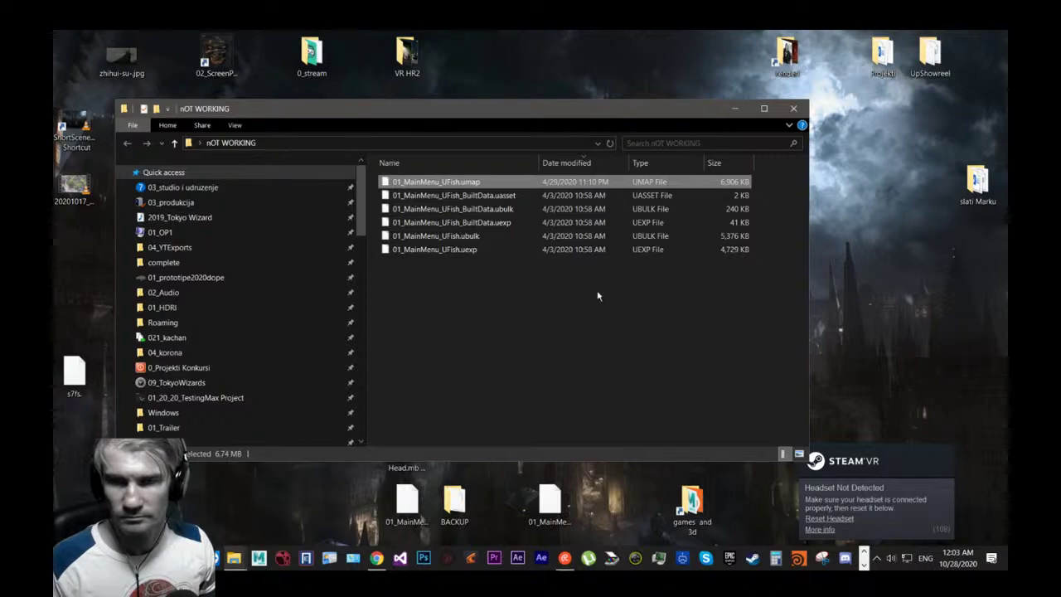
left_click_drag(604, 117, 556, 113)
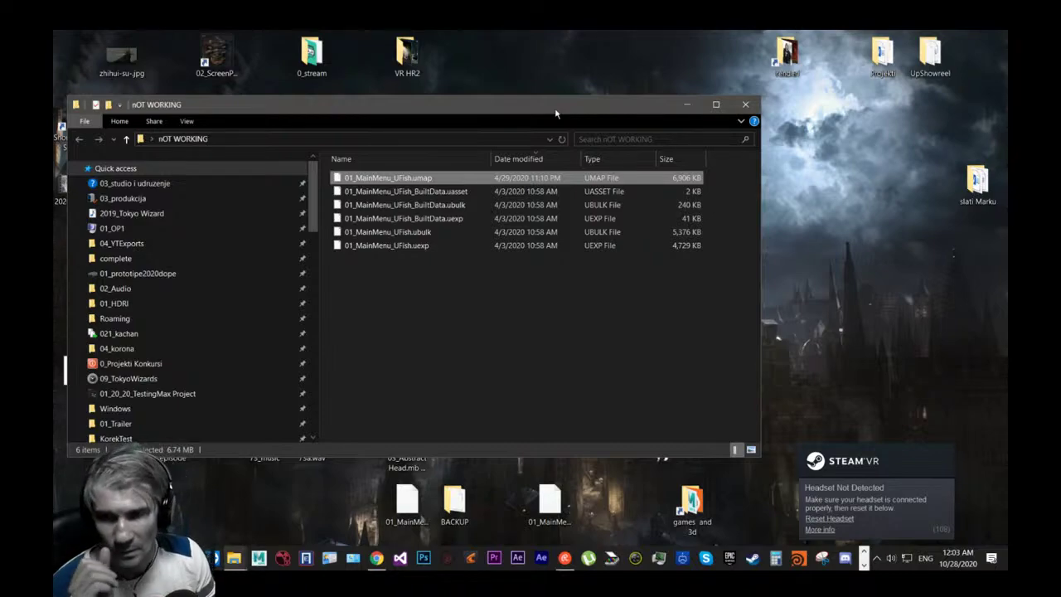
Move 01_MainMenu_UFish.umap from the desktop into the nOT WORKING folder, replacing the file of the same name.
left_click(550, 500)
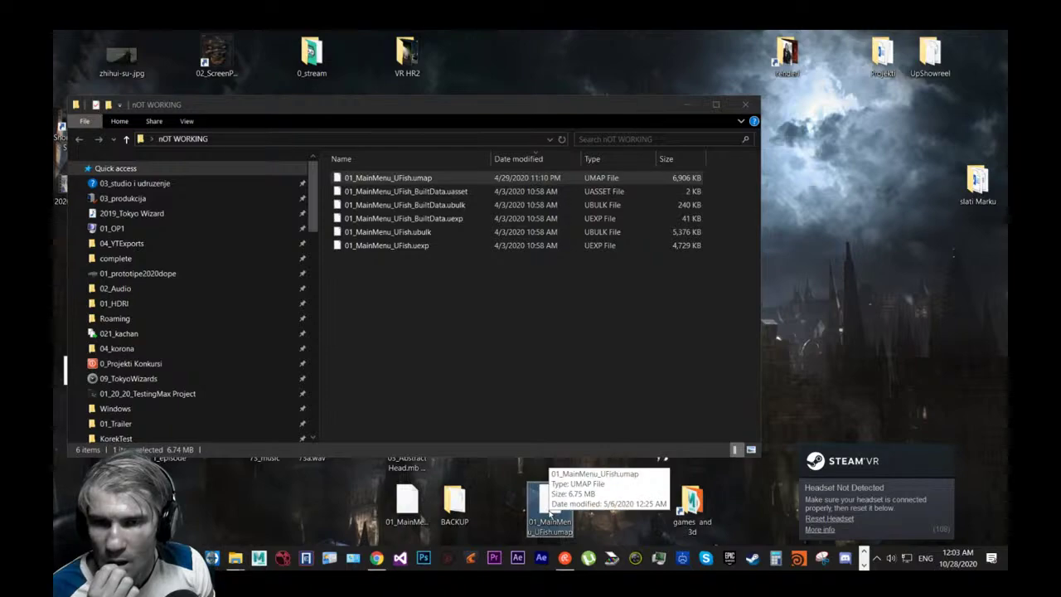
left_click_drag(550, 514, 438, 324)
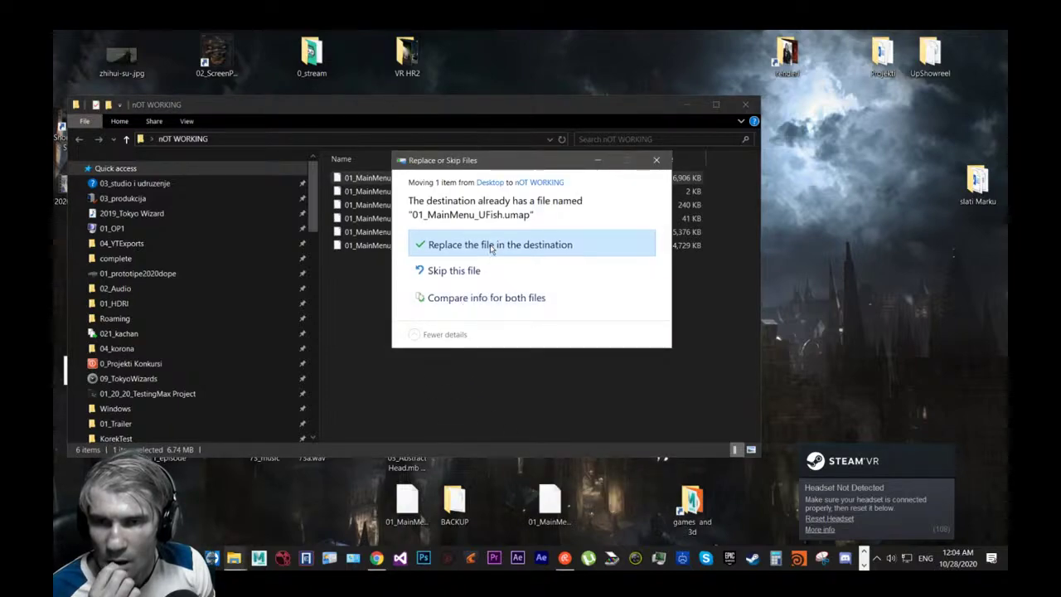
left_click(493, 246)
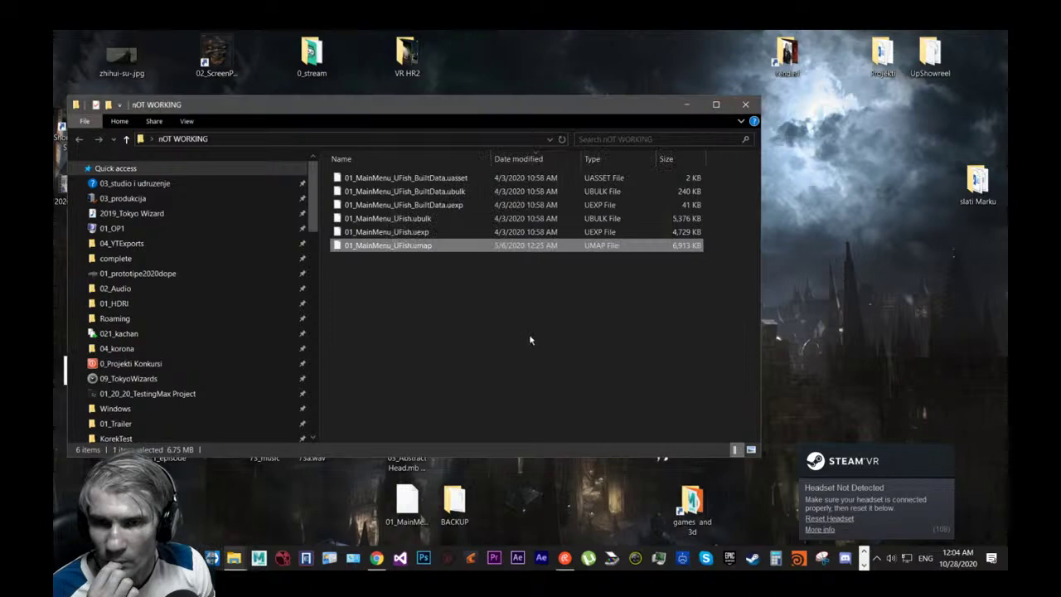
Delete 01_MainMenu_UFish.ubulk and 01_MainMenu_UFish.uexp from the nOT WORKING folder.
left_click_drag(533, 339, 205, 84)
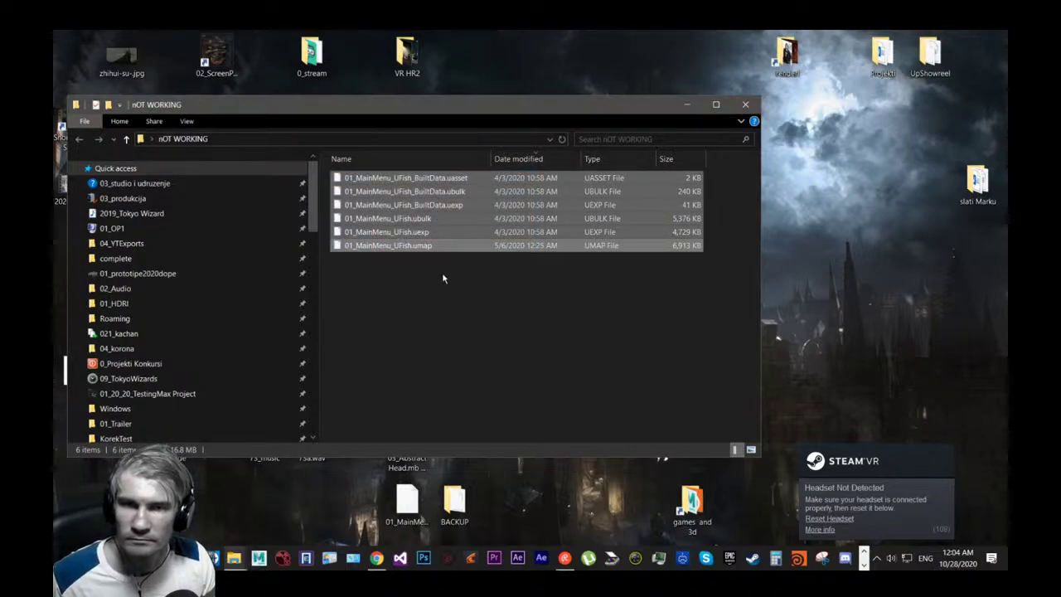
left_click(408, 220)
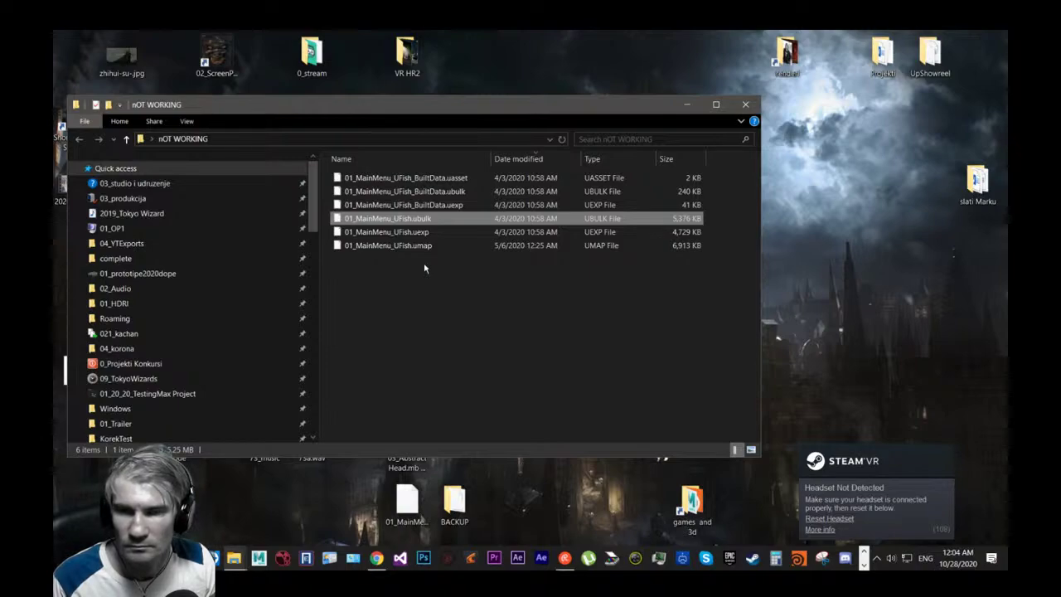
key("Delete")
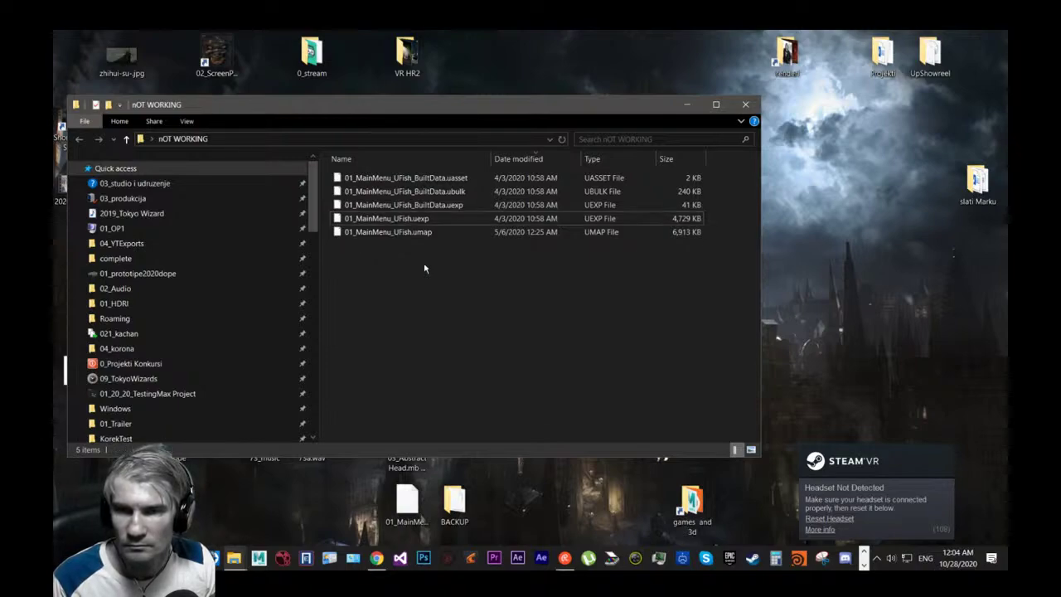
left_click(507, 218)
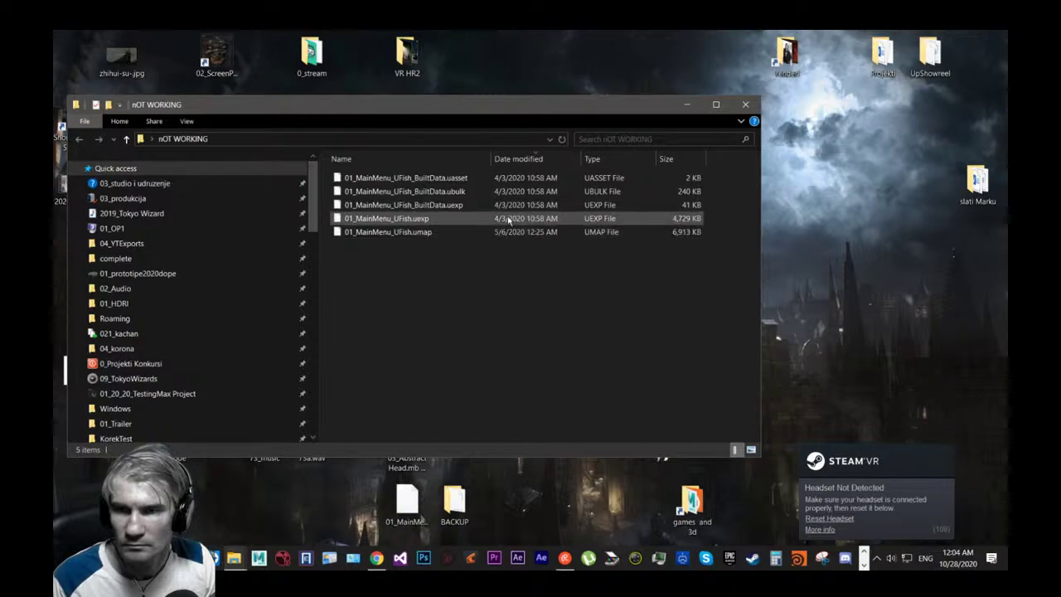
left_click(458, 220, "ctrl")
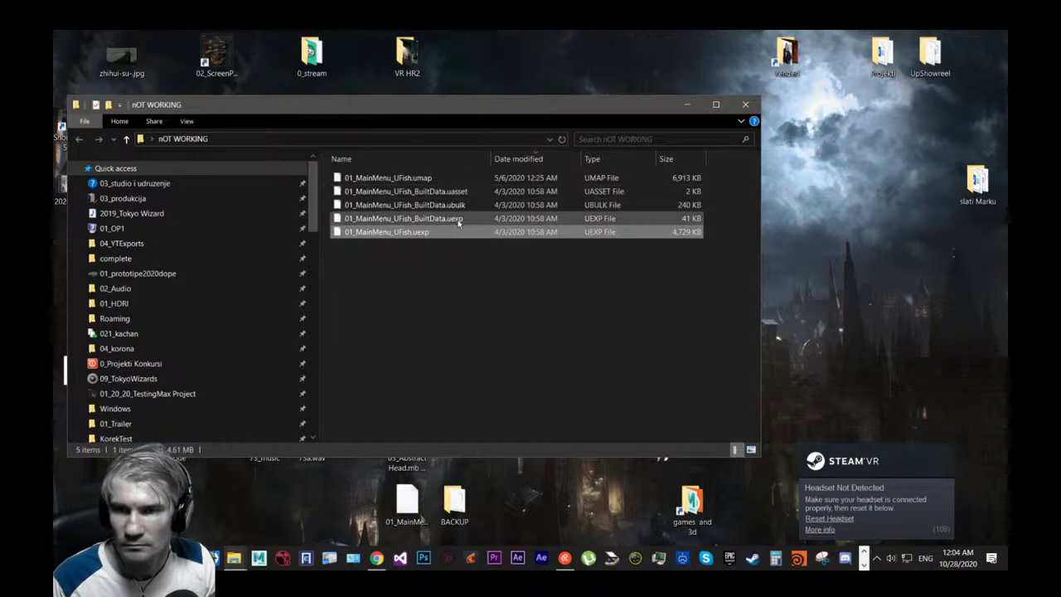
left_click(429, 182)
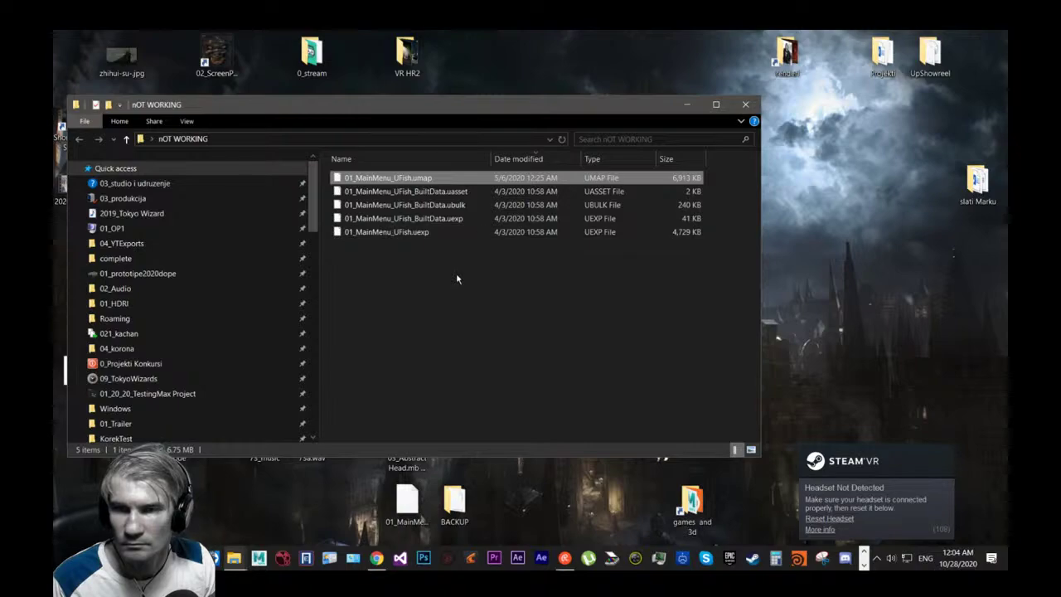
left_click(403, 233)
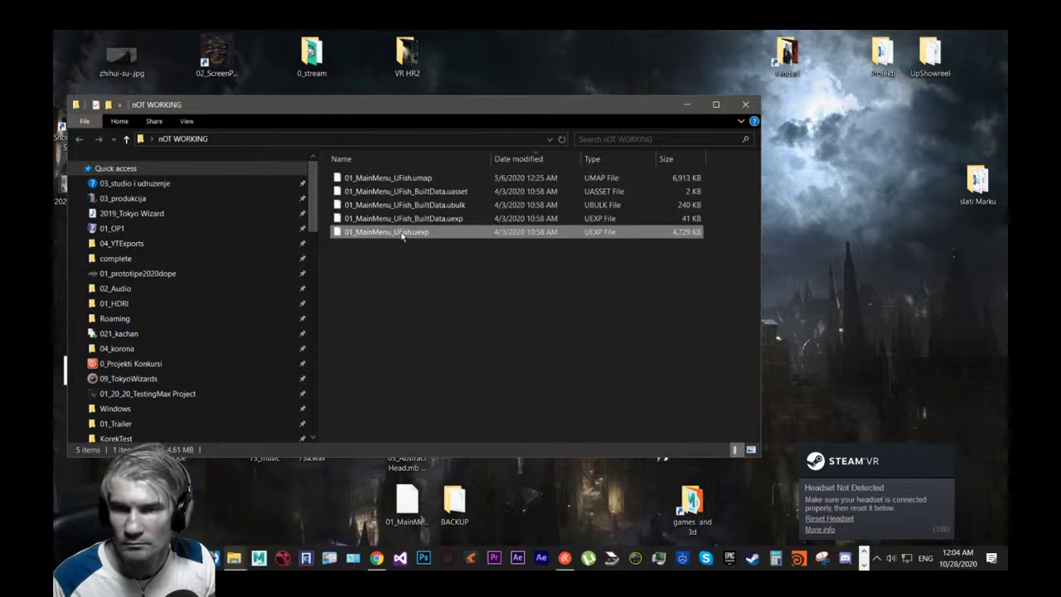
key("Delete")
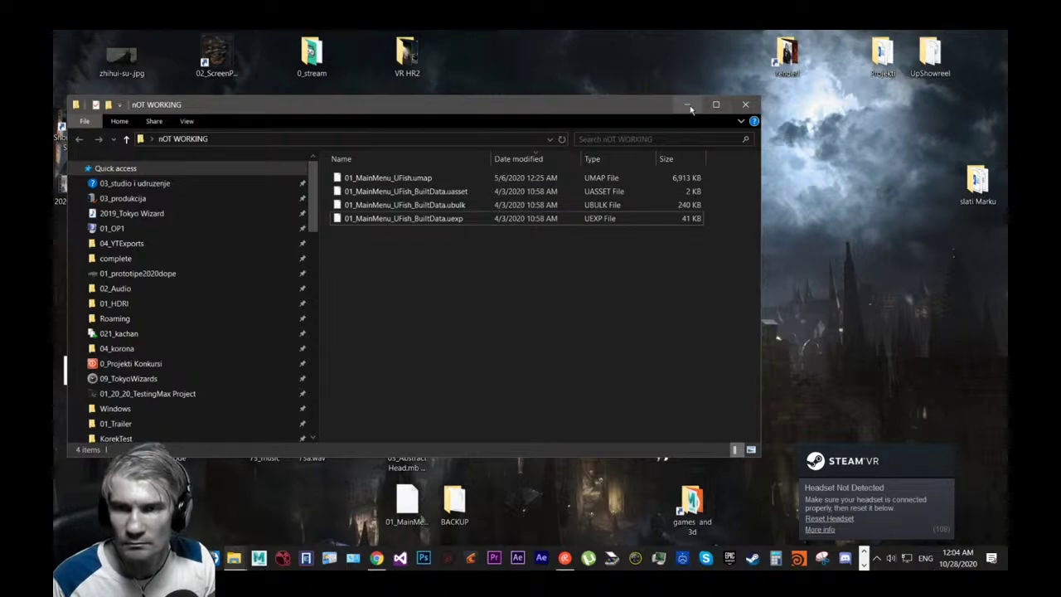
Copy all remaining files in the nOT WORKING folder and dismiss the SteamVR initialization error.
left_click_drag(570, 300, 320, 165)
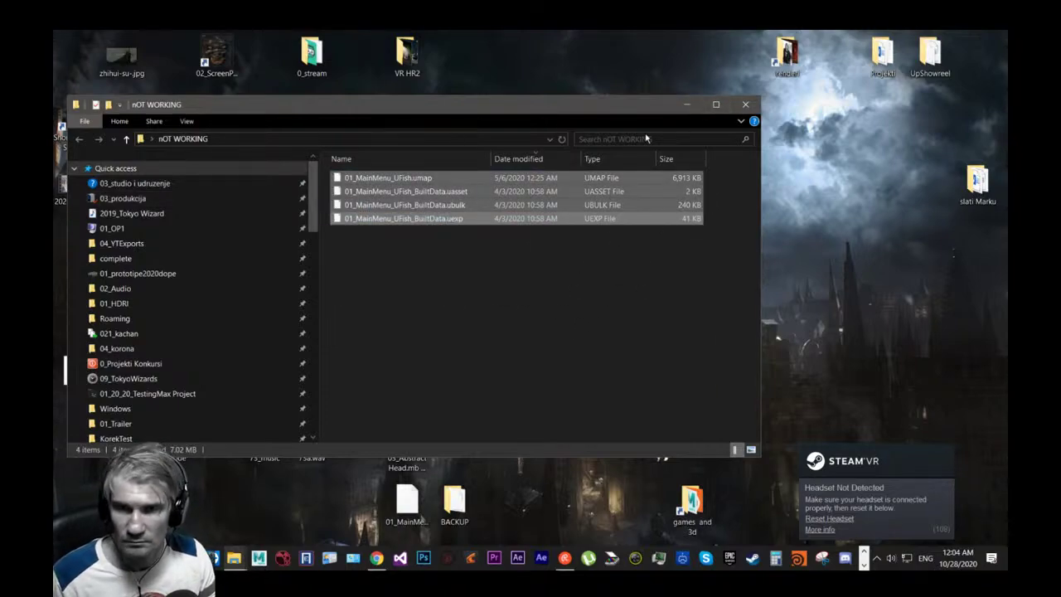
left_click(686, 105)
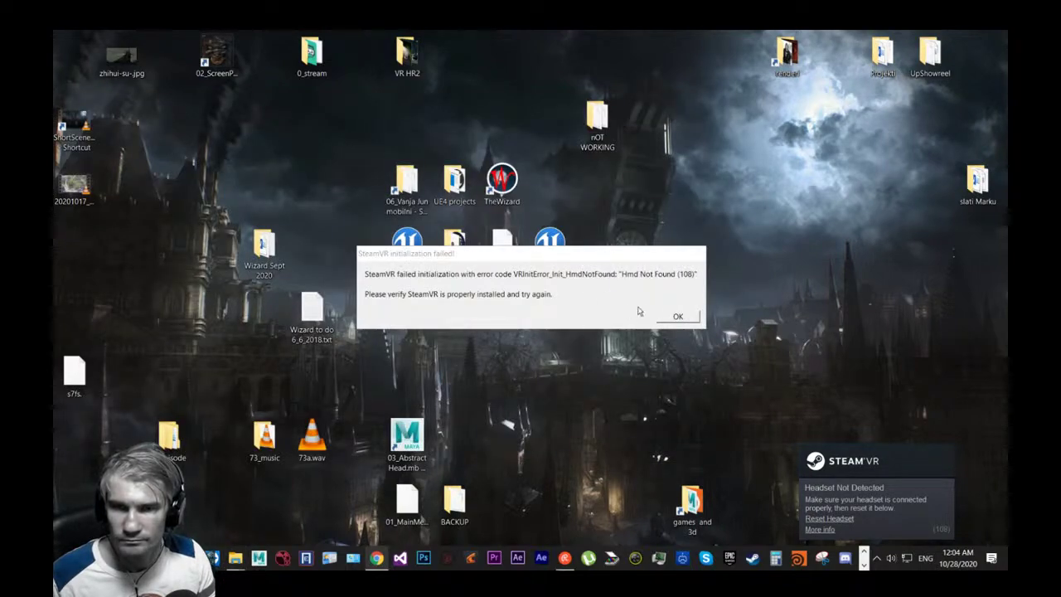
left_click(673, 318)
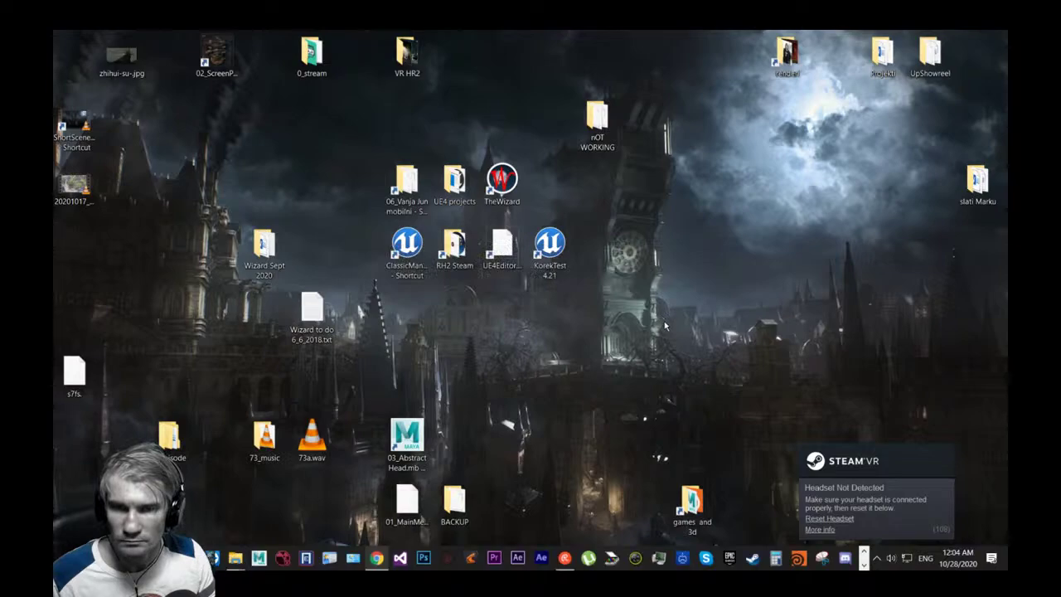
Search TheWizard project folder for 01_MainMenu_UFish and open the file location of the cooked 01_MainMenu_UFish.umap.
right_click(504, 185)
left_click(469, 204)
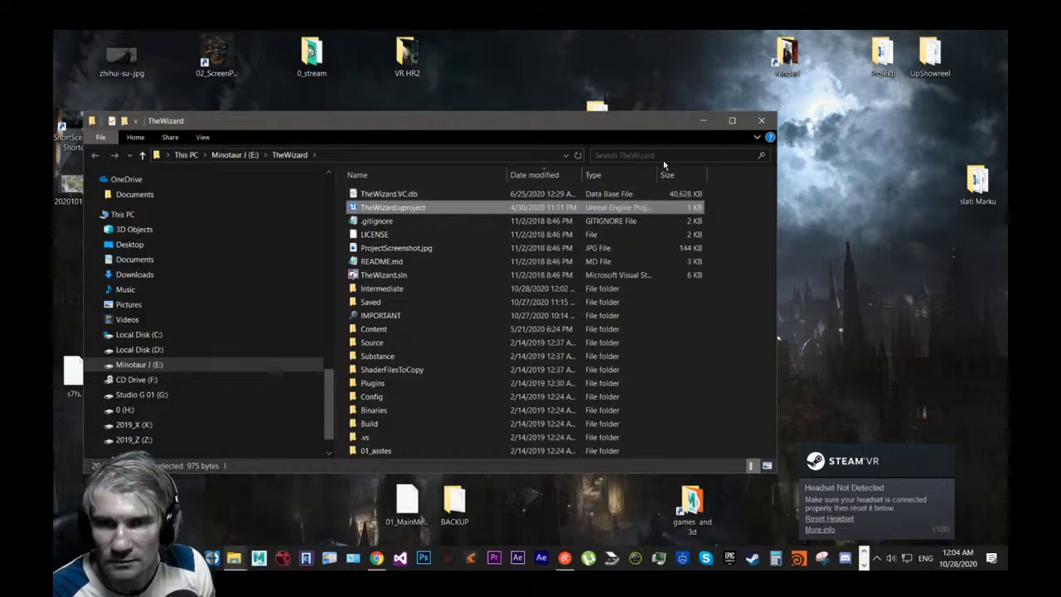
left_click(664, 156)
left_click(654, 172)
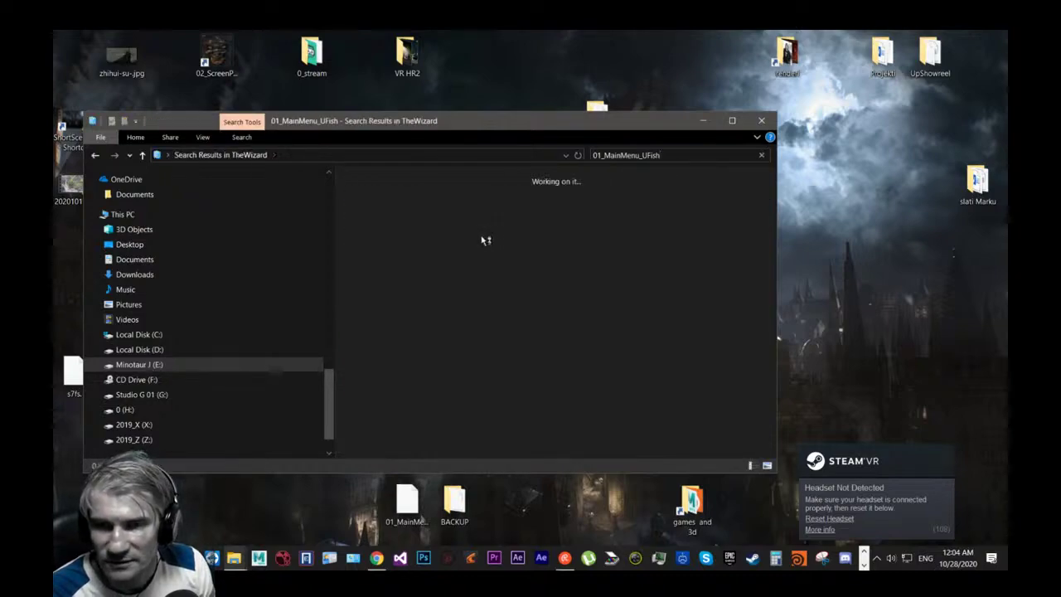
right_click(417, 189)
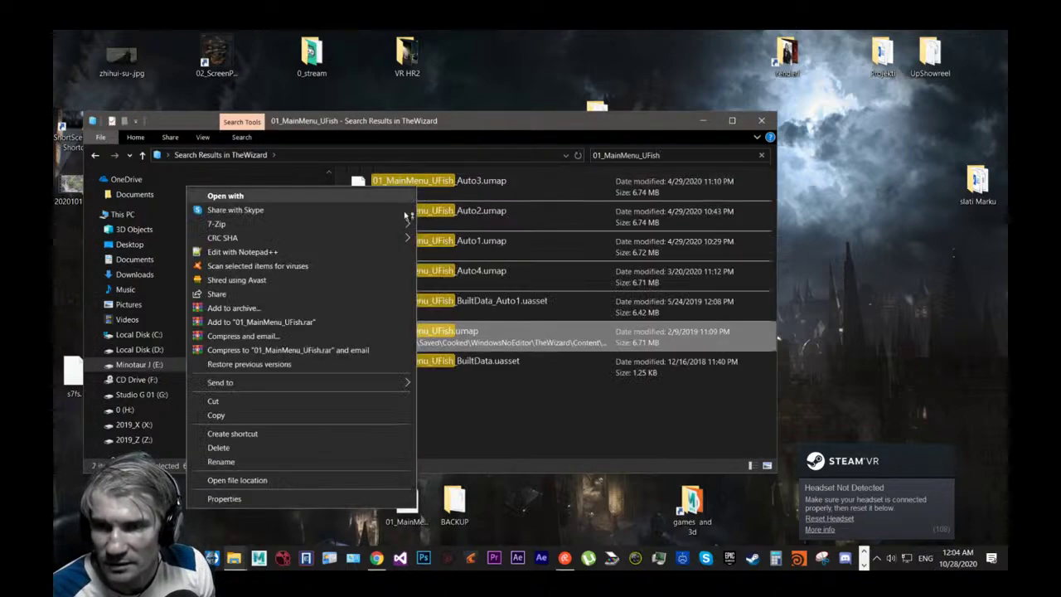
left_click(287, 478)
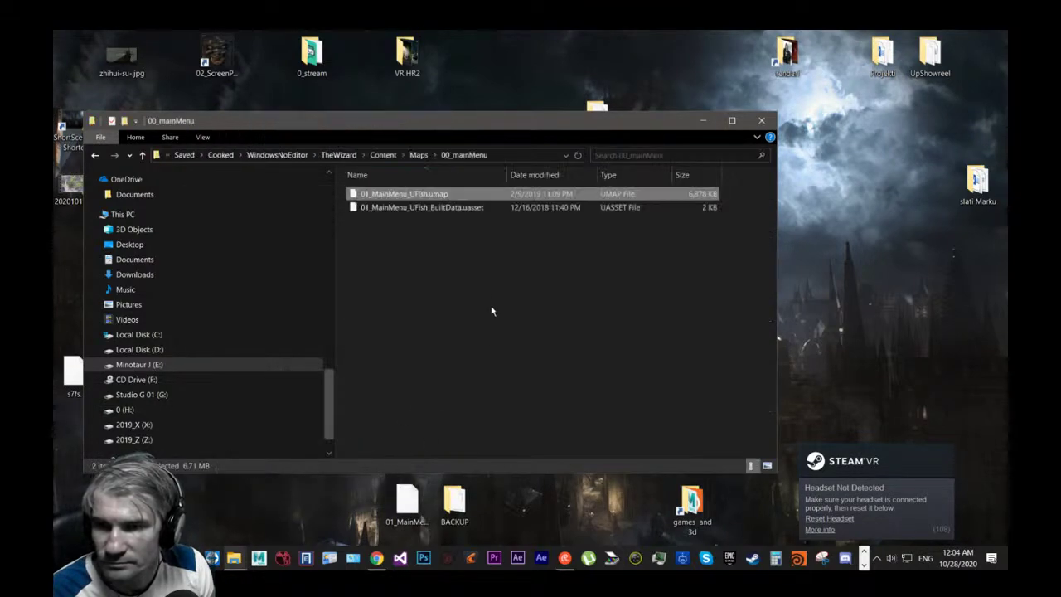
Paste the copied map files into the cooked 00_mainMenu folder, replacing the files with the same names, and minimize the folder window.
right_click(473, 259)
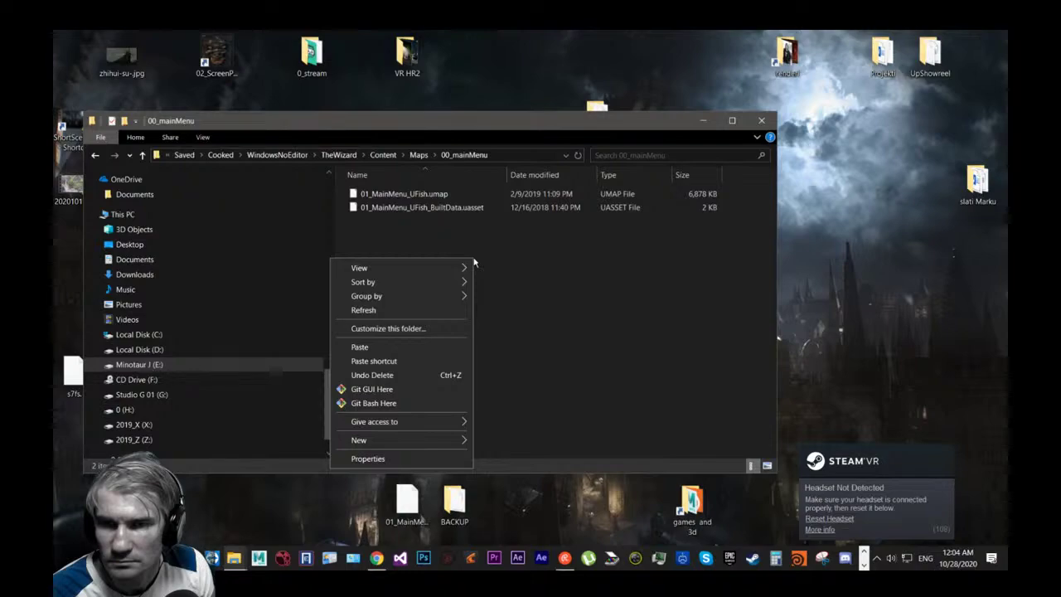
left_click(406, 348)
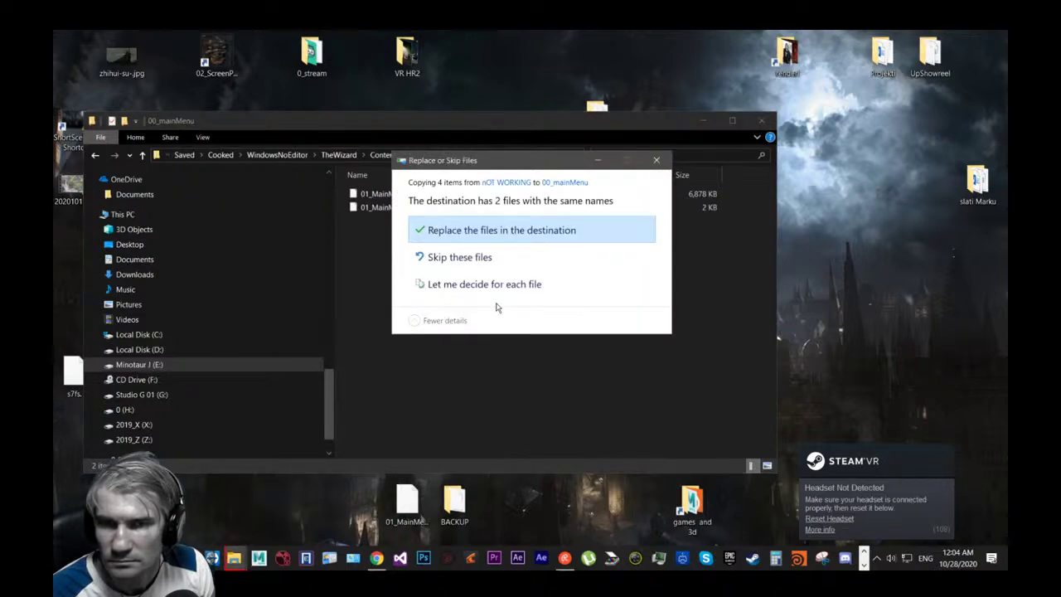
left_click(485, 232)
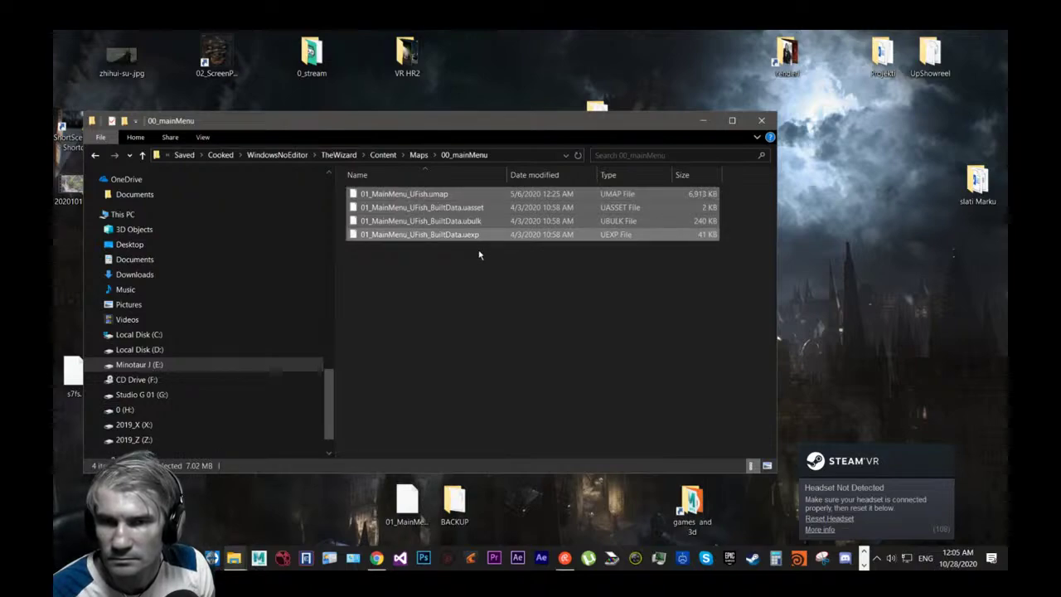
left_click(479, 254)
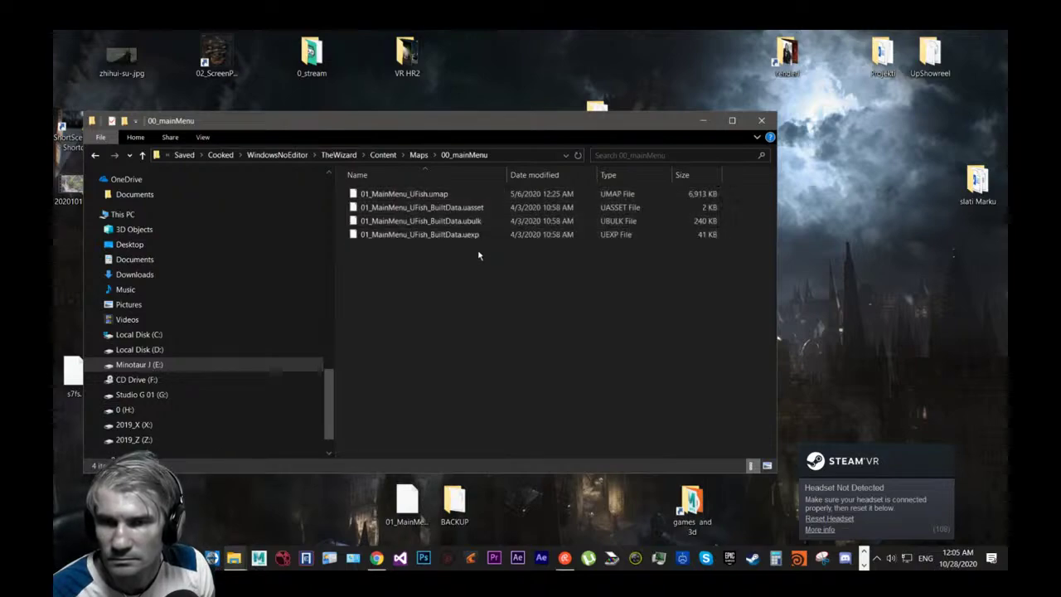
left_click(458, 210)
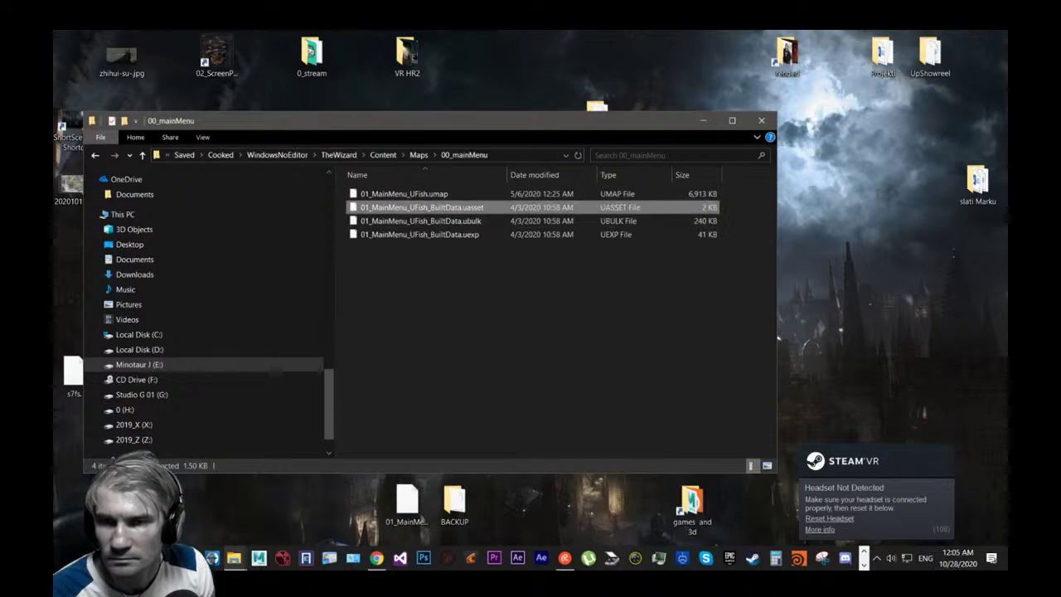
left_click(703, 120)
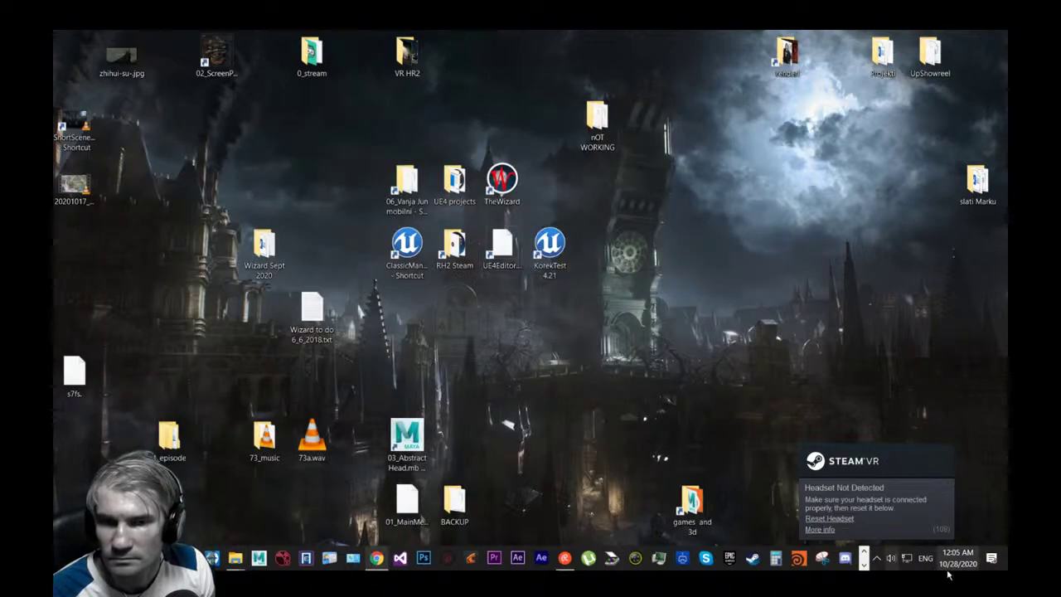
Switch to the Epic Games Launcher and show its Unreal Engine section.
left_click(864, 554)
left_click(865, 483)
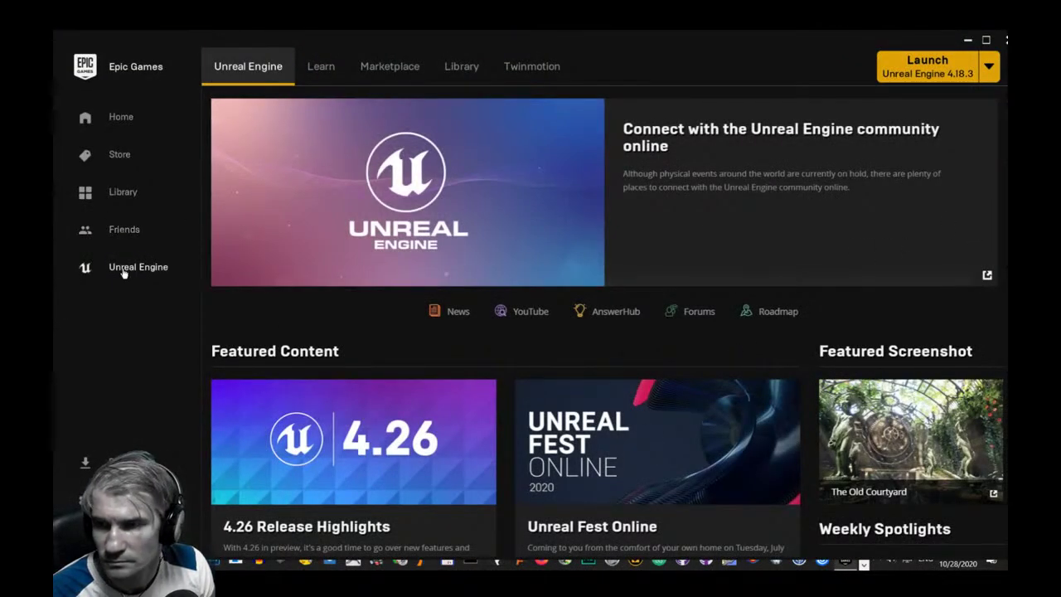
Open TheWizard project stored at E:/TheWizard from the Unreal Engine library and minimize the launcher.
left_click(462, 66)
scroll(437, 282, "down", 4)
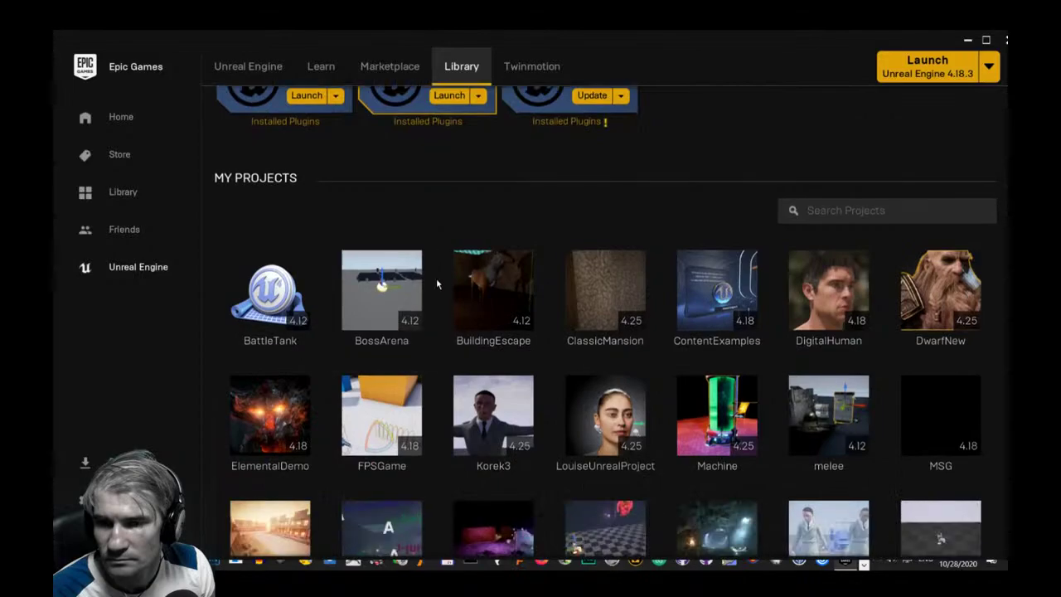
scroll(456, 287, "down", 5)
right_click(486, 342)
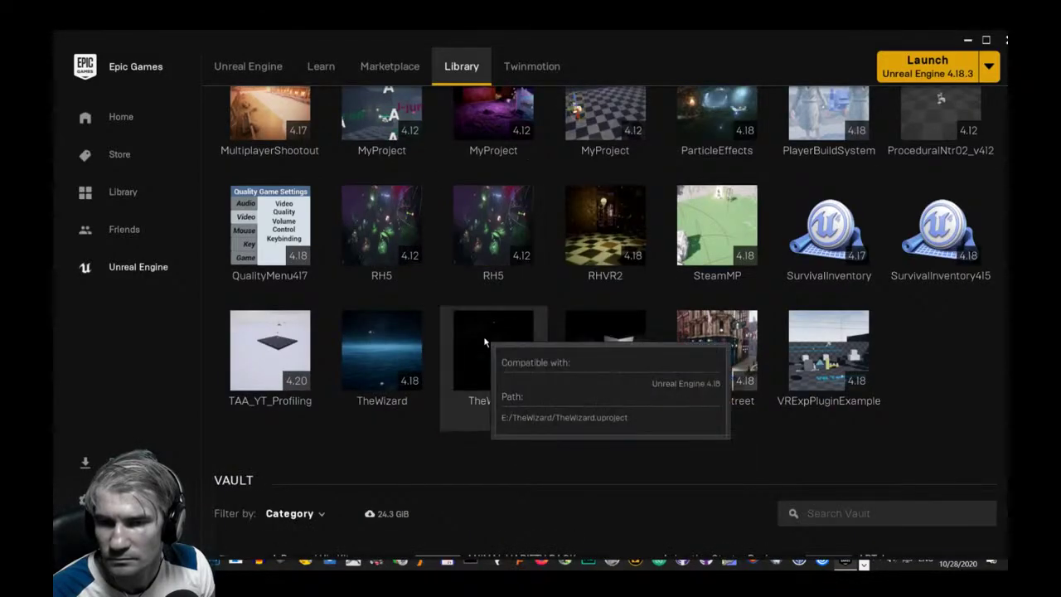
left_click(623, 405)
left_click(968, 40)
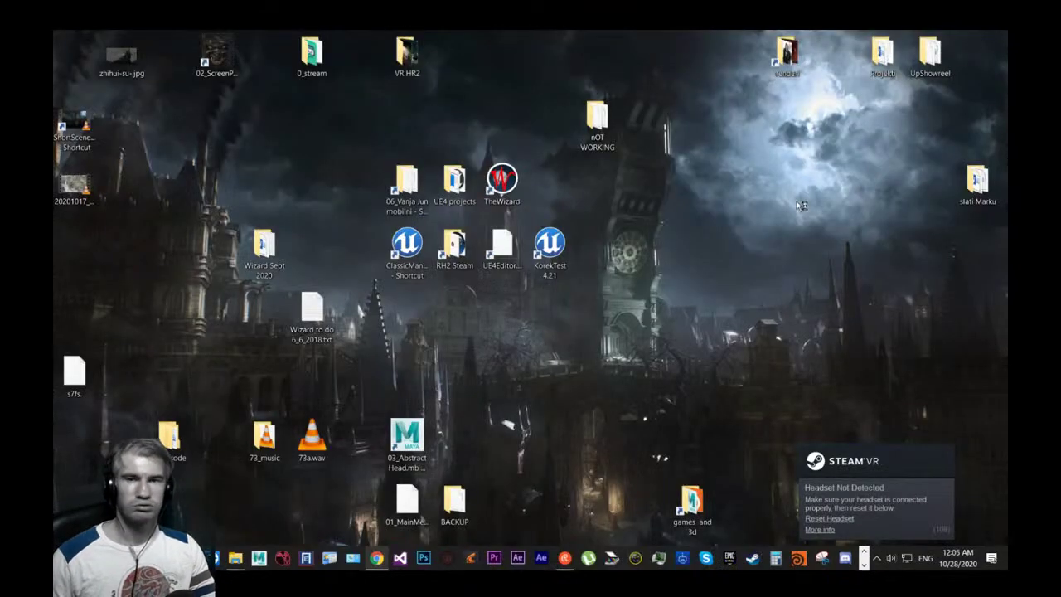
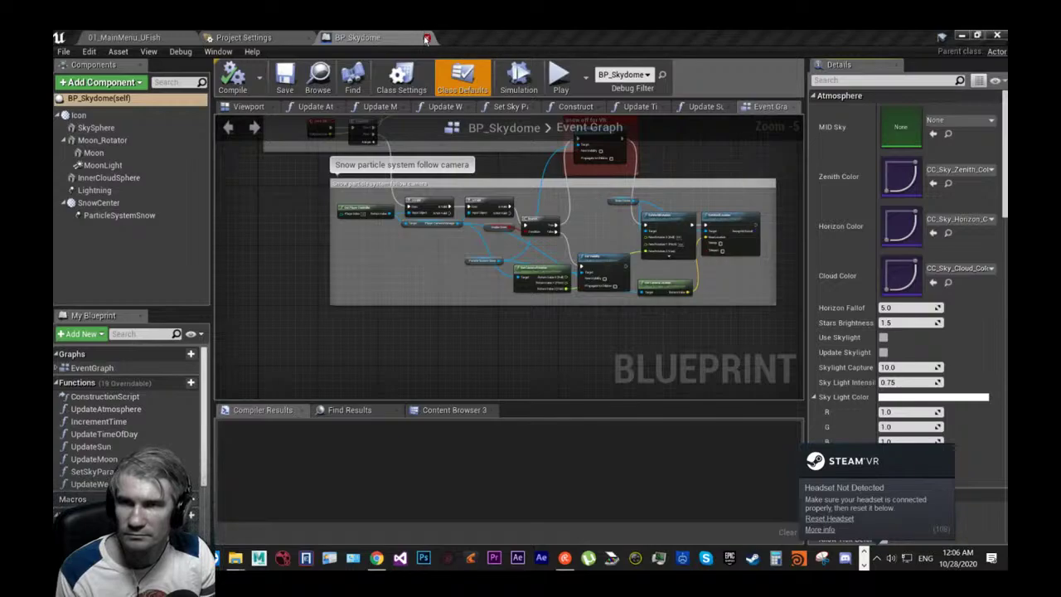
Close the BP_Skydome blueprint and examine the BP_Skydome actor's settings and surroundings in the 01_MainMenu_UFish level.
left_click(428, 37)
left_click(145, 37)
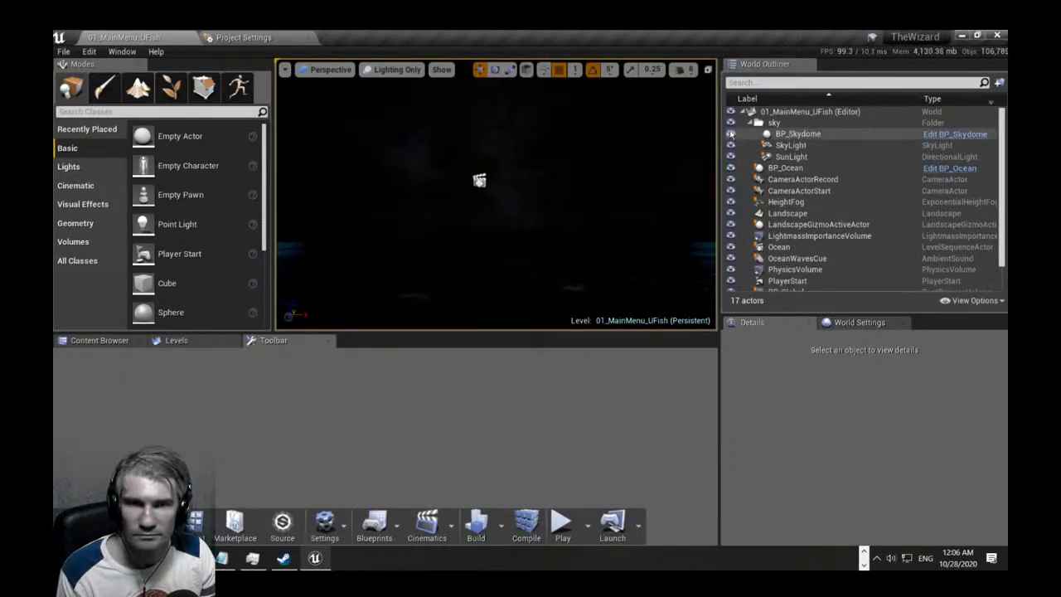
left_click(787, 135)
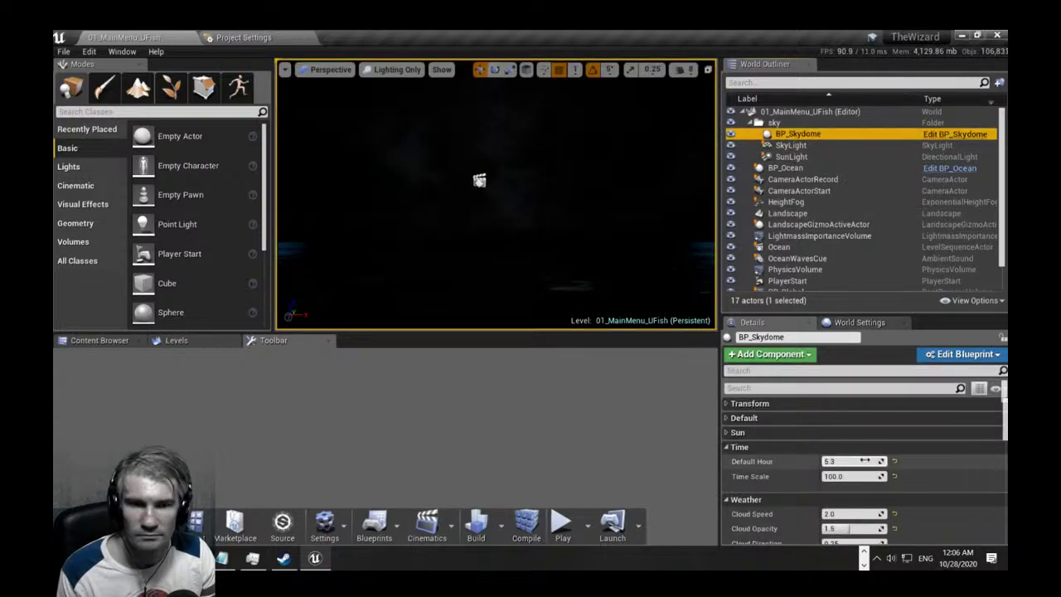
left_click_drag(1003, 424, 1003, 447)
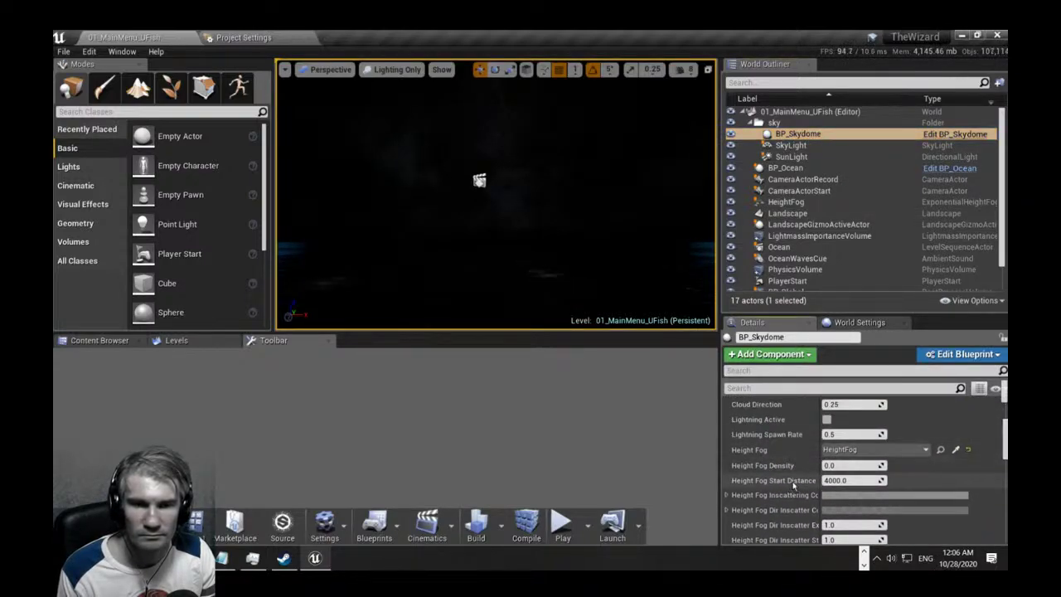
right_click_drag(507, 197, 531, 221)
right_click_drag(390, 196, 340, 210)
mouse_move(496, 195)
right_mouse_down()
mouse_move(365, 190)
mouse_move(398, 208)
mouse_move(477, 196)
right_mouse_up()
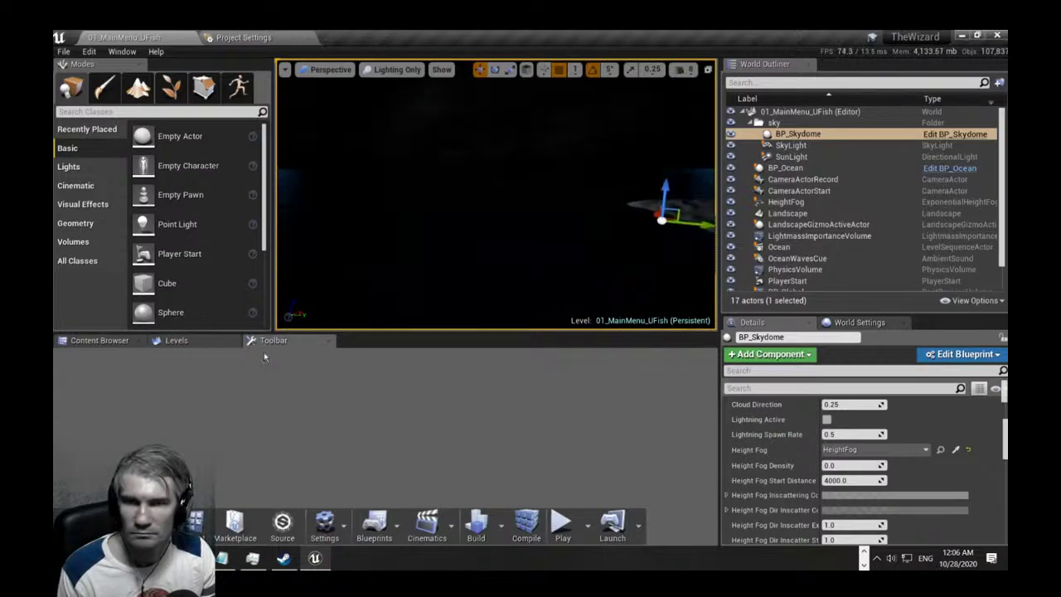
Show the 01_MainMenu_UFish map from the 00_mainMenu content folder in the file explorer and minimize the editor.
left_click(93, 340)
right_click(253, 428)
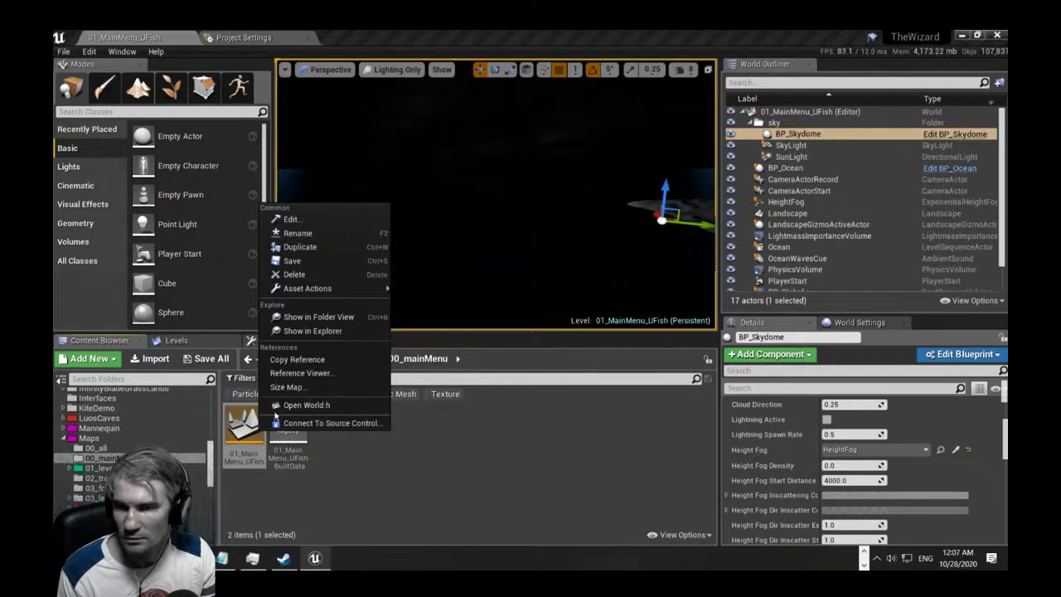
left_click(333, 331)
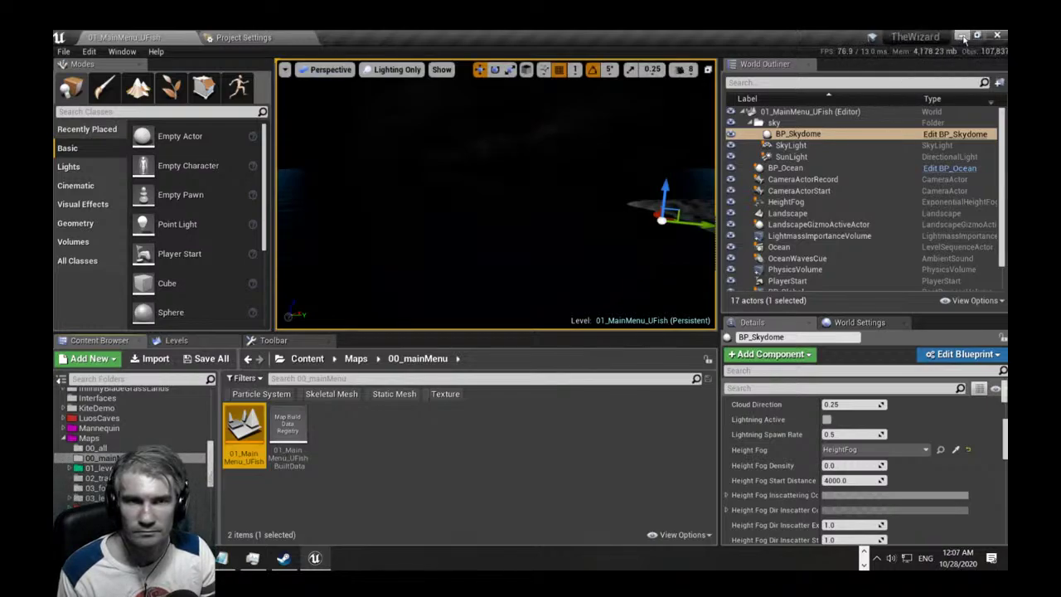
left_click(962, 37)
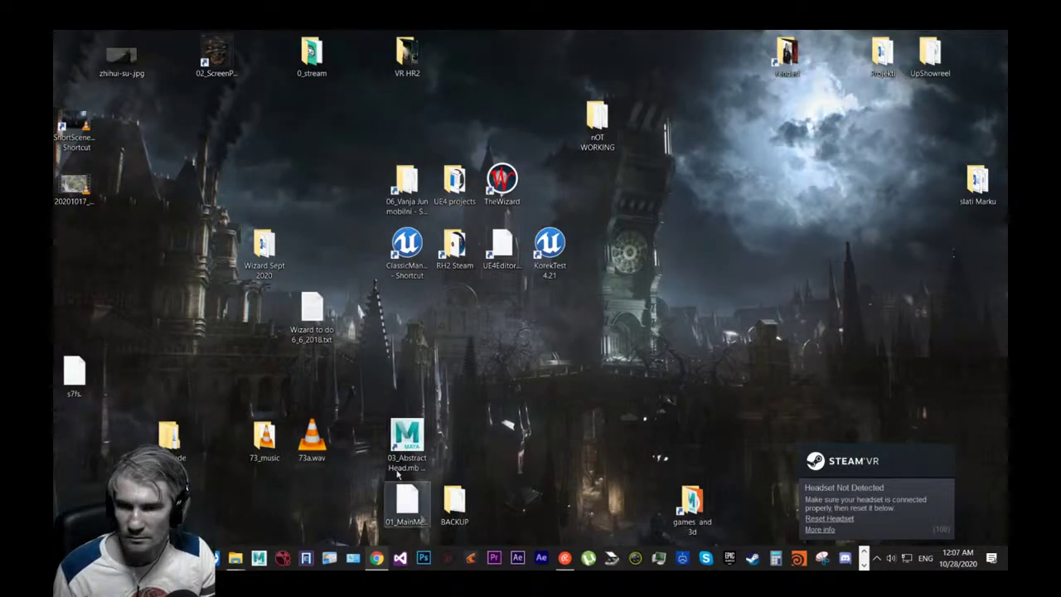
Close the open Steam, 2019_Z, 0_WIZARD, BACKUP, nOT WORKING and 00_mainMenu windows, and return to the Unreal Editor.
key("super+Tab")
left_click(471, 249)
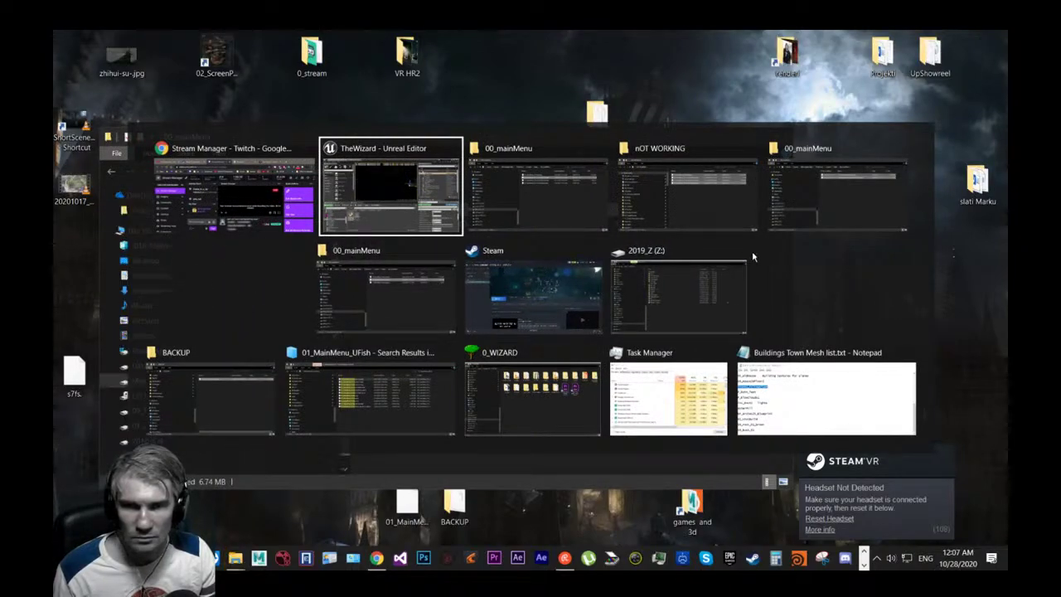
left_click(737, 248)
left_click(667, 249)
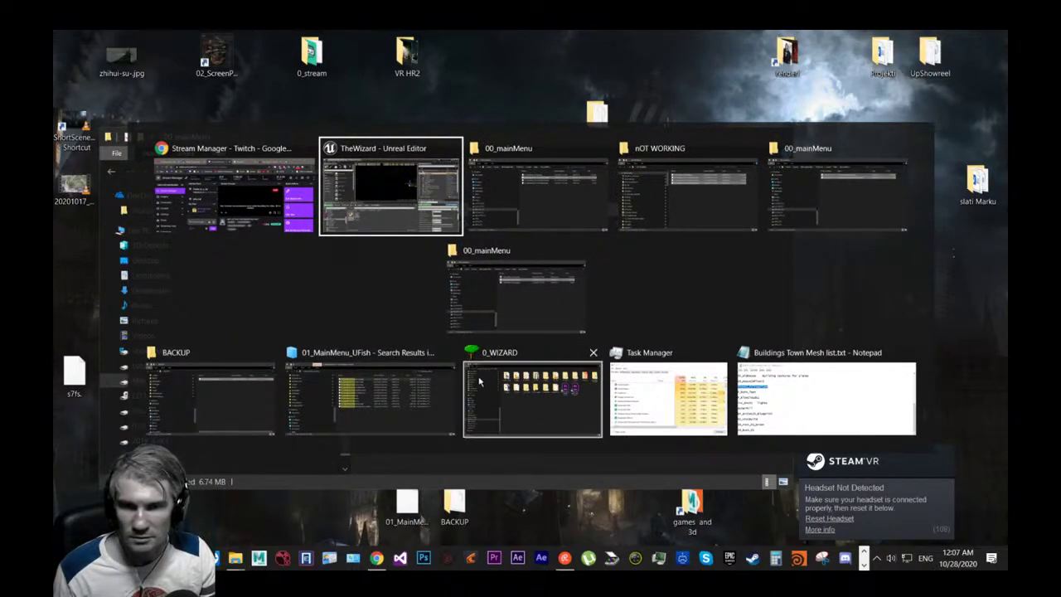
left_click(593, 352)
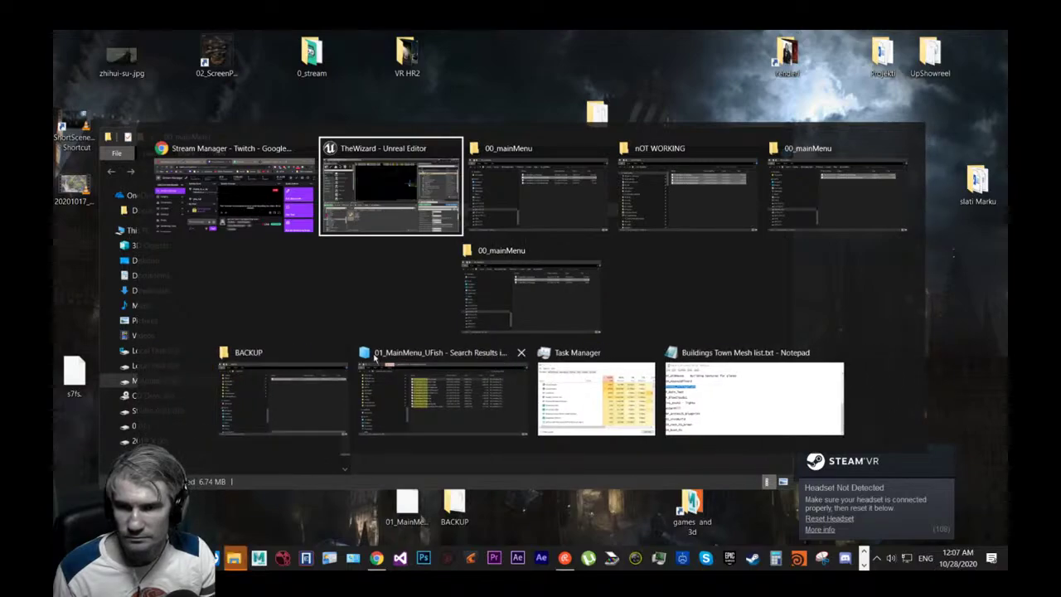
left_click(340, 351)
left_click(594, 250)
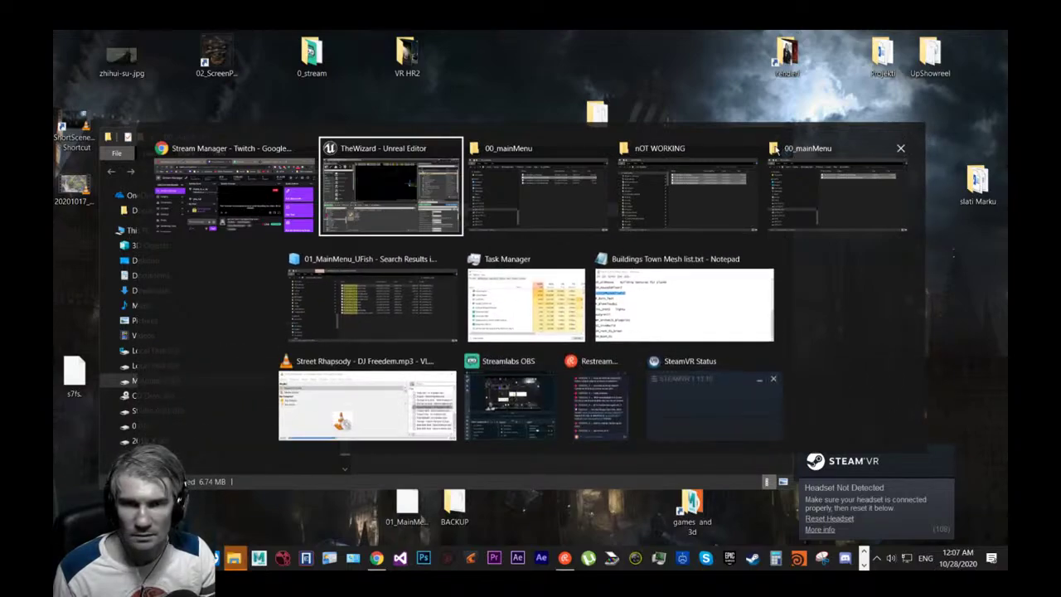
left_click(749, 148)
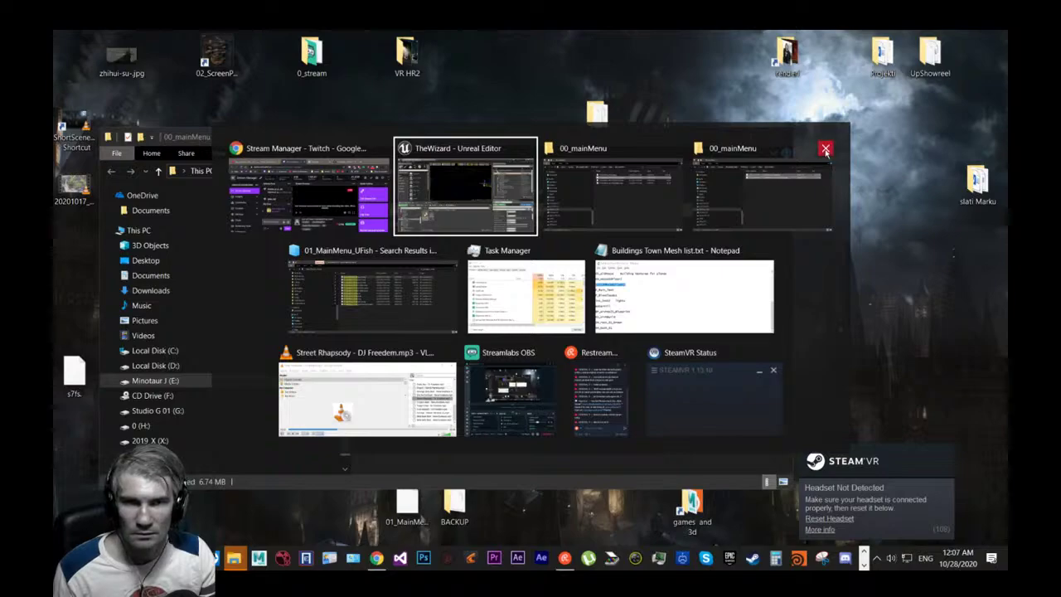
left_click(827, 148)
left_click(752, 148)
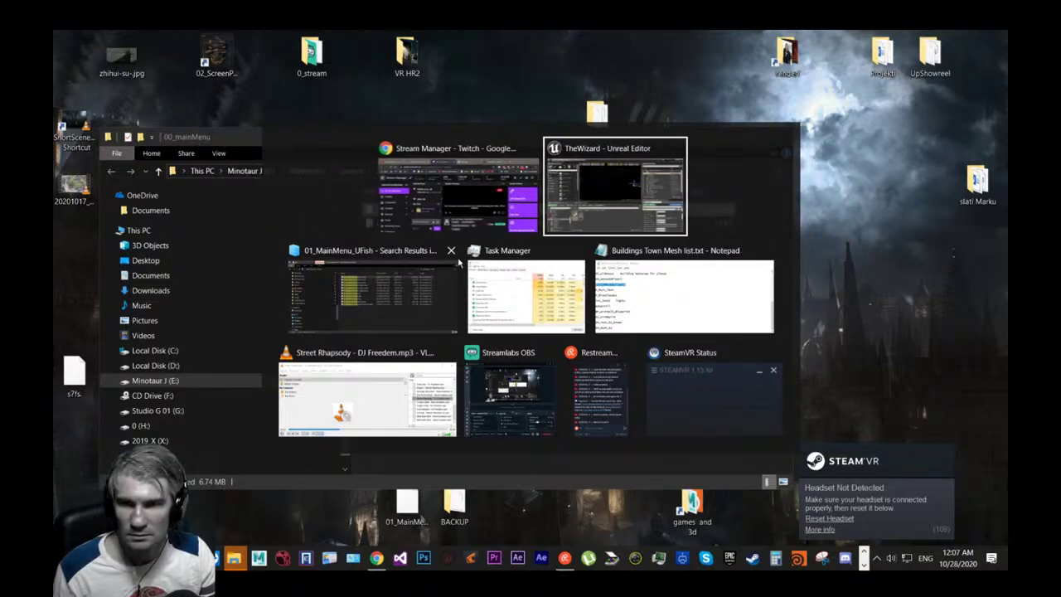
left_click(537, 232)
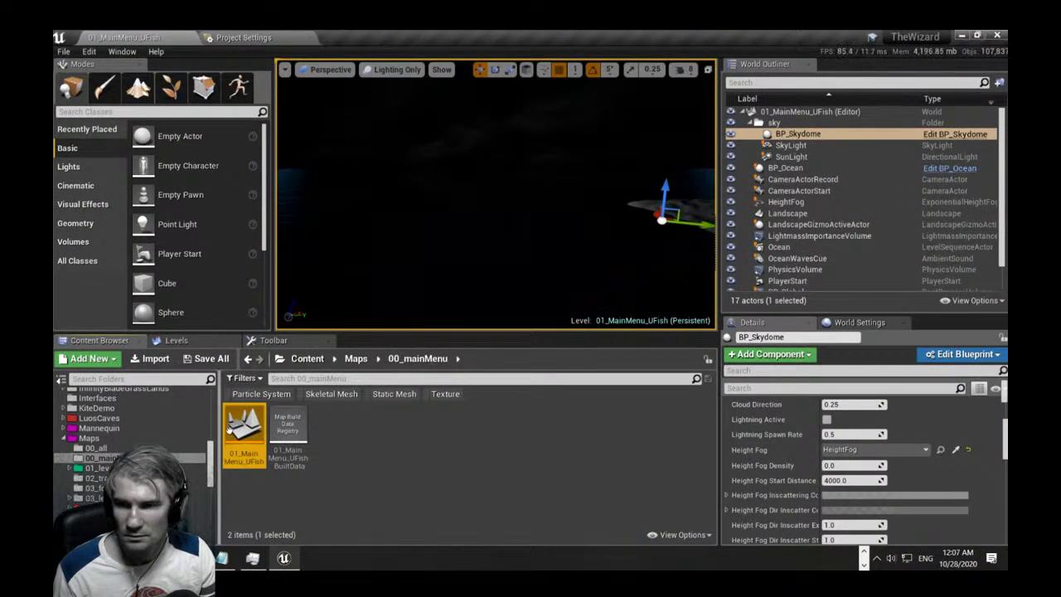
Show the 00_mainMenu content folder in the file explorer and minimize the editor.
right_click(99, 457)
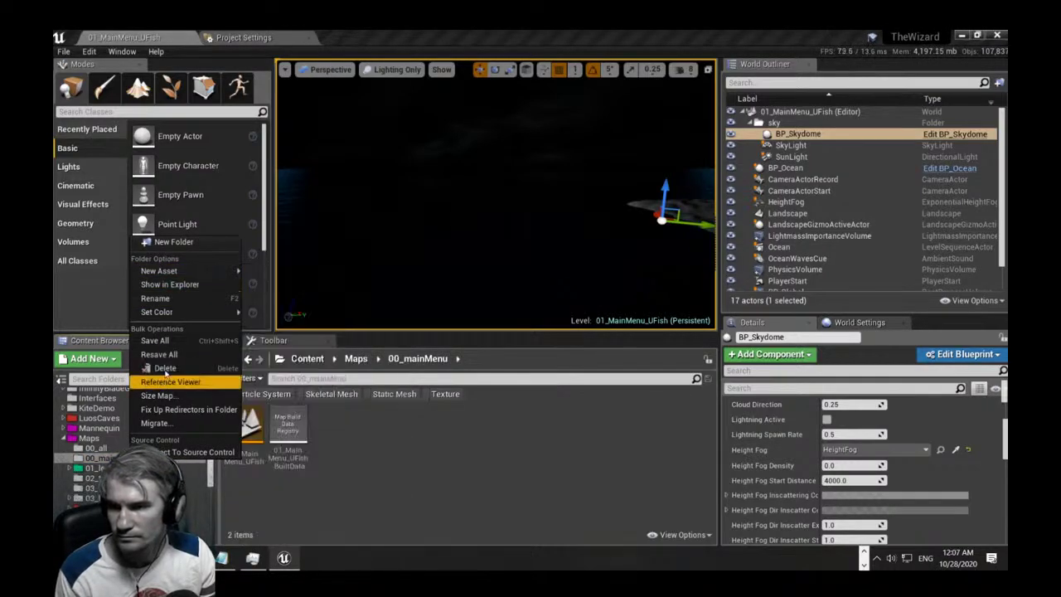
left_click(186, 286)
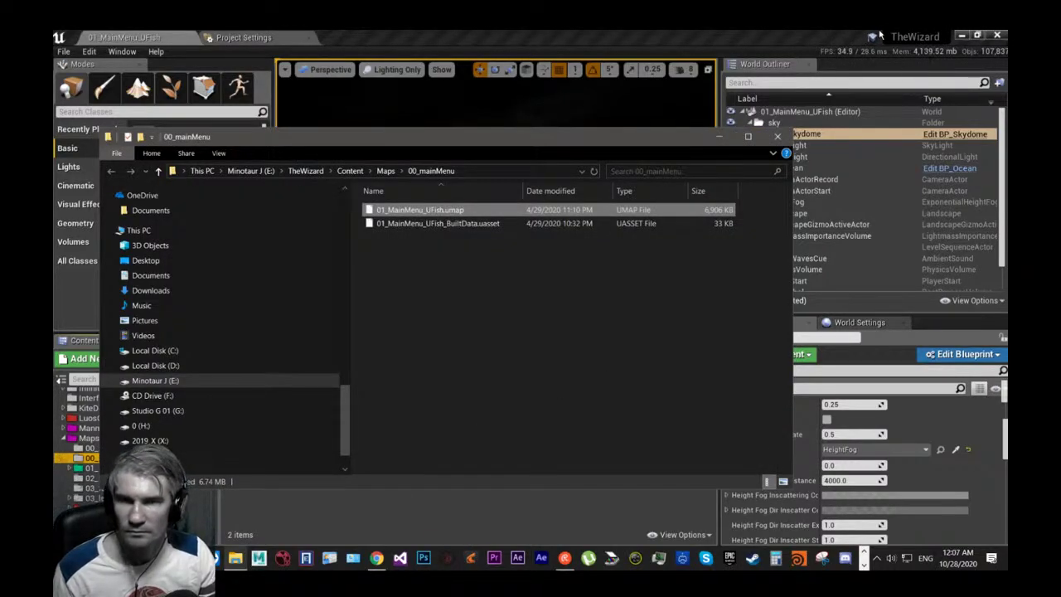
left_click(962, 36)
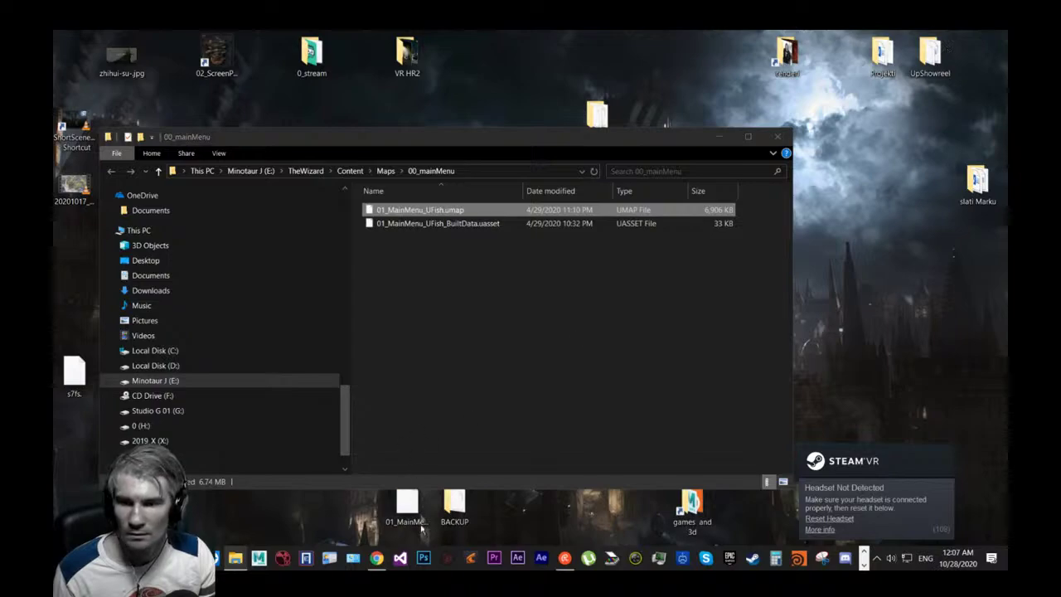
Check the BACKUP folder, copy 01_MainMenu_UFish_Auto3.umap from the desktop into 00_mainMenu, and copy 01_MainMenu_UFish.umap to the desktop.
left_click(457, 521)
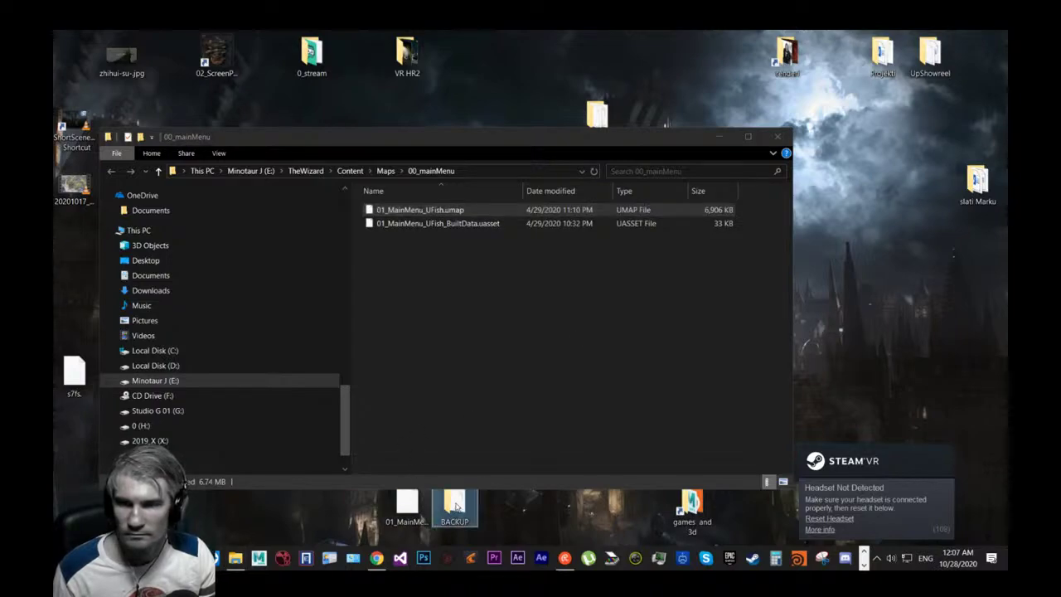
double_click(457, 507)
left_click(934, 188)
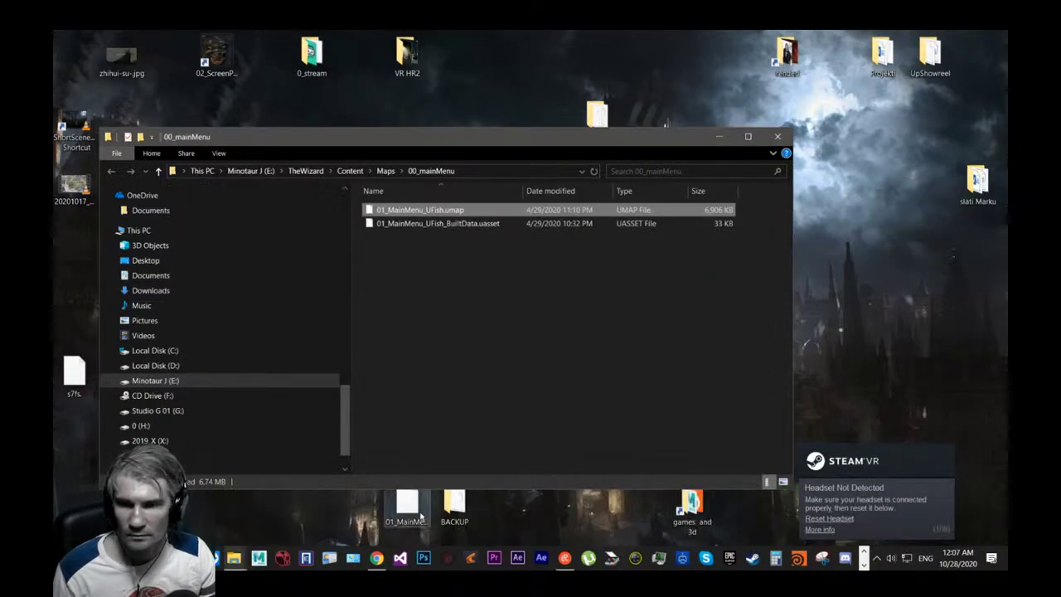
left_click_drag(408, 518, 511, 328)
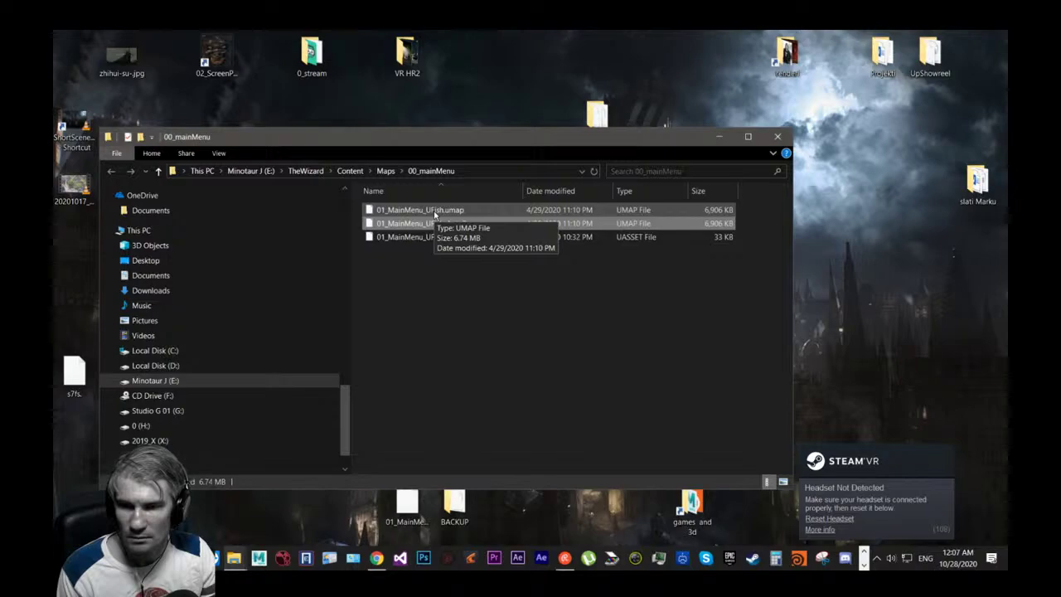
left_click_drag(435, 215, 585, 541)
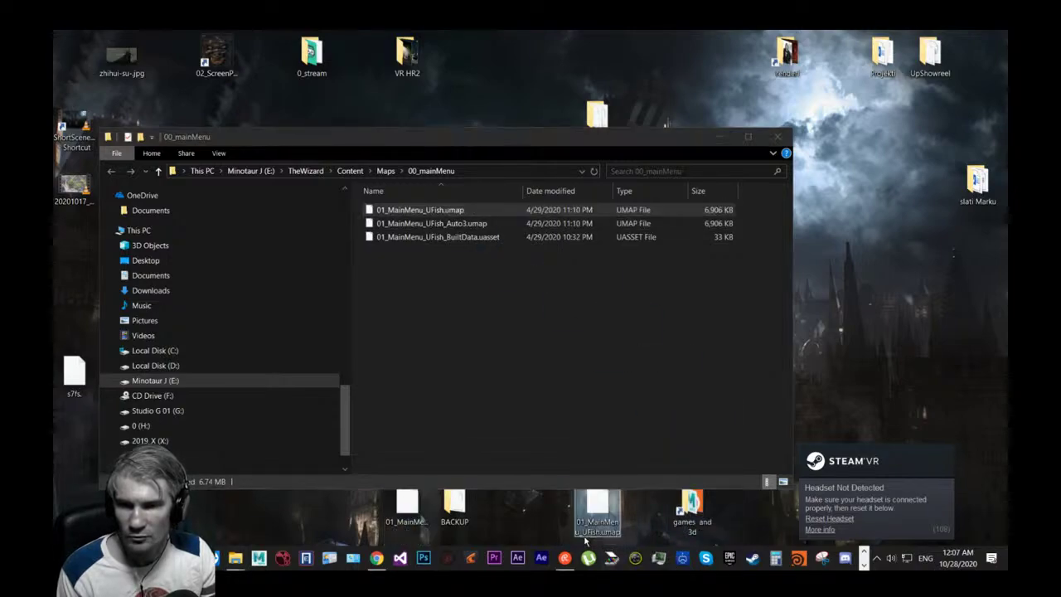
Try to delete 01_MainMenu_UFish.umap from the 00_mainMenu folder.
left_click(450, 211)
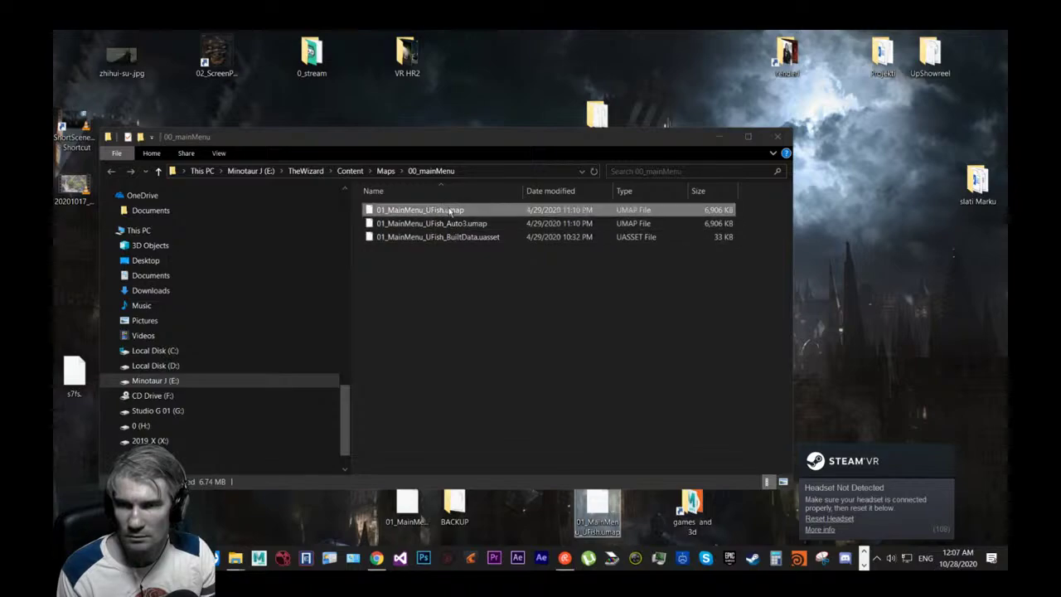
key("Delete")
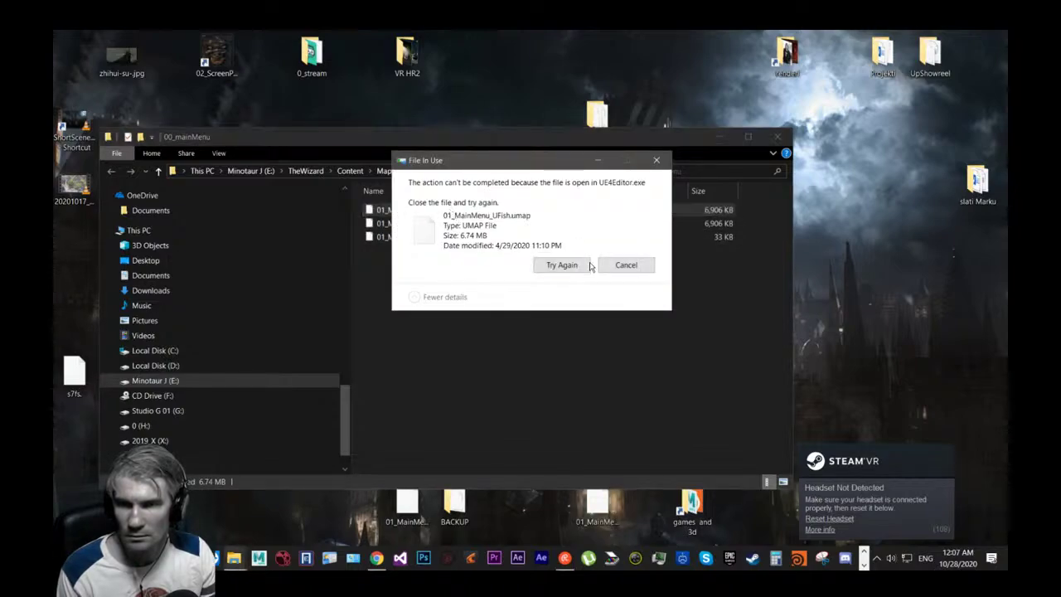
left_click(602, 266)
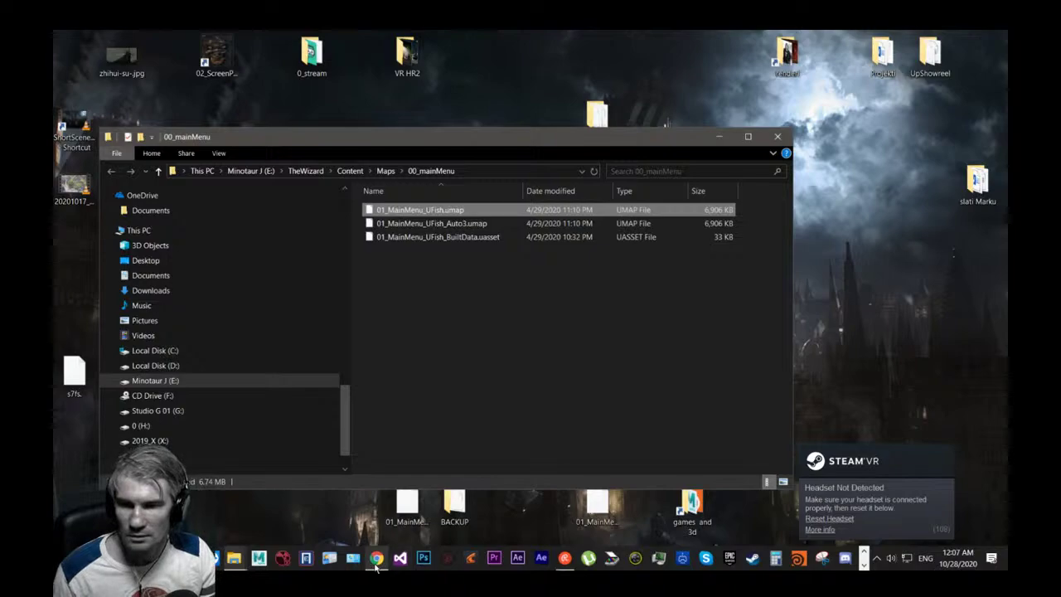
Switch to the Unreal Editor and create a new level from the Default template.
key("alt+Tab")
left_click(597, 265)
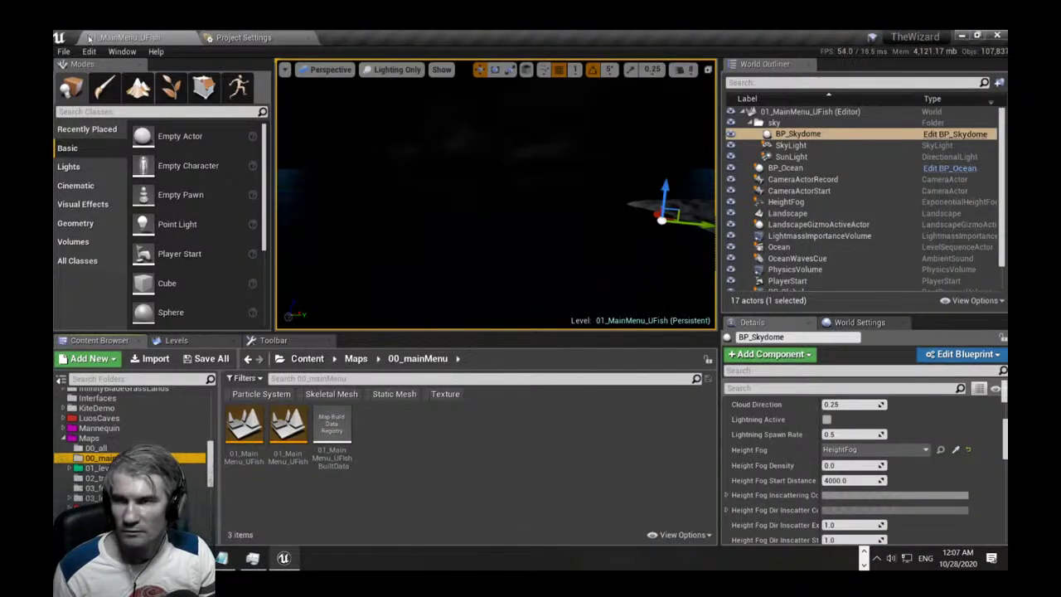
left_click(63, 51)
left_click(91, 74)
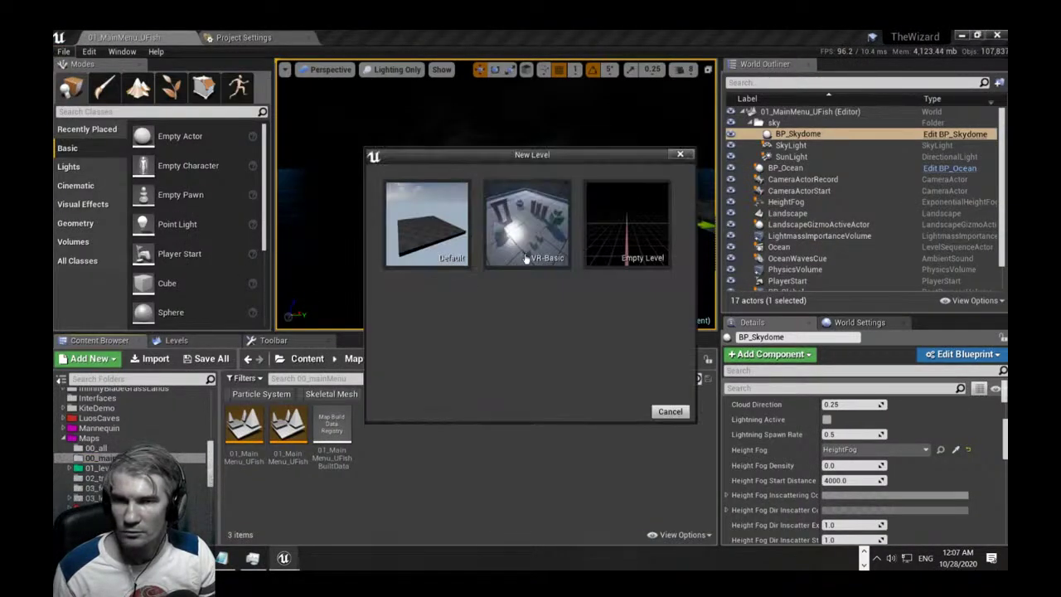
left_click(419, 225)
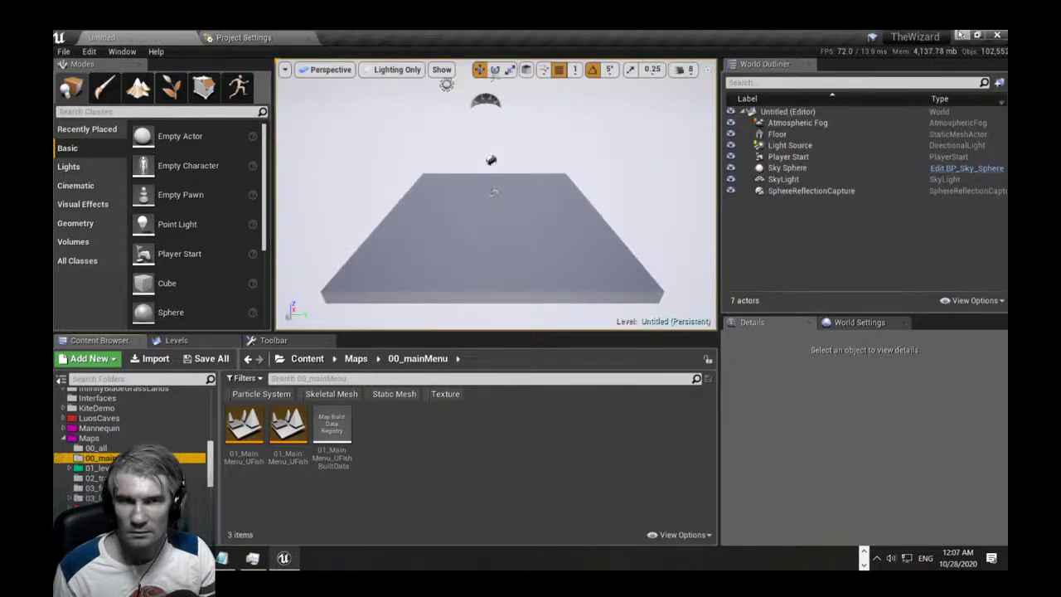
Minimize the editor and delete 01_MainMenu_UFish.umap from the project's 00_mainMenu folder.
left_click(960, 36)
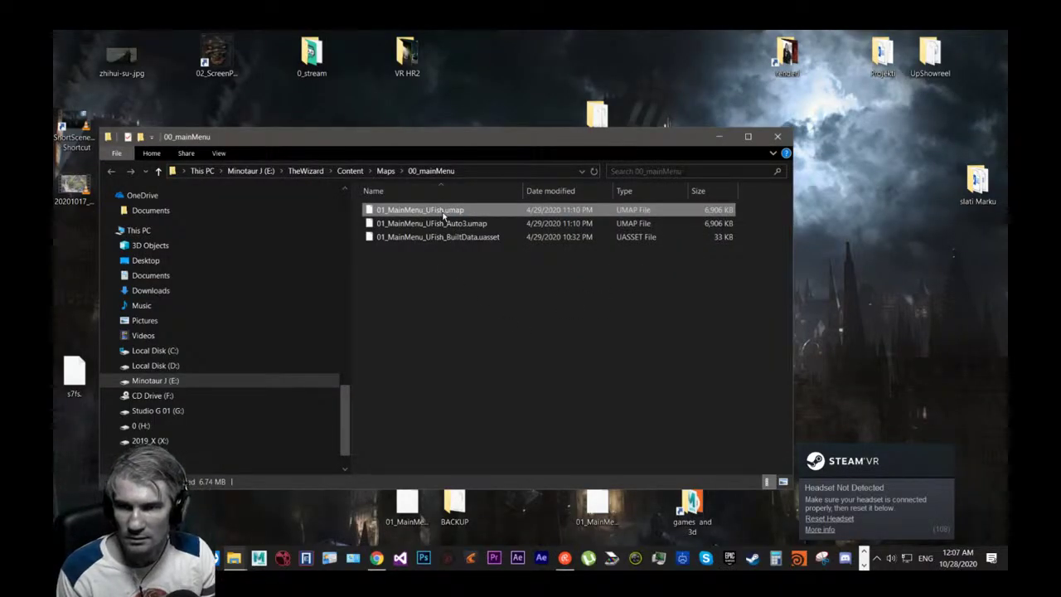
key("Delete")
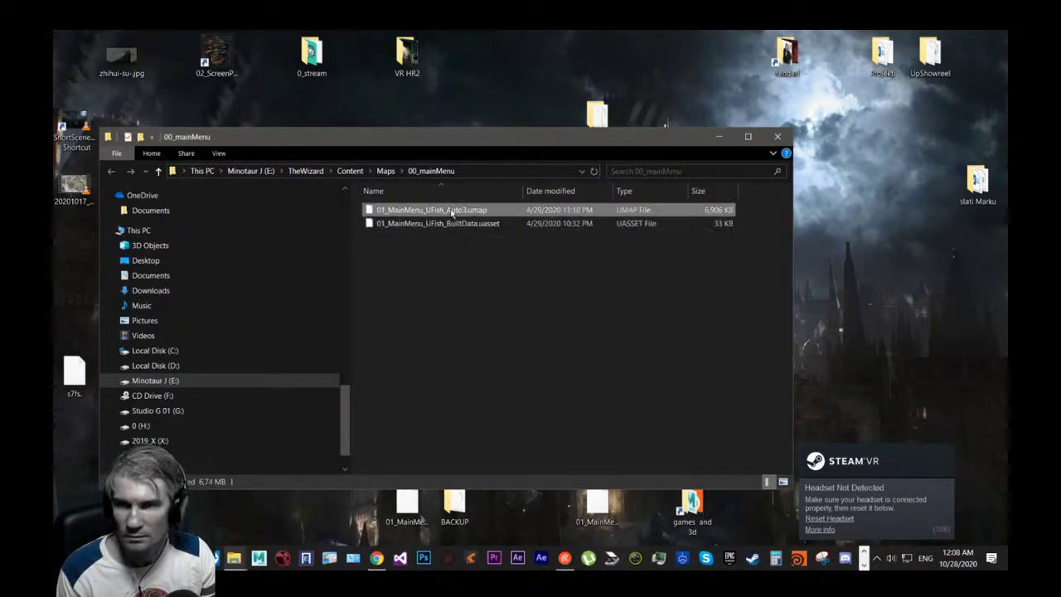
Rename 01_MainMenu_UFish_Auto3.umap in the 00_mainMenu folder as 01_MainMenu_UFish.umap.
left_click(446, 214)
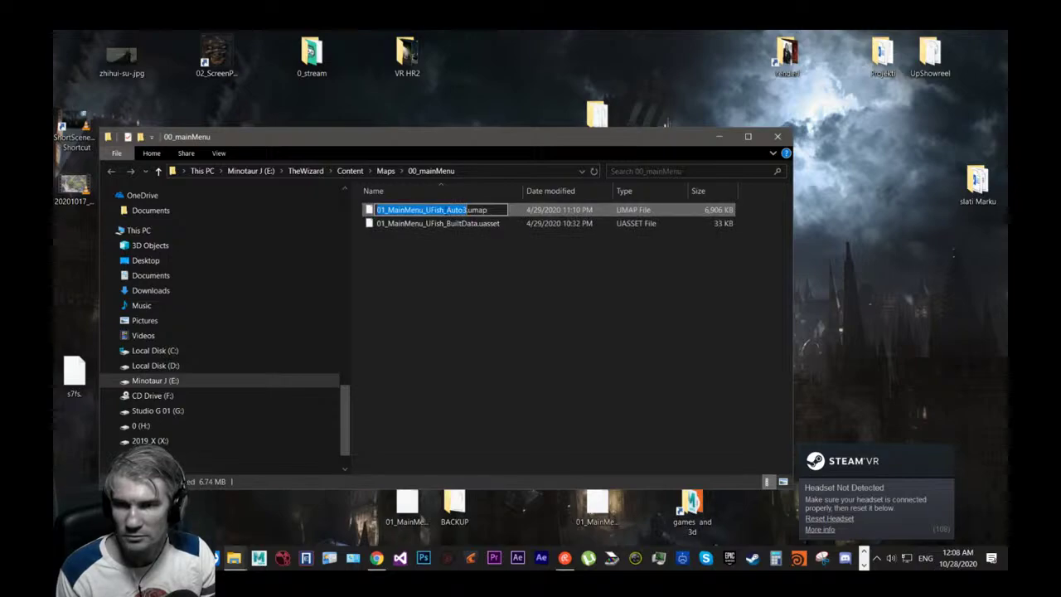
left_click(446, 211)
key("shift+Right")
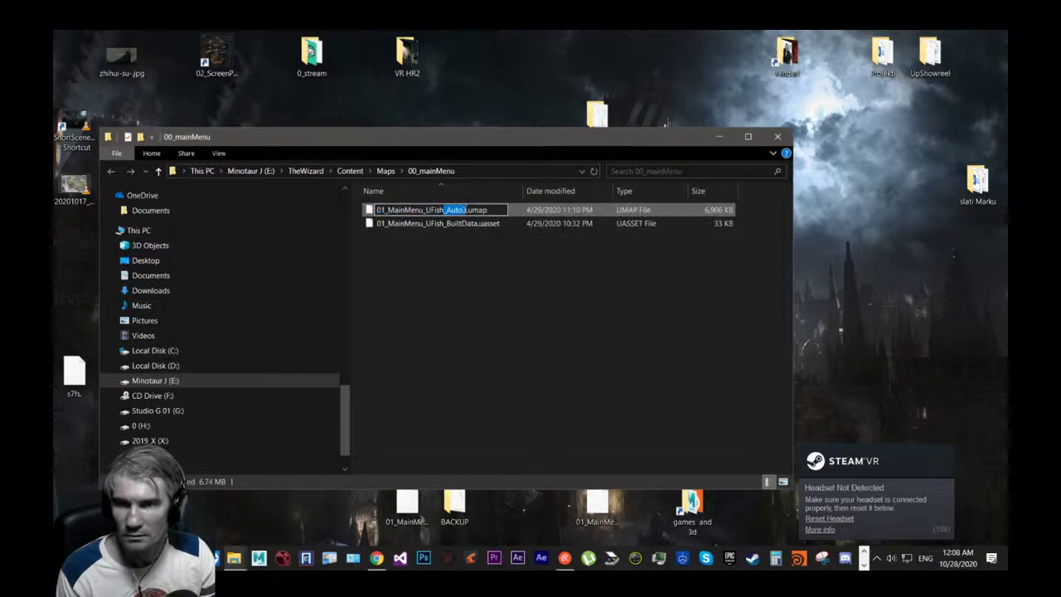
key("BackSpace")
key("BackSpace")
key("Return")
Switch to the Unreal Editor, open the 01_MainMenu_UFish level from the 00_mainMenu folder and look around the scene.
key("alt+Tab")
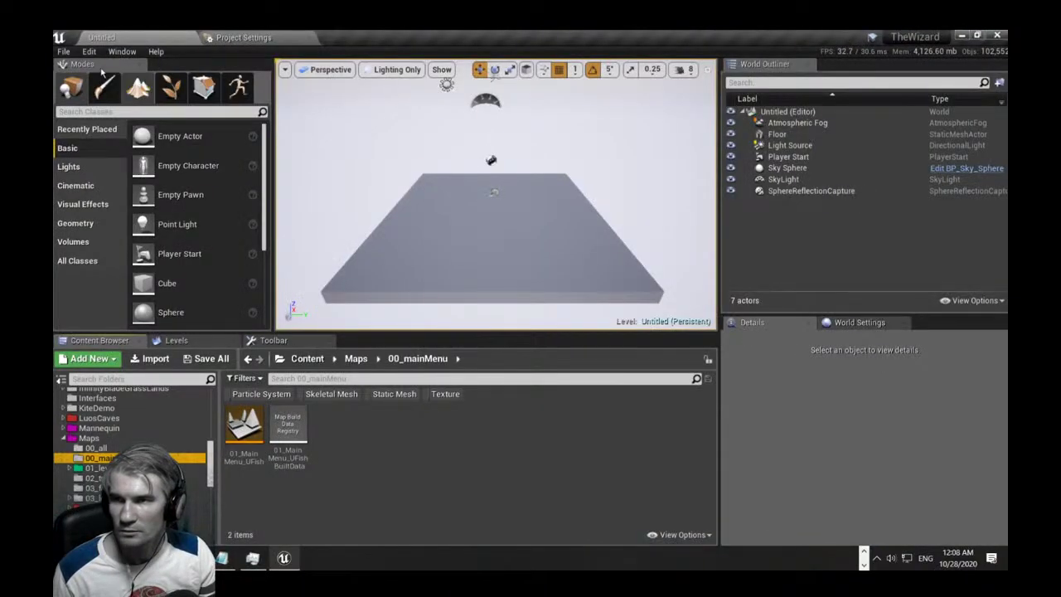
left_click(64, 51)
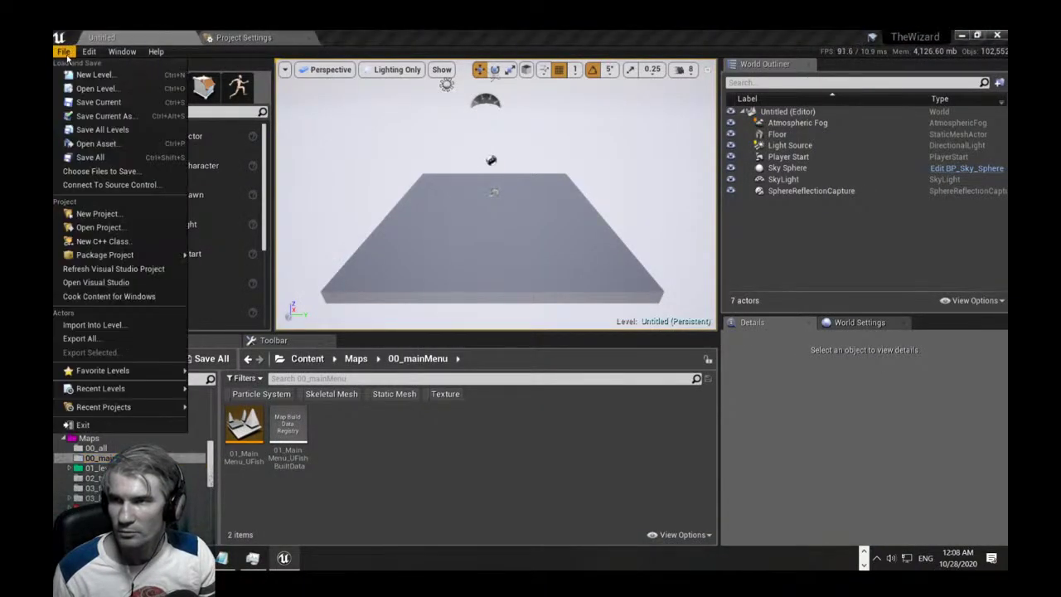
mouse_move(162, 389)
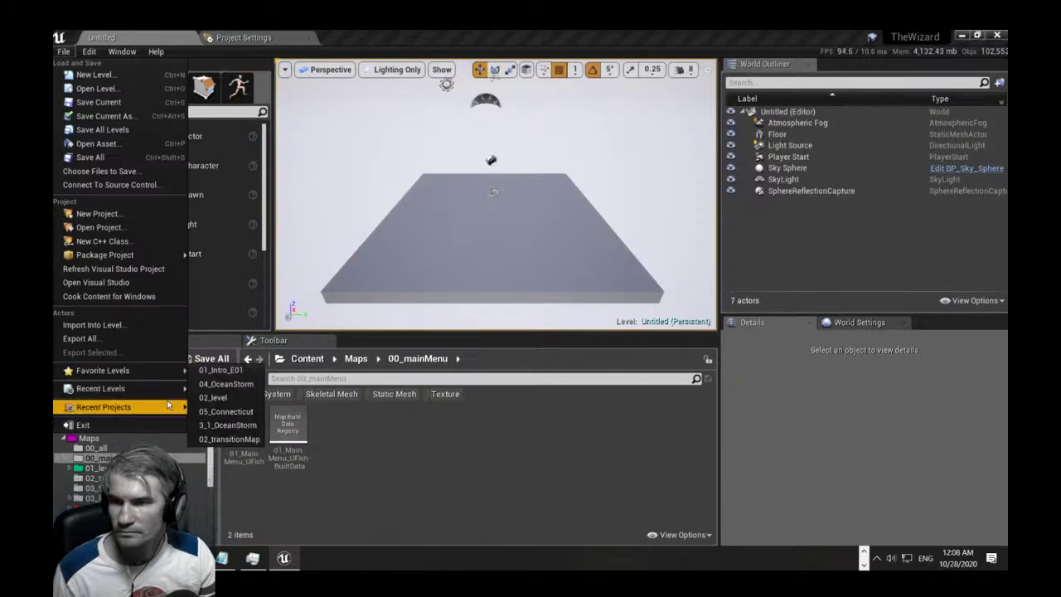
left_click(431, 450)
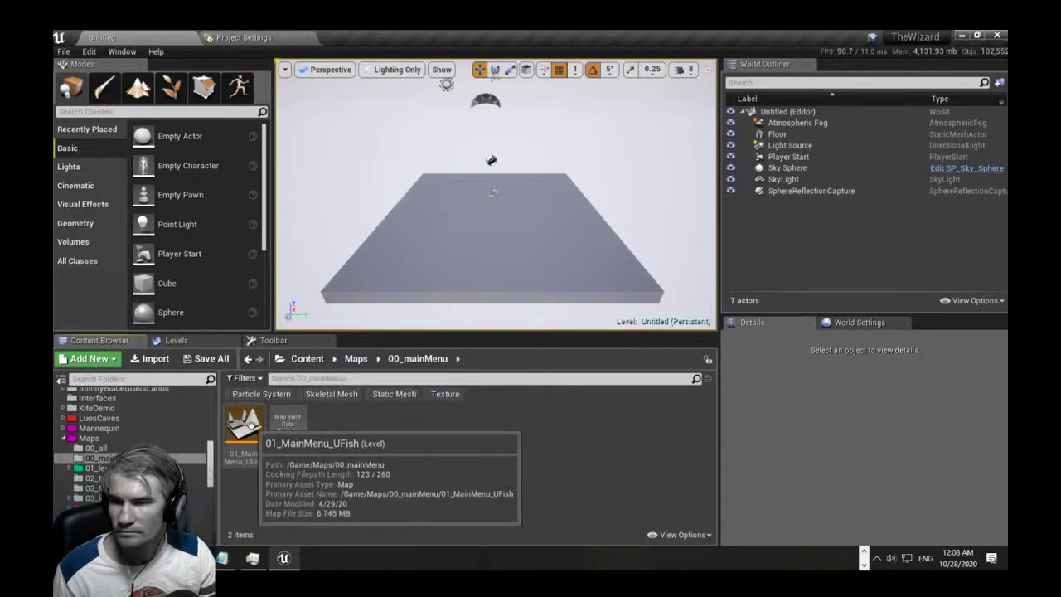
double_click(241, 424)
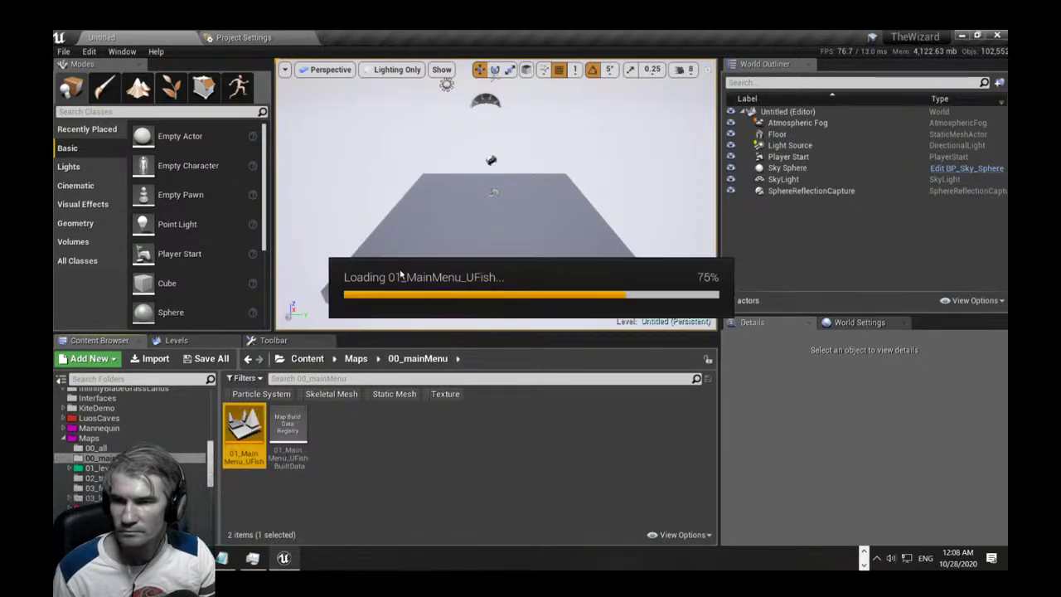
right_click_drag(449, 181, 442, 213)
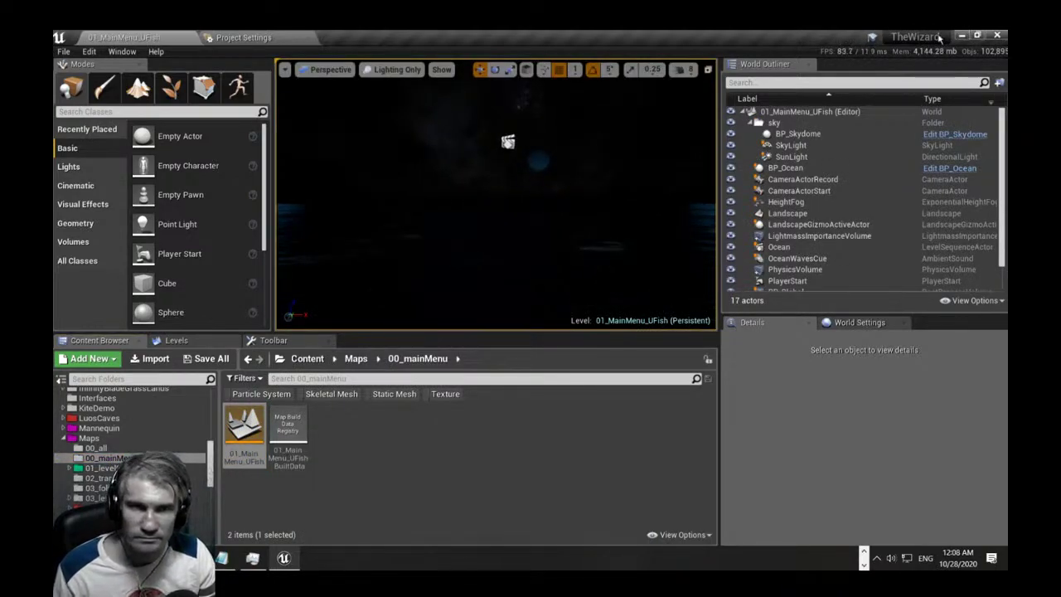
Create a new level from the Default template in place of the open map and minimize the editor.
left_click(63, 51)
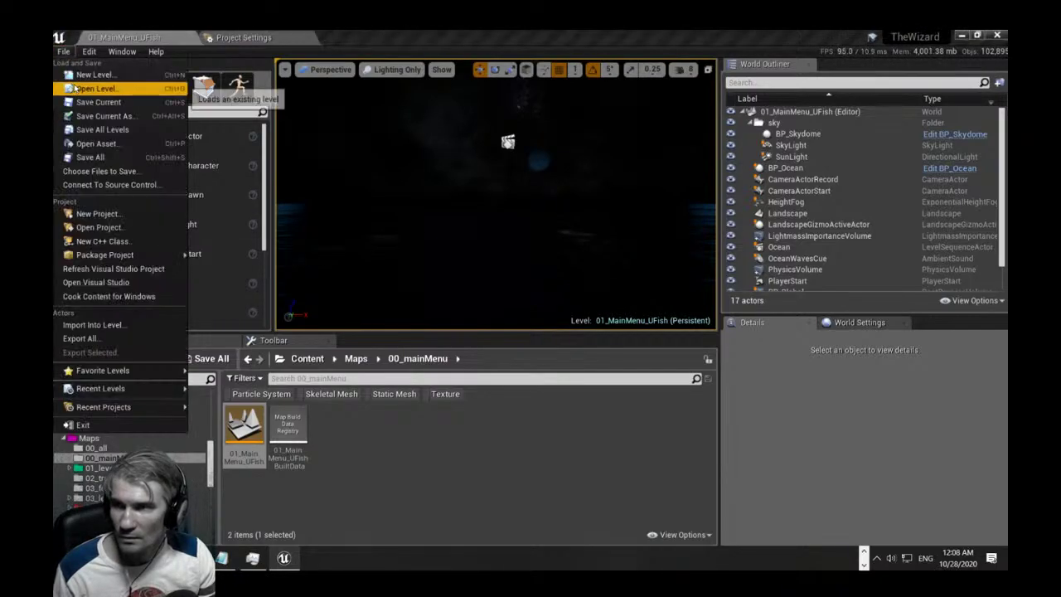
left_click(91, 82)
left_click(427, 224)
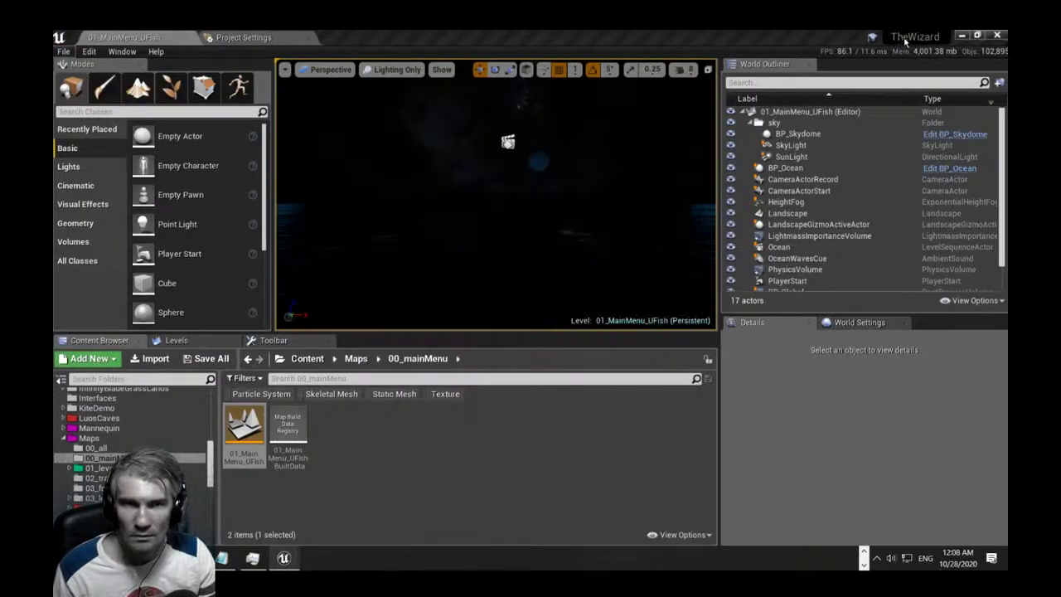
left_click(960, 37)
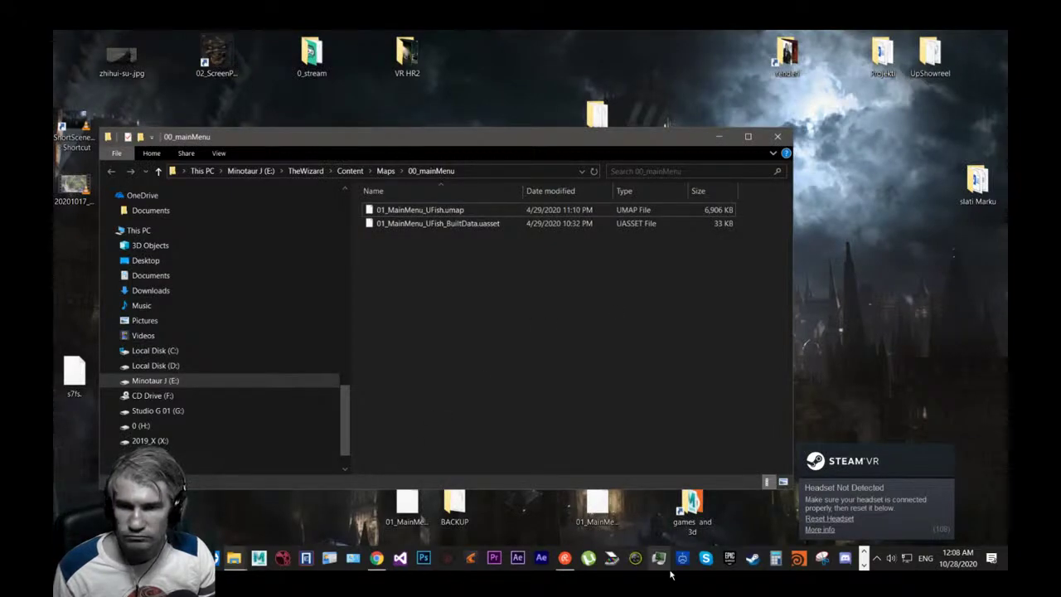
Copy 01_MainMenu_UFish.umap from the BACKUP folder into 00_mainMenu, replacing the file in the destination.
left_click(597, 508)
double_click(455, 503)
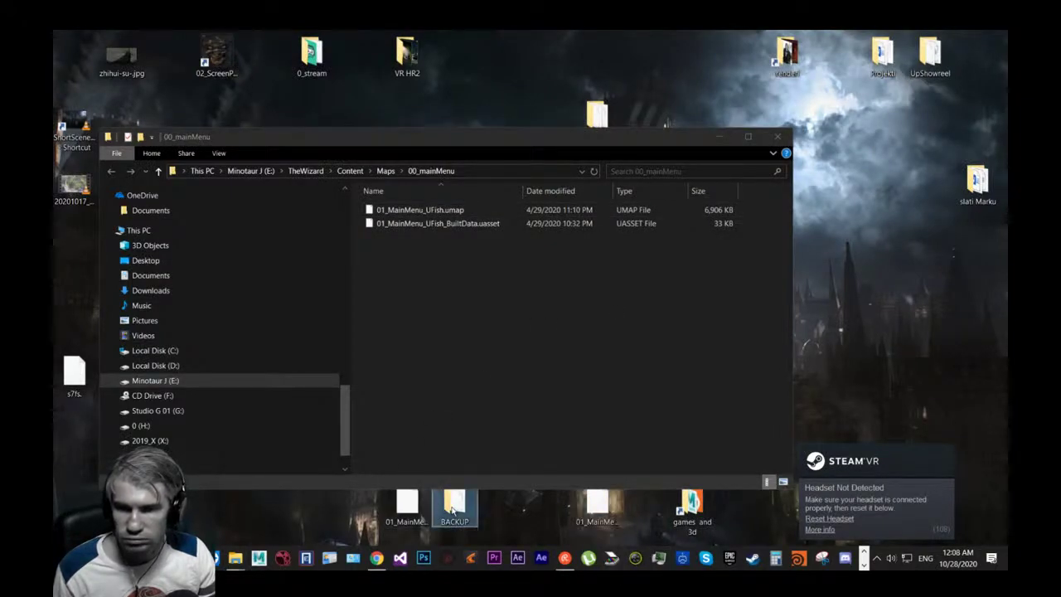
left_click(461, 264)
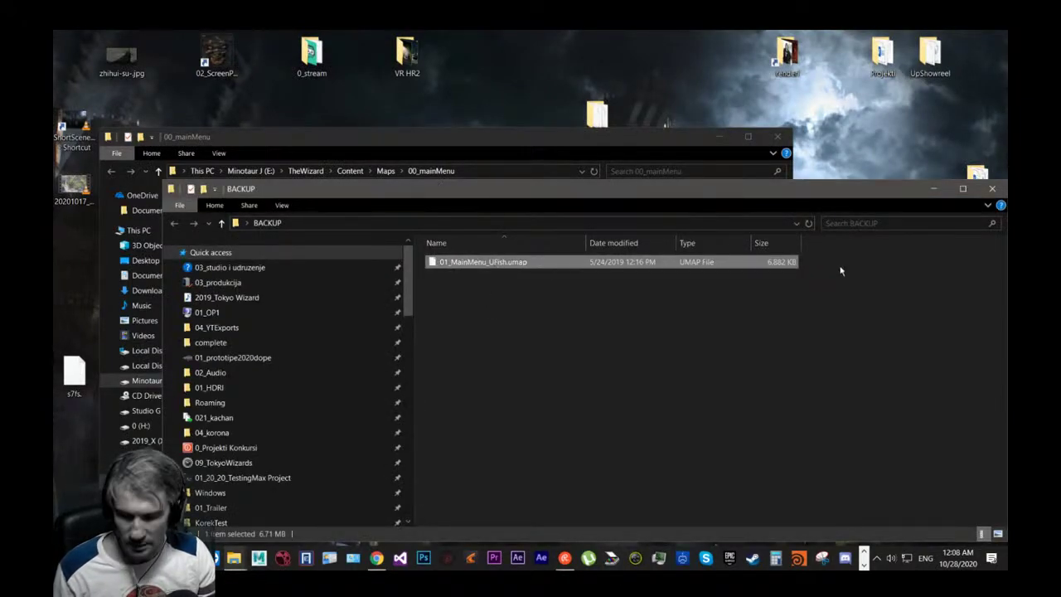
key("ctrl+c")
left_click(934, 188)
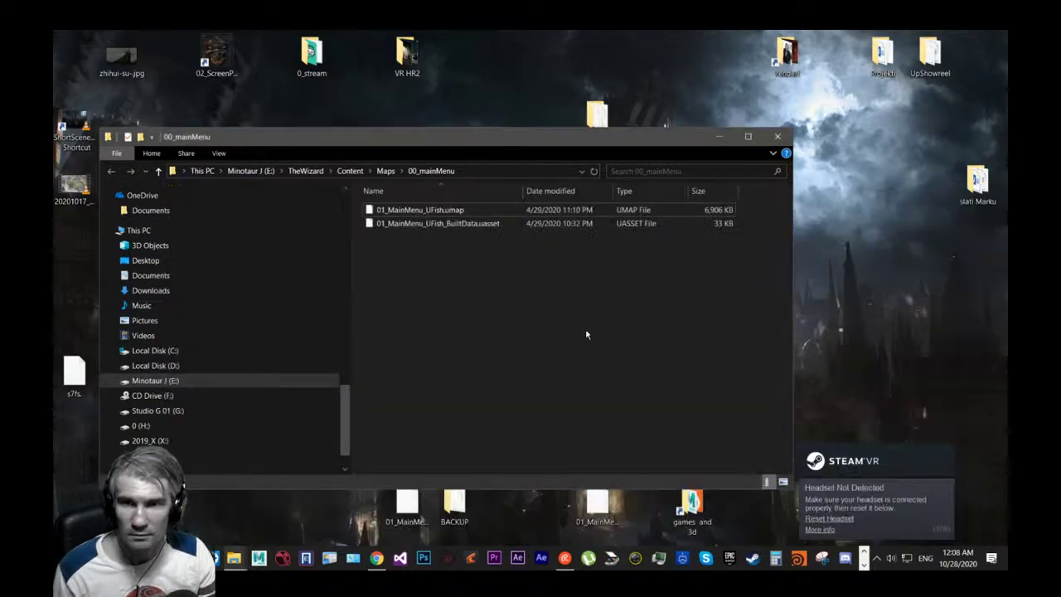
key("ctrl+v")
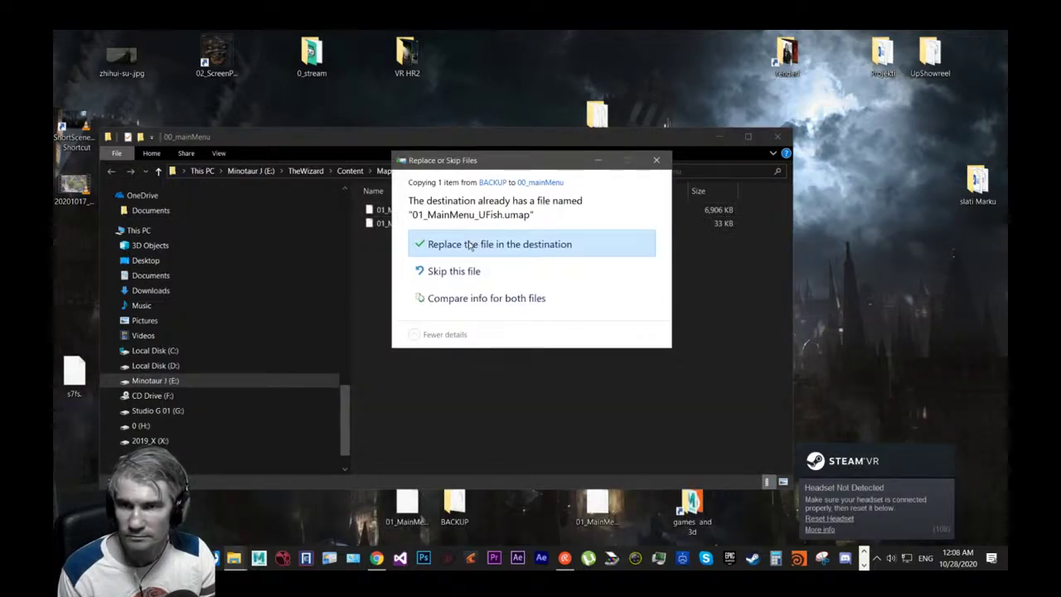
left_click(469, 243)
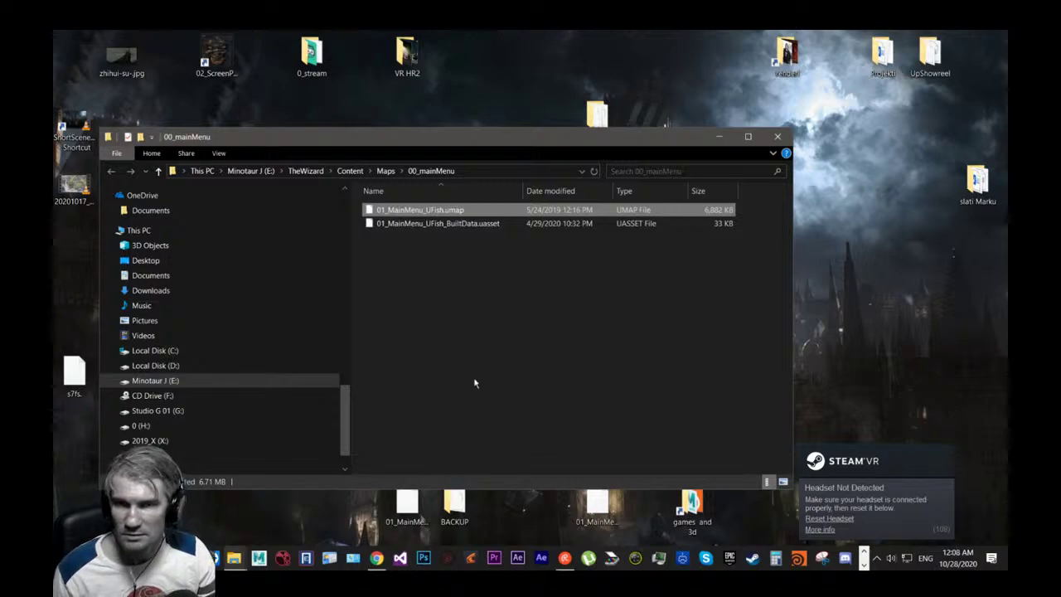
Switch to the Unreal Editor, open the BACKUP version of the 01_MainMenu_UFish level and inspect its scene in game view.
key("alt+Tab")
key("alt+Tab")
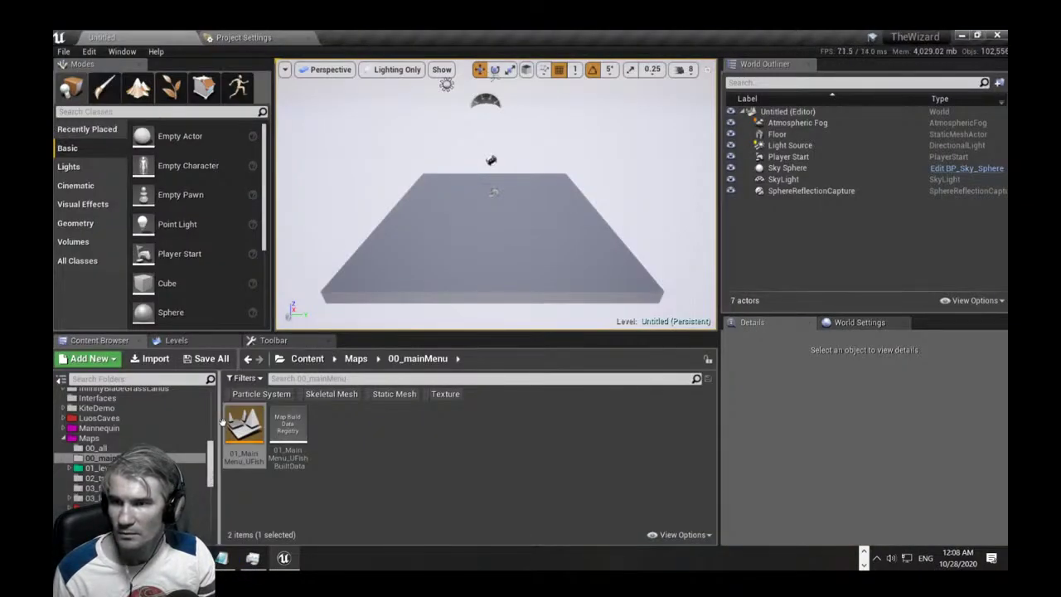
double_click(245, 427)
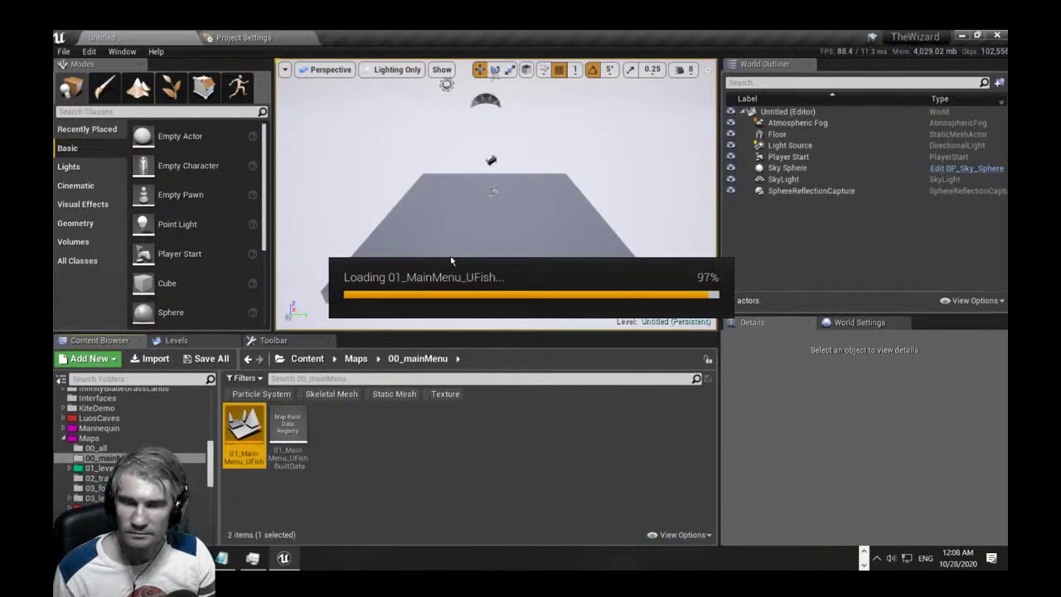
mouse_move(497, 195)
right_mouse_down()
mouse_move(601, 252)
mouse_move(502, 204)
mouse_move(500, 232)
mouse_move(647, 238)
mouse_move(580, 234)
mouse_move(501, 209)
right_mouse_up()
key("g")
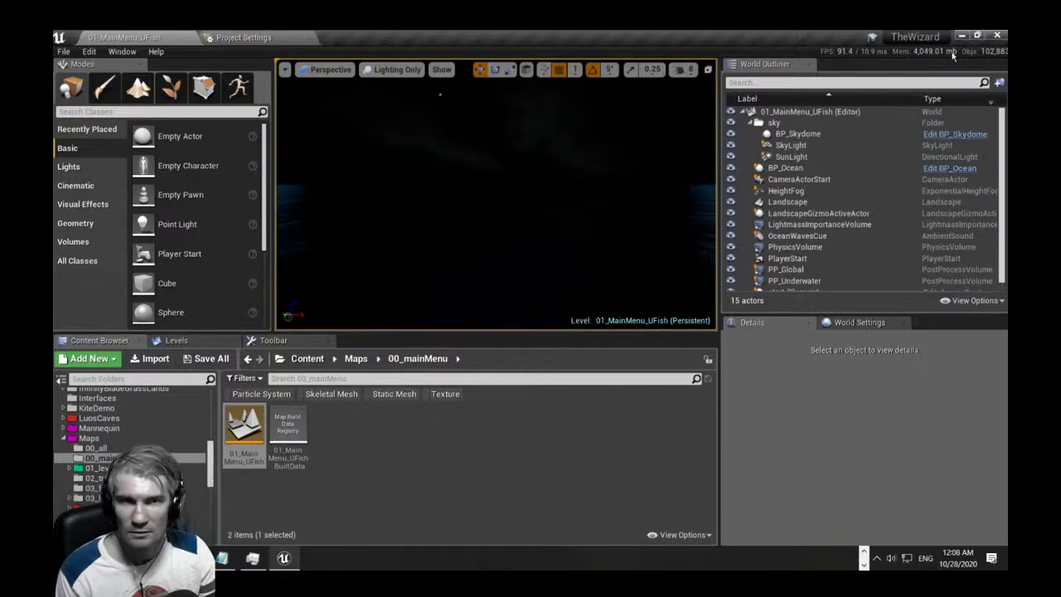
Close the BACKUP version of the map by creating another new level from the Default template.
left_click(63, 51)
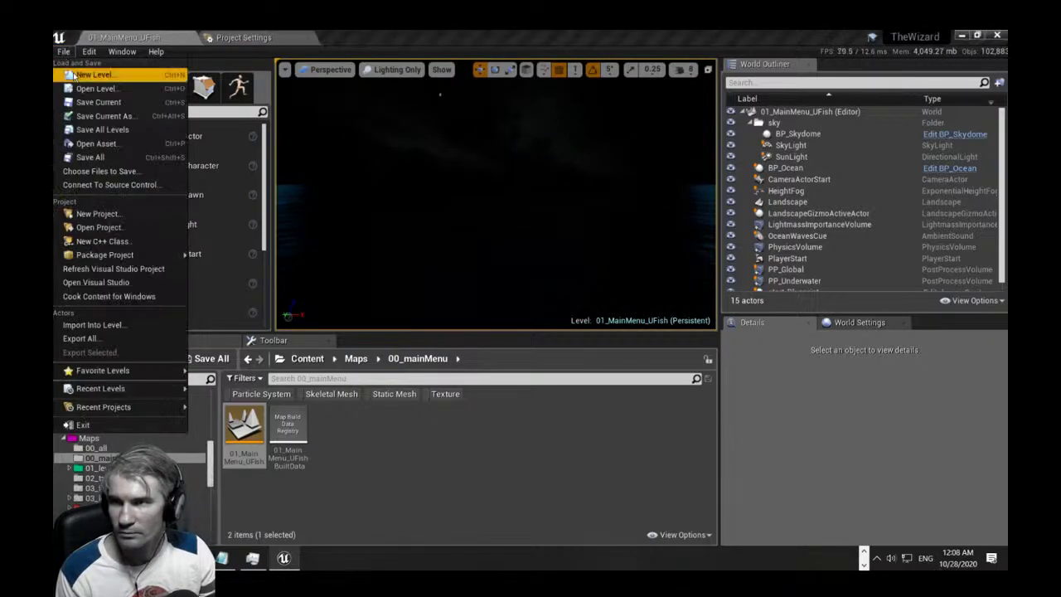
left_click(91, 71)
left_click(459, 259)
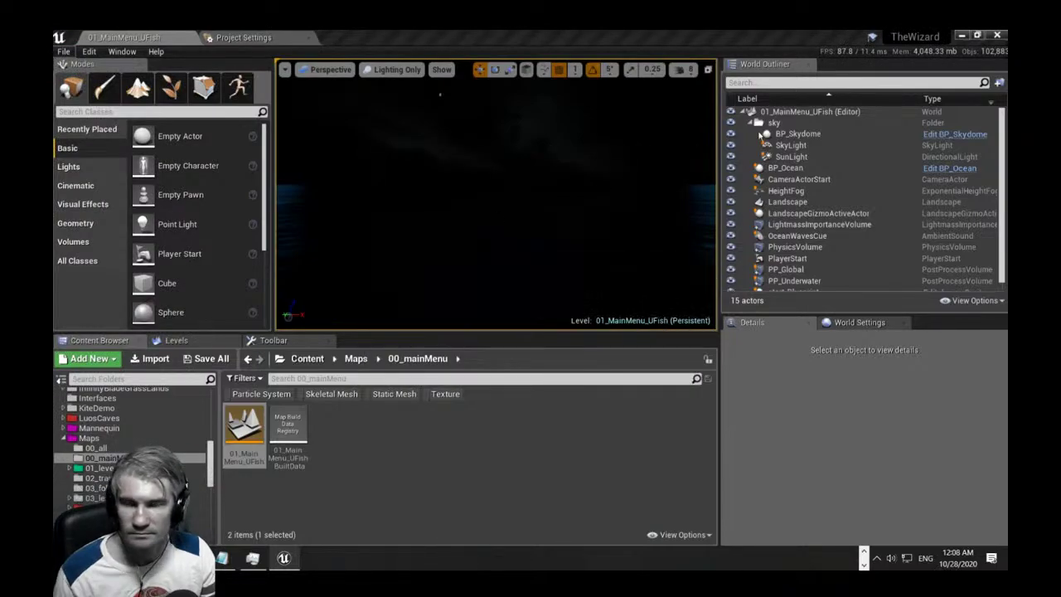
Minimize the editor and copy 01_MainMenu_UFish.umap from the desktop into 00_mainMenu, replacing the file in the destination.
key("alt+Tab")
left_click(431, 198)
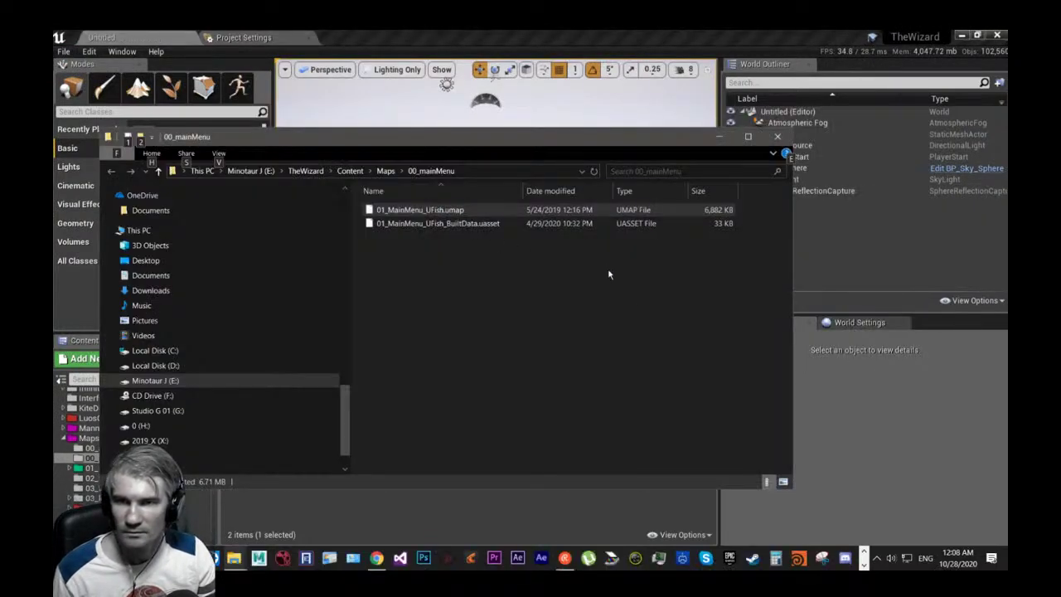
left_click(777, 136)
left_click(962, 36)
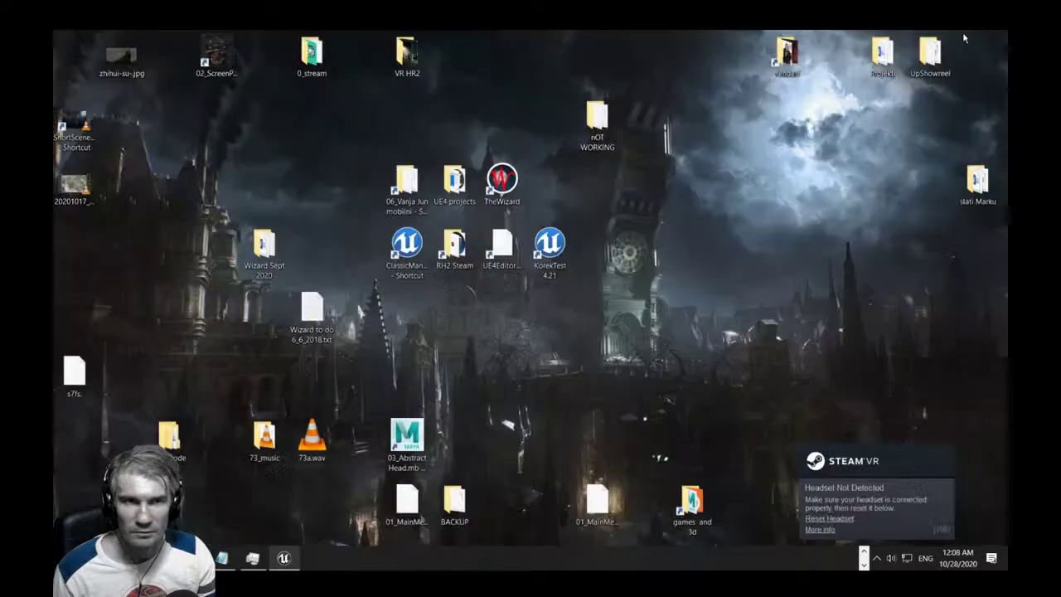
left_click(601, 498)
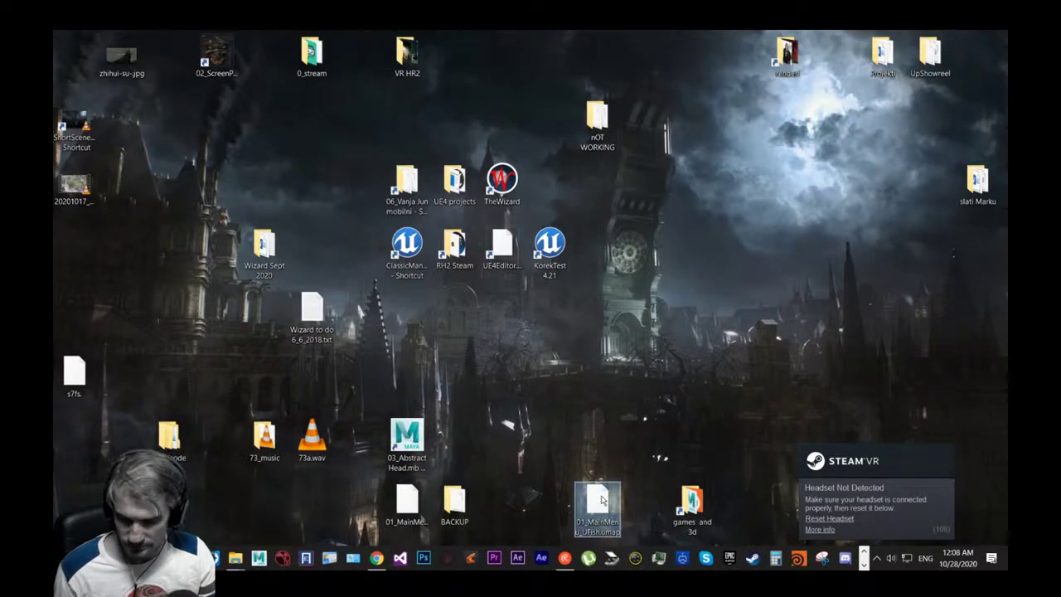
key("alt+Tab")
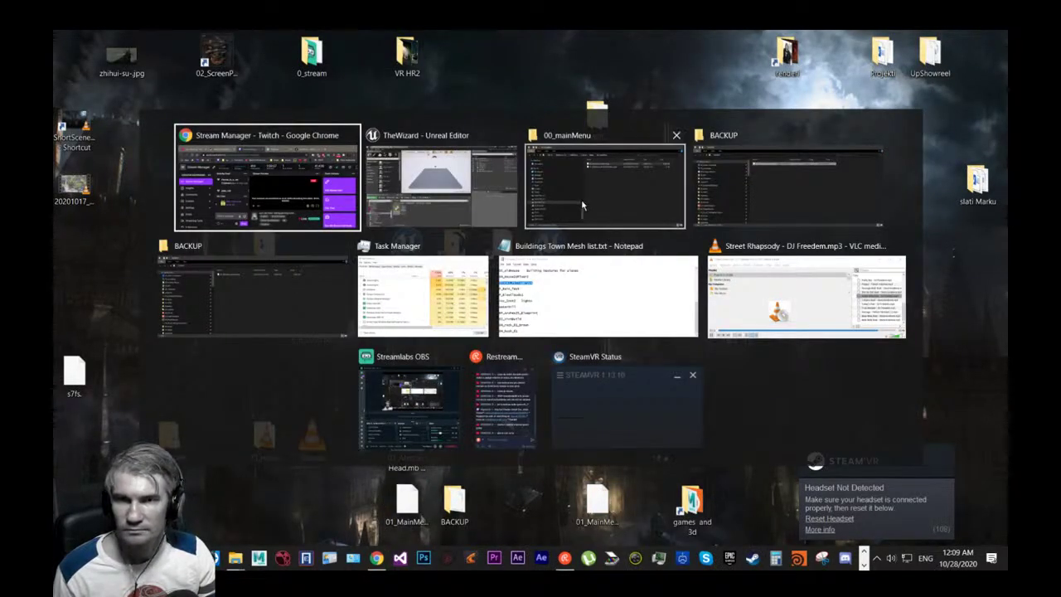
left_click(583, 205)
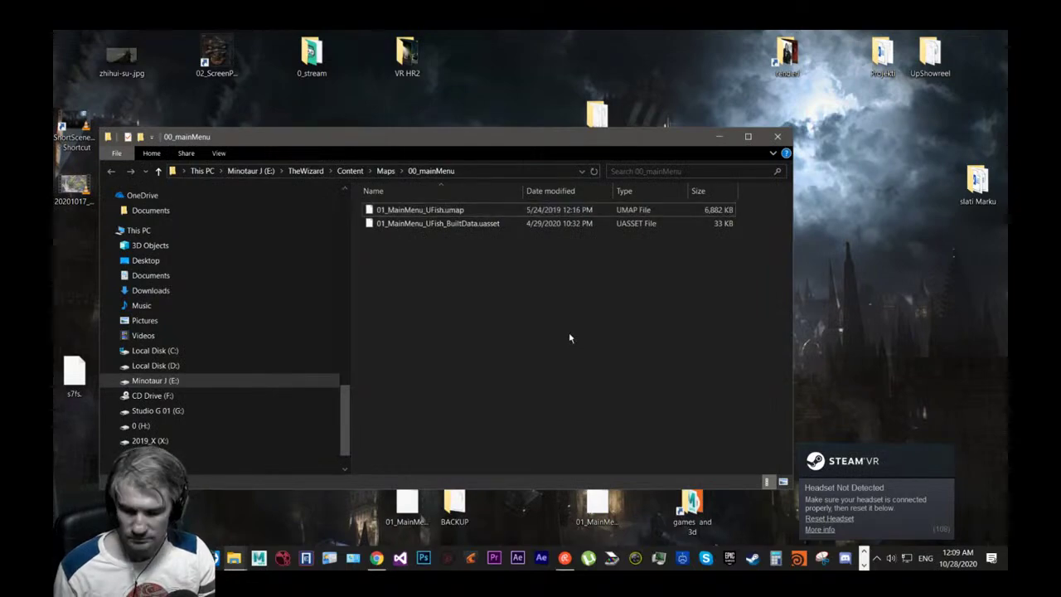
key("ctrl+v")
left_click(572, 246)
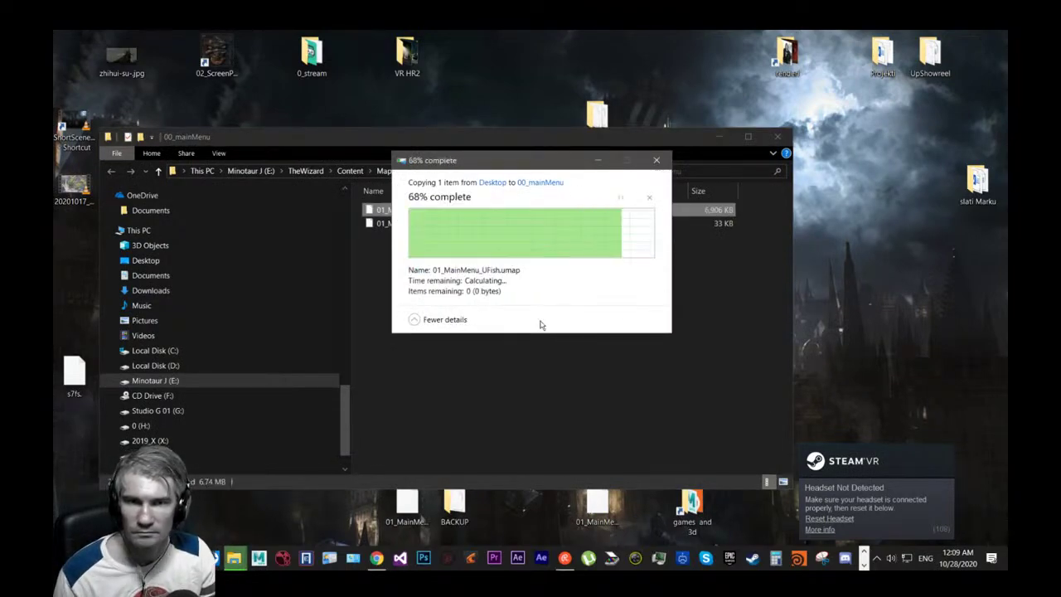
left_click(598, 510)
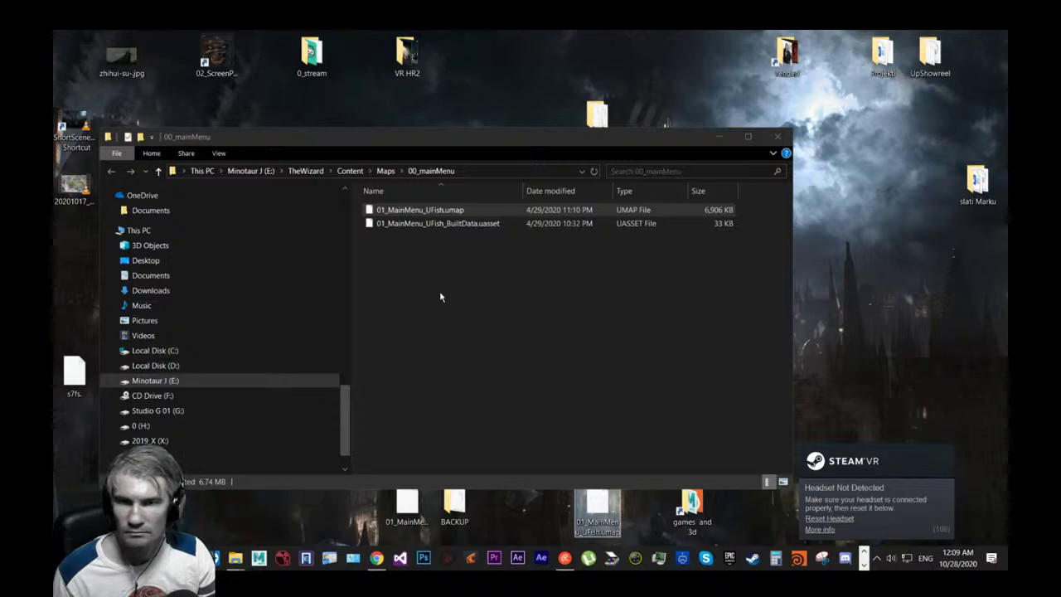
Switch to the Unreal Editor, reopen the 01_MainMenu_UFish level and select the Ocean level sequence actor.
key("alt+Tab")
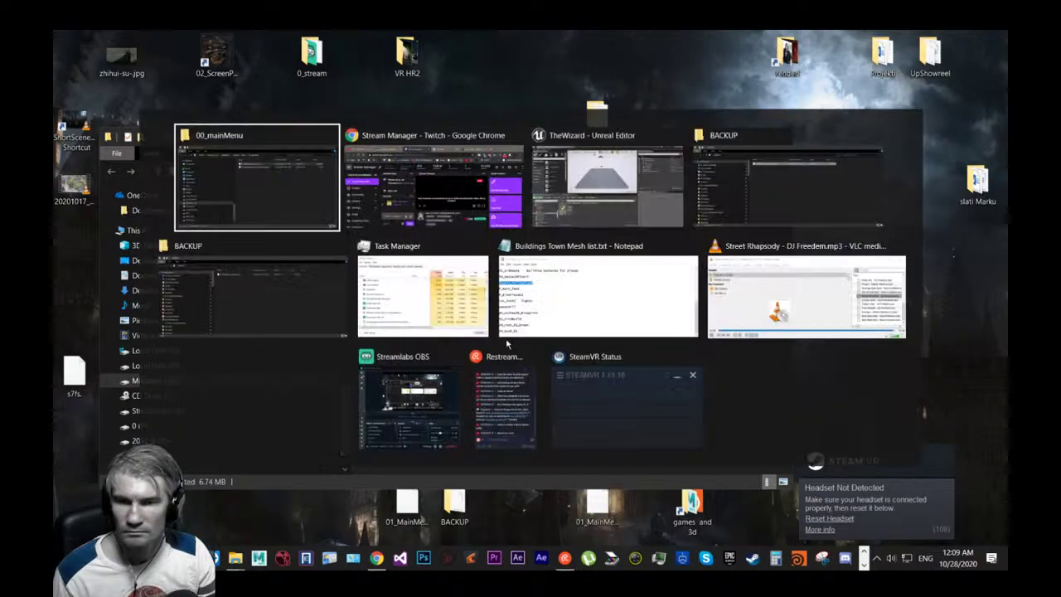
left_click(584, 198)
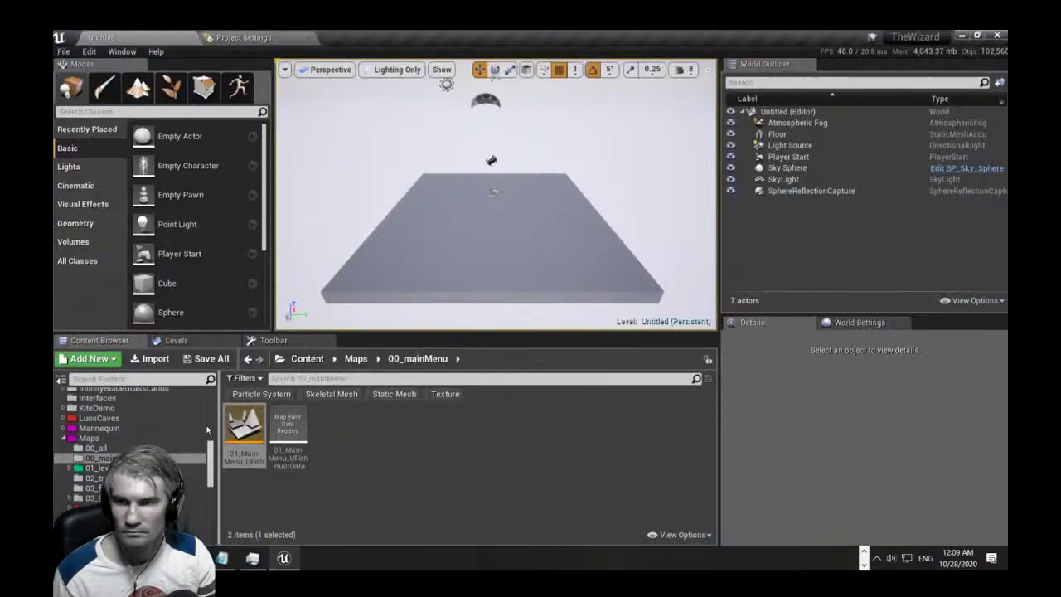
double_click(231, 436)
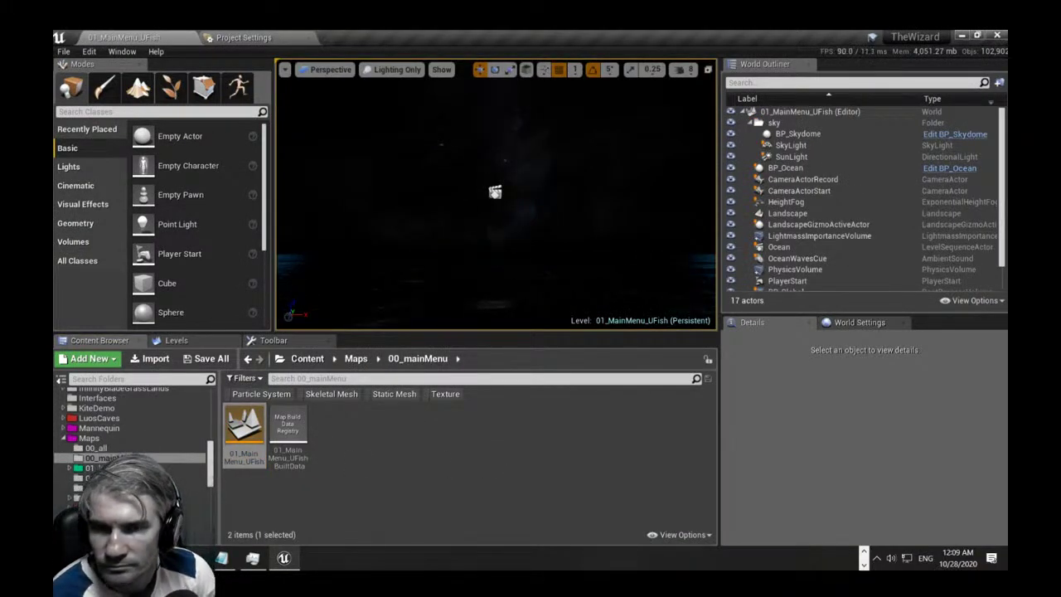
left_click(779, 247)
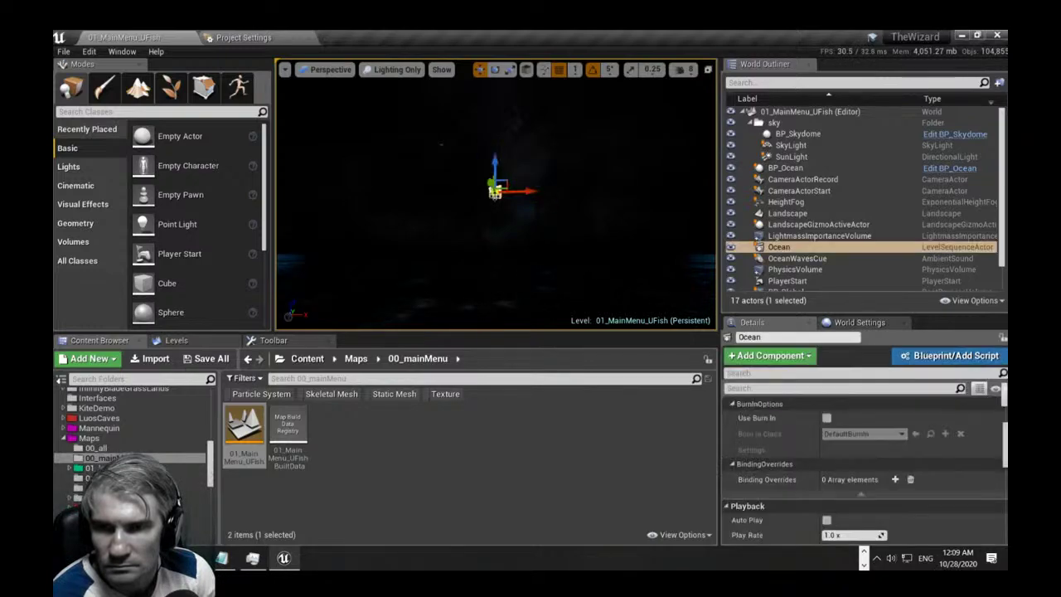
Check the available play modes and play the 01_MainMenu_UFish level in the active editor viewport.
left_click(279, 341)
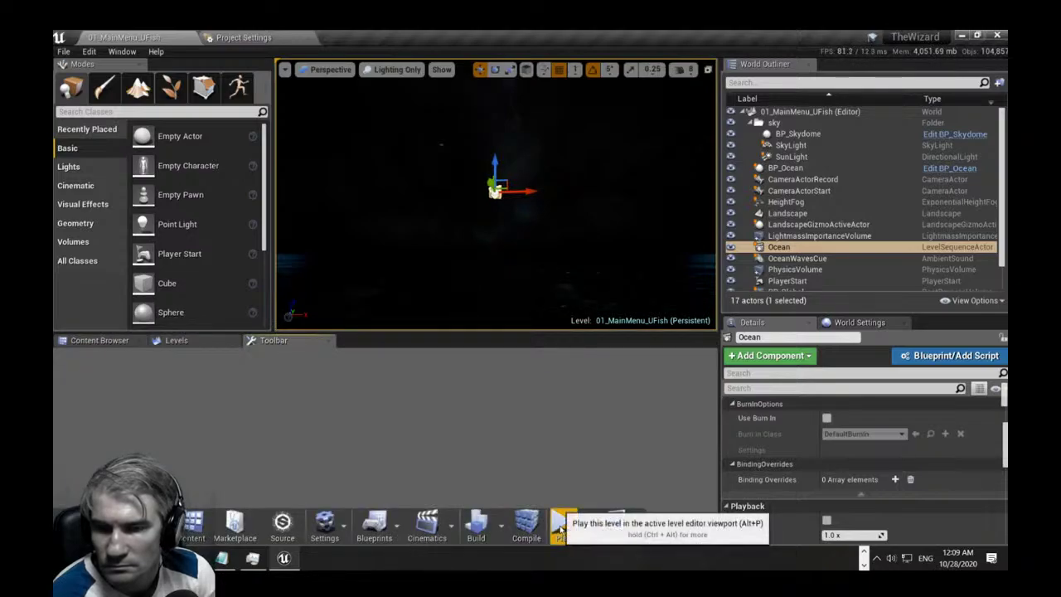
left_click(587, 530)
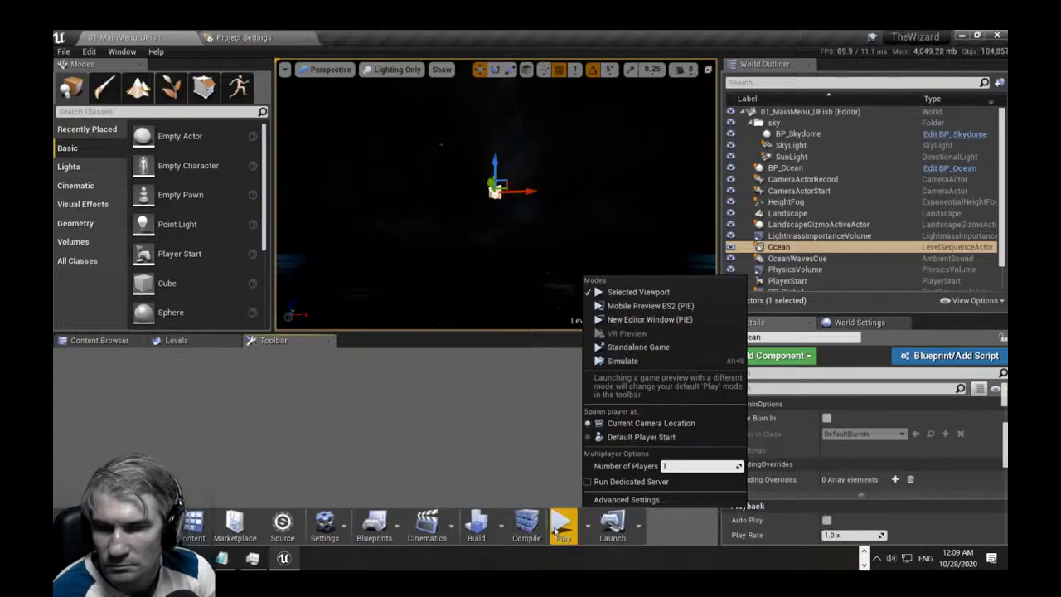
left_click(563, 527)
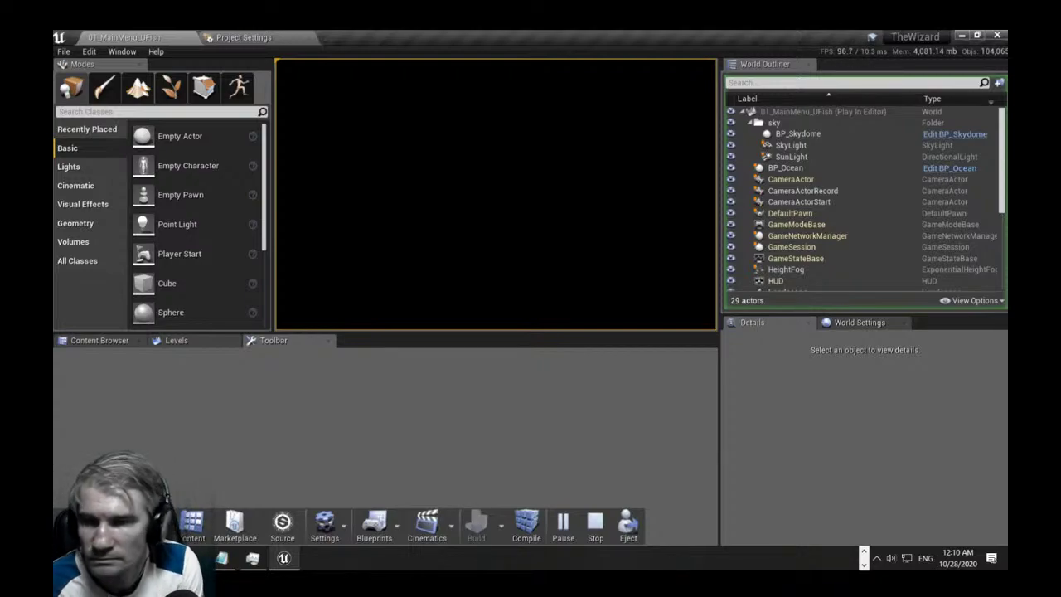
Stop the viewport play session, test the level as a standalone game and return to the editor.
key("Escape")
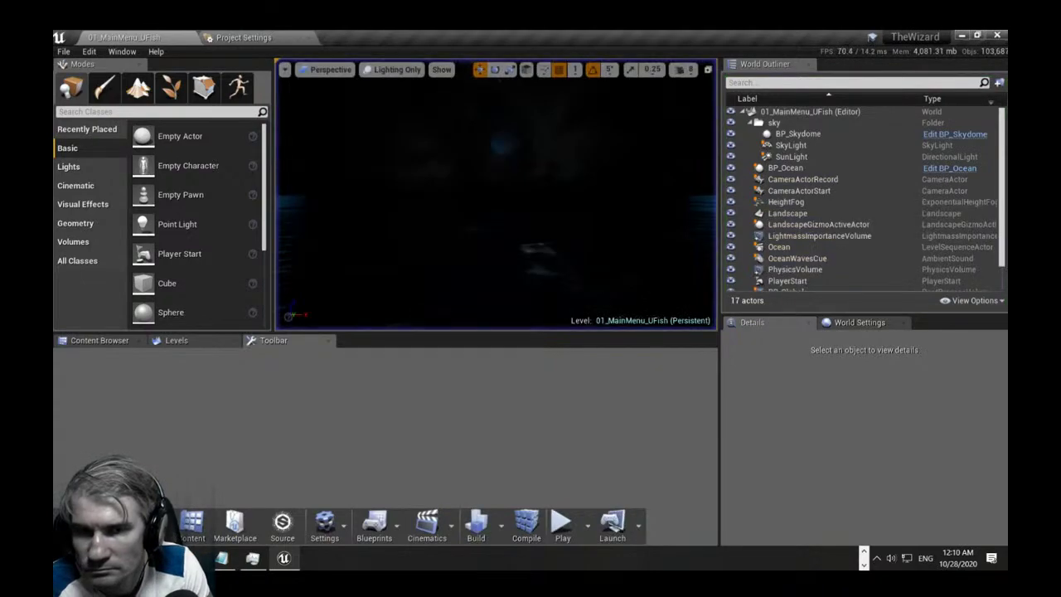
left_click(587, 525)
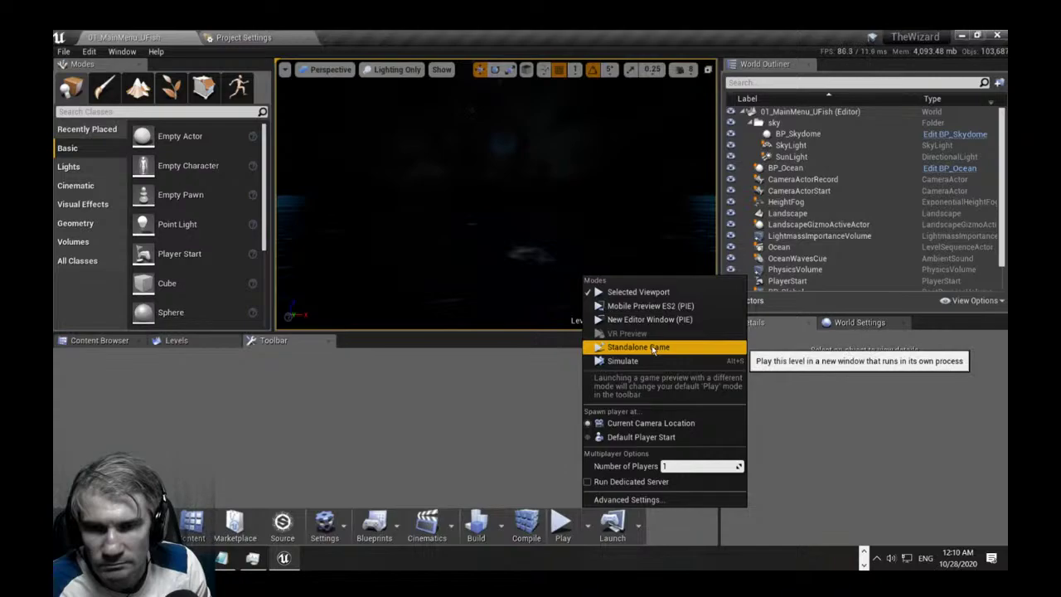
left_click(654, 348)
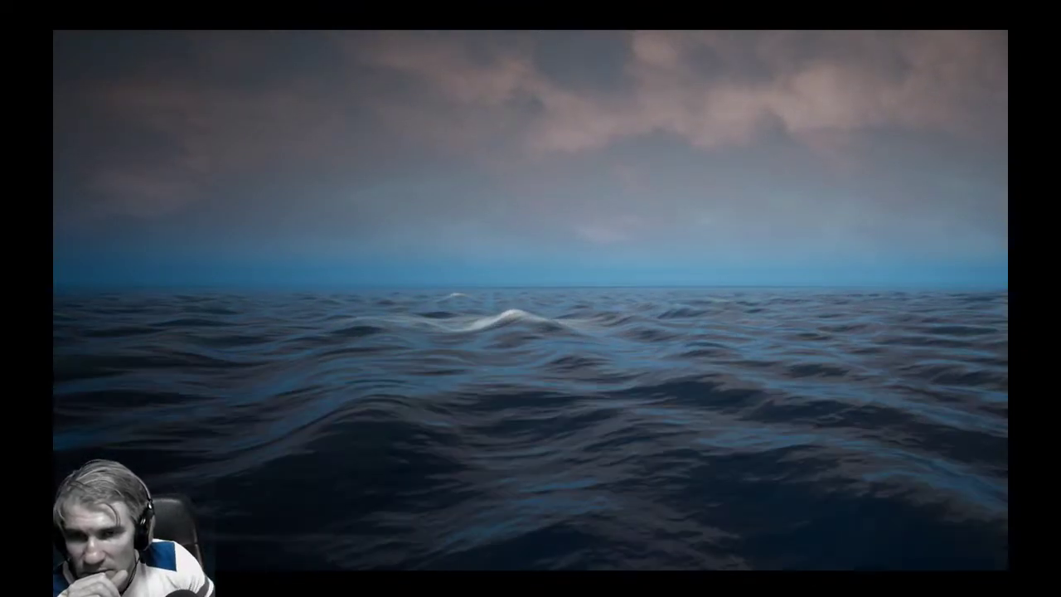
key("alt+Tab")
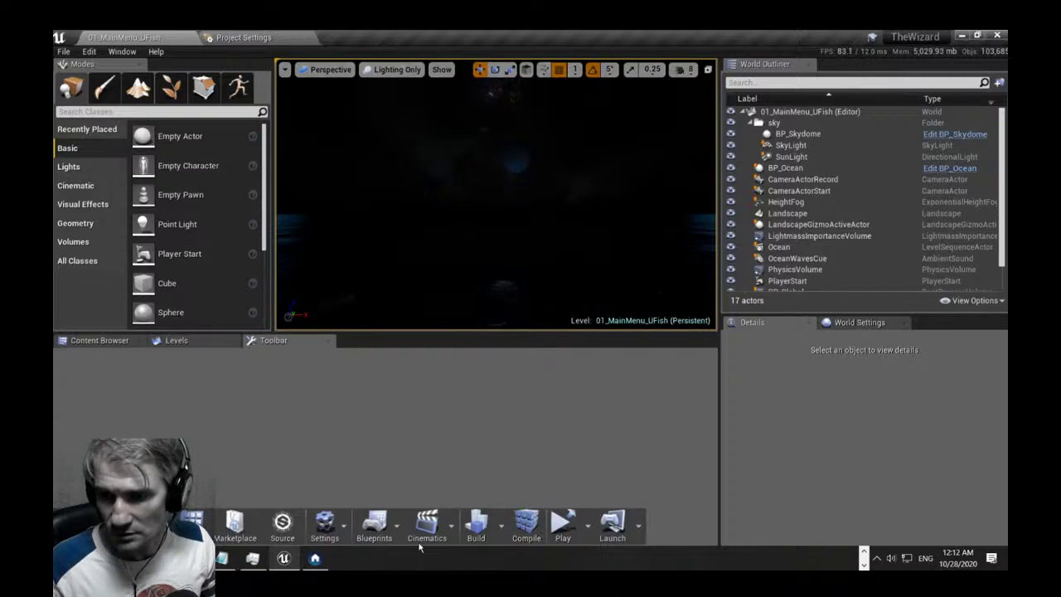
Open the level blueprint of 01_MainMenu_UFish in the main window and examine how Event BeginPlay, Play, Sequence and the menu nodes are wired.
left_click(378, 526)
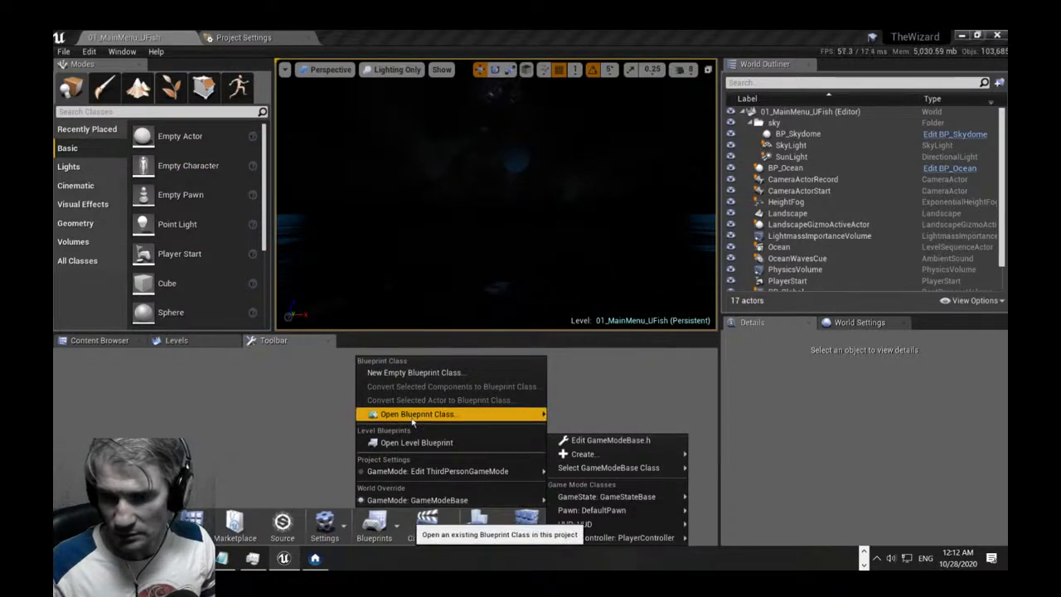
left_click(410, 443)
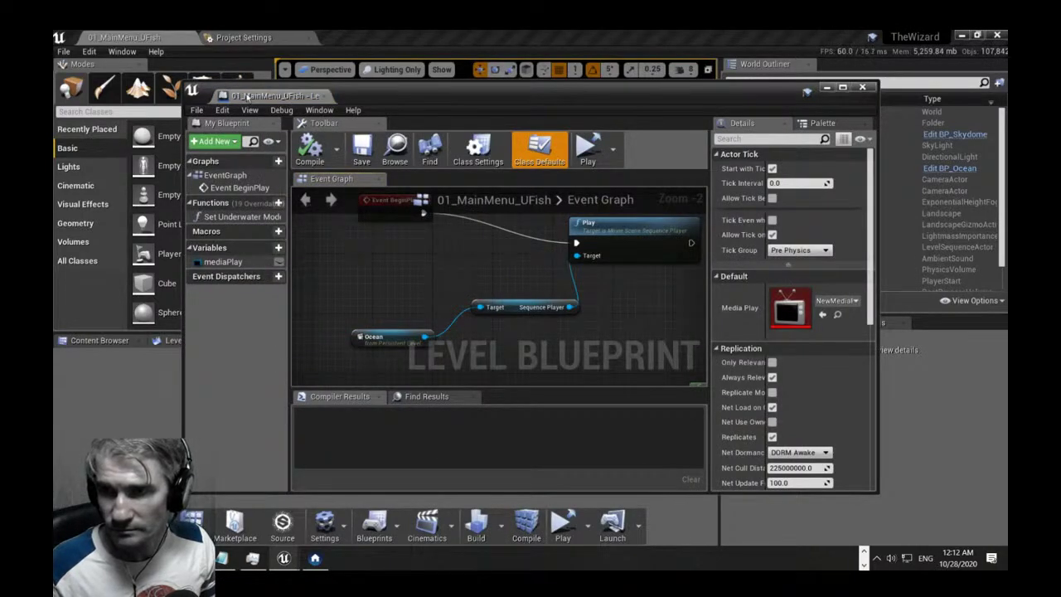
left_click_drag(246, 97, 377, 37)
scroll(508, 279, "down", 4)
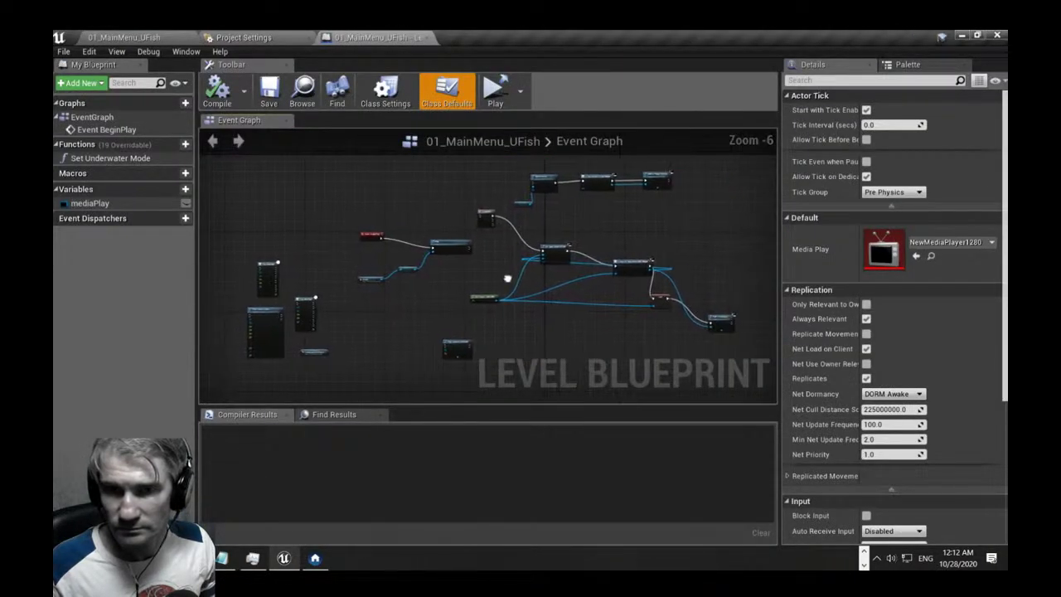
scroll(508, 278, "up", 3)
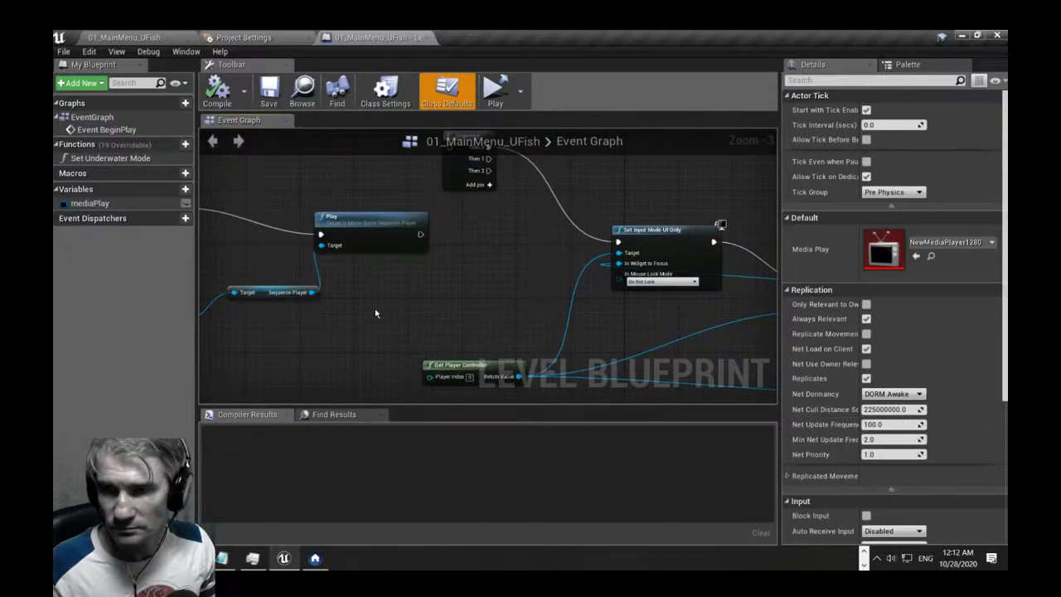
right_click_drag(375, 312, 325, 344)
scroll(398, 276, "down", 1)
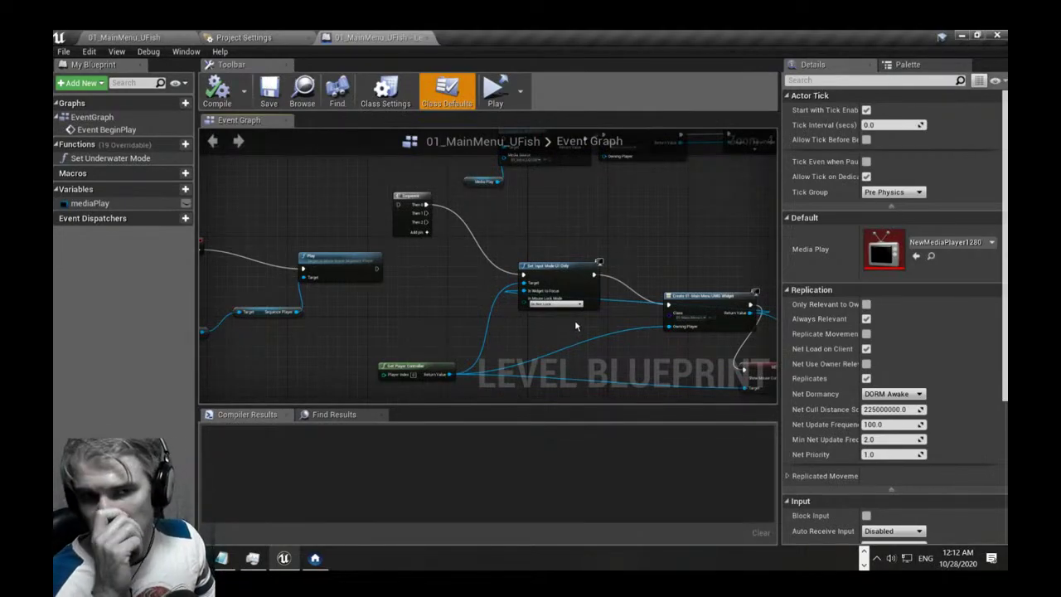
scroll(499, 293, "down", 4)
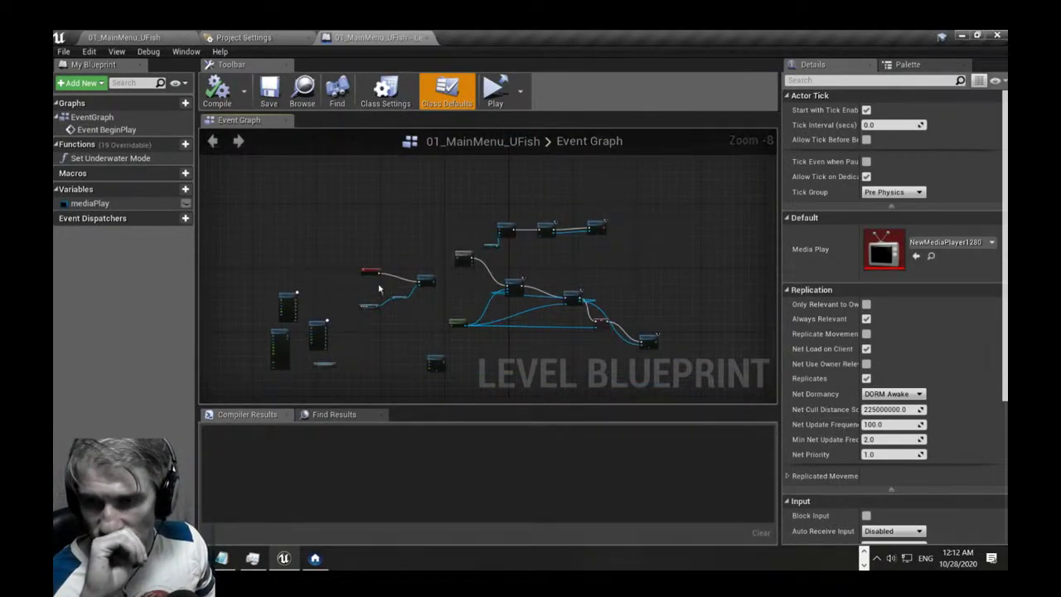
scroll(379, 289, "up", 6)
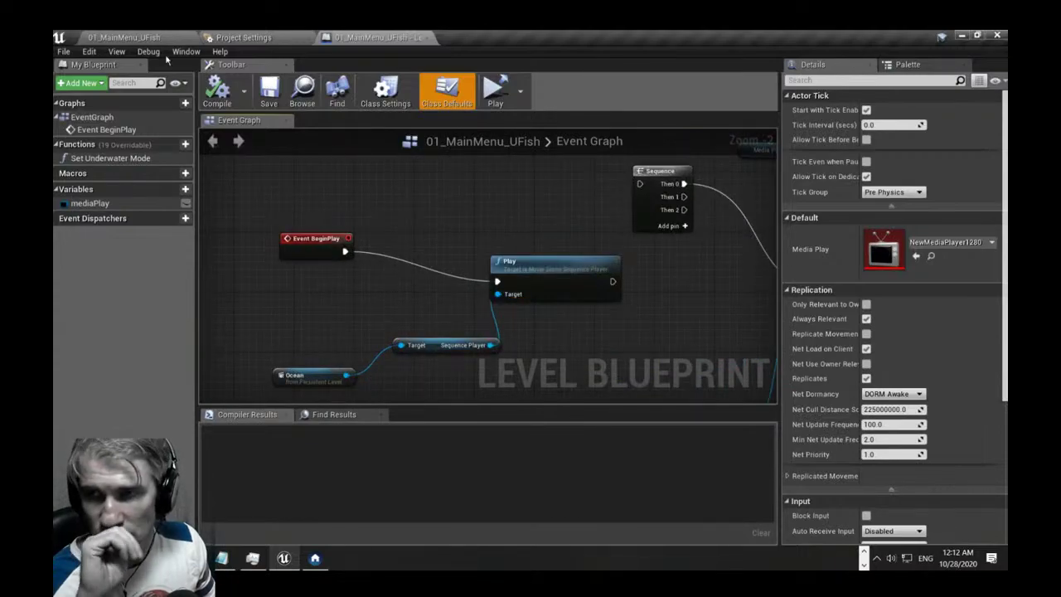
left_click(124, 37)
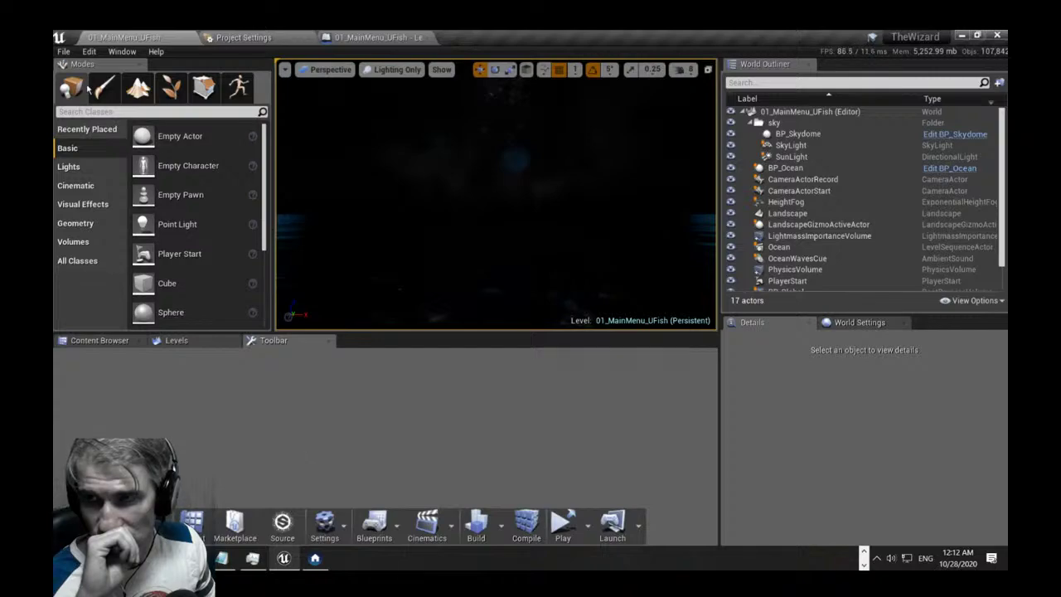
left_click(63, 52)
mouse_move(153, 371)
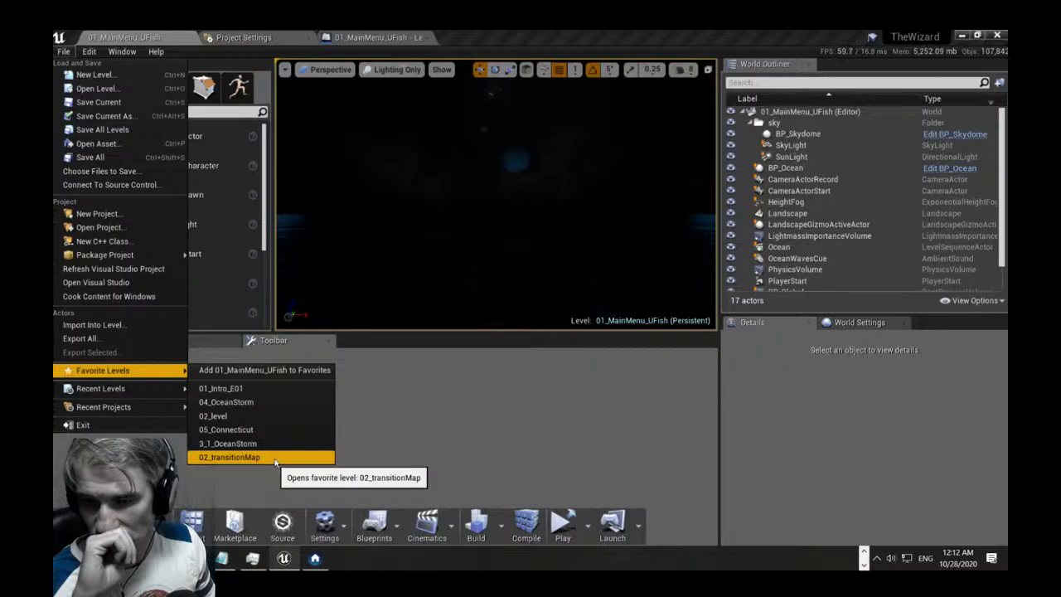
mouse_move(135, 402)
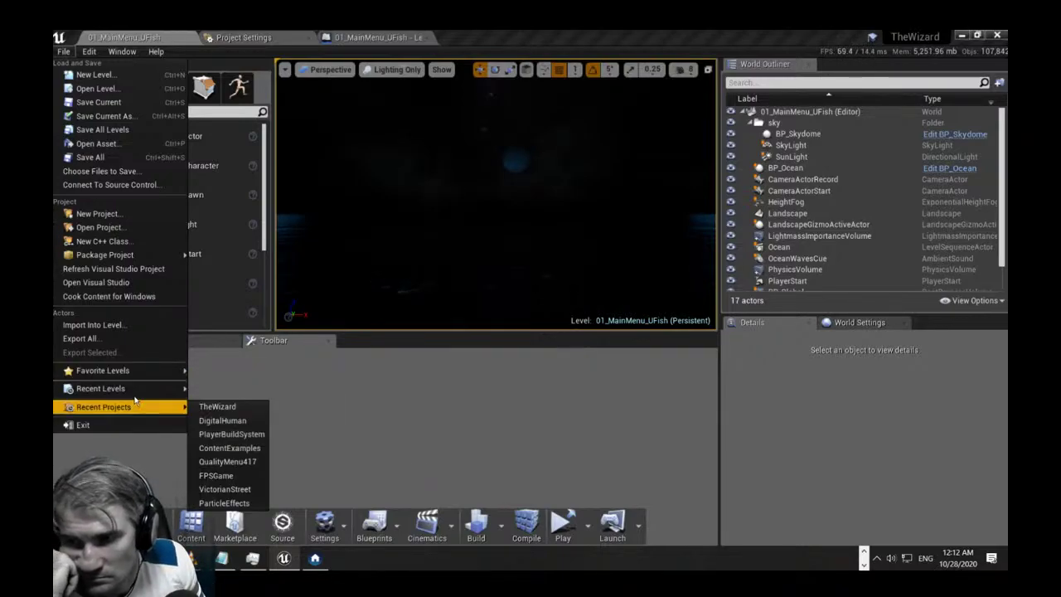
left_click(398, 398)
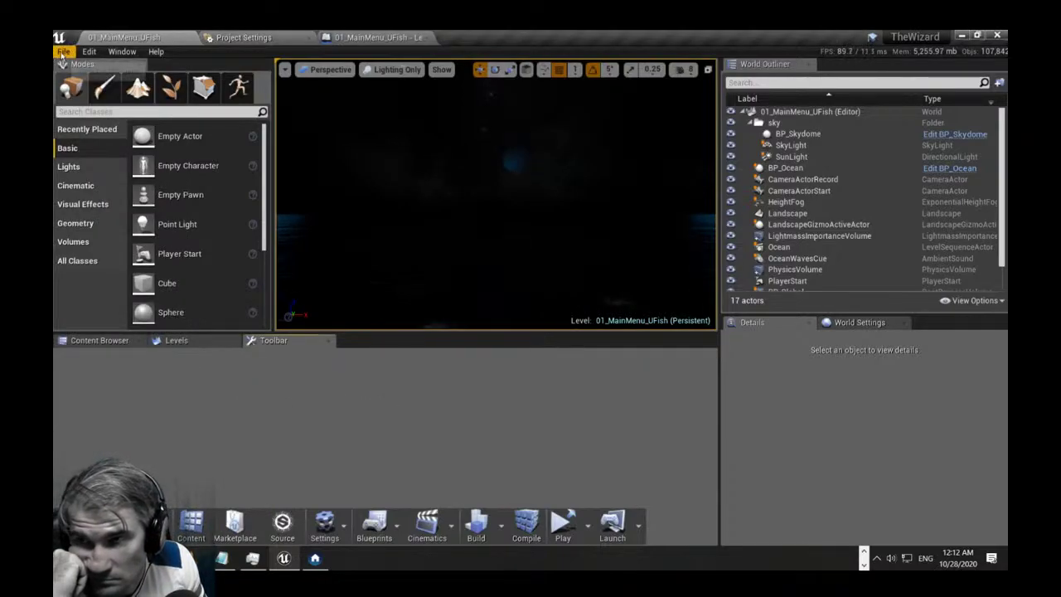
Check the default maps in the project's Maps & Modes settings and locate the Game Default Map asset in the content browser.
left_click(236, 37)
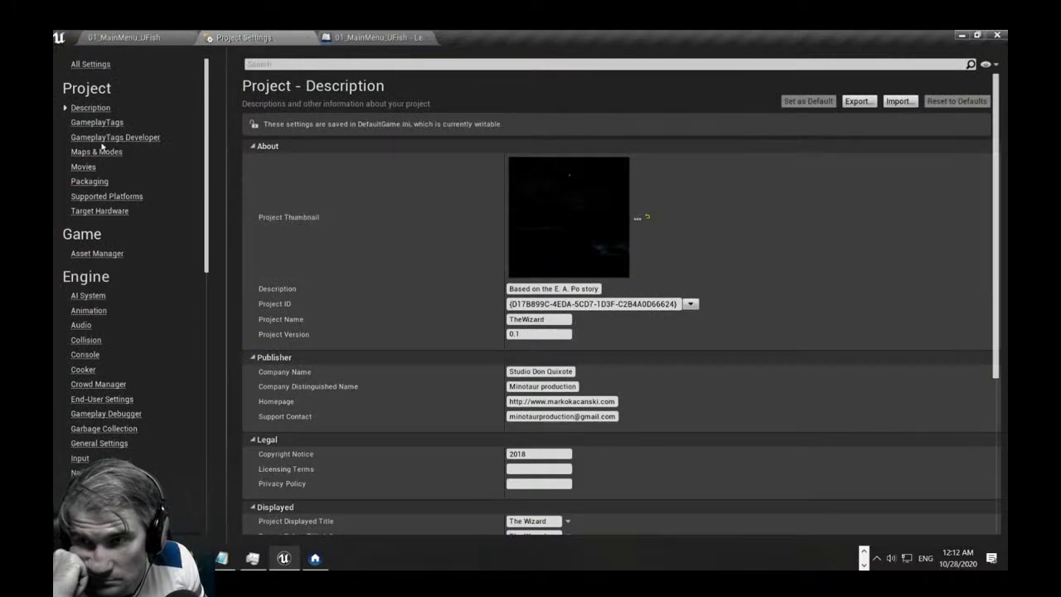
left_click(96, 152)
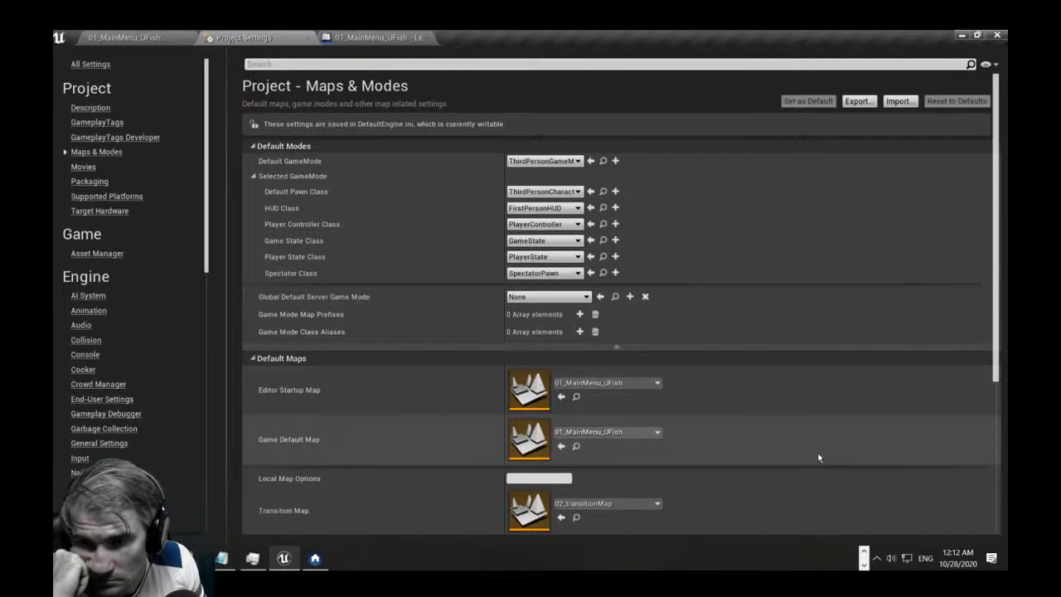
scroll(787, 395, "down", 2)
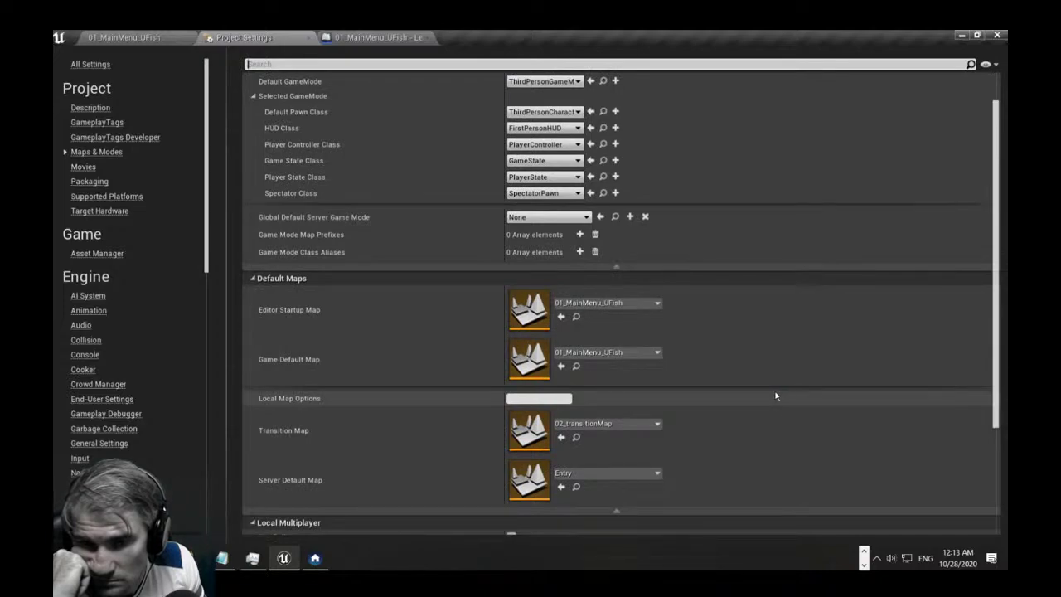
scroll(775, 395, "up", 1)
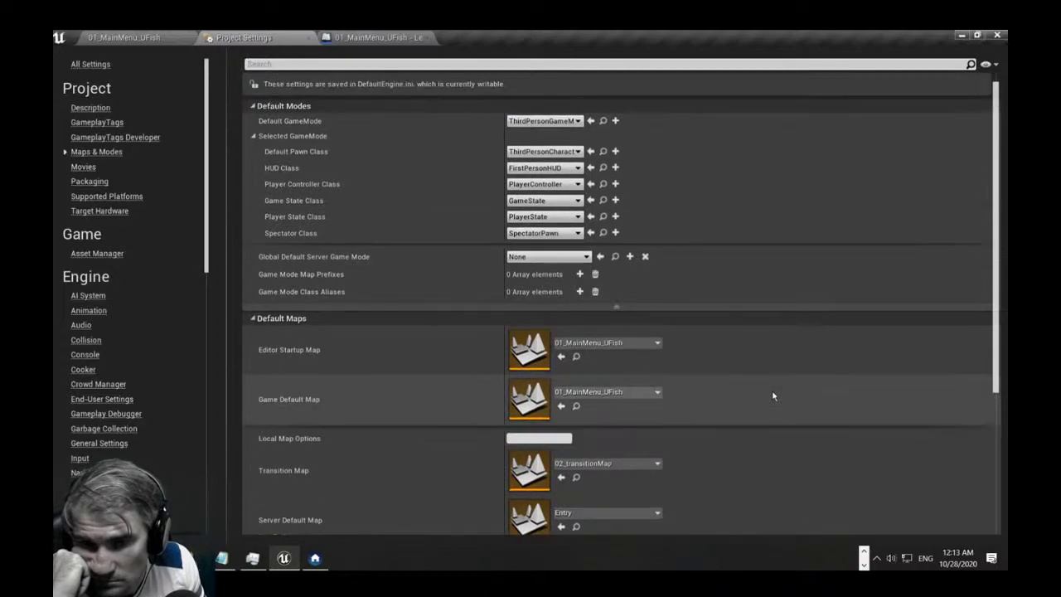
left_click(575, 405)
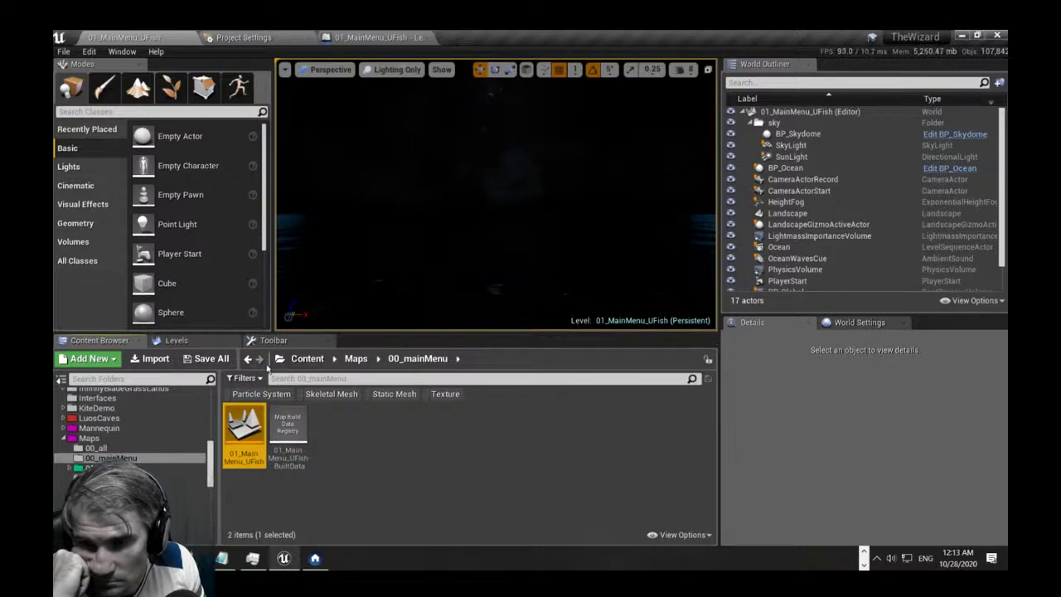
Reload the 01_MainMenu_UFish level from the 00_mainMenu folder, leaving the asset's name unedited.
double_click(241, 455)
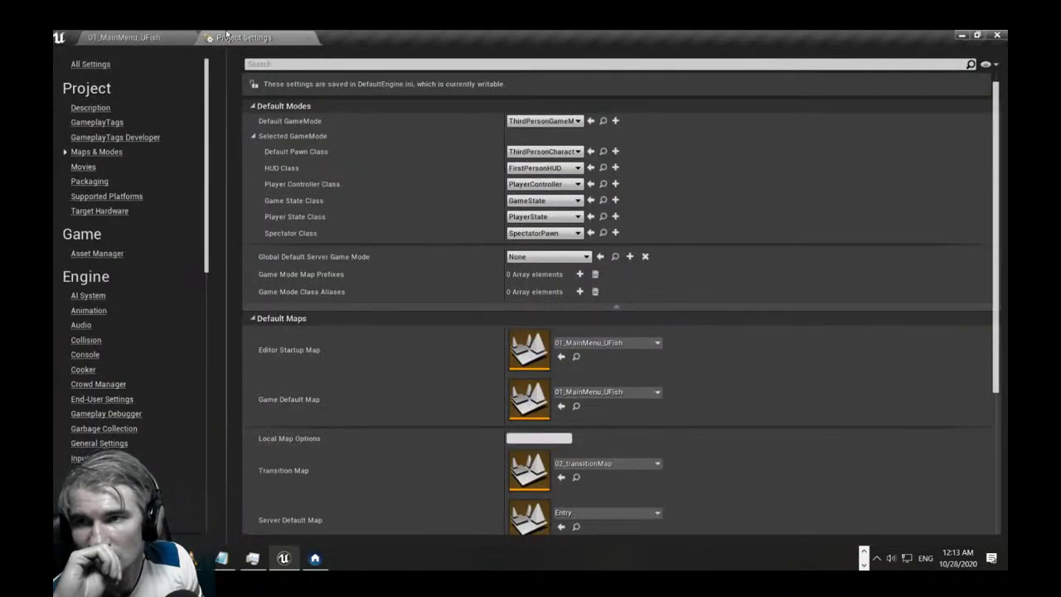
left_click(145, 38)
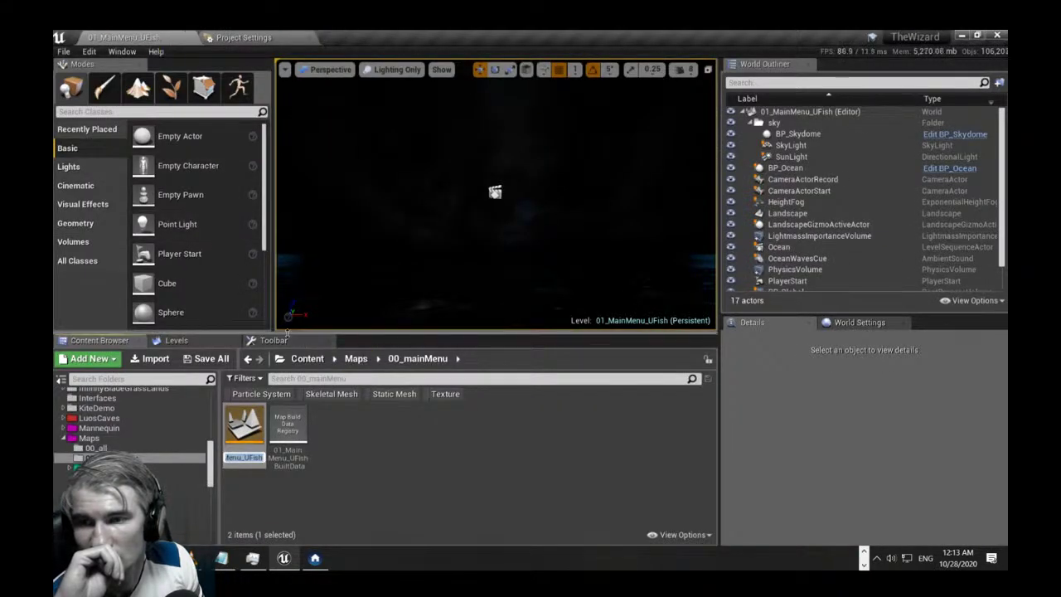
left_click(297, 478)
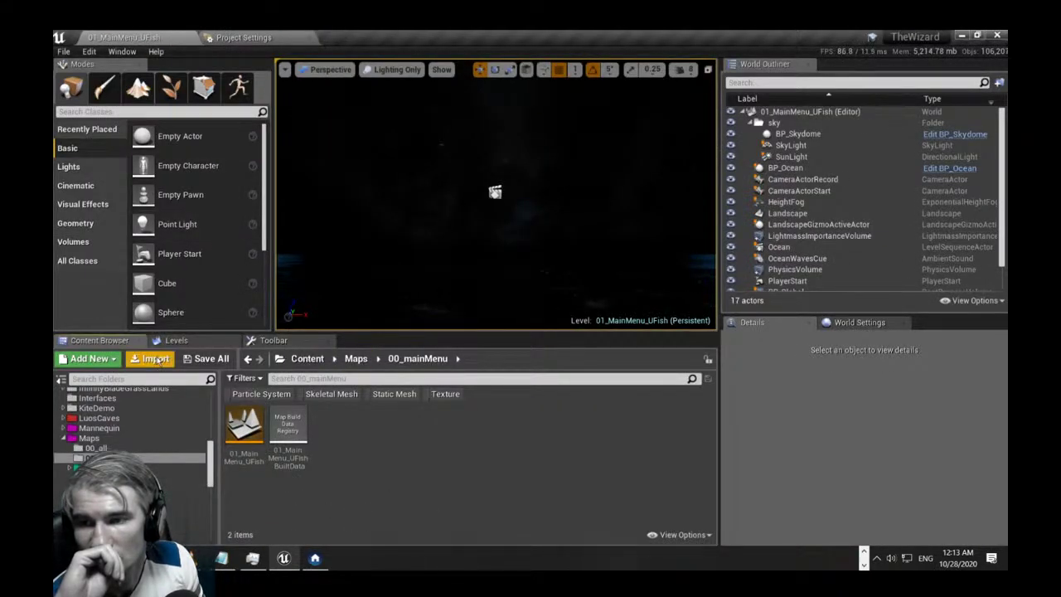
left_click(309, 341)
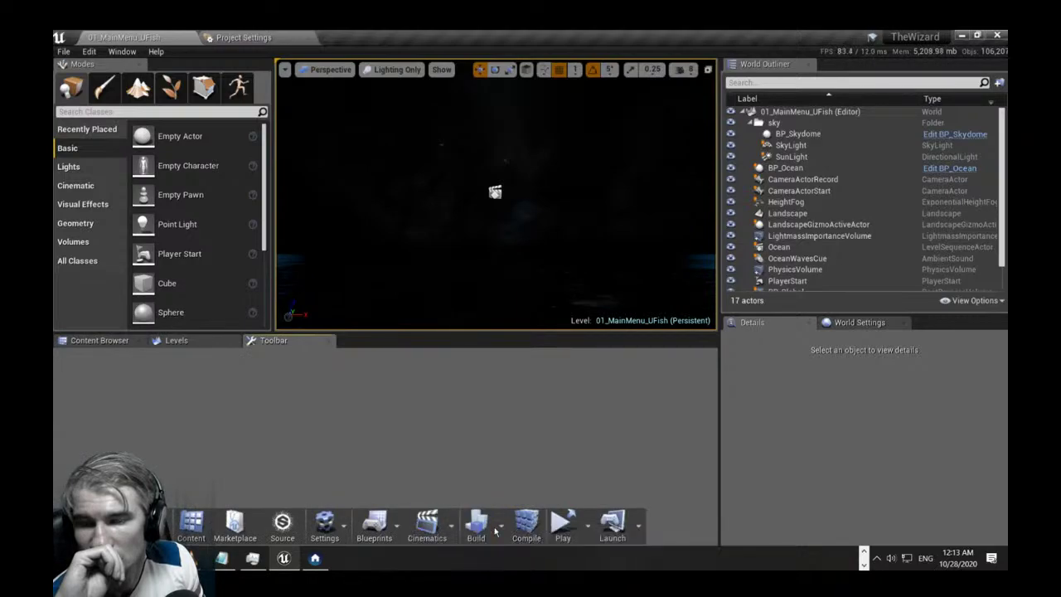
Reopen the level blueprint of 01_MainMenu_UFish in the main window and review the links around the Play and Sequence nodes.
left_click(396, 511)
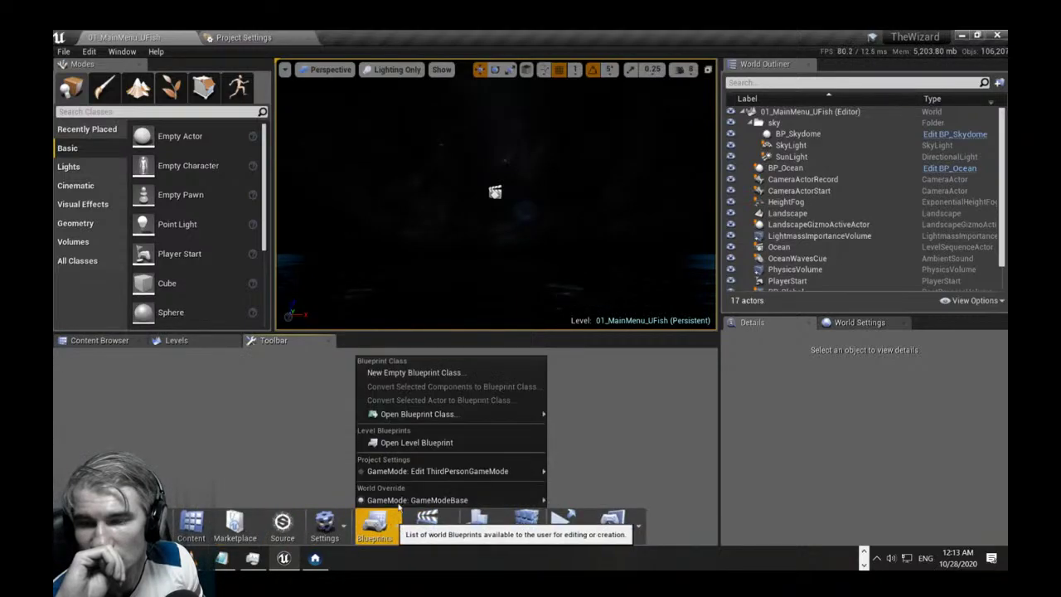
left_click(408, 442)
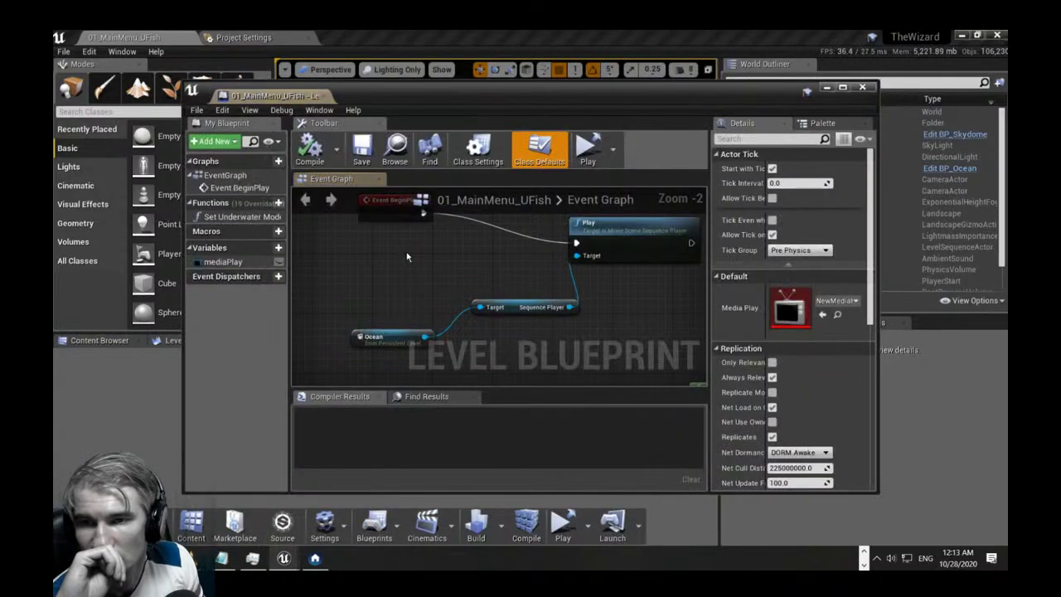
left_click_drag(282, 94, 394, 39)
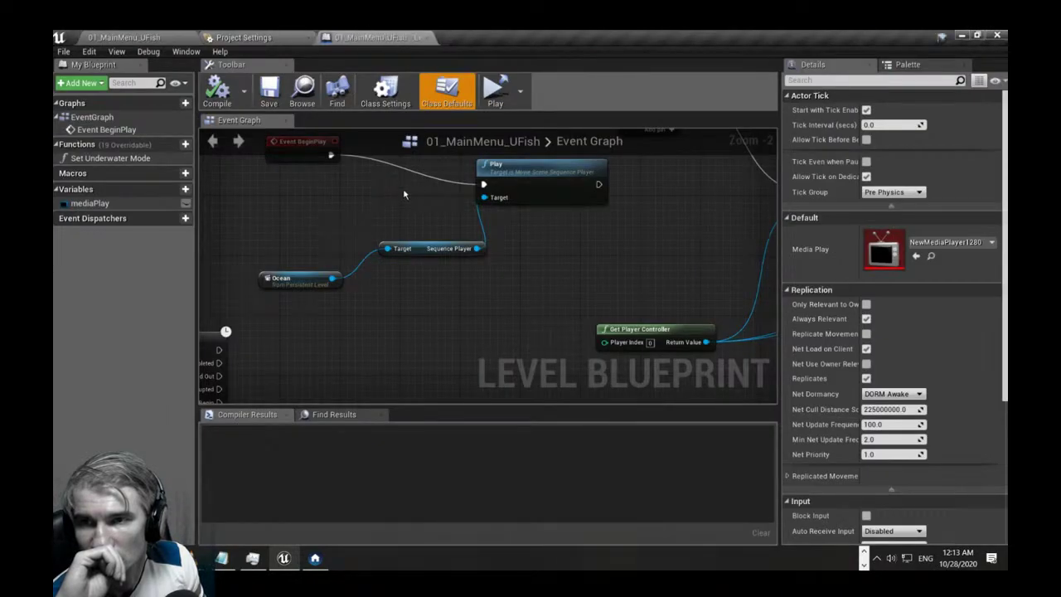
right_click_drag(368, 207, 407, 294)
scroll(453, 276, "down", 6)
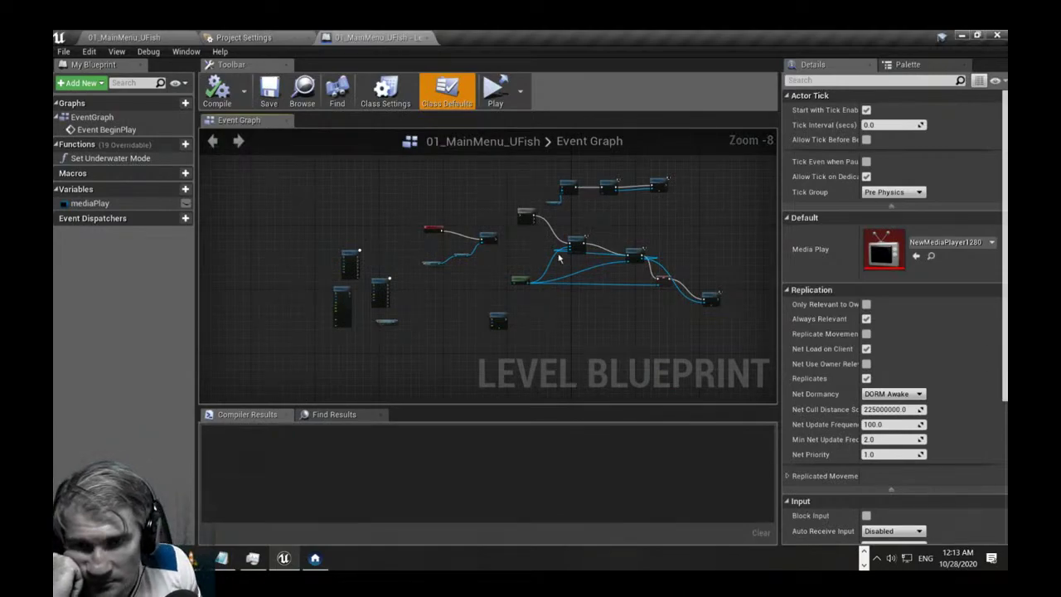
scroll(489, 253, "up", 5)
scroll(499, 247, "down", 1)
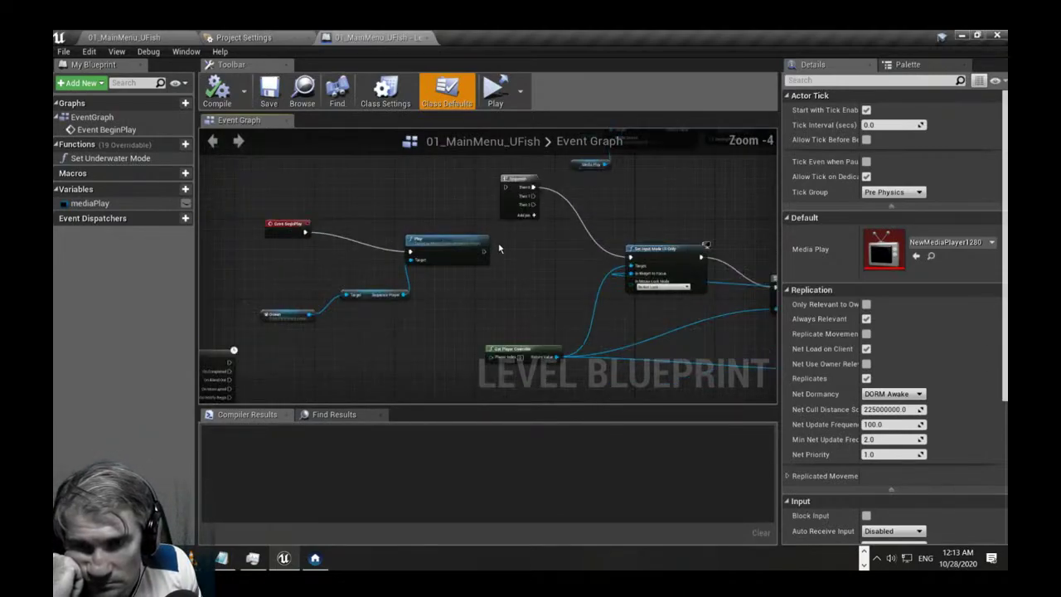
Connect Event BeginPlay's execution output to the Sequence node instead of the Play node and compile the level blueprint.
left_click_drag(484, 251, 506, 260)
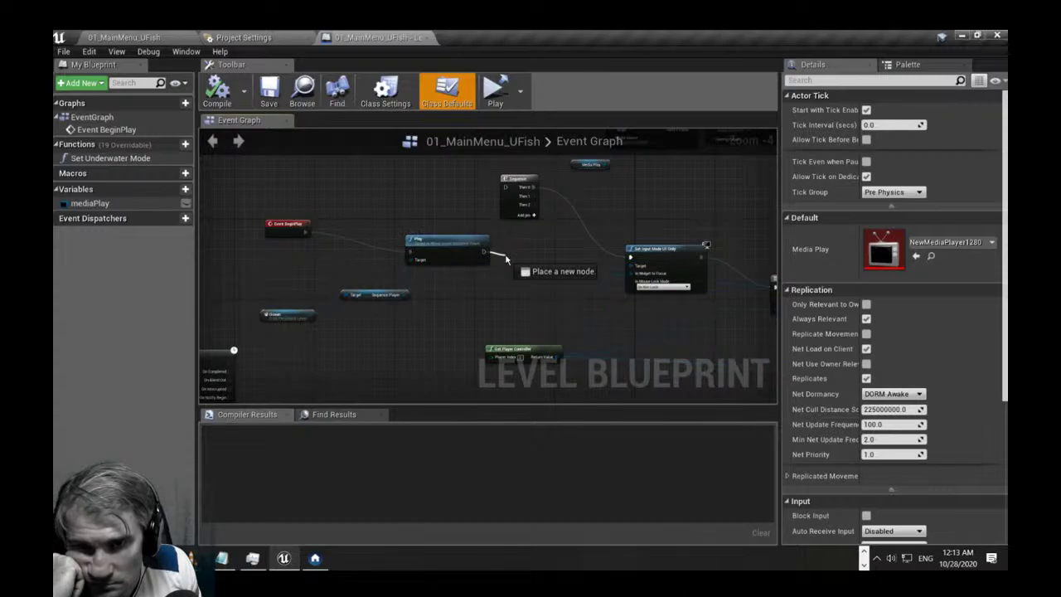
left_click(444, 306)
right_click_drag(550, 294, 541, 338)
scroll(535, 307, "up", 3)
scroll(566, 312, "down", 3)
left_click_drag(299, 274, 499, 237)
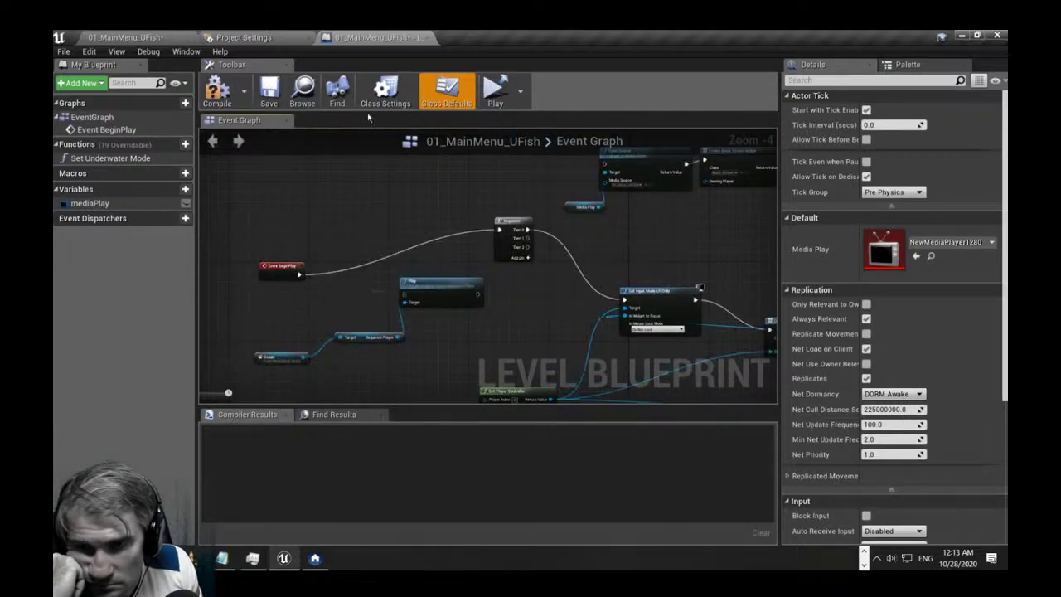
left_click(217, 90)
Test the rewired main menu by playing the level in the selected viewport, and end the play session.
left_click(123, 37)
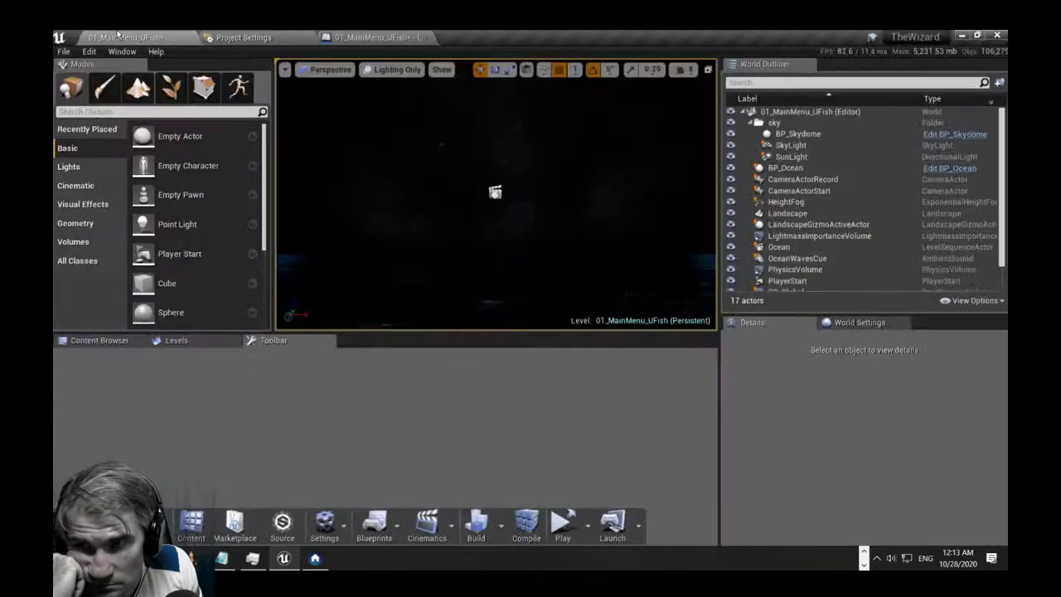
left_click(588, 539)
left_click(632, 292)
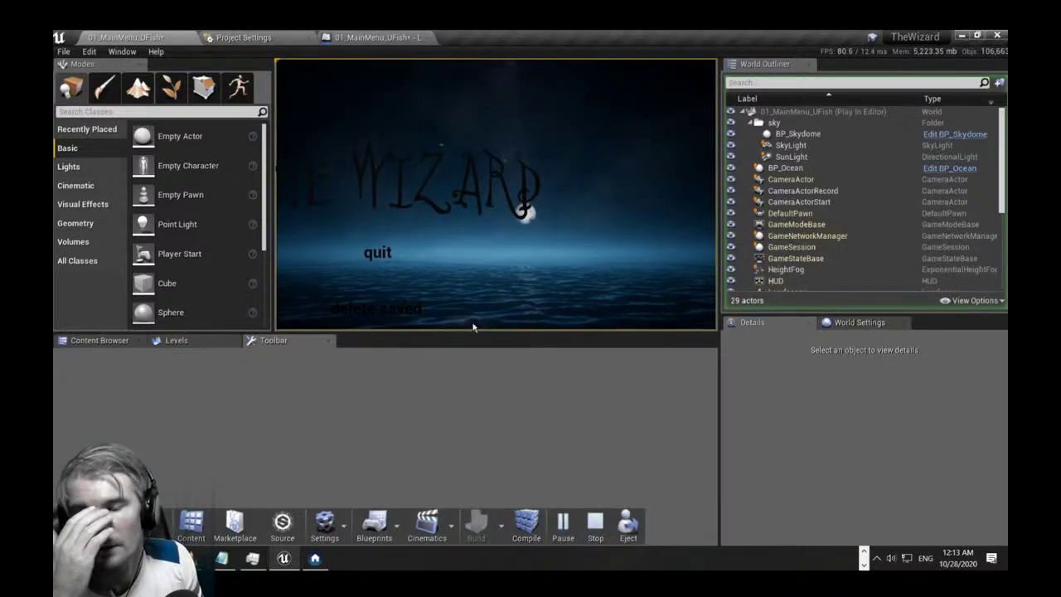
key("Escape")
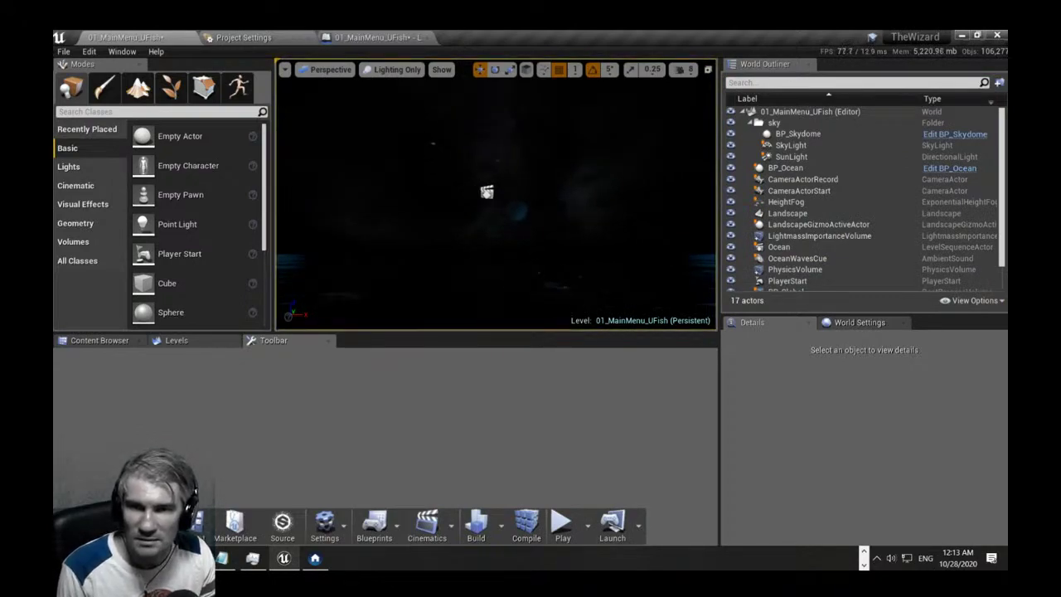
Expand the level viewport to full screen and turn the camera up toward the sky.
key("F11")
right_click_drag(530, 298, 535, 266)
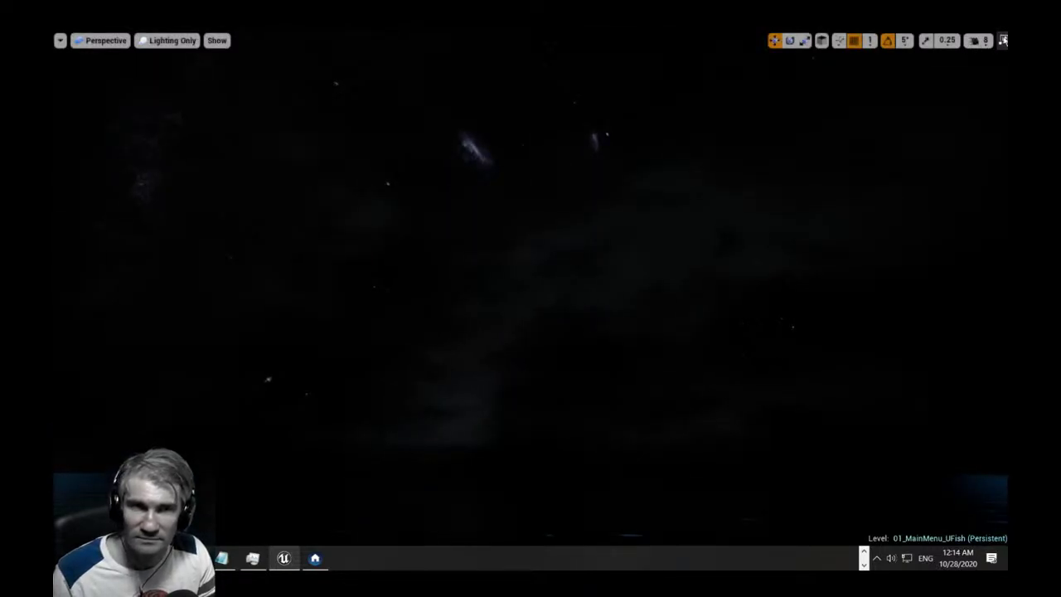
Leave the full-screen viewport, move the Event BeginPlay node slightly in the level blueprint graph, and save the map.
key("F11")
left_click(365, 37)
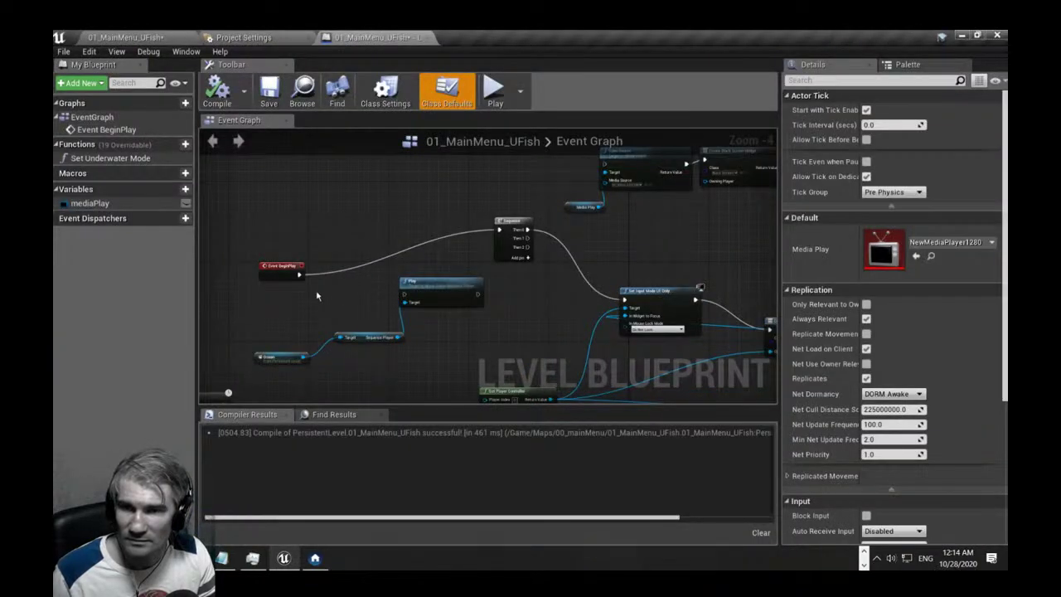
left_click_drag(303, 275, 420, 311)
left_click_drag(349, 283, 376, 247)
left_click(315, 214)
left_click(315, 213)
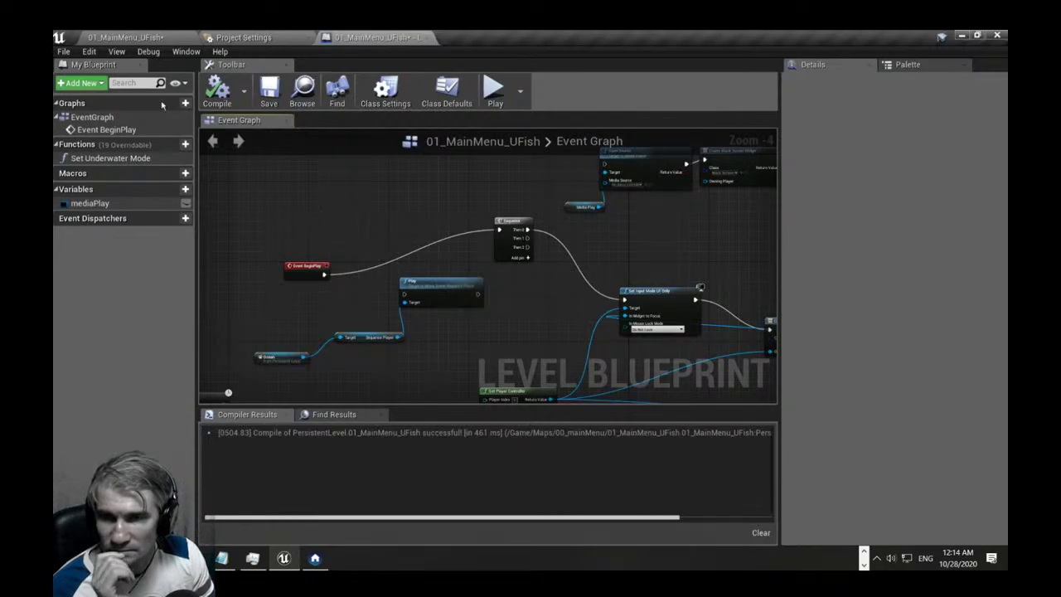
left_click(269, 91)
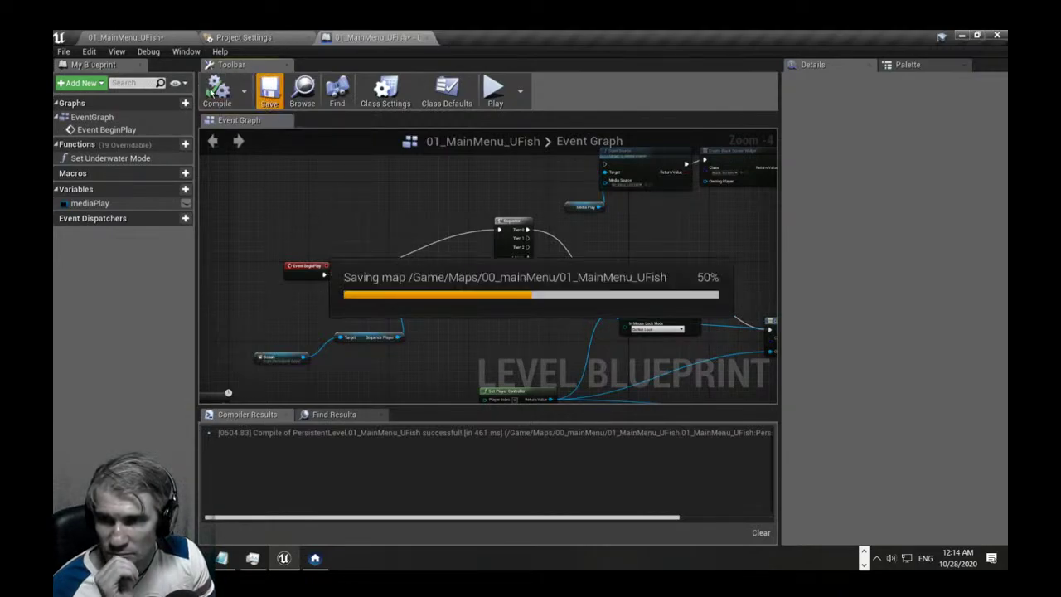
Return to the level editor, show the project's content, and set the viewport's view mode to Lit.
left_click(149, 38)
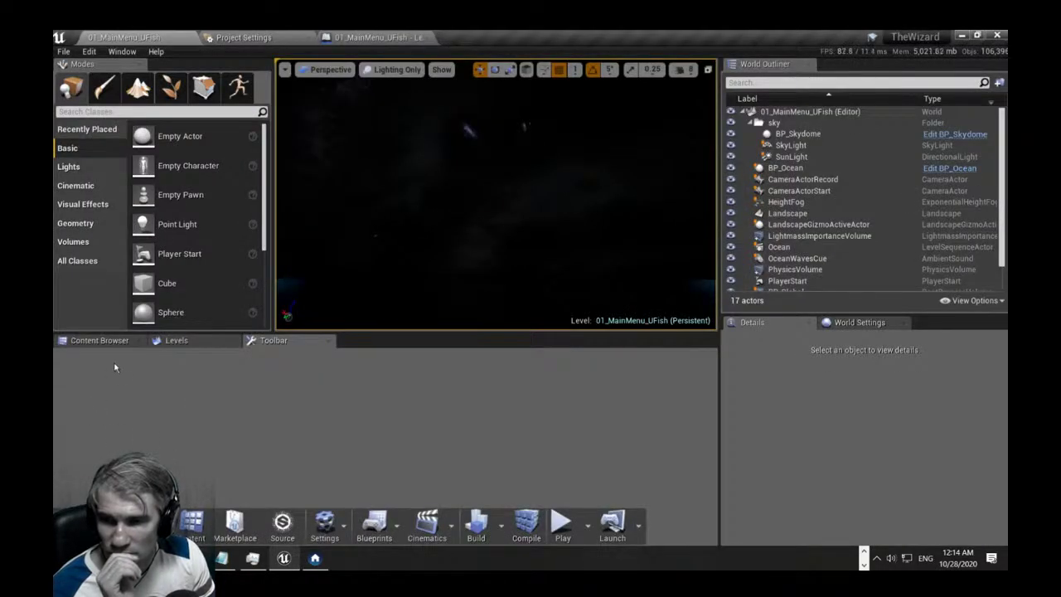
left_click(100, 340)
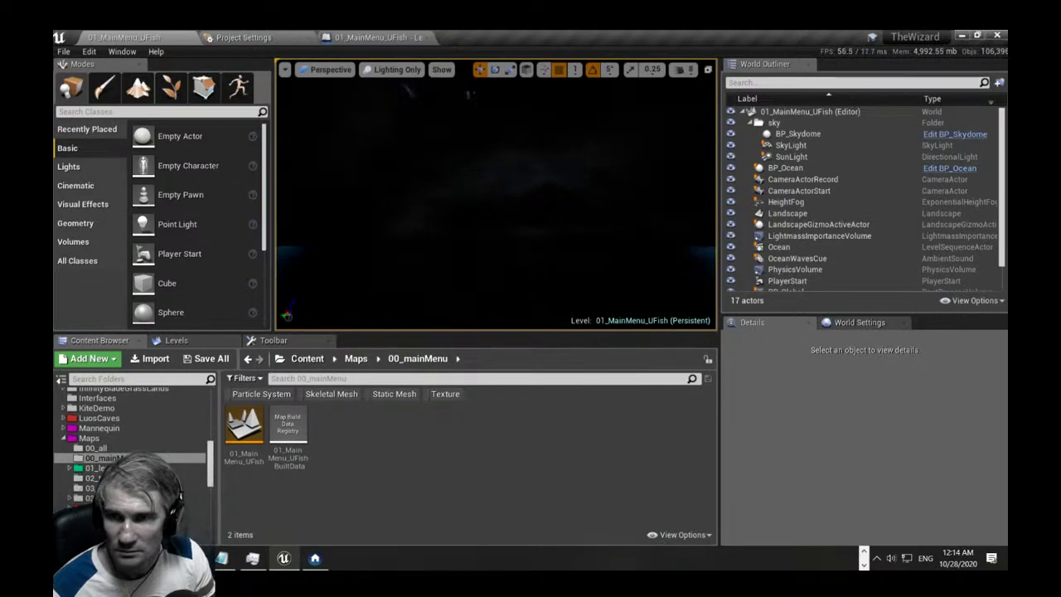
left_click(393, 69)
left_click(383, 95)
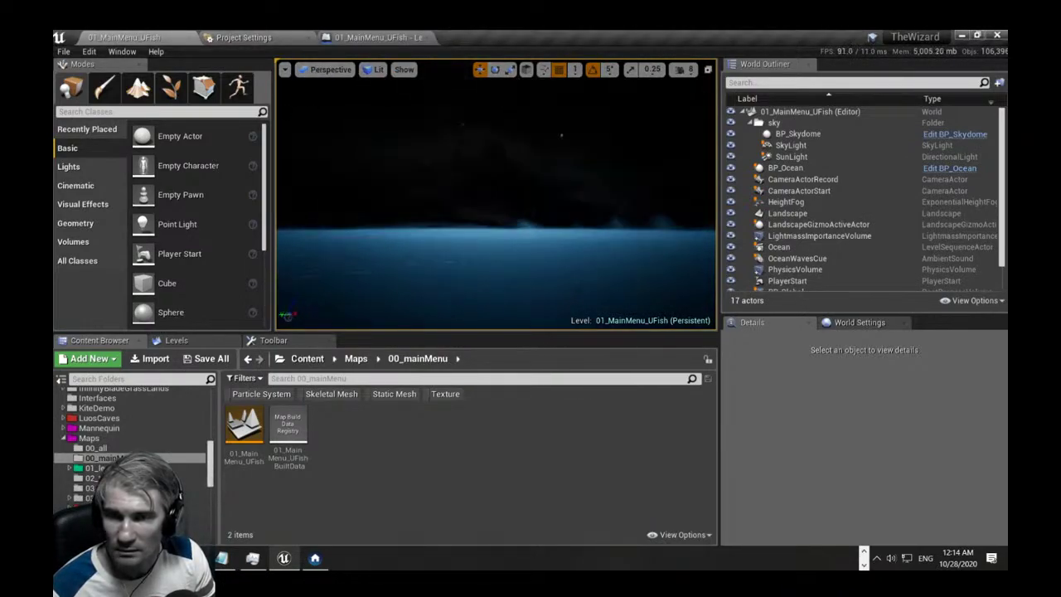
left_click(376, 70)
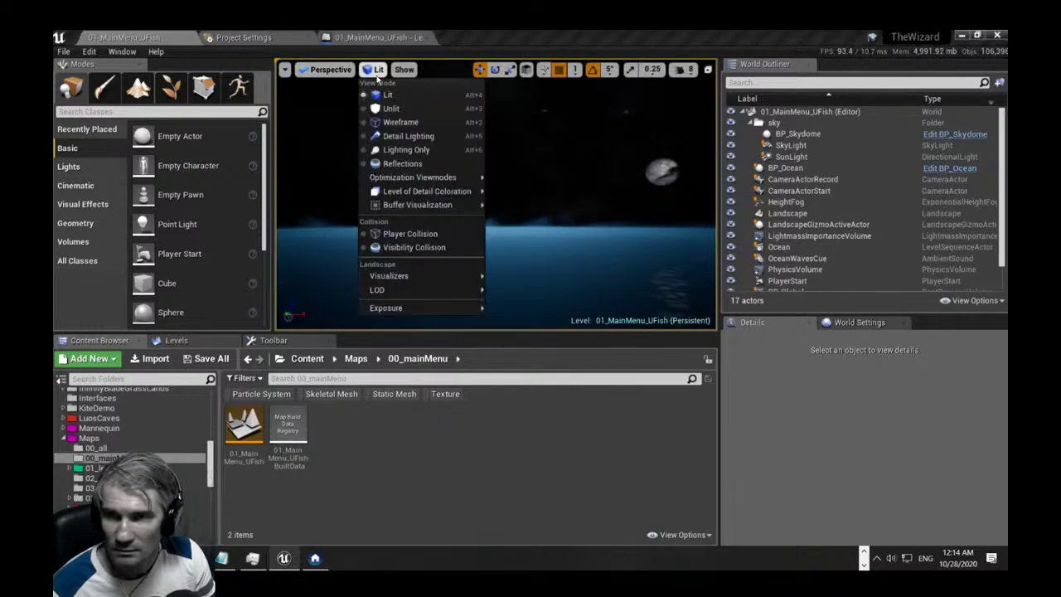
mouse_move(407, 208)
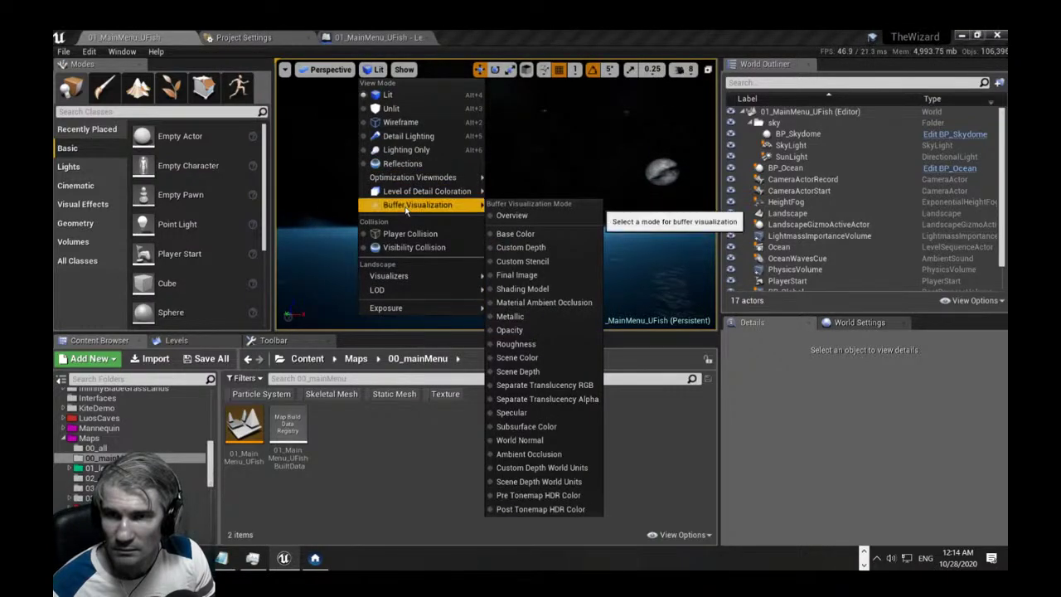
mouse_move(422, 280)
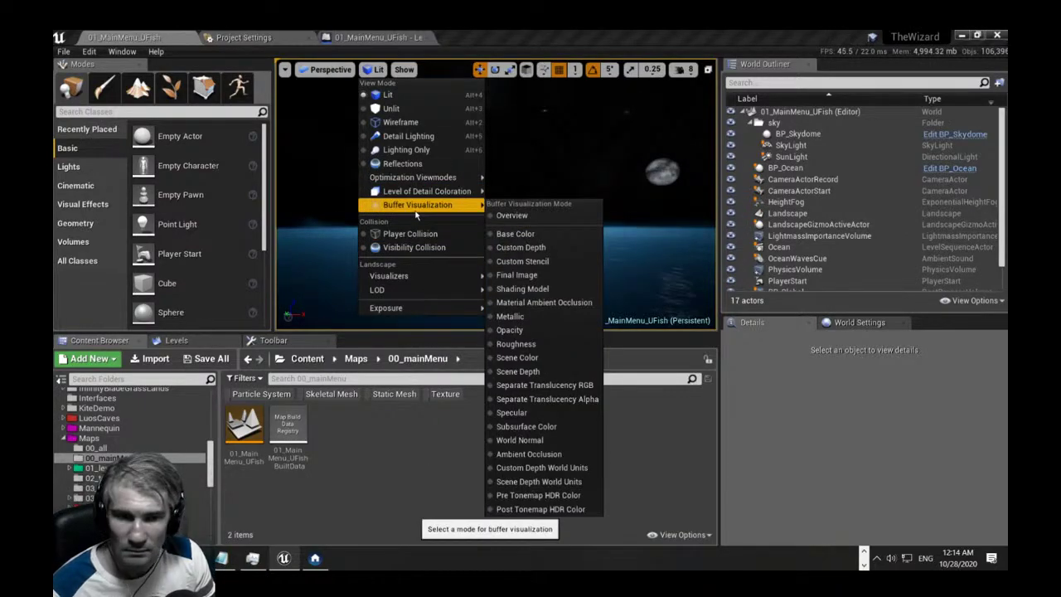
Examine the main menu level's moon, ocean and landscape in the viewport, and check the level list.
right_click_drag(570, 238, 636, 271)
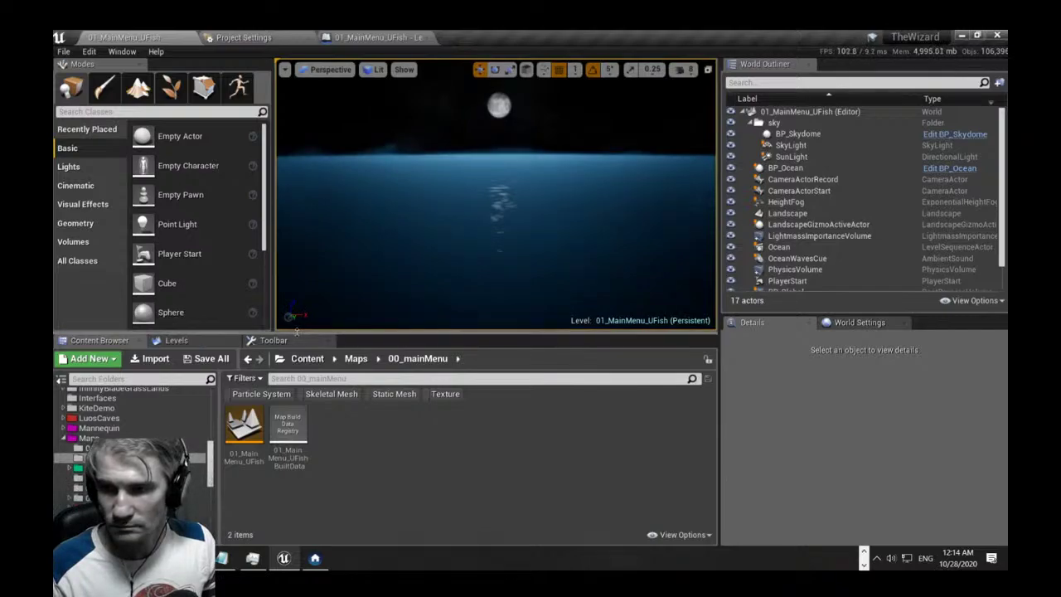
right_click_drag(296, 330, 297, 342)
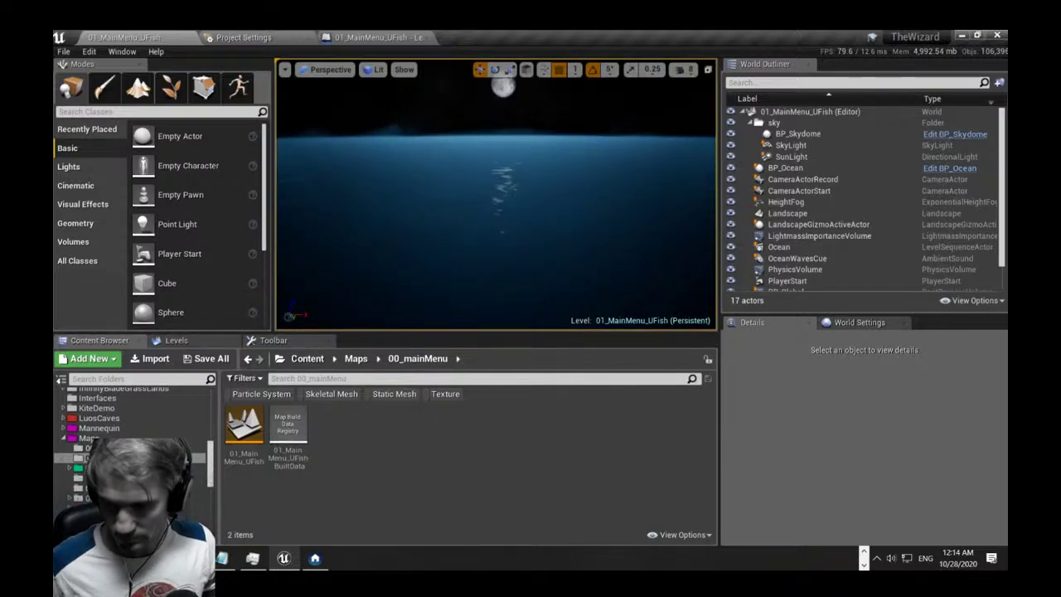
right_click_drag(498, 199, 485, 166)
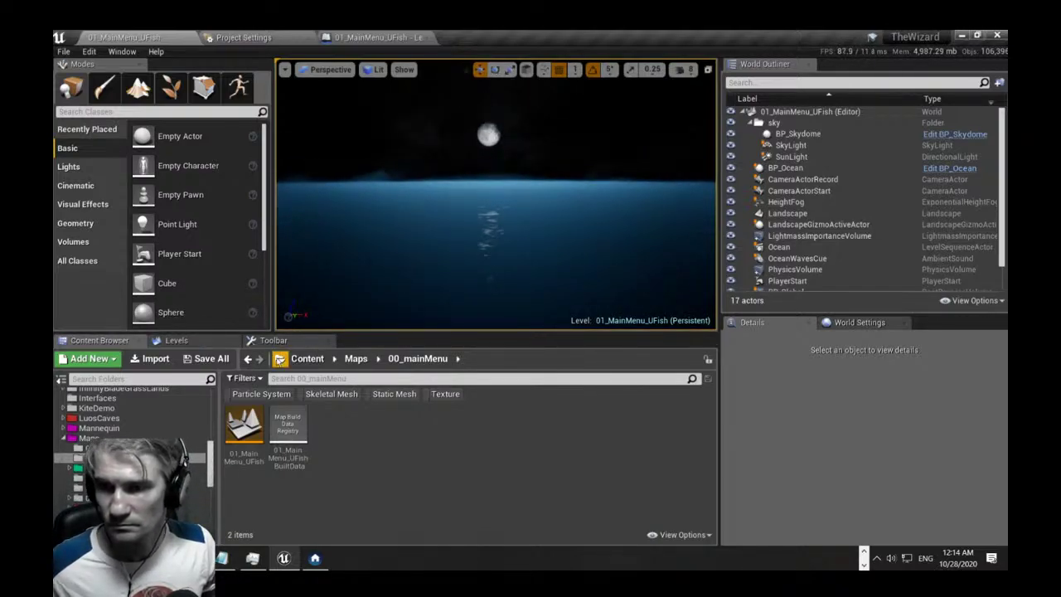
left_click(176, 340)
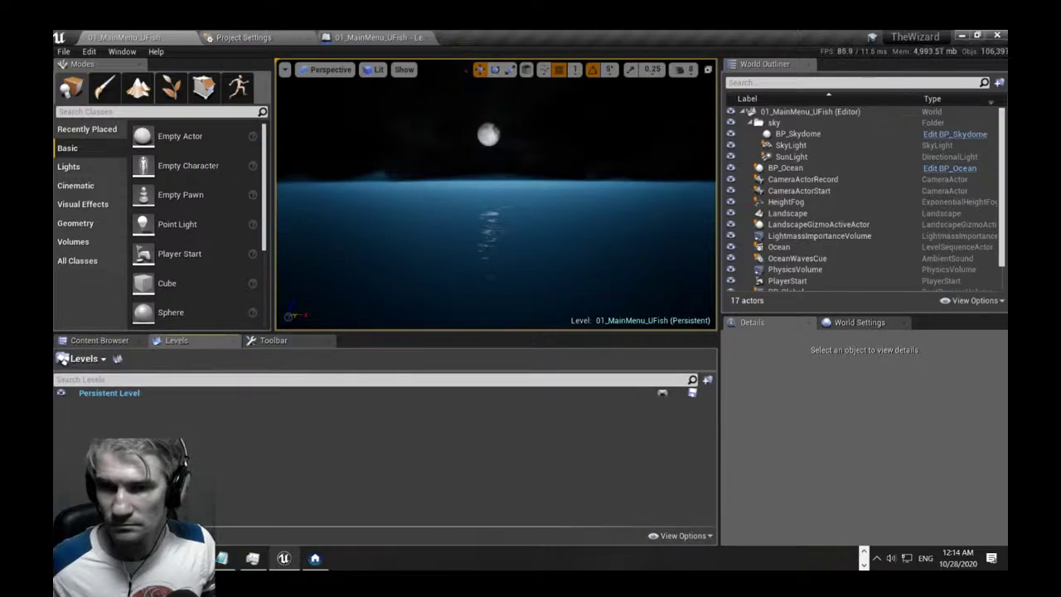
right_click_drag(495, 195, 642, 195)
key("w")
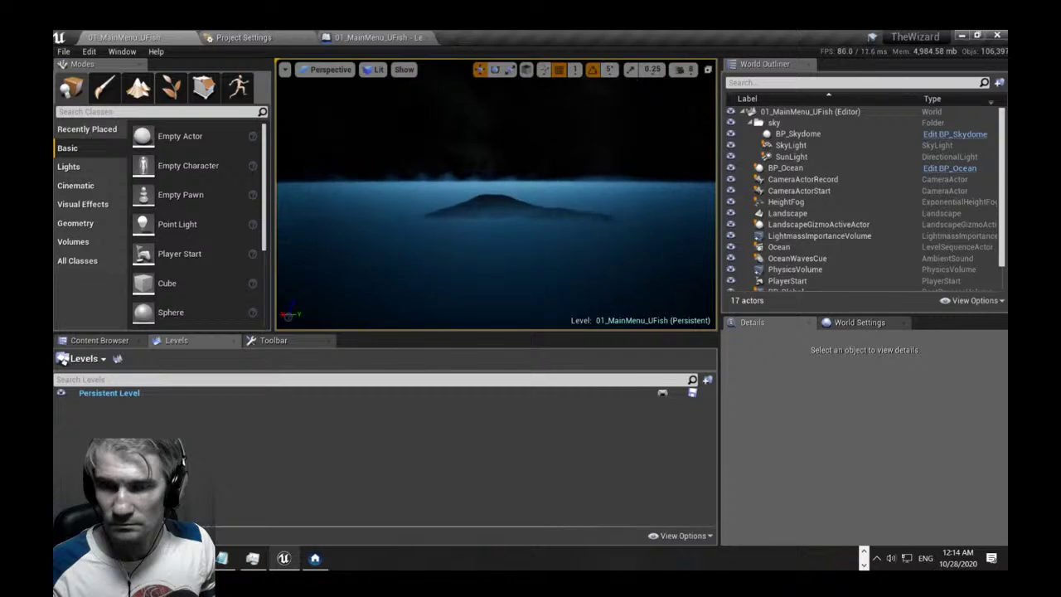
key("w")
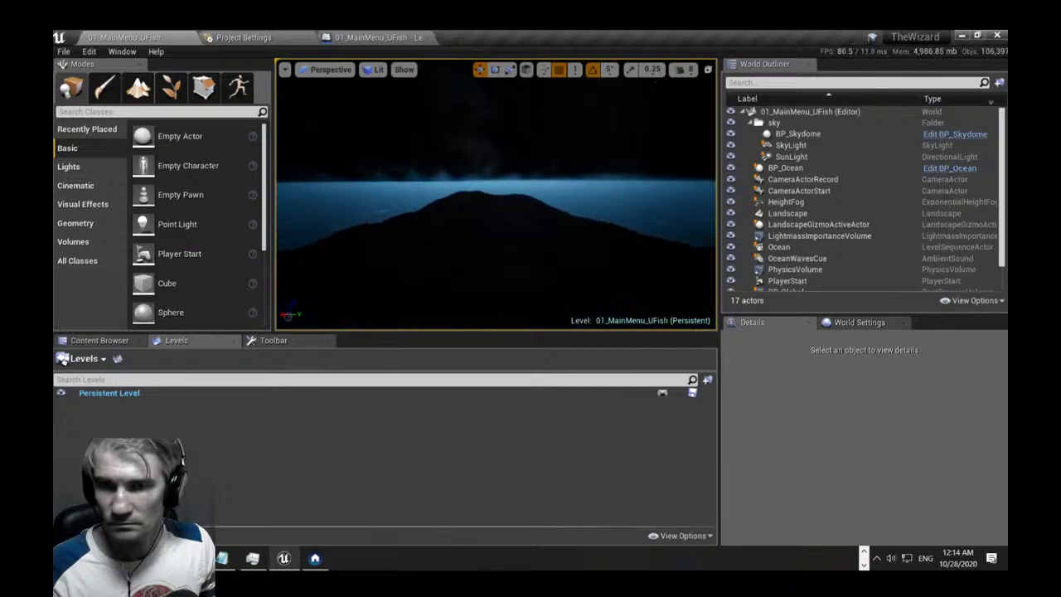
right_click_drag(496, 195, 704, 196)
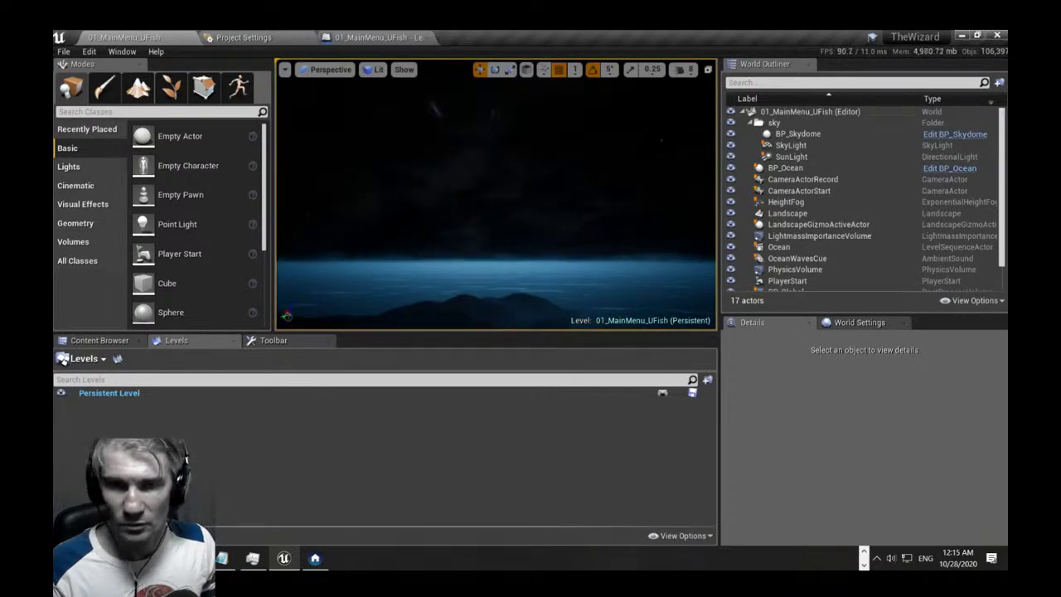
right_click_drag(496, 195, 547, 227)
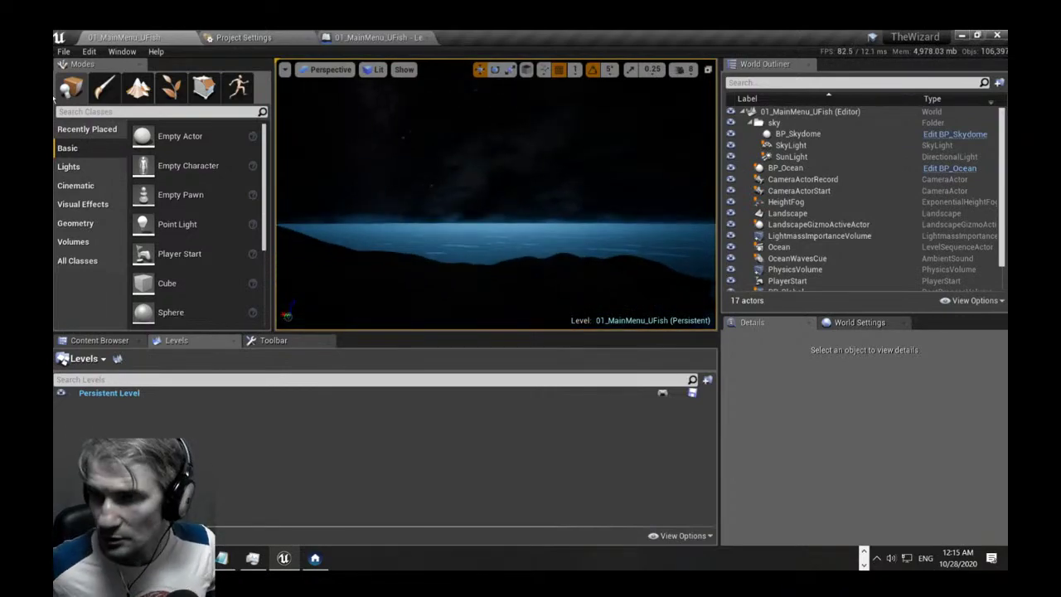
Dismiss the SteamVR initialization error and close the 00_mainMenu folder window.
left_click(63, 51)
mouse_move(125, 407)
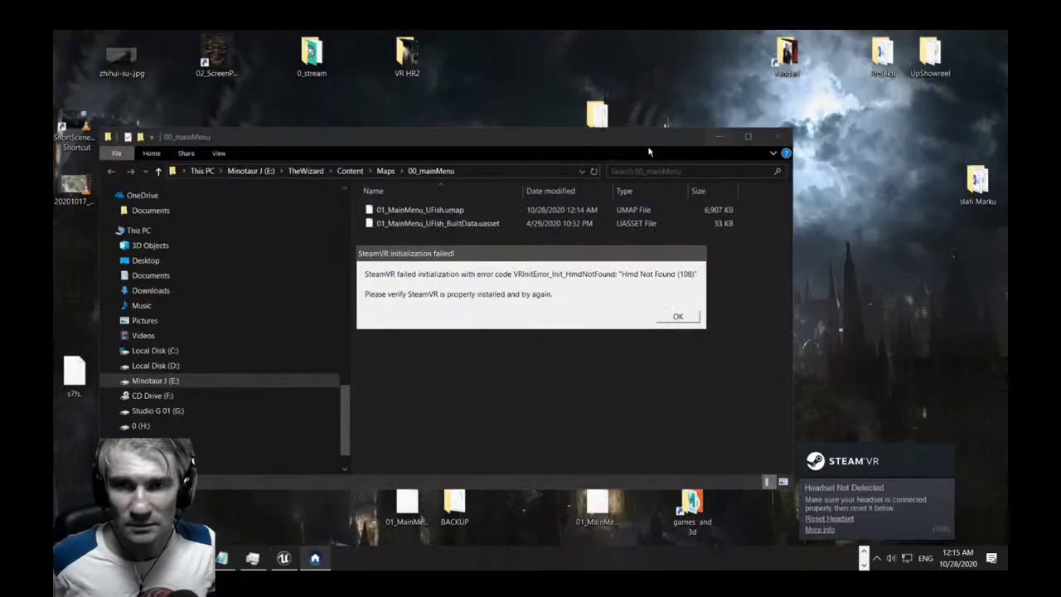
left_click(678, 317)
left_click(776, 136)
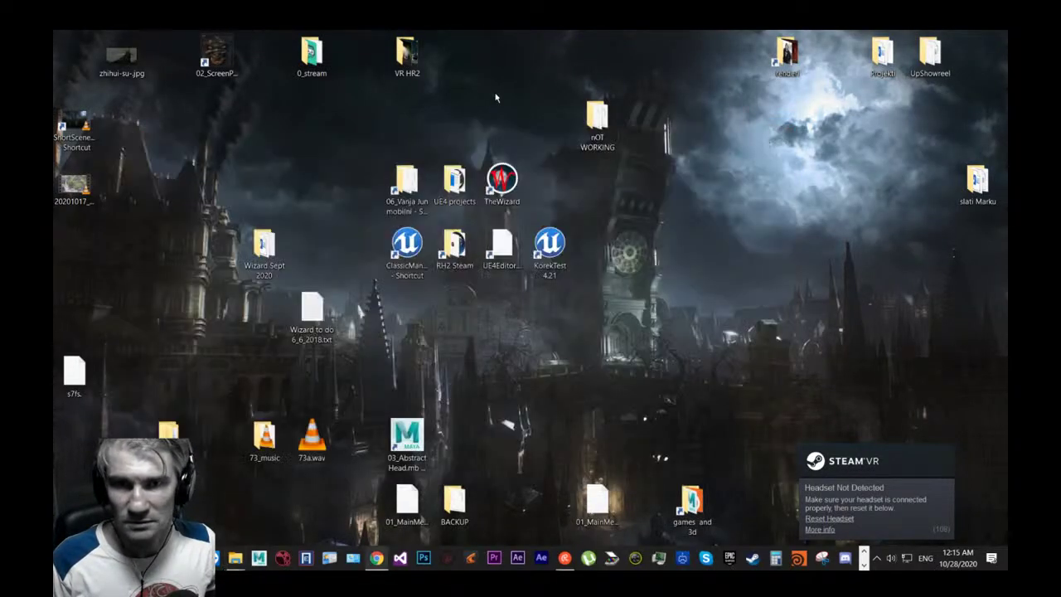
Delete the nOT WORKING folder, the BACKUP folder and the two 01_MainMenu files from the desktop.
left_click_drag(531, 74, 619, 136)
left_click_drag(495, 517, 439, 488)
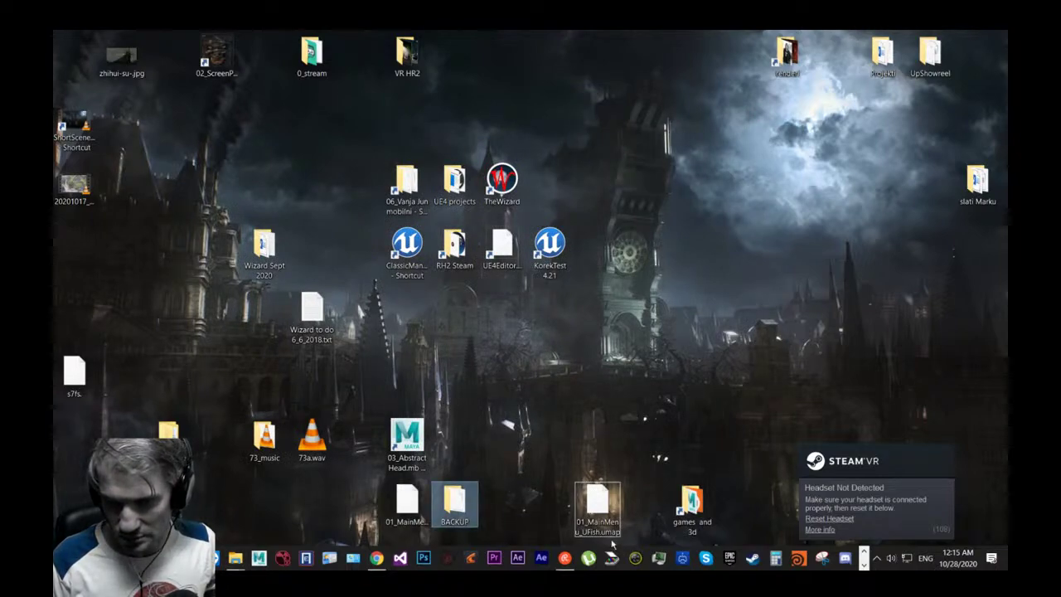
left_click_drag(634, 533, 377, 481)
key("Delete")
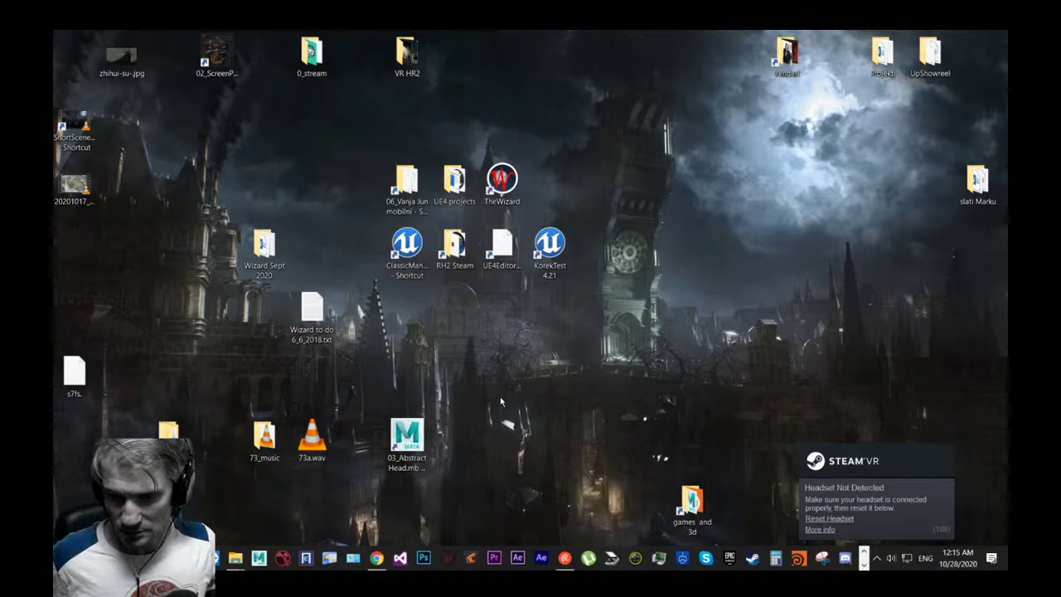
Switch back to Unreal Editor, open the recent level 01_TownRendering and bring its level editor to the front.
key("alt+Tab")
left_click(424, 263)
left_click(63, 52)
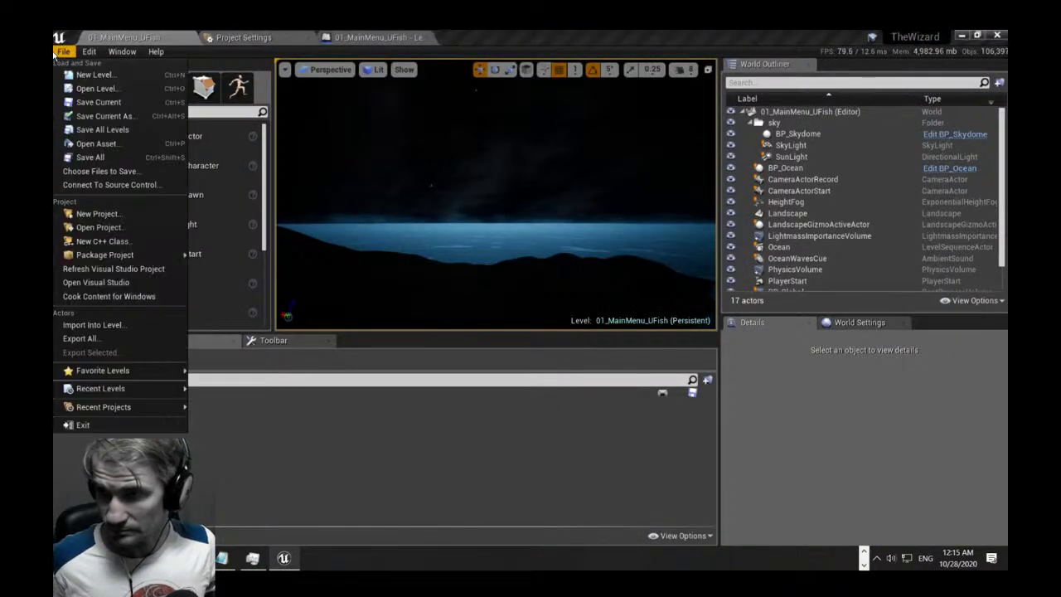
mouse_move(165, 387)
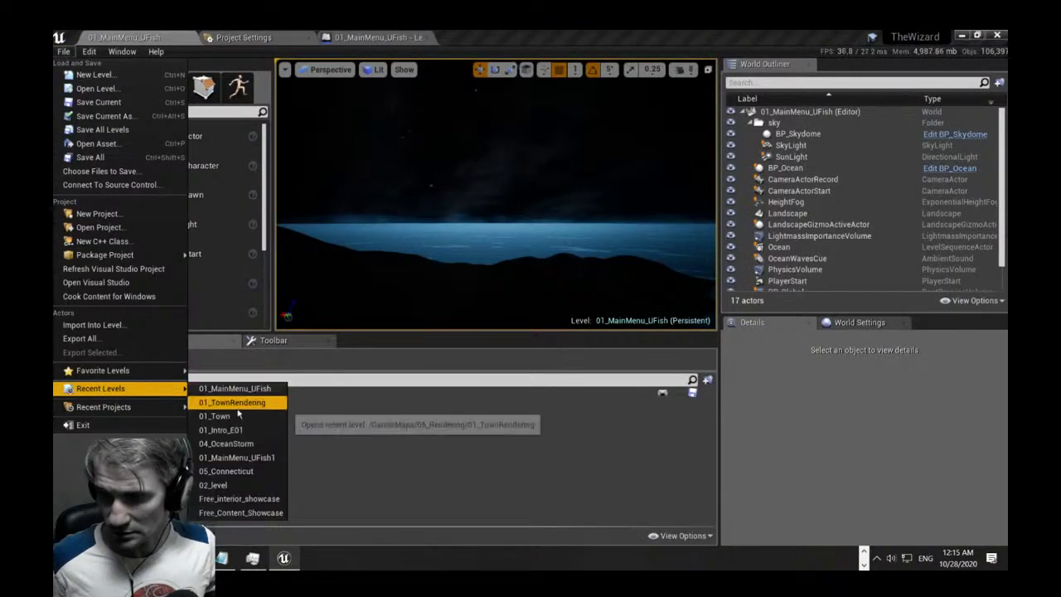
left_click(245, 402)
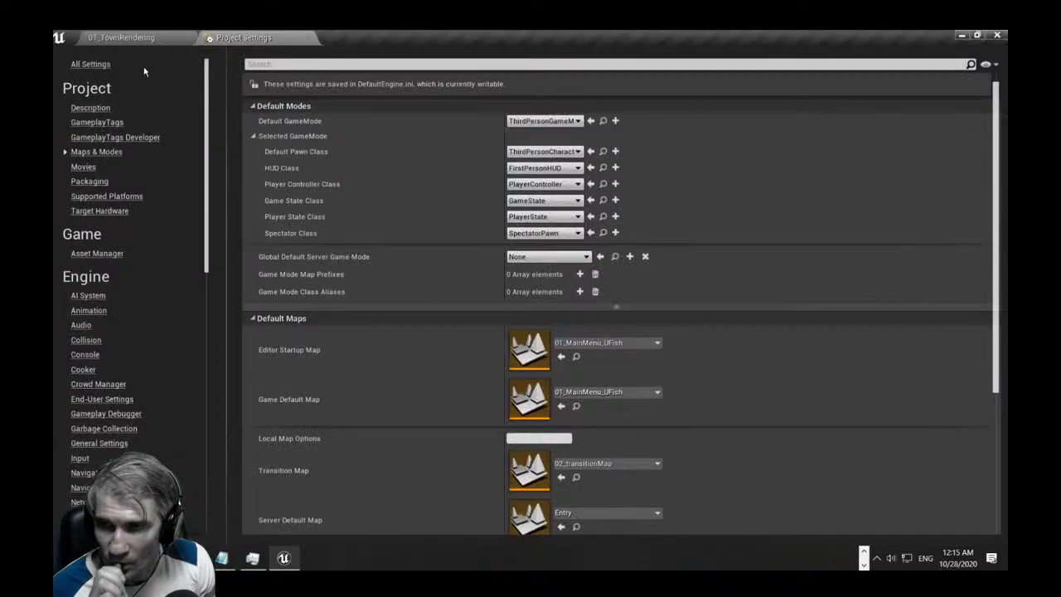
left_click(139, 39)
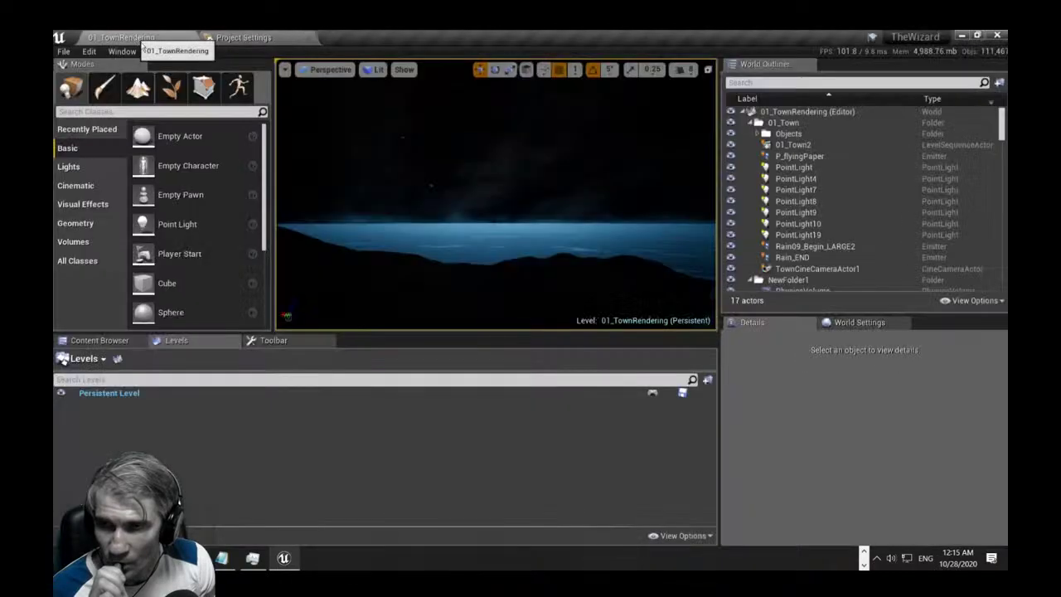
View the town through TownCineCameraActor1 and make the level viewport taller.
right_click_drag(496, 195, 524, 214)
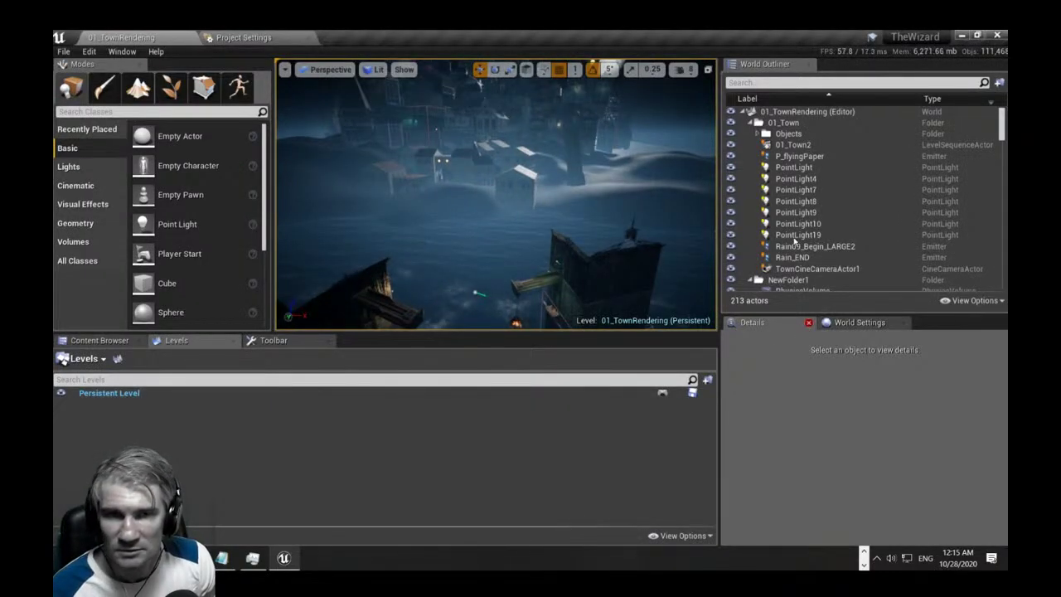
left_click(328, 70)
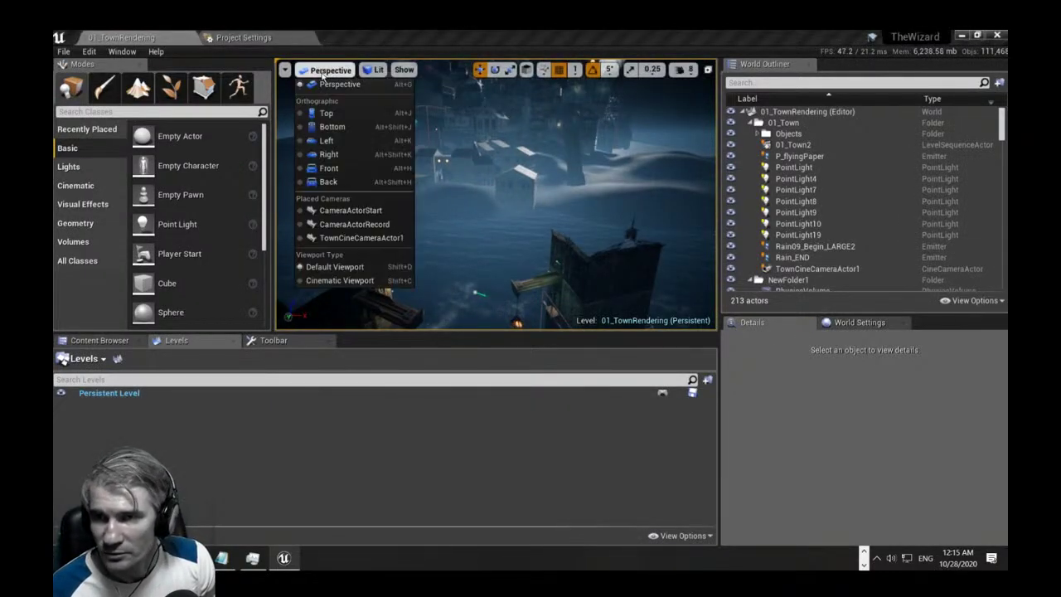
left_click(355, 238)
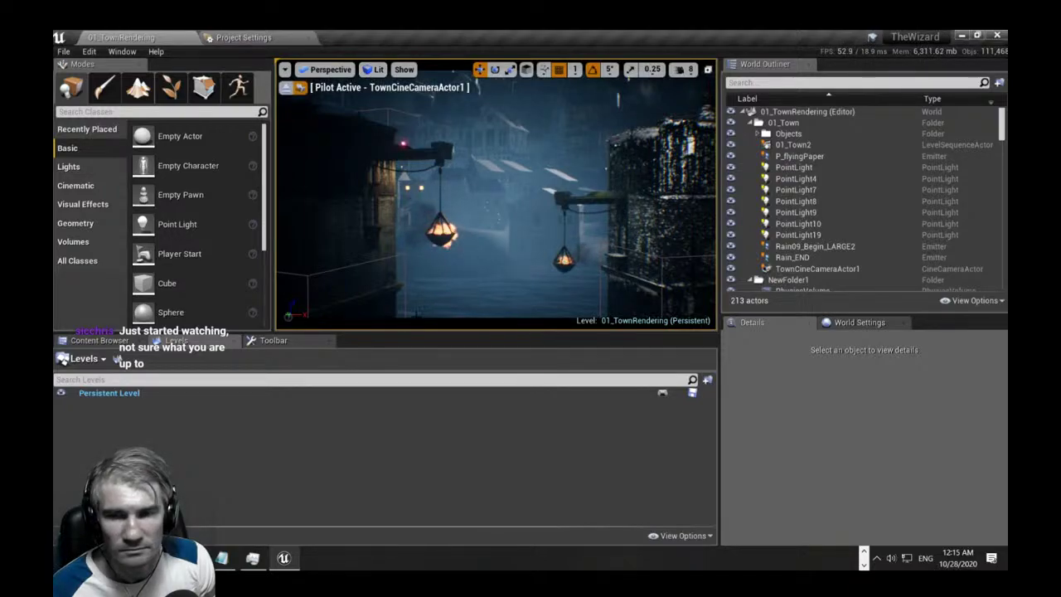
left_click_drag(430, 331, 427, 391)
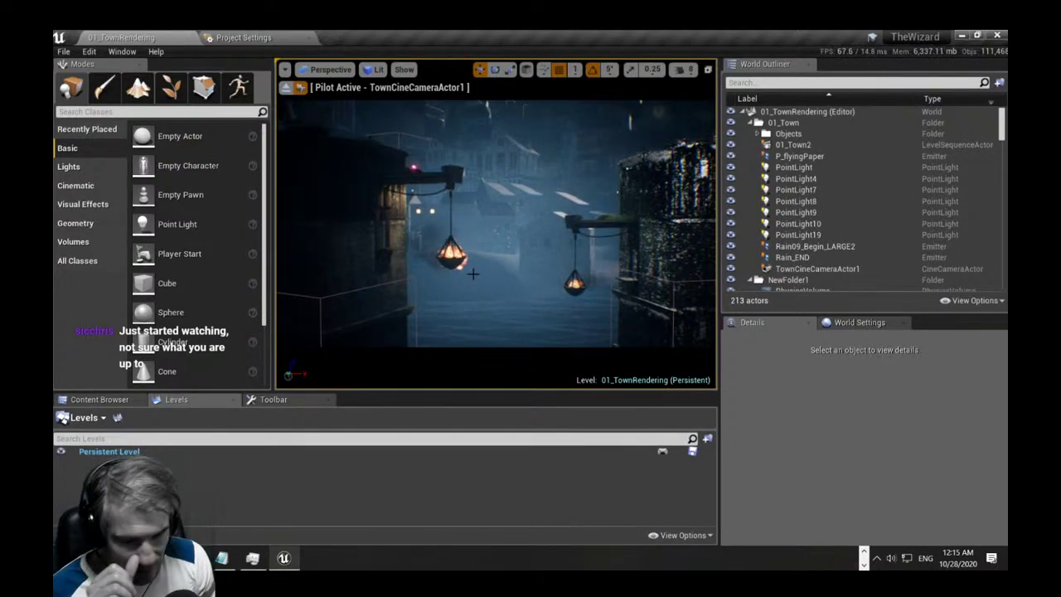
Examine the piloted camera's view of the hanging fire baskets in full screen, and restore the normal viewport.
mouse_move(492, 184)
right_mouse_down()
mouse_move(470, 182)
mouse_move(487, 191)
right_mouse_up()
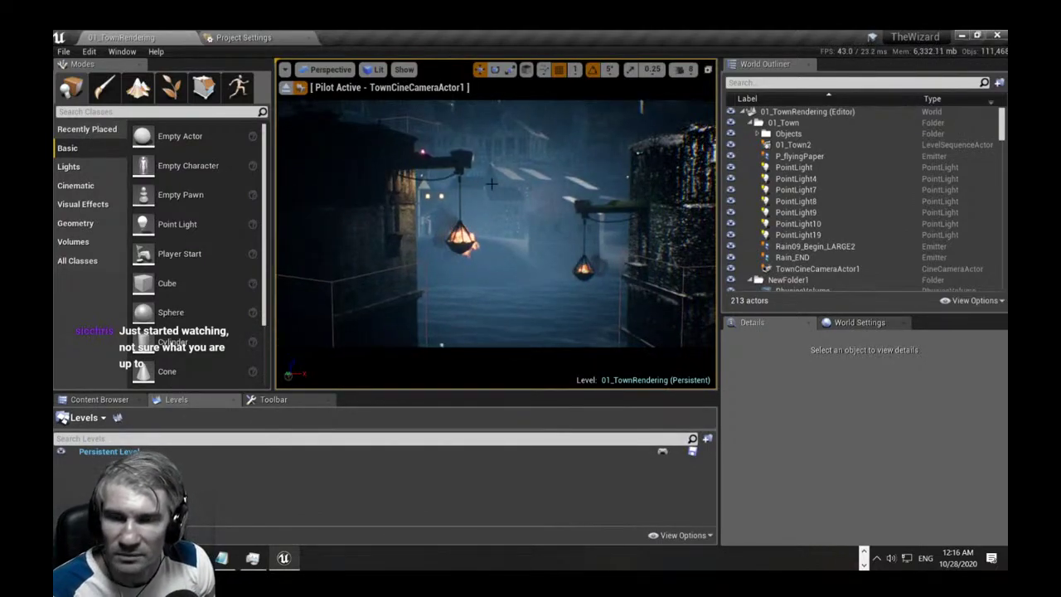
key("F11")
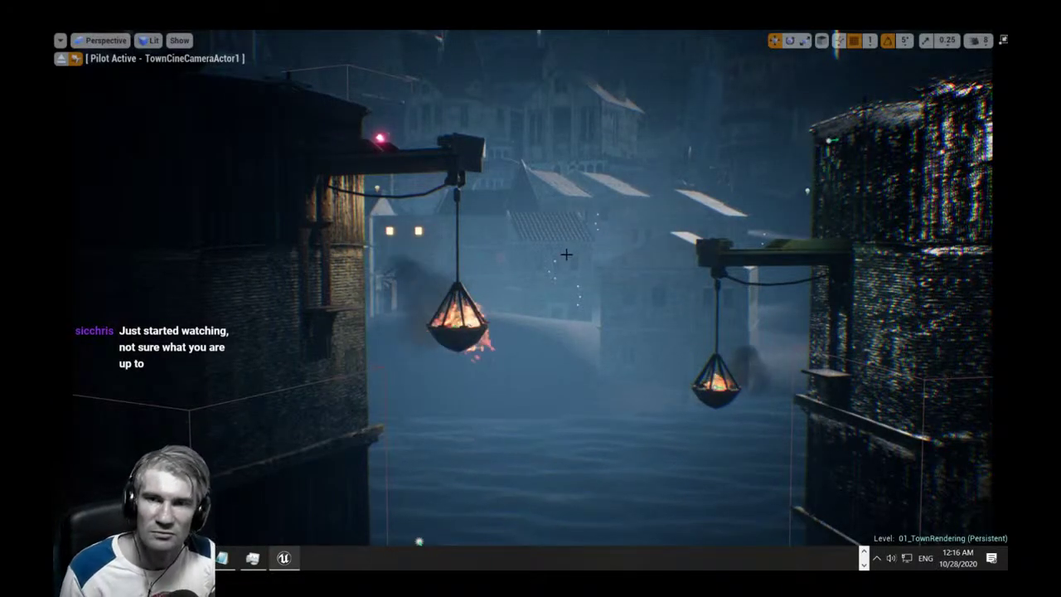
key("F11")
Shift the piloted camera's view of the town and open the existing 01_Town2 level sequence for editing.
left_click(274, 400)
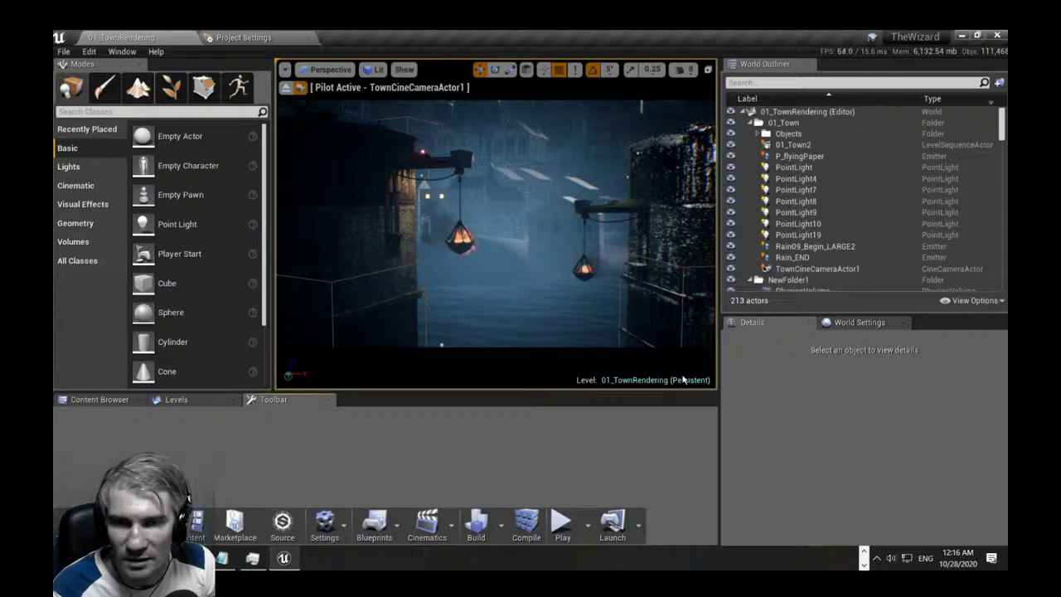
key("w")
mouse_move(493, 313)
right_mouse_down()
mouse_move(482, 300)
mouse_move(493, 313)
right_mouse_up()
key("s")
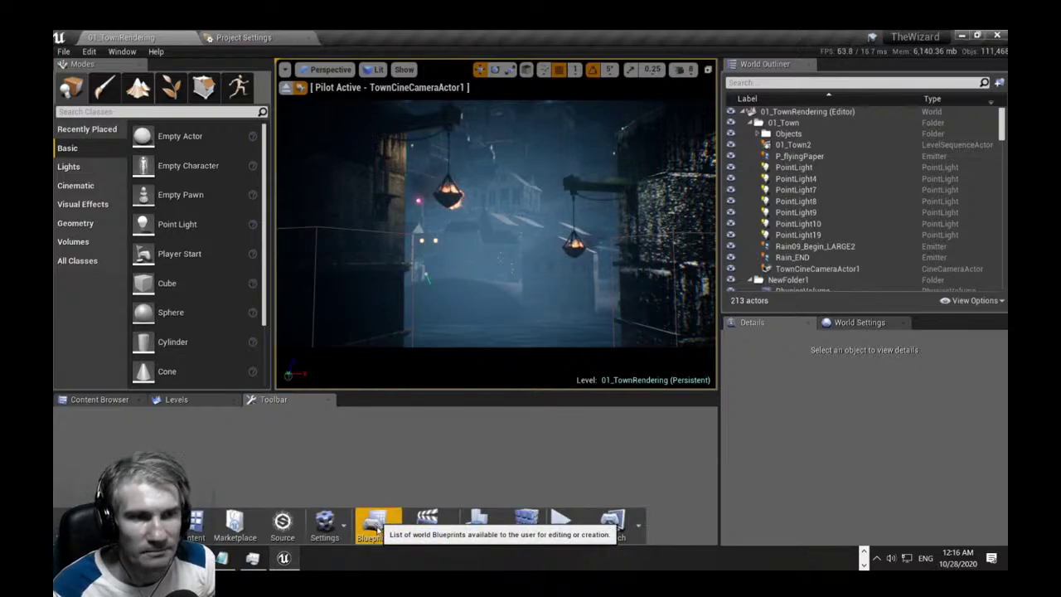
left_click(452, 525)
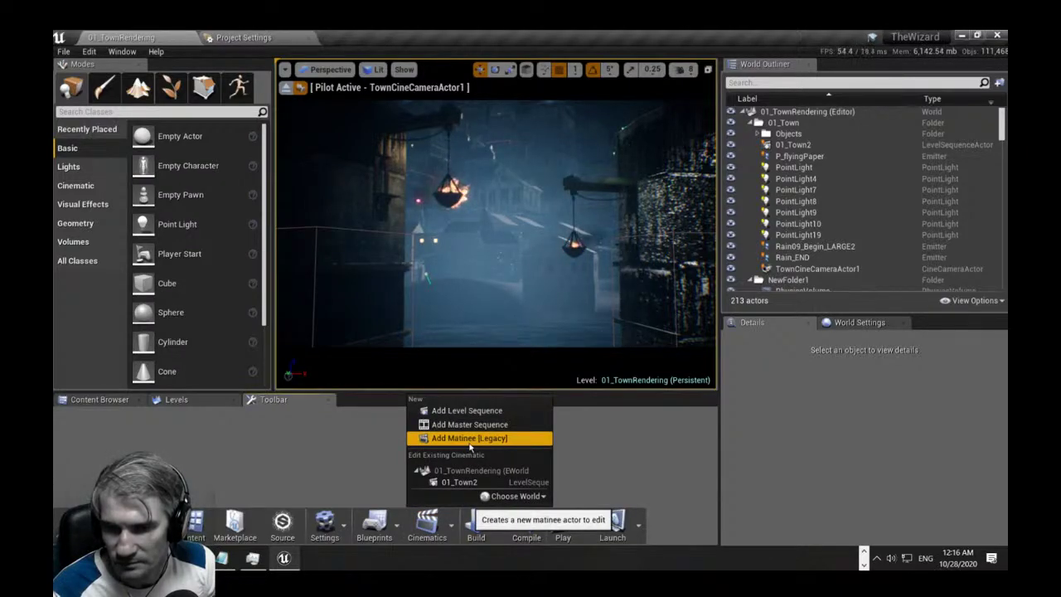
left_click(478, 484)
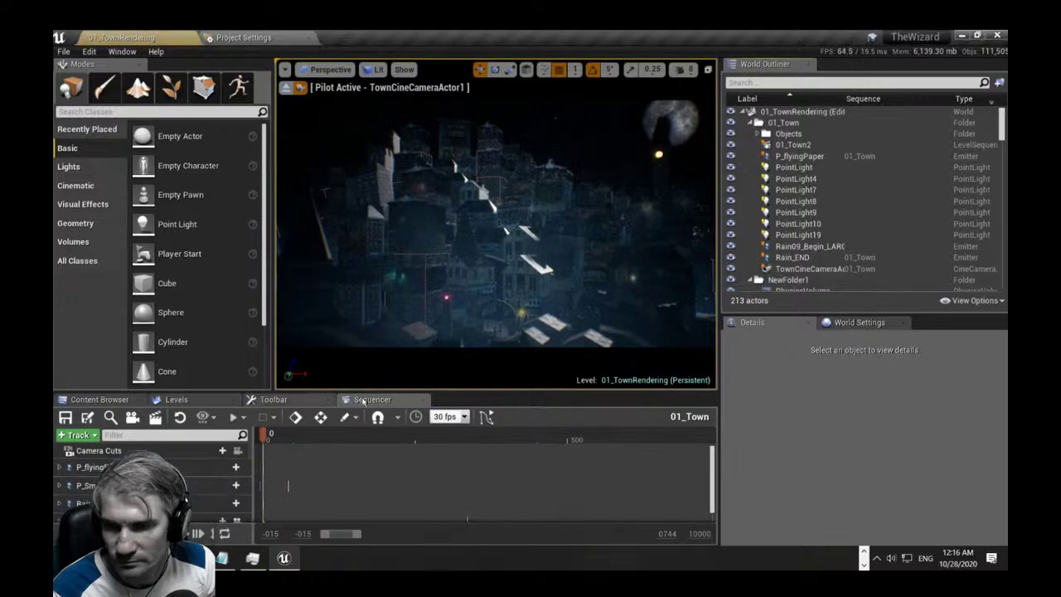
Undock the Sequencer from the panel group beneath the level viewport.
left_click_drag(373, 400, 54, 390)
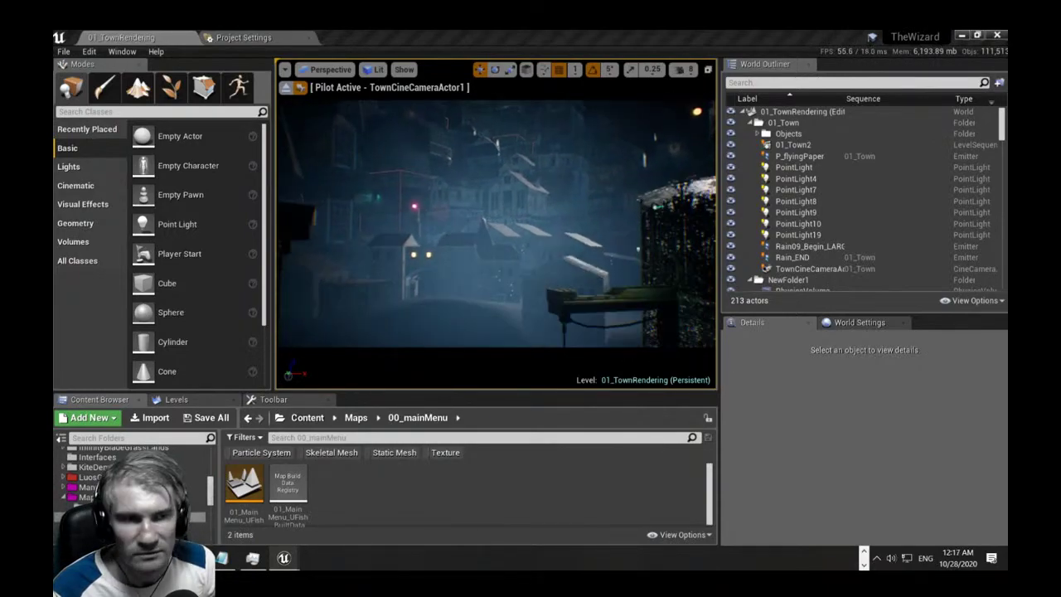
key("alt+Tab")
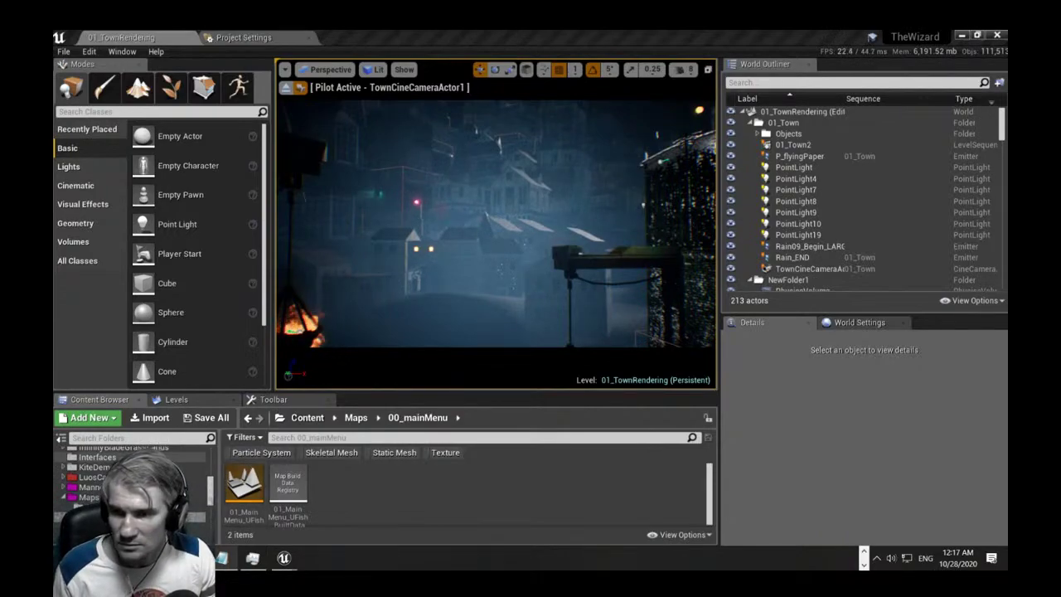
Search the whole Content folder for P_BlowClouds1 and place that particle system in the town.
left_click_drag(211, 491, 214, 443)
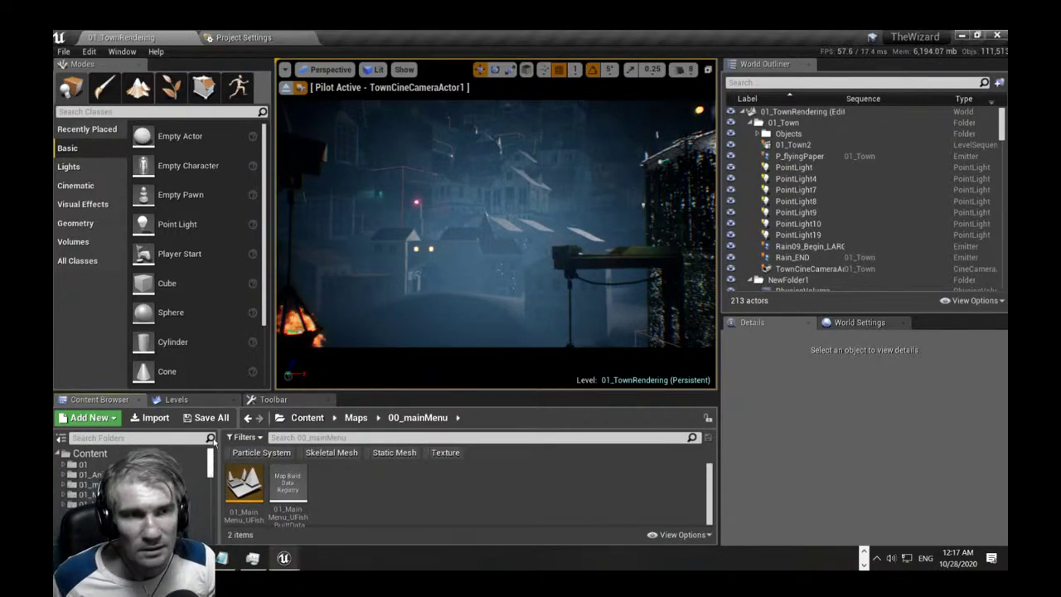
type("P_BlowClouds1")
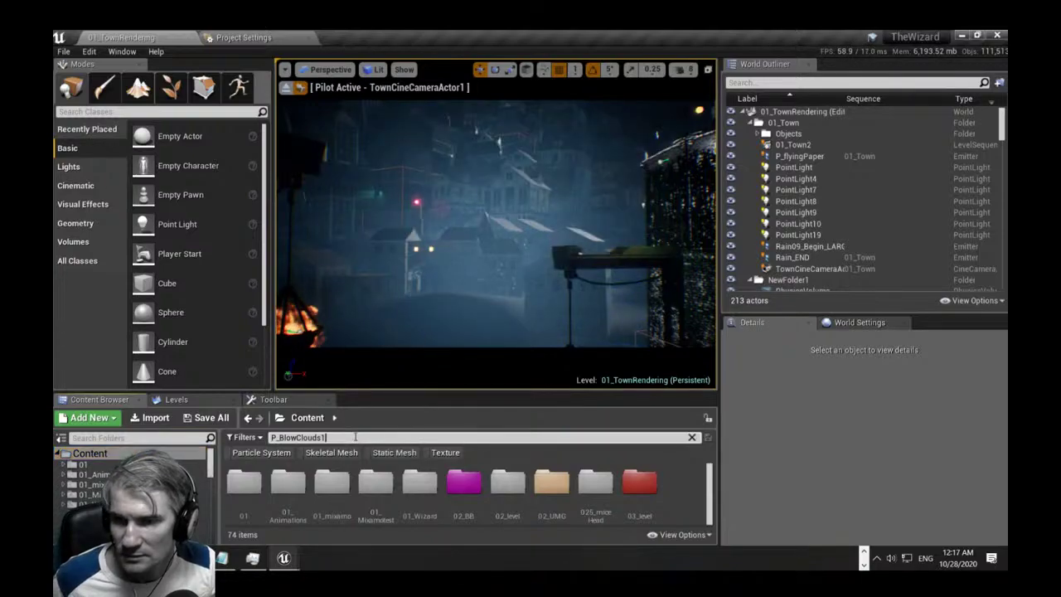
left_click(236, 498)
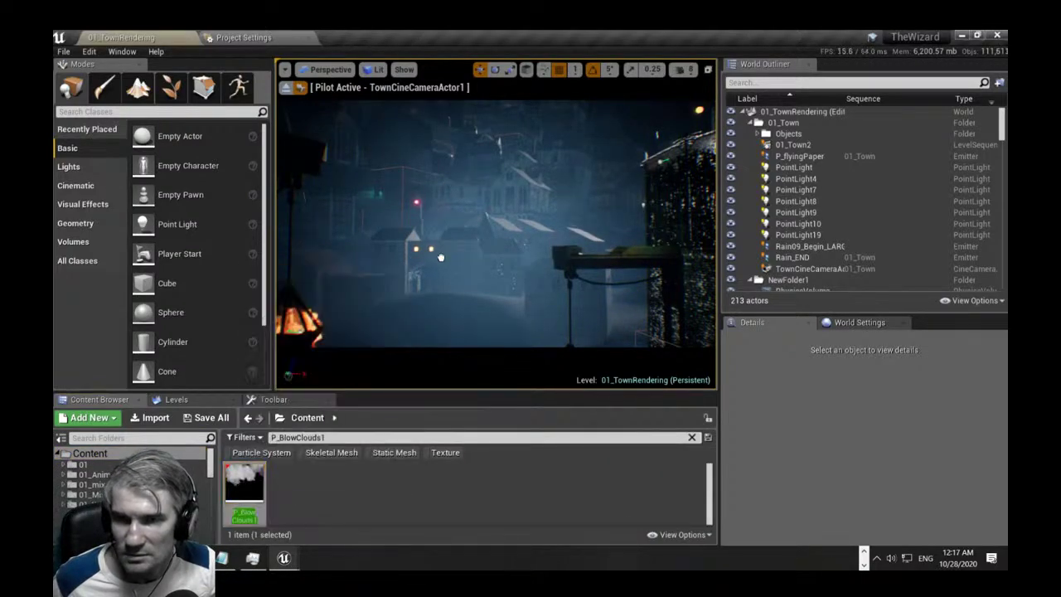
left_click_drag(444, 300, 444, 291)
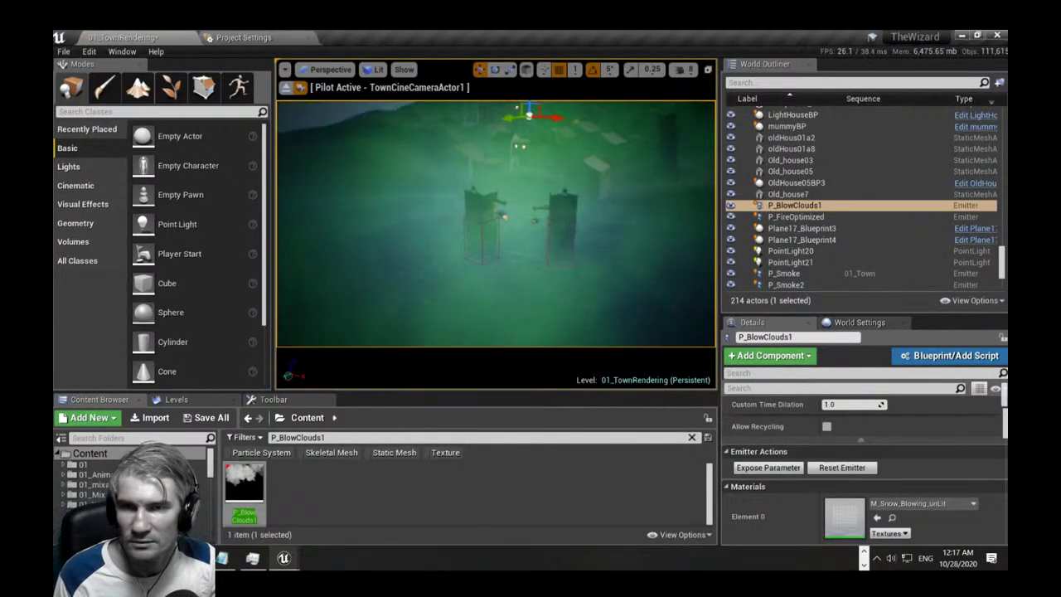
key("s")
right_click_drag(490, 197, 490, 197)
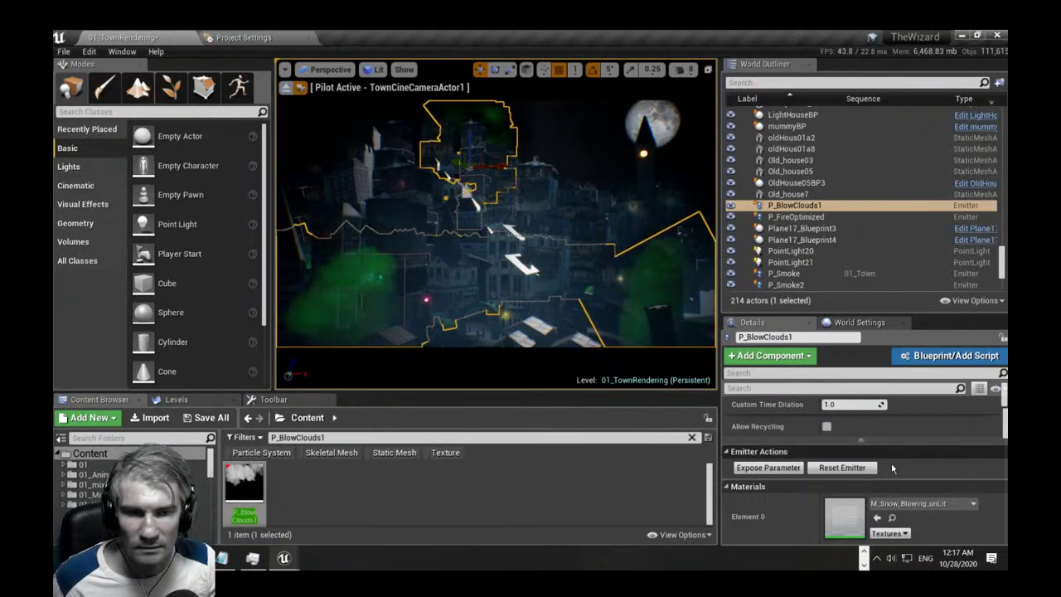
left_click_drag(1004, 445, 1005, 410)
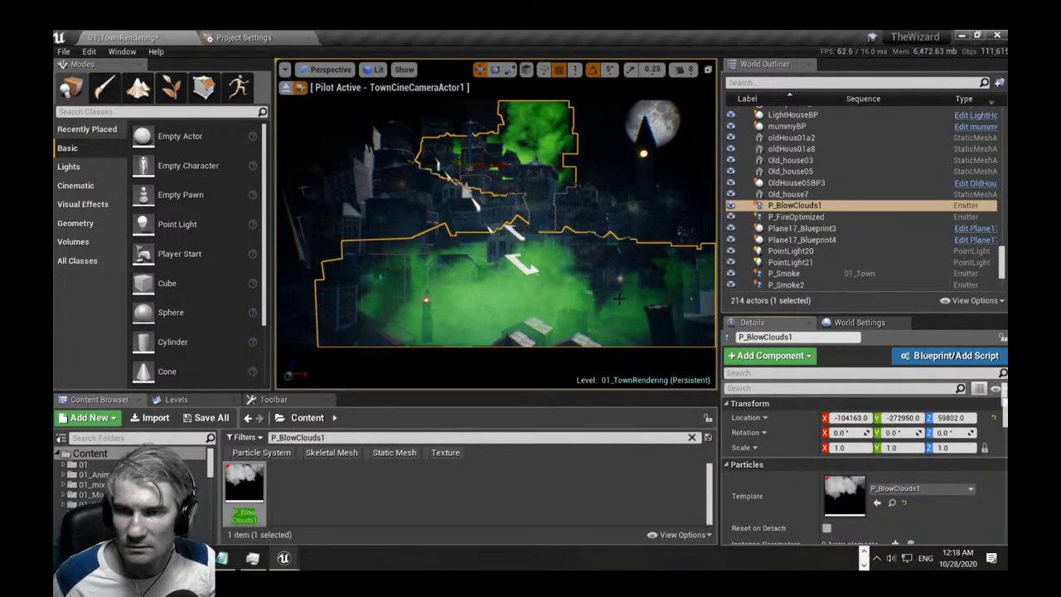
key("Escape")
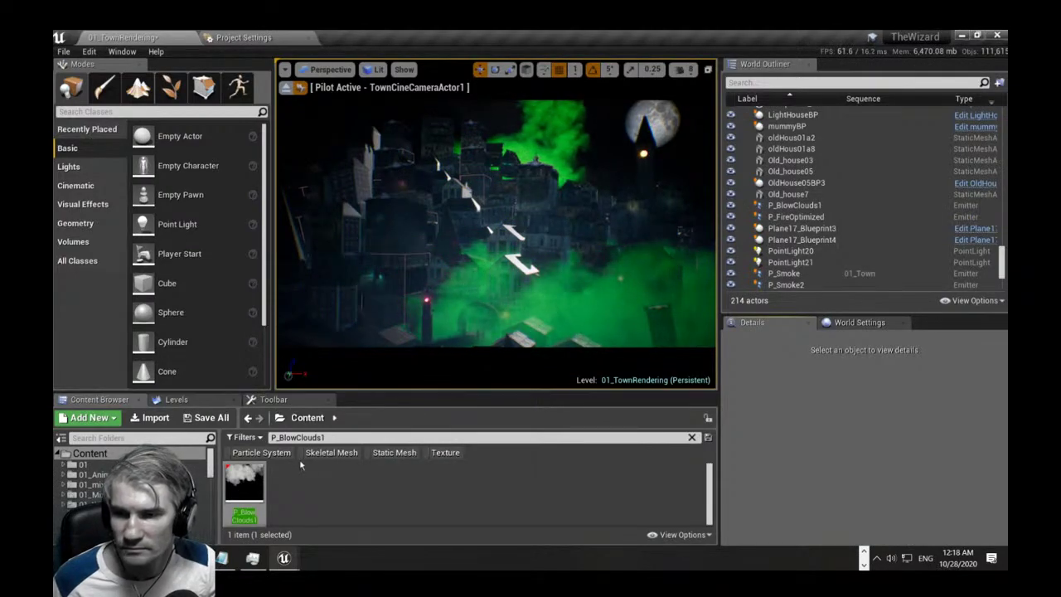
Examine the P_BlowClouds1 particle system's settings in its own editor and return to the 01_TownRendering level.
double_click(238, 487)
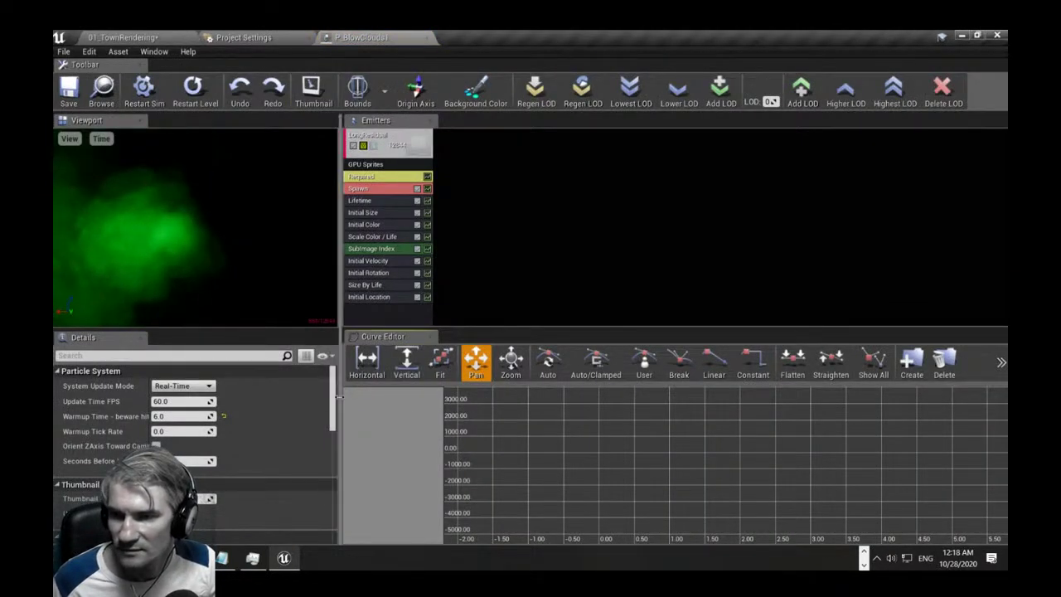
scroll(328, 412, "down", 3)
left_click_drag(328, 410, 327, 390)
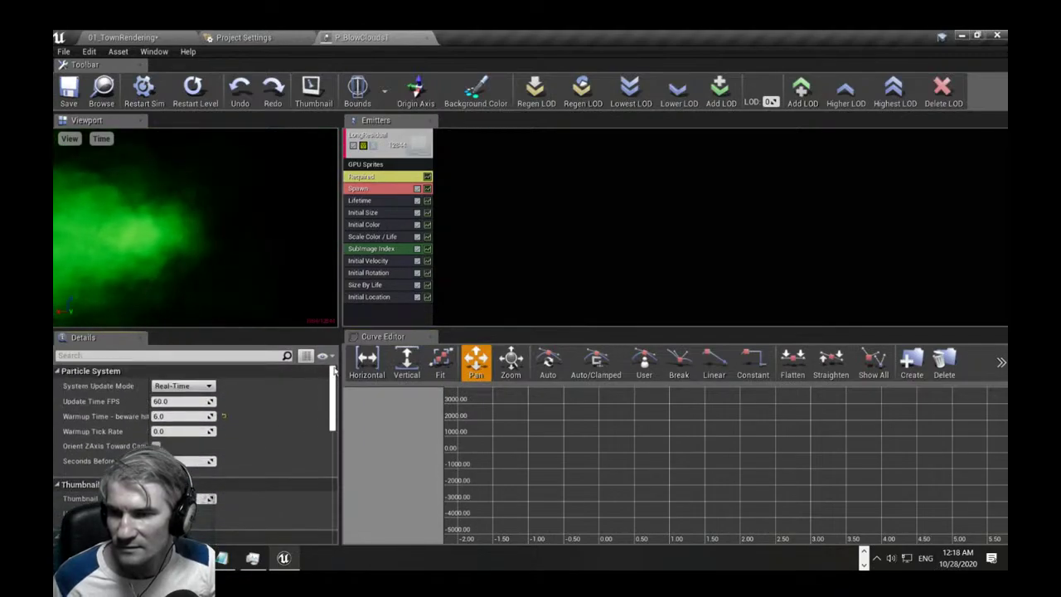
left_click(137, 38)
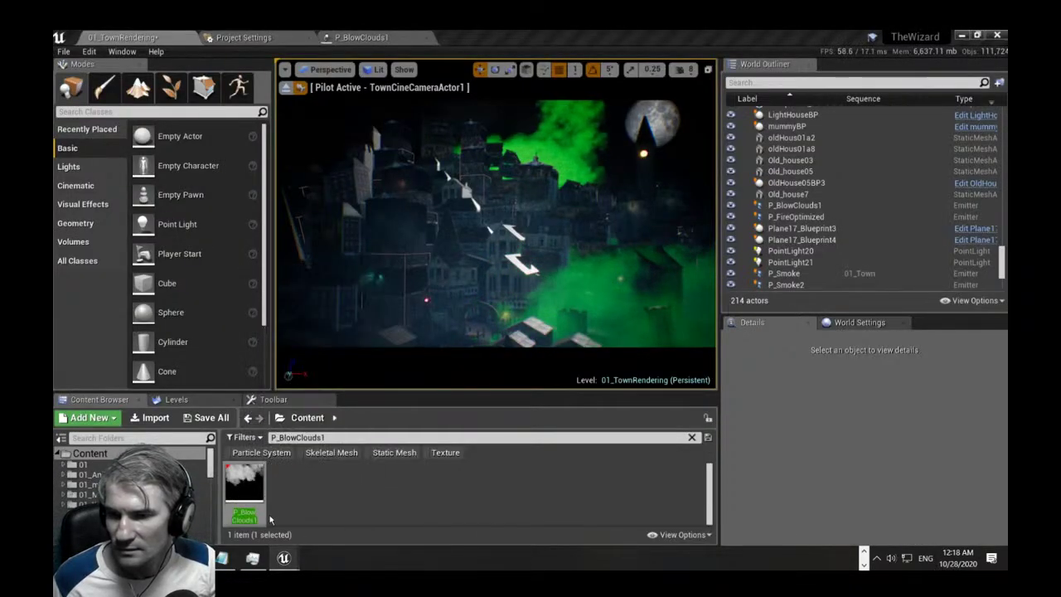
Show P_BlowClouds1 in its ParticleFX folder and replace the placed green cloud emitter with P_BlowClouds.
right_click(241, 495)
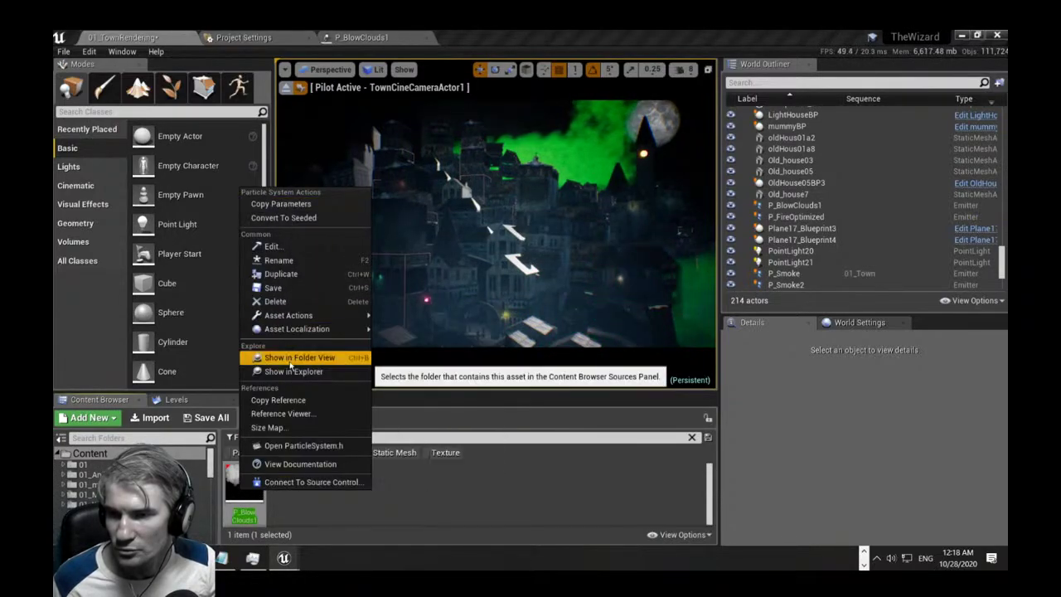
left_click(291, 357)
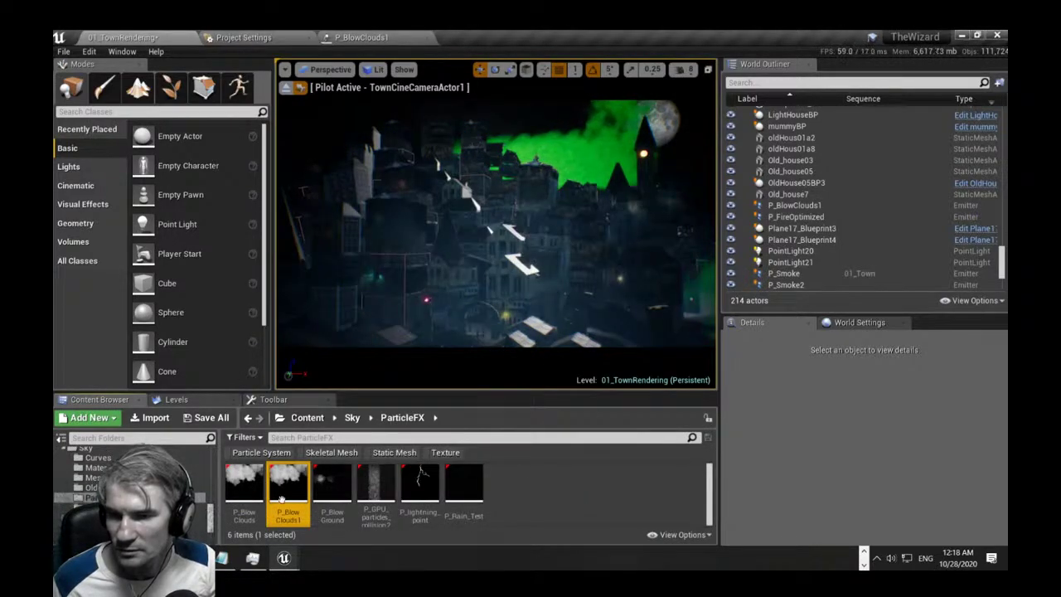
left_click(579, 152)
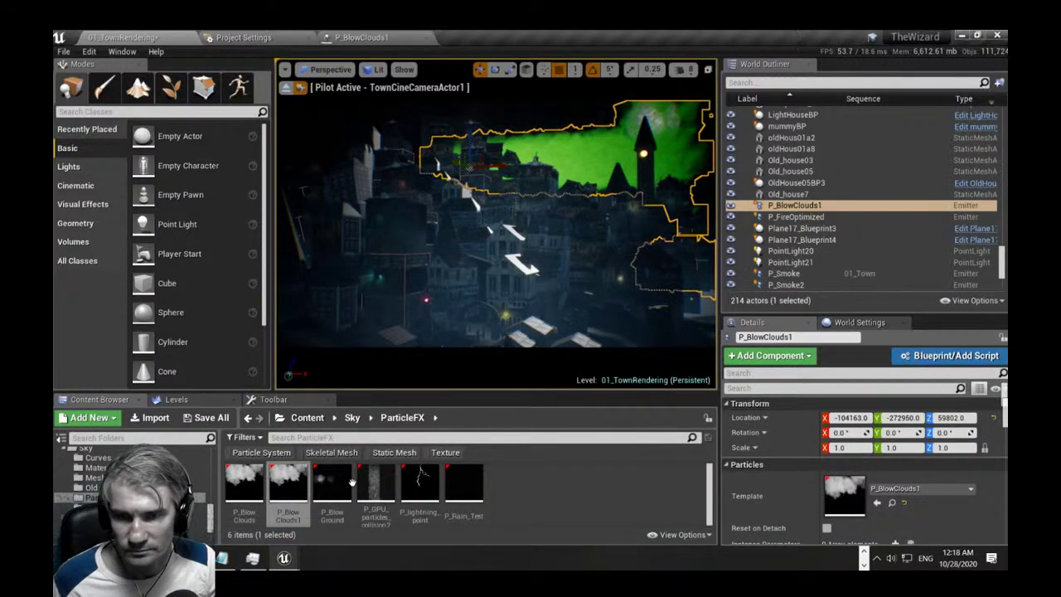
left_click(244, 487)
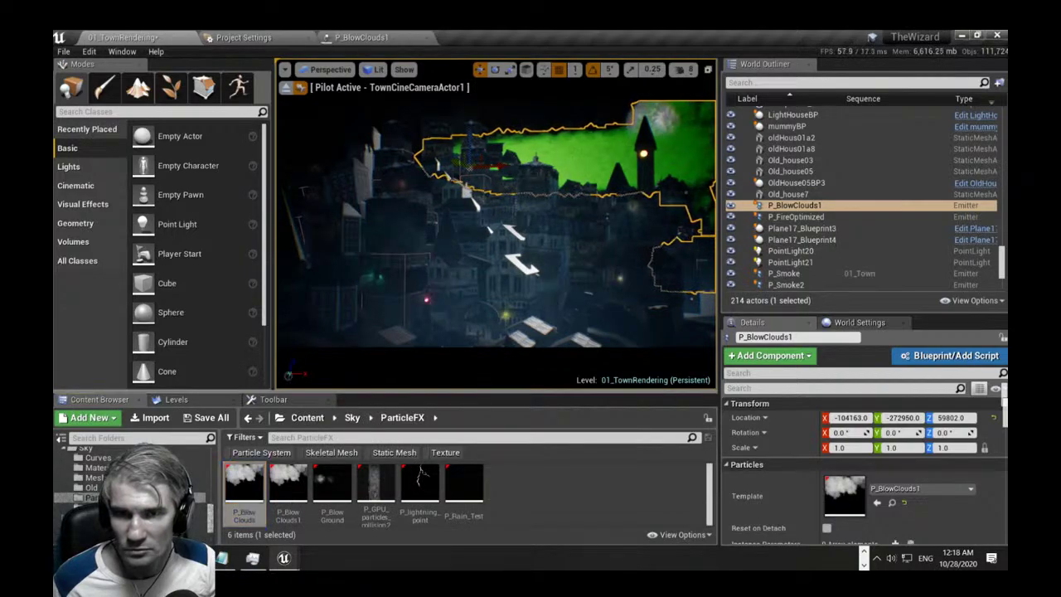
right_click(581, 162)
mouse_move(658, 427)
left_click(802, 282)
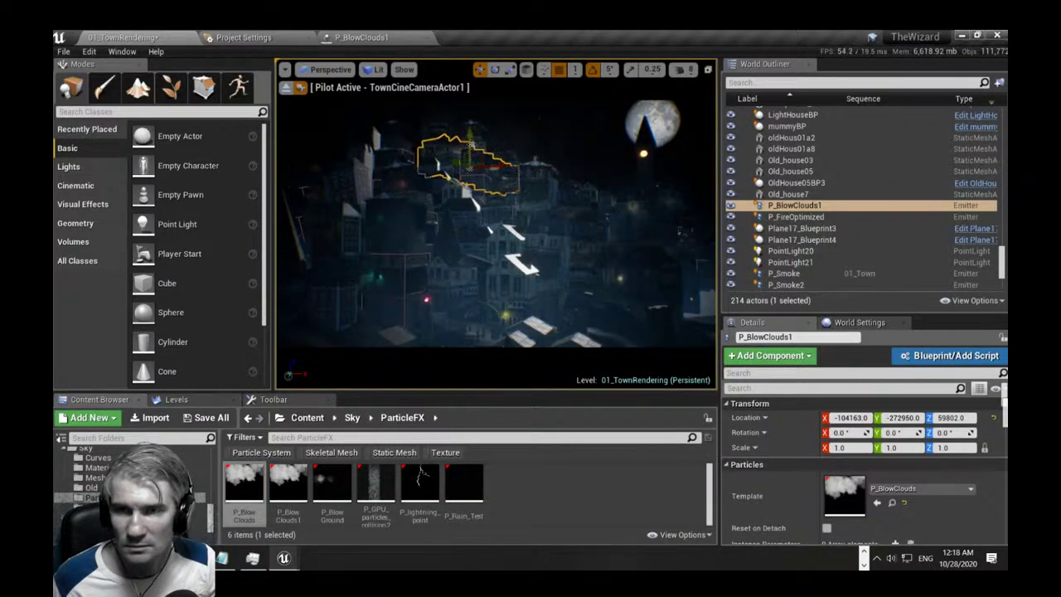
Scale the cloud emitter uniformly, trying 3 and 10 and settling on 5.
left_click(855, 450)
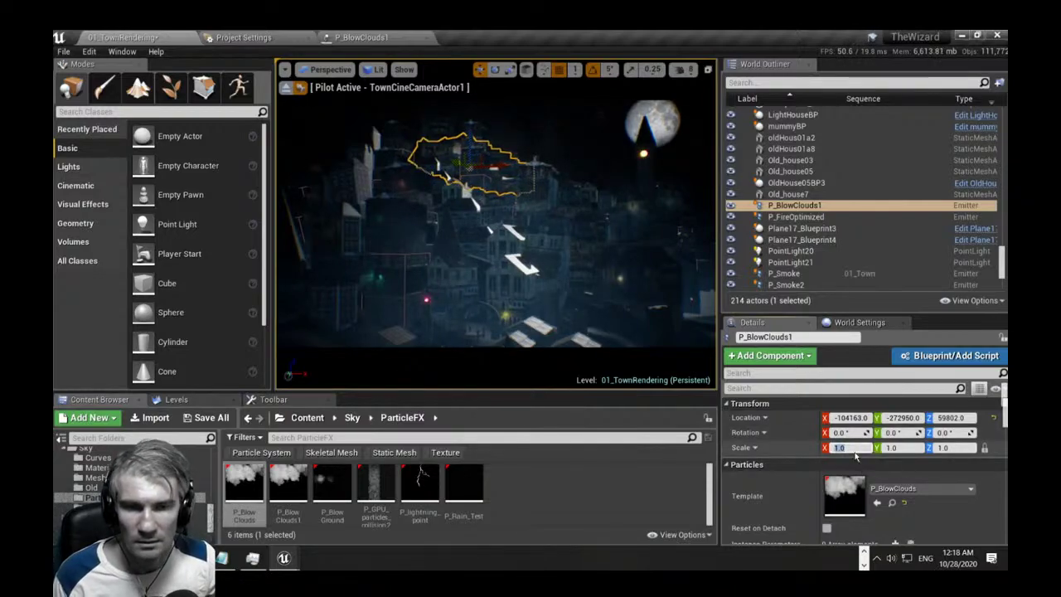
type("3")
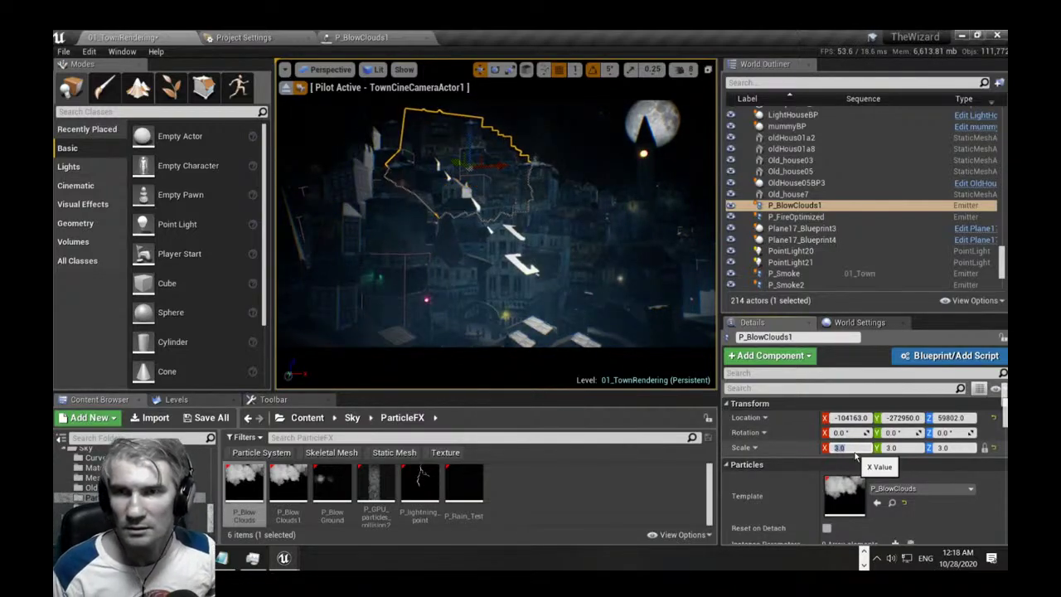
type("10")
key("Return")
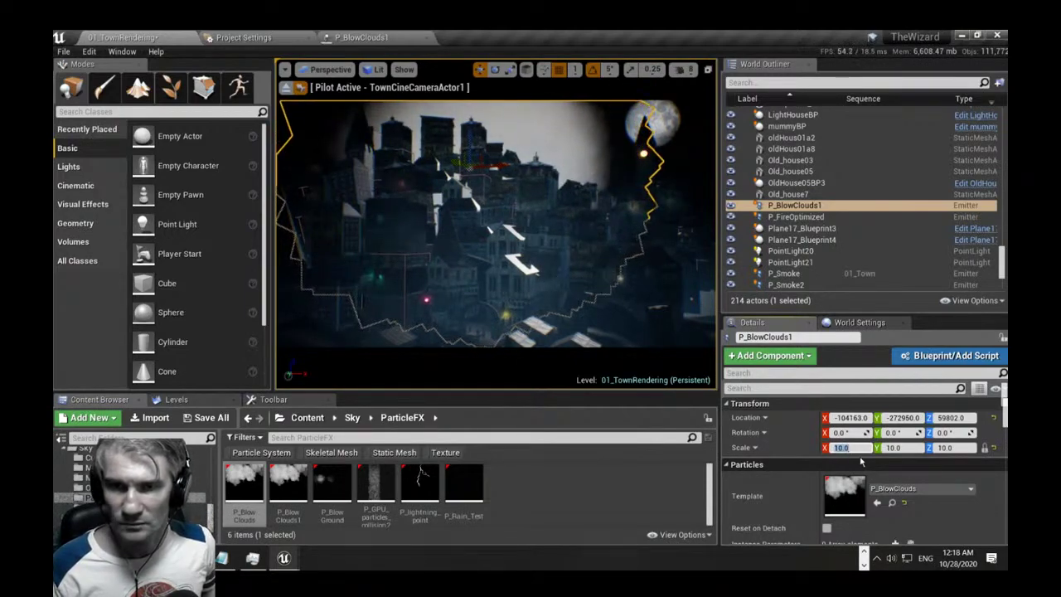
type("5")
key("Return")
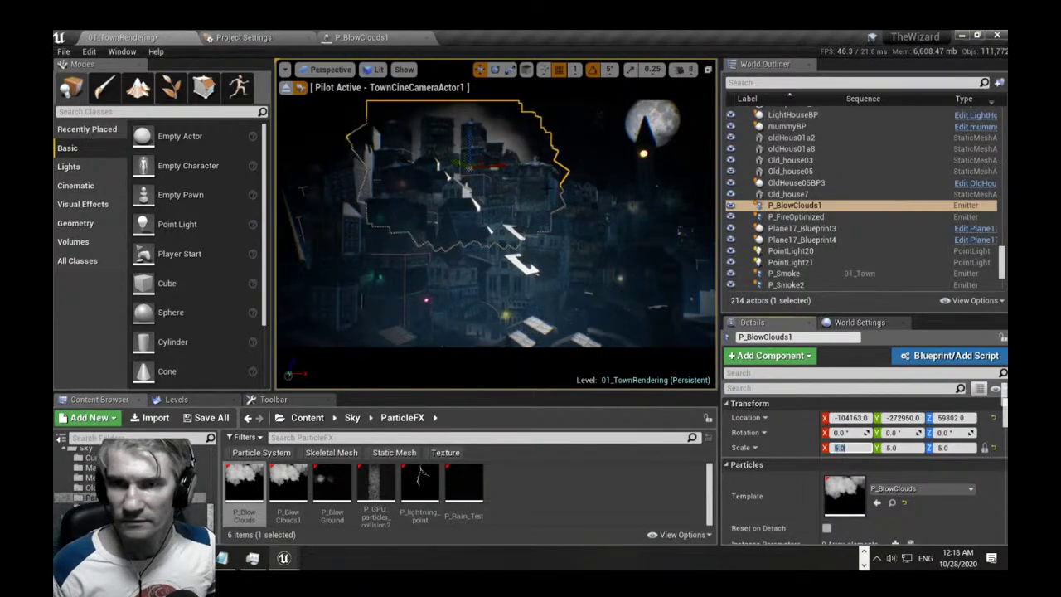
Move the cloud emitter to about X -34738, Y -141369, Z -4679 and return to the saved view of the town.
left_click_drag(452, 164, 430, 155)
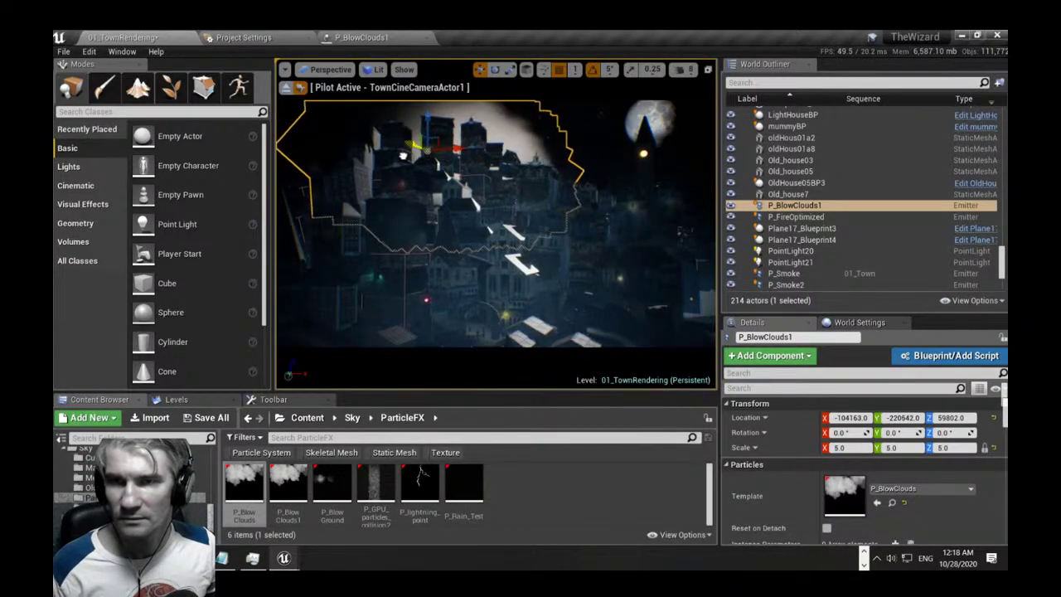
right_click_drag(489, 222, 403, 165)
key("s")
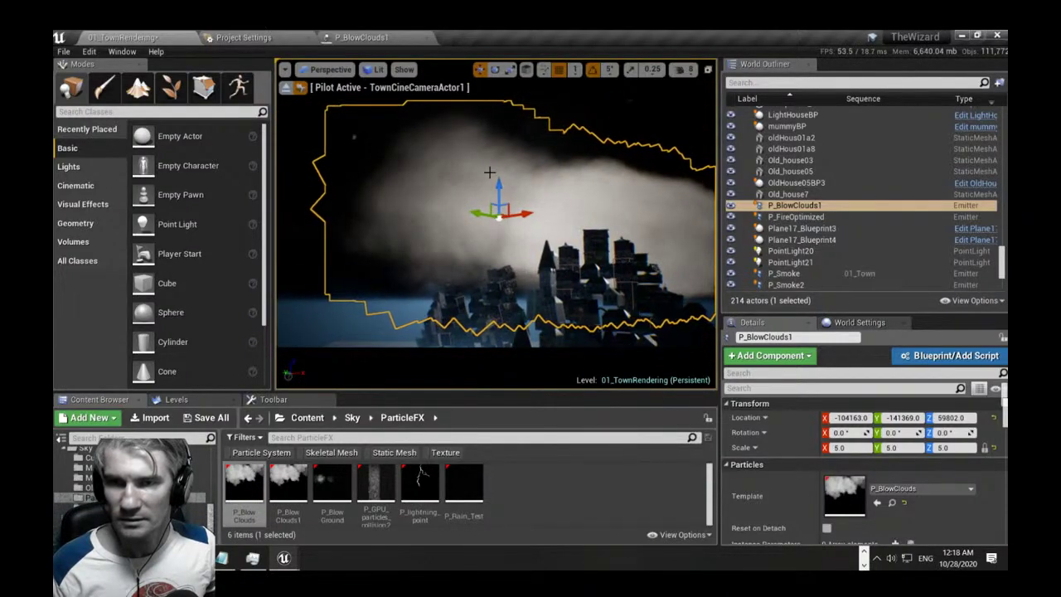
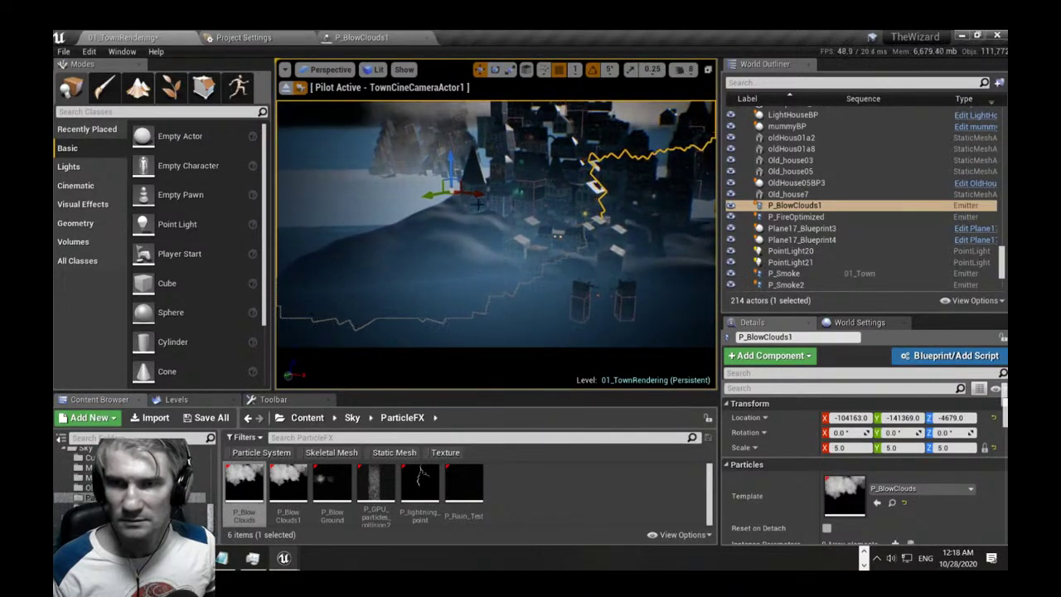
left_click_drag(475, 193, 631, 234)
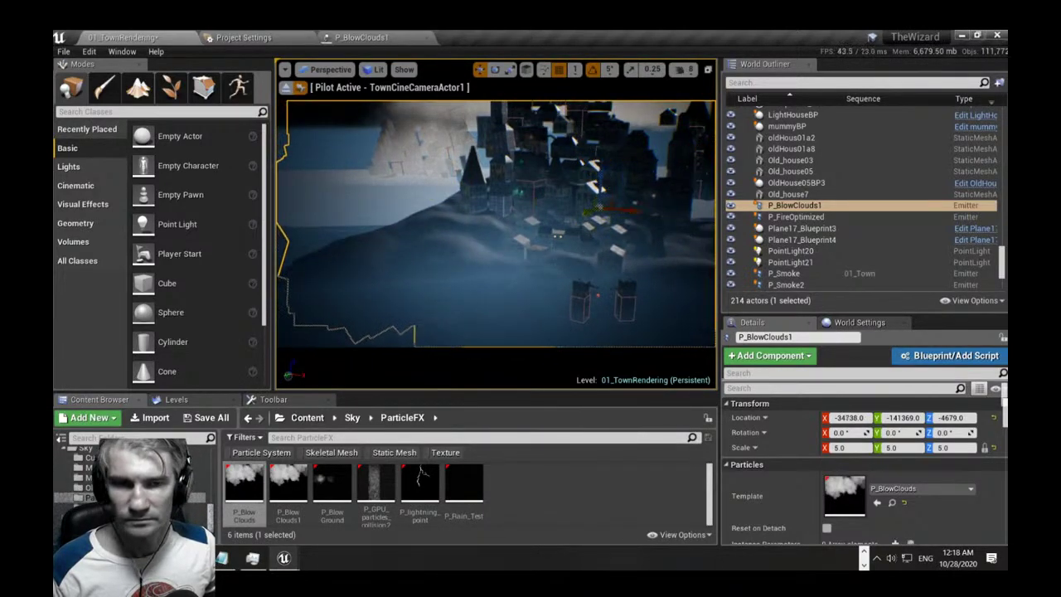
key("1")
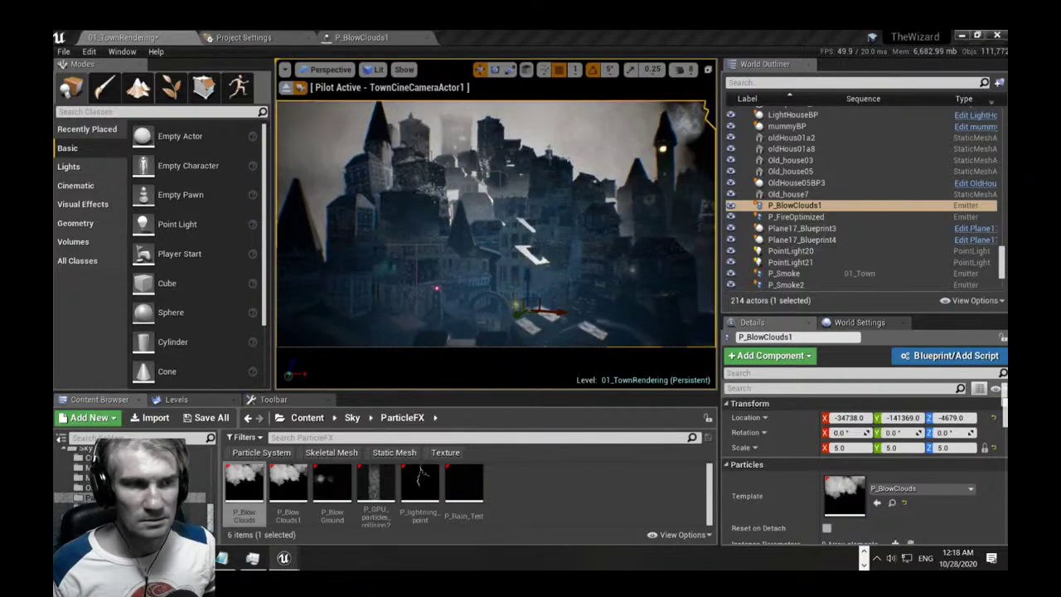
Collapse the Town01 folder, then find the cloud emitter by searching for P_BlowClouds and move it into the 01_Town folder.
left_click(526, 279)
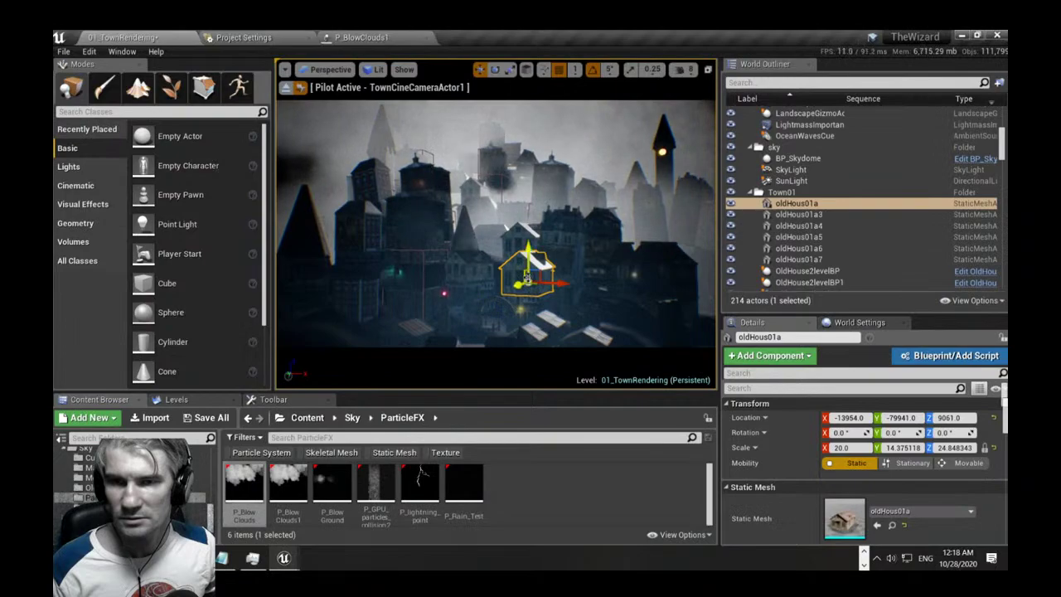
left_click(750, 192)
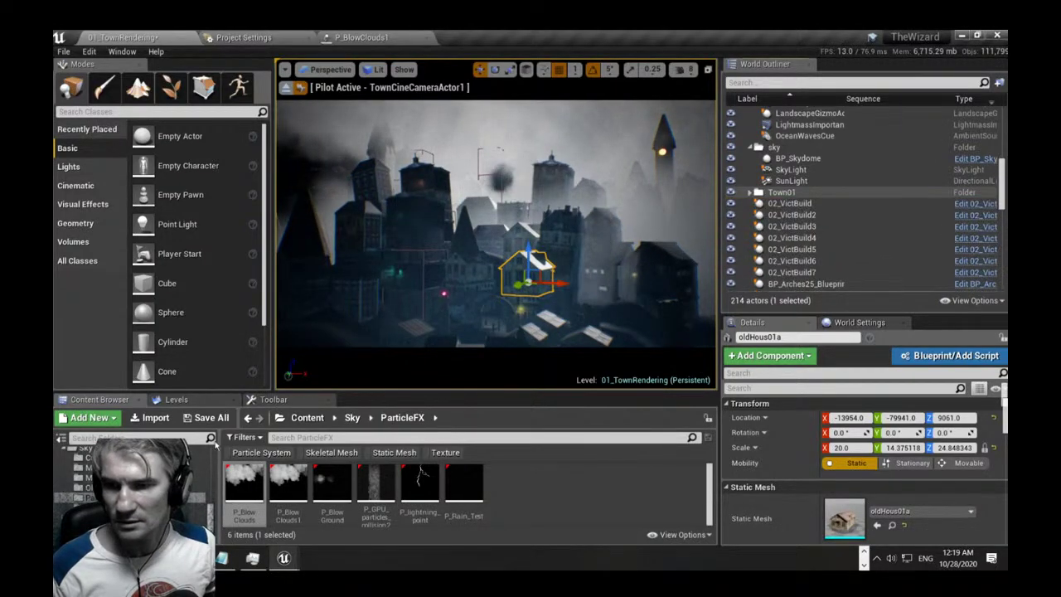
left_click(249, 515)
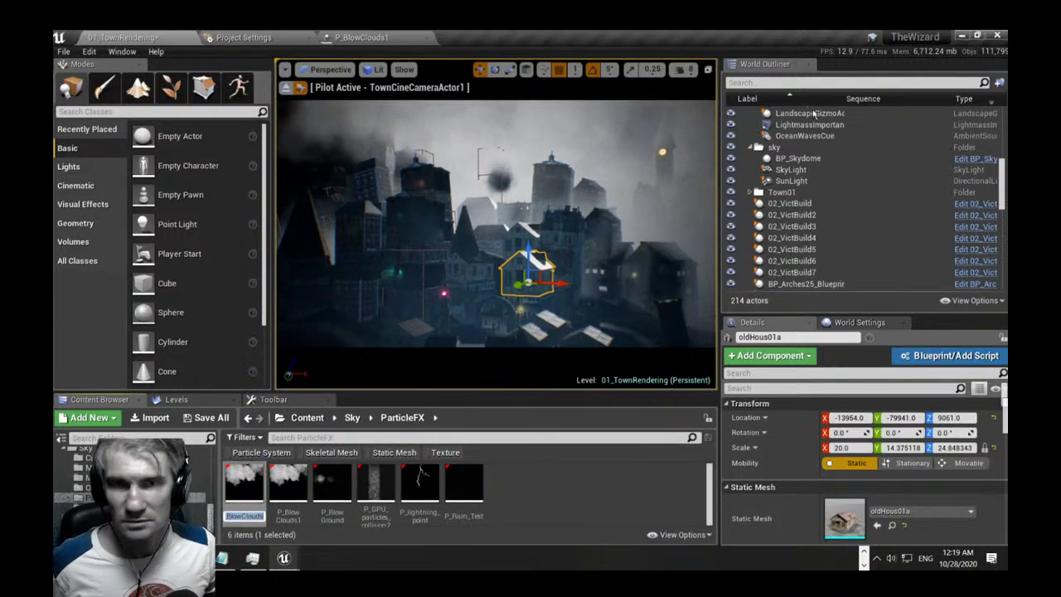
left_click(754, 81)
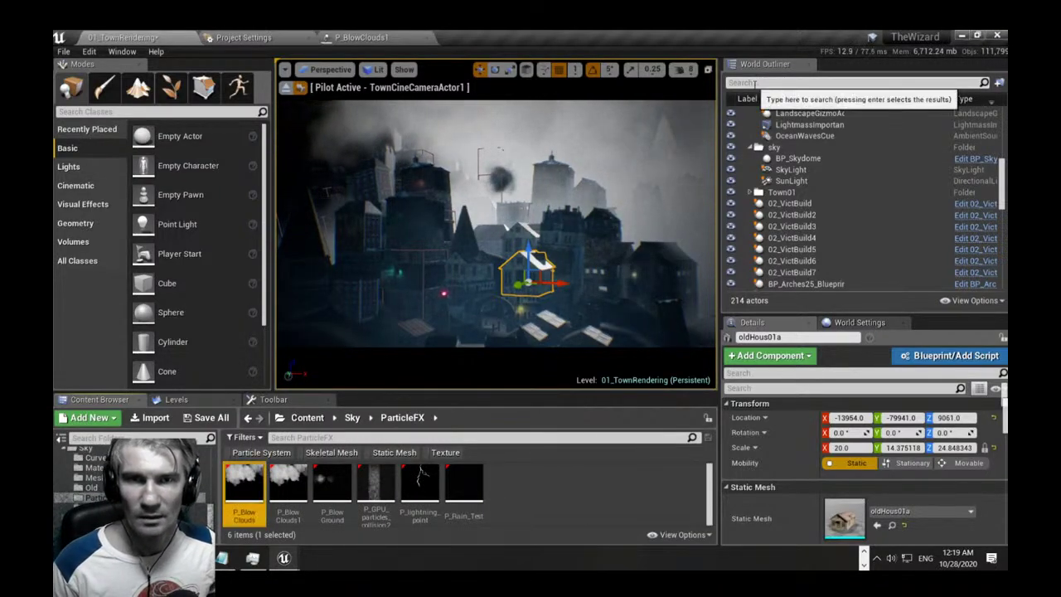
type("P_BlowClouds")
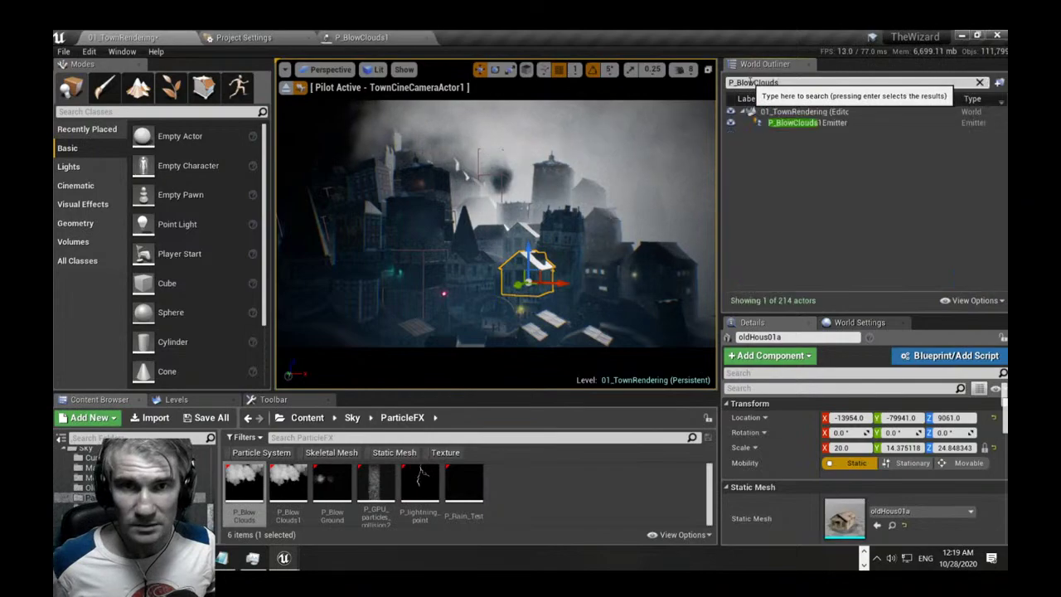
left_click(793, 123)
right_click(793, 122)
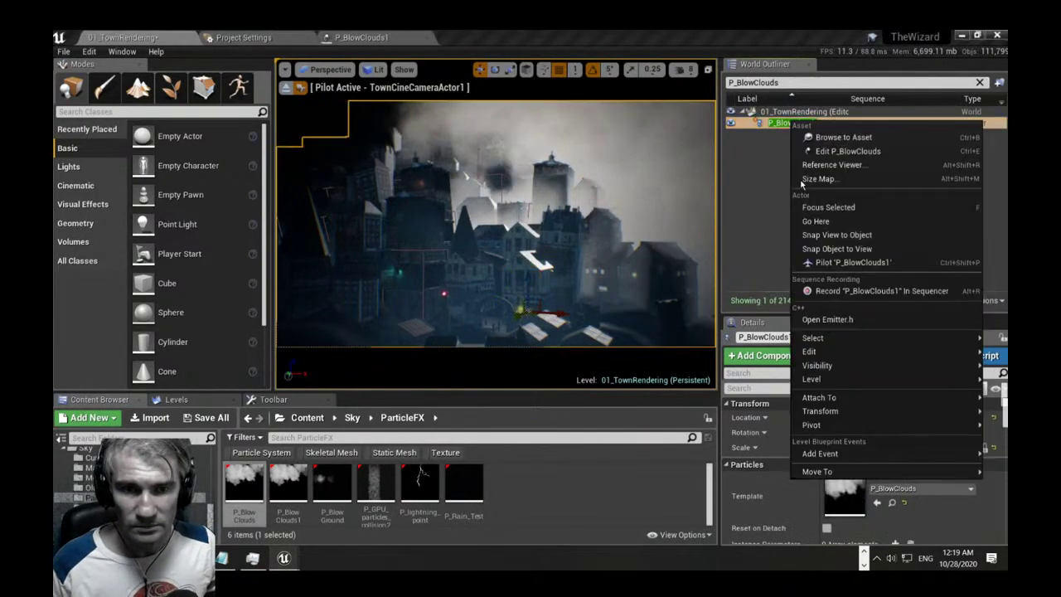
mouse_move(846, 472)
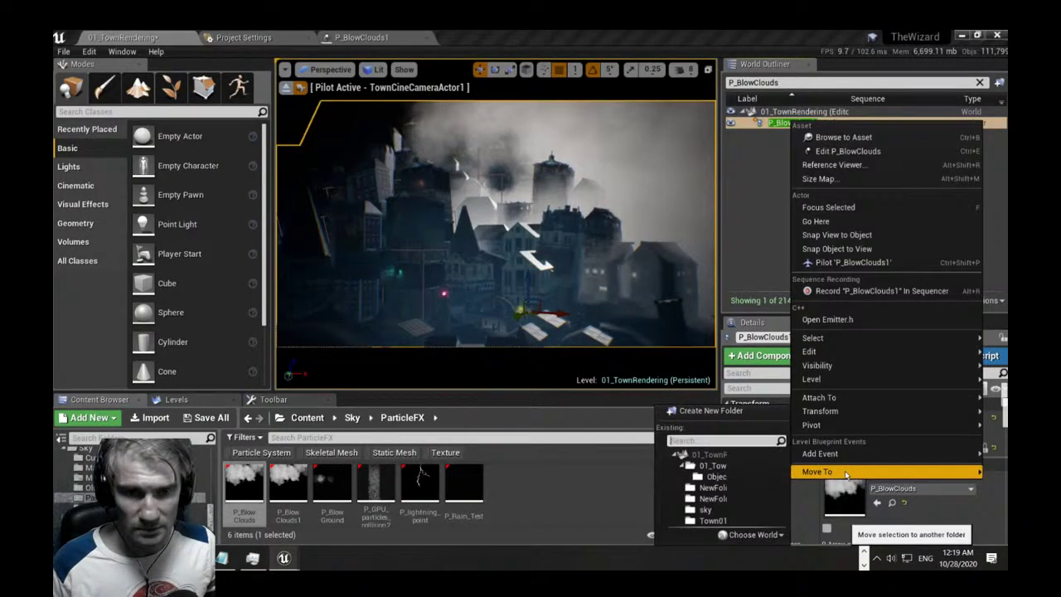
left_click(710, 466)
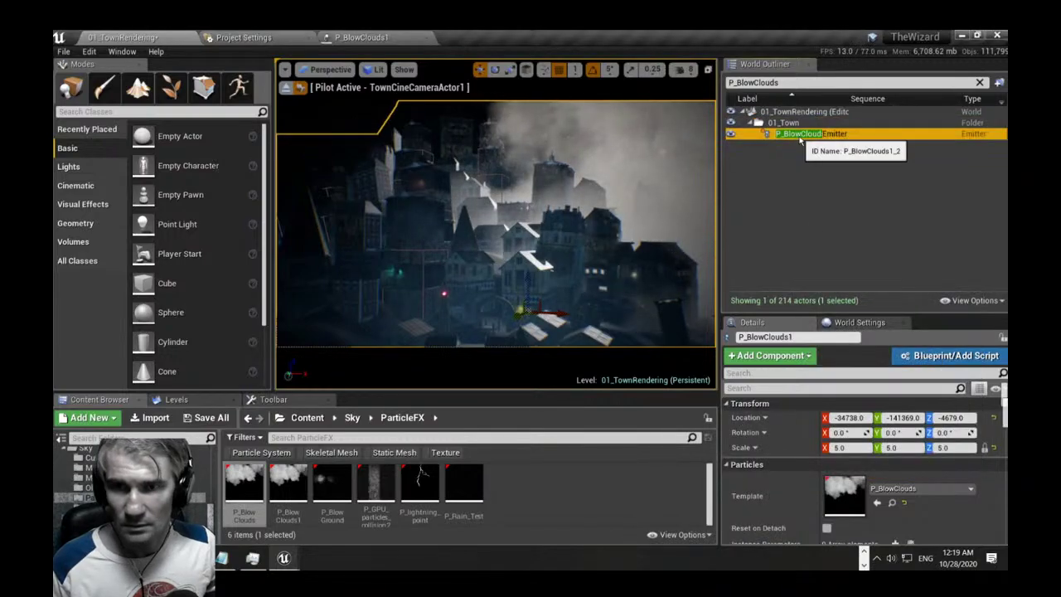
Try a uniform scale of 3 on the cloud emitter and raise it to about Z 11013.
left_click(850, 449)
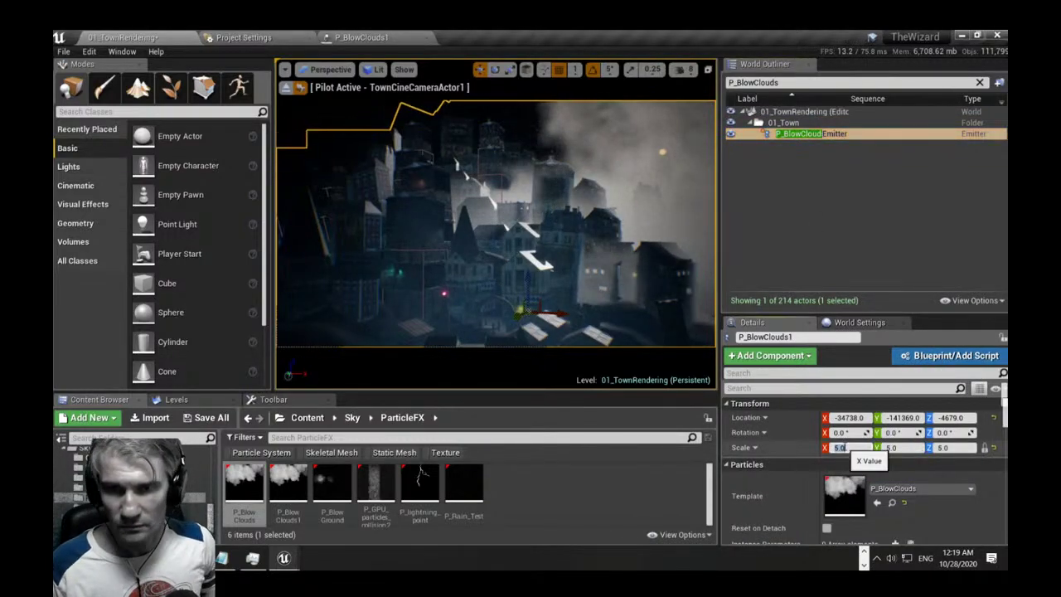
type("3")
key("Return")
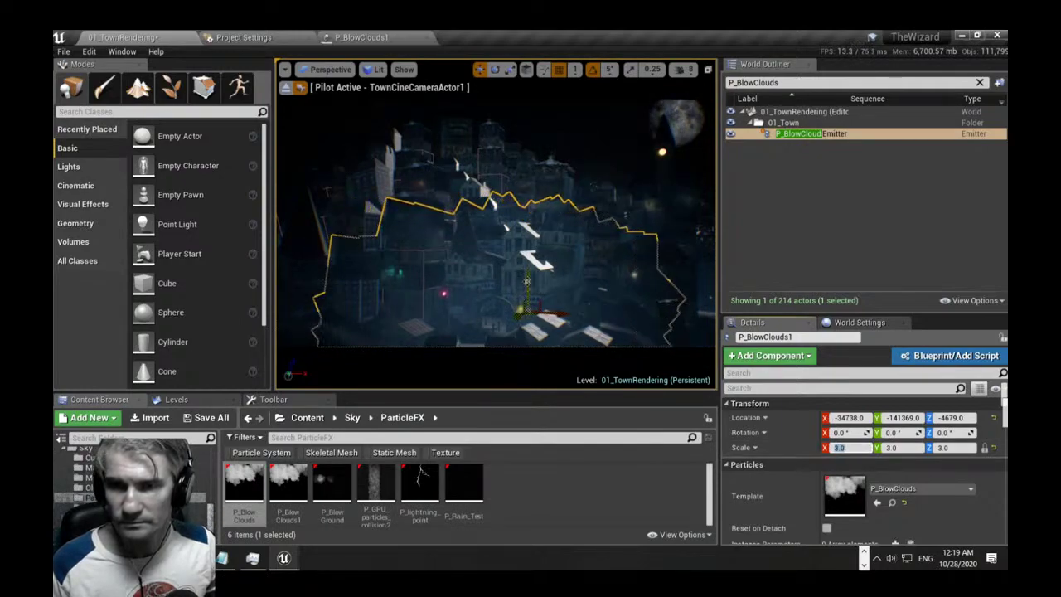
left_click_drag(527, 282, 524, 187)
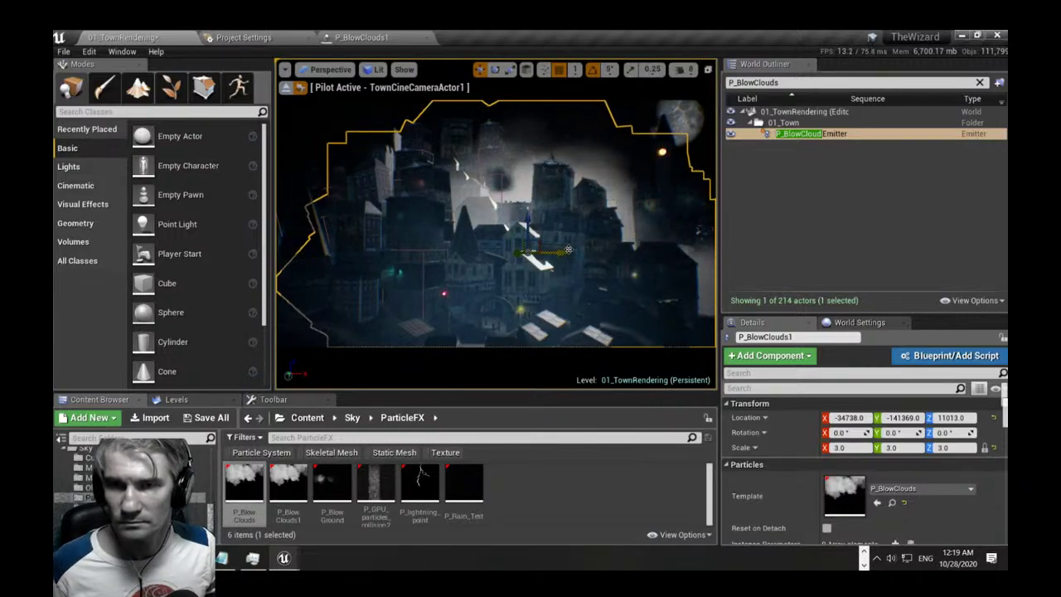
key("Escape")
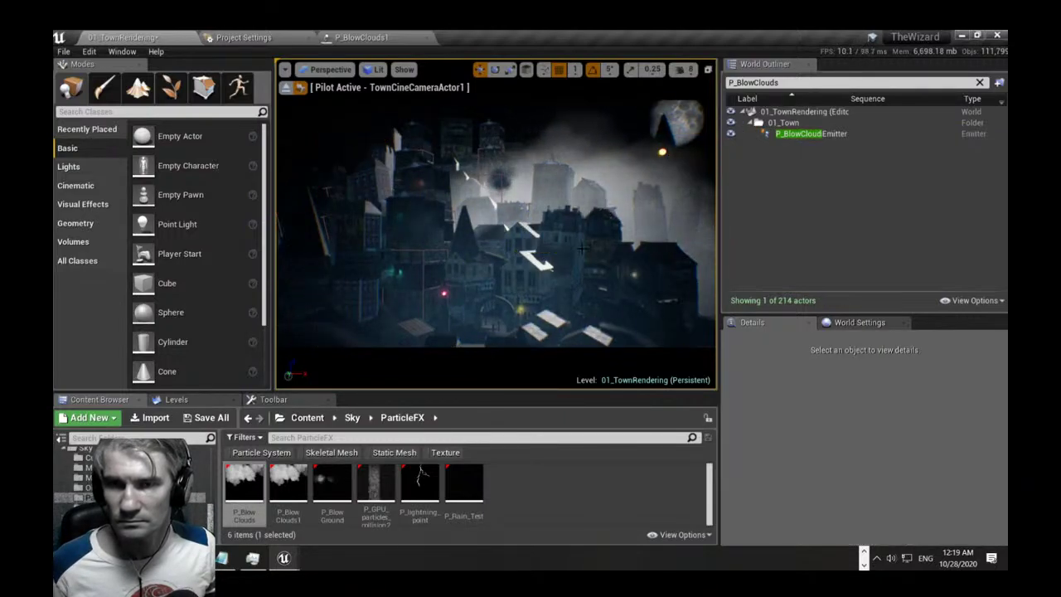
Try a uniform scale of 2 on the cloud emitter and shift it sideways to about X -71736.
left_click(812, 134)
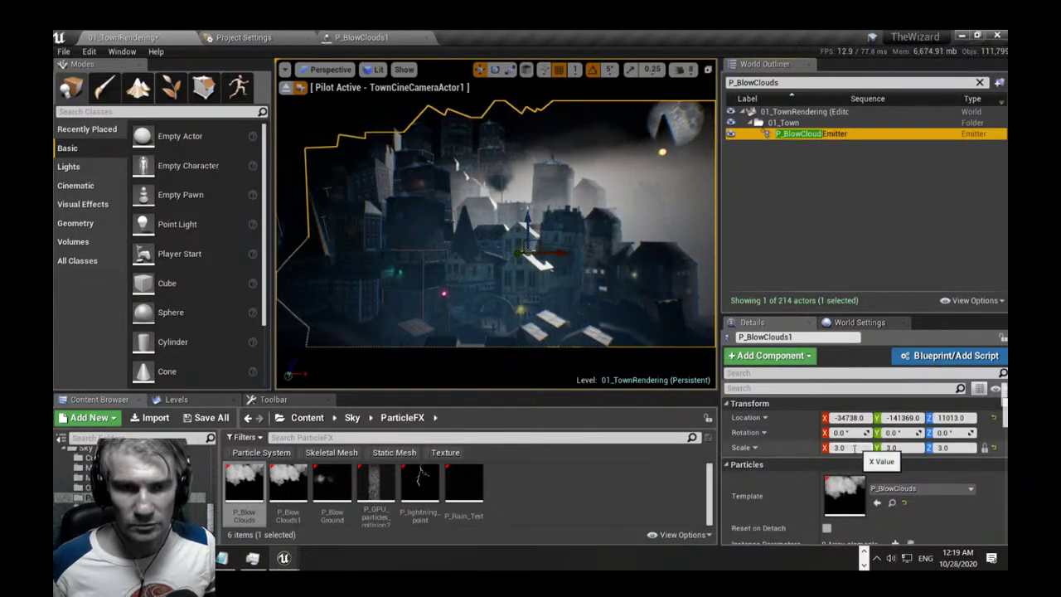
left_click(854, 449)
type("2")
key("Return")
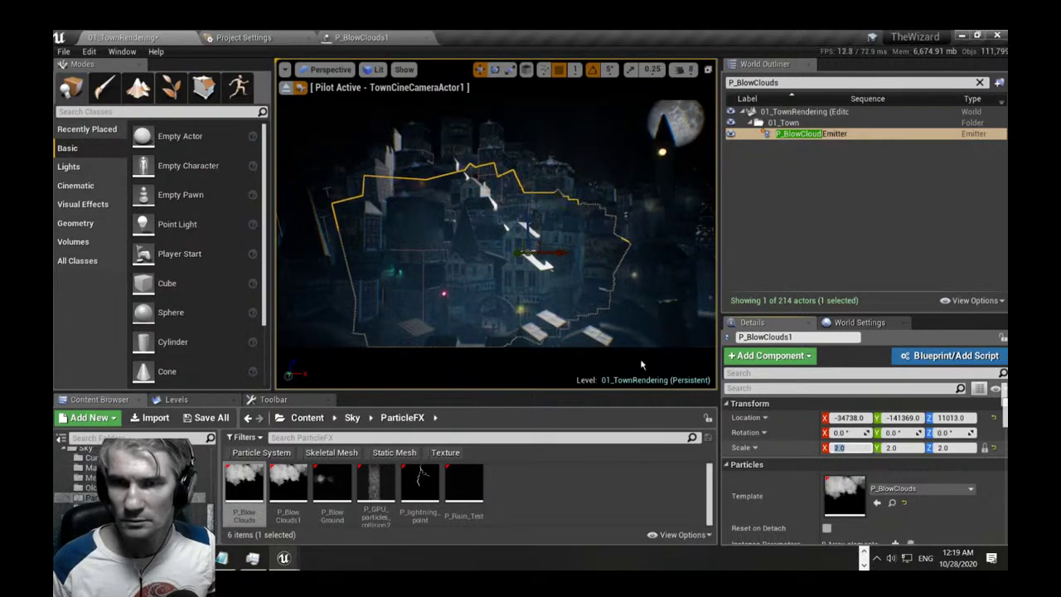
left_click_drag(558, 256, 434, 248)
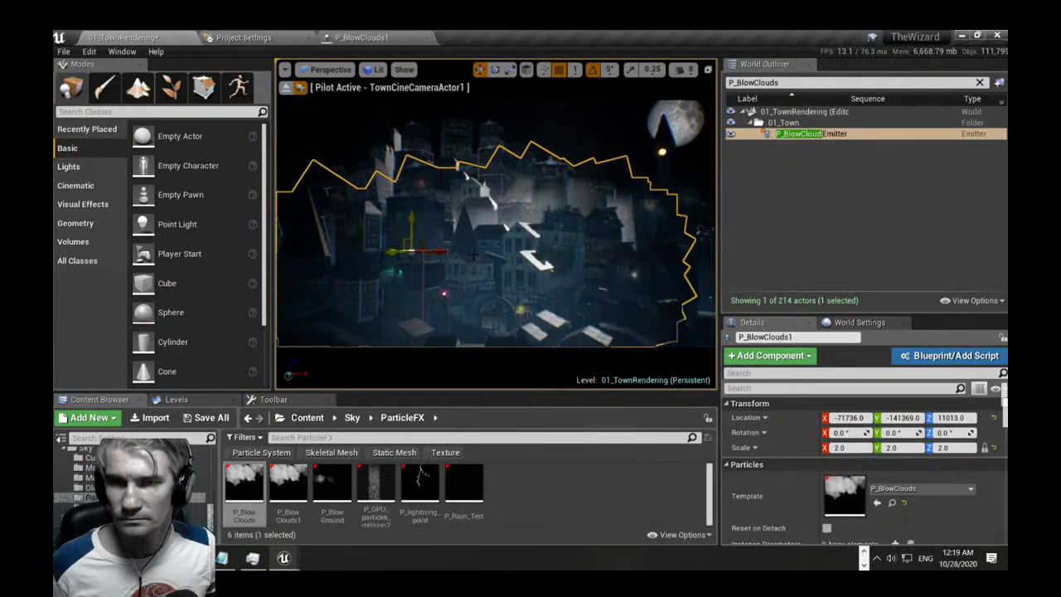
key("Escape")
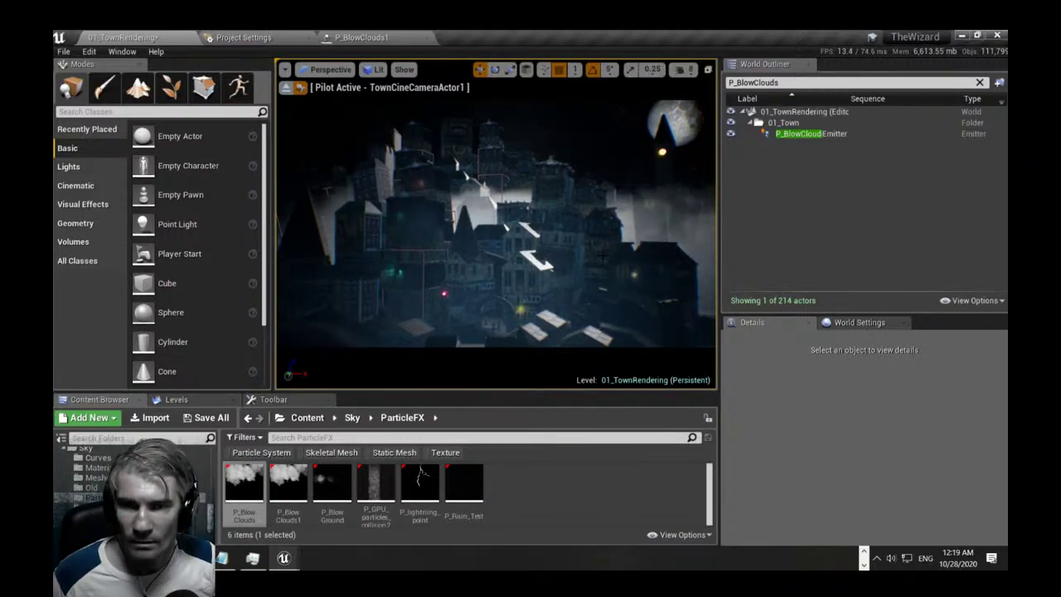
Try the cloud emitter in front of the town at about X -34996, Y -96887.
left_click(788, 134)
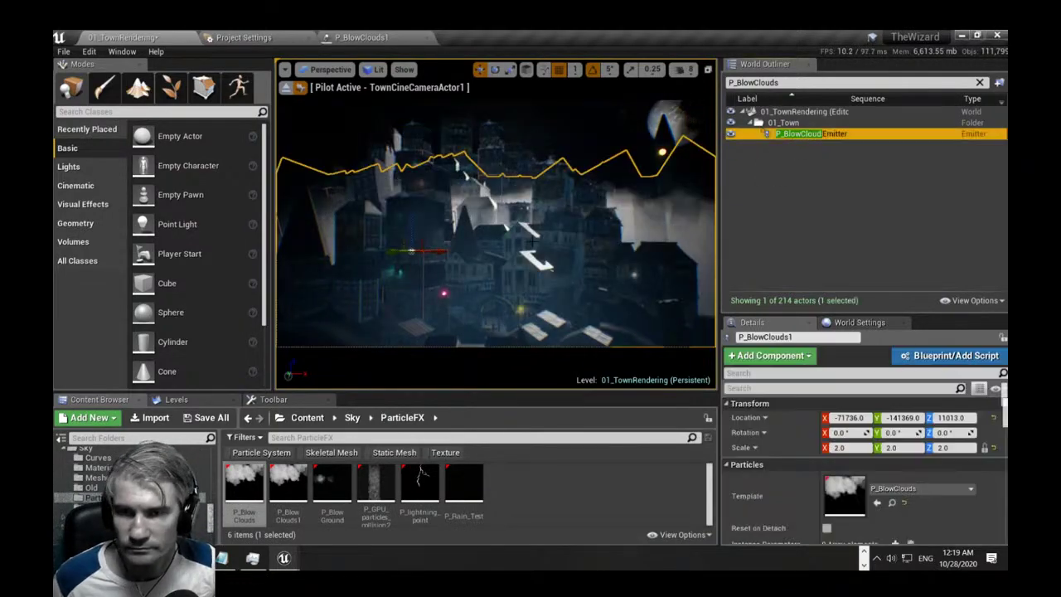
right_click_drag(412, 251, 374, 297)
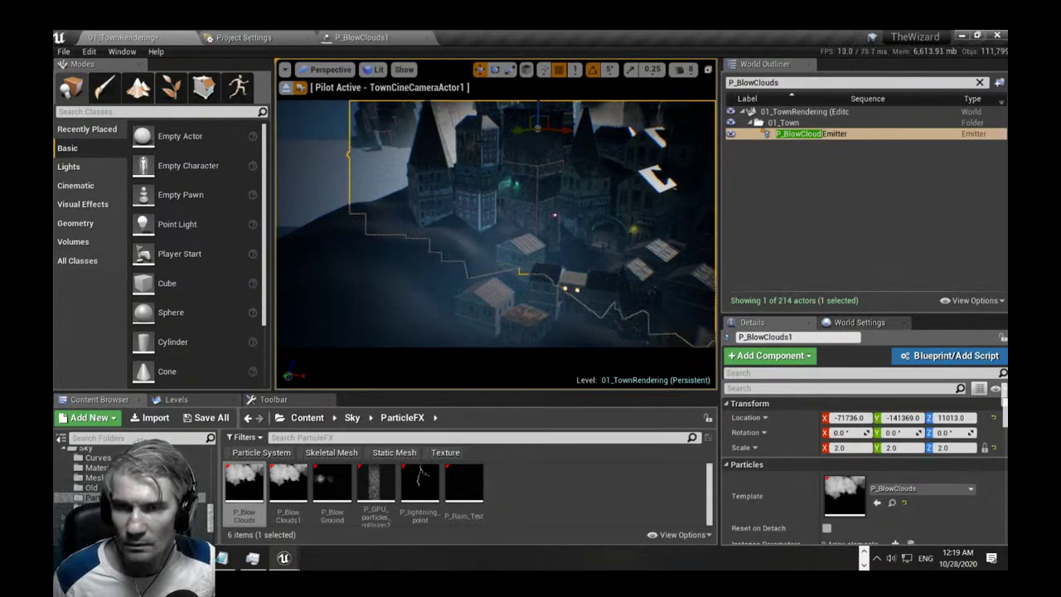
left_click_drag(492, 137, 344, 173)
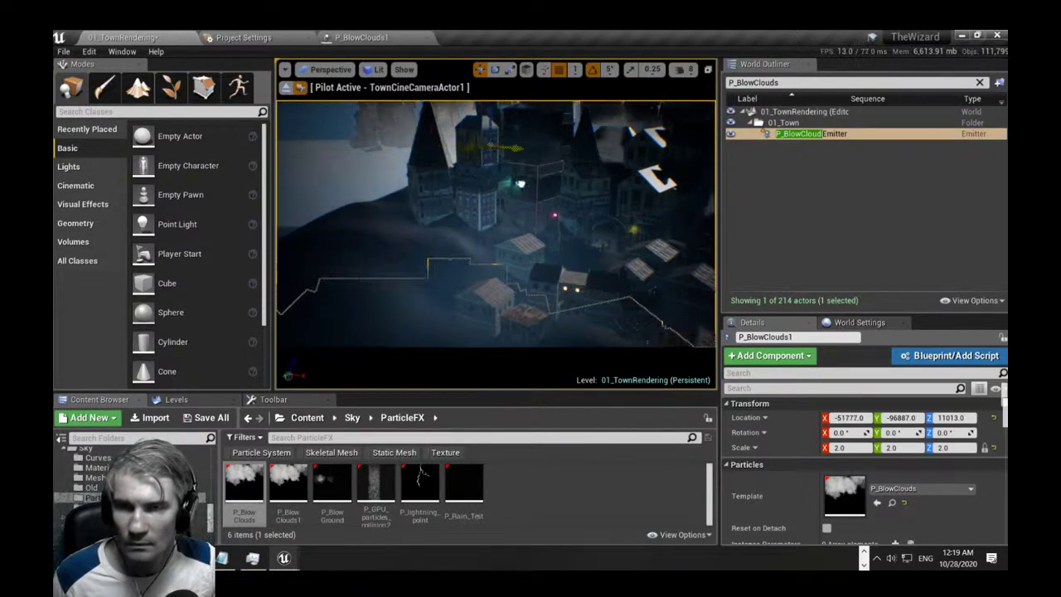
left_click_drag(599, 200, 605, 200)
right_click_drag(605, 201, 629, 225)
key("s")
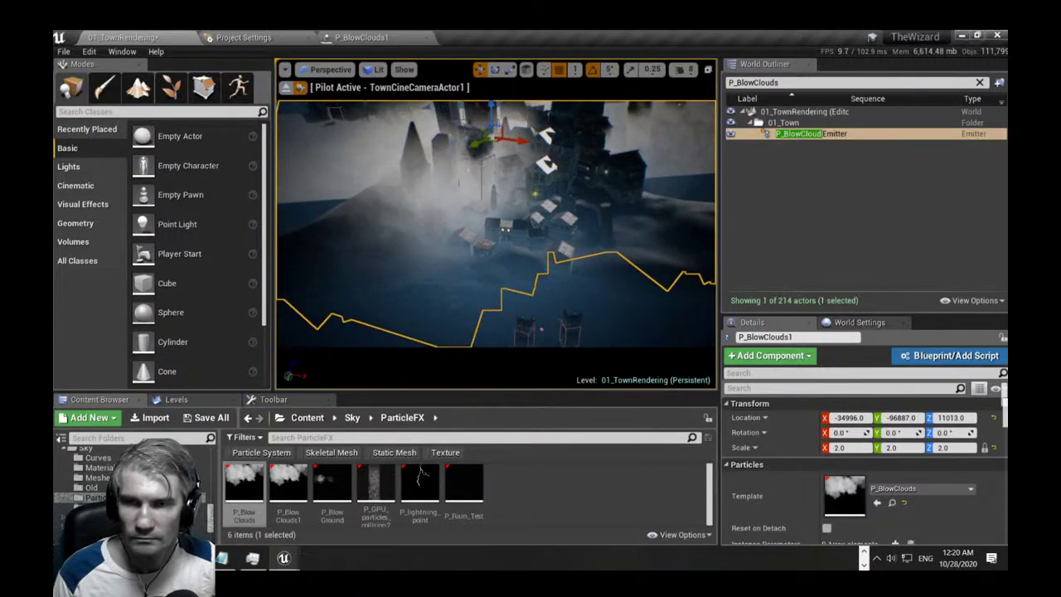
right_click_drag(572, 190, 572, 207)
Inspect the cloud cover in Unlit mode, return to the camera's earlier view and restore Lit mode.
left_click(374, 69)
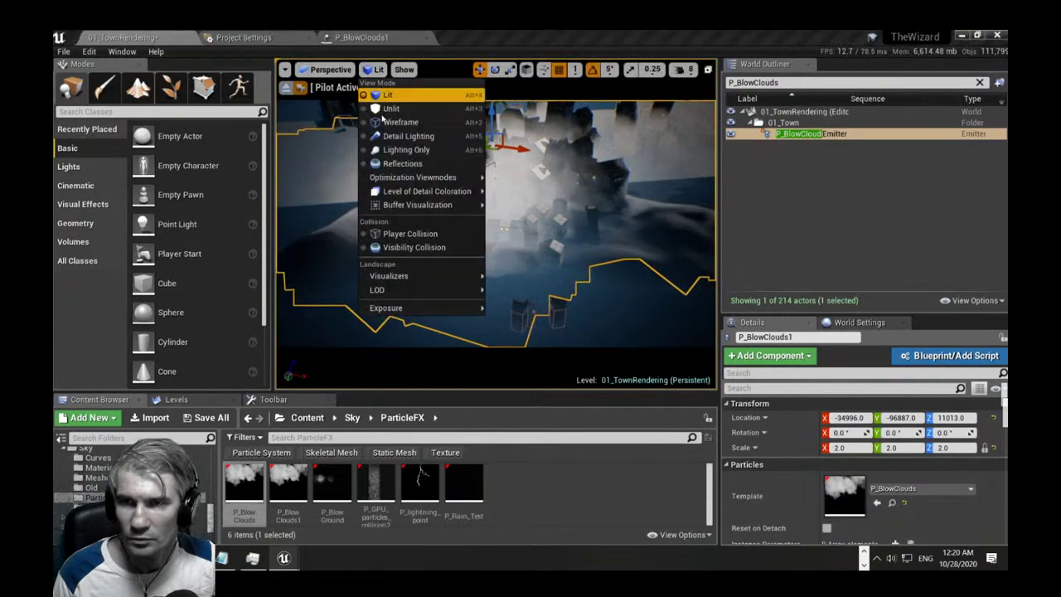
left_click(385, 109)
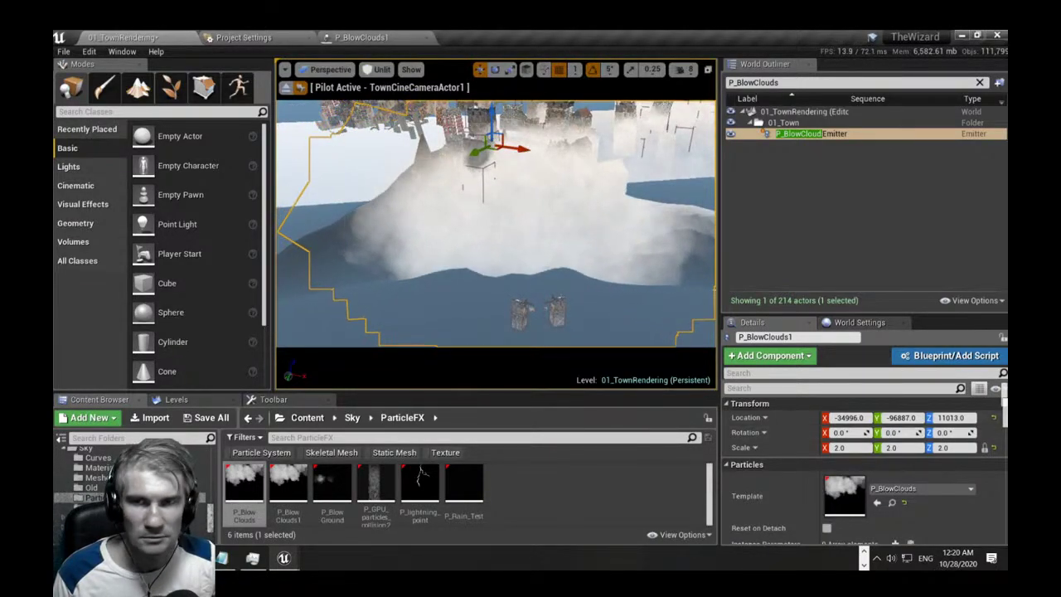
key("ctrl+z")
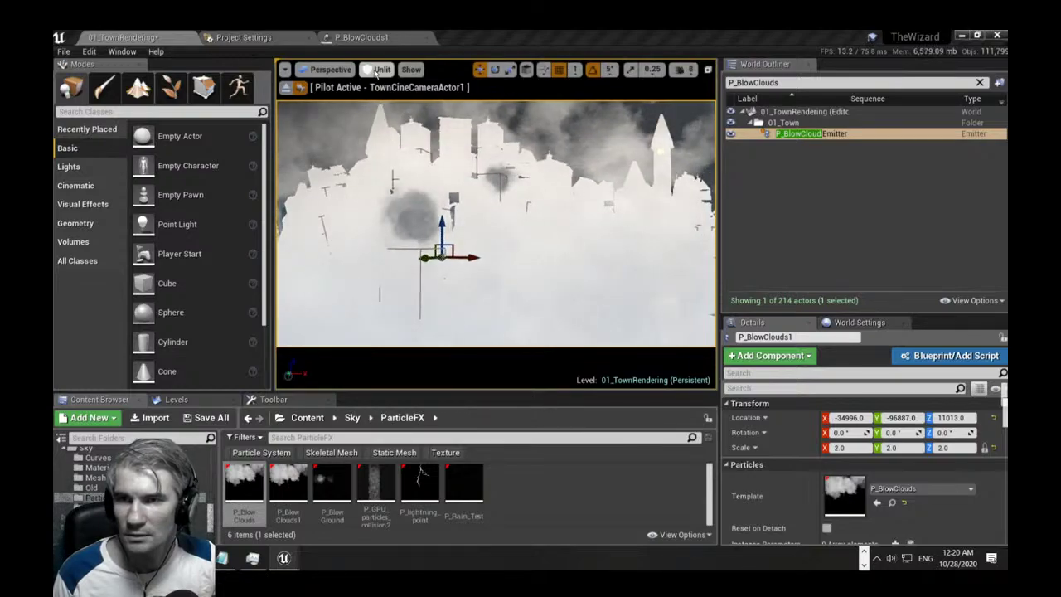
left_click(382, 70)
left_click(391, 94)
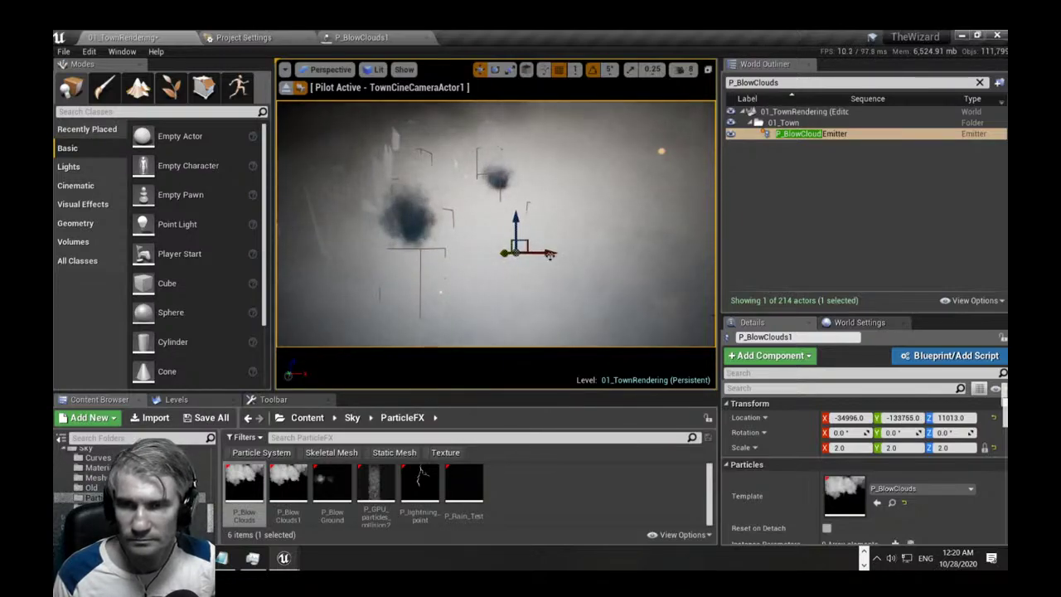
Set the cloud emitter's uniform scale to 1 and move it forward to about Y -92918, checking it from the saved view.
left_click(852, 449)
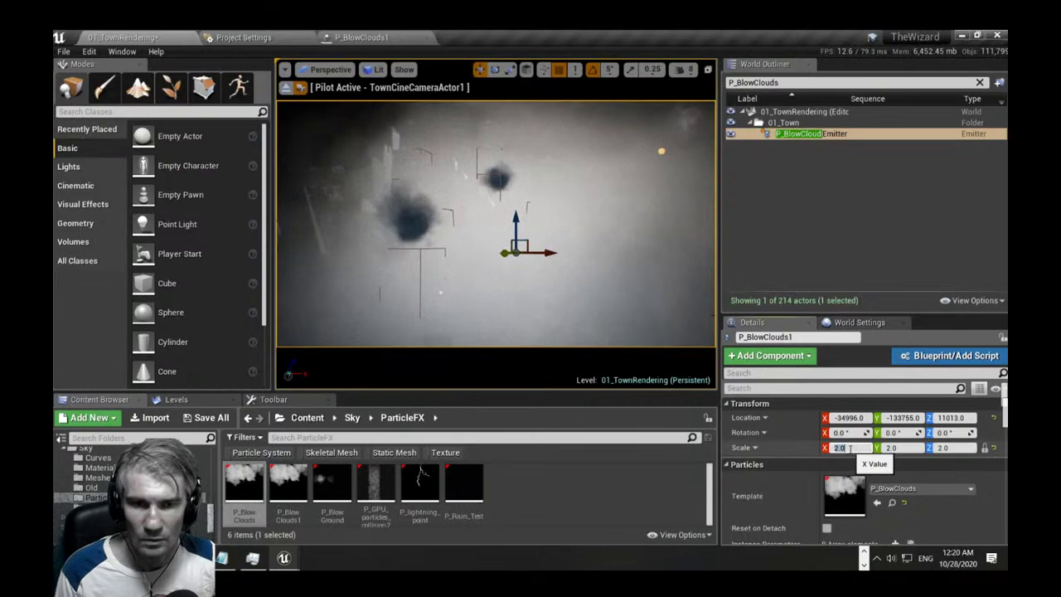
type("1")
key("Return")
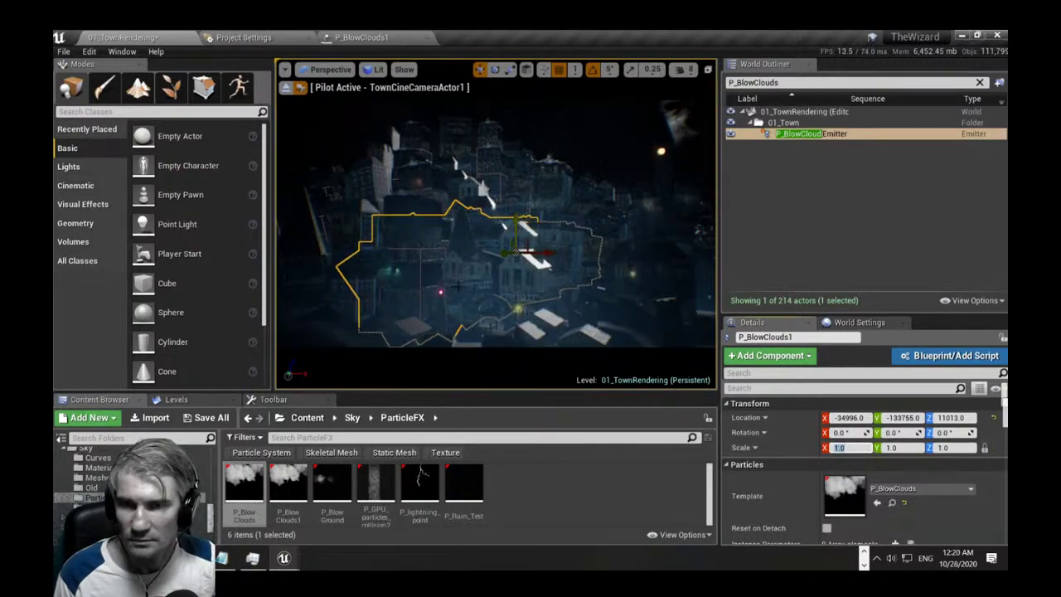
mouse_move(498, 224)
right_mouse_down()
mouse_move(498, 282)
mouse_move(499, 219)
right_mouse_up()
key("s")
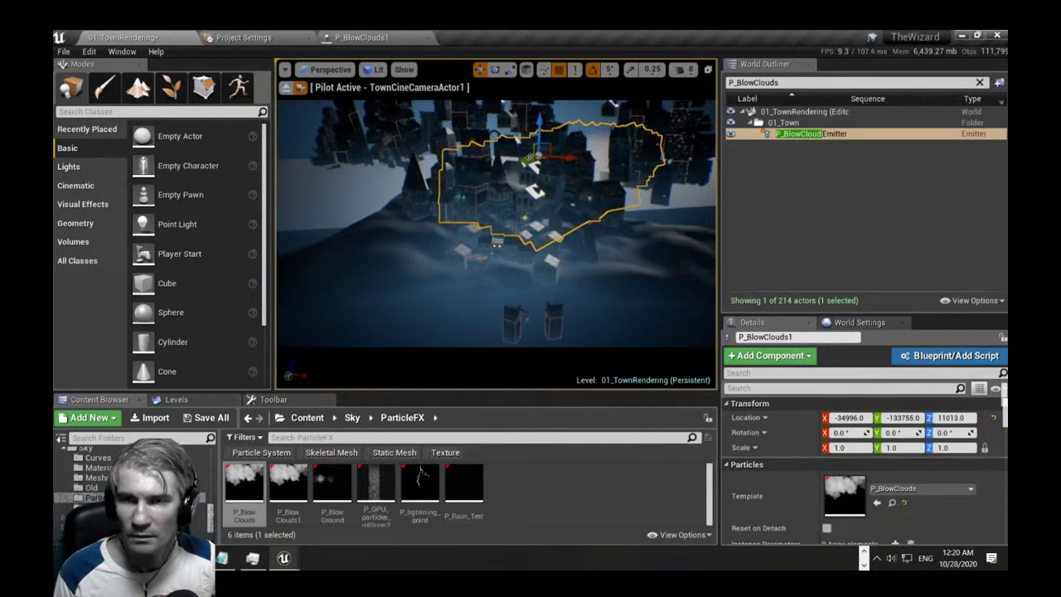
left_click_drag(445, 199, 438, 205)
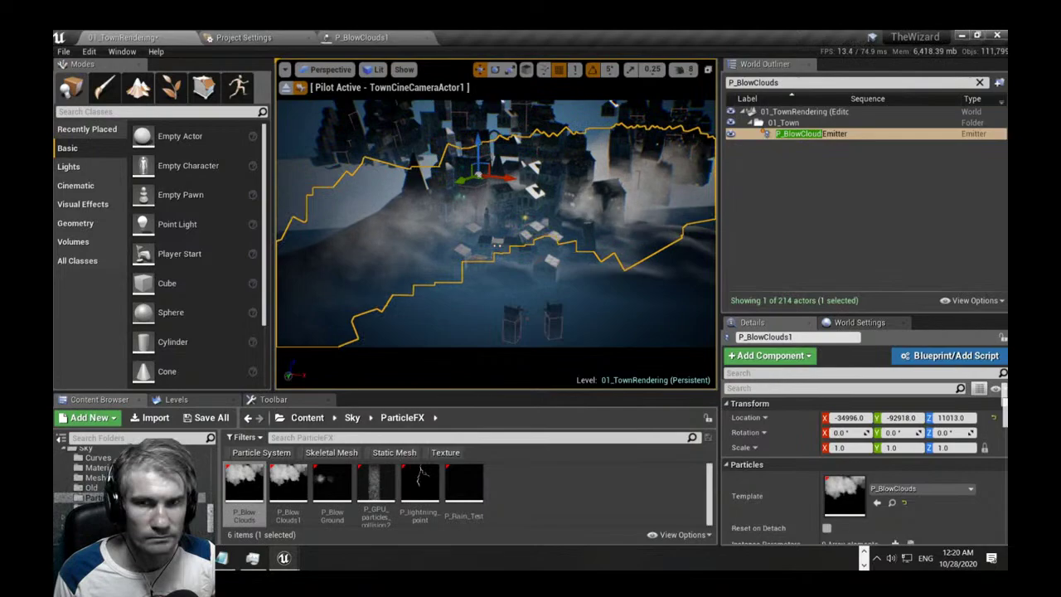
key("1")
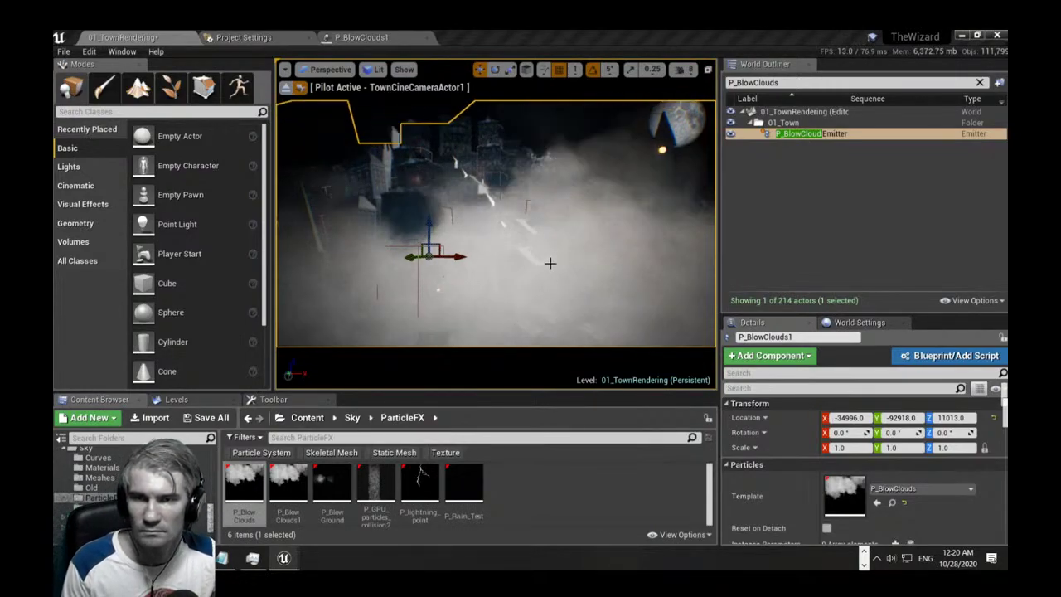
Using a full-screen viewport, move the cloud emitter up behind the town to about X -218614, Y -216355, Z 64389.
right_click_drag(562, 259, 552, 272)
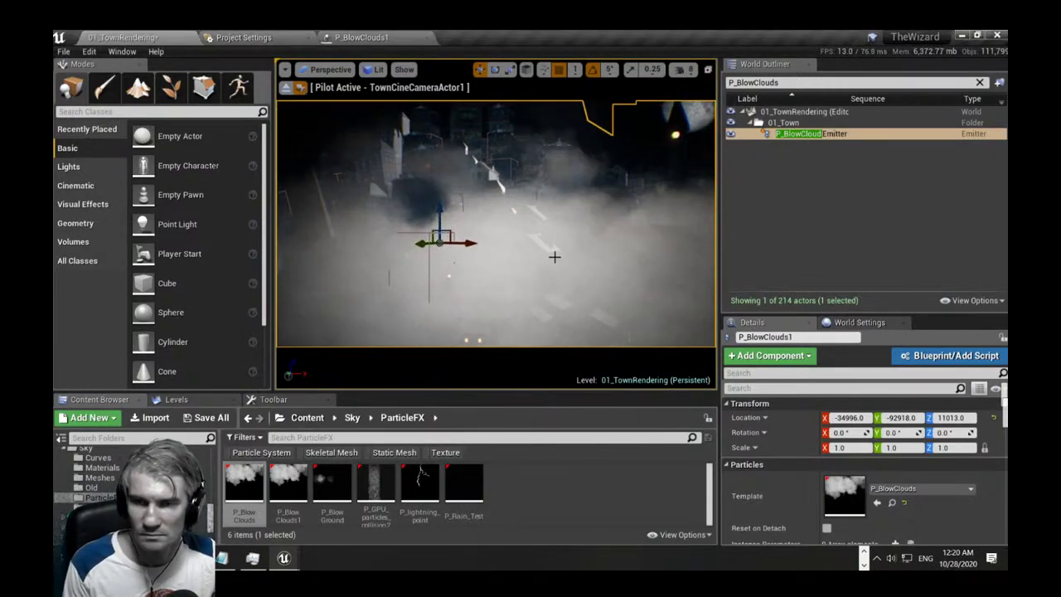
key("F11")
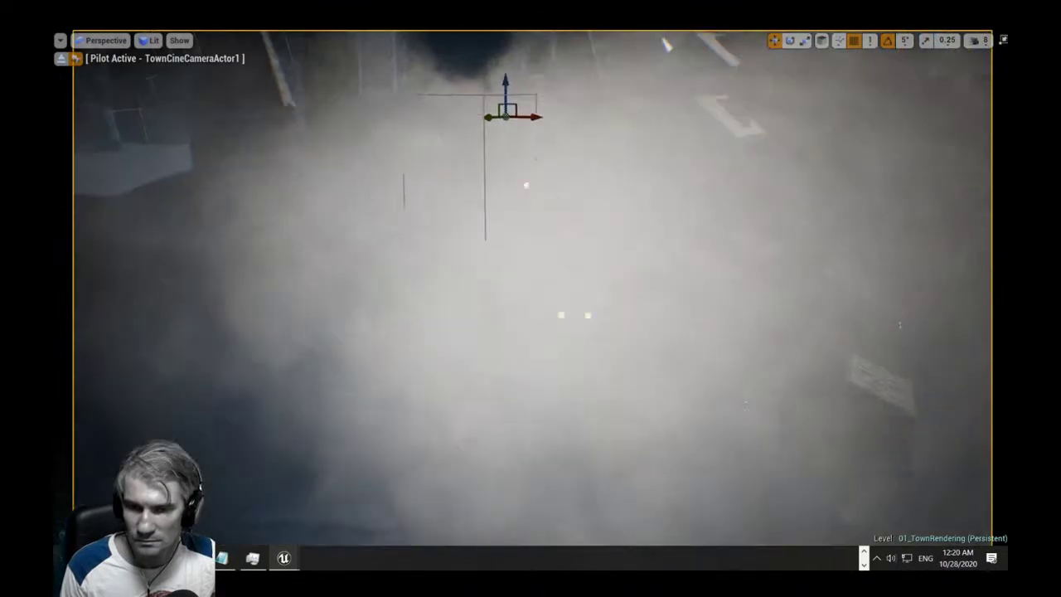
key("s")
right_click_drag(595, 321, 588, 303)
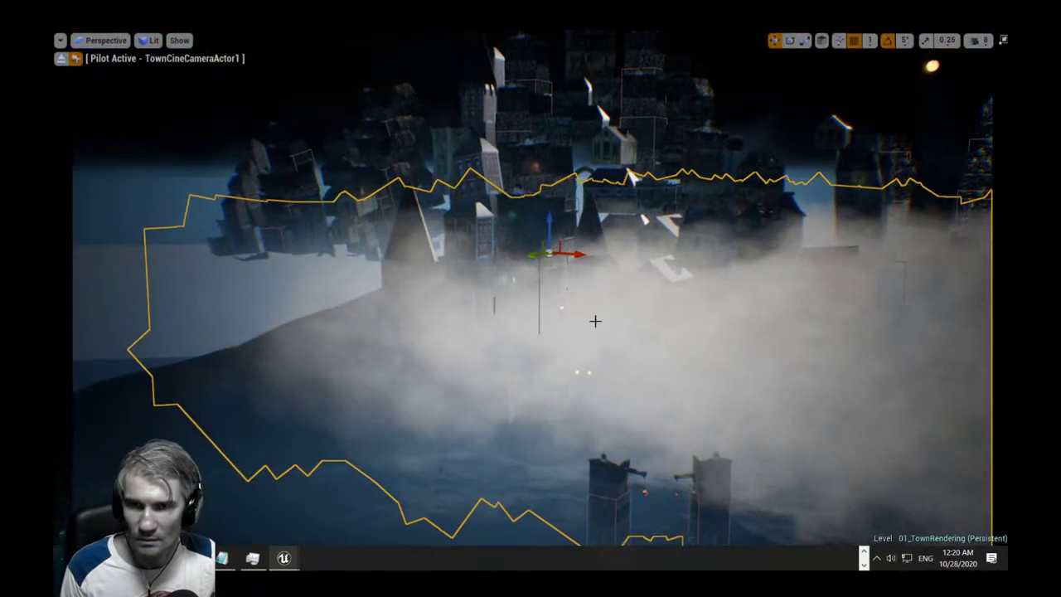
left_click_drag(536, 255, 612, 244)
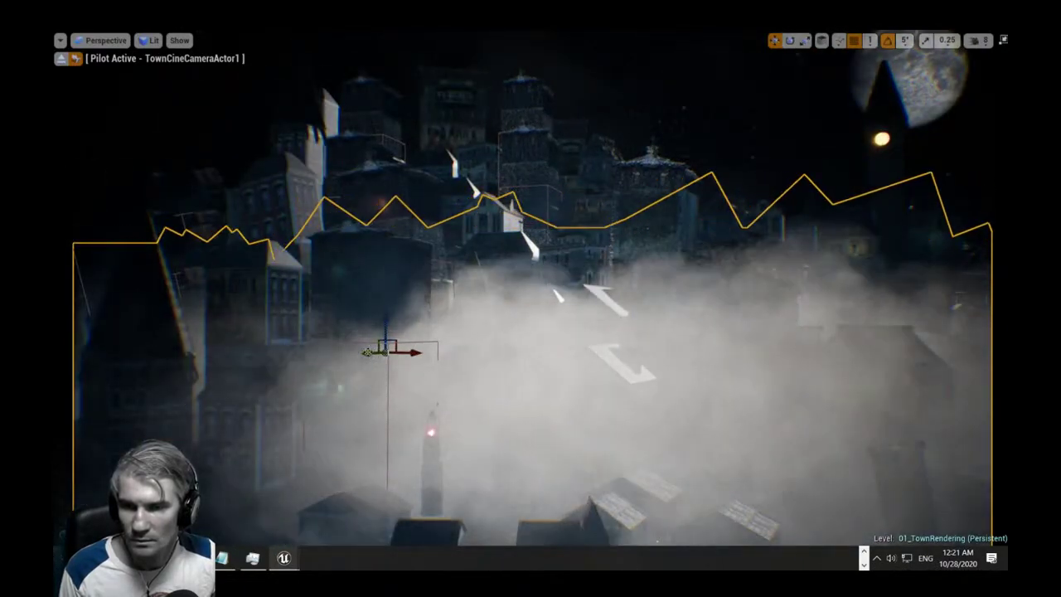
left_click_drag(488, 345, 635, 78)
right_click_drag(635, 78, 642, 73)
left_click_drag(639, 91, 52, 156)
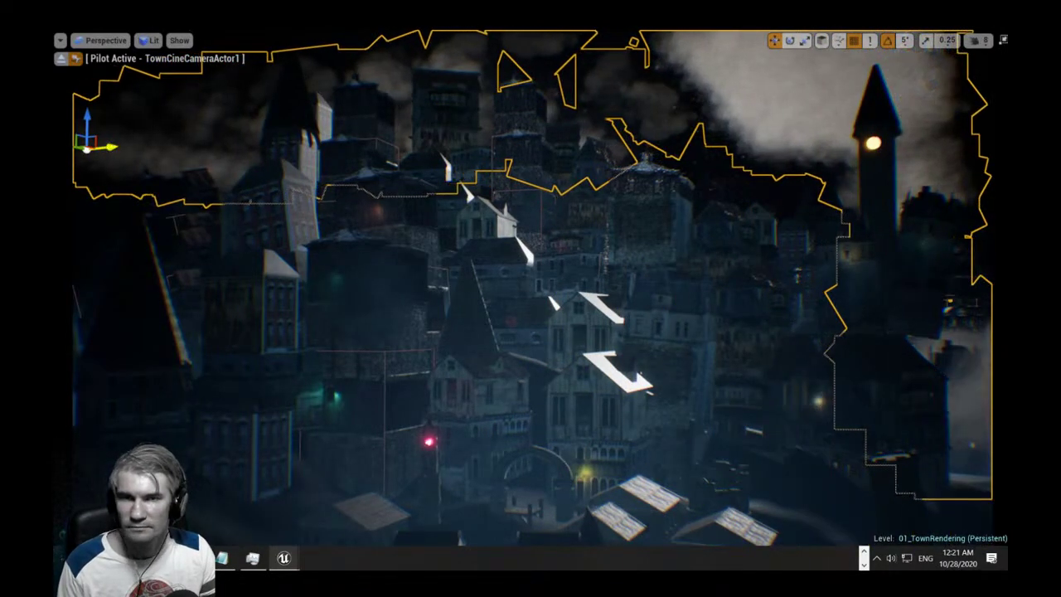
left_click_drag(107, 149, 88, 149)
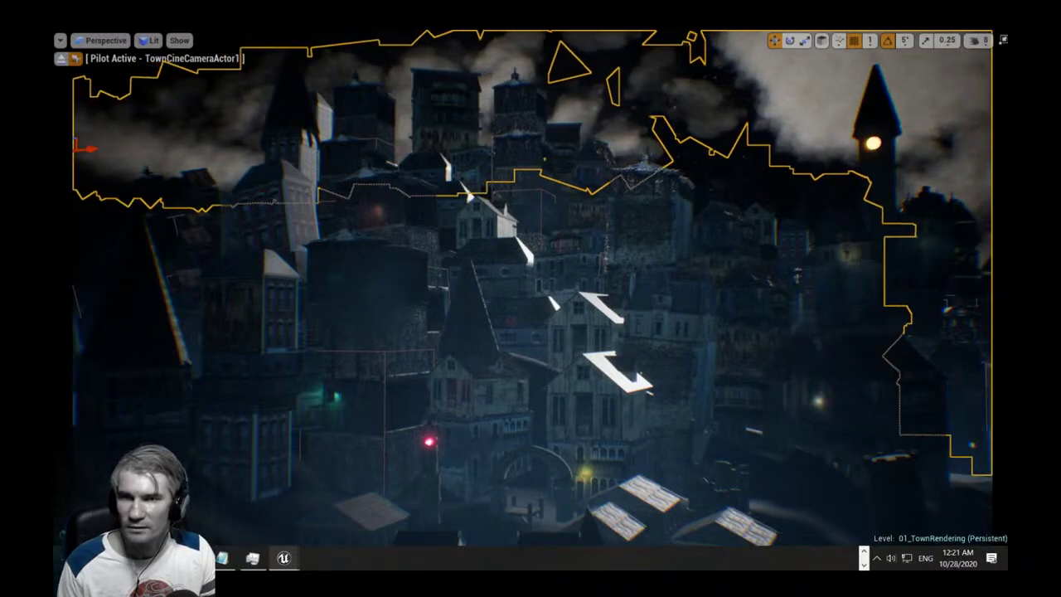
key("Escape")
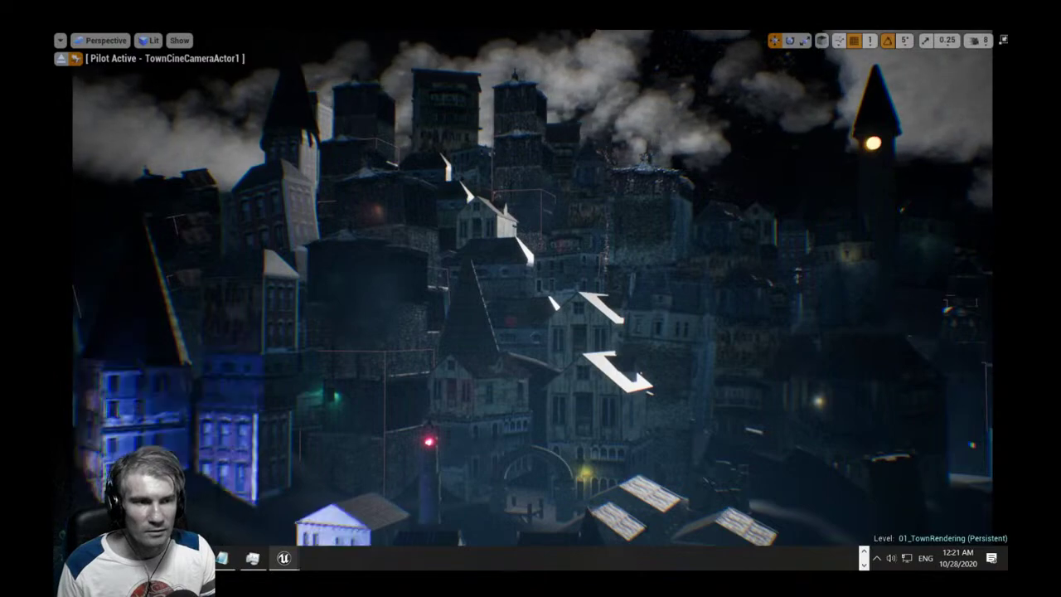
key("q")
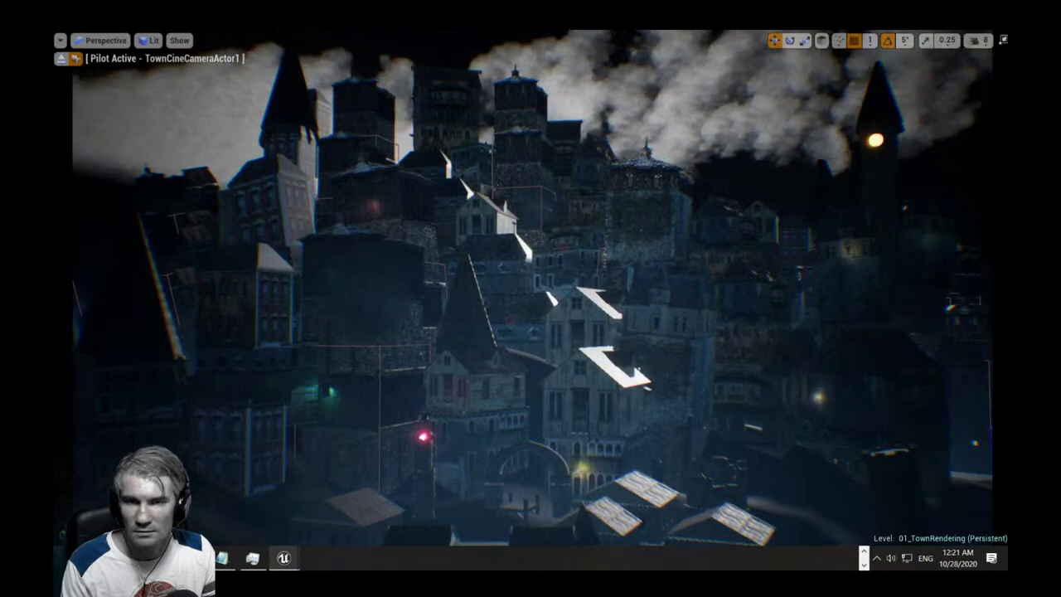
key("F11")
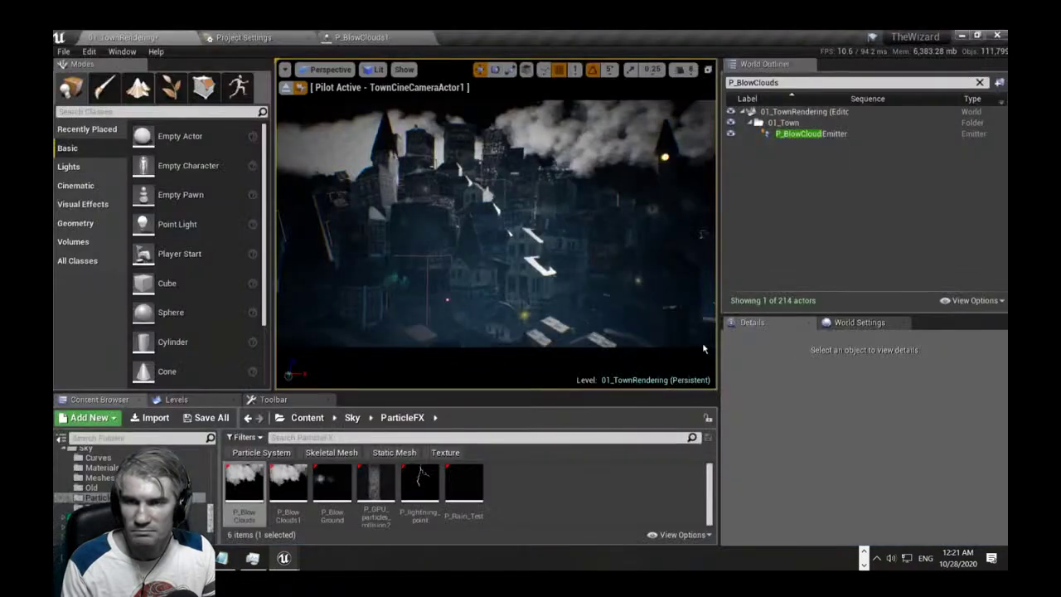
Look through the cloud emitter's properties and search them for a speed setting, shortening the search to "sp".
left_click(801, 134)
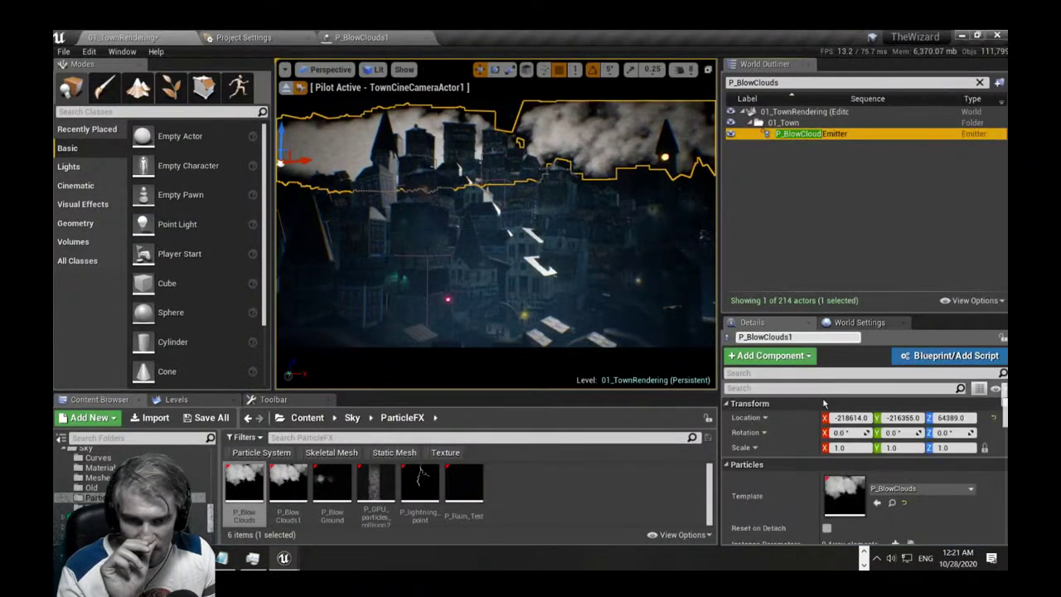
left_click(1004, 434)
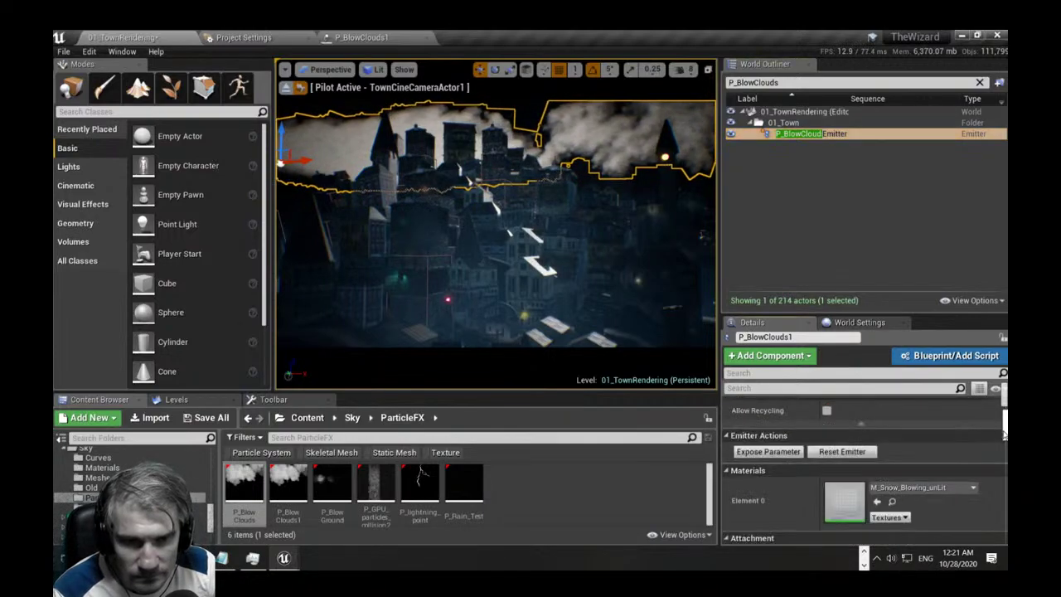
mouse_move(1005, 448)
left_mouse_down()
mouse_move(1006, 472)
mouse_move(1005, 459)
left_mouse_up()
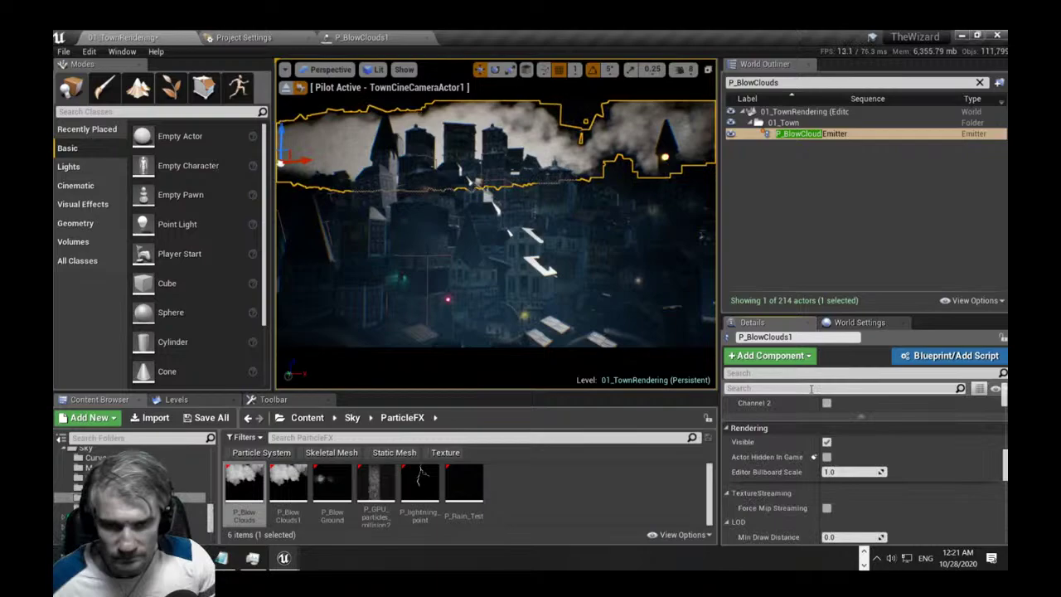
left_click(812, 389)
type("speed")
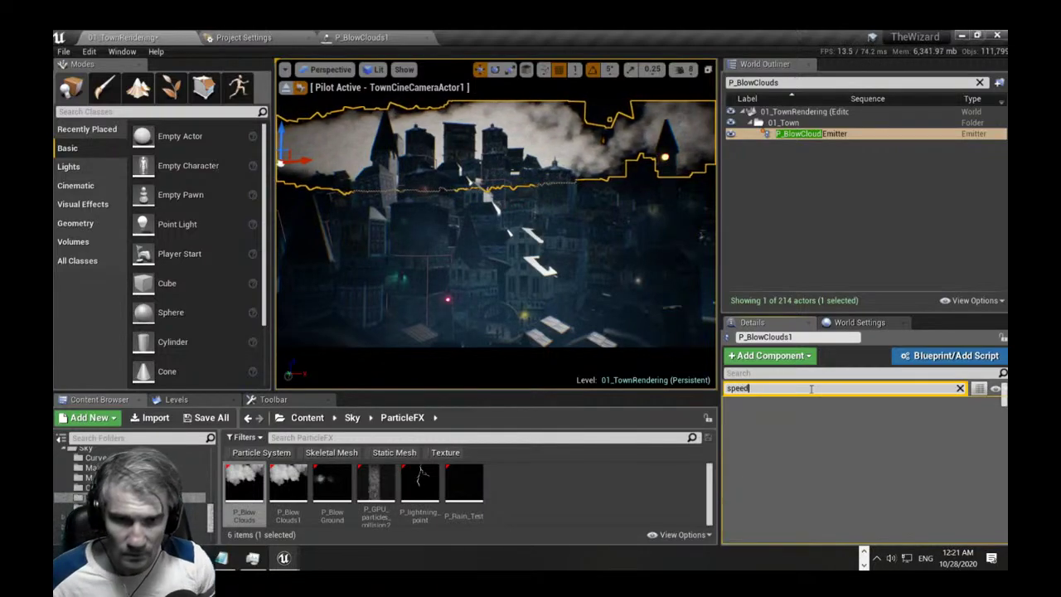
type("e")
key("BackSpace")
key("BackSpace")
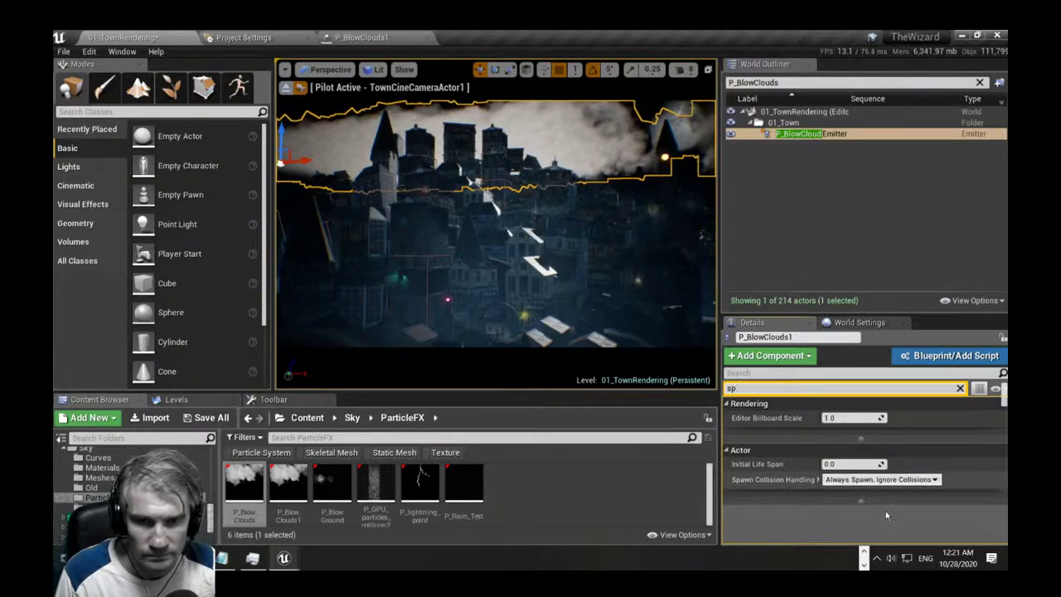
Clear the property search and look through the cloud emitter's full list of properties.
key("BackSpace")
key("BackSpace")
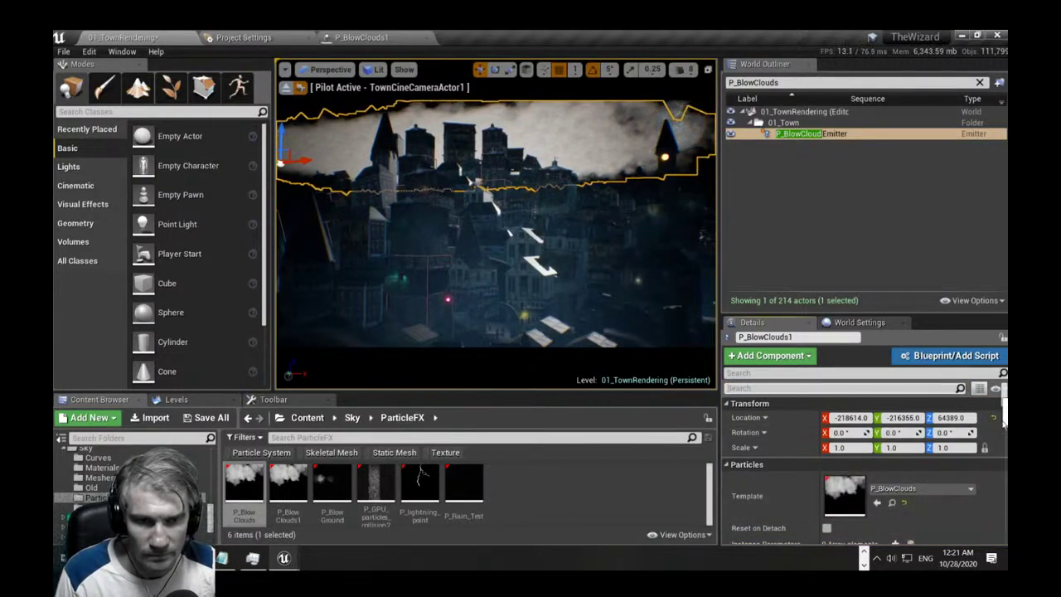
left_click_drag(1003, 421, 1005, 521)
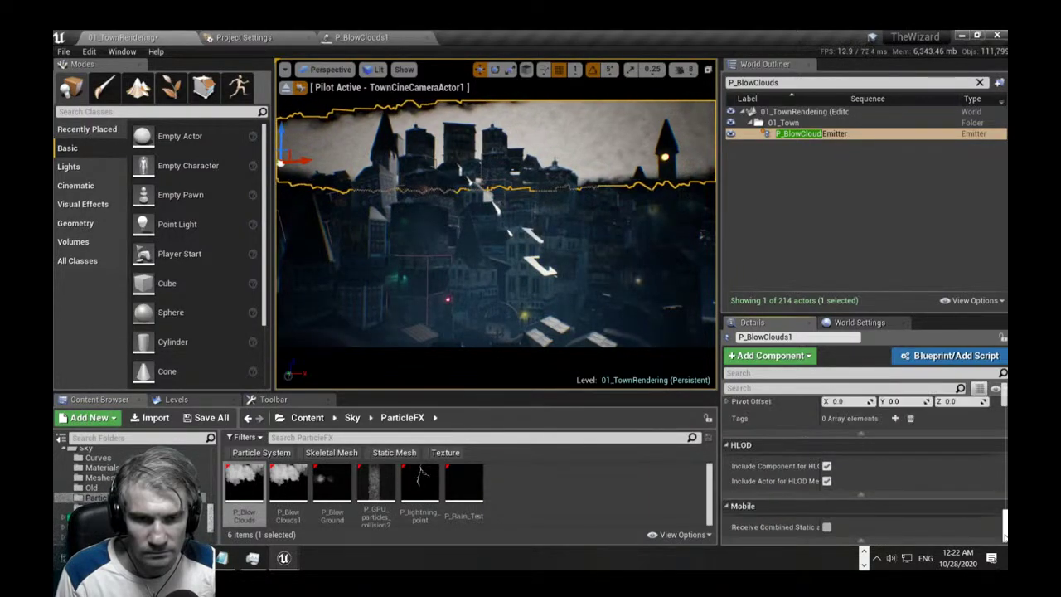
left_click_drag(1005, 535, 1005, 403)
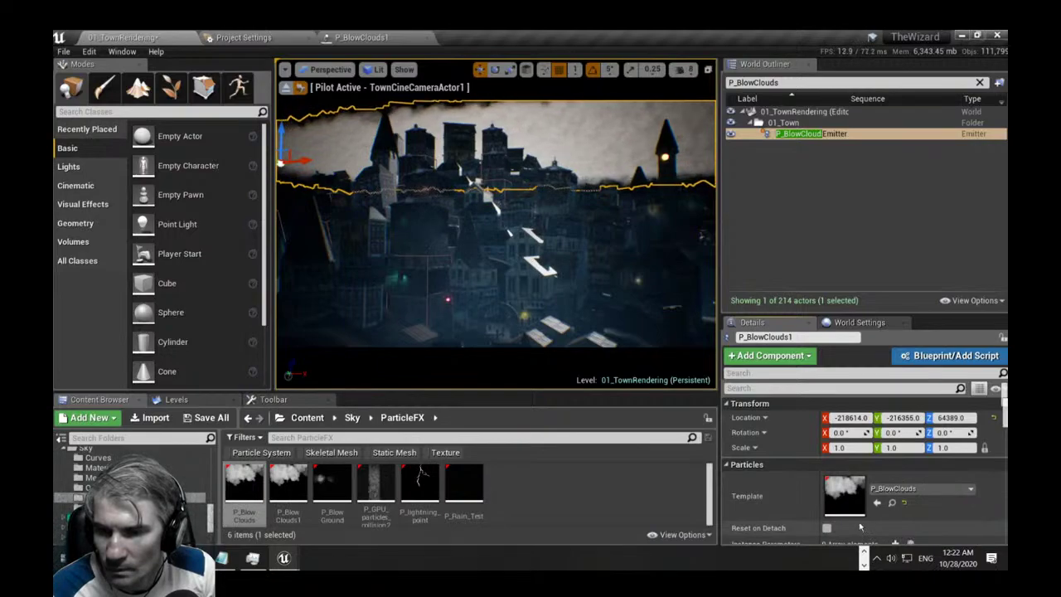
Examine the clouds behind the town from the piloted camera with the emitter selected and deselected, and check the viewport options.
right_click_drag(510, 296, 506, 294)
left_click(507, 294)
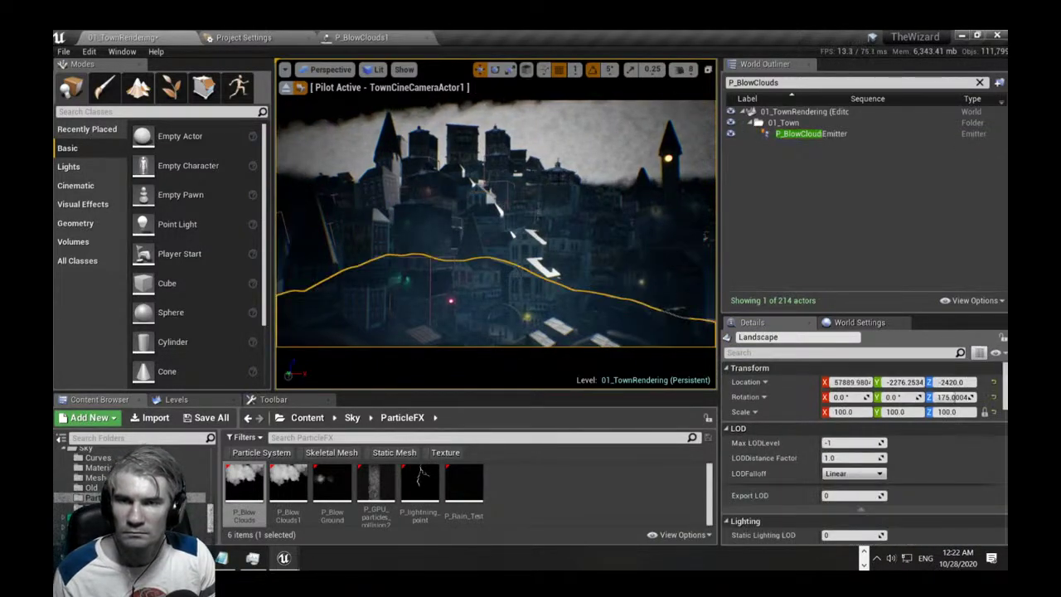
left_click(579, 155)
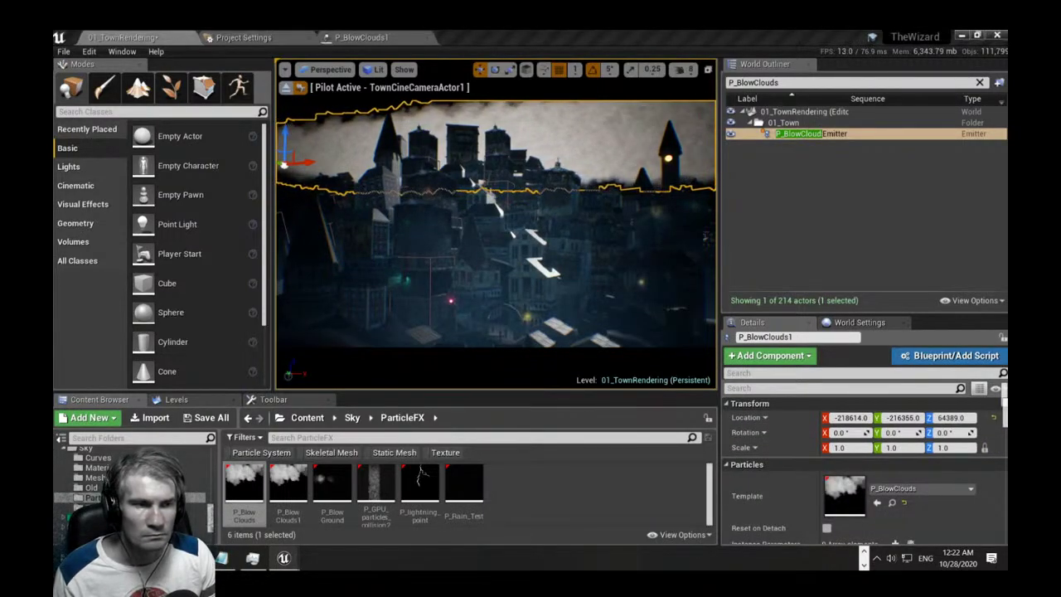
right_click_drag(580, 156, 586, 159)
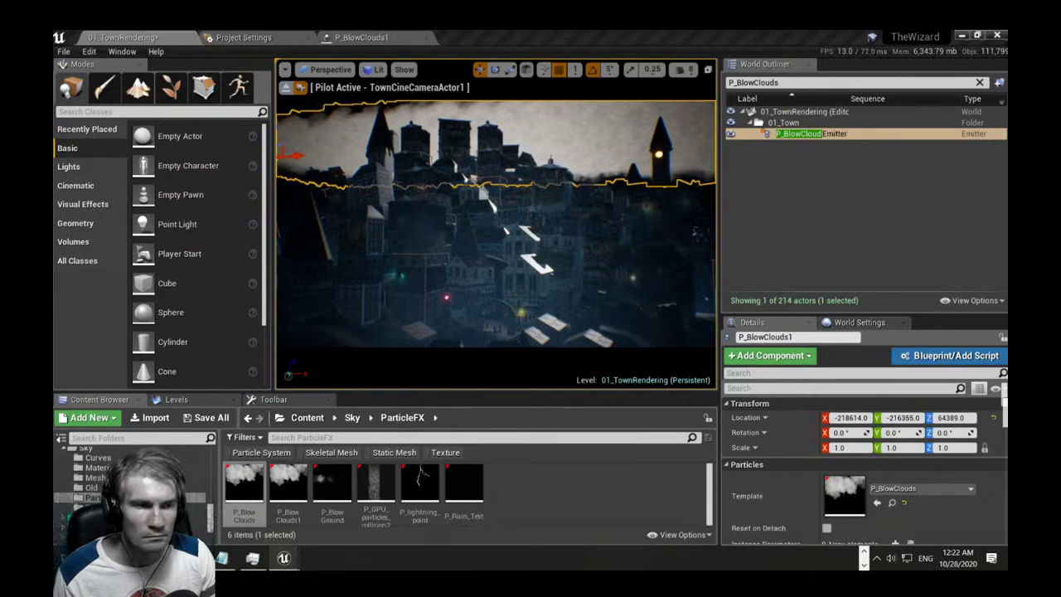
key("Escape")
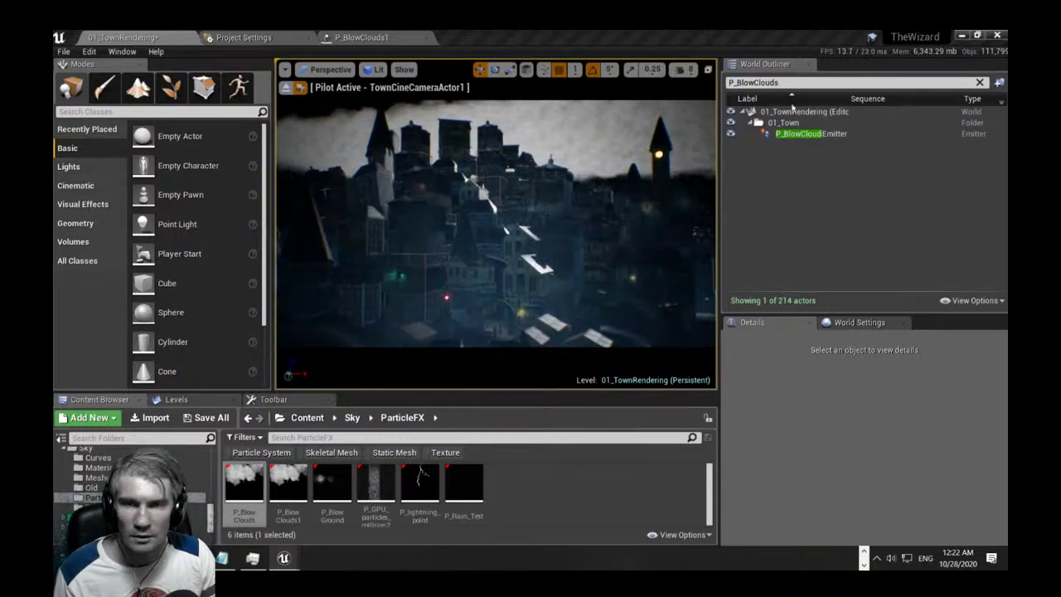
left_click(798, 133)
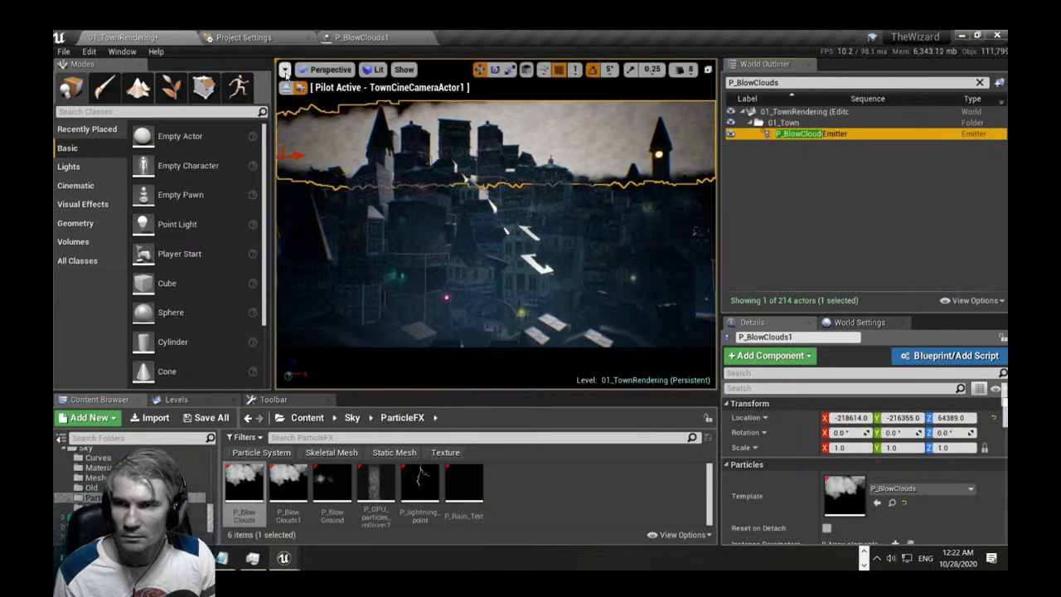
left_click(284, 69)
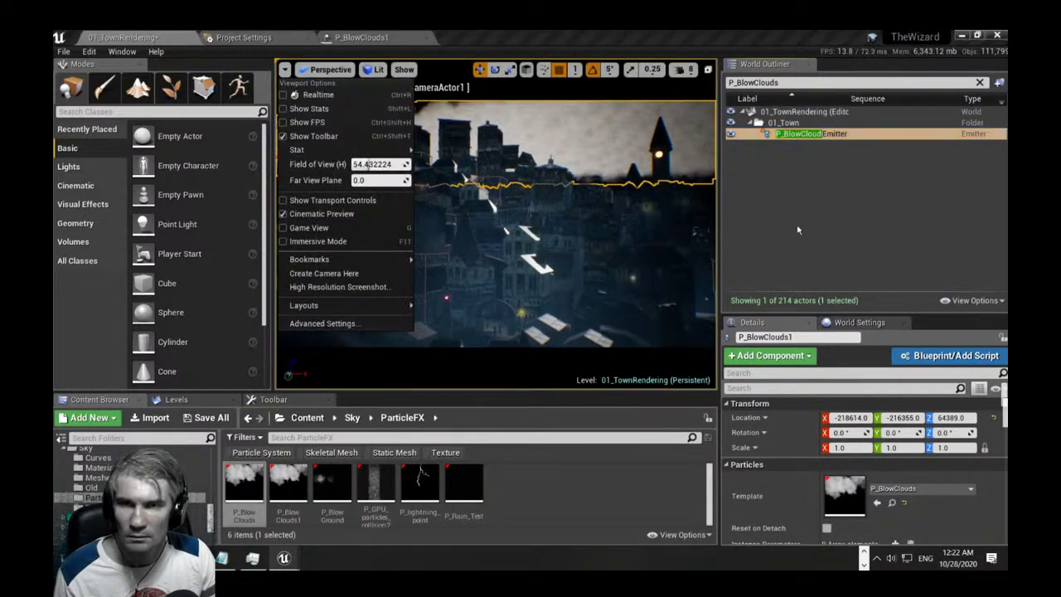
left_click(548, 249)
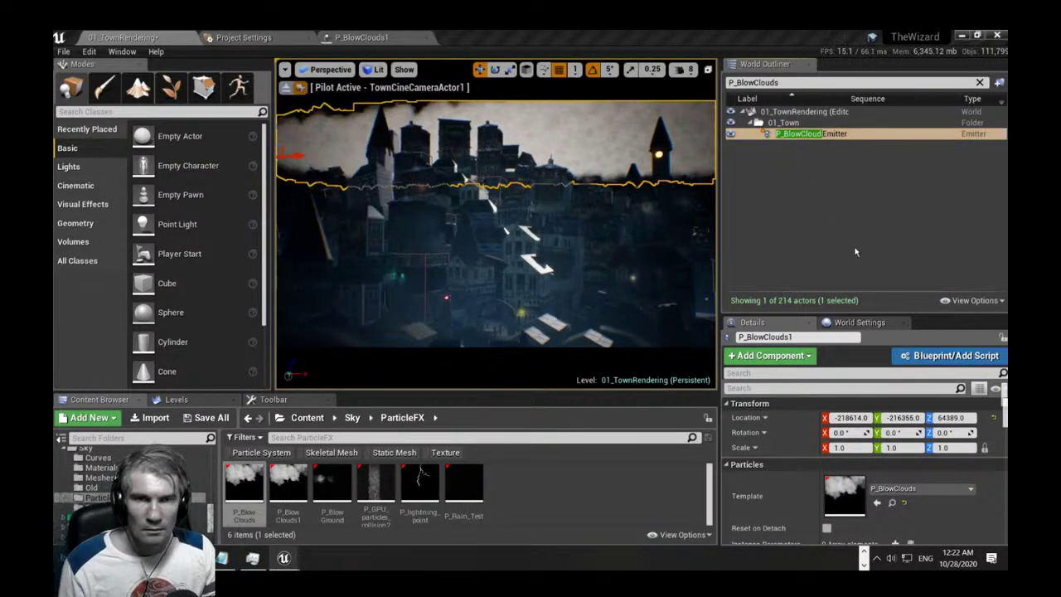
left_click(548, 249)
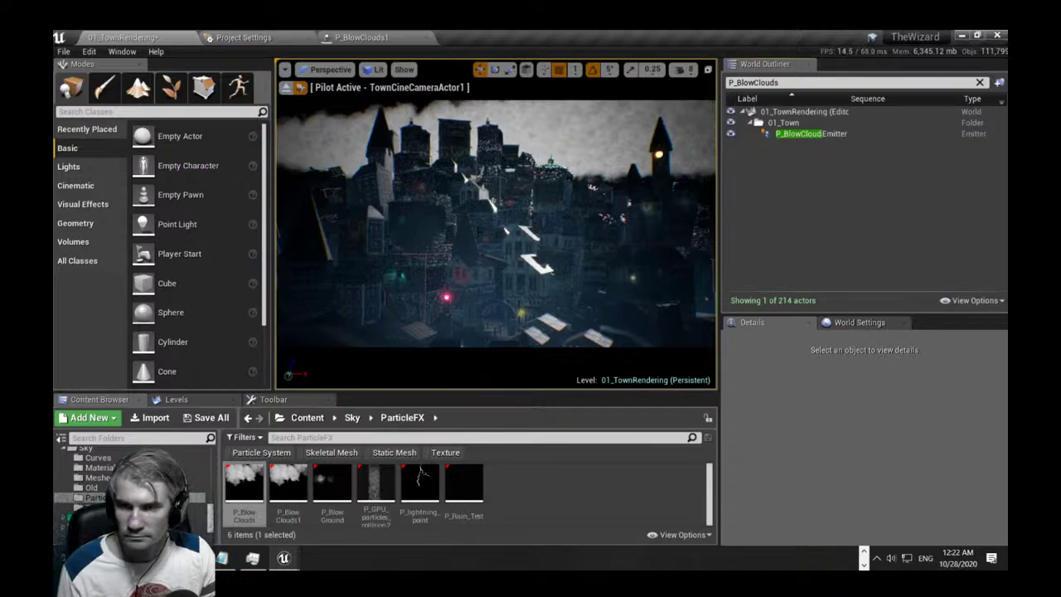
Move the cloud emitter along X to about -215641, judging its position from farther back and from the town camera view.
key("s")
right_click_drag(548, 249, 541, 274)
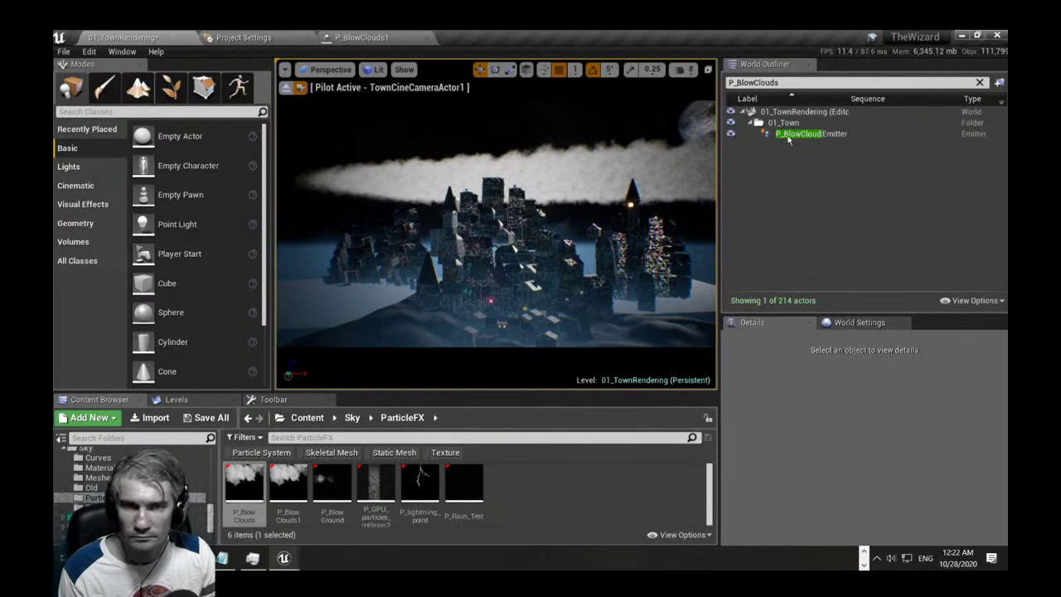
left_click(789, 135)
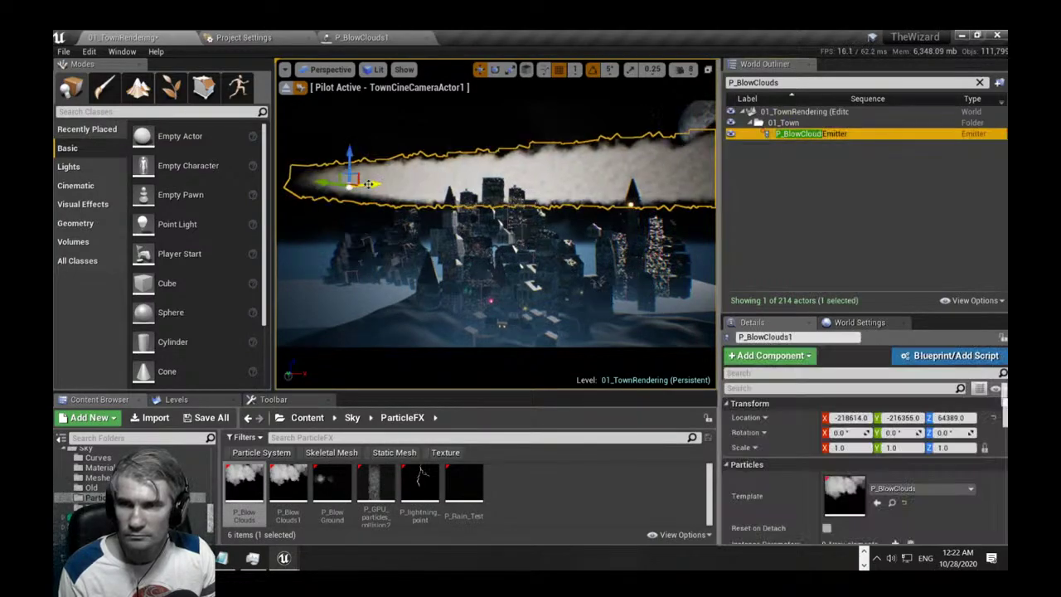
left_click_drag(373, 185, 468, 177)
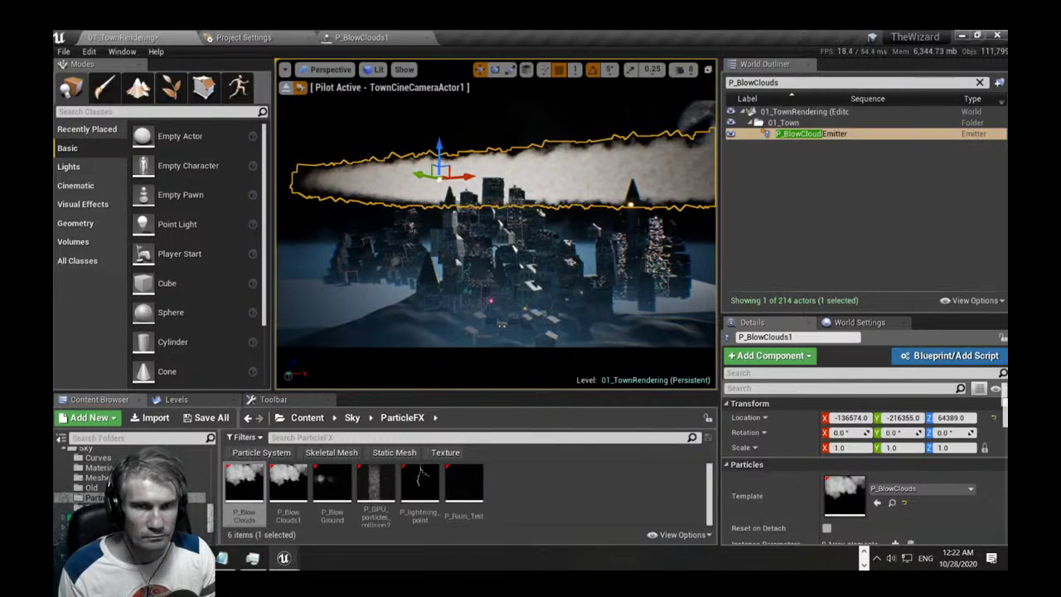
key("w")
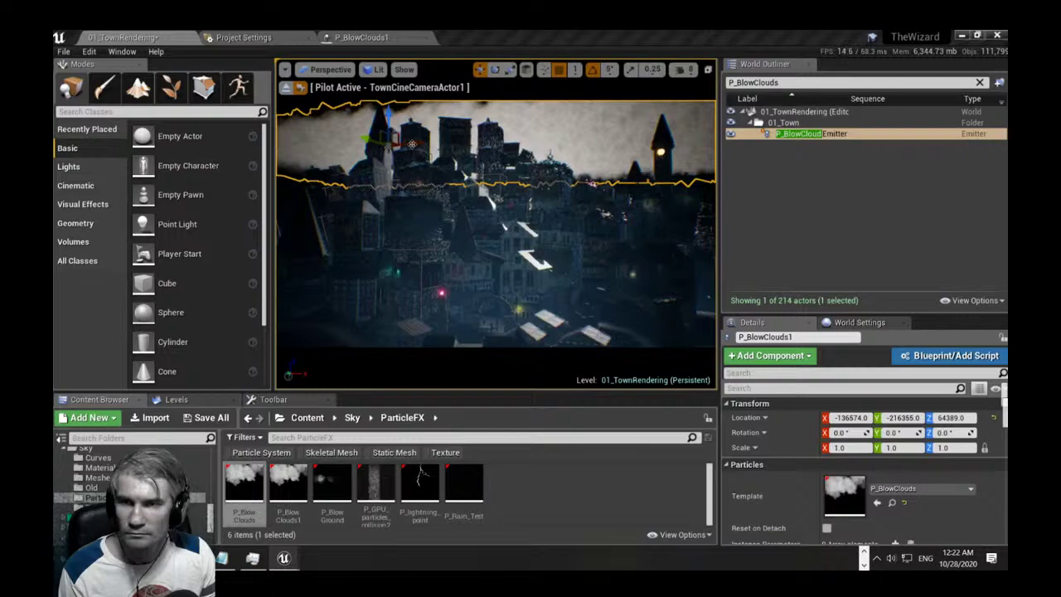
left_click_drag(412, 145, 325, 136)
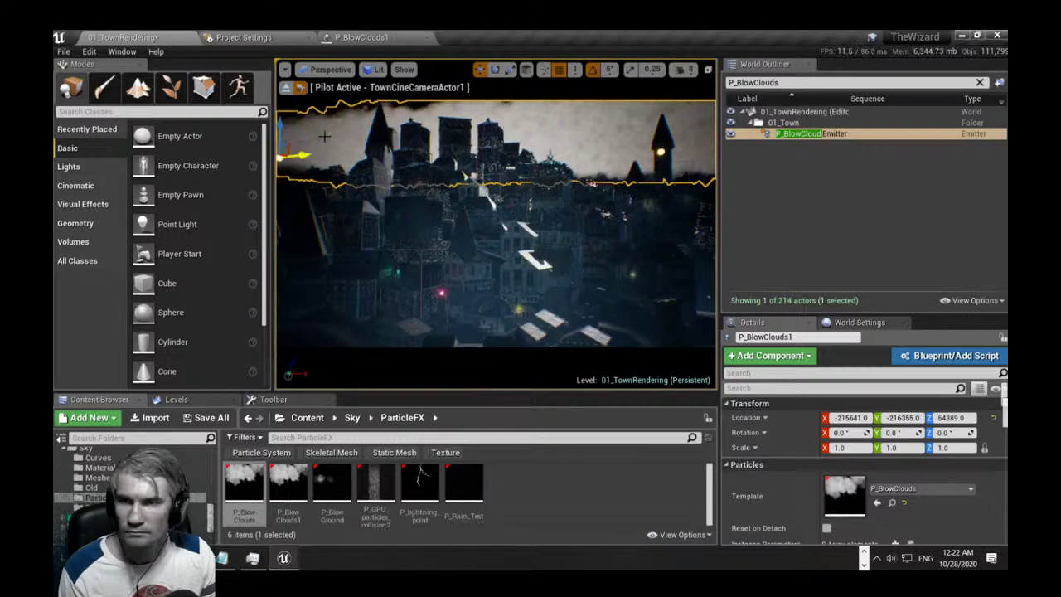
Turn on Realtime for the viewport and deselect the cloud emitter to watch the clouds without their outline.
left_click(285, 70)
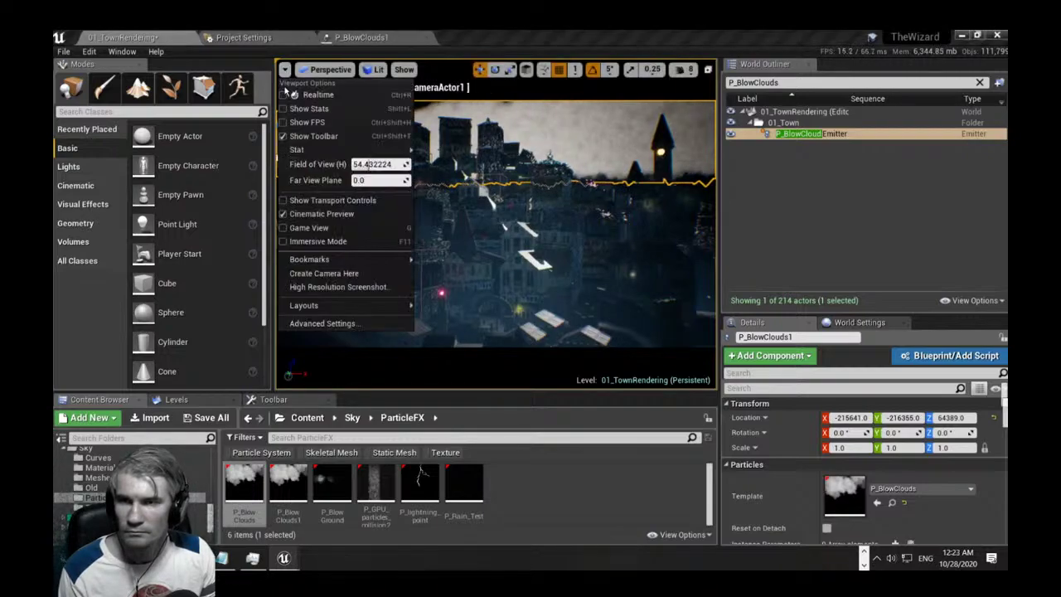
left_click(284, 94)
right_click_drag(474, 259, 478, 251)
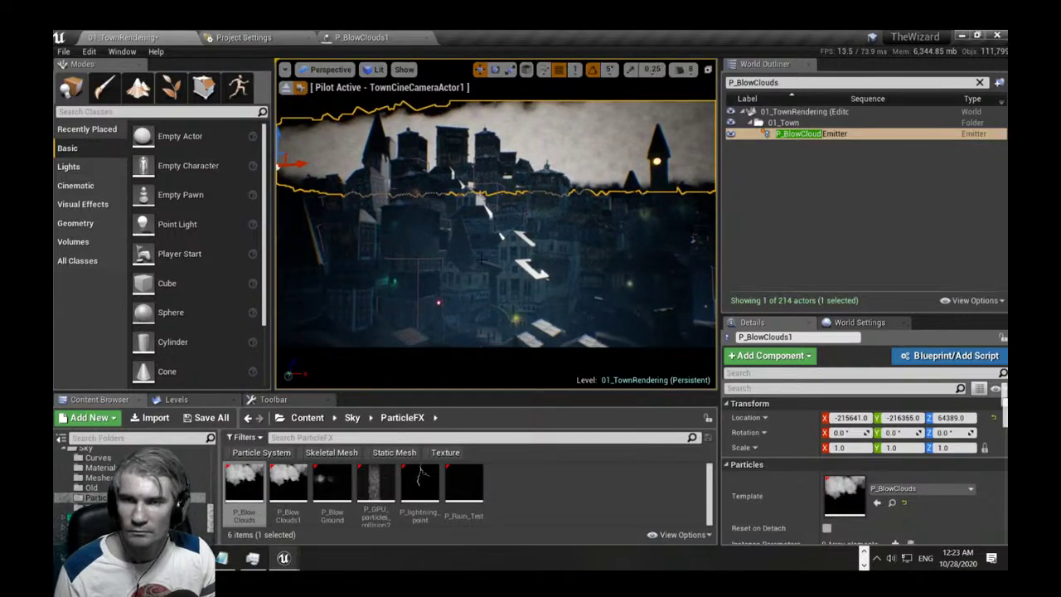
key("Escape")
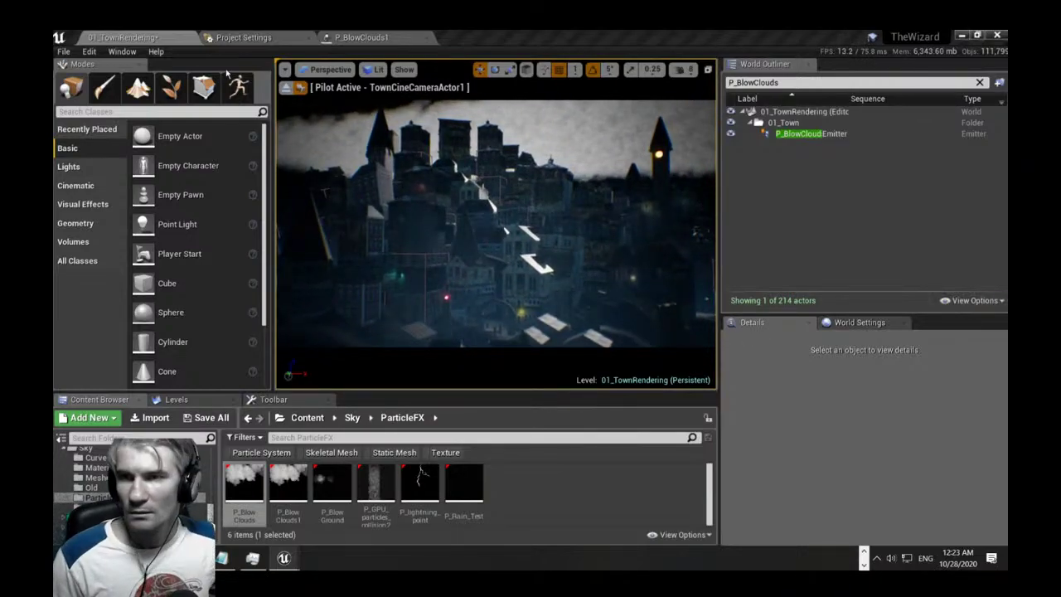
Switch the viewport to Unlit mode and view the town and clouds from farther back.
left_click(330, 69)
left_click(376, 69)
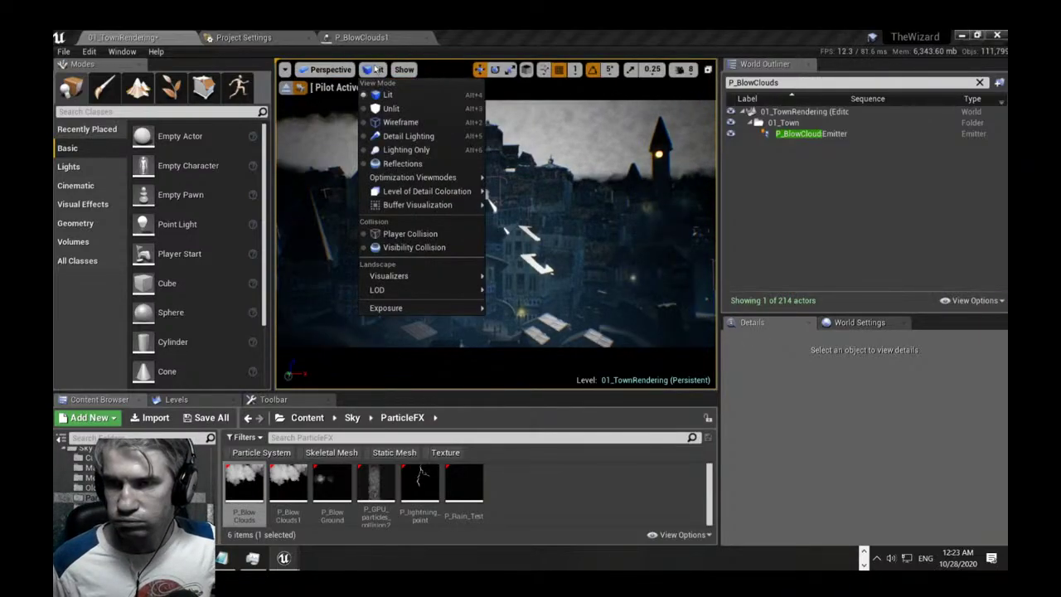
left_click(392, 110)
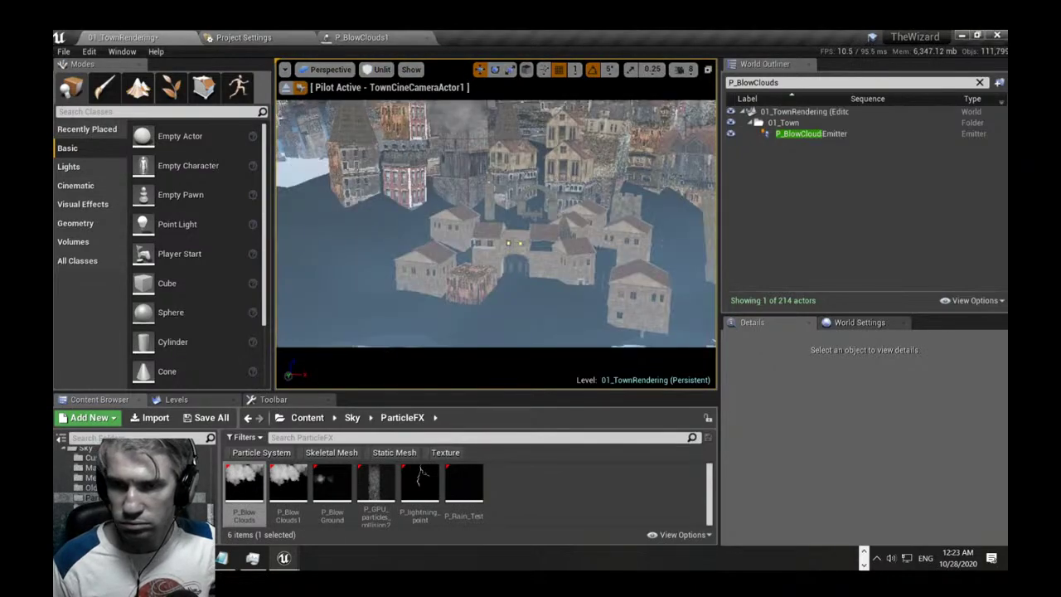
right_click_drag(538, 171, 538, 124)
key("s")
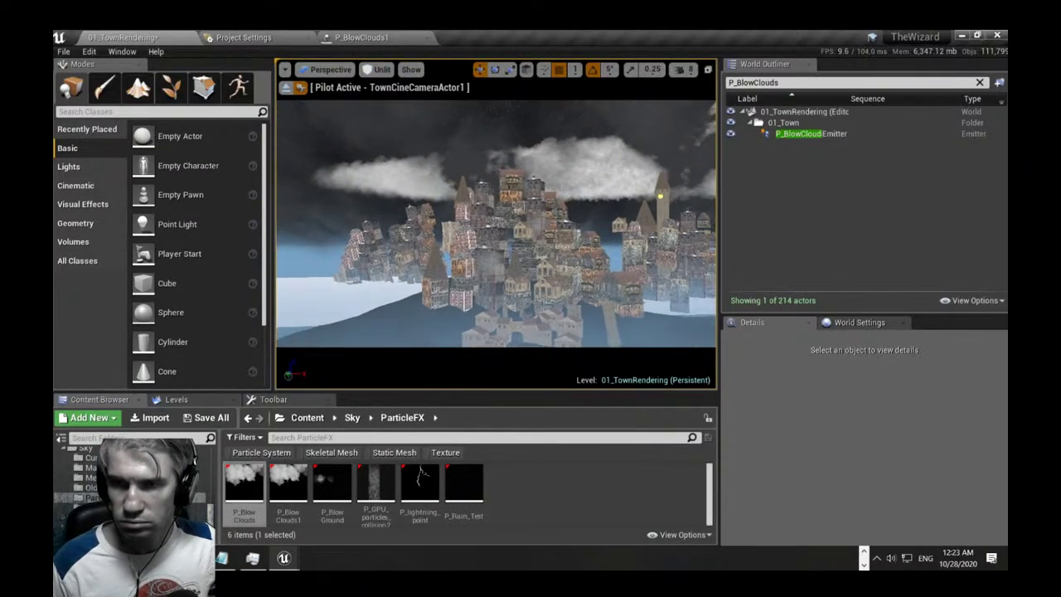
Select the cloud emitter and, using the front view of the four-viewport layout, move it along X to about -177333.
left_click(587, 179)
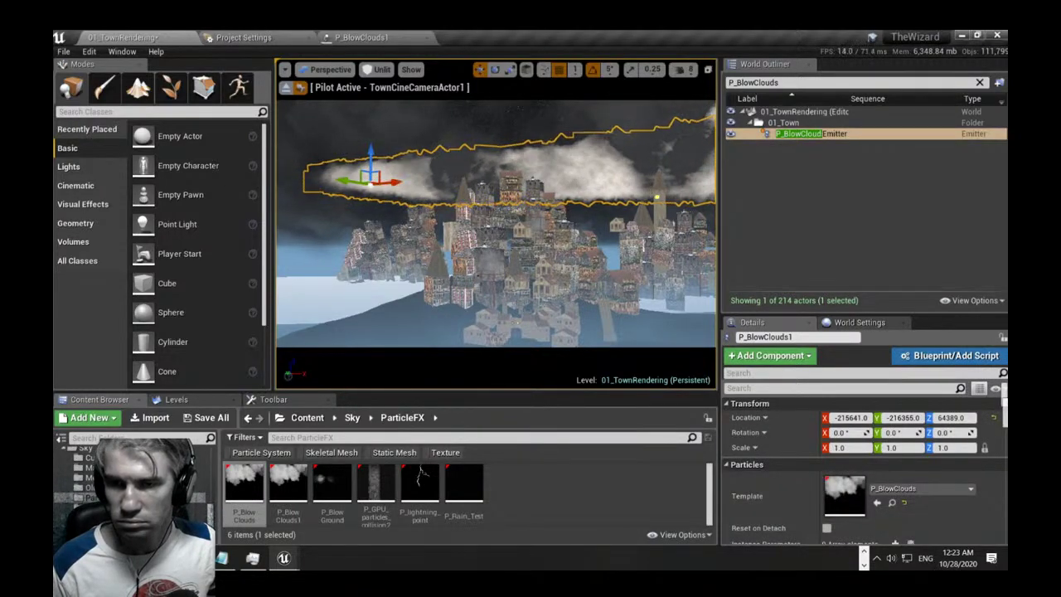
right_click_drag(587, 179, 610, 257)
key("s")
right_click_drag(408, 322, 408, 253)
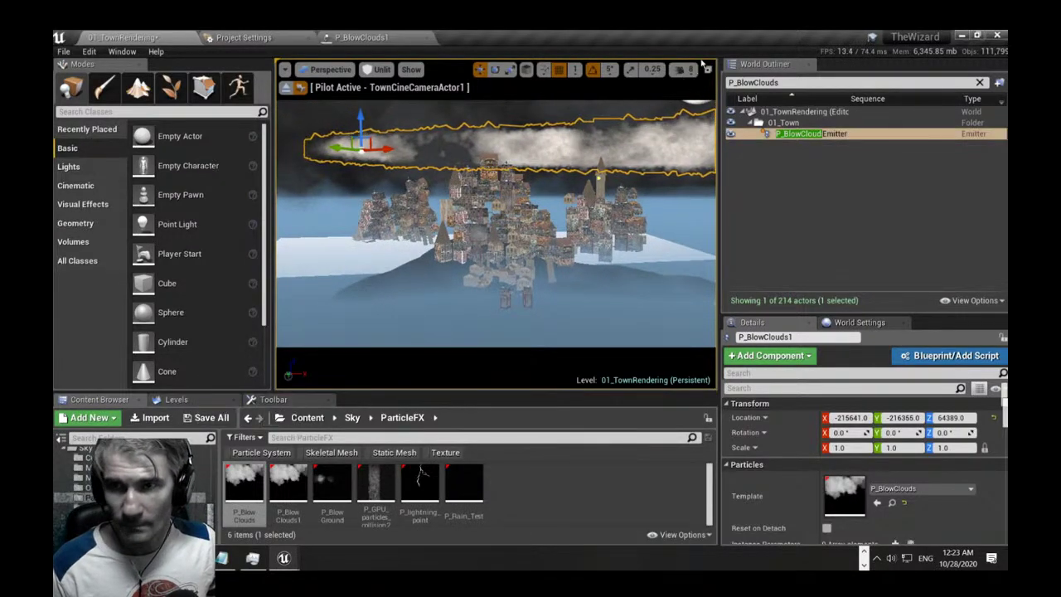
left_click(709, 71)
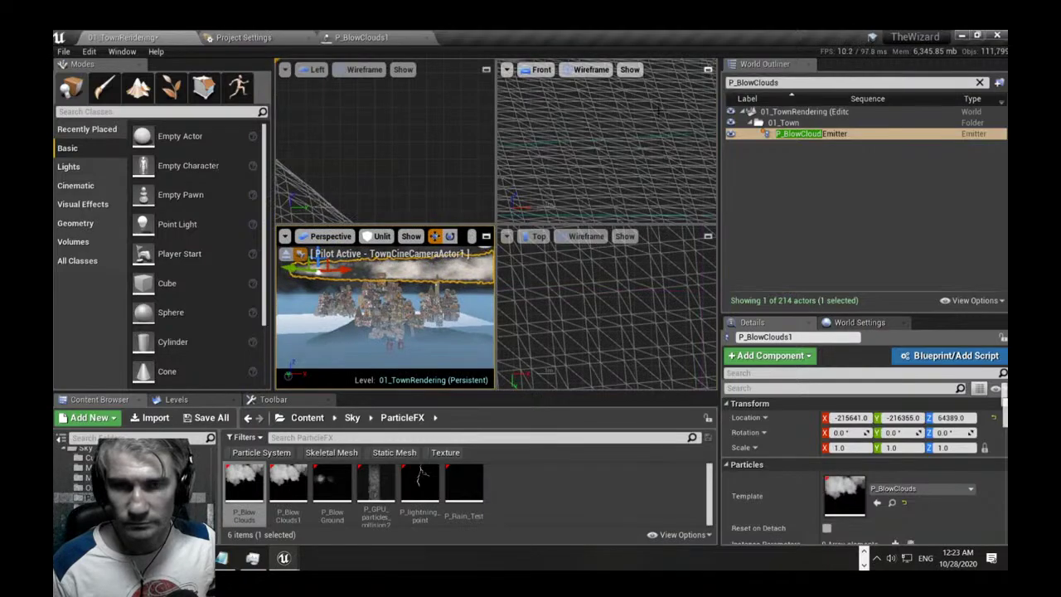
left_click(407, 166)
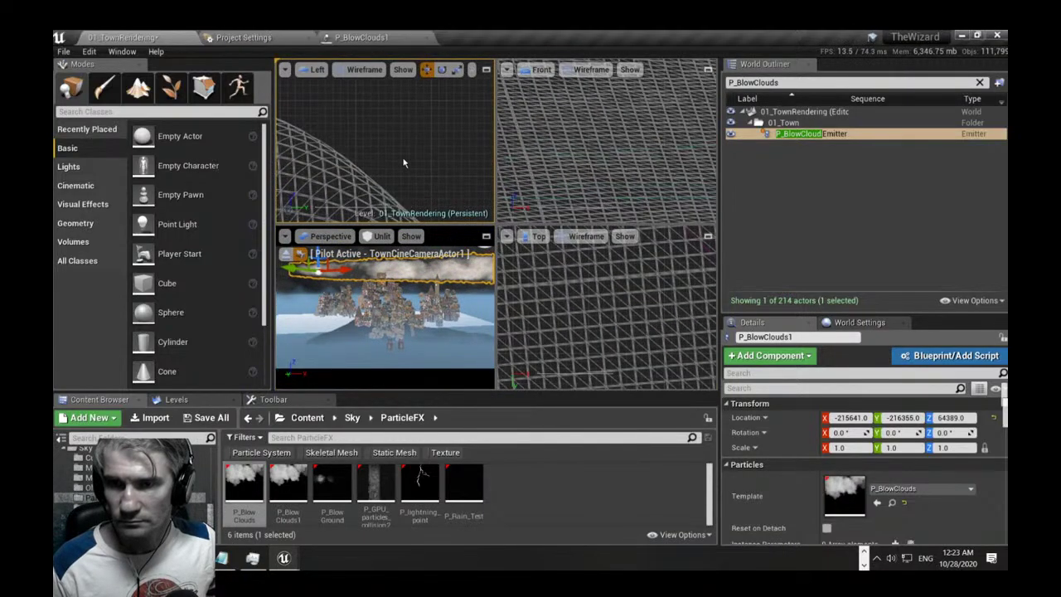
scroll(404, 161, "up", 10)
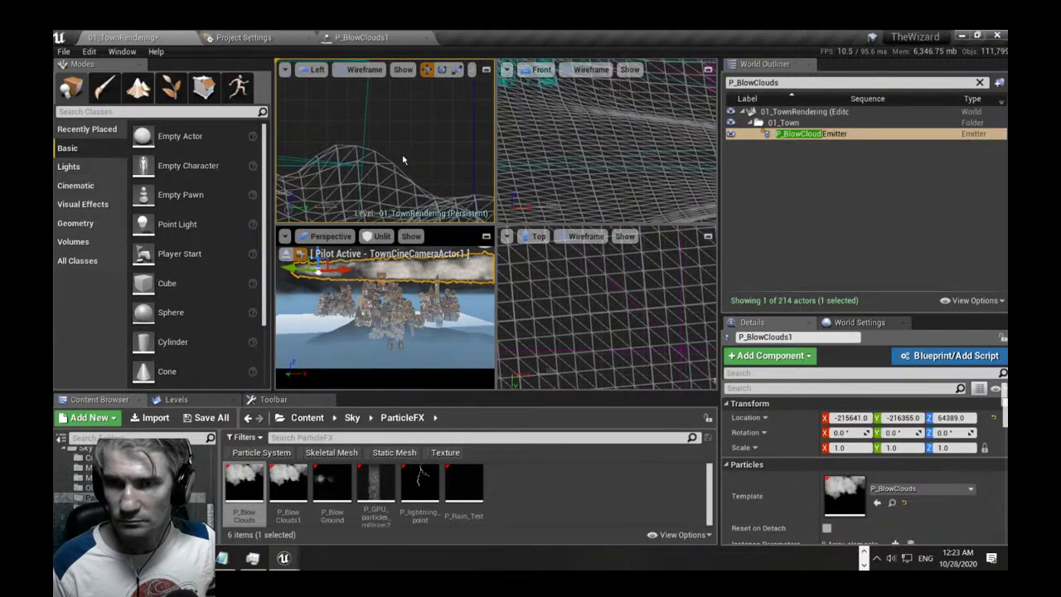
scroll(404, 158, "down", 9)
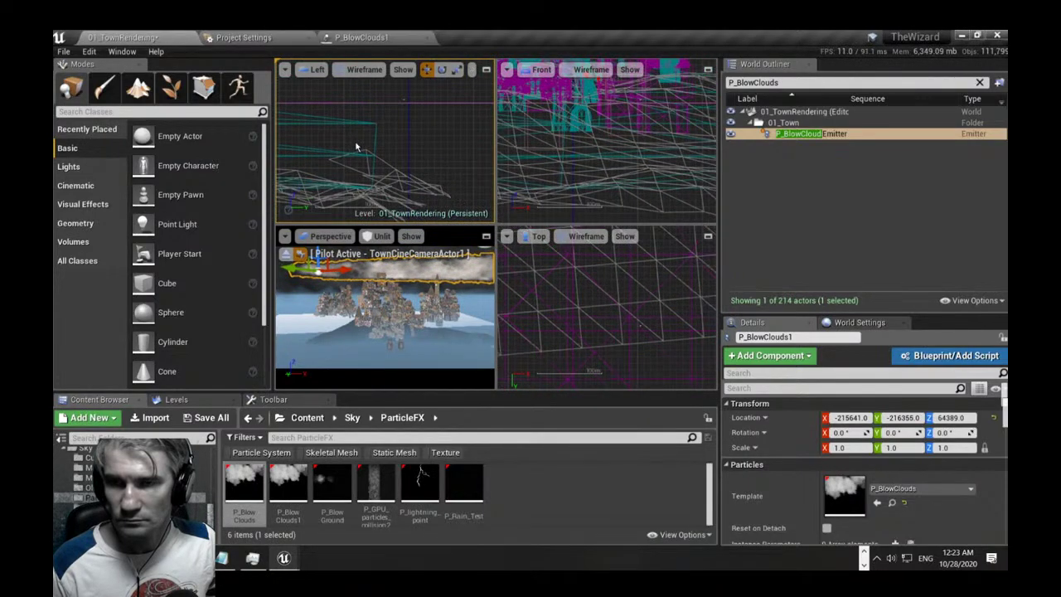
scroll(359, 147, "down", 5)
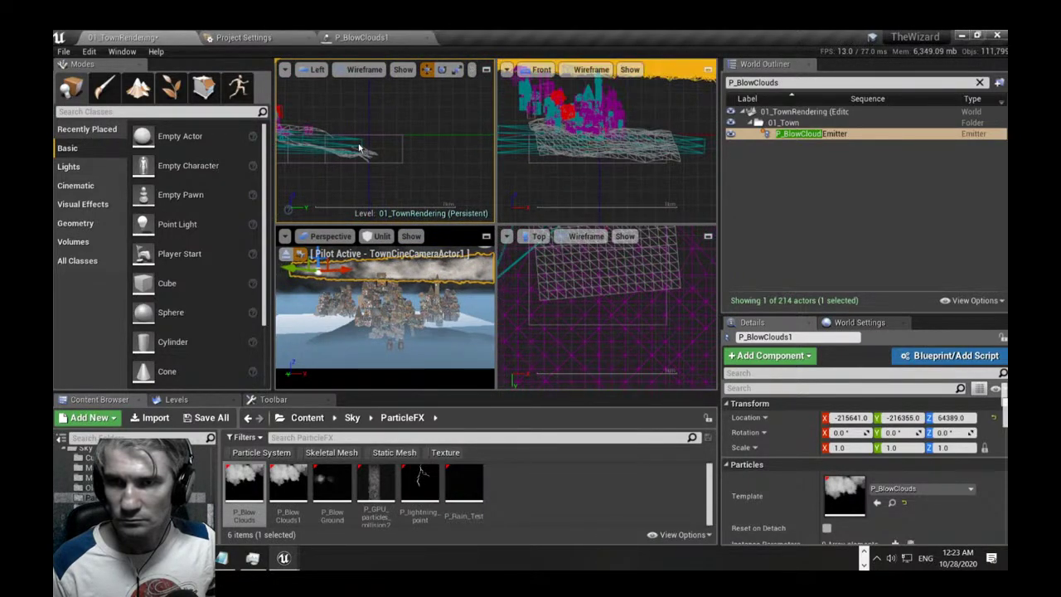
scroll(401, 148, "down", 1)
scroll(588, 162, "down", 7)
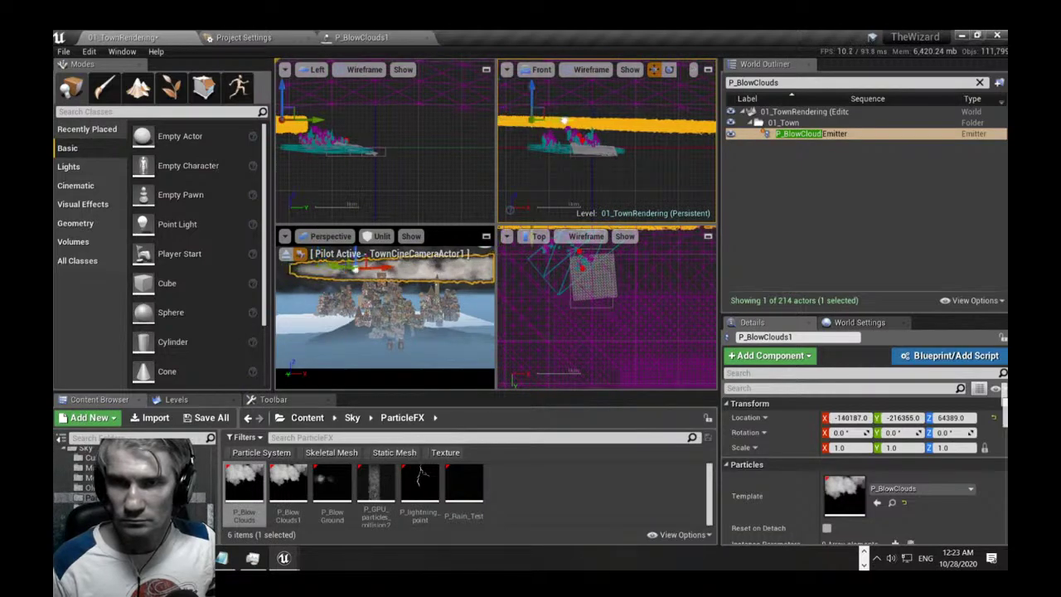
left_click_drag(563, 122, 580, 123)
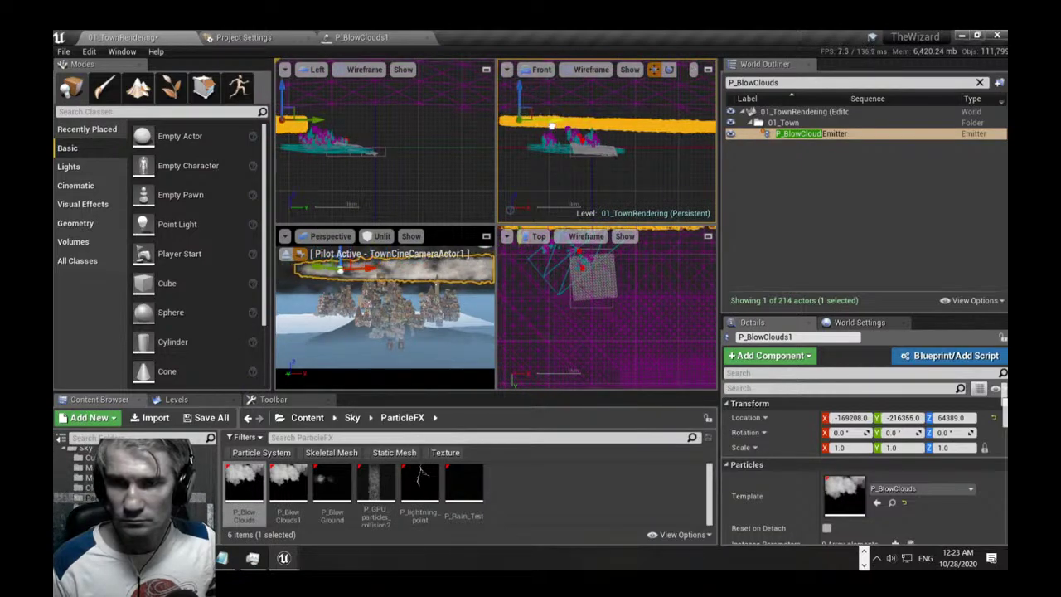
scroll(572, 303, "down", 3)
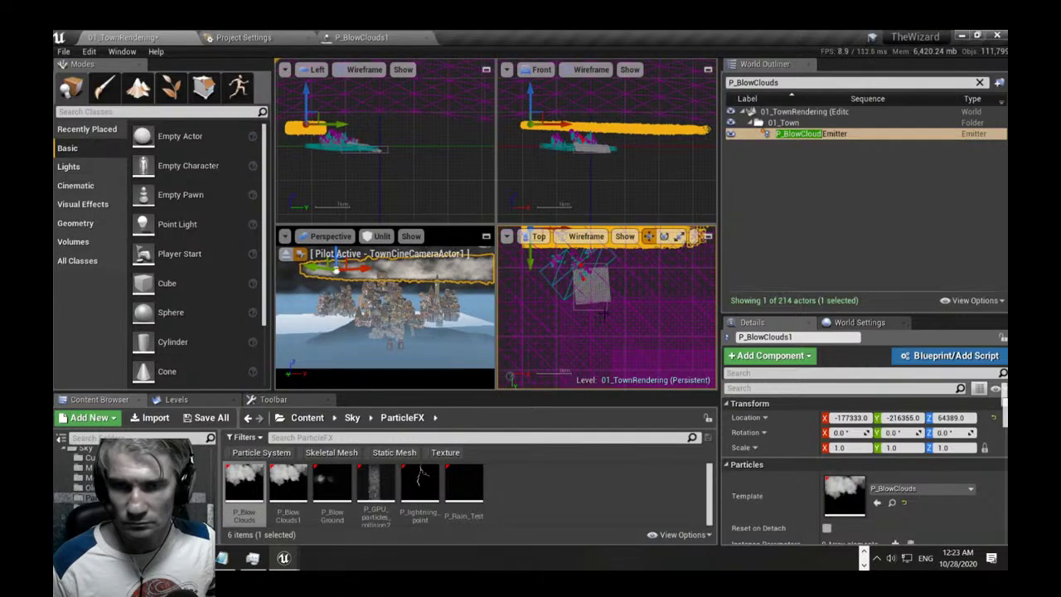
In the top view, move the cloud emitter toward the town to about Y -173588, then check it in the maximized perspective view.
left_click_drag(545, 282, 547, 294)
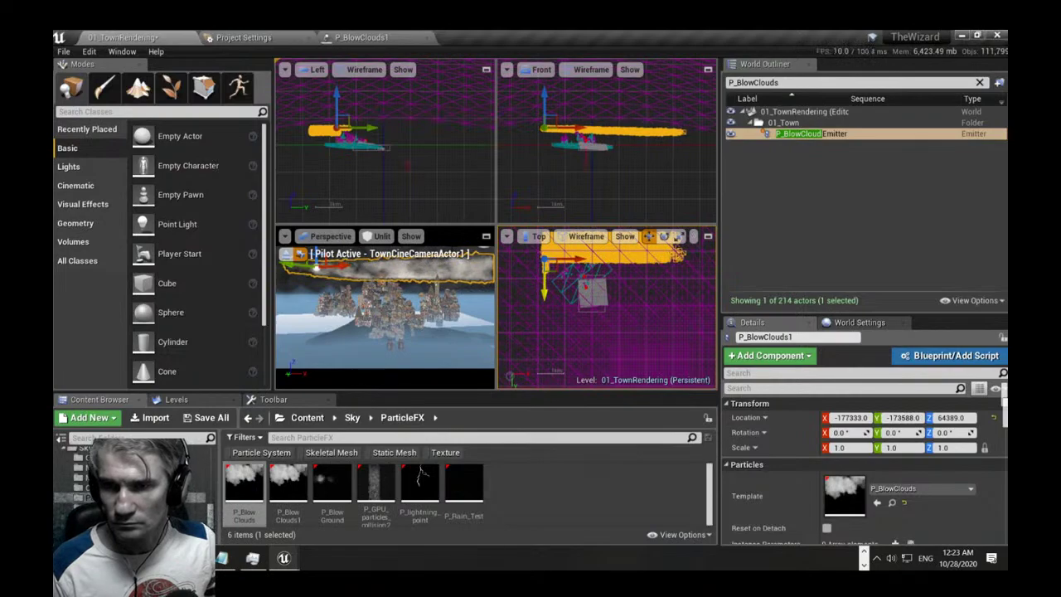
left_click(487, 237)
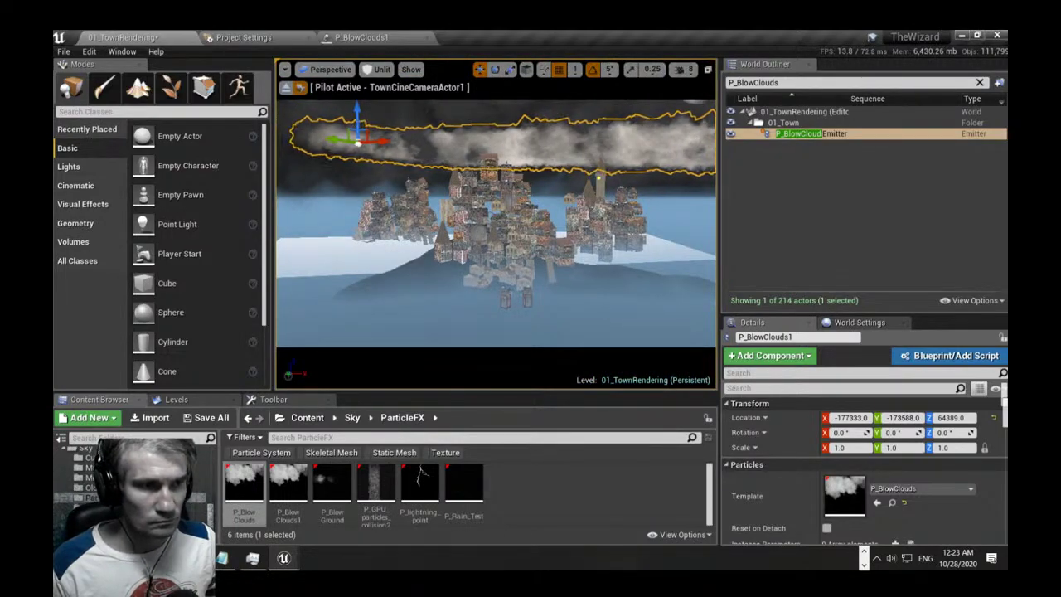
scroll(438, 227, "up", 3)
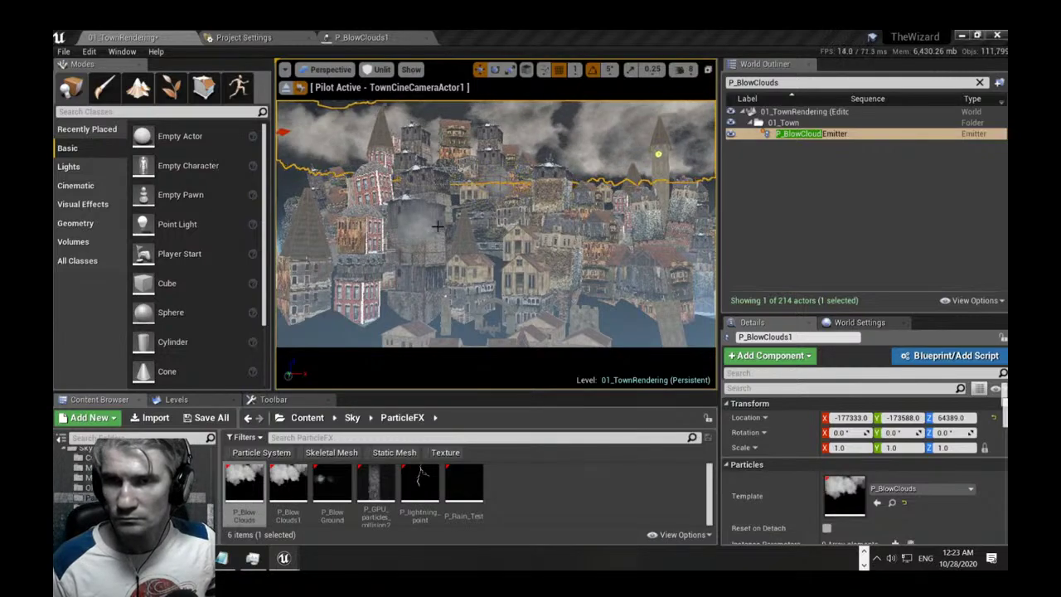
Switch the viewport back to Lit mode and lower the cloud emitter to about Z 54302 behind the town.
left_click(381, 70)
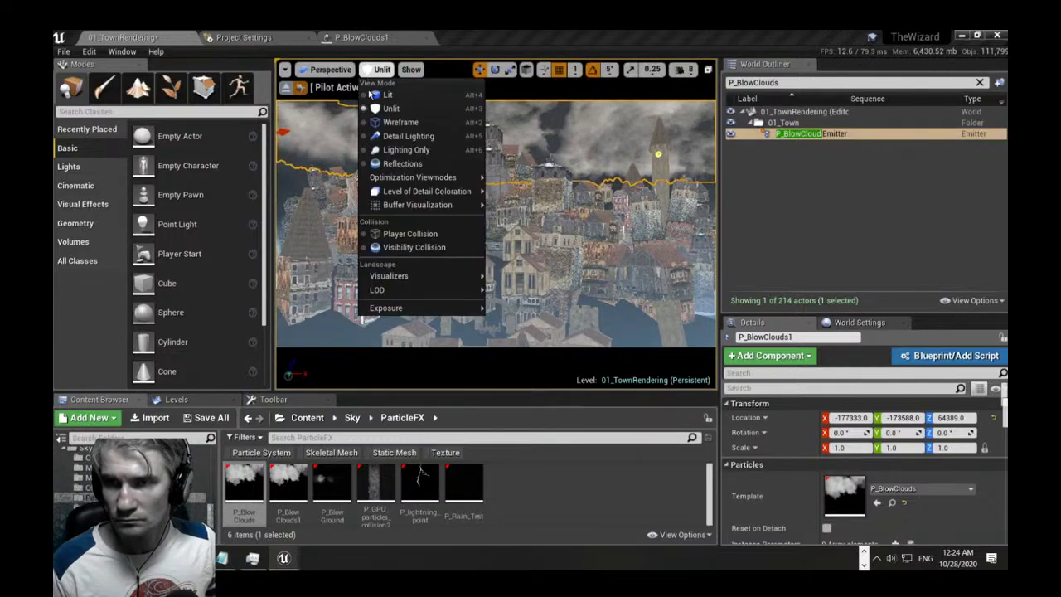
left_click(386, 95)
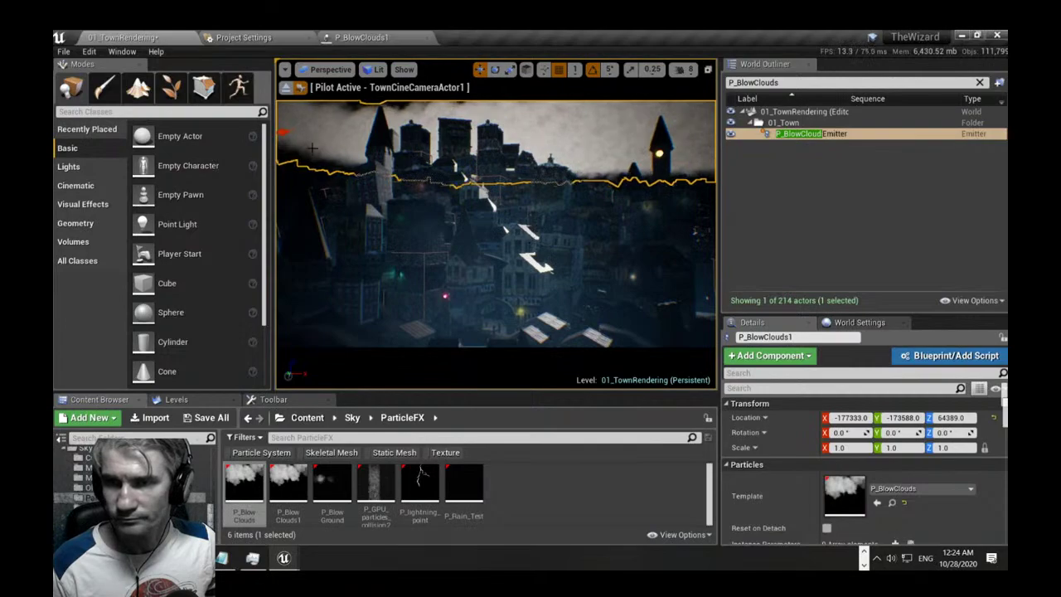
right_click_drag(313, 149, 225, 68)
left_click_drag(380, 209, 380, 228)
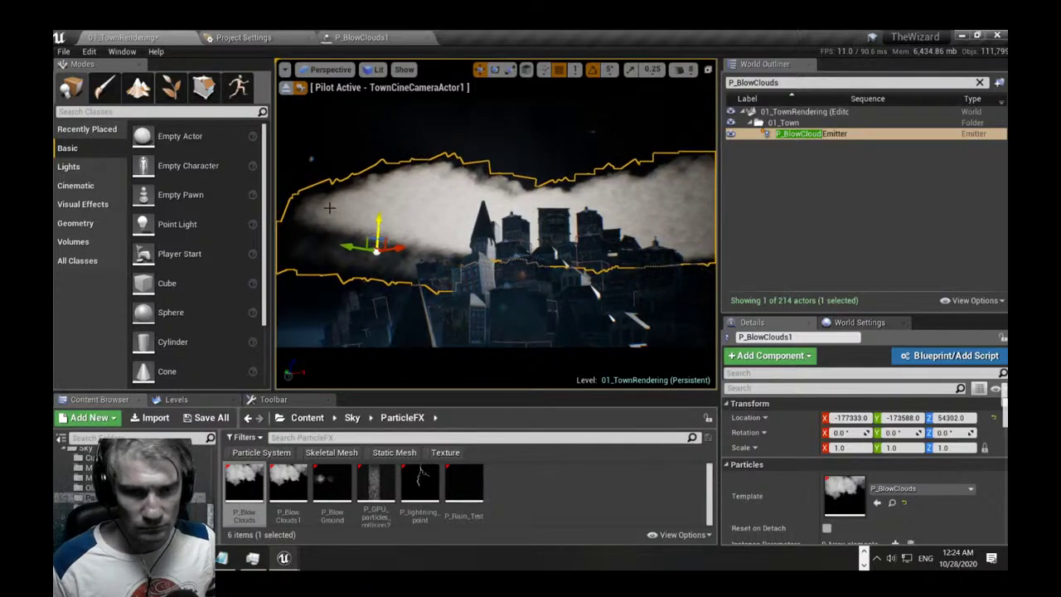
Try Reset on Detach on the cloud emitter, watch the clouds over the town, then turn the option off and clear the selection.
left_click(827, 528)
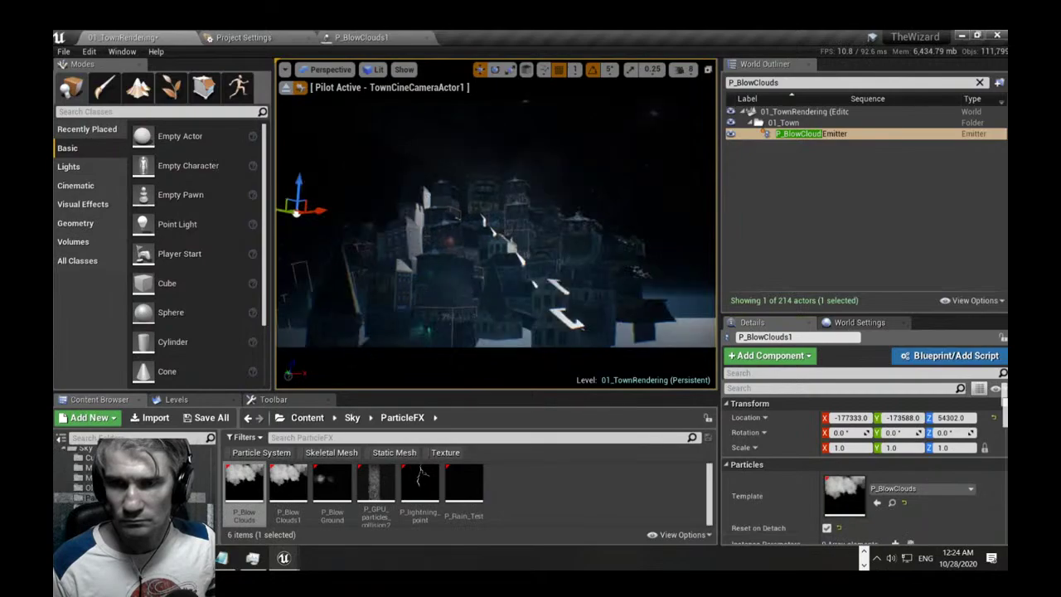
right_click_drag(552, 280, 577, 326)
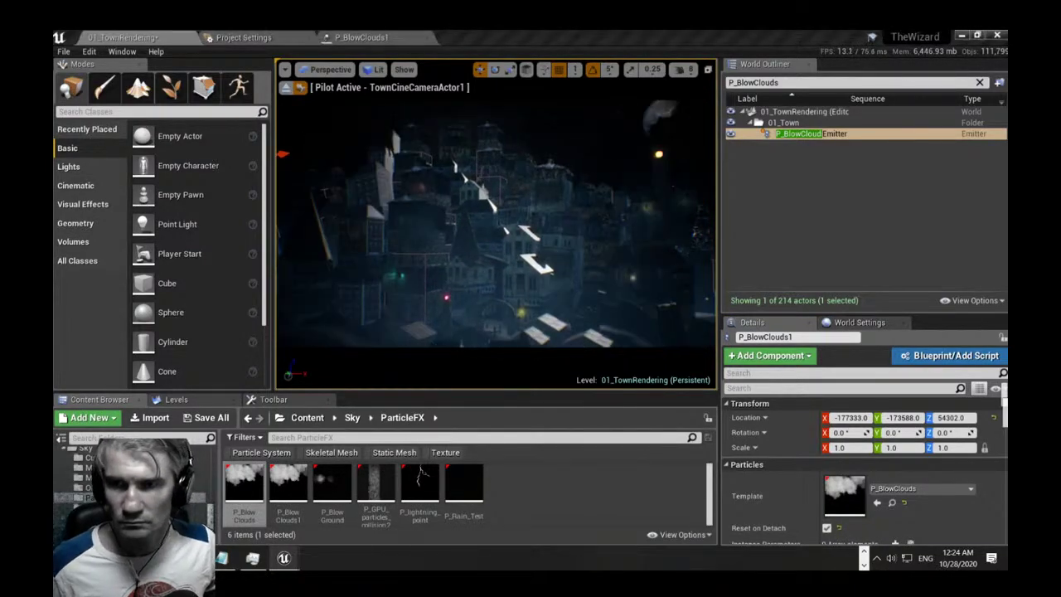
key("w")
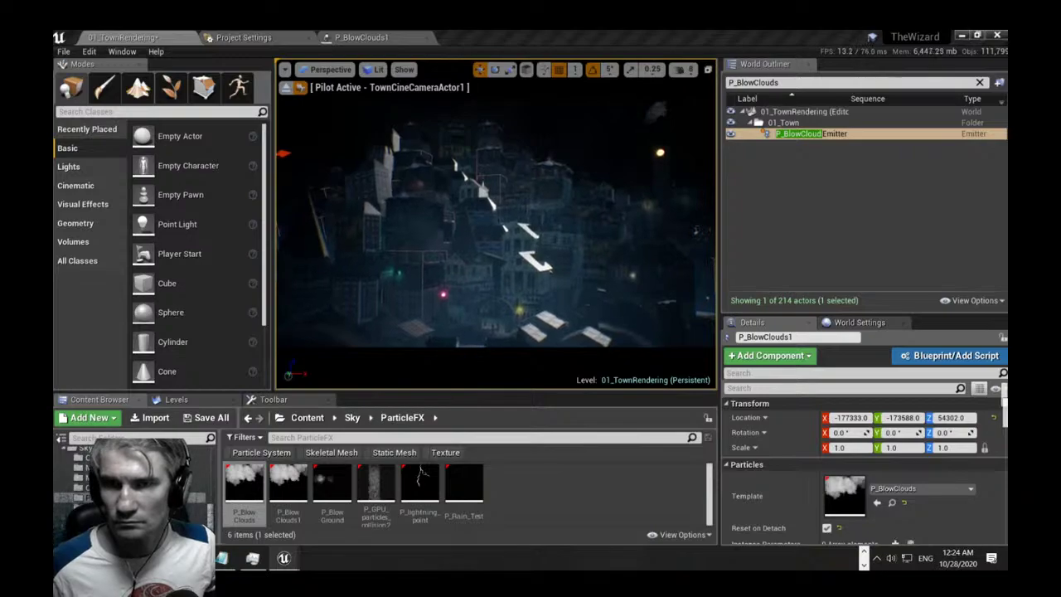
key("w")
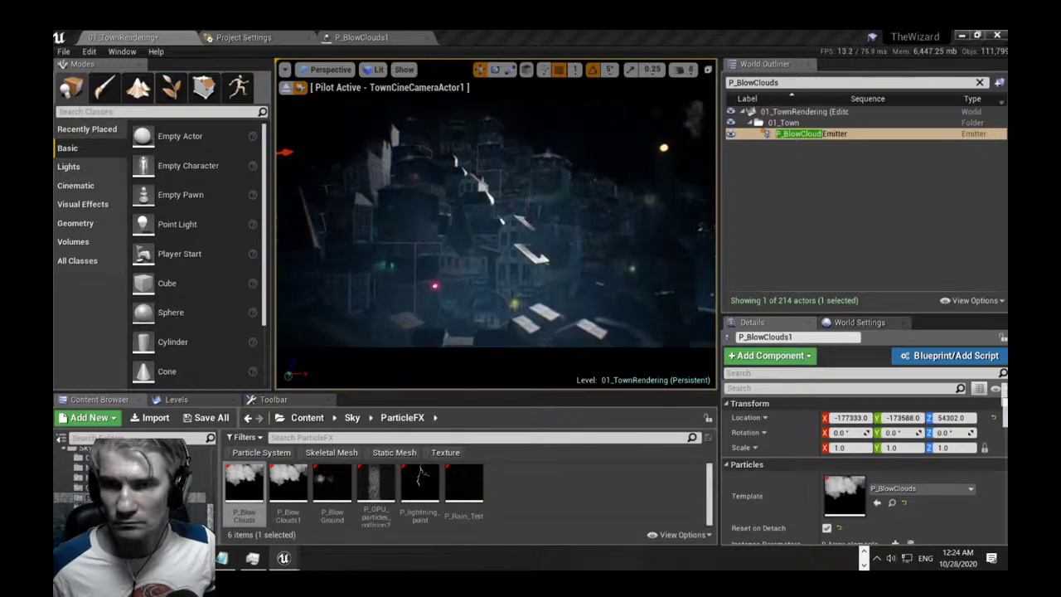
key("w")
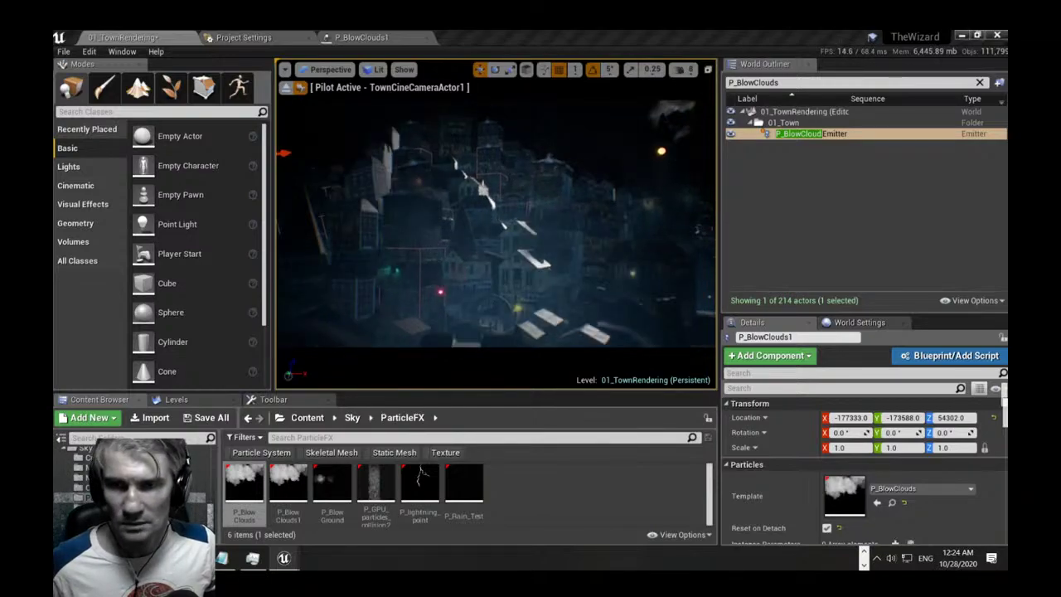
left_click(828, 528)
key("Escape")
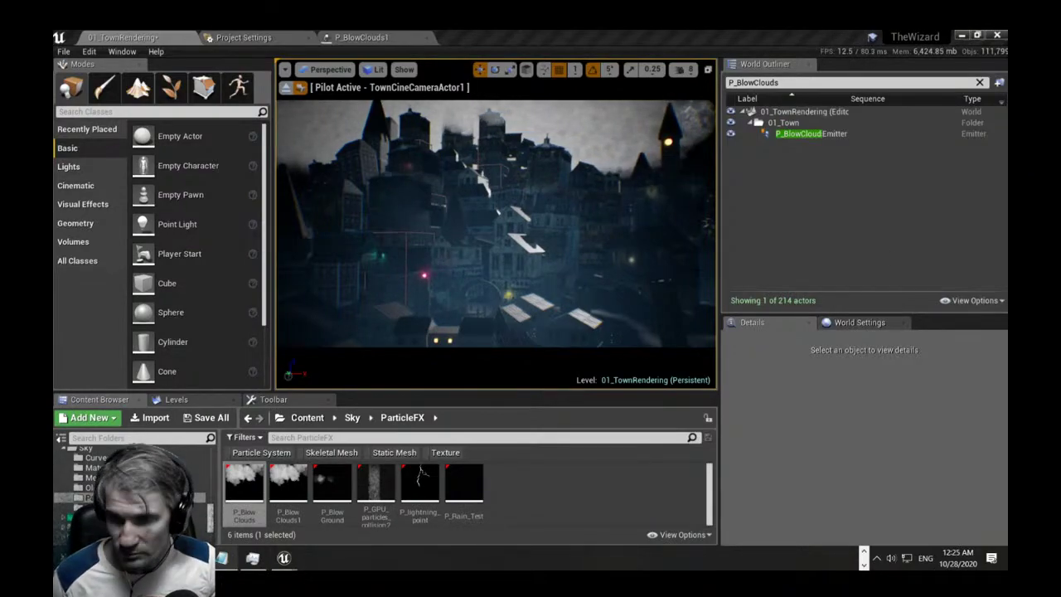
Search the whole Content folder for BP_Arches25_Blueprint.
left_click_drag(209, 515, 209, 447)
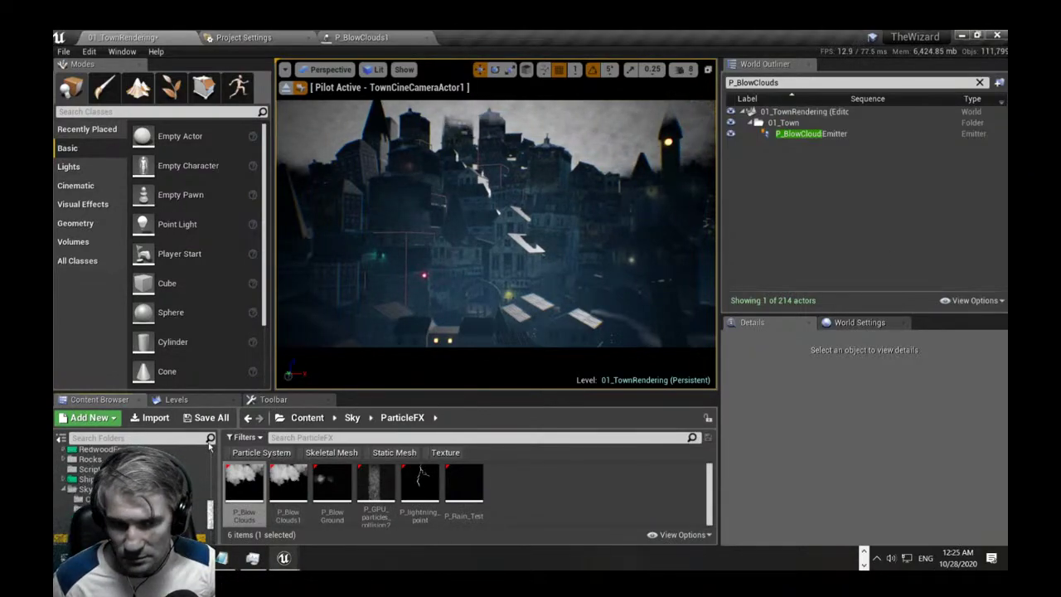
left_click(91, 454)
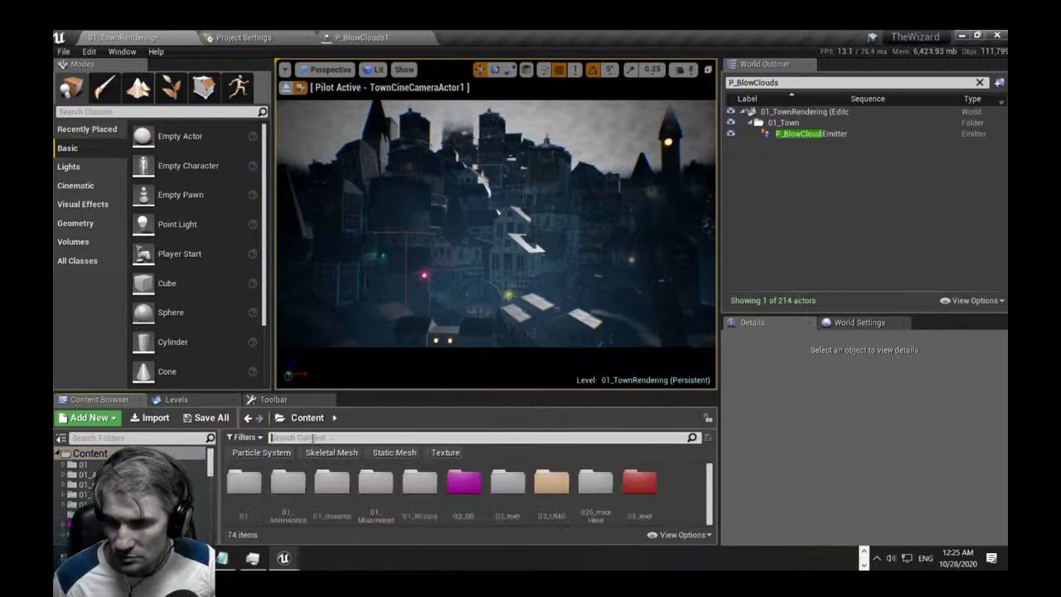
left_click(312, 437)
type("BP_Arches25_Blueprint")
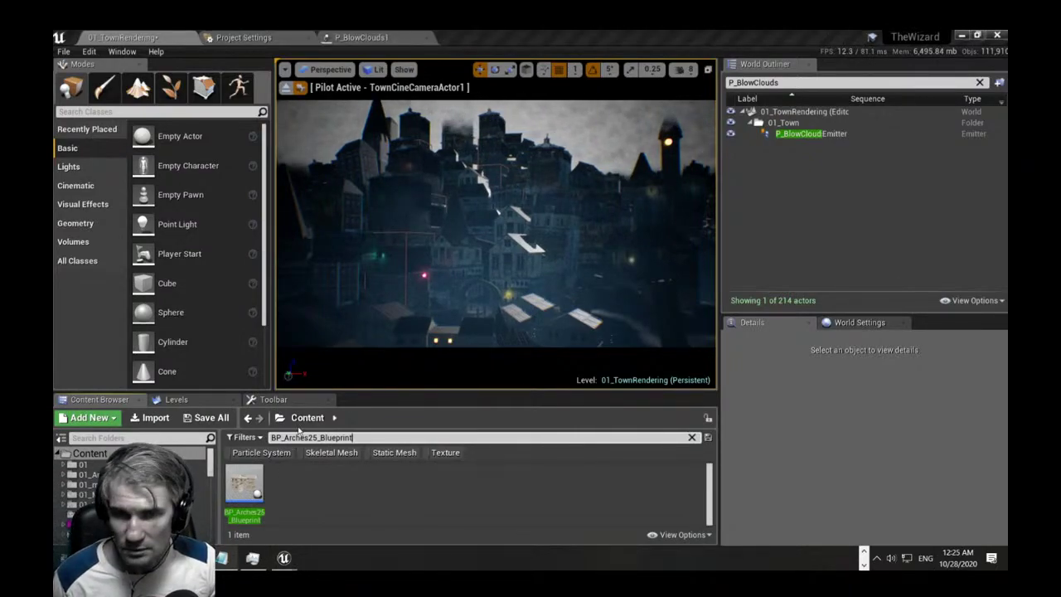
On the arch building in the foreground, move the right glowing window cube sideways to about X -12413, Y -62810.
left_click(437, 329)
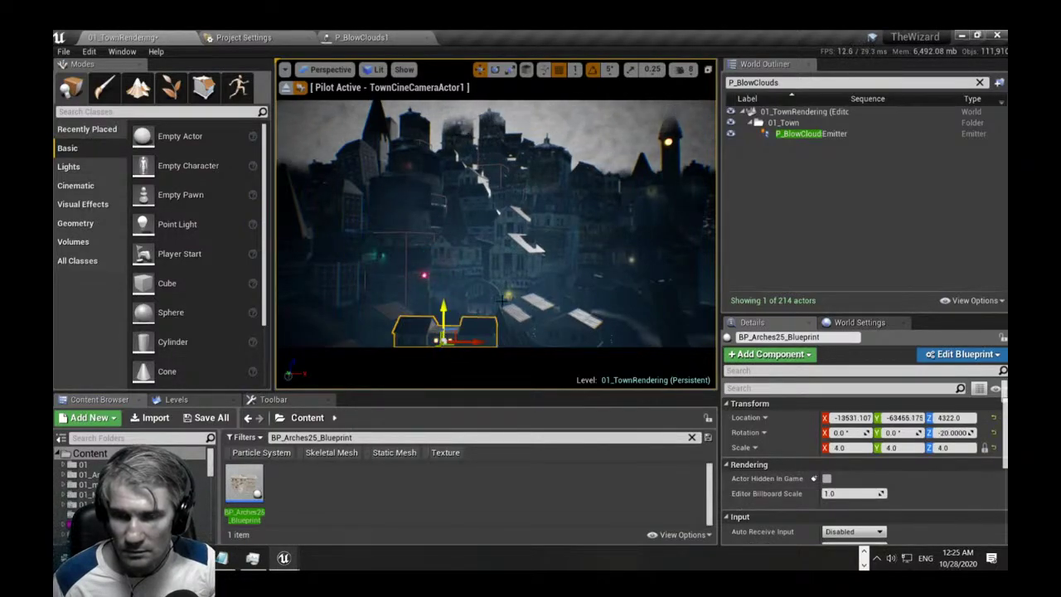
right_click_drag(497, 324, 494, 348)
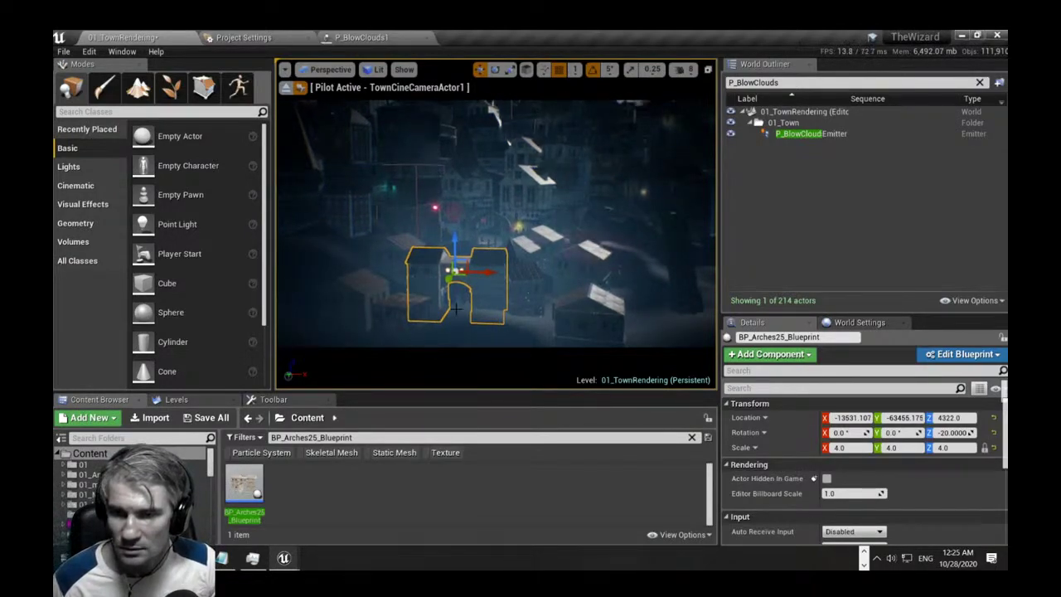
mouse_move(284, 559)
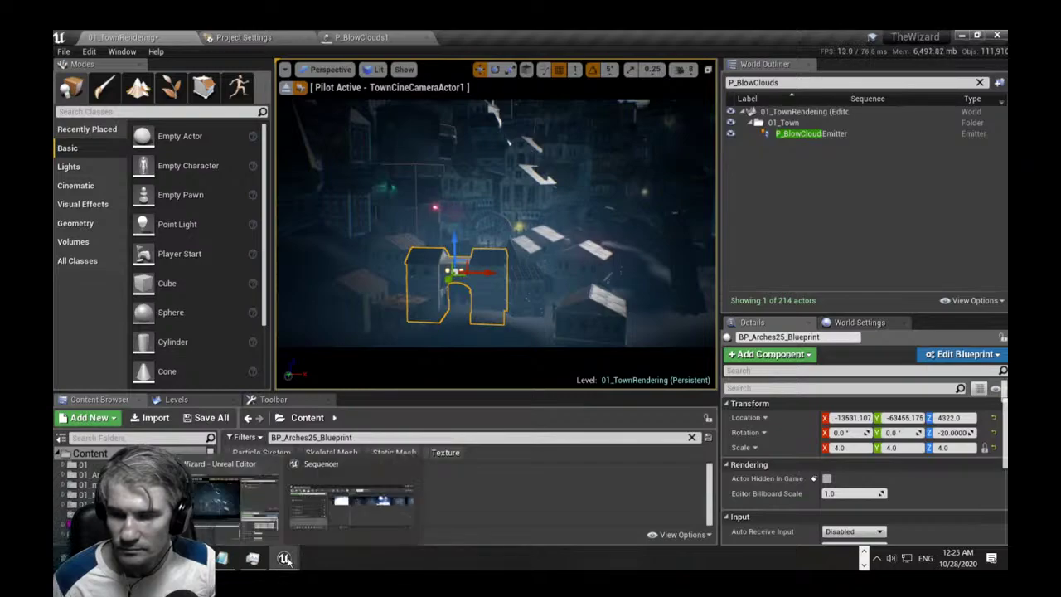
left_click(358, 510)
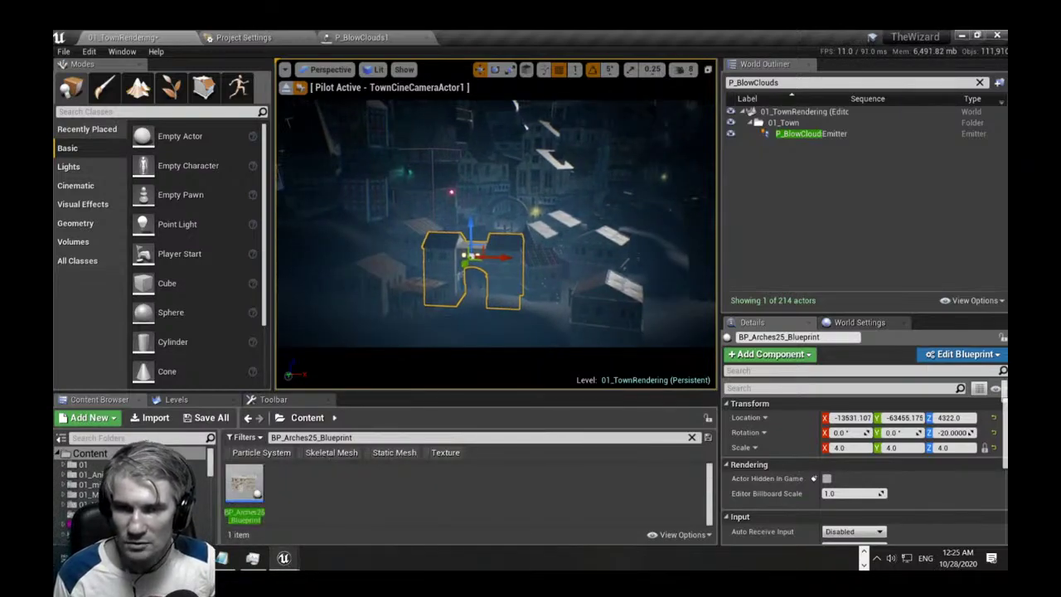
key("w")
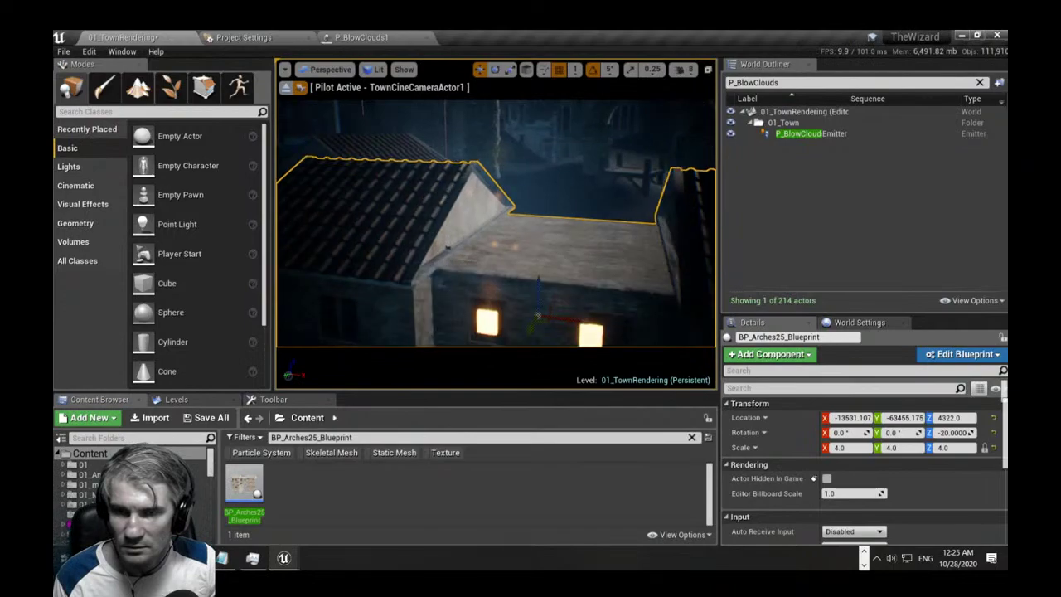
key("q")
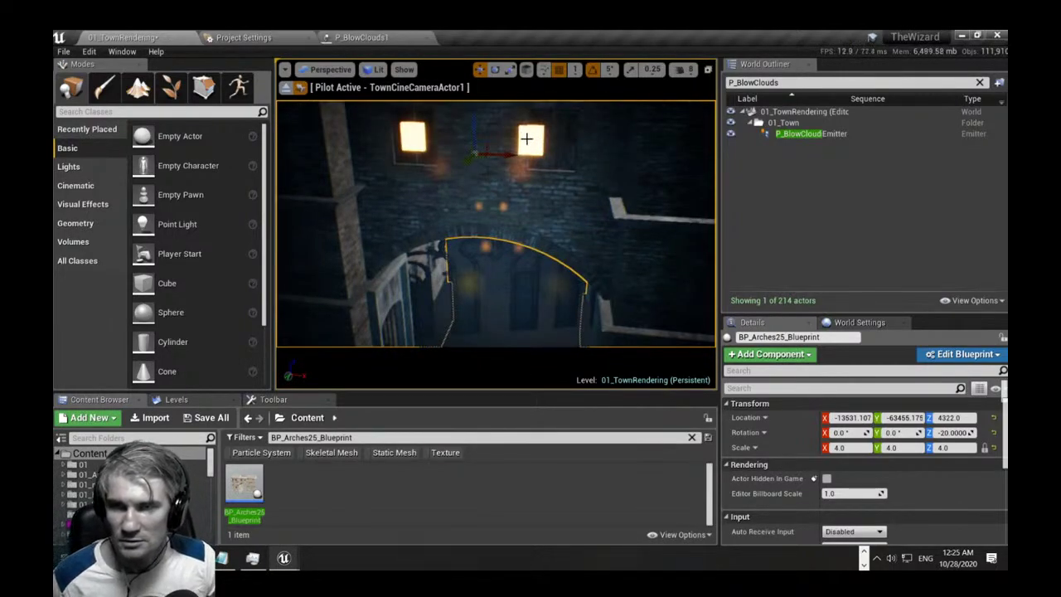
left_click(527, 138)
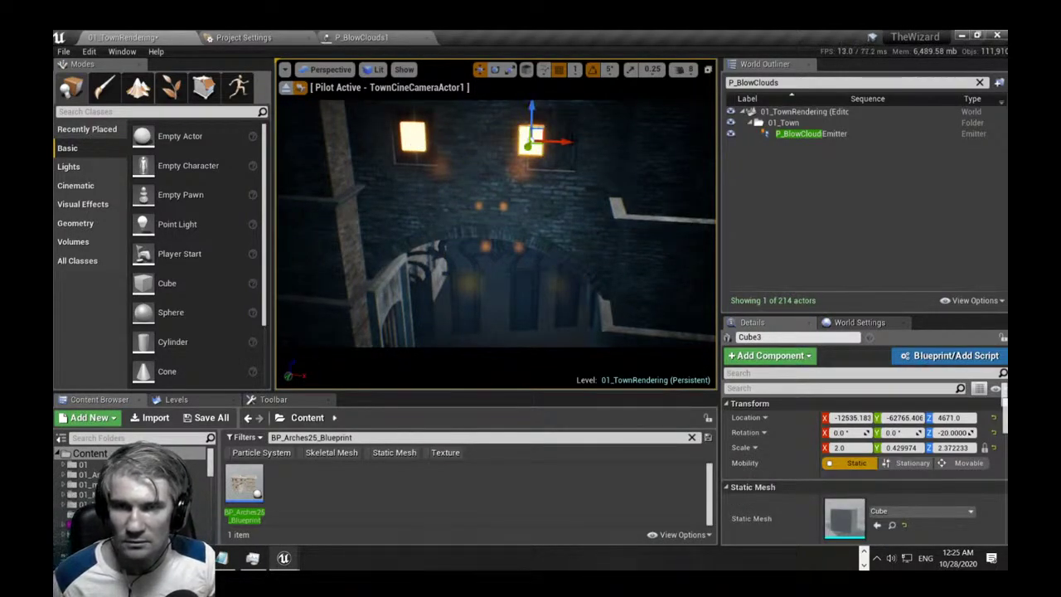
left_click_drag(568, 143, 588, 144)
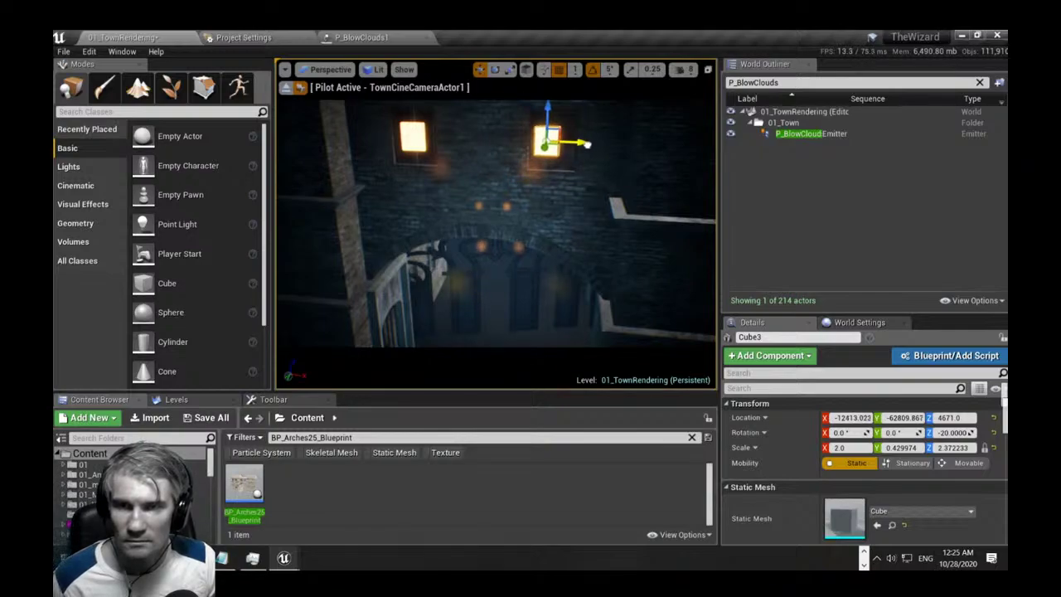
Duplicate the arch building together with its two window cubes to the right of the foreground houses and rotate the copy.
left_click(422, 135, "ctrl")
left_click(484, 148, "ctrl")
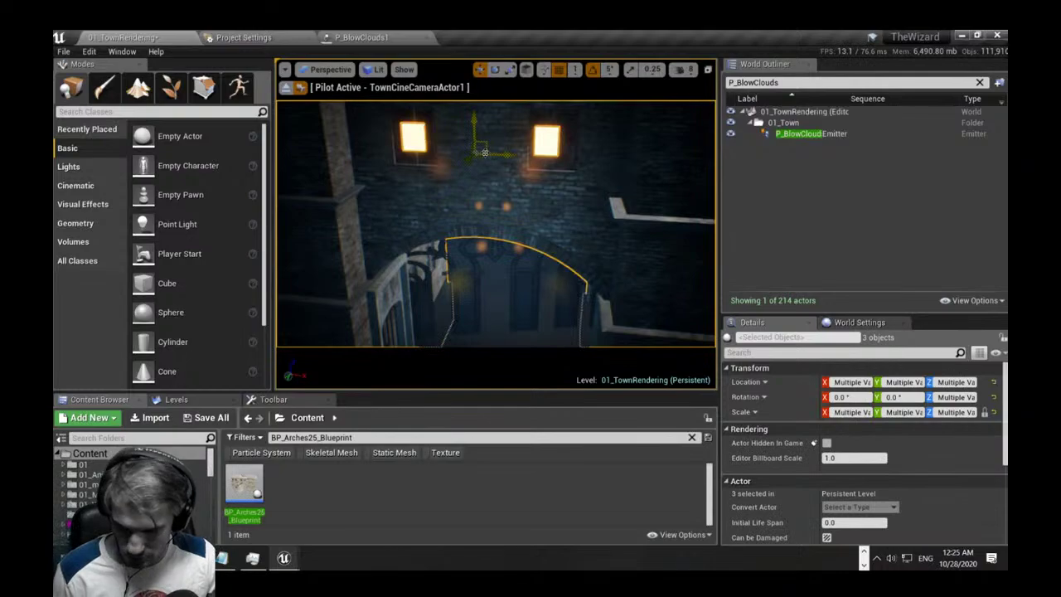
key("f")
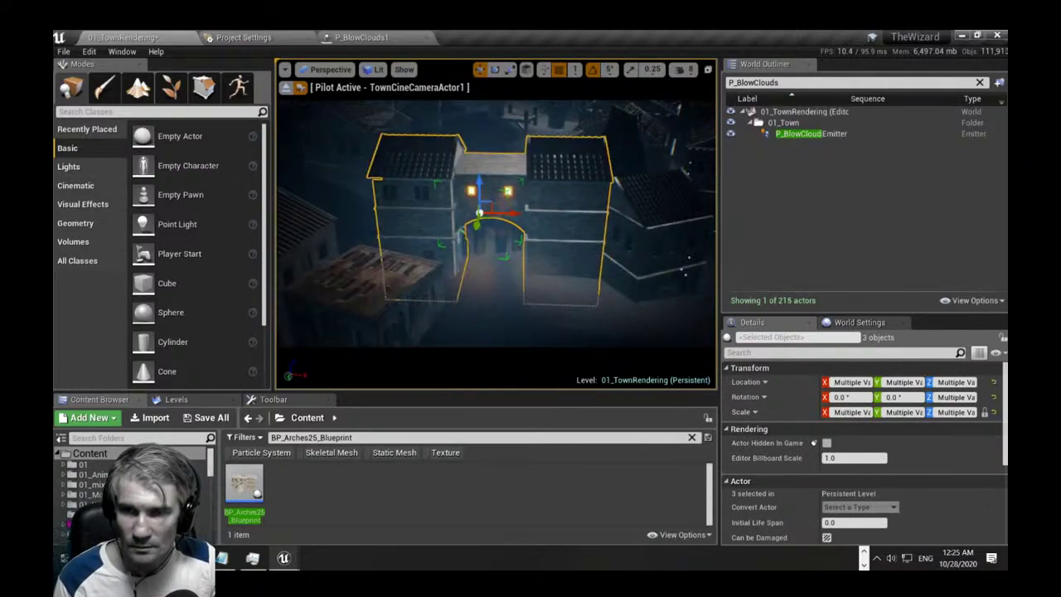
key("s")
right_click_drag(496, 224, 545, 216)
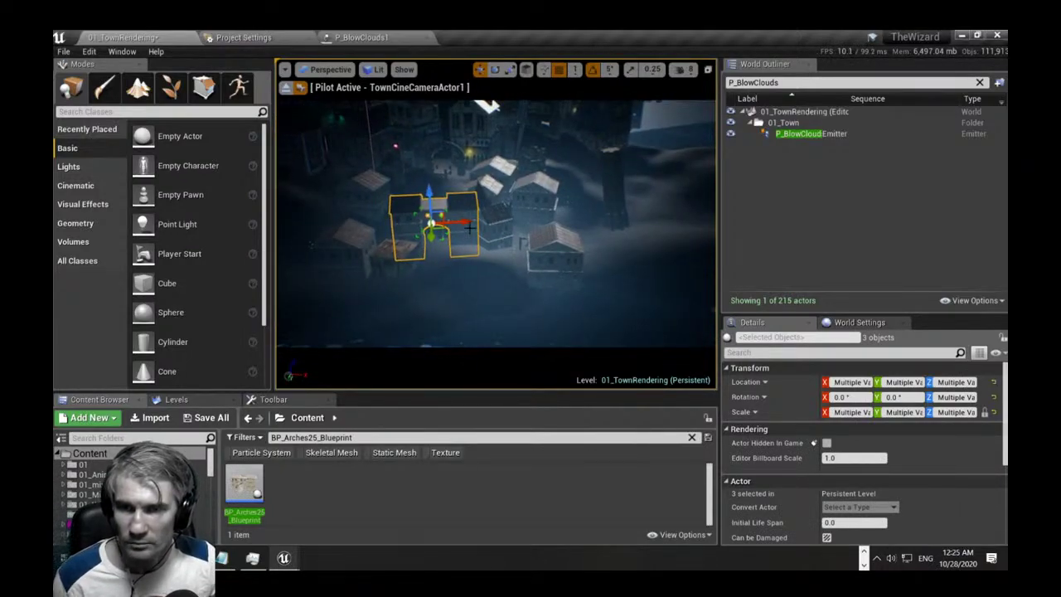
left_click_drag(469, 221, 590, 209, "alt")
key("e")
key("w")
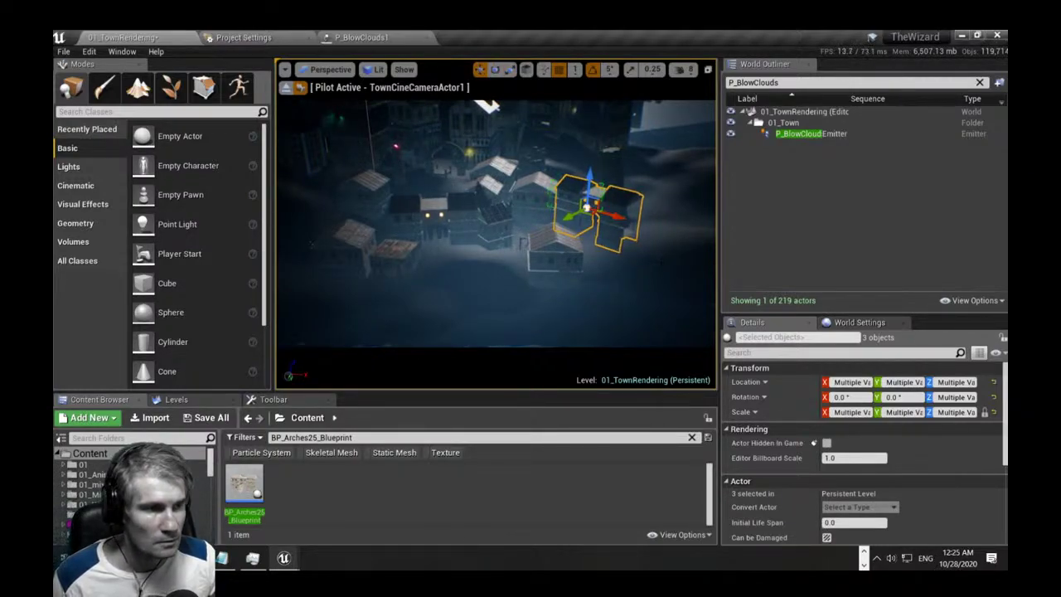
key("1")
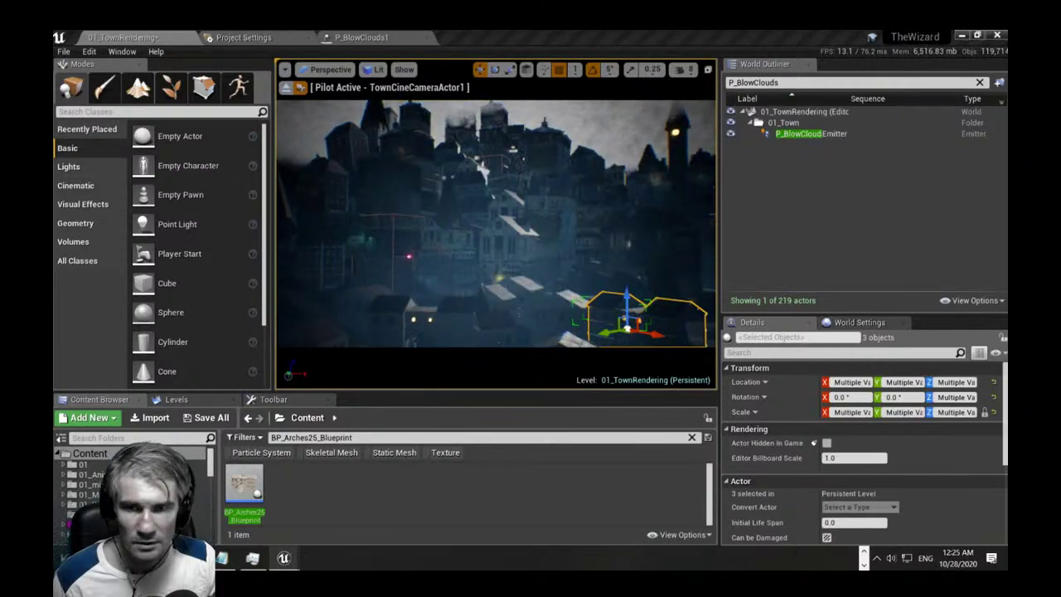
key("q")
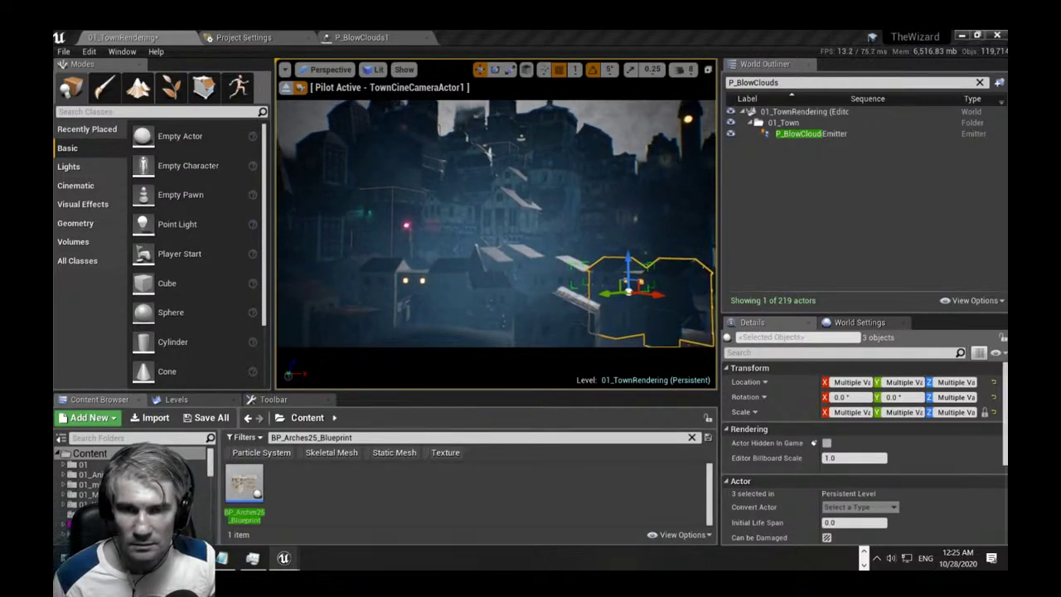
Move the castle tower beside the duplicated arch building to about X 3874, Y -68180, Z 299.
left_click(670, 243)
left_click(661, 238)
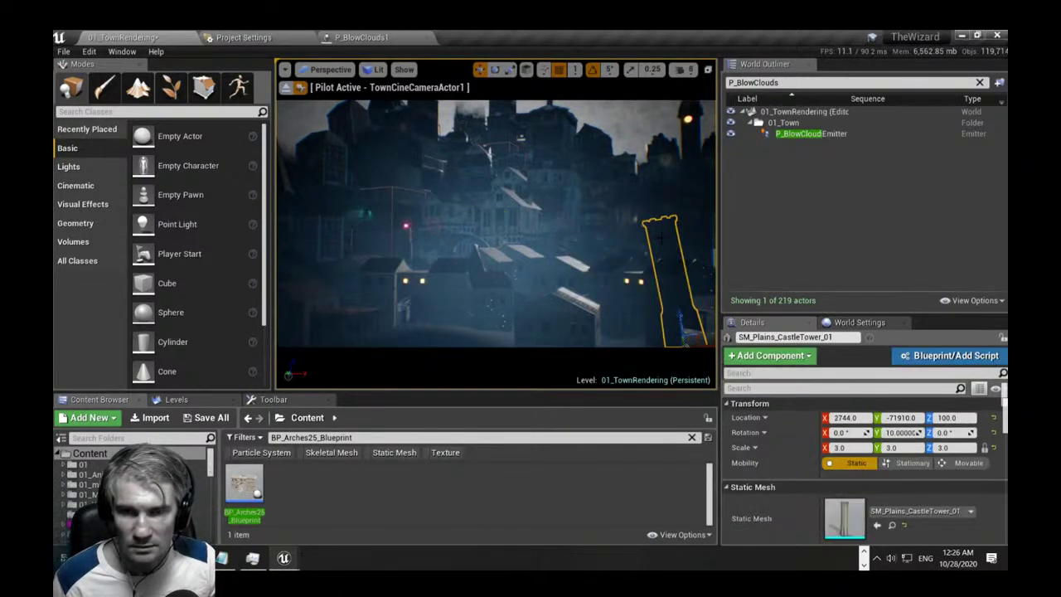
right_click_drag(498, 224, 580, 297)
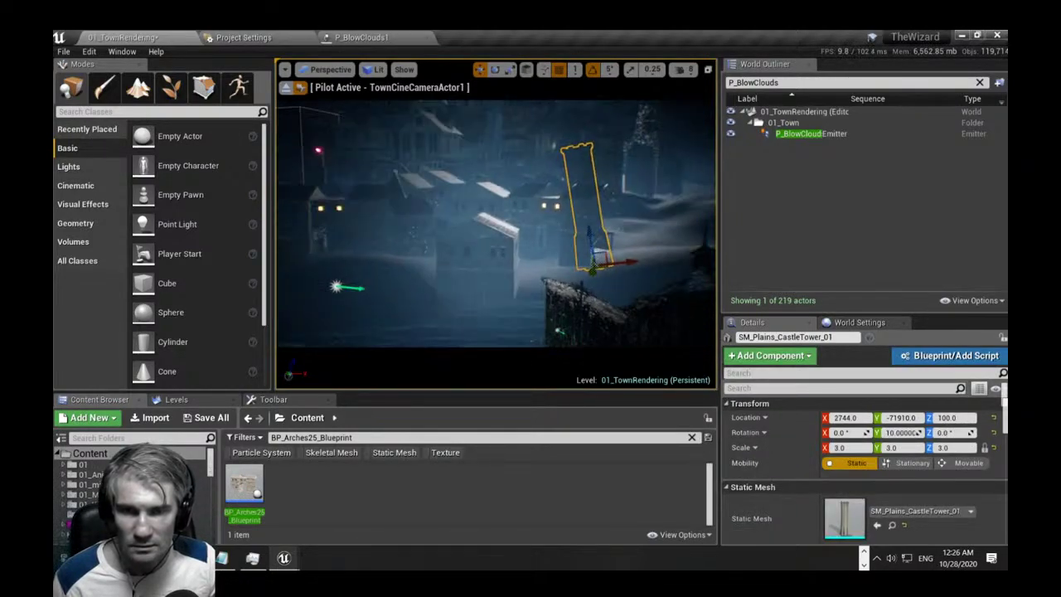
left_click_drag(638, 263, 611, 297)
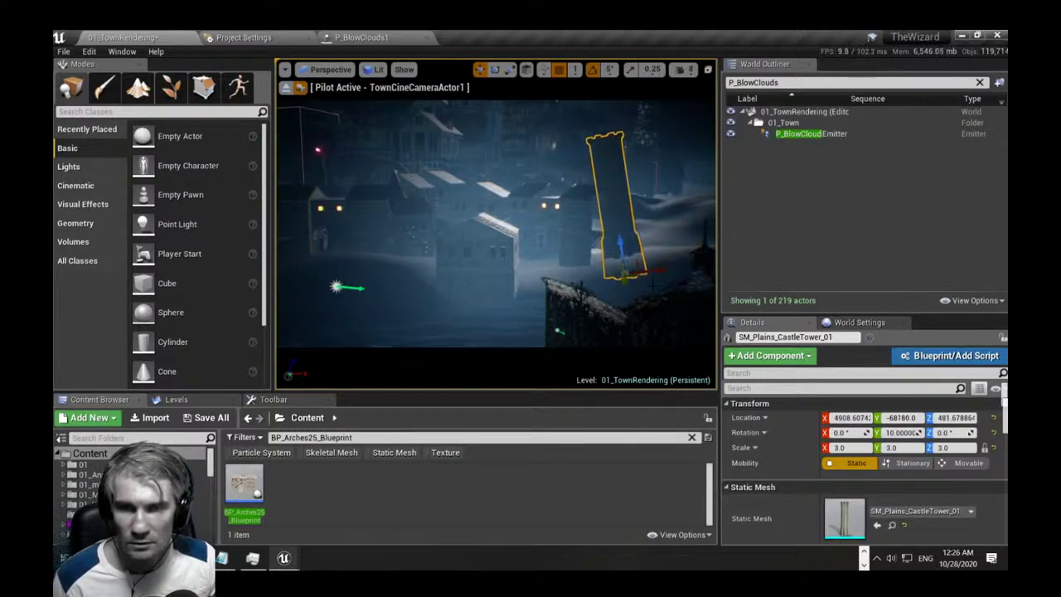
left_click_drag(658, 270, 629, 275)
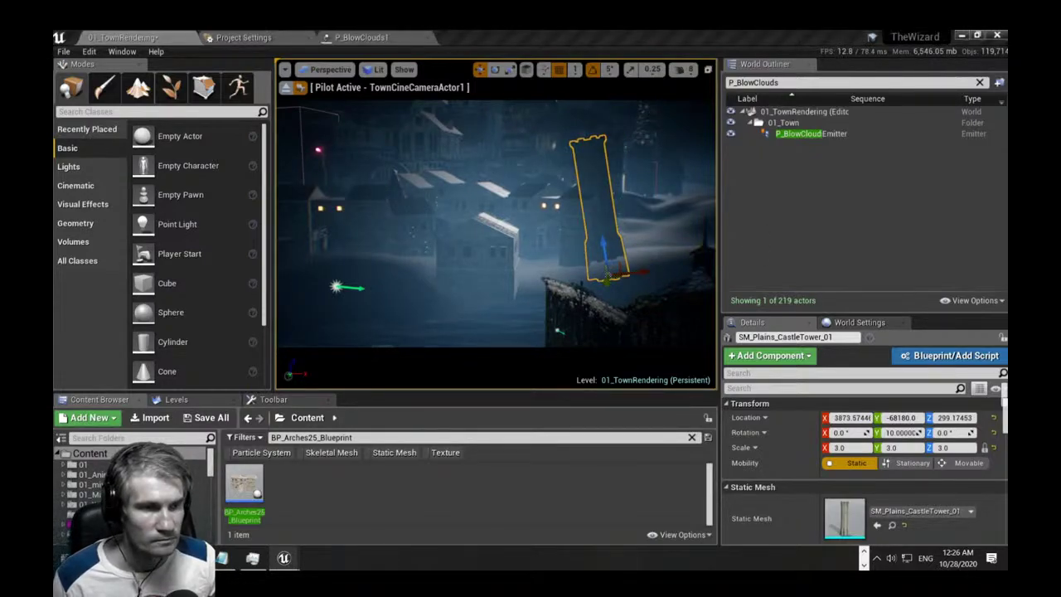
right_click_drag(639, 337, 572, 249)
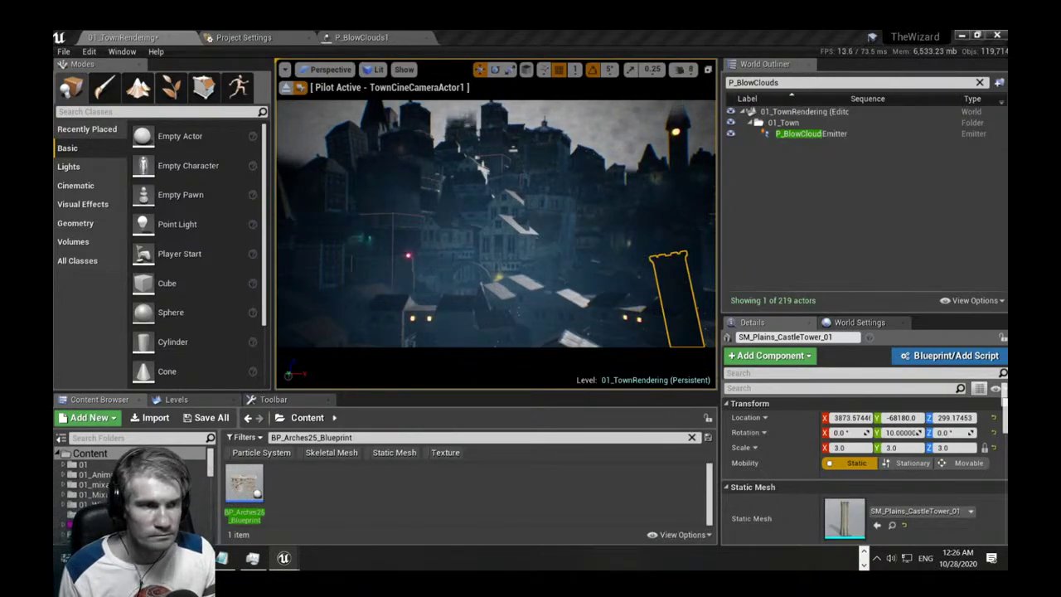
Try removing the castle tower, compare the town view without it, and undo the deletion.
right_click_drag(572, 249, 567, 297)
key("Delete")
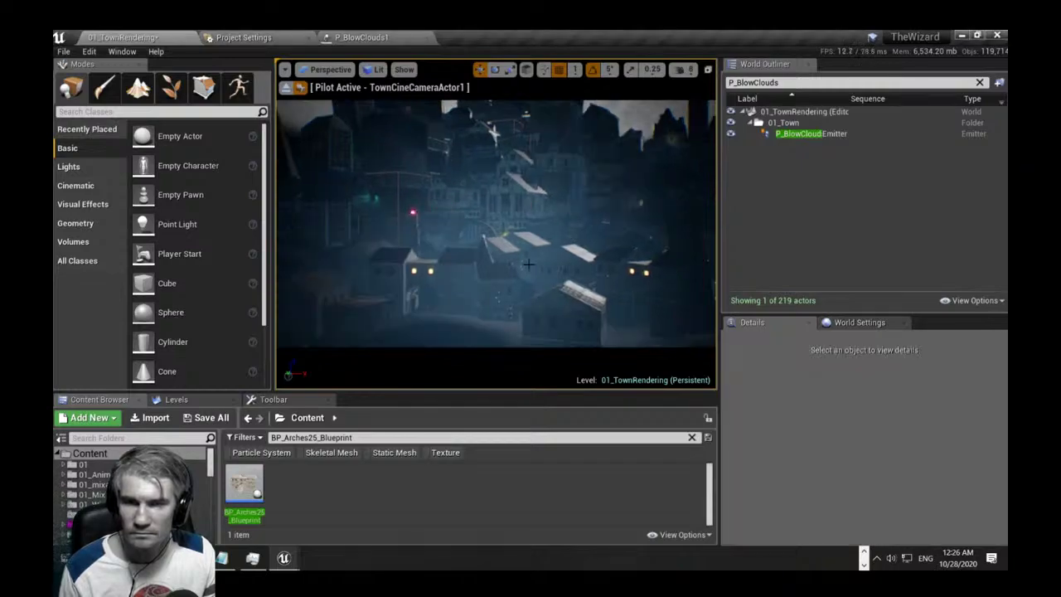
mouse_move(567, 297)
right_mouse_down()
mouse_move(573, 257)
mouse_move(574, 285)
right_mouse_up()
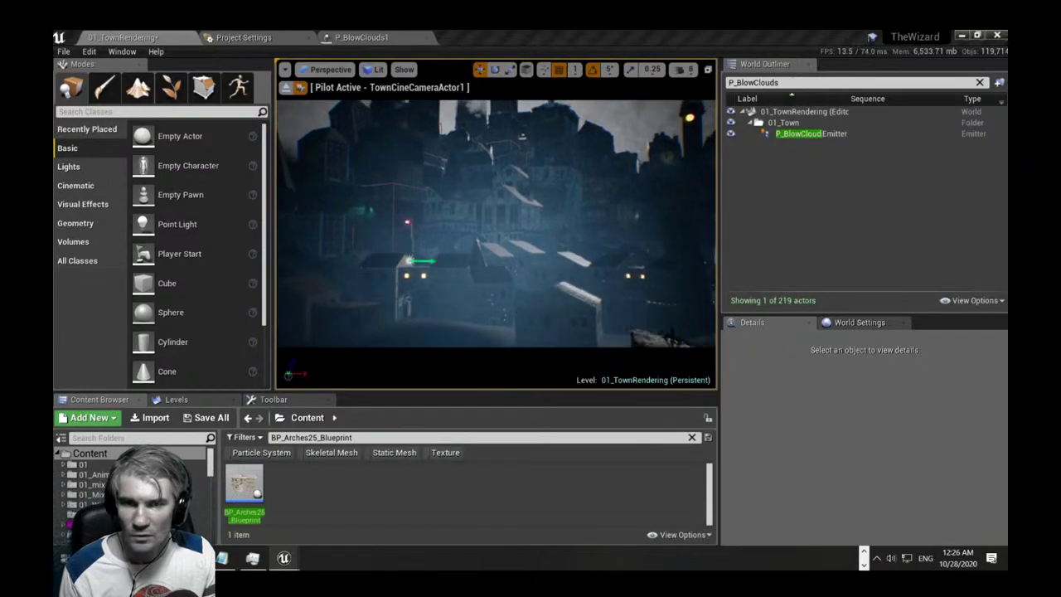
key("ctrl+z")
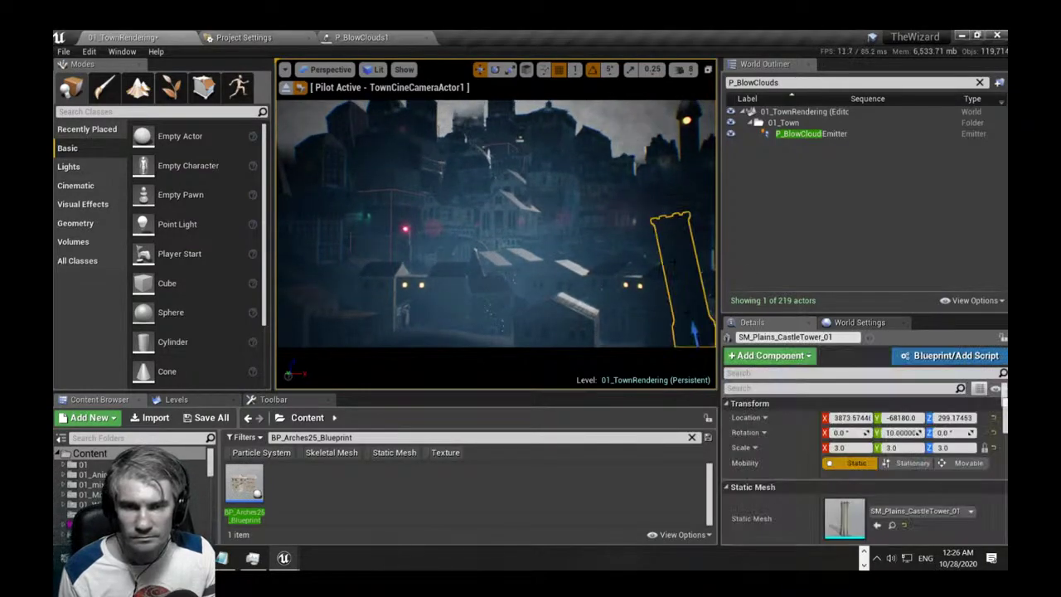
right_click_drag(514, 275, 538, 317)
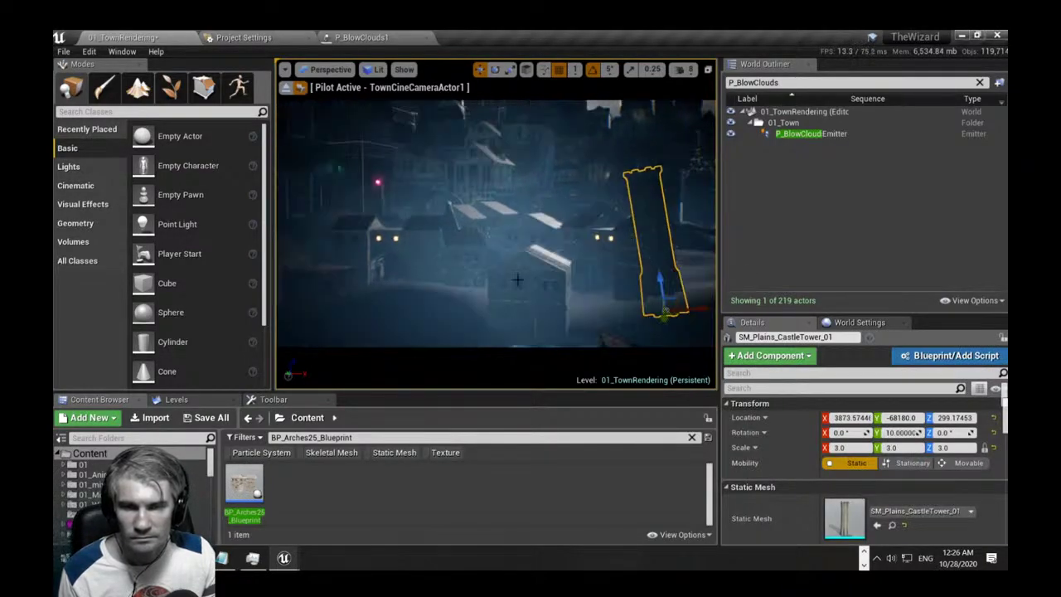
Rotate the castle tower upright to 0° and move it nearer the foreground houses, at about X 3323.
key("e")
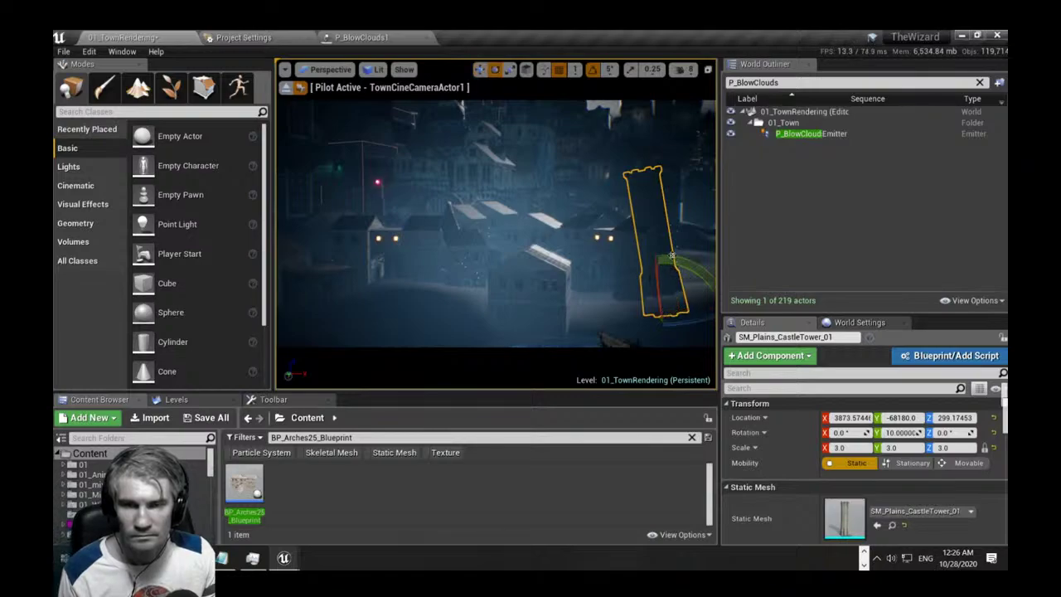
left_click_drag(672, 256, 668, 291)
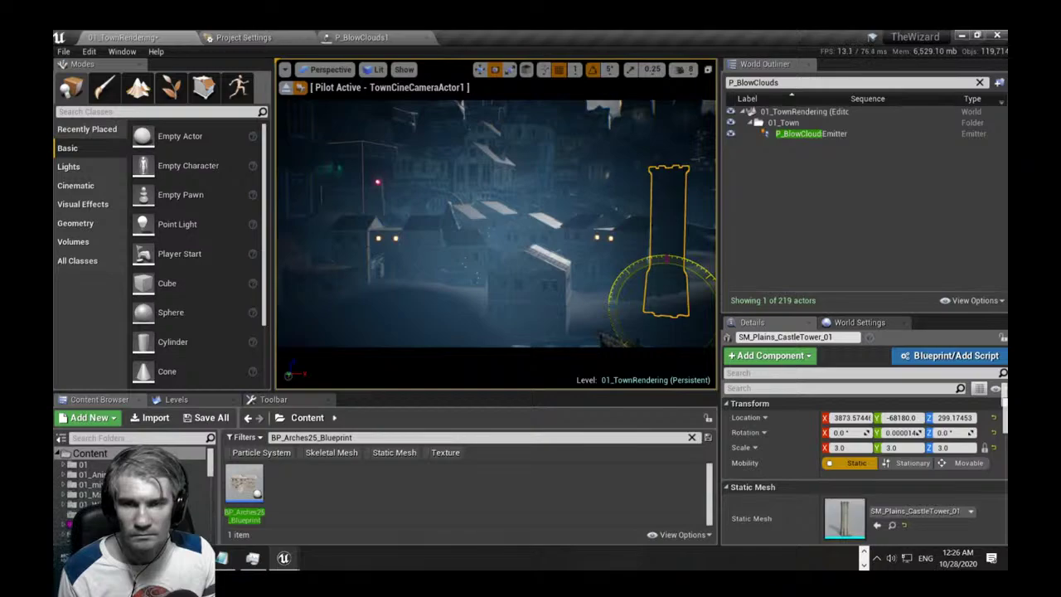
key("w")
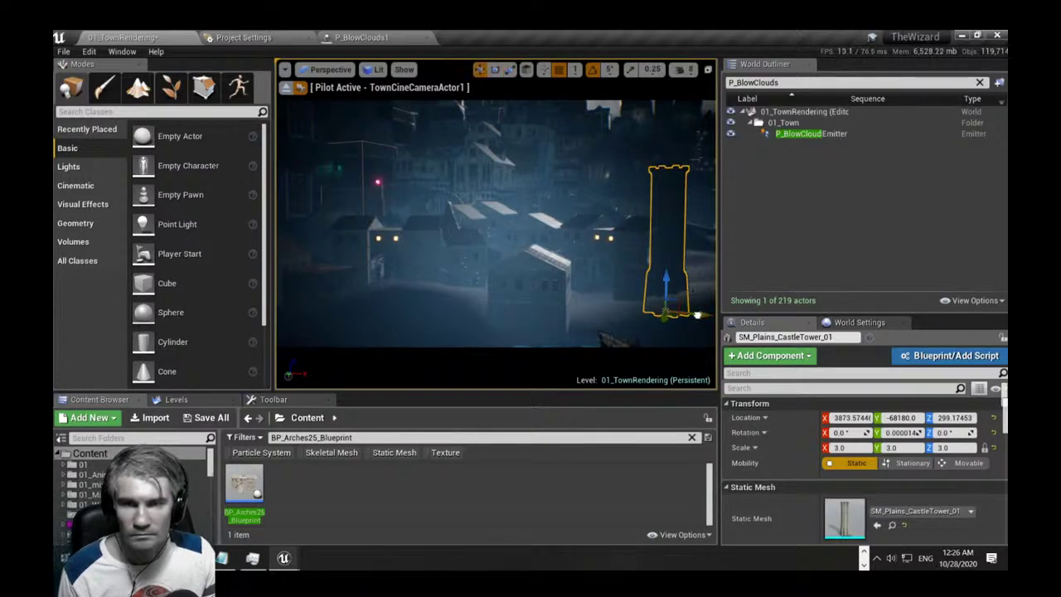
left_click_drag(699, 315, 653, 324)
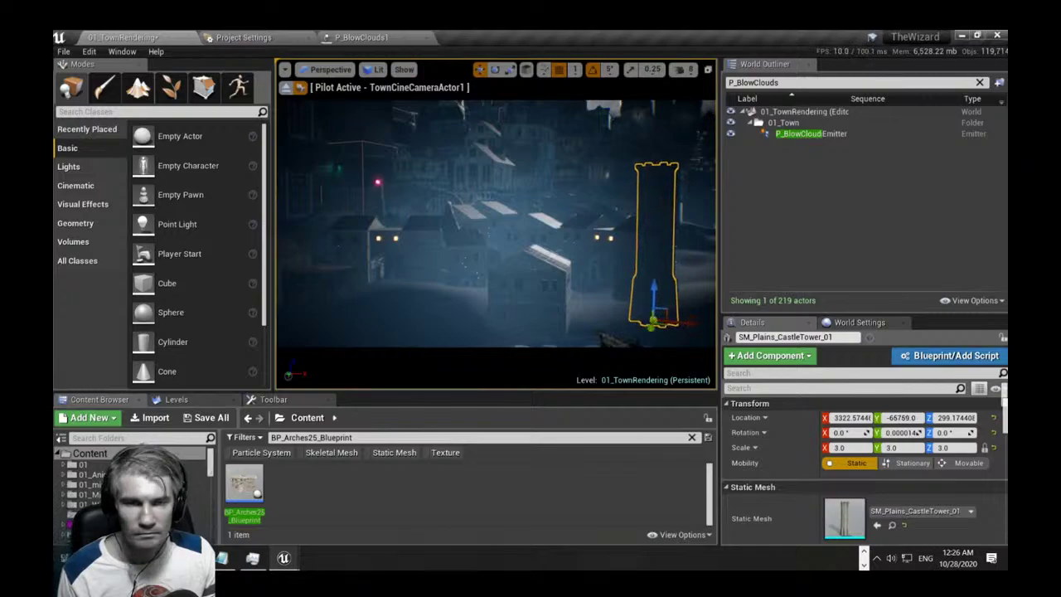
Check the castle tower against the town from the camera view and tilt it to a Y rotation of -5°.
right_click_drag(531, 249, 518, 227)
key("q")
key("s")
key("e")
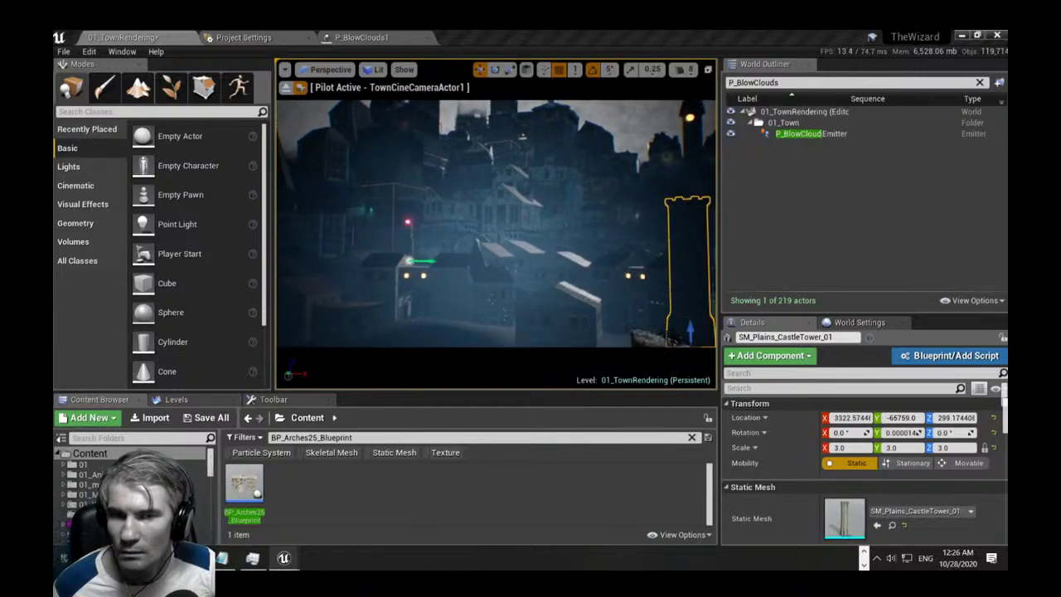
right_click_drag(518, 227, 522, 227)
key("e")
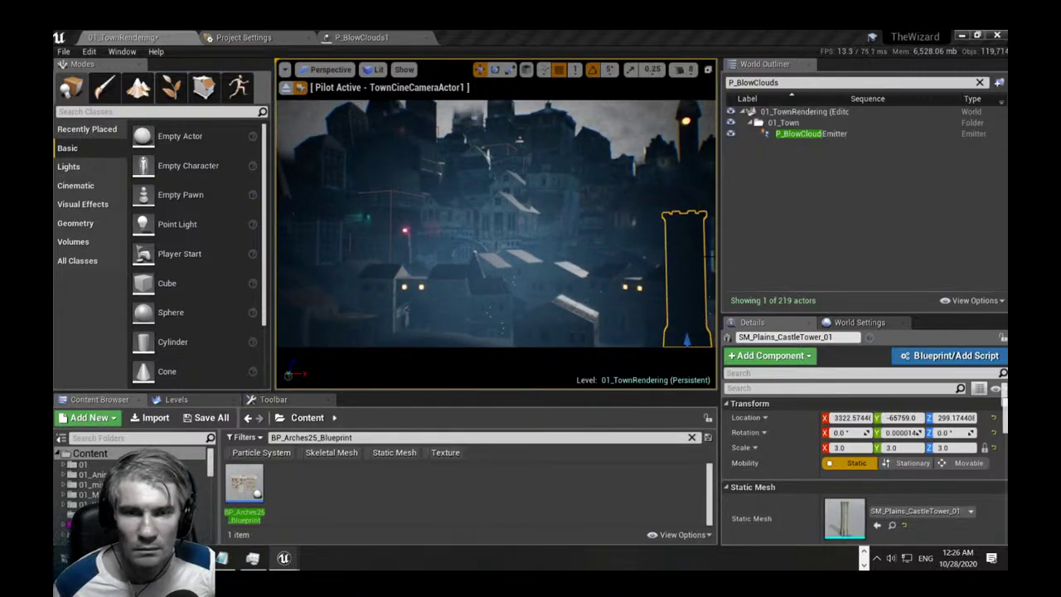
left_click(655, 311)
left_click(712, 210)
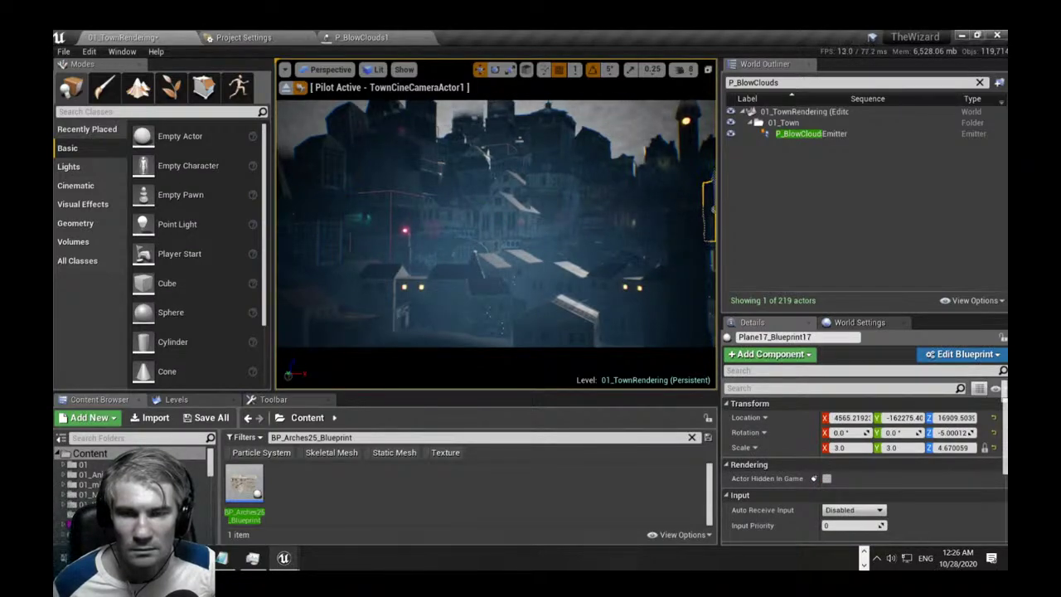
left_click(687, 278)
right_click_drag(663, 273, 713, 303)
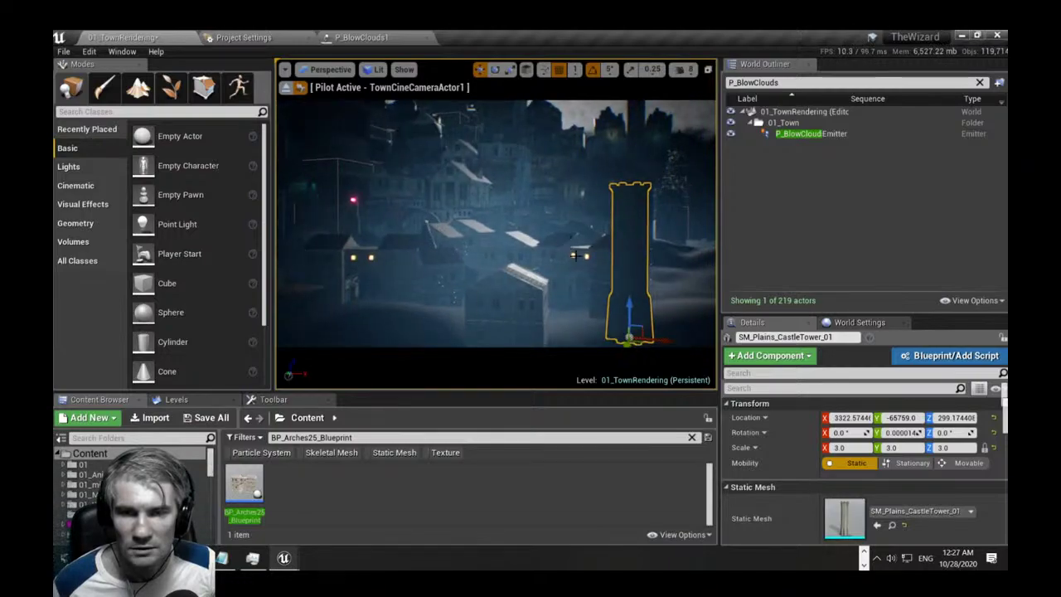
key("e")
left_click_drag(656, 293, 665, 315)
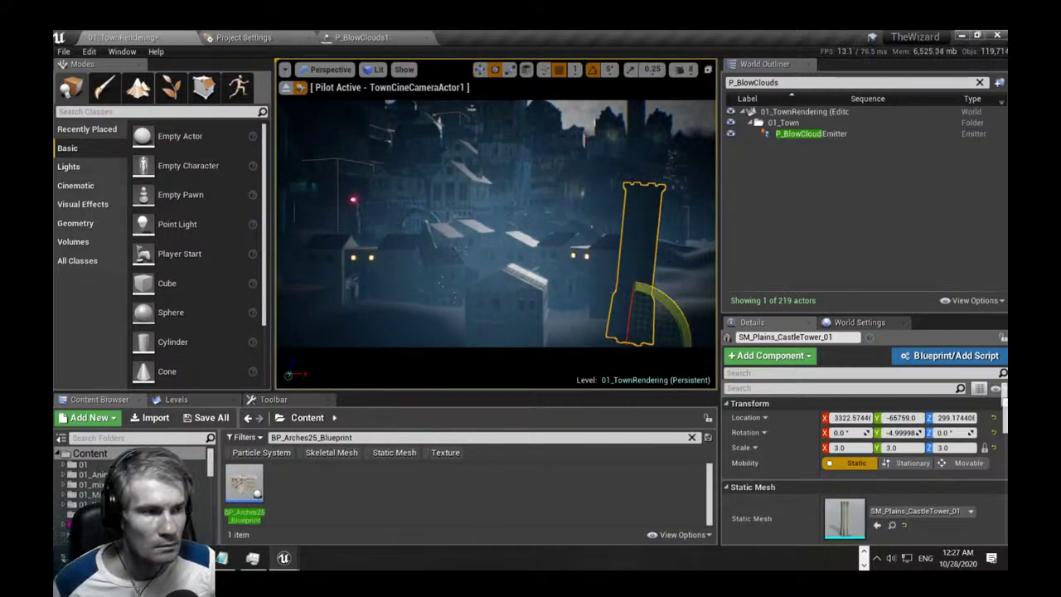
Try deleting the tilted castle tower to compare the town view, and undo the deletion.
right_click_drag(580, 273, 530, 237)
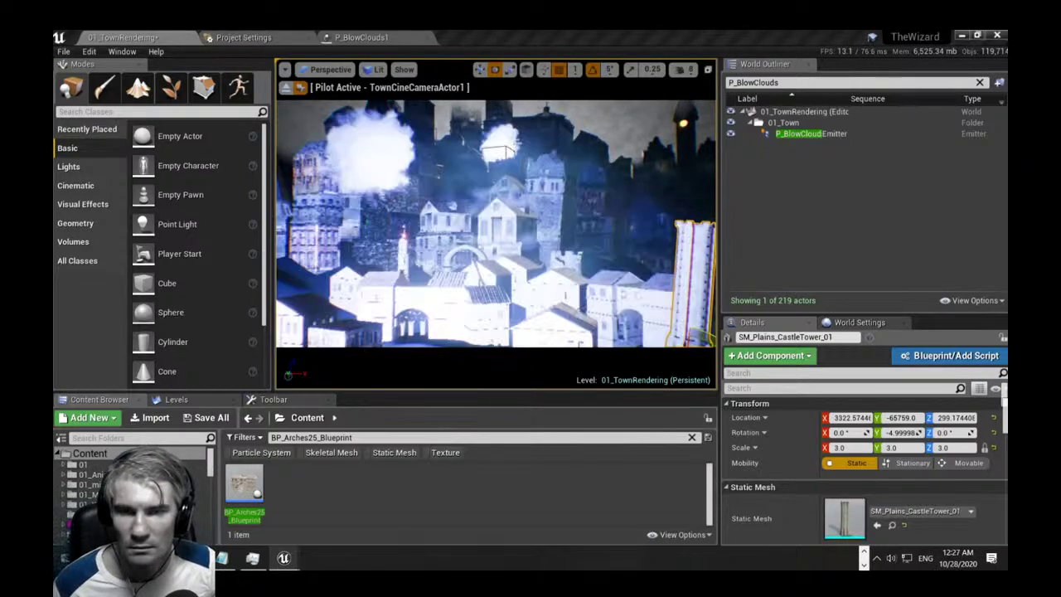
key("Delete")
left_click(665, 186)
key("ctrl+z")
key("ctrl+z")
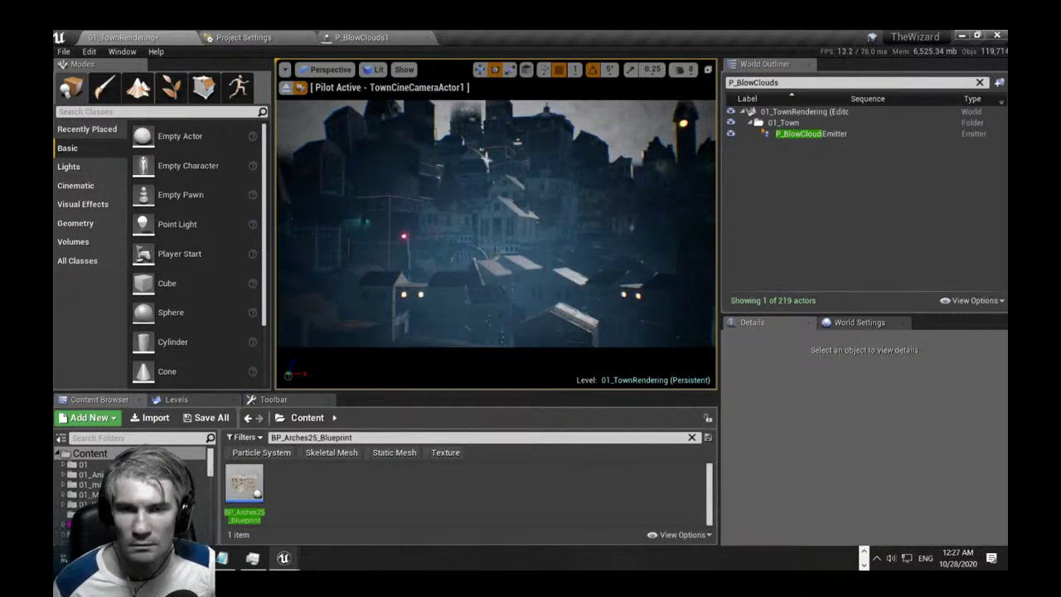
Shift the tilted castle tower slightly sideways along its own axis to about X 3426, Z 290.
key("r")
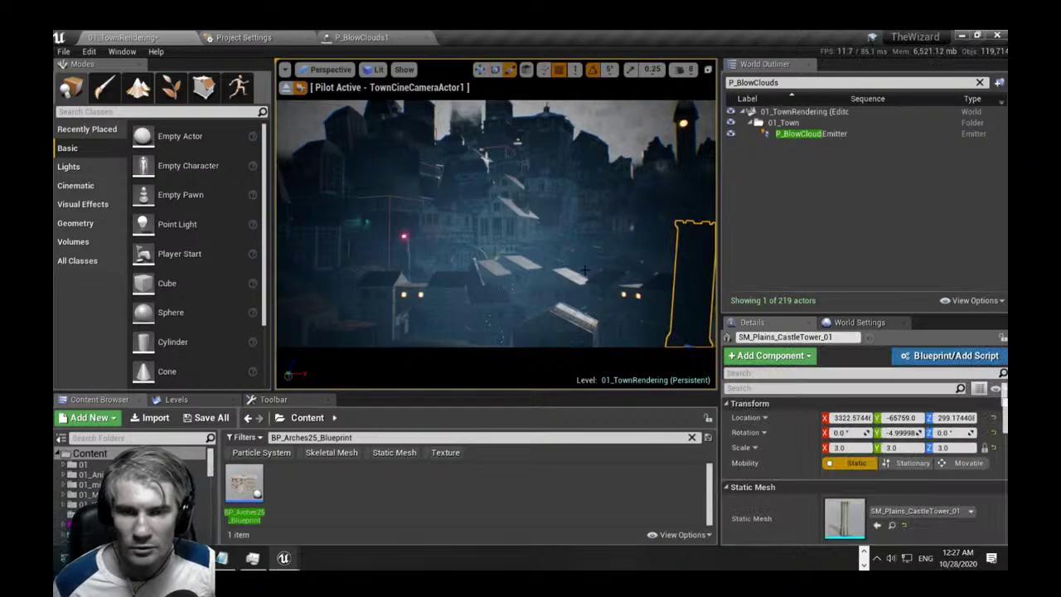
right_click_drag(497, 223, 519, 290)
key("w")
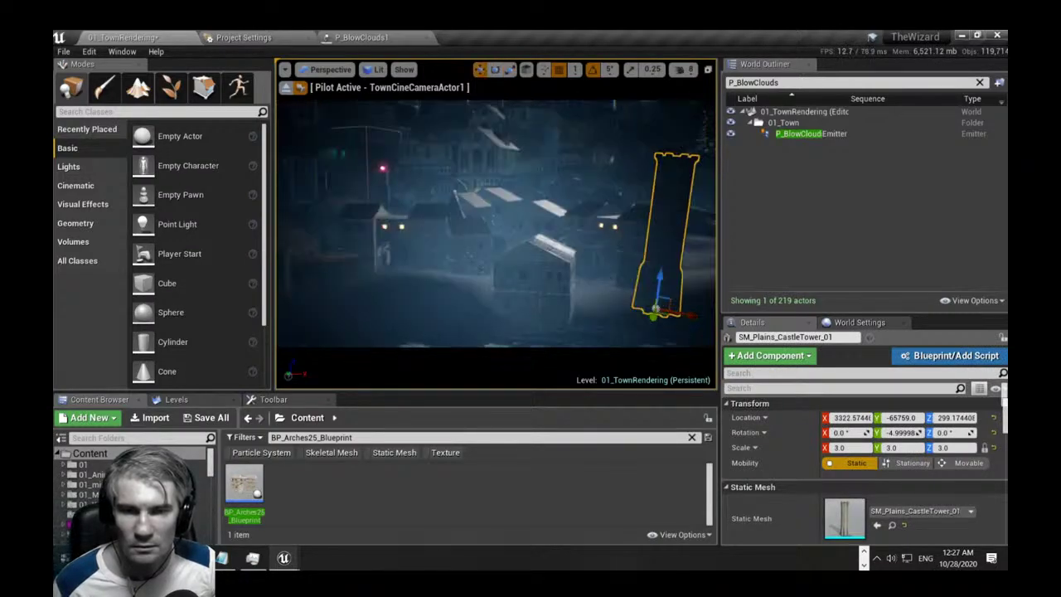
left_click_drag(692, 315, 695, 315)
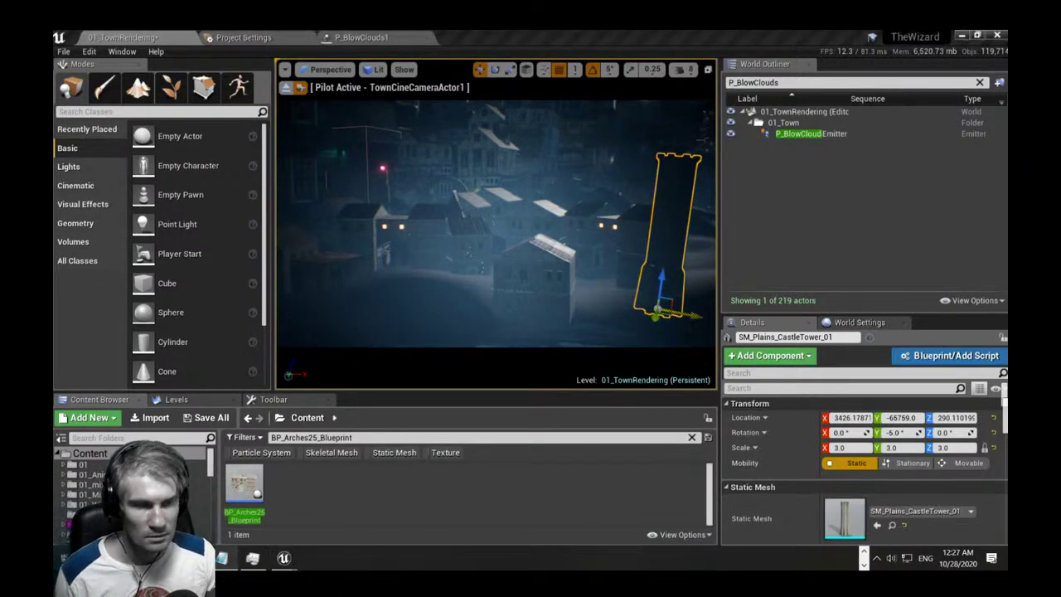
Find the SM_rock_01_brown mesh and place it on the ground before the houses, at about X -7584, Y -57283.
left_click(348, 437)
type("SM_rock_01_brown")
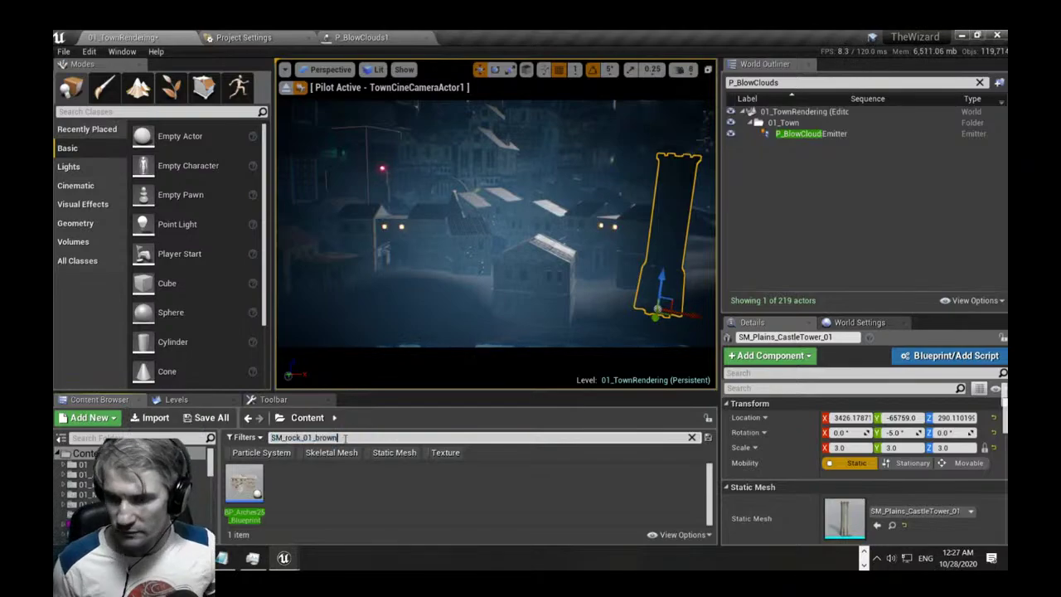
left_click_drag(242, 503, 422, 240)
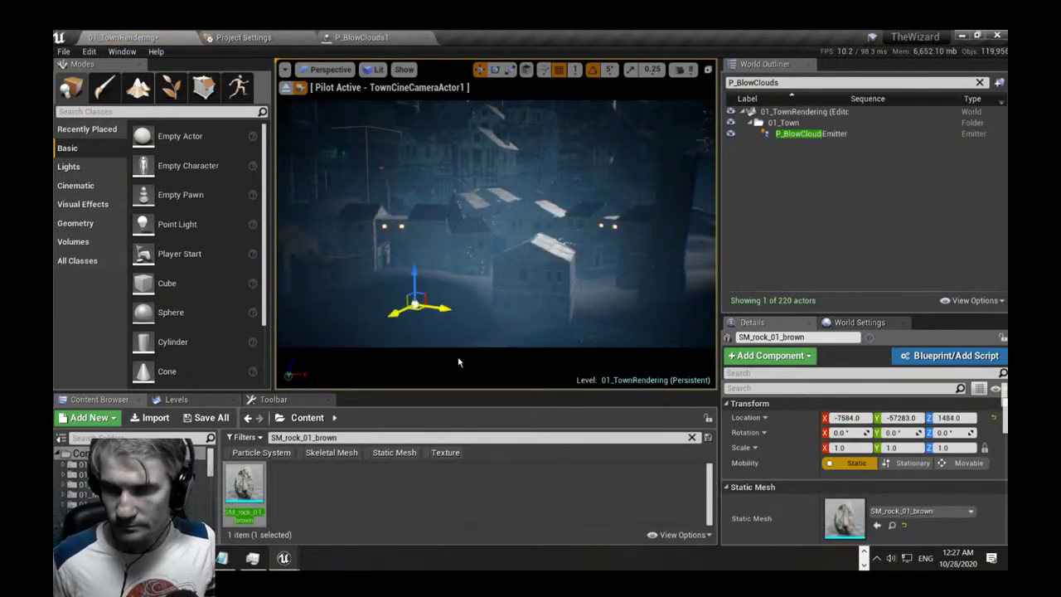
Stop piloting the cine camera, focus on the brown rock and sink it into the ground to Z 1376.
right_click_drag(489, 232, 440, 265)
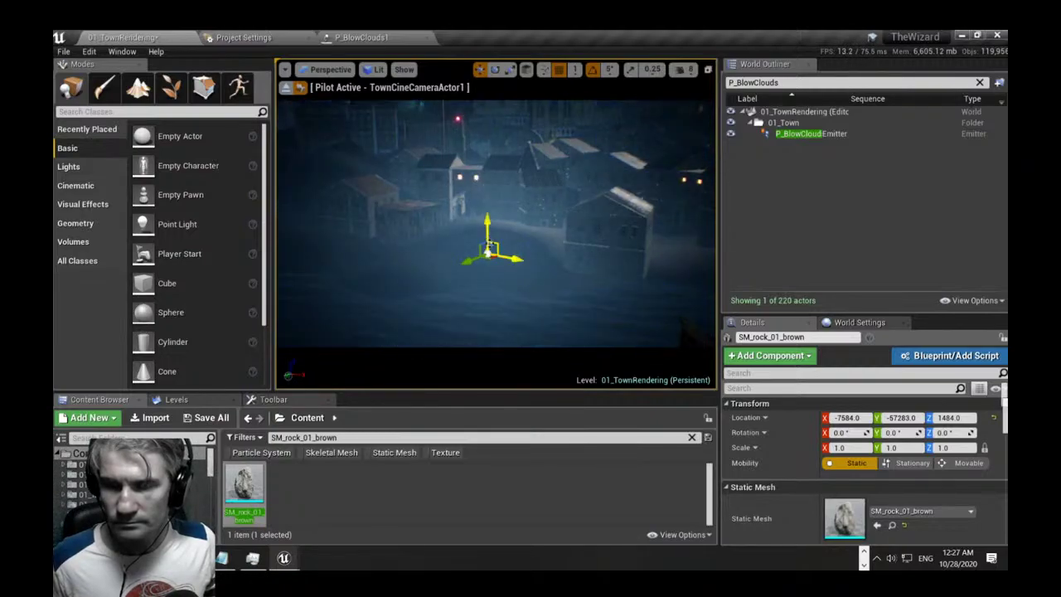
left_click(287, 87)
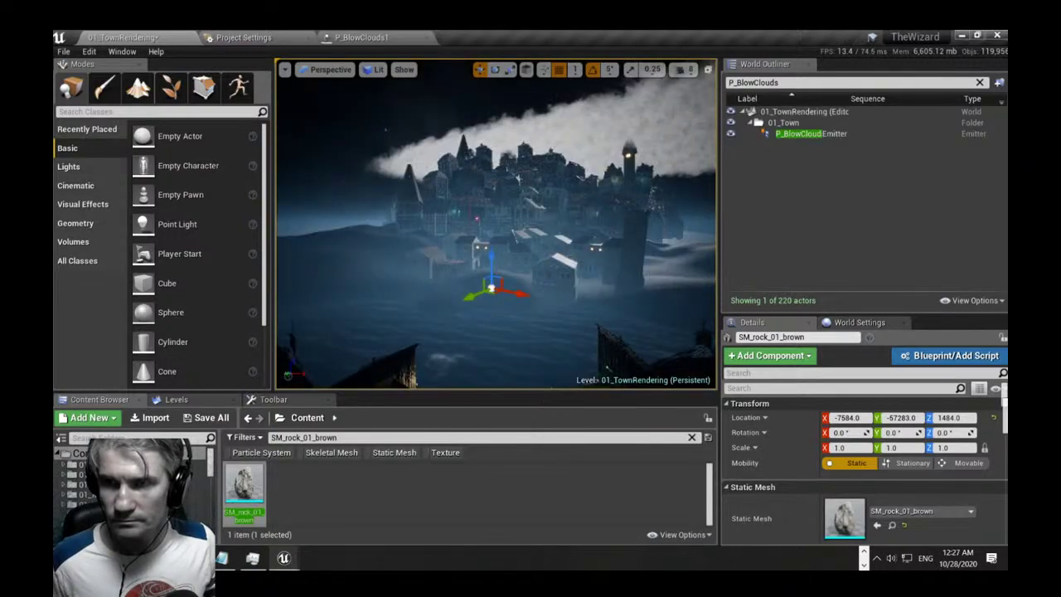
key("f")
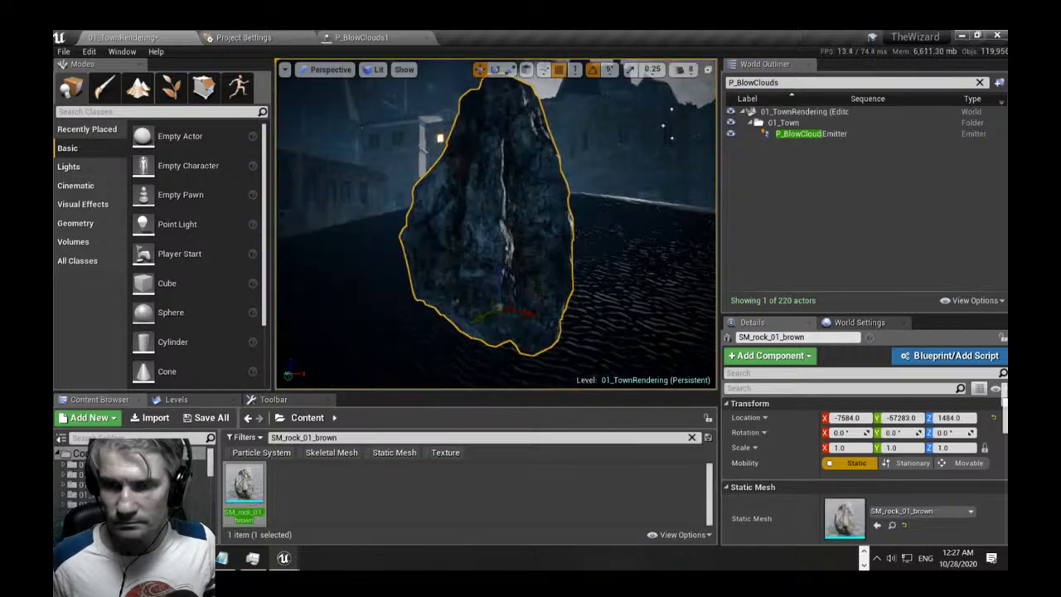
left_click_drag(501, 294, 516, 372)
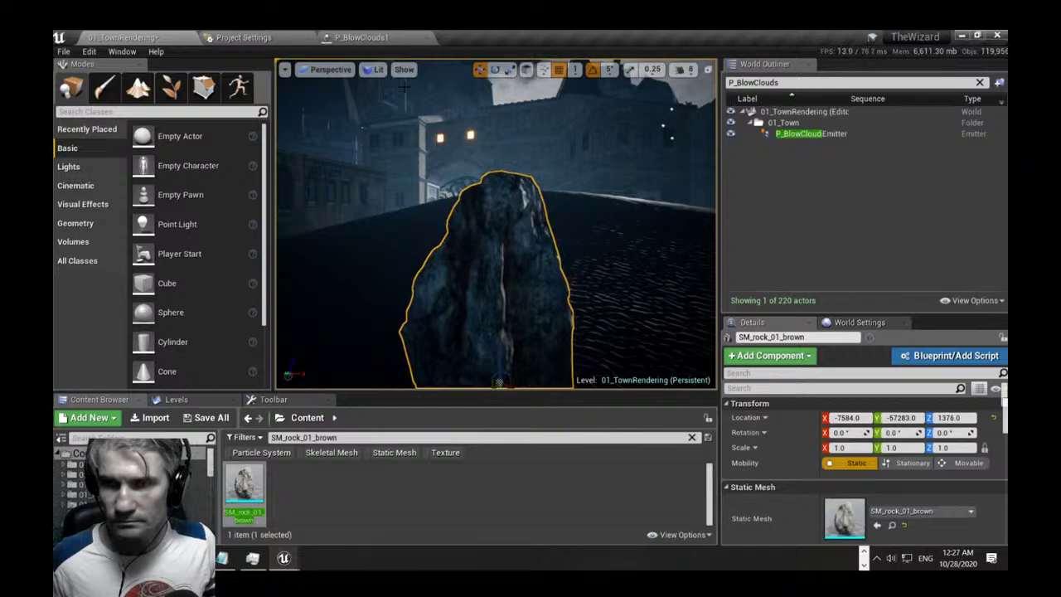
Resume piloting TownCineCameraActor1 and frame the open ground in front of the town.
left_click(374, 70)
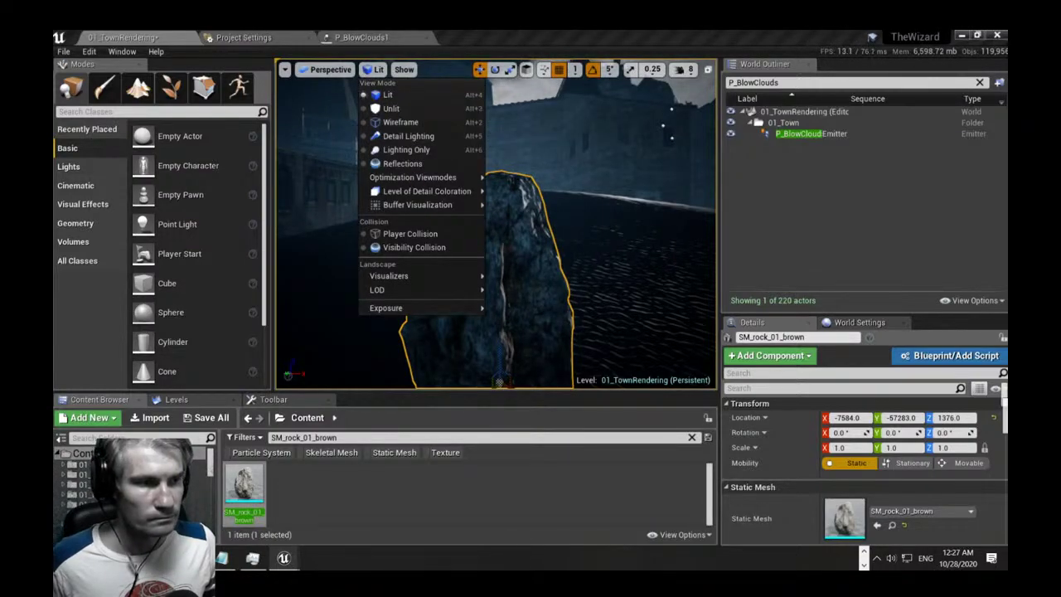
left_click(391, 109)
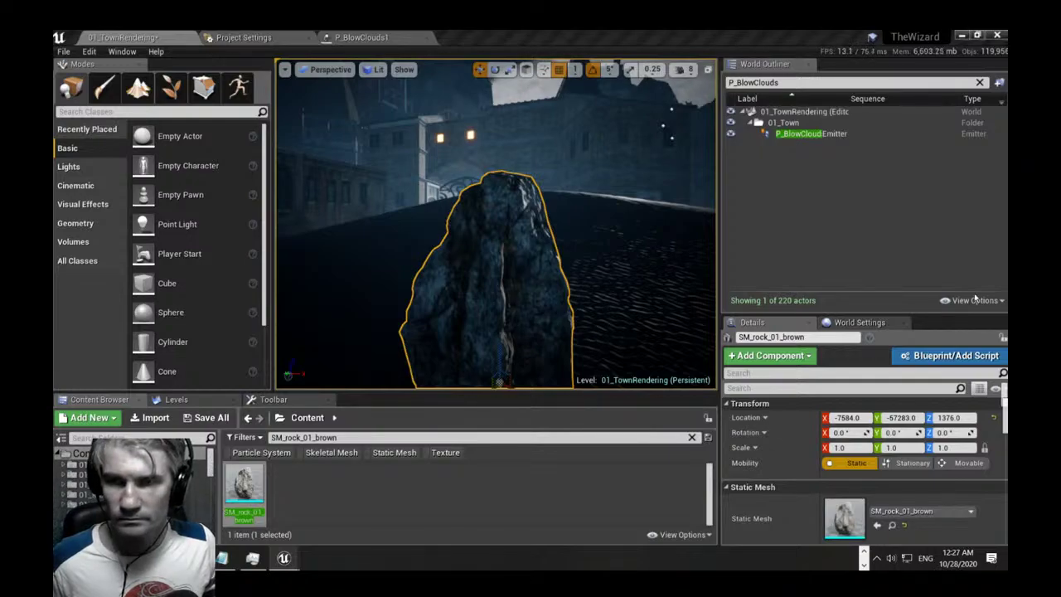
left_click(331, 70)
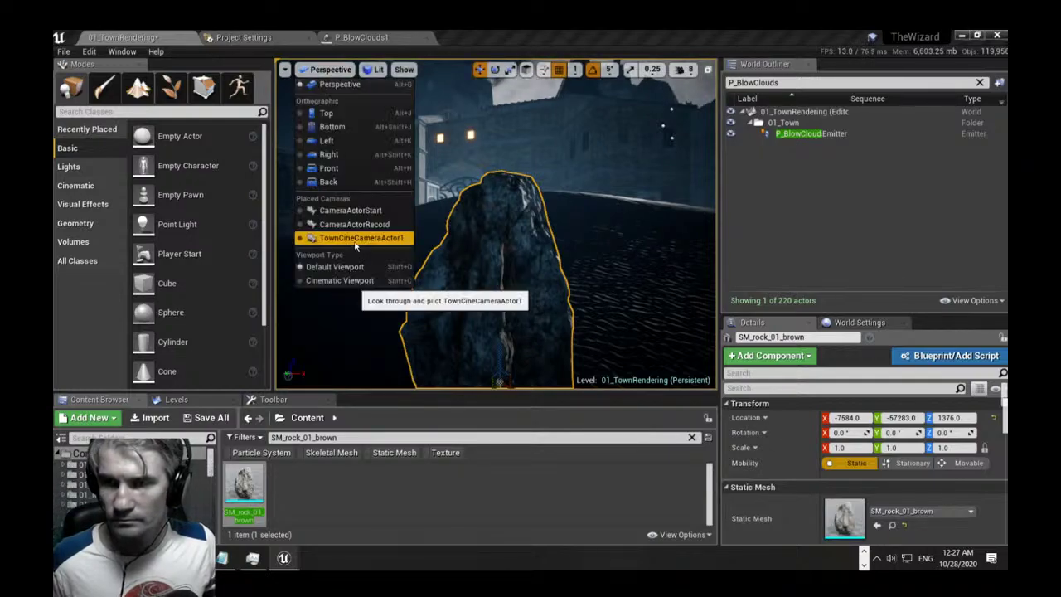
left_click(357, 240)
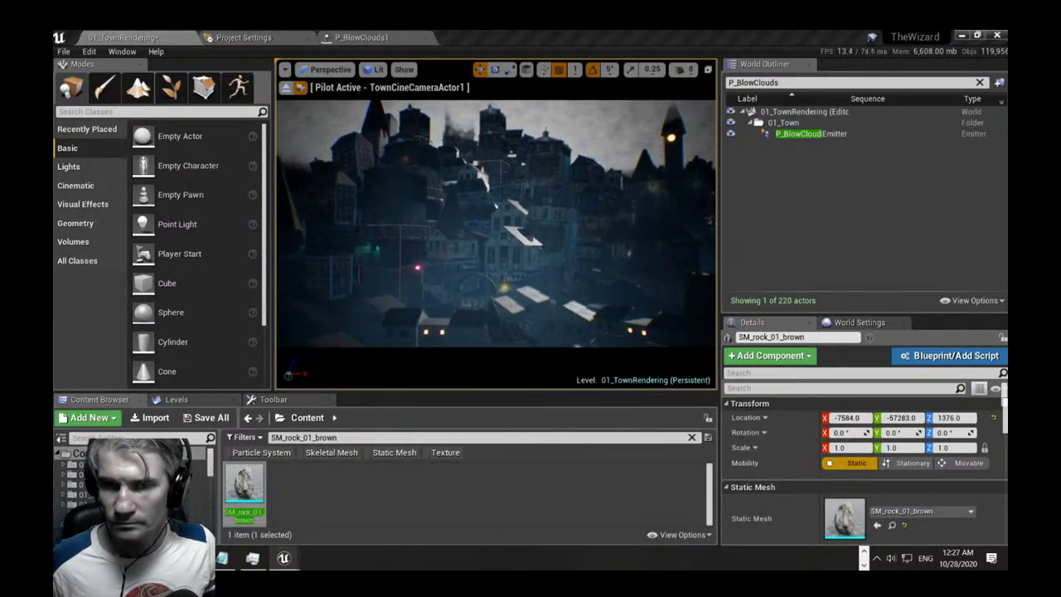
right_click_drag(498, 241, 478, 333)
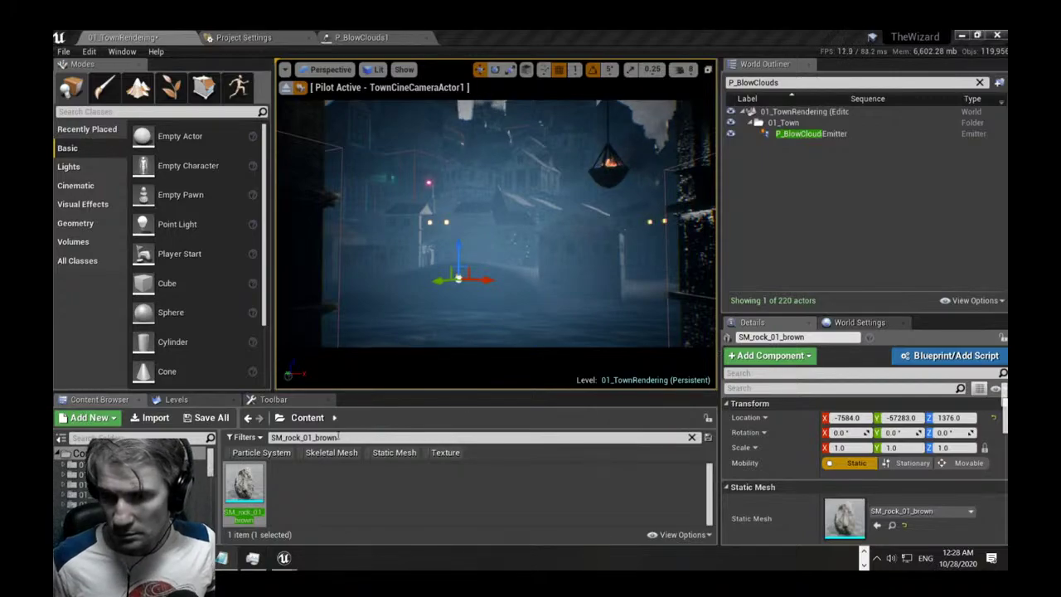
Find the SM_bush_01_foliage_noLOD mesh and place it in front of the houses at about X -3396, Y -54184, Z 2598.
left_click_drag(338, 437, 267, 440)
type("SM_bush_01")
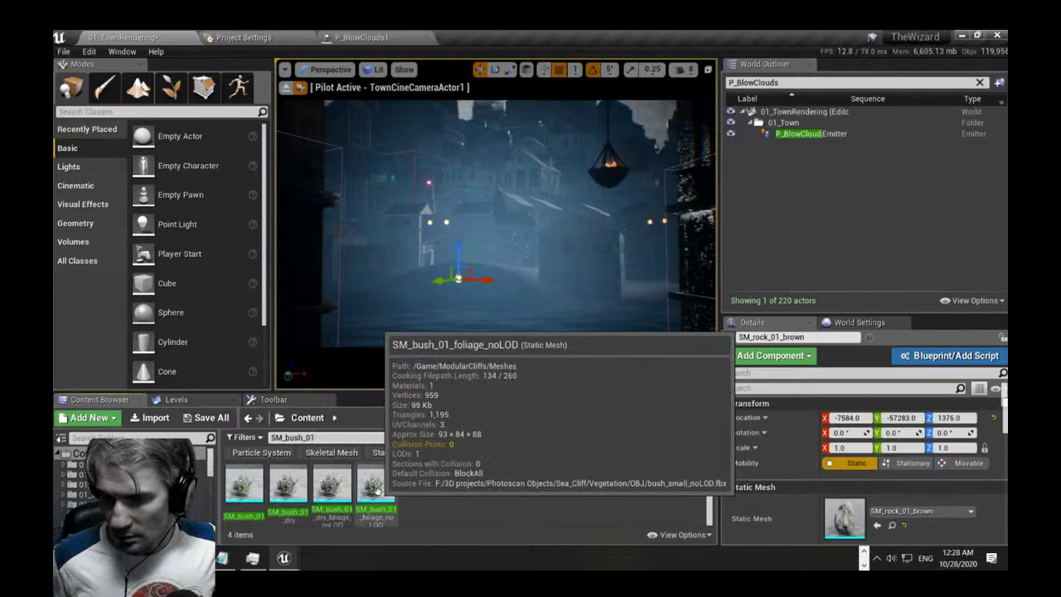
left_click(377, 489)
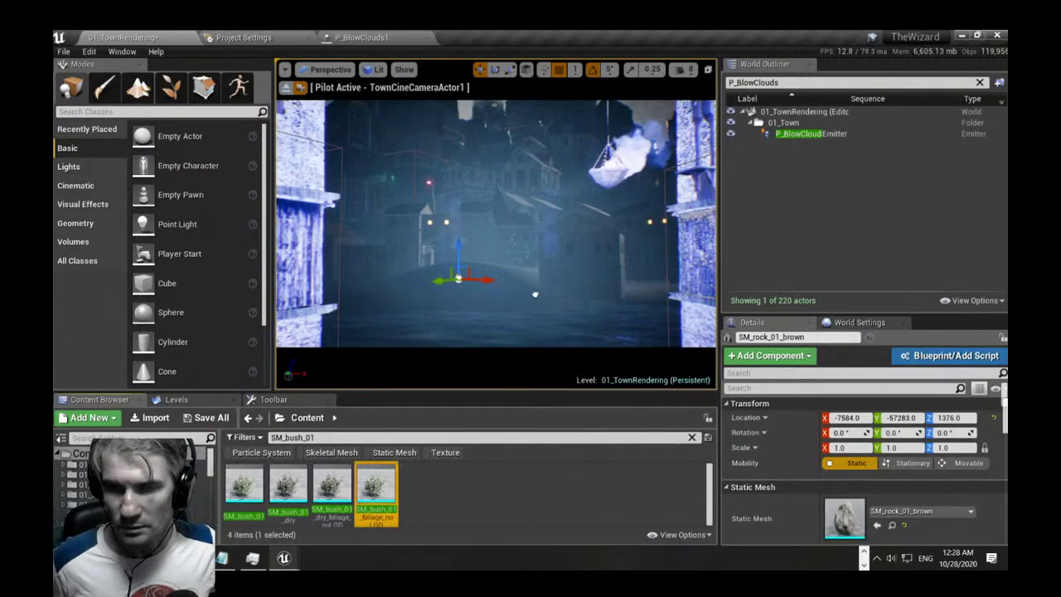
left_click_drag(517, 285, 497, 255)
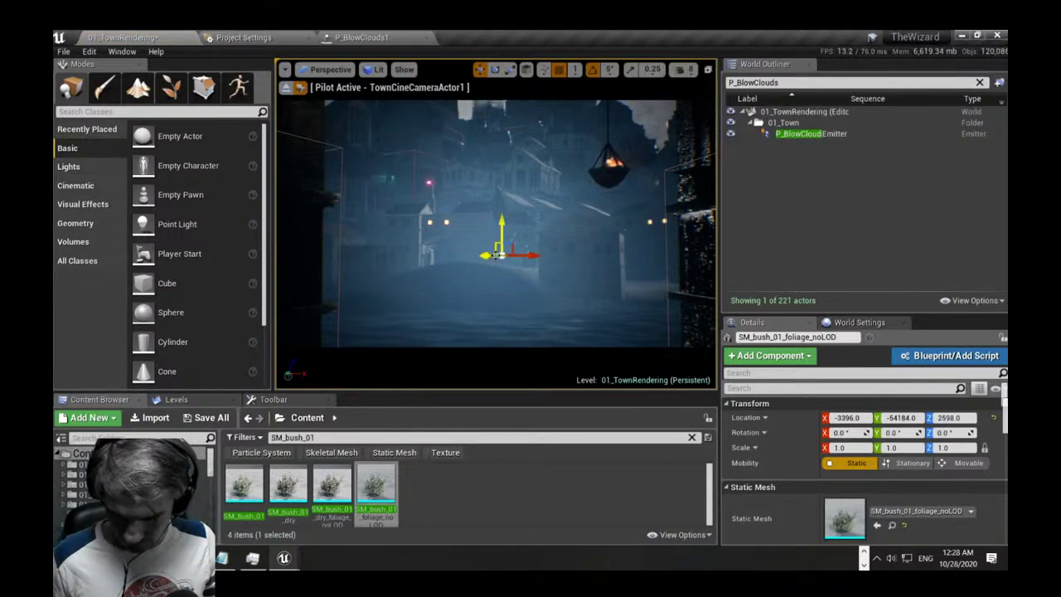
Move the bush to about X -4801, Y -58145 and set its scale uniformly to 5.
key("f")
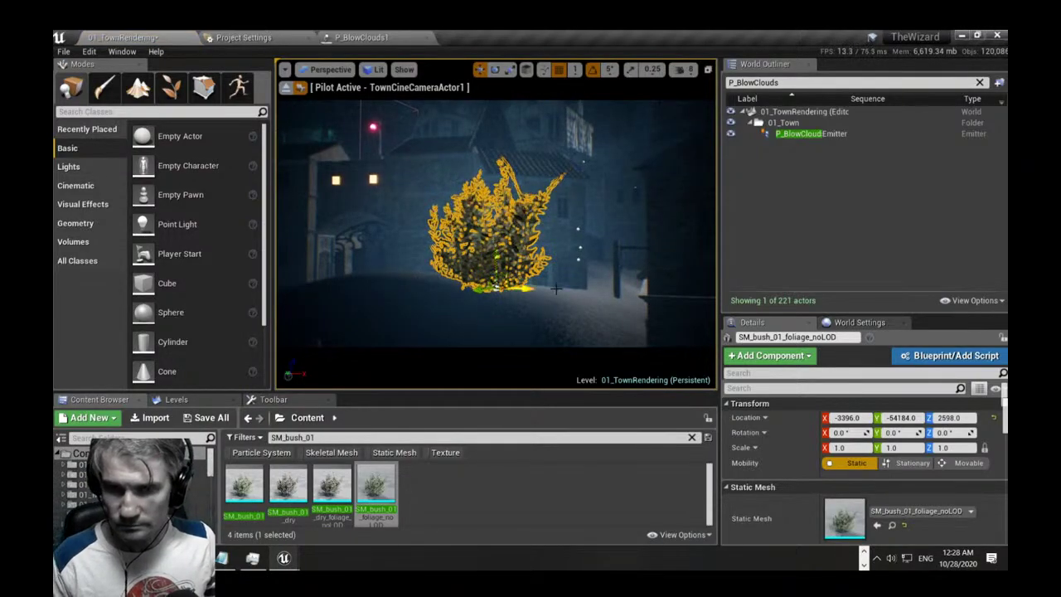
mouse_move(556, 289)
right_mouse_down()
mouse_move(549, 356)
mouse_move(556, 292)
right_mouse_up()
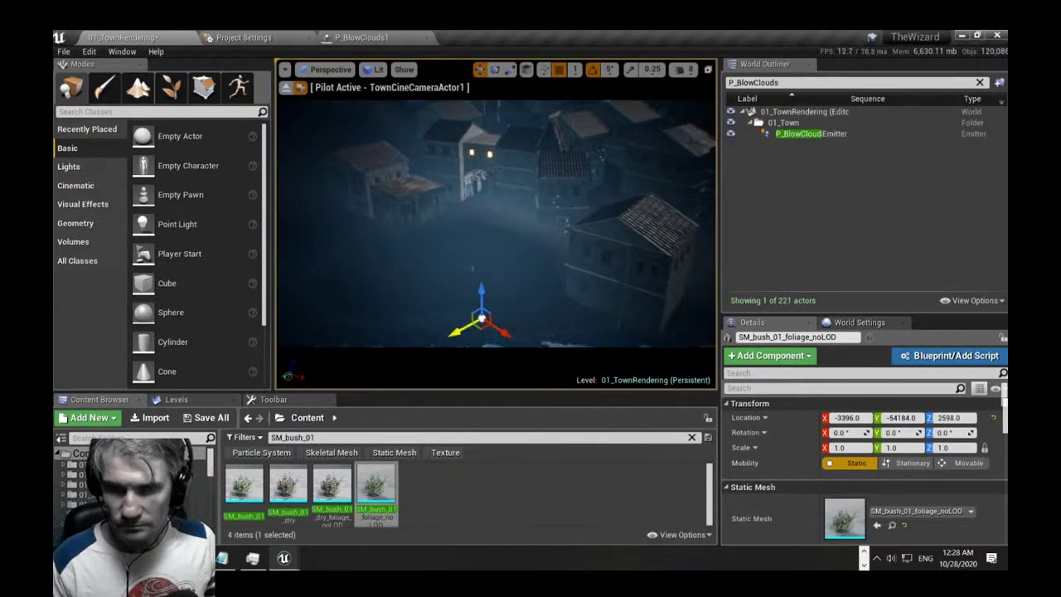
left_click_drag(515, 349, 559, 275)
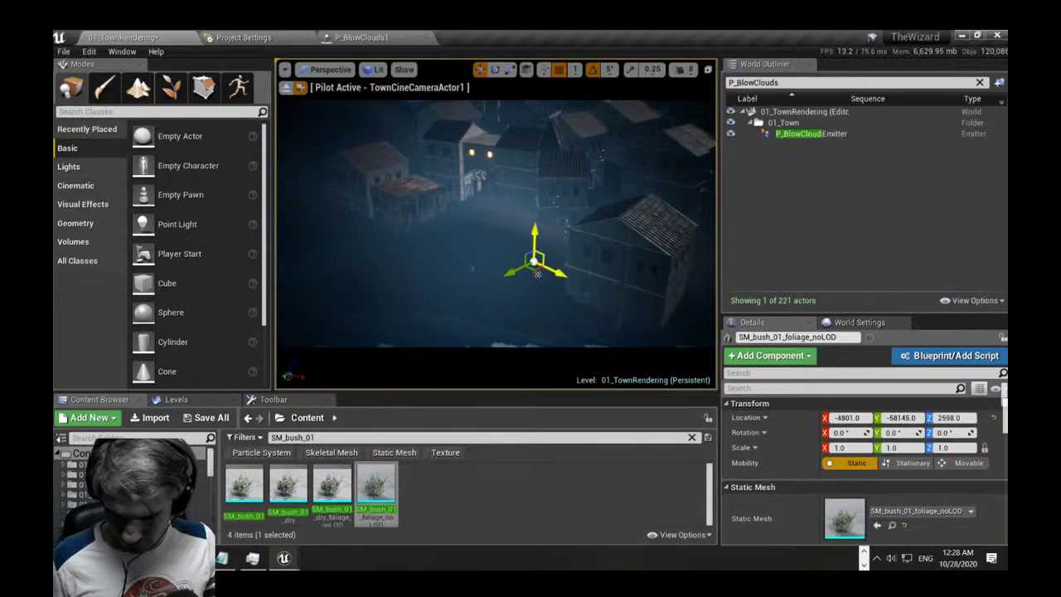
key("f")
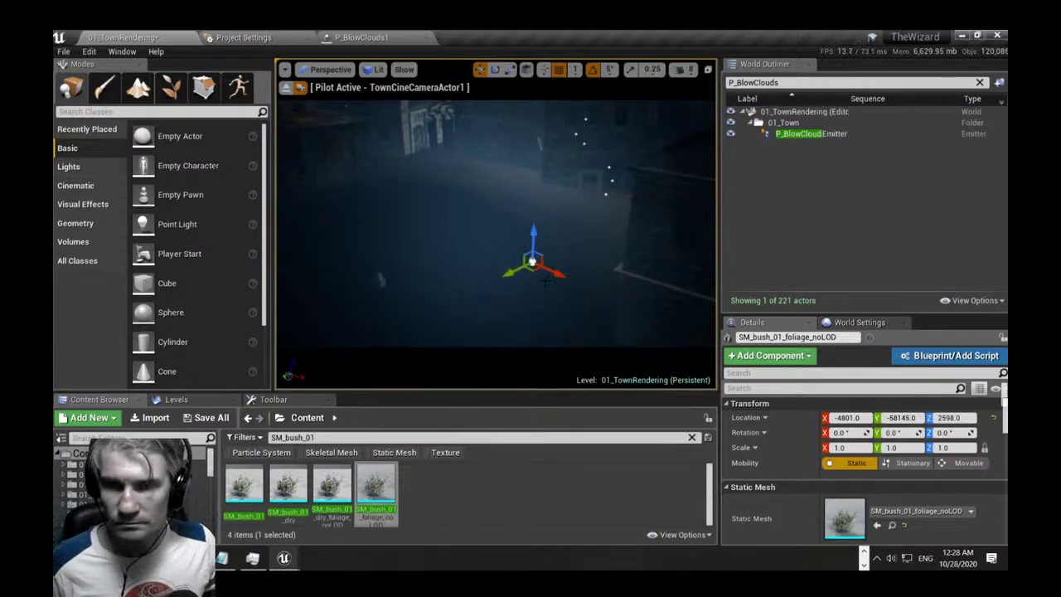
left_click(852, 448)
key("Return")
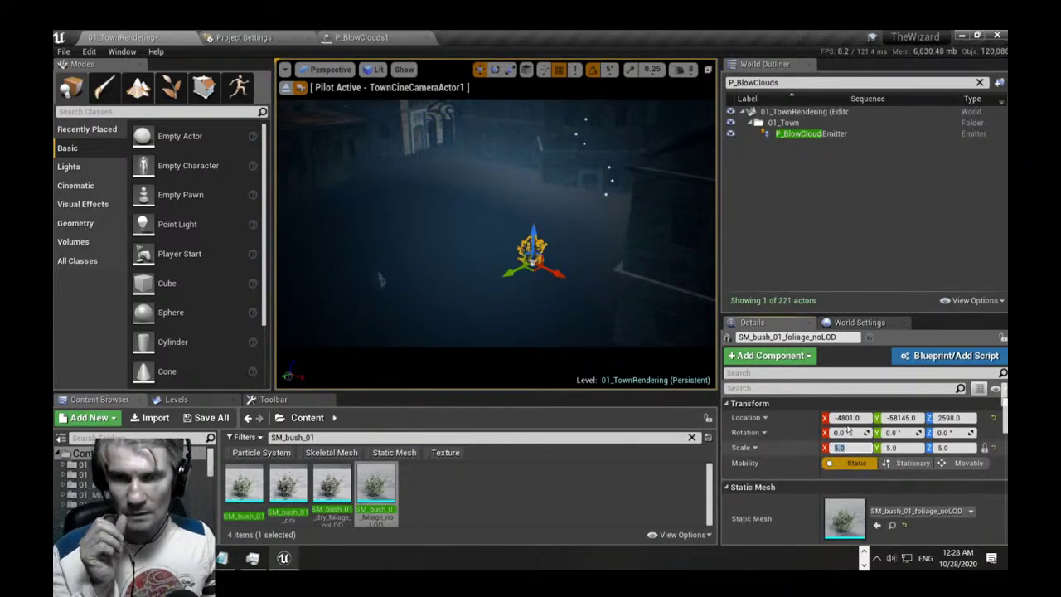
Scale the brown rock uniformly to 5 and lower it to about Z 281.
left_click(378, 281)
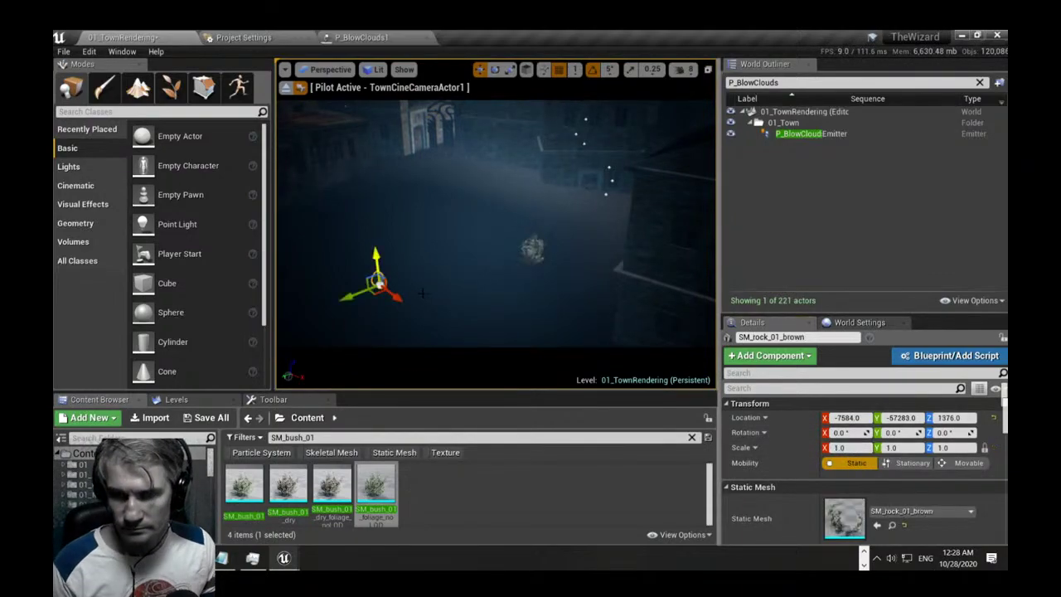
left_click(862, 448)
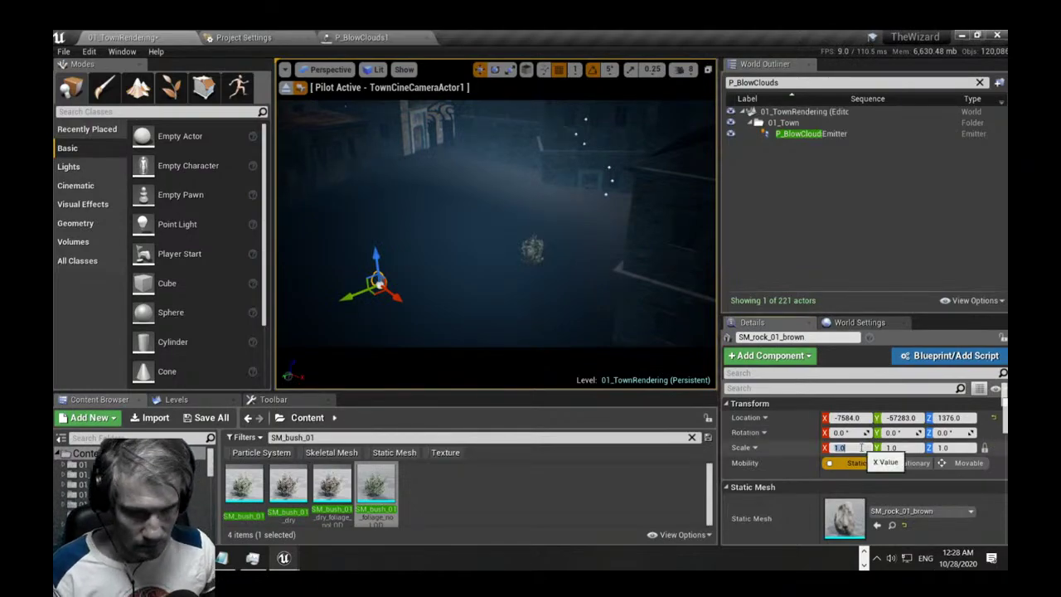
type("5")
key("Return")
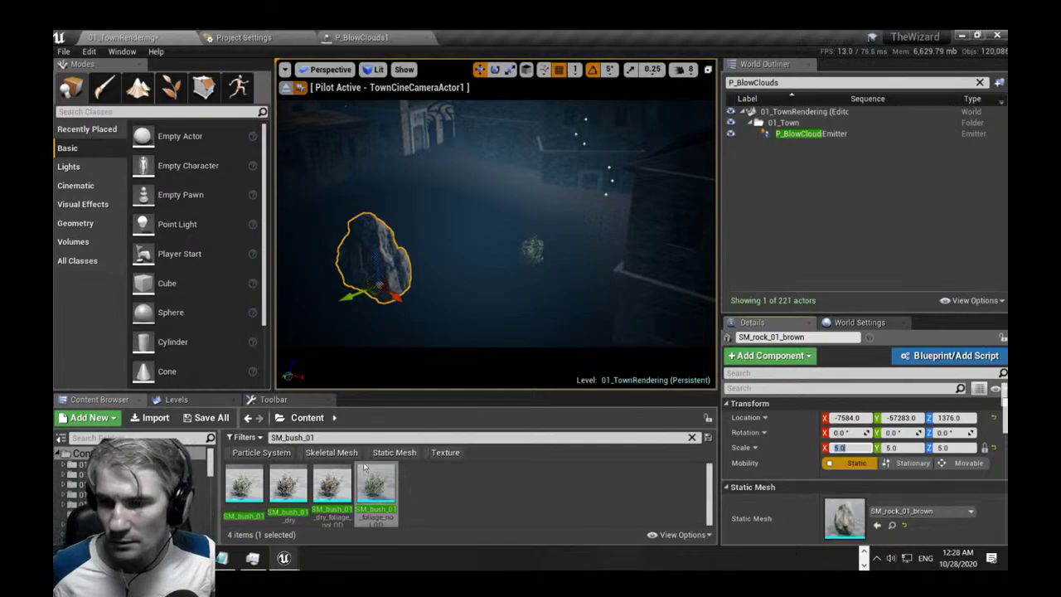
left_click_drag(374, 263, 382, 313)
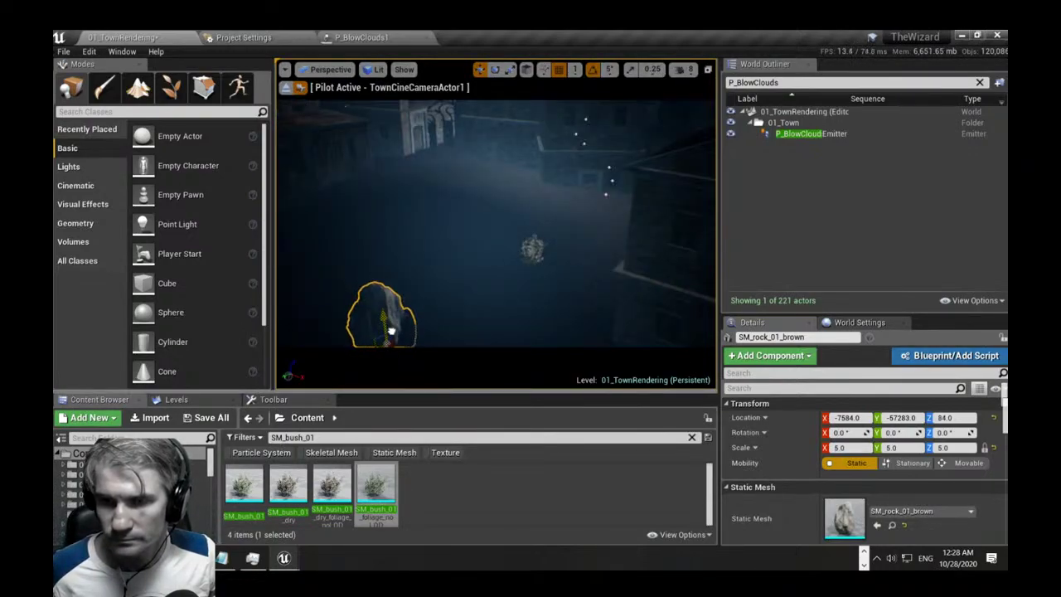
left_click_drag(391, 331, 385, 335)
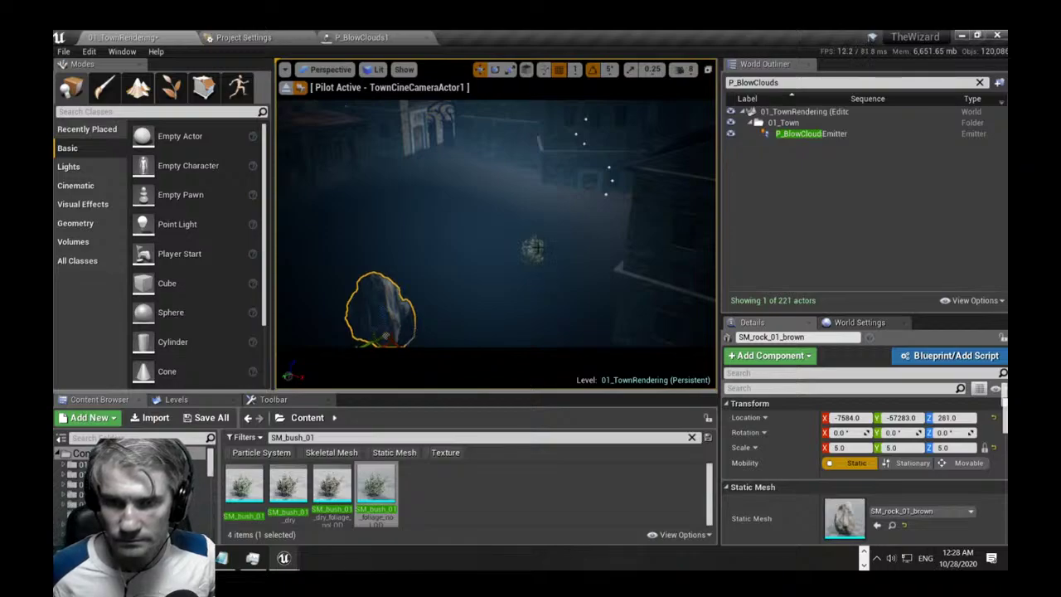
Lower the bush to about Z -85 at the water's surface and set its scale uniformly to 10.
left_click(535, 250)
left_click_drag(533, 240, 531, 295)
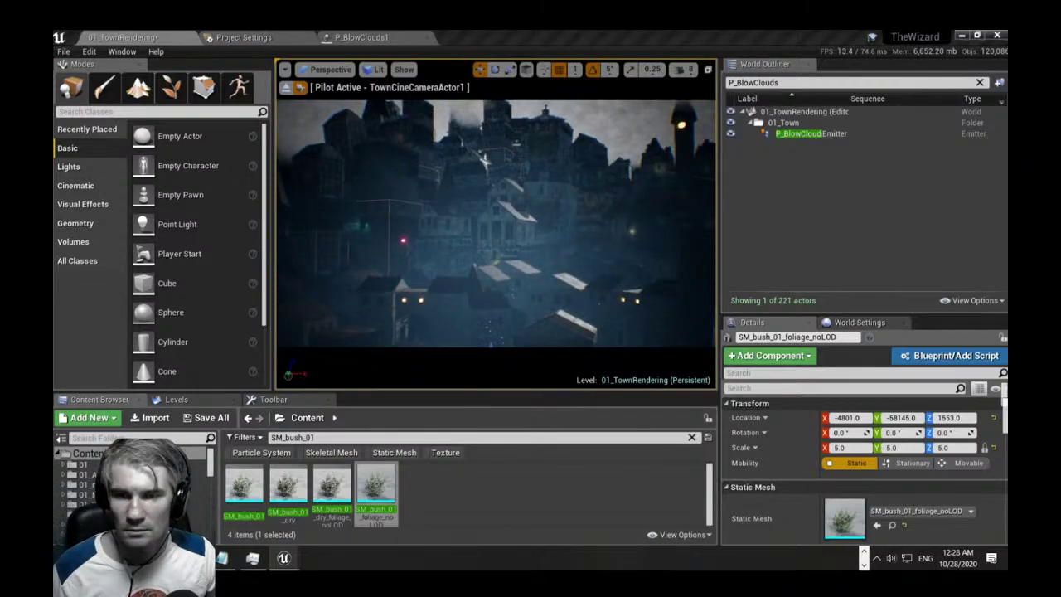
right_click_drag(497, 241, 481, 300)
key("s")
key("q")
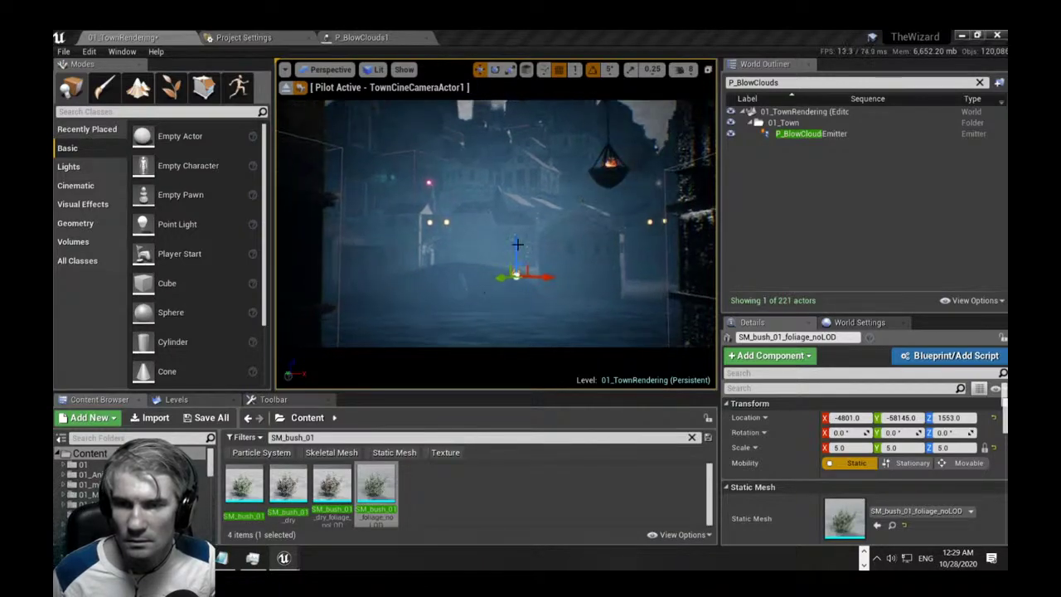
key("s")
right_click_drag(521, 235, 507, 236)
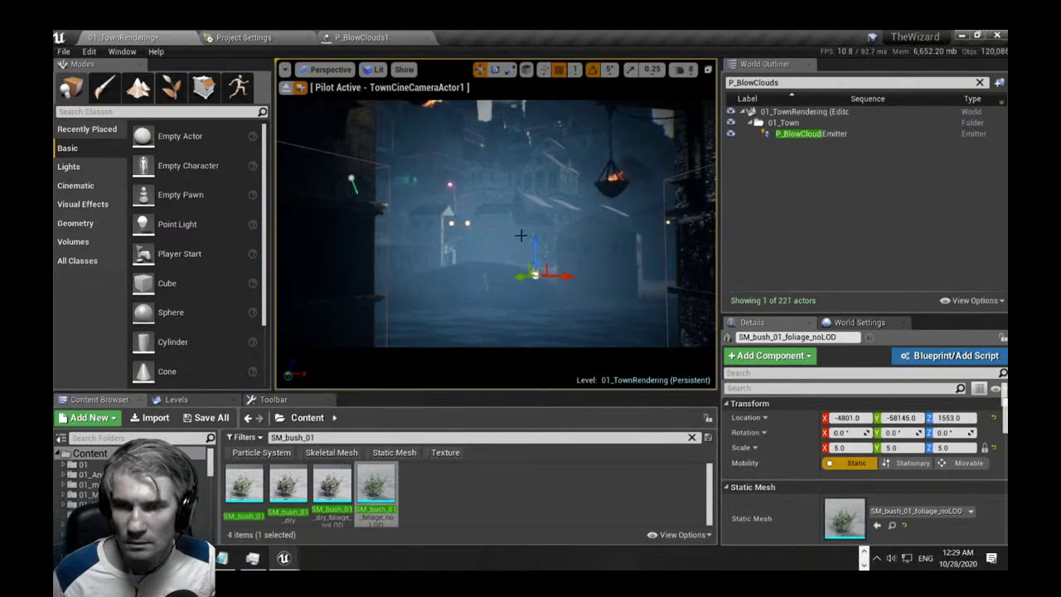
left_click_drag(532, 242, 532, 275)
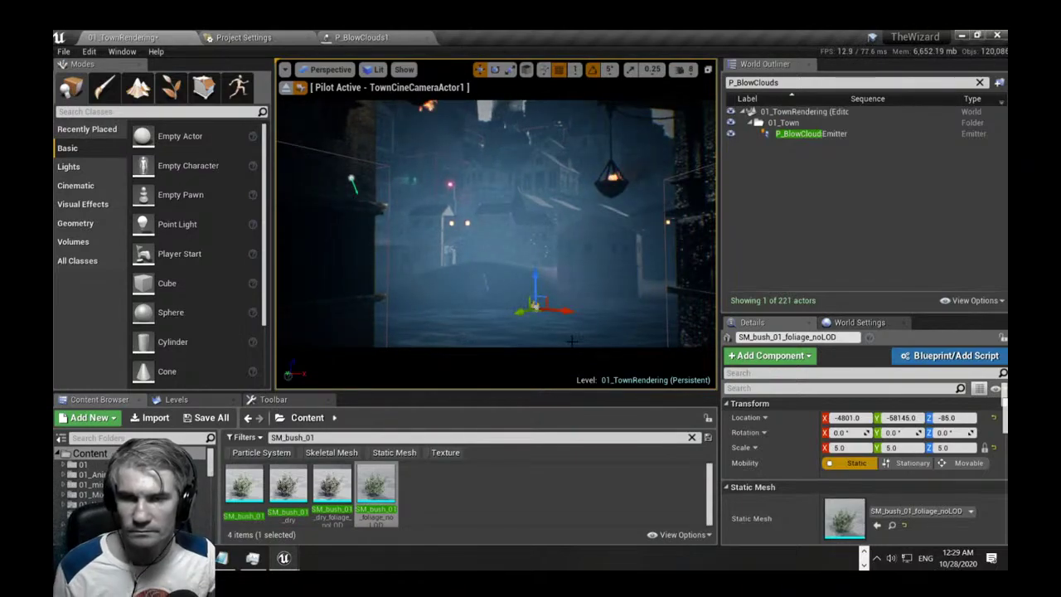
left_click(842, 448)
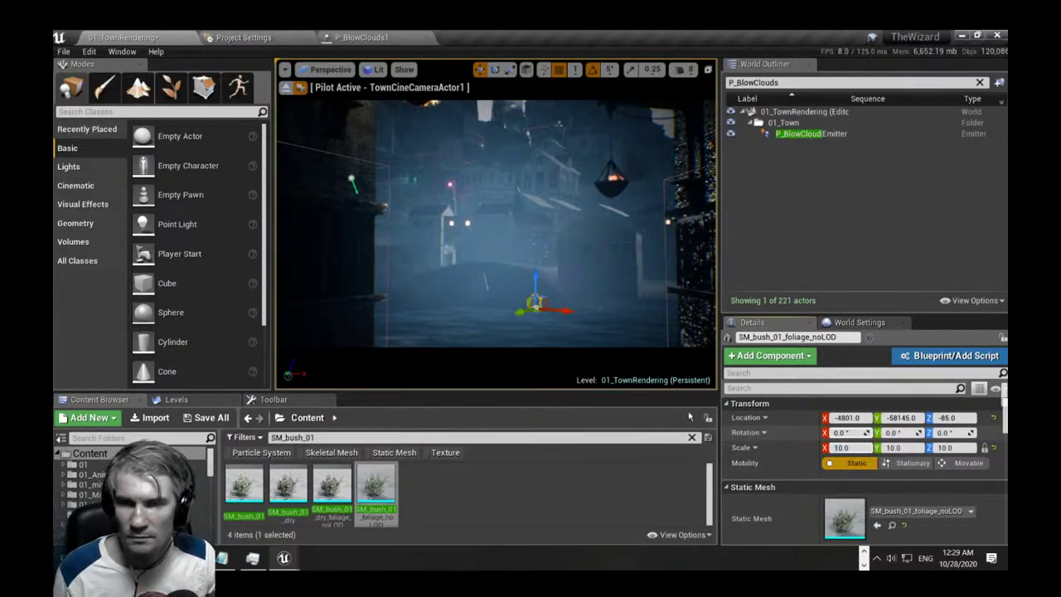
right_click_drag(505, 262, 501, 258)
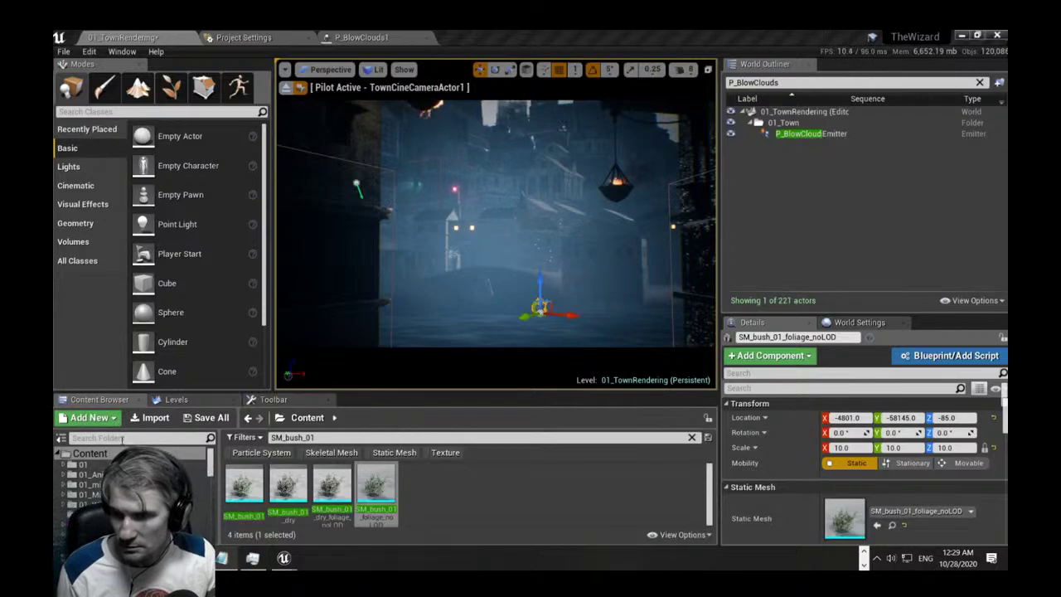
Search the project assets for WaterMill and look over the results in an enlarged asset browser.
left_click(398, 437)
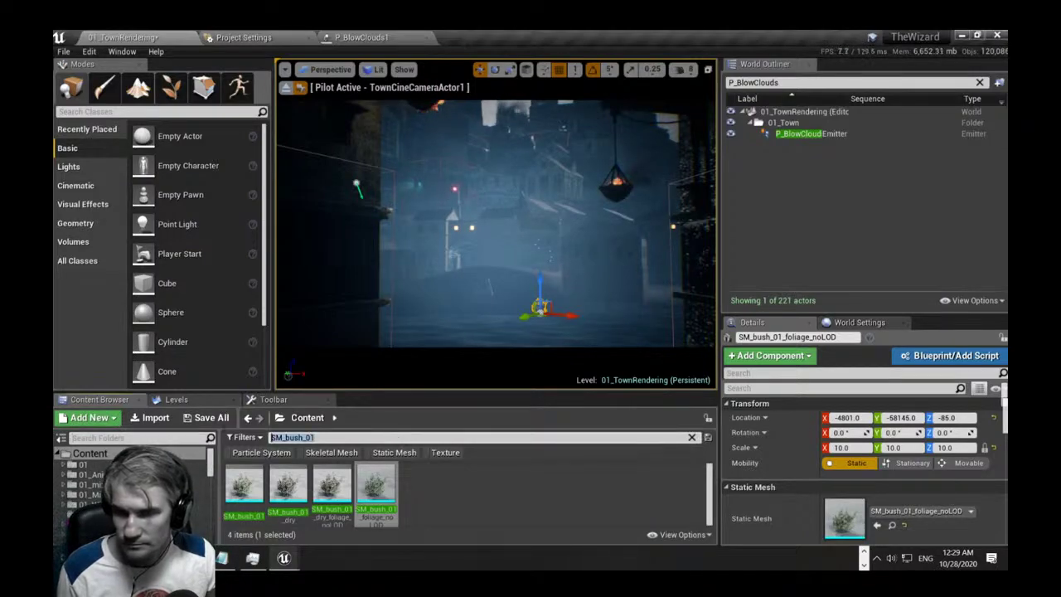
type("WaterMill")
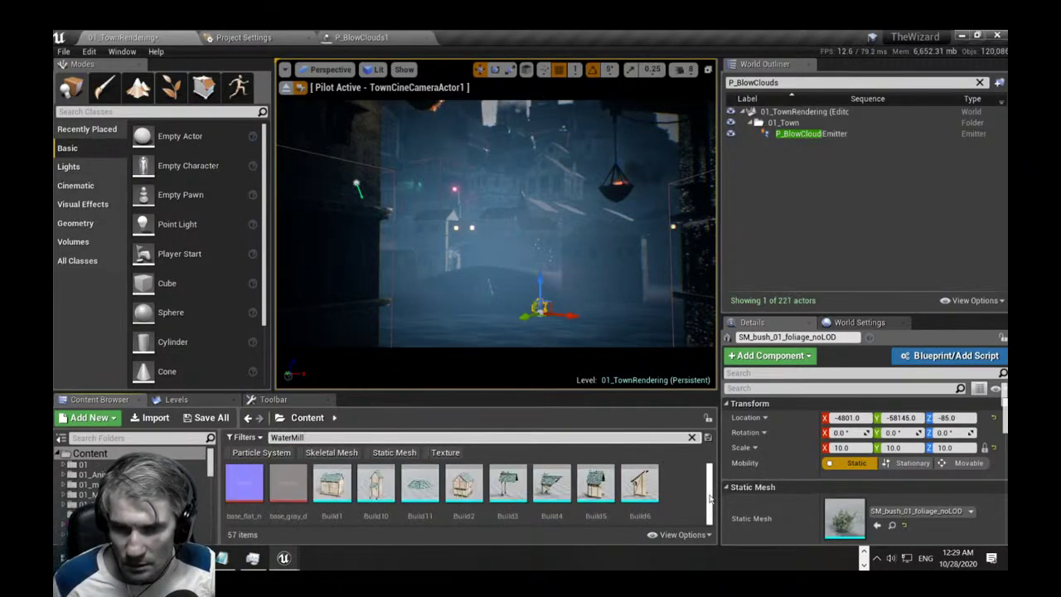
left_click_drag(711, 500, 707, 471)
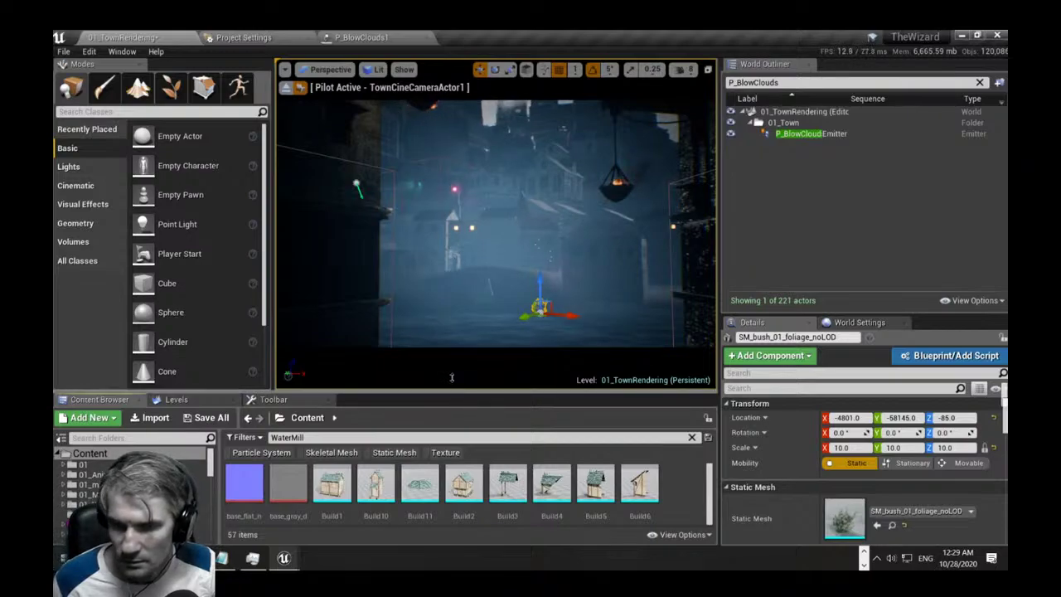
left_click_drag(452, 377, 463, 224)
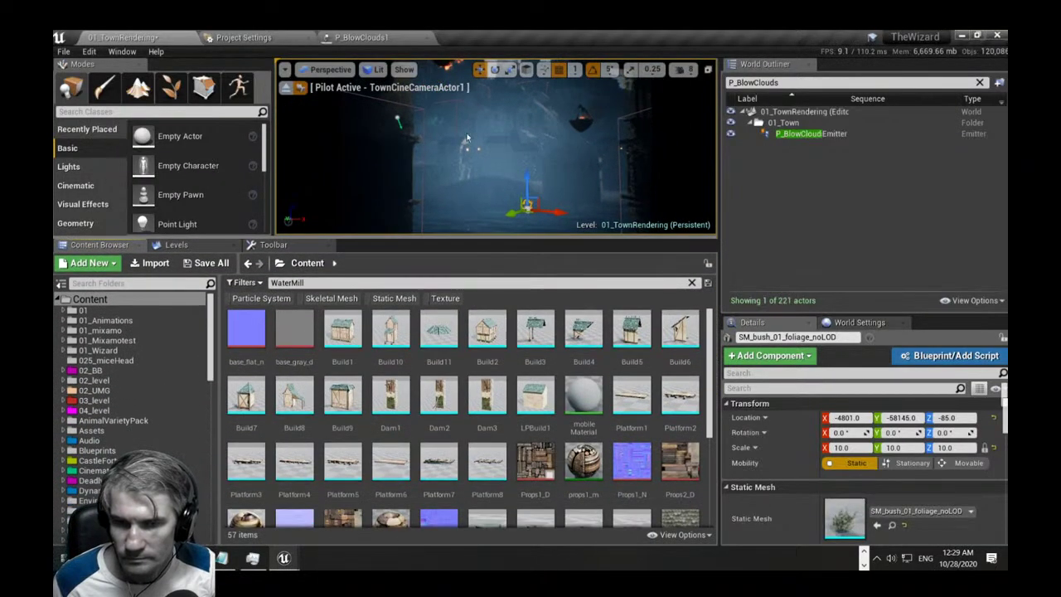
left_click_drag(467, 138, 482, 37)
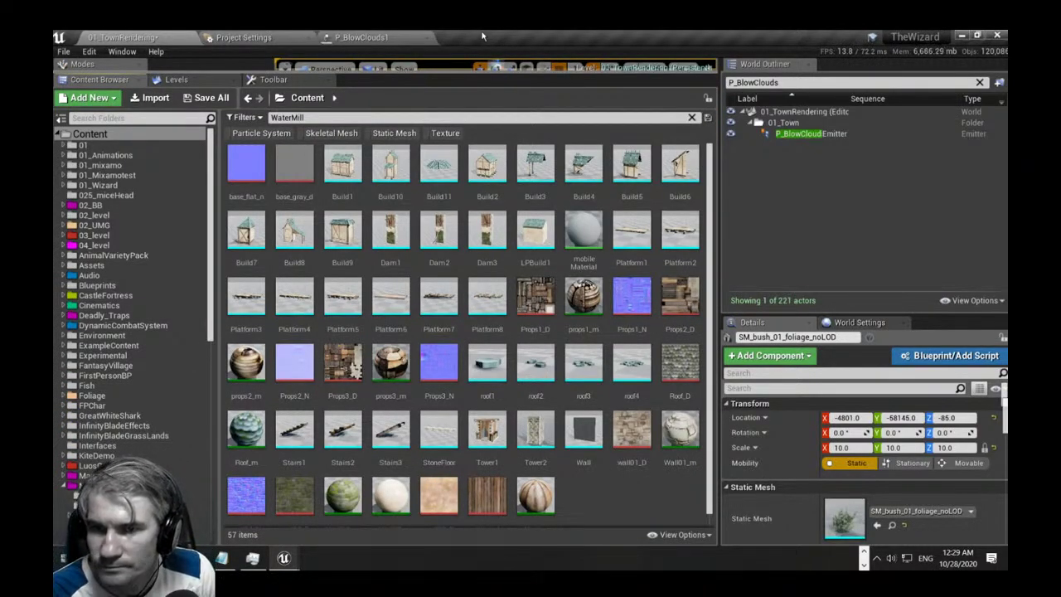
left_click_drag(477, 75, 464, 322)
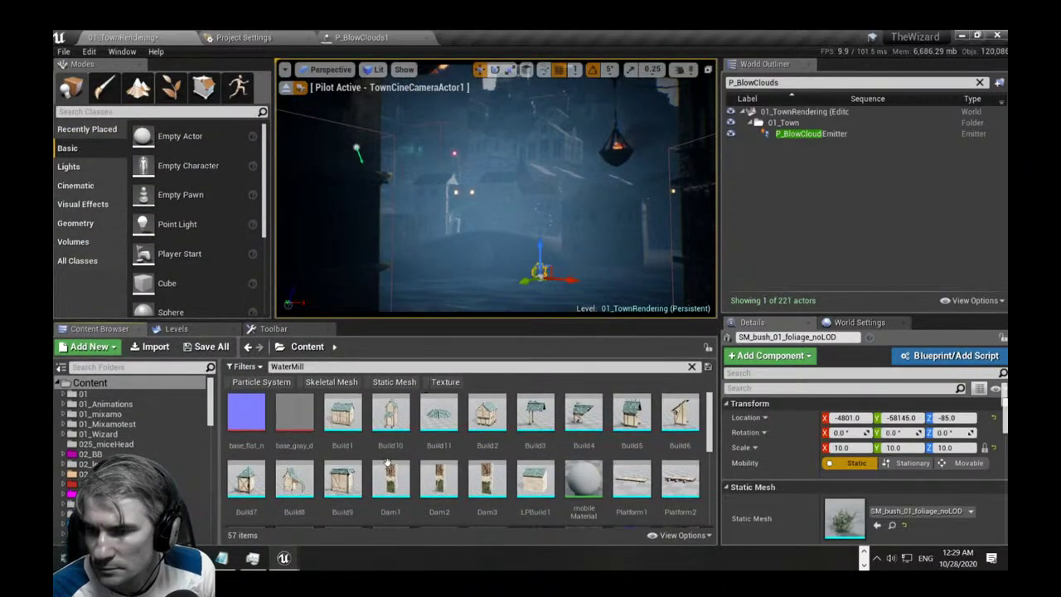
Locate the Build1 mesh in its folder and look through WaterMill's Meshes, Buildings and Materials folders.
right_click(343, 424)
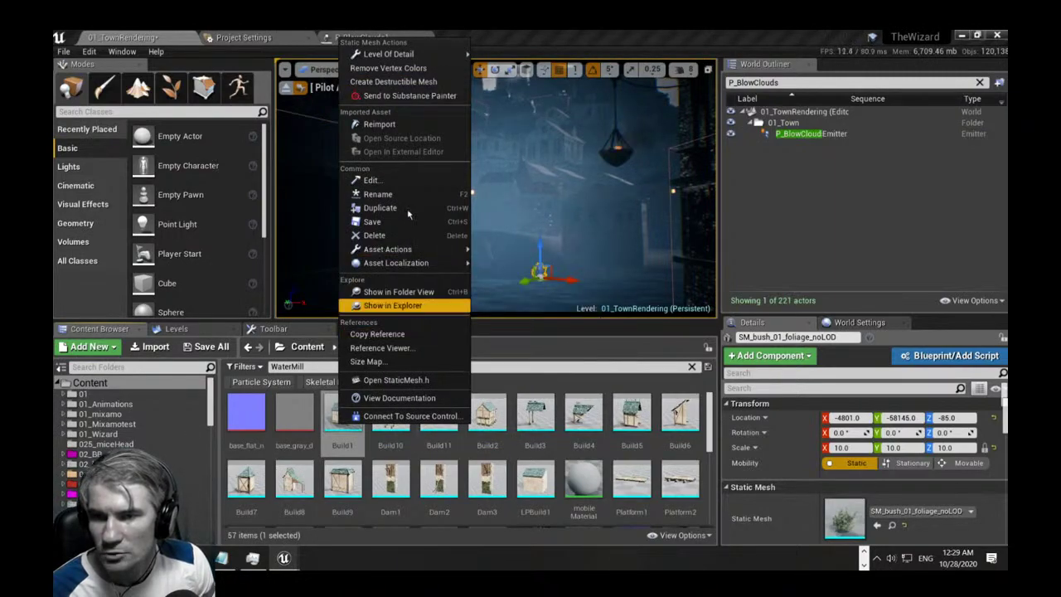
left_click(388, 293)
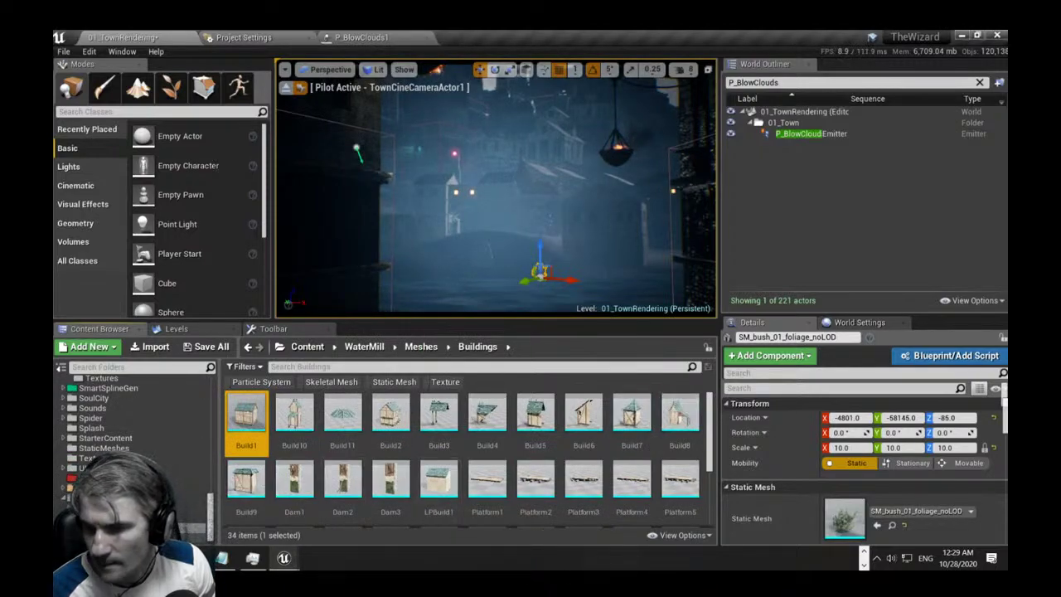
left_click(100, 499)
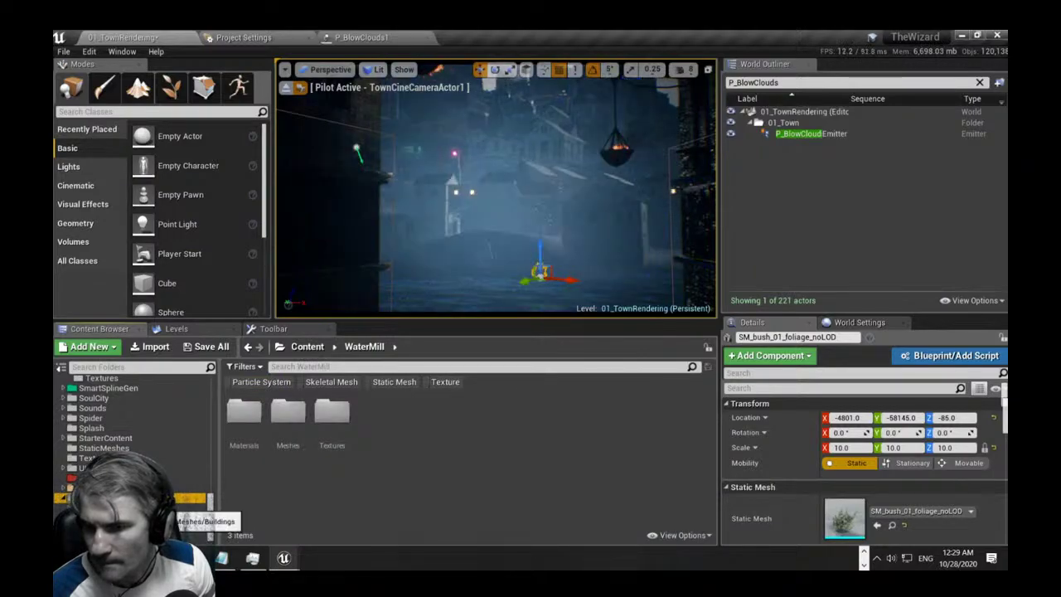
left_click(108, 529)
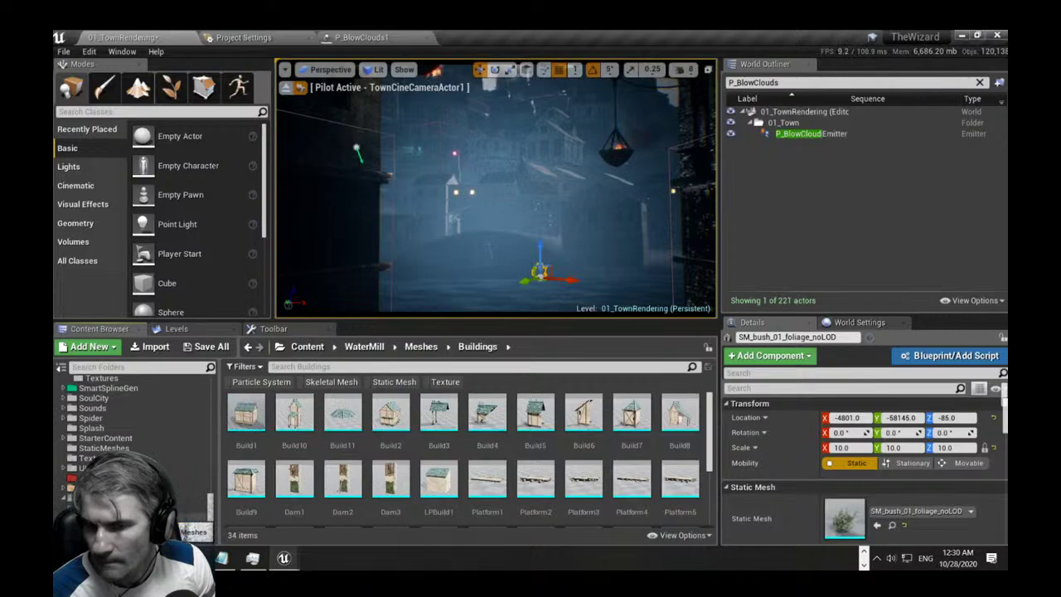
left_click(103, 518)
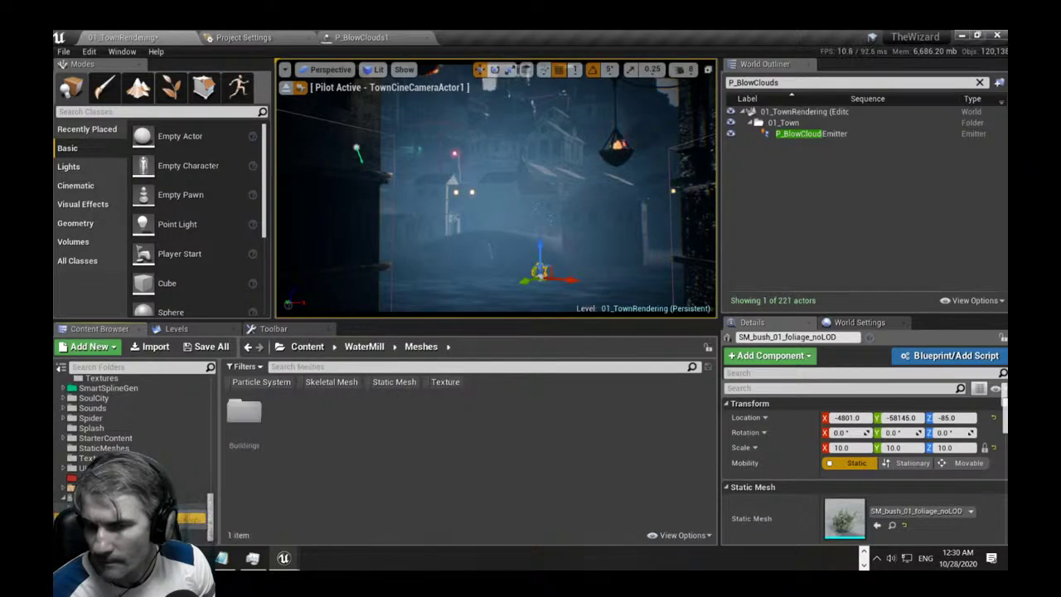
left_click(101, 507)
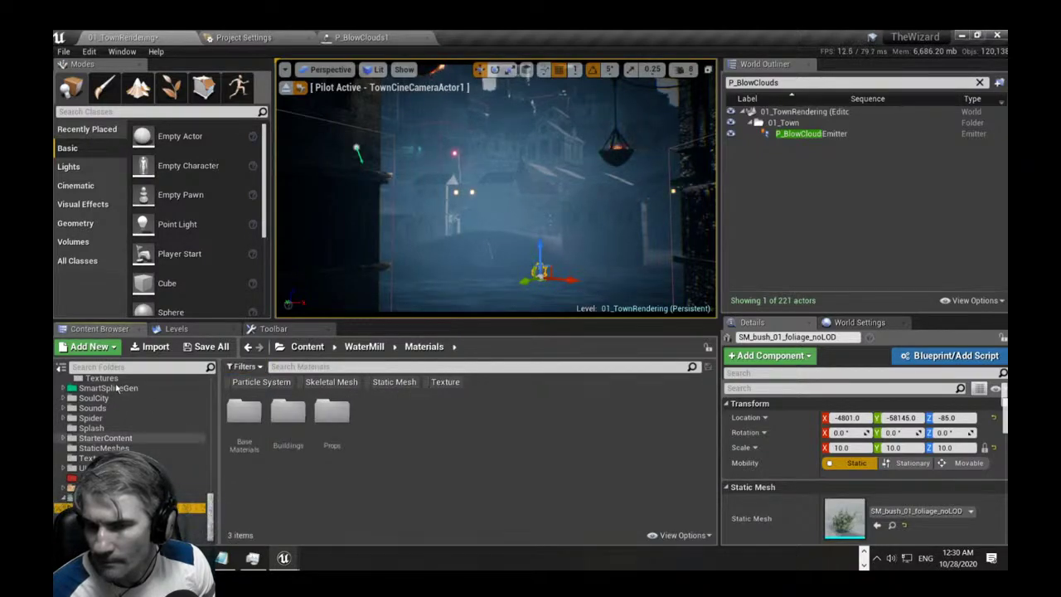
Search the whole Content folder for Stone1_FoliageType and show the found asset in its containing folder.
left_click_drag(211, 521, 210, 378)
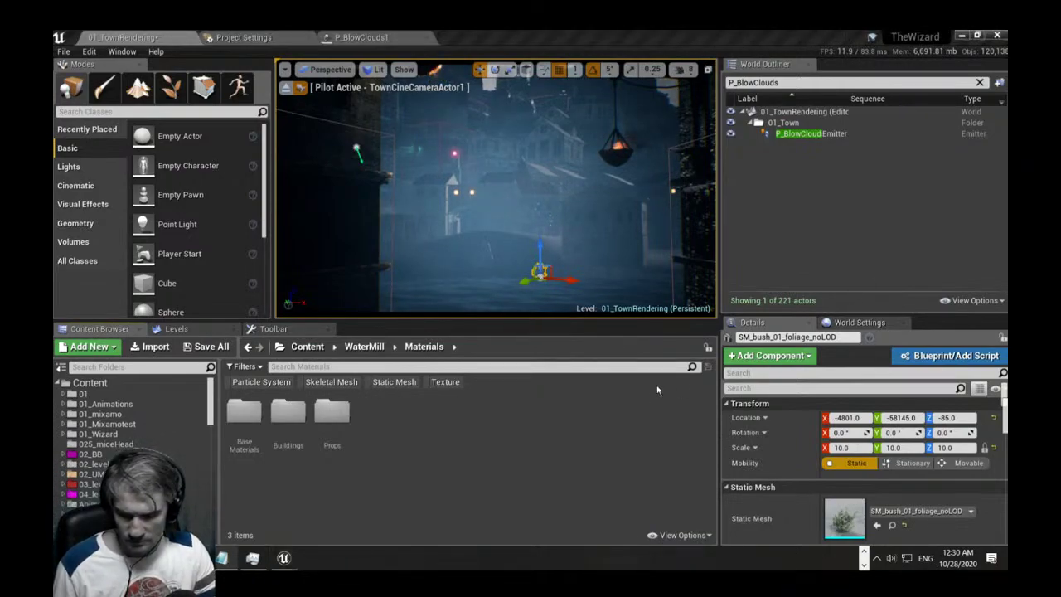
left_click(337, 367)
type("Stone1_FoliageType")
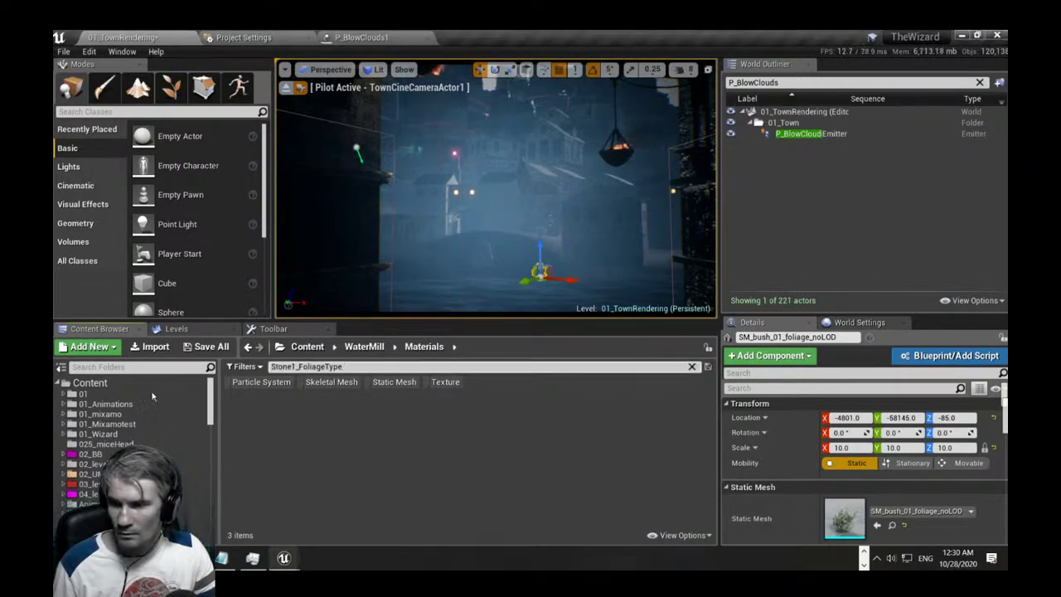
left_click(108, 382)
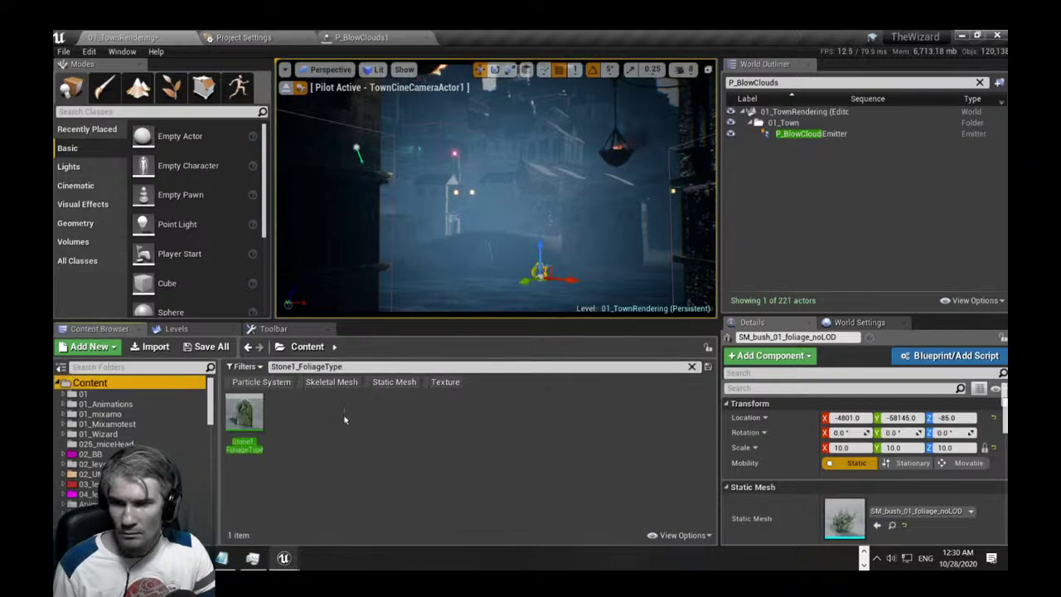
right_click(245, 419)
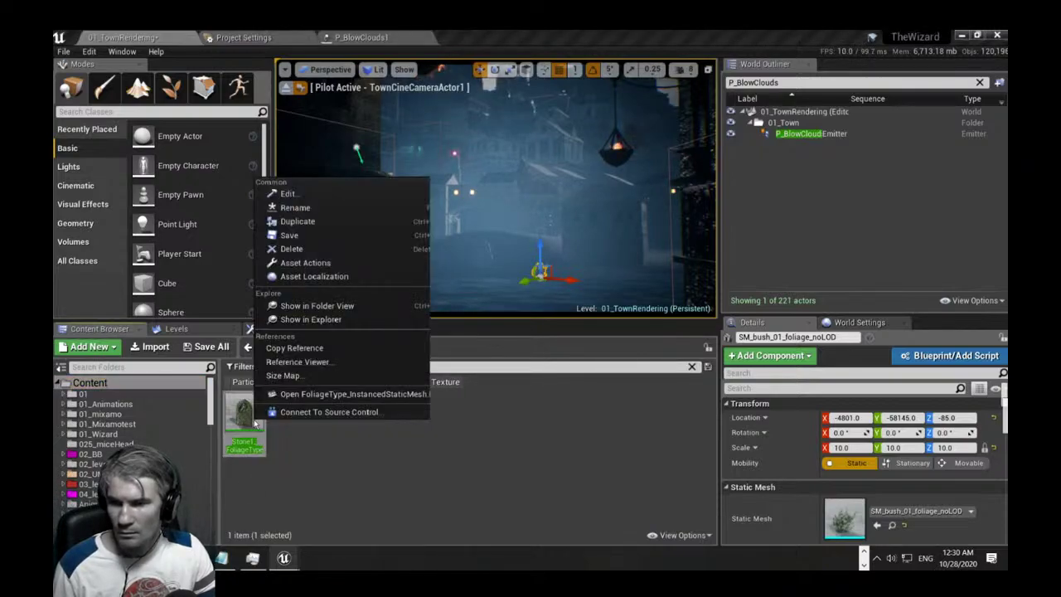
left_click(314, 306)
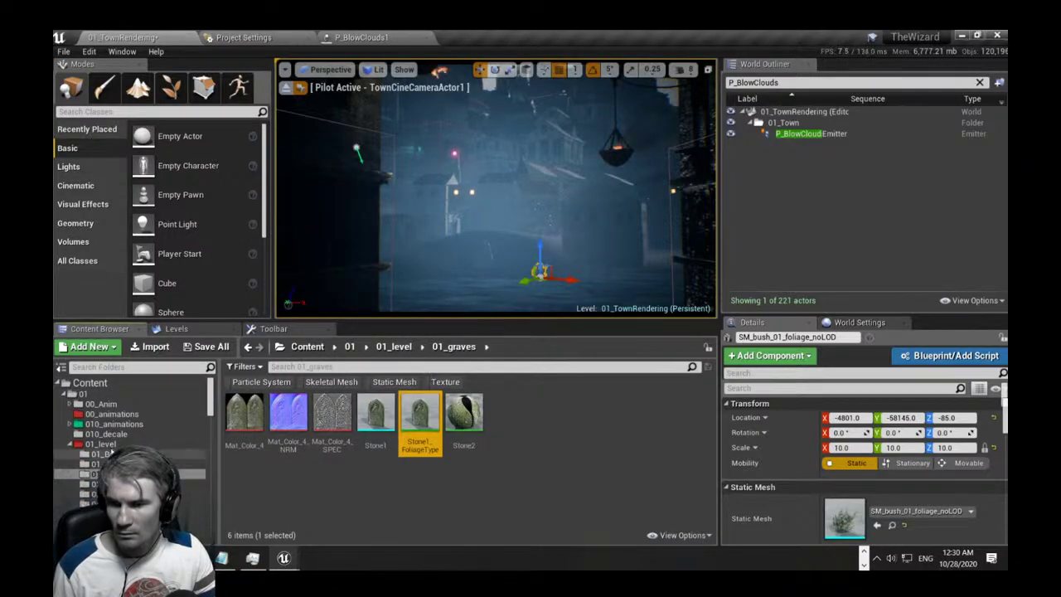
Look through the 01_level folder and its 04_Rain and 03_renderTarget subfolders.
left_click(100, 444)
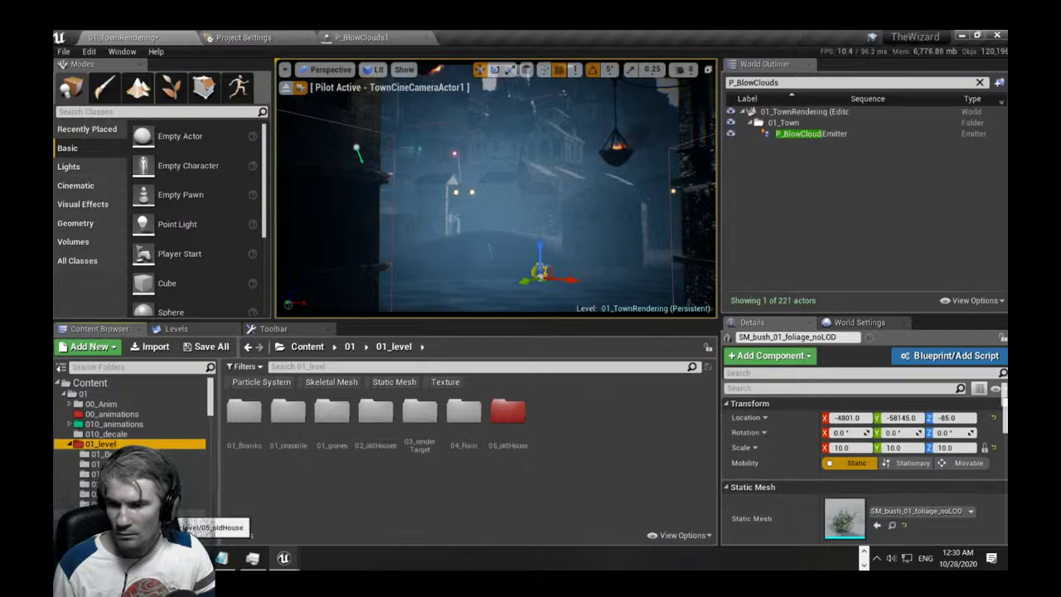
left_click(108, 514)
left_click(164, 505)
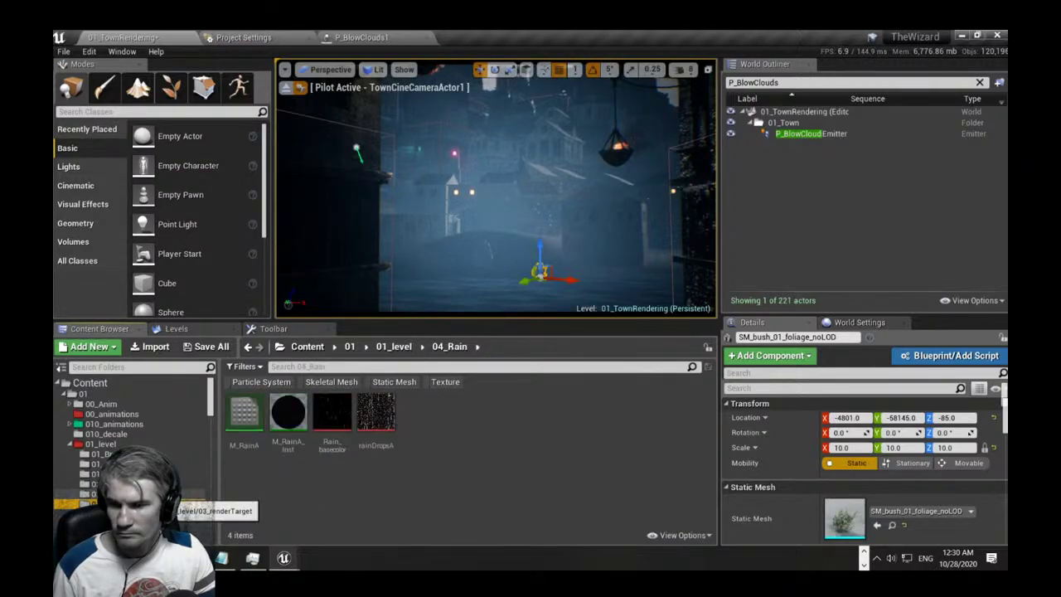
left_click(164, 495)
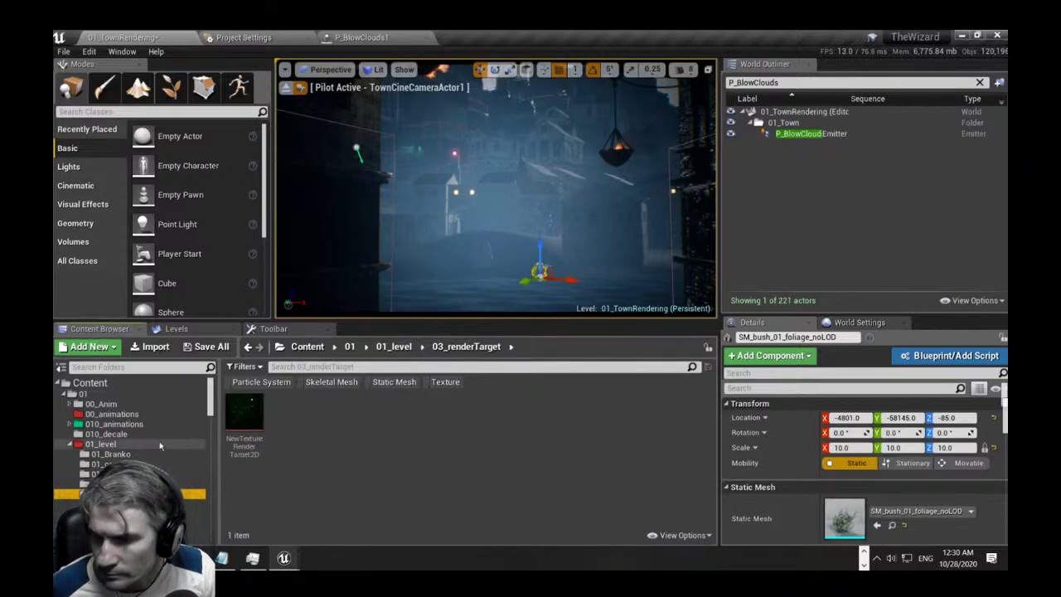
Search the whole Content folder for "tree" and look over the matching assets.
left_click(89, 383)
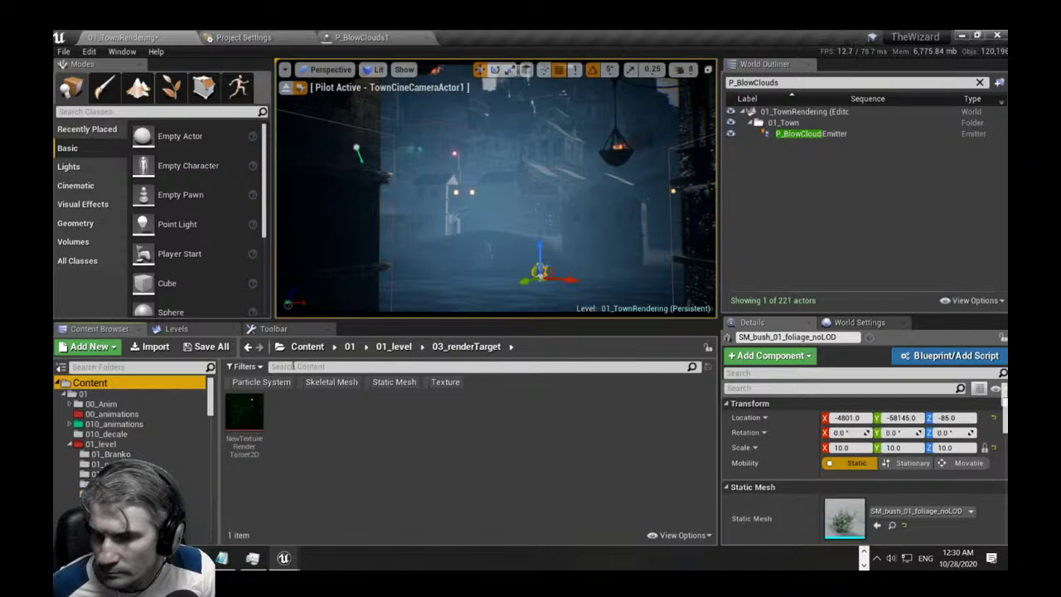
type("tre")
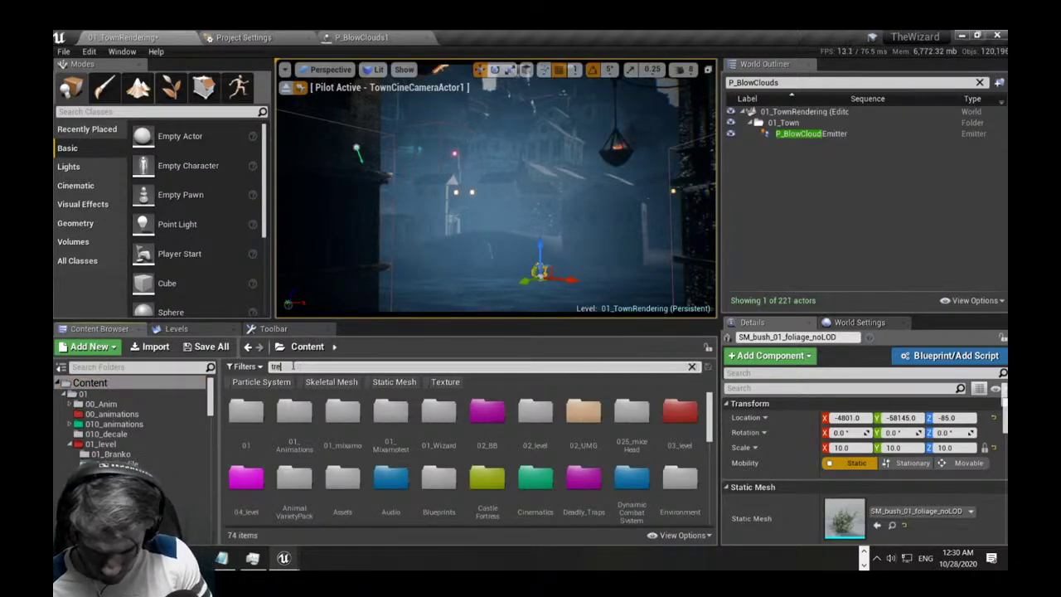
type("ehous")
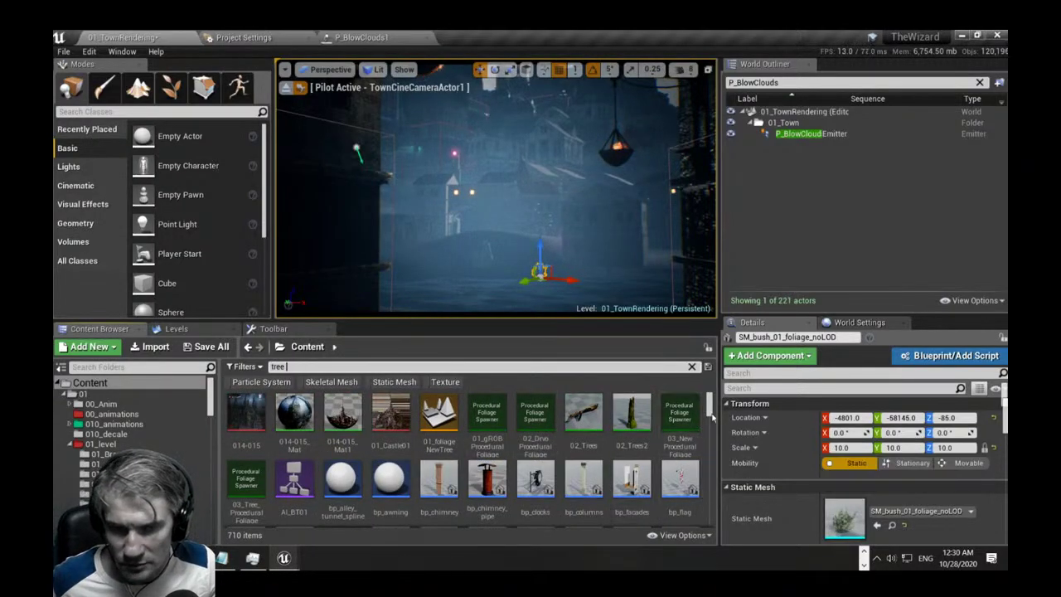
mouse_move(712, 419)
left_mouse_down()
mouse_move(710, 428)
mouse_move(704, 412)
left_mouse_up()
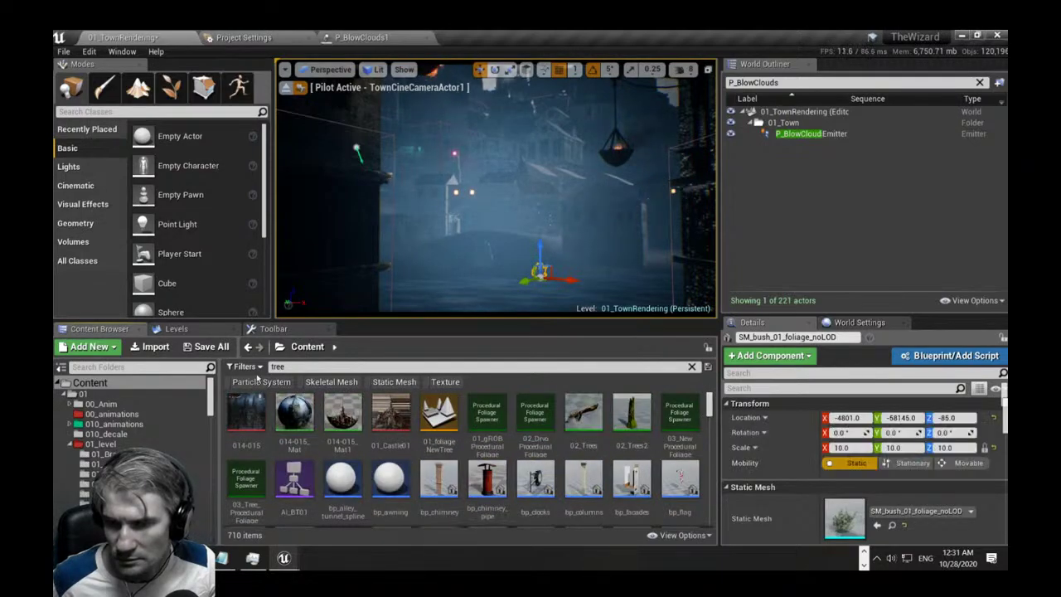
Replace the asset search term with "mil" and look through the matching assets.
left_click(288, 366)
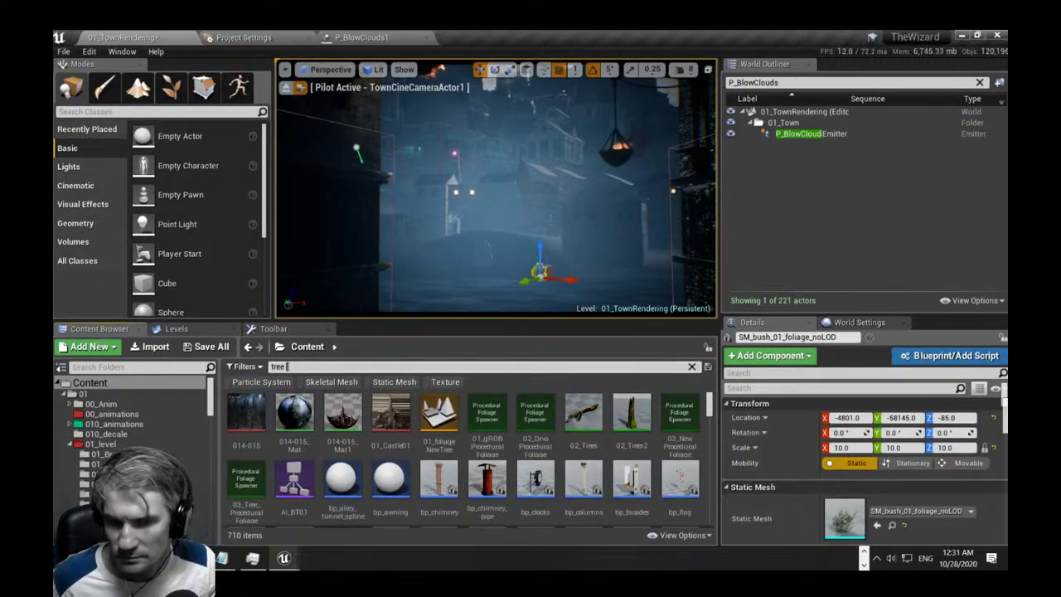
left_click_drag(288, 366, 226, 371)
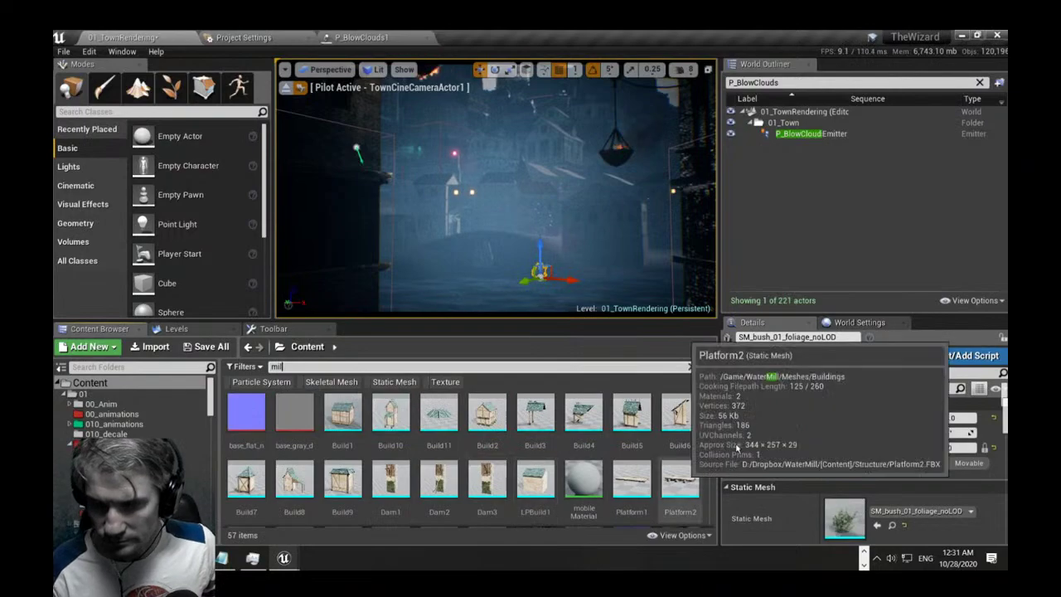
left_click_drag(709, 440, 695, 523)
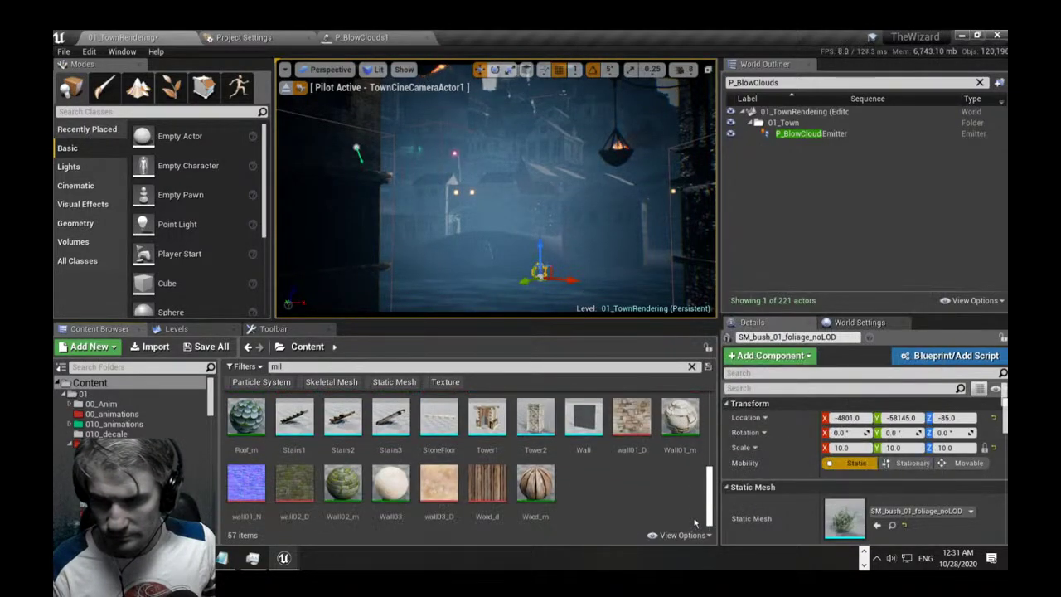
Search the assets for "building" and place the Build2 static mesh on the water in the town scene.
scroll(706, 438, "up", 5)
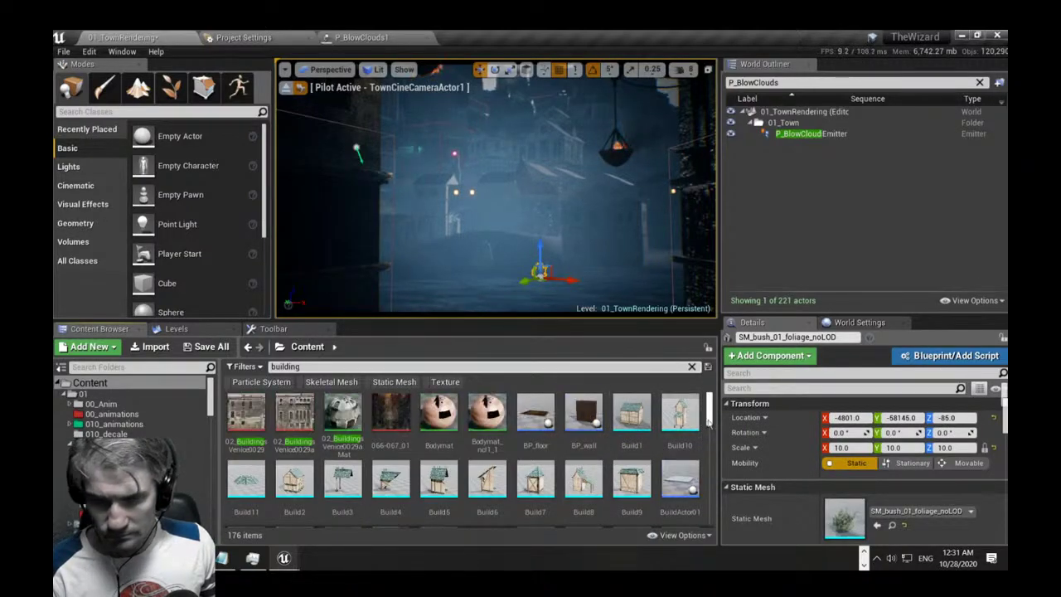
left_click_drag(707, 442, 705, 414)
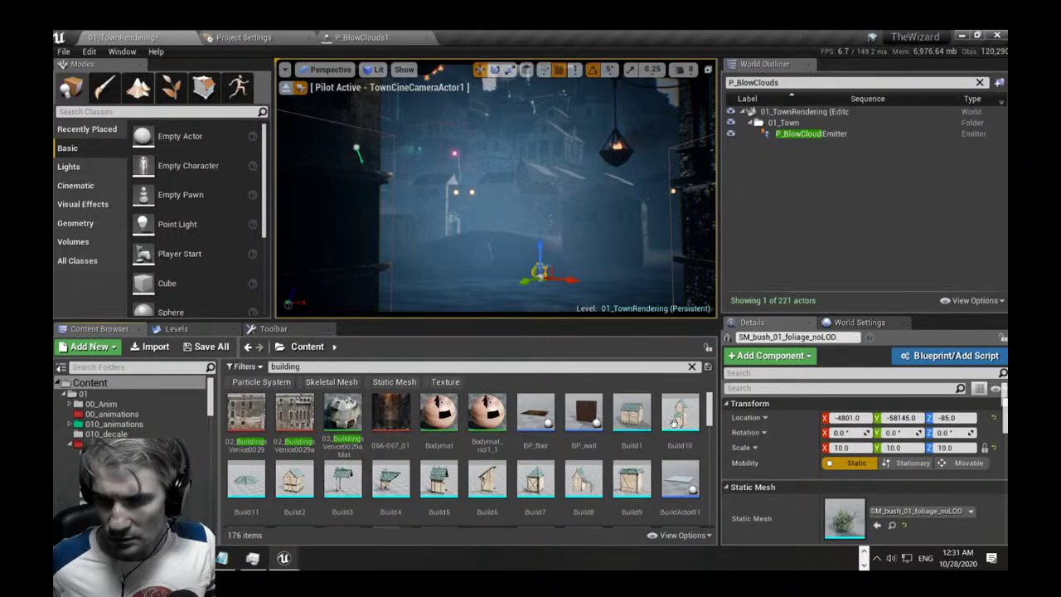
mouse_move(295, 483)
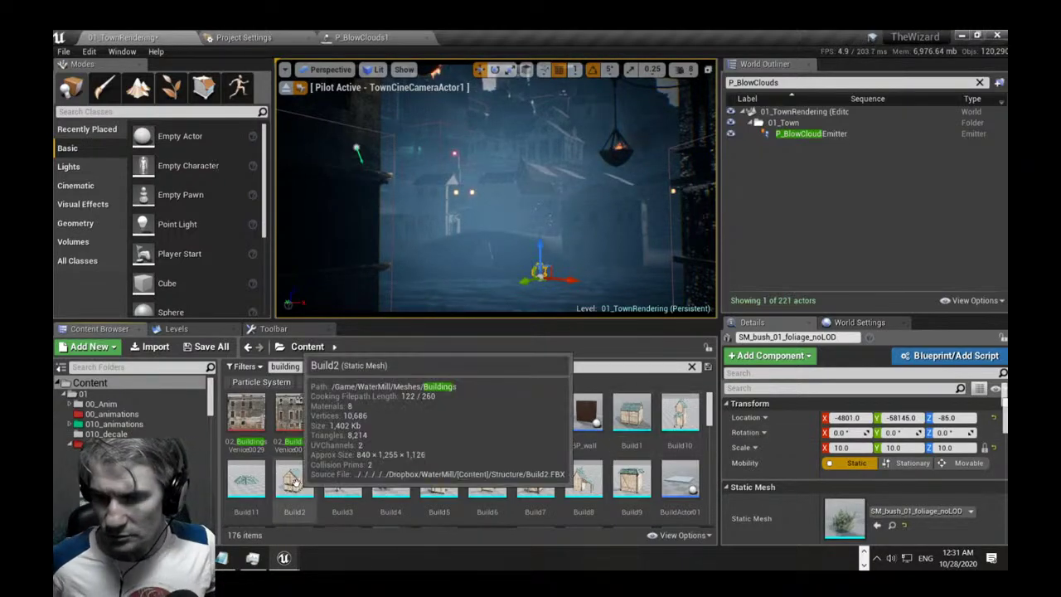
left_click_drag(295, 482, 459, 249)
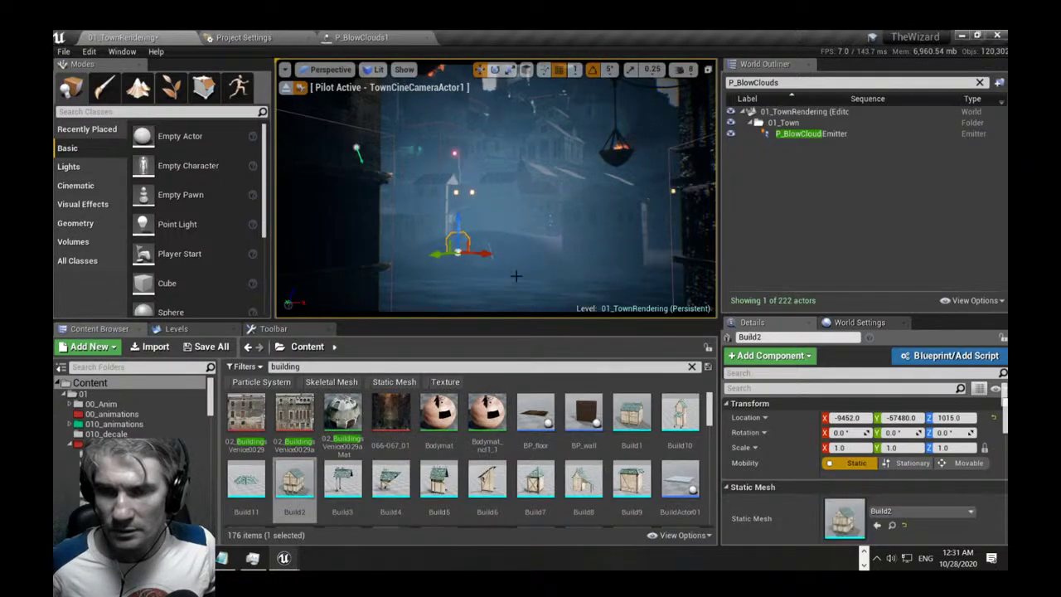
Set the Build2 house's scale to 3.0 on all axes and lower it to a Z location of about 934.
left_click(846, 448)
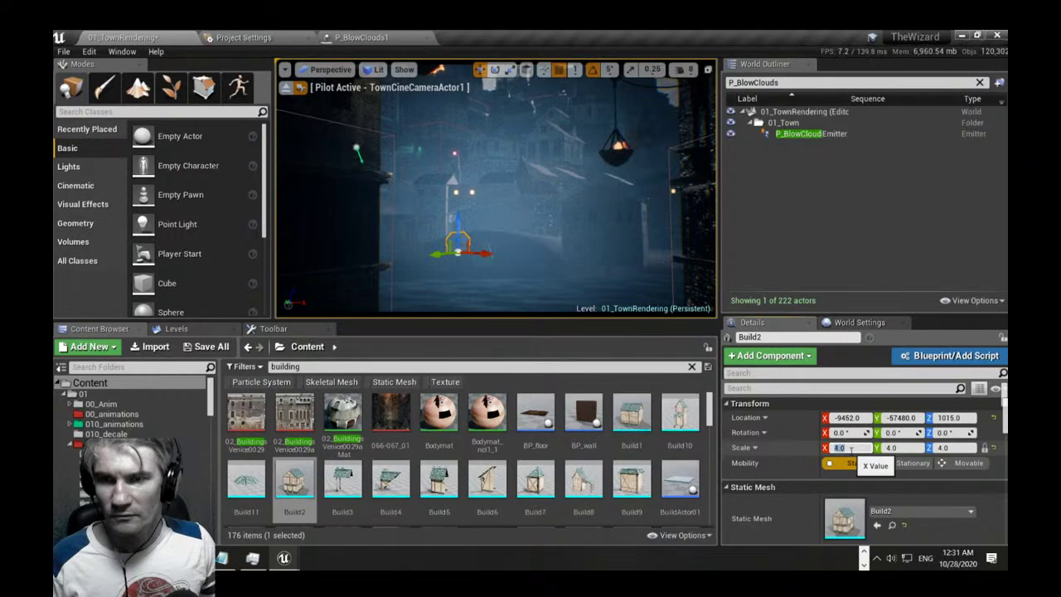
type("4")
key("Return")
type("3")
key("Return")
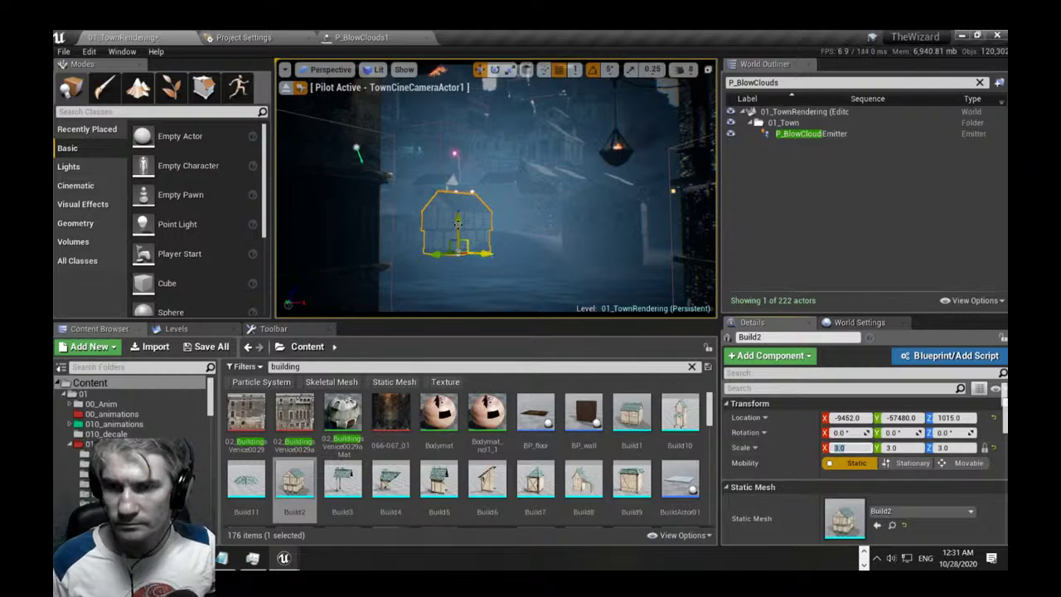
left_click_drag(458, 223, 458, 231)
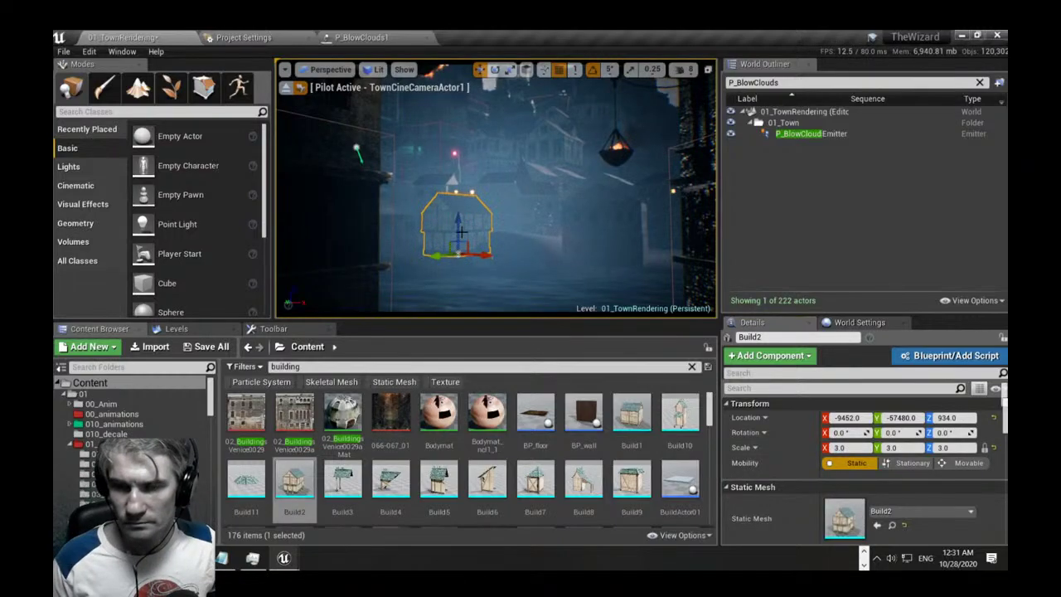
Show the viewport full screen in Unlit mode and move the Build2 house sideways until it is partly behind the near wooden tower.
key("F11")
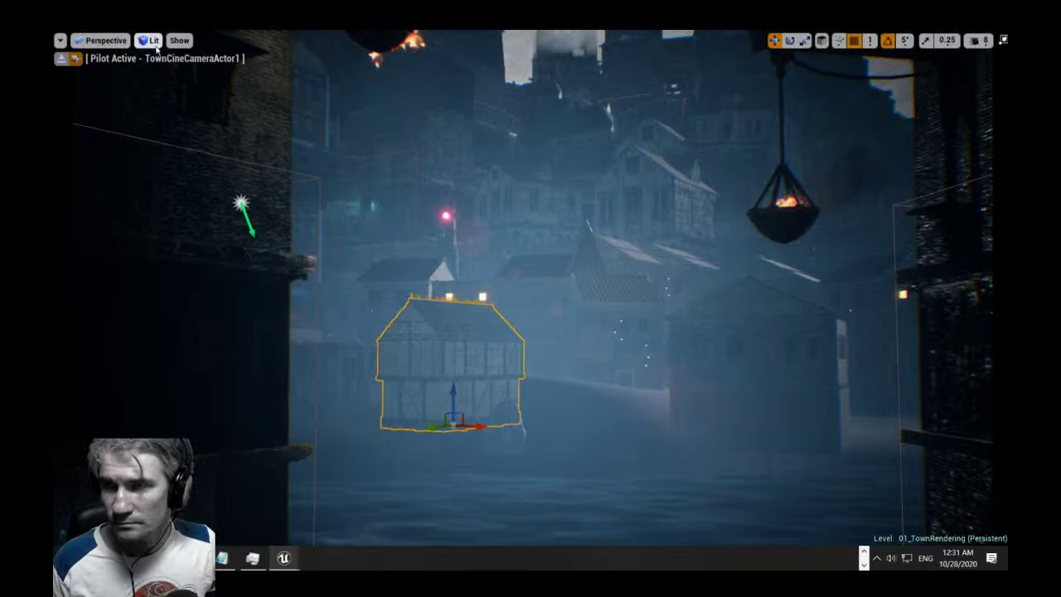
left_click(151, 41)
left_click(158, 77)
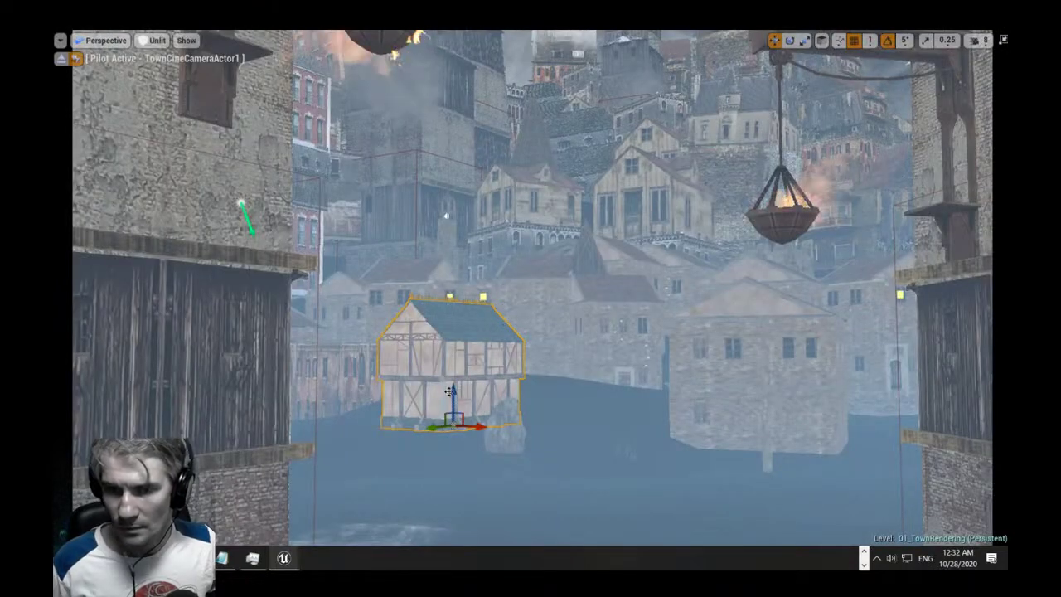
left_click_drag(453, 396, 400, 427)
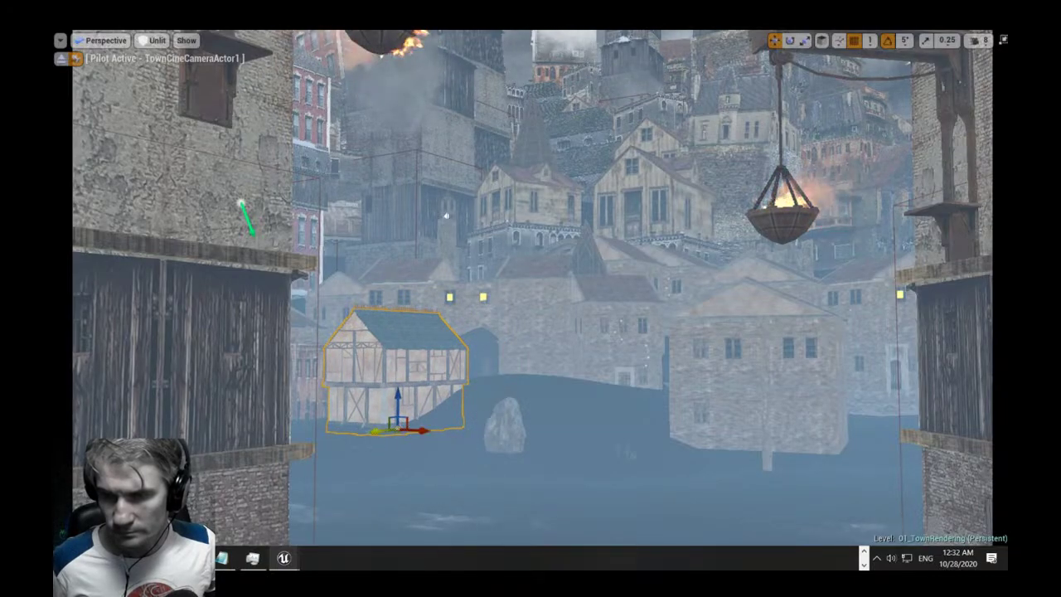
left_click_drag(379, 437, 232, 454)
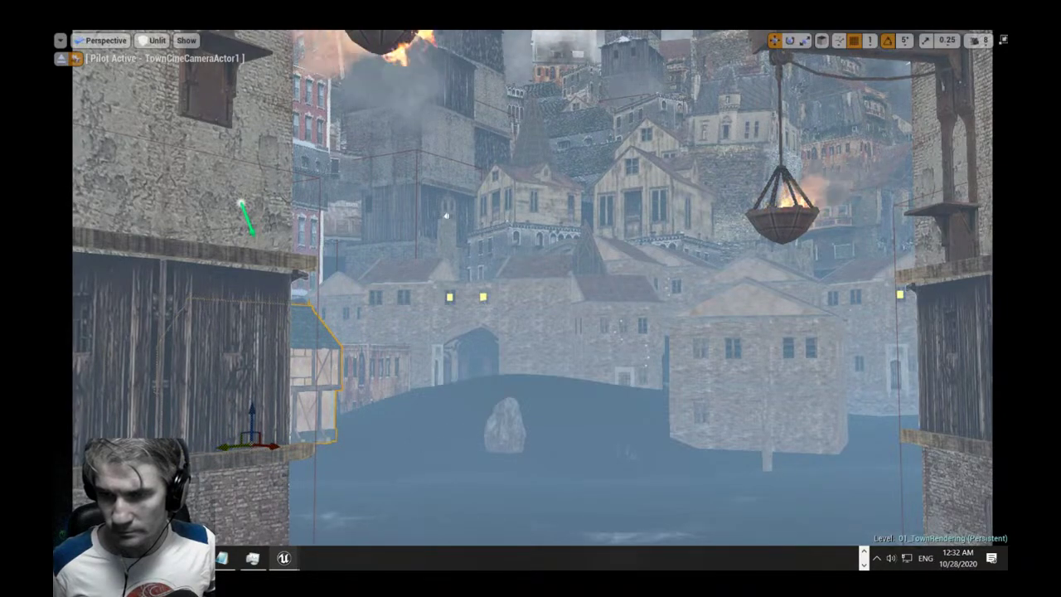
Move the Build2 house out from behind the wooden tower onto the open water and rotate it about 80 degrees around its vertical axis.
right_click_drag(438, 431, 406, 442)
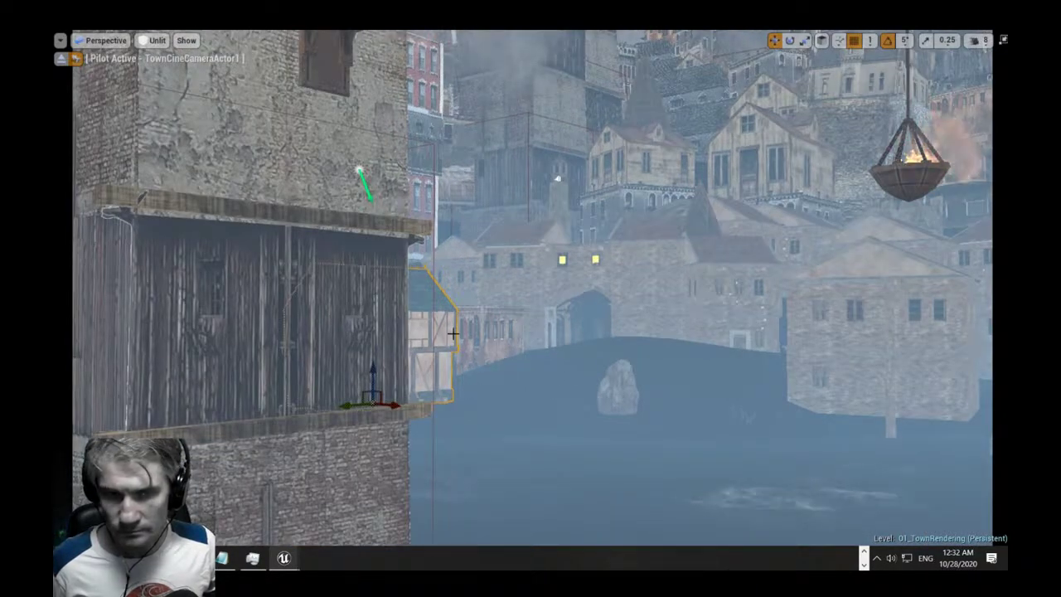
right_click_drag(573, 403, 559, 448)
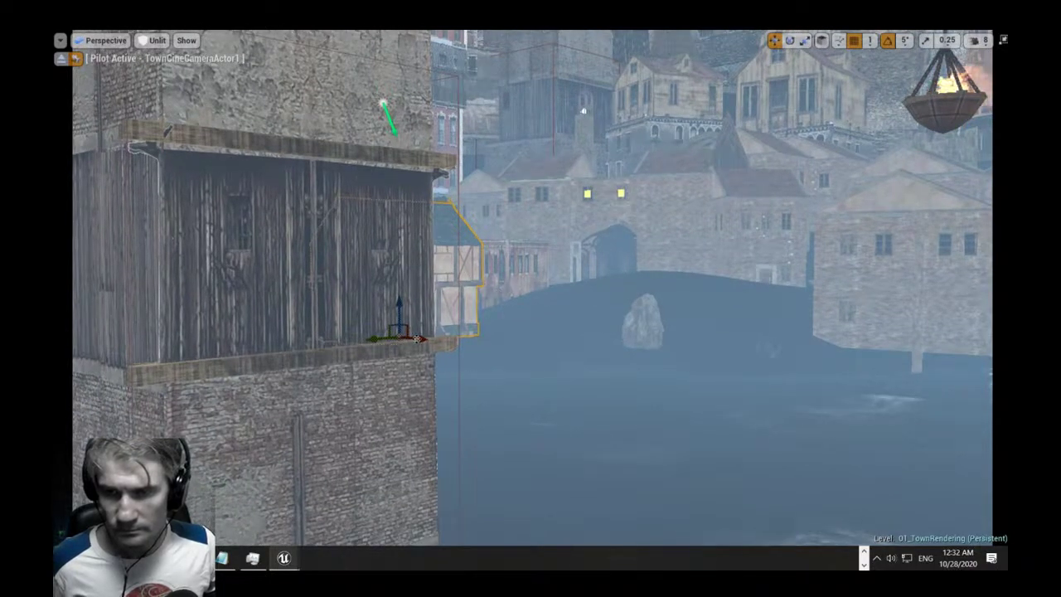
left_click_drag(417, 339, 950, 440)
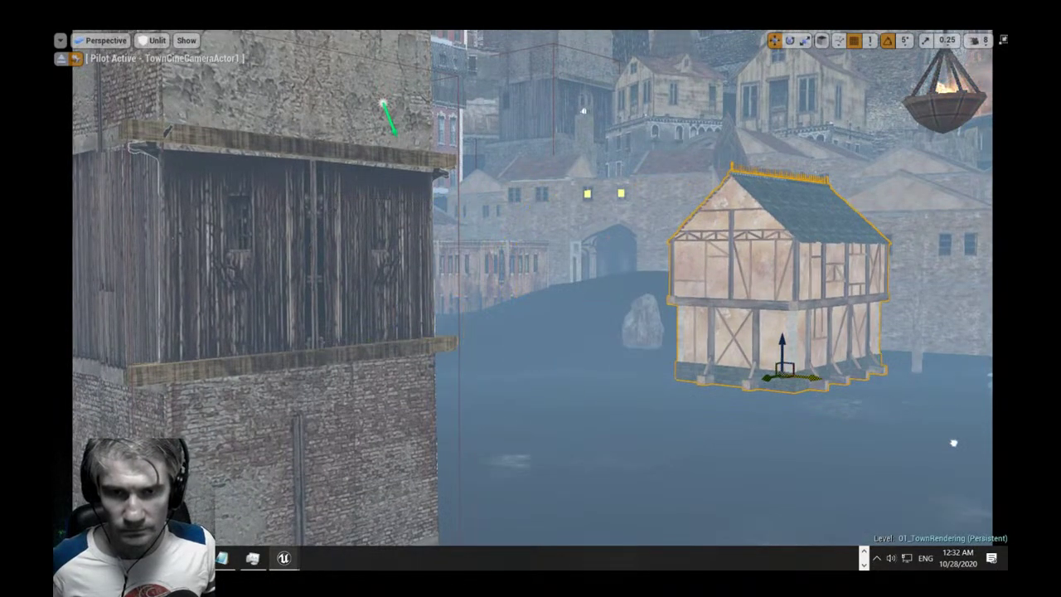
key("e")
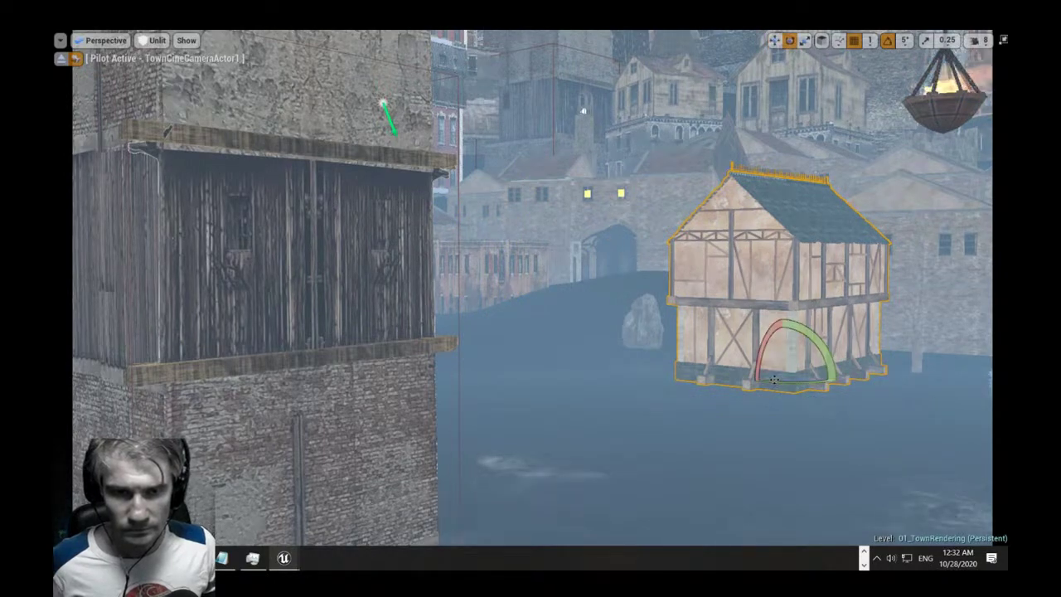
left_click_drag(774, 379, 733, 383)
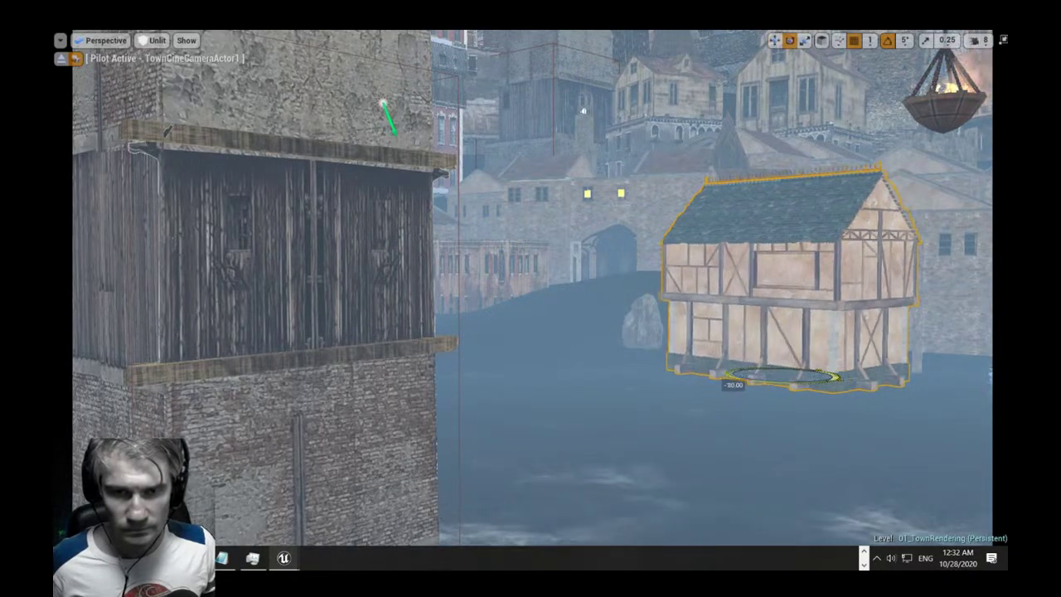
Lower and delete the Build2 house, and undo both the deletion and the lowering.
key("w")
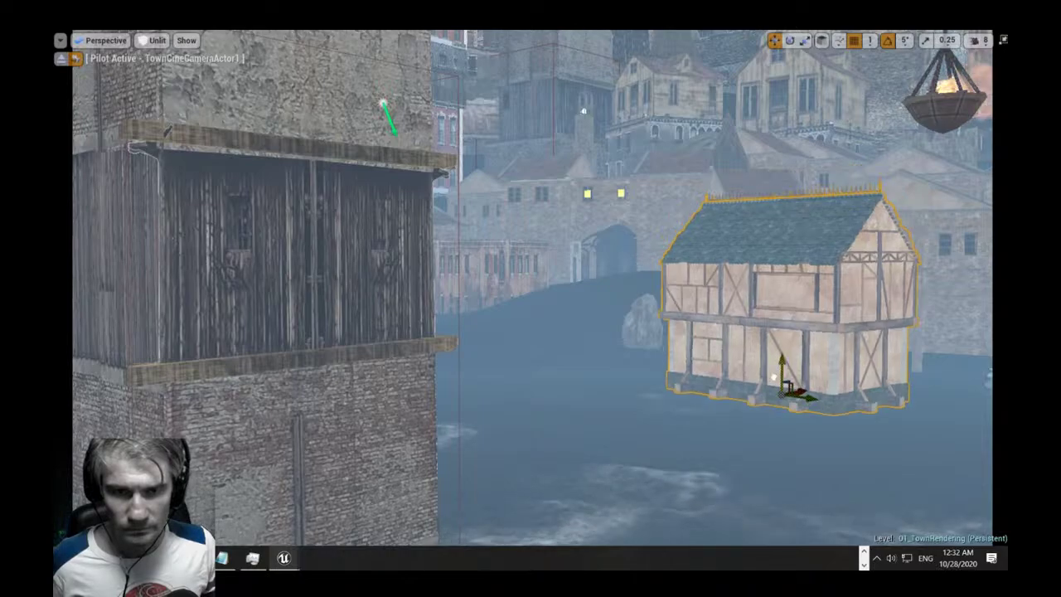
key("Delete")
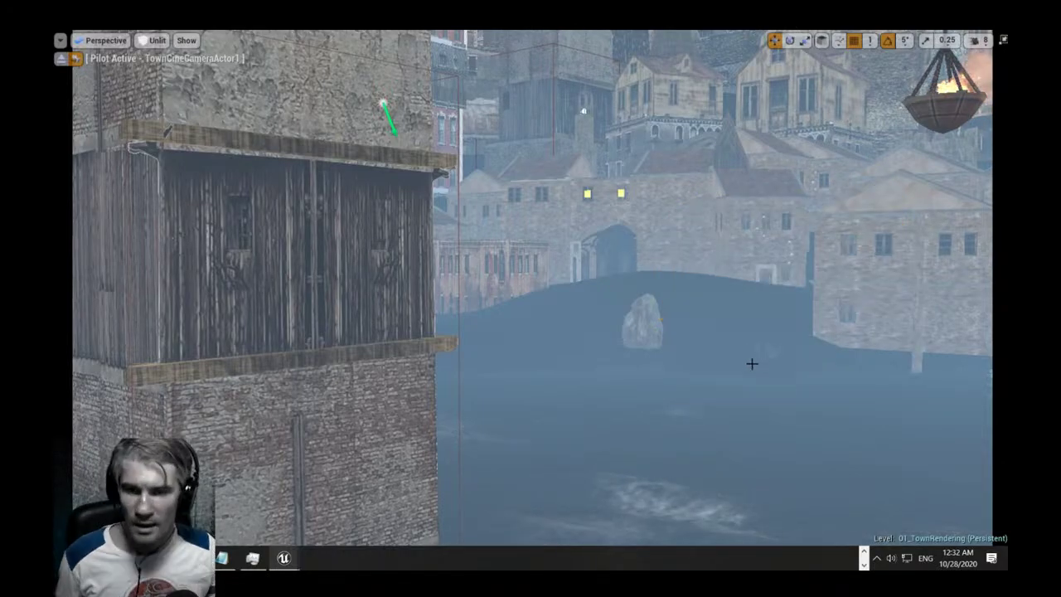
key("ctrl+z")
key("ctrl+z")
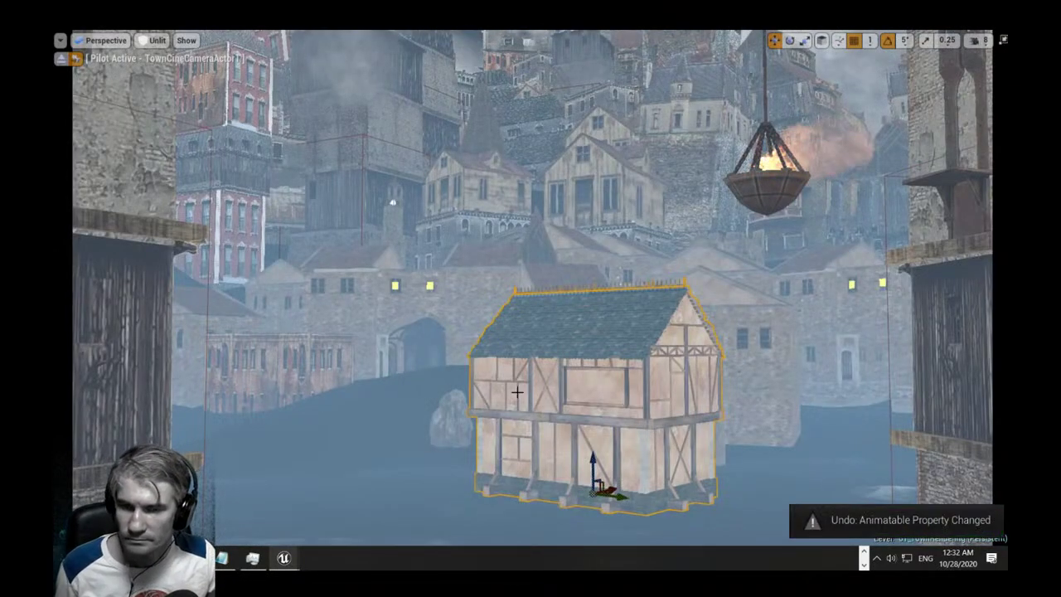
key("ctrl+z")
key("ctrl+z")
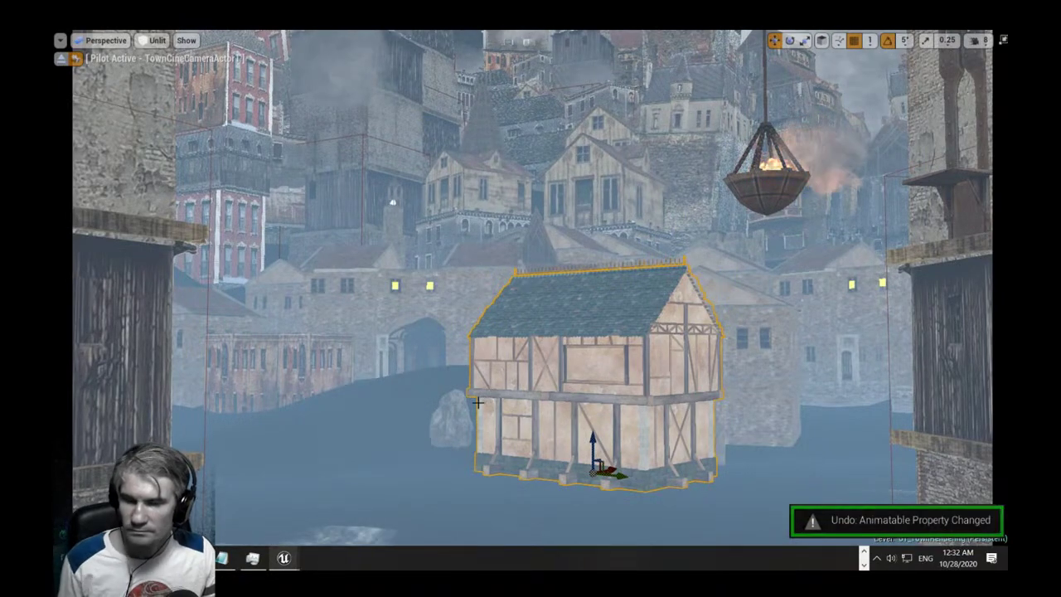
Undo the Build2 house's rotation, move it across the water until partly behind the near wooden tower, and leave full-screen view.
key("ctrl+z")
key("ctrl+z")
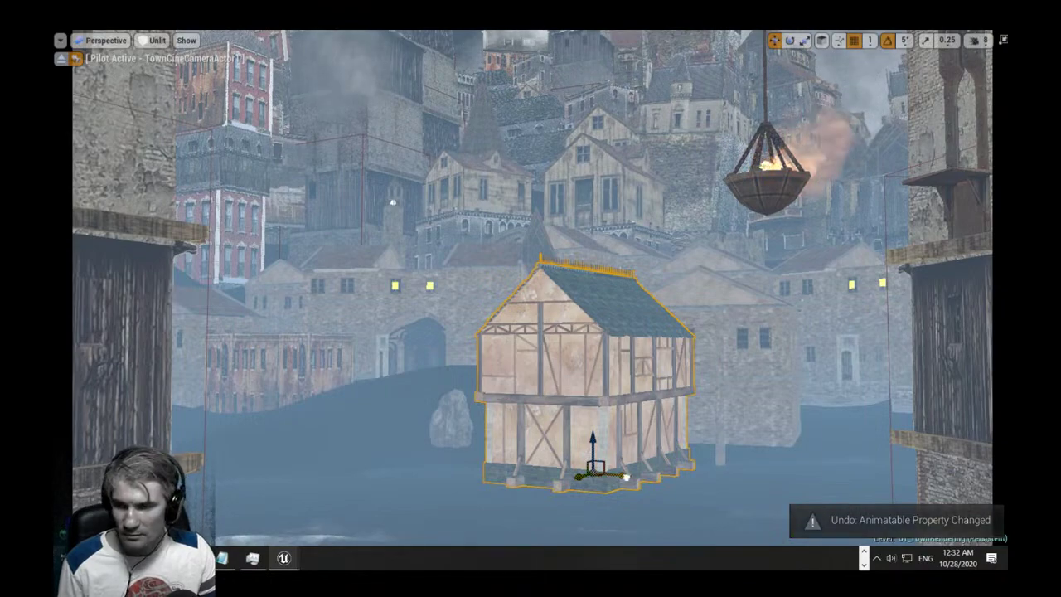
left_click_drag(623, 476, 222, 440)
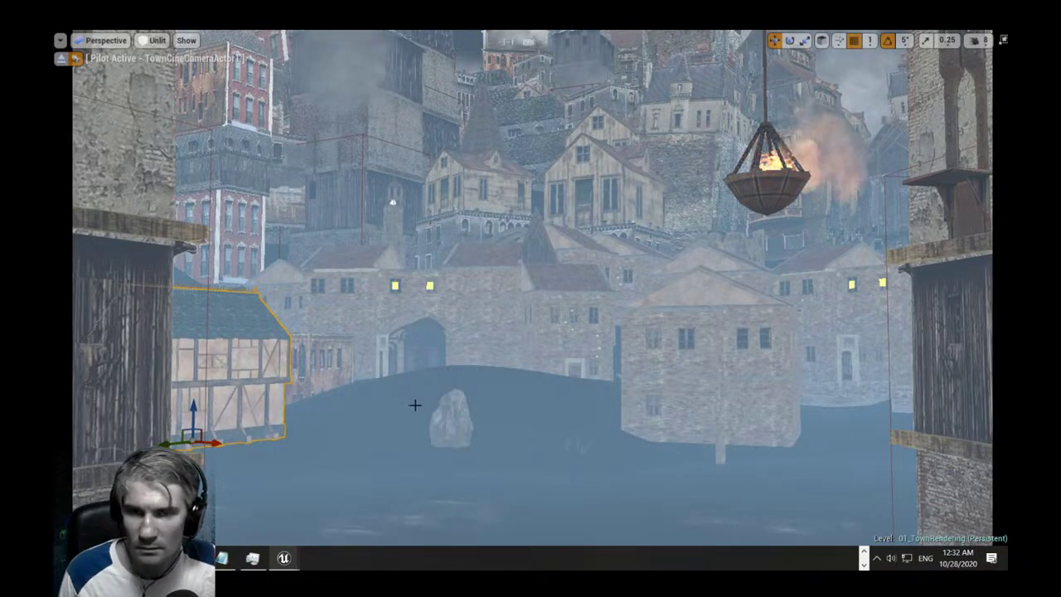
key("F11")
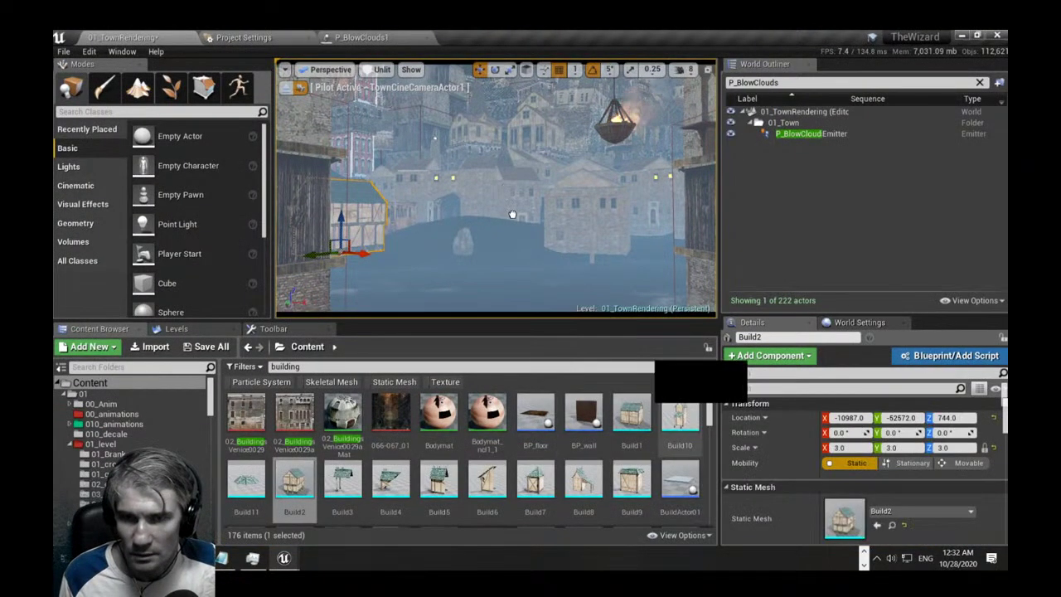
Place the Build10 house on the open water beside the stone house, trying scales 3, 5 and 10 before setting 7.0 on all axes.
left_click_drag(680, 414, 526, 239)
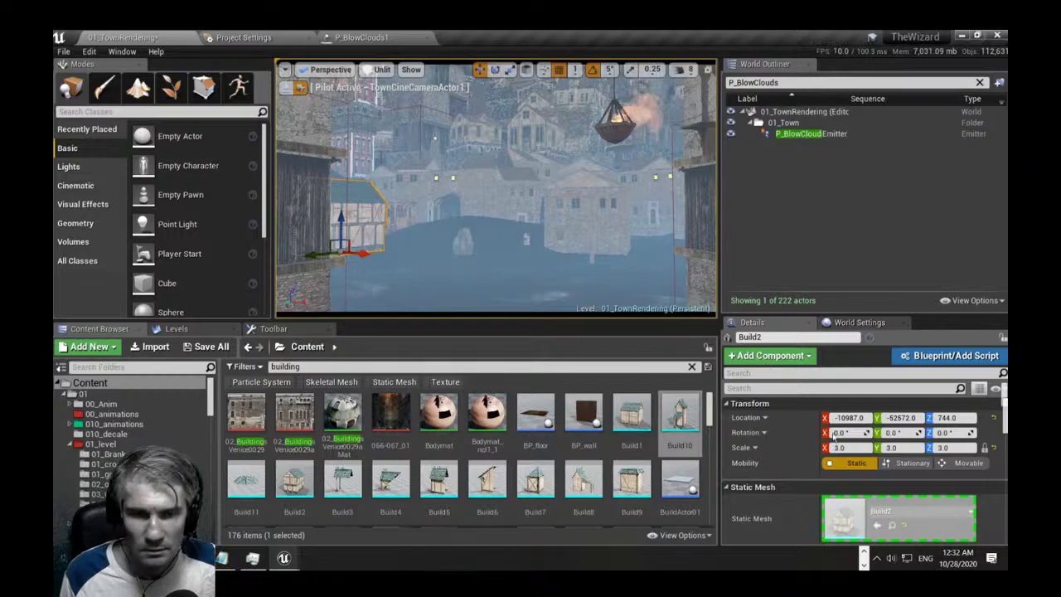
left_click_drag(833, 437, 526, 239)
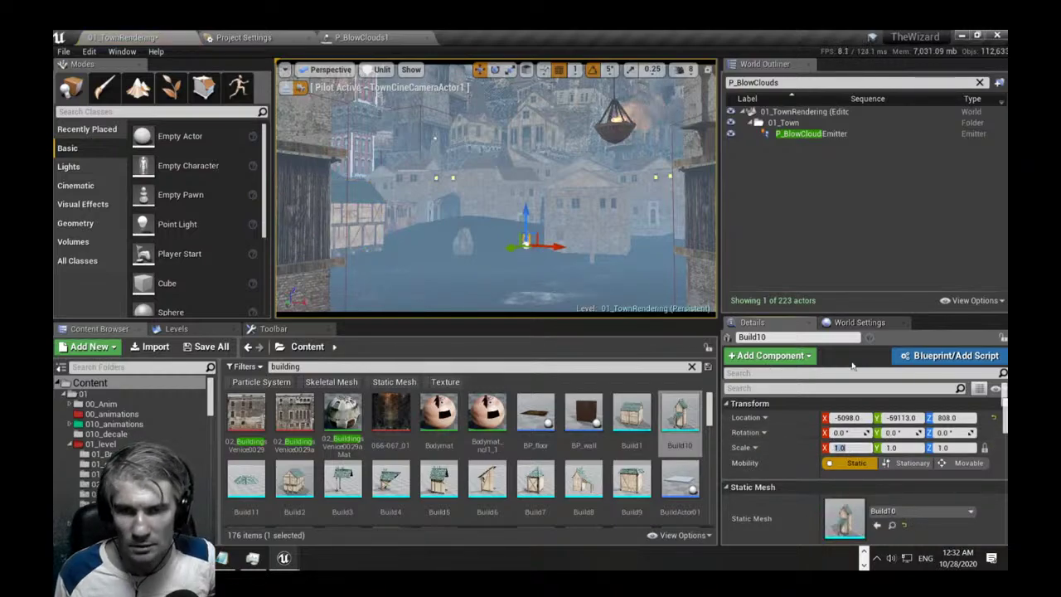
type("3")
key("Return")
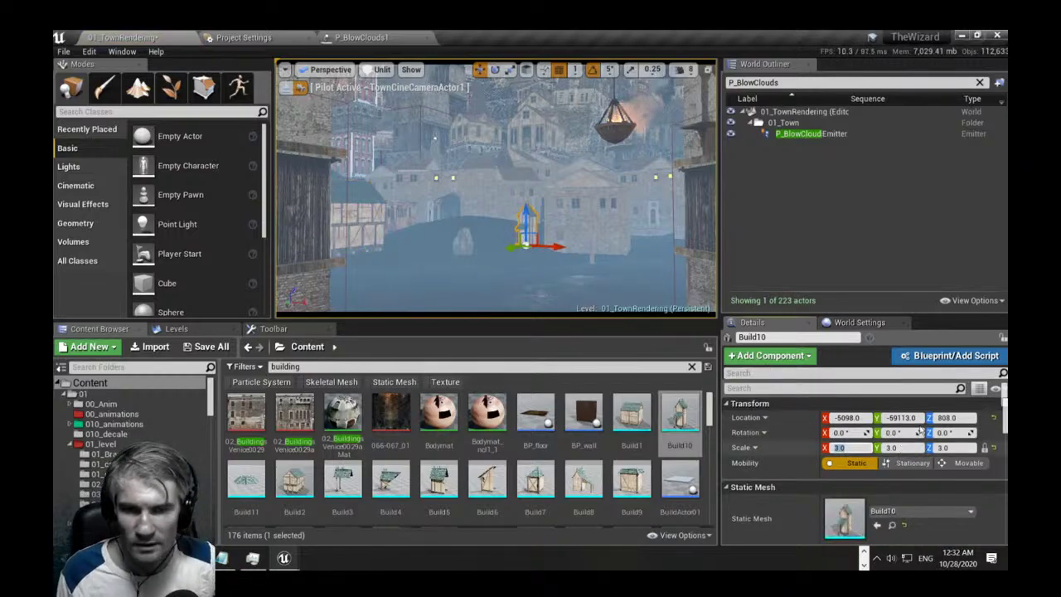
type("5")
key("Return")
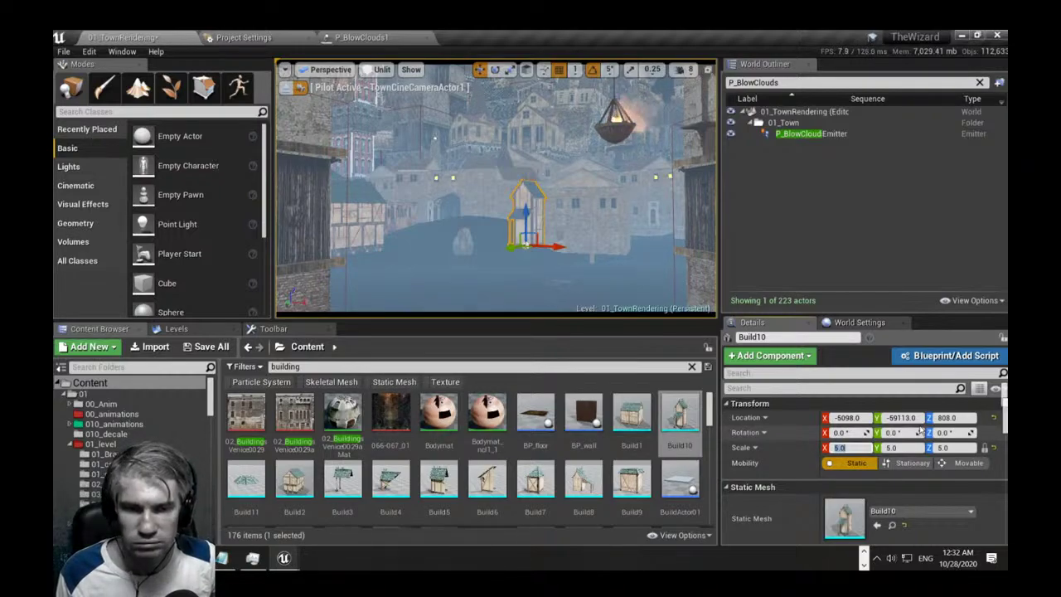
type("10")
key("Return")
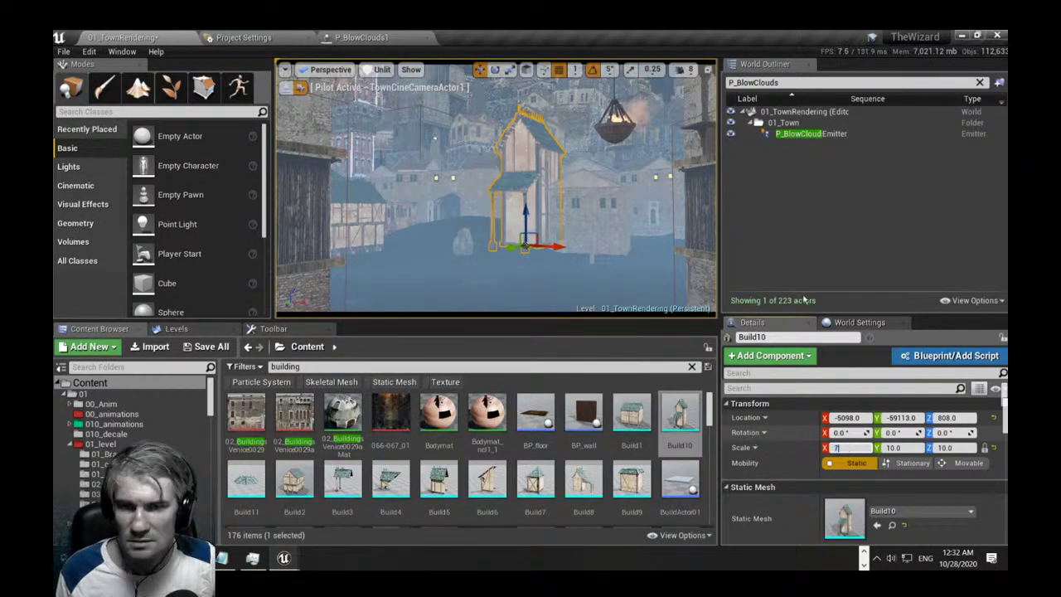
type("7")
key("Return")
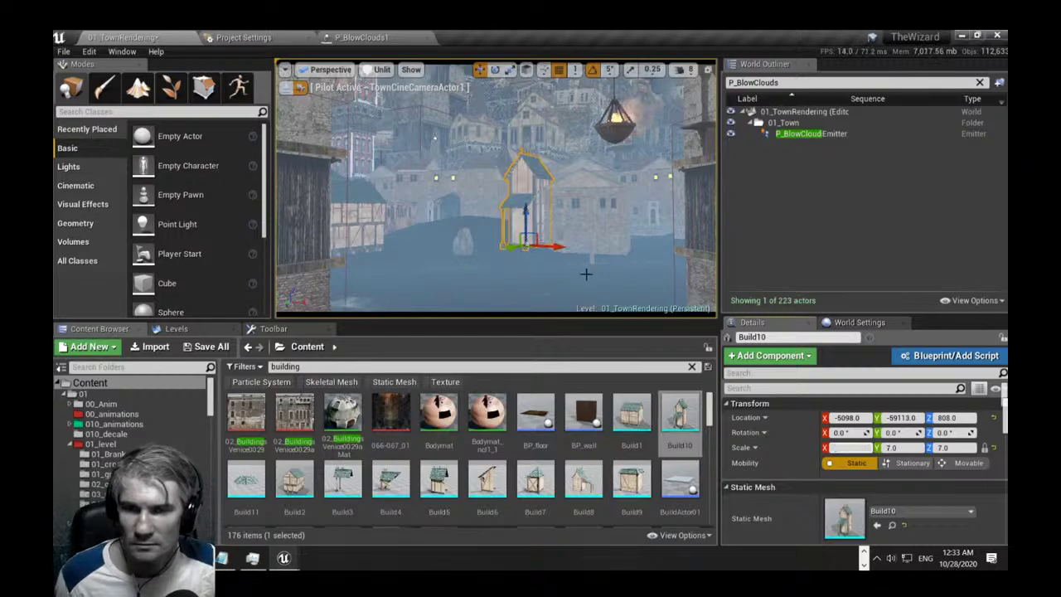
Rotate the Build10 house around its vertical axis so its timbered side faces the water, and deselect it.
right_click_drag(586, 274, 559, 268)
key("e")
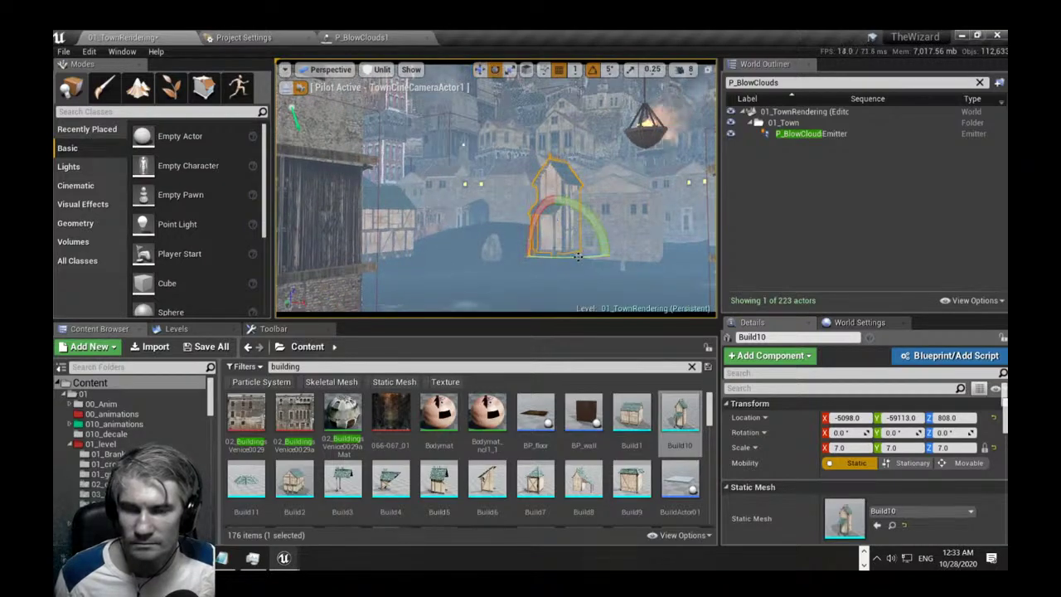
left_click_drag(578, 257, 624, 254)
left_click(640, 281)
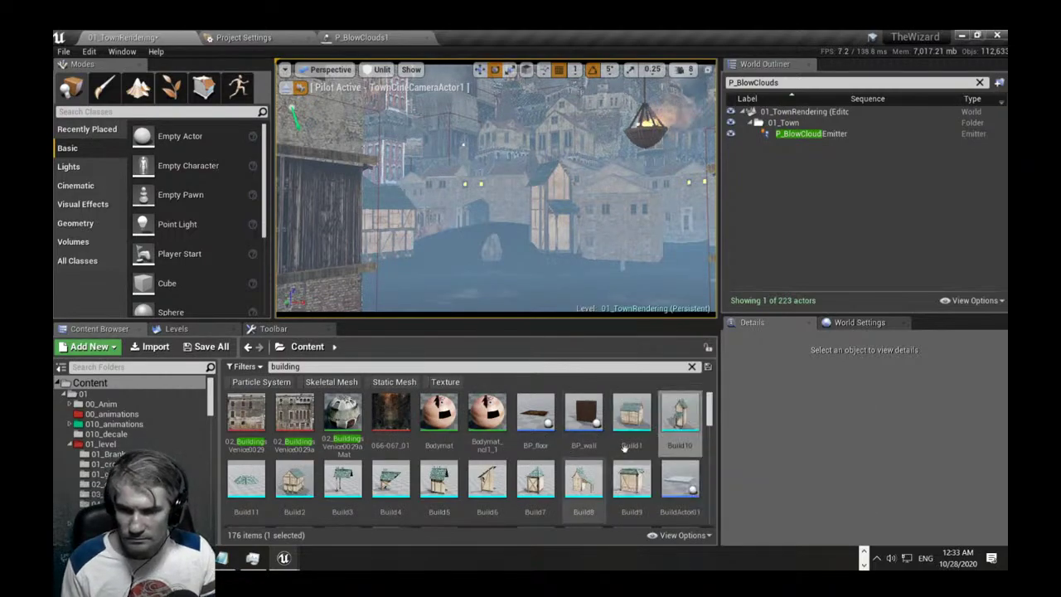
Look through the building search results and the 01_level subfolders, including 02_oldHouses and 05_oldHouse, for more building assets.
scroll(580, 465, "down", 3)
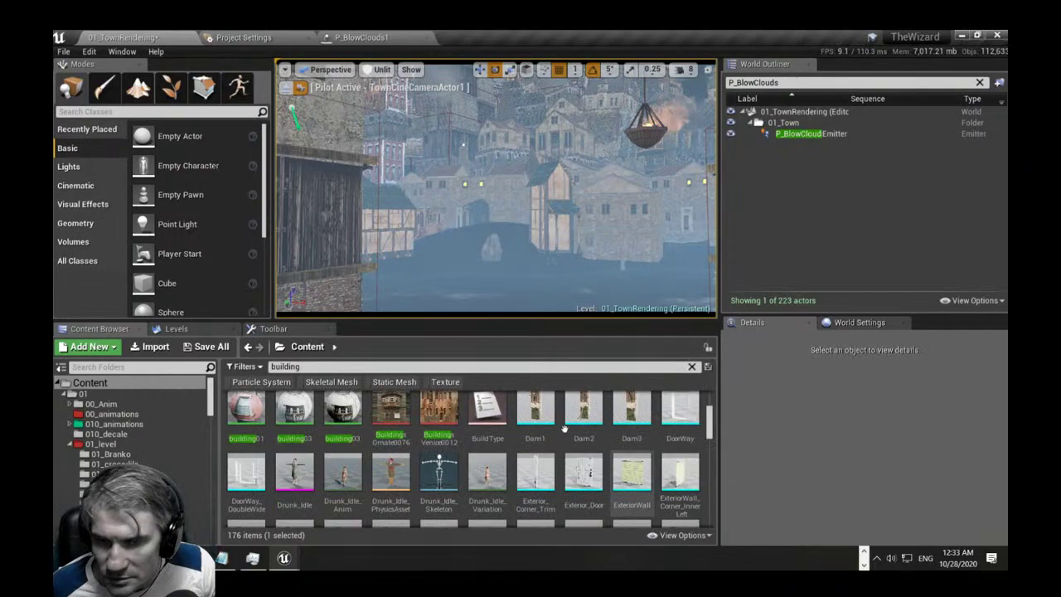
scroll(578, 440, "up", 1)
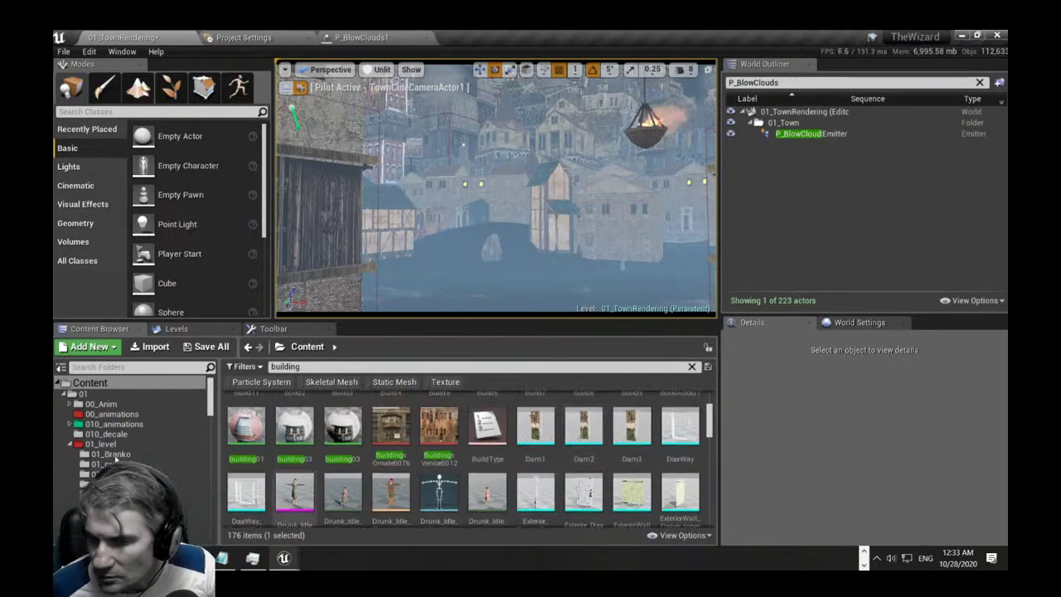
left_click(110, 454)
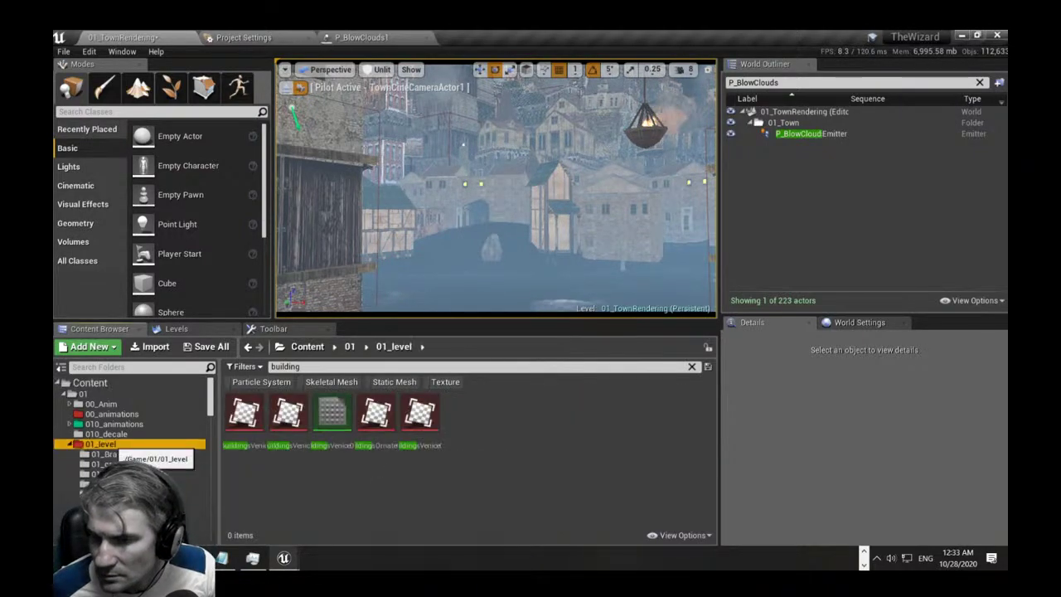
left_click(103, 465)
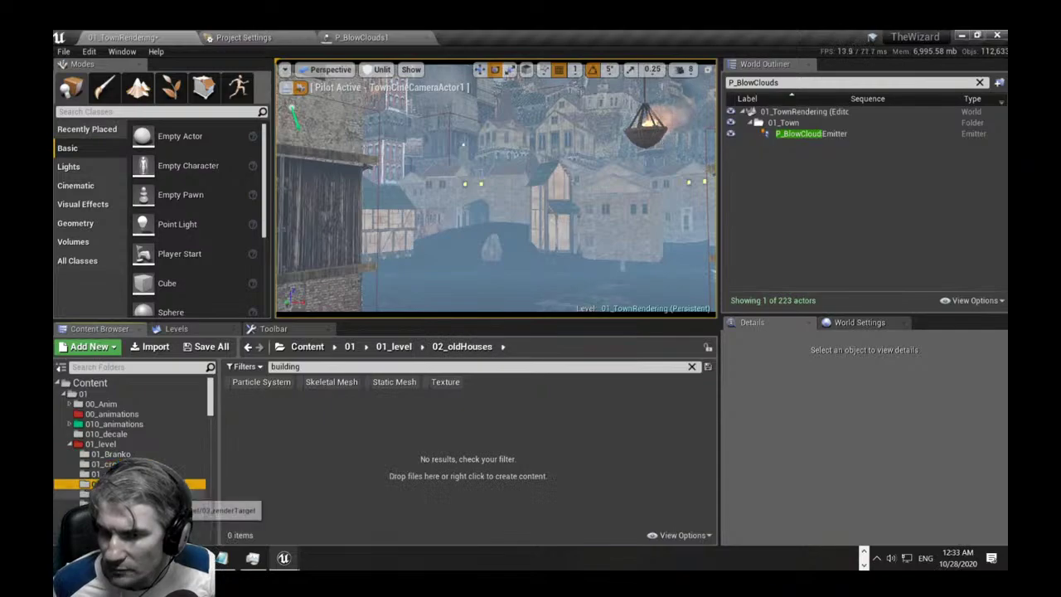
left_click(166, 514)
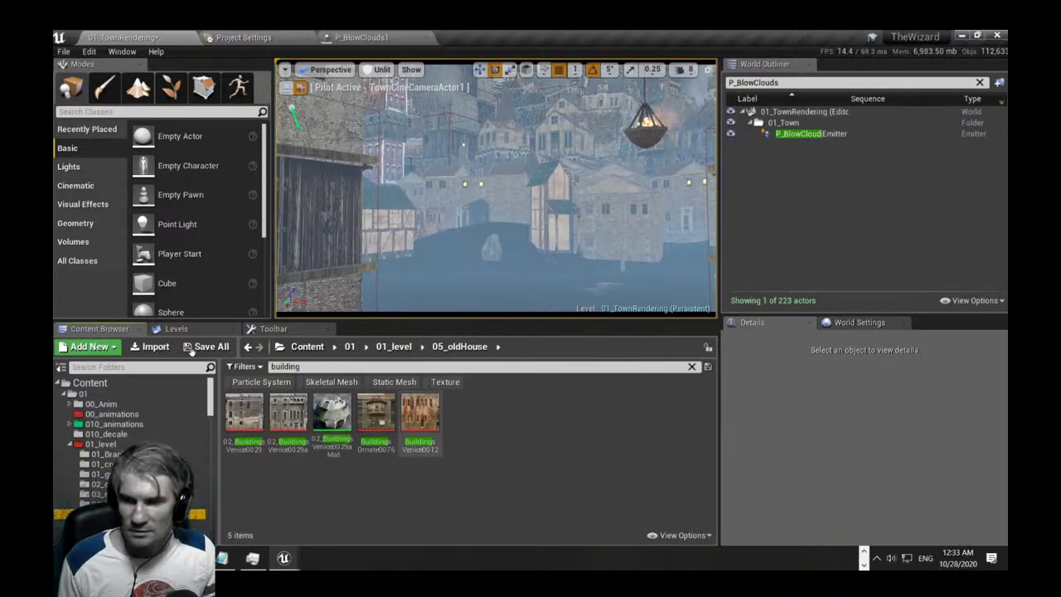
Search all content for "grave" and place the Stone1 gravestone on the dark hill near the standing rock.
left_click(90, 382)
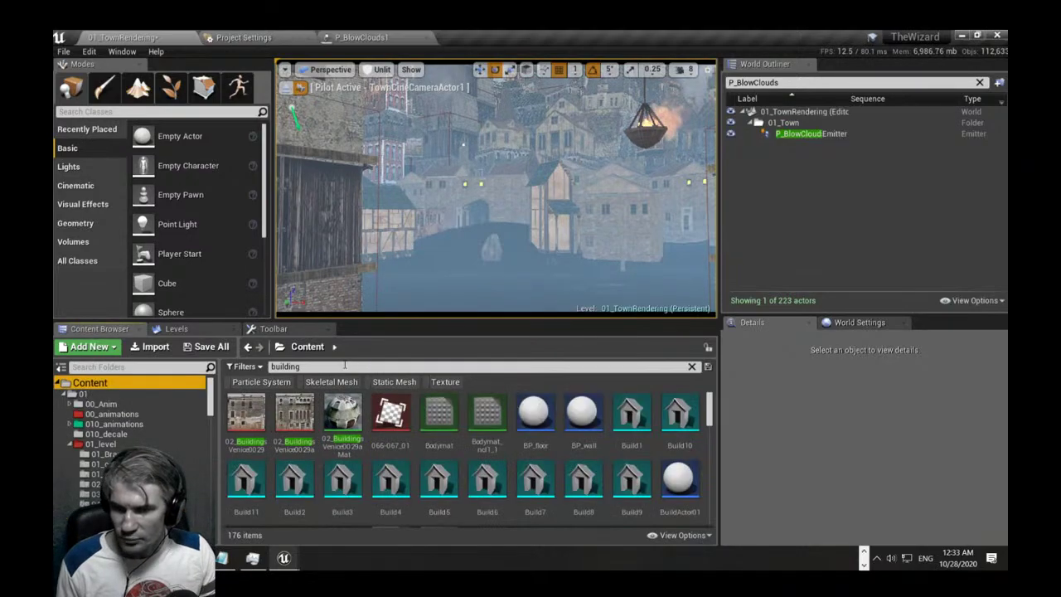
left_click_drag(345, 365, 53, 294)
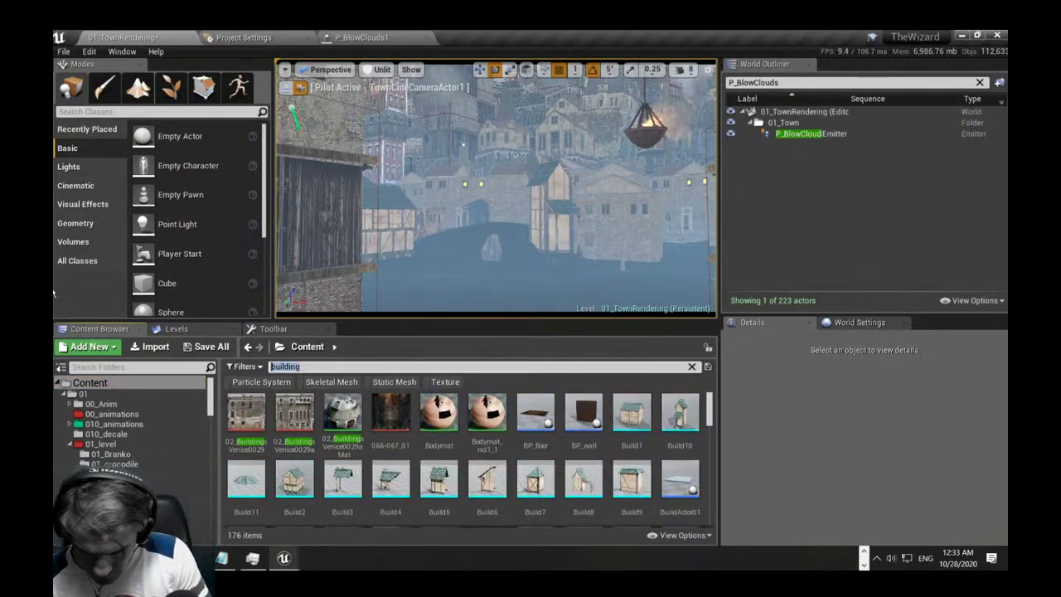
type("grave")
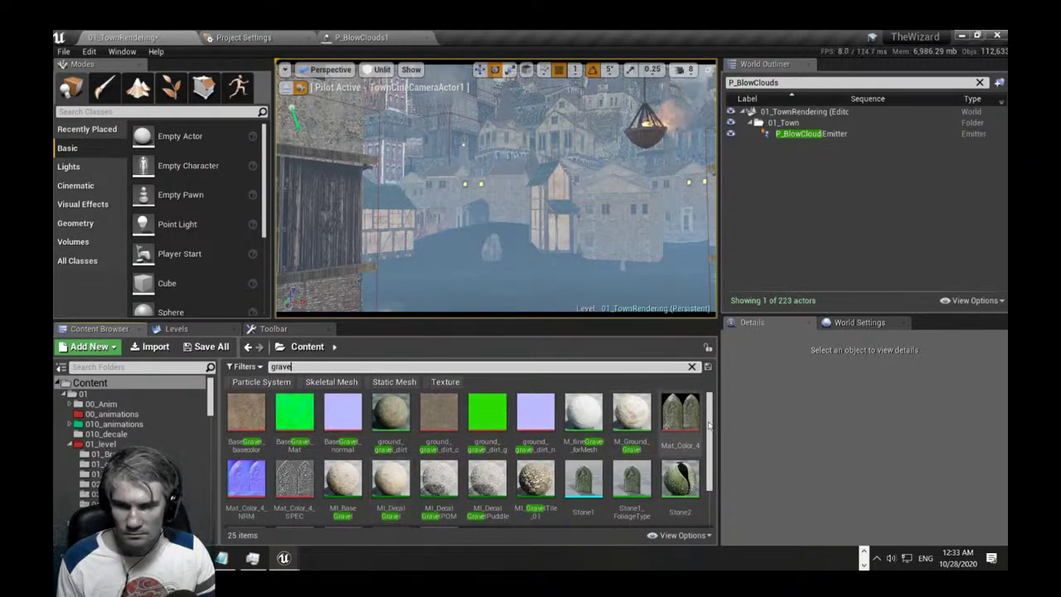
left_click_drag(709, 426, 706, 490)
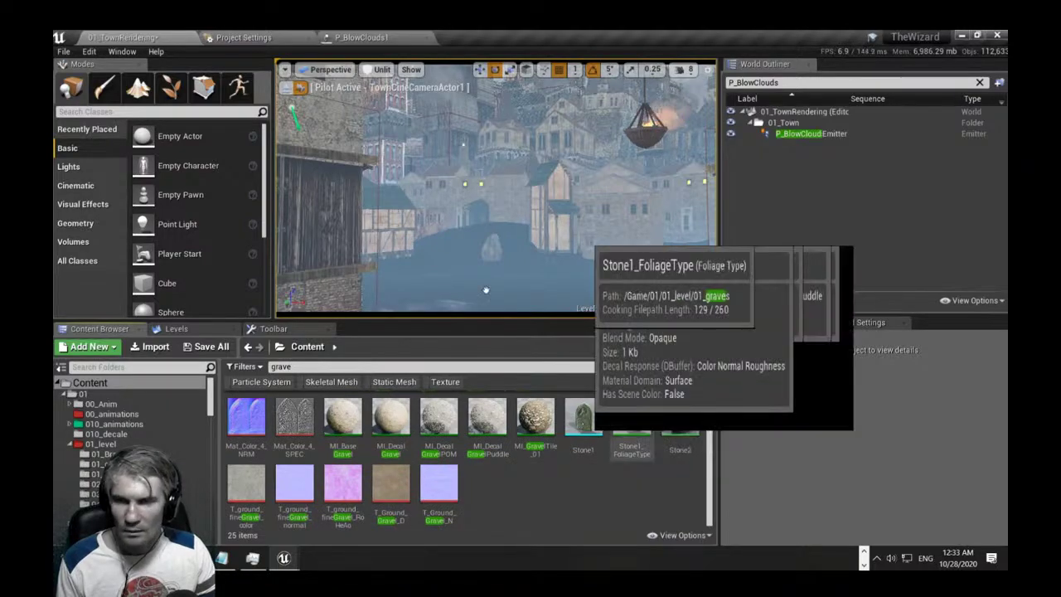
left_click_drag(486, 289, 477, 278)
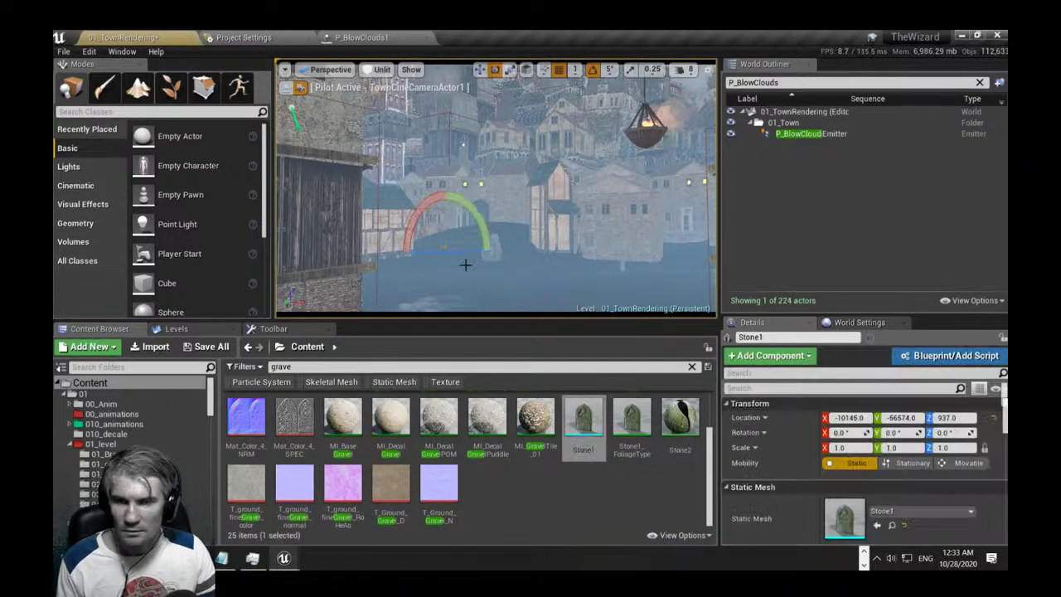
Frame the Stone1 gravestone and set its scale to 6.0 on all axes after trying 10.0.
key("f")
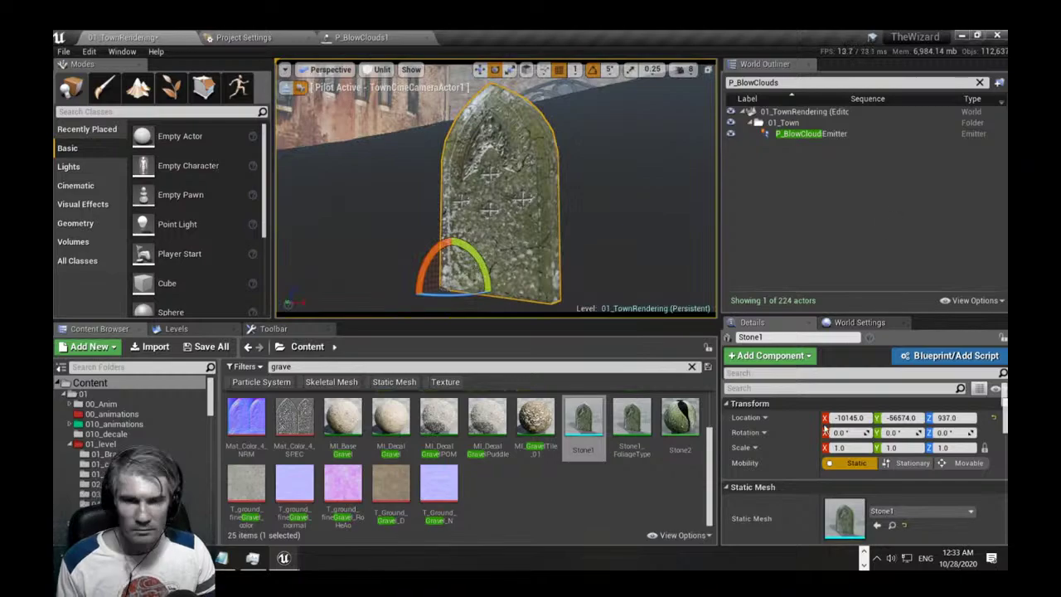
left_click(851, 448)
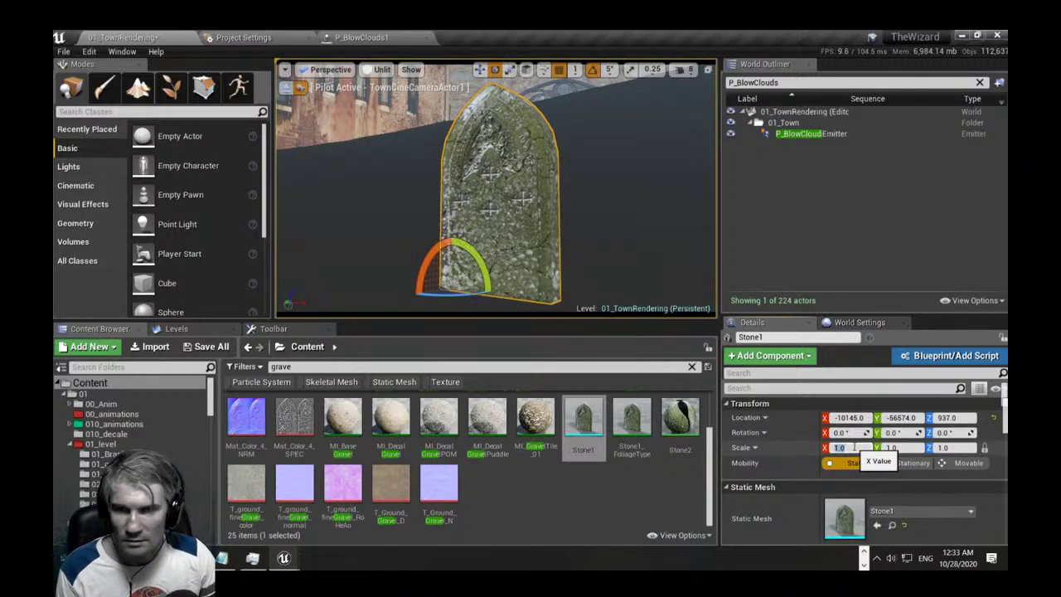
type("0")
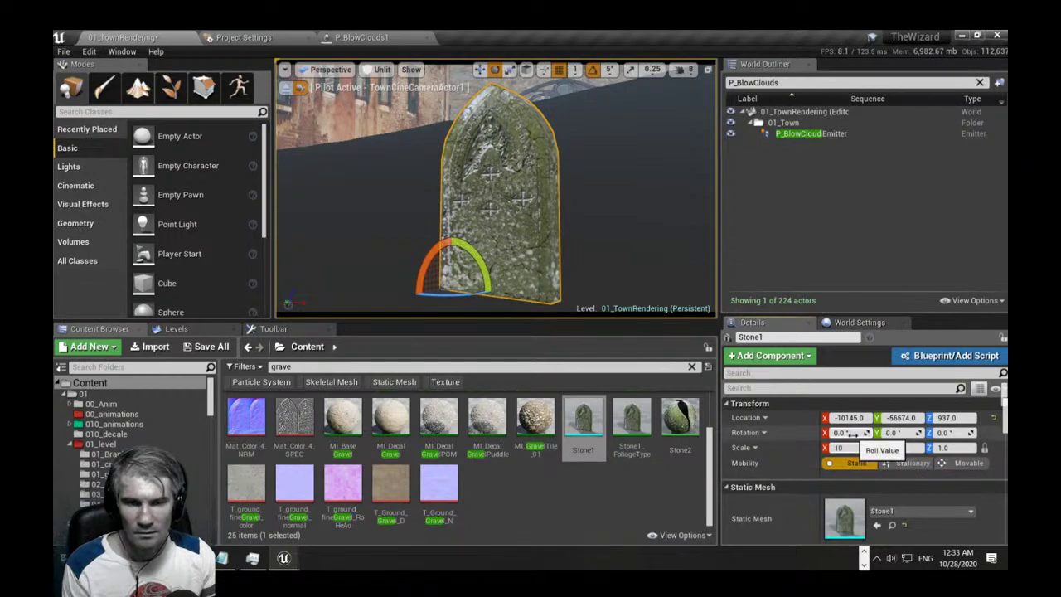
key("Return")
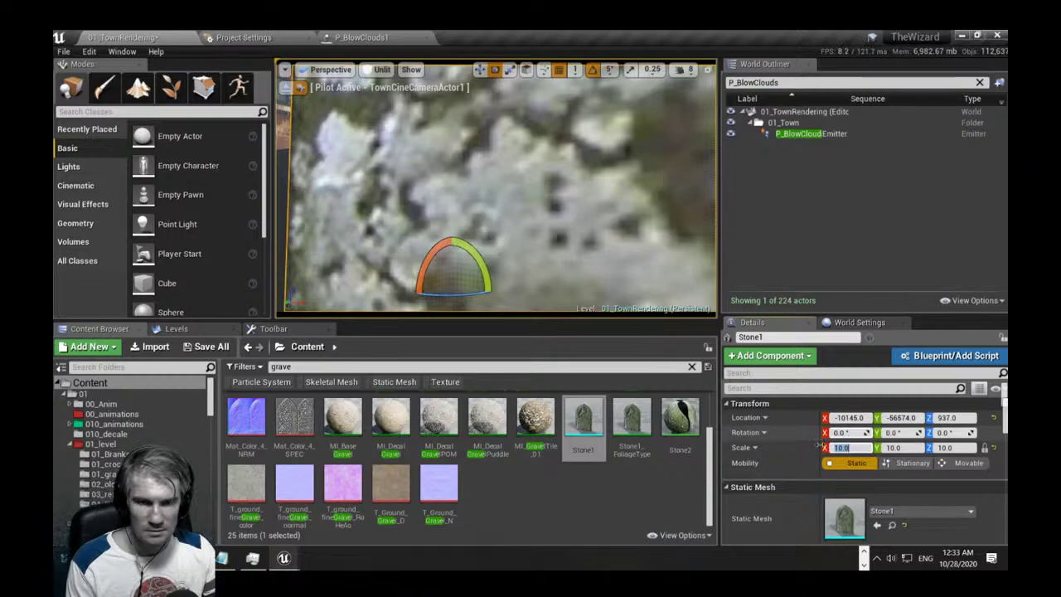
type("6")
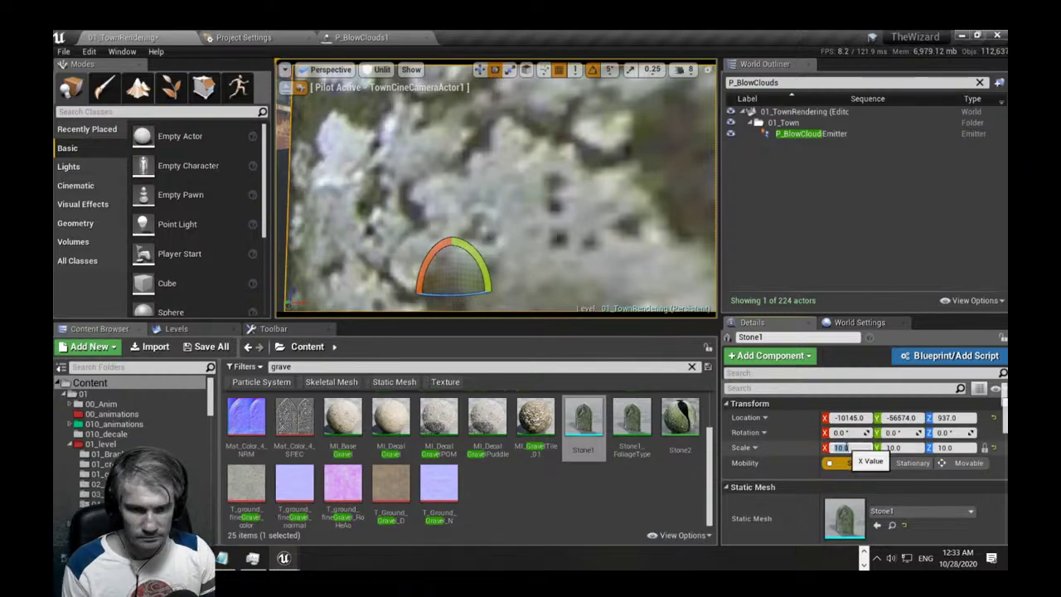
Lower the Stone1 gravestone to a Z location of 633 as seen from the town camera, and deselect it.
right_click_drag(582, 273, 623, 281)
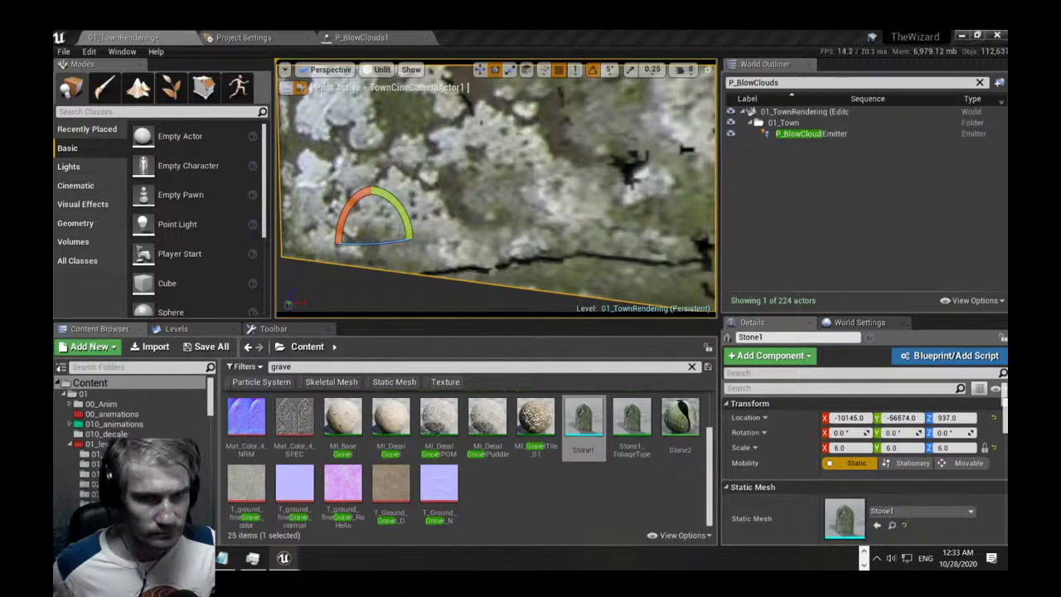
key("1")
right_click_drag(623, 281, 619, 314)
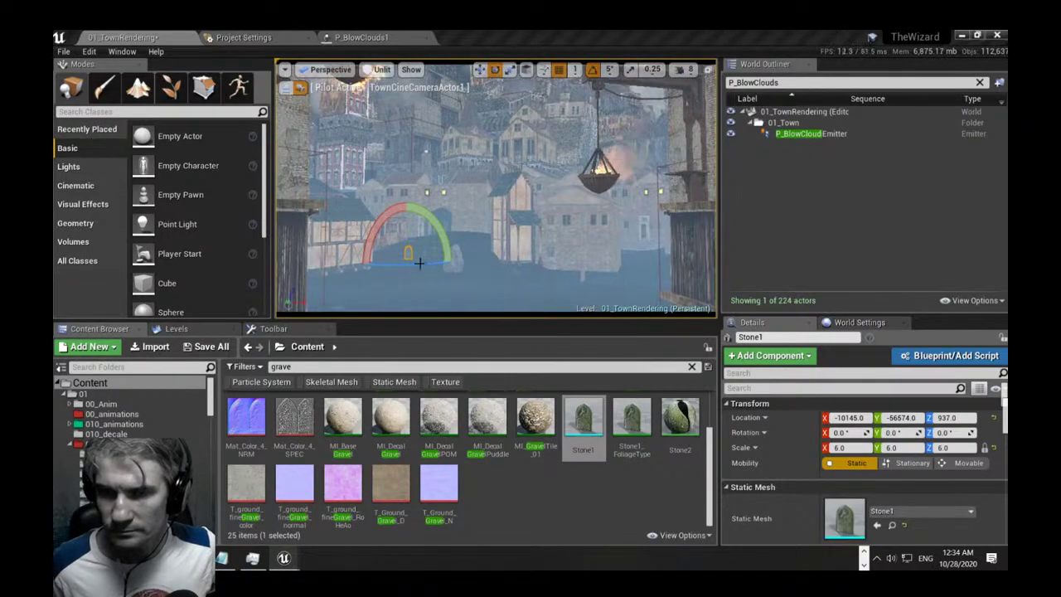
right_click_drag(420, 261, 420, 258)
key("r")
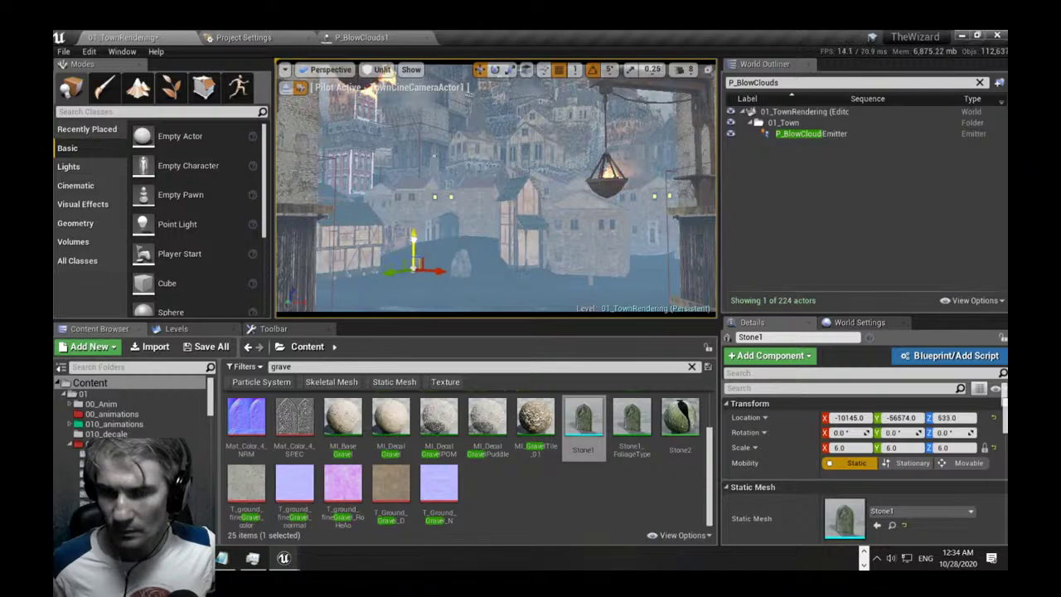
key("Escape")
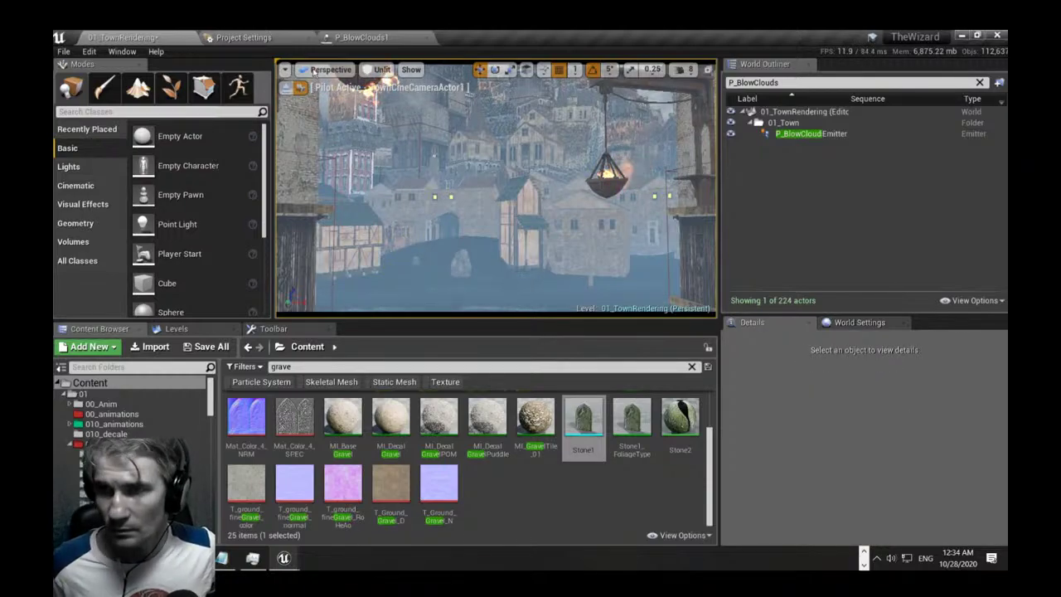
Switch the town camera viewport from Unlit to Lit shading and frame the moonlit town.
left_click(378, 70)
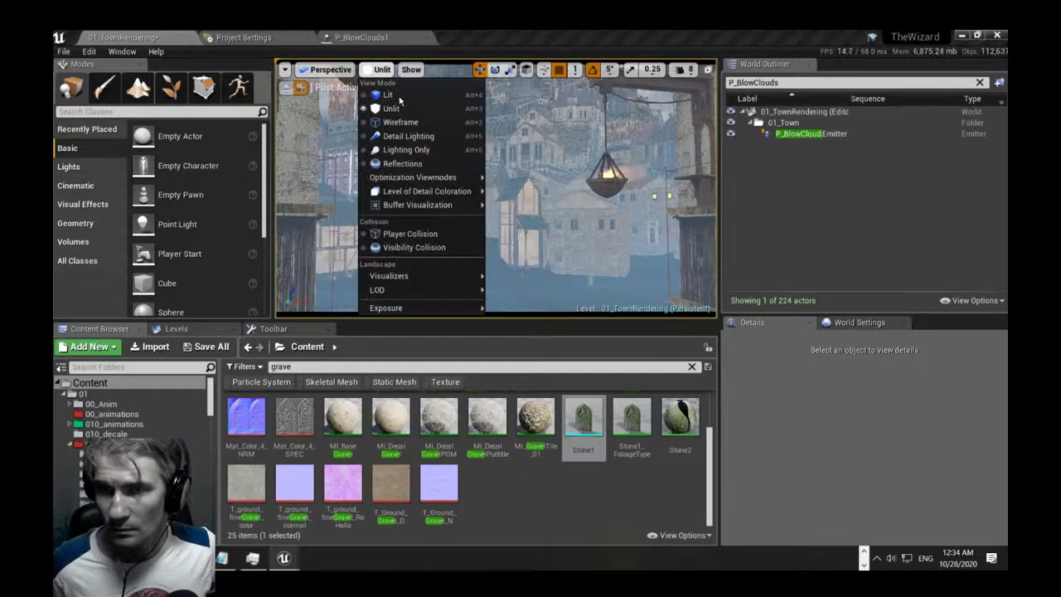
left_click(394, 95)
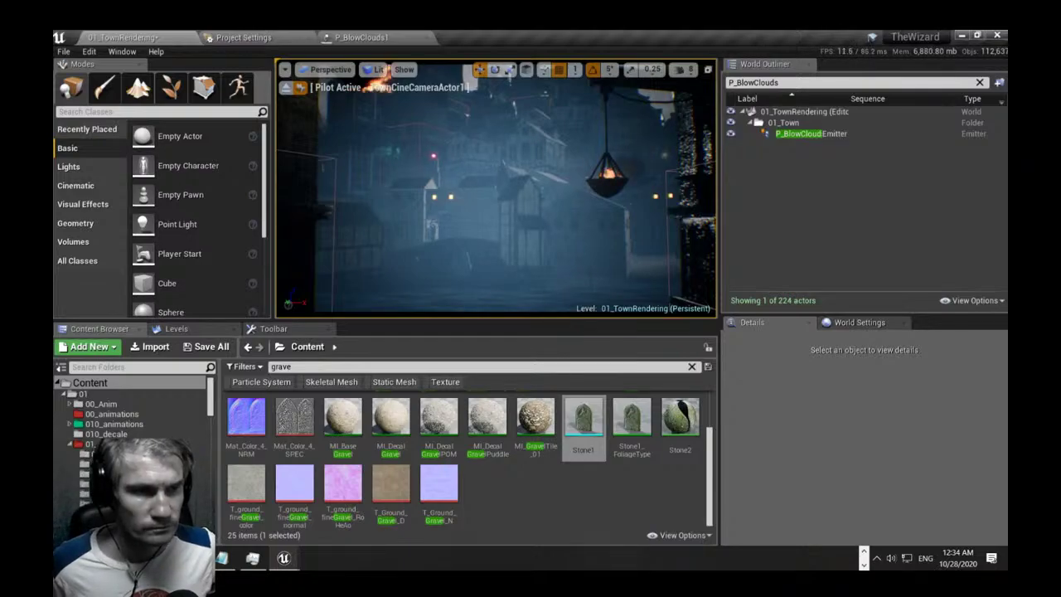
key("e")
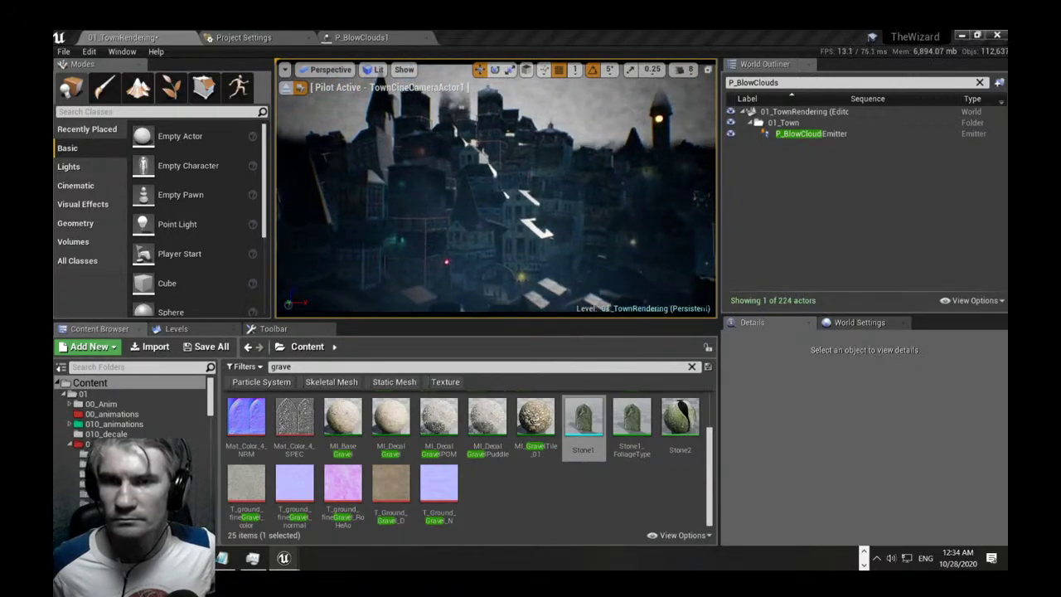
Restart the P_BlowClouds emitter by toggling Reset on Detach, and watch the clouds full screen from the town camera.
left_click(809, 135)
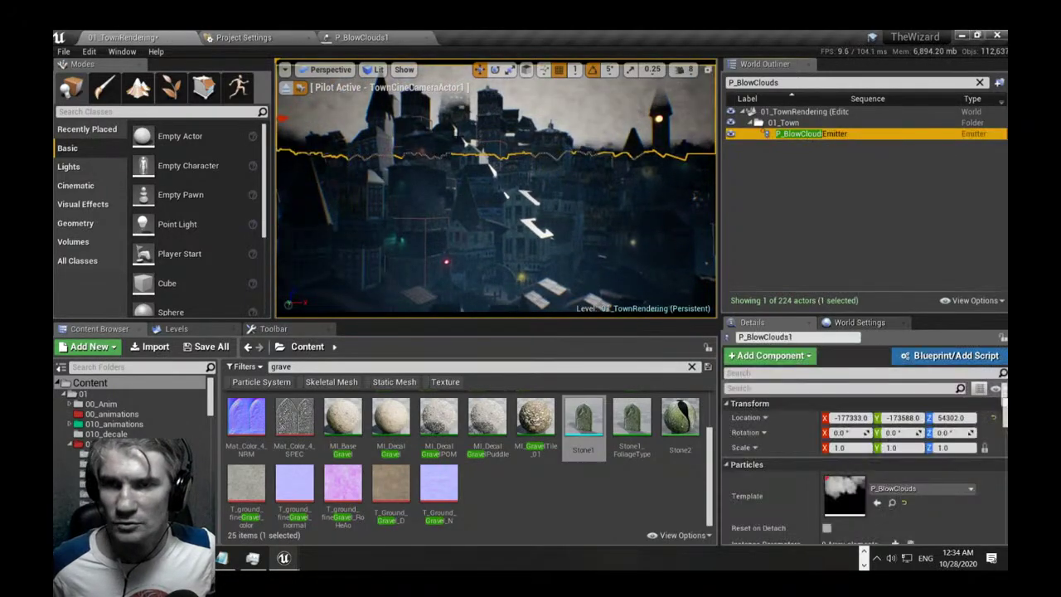
right_click_drag(462, 190, 415, 113)
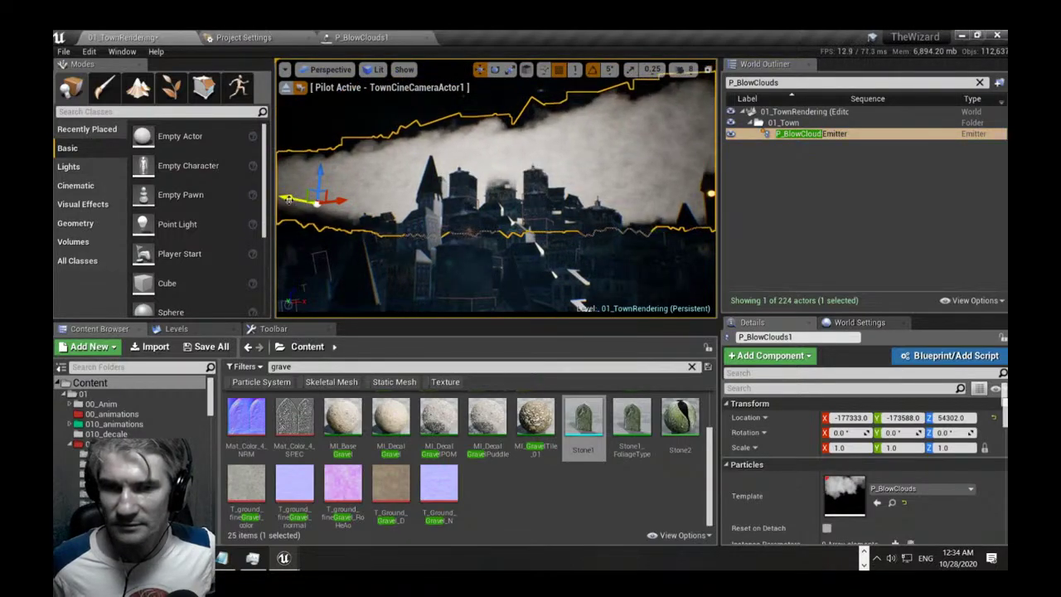
left_click(829, 531)
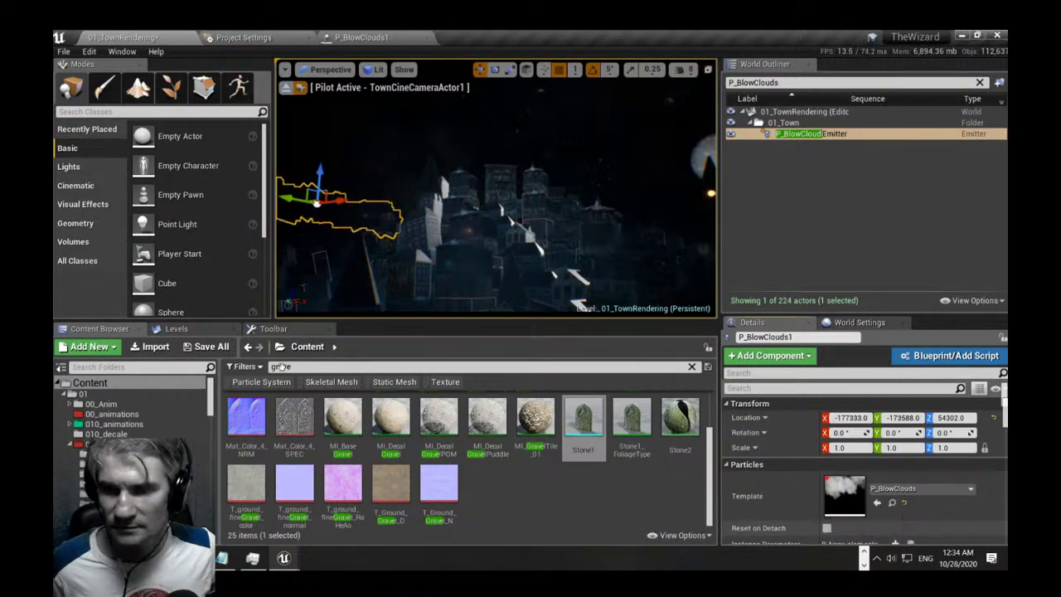
right_click_drag(496, 191, 539, 265)
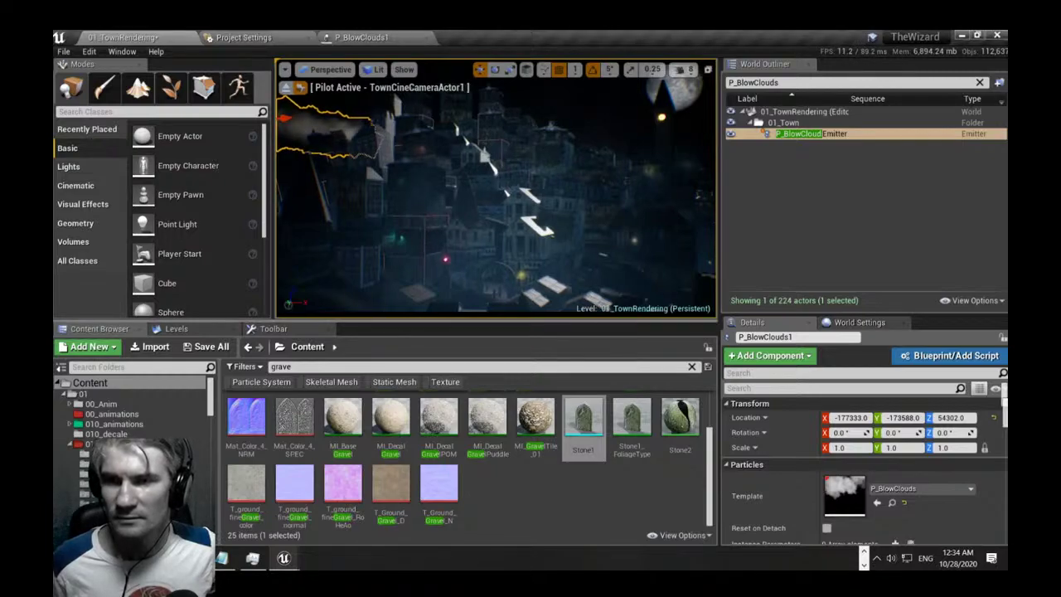
left_click(494, 172)
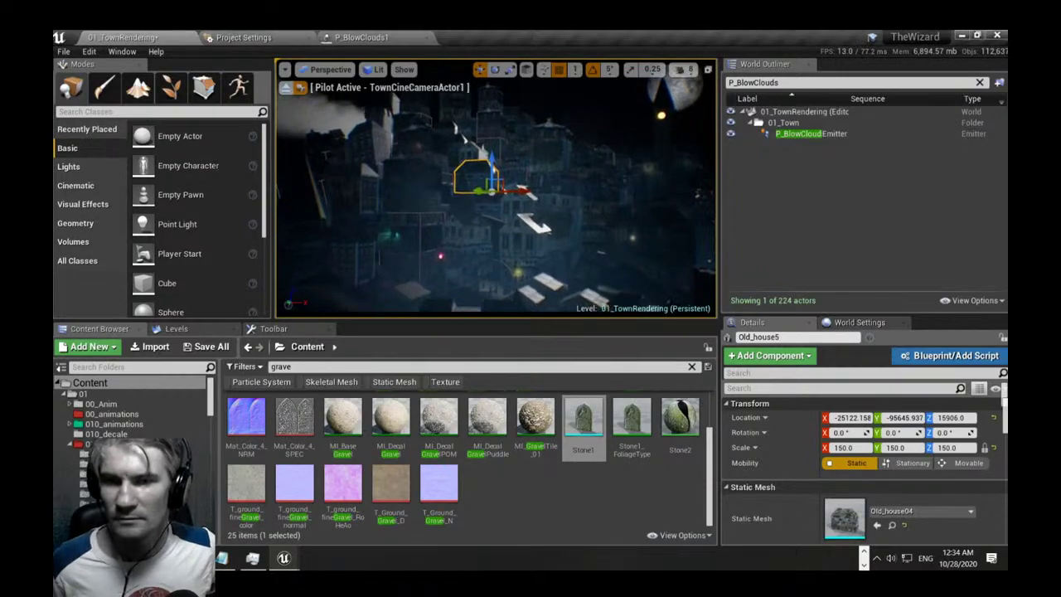
right_click_drag(533, 185, 542, 190)
key("Escape")
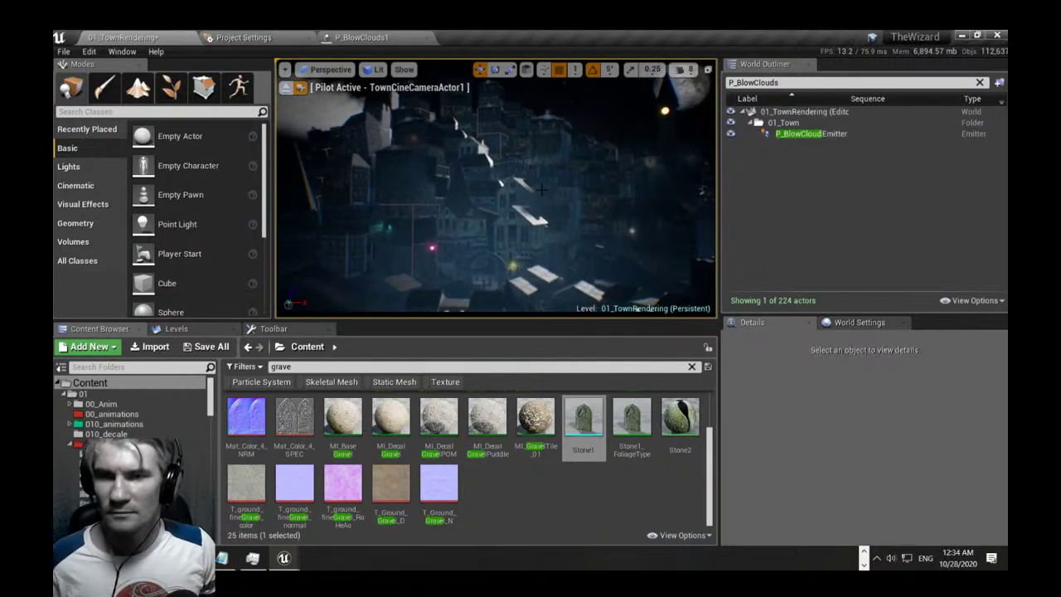
key("F11")
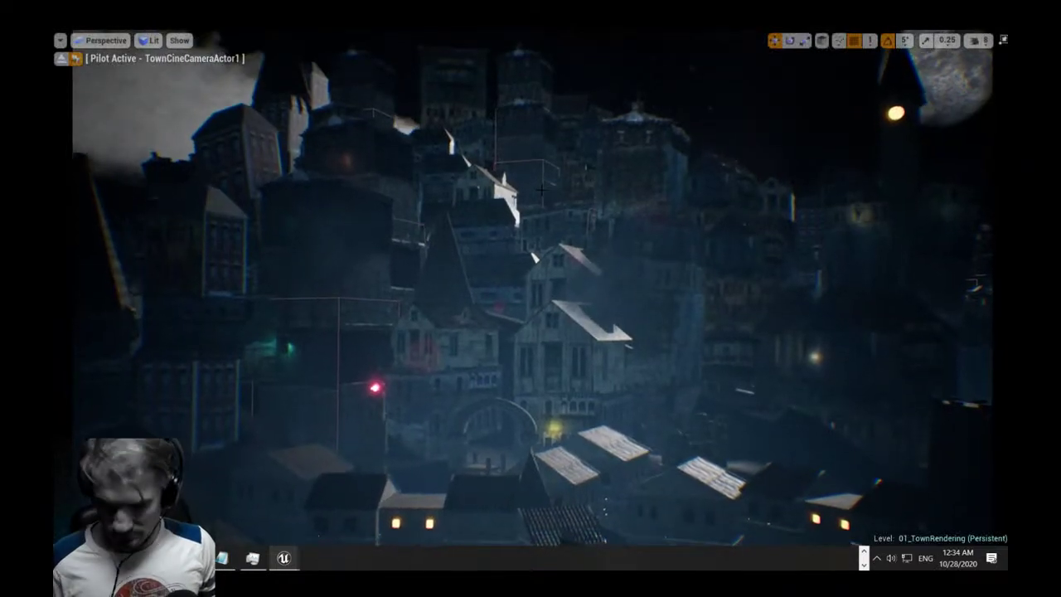
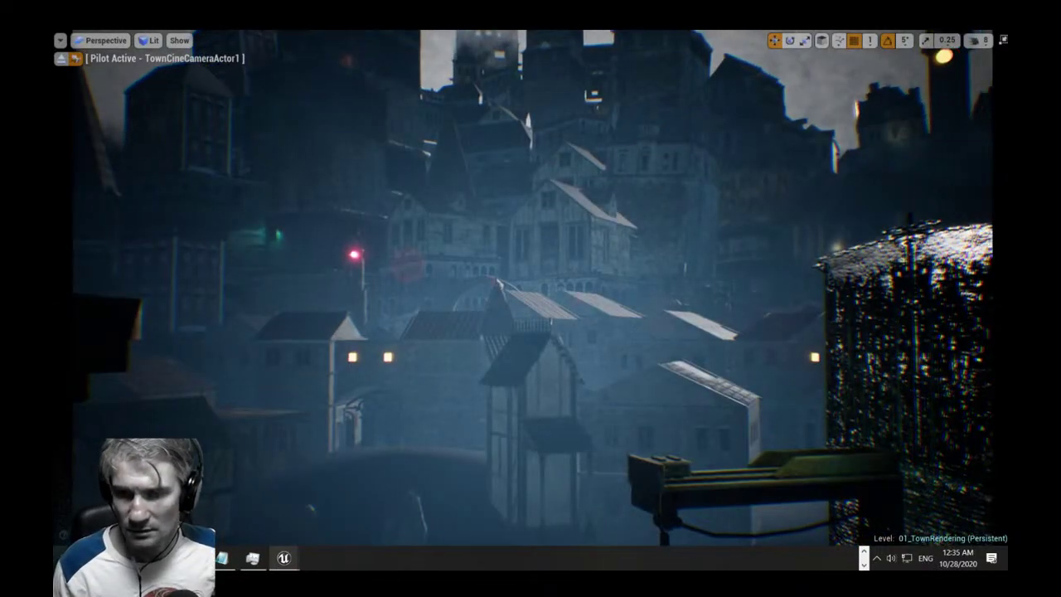
key("F11")
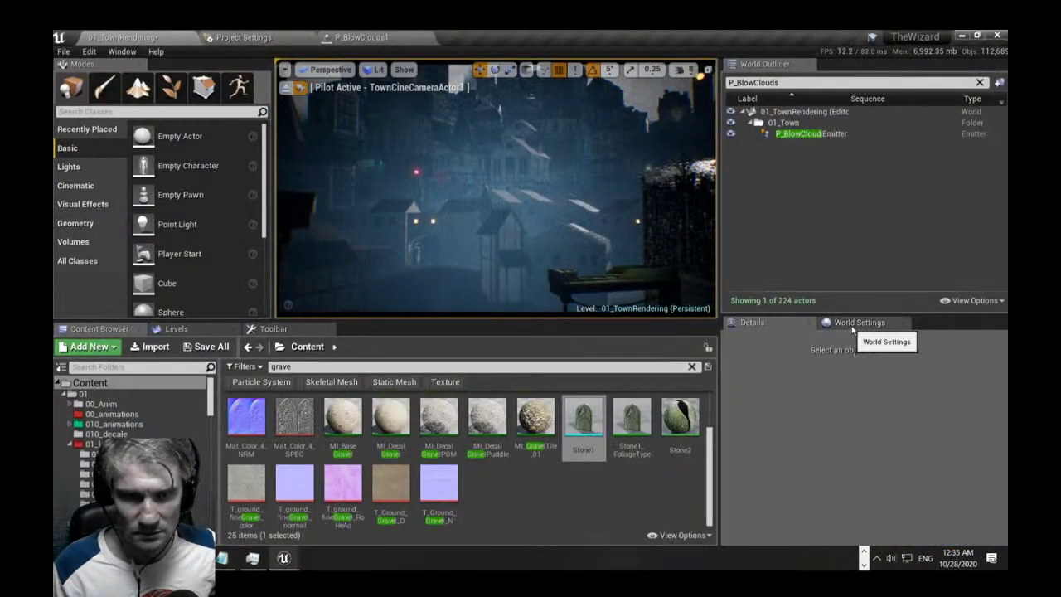
Enable Reset on Detach for the P_BlowClouds emitter and check the sky full screen from the town camera.
left_click(852, 326)
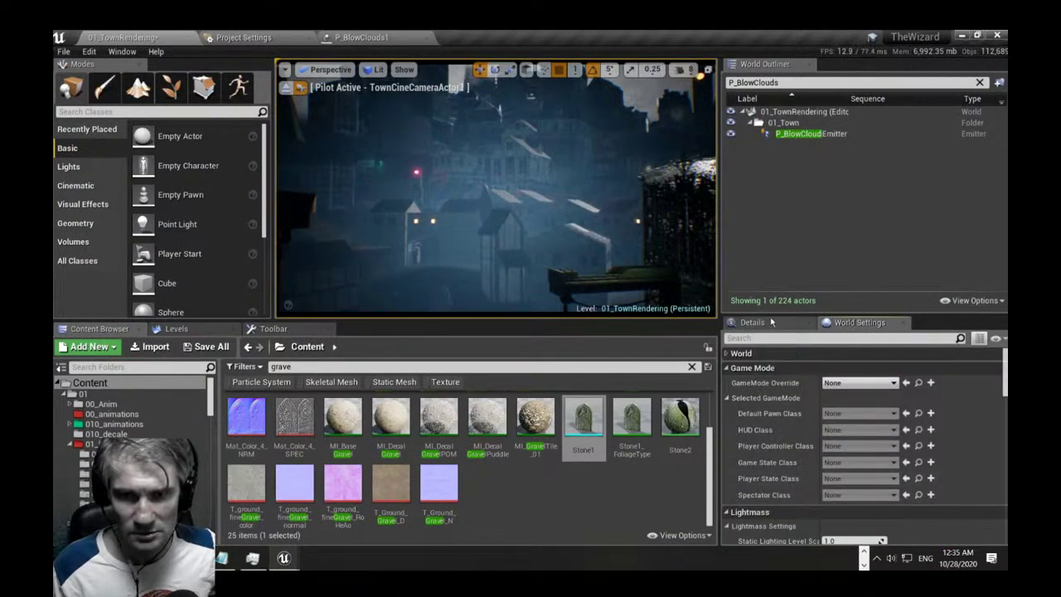
left_click(806, 135)
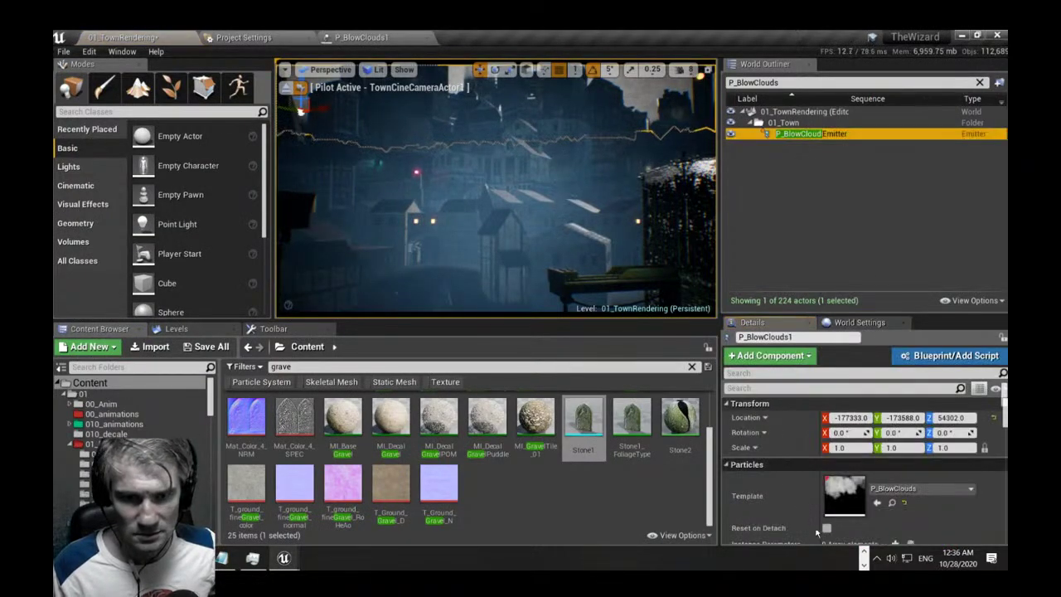
left_click(827, 528)
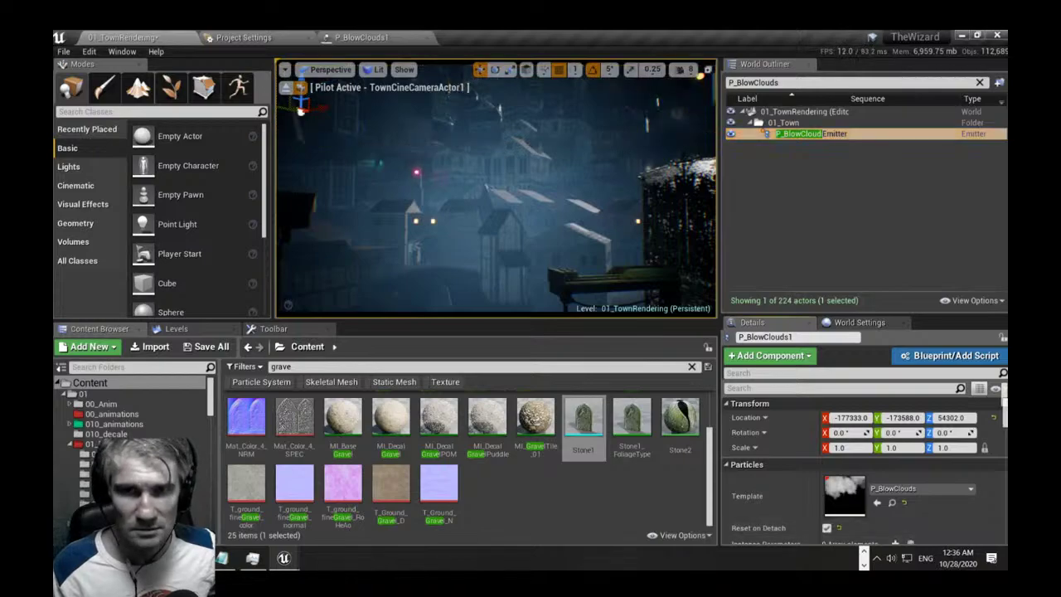
right_click_drag(496, 191, 485, 205)
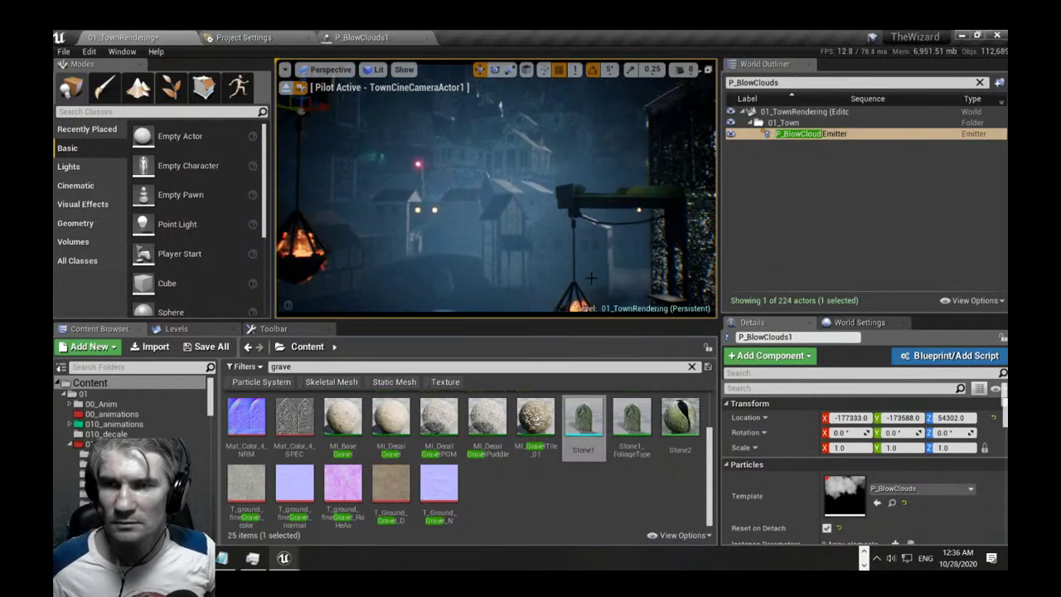
key("F11")
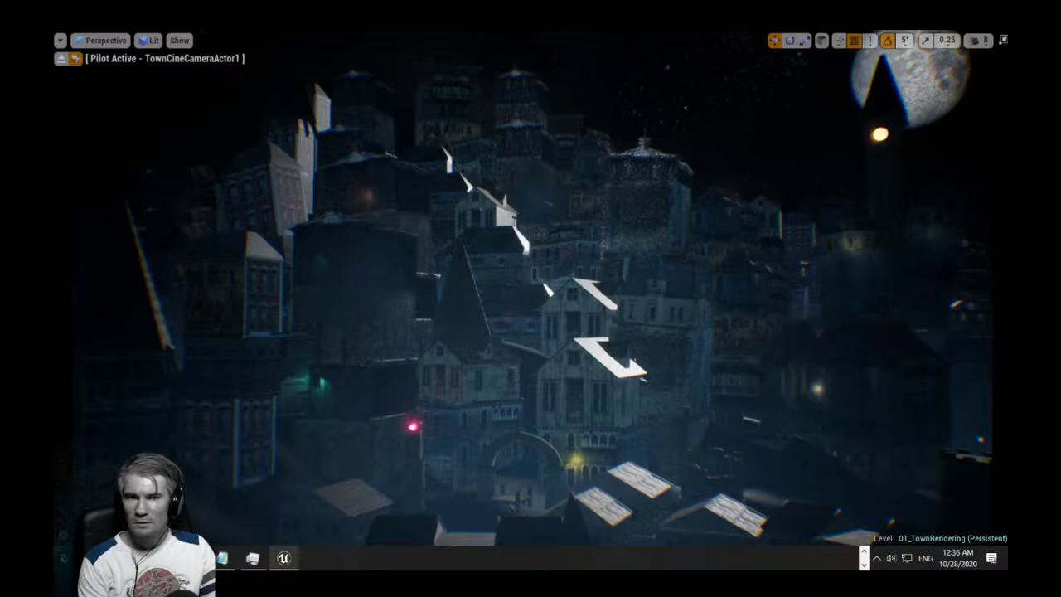
key("F11")
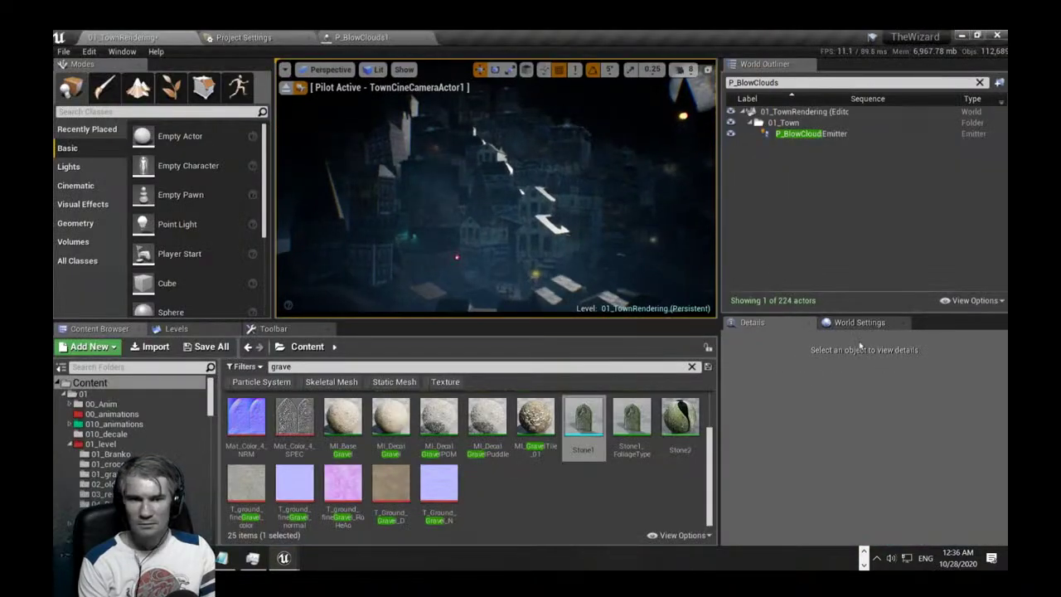
Disable Reset on Detach for the P_BlowClouds emitter and review the camera move down to the waterfront full screen.
left_click(784, 134)
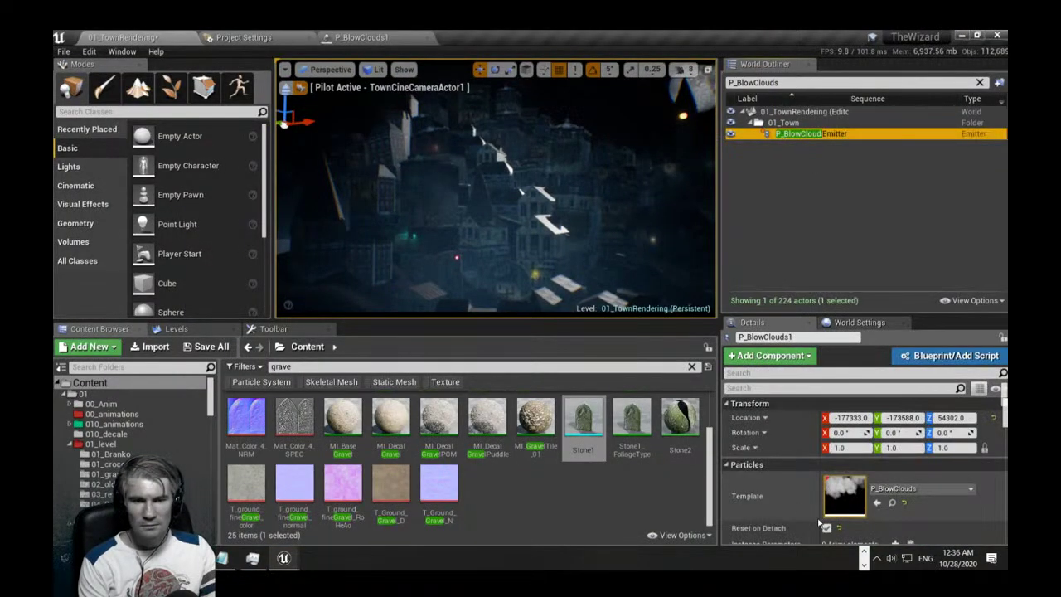
left_click(827, 527)
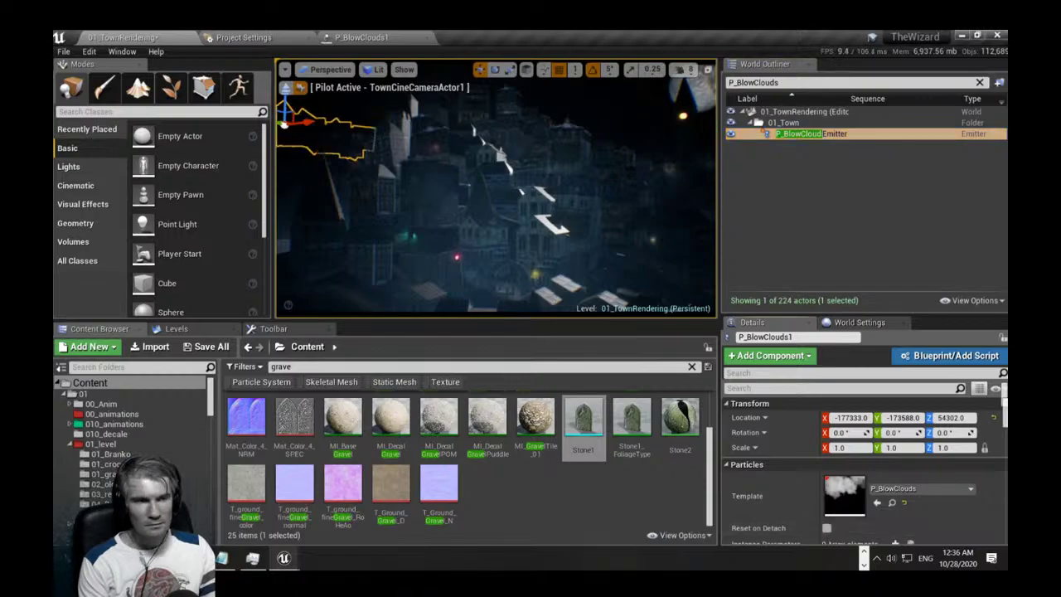
mouse_move(496, 191)
right_mouse_down()
mouse_move(510, 196)
mouse_move(496, 199)
right_mouse_up()
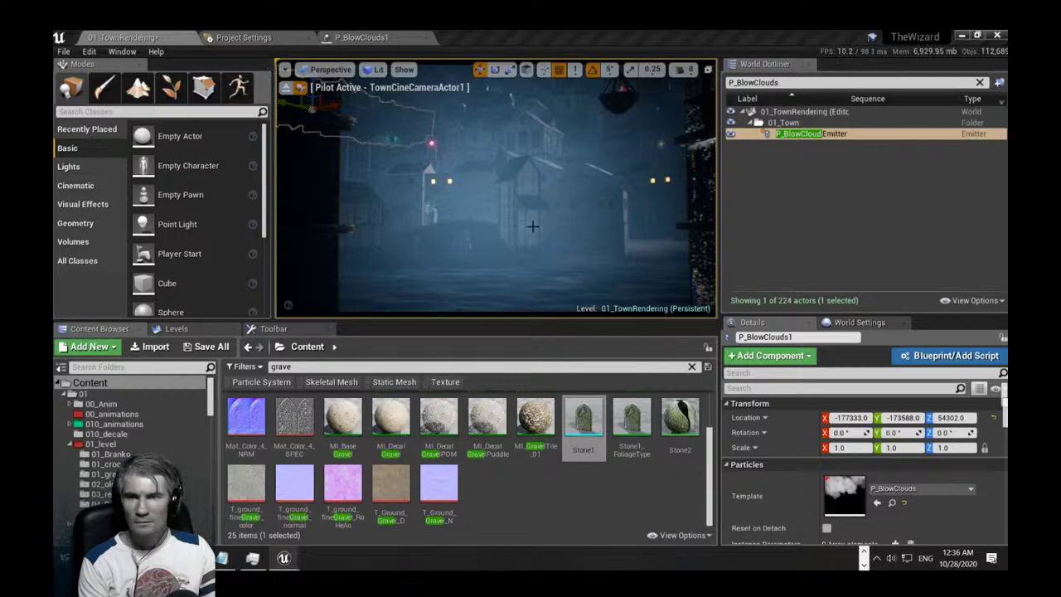
key("F11")
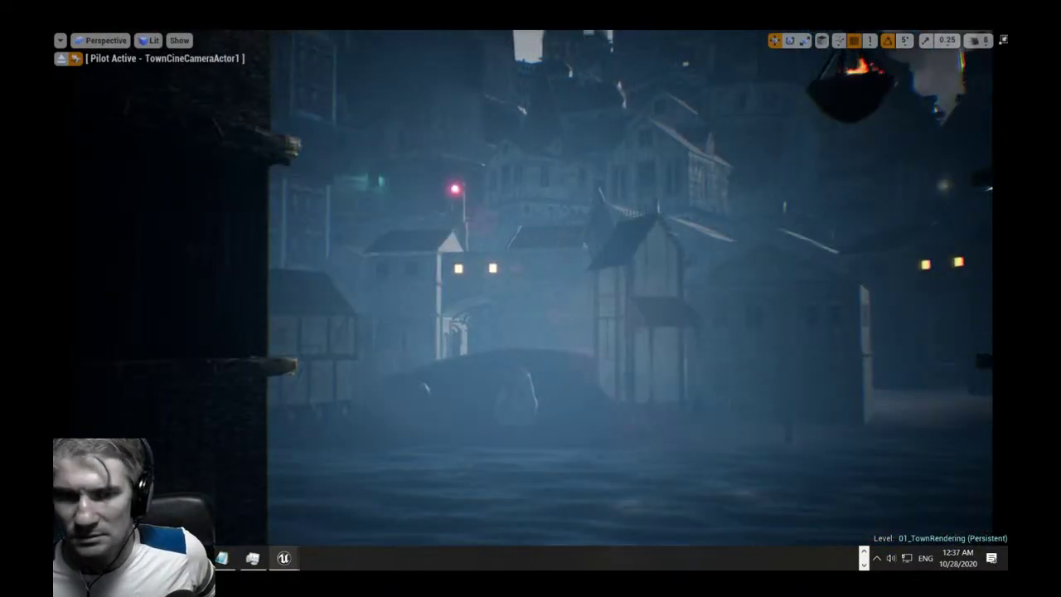
key("F11")
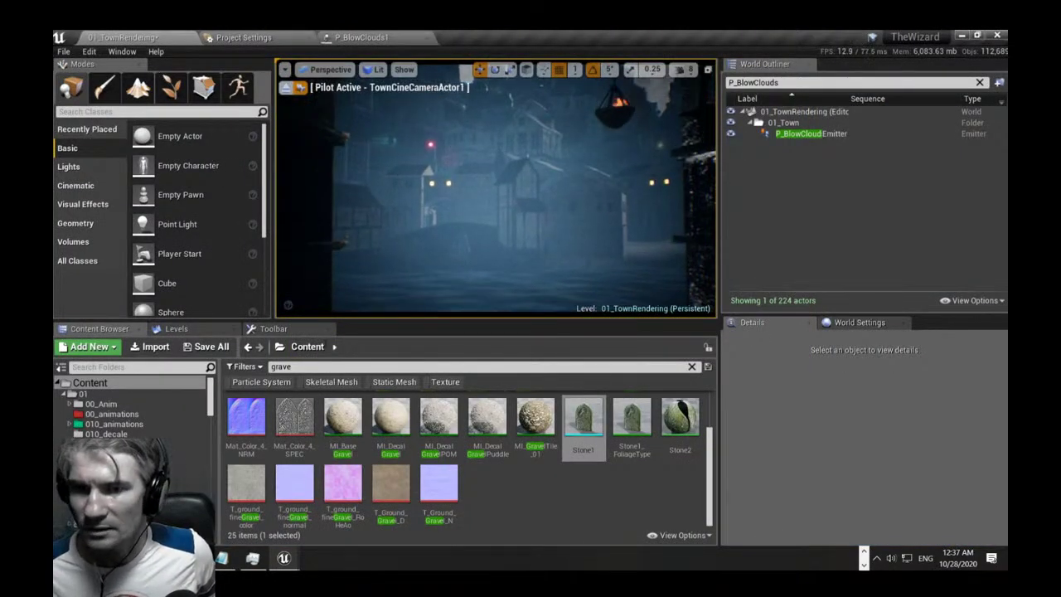
Stop piloting the town cine camera and save all levels and assets.
left_click(286, 87)
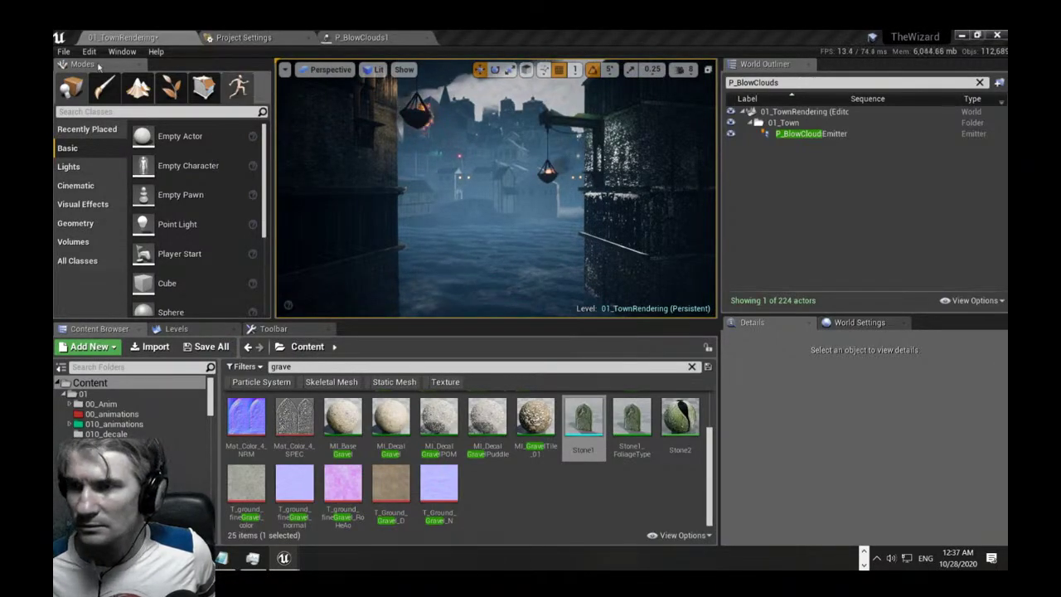
left_click(63, 51)
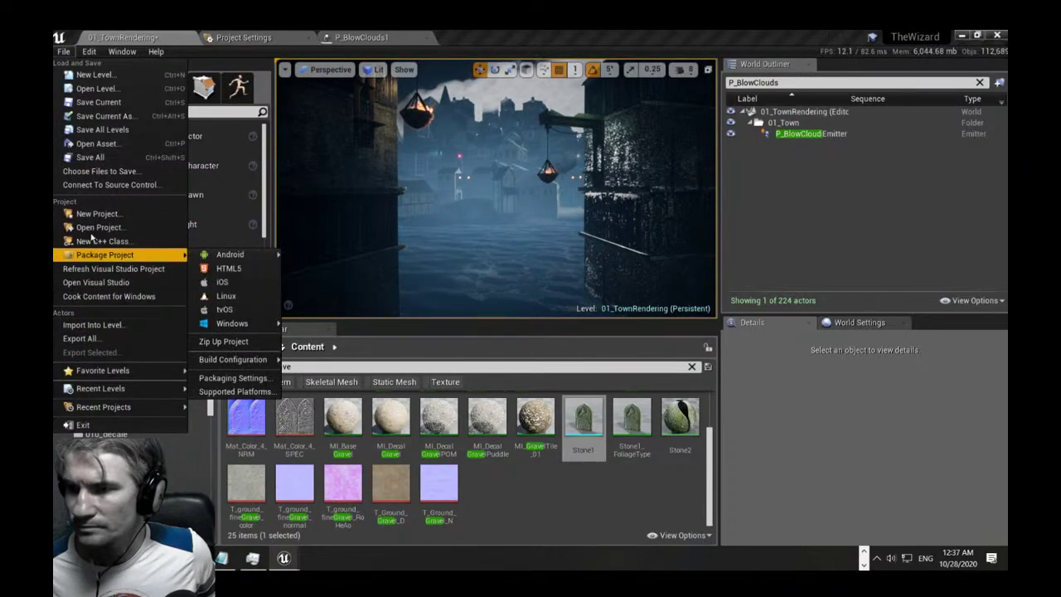
left_click(95, 161)
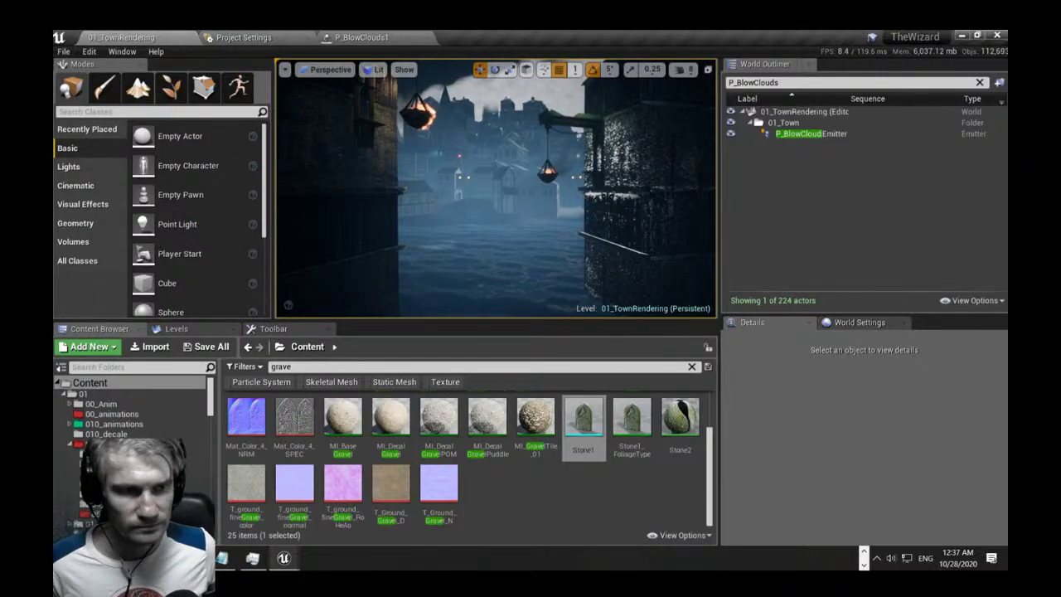
Set the end frame to 10 in the 01_Town sequence's movie render settings and capture the test image sequence.
left_click_drag(526, 372, 475, 331)
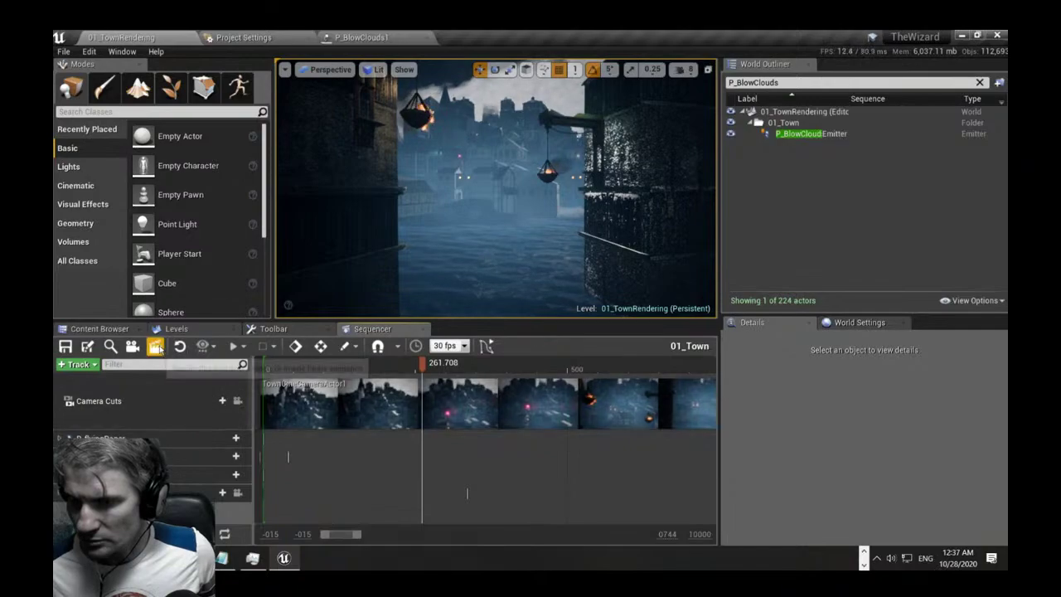
left_click(155, 345)
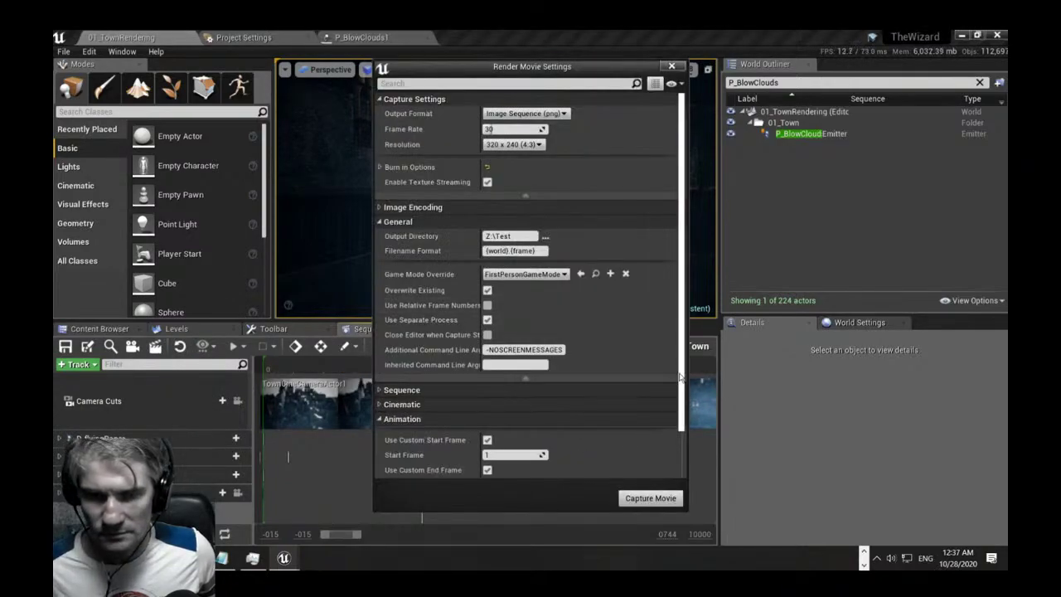
scroll(672, 439, "down", 5)
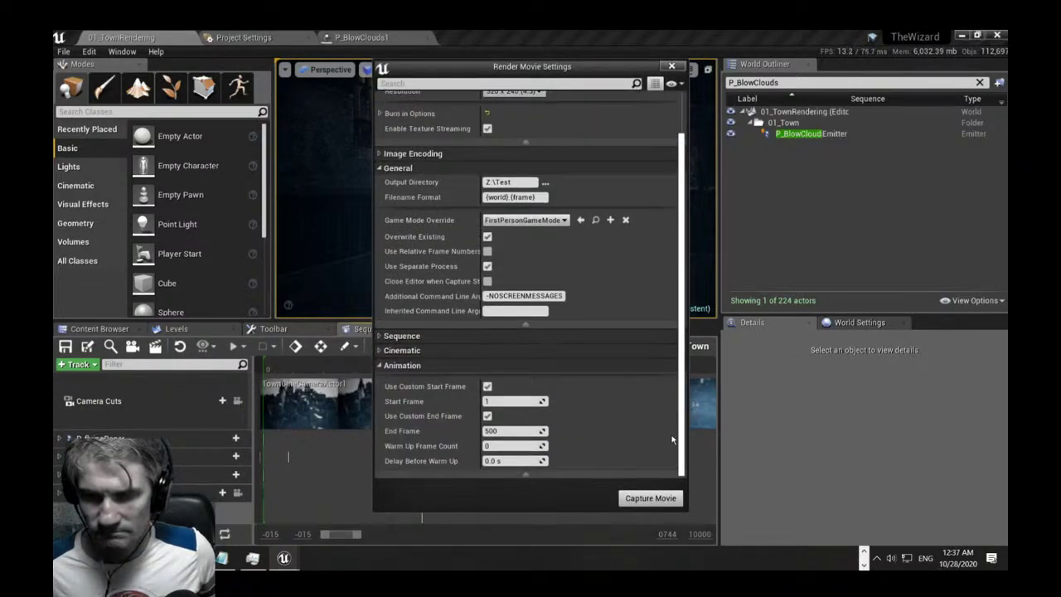
left_click(509, 431)
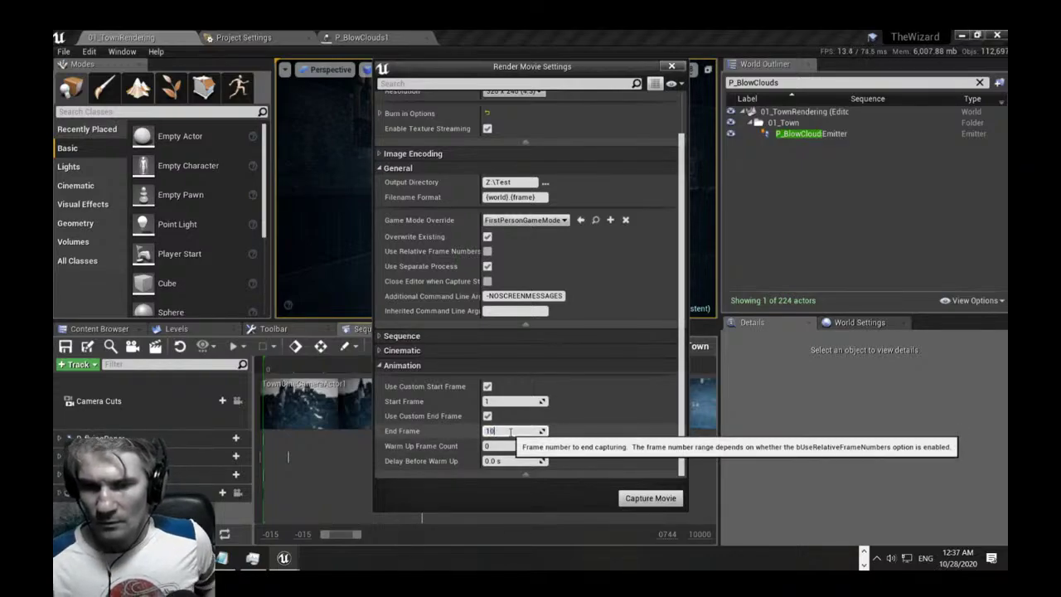
type("10")
scroll(682, 178, "up", 2)
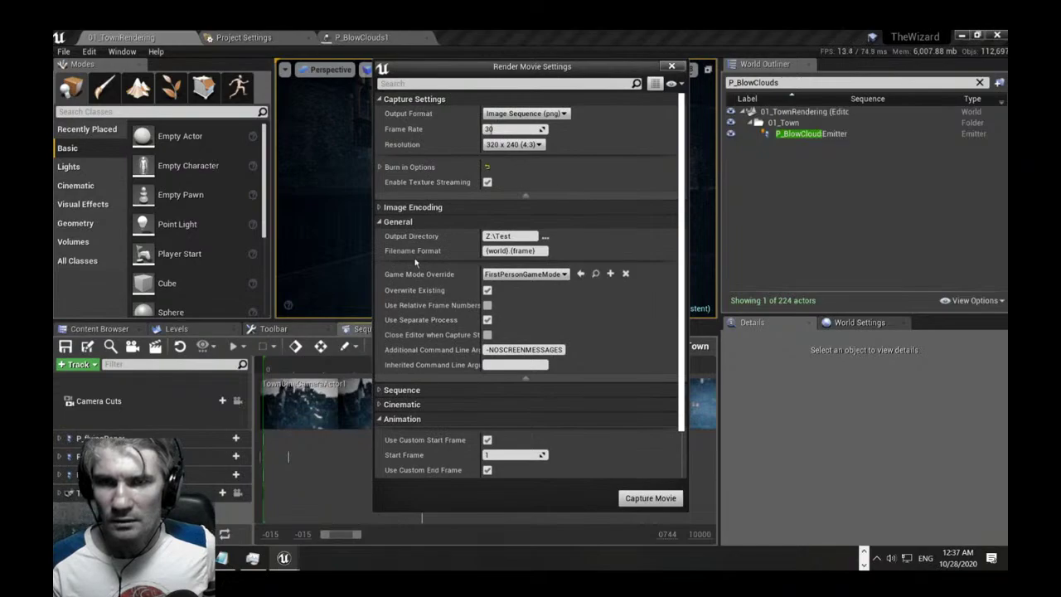
left_click(630, 499)
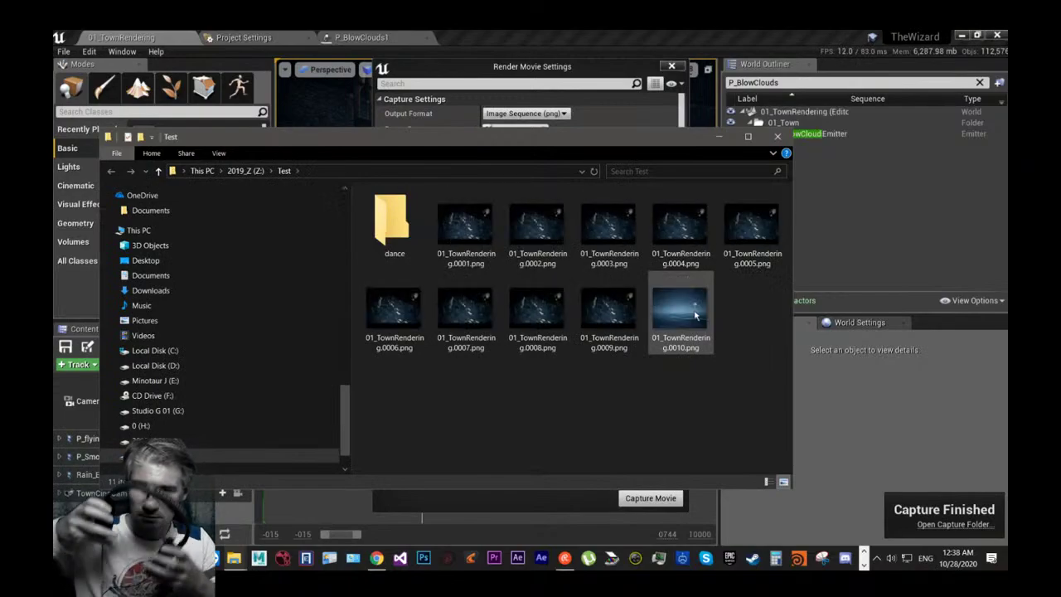
Examine the rendered frame 01_TownRendering.0001.png from the Test folder, and close the image and the folder.
left_click(466, 230)
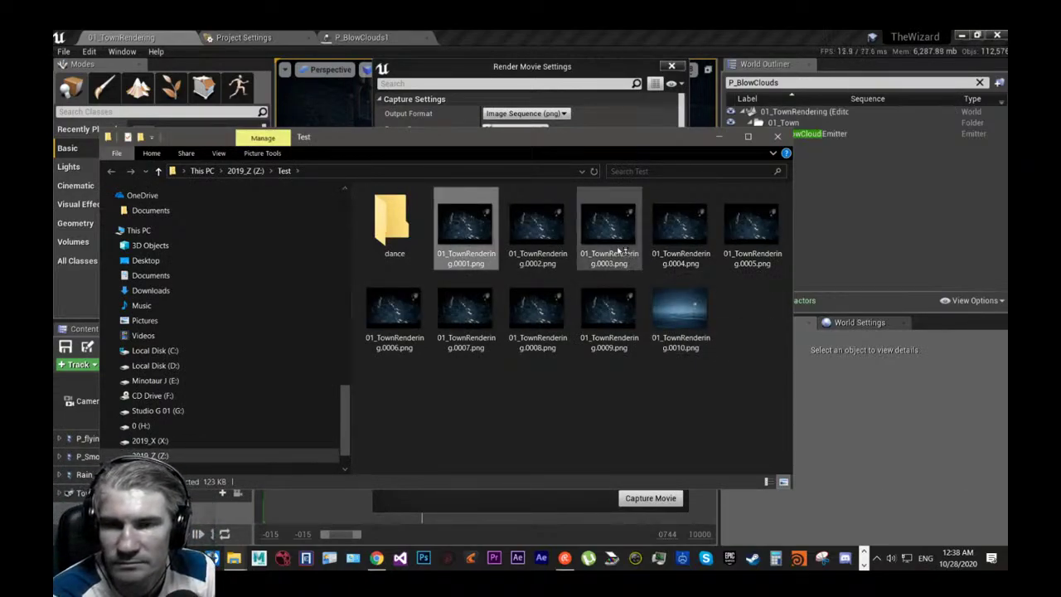
double_click(440, 251)
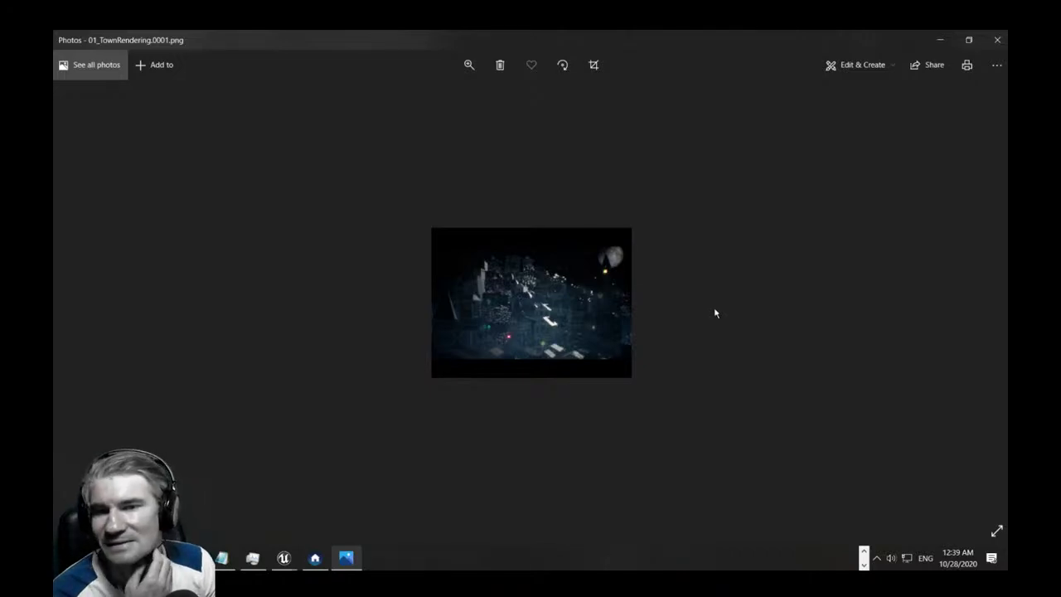
left_click(997, 40)
left_click(778, 137)
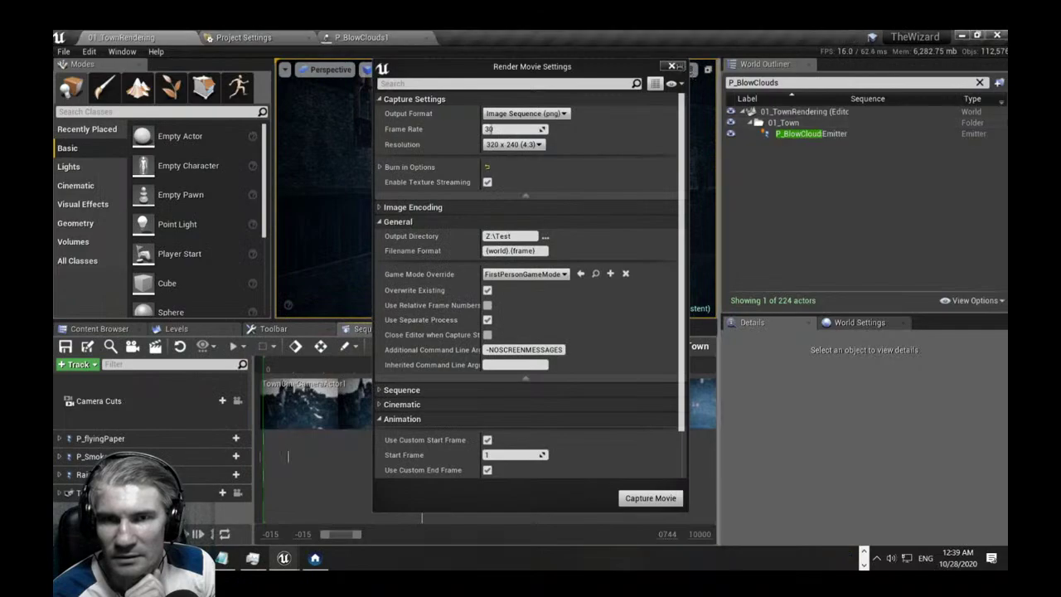
Close the movie render settings and add the P_BlowClouds emitter to the 01_Town sequence with a Particle Toggle Track.
left_click(671, 67)
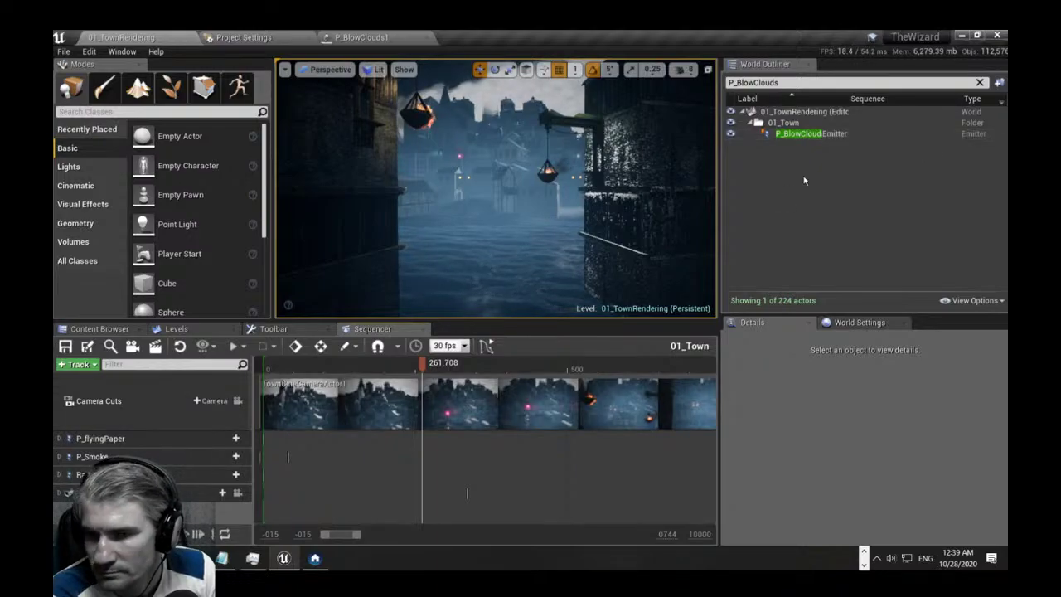
left_click(809, 135)
left_click_drag(83, 431, 119, 438)
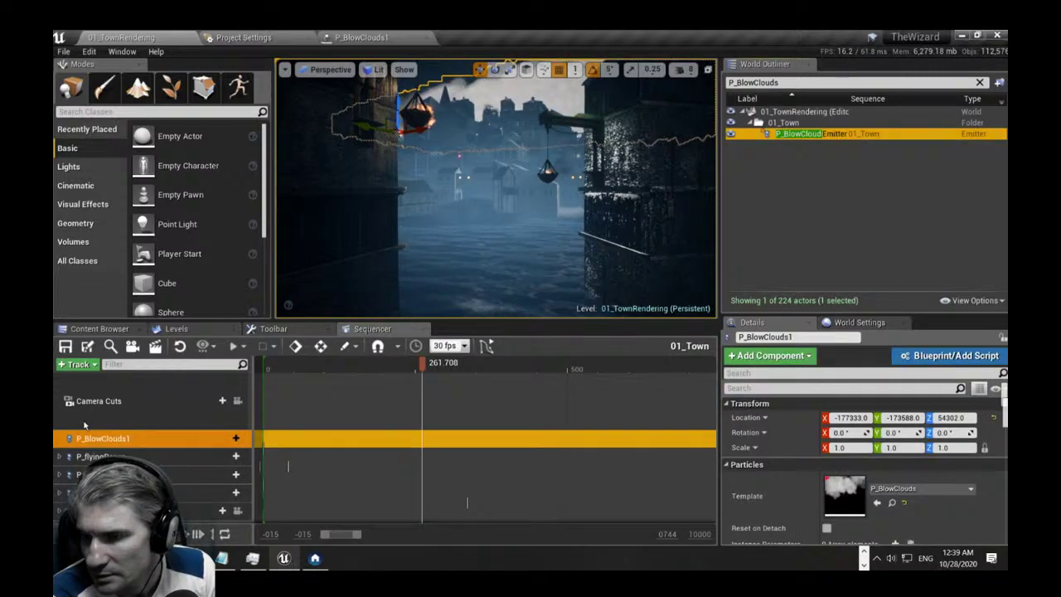
left_click(226, 437)
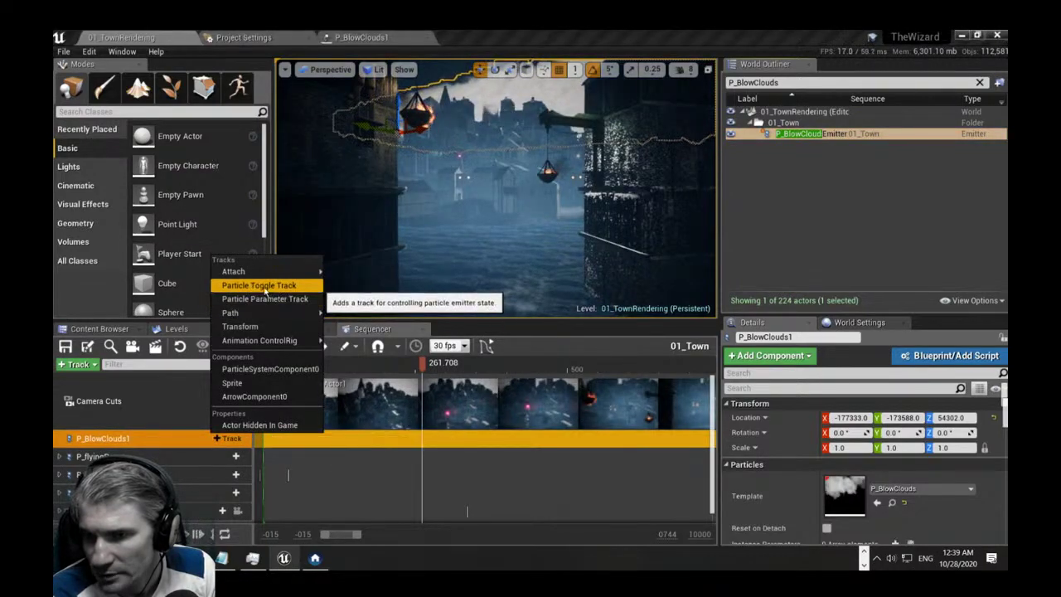
left_click(267, 286)
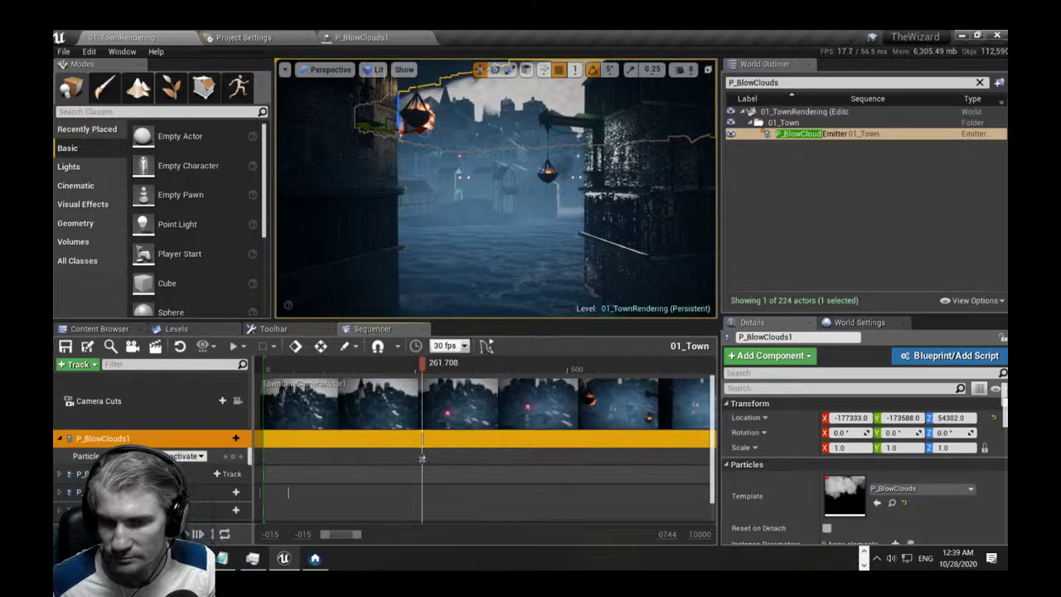
Move the P_BlowClouds1 particle key to the start of the sequence and set its state to Activate.
left_click_drag(423, 456, 265, 458)
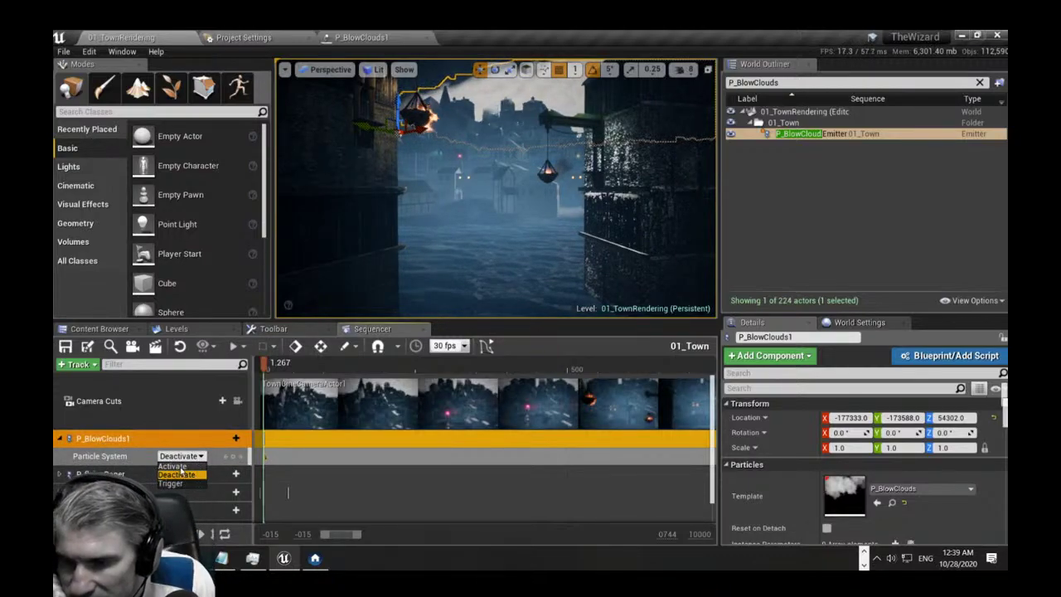
left_click(176, 467)
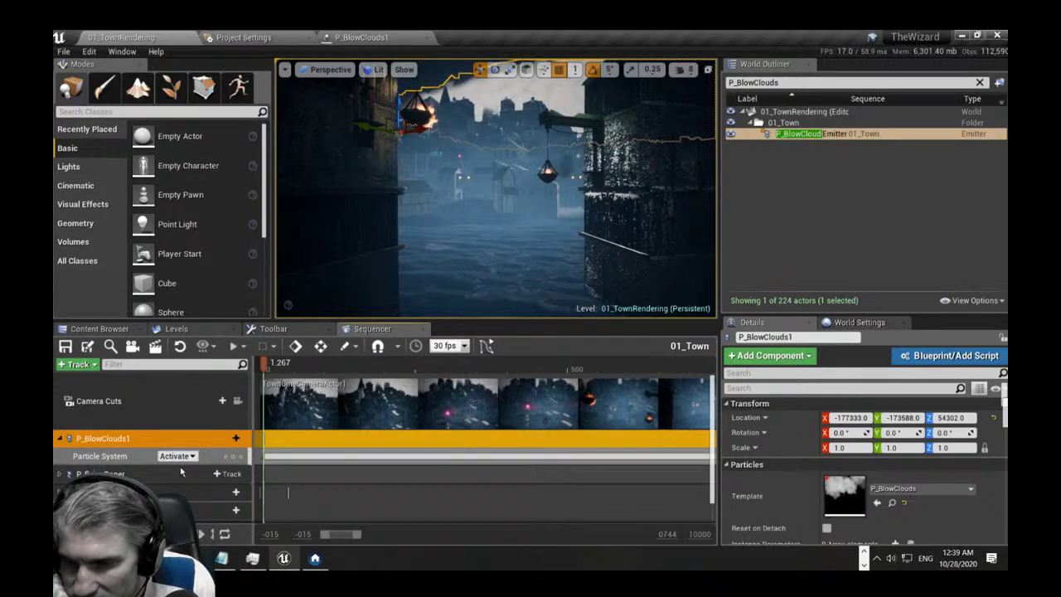
left_click(233, 456)
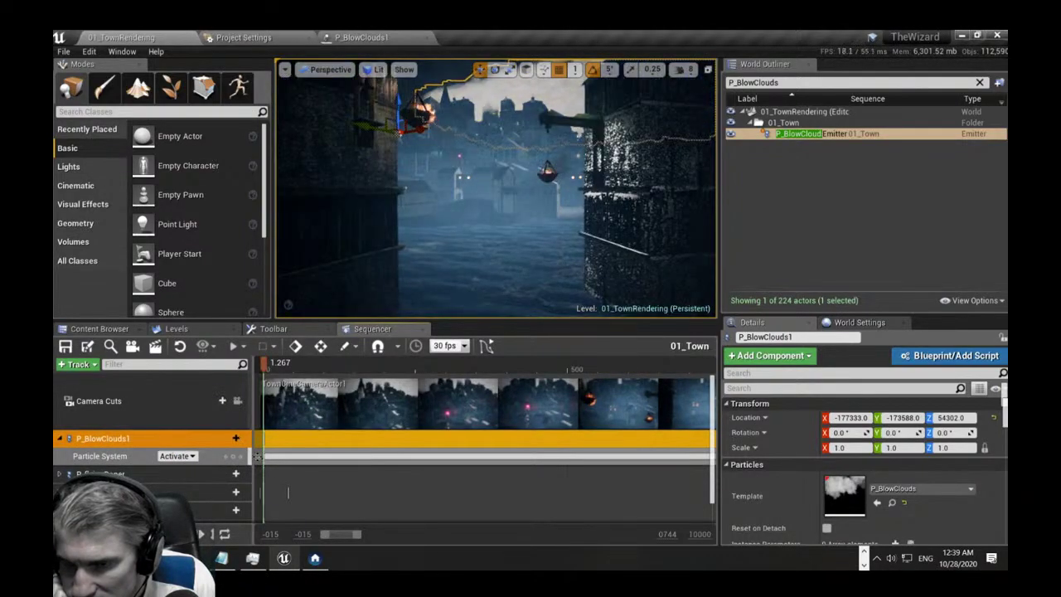
left_click_drag(263, 458, 265, 457)
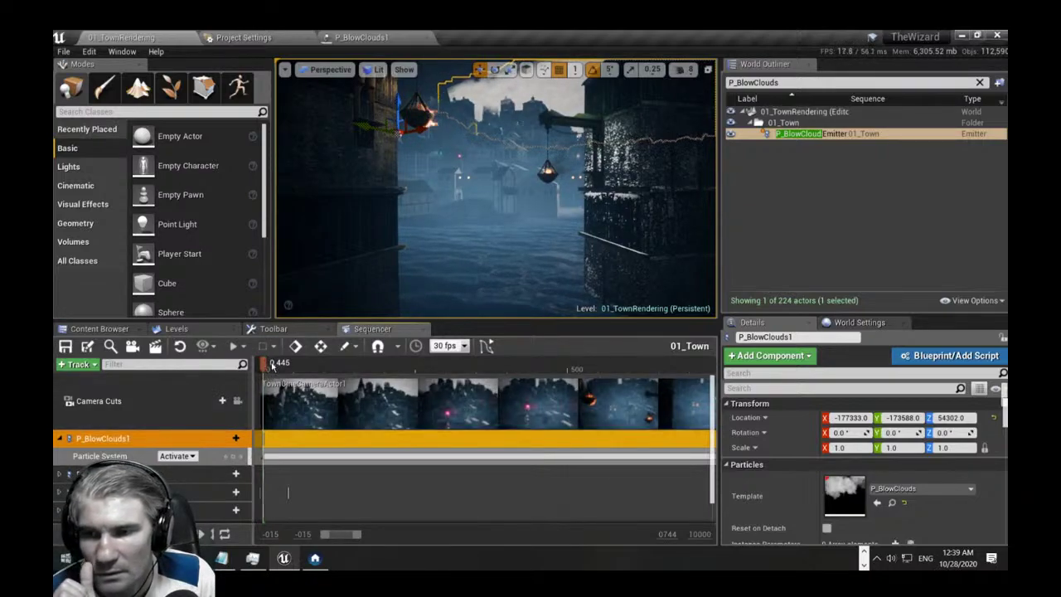
Key the P_BlowClouds1 particle system to Trigger at about frame 10.
left_click_drag(273, 365, 269, 367)
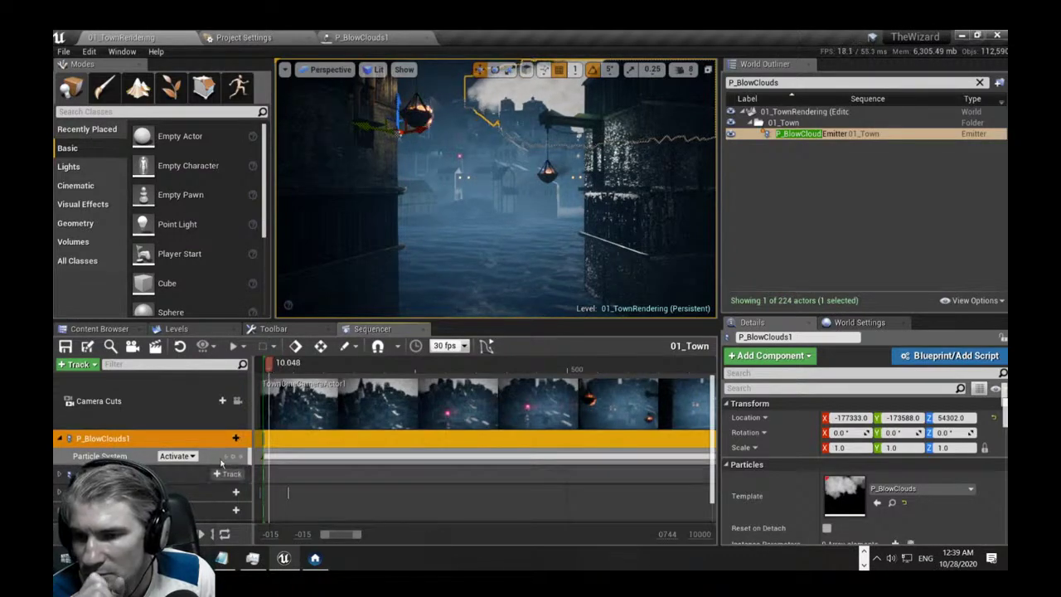
left_click(177, 456)
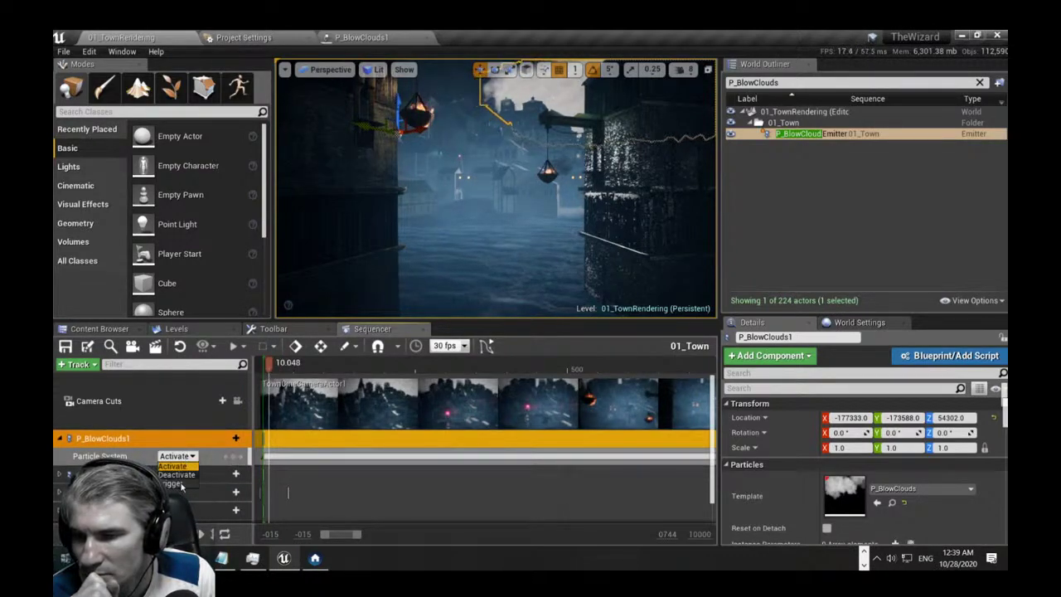
left_click(181, 485)
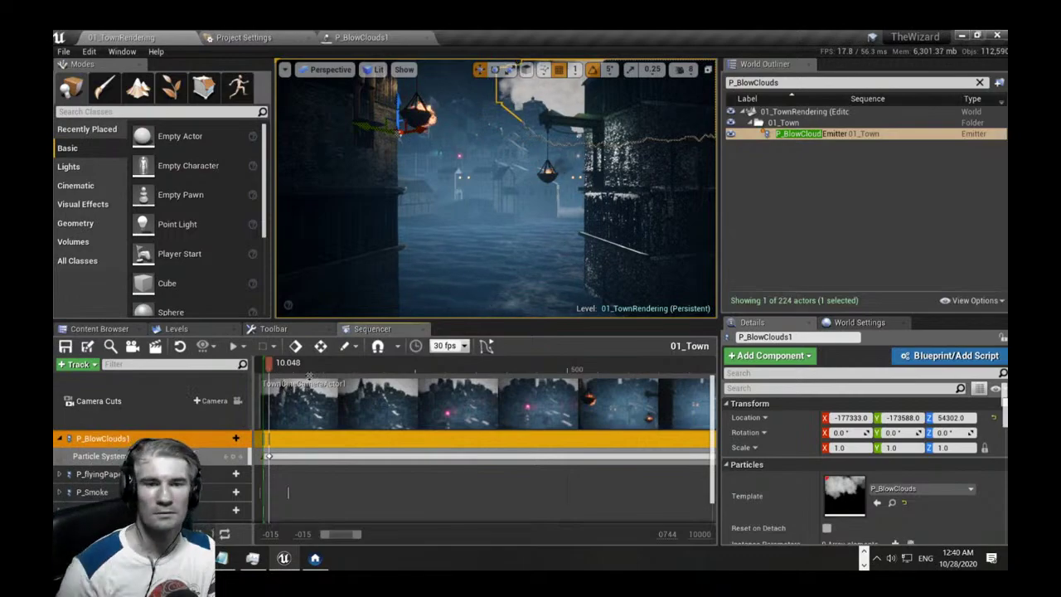
Save all levels and assets, close the Unreal Editor, and dismiss the SteamVR initialization error.
left_click(63, 51)
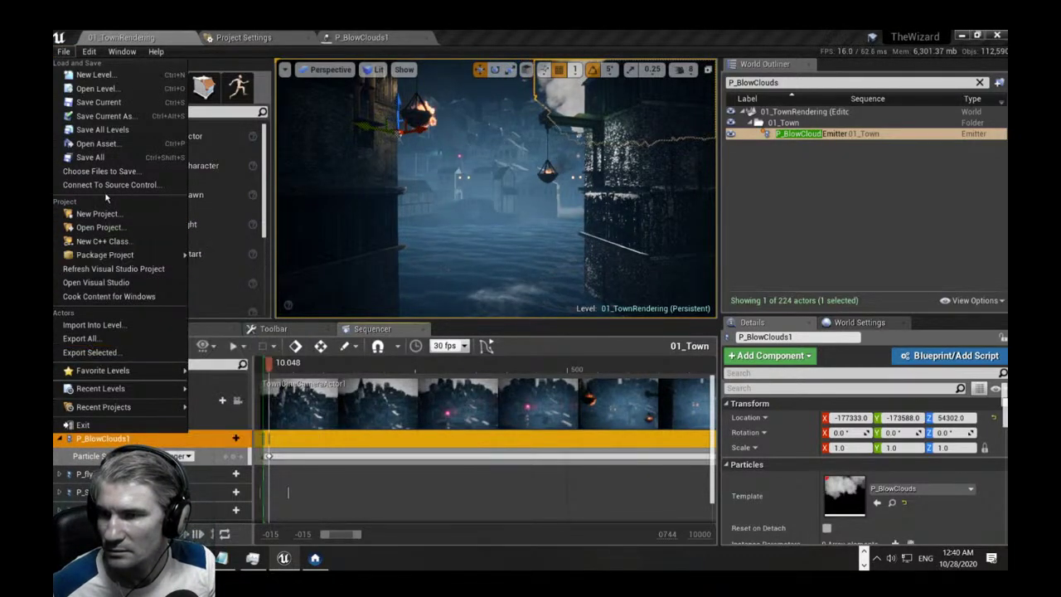
left_click(89, 157)
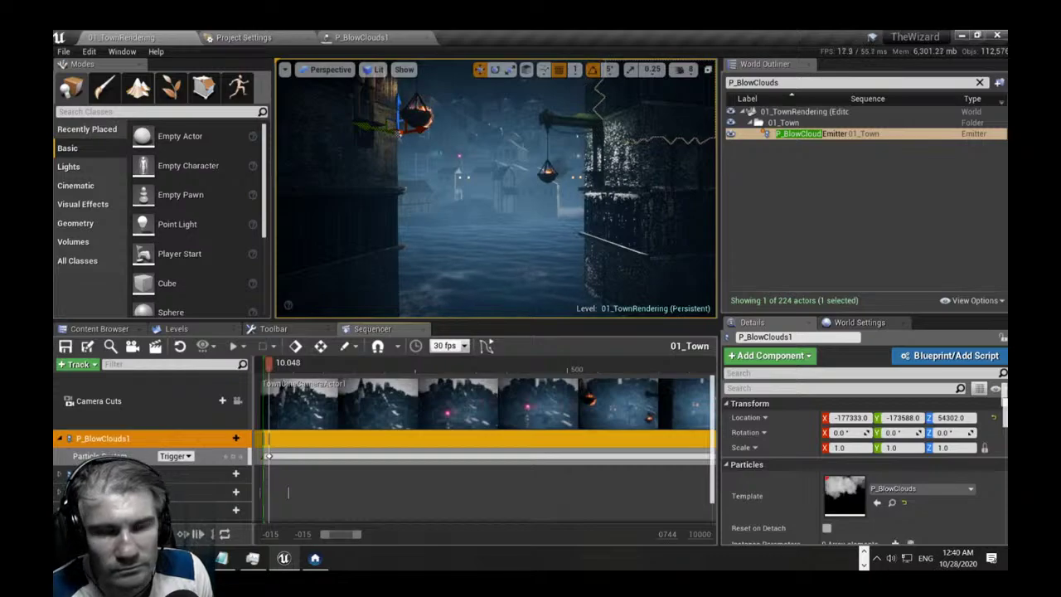
left_click(1002, 36)
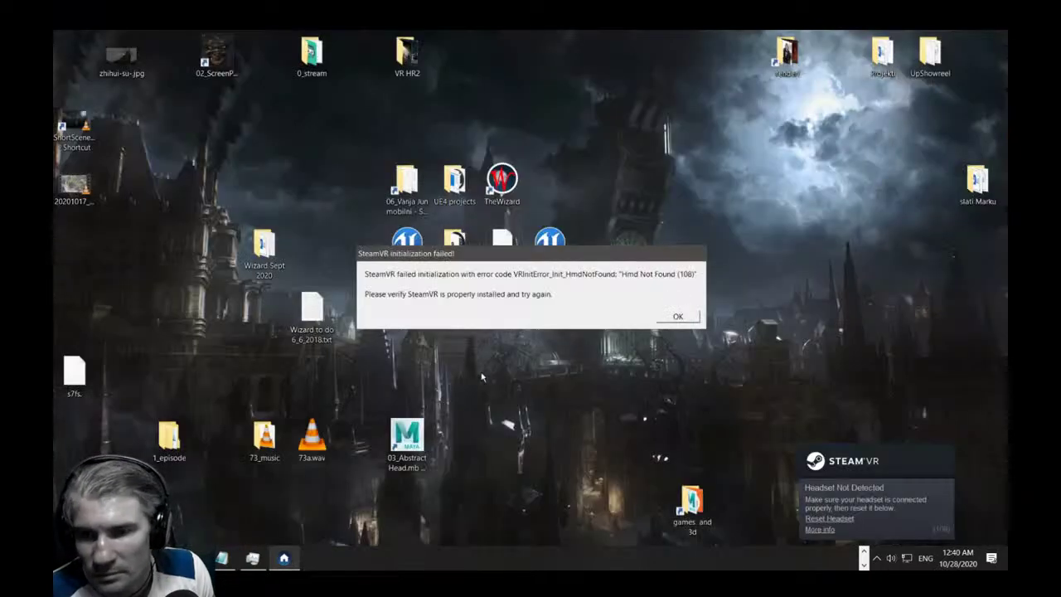
left_click(673, 318)
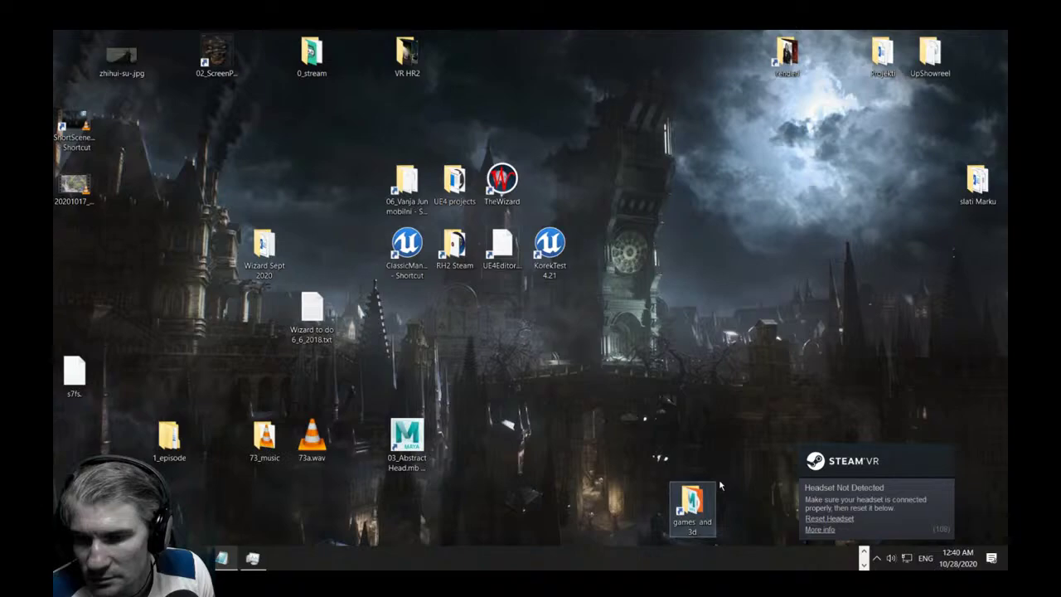
Empty the Recycle Bin, check the processes sorted by highest CPU usage in Task Manager, and minimize it.
right_click(647, 213)
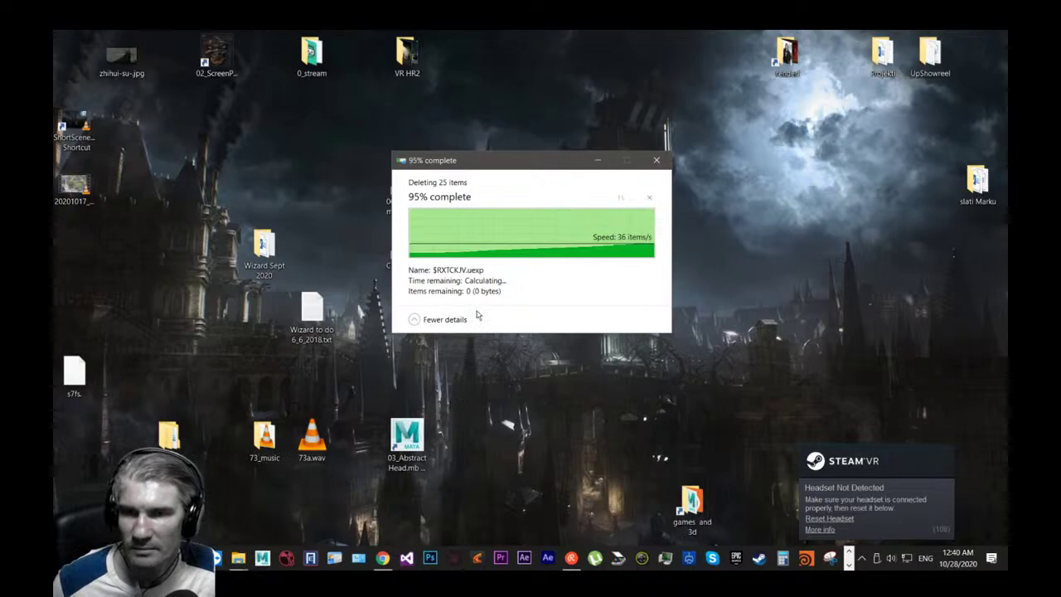
key("alt+Tab")
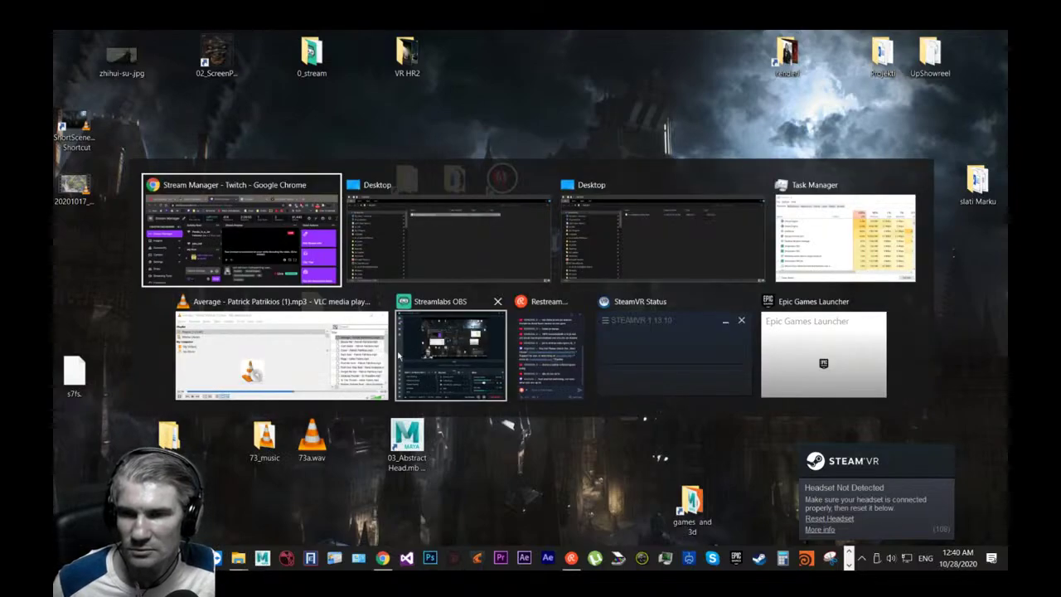
left_click(810, 252)
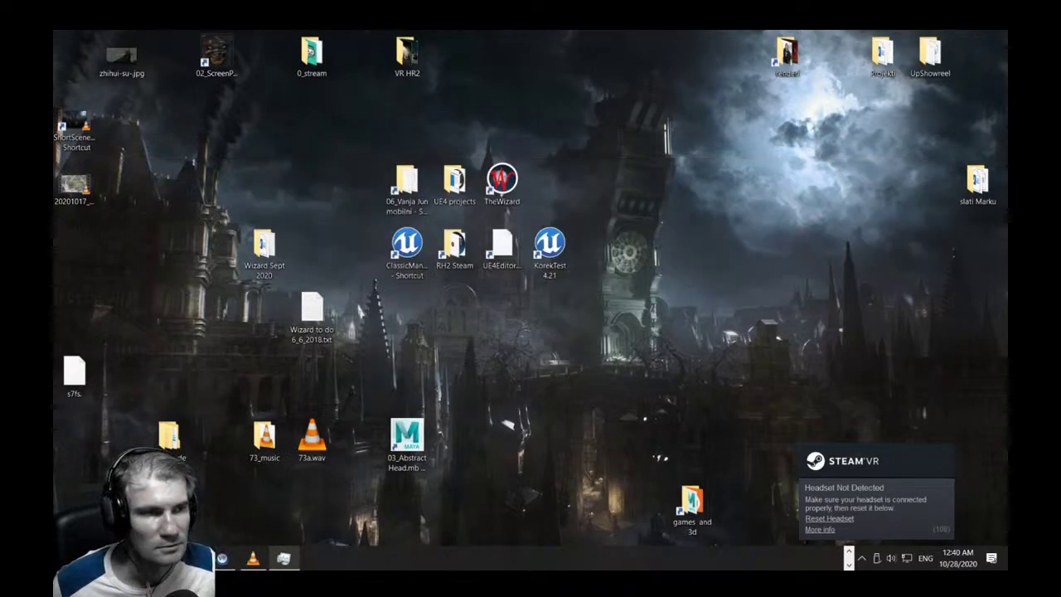
left_click_drag(55, 249, 446, 231)
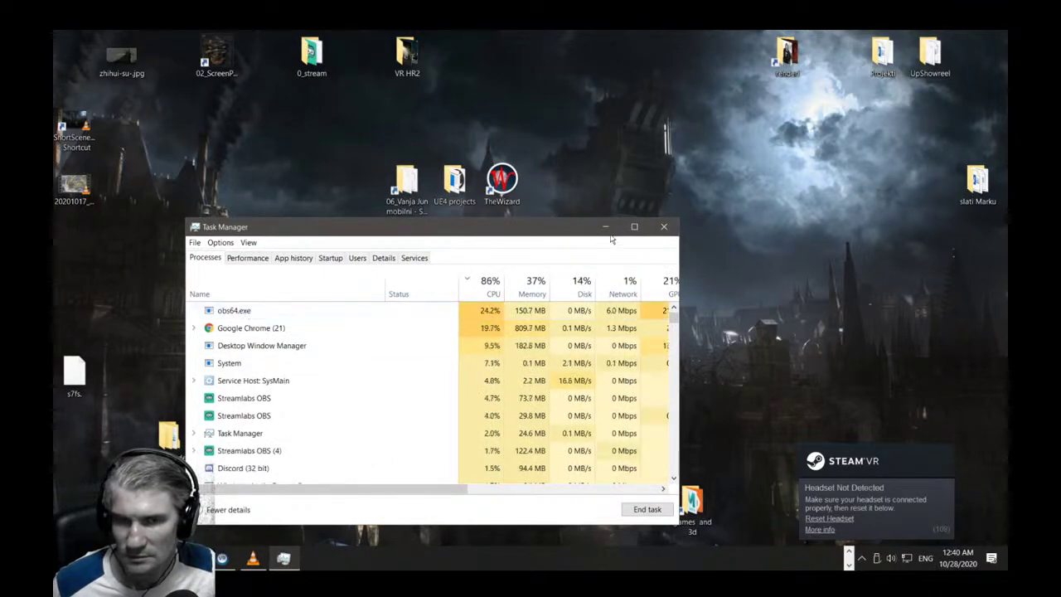
left_click(491, 286)
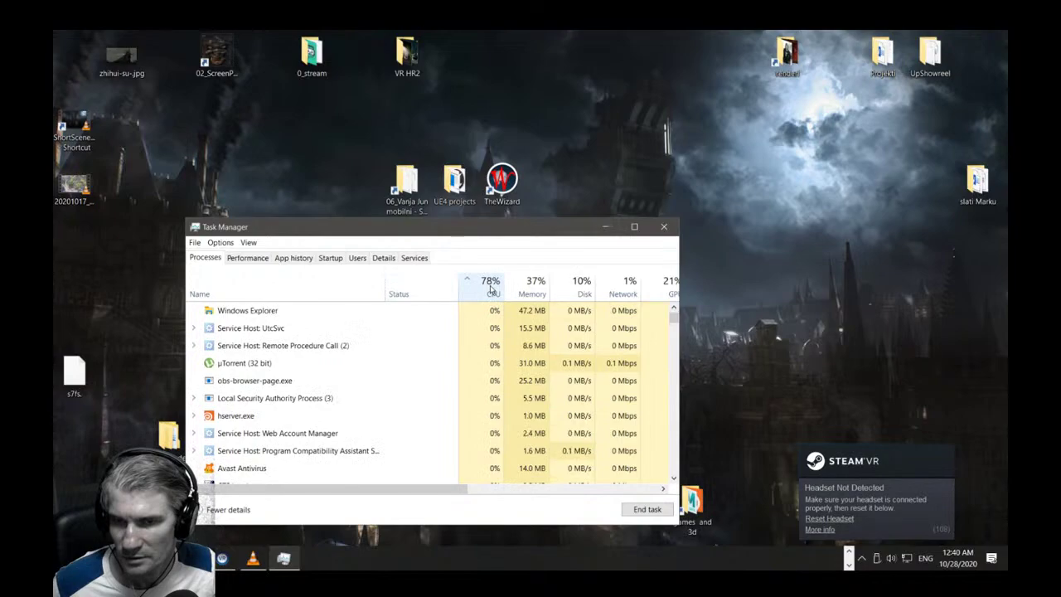
left_click(491, 287)
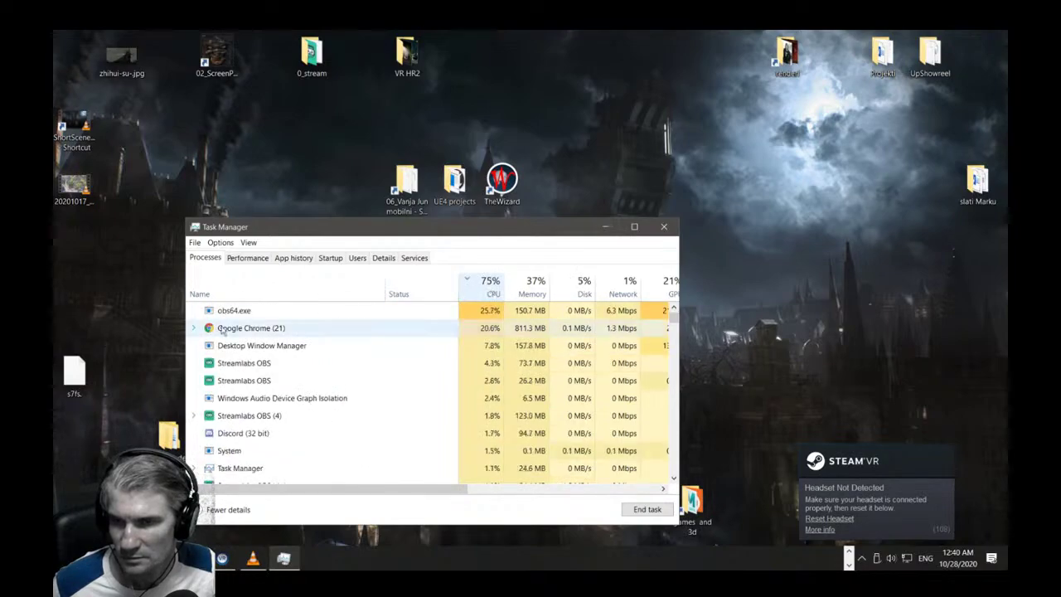
left_click(605, 227)
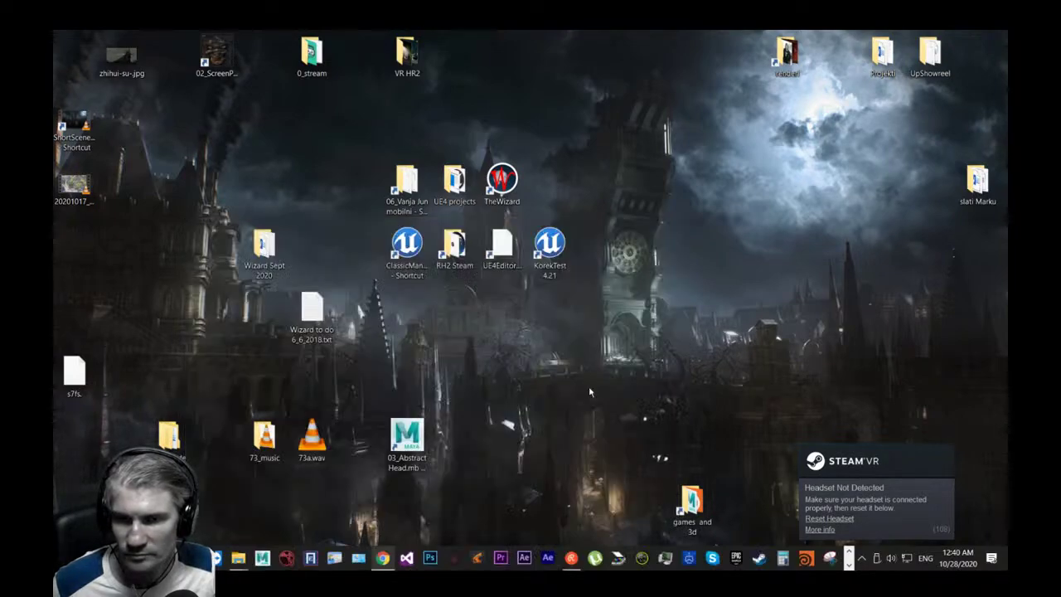
Close the Epic Games Launcher window and exit the launcher's background process.
key("super+Tab")
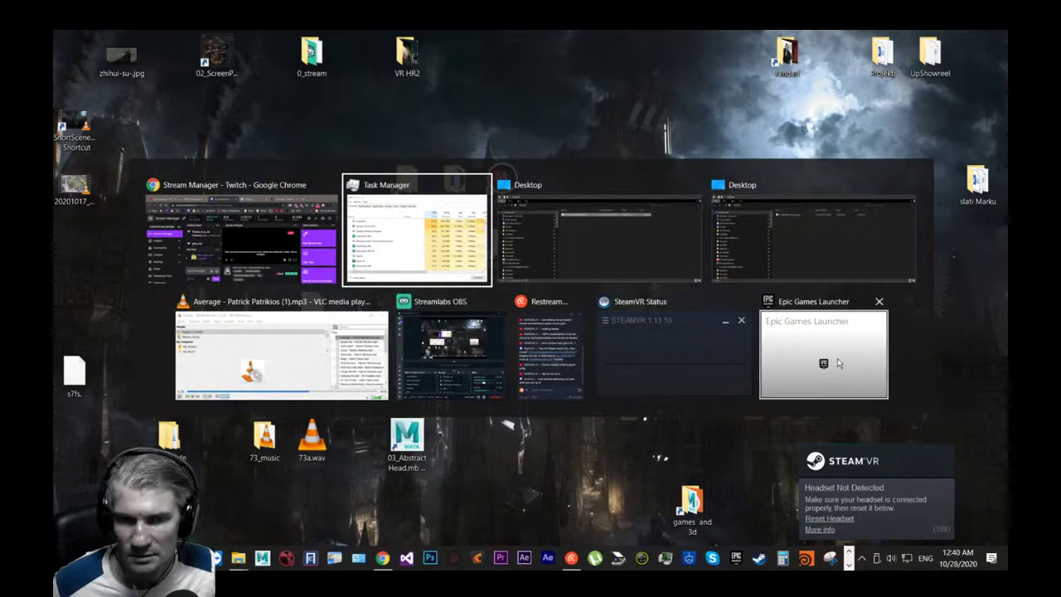
left_click(879, 302)
left_click(864, 558)
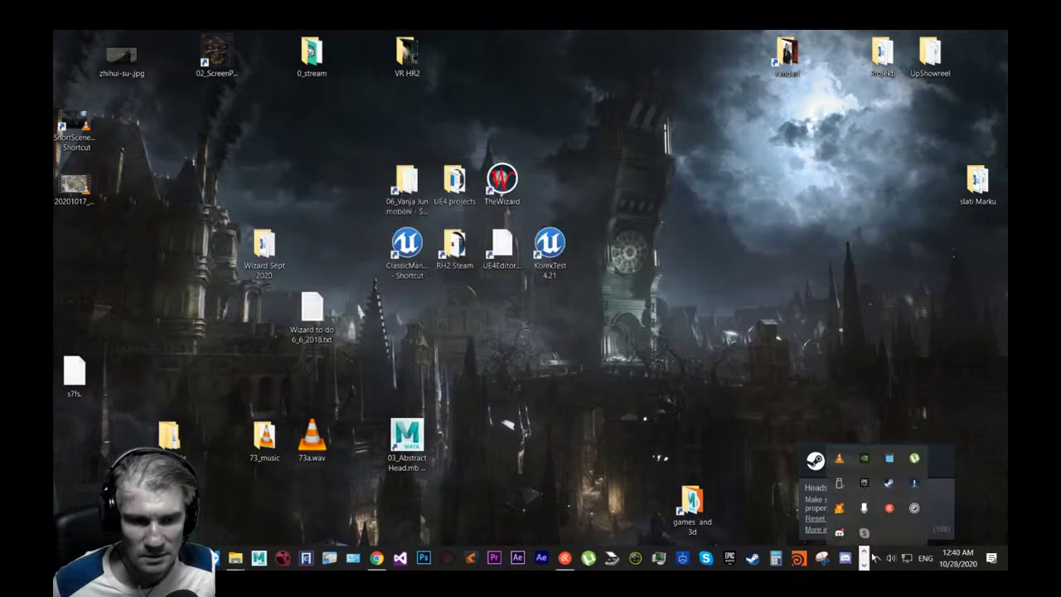
right_click(866, 484)
left_click(895, 469)
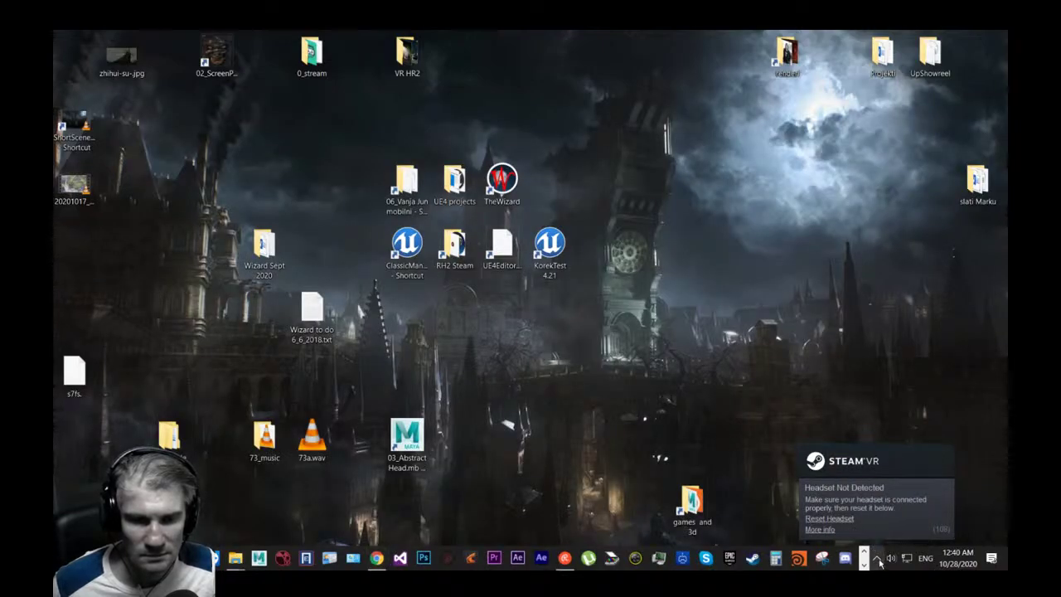
left_click(877, 561)
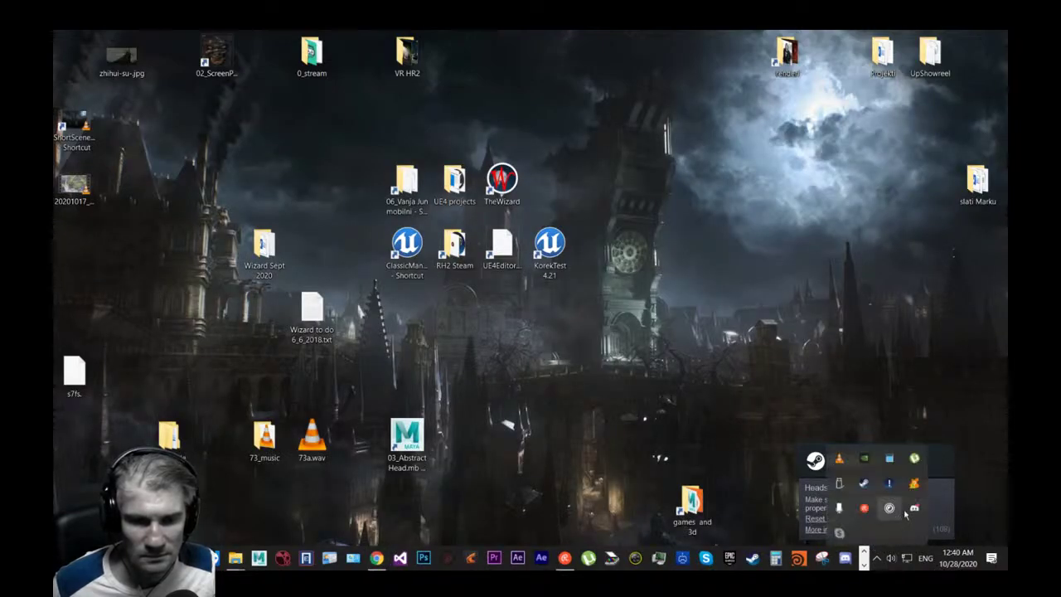
left_click(817, 295)
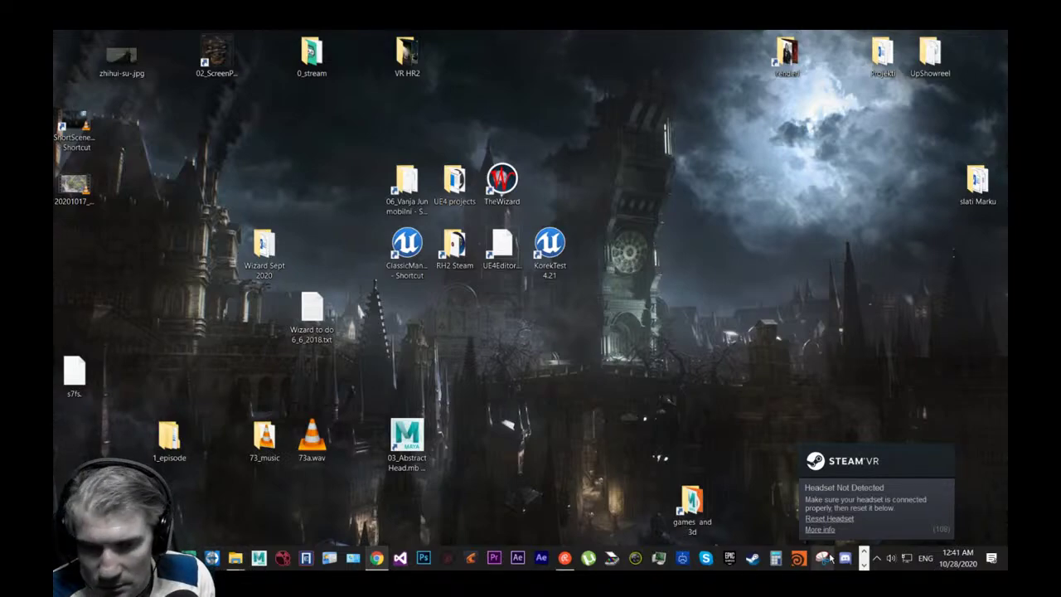
Switch to Steam and launch Hunt: Showdown from the game library.
left_click(863, 558)
left_click(890, 488)
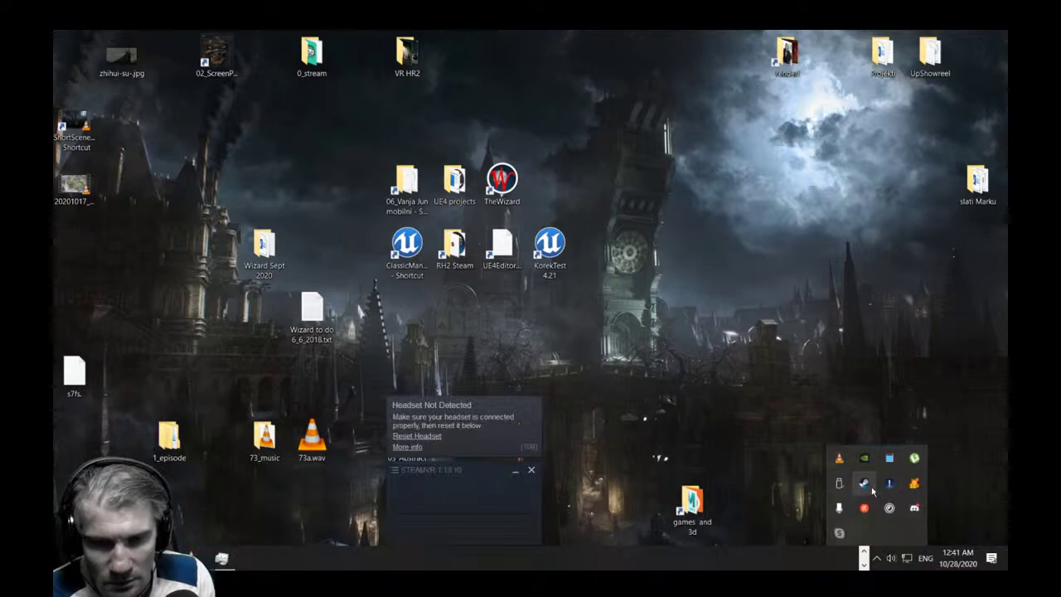
left_click(871, 490)
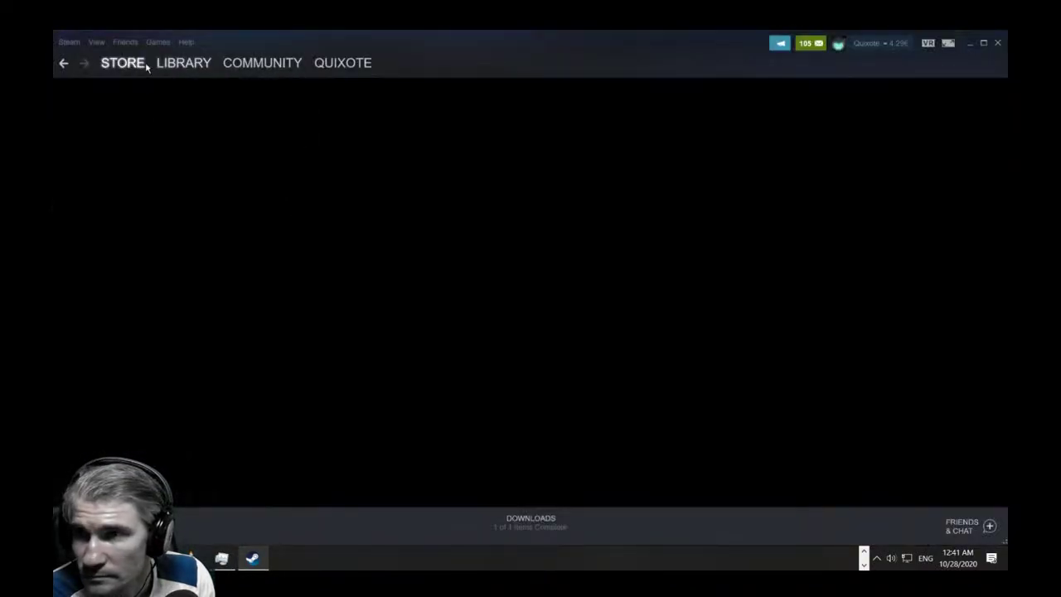
left_click(186, 65)
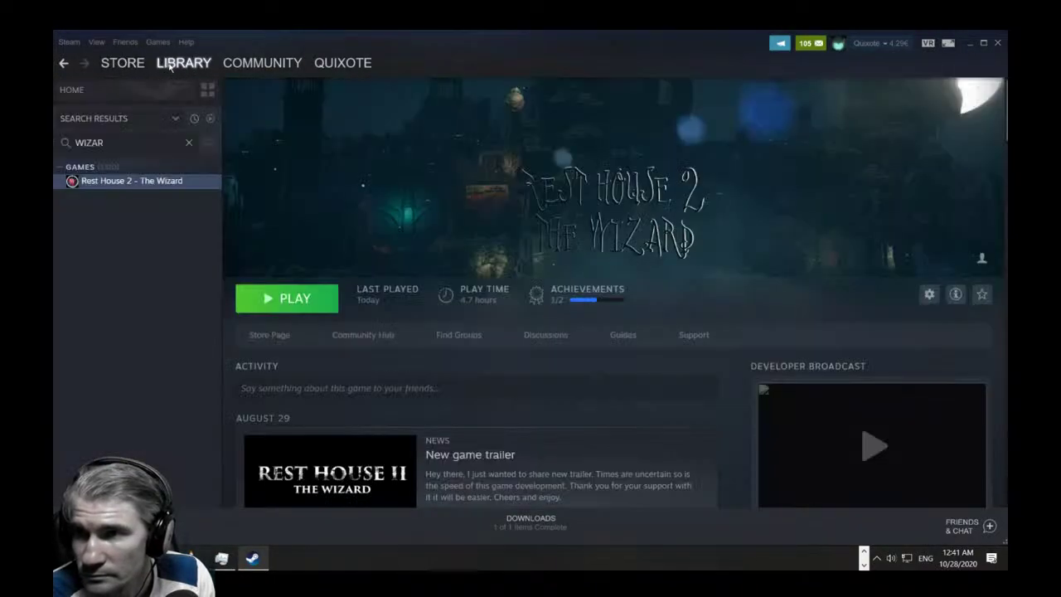
left_click(118, 90)
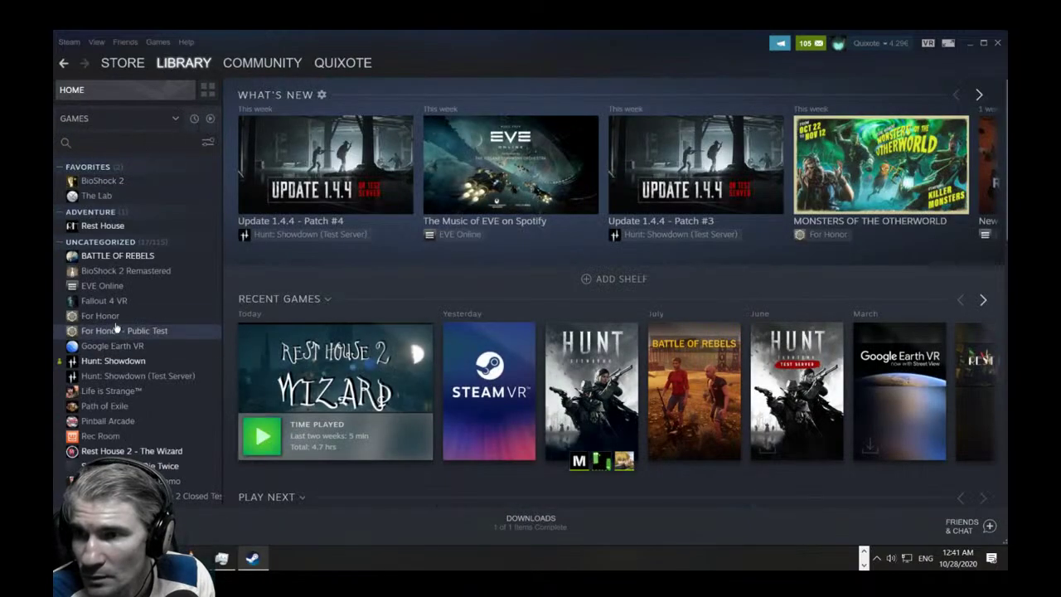
left_click(108, 363)
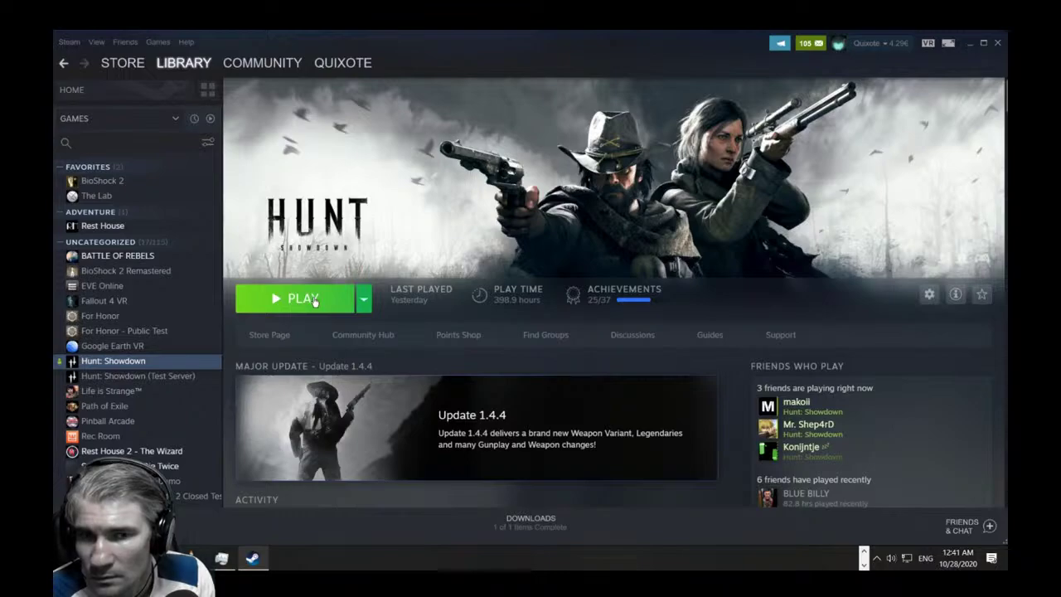
left_click(313, 301)
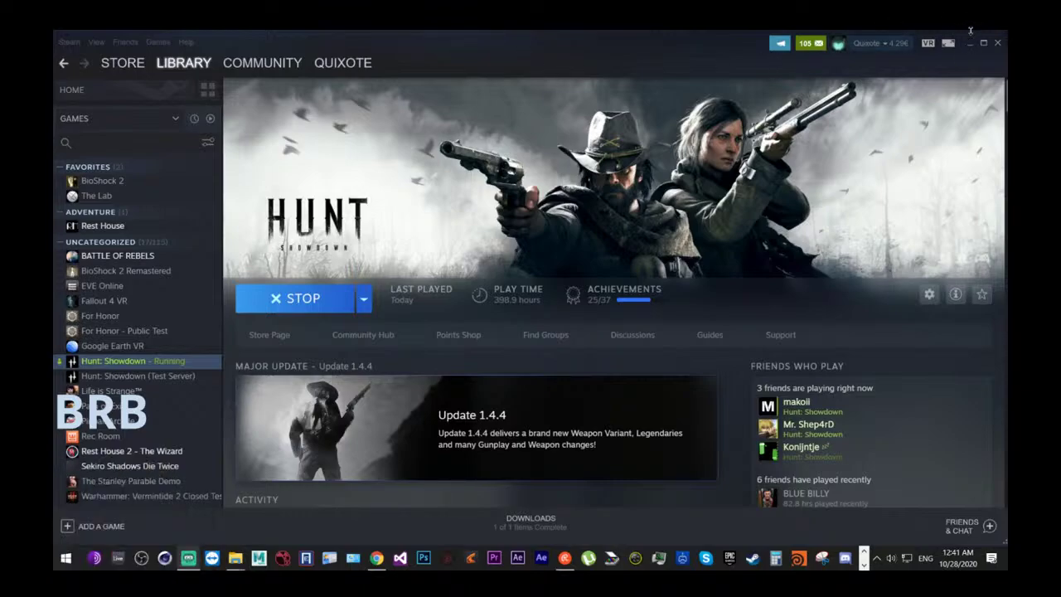
Minimize Steam and switch to a Google Chrome window.
left_click(969, 45)
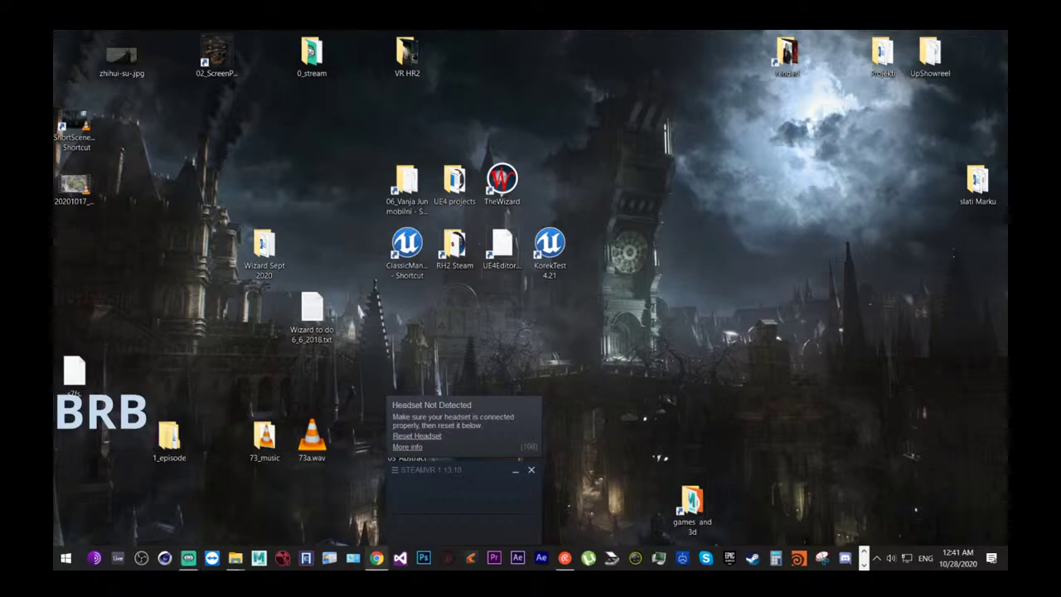
left_click(377, 558)
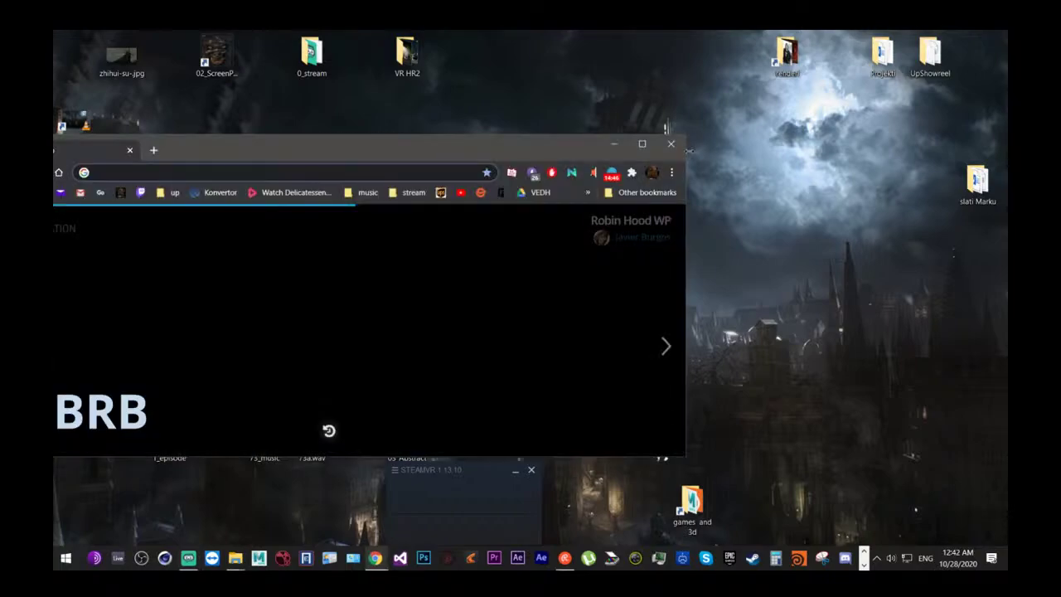
Maximize the Chrome window and display its ArtStation new tab page in full screen.
left_click(642, 144)
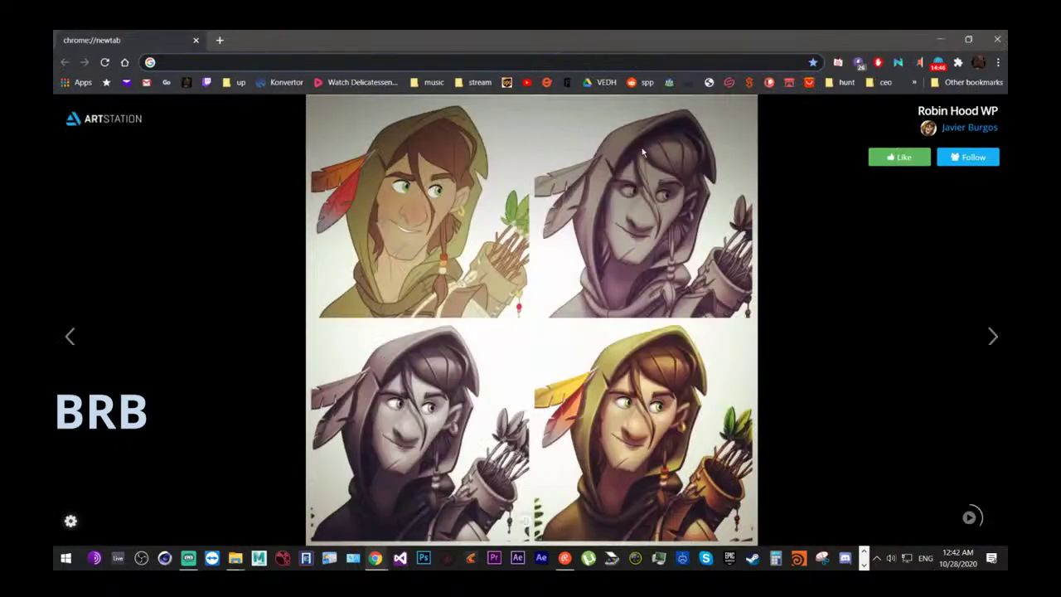
key("F11")
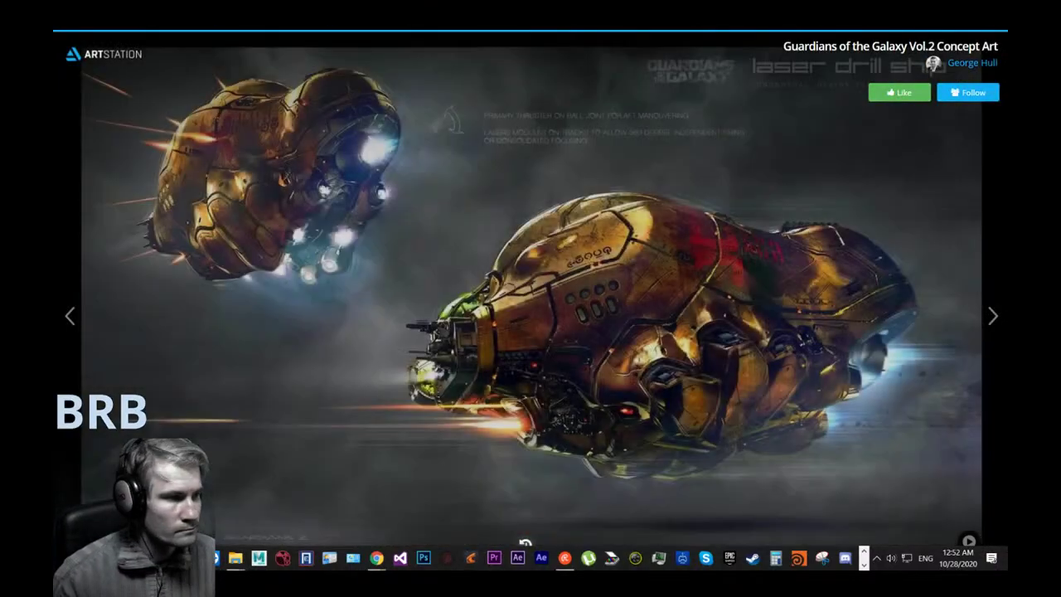
Switch from the full-screen browser to the running Hunt: Showdown window.
key("alt+Tab")
left_click(495, 184)
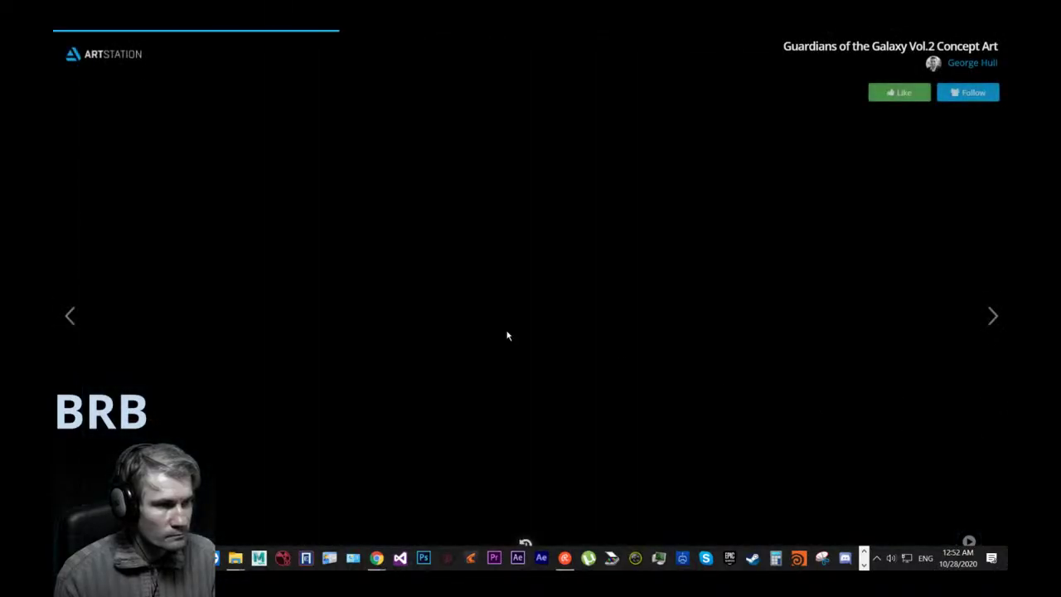
key("alt+Tab")
left_click(391, 180)
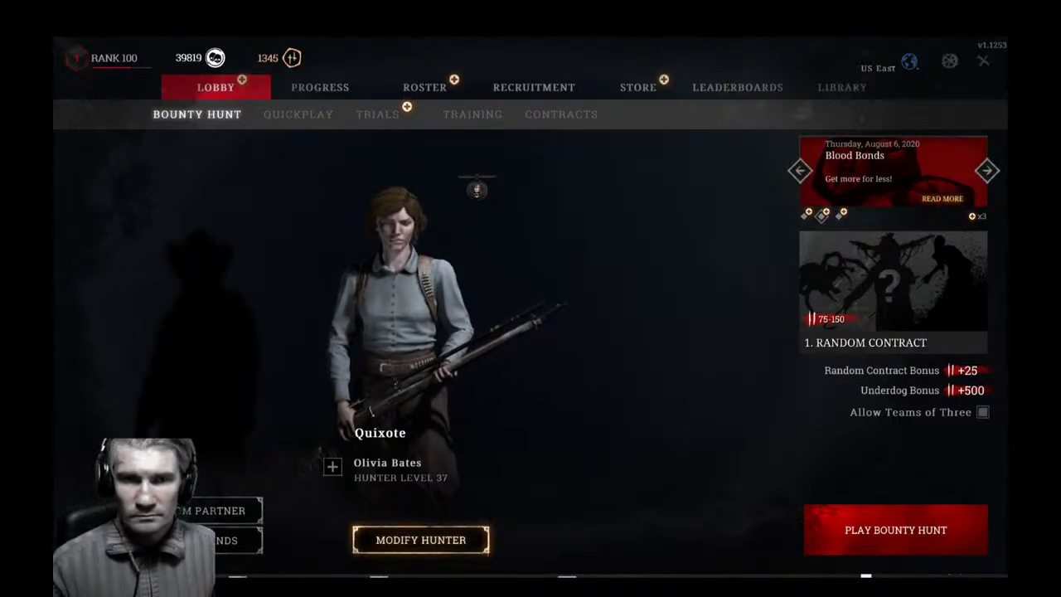
Open the current hunter in the roster overview and dismiss the roster hint.
left_click(377, 249)
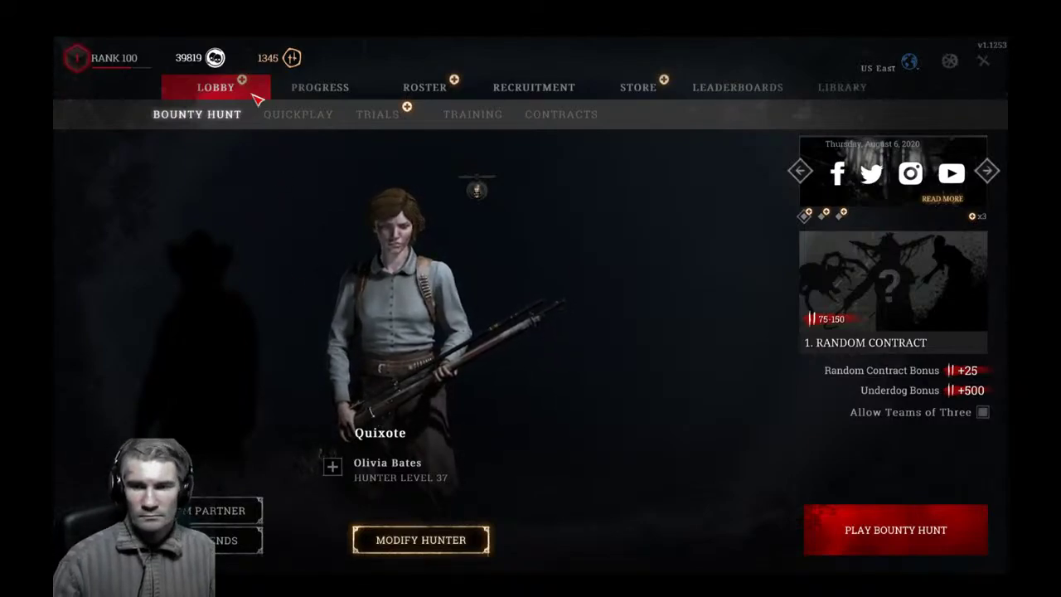
left_click(445, 548)
left_click(529, 461)
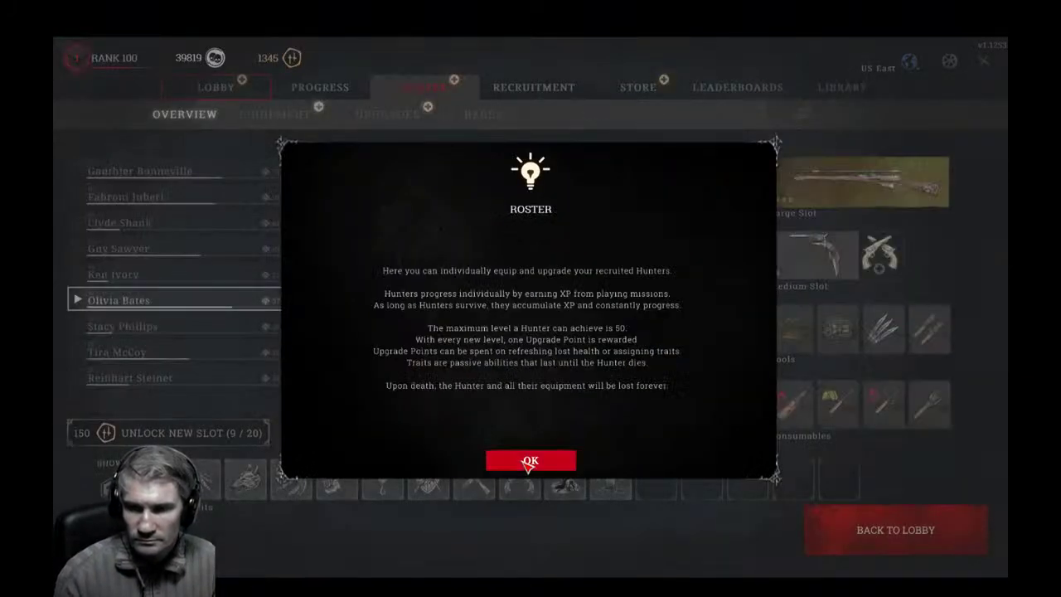
left_click(529, 461)
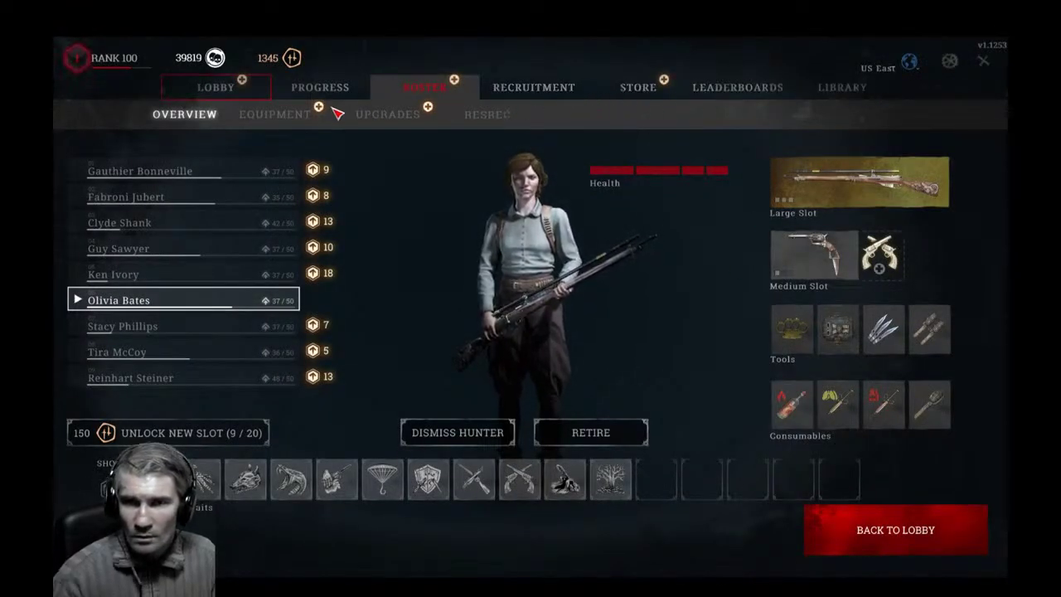
Open the game settings and review the Key Customization, Game, HUD, Graphics and Controller options.
left_click(950, 63)
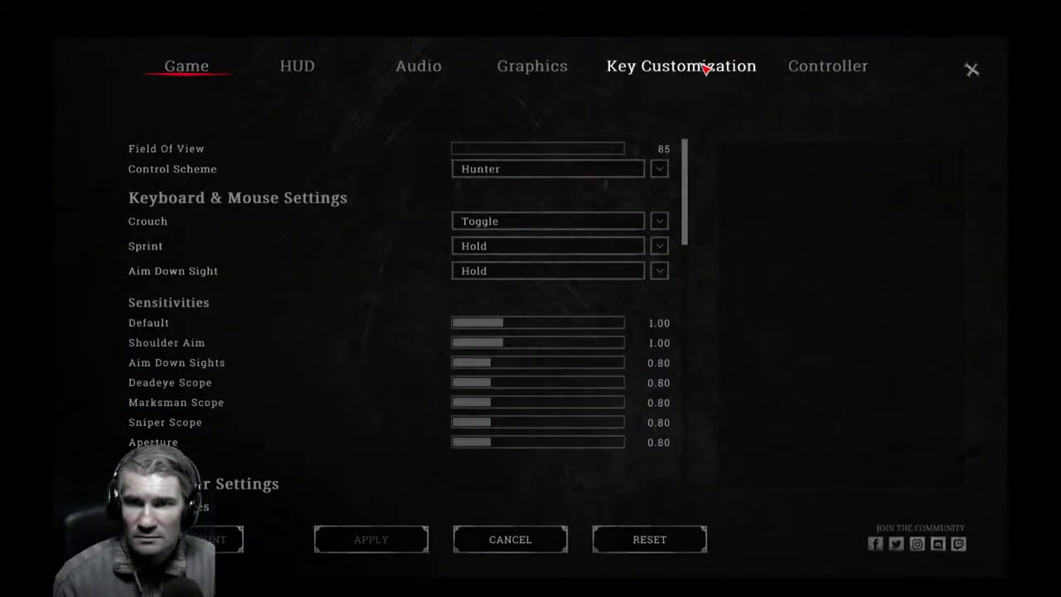
left_click(703, 68)
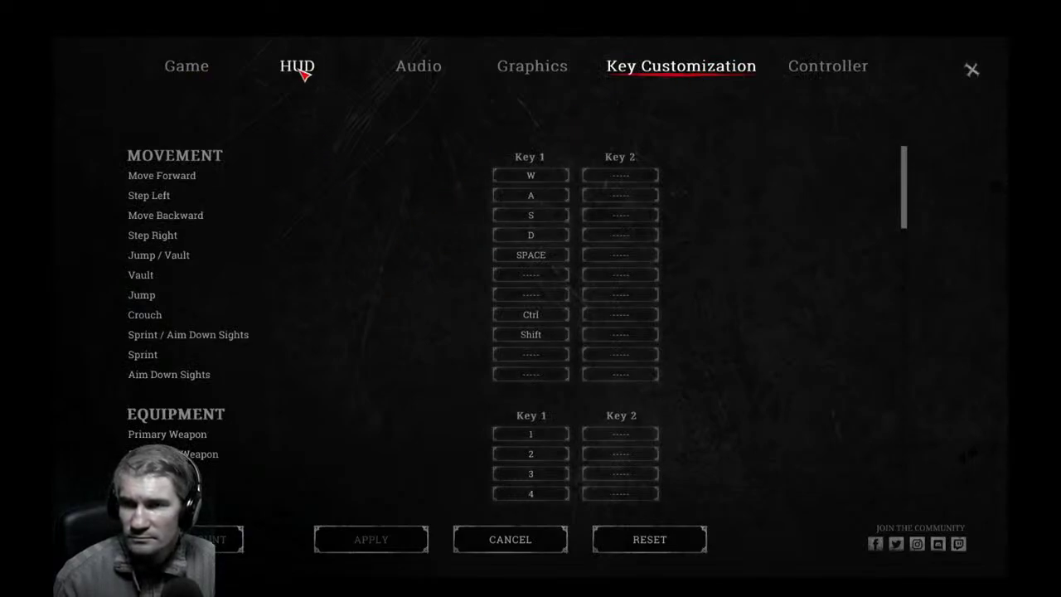
left_click(190, 73)
scroll(389, 454, "down", 10)
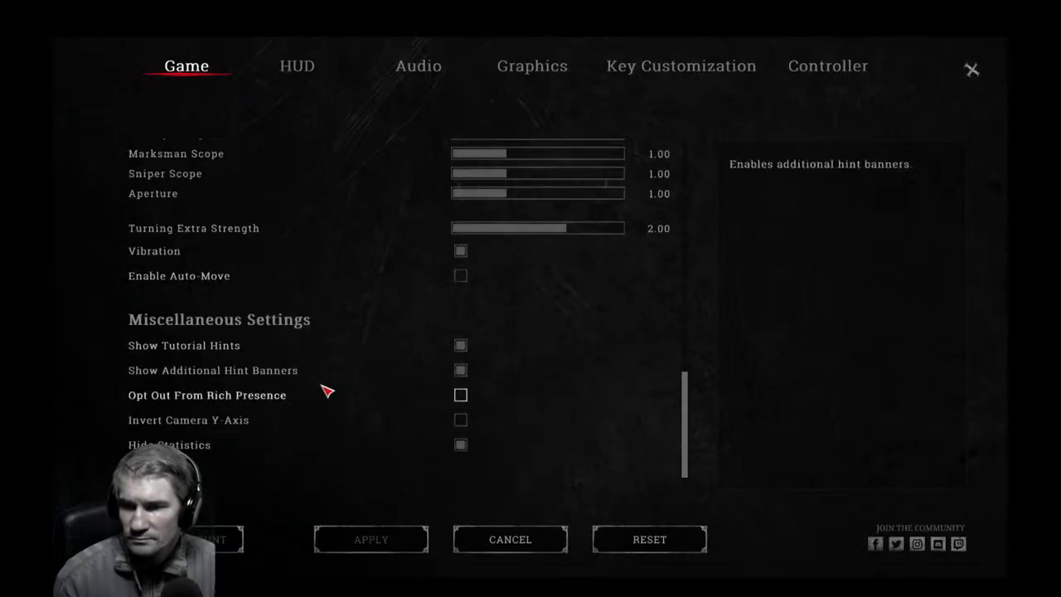
left_click(308, 70)
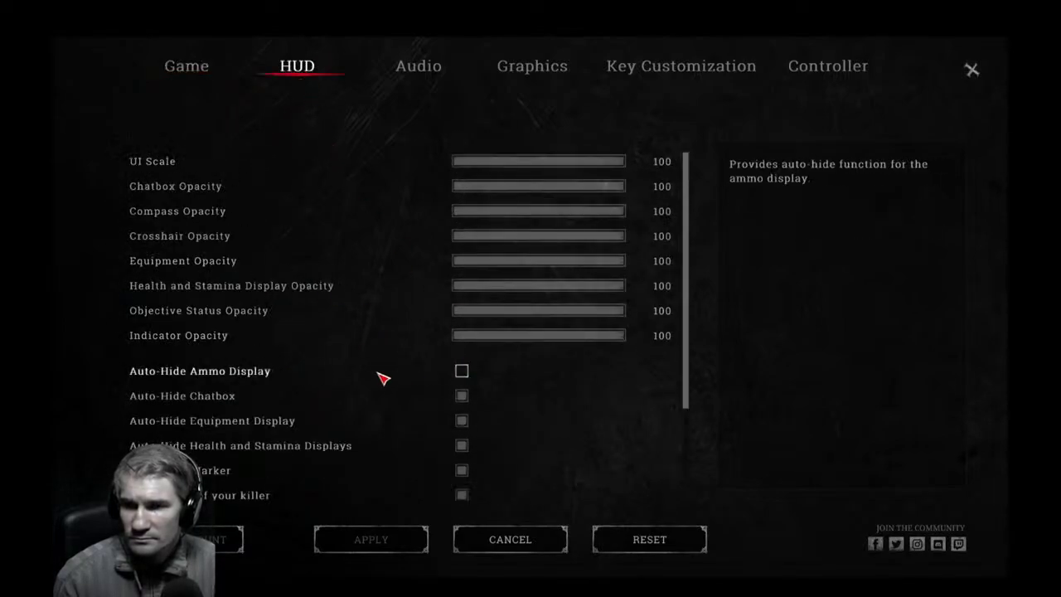
scroll(367, 296, "down", 2)
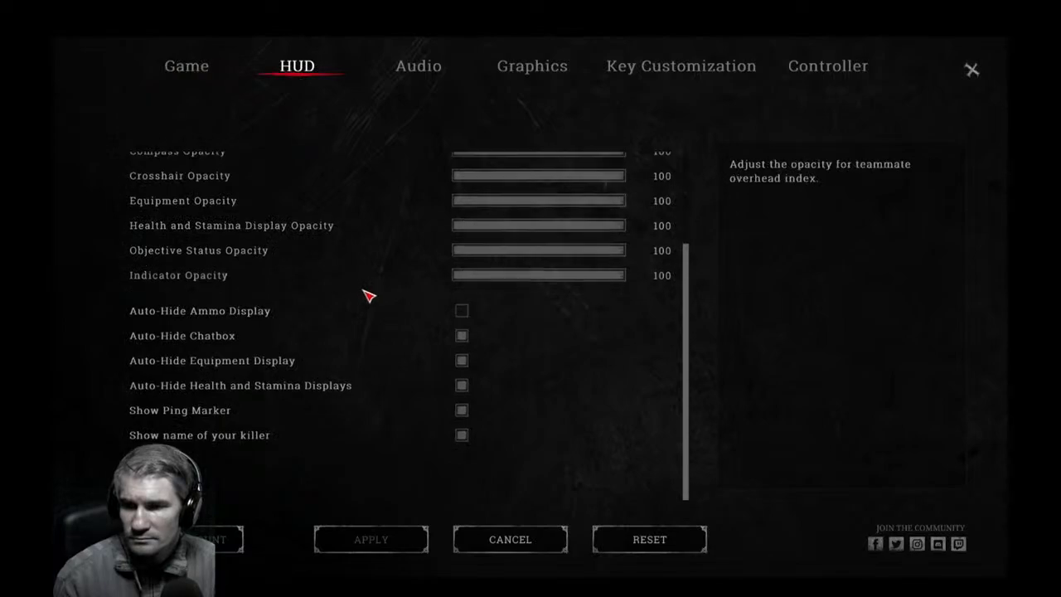
left_click(533, 66)
scroll(452, 266, "down", 5)
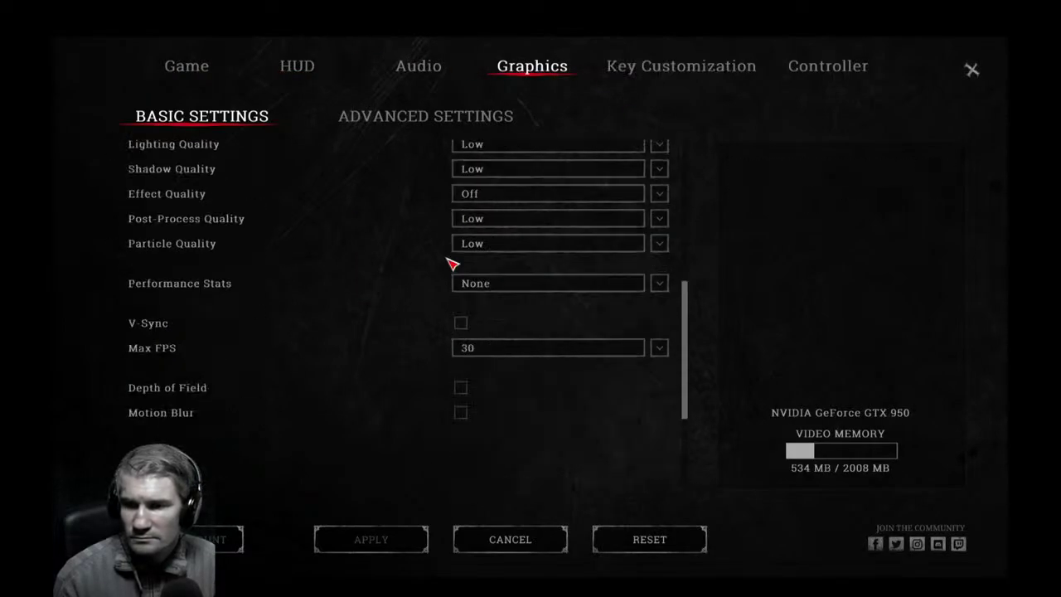
left_click(722, 66)
left_click(836, 74)
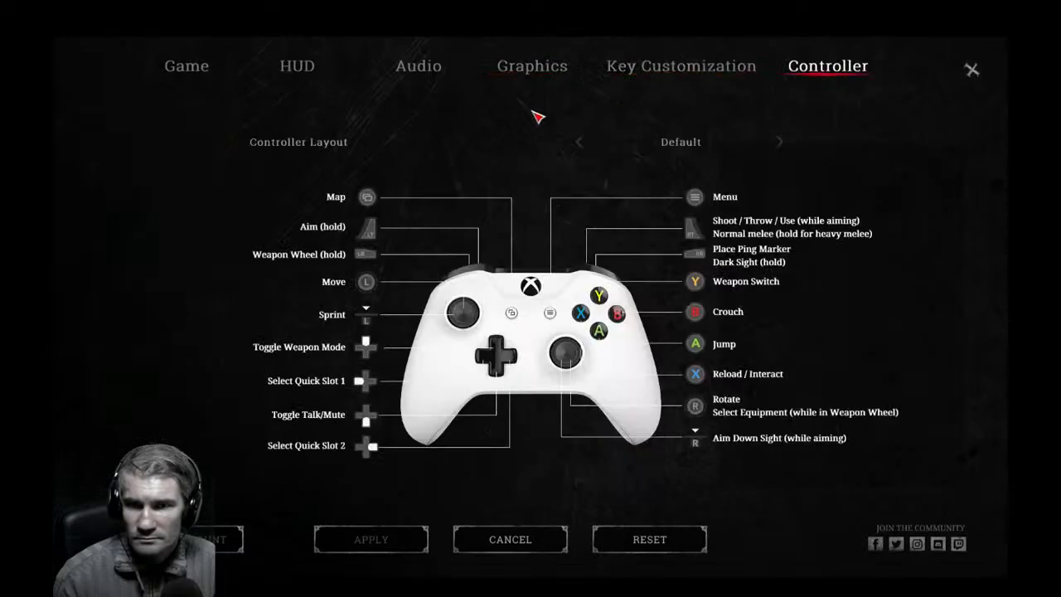
Recheck the Game settings from the miscellaneous options up to the sensitivities, and leave the settings without changes.
left_click(208, 71)
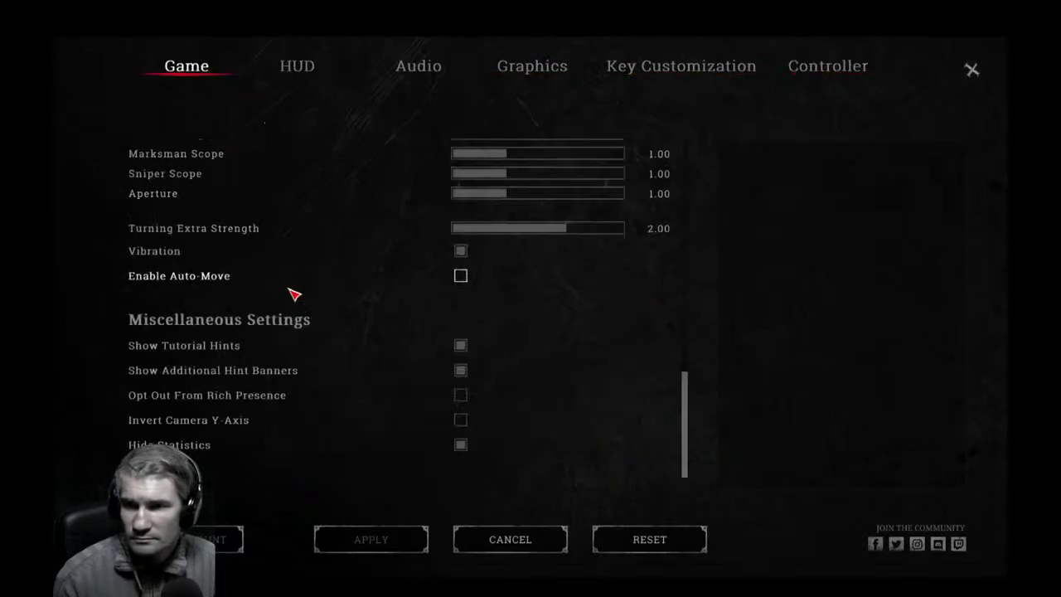
scroll(286, 323, "up", 3)
scroll(297, 286, "down", 3)
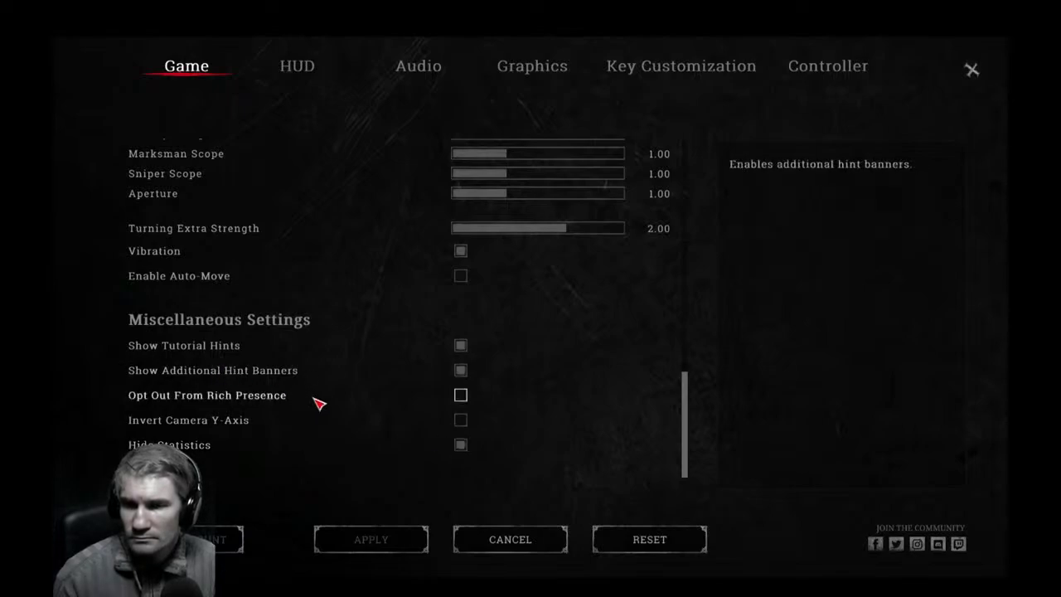
scroll(298, 356, "up", 3)
scroll(301, 280, "up", 3)
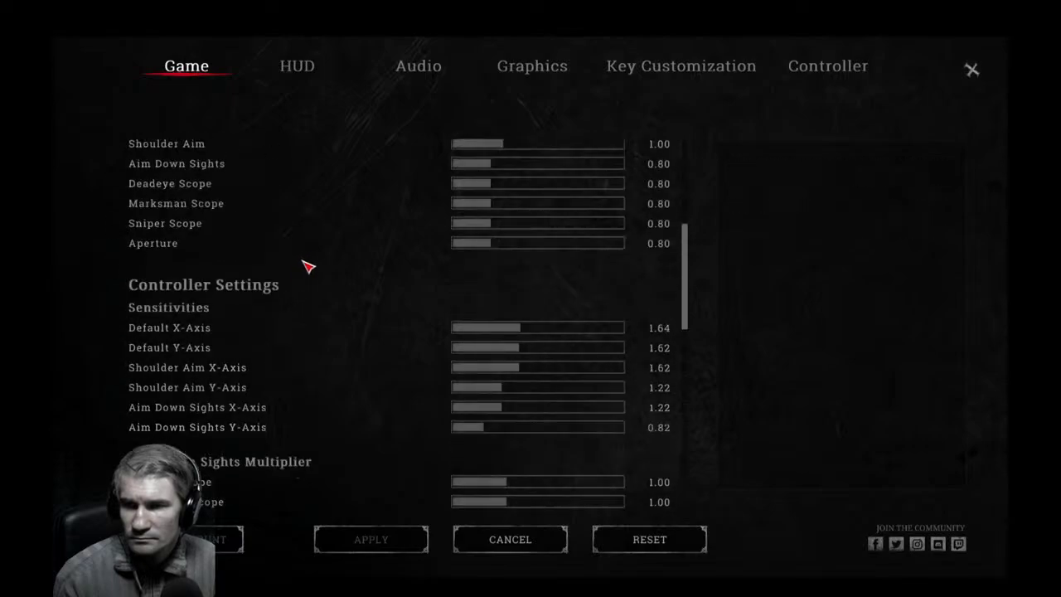
key("Escape")
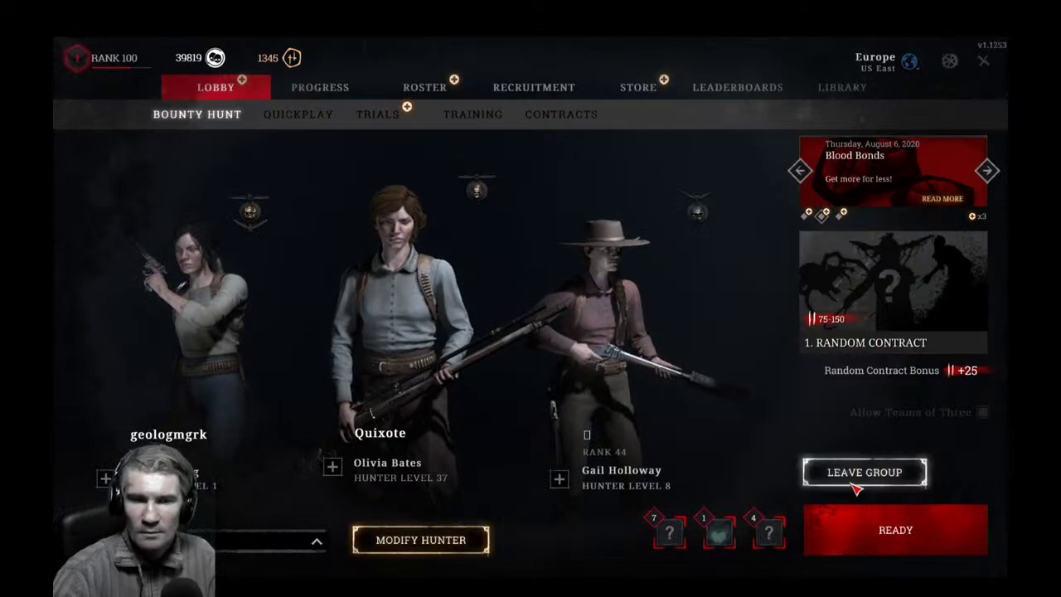
Check the teammates' loadouts, leave the random group and dismiss the partner-left notices.
left_click(560, 481)
left_click(108, 479)
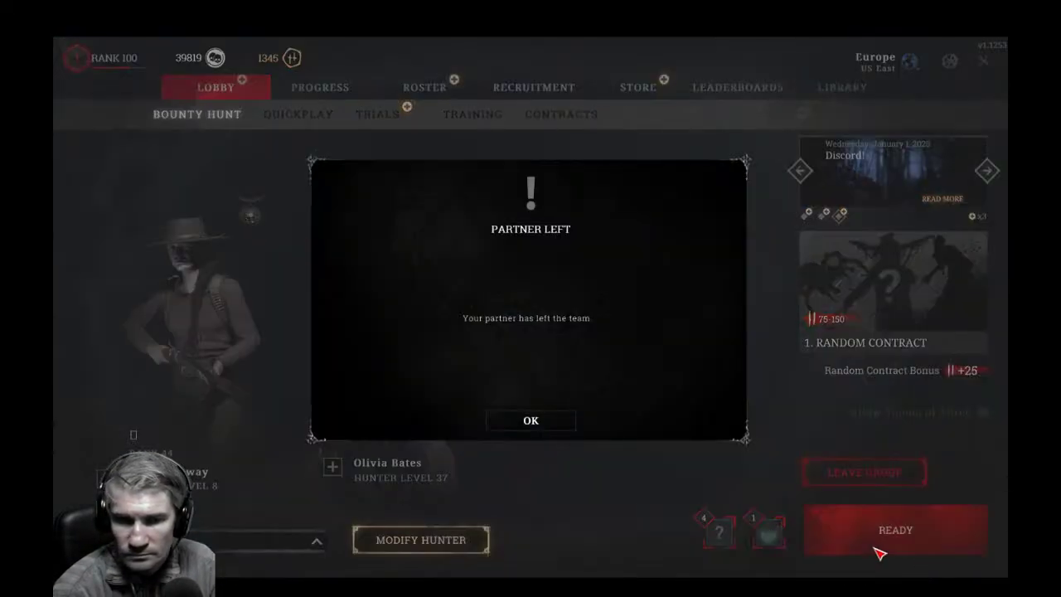
left_click(531, 421)
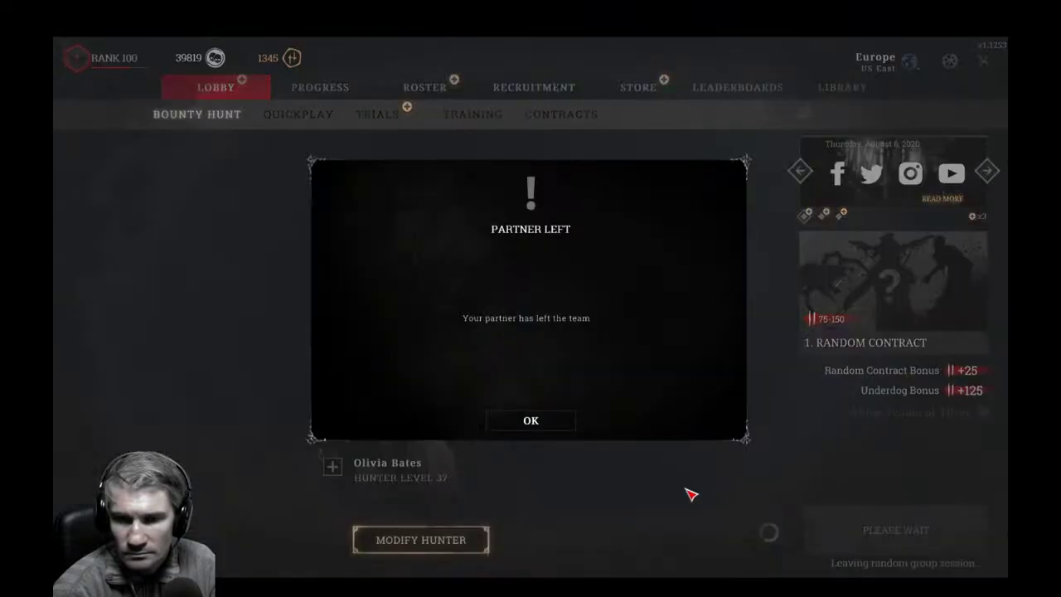
left_click(532, 420)
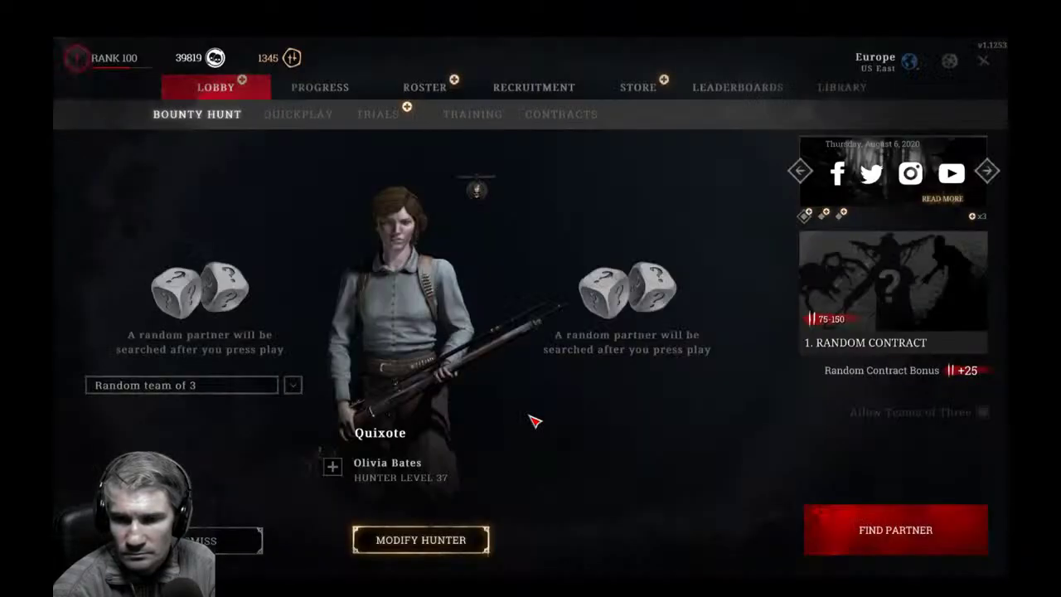
Expand and collapse the own hunter's loadout in the Bounty Hunt lobby several times.
left_click(333, 468)
left_click(333, 468)
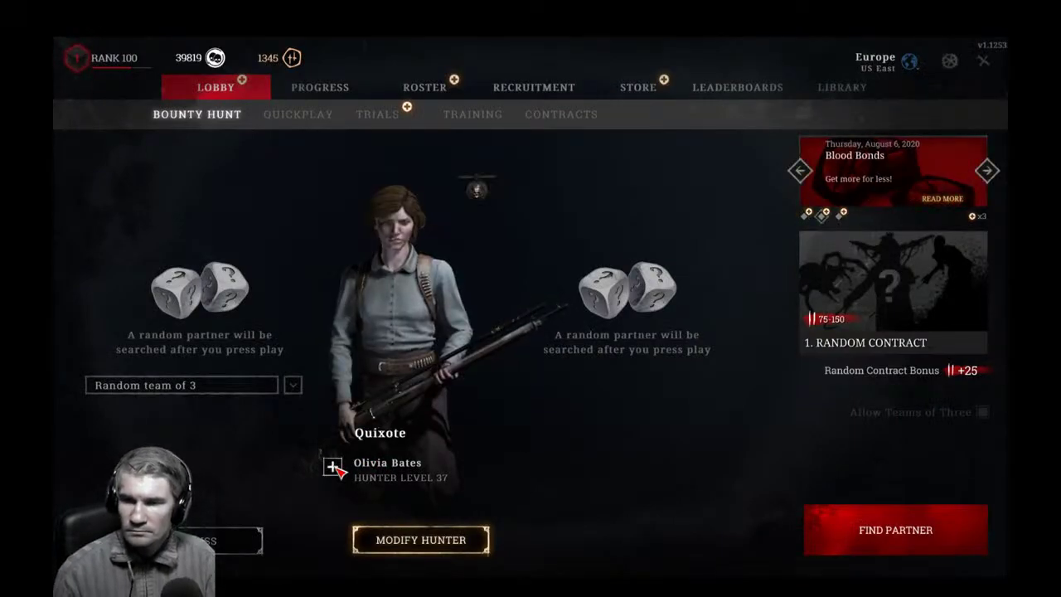
left_click(333, 467)
left_click(333, 468)
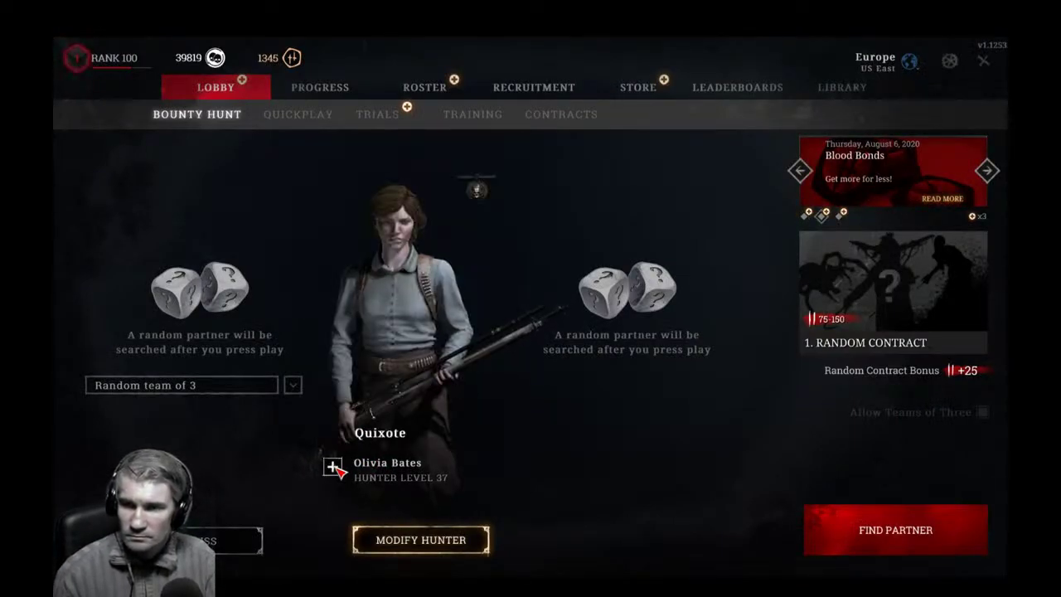
left_click(332, 468)
left_click(332, 468)
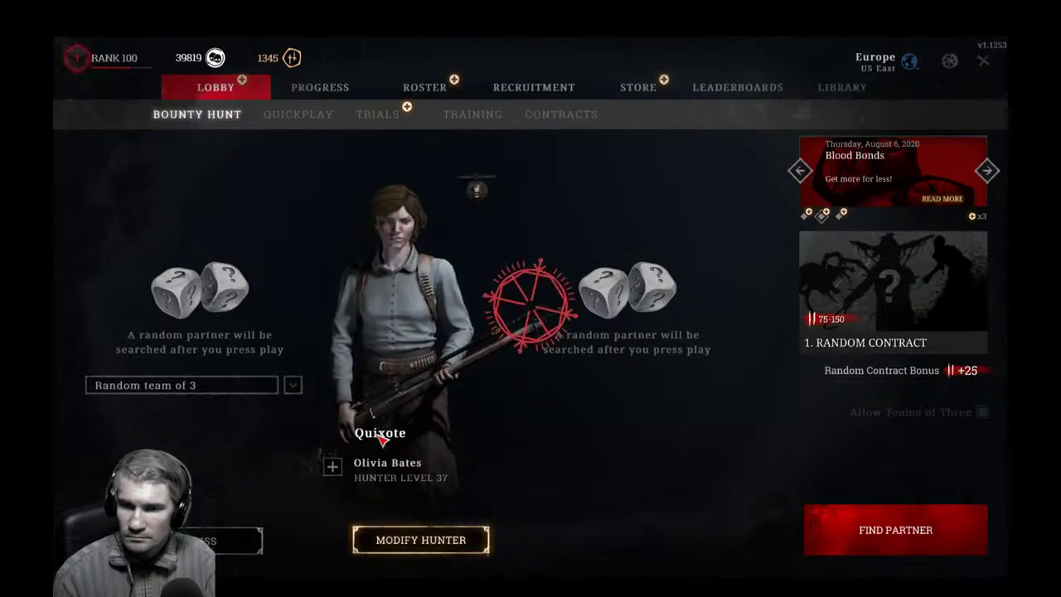
Examine the own player profile statistics and the hunter's loadout, and close both views.
left_click(379, 435)
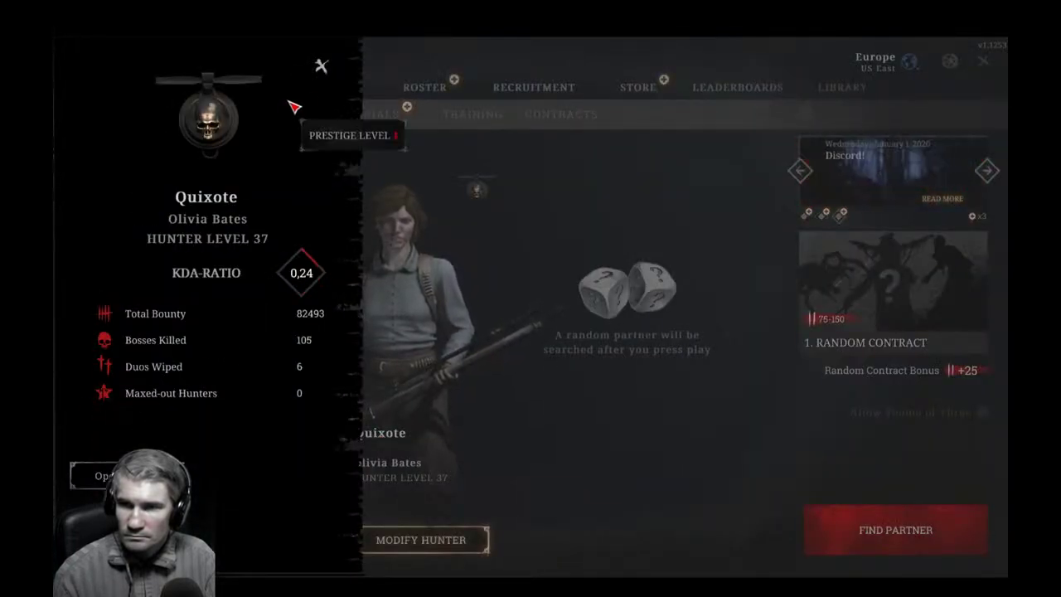
left_click(320, 66)
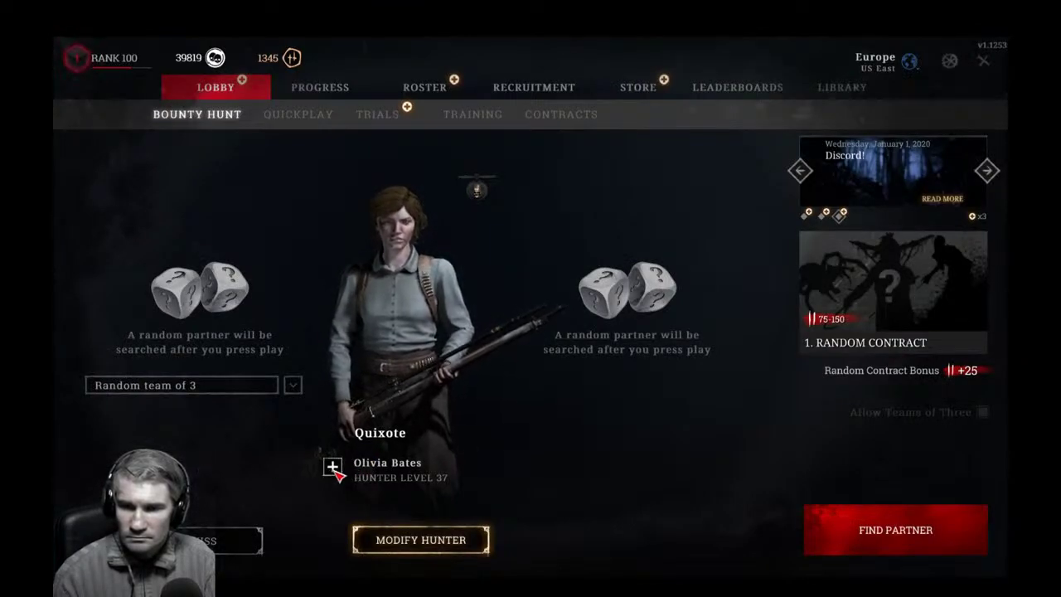
left_click(333, 467)
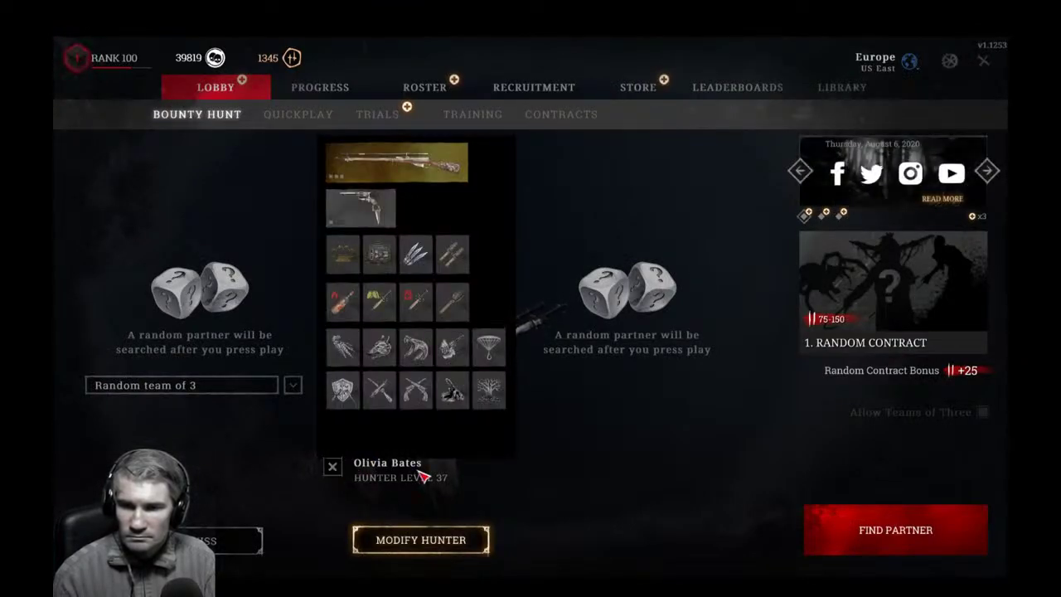
left_click(332, 467)
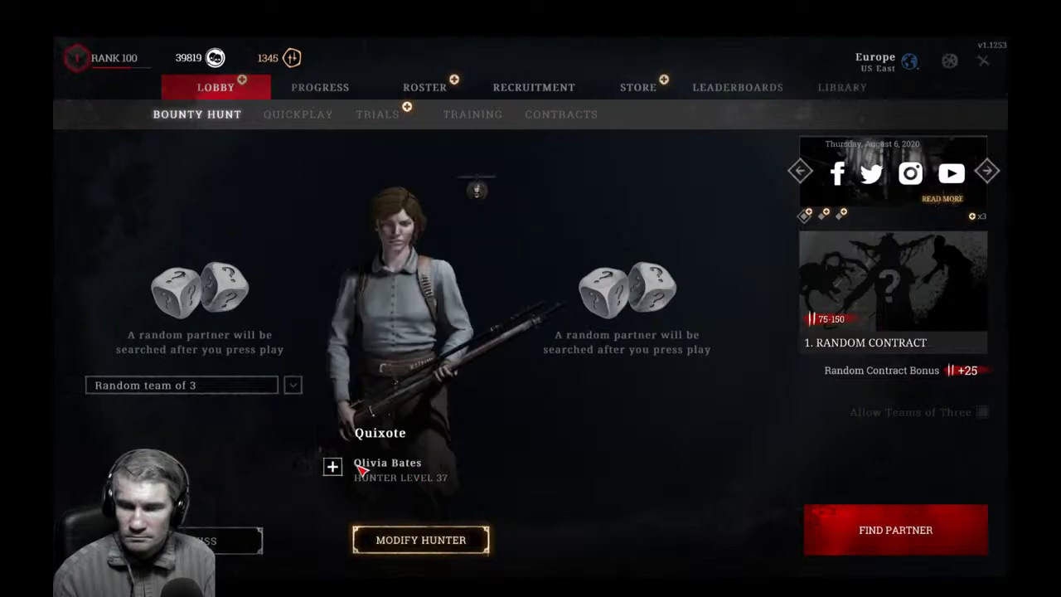
left_click(388, 436)
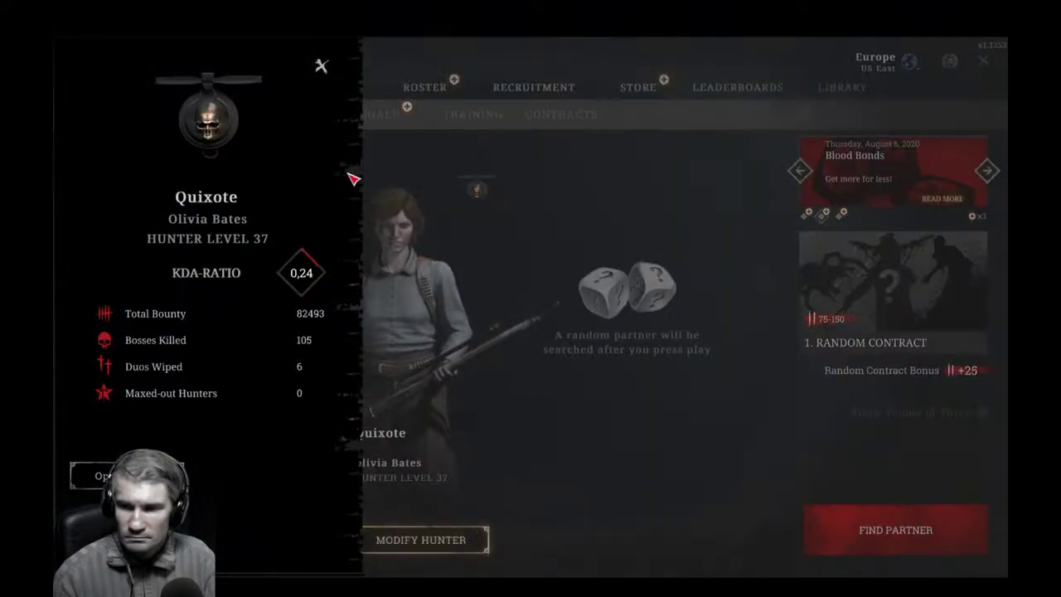
left_click(322, 65)
Find partners for the random team of three, check the rank 63 teammate's profile, and ready up for the bounty hunt.
left_click(806, 521)
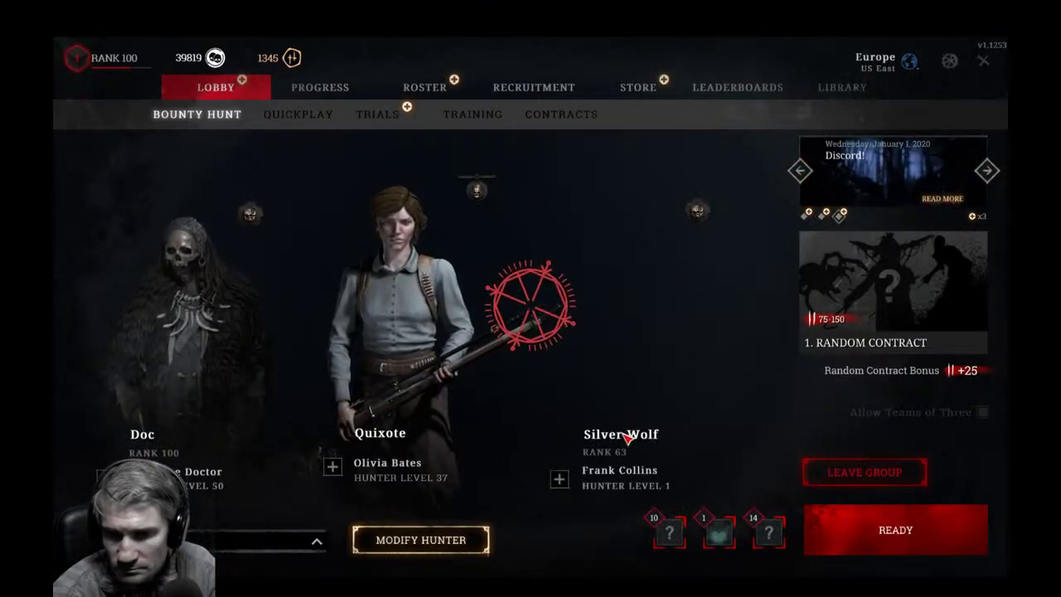
left_click(628, 438)
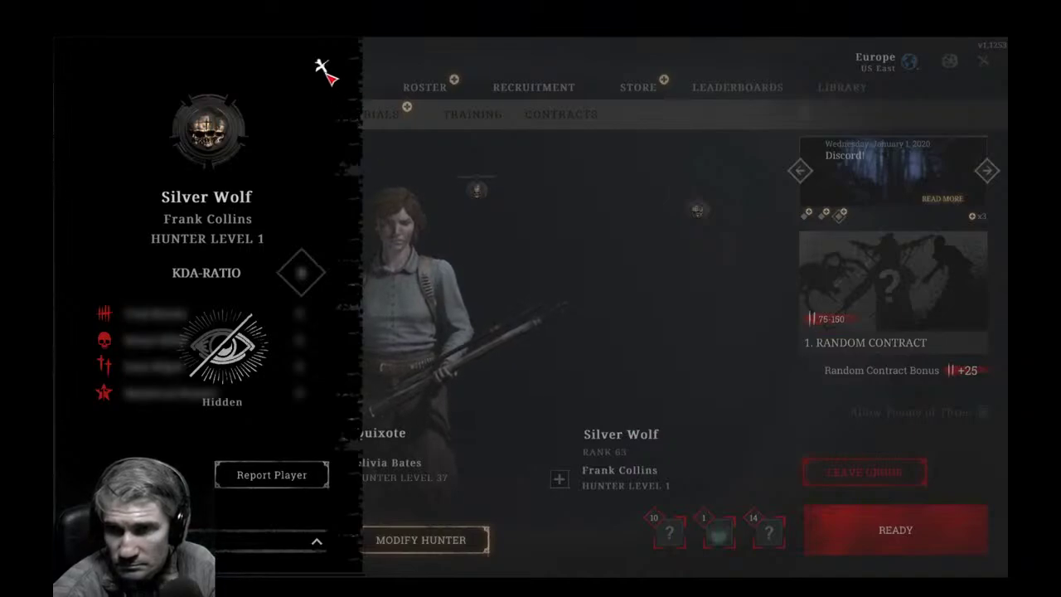
left_click(322, 65)
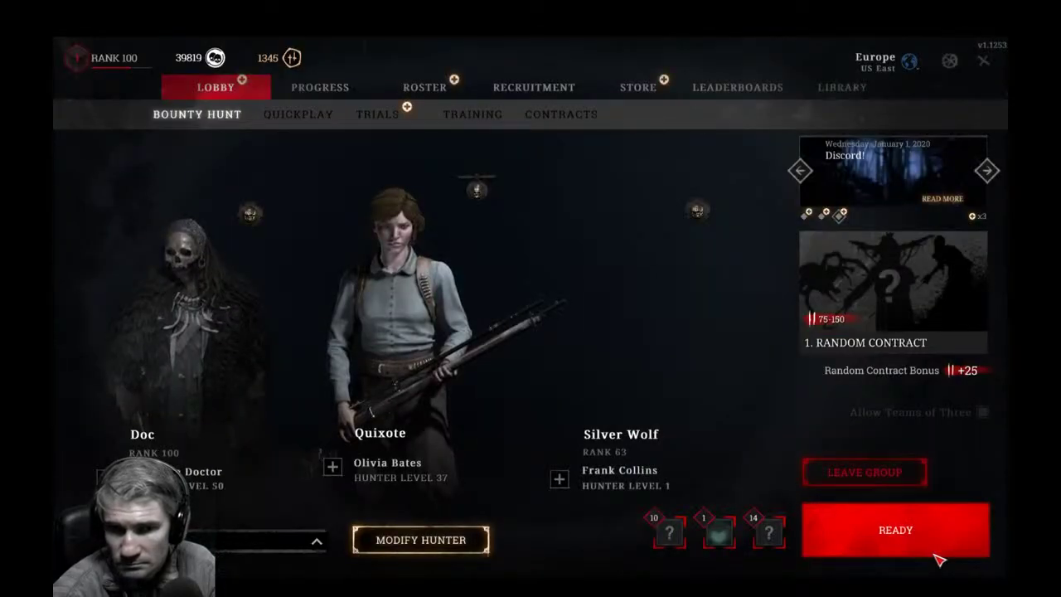
left_click(896, 535)
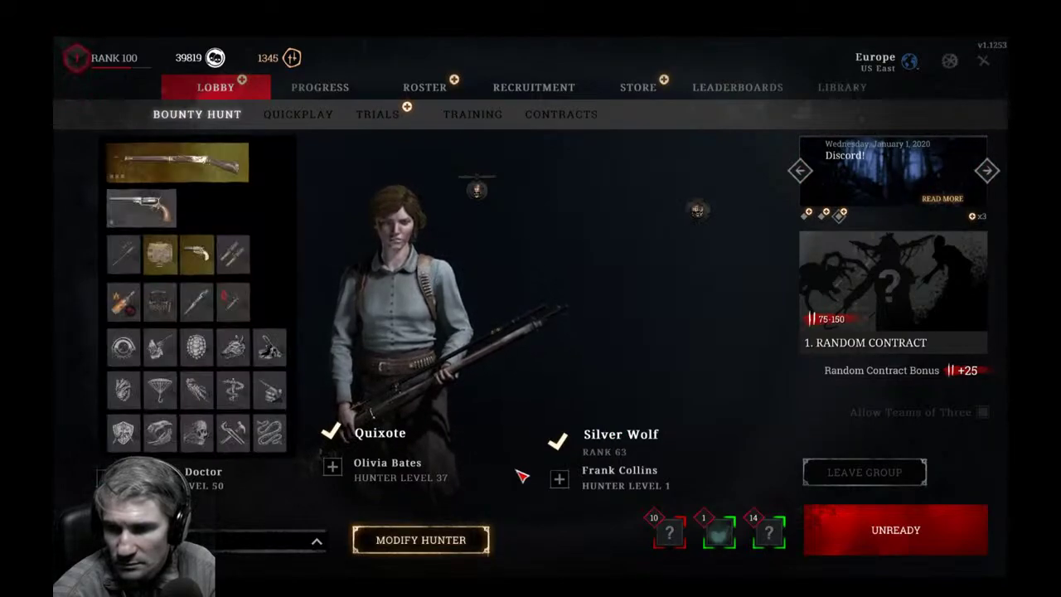
Show the rank 63 teammate's loadout and expand the lobby's group chat.
left_click(560, 479)
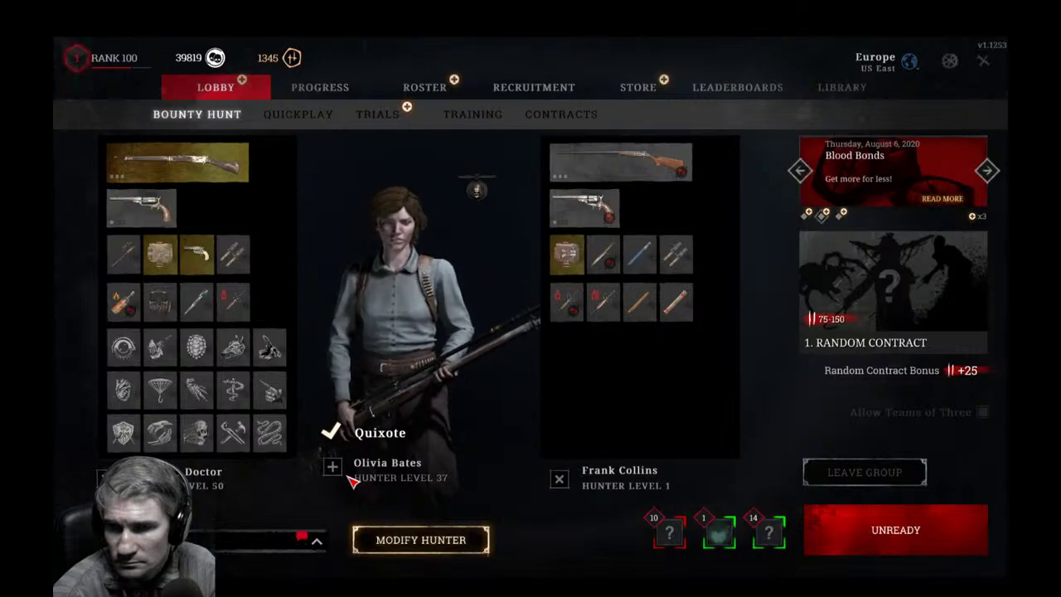
left_click(318, 542)
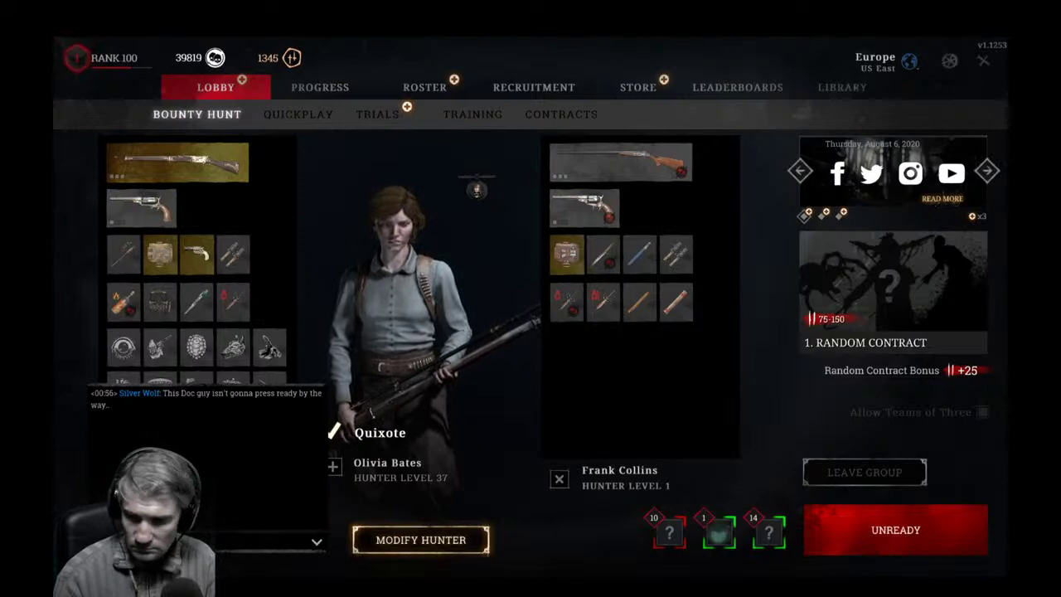
Reply to the teammate in the lobby's group chat with "why? :)" and "oh no".
key("Return")
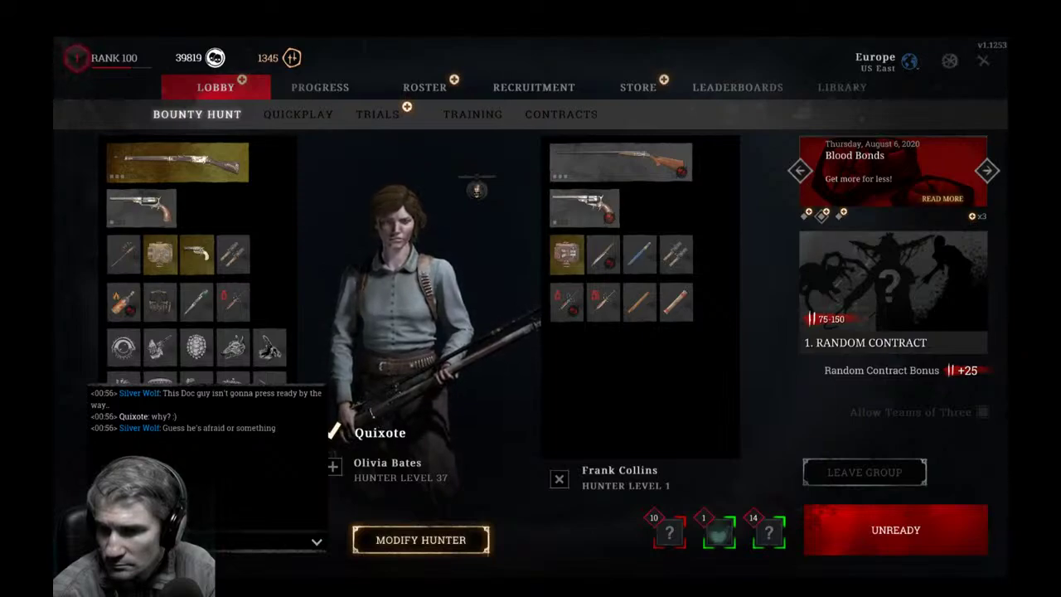
type("oh")
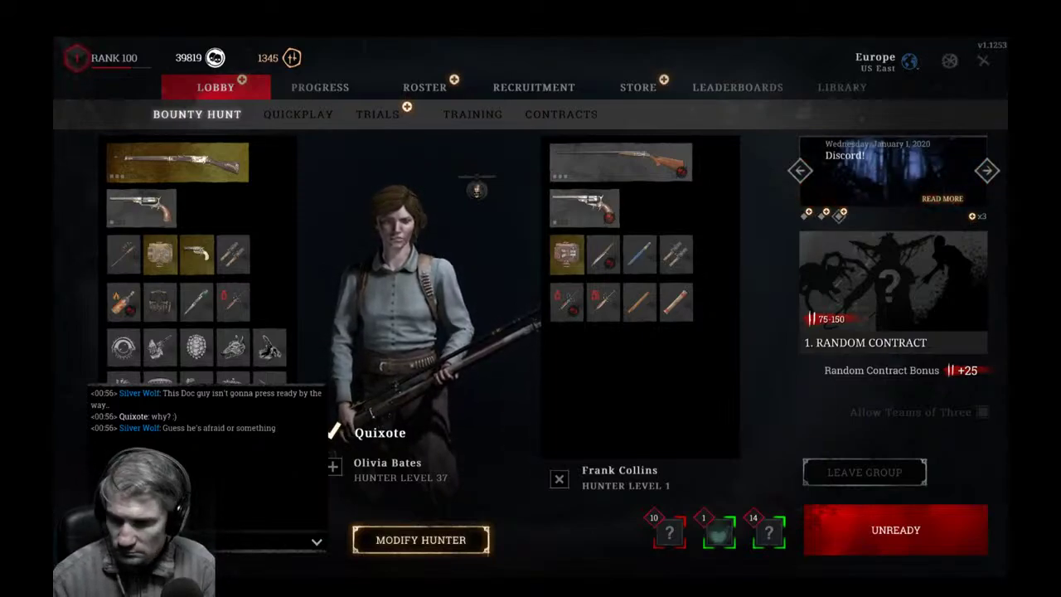
key("Return")
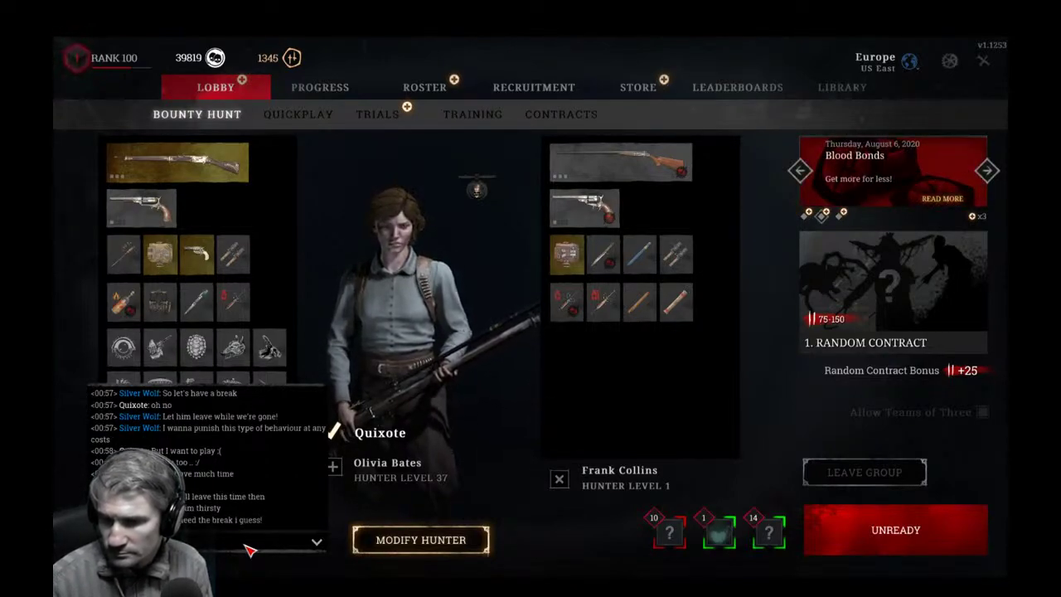
Withdraw the ready status, acknowledge the partner's departure, and leave the group.
left_click(895, 531)
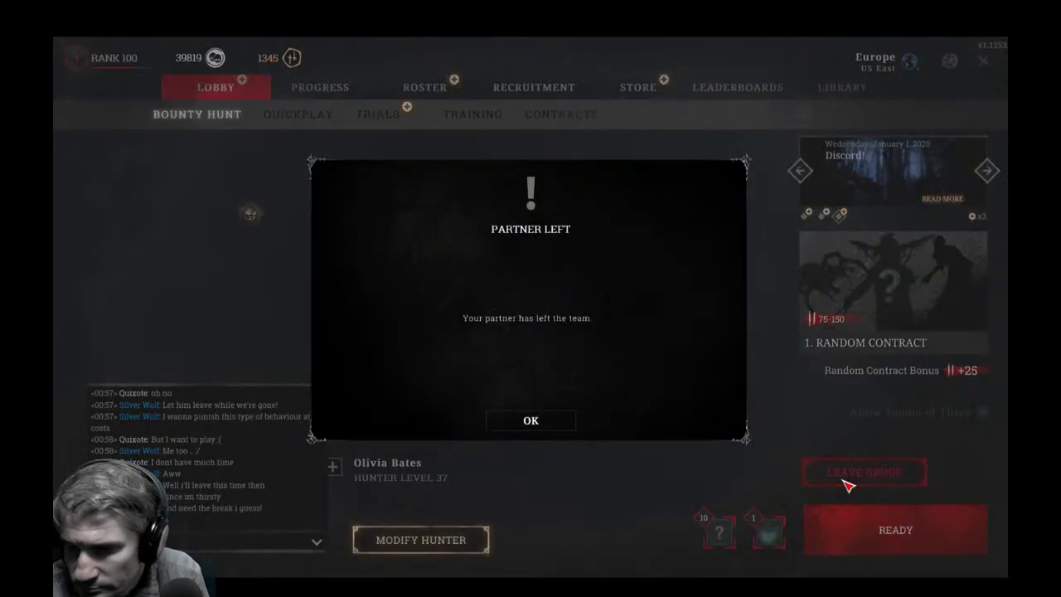
left_click(531, 421)
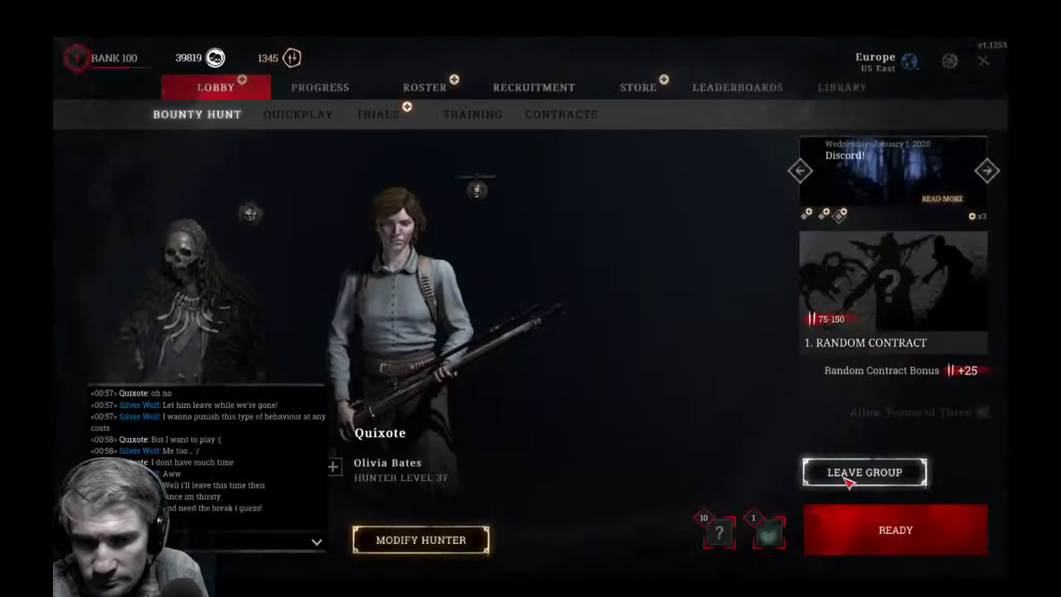
left_click(867, 473)
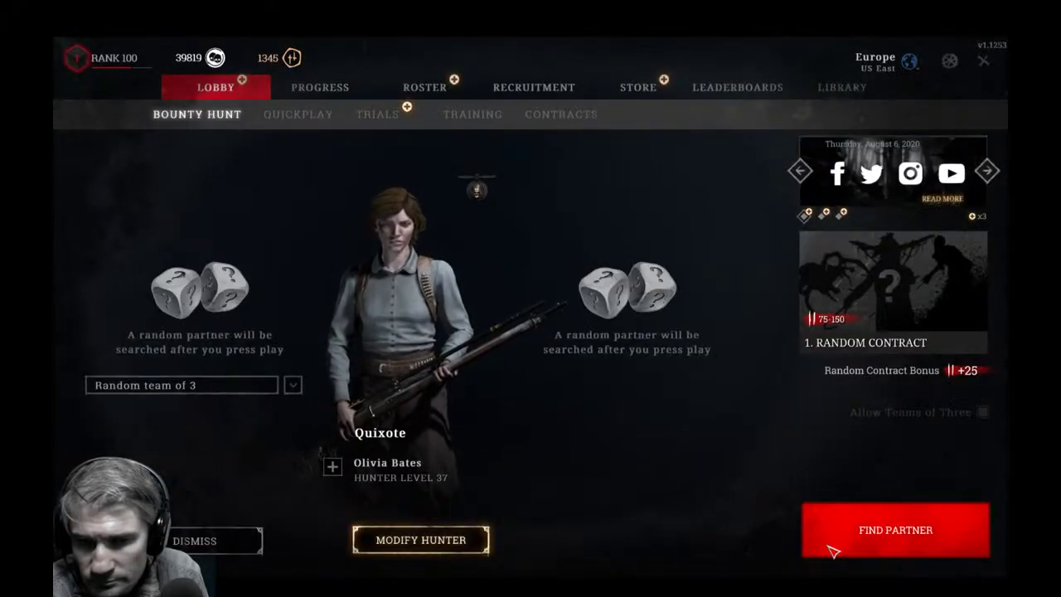
Find new partners for the random team of 3 and ready up for the bounty hunt with the group chat expanded.
left_click(876, 531)
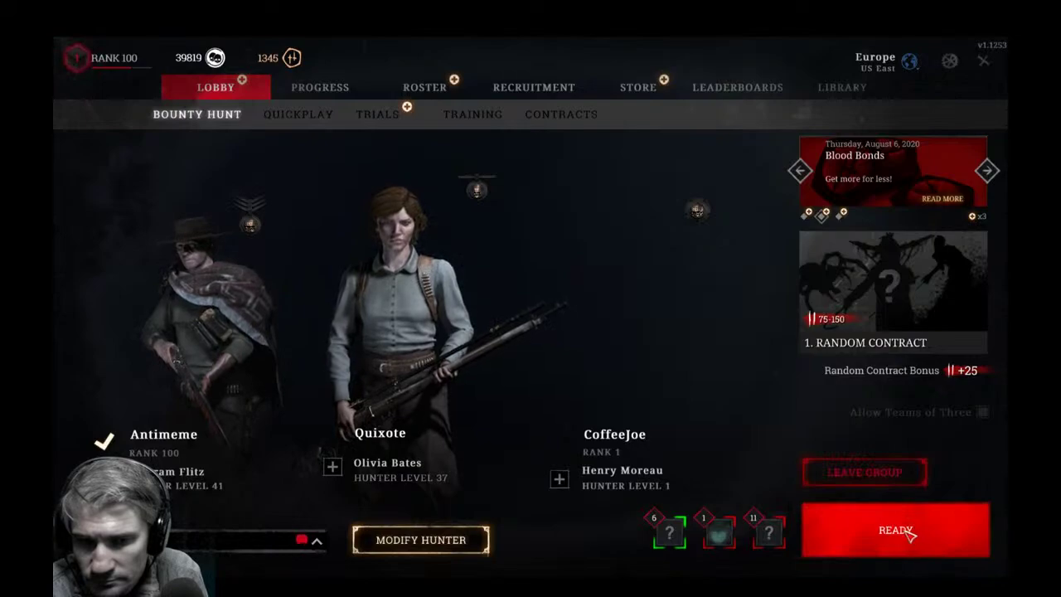
left_click(908, 534)
left_click(320, 543)
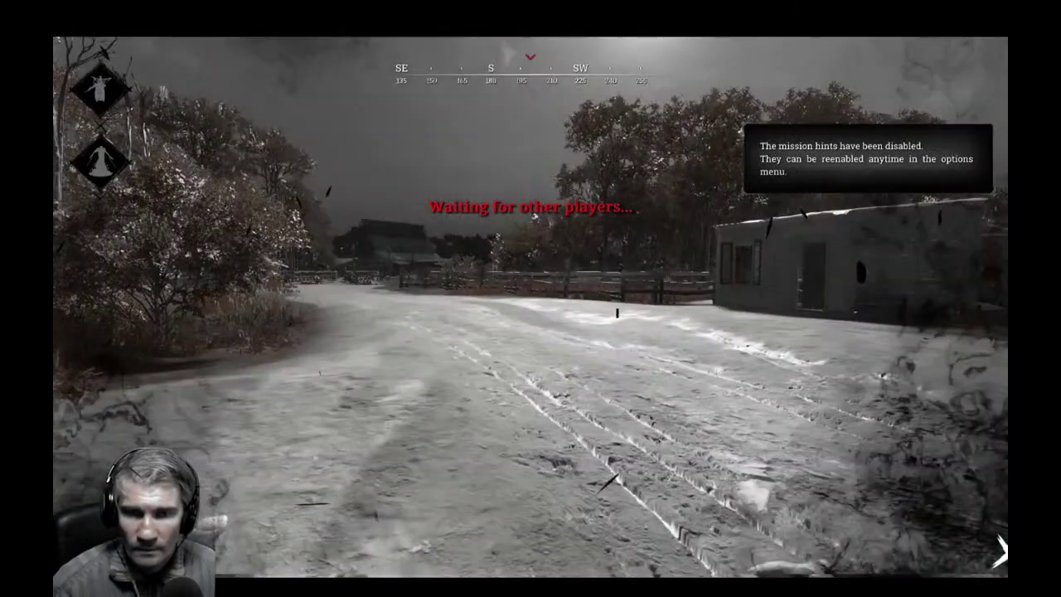
Check the own and the partner's equipment in the mission overview and return to the game.
key("Escape")
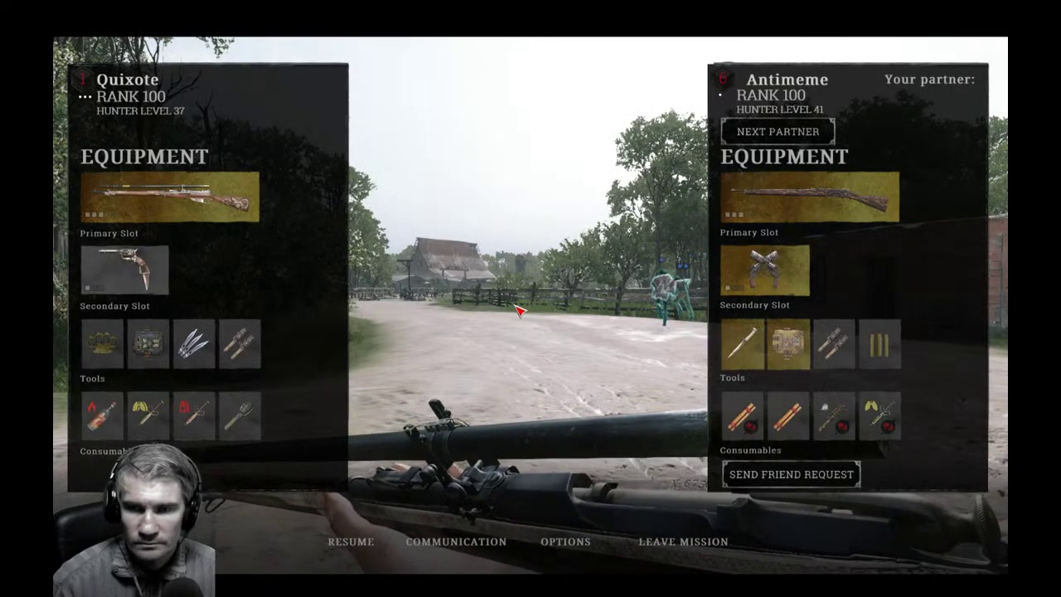
key("Escape")
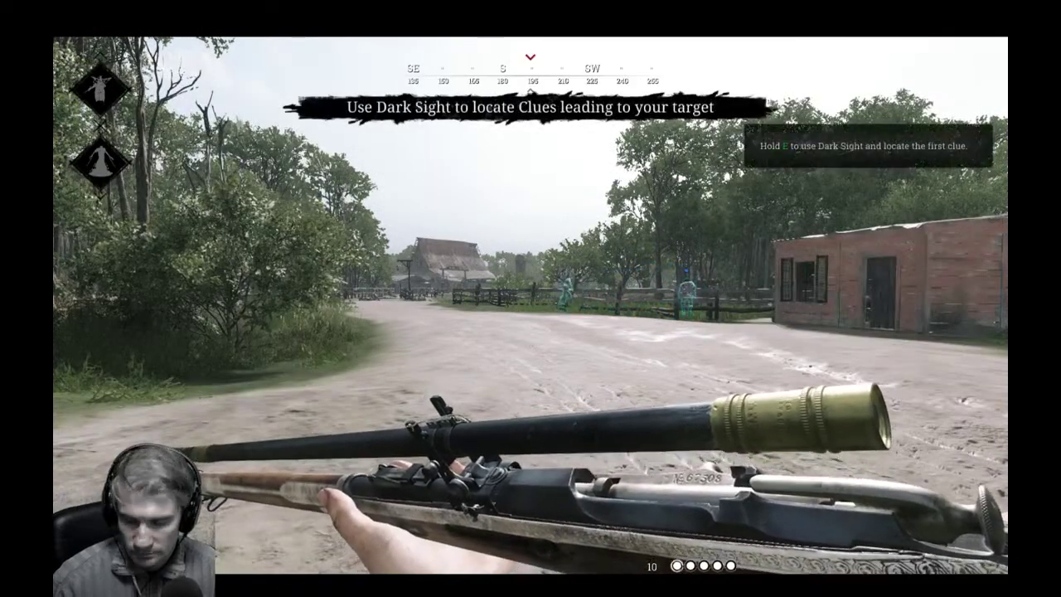
Sprint along the dirt road after the teammates and vault the wooden fence into the meadow.
key("w")
key("shift")
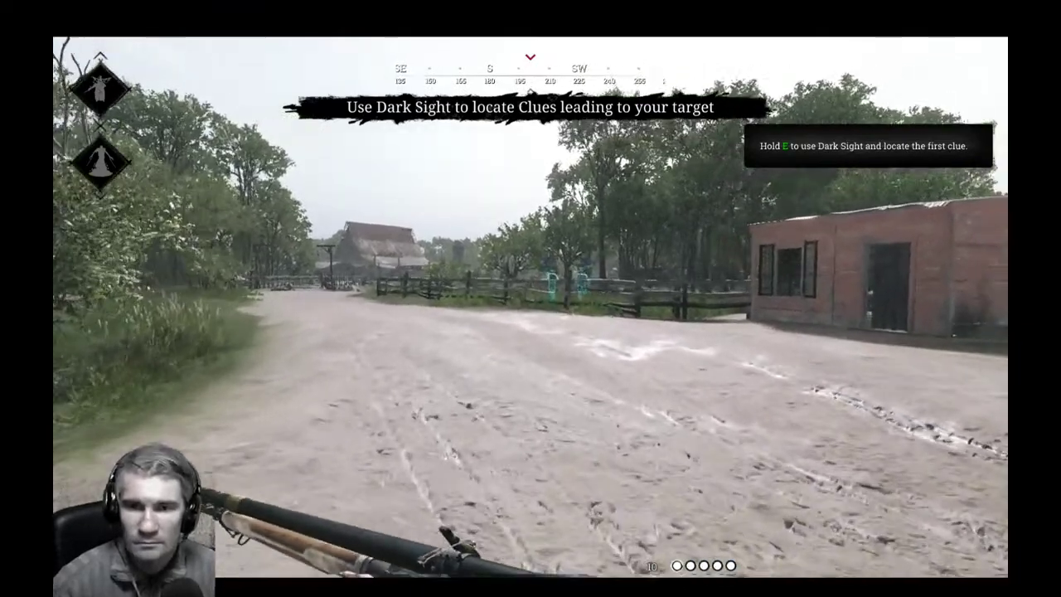
key("w")
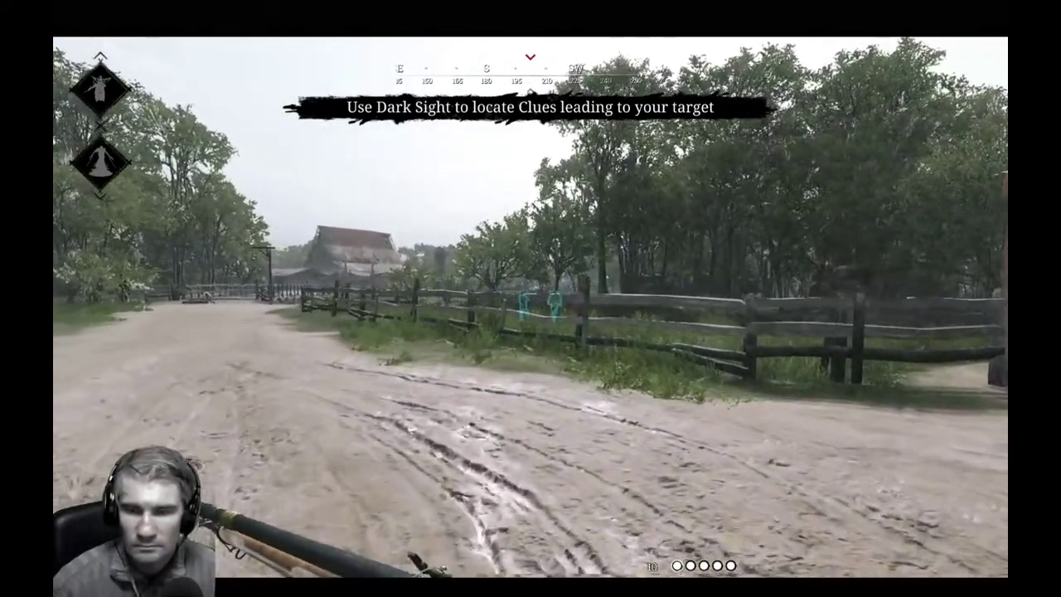
key("w")
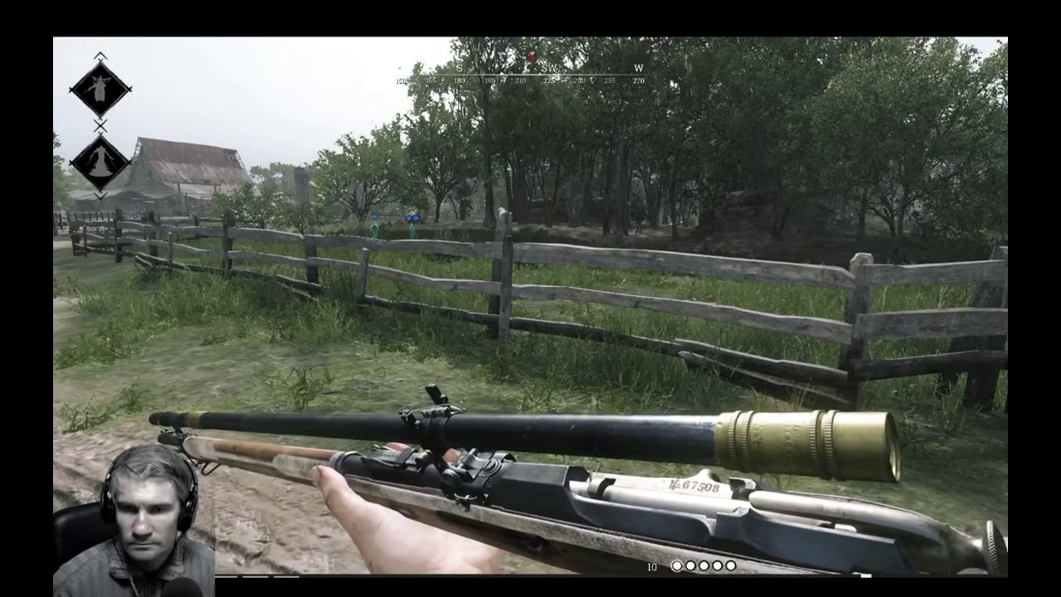
key("w")
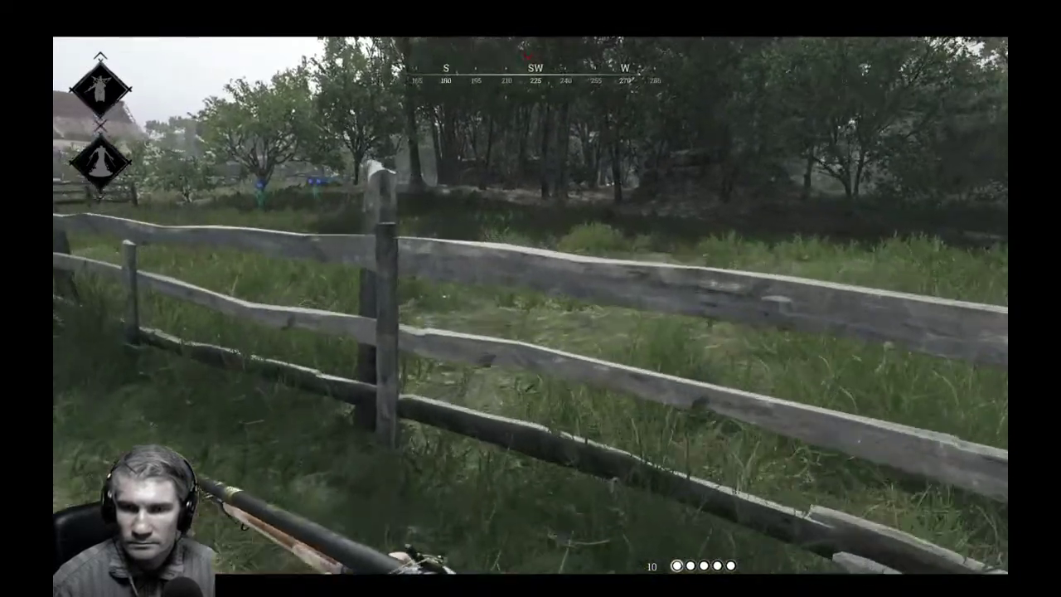
key("space")
key("w")
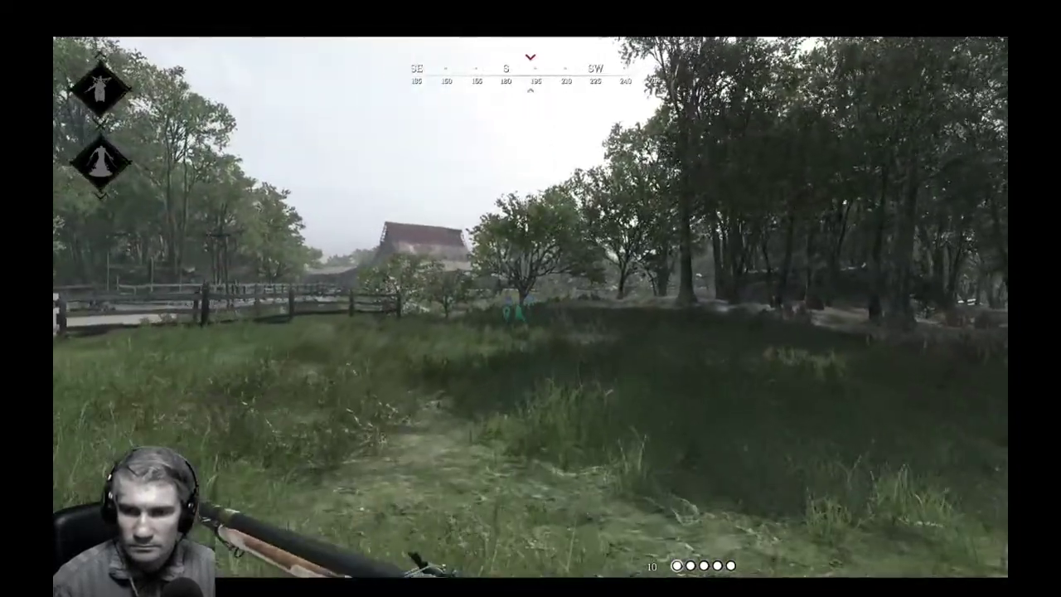
Run through the trees with the revolver drawn and cross the stream to the path leading to the farm.
key("w")
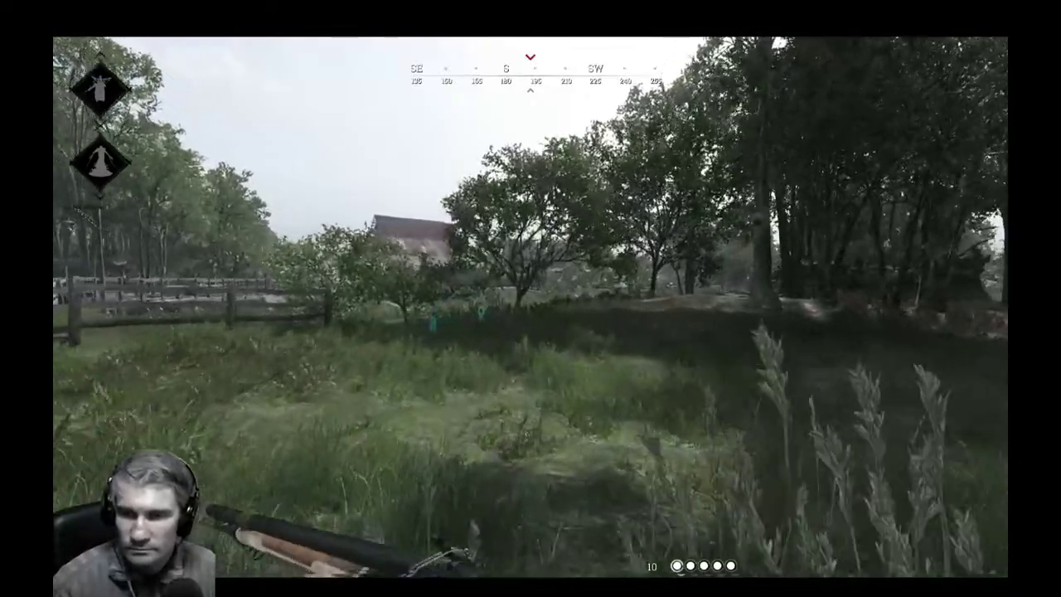
key("w")
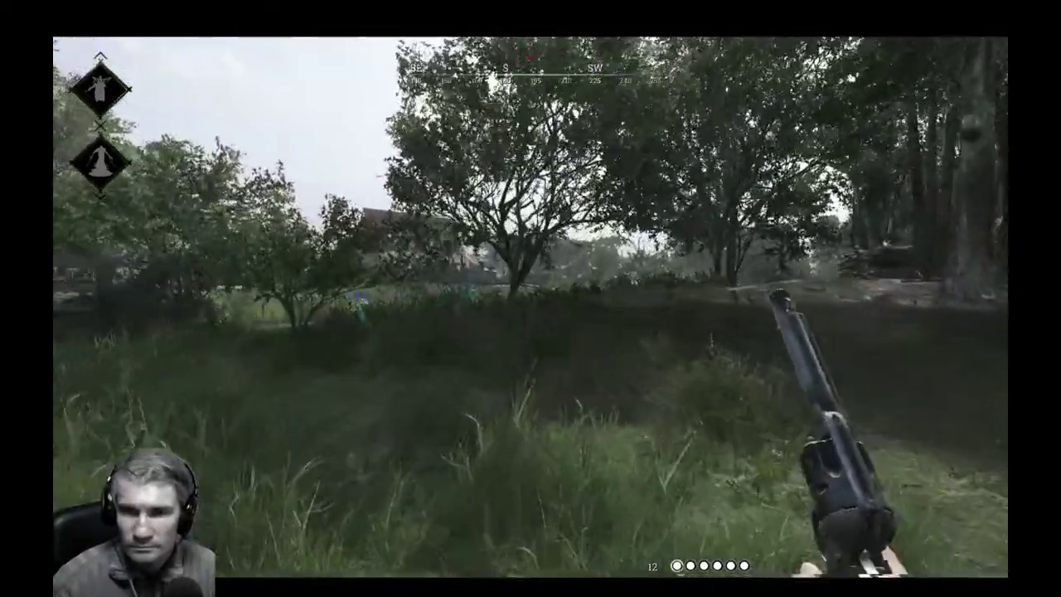
key("w")
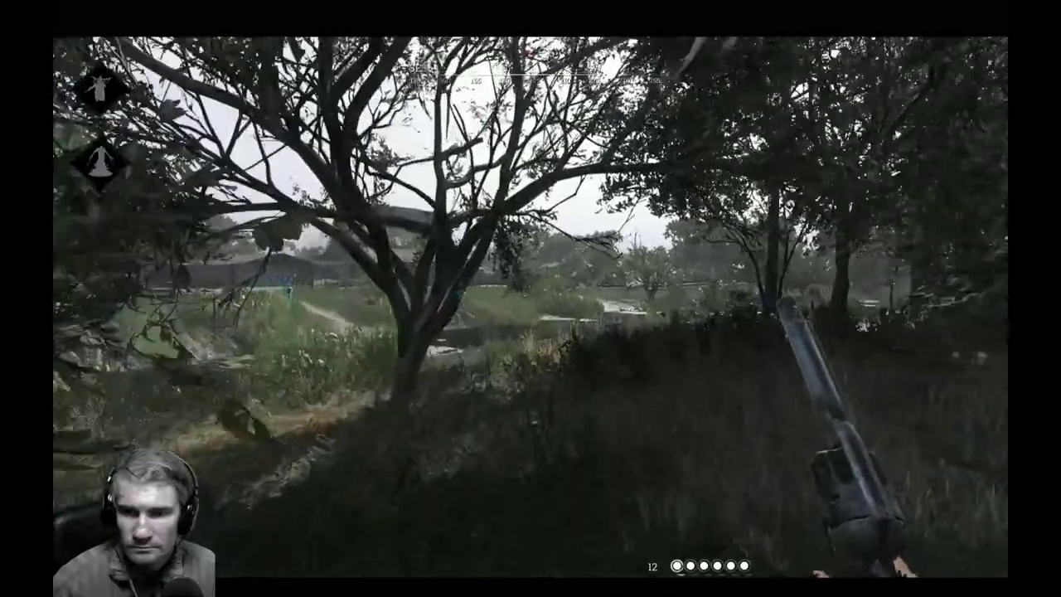
key("w")
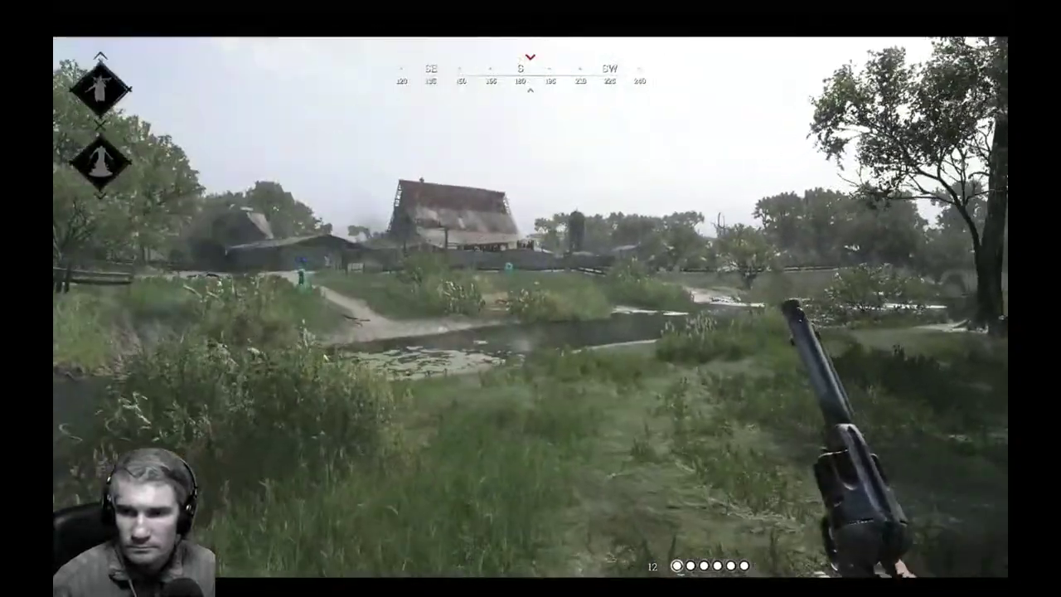
key("w")
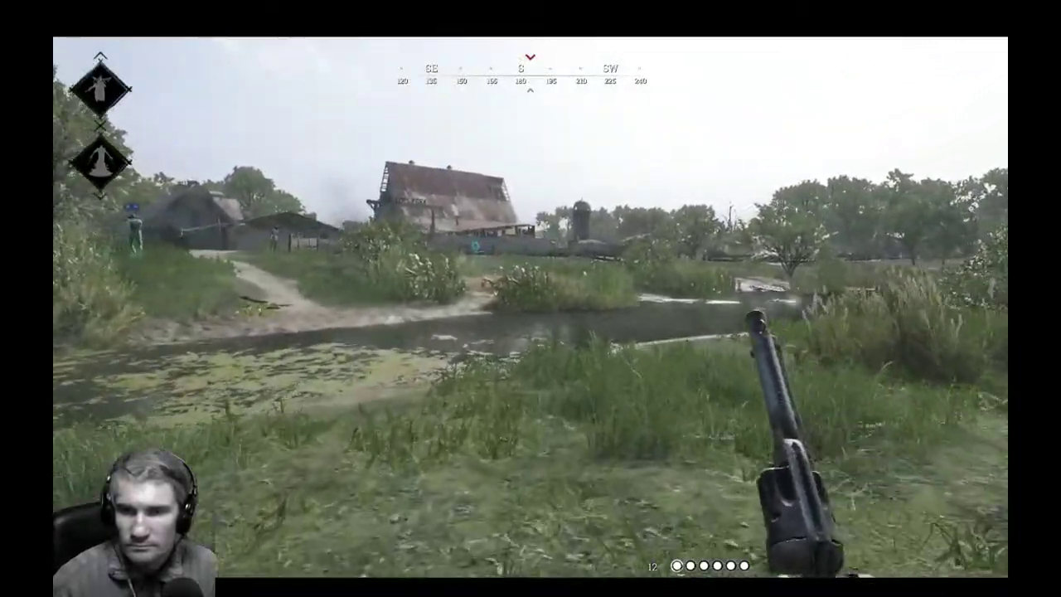
key("w")
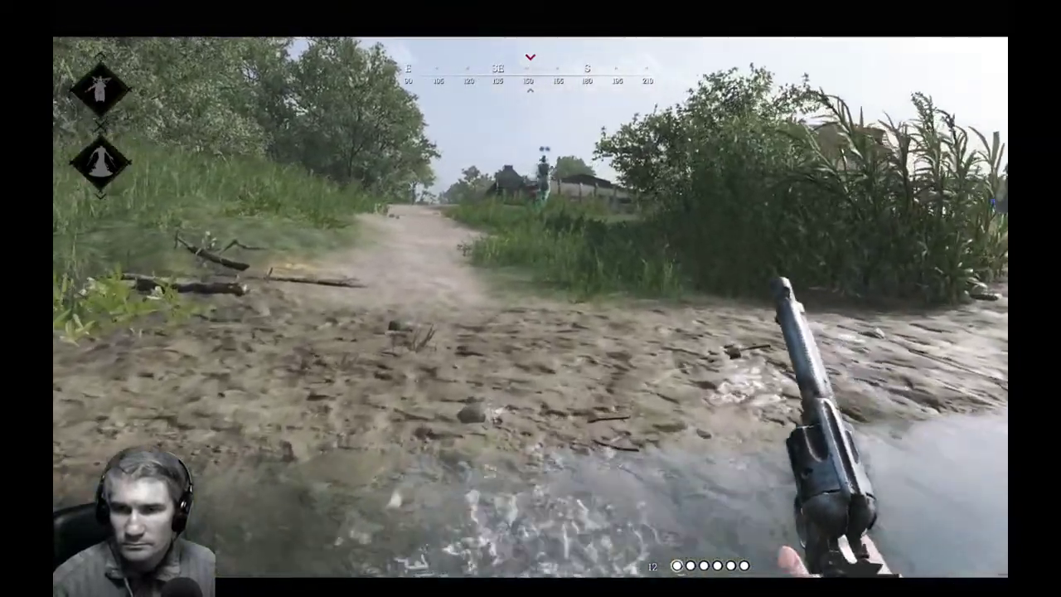
key("w")
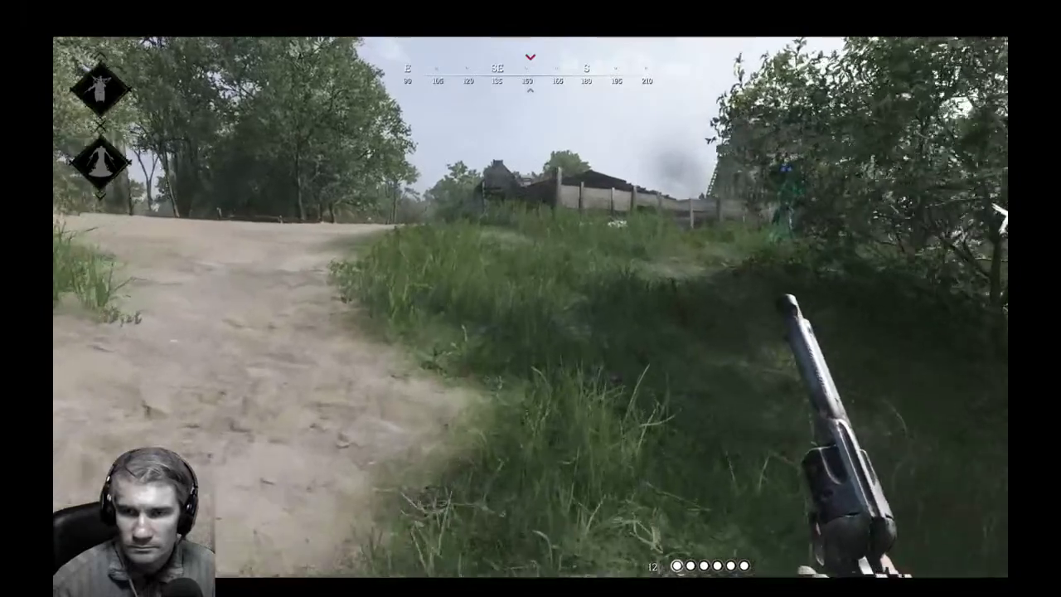
Check the contract targets on the mission map and continue along the farm wall with the Caldwell Pax revolver in hand.
key("w")
key("m")
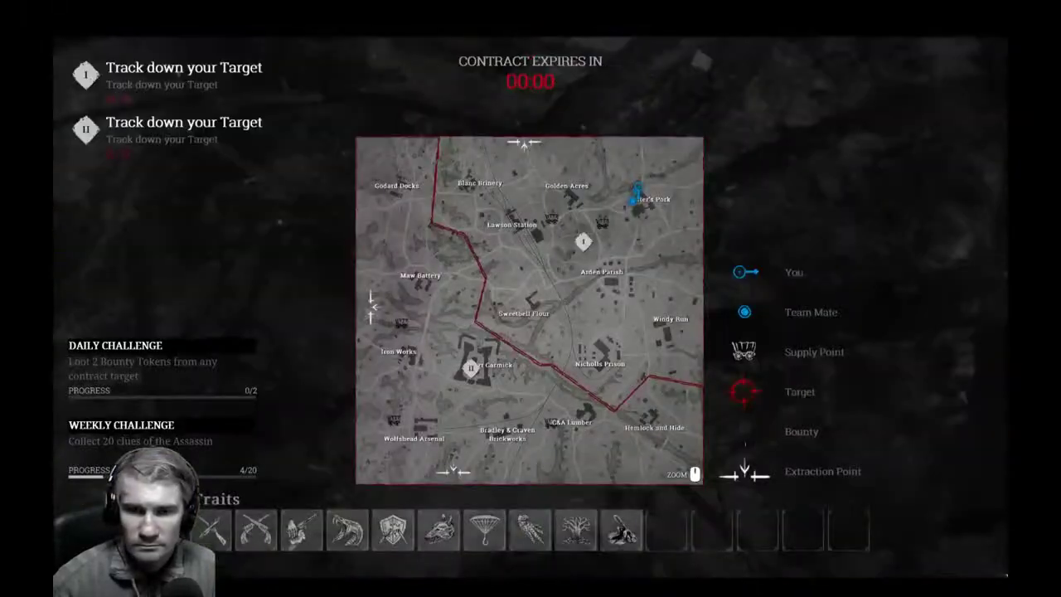
key("Tab")
key("w")
key("3")
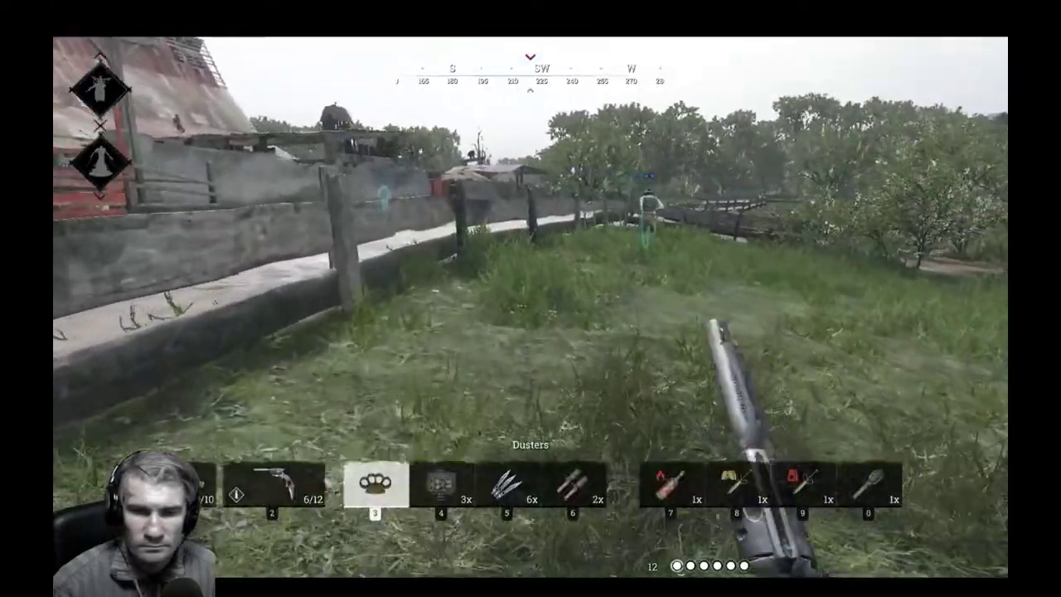
key("2")
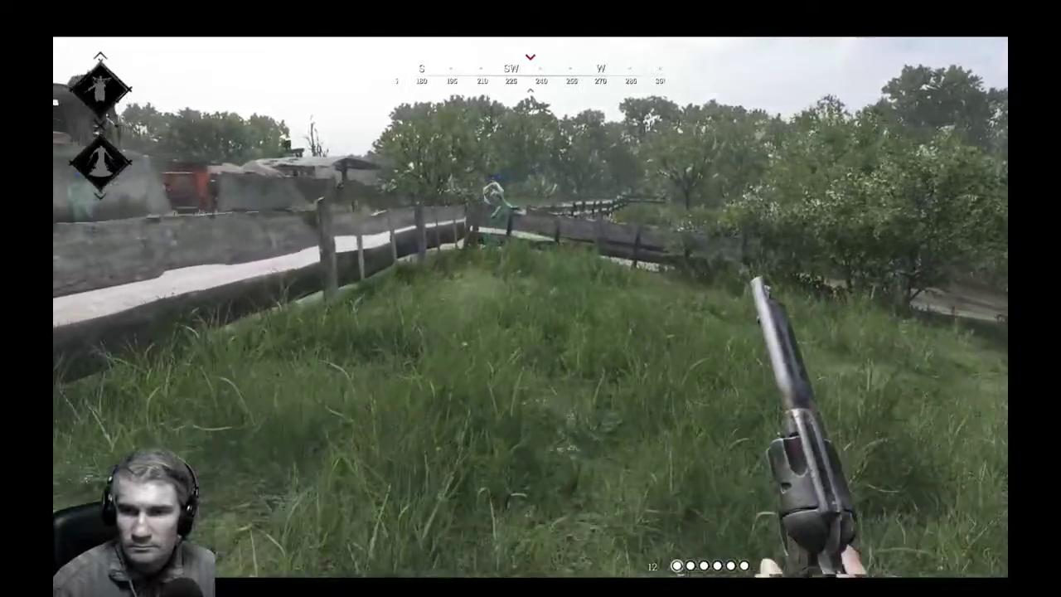
Run along the road outside the farm wall and enter the barnyard through the gap in the brick wall.
key("w")
key("w")
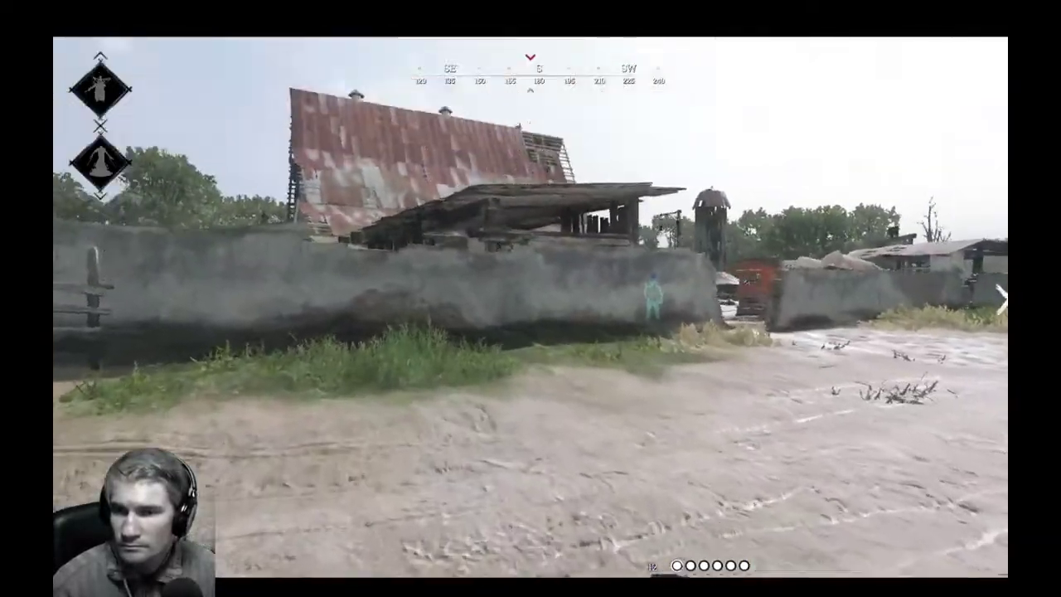
key("1")
key("w")
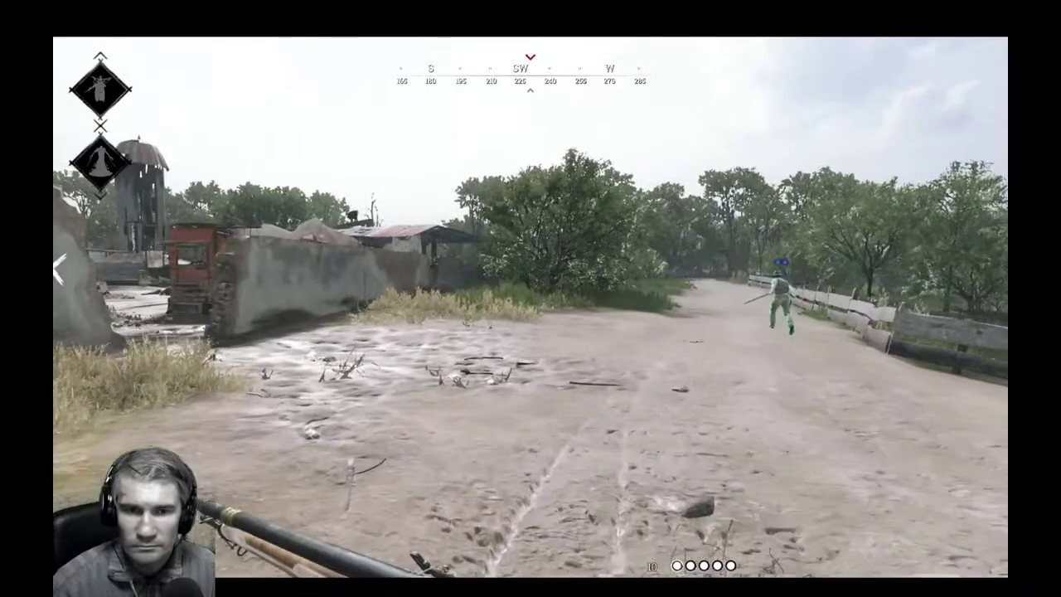
key("w")
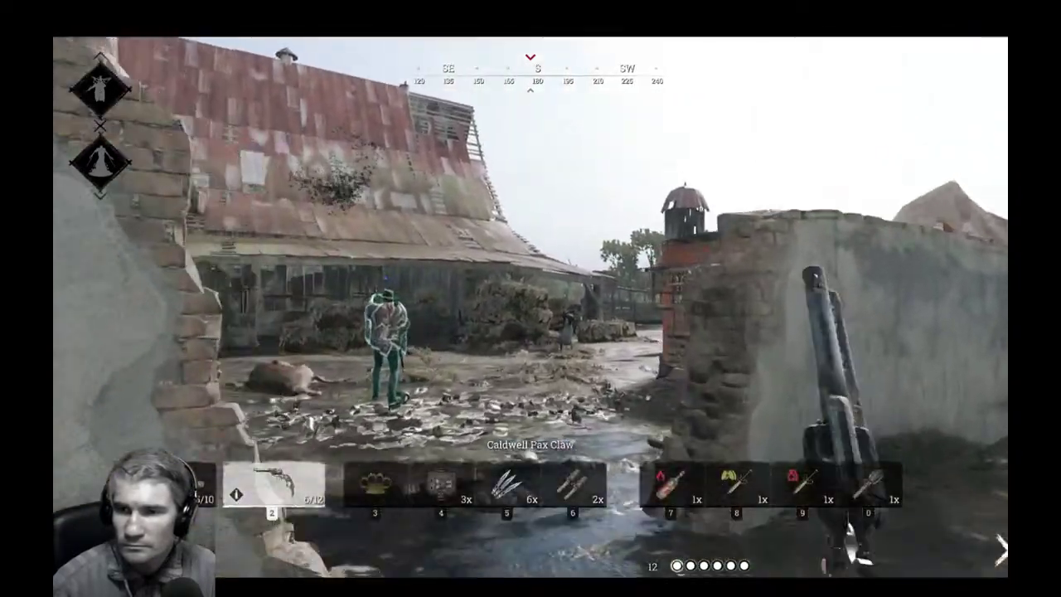
key("w")
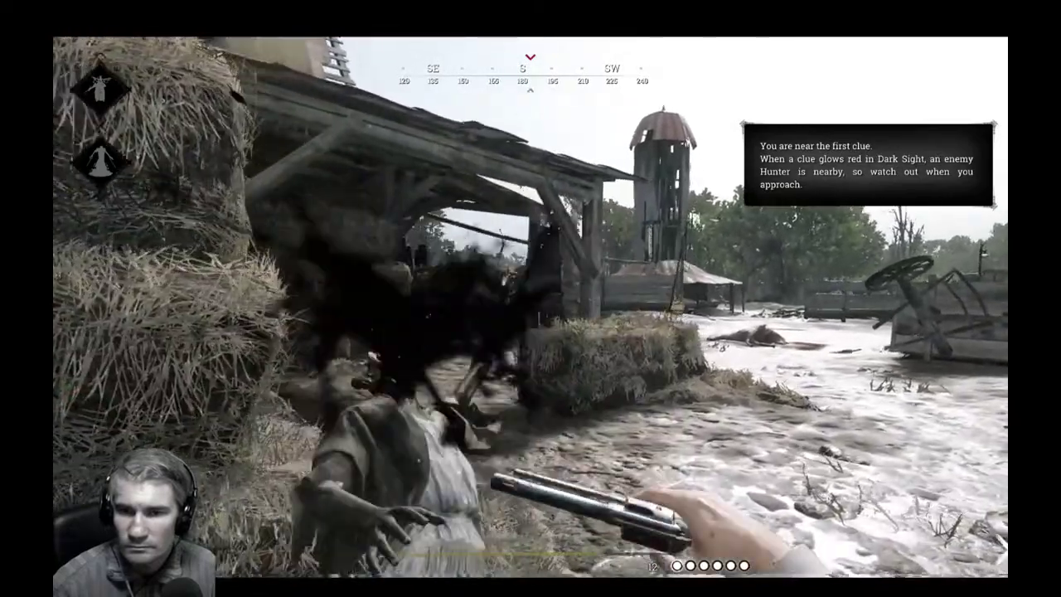
Cross the barnyard near the first clue and throw a knife towards the wire pens beside the red shed.
key("w")
key("4")
key("w")
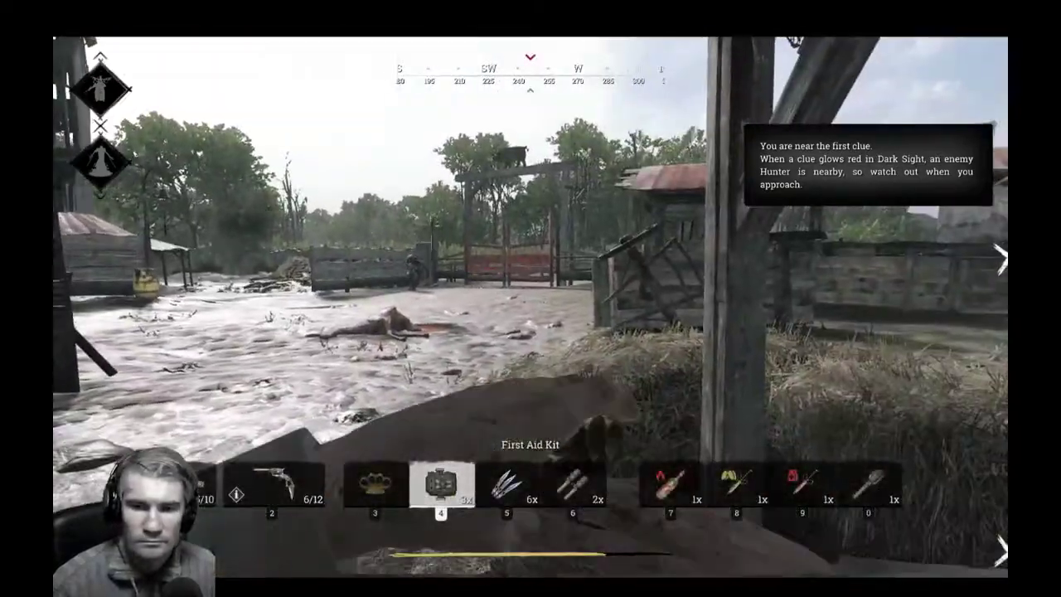
key("w")
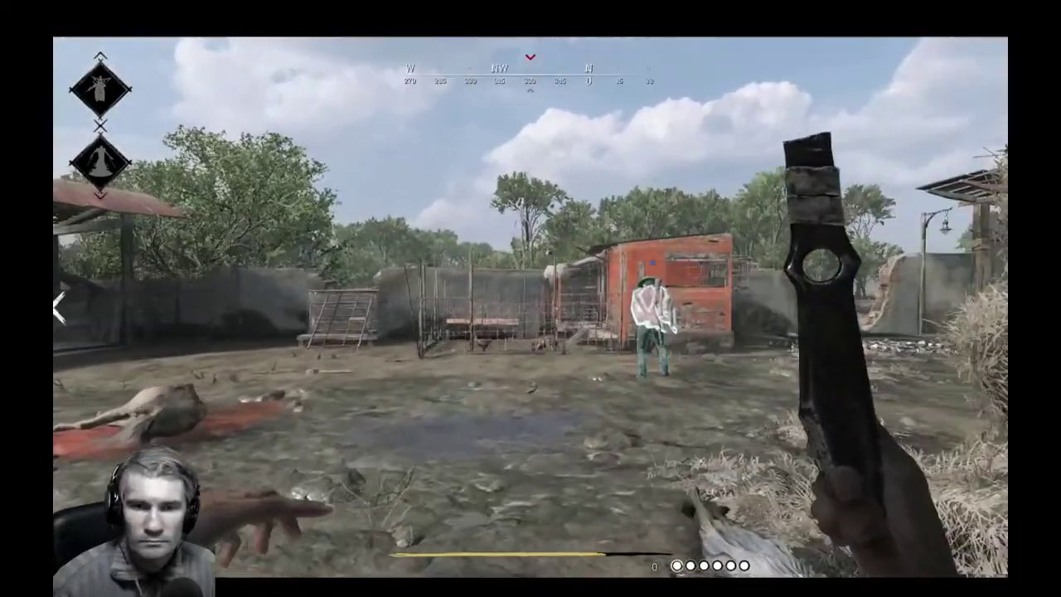
key("w")
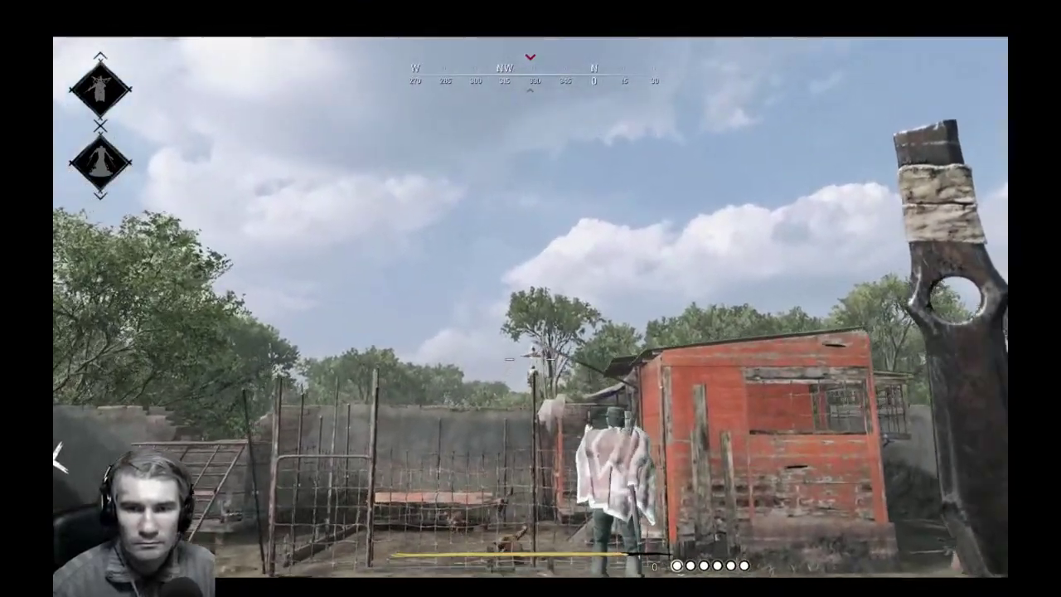
left_click(531, 360)
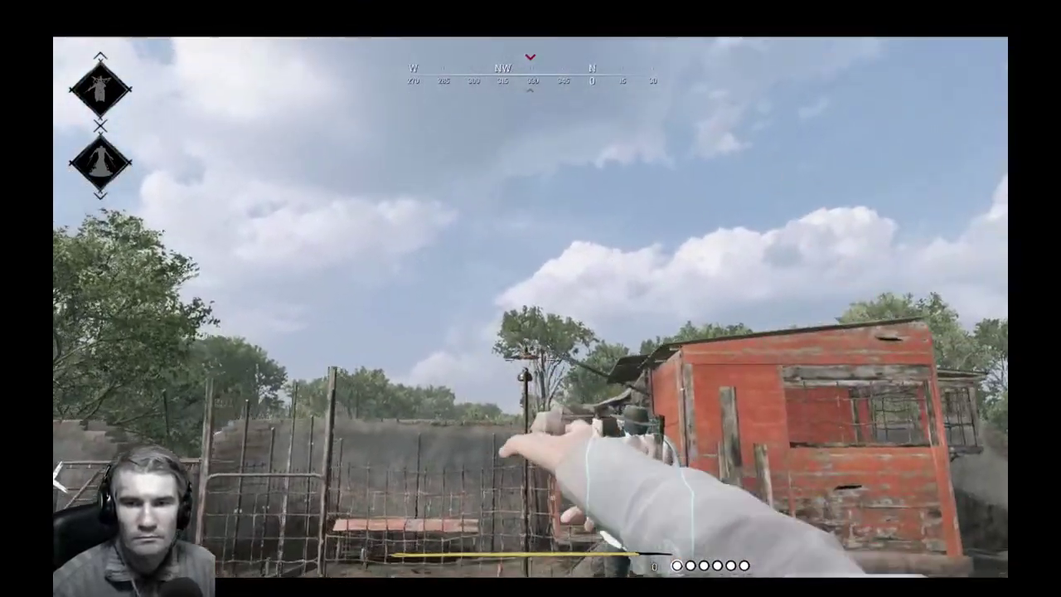
Ready the revolver and collect the first Butcher clue in the farm's open barn area.
key("2")
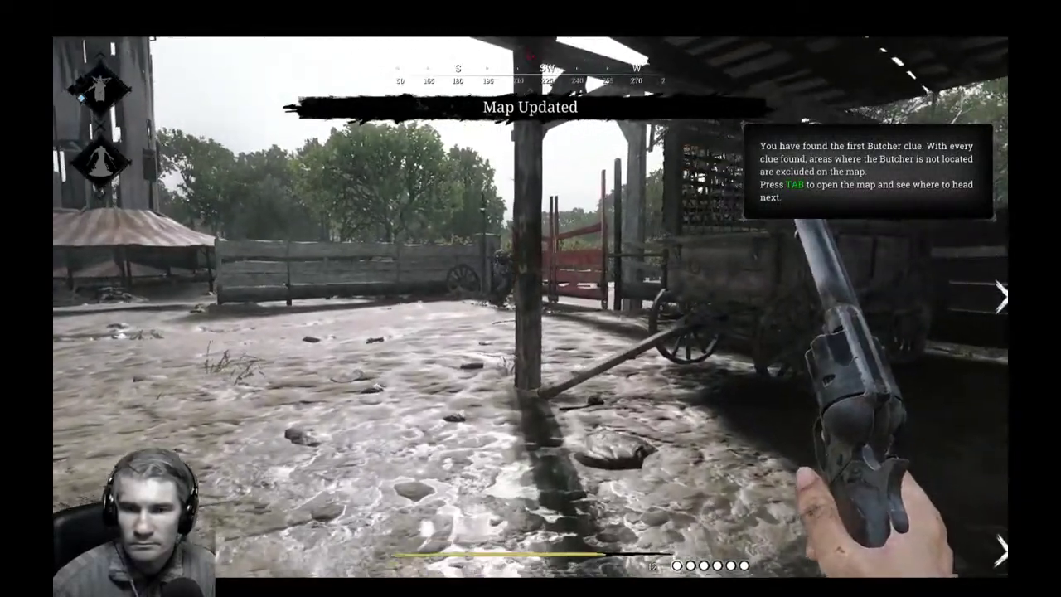
key("a")
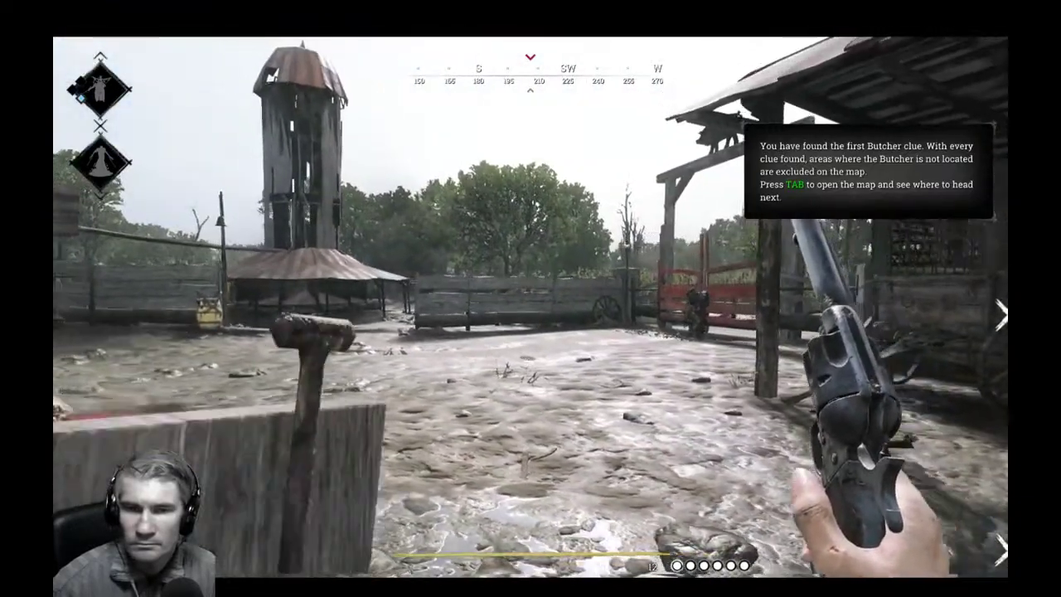
Attack the enemy standing beside the red gate with the pig sign, and approach the body with the revolver ready.
key("w")
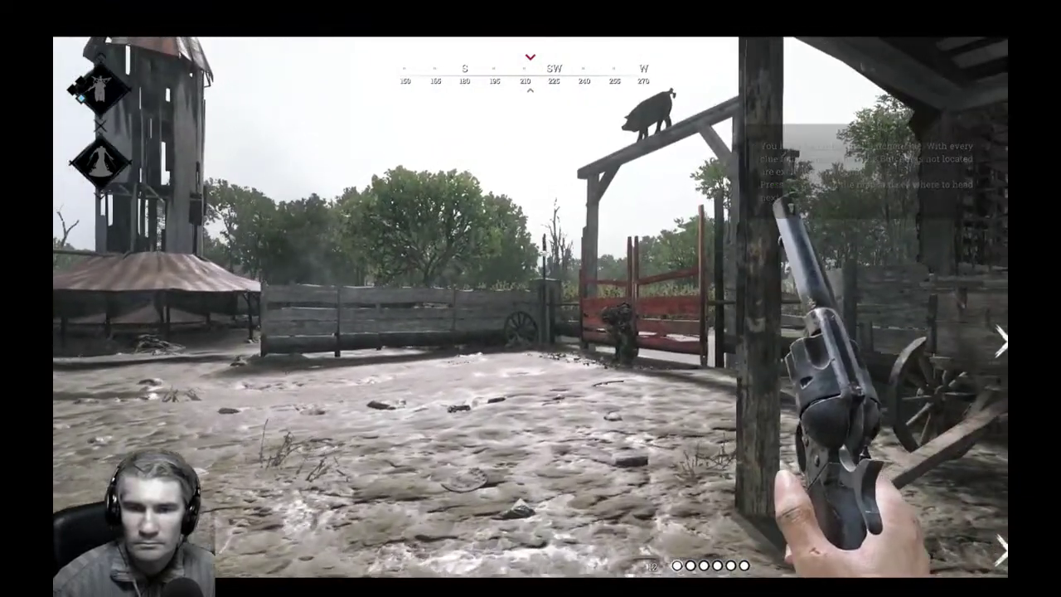
scroll(531, 299, "down", 3)
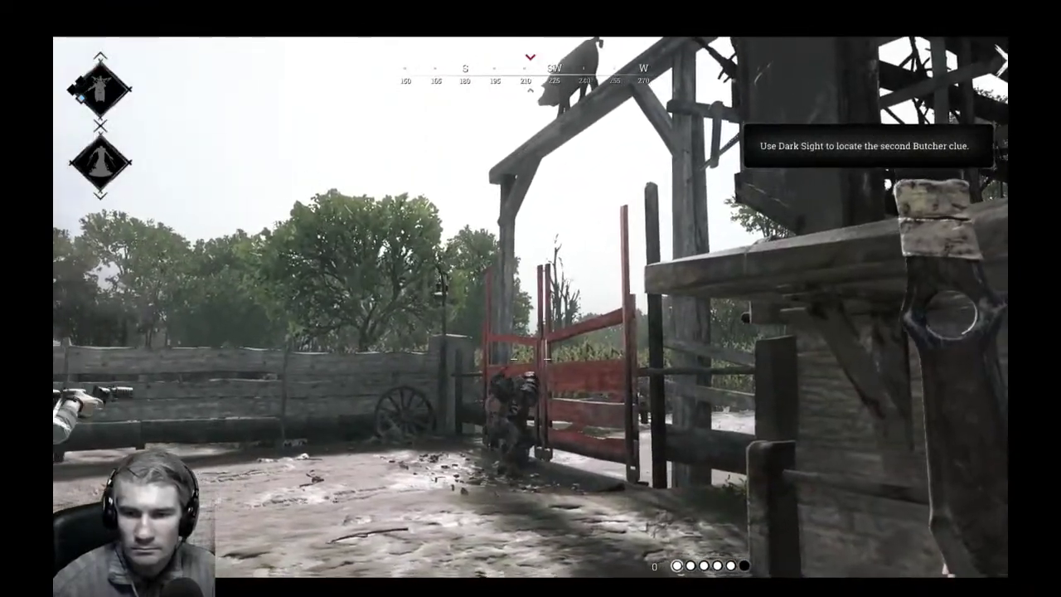
left_click(530, 359)
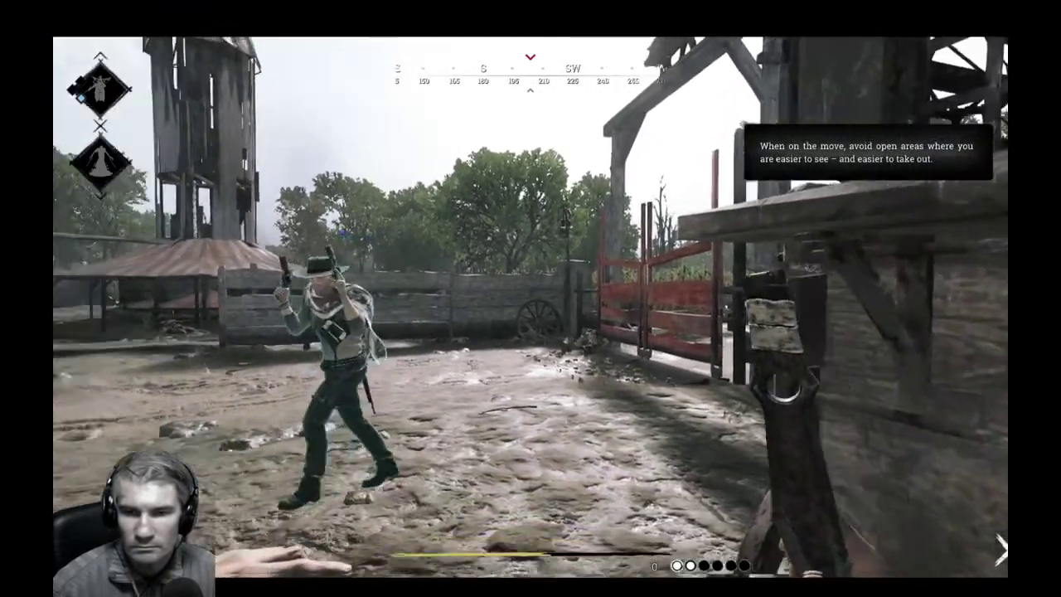
key("2")
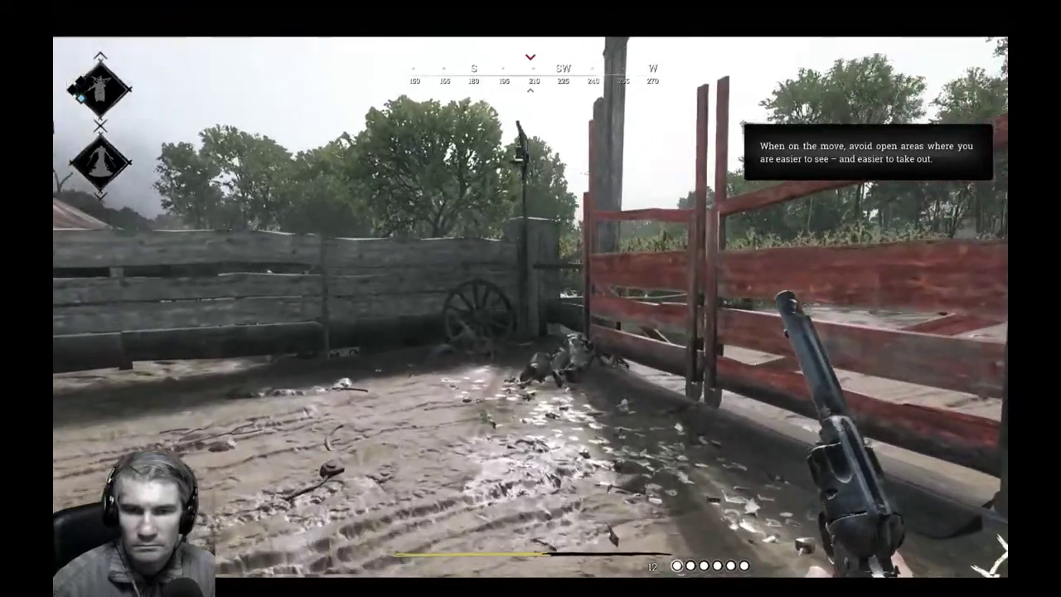
key("w")
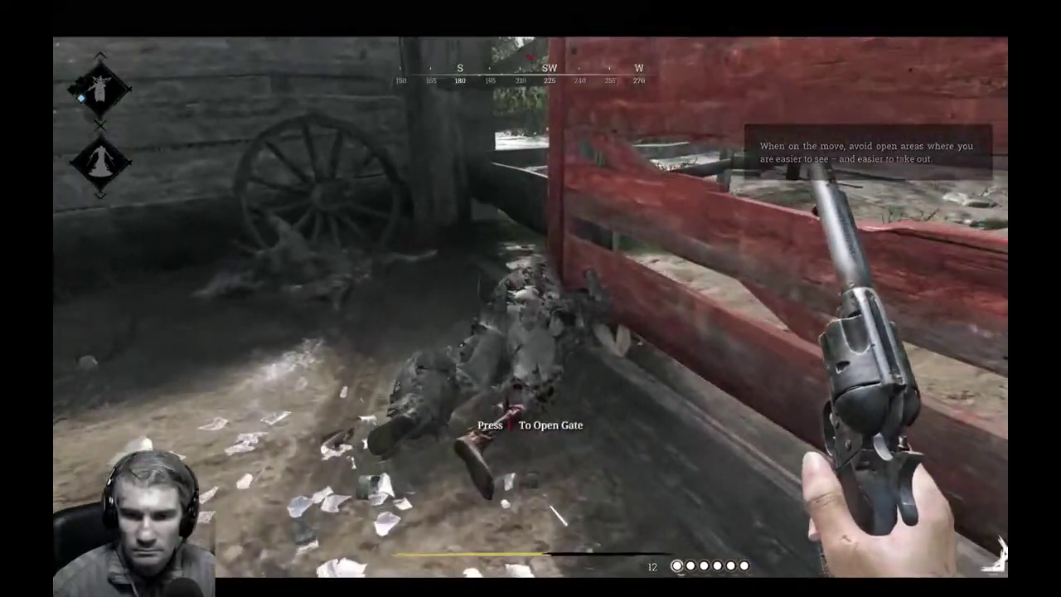
Leave the barnyard and follow the two teammates northwest across the grass towards the trees beside the road.
key("w")
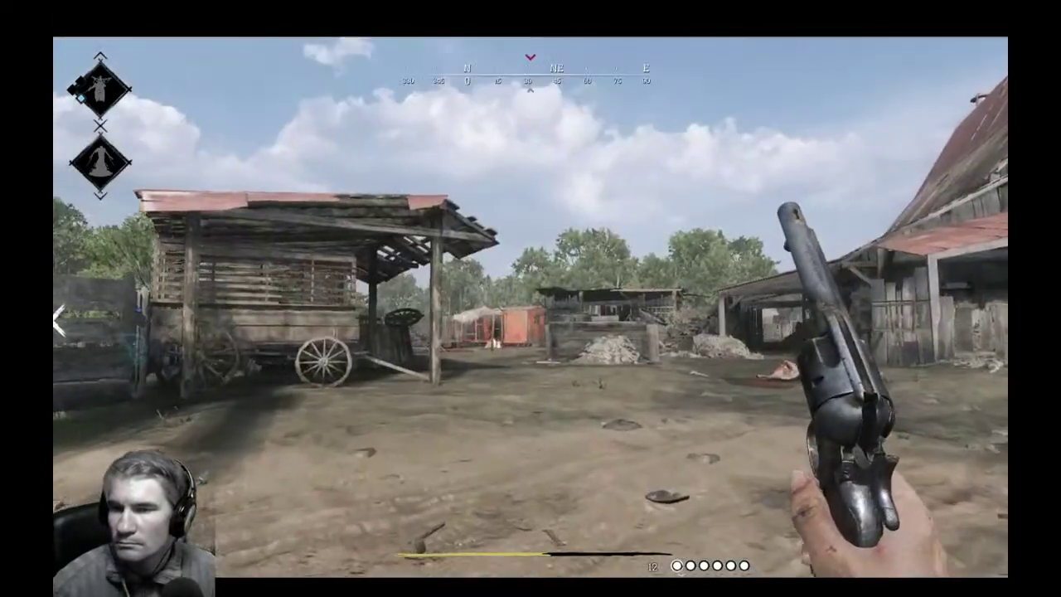
key("w")
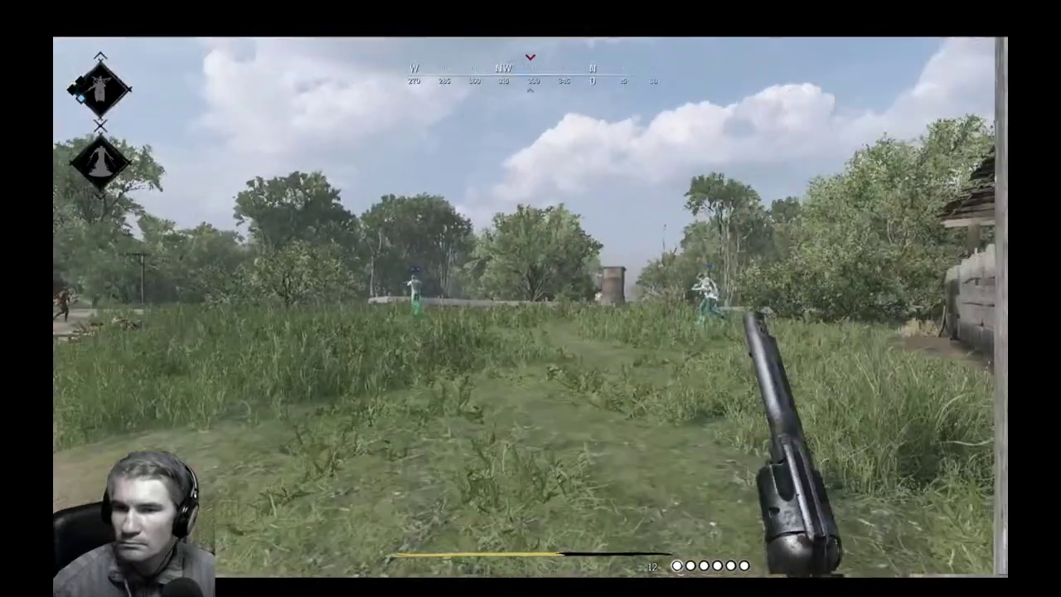
key("w")
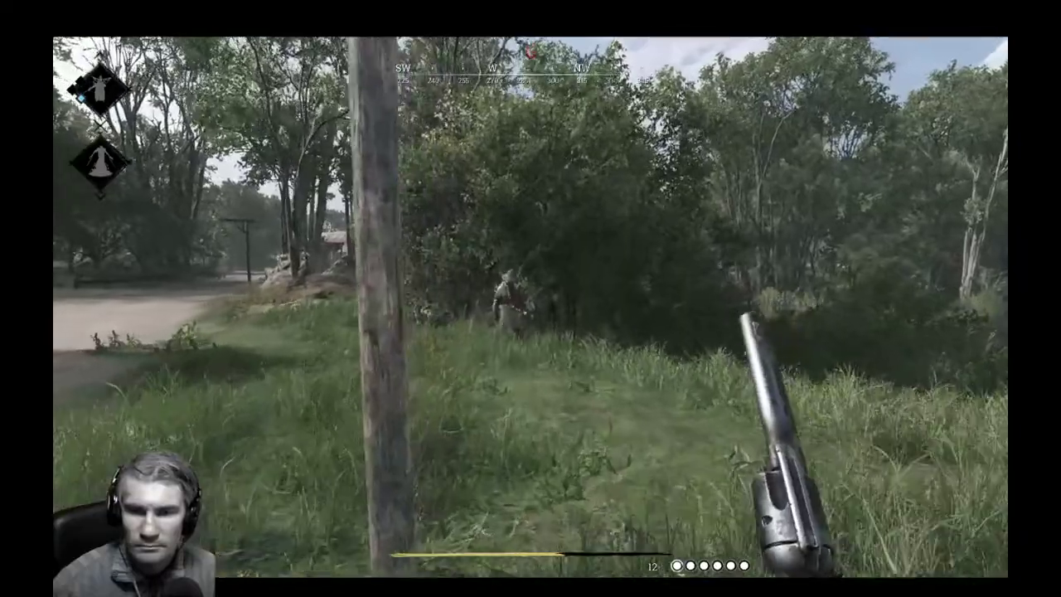
key("w")
key("3")
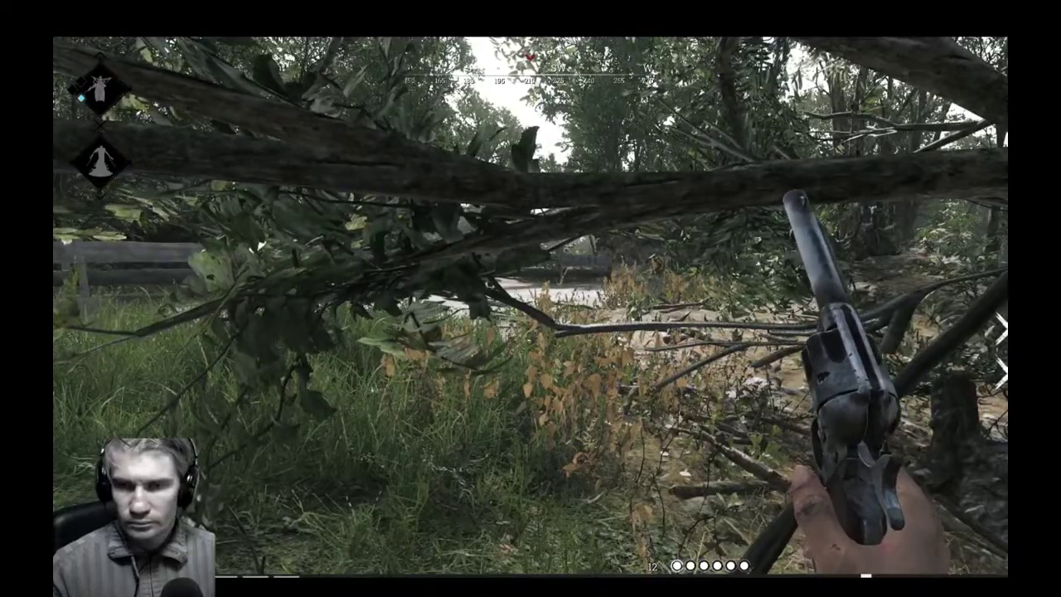
Run west through the woods after the teammates to the broken plank fence beside the red-roofed farm building.
key("w")
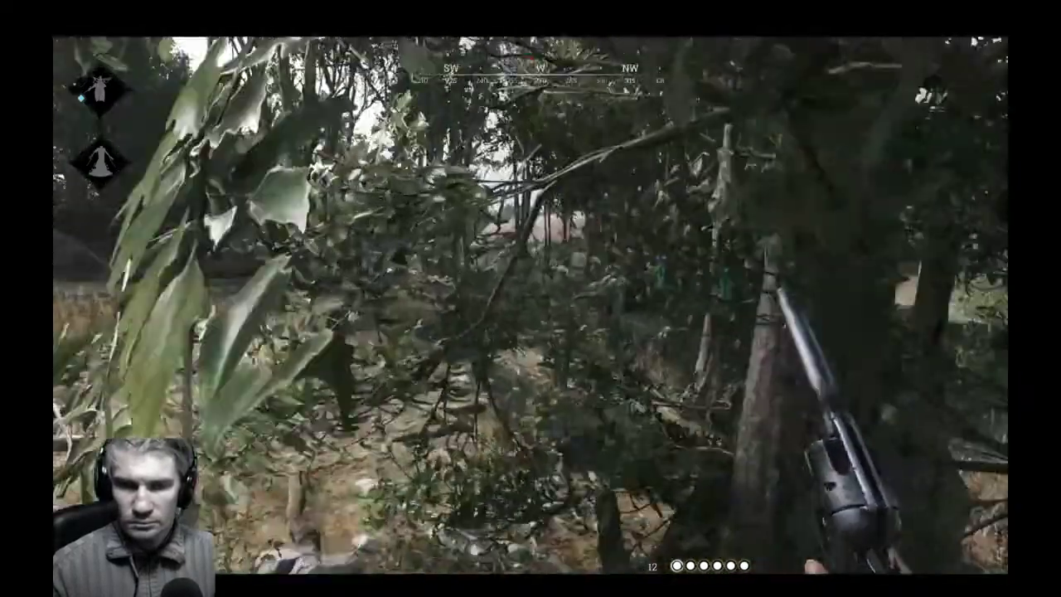
key("w")
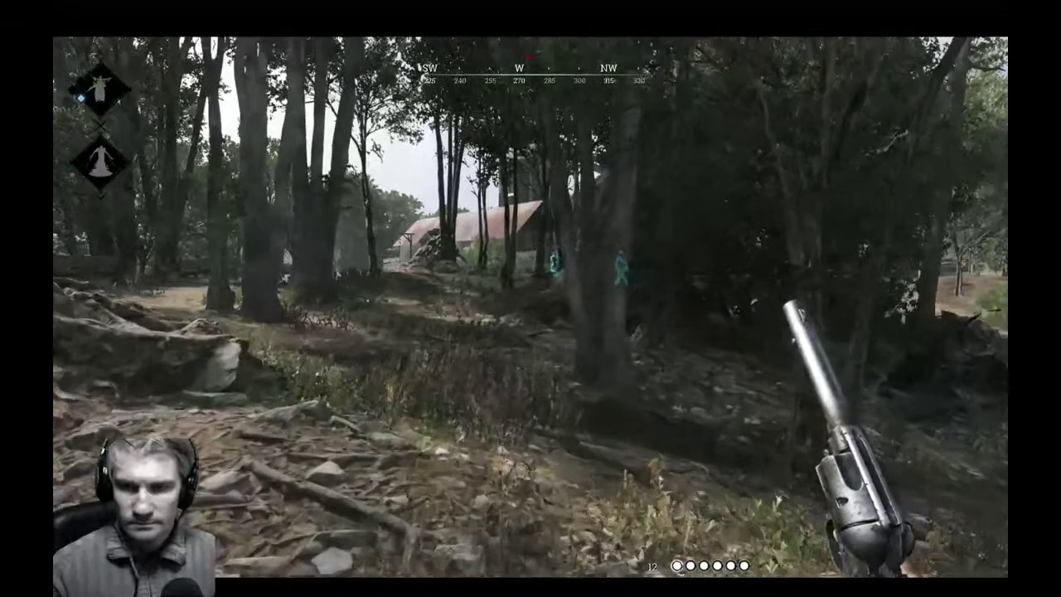
key("w")
key("w")
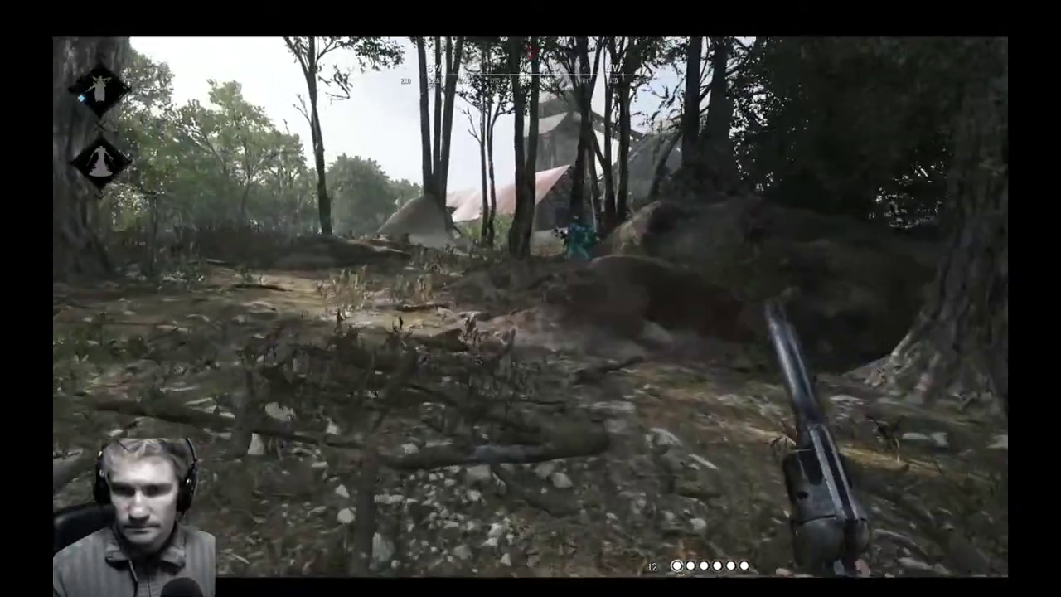
key("w")
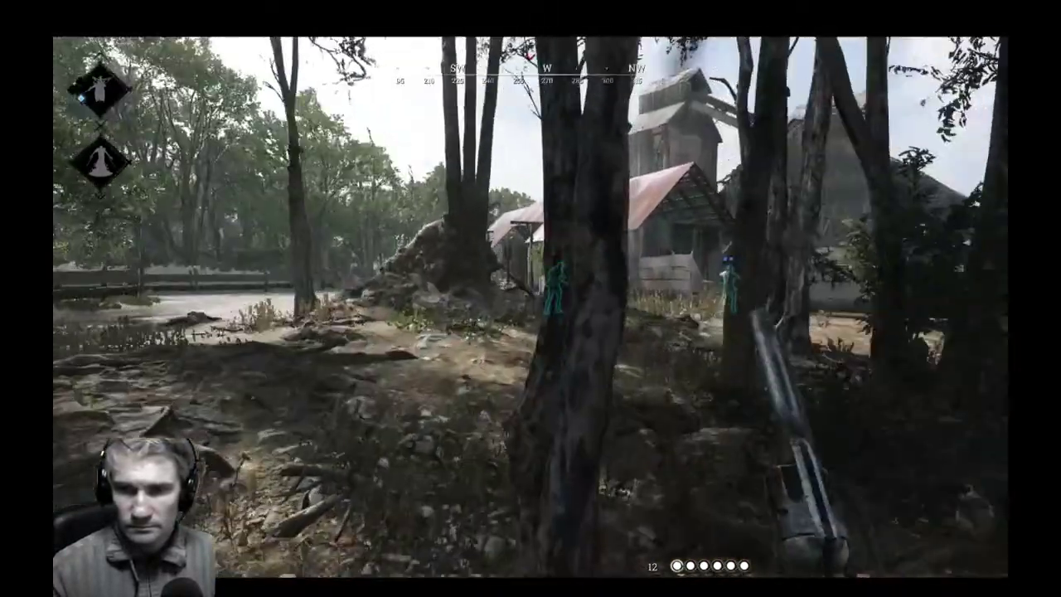
key("w")
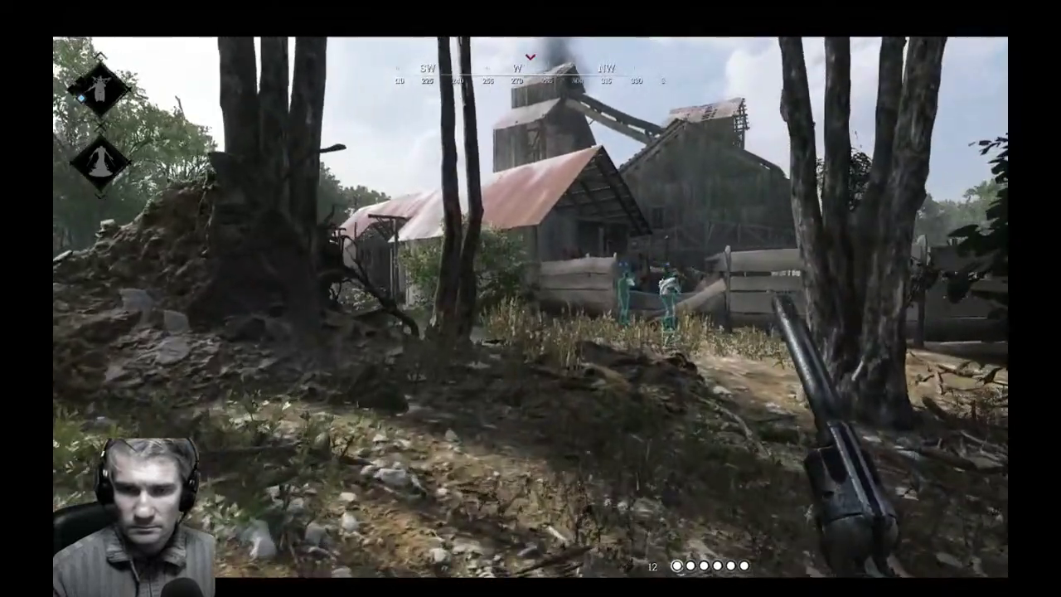
key("w")
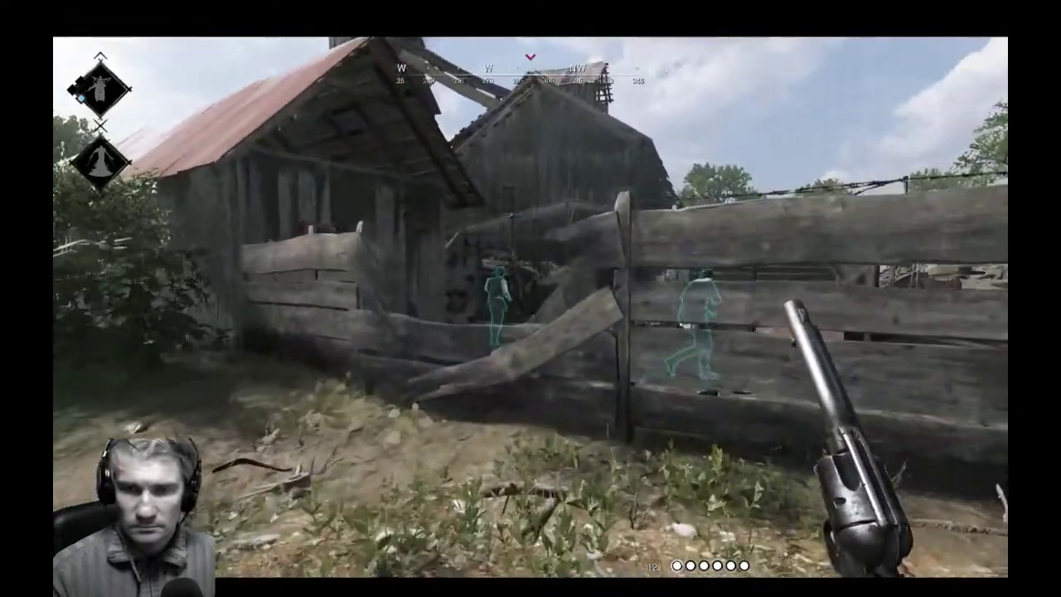
Enter the yard over the broken fence and move along the large barn's wall beneath its lean-to roof.
key("w")
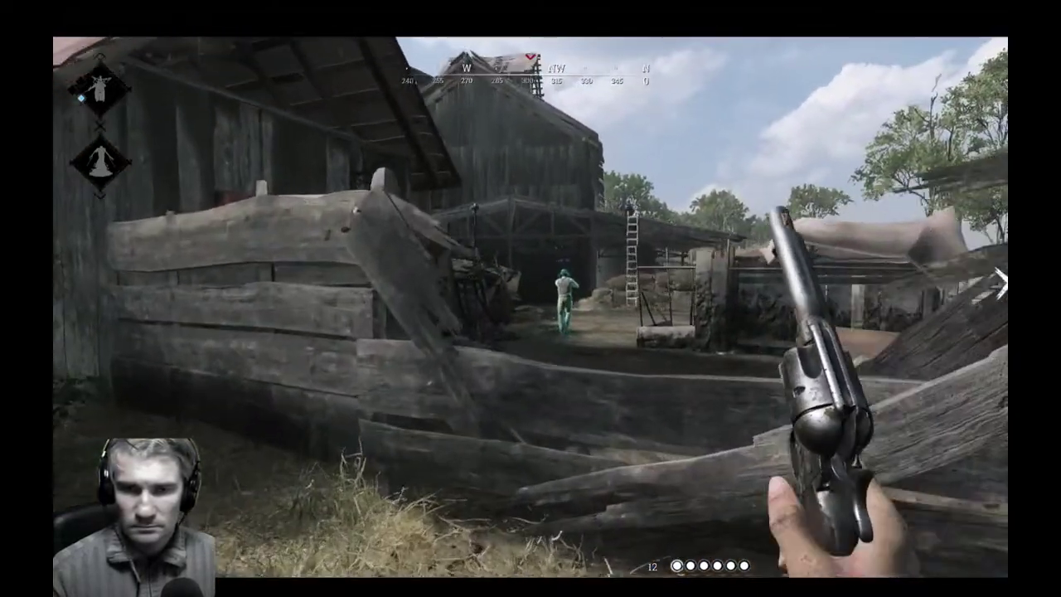
key("w")
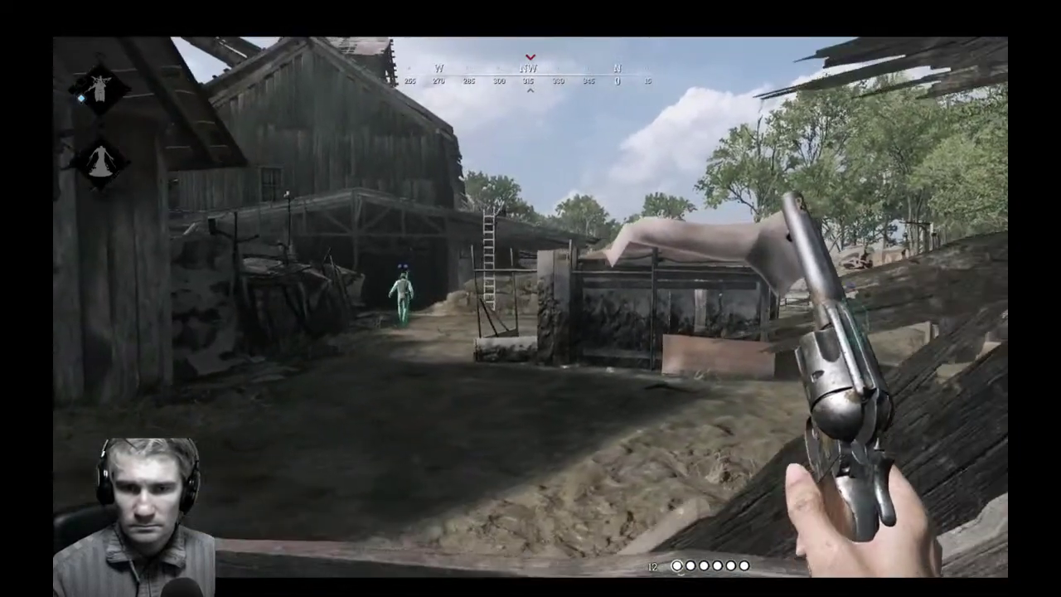
key("w")
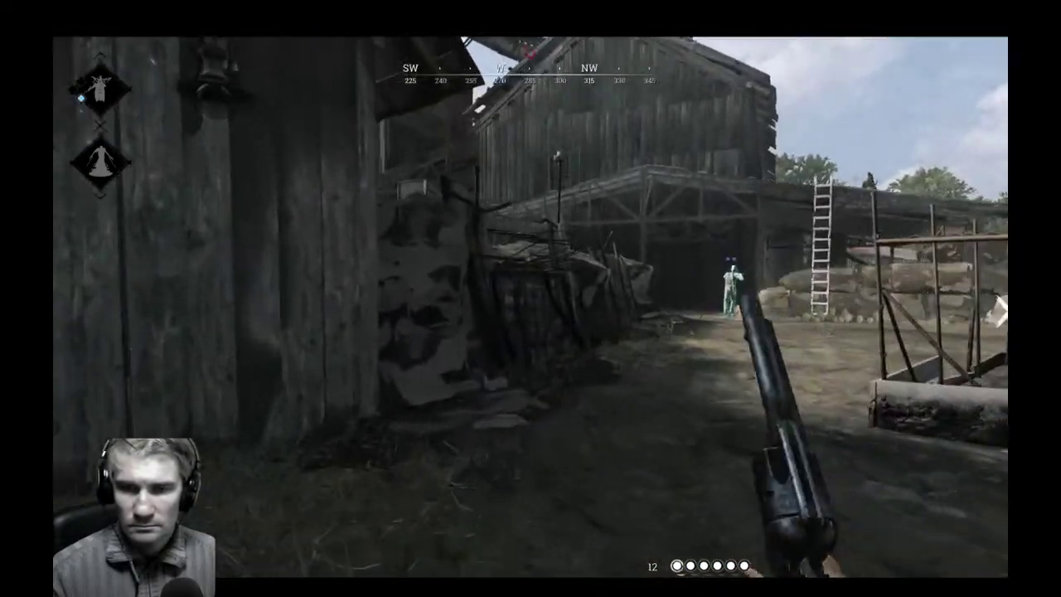
key("w")
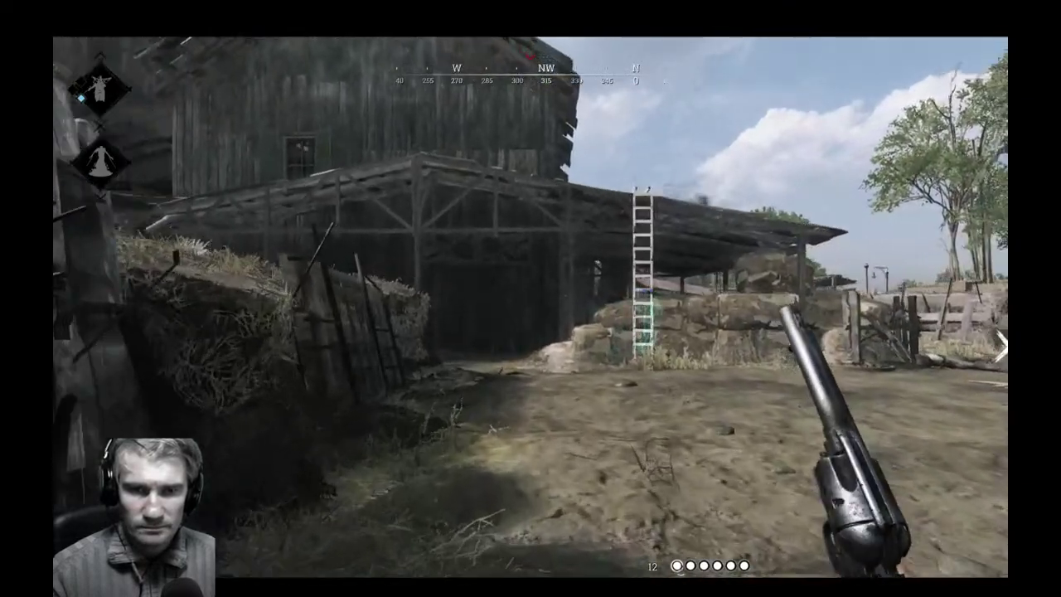
key("w")
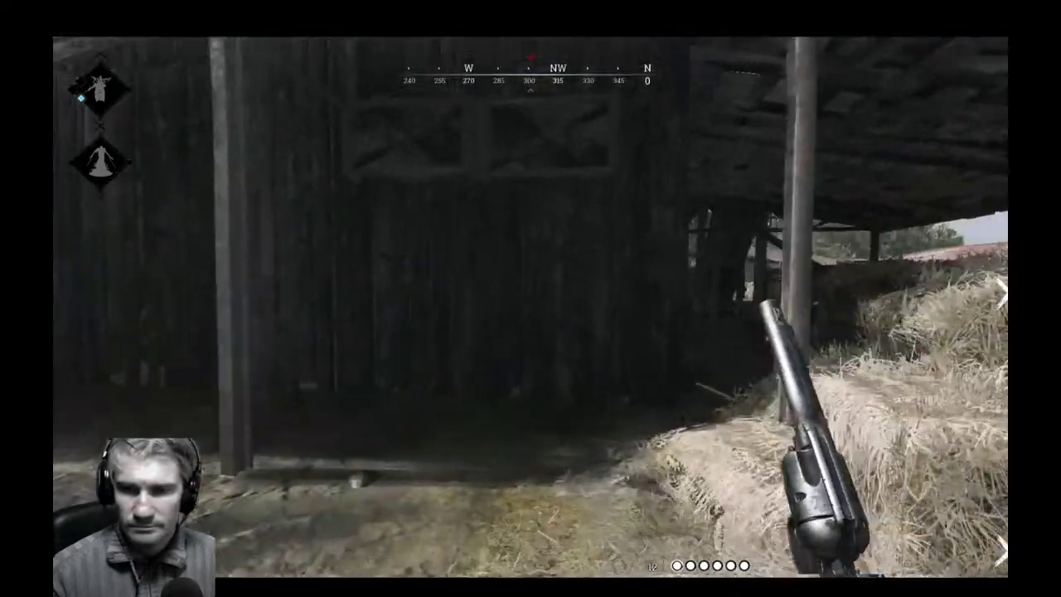
key("w")
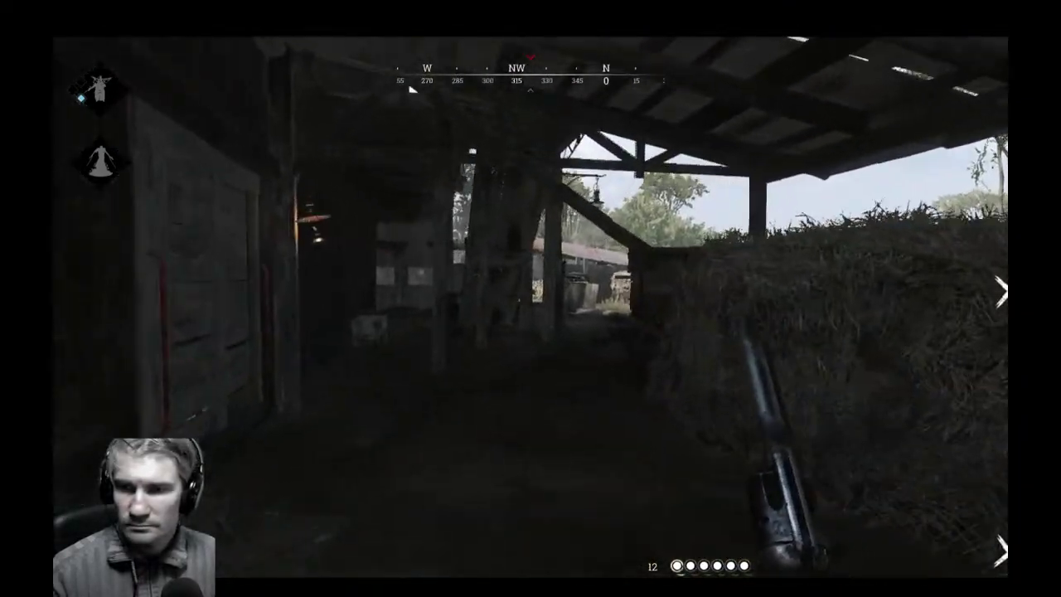
key("w")
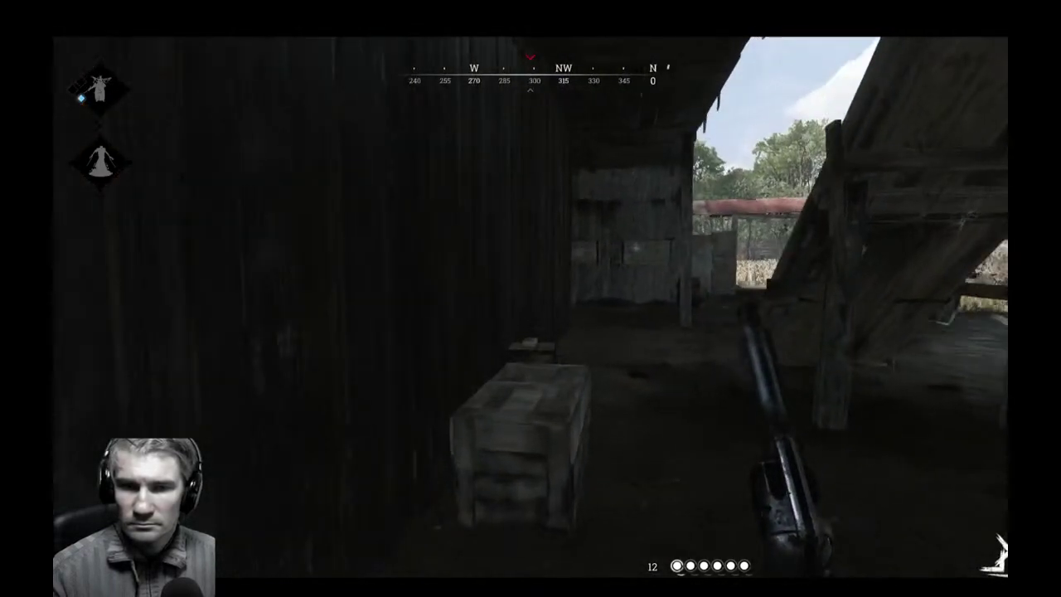
Open the game's graphics options and look through the settings.
key("Escape")
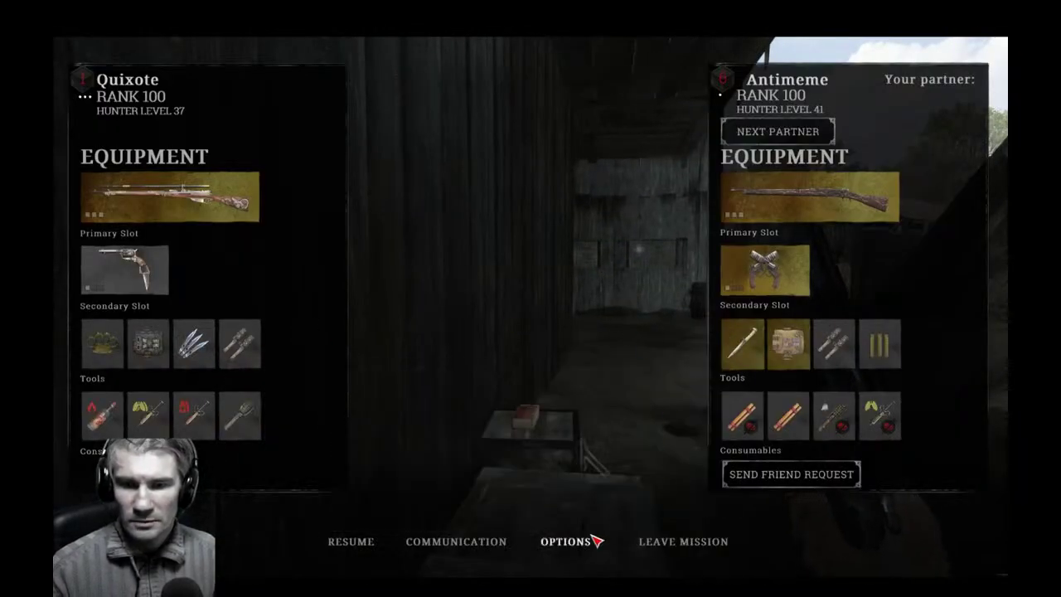
left_click(568, 542)
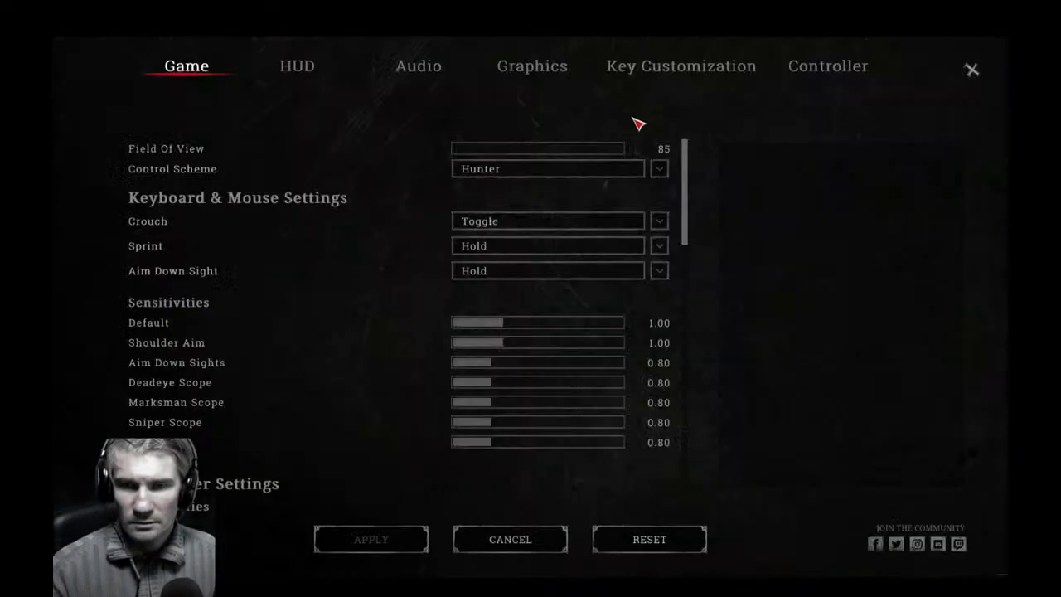
left_click(527, 71)
left_click_drag(685, 219, 677, 390)
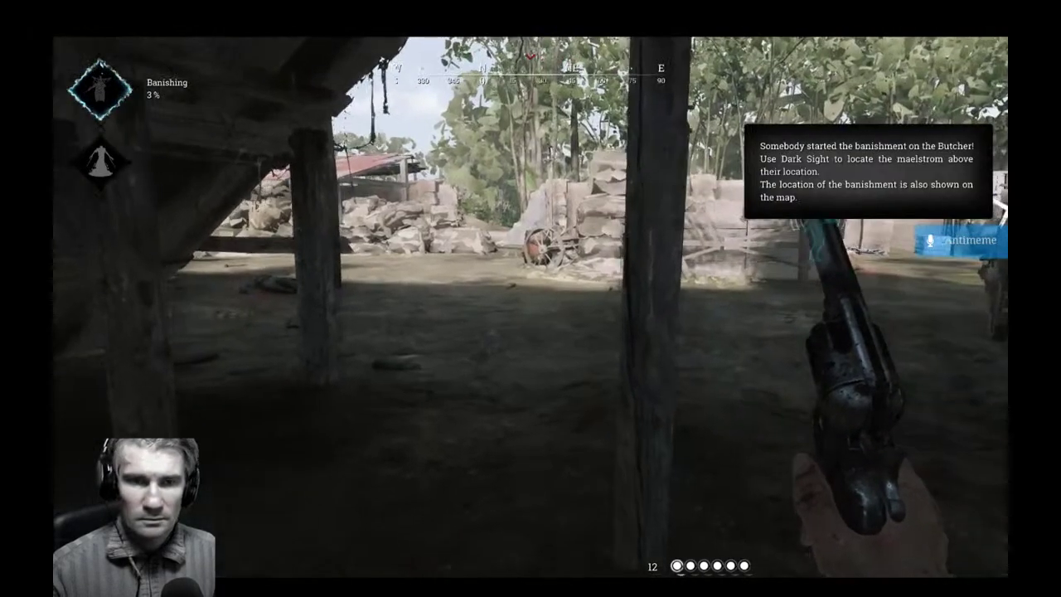
Move beneath the lean-to towards the hay bales and check the mission map for the Butcher's banishment location.
key("w")
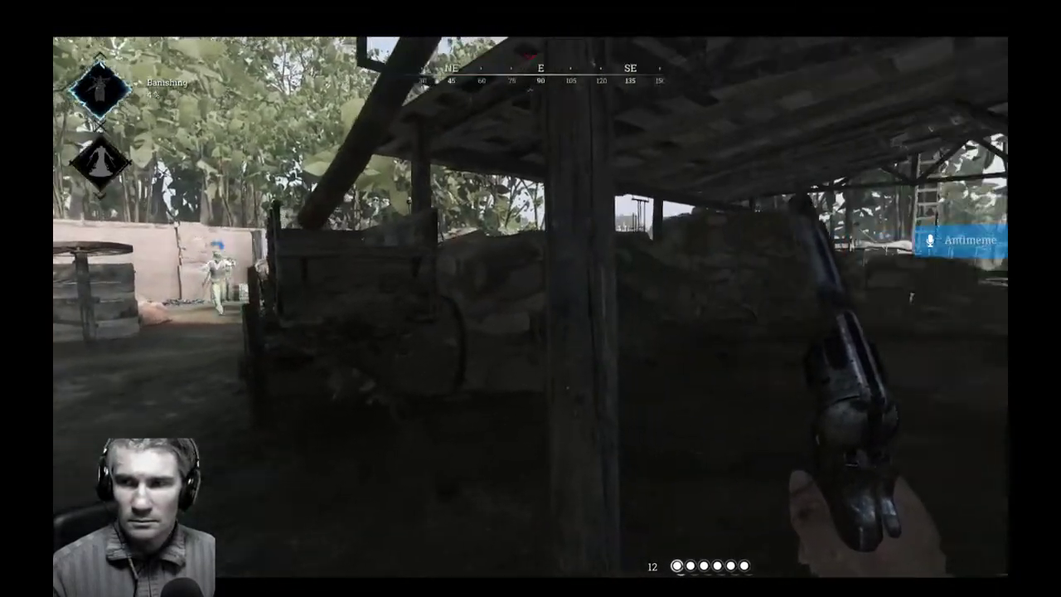
key("w")
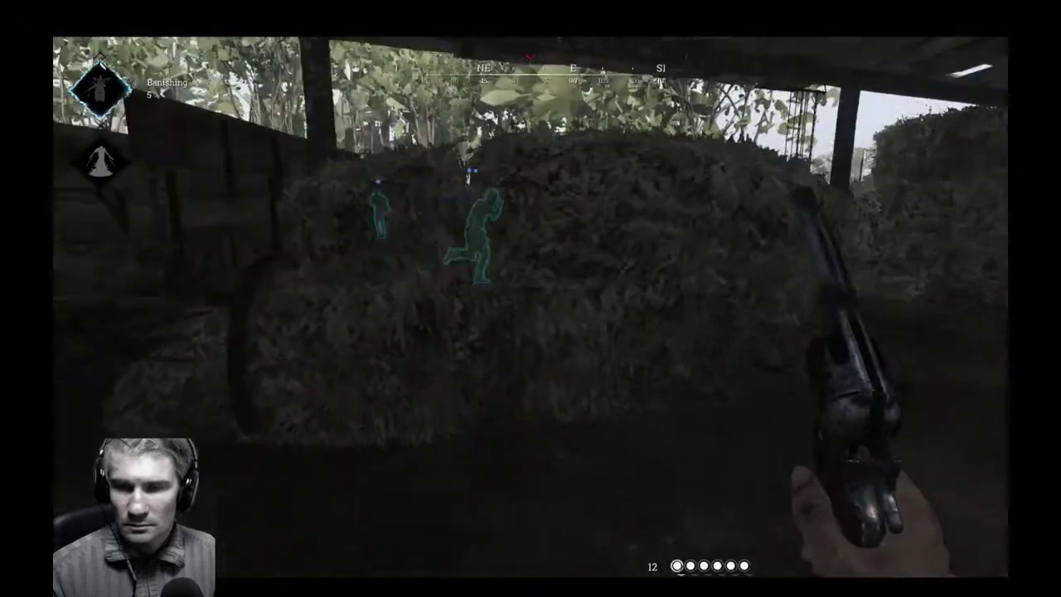
key("m")
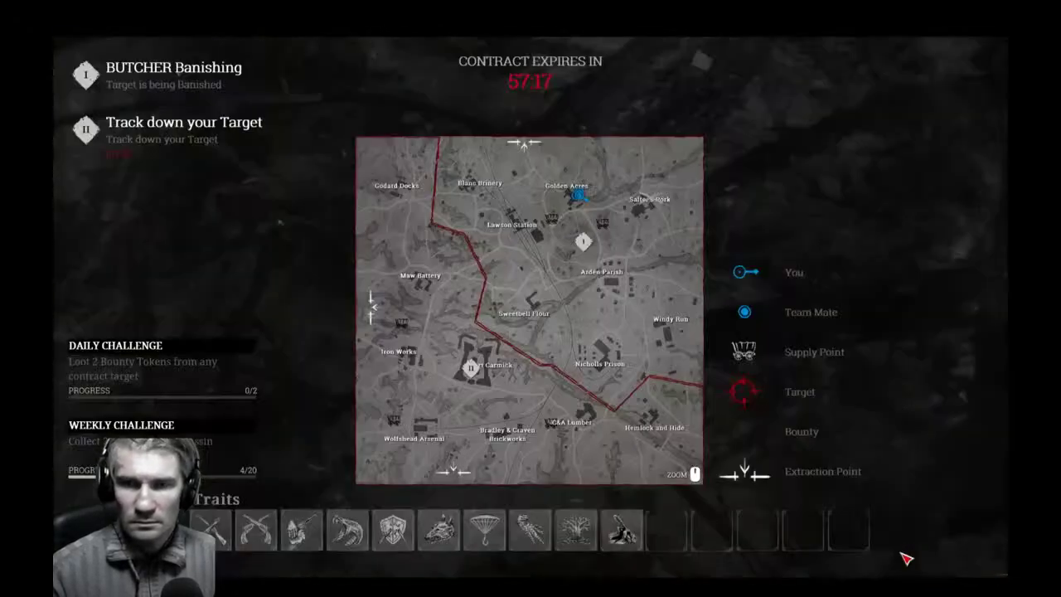
key("Tab")
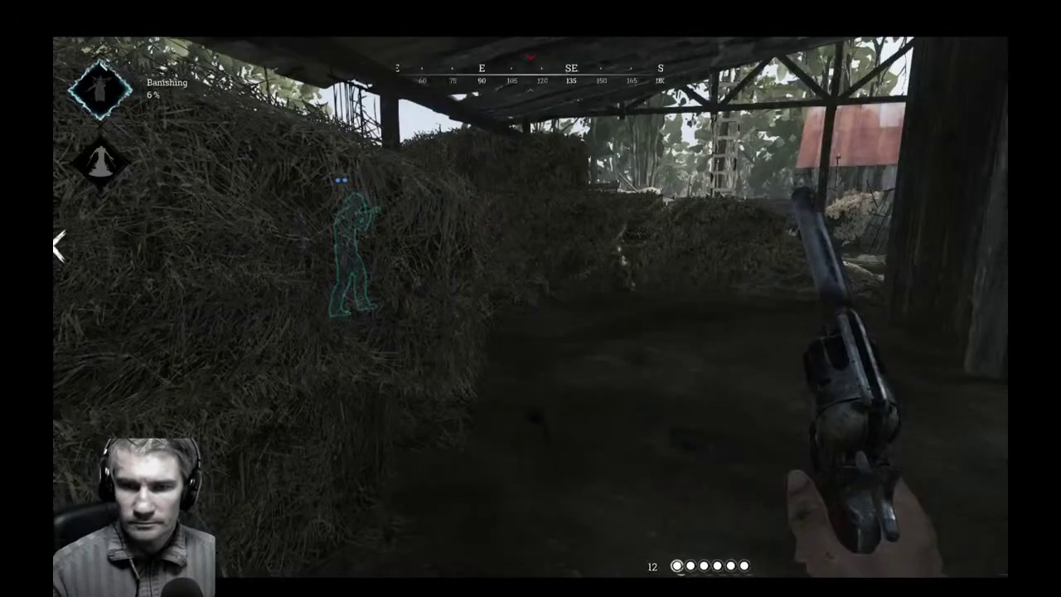
Scan the surroundings beside the hay bales with Dark Sight and check the mission map for the remaining search area.
key("w")
key("e")
key("w")
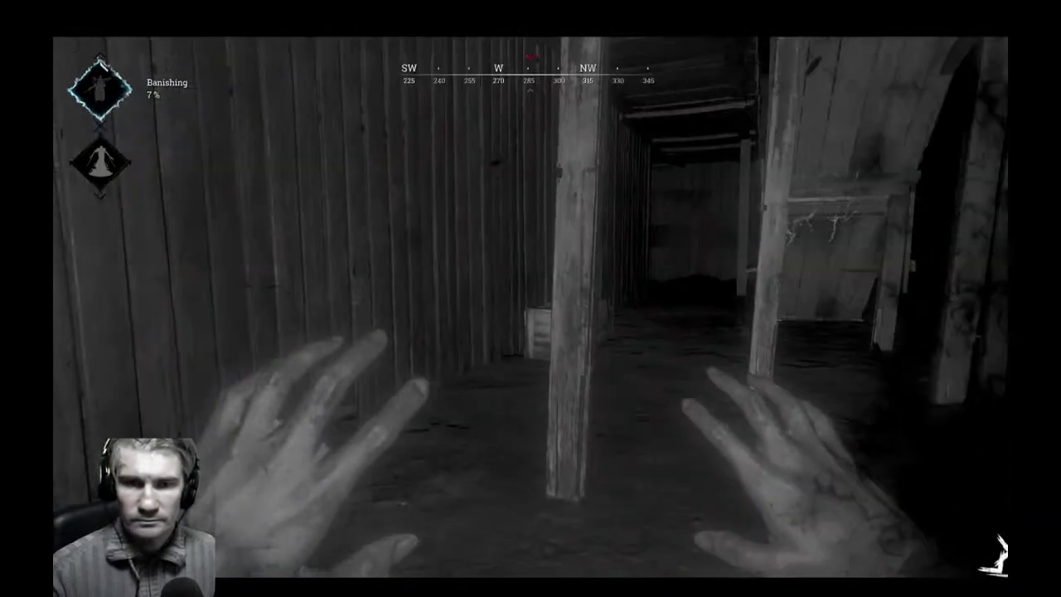
key("w")
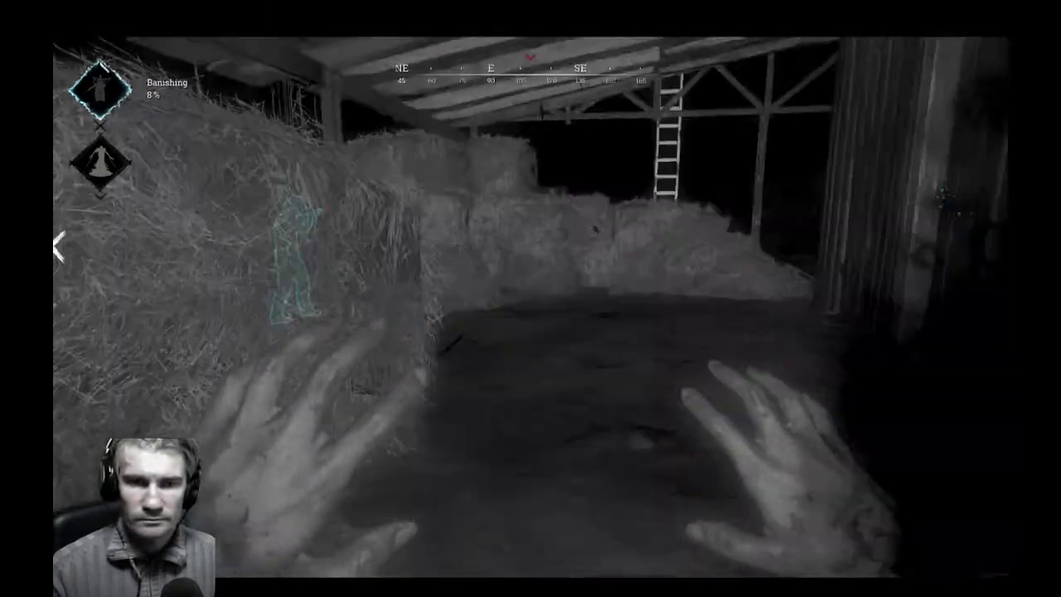
key("m")
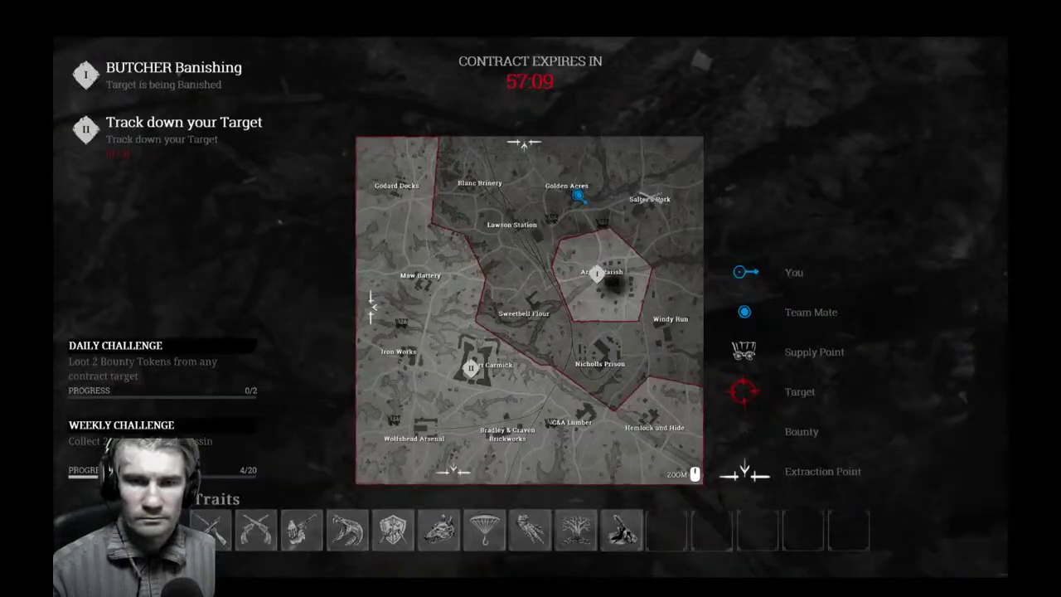
key("m")
key("s")
key("w")
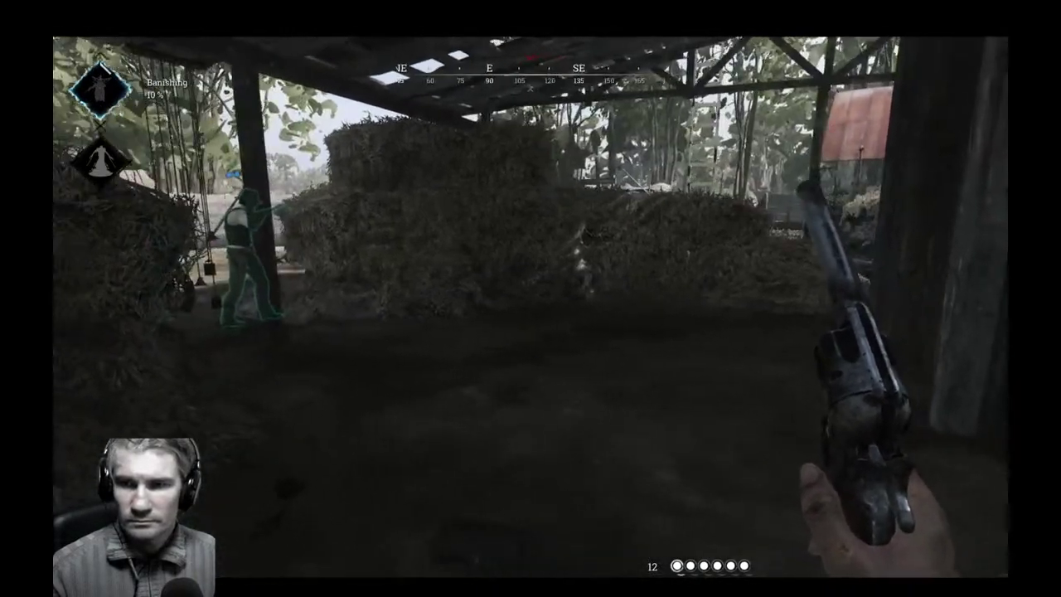
Bring out the scoped rifle, open the barn gate, and enter the dark interior while switching to the Caldwell Pax Claw.
key("1")
key("w")
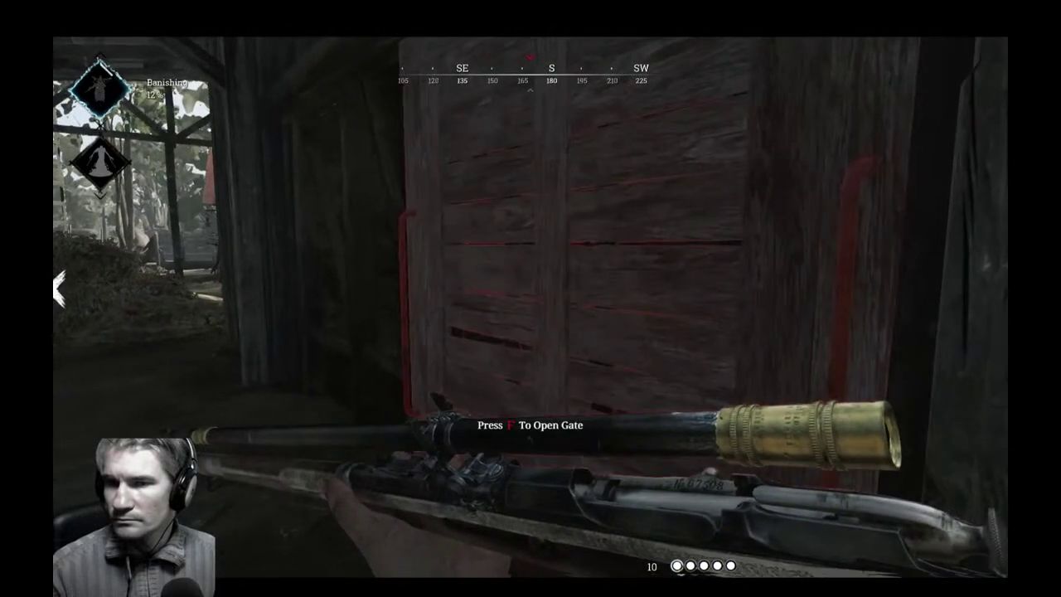
key("d")
key("w")
key("2")
key("w")
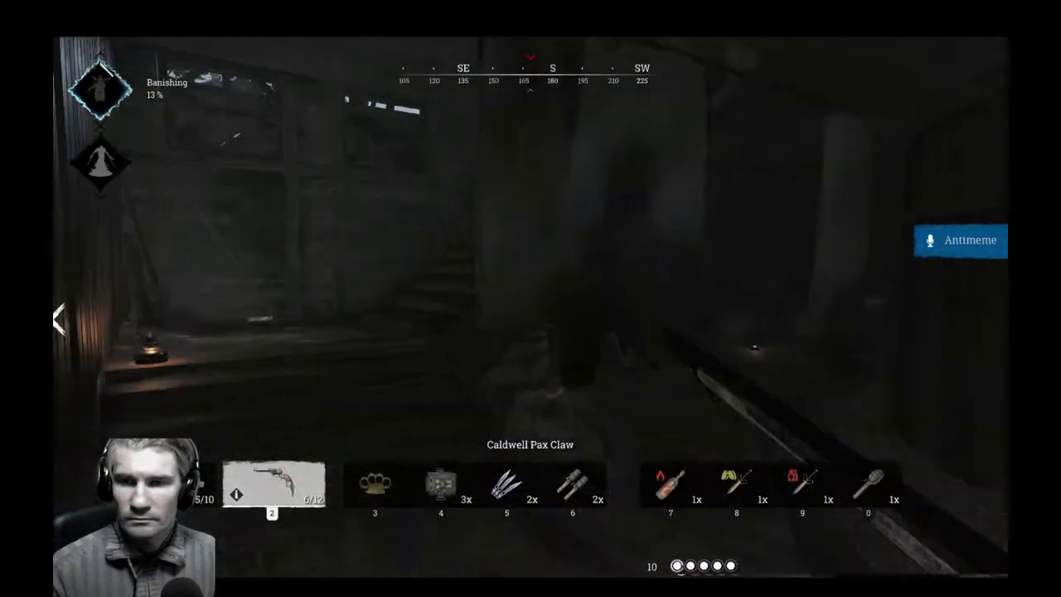
Climb the barn's stairs with the revolver out, check the dark upper floor, and return to the ground floor.
key("w")
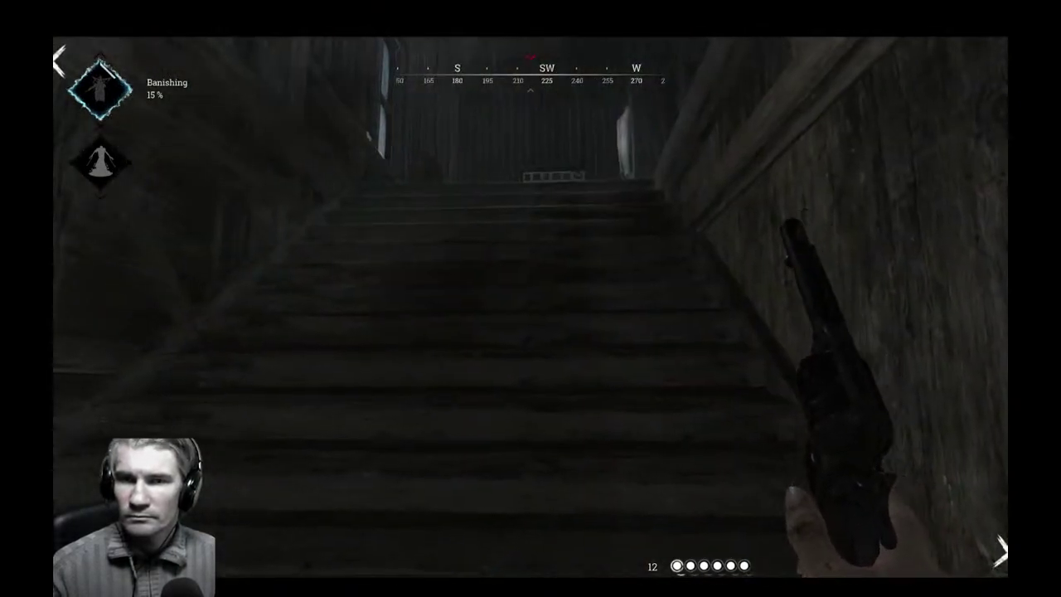
key("w")
key("w")
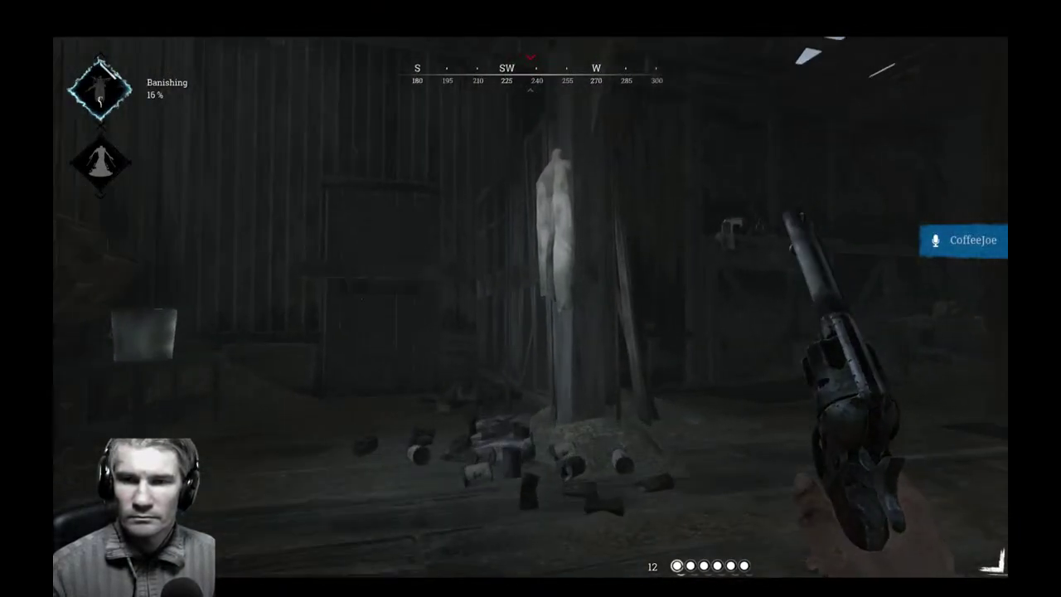
key("w")
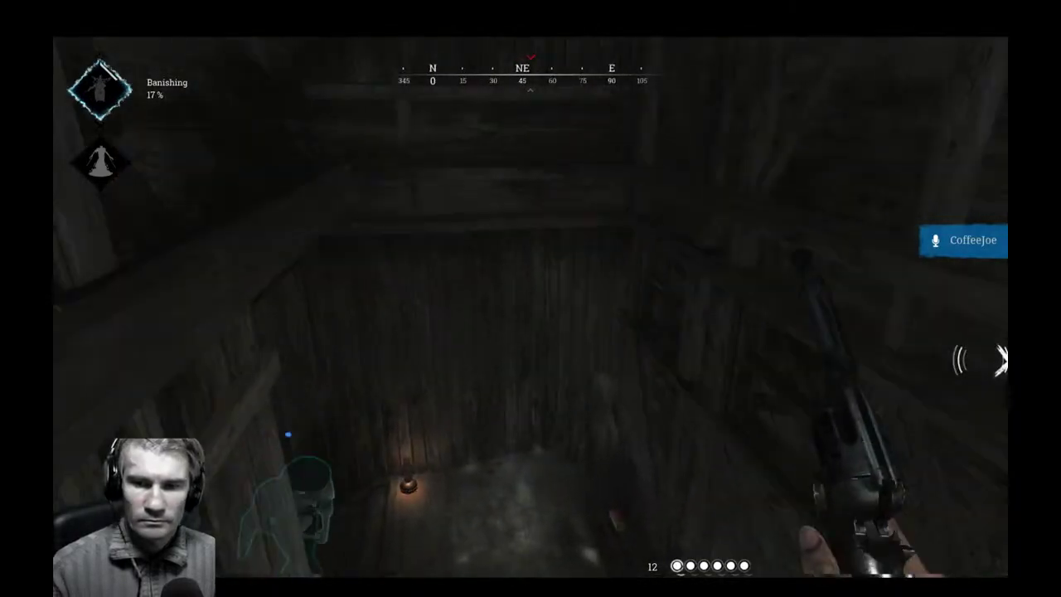
key("d")
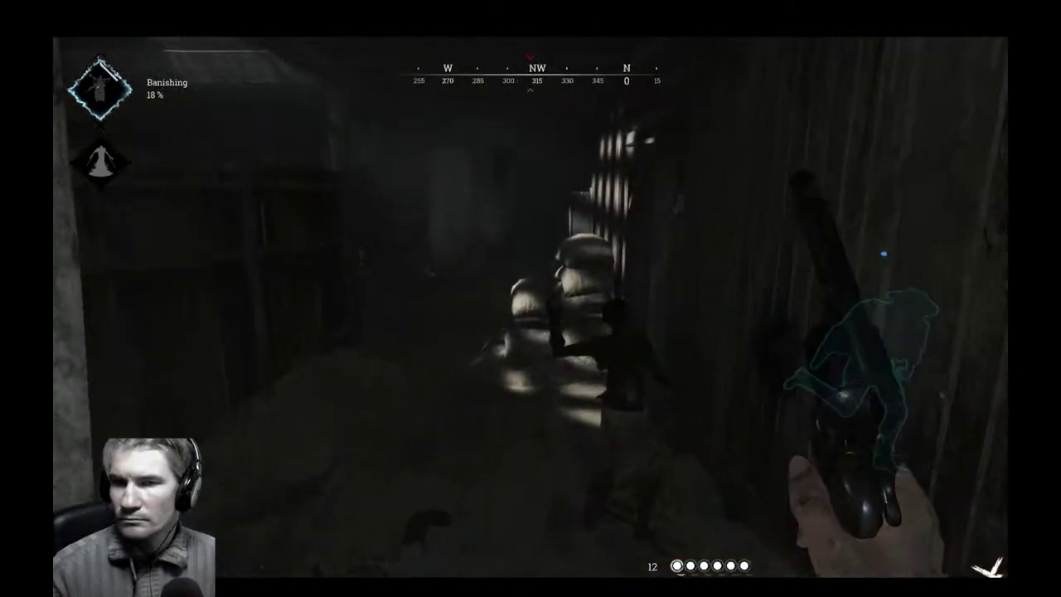
Get past the grunt at the barn gate and cross the farmyard to the broken plank fence in the southeast.
key("w")
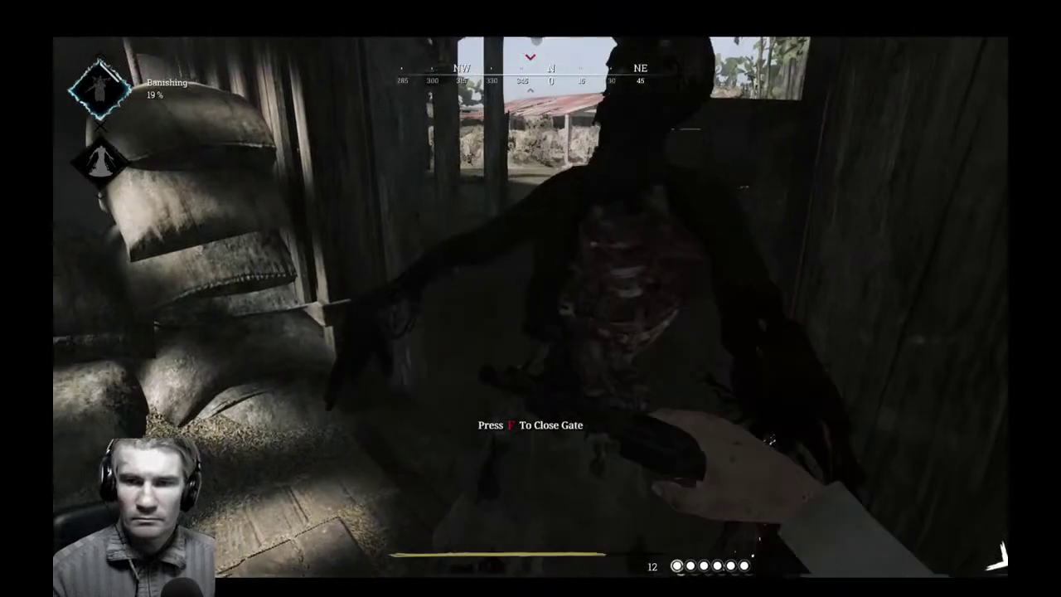
key("w")
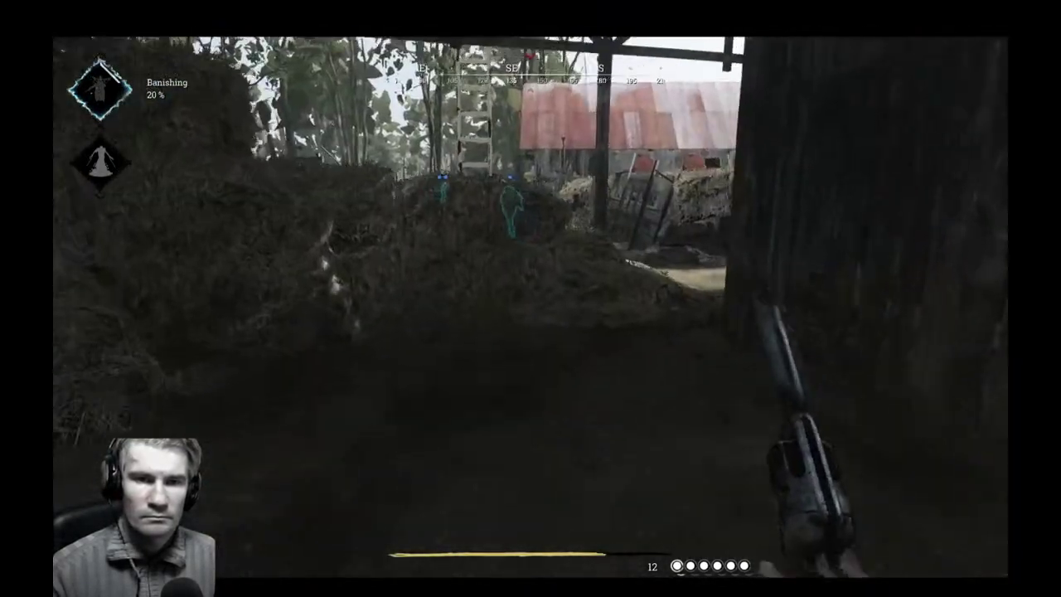
key("w")
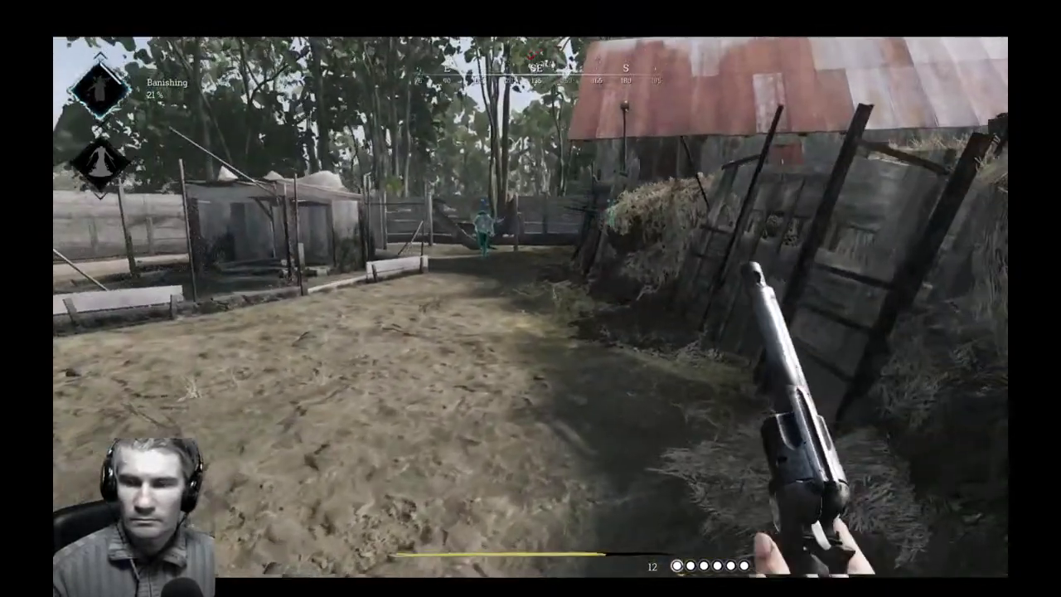
key("w")
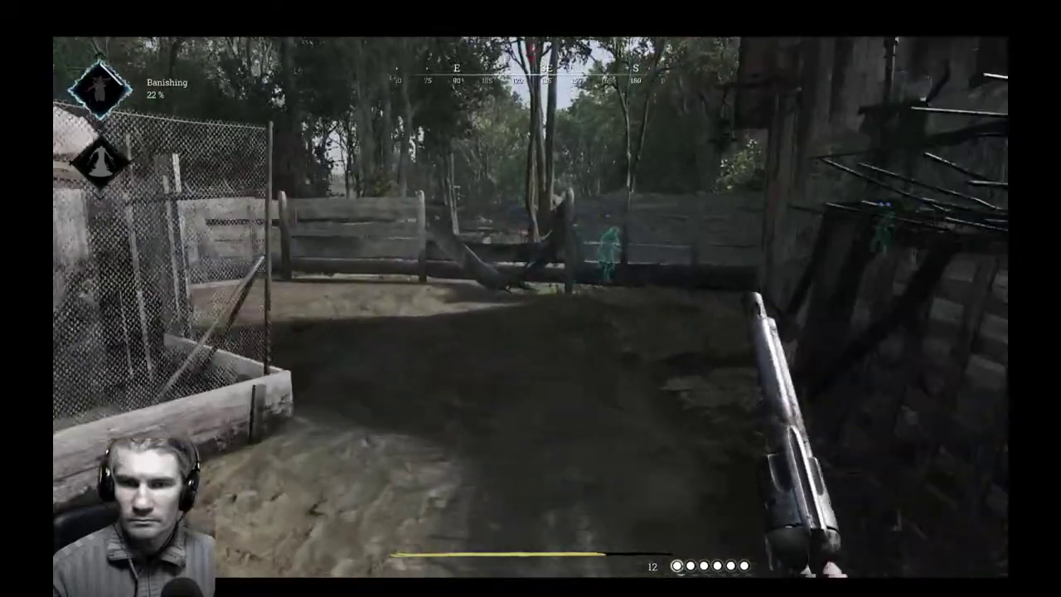
key("w")
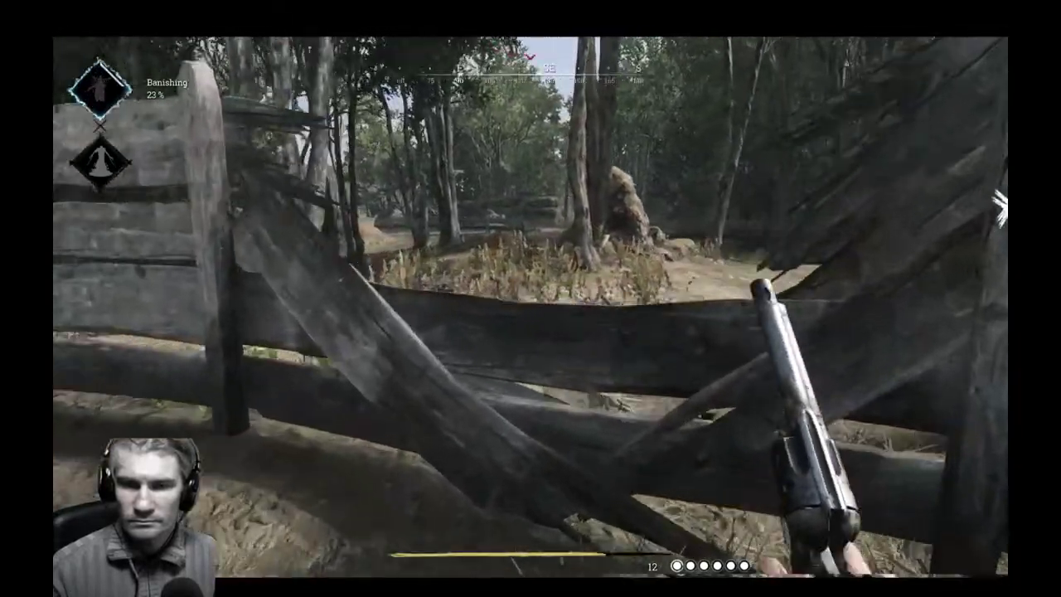
Follow the teammates along the dirt road into the woods, switching to the scoped rifle on the way.
key("w")
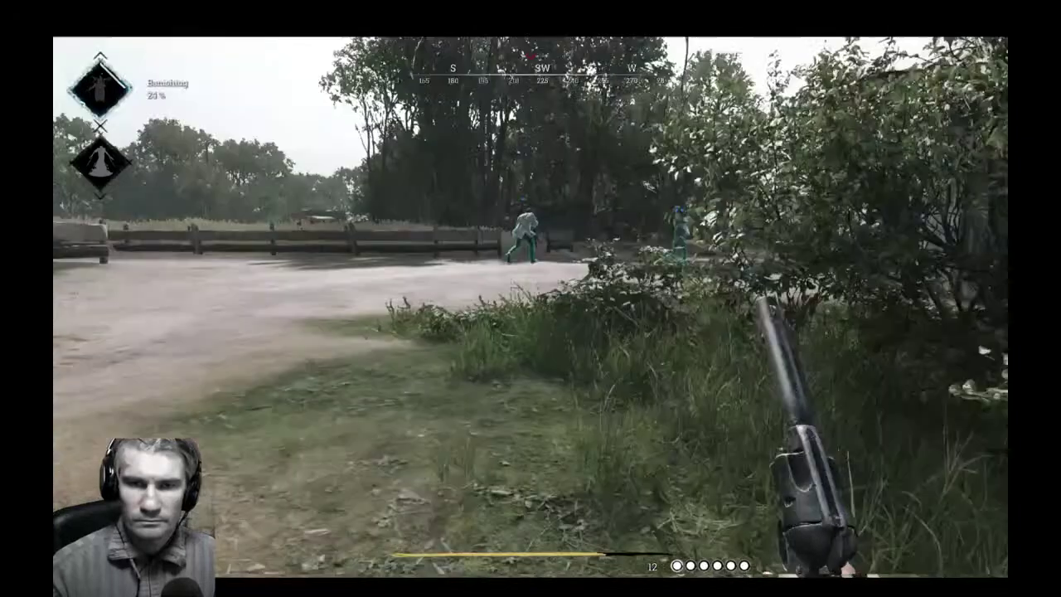
key("w")
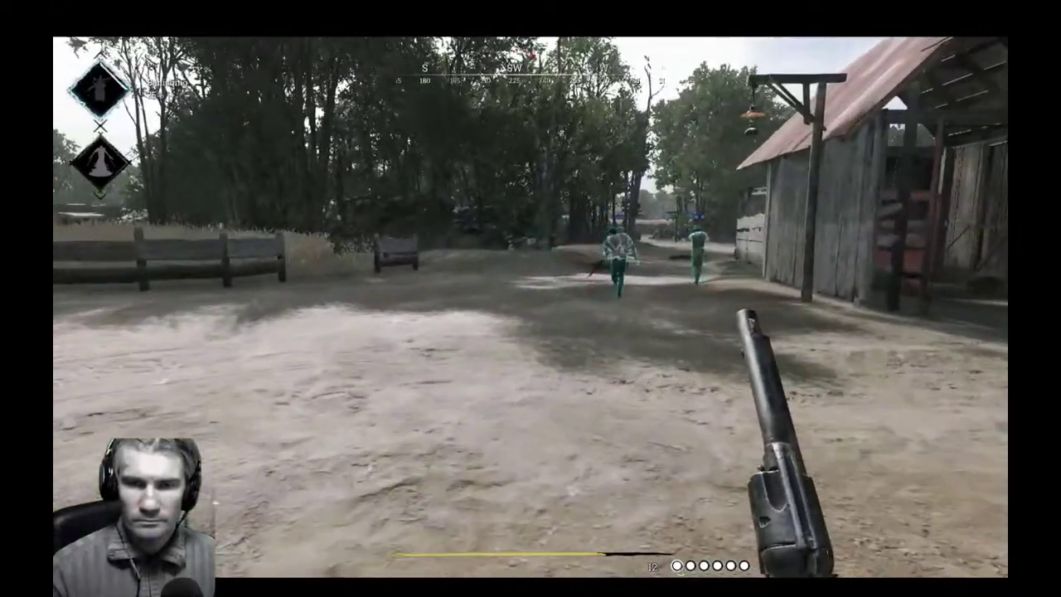
key("1")
key("w")
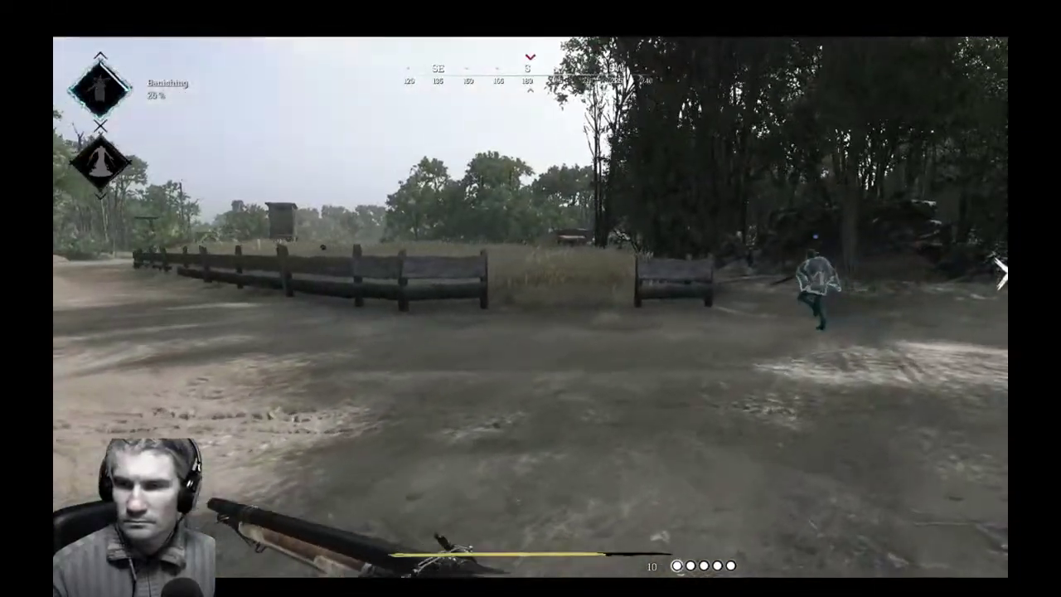
key("w")
key("d")
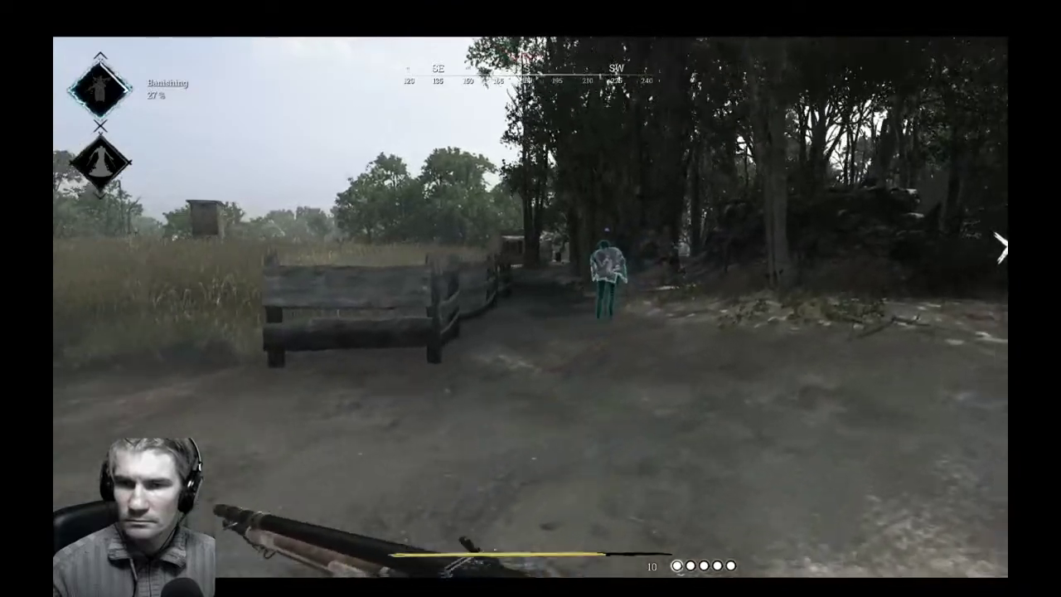
key("w")
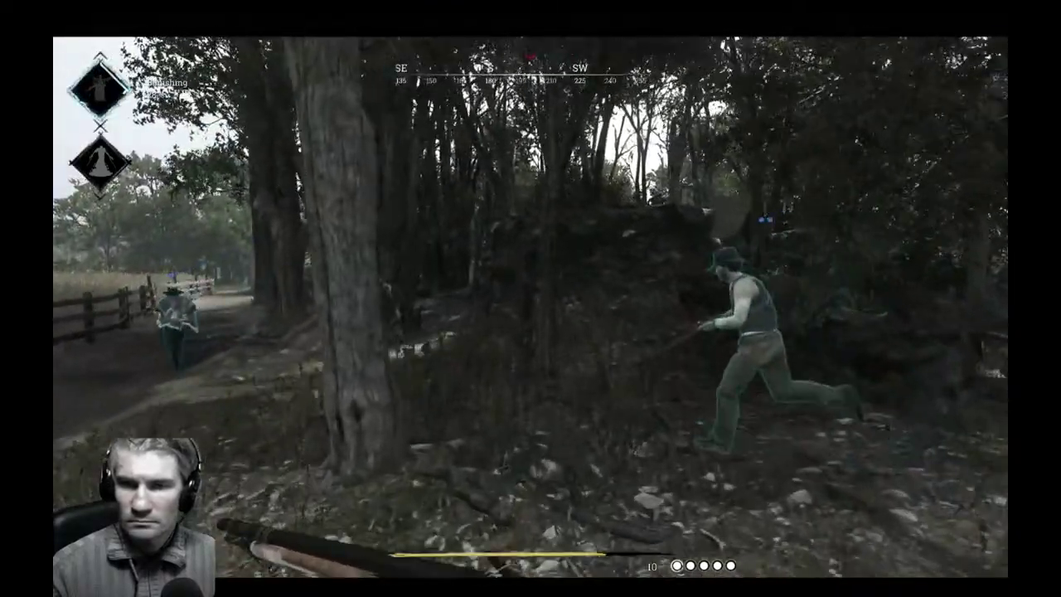
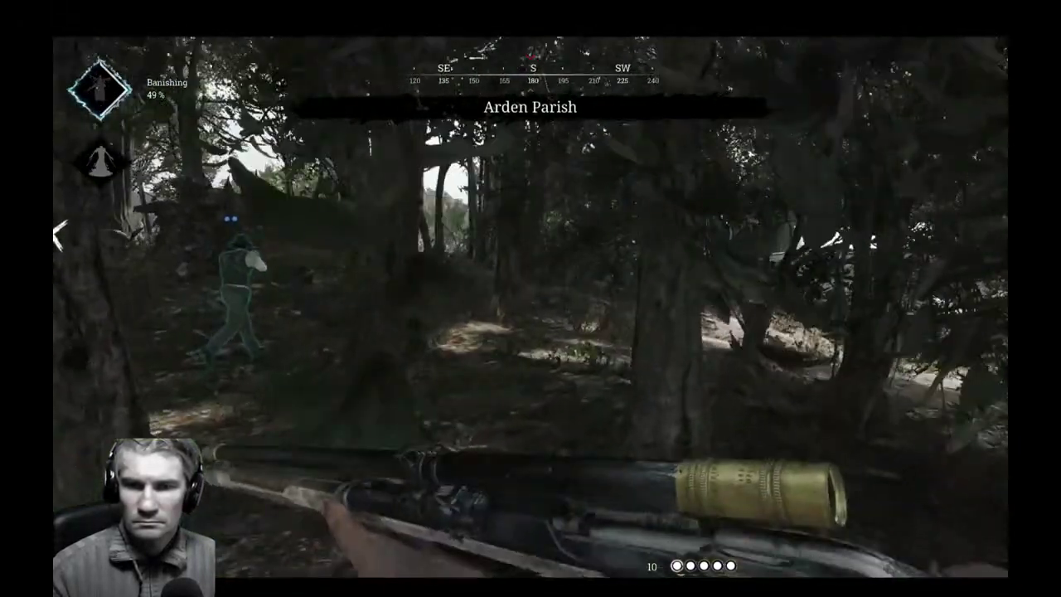
Sprint through the Arden Parish woods to the rocky mound and scope the area to the southeast.
key("shift+w")
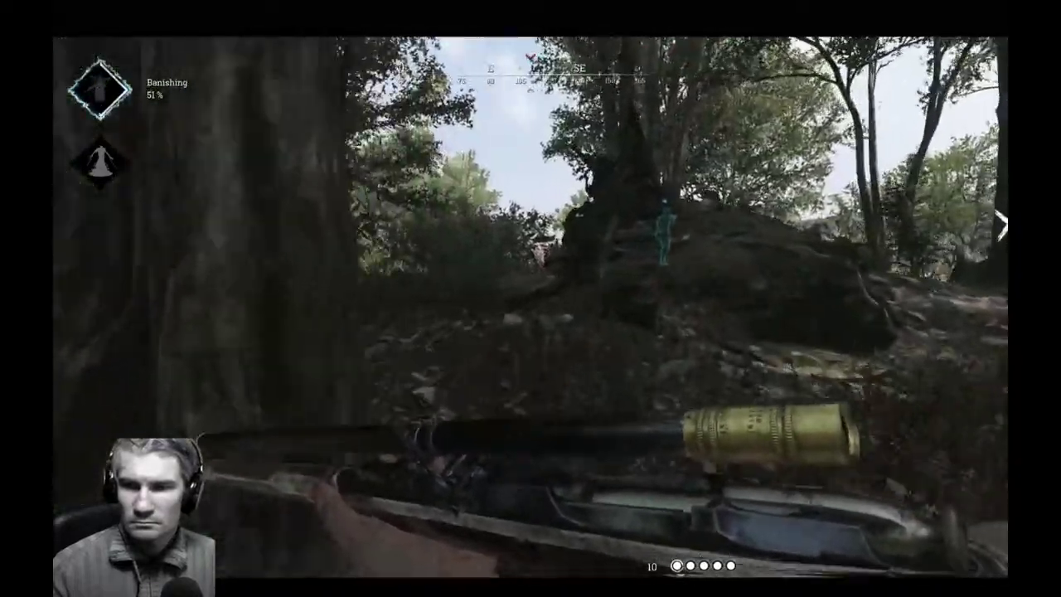
key("shift+w")
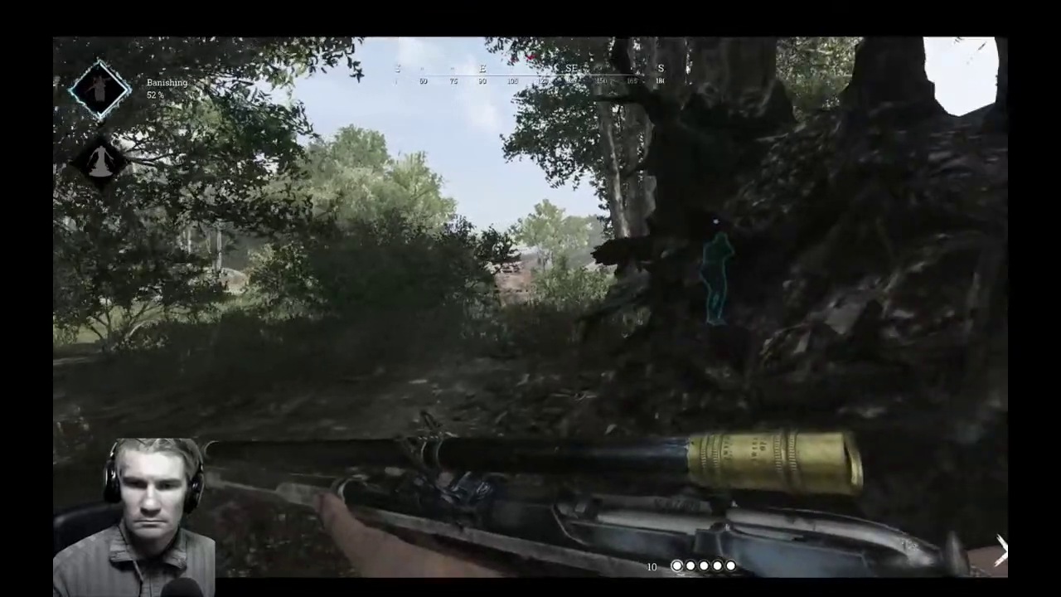
key("shift+w")
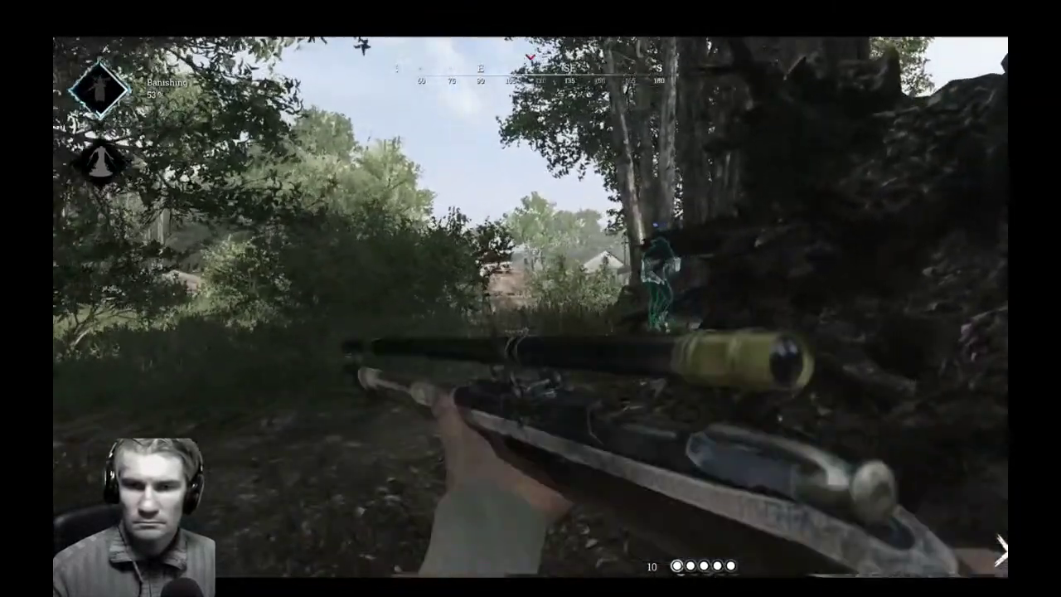
right_click(530, 359)
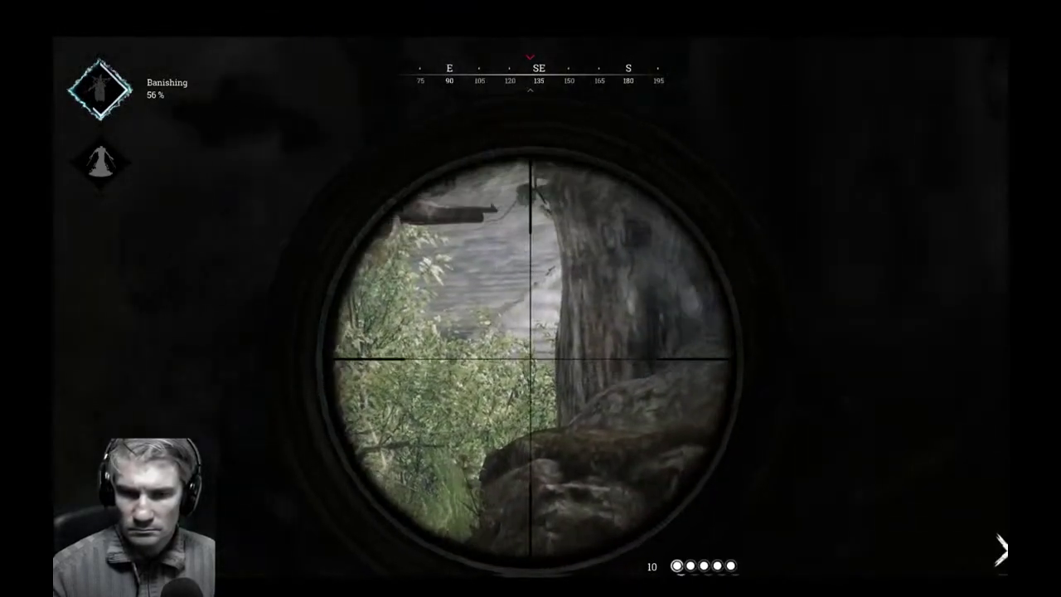
right_click(531, 298)
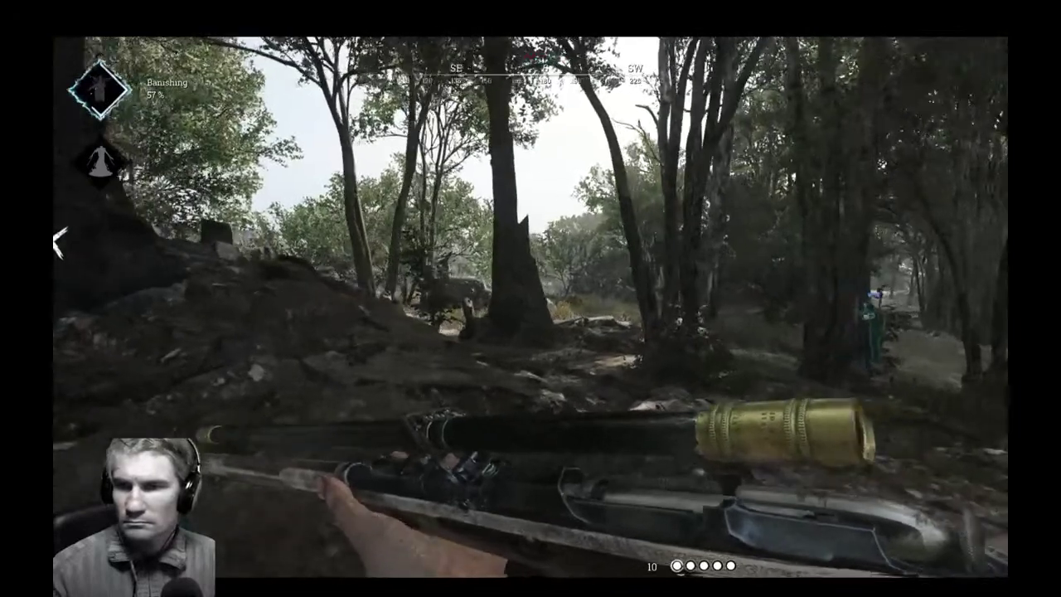
Scan the treeline to the southeast through the rifle scope from the cover of the trees.
right_click(531, 298)
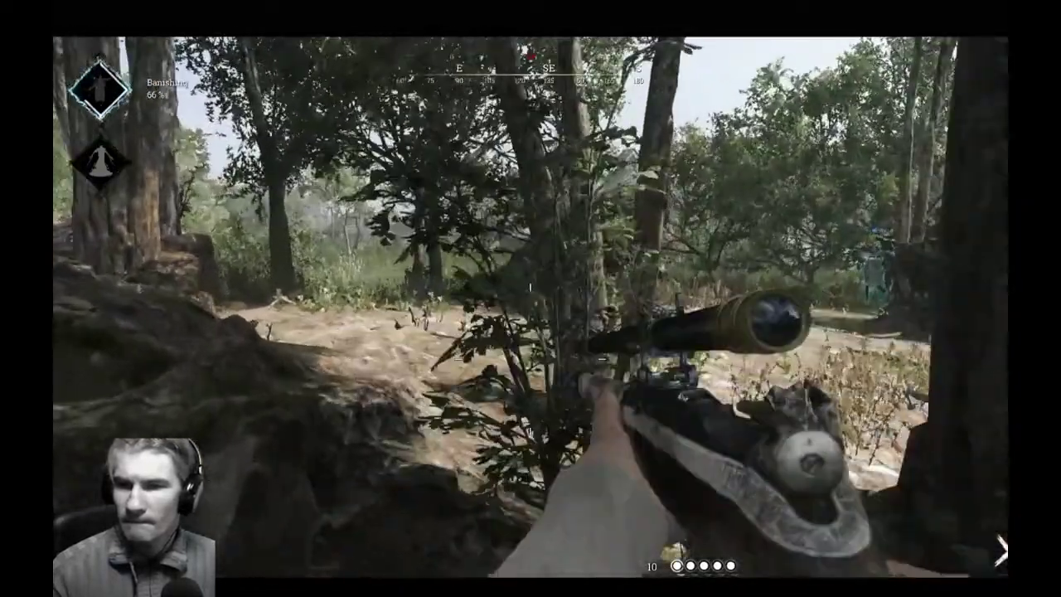
right_click(531, 359)
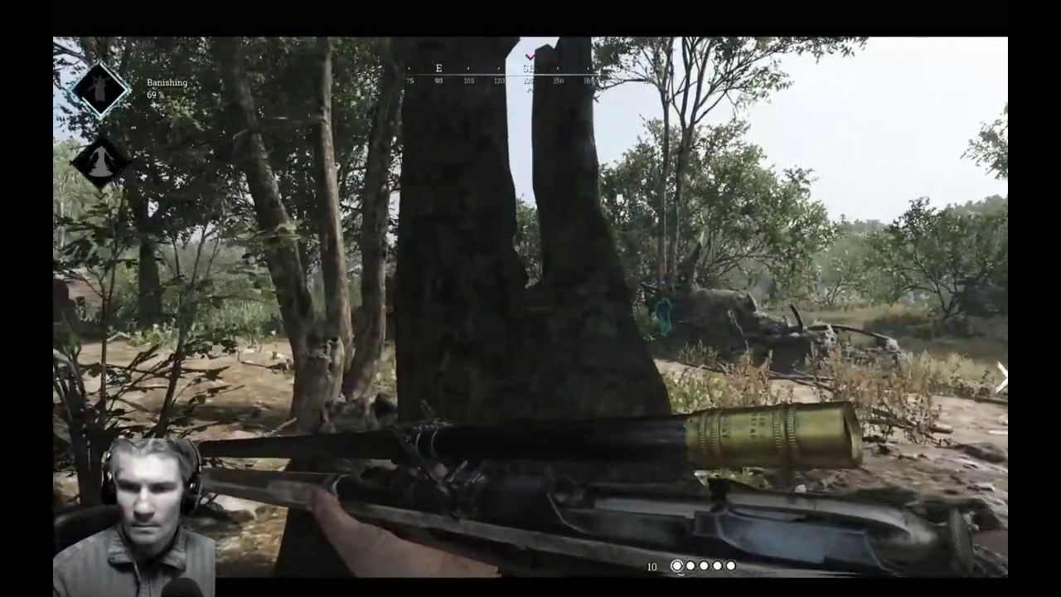
key("d")
right_click(531, 359)
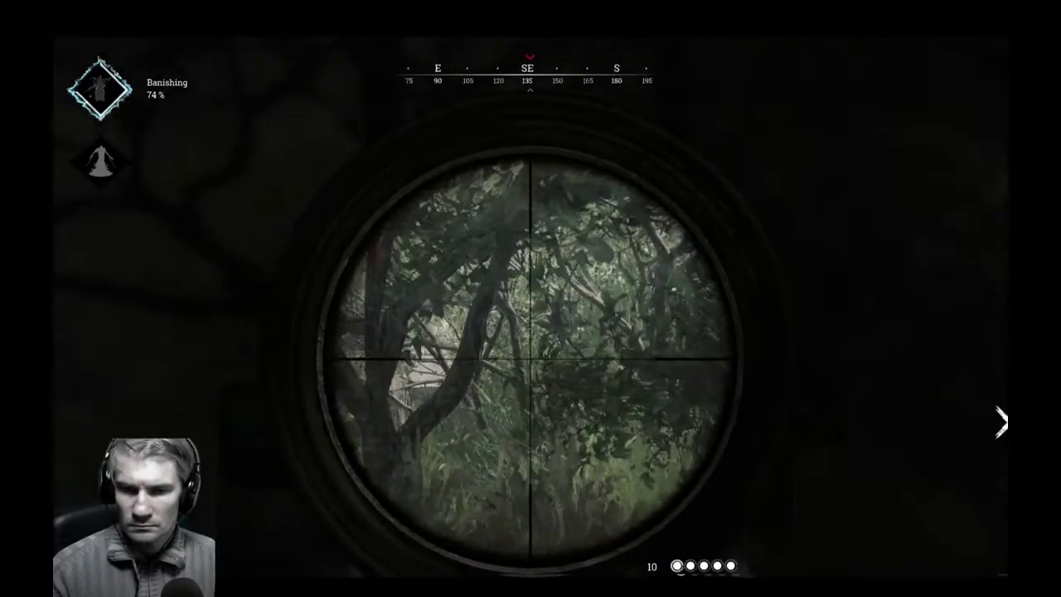
Advance between the trees into the grassy clearing and aim the scoped rifle towards the distant church.
key("w")
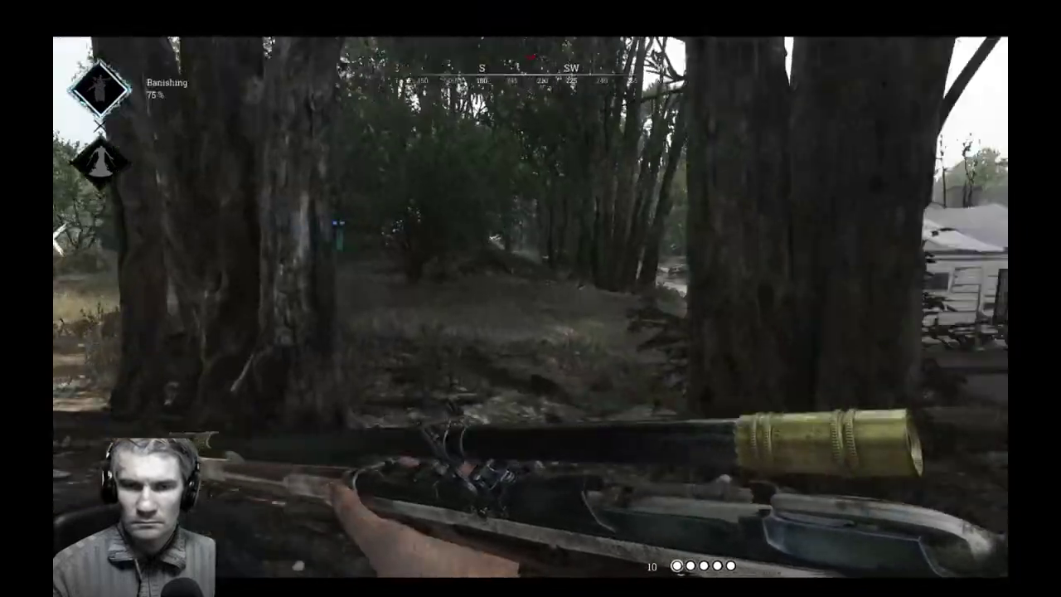
key("w")
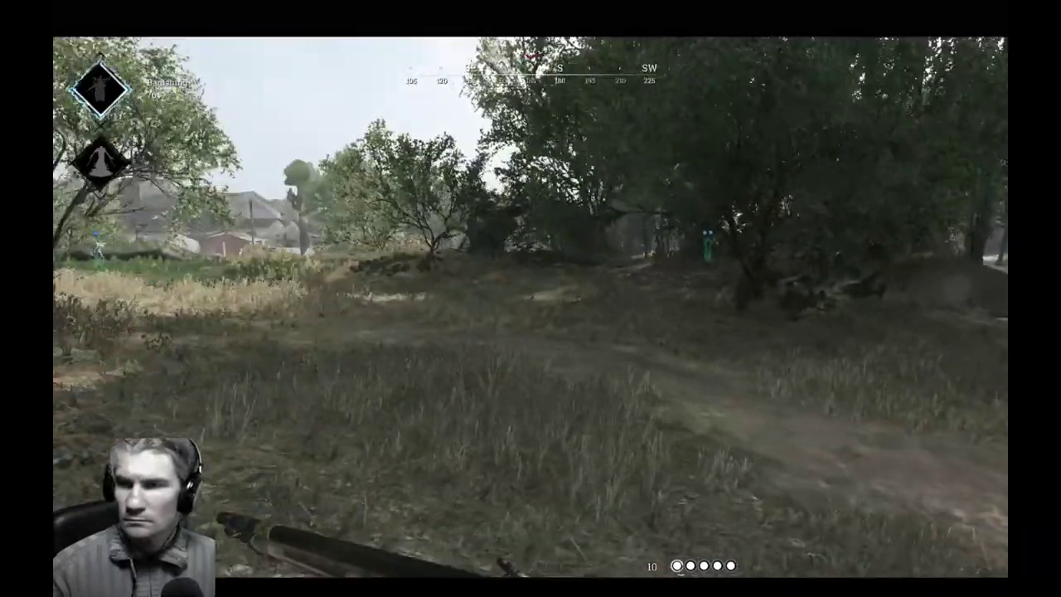
key("w")
right_click(531, 307)
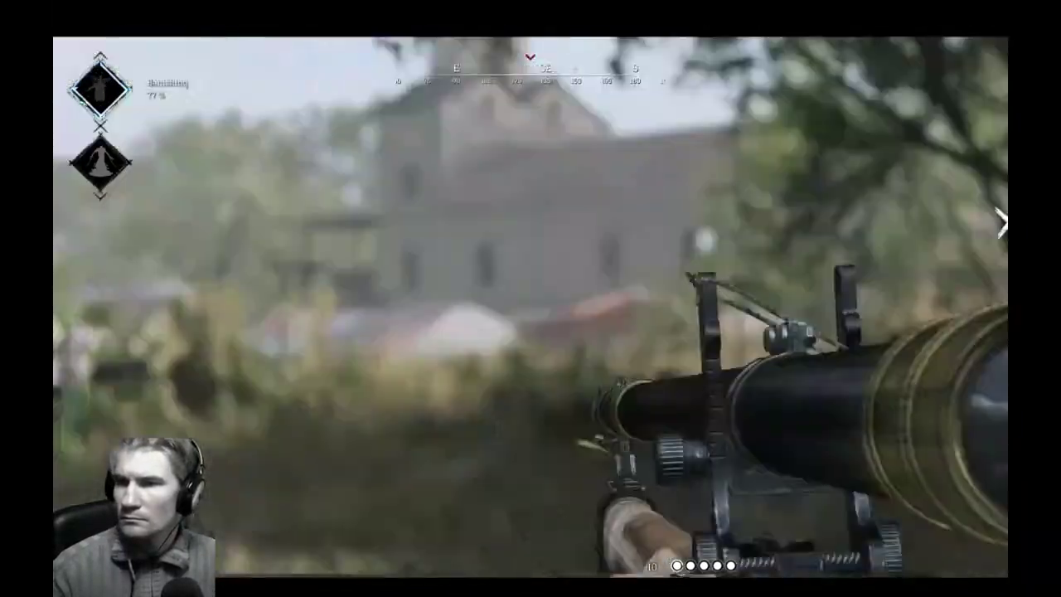
Retreat through the woods behind the massive tree trunk and restore health with the First Aid Kit.
key("w")
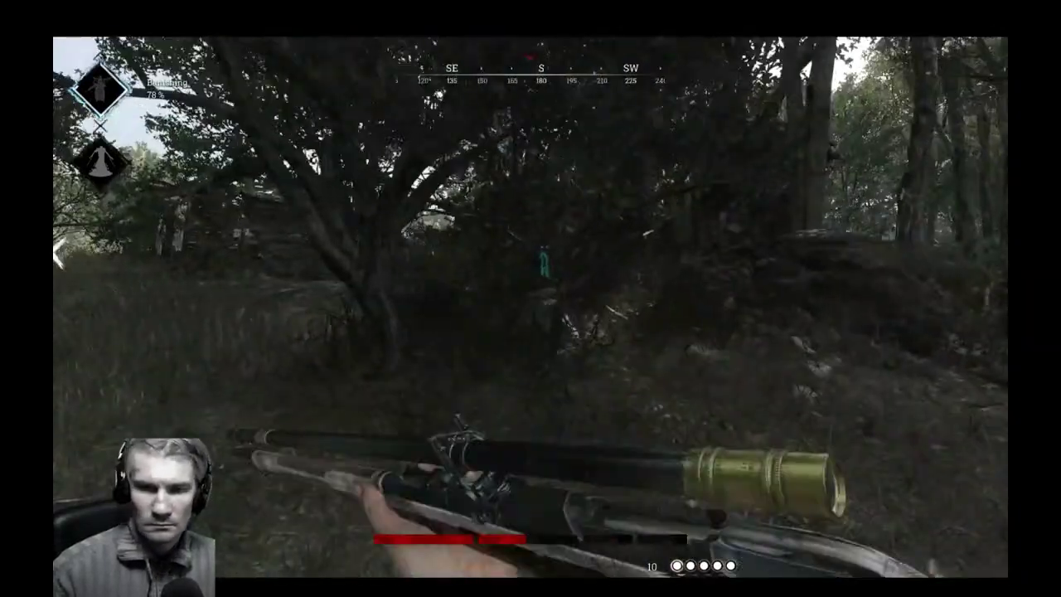
key("w")
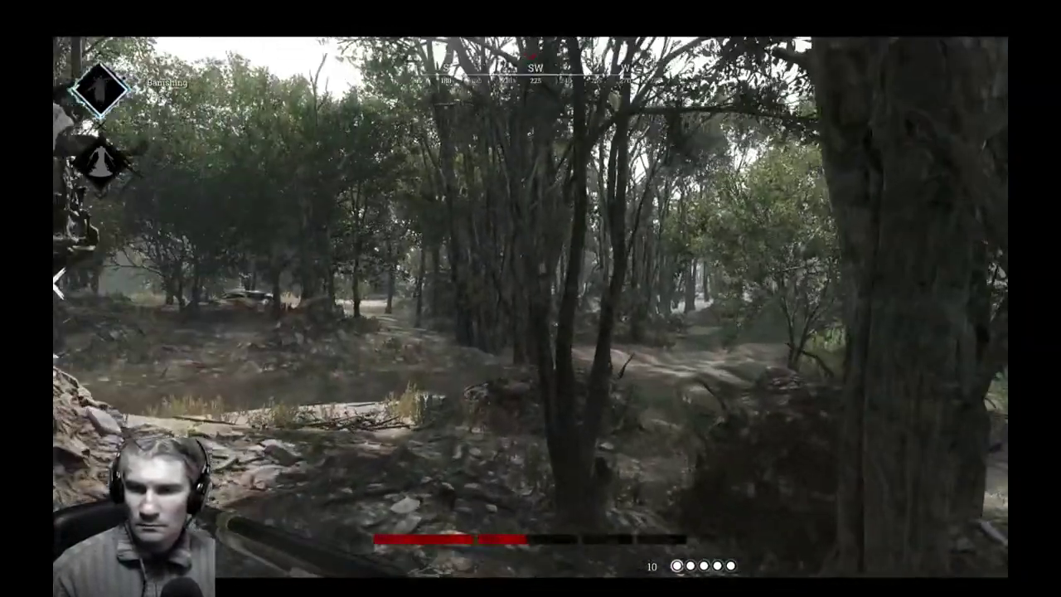
key("4")
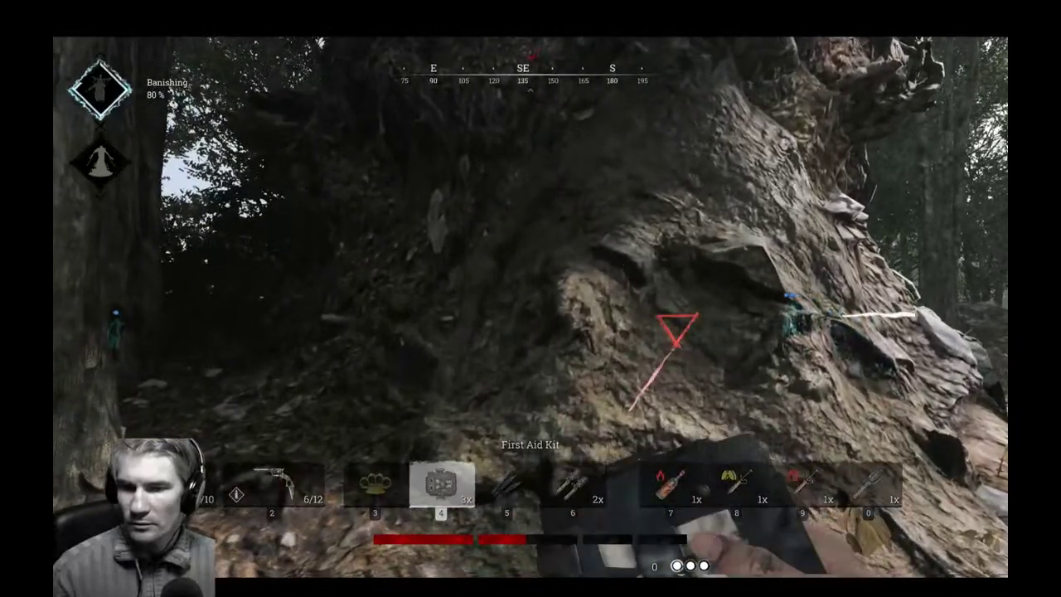
key("a")
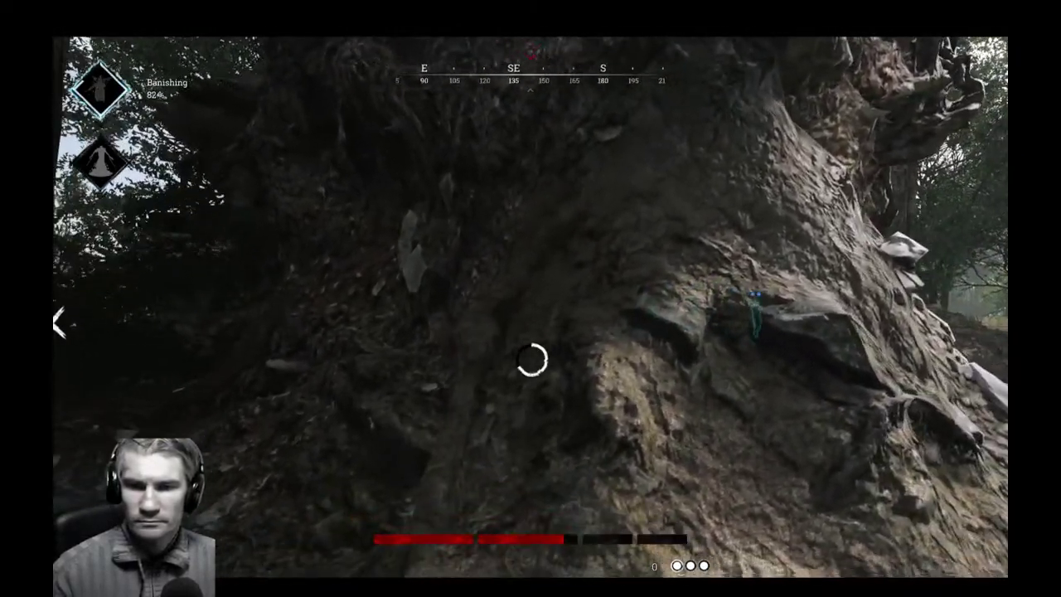
key("a")
key("d")
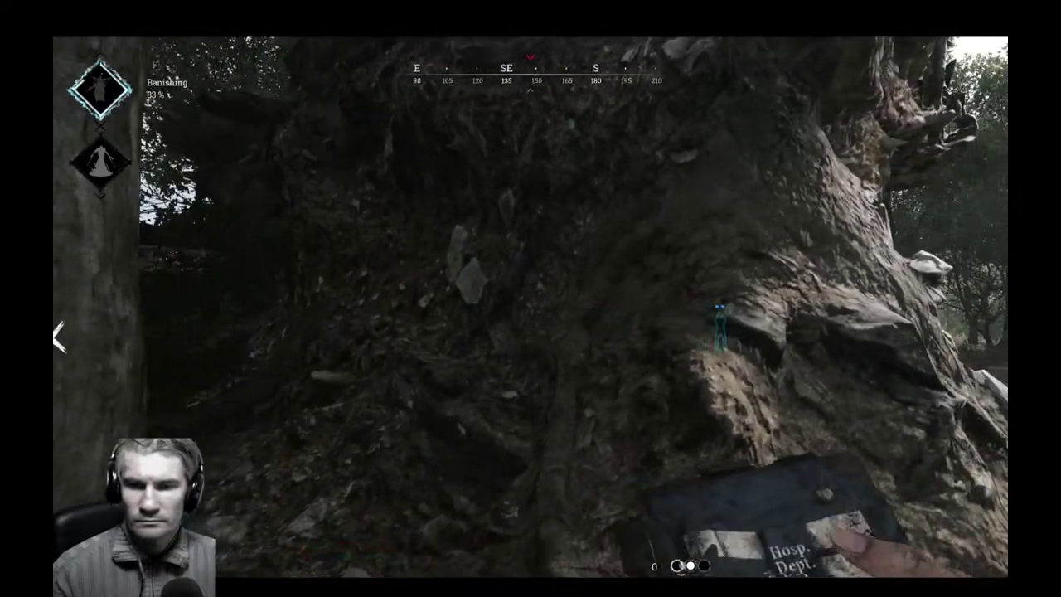
Bring the scoped rifle back out and run past the white cabin and the water's edge to the wrecked wagon.
key("1")
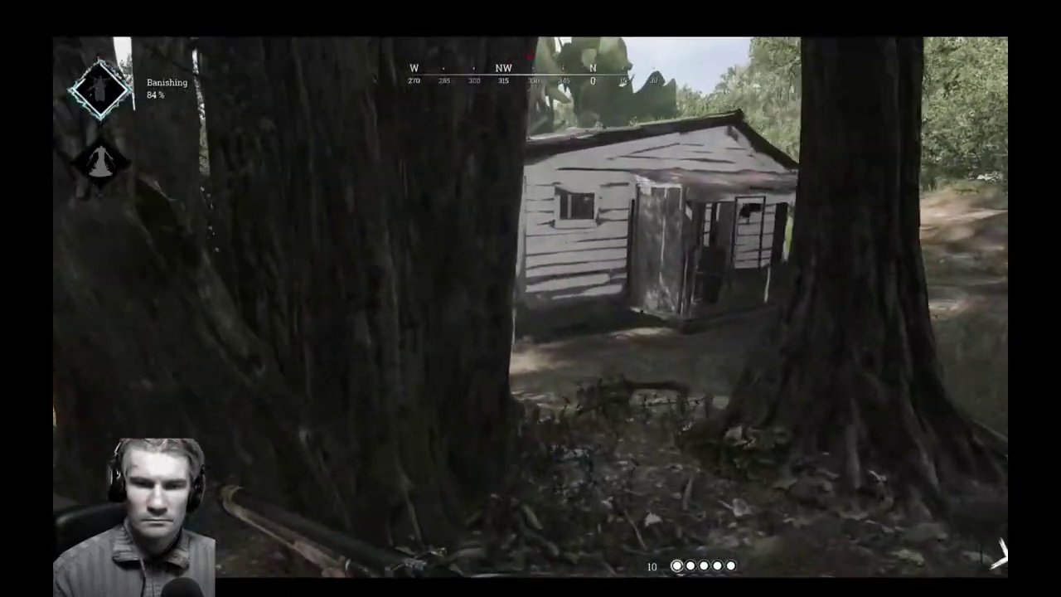
key("w")
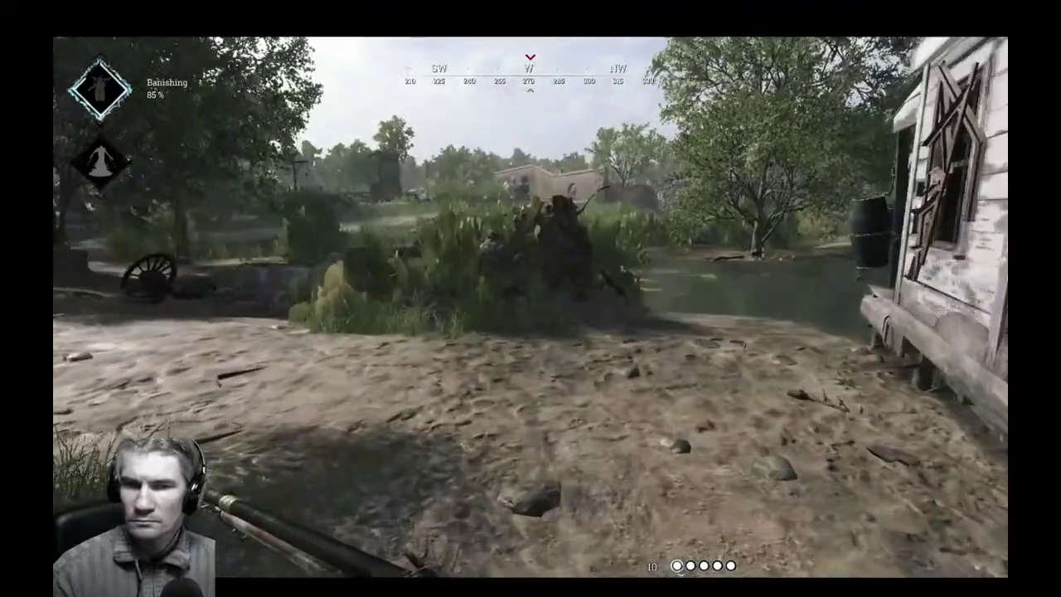
key("w")
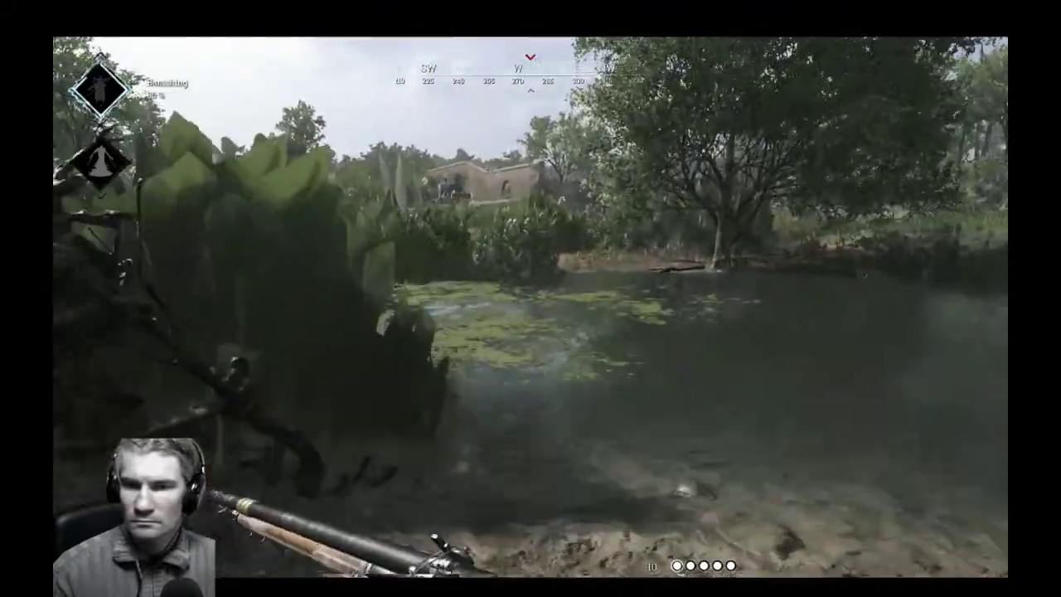
key("w")
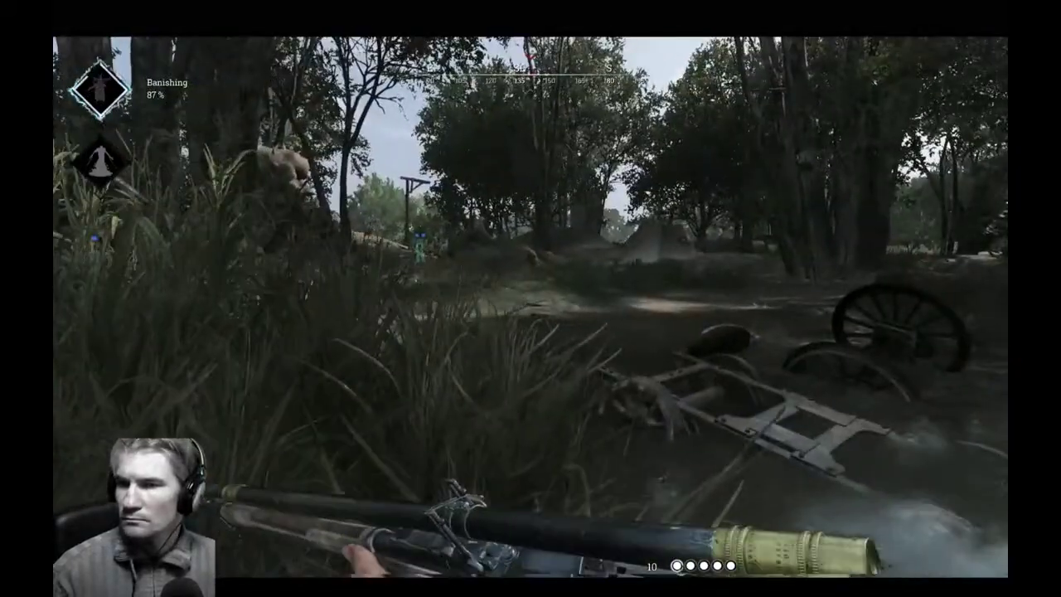
Run from the wrecked wagon through the woods towards the southeast, stopping at the trees near the rocky mound.
key("w")
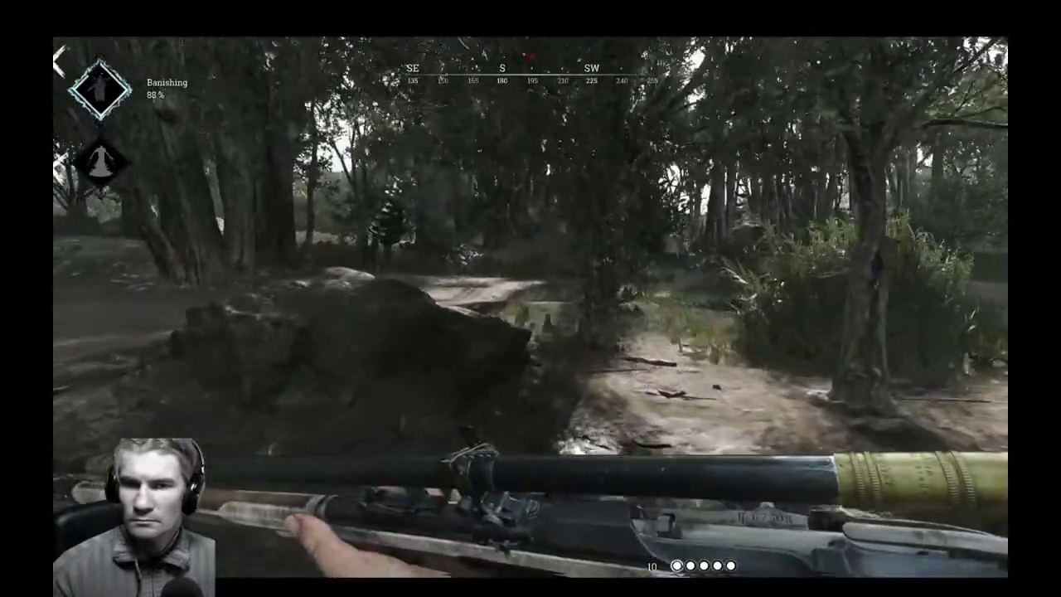
key("w")
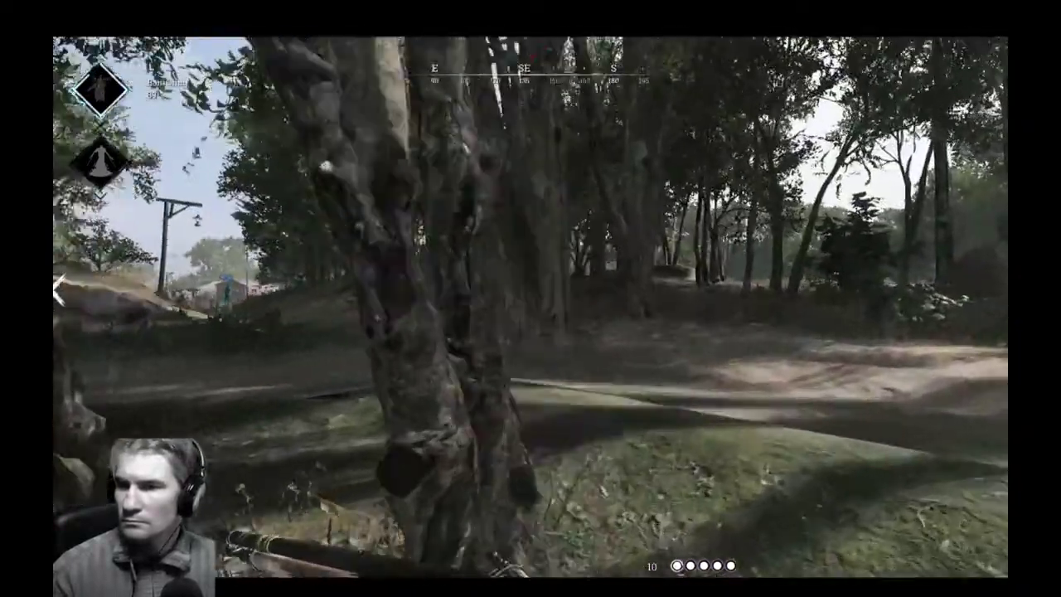
key("w")
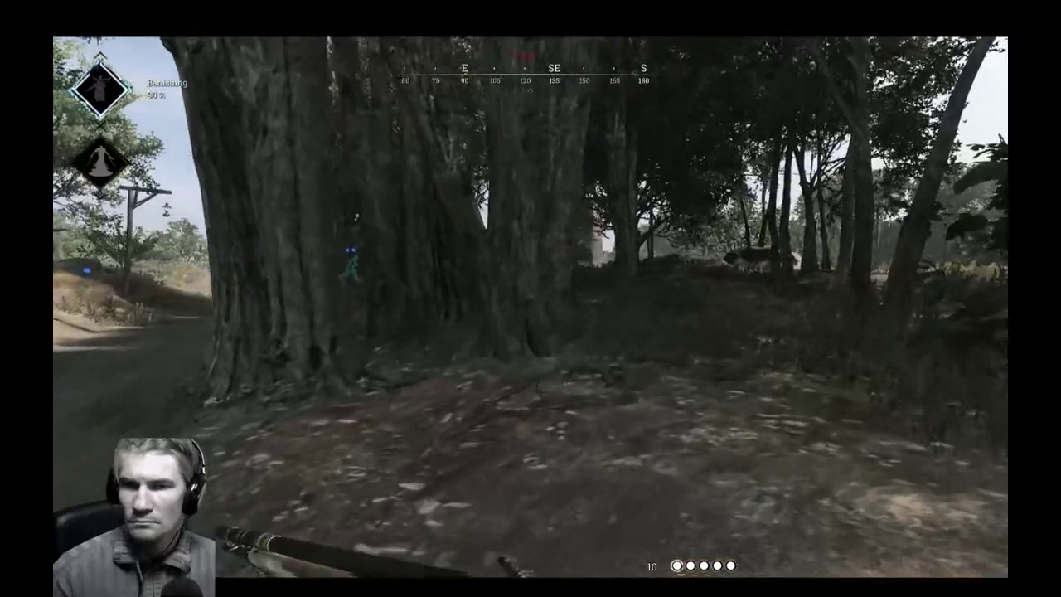
key("w")
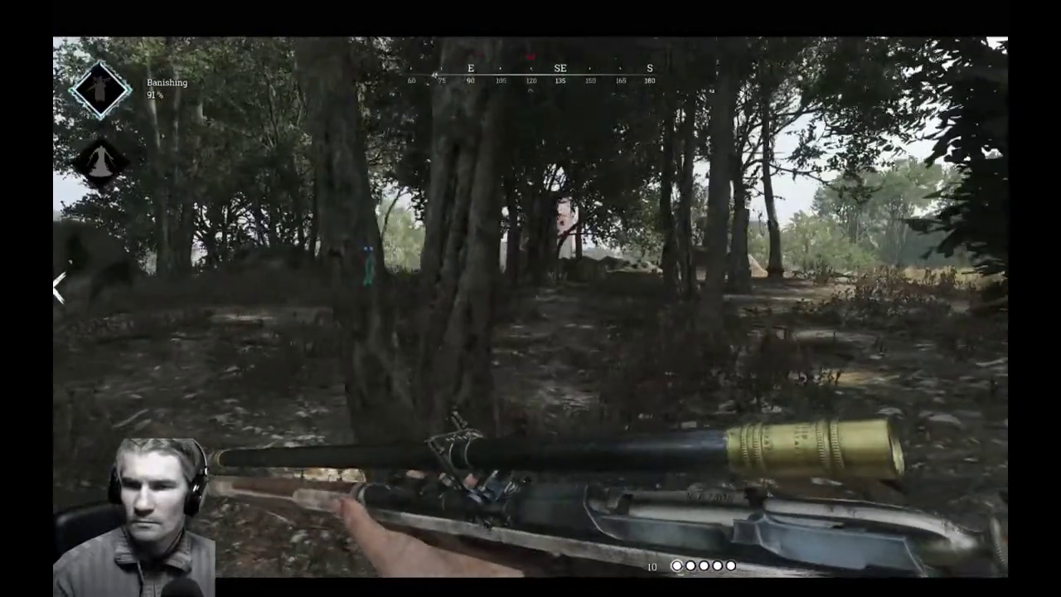
key("shift+w")
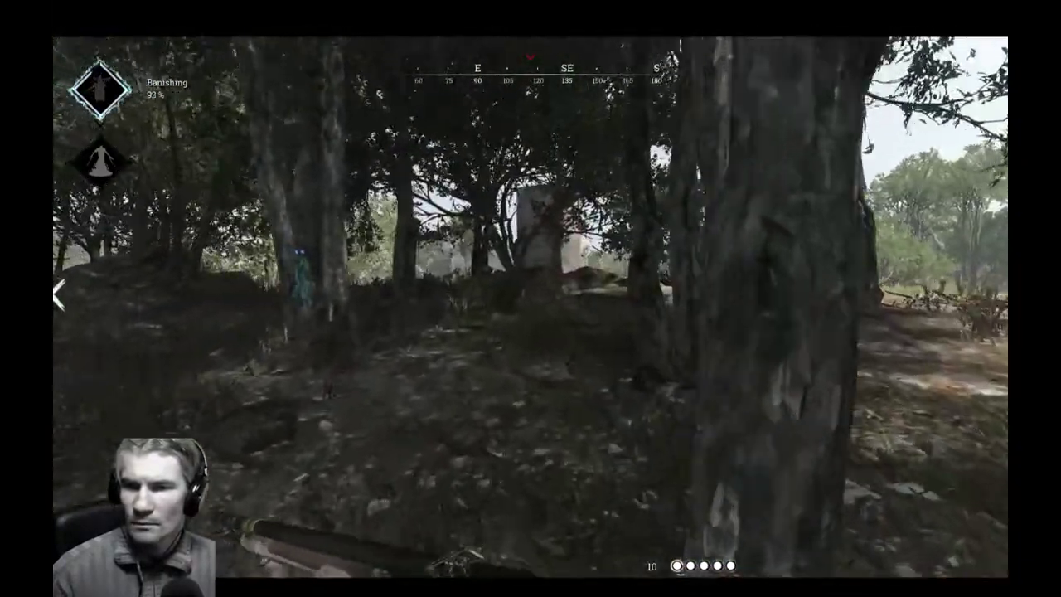
key("w")
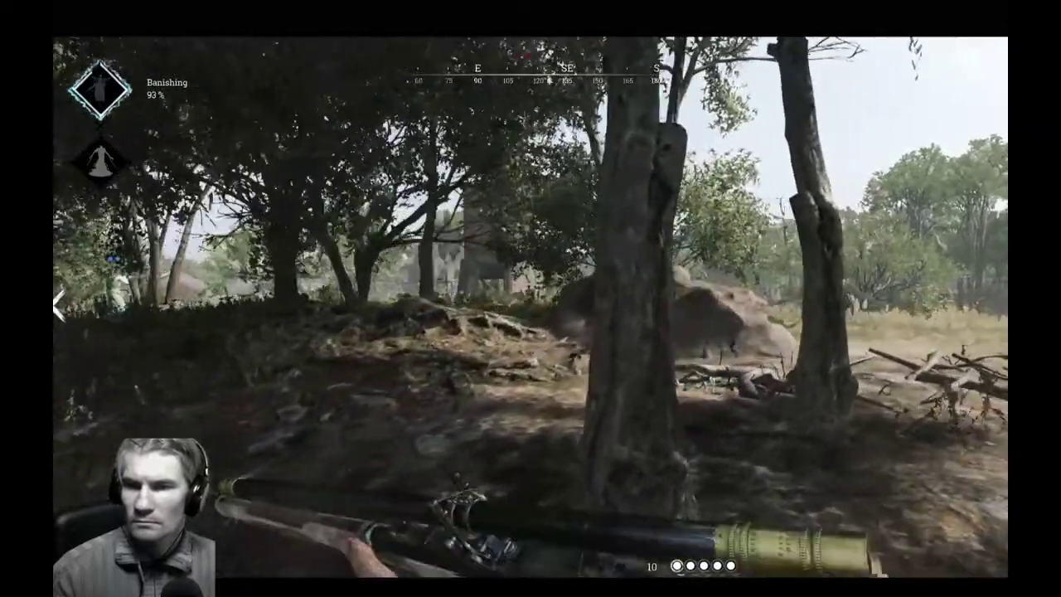
key("w")
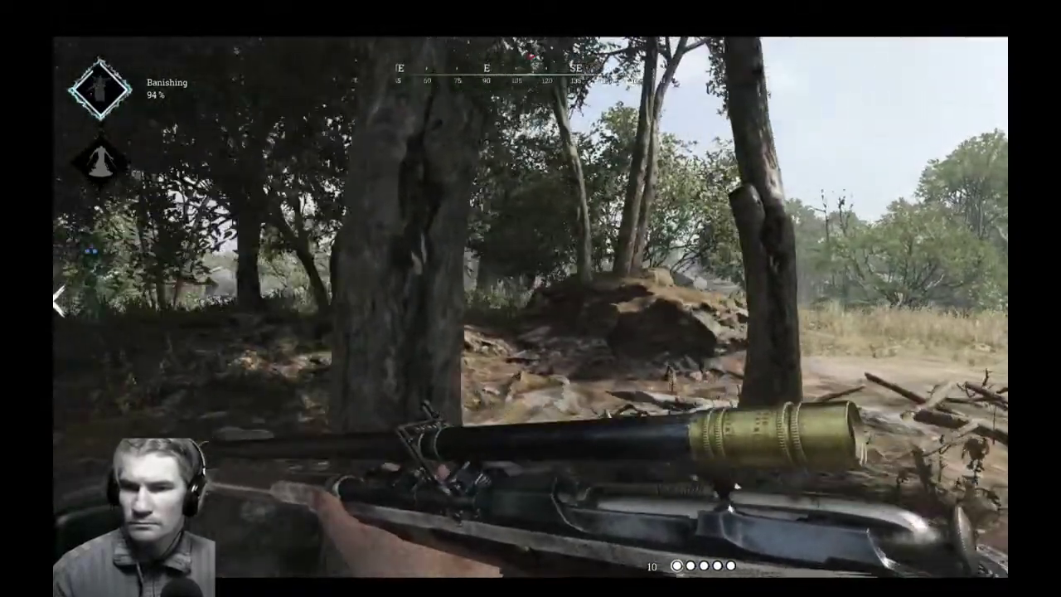
Scan the distant buildings to the east through the rifle scope from the shade of the trees.
key("s")
key("d")
right_click(531, 359)
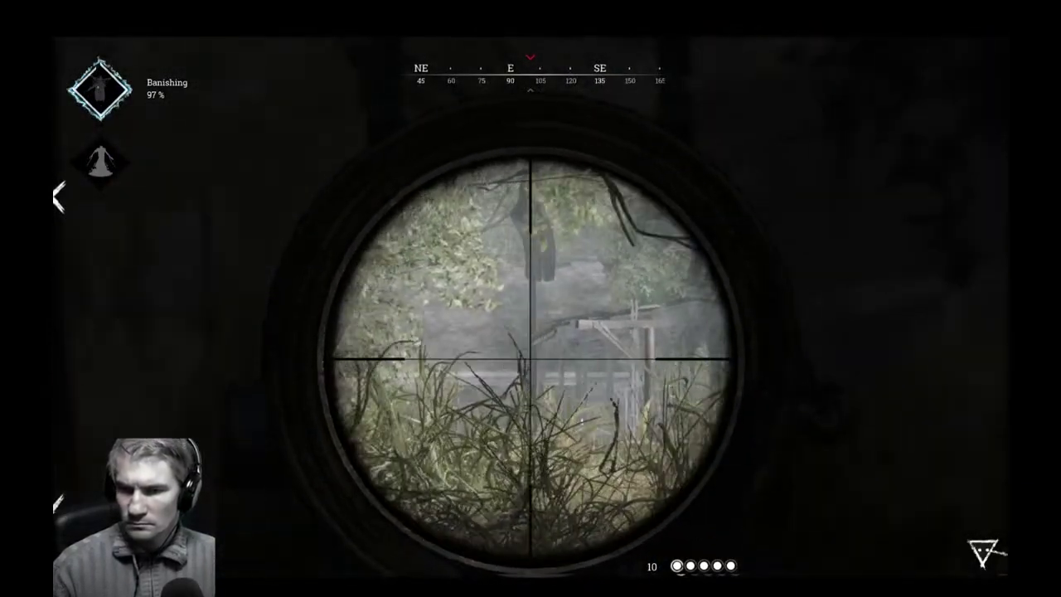
right_click(530, 298)
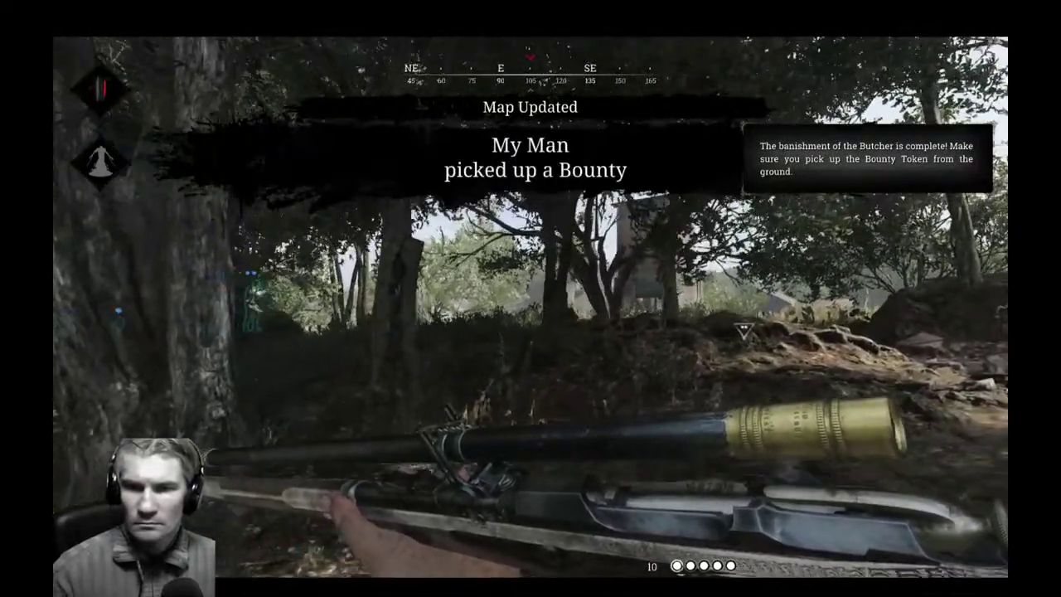
right_click(531, 299)
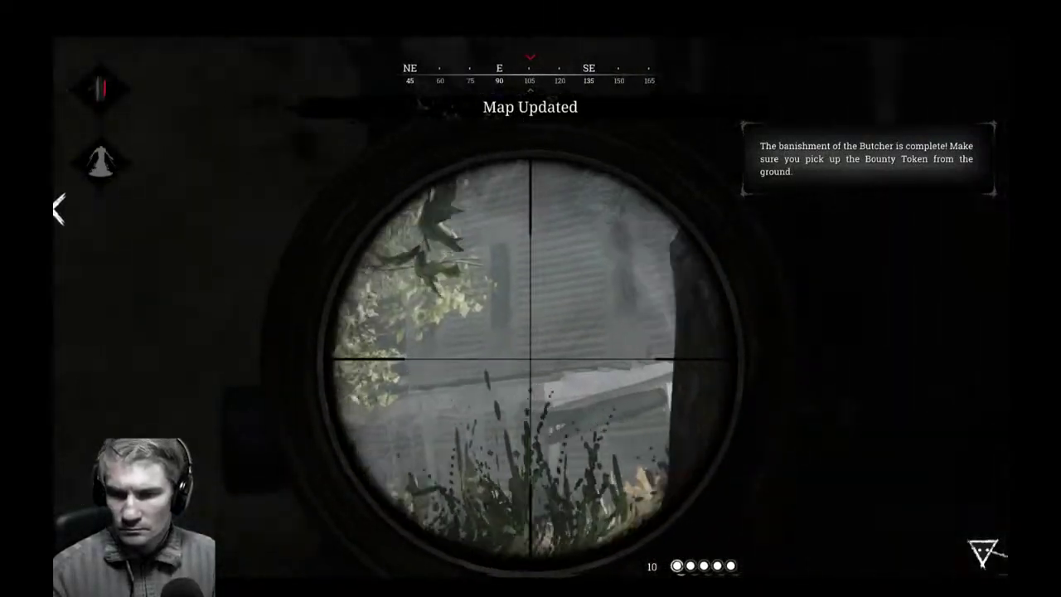
right_click(530, 299)
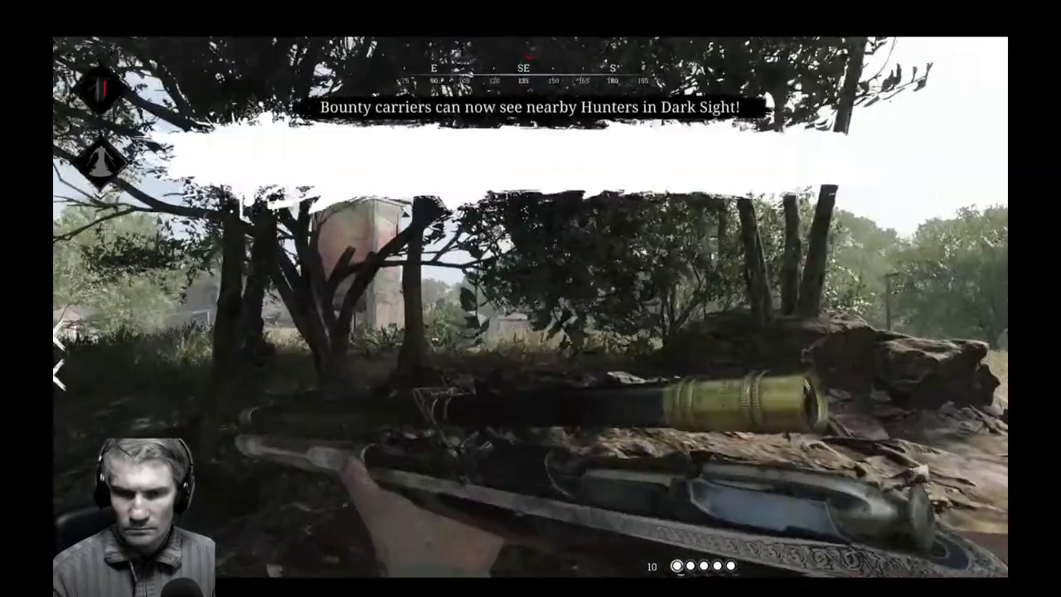
Move up to the rocks at the edge of the dry field and sidestep back beside the thick tree trunk.
key("w")
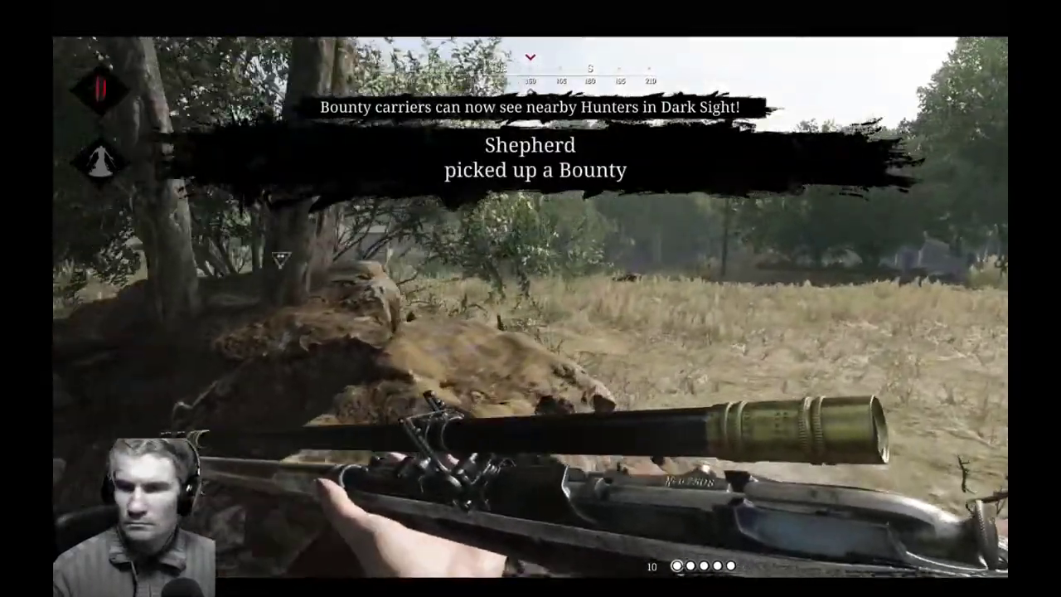
key("d")
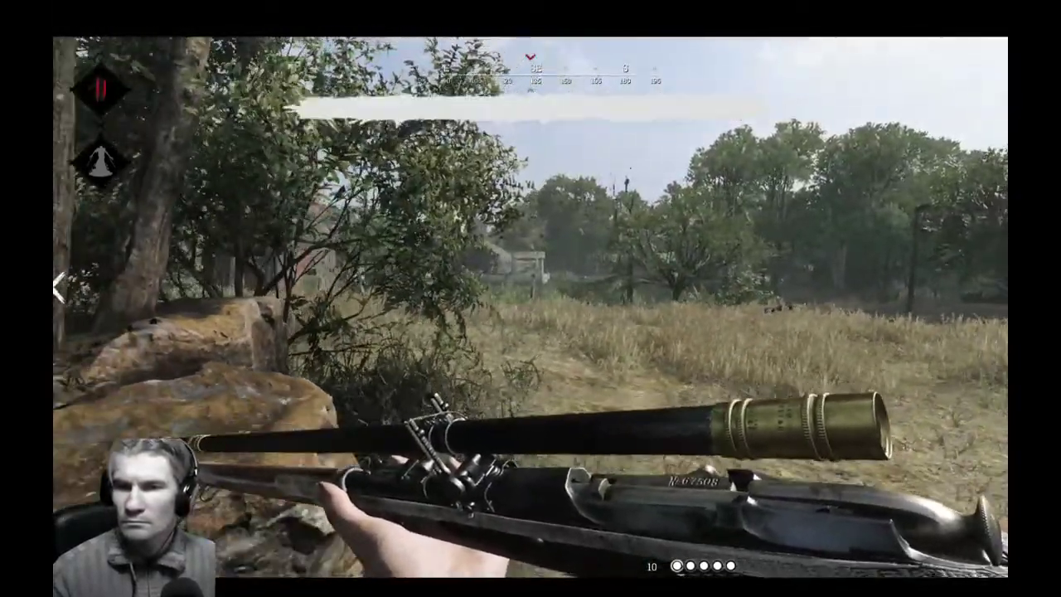
key("d")
key("a")
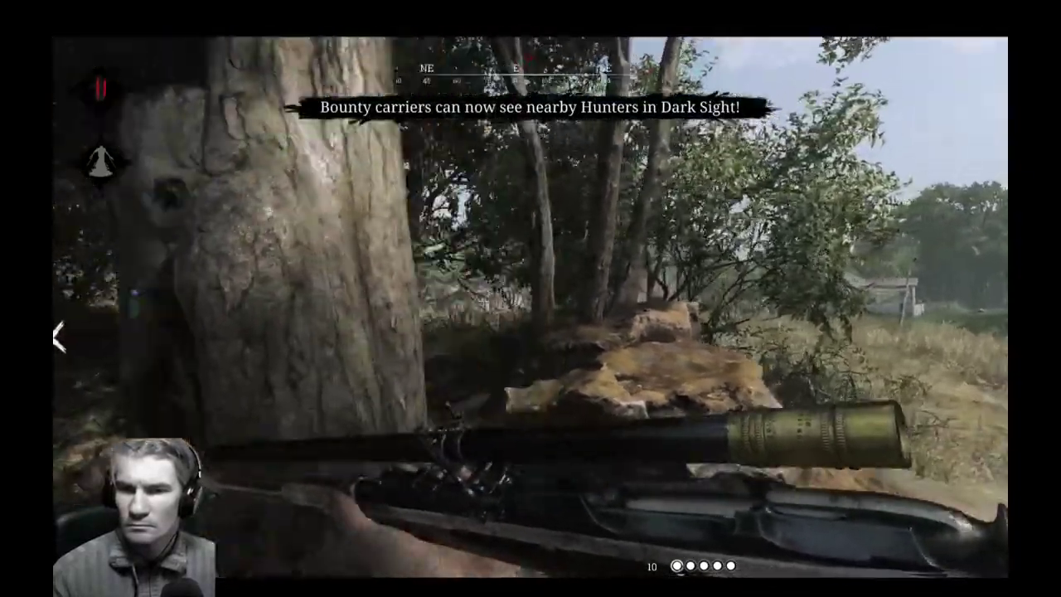
key("d")
key("a")
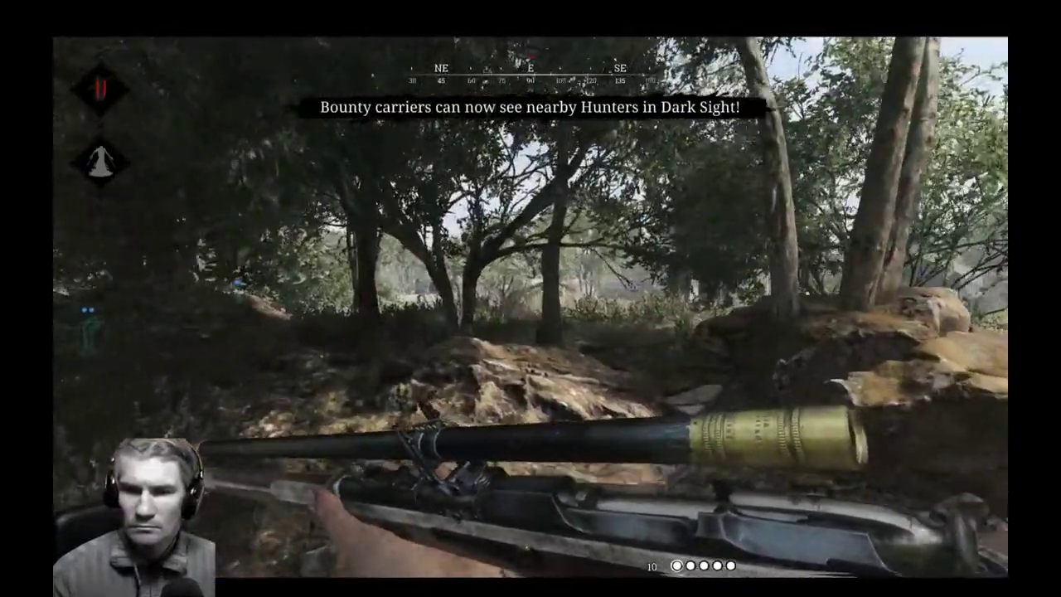
Watch the yard to the east through the rifle scope, shifting sideways to see between the branches.
key("w")
right_click(531, 306)
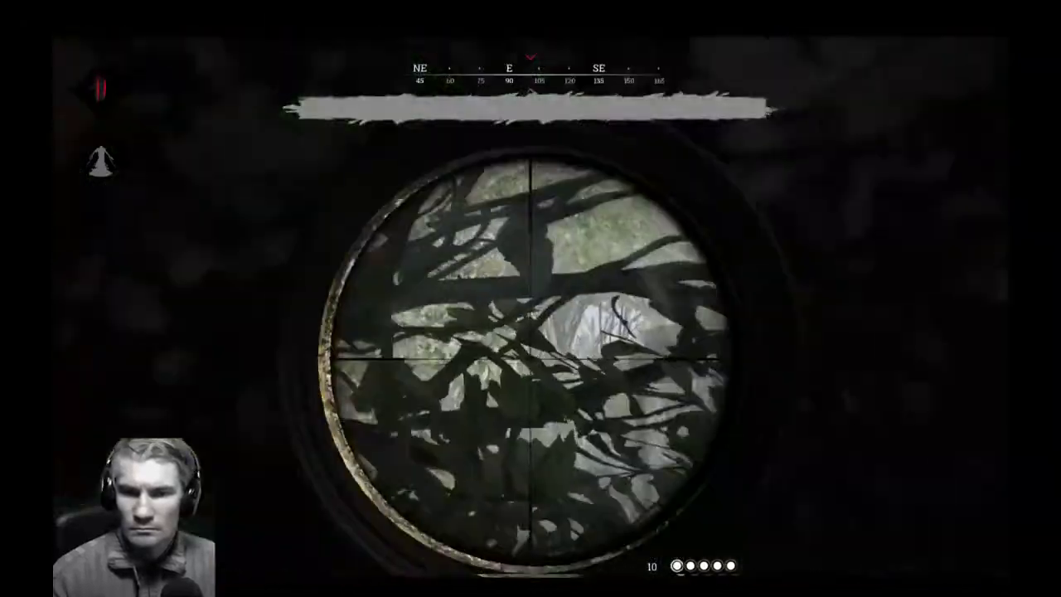
key("a")
key("d")
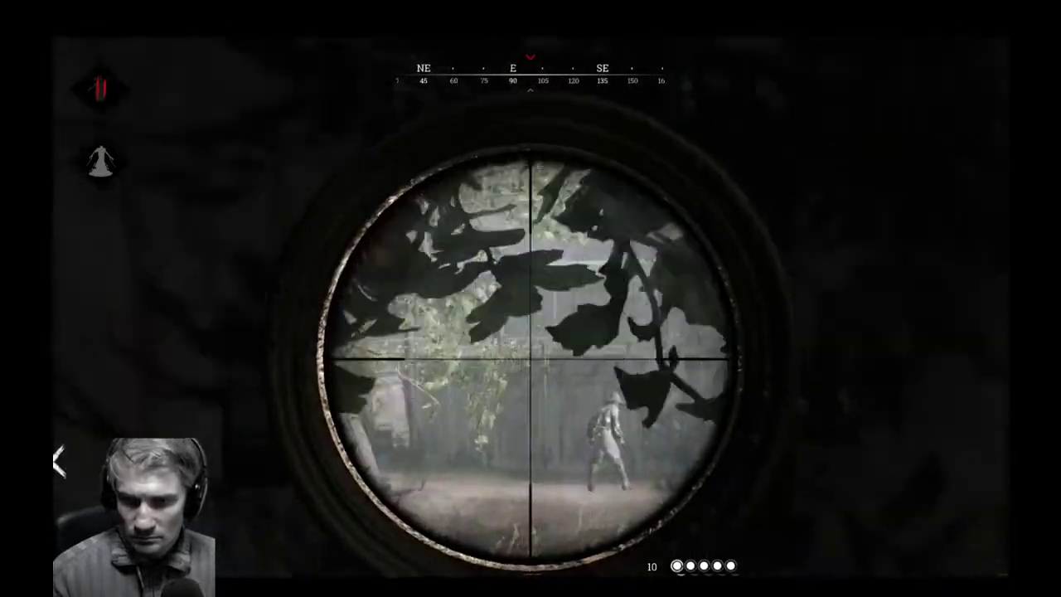
right_click(531, 298)
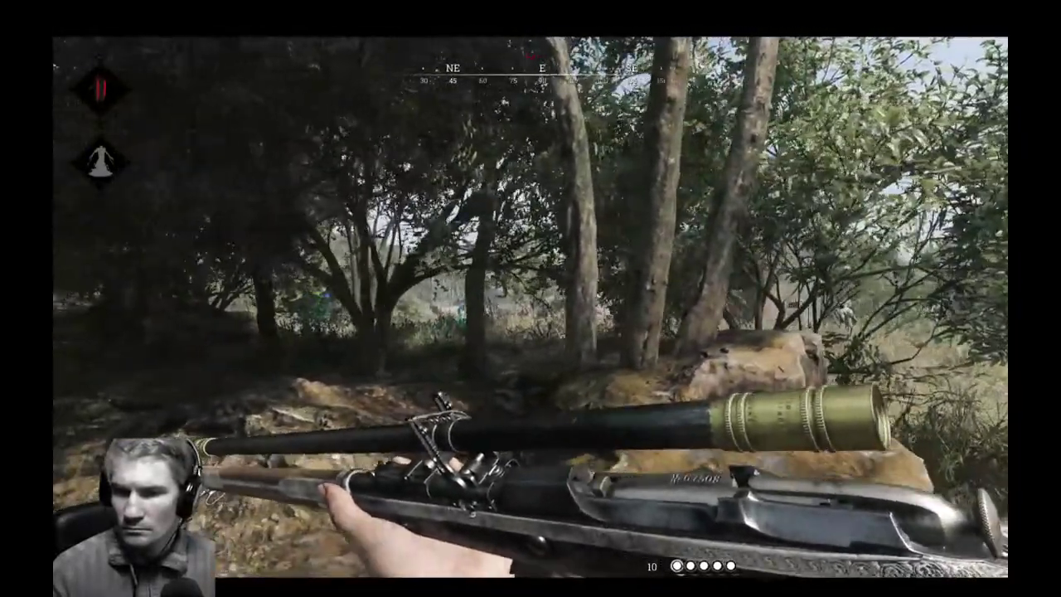
Check the east in Dark Sight, bring the scoped rifle back out and run on through the woods.
key("e")
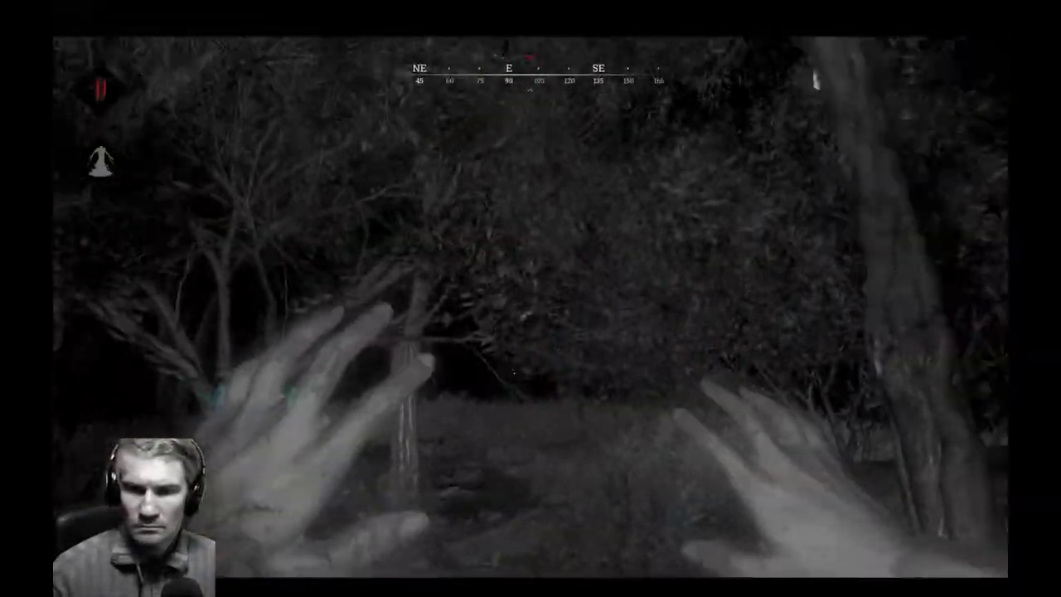
key("1")
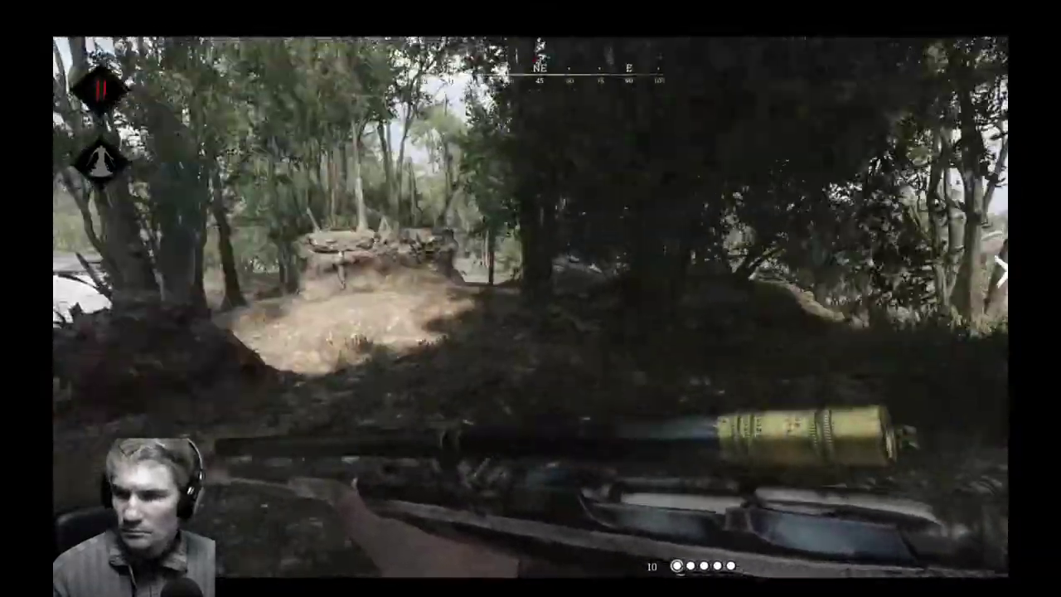
key("shift")
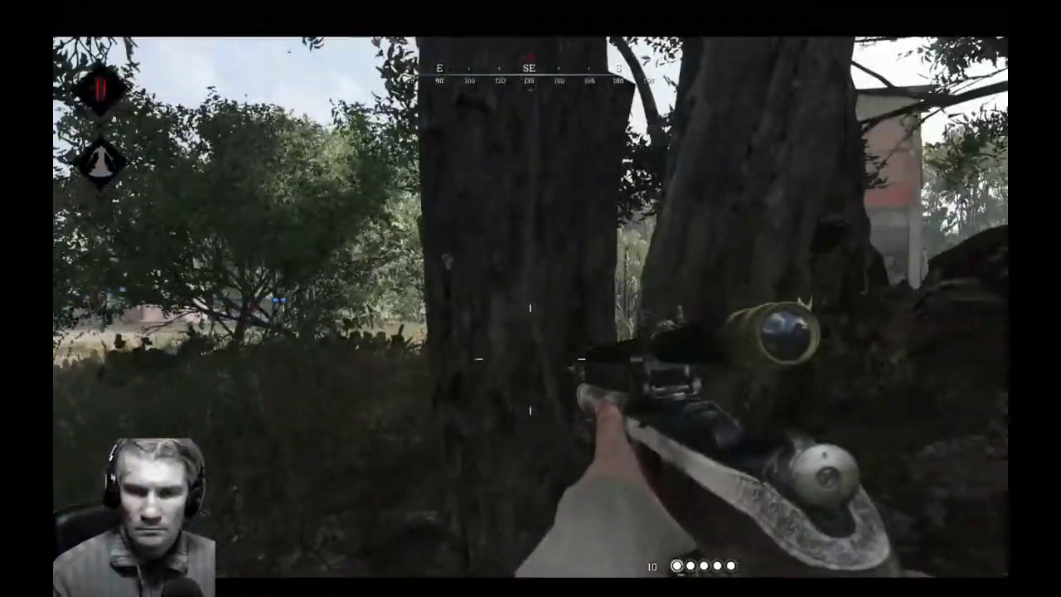
Scan the buildings to the southeast through the rifle scope and check the same direction in Dark Sight.
right_click(531, 359)
key("a")
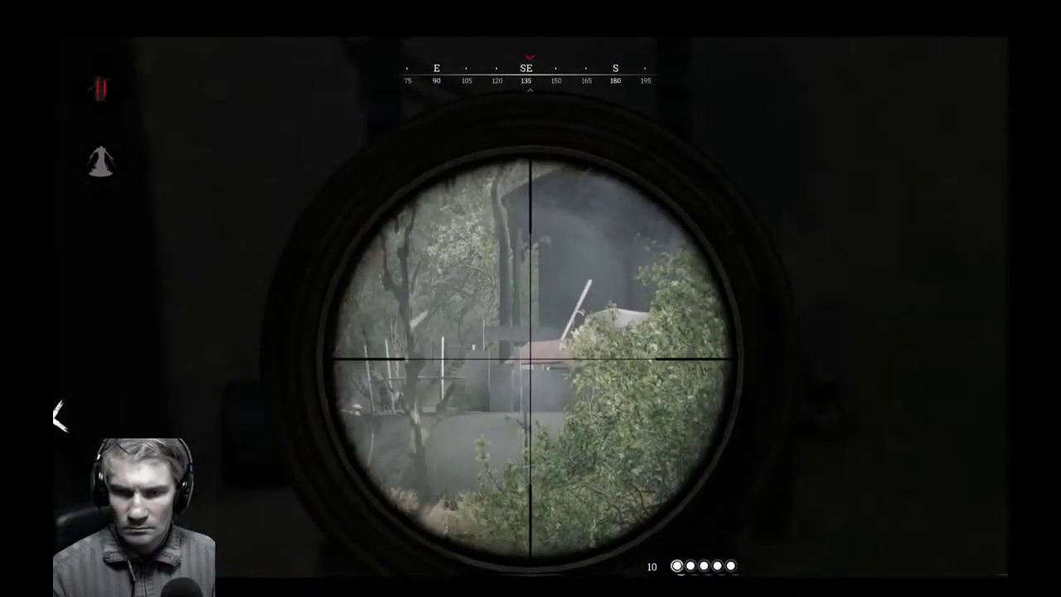
key("e")
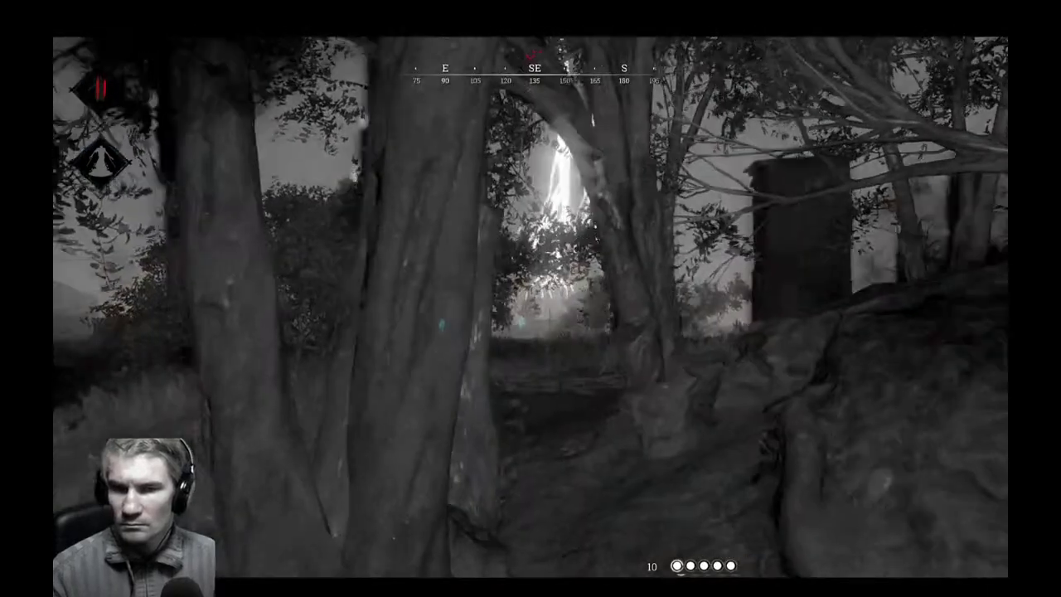
scroll(531, 298, "down", 1)
Run past the large tree to the dirt path and turn north to cover the wooded slope.
key("w")
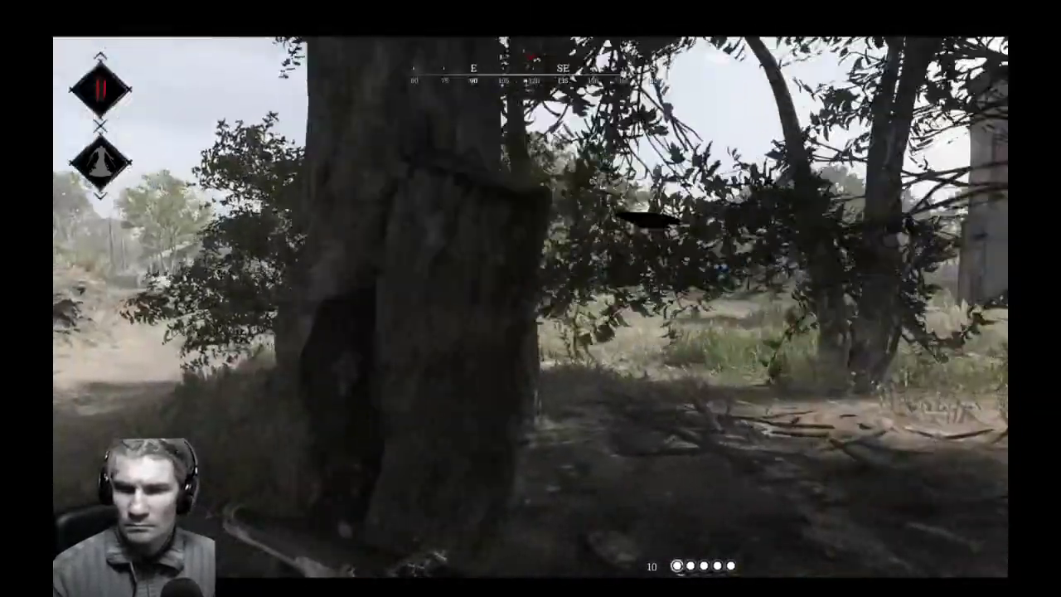
key("a")
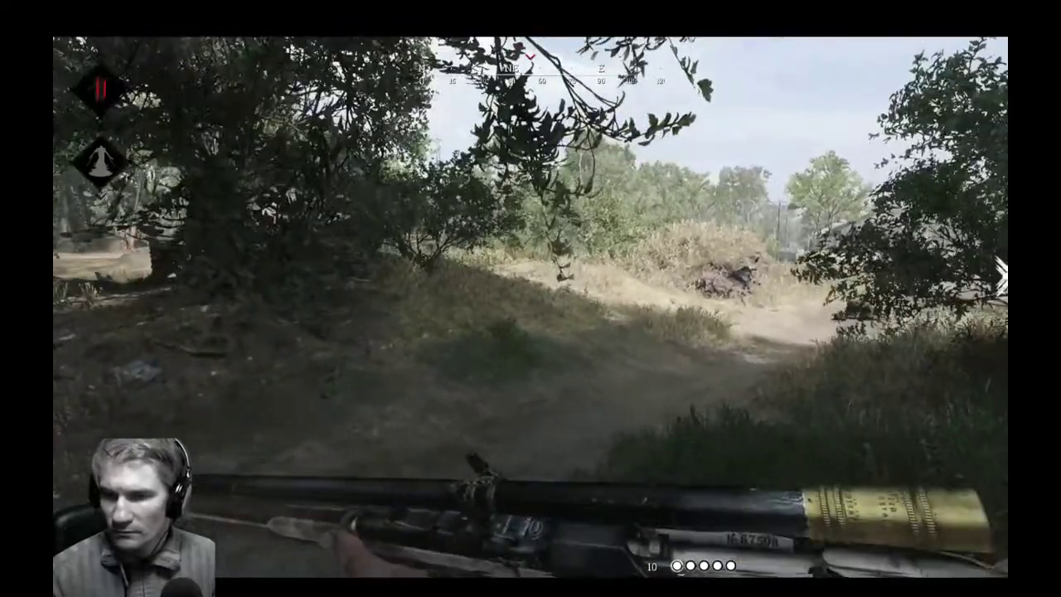
key("a")
key("a")
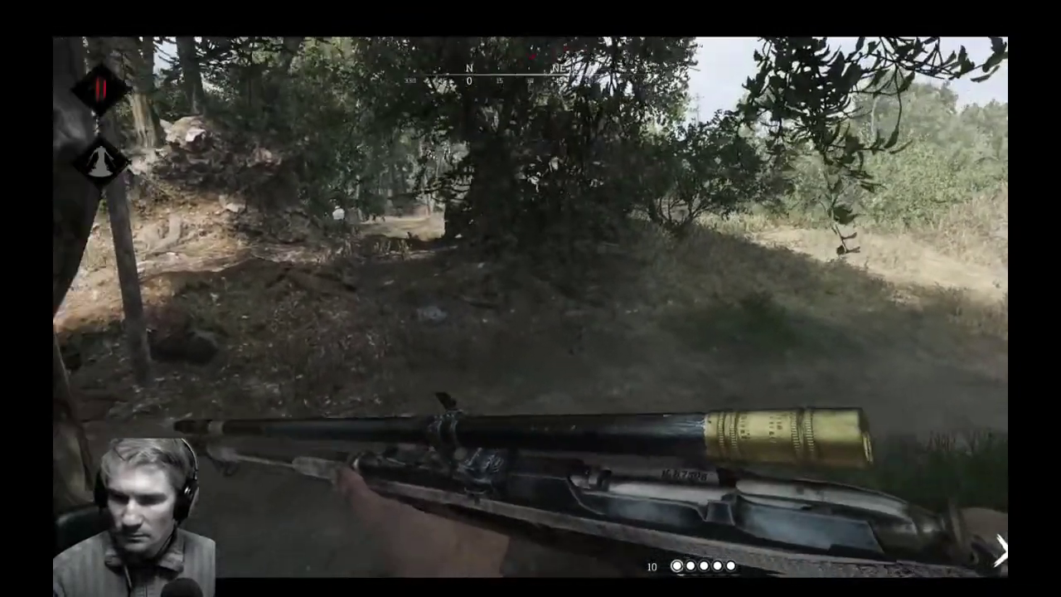
Cross the pond with the revolver drawn and follow the teammates past the wooden house into the open grass.
key("w")
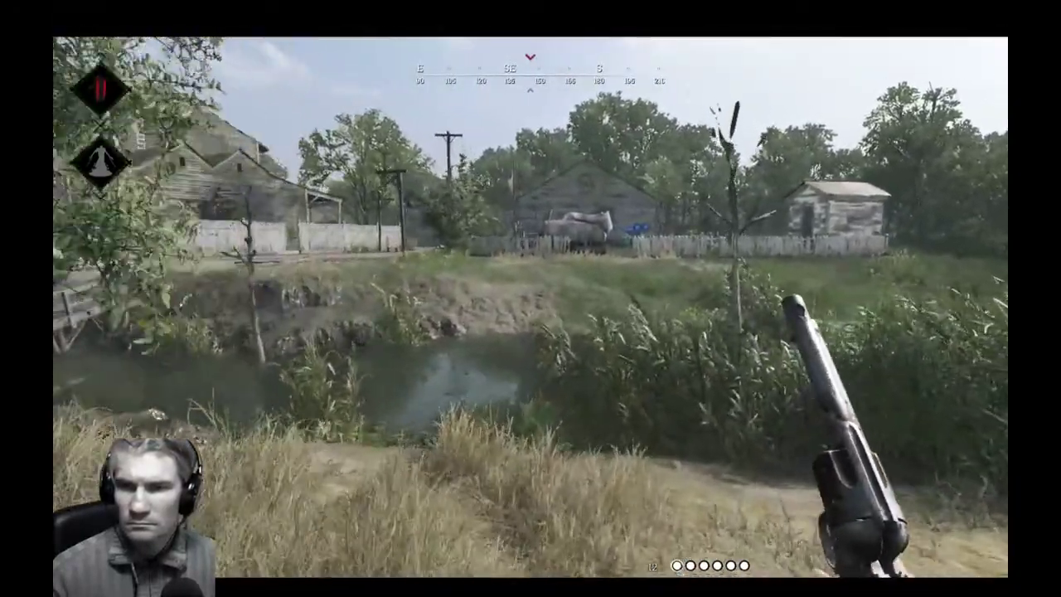
key("a")
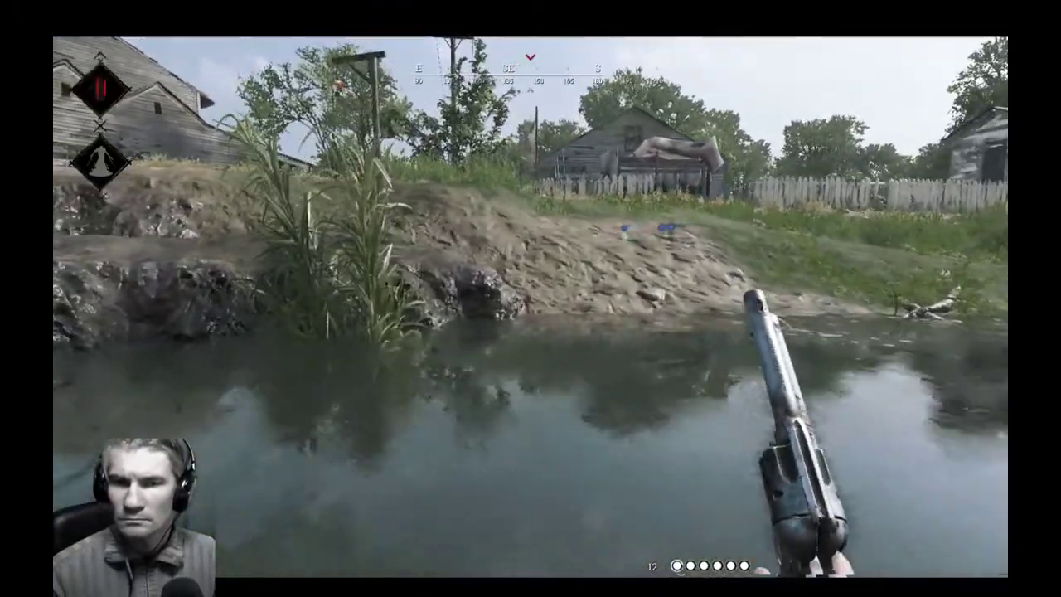
key("w")
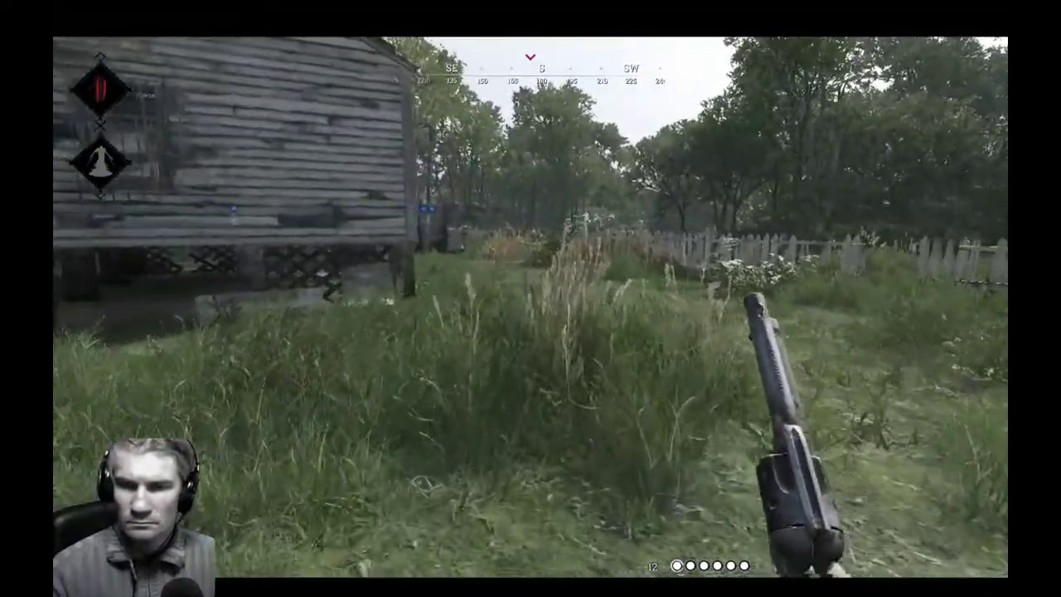
key("w")
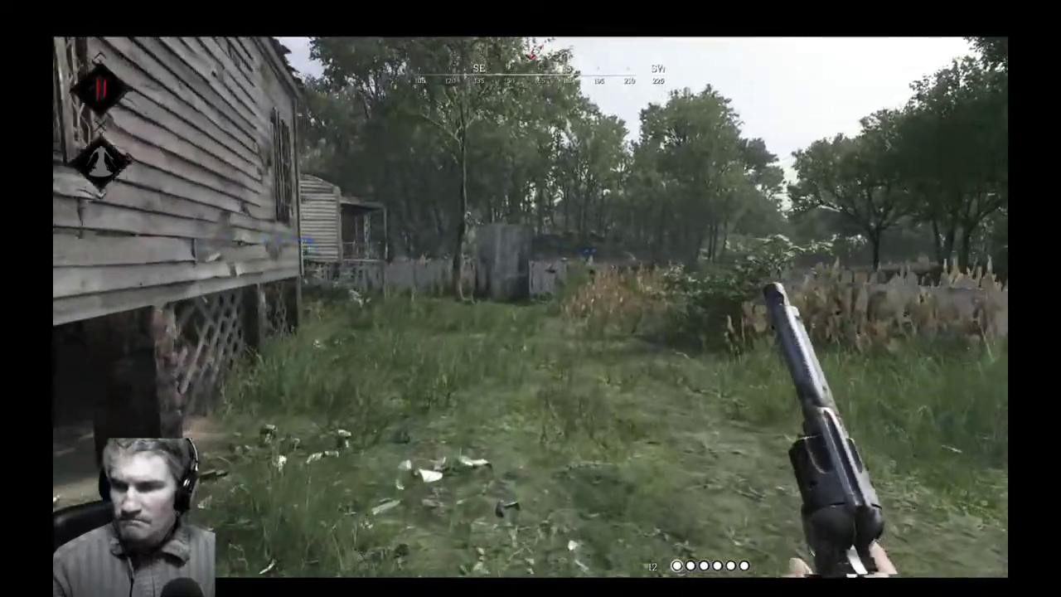
key("w")
key("e")
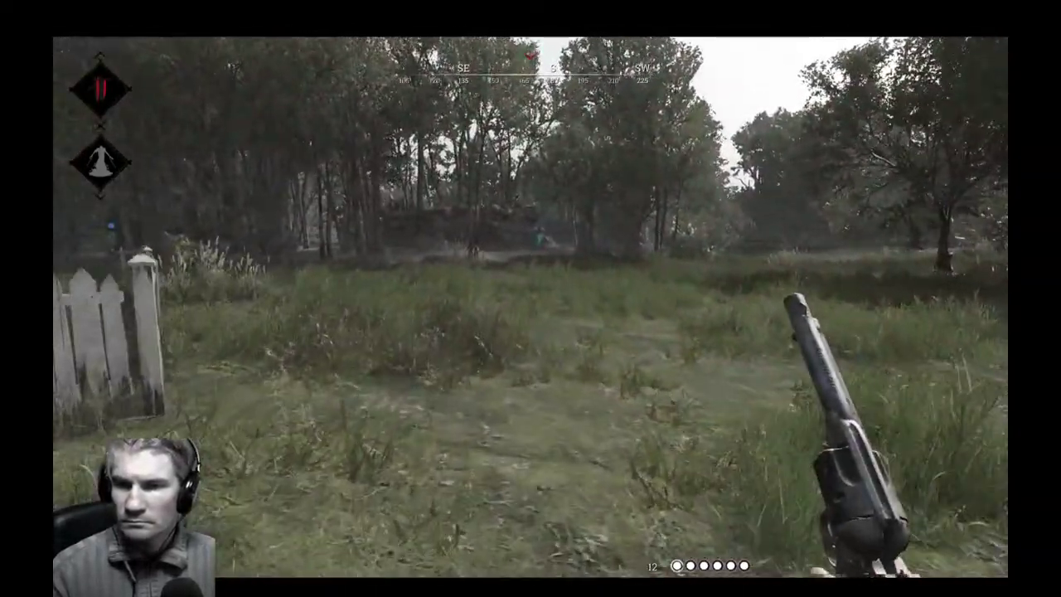
Advance across the open grass towards the southern treeline with the revolver, and spectate the partner once downed.
key("w")
key("w")
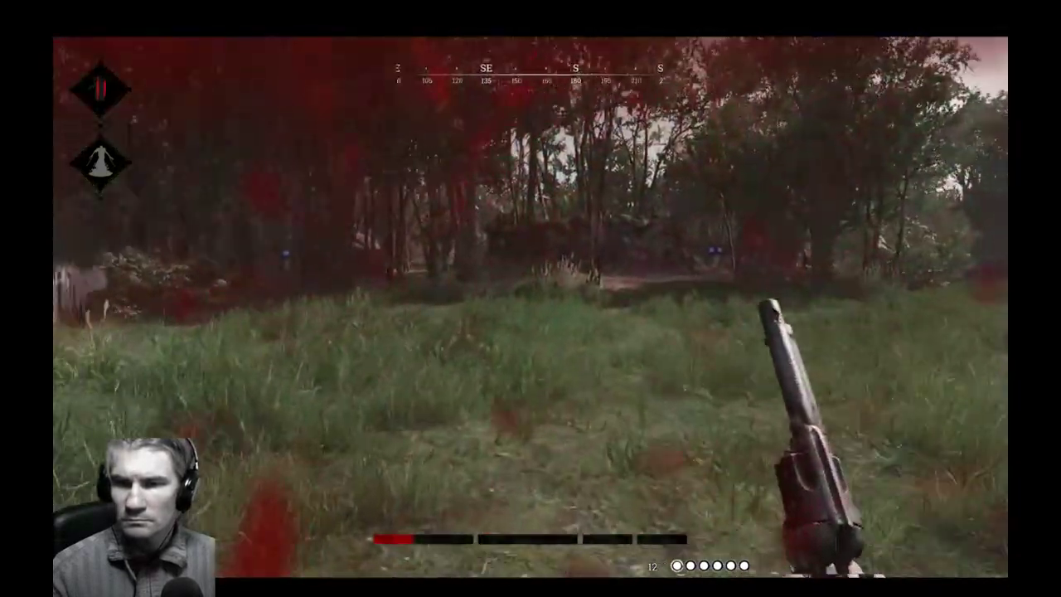
key("w")
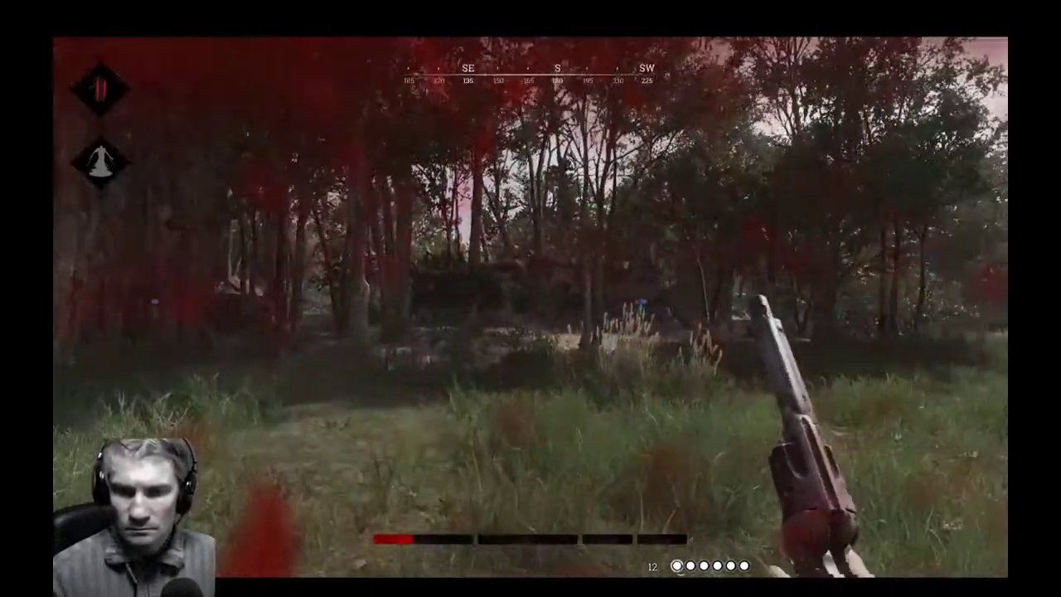
key("w")
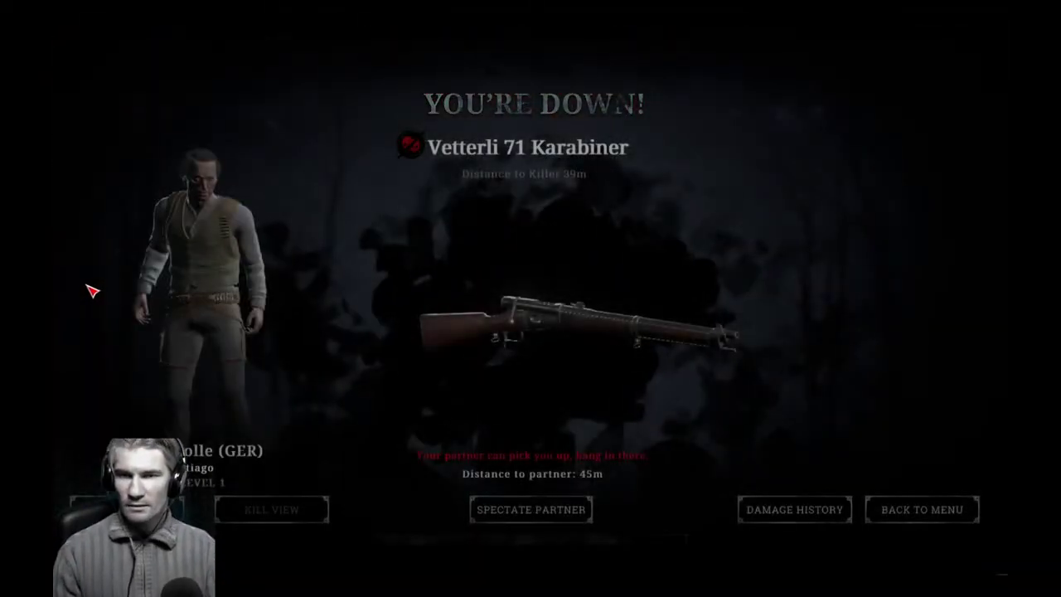
left_click(547, 518)
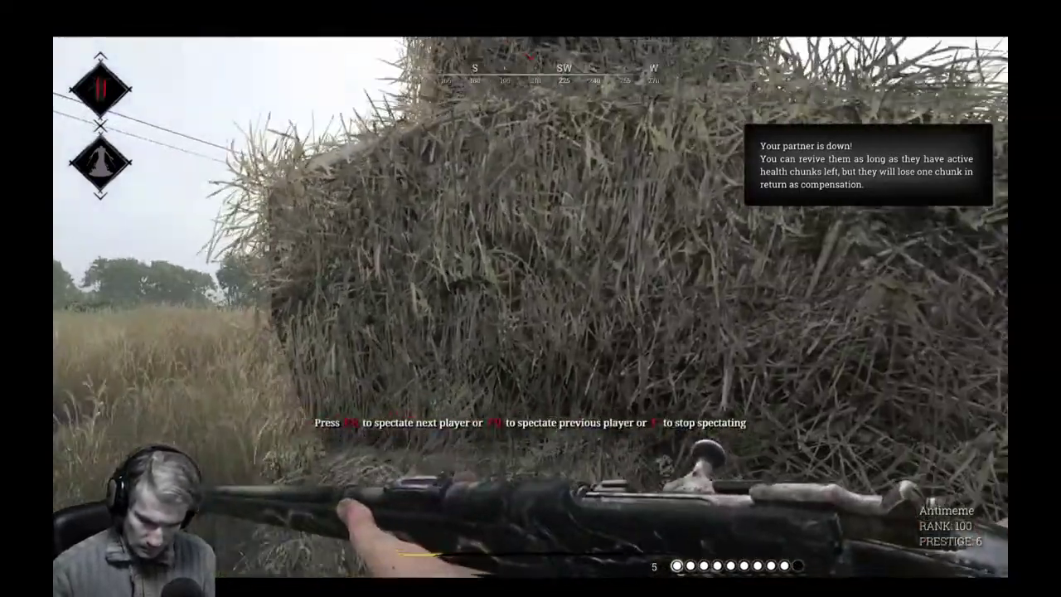
Switch to the secondary weapon once revived in the woods, and spectate the partner after going down again.
key("F8")
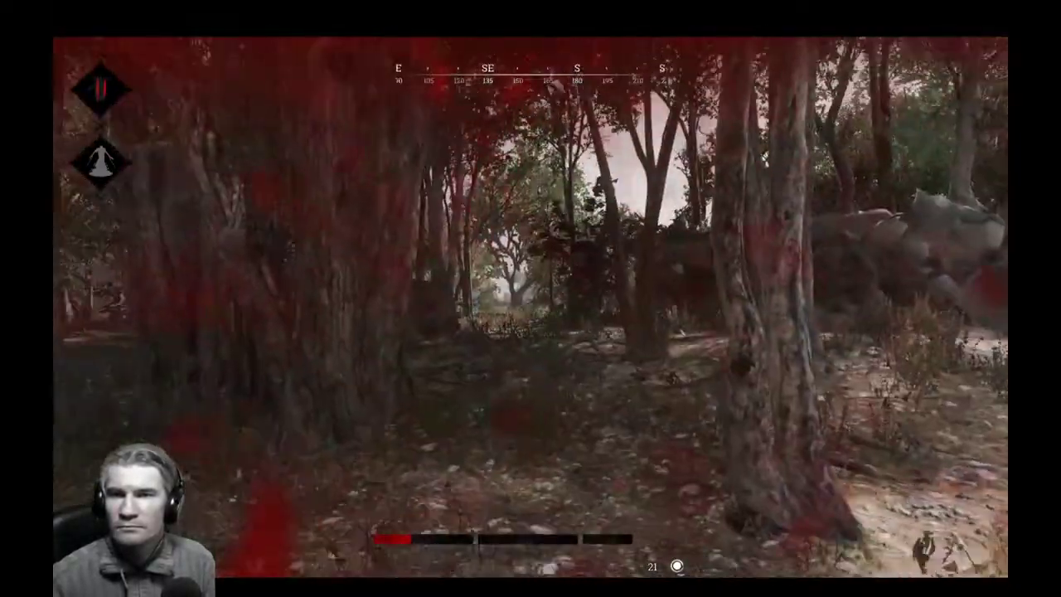
key("2")
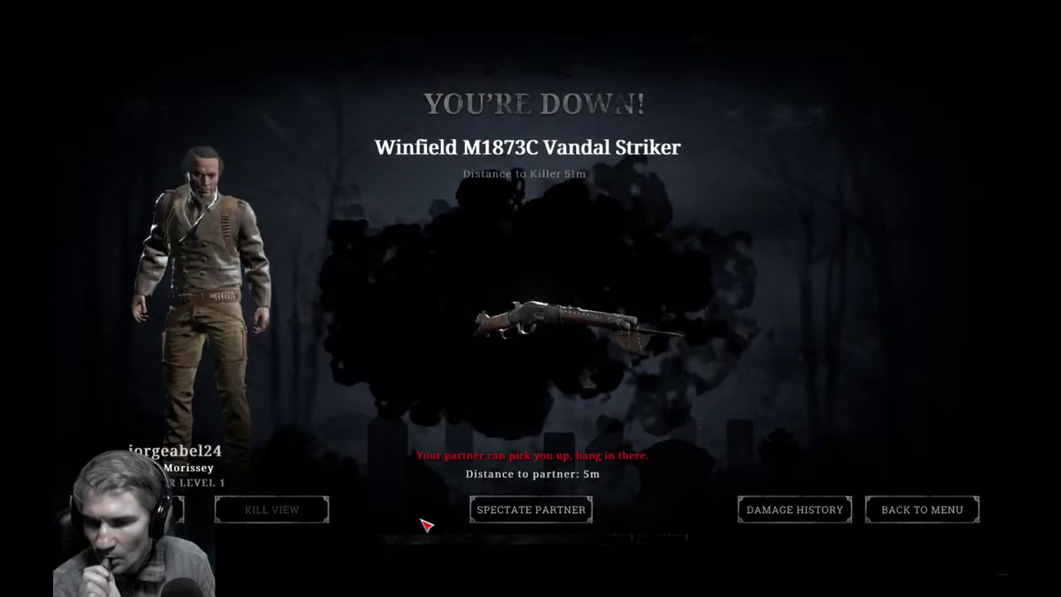
left_click(486, 505)
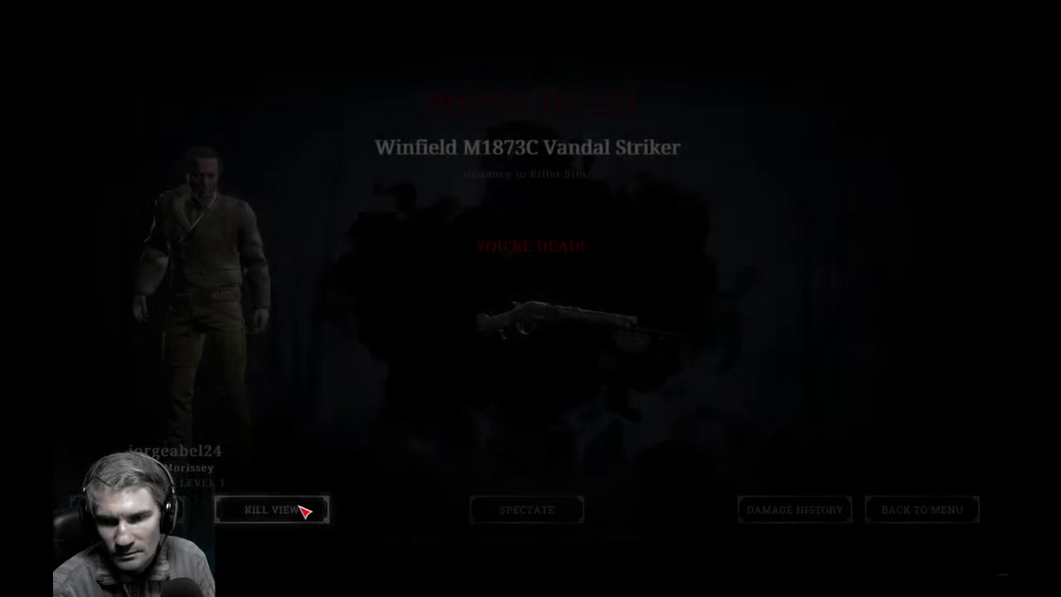
Watch the kill view of the fatal Winfield M1873C Vandal Striker shot and return to the death screen.
left_click(248, 508)
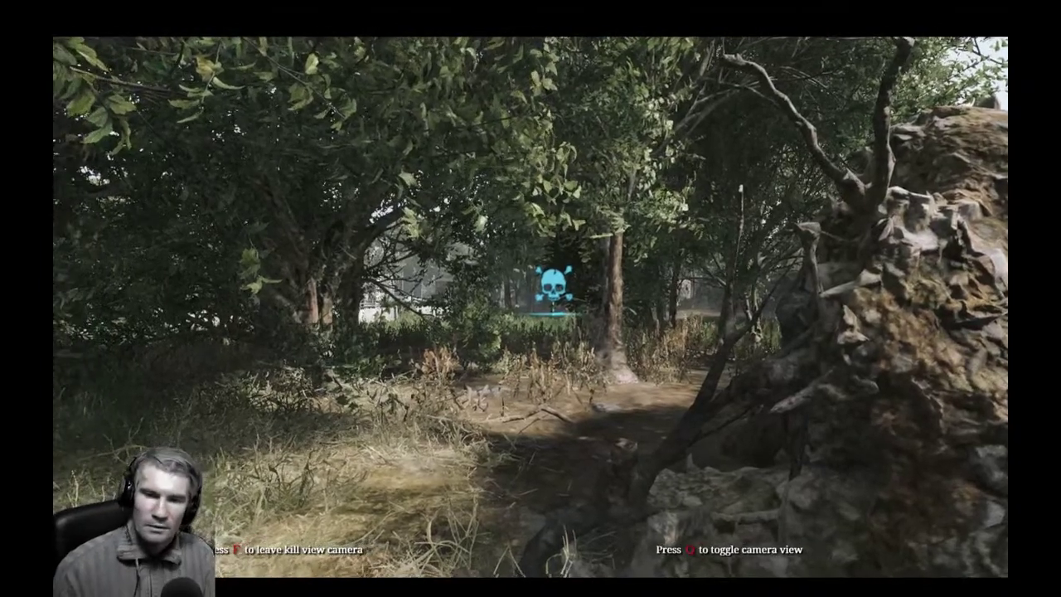
key("Escape")
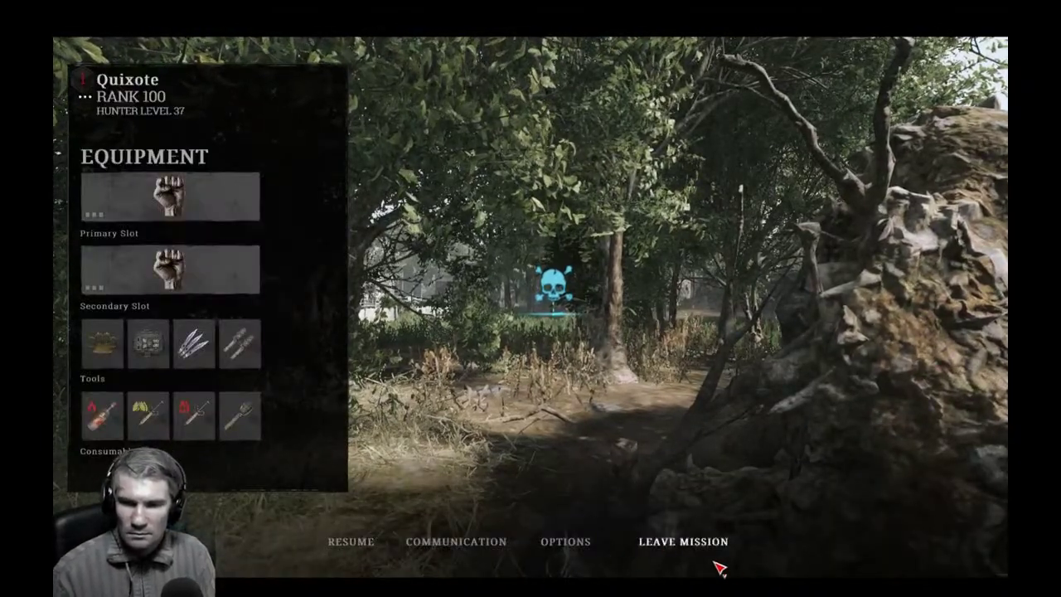
key("Escape")
key("f")
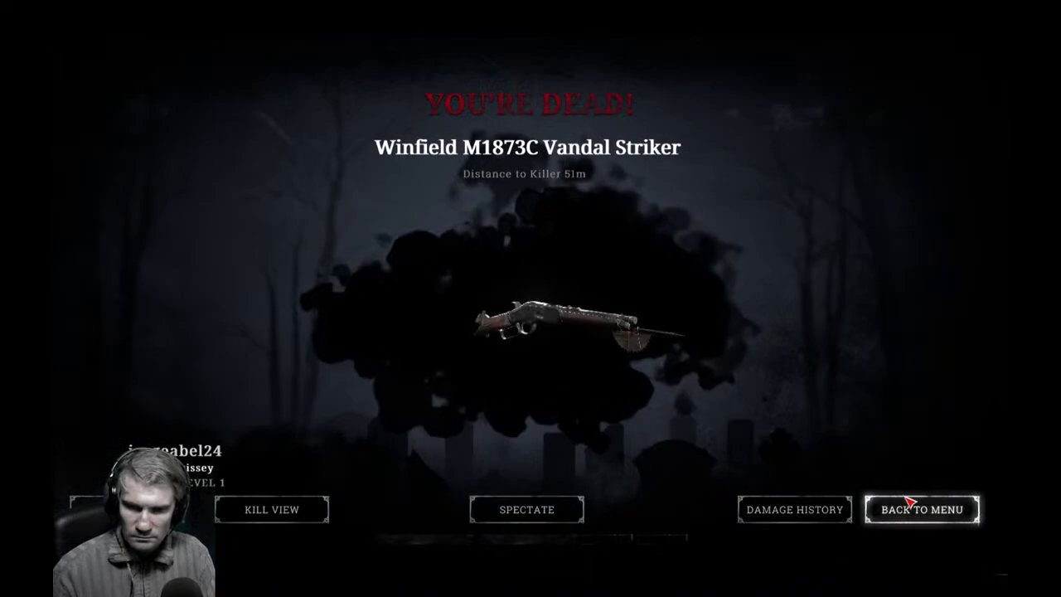
Leave the lost bounty hunt and go through the mission summary back to the lobby.
left_click(922, 510)
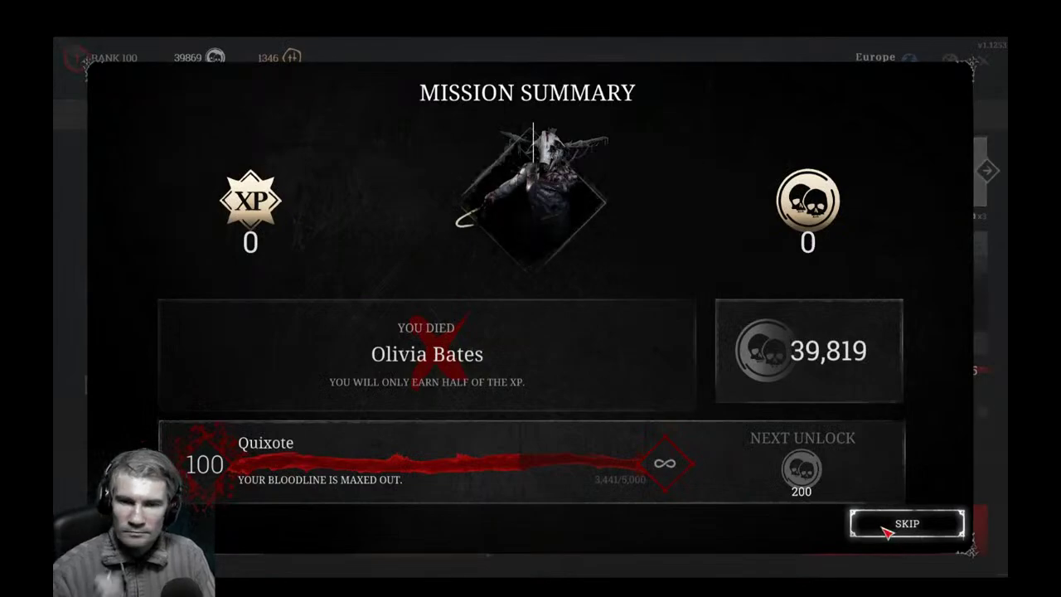
left_click(884, 531)
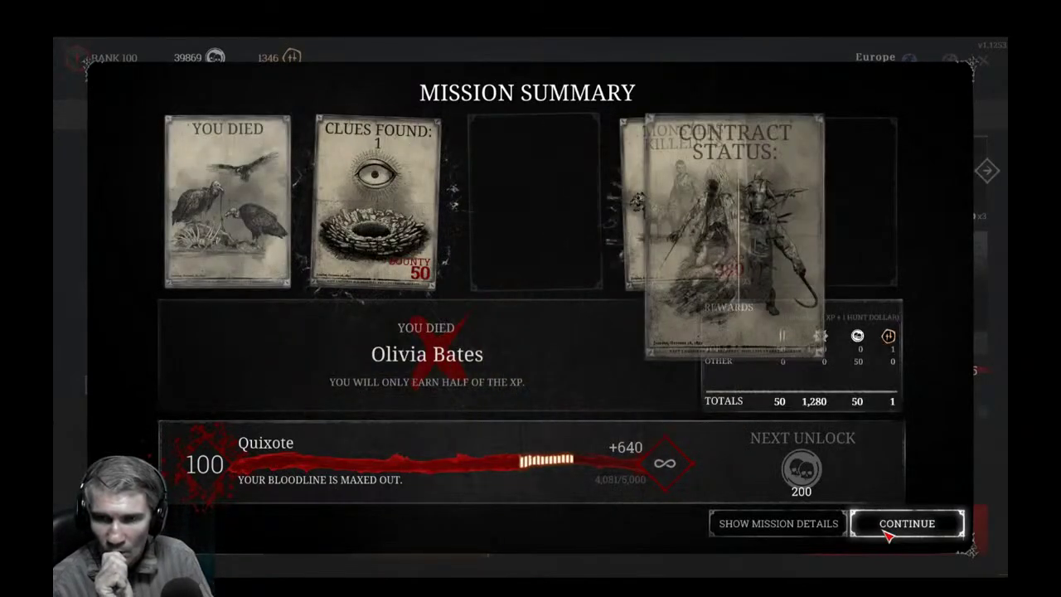
left_click(887, 531)
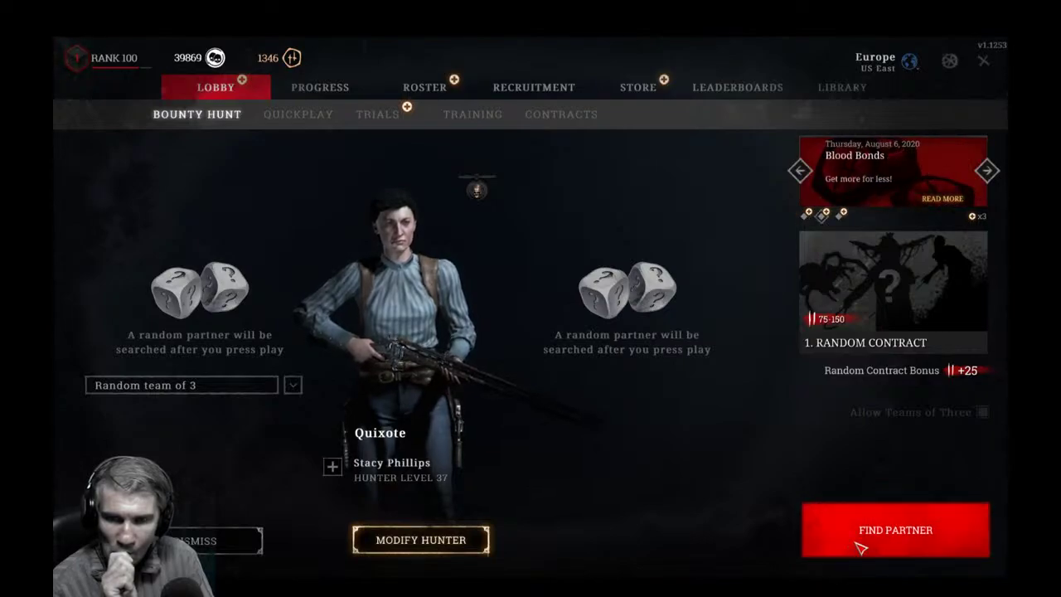
Reshuffle the available recruits and hire the free Tier I hunter carrying the Springfield 1866.
left_click(451, 540)
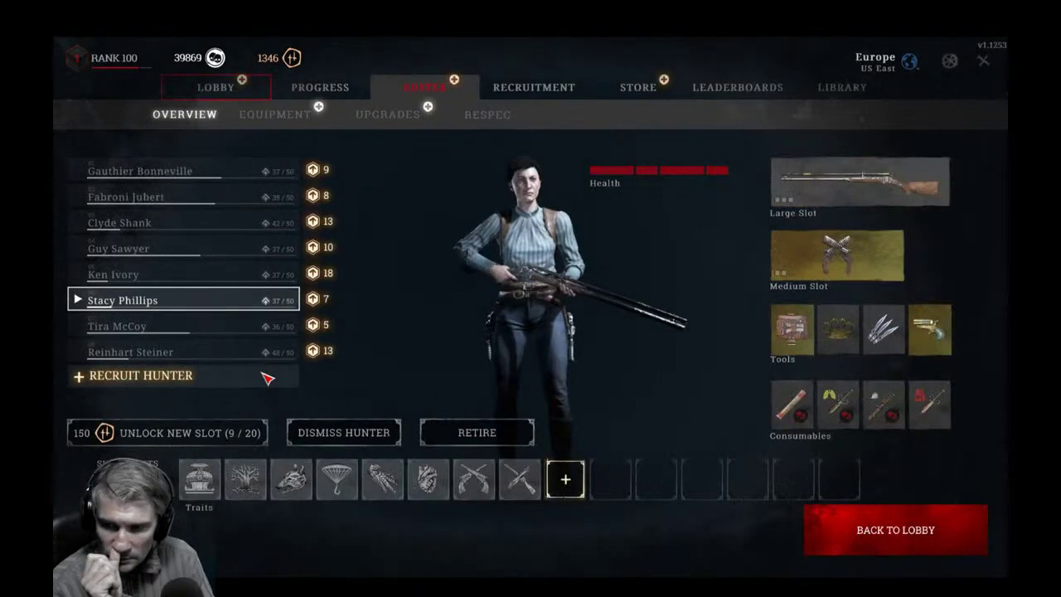
left_click(208, 375)
left_click(535, 460)
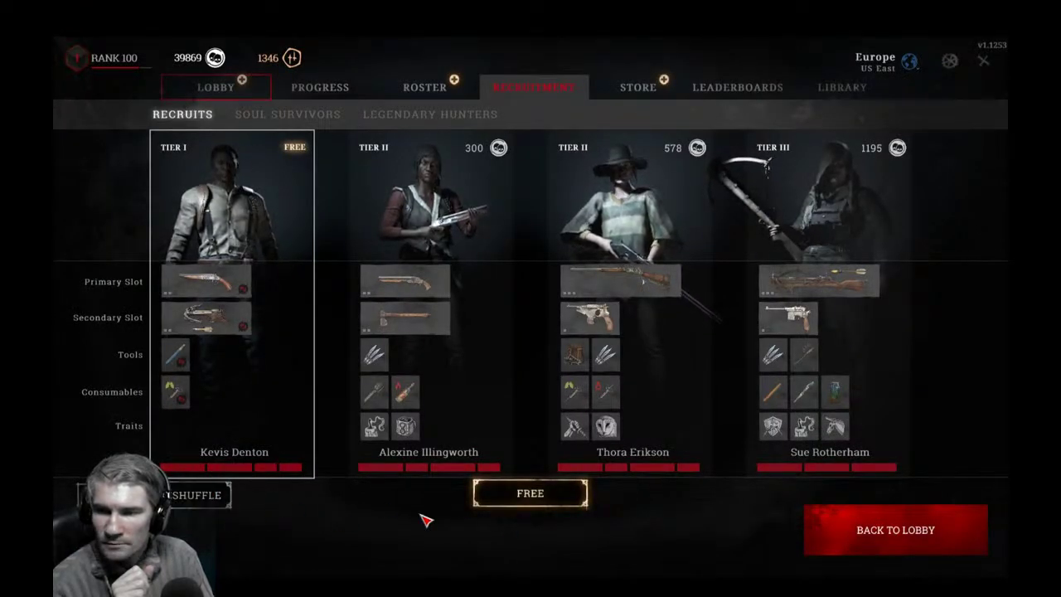
left_click(216, 497)
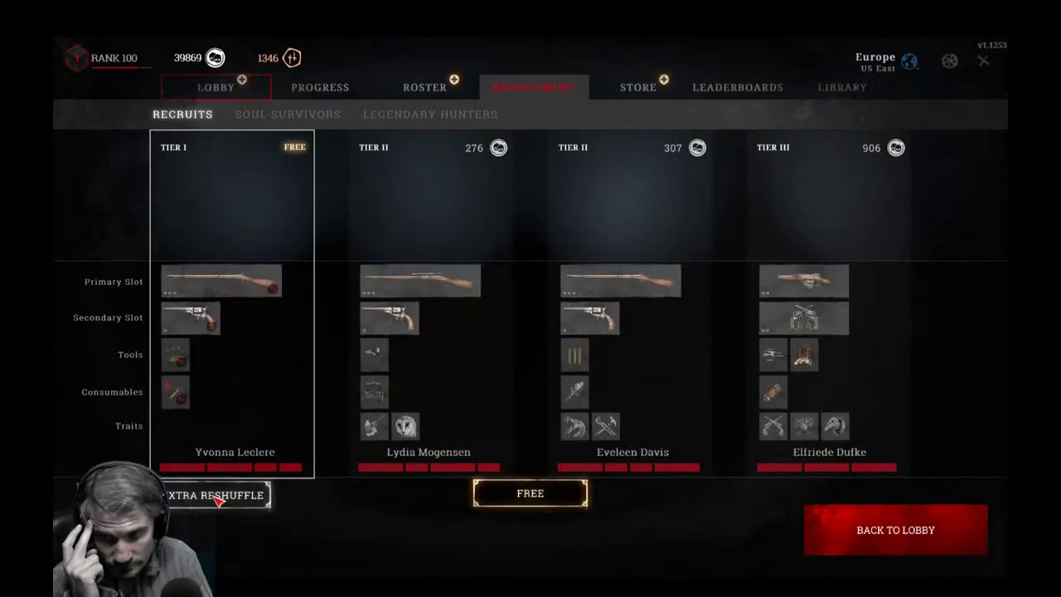
left_click(530, 493)
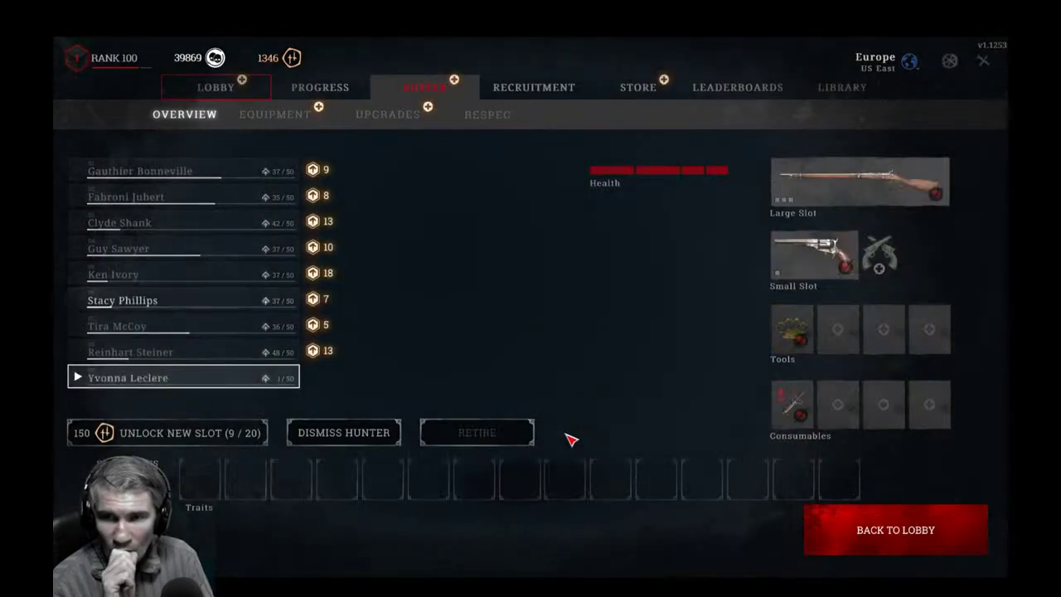
Replace the new hunter's Springfield 1866 with the Bunny Mosin-Nagant M1891 Sniper, discarding the old rifle.
left_click(860, 180)
scroll(589, 290, "down", 3)
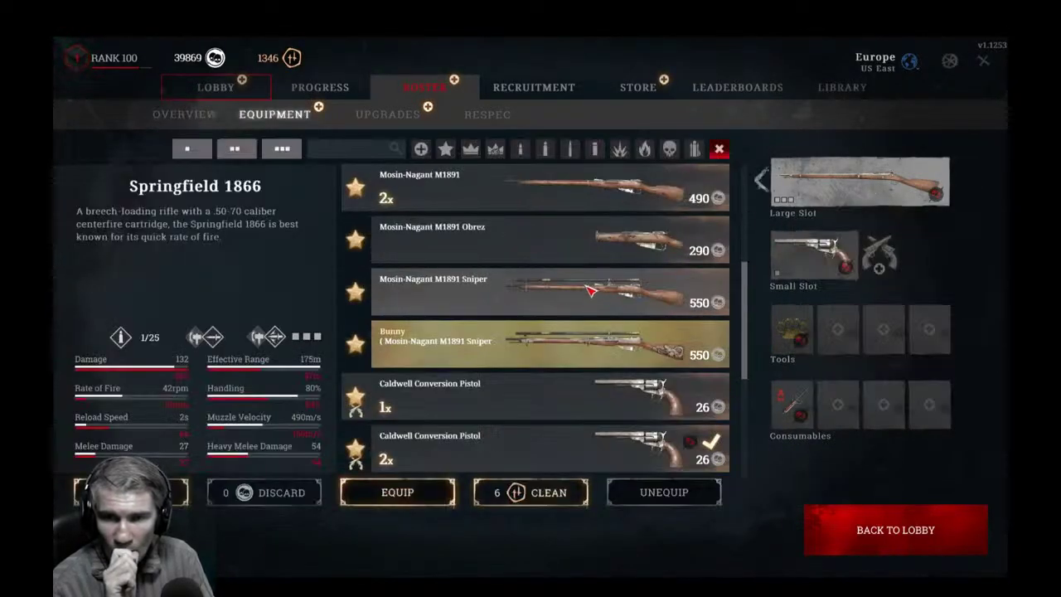
left_click(589, 290)
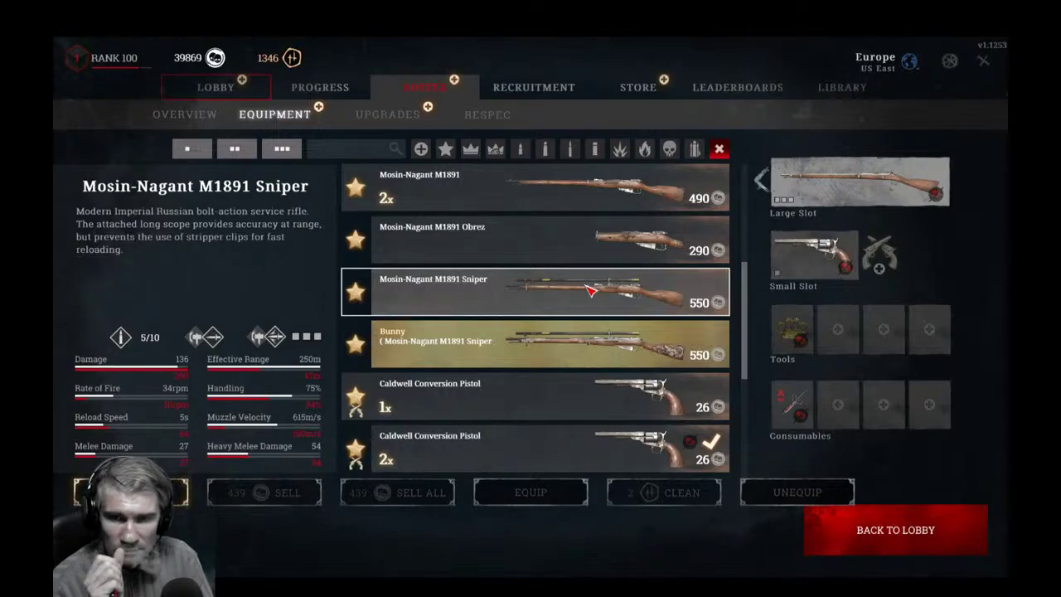
left_click(606, 351)
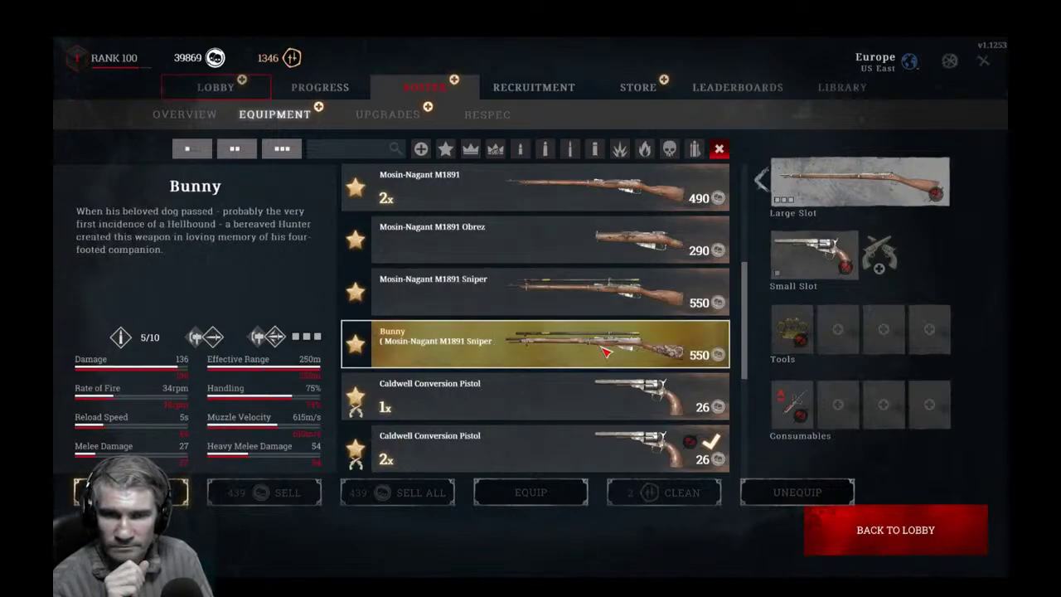
double_click(606, 352)
left_click(468, 386)
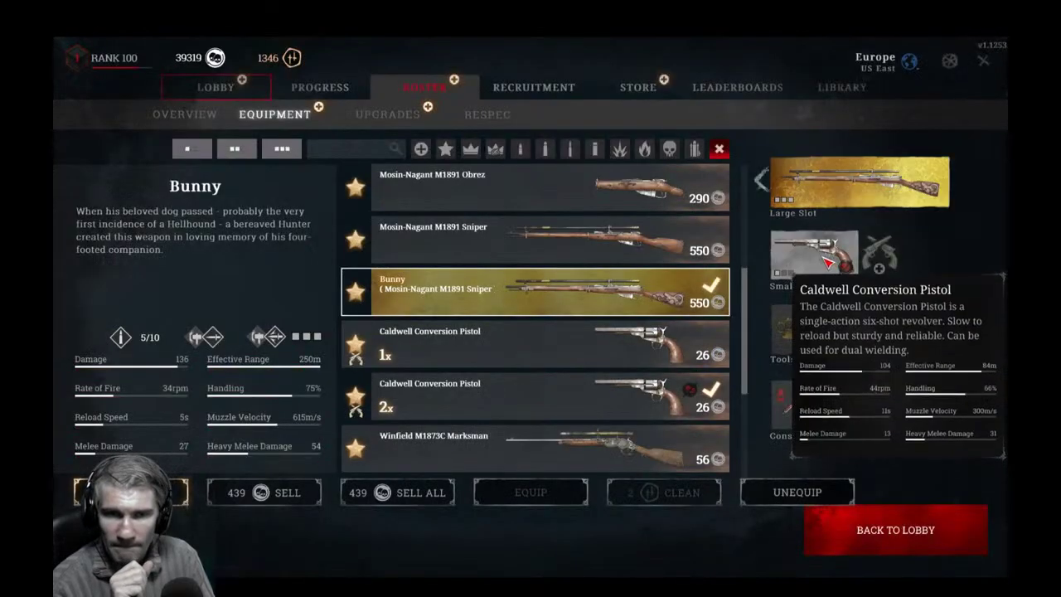
Replace the Caldwell Conversion Pistol in the small slot with the Caldwell Pax Claw, discarding the old pistol.
left_click(829, 263)
double_click(663, 348)
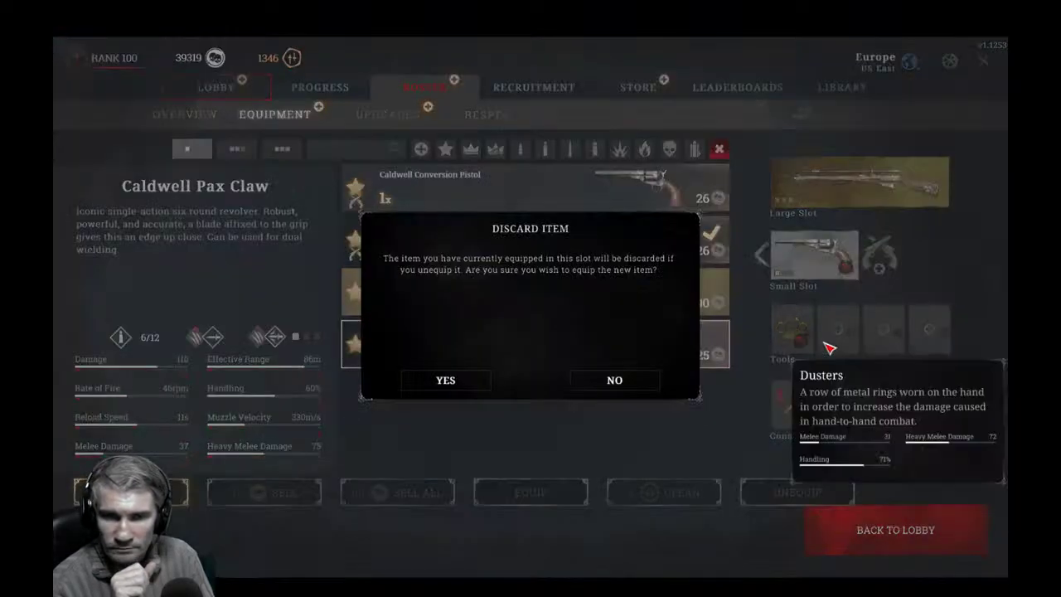
left_click(478, 380)
Fill the three empty tool slots with Huff's Kit, Choke Bombs and Throwing Knives.
left_click(838, 329)
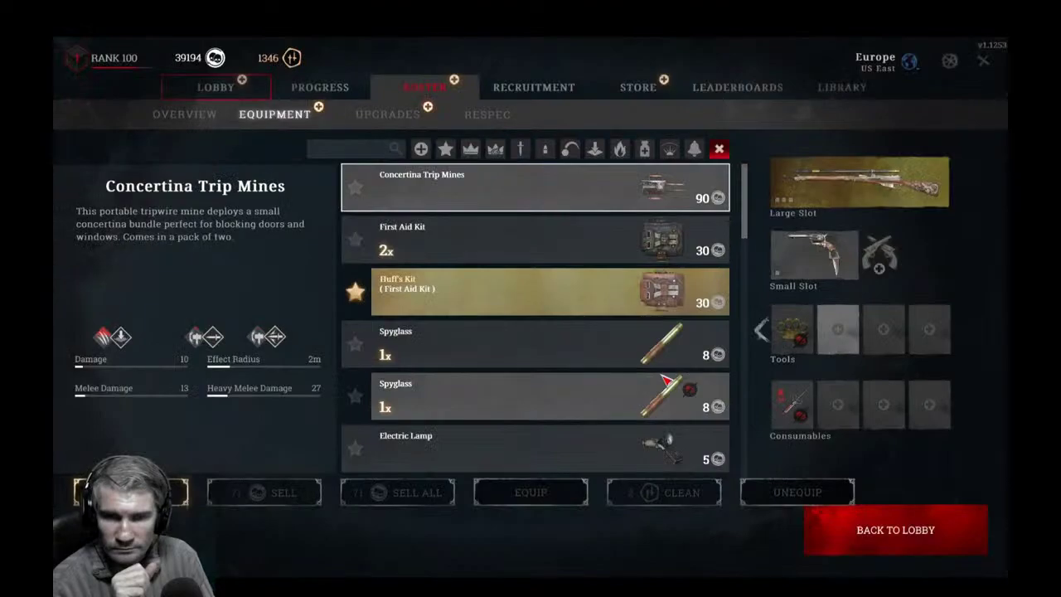
double_click(668, 300)
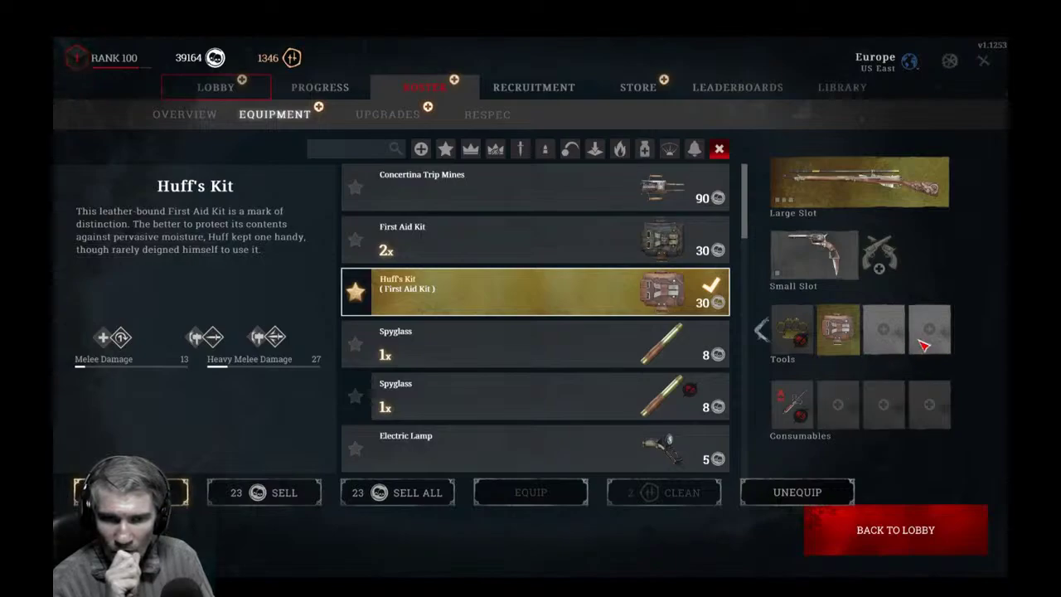
scroll(684, 284, "down", 11)
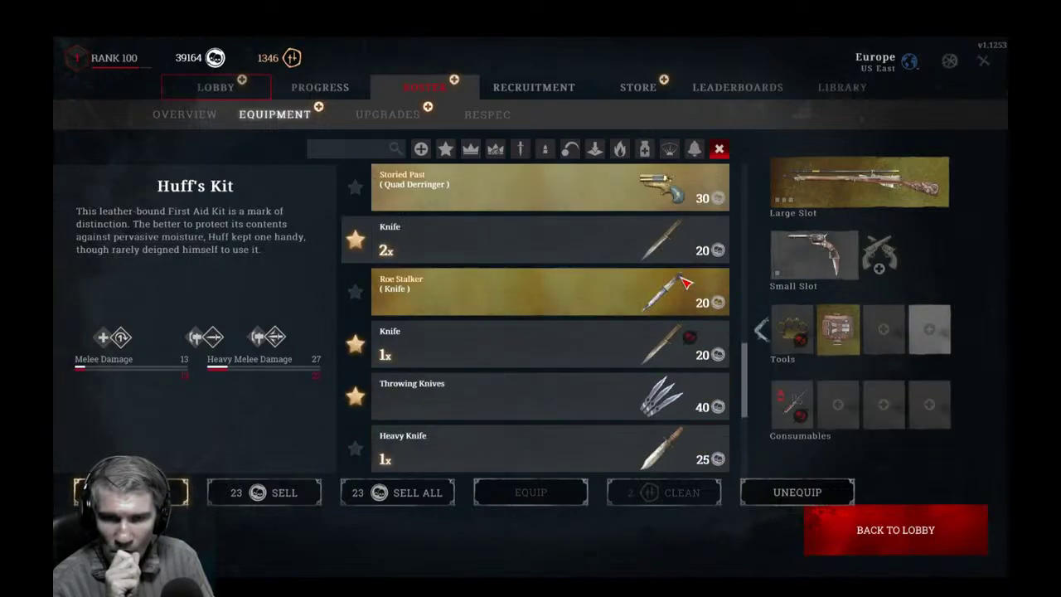
scroll(684, 284, "down", 4)
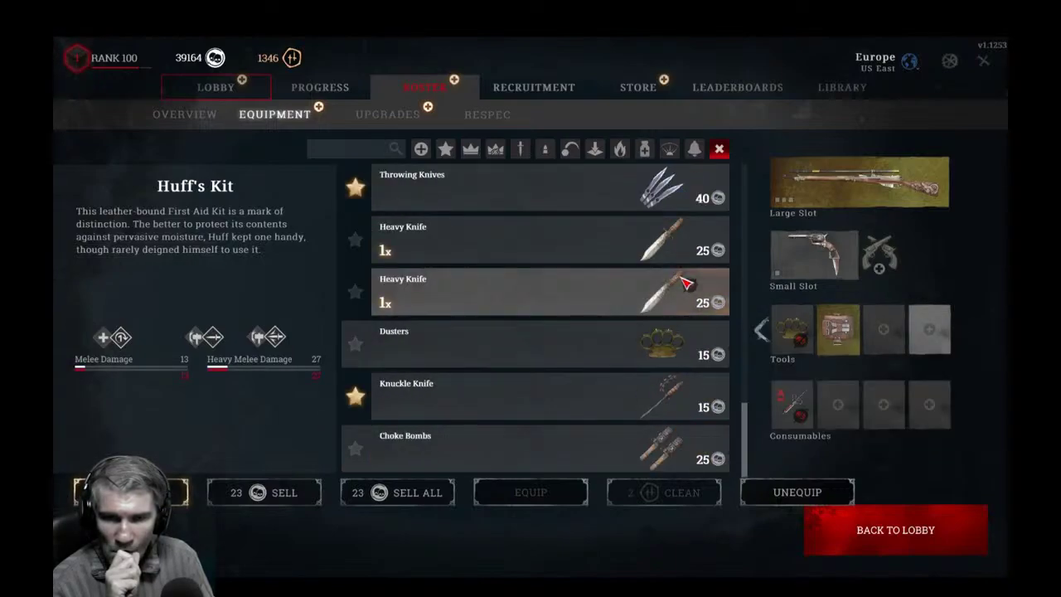
double_click(670, 450)
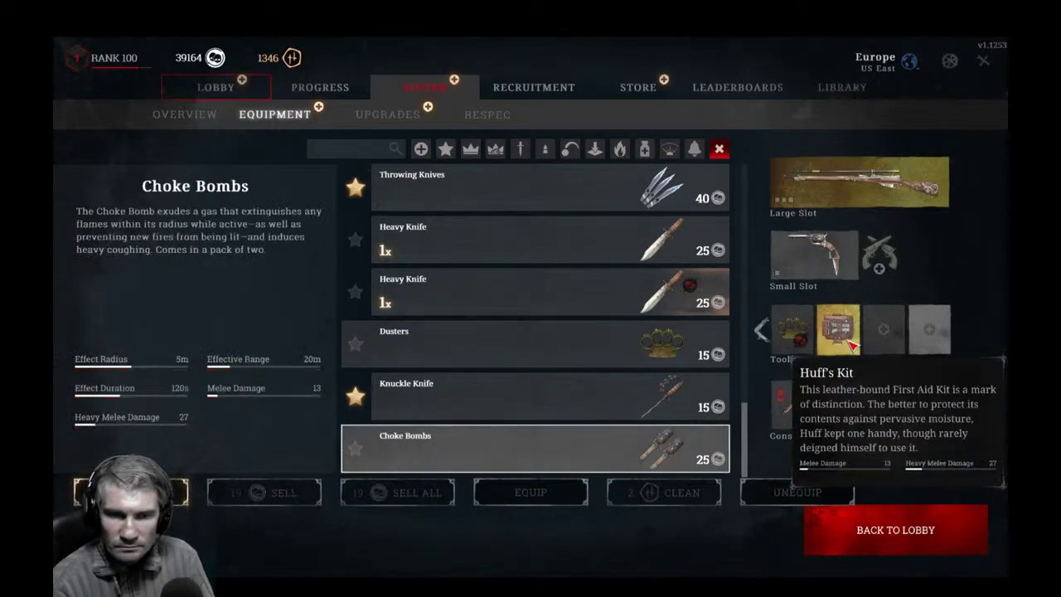
double_click(676, 207)
Add a Vitality Shot to the consumables and replace the Weak Vitality Shot with a Fire Bomb.
left_click(848, 424)
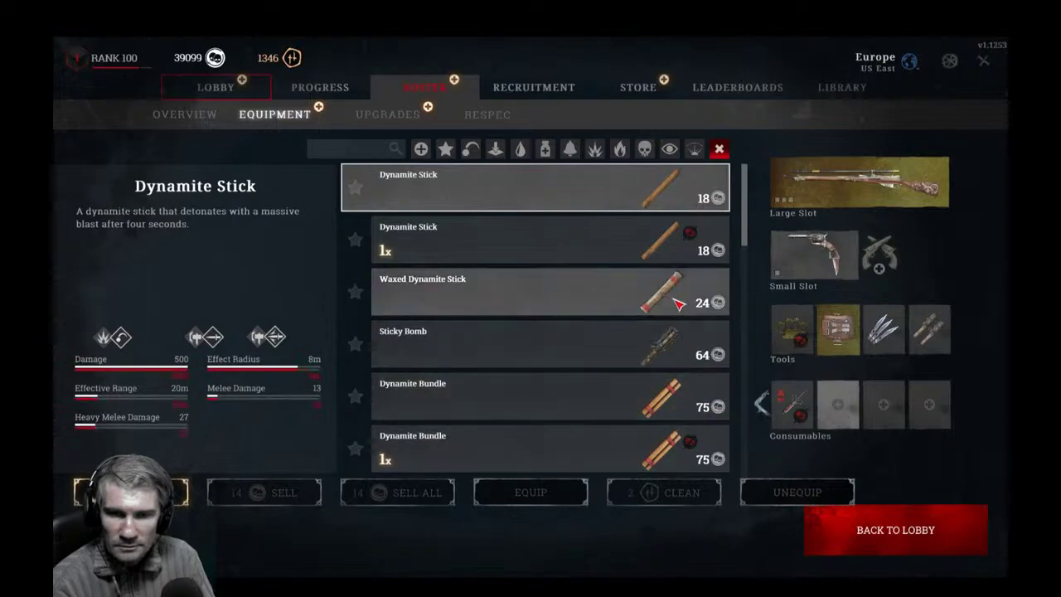
scroll(678, 305, "down", 5)
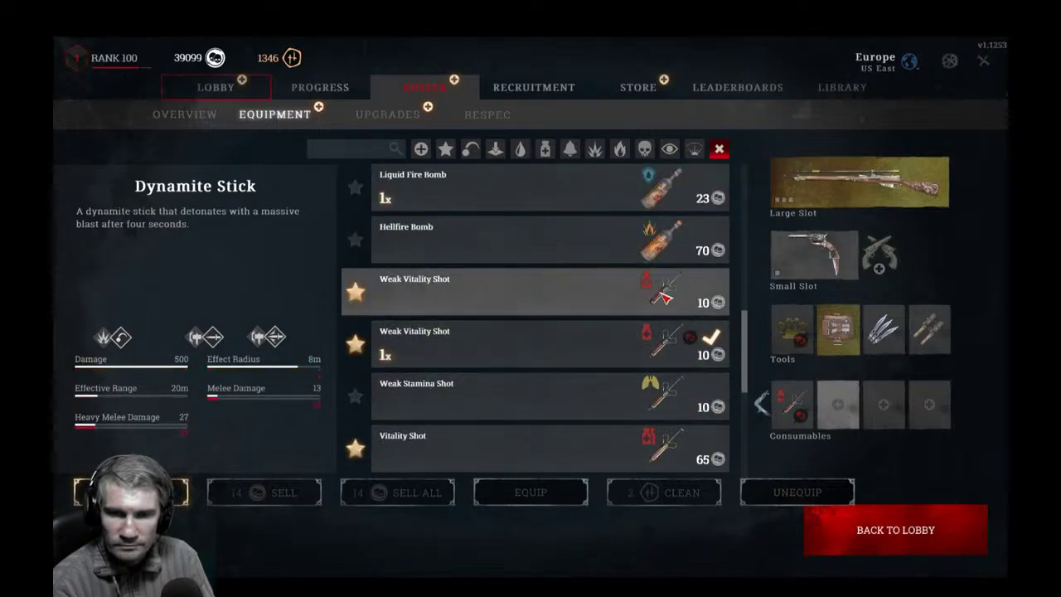
double_click(646, 448)
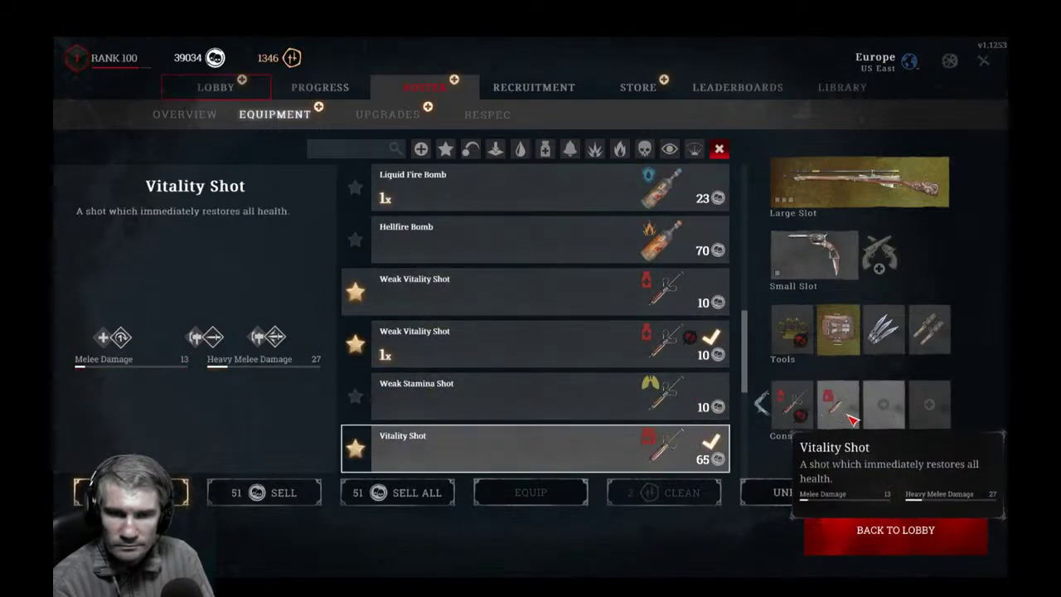
left_click(793, 407)
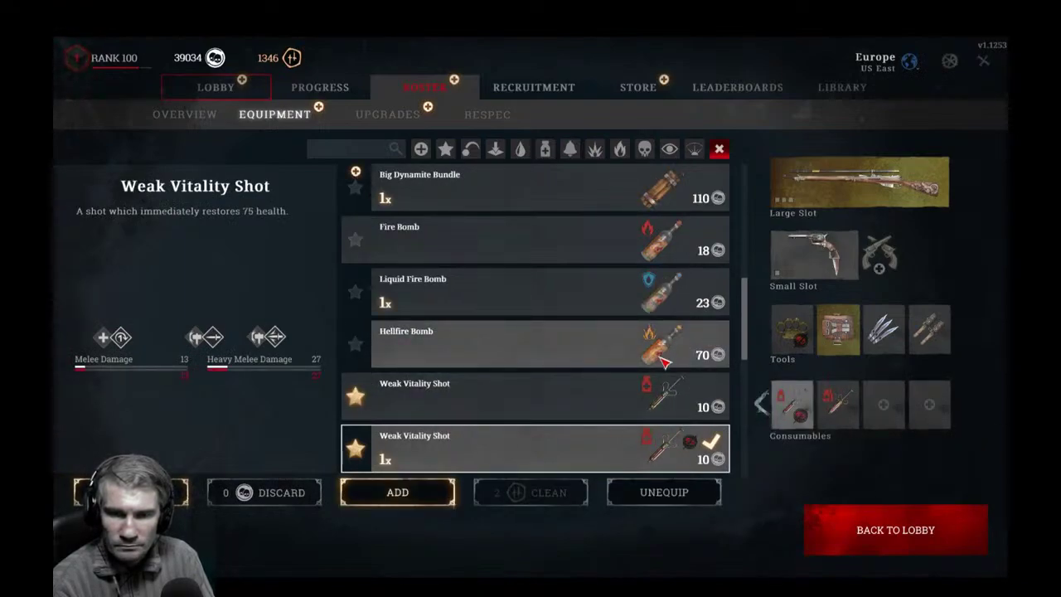
left_click(672, 240)
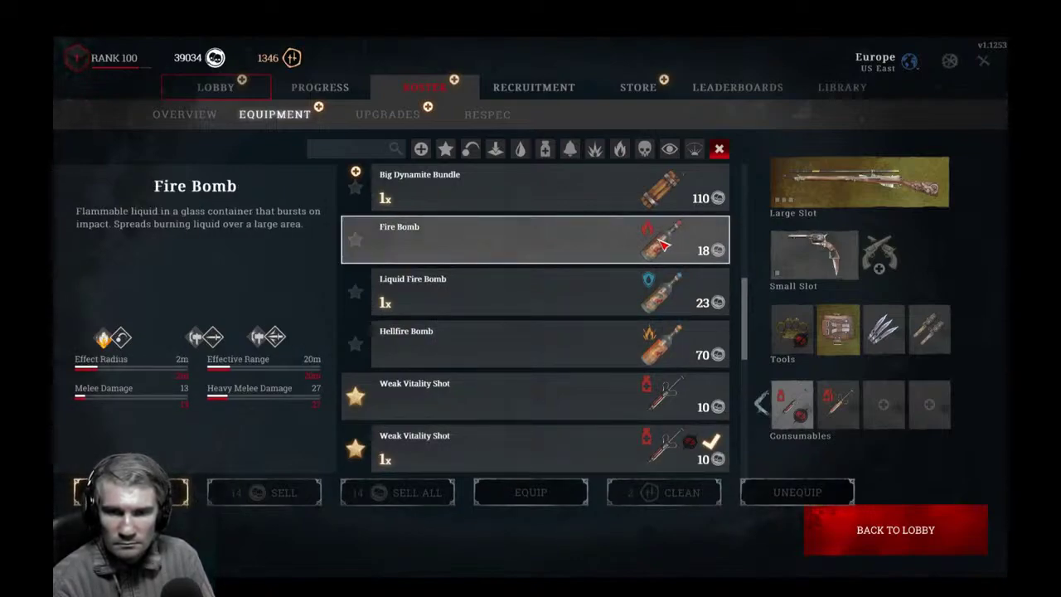
double_click(655, 236)
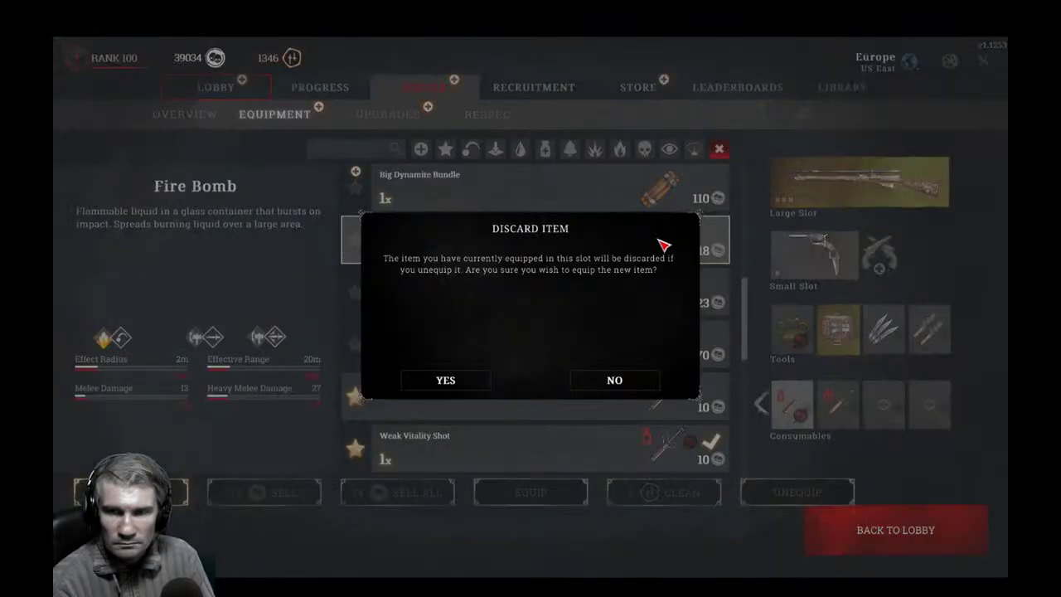
left_click(454, 379)
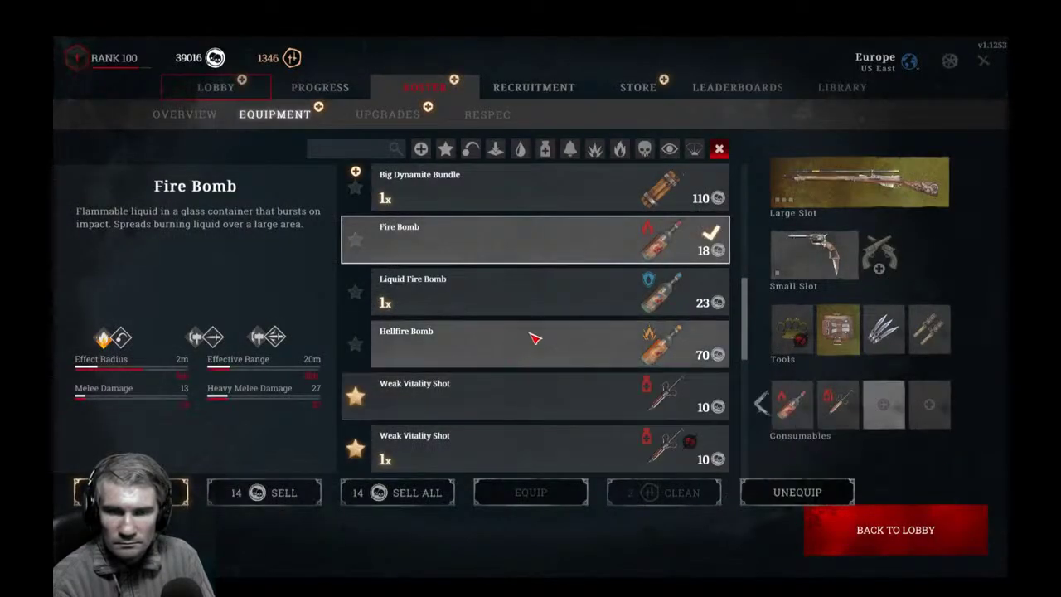
Equip a Stamina Shot in the third consumable slot.
scroll(534, 338, "down", 7)
scroll(592, 304, "up", 1)
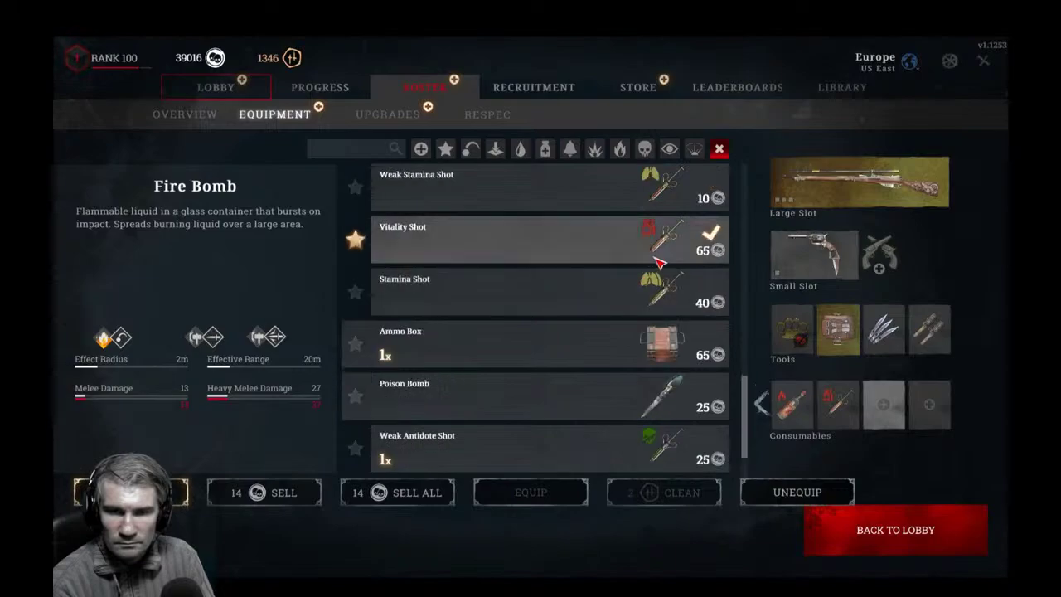
double_click(663, 292)
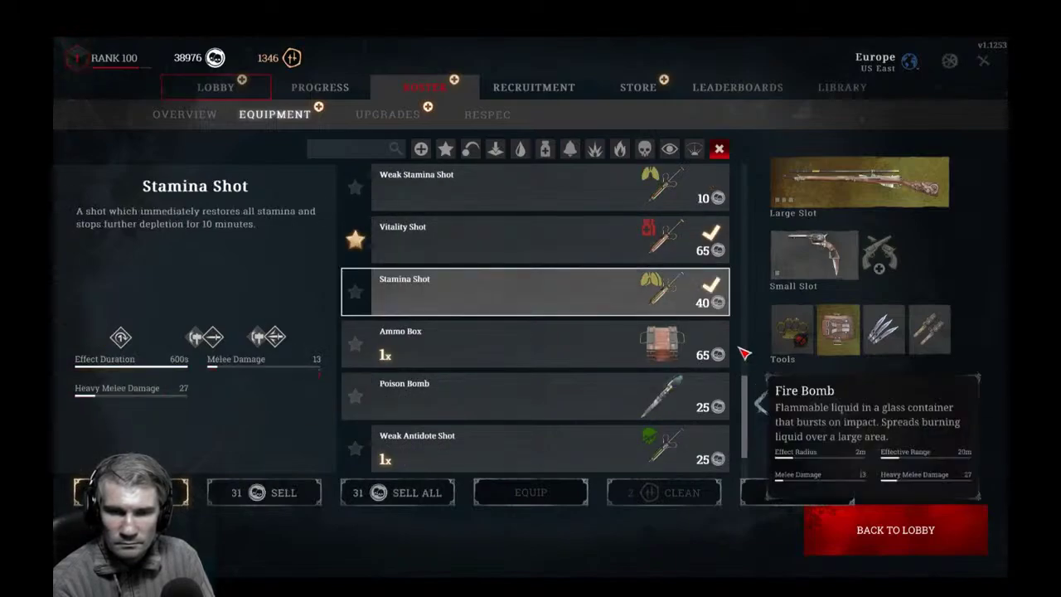
Browse the consumables and equip the stored Dynamite Bundle in the empty fourth consumable slot.
scroll(677, 301, "up", 3)
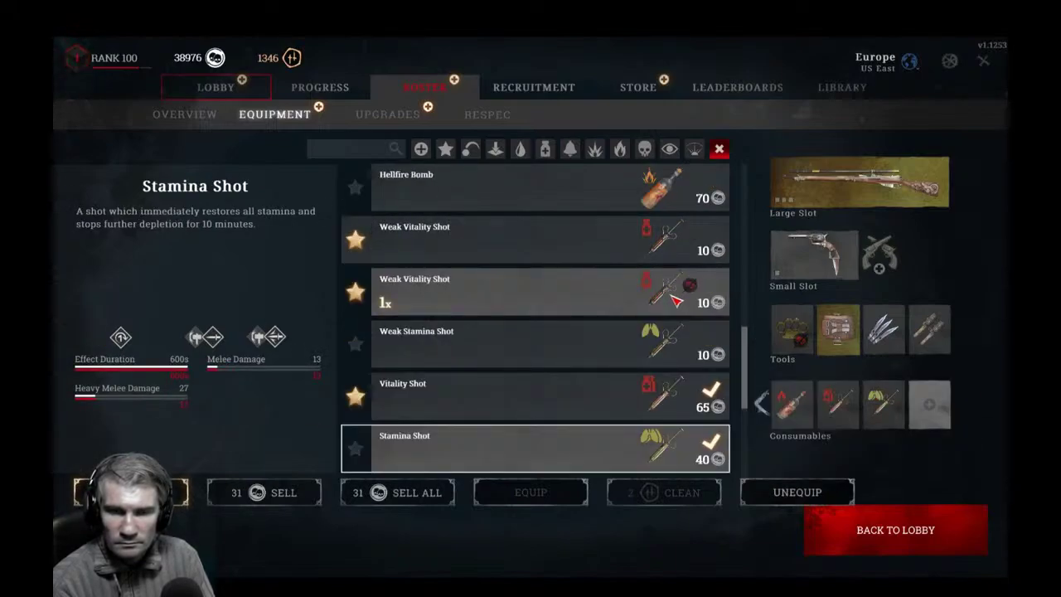
scroll(672, 298, "up", 9)
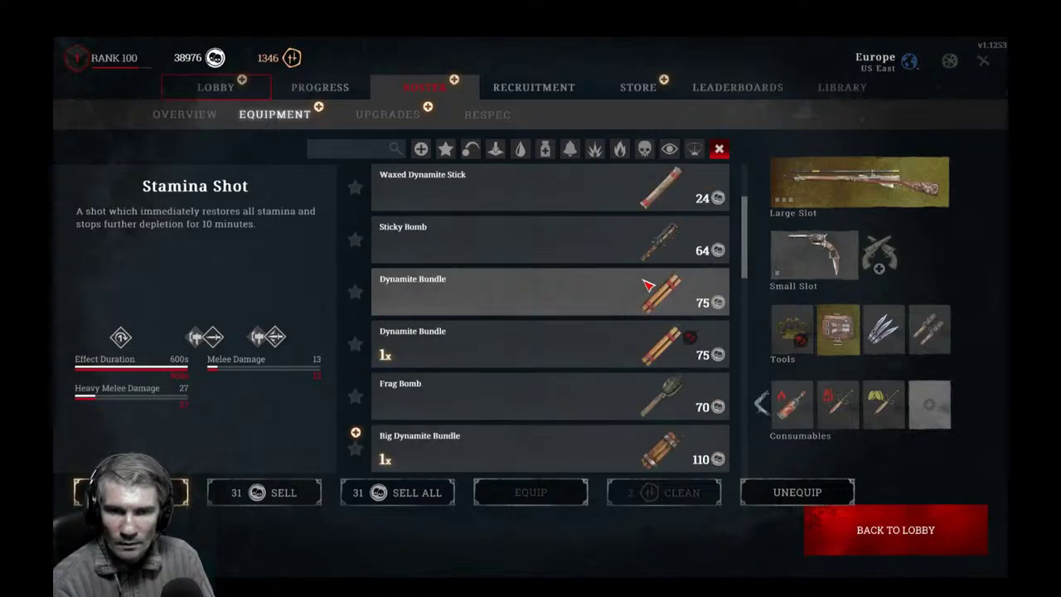
scroll(649, 285, "up", 2)
scroll(651, 273, "down", 4)
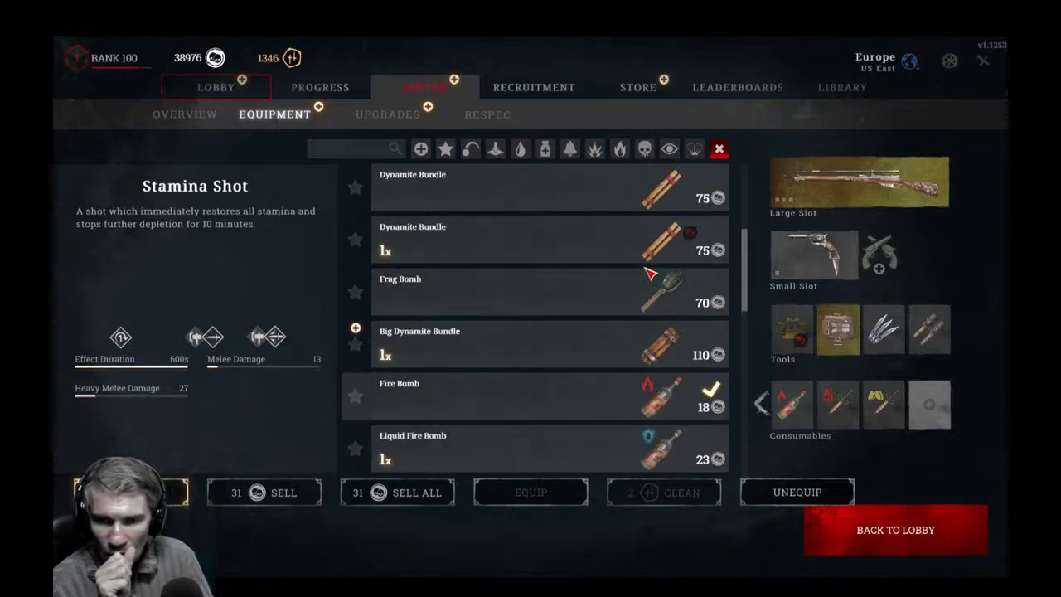
scroll(651, 274, "down", 10)
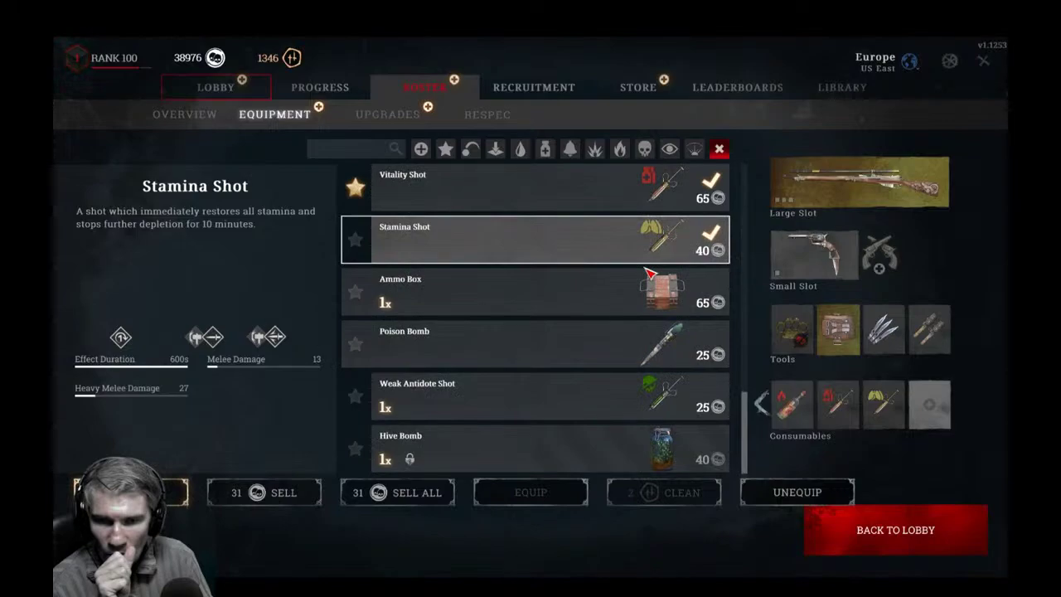
scroll(651, 274, "up", 3)
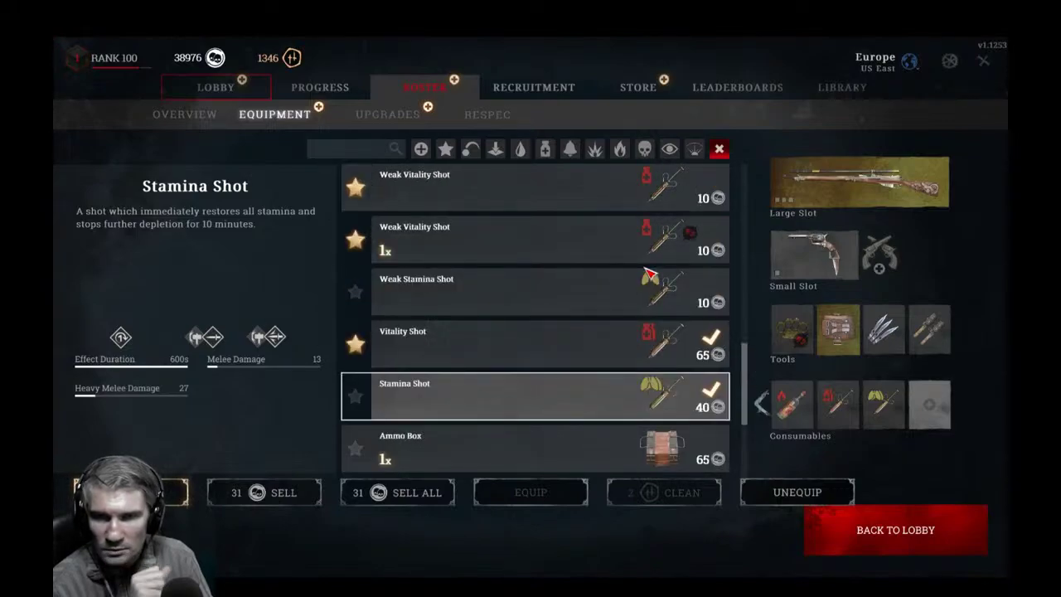
scroll(651, 274, "up", 3)
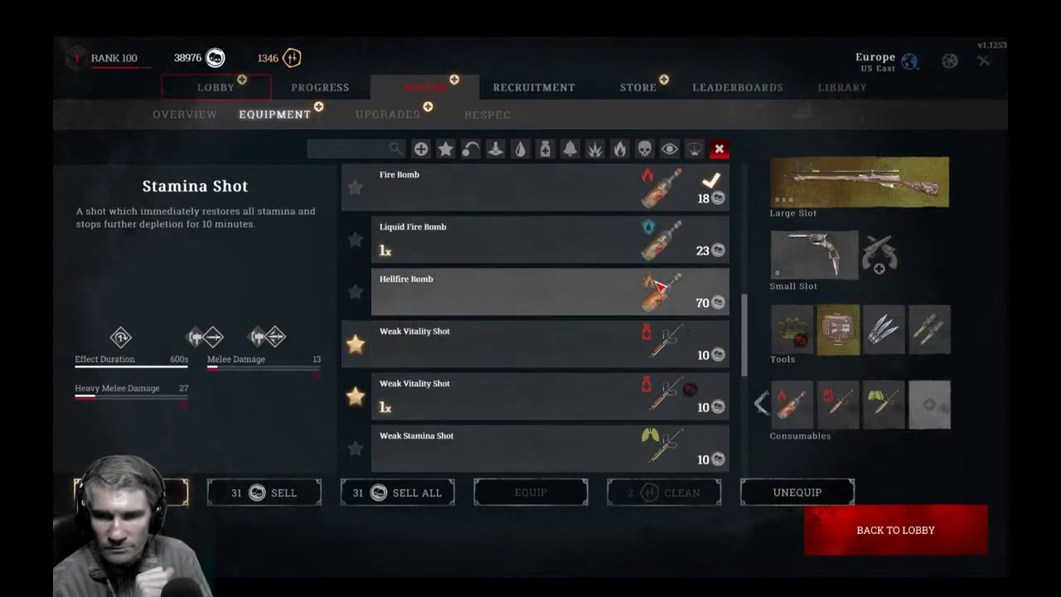
scroll(660, 286, "up", 3)
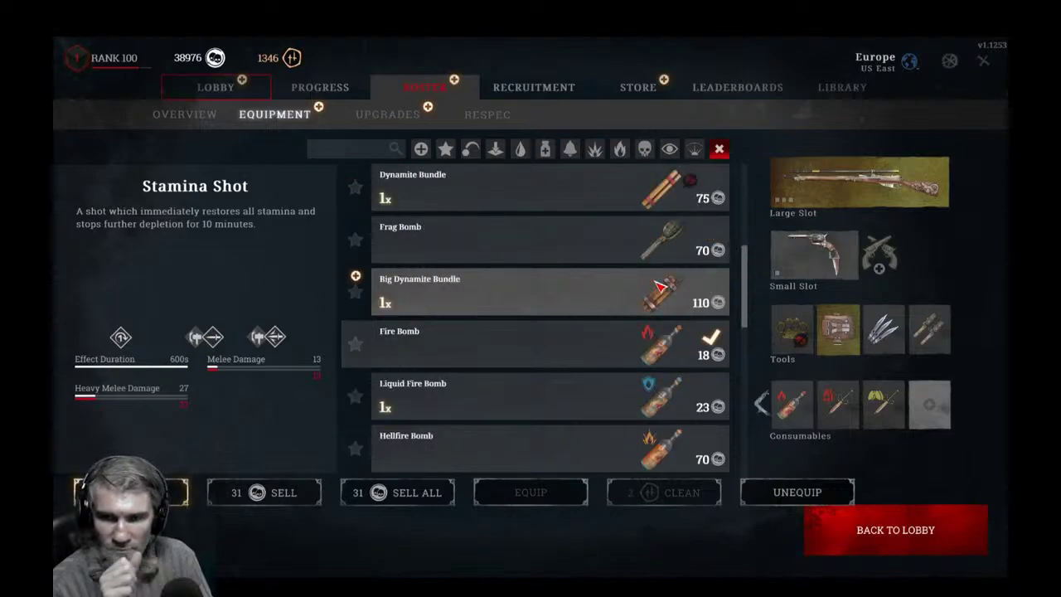
scroll(651, 278, "up", 4)
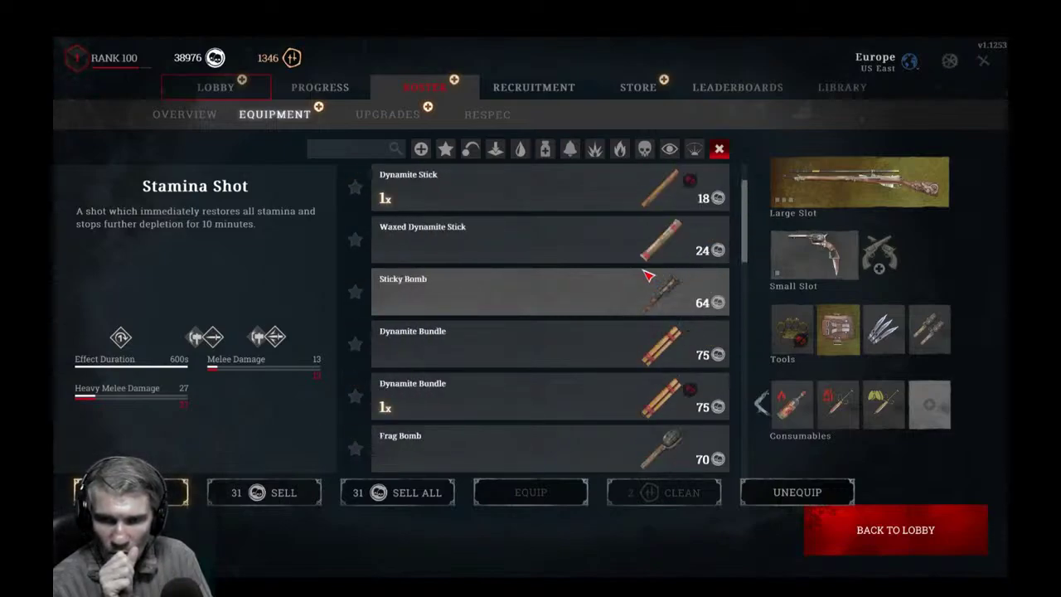
scroll(649, 276, "up", 1)
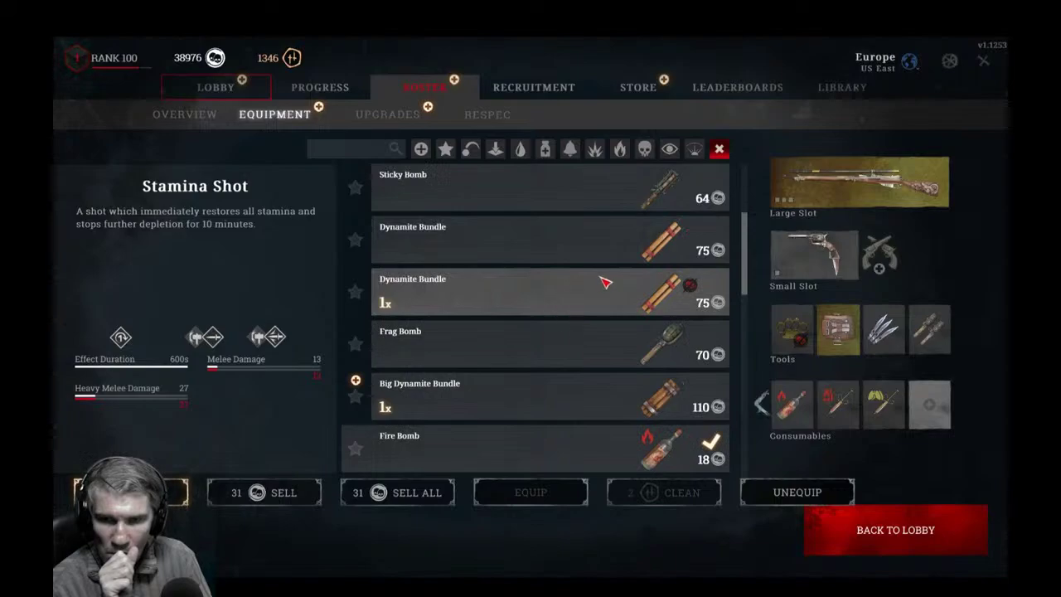
left_click(517, 305)
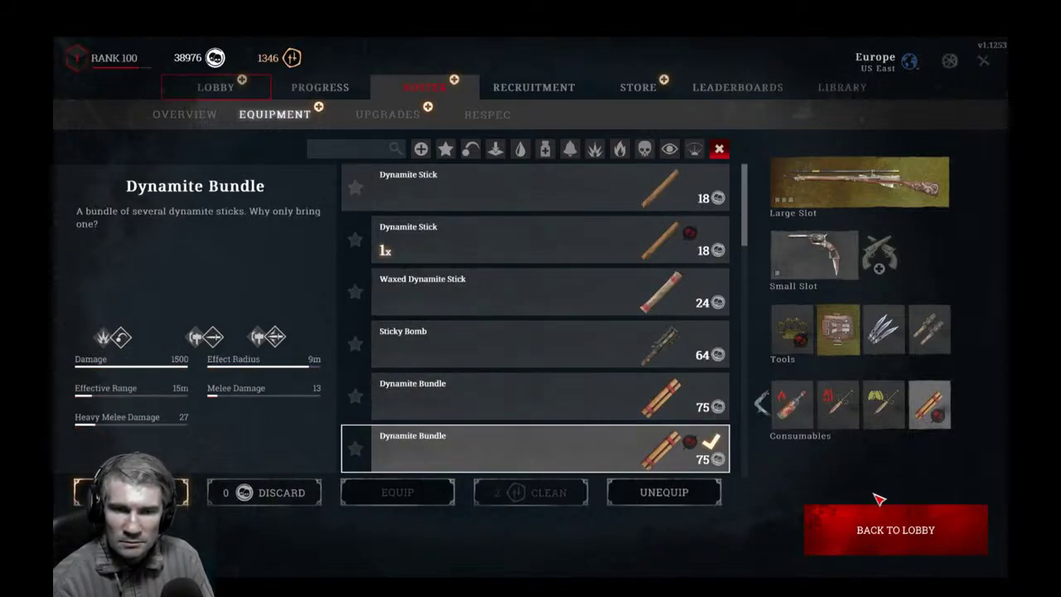
Replace the Dynamite Bundle in the fourth consumable slot with the Weak Antidote Shot.
mouse_move(932, 422)
scroll(487, 349, "down", 7)
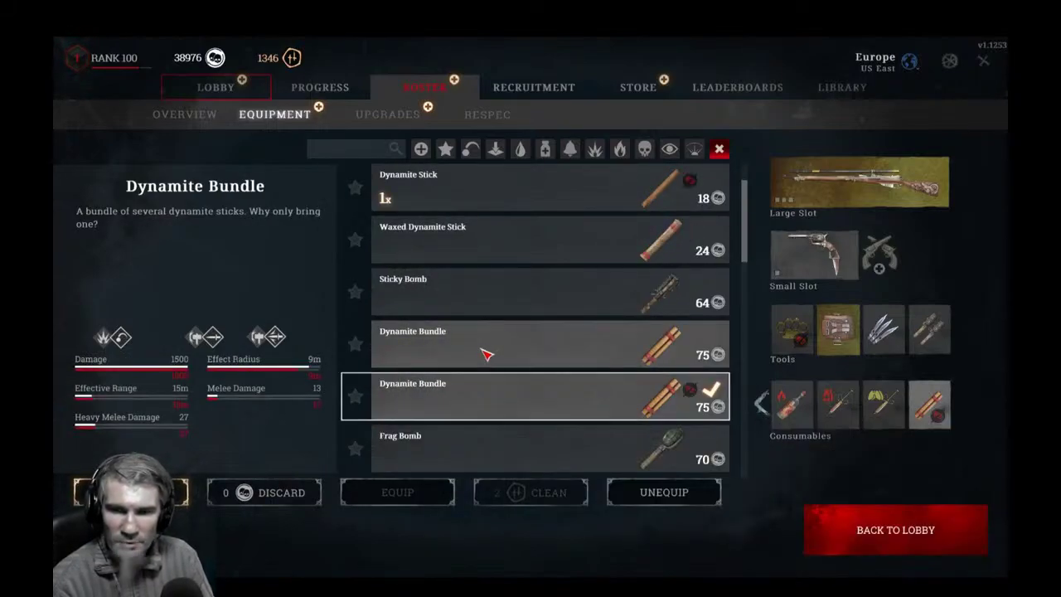
scroll(490, 342, "down", 4)
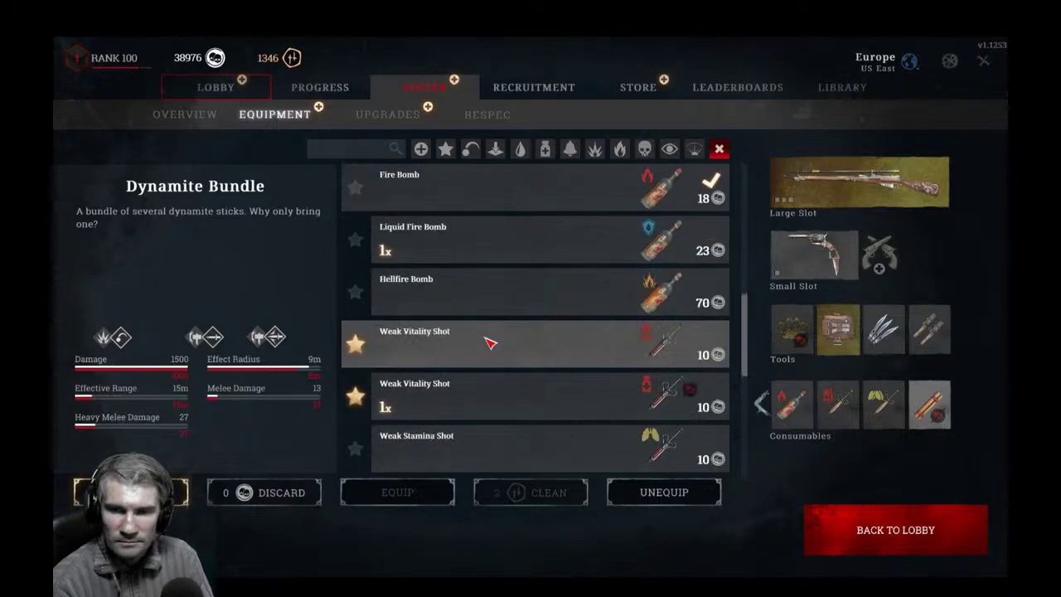
scroll(490, 342, "down", 3)
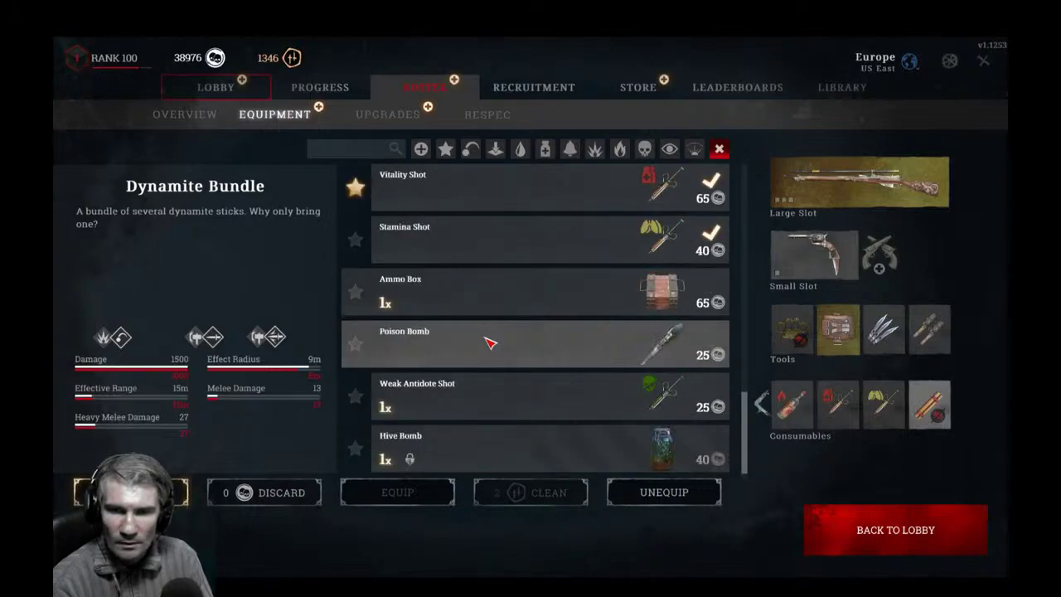
left_click(663, 398)
double_click(664, 398)
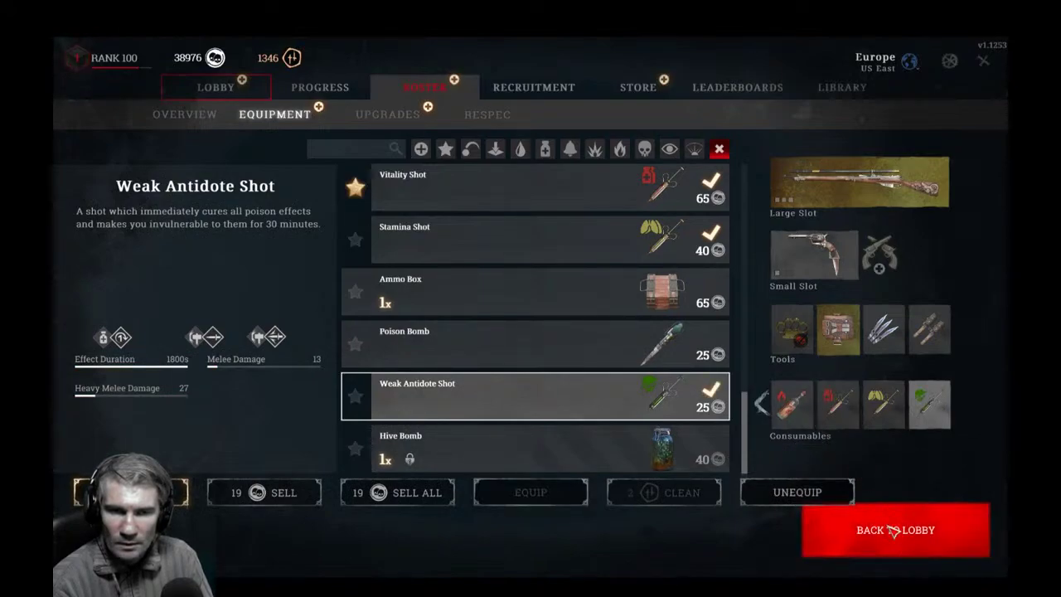
Return to the Bounty Hunt lobby and start searching for partners for the random team of three.
left_click(894, 530)
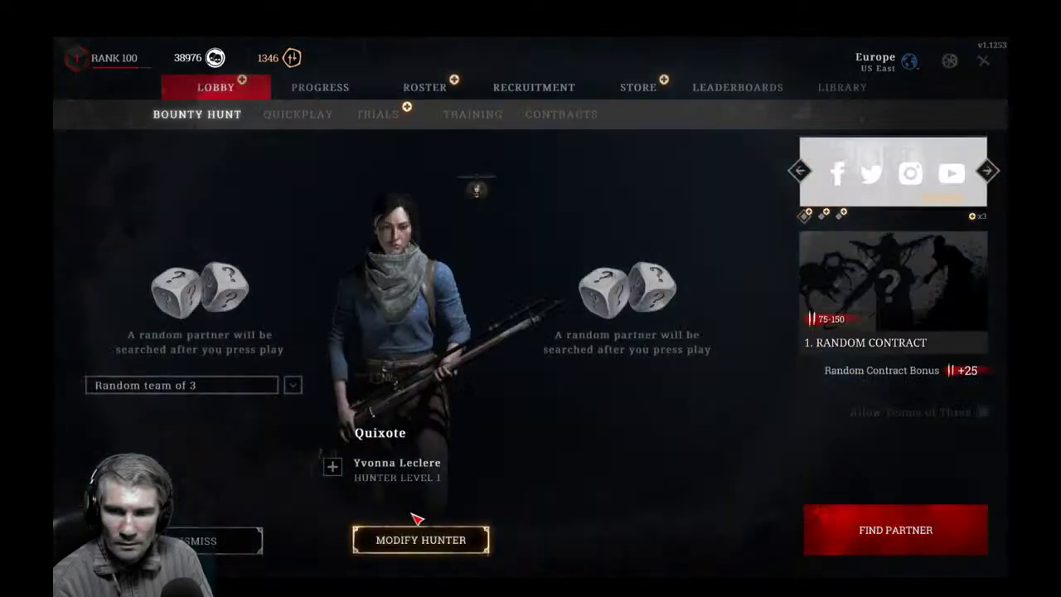
left_click(853, 527)
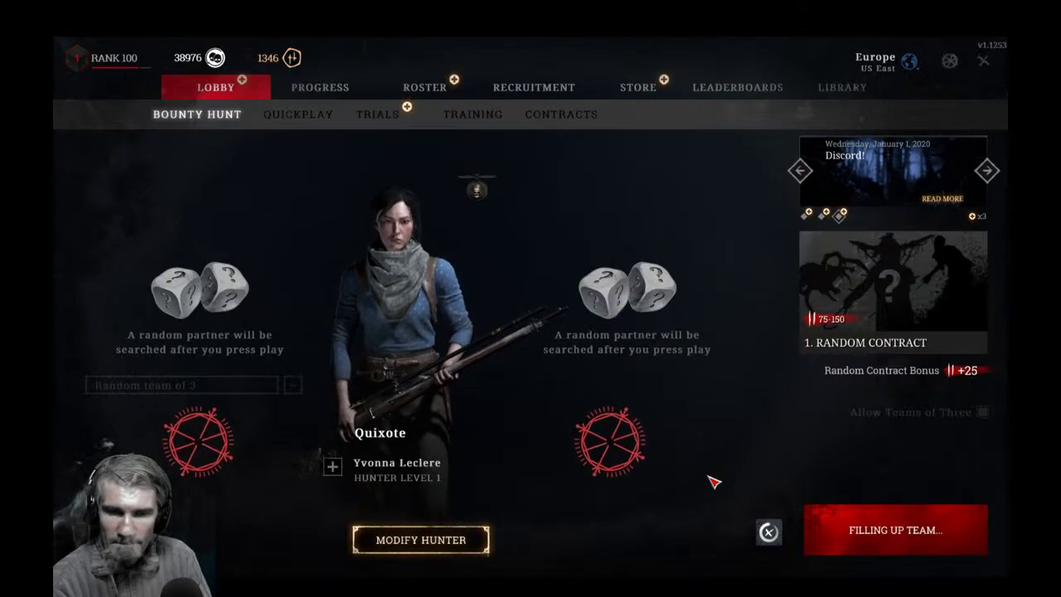
Look up the current daily and weekly challenges while the team is being filled.
left_click(422, 539)
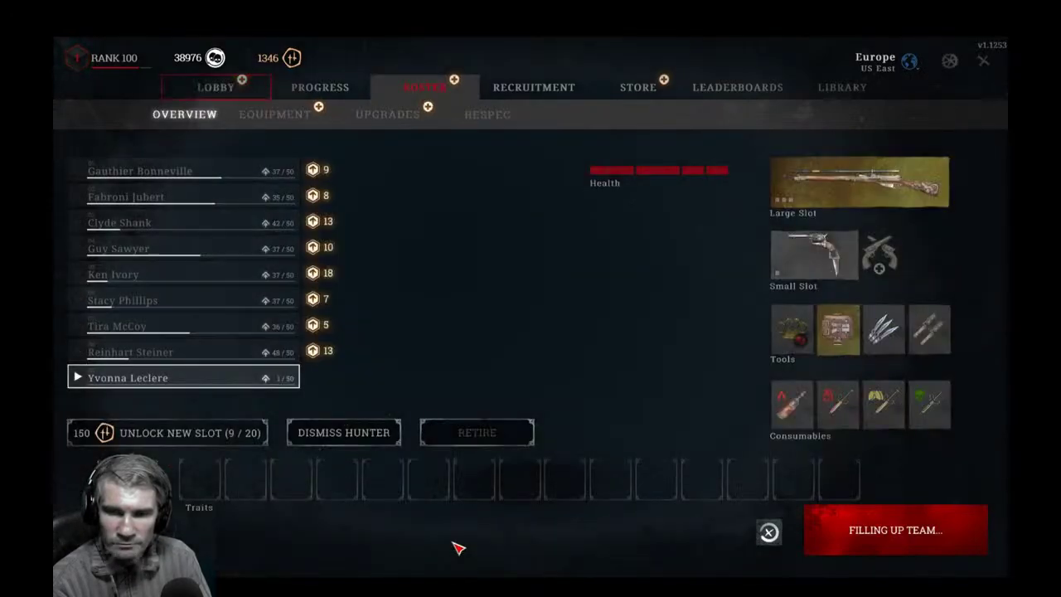
left_click(320, 87)
left_click(502, 115)
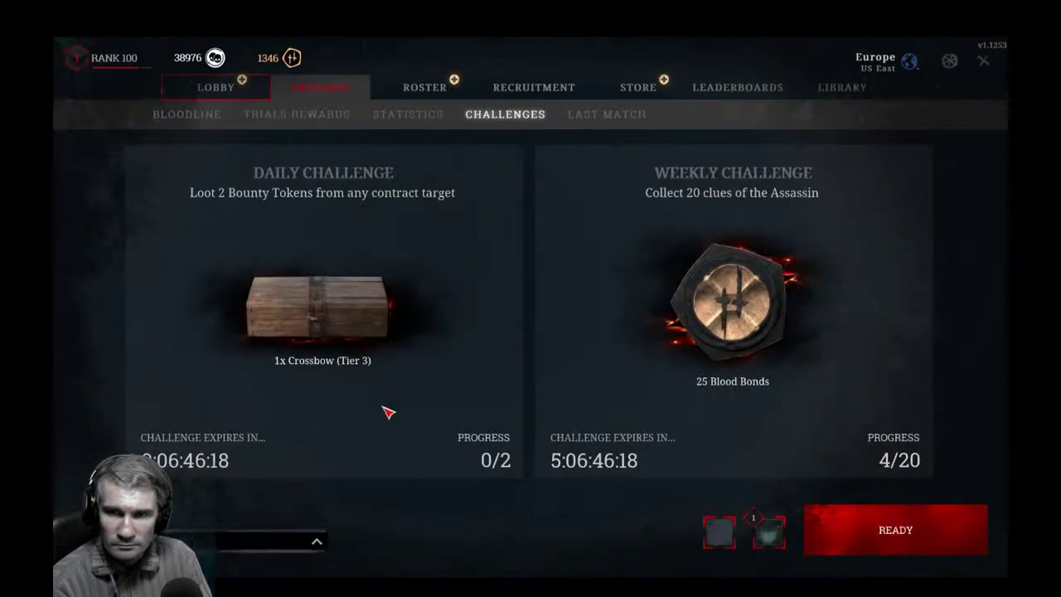
Mark the hunter as ready for the match and return to the Bounty Hunt lobby.
left_click(948, 550)
left_click(893, 540)
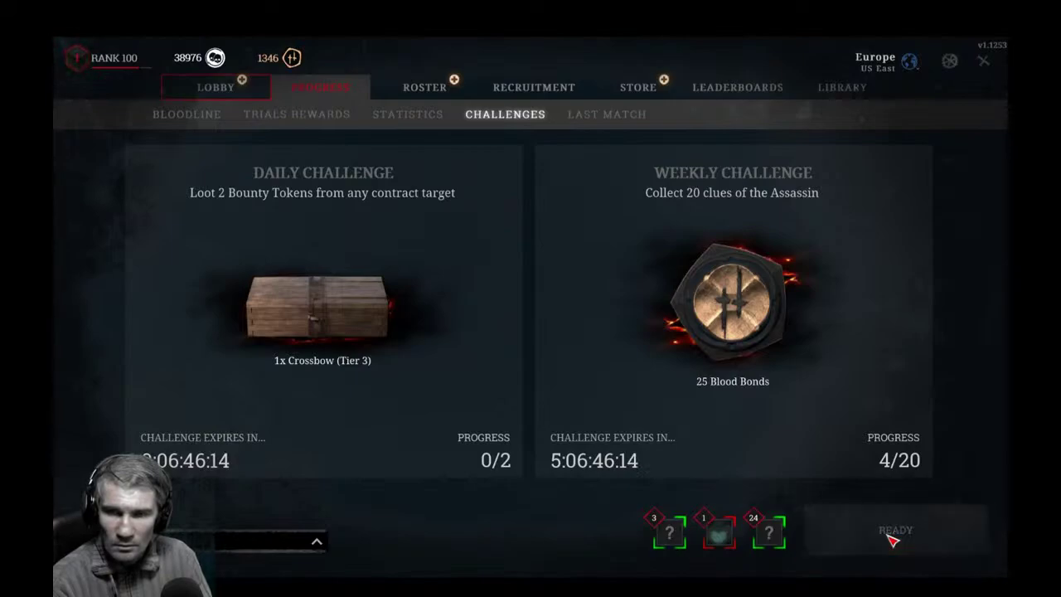
left_click(218, 91)
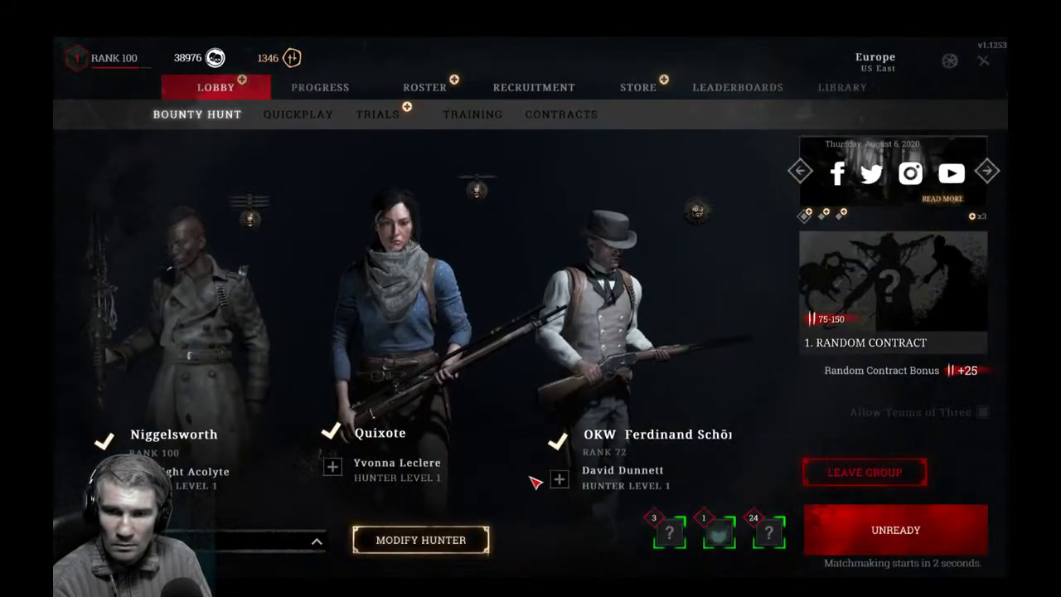
Inspect the loadouts of the two teammates in the lobby during matchmaking.
left_click(558, 484)
left_click(559, 485)
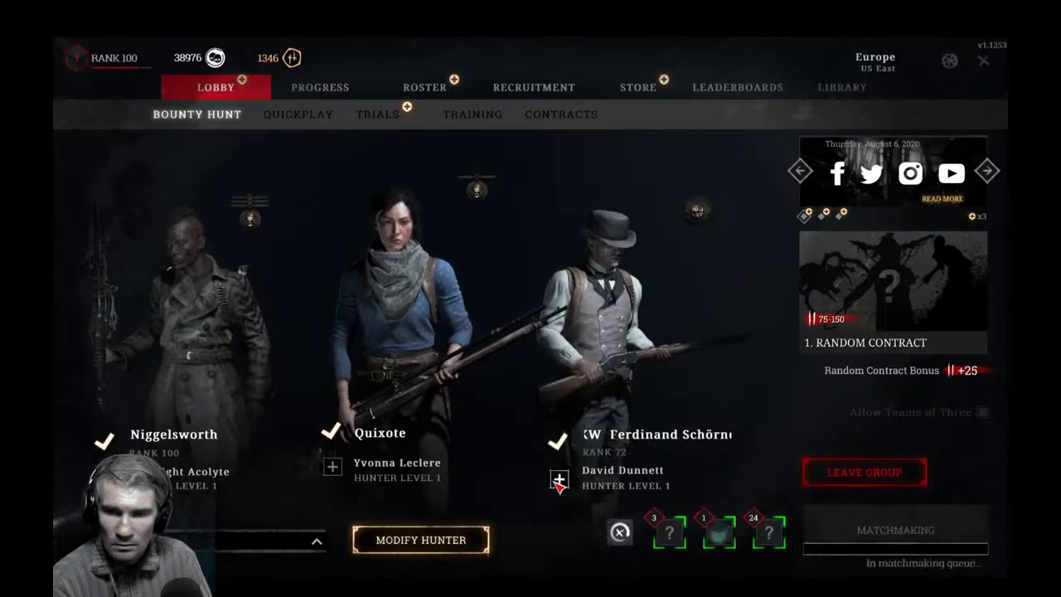
left_click(559, 485)
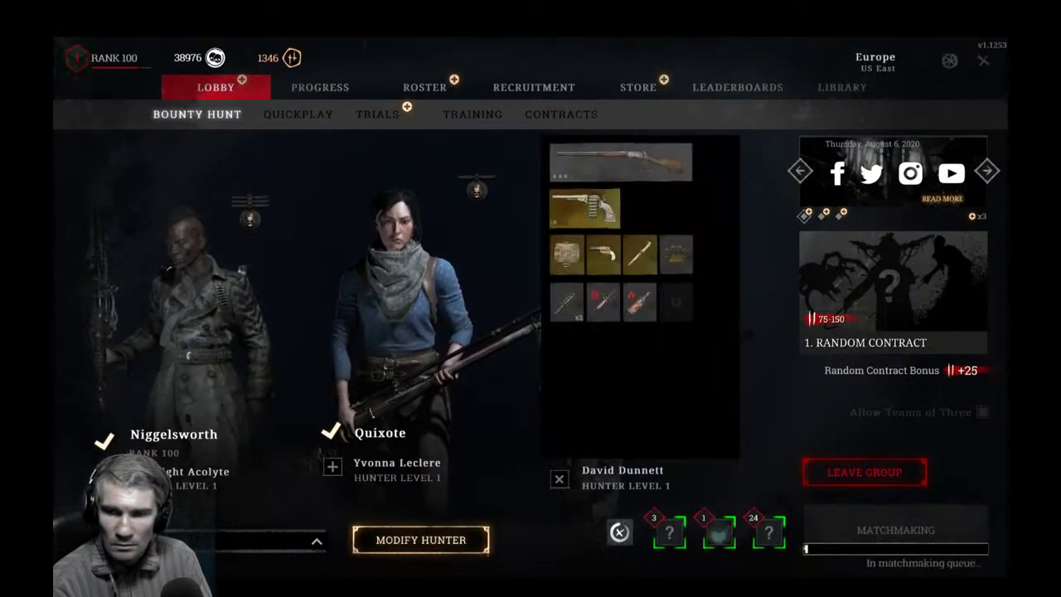
left_click(108, 477)
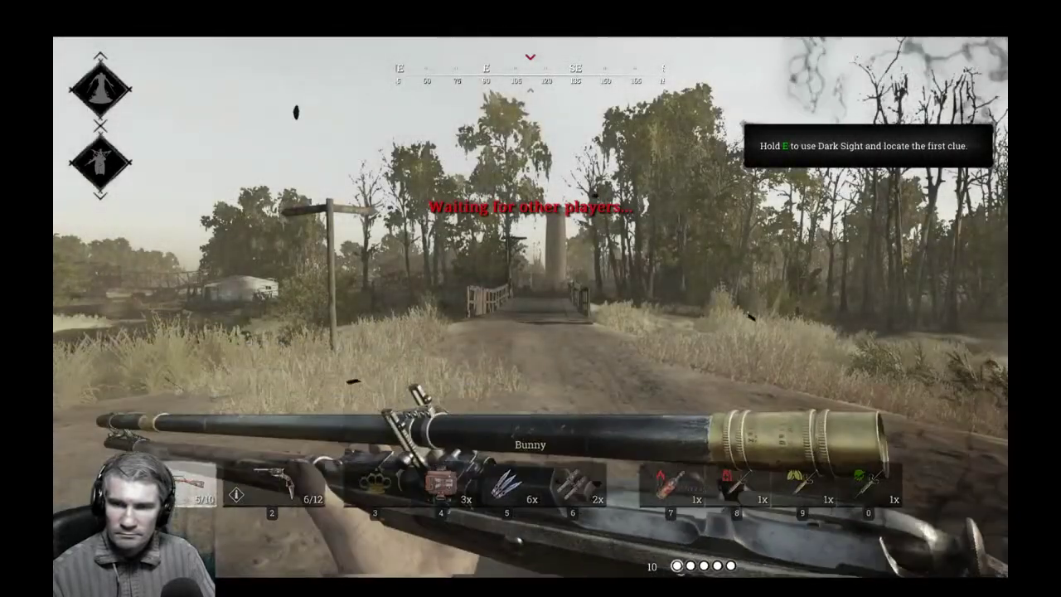
Check the mission map, and switch from the rifle to the pistol and on to the Dusters.
key("m")
key("m")
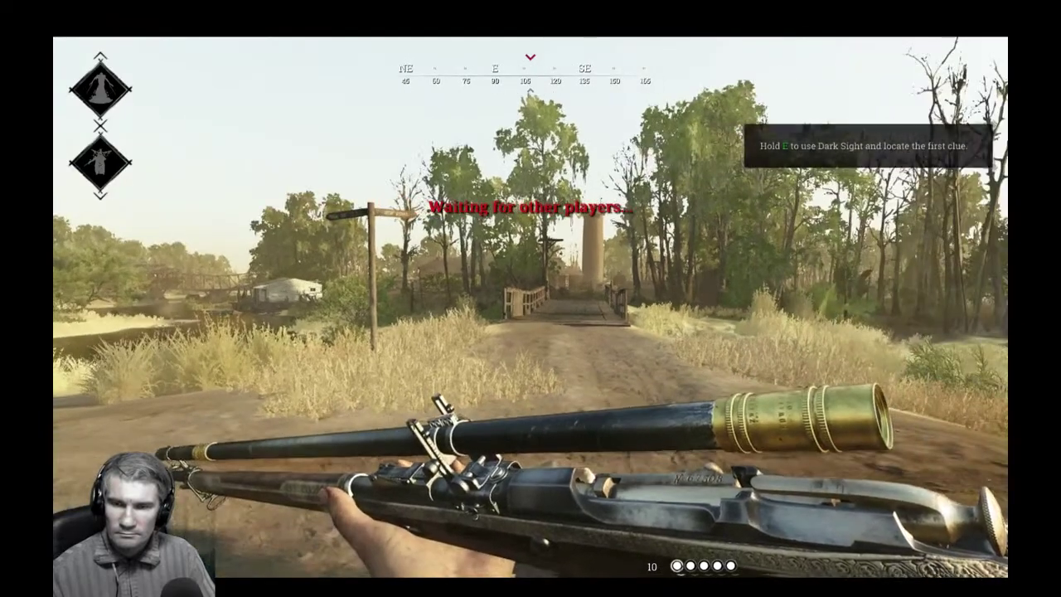
key("2")
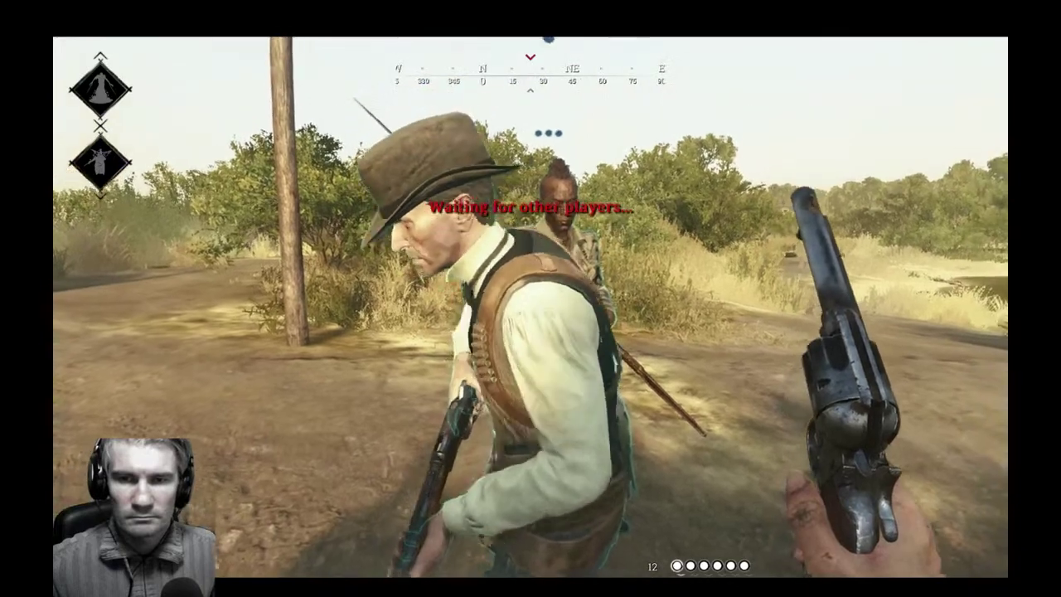
key("3")
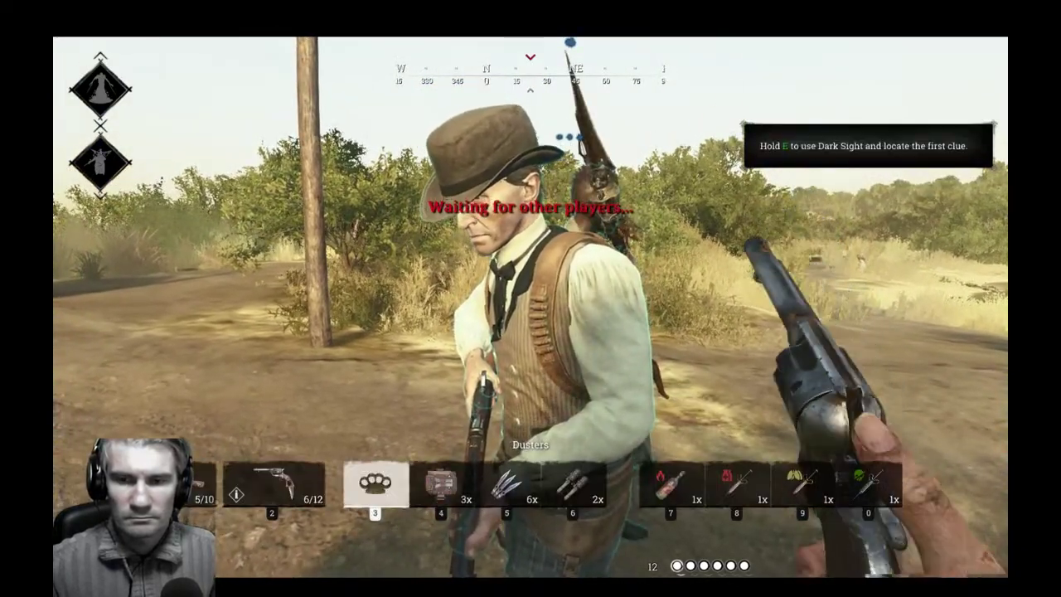
key("0")
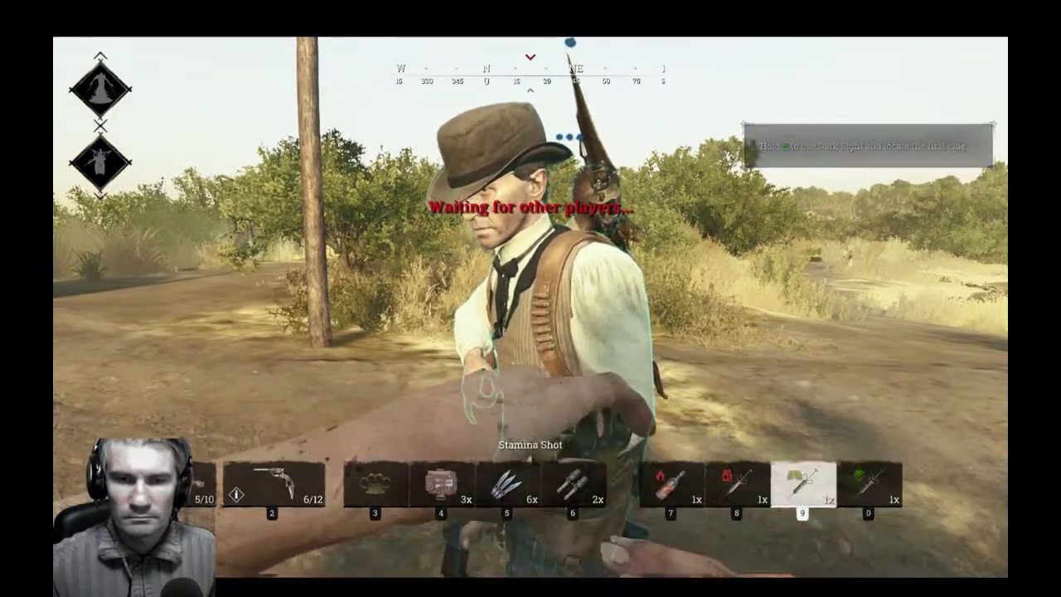
key("0")
key("7")
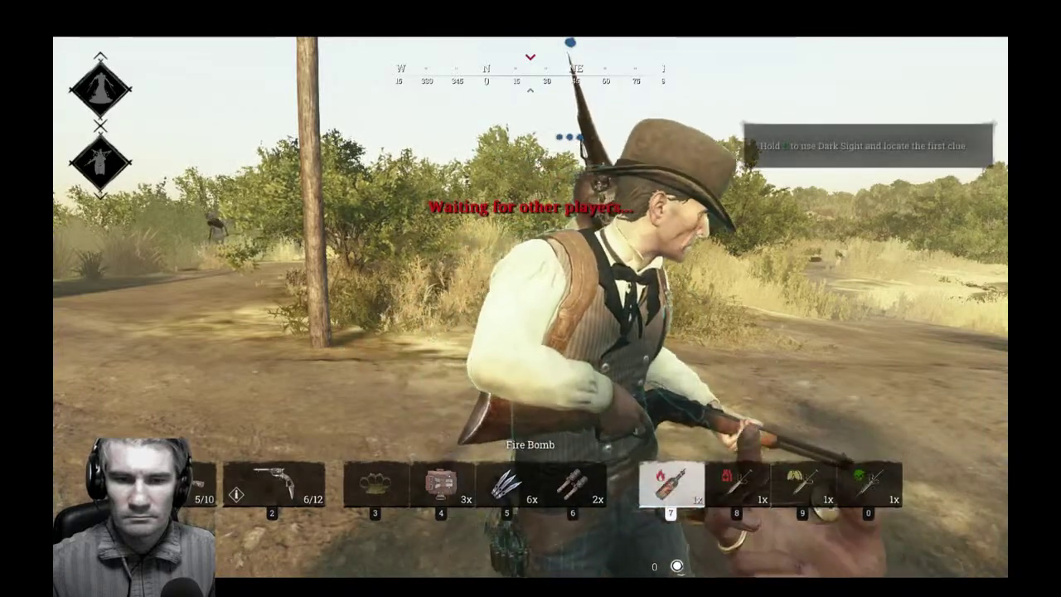
key("3")
key("2")
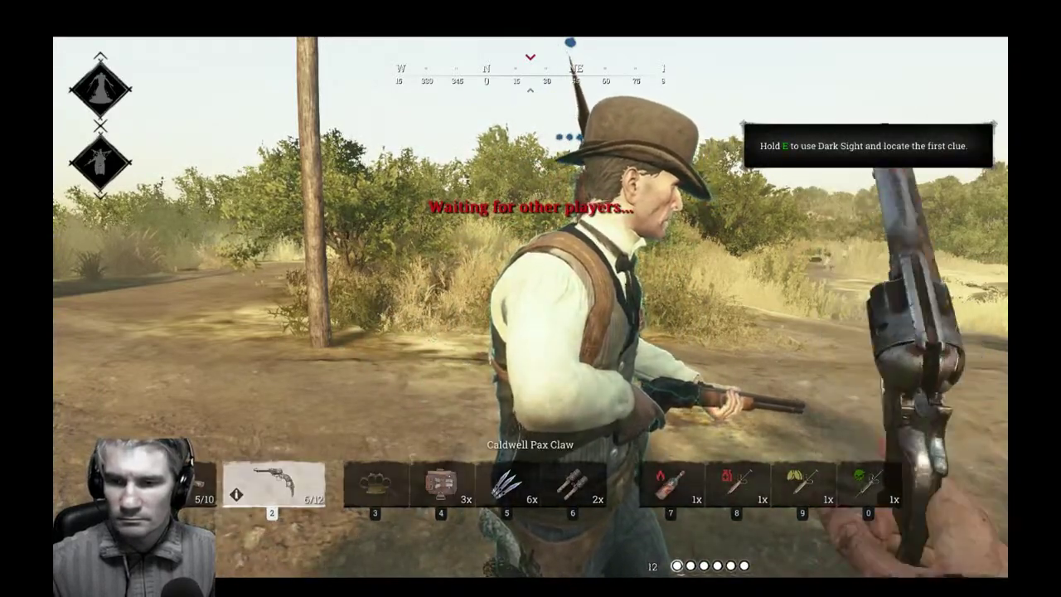
key("3")
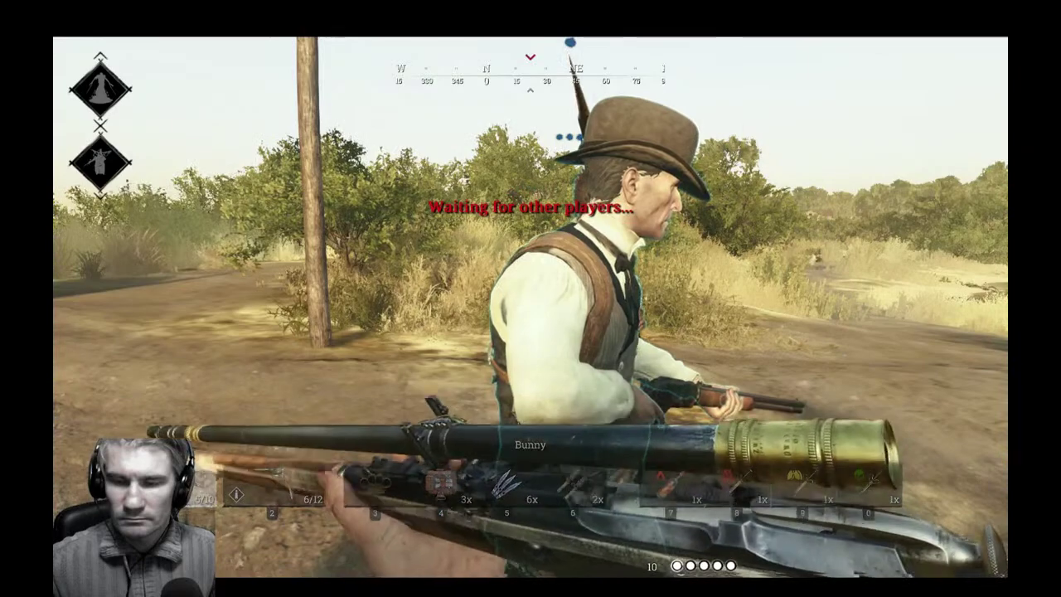
key("2")
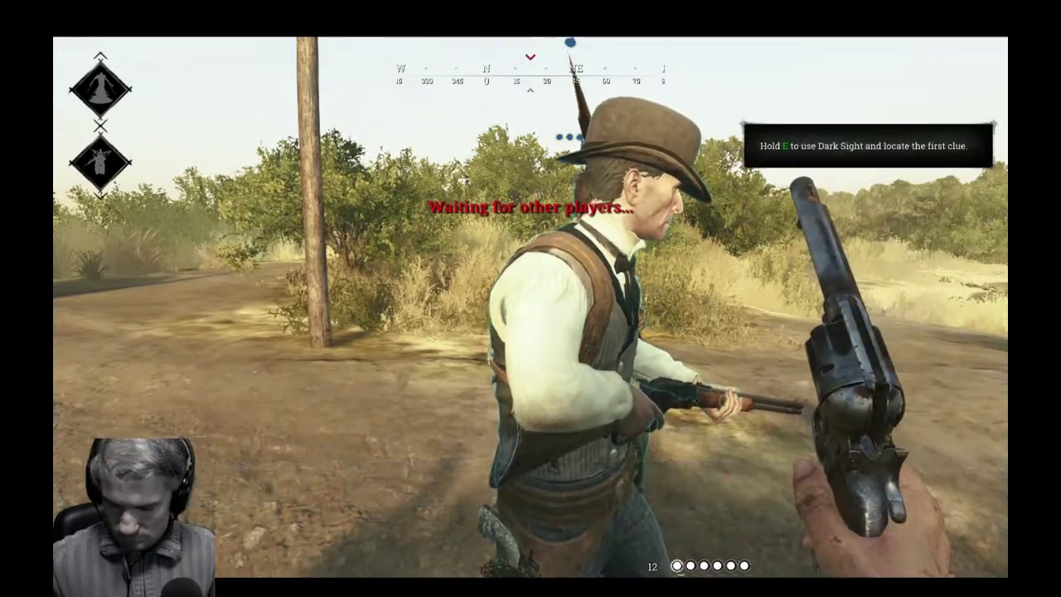
key("1")
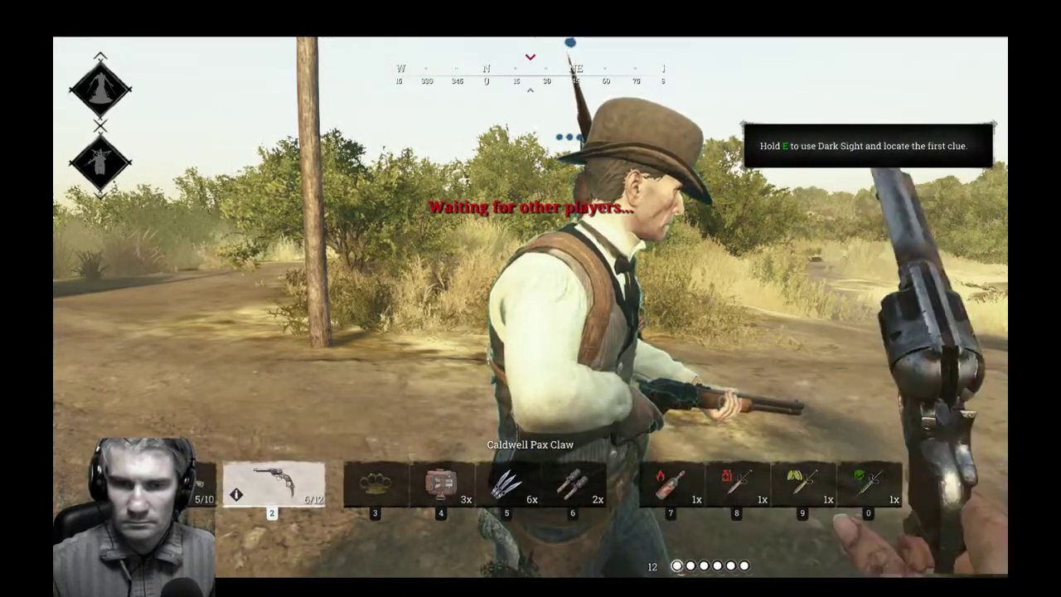
key("2")
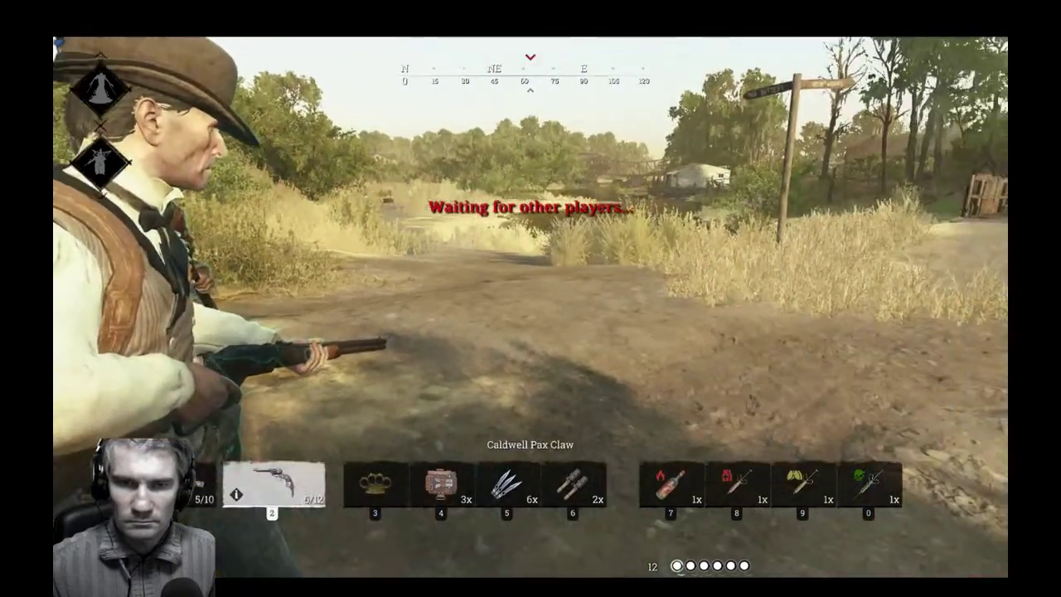
key("1")
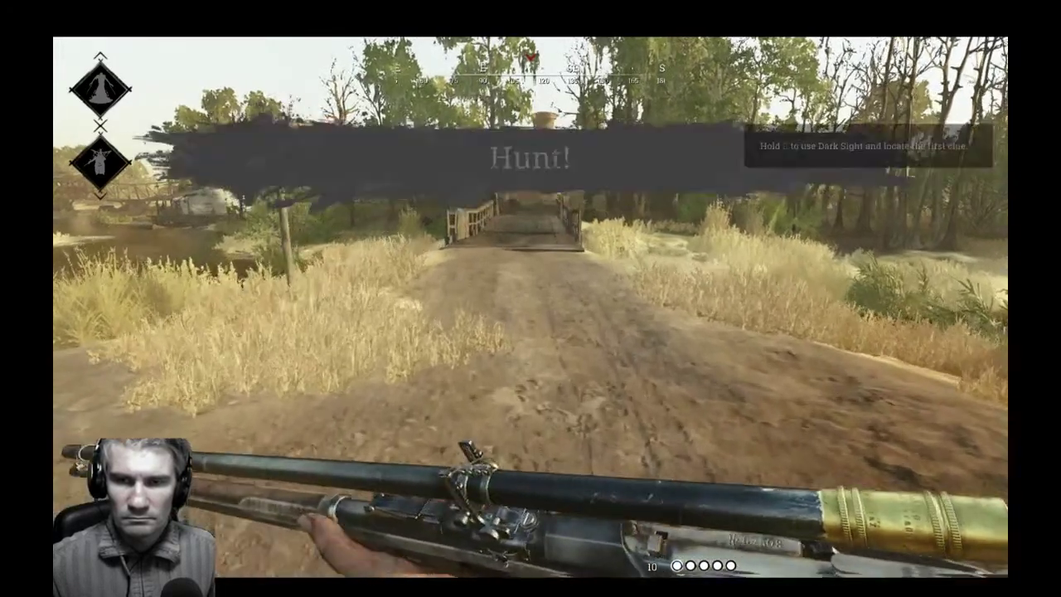
Equip the Caldwell Pax Claw, cross the wooden bridge and enter the Butcher's lair in the brick compound.
key("2")
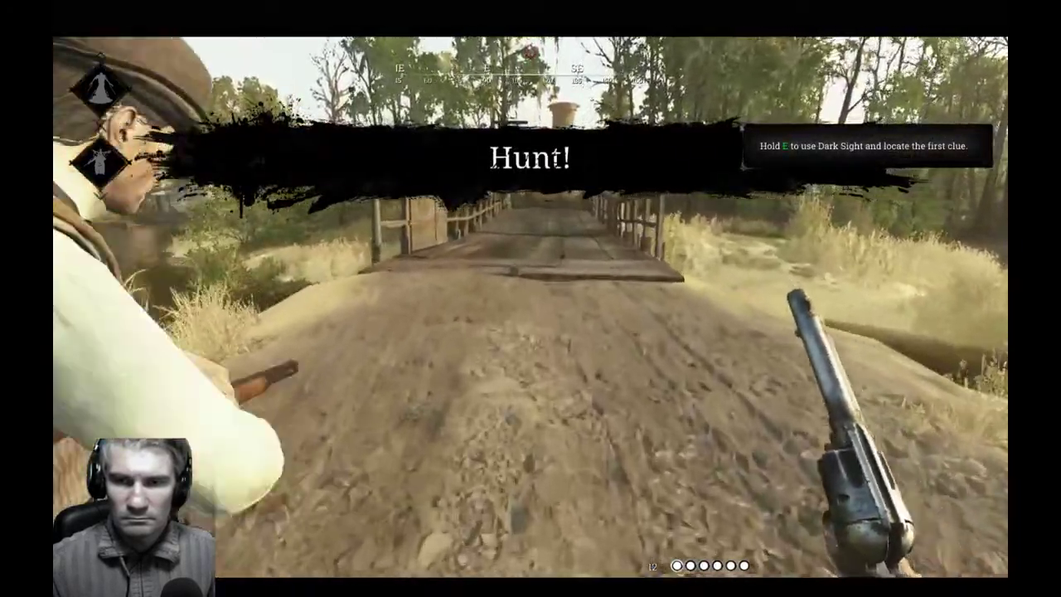
key("w")
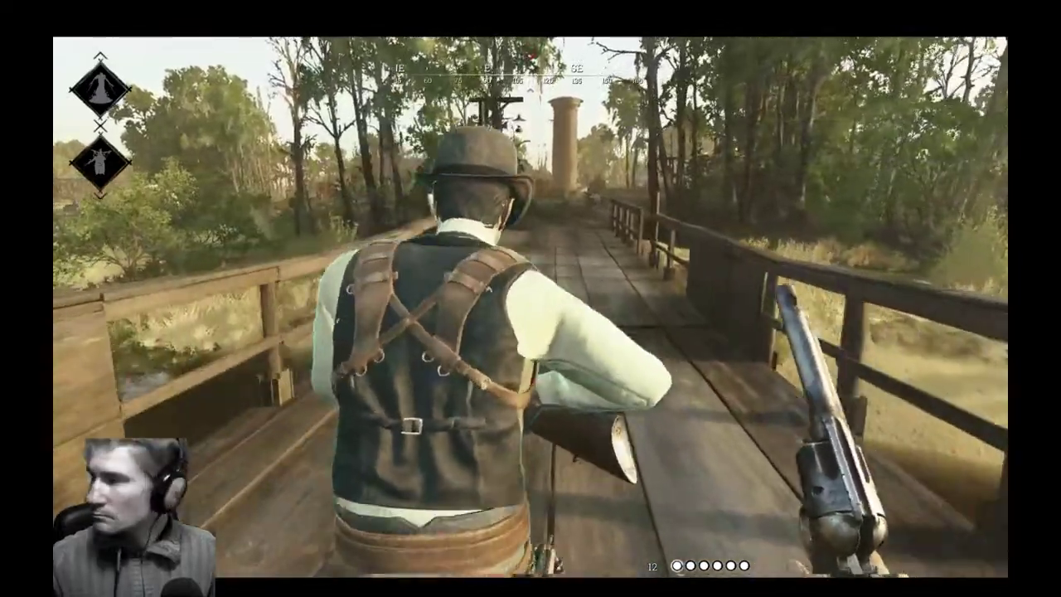
key("w")
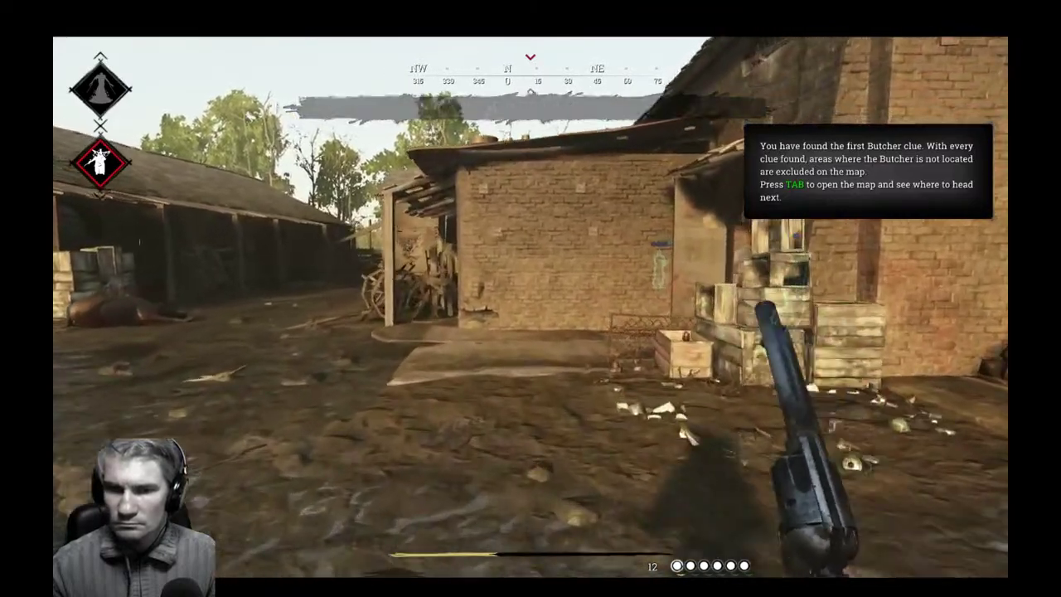
key("w")
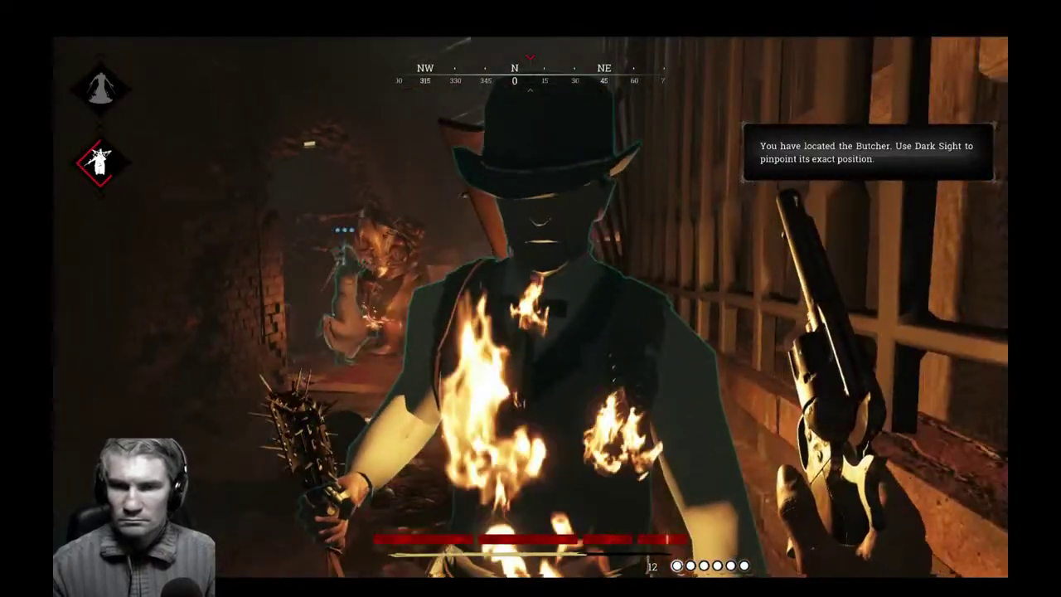
Leave the lair while putting out the flames on the hunter, and re-equip the revolver outside.
key("f")
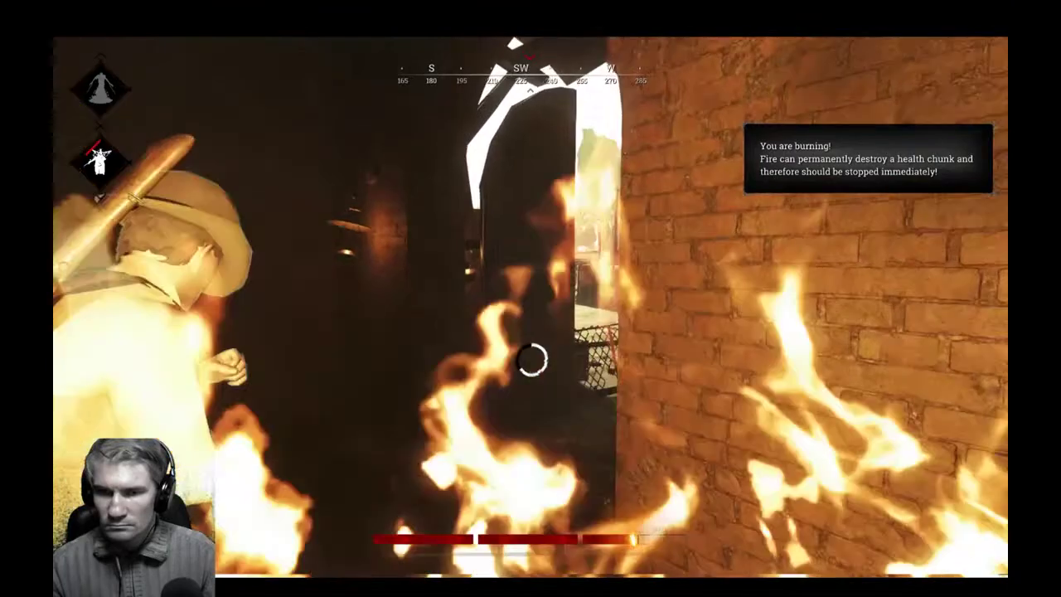
key("w")
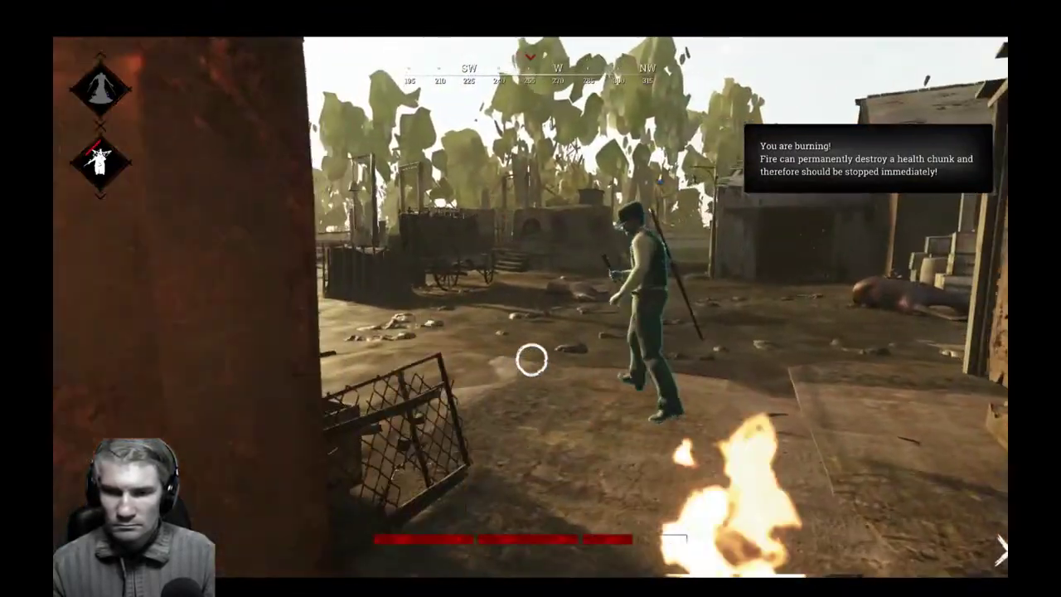
key("2")
key("w")
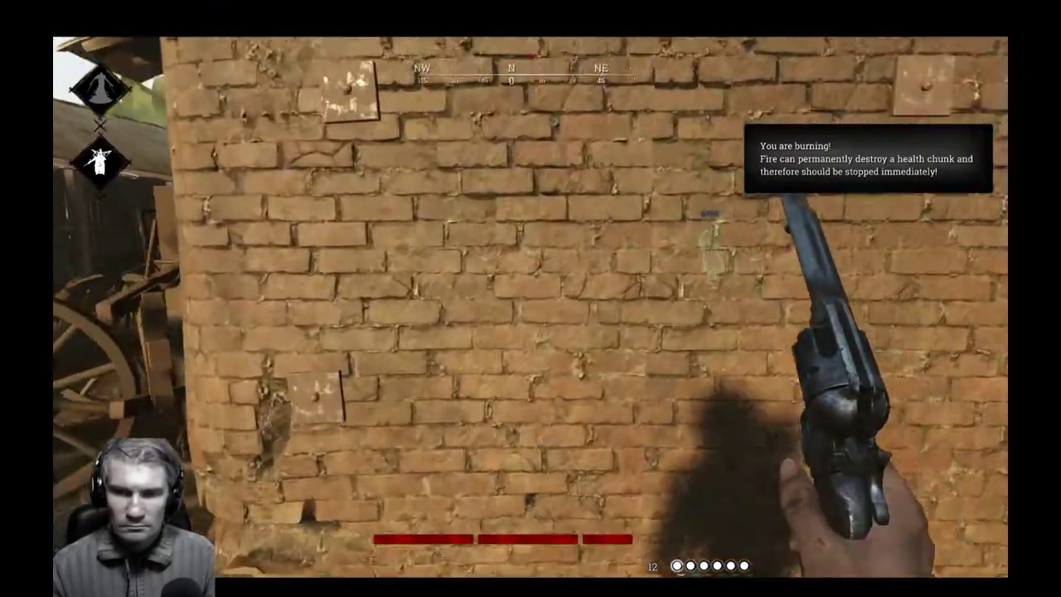
Re-enter the brick lair through the dark doorway with the revolver ready to join the teammates.
key("w")
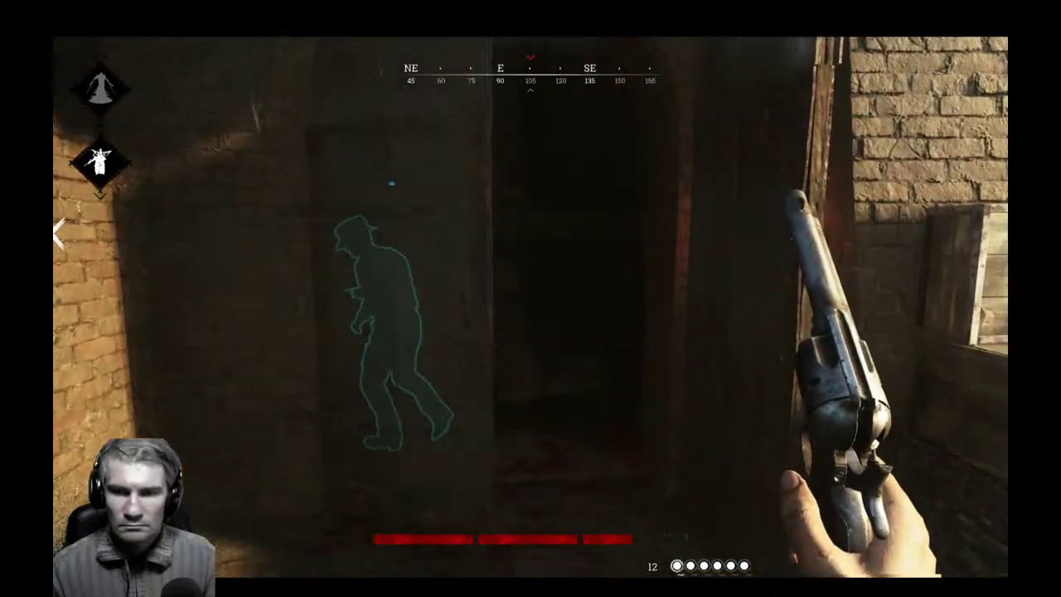
key("w")
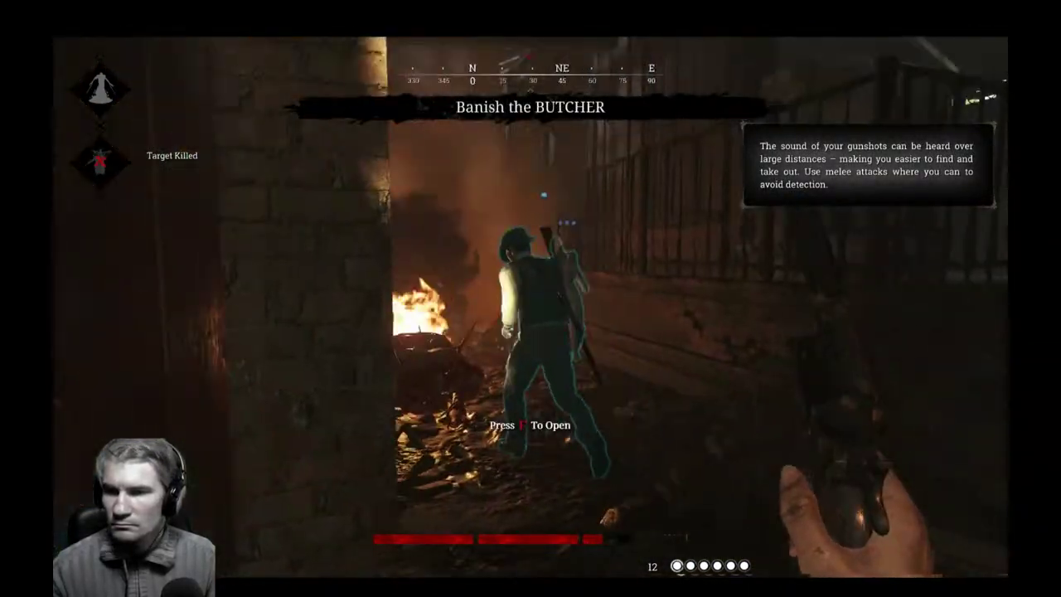
key("w")
left_click(531, 299)
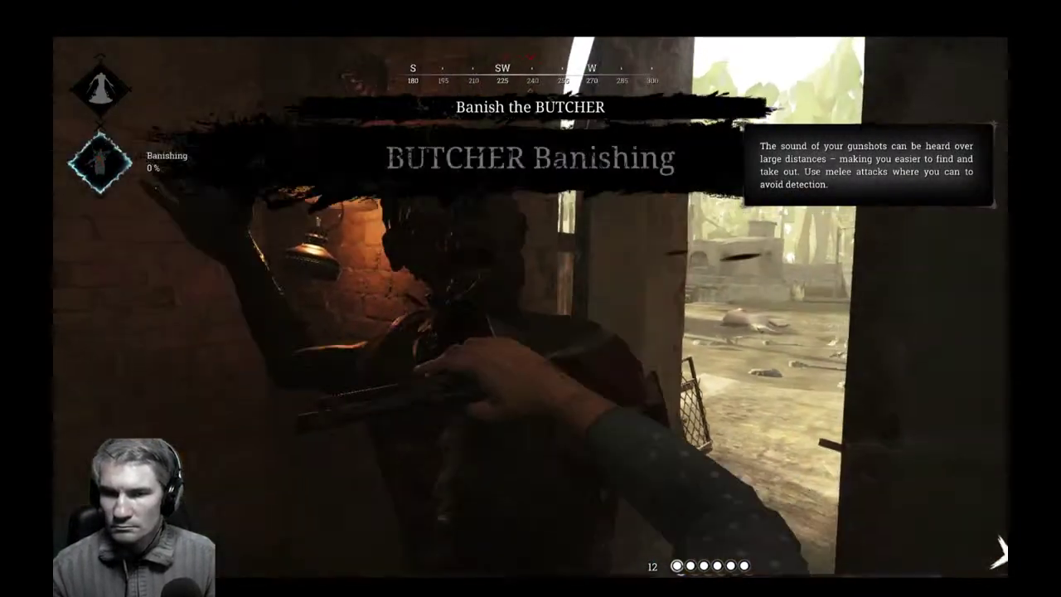
Check the lair's exterior doorway and close its door to the yard during the banishing.
key("a")
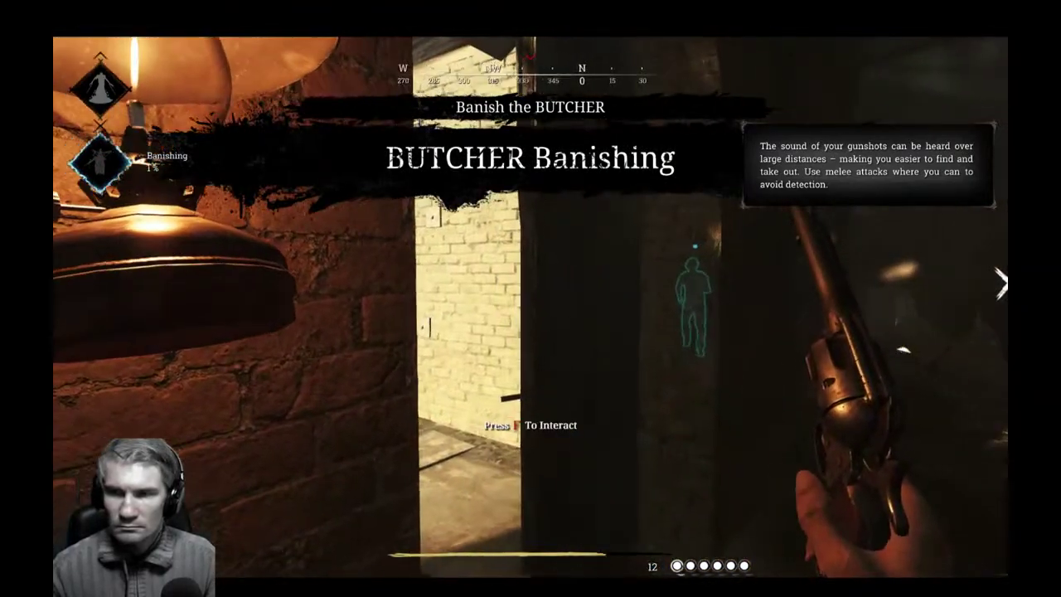
key("d")
key("a")
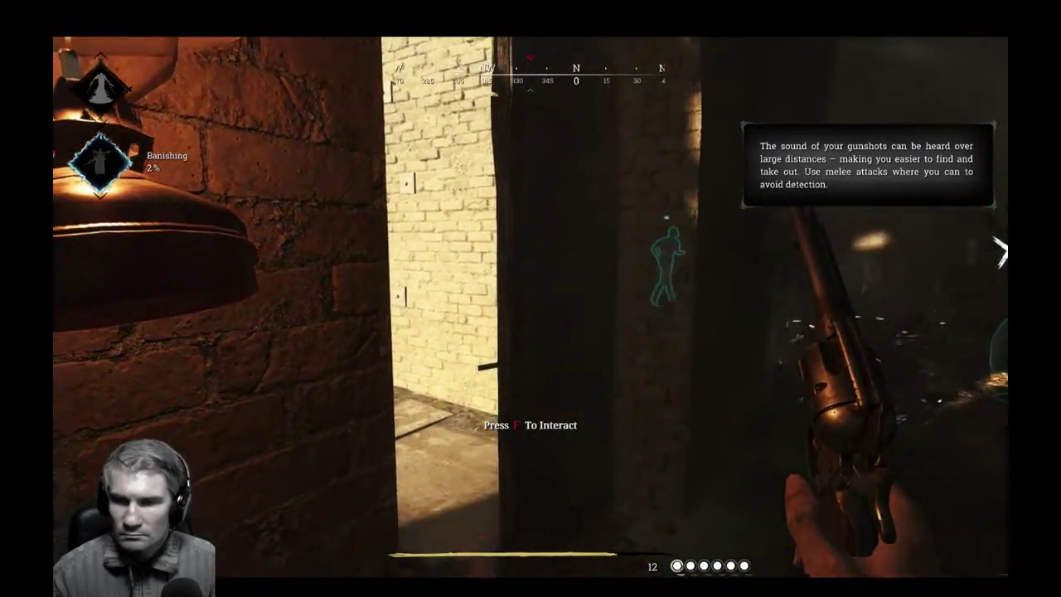
key("w")
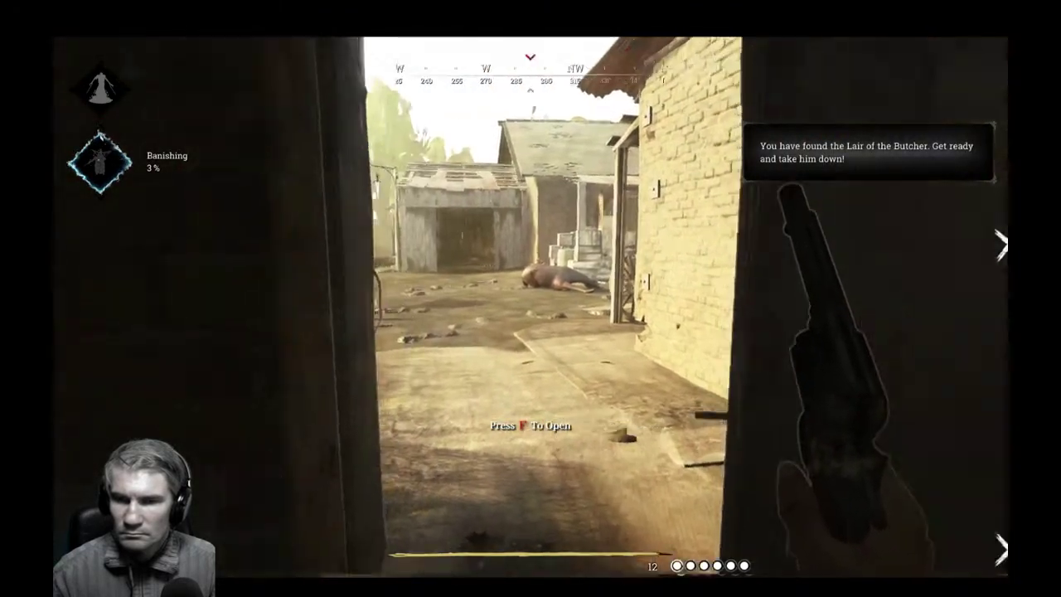
key("d")
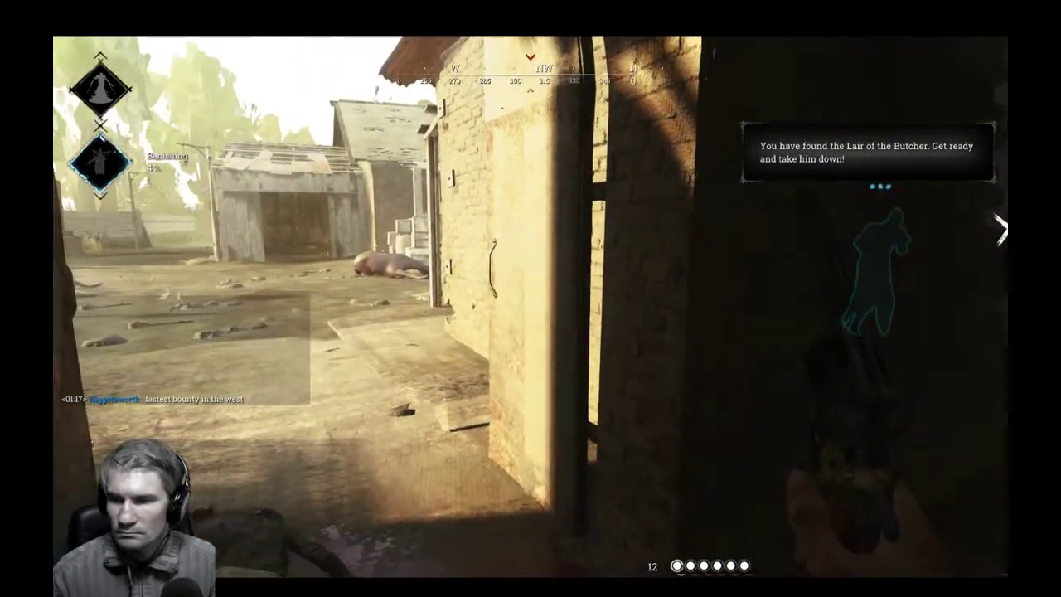
key("a")
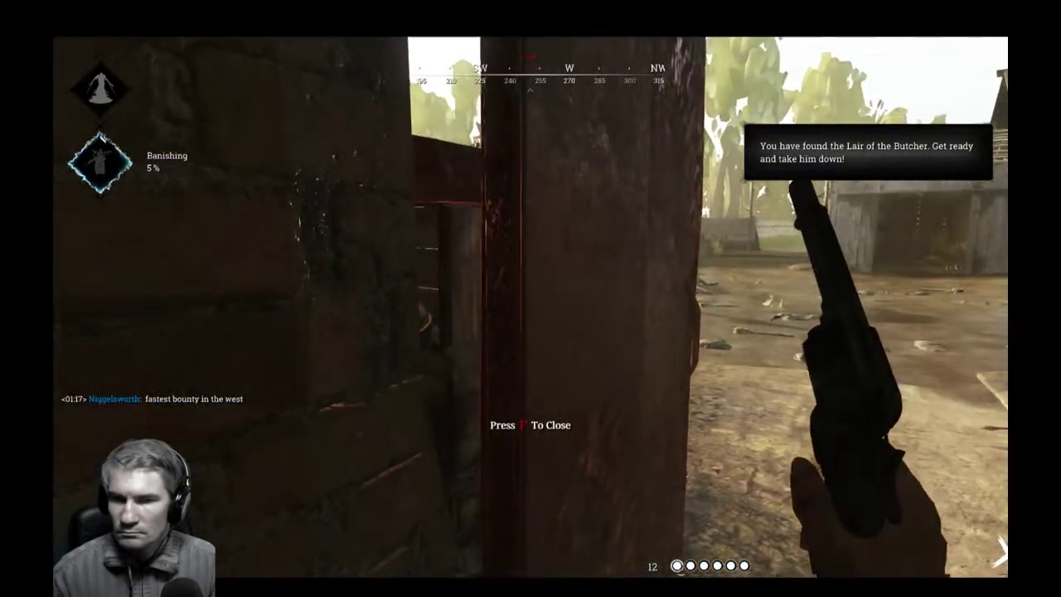
key("f")
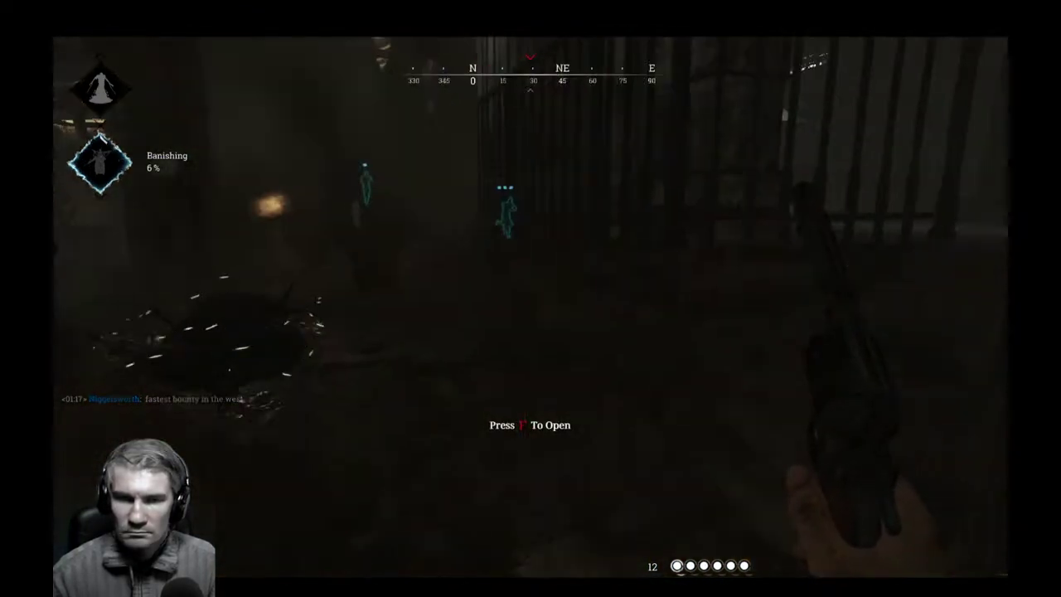
Move through the dark lair to the barred enclosure with the revolver ready.
key("w")
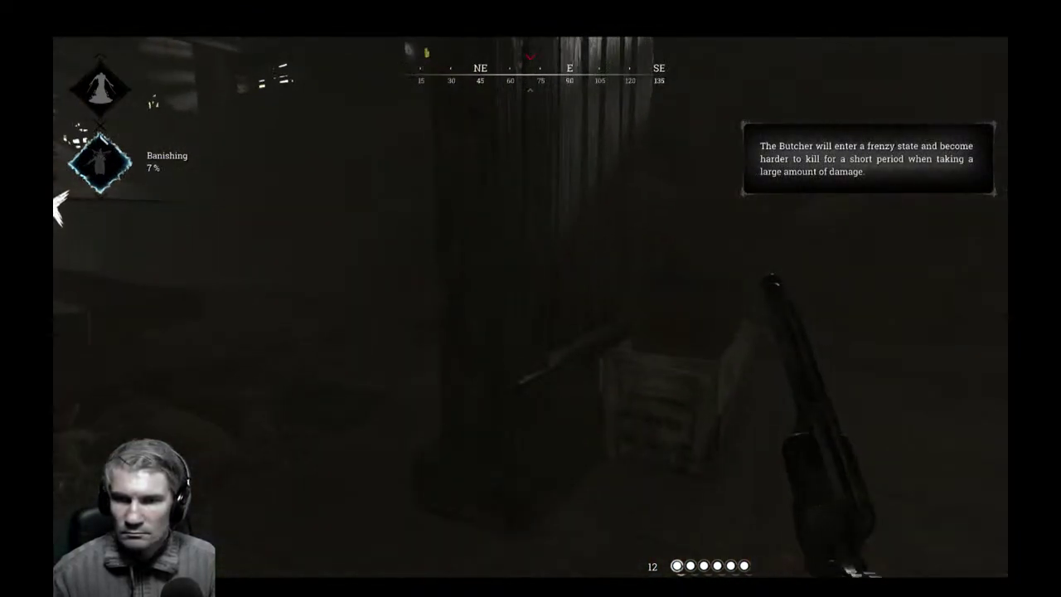
key("r")
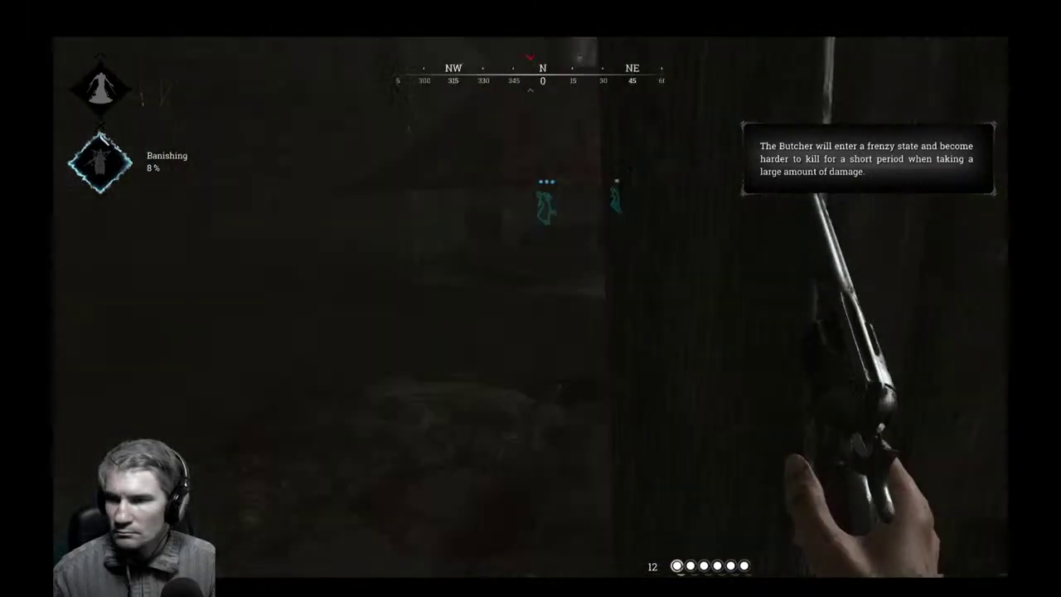
key("w")
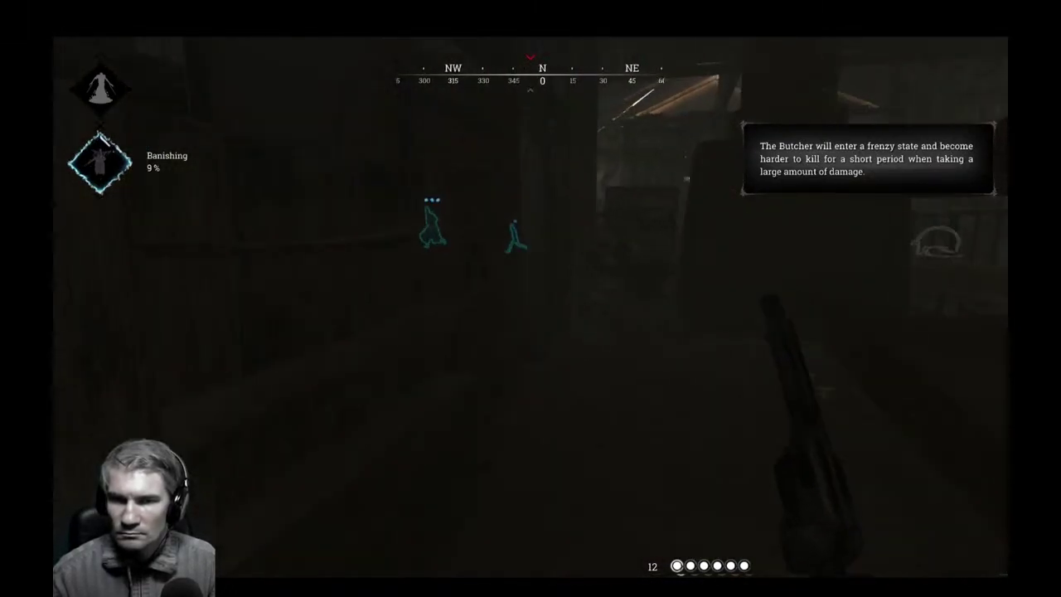
key("w")
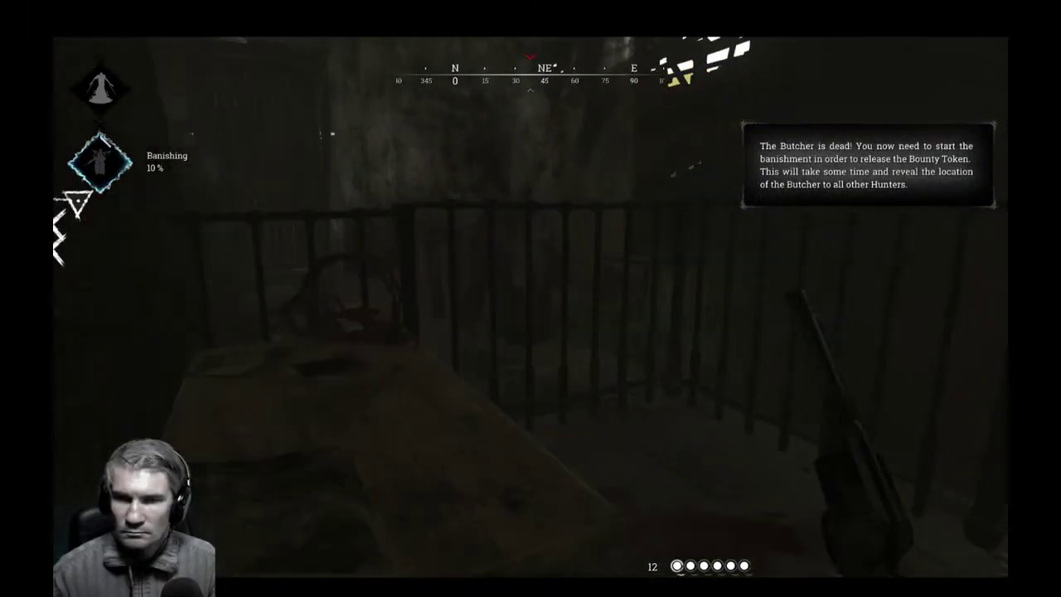
Set up barbed-wire traps inside the lair, including one at the closed door, and re-equip the revolver.
key("f")
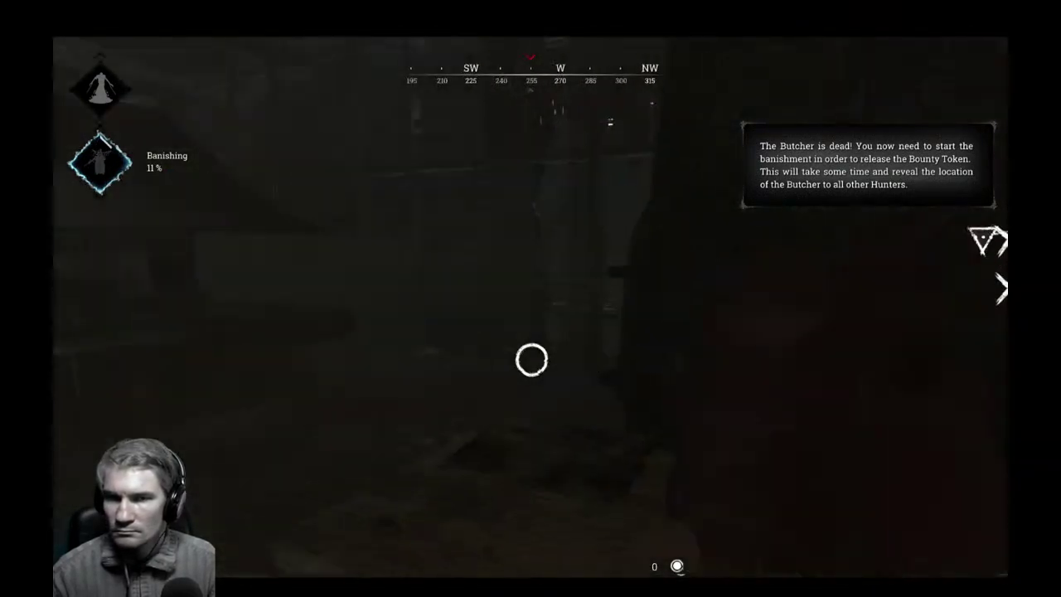
key("w")
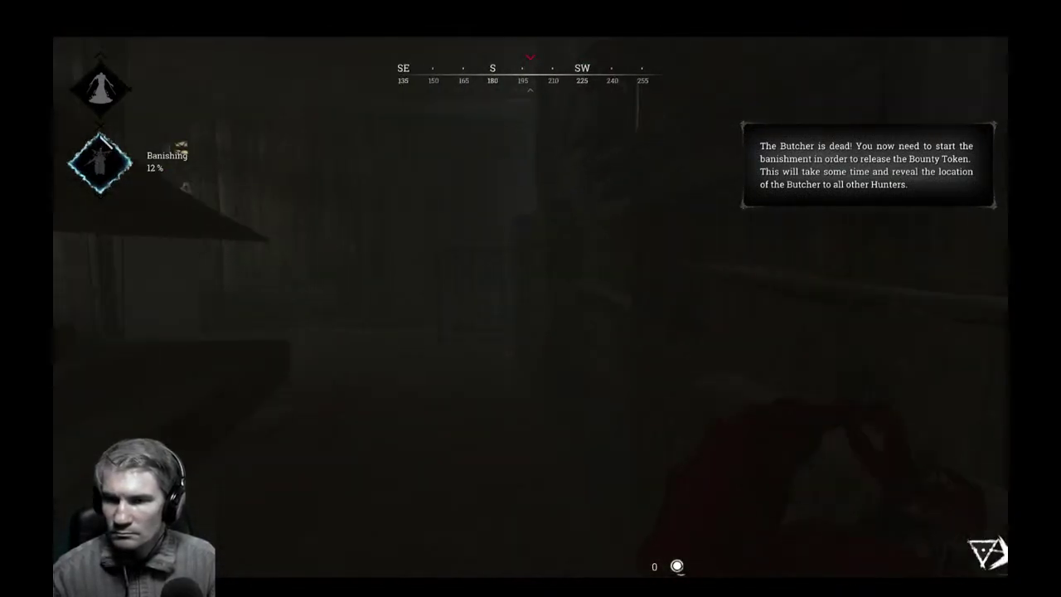
key("w")
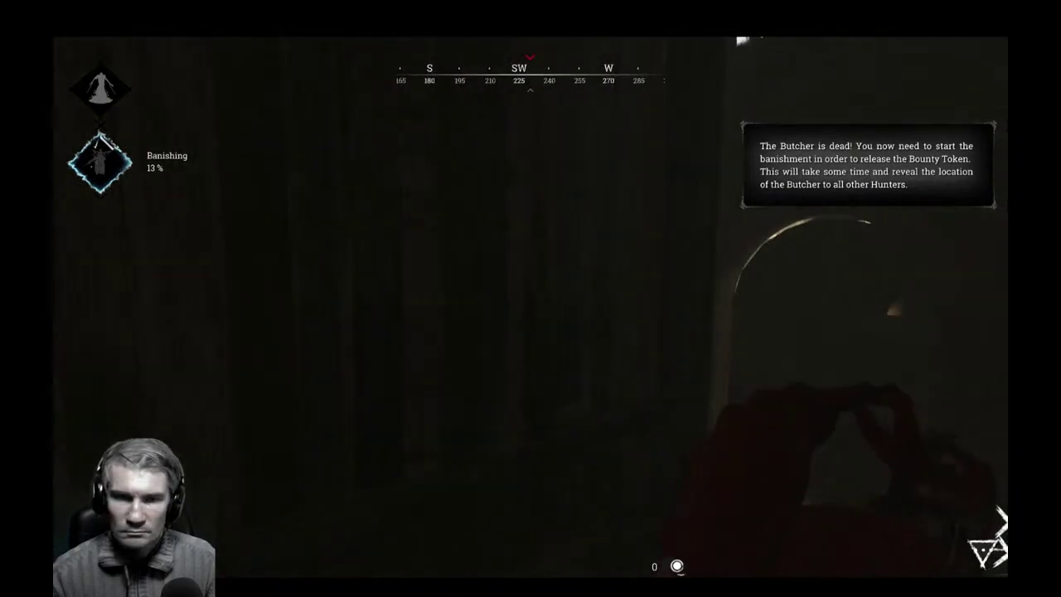
key("a")
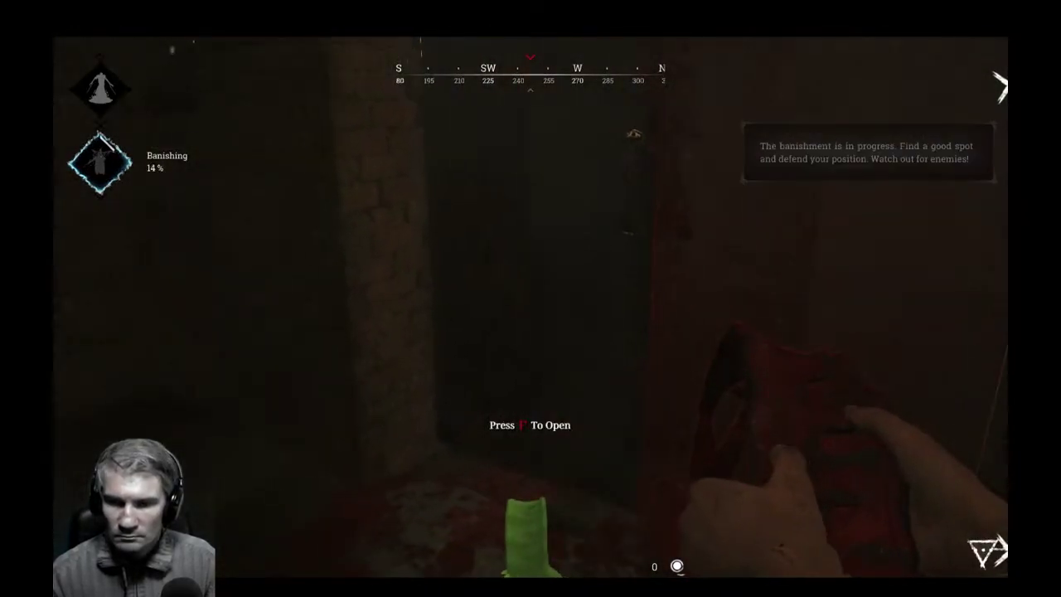
key("f")
key("2")
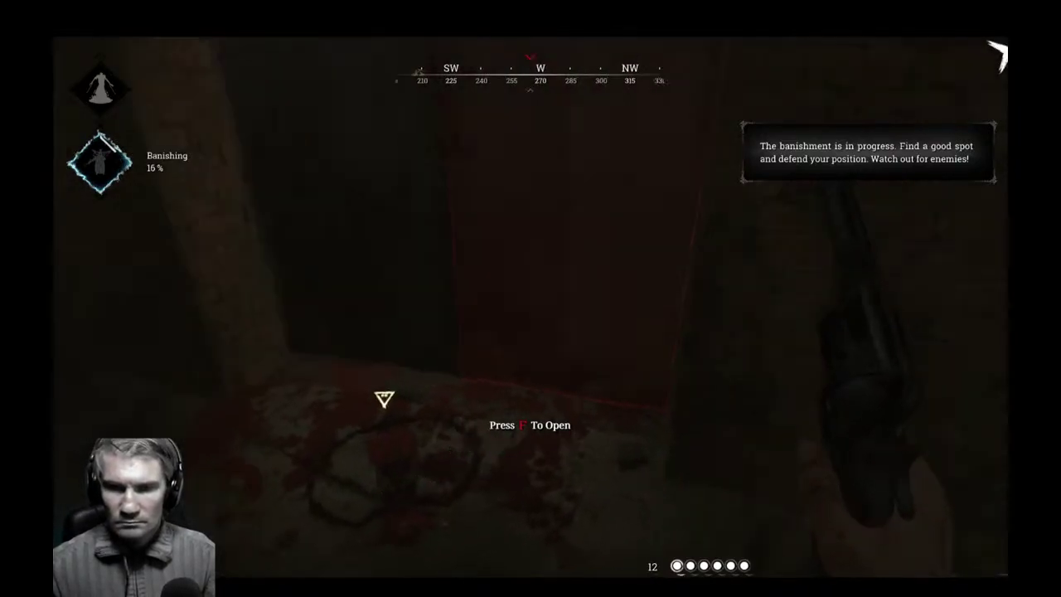
Move from the trapped door through the dark lair to its exterior doorway with the revolver ready.
key("w")
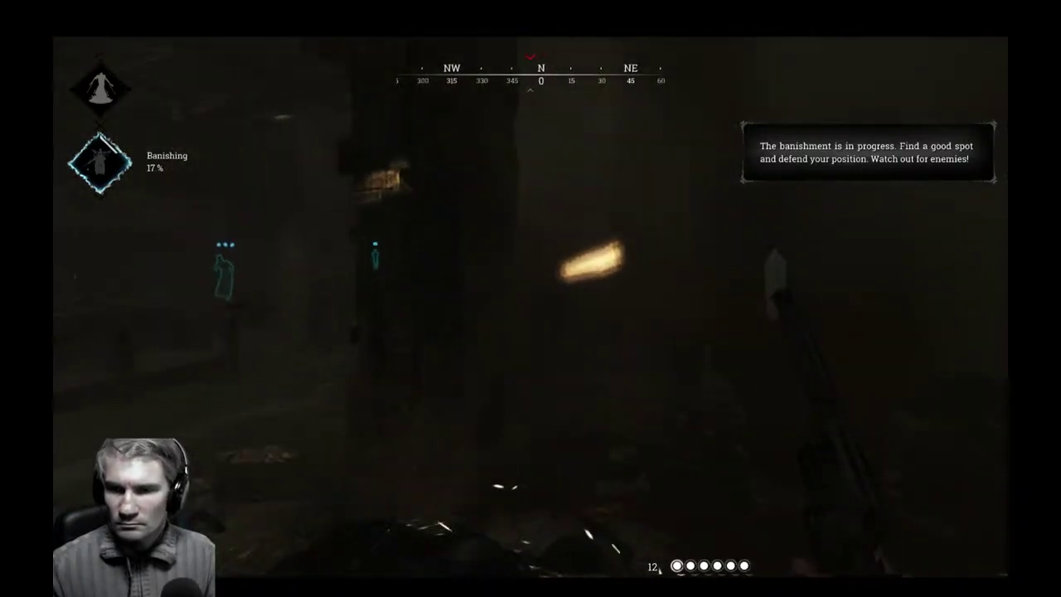
key("w")
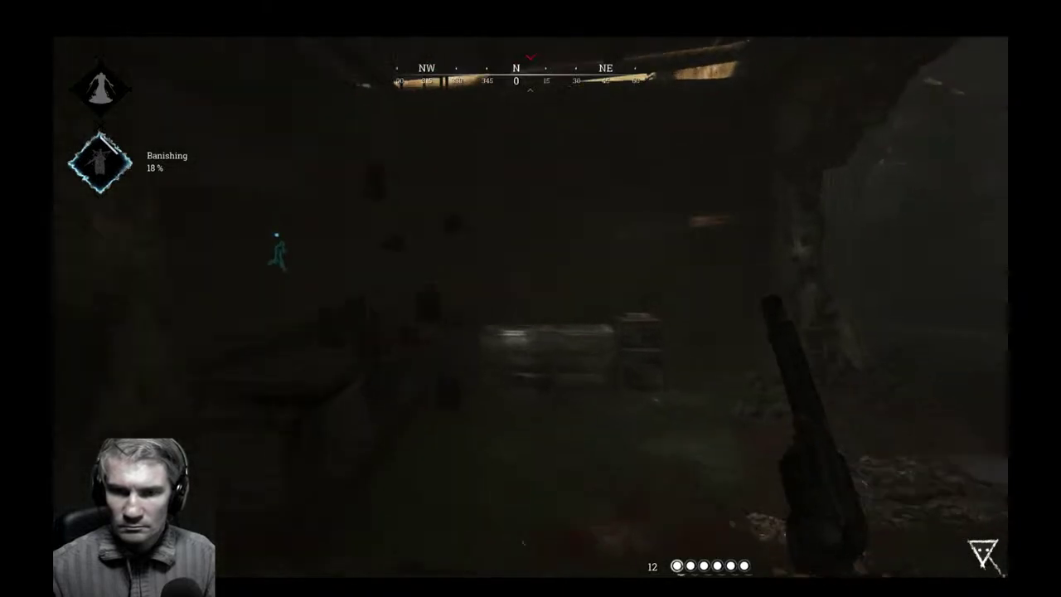
key("w")
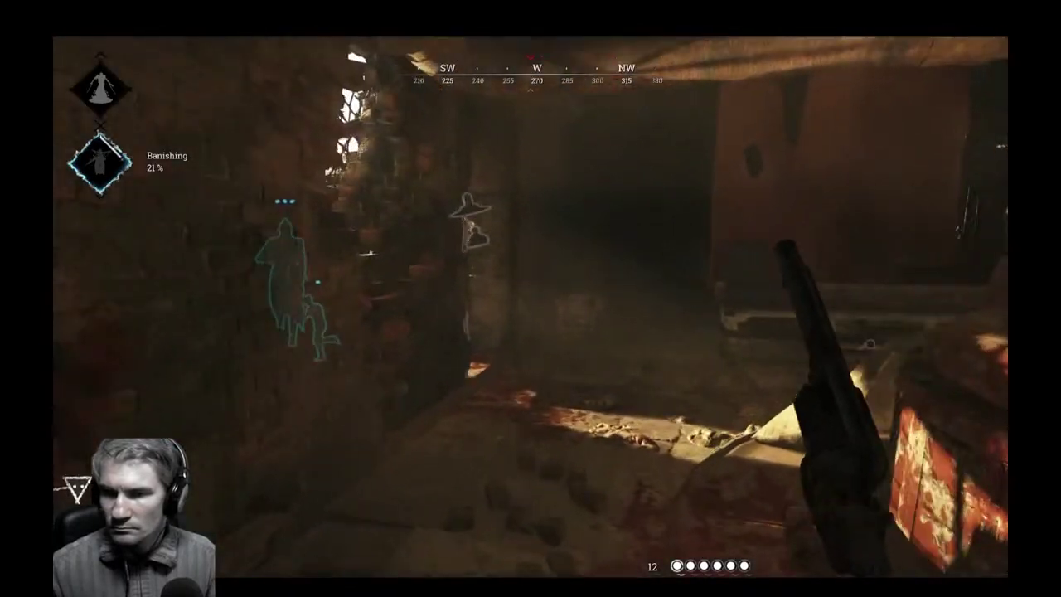
key("w")
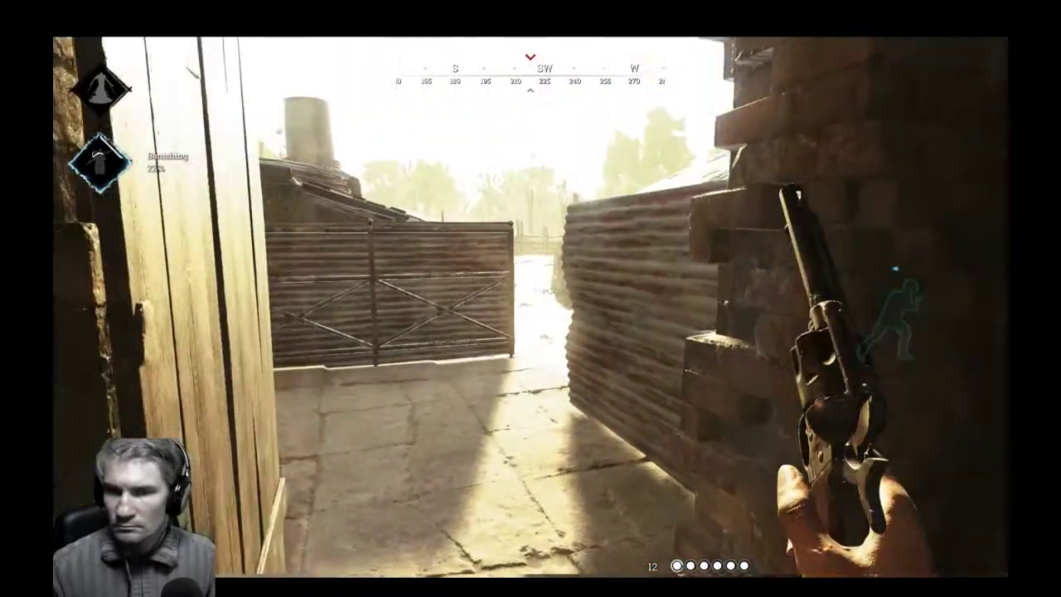
Check the dark barn across from the lair for enemy hunters and return to its entrance on the yard.
key("w")
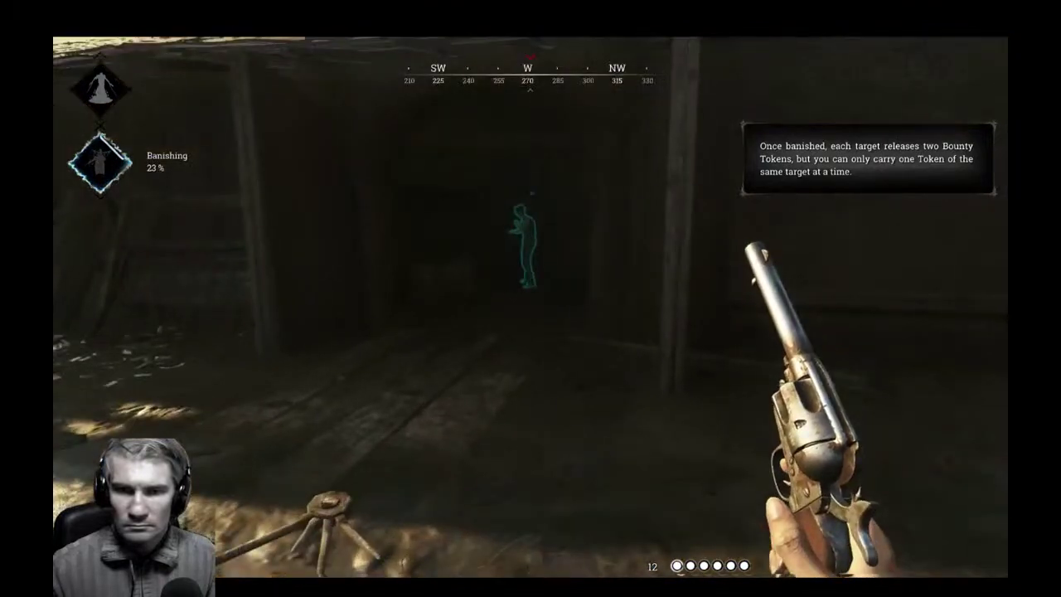
key("w")
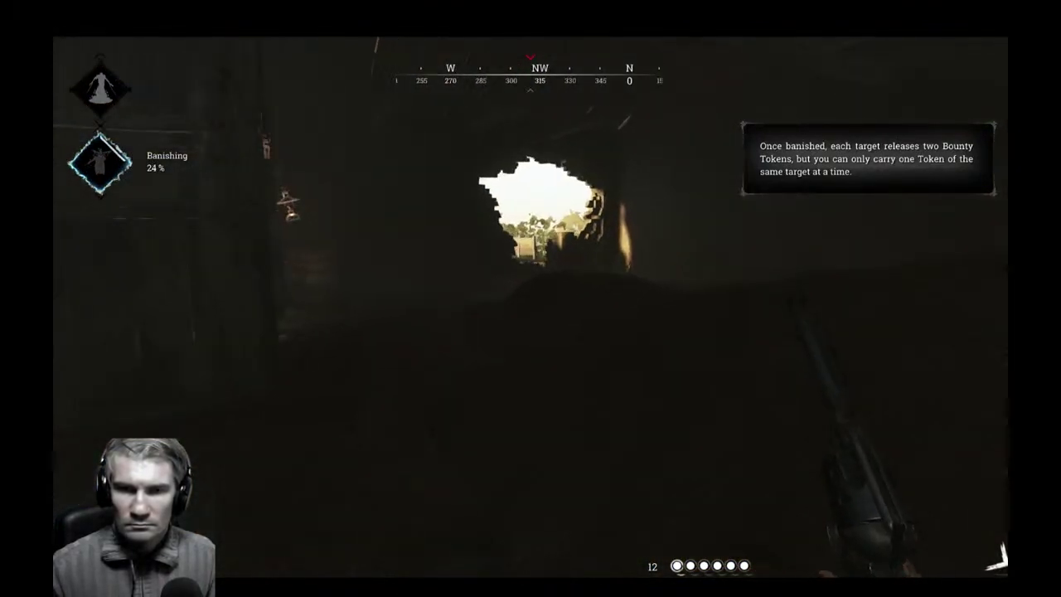
key("w")
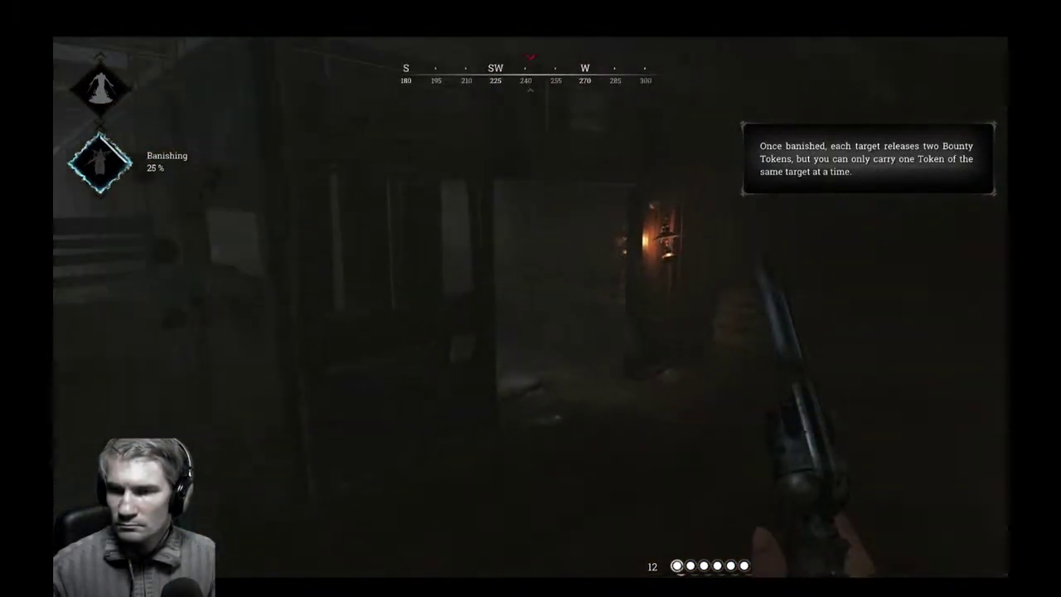
key("w")
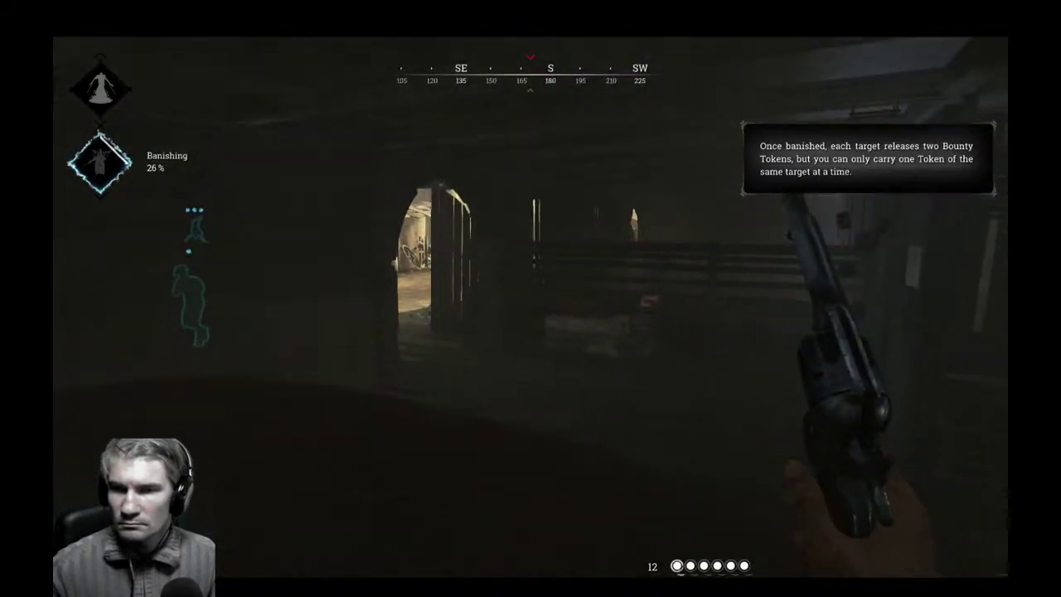
key("w")
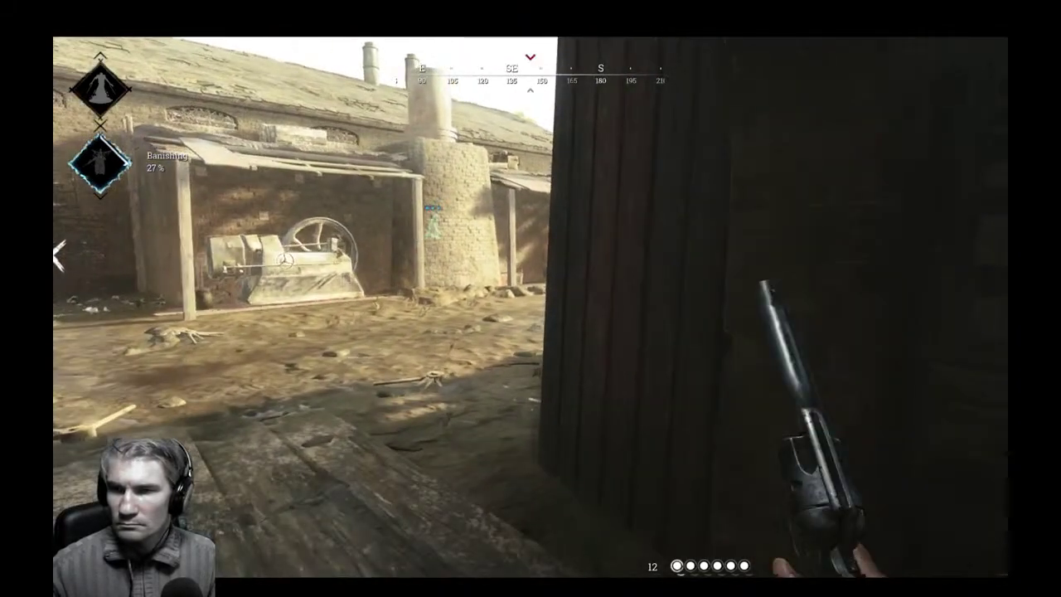
key("w")
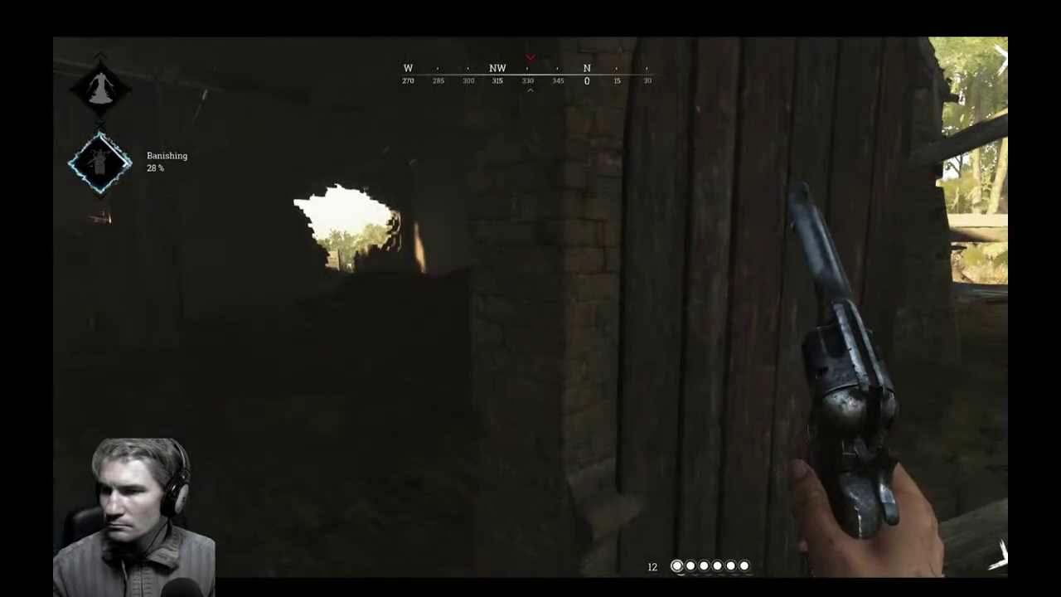
Move to the shaded passage along the brick wall and equip the Throwing Knives.
key("w")
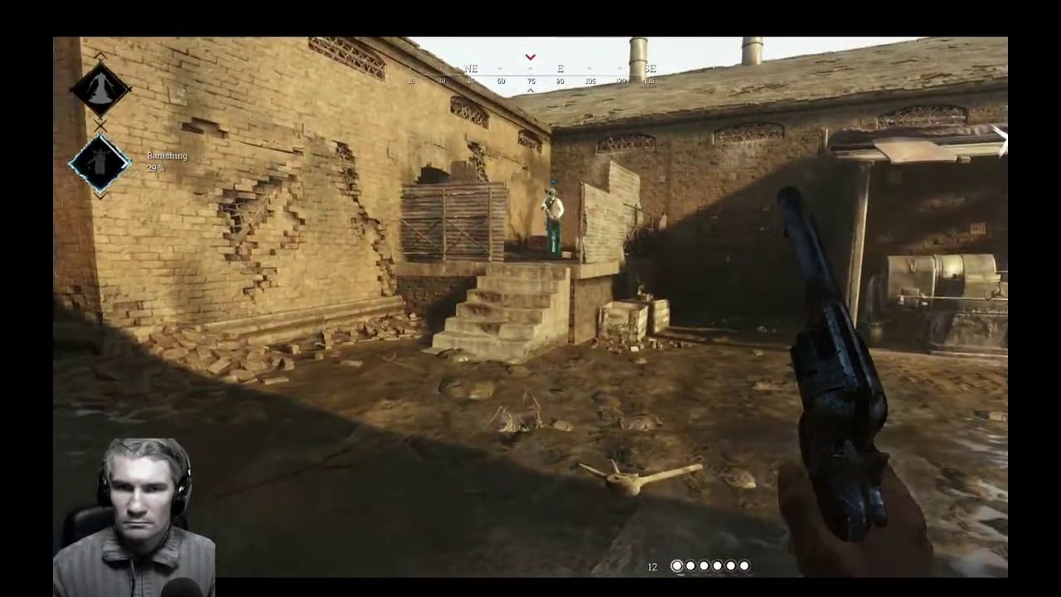
key("w")
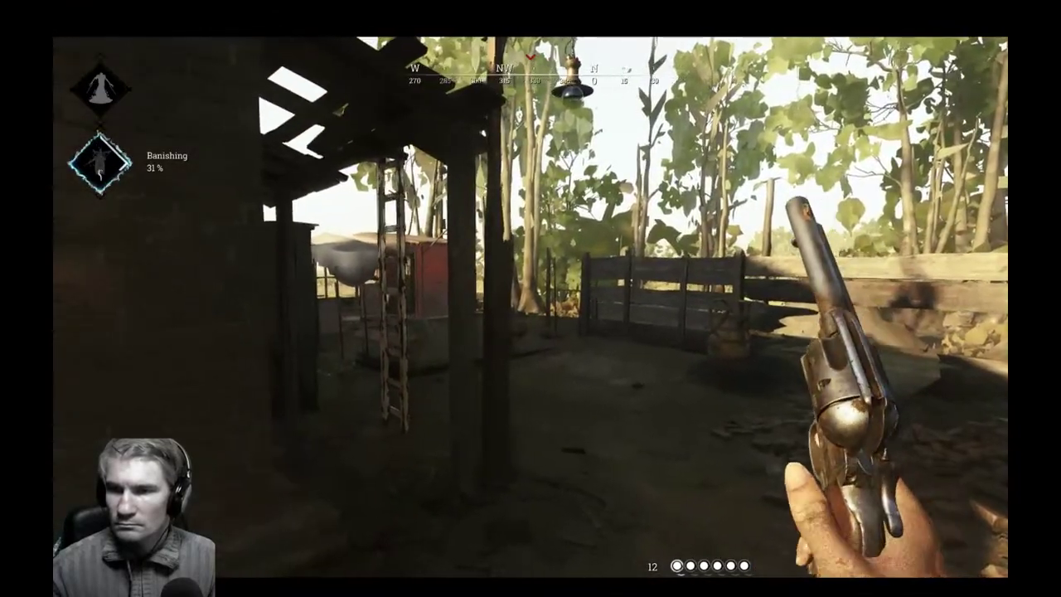
key("w")
scroll(531, 299, "down", 4)
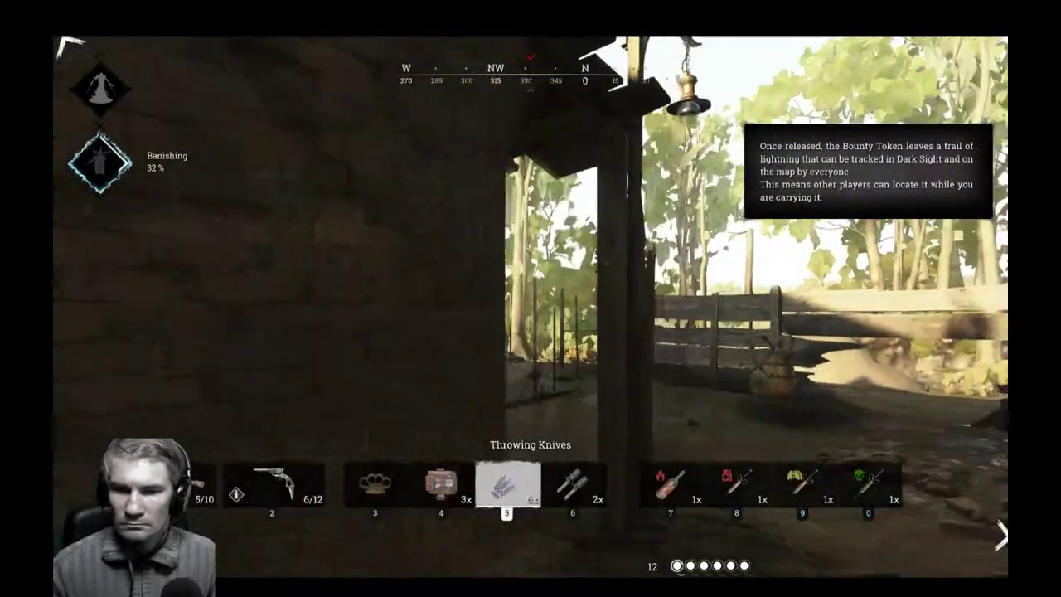
key("w")
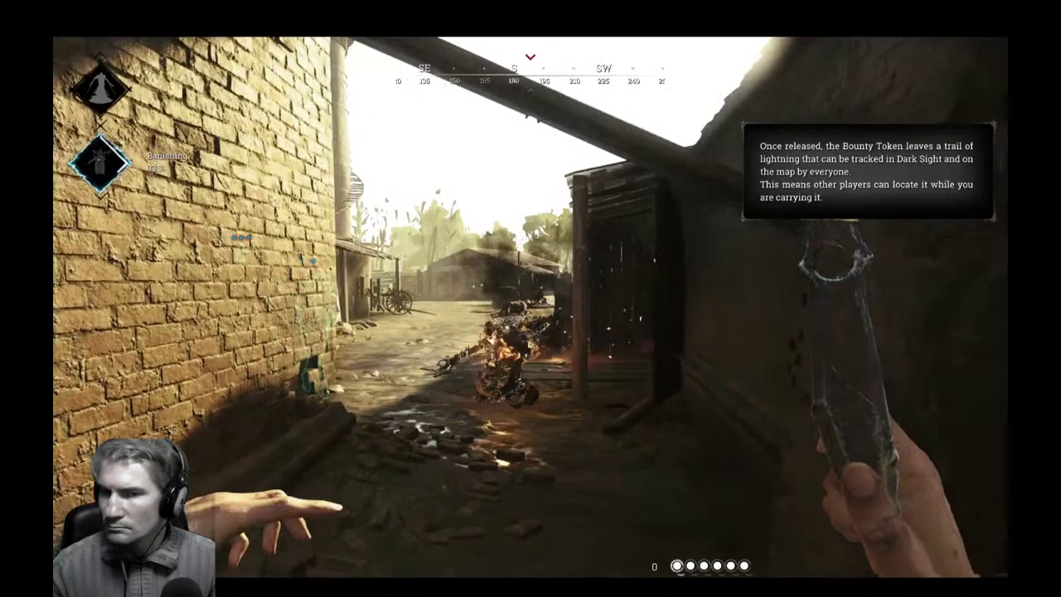
Throw a knife past the lamp post outside the brick building and re-equip the revolver.
key("w")
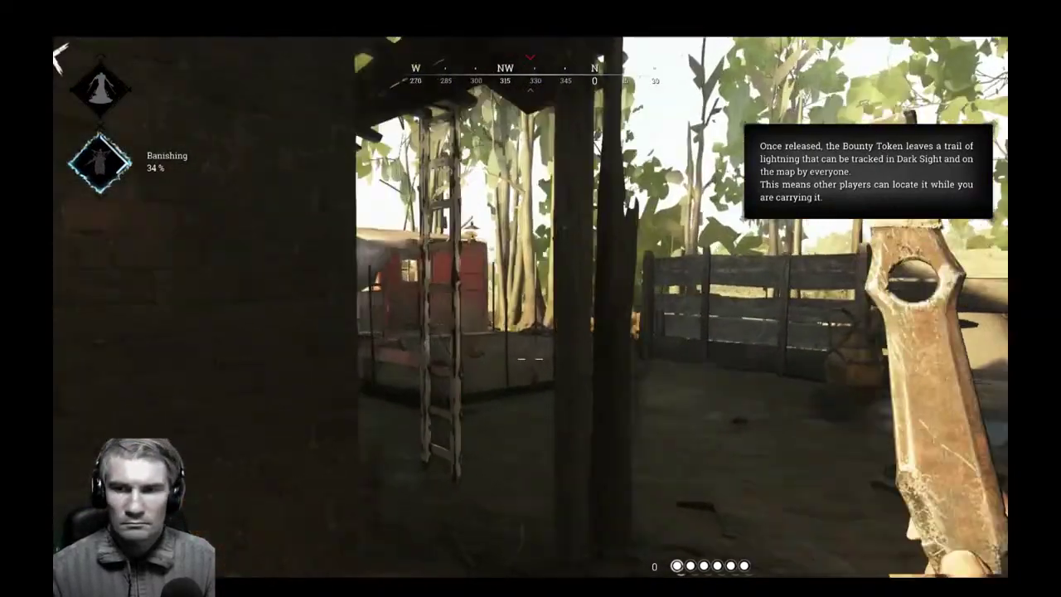
key("w")
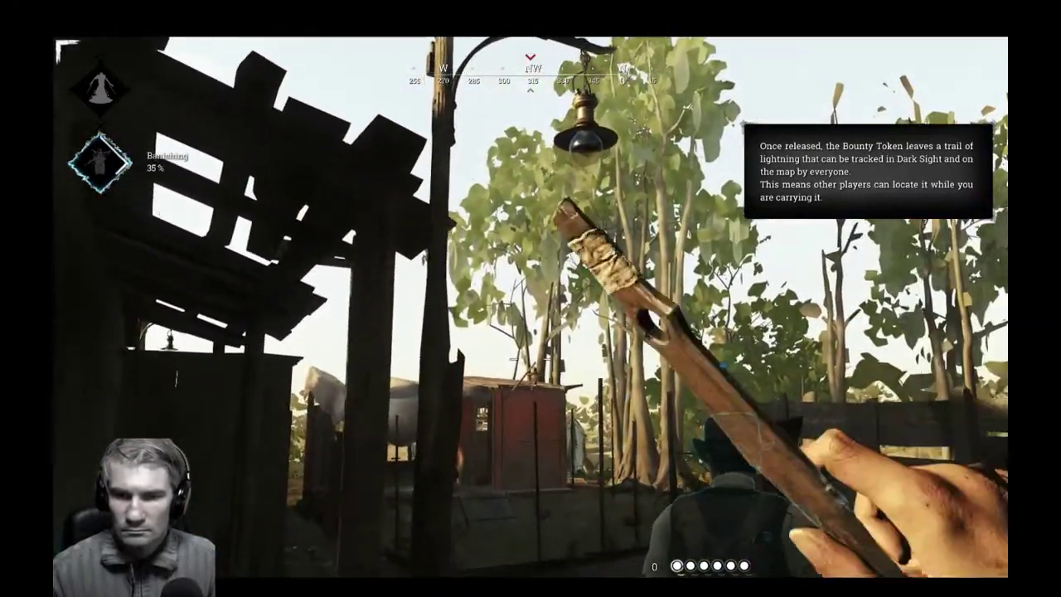
left_click(531, 299)
key("w")
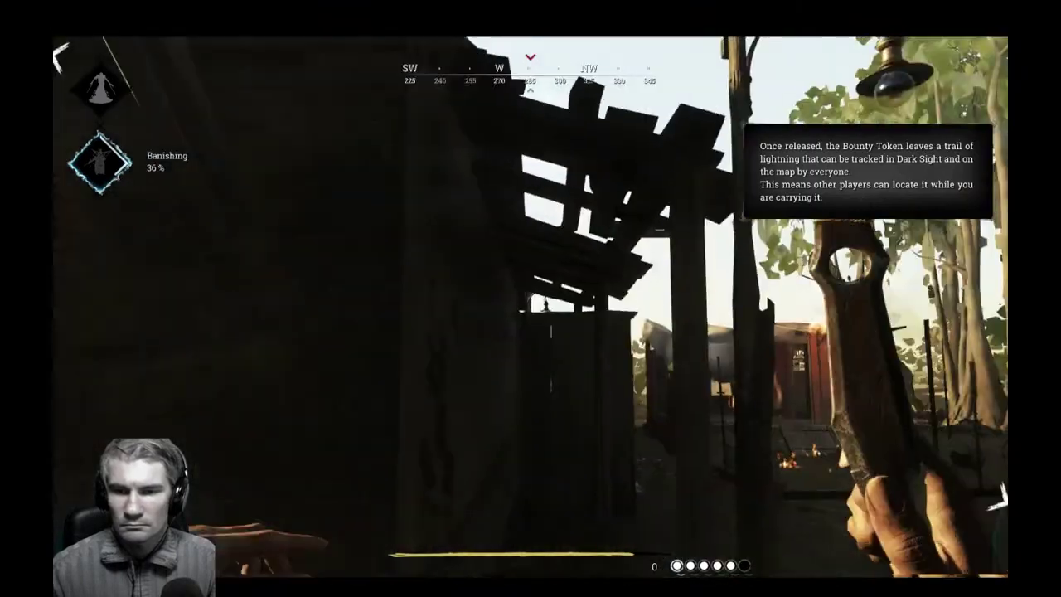
key("w")
key("1")
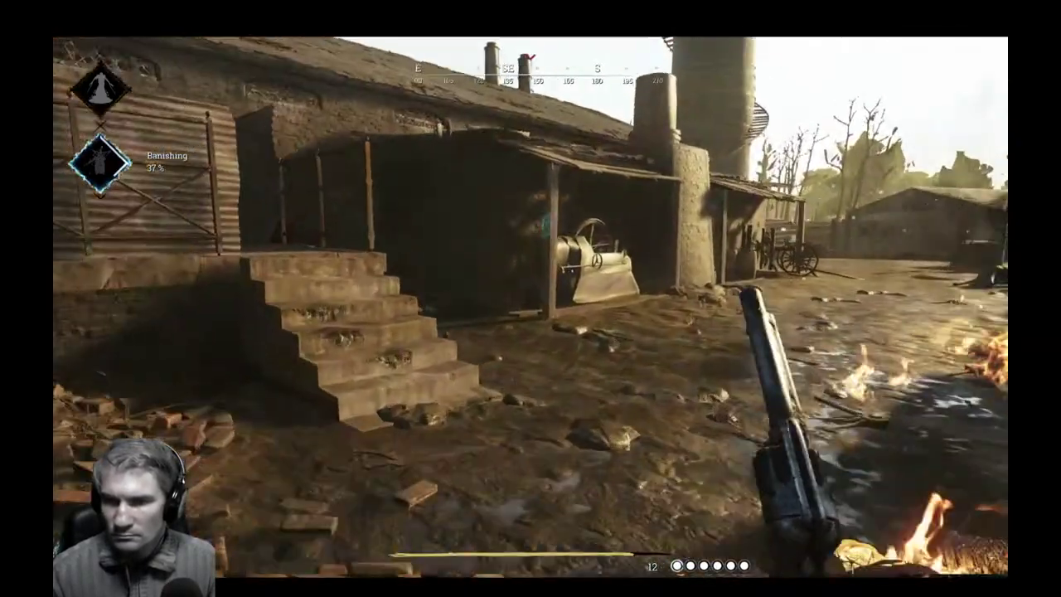
Cross the yard, climb the stone steps and re-enter the lair.
key("w")
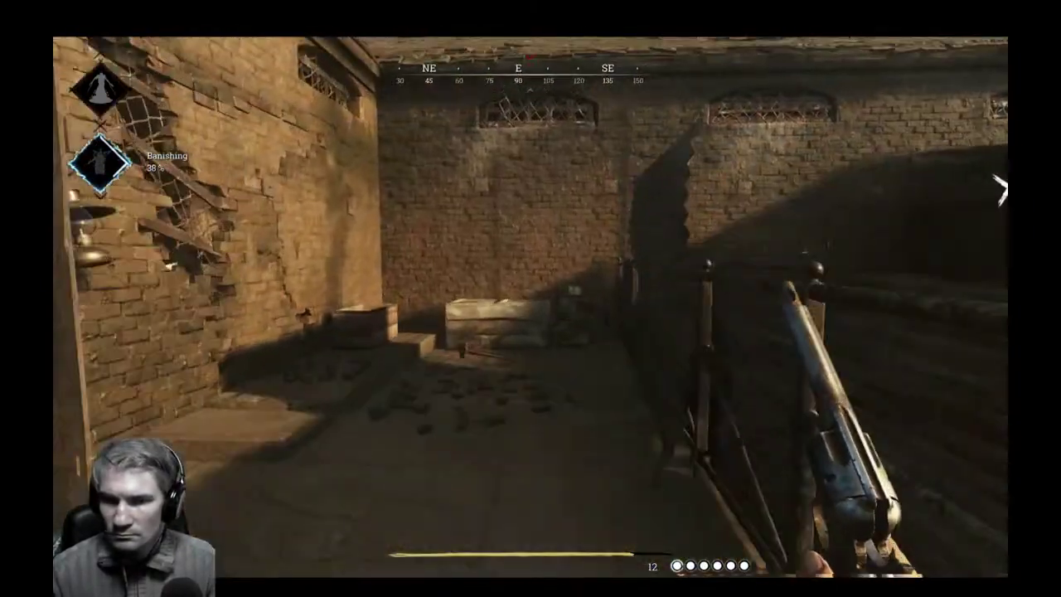
key("w")
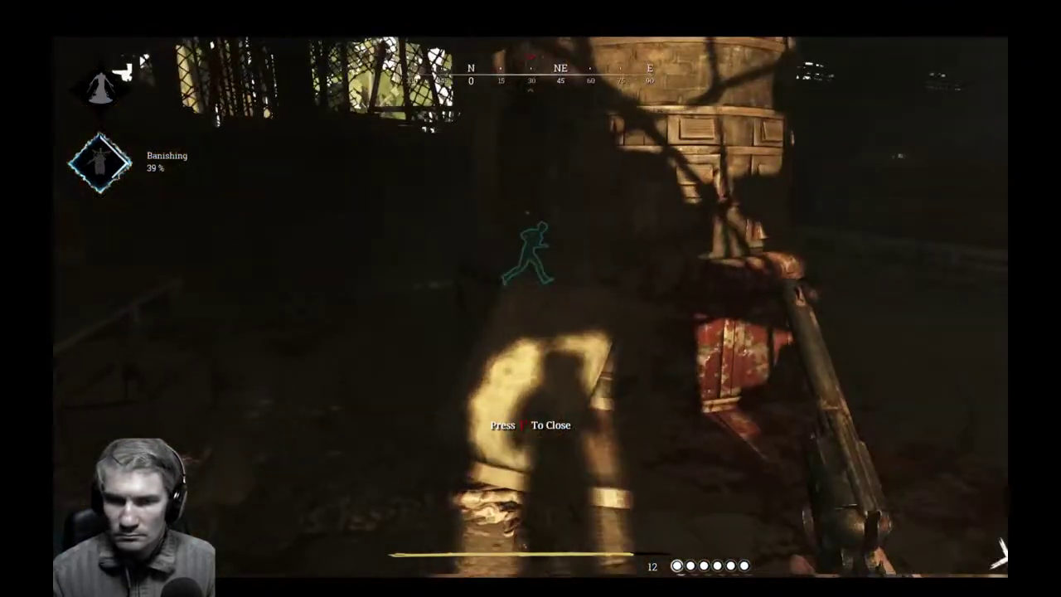
key("w")
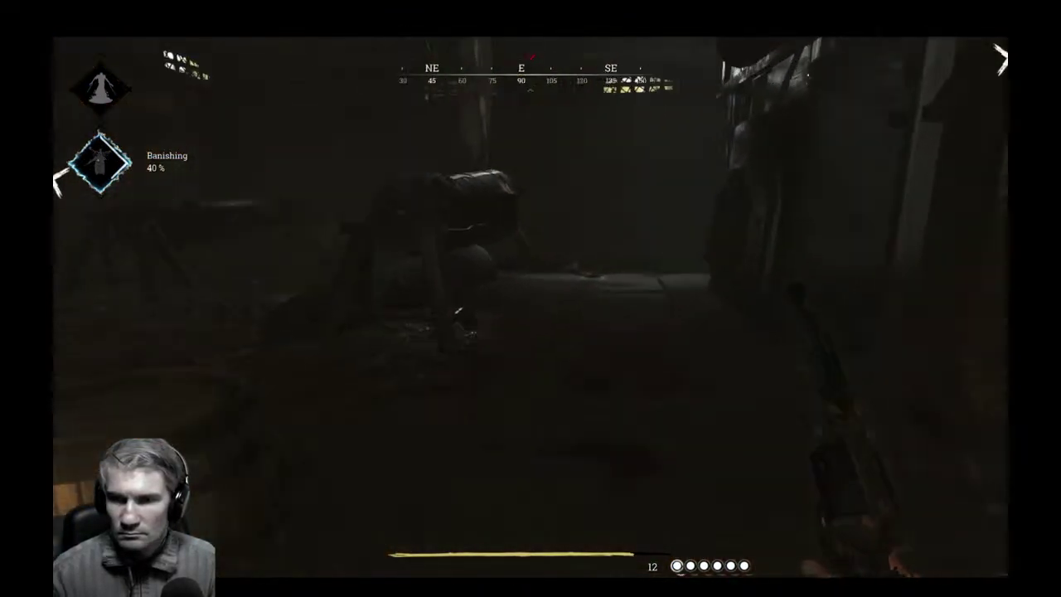
Patrol the dark lair to its south side and open the door to the paved outer yard.
key("w")
key("w")
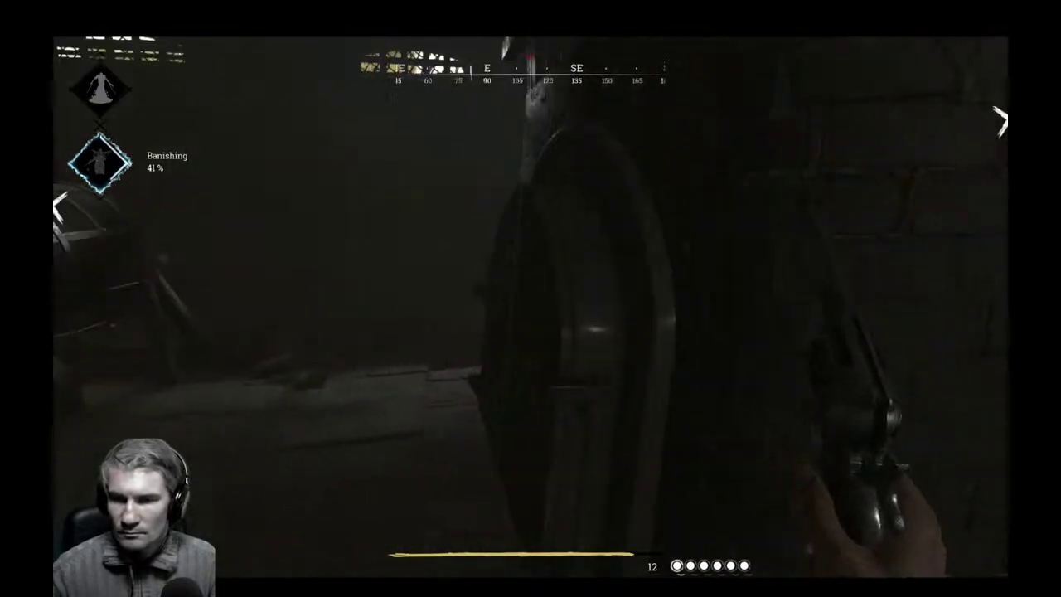
key("w")
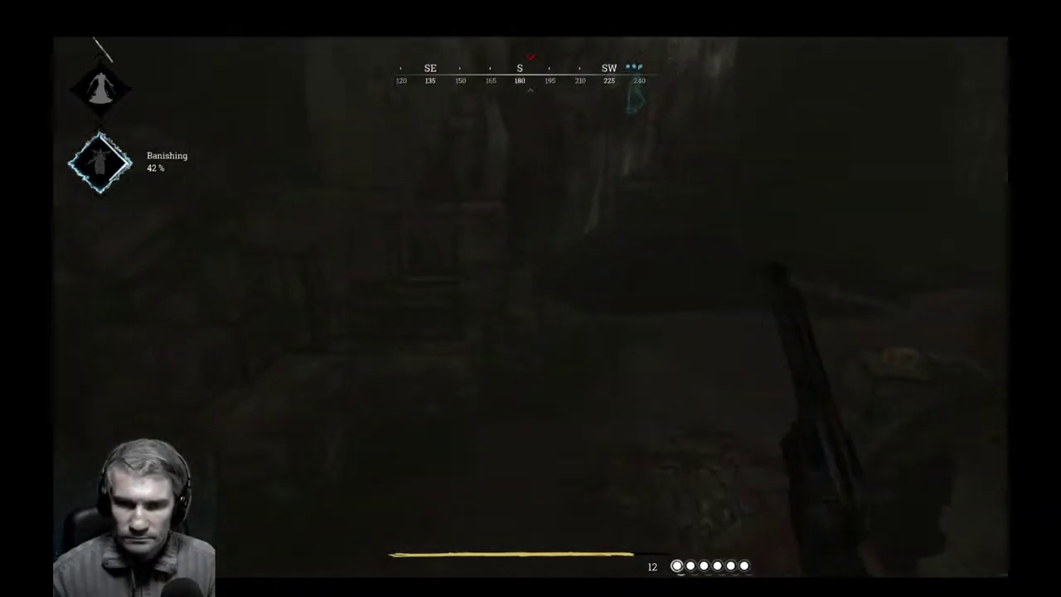
key("w")
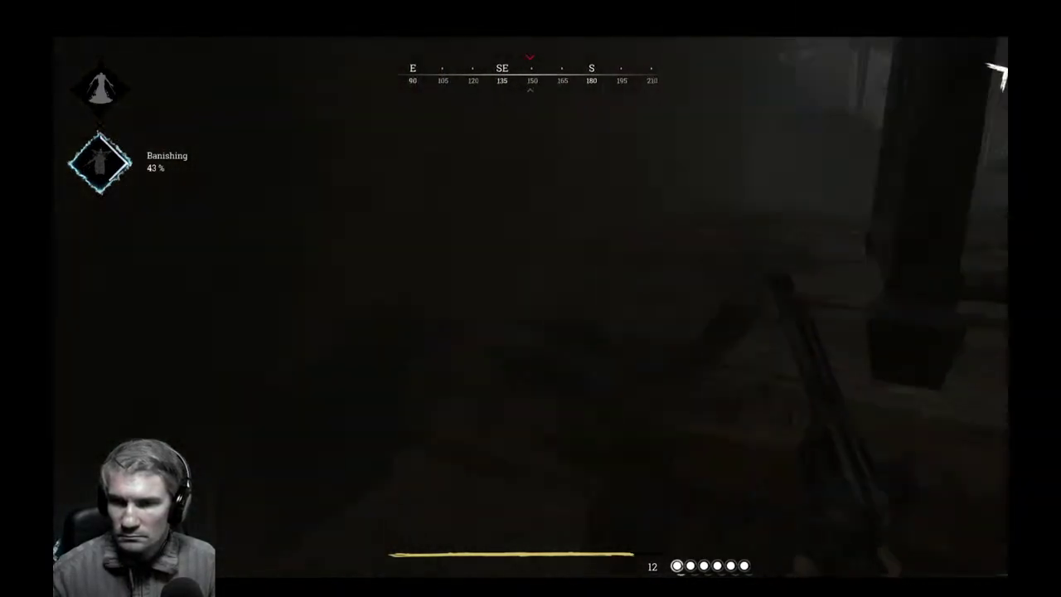
key("w")
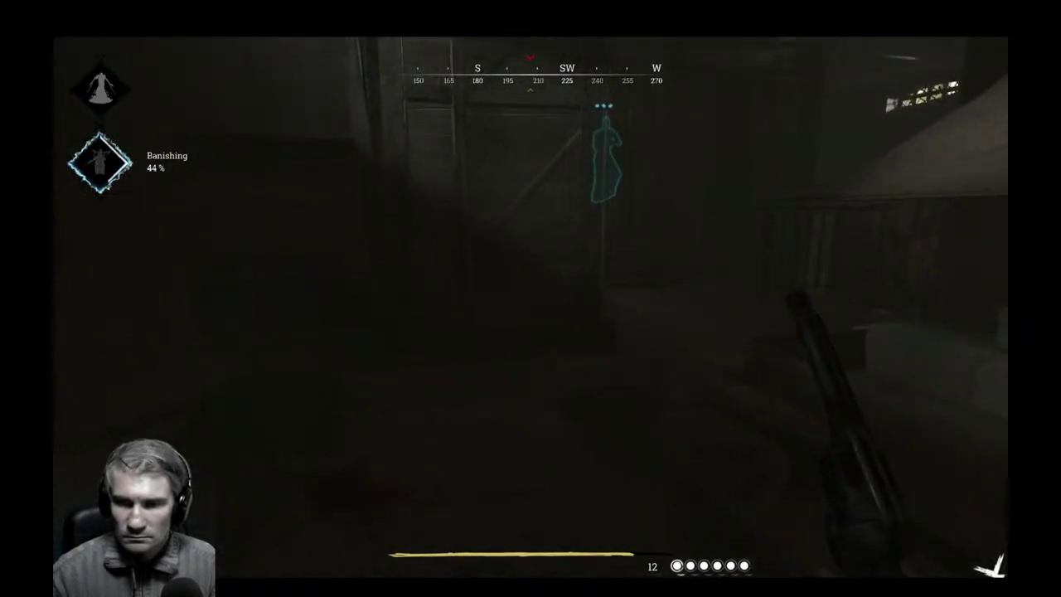
key("w")
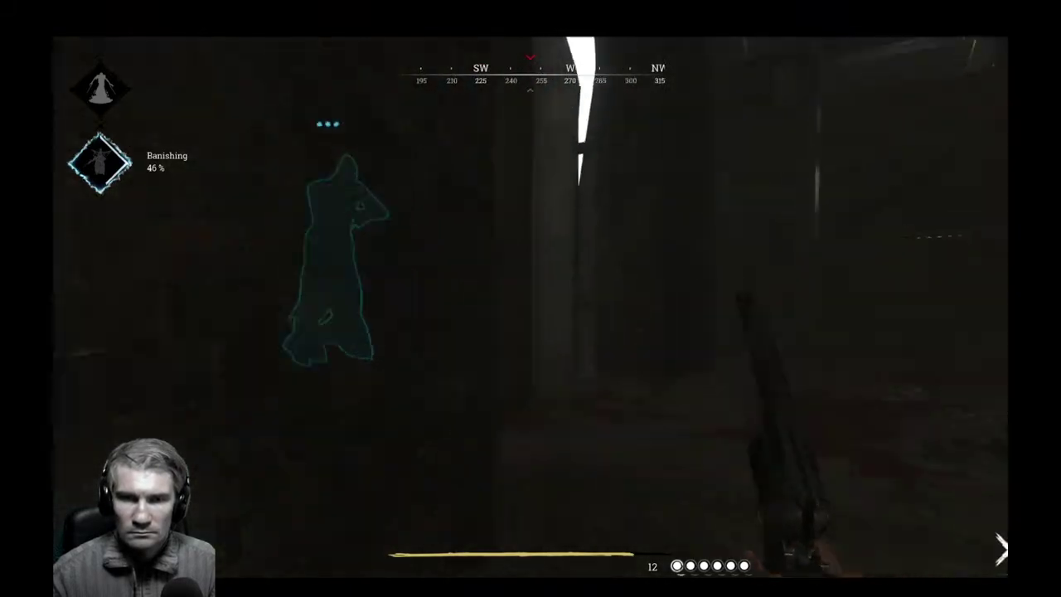
key("w")
key("f")
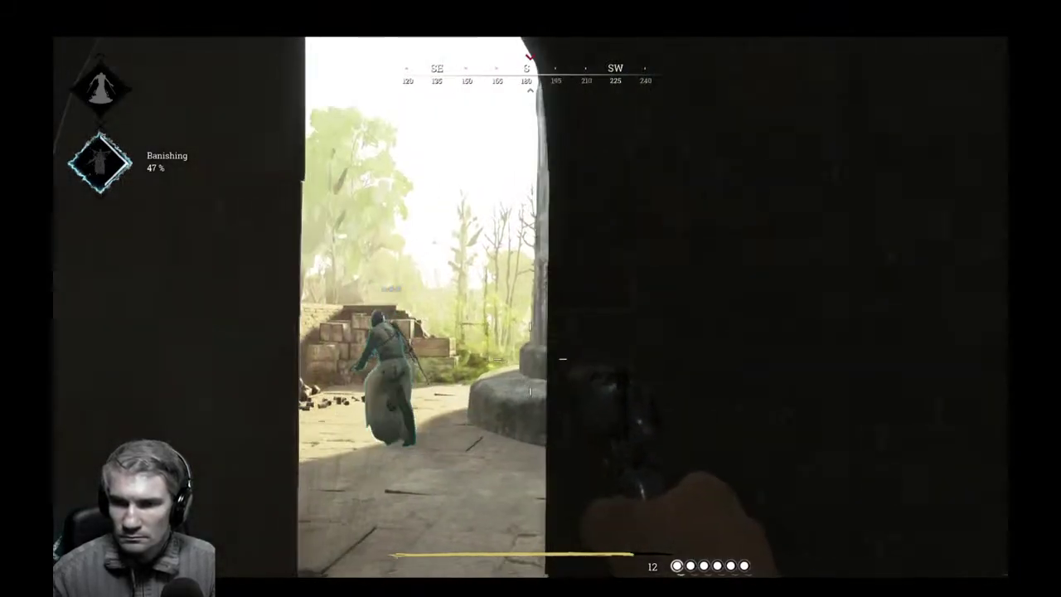
Scan the ruined wall and trees through the rifle scope from the doorway, then re-equip the revolver.
key("1")
right_click(531, 359)
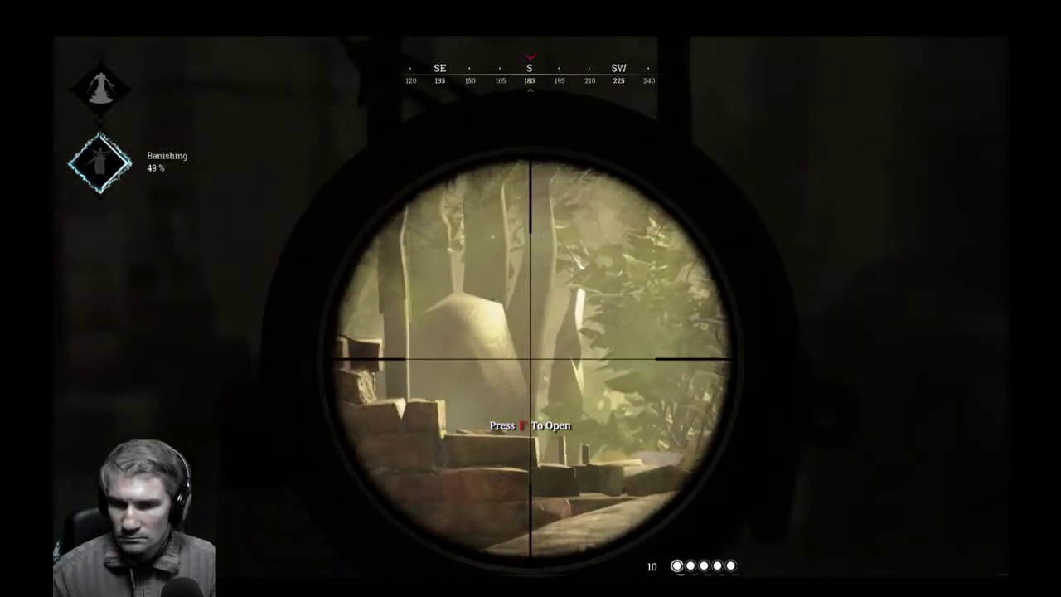
key("e")
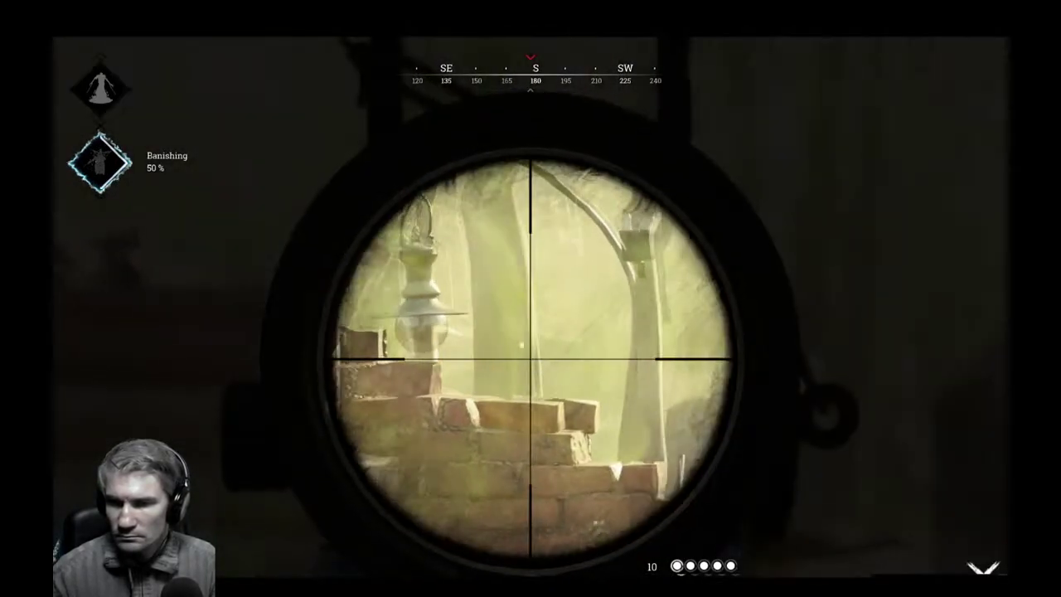
key("2")
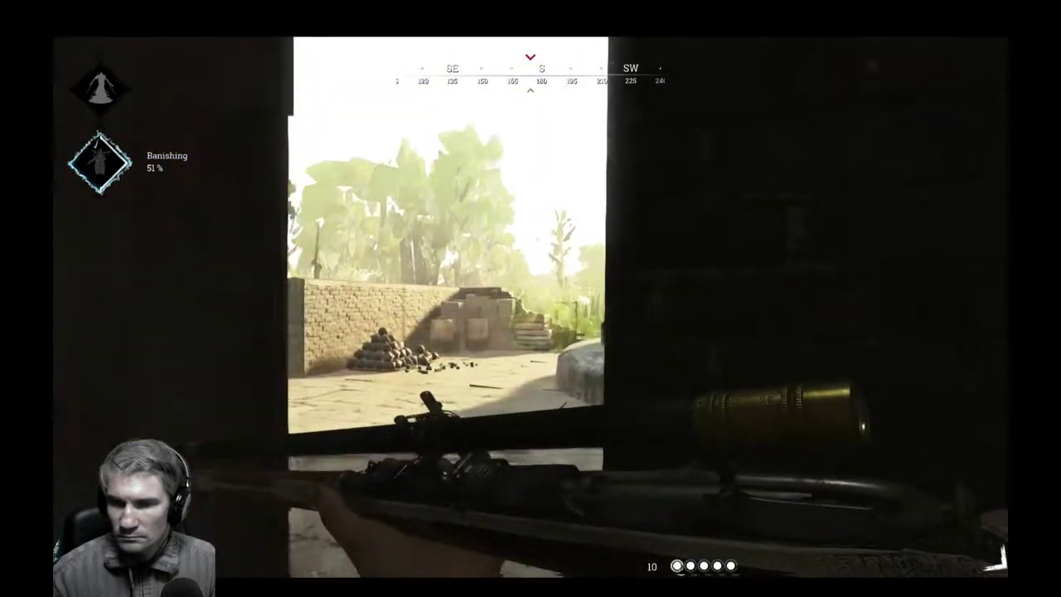
Leave the lair past the ruined brick wall and advance along the dirt road to the red barn door.
key("w")
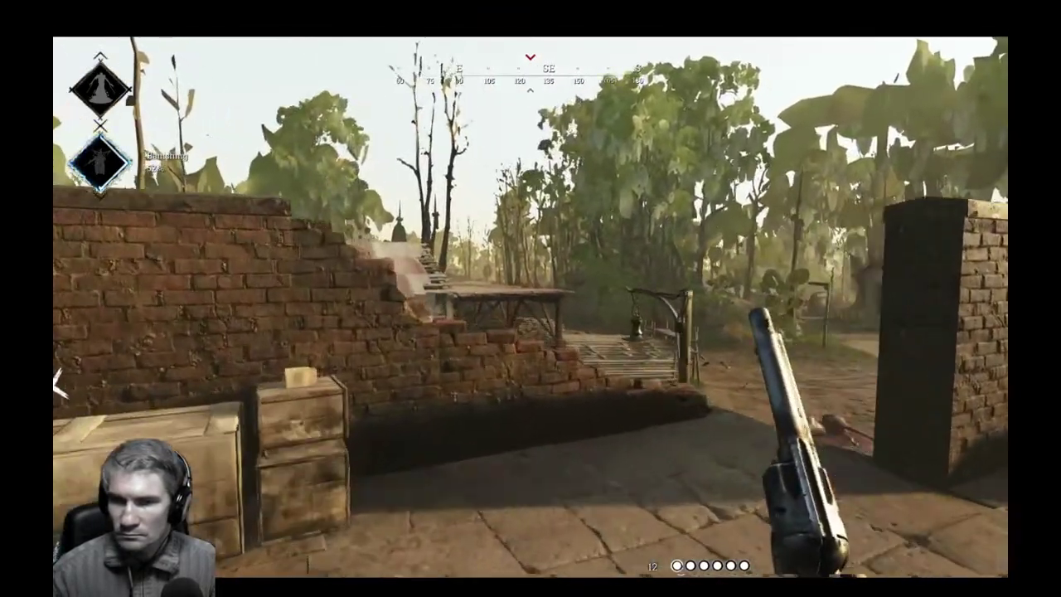
key("w")
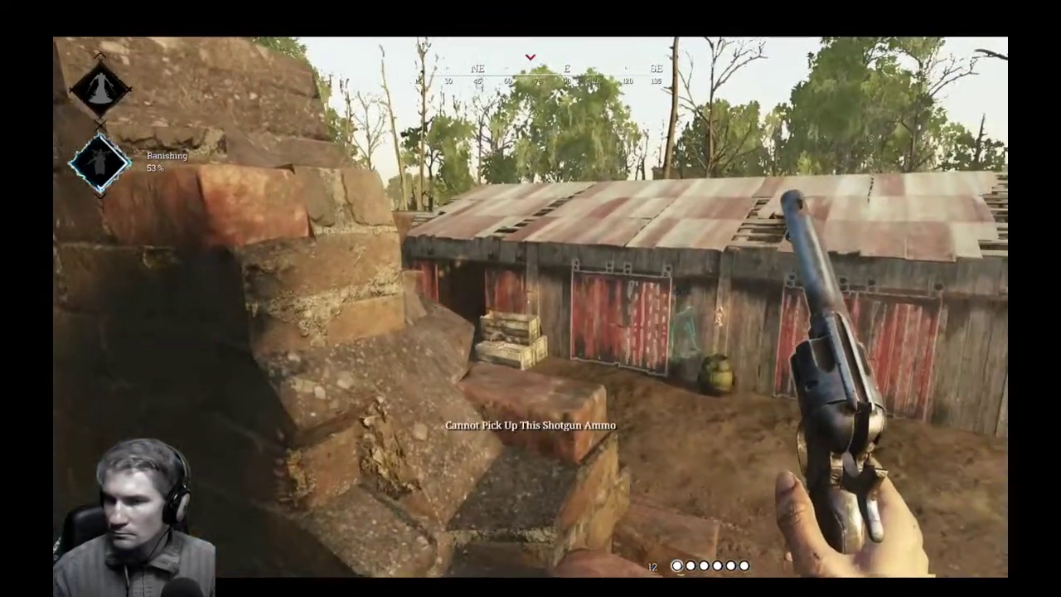
key("w")
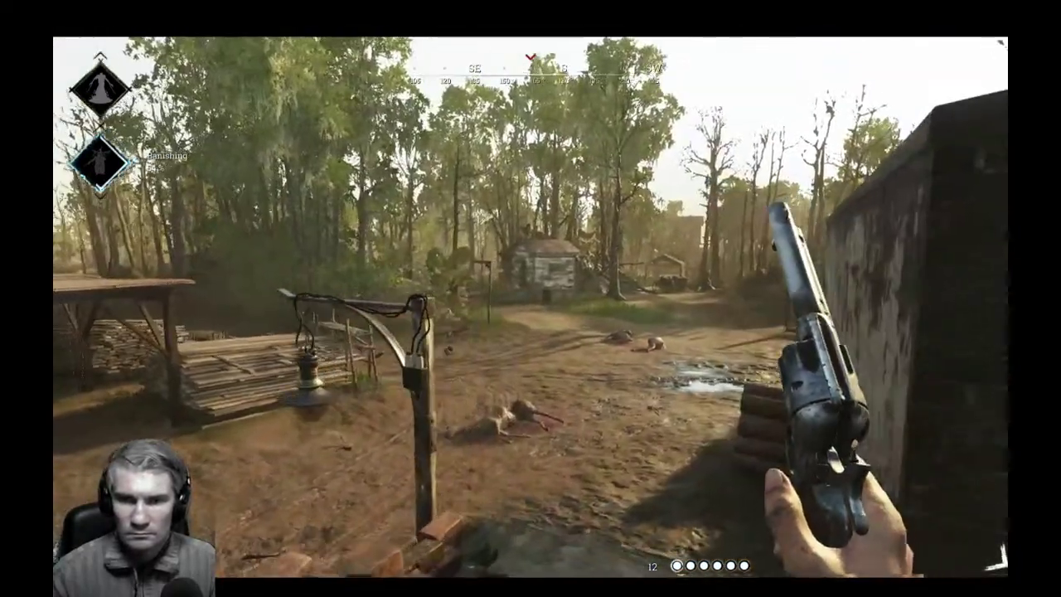
key("w")
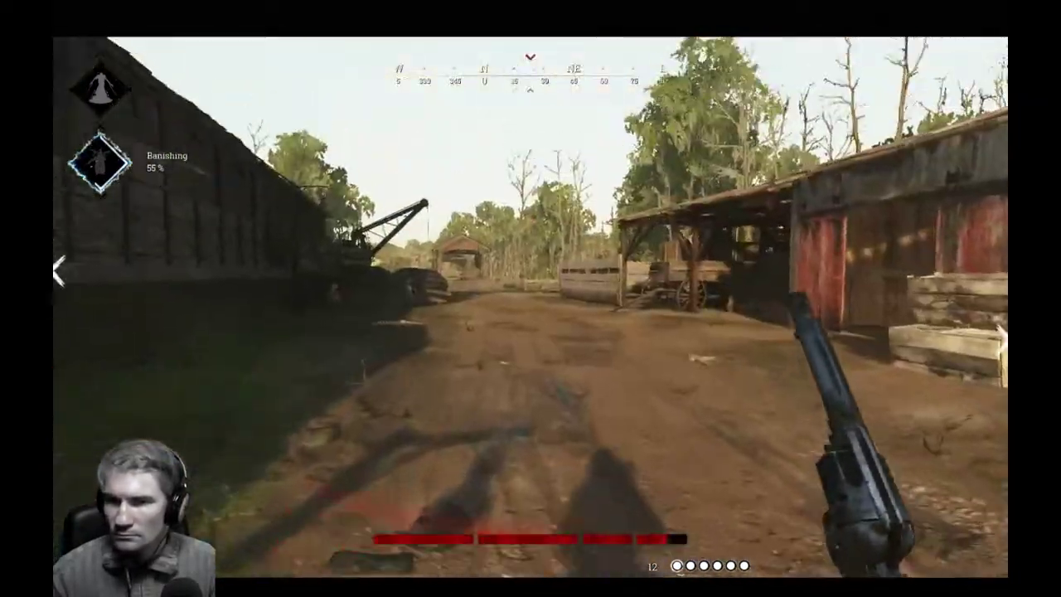
key("w")
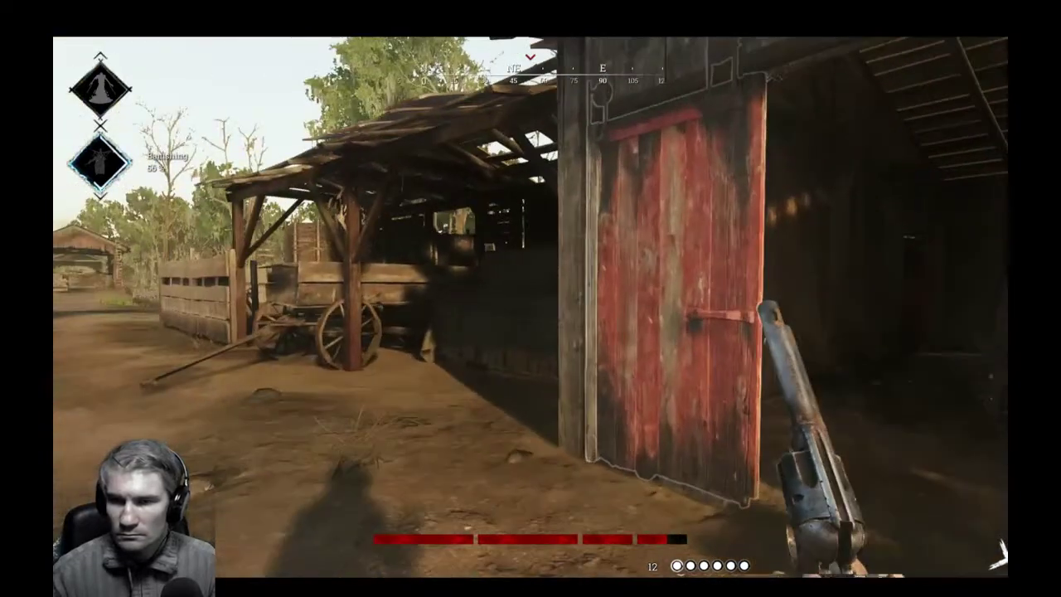
Check the wagon shelter beside the red barn and watch the yard and ruined wall from behind the wooden planks.
key("w")
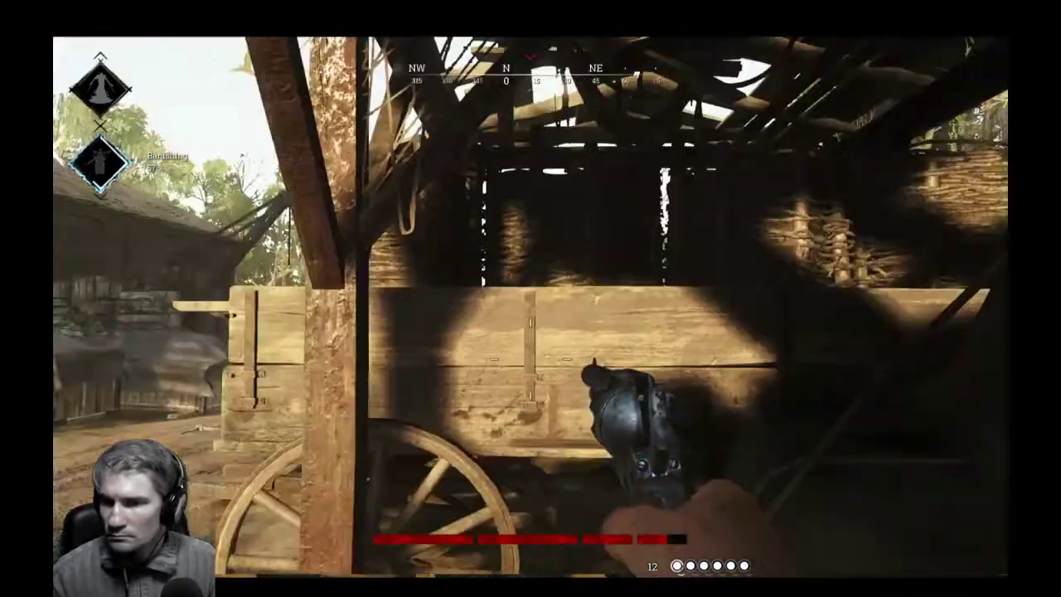
key("a")
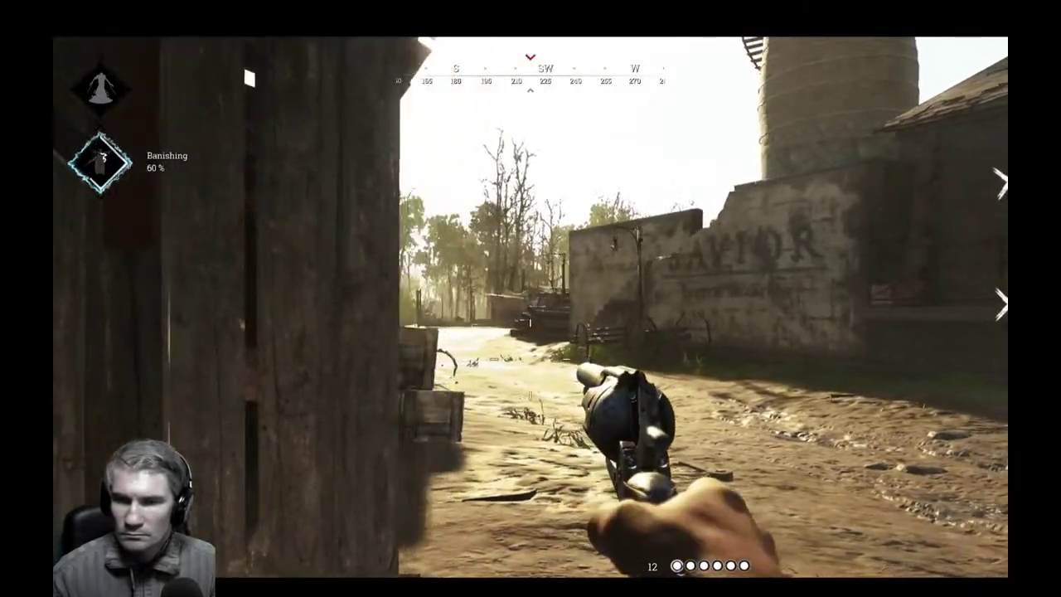
key("w")
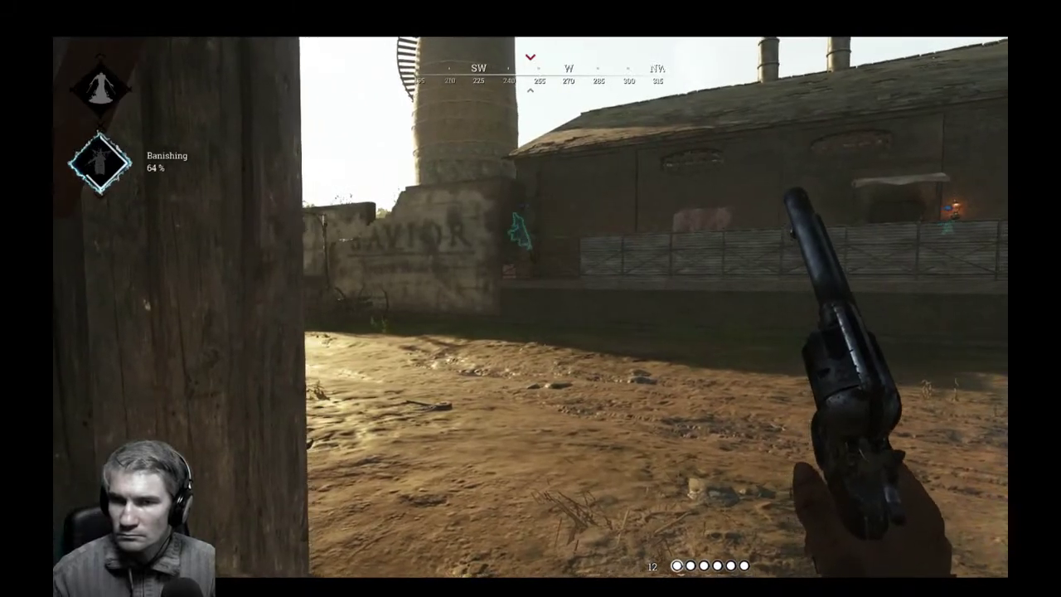
Cross the dirt yard to the ruined wall, climb the stone steps and re-enter the lair.
key("w")
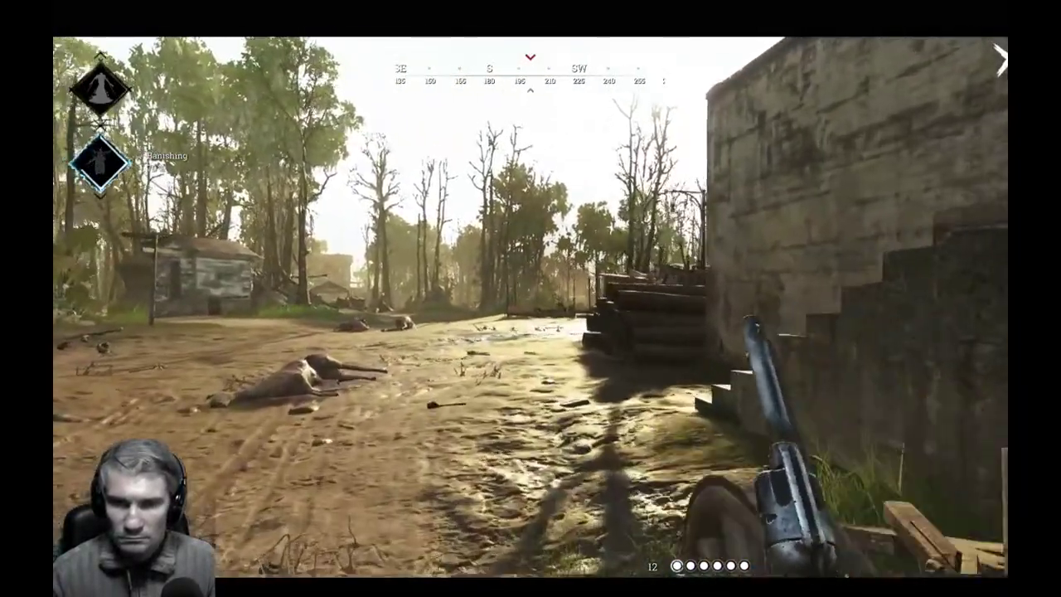
key("w")
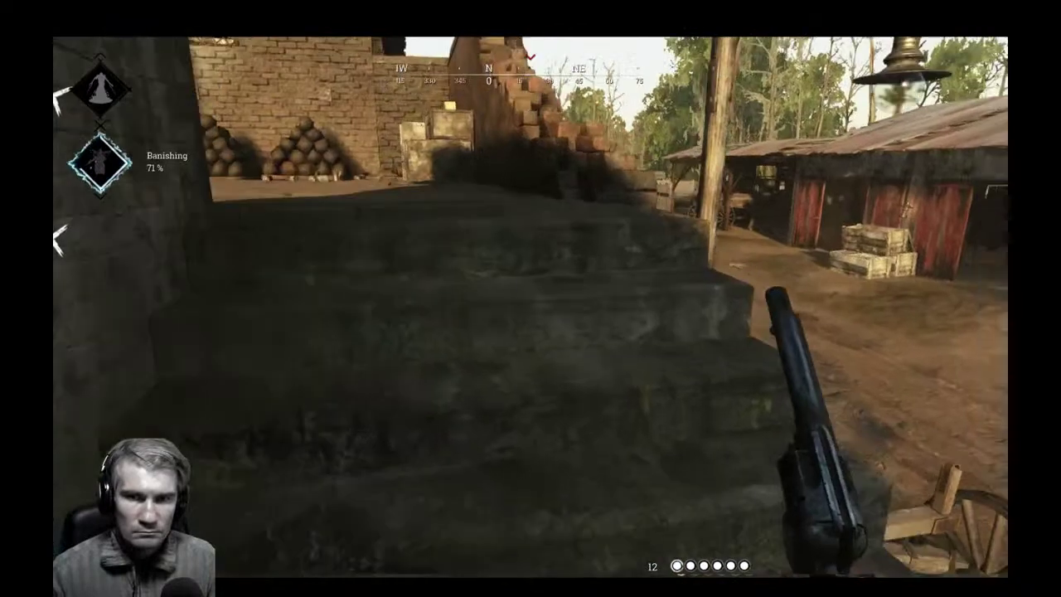
key("w")
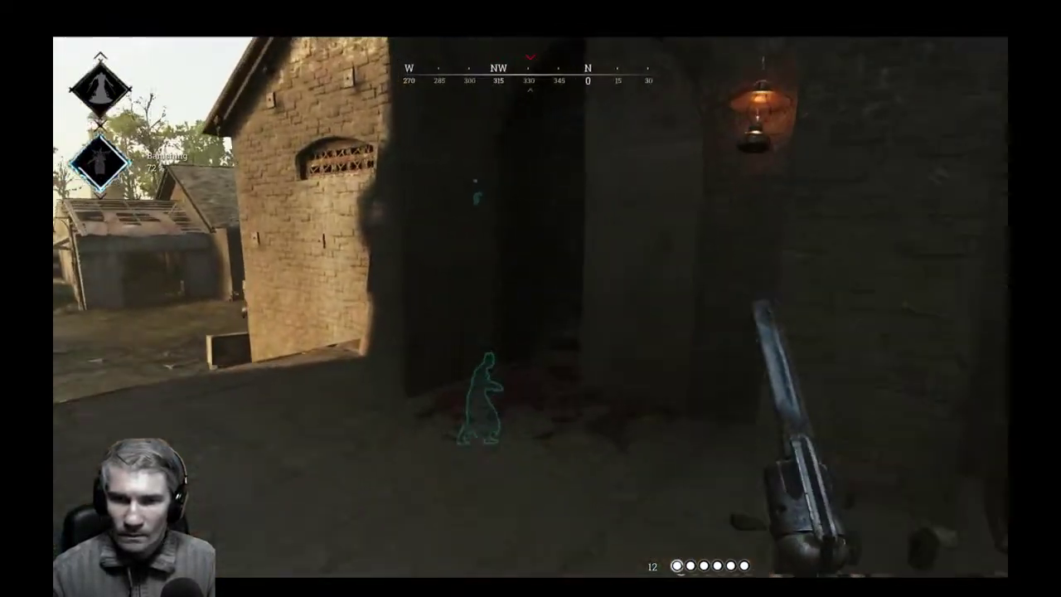
key("e")
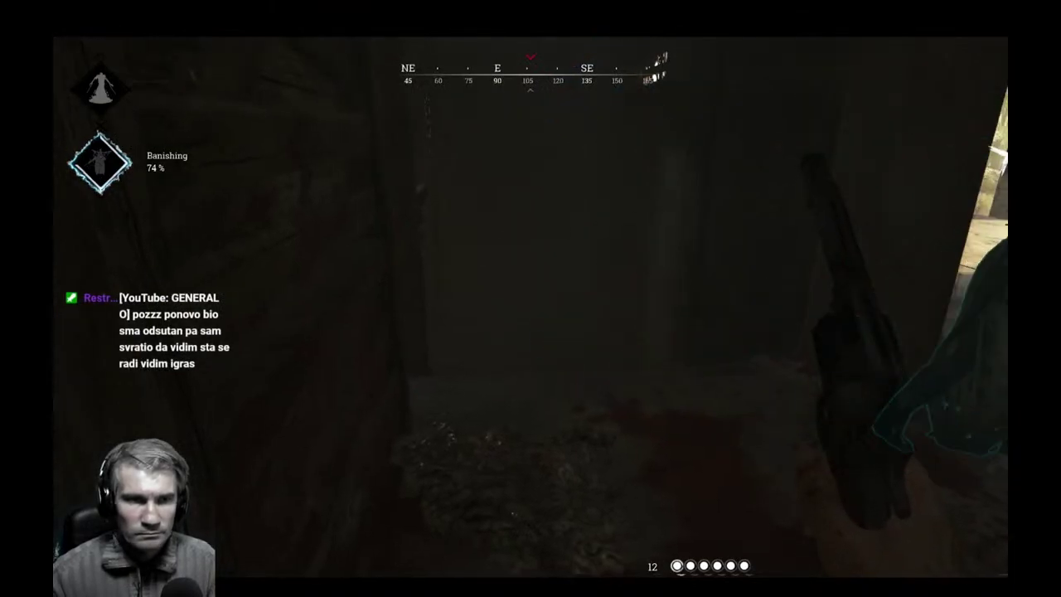
Patrol the dark lair past the hanging chains and step out onto the paved outer yard.
key("w")
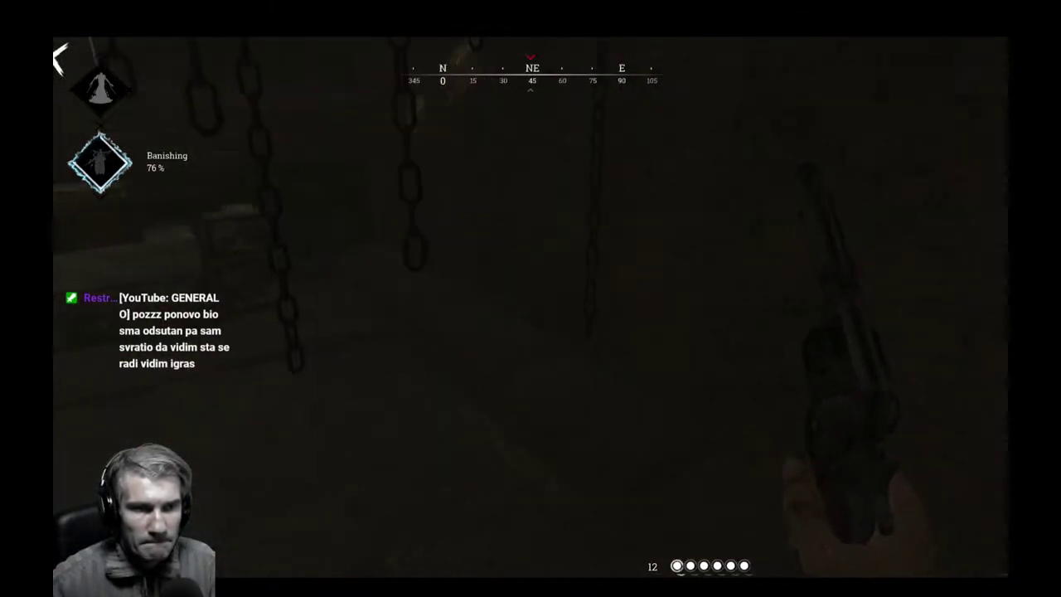
key("w")
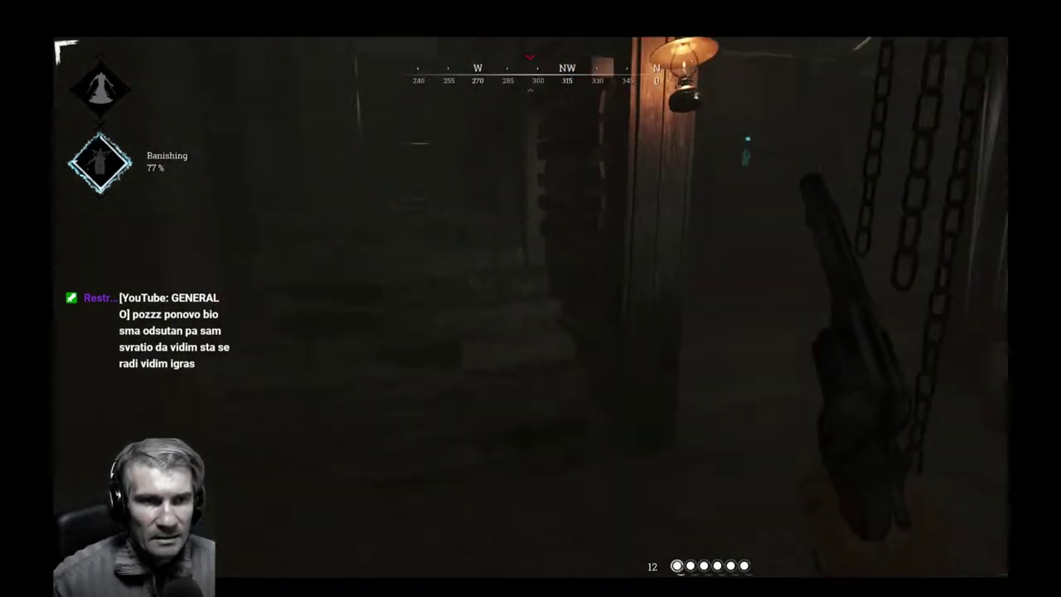
key("d")
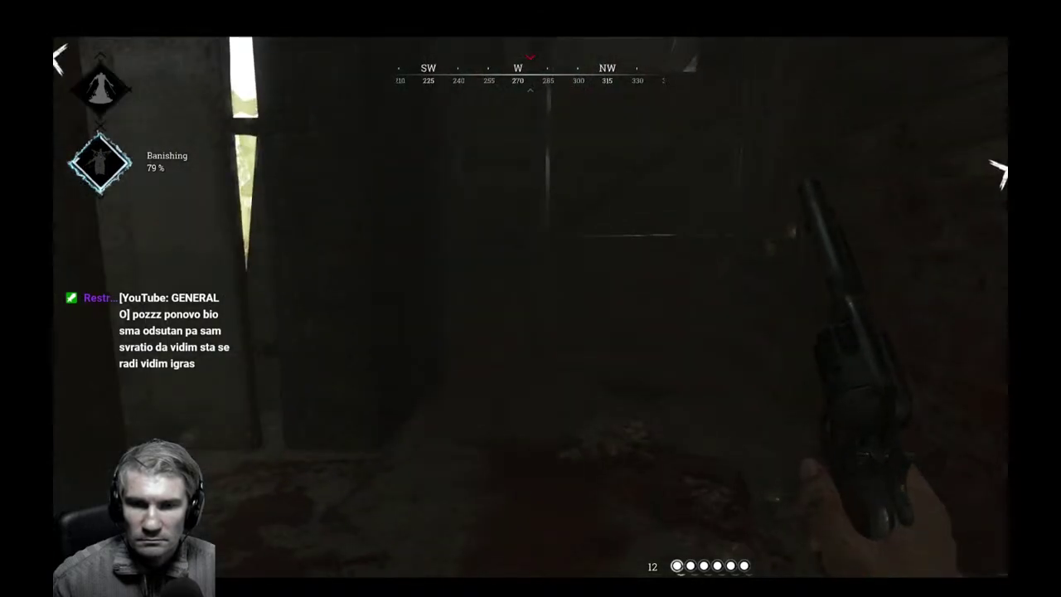
key("w")
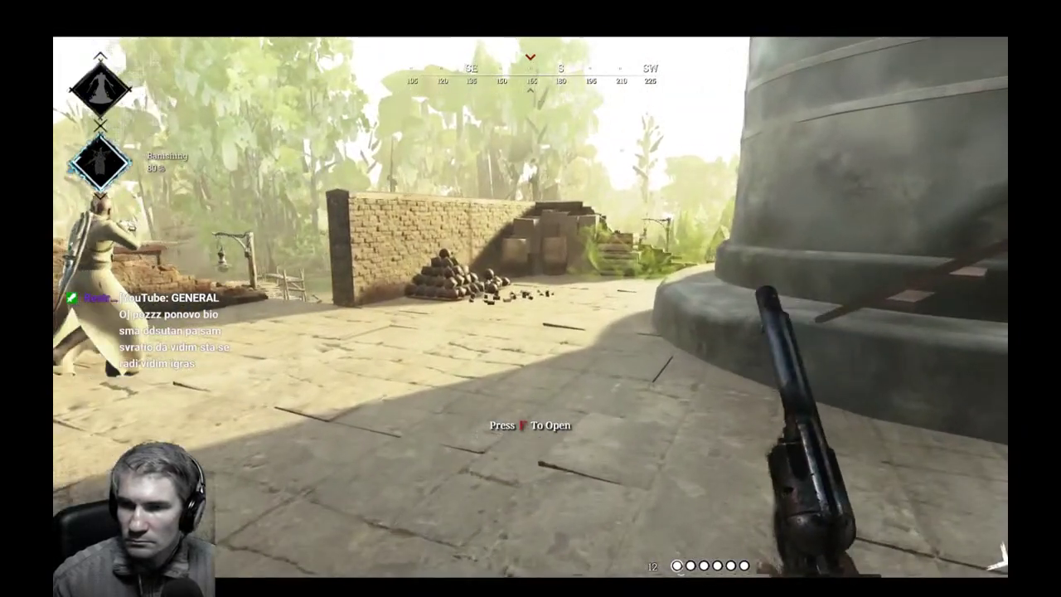
Cross the paved yard around the round tower to the ladder at its edge and equip the scoped rifle.
key("w")
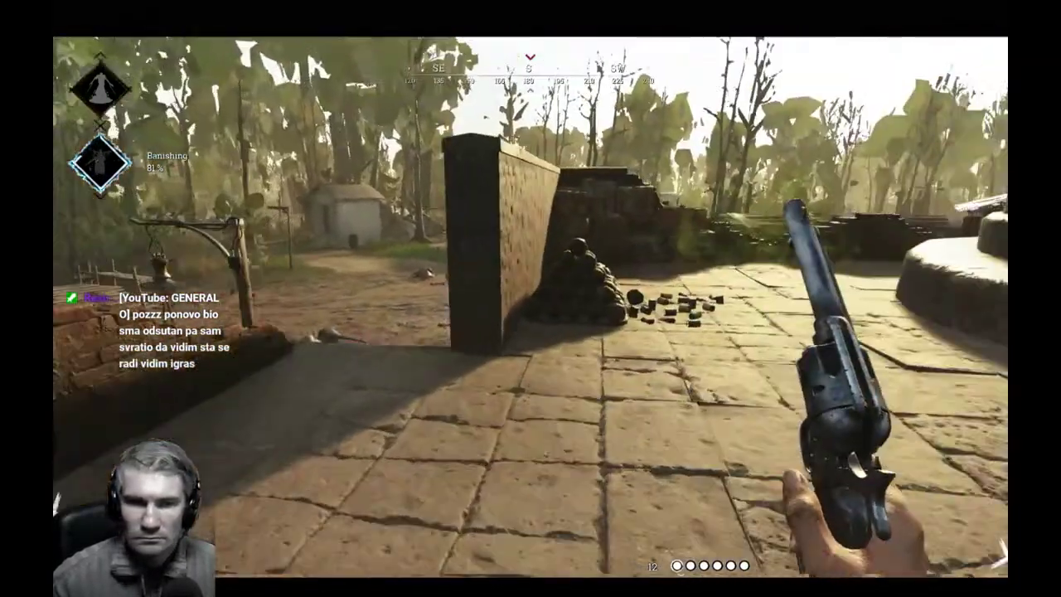
key("w")
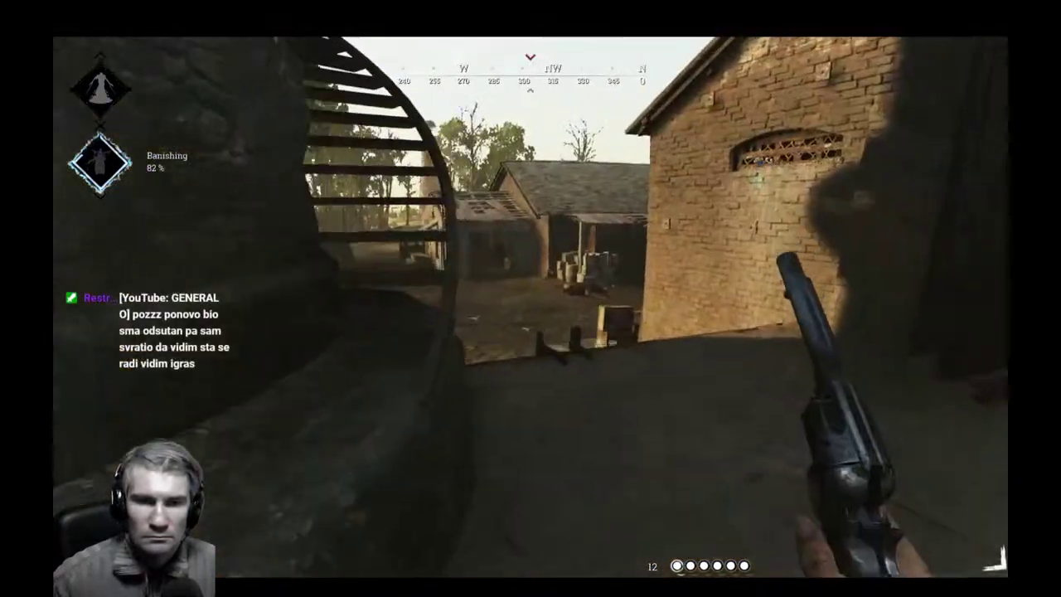
key("w")
key("1")
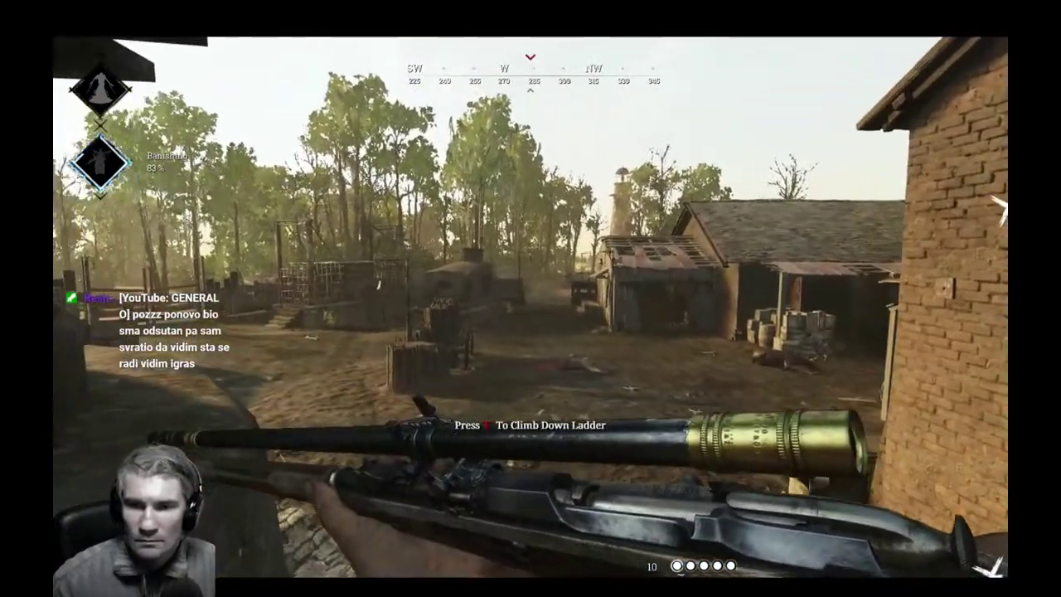
Scan the western yard and tree line through the rifle scope from the ladder edge.
key("s")
right_click(531, 359)
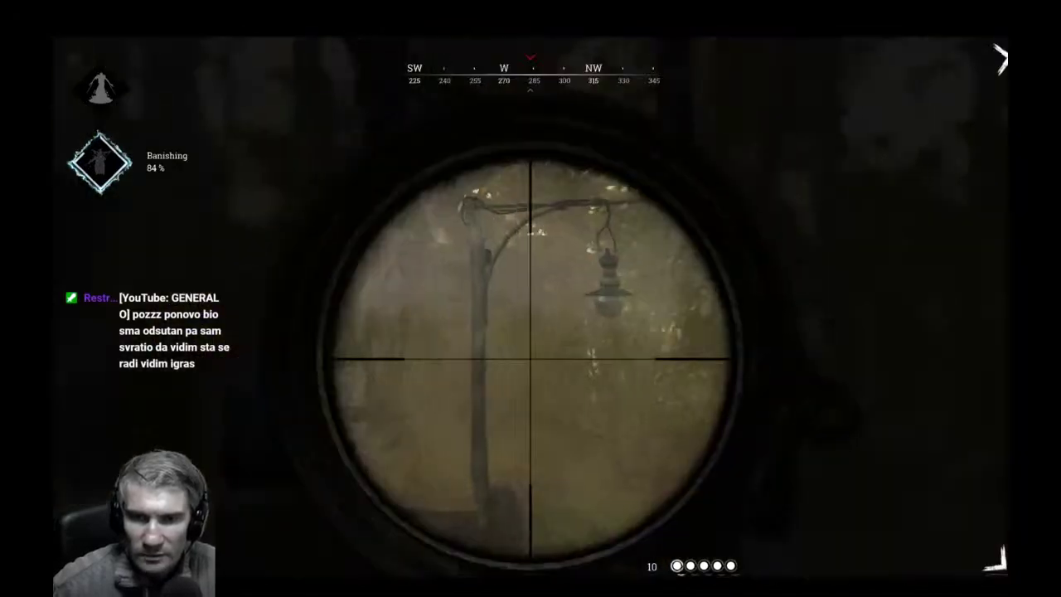
right_click(530, 359)
key("a")
key("d")
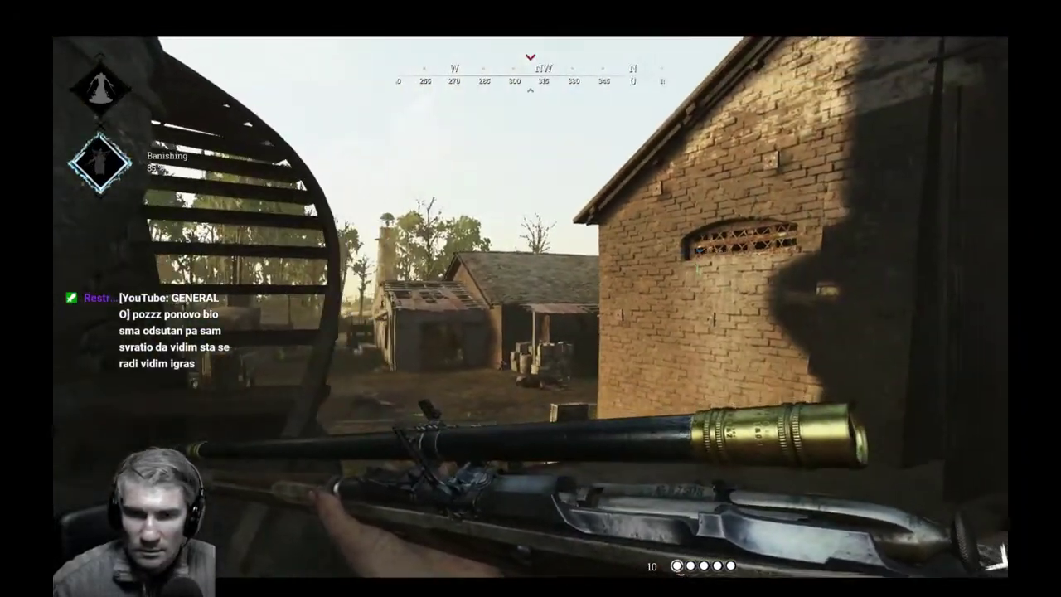
Return to the metal door beside the wall lantern, work it open and go back into the lair.
key("w")
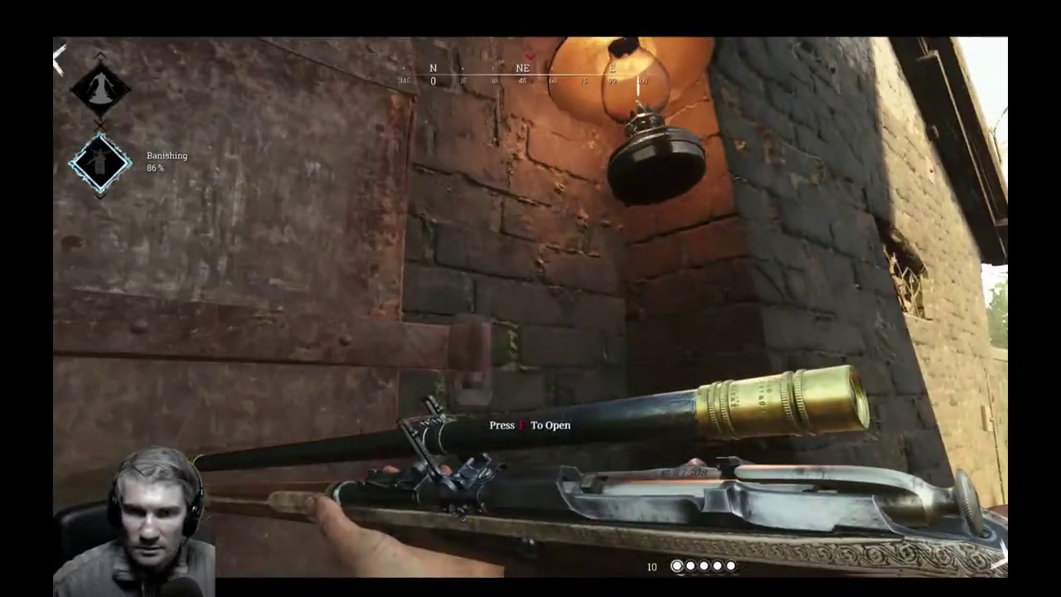
key("d")
key("s")
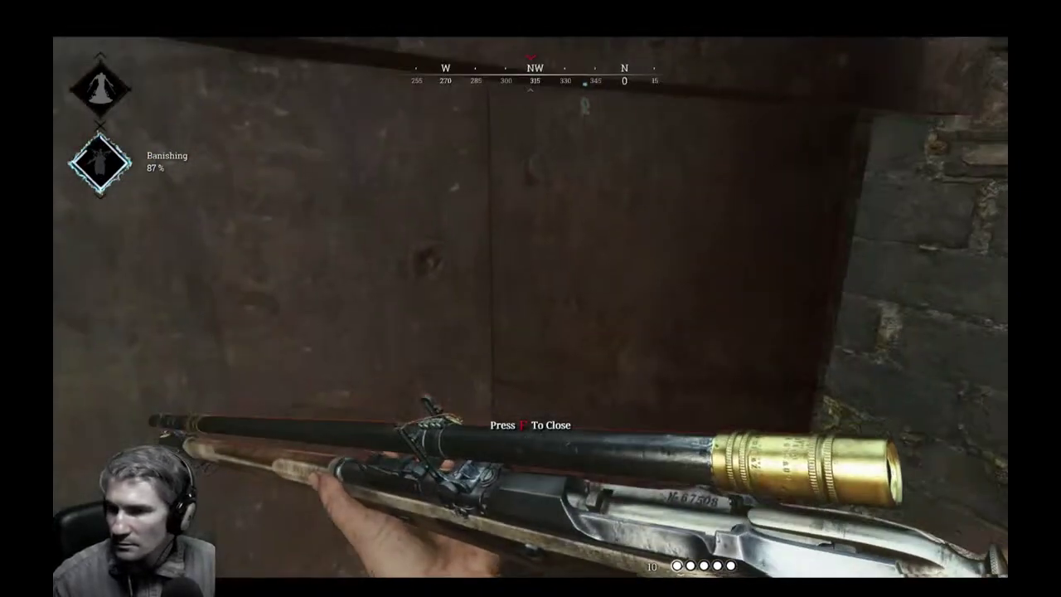
key("s")
key("w")
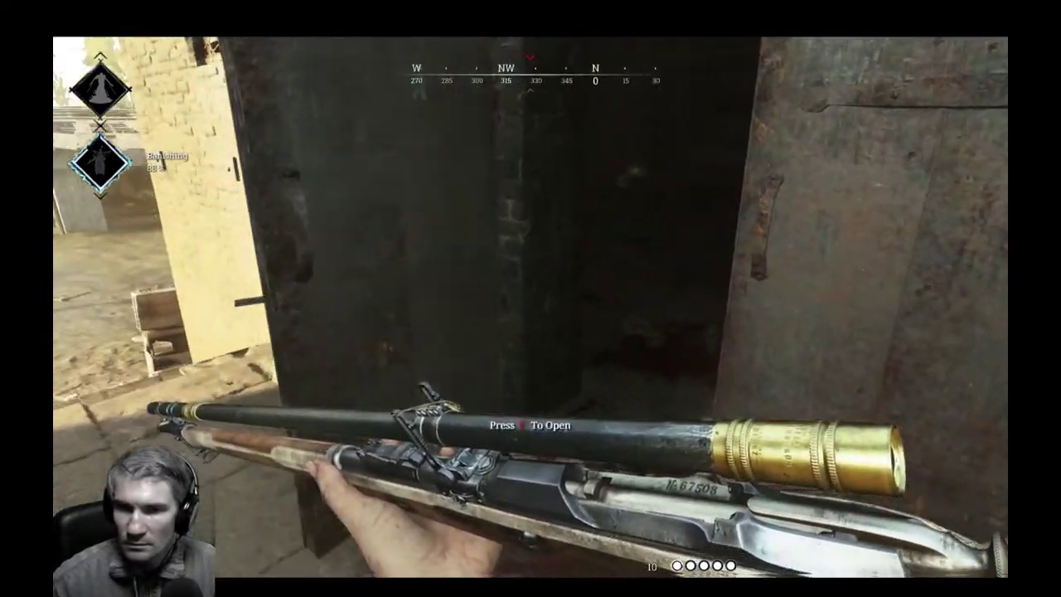
key("f")
key("w")
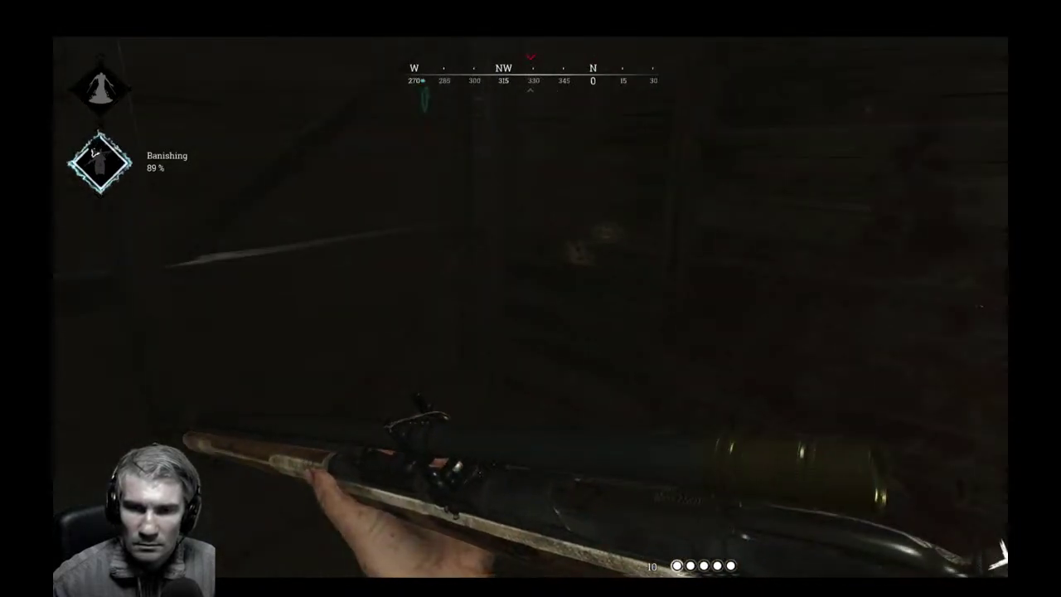
Watch the paved yard, brick wall and southern trees through the rifle scope from inside the doorway.
key("s")
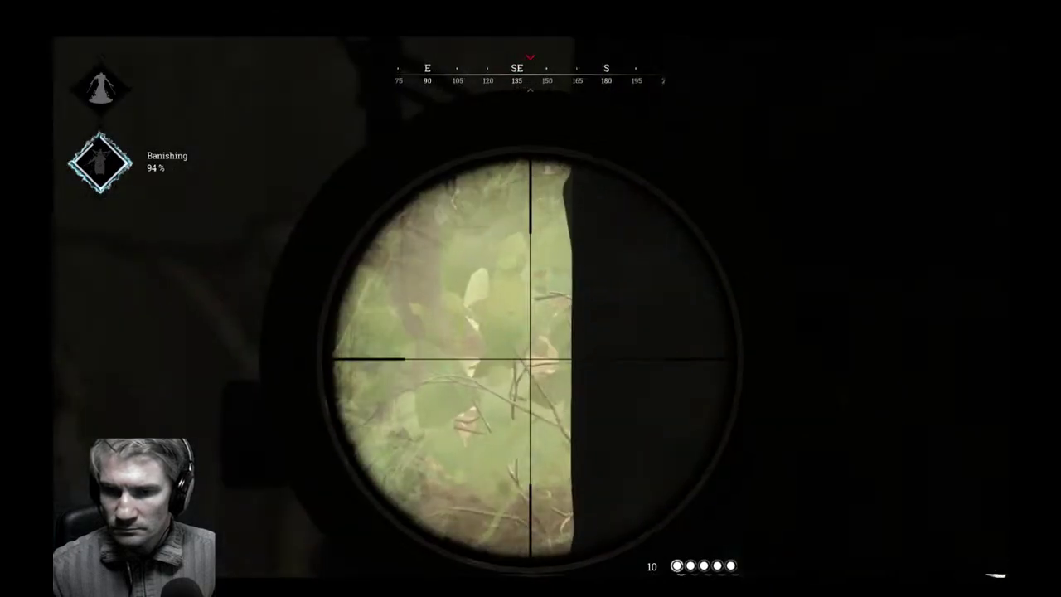
key("w")
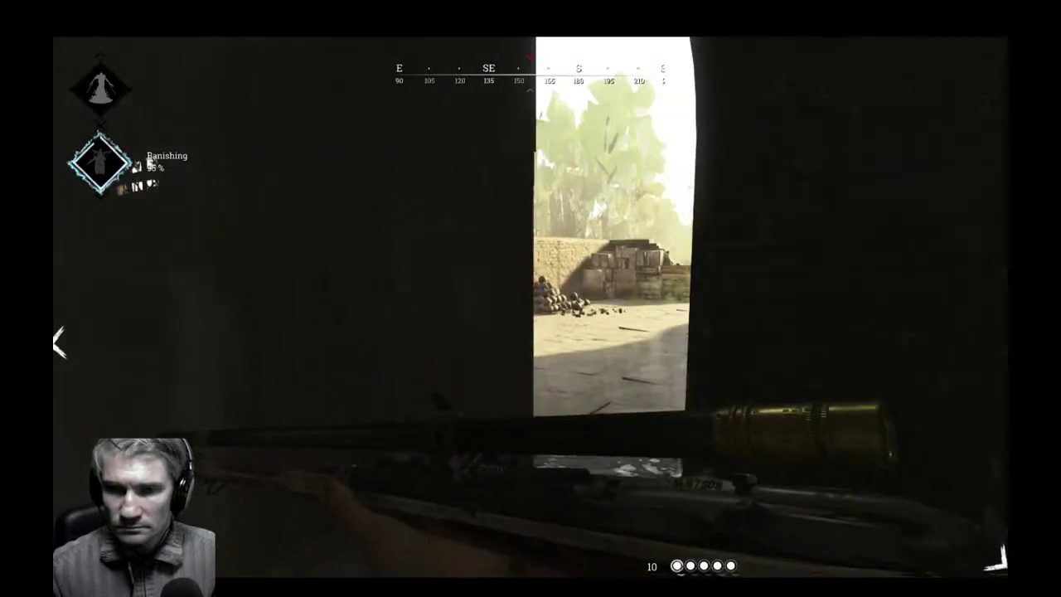
right_click(531, 298)
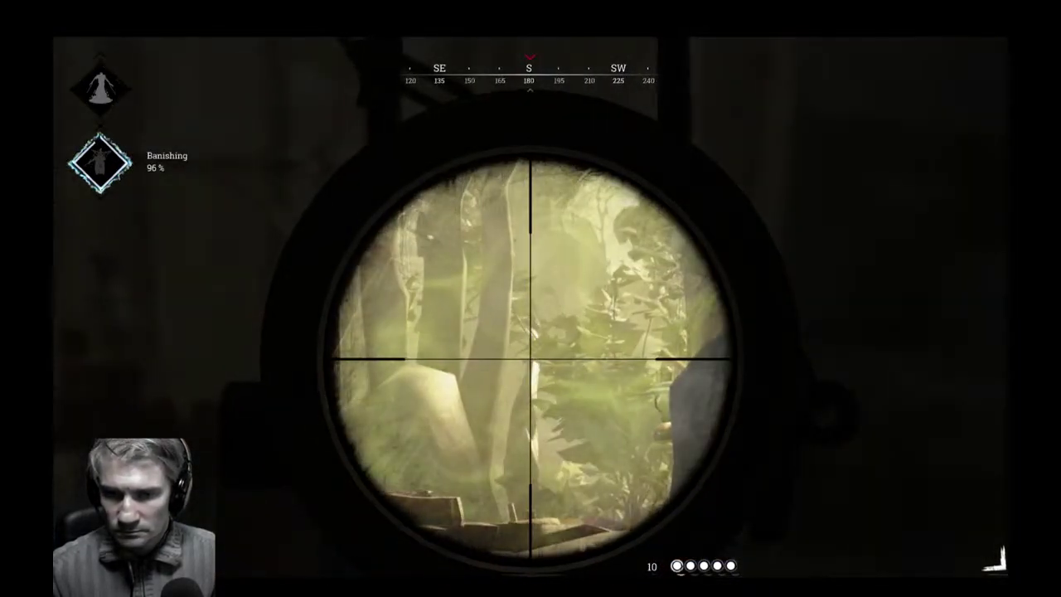
key("d")
key("d")
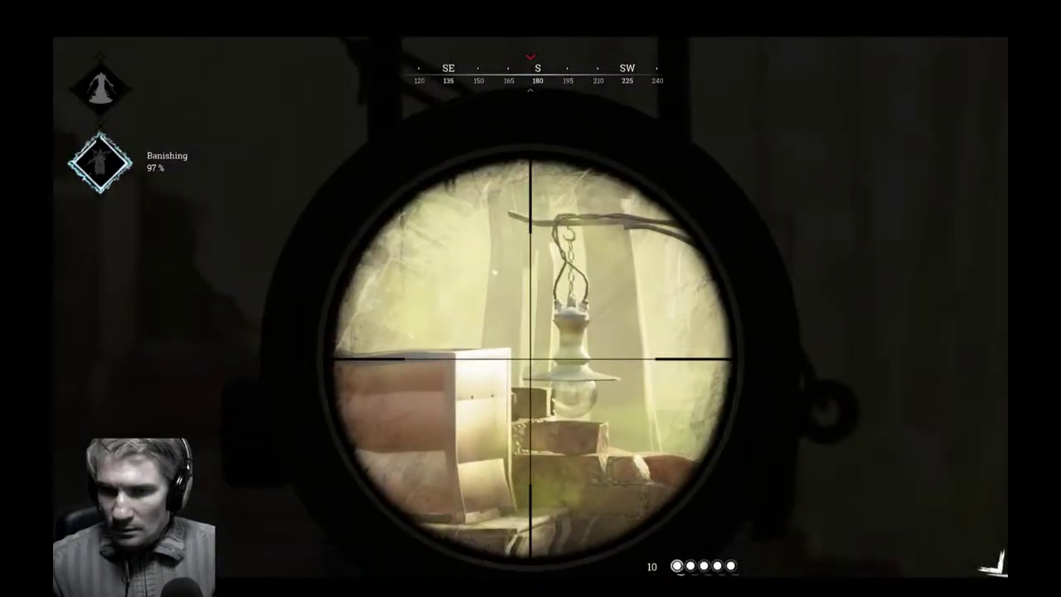
right_click(530, 298)
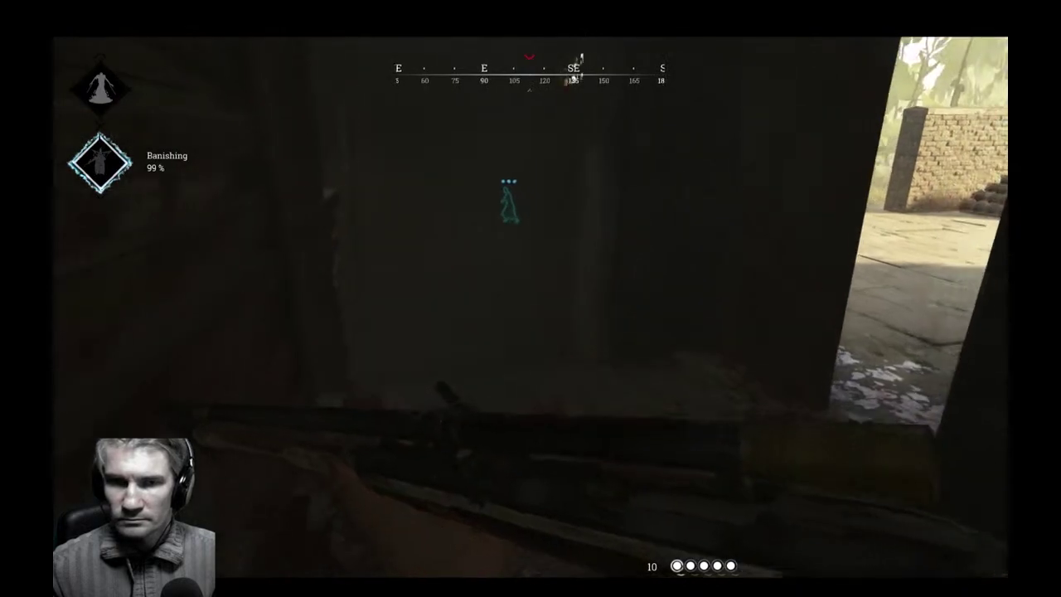
Move through the dark lair past the Butcher's bounty drop and along the brick wall to the closed red door.
key("f")
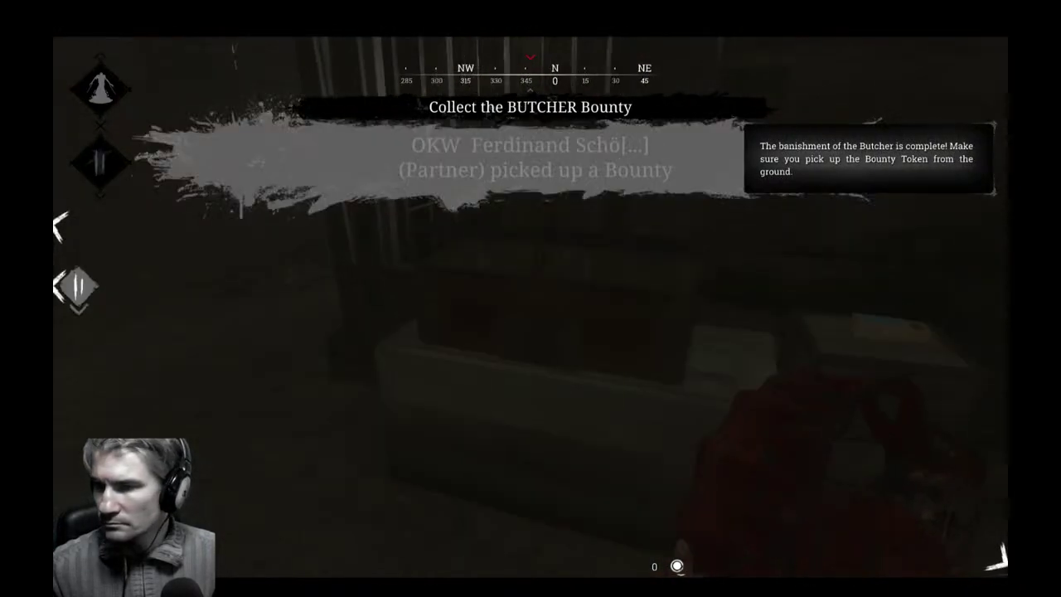
key("w")
key("w")
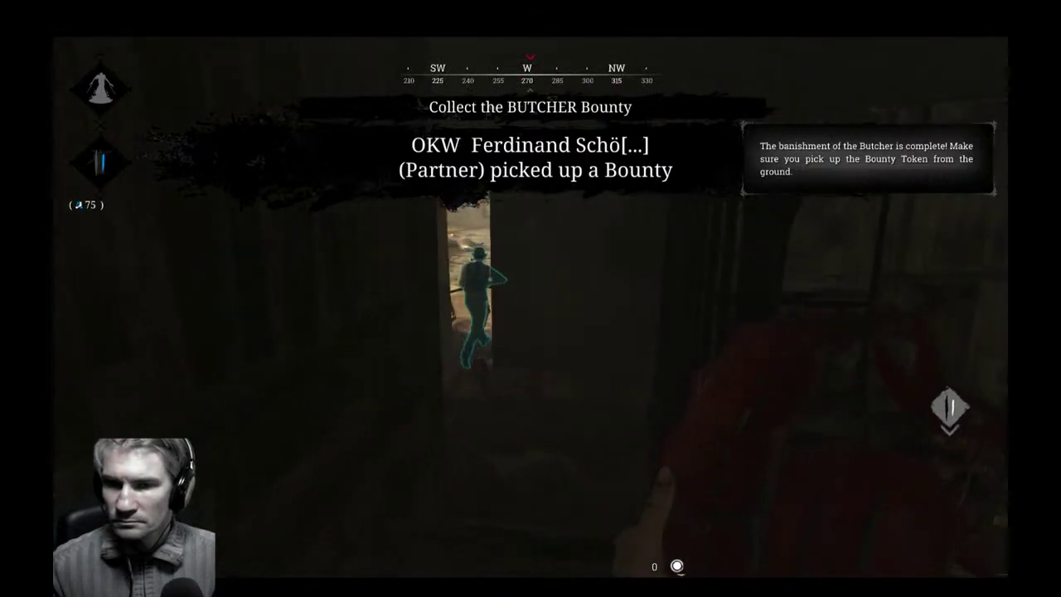
key("w")
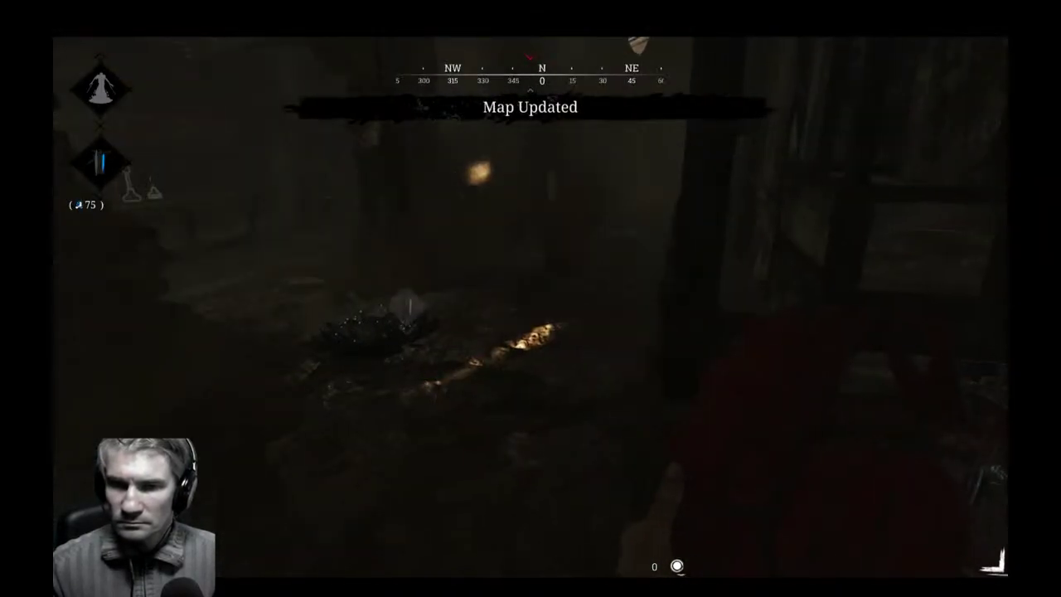
key("w")
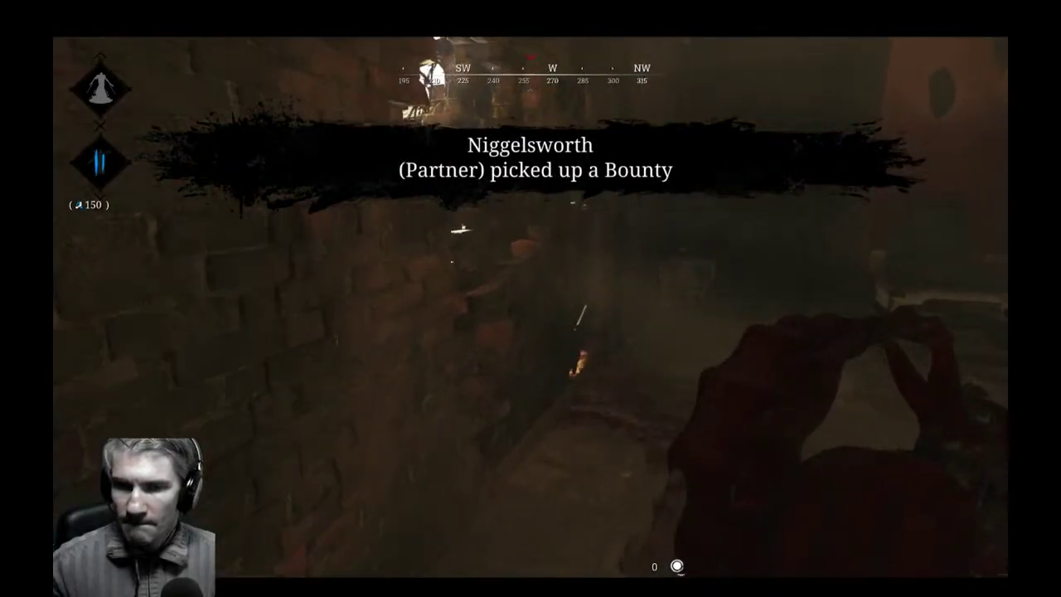
key("w")
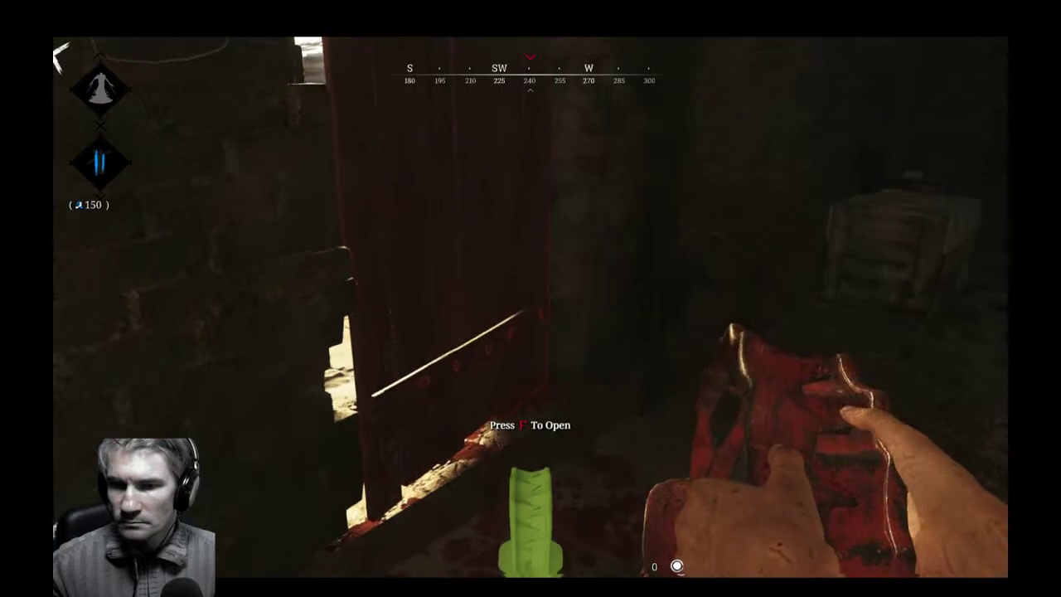
Leave the lair through the barred door onto the dirt road to the northeast and switch to the Throwing Knives.
key("1")
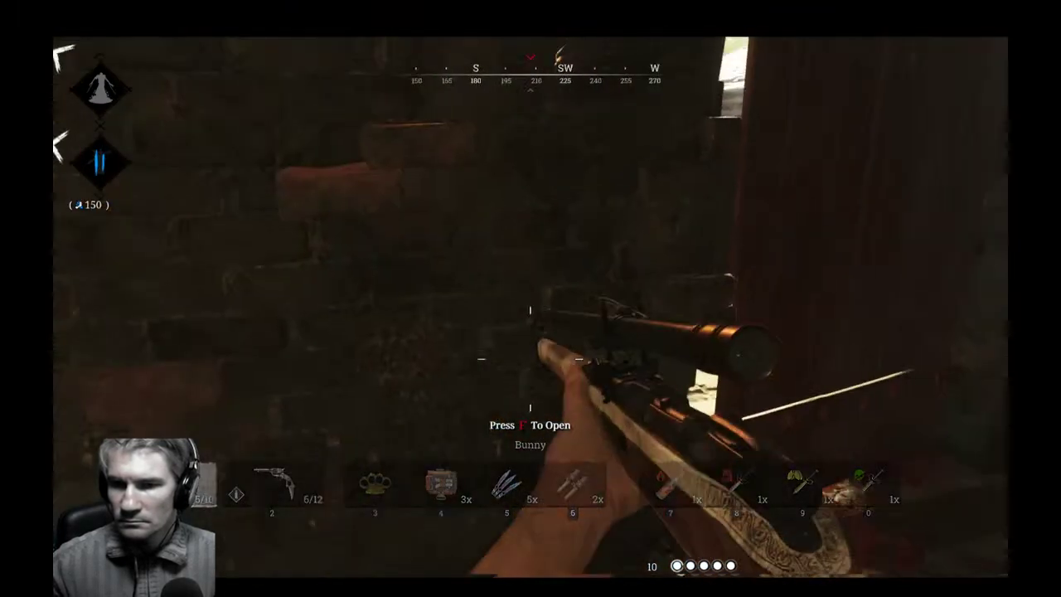
key("2")
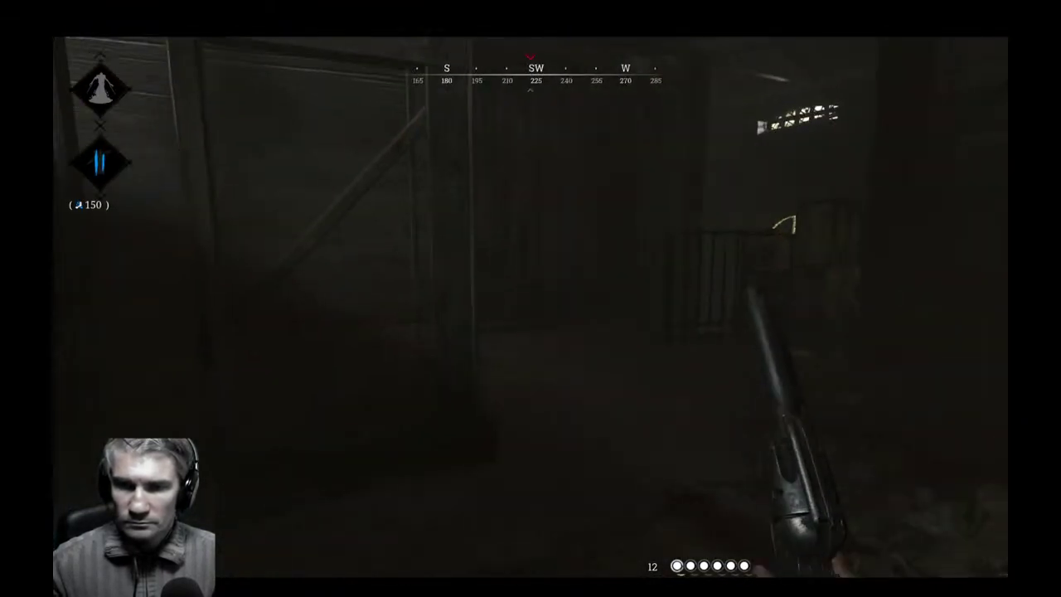
key("f")
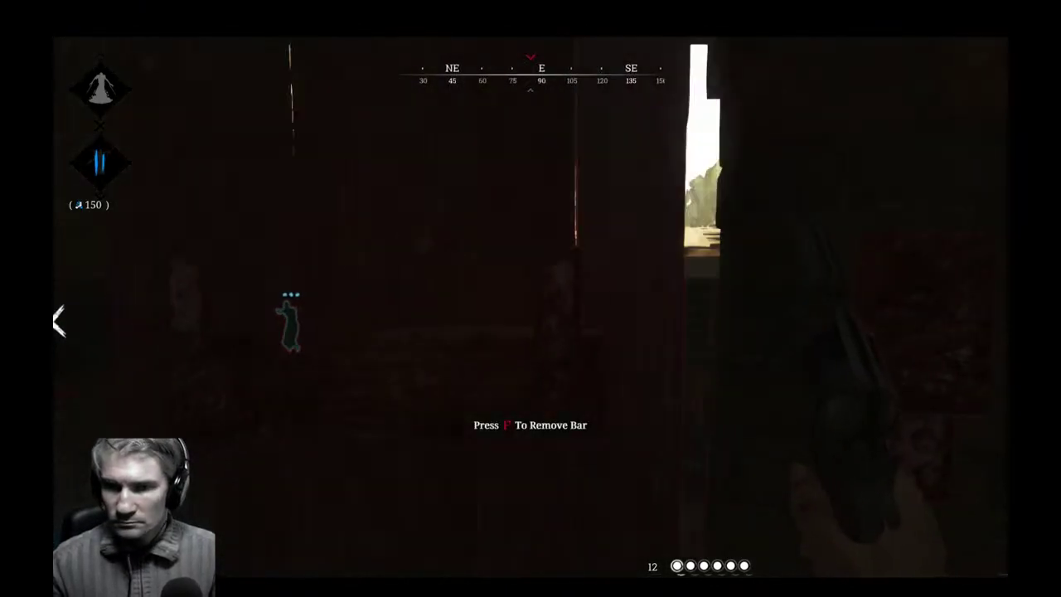
key("w")
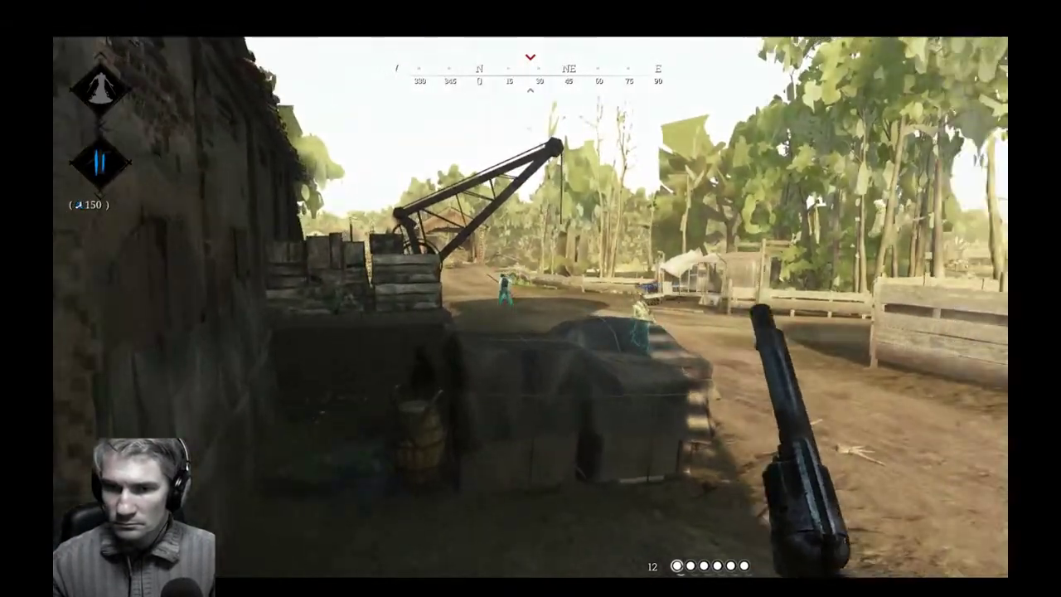
key("3")
scroll(530, 299, "down", 6)
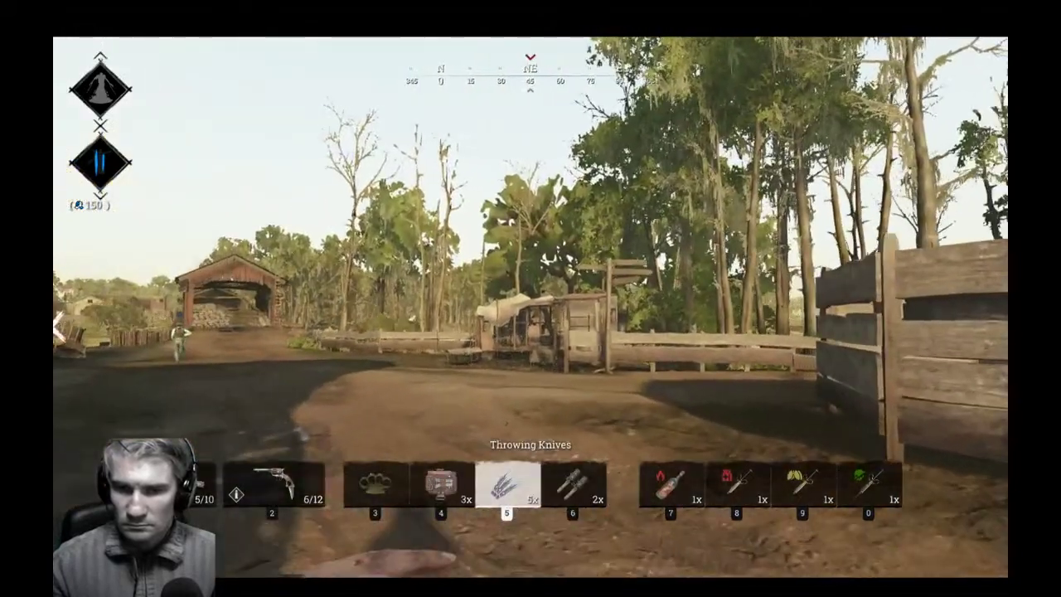
Run up the dirt road toward the covered bridge, inject the Stamina Shot and switch back to the revolver.
key("w")
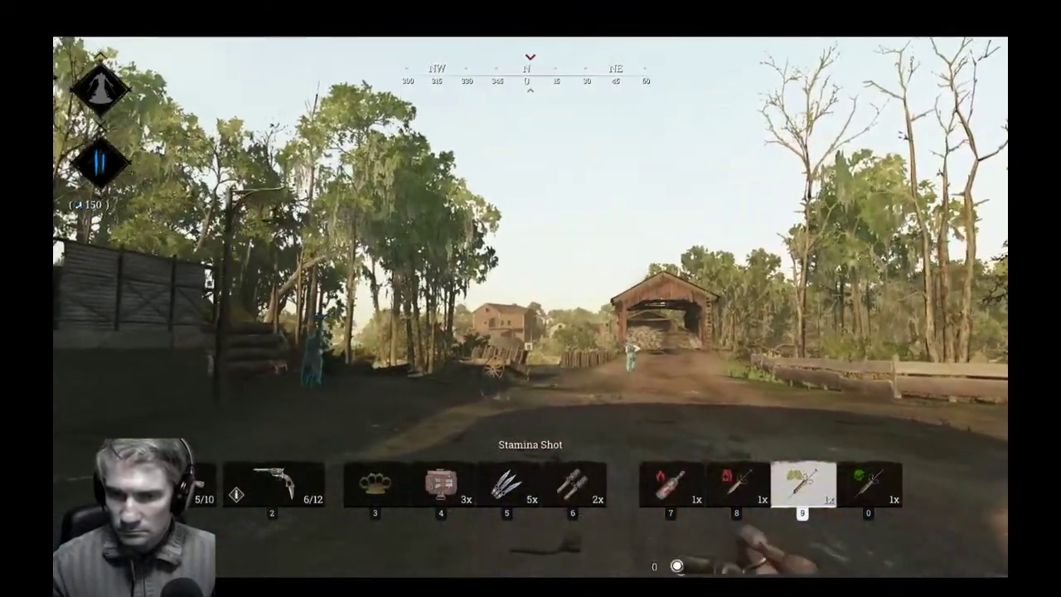
left_click(530, 298)
key("w")
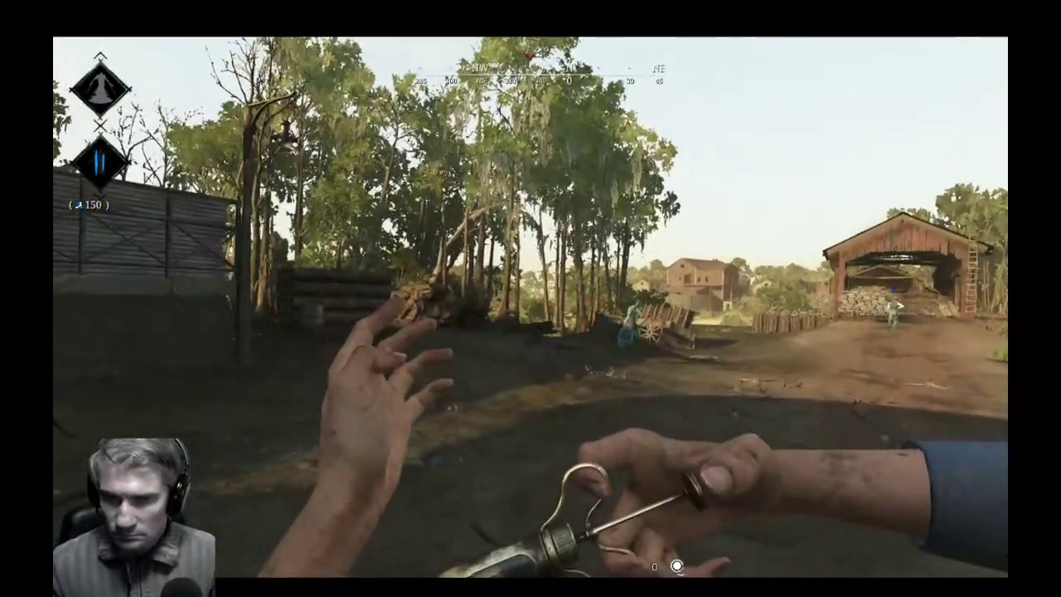
key("w")
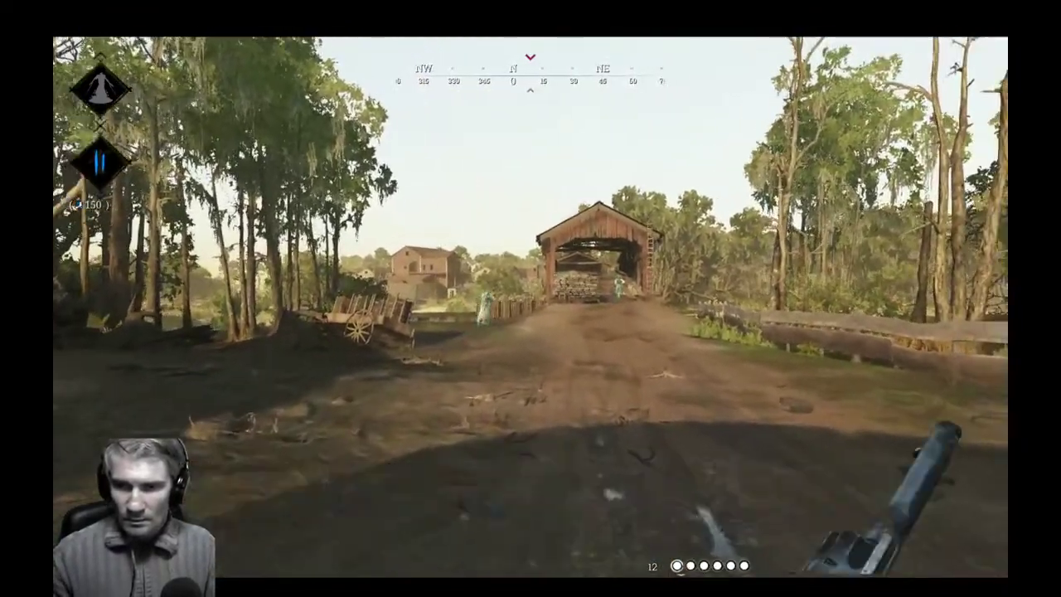
Check the contract map, and head past the stacked planks into the covered bridge behind the teammates.
key("m")
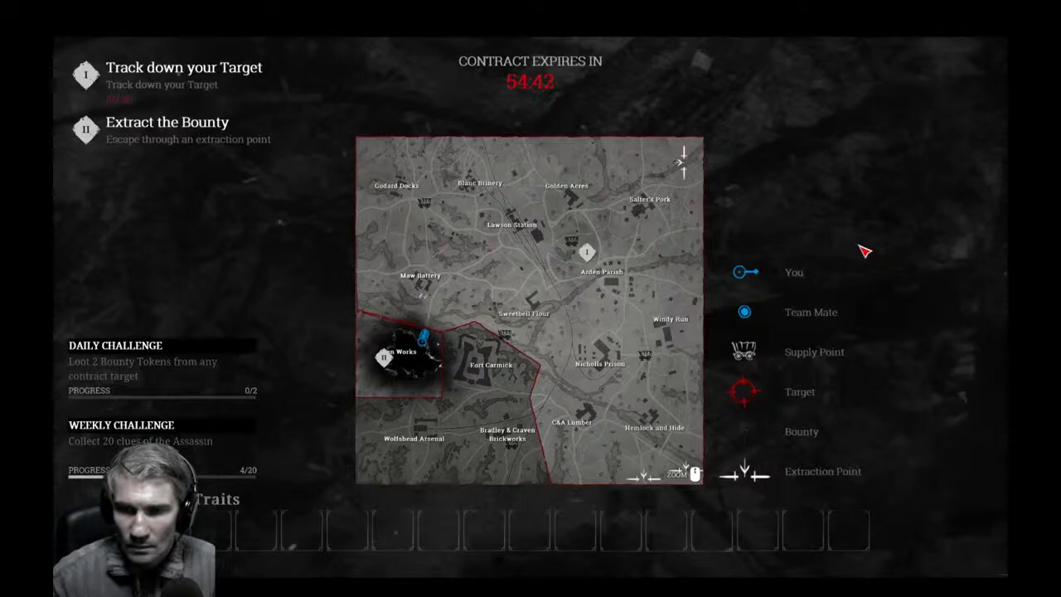
key("m")
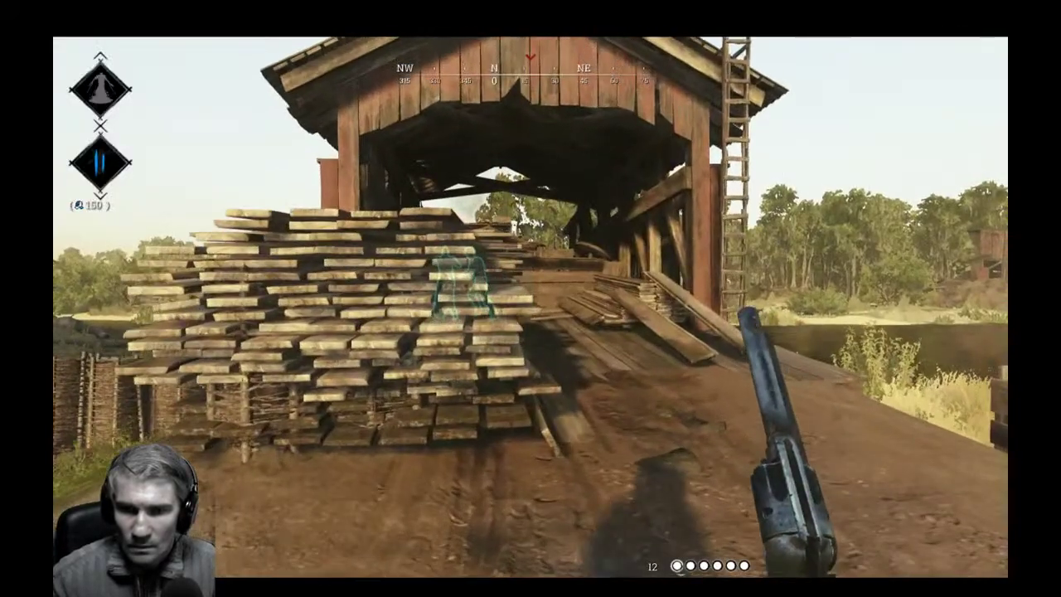
key("w")
key("w")
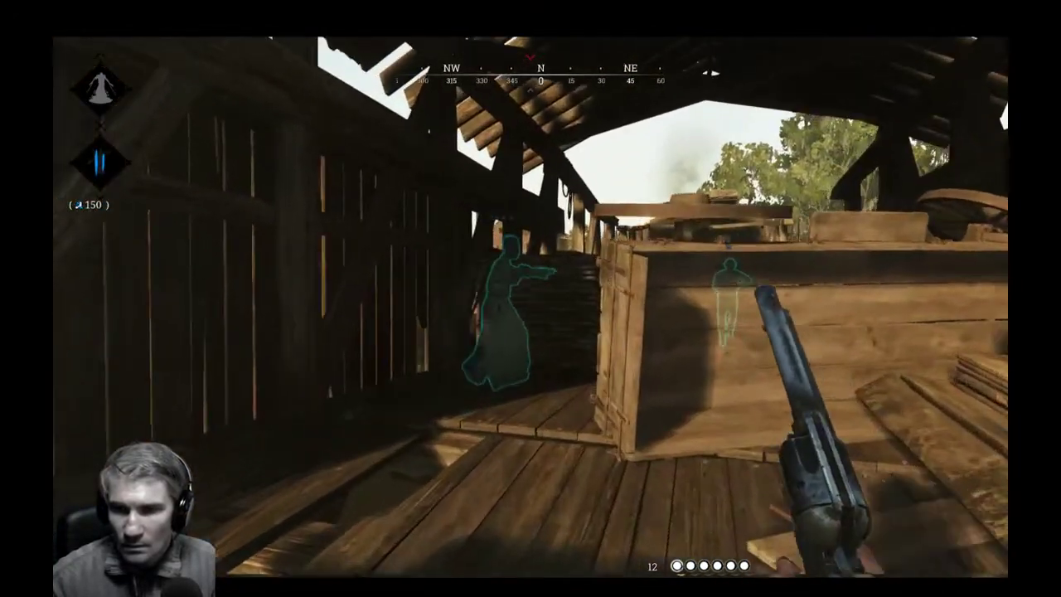
Cross the broken covered bridge north to the Maw Battery bank behind the teammate, carrying the Caldwell Pax Claw.
key("w")
key("1")
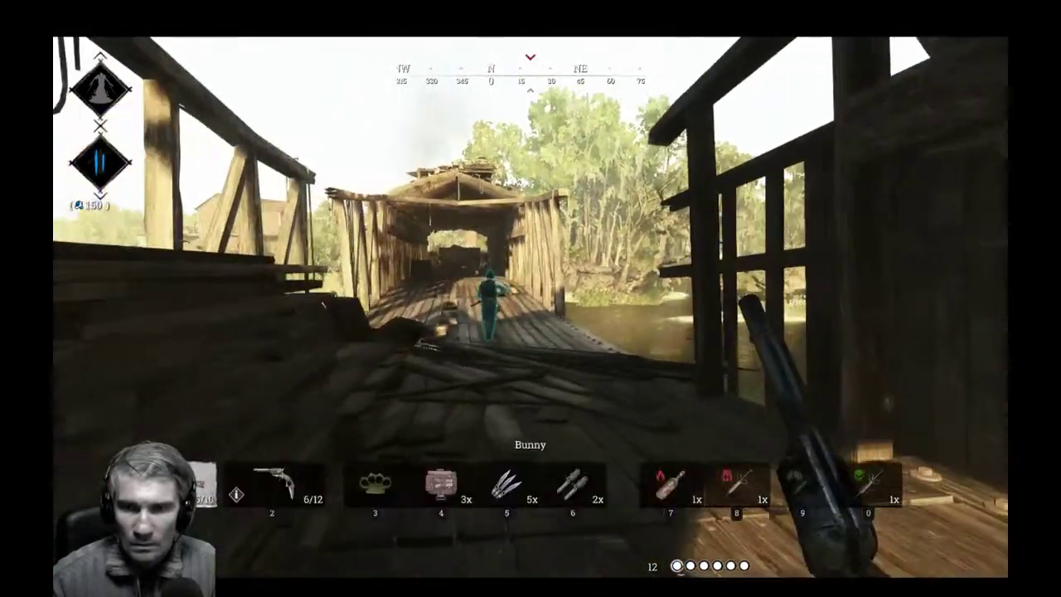
key("w")
key("2")
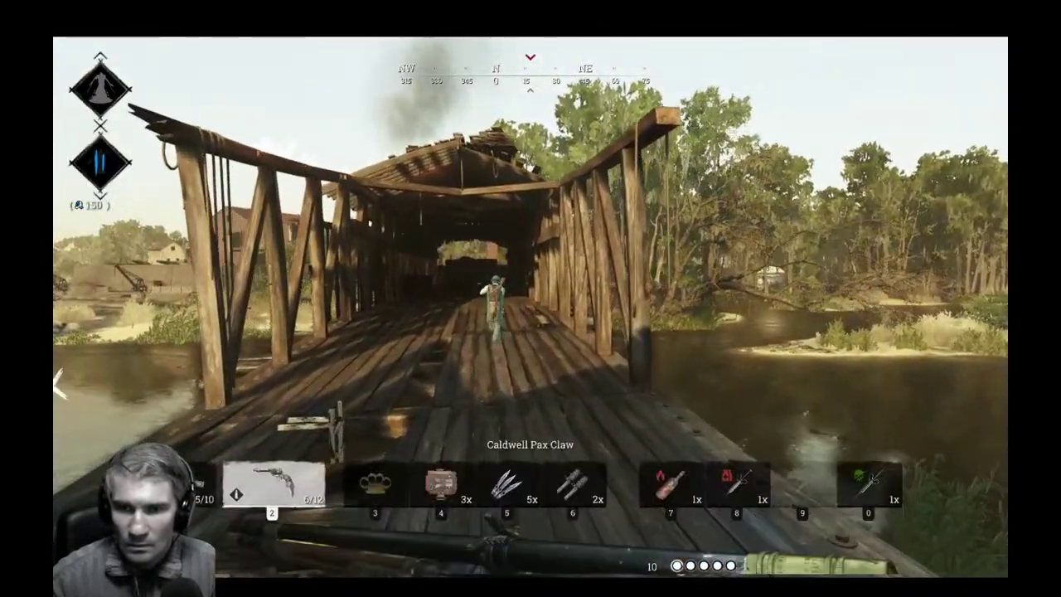
key("w")
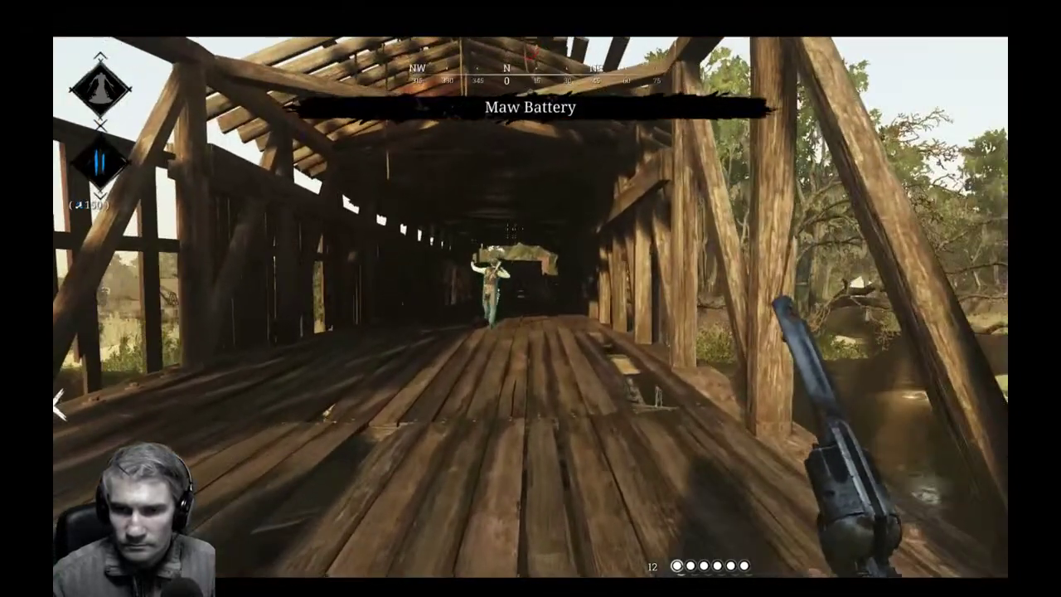
key("w")
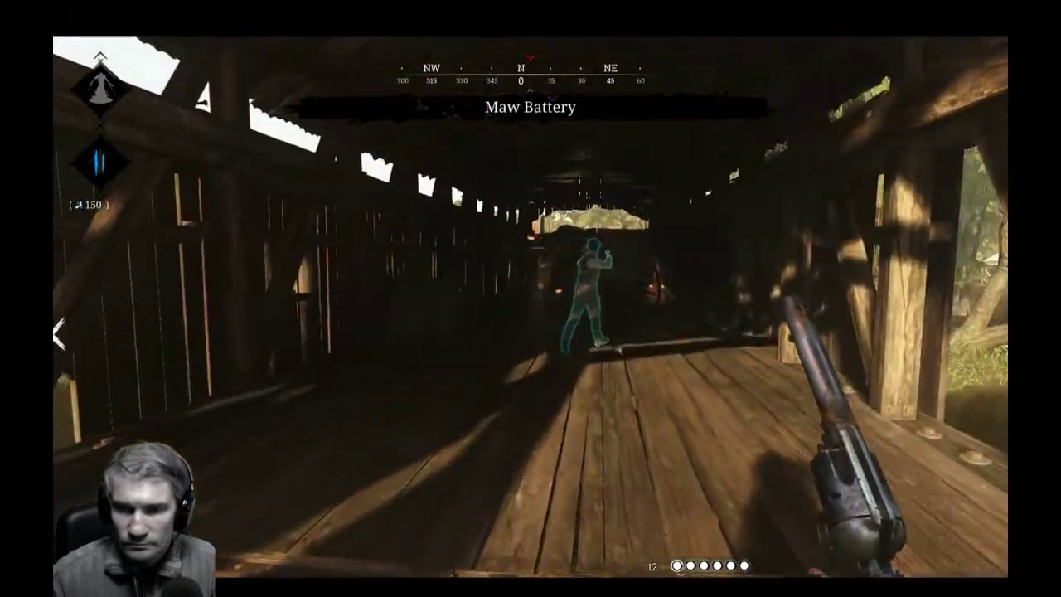
key("w")
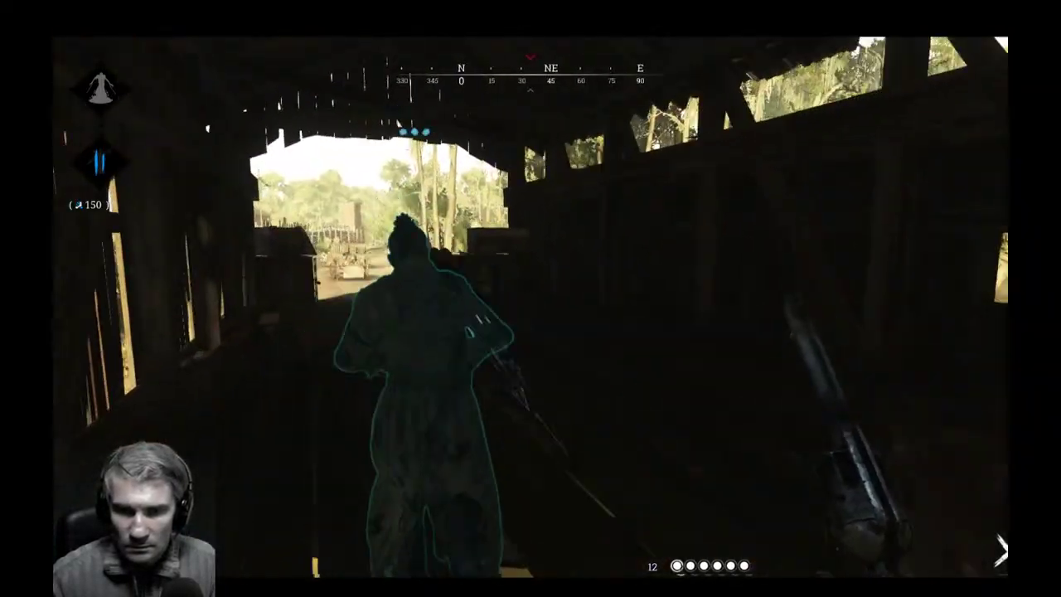
key("w")
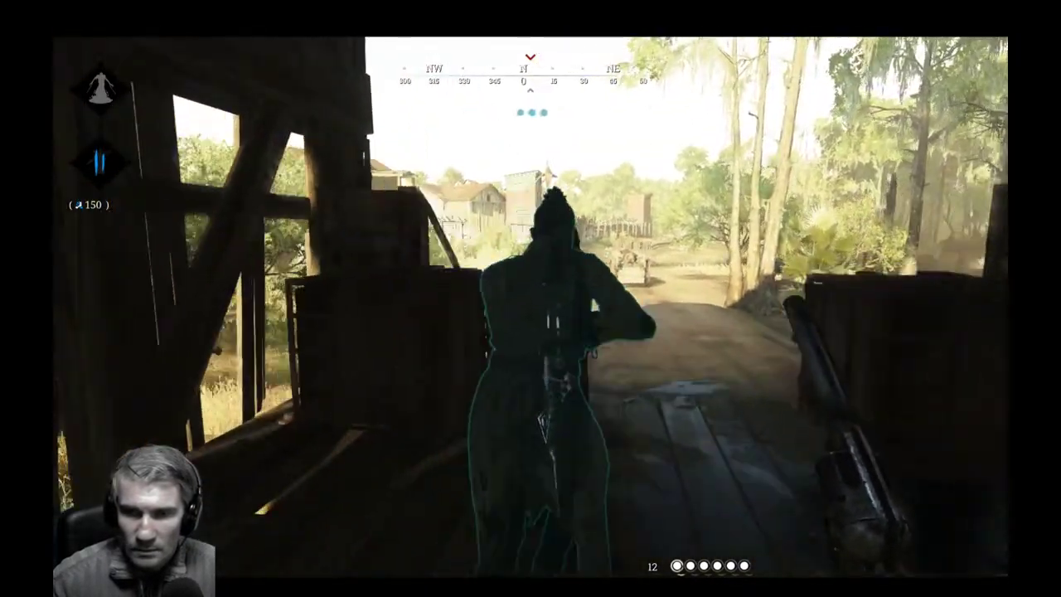
Leave the bridge road and move through the shaded shrubs up to the grassy slope below the Maw Battery palisade.
key("w")
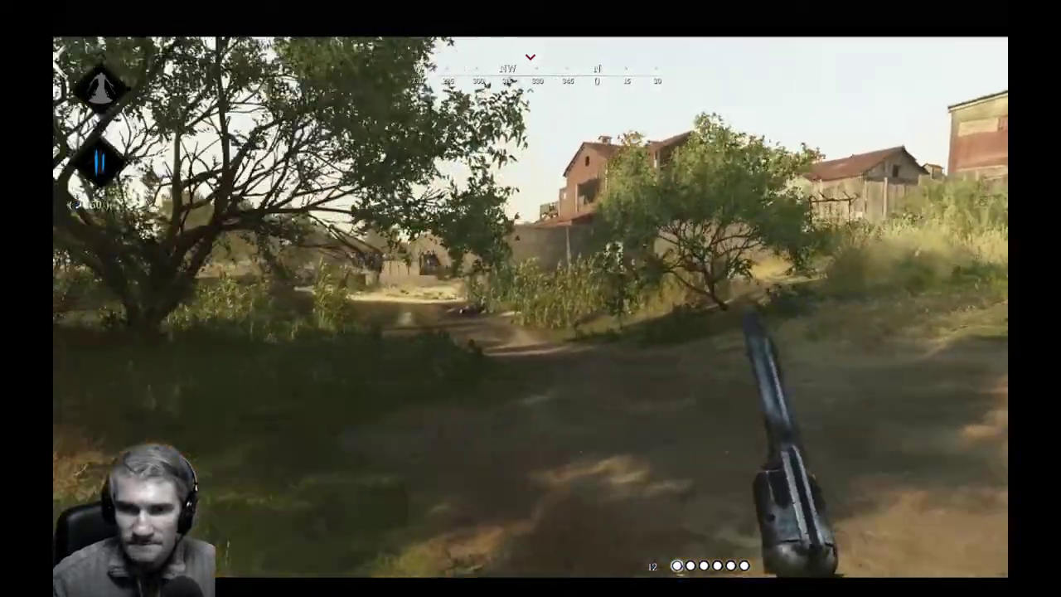
key("w")
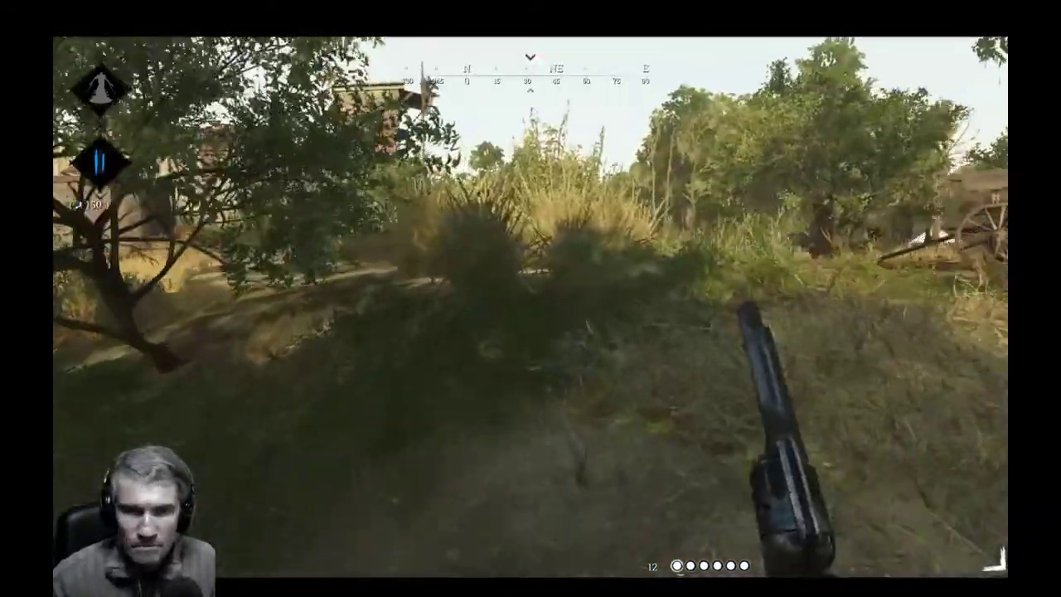
key("m")
key("Tab")
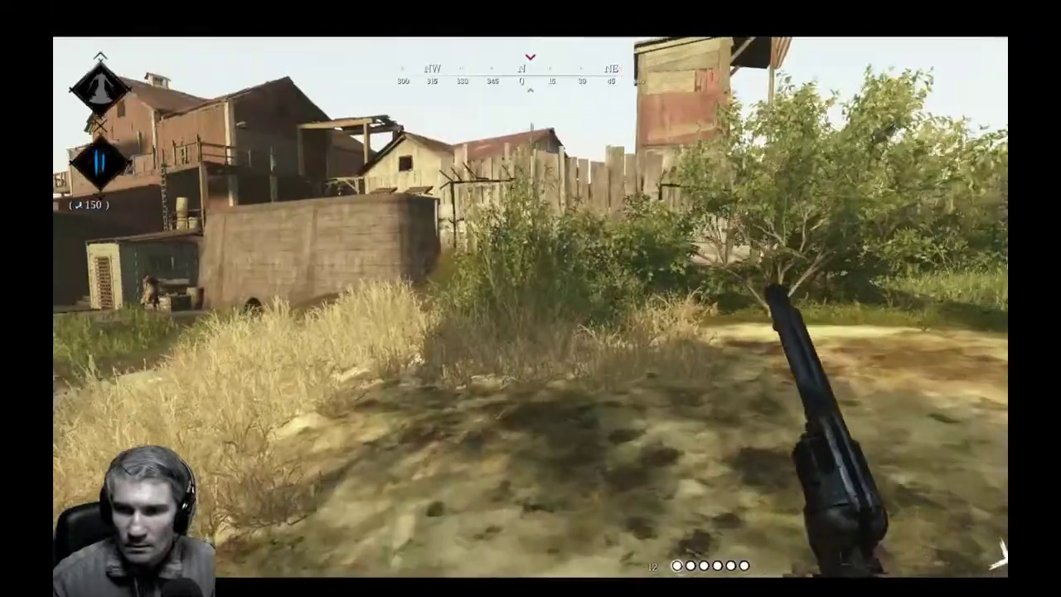
Head northwest past the cranes toward the grunt beside the small shed, and ready the melee weapon.
key("w")
key("w")
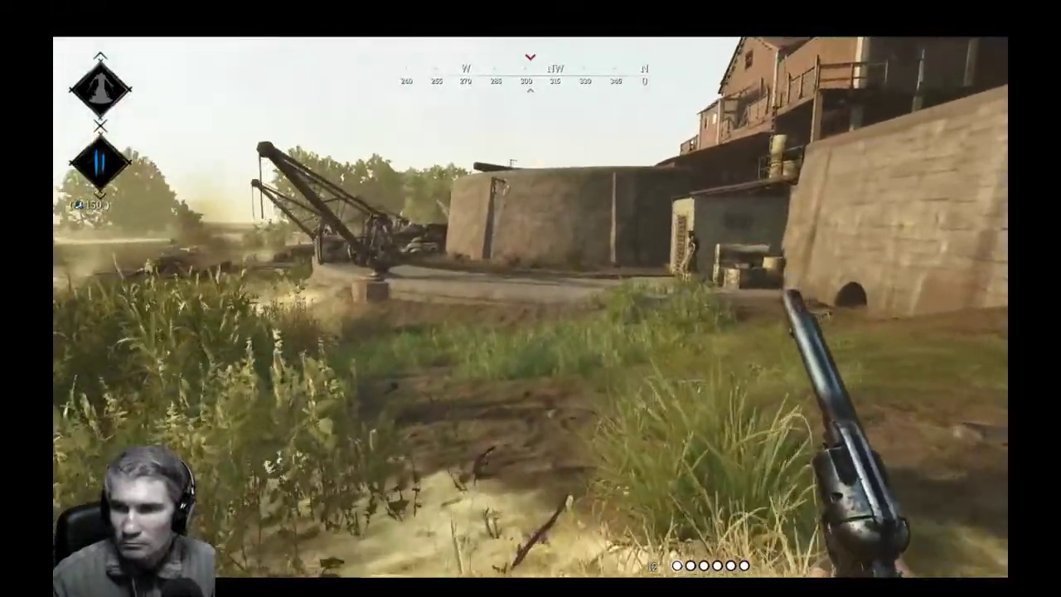
key("w")
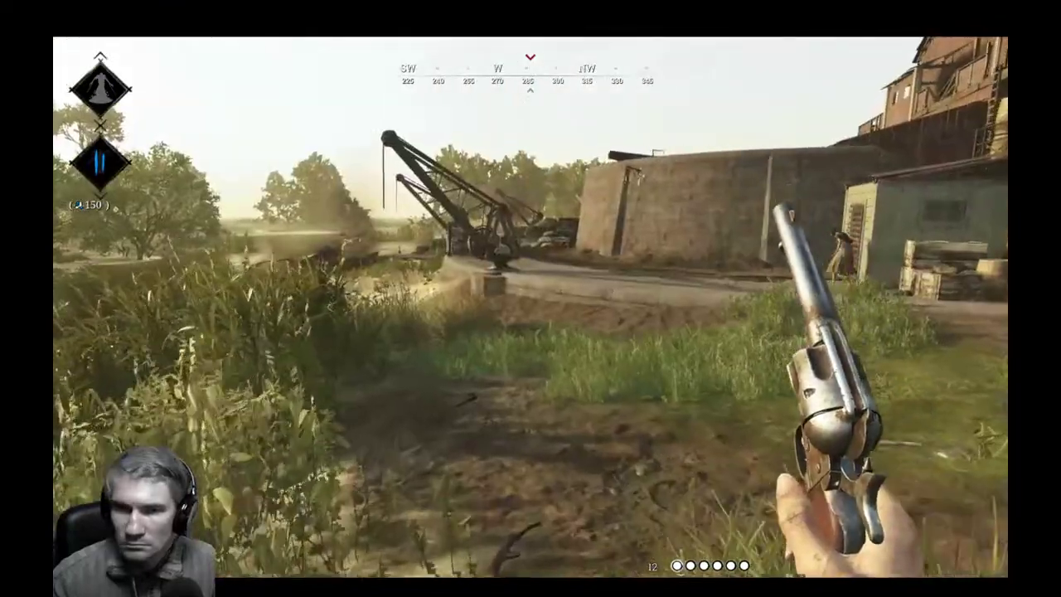
key("3")
key("w")
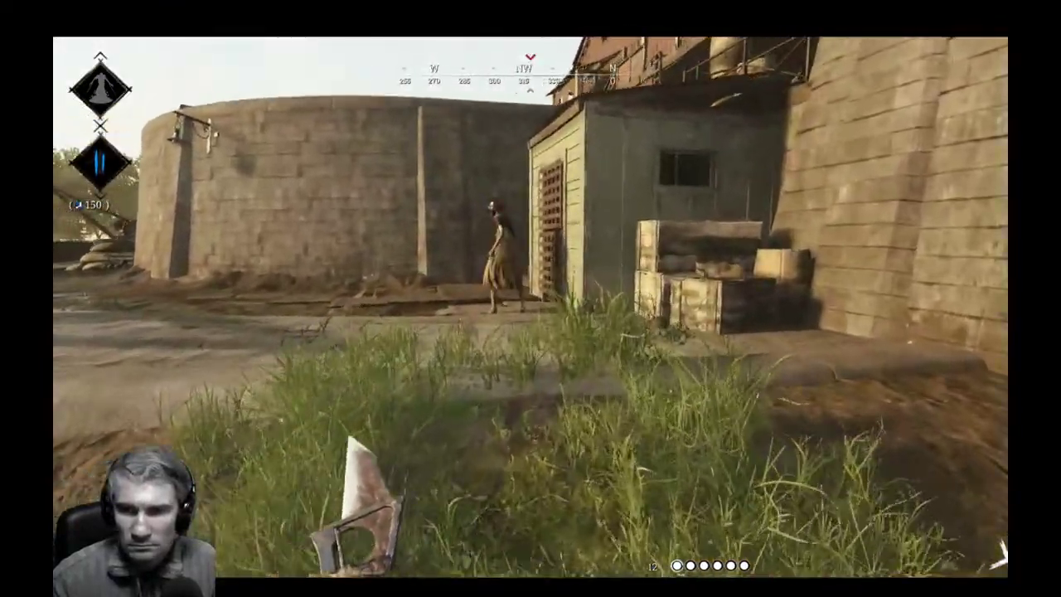
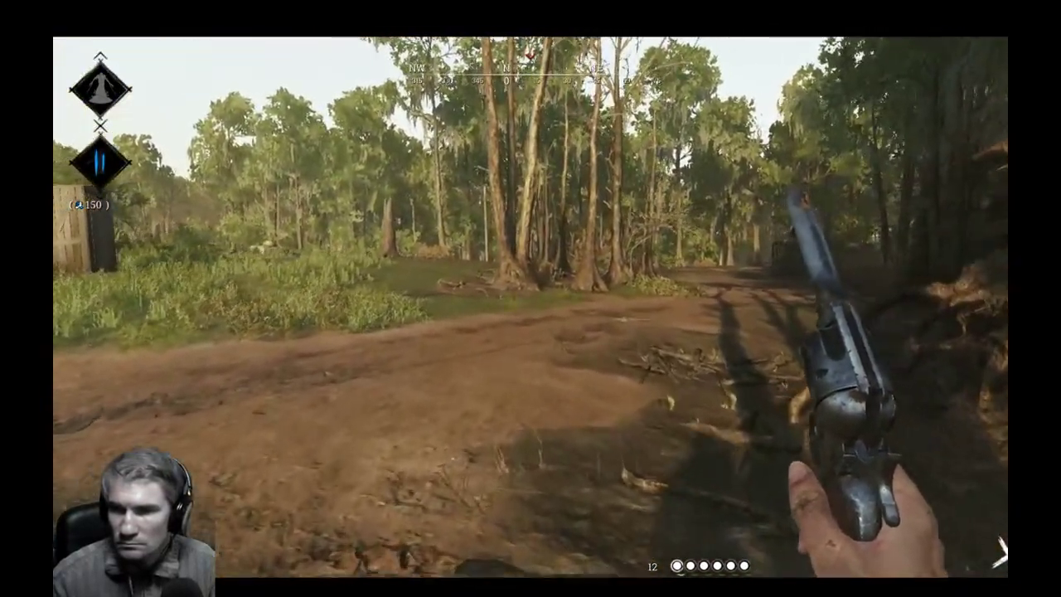
Go to the rocky outcrop by the woods, open the text chat and close it without sending a message.
key("w")
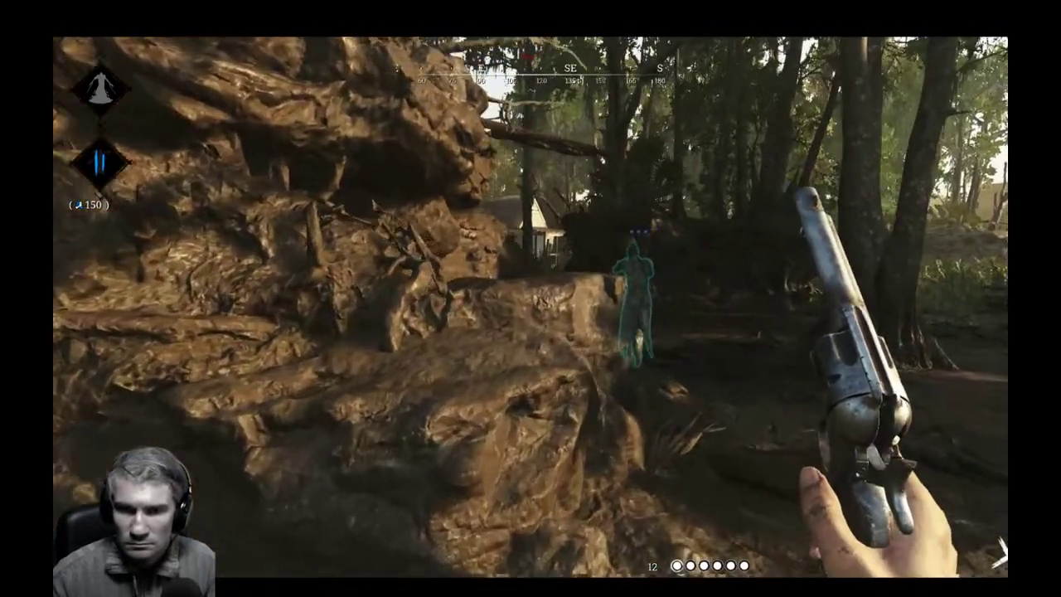
key("Return")
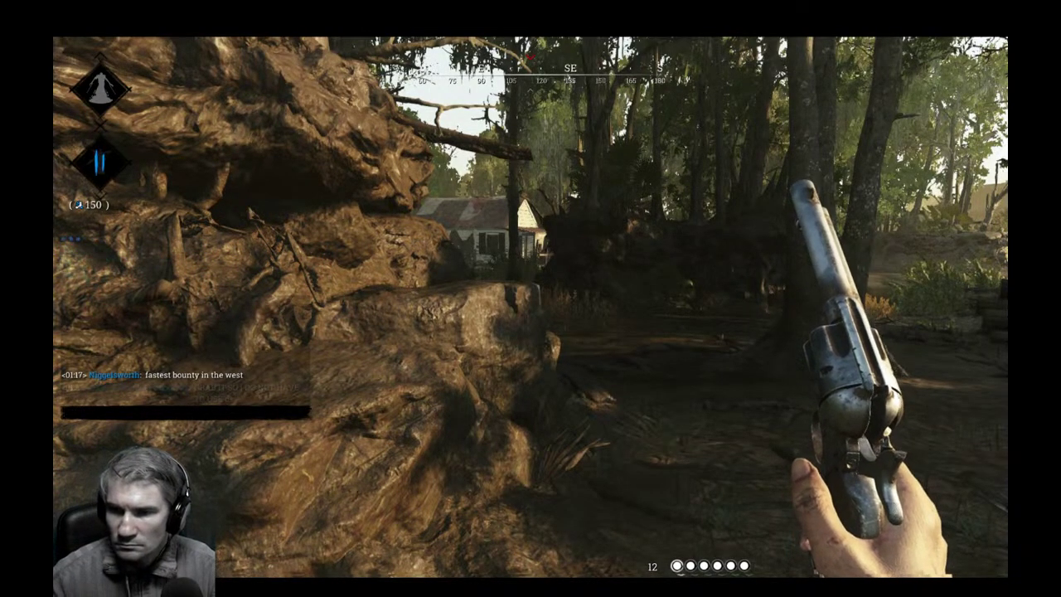
key("Escape")
key("Escape")
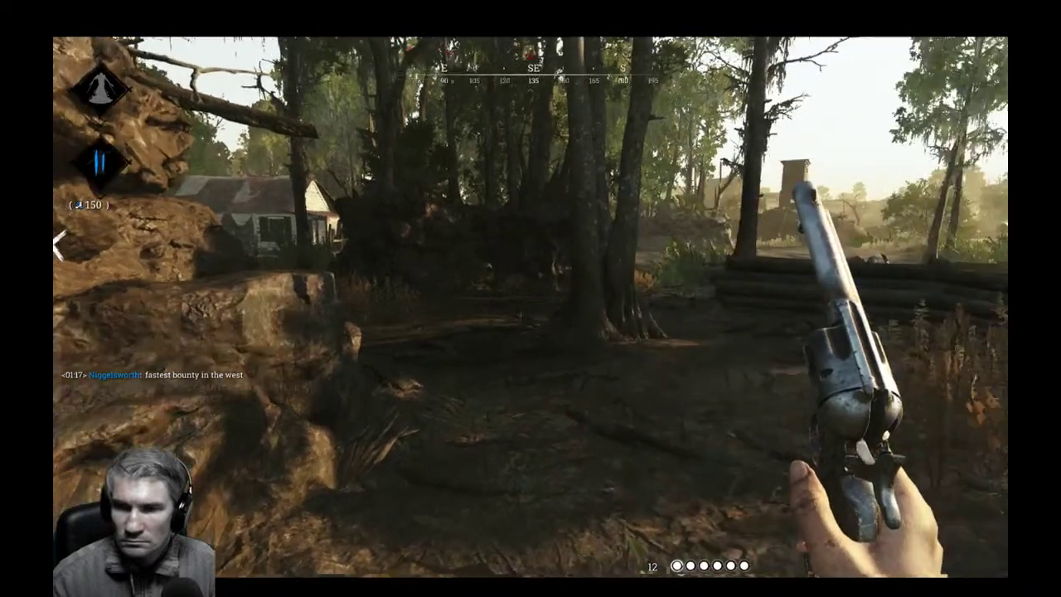
Scan the woods with Dark Sight and move around the rocky outcrop past the palms near the white house.
key("e")
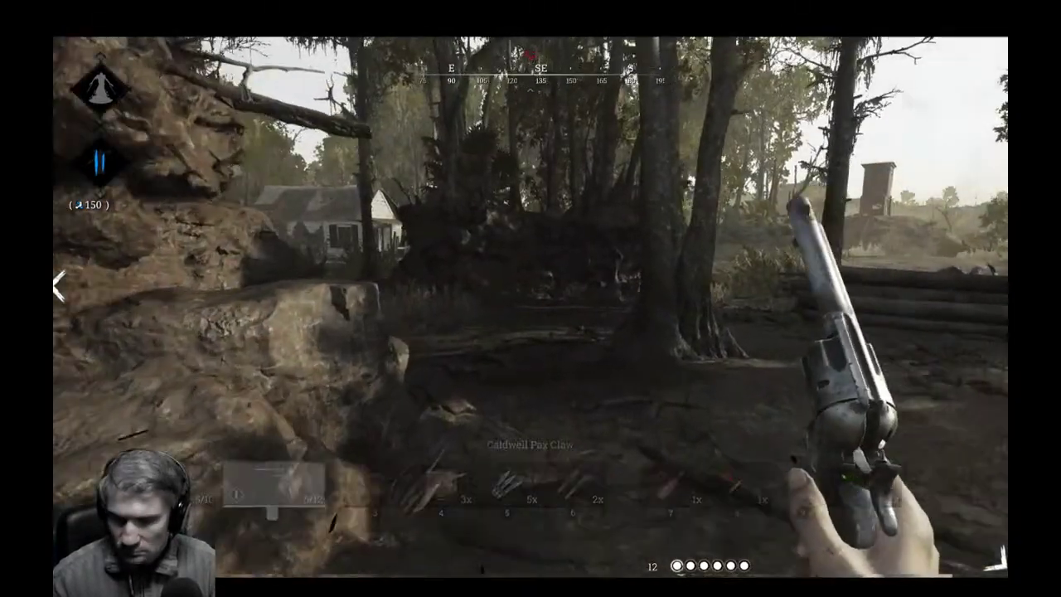
key("w")
key("w")
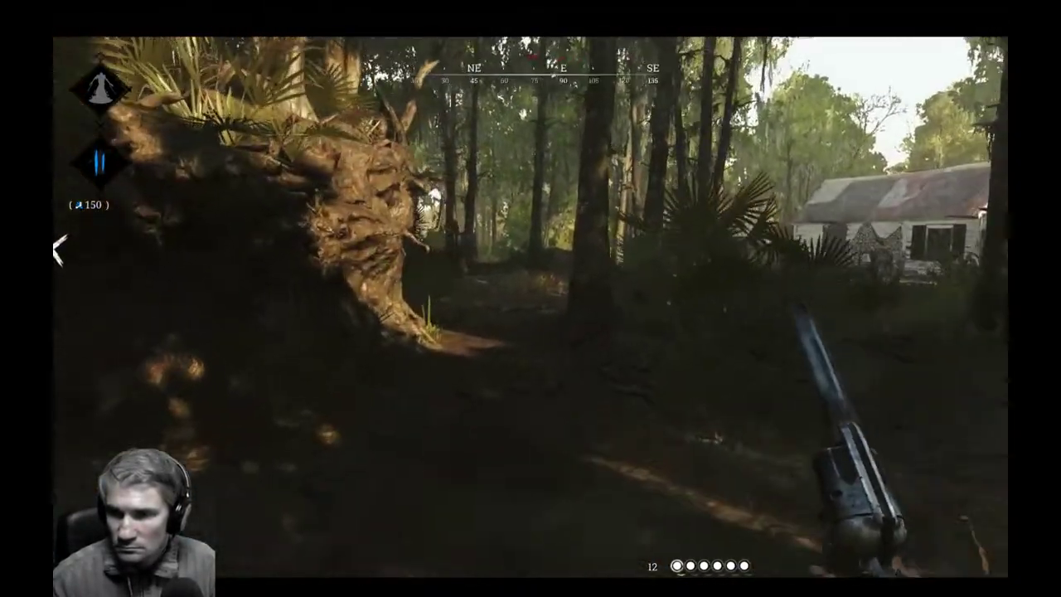
key("w")
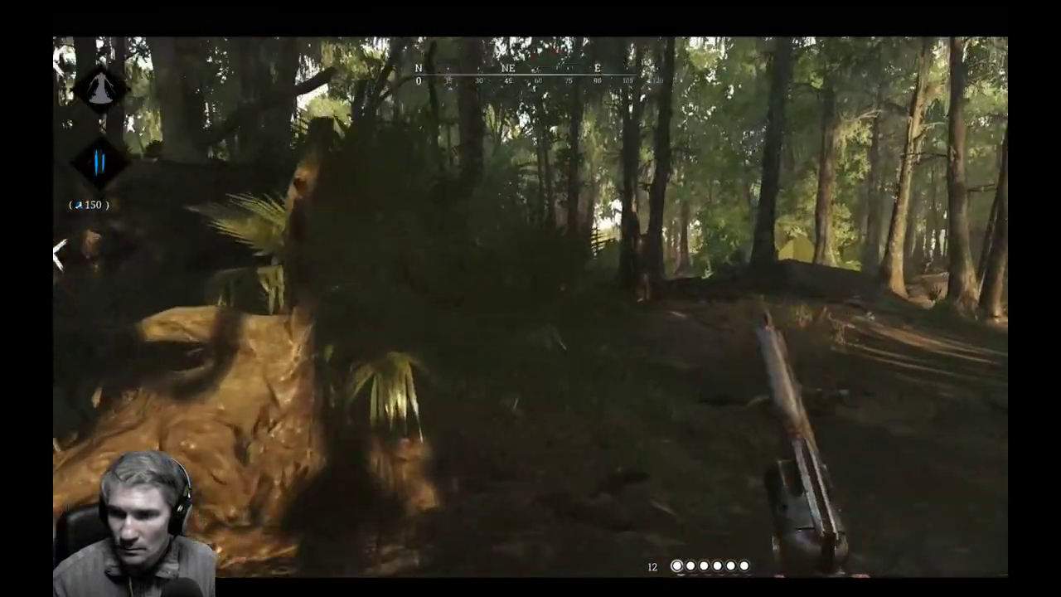
key("w")
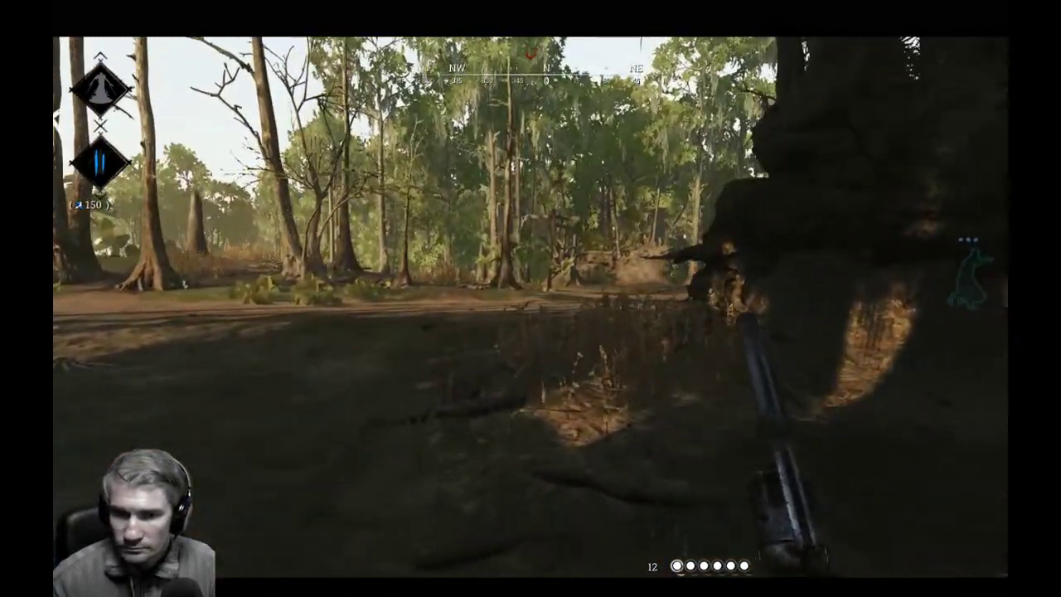
Follow the teammate east along the dark rock mound in the woods and switch to the Bunny rifle.
key("w")
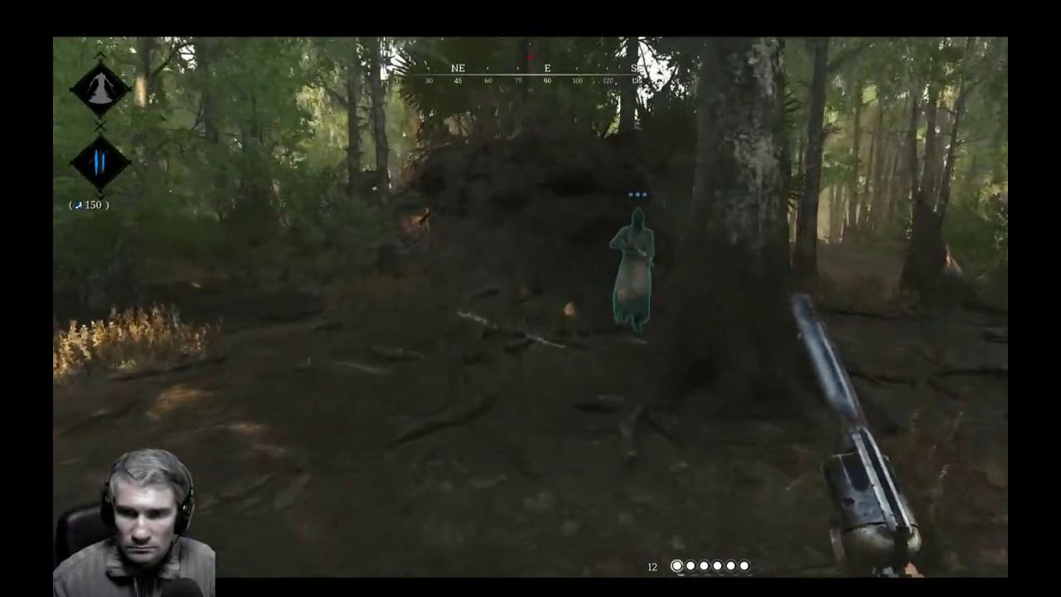
key("w")
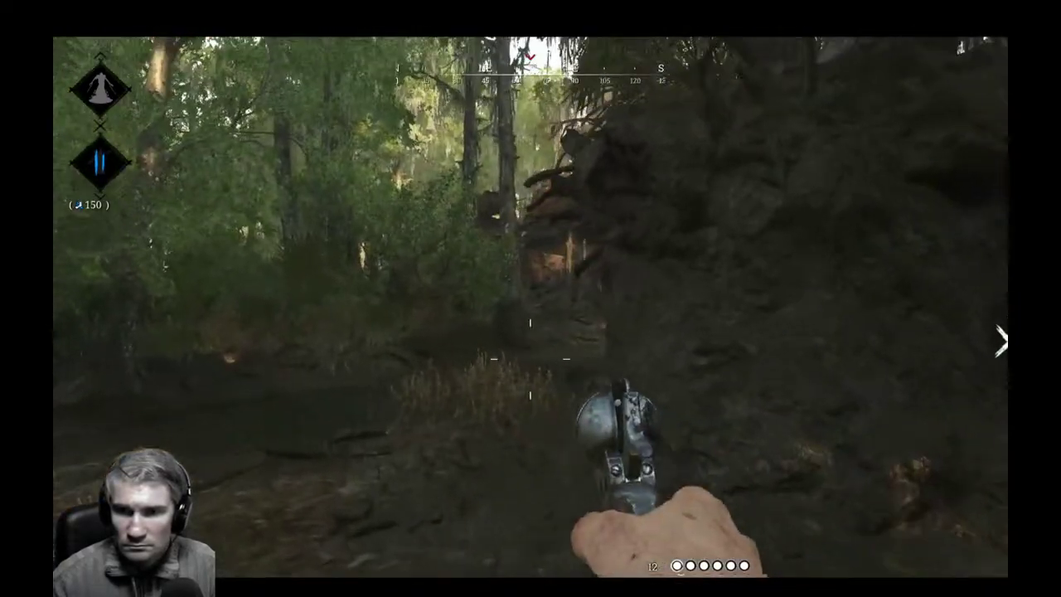
key("w")
key("1")
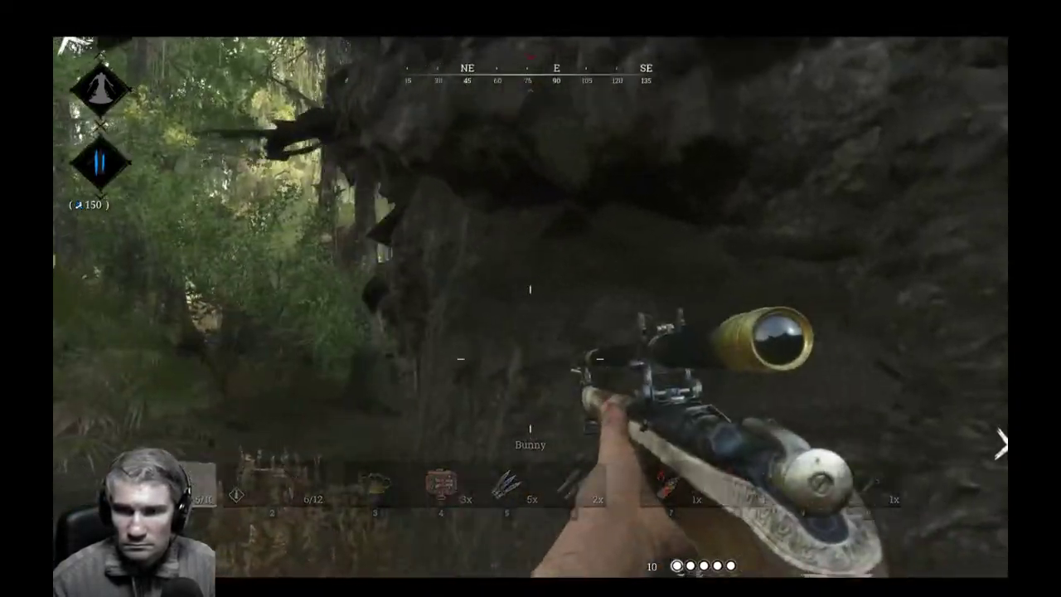
Examine the updated map for the areas excluded by the first Assassin clue, then return to the woods.
key("Tab")
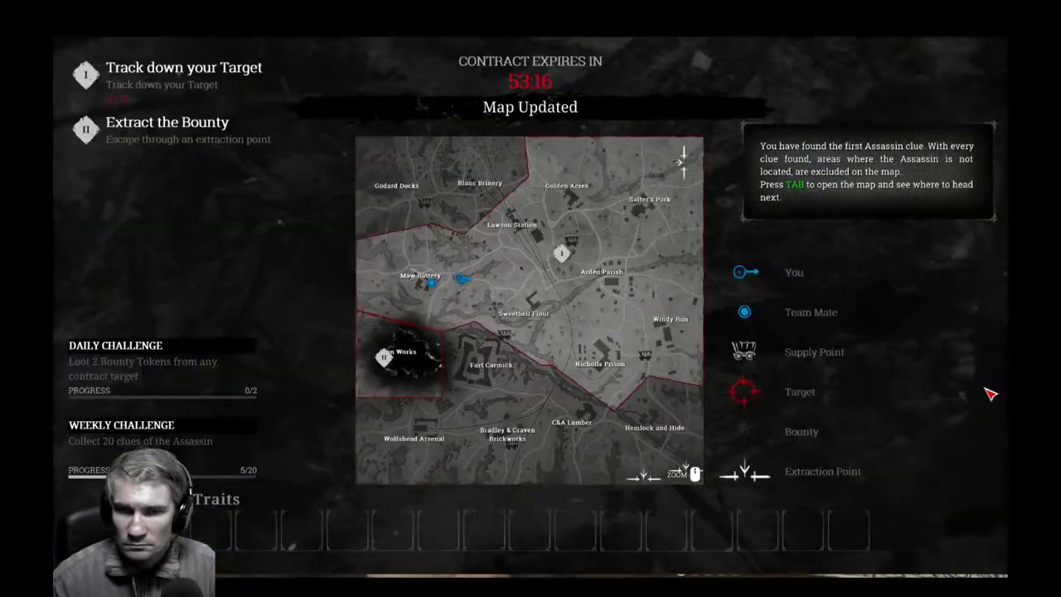
key("Tab")
key("Tab")
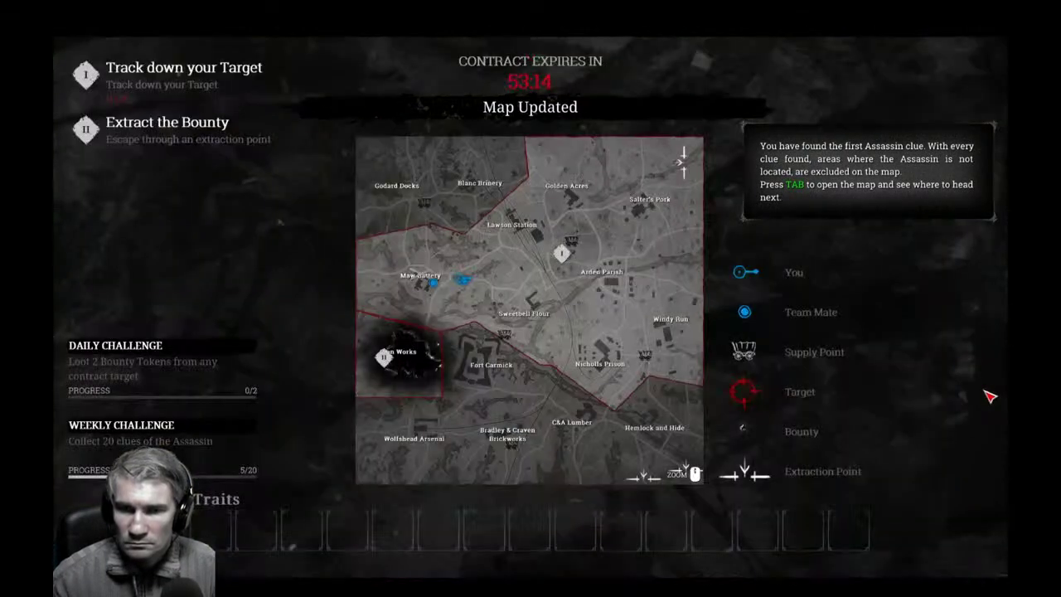
key("Tab")
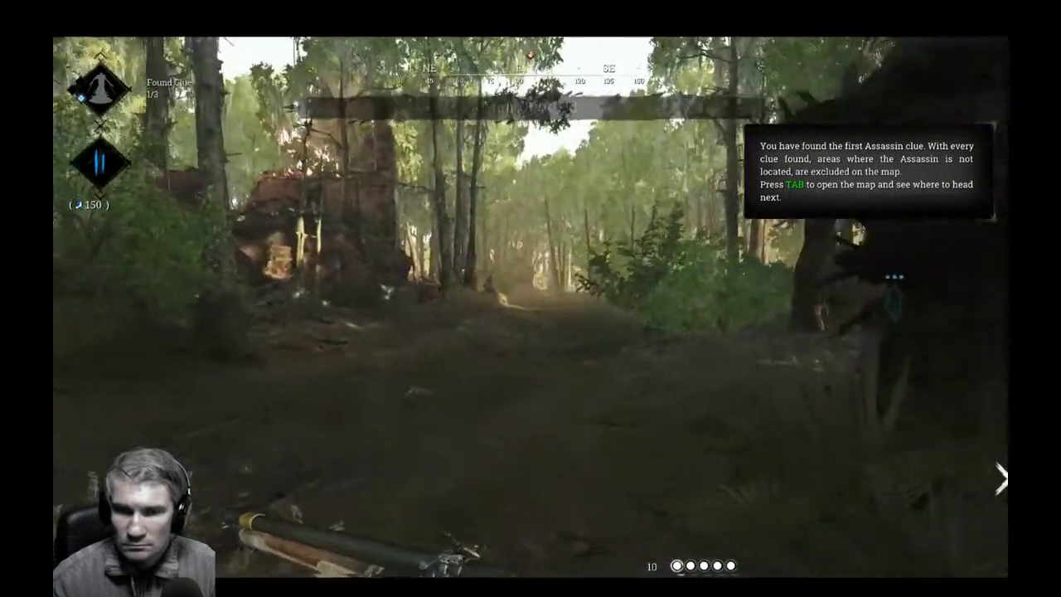
Move through the woods toward the teammate to the southeast, and ready the rifle facing the large sunlit tree.
key("w")
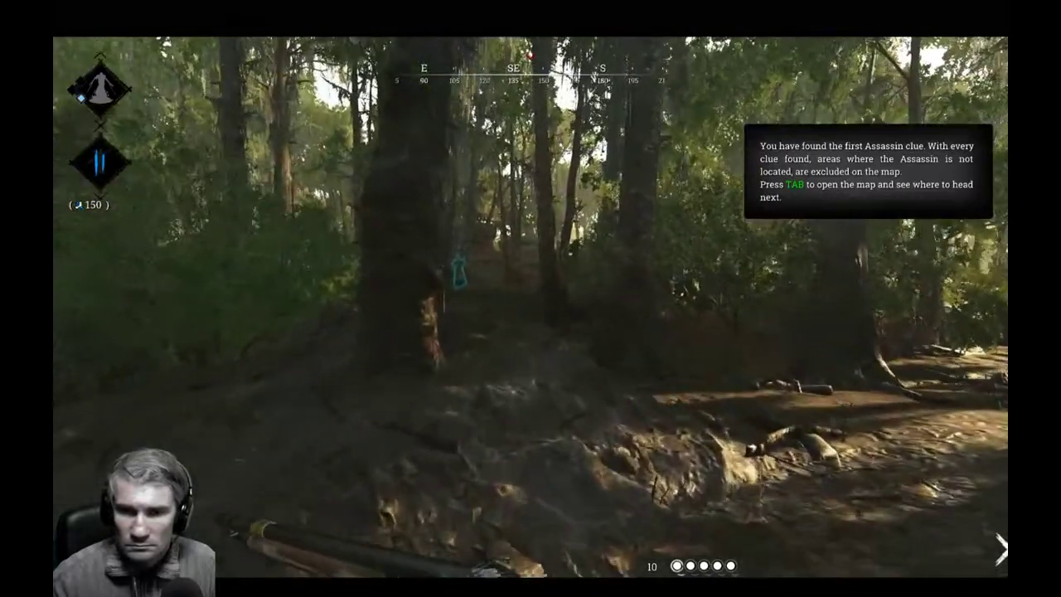
key("w")
key("w")
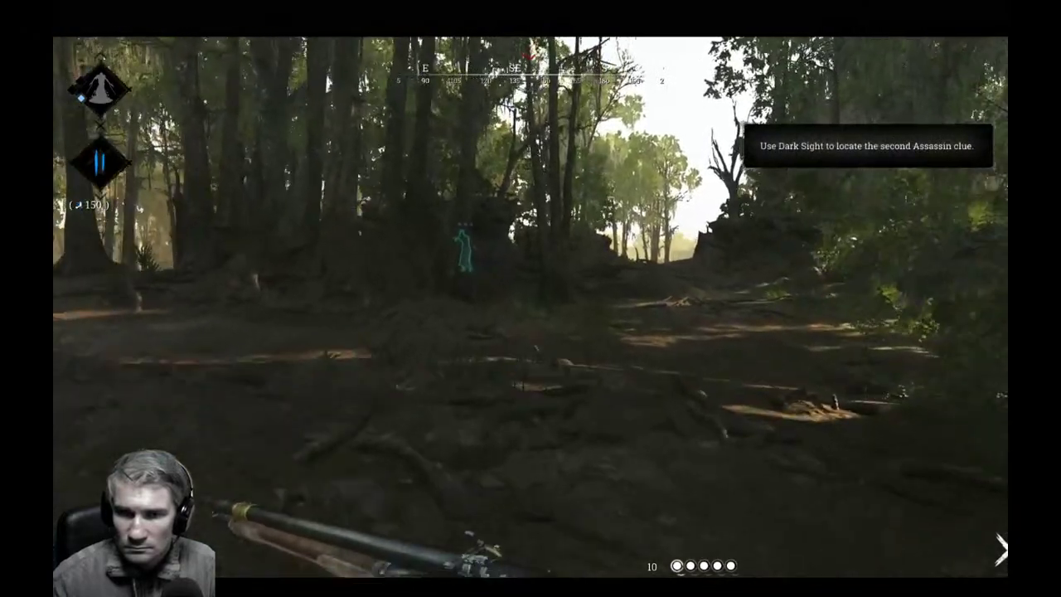
key("w")
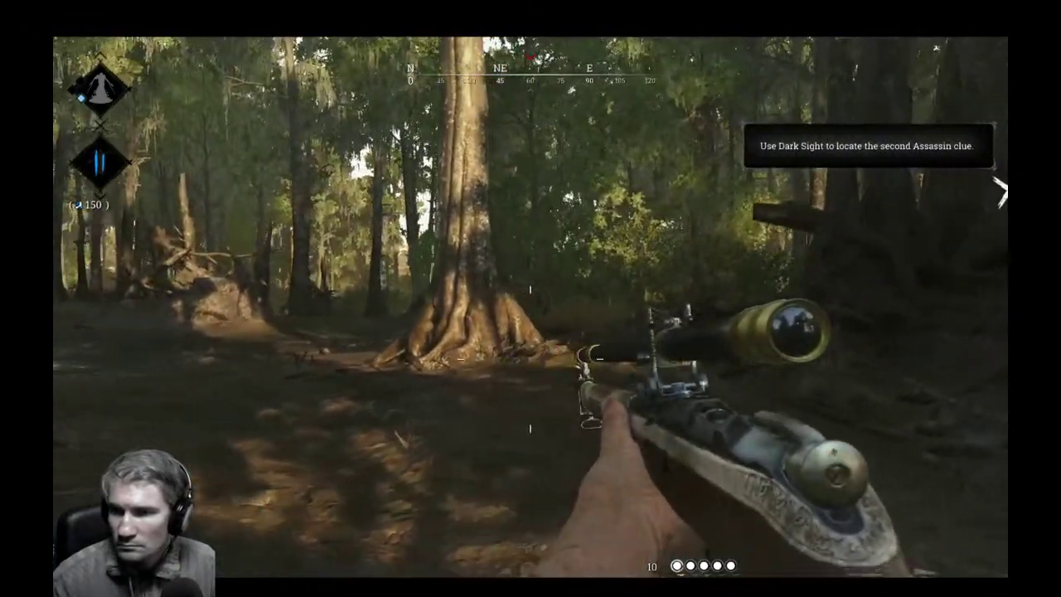
Sprint past the large dark trees and follow the teammate east through the shaded woods toward the bushes.
key("d")
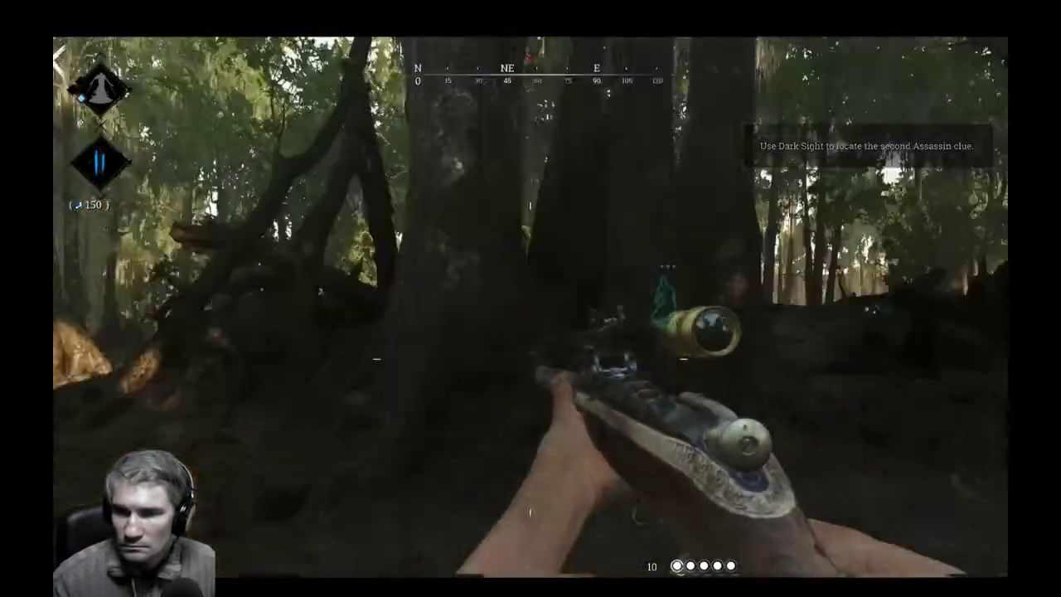
key("shift+w")
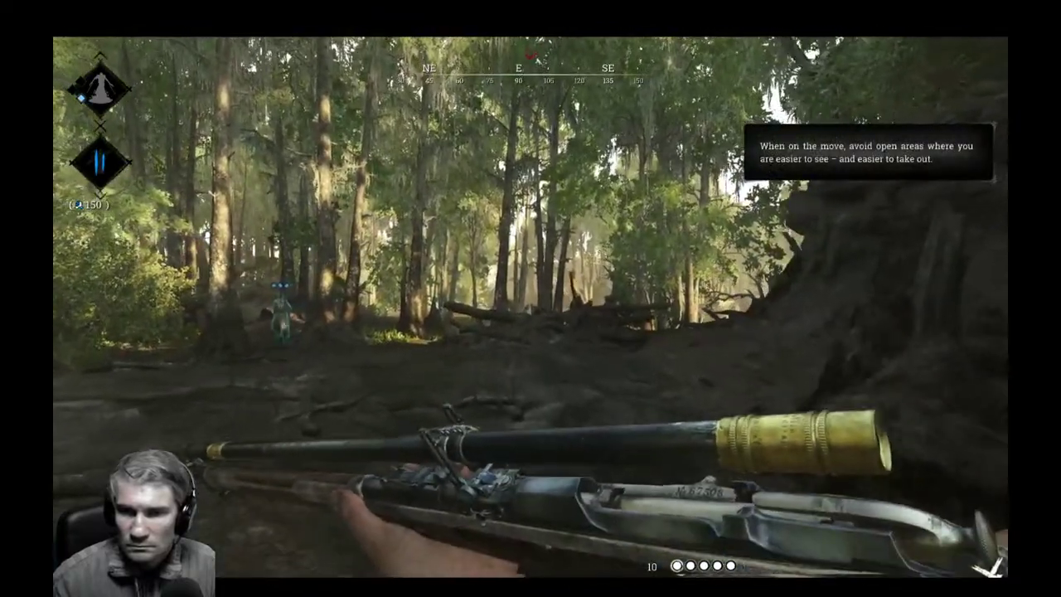
key("w")
key("w")
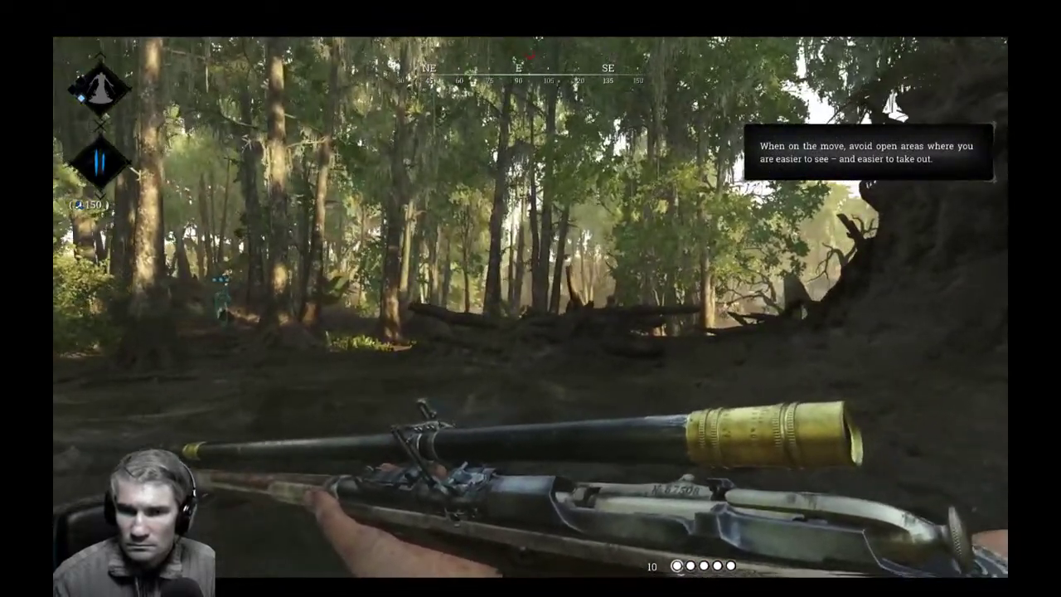
key("w")
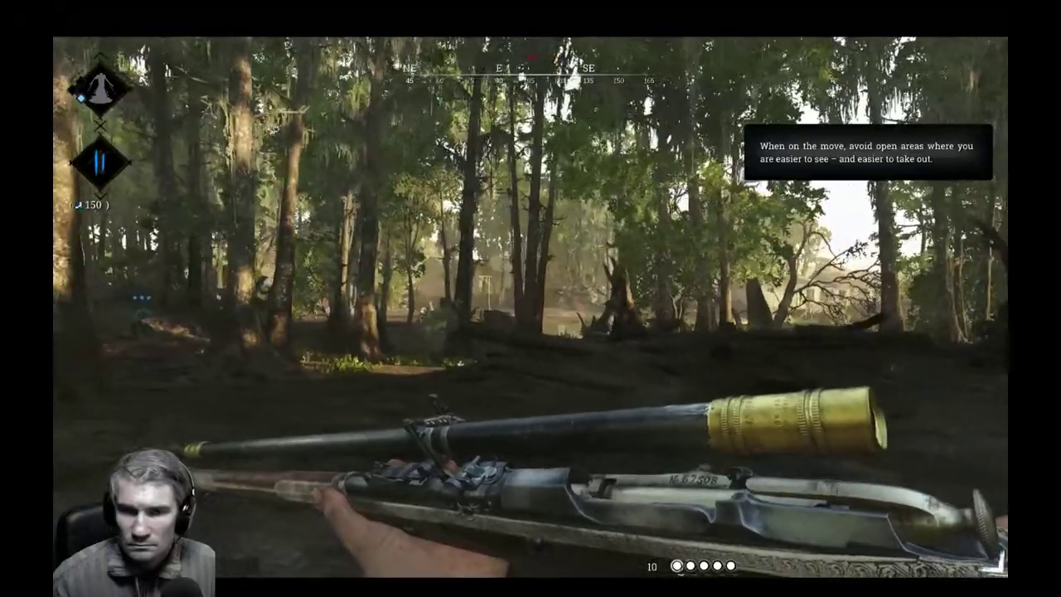
key("w")
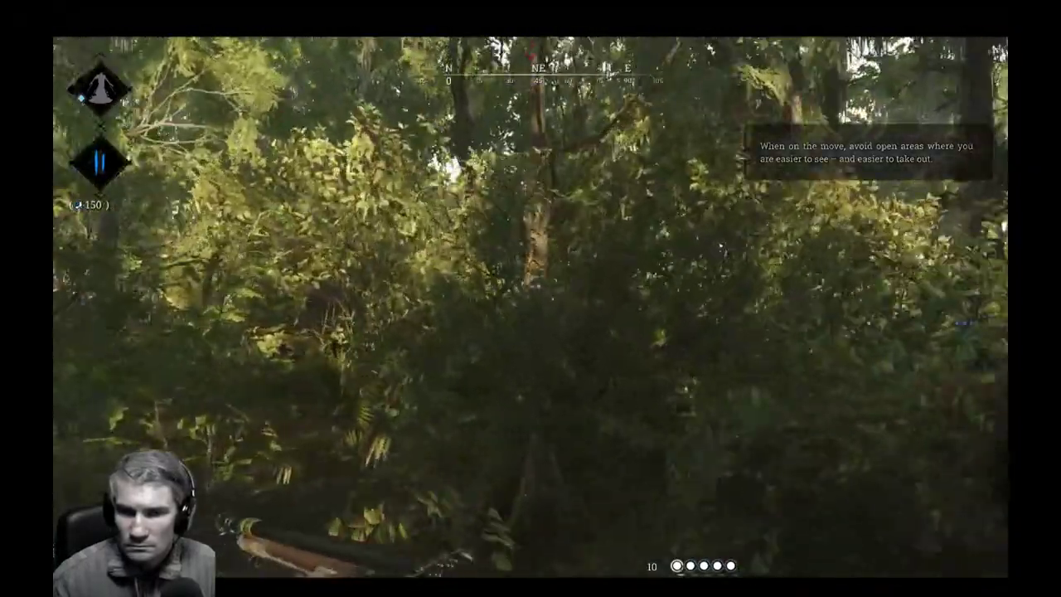
Push through the dense bushes and around the dark rock mound into the Sweetbell Flour clearing.
key("w")
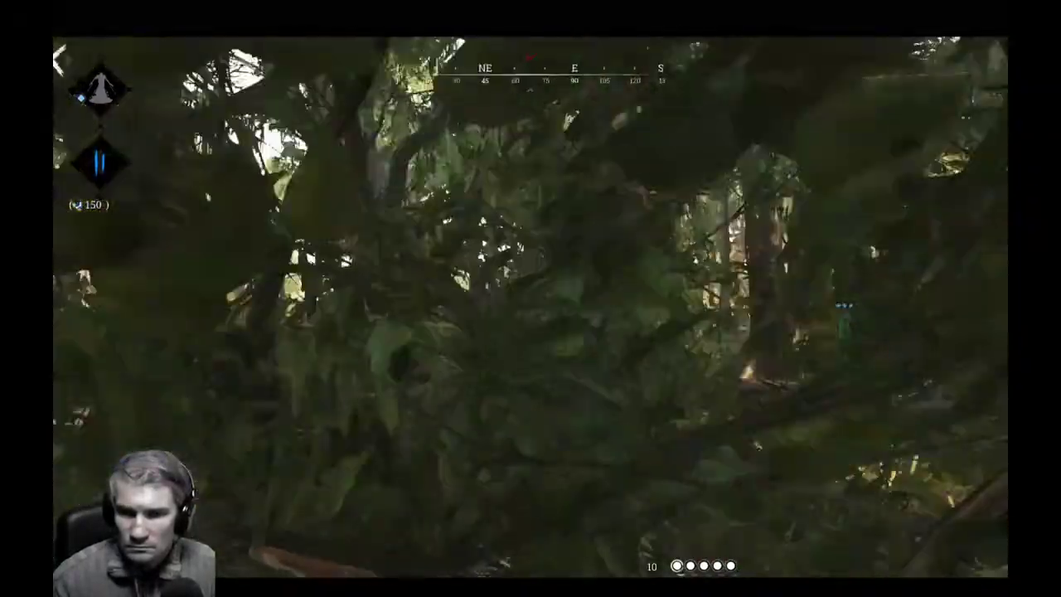
key("w")
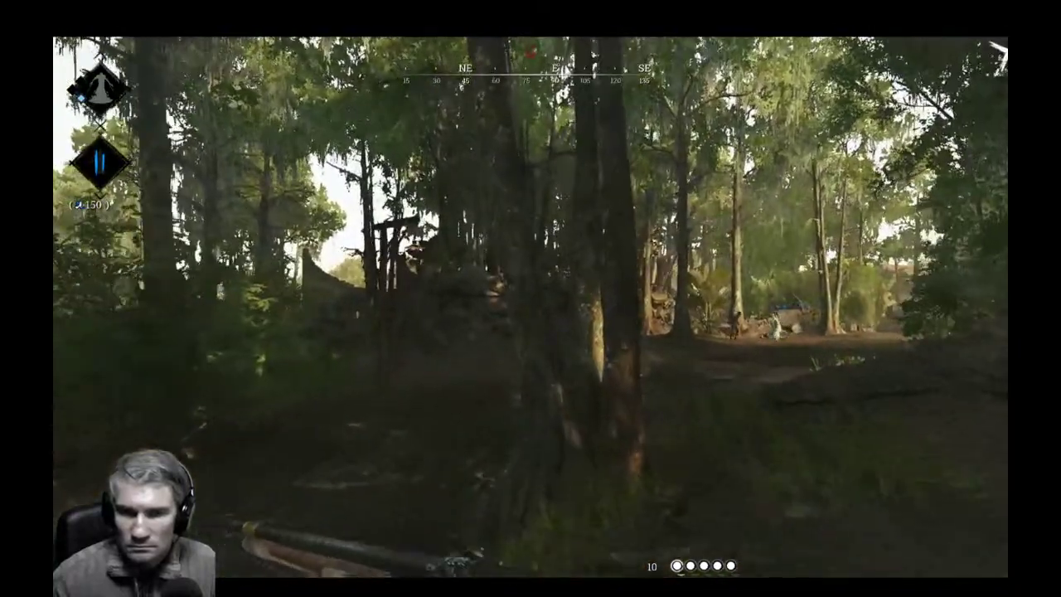
key("w")
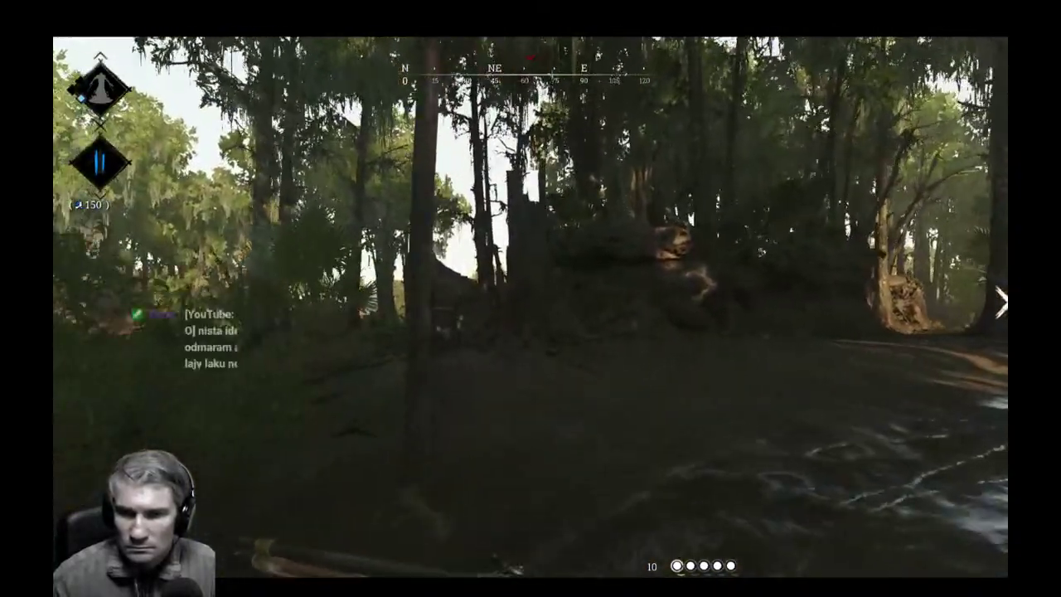
key("w")
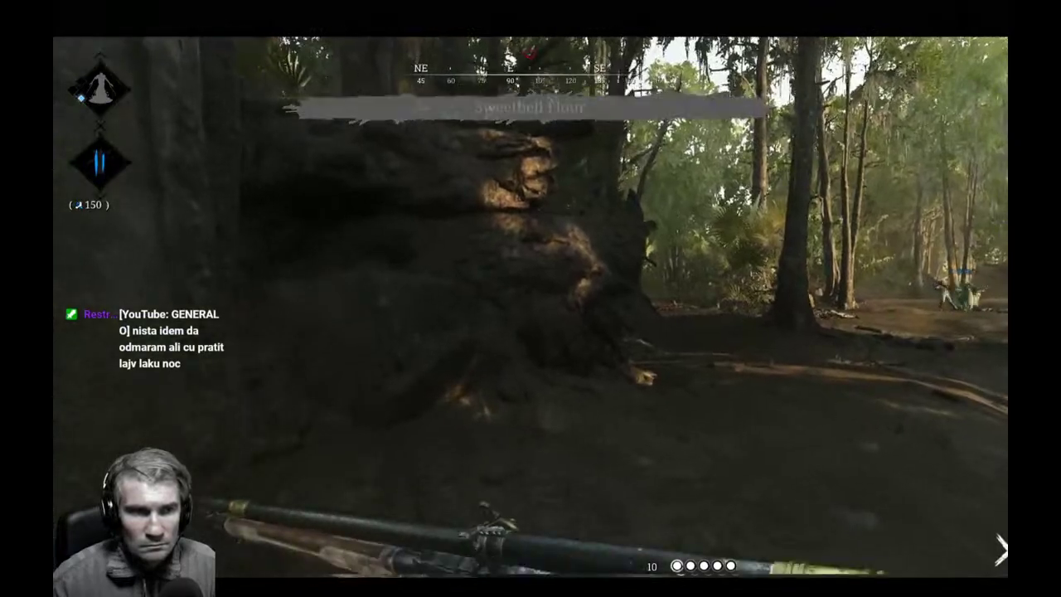
key("w")
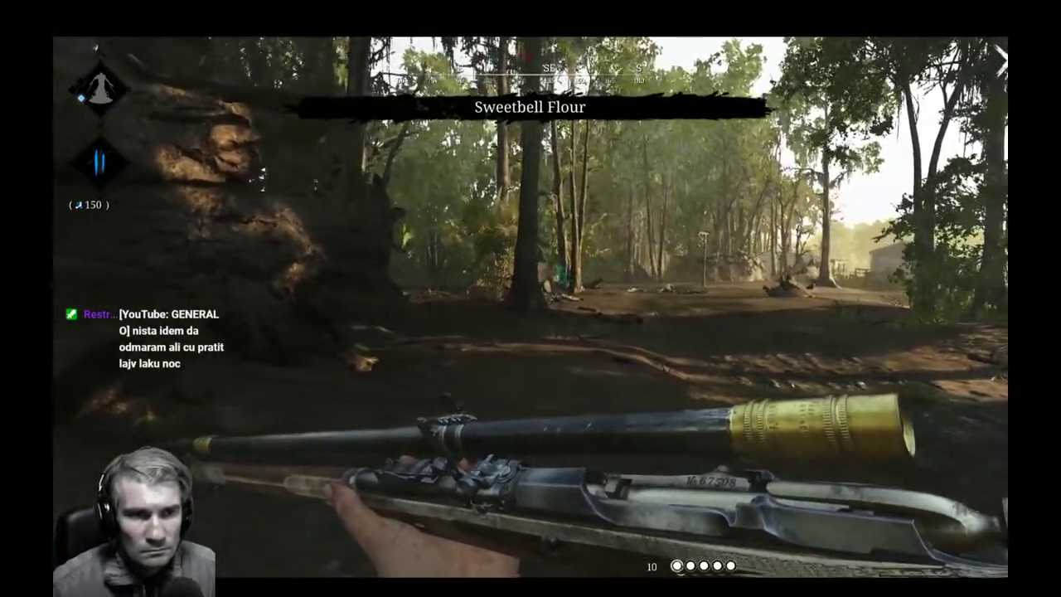
key("w")
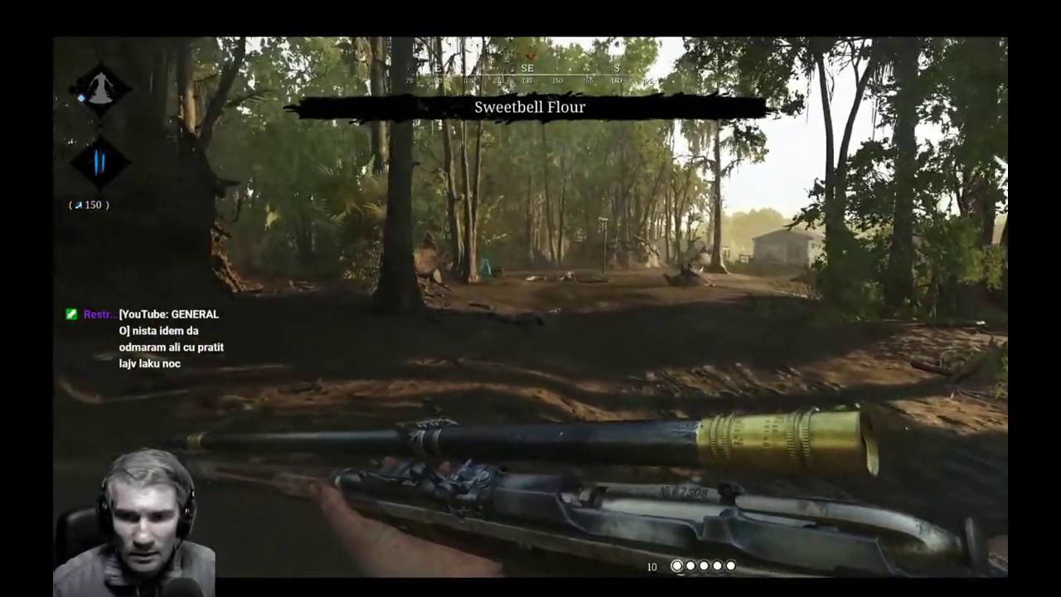
Follow the teammate past the palms and rocky root bank toward the wooden tower, and switch to the Caldwell Pax Claw.
key("w")
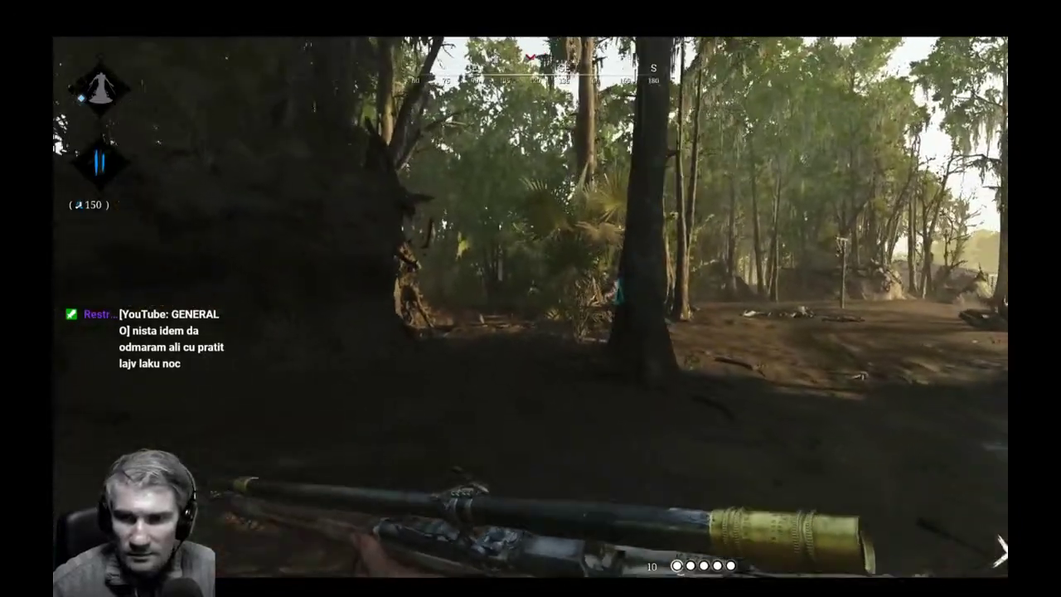
key("w")
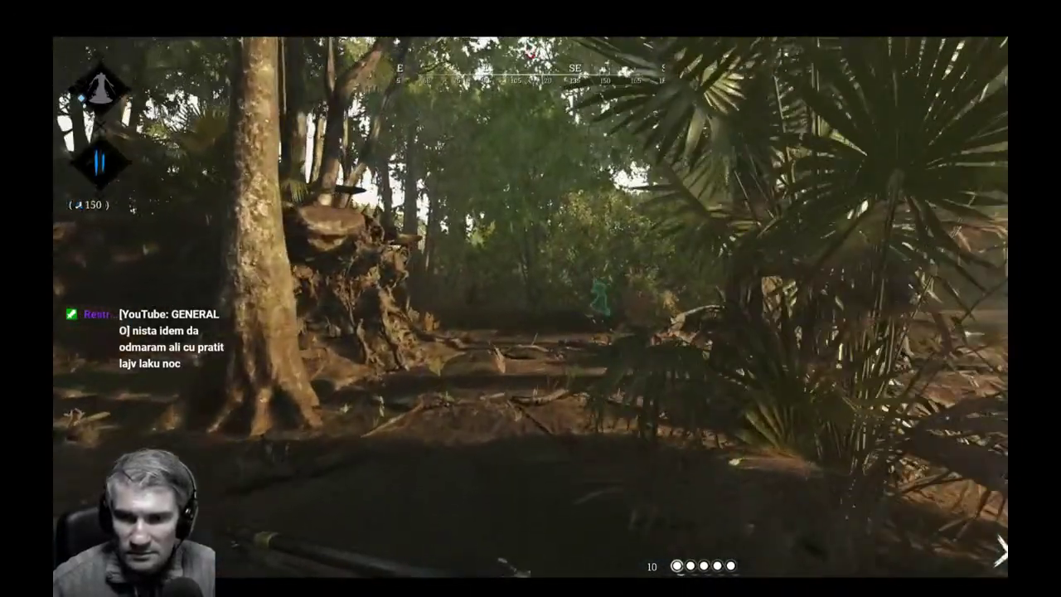
key("w")
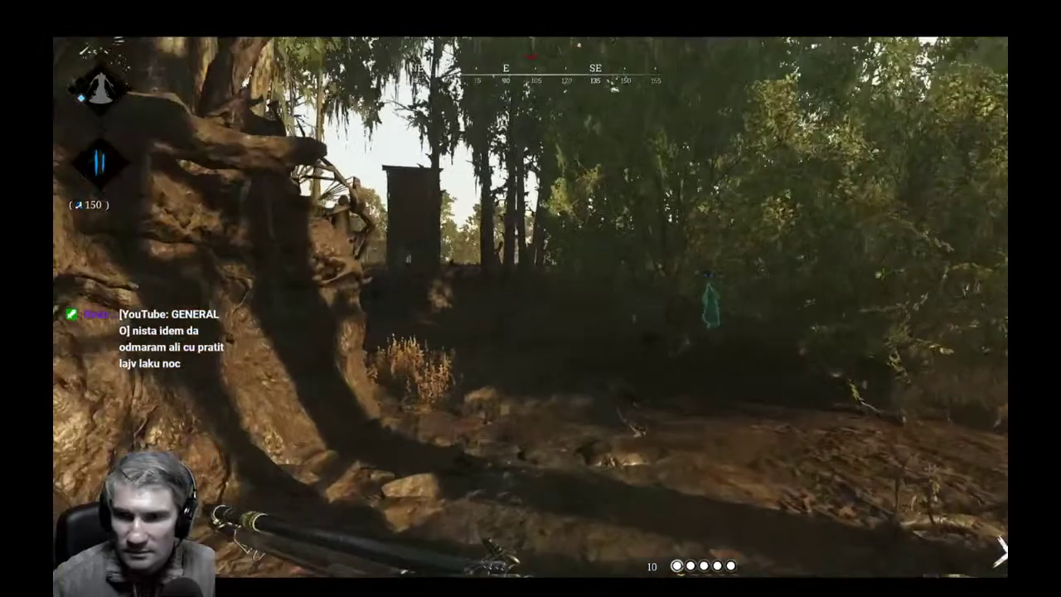
key("w")
key("2")
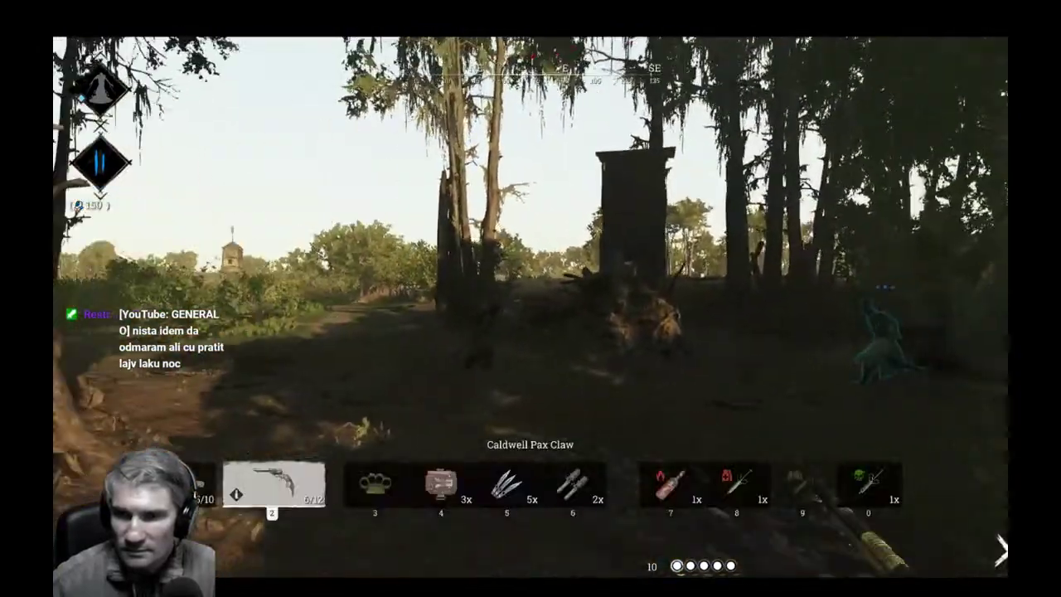
Advance with the revolver past the dirt road to the teammate beside the wooden tower.
key("w")
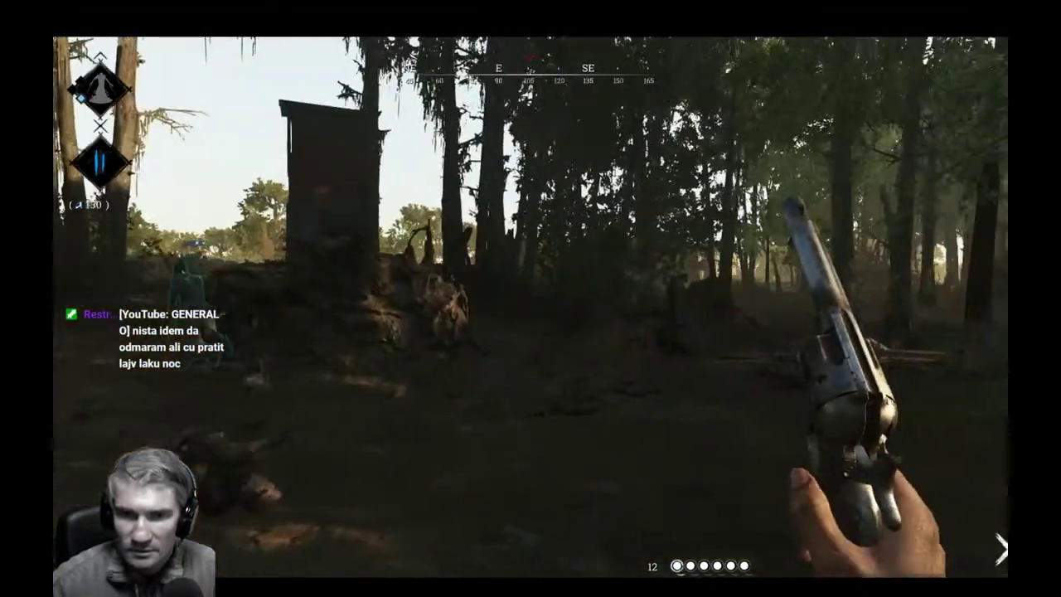
key("w")
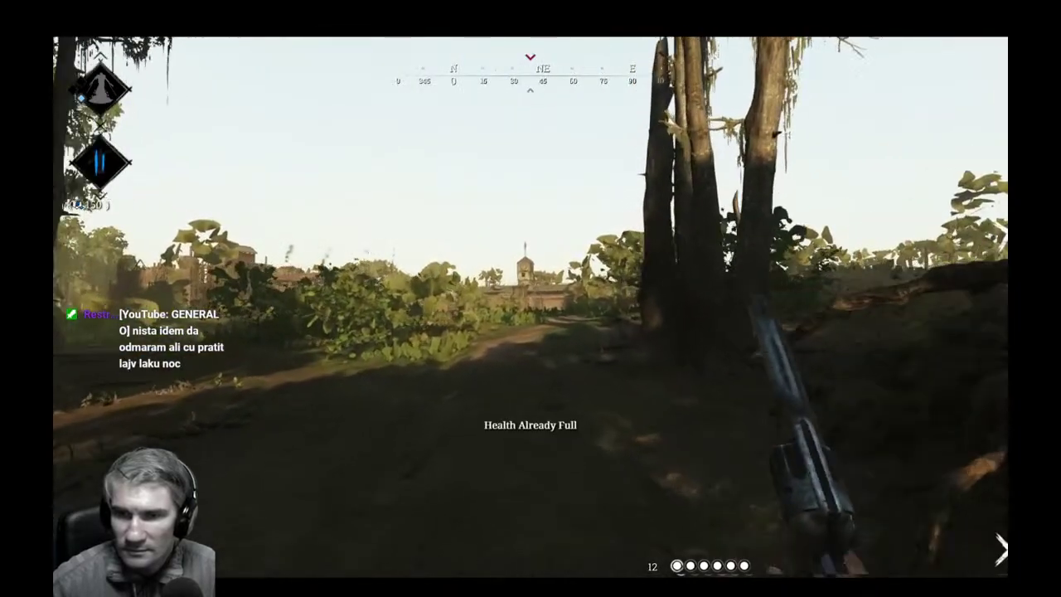
key("w")
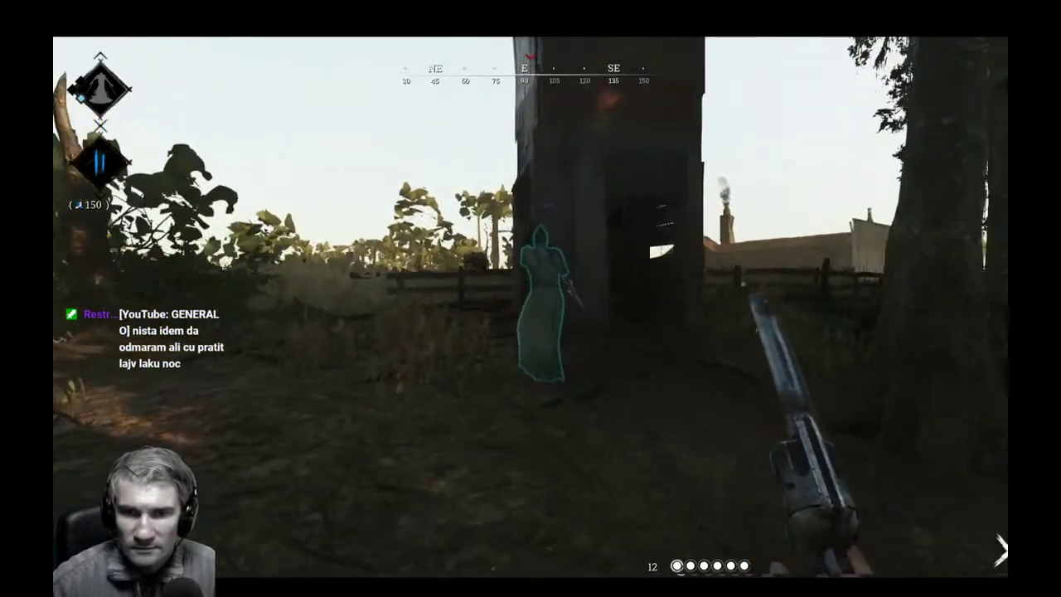
key("w")
Switch to the Bunny rifle and scope the building and field beyond the fence to the east-southeast.
key("1")
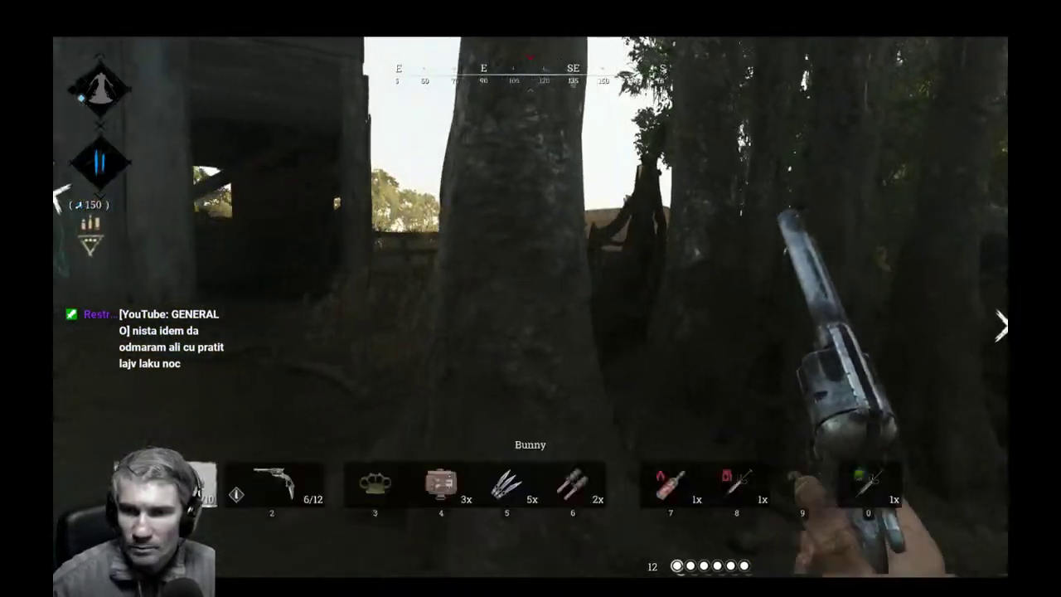
key("w")
right_click(531, 307)
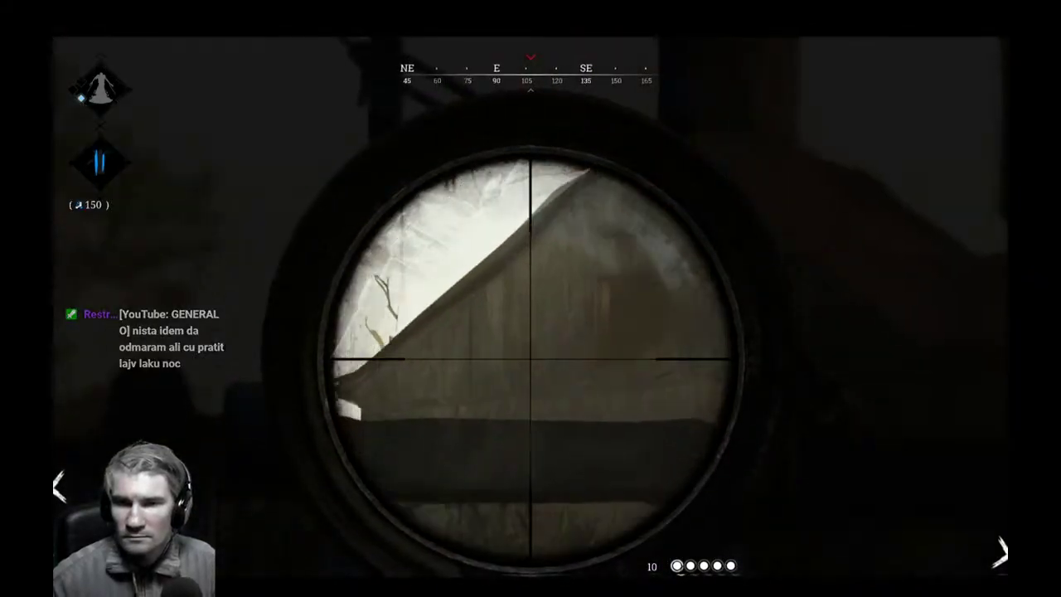
key("d")
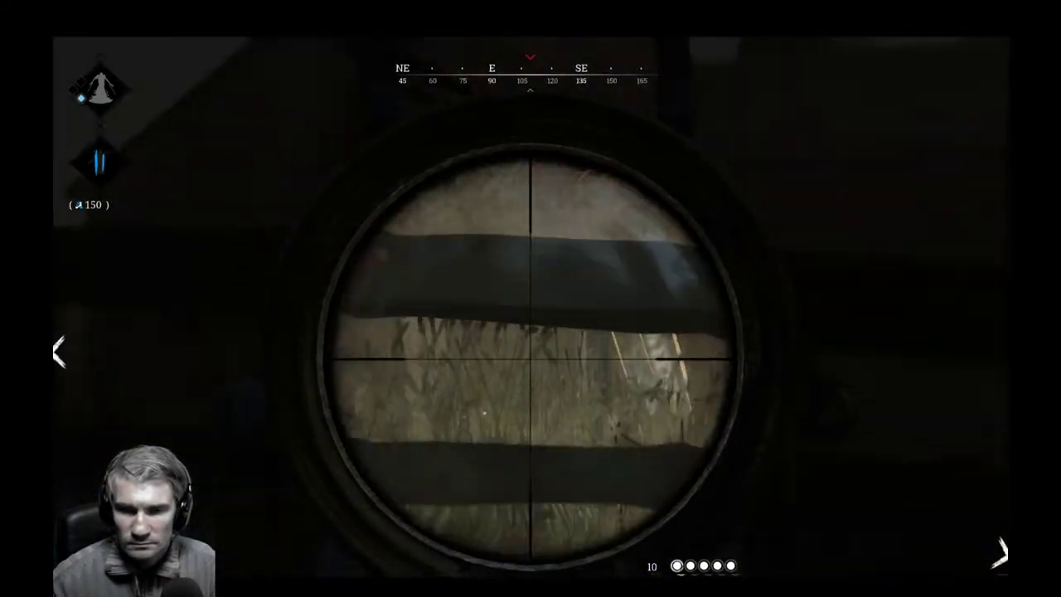
right_click(531, 359)
Sprint past the tower and along the field fence toward the mill building, scanning ahead with Dark Sight.
key("shift+w")
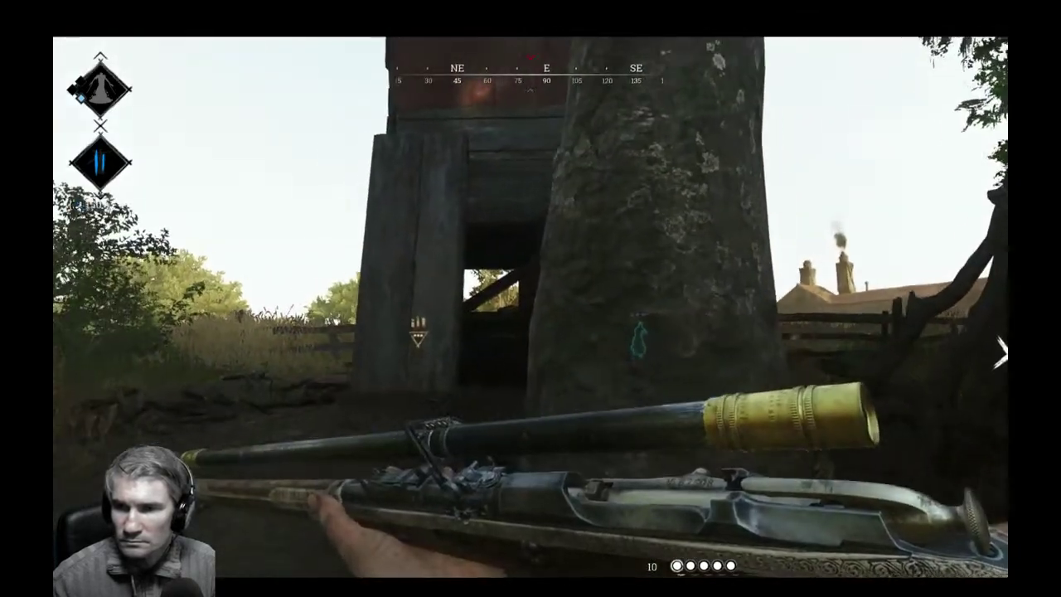
key("shift+w")
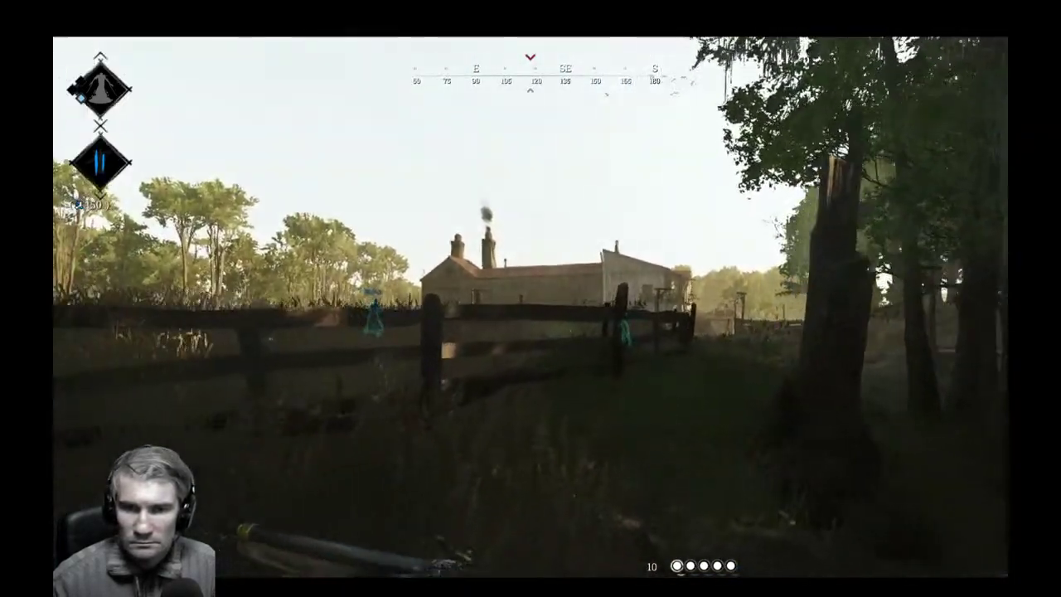
key("e")
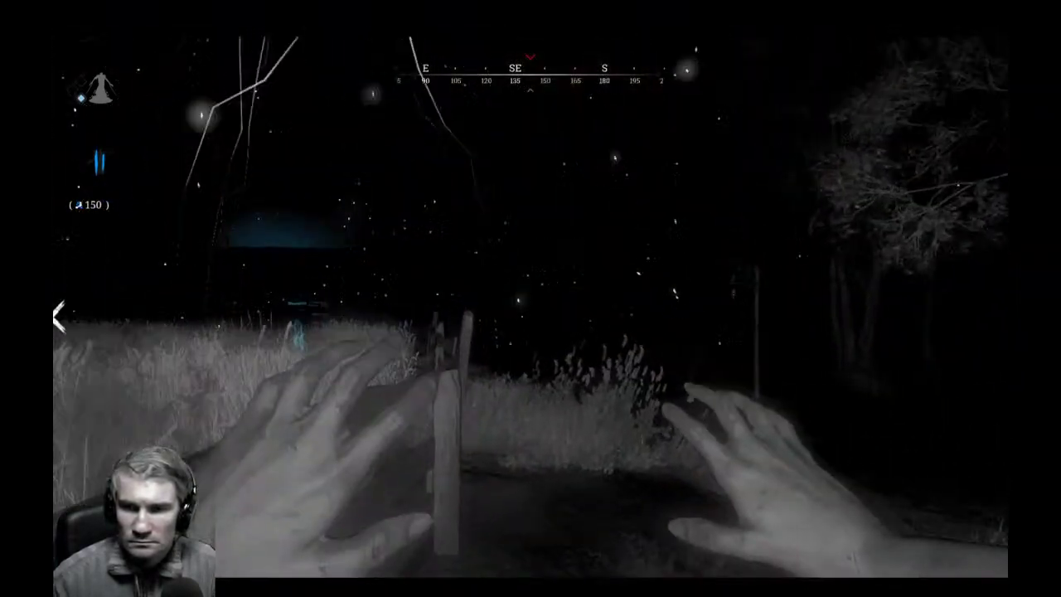
key("shift+w")
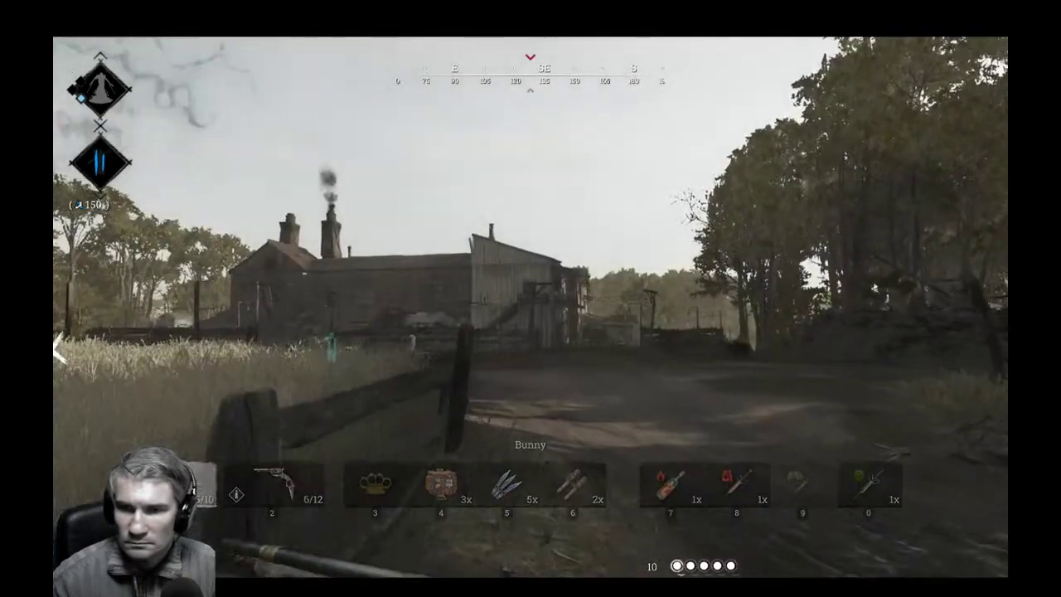
key("w")
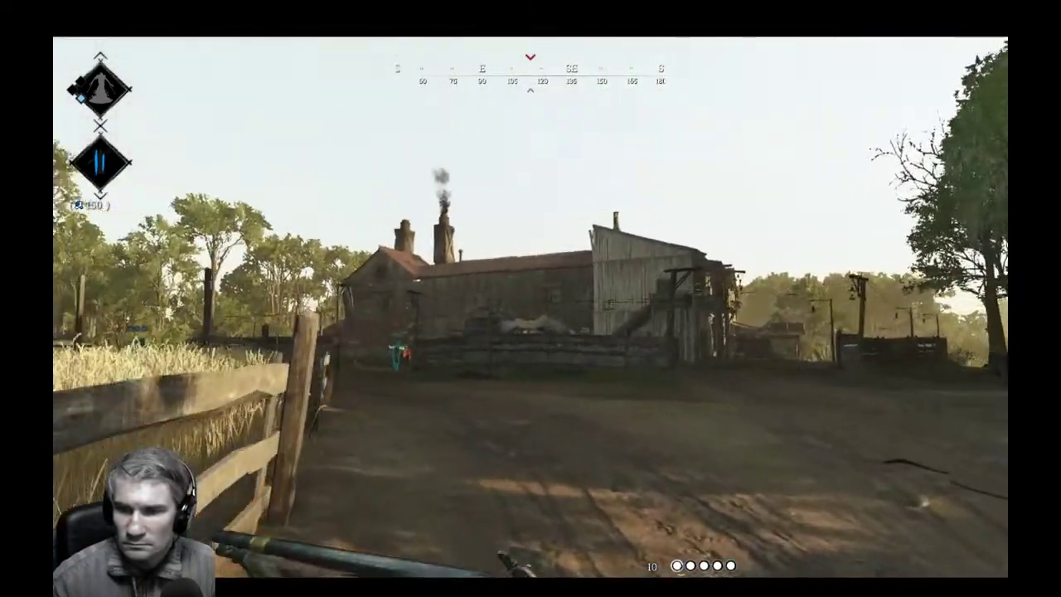
Swap the rifle for close-combat gear, enter the mill yard past the log wall, and ready the revolver.
scroll(530, 299, "down", 1)
scroll(531, 299, "down", 1)
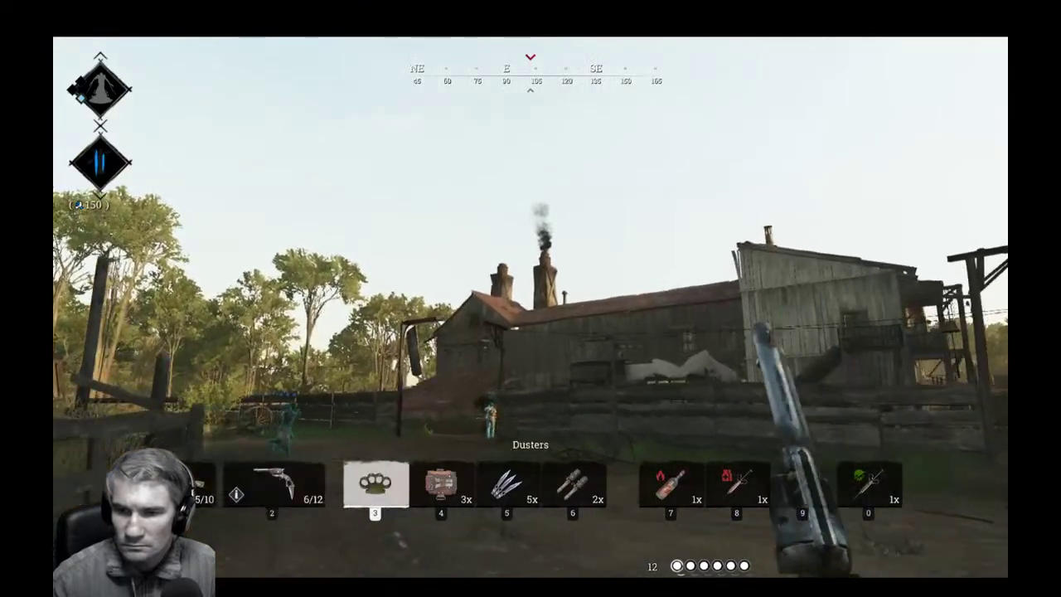
key("w")
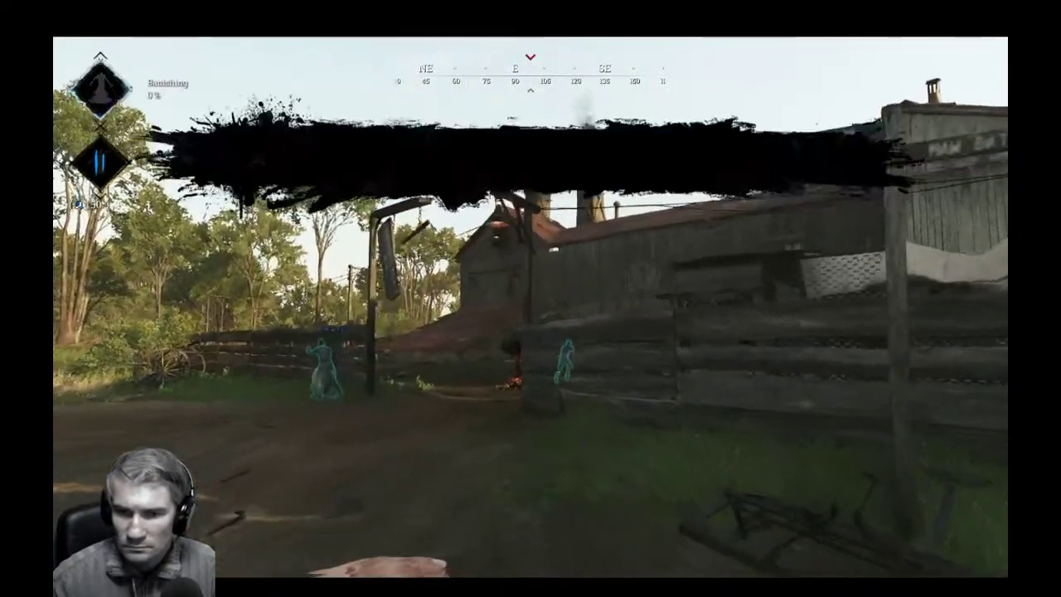
scroll(531, 299, "up", 1)
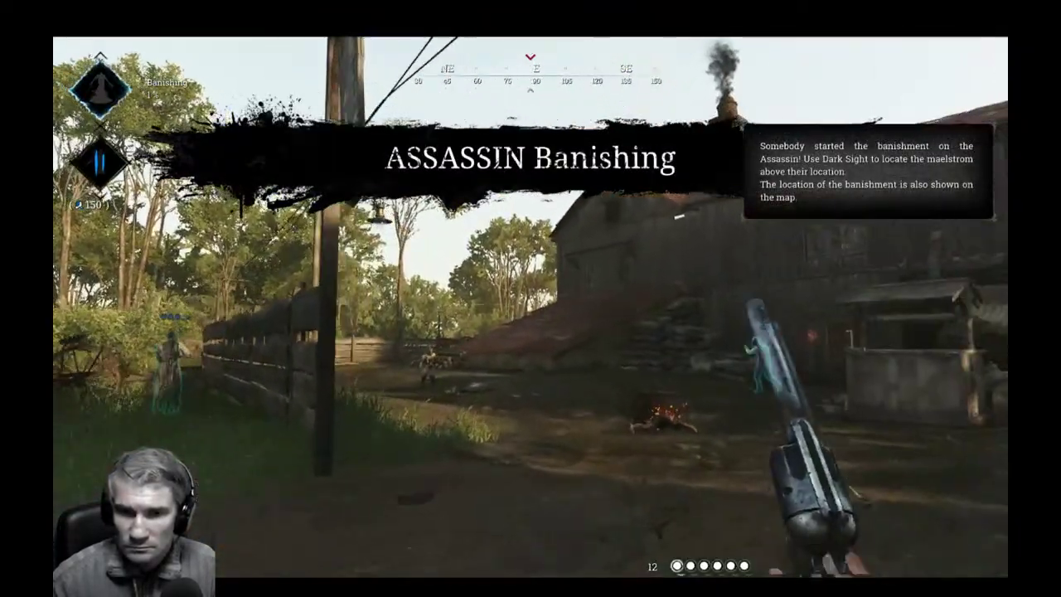
Check Dark Sight for the Assassin banishment, strike in the muddy yard, and follow the teammate to the log pile.
key("e")
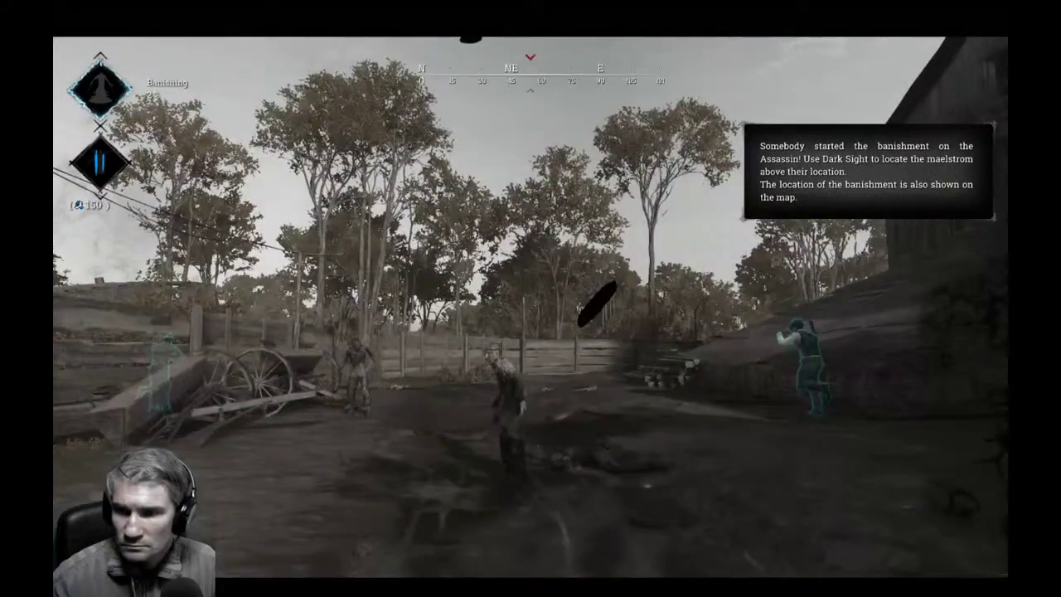
key("w")
left_click(530, 299)
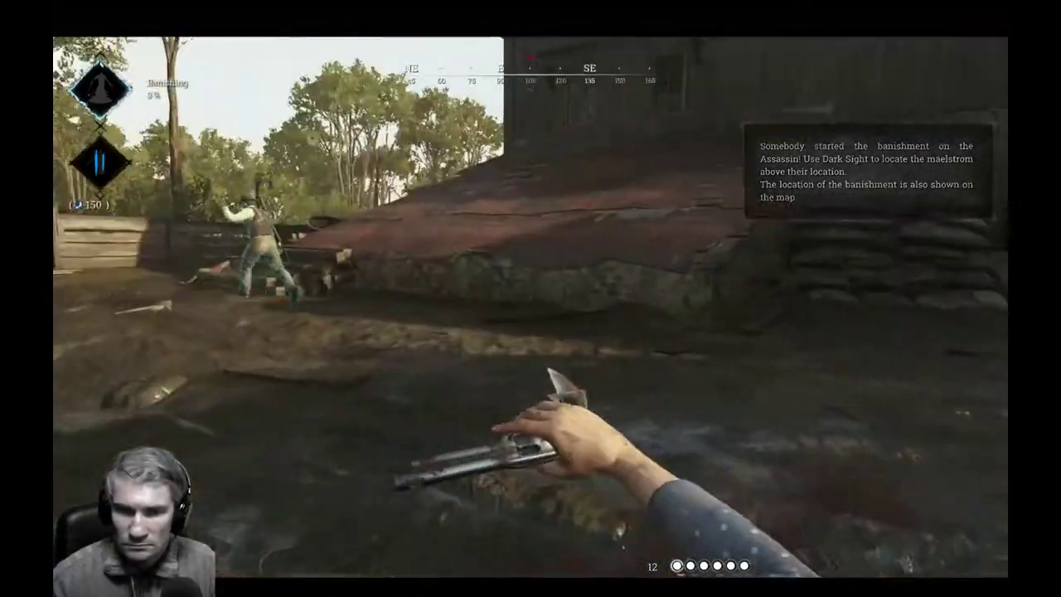
key("w")
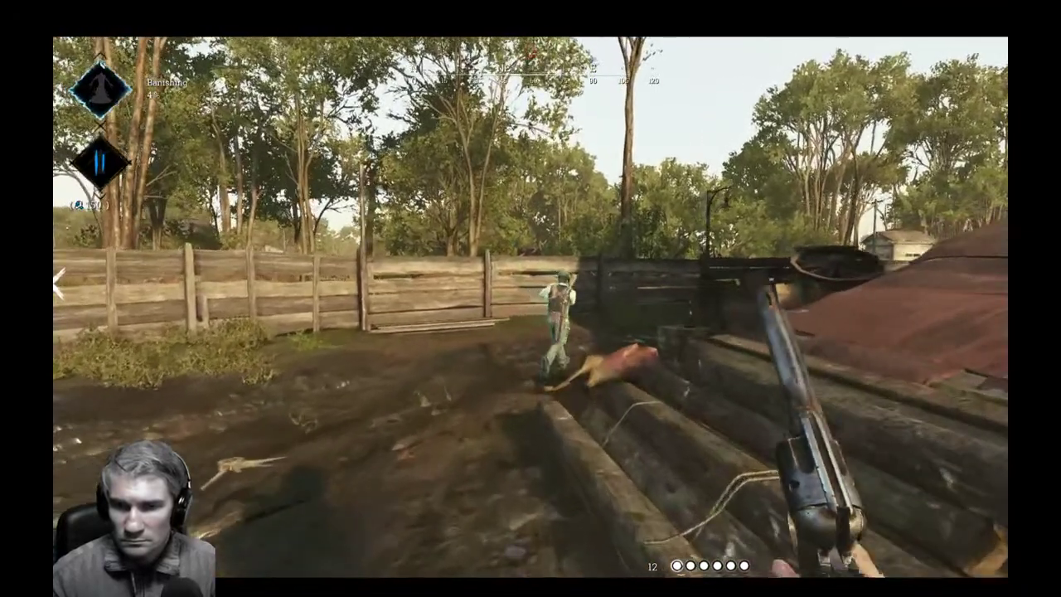
key("w")
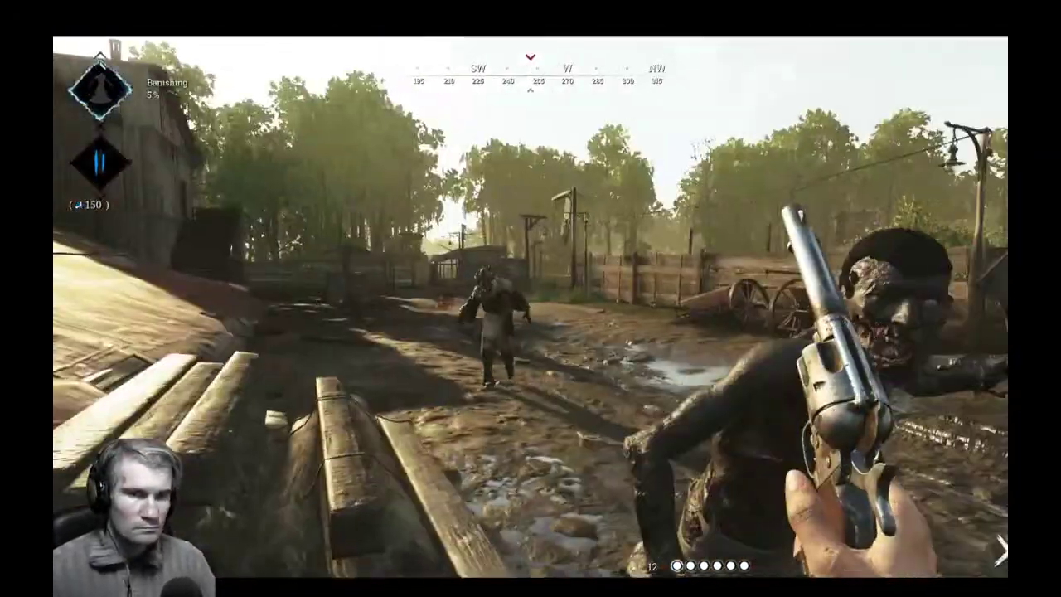
Strike the grunts attacking beside the log pile, retreat behind the wagon and stop the bleeding.
left_click(531, 299)
left_click(530, 299)
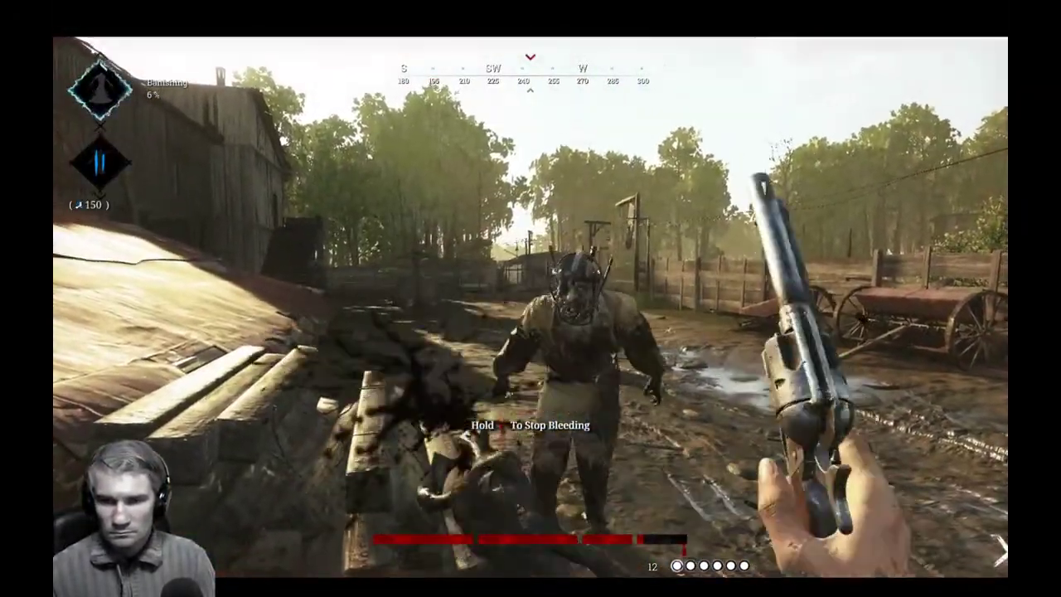
left_click(531, 299)
key("f")
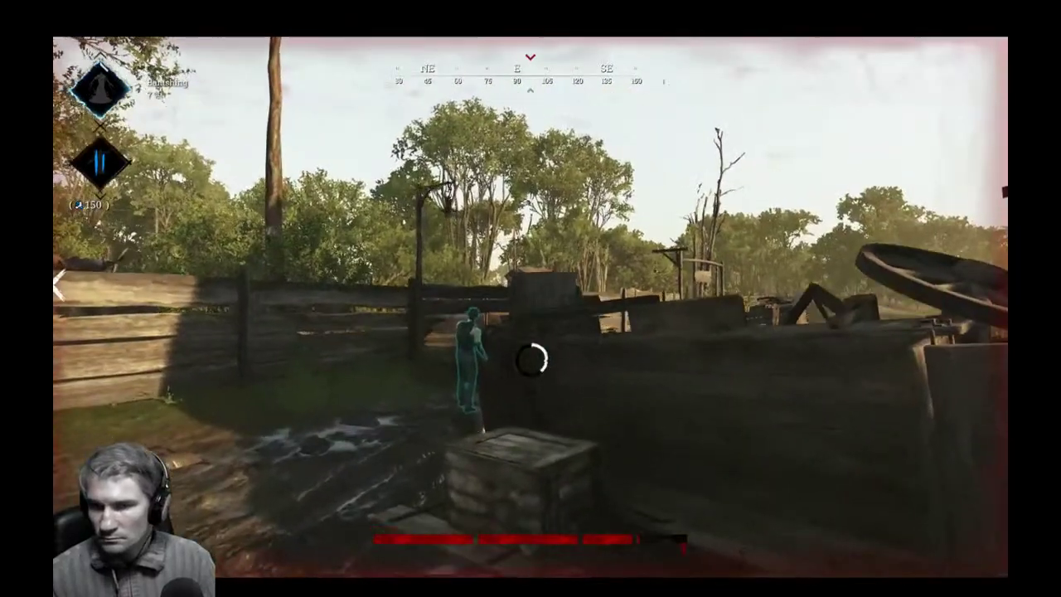
Draw the Caldwell Pax Claw and move along the brick wall and past the plank building to its outdoor steps.
key("2")
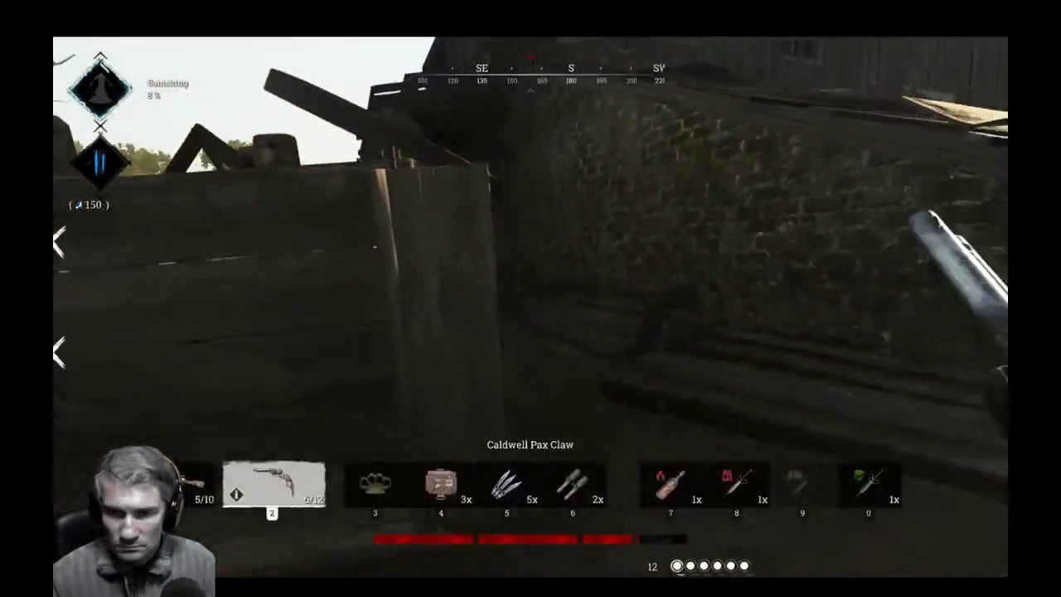
key("d")
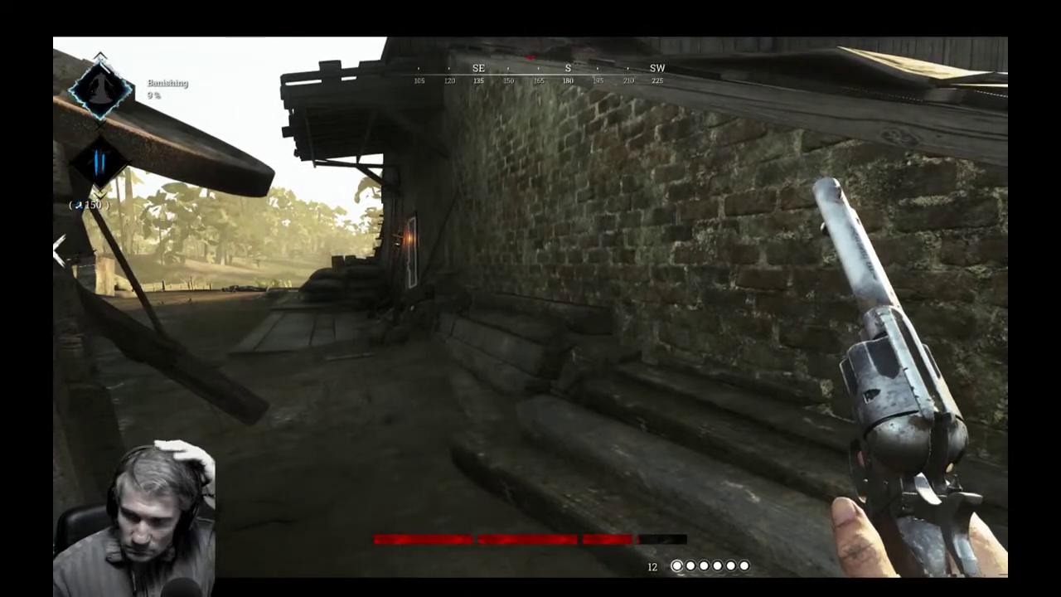
key("w")
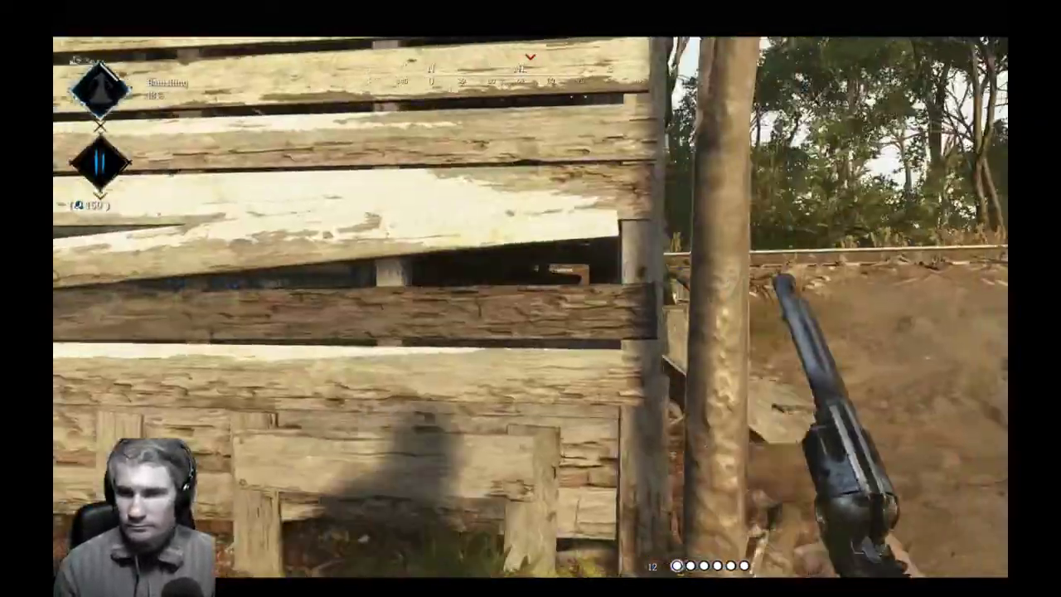
key("v")
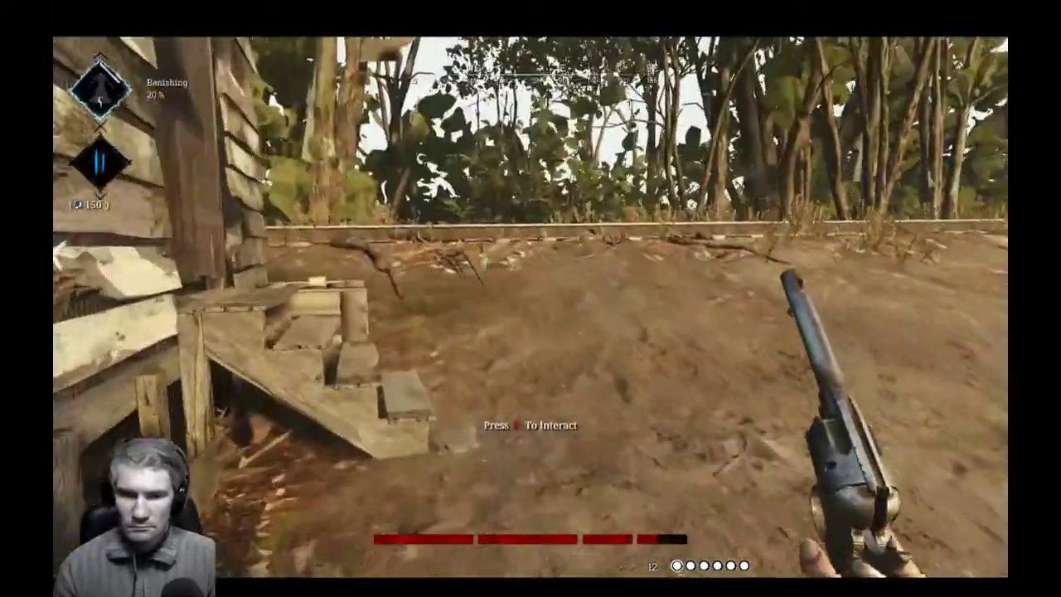
Scope the building to the east with the rifle, withdraw into the dark waterside shed and check its medium ammo.
key("w")
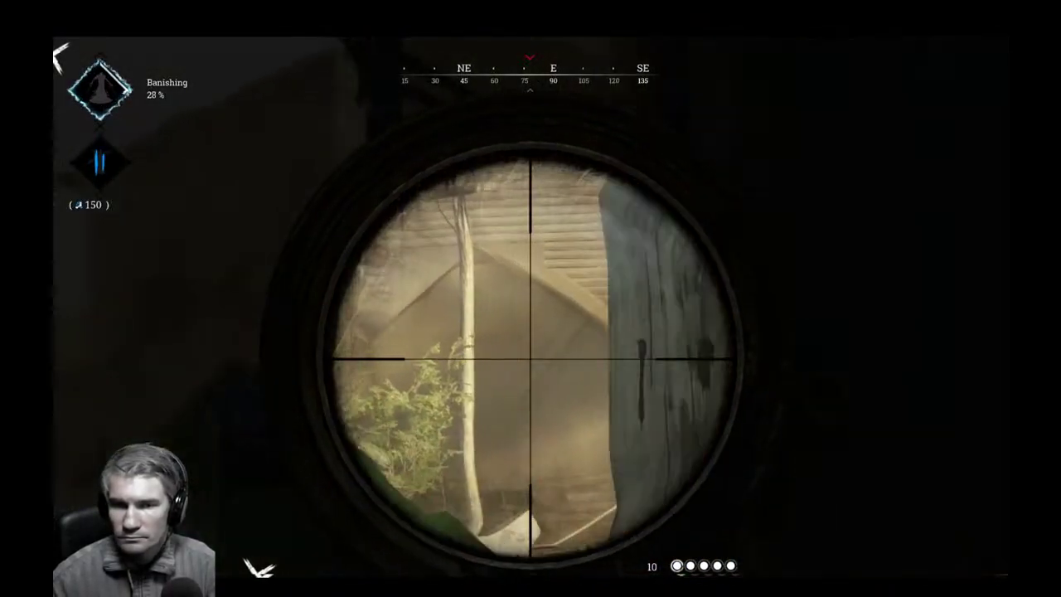
key("shift")
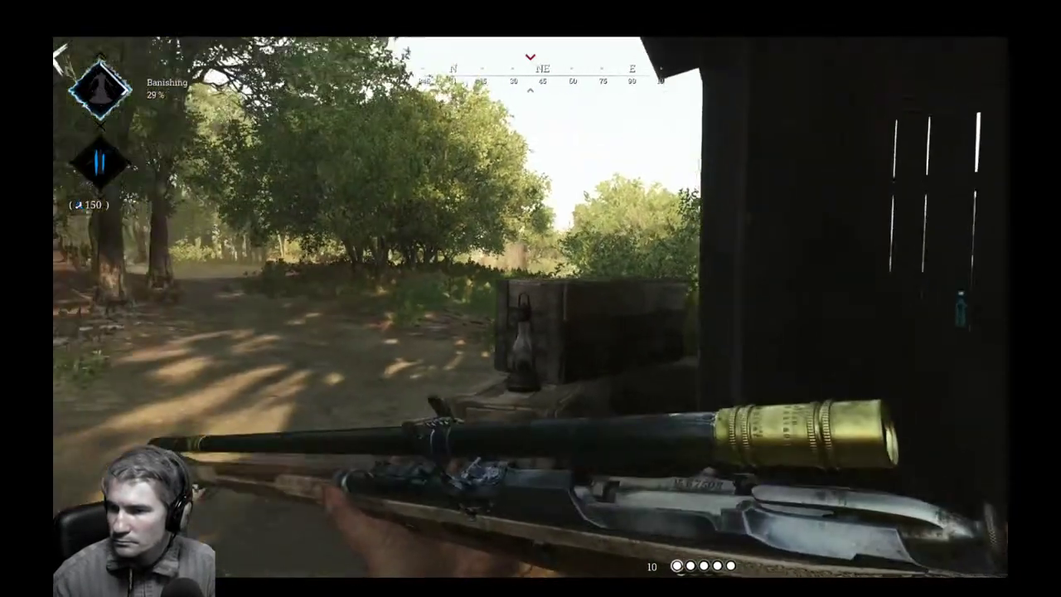
key("s")
key("d")
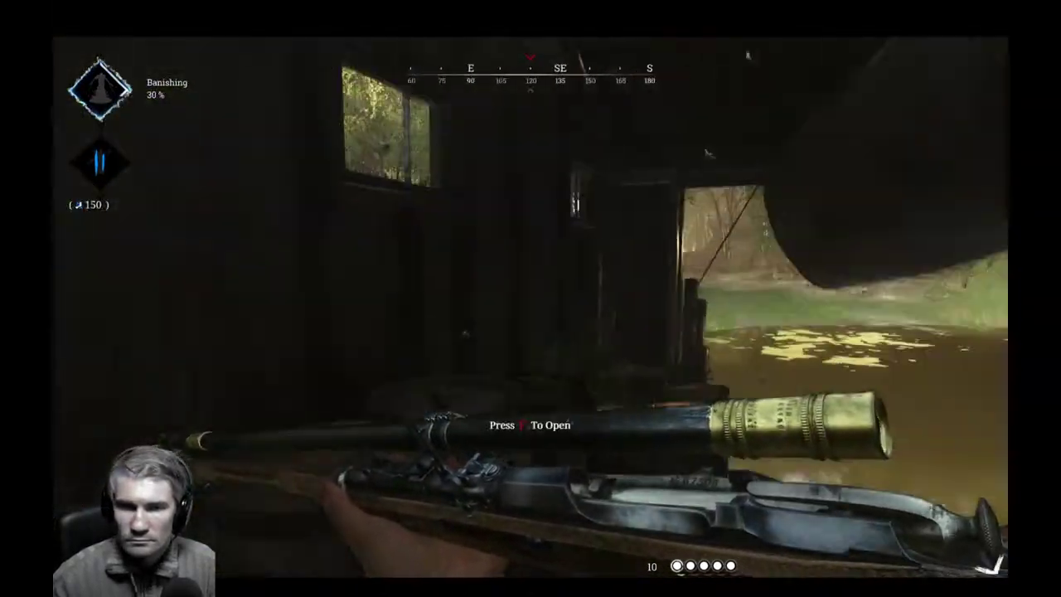
key("w")
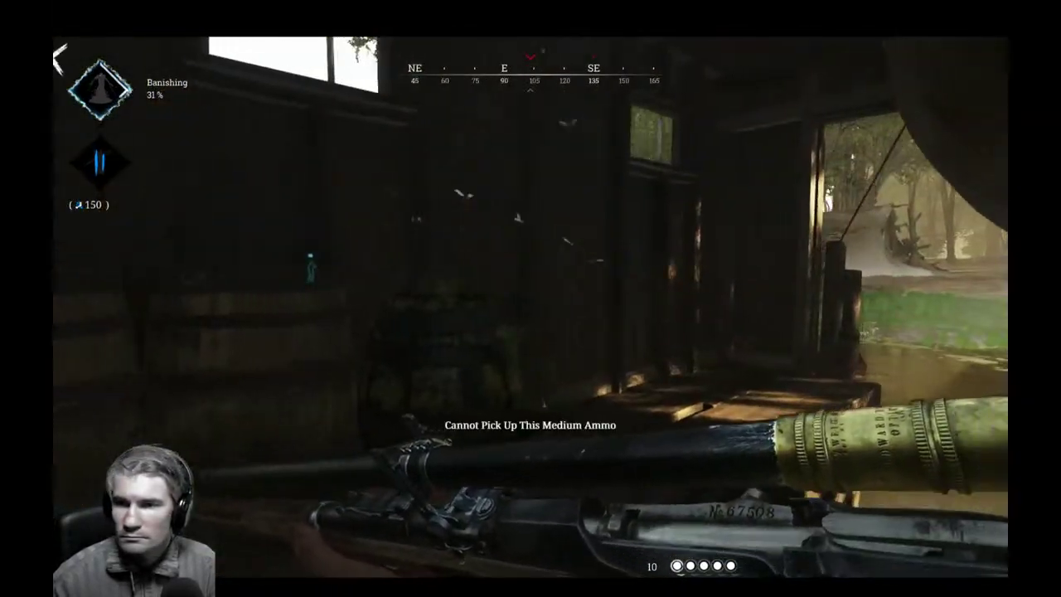
Move around inside the shed and check the woods through its wide opening, door and windows.
key("w")
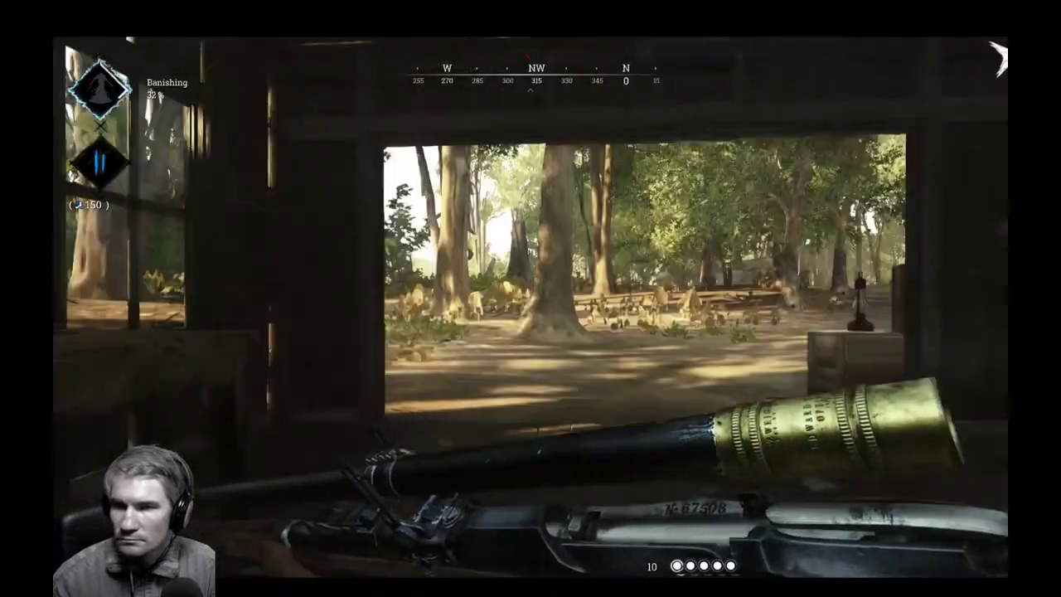
key("w")
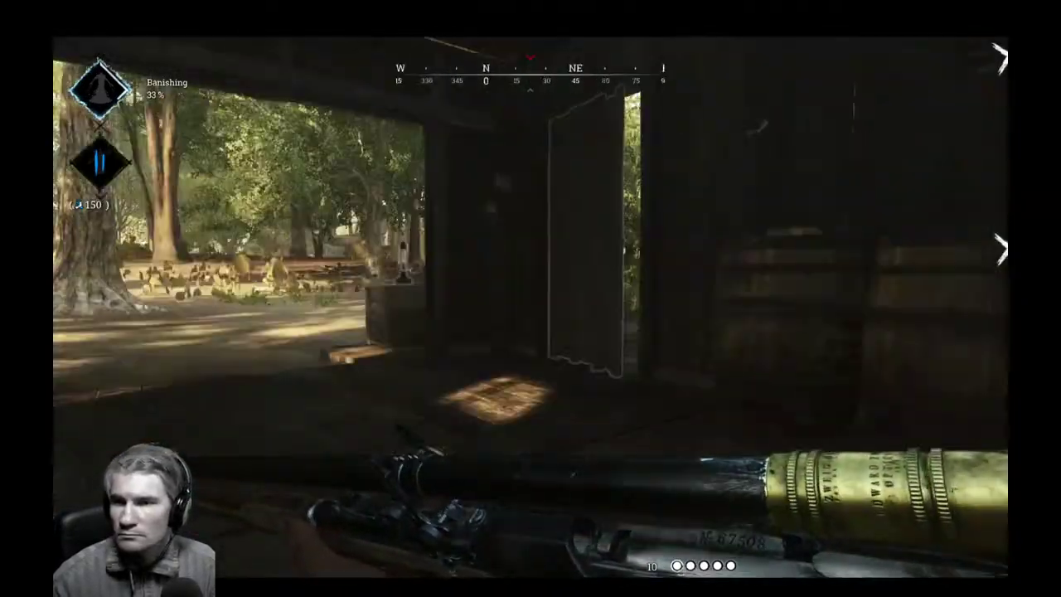
key("w")
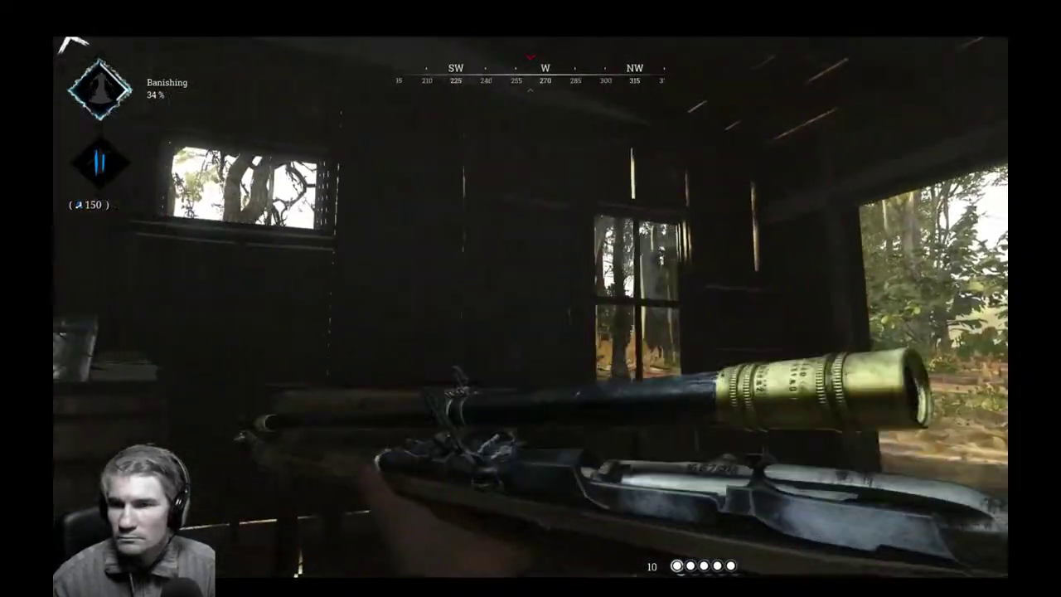
key("w")
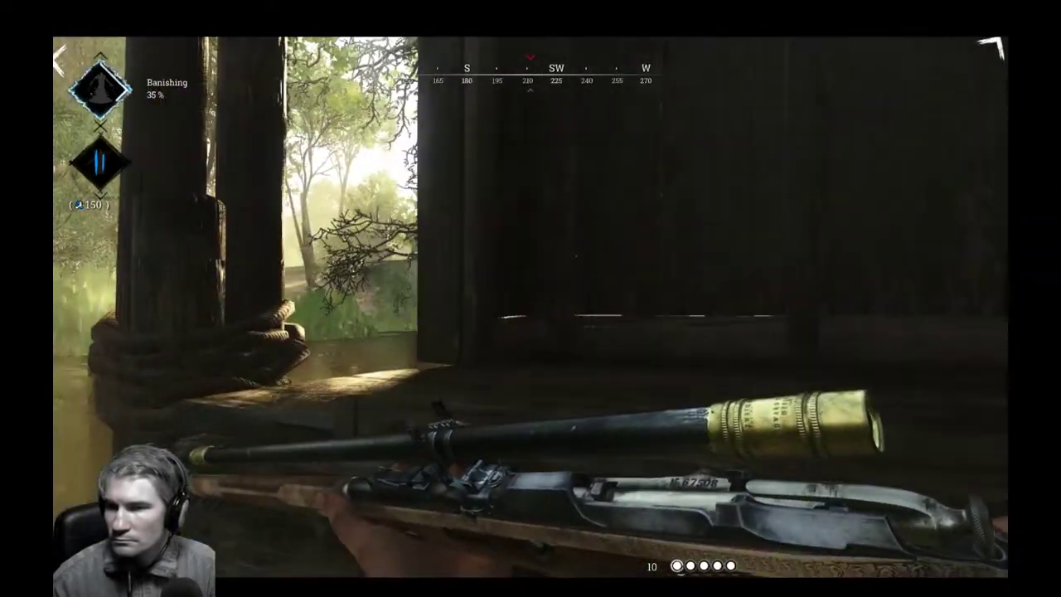
Move around the roped posts at the shed's water side and scope across the water to the northeast.
key("a")
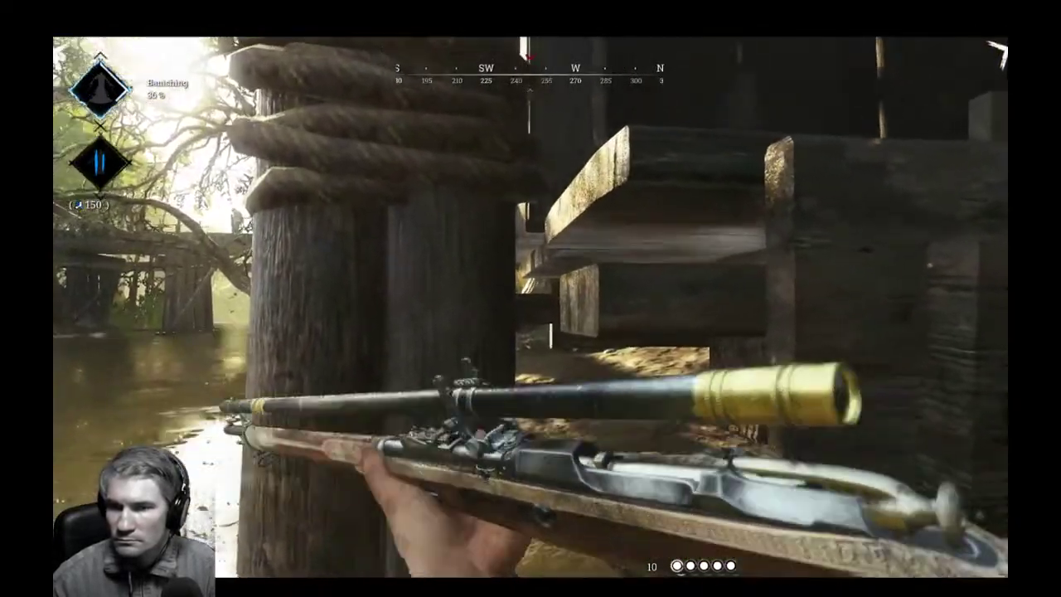
key("a")
key("d")
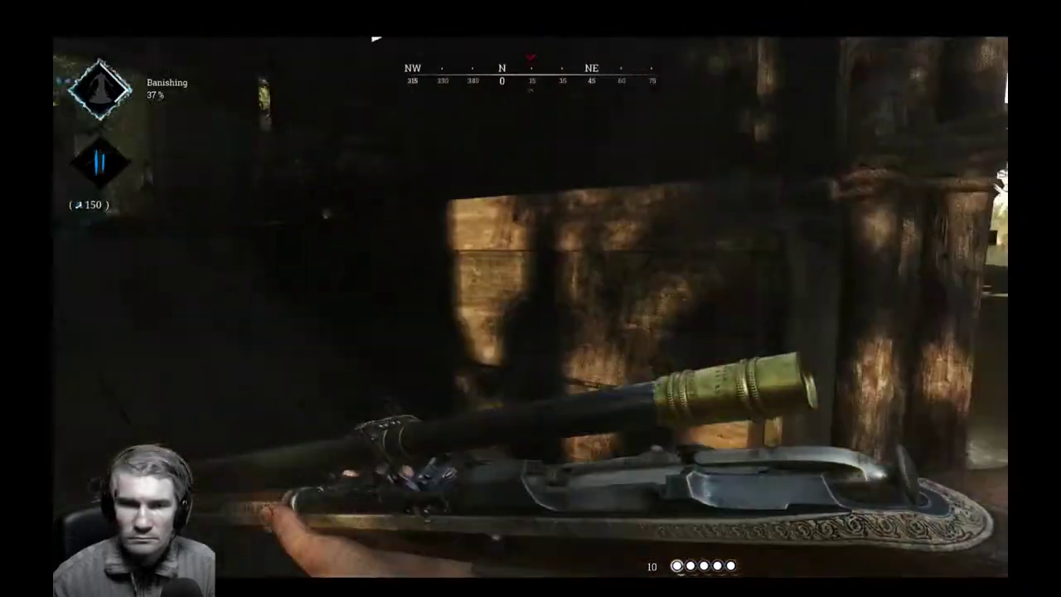
key("a")
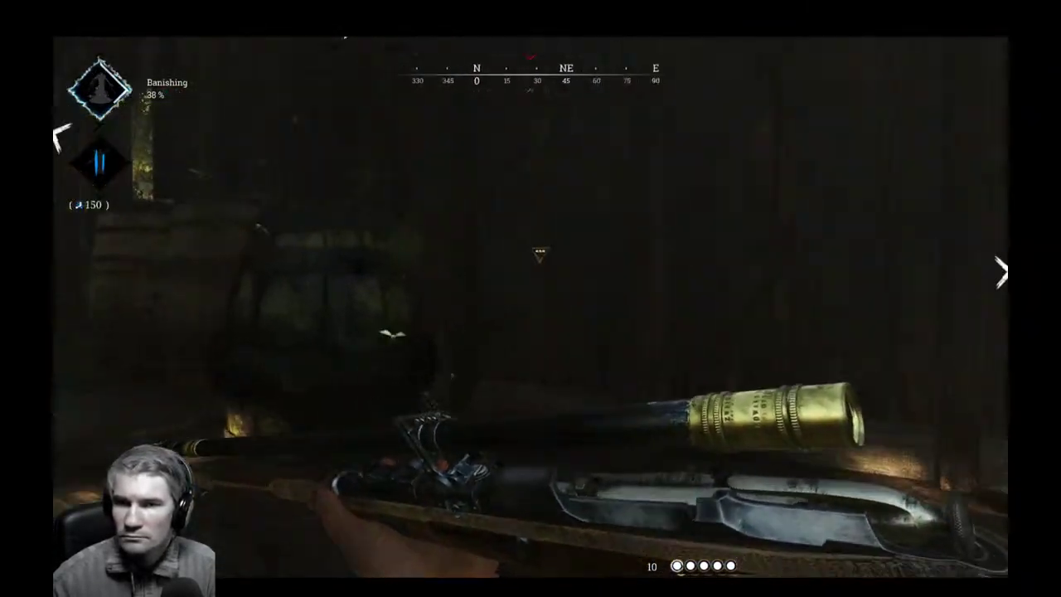
key("w")
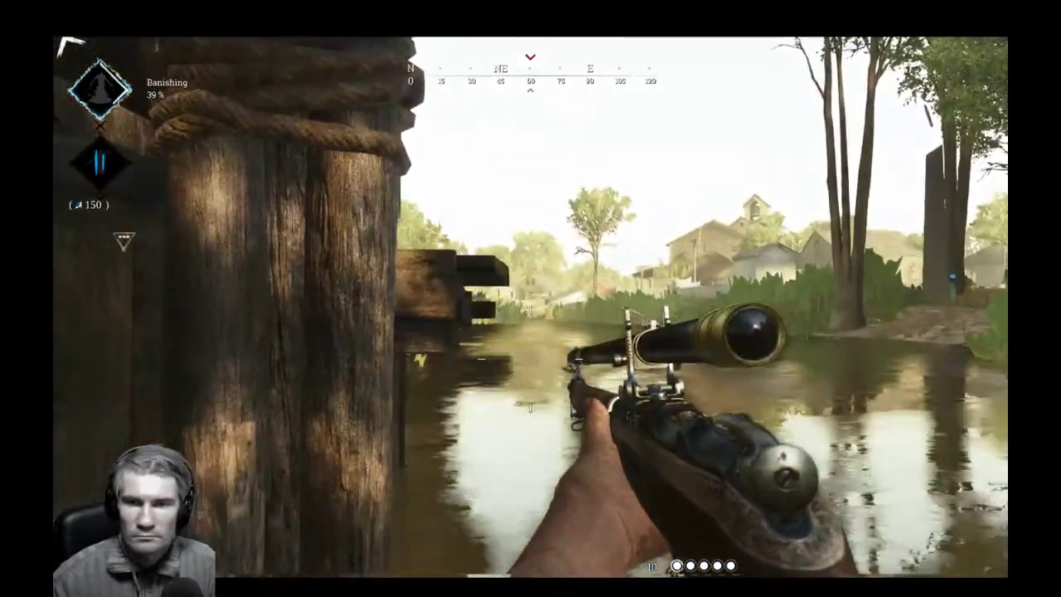
right_click(530, 358)
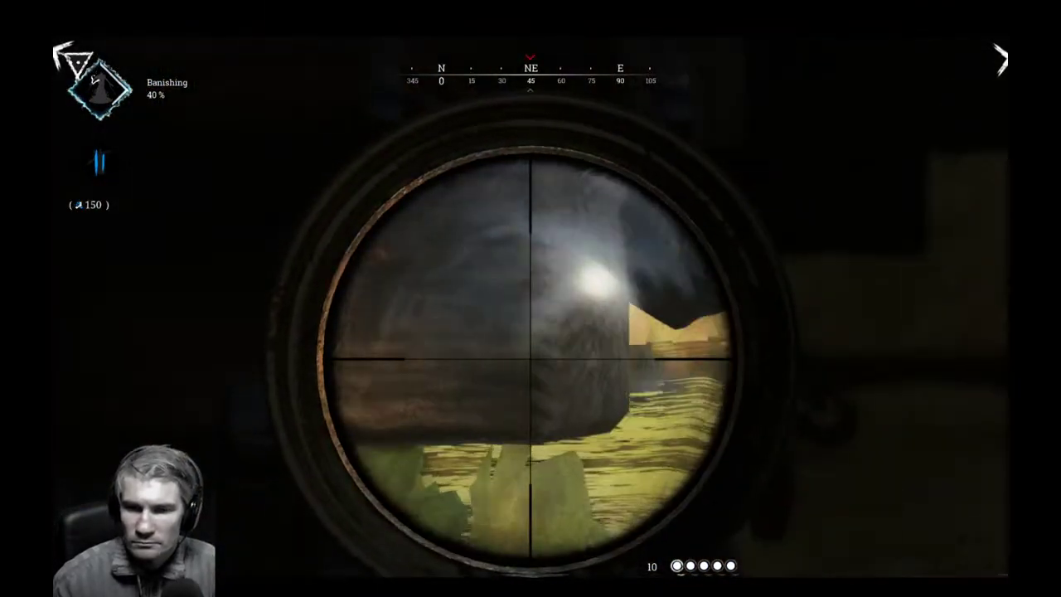
Sprint out into the river and cross behind the teammate through the tall reeds into the woods to the southeast.
key("shift+w")
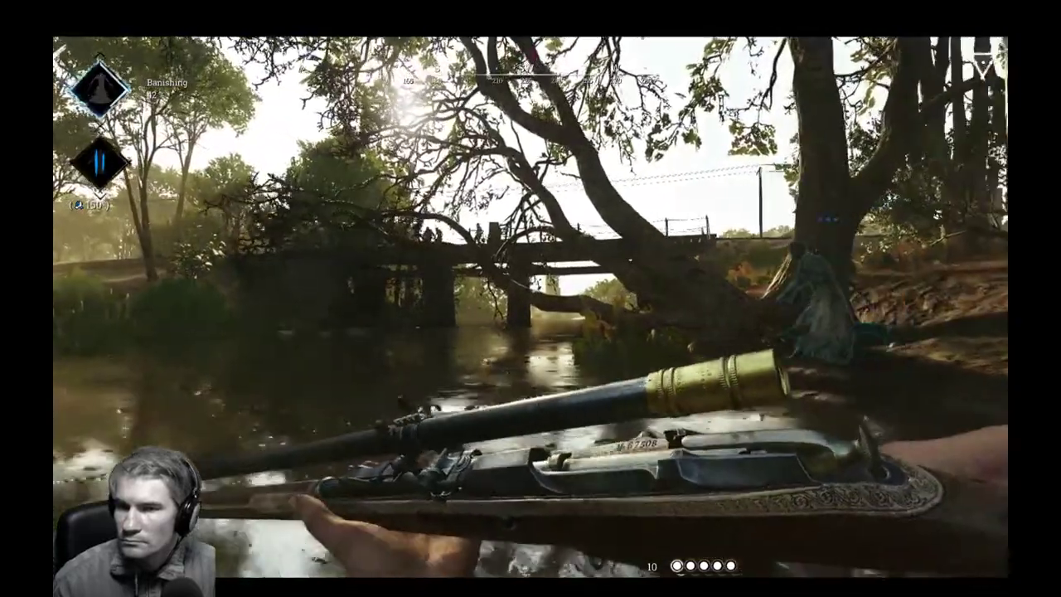
key("w")
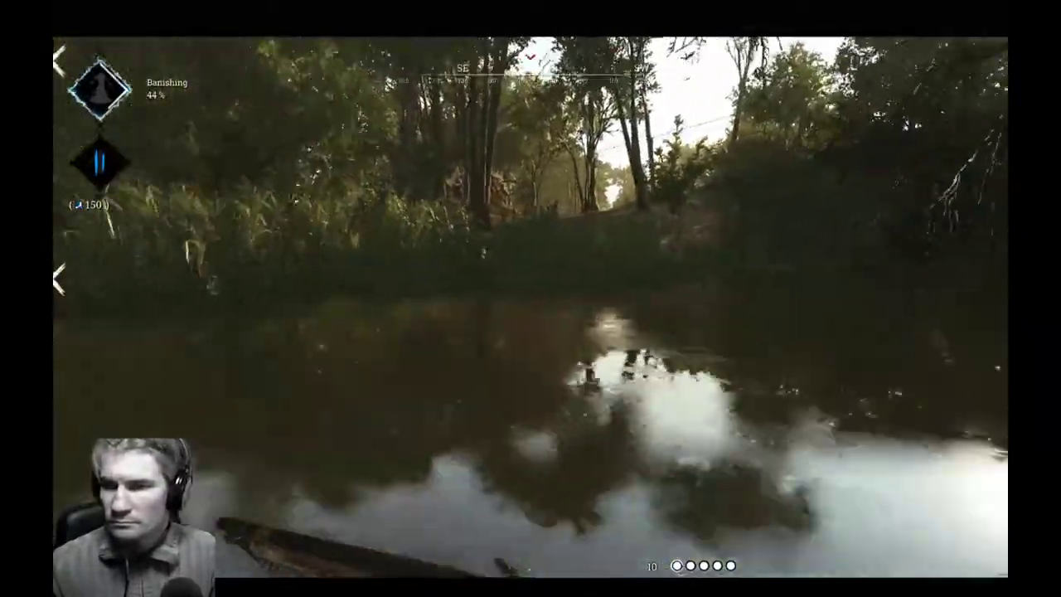
key("w")
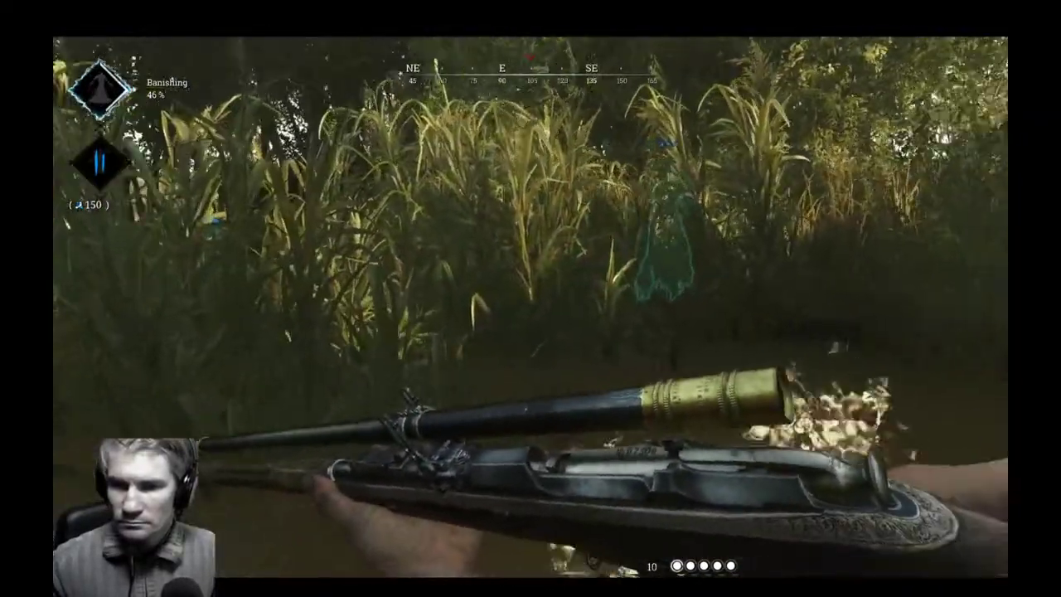
key("w")
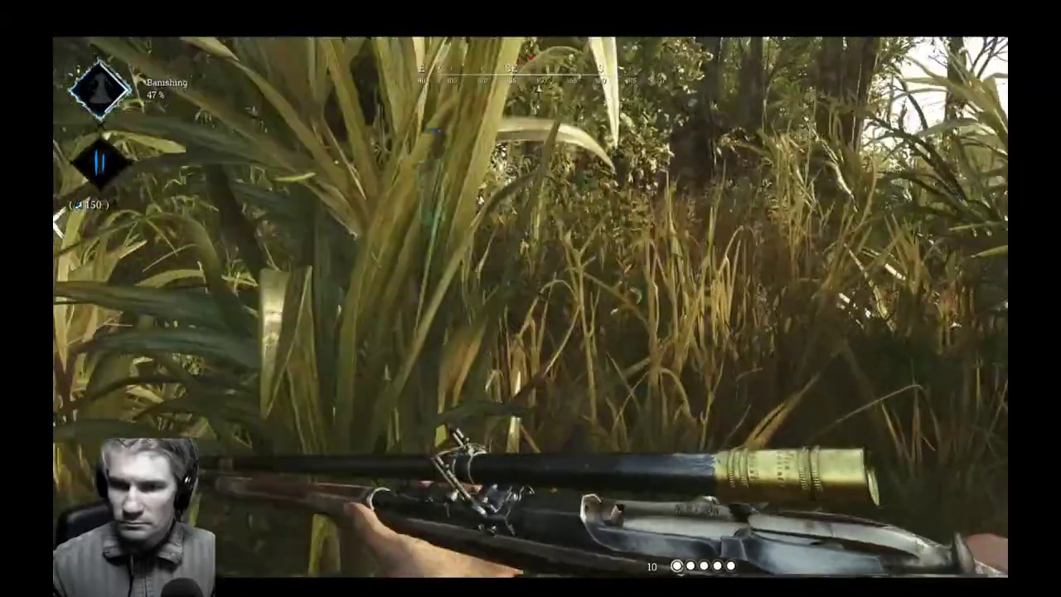
key("w")
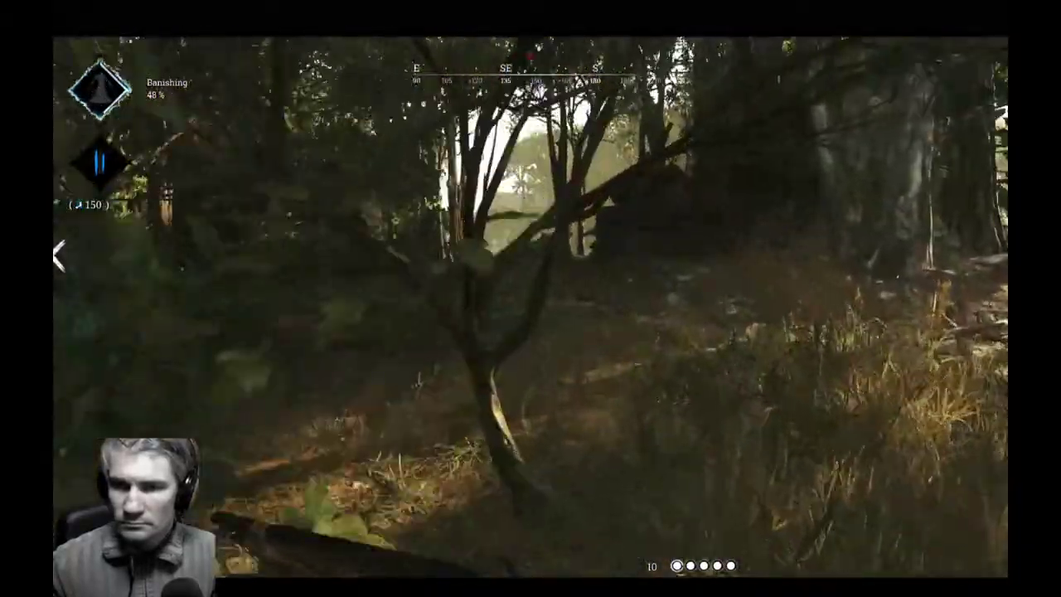
Advance southeast through the woods to the large rock, turn back north and ready the scoped rifle.
key("w")
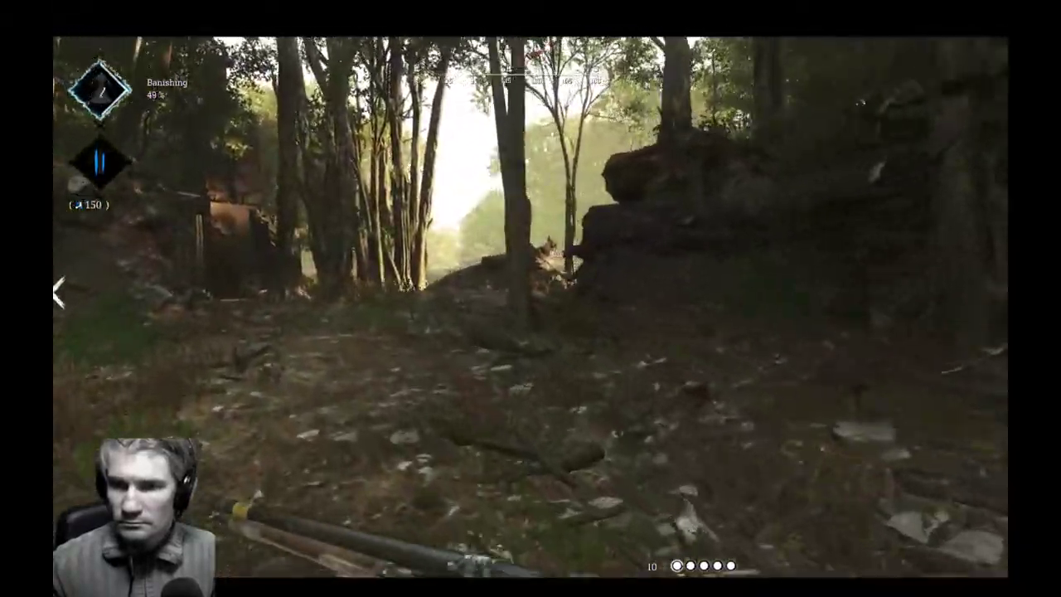
key("w")
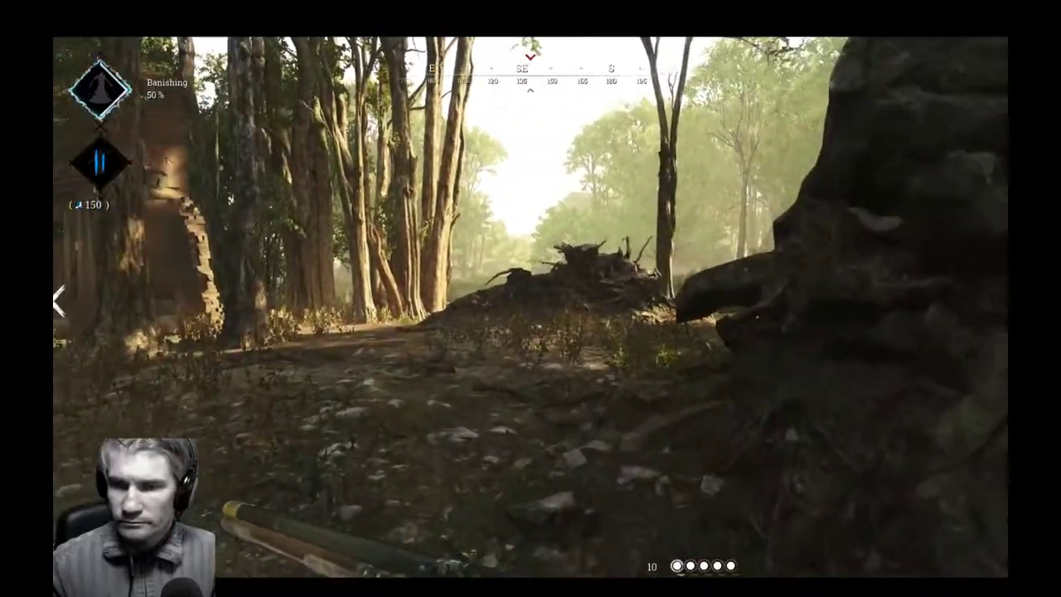
key("w")
key("w")
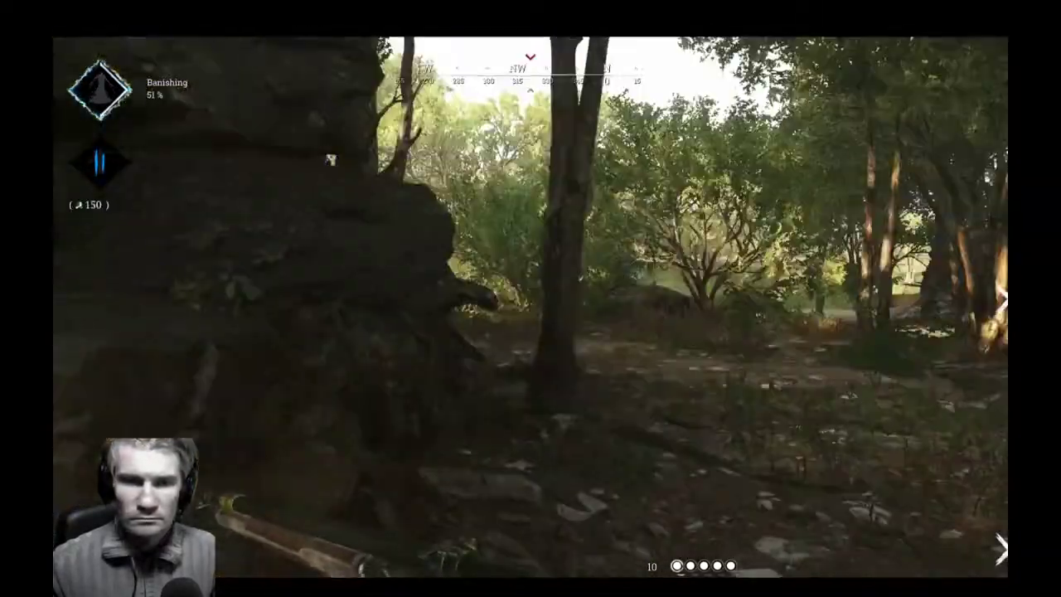
key("a")
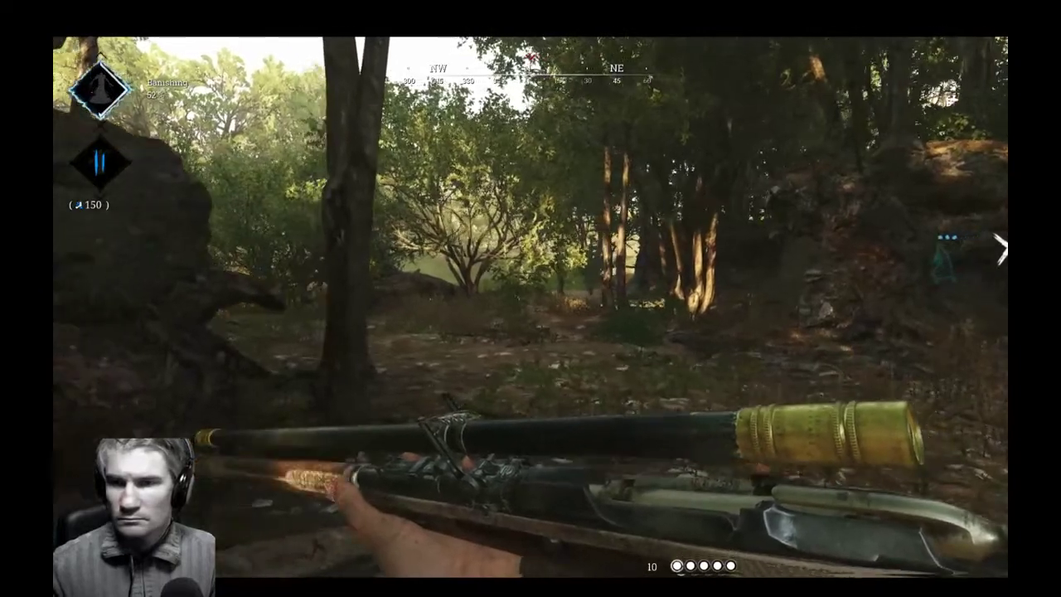
right_click(531, 359)
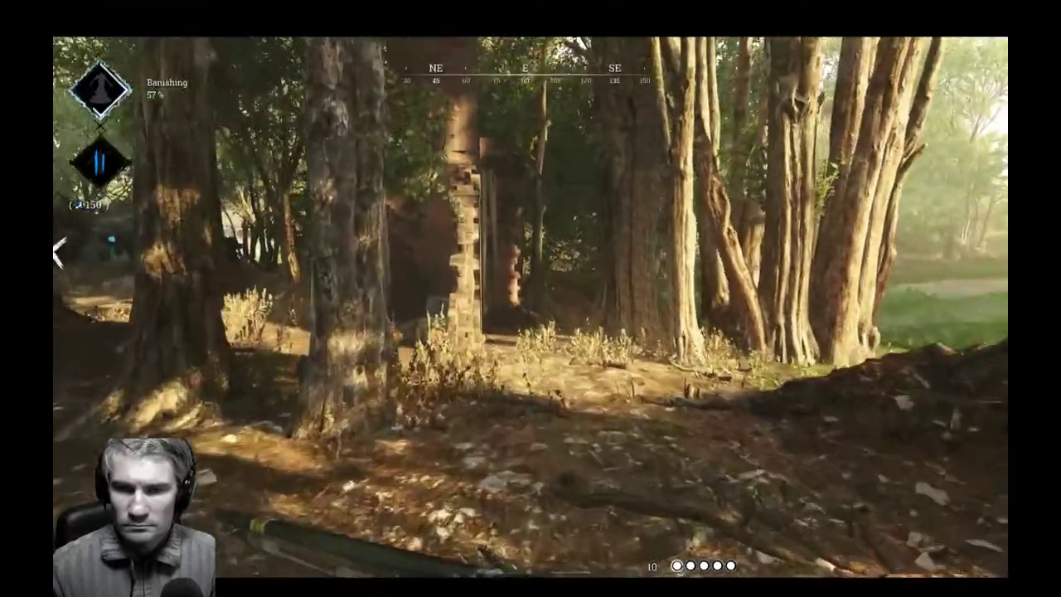
Follow the teammates northeast through the trees to the root-covered dirt mound.
key("w")
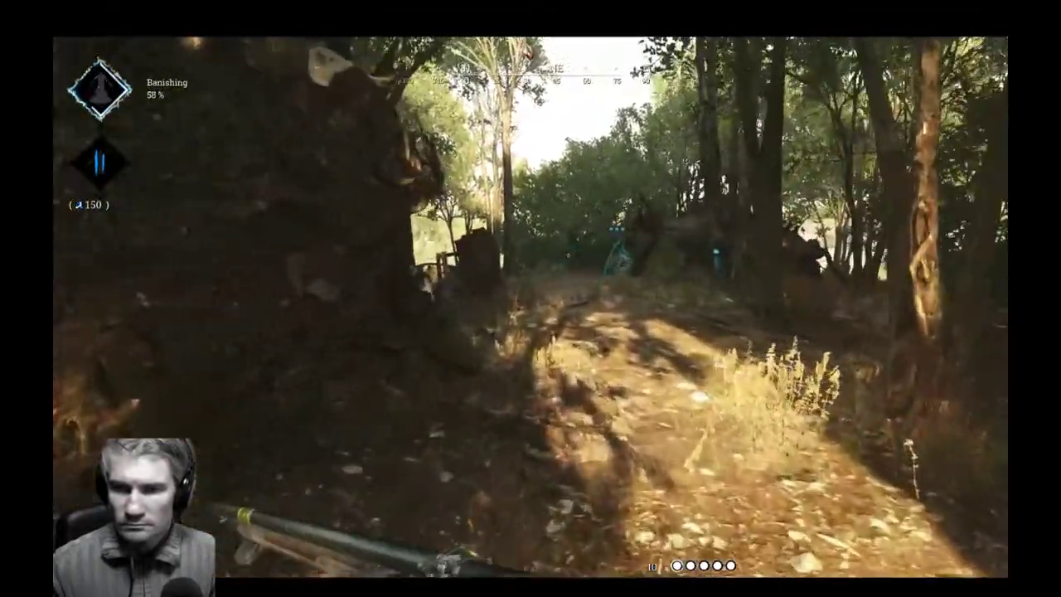
key("w")
key("w")
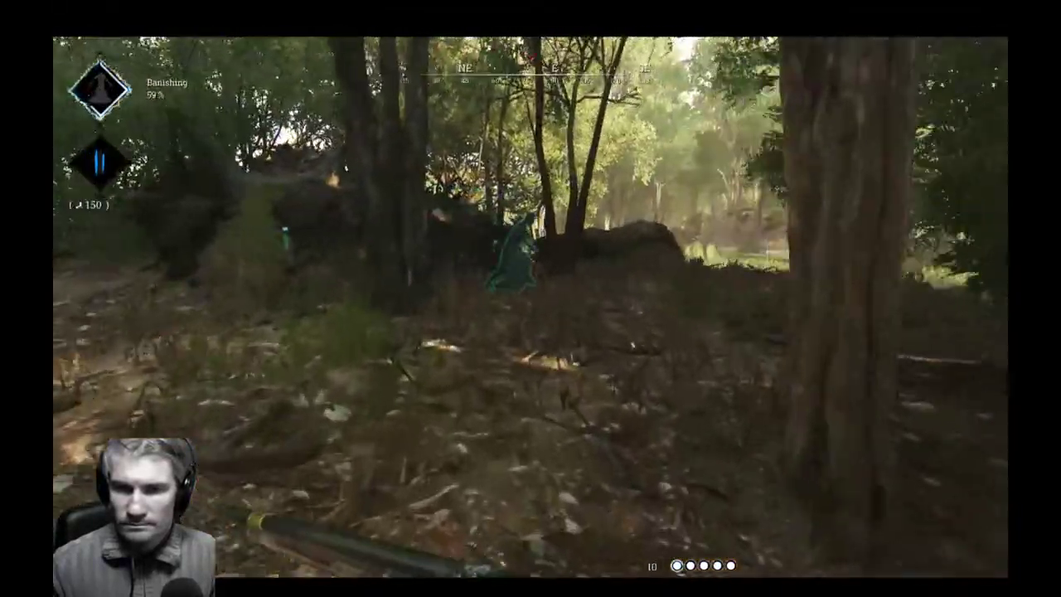
key("w")
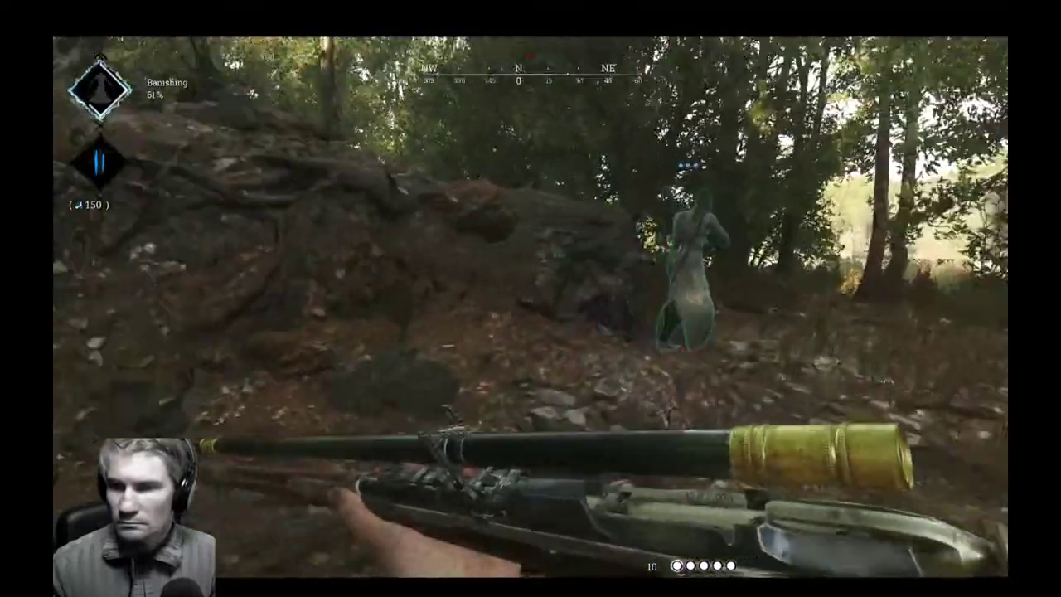
Leave the dirt mound for the grassy clearing near the buildings and back up near the teammate by the trees.
key("w")
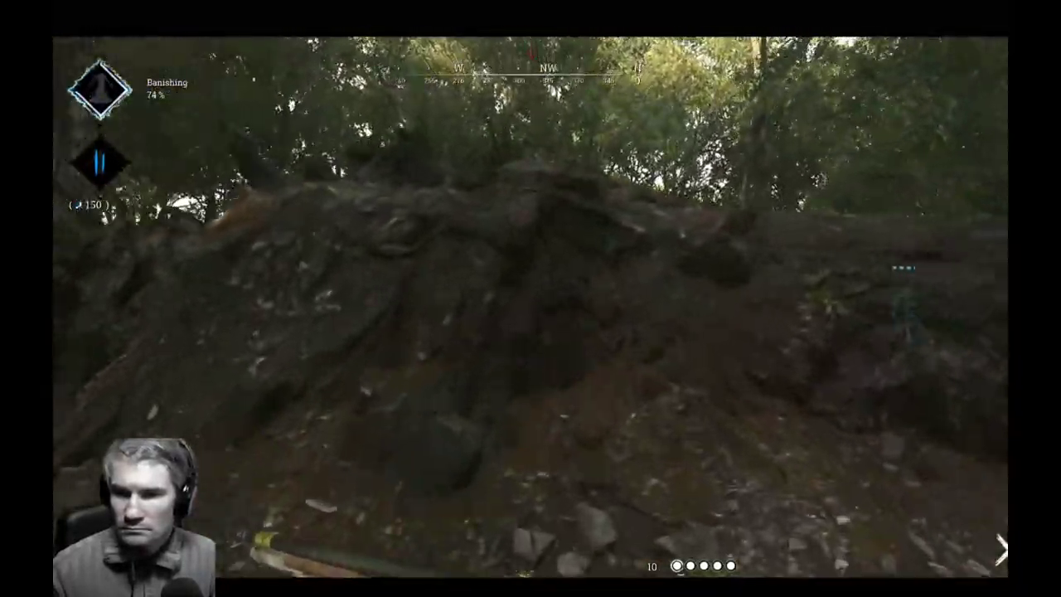
mouse_move(530, 299)
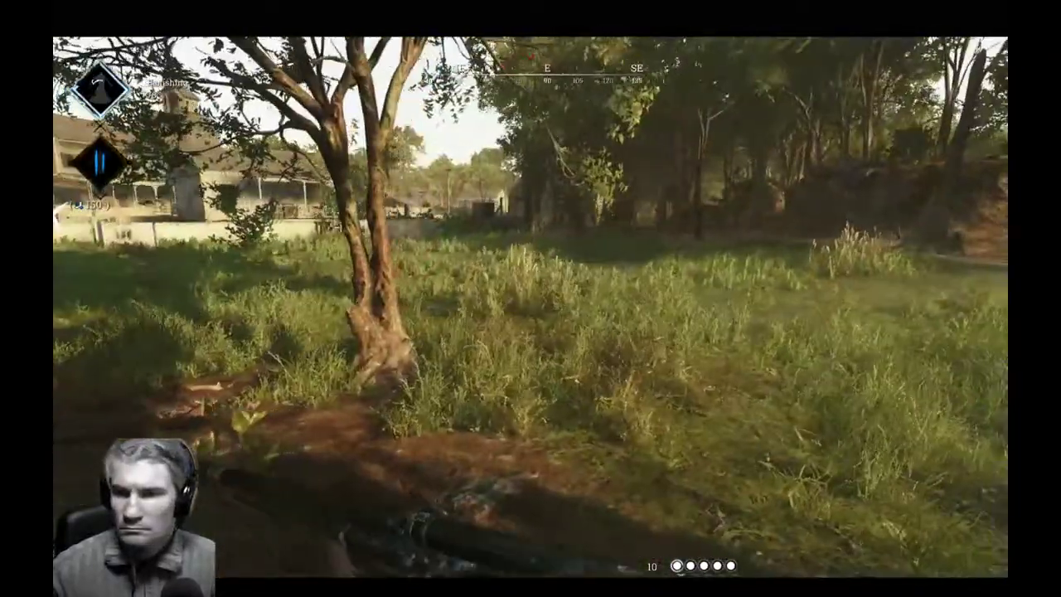
key("s")
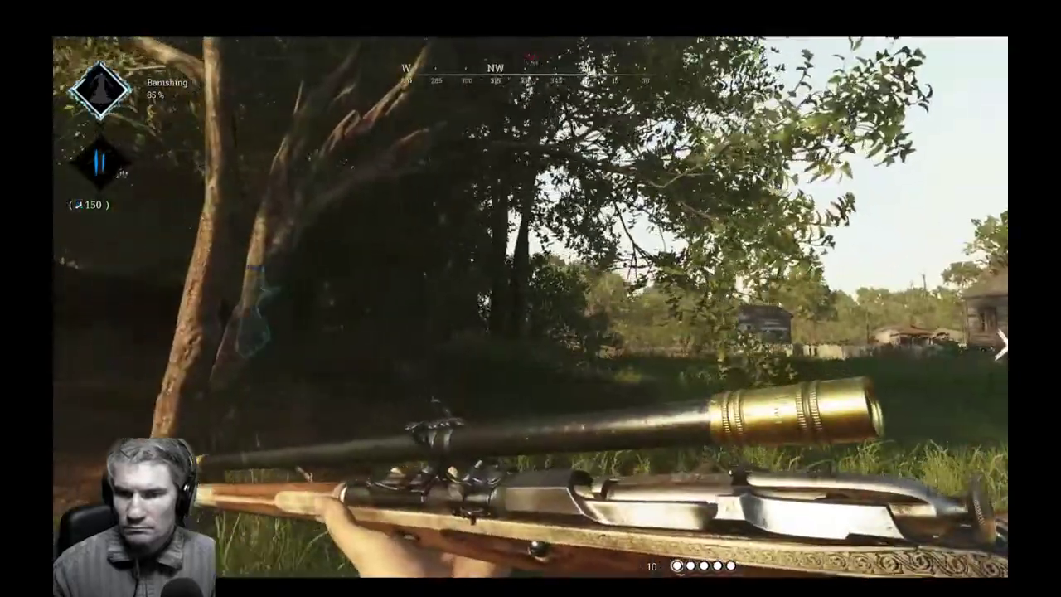
Scan the dark woods to the southwest through the rifle scope from beside the dirt mound.
key("a")
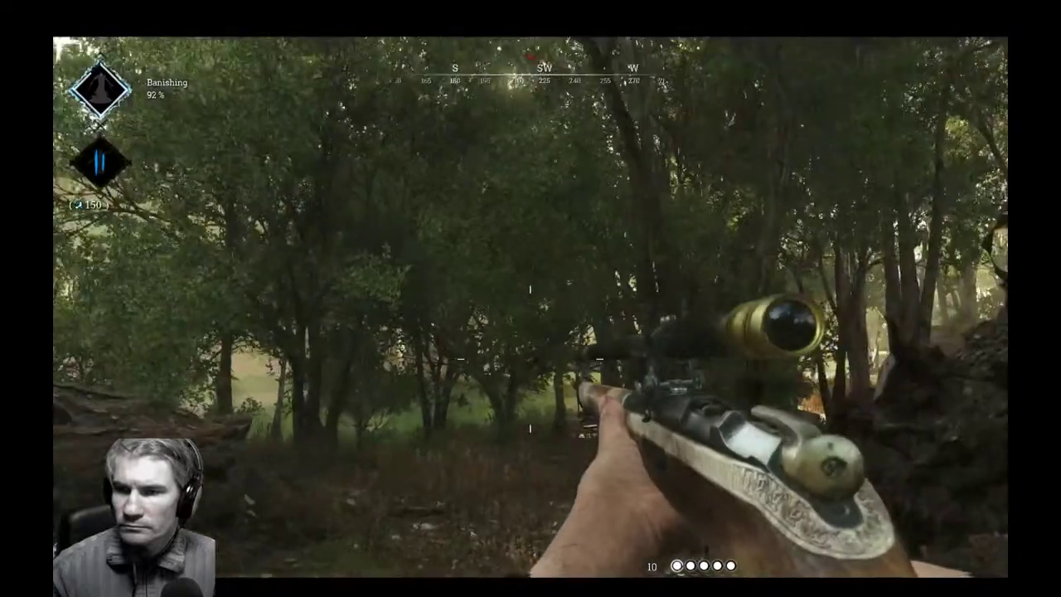
right_click(531, 299)
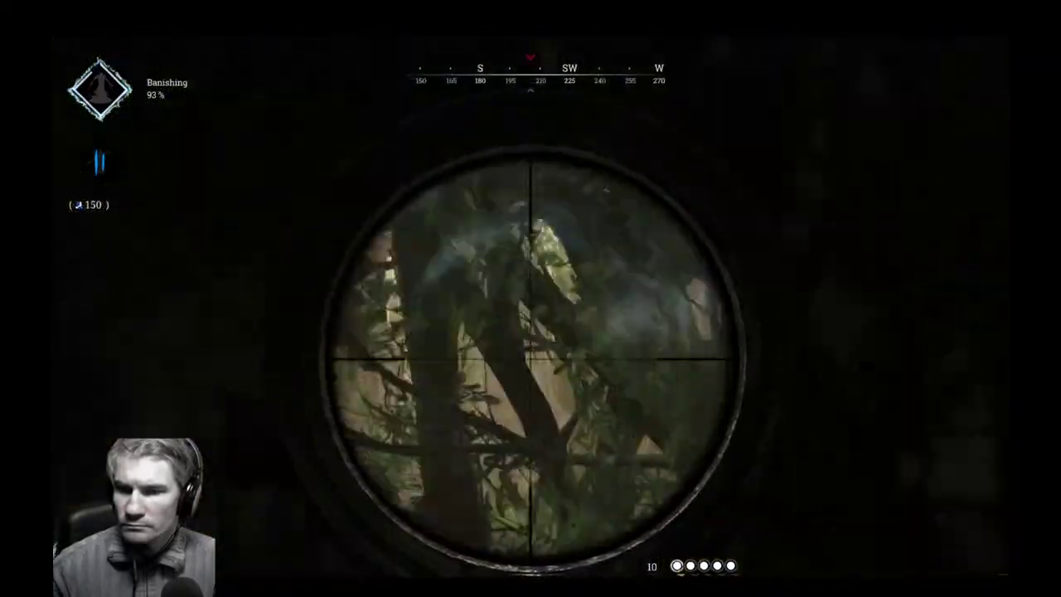
right_click(531, 298)
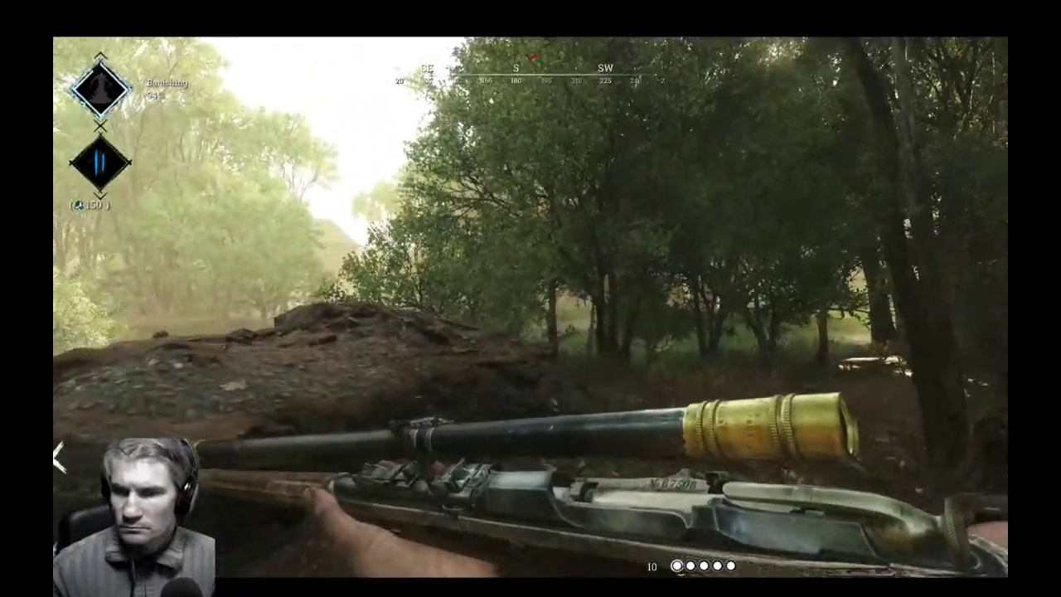
Cross the grassy clearing southeast into the woods, watch the white picket fence to the northwest and take cover among the thick trunks.
key("w")
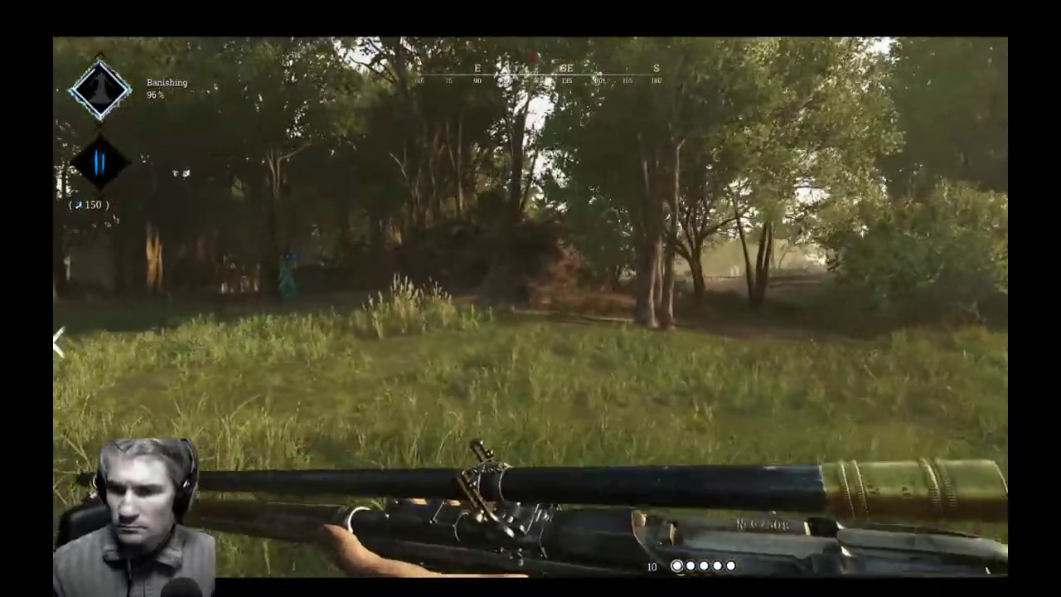
key("w")
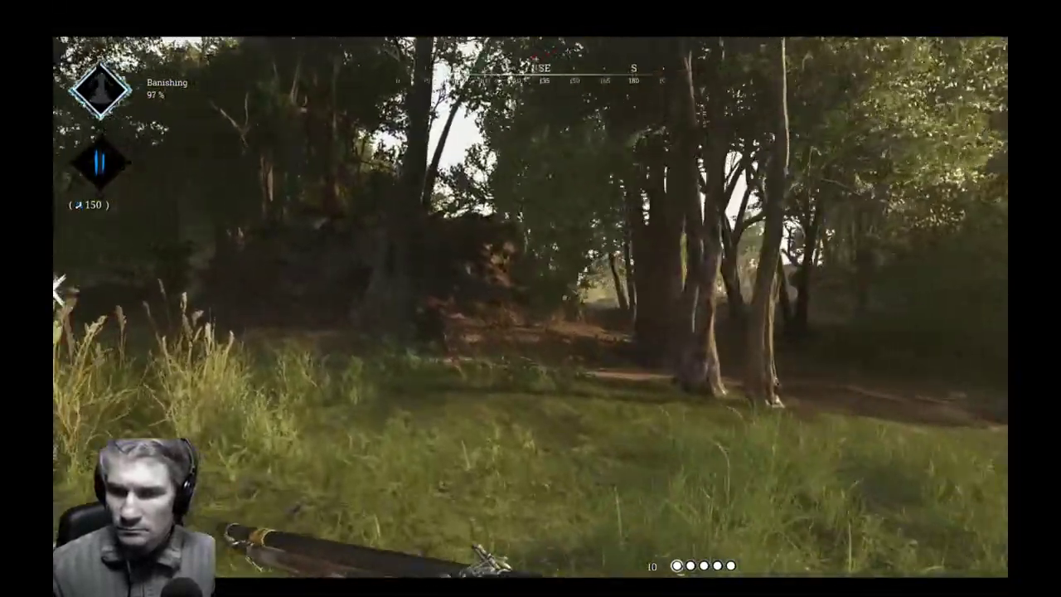
key("w")
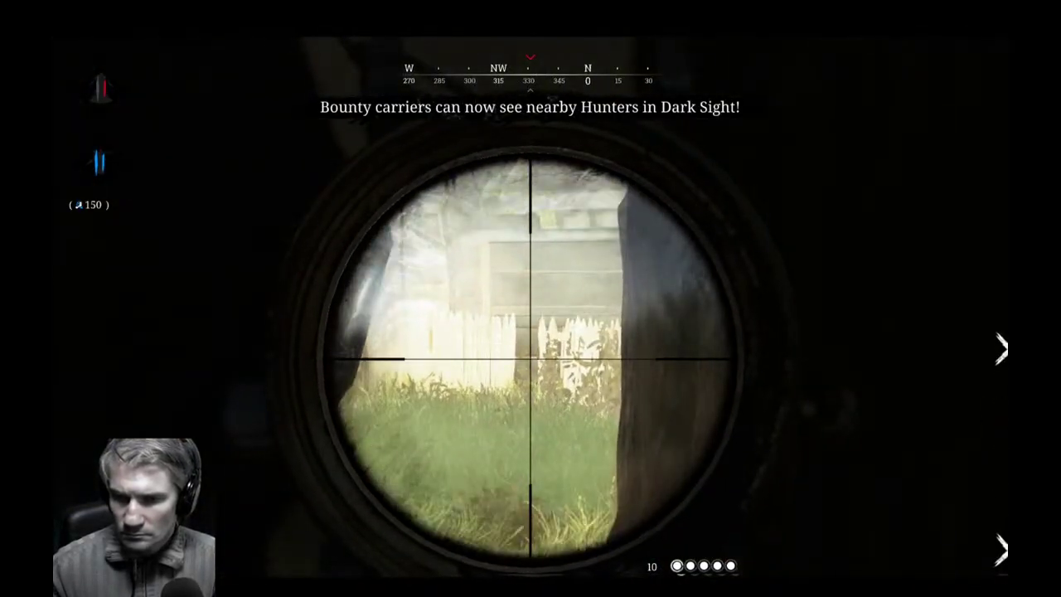
key("shift+w")
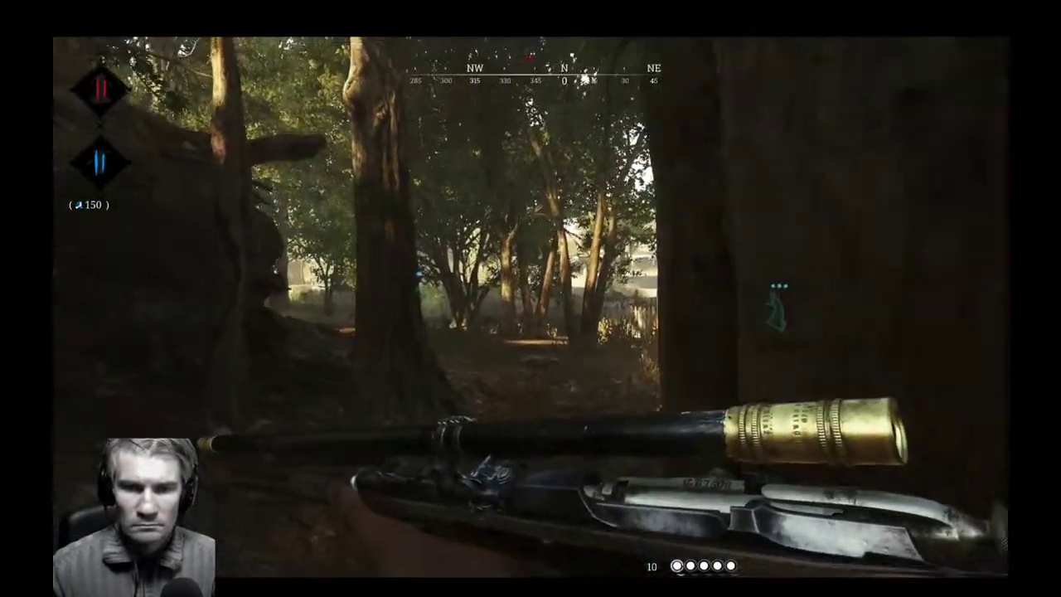
Move east around the thick trunks to the edge of the root-covered mound, facing the bushes and road to the northeast.
key("d")
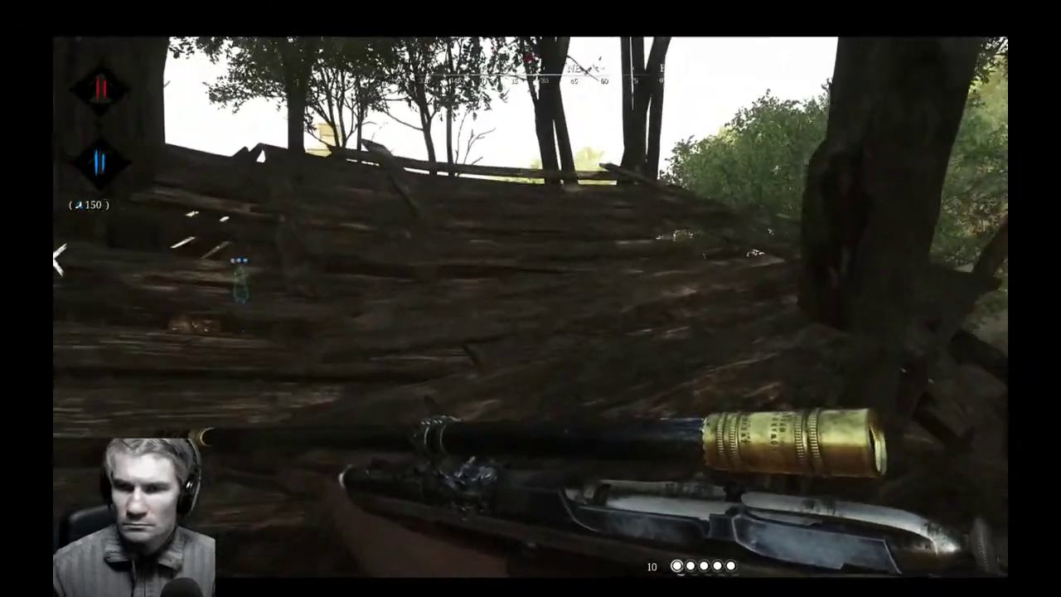
key("space")
key("d")
key("w")
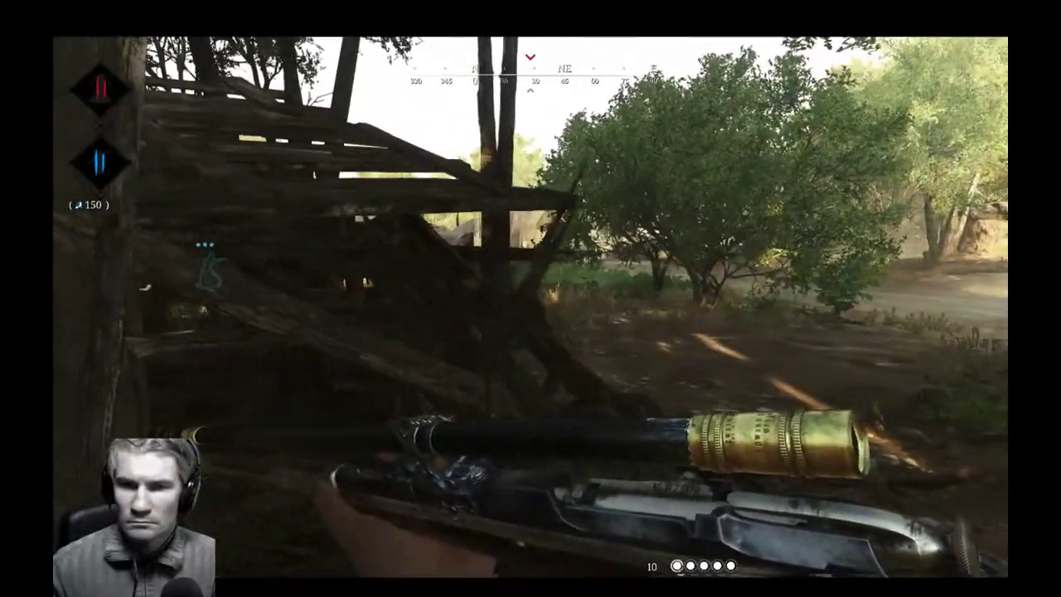
Sidestep back west into the shadow behind the large trunks, checking the woods northwest and northeast.
key("a")
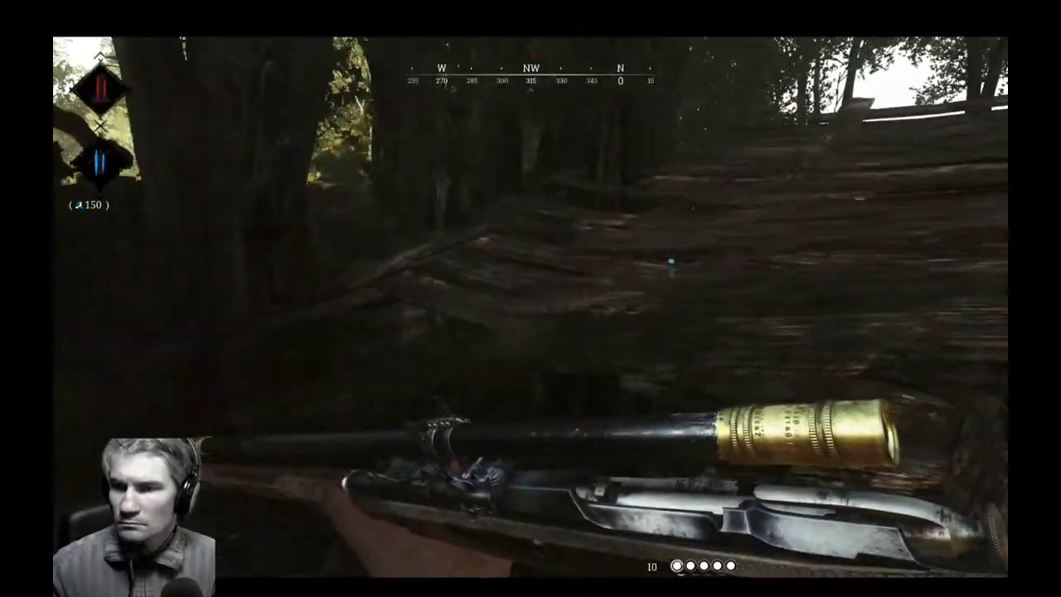
key("a")
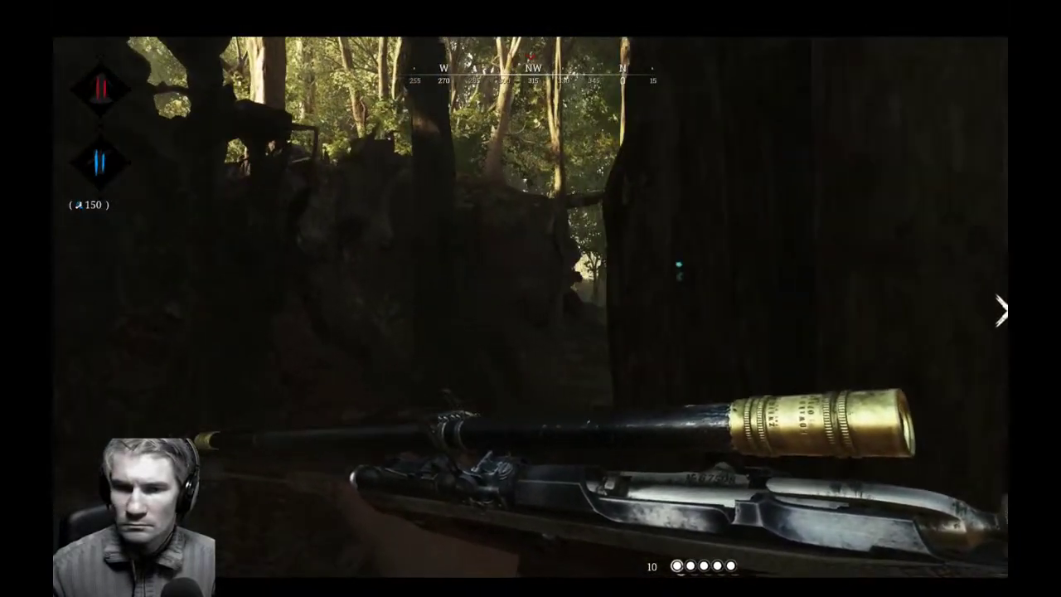
key("a")
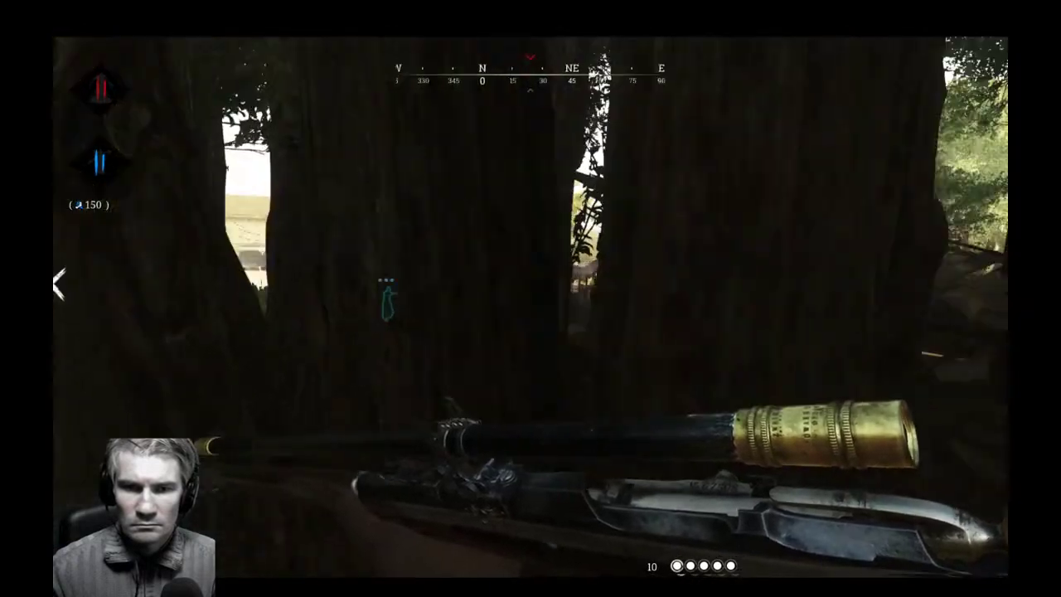
key("a")
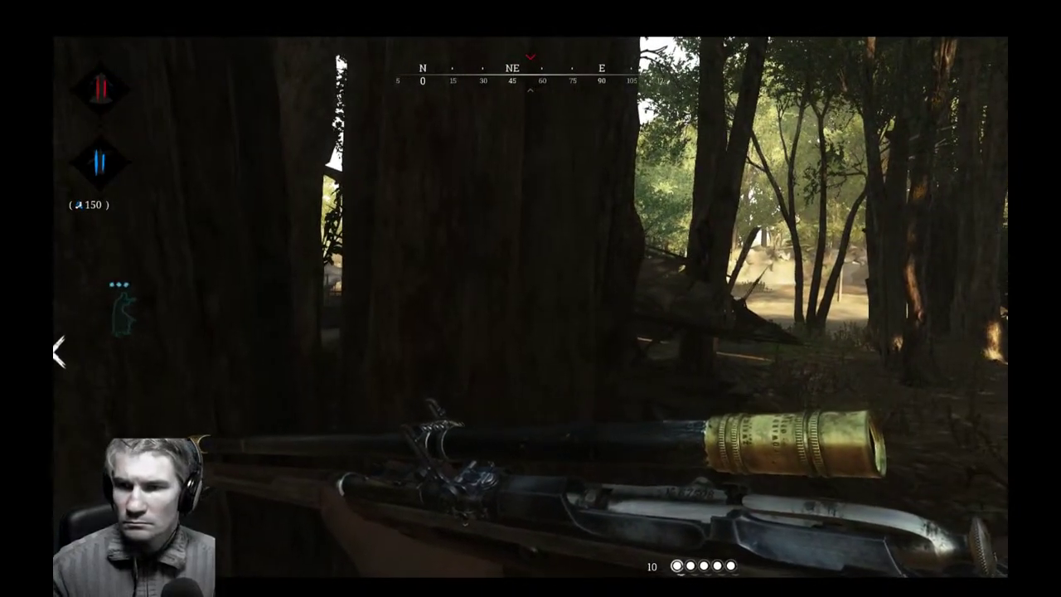
Line up with the narrow gap between the trunks and scope the compound to the northeast.
key("a")
right_click(531, 359)
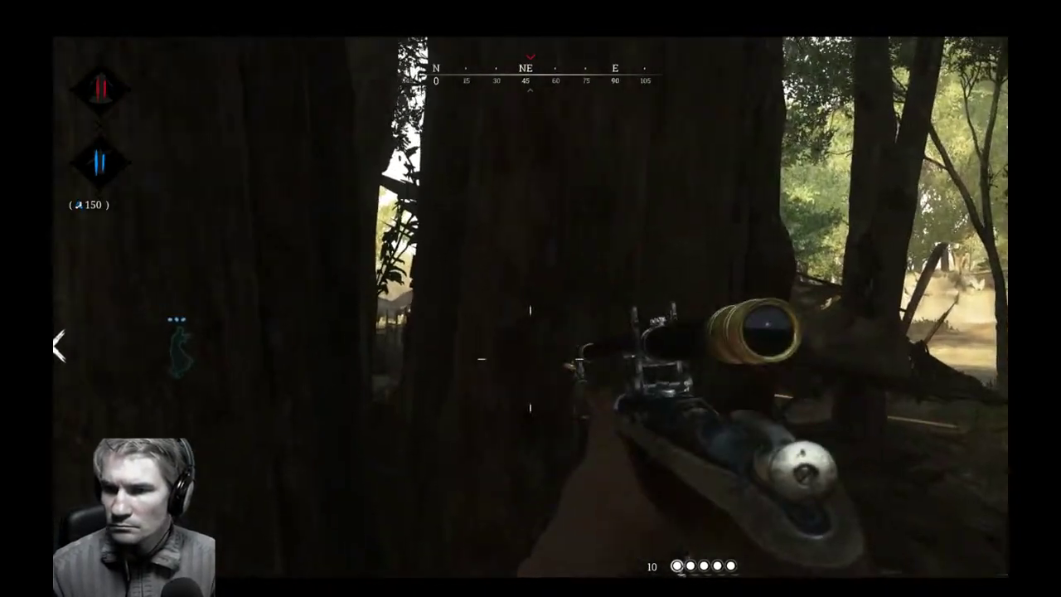
key("w")
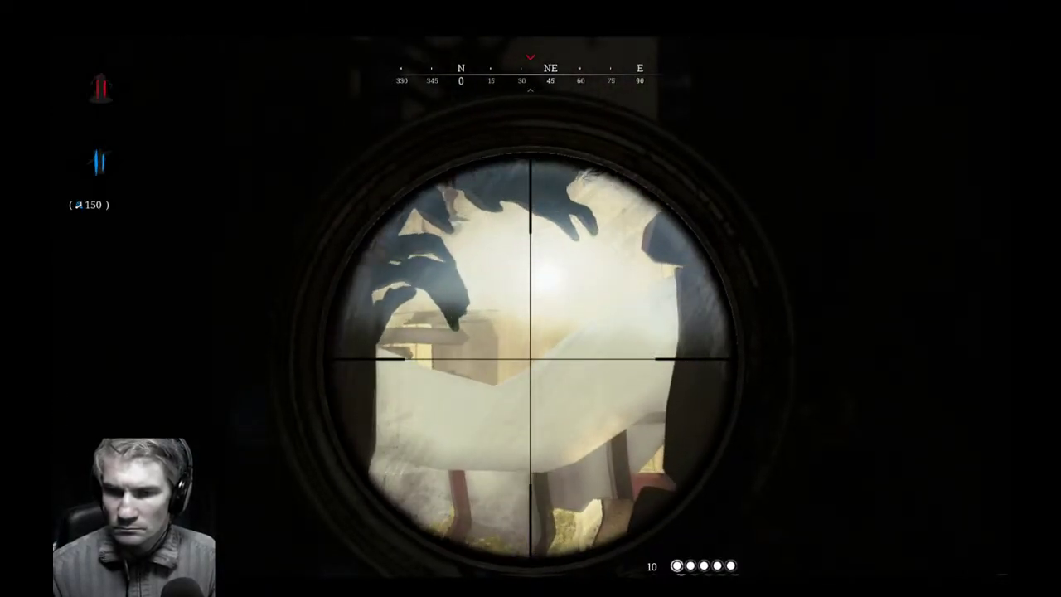
right_click(530, 358)
key("d")
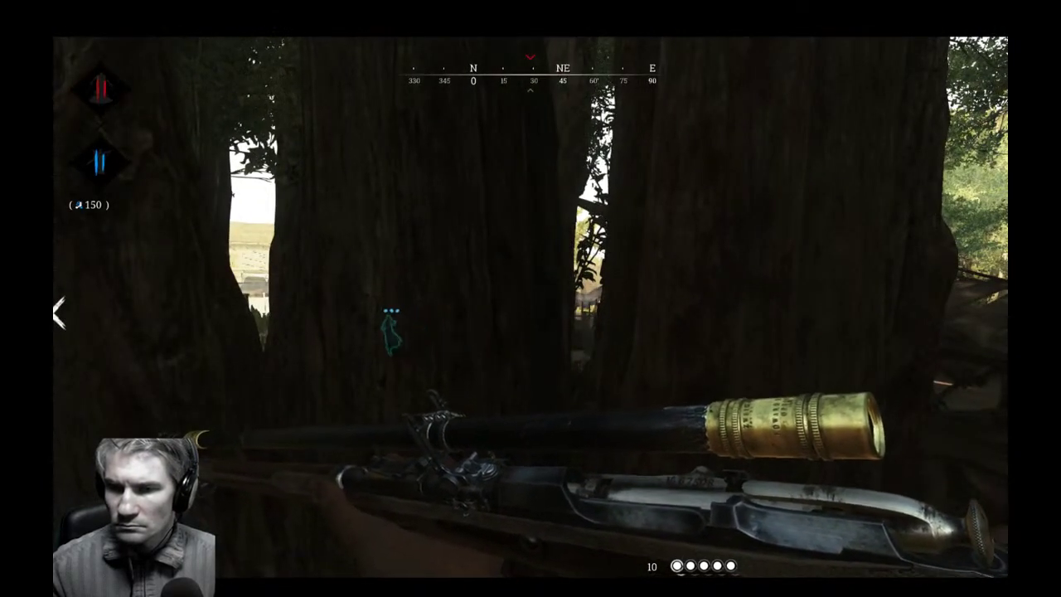
Shift to the western edge of the trunks and peek north past them toward the teammates.
key("w")
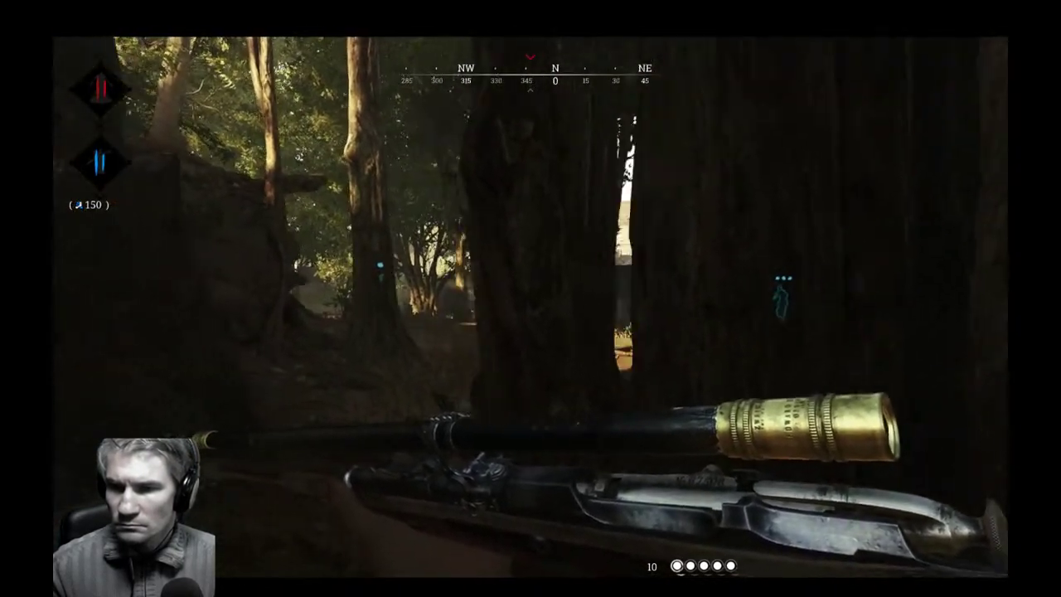
key("a")
key("d")
key("a")
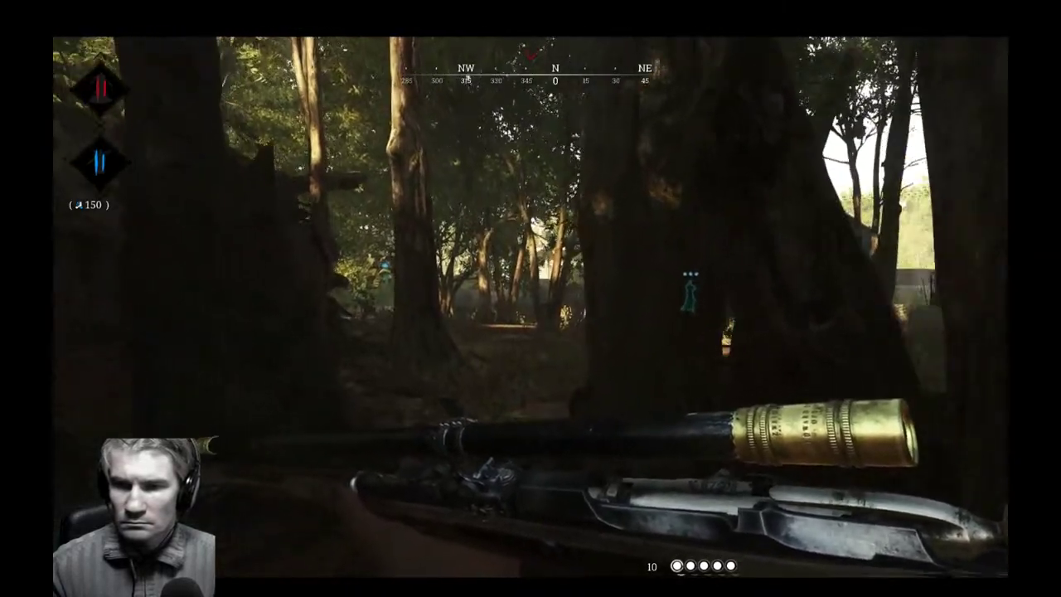
Scope the building with the ladder to the north through the trunk gap, strafing to cover its door, stairs and porch.
key("d")
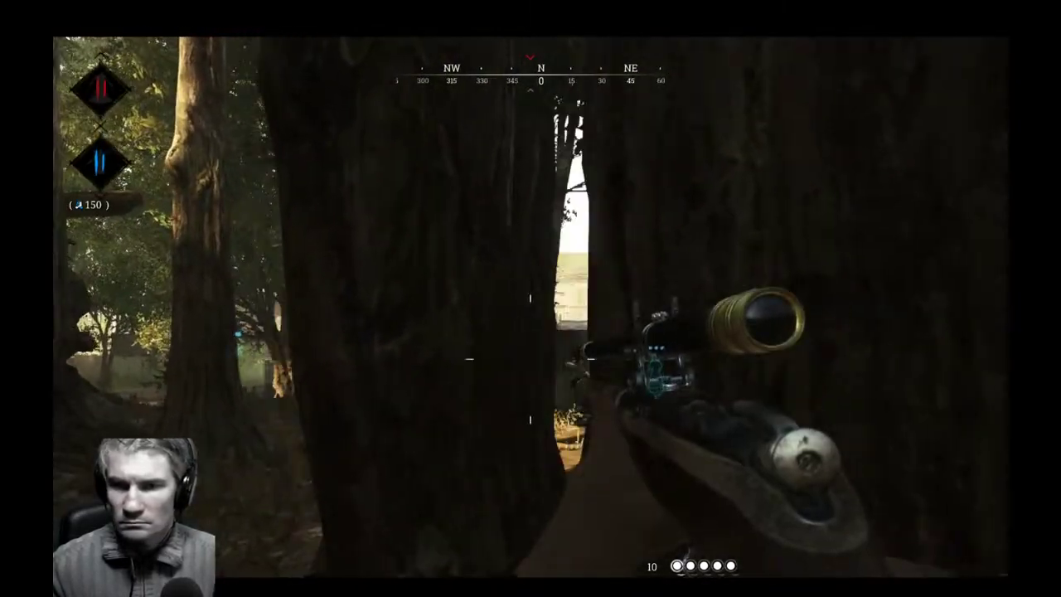
key("a")
key("d")
key("shift")
key("a")
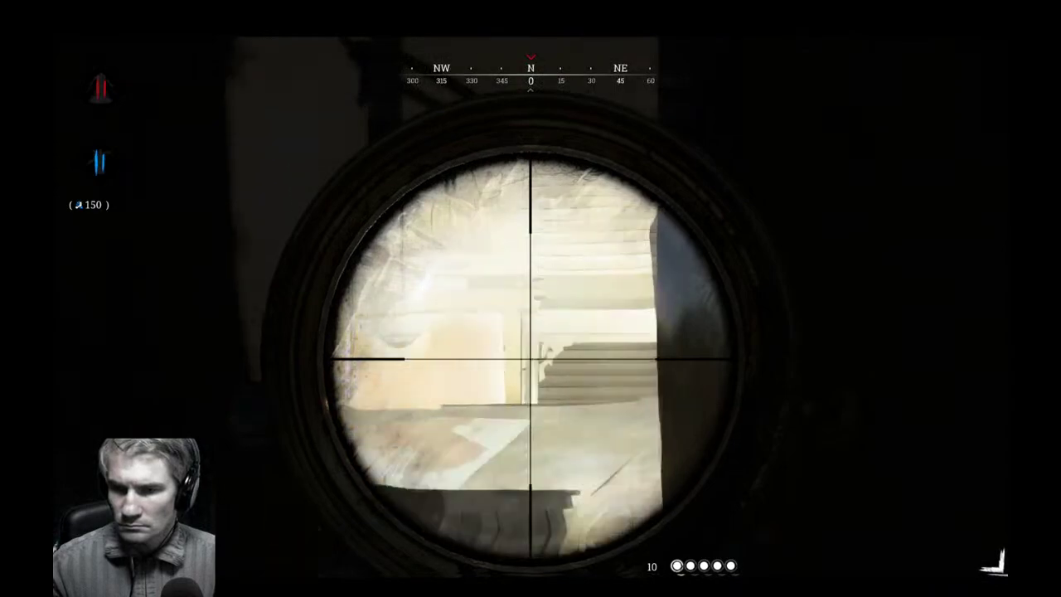
key("d")
key("a")
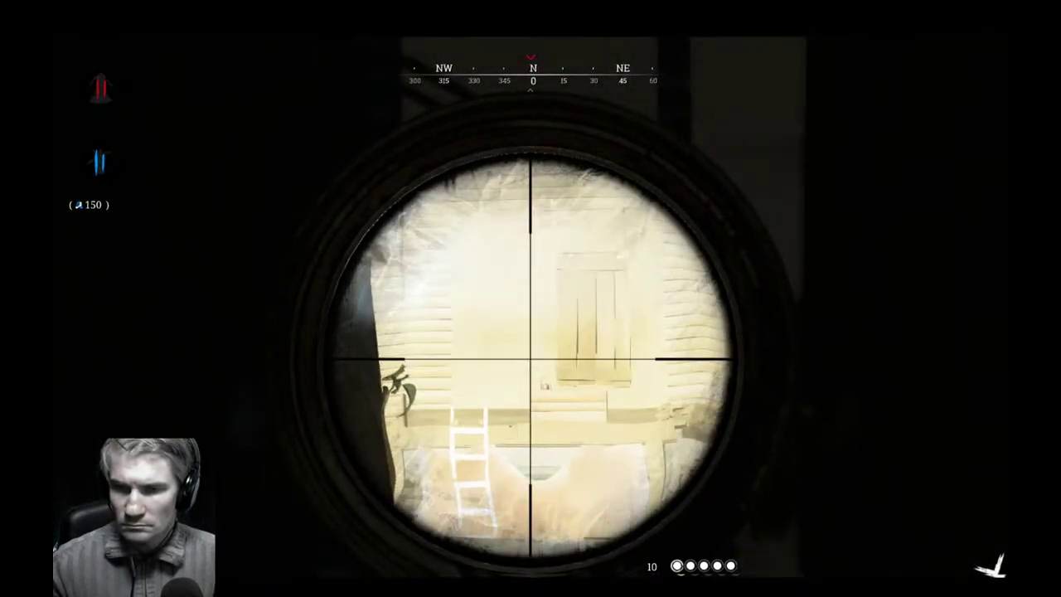
key("d")
key("a")
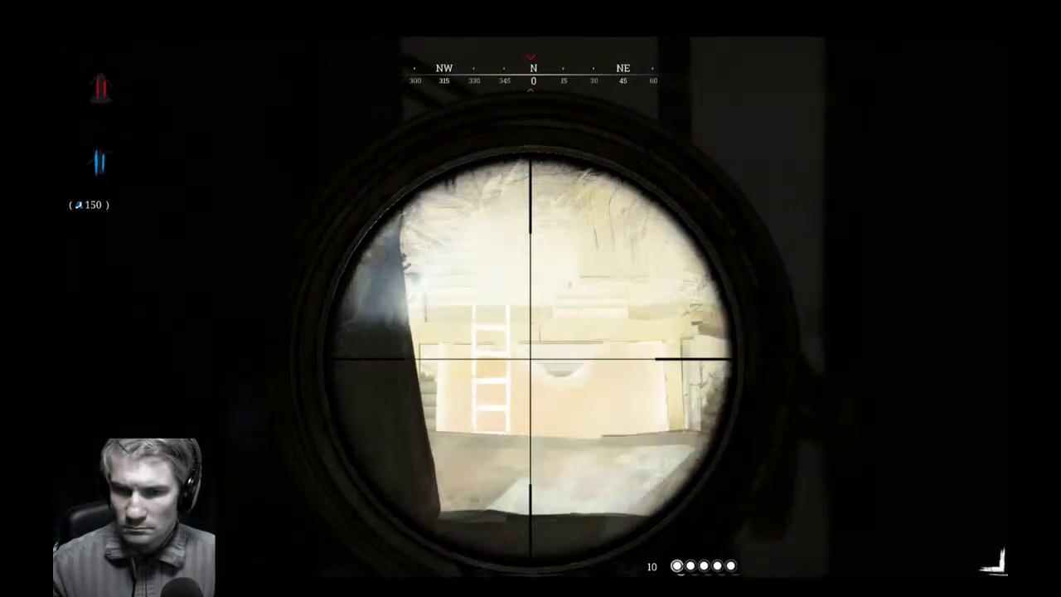
key("d")
key("shift")
Check the woods to the east and northwest from behind the trunks while shifting along the cover.
key("w")
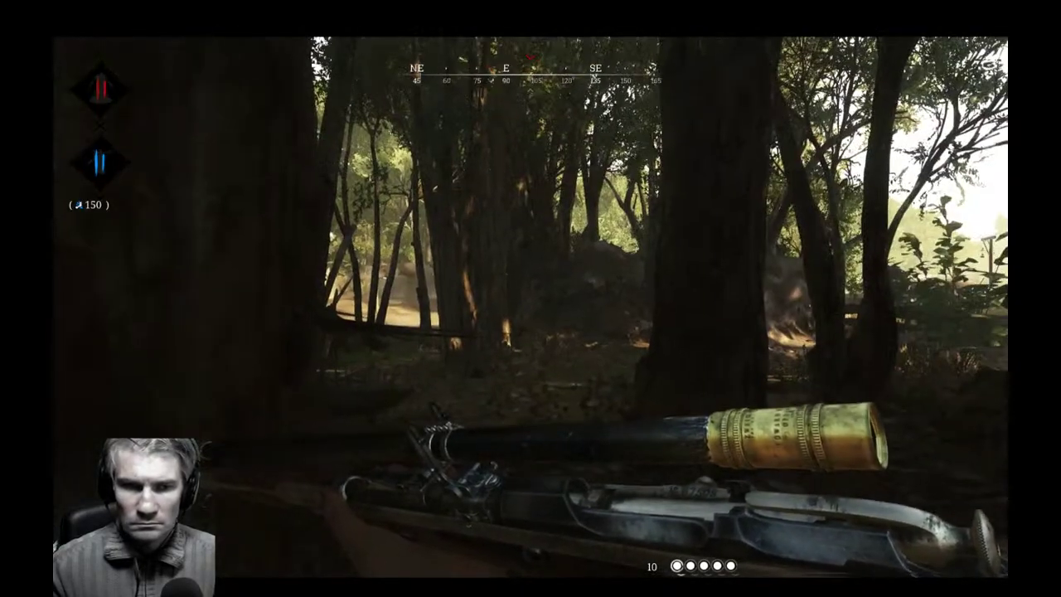
key("w")
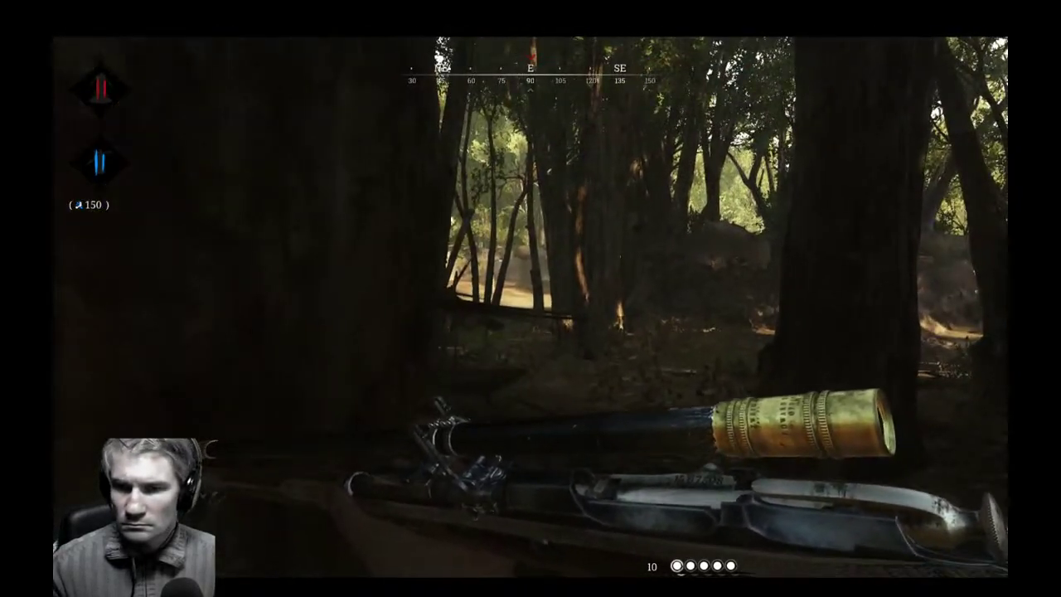
key("w")
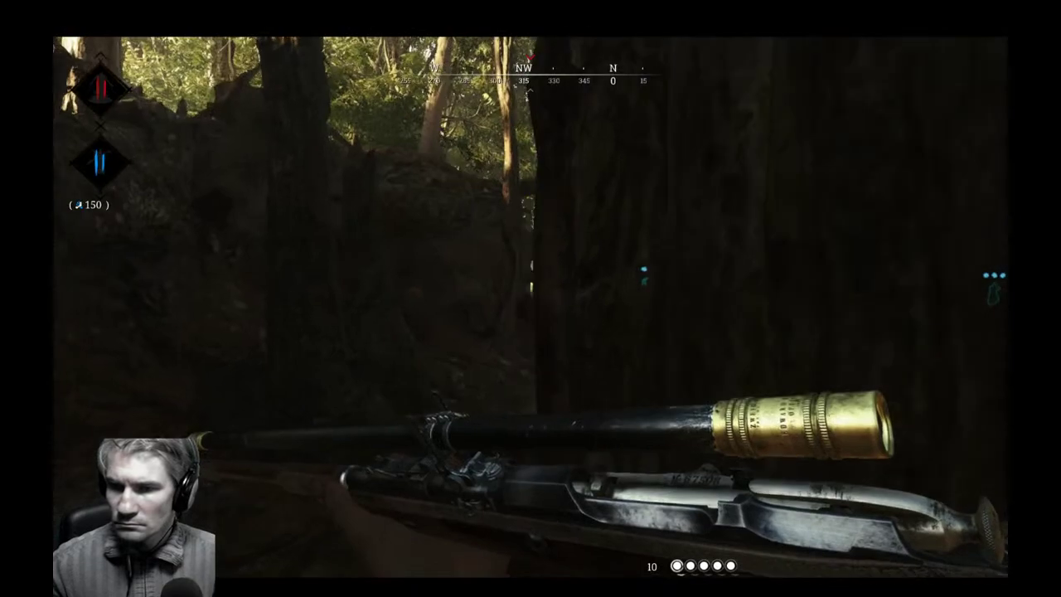
key("a")
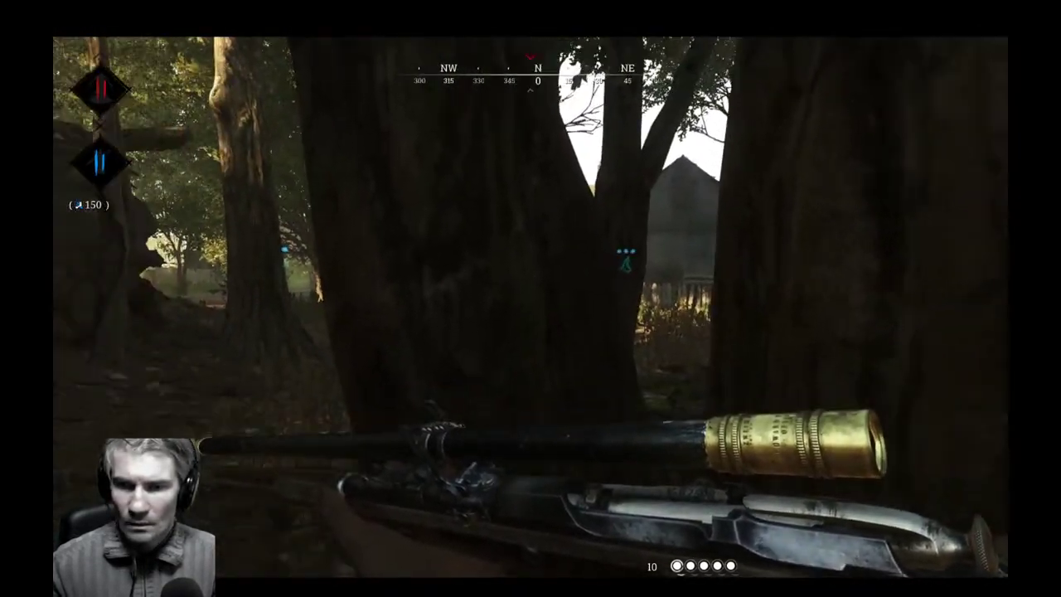
key("a")
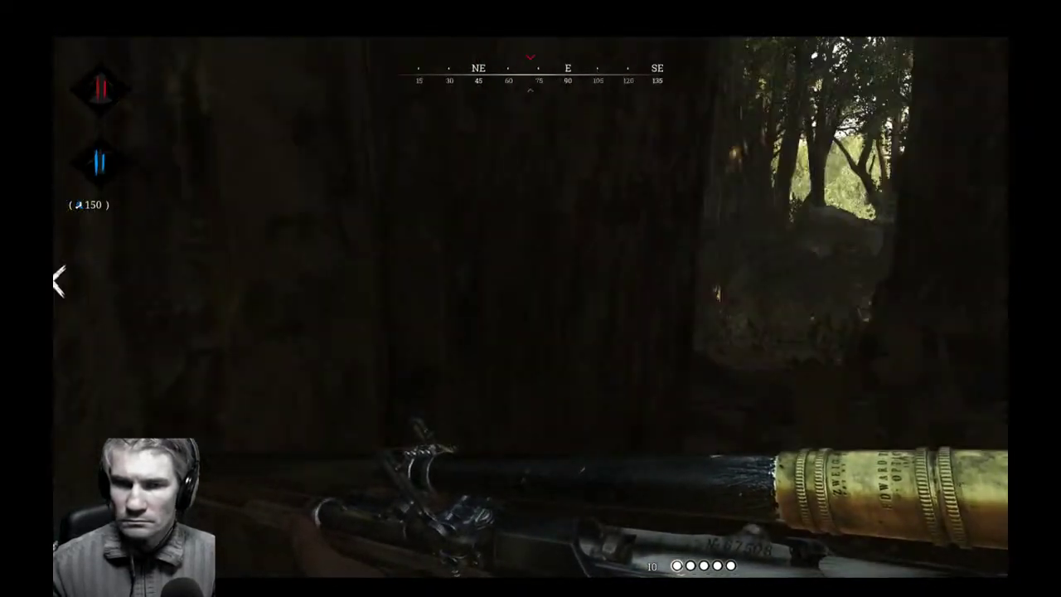
Scope the trees to the northwest, lower the rifle and reposition between the trunks at the gap facing north.
right_click(530, 298)
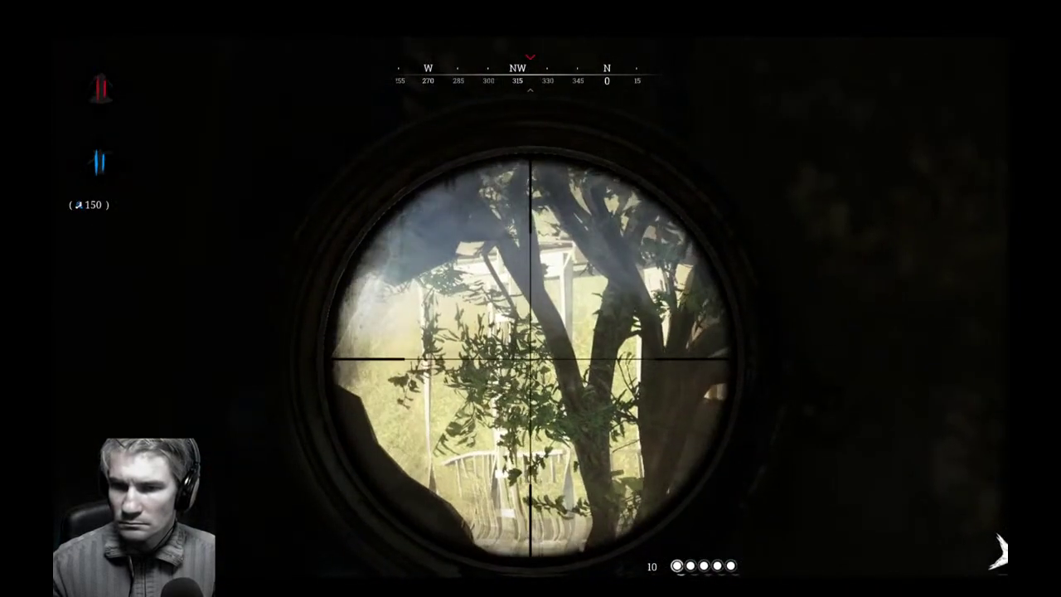
right_click(531, 298)
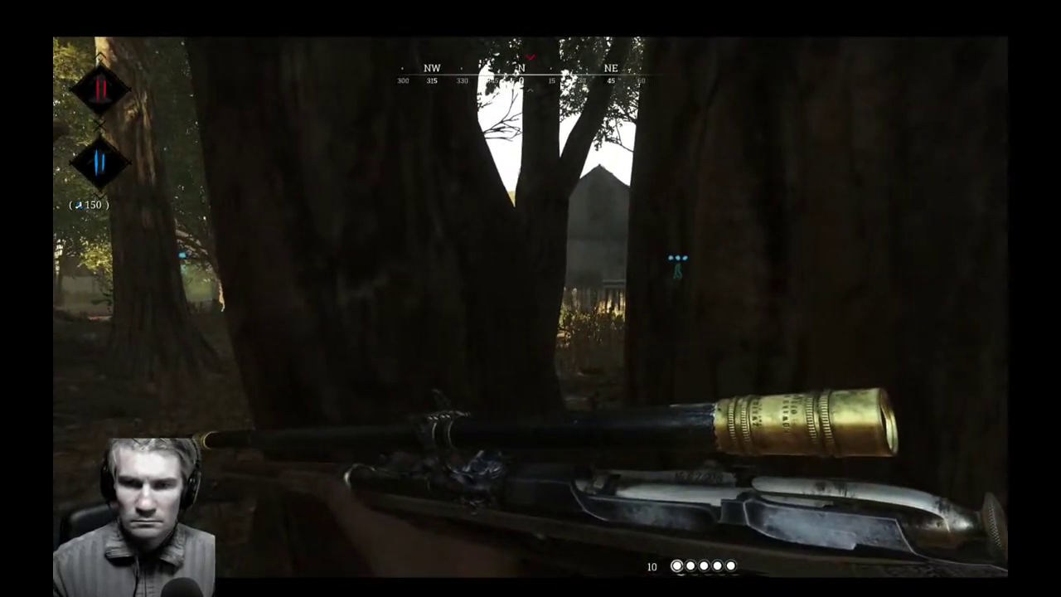
key("d")
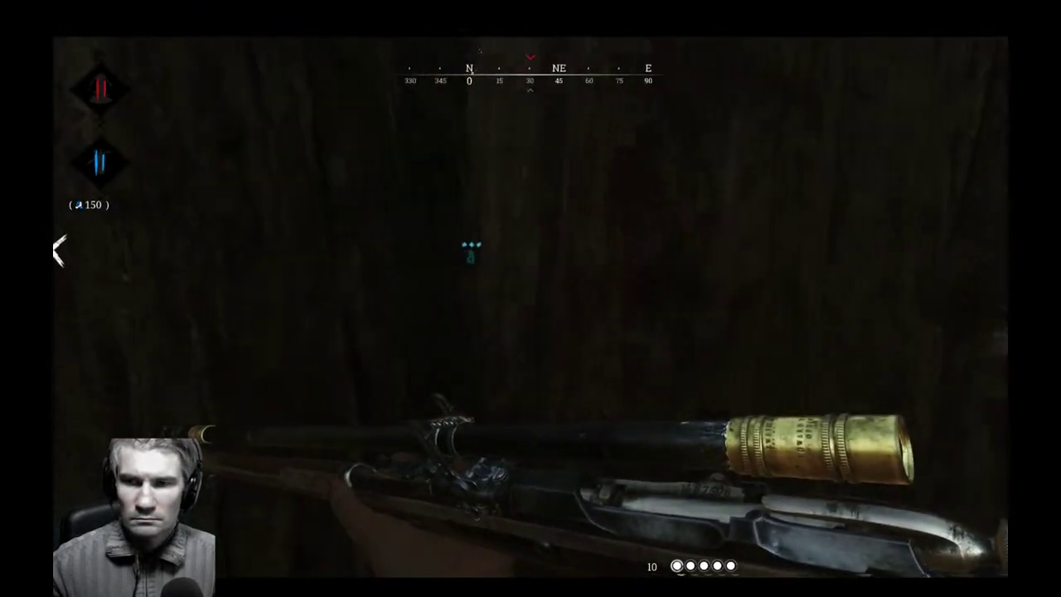
key("a")
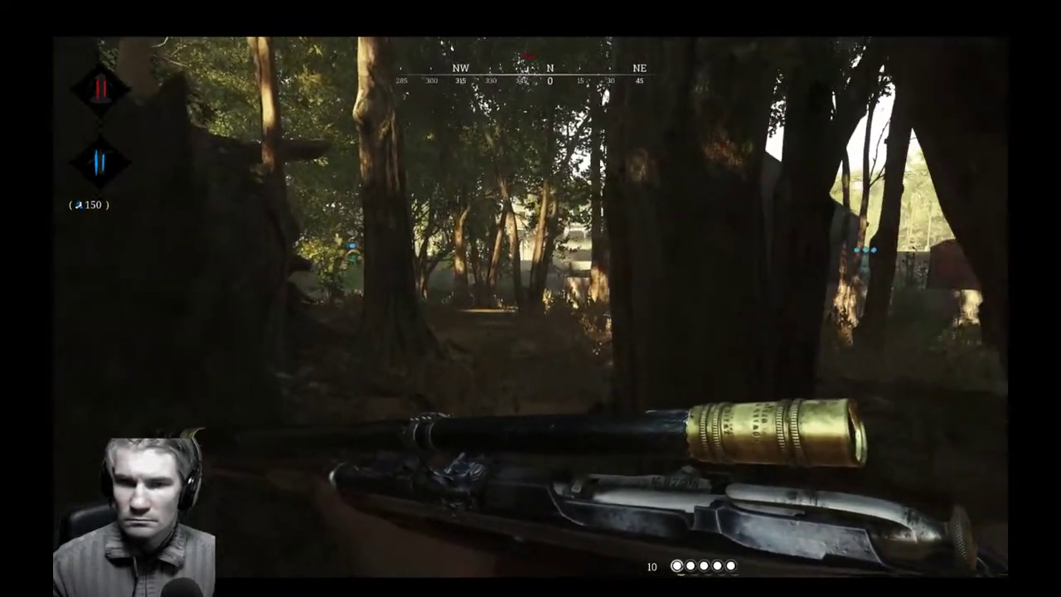
key("d")
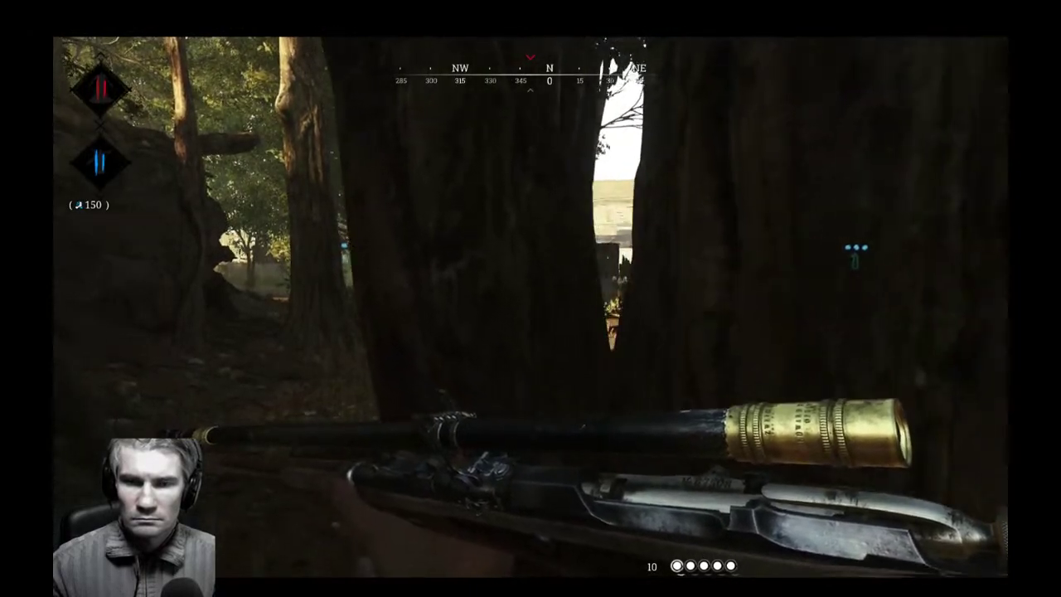
Scope the building with the ladder to the north through the trunk gap, strafing both ways, and lower the rifle.
right_click(531, 359)
key("d")
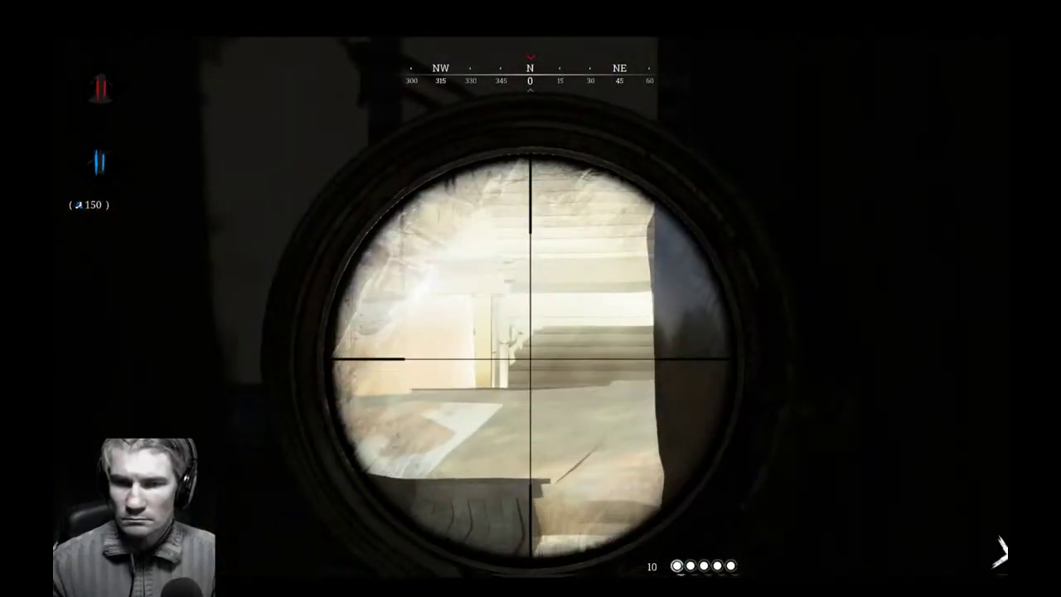
key("a")
key("d")
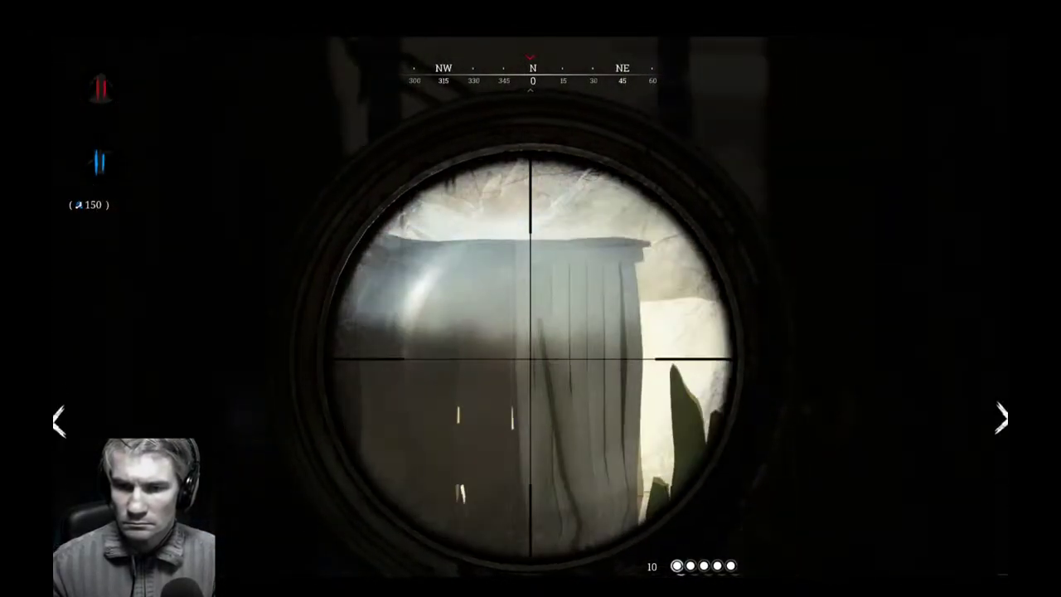
key("a")
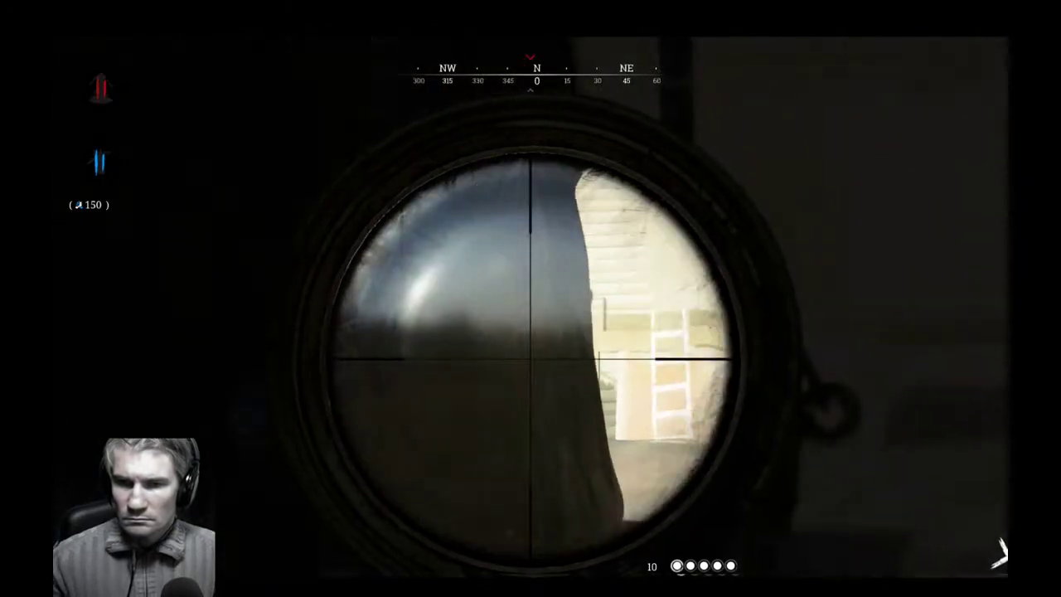
right_click(530, 359)
Move along the inner side of the trunks and check the woods to the north with Dark Sight.
key("shift+w")
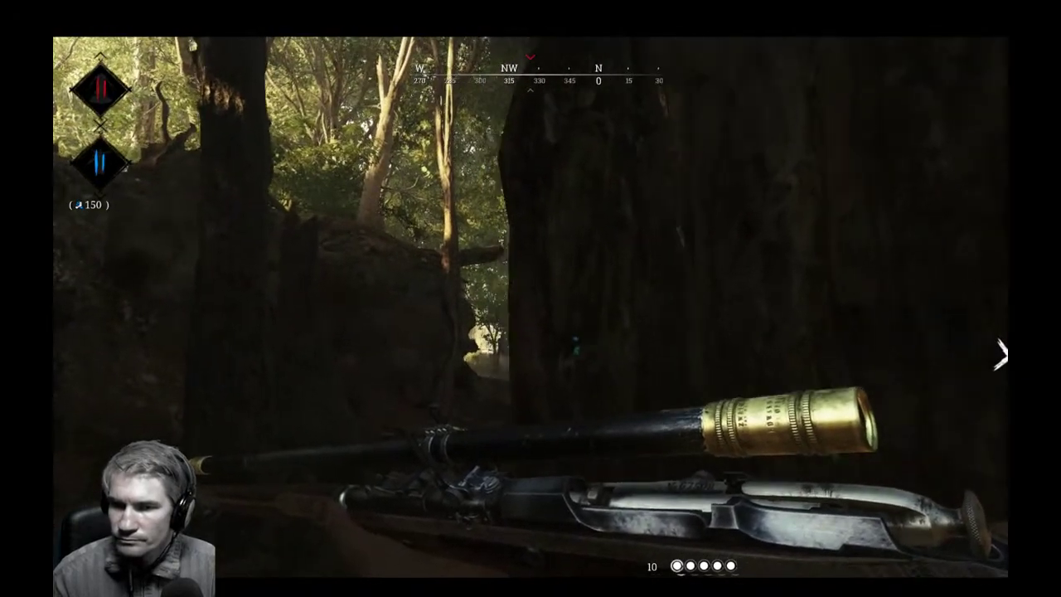
key("shift+w")
key("e")
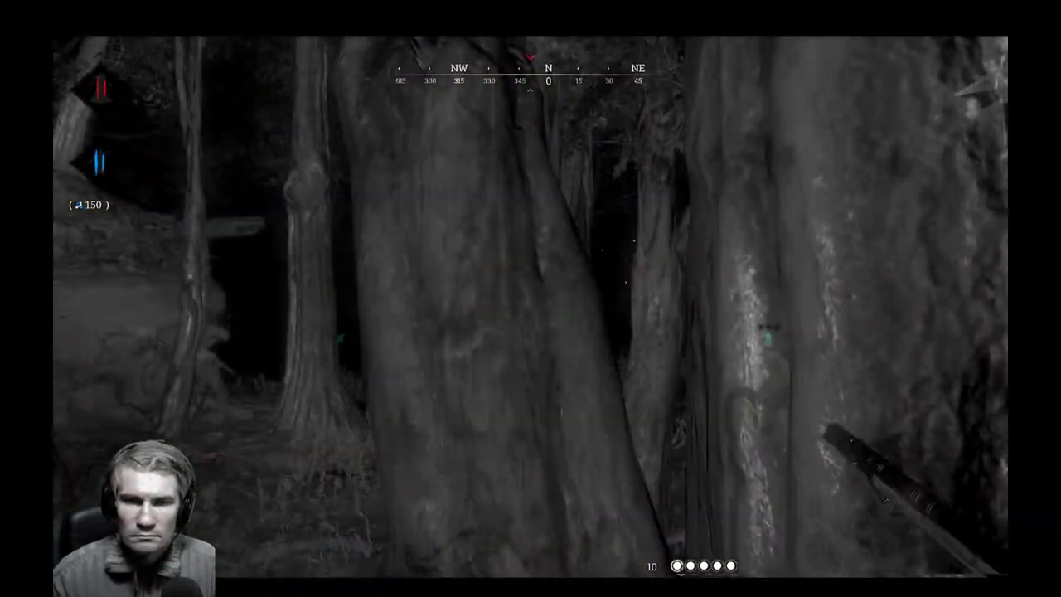
key("d")
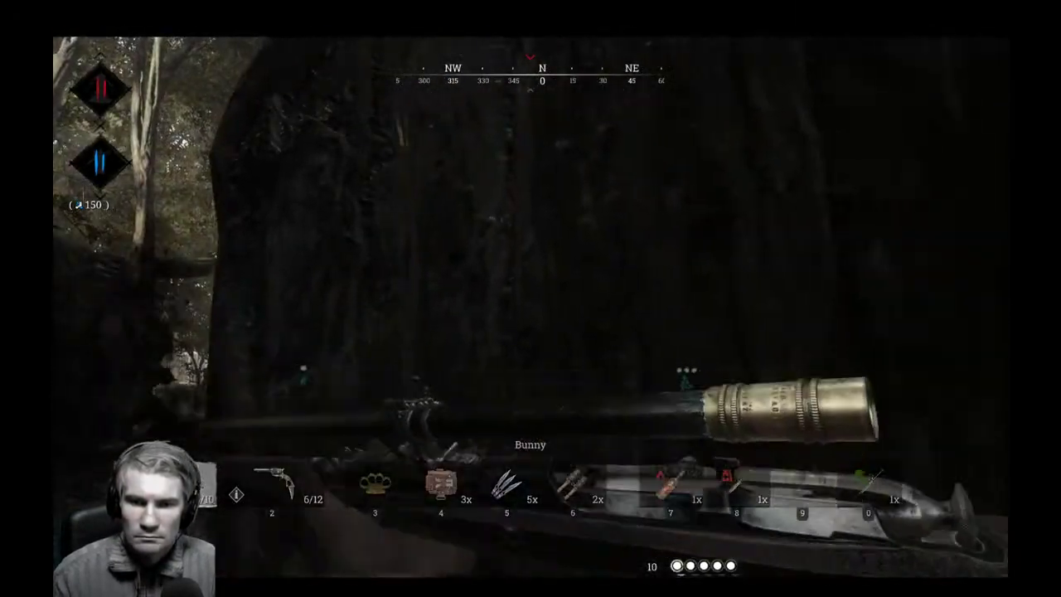
Leave the trunks on their eastern side and run north past the picket fence to the dark wooden house's eastern wall.
key("d")
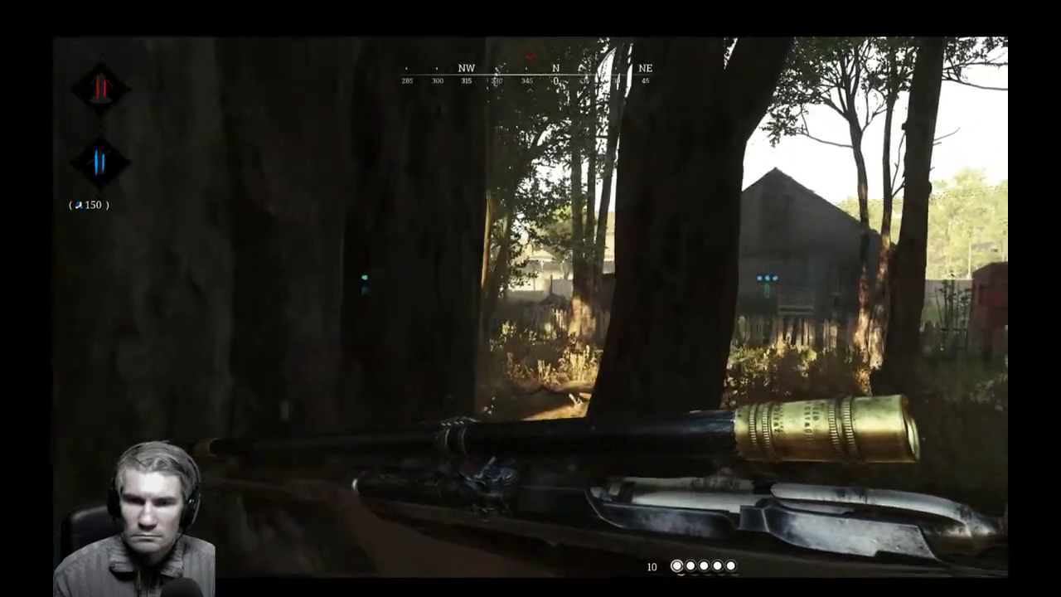
key("d")
key("a")
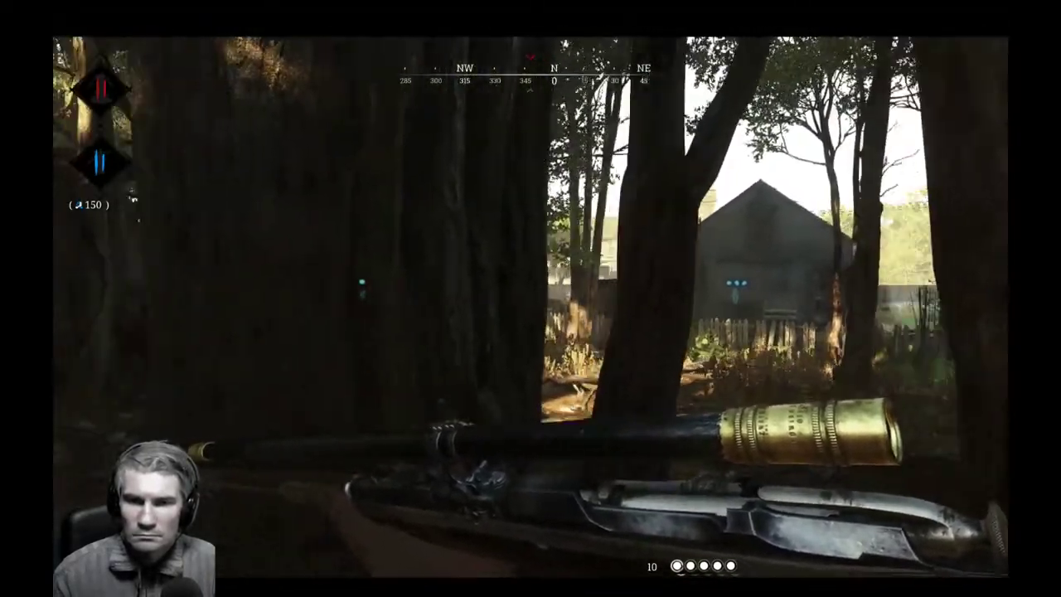
key("shift+w")
key("w")
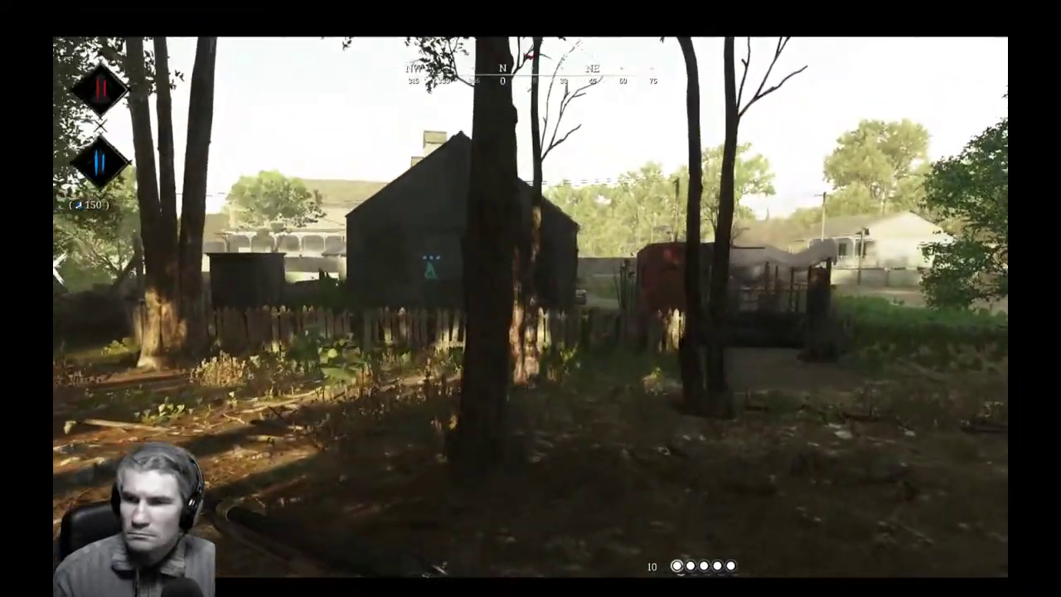
key("w")
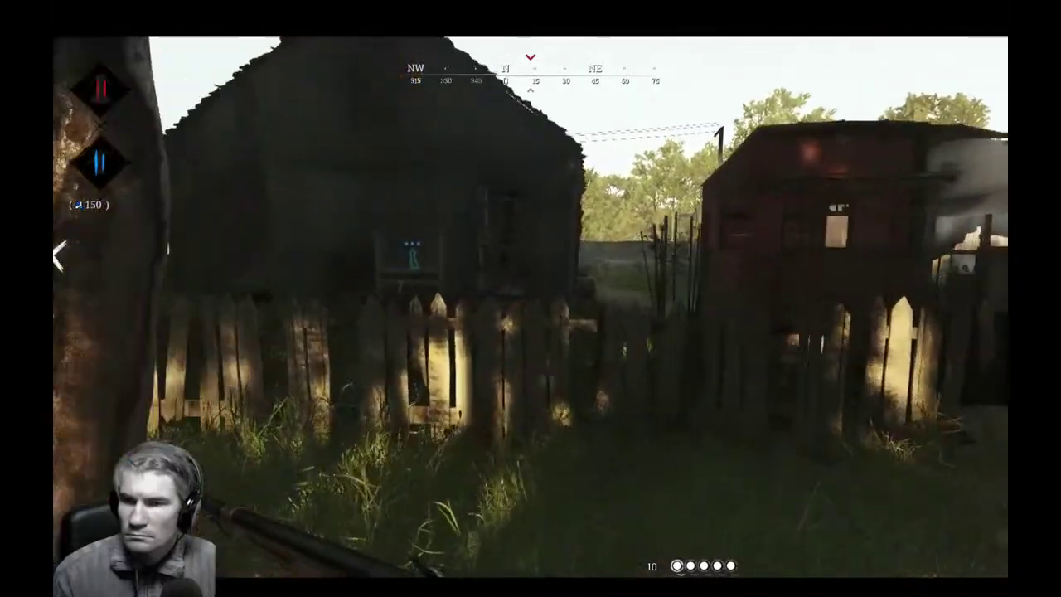
key("w")
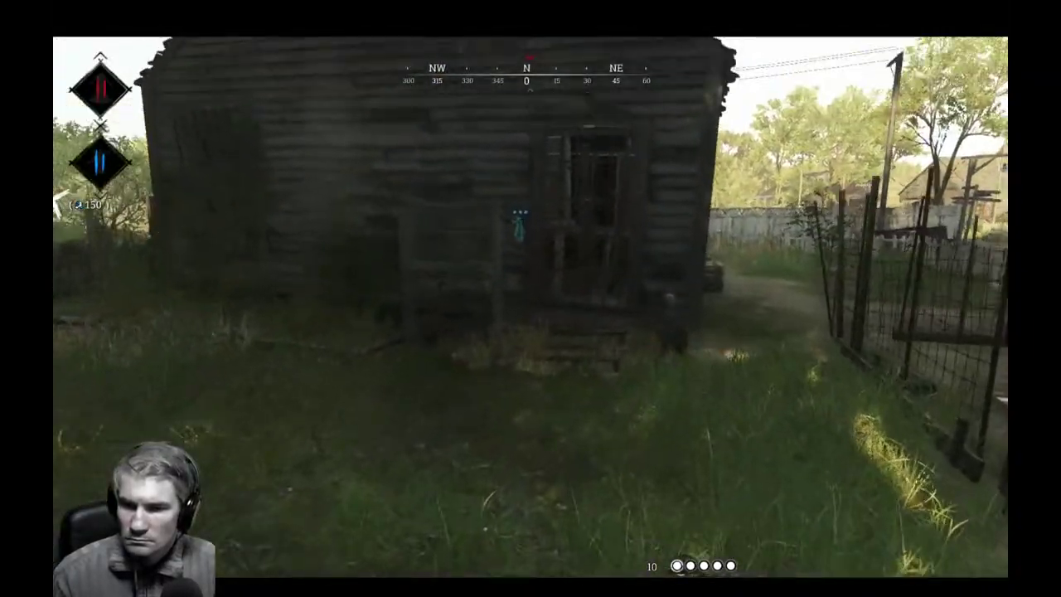
key("w")
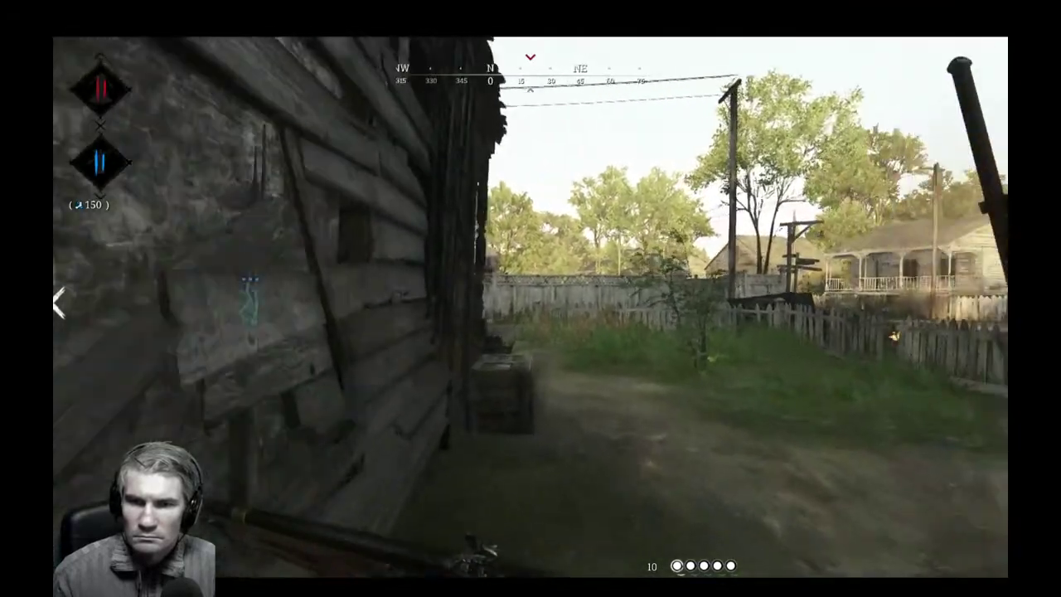
Scope the wooden tower and rooftops to the north from the house's eastern corner, strafing along the wall.
key("a")
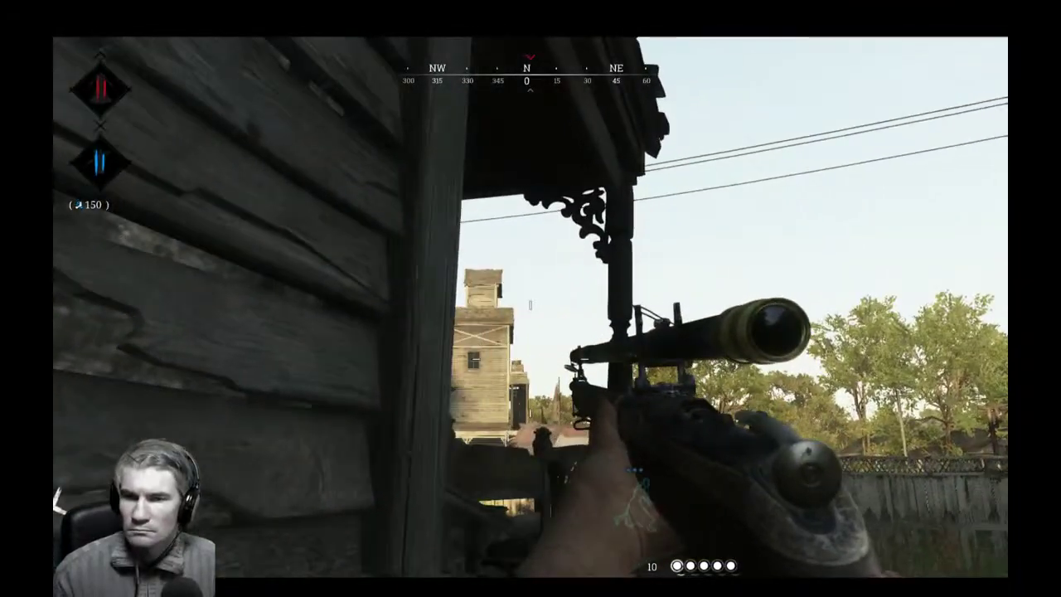
right_click(531, 359)
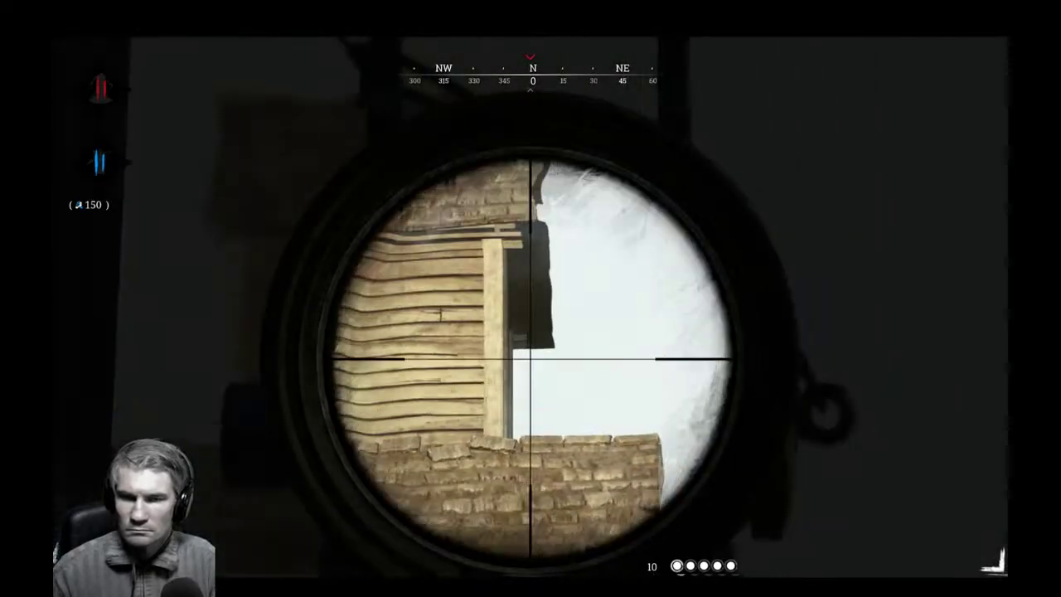
key("a")
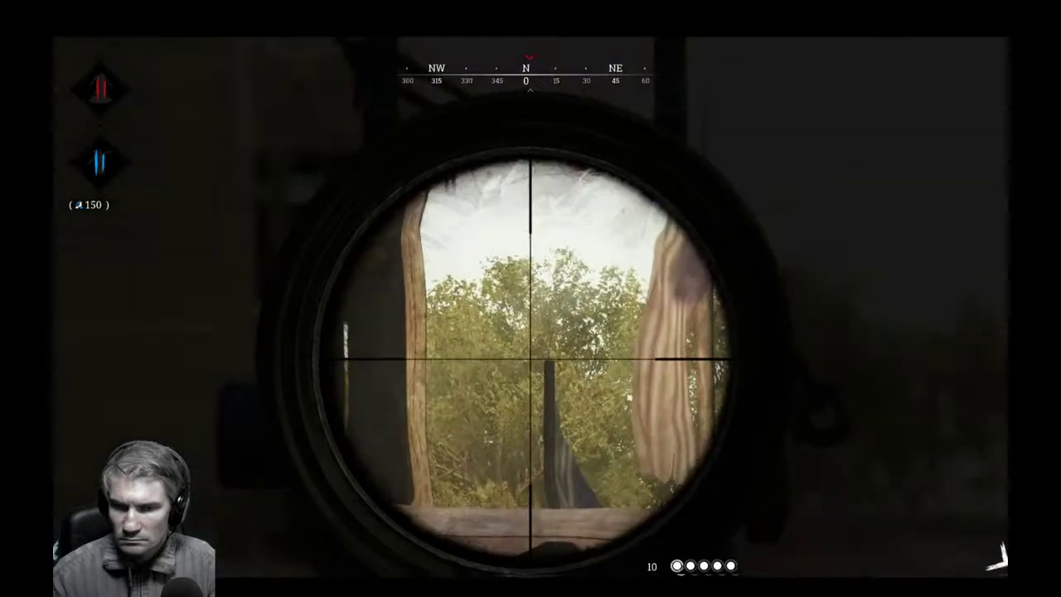
key("a")
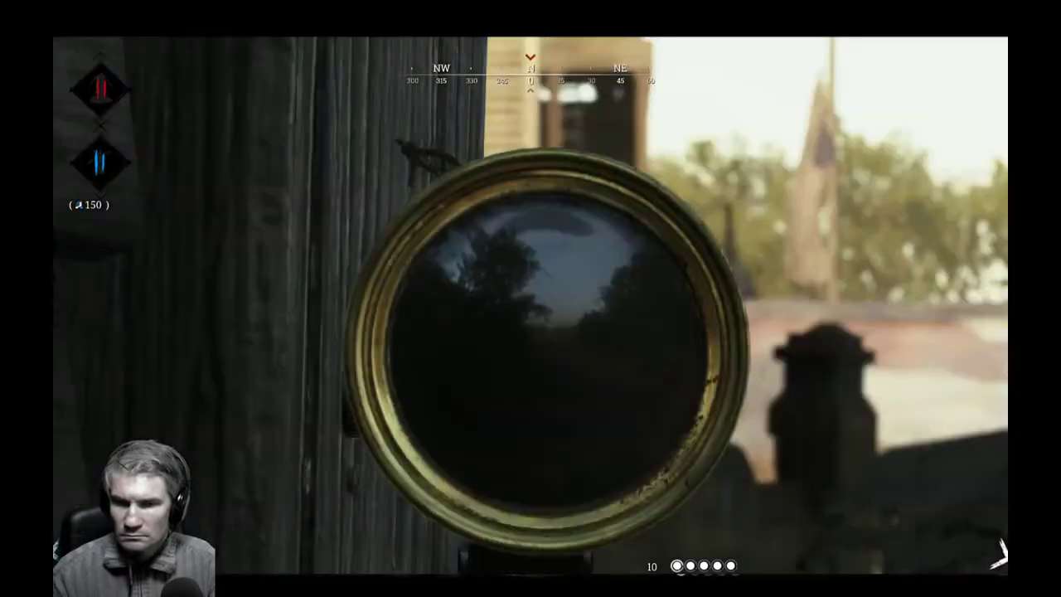
key("a")
key("d")
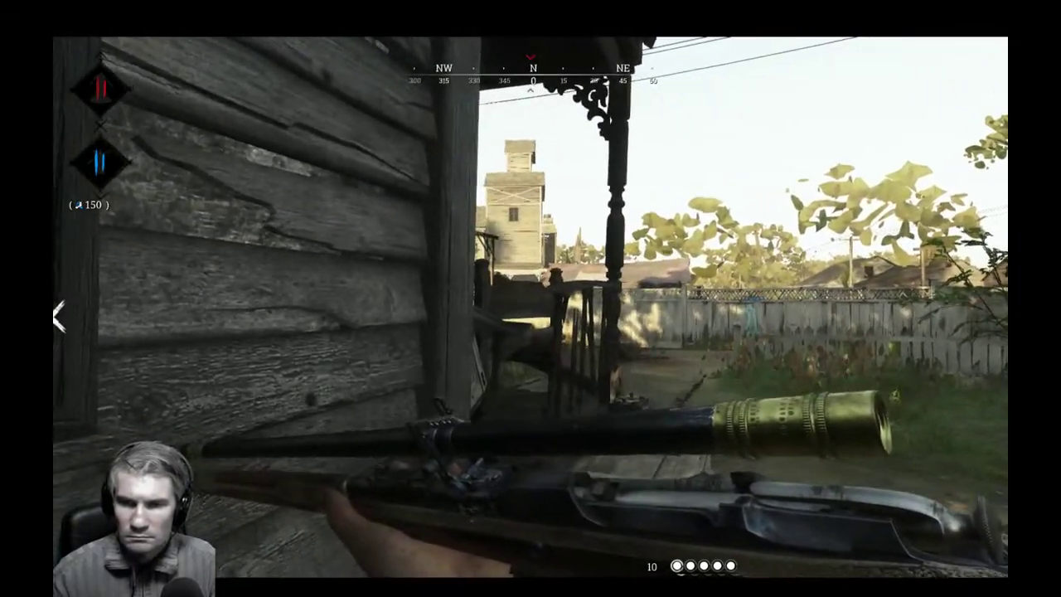
Move back around to the house's southern side and aim west past the outhouse toward the trees.
key("w")
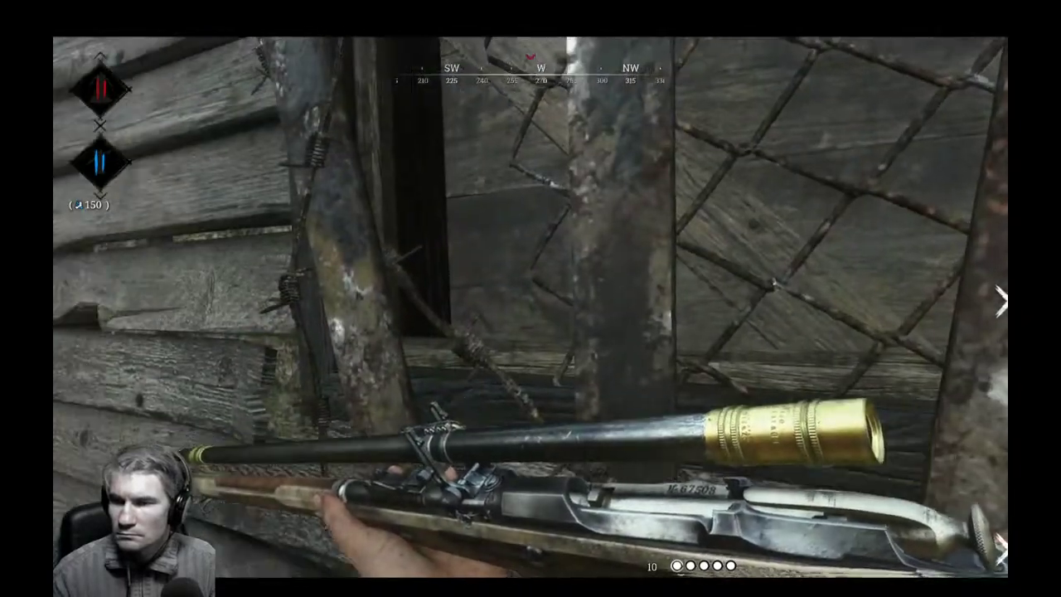
key("w")
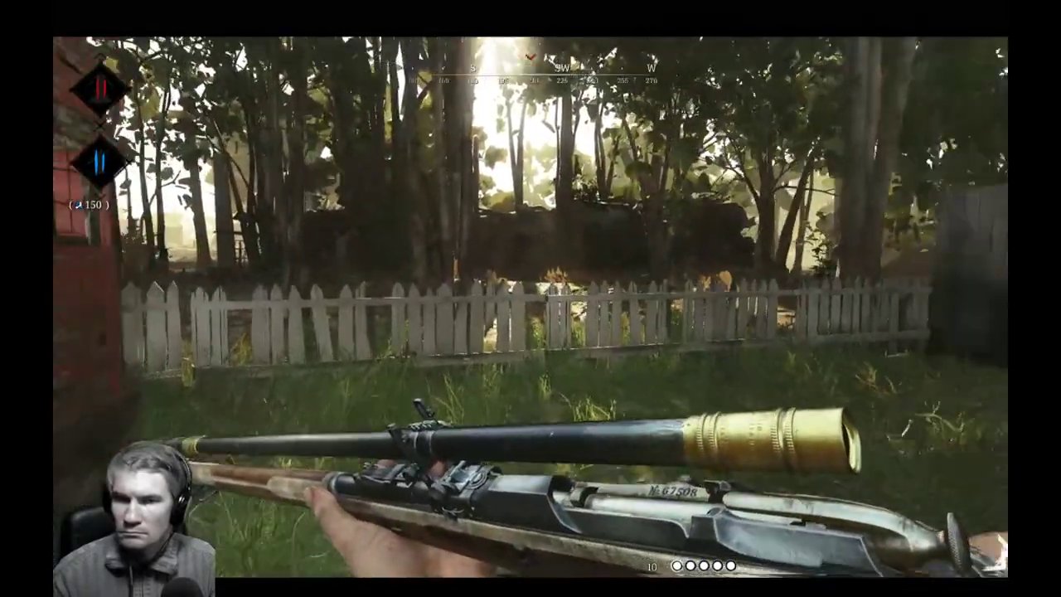
key("w")
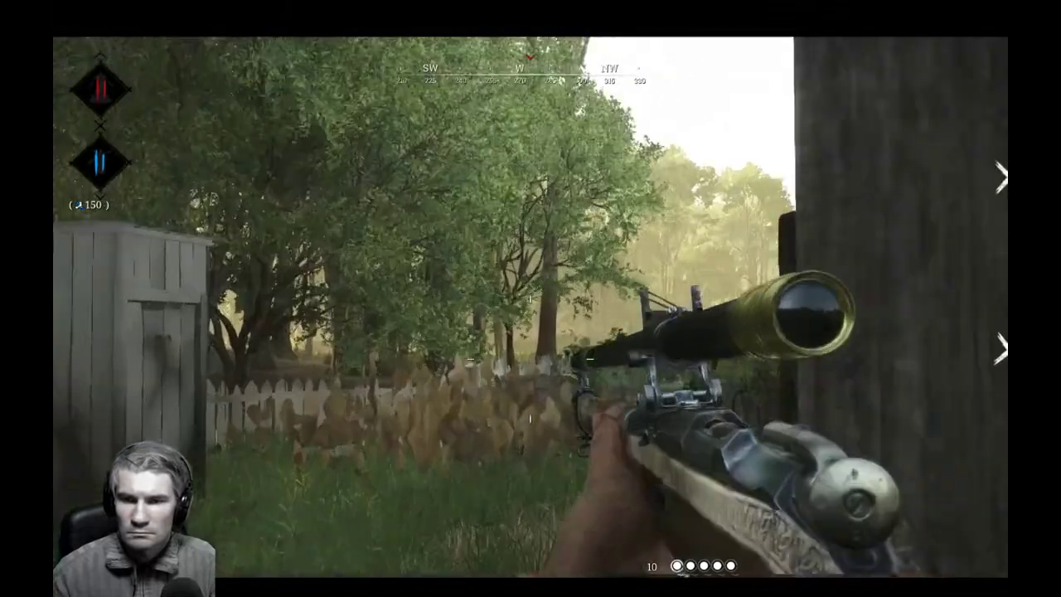
right_click(530, 359)
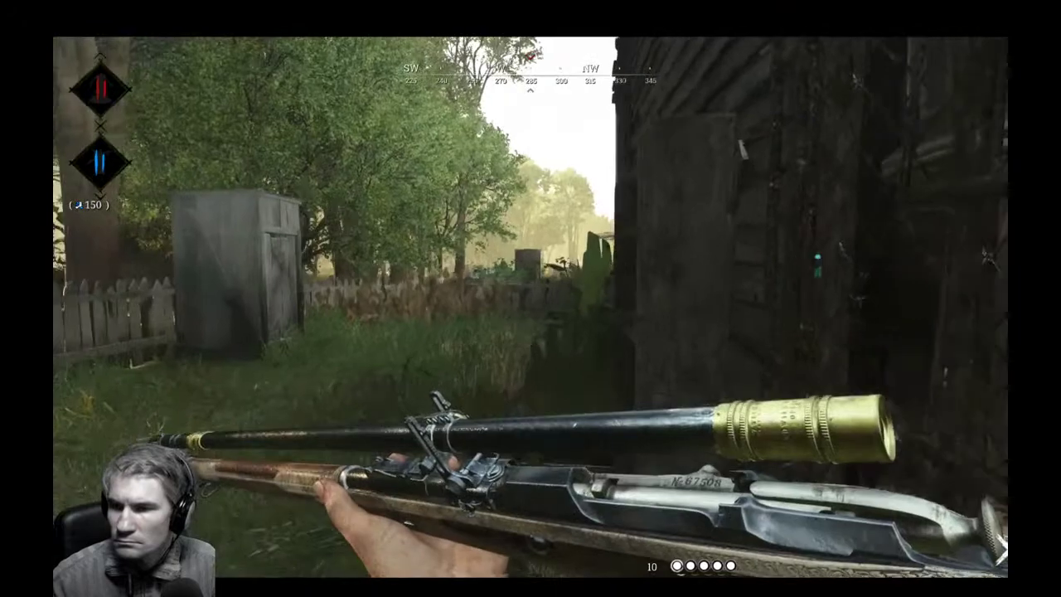
Check the woods to the southwest, cross back past the picket fence and return to the large trunks facing northwest.
mouse_move(531, 298)
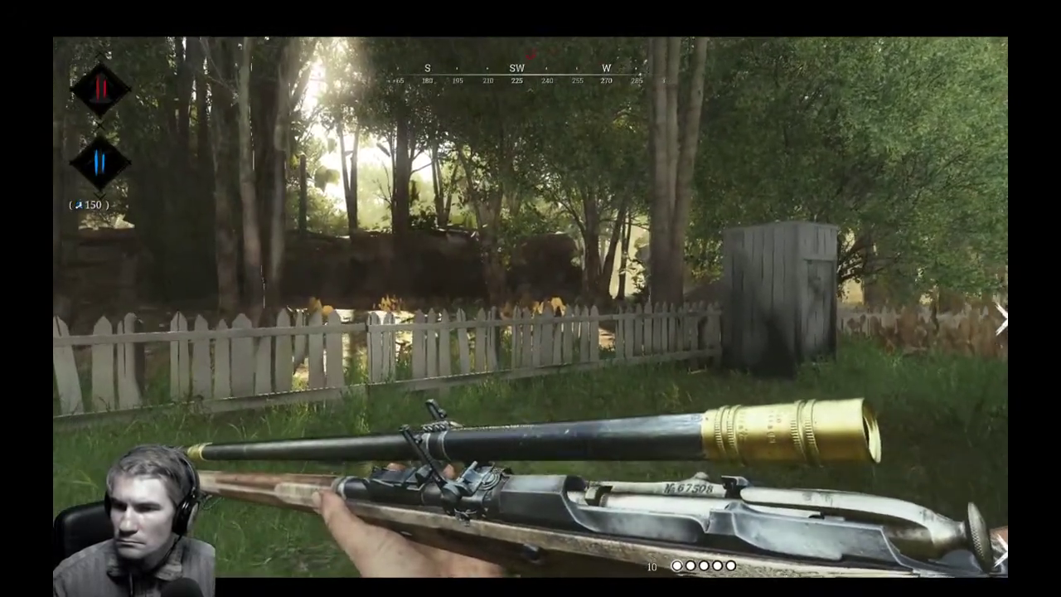
key("w")
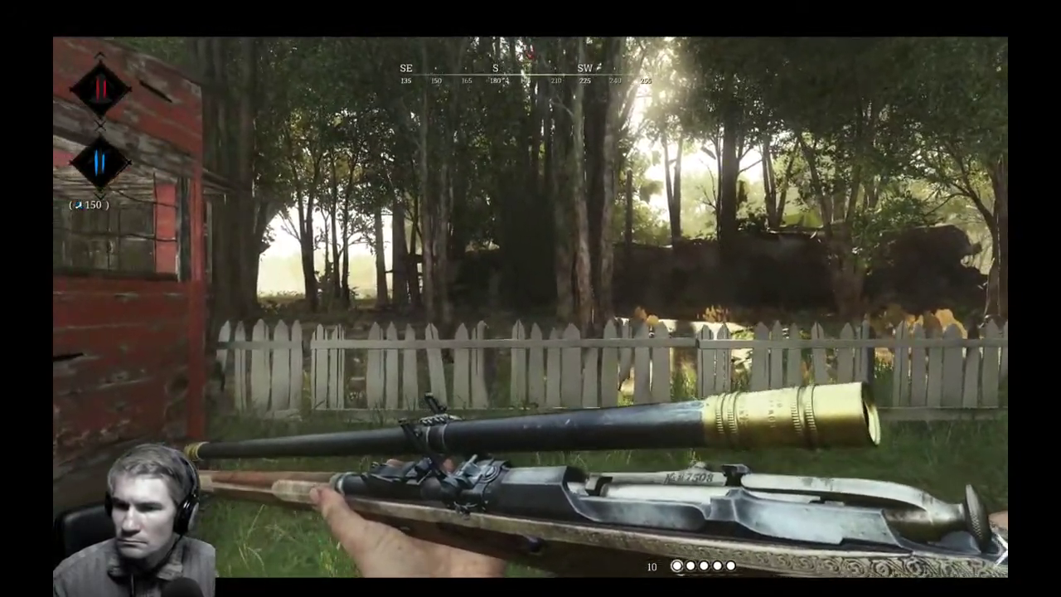
key("w")
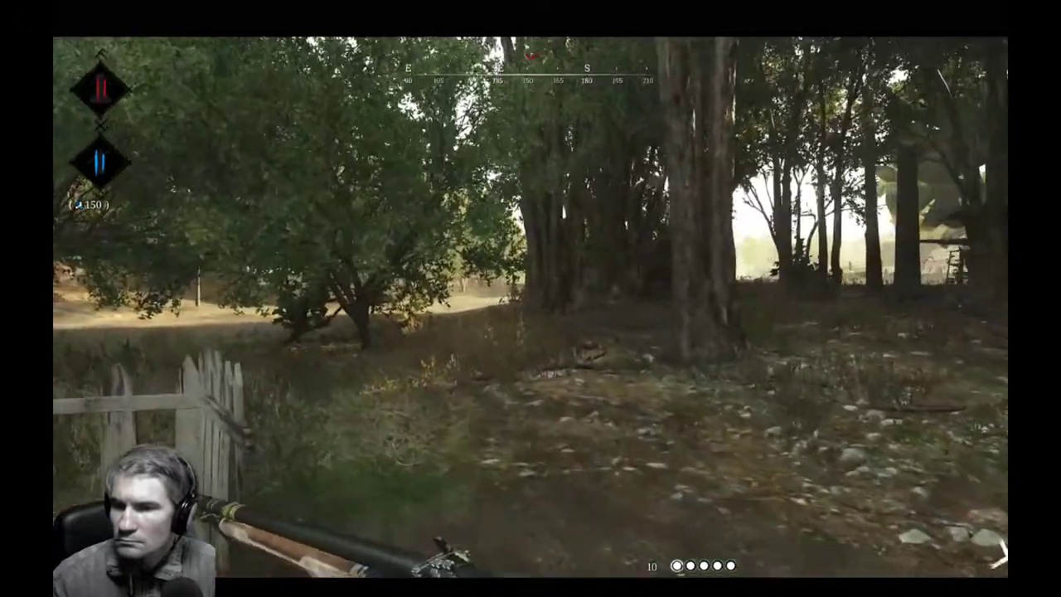
key("w")
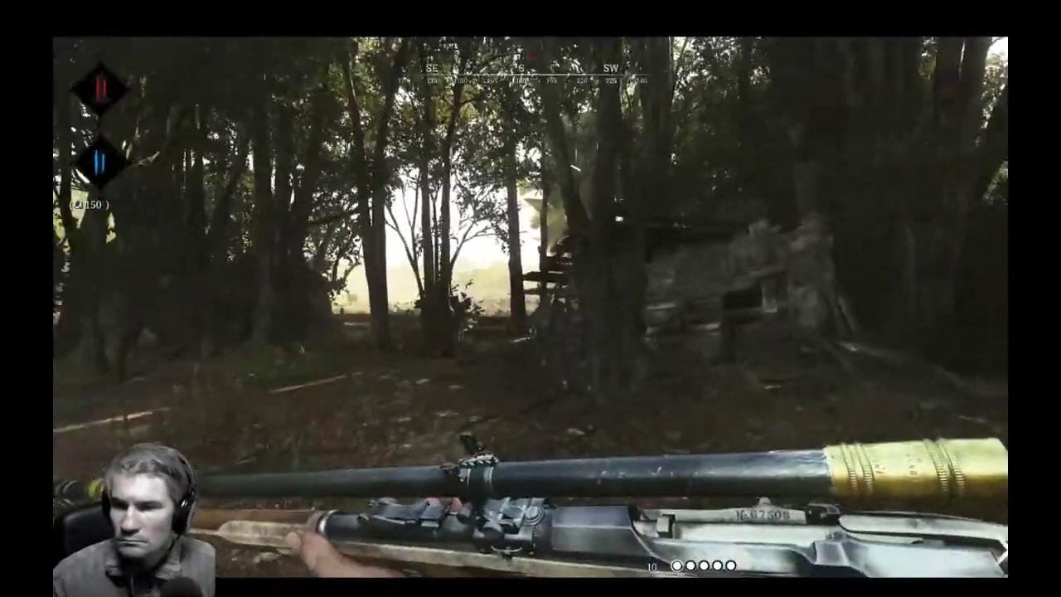
key("w")
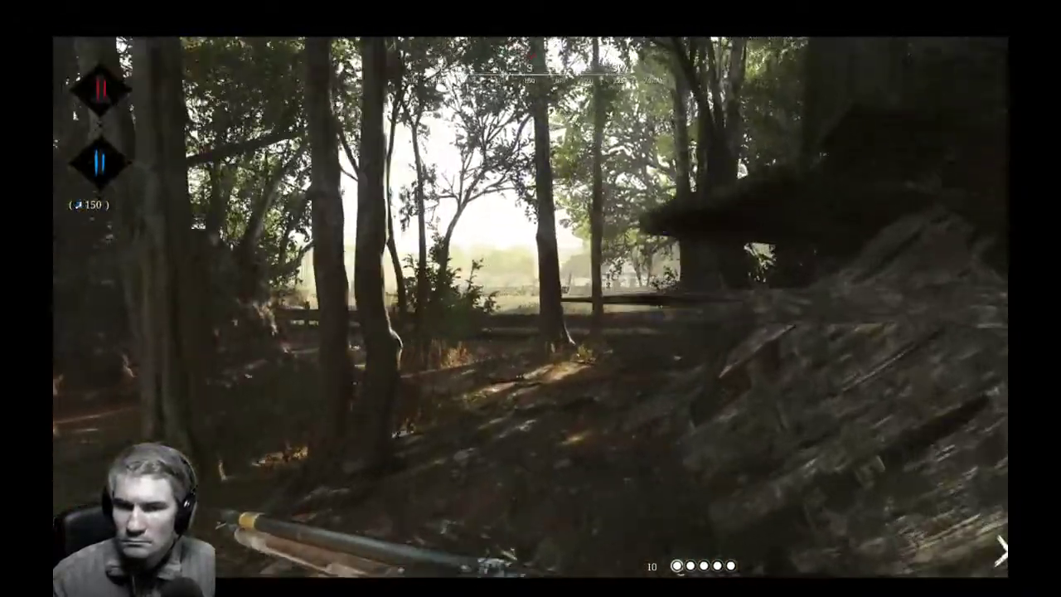
key("w")
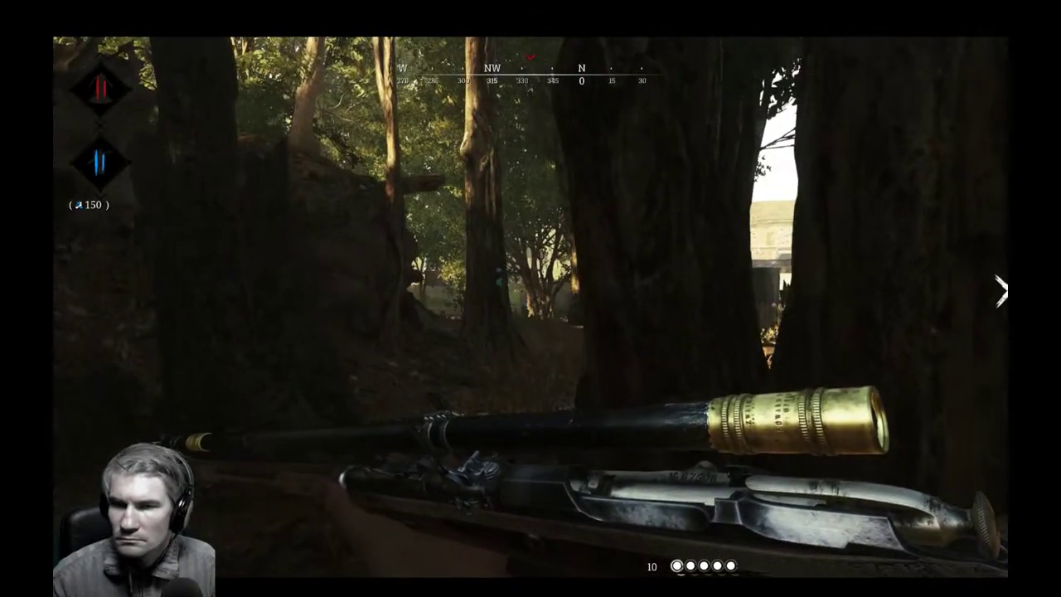
Shift to the trunk gap and scope the trees to the north-northwest, strafing back and forth to vary the angle.
key("a")
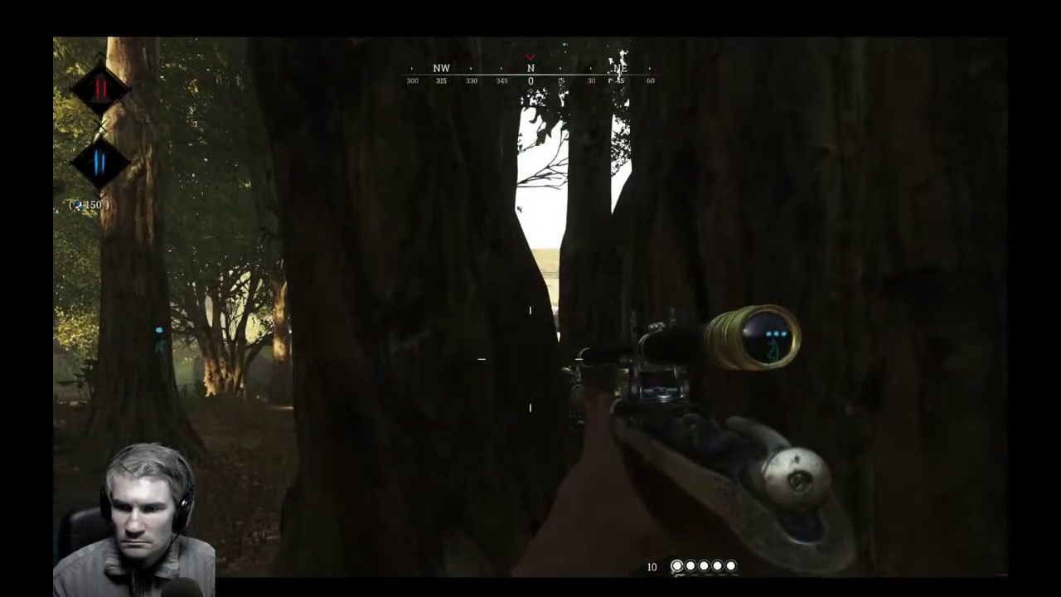
key("a")
right_click(531, 299)
mouse_move(531, 298)
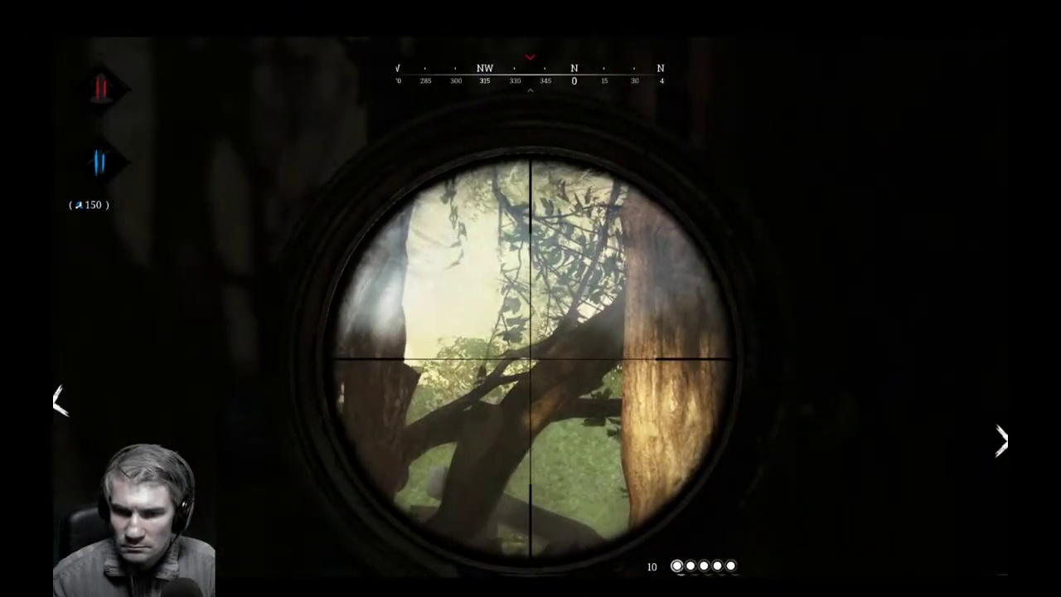
key("a")
key("d")
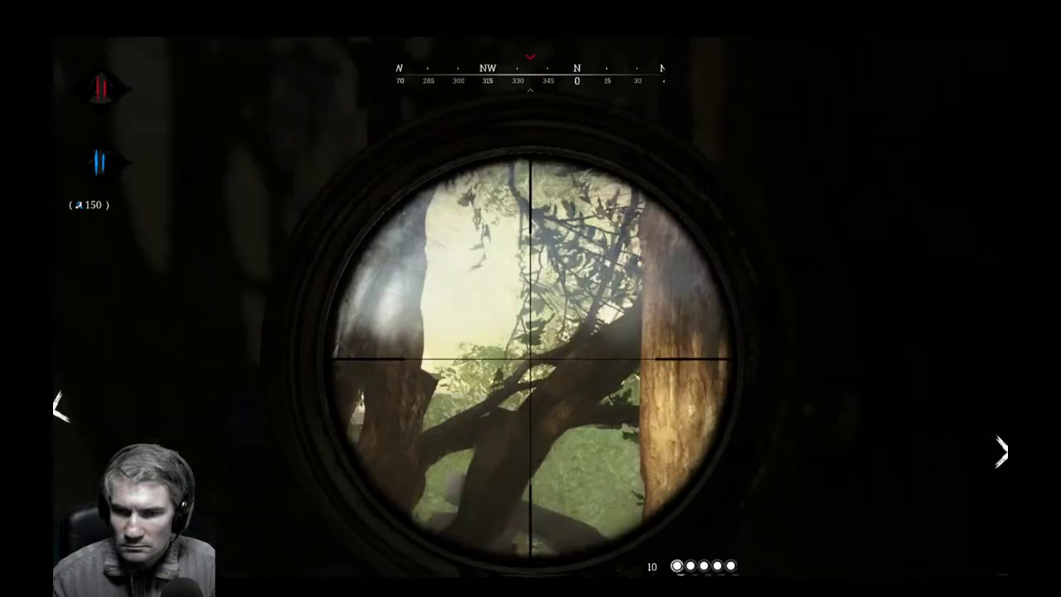
key("a")
key("d")
key("a")
key("d")
key("a")
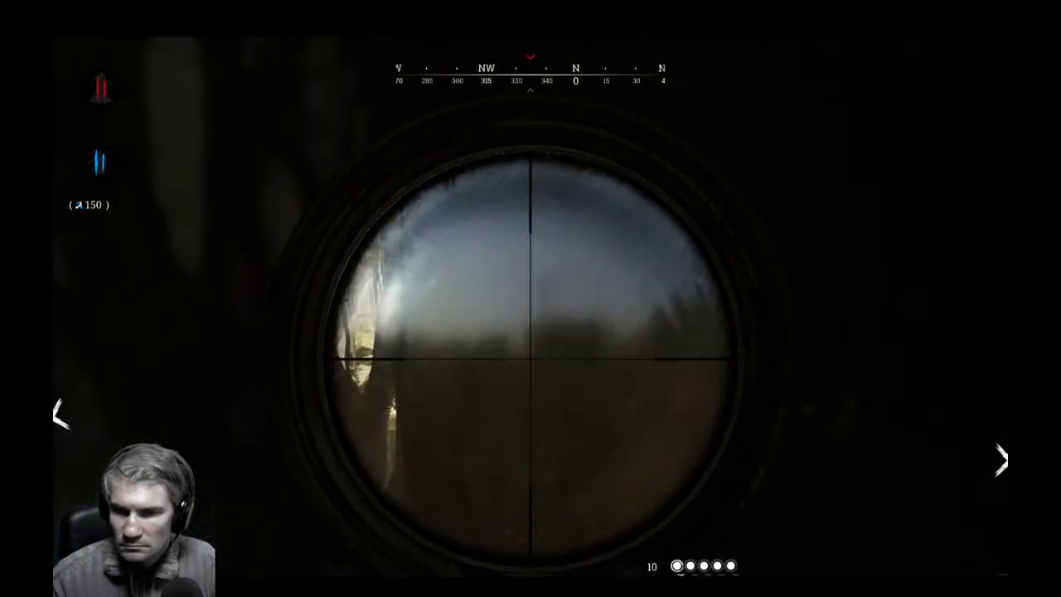
key("d")
key("a")
key("d")
key("a")
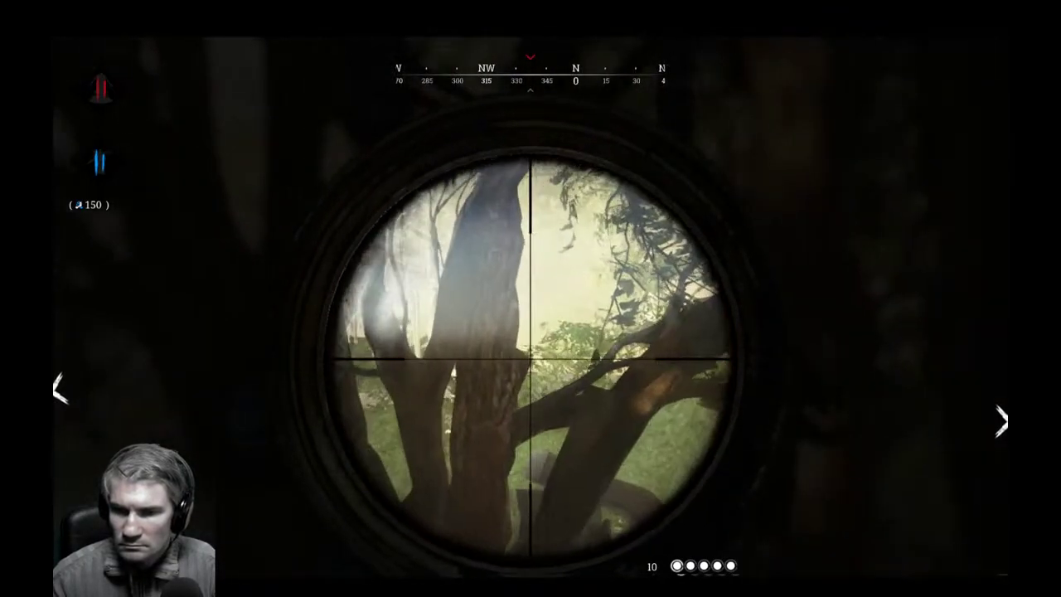
key("d")
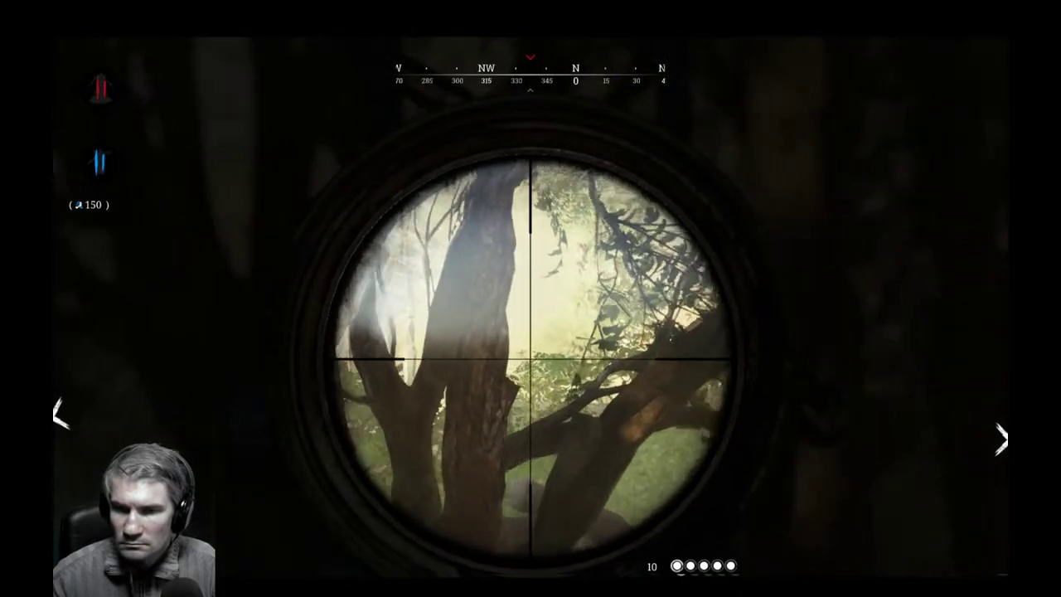
Lower the rifle, shift behind the trunks and check the woods to the northwest with Dark Sight.
key("d")
key("a")
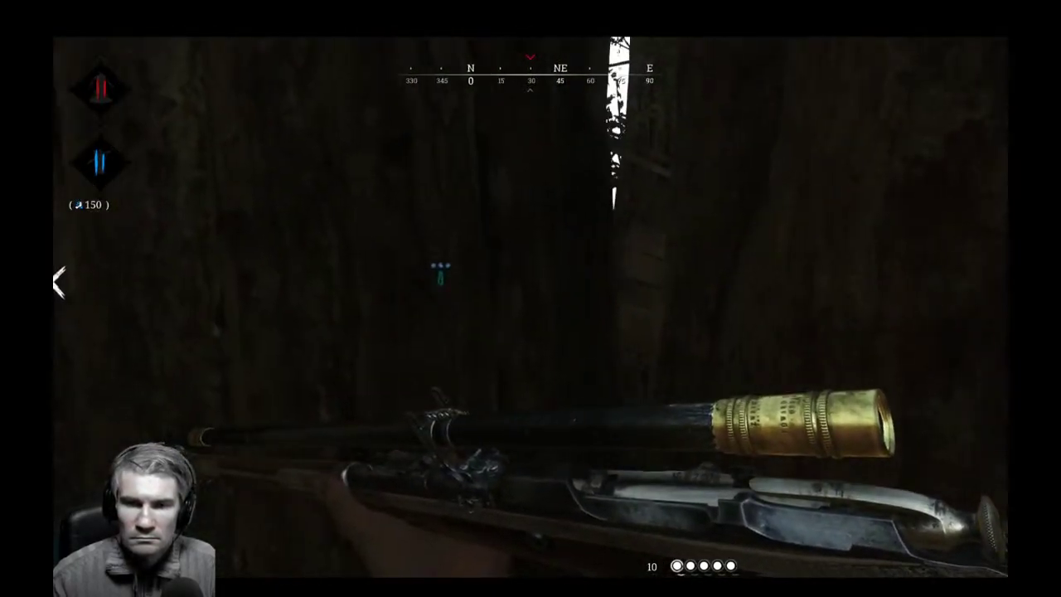
key("d")
key("e")
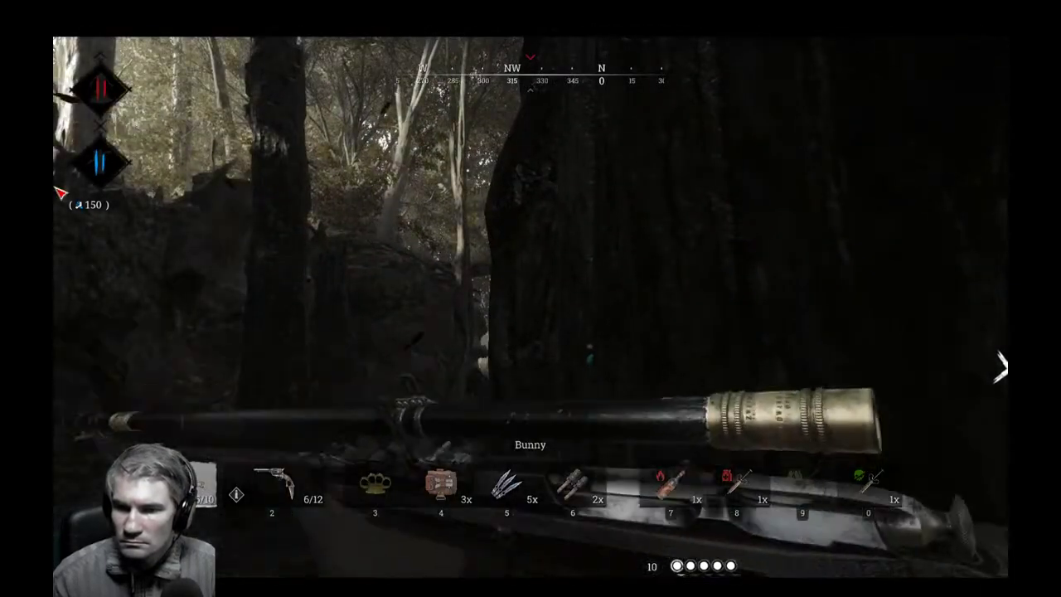
Check the map twice for the team's positions relative to the Assassin bounty and the extraction points.
key("m")
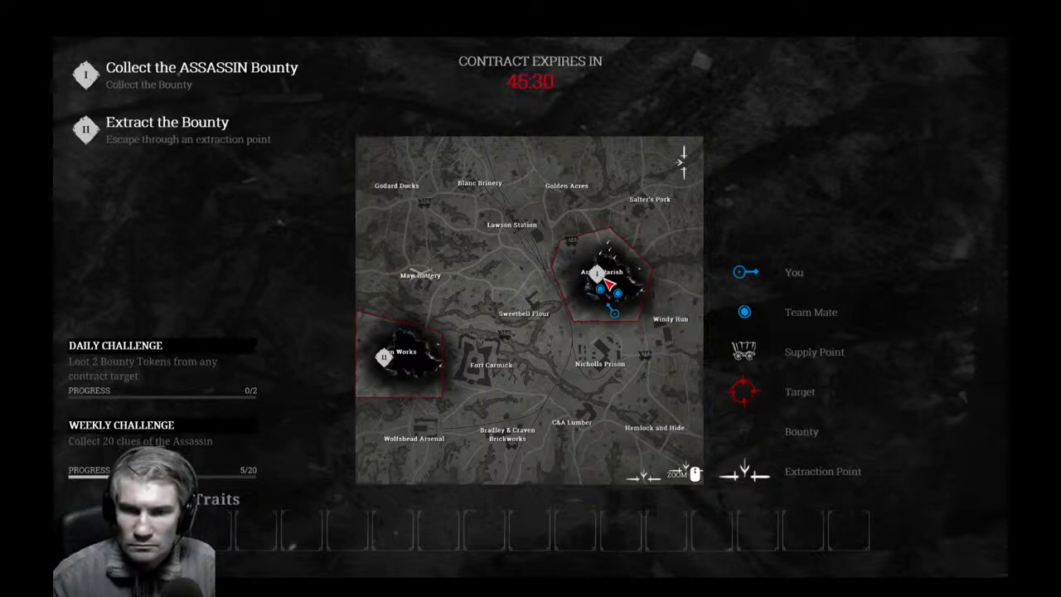
key("m")
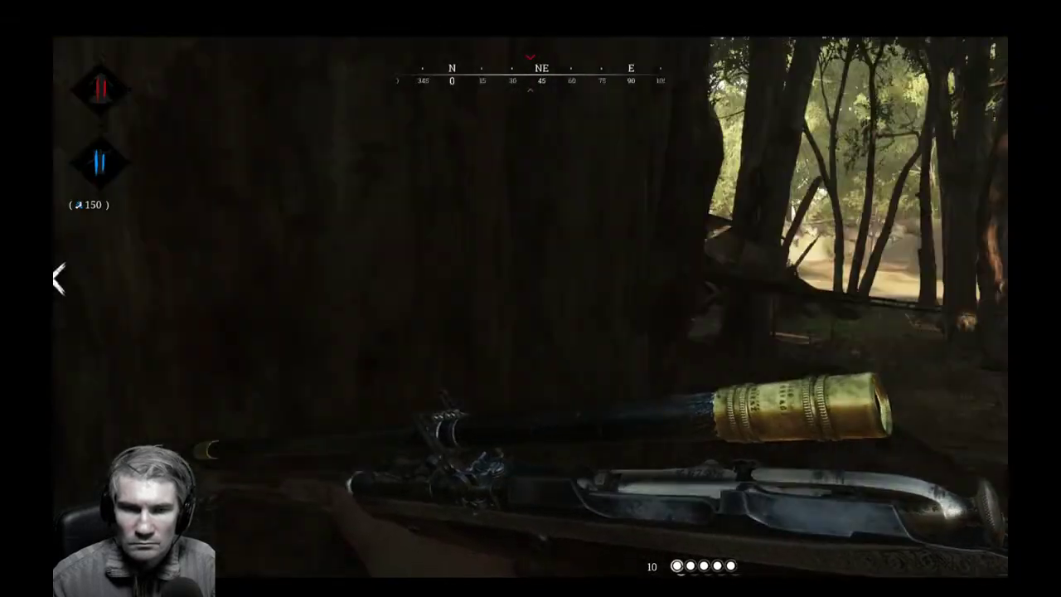
key("m")
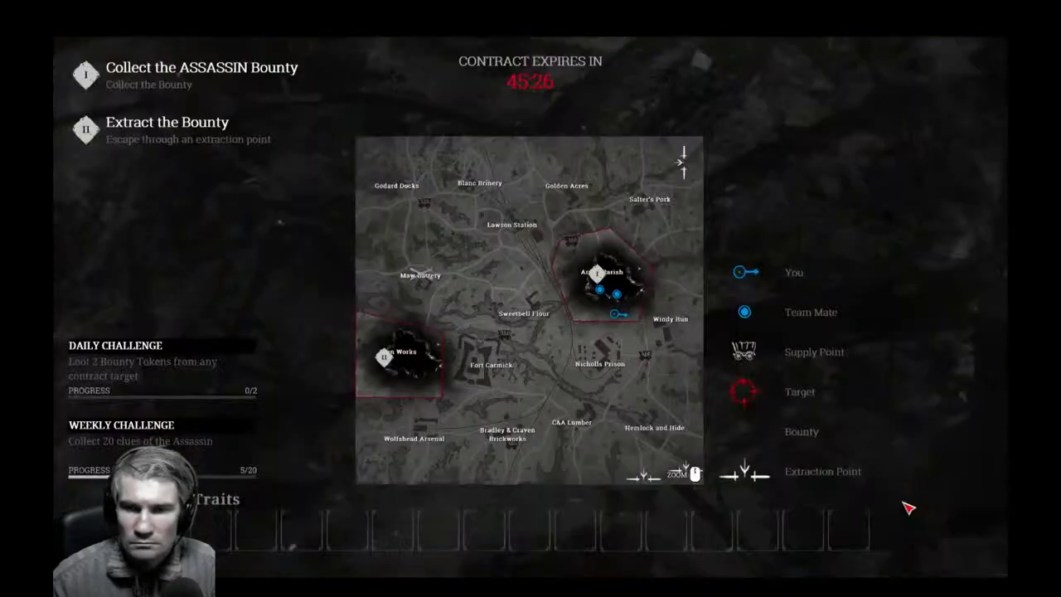
key("m")
Move east out of the large trunks to the collapsed plank shelter and scope the barn roof to the north.
key("w")
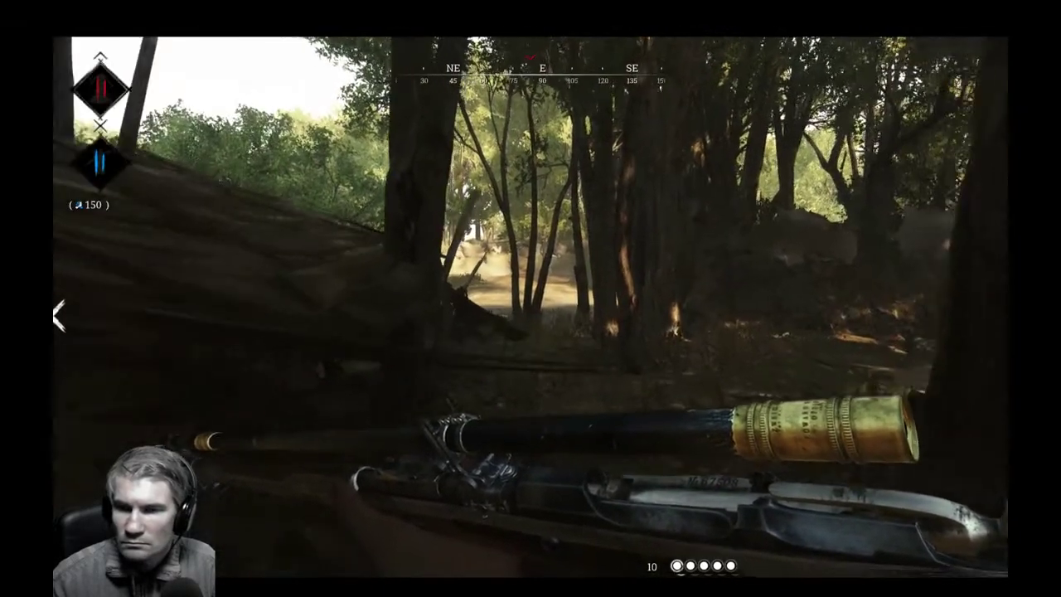
key("w")
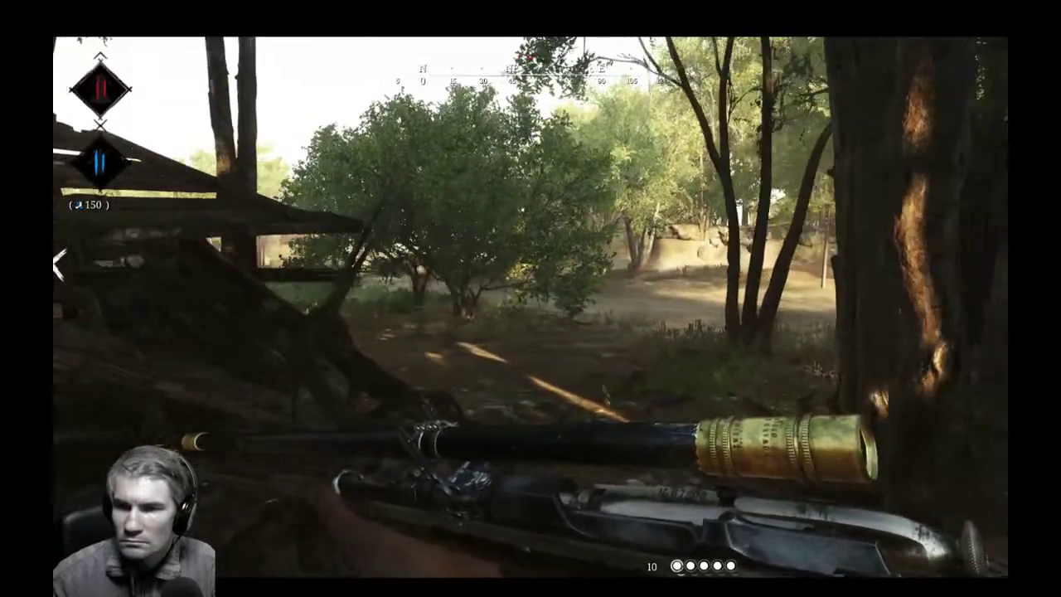
key("w")
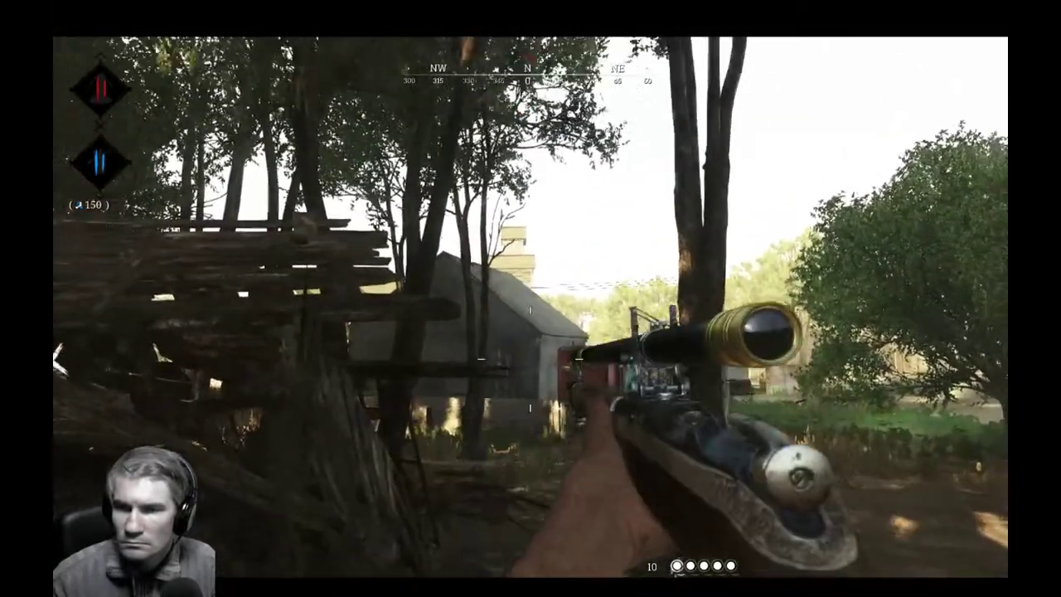
right_click(530, 359)
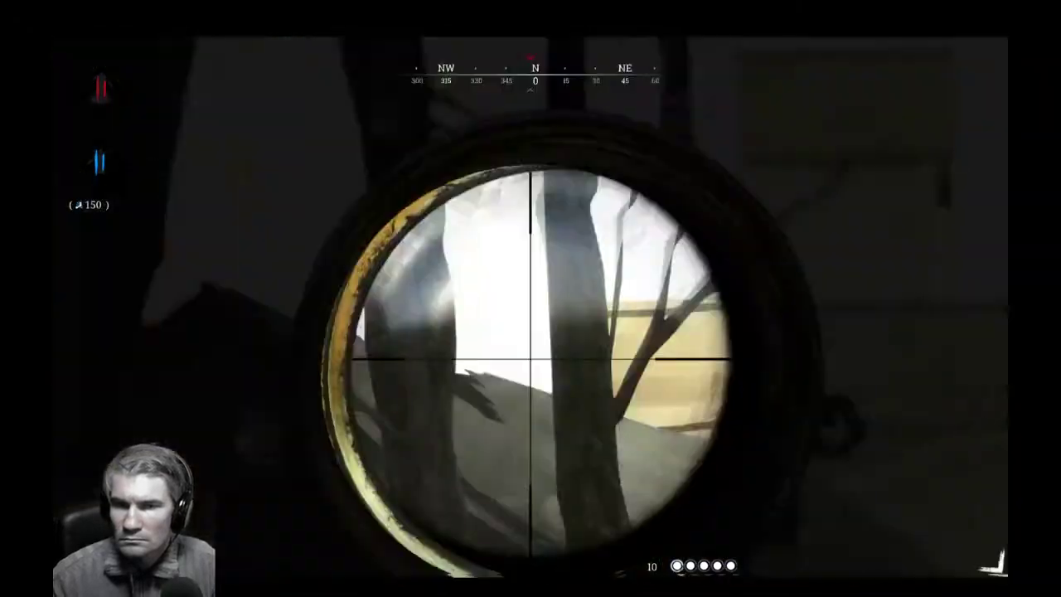
right_click(531, 359)
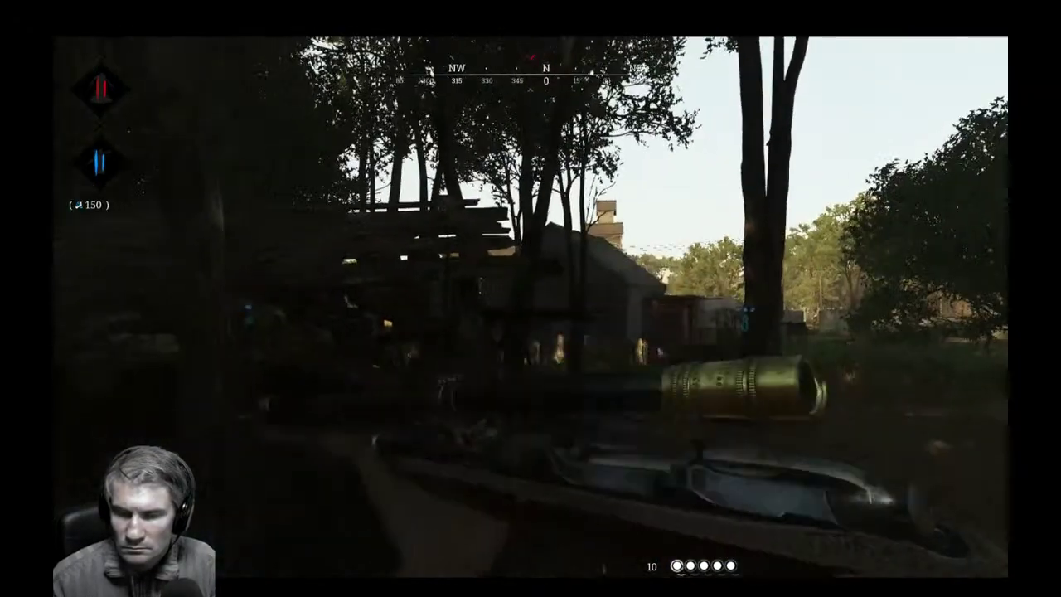
Cross to the red wire pen beside the barn and aim north over the picket fence toward the tower.
key("w")
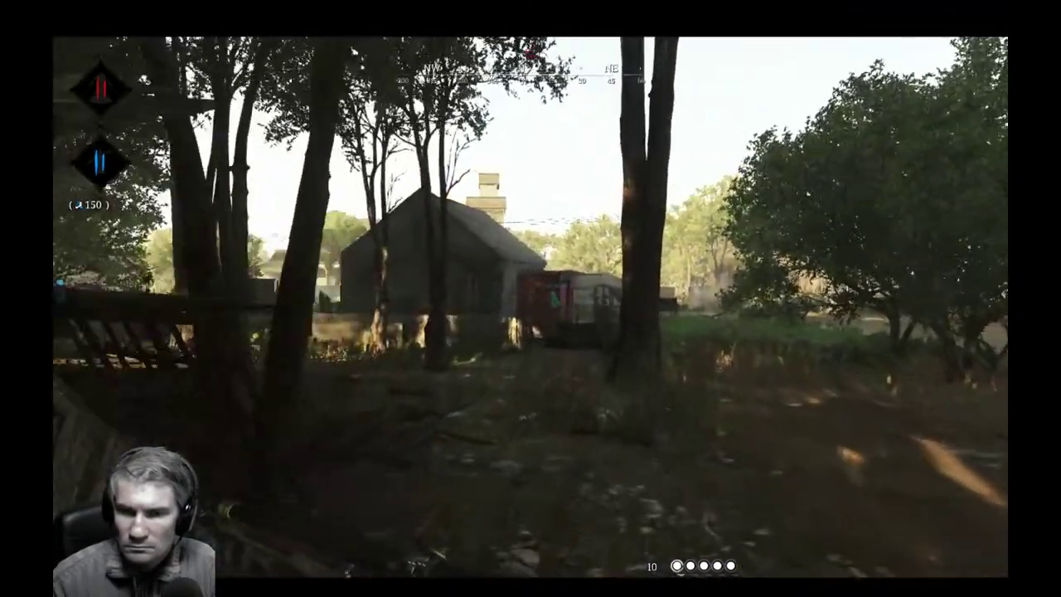
key("d")
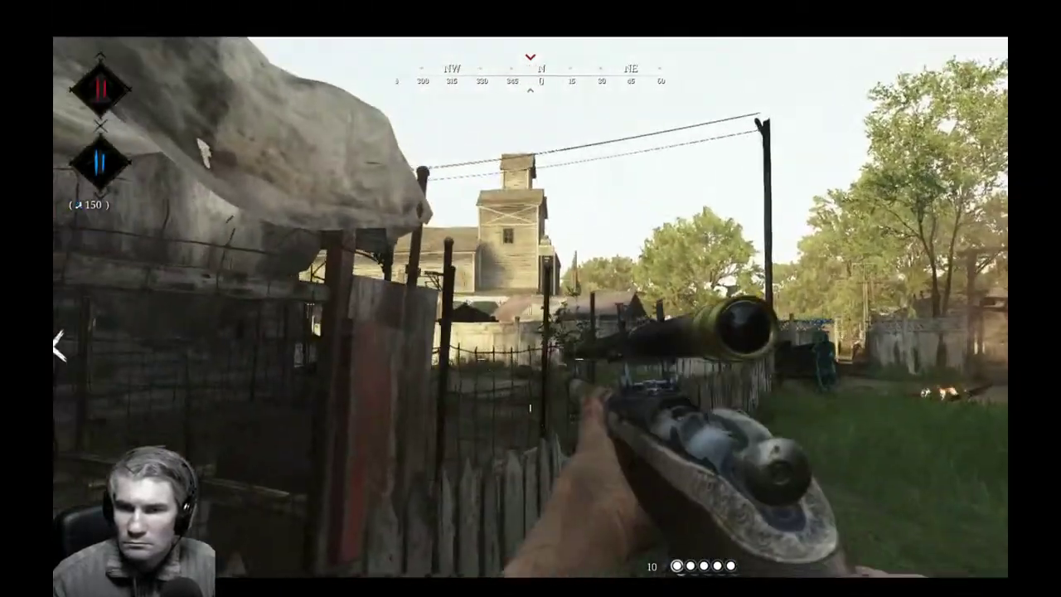
right_click(531, 298)
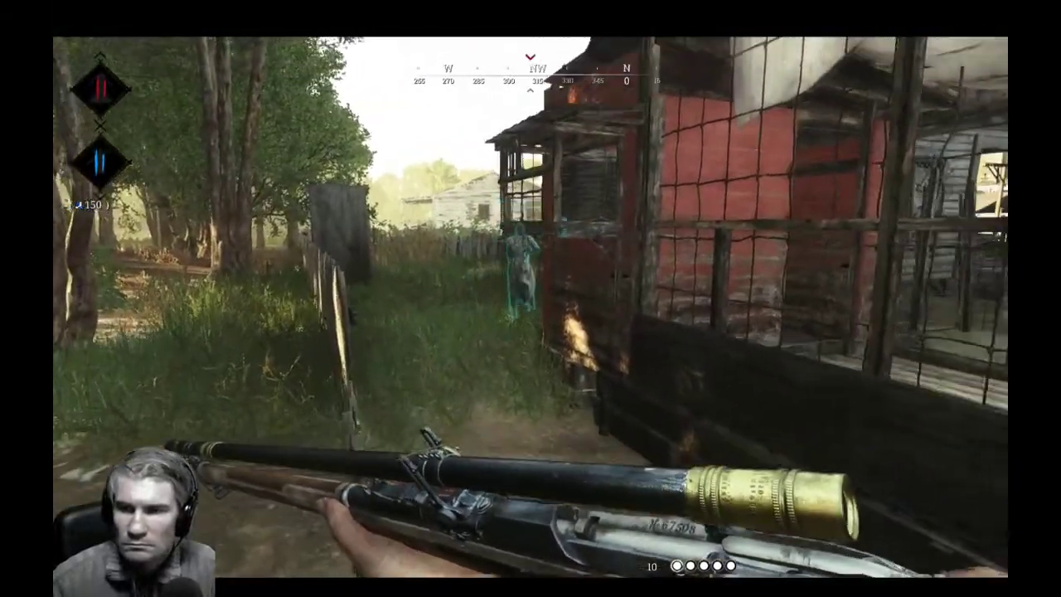
Follow the red pen's wall to the barn corner and check the lane to the north-northeast.
key("w")
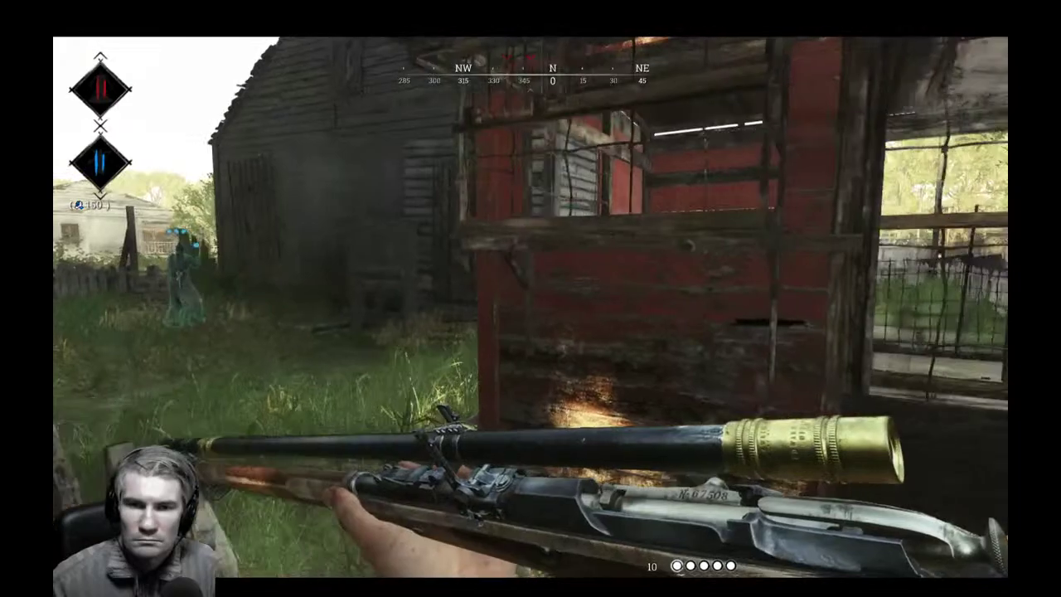
key("w")
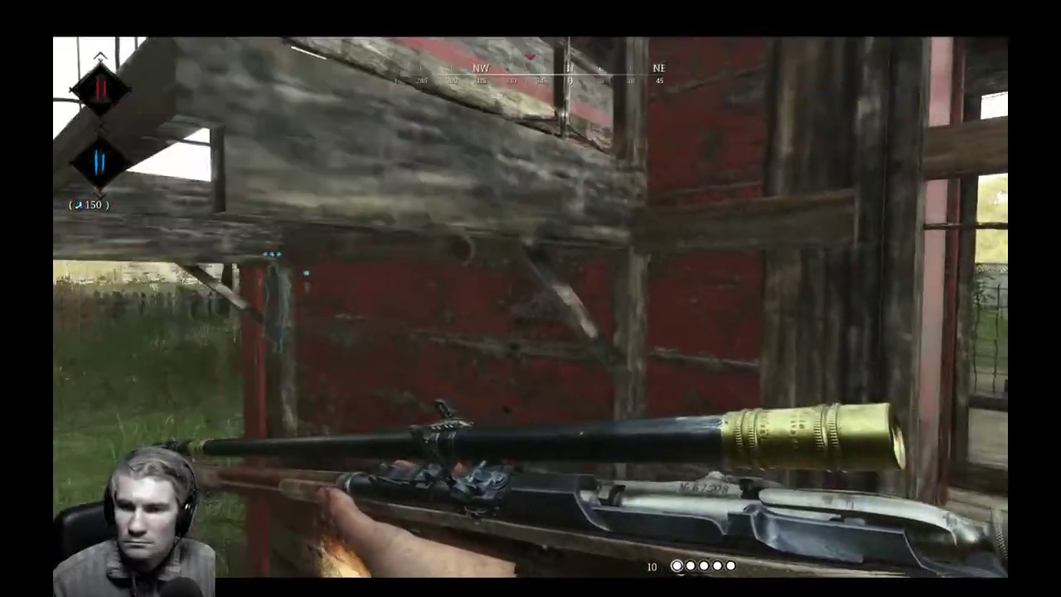
key("w")
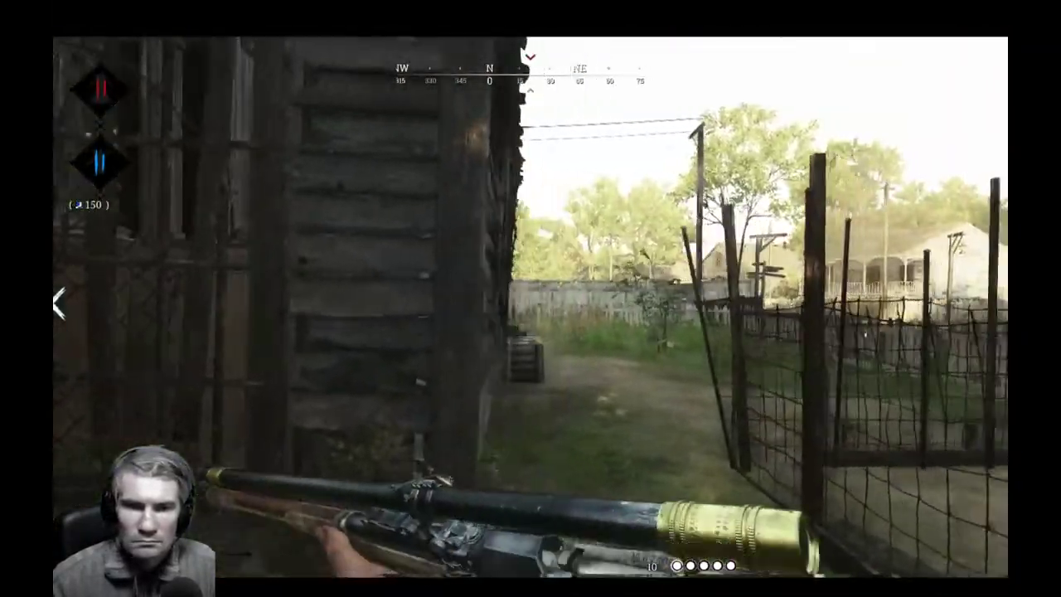
Move along the barn's western side and scope the house to the north-northwest past the barn corner.
key("w")
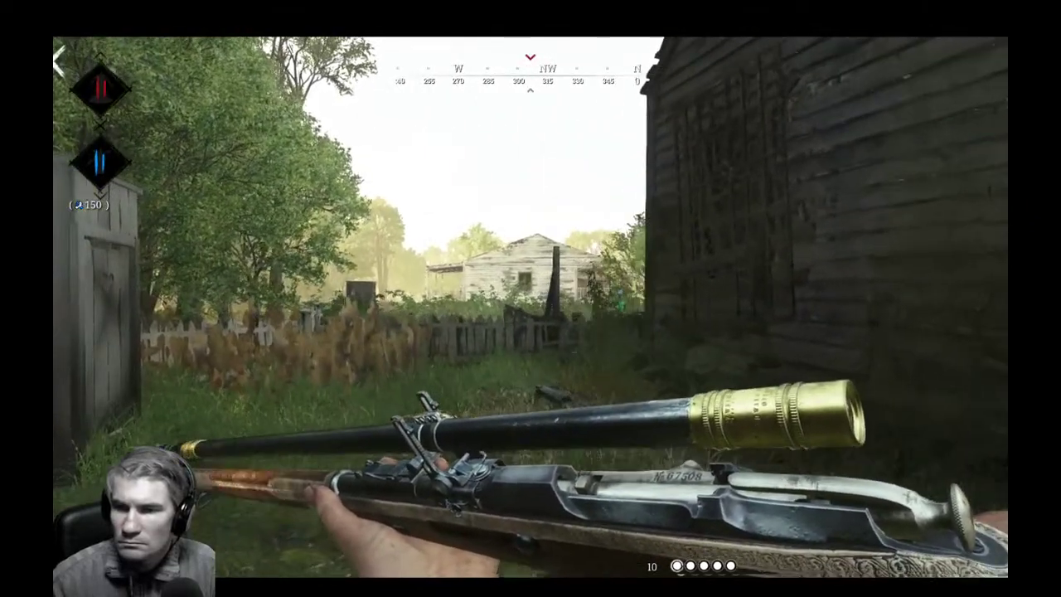
key("w")
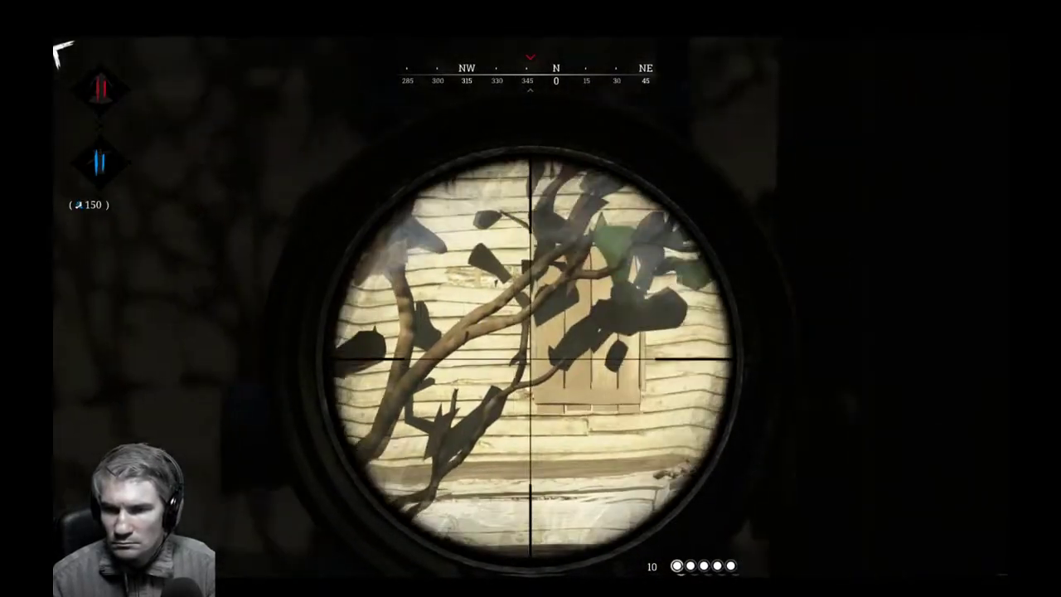
key("a")
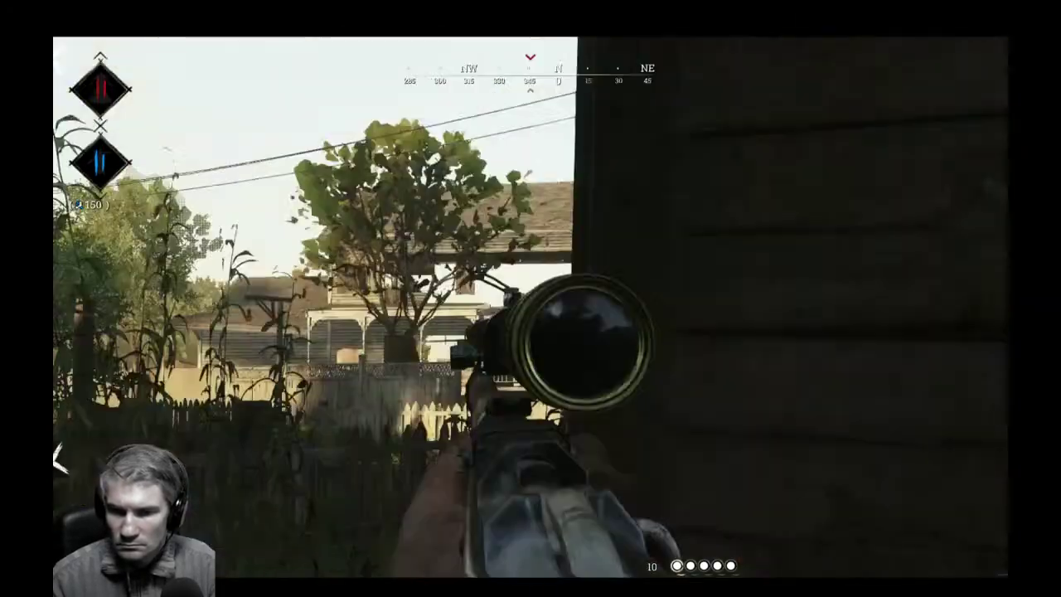
Run back south, vault the picket fence and return to the large trunks in the woods, facing northwest.
key("shift+w")
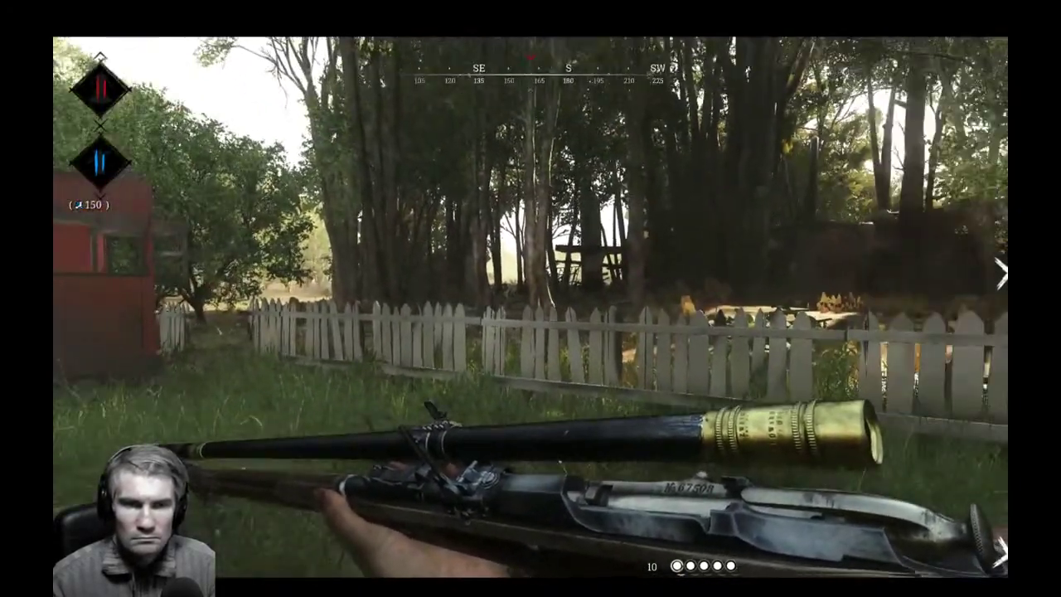
key("w")
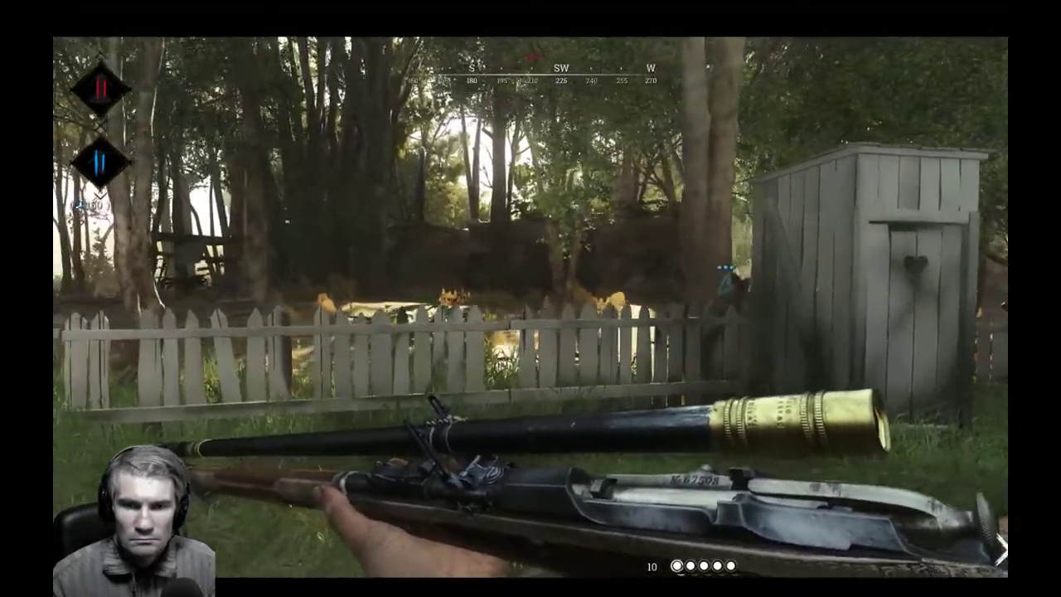
key("space")
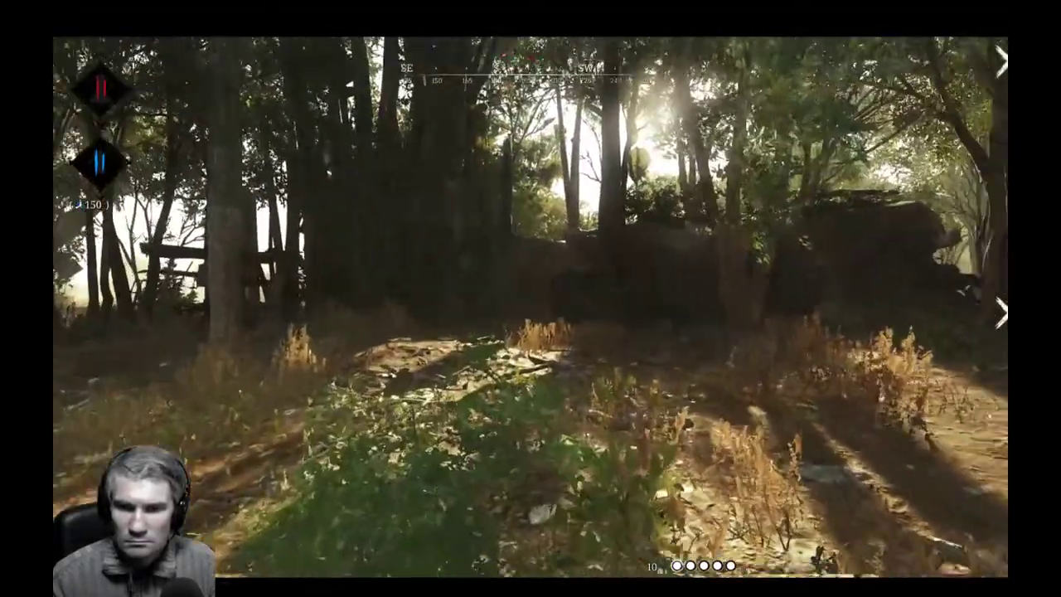
key("w")
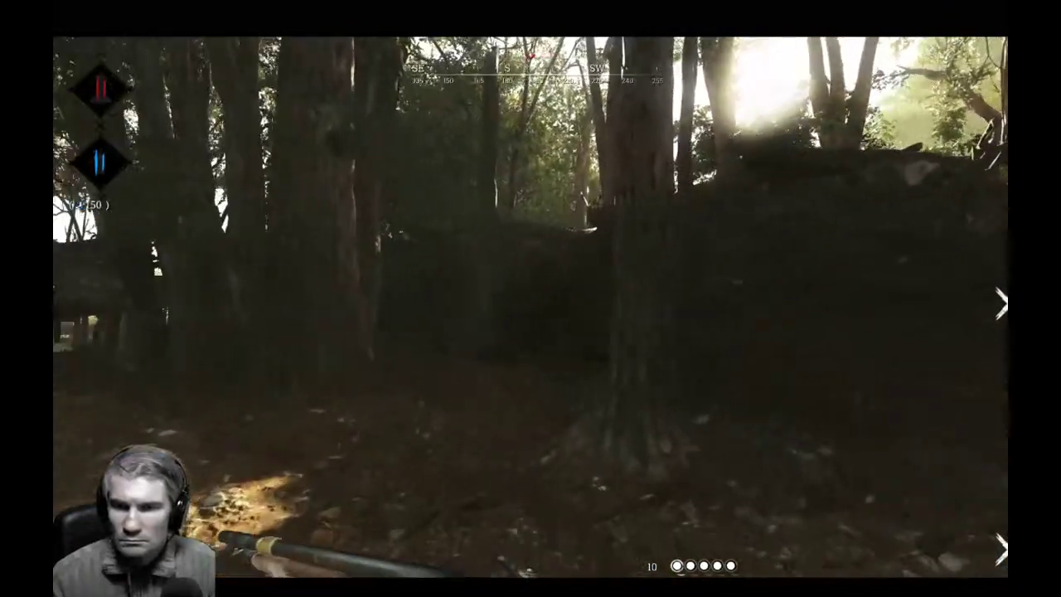
key("w")
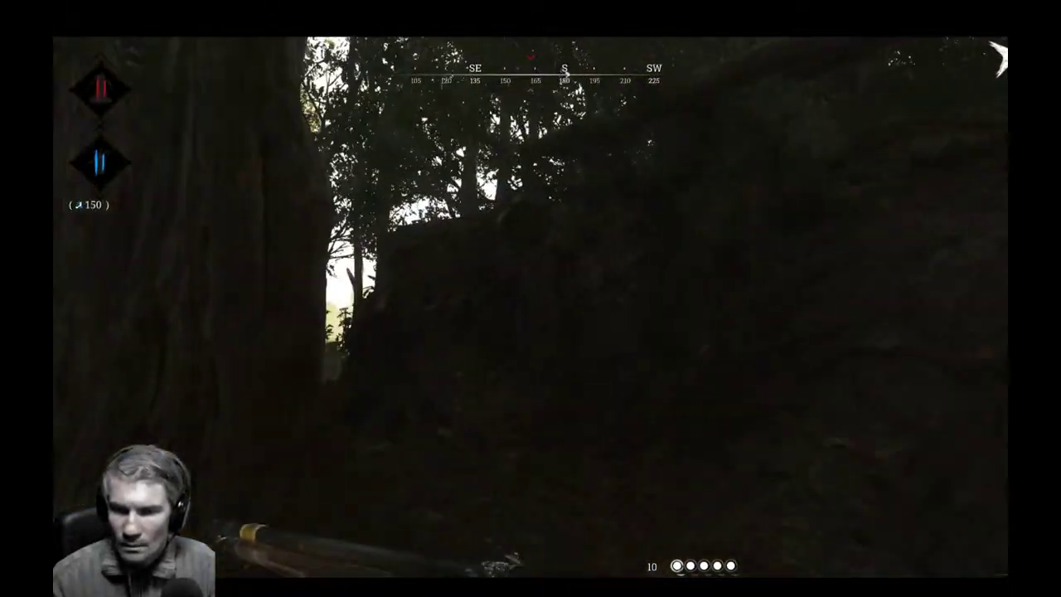
key("w")
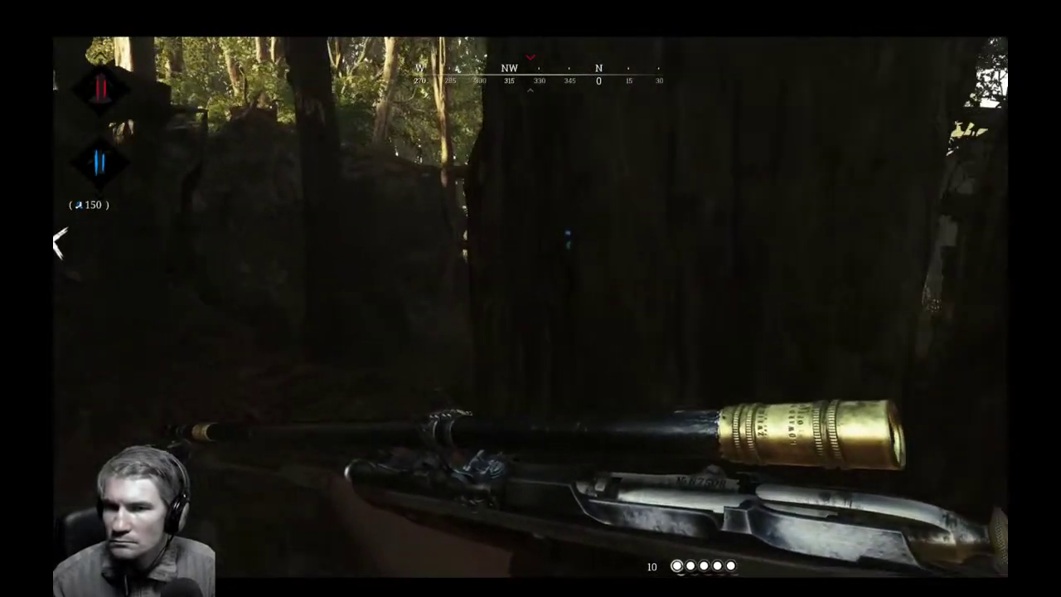
Check the woods to the northwest, move around the trunks to the collapsed plank shelter and consult the map.
key("a")
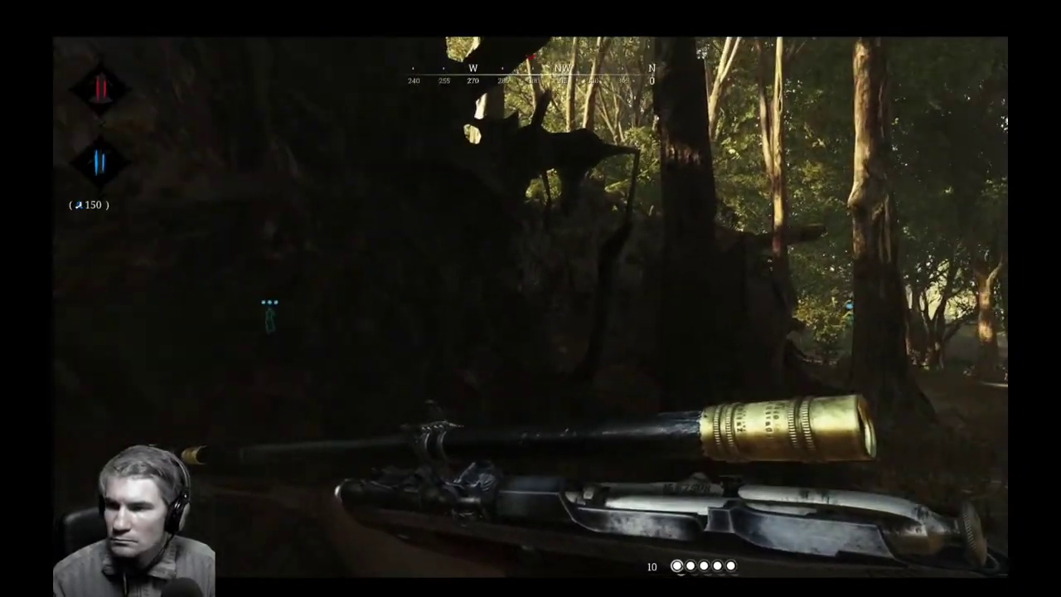
key("w")
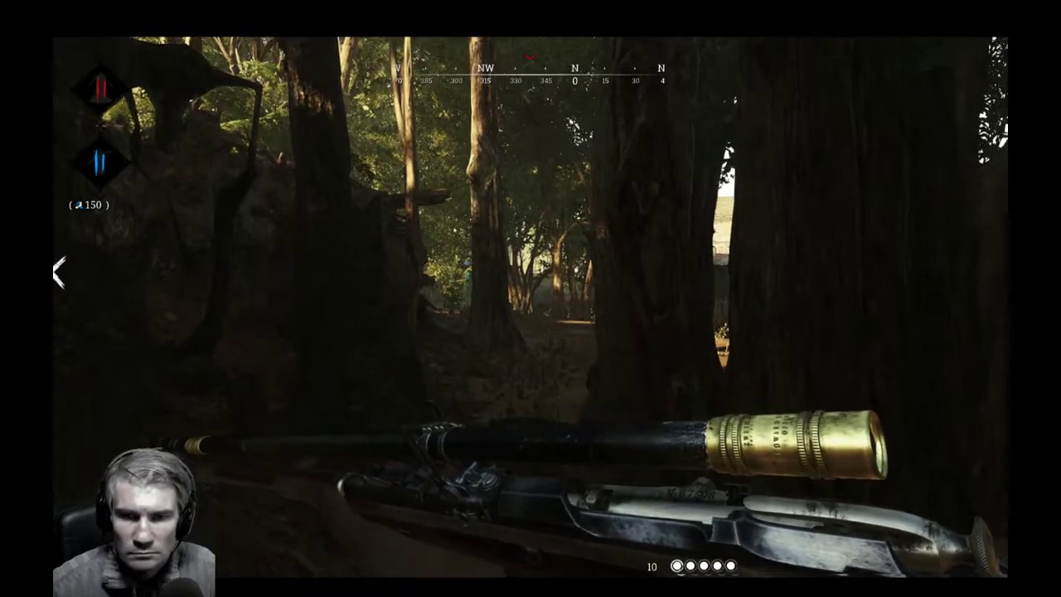
key("w")
key("w")
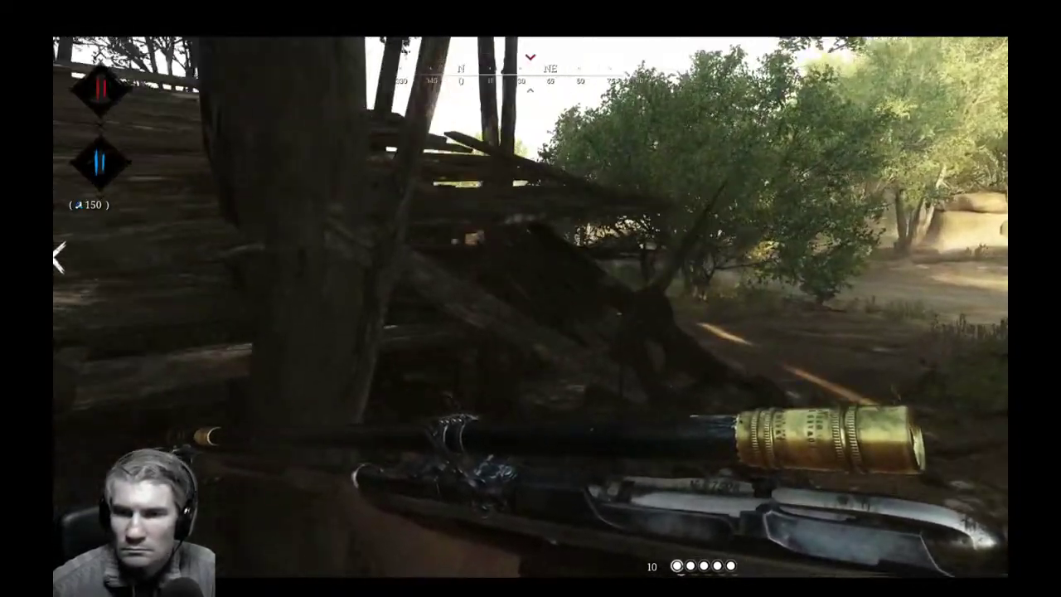
key("m")
key("m")
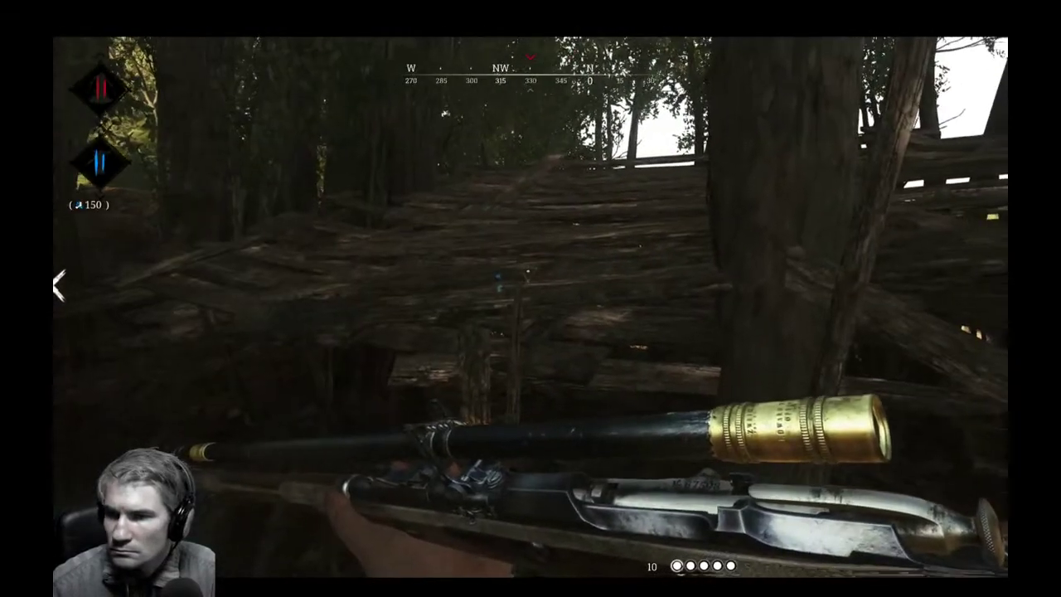
Edge along the collapsed shelter's eastern side and aim north-northeast toward the red pen and the yard beyond.
key("d")
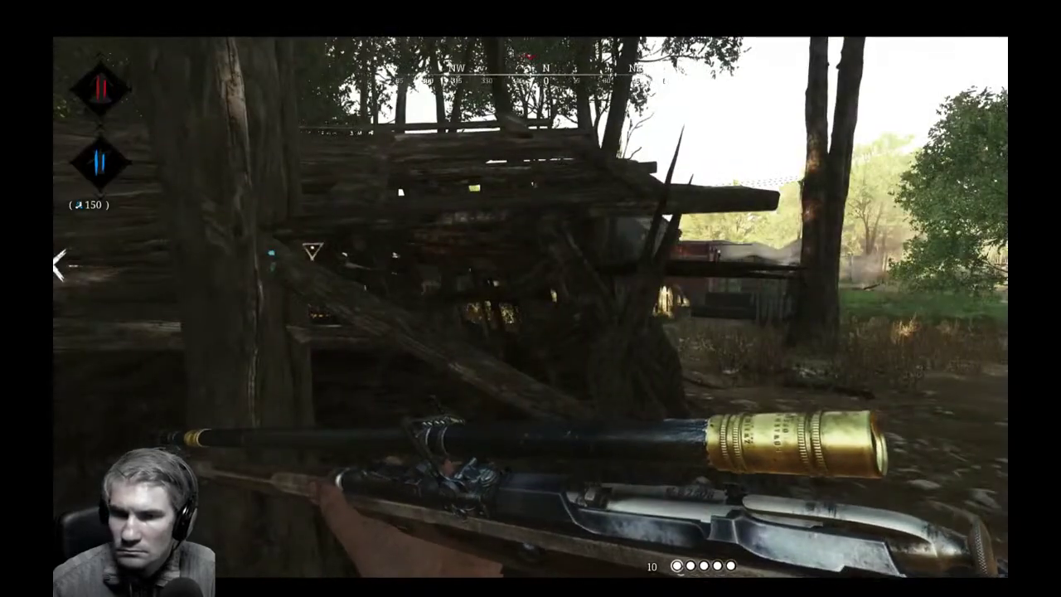
key("w")
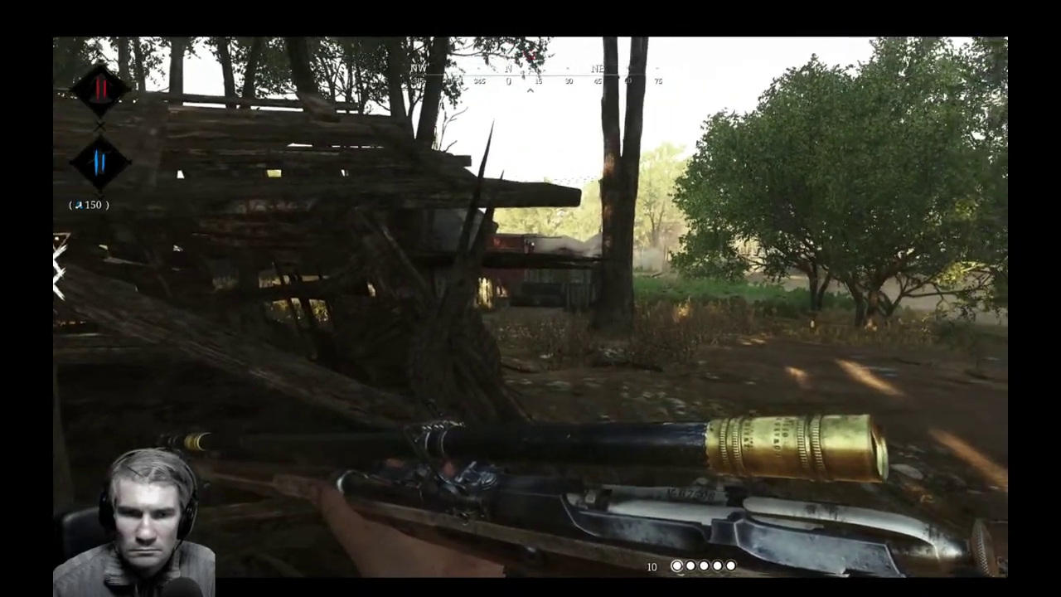
right_click(531, 358)
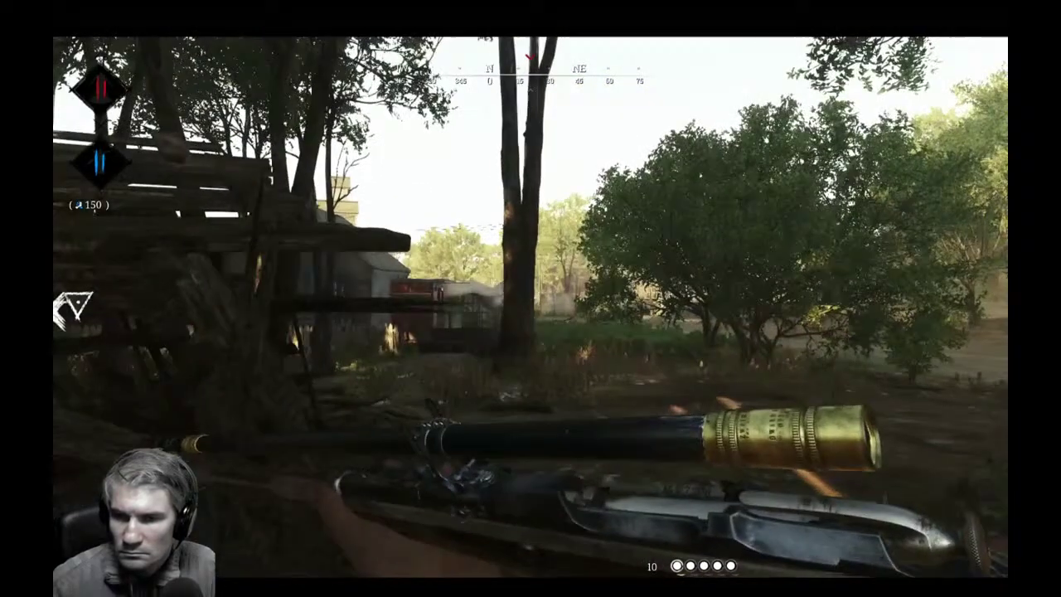
key("d")
right_click(531, 358)
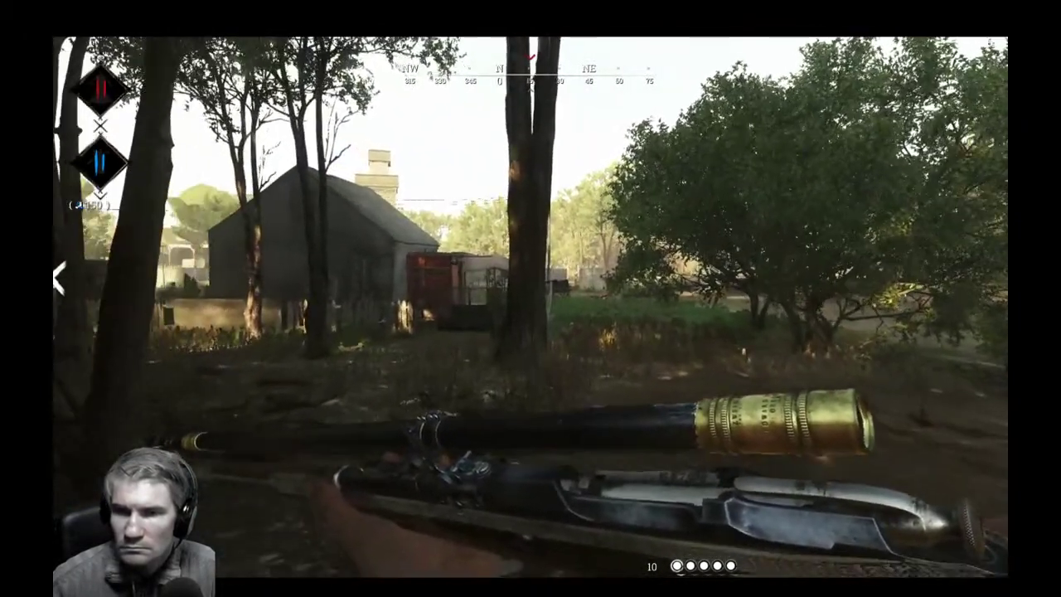
Run north to the red wire pen, look through its mesh and shift to the lane beside the barn facing north-northeast.
key("w")
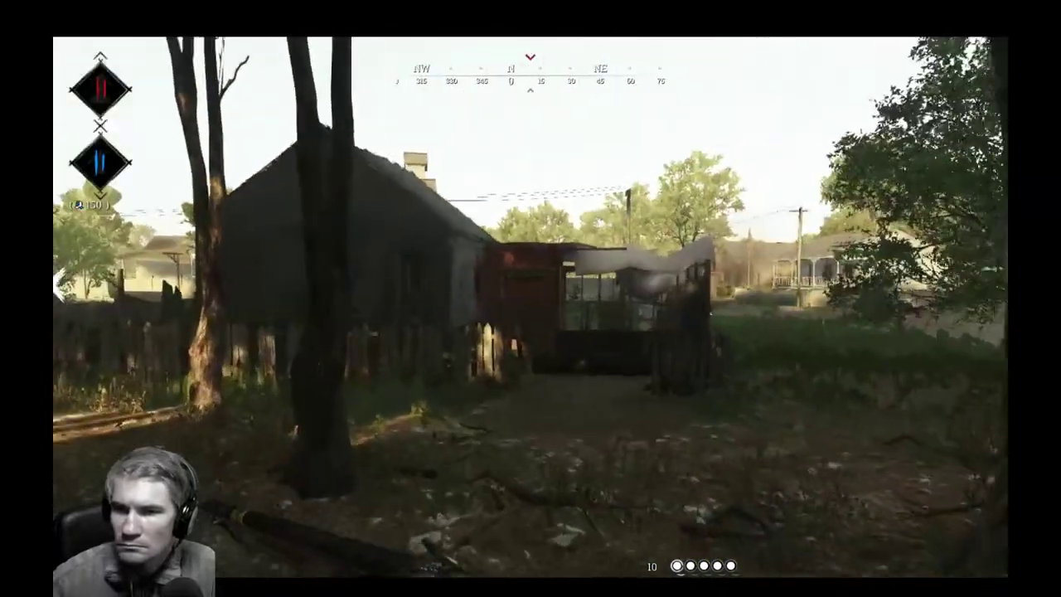
key("w")
key("w")
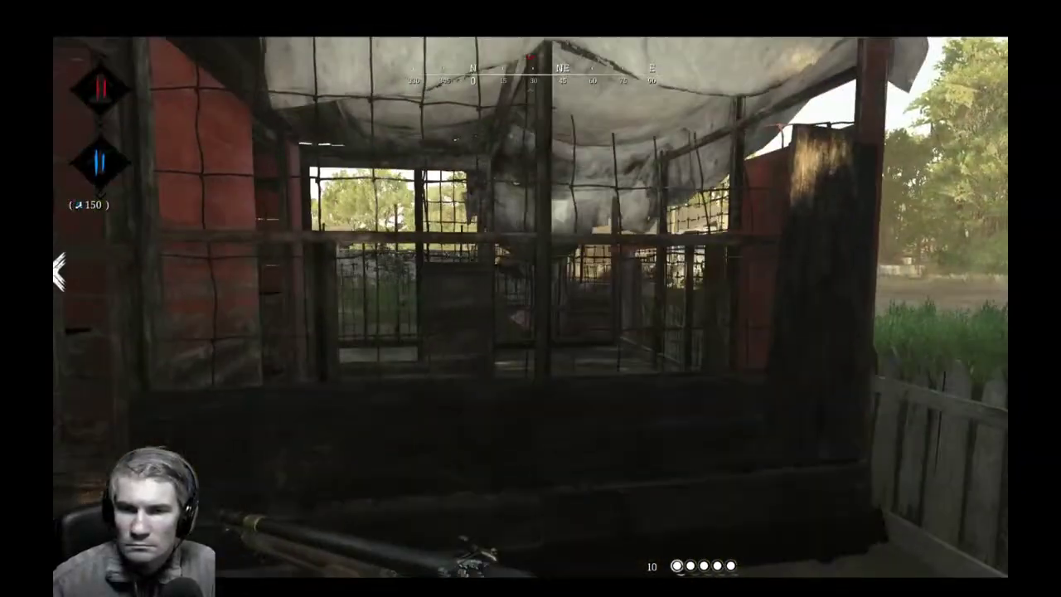
key("w")
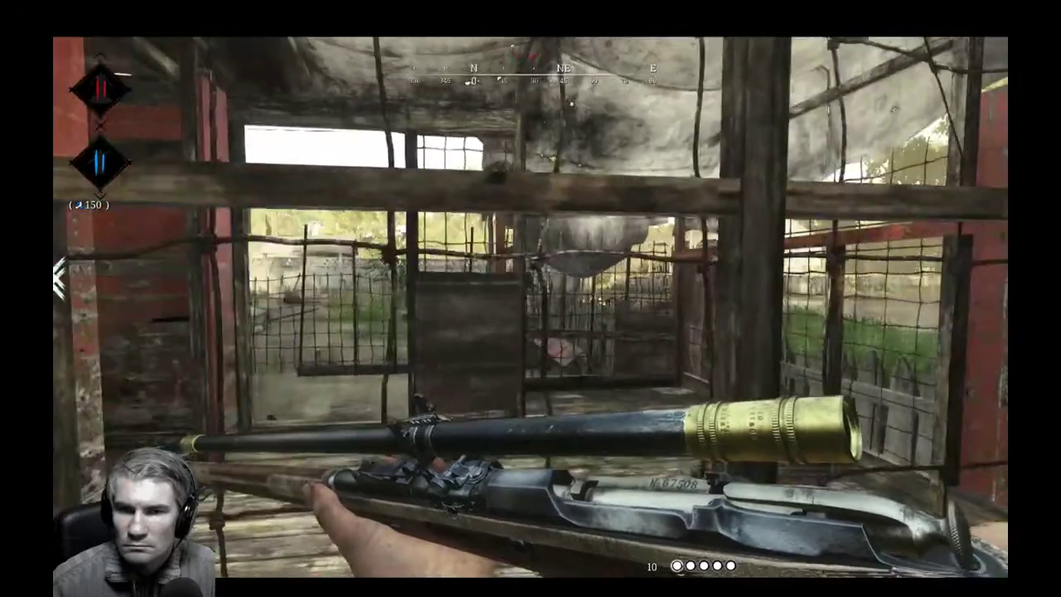
key("a")
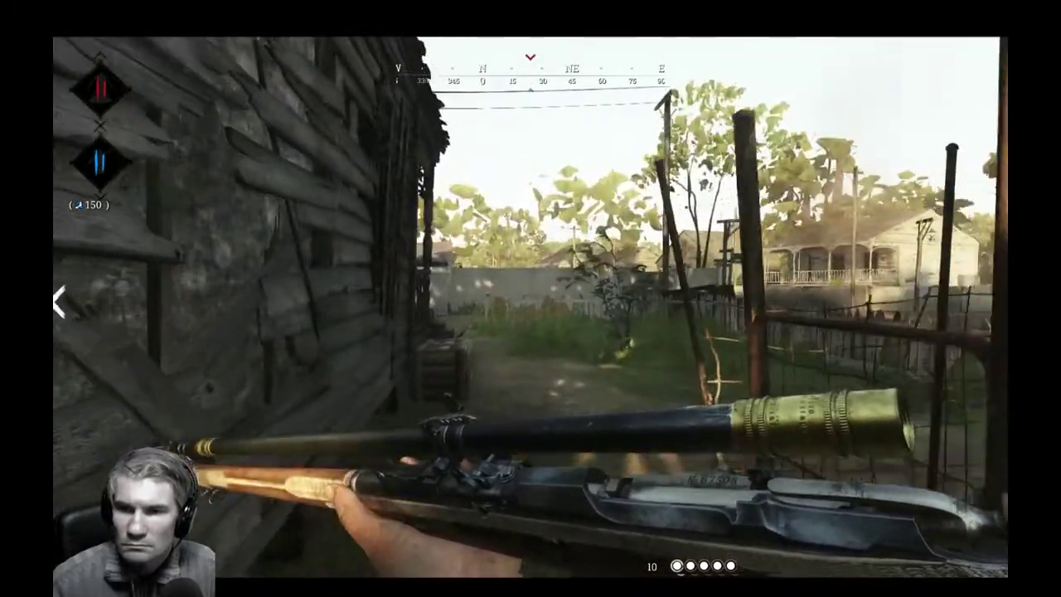
Advance to the barn's porch, circle back around to its southwest corner and scope north-northwest past the wall.
key("w")
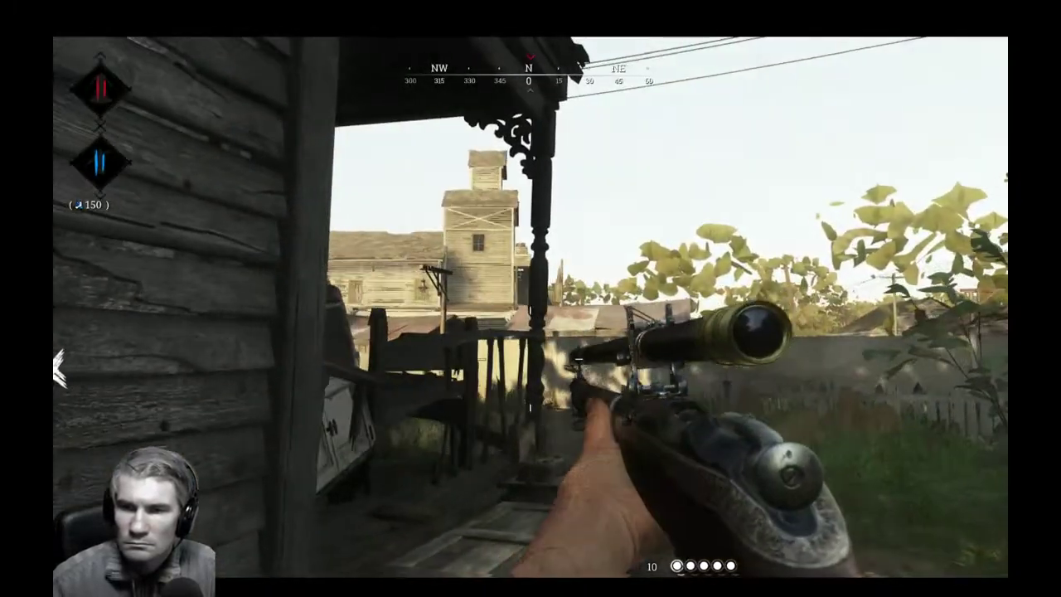
key("a")
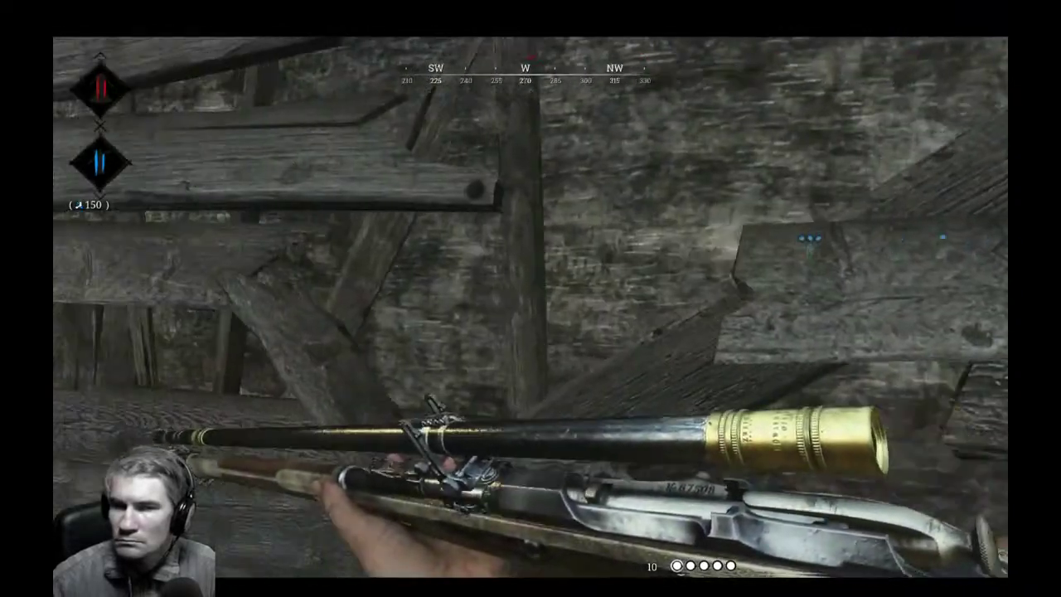
key("w")
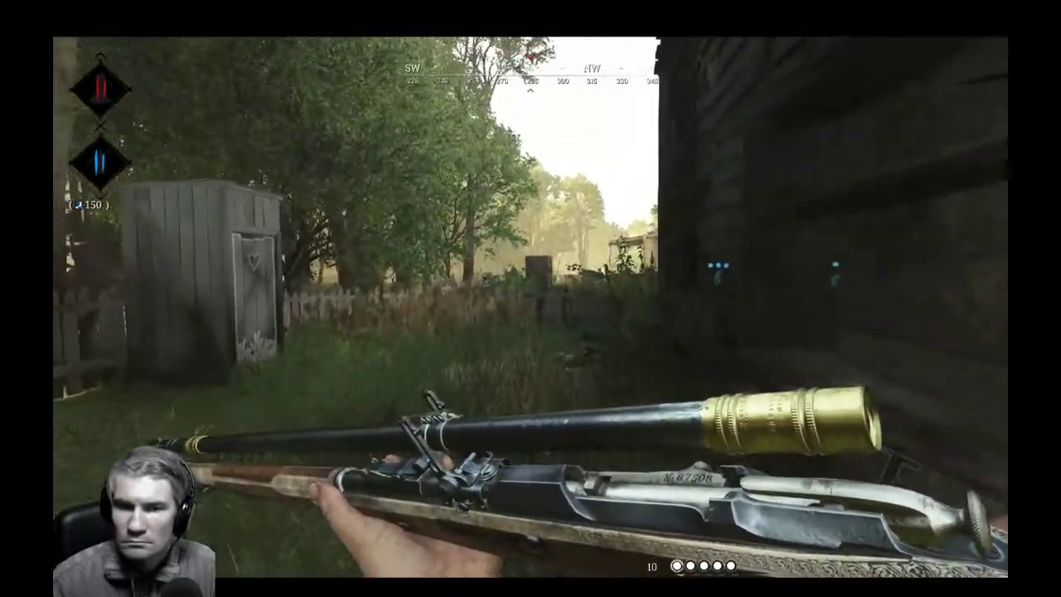
key("w")
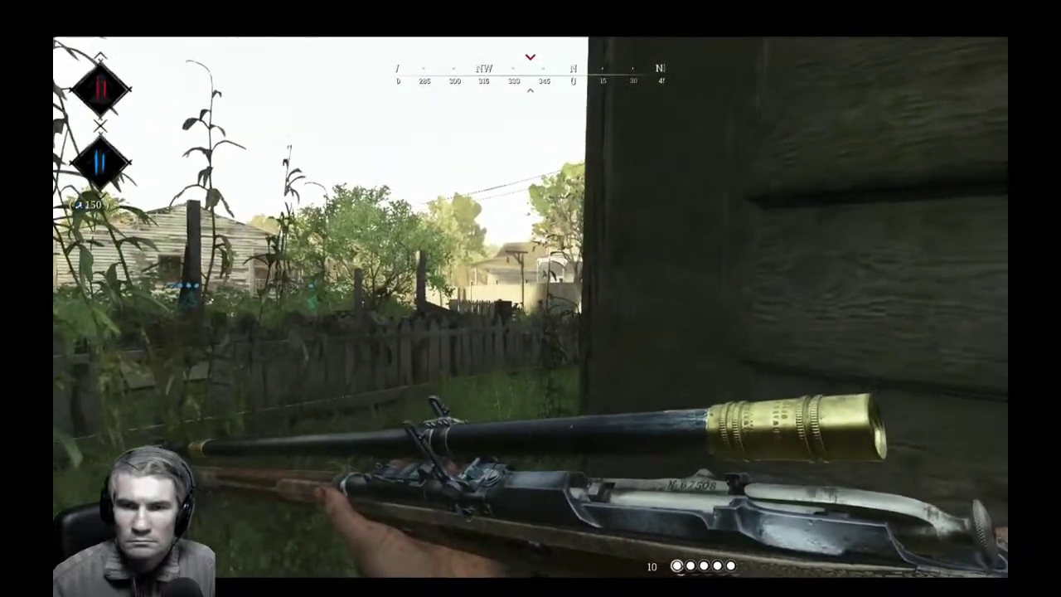
right_click(530, 298)
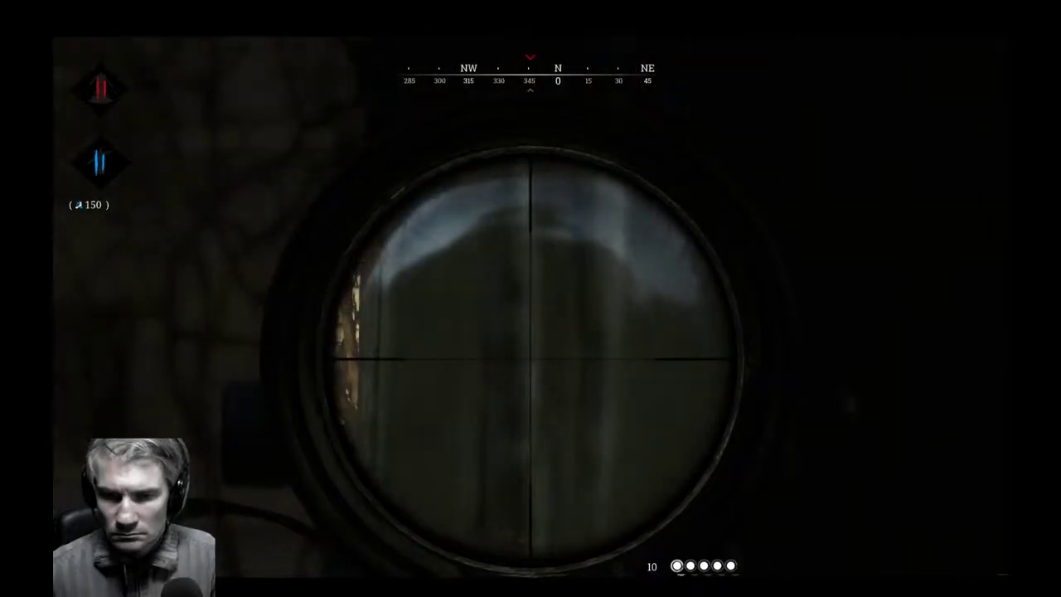
right_click(530, 298)
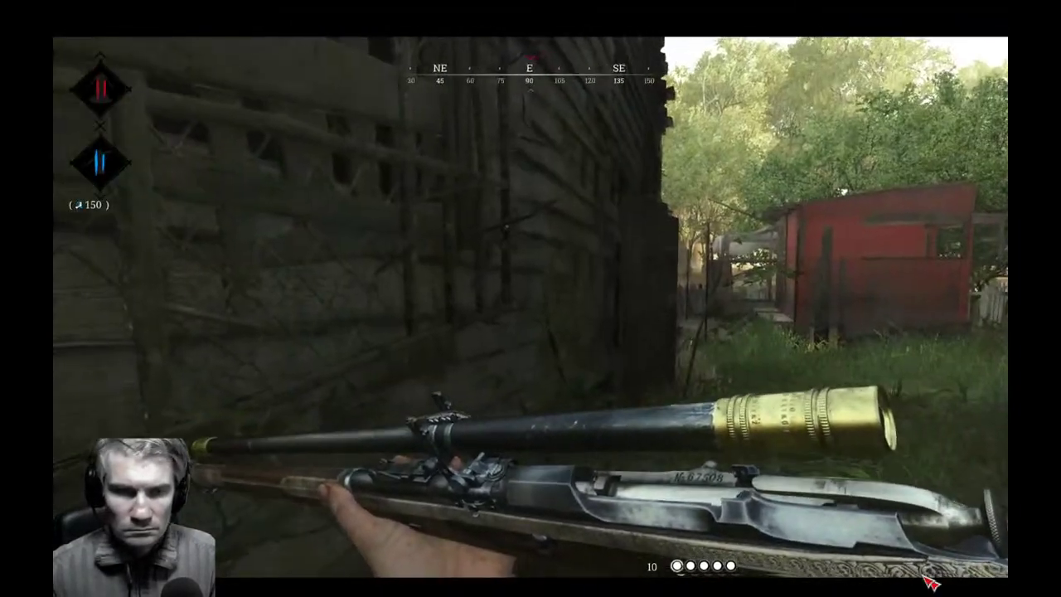
Consult the map and watch the fenced yard to the north-northwest from behind the barn's corner.
key("m")
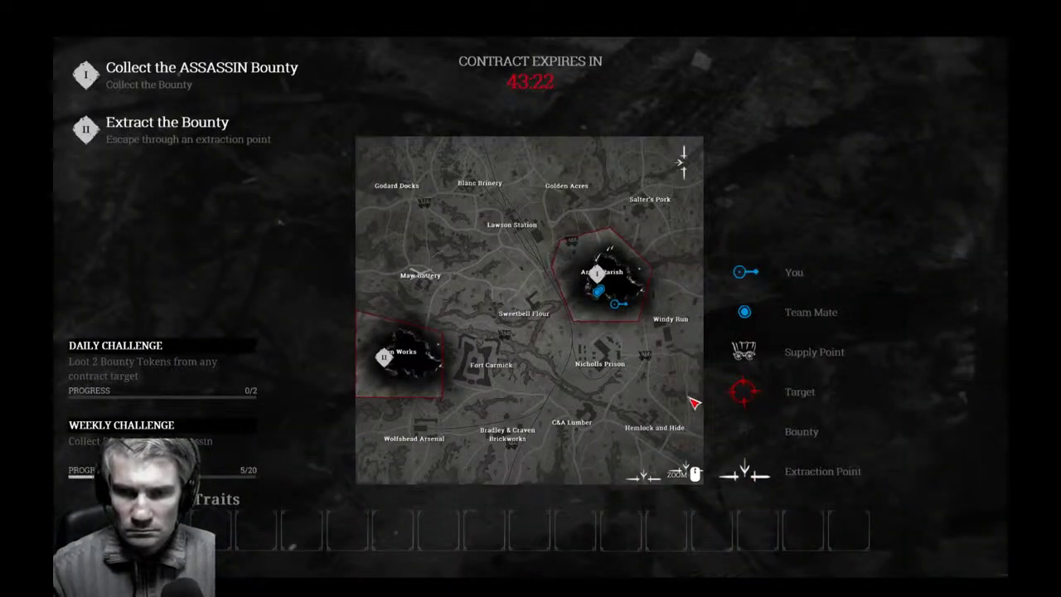
key("m")
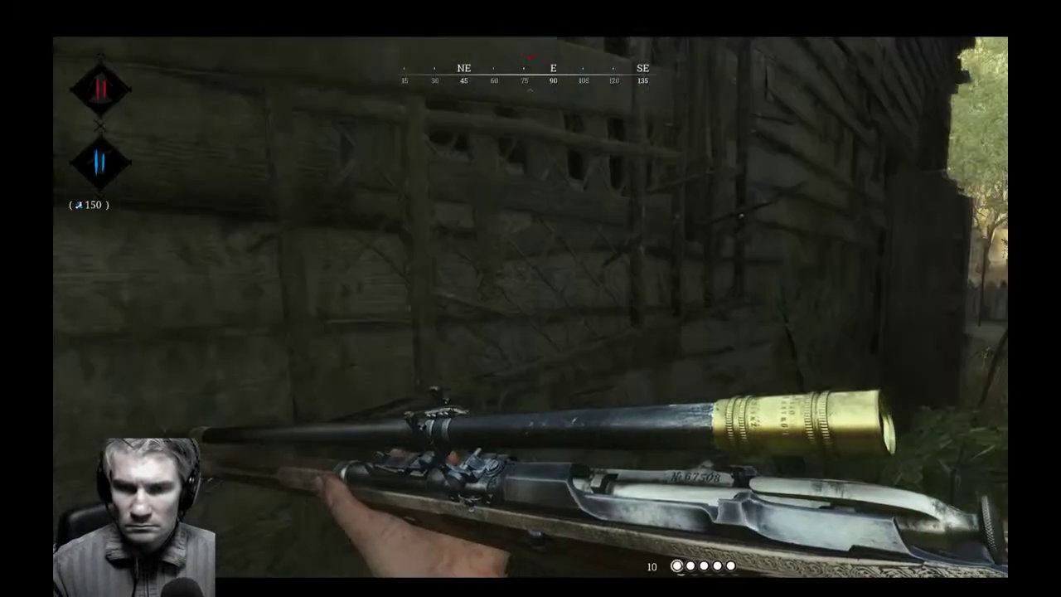
key("a")
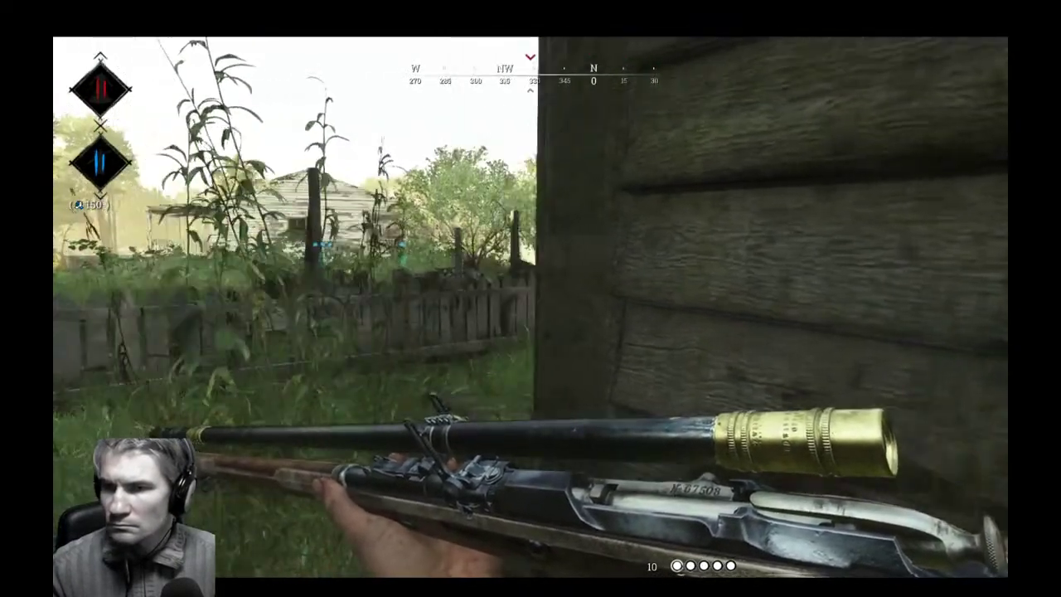
key("d")
key("a")
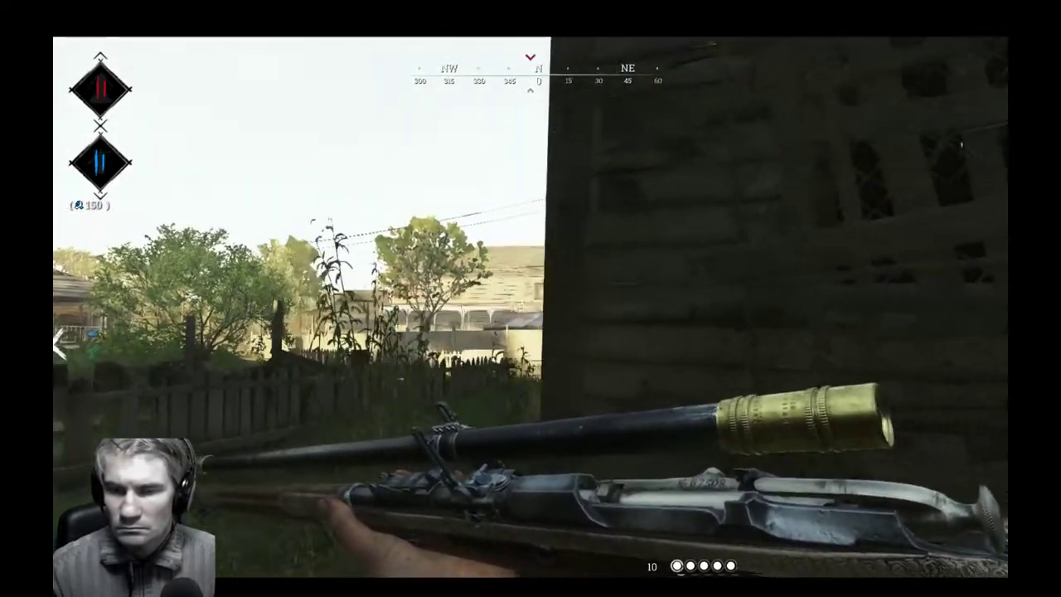
Sprint south over the picket fence, draw the Caldwell Pax Claw and run to the large trunks in the woods.
key("shift+w")
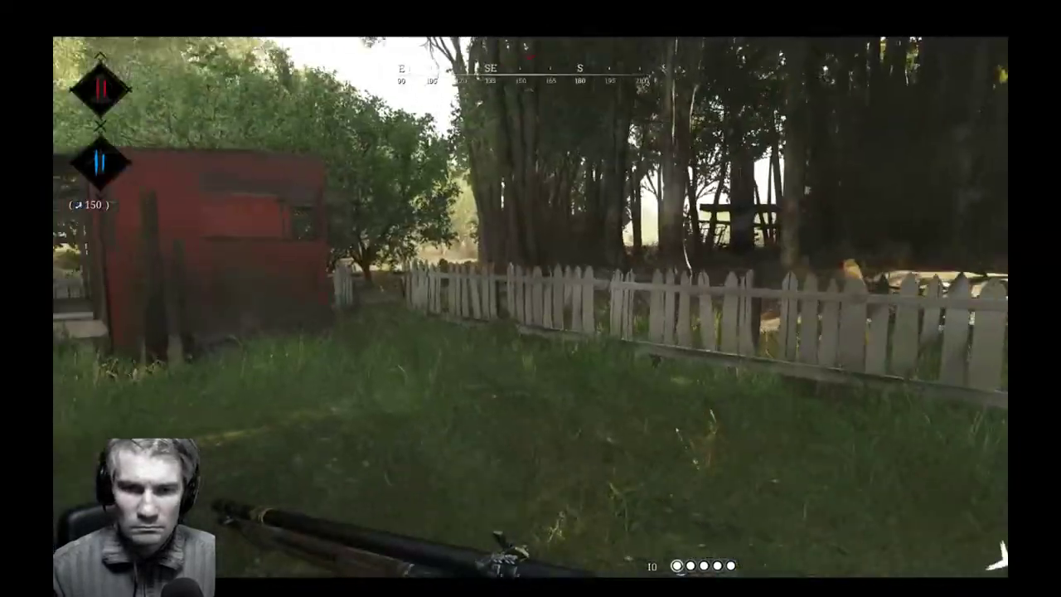
key("space")
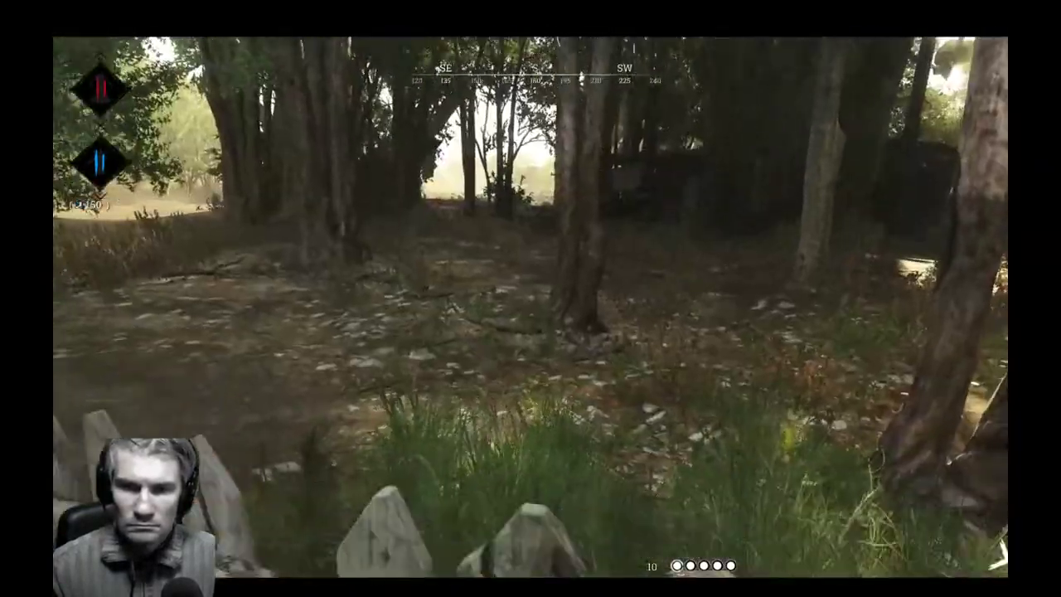
key("2")
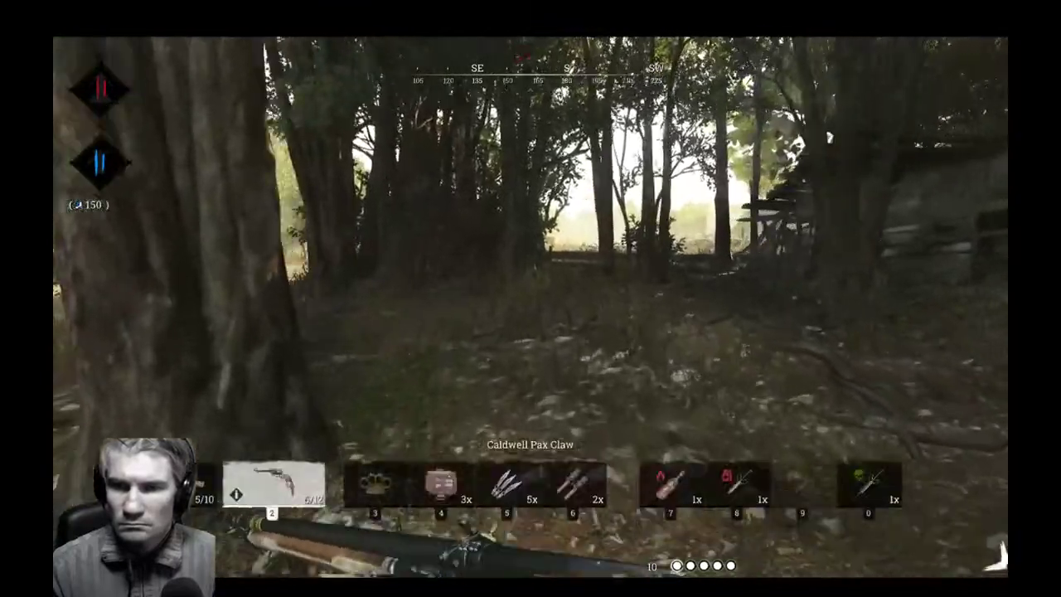
key("w")
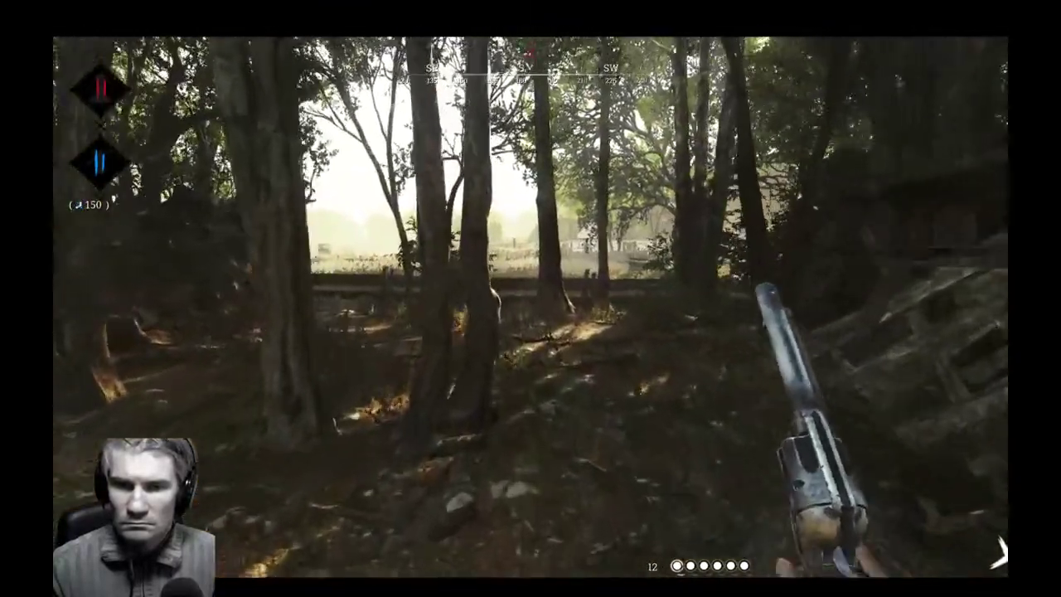
key("w")
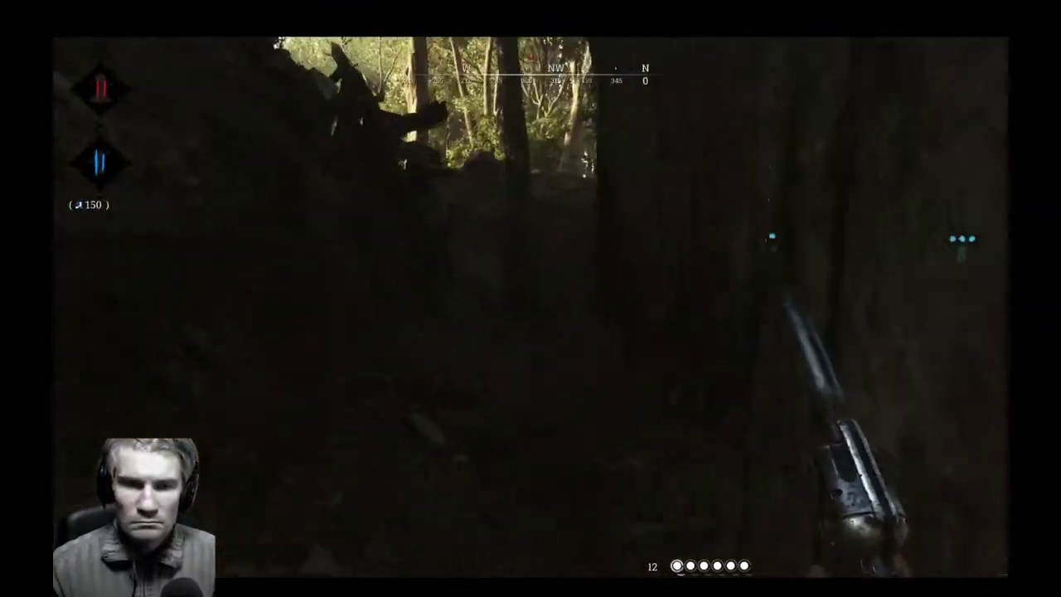
Switch back to the Bunny rifle and aim north through the gap between the large trunks.
key("1")
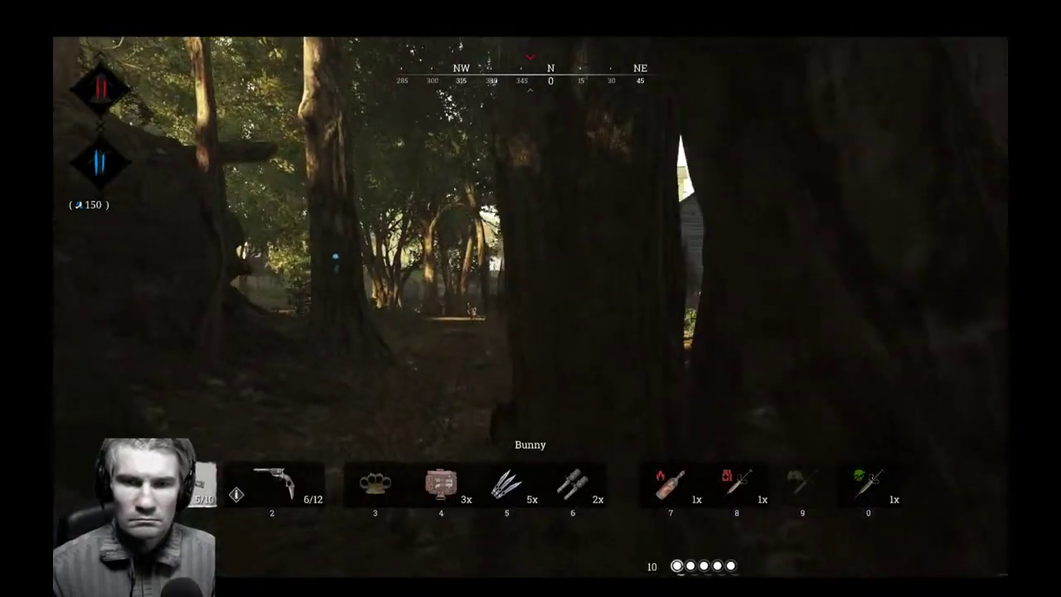
right_click(530, 359)
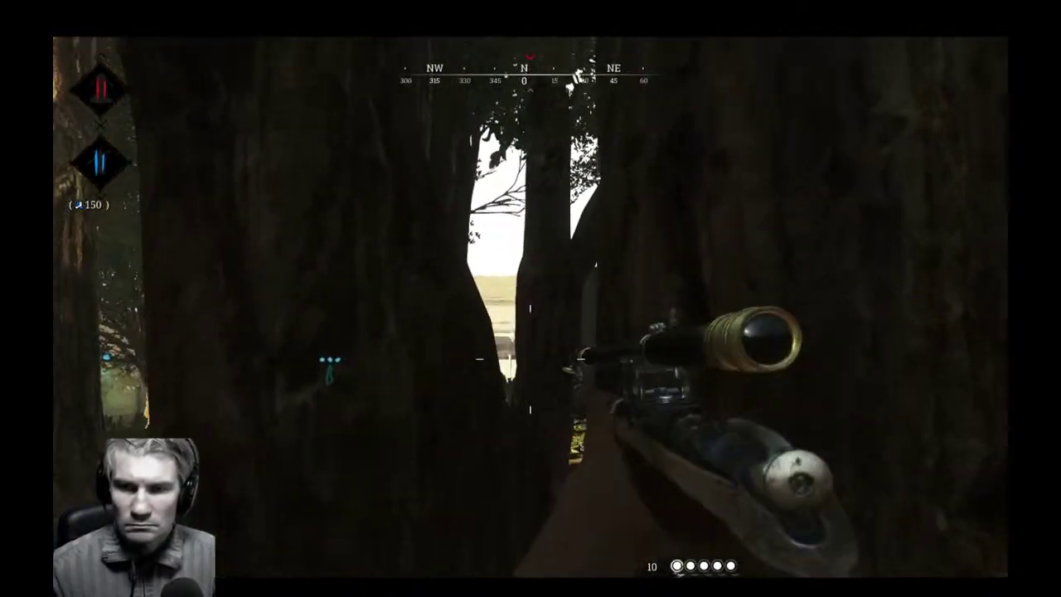
key("d")
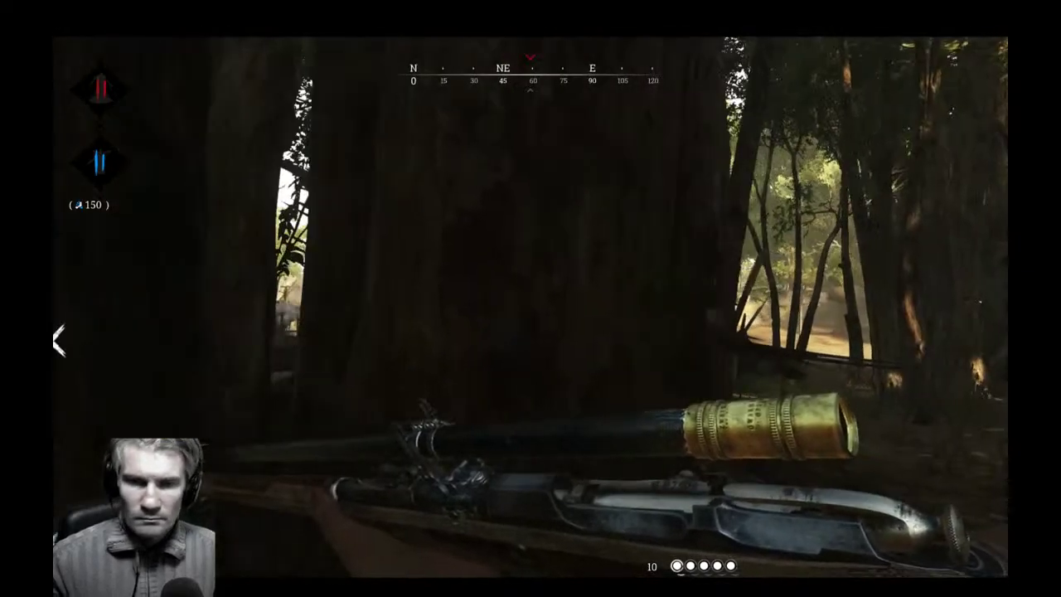
Move to the collapsed shelter's eastern side and scope north-northeast through the gaps toward the yard.
key("d")
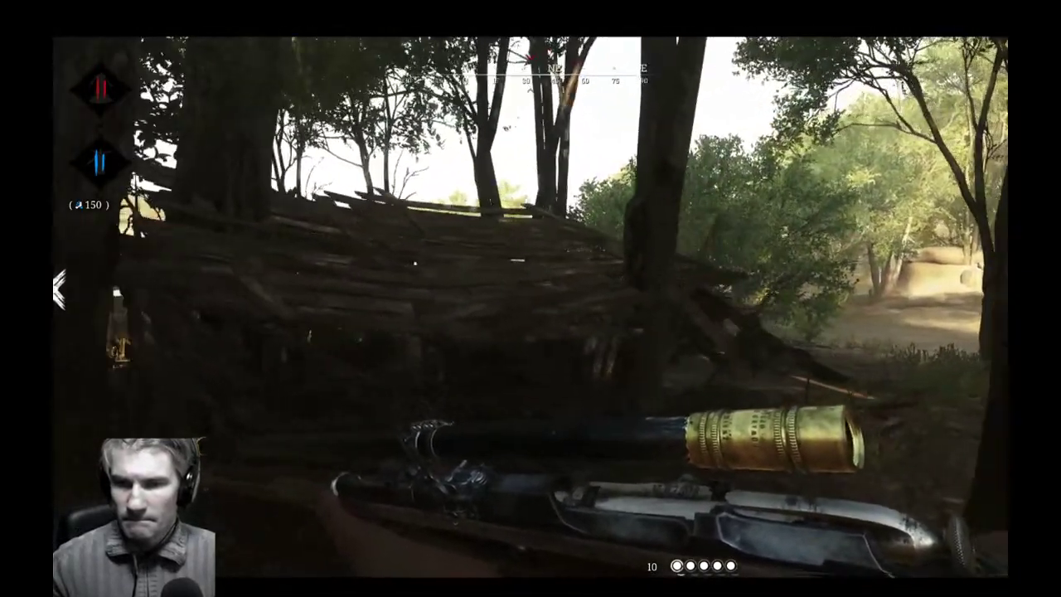
key("d")
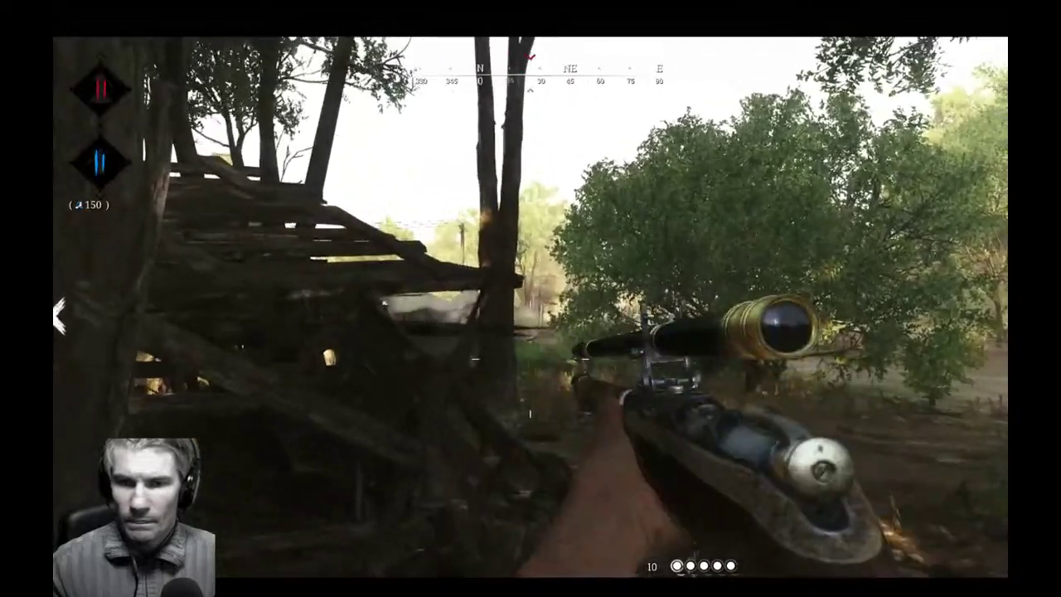
right_click(531, 359)
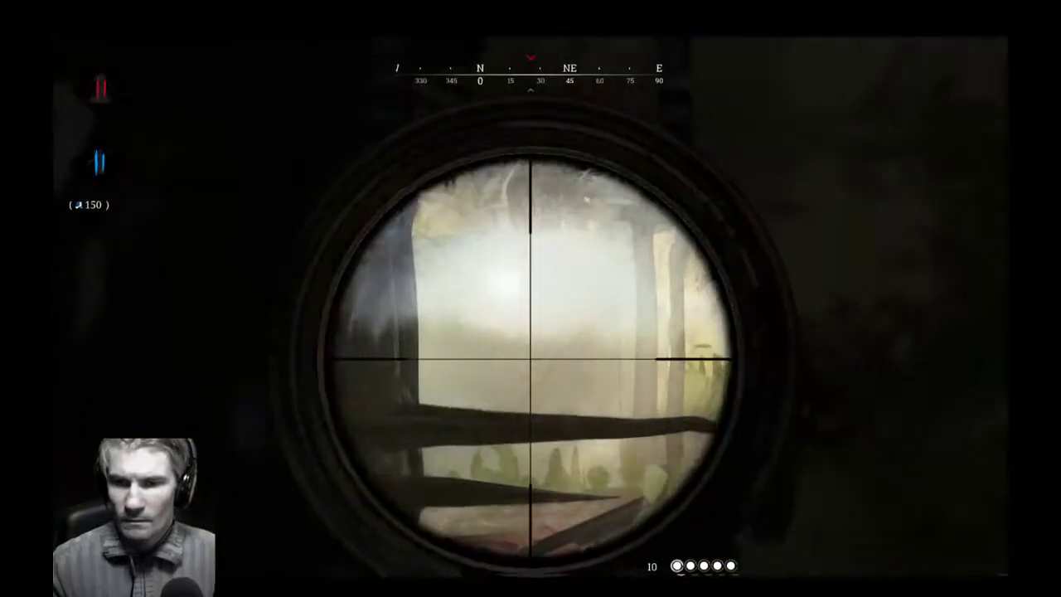
key("a")
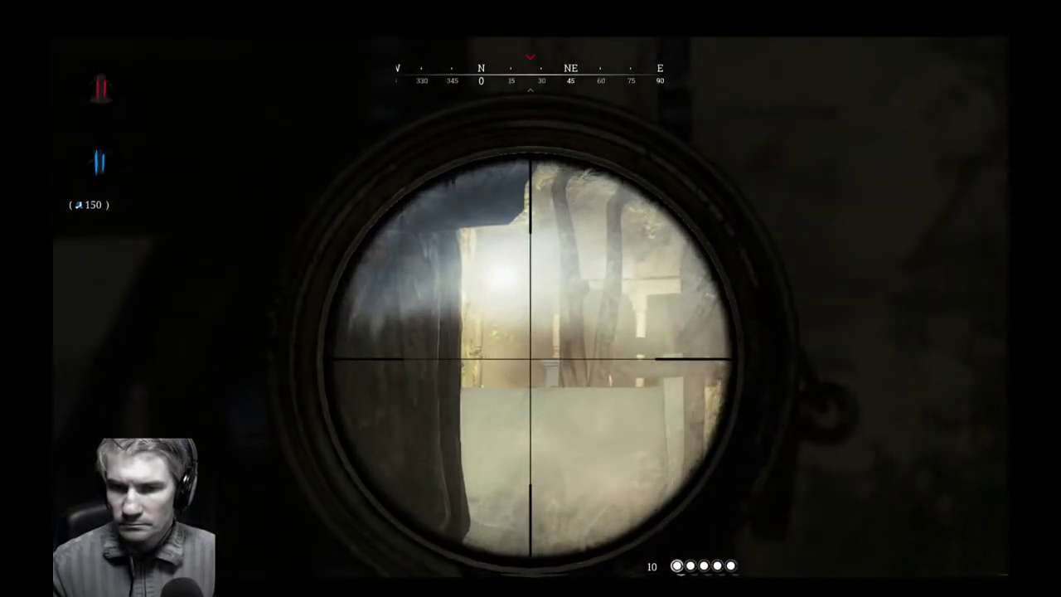
right_click(530, 299)
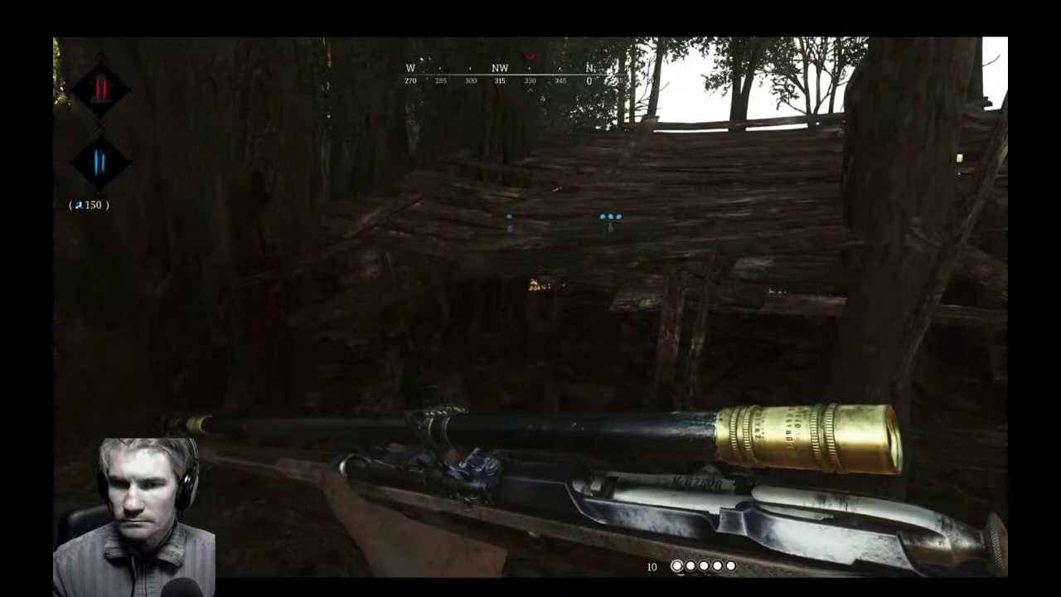
Sidestep between the trunks behind the collapsed shelter, watching northwest over its plank roof and turning northeast.
key("d")
key("w")
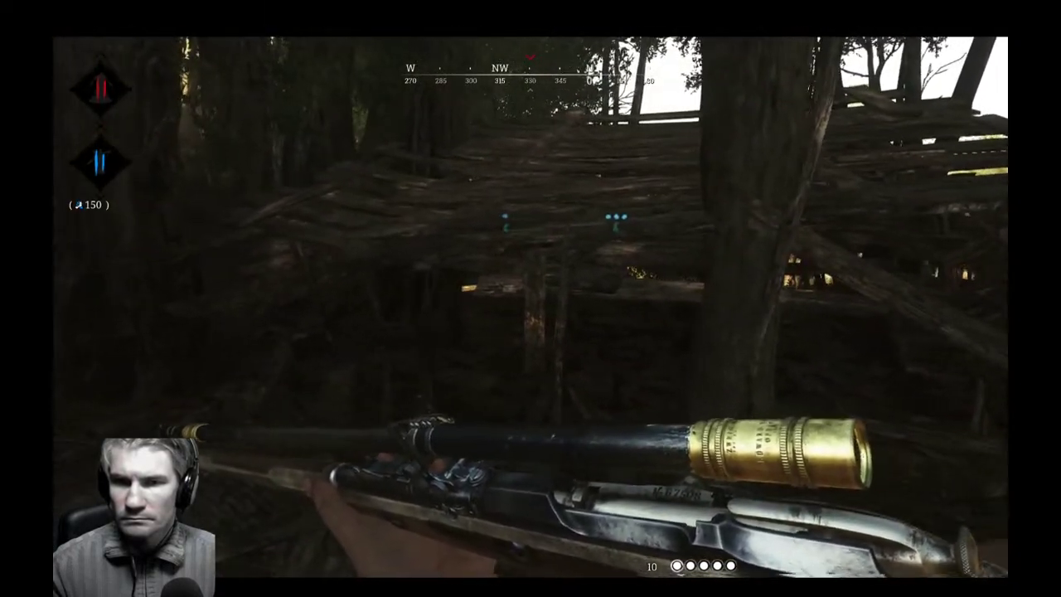
key("a")
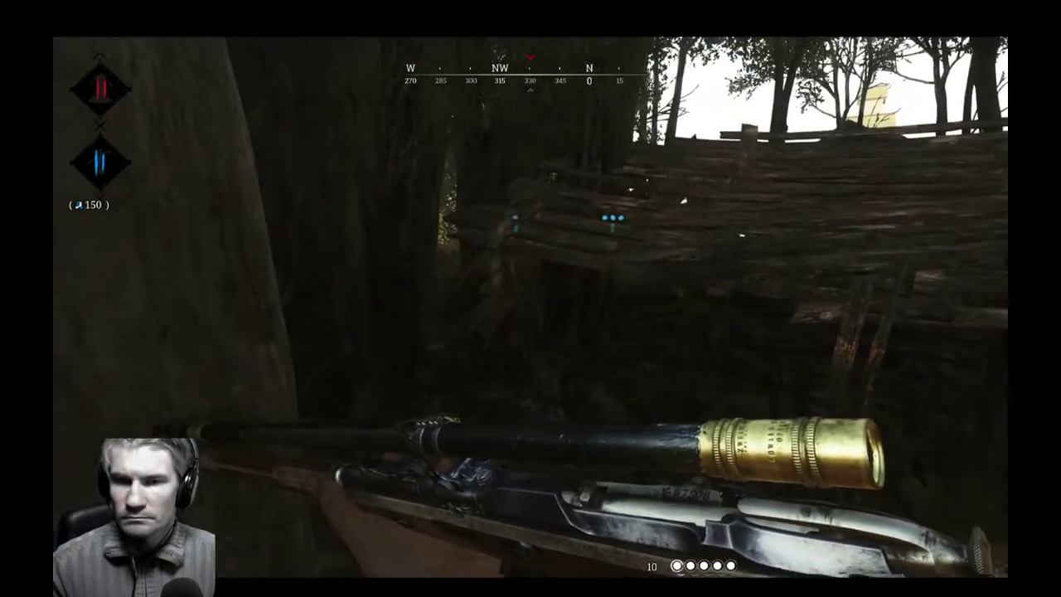
key("d")
key("w")
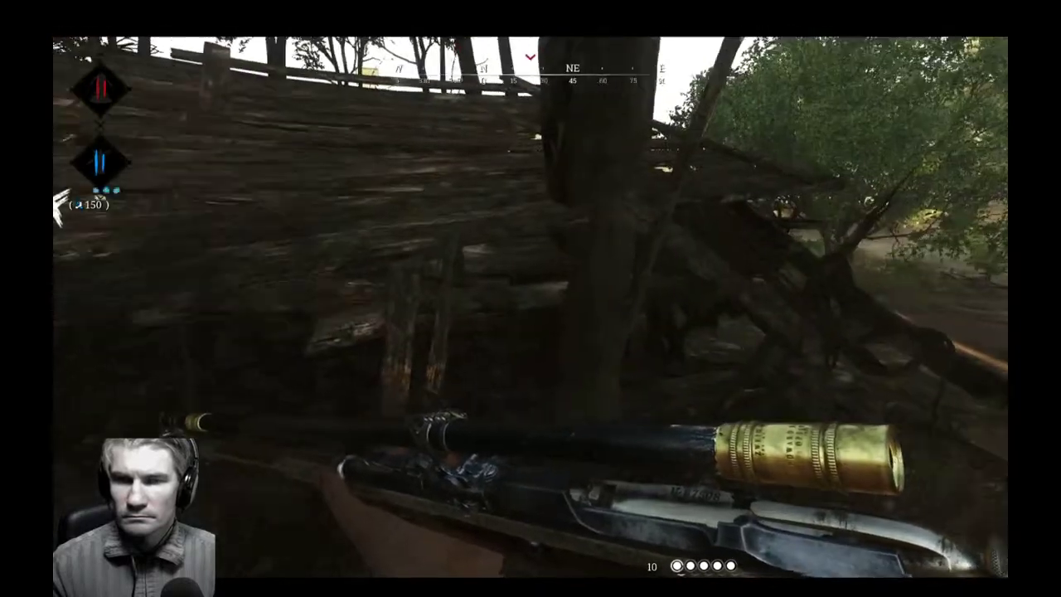
Draw the Caldwell Pax Claw and run east out of the woods, crossing the dirt road to the far tree line.
key("shift")
key("w")
key("2")
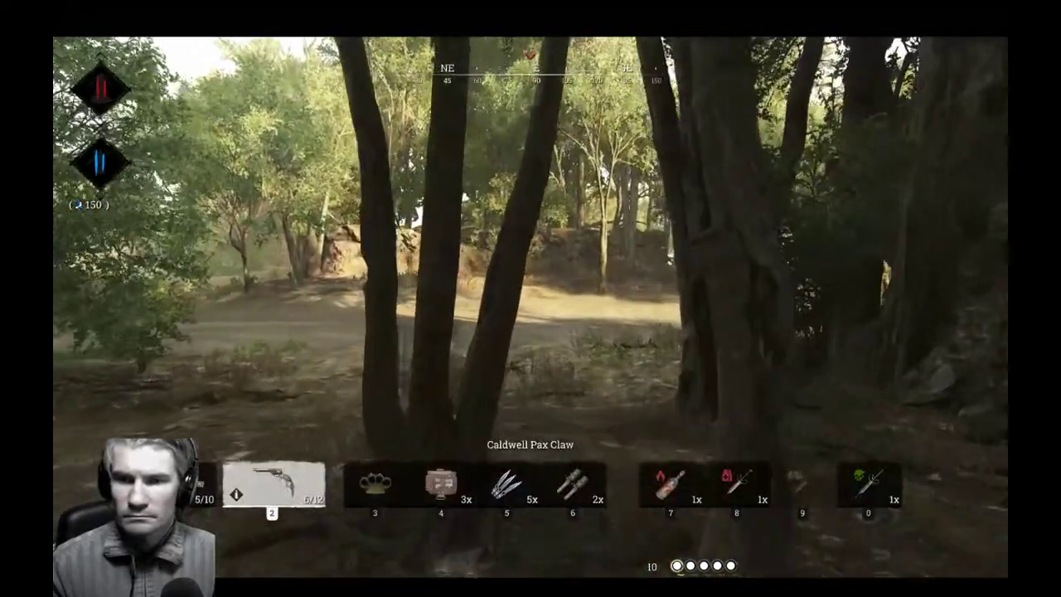
key("w")
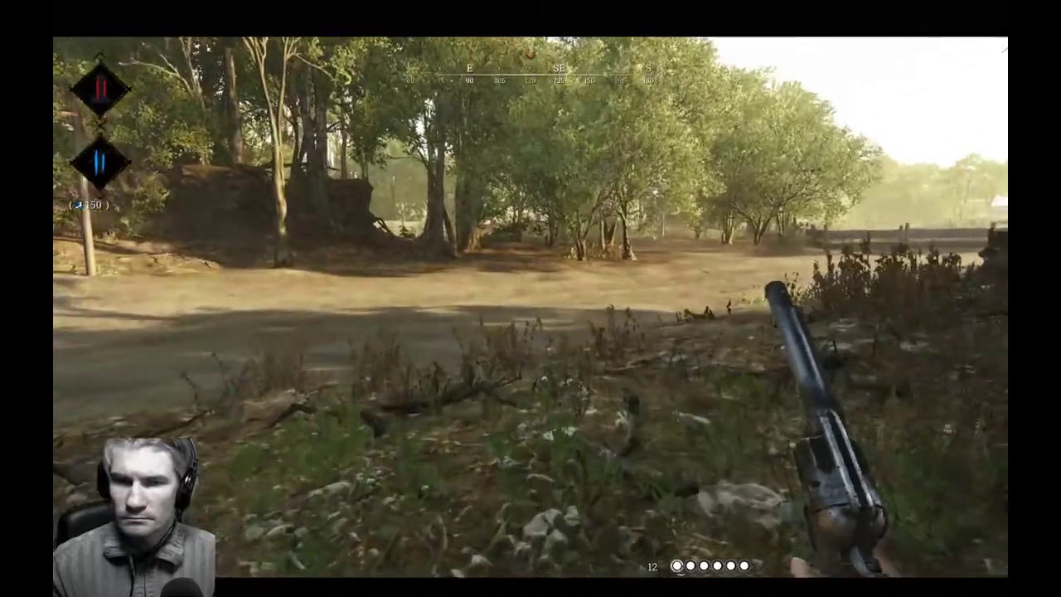
key("w")
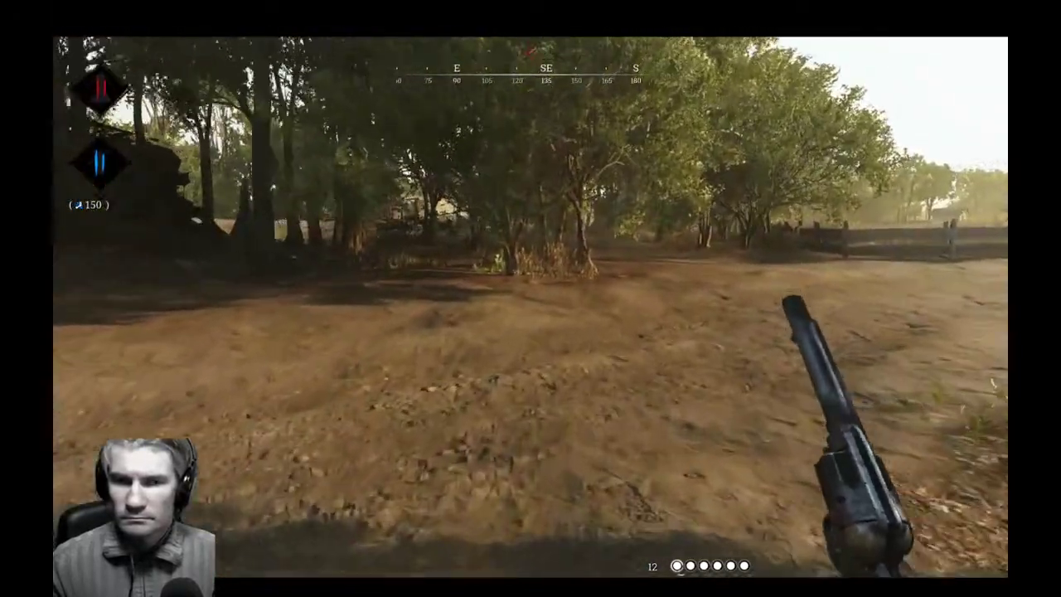
key("w")
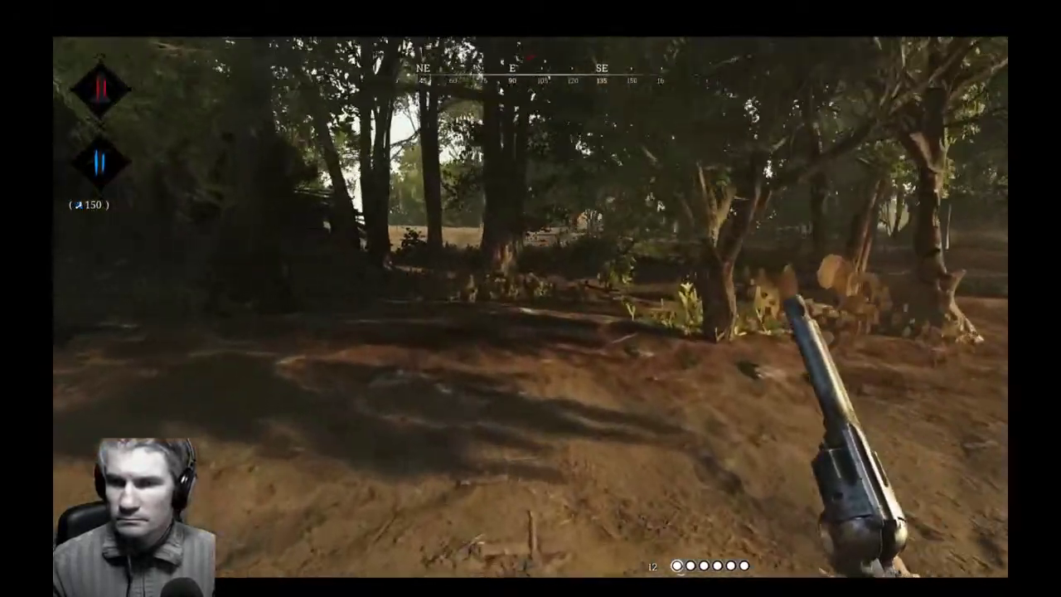
Run around the rock outcrop near the ruined plank shack, switch to the Bunny rifle and take cover by the trees facing north.
key("w")
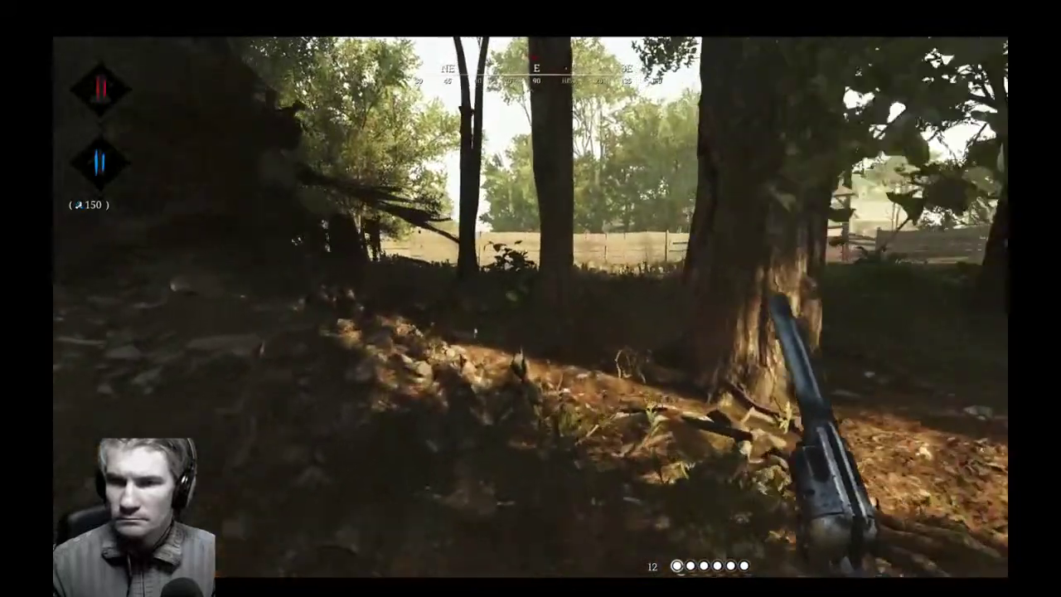
key("w")
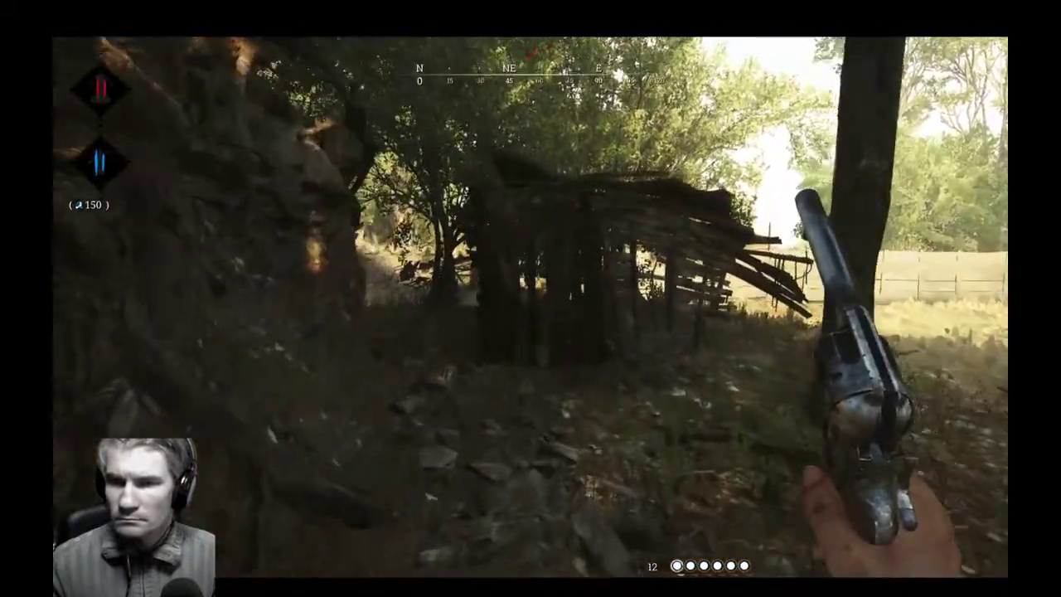
key("1")
key("w")
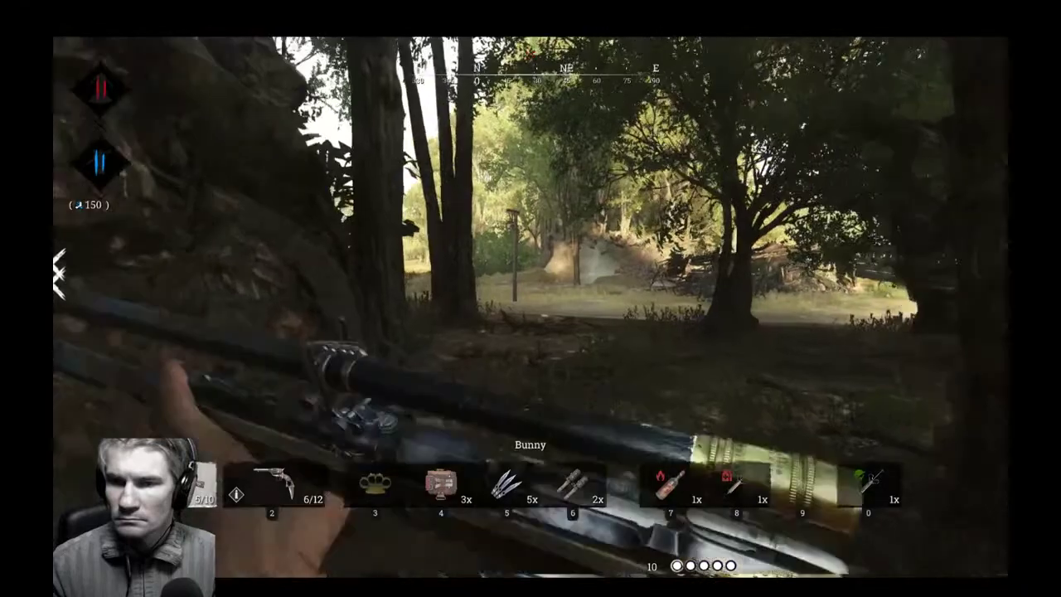
key("w")
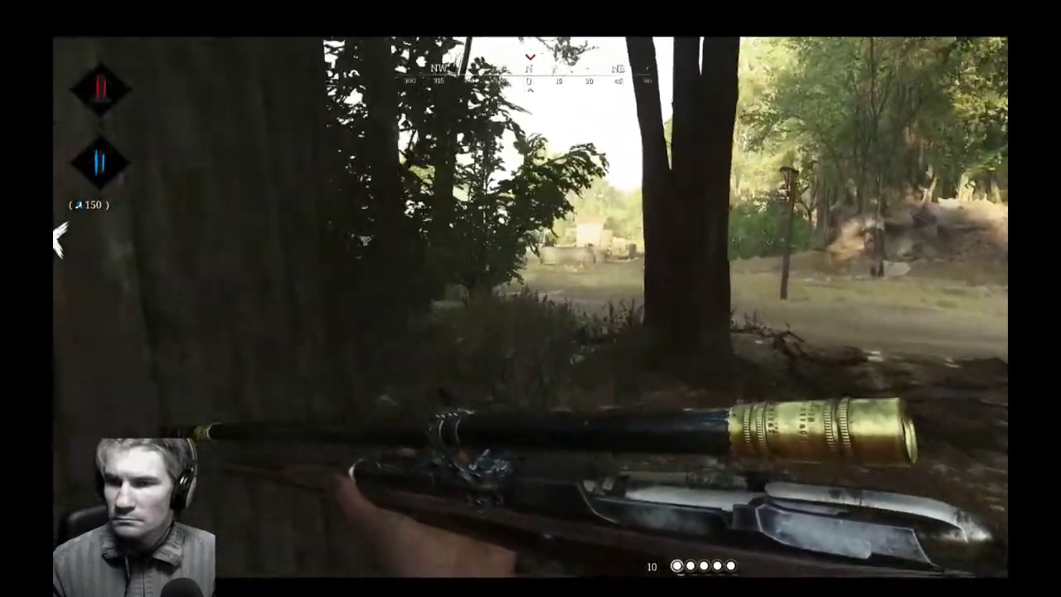
key("w")
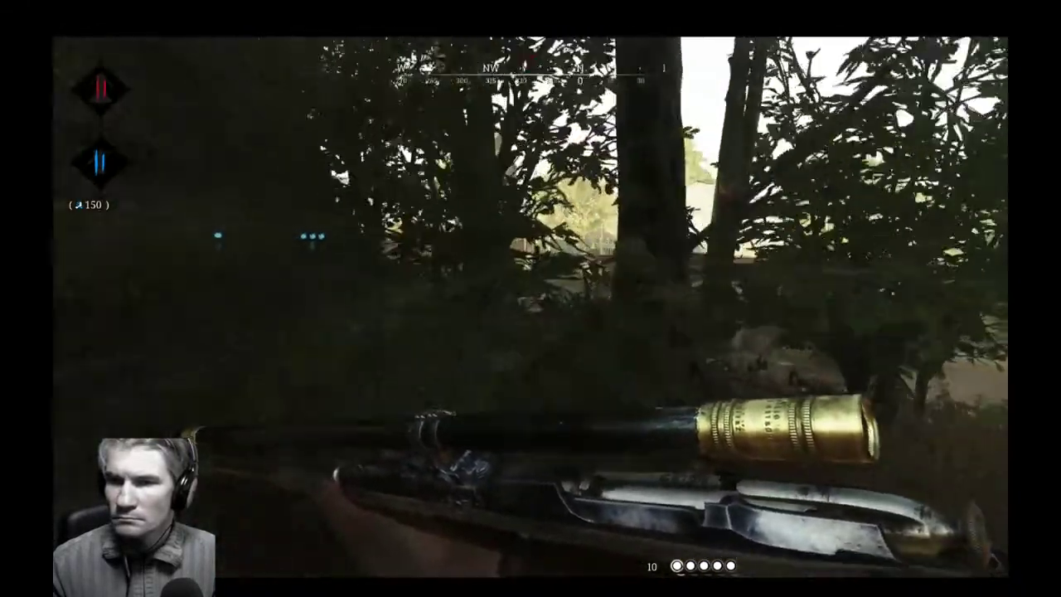
Advance beside the rock outcrop and scope north-northwest at the tower and lantern posts, sidestepping between the rock and trees.
key("w")
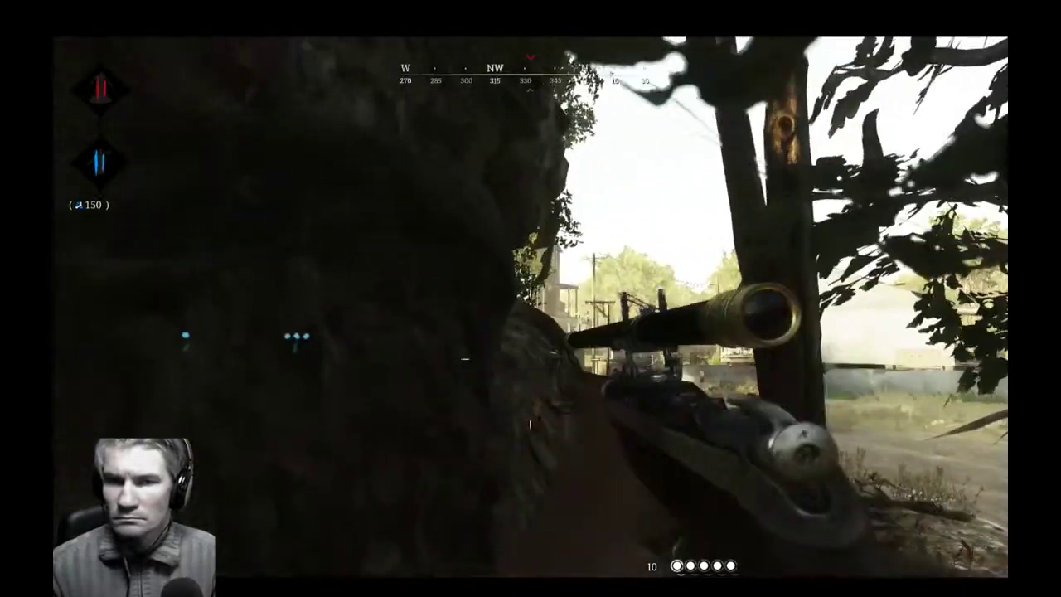
right_click(530, 298)
key("d")
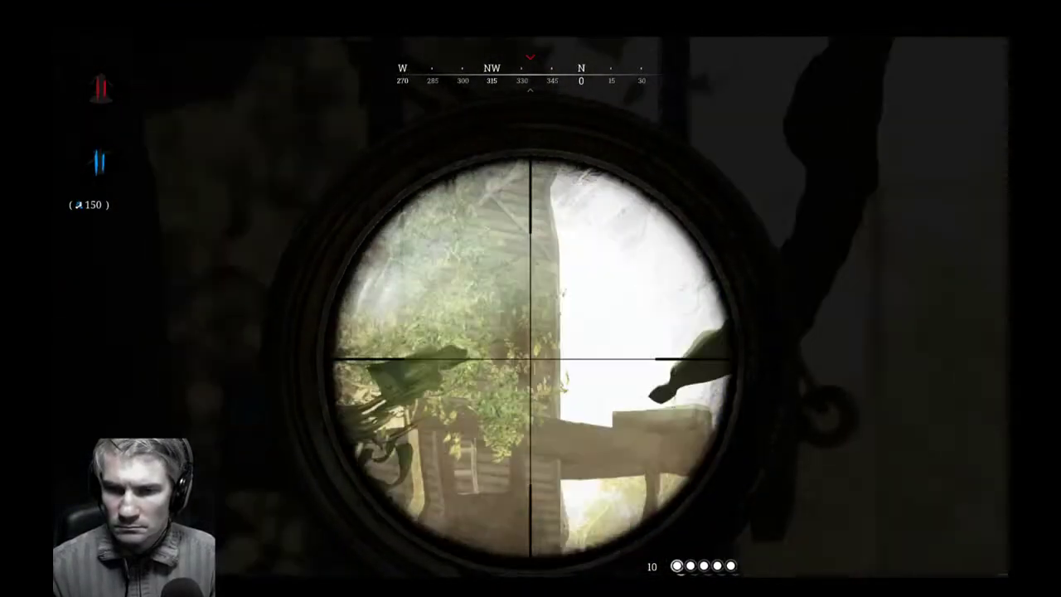
key("w")
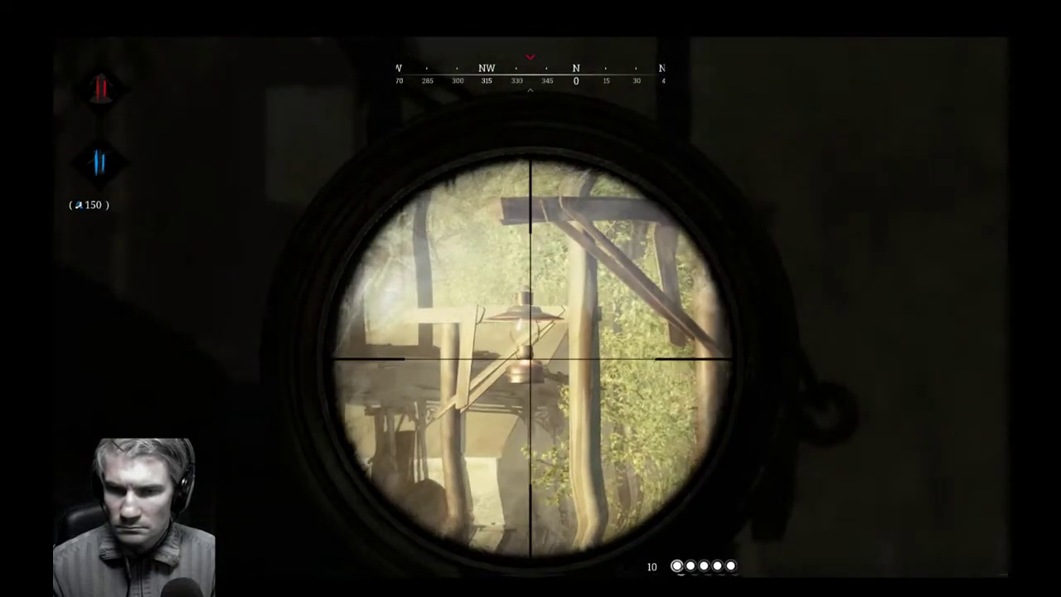
key("a")
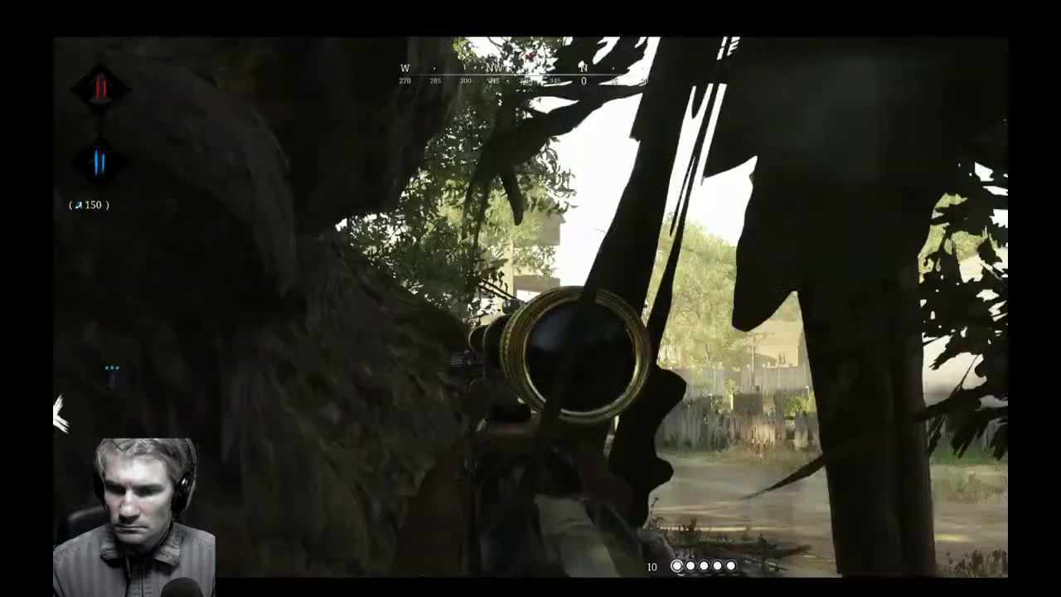
Follow the rock outcrop to the road's edge and scope northwest through the foliage at the compound buildings.
key("shift+w")
key("w")
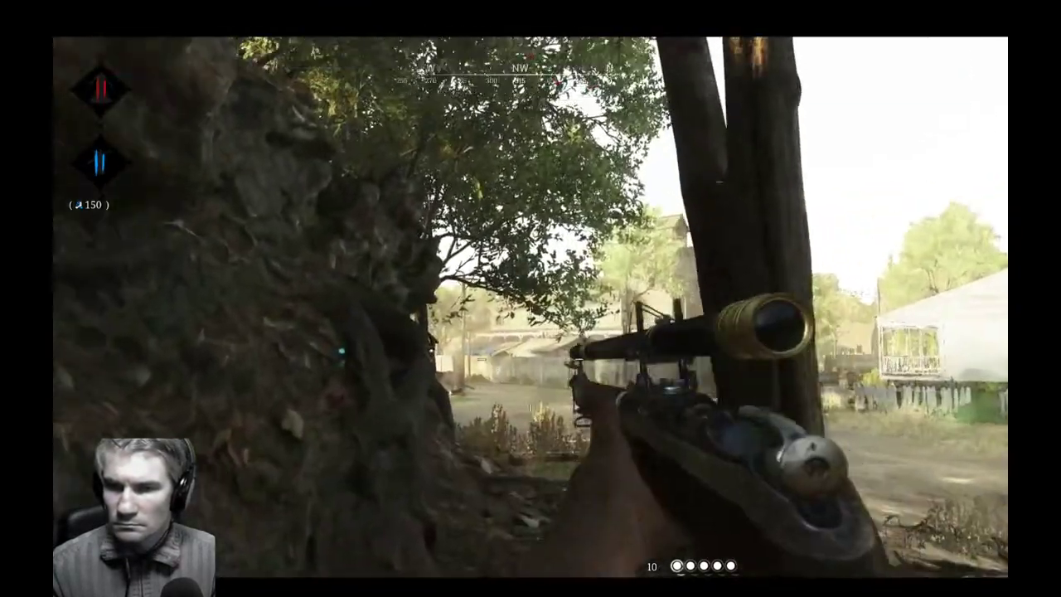
right_click(531, 299)
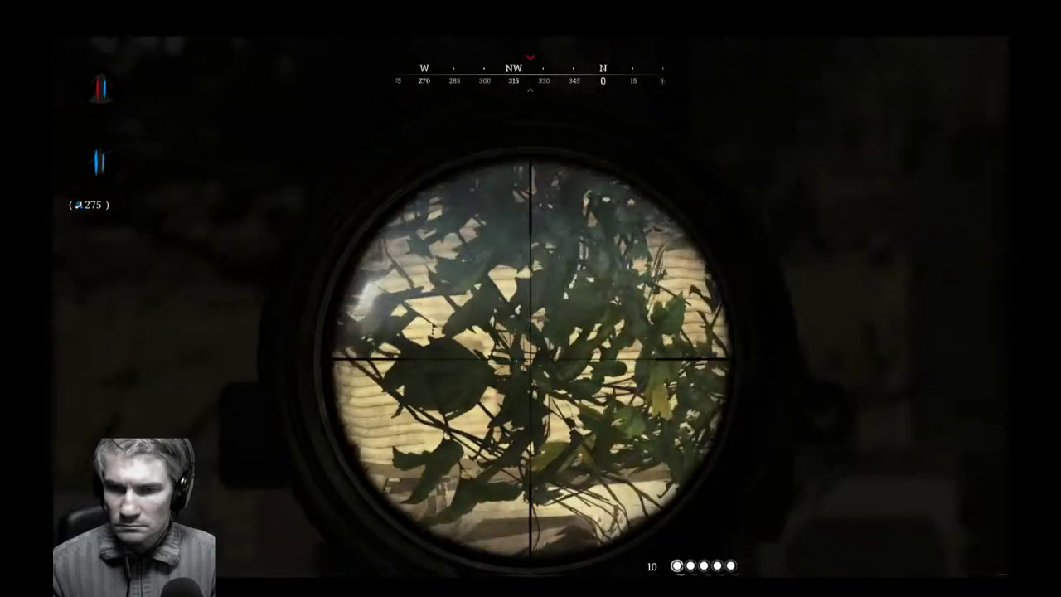
Run out across the dirt road and through the picket fence to the white house's porch steps.
key("w")
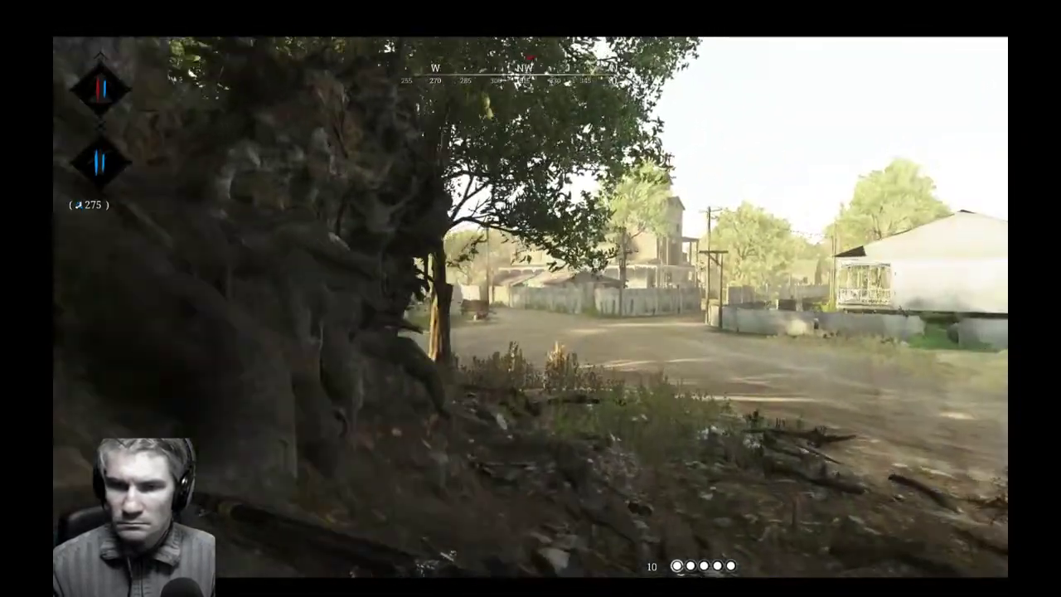
key("w")
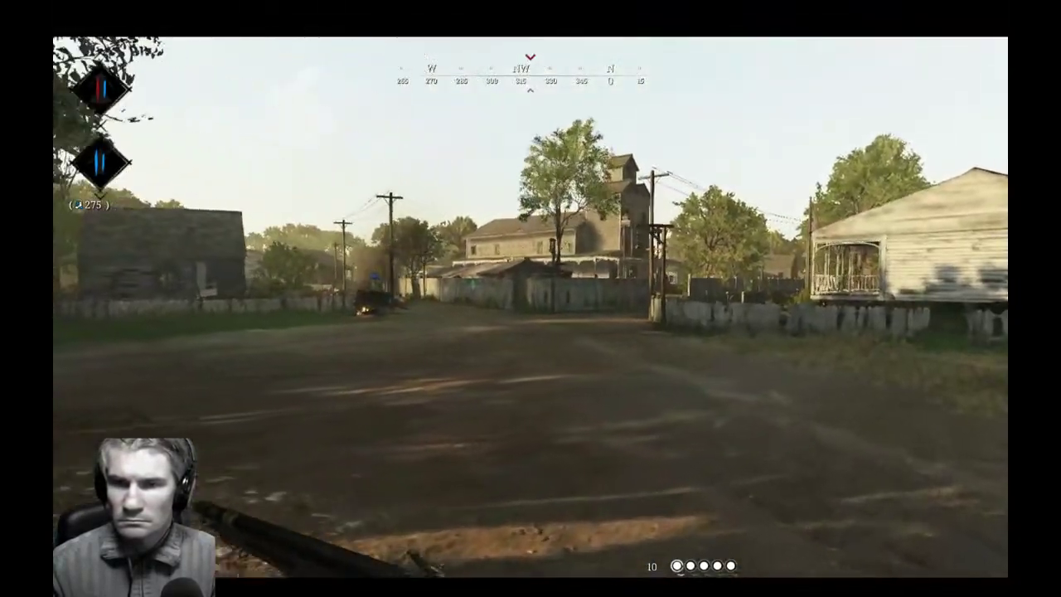
key("w")
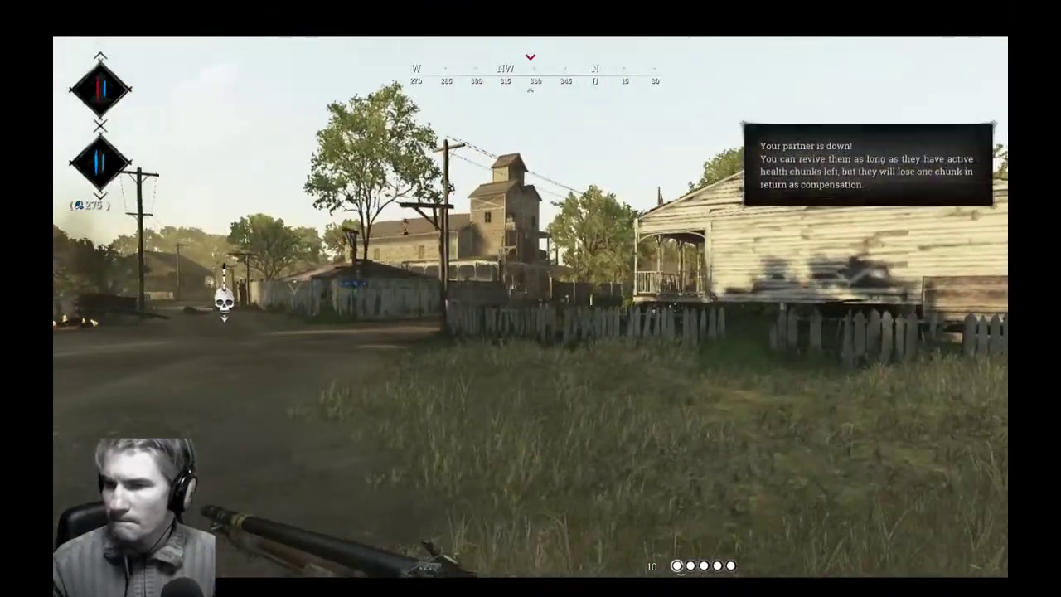
key("w")
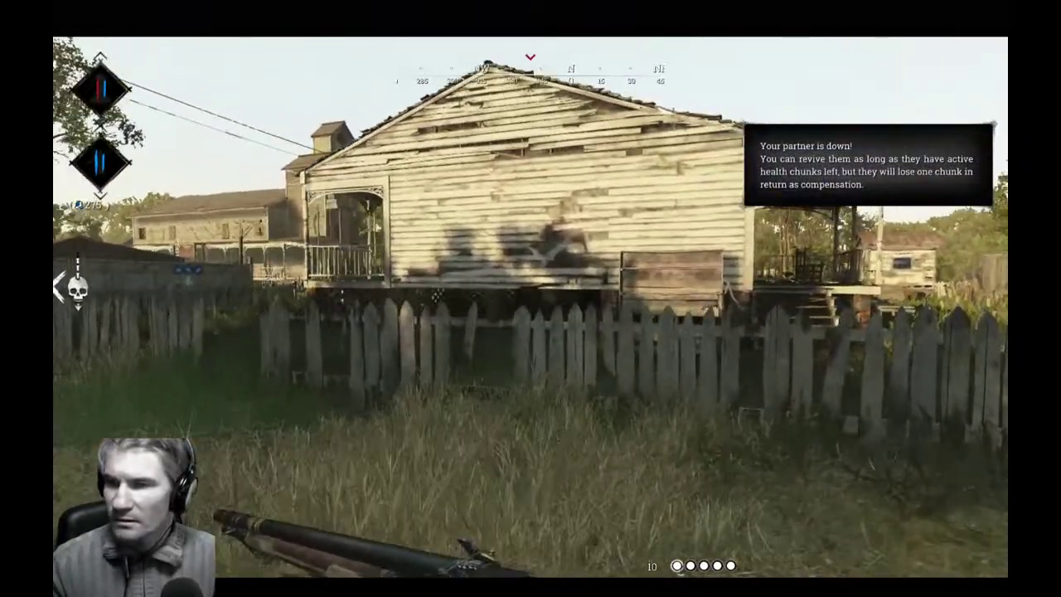
key("w")
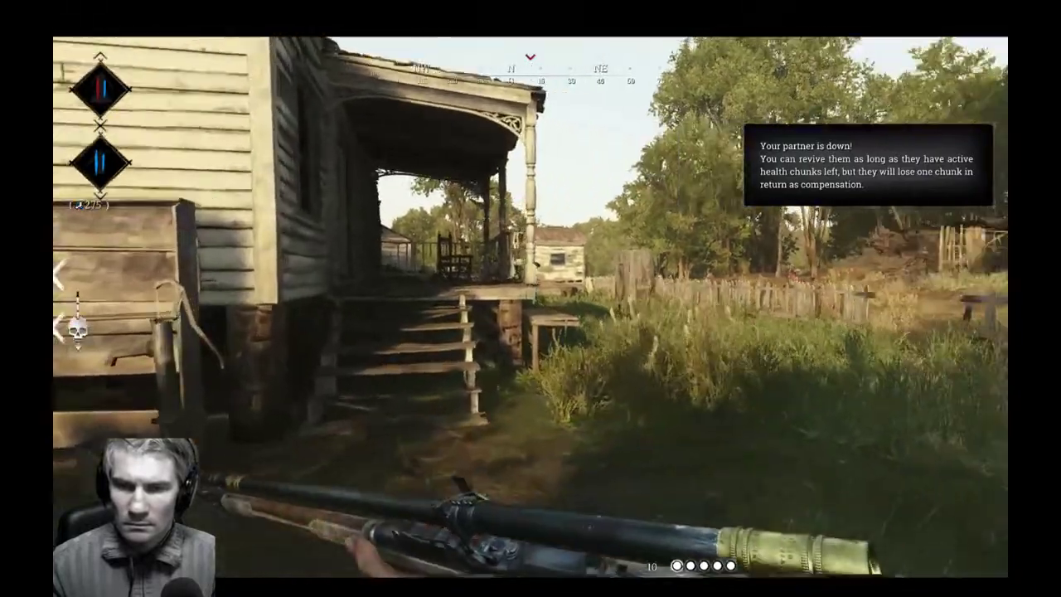
Run north past the porch with the Caldwell Pax Claw, turn west into the bushes and switch to the Bunny rifle.
key("w")
key("2")
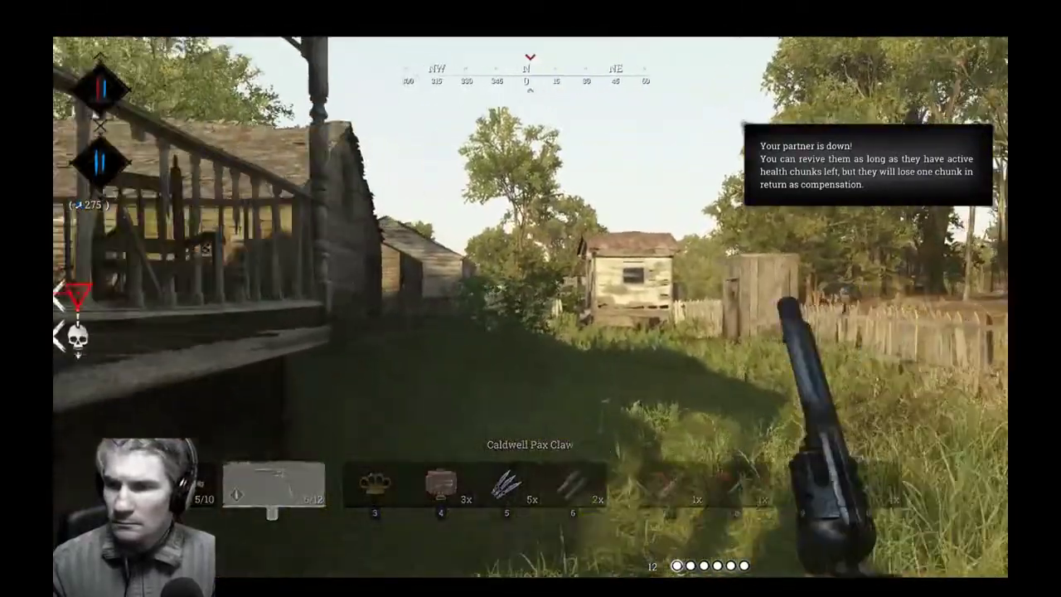
key("w")
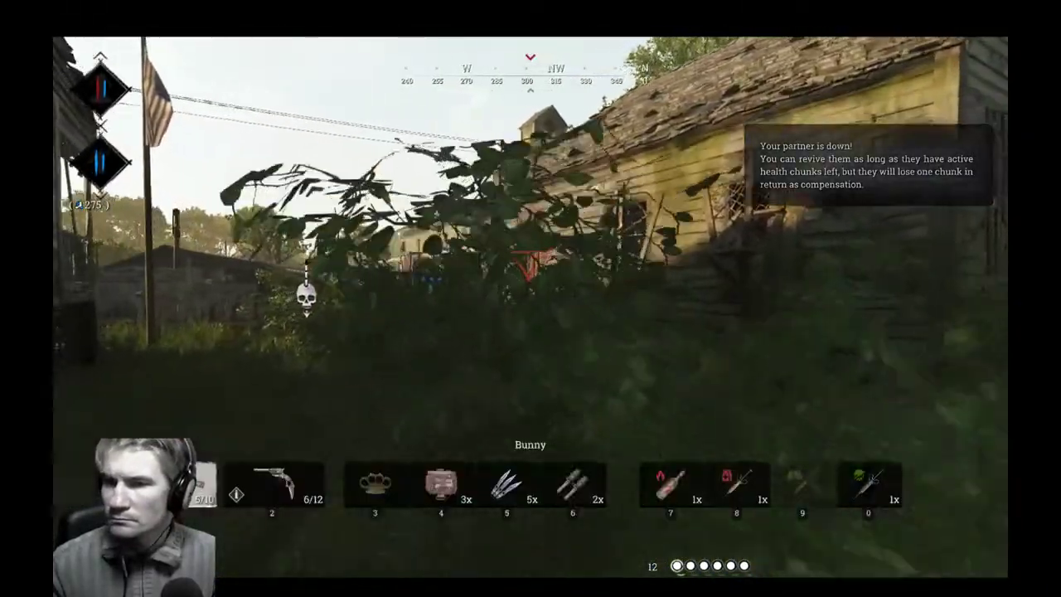
key("1")
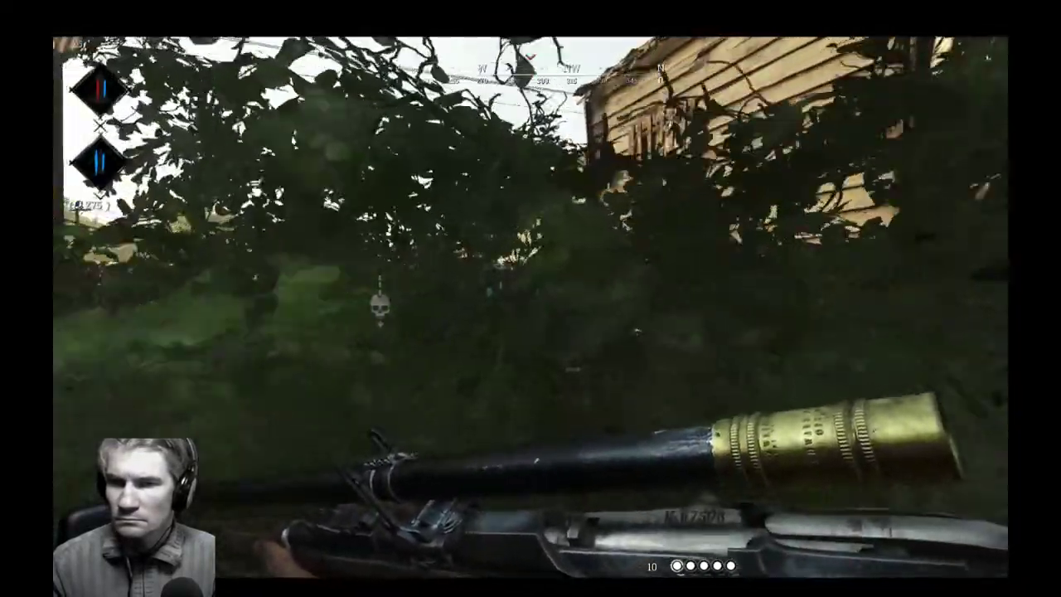
Push through the bushes to the barred-window house, check west along its wall, and head back east toward the outhouse.
key("w")
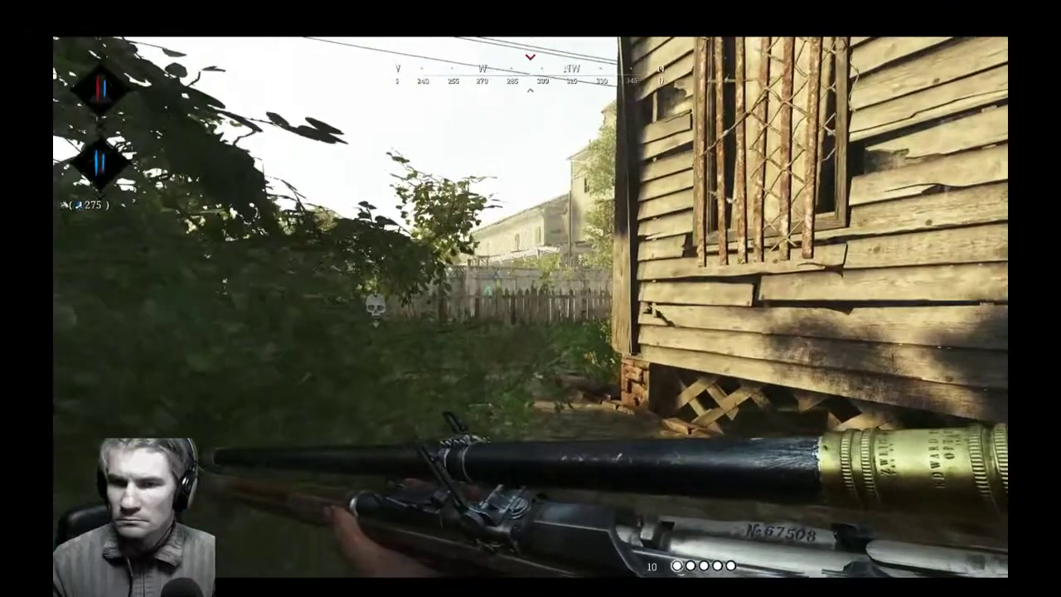
key("w")
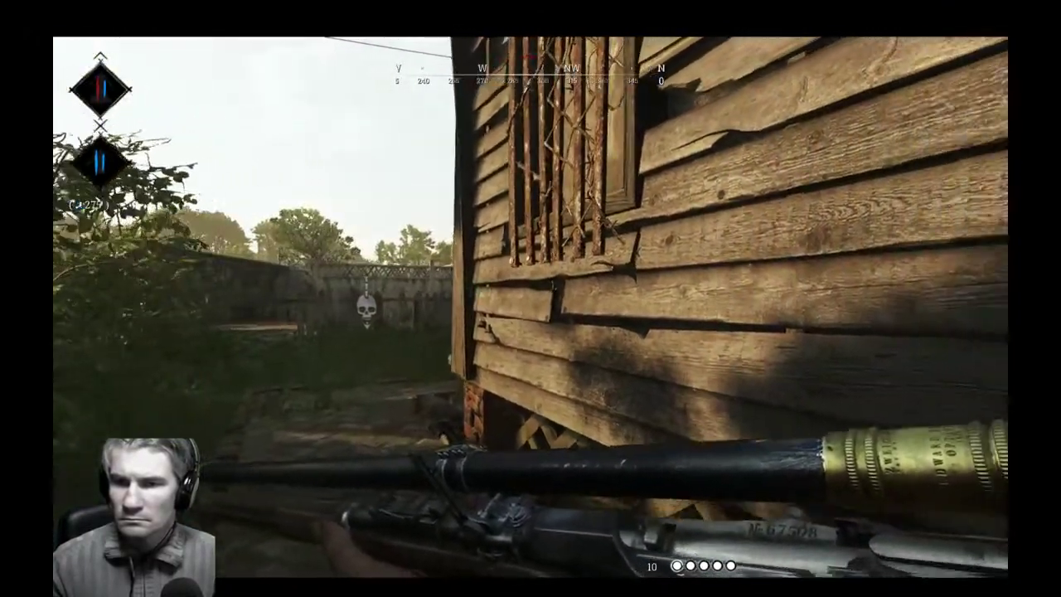
key("w")
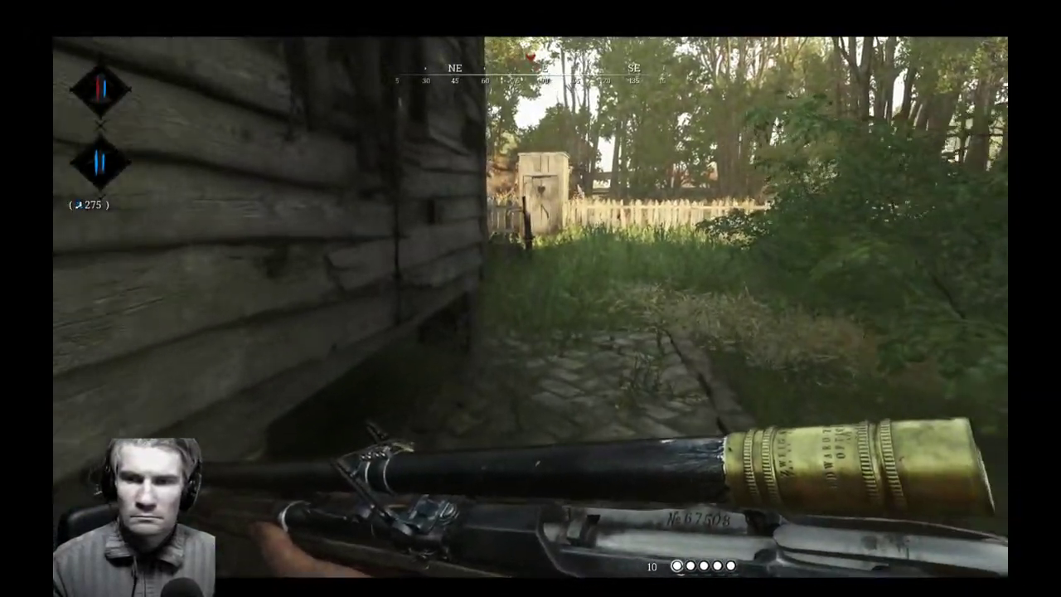
key("w")
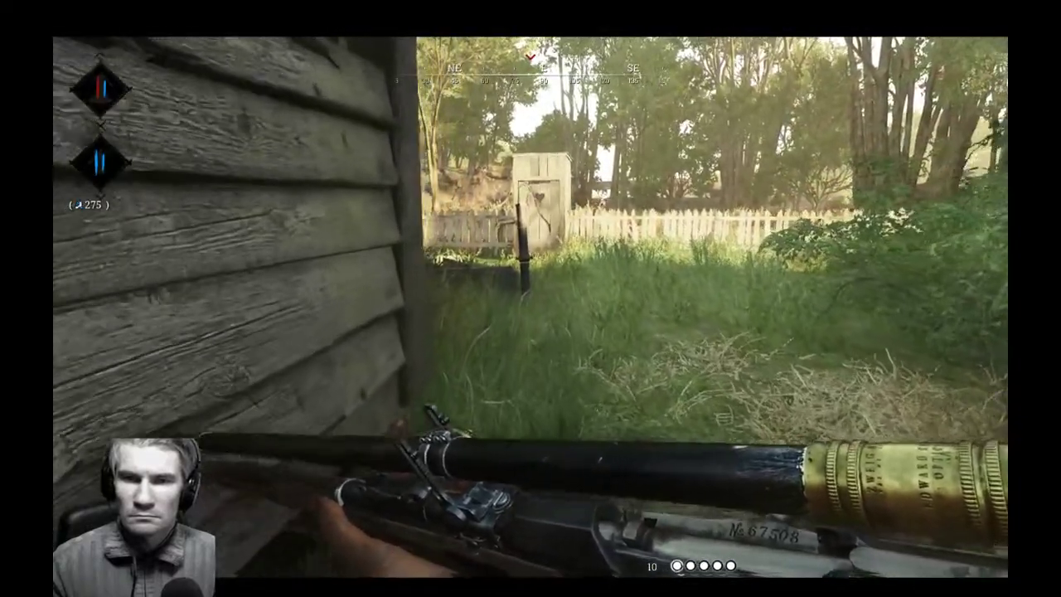
Round the house's eastern corner, draw the Caldwell Pax Claw and move north along the wall to the picket fence.
key("w")
key("2")
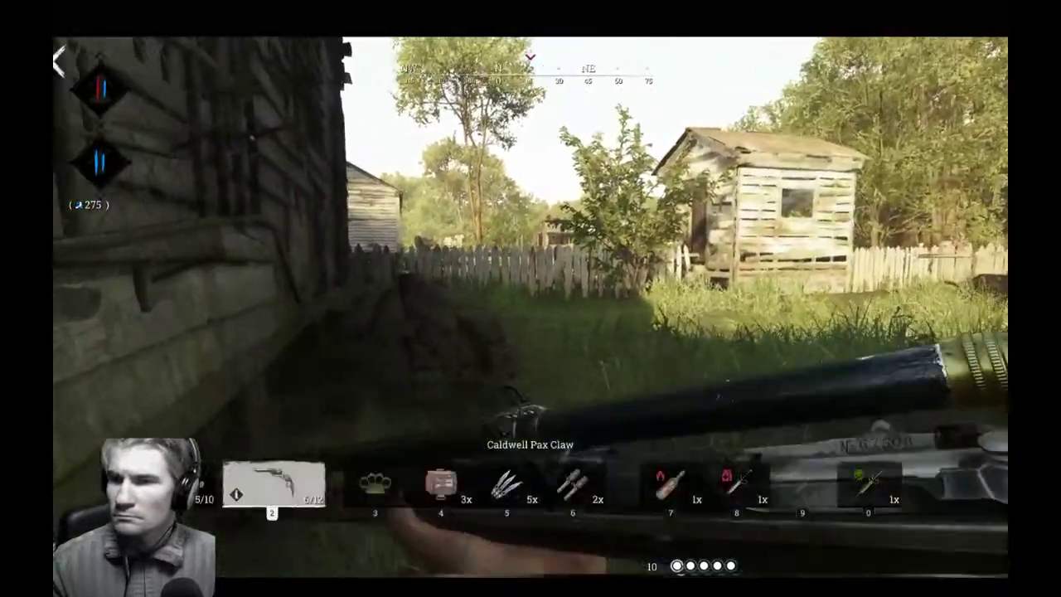
key("w")
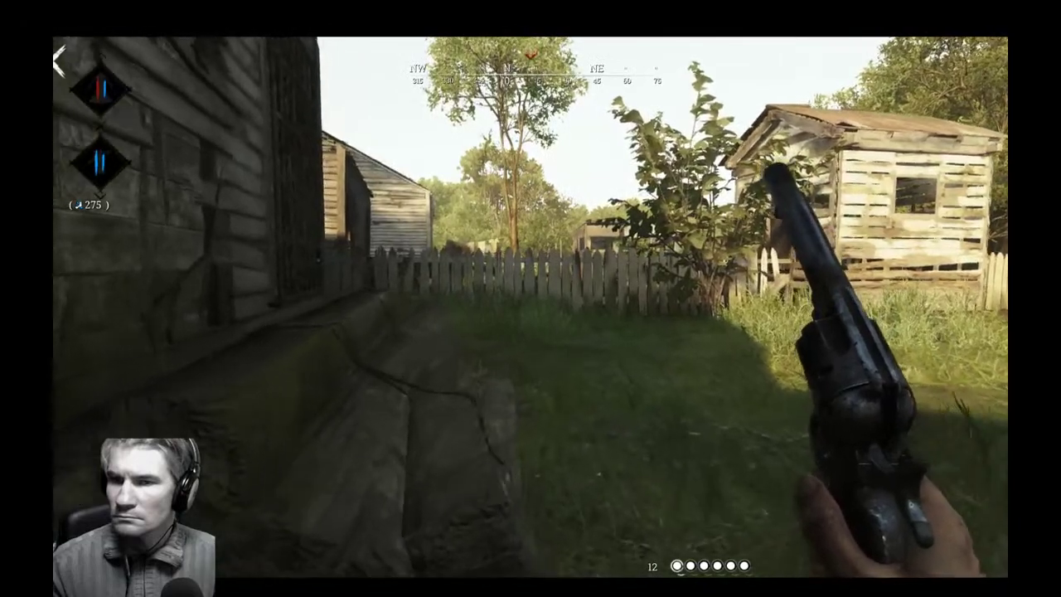
key("w")
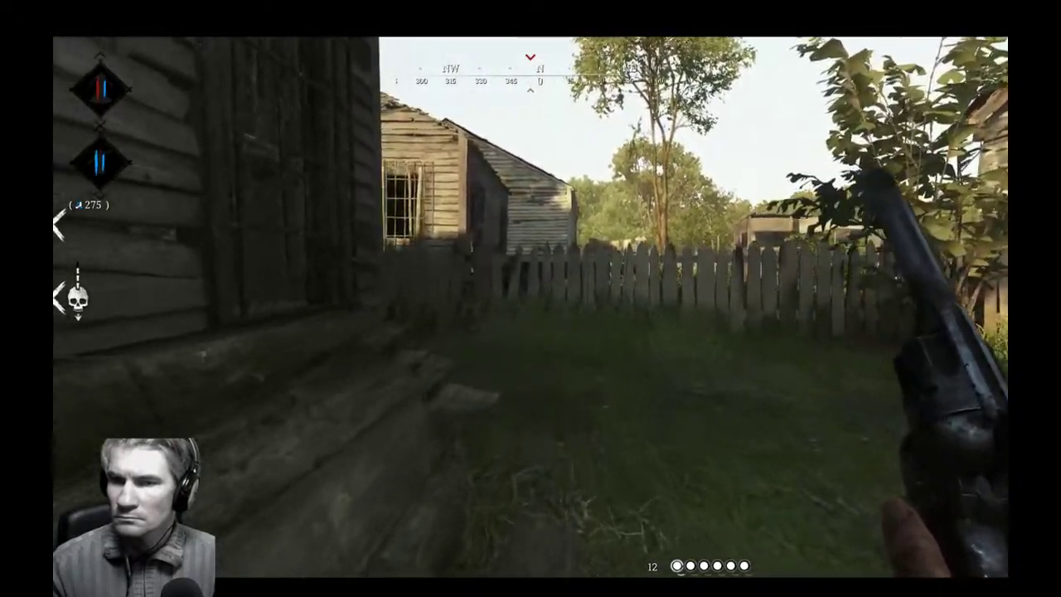
key("w")
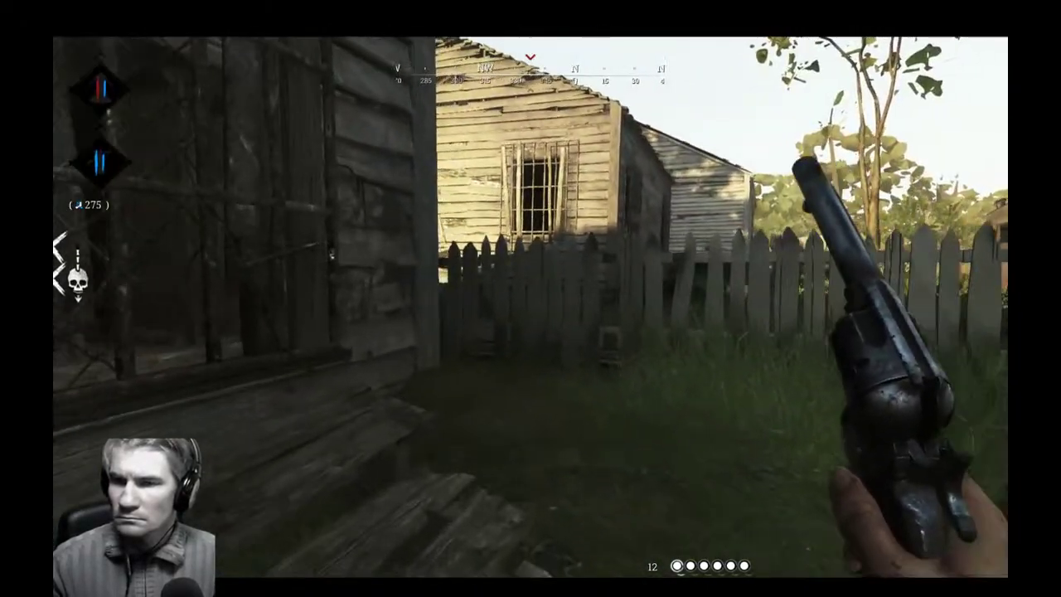
Switch to the Bunny rifle, edge up to the house's corner by the fence and scope northwest past it.
key("1")
key("1")
key("w")
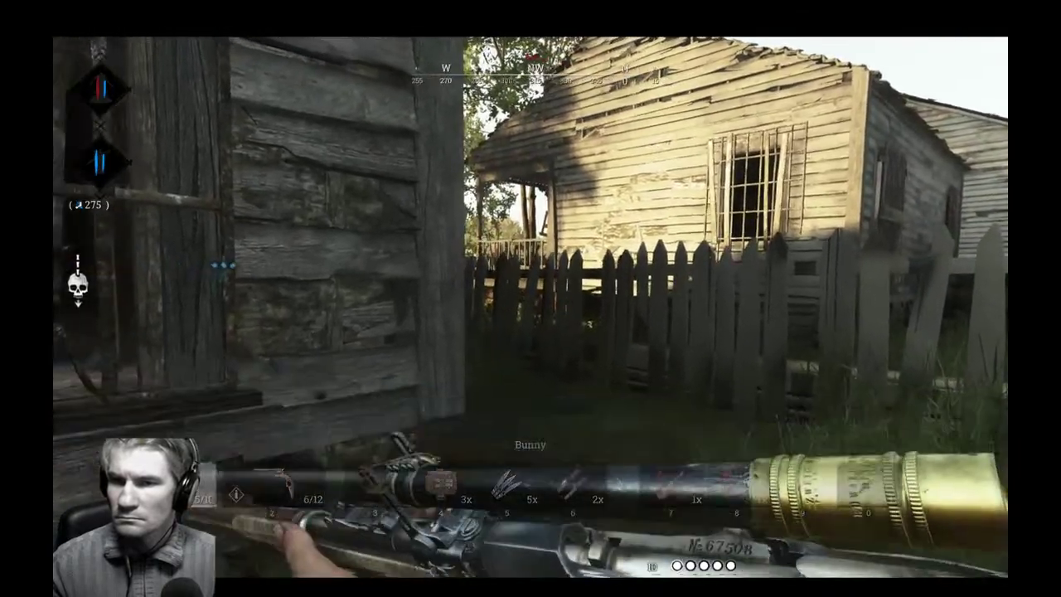
key("d")
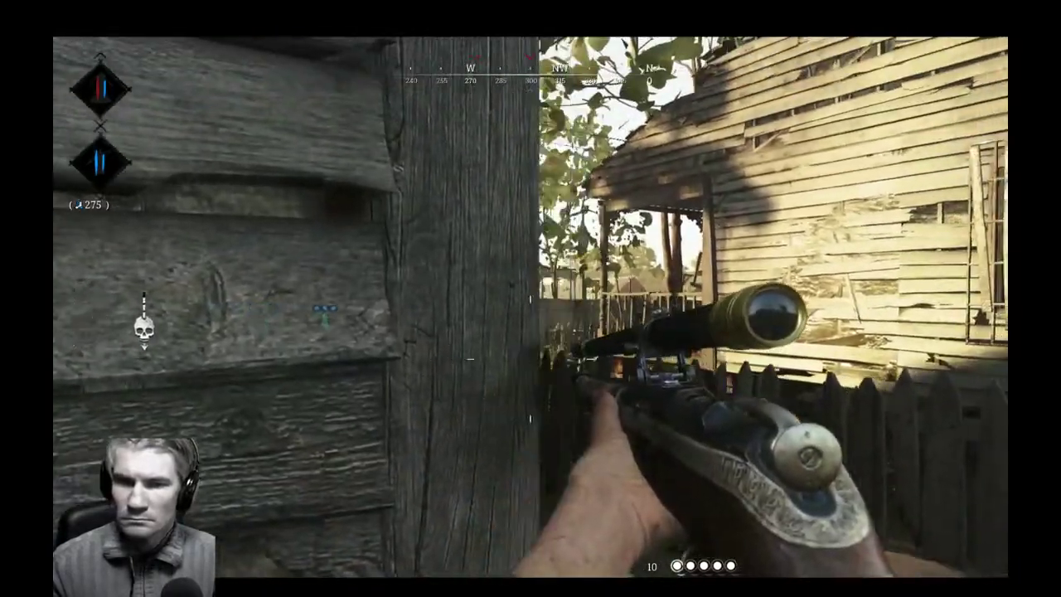
right_click(531, 359)
key("d")
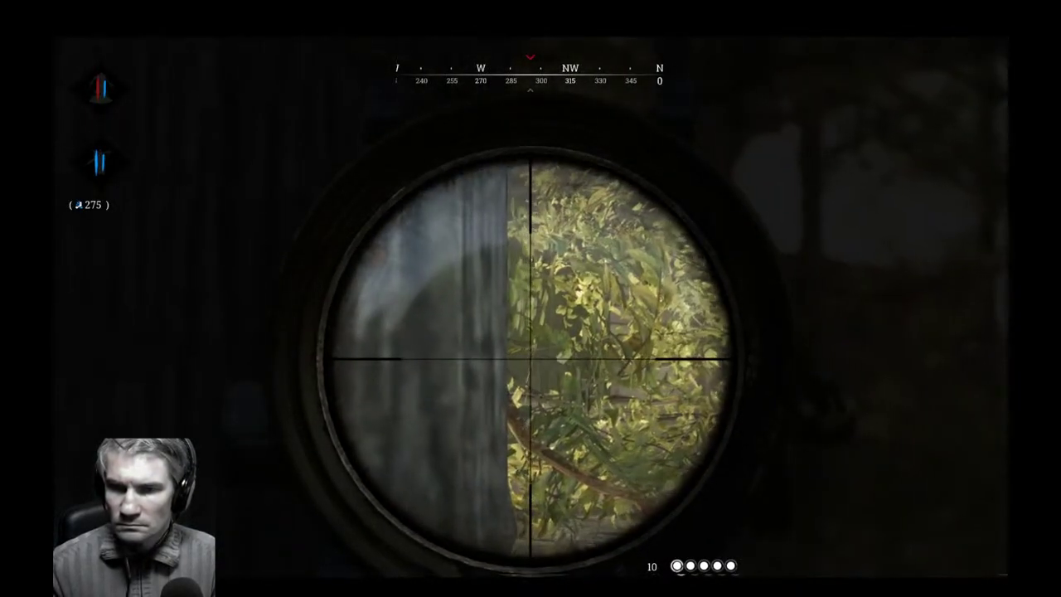
right_click(531, 359)
key("a")
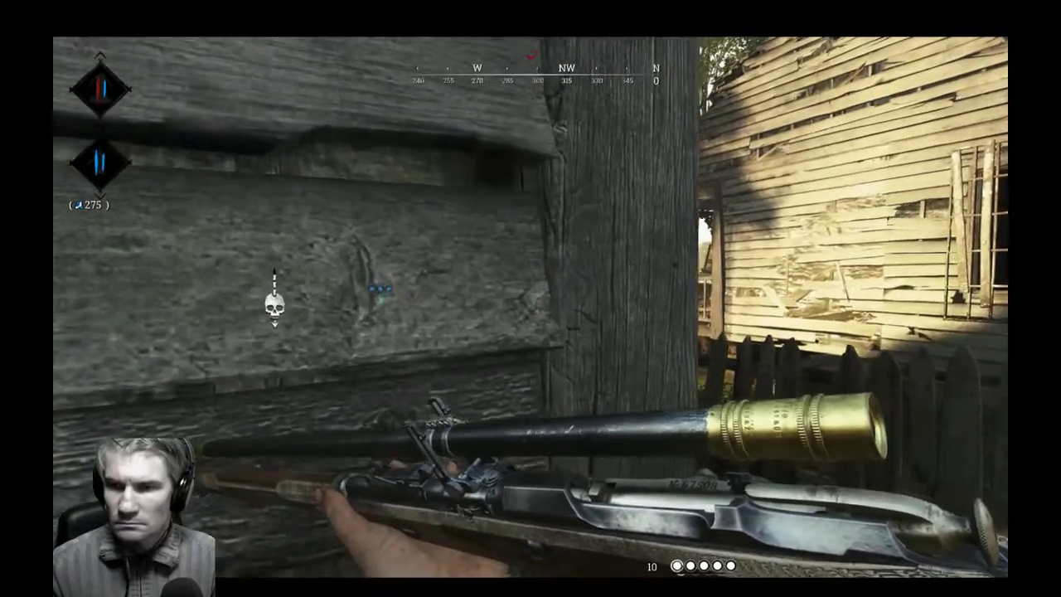
key("d")
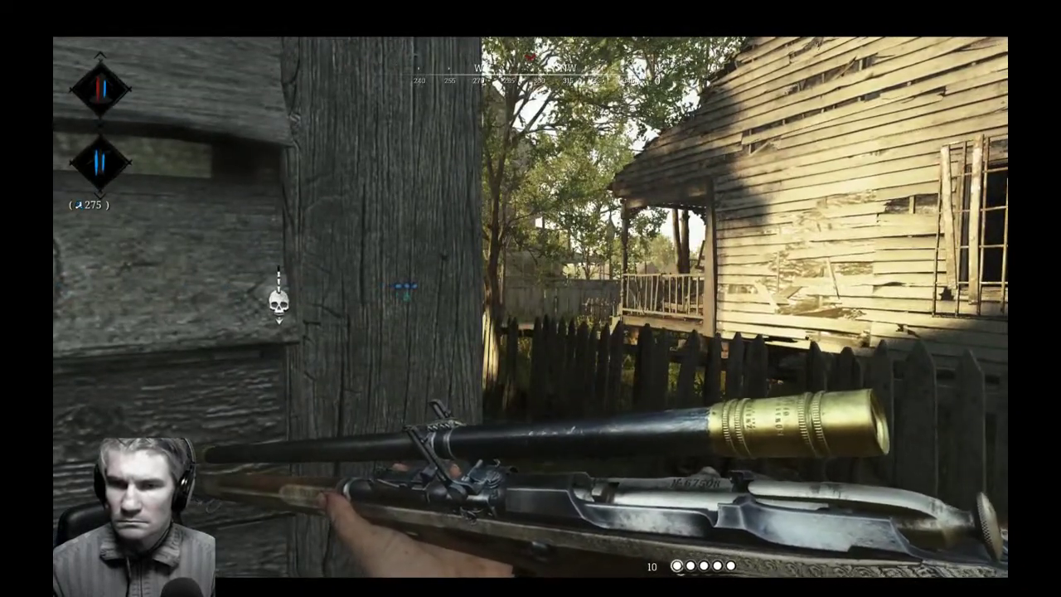
key("a")
key("d")
key("a")
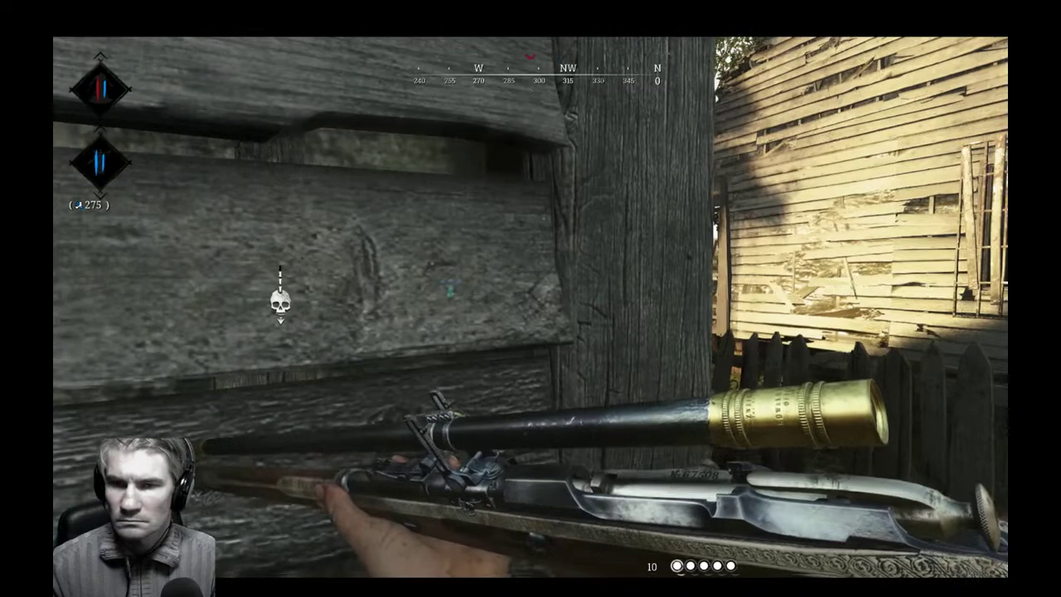
key("d")
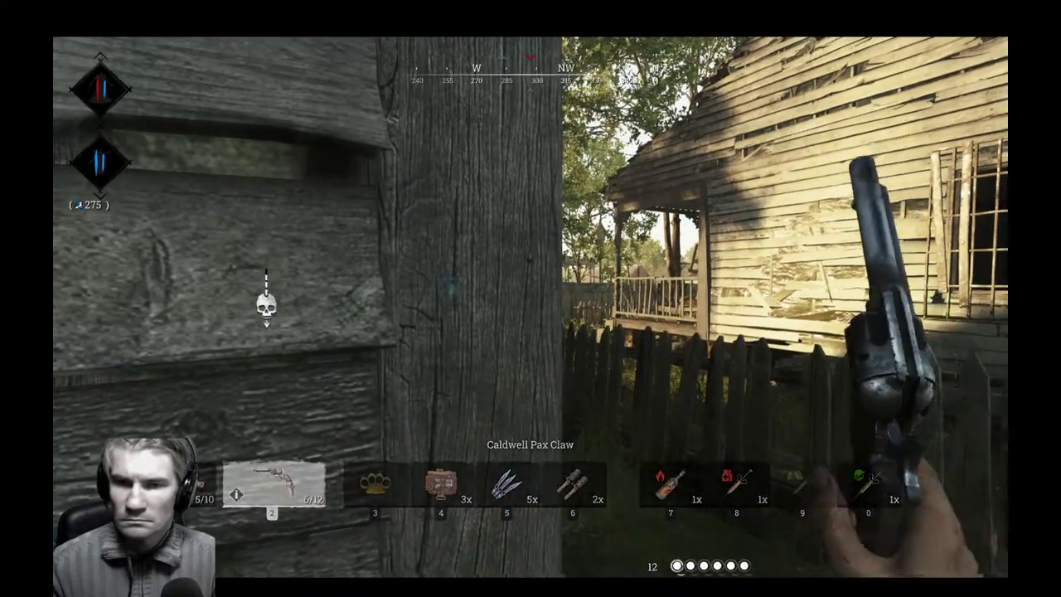
key("1")
right_click(531, 298)
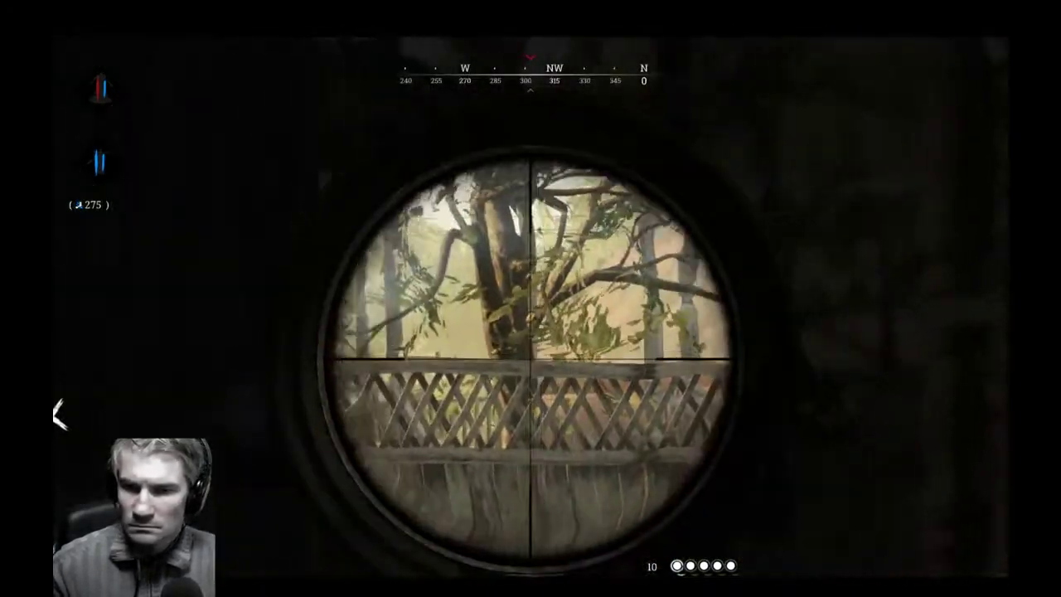
right_click(531, 299)
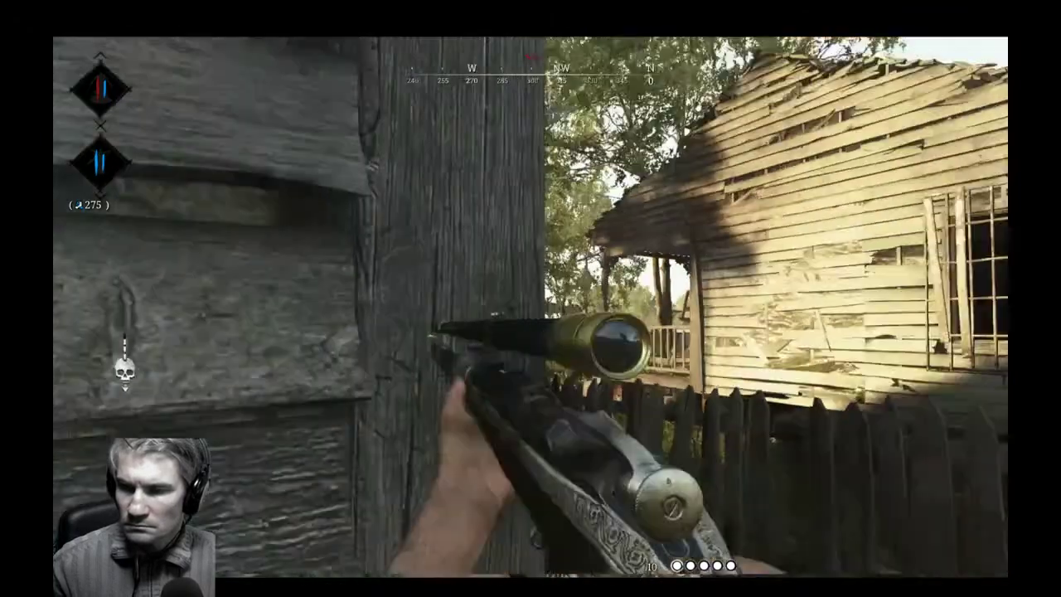
key("d")
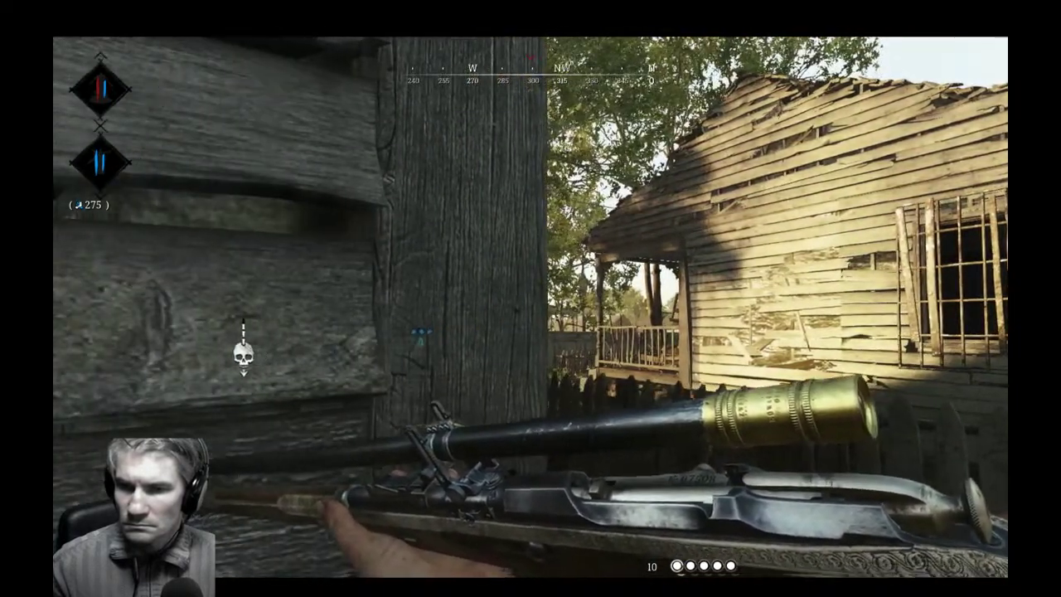
key("d")
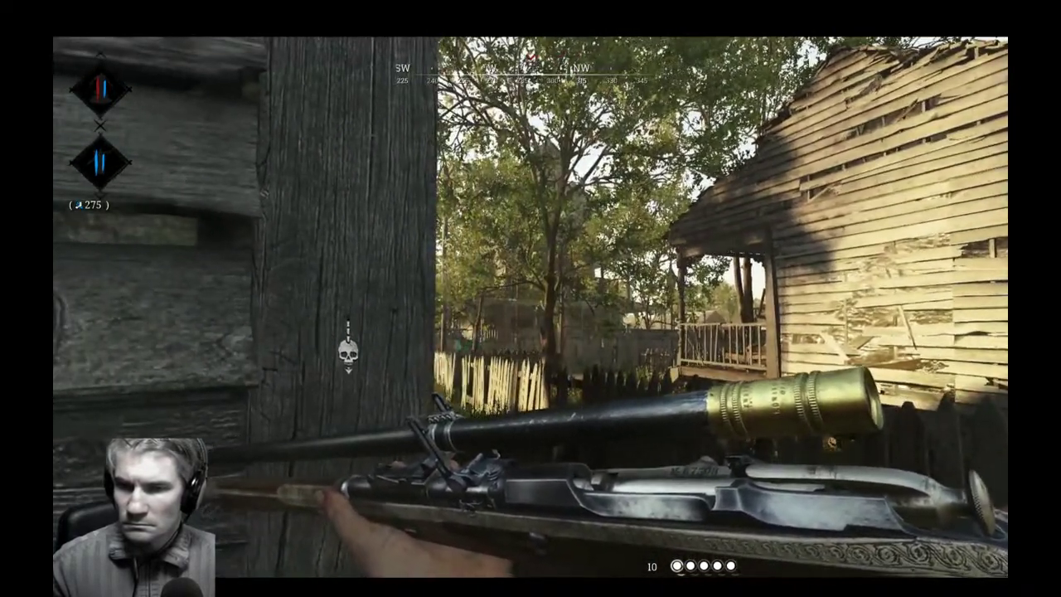
key("a")
key("d")
key("a")
key("d")
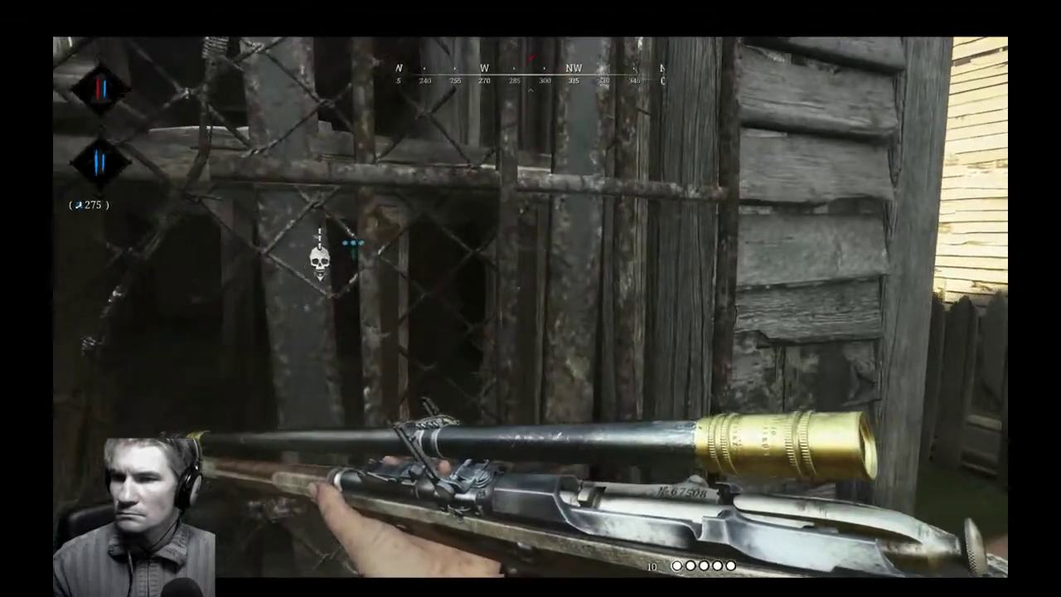
key("d")
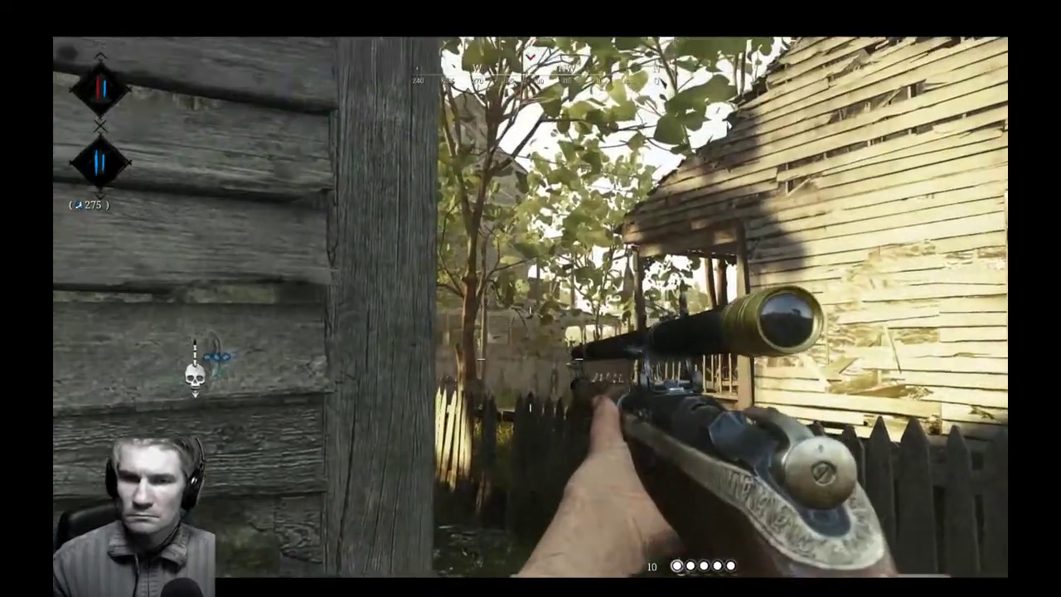
right_click(530, 359)
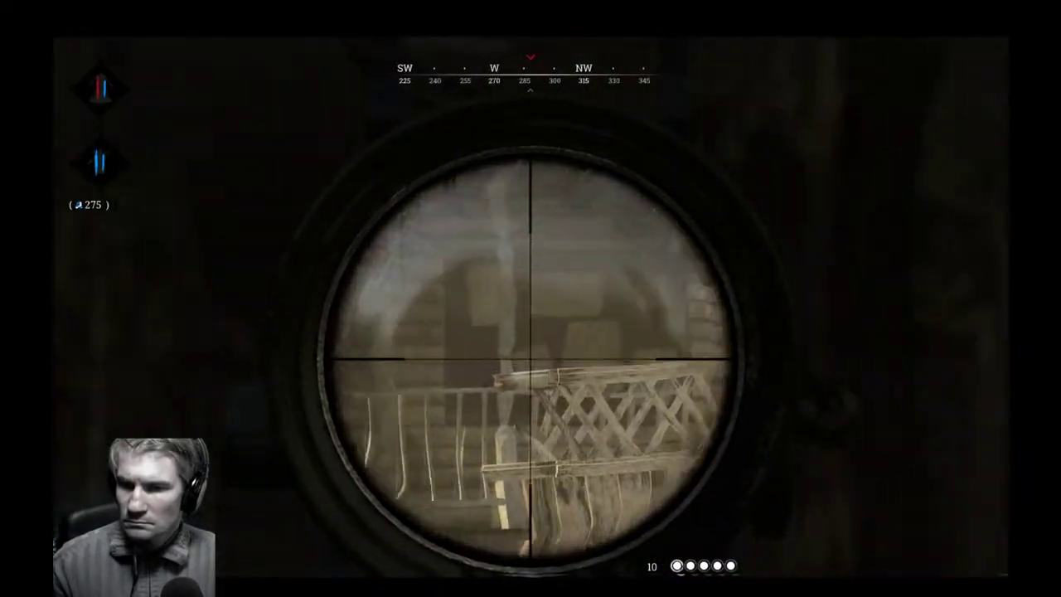
right_click(531, 359)
key("a")
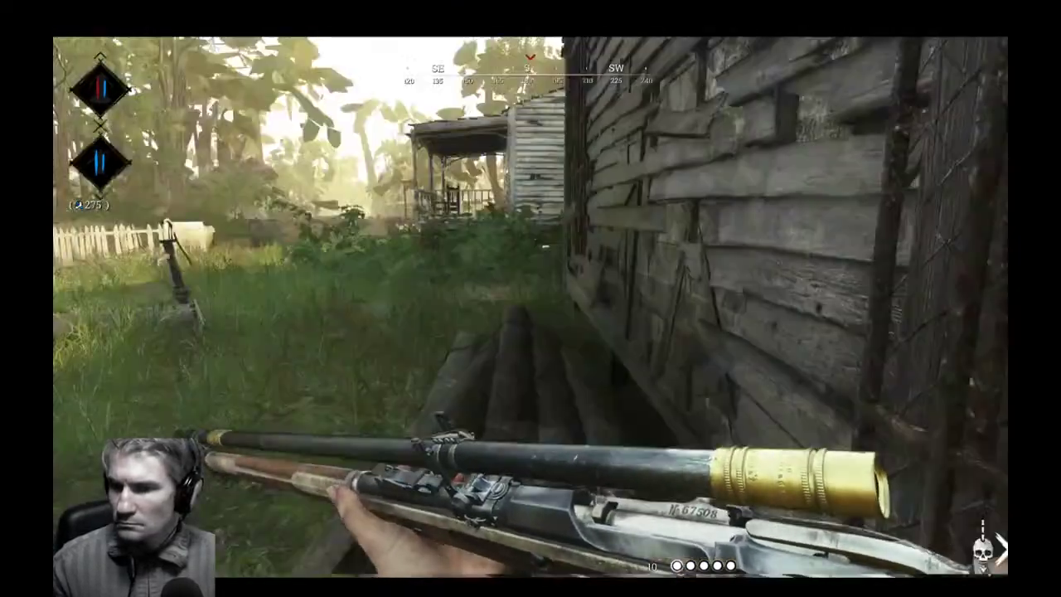
key("w")
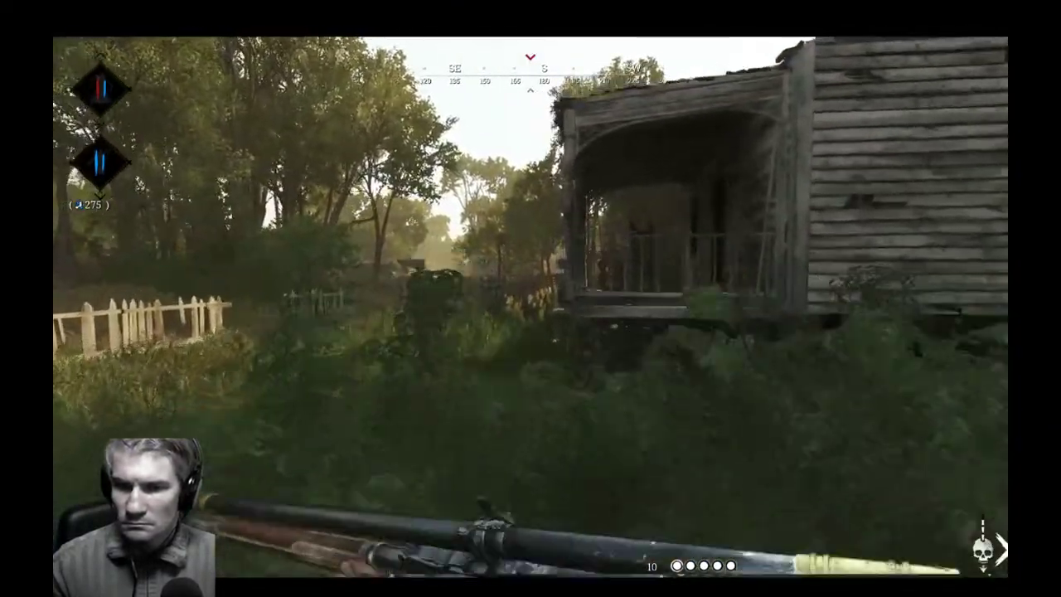
key("w")
key("2")
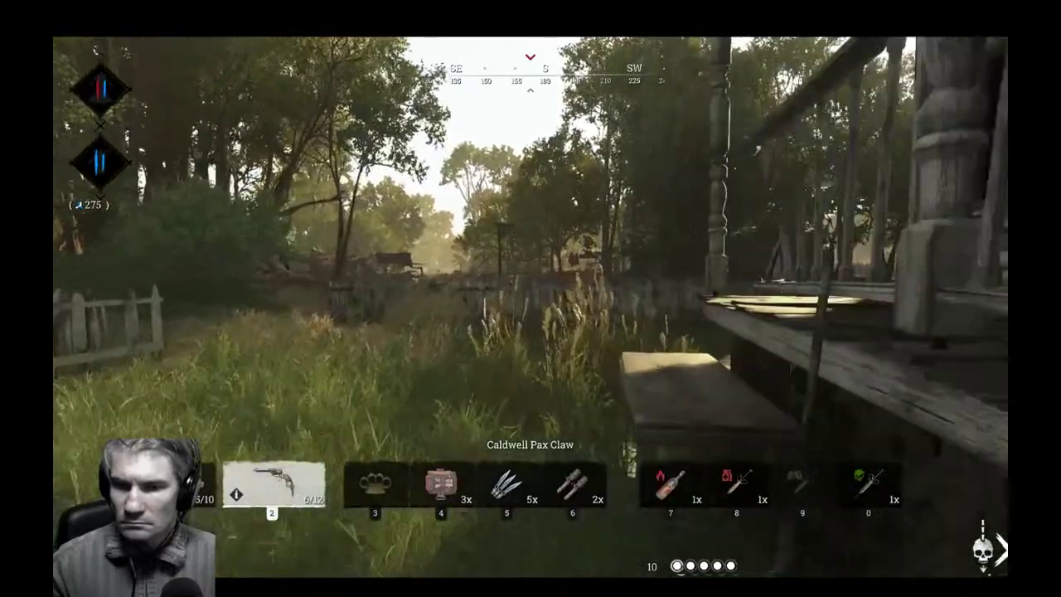
key("w")
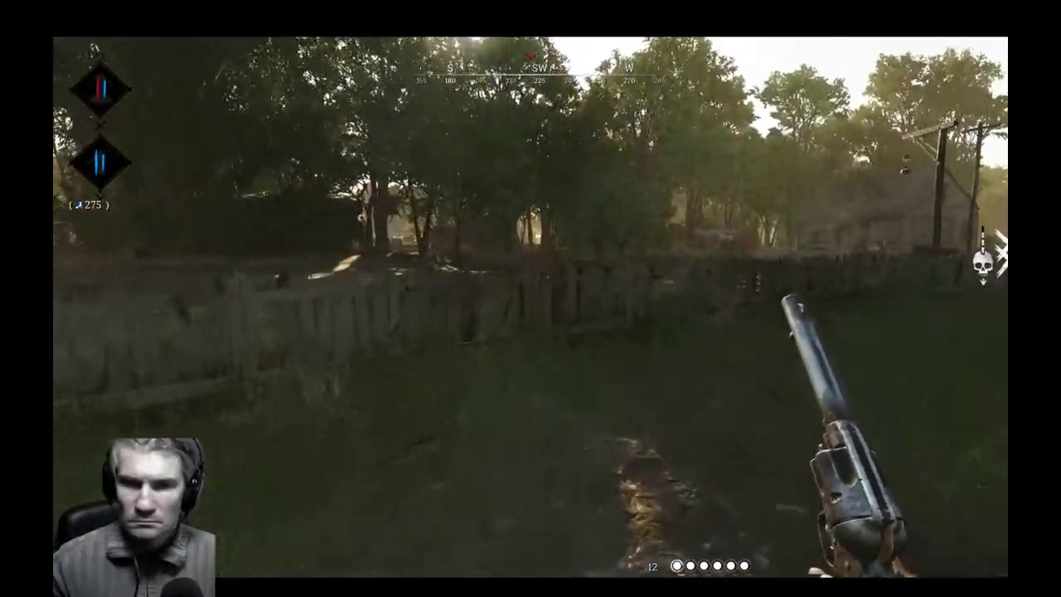
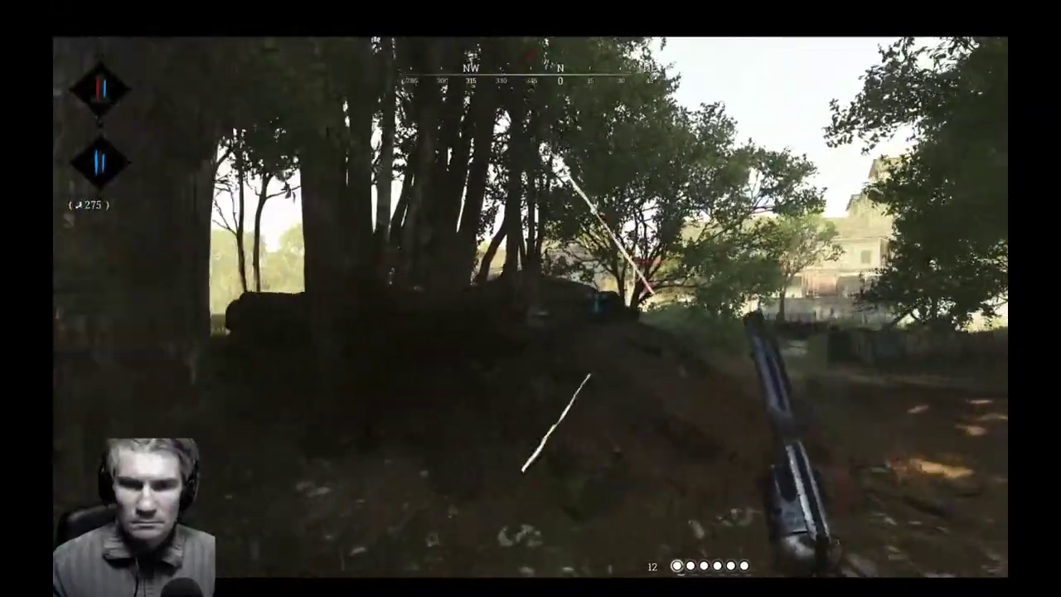
key("space")
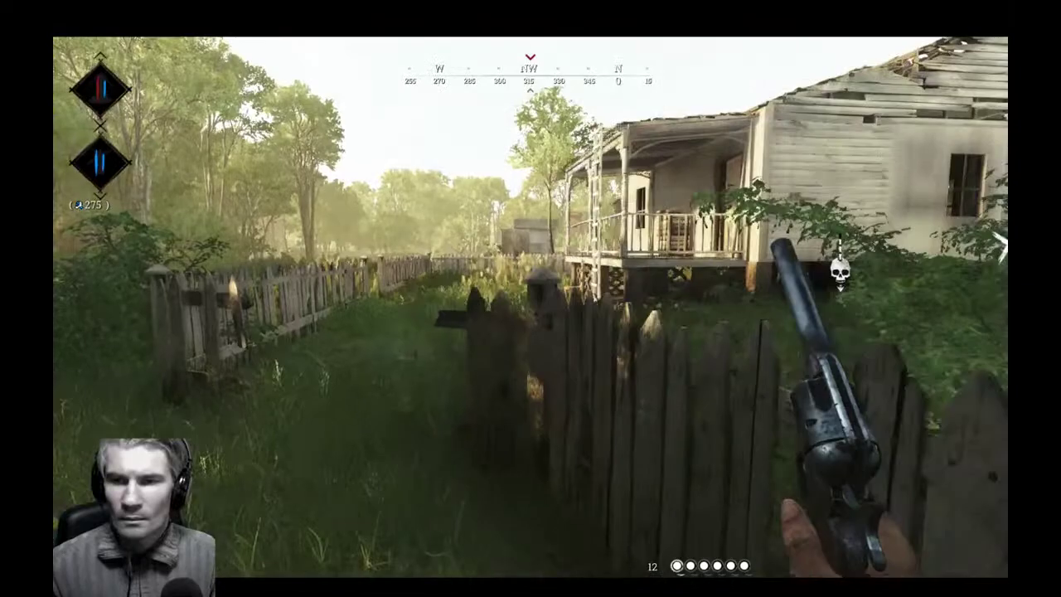
key("w")
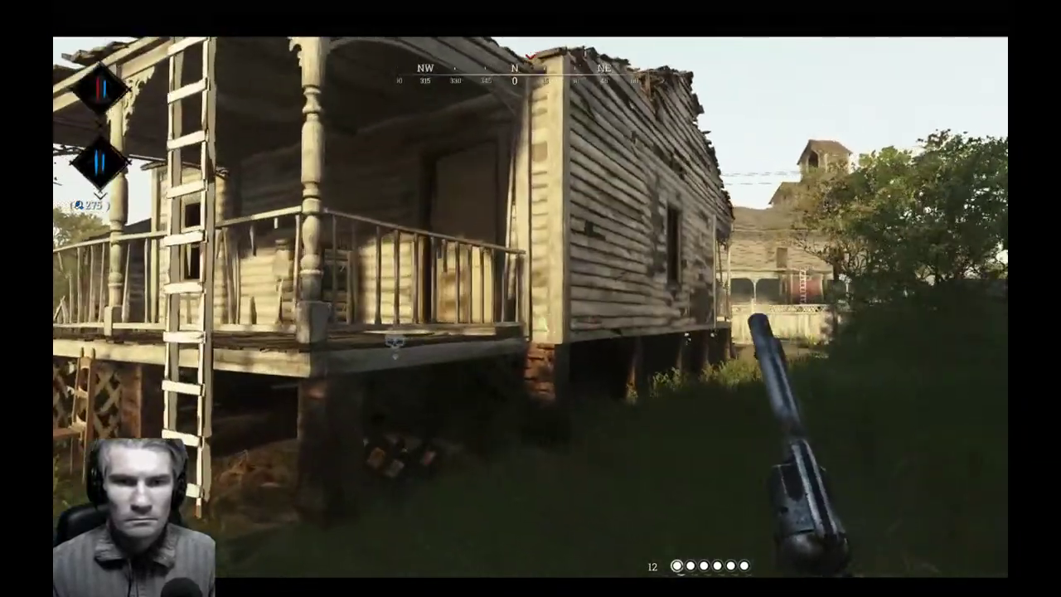
key("w")
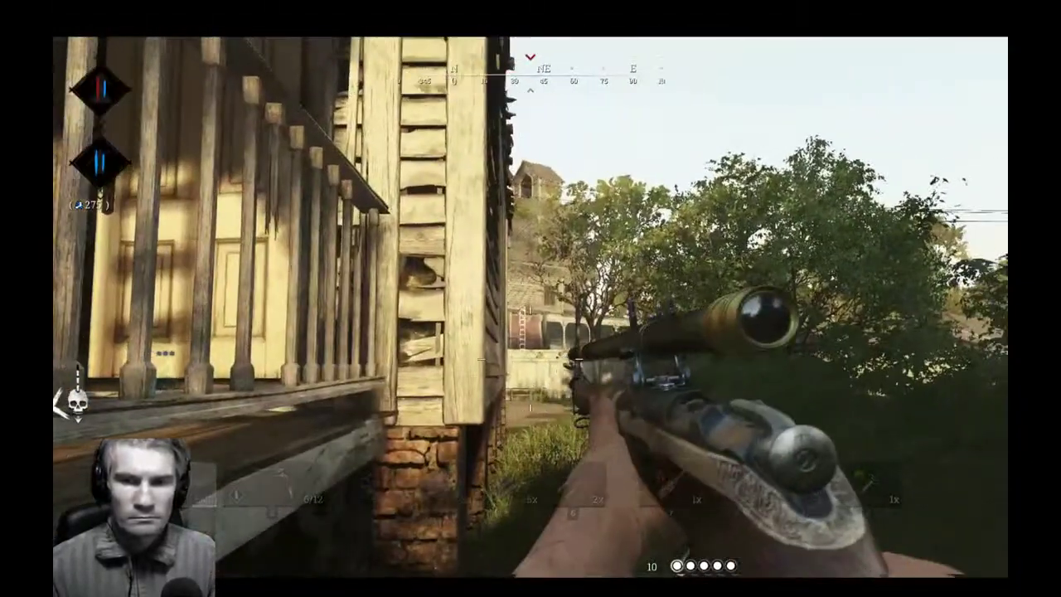
right_click(530, 359)
right_click(531, 298)
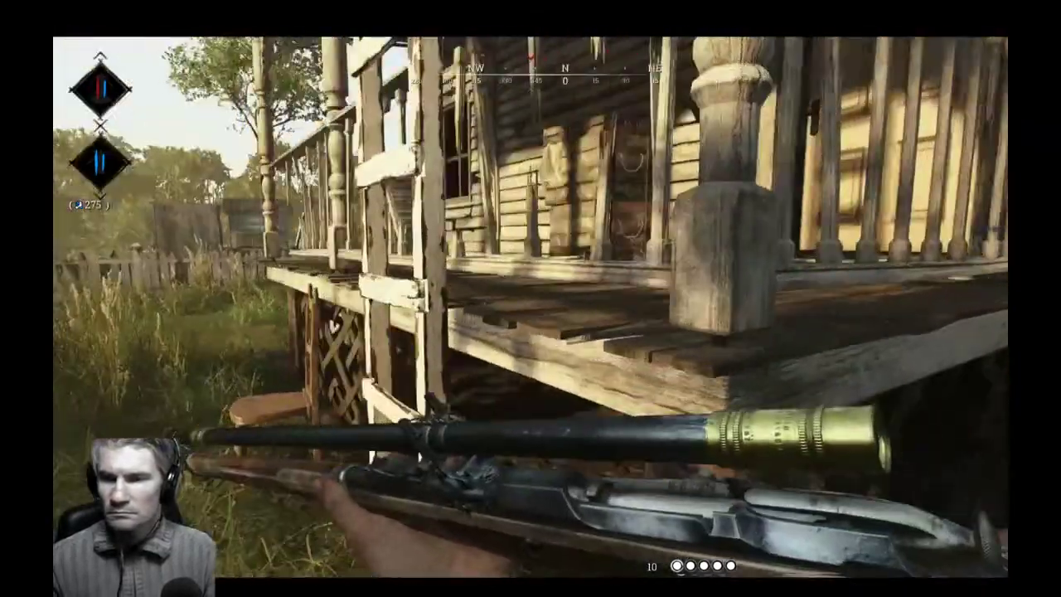
key("w")
key("w")
key("ctrl")
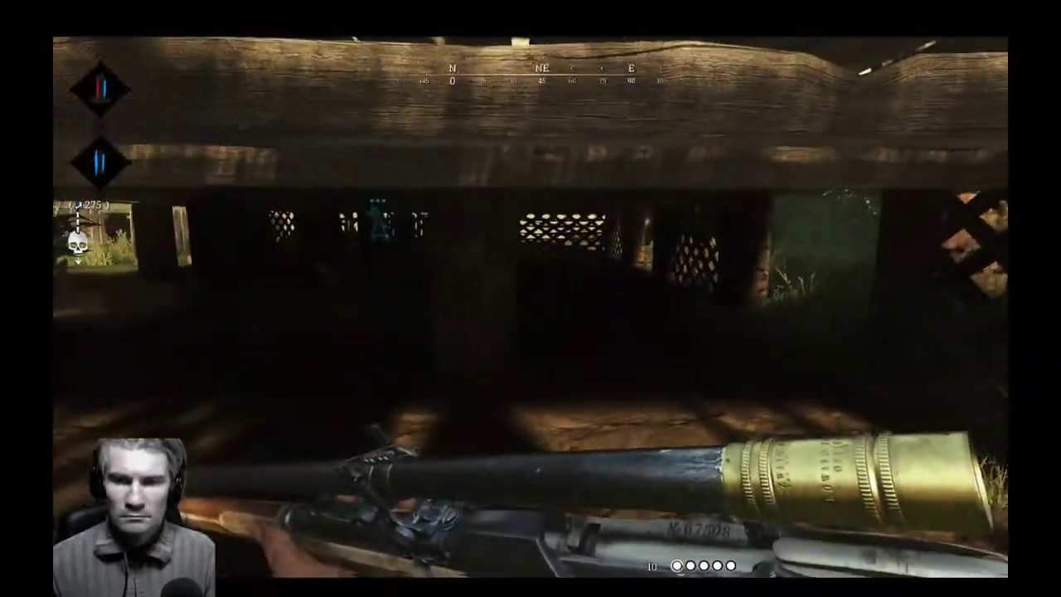
key("w")
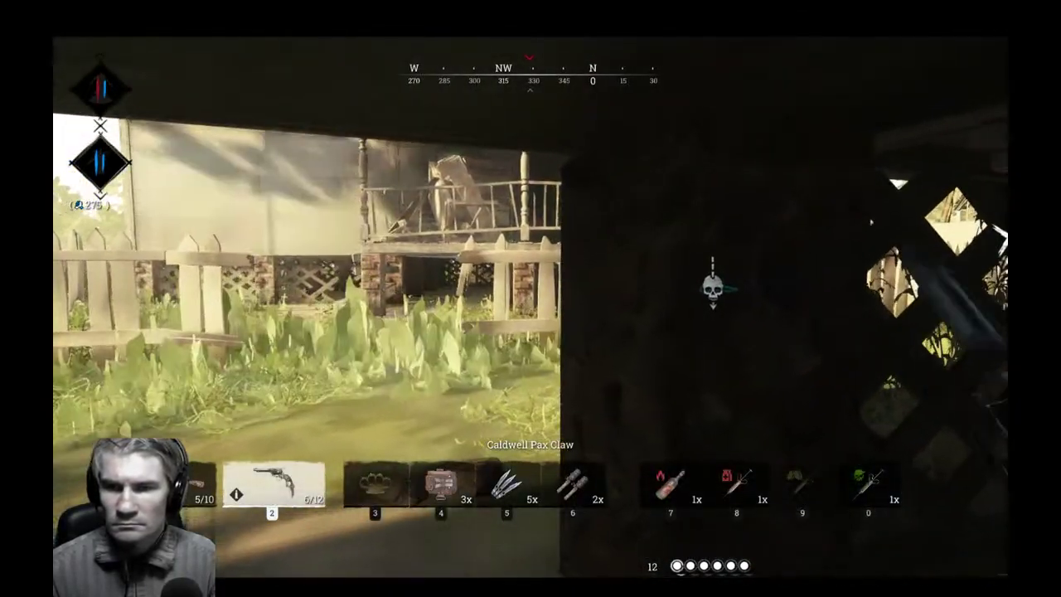
key("w")
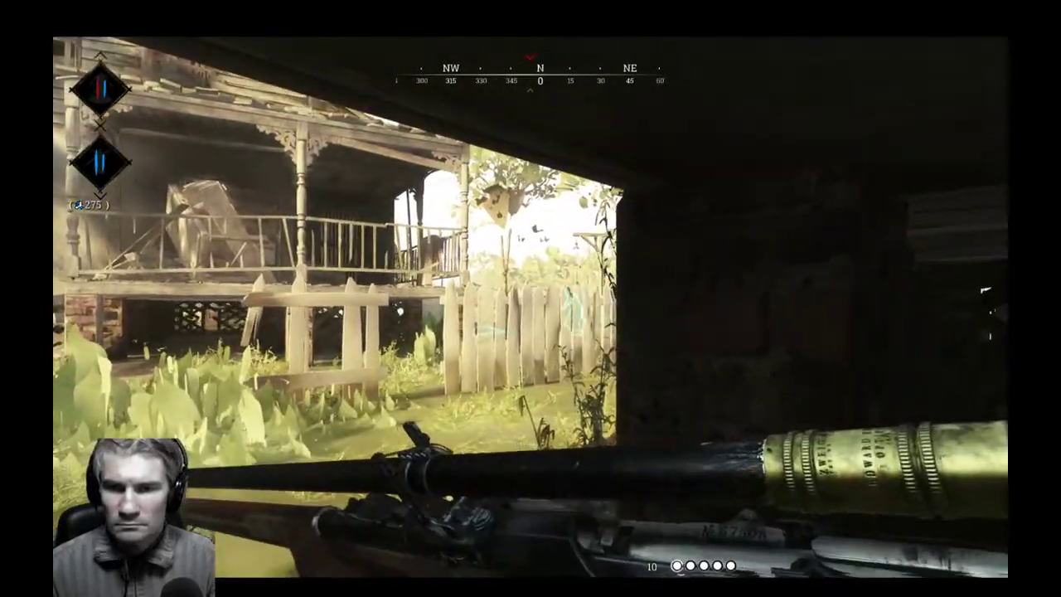
key("w")
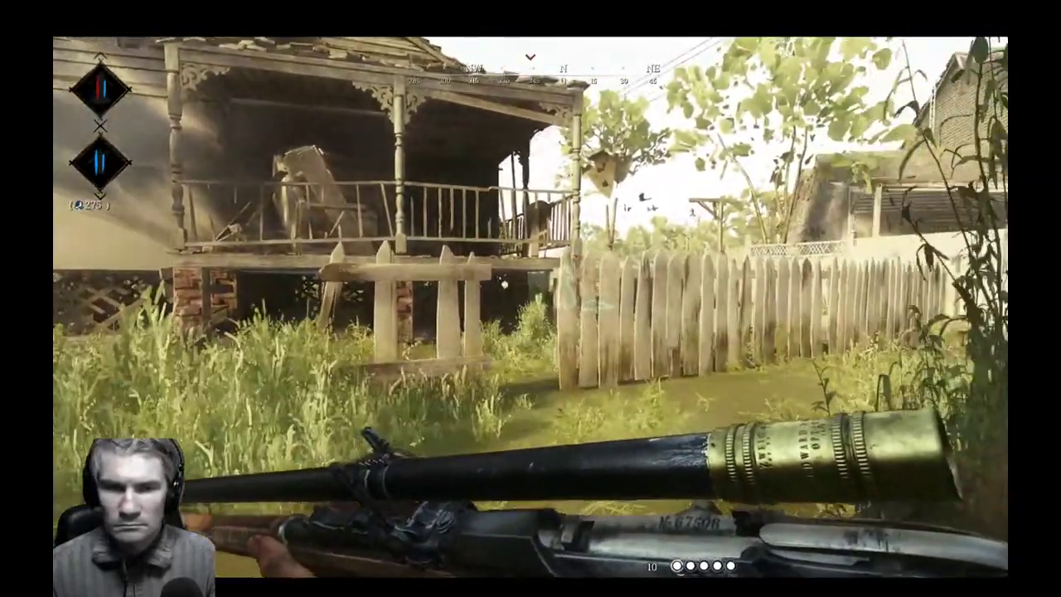
key("w")
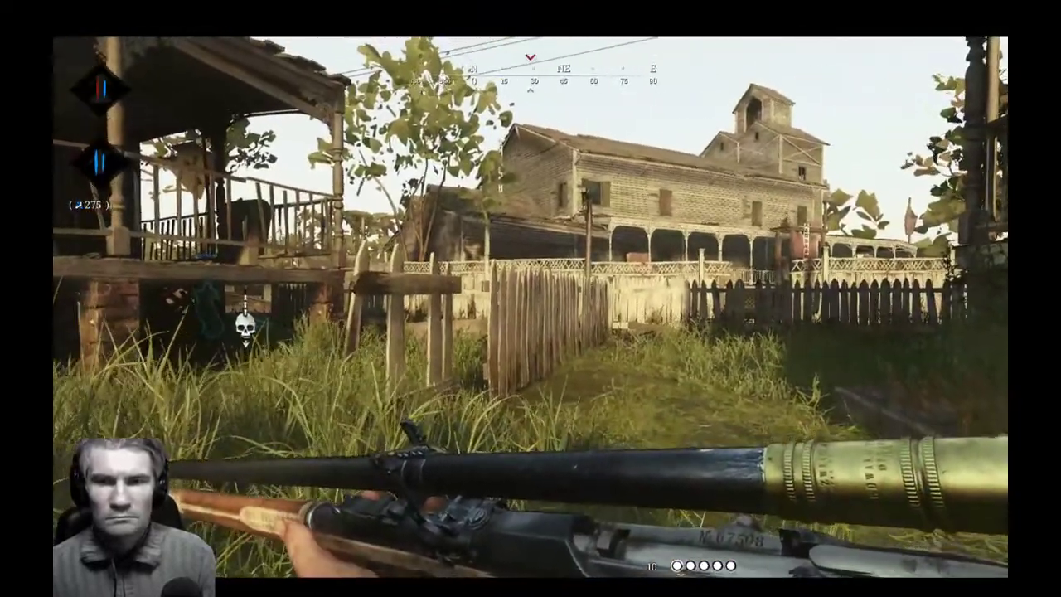
key("w")
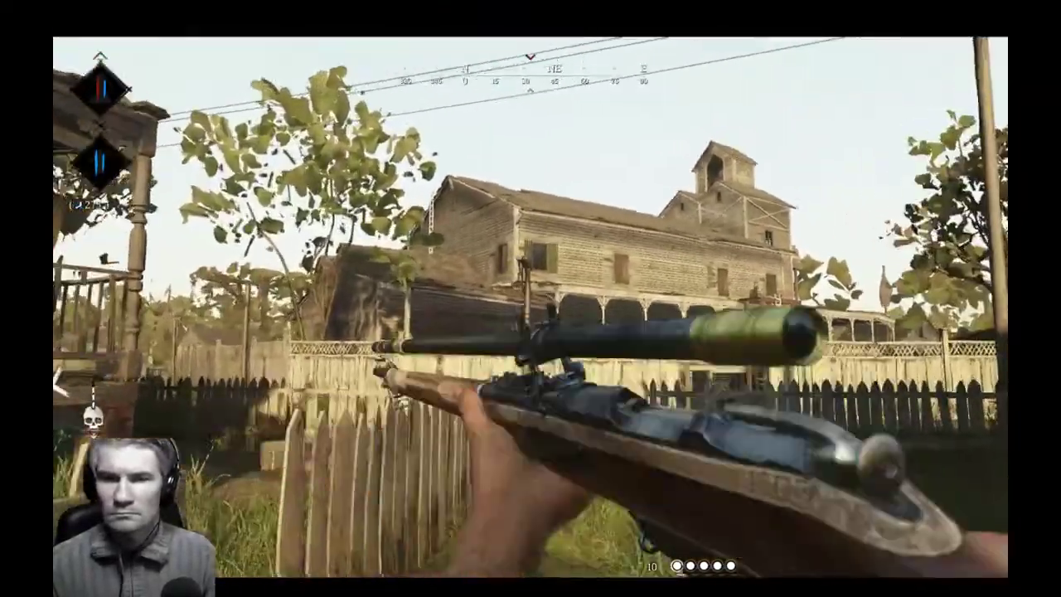
right_click(530, 359)
key("w")
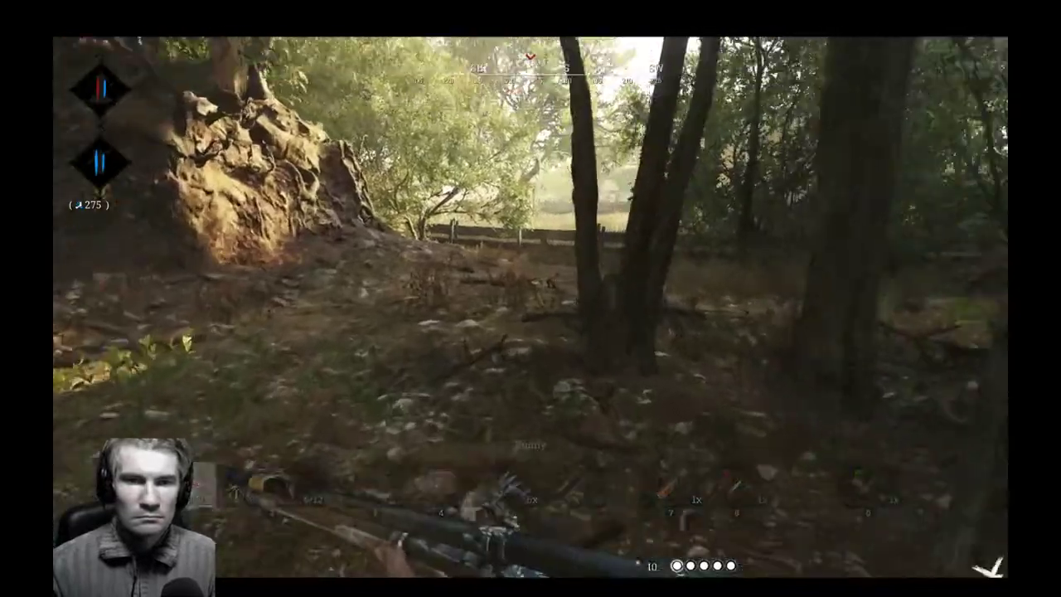
key("w")
key("w")
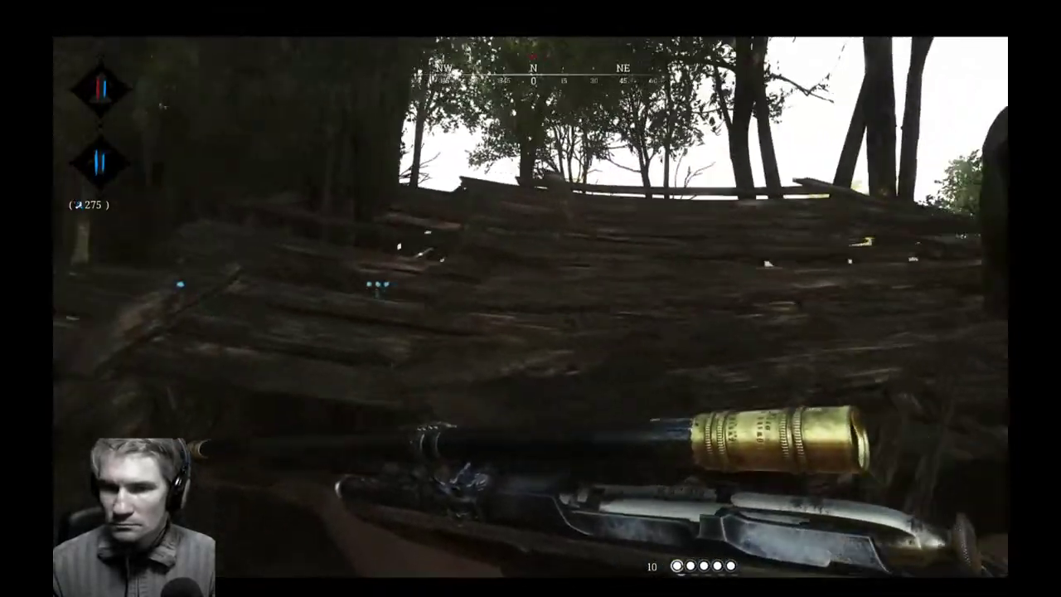
key("e")
scroll(531, 298, "down", 1)
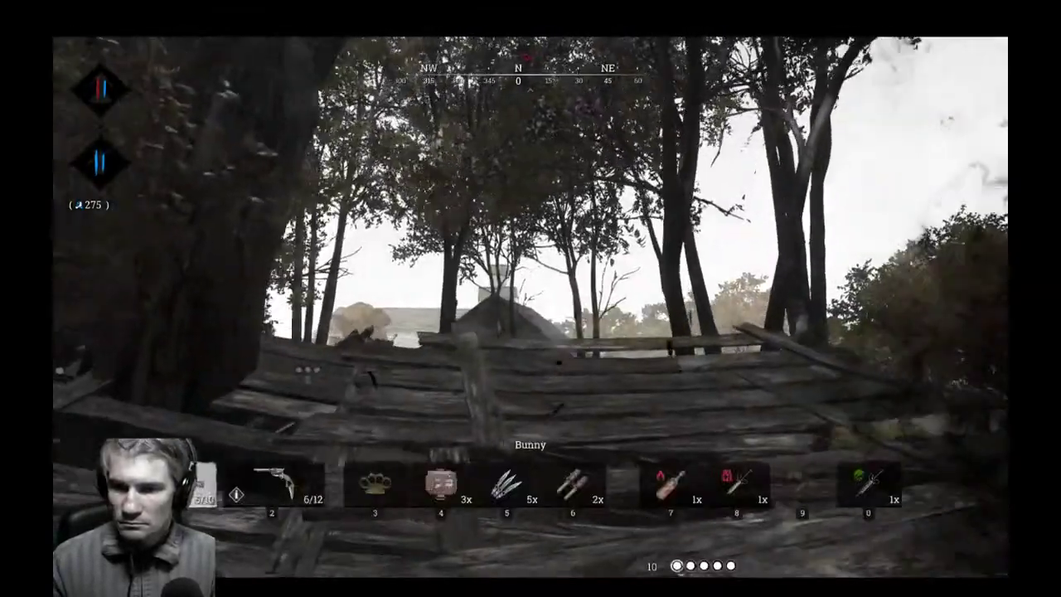
key("d")
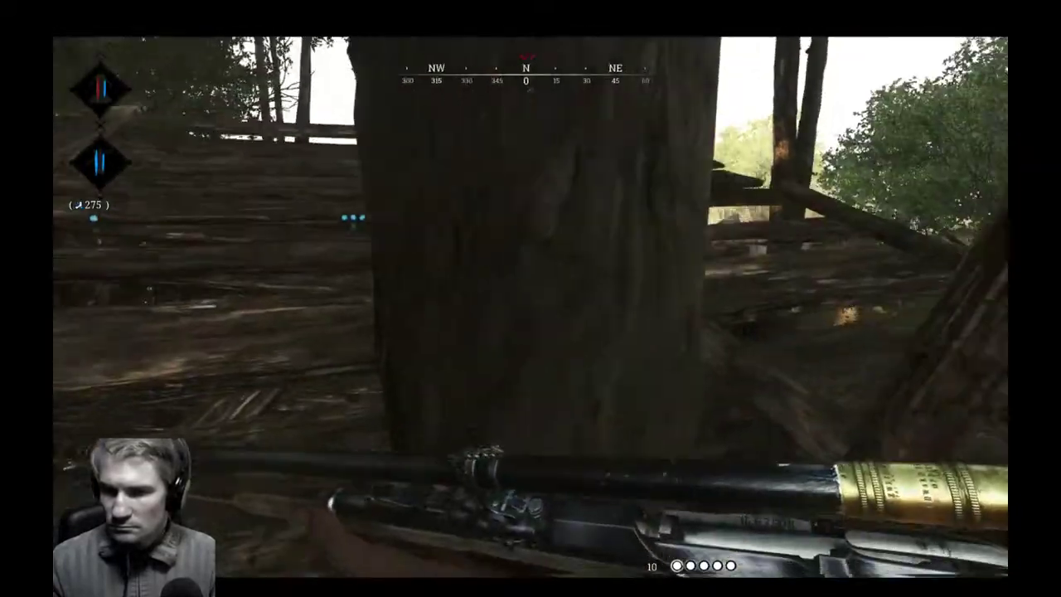
key("d")
key("w")
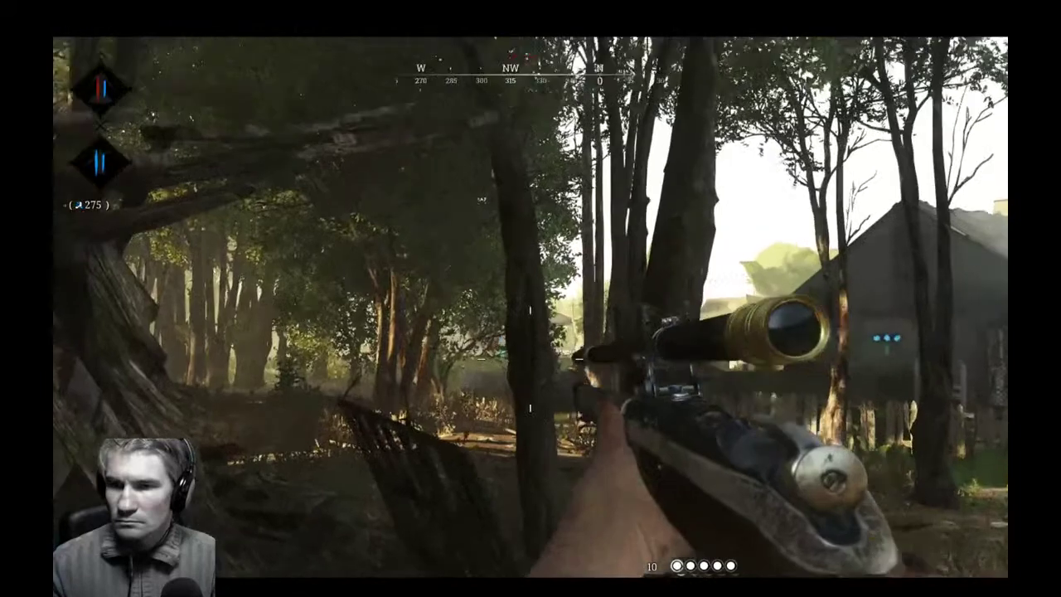
right_click(531, 299)
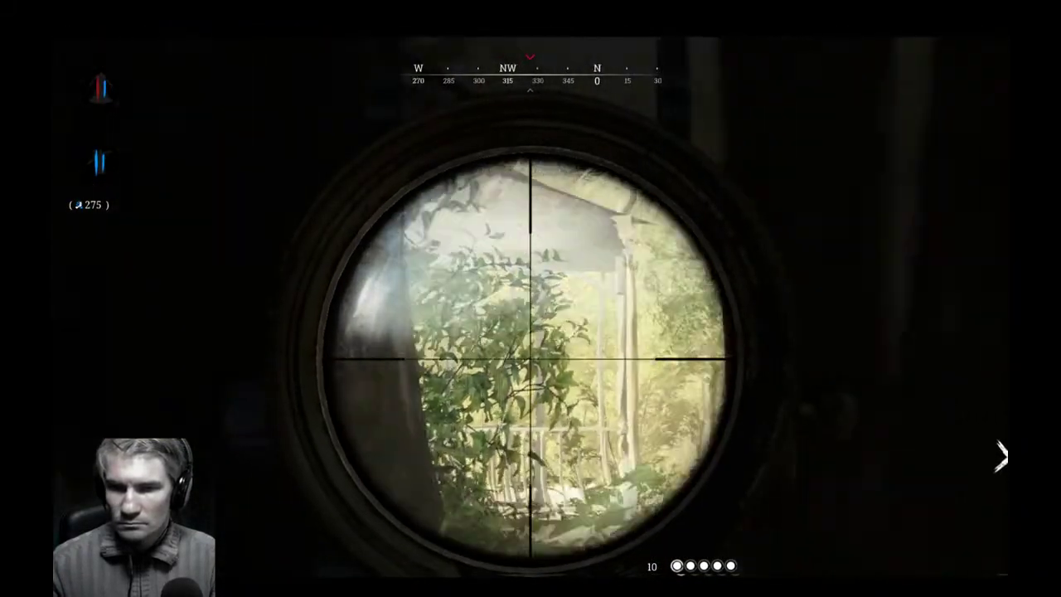
right_click(530, 299)
key("a")
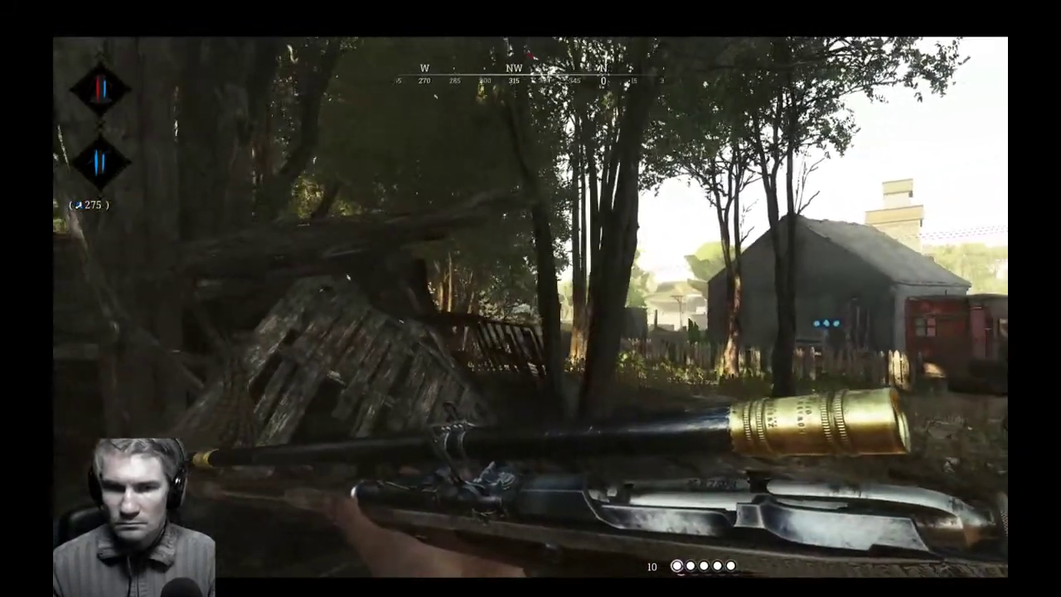
key("d")
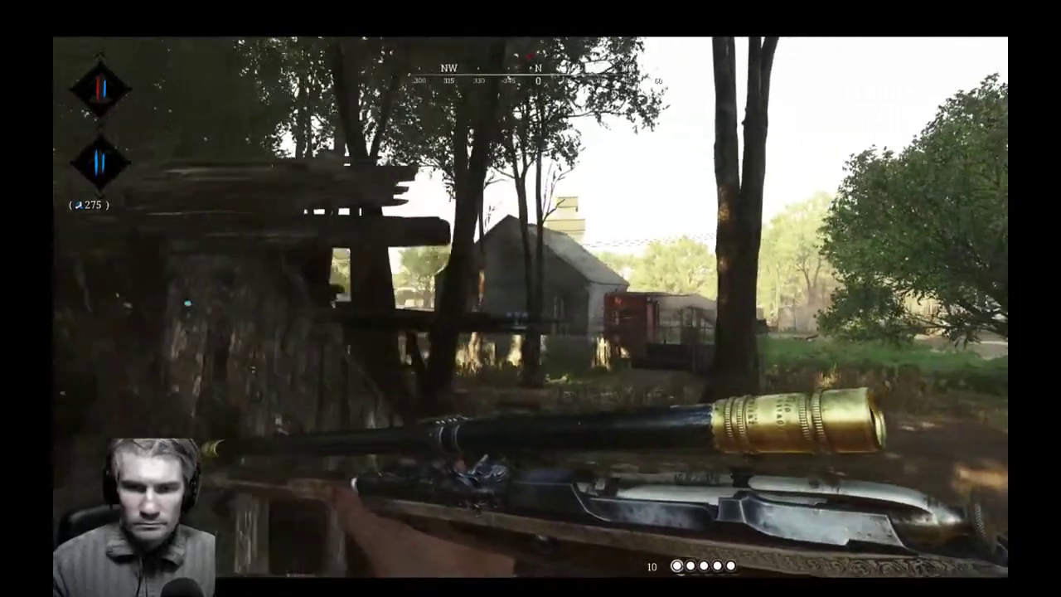
key("a")
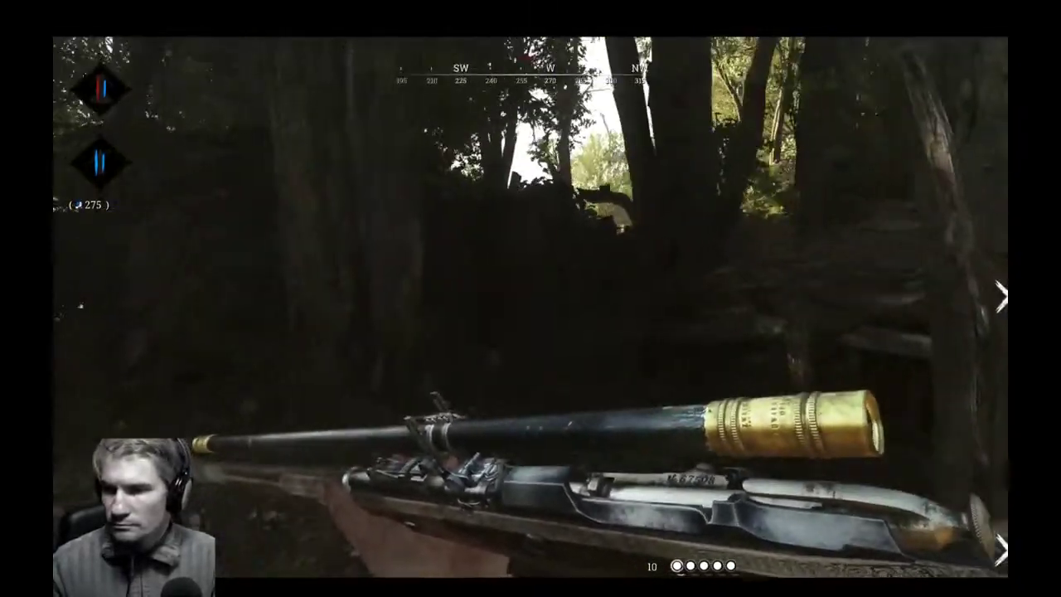
Sprint through the dark woods to the large tree trunk facing the farm buildings to the north.
key("shift+w")
key("shift+w")
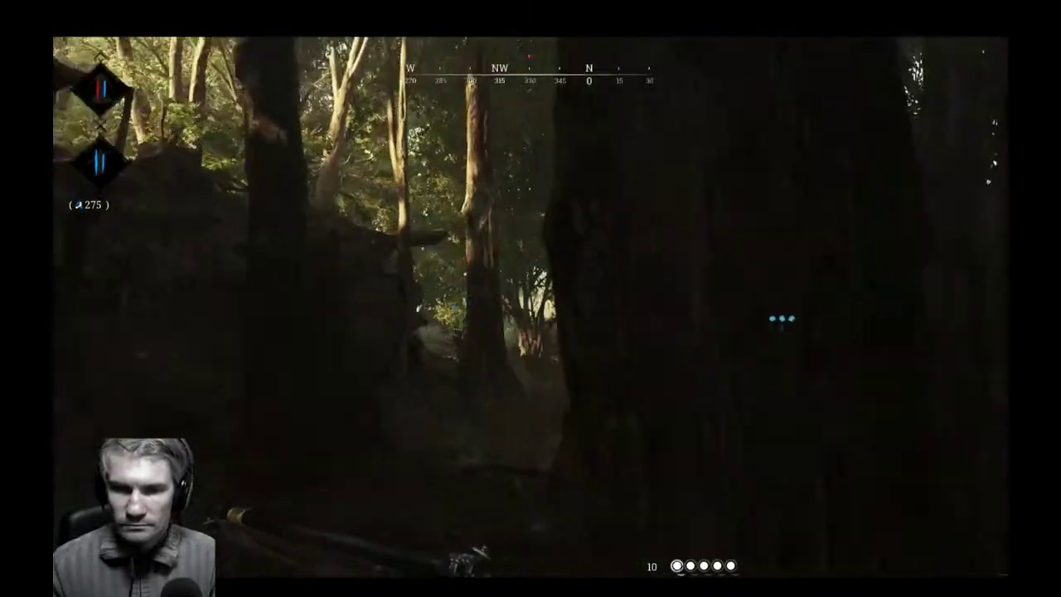
key("shift+w")
key("d")
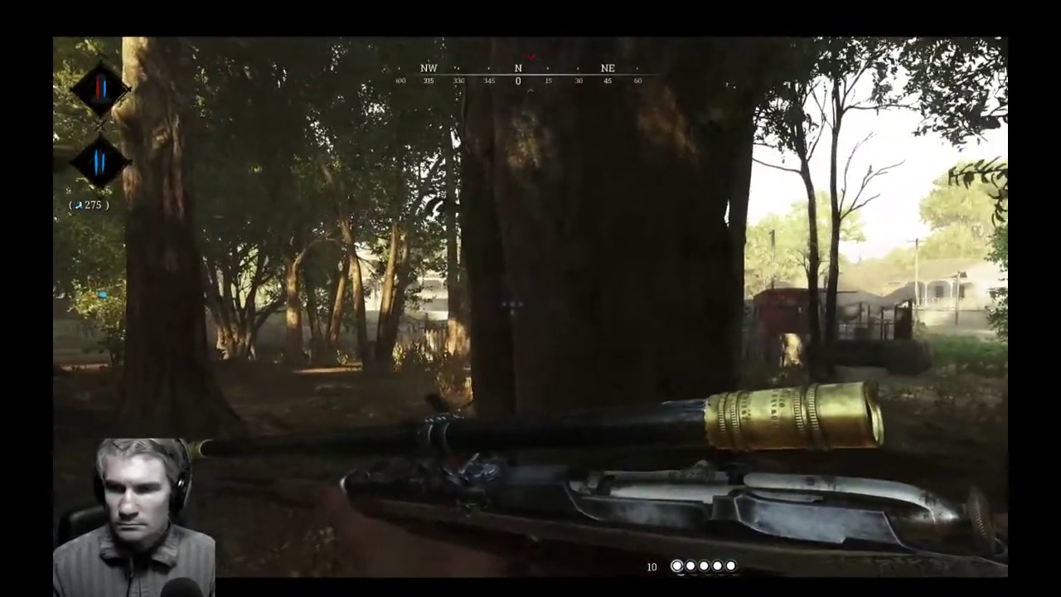
Scout the fenced buildings to the north through the rifle scope from cover beside the large tree.
key("a")
key("d")
right_click(530, 360)
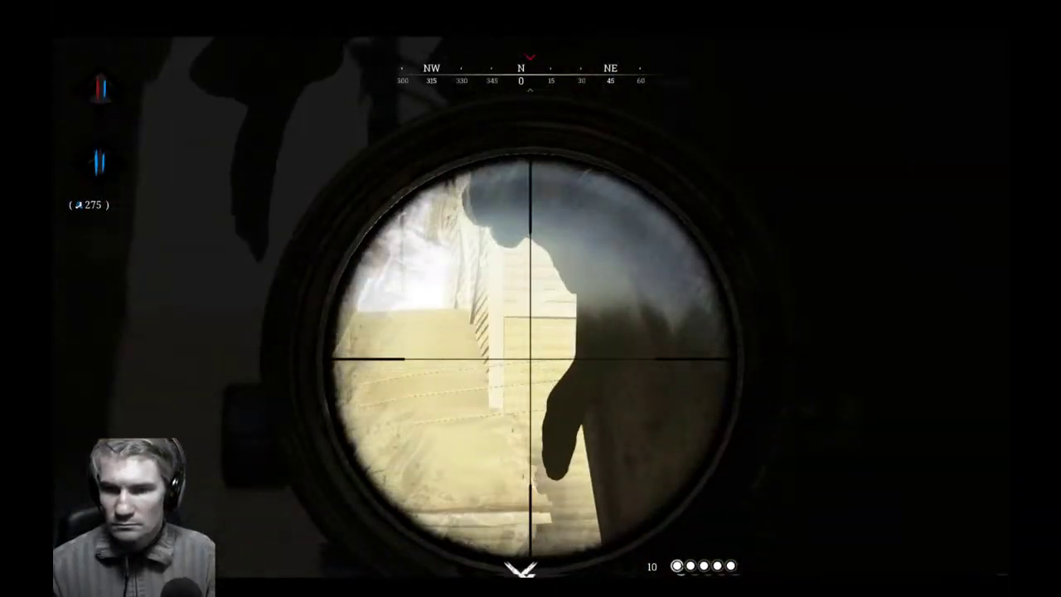
key("a")
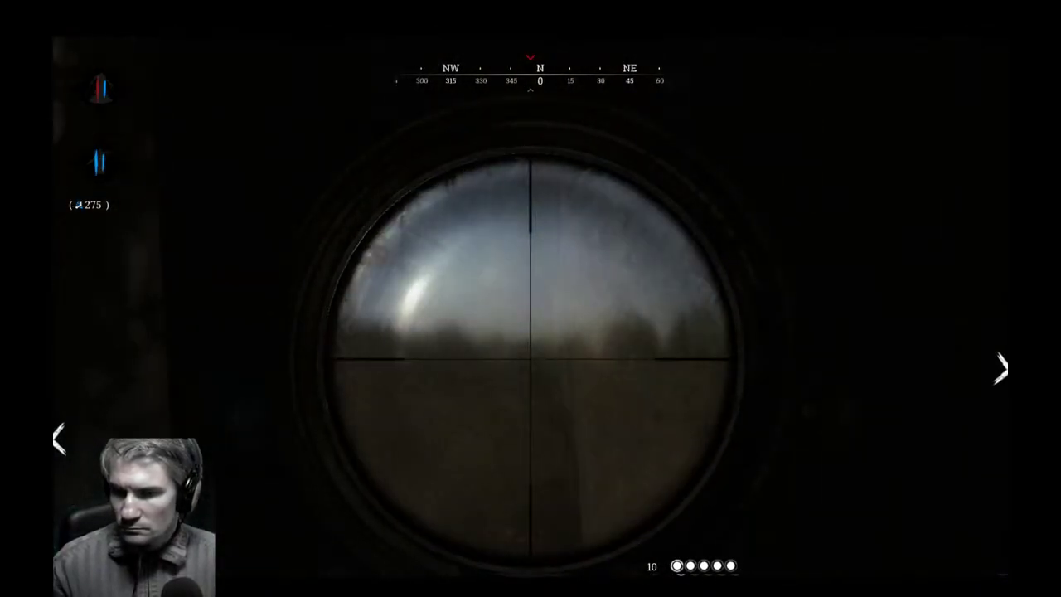
key("a")
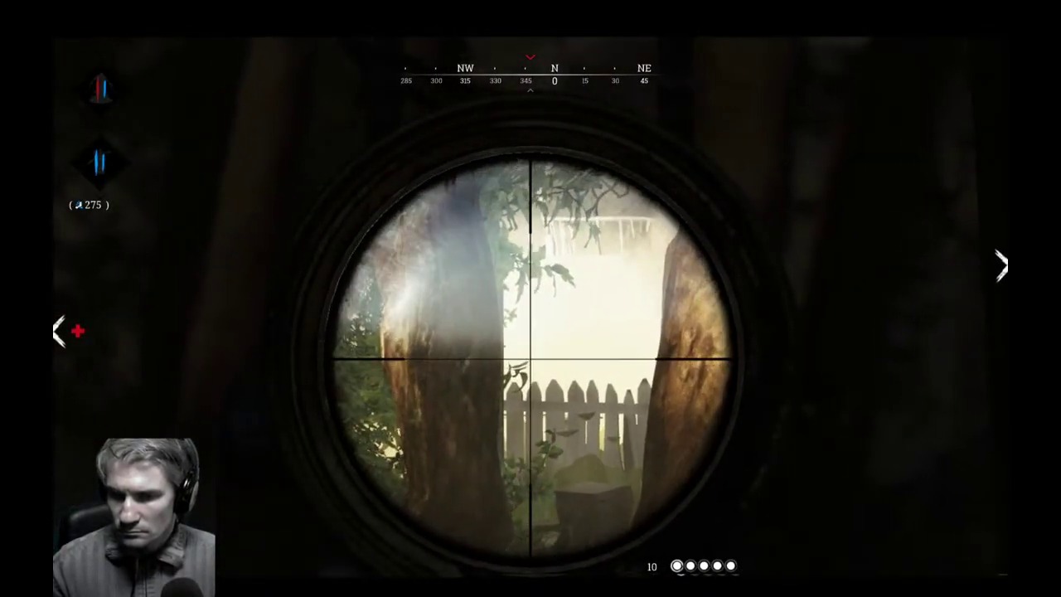
right_click(530, 298)
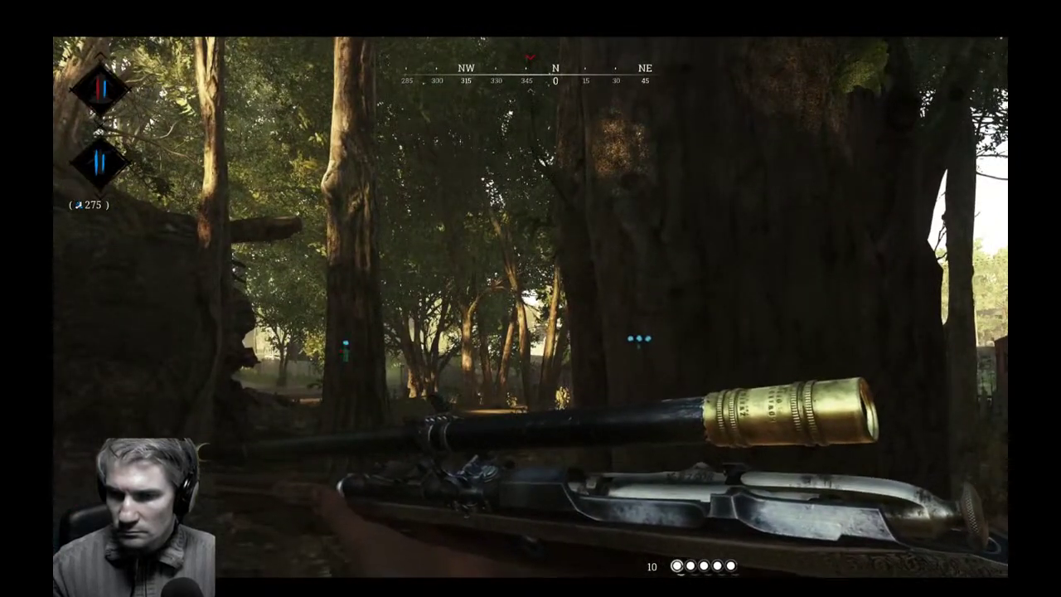
key("w")
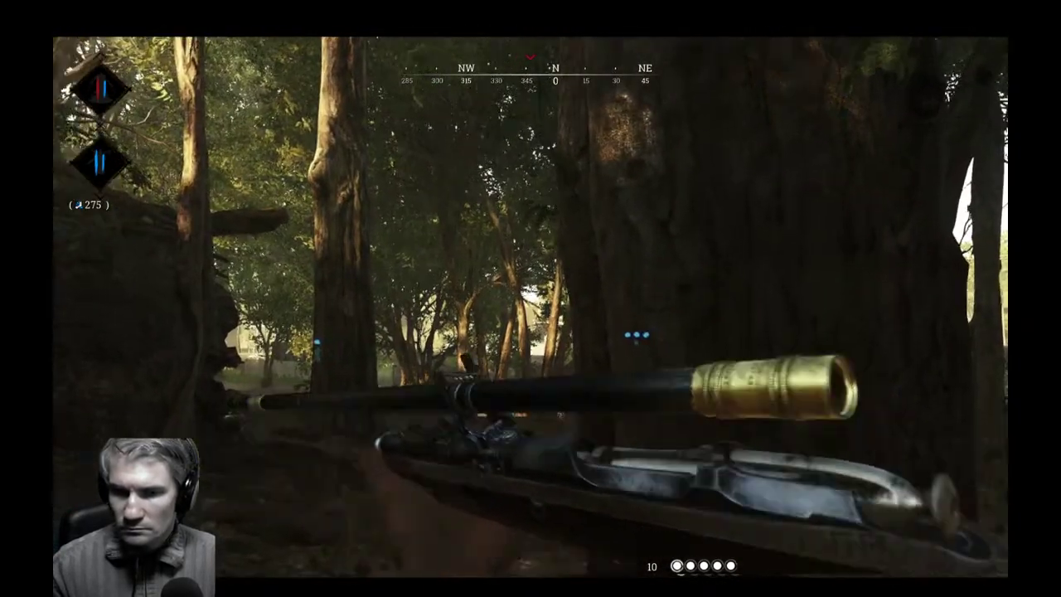
right_click(530, 299)
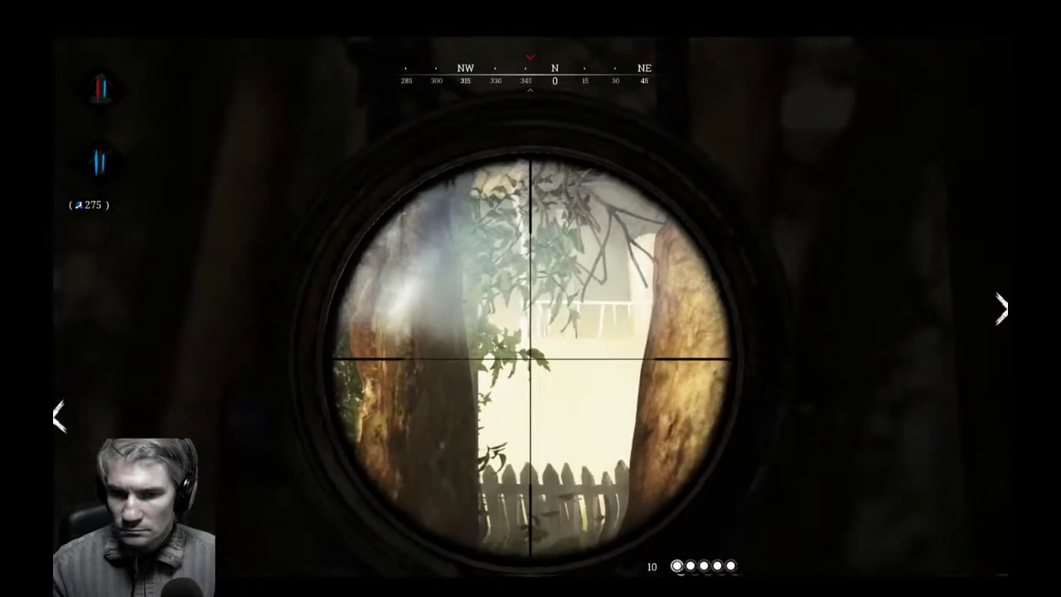
right_click(531, 299)
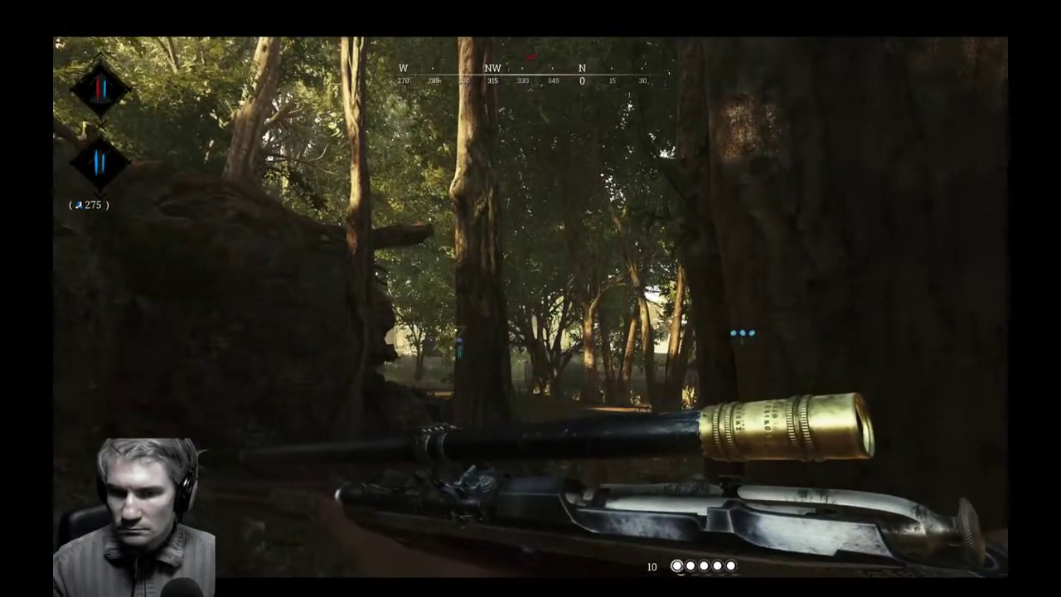
Move through the undergrowth to the sunlit rock, drawing the revolver briefly before readying the scoped rifle again.
key("a")
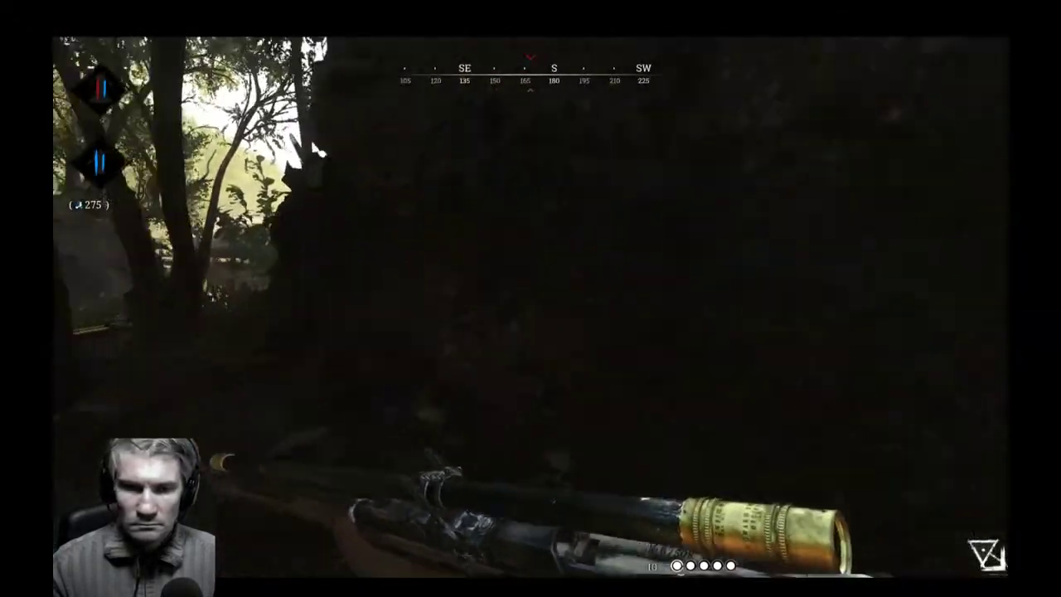
key("2")
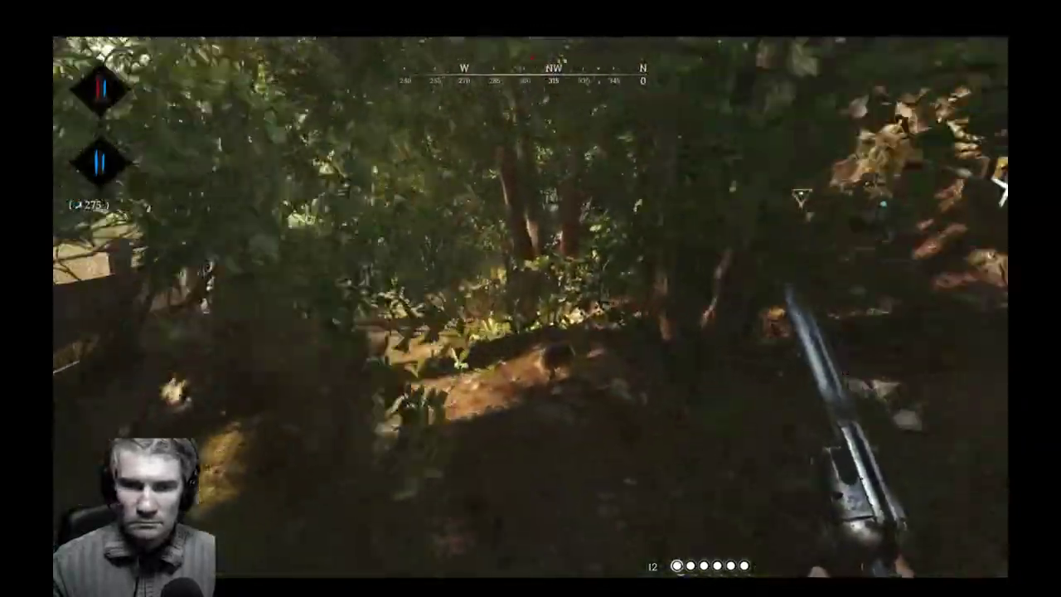
key("1")
key("1")
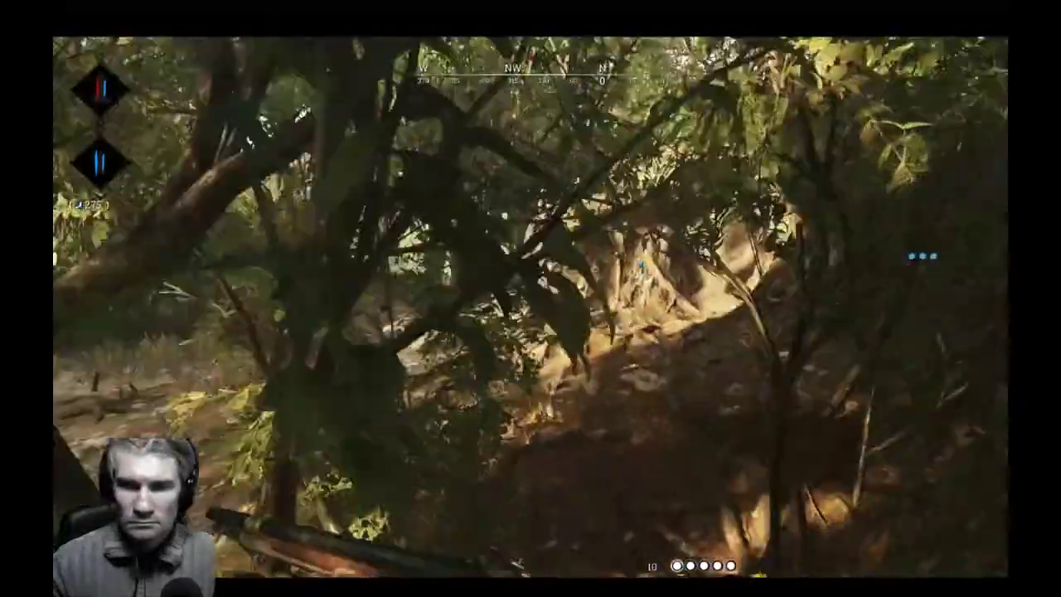
key("w")
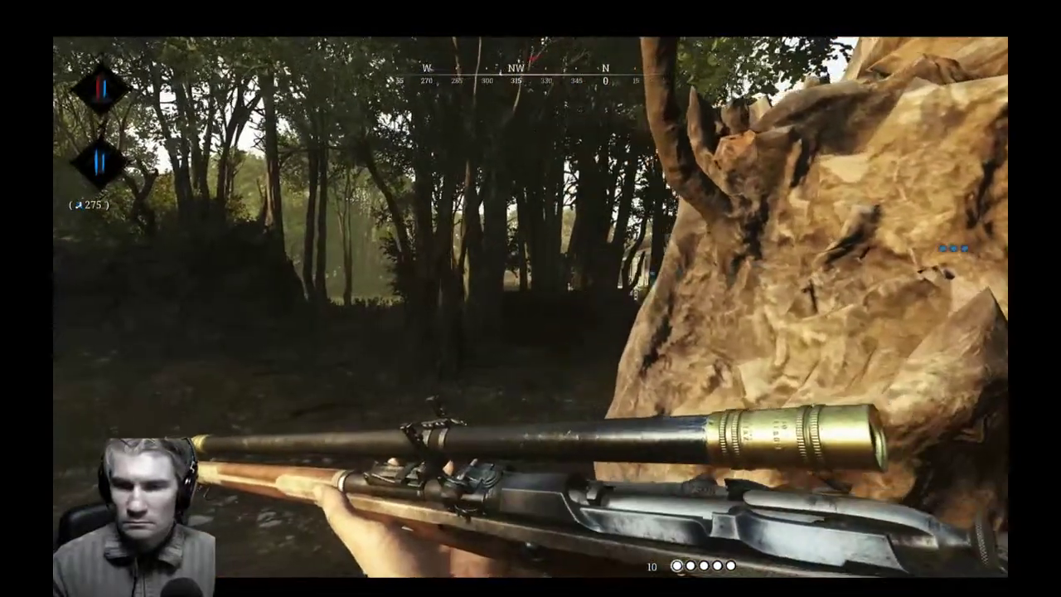
Scan the woods and buildings to the northwest through the rifle scope from beside the sunlit rock.
right_click(531, 299)
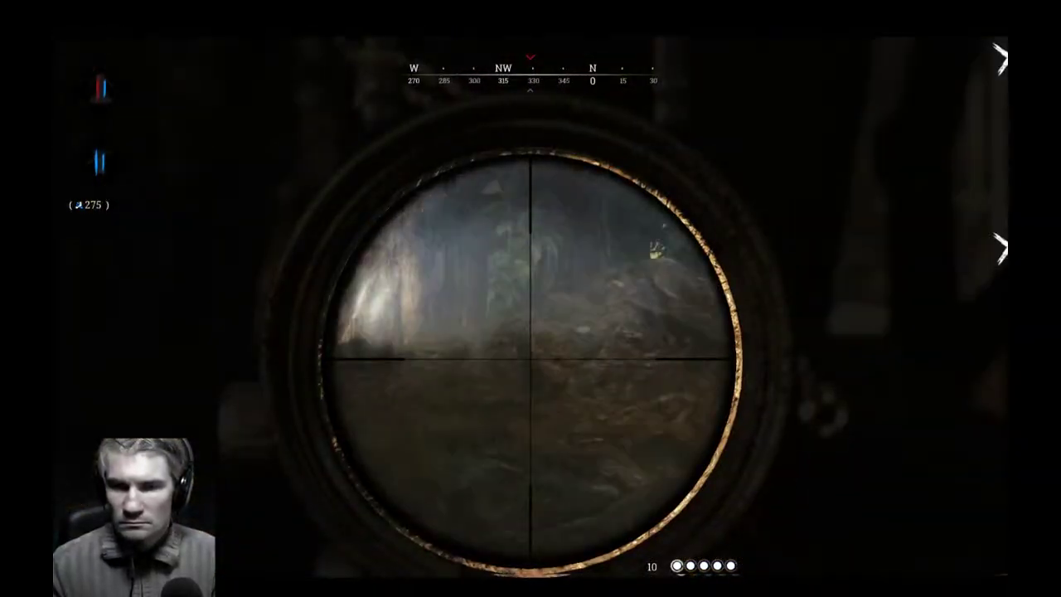
key("d")
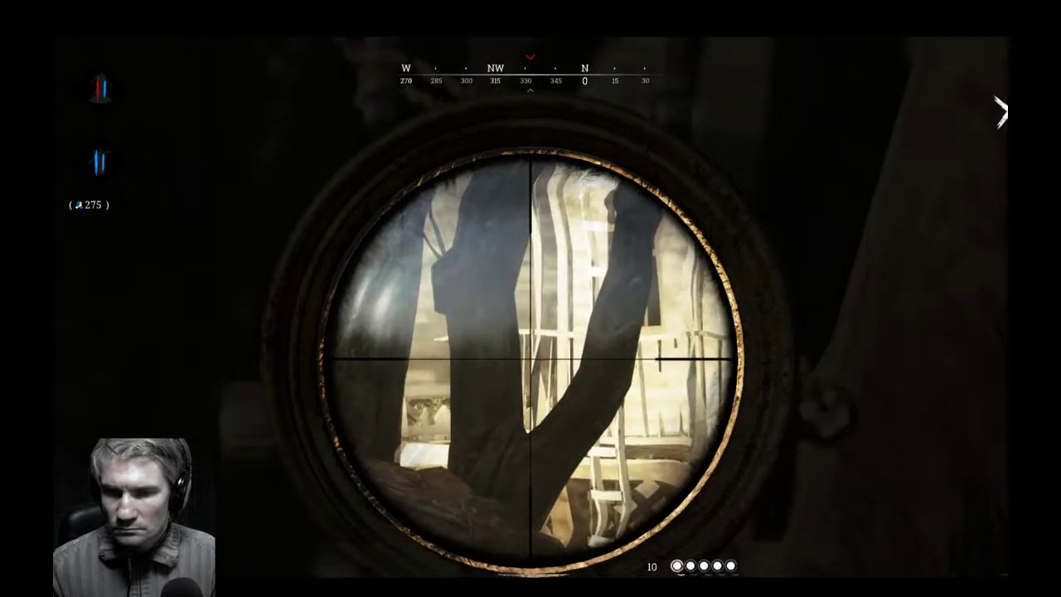
right_click(531, 298)
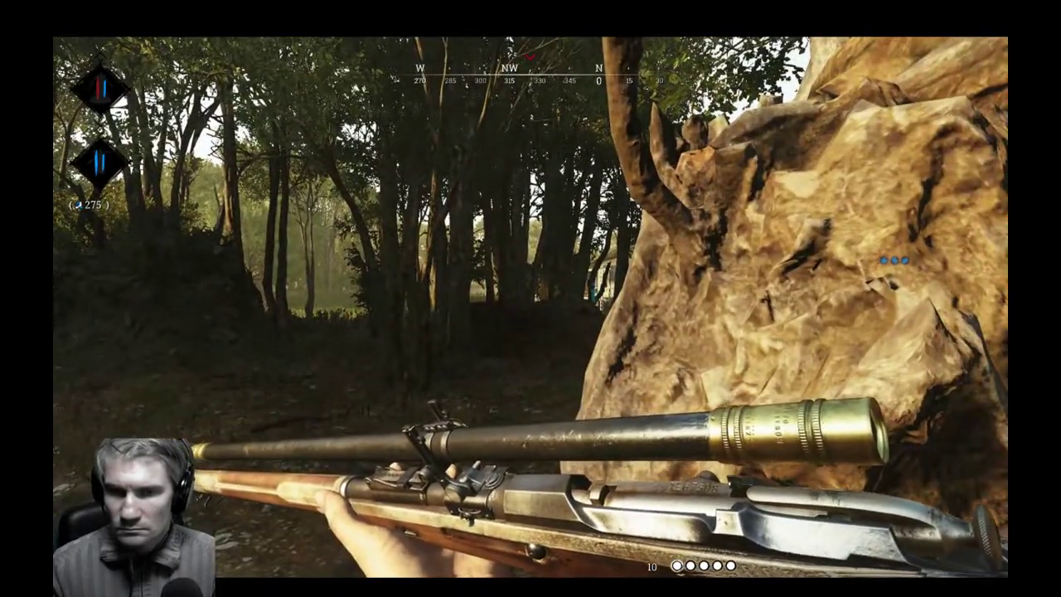
right_click(530, 298)
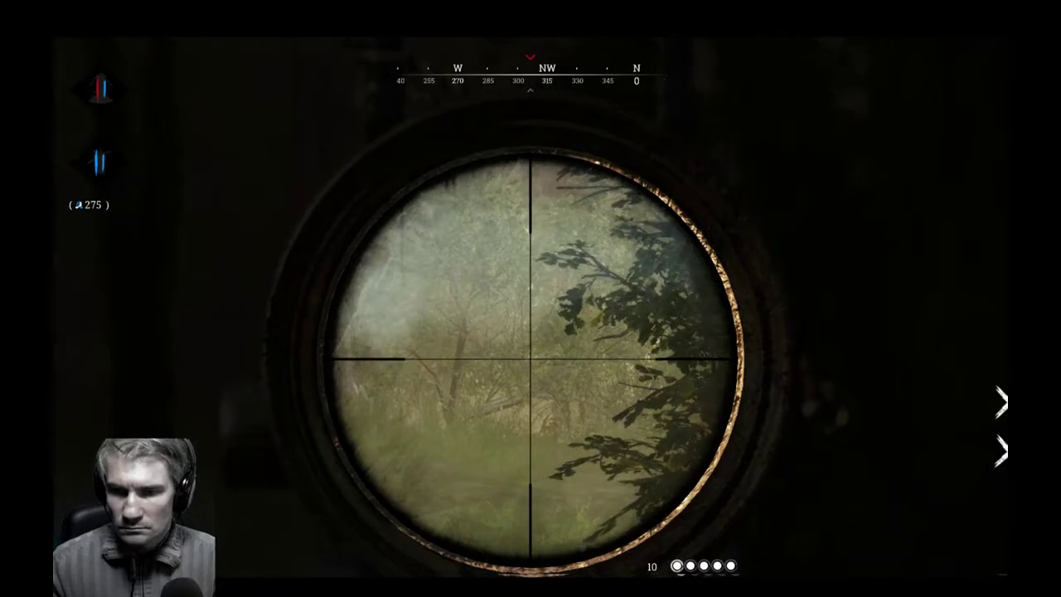
right_click(531, 298)
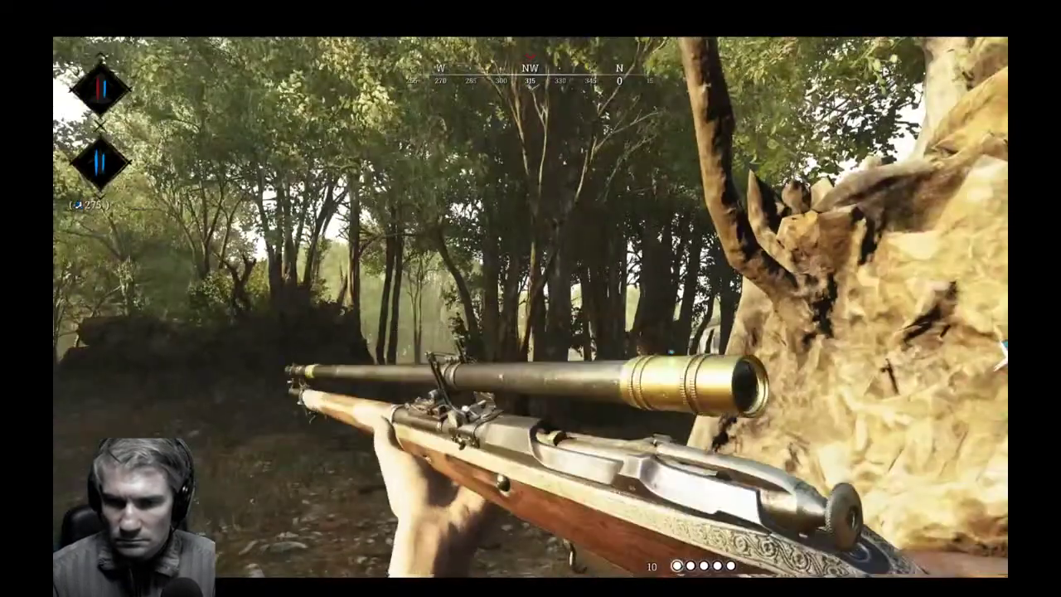
Sprint from the rock to the farmyard's picket fence and vault over it near the weathered wooden house.
key("w")
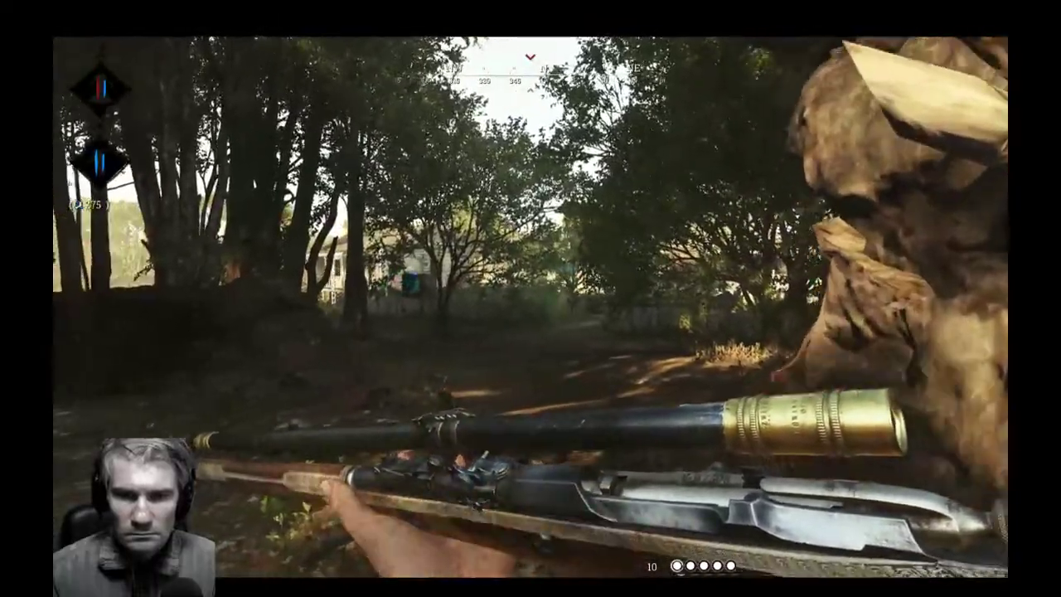
key("shift+w")
key("shift+w")
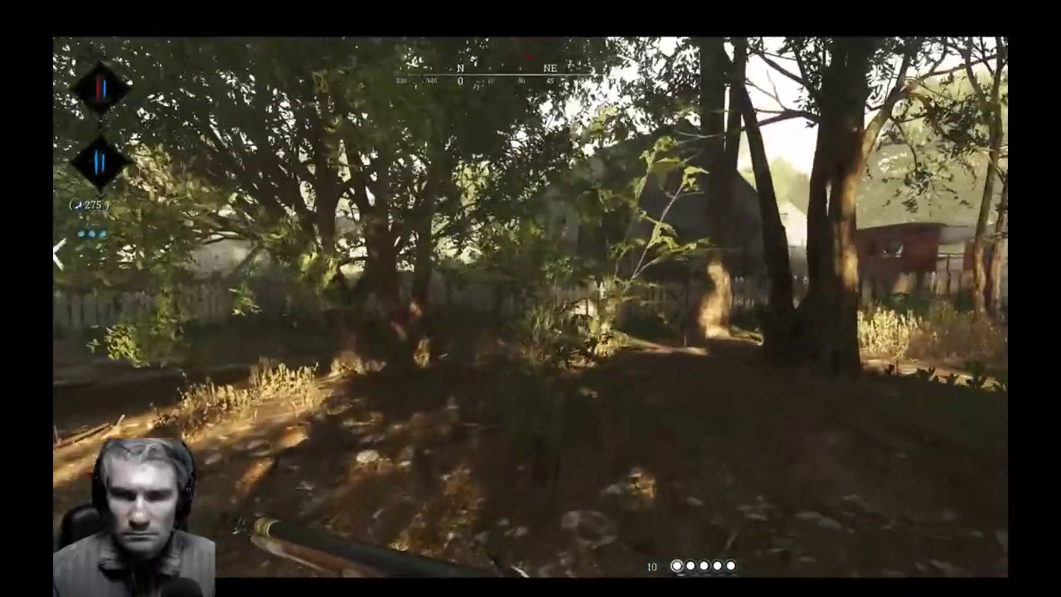
key("w")
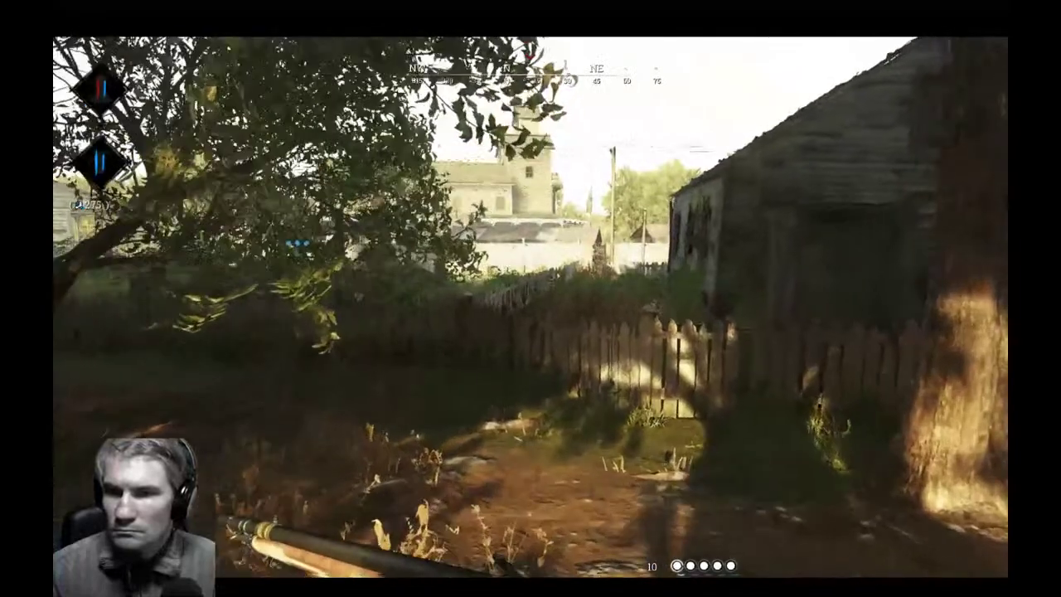
key("space")
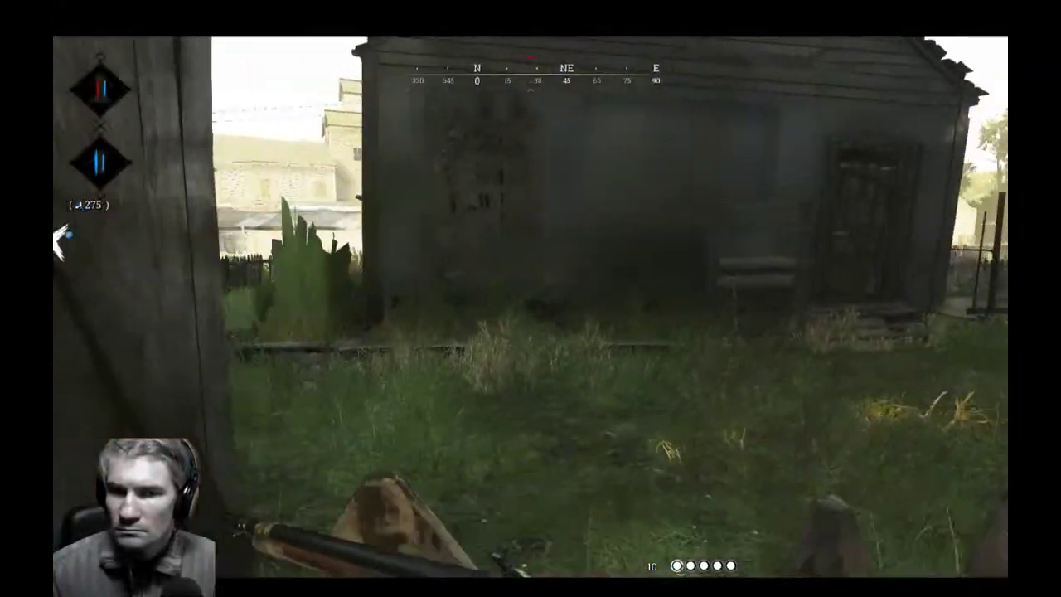
Cross the grassy yard to take cover along the wooden house's wall, facing northwest.
key("w")
key("w")
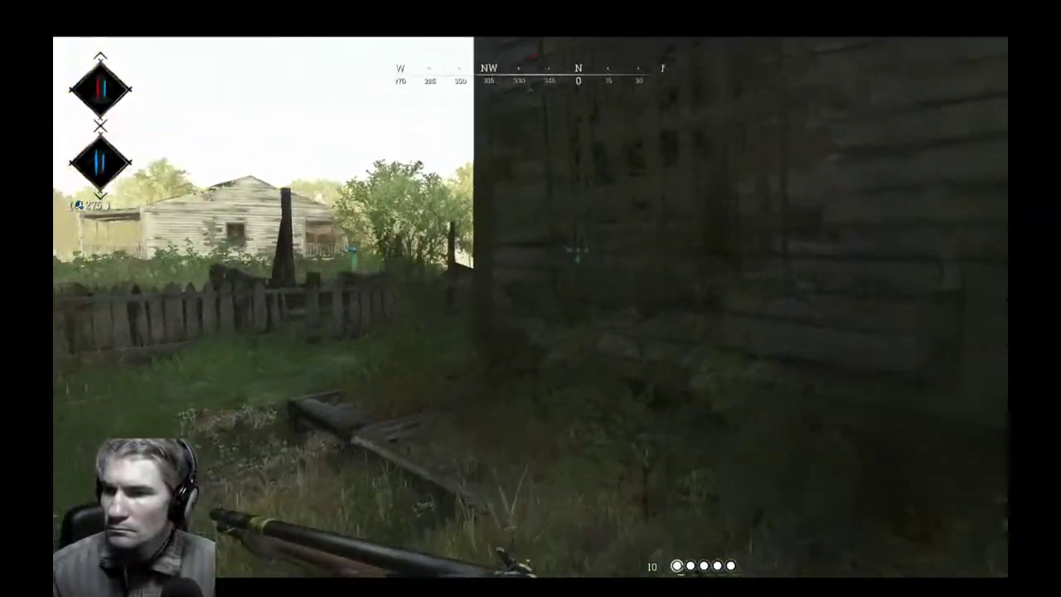
key("w")
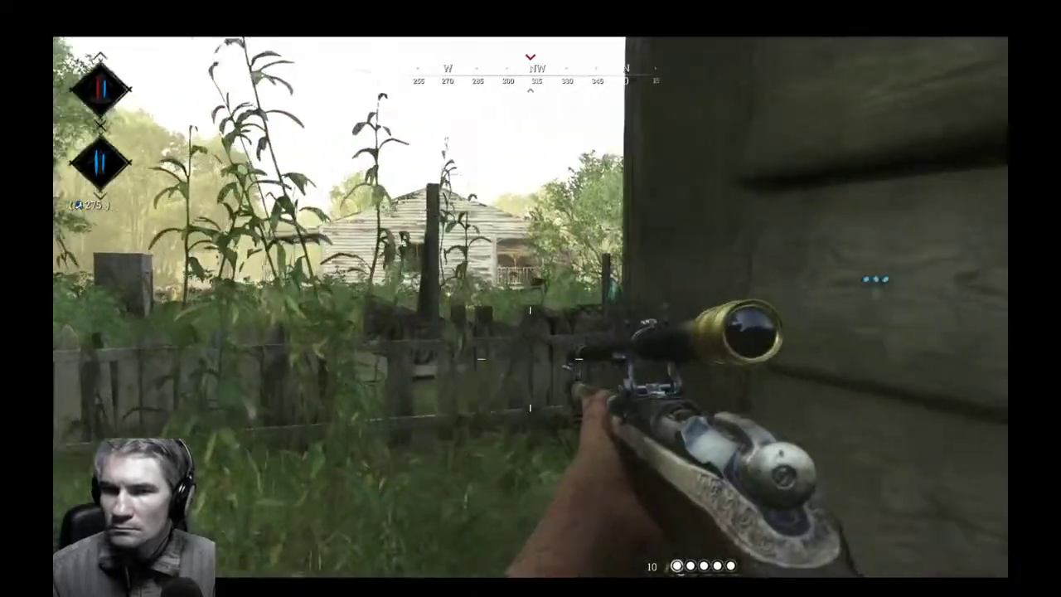
Check the trees and distant buildings to the northwest through the rifle scope from beside the house wall.
right_click(531, 307)
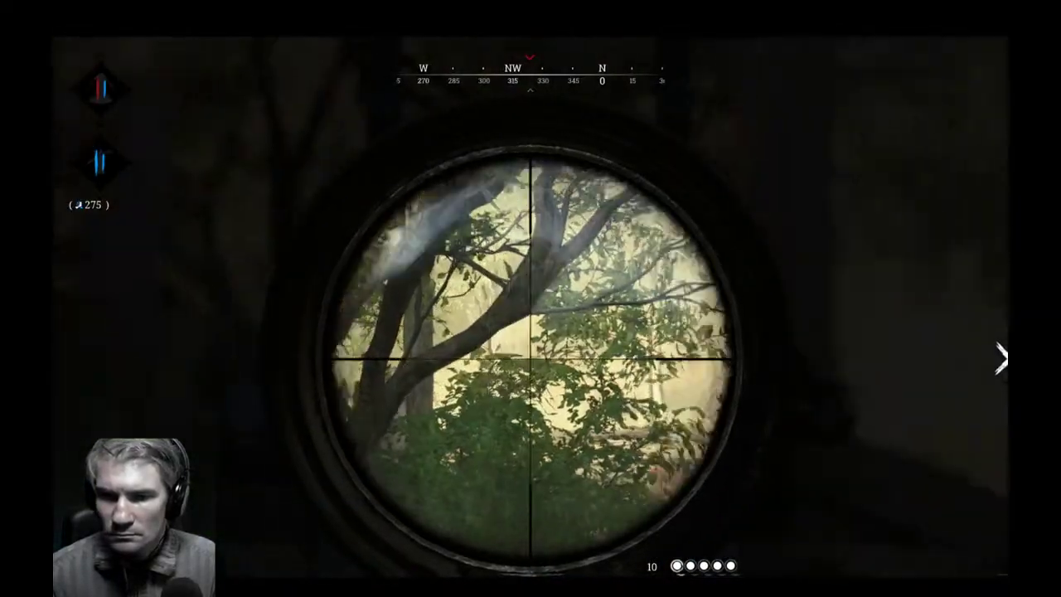
right_click(531, 298)
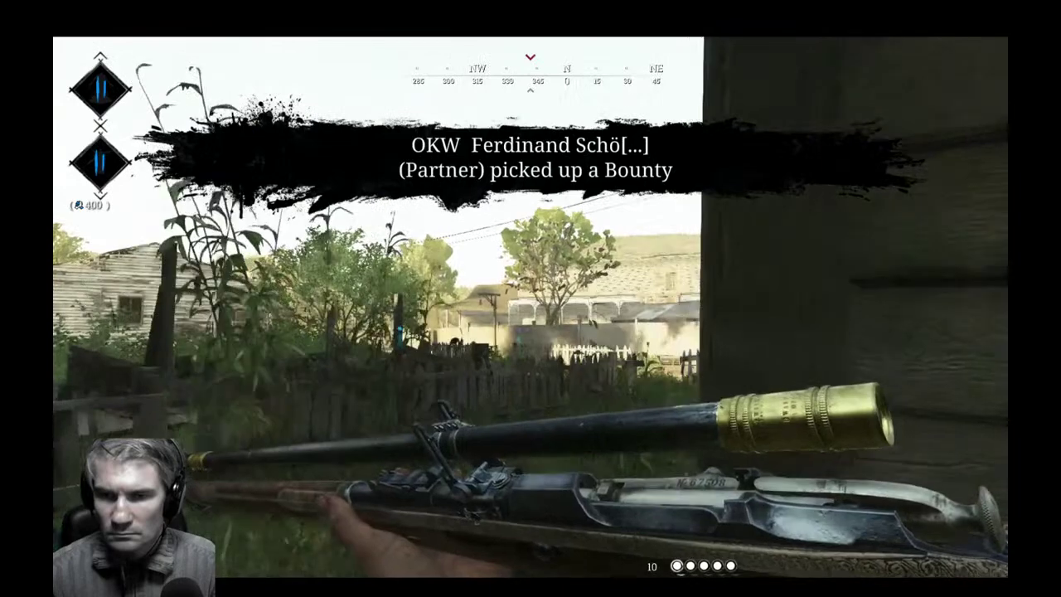
right_click(531, 299)
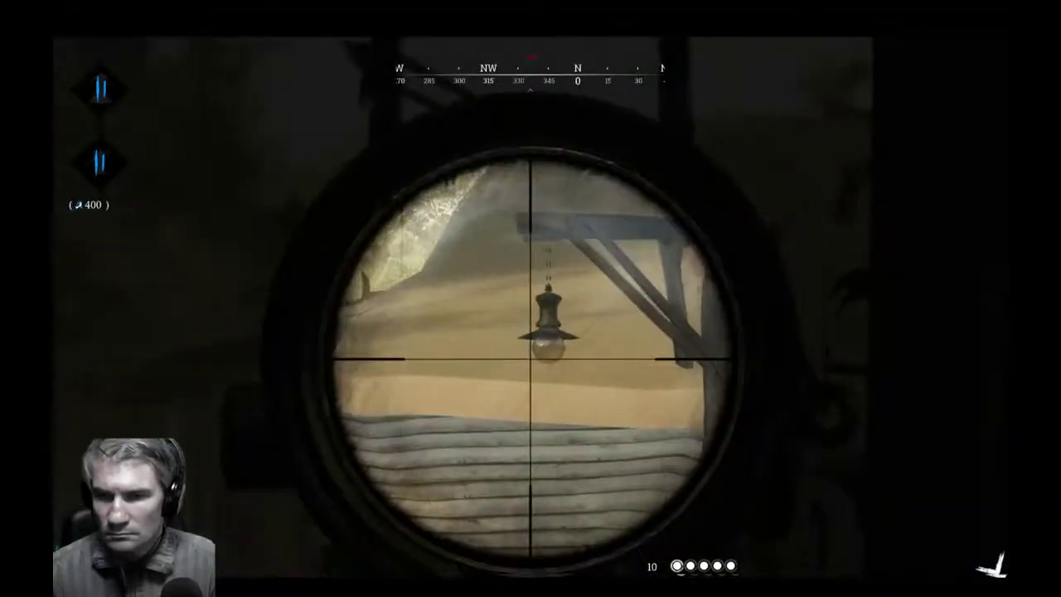
right_click(531, 298)
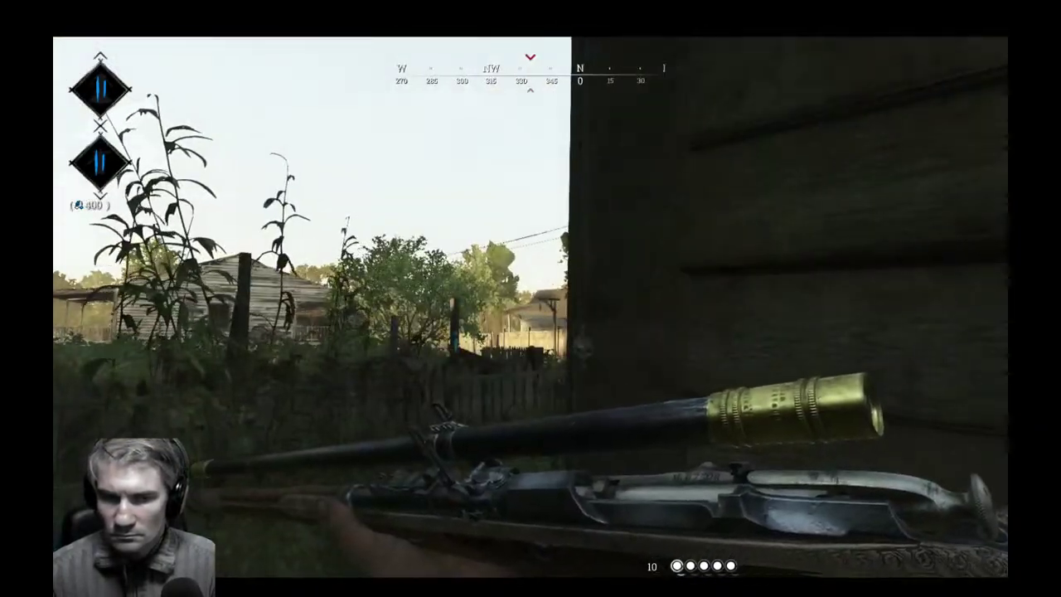
Peek in and out from the house wall to watch the fenced compound to the north.
key("d")
key("a")
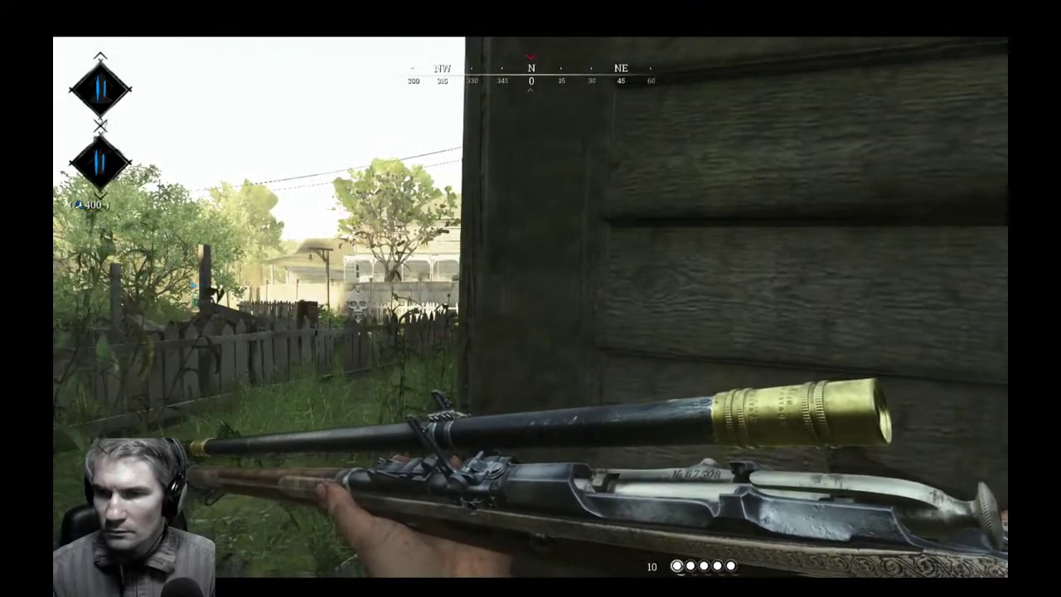
key("a")
key("d")
key("a")
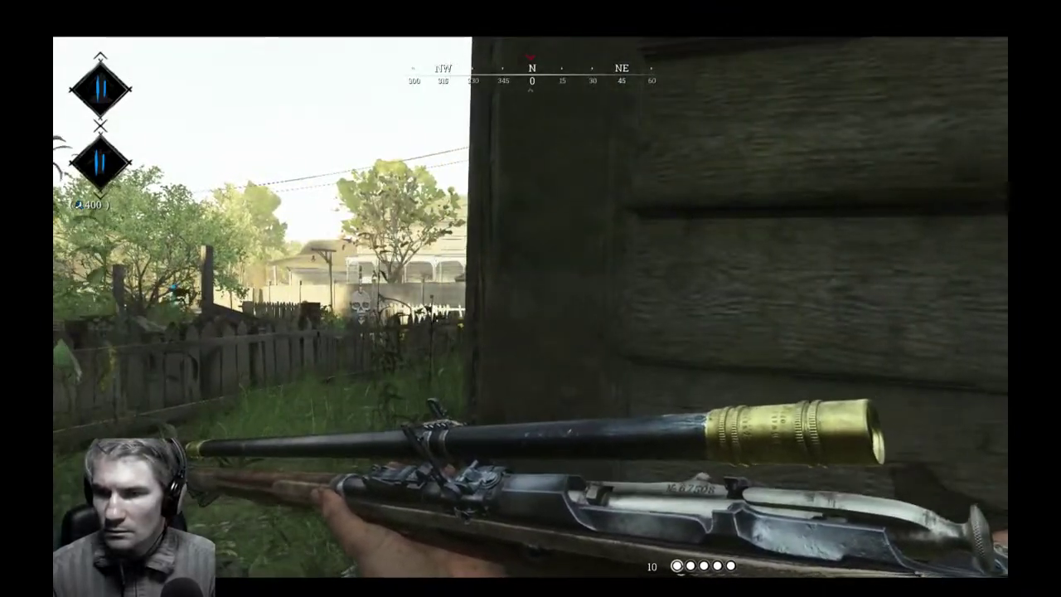
key("d")
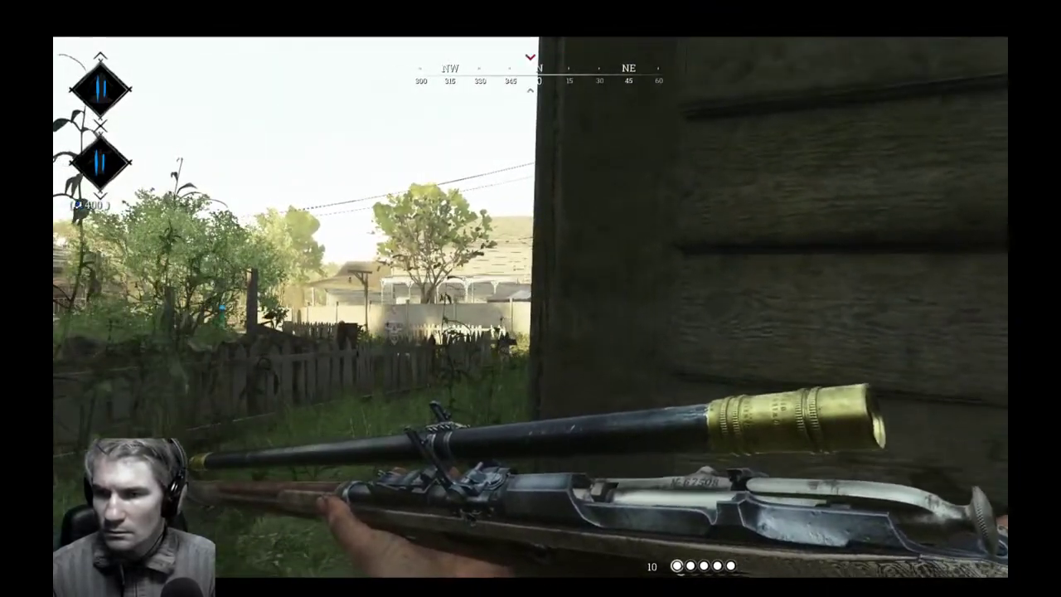
key("a")
Switch to the revolver and advance out of the yard onto the dirt road beside the tall compound fence.
key("2")
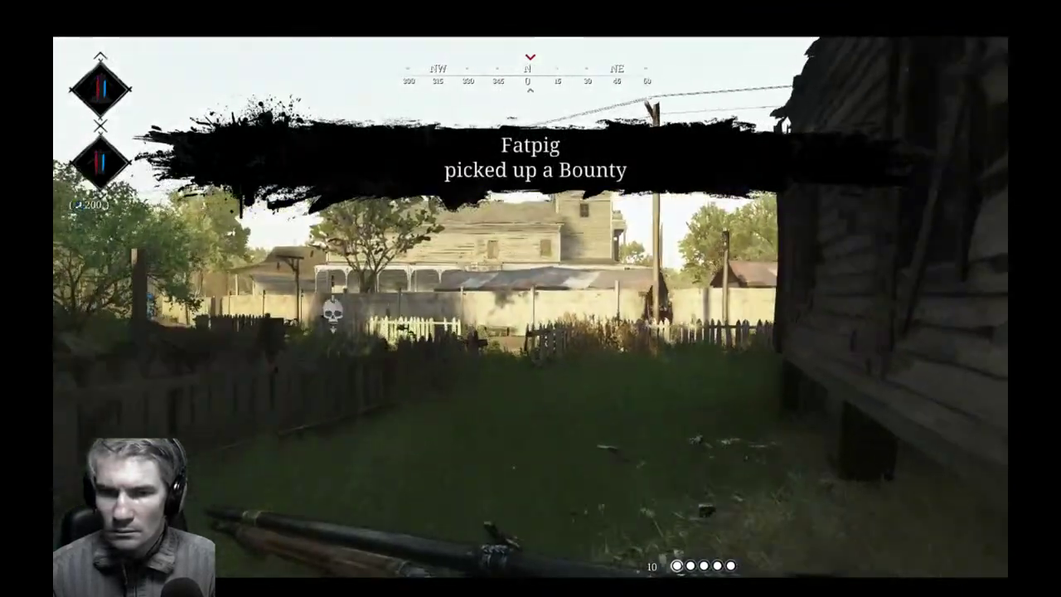
key("w")
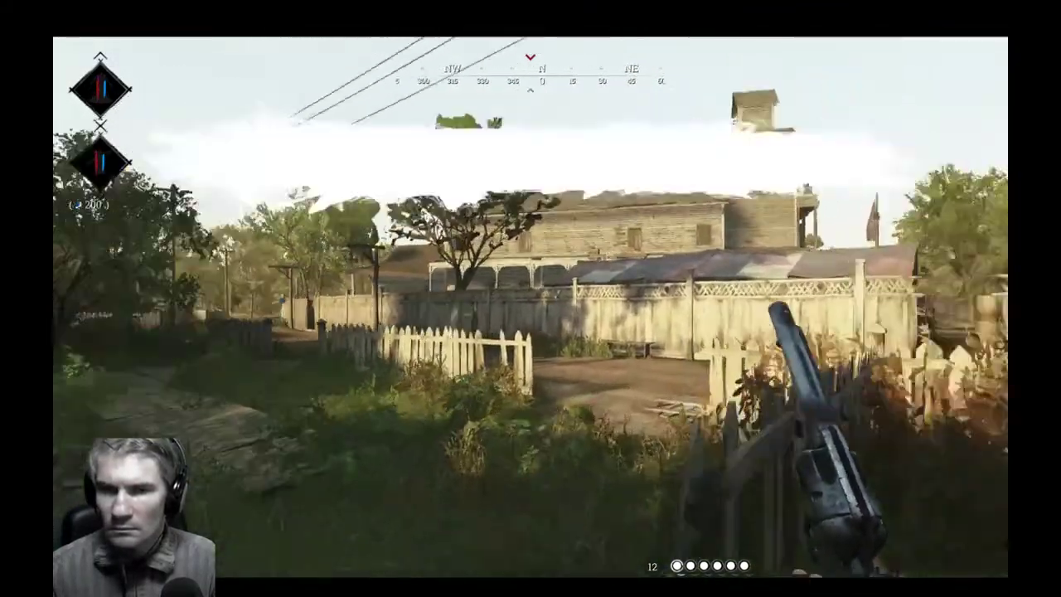
key("w")
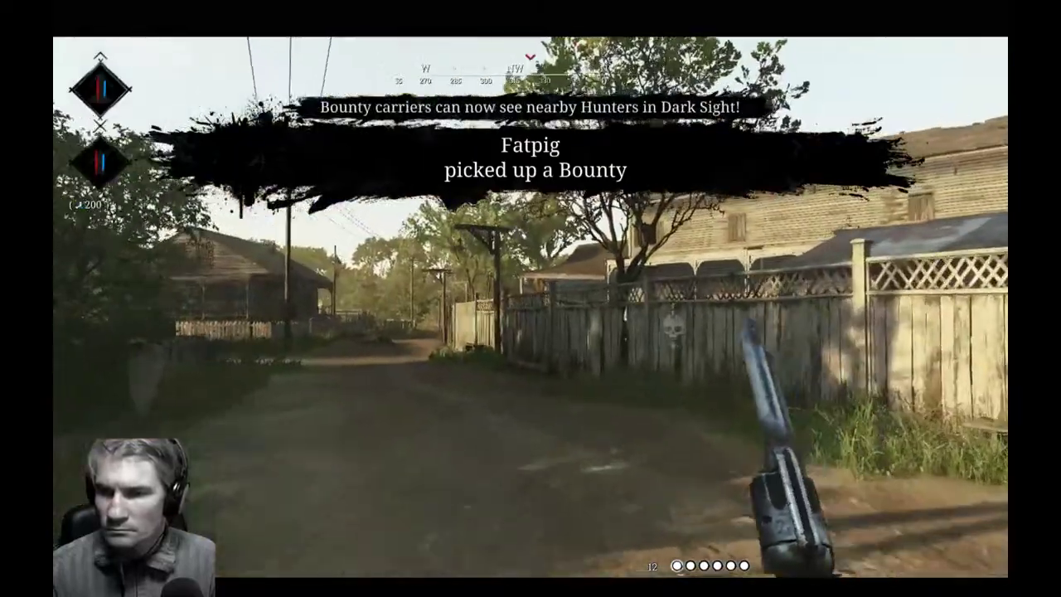
key("w")
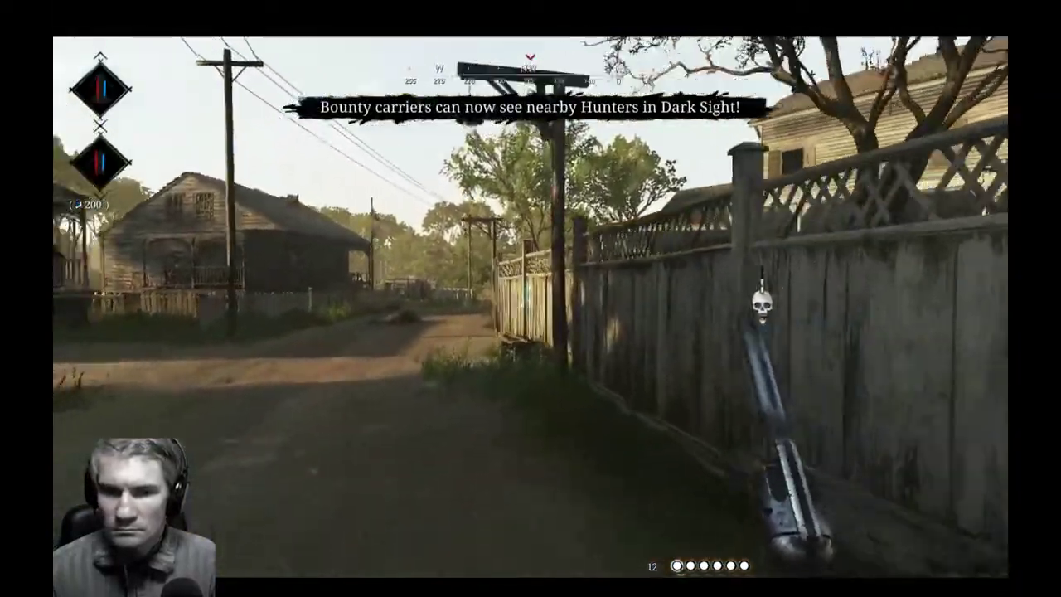
Advance northwest along the dirt road beside the tall fence with the revolver, passing the fence opening and the carcass.
key("w")
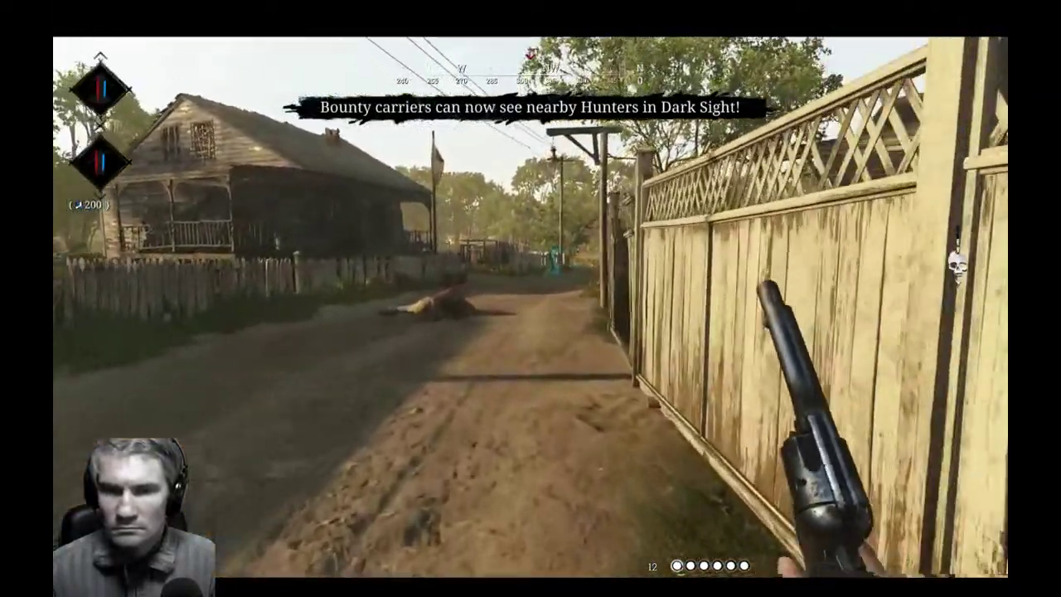
key("w")
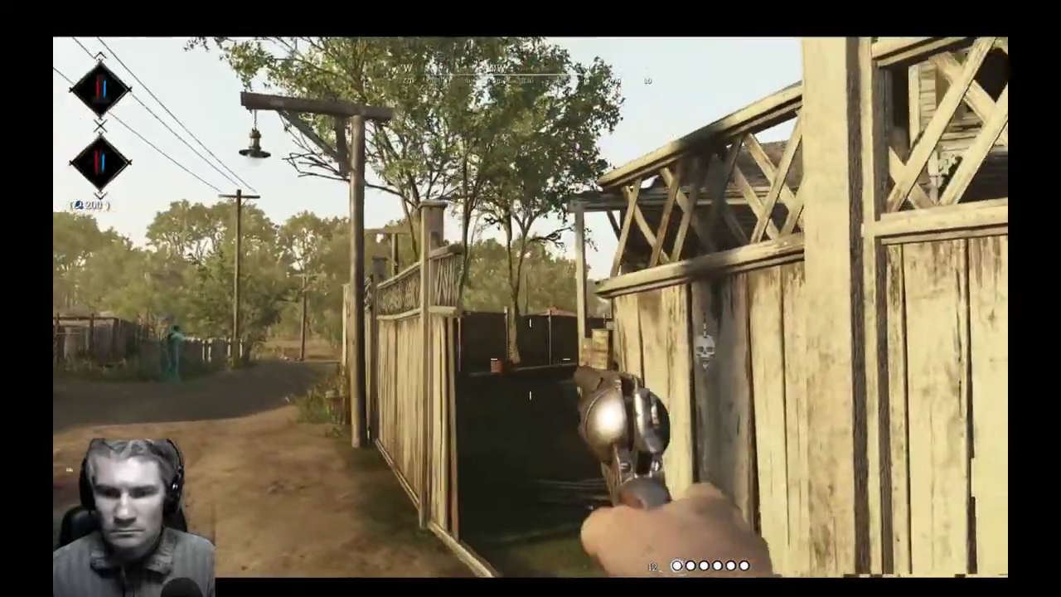
key("w")
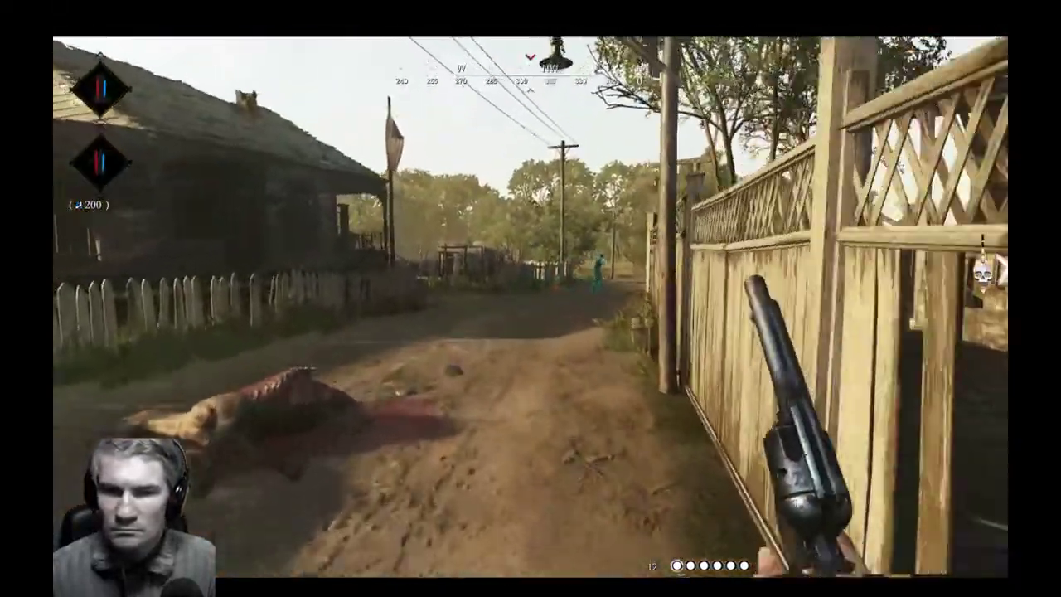
key("w")
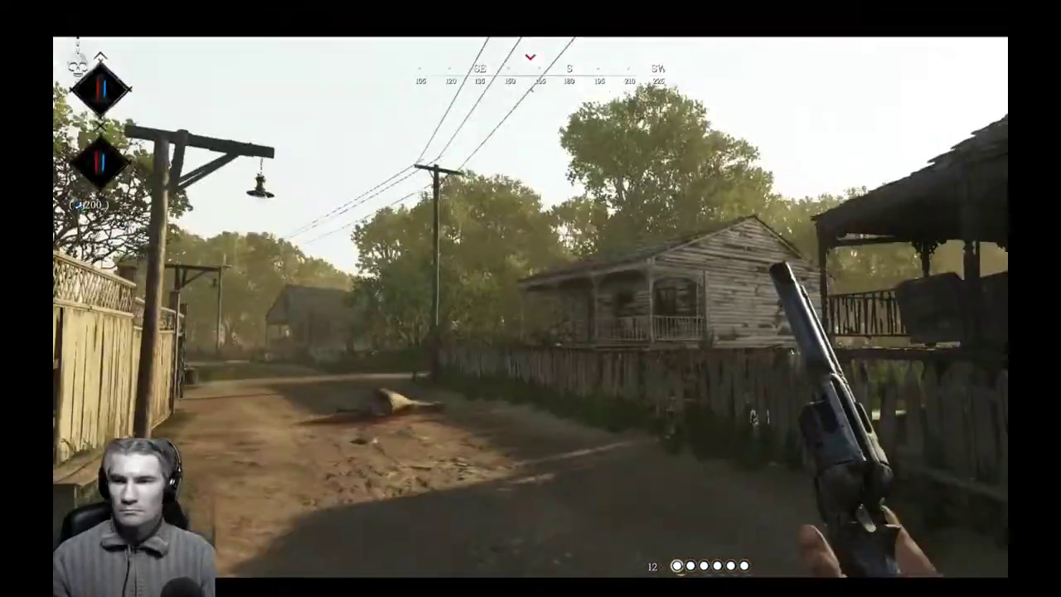
Switch to the scoped rifle and check the compound to the north from beside the fence.
key("1")
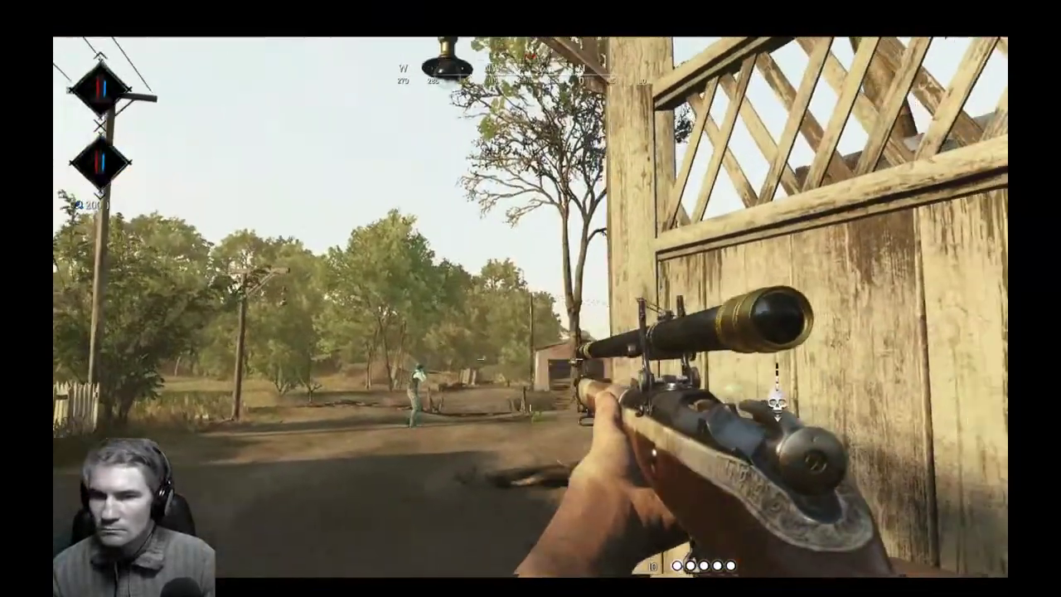
right_click(530, 359)
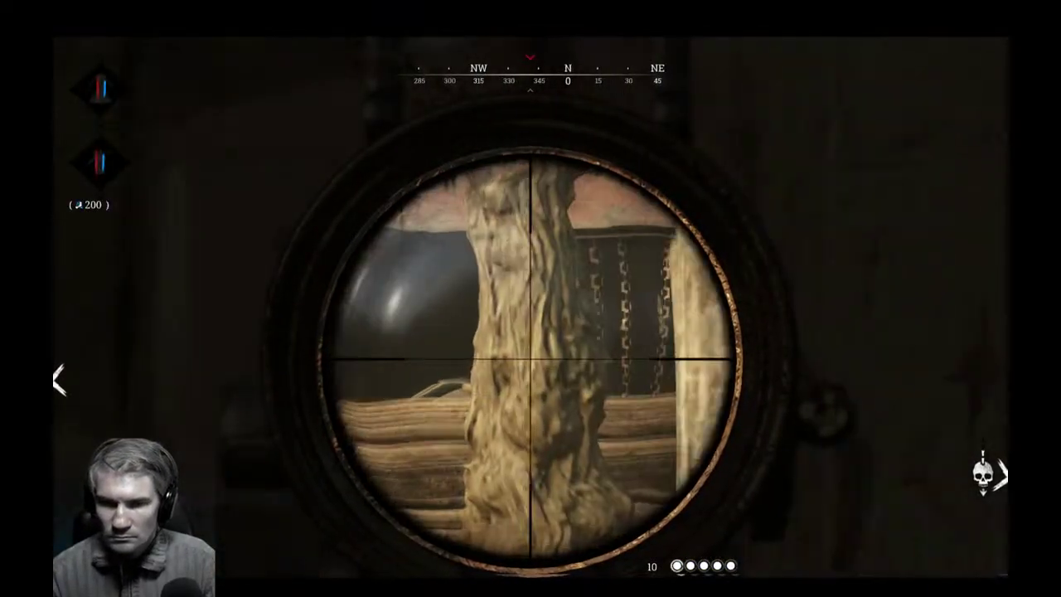
right_click(530, 298)
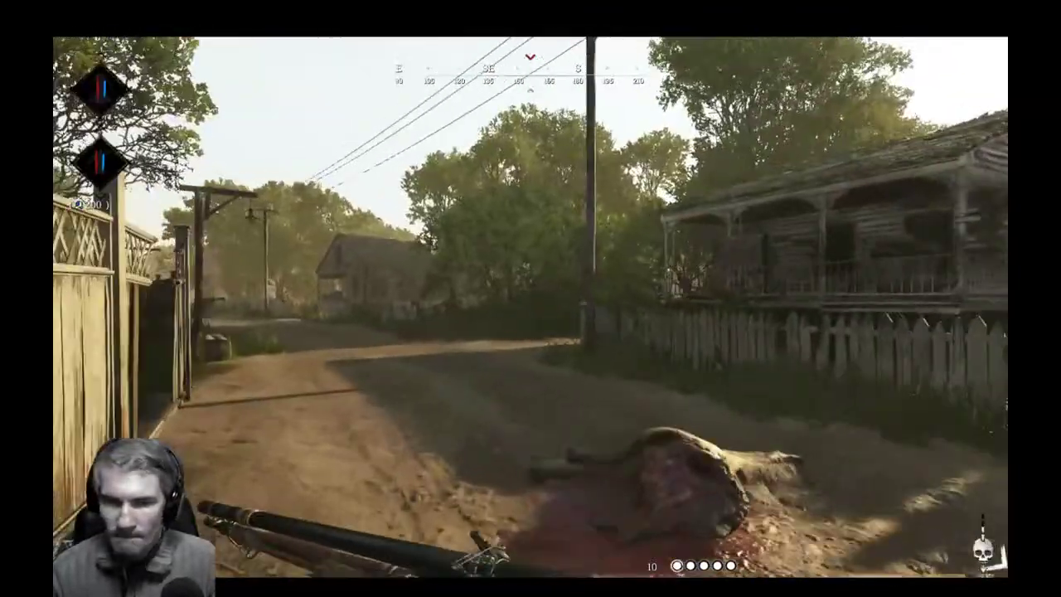
Fall back southeast across the road and take cover beside the wooden house's porch.
key("w")
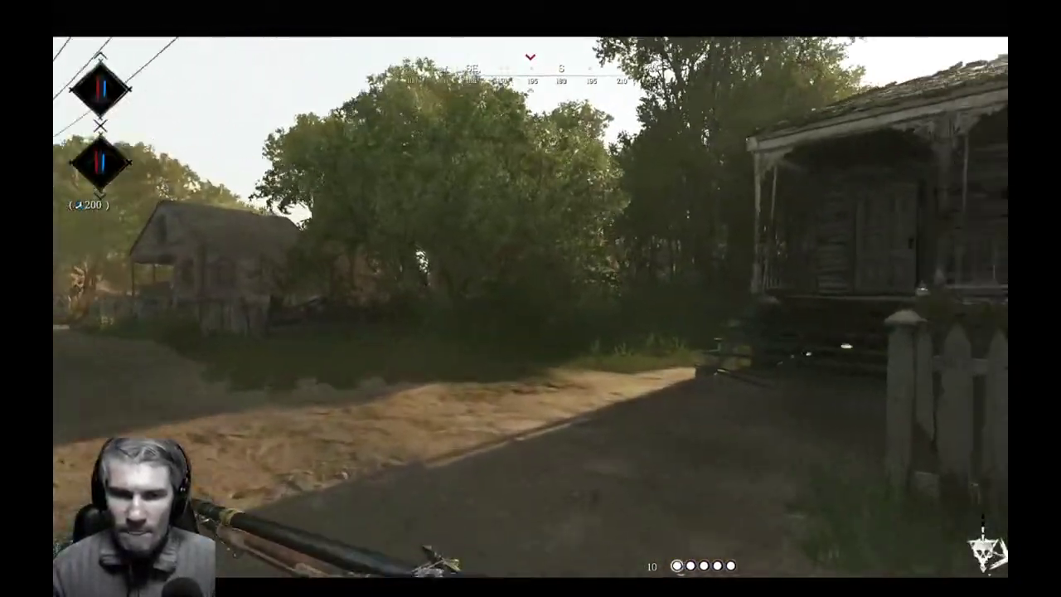
key("w")
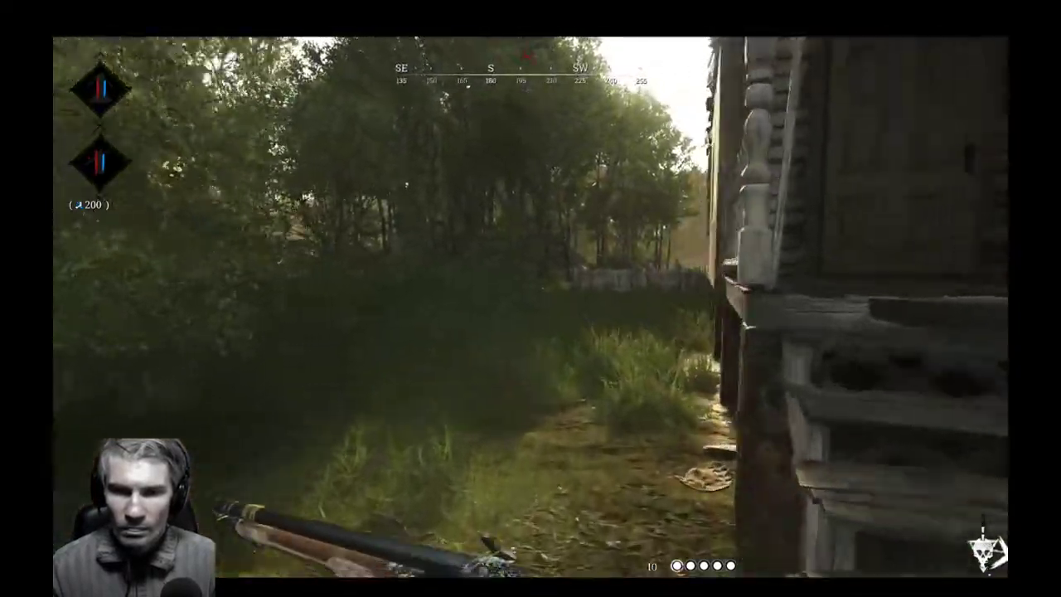
key("w")
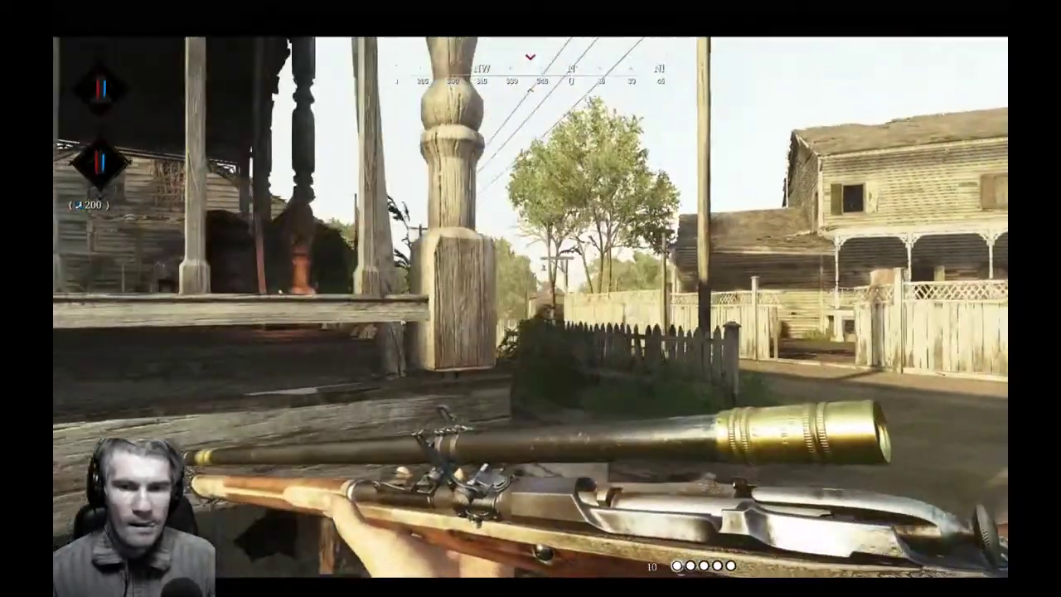
Aim northwest through the rifle scope from the porch corner, fire one shot and sidestep out of the scope view.
right_click(531, 307)
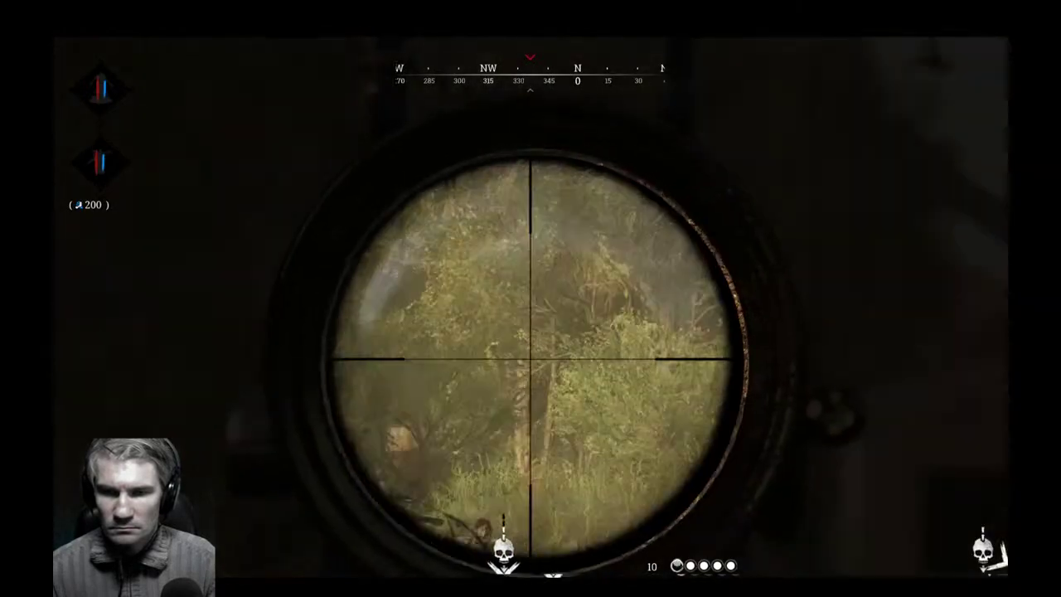
left_click(531, 298)
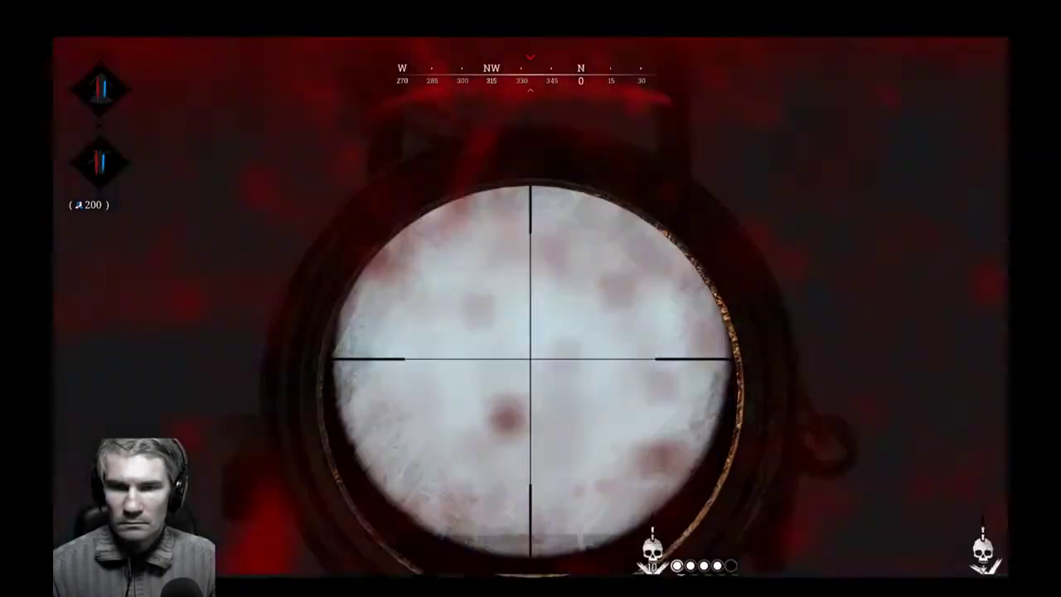
right_click(531, 298)
key("a")
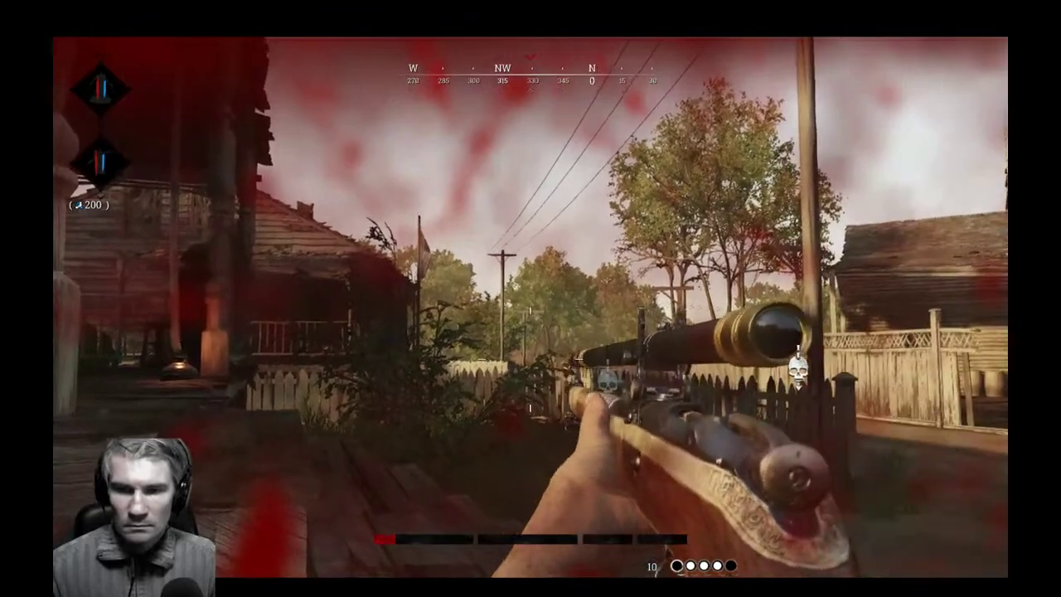
Retreat along the wooden house's wall and inject the red healing syringe from the consumables.
key("w")
scroll(531, 299, "down", 3)
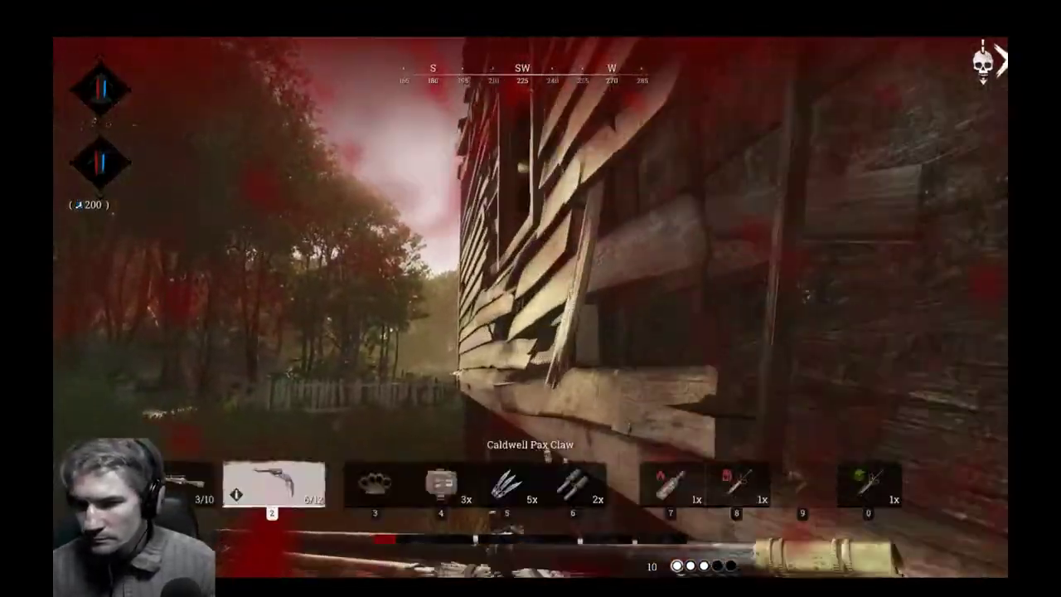
scroll(530, 298, "down", 1)
scroll(530, 298, "down", 2)
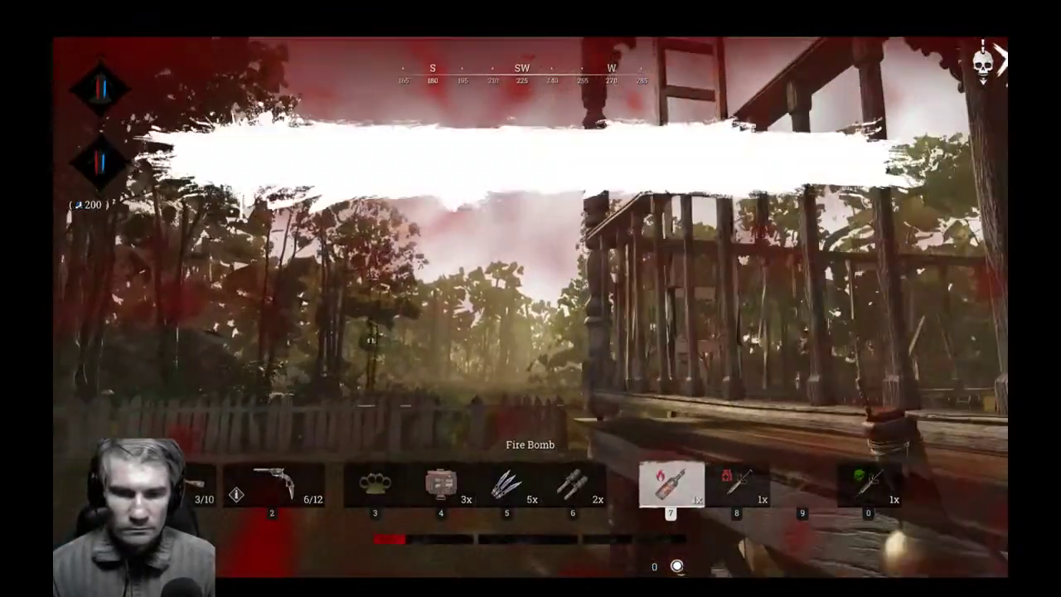
left_click(531, 298)
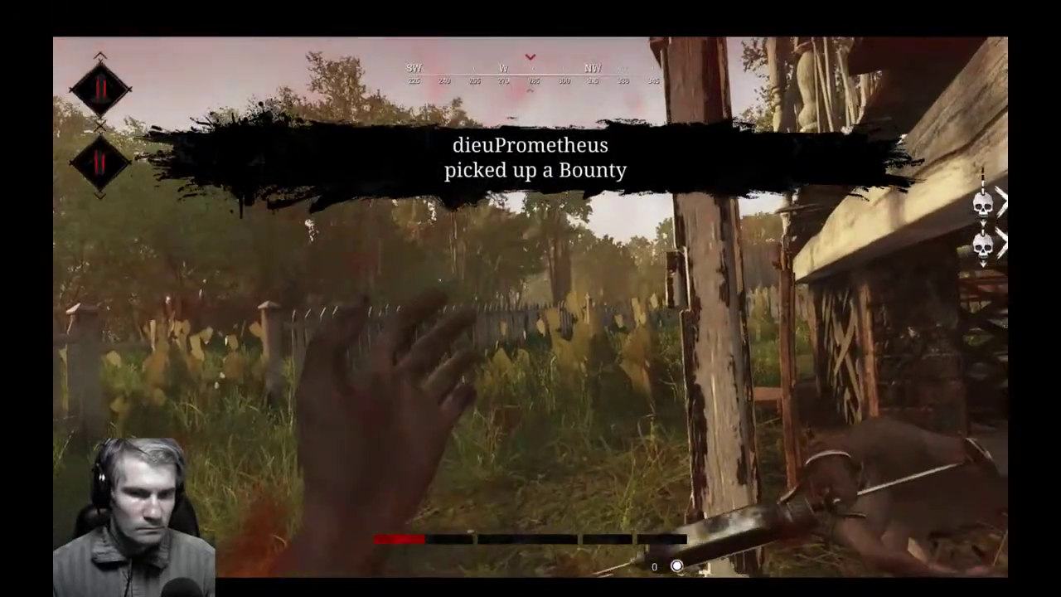
Run from the house through the gap in the picket fence toward the woods, readying the rifle and the revolver.
key("w")
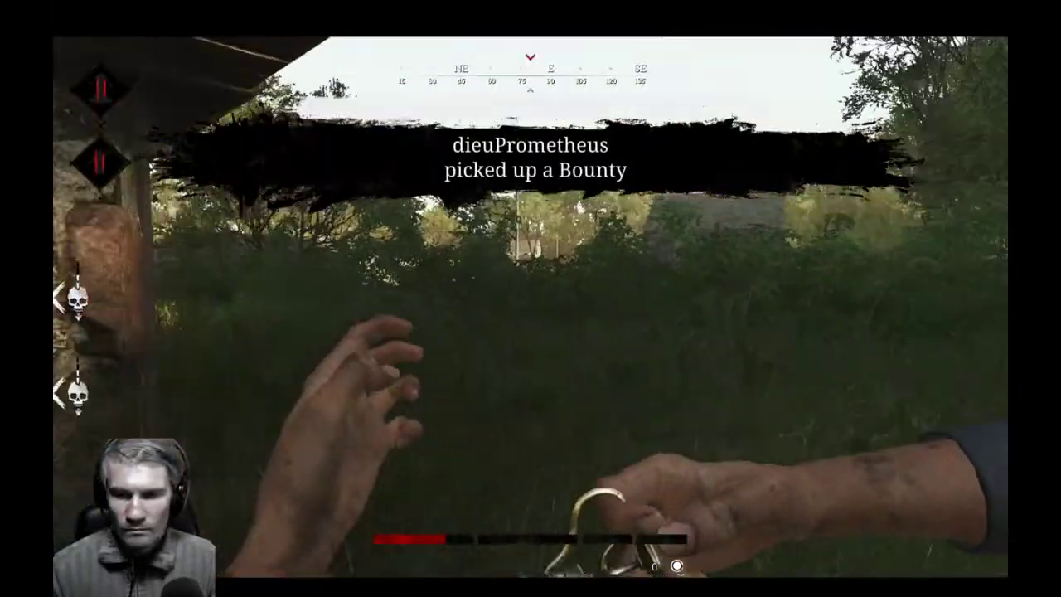
key("1")
key("w")
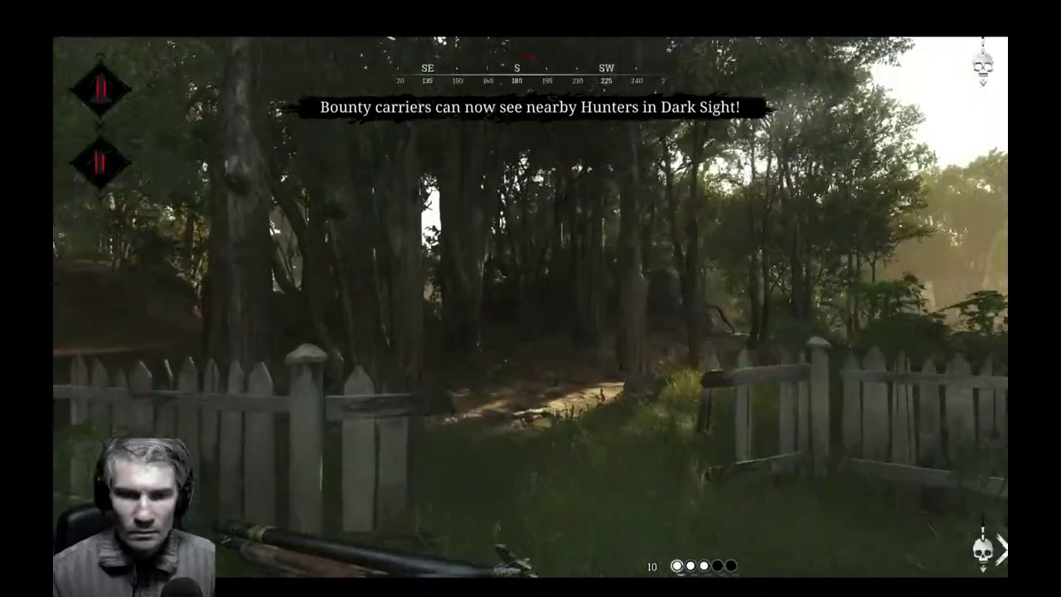
key("2")
key("w")
Switch back to the rifle and run through the shaded woods past the boulders toward the rock outcrop.
key("1")
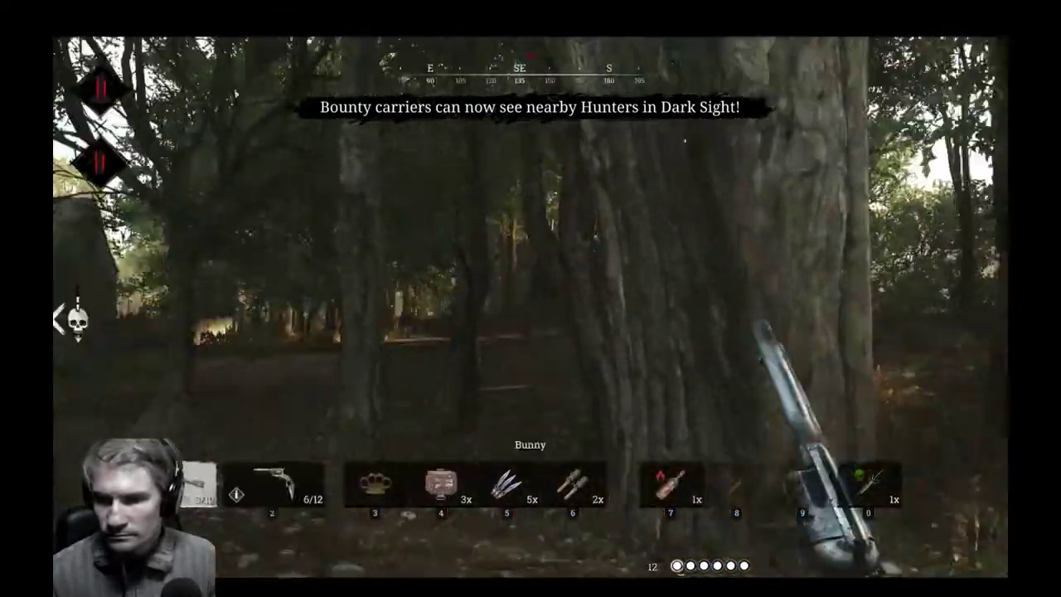
key("w")
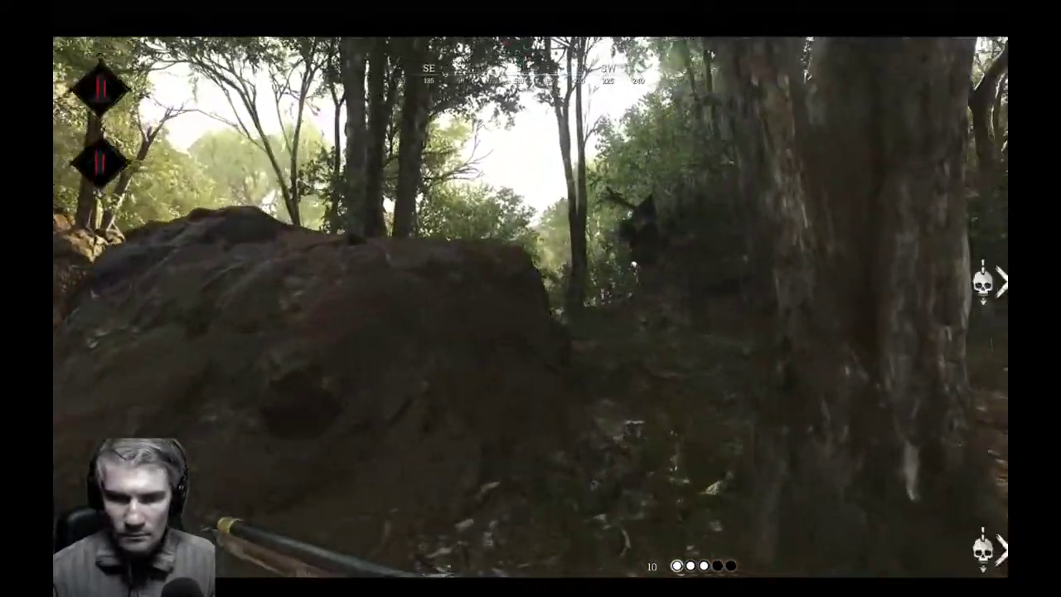
key("w")
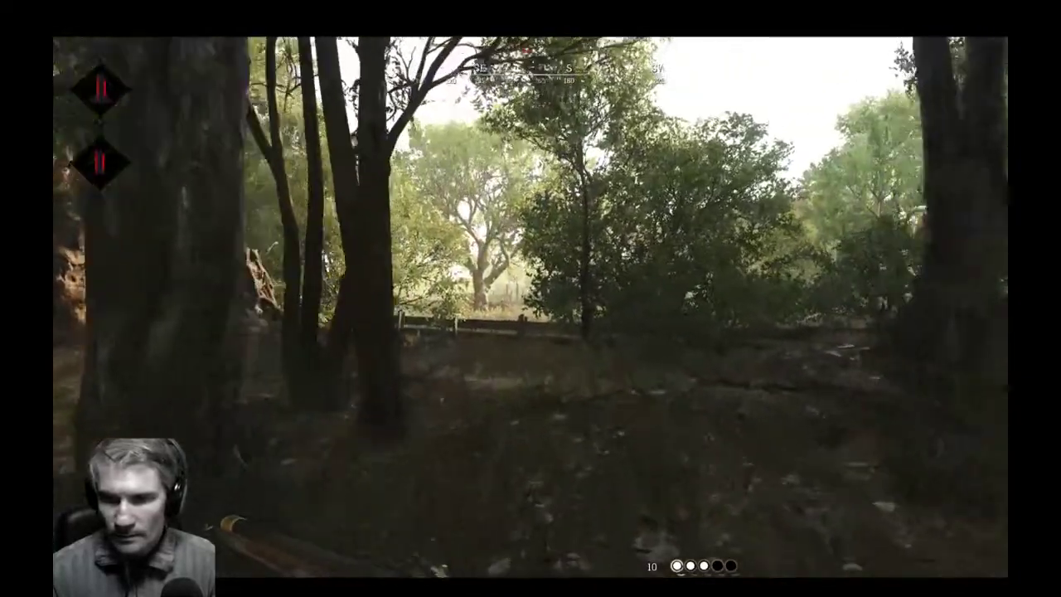
key("w")
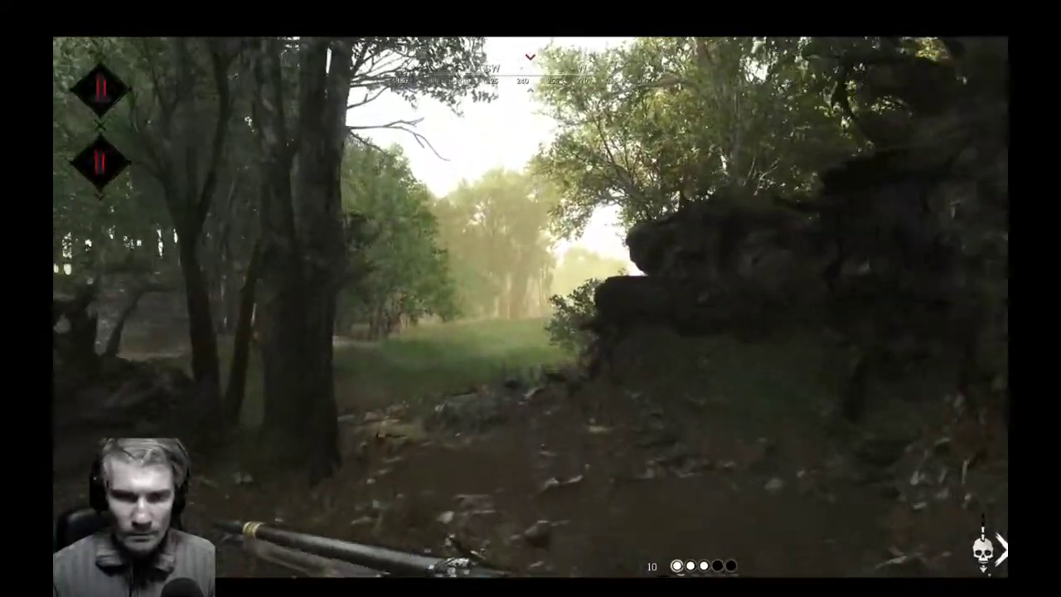
Take cover behind the rock outcrop facing northwest, alternating between the revolver and the scoped rifle.
key("2")
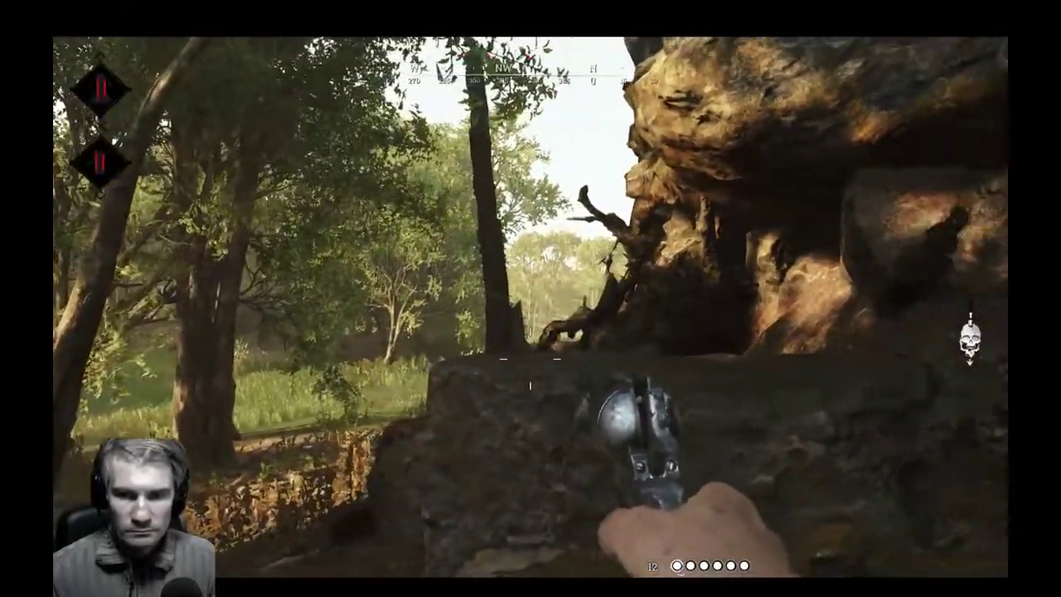
key("a")
key("1")
key("2")
key("1")
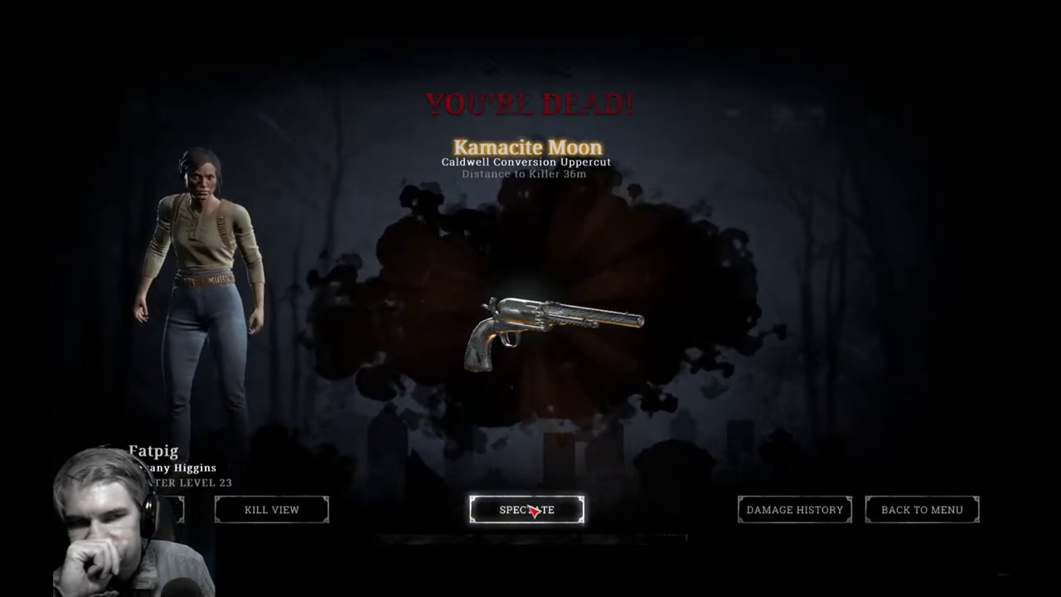
Spectate the teammate after the hunter's death and close the in-match equipment overlay.
left_click(530, 510)
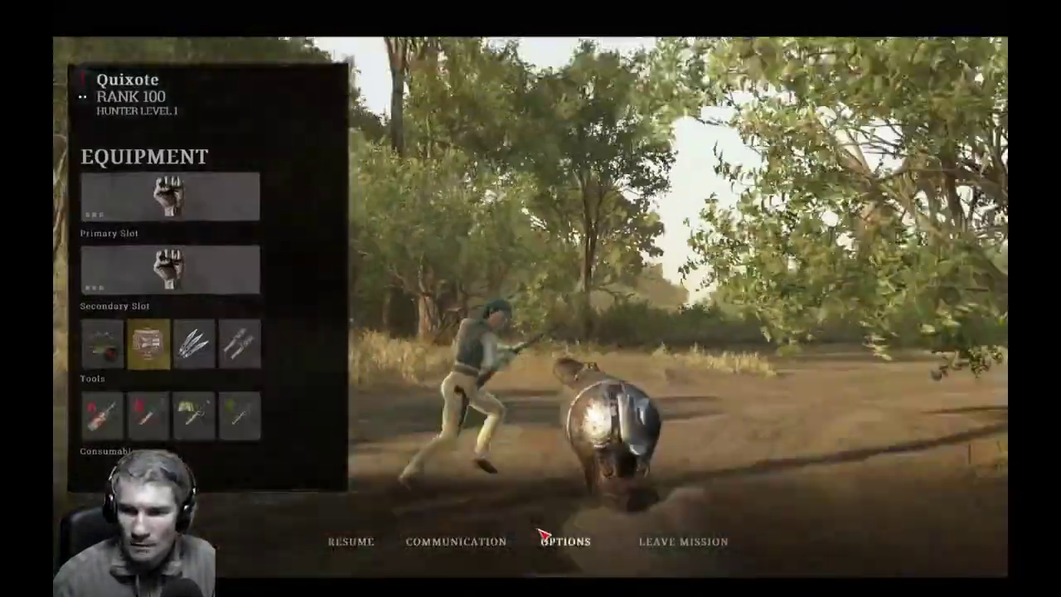
scroll(550, 539, "down", 1)
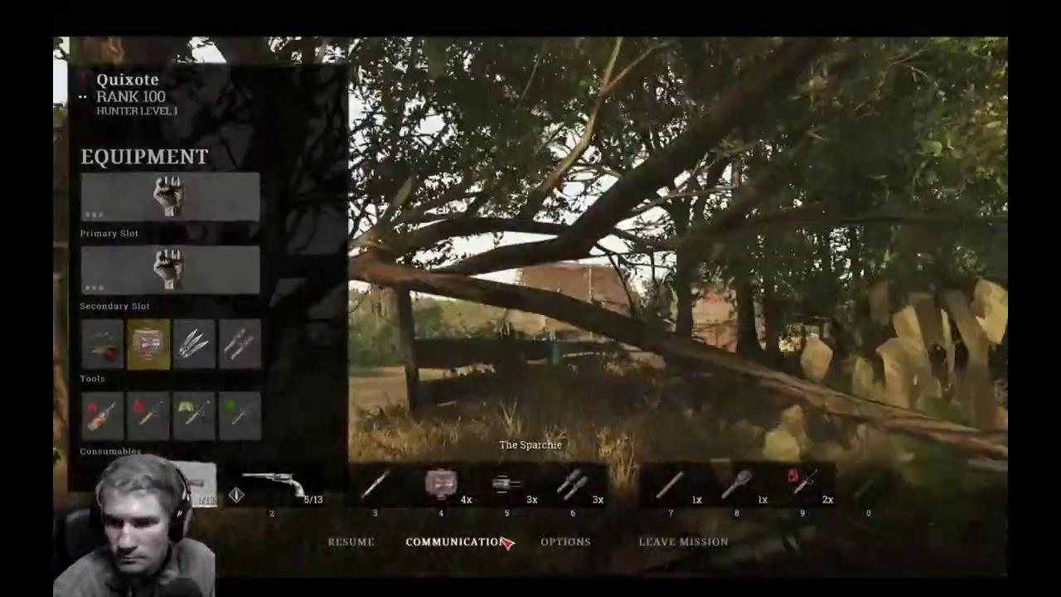
scroll(612, 548, "down", 1)
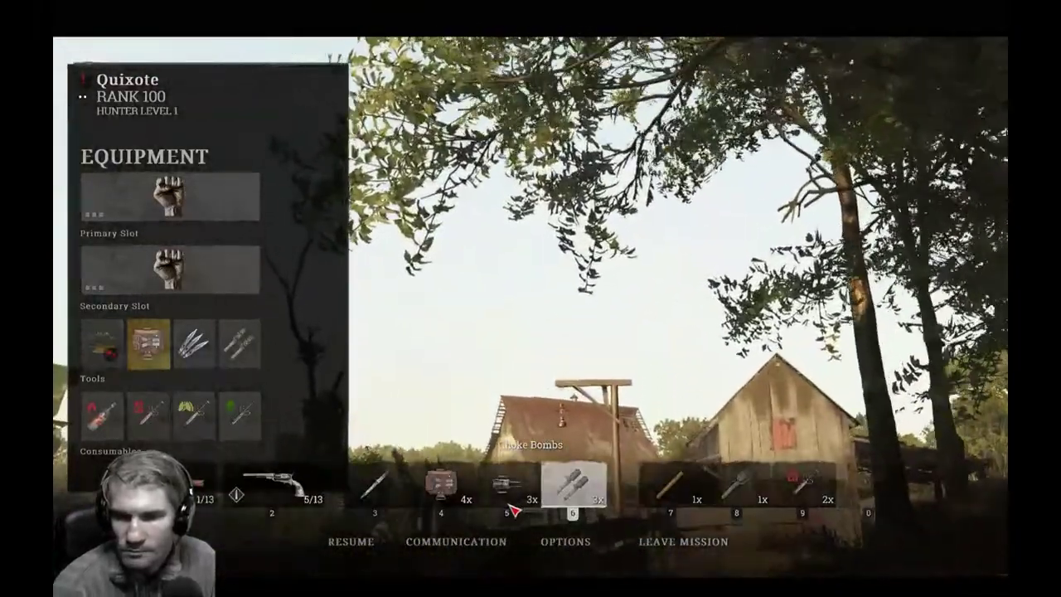
key("Escape")
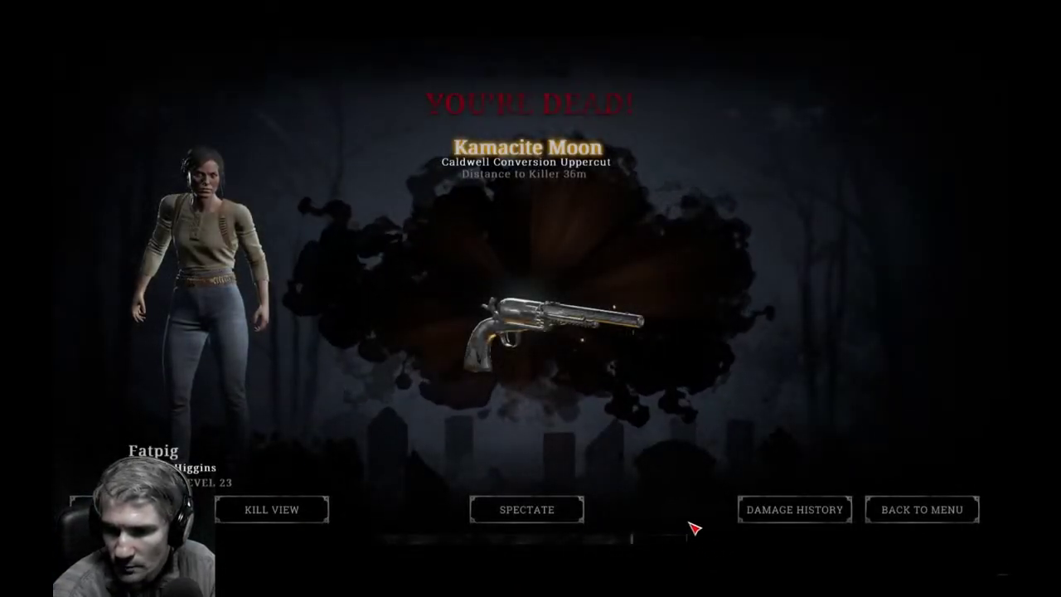
Leave the death screen for the main menu and skip through the mission summary.
left_click(895, 514)
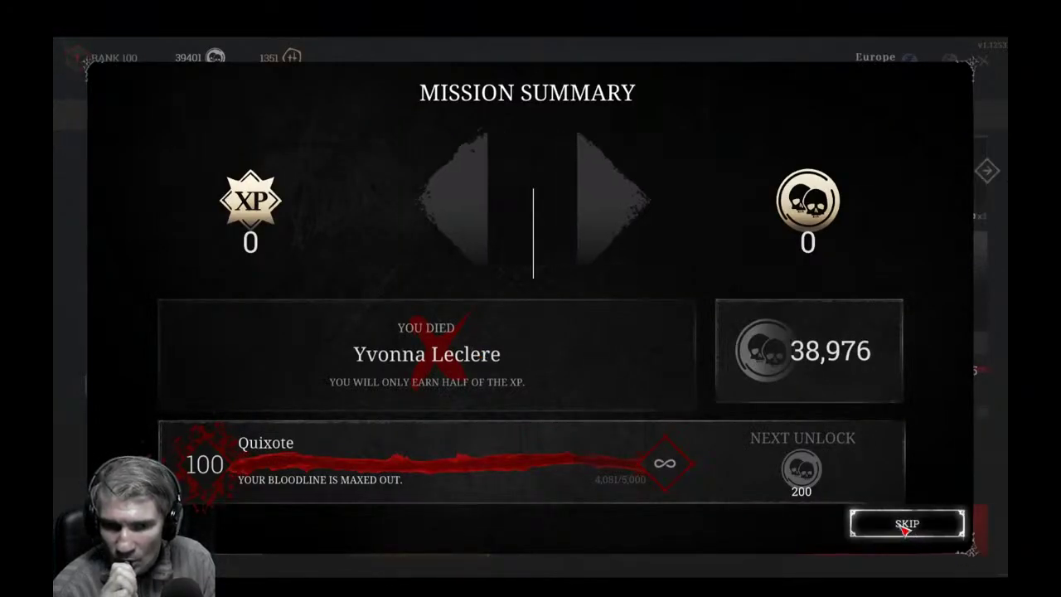
left_click(907, 526)
left_click(907, 525)
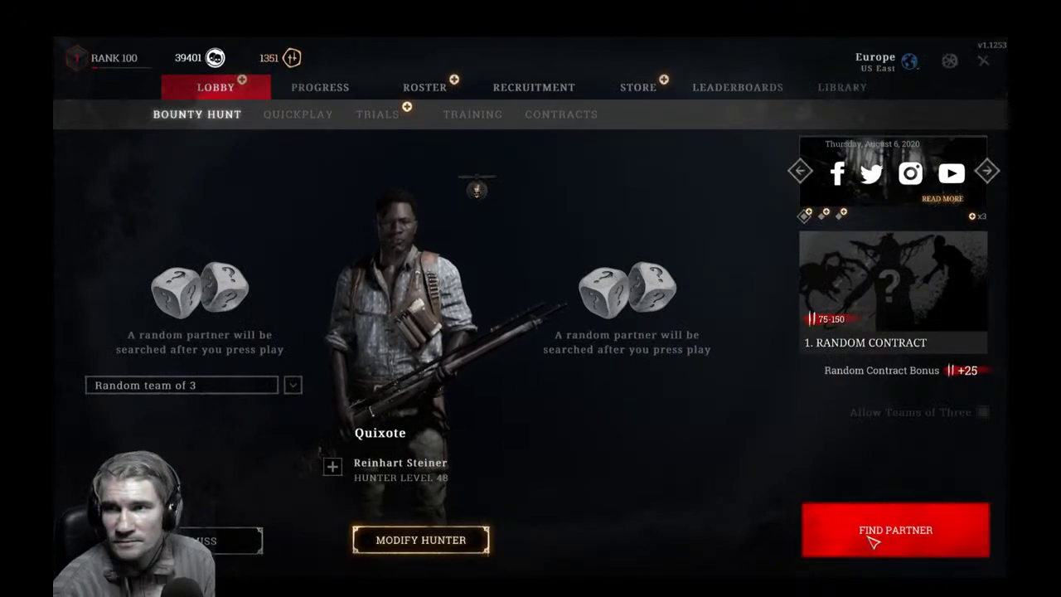
Reshuffle the recruits from the hunter roster and hire the free Tier I hunter.
left_click(422, 538)
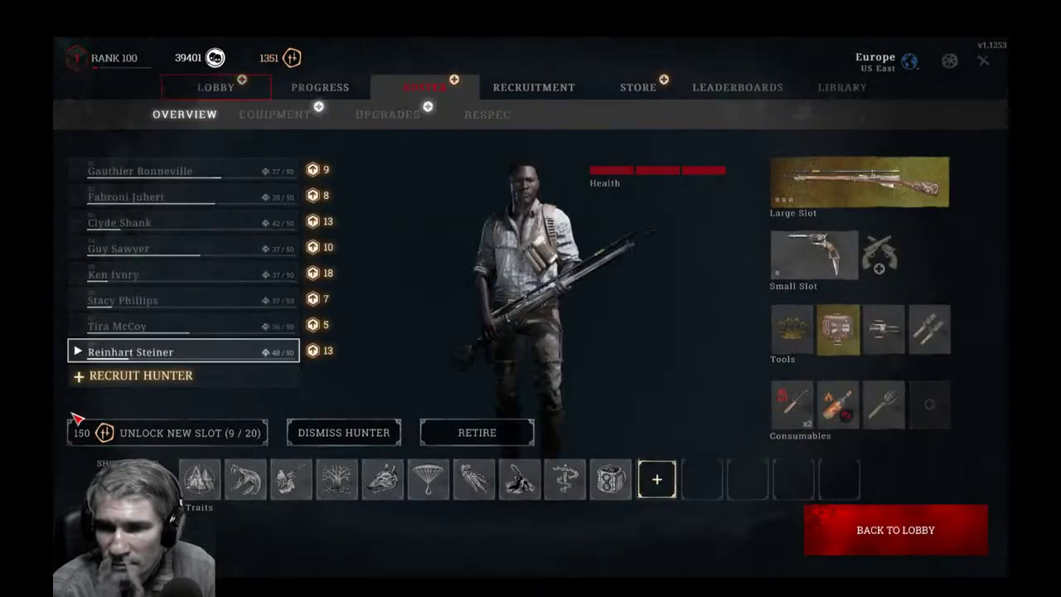
left_click(165, 375)
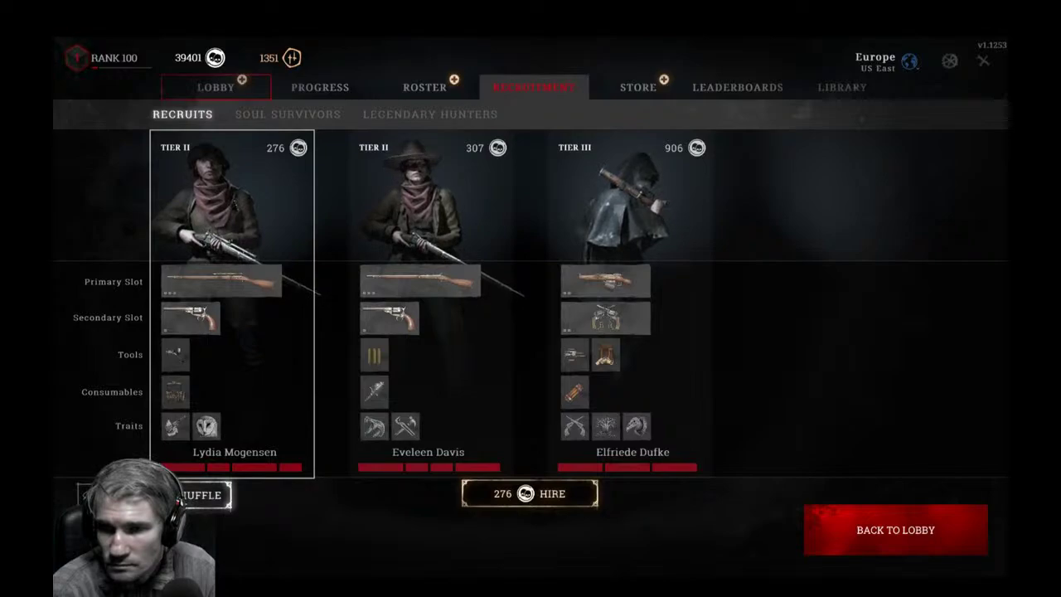
left_click(179, 499)
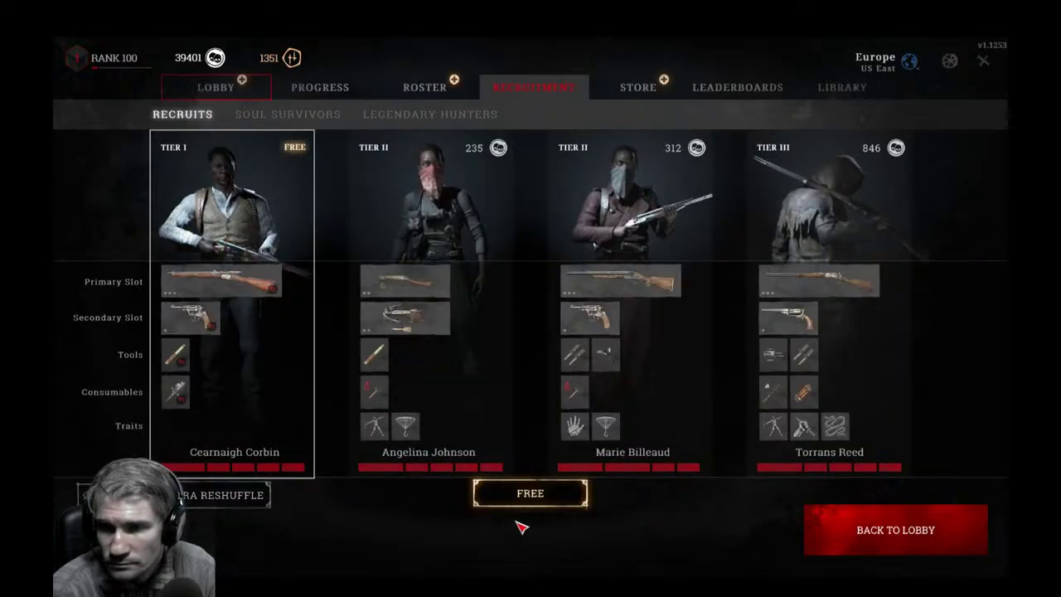
left_click(531, 496)
Replace the hunter's carbine with the Bunny legendary Mosin-Nagant M1891 Sniper, discarding the contraband weapon in the large slot.
left_click(845, 195)
scroll(514, 291, "down", 2)
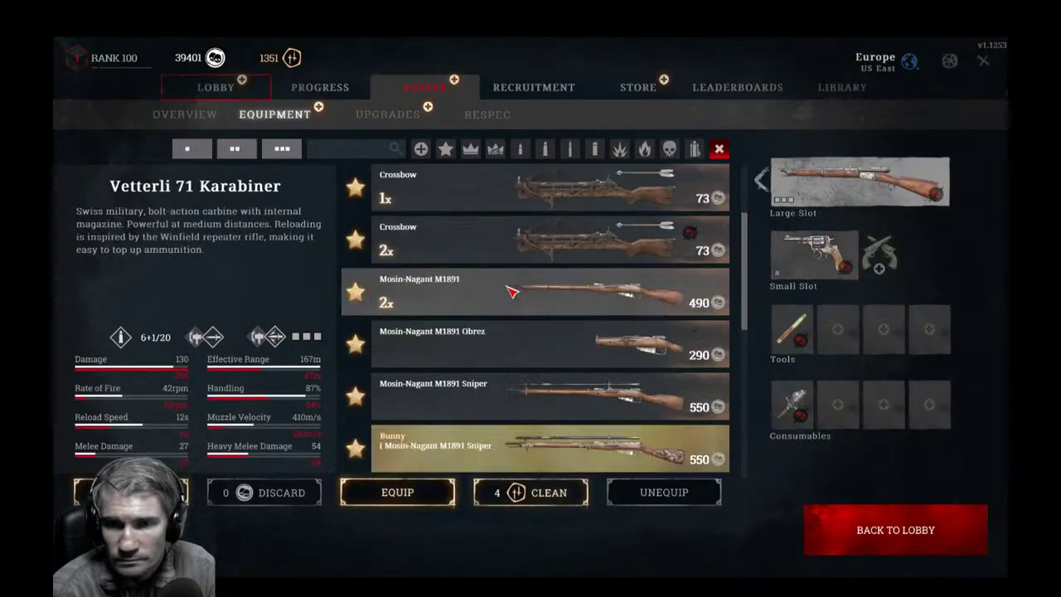
left_click(610, 294)
double_click(610, 295)
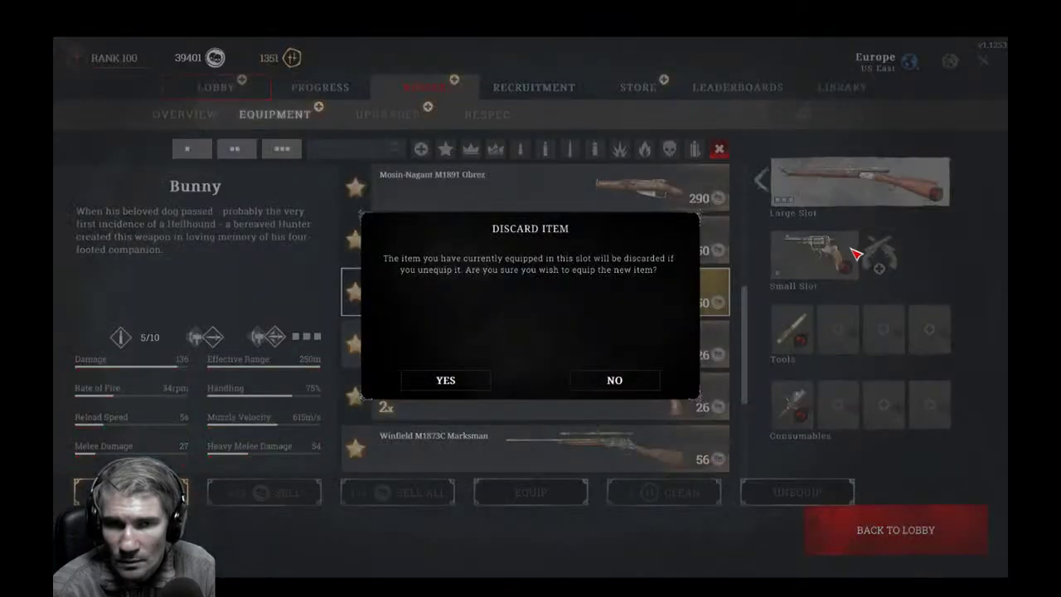
left_click(436, 388)
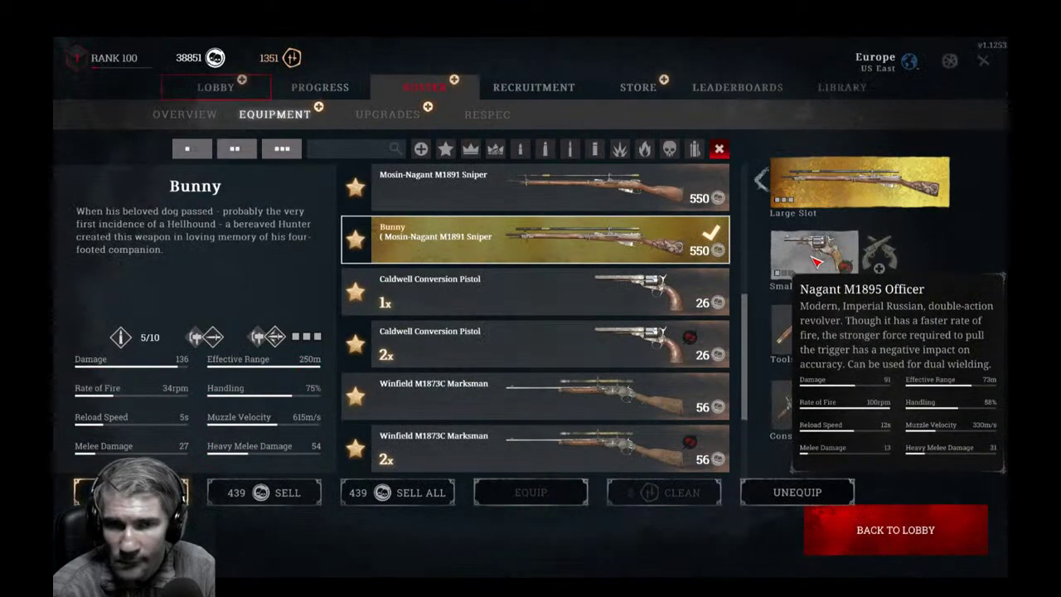
Replace the Nagant M1895 Officer in the small slot with the Caldwell Pax Claw, agreeing to discard the old revolver.
left_click(812, 257)
left_click(666, 396)
double_click(666, 396)
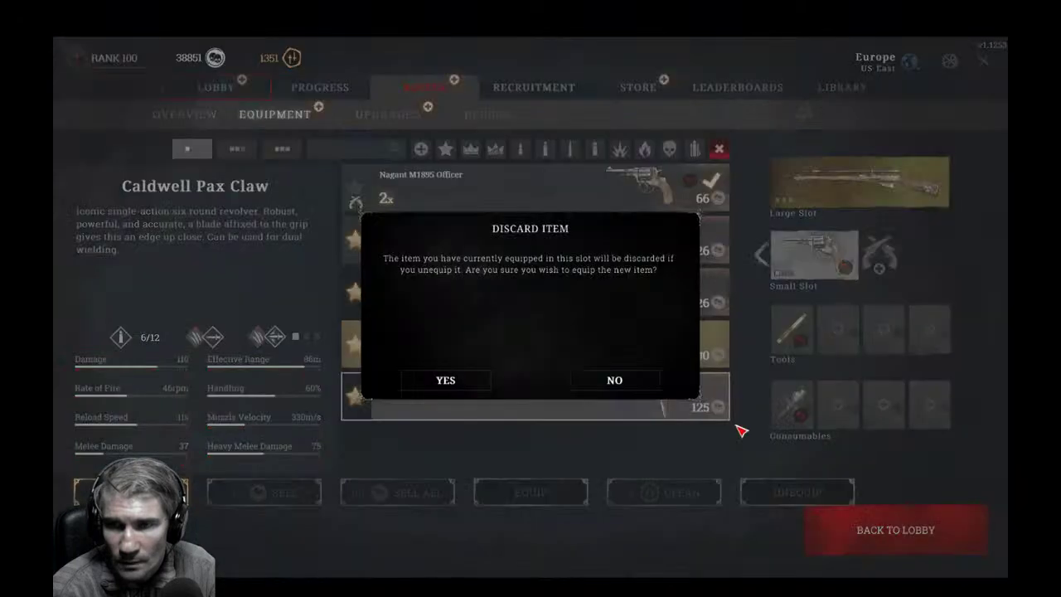
left_click(478, 381)
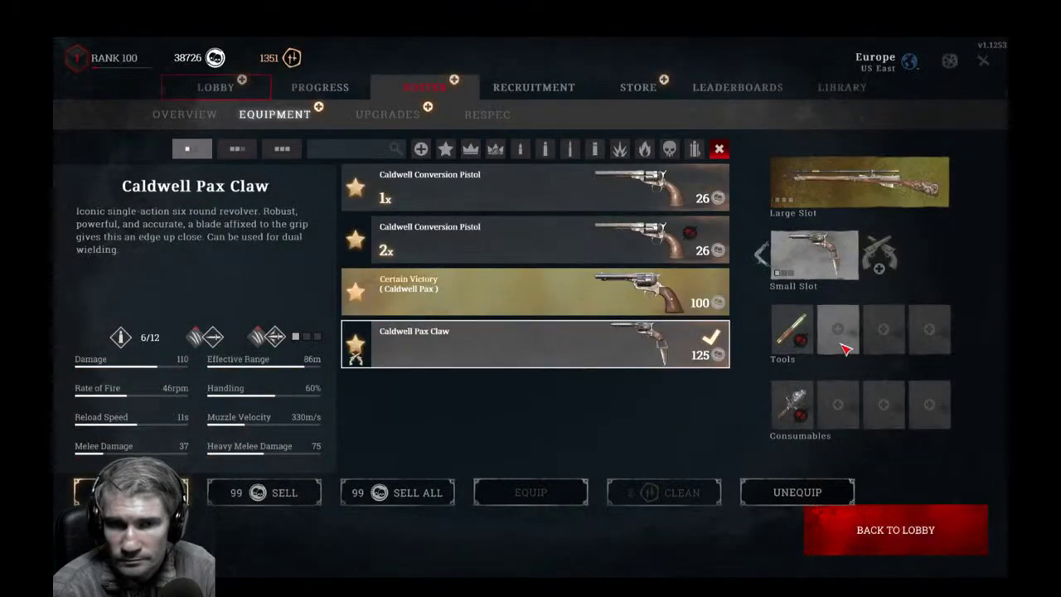
Equip Huff's Kit, the legendary First Aid Kit, in the second tool slot.
left_click(842, 344)
scroll(585, 298, "down", 5)
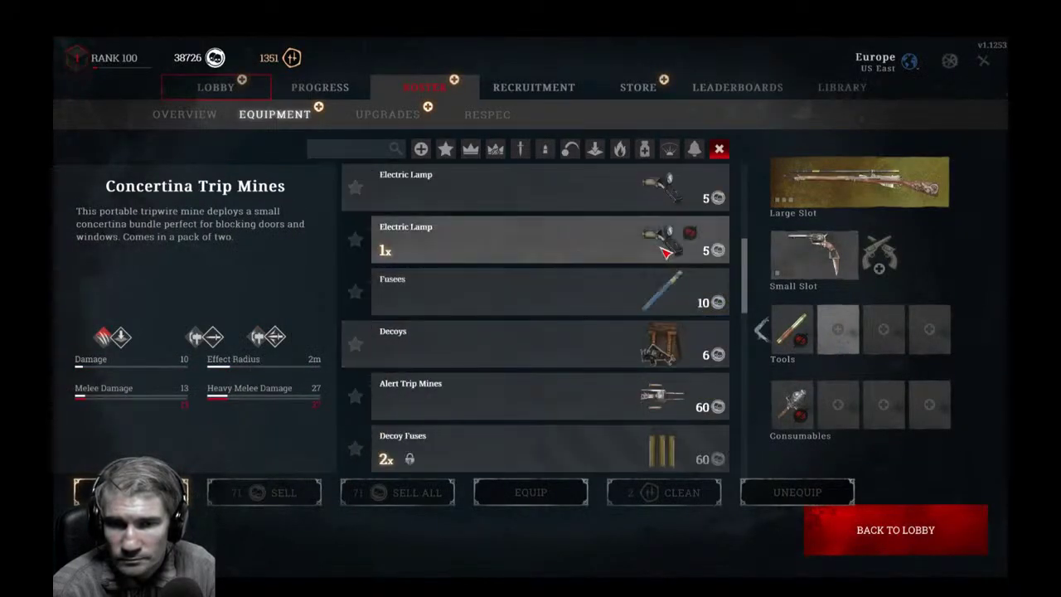
scroll(663, 282, "up", 5)
double_click(672, 294)
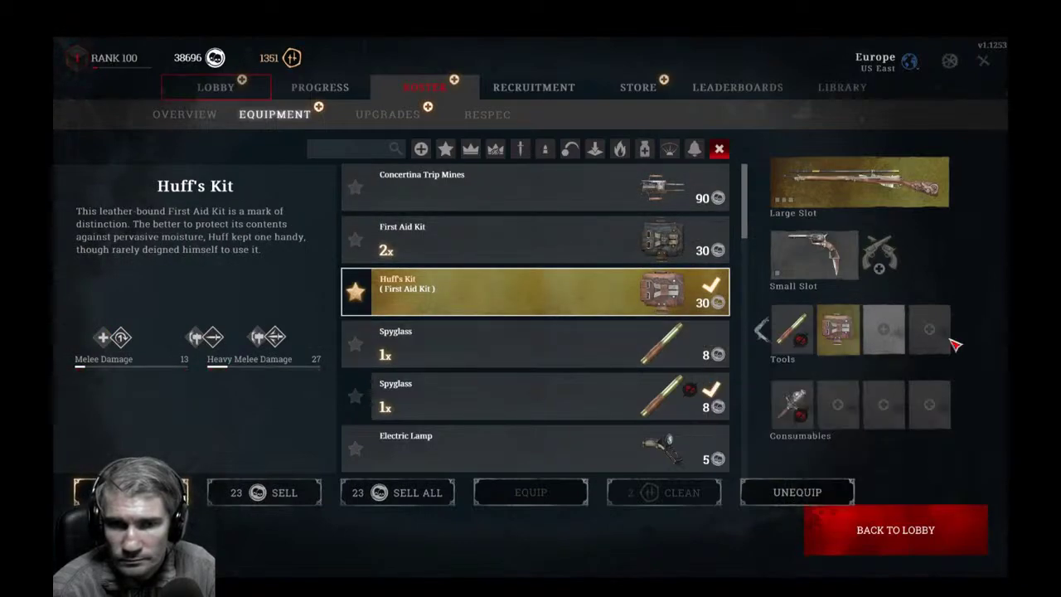
Replace the contraband Spyglass with Dusters, discarding it, and equip Choke Bombs in the third tool slot.
left_click(791, 330)
scroll(562, 319, "down", 10)
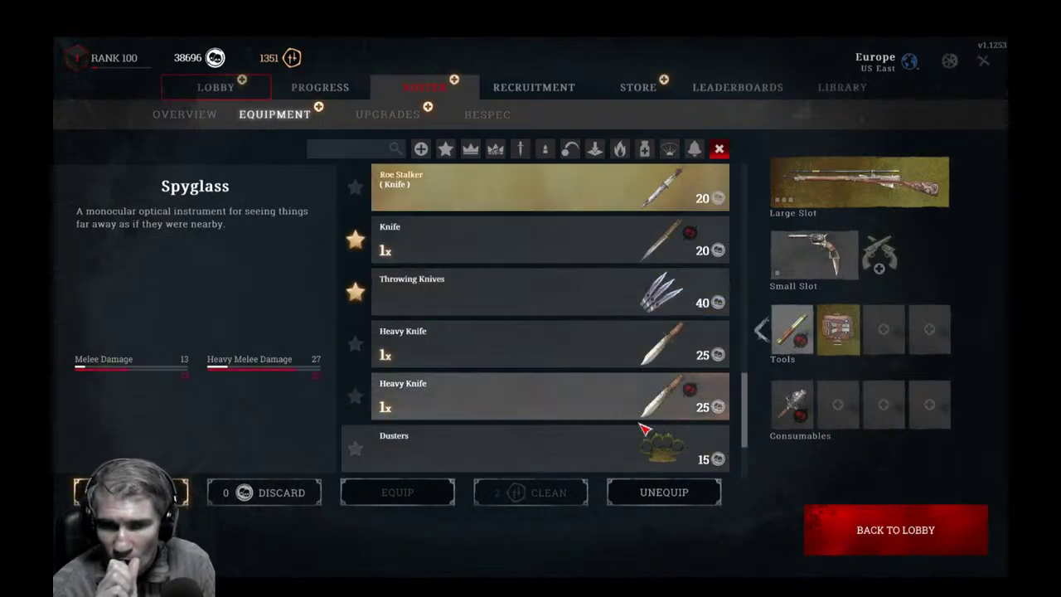
double_click(665, 456)
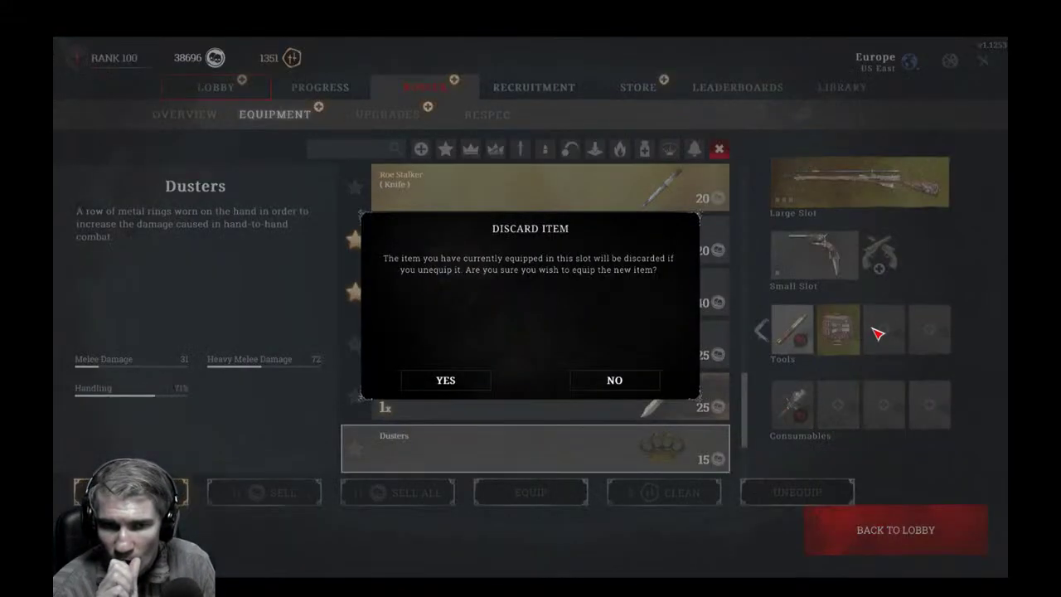
left_click(472, 384)
scroll(647, 342, "down", 2)
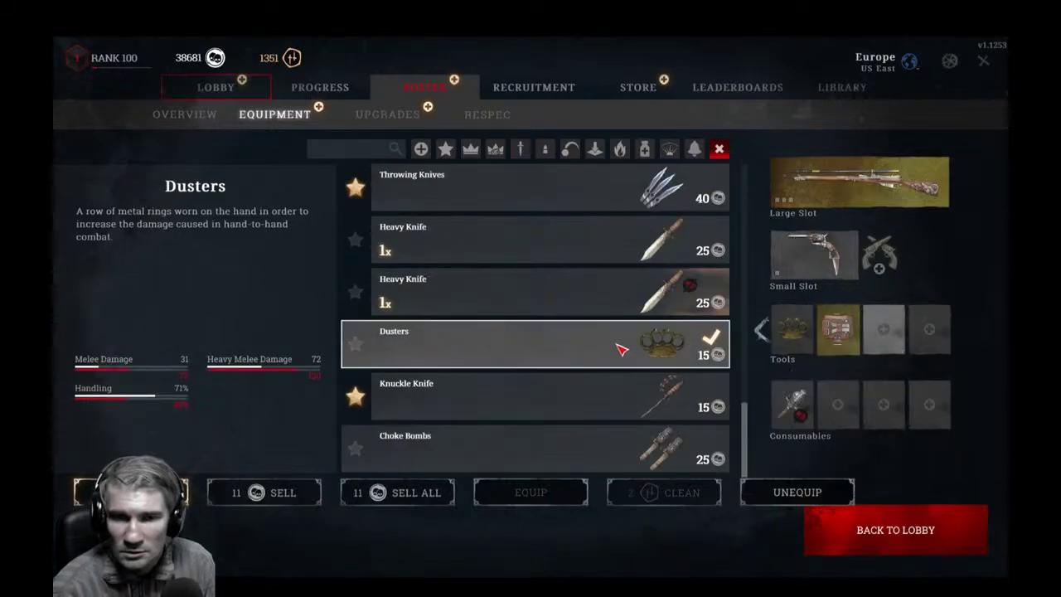
double_click(685, 451)
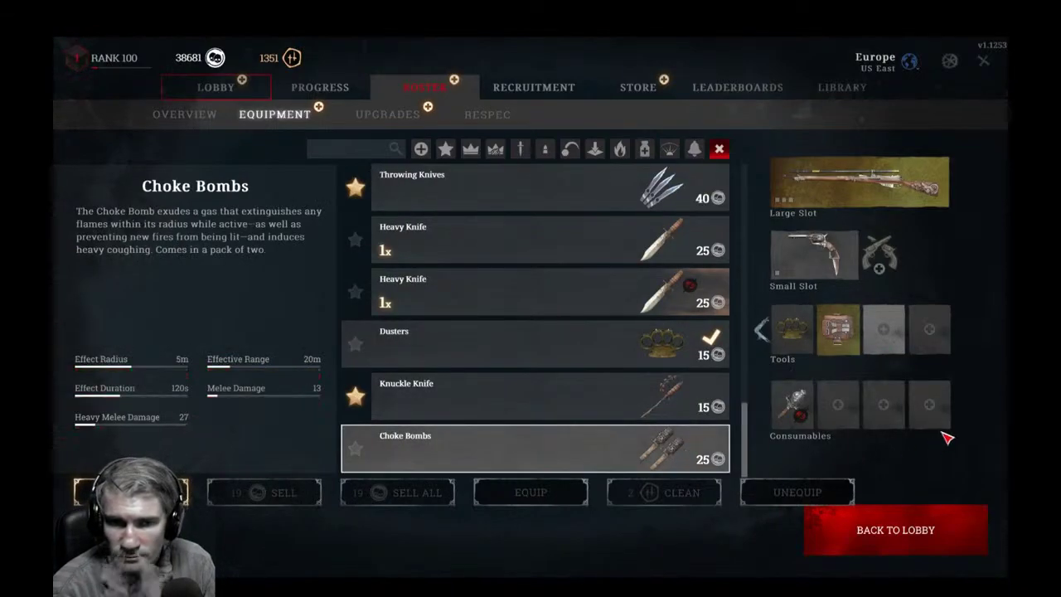
Equip a Vitality Shot and a Stamina Shot in the second and third consumable slots.
left_click(830, 424)
scroll(586, 404, "down", 13)
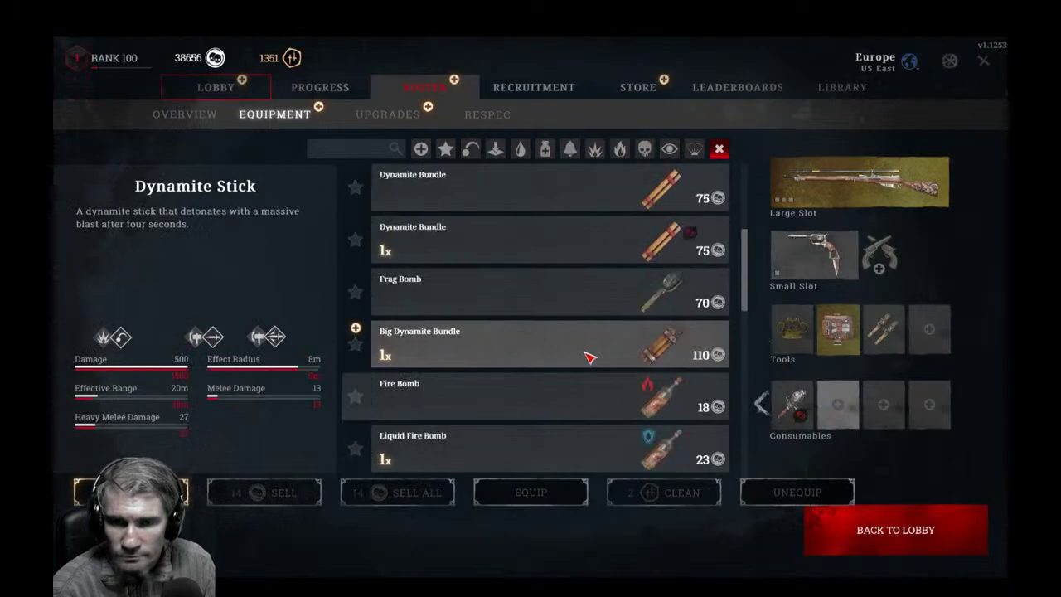
scroll(687, 342, "up", 2)
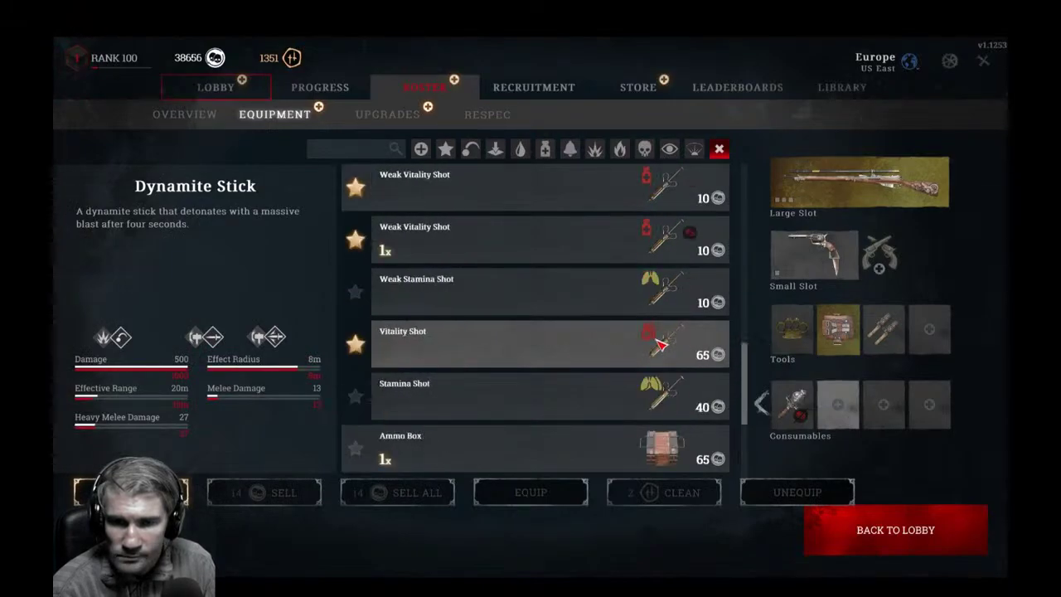
double_click(685, 342)
scroll(580, 332, "down", 3)
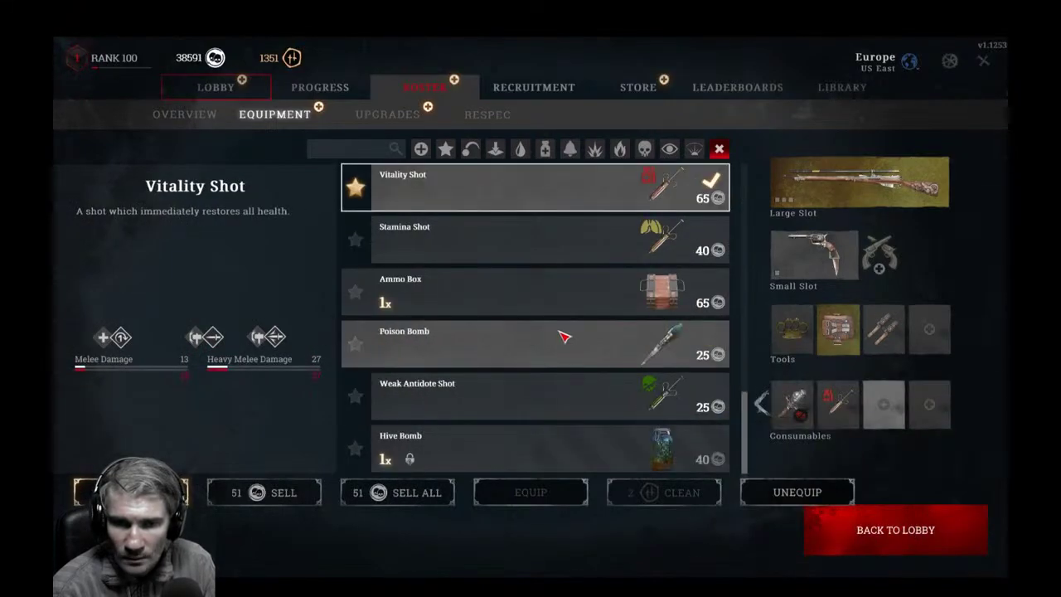
double_click(680, 253)
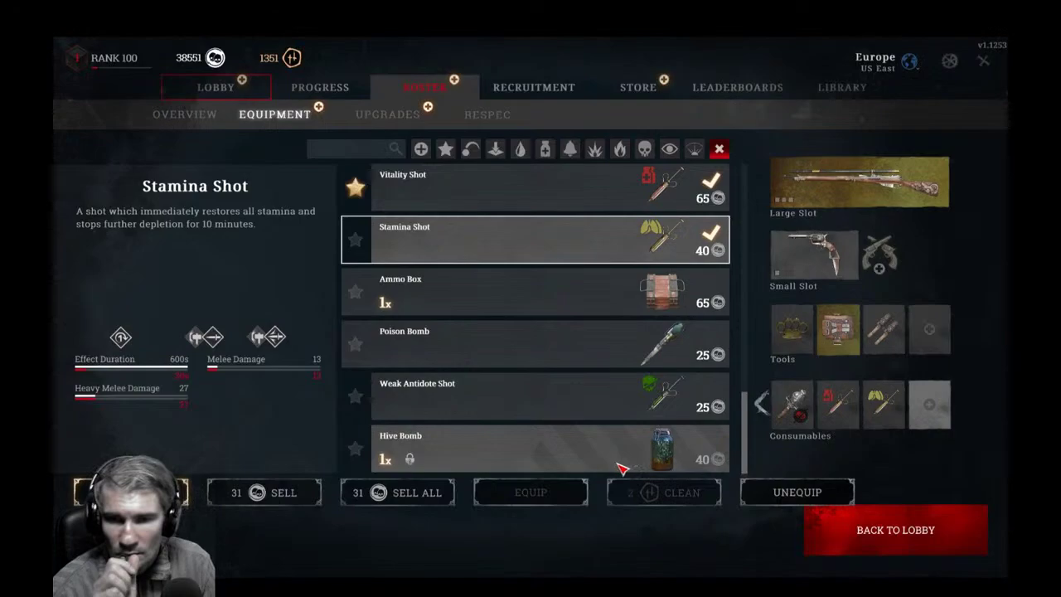
Fill the last consumable slot with the owned contraband Dynamite Stick.
scroll(583, 324, "up", 8)
scroll(583, 324, "up", 4)
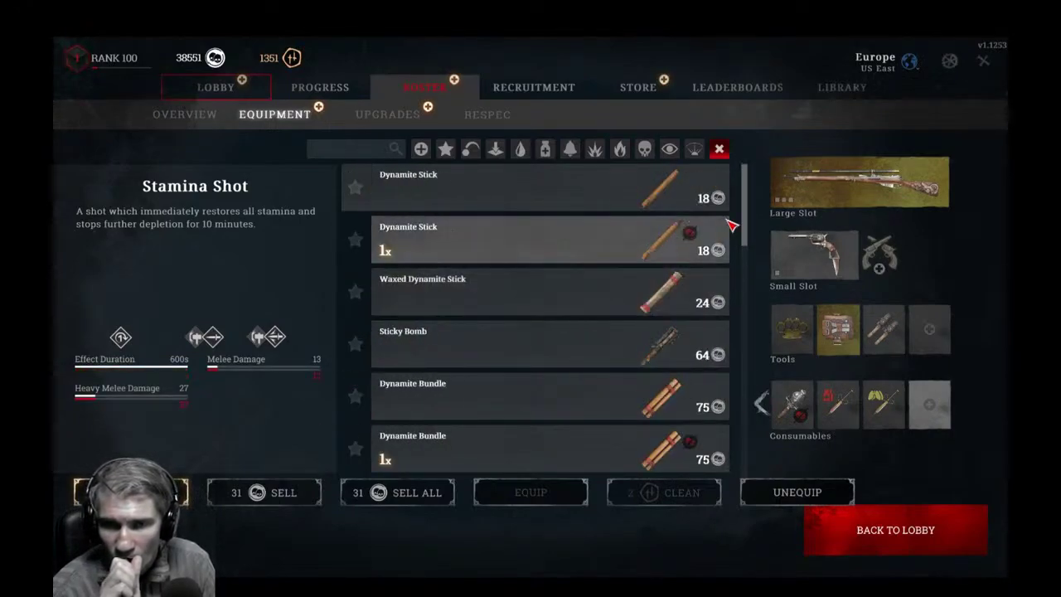
scroll(749, 234, "down", 1)
scroll(531, 240, "up", 1)
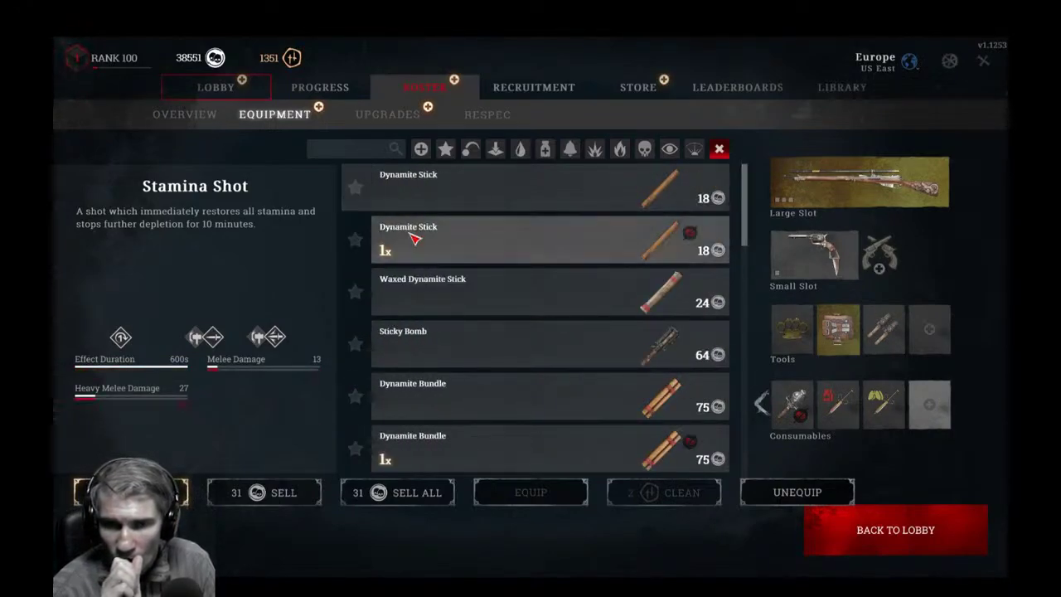
left_click(531, 241)
left_click(531, 492)
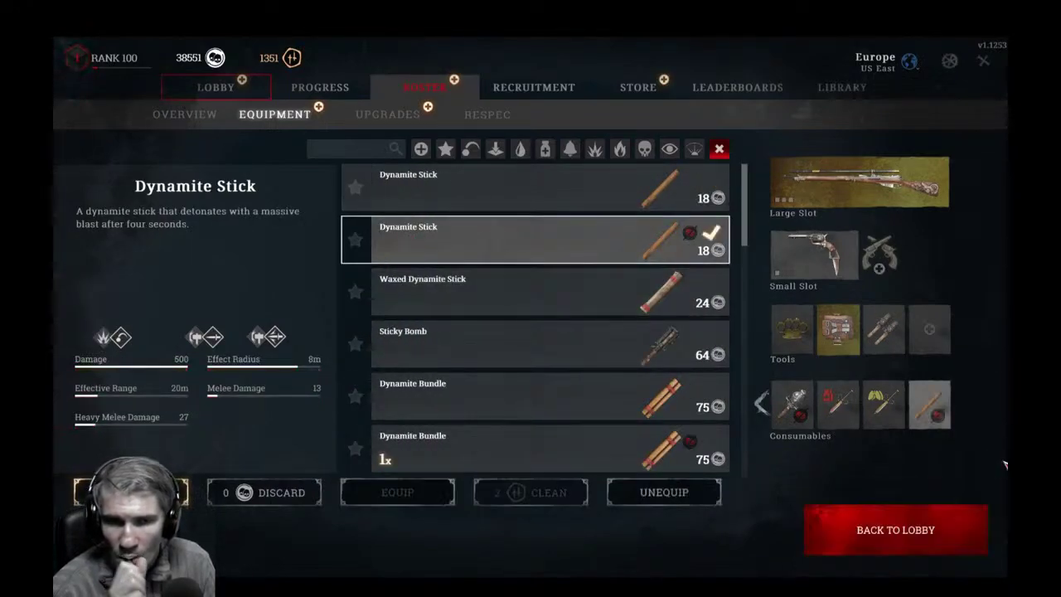
Equip Throwing Knives in the remaining empty tool slot.
left_click(930, 329)
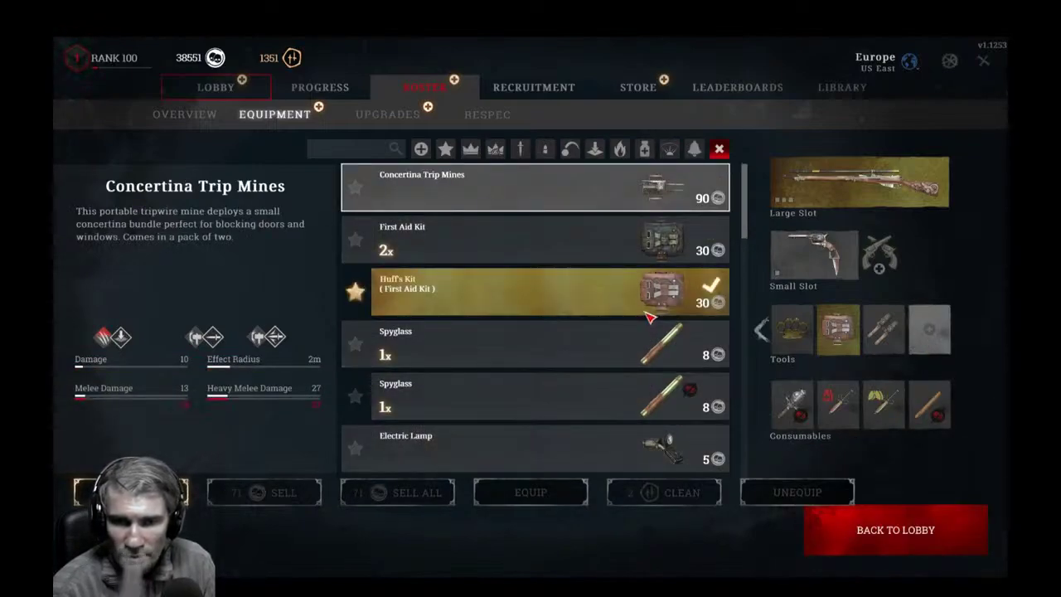
scroll(649, 318, "down", 13)
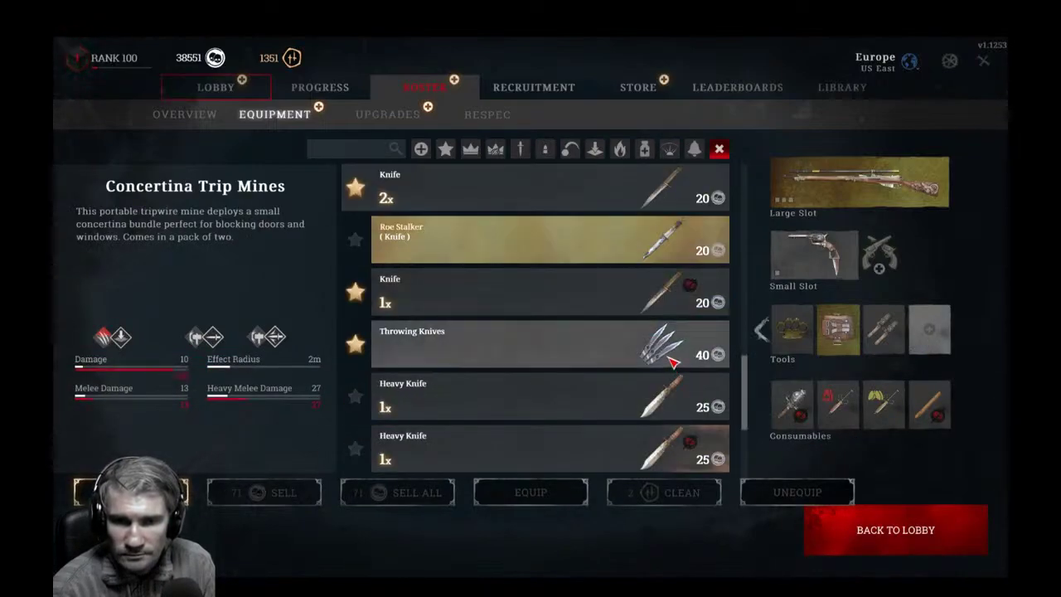
double_click(672, 362)
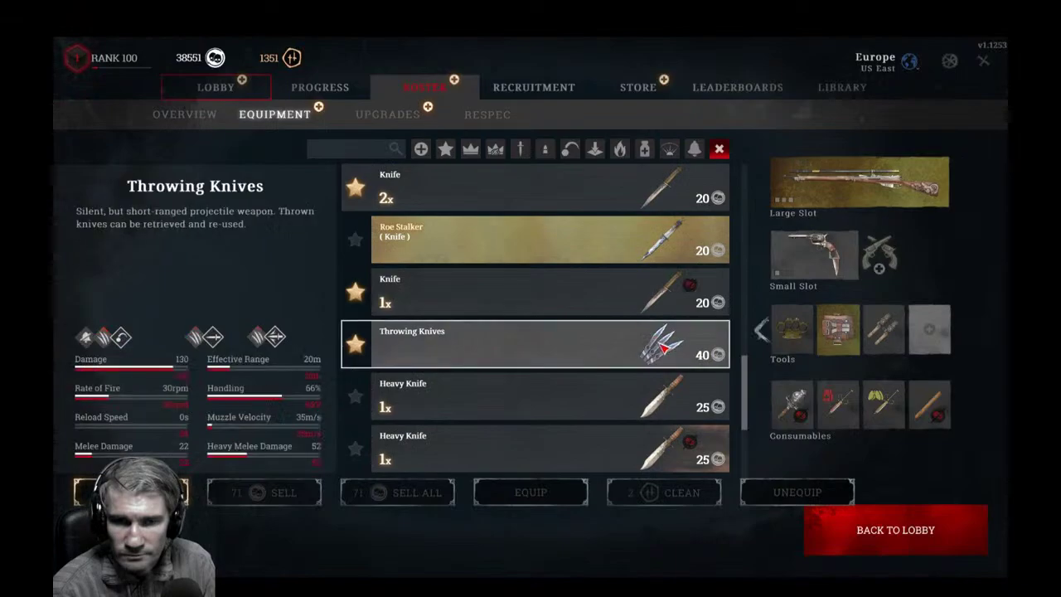
Return to the Bounty Hunt lobby, search for random partners for a team of three and ready up.
left_click(868, 539)
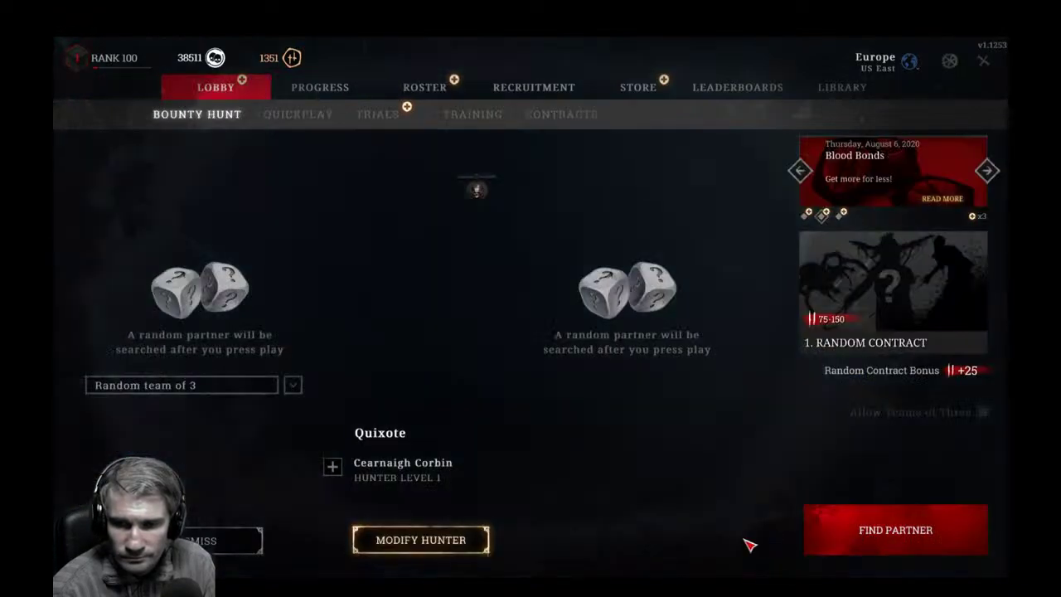
left_click(872, 534)
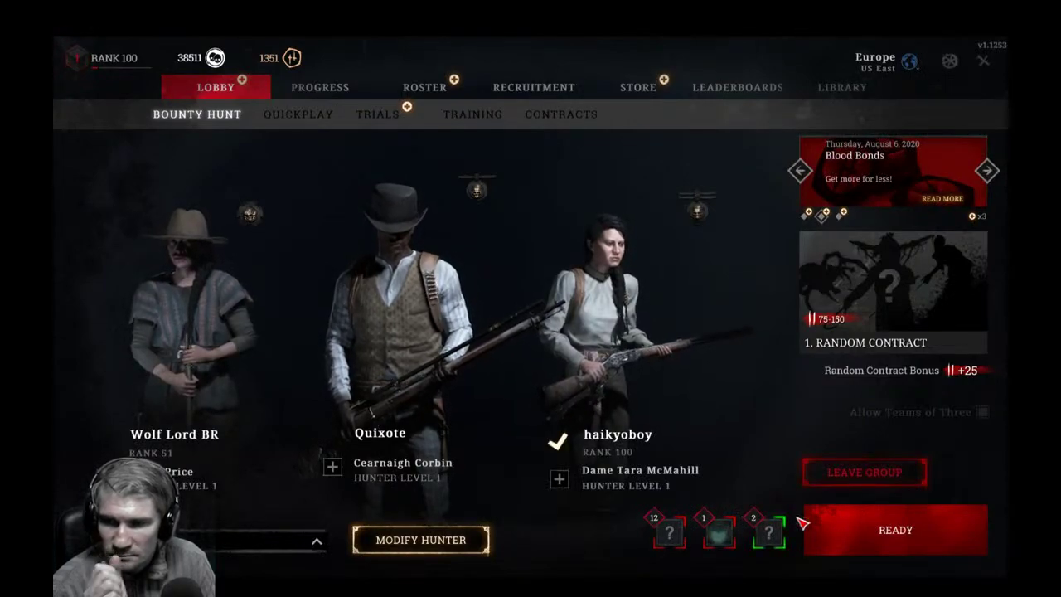
left_click(893, 529)
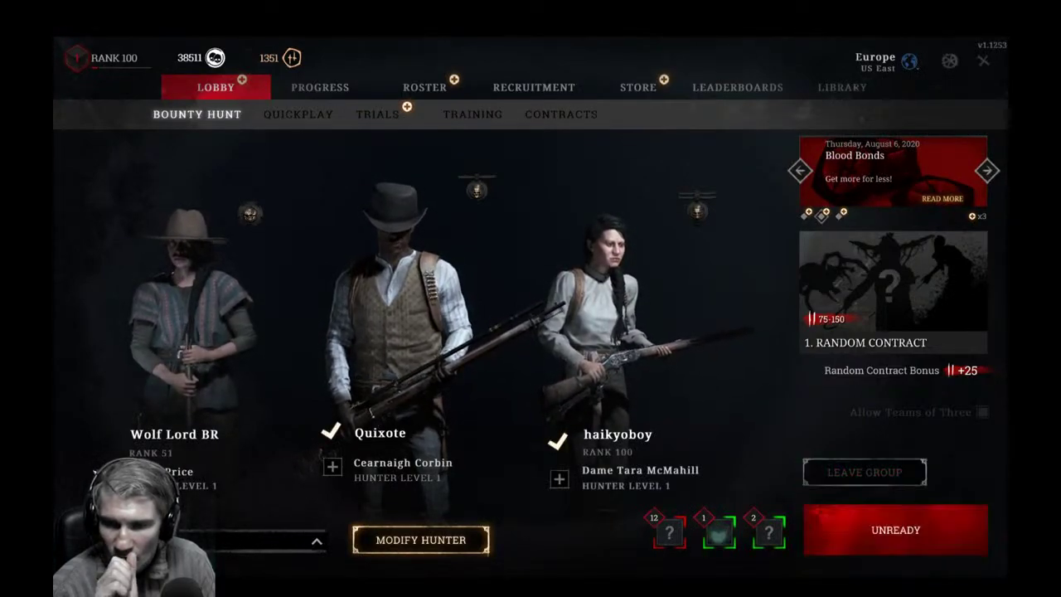
Examine the loadouts of both teammates and the own hunter in the lobby while waiting for the match.
left_click(108, 481)
left_click(560, 481)
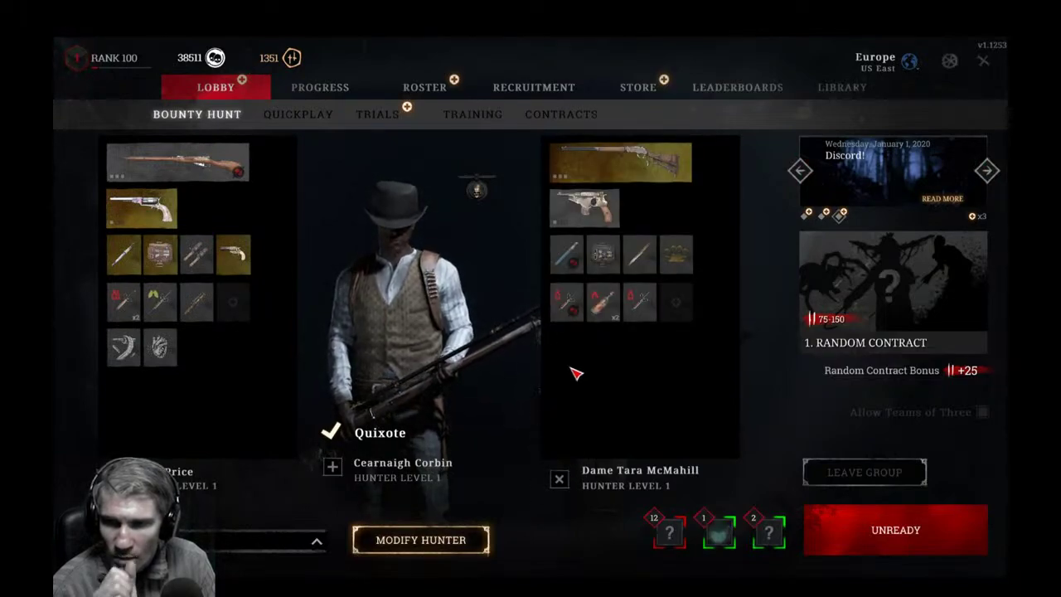
mouse_move(608, 169)
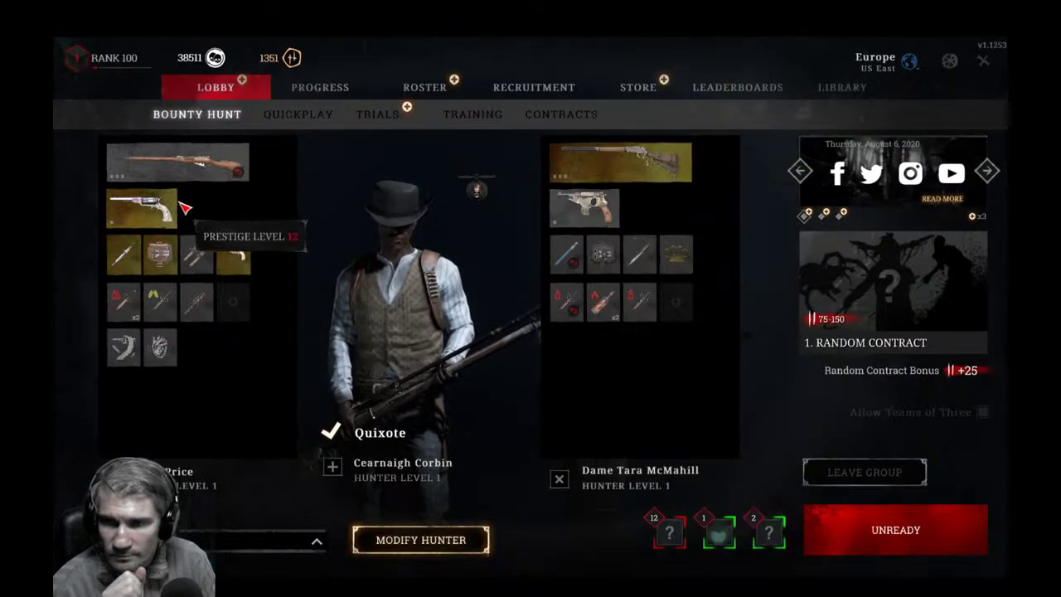
mouse_move(157, 222)
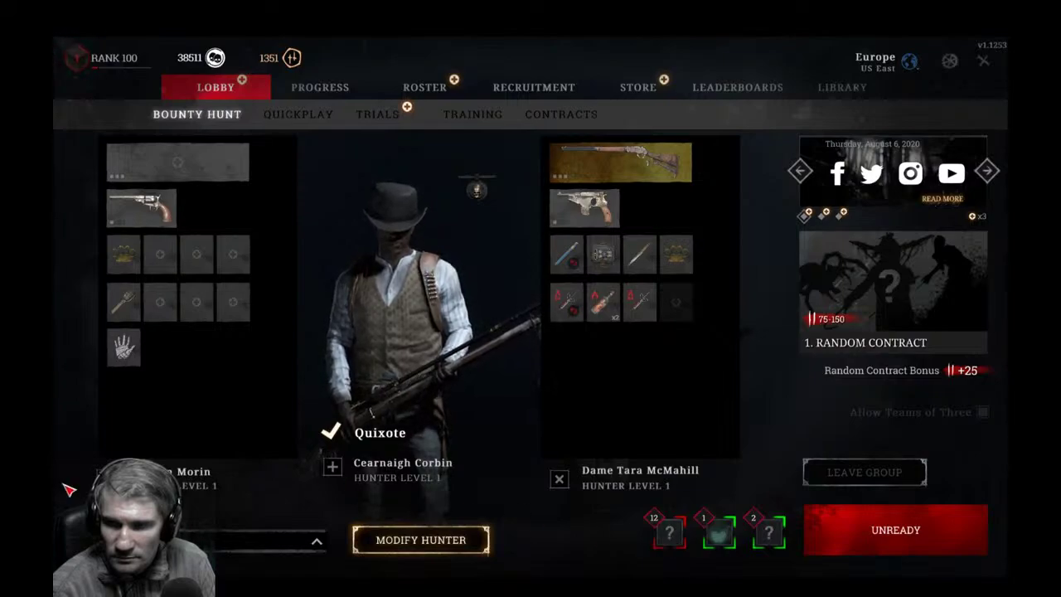
left_click(106, 479)
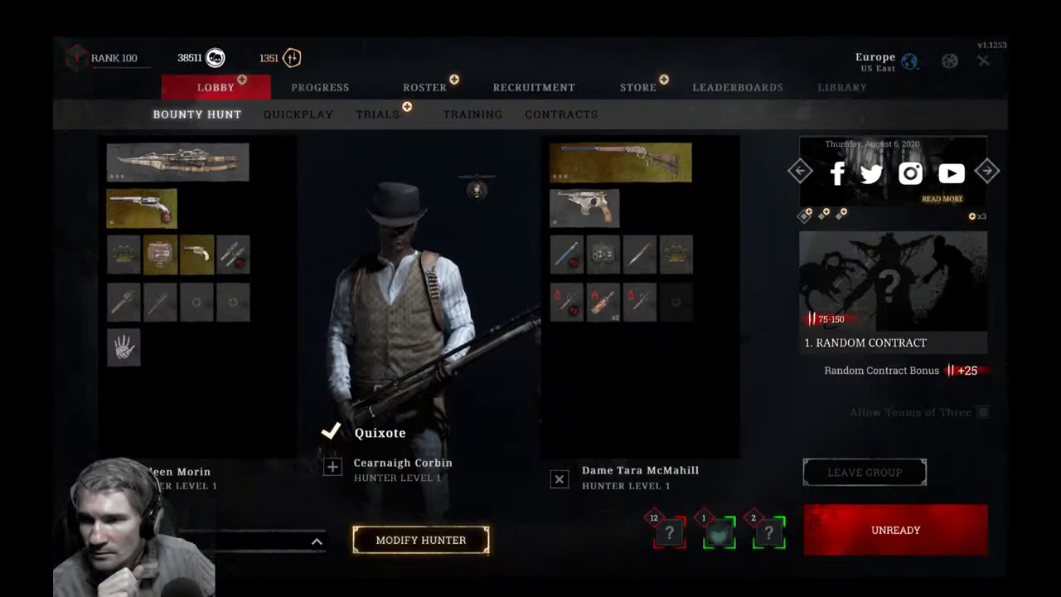
left_click(332, 468)
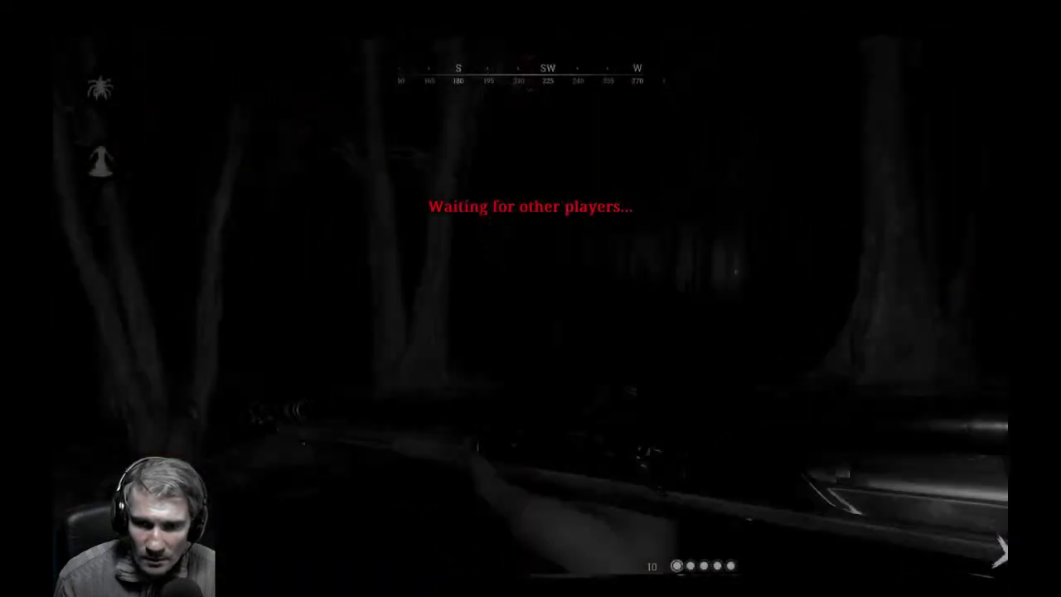
Draw the Caldwell Pax Claw revolver and run with the teammates along the forest track from the spawn point.
key("1")
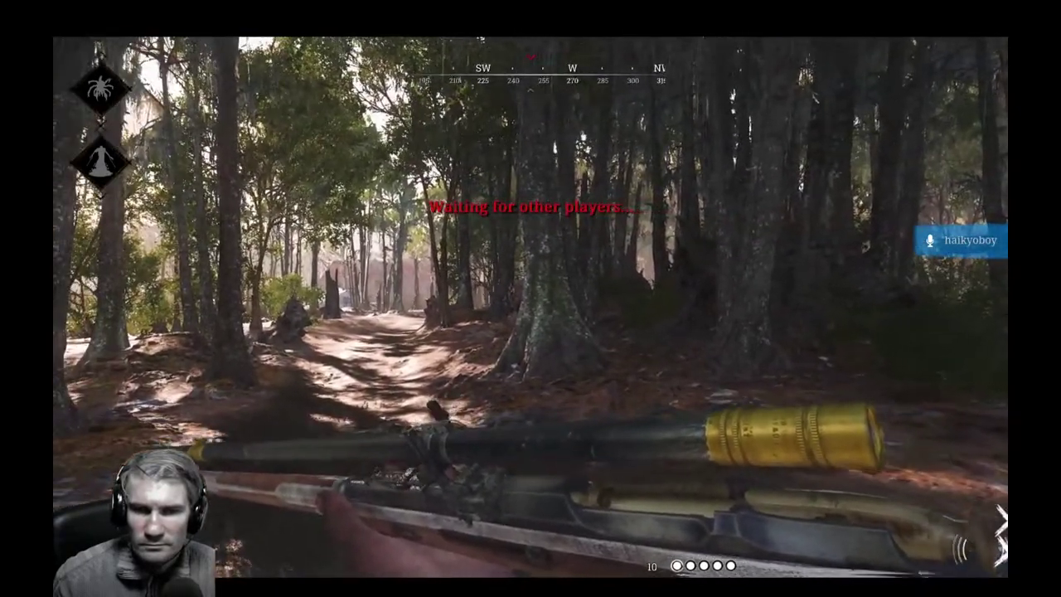
key("2")
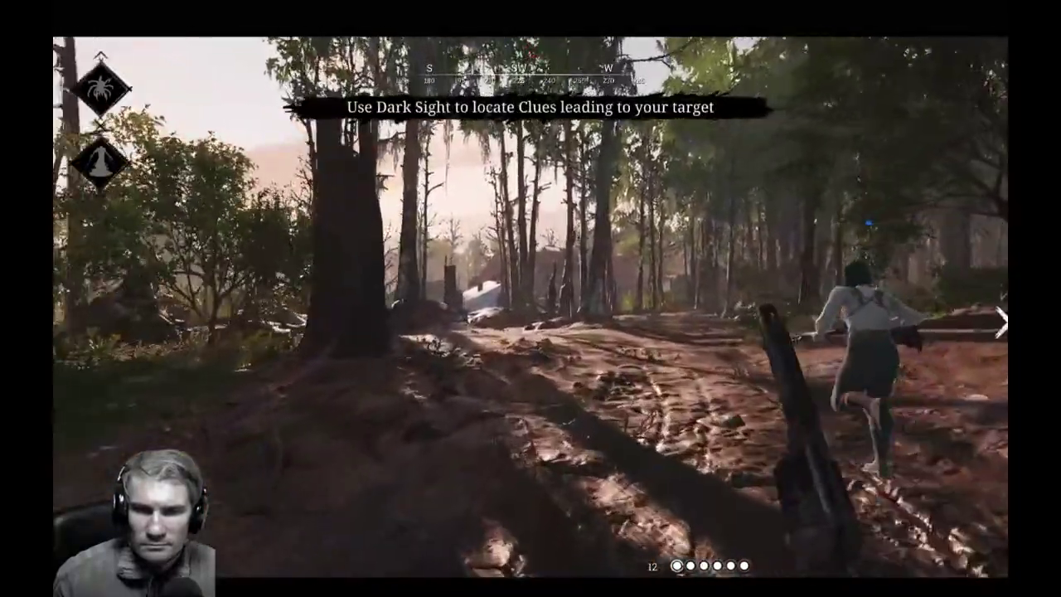
key("w")
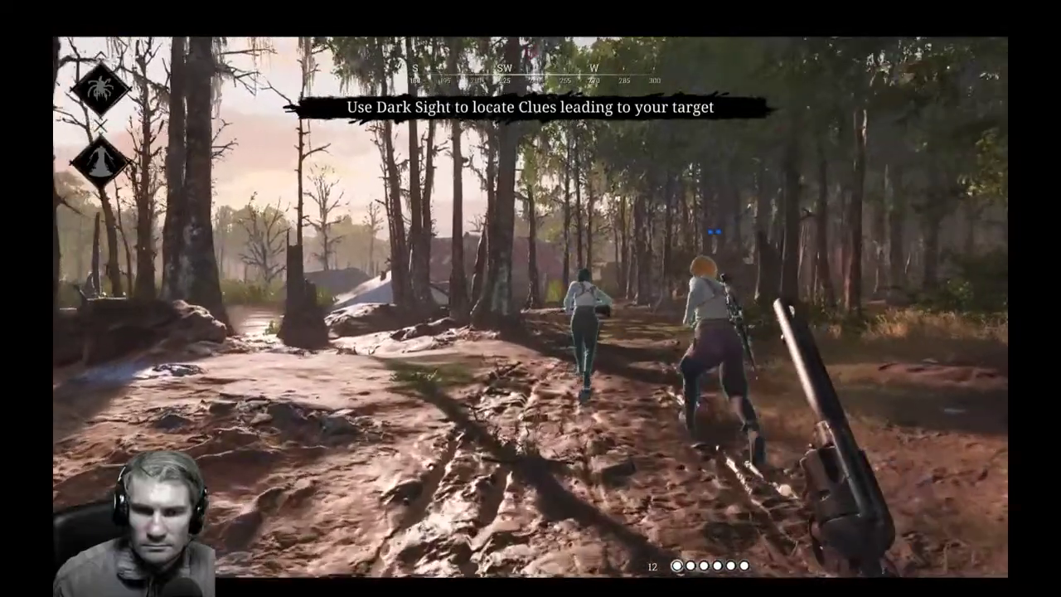
key("w")
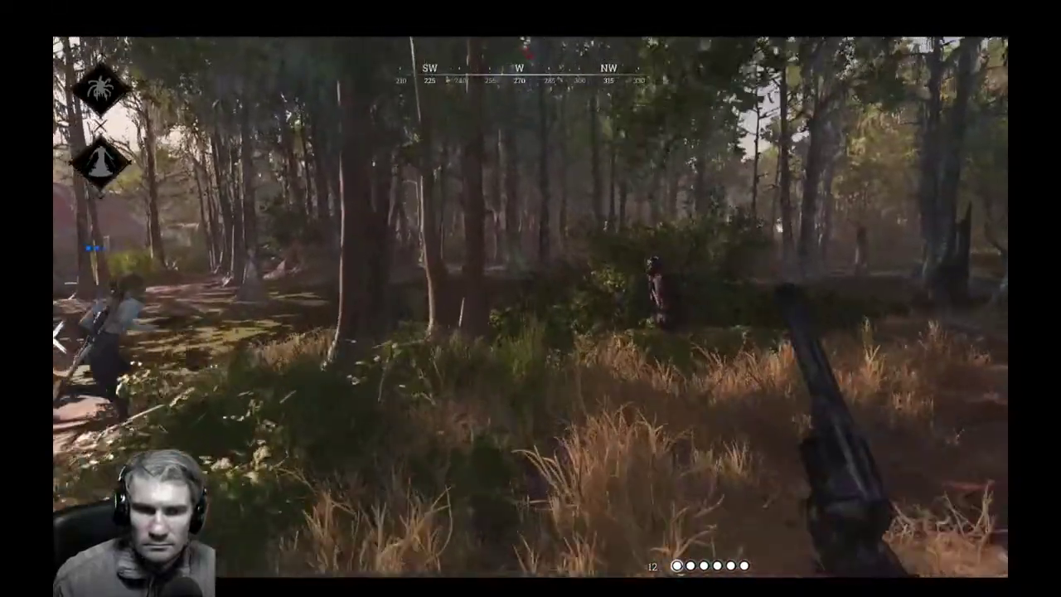
key("w")
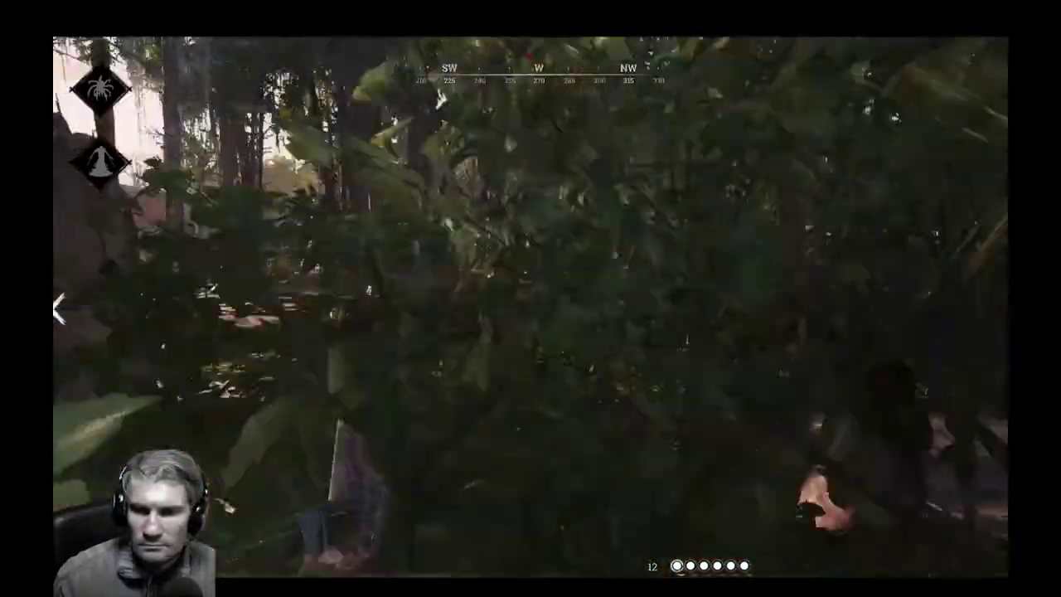
Cross the swamp southwest to the large red-roofed barn, finishing with the Caldwell Pax Claw in hand.
key("1")
key("w")
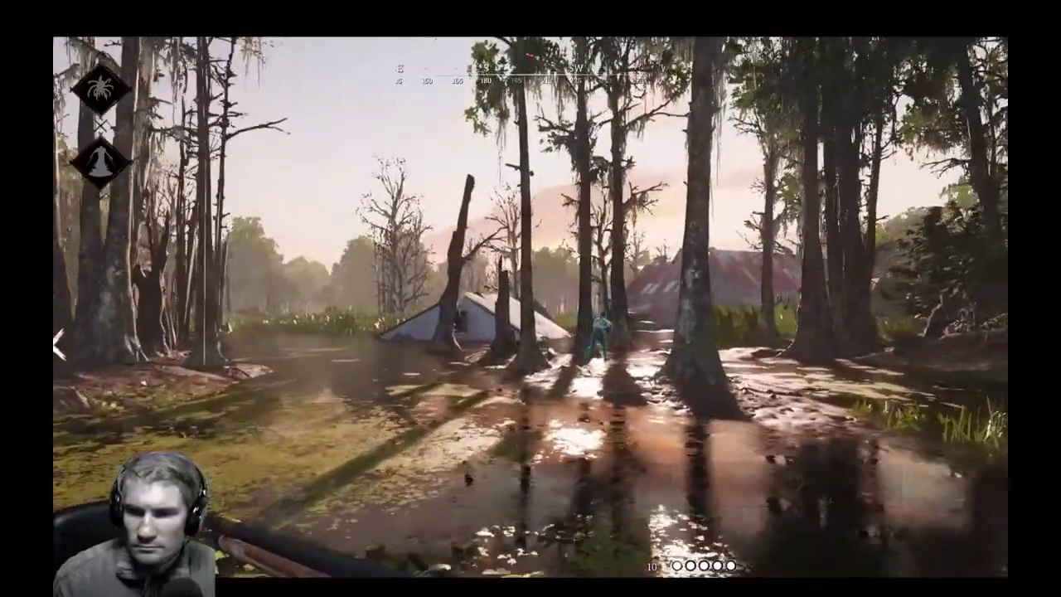
key("w")
key("2")
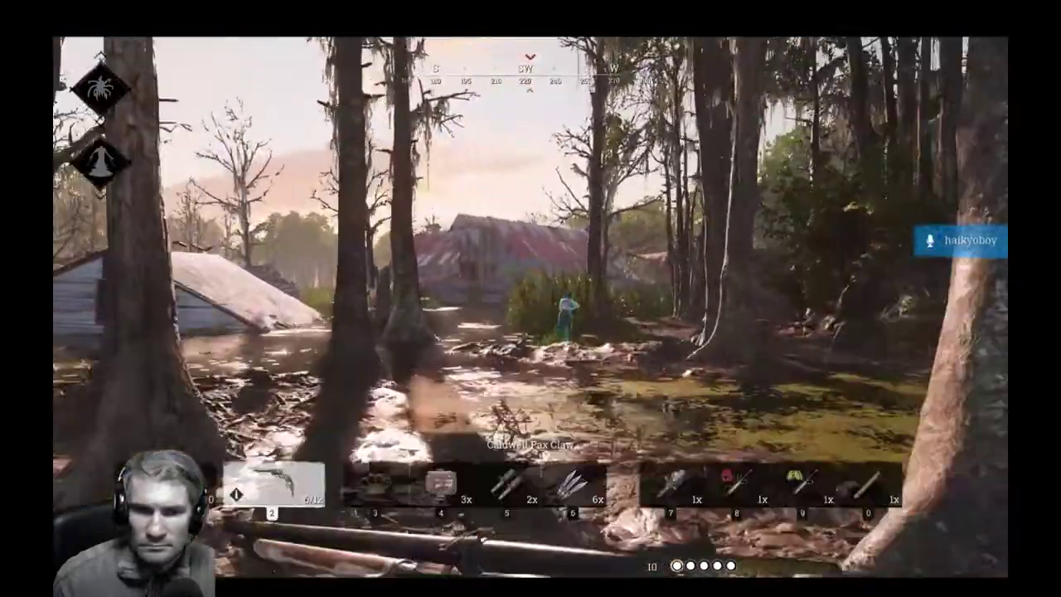
key("w")
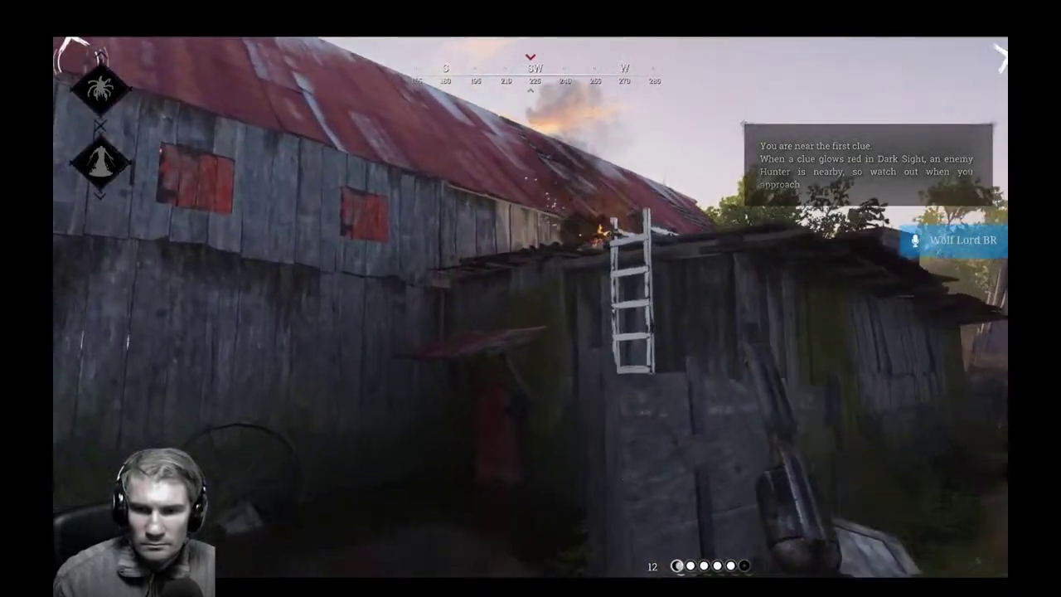
Climb the ladder onto the barn's annex roof and collect the first Spider clue.
key("w")
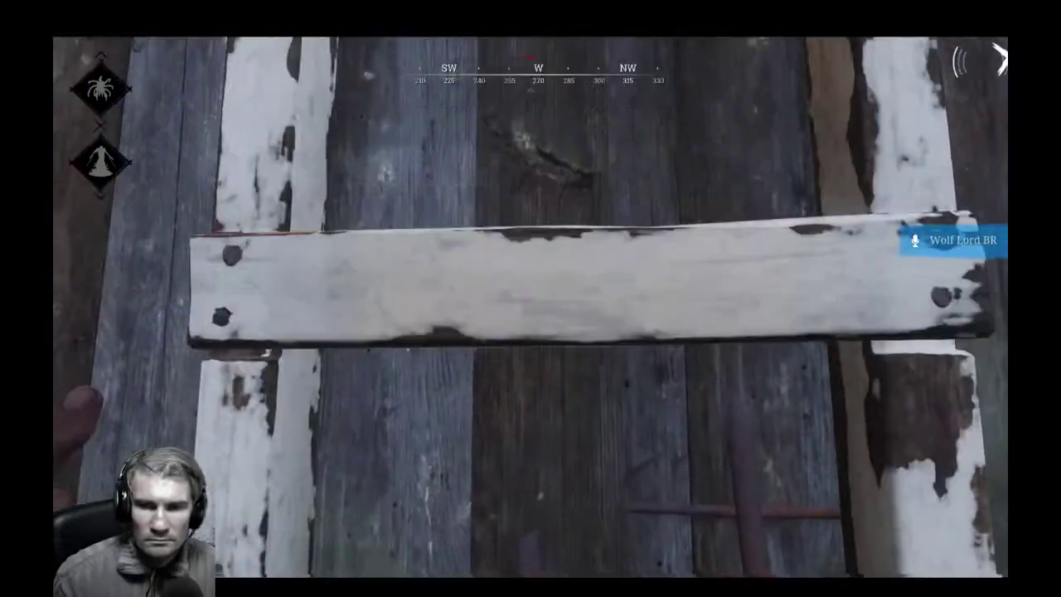
key("w")
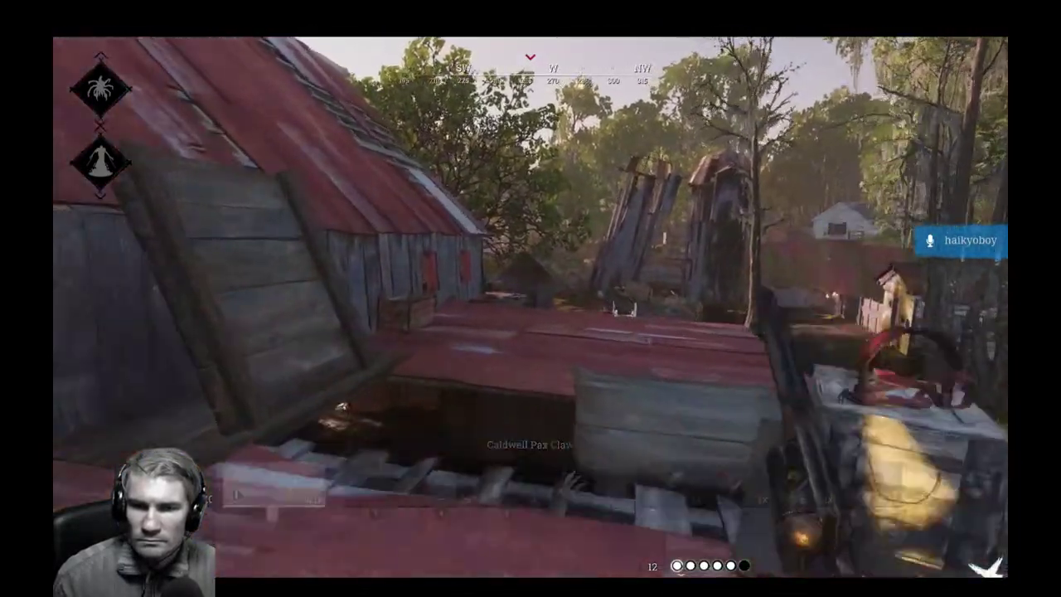
key("w")
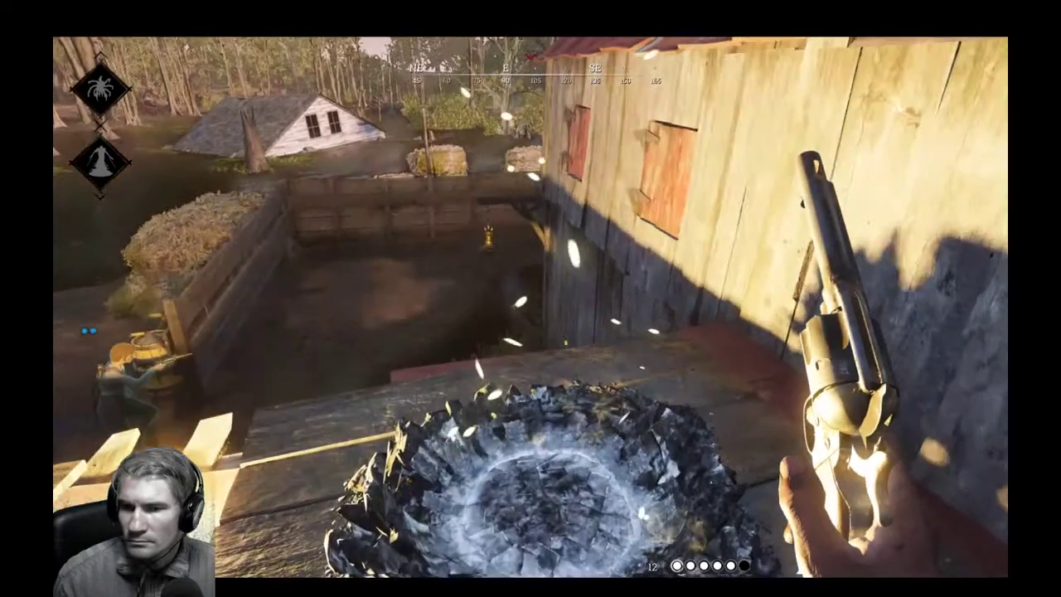
key("e")
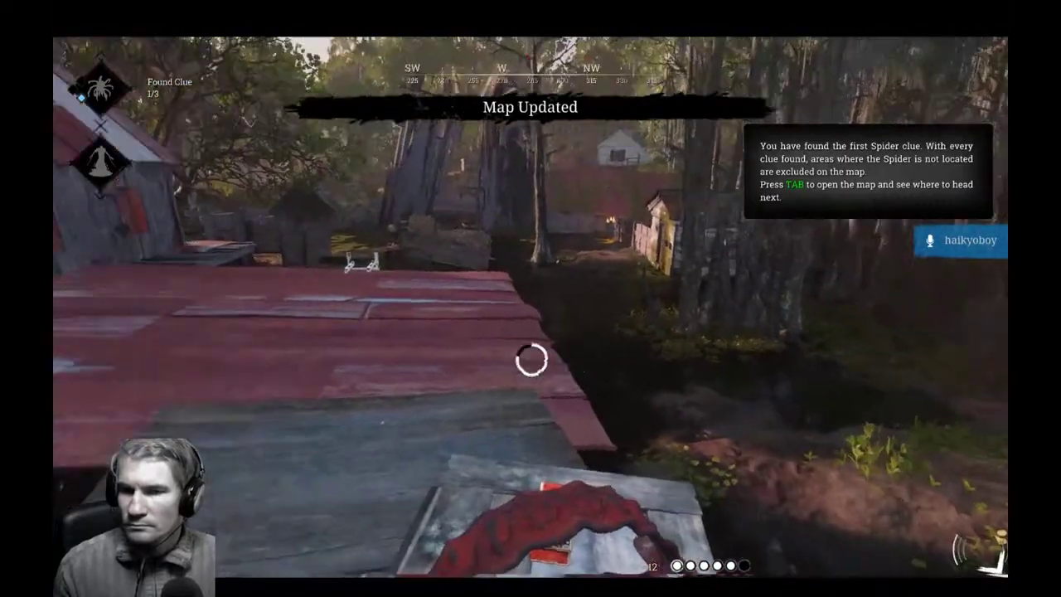
Leave the roof, wade toward the leaning wooden towers with the scoped rifle and scan the area with Dark Sight.
key("w")
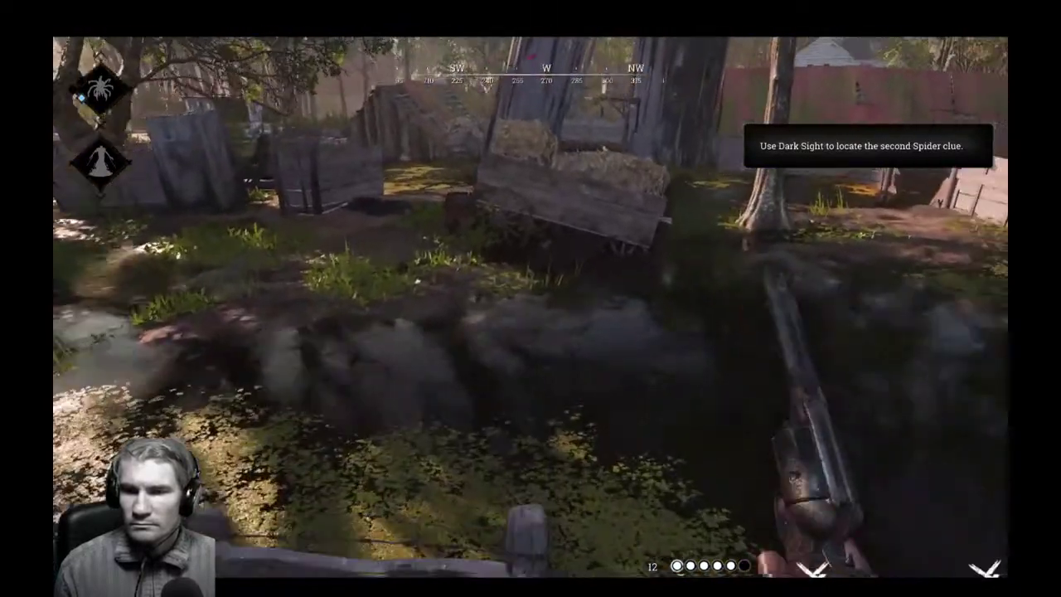
key("w")
key("w")
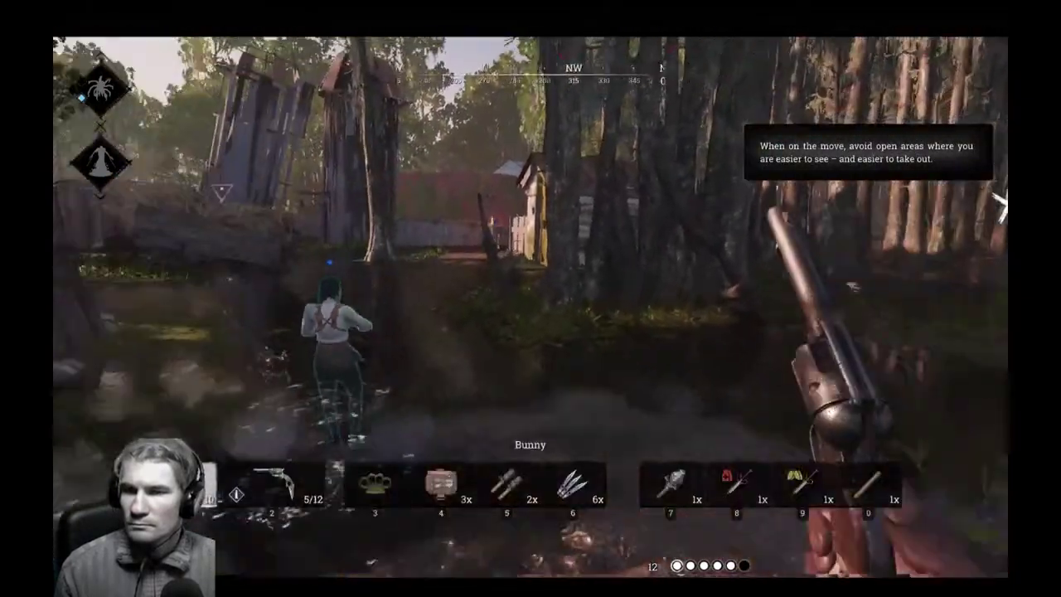
key("1")
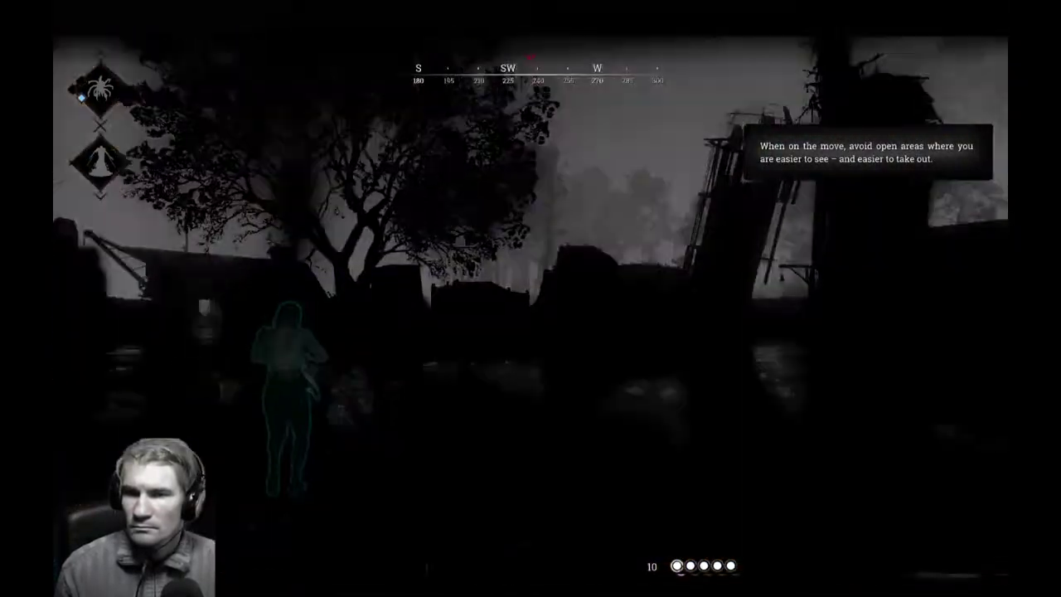
key("w")
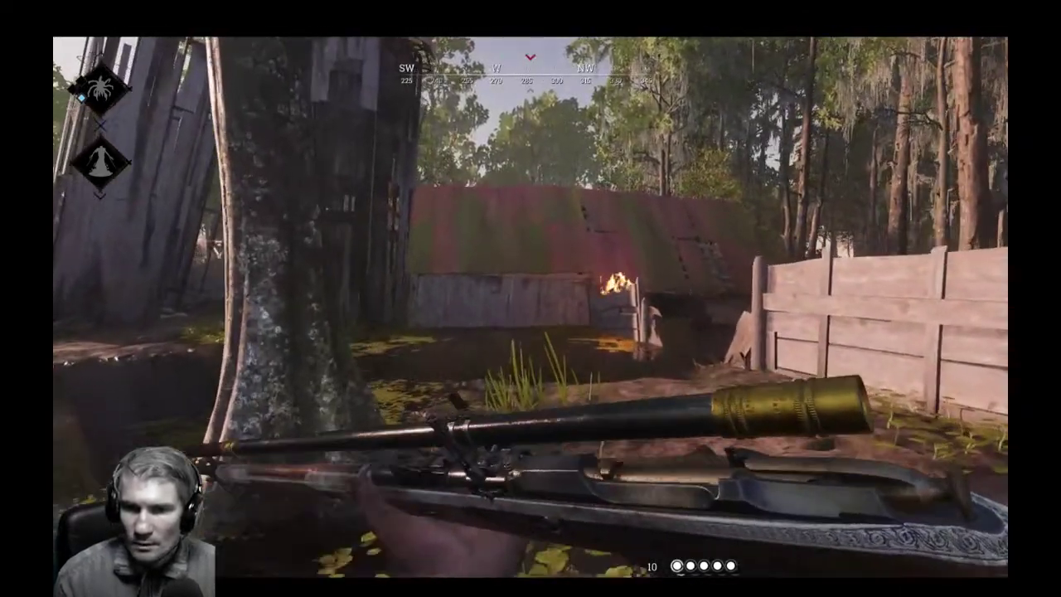
Switch to the Caldwell Pax Claw and follow the teammates through the flooded fenced yard into the woods to the southwest.
key("2")
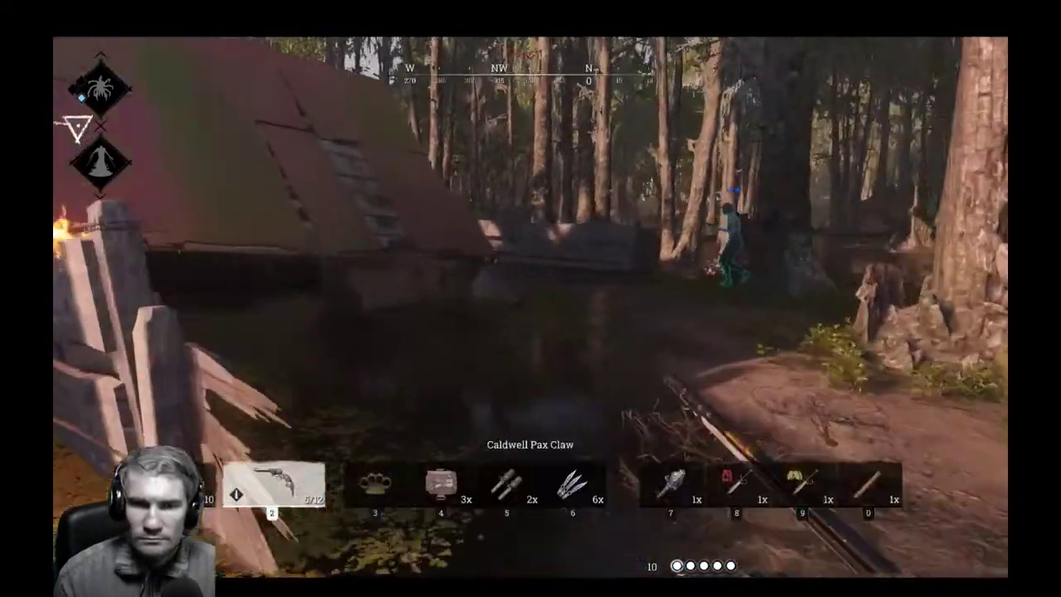
key("w")
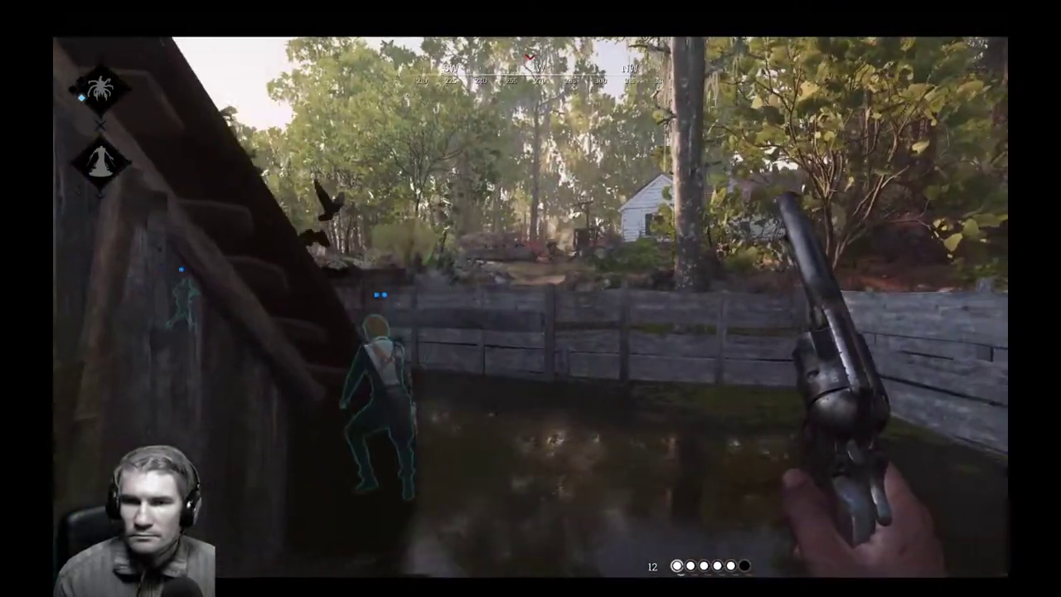
key("w")
key("w")
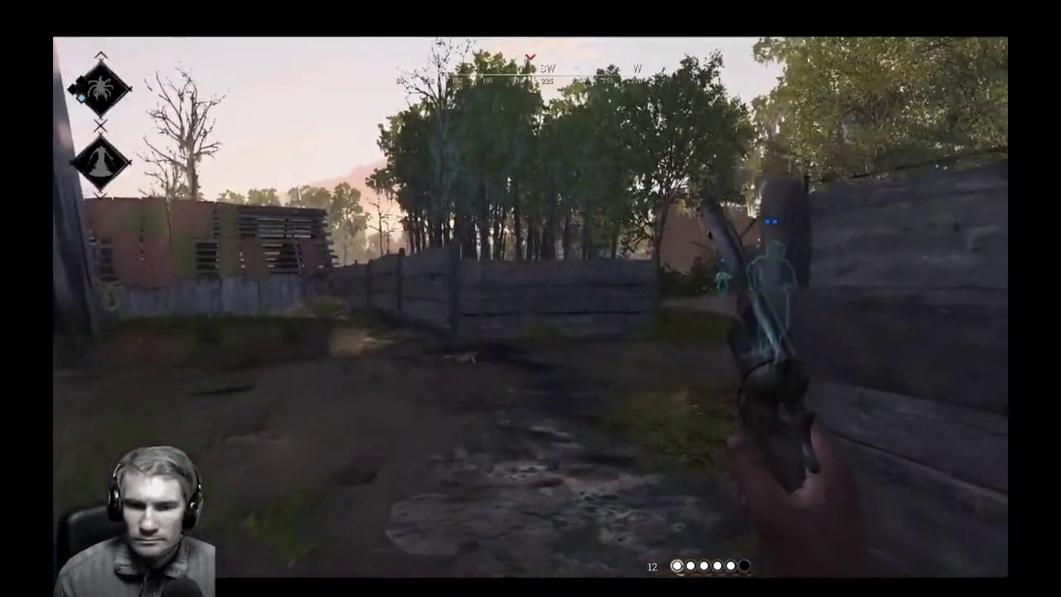
key("w")
key("e")
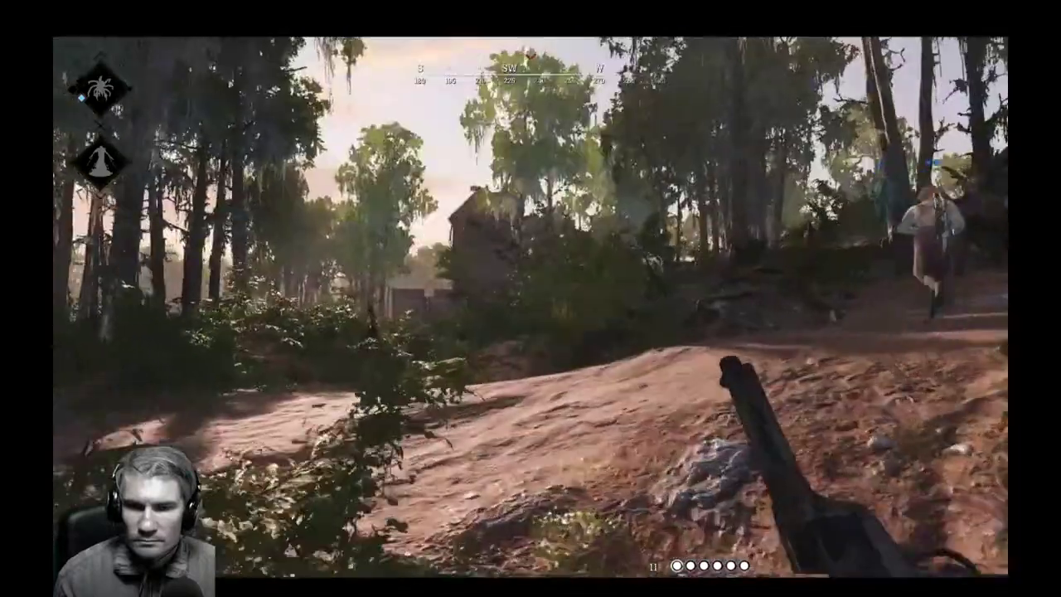
Scout southwest through the rifle scope and advance through the undergrowth to the edge of Port Reeker.
key("w")
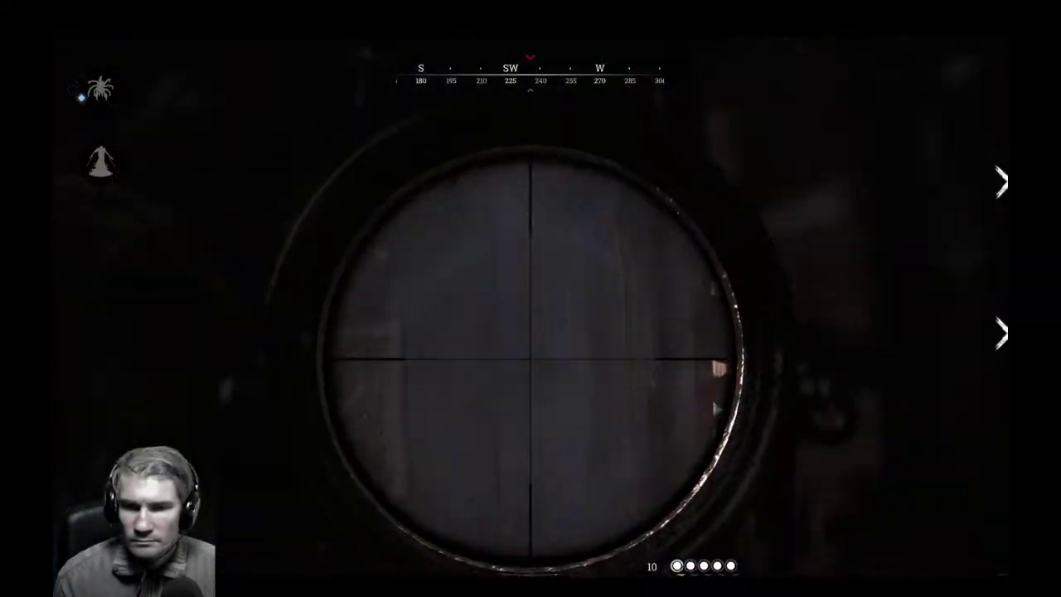
right_click(530, 359)
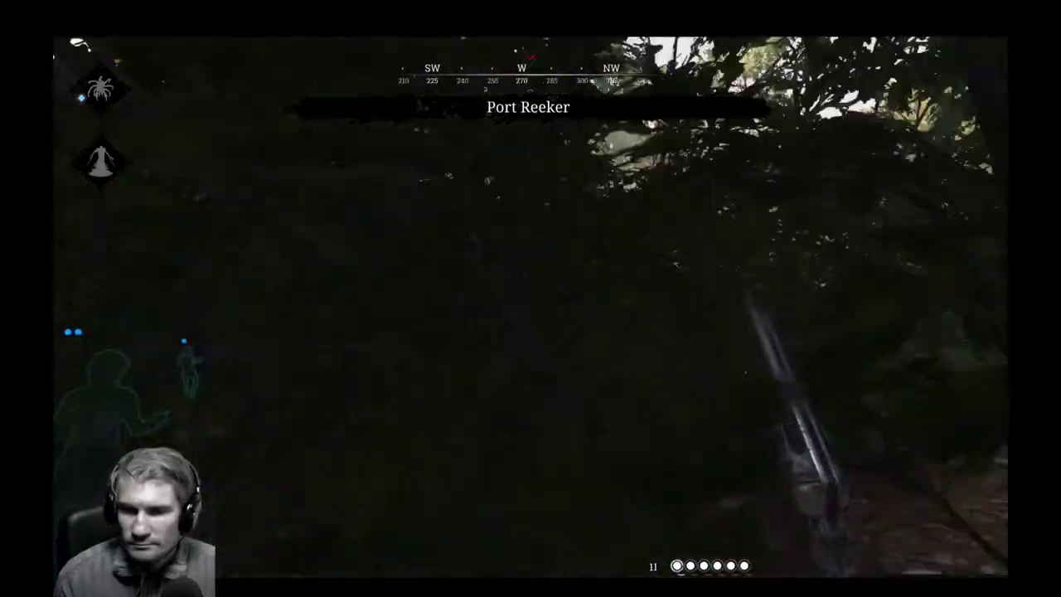
key("w")
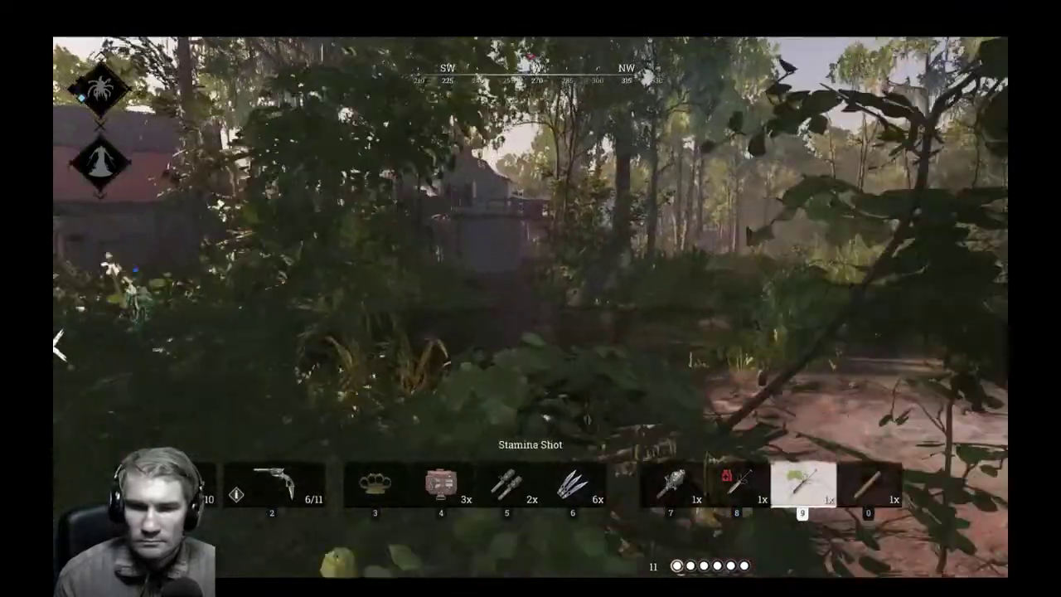
Inject the Stamina Shot and cross the water with the teammates to the wooden warehouses of Port Reeker.
key("w")
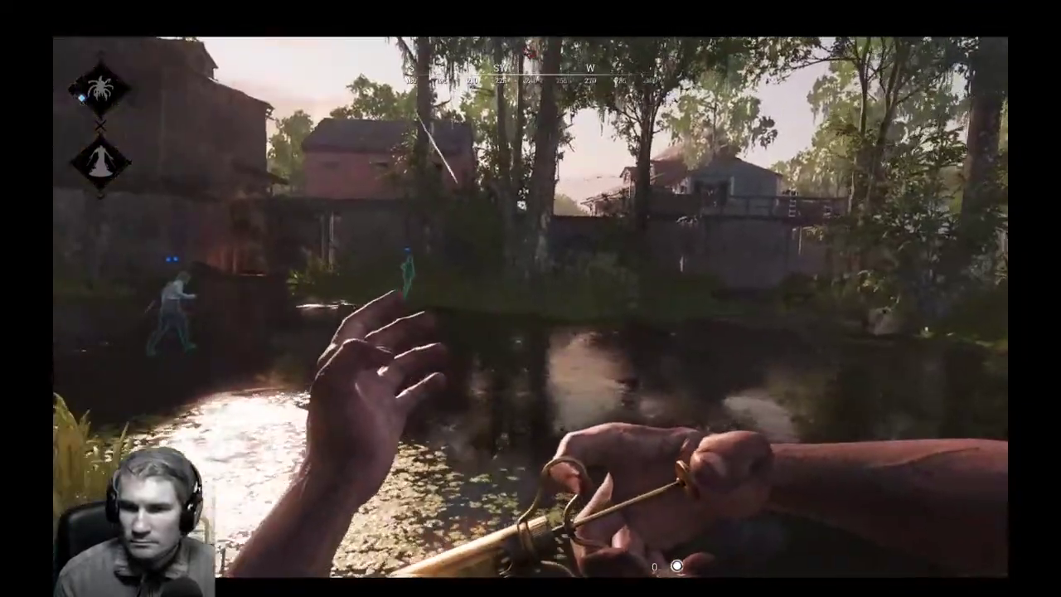
key("w")
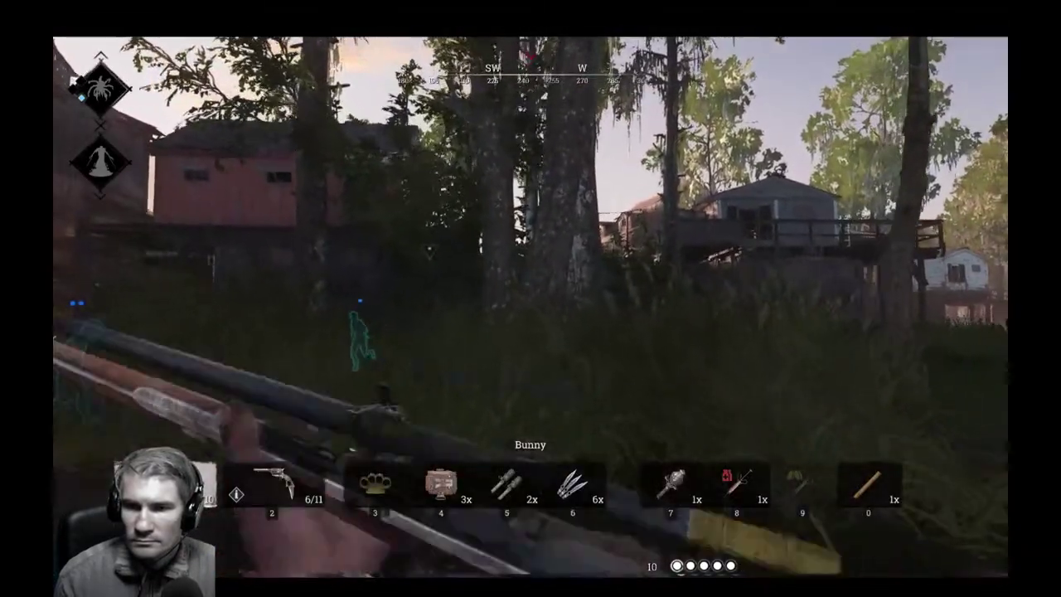
key("w")
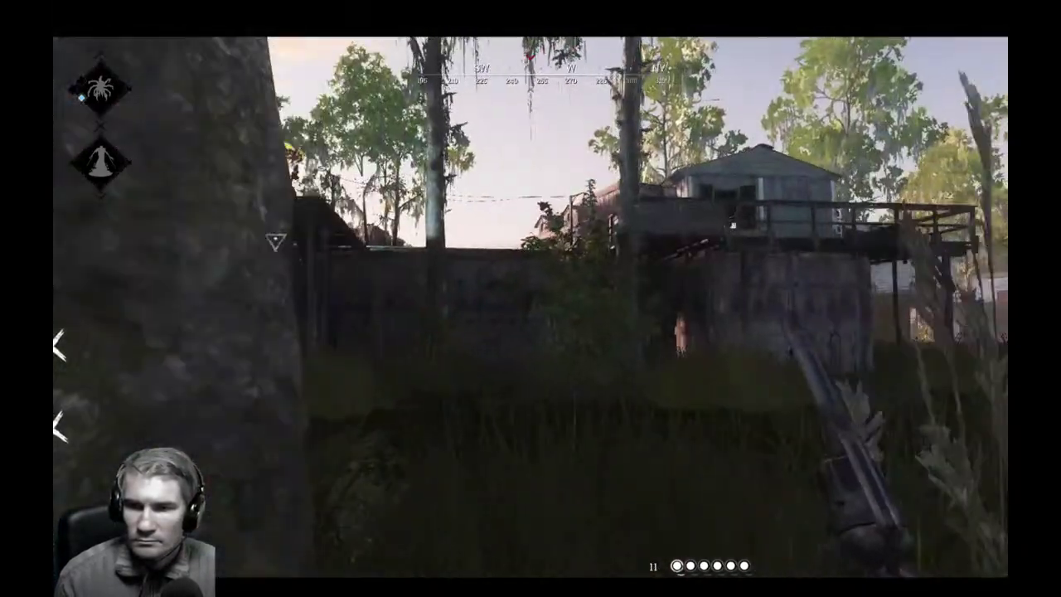
key("w")
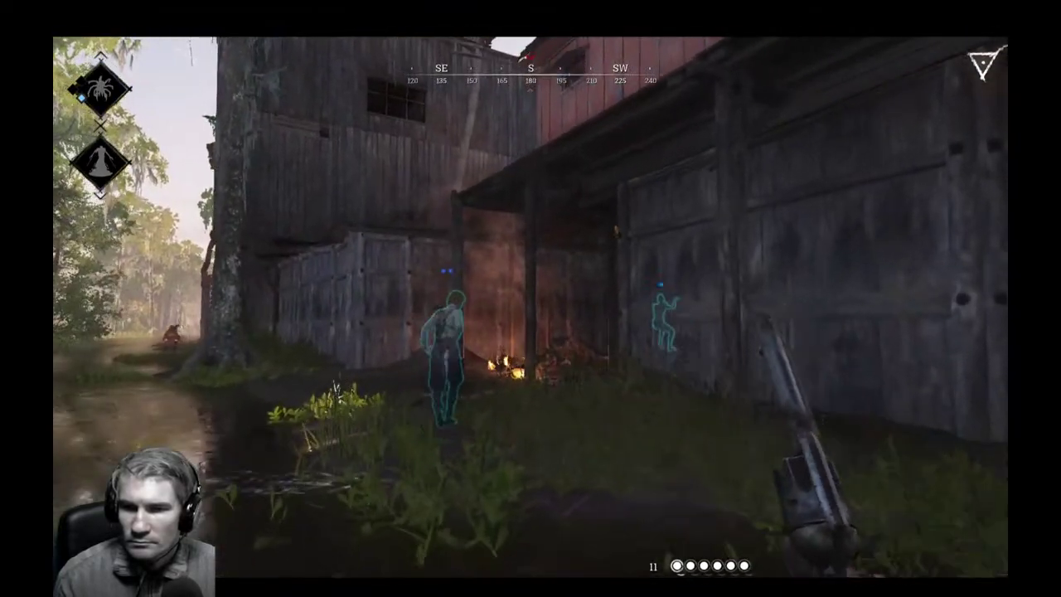
key("w")
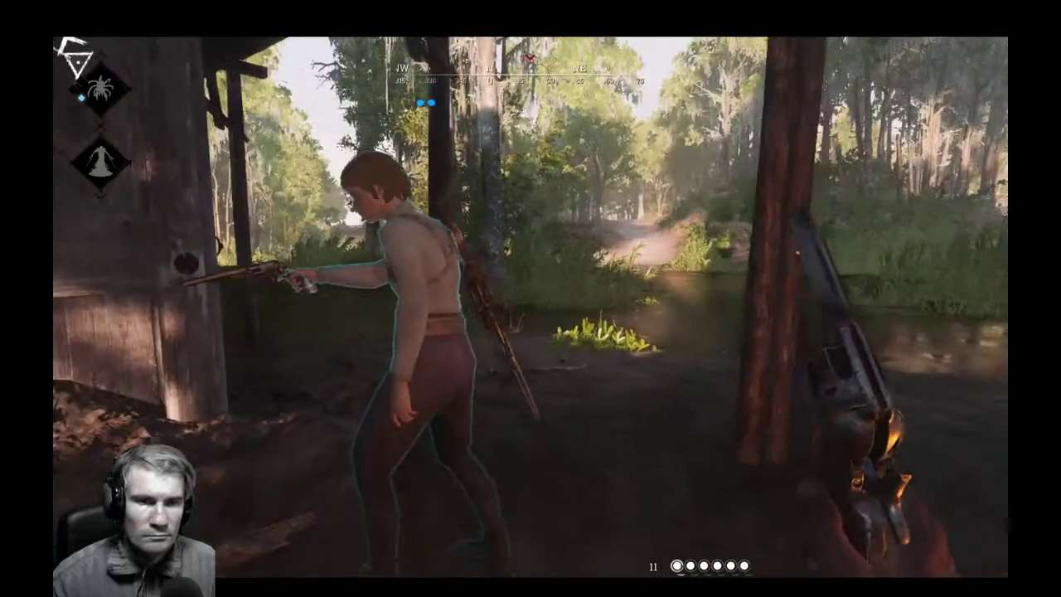
key("w")
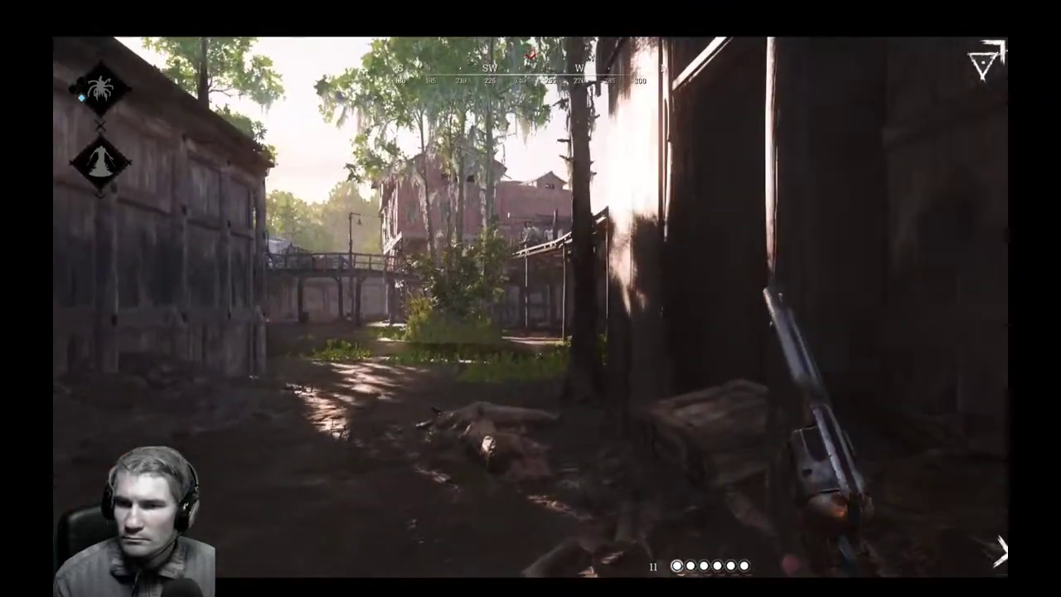
Climb the ladder into the Port Reeker warehouse and collect the second Spider clue.
key("w")
key("f")
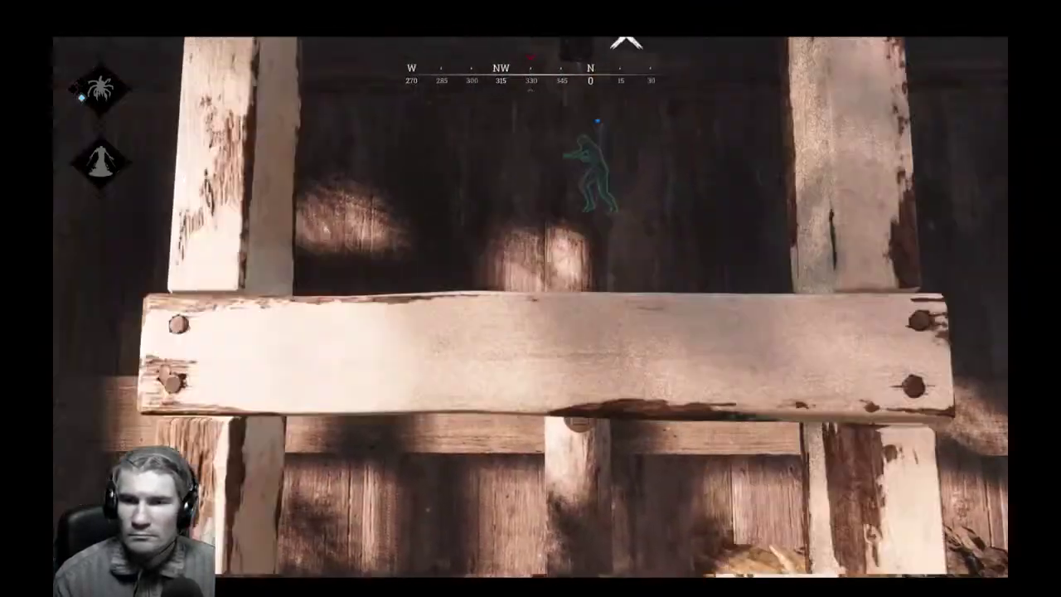
key("w")
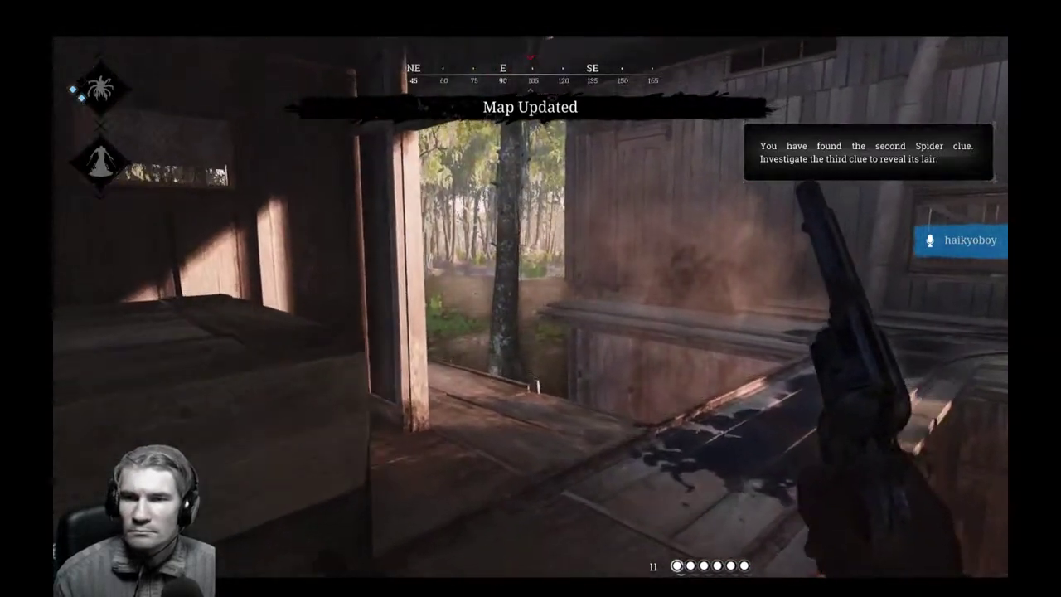
Scan outside the warehouse through the rifle scope and search for the third Spider clue with Dark Sight.
key("1")
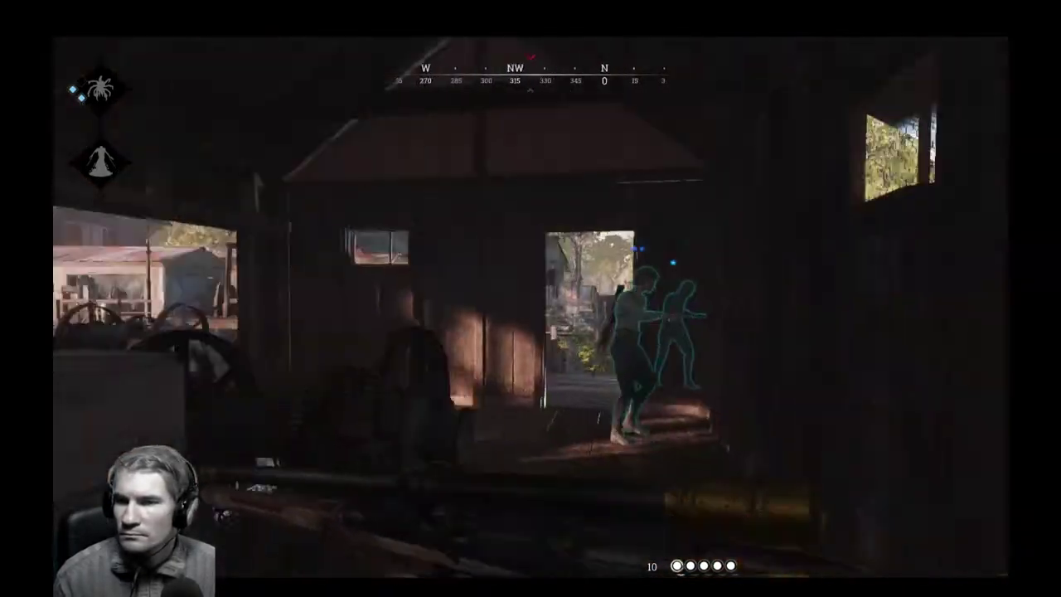
right_click(531, 307)
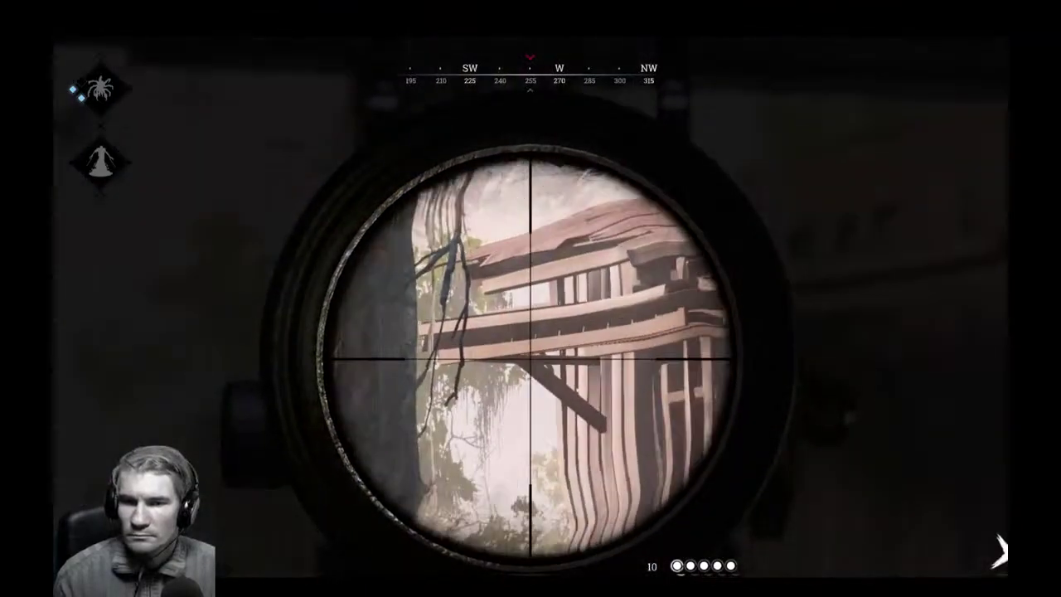
right_click(531, 299)
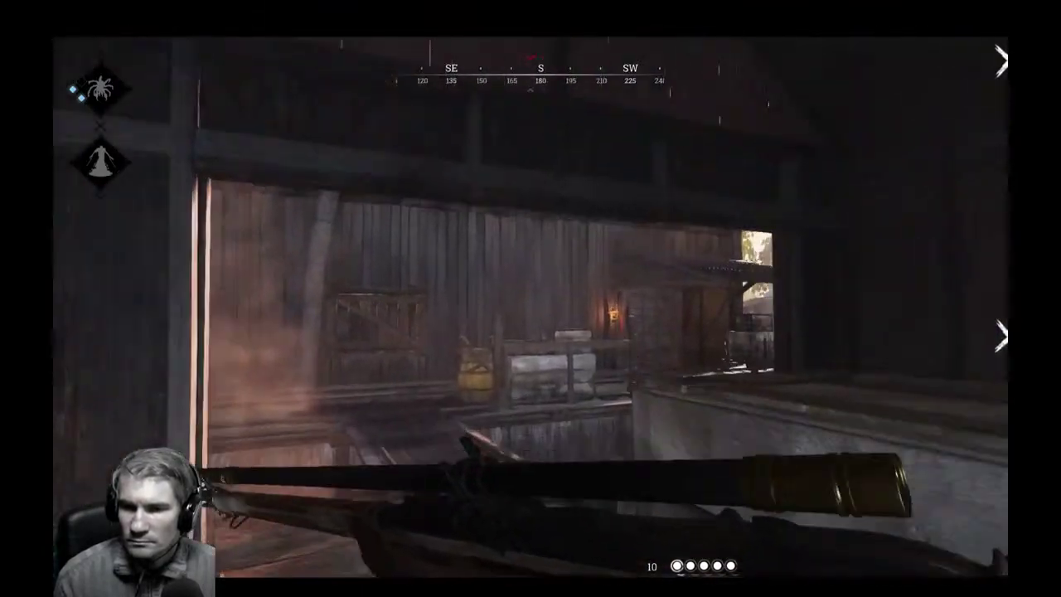
key("e")
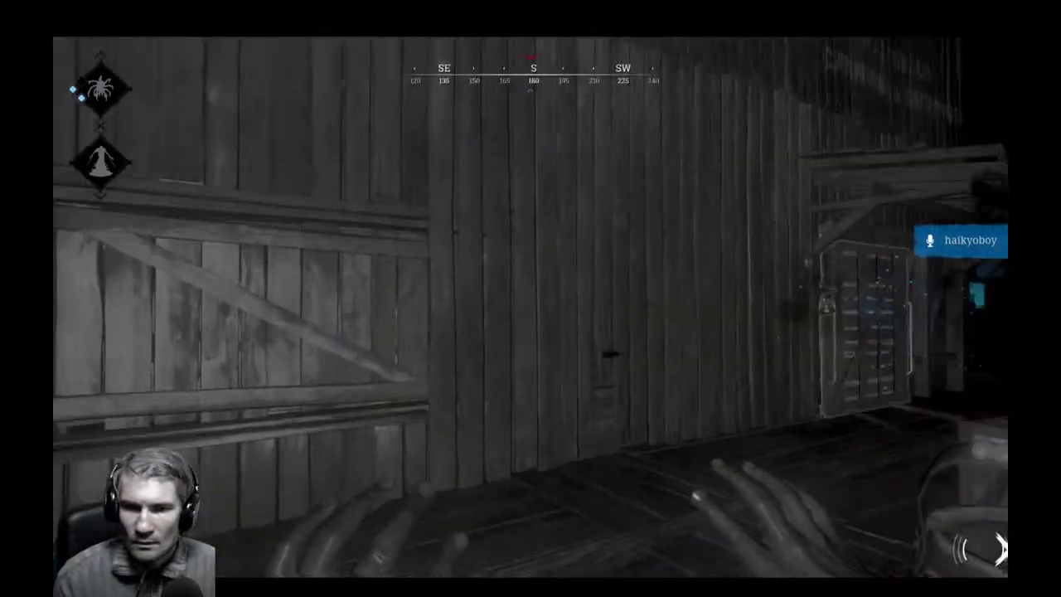
Follow the teammates up the wooden stairs and along the Port Reeker boardwalk to the next building with the revolver ready.
key("w")
key("w")
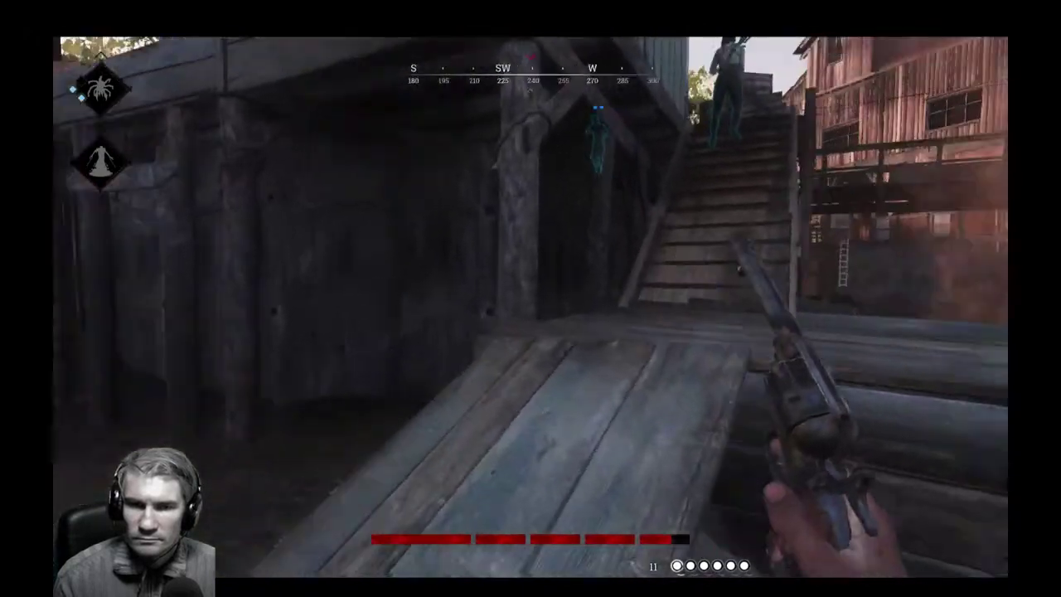
key("w")
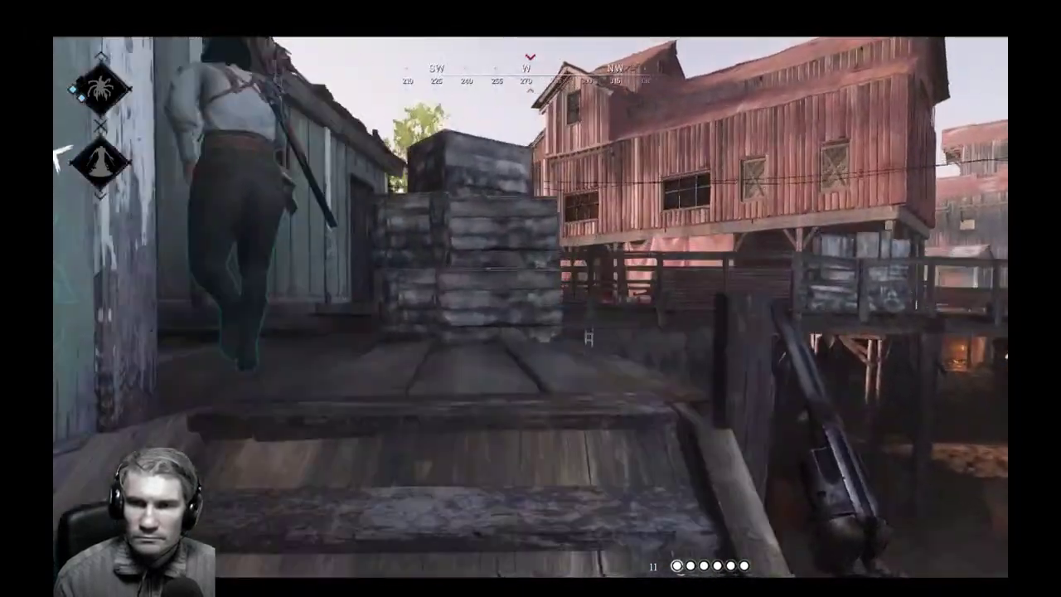
key("w")
key("w")
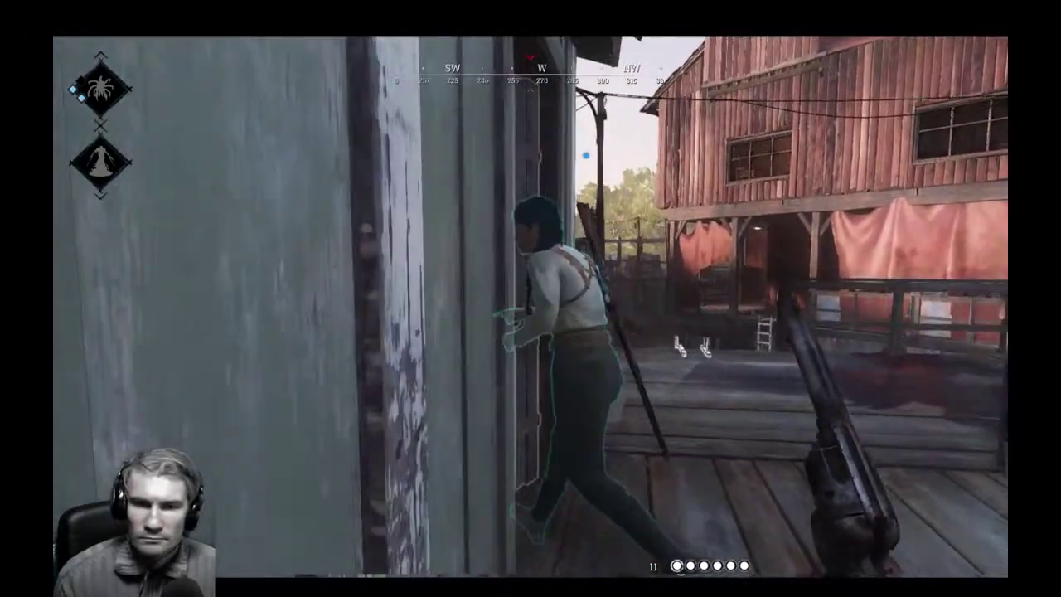
key("w")
Search the dark Port Reeker building with the rifle and revolver ready and secure the third Spider clue.
key("1")
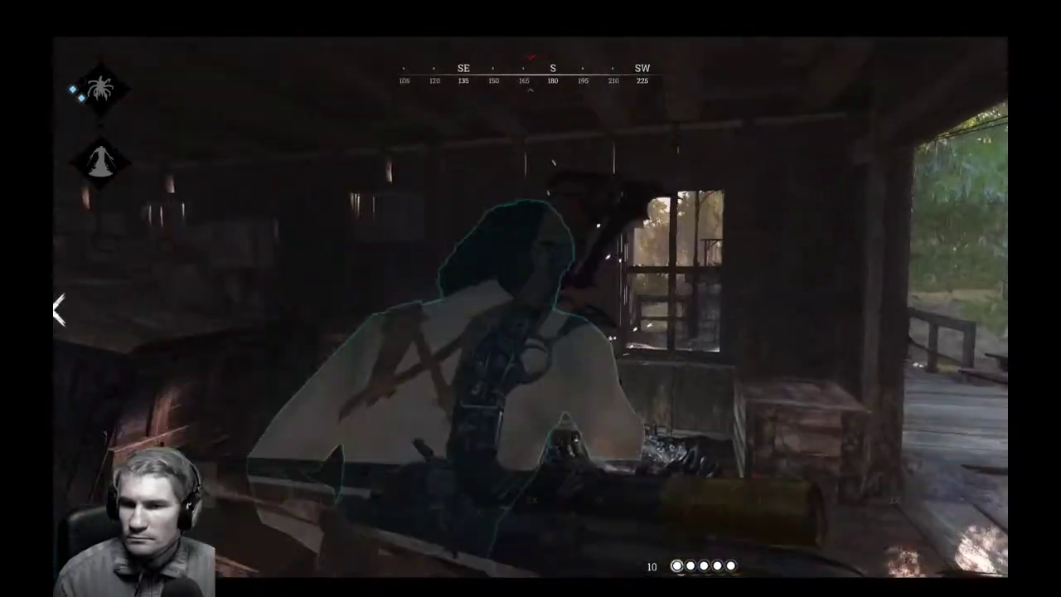
key("w")
key("2")
key("w")
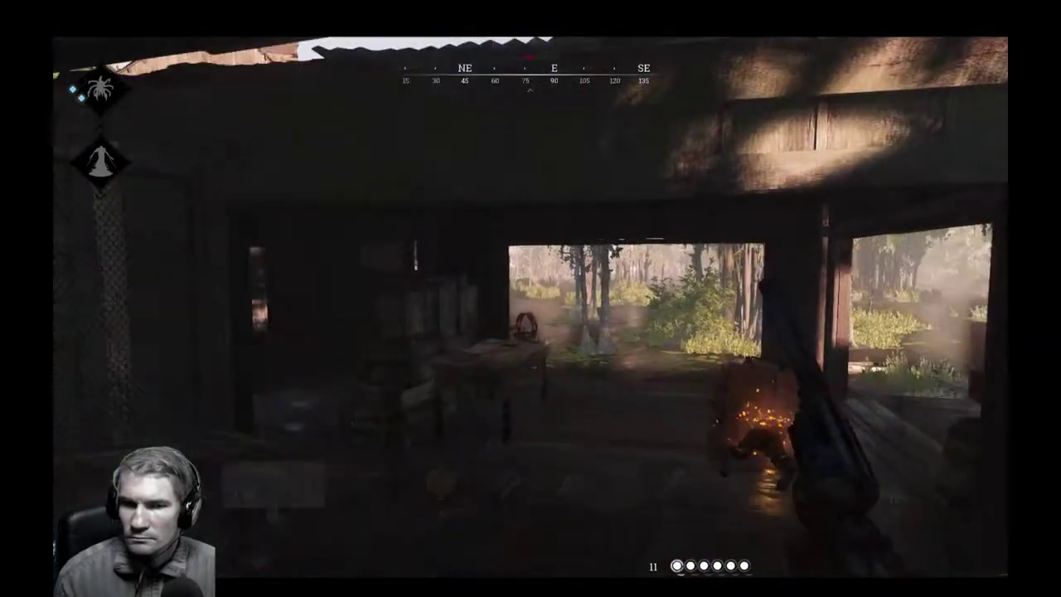
key("1")
key("w")
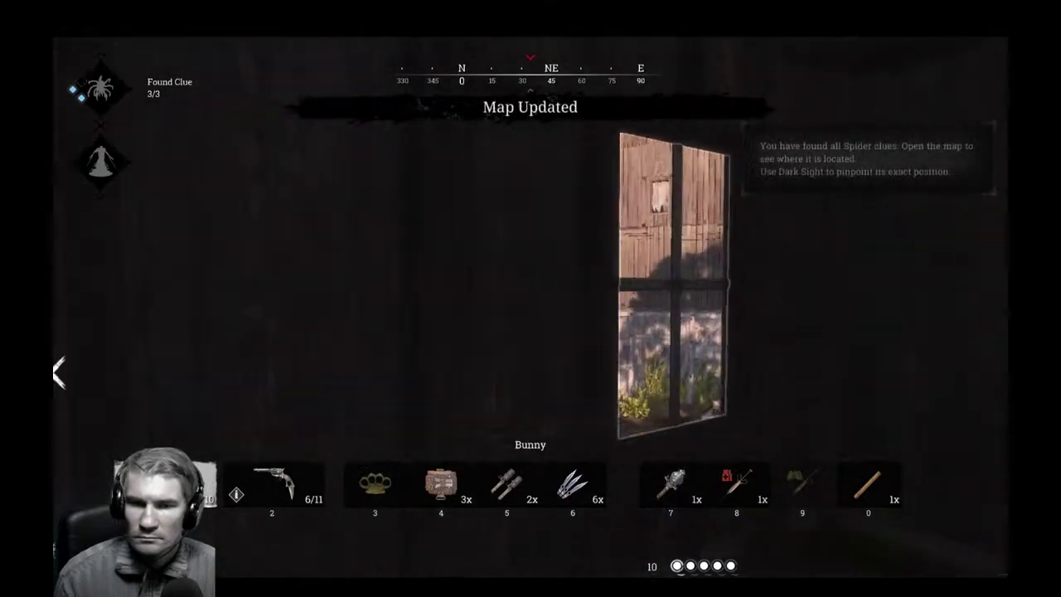
Scan the surroundings from inside the building through the rifle scope and look for the Spider's exact position with Dark Sight.
key("d")
right_click(531, 359)
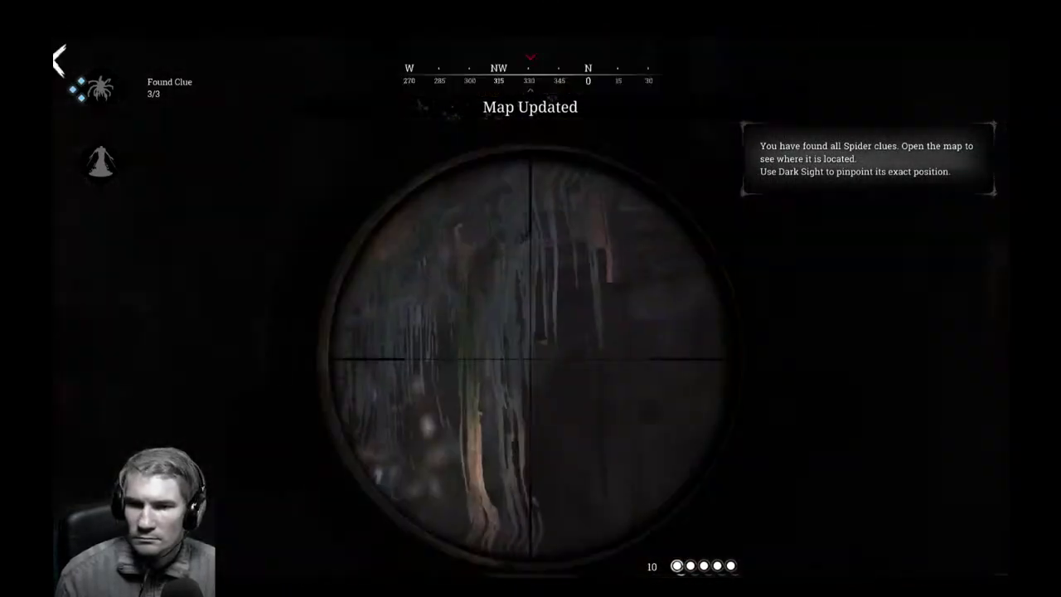
key("e")
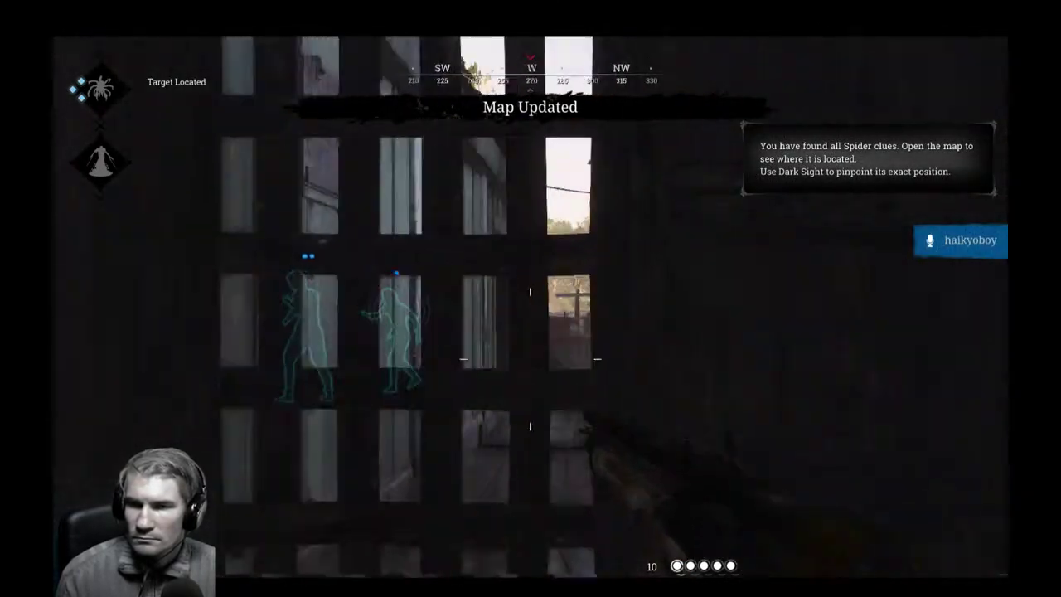
right_click(530, 298)
right_click(530, 298)
key("w")
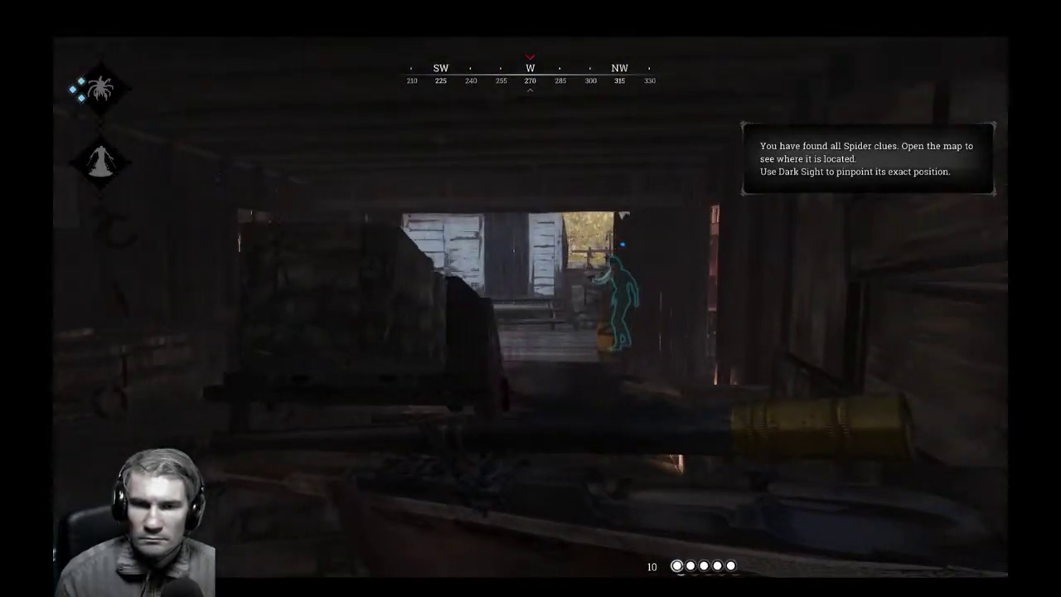
key("e")
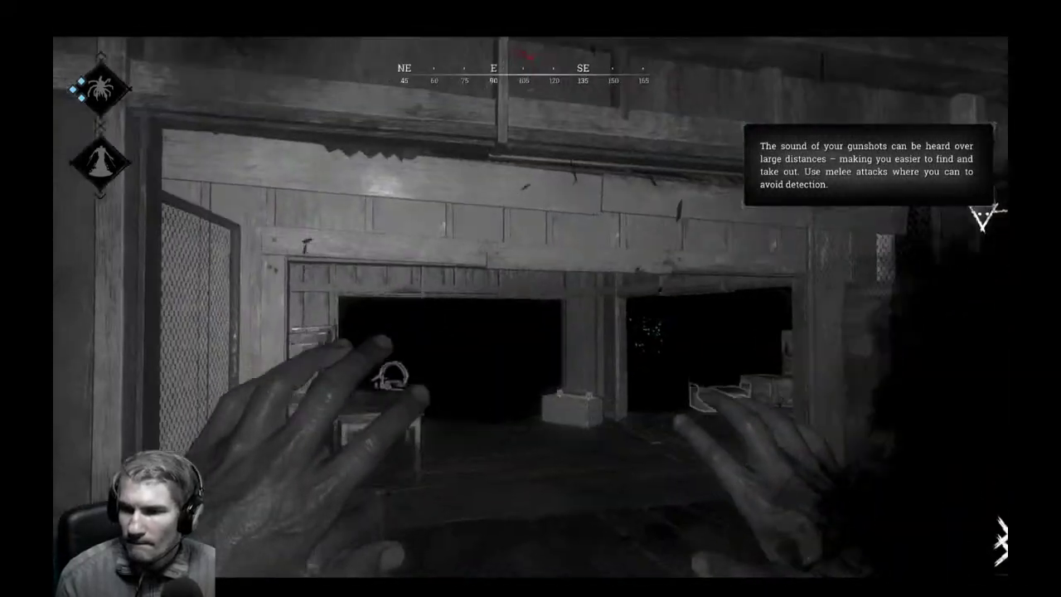
key("e")
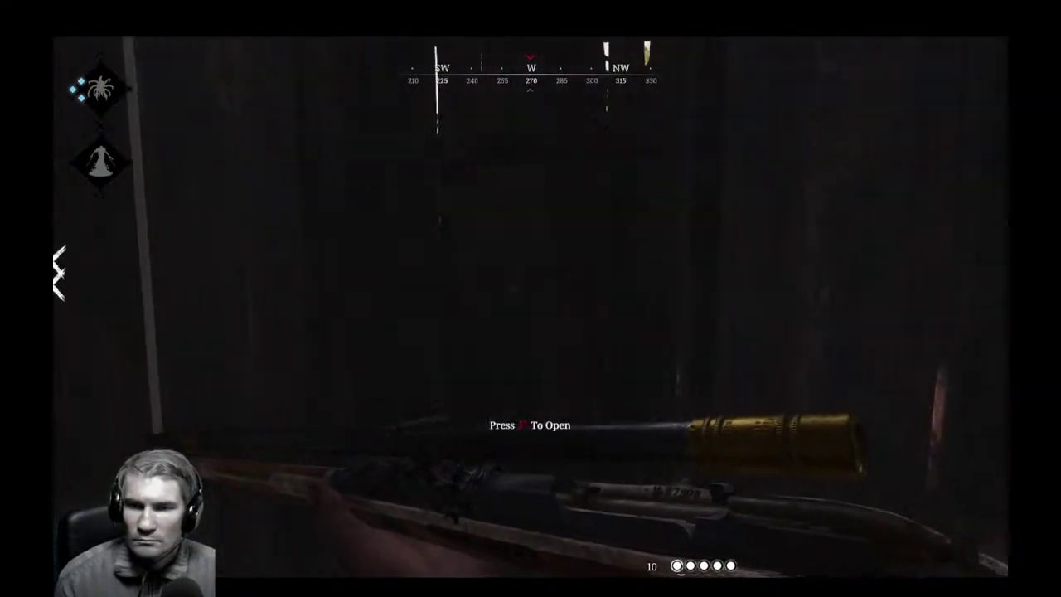
Leave the building, cross the wooden bridge southward to the dirt road and check the edge of Alice Farm with Dark Sight.
key("w")
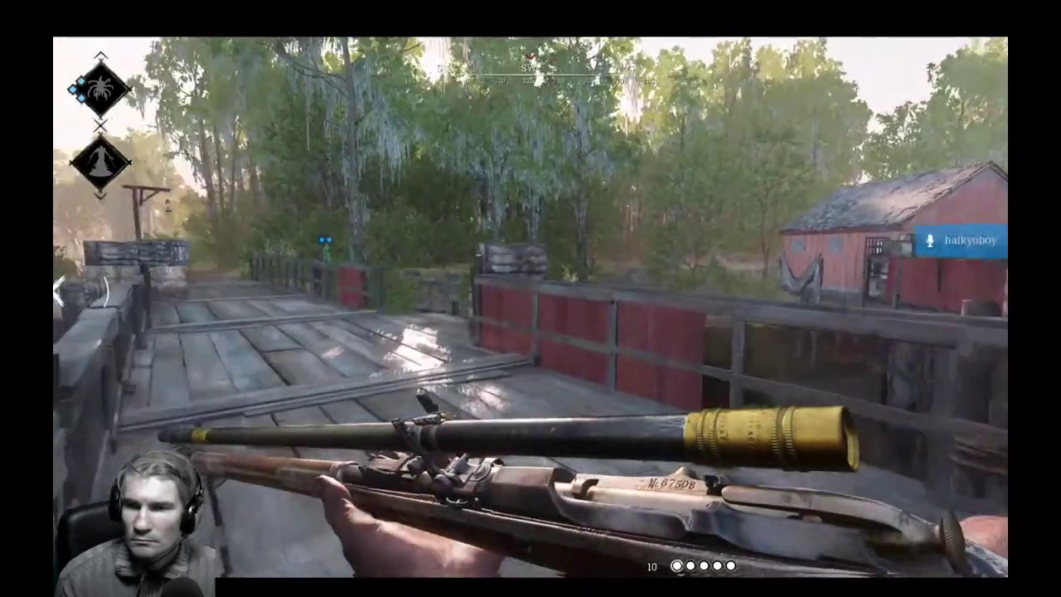
key("w")
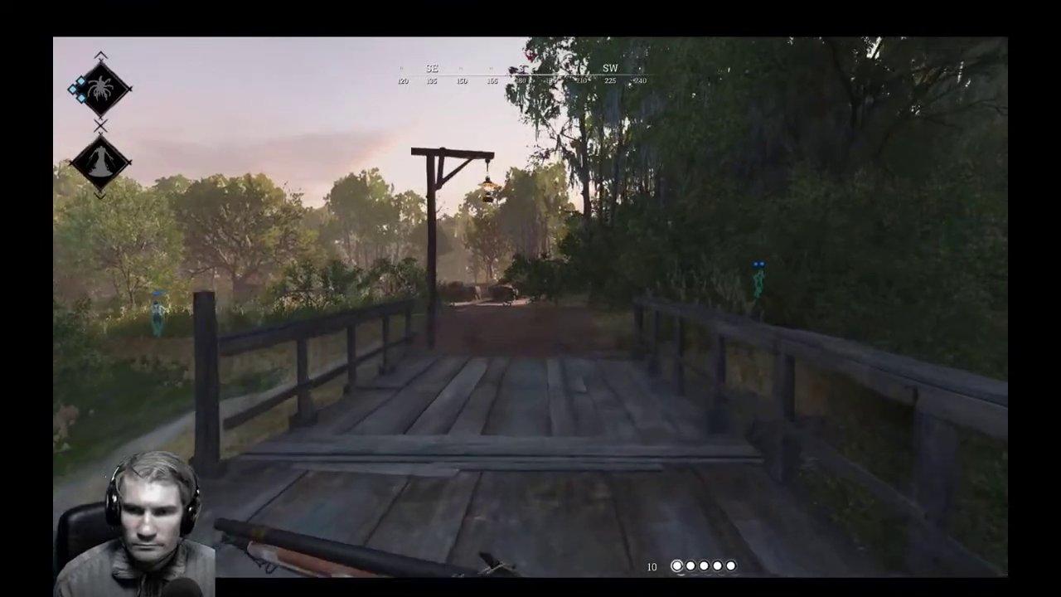
key("w")
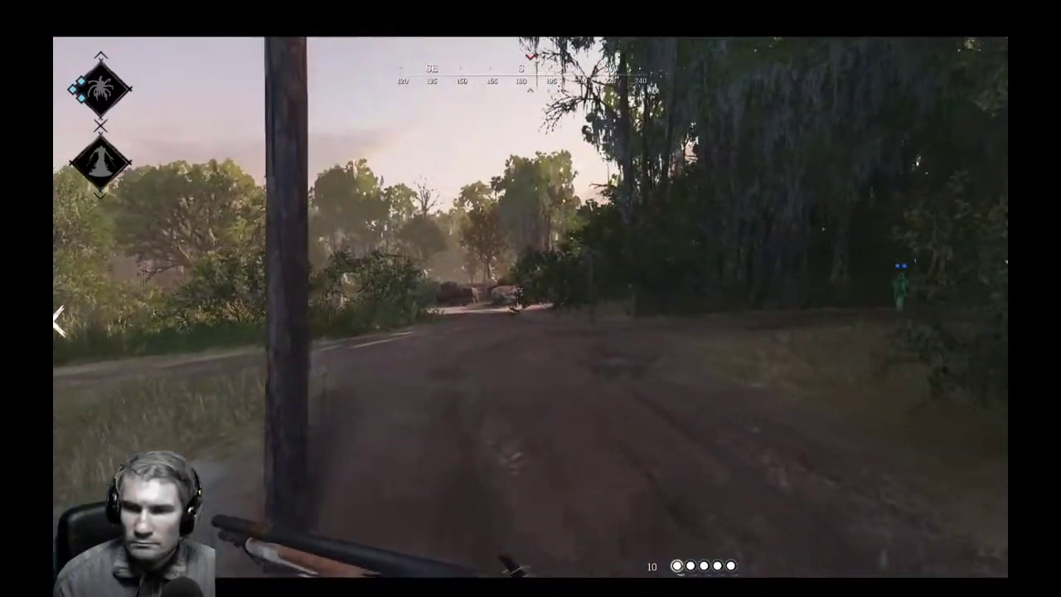
key("w")
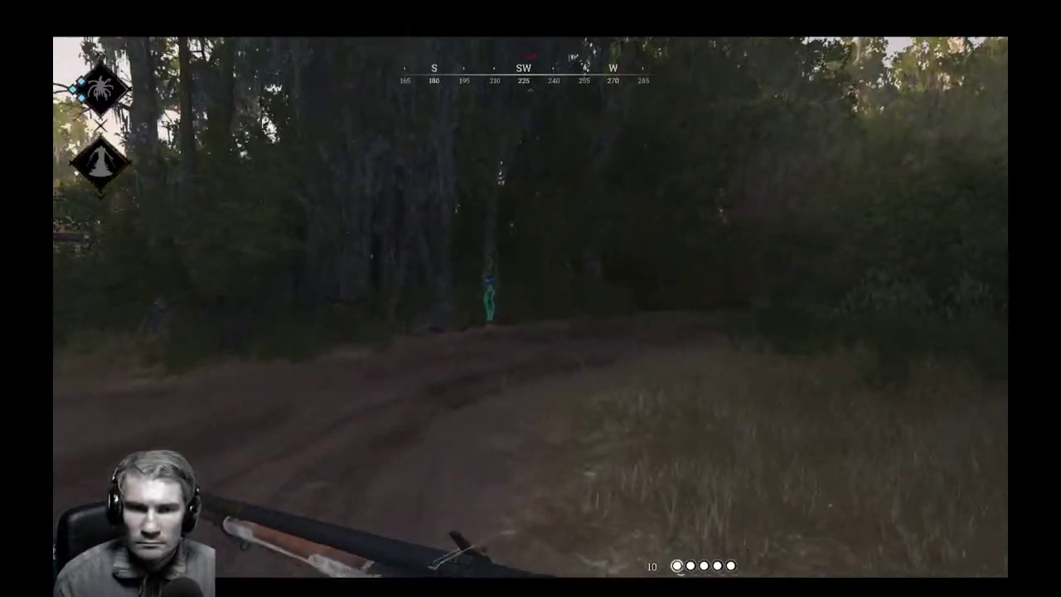
key("e")
key("w")
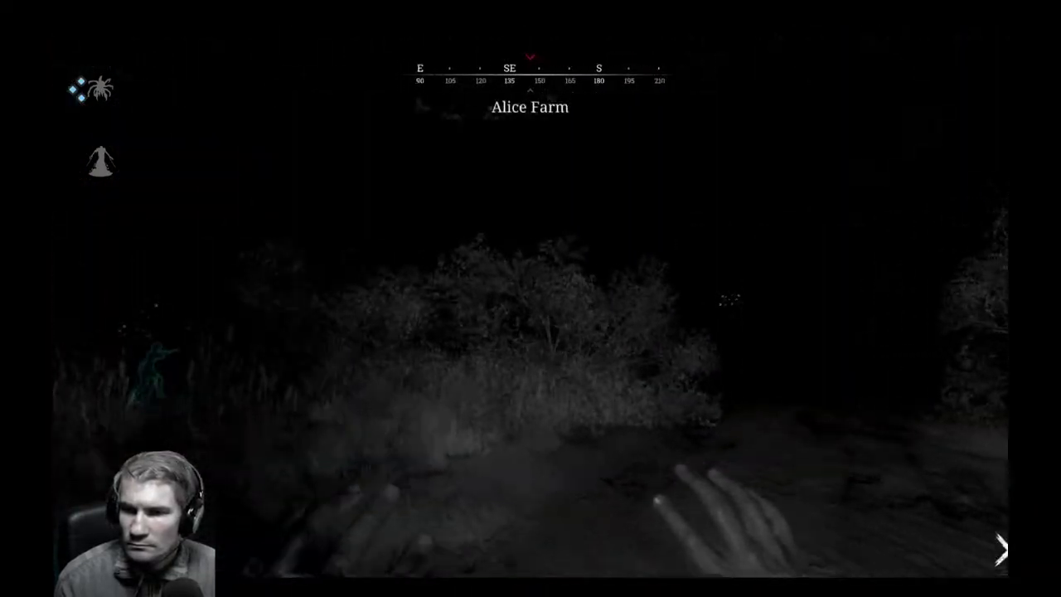
Ready the scoped rifle and advance south through the bushes along the dirt road near Alice Farm.
key("1")
key("w")
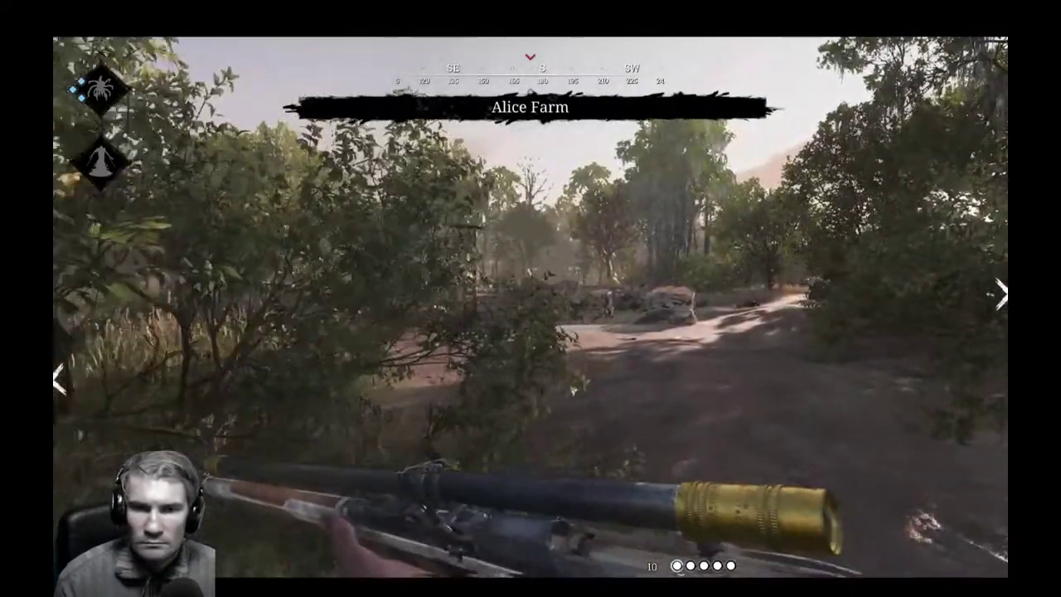
key("w")
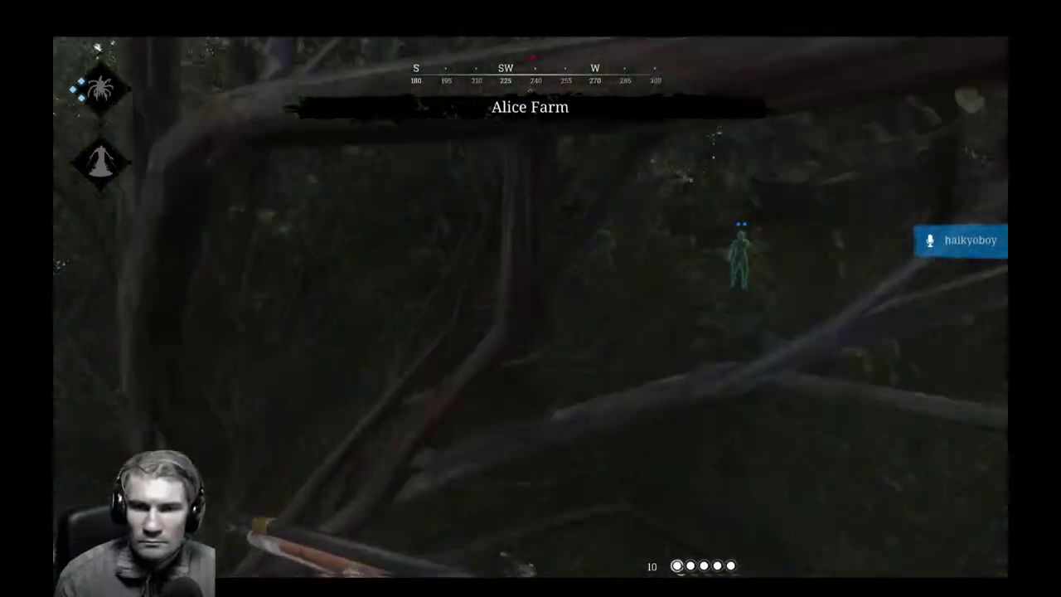
key("w")
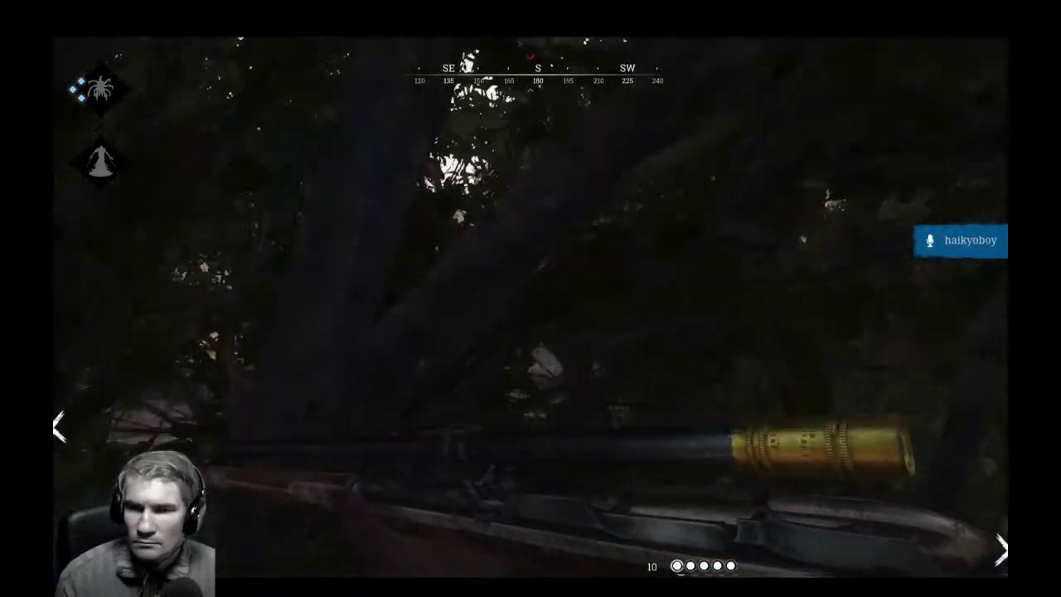
key("w")
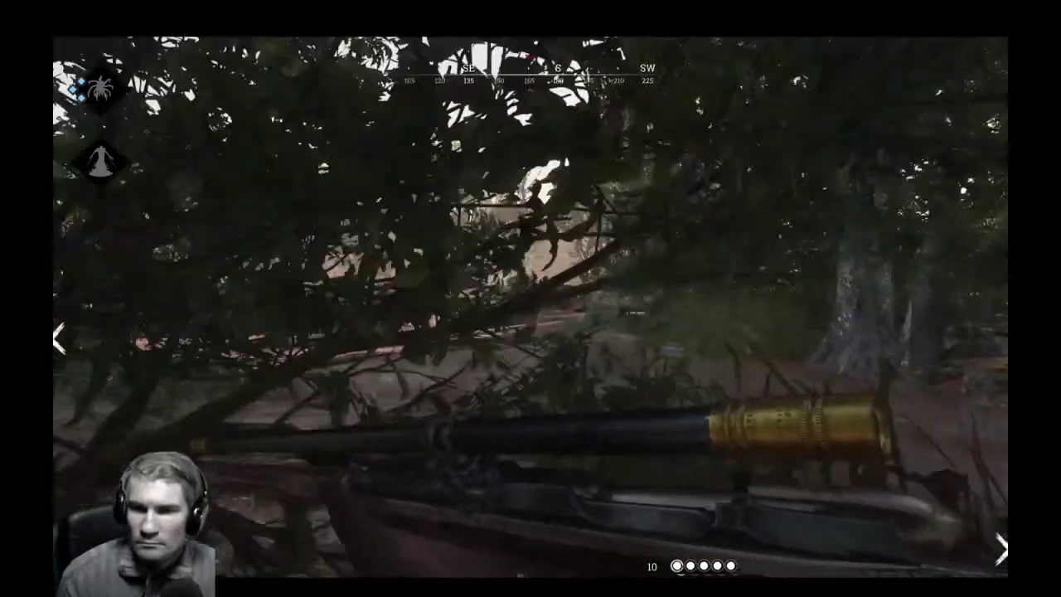
key("w")
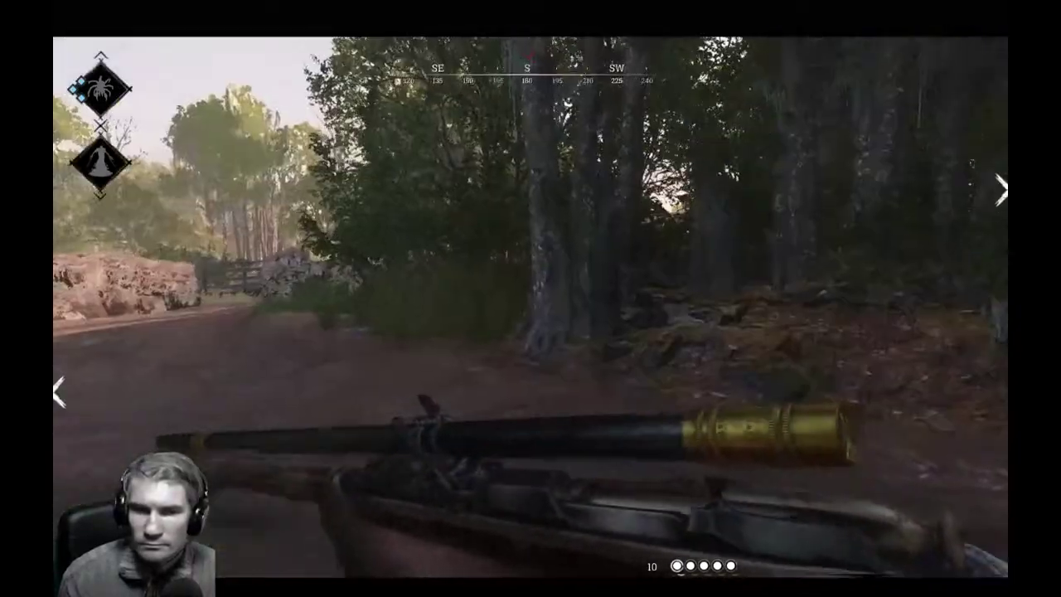
key("w")
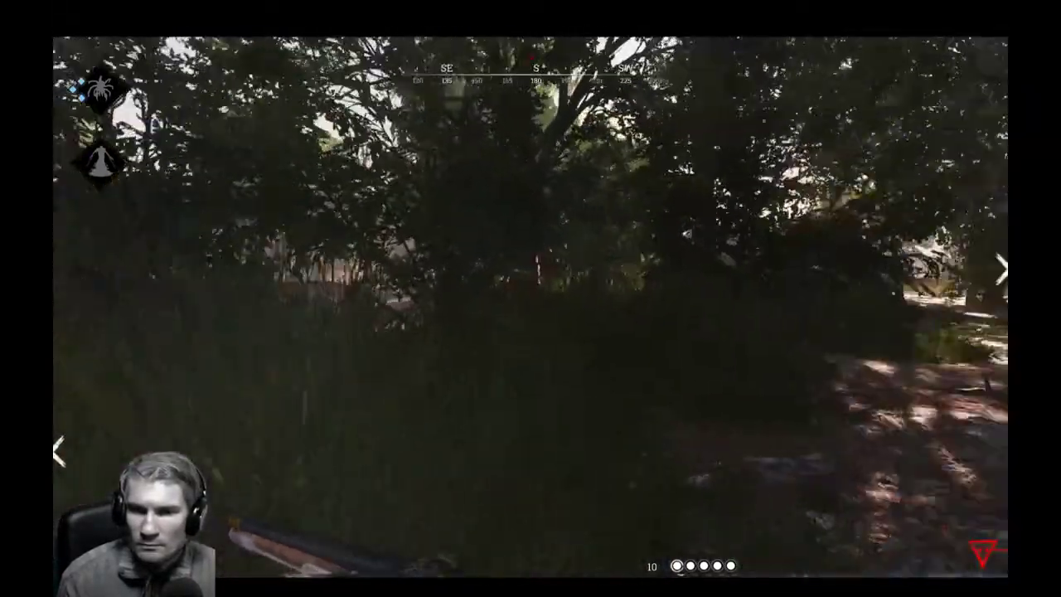
Turn northwest into the woods and move between the large tree trunks for cover beside the road.
key("w")
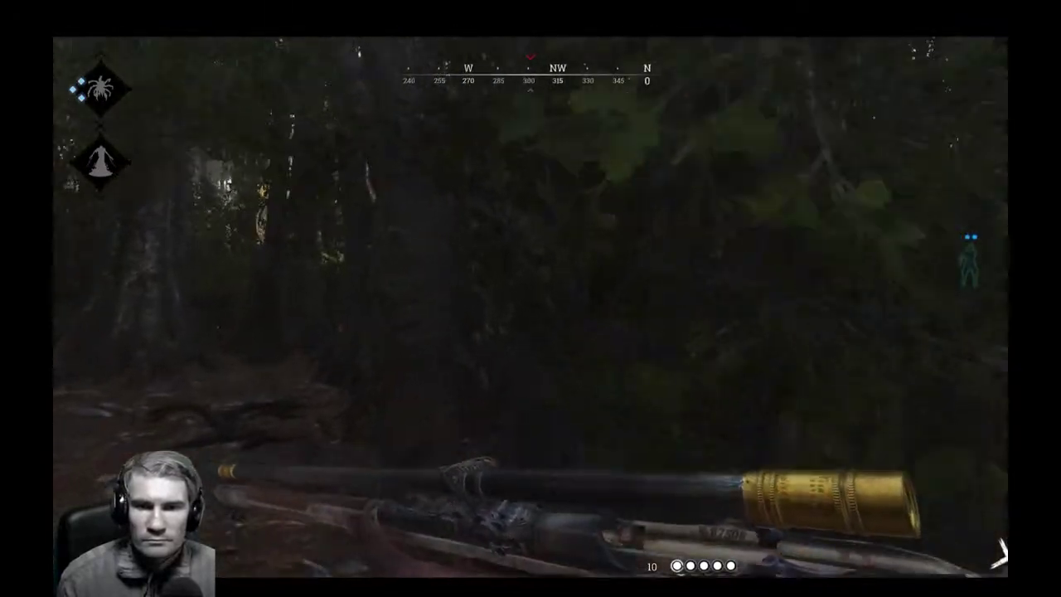
key("w")
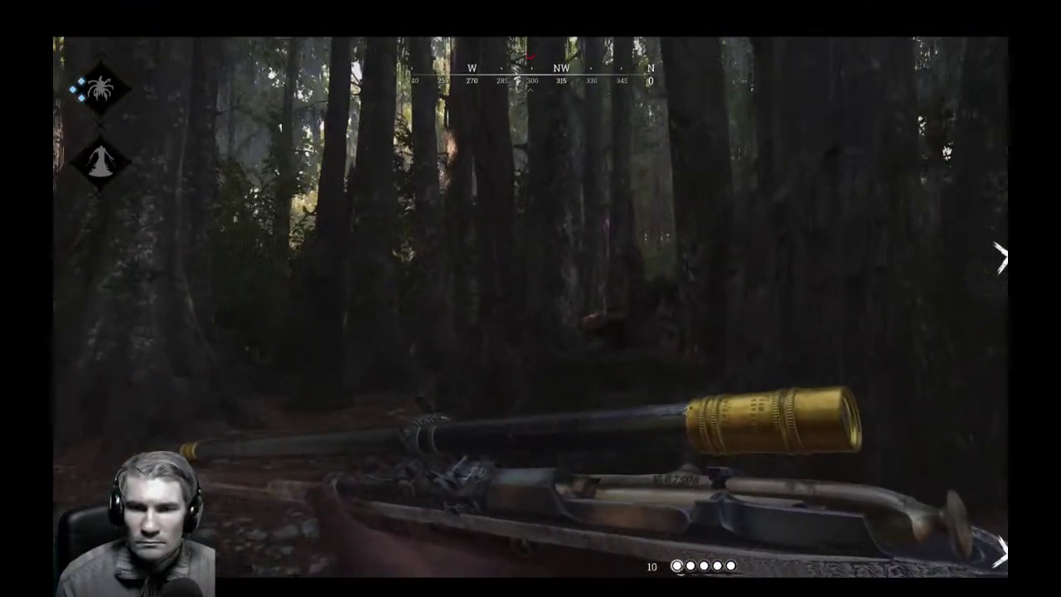
key("w")
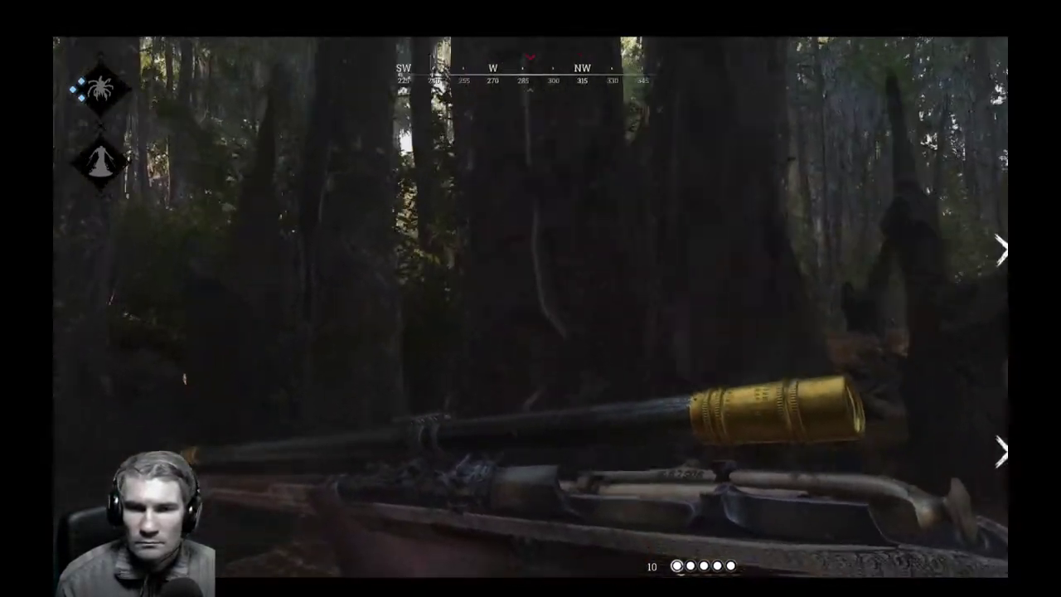
key("w")
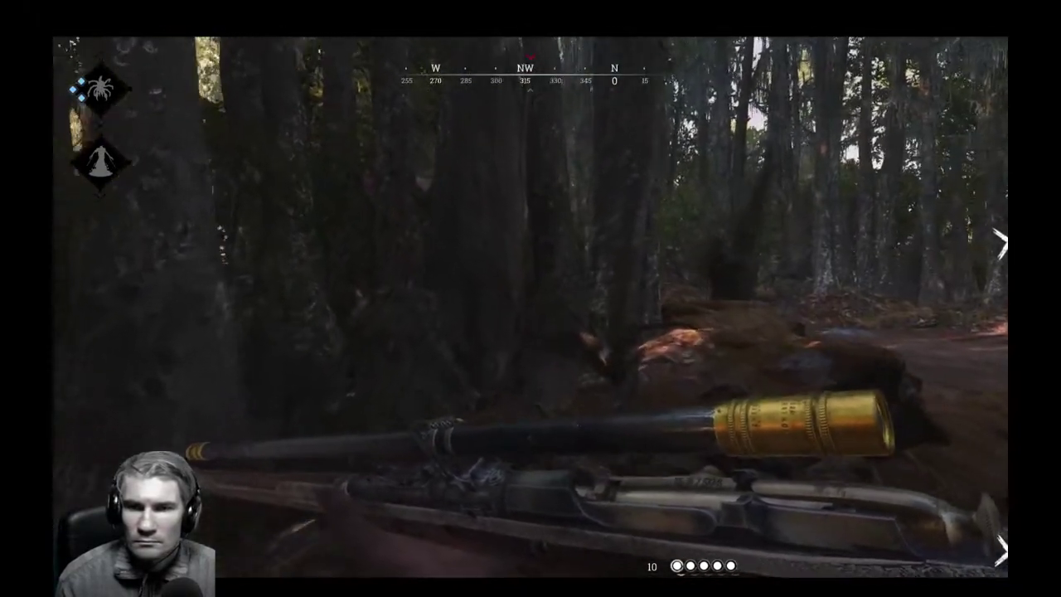
key("w")
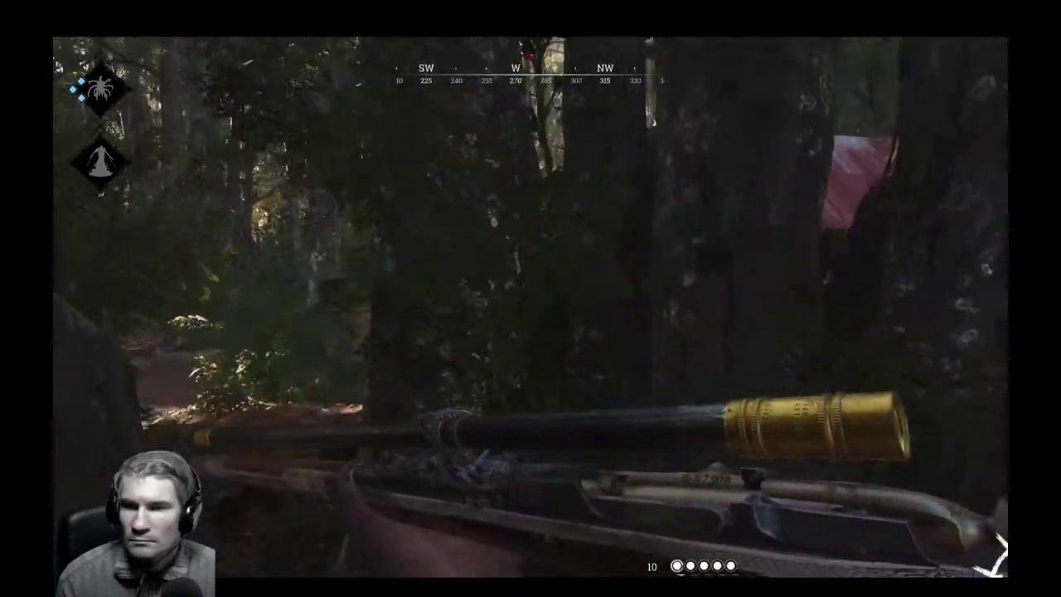
key("w")
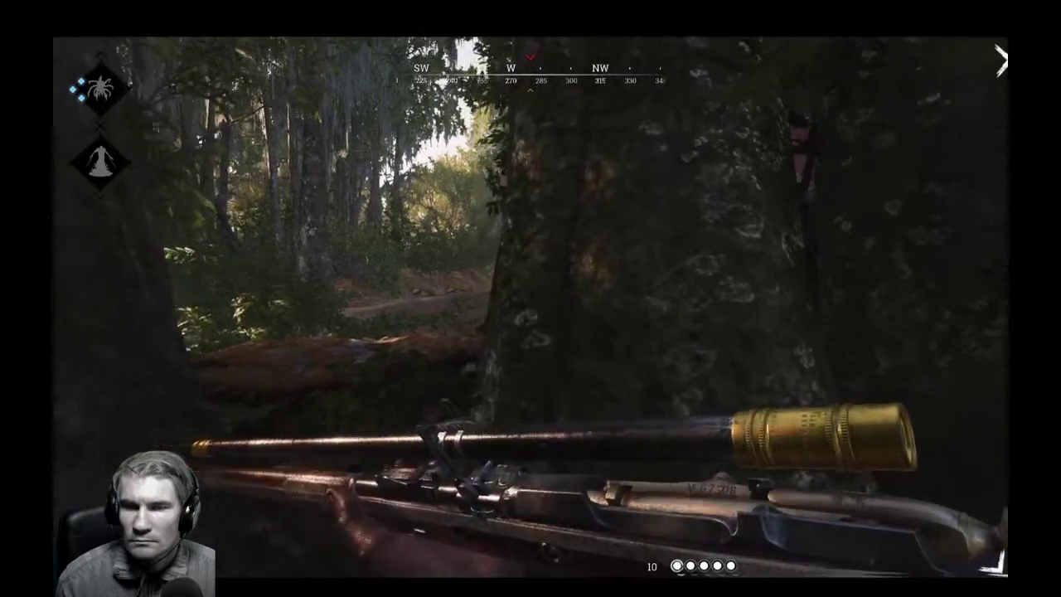
key("w")
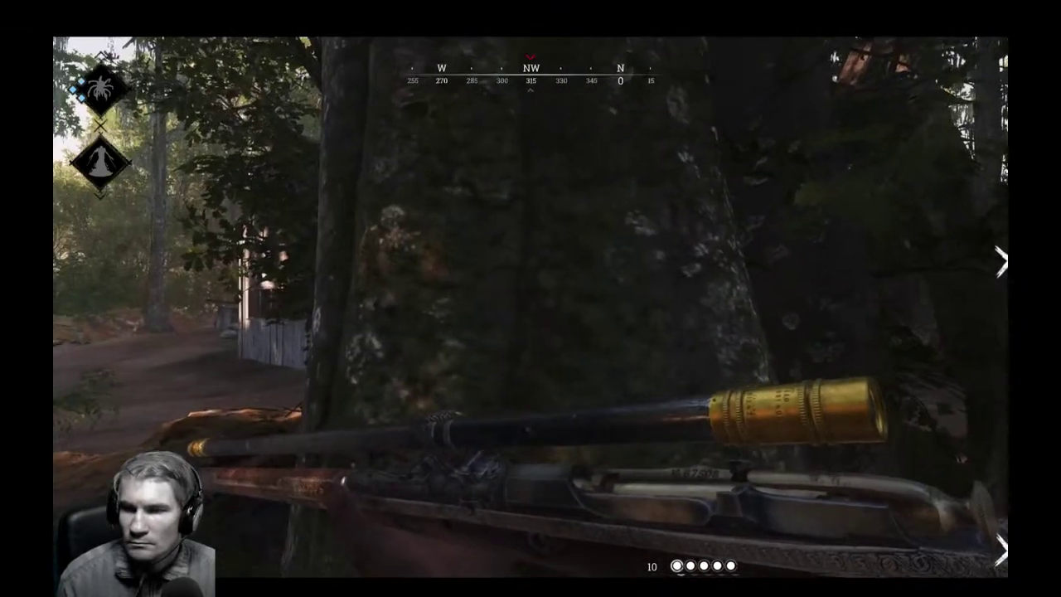
Watch the road and woods from behind the trees, aiming northwest with the revolver and the rifle scope.
key("2")
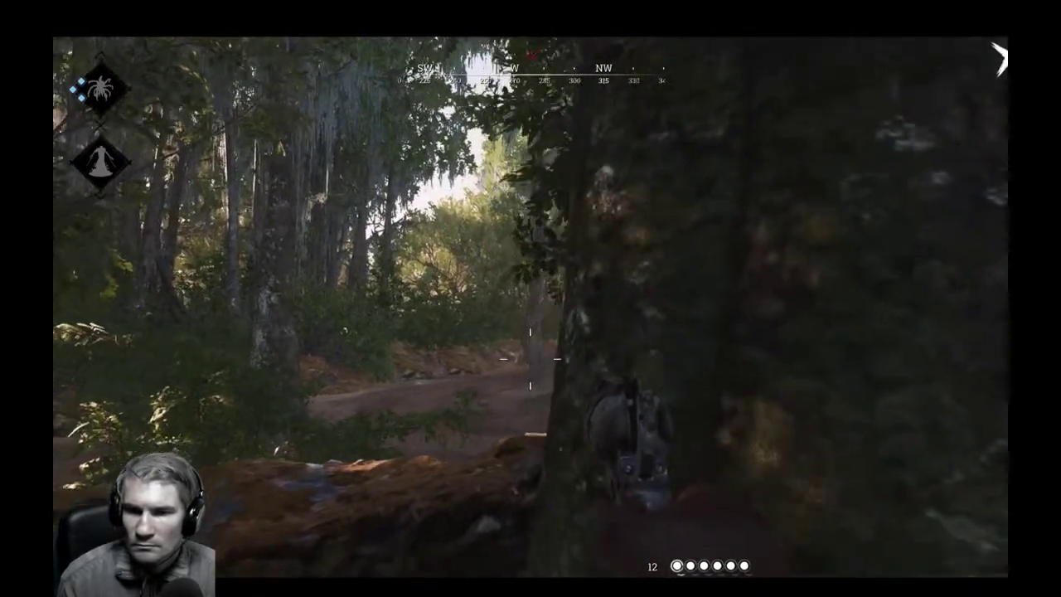
key("w")
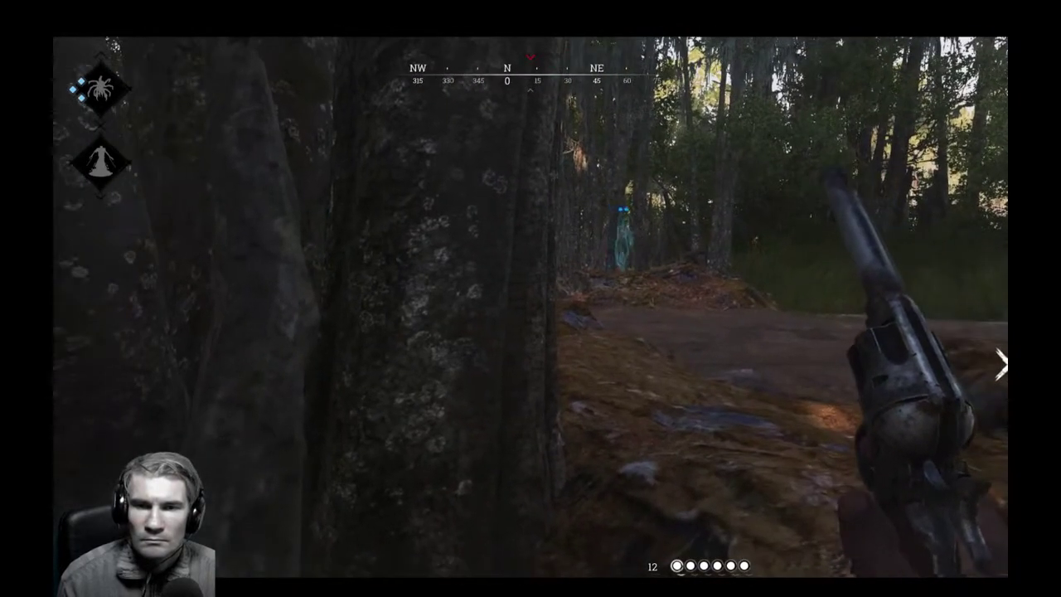
key("d")
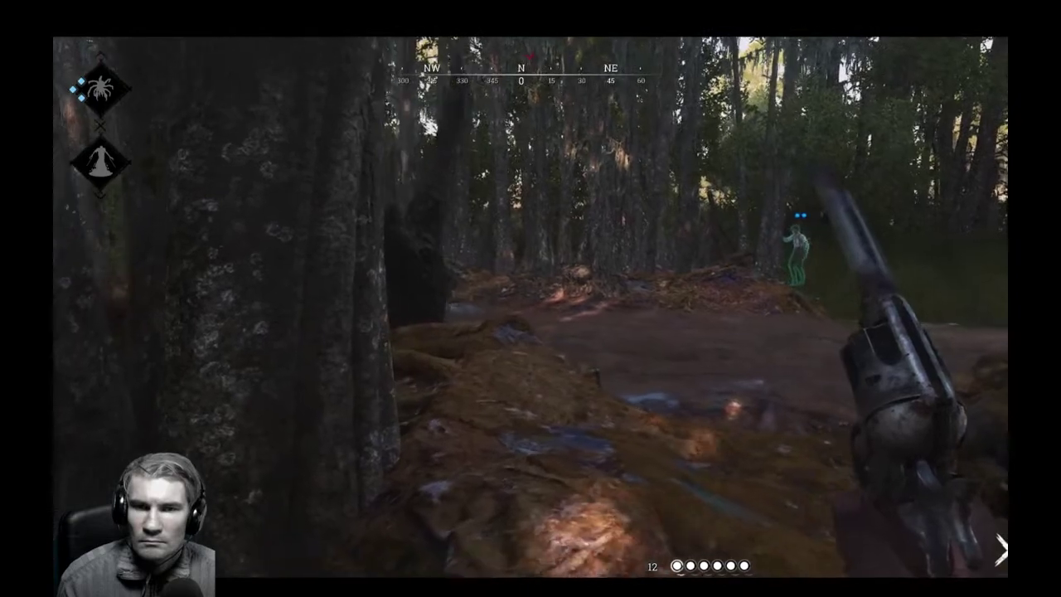
right_click(530, 358)
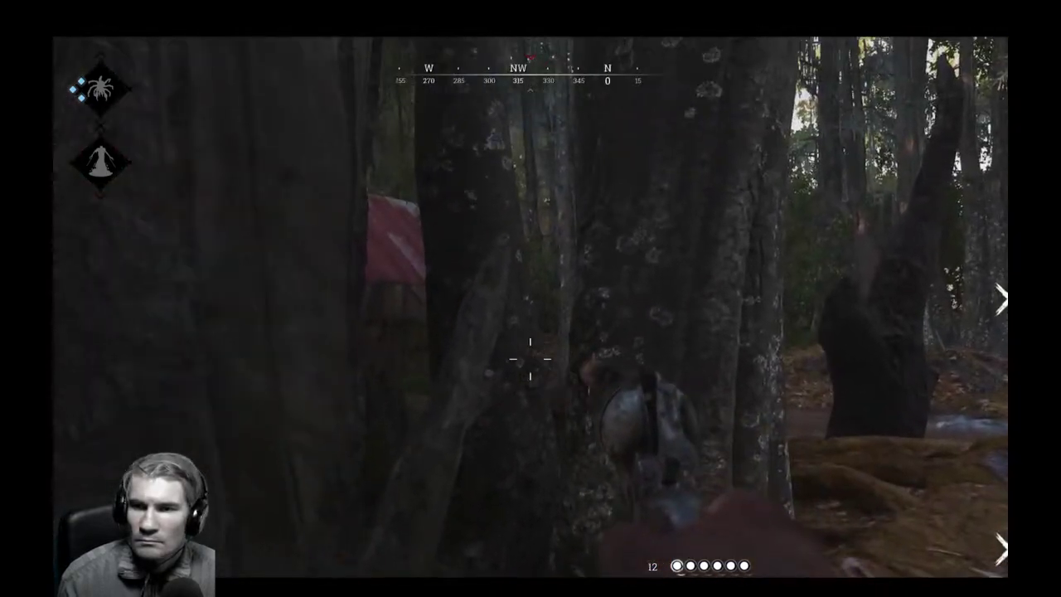
key("shift")
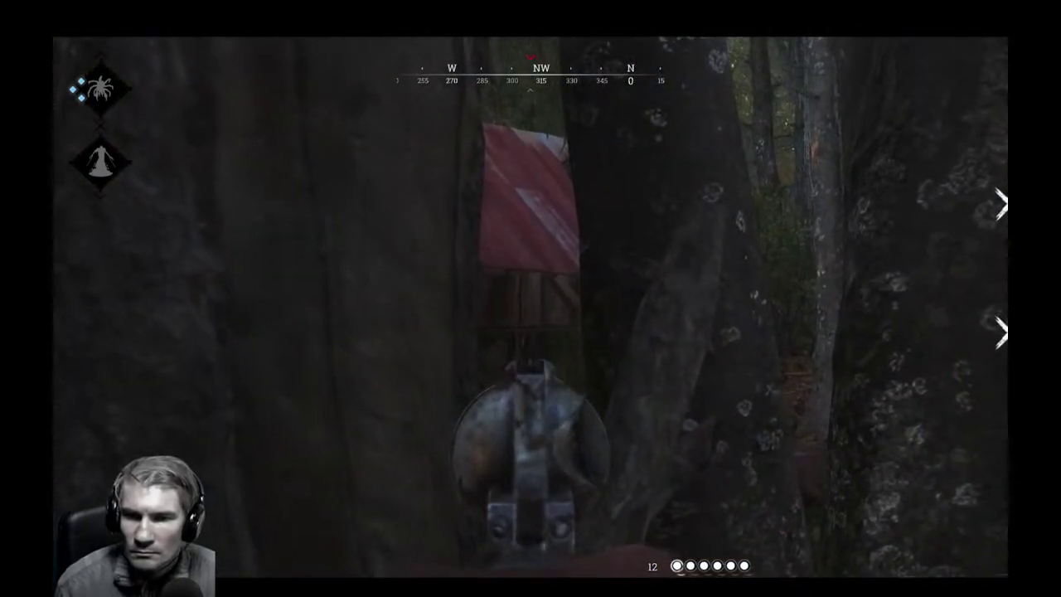
key("1")
right_click(530, 299)
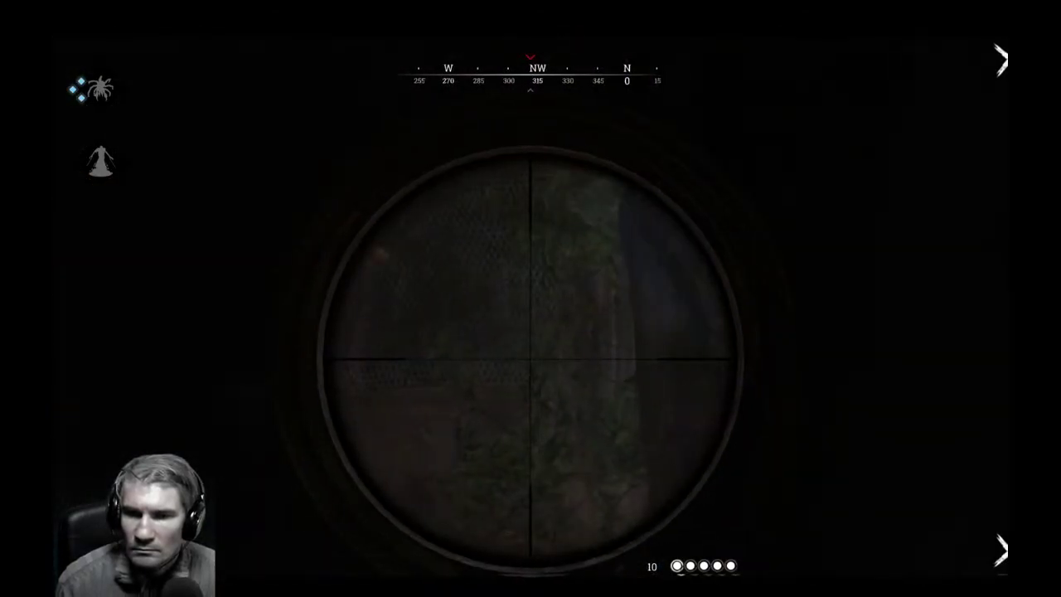
Scan the woods northwest and north through the rifle scope while shifting between the large tree trunks for cover.
right_click(531, 359)
key("w")
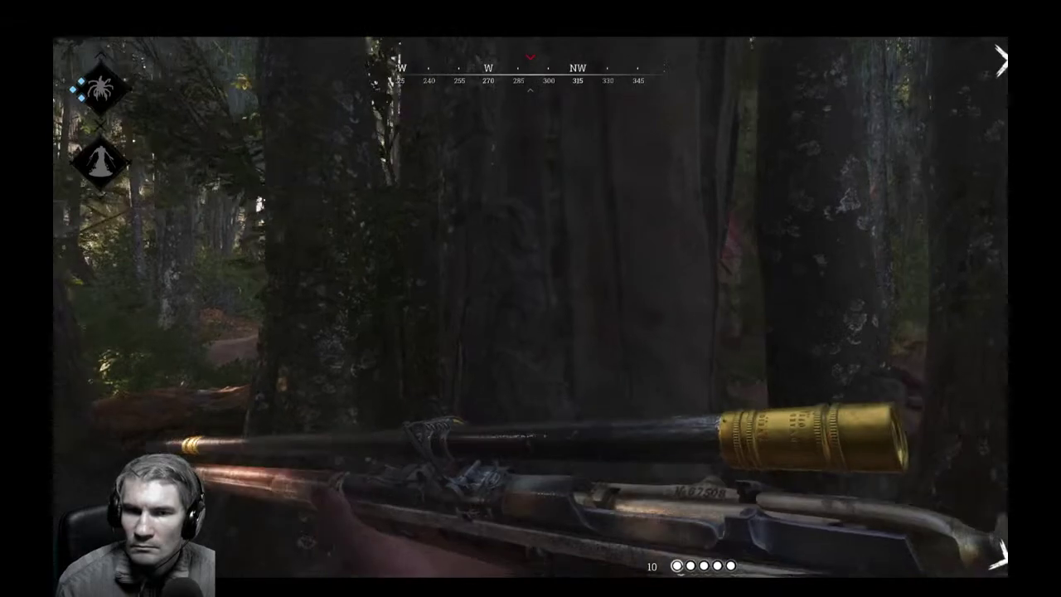
key("w")
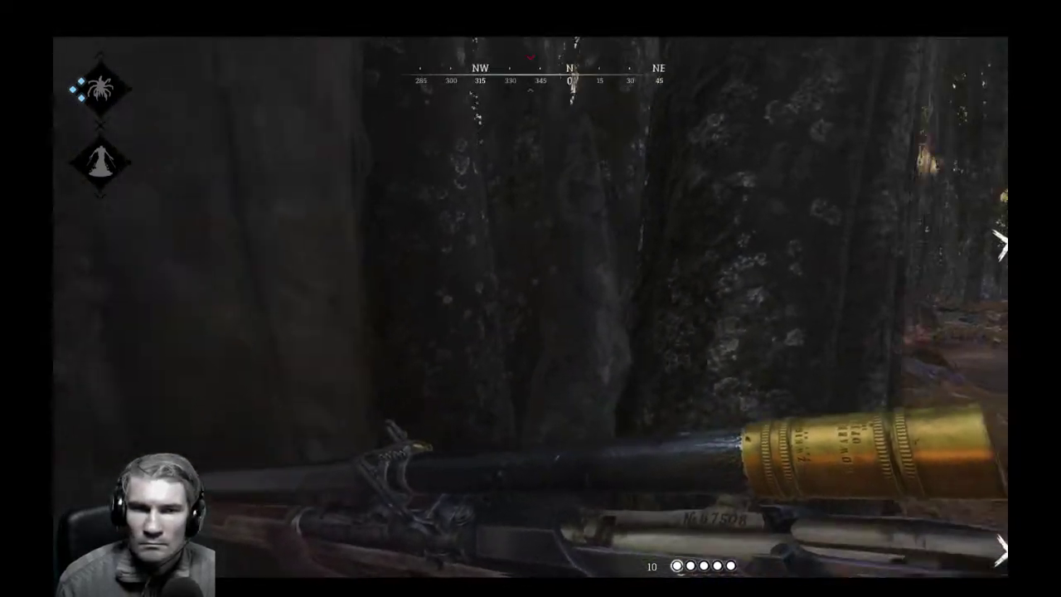
right_click(531, 298)
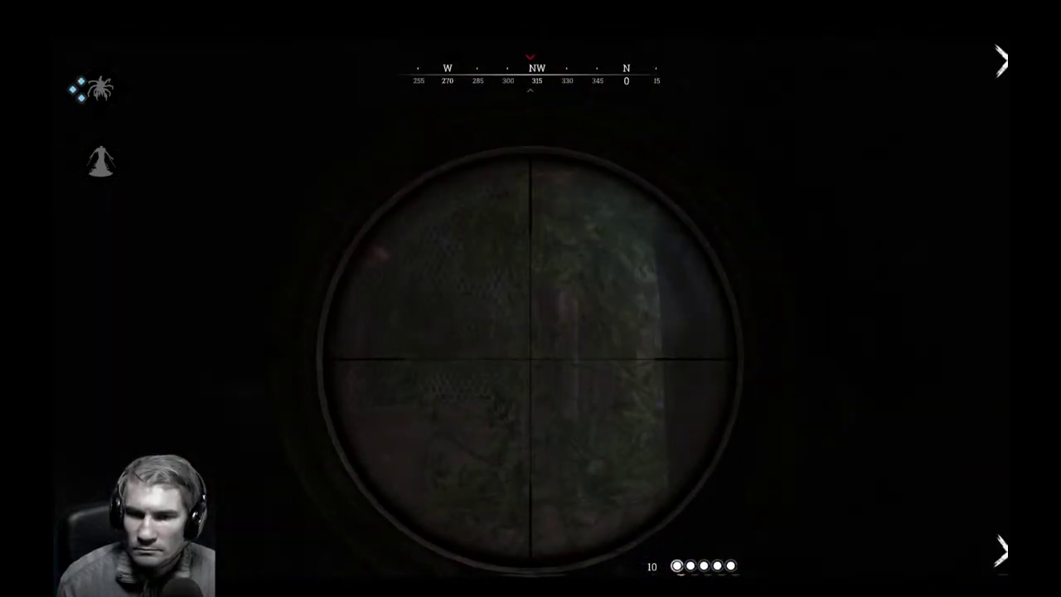
right_click(531, 298)
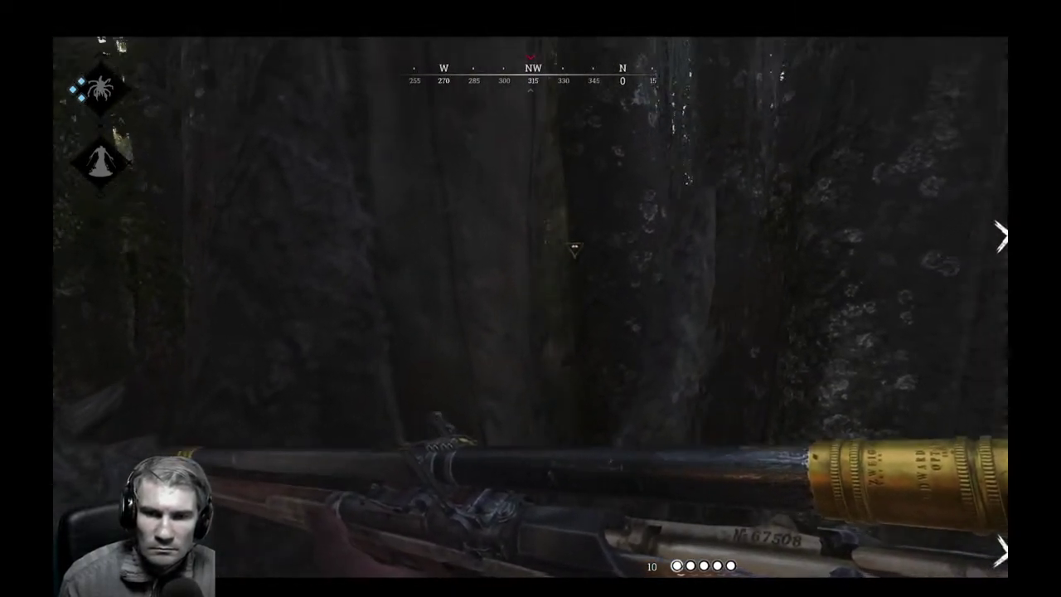
right_click(531, 298)
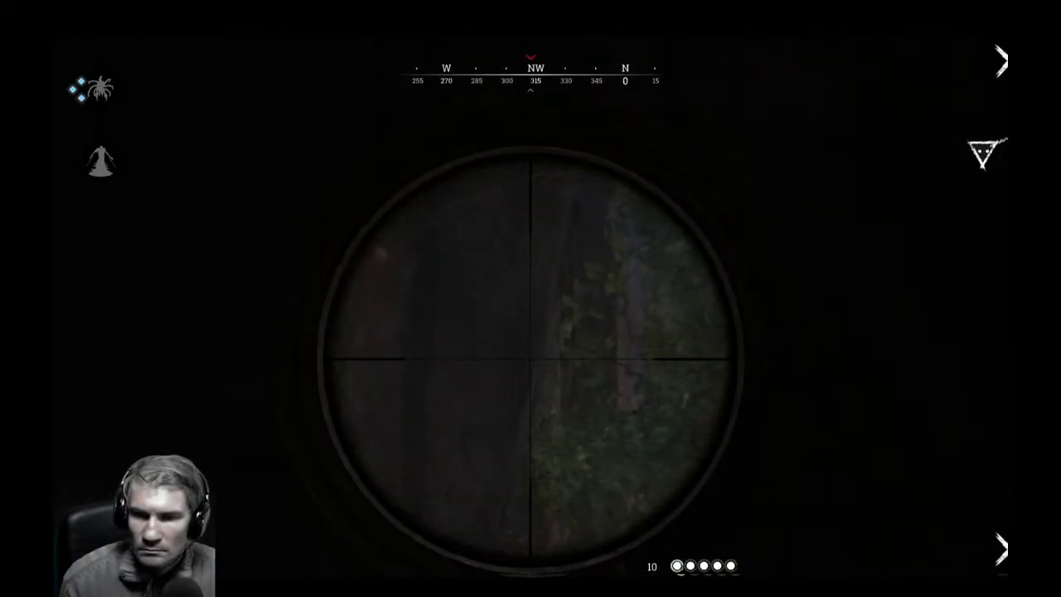
right_click(531, 299)
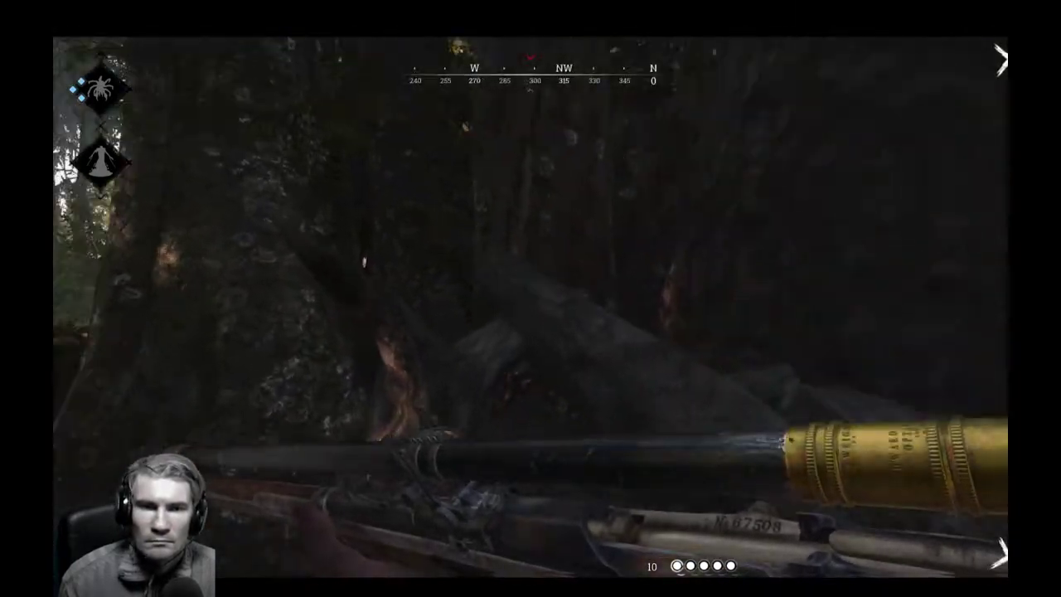
key("d")
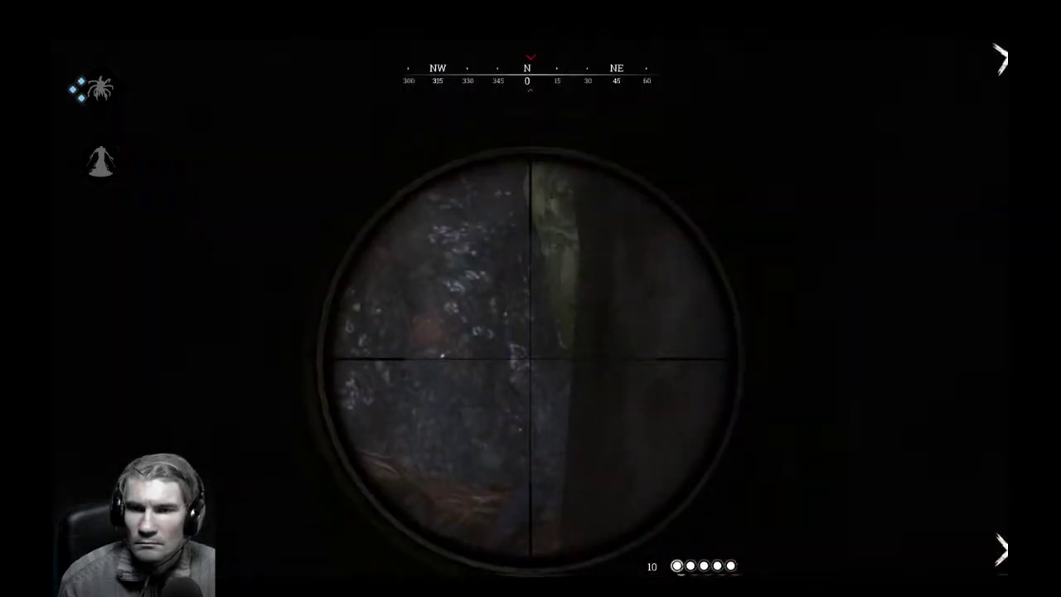
right_click(531, 358)
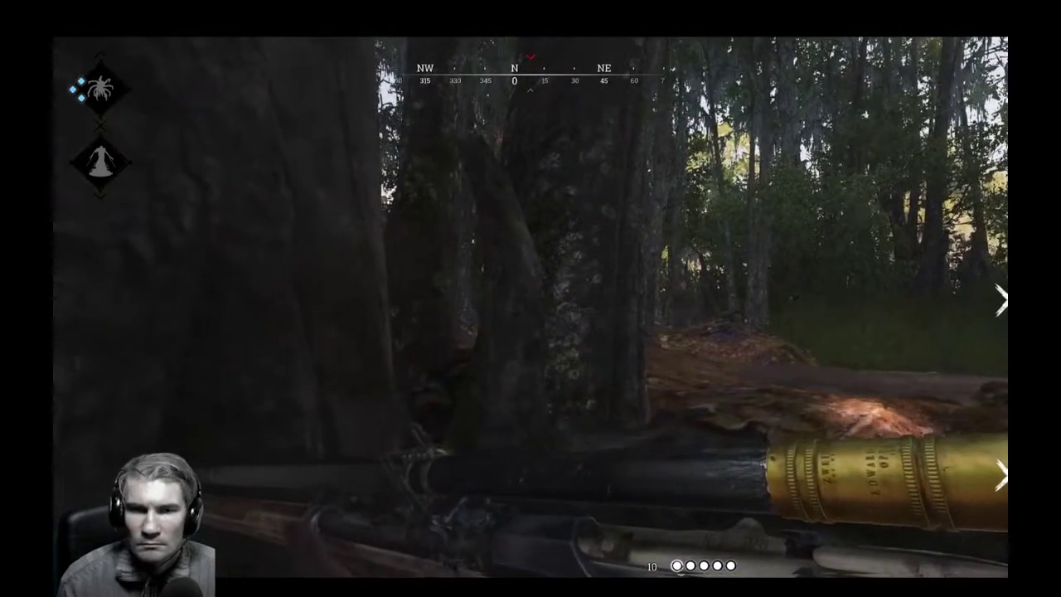
Ready the revolver, leave the tree cover and follow the teammates east along the dirt road past the hay bales and lantern post.
key("2")
key("w")
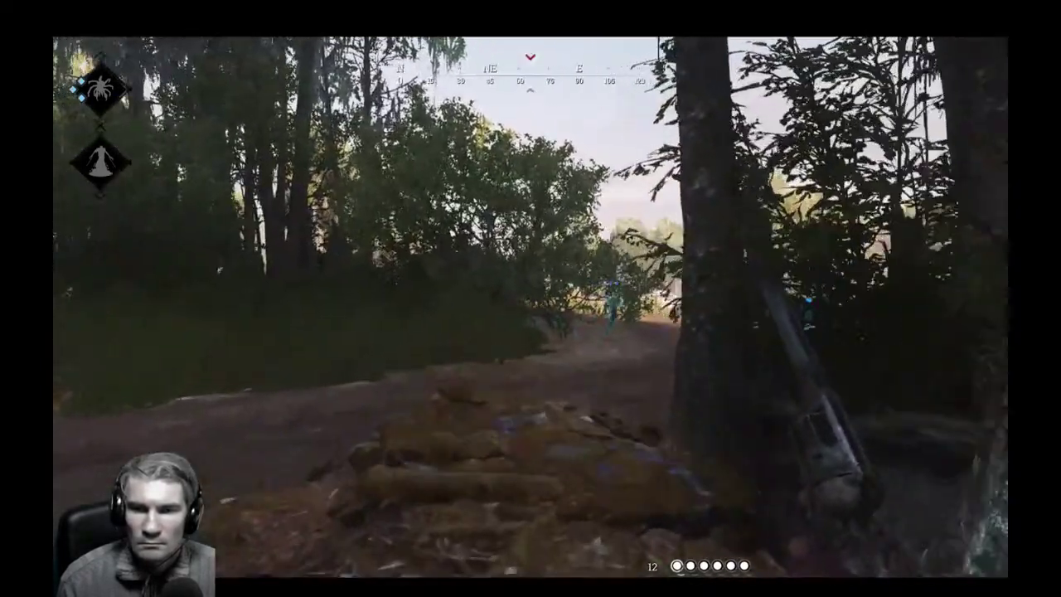
key("w")
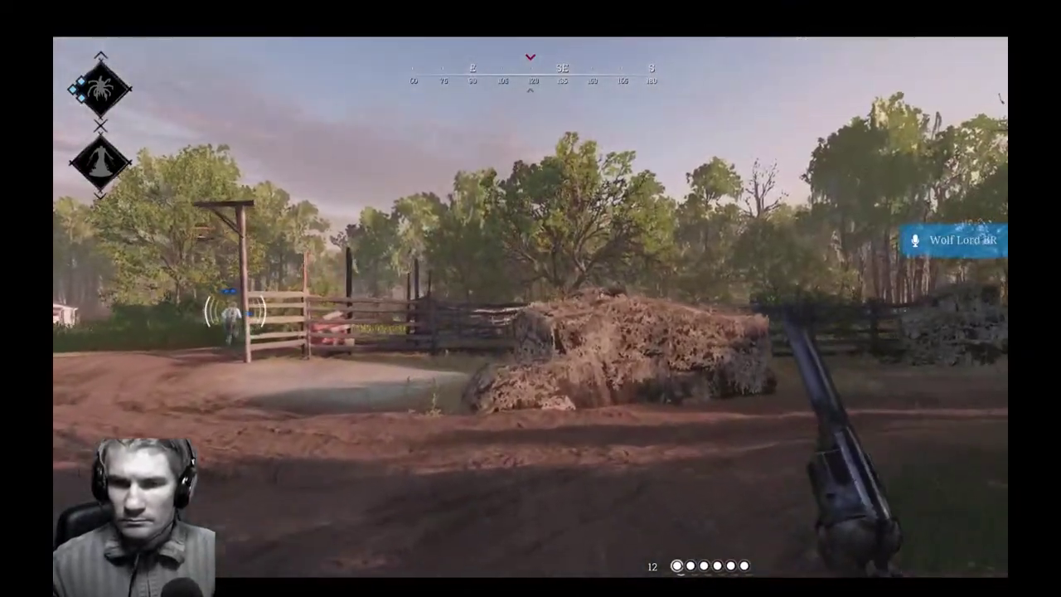
key("w")
key("w")
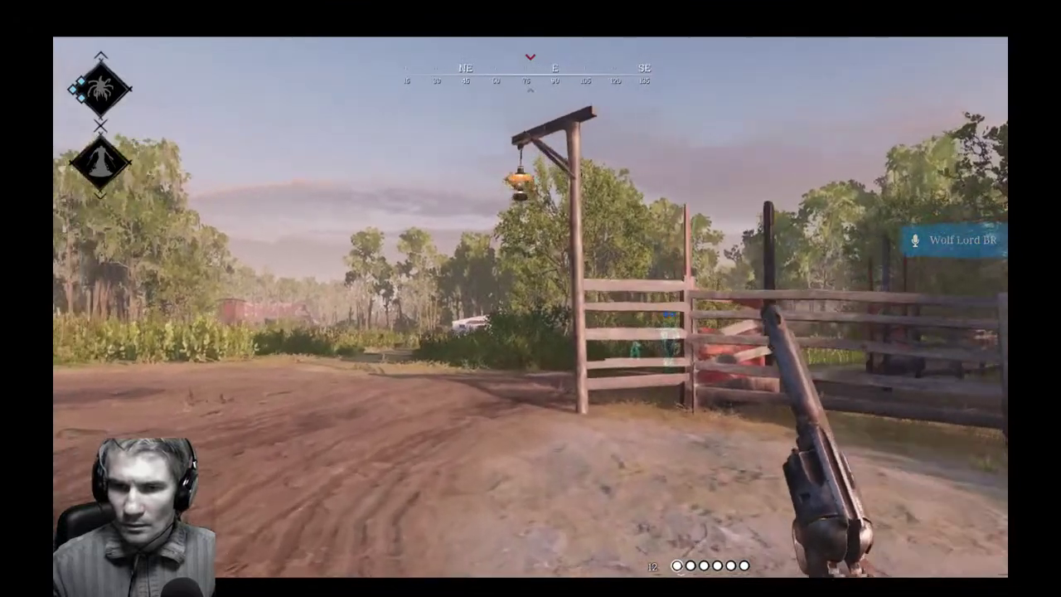
key("w")
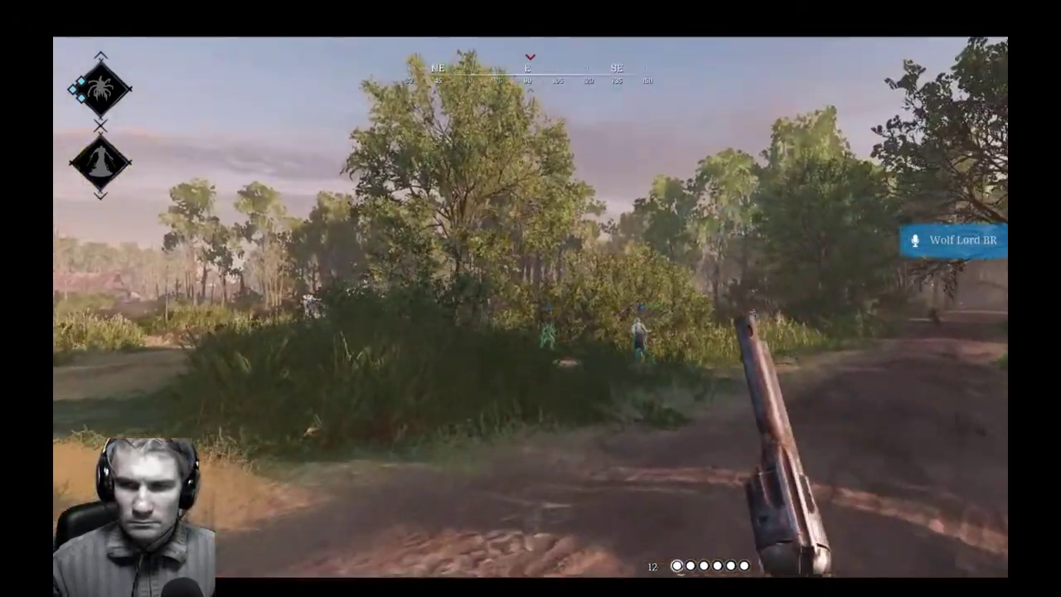
Check the target location on the map and run southeast through the bushes and tall grass behind the teammates.
key("m")
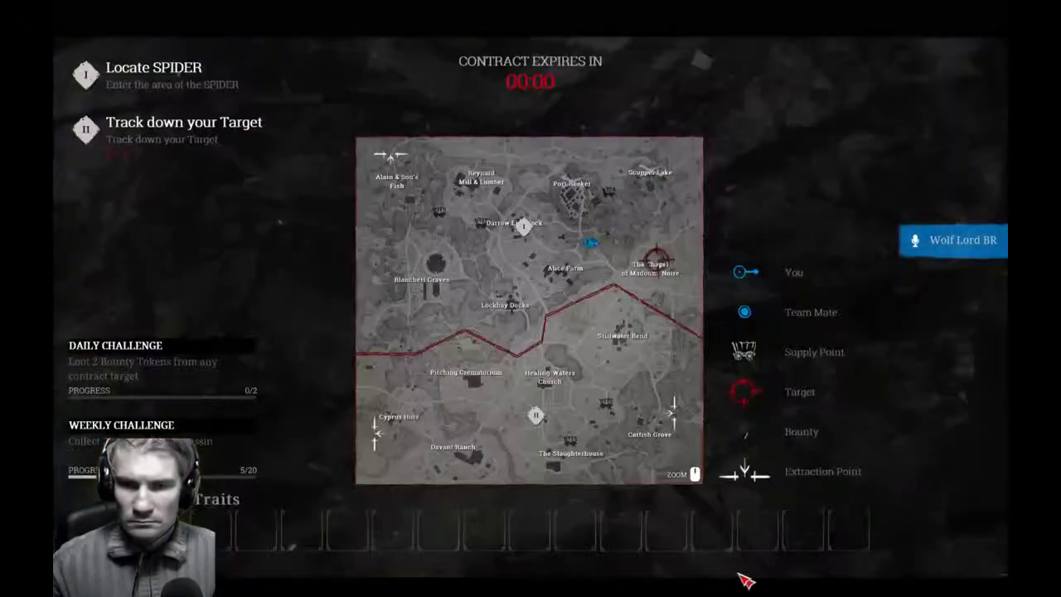
key("m")
key("w")
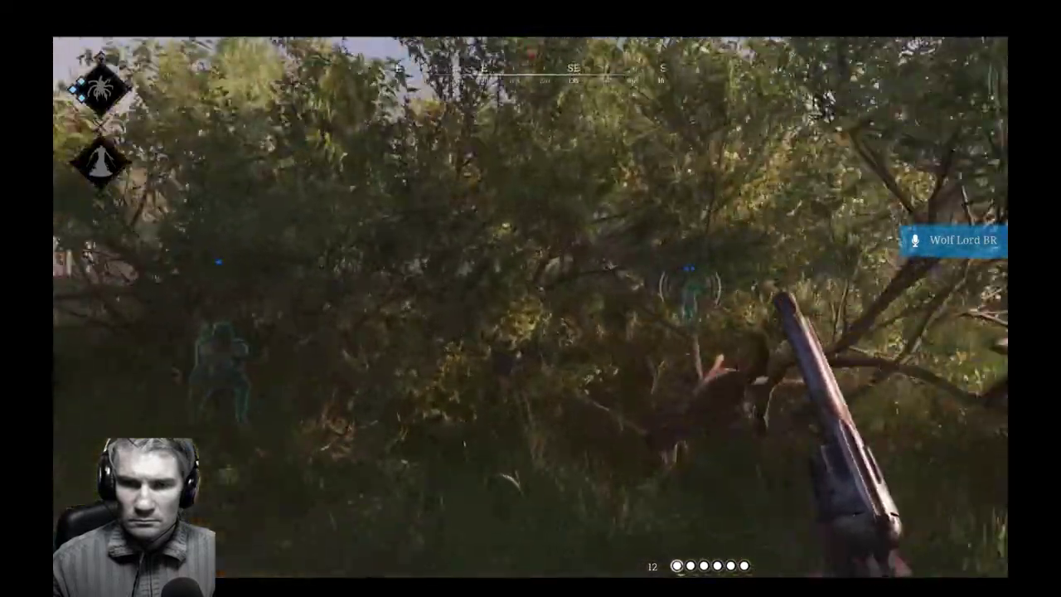
key("w")
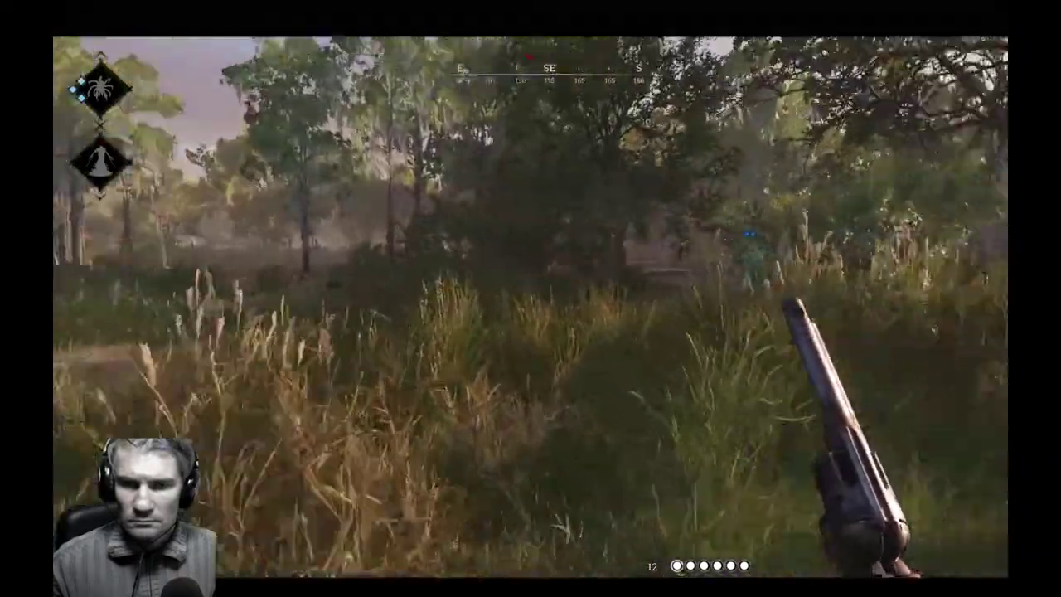
key("1")
key("w")
key("2")
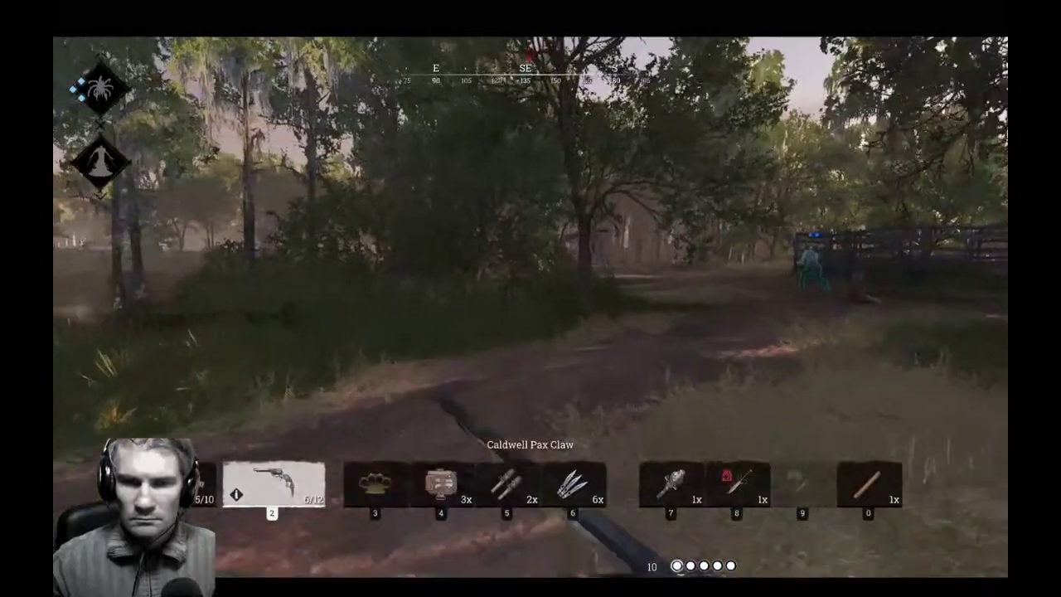
Continue southeast through the tall grass and undergrowth into the swamp at The Chapel of Madonna Noire.
key("w")
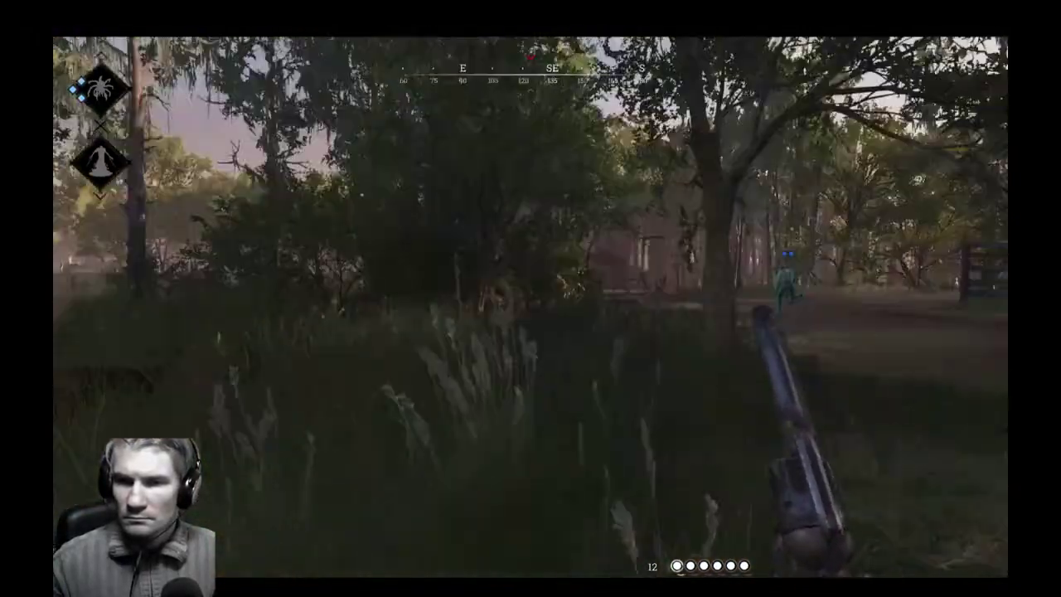
key("w")
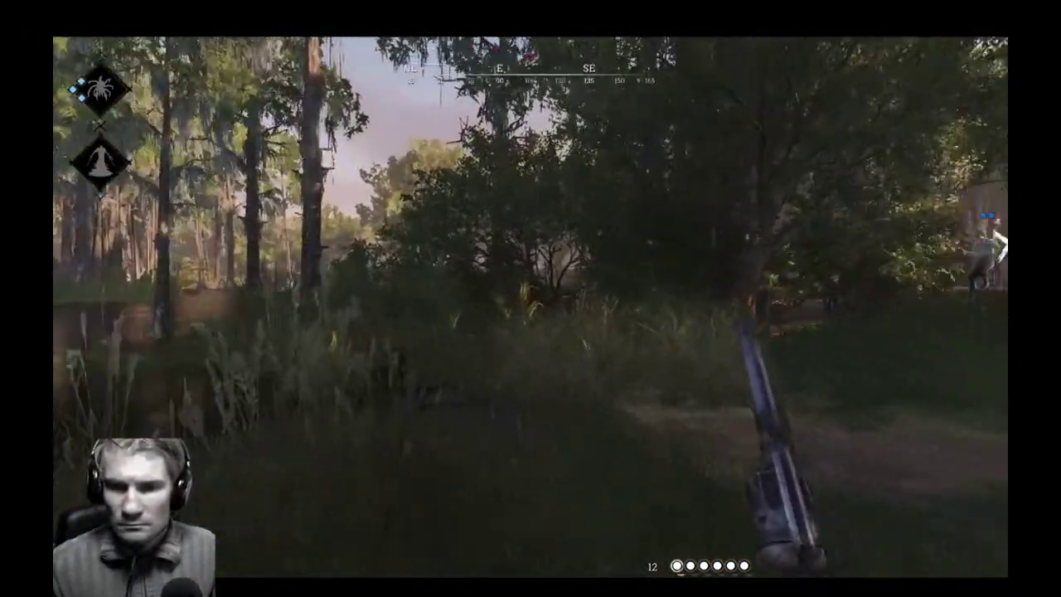
key("w")
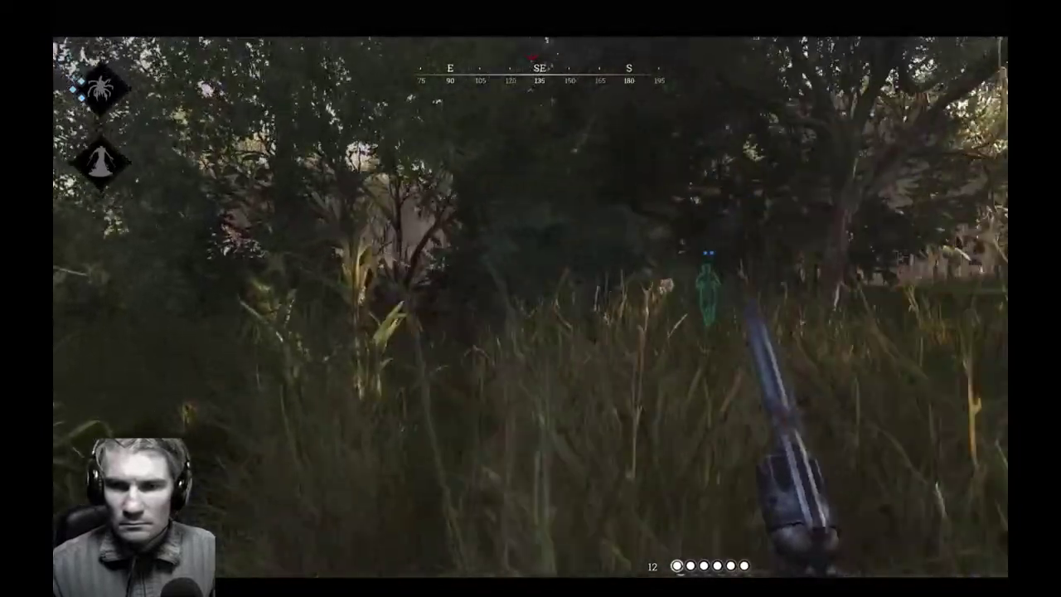
key("w")
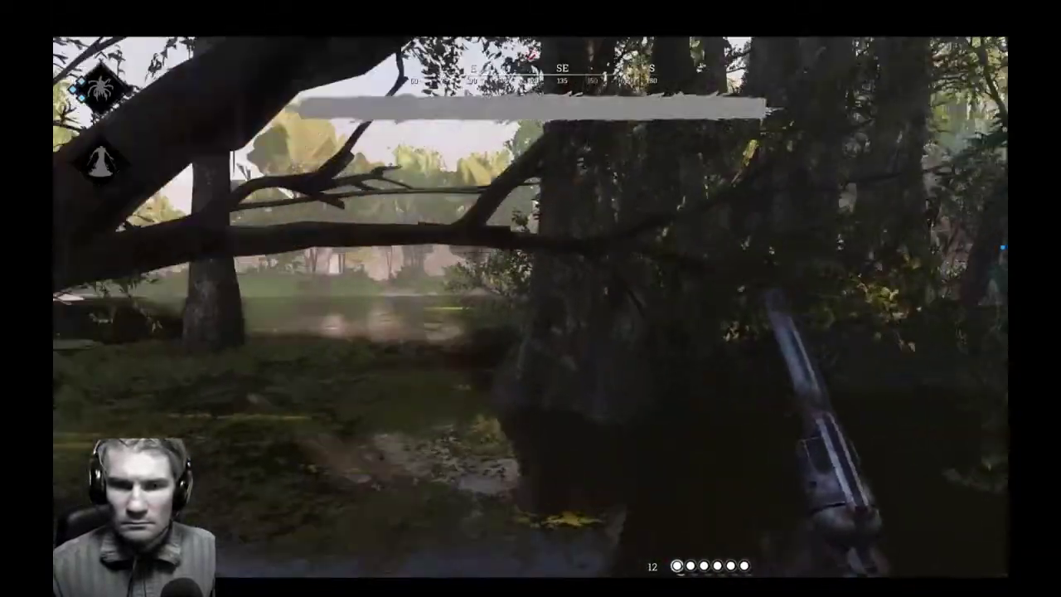
key("w")
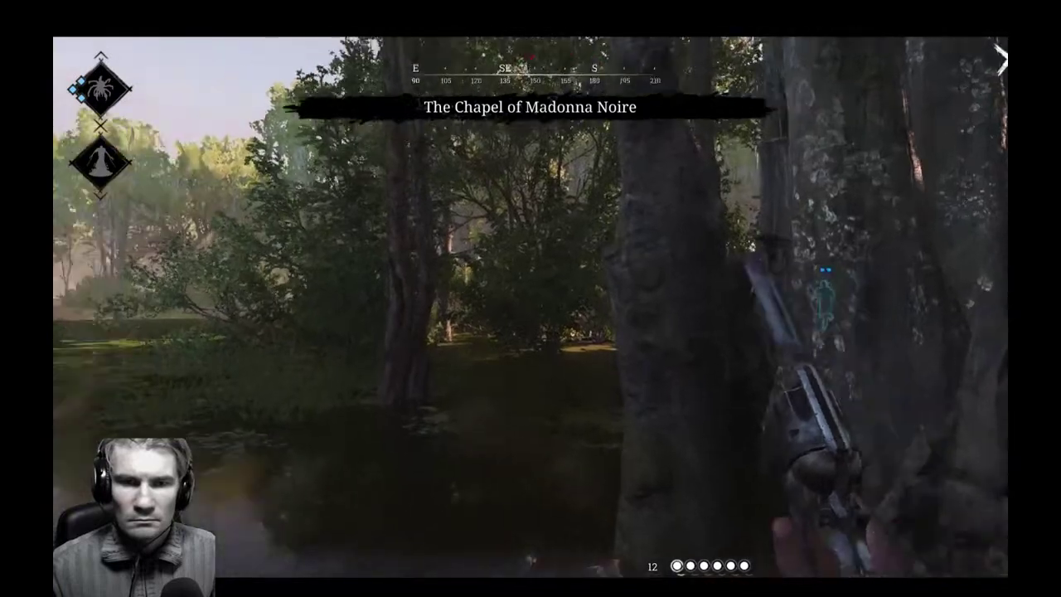
Take cover among the large swamp trees and find a gap between the trunks facing west toward the wooden fence.
key("w")
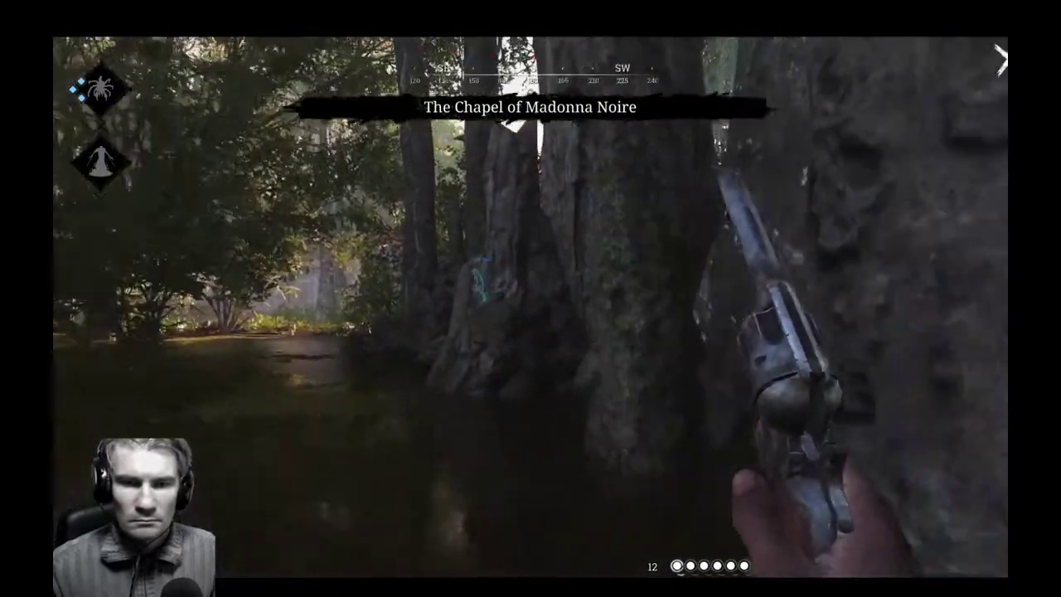
key("w")
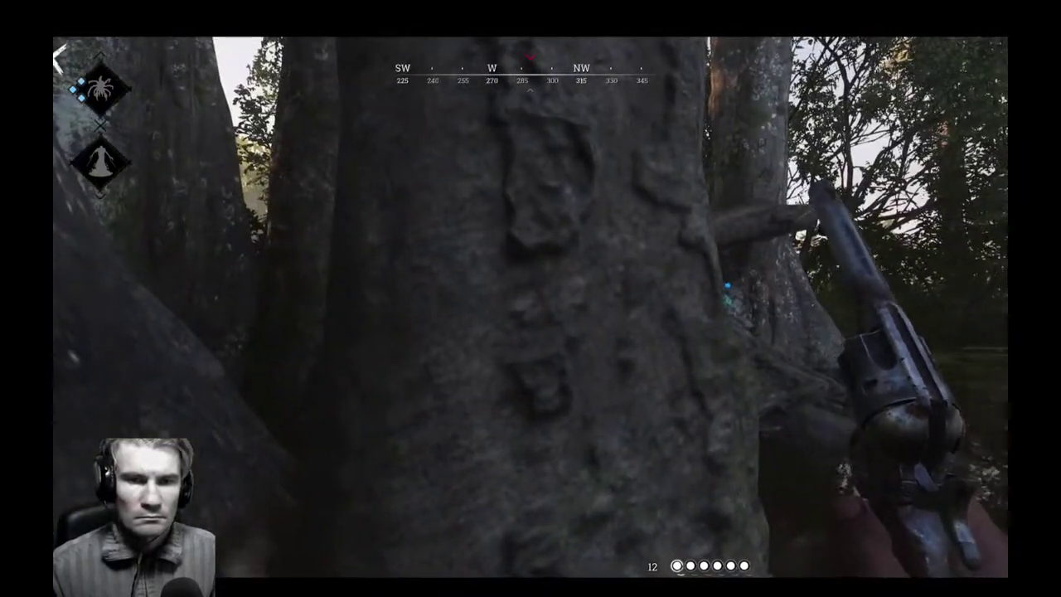
key("d")
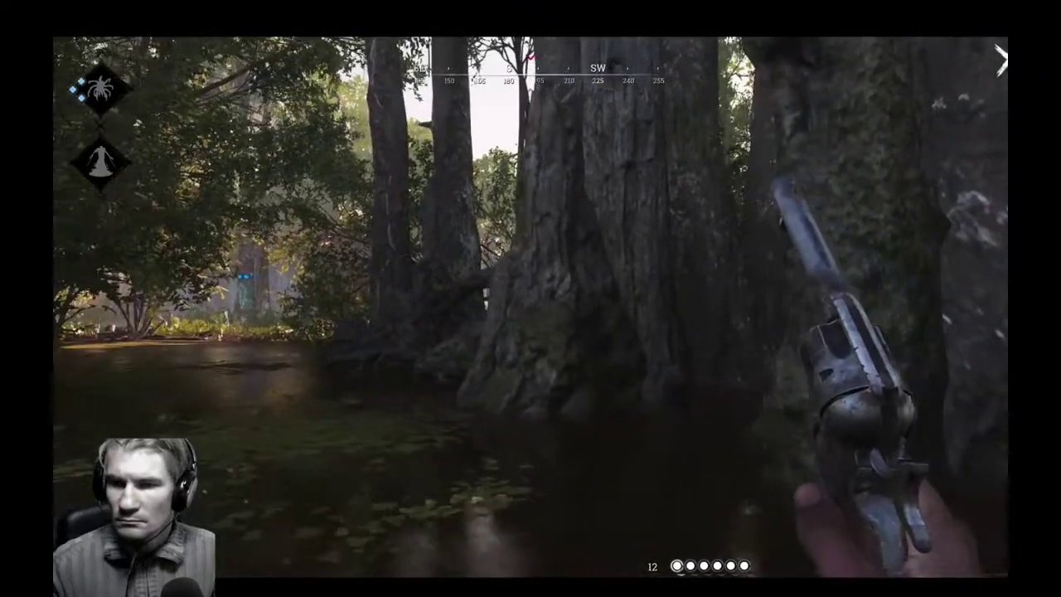
key("w")
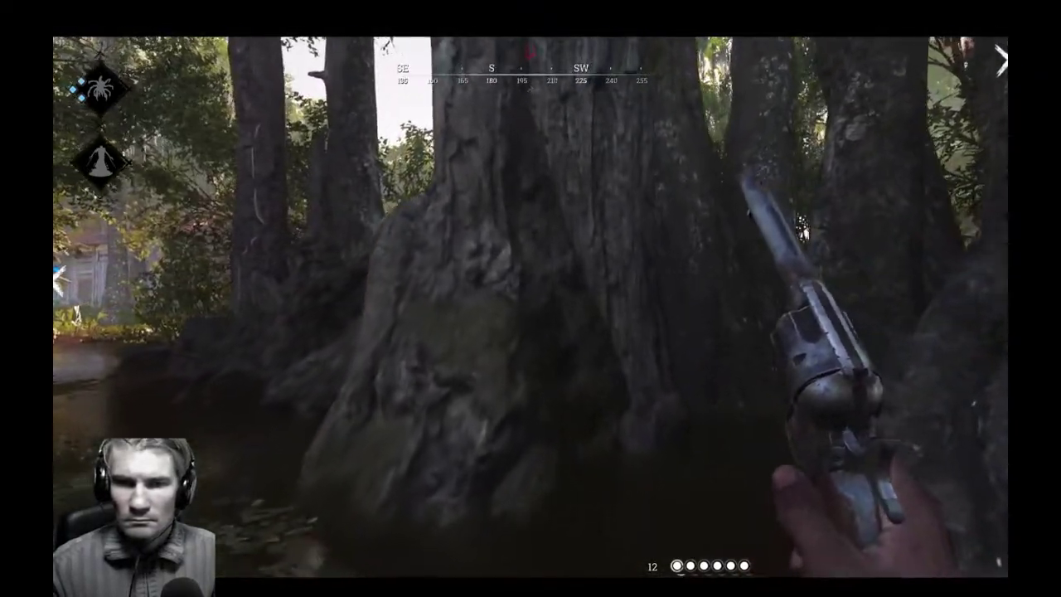
key("w")
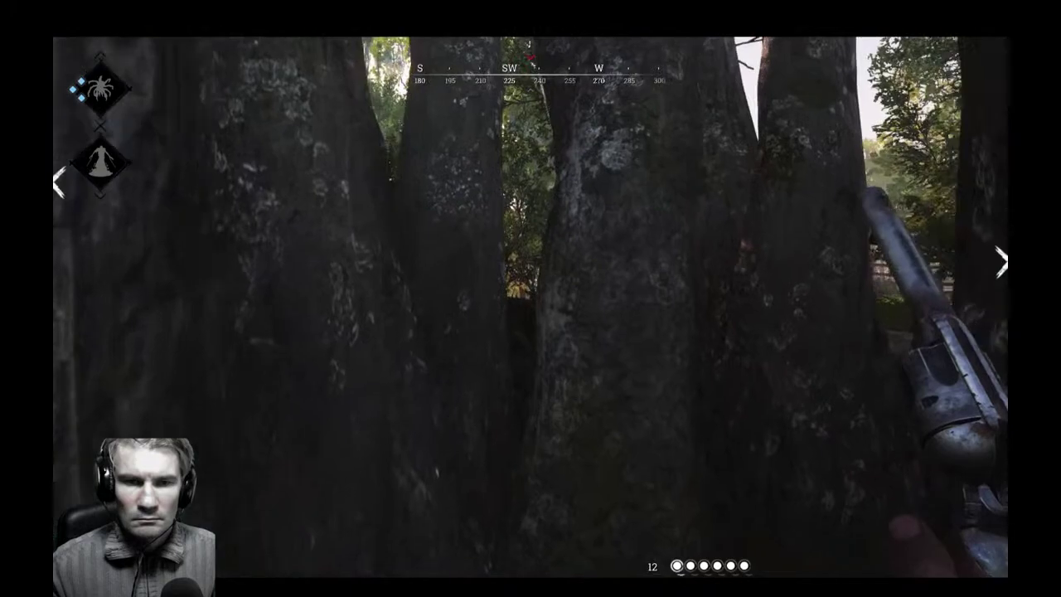
key("w")
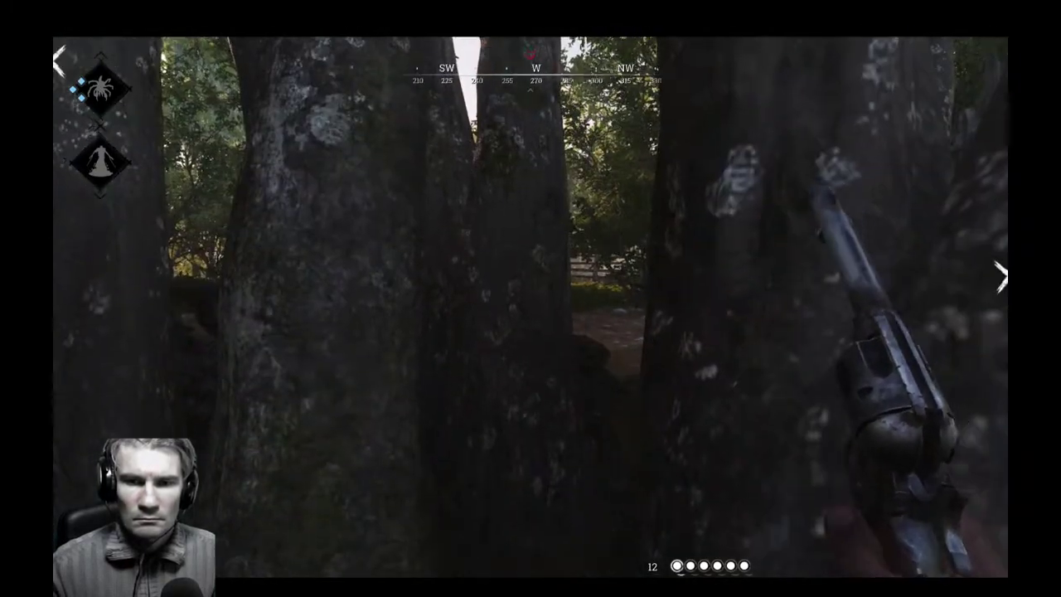
Ready the scoped rifle and watch the wooden fence to the west through the gap, sidestepping to vary the sight line.
right_click(531, 359)
key("1")
right_click(530, 359)
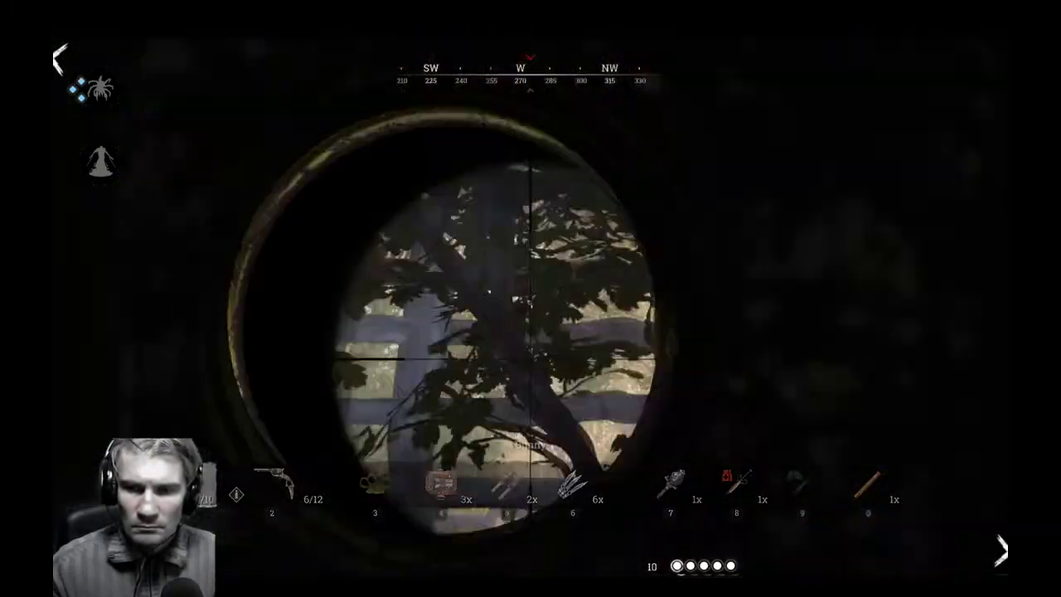
key("a")
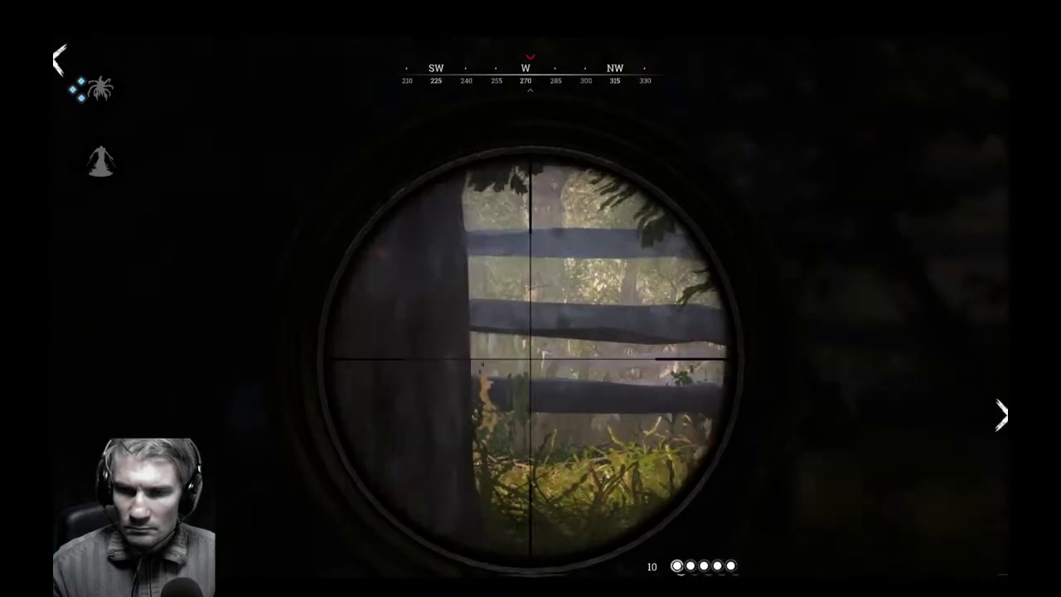
key("w")
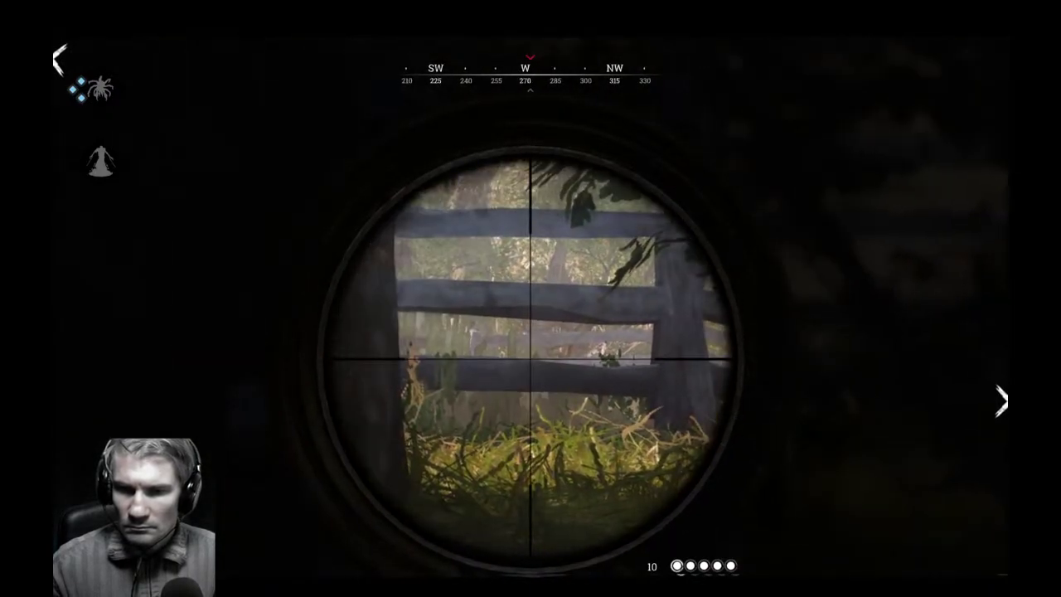
key("d")
key("a")
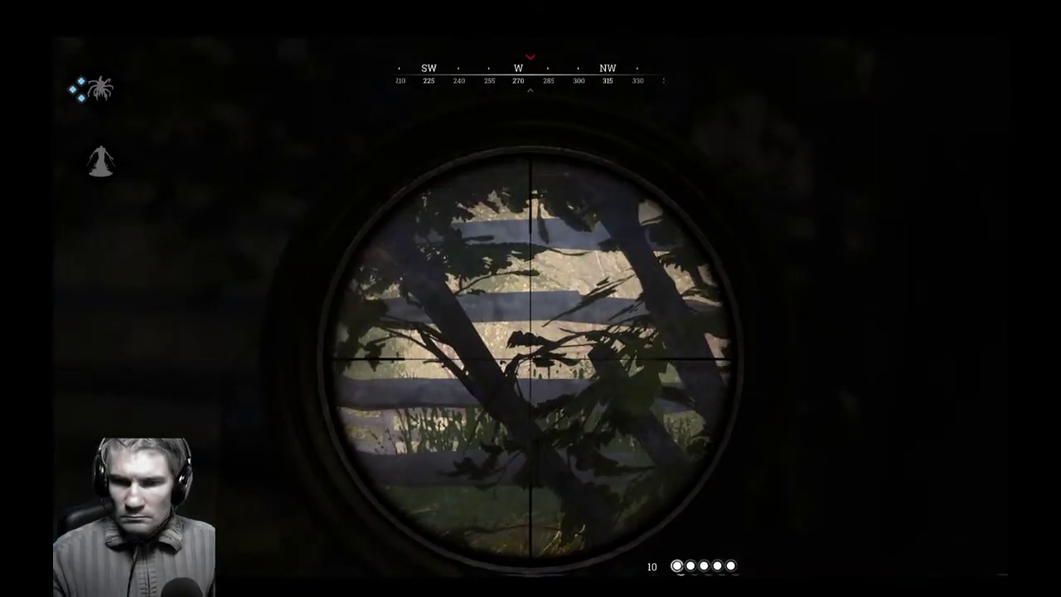
key("a")
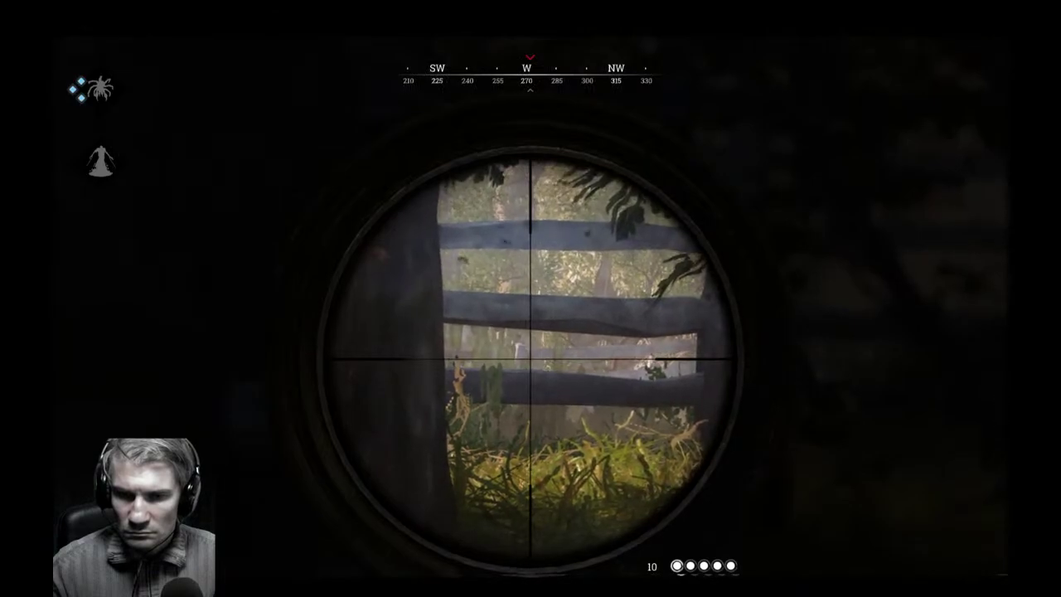
Leave the westward scope view and reposition among the large swamp trees, checking the water and woods north to southeast.
key("w")
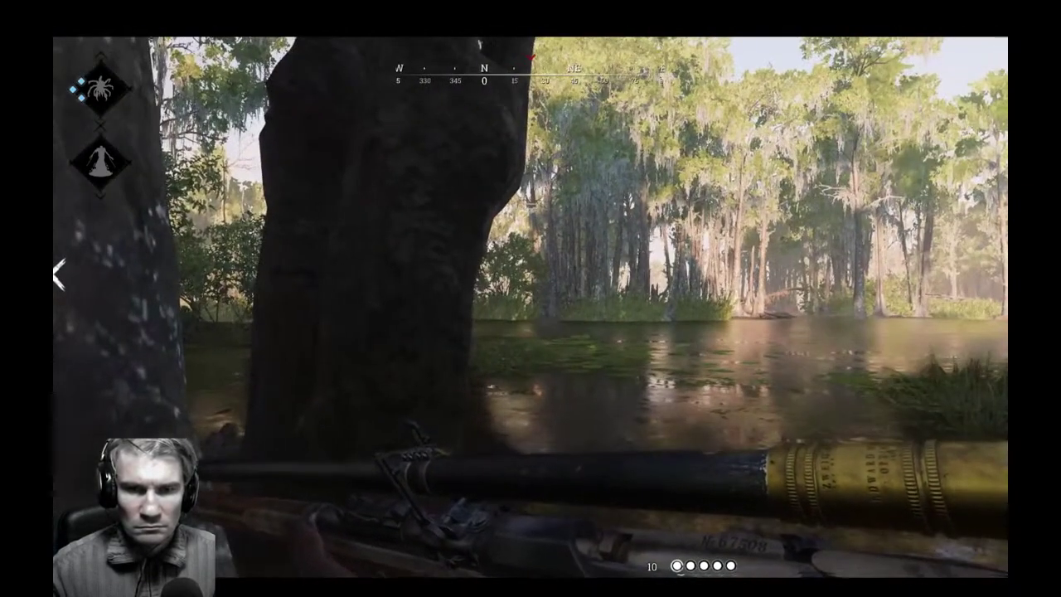
key("w")
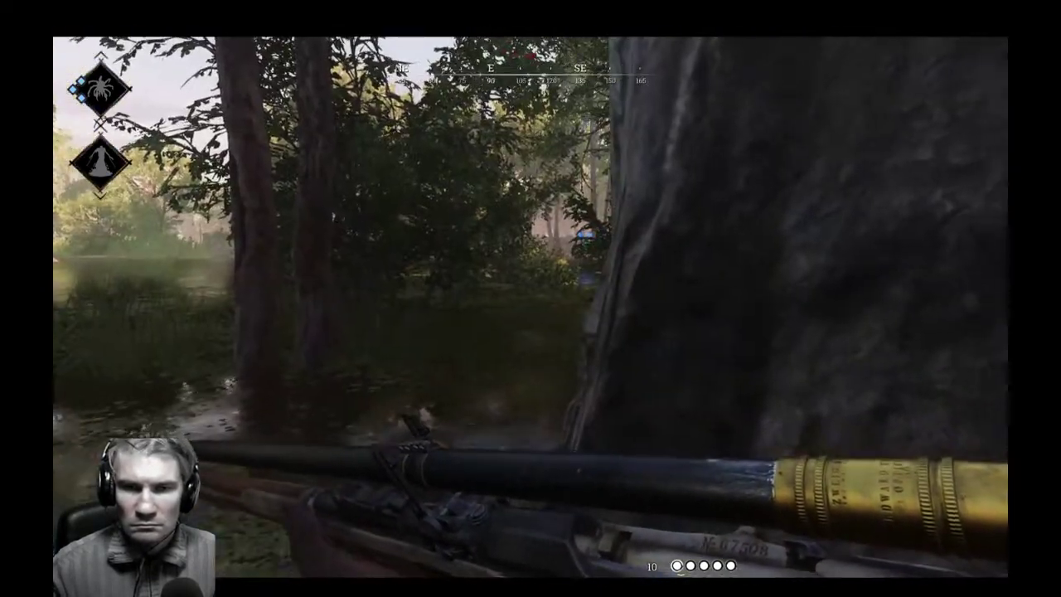
key("d")
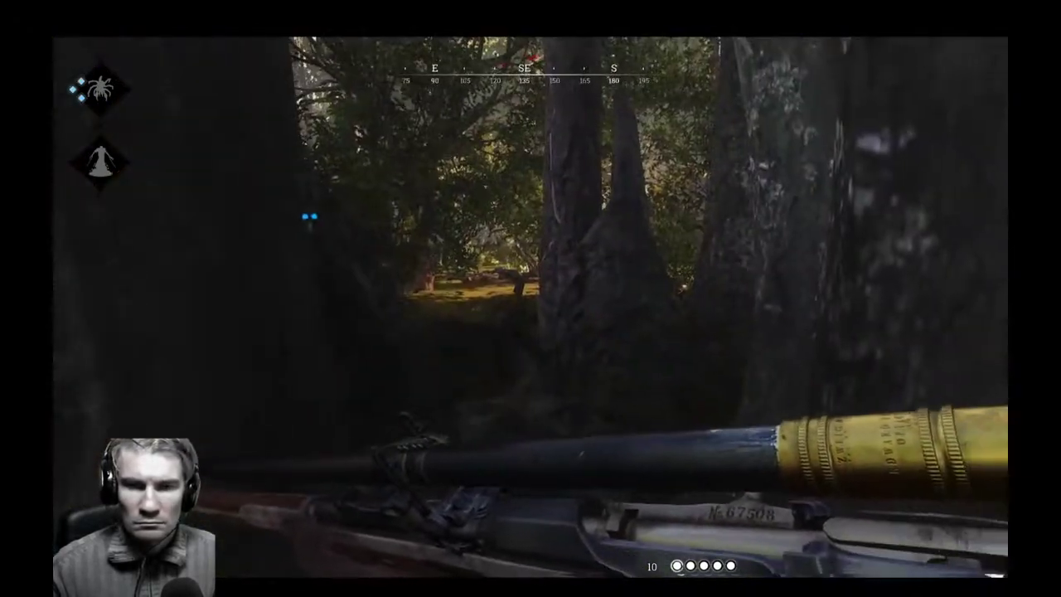
key("w")
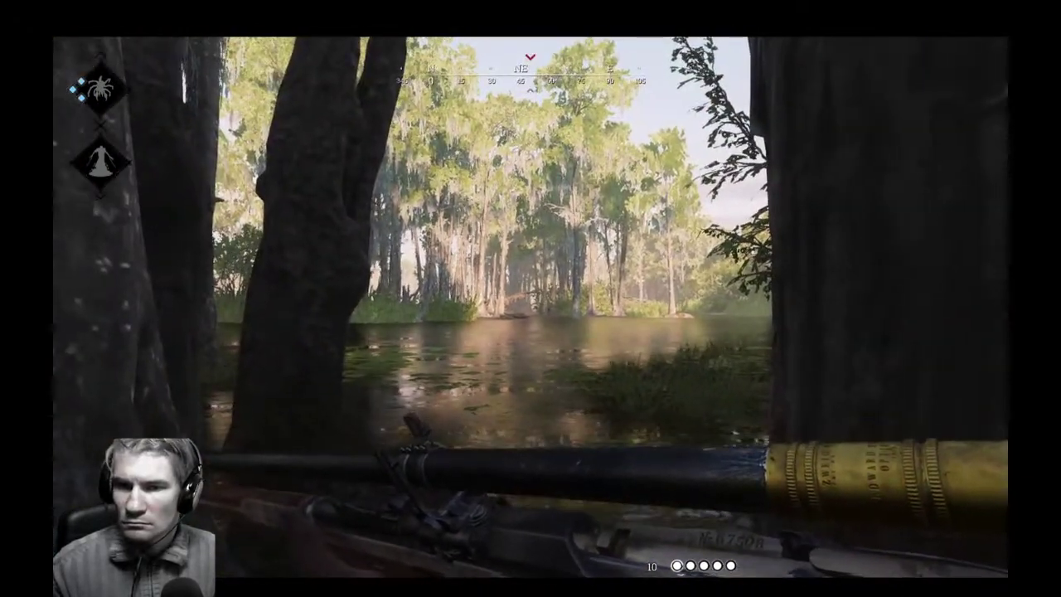
Check the map and scan the far bank to the northeast through the rifle scope.
key("Tab")
key("Tab")
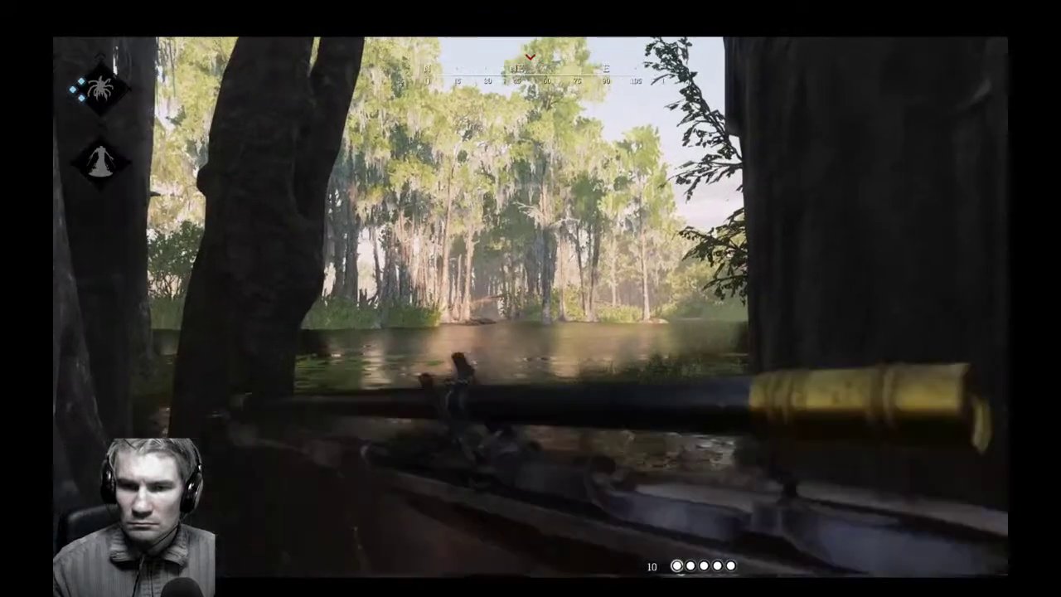
right_click(530, 359)
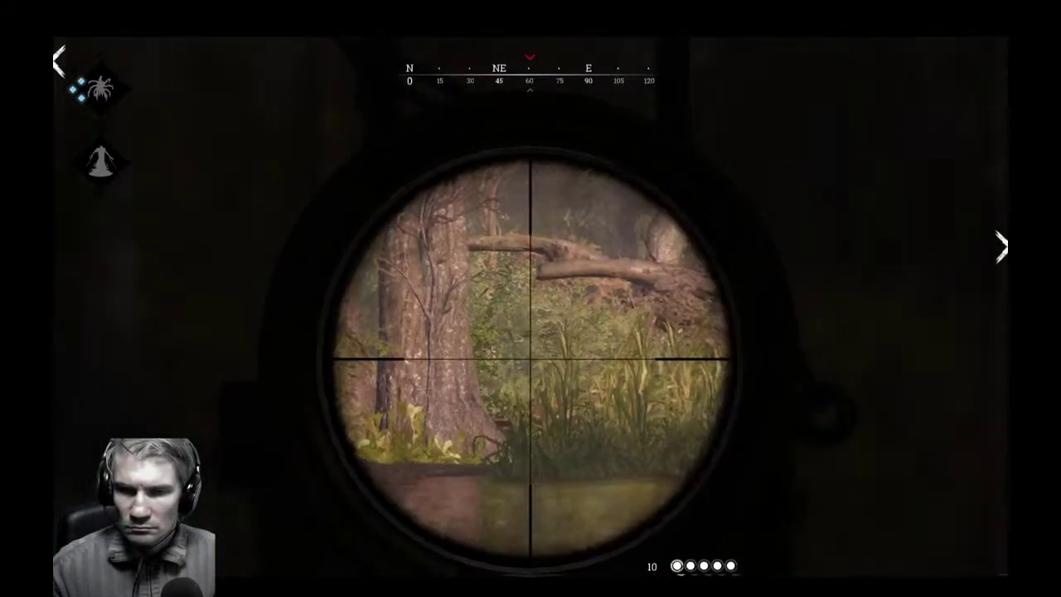
right_click(531, 359)
Run around the large tree cluster and scan west to northwest between the trunks through the rifle scope.
key("shift+w")
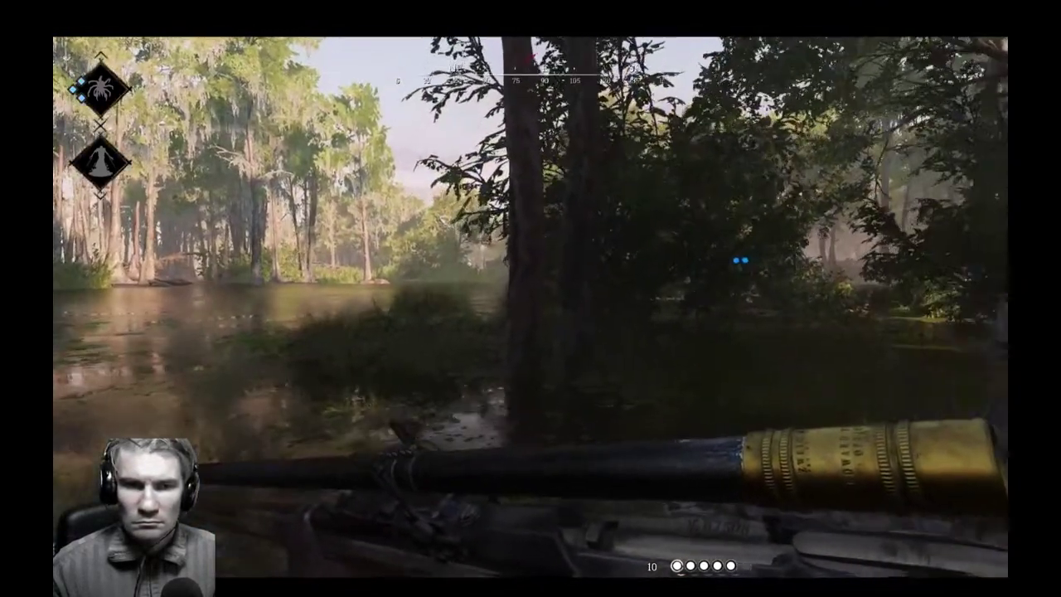
key("shift+w")
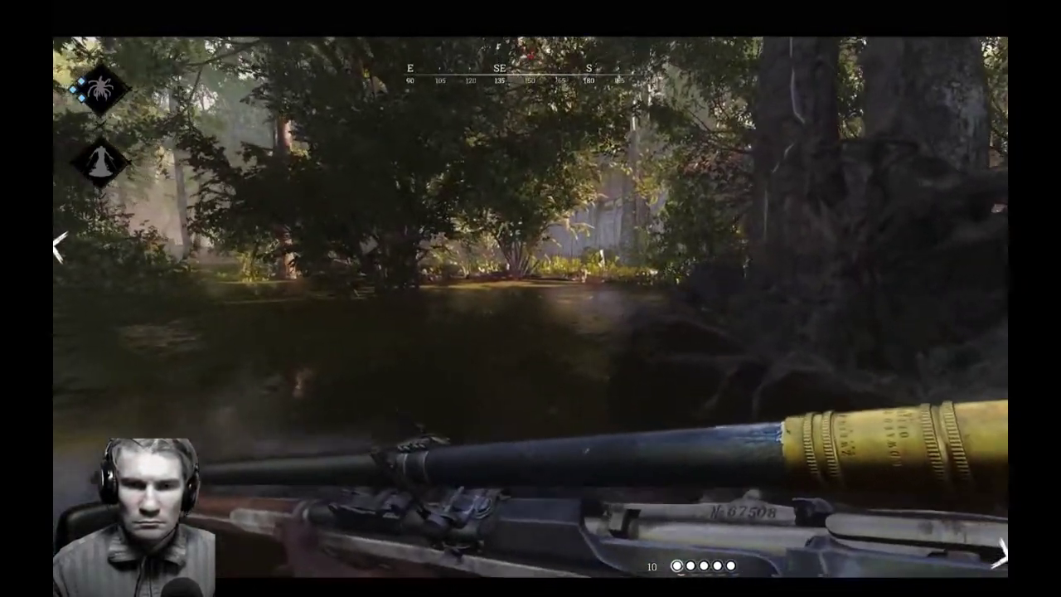
key("shift+w")
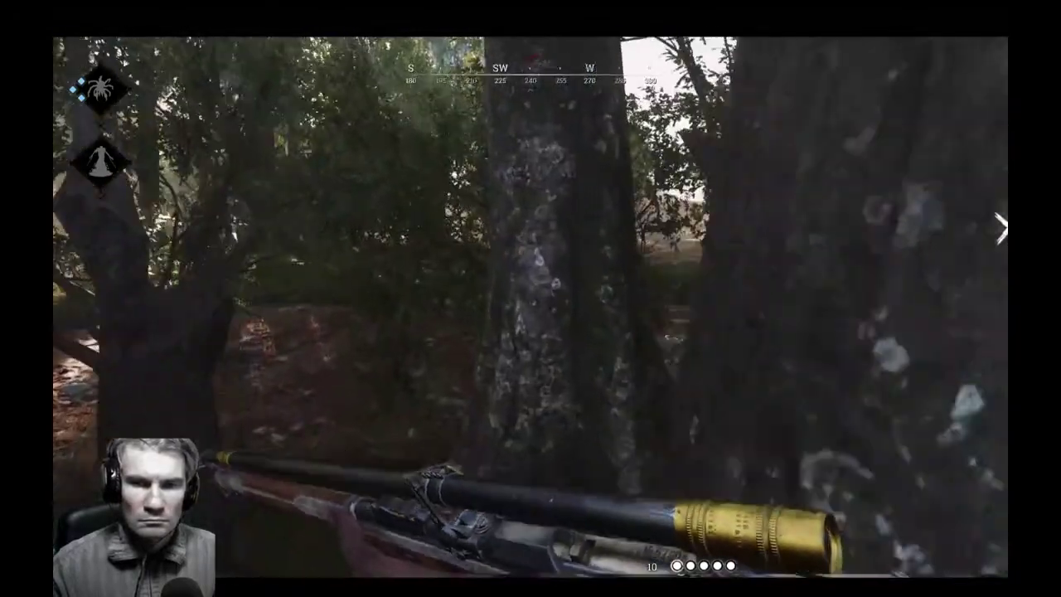
key("shift+w")
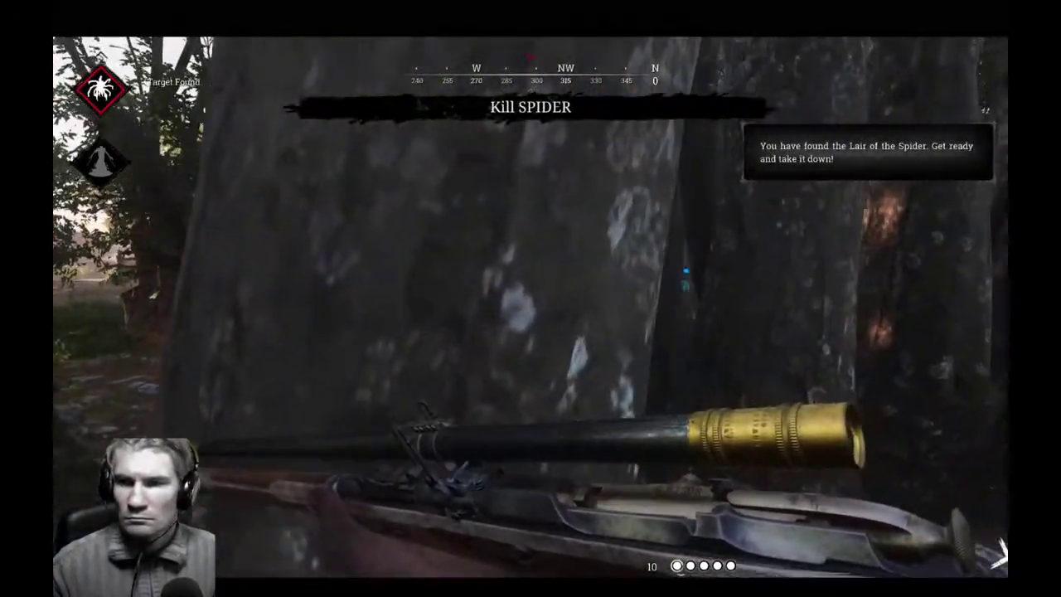
right_click(531, 359)
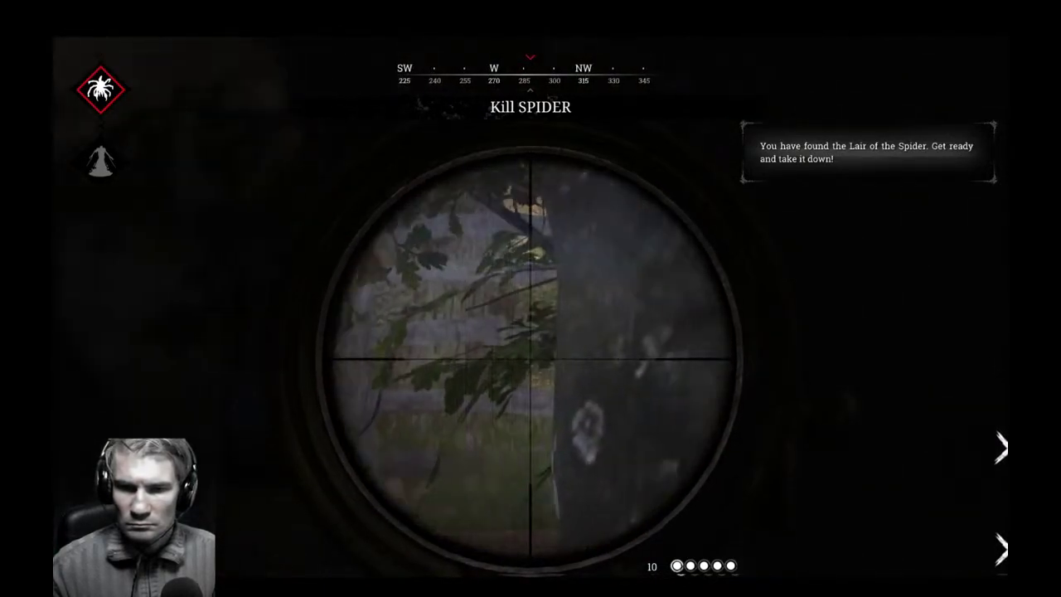
key("shift+w")
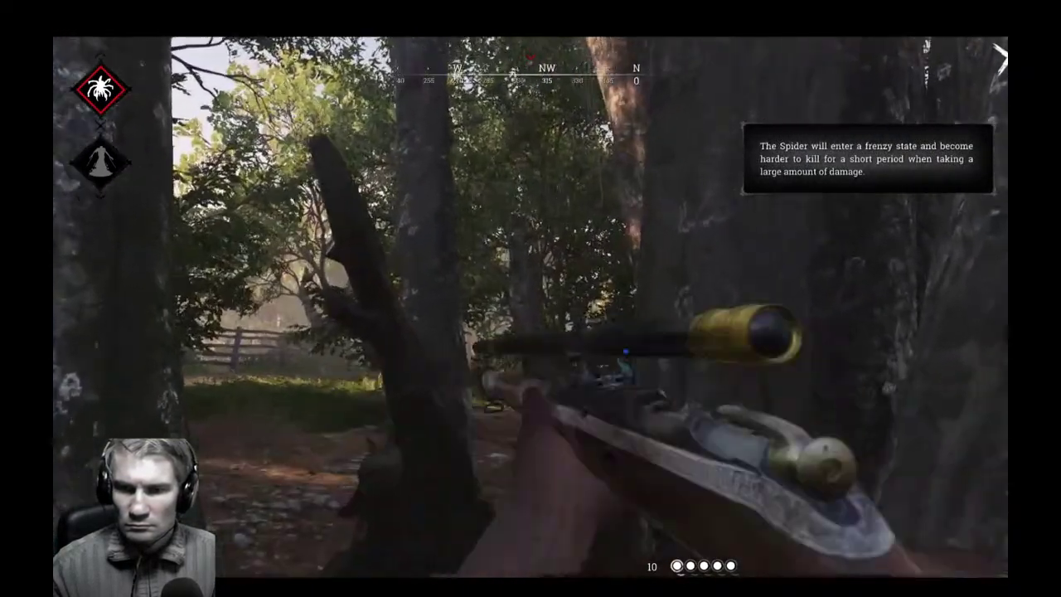
right_click(531, 299)
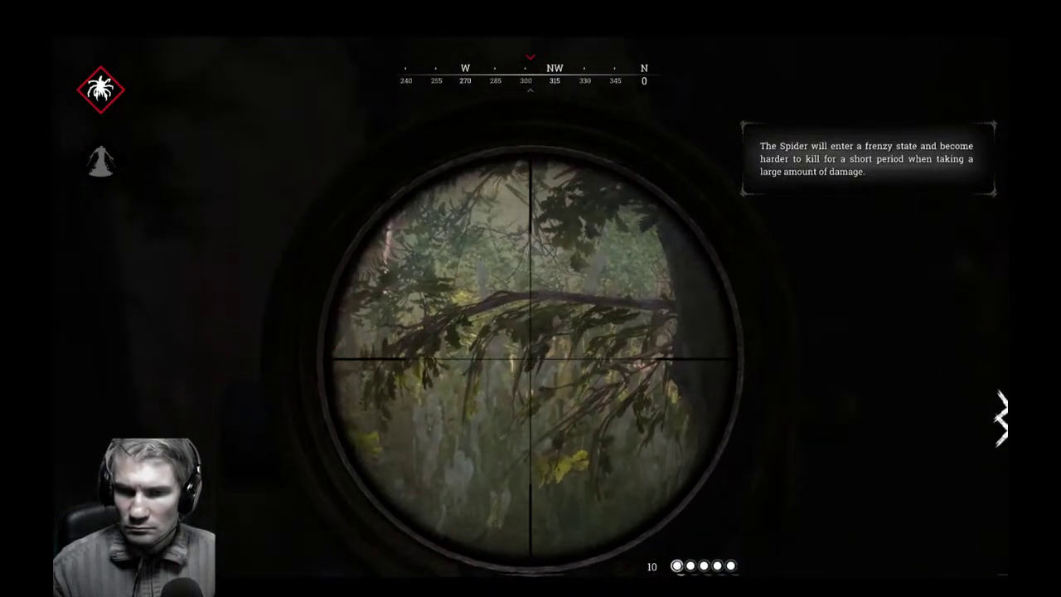
right_click(531, 299)
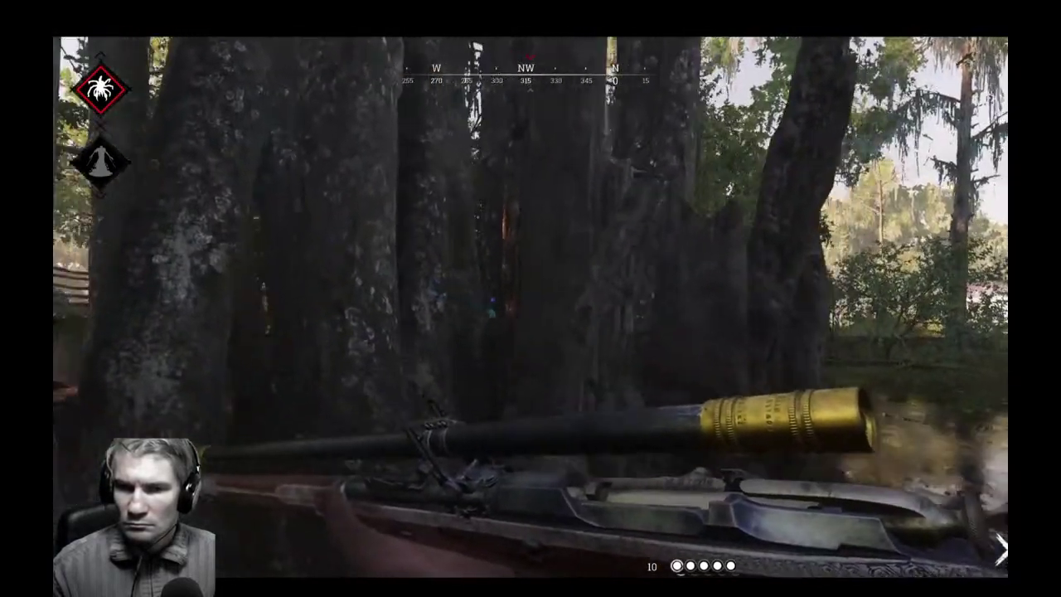
Move along the water side of the tree cluster and aim the rifle west past the large trunk.
key("shift+w")
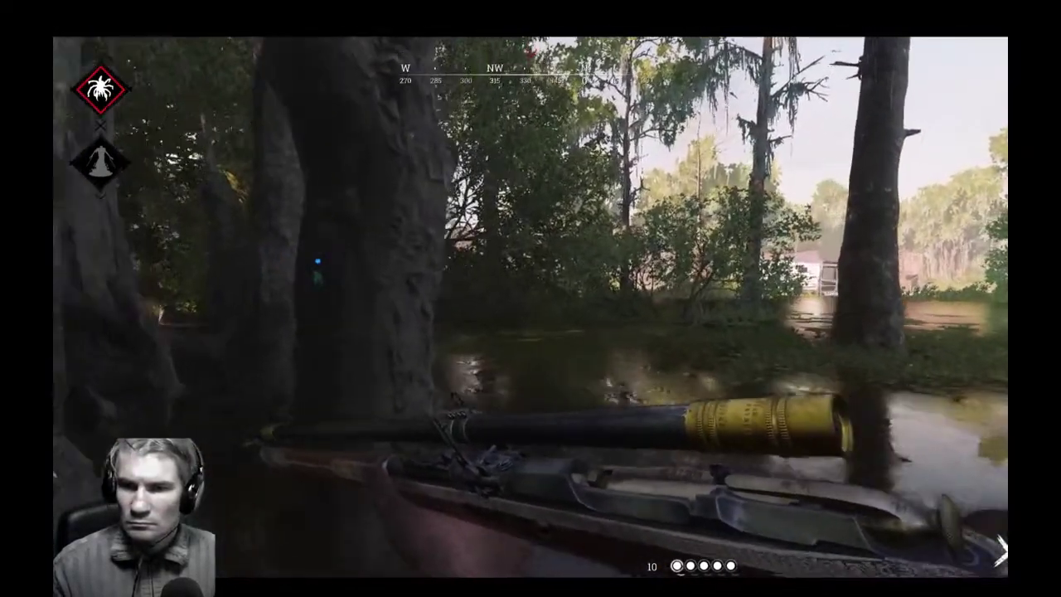
key("shift+w")
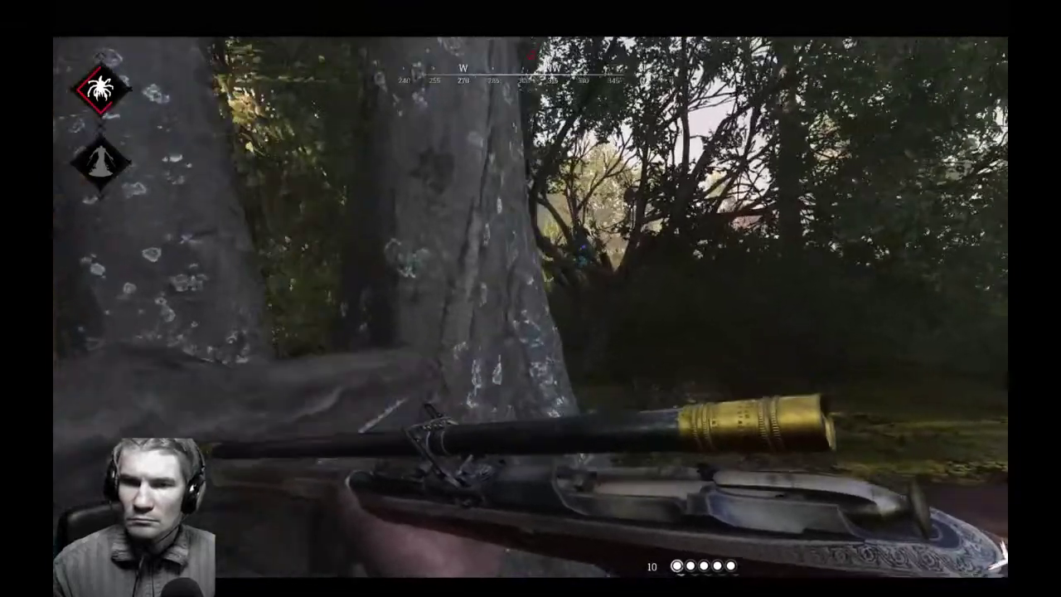
key("shift+w")
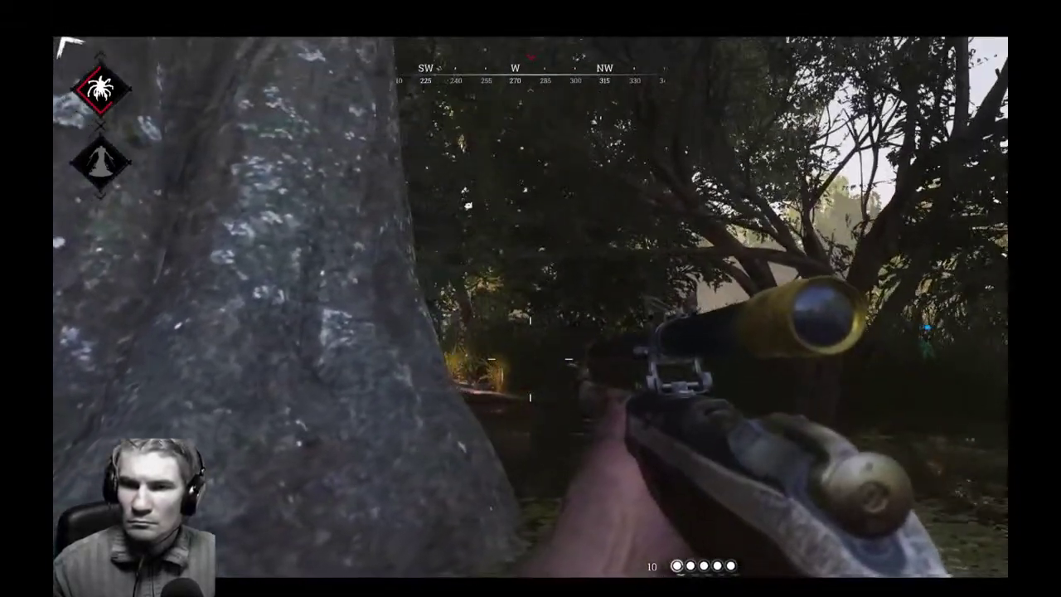
right_click(531, 298)
right_click(530, 299)
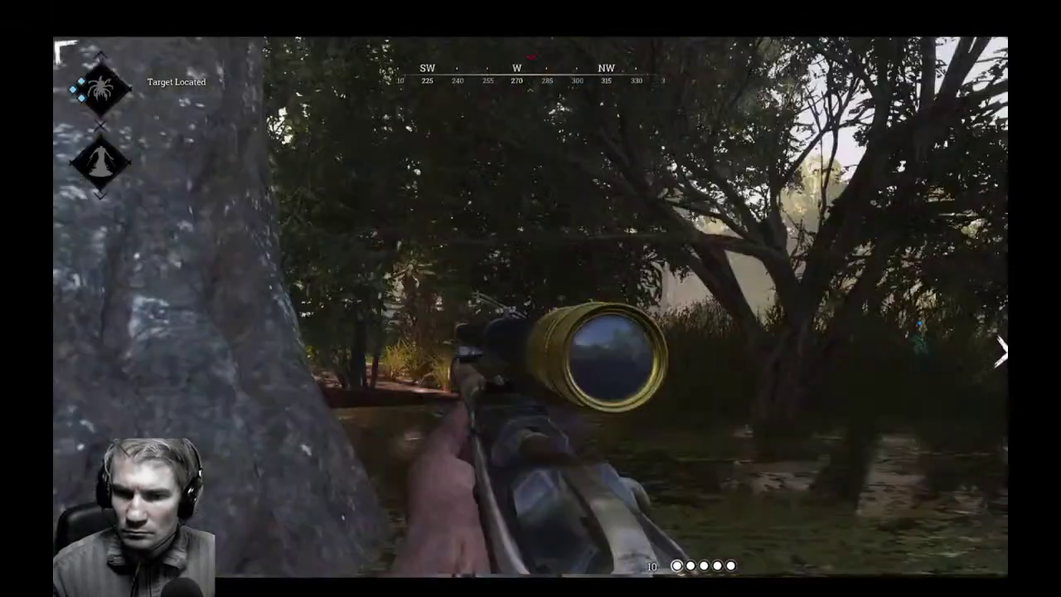
Circle the tree cluster through the shallow water, checking each direction, and return to the leaf-covered ground facing west.
key("w")
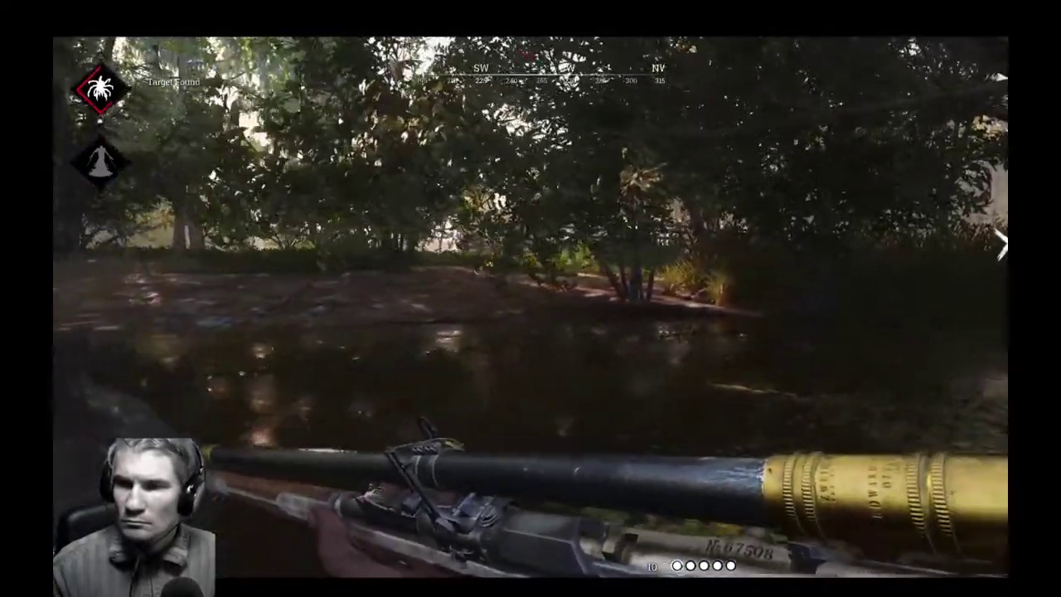
key("w")
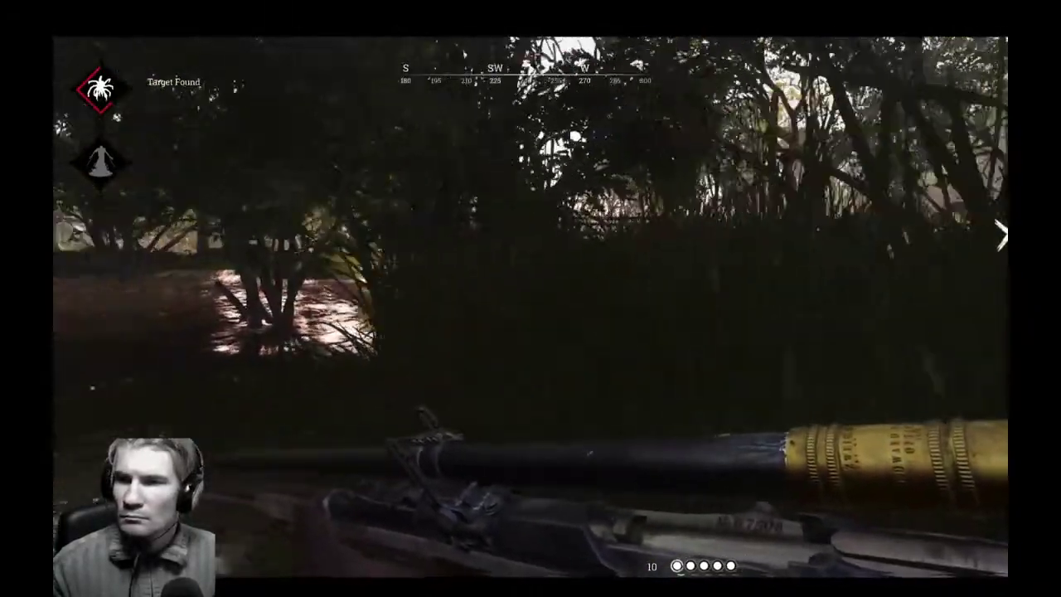
key("w")
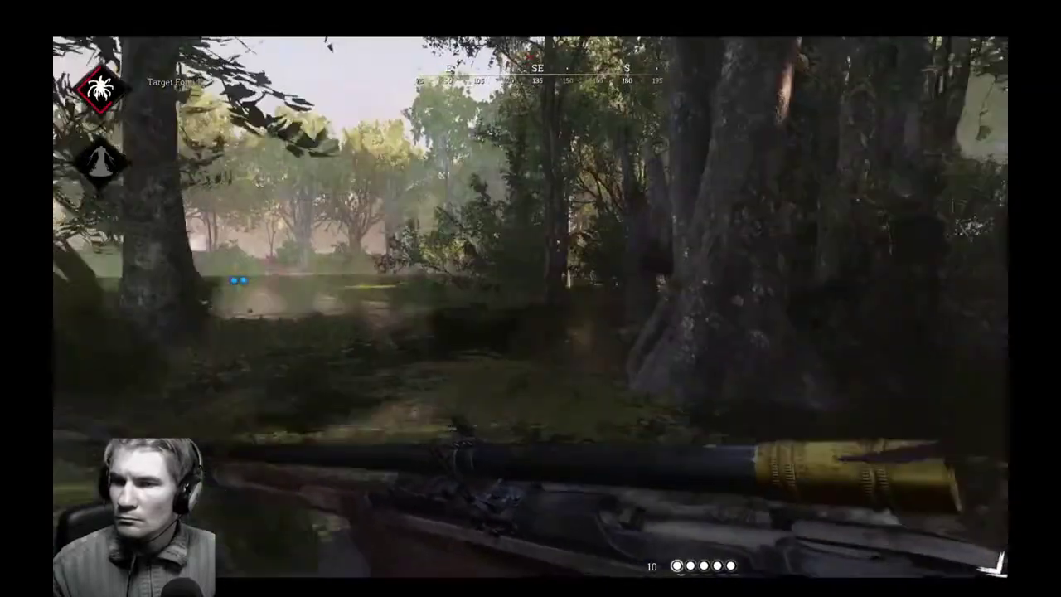
key("w")
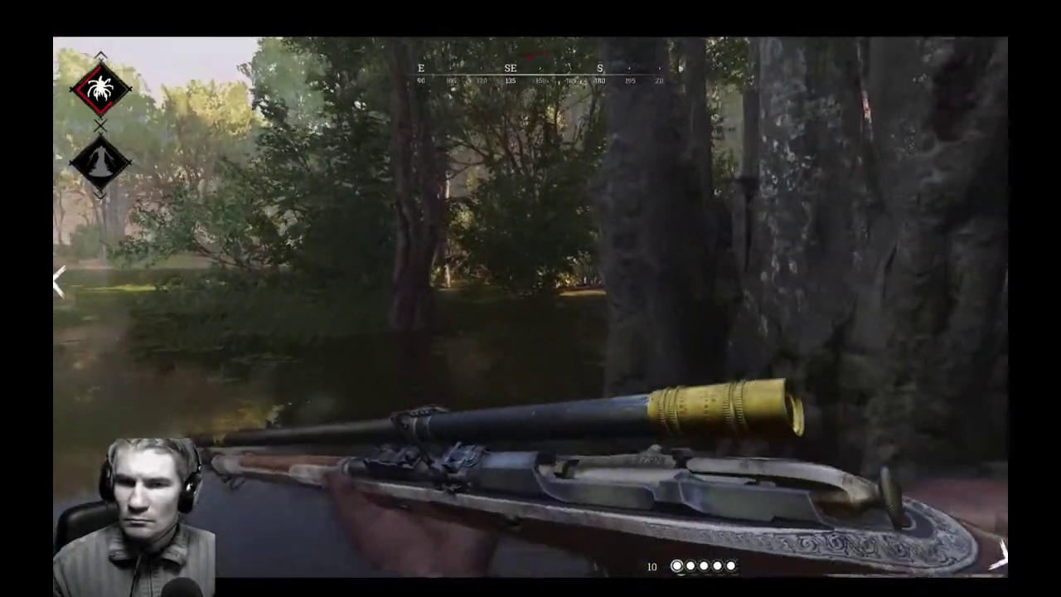
key("w")
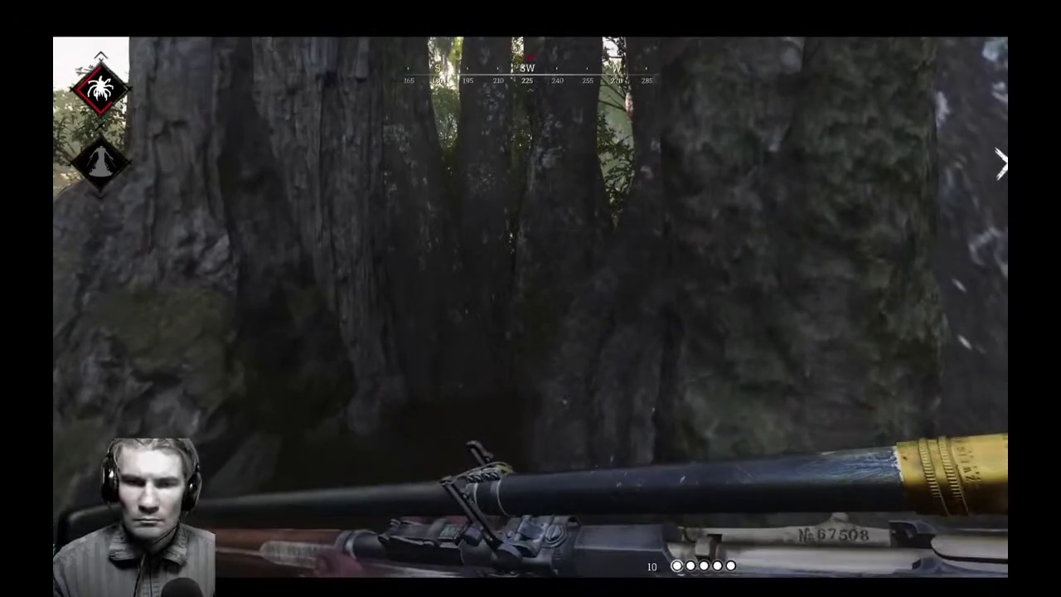
key("w")
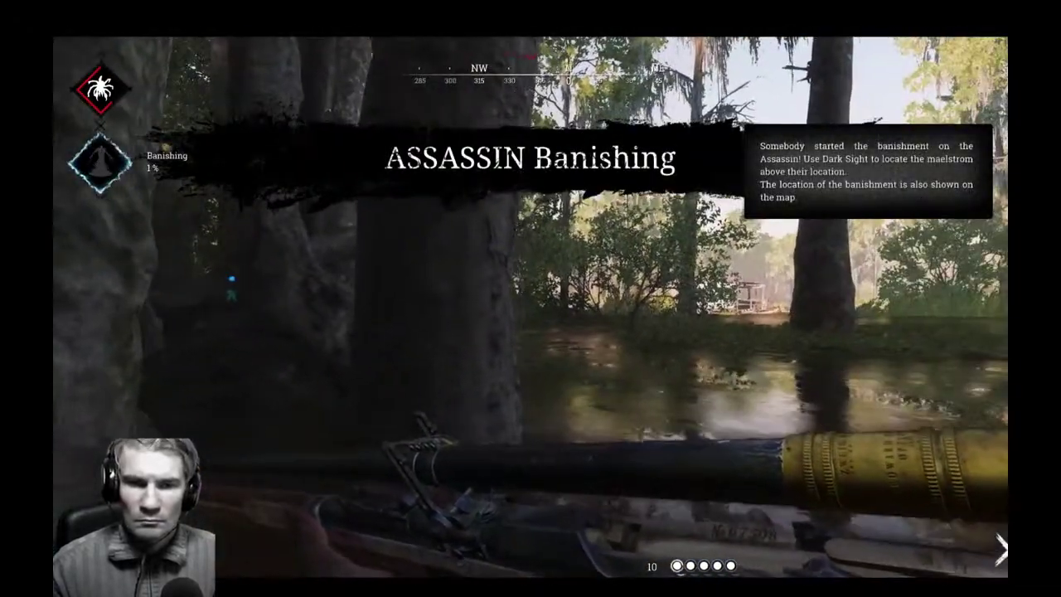
key("w")
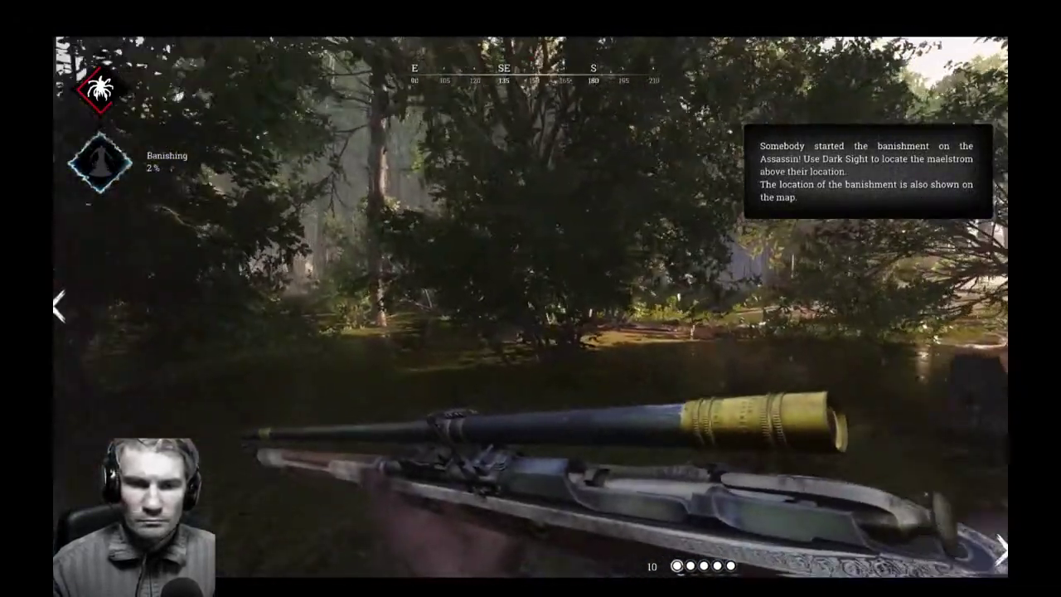
key("w")
key("w")
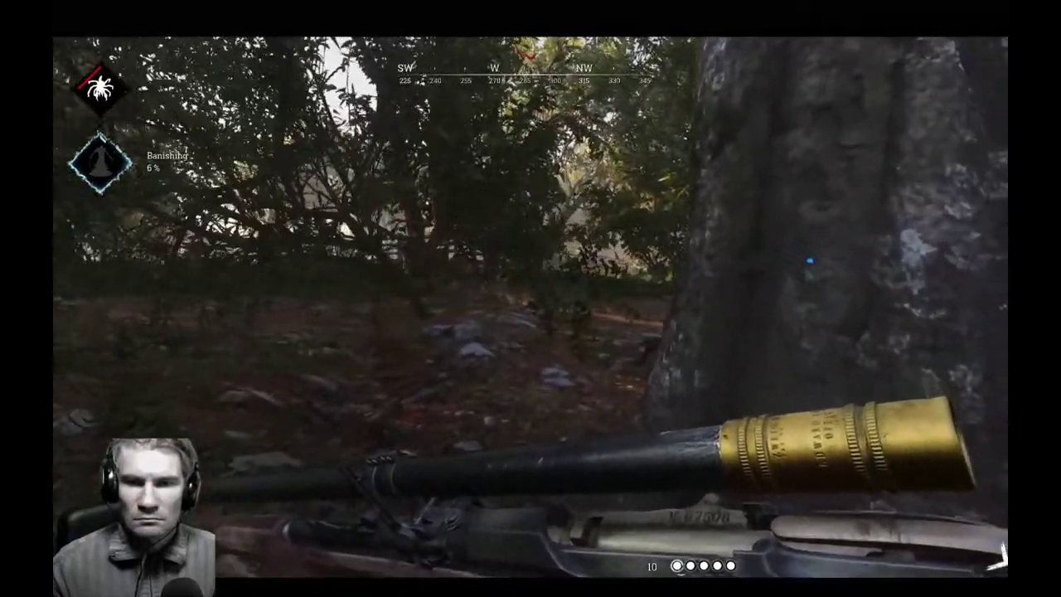
Sidestep between the tree trunks and watch the wooden fence to the west and northwest through the rifle scope.
right_click(531, 307)
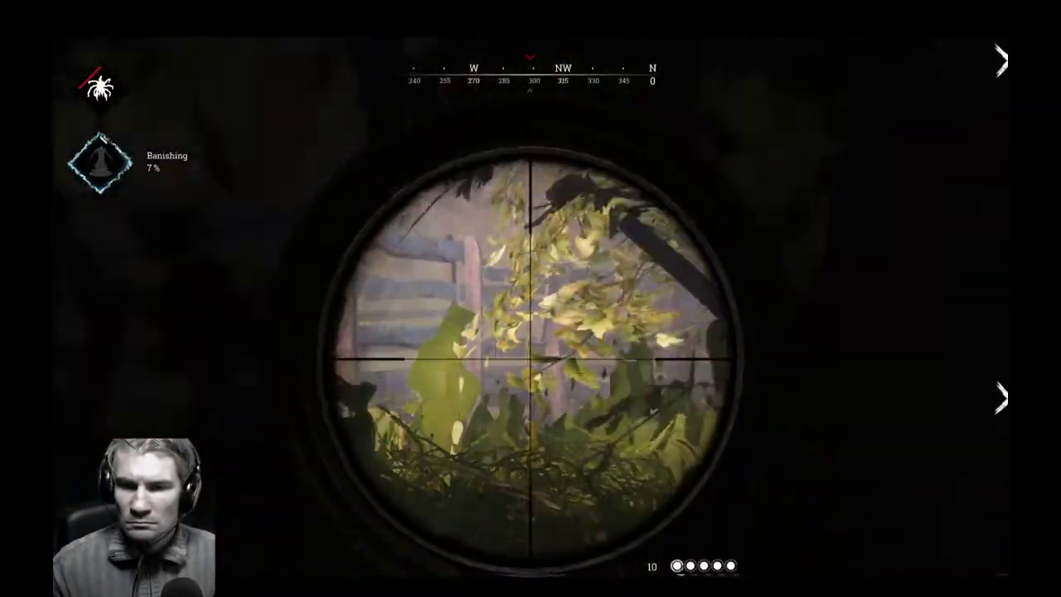
right_click(531, 307)
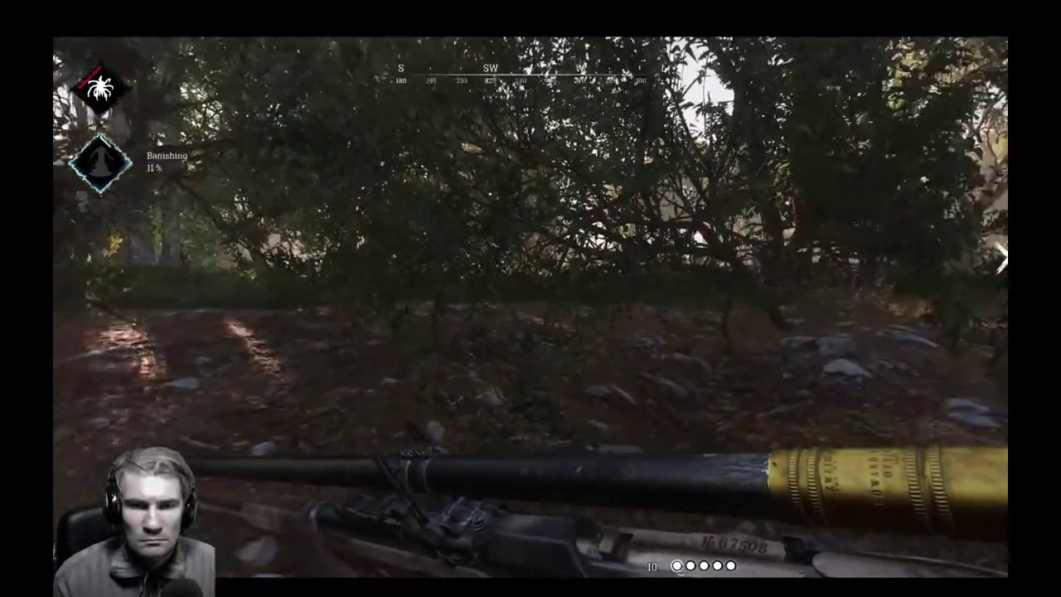
key("d")
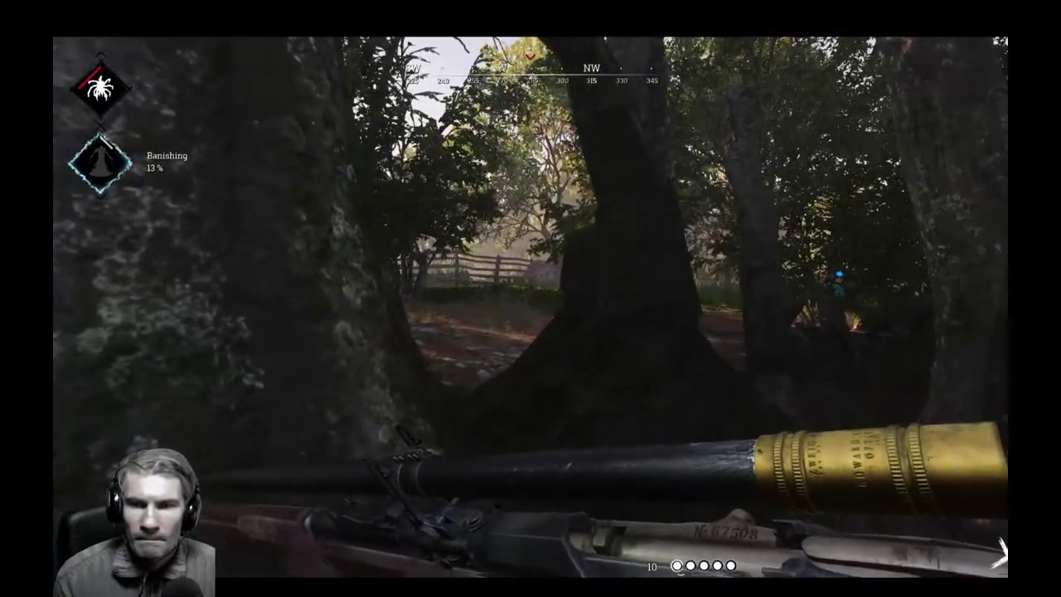
right_click(531, 360)
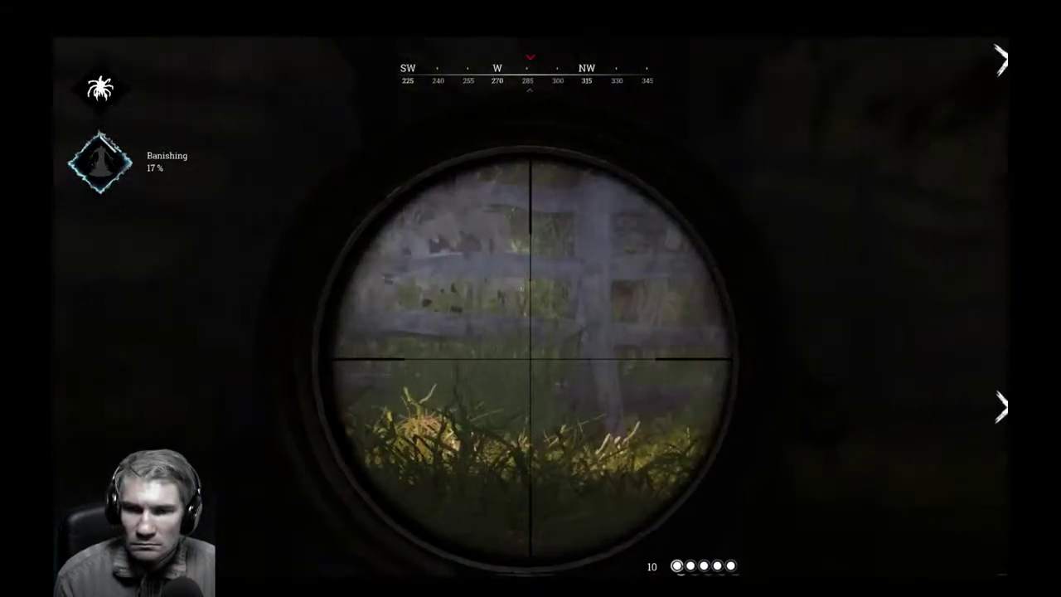
right_click(531, 298)
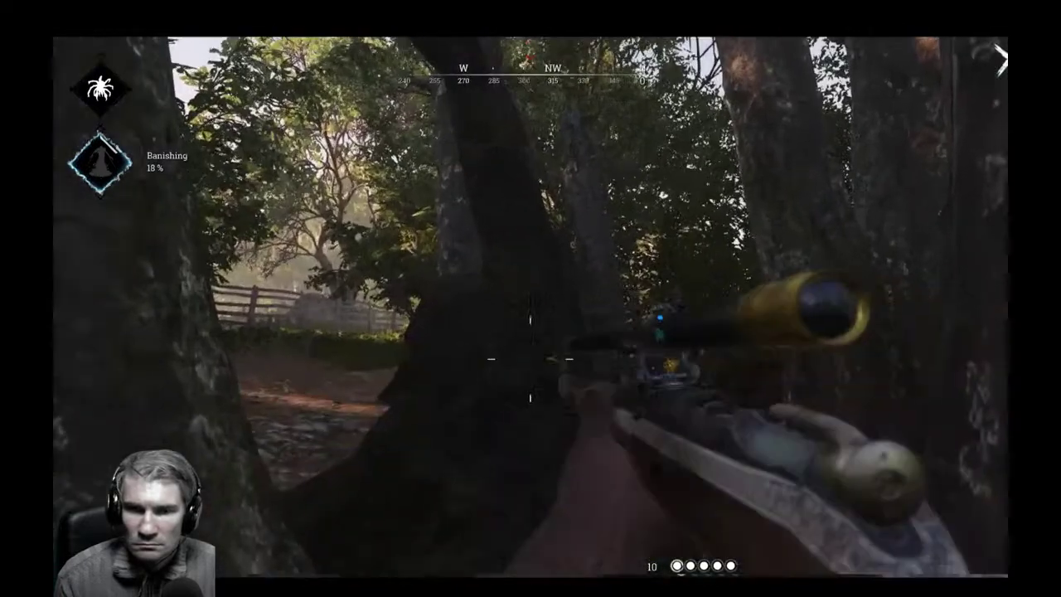
right_click(530, 298)
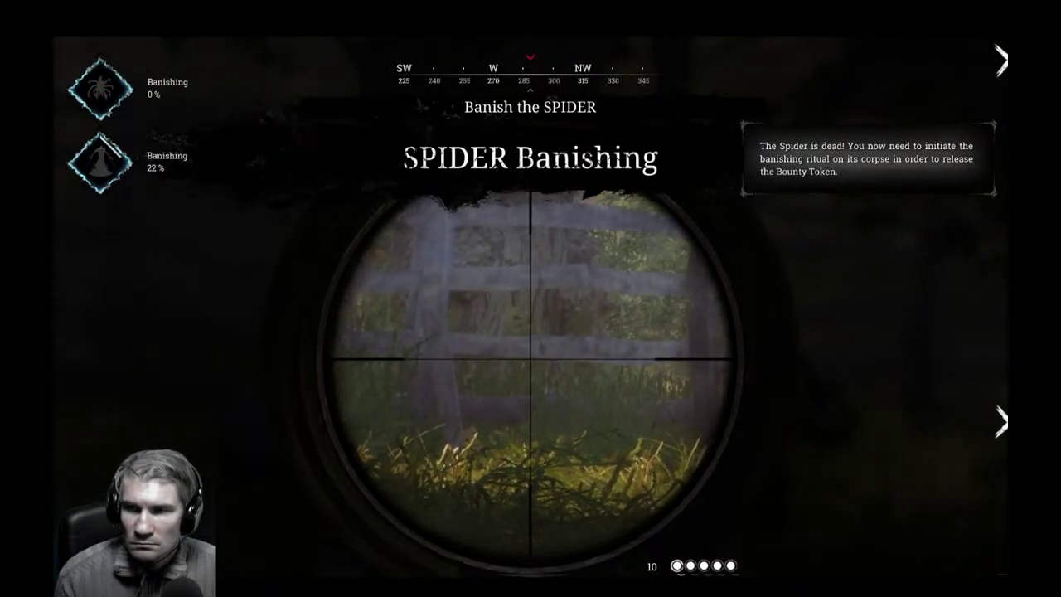
Check the Spider and Assassin banishing locations on the map and move southeast past the large trunk.
key("Tab")
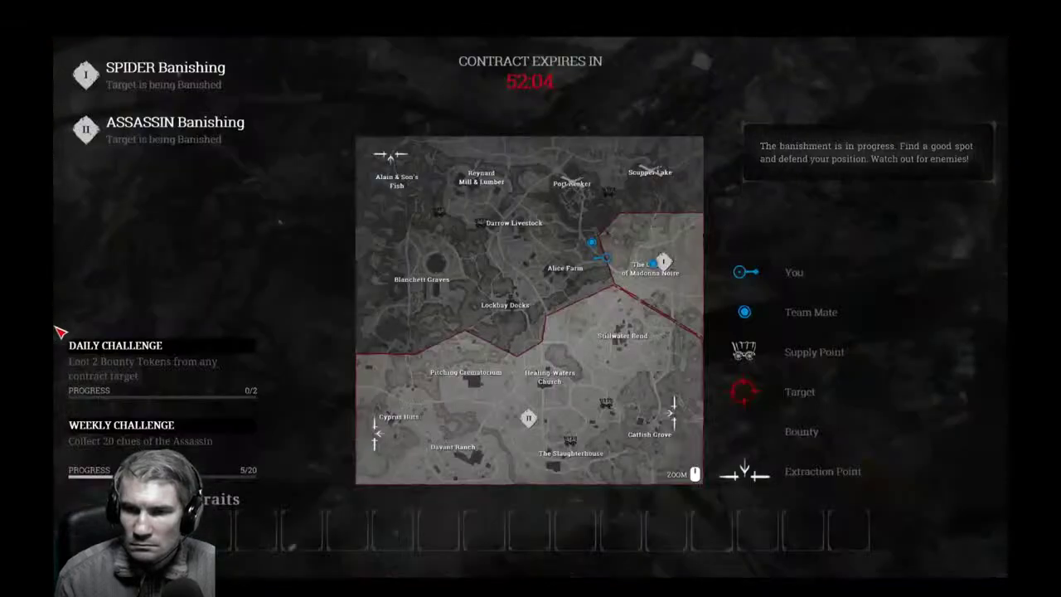
key("Tab")
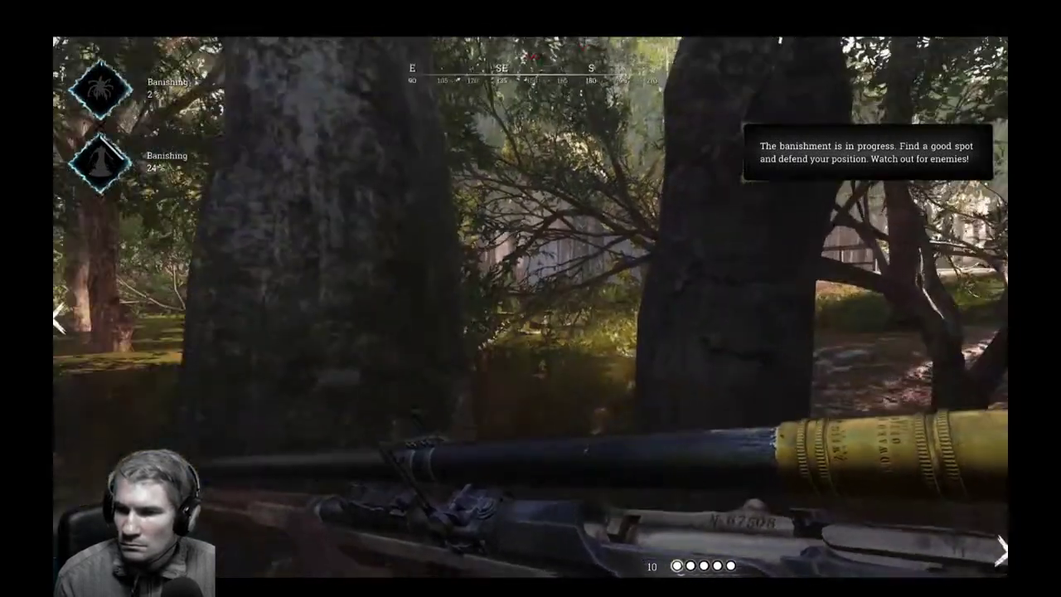
key("w")
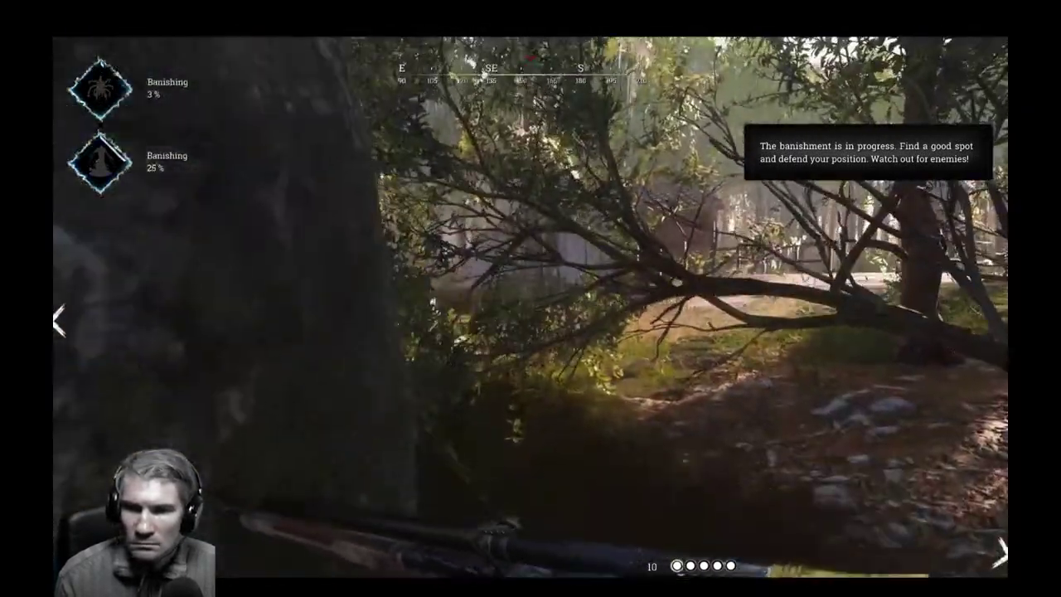
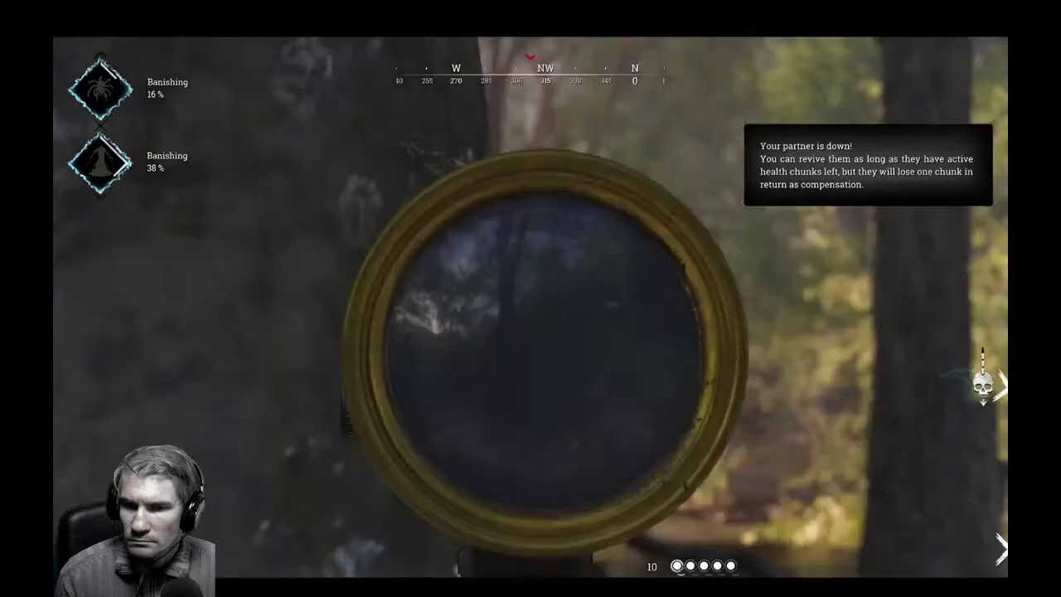
Run west to the open wooden shed and sidestep between the tree trunks beside it, facing northwest.
key("shift+w")
key("shift+w")
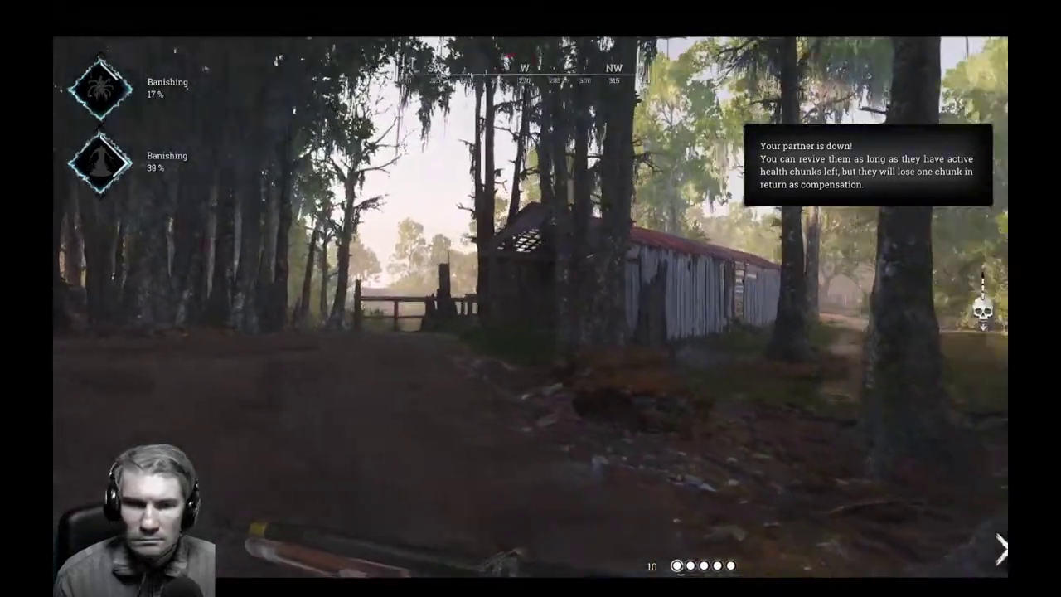
key("shift+w")
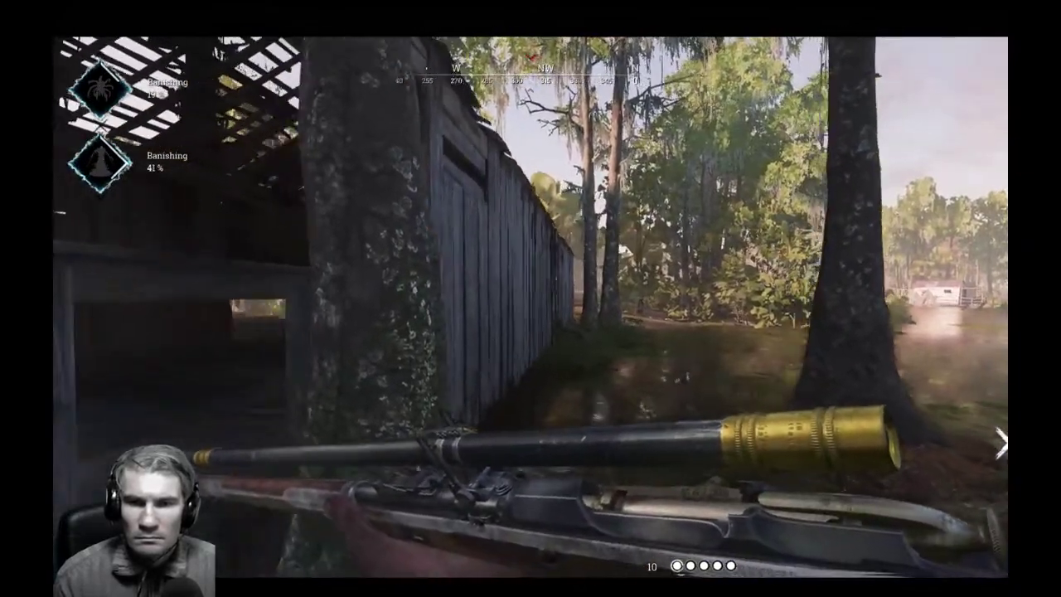
key("a")
key("d")
key("d")
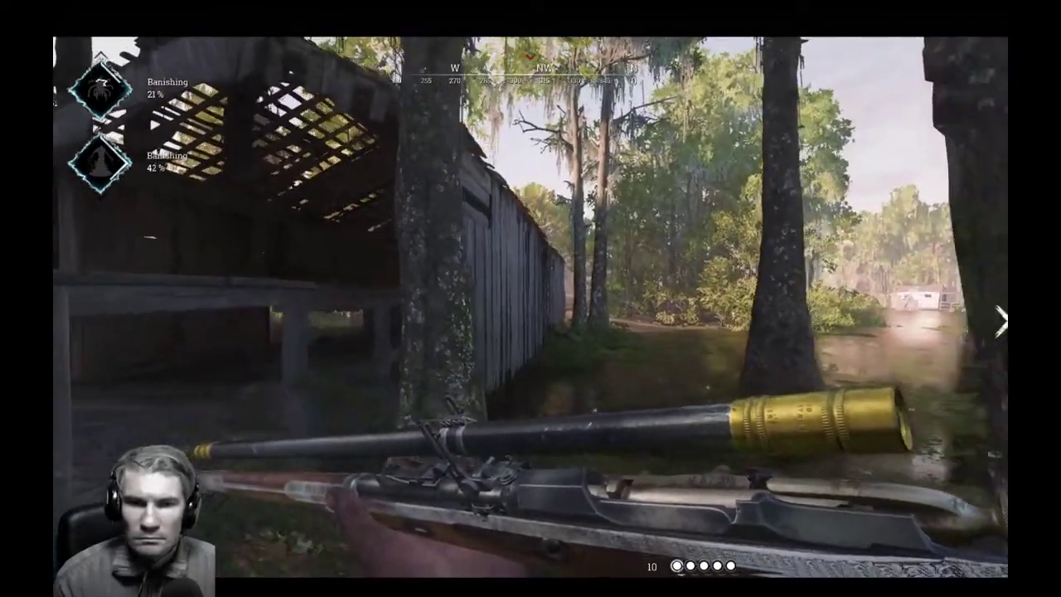
key("a")
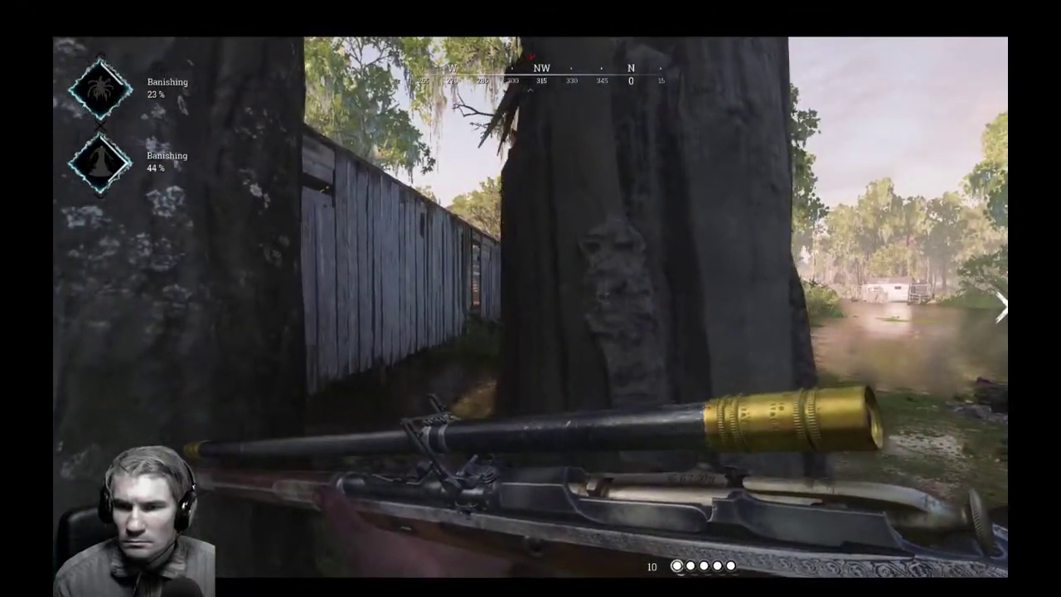
key("d")
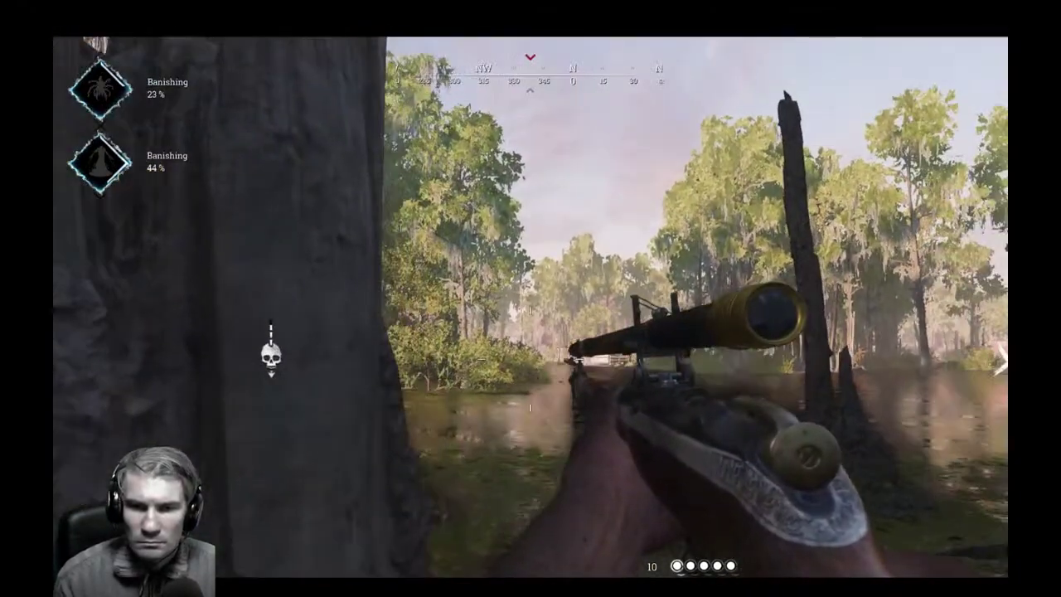
Watch the building across the water to the north and the bushes to the northwest through the rifle scope.
right_click(531, 359)
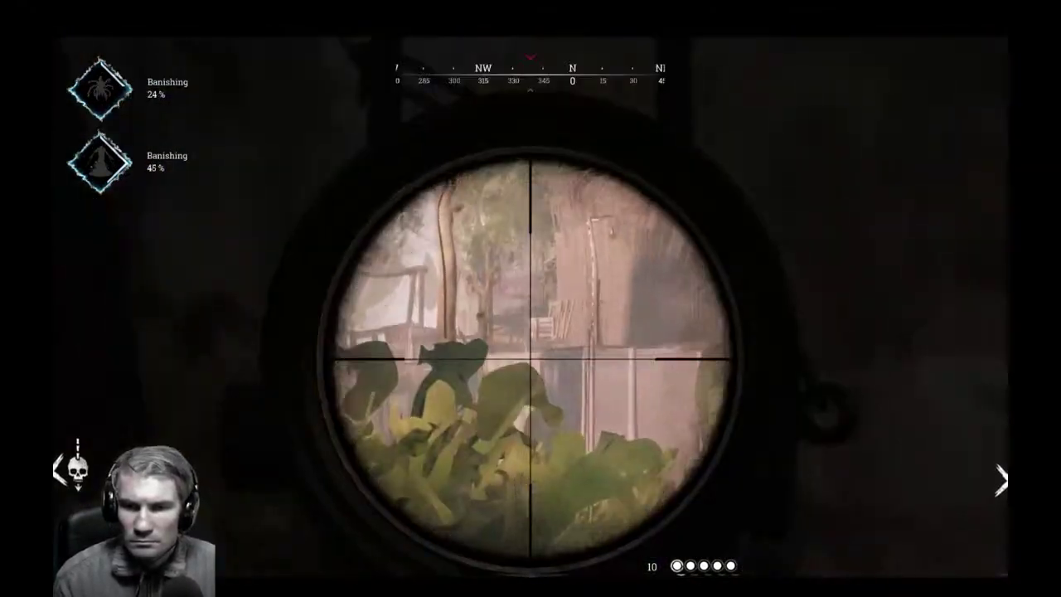
key("a")
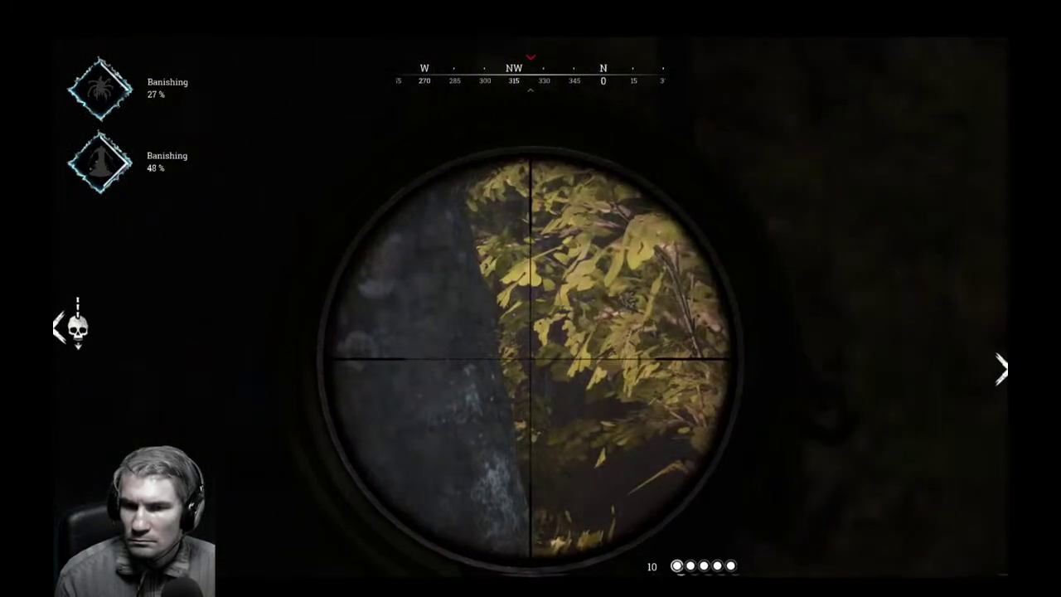
right_click(531, 299)
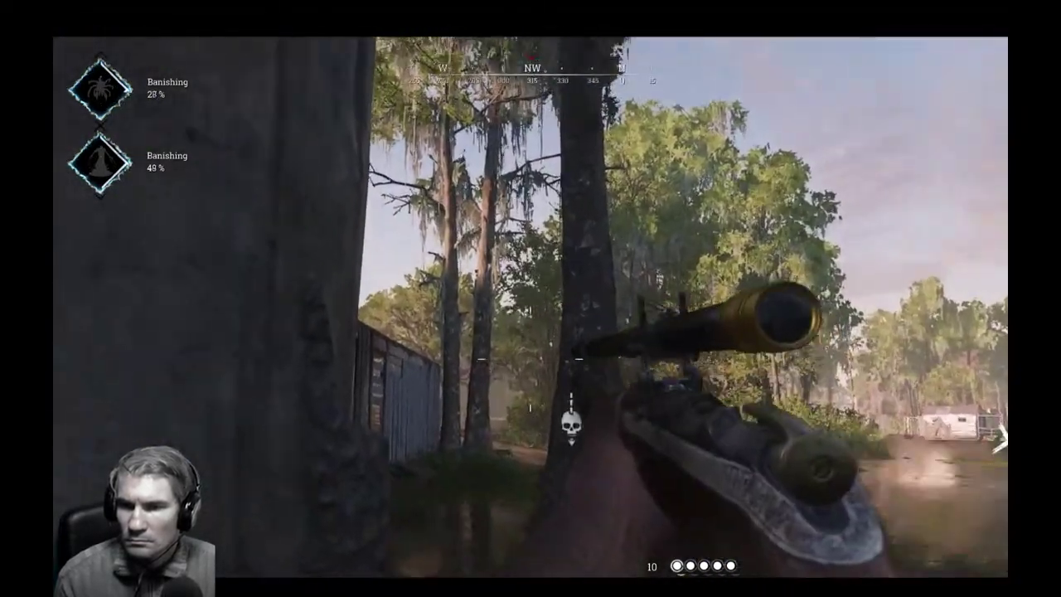
right_click(530, 299)
right_click(531, 298)
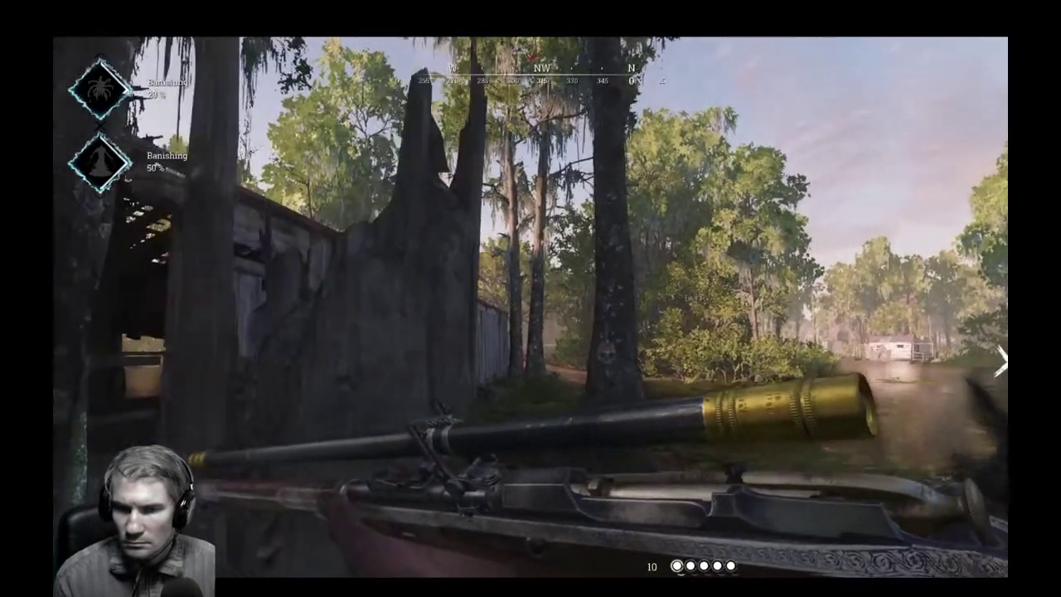
Move up to the water's edge and scan the far bank to the north and northeast through the rifle scope.
key("w")
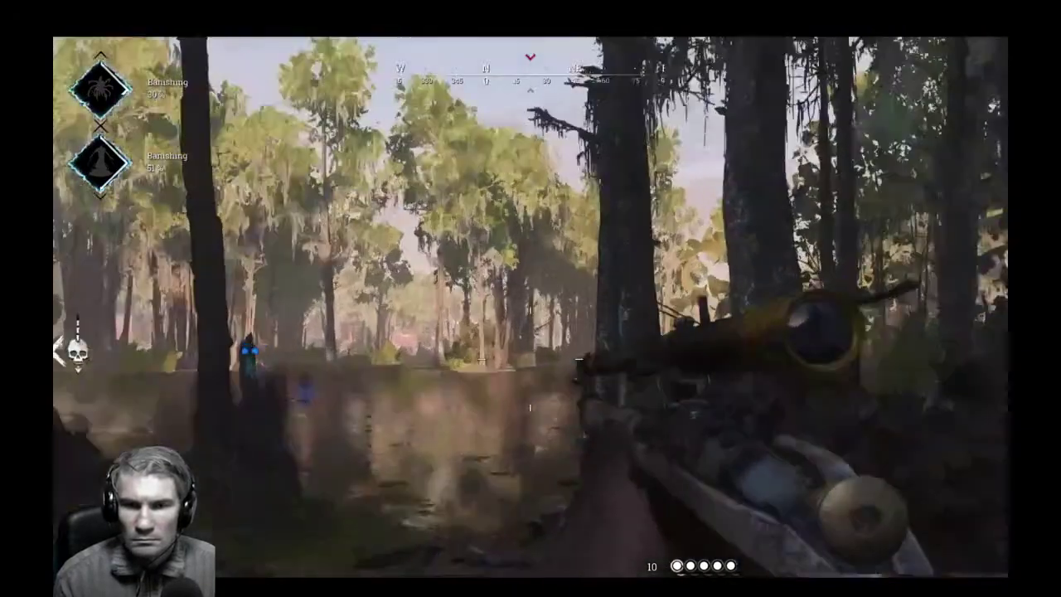
right_click(530, 299)
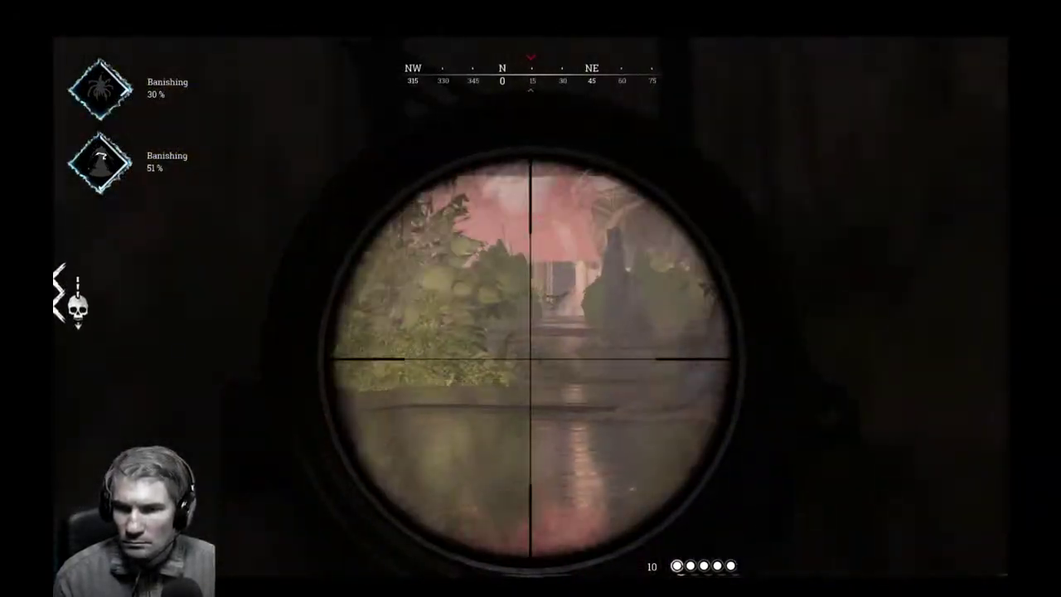
key("a")
right_click(531, 298)
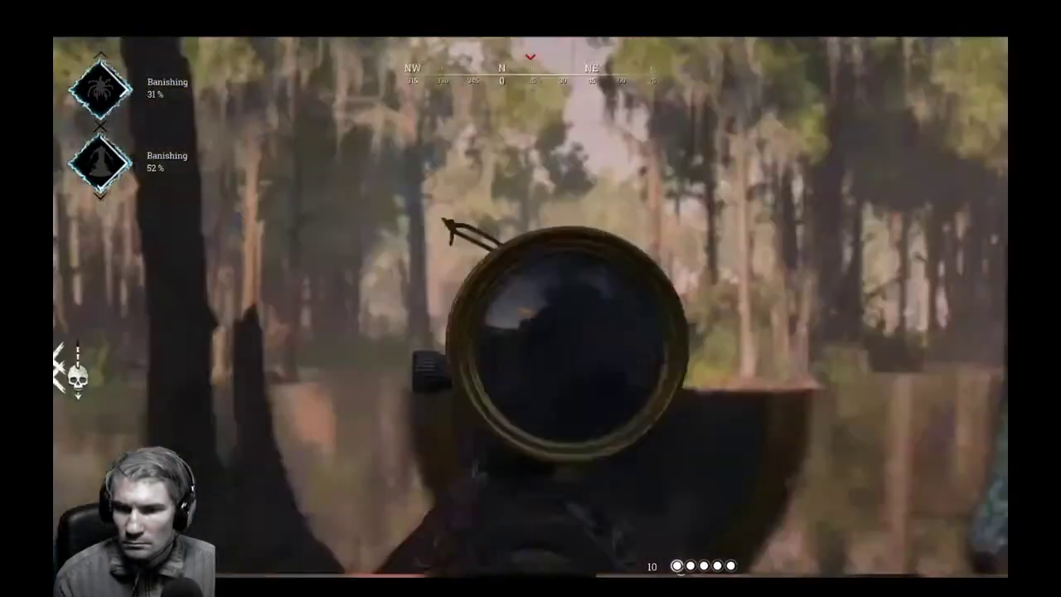
right_click(531, 299)
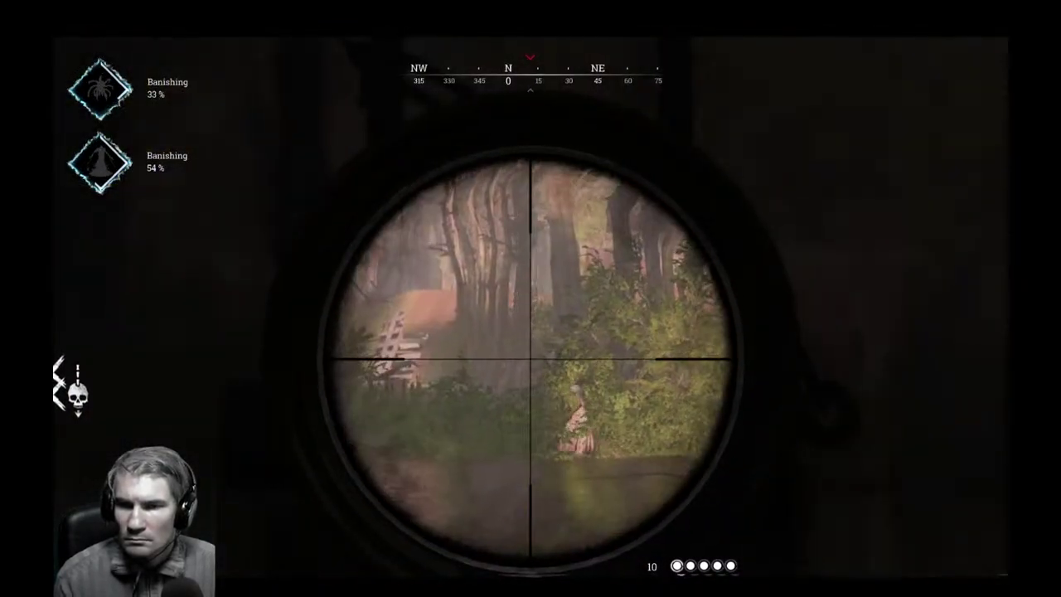
right_click(531, 299)
right_click(531, 299)
right_click(531, 298)
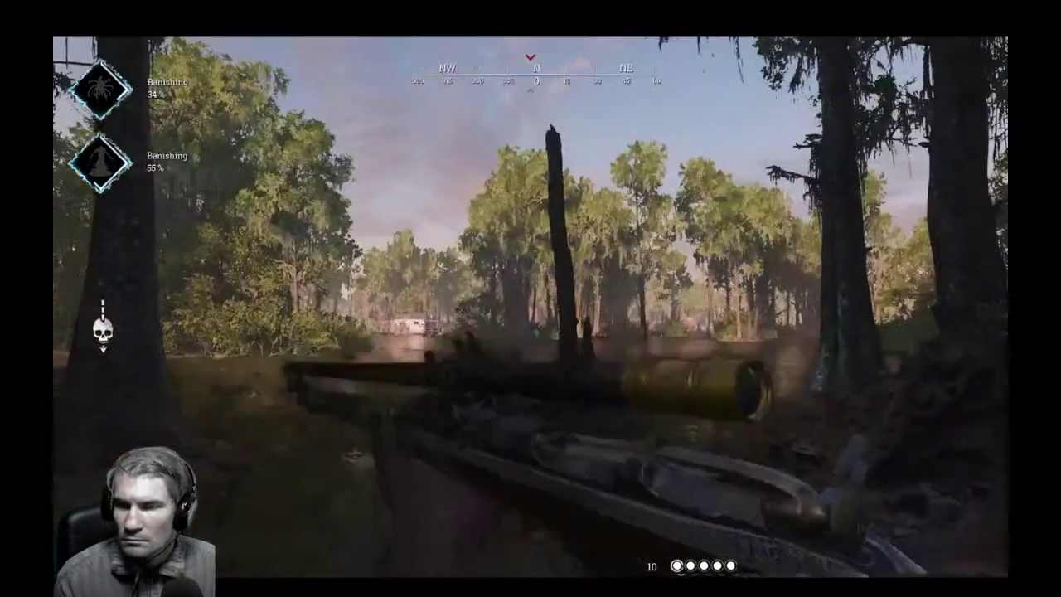
Advance northwest with the revolver through the thicket into the swamp water and switch back to the scoped rifle.
key("w")
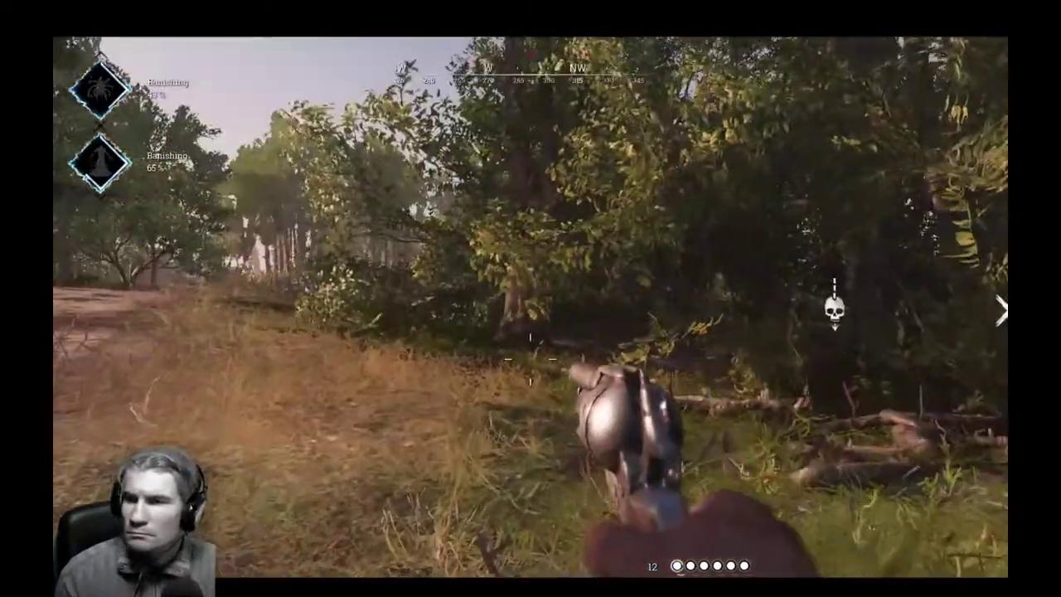
key("w")
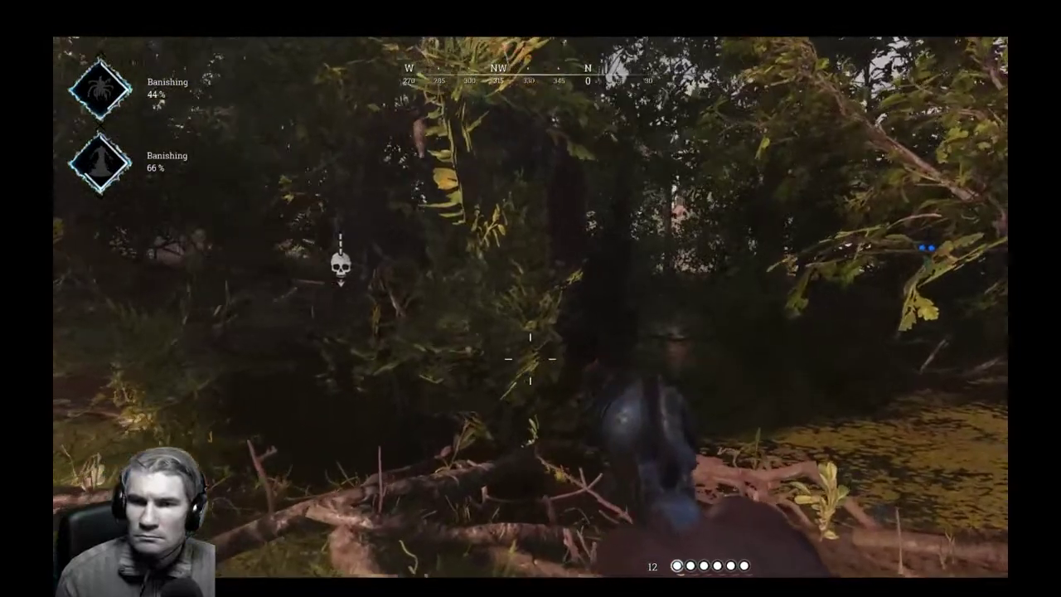
key("w")
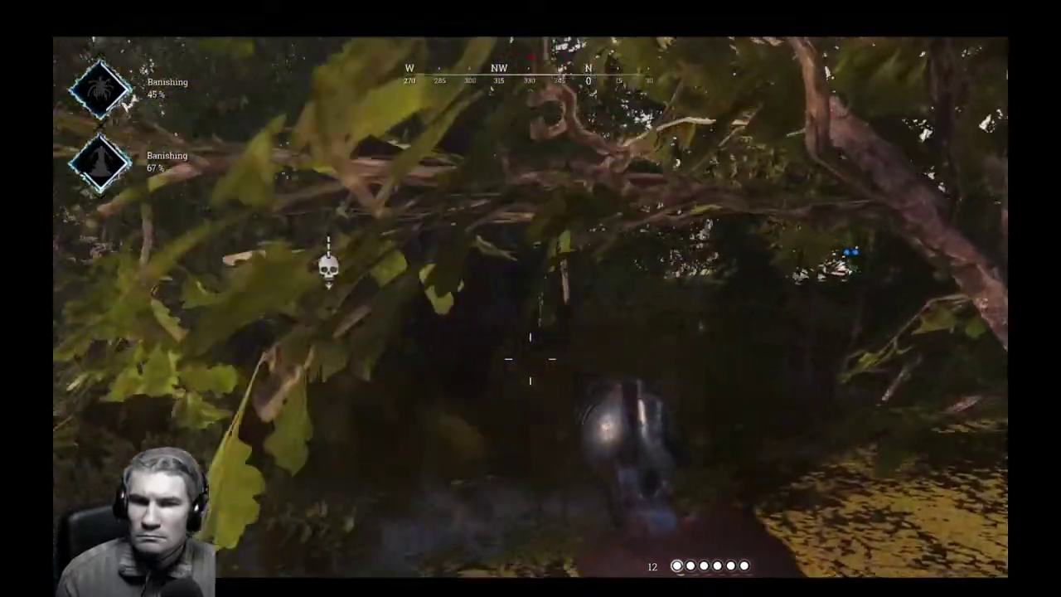
key("w")
key("1")
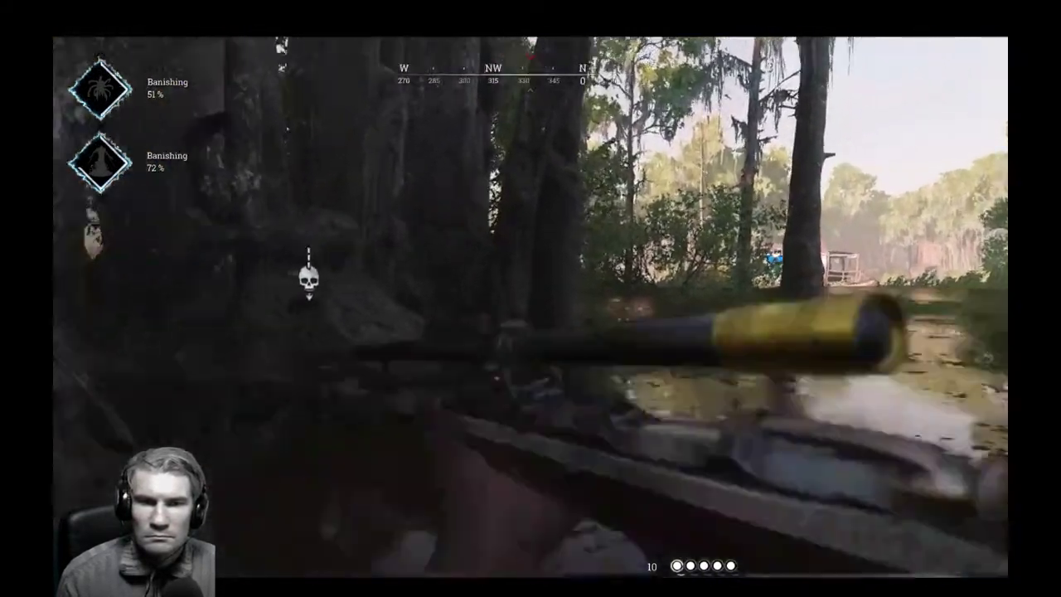
Check the bushes to the north through the scope and advance through the water to the large pale trunk, facing northwest.
right_click(531, 298)
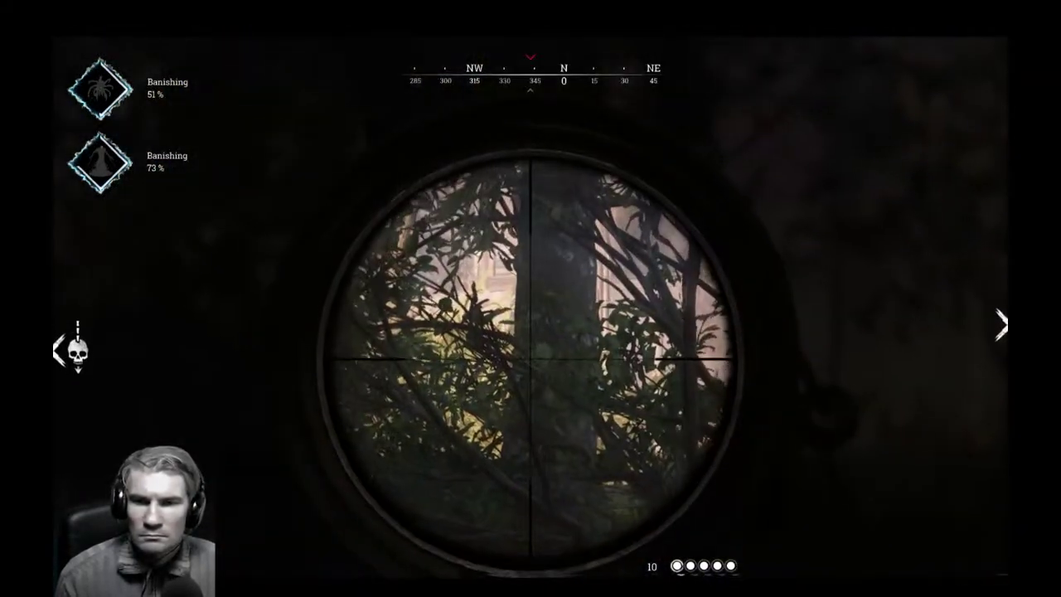
right_click(530, 298)
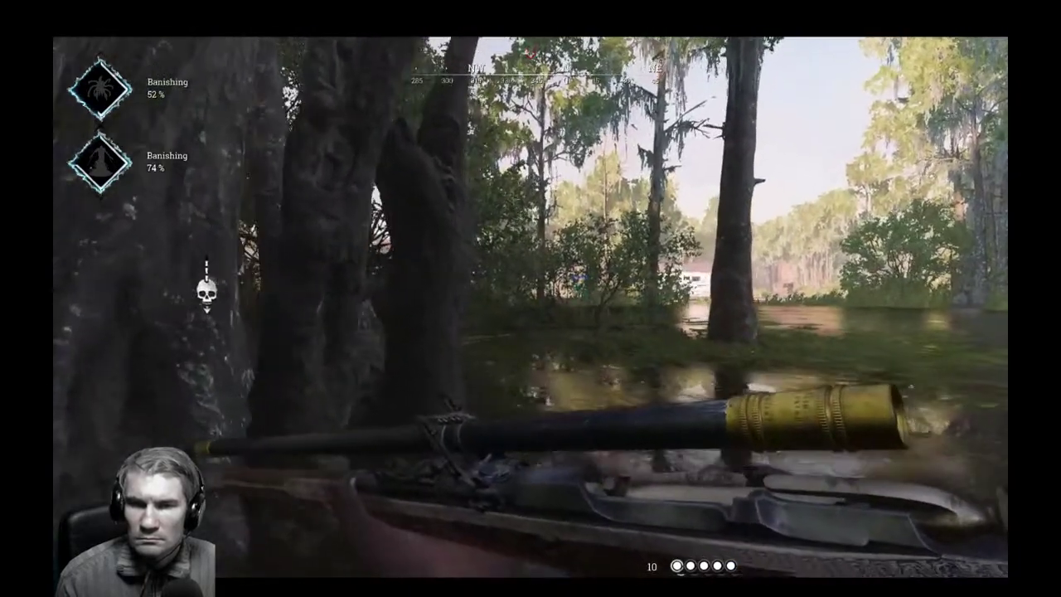
key("w")
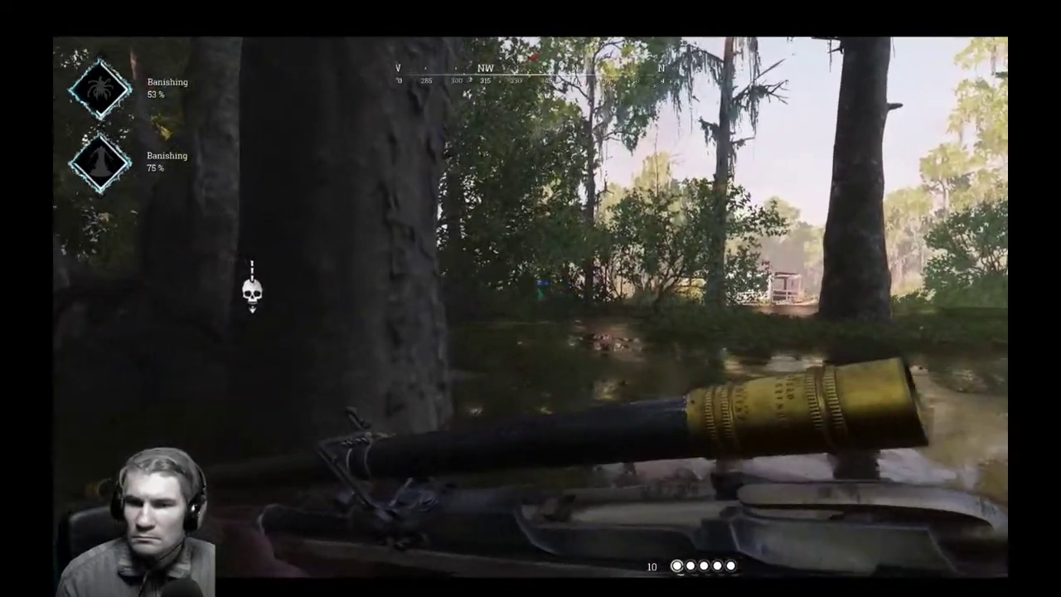
key("w")
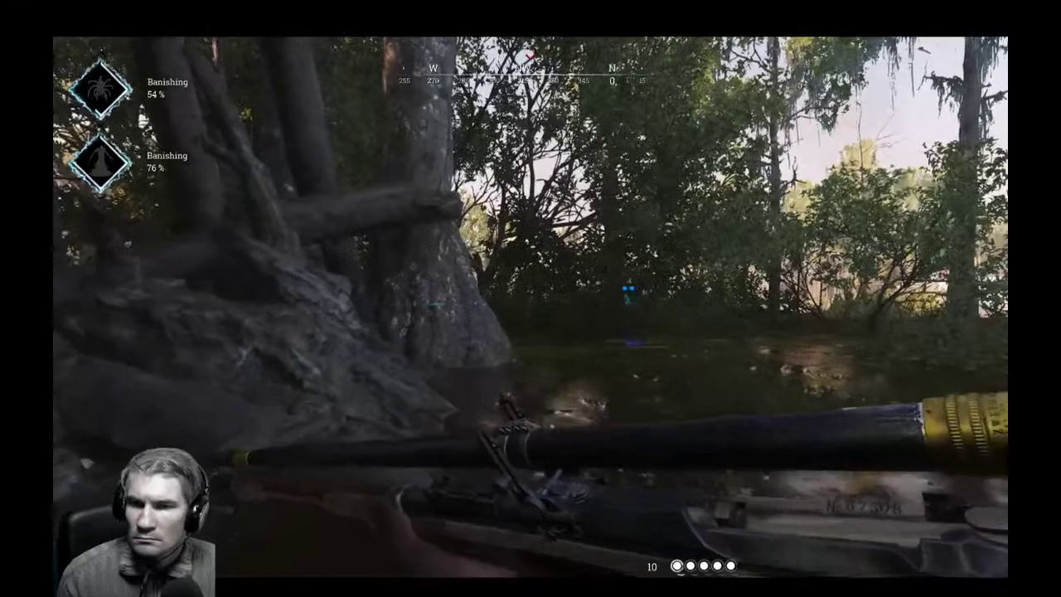
key("a")
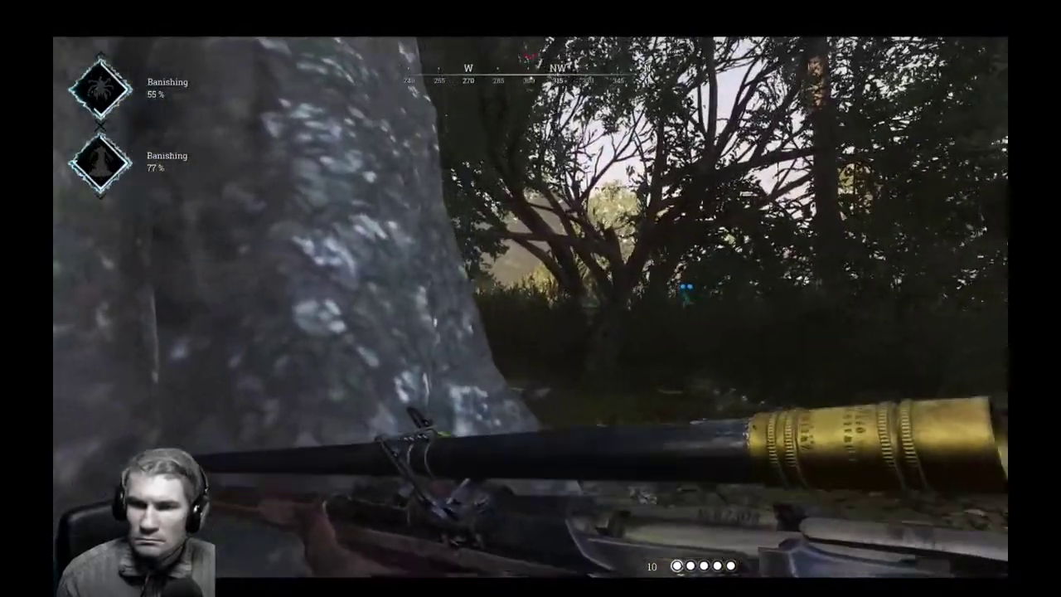
Crouch beside the pale trunk and watch the reeds behind the forked tree to the northwest through the rifle scope.
right_click(531, 299)
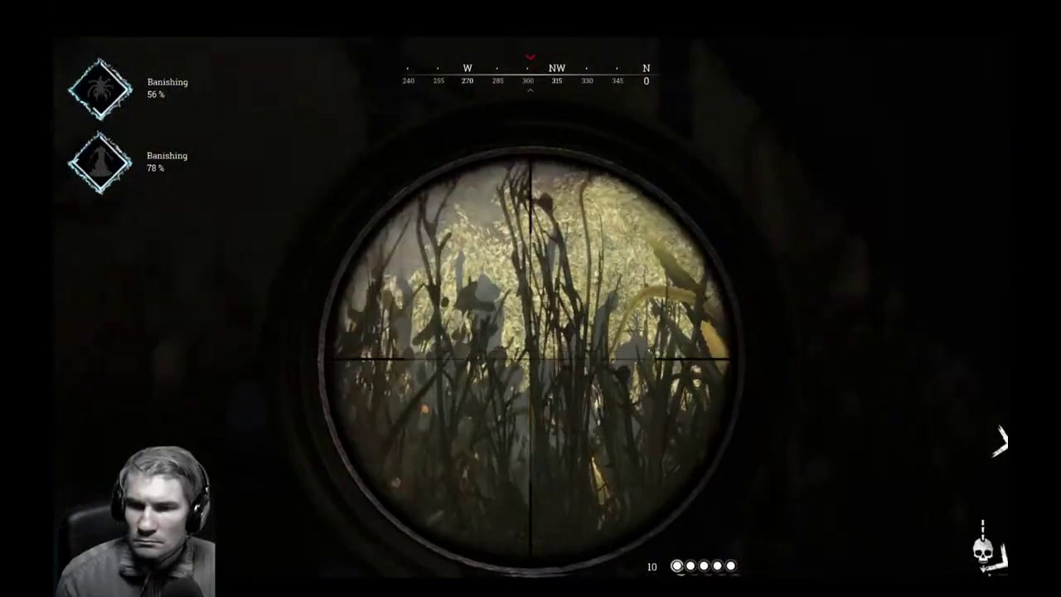
key("a")
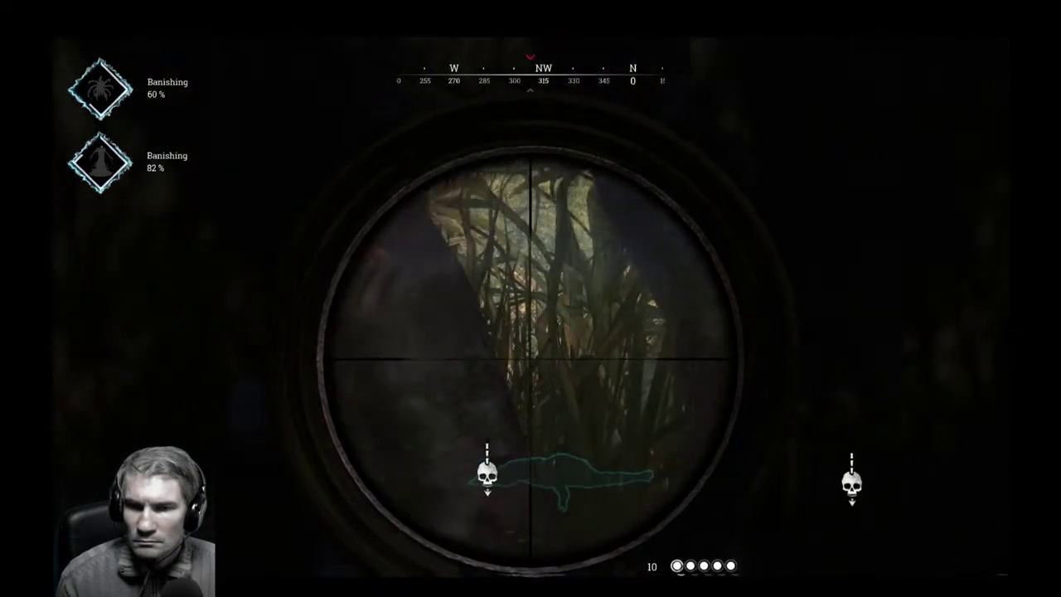
key("ctrl")
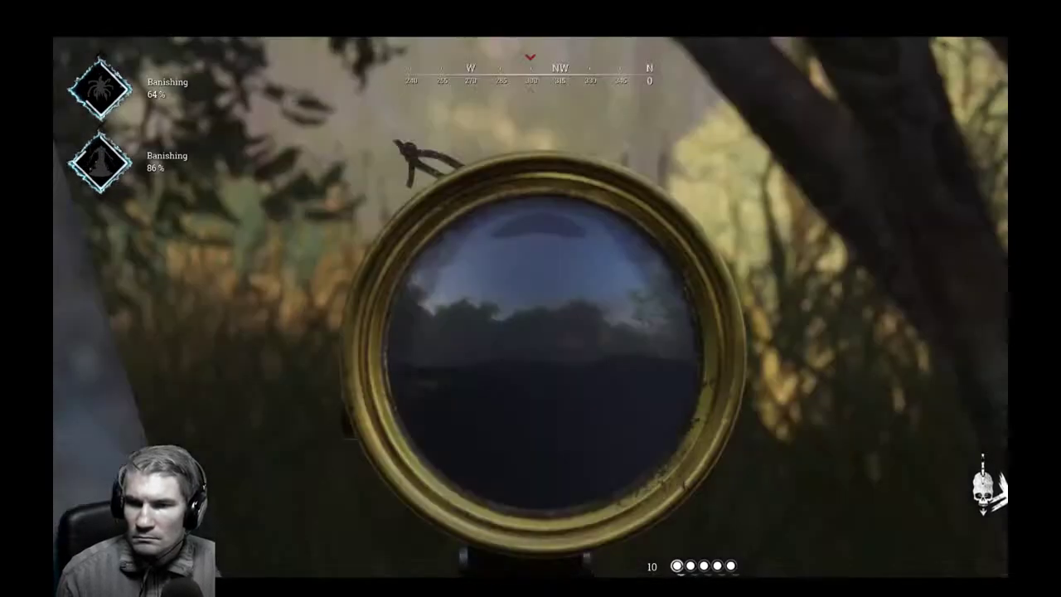
key("a")
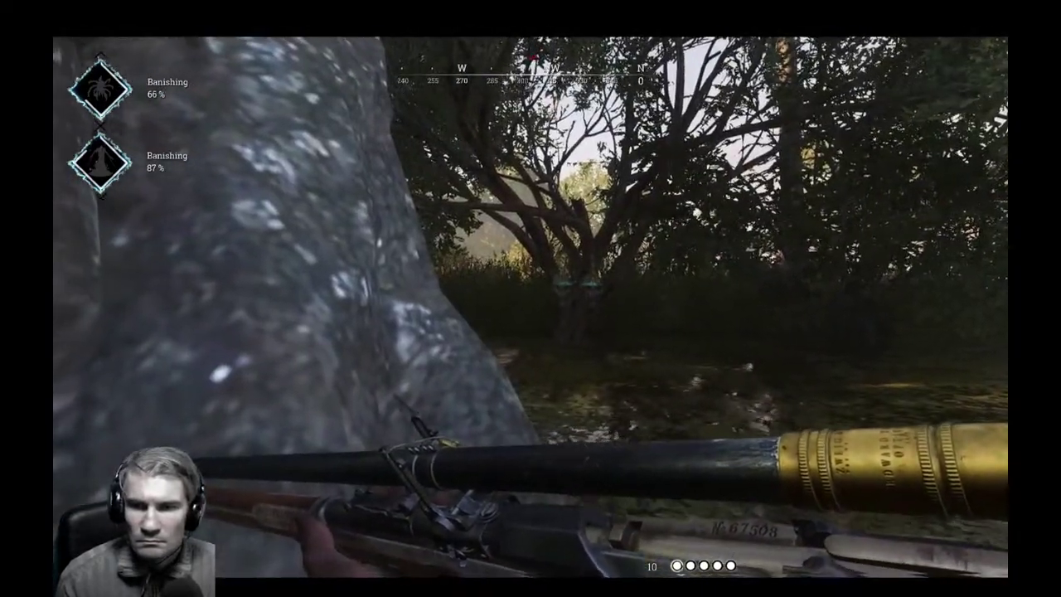
right_click(531, 360)
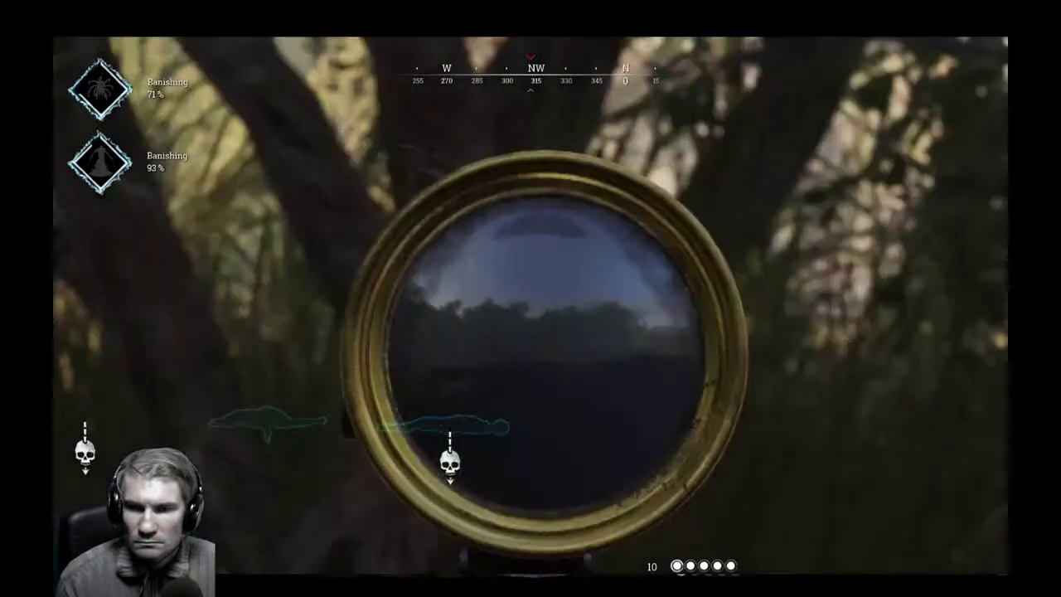
Check the west bank around the pale trunk and aim the rifle at the forked tree by the fallen hunters.
key("shift+w")
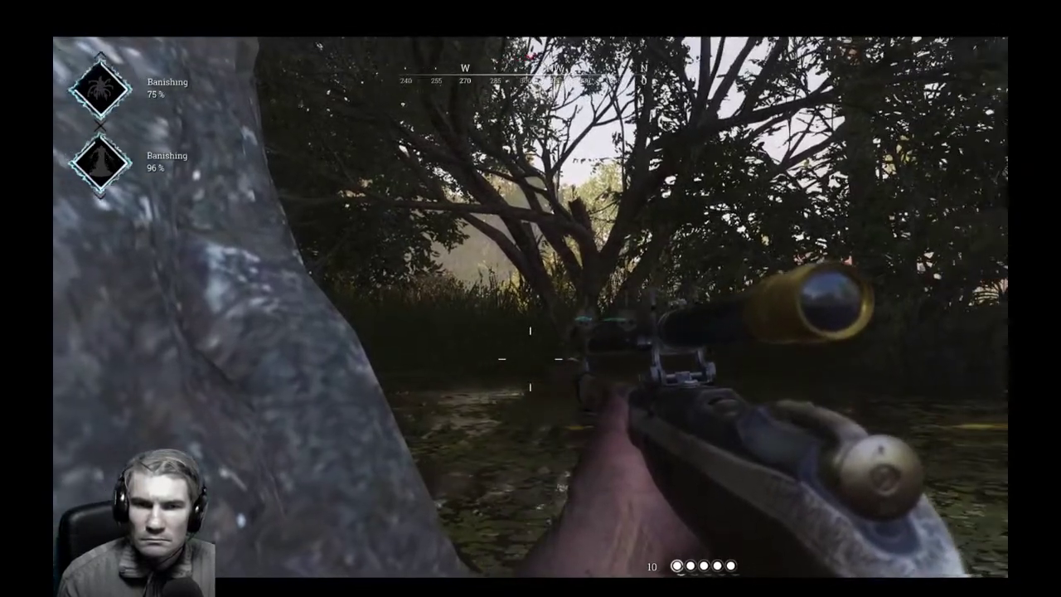
right_click(530, 359)
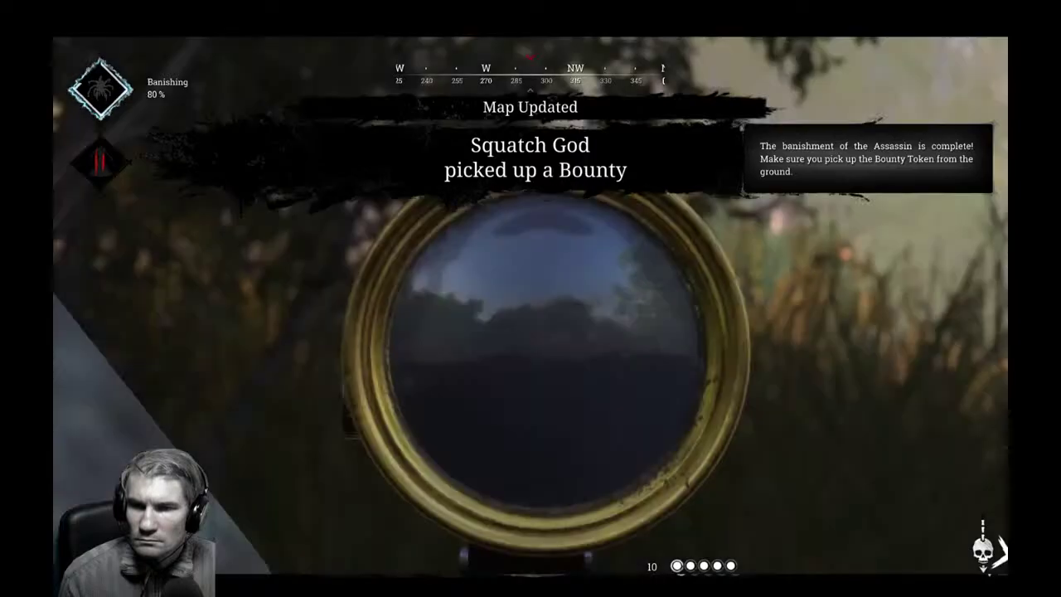
right_click(531, 358)
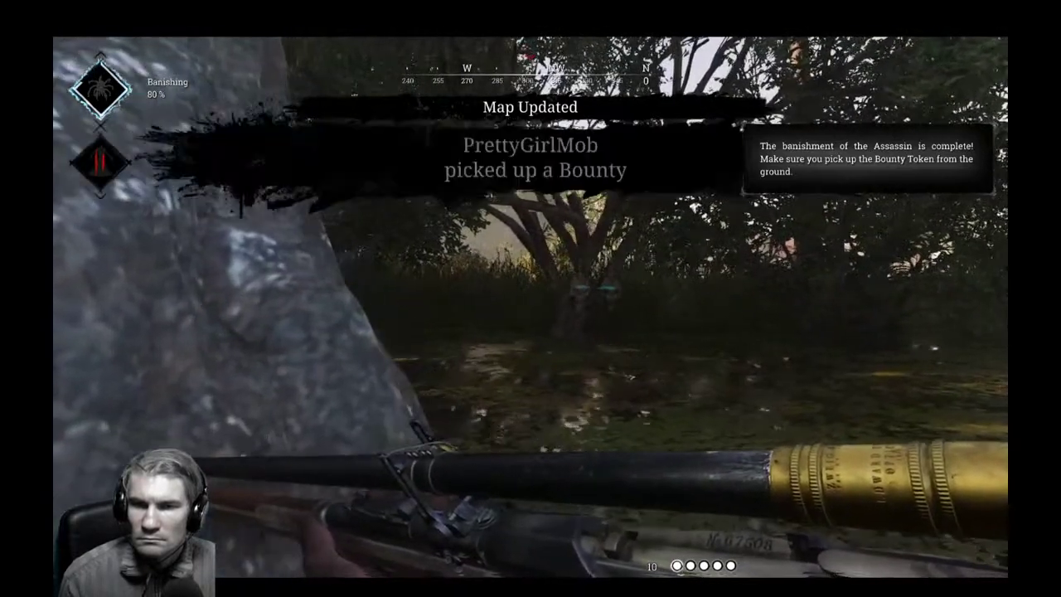
key("w")
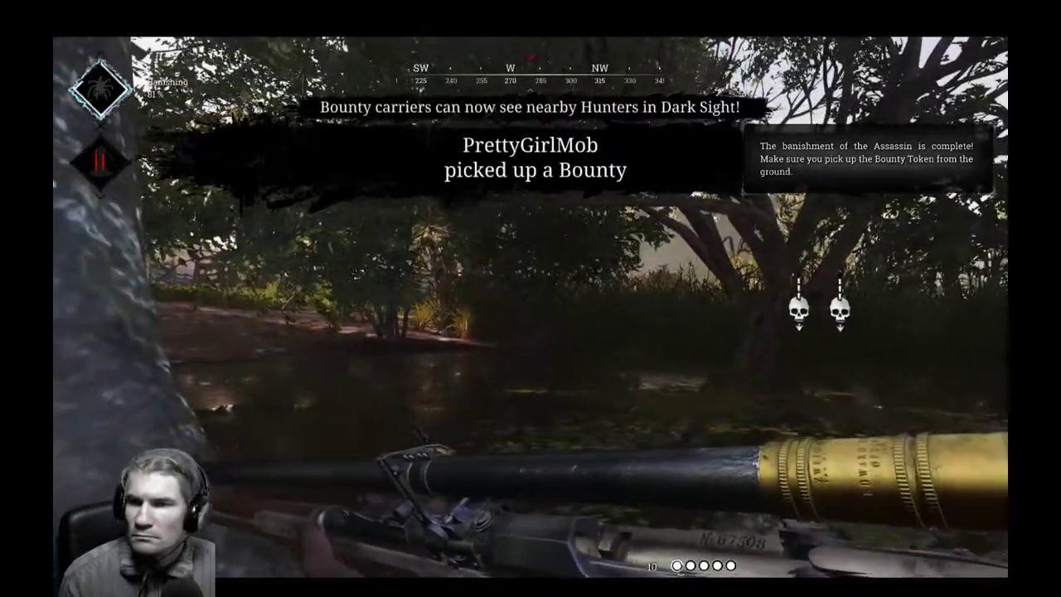
key("a")
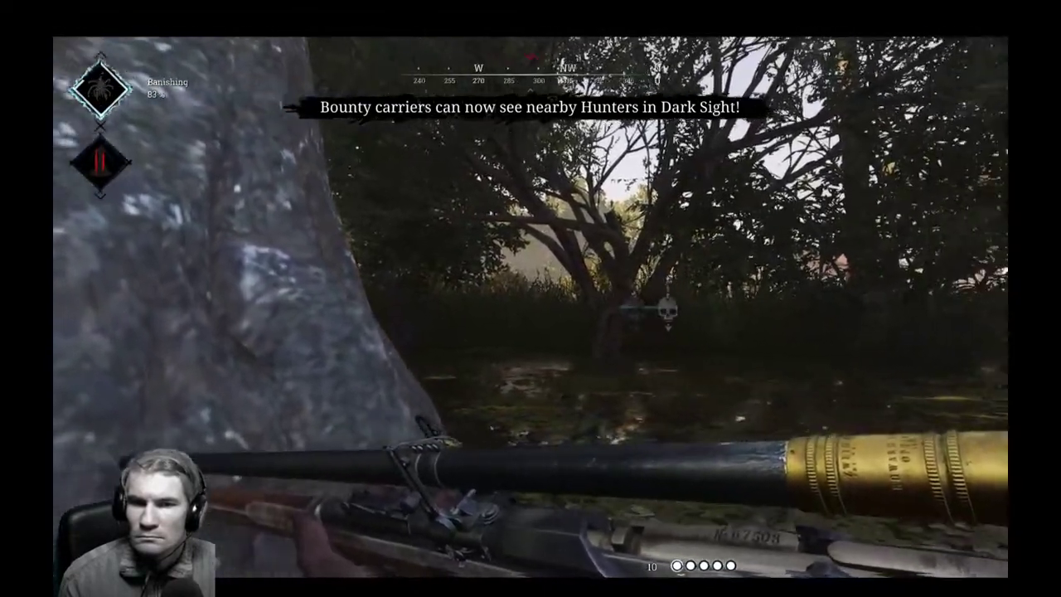
right_click(531, 358)
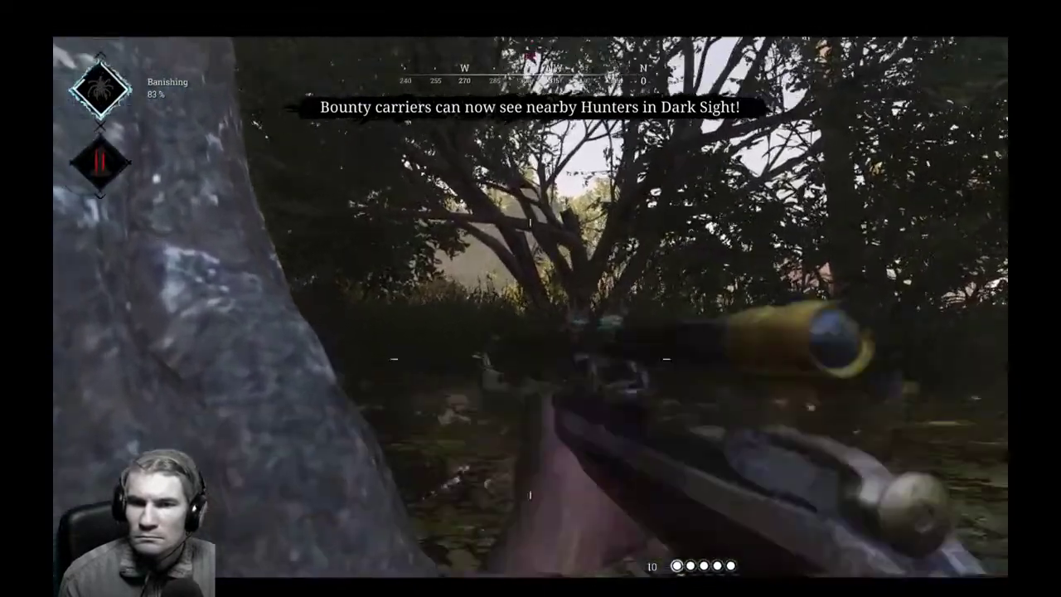
Watch the forked tree to the northwest through the rifle scope and sidestep around the pale trunk.
key("c")
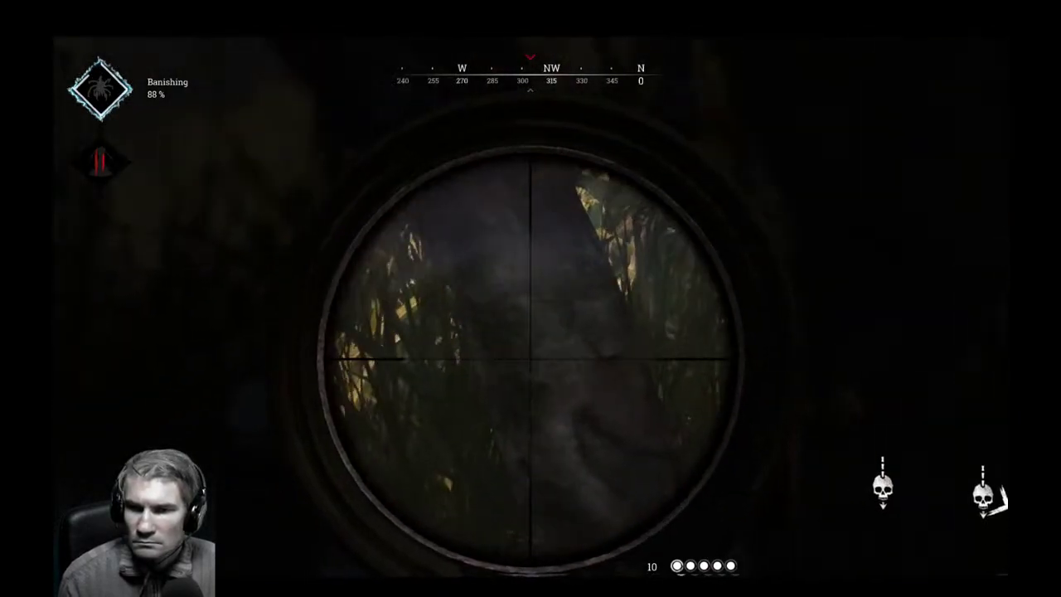
key("shift+a")
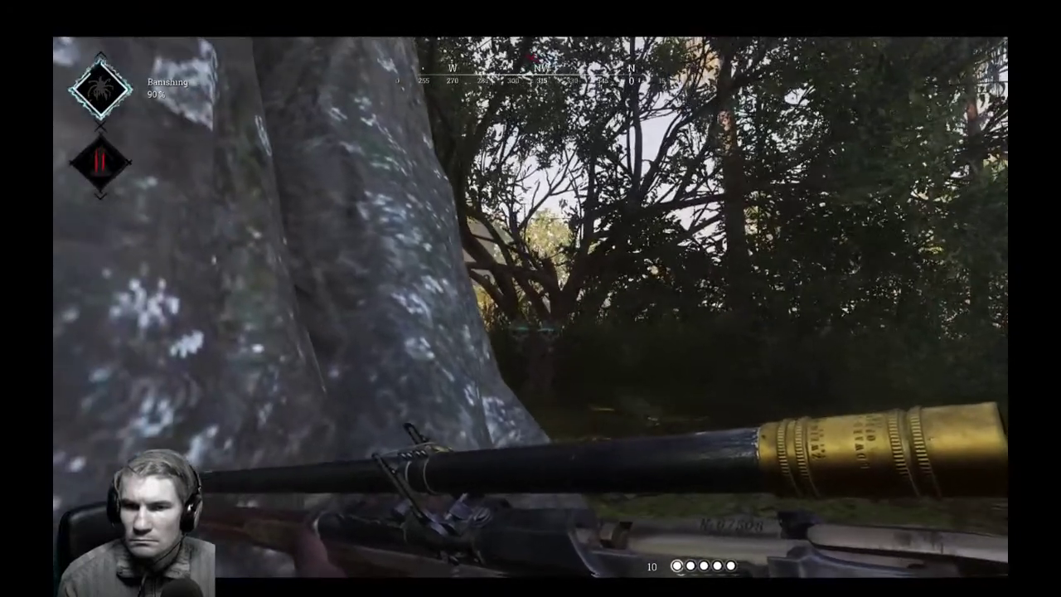
key("d")
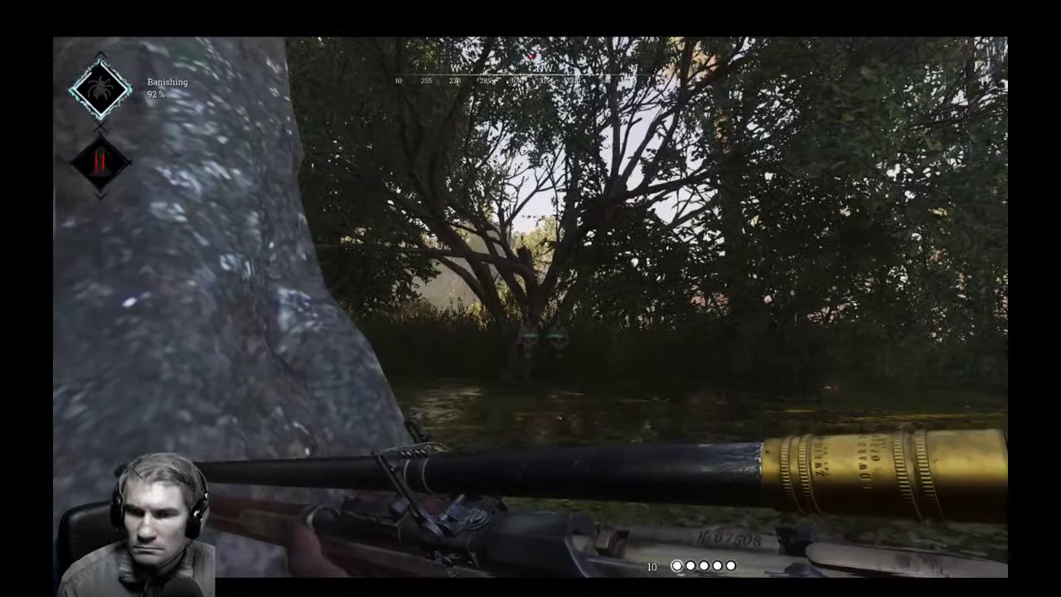
Check the swamp to the southeast and east, scanning it in Dark Sight, and ready the scoped rifle again facing northwest.
key("a")
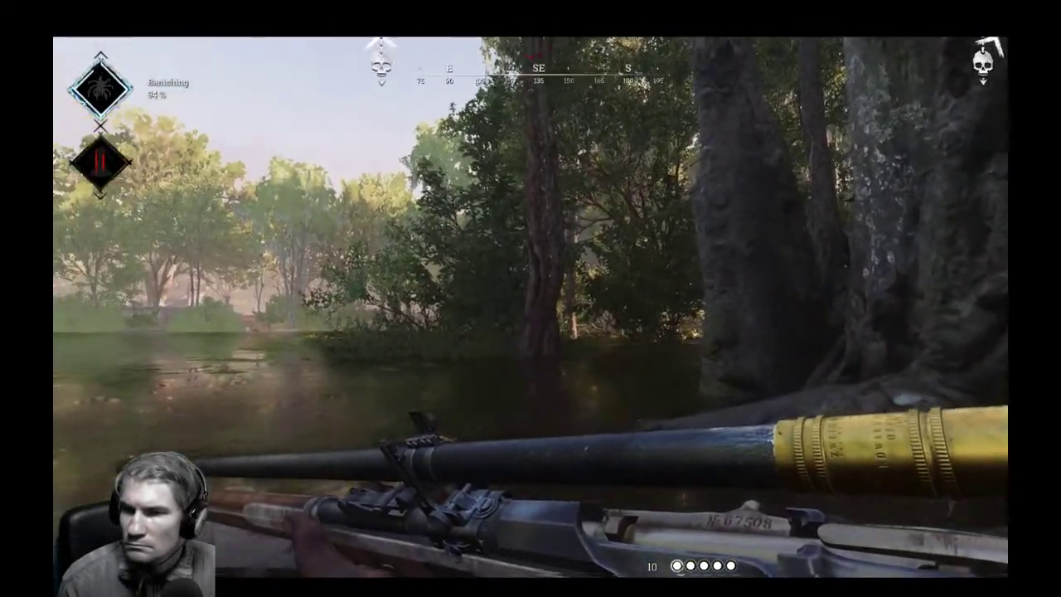
key("e")
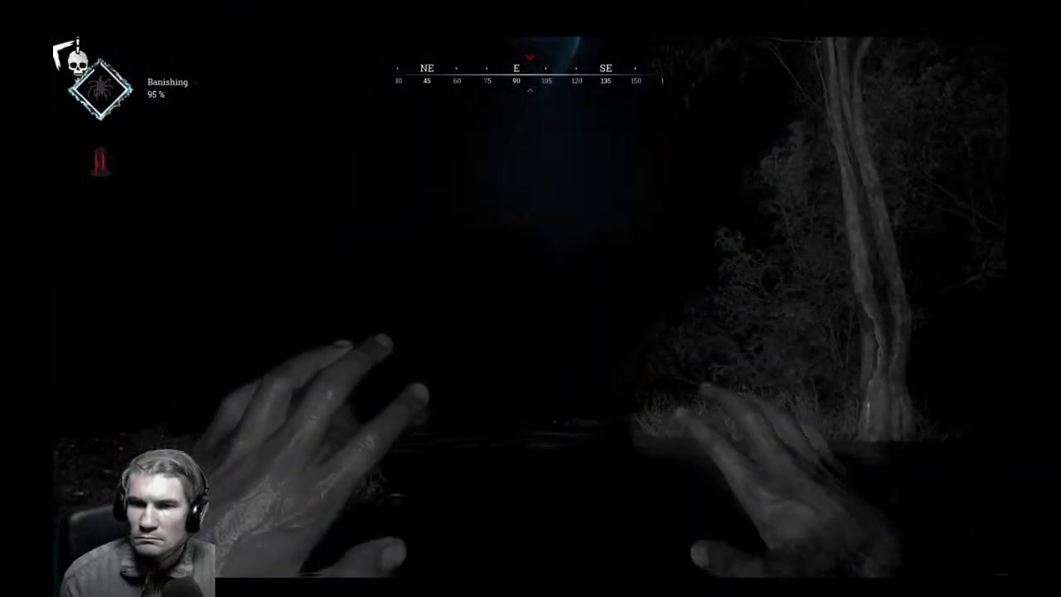
key("1")
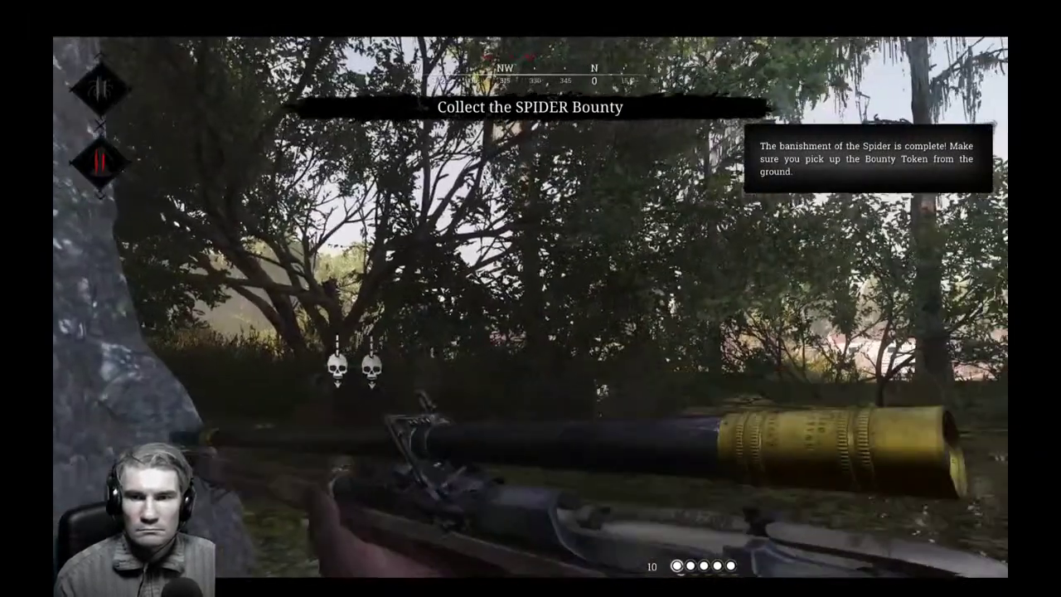
Switch to the revolver, fire one shot at the bushes to the north and withdraw behind the dark trunks.
key("2")
key("3")
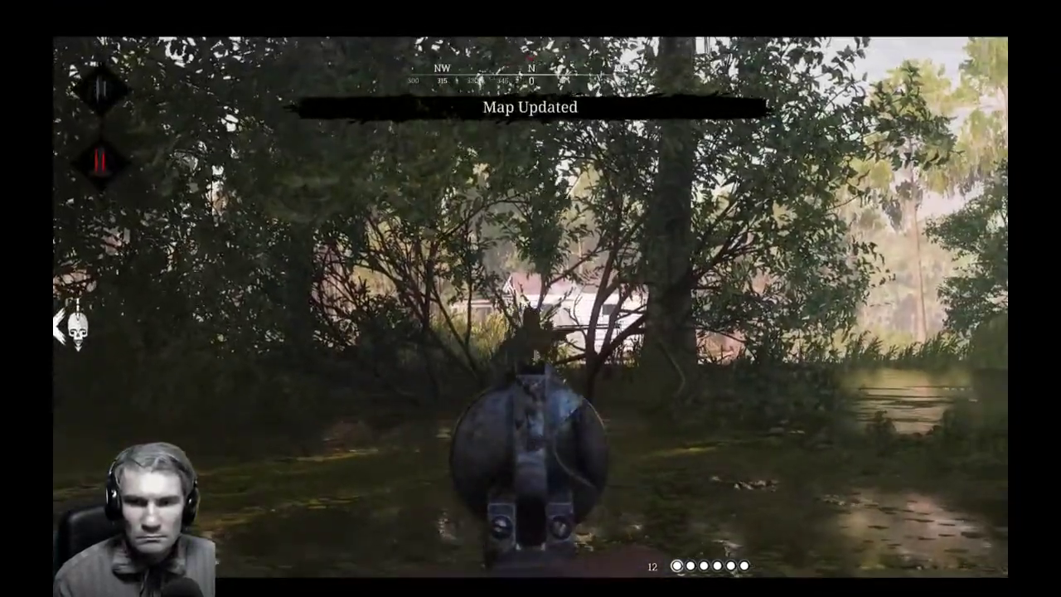
left_click(531, 307)
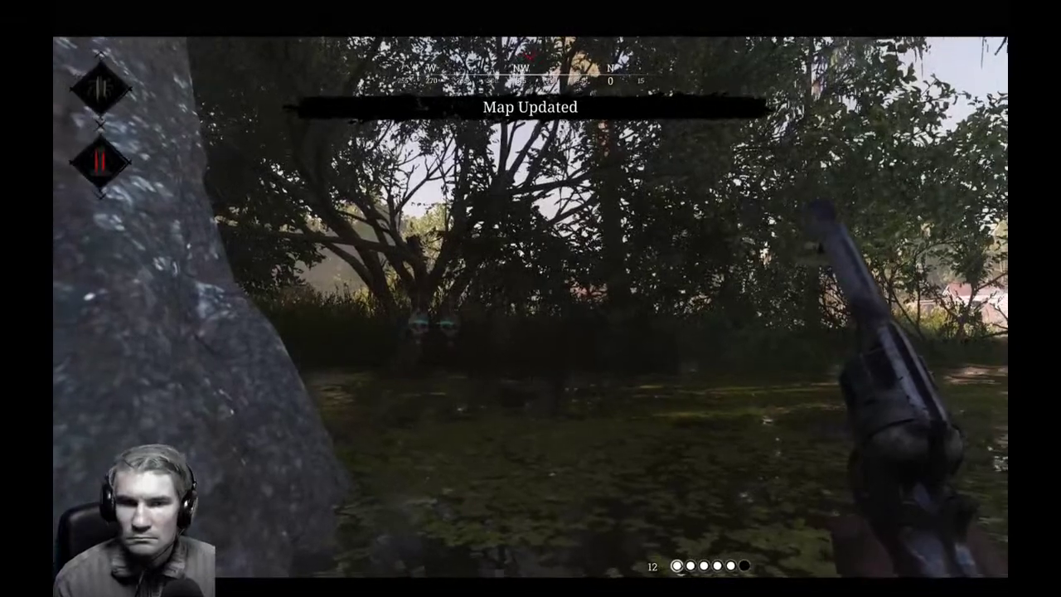
right_click(531, 307)
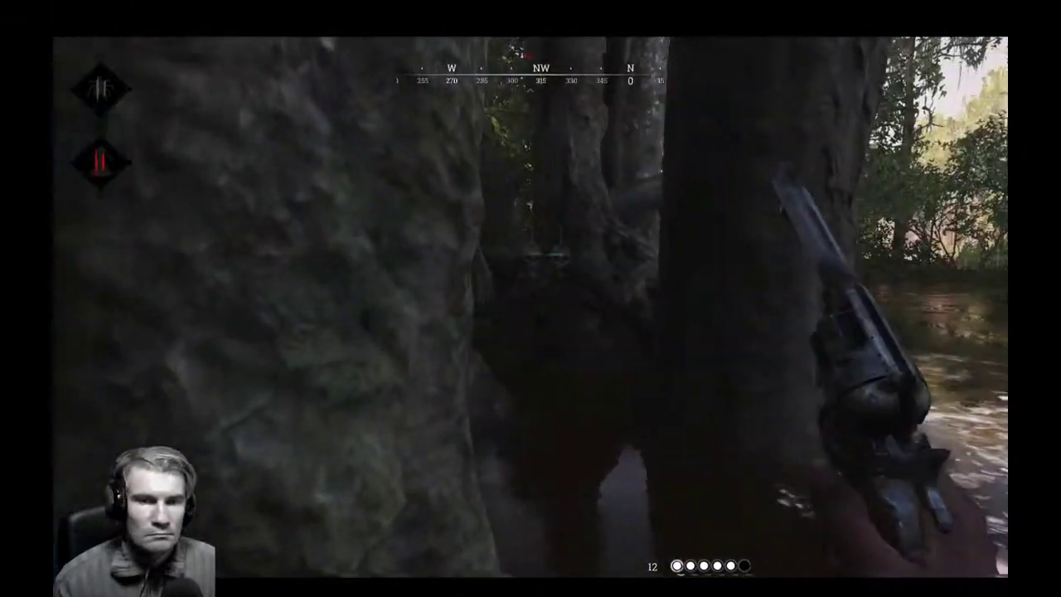
Choose the revolver over the scoped rifle and aim it past the dark trunk at the northern bushes.
key("1")
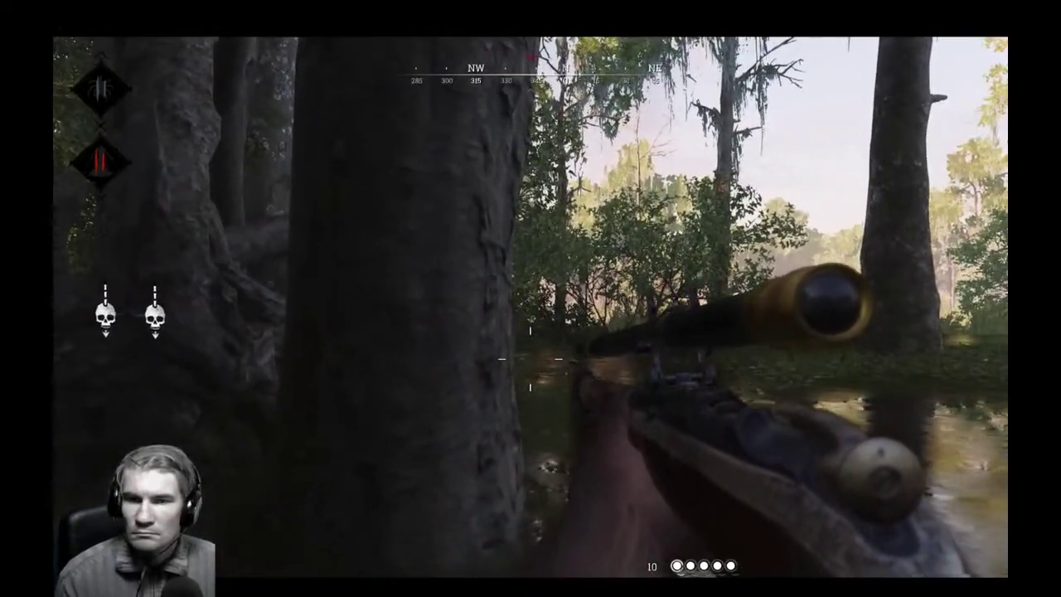
key("2")
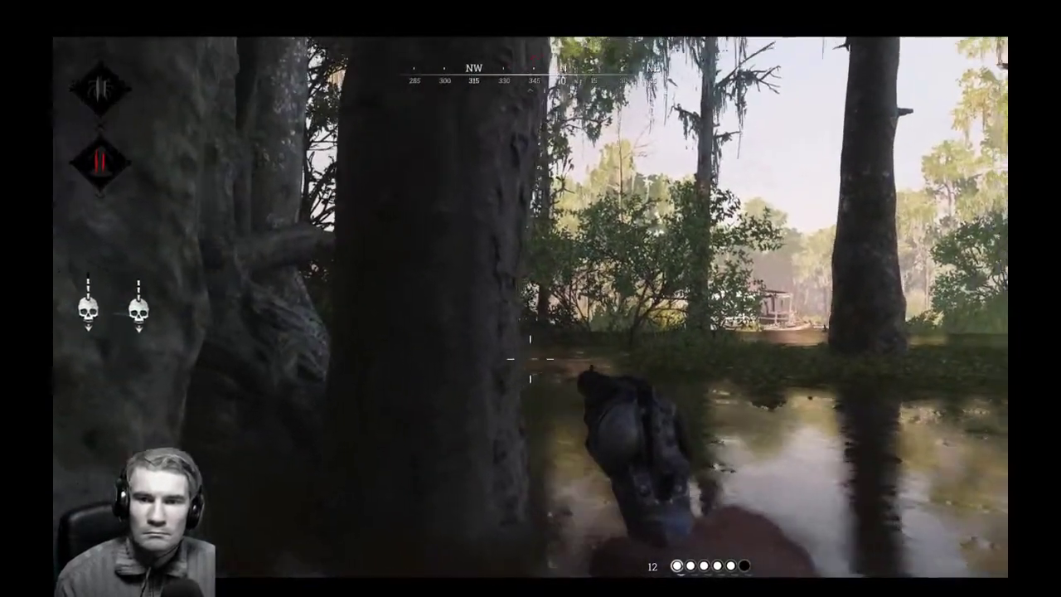
right_click(531, 359)
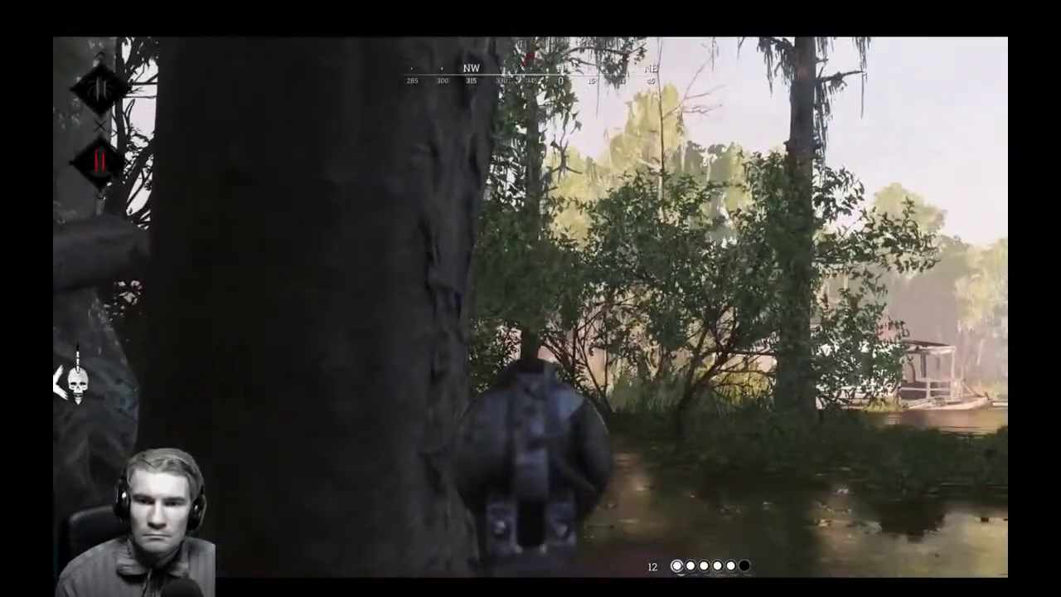
key("d")
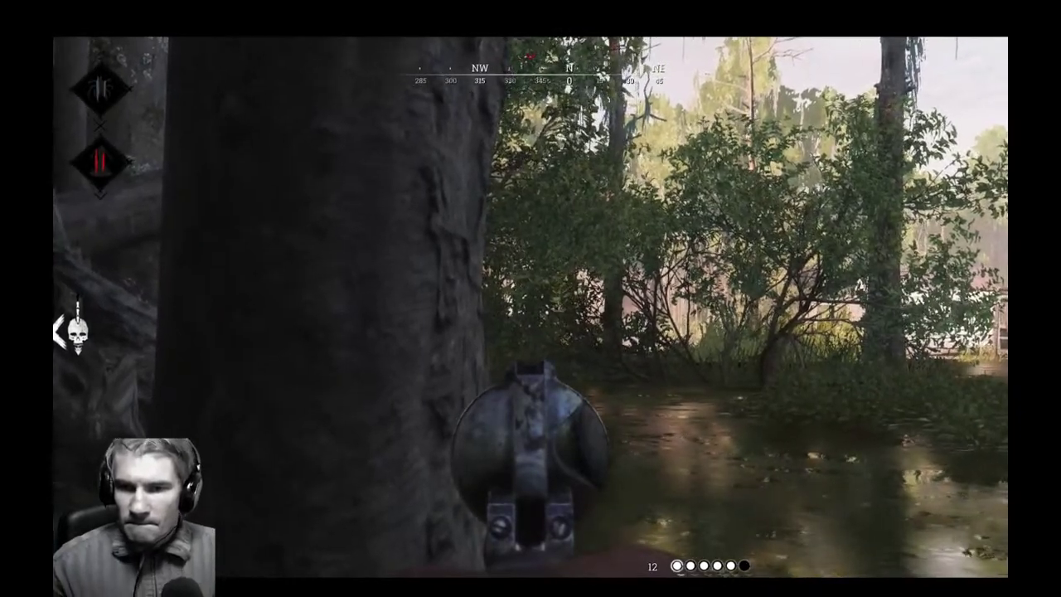
key("w")
key("a")
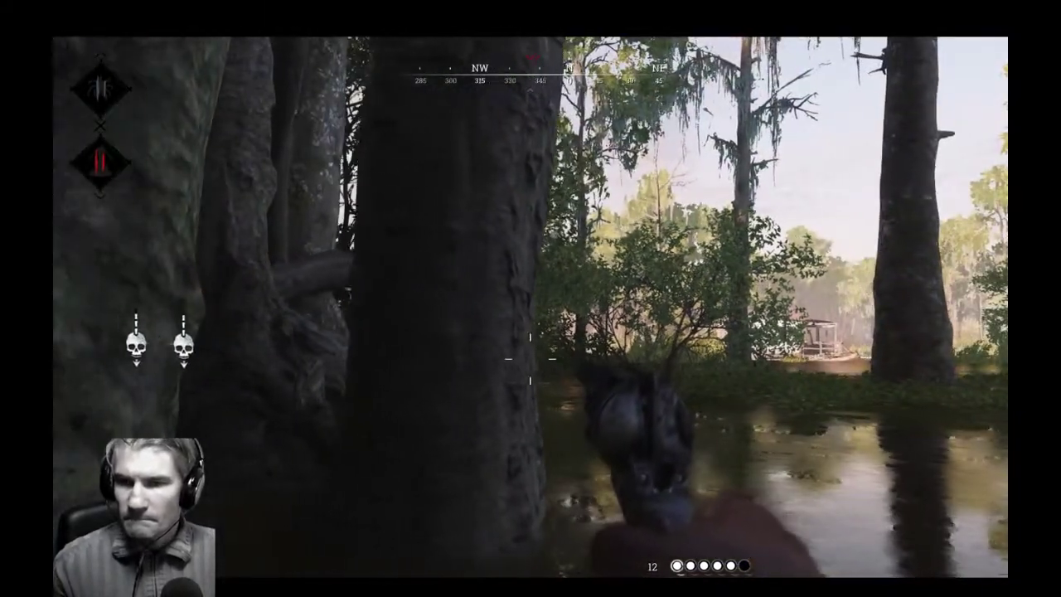
Hold the position beside the dark trunk, check the water to the southeast and fire one revolver shot toward the northern bushes.
key("d")
right_click(531, 358)
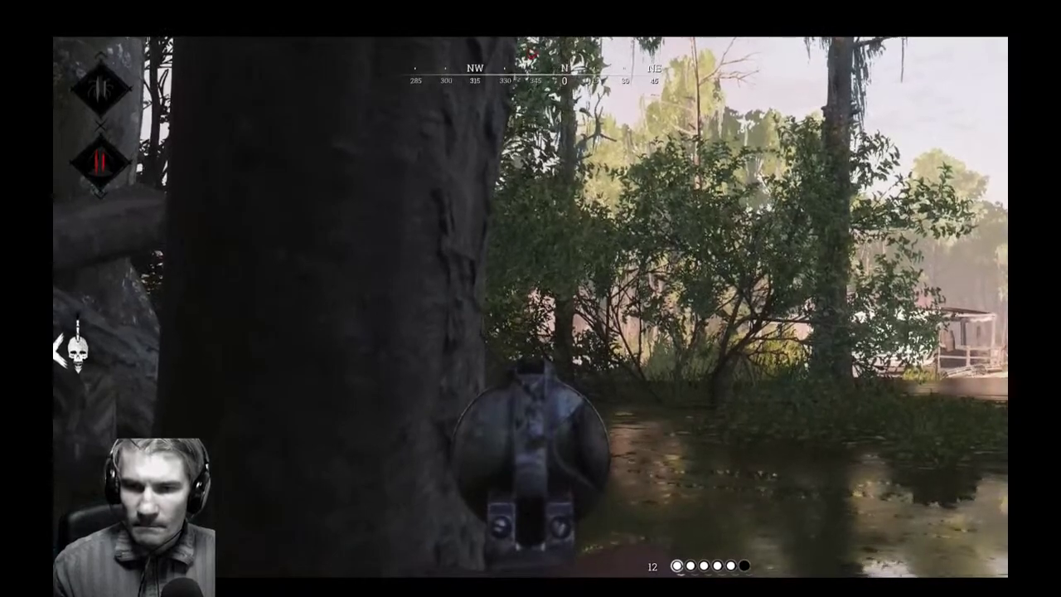
right_click(531, 359)
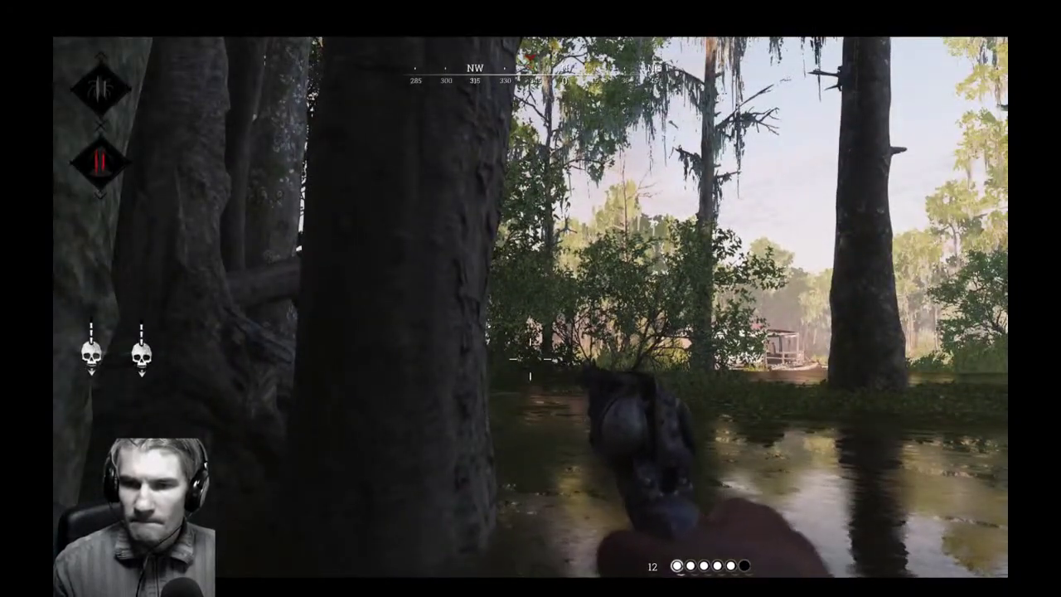
key("shift+w")
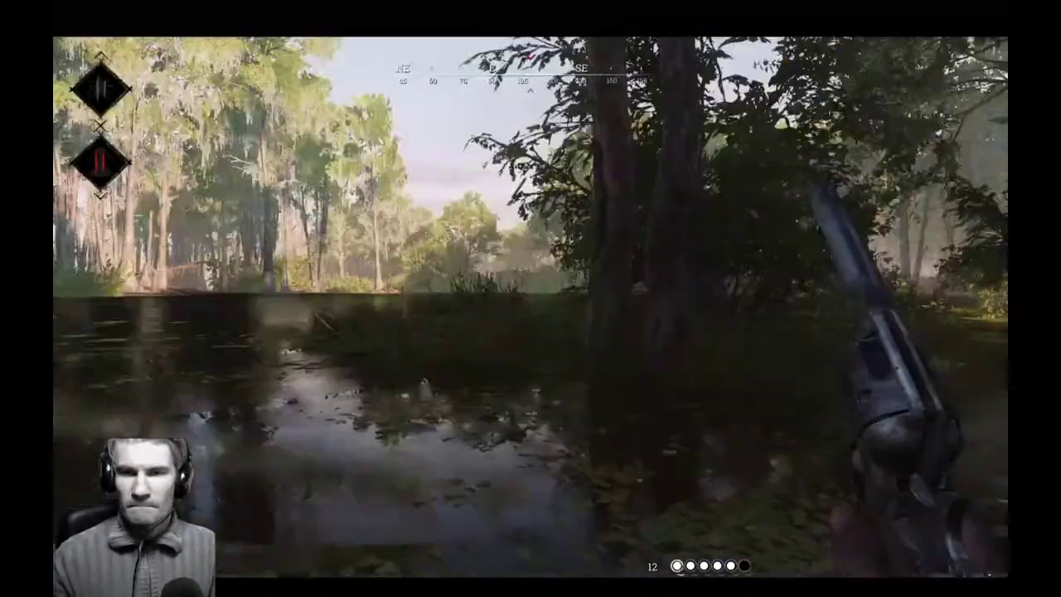
right_click(530, 298)
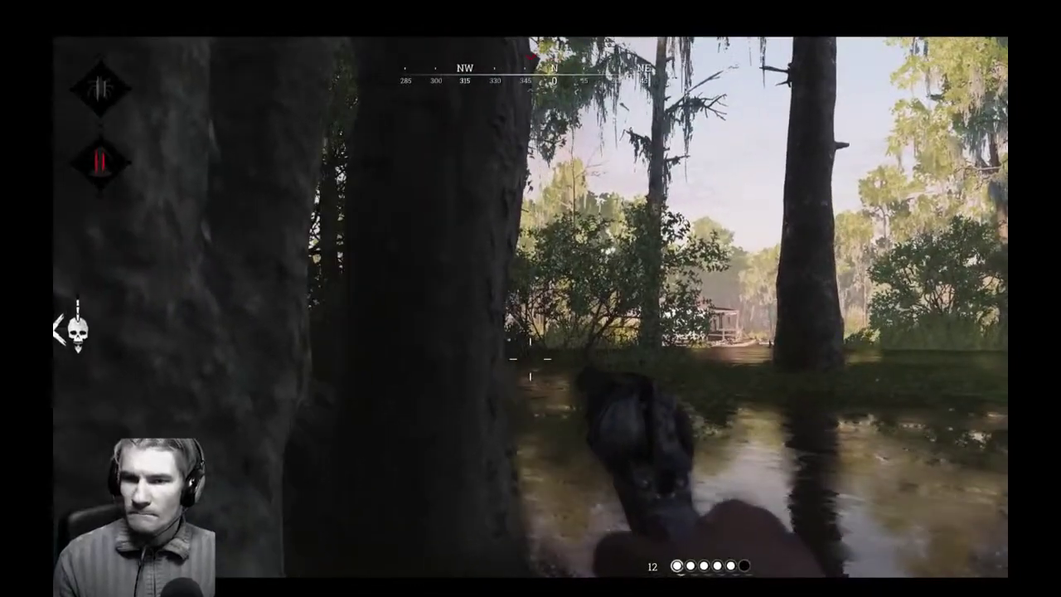
right_click(530, 358)
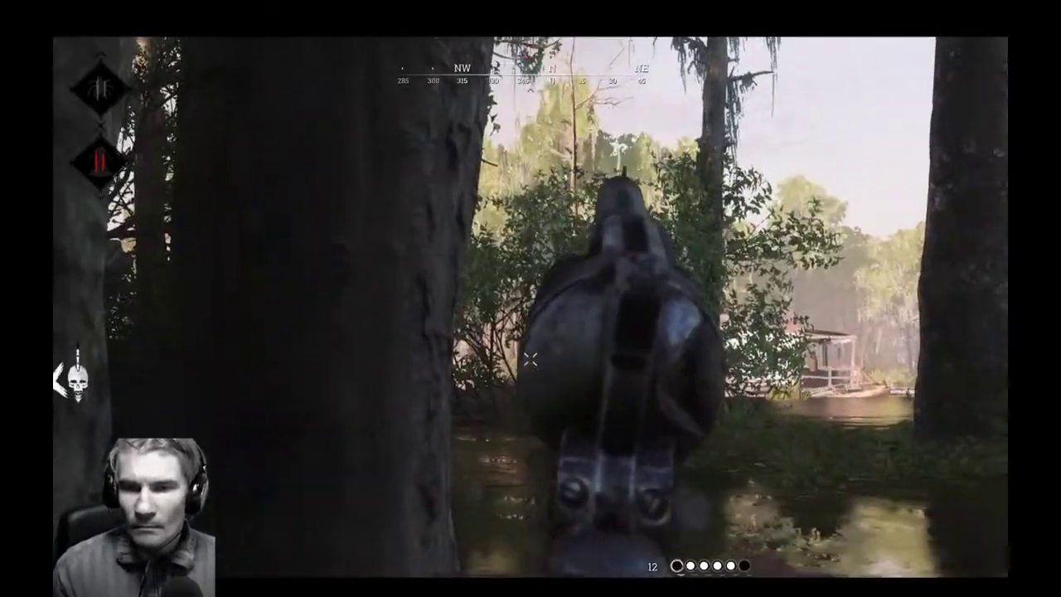
key("w")
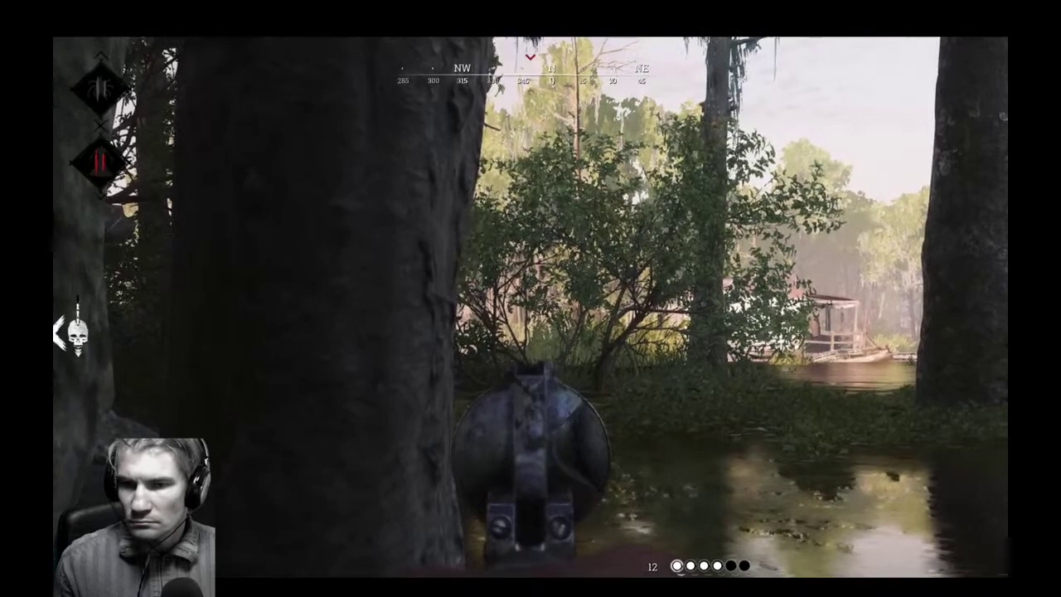
right_click(531, 299)
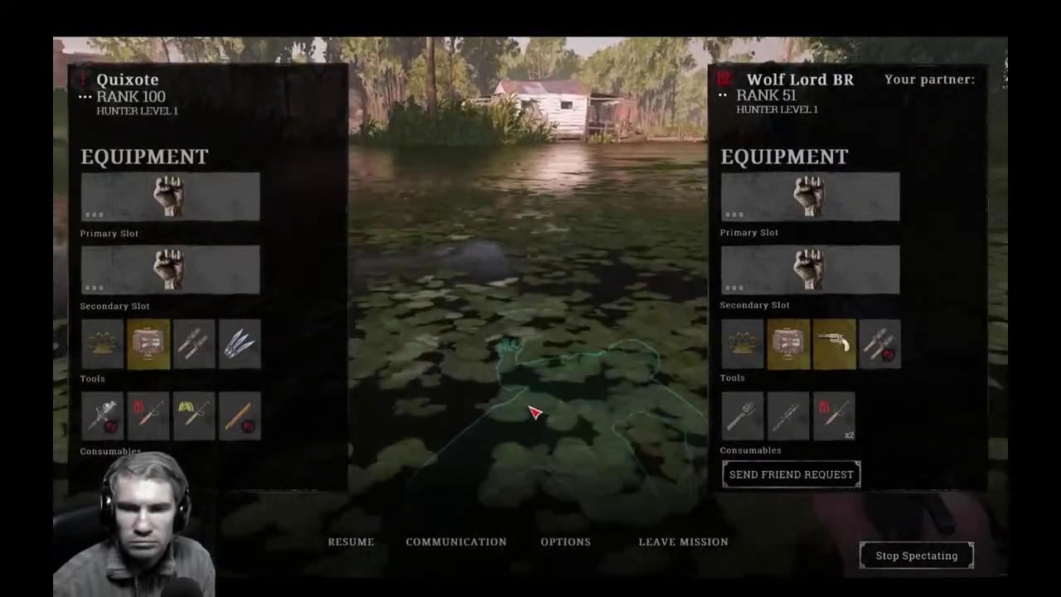
Leave the match from spectating and go through the mission summary back to the Bounty Hunt lobby.
key("Escape")
key("f")
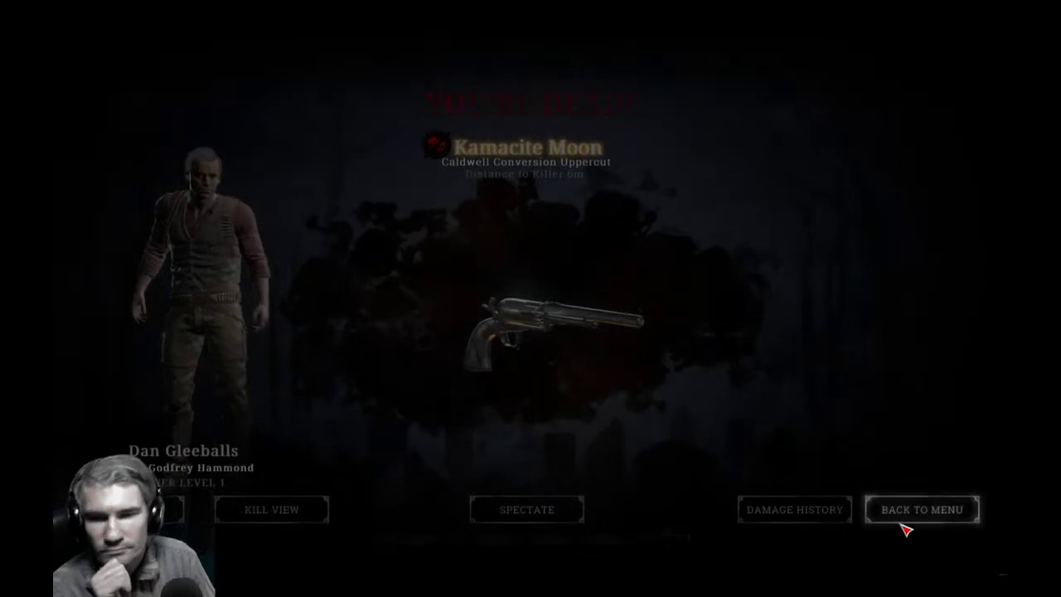
left_click(922, 509)
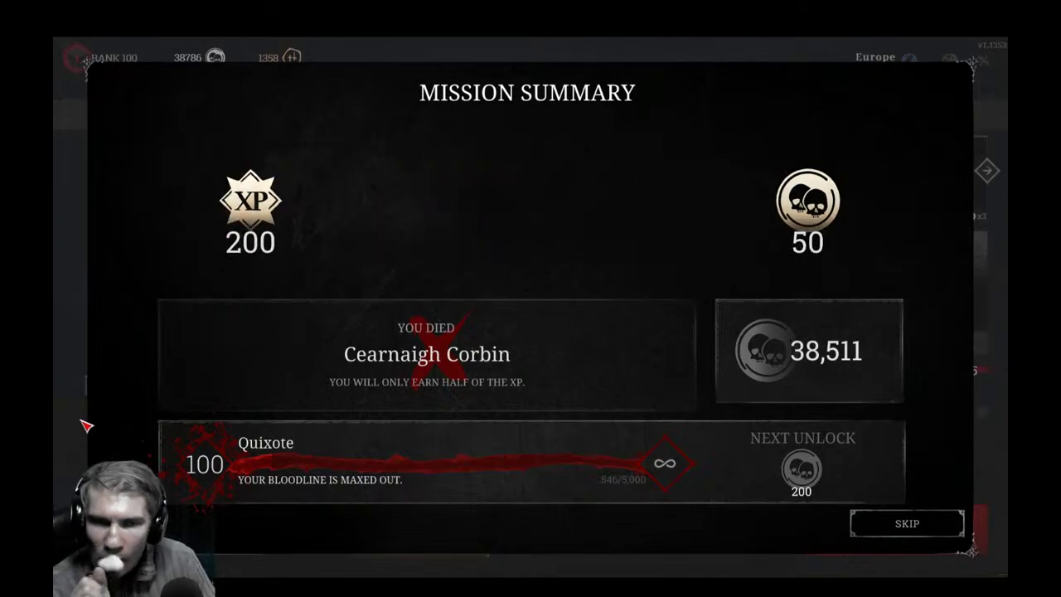
left_click(917, 536)
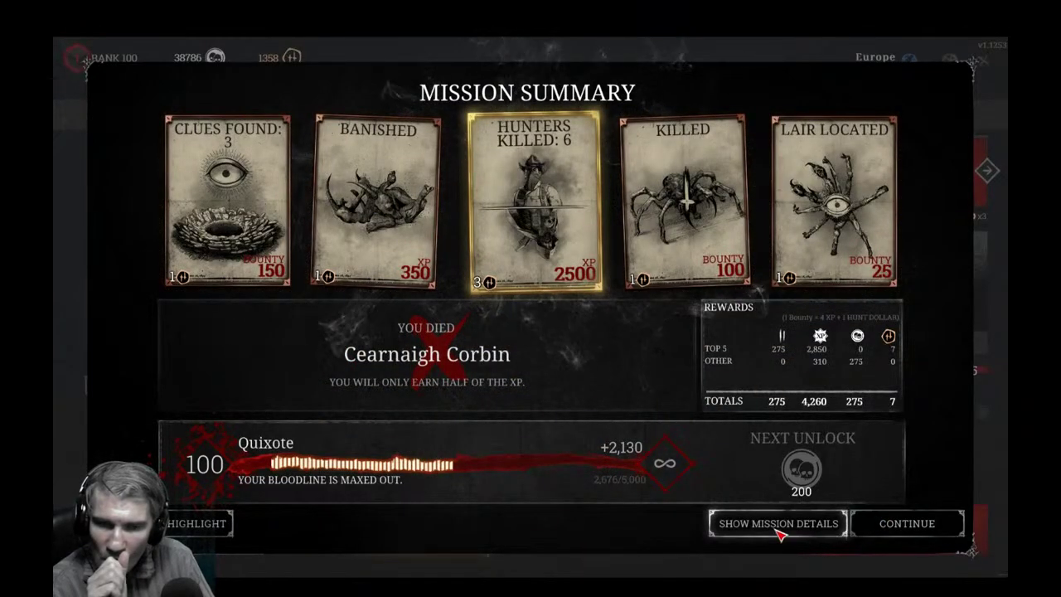
left_click(908, 524)
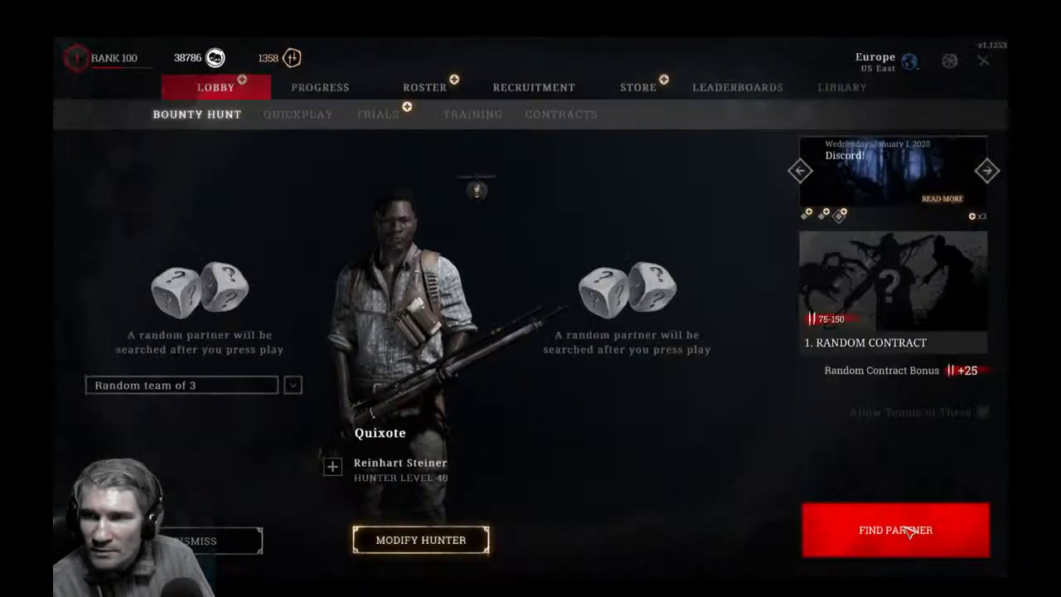
Go from the current hunter to the recruits on offer and reshuffle them.
left_click(473, 540)
left_click(253, 374)
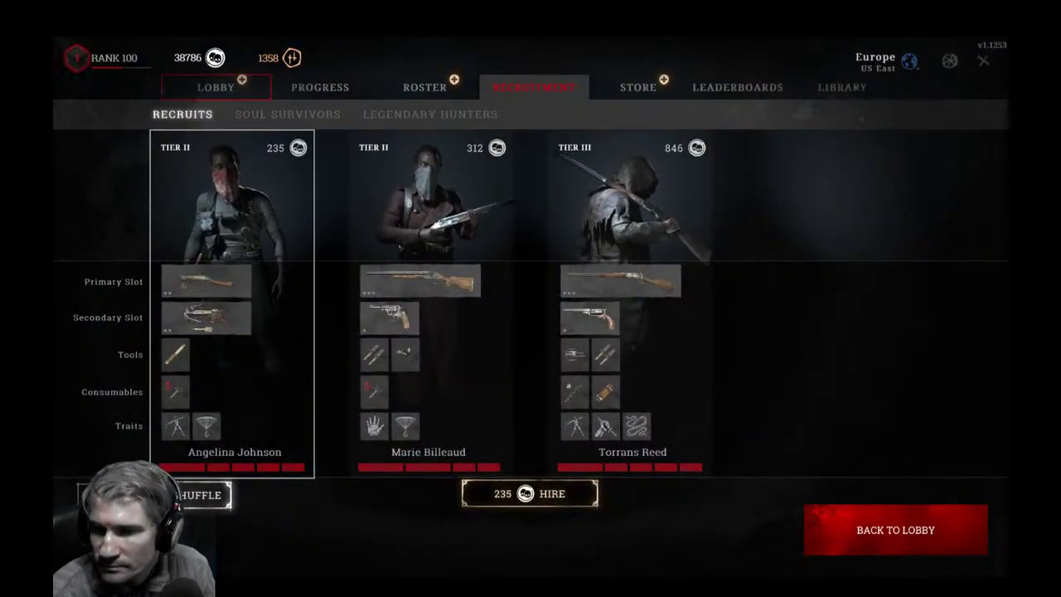
left_click(217, 495)
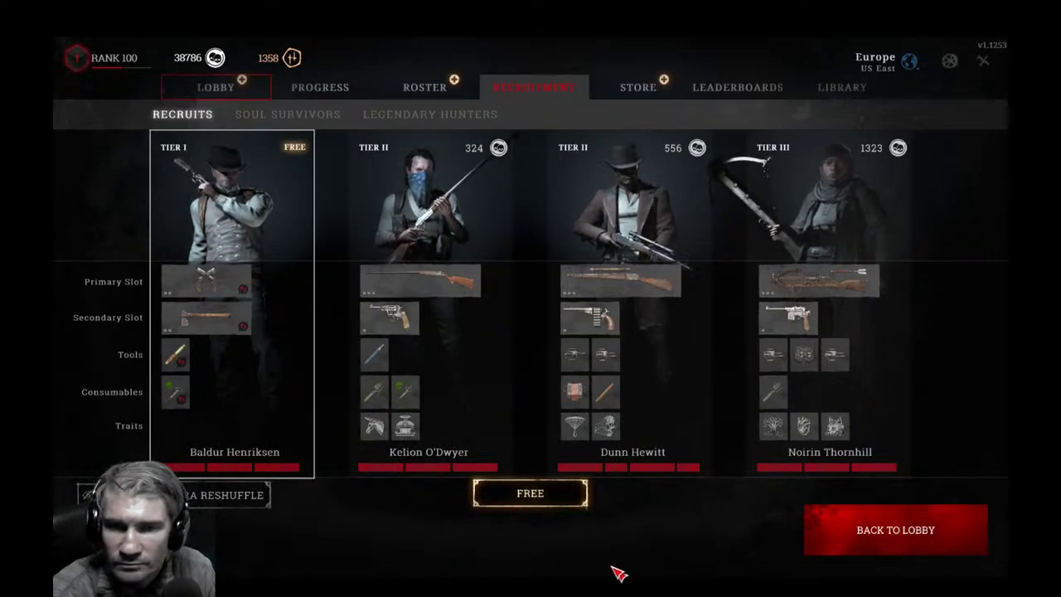
Look over the Legendary Hunters on offer, dismiss their introduction and return to the regular recruits.
left_click(407, 115)
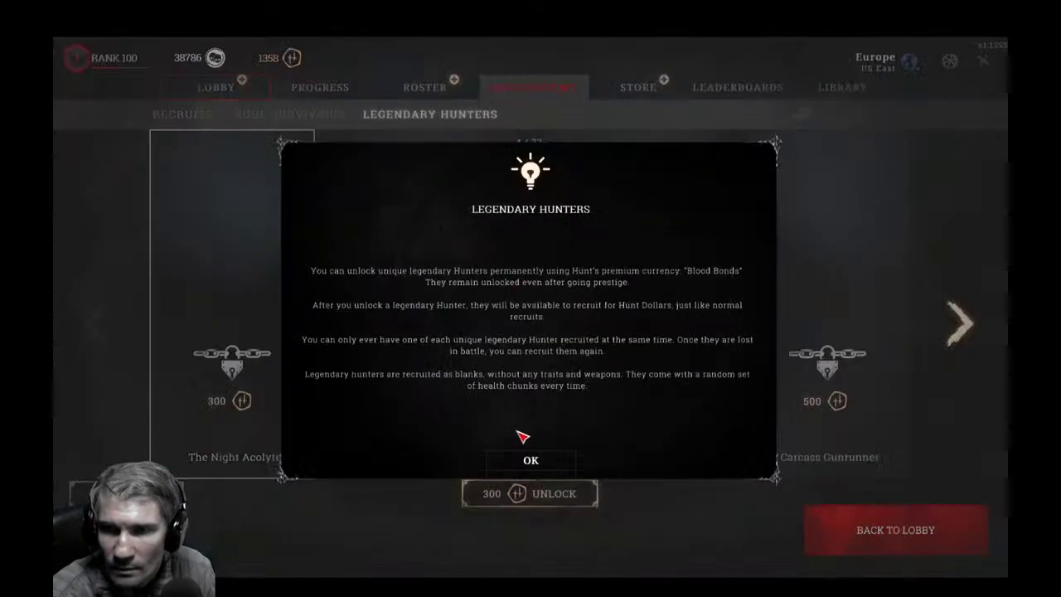
left_click(537, 460)
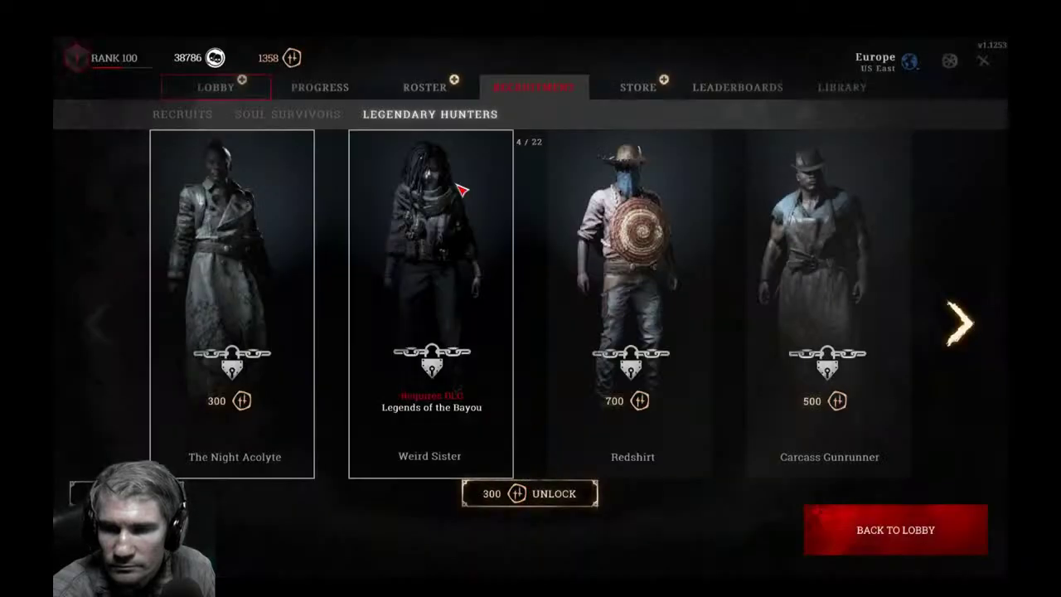
left_click(314, 118)
left_click(386, 115)
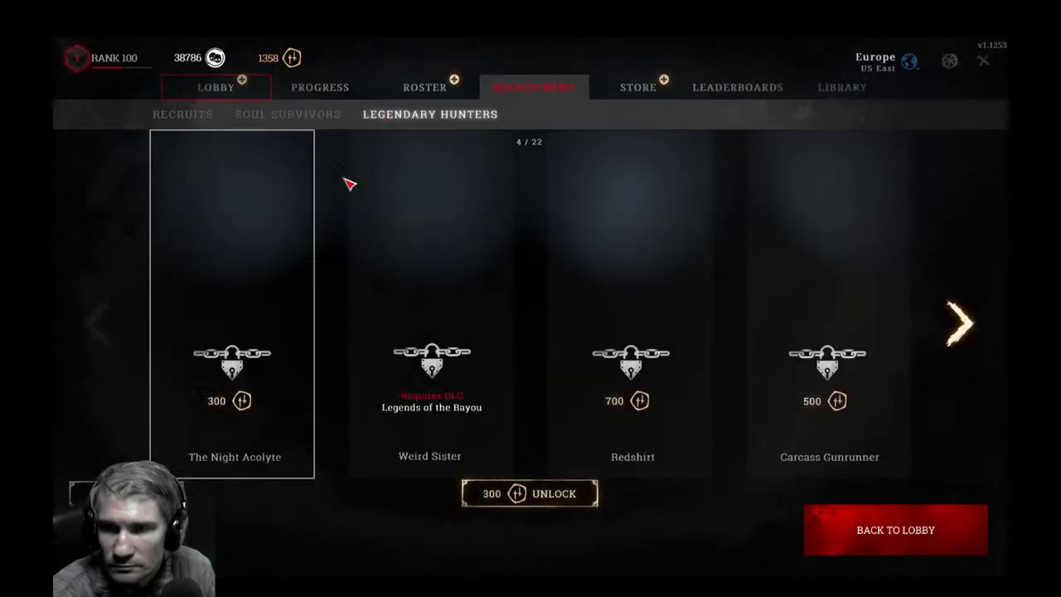
left_click(186, 116)
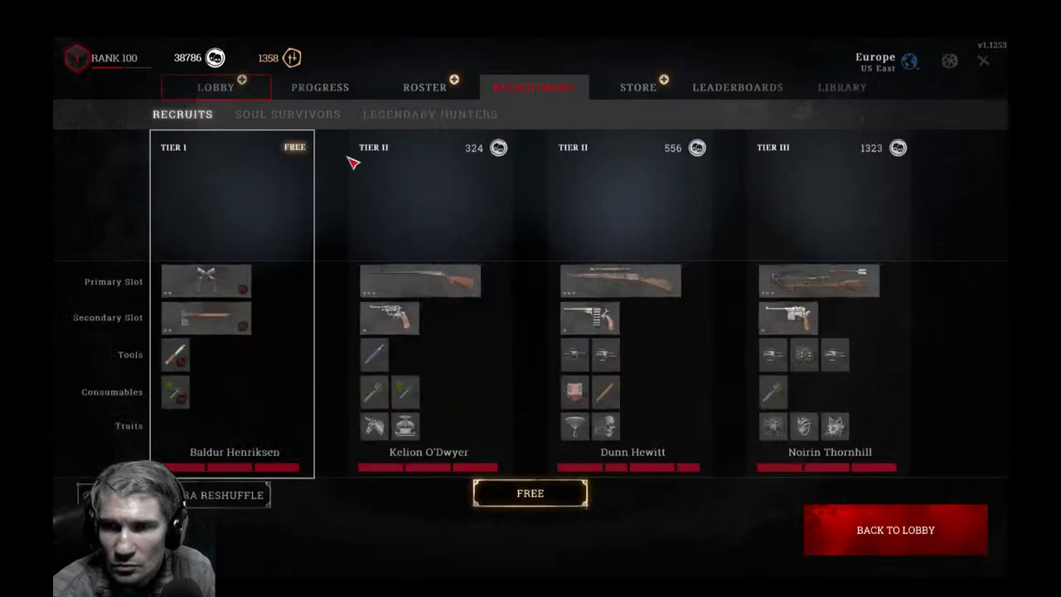
Open recruitment from the hunter roster and hire the Tier II recruit priced at 324 Hunt Dollars.
left_click(426, 89)
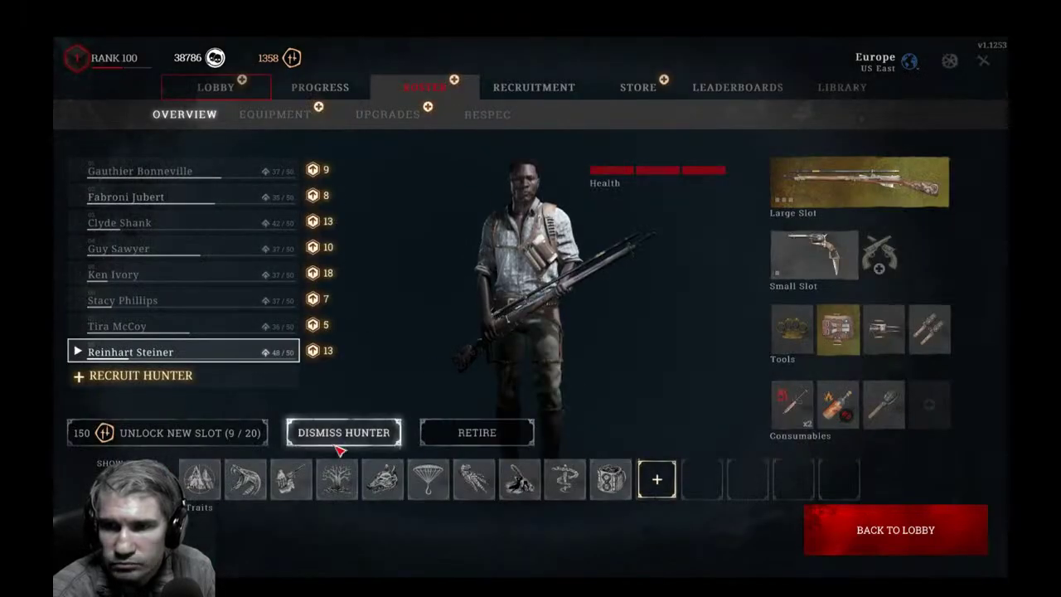
left_click(133, 375)
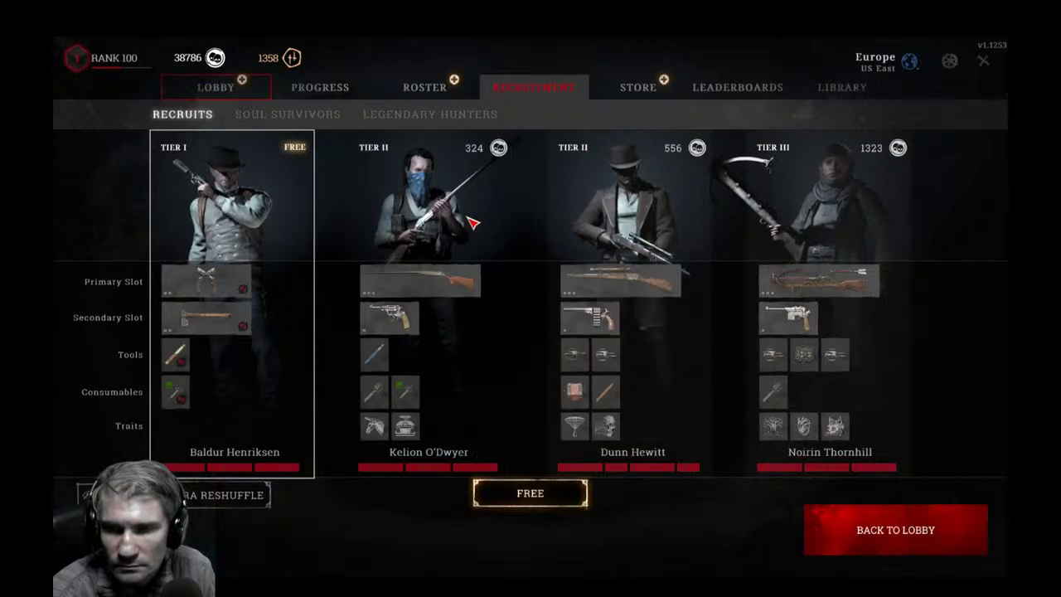
left_click(490, 348)
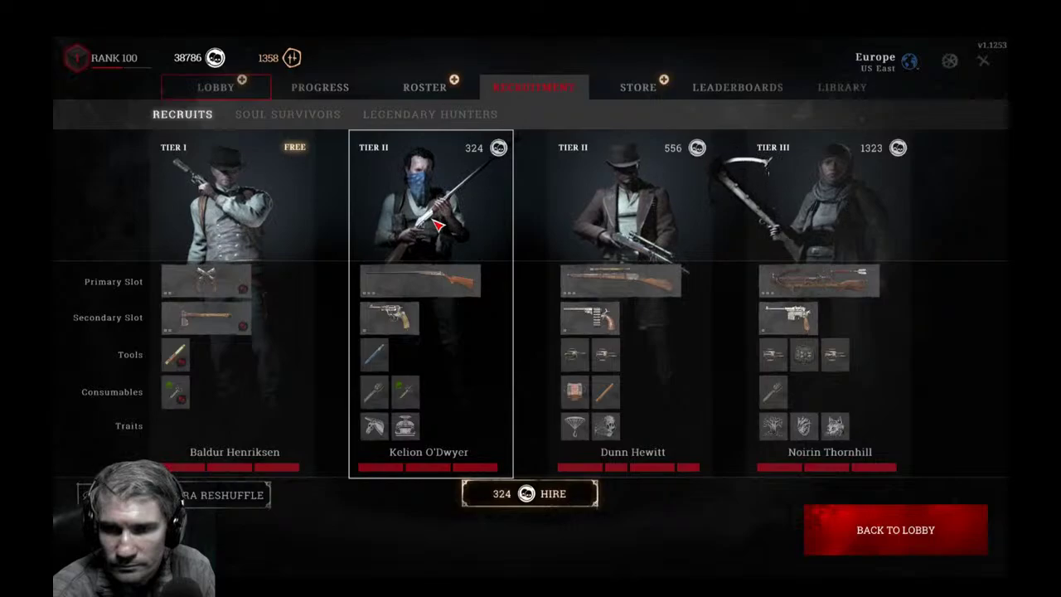
left_click(564, 495)
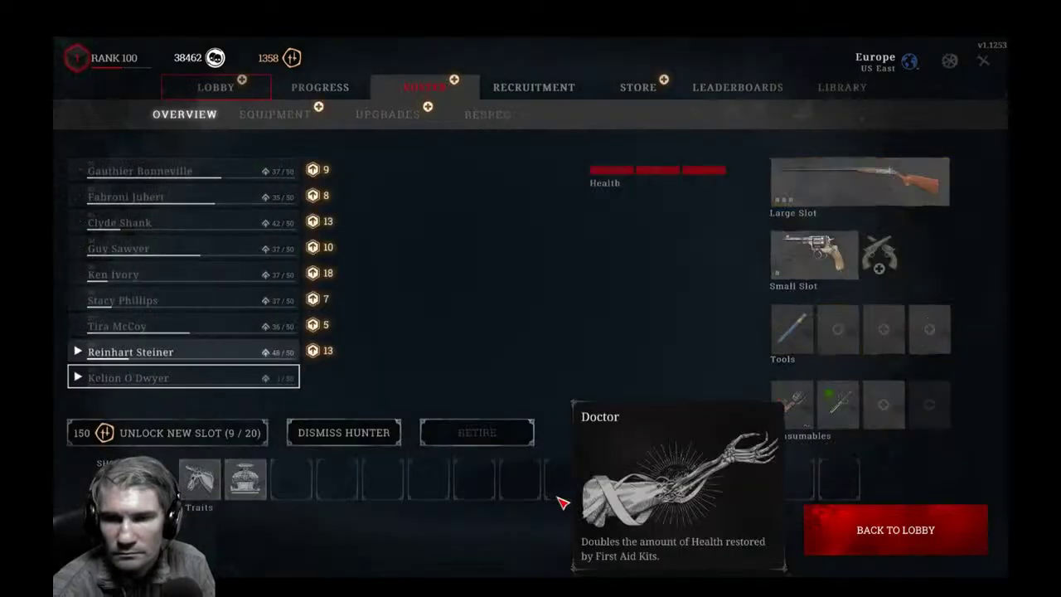
Equip the new hunter with the Bunny Mosin-Nagant M1891 Sniper as large weapon and the Caldwell Pax Claw as small weapon.
left_click(816, 188)
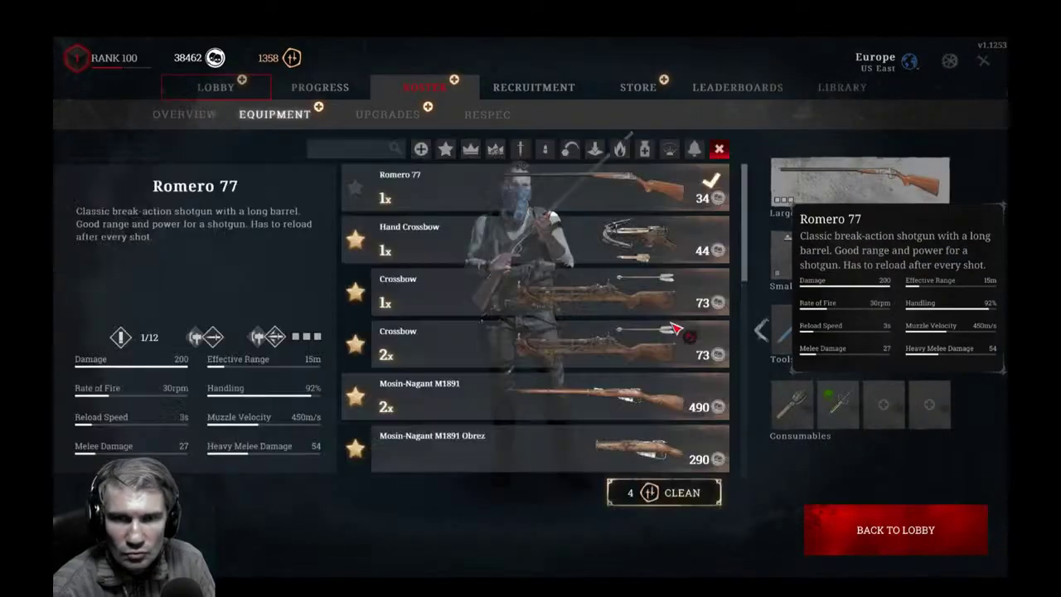
scroll(607, 260, "down", 5)
double_click(614, 293)
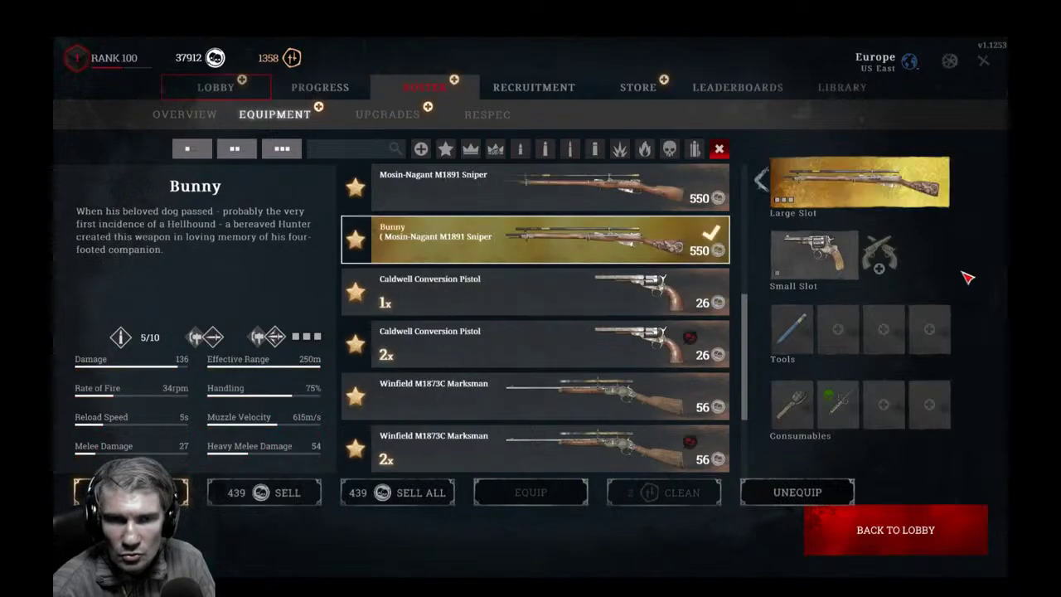
left_click(806, 262)
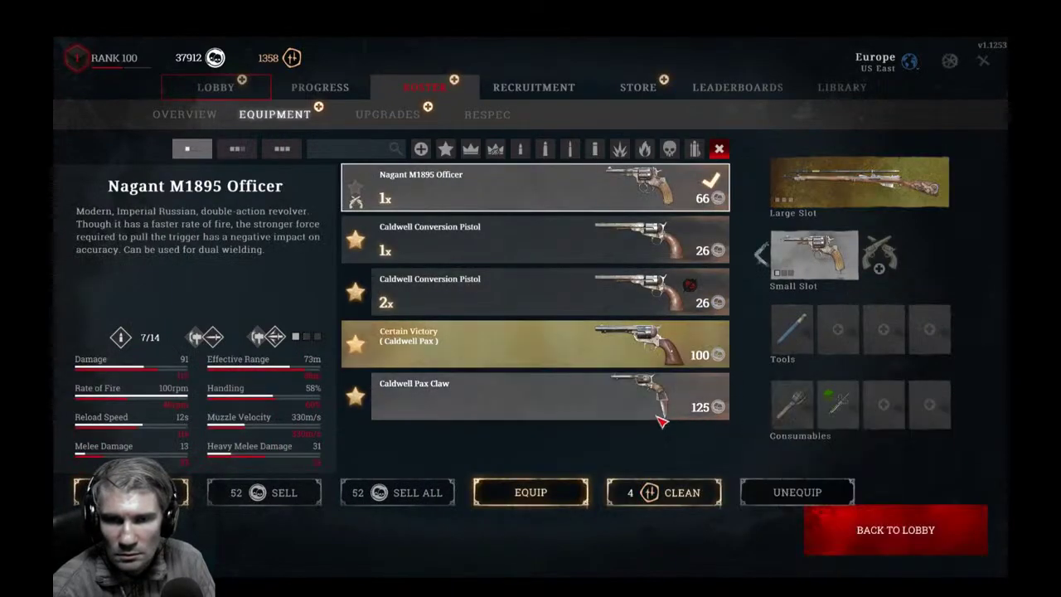
double_click(640, 392)
Fill the hunter's three empty tool slots with Huff's Kit, Throwing Knives and Choke Bombs.
left_click(838, 336)
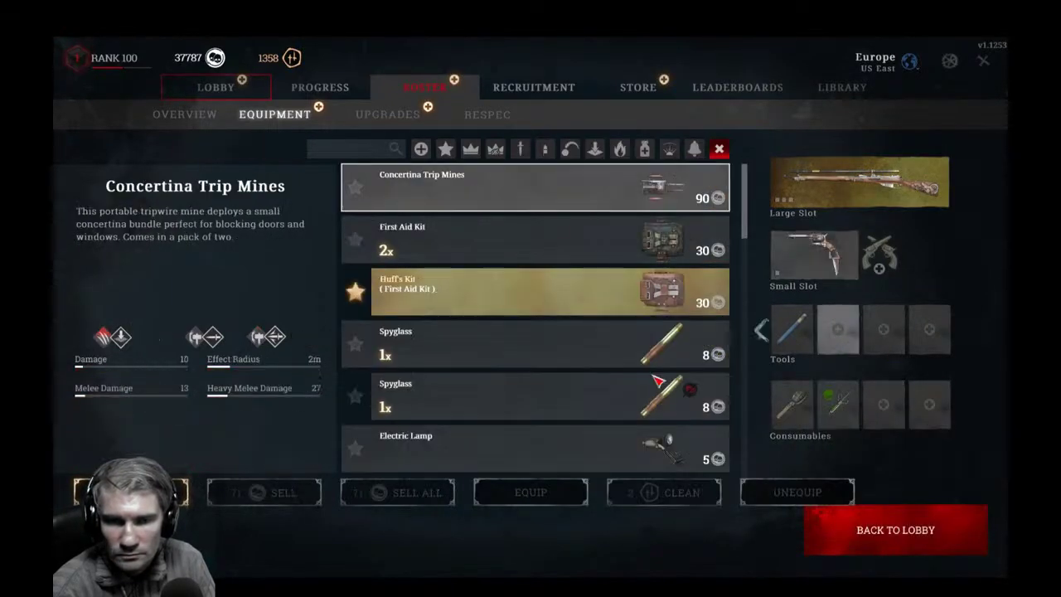
scroll(642, 287, "down", 3)
scroll(621, 298, "up", 3)
double_click(622, 299)
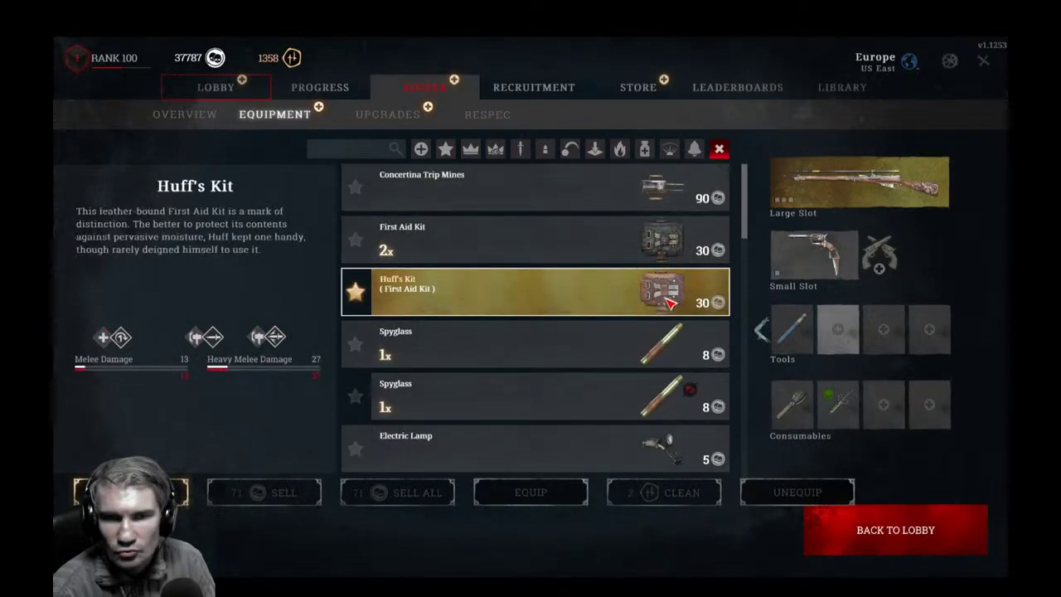
scroll(580, 344, "down", 18)
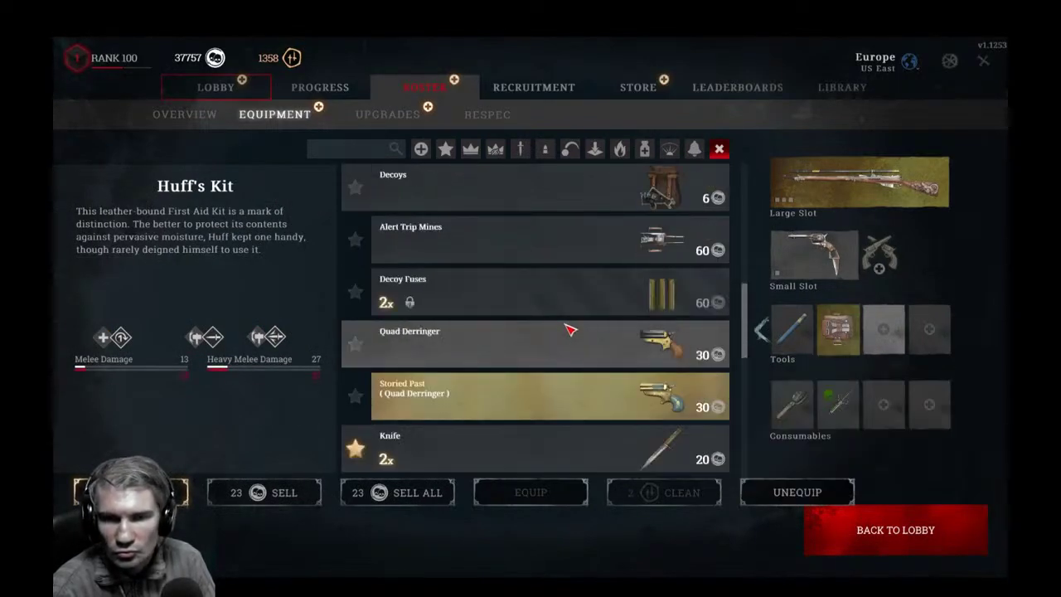
double_click(672, 208)
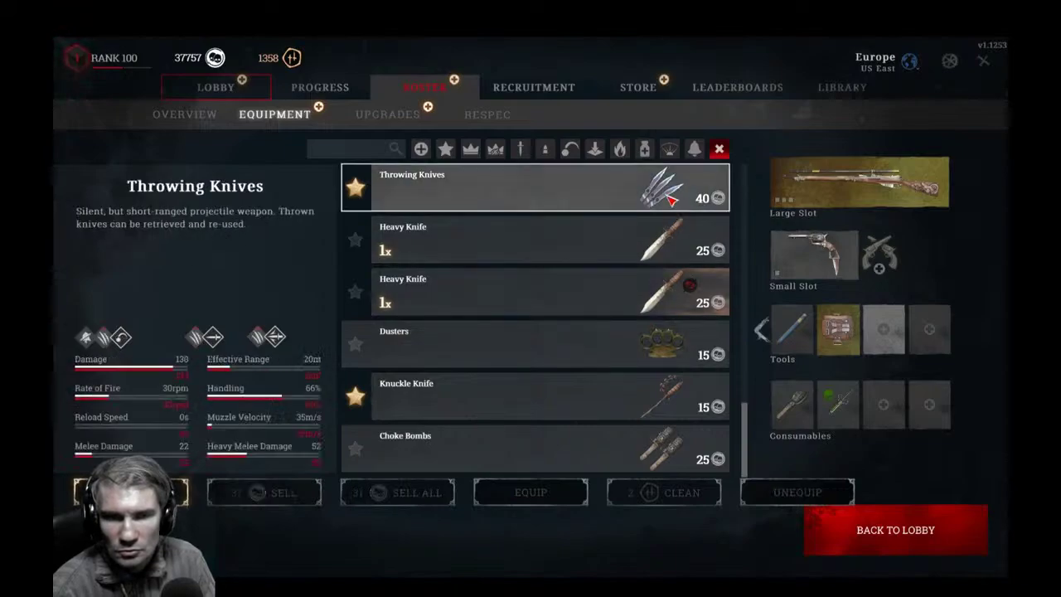
left_click(937, 336)
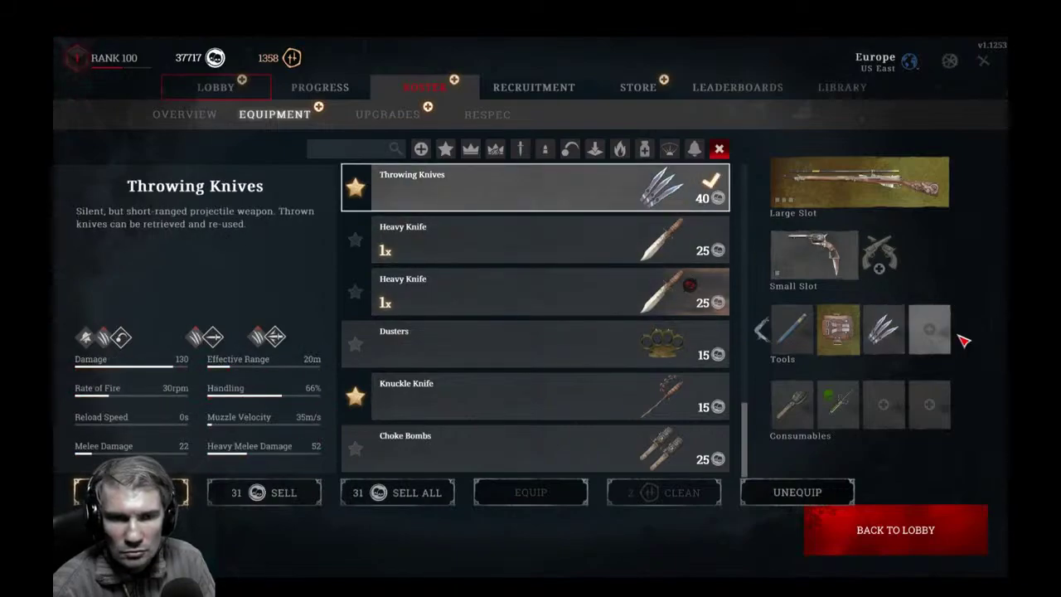
left_click(669, 466)
Replace the Fusees in the first tool slot with Dusters.
left_click(819, 334)
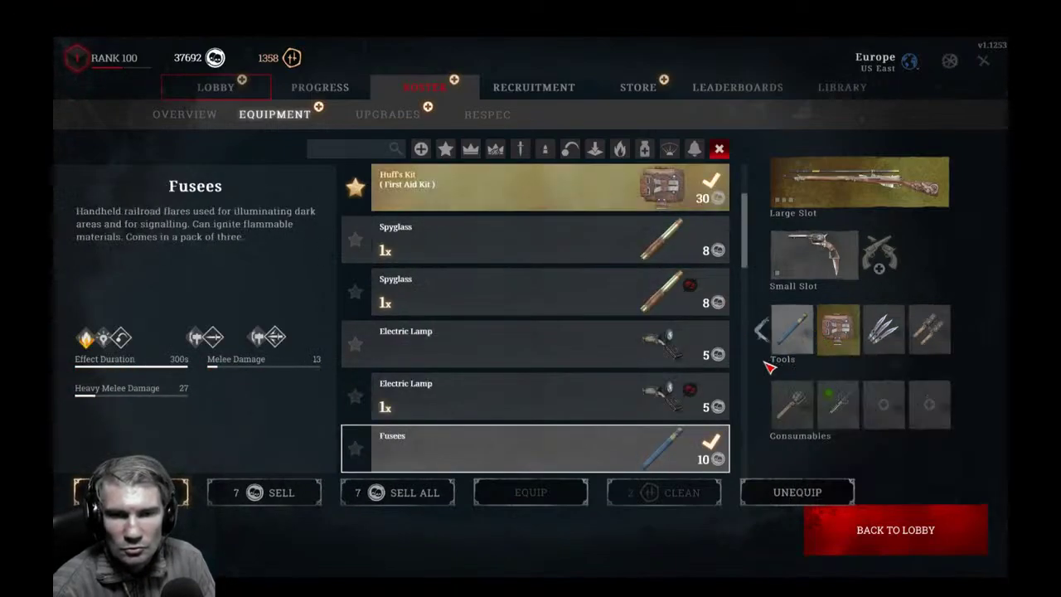
scroll(642, 313, "down", 6)
scroll(638, 318, "down", 8)
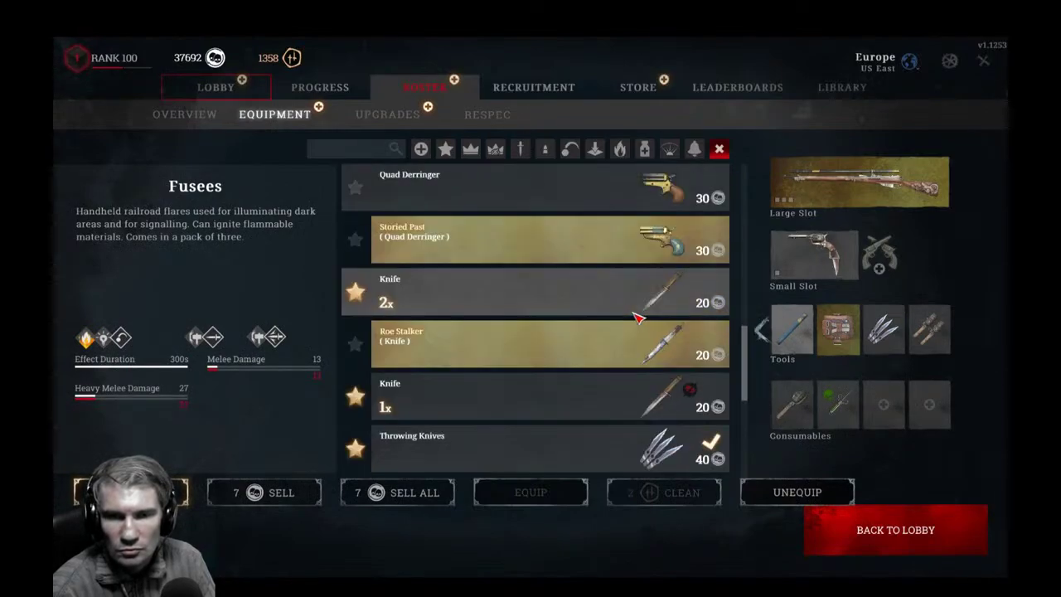
left_click(670, 350)
double_click(670, 350)
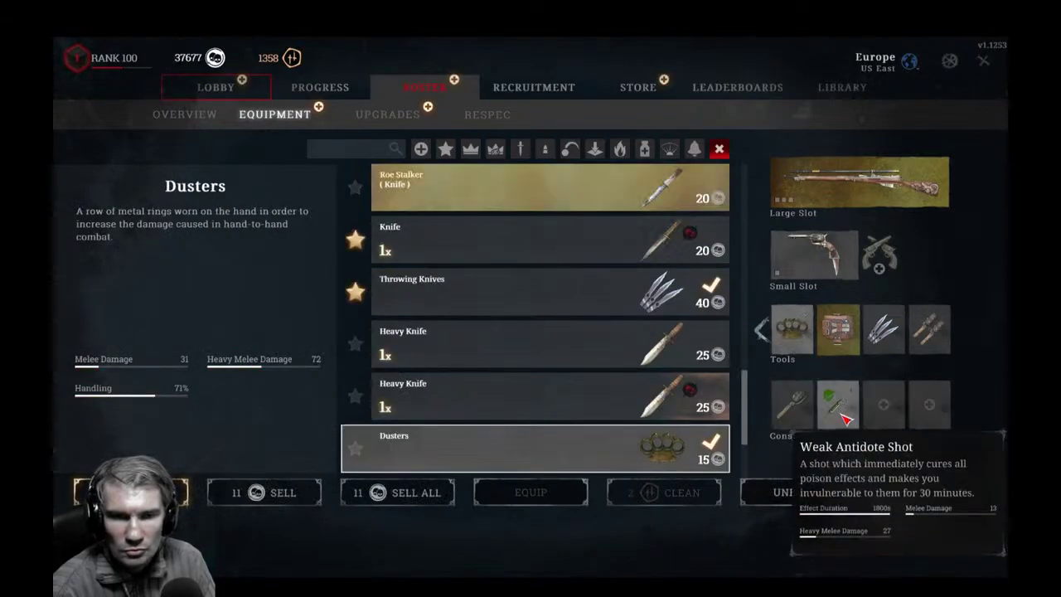
Add a Vitality Shot and a Stamina Shot to the empty consumable slots and return to the lobby.
left_click(884, 404)
scroll(616, 366, "down", 5)
scroll(616, 366, "down", 3)
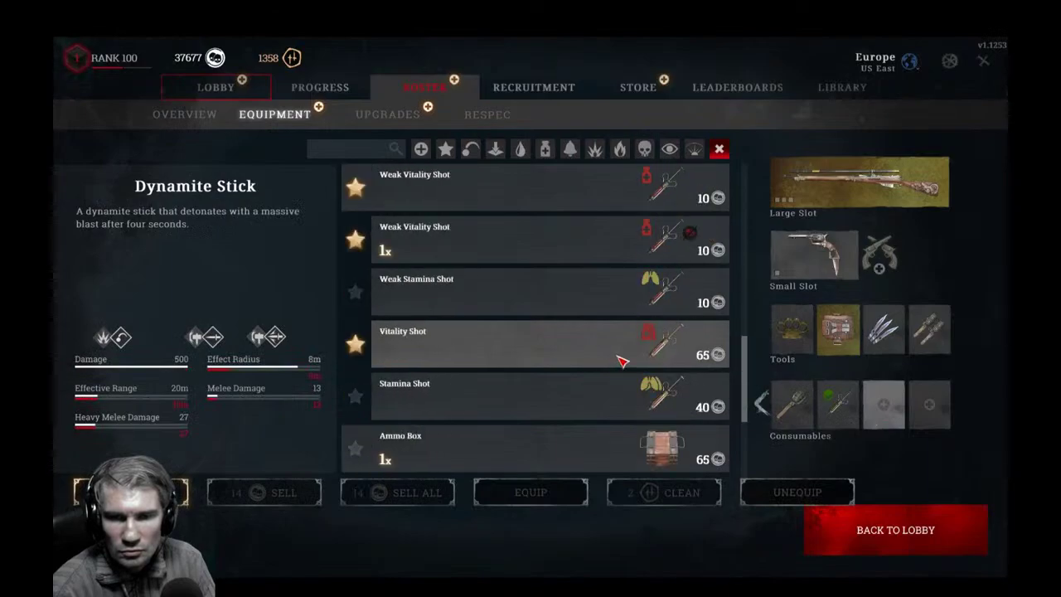
left_click(670, 344)
double_click(670, 345)
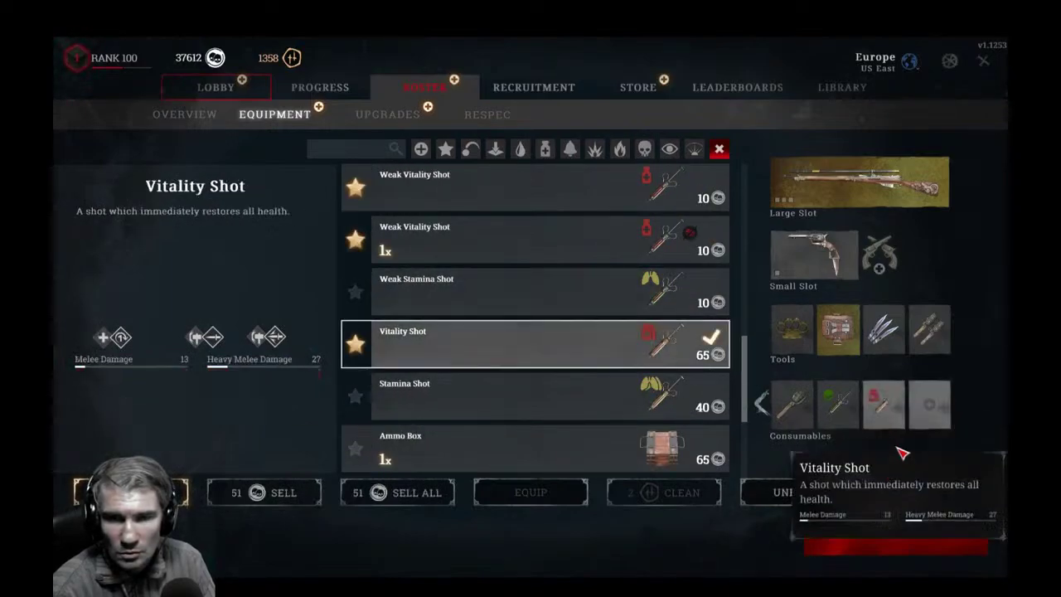
scroll(618, 351, "down", 3)
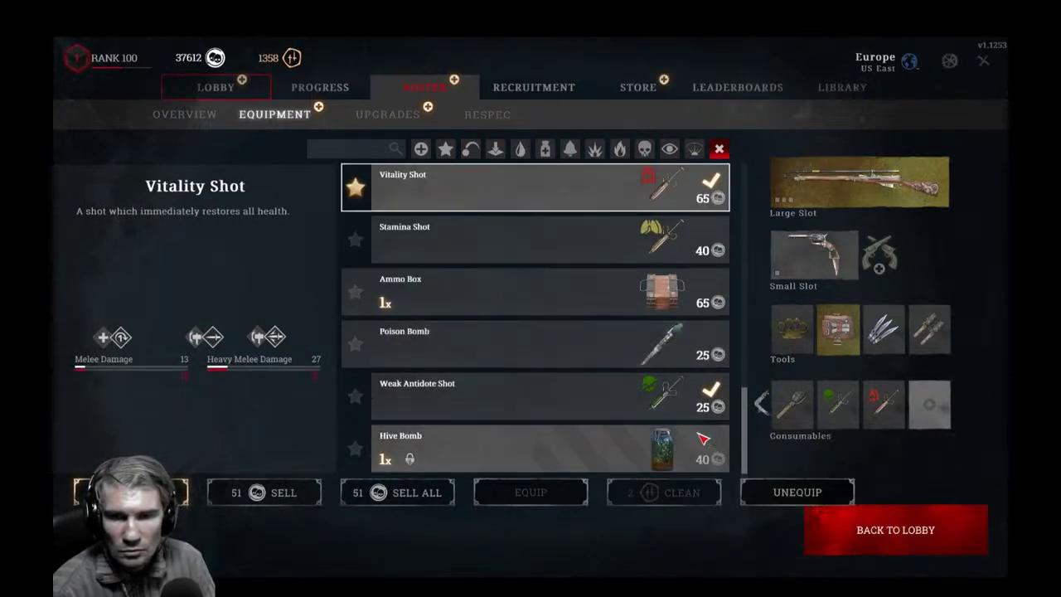
double_click(674, 247)
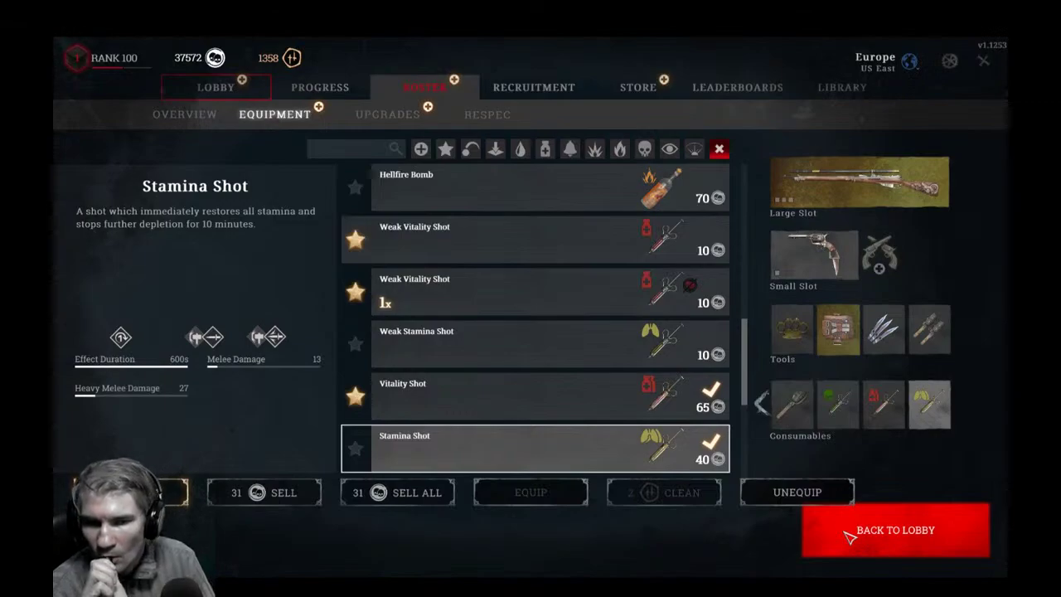
left_click(817, 531)
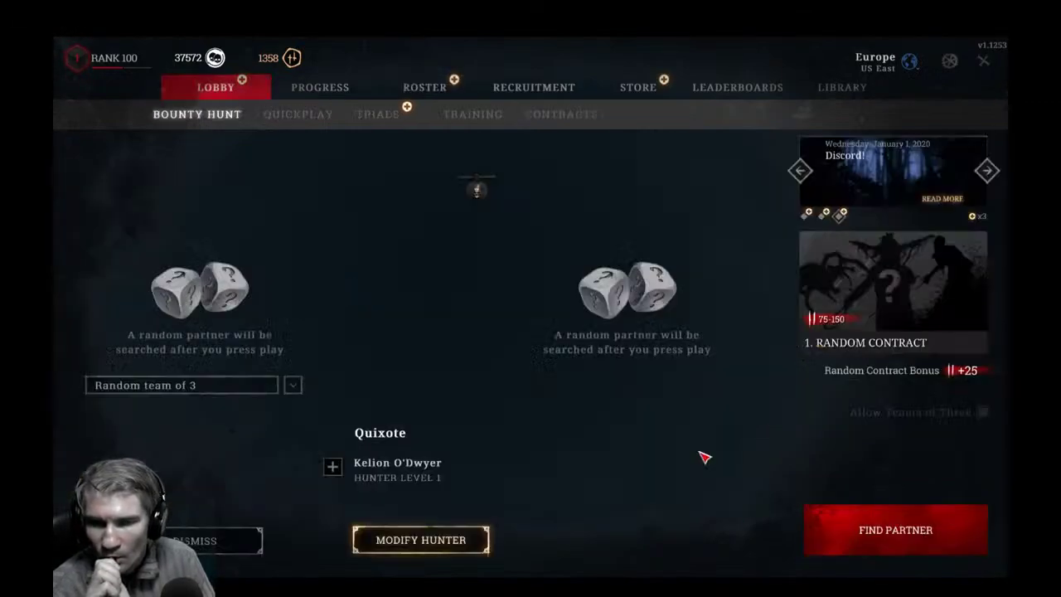
Check the equipped hunter's traits and loadout in the roster overview, then go back to the lobby.
left_click(418, 540)
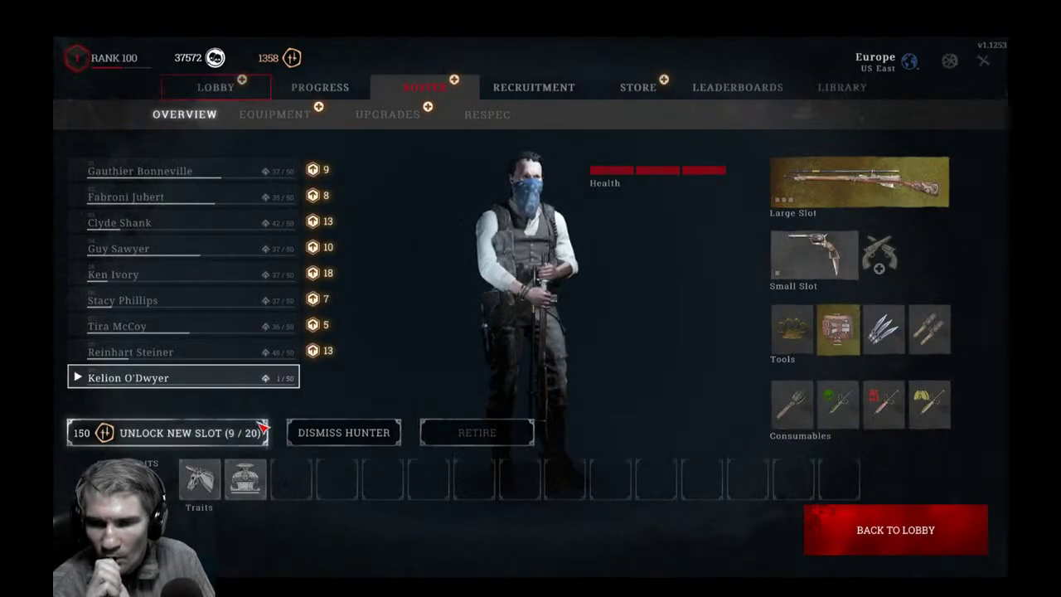
mouse_move(240, 492)
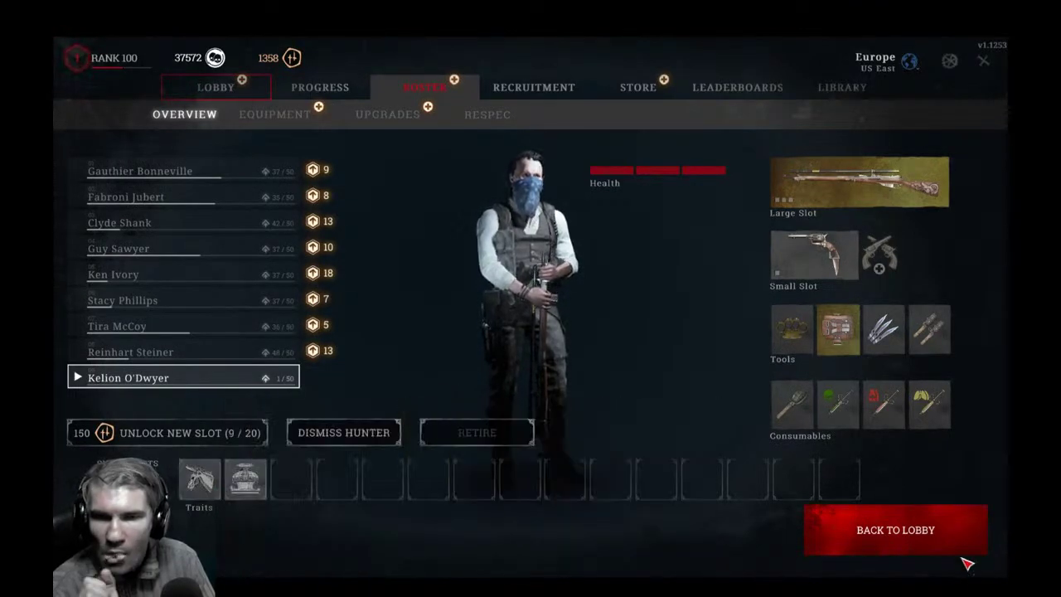
left_click(885, 543)
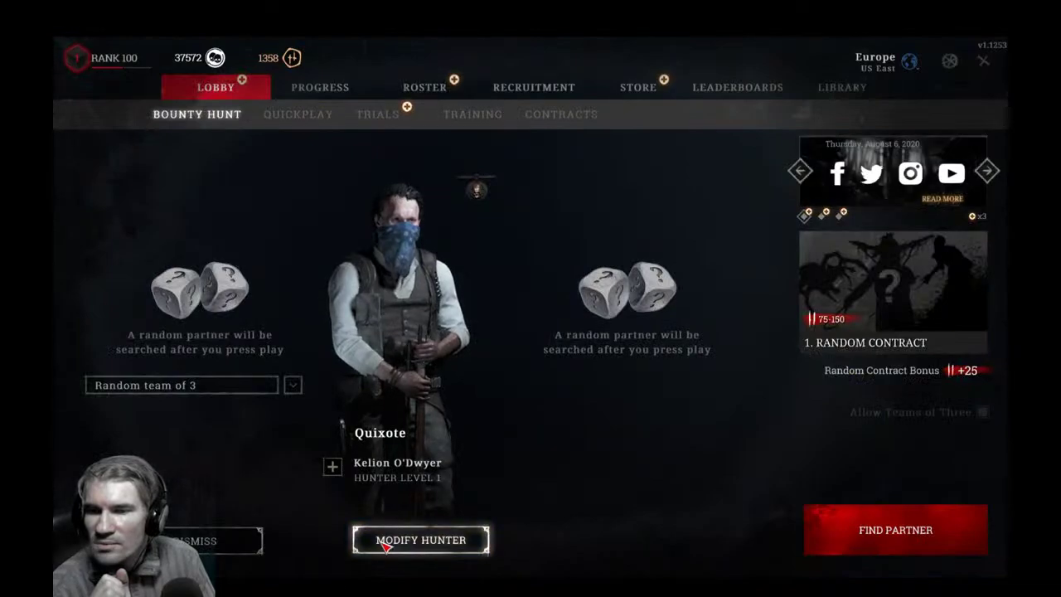
Try to start a hunt with a random team of three, then leave the group once a partner drops out.
left_click(951, 550)
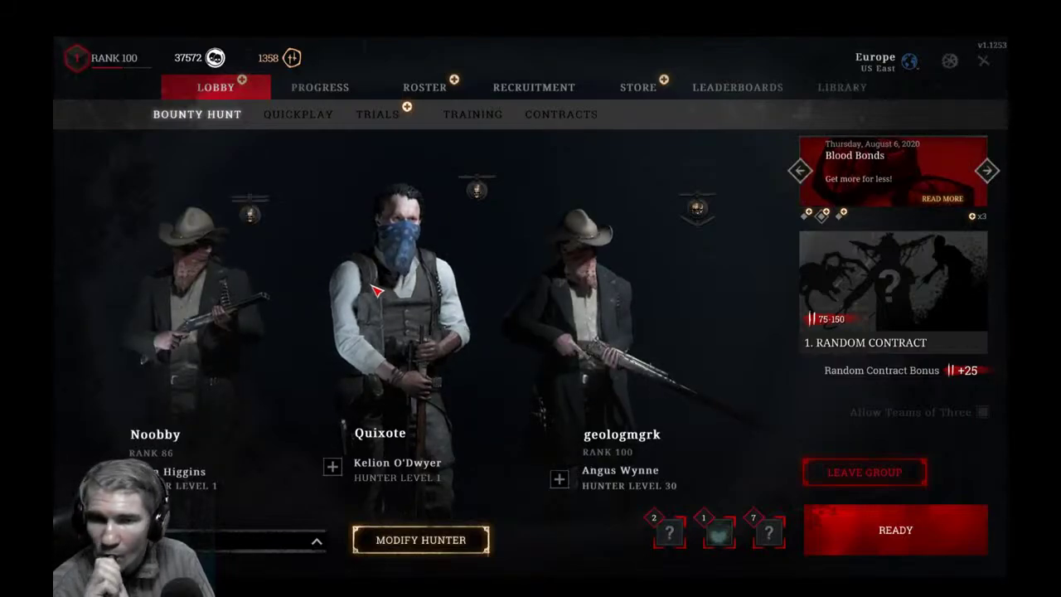
left_click(891, 541)
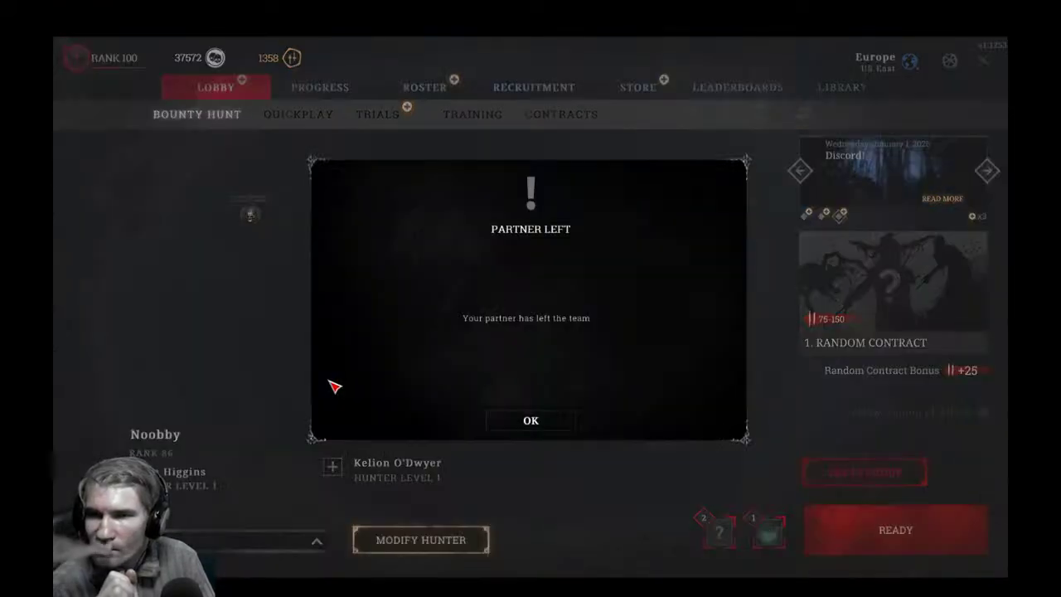
left_click(533, 422)
left_click(875, 473)
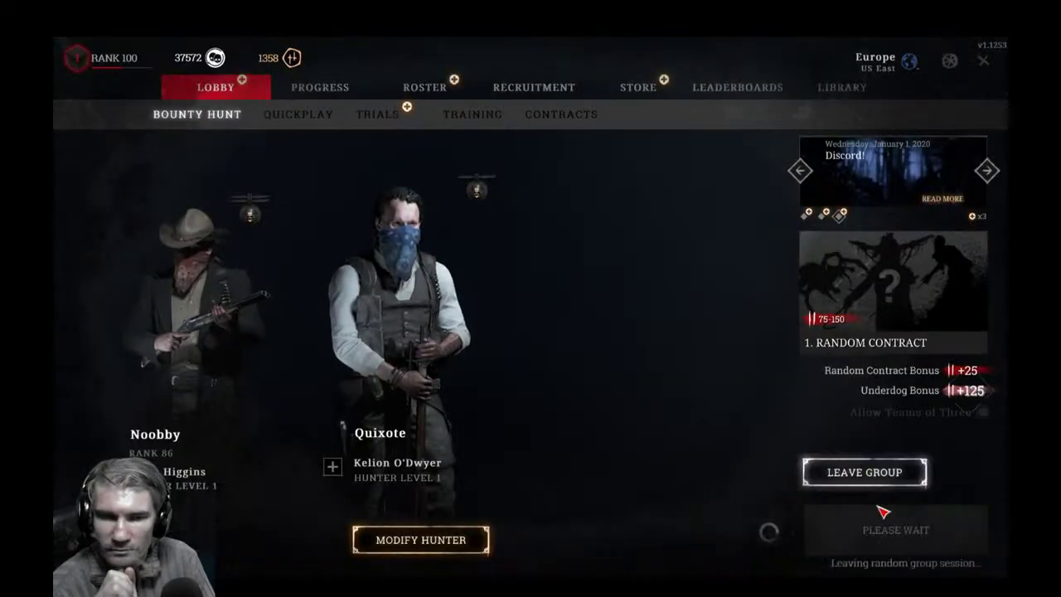
Search for a new random team of three and ready up for matchmaking.
left_click(884, 550)
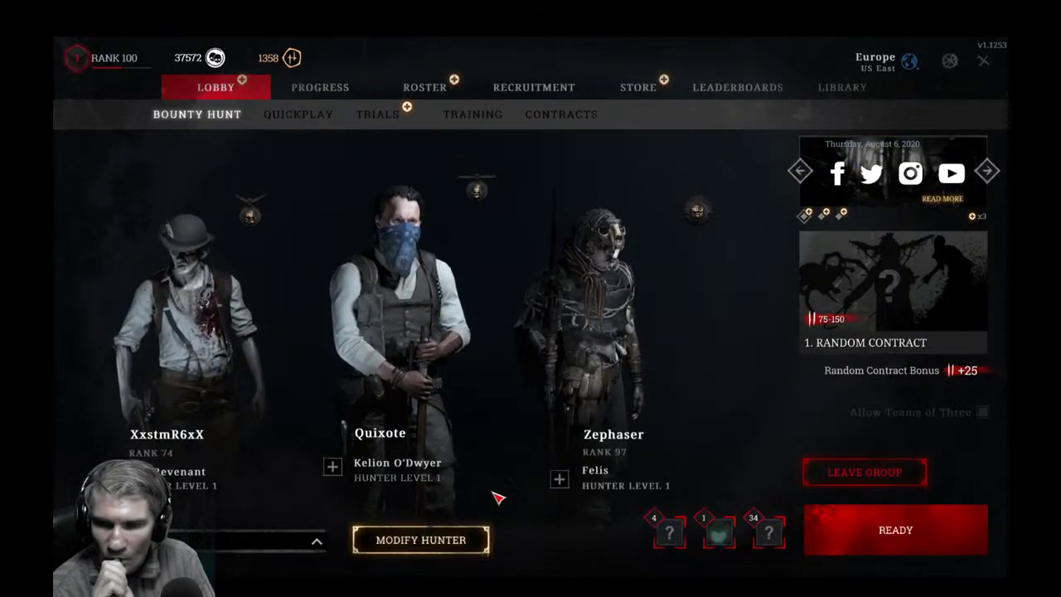
left_click(812, 517)
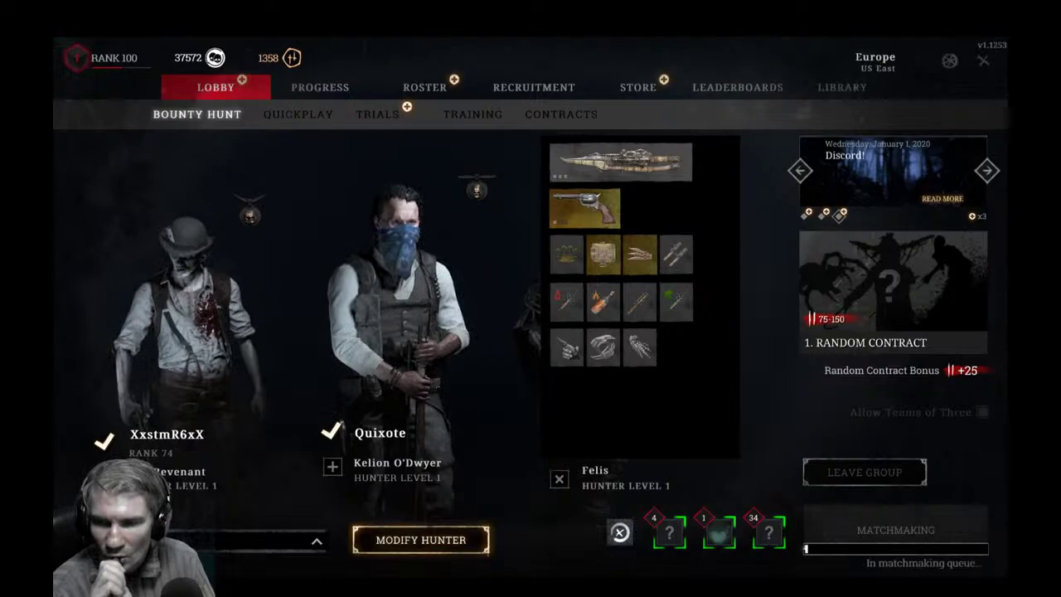
Inspect both teammates' weapons, tools, consumables and traits while waiting in the matchmaking queue.
left_click(108, 479)
mouse_move(126, 346)
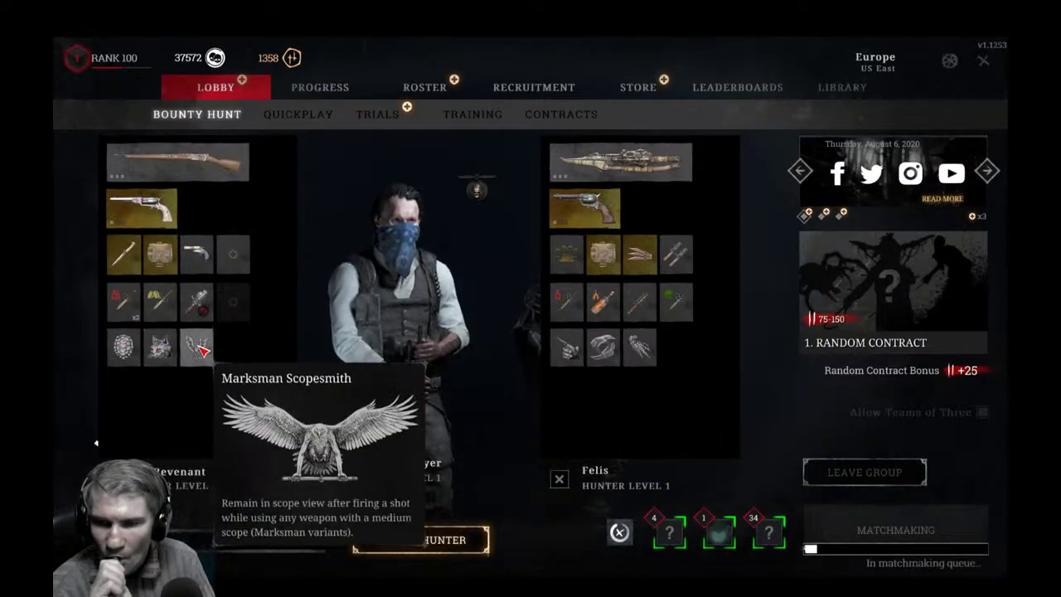
mouse_move(653, 352)
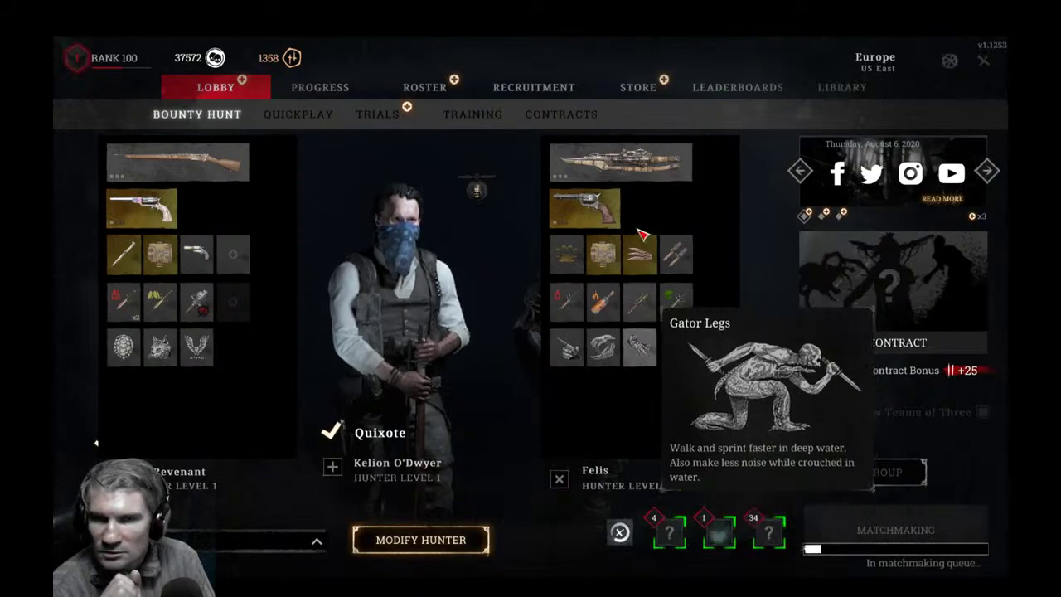
mouse_move(609, 283)
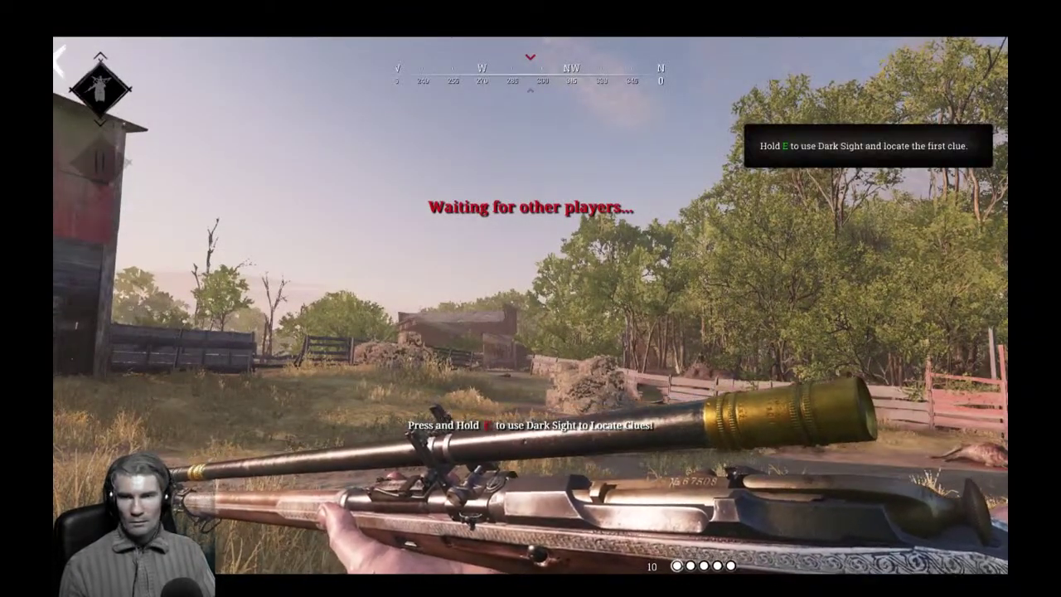
Use Dark Sight to look for the first clue and switch to the Caldwell Pax Claw.
key("e")
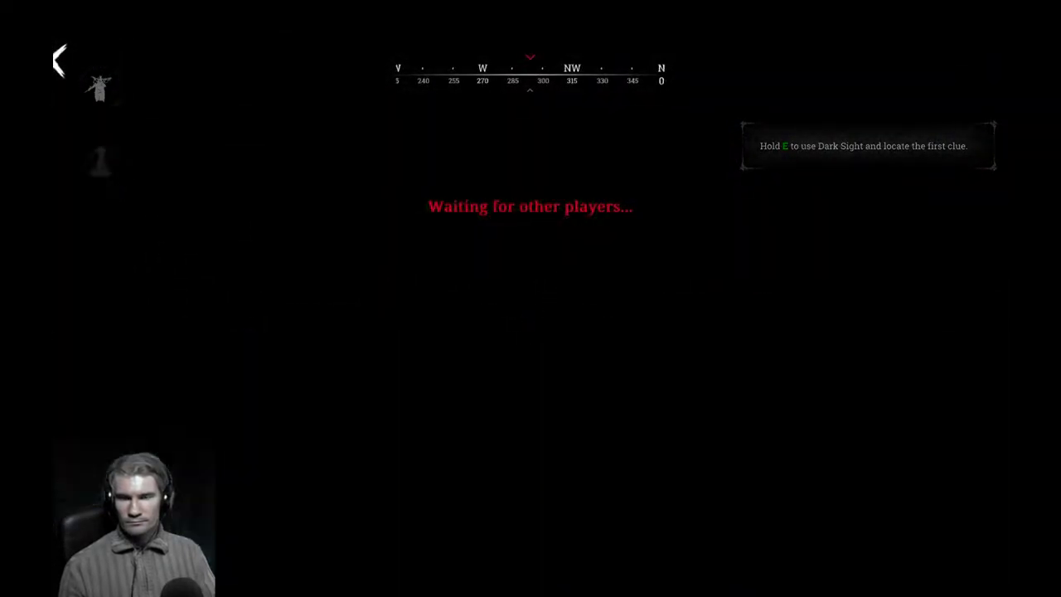
key("2")
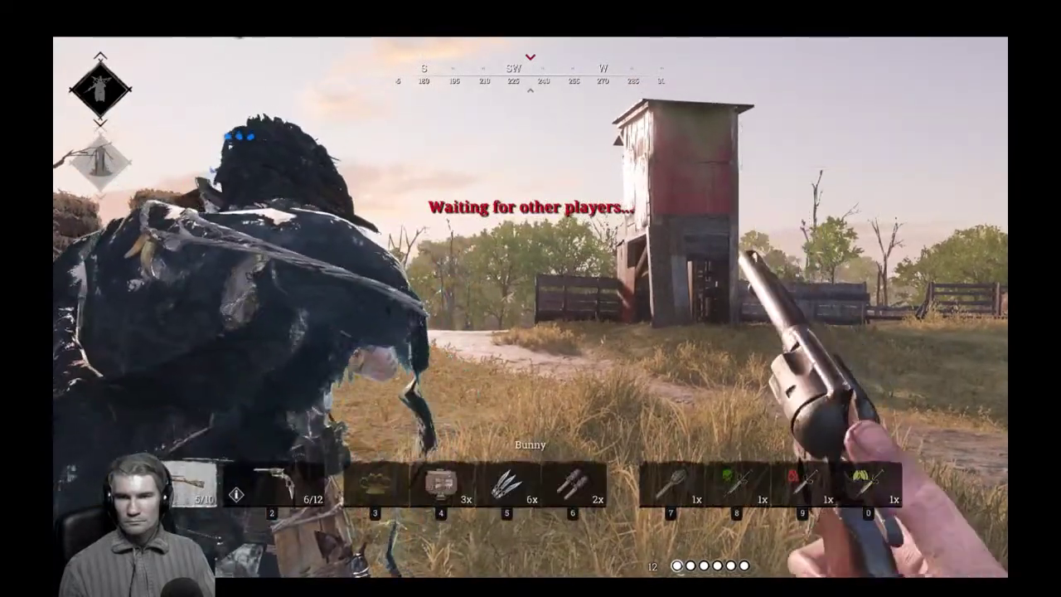
Look through the hunter's tools and consumables while waiting for the match, ending with the Caldwell Pax Claw in hand.
key("3")
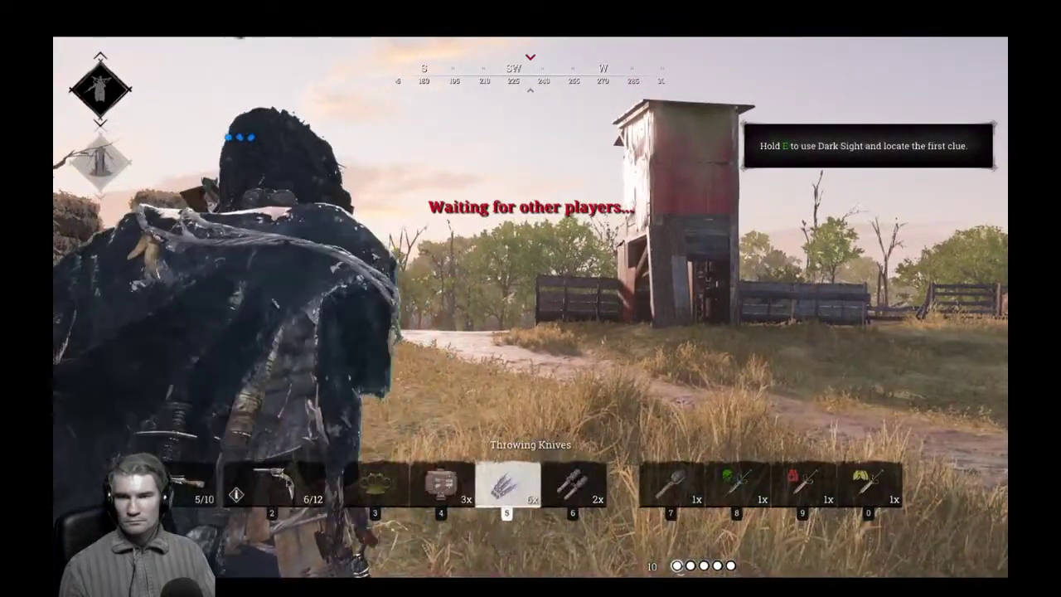
key("6")
key("0")
key("9")
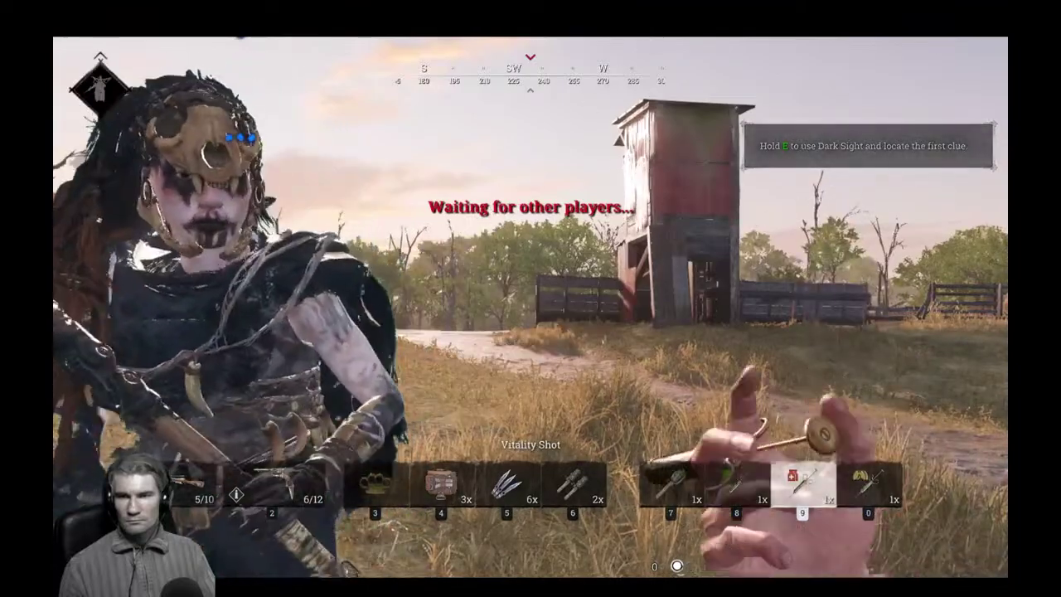
key("8")
key("5")
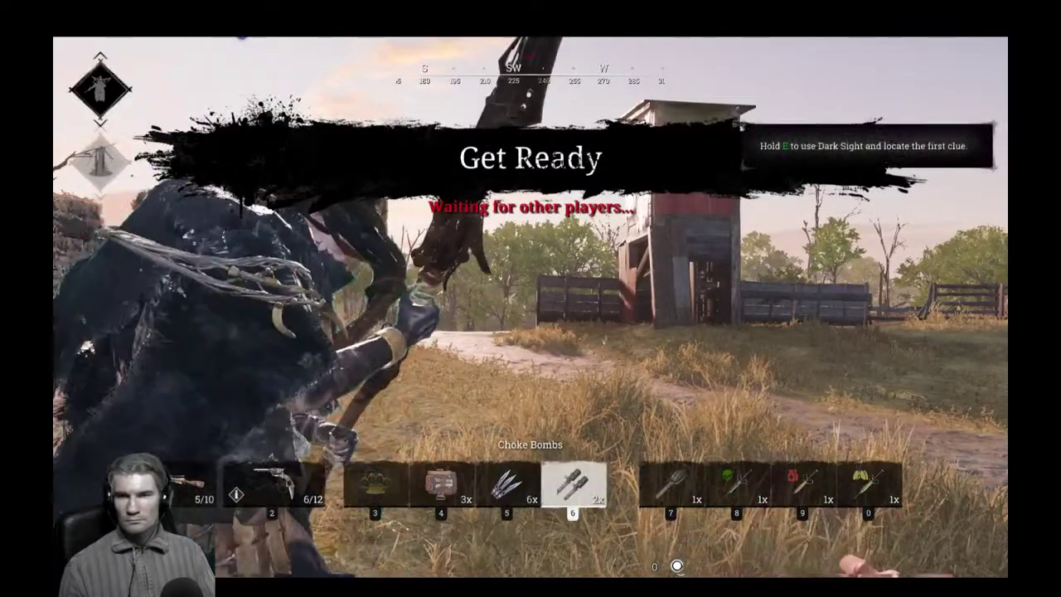
key("2")
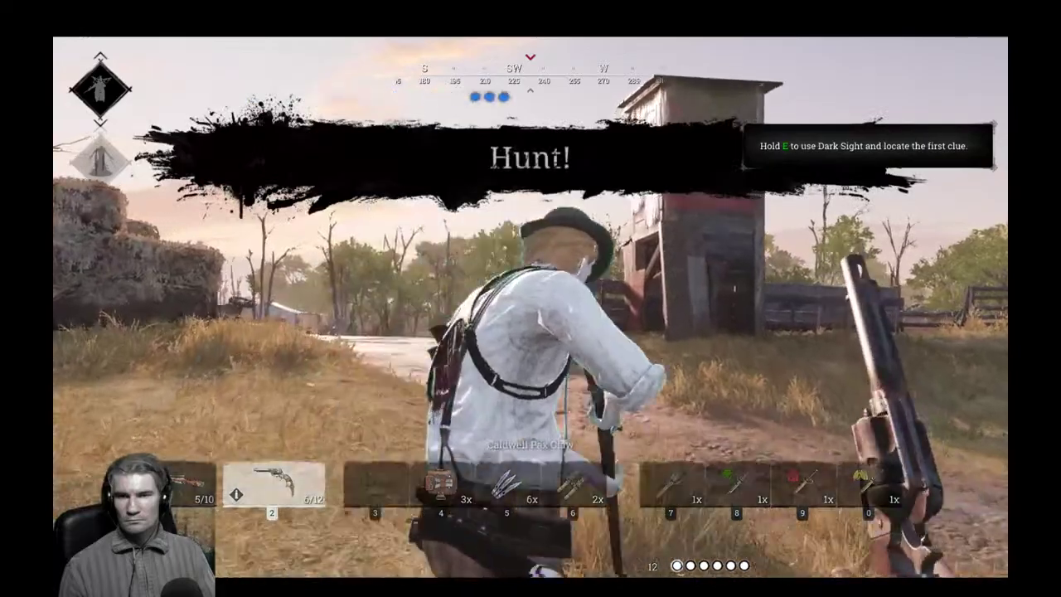
Equip the Bunny rifle and advance through the farm field past the gate, scanning with Dark Sight for the first clue.
key("w")
key("1")
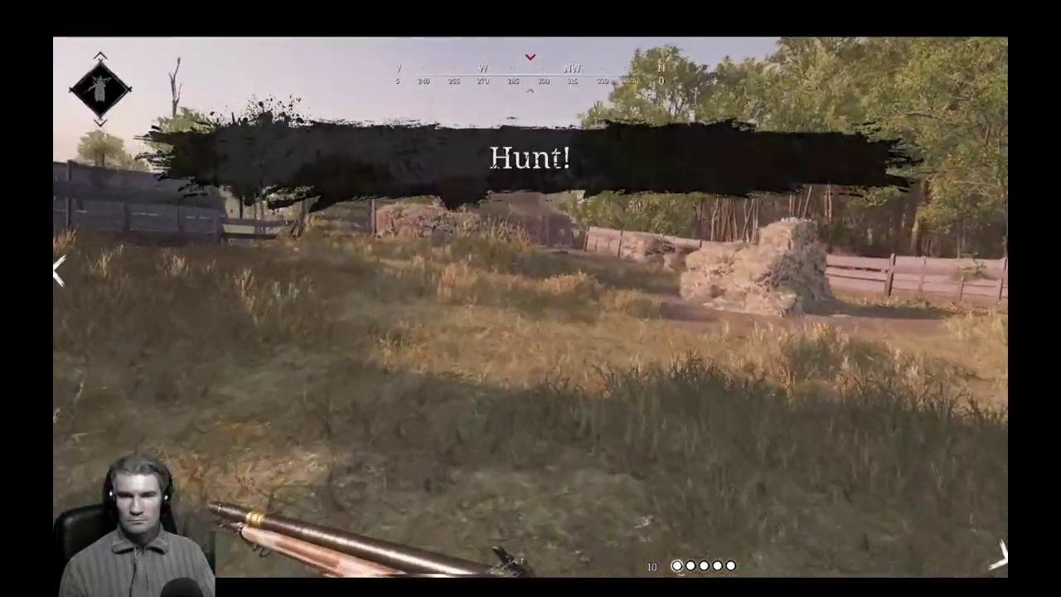
key("w")
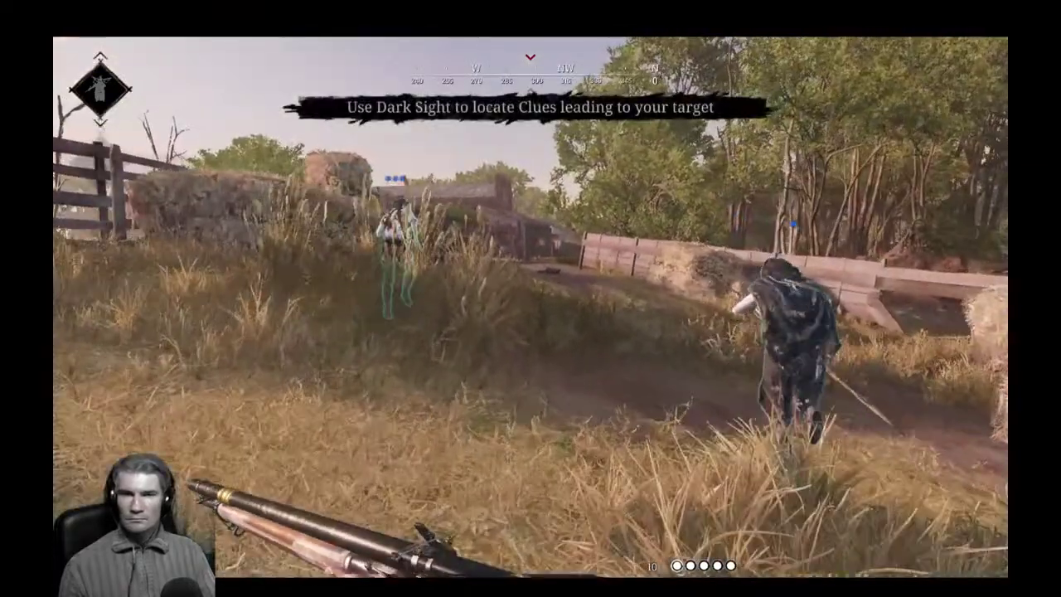
key("e")
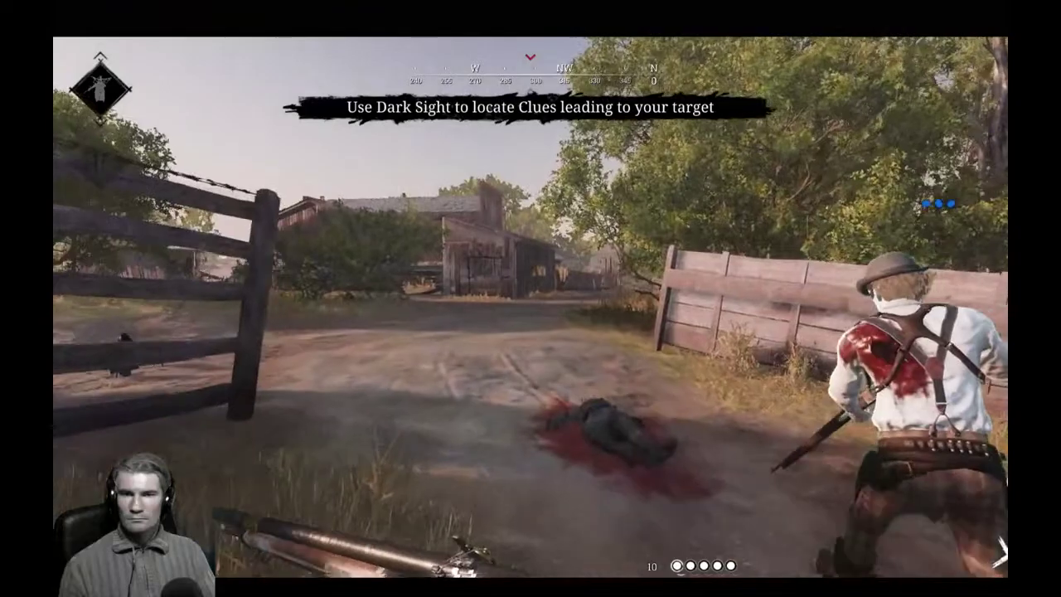
key("w")
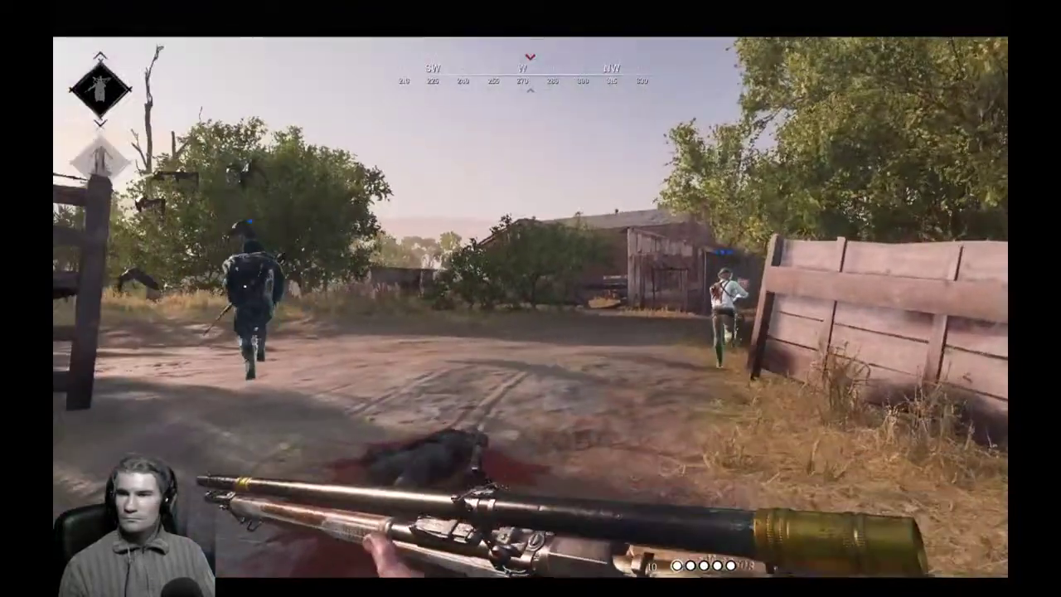
key("e")
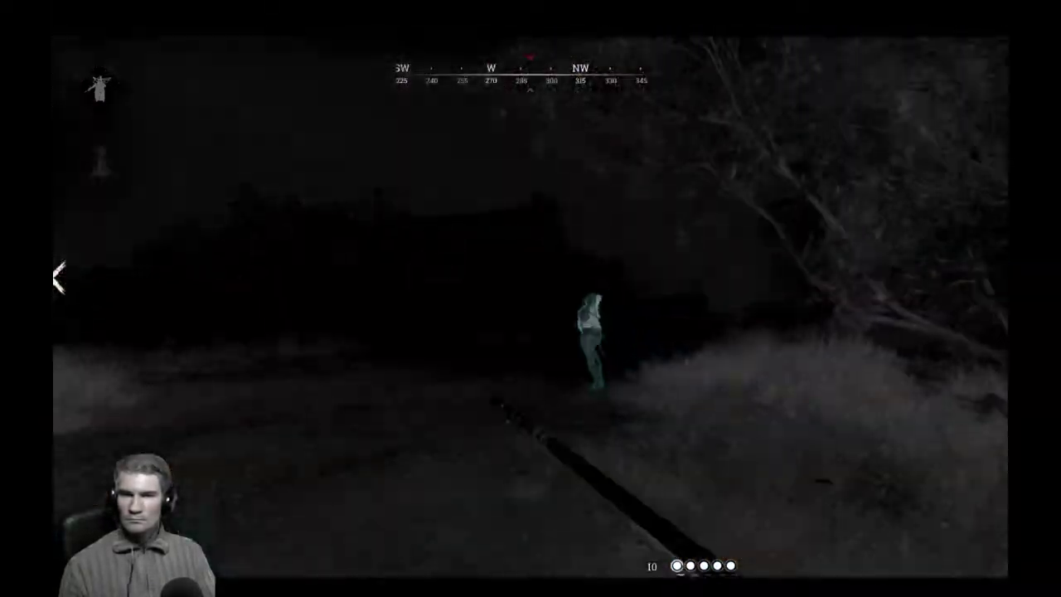
Go through the gap in the wooden fence and cross the hide-drying yard toward the red barn, checking Dark Sight.
key("w")
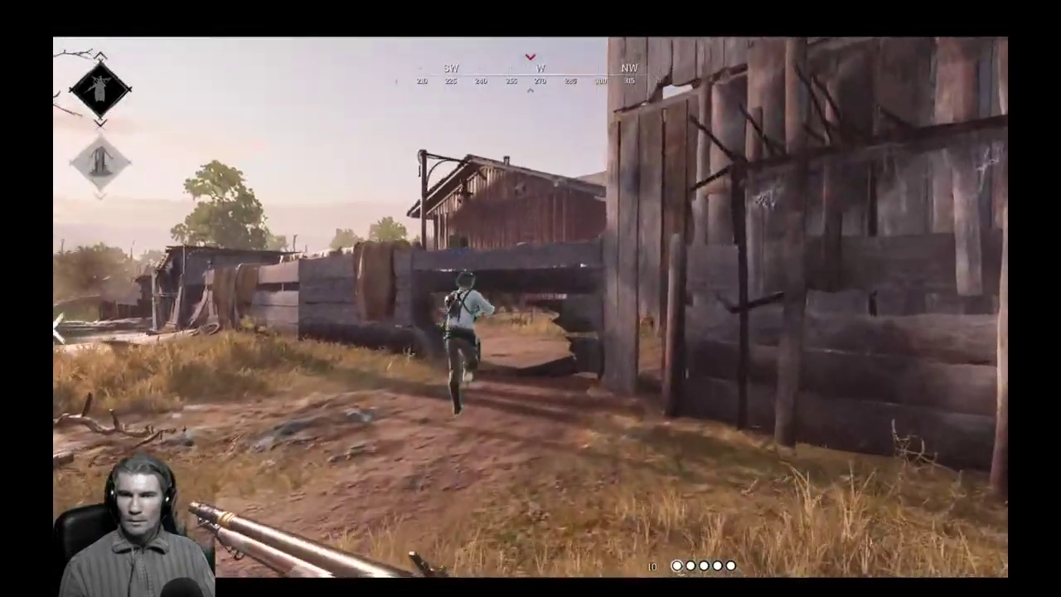
key("w")
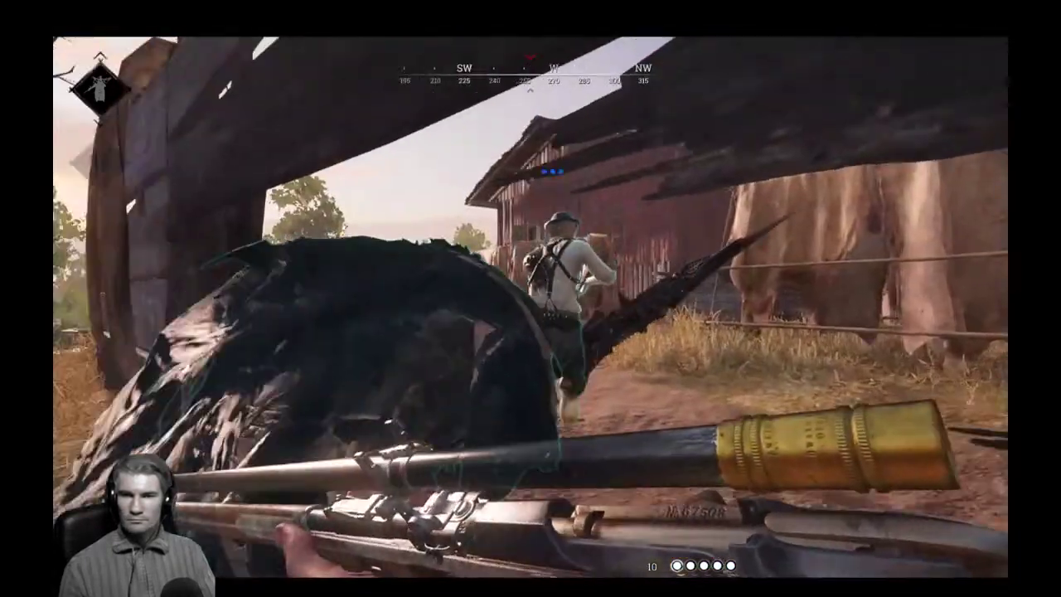
key("w")
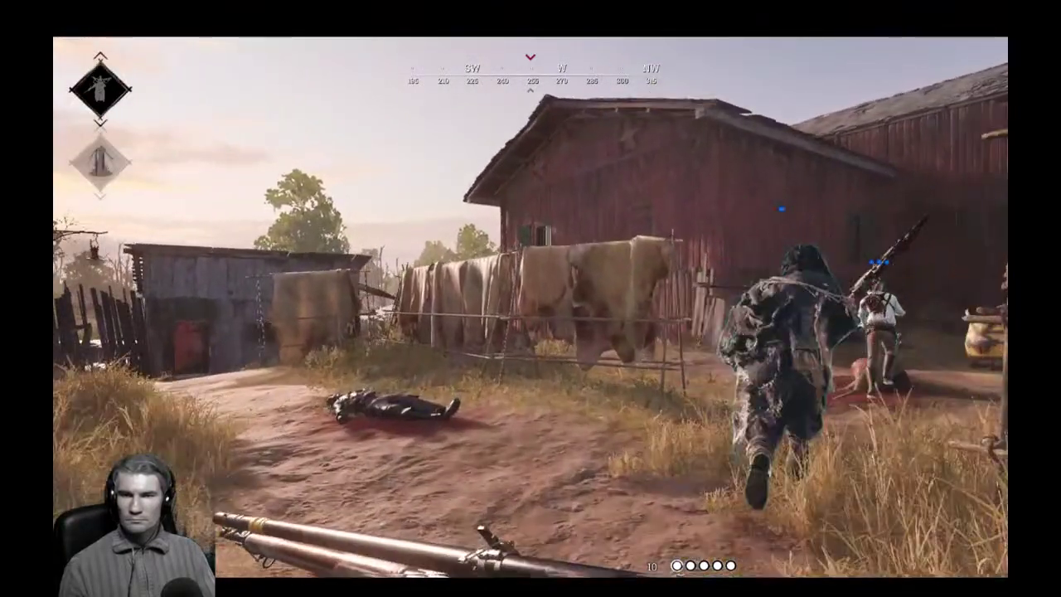
key("w")
key("e")
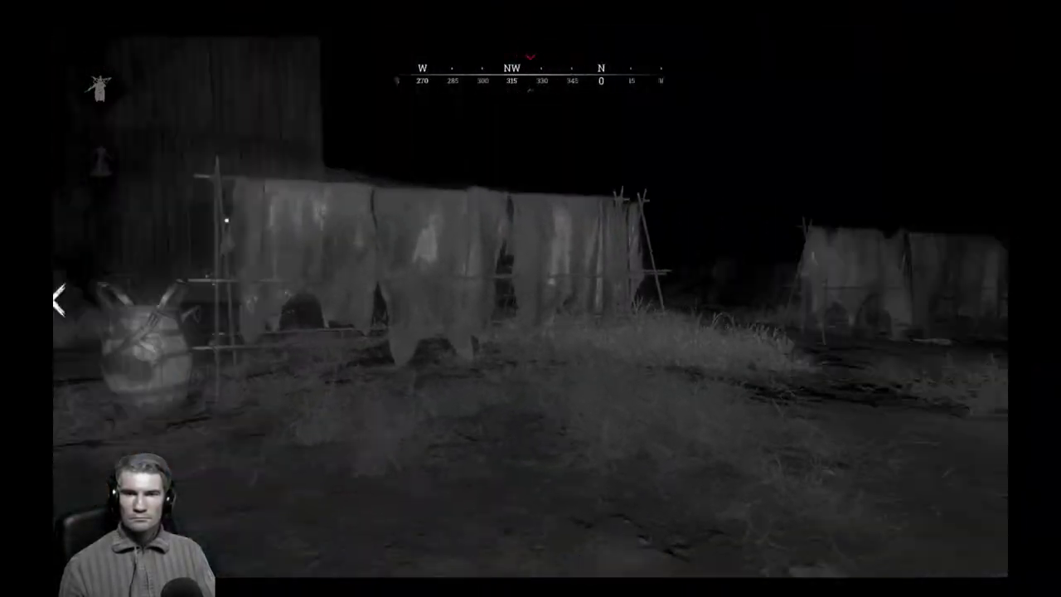
key("w")
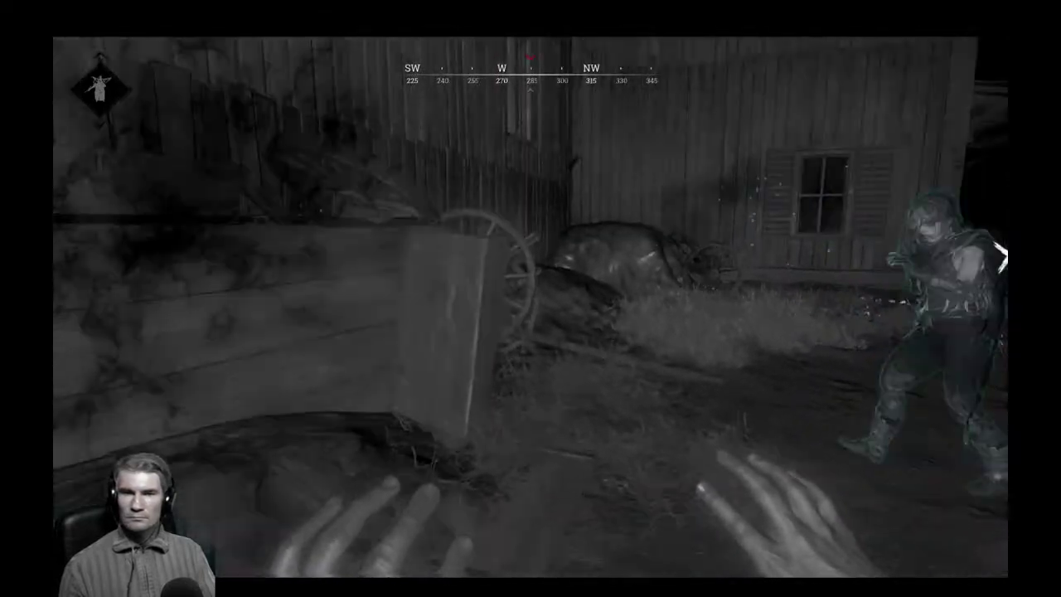
Enter the dark red barn with the Bunny rifle, switch to the Caldwell Pax Claw and move toward the far doors.
key("w")
key("1")
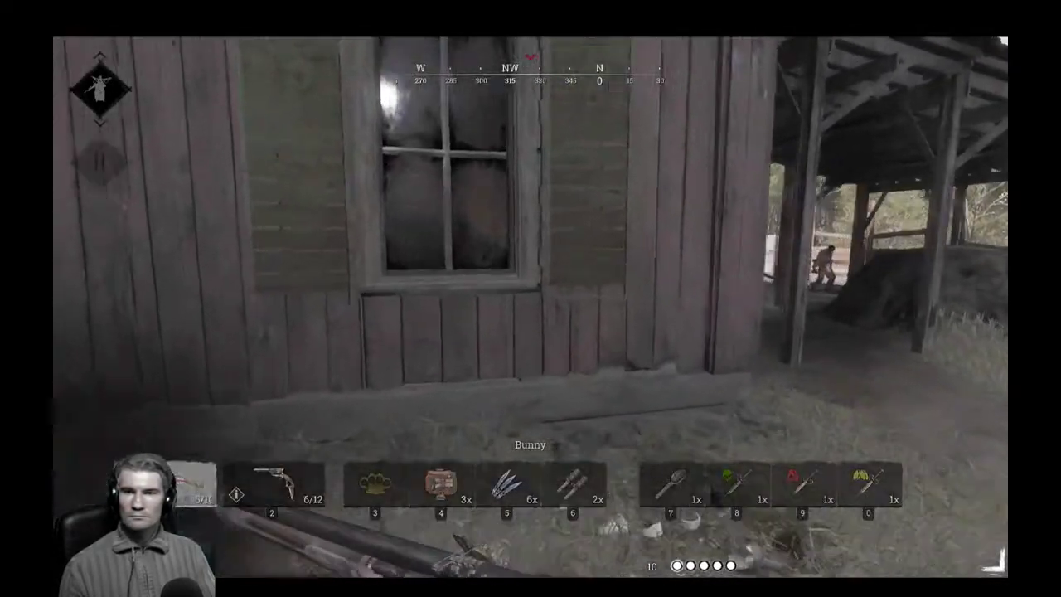
key("w")
key("space")
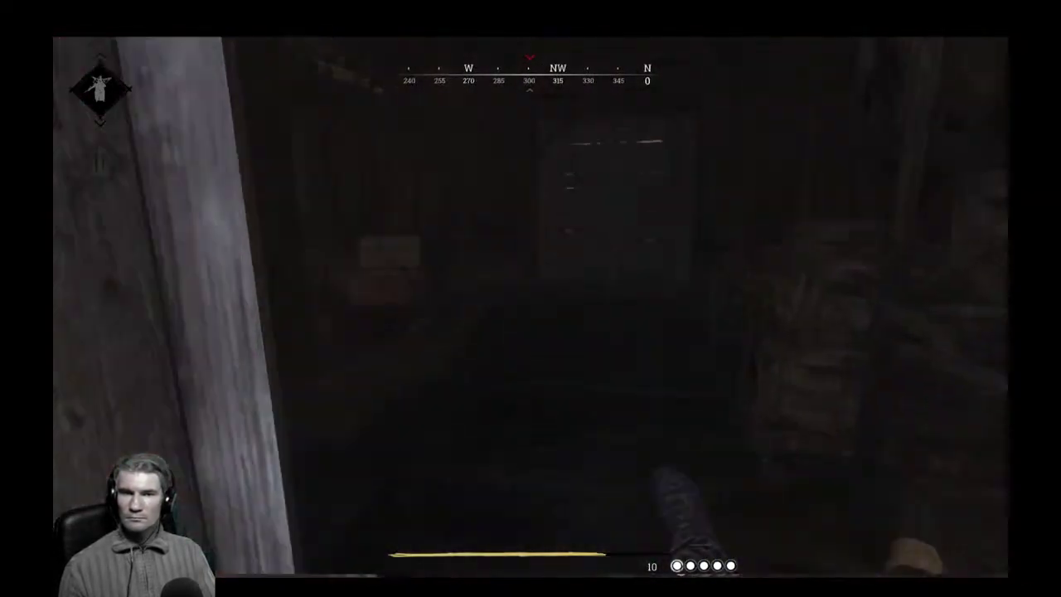
key("2")
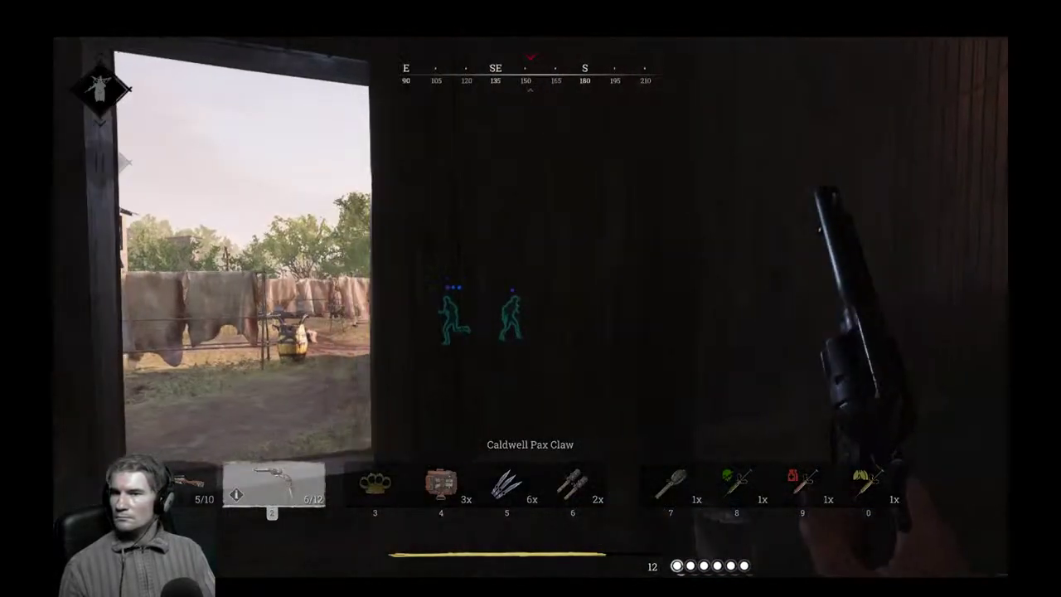
key("w")
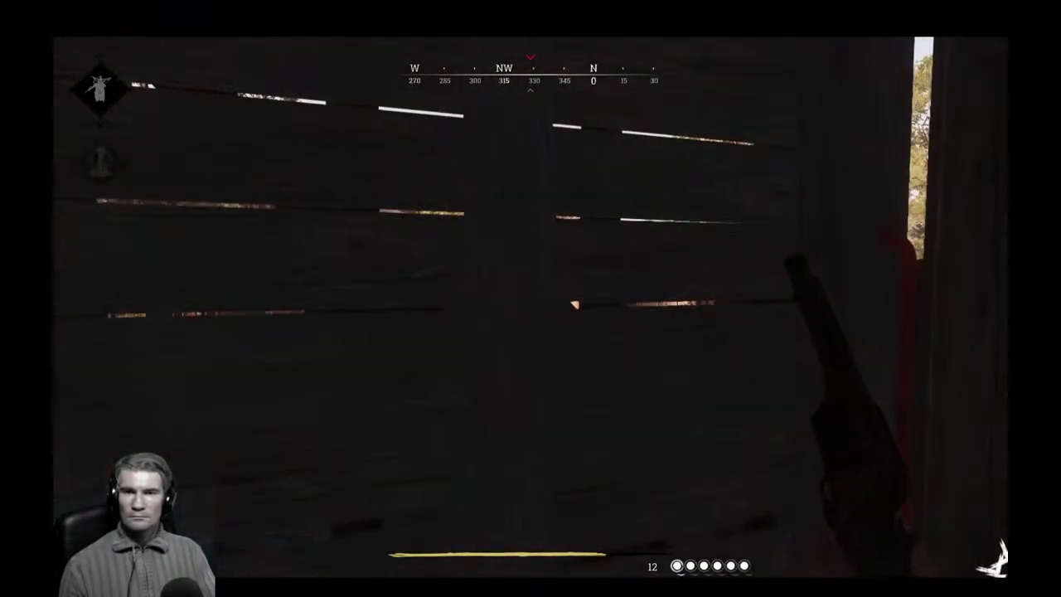
Check Dark Sight and cross the yard from the barn to the porch steps of the white house.
key("e")
key("w")
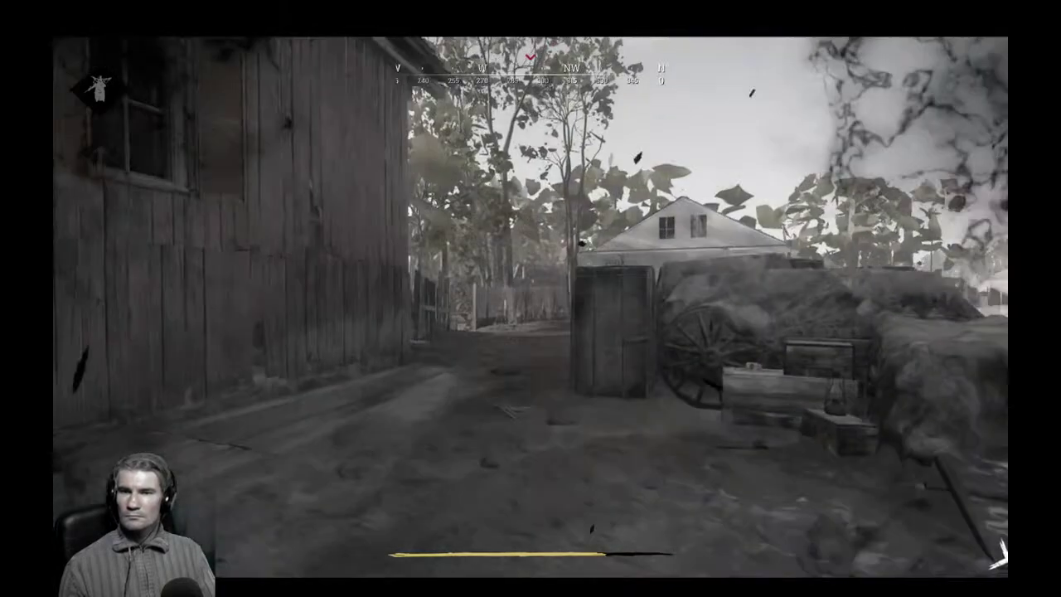
key("w")
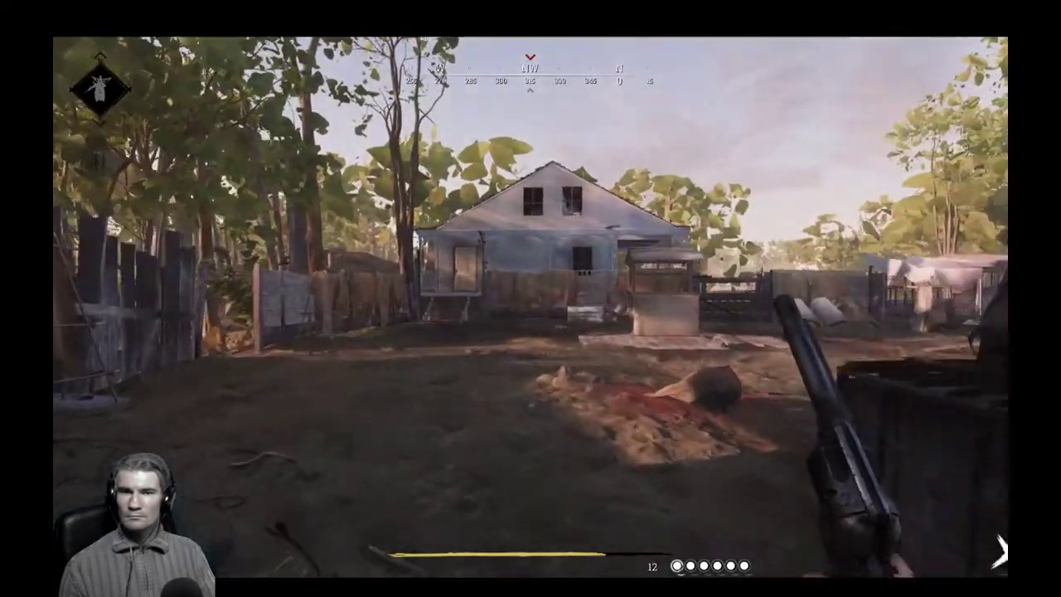
key("w")
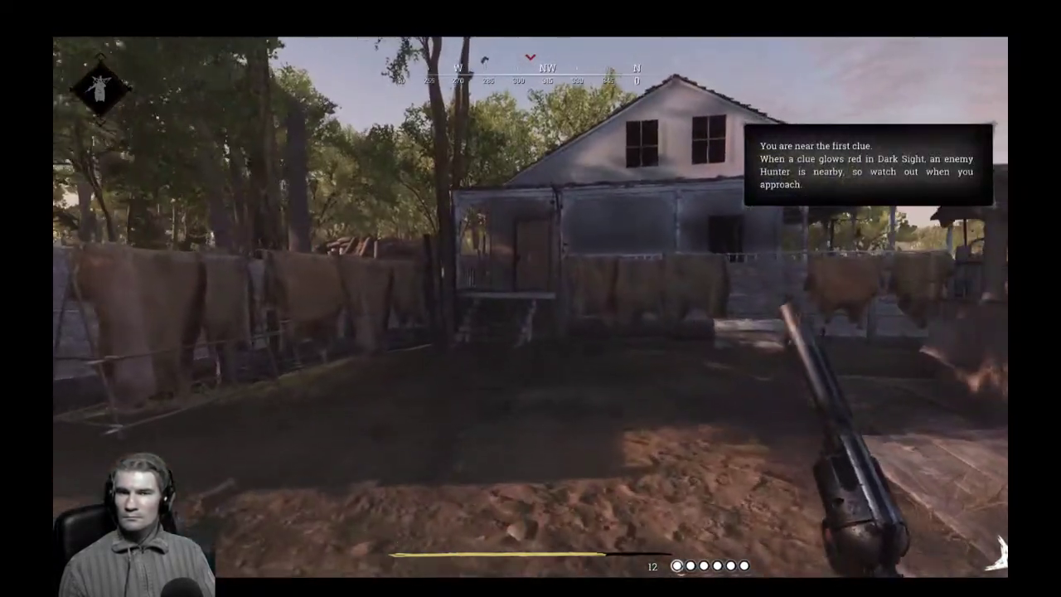
key("w")
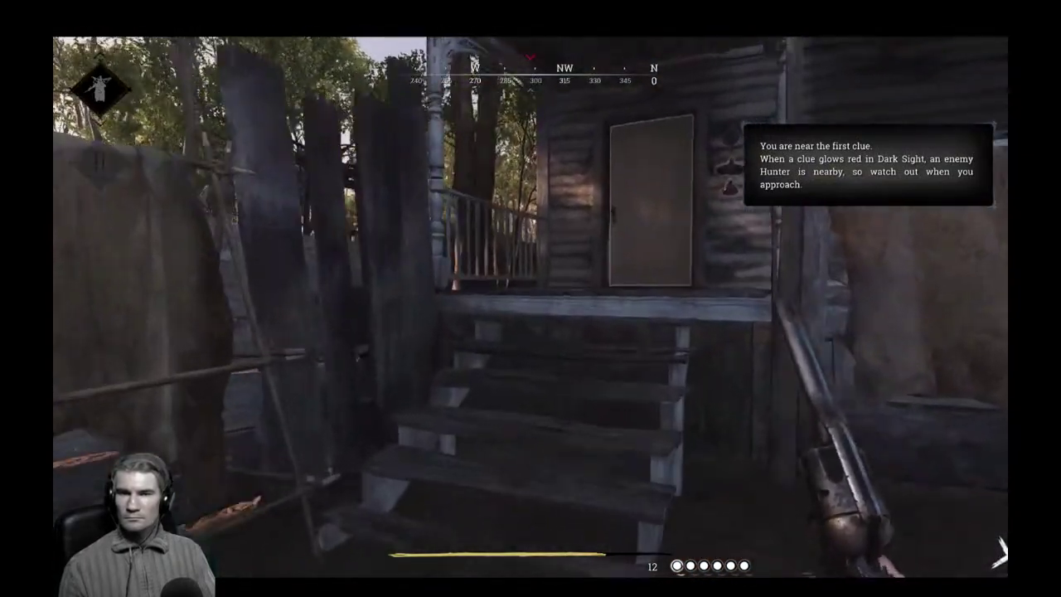
Enter the white house and collect the first Butcher clue beyond the staircase.
key("e")
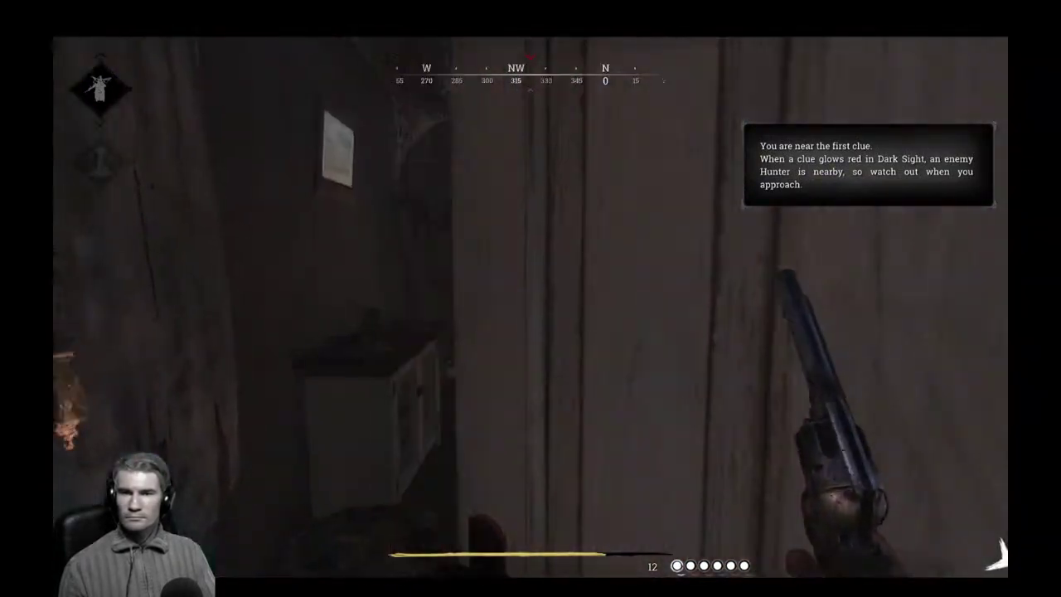
key("w")
key("w")
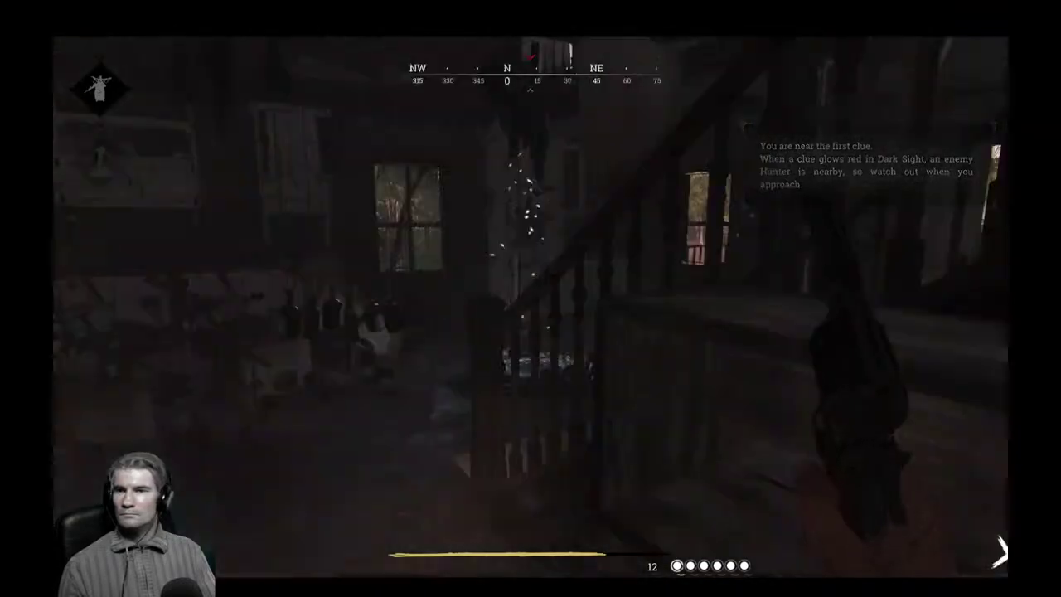
key("w")
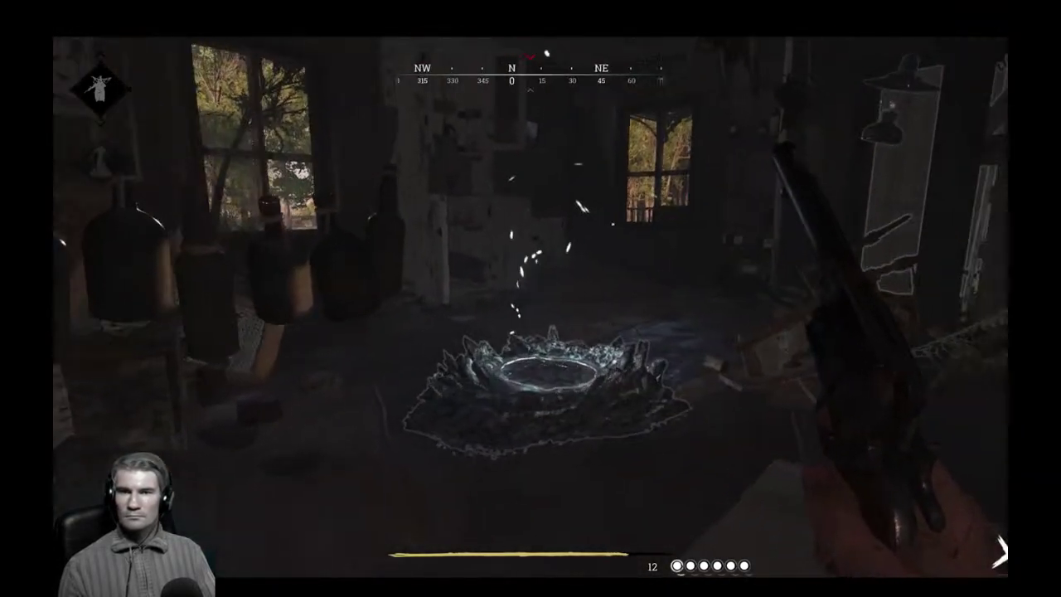
key("f")
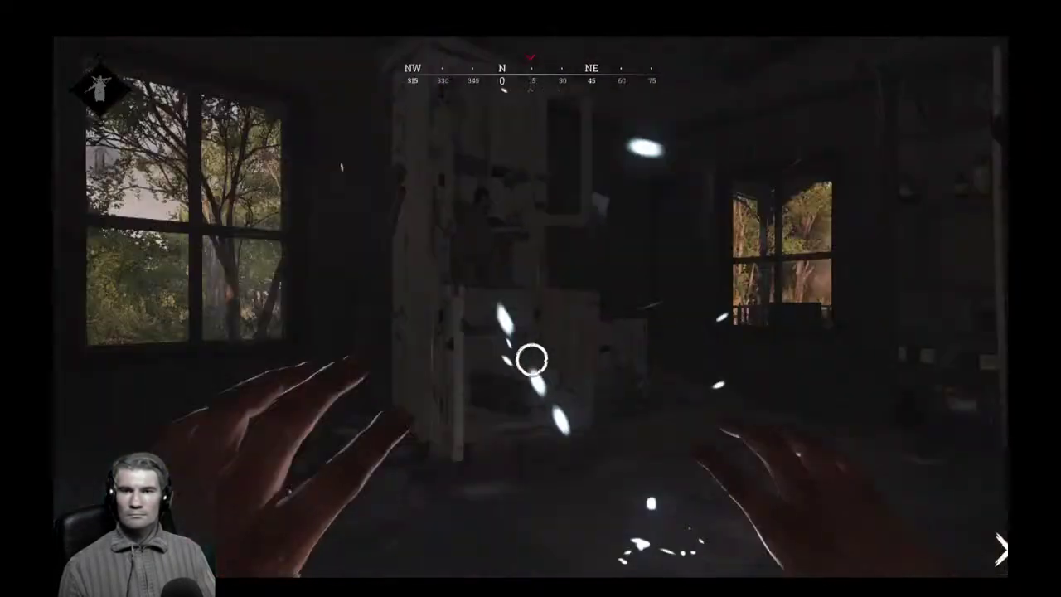
Equip the Bunny rifle, check outside through the window and sprint out of the house into the trees.
key("w")
key("1")
key("1")
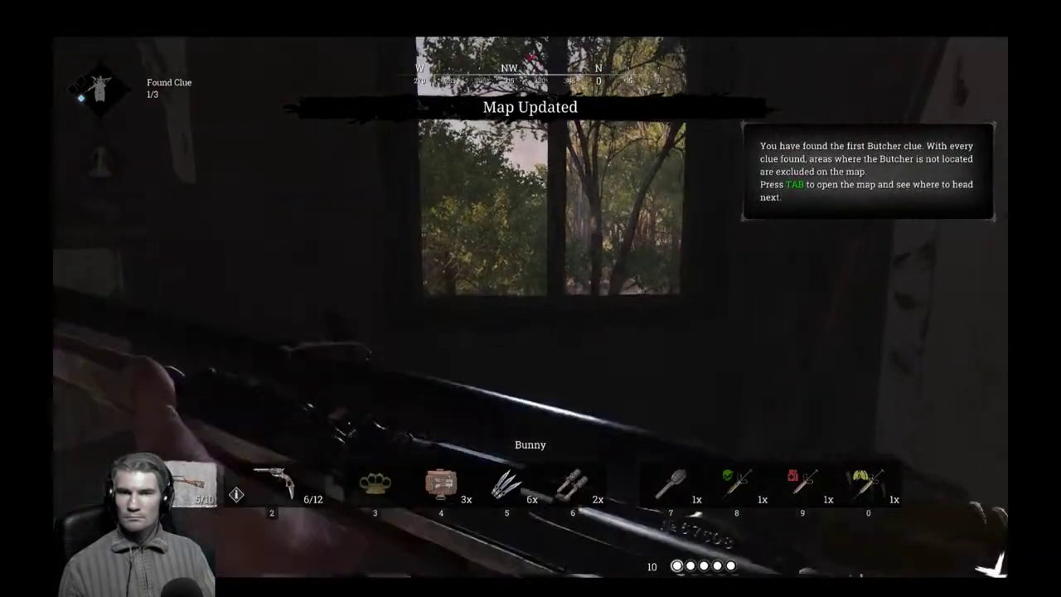
key("s")
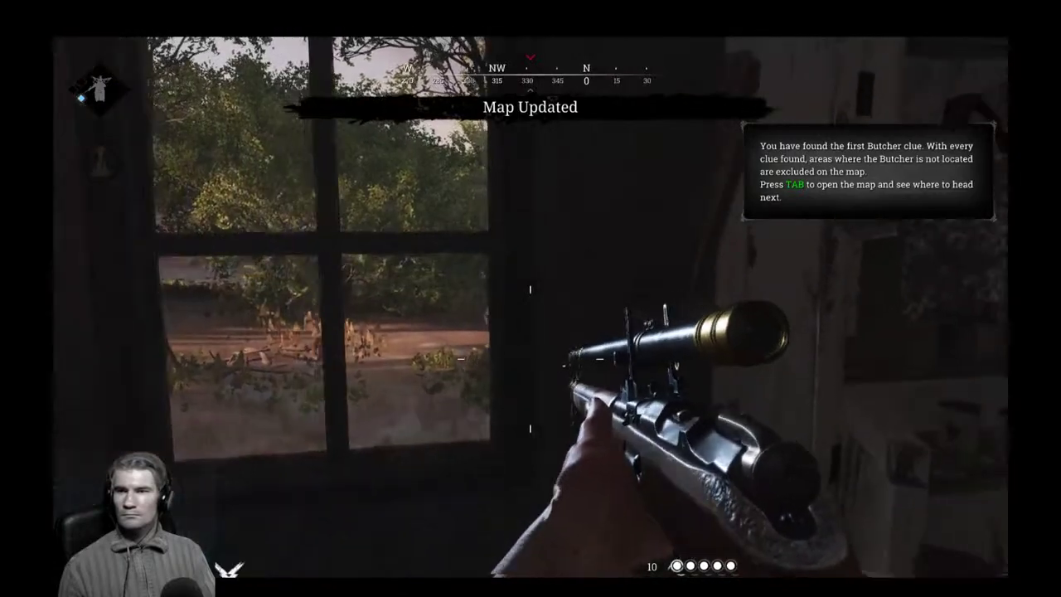
key("shift+w")
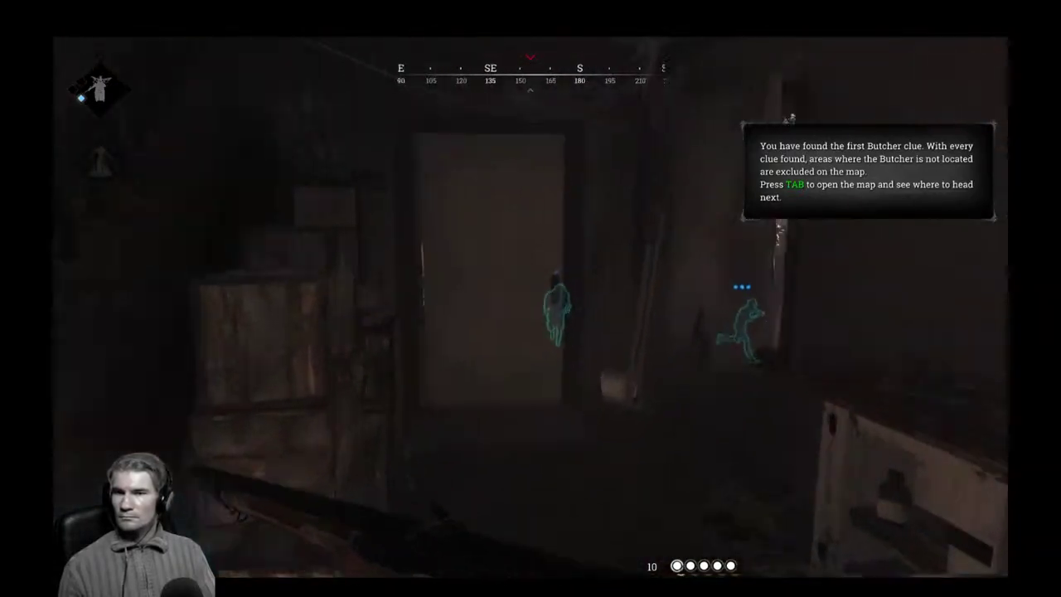
key("shift+w")
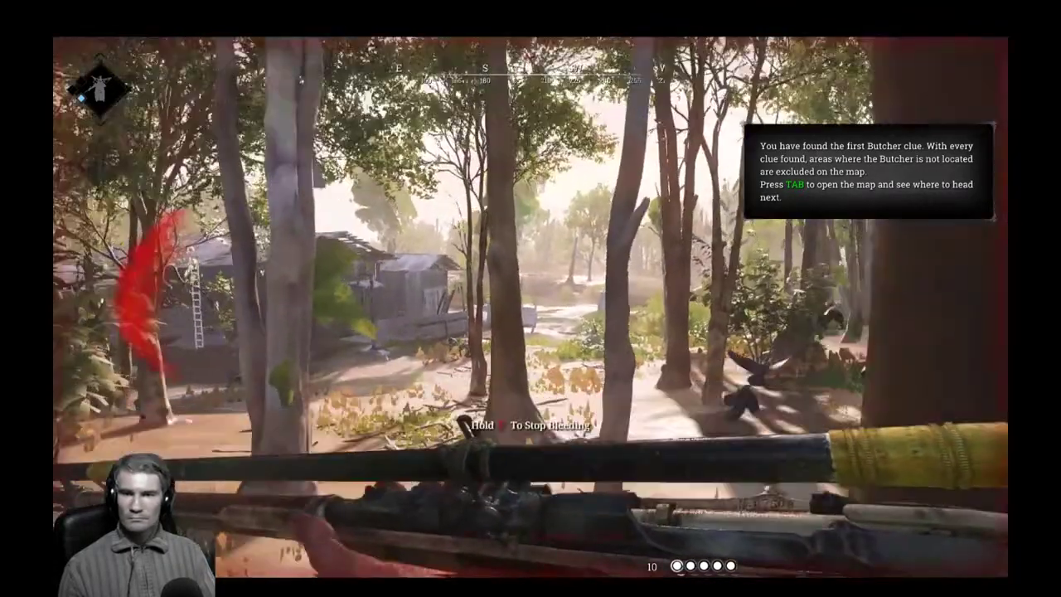
Switch to the Caldwell Pax Claw, stop the hunter's bleeding and move on through the bushes.
key("2")
key("f")
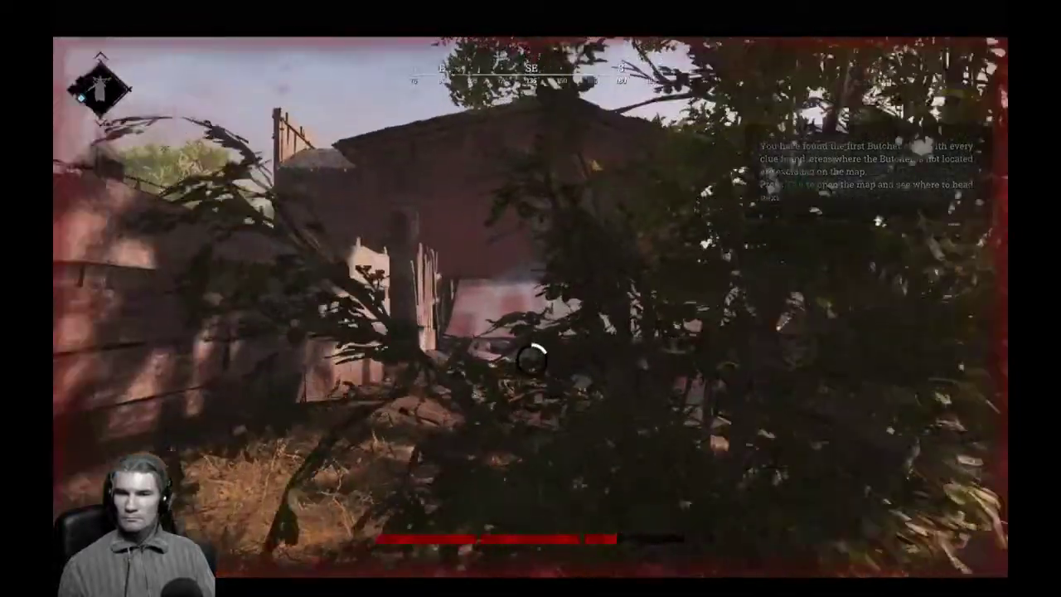
key("w")
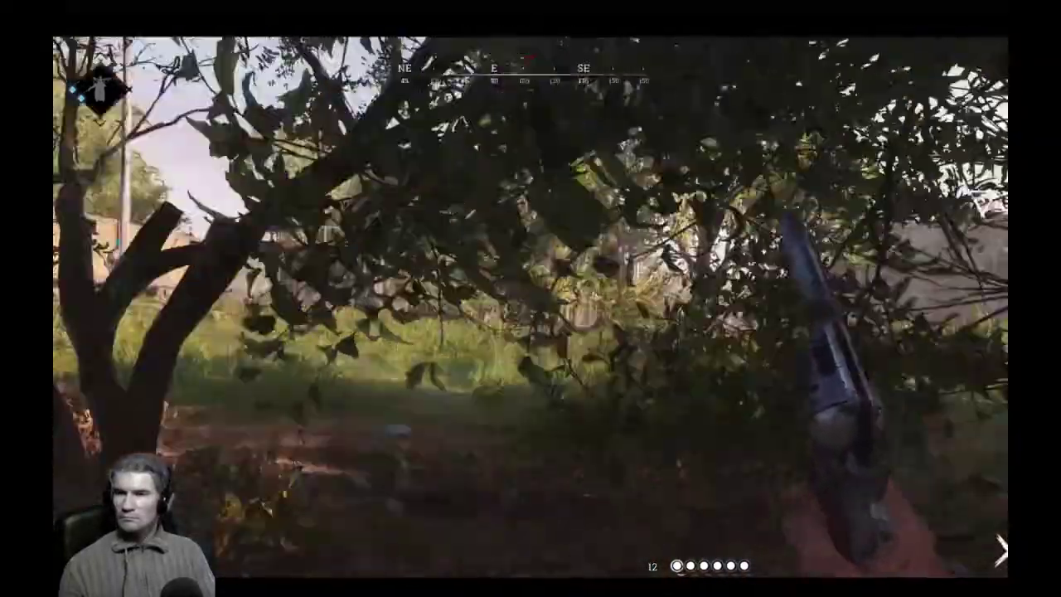
Check Dark Sight and leave the trees towards C&A Lumber with the Caldwell Pax Claw in hand.
key("e")
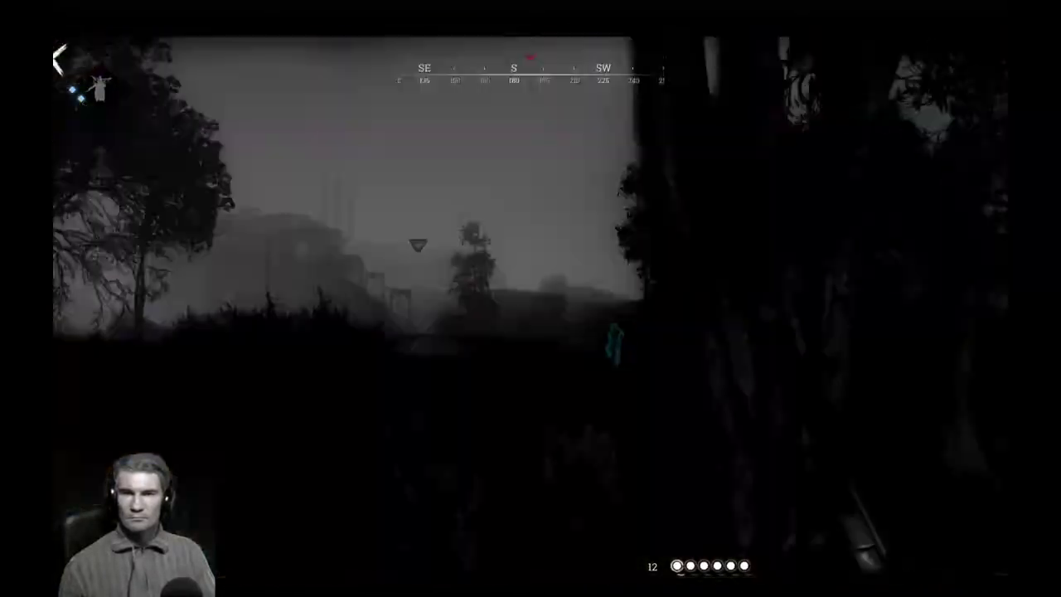
key("2")
key("w")
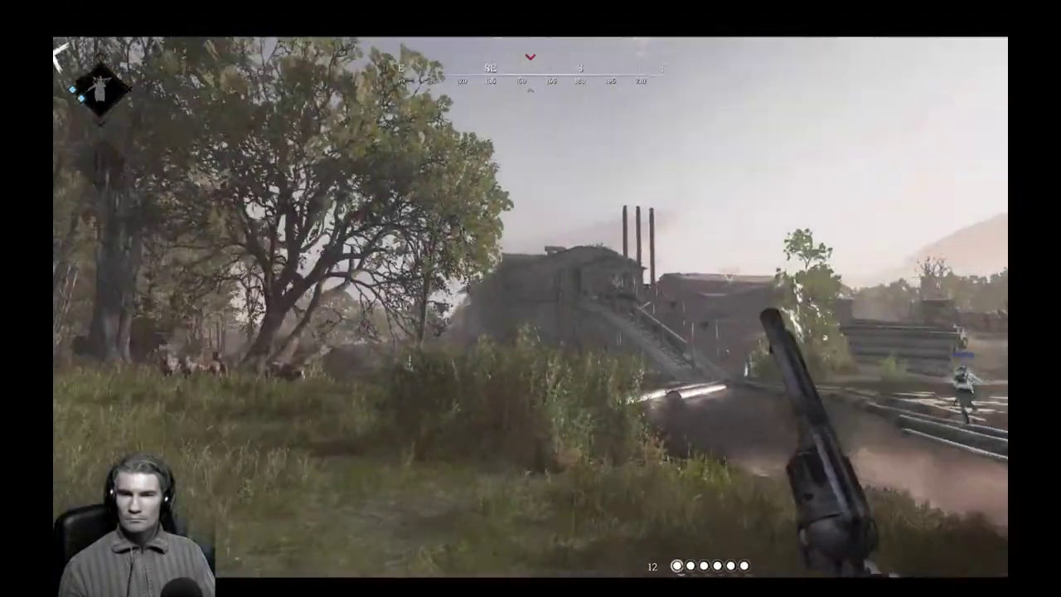
Fight the hellhounds in the grass beside C&A Lumber with melee strikes and stop the hunter's bleeding.
key("v")
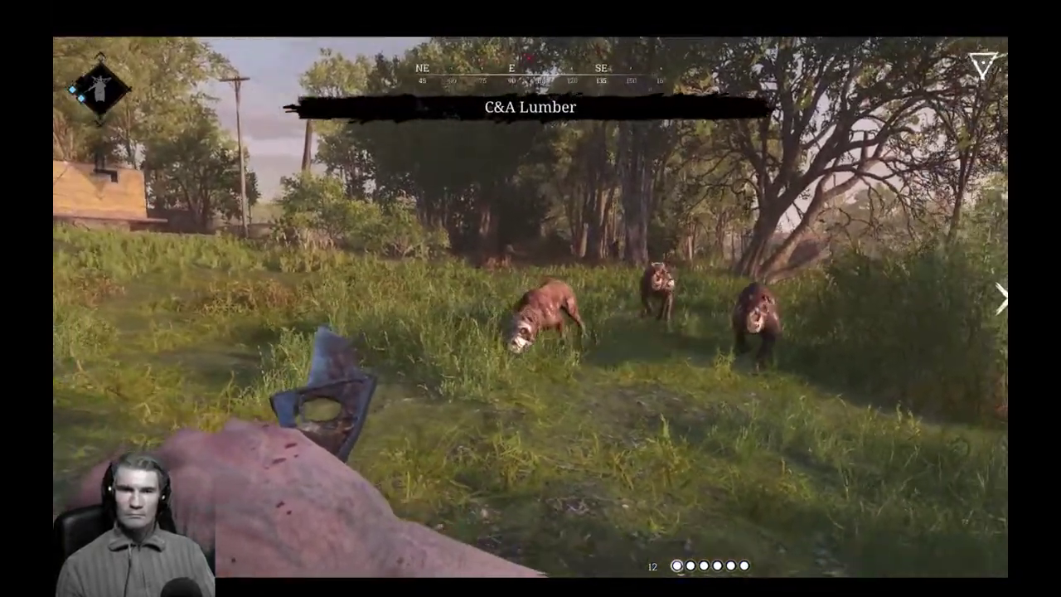
key("v")
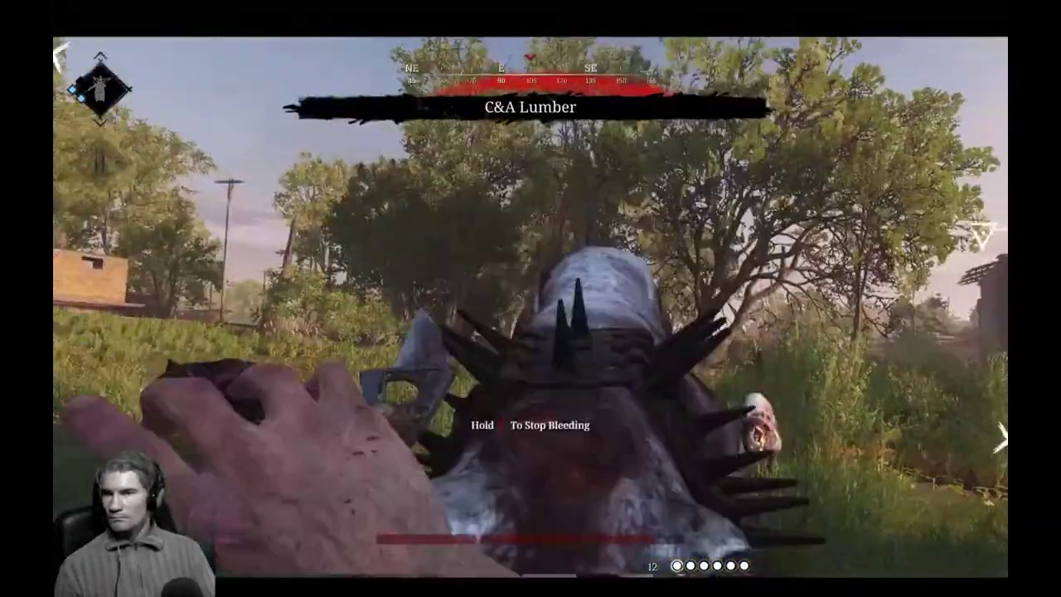
key("v")
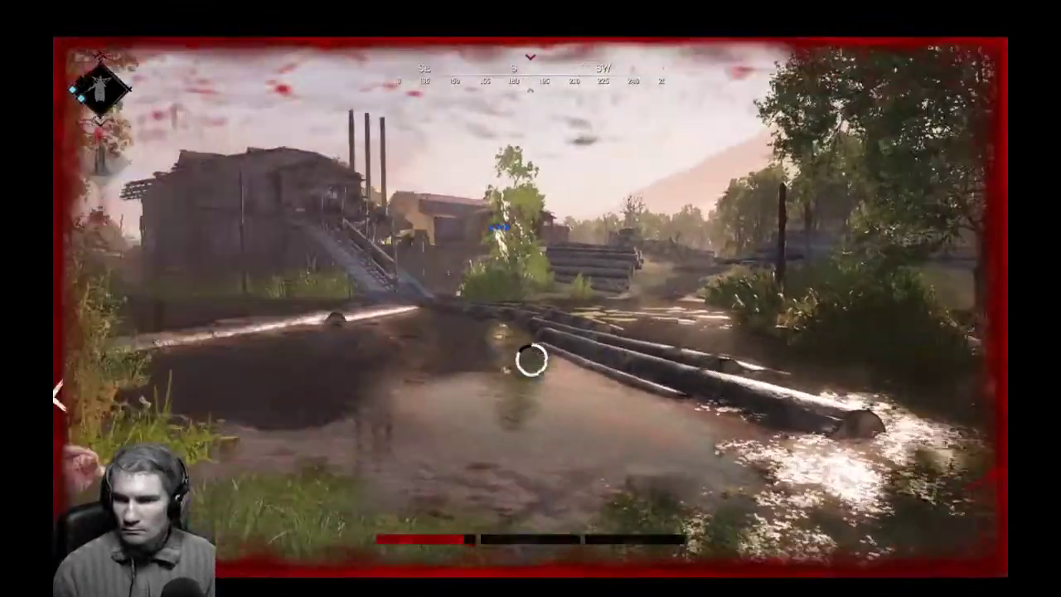
Cross the floating logs to the foot of the sawmill ramp and take out Huff's Kit.
key("w")
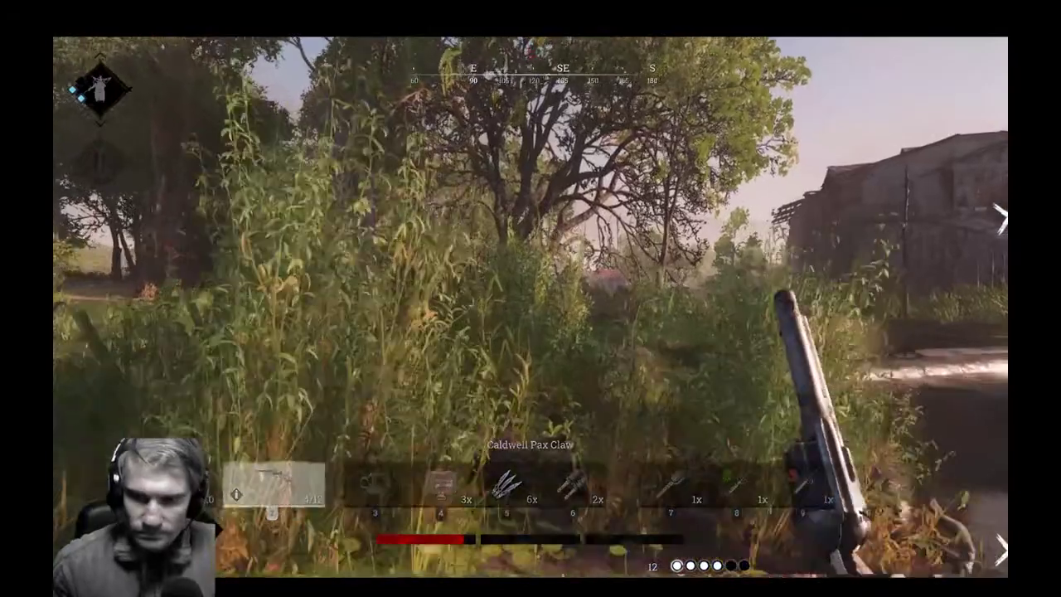
key("w")
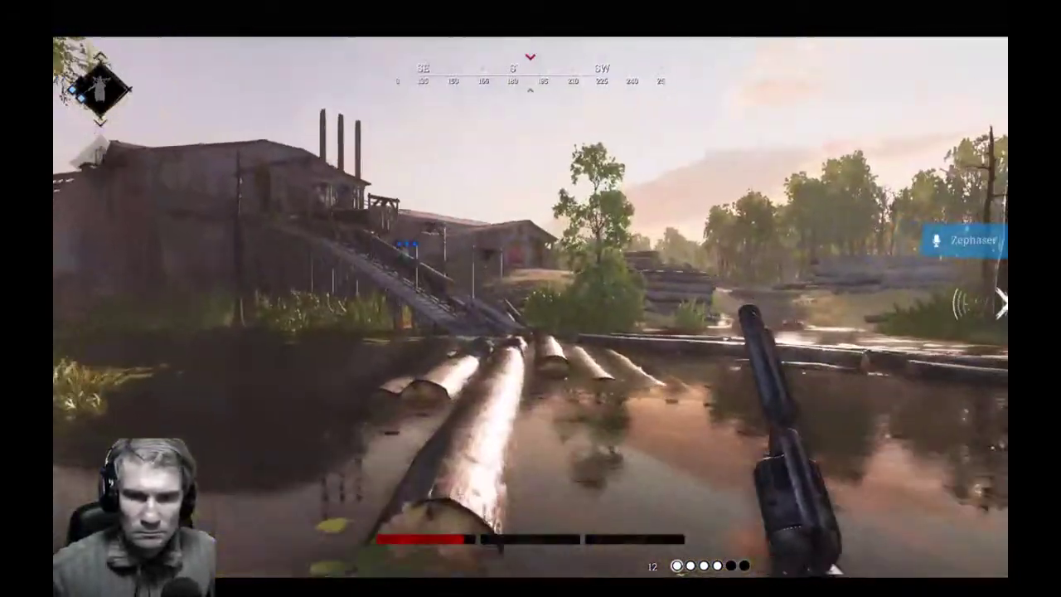
key("w")
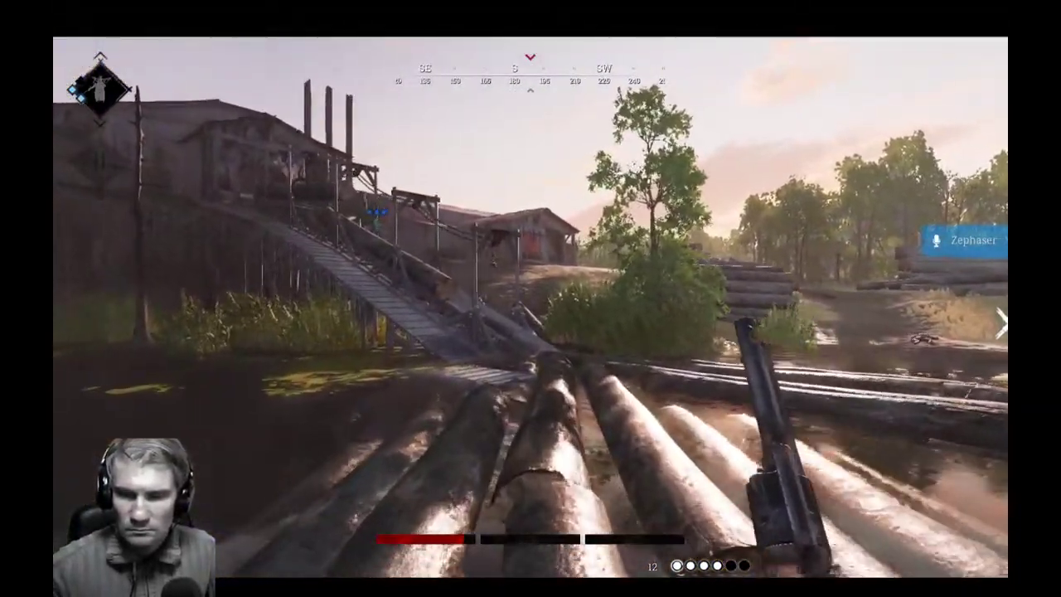
key("4")
key("6")
key("4")
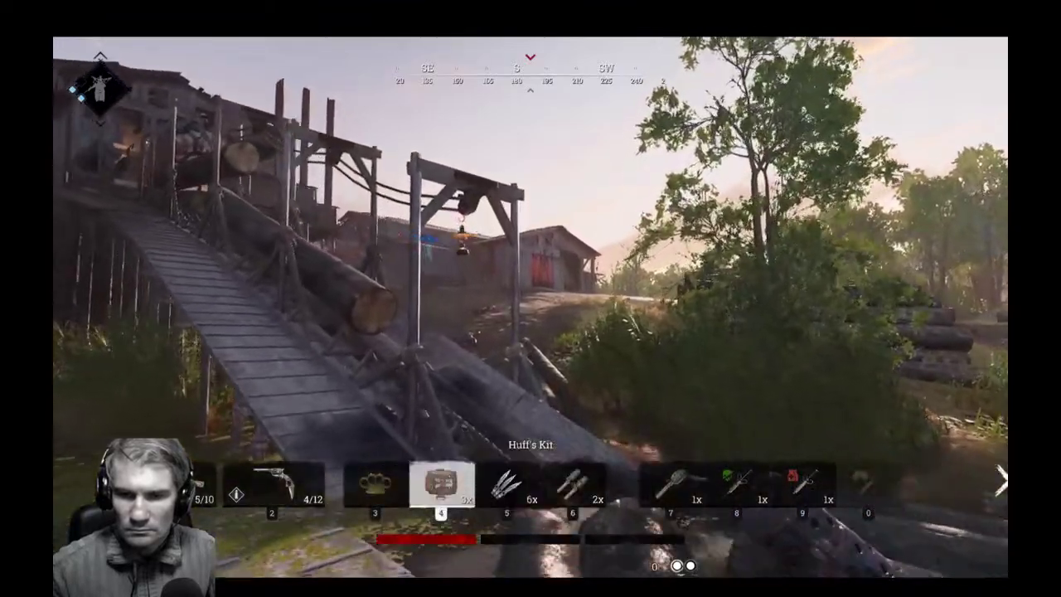
Move under the sawmill's wooden supports, heal with Huff's Kit and switch back to the Caldwell Pax Claw.
key("w")
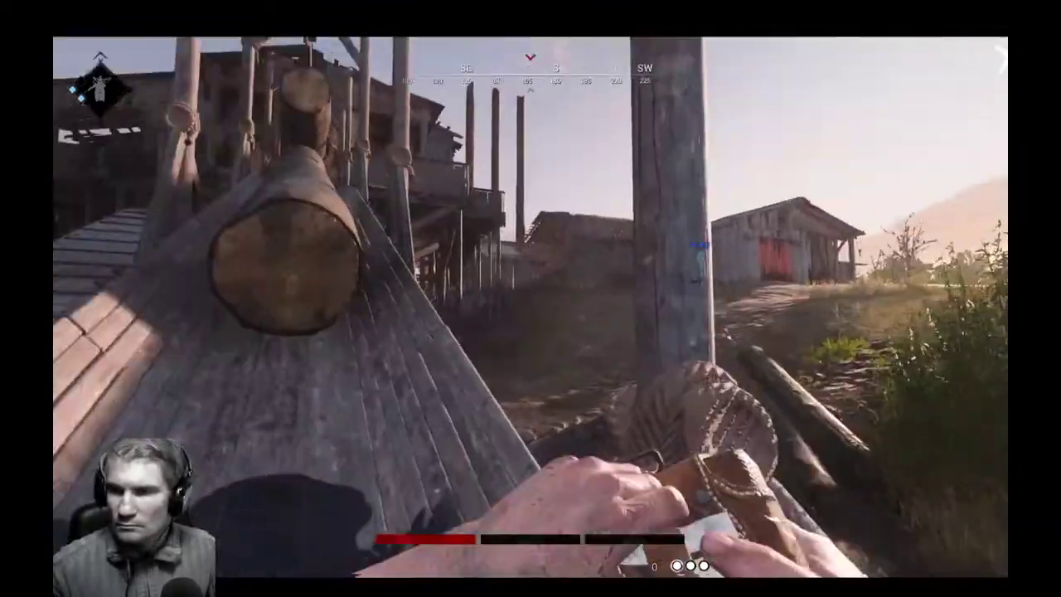
key("w")
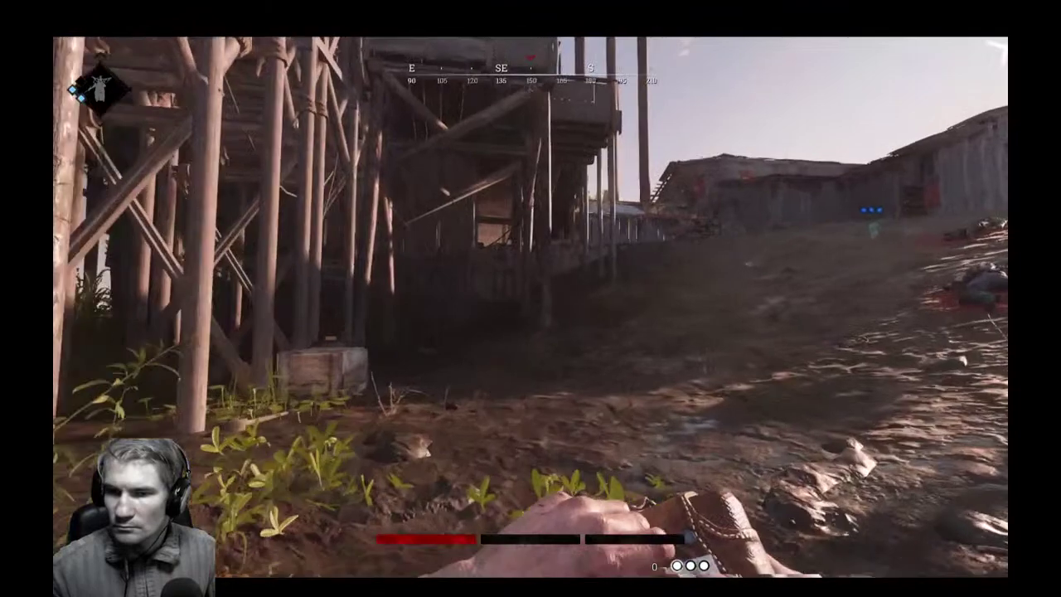
key("w")
key("e")
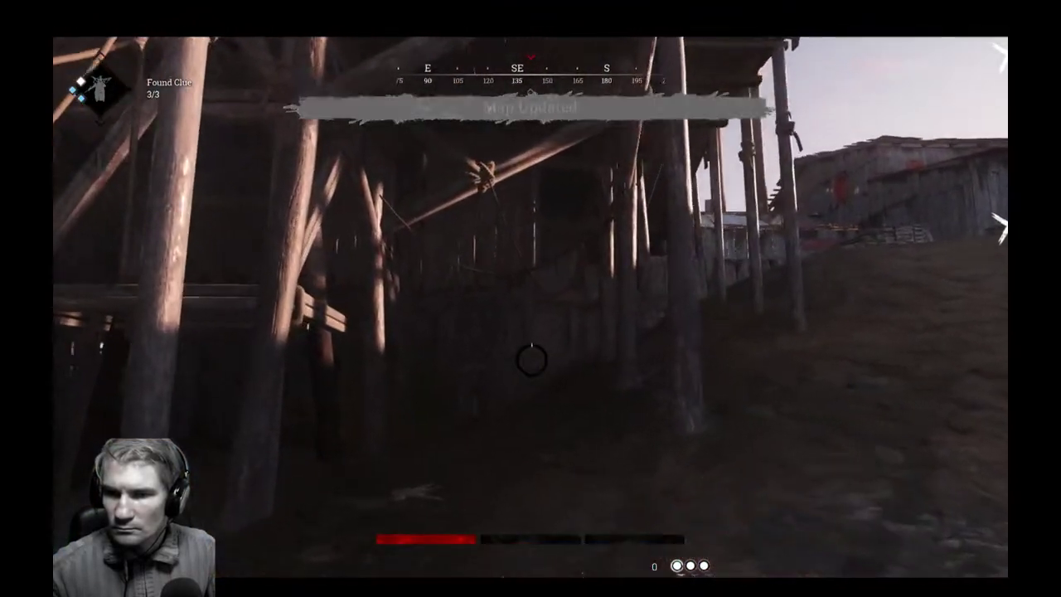
key("w")
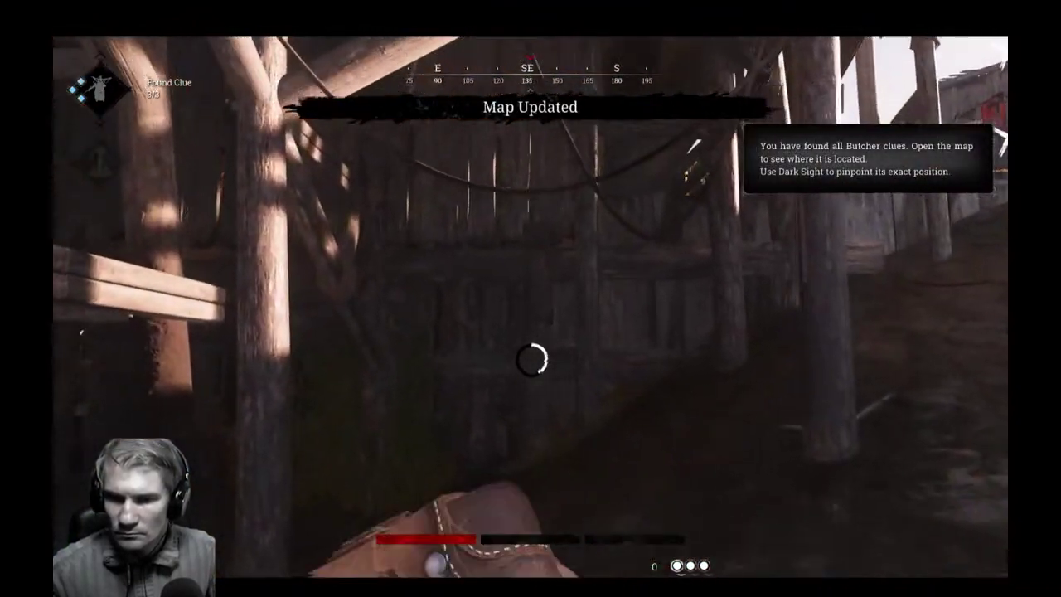
key("w")
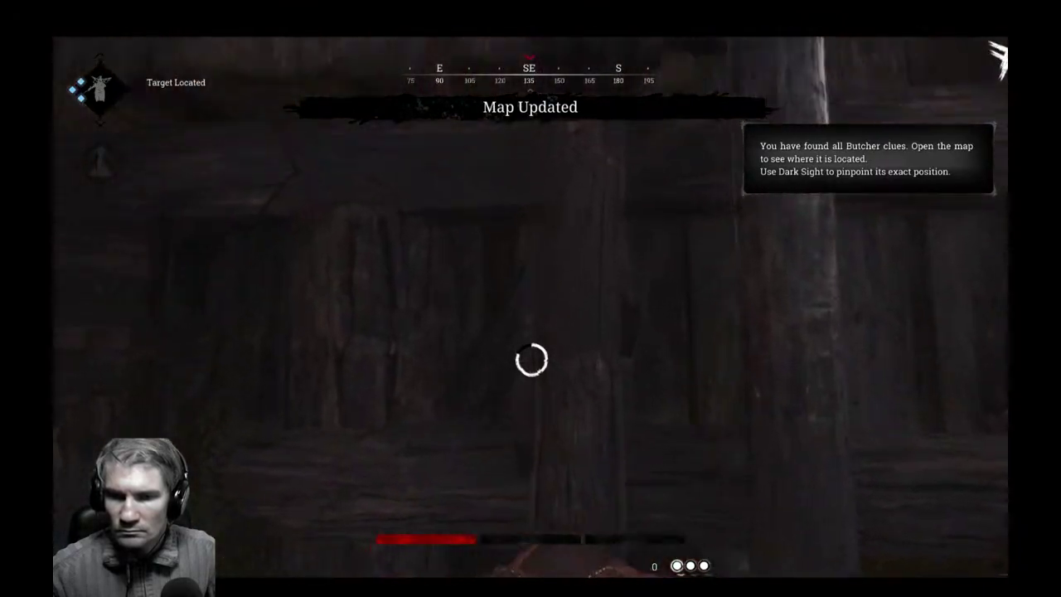
key("w")
key("1")
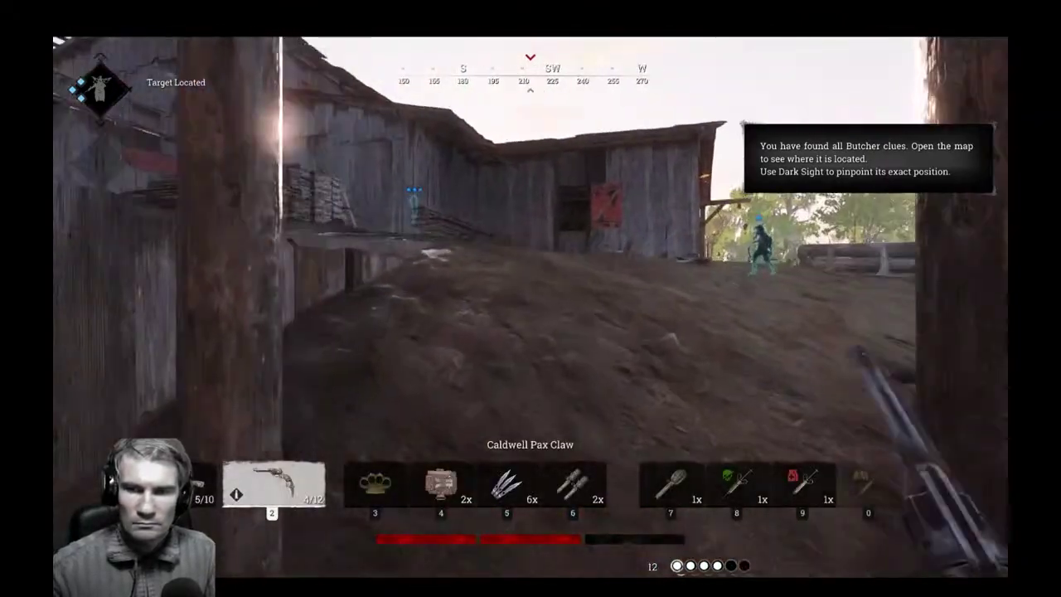
Climb the dirt slope and vault through the red-shuttered window into the dark sawmill building.
key("w")
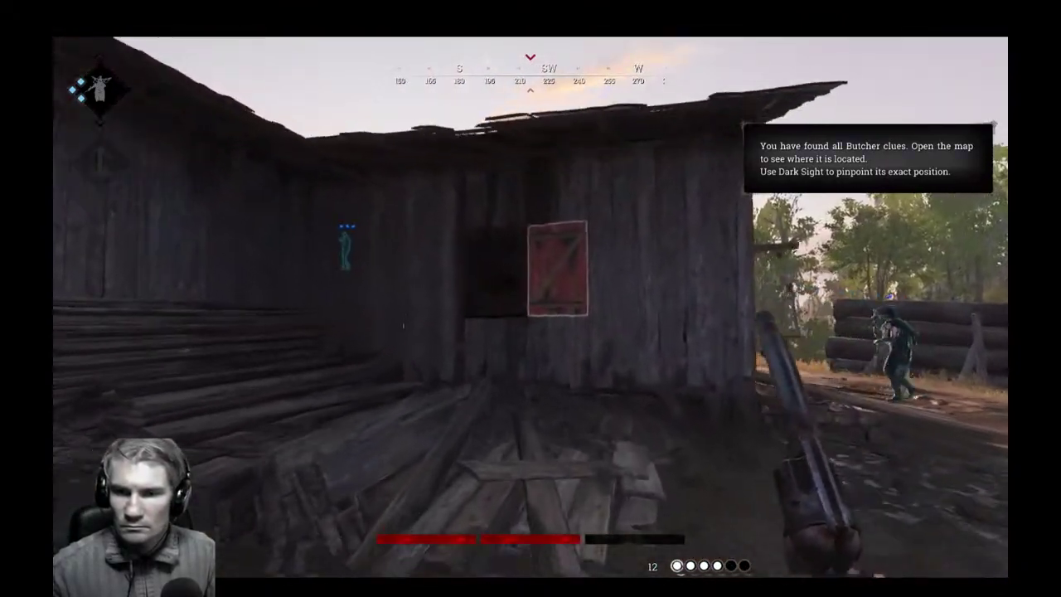
key("w")
key("space")
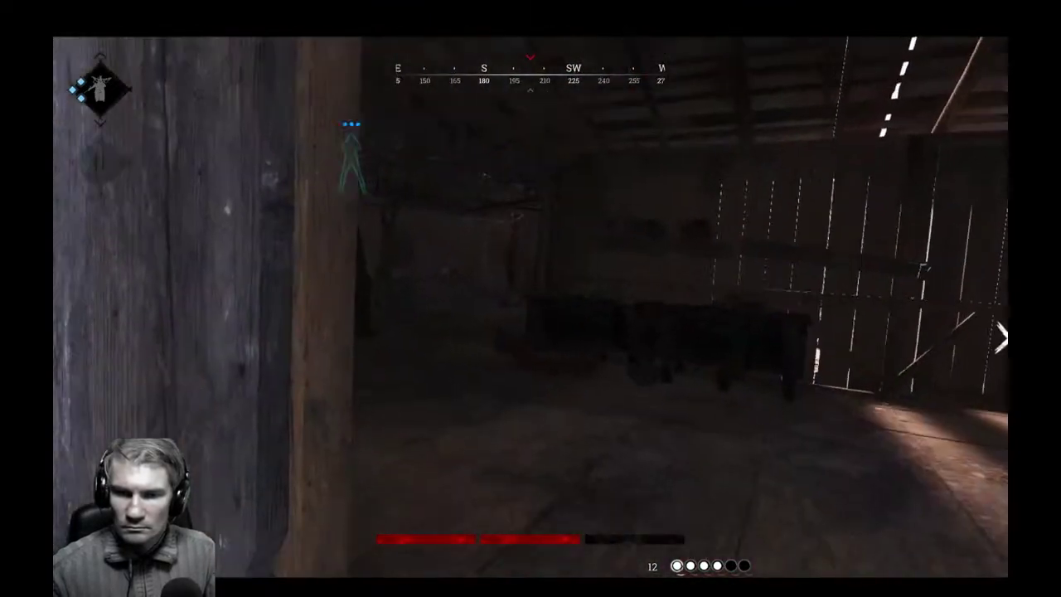
key("w")
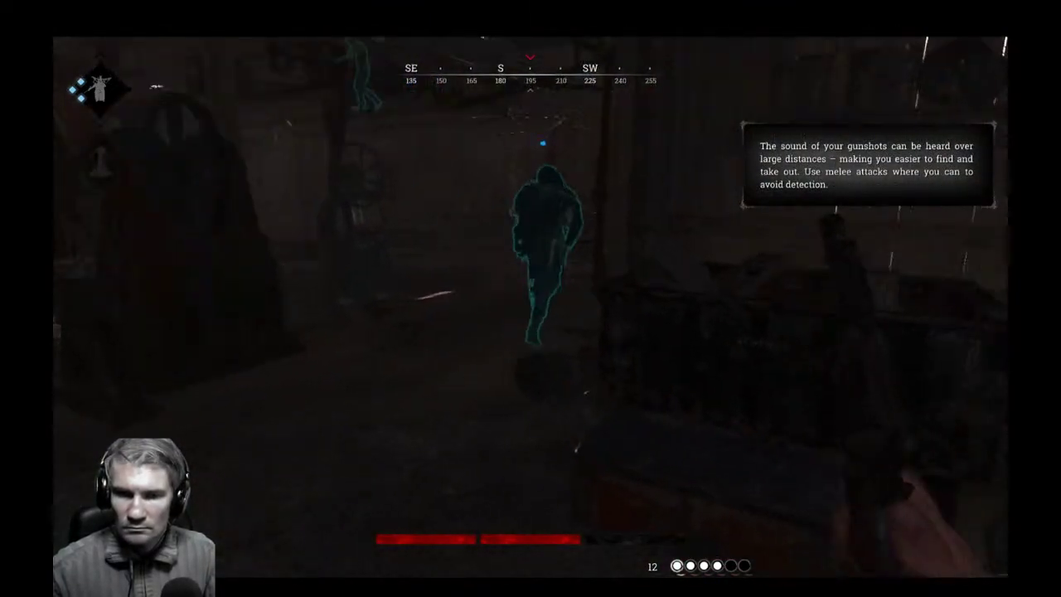
Reload the Caldwell Pax Claw, check the open gate and pick up ammo inside the building.
key("r")
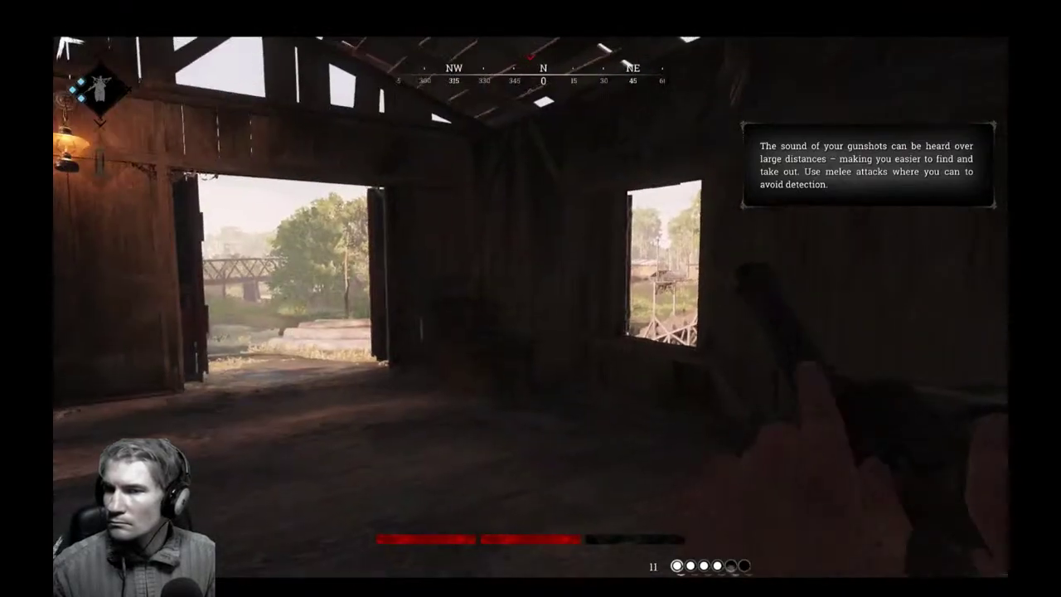
key("w")
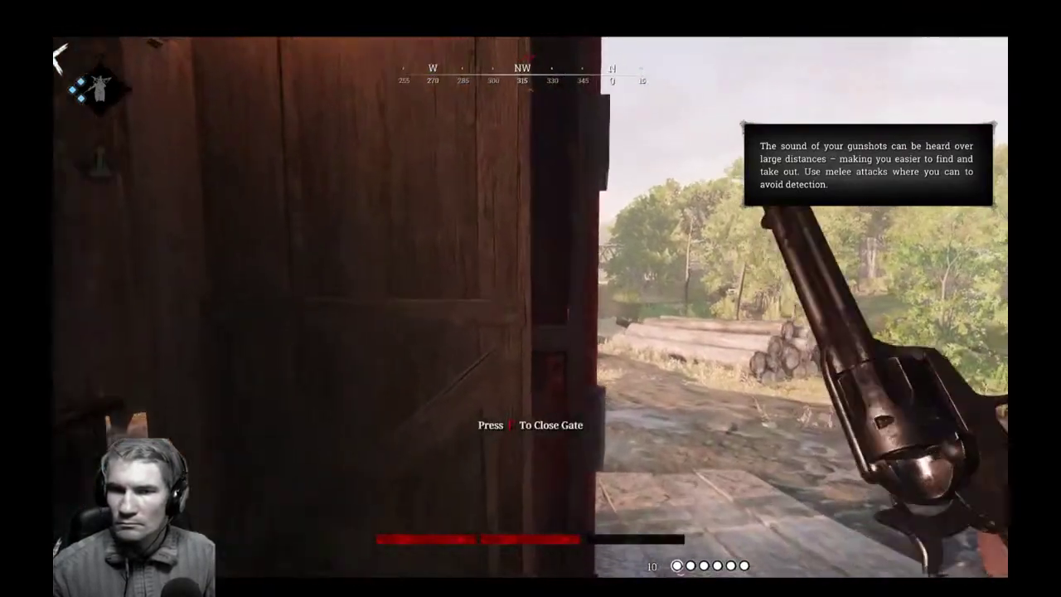
key("w")
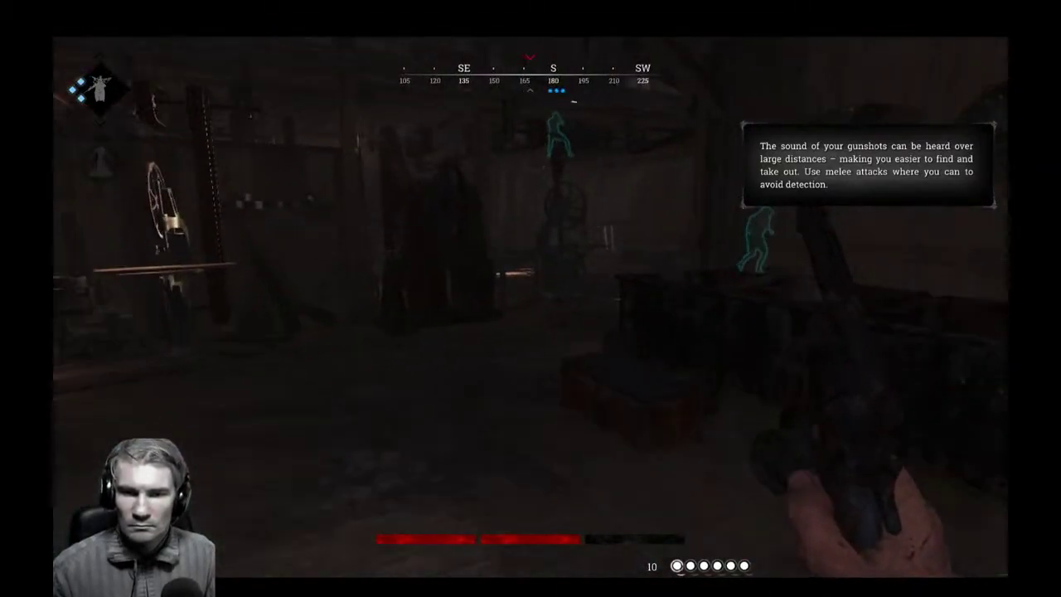
key("e")
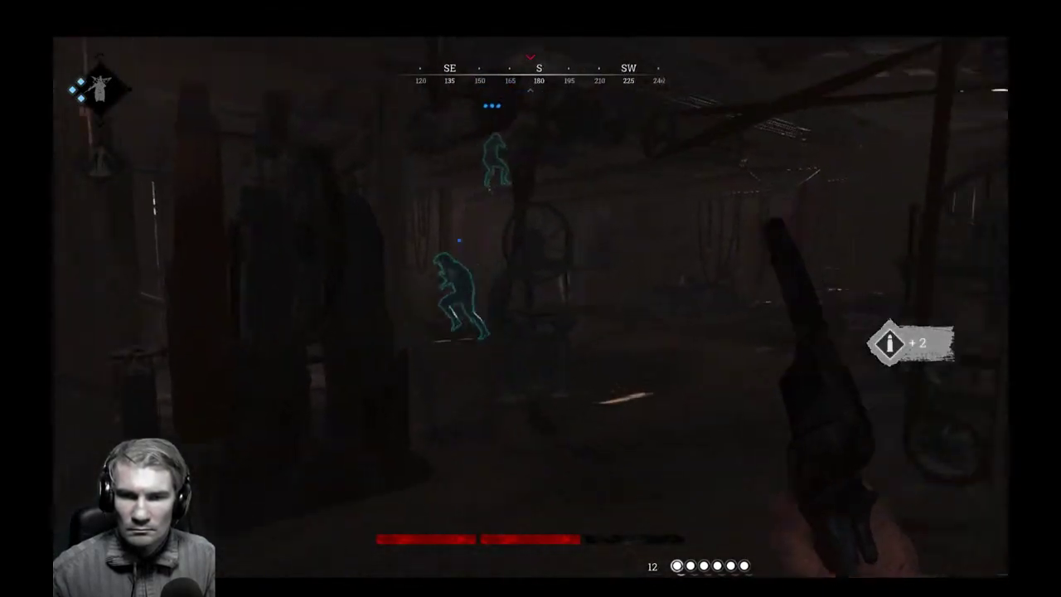
Search the dark sawmill interior as far as the corner with the red door and restore the hunter's health.
key("w")
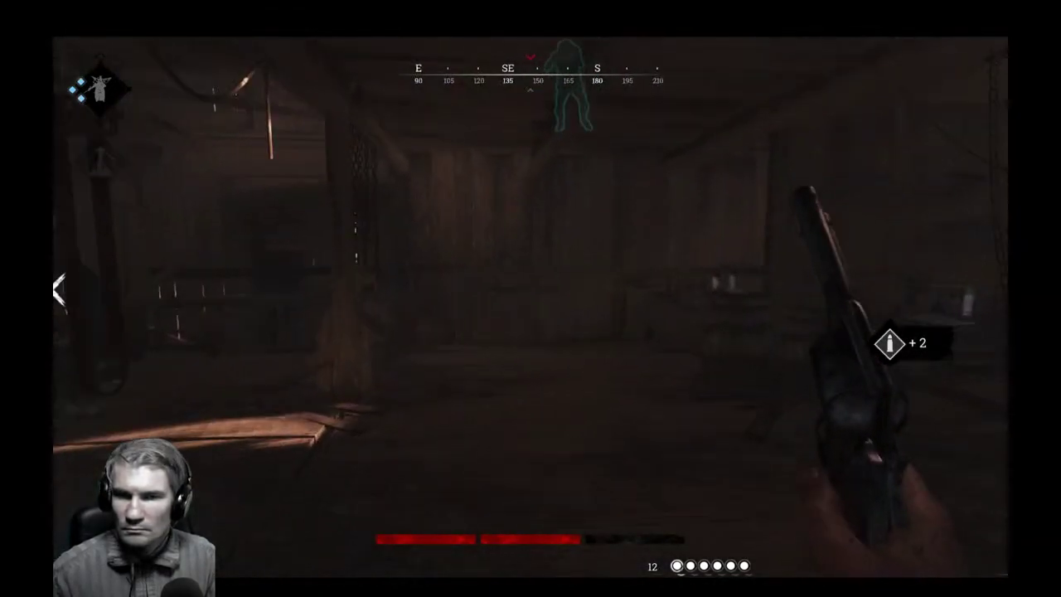
key("w")
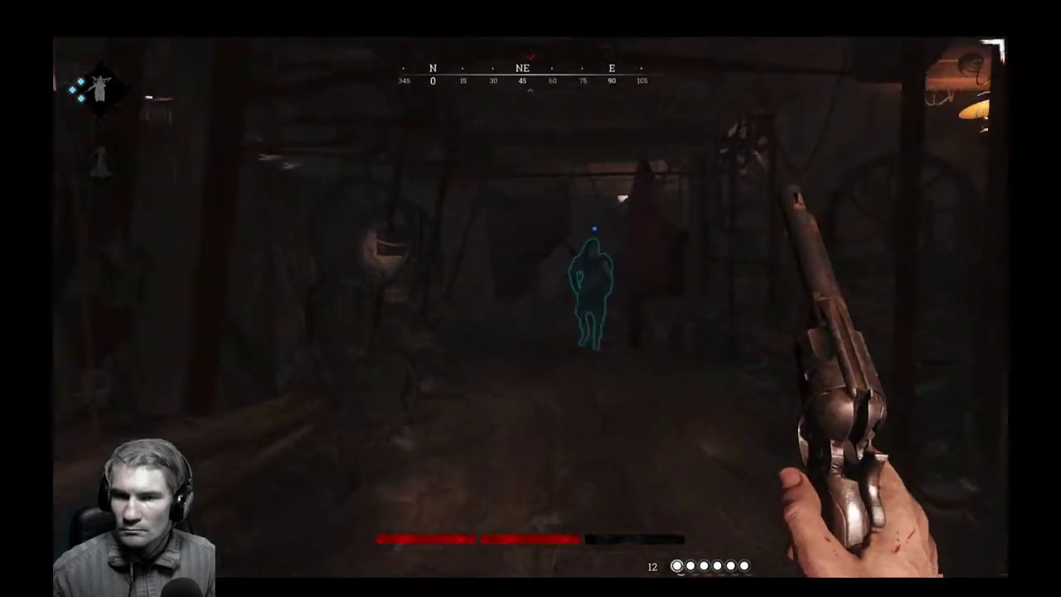
key("w")
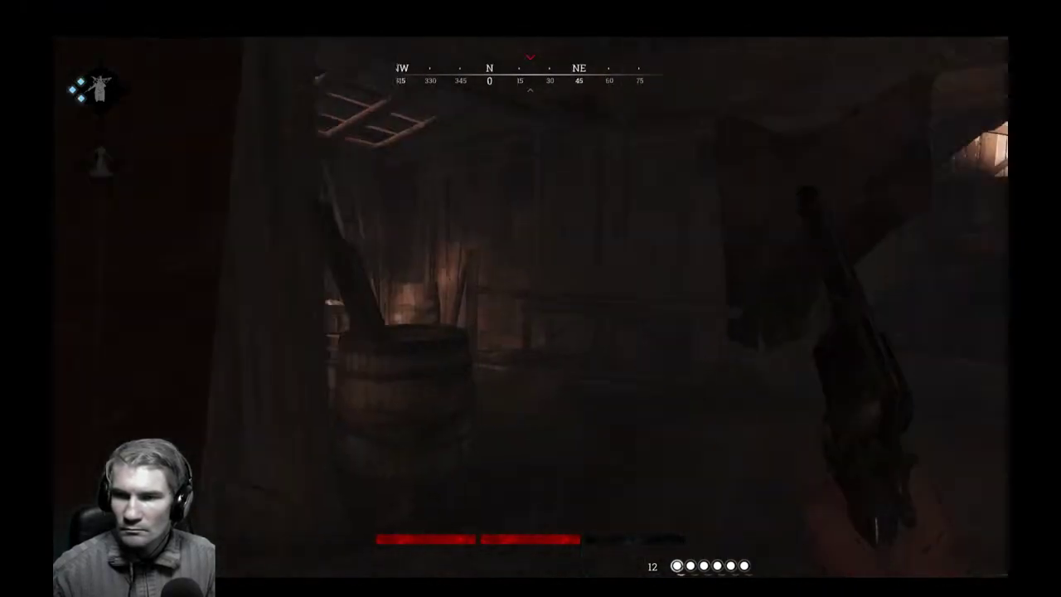
key("w")
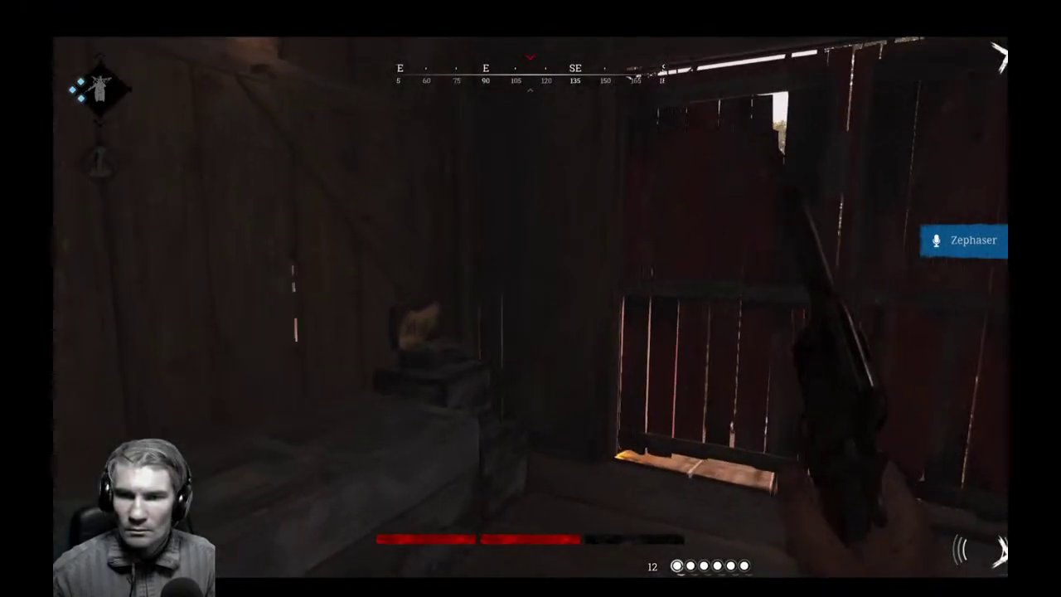
key("f")
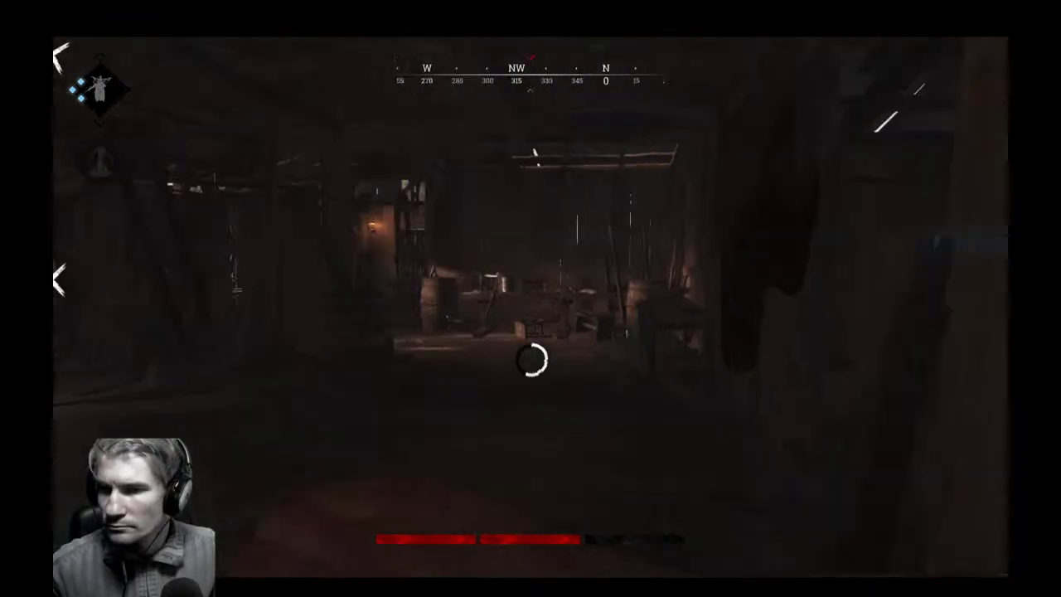
Cross the sawmill to the lantern-lit red door and check outside through the gap with the Bunny rifle.
key("w")
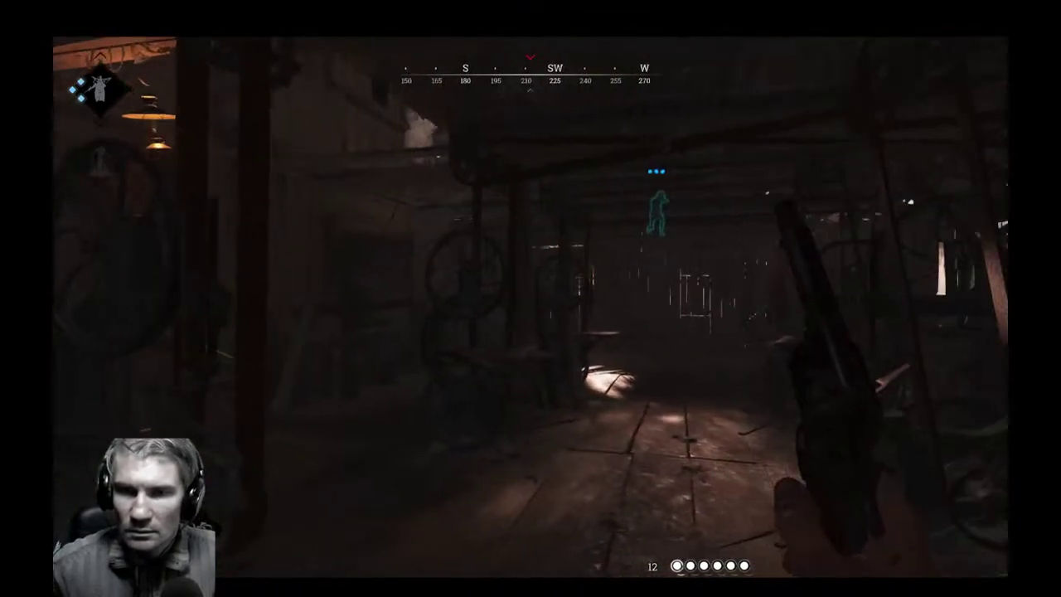
key("w")
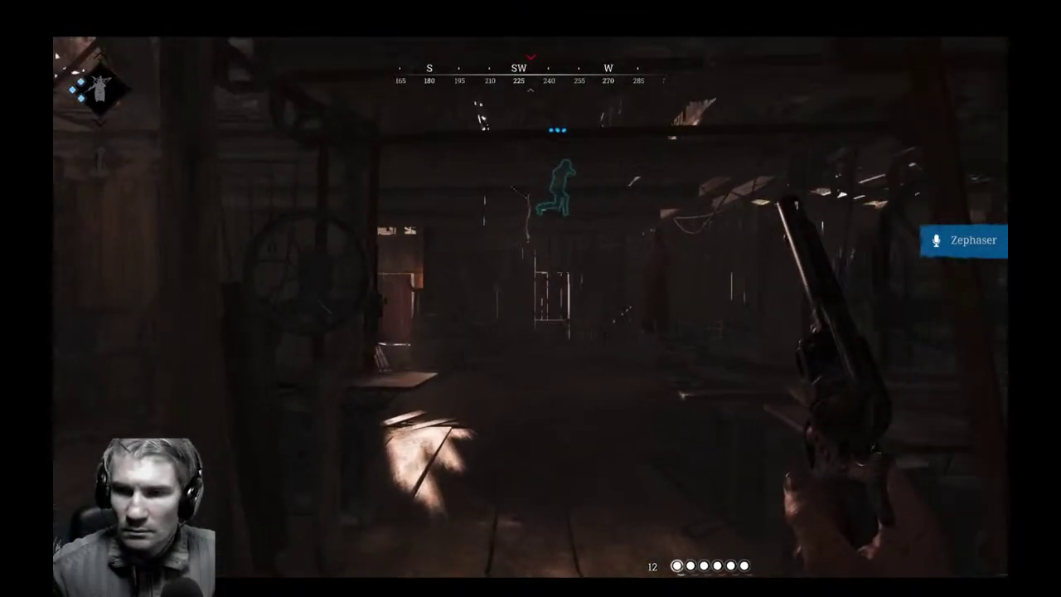
key("w")
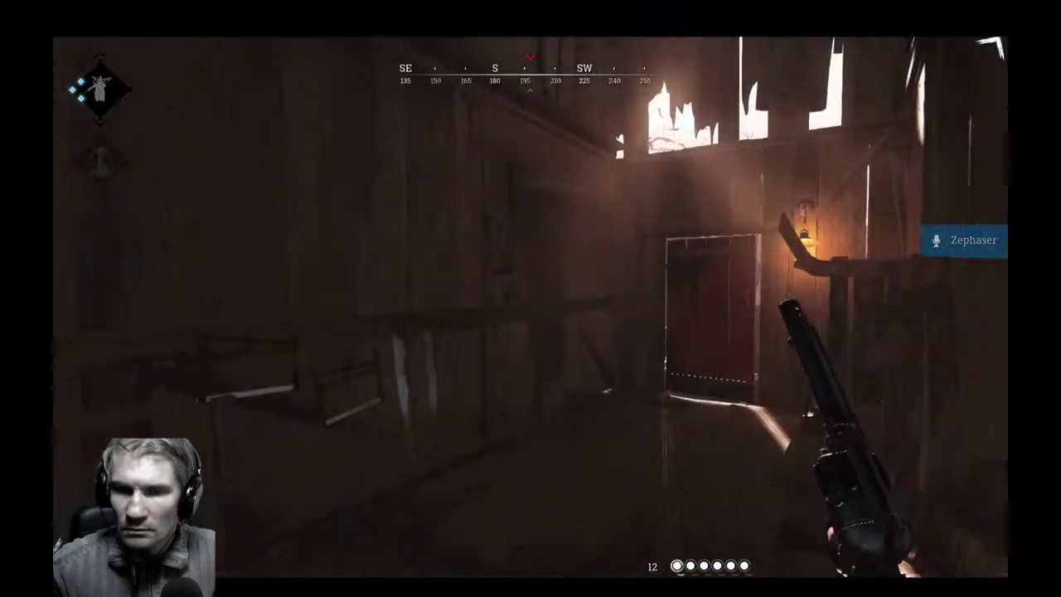
key("w")
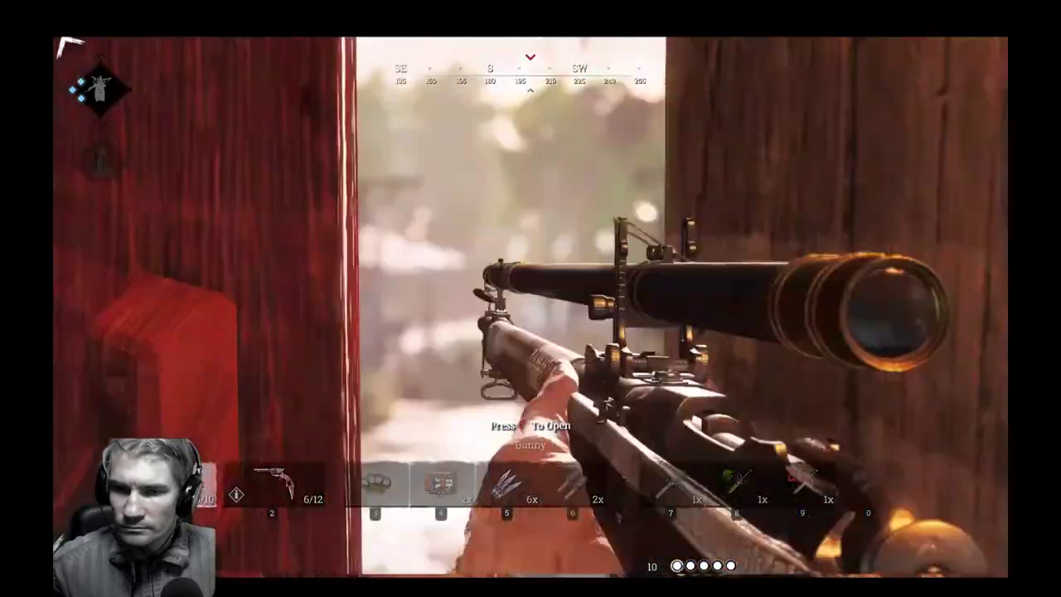
right_click(530, 299)
key("w")
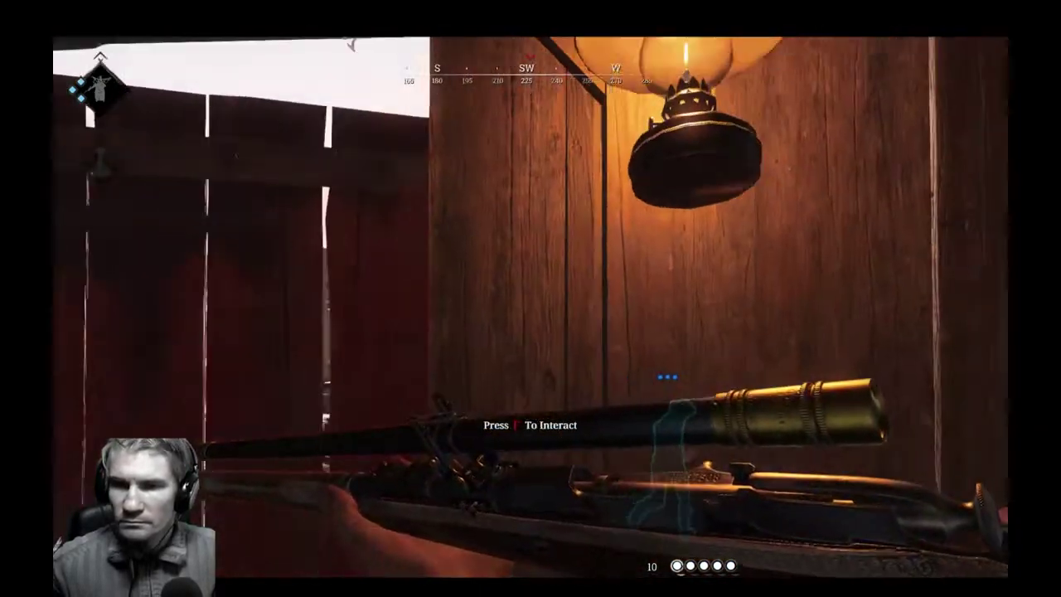
Leave through the red door, follow the teammates west across the muddy yard and check Dark Sight.
key("w")
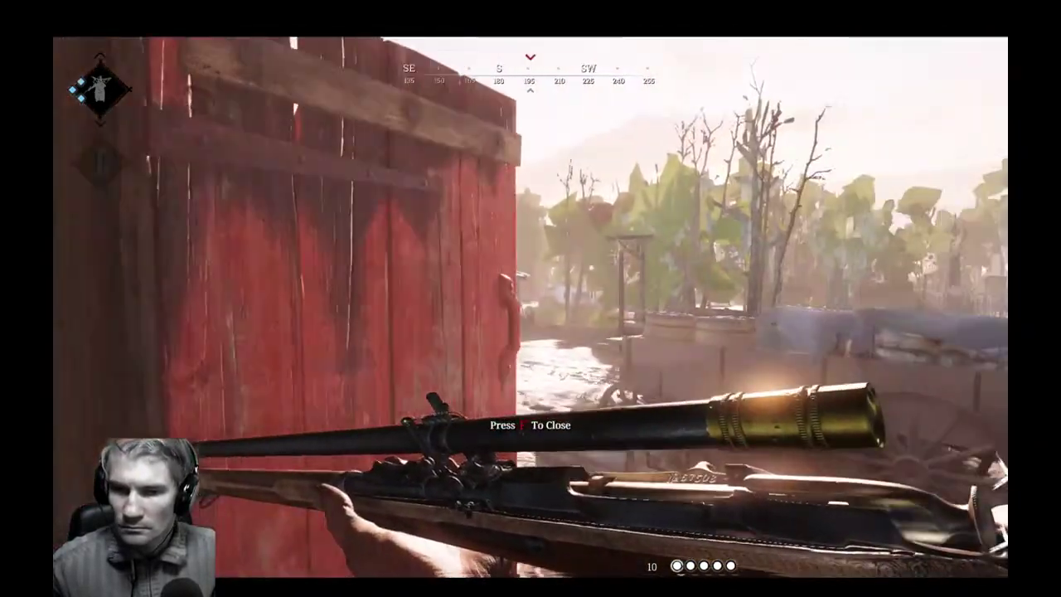
key("w")
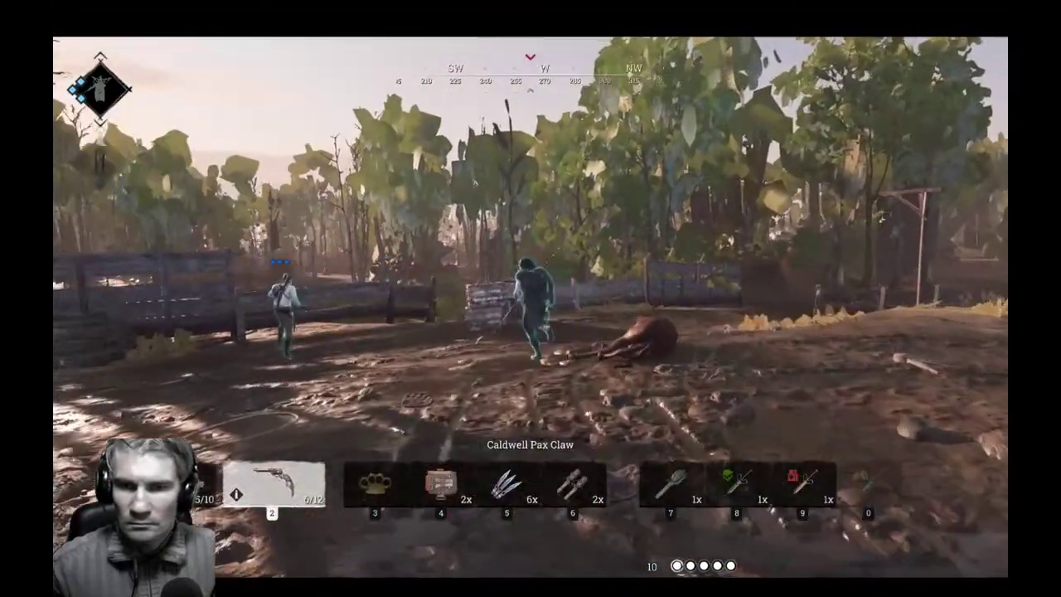
key("e")
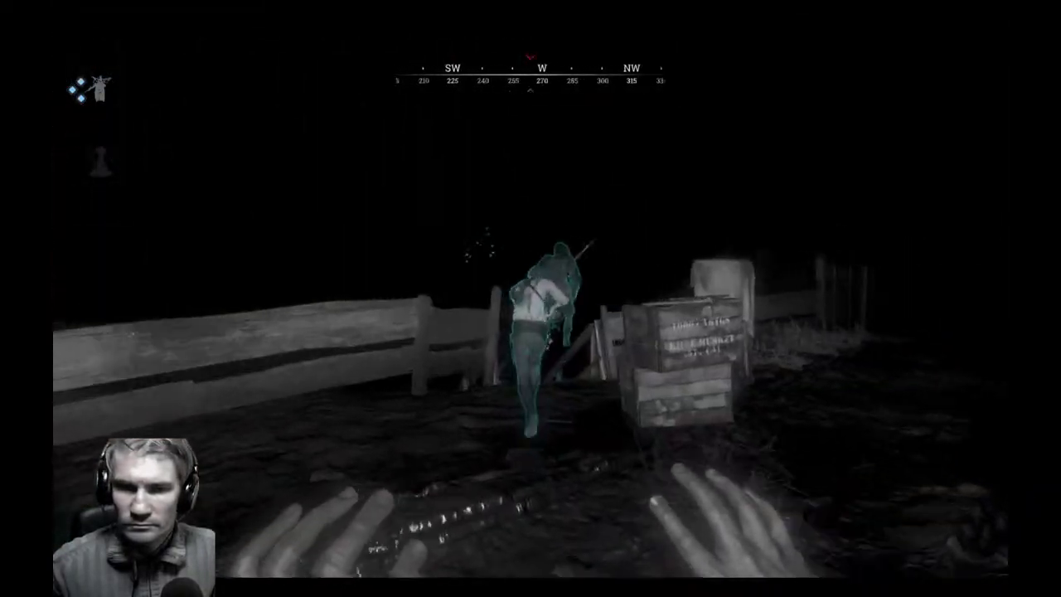
Follow the teammates west over the waterside boardwalk and into the woods, checking Dark Sight among the trees.
key("w")
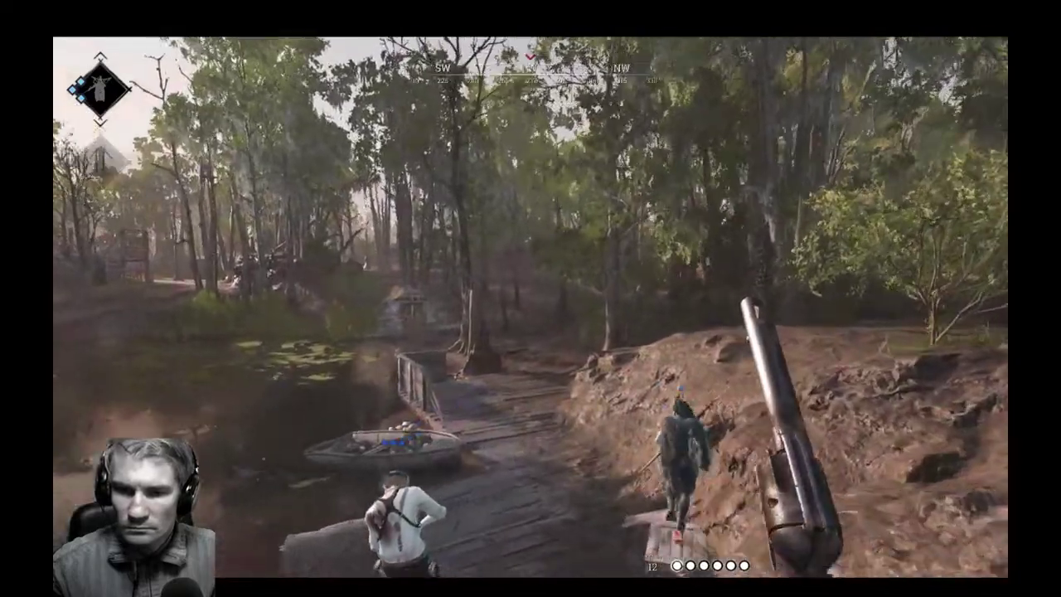
key("w")
key("w")
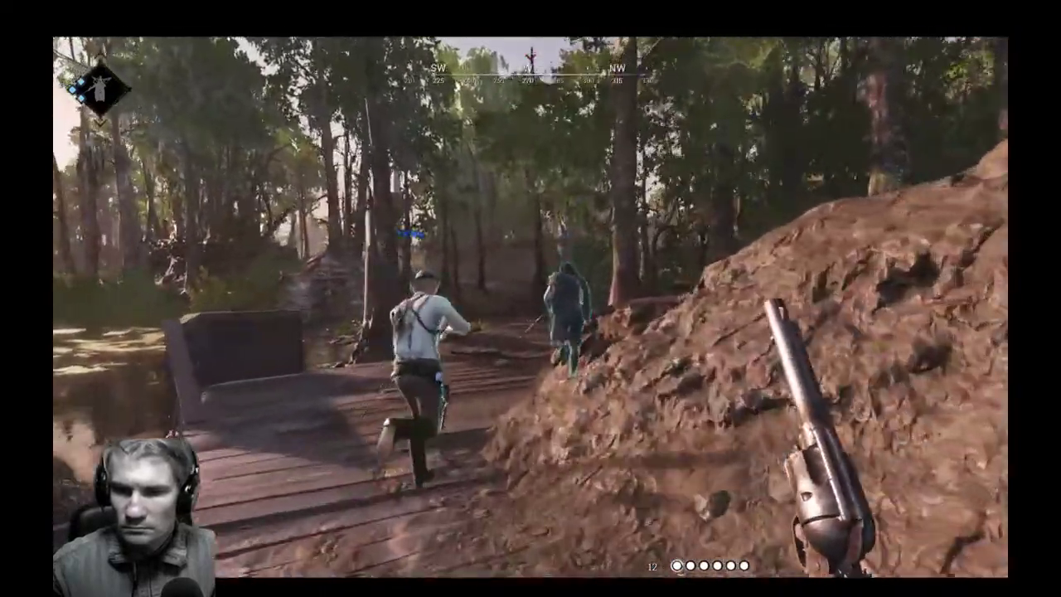
key("e")
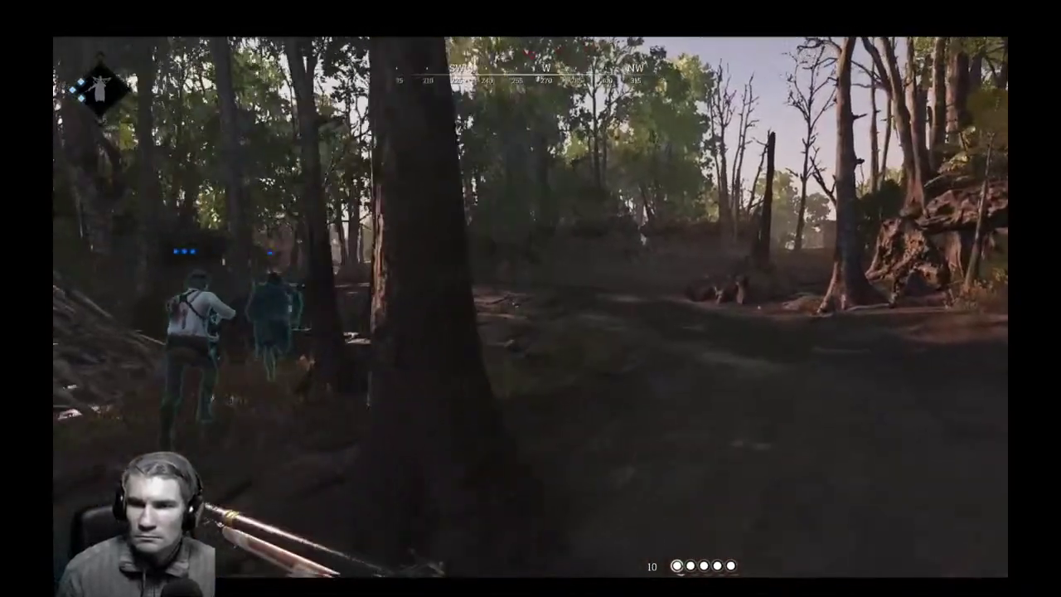
key("e")
key("w")
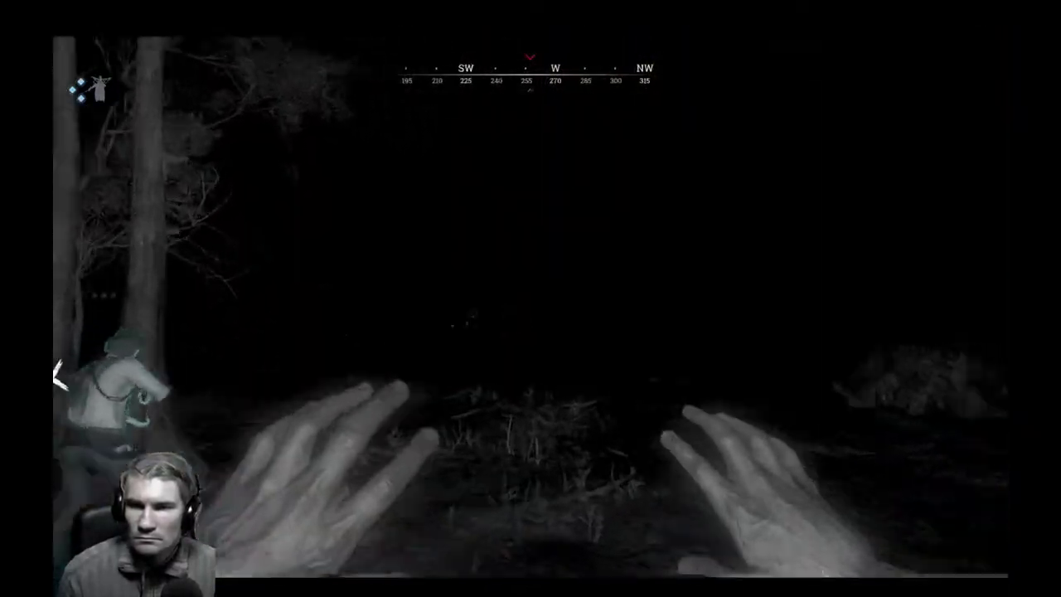
key("w")
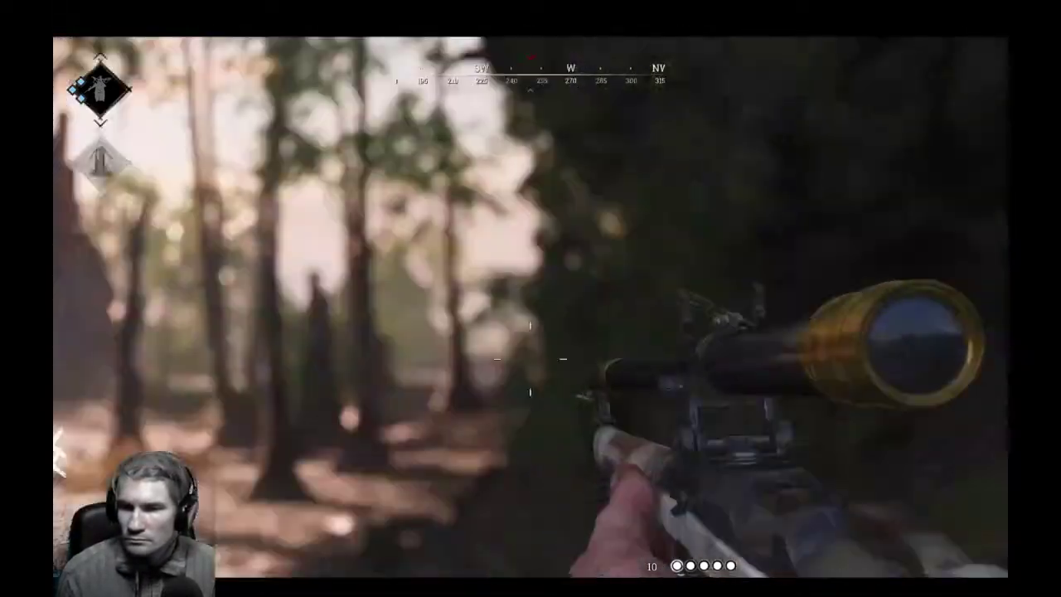
Scan the ground to the west-southwest through the rifle scope from beside the large dark rock.
right_click(531, 358)
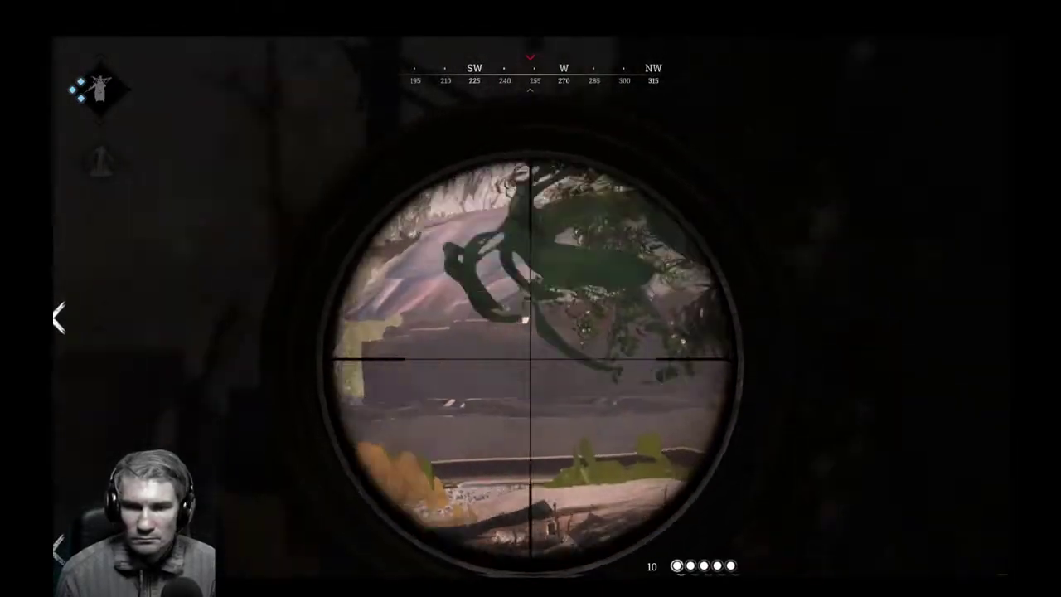
right_click(531, 359)
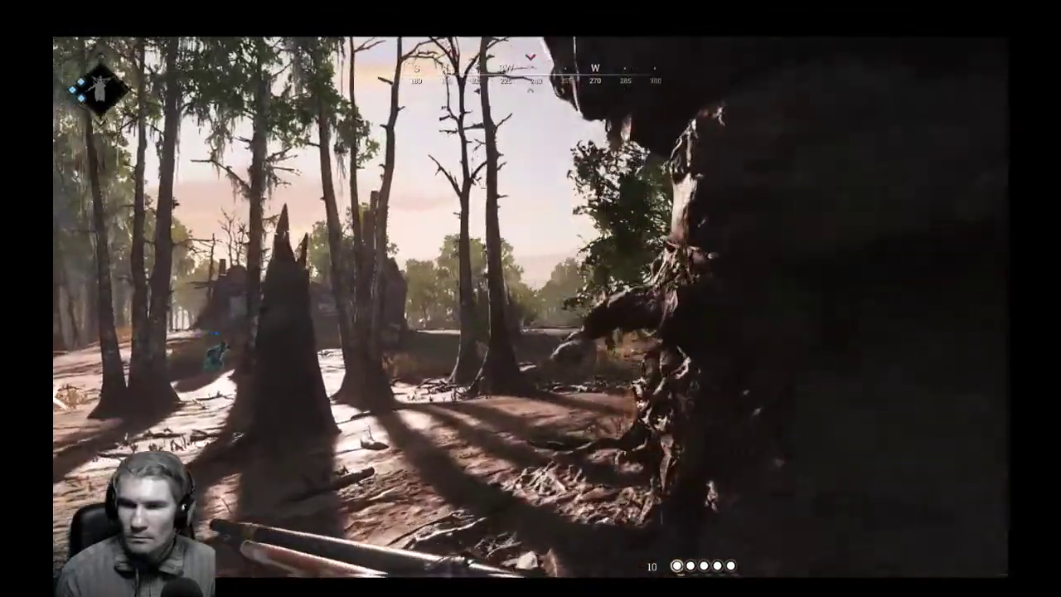
key("w")
right_click(531, 358)
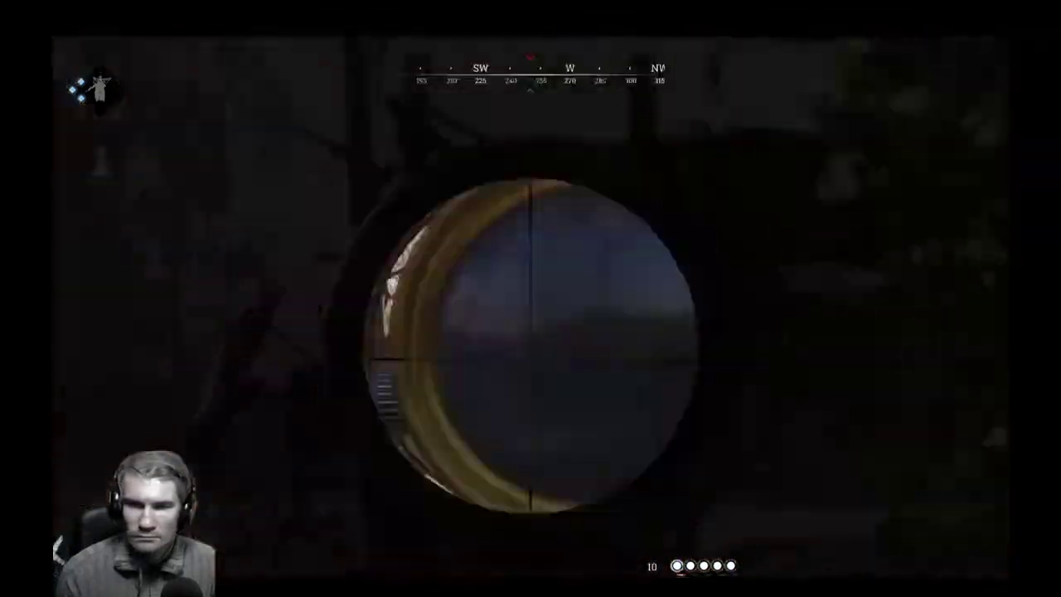
key("s")
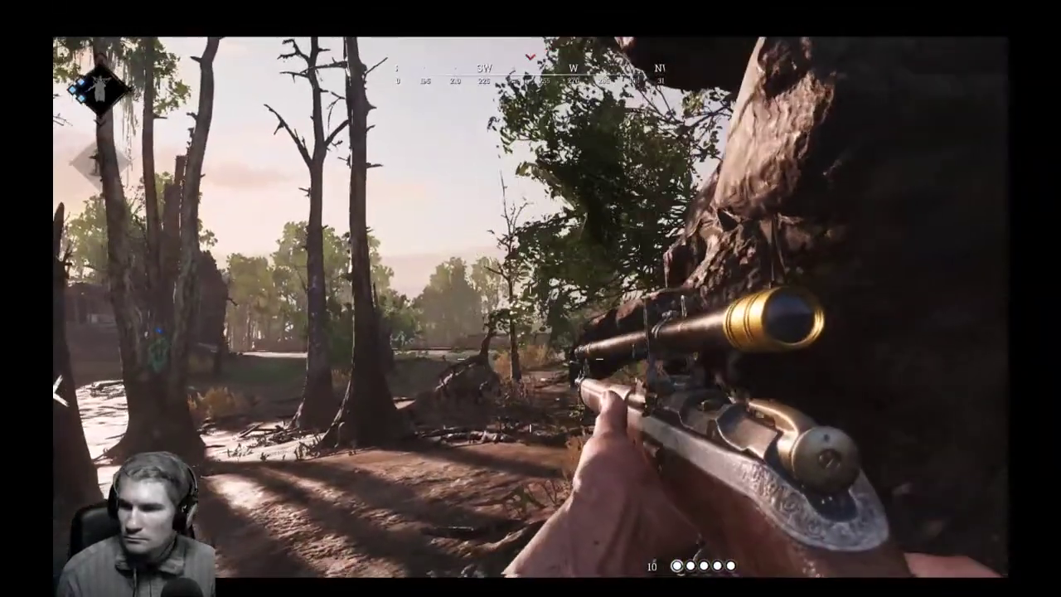
right_click(531, 358)
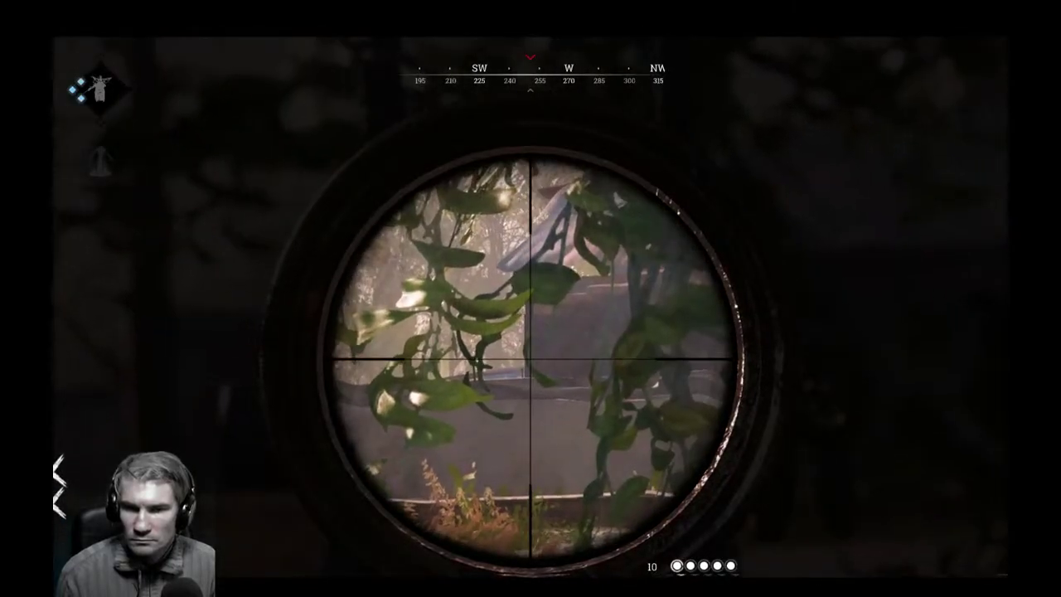
Run with the teammates through the dark shed to the ruined brick building and check Dark Sight near its arched entrance.
key("shift+w")
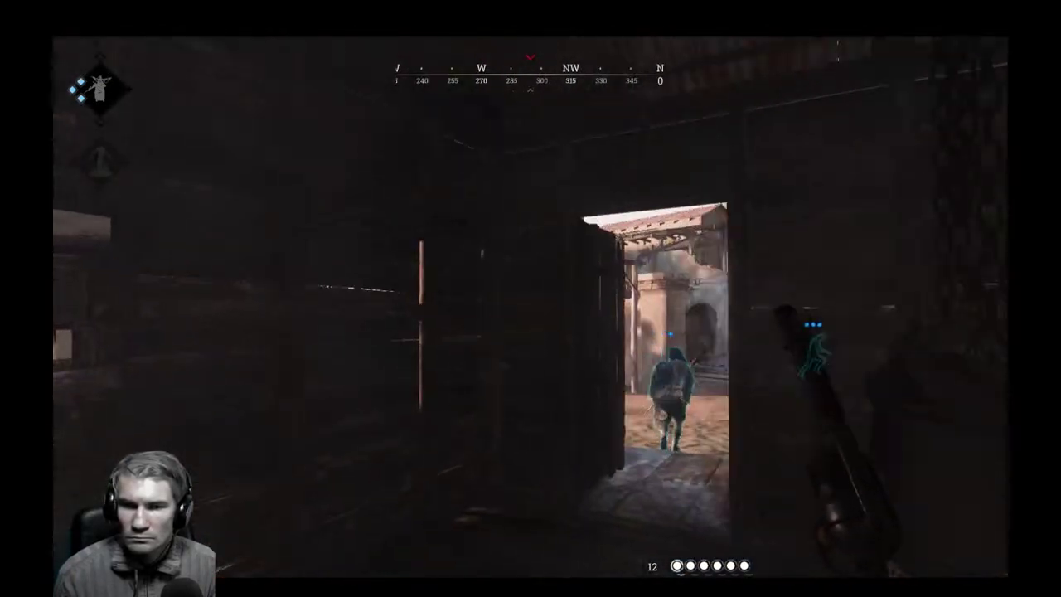
key("w")
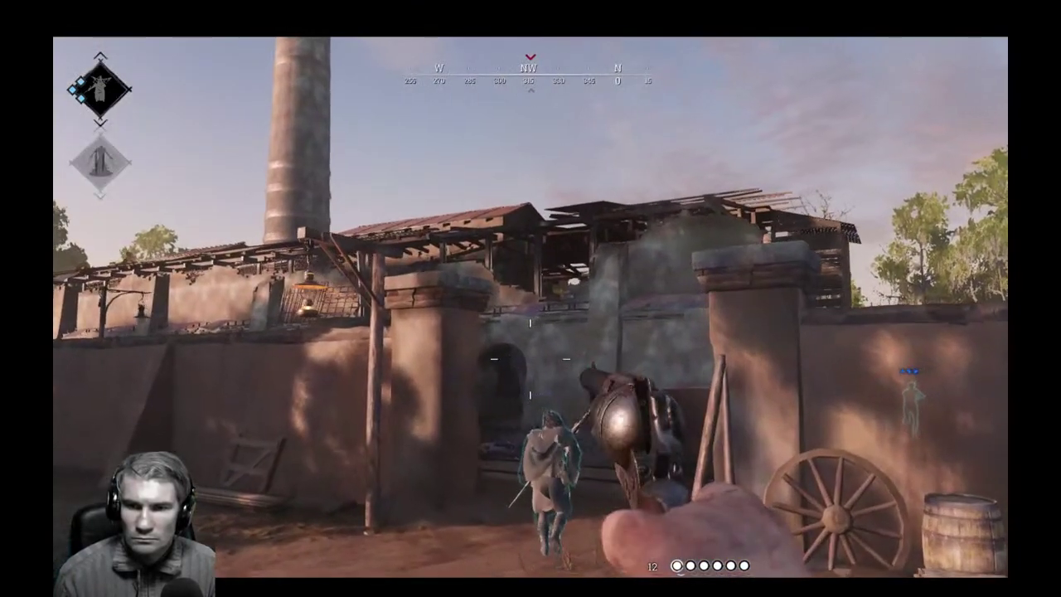
key("w")
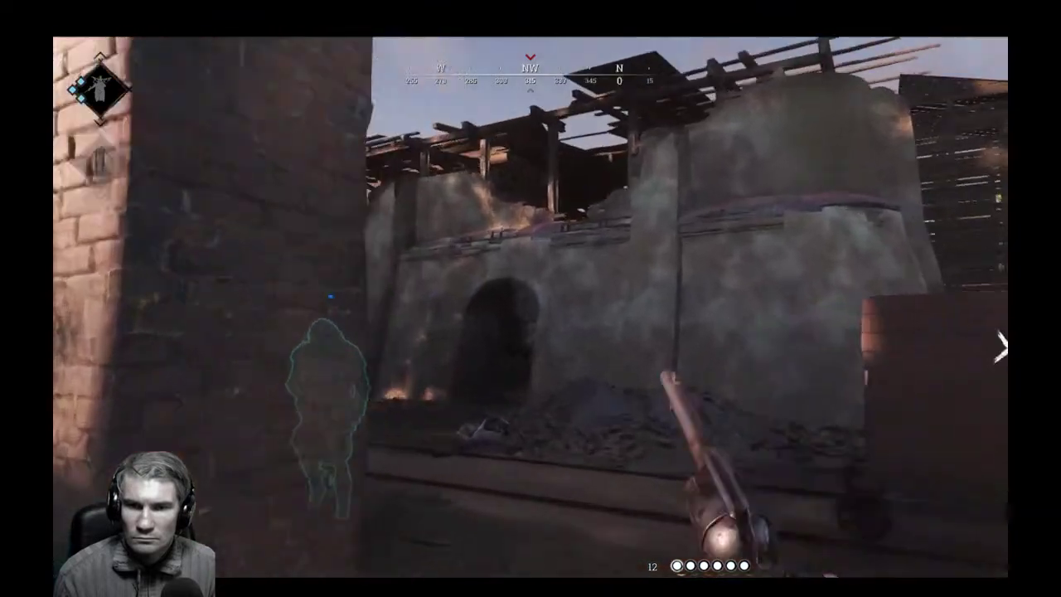
key("a")
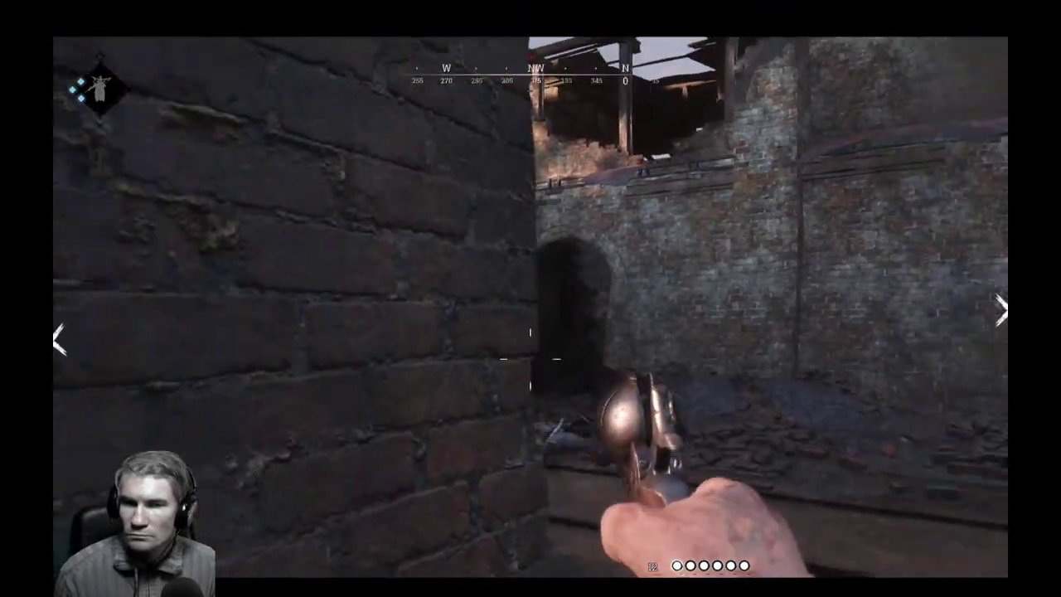
key("e")
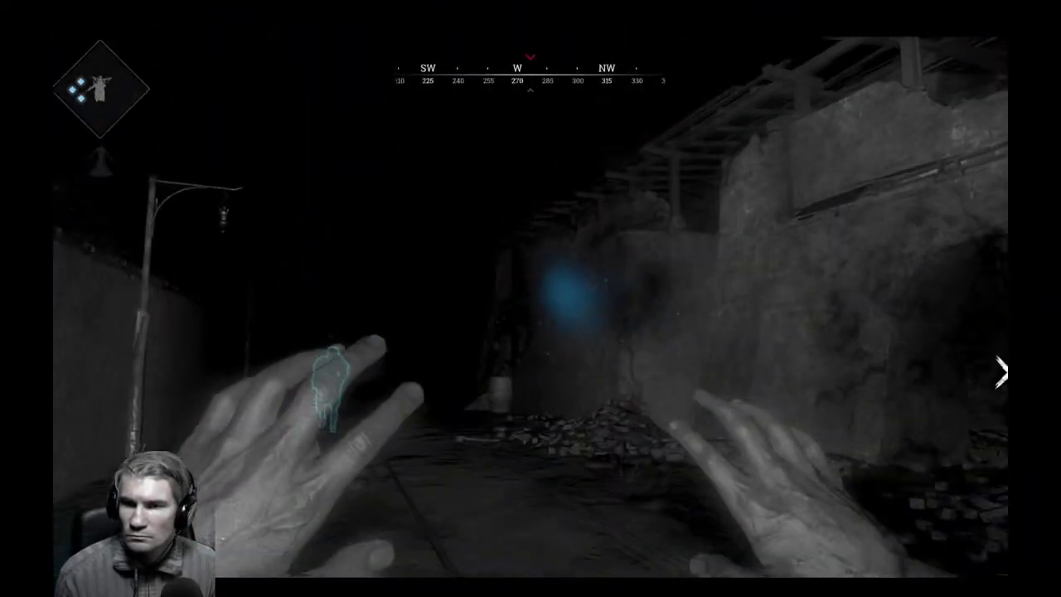
key("1")
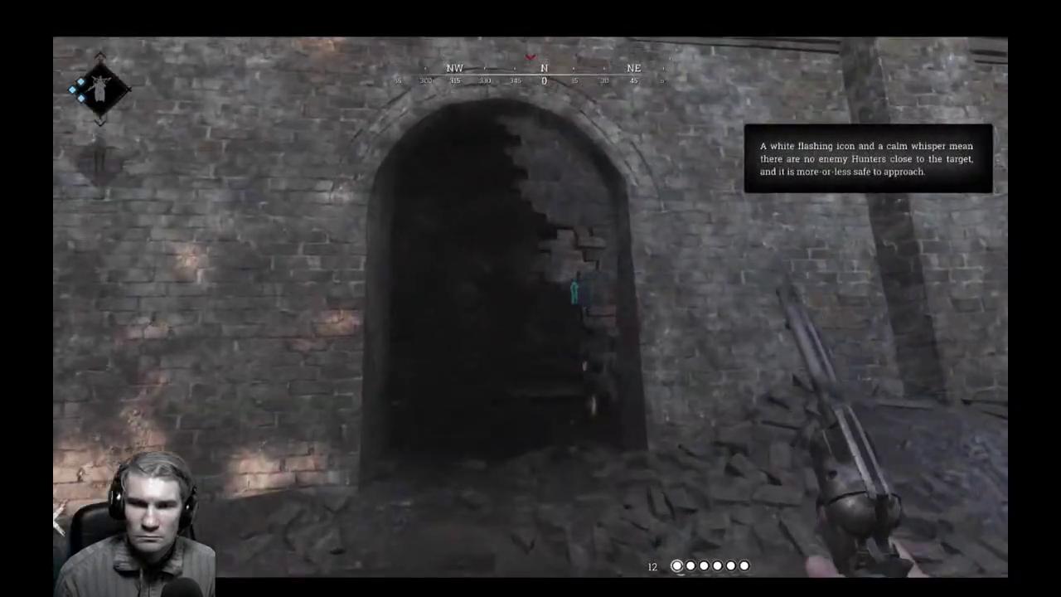
Check the dark archway of the brick building and take the red spiked item from the barrel outside.
key("w")
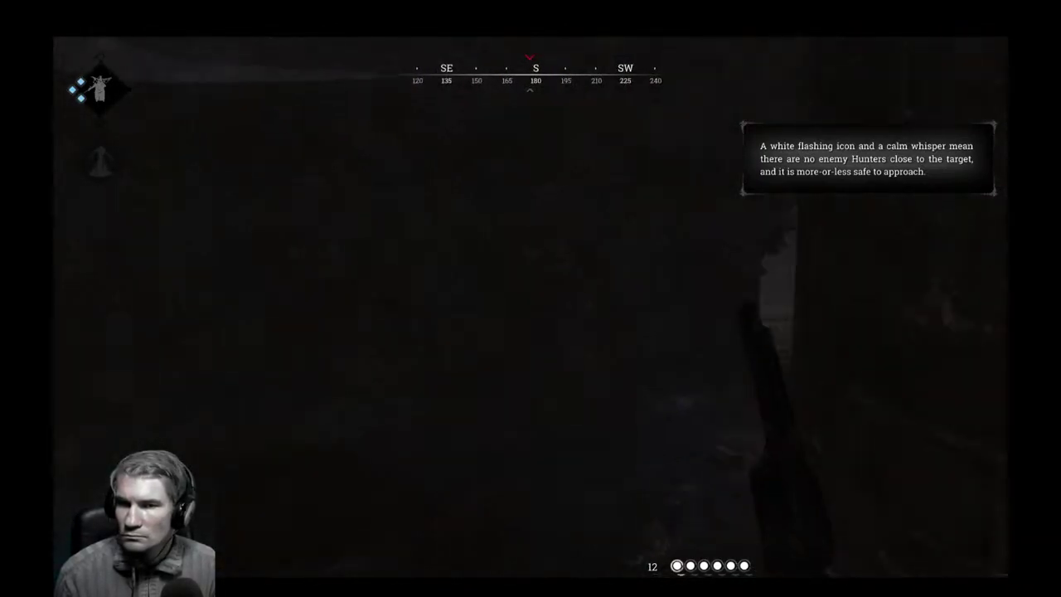
key("w")
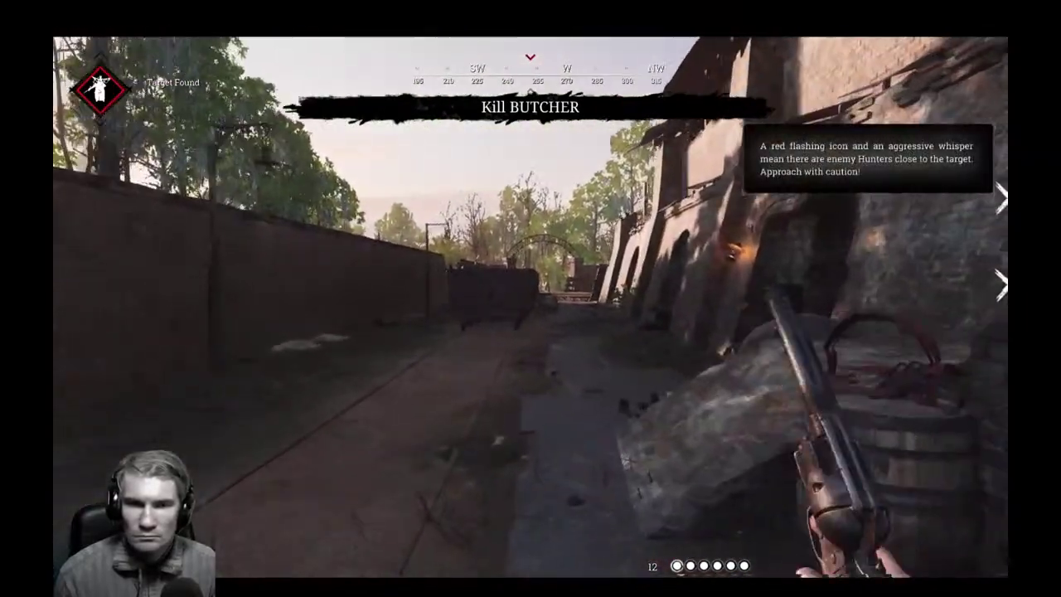
key("e")
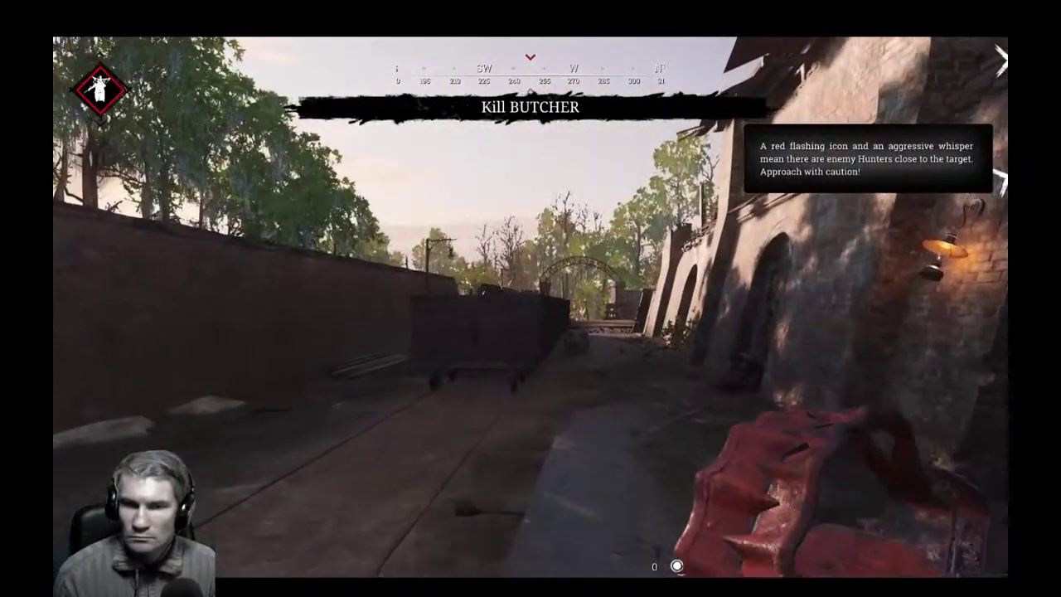
Carry the red item around the western end of the brick building to the lamp-lit north side, checking Dark Sight on the way.
key("w")
key("e")
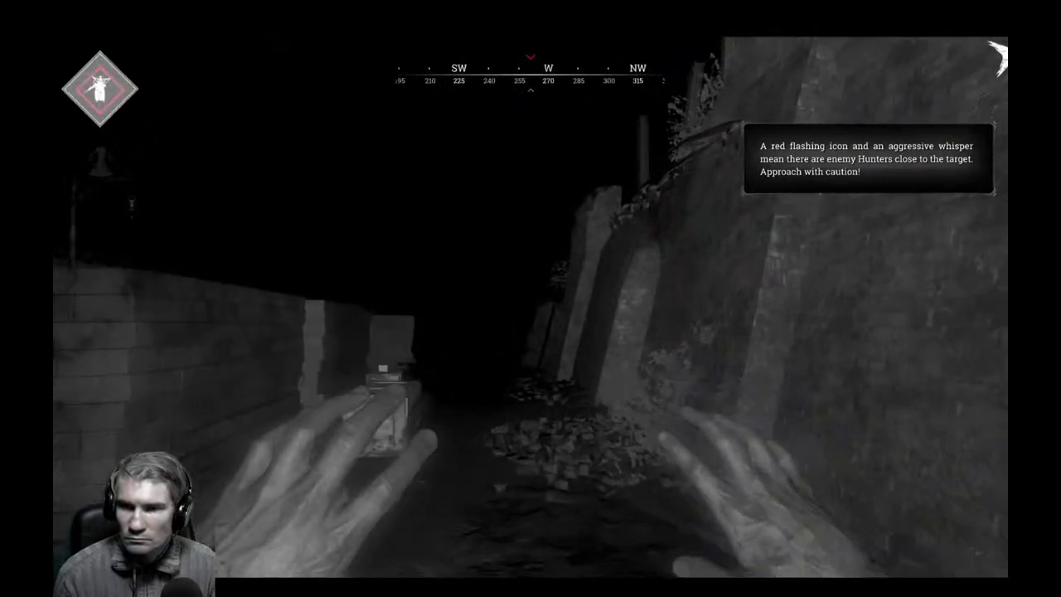
key("w")
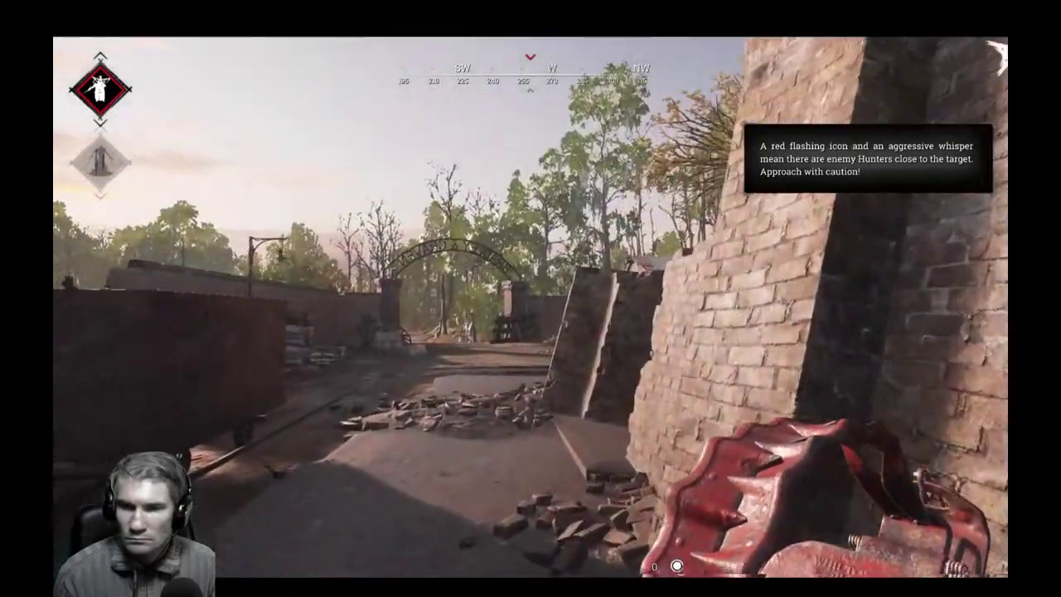
key("w")
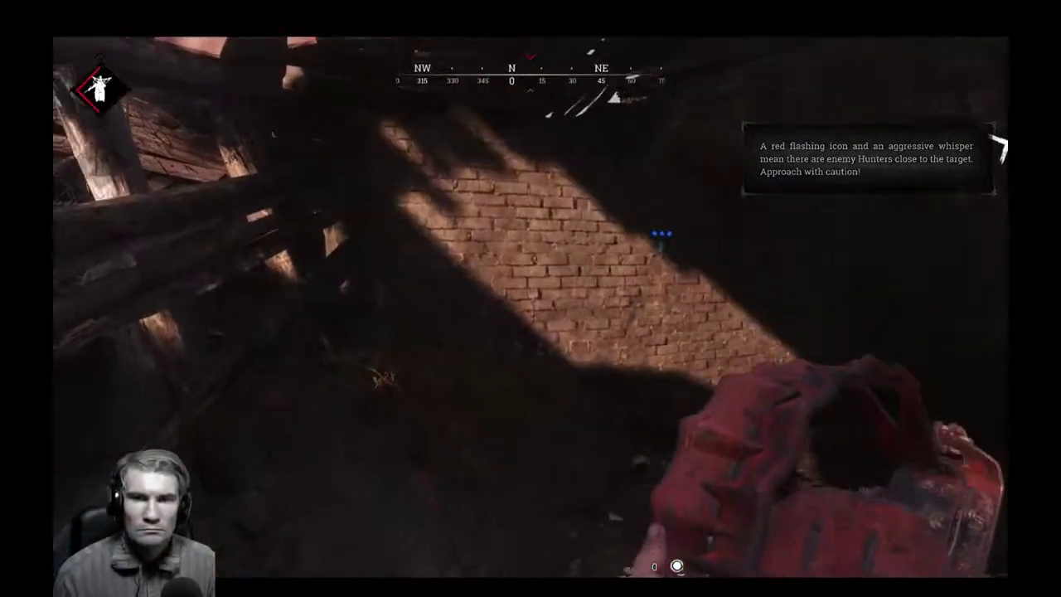
key("w")
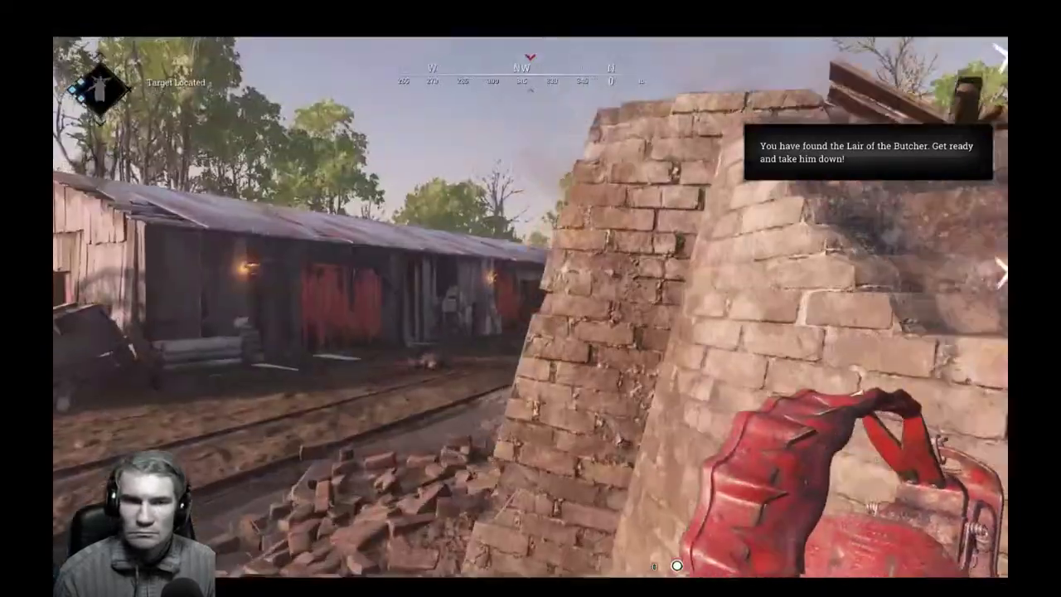
key("w")
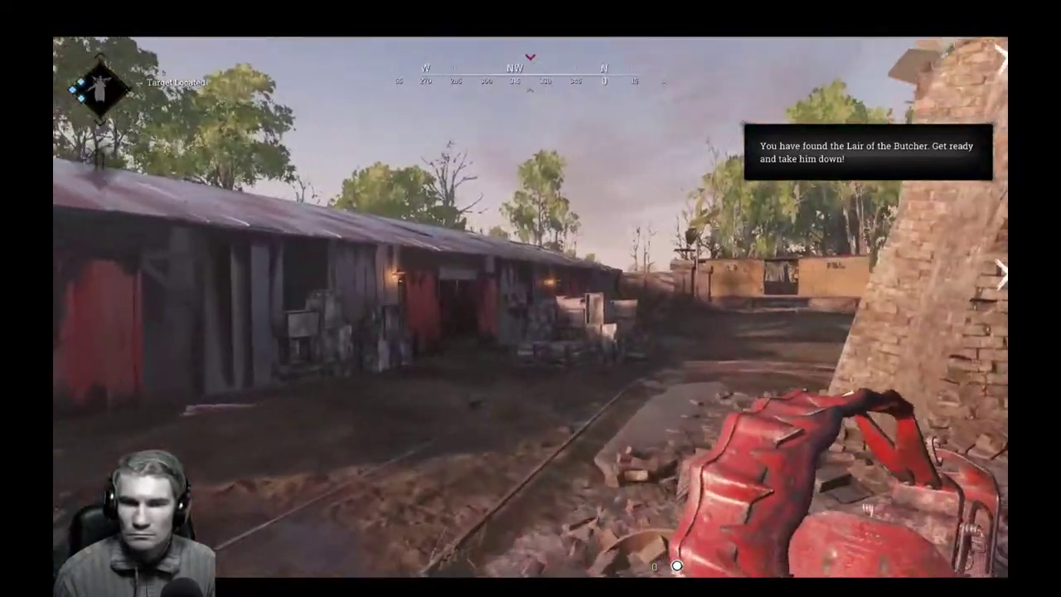
key("w")
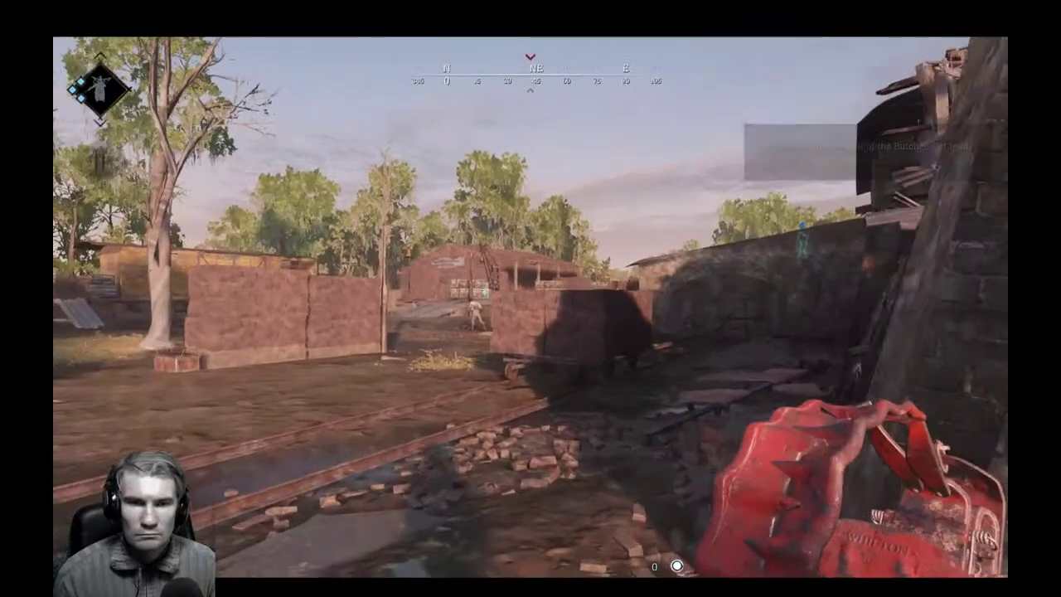
key("w")
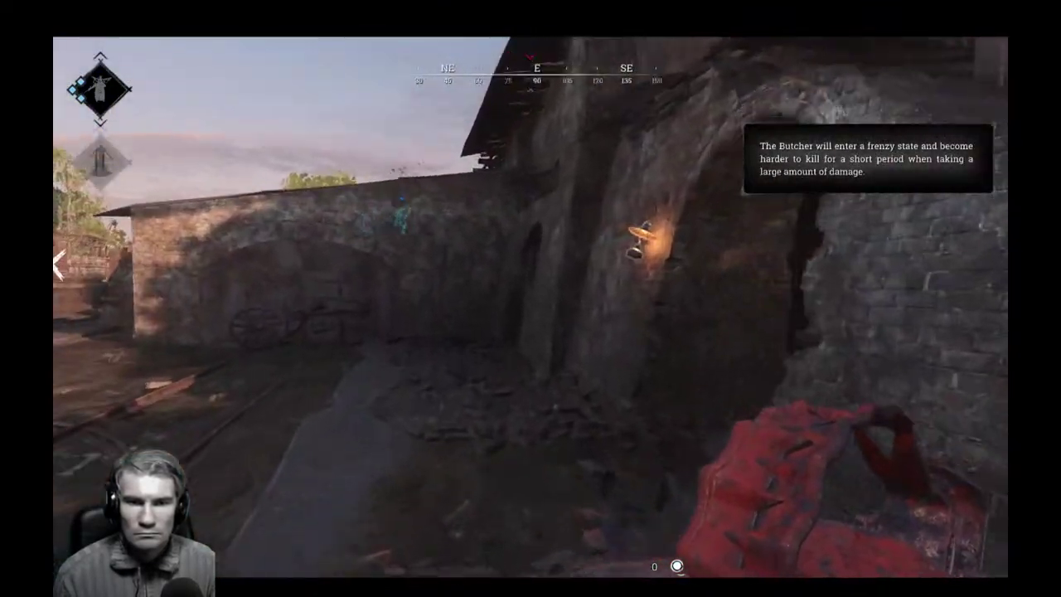
Enter the Butcher's lair through the broken brick arch and advance past the wall lantern into the dark passage.
key("w")
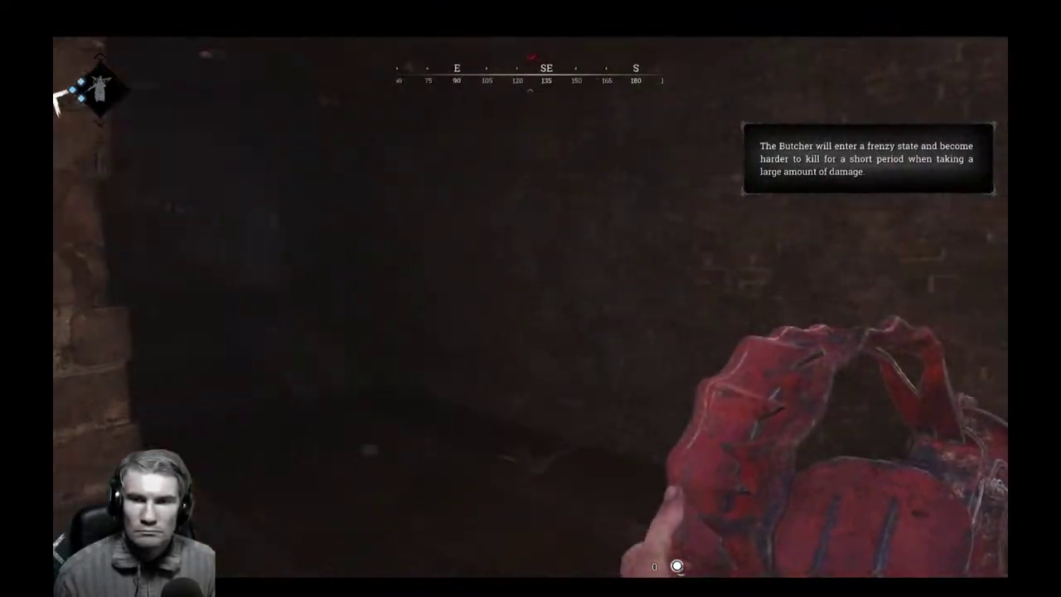
key("w")
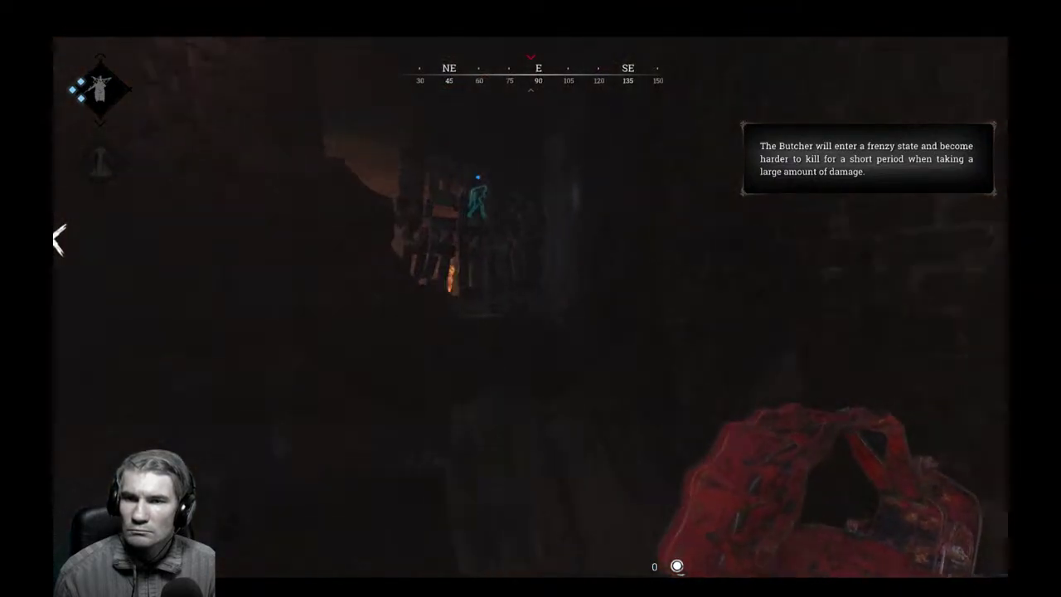
key("w")
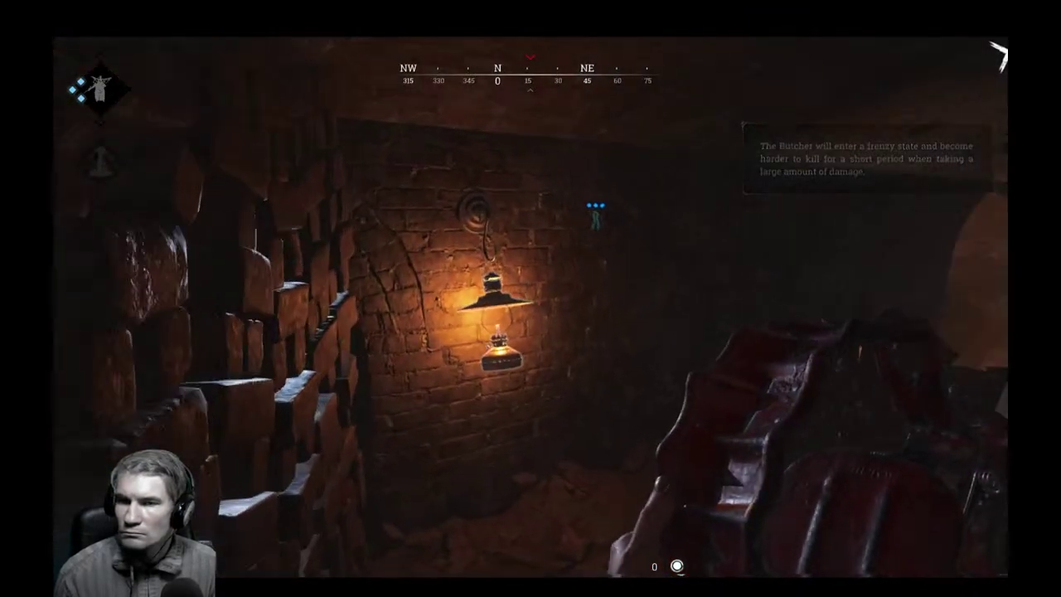
key("f")
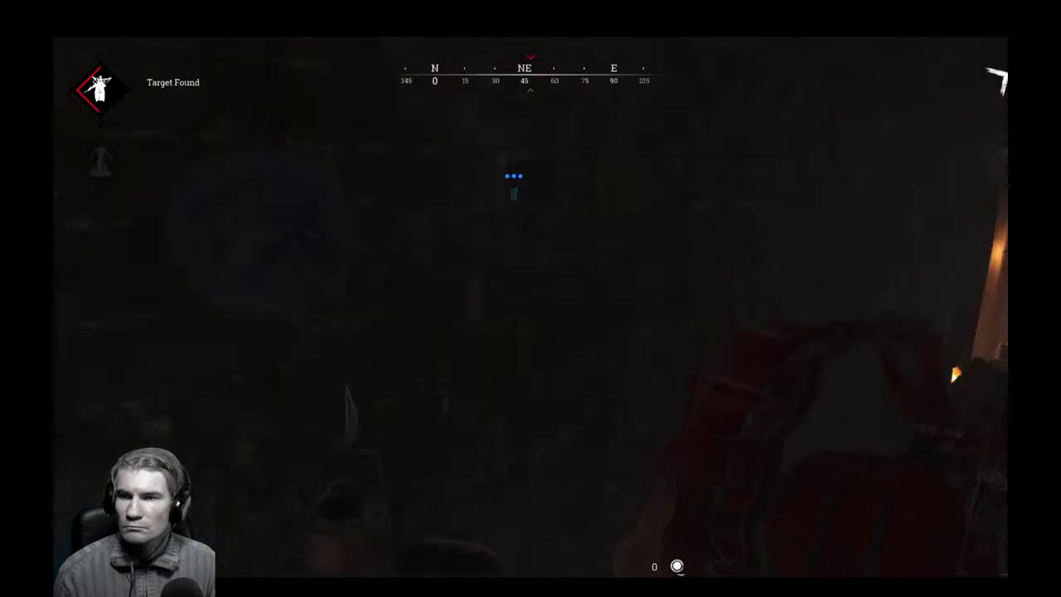
Switch to the Caldwell Pax Claw and advance on the Butcher in the torch-lit tunnel.
key("2")
key("w")
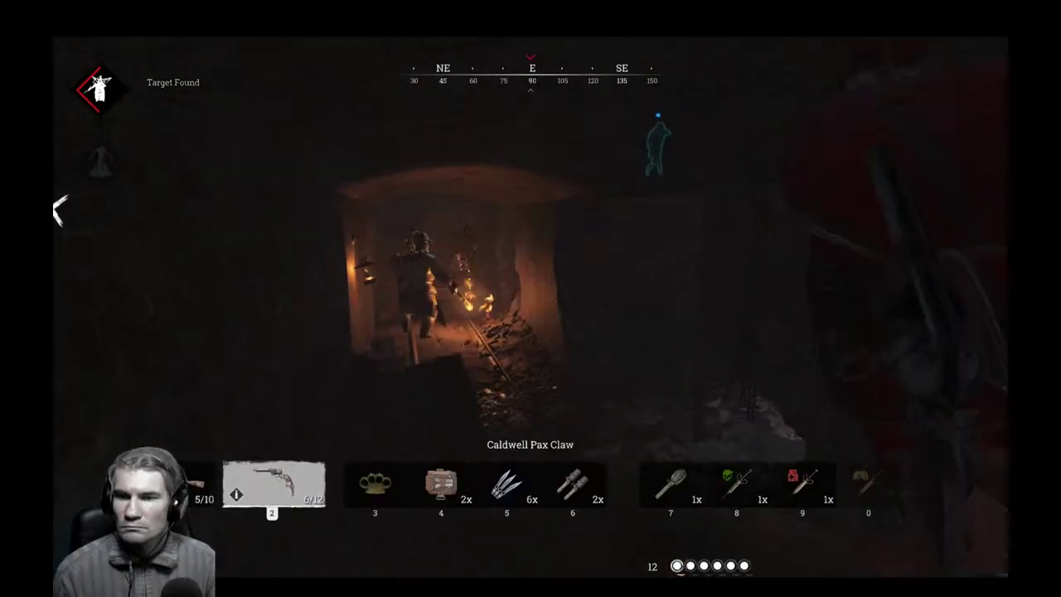
right_click(531, 359)
key("shift+w")
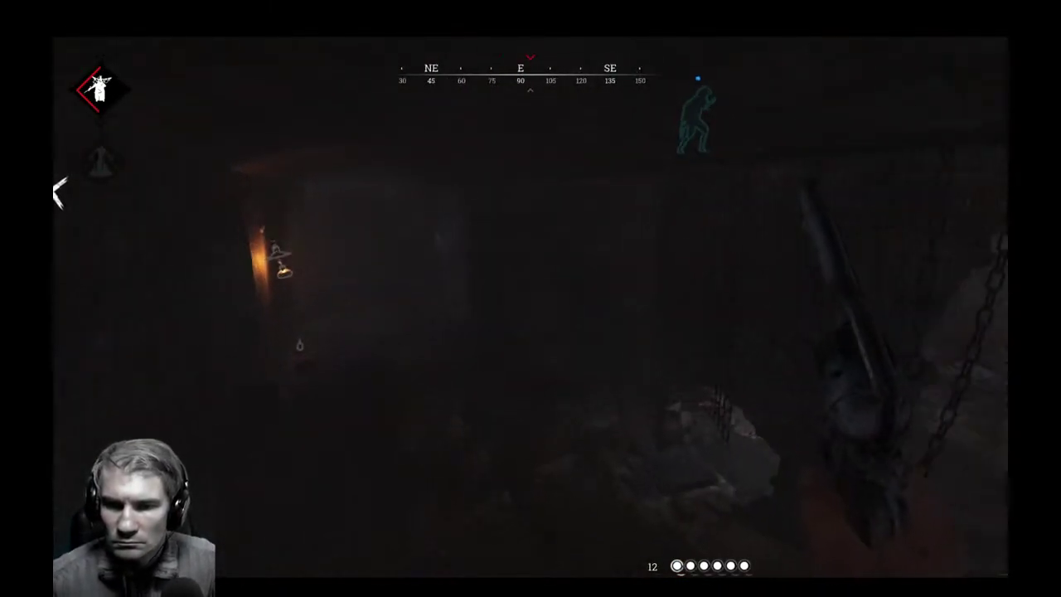
Move through the dark brick interior to the broken wall opening that faces the northwest rail yard.
key("w")
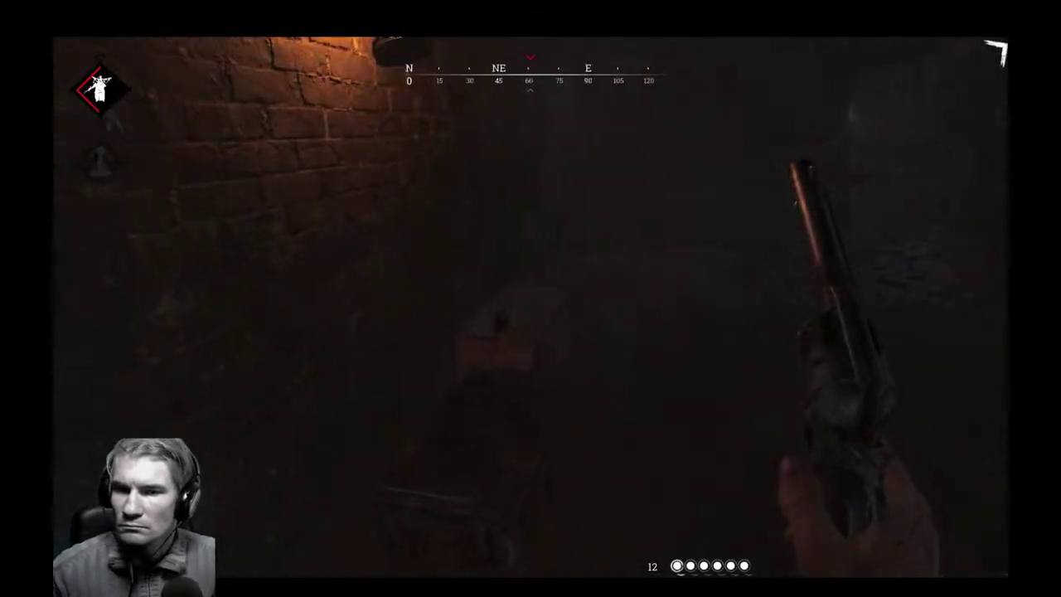
key("e")
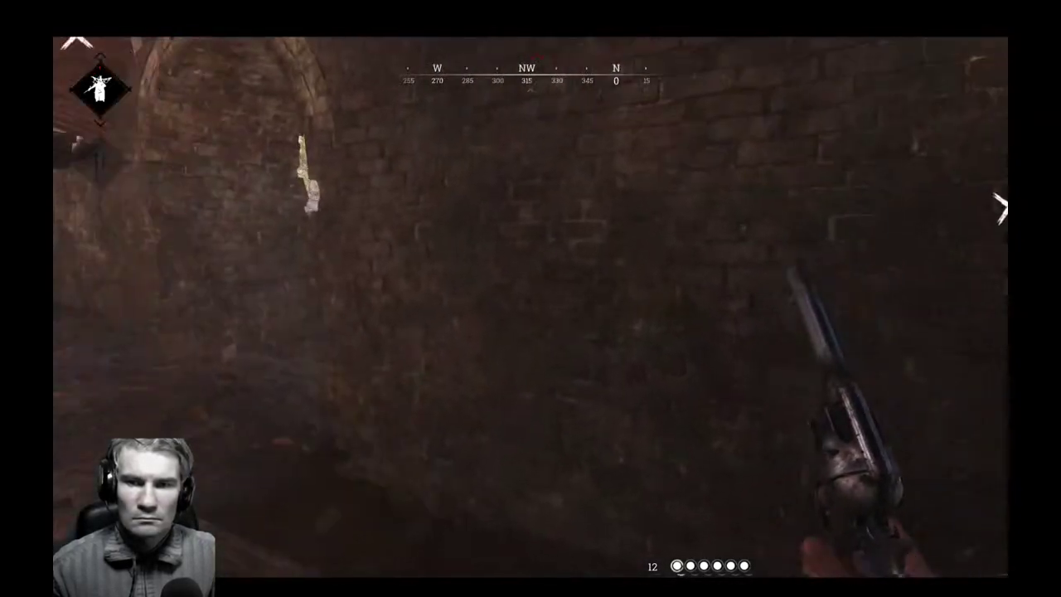
key("w")
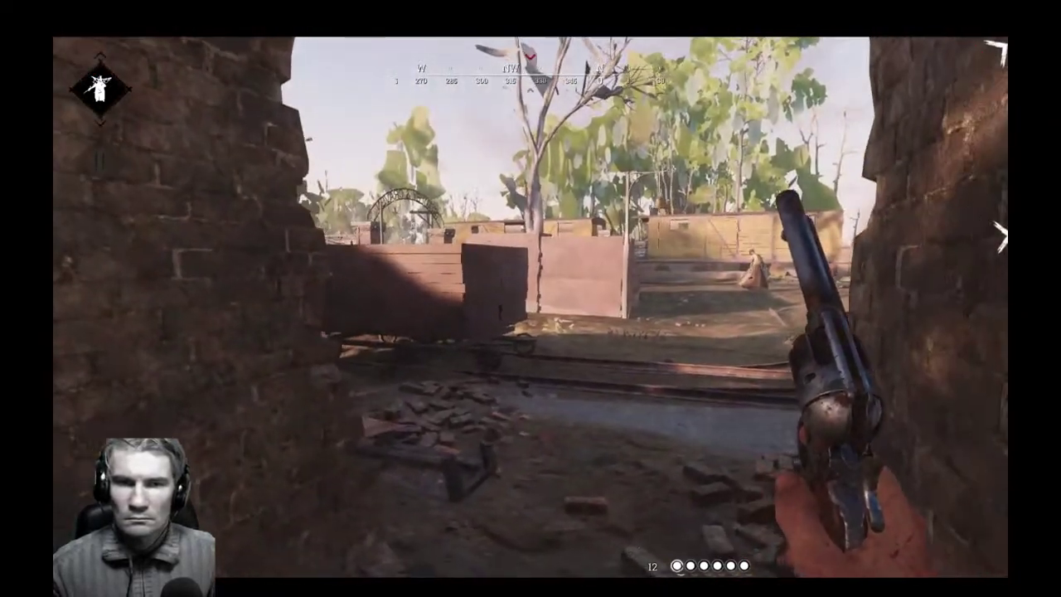
Switch to the scoped rifle and move from the northwest wall opening to the broken wall under the hanging metal roof, facing north.
key("d")
key("a")
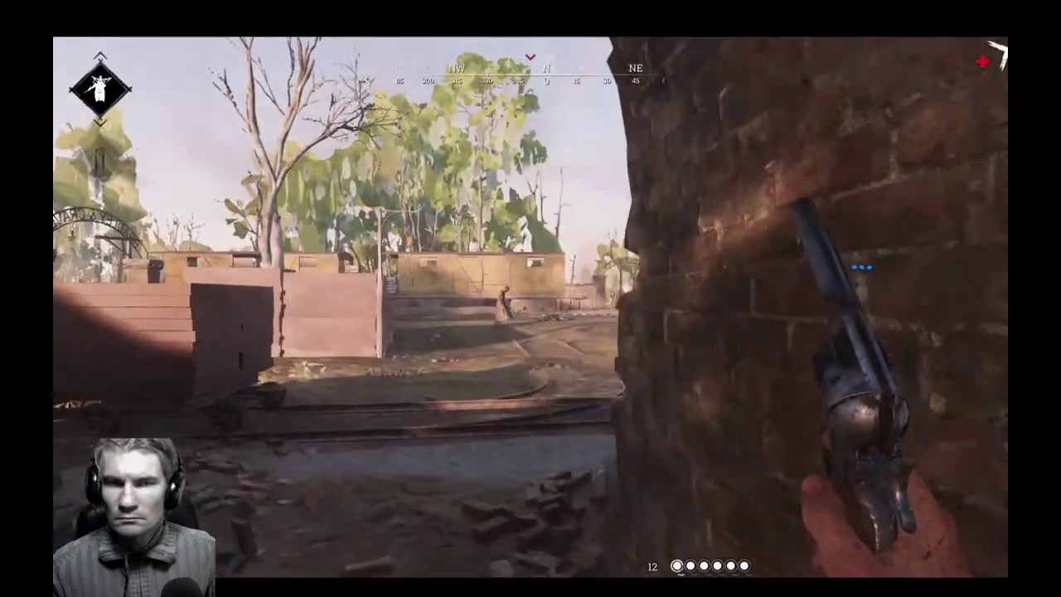
key("d")
key("1")
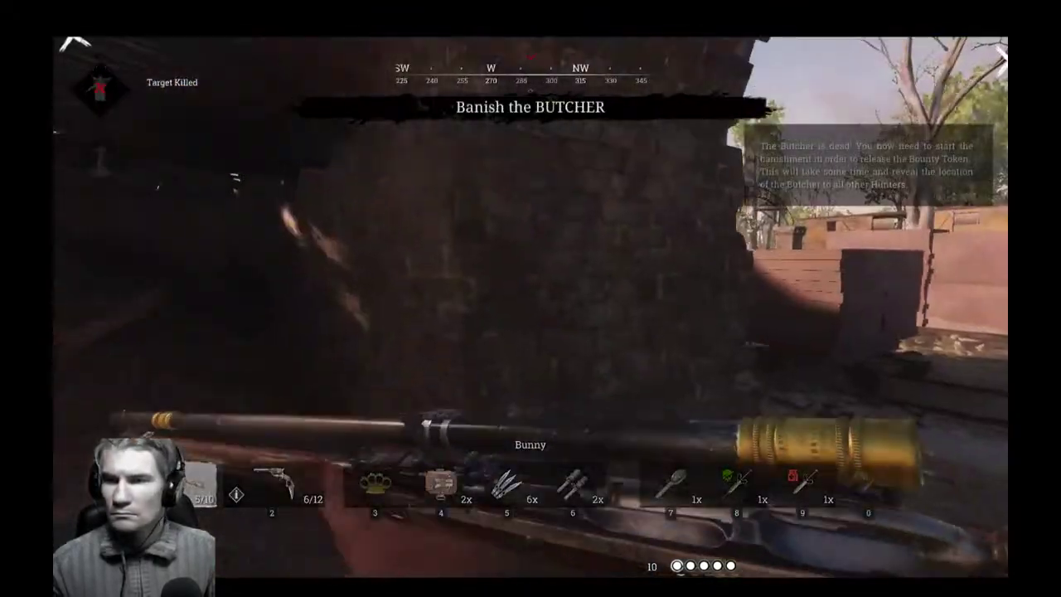
key("w")
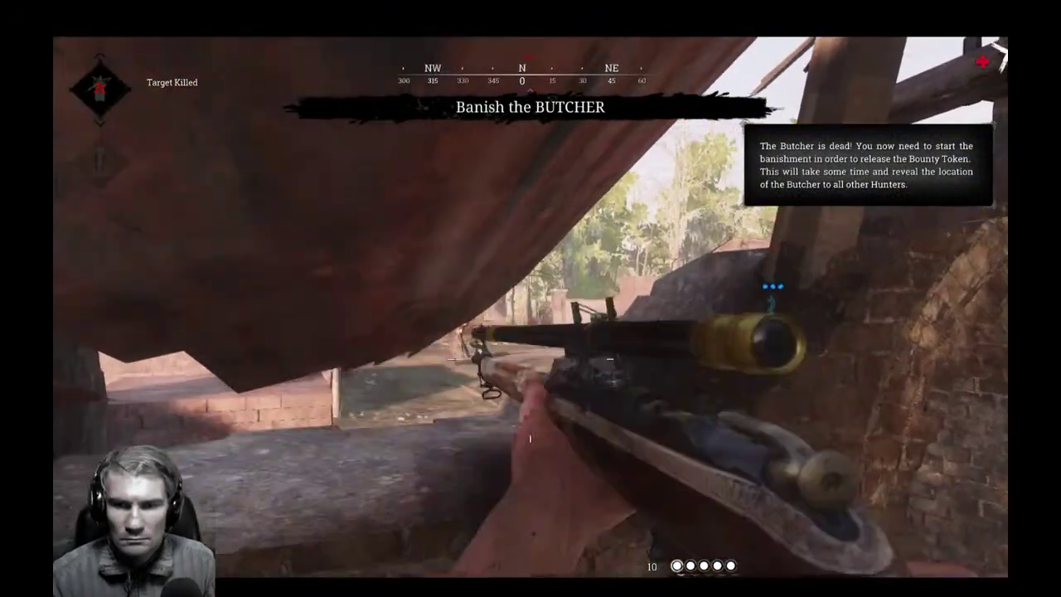
Scan the yard north of the ruined building through the rifle scope, checking it twice.
right_click(530, 359)
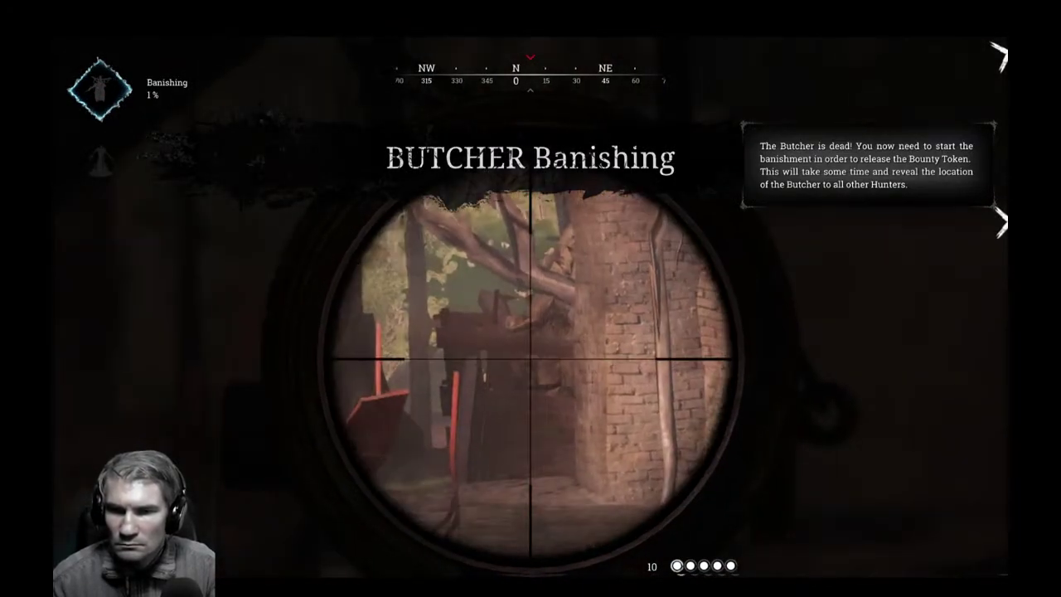
right_click(531, 359)
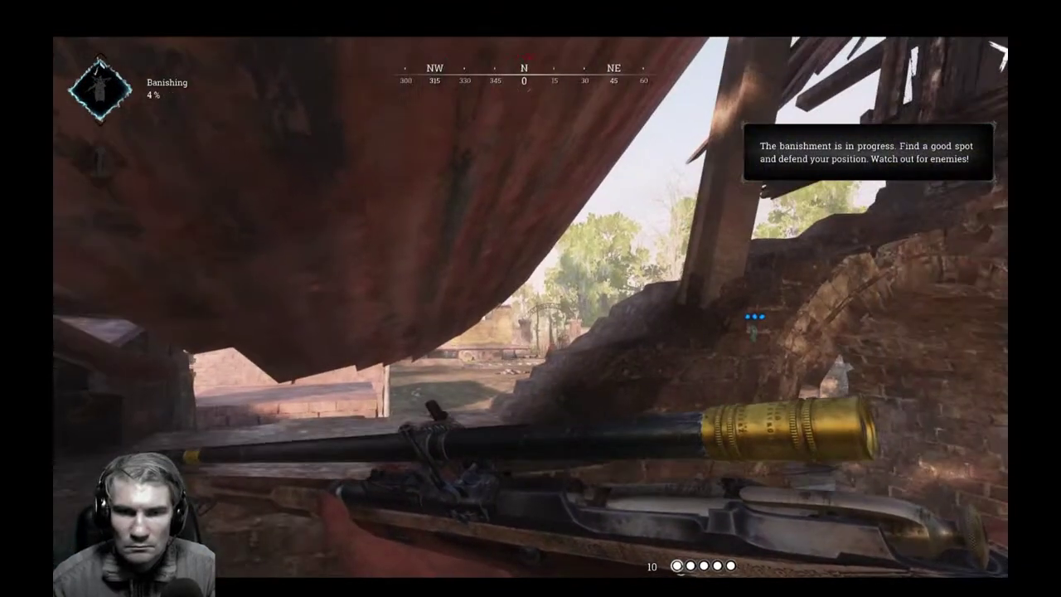
right_click(530, 359)
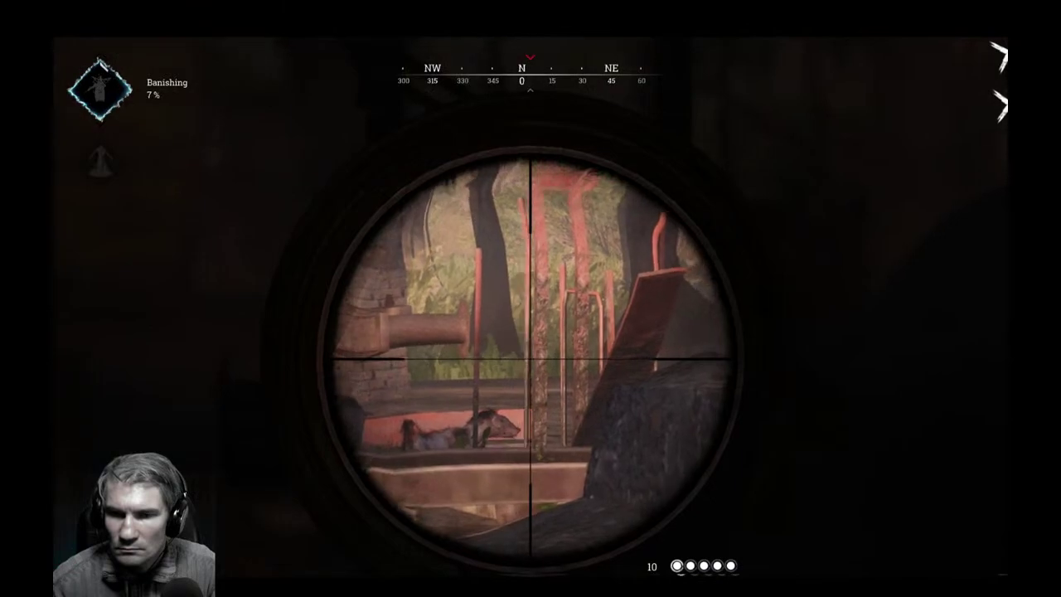
right_click(531, 359)
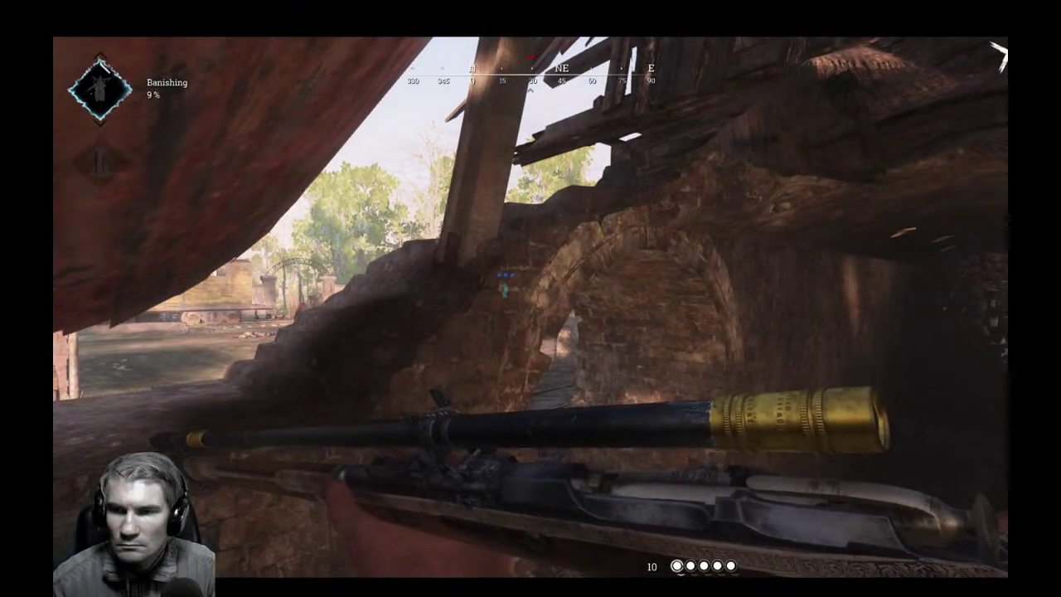
Strafe past the broken brick arch while watching the yard outside, and check Dark Sight toward the northeast rubble.
key("d")
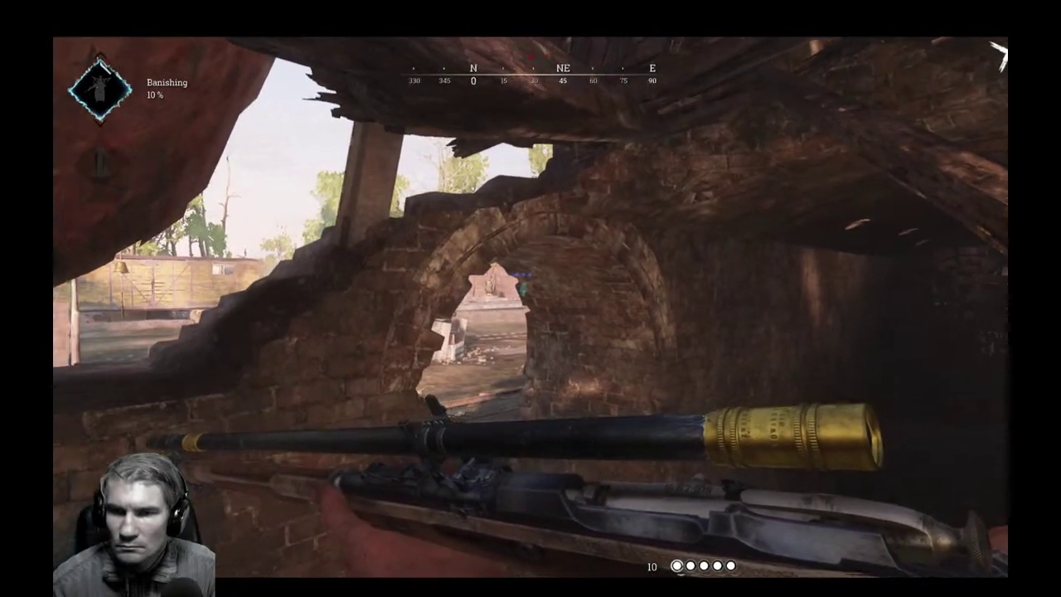
key("d")
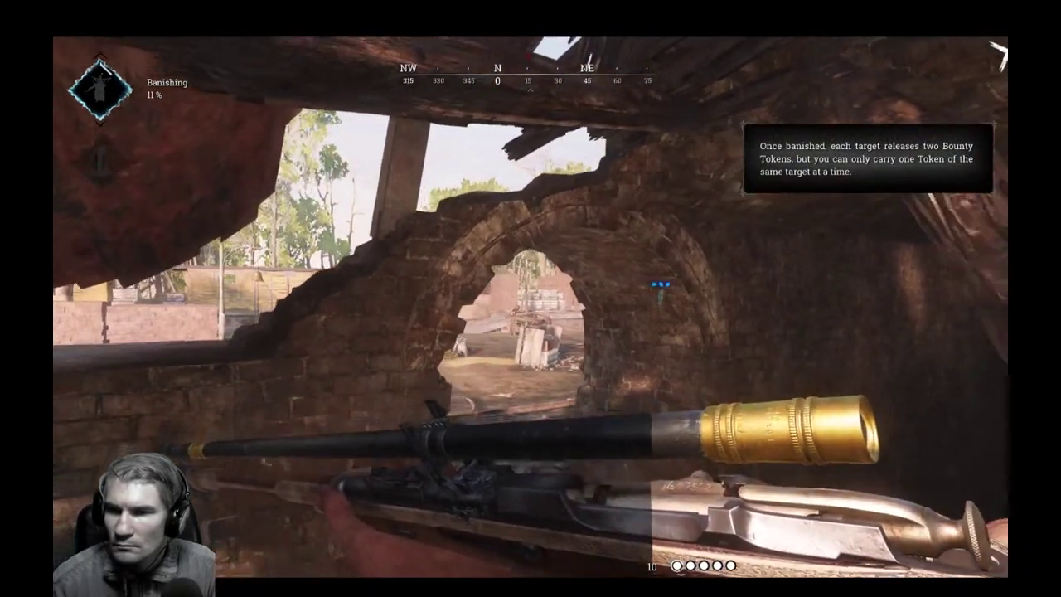
key("d")
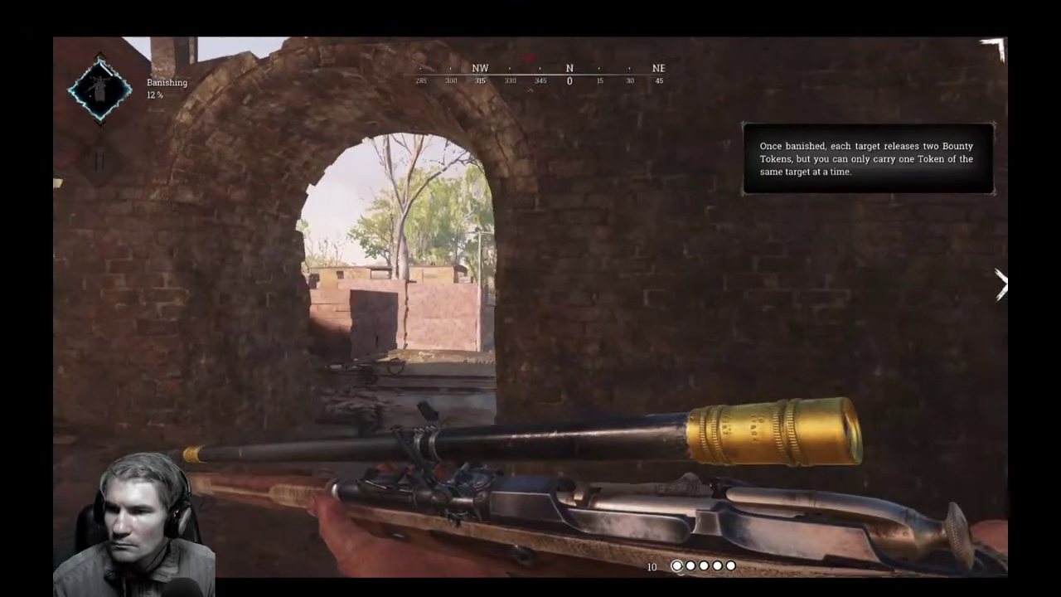
key("d")
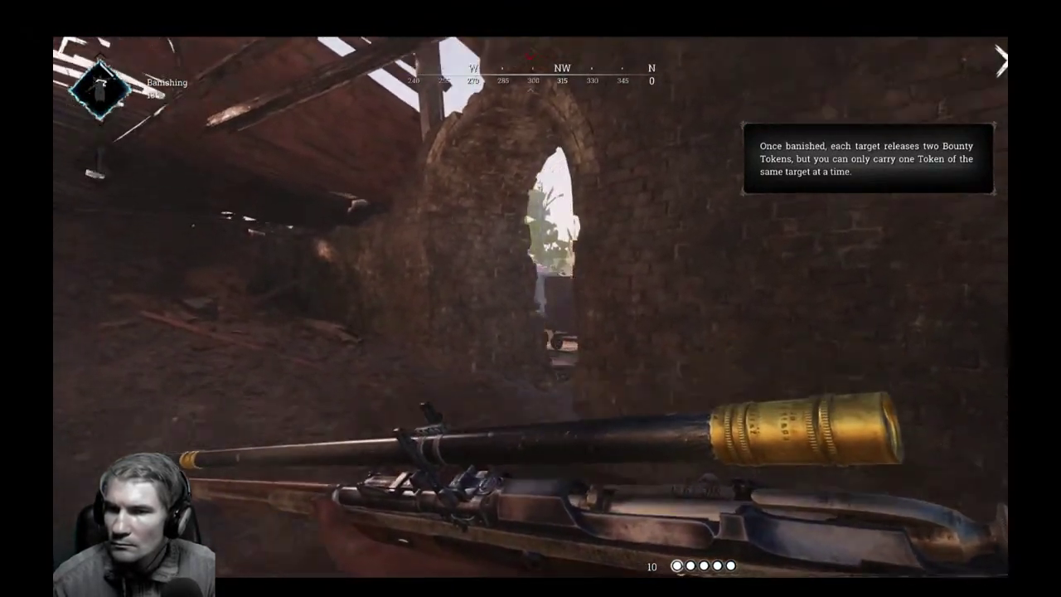
key("d")
key("e")
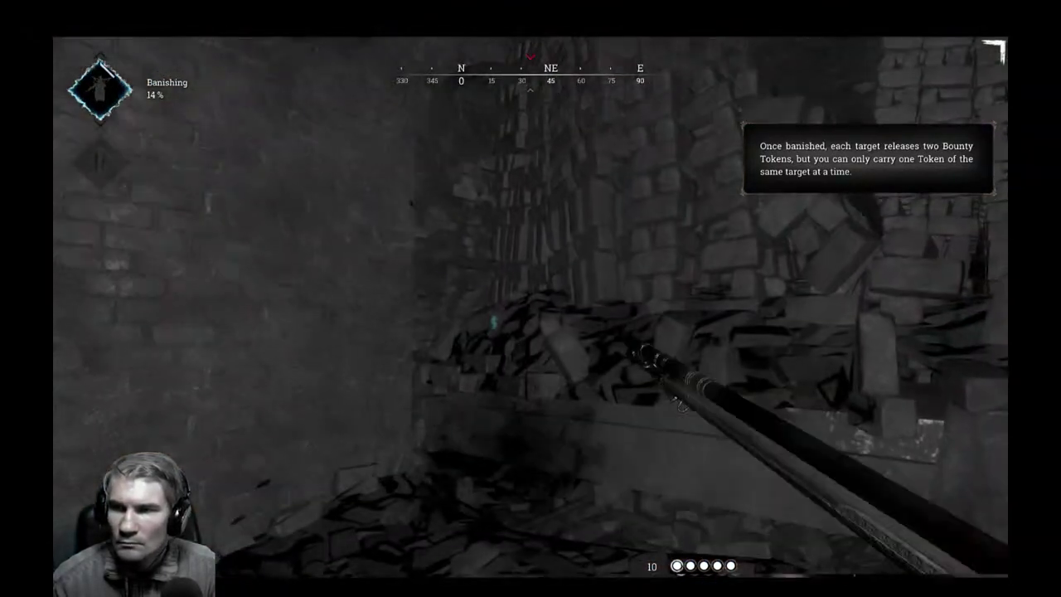
Move through the dark interior past the hanging cloth and stacked crates to the wooden boards on the east side.
key("space")
key("w")
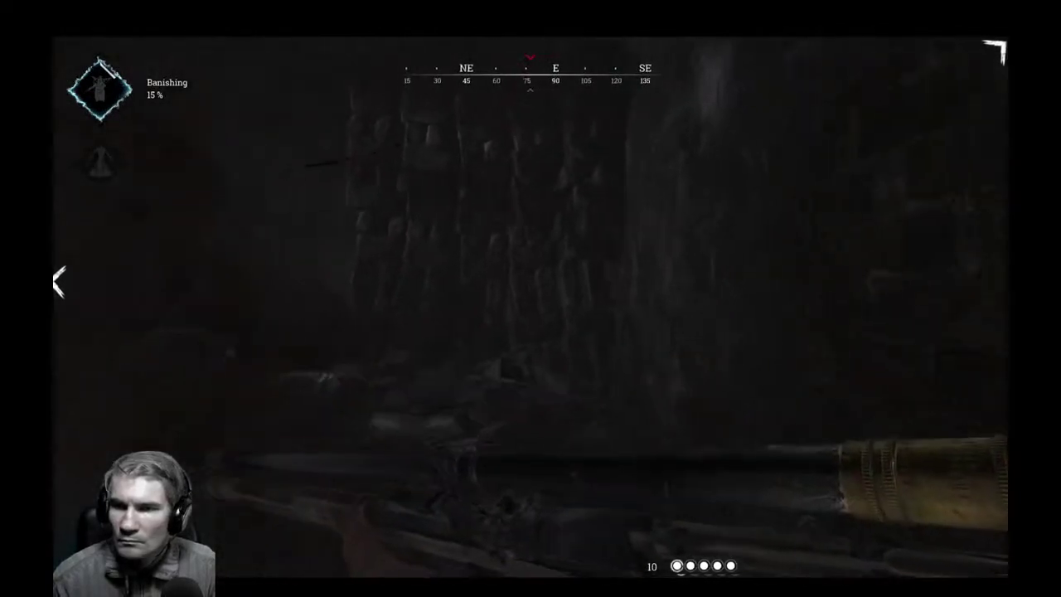
key("w")
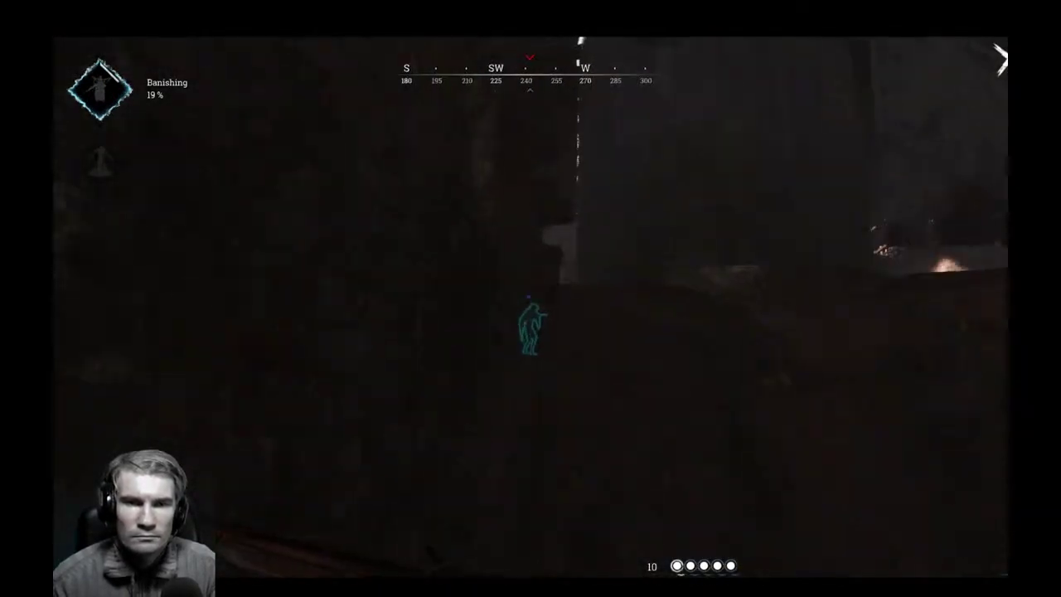
key("w")
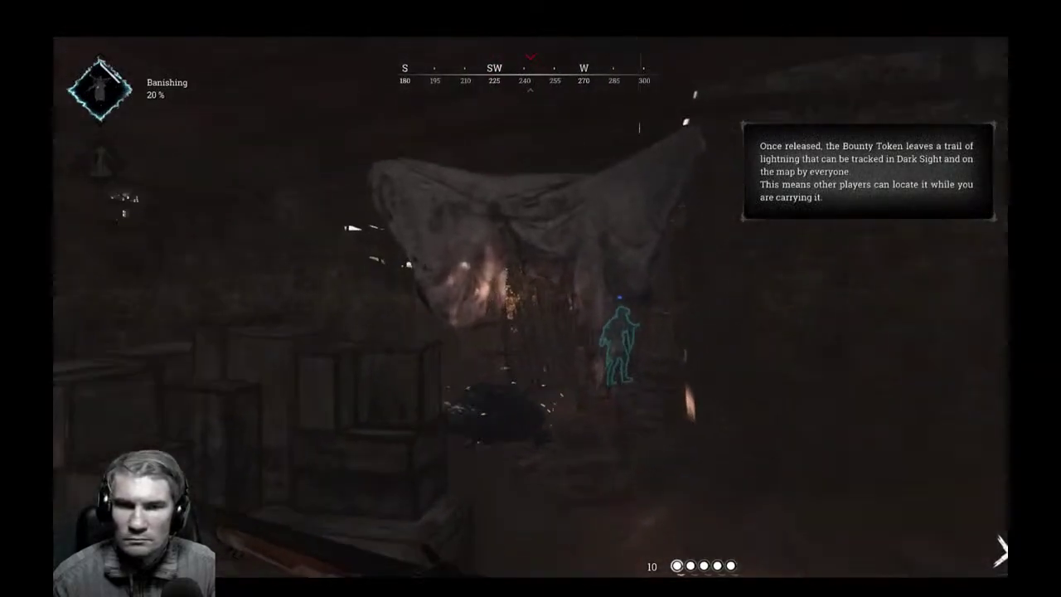
key("w")
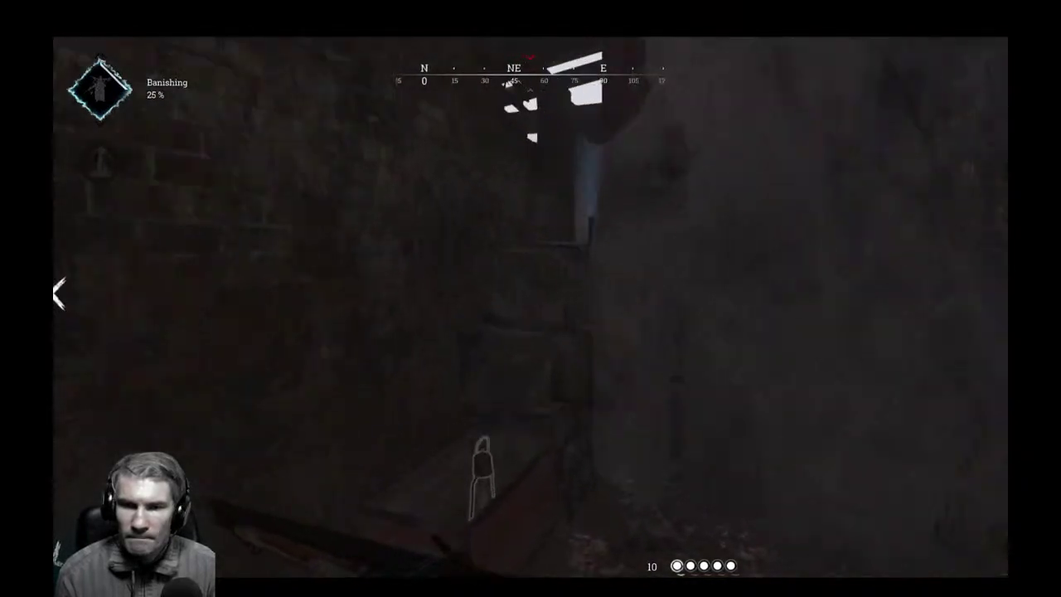
key("w")
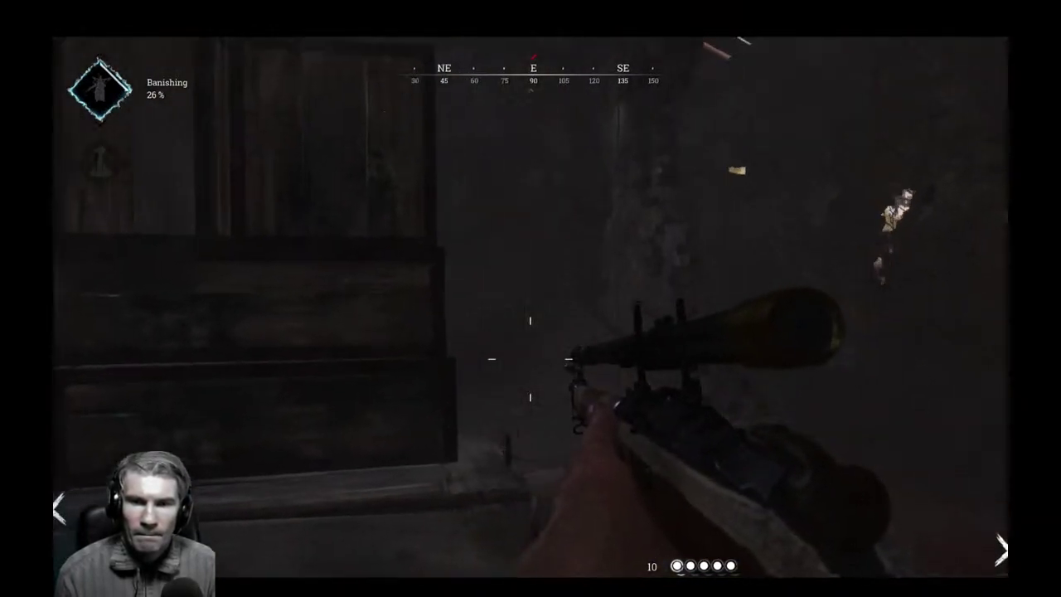
Advance through the dark tunnel with the Caldwell Pax Claw to the hanging chains beside the half-open doors.
key("d")
key("w")
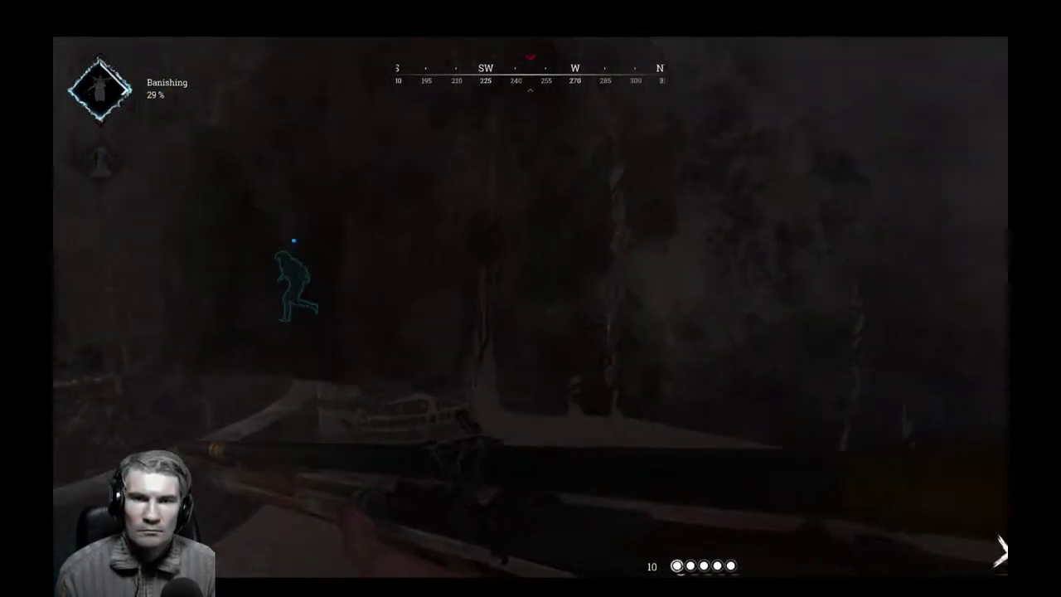
key("w")
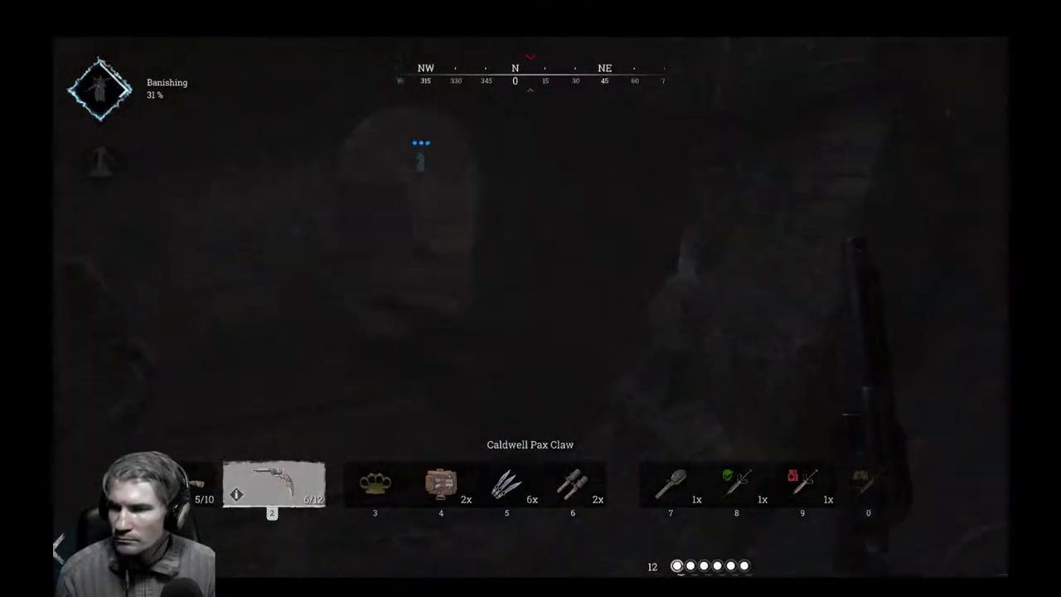
key("w")
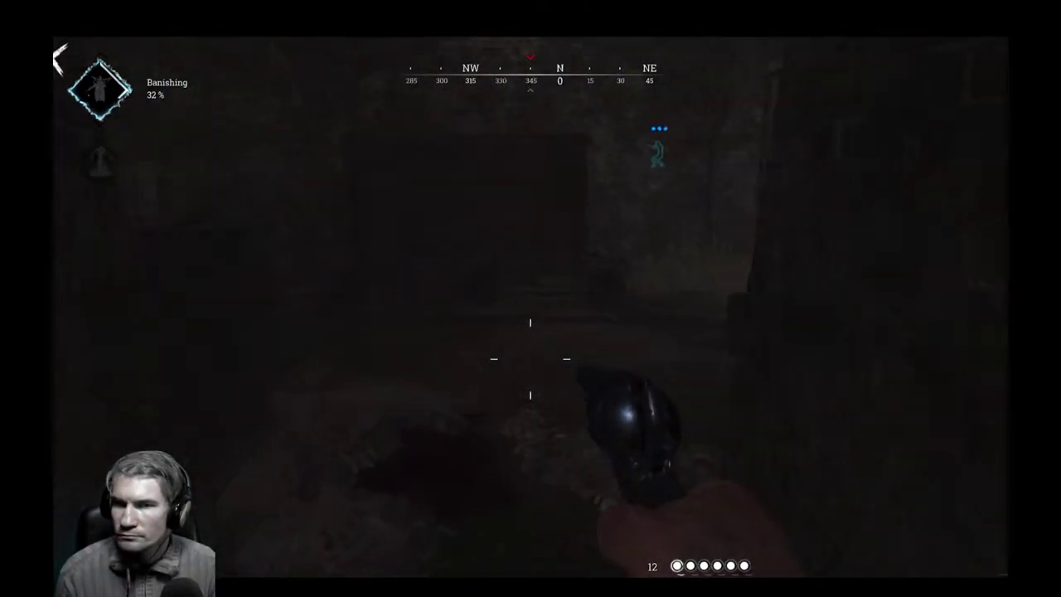
key("w")
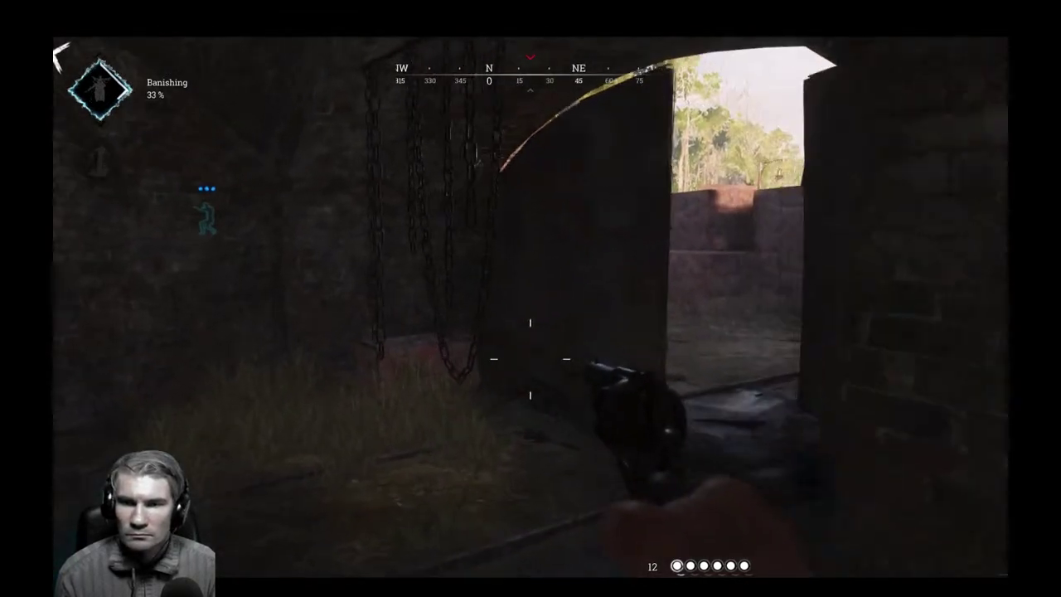
Peek through the gap between the doors at the northeast yard and return inside to the hanging chains.
key("a")
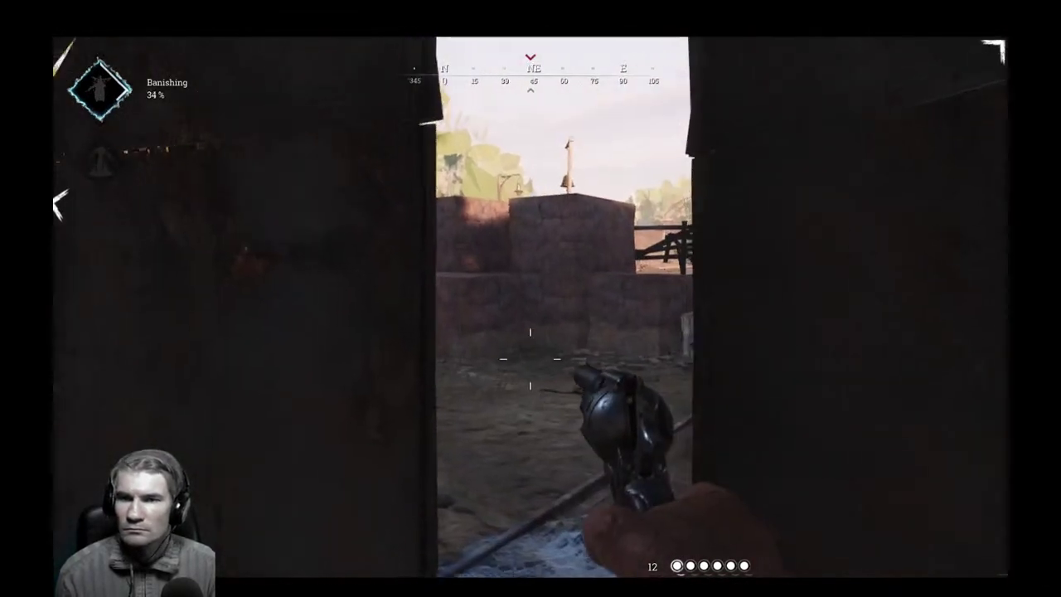
key("d")
key("a")
key("w")
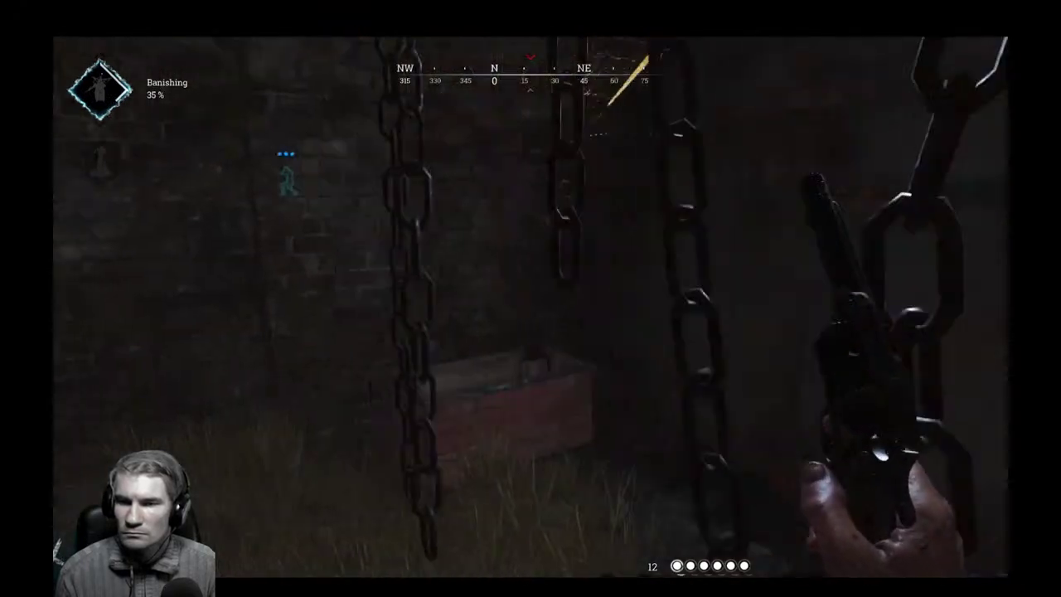
Go back through the tunnel past the green barrel and put out the wall lantern.
key("w")
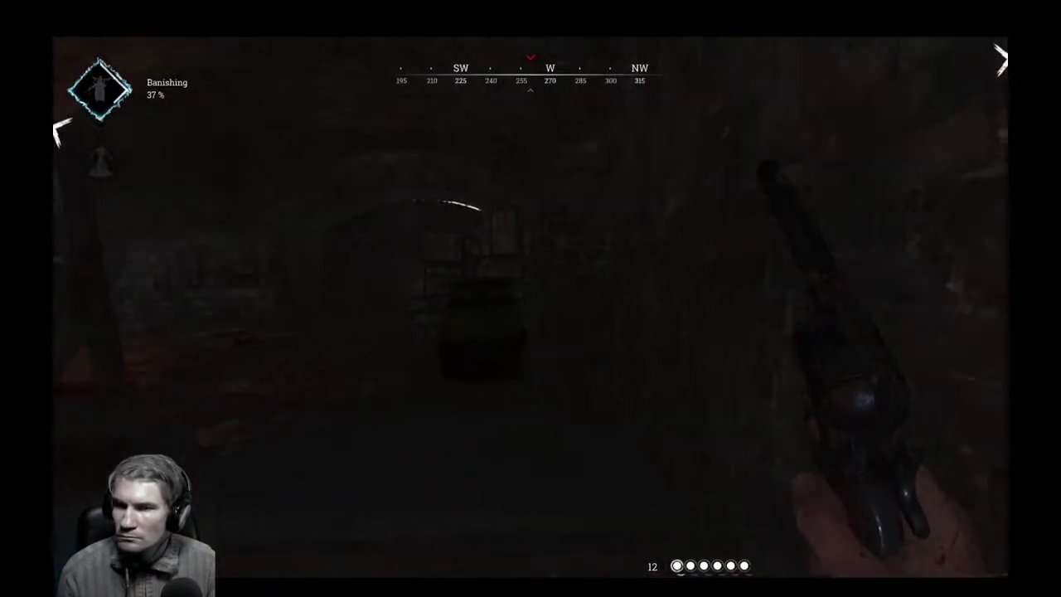
key("w")
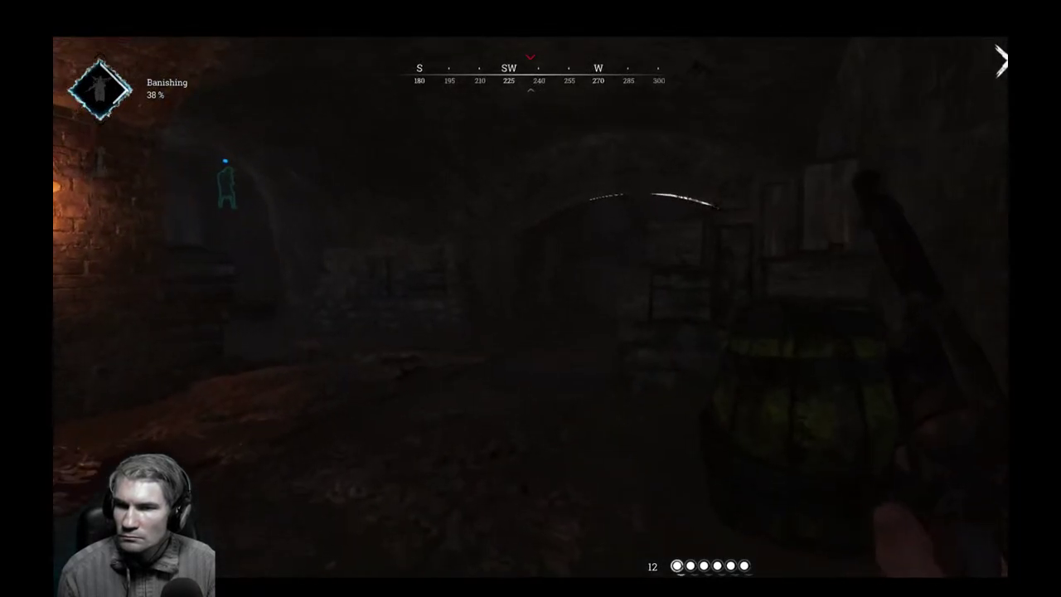
key("w")
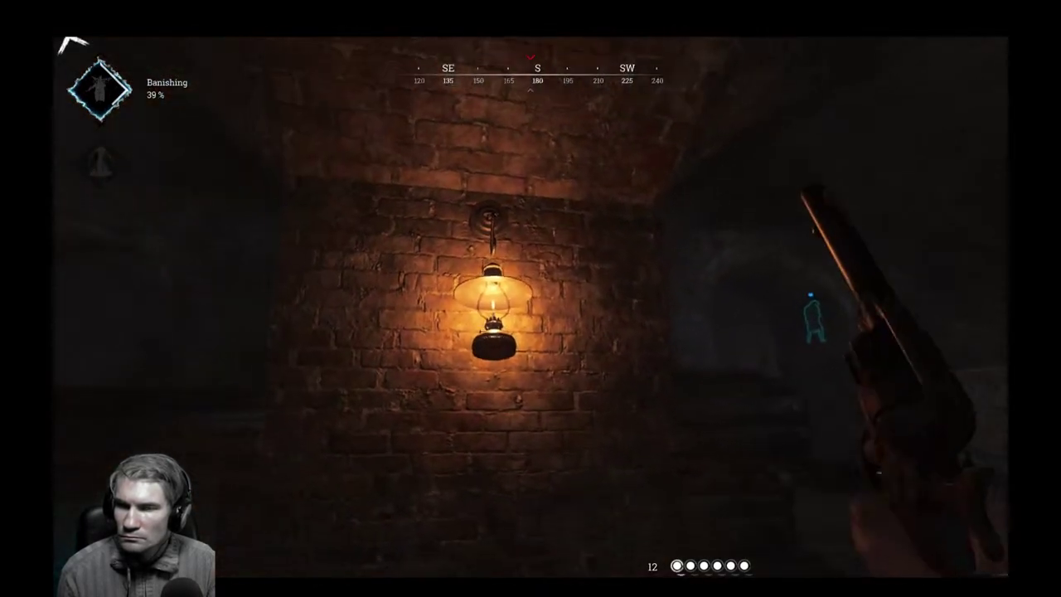
key("w")
key("f")
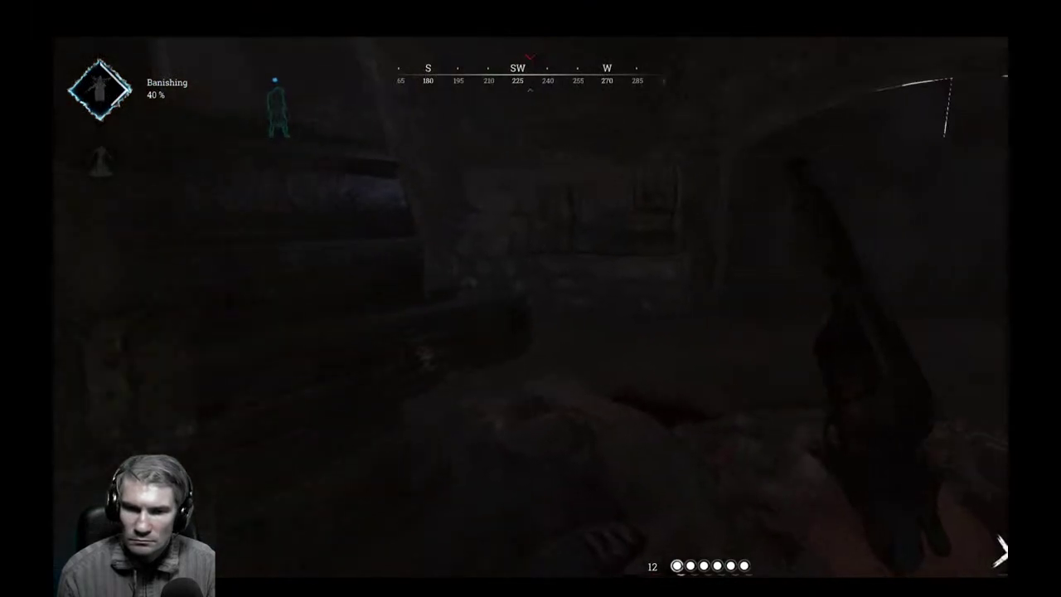
Cross the dark arched room to the stacked crates on the northwest side and pick up the red spiked trap.
key("w")
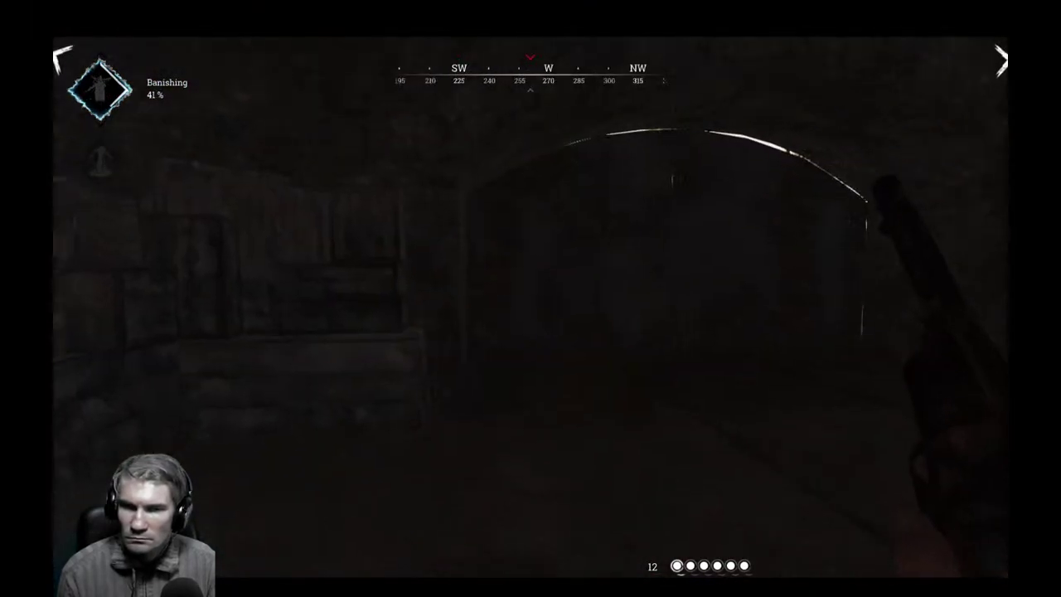
key("w")
key("w")
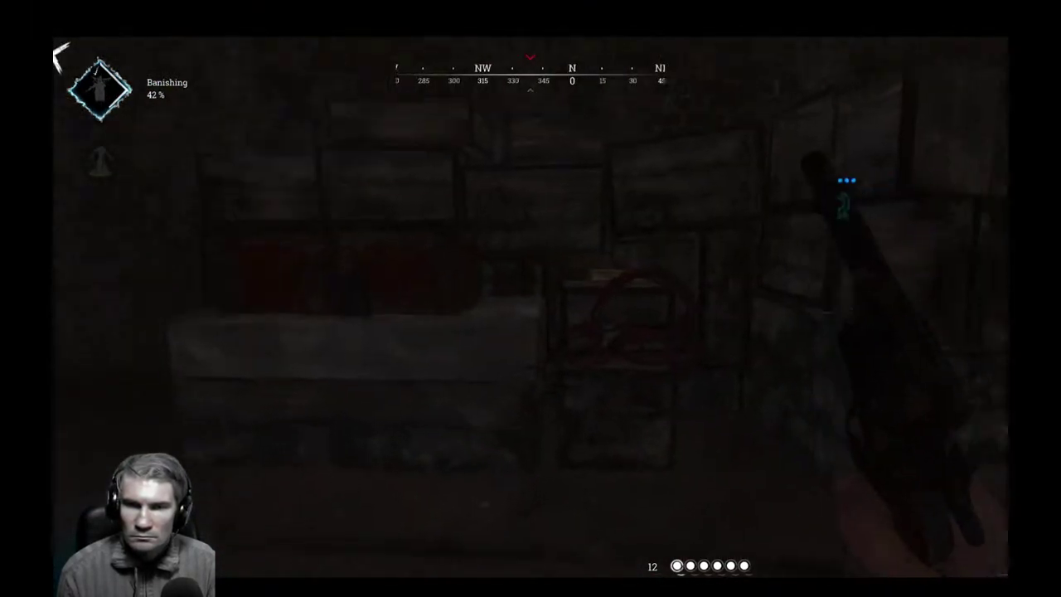
key("f")
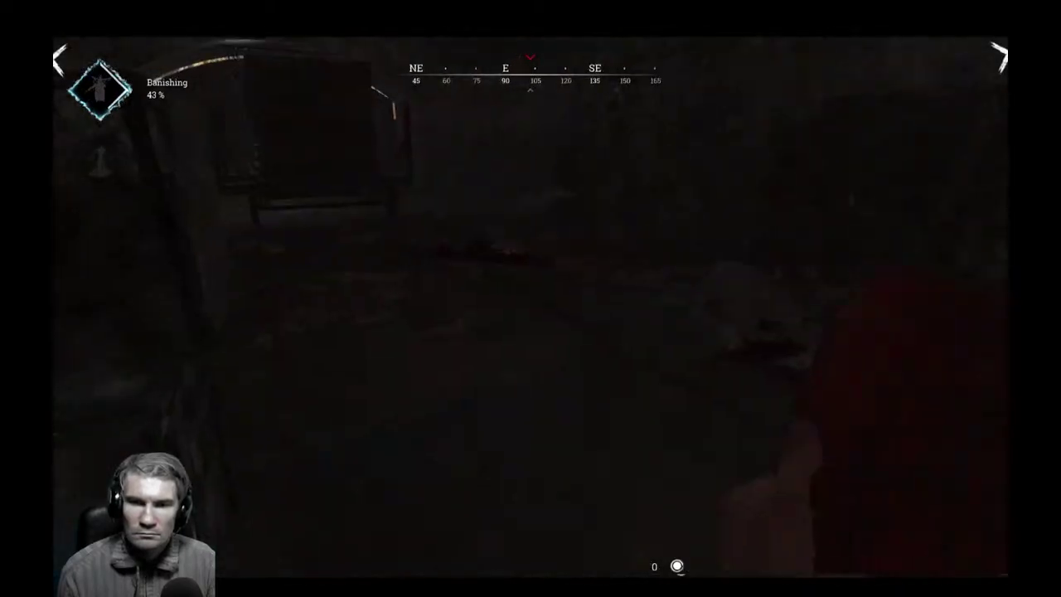
Carry the red spiked trap to the half-open doors facing east and place it on the ground just inside the gap.
key("w")
key("w")
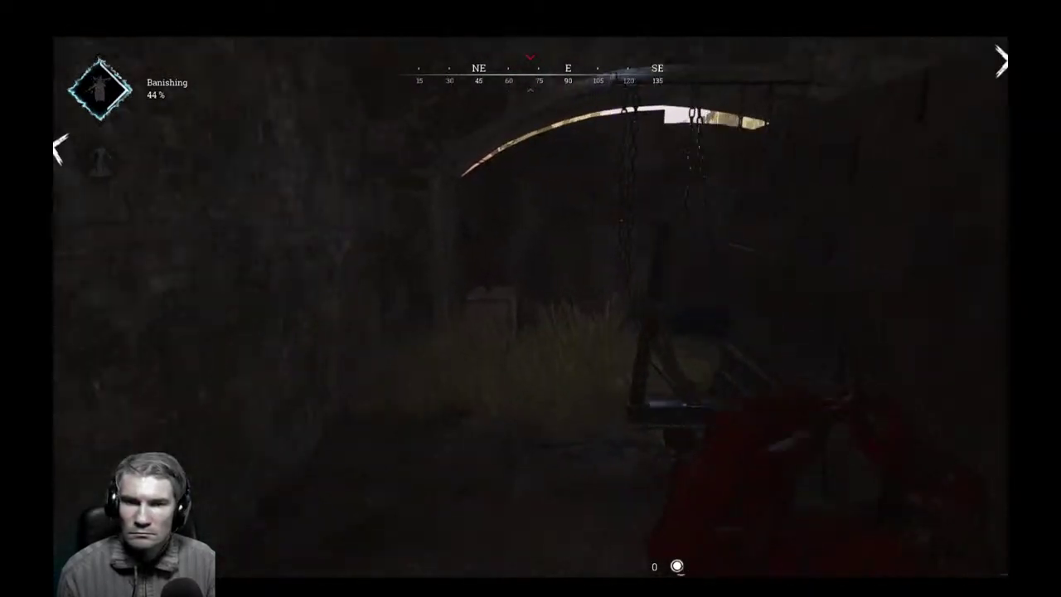
key("d")
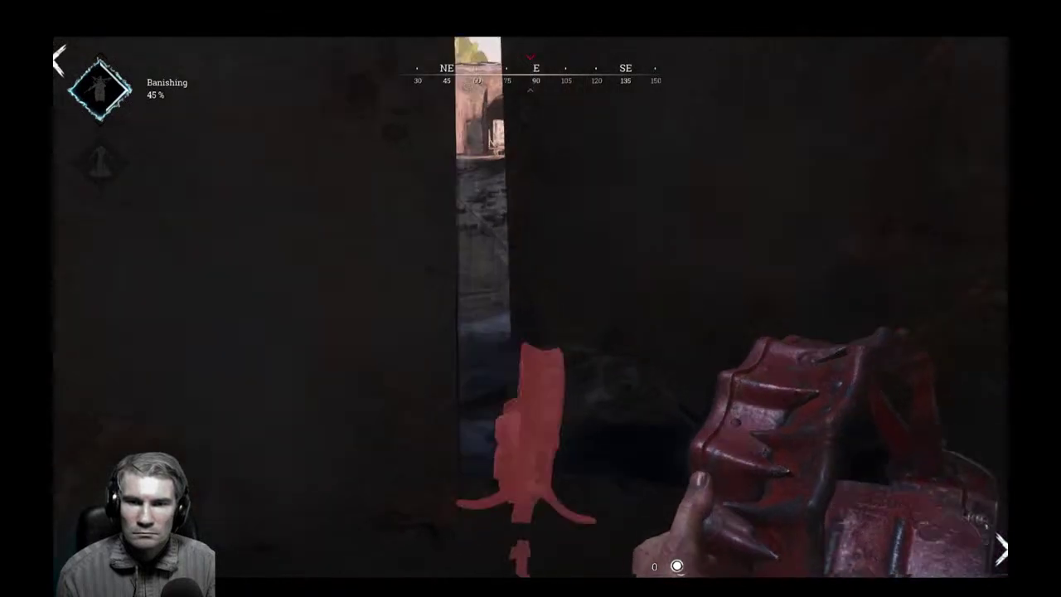
key("s")
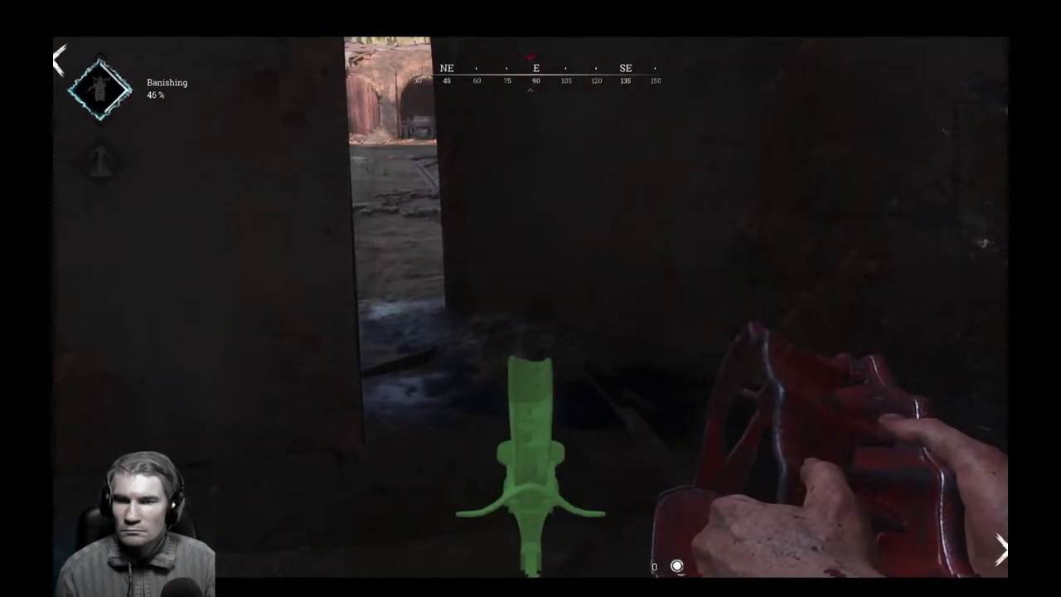
left_click(532, 361)
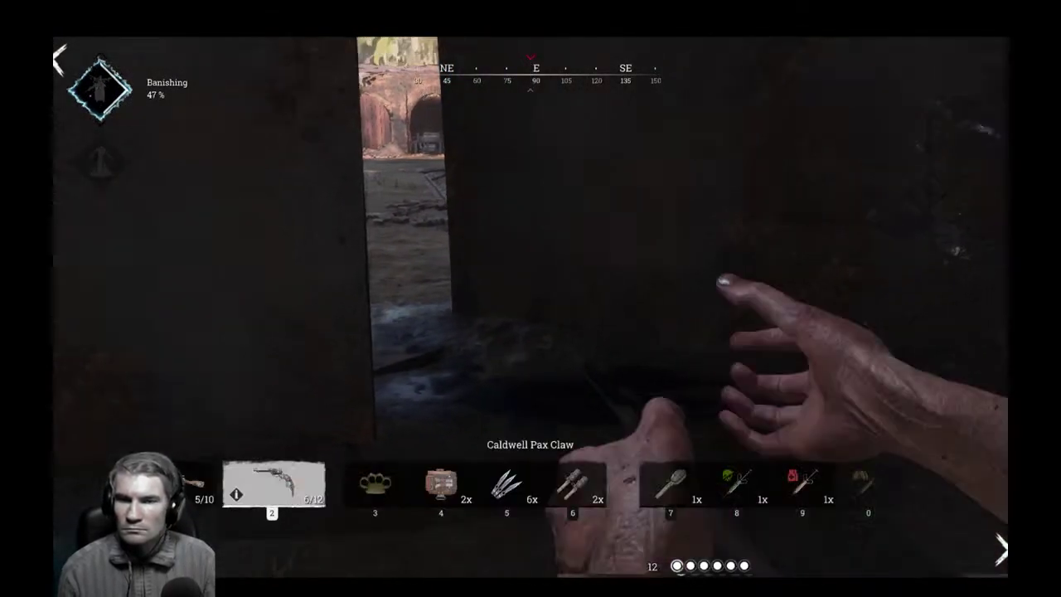
key("s")
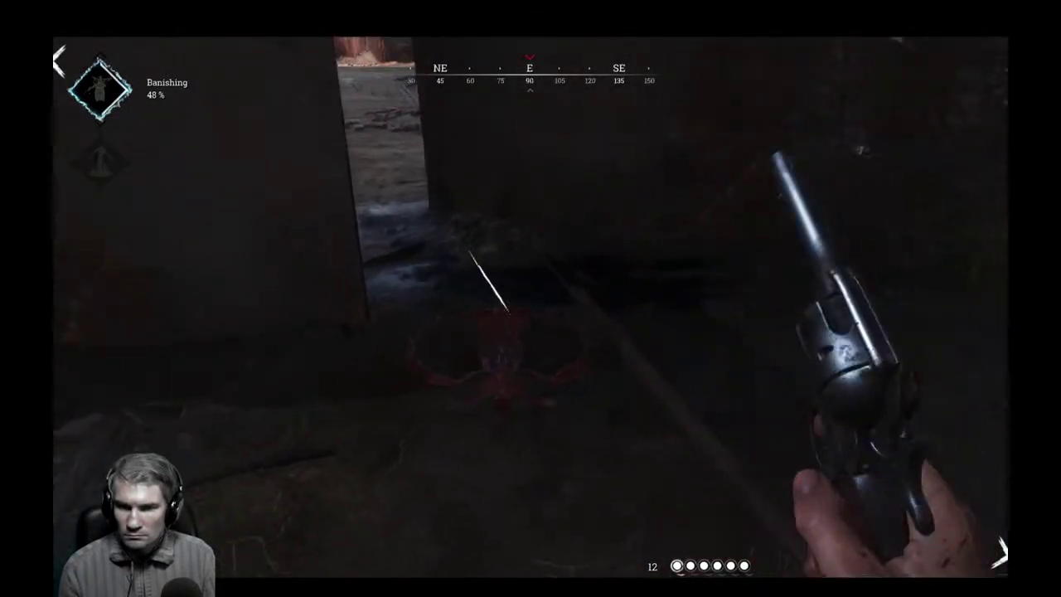
Leave the east doors, cross the dark room westward past the rubble, and pick up another red spiked trap.
key("w")
key("w")
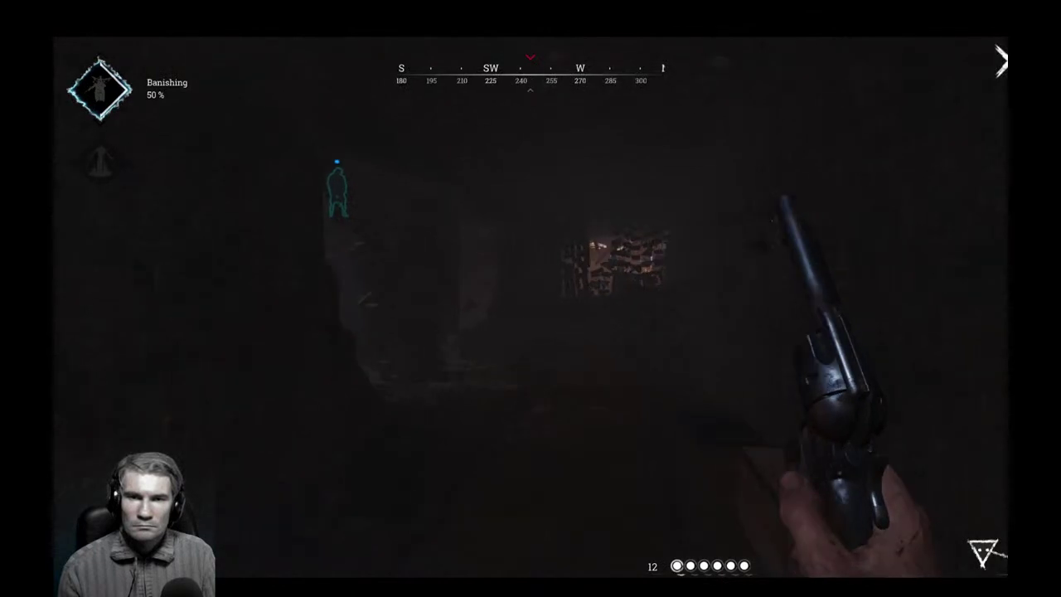
key("w")
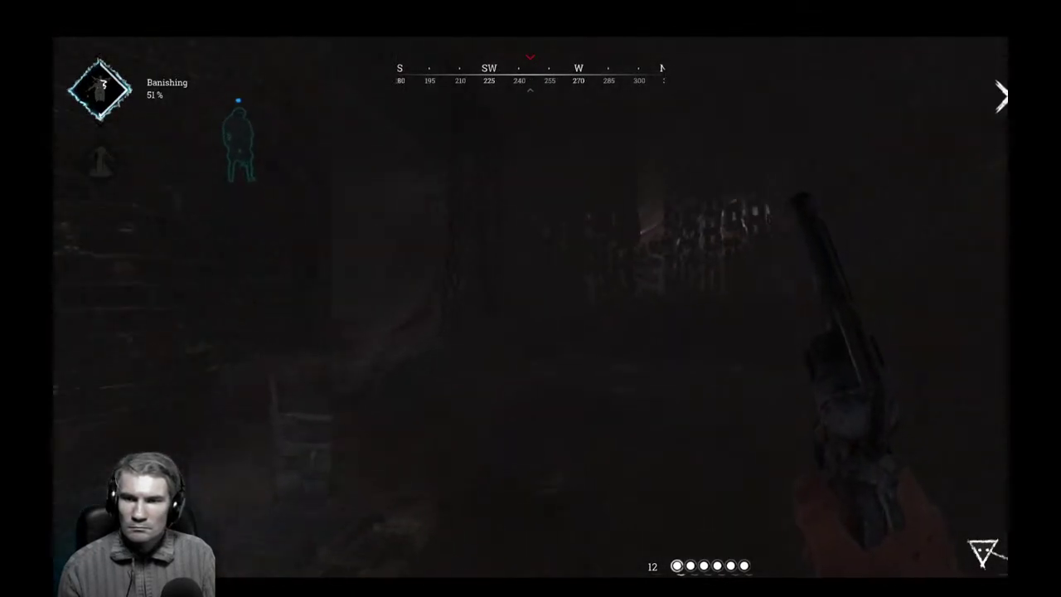
key("w")
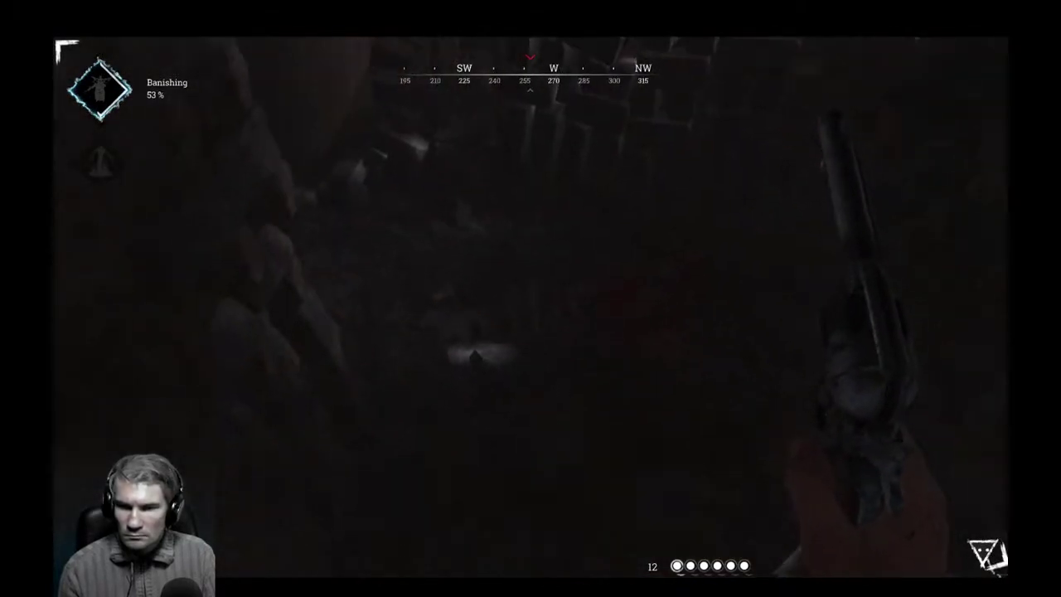
key("f")
key("w")
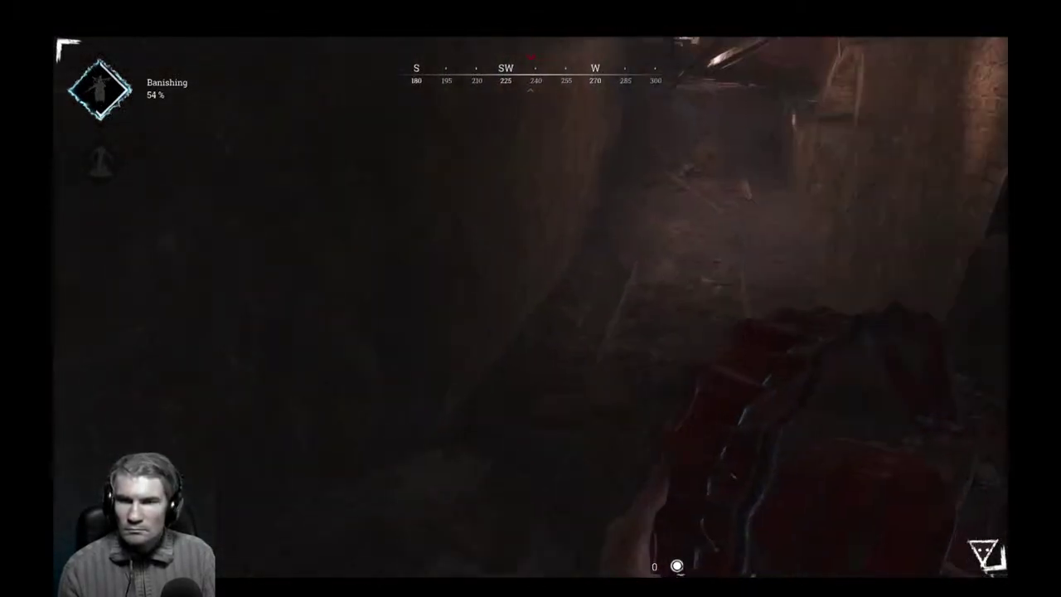
Carry the red spiked trap to the broken brick wall facing southwest, place it there and re-equip the Caldwell Pax Claw.
key("w")
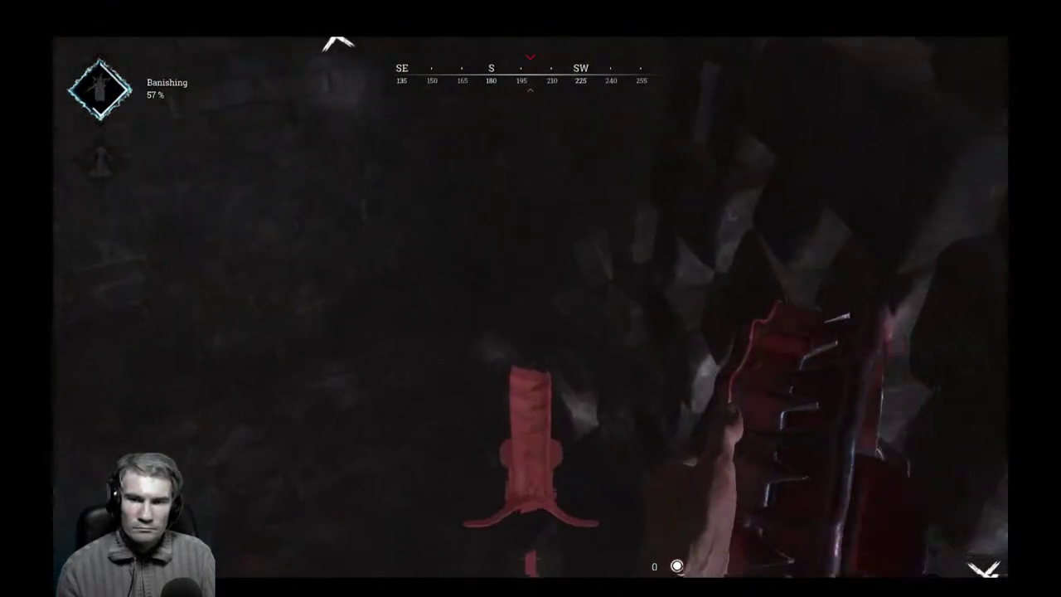
key("a")
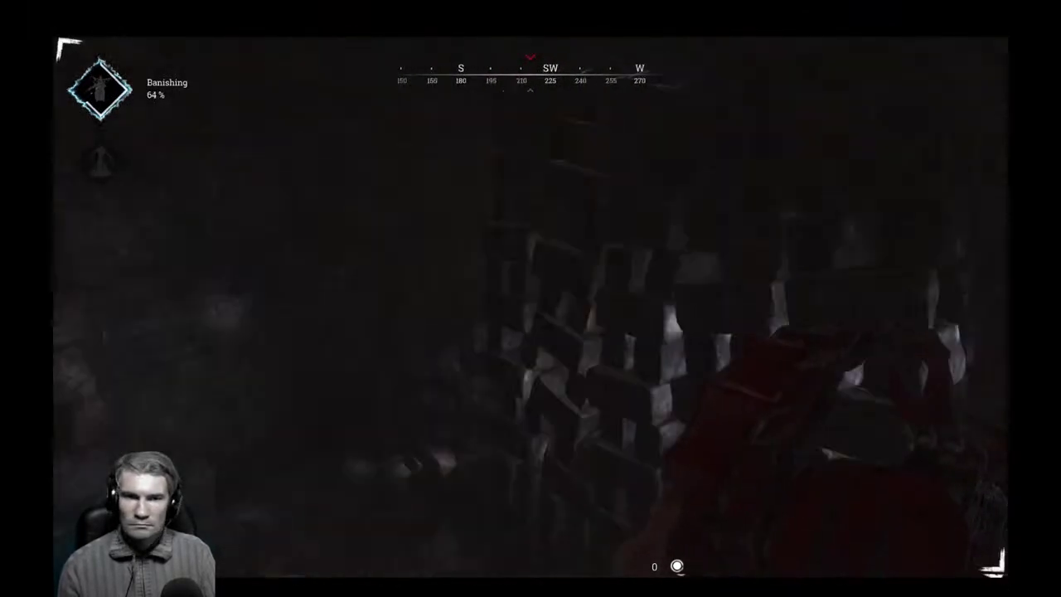
key("w")
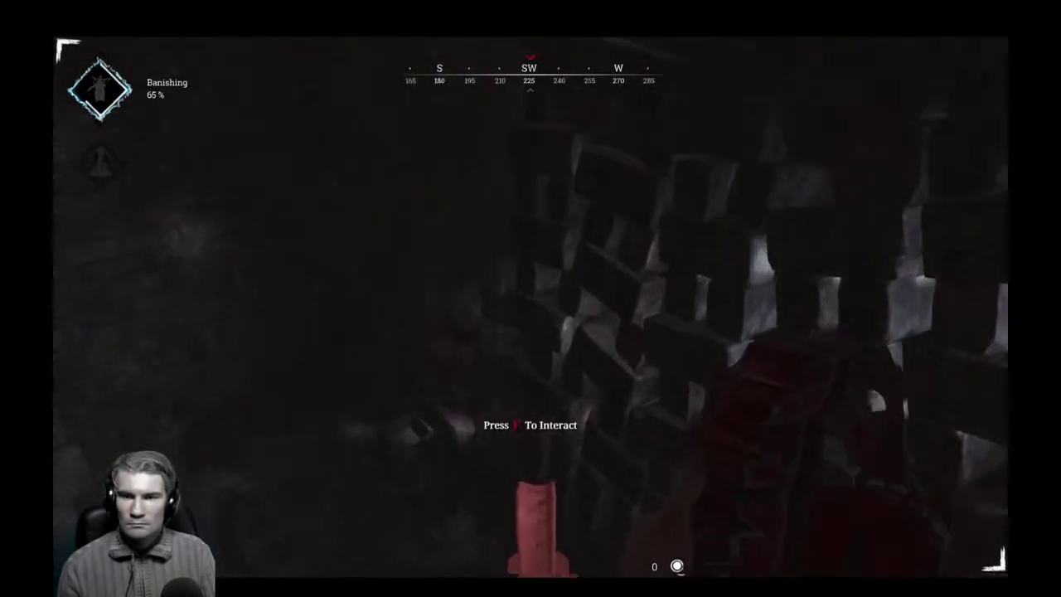
key("1")
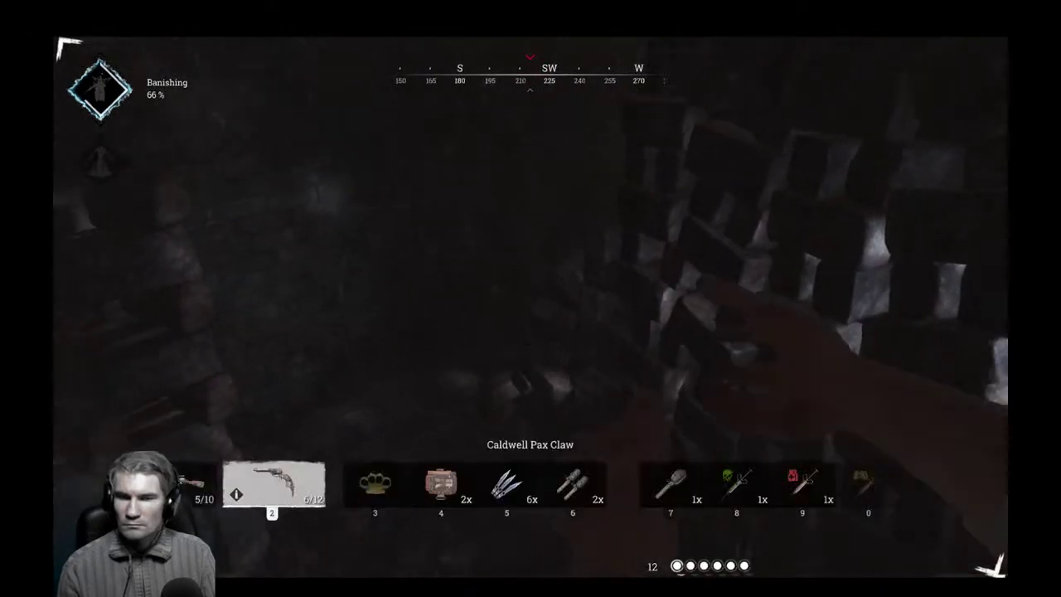
key("9")
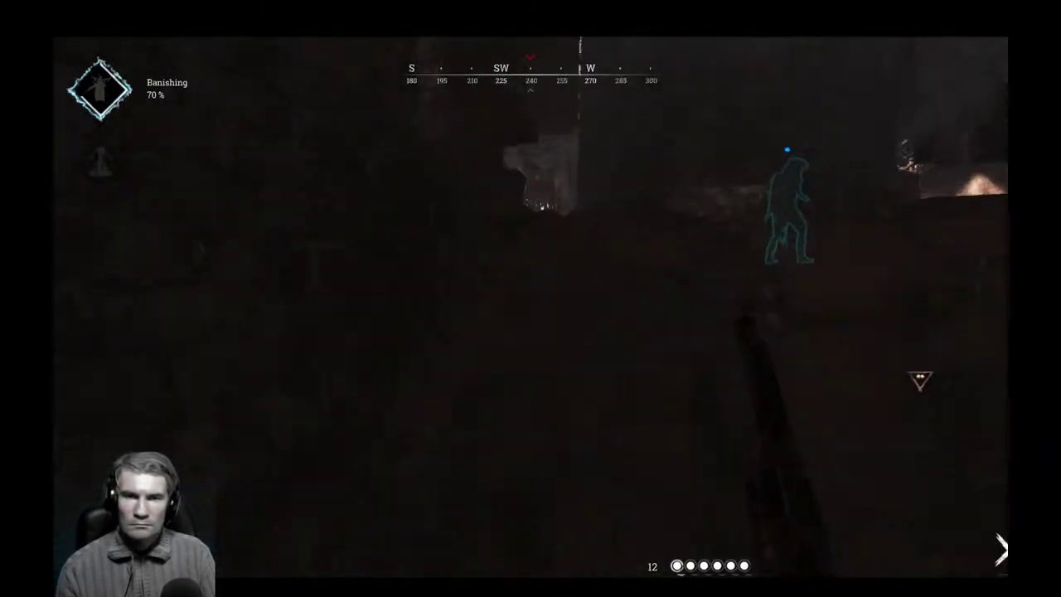
Equip the scoped rifle and advance north through the dark room to the torn blue curtains.
key("1")
key("w")
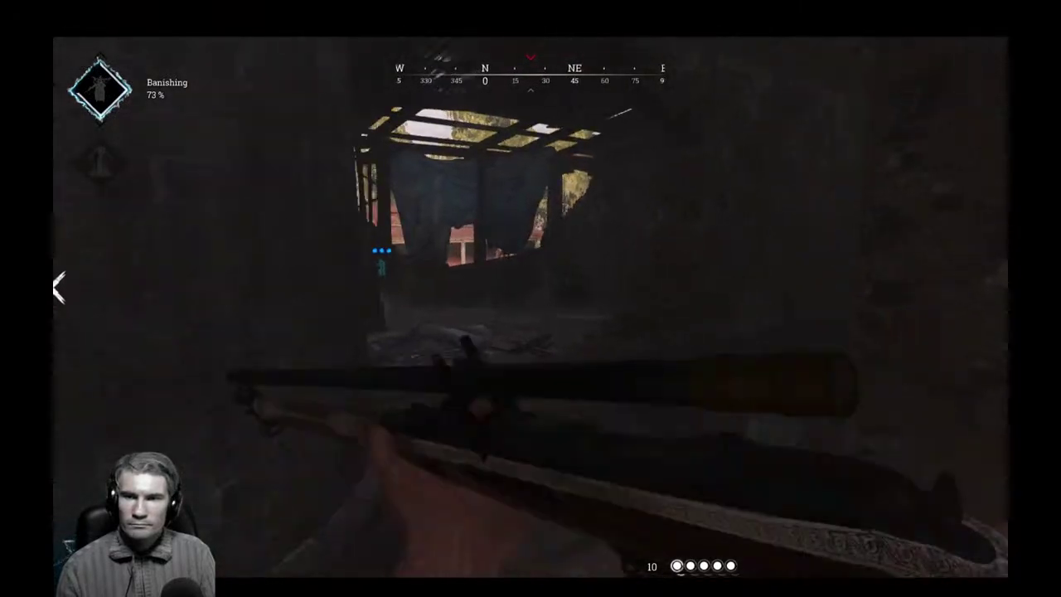
right_click(531, 306)
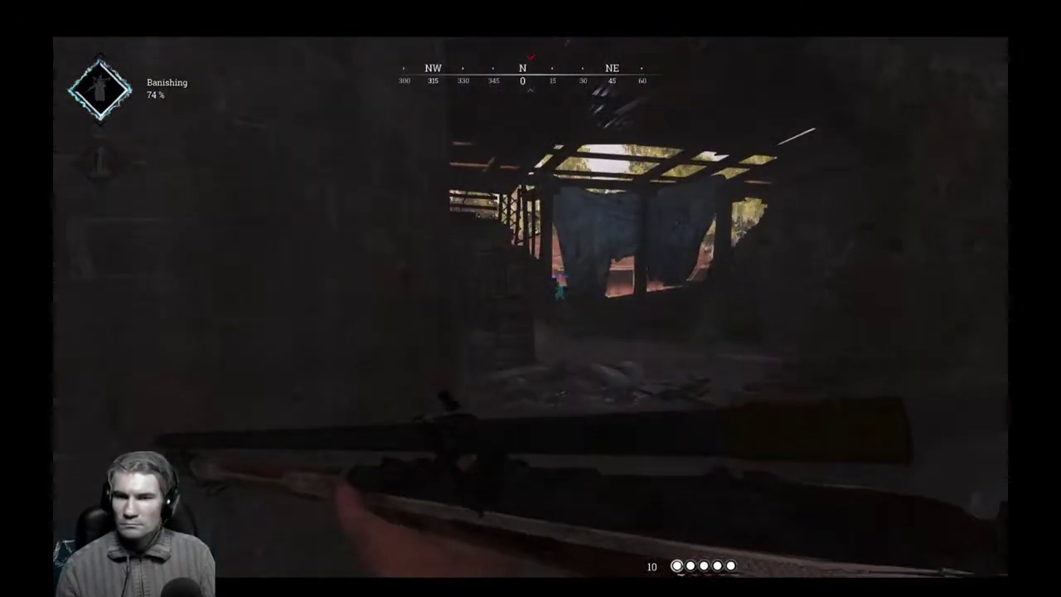
key("w")
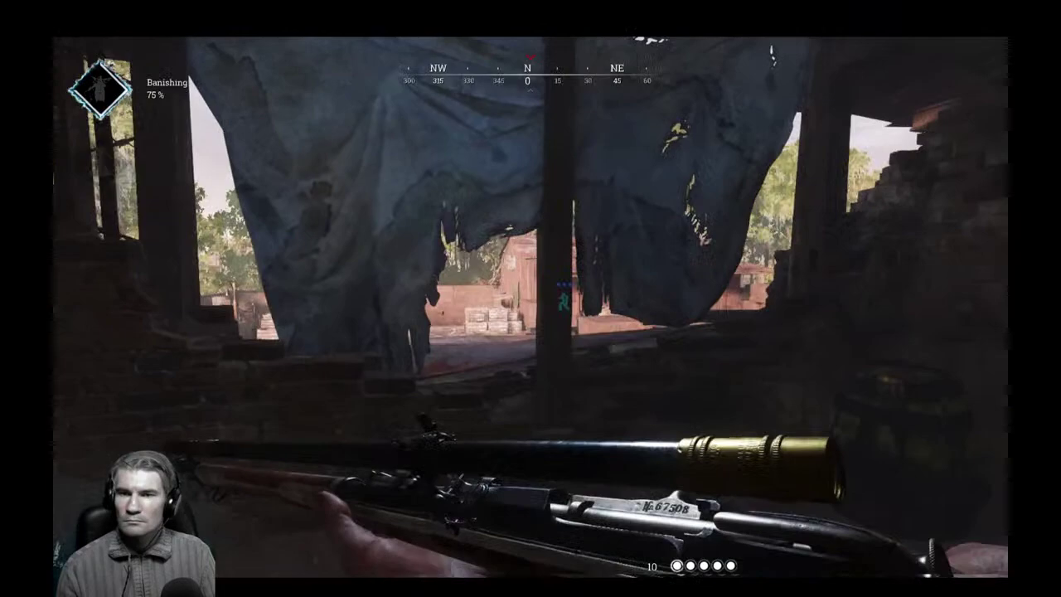
Scope the yard to the north-northwest through the gap between the blue curtain and the brick wall.
key("d")
right_click(530, 359)
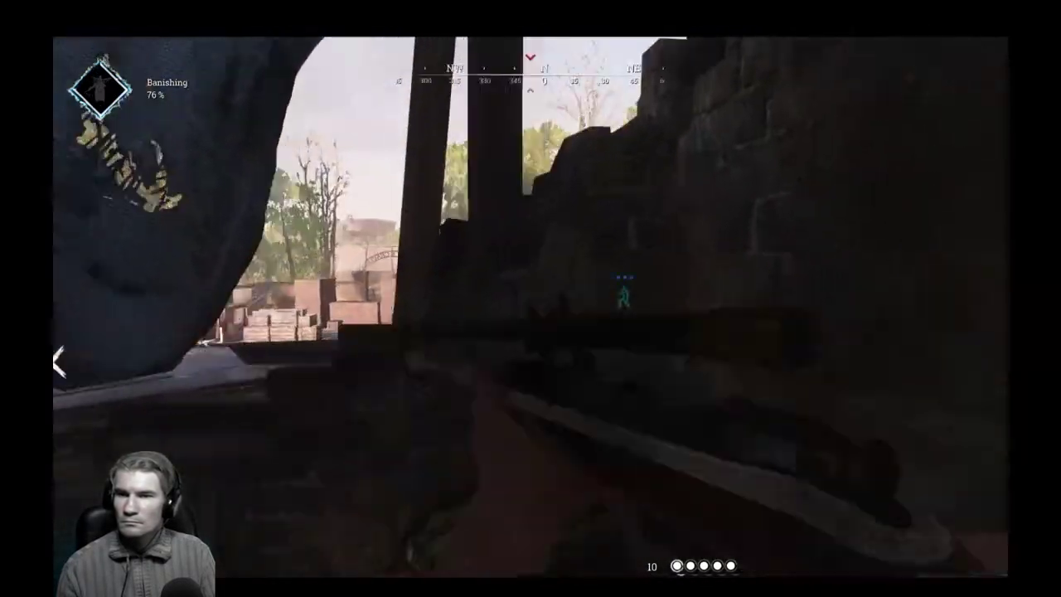
right_click_drag(531, 298, 531, 299)
key("a")
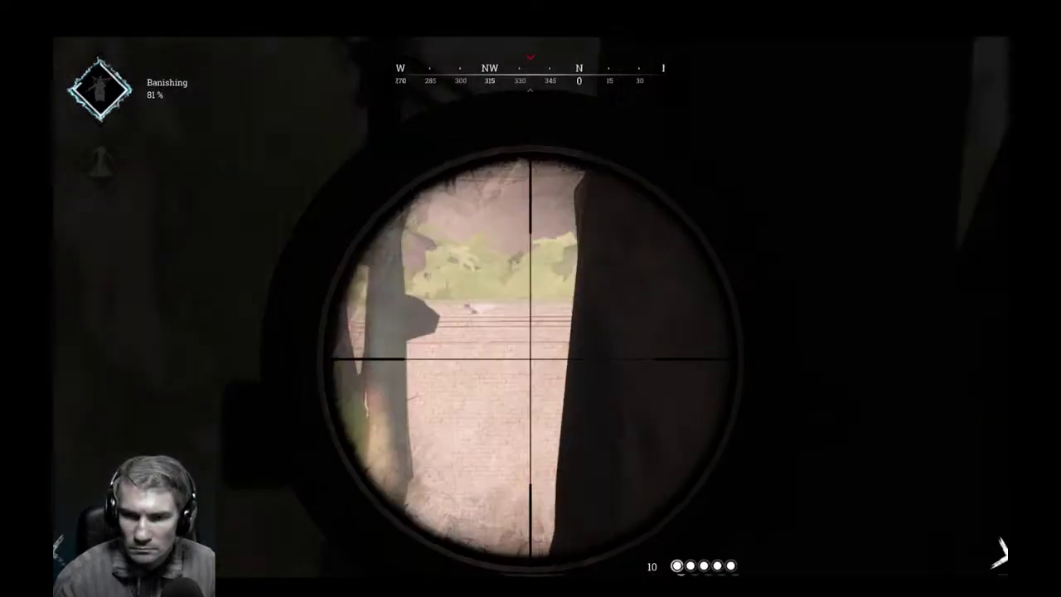
right_click_drag(531, 298, 531, 298)
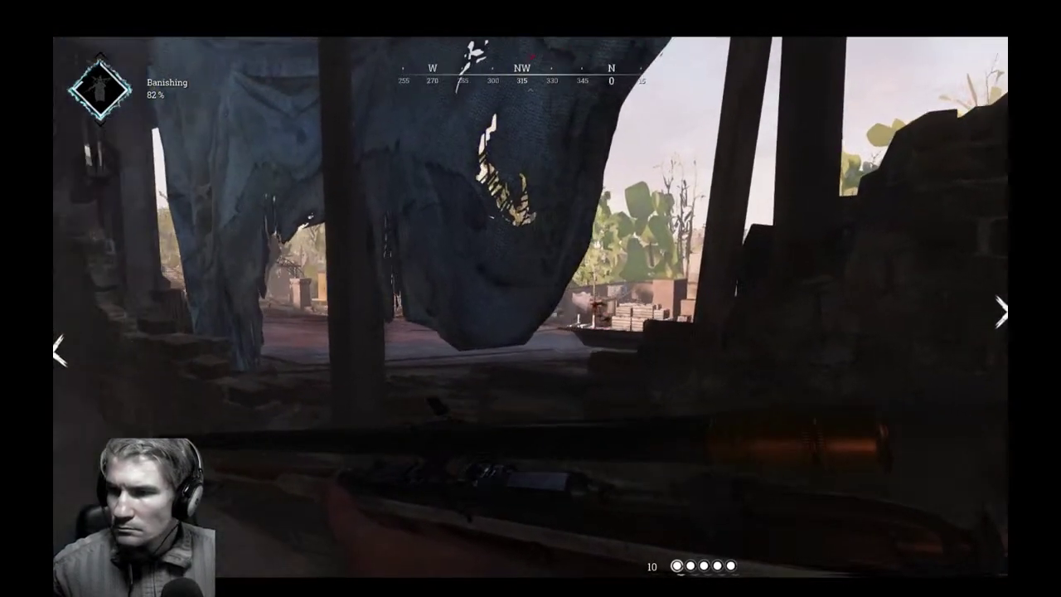
Shift along the brick wall beside the curtains and scope through the wall opening facing east-northeast.
key("w")
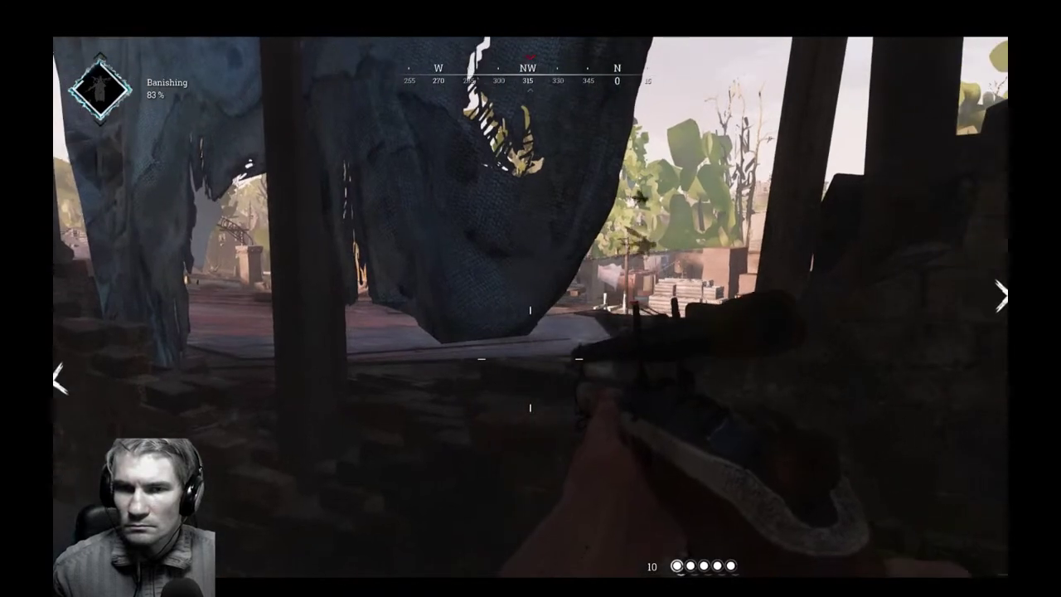
key("shift+w")
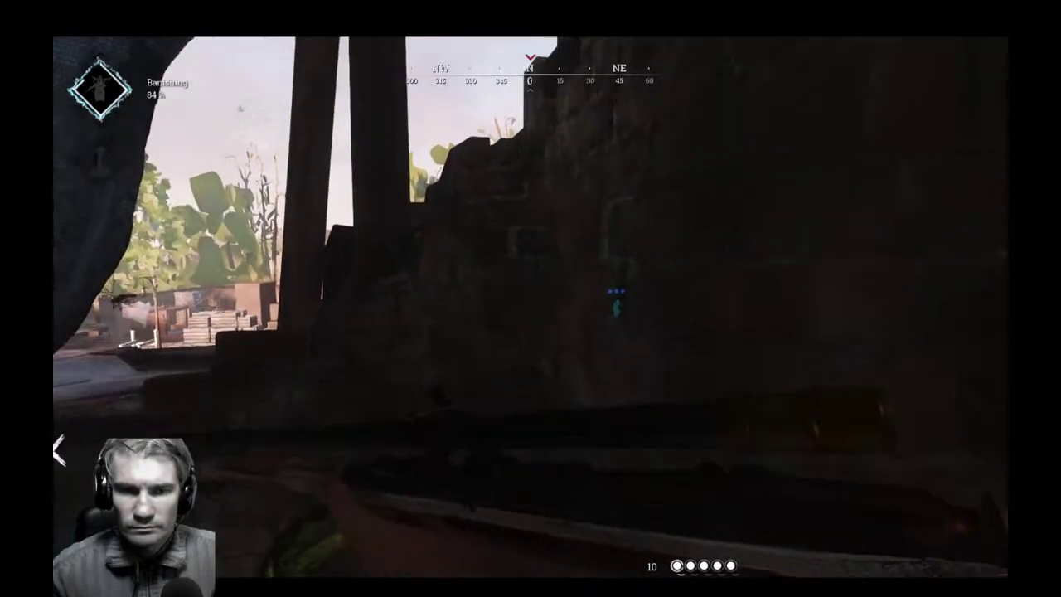
key("d")
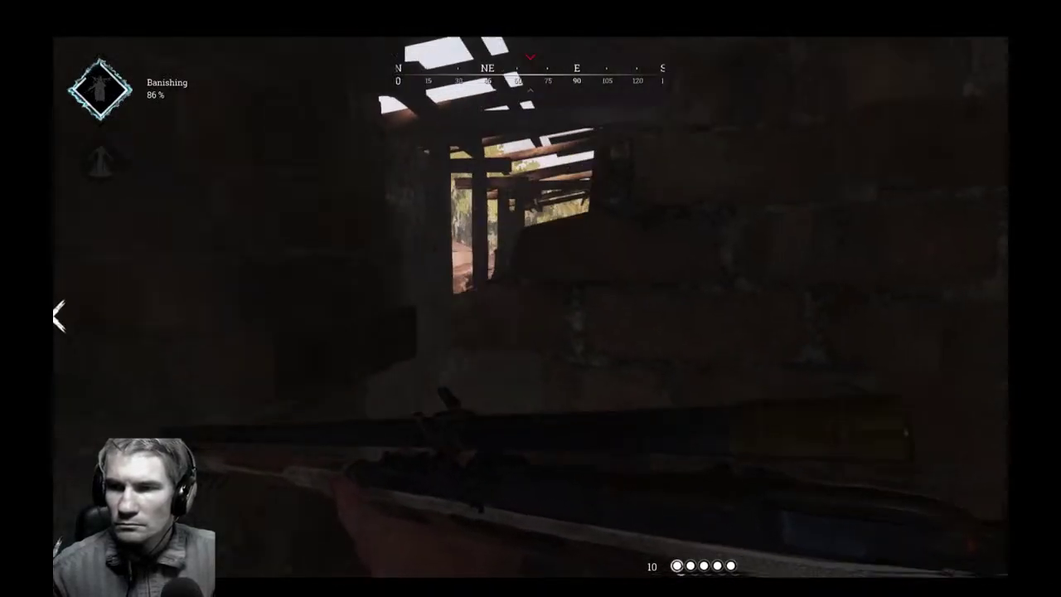
right_click(531, 298)
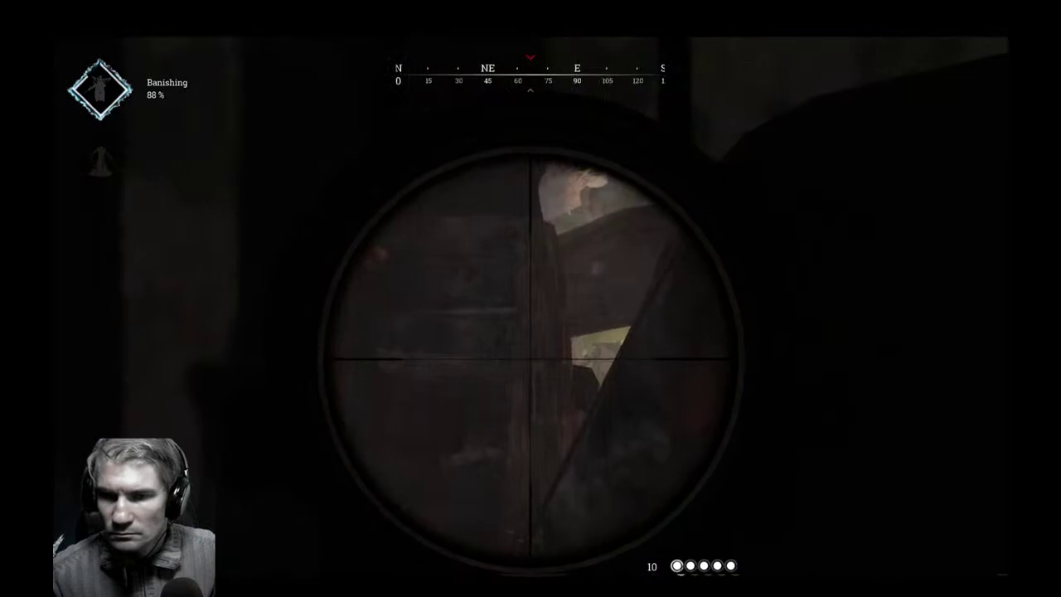
right_click(531, 298)
mouse_move(531, 298)
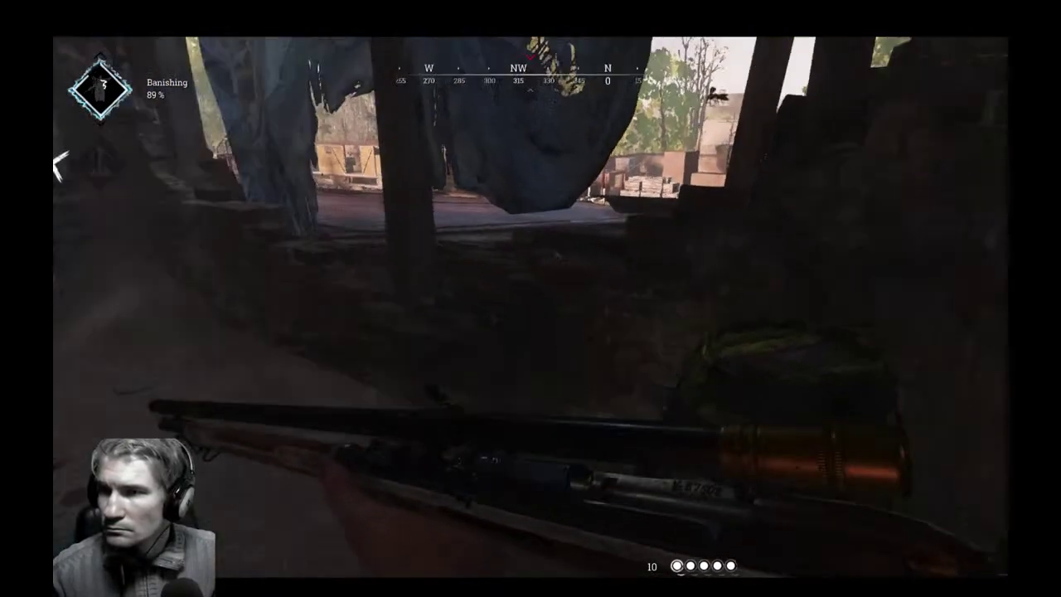
Go back past the teammate at the wooden crates and around into the roofless passage leading east.
key("w")
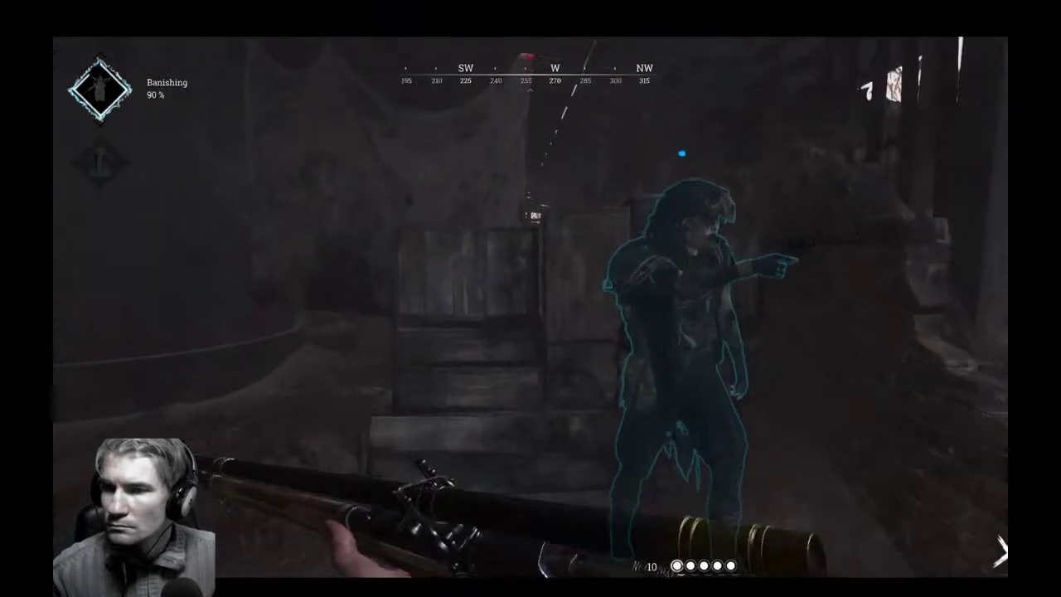
key("w")
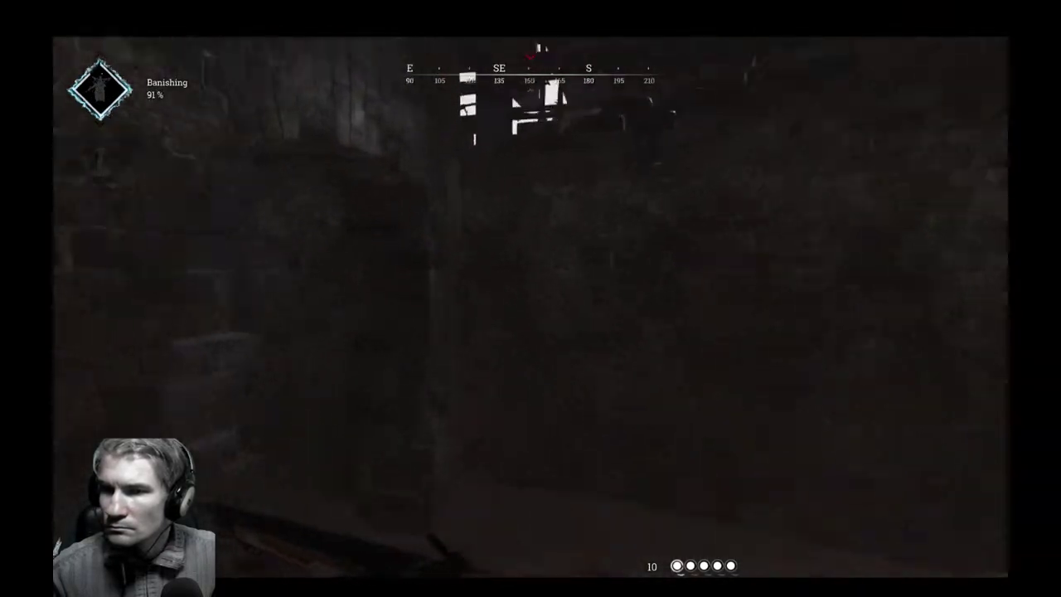
key("w")
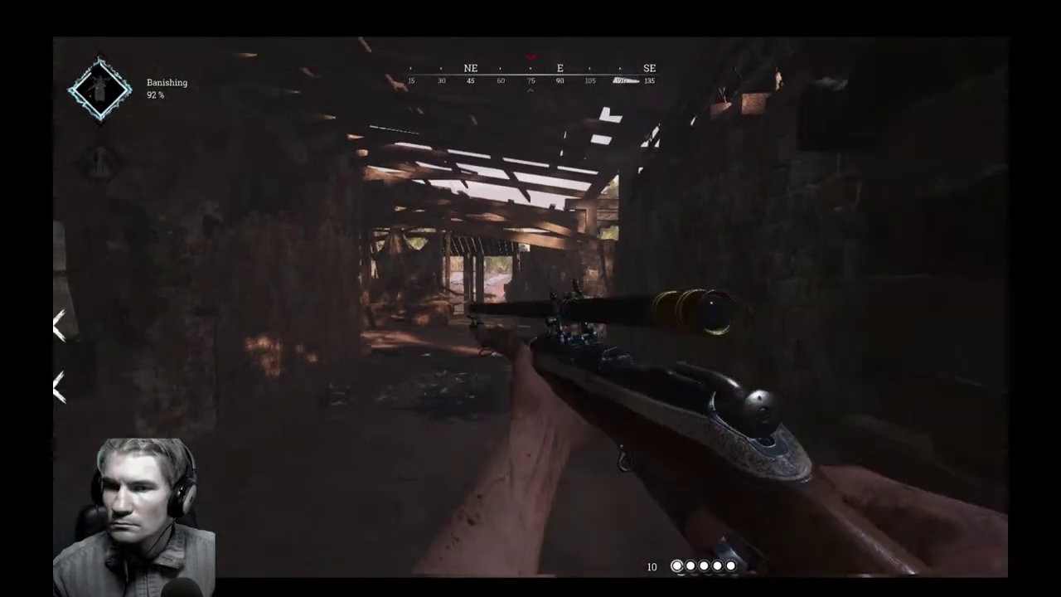
Scope the northeast yard from the passage, checking the broken brick wall and the hanging lantern.
right_click(530, 298)
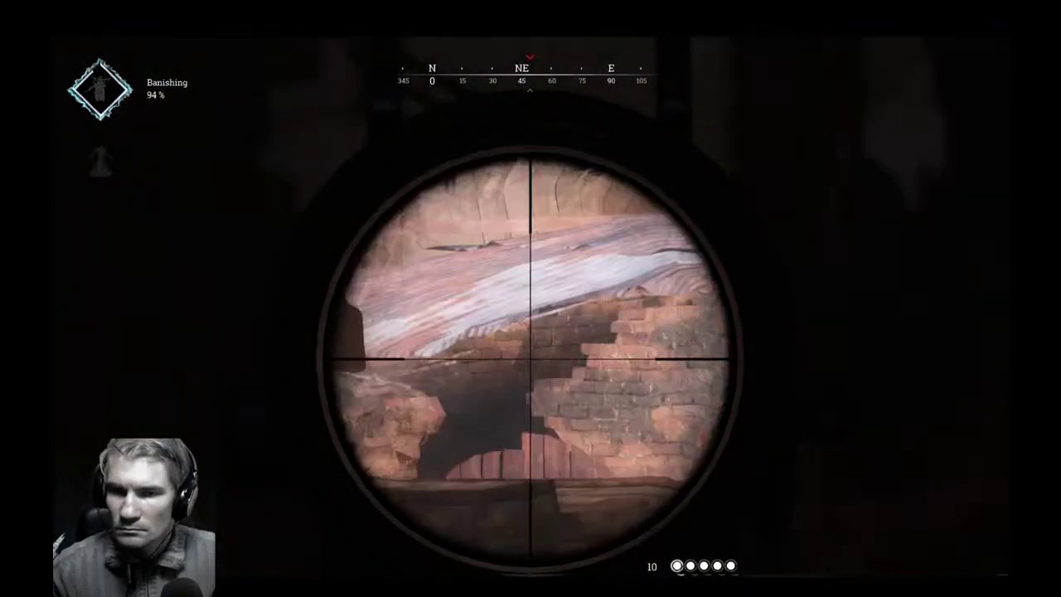
right_click(530, 299)
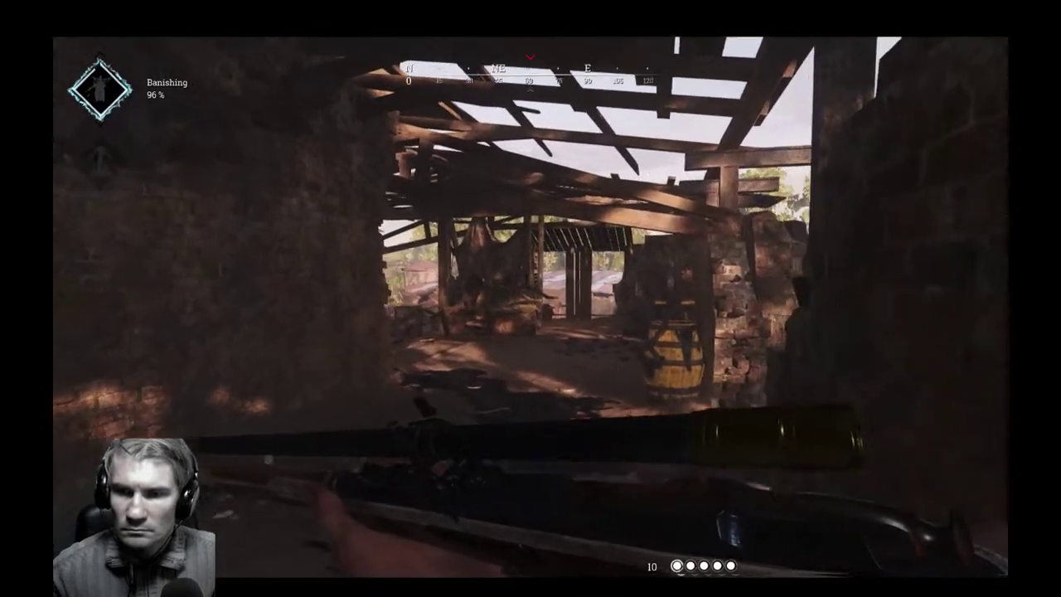
right_click_drag(530, 298, 531, 298)
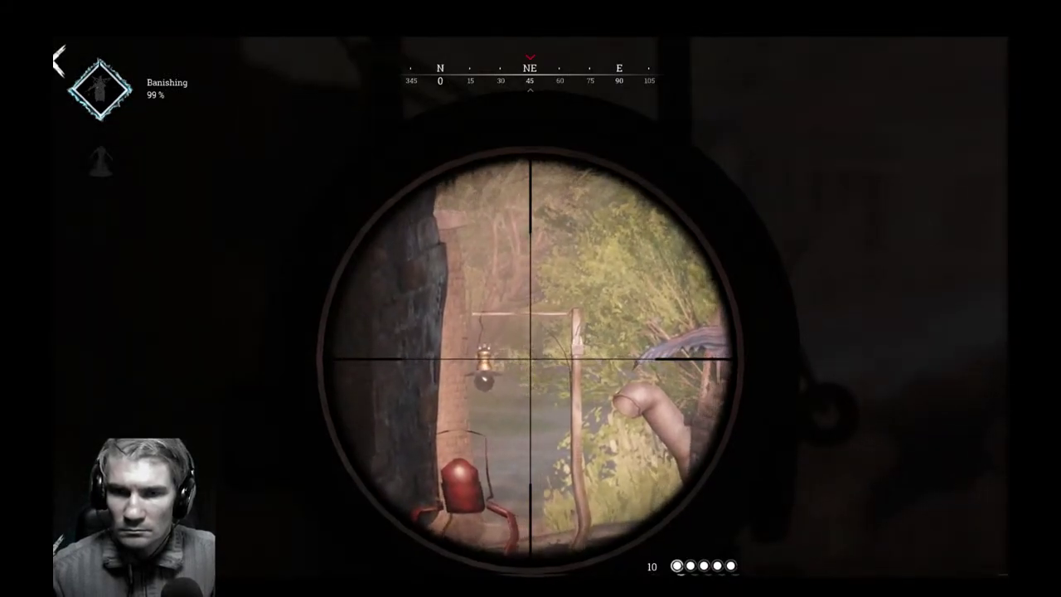
right_click_drag(531, 298, 531, 299)
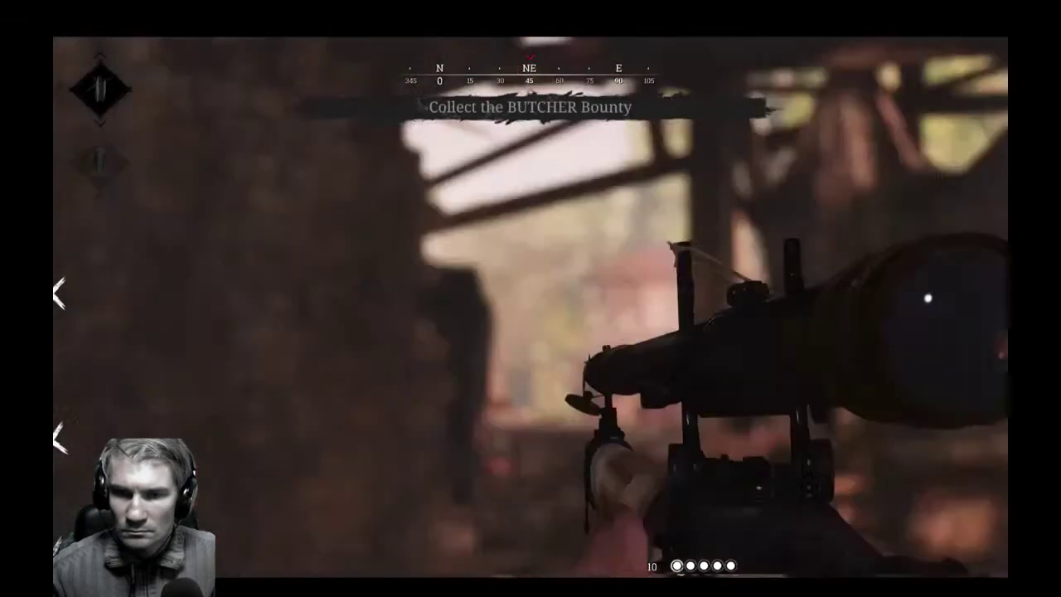
Return to the dark room and scope north through the tear in the blue curtains.
key("w")
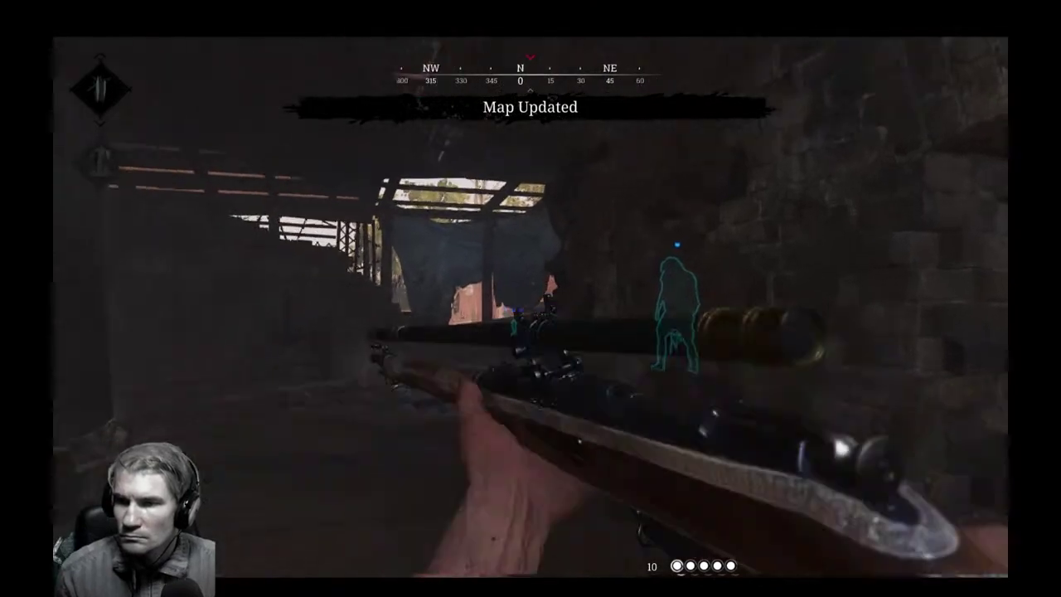
right_click(531, 307)
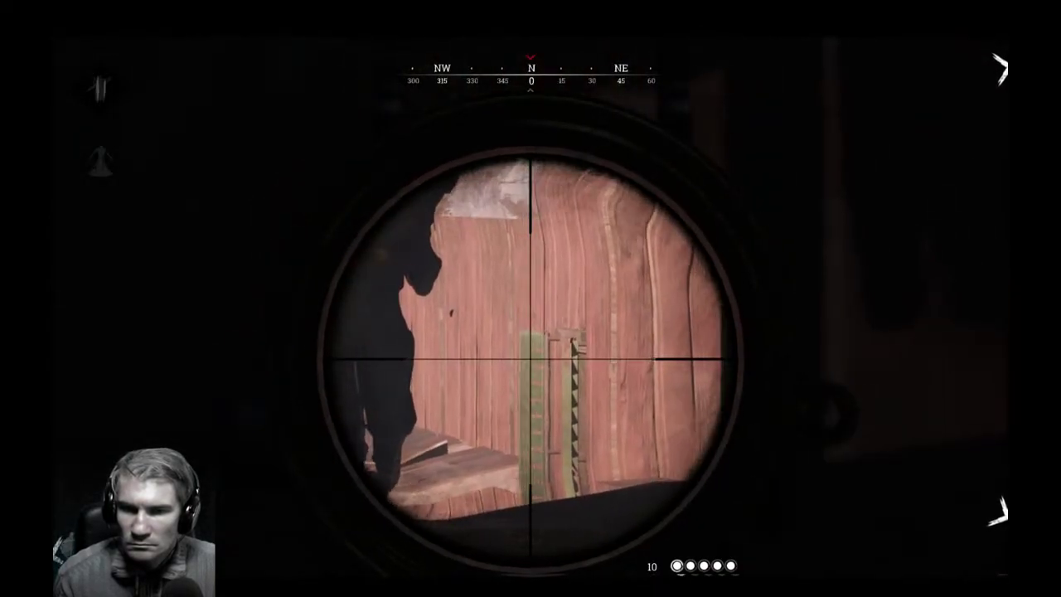
right_click(531, 307)
key("a")
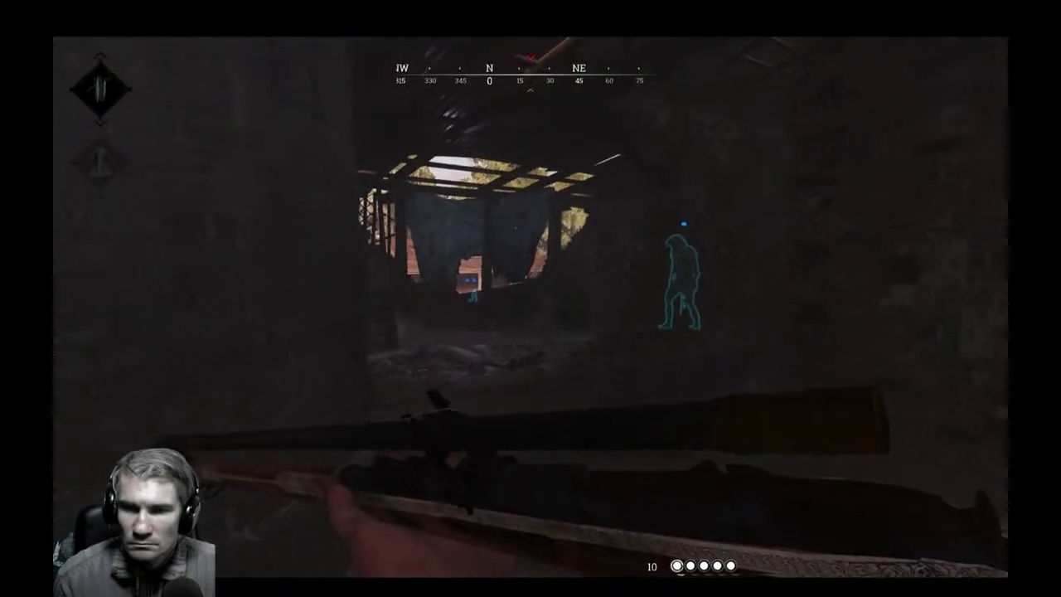
Go through the east doorway to the roofless passage and scope northeast at the hanging lantern and red frame.
key("w")
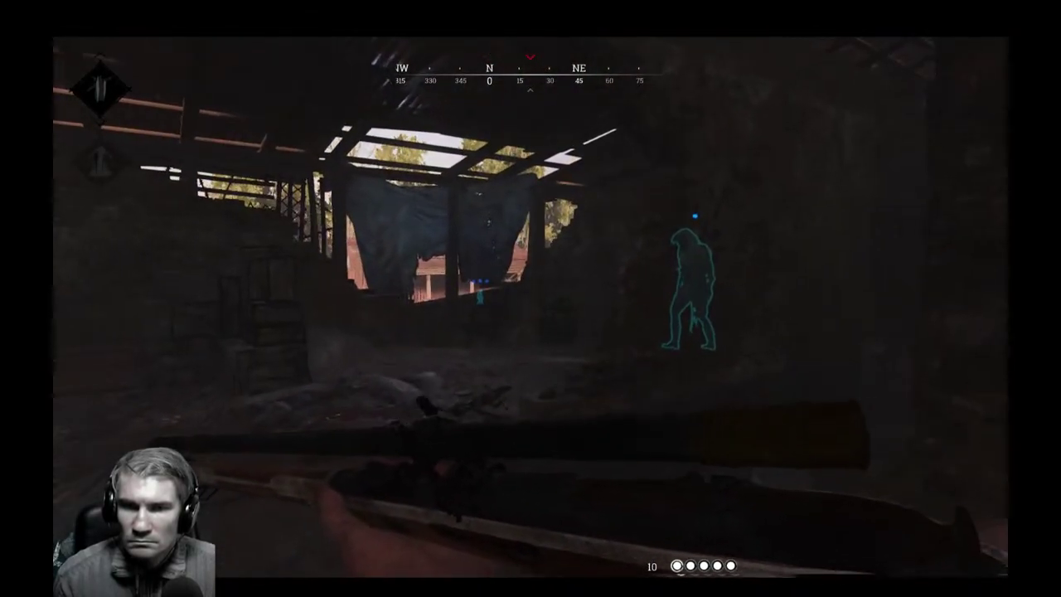
key("d")
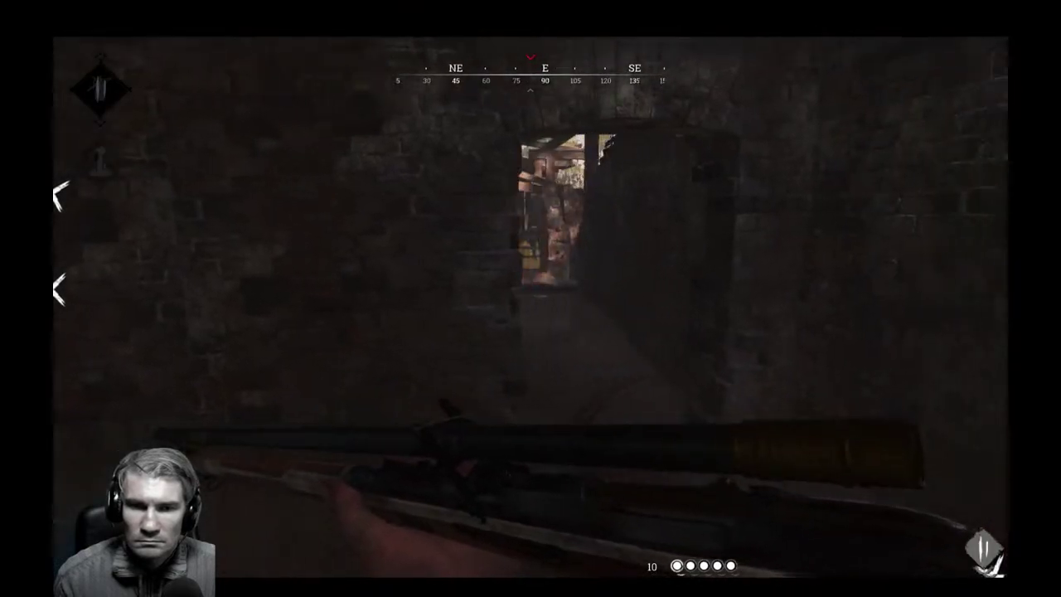
key("w")
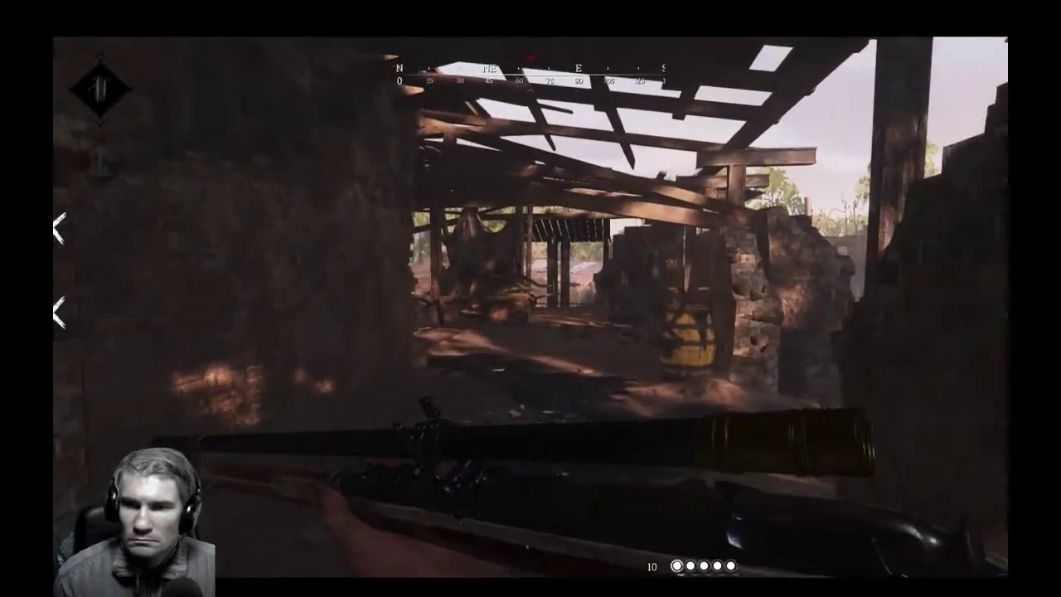
key("d")
right_click(531, 359)
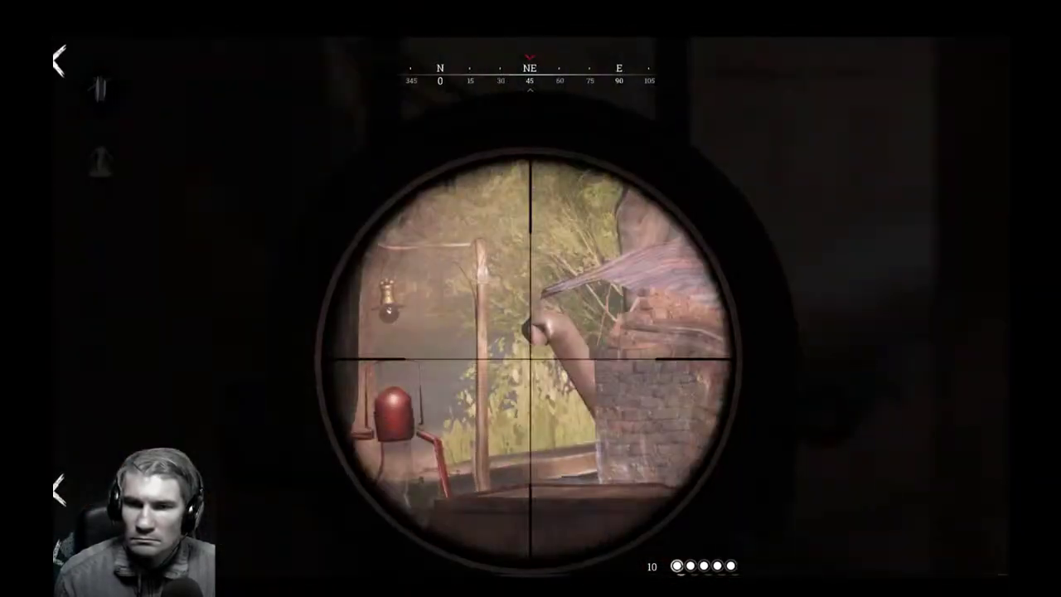
key("a")
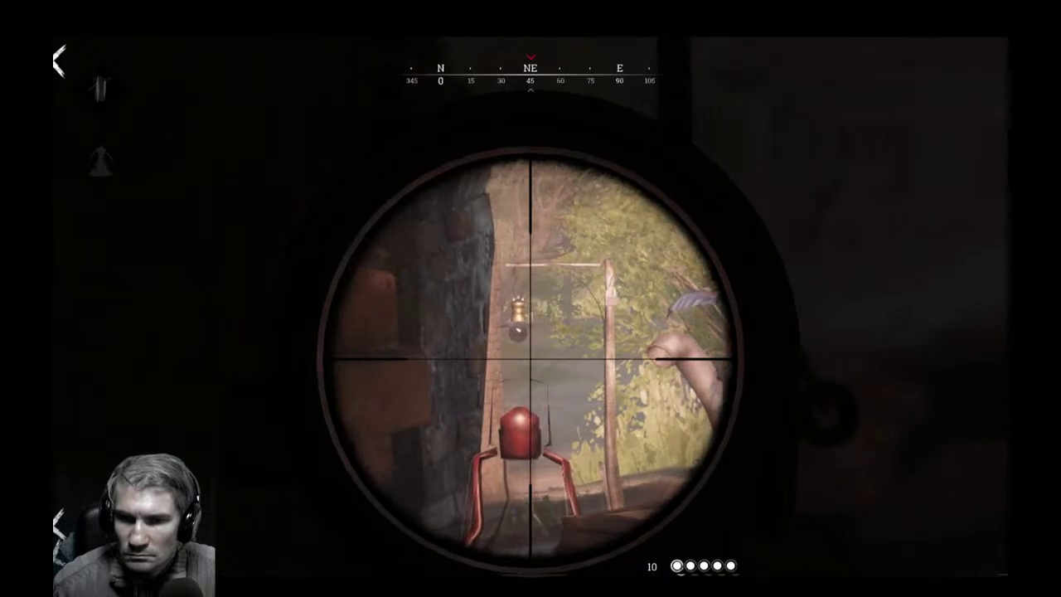
Move to the brick corner in the roofless passage, scope north-northeast at the trees above the yard's brick wall and fire one shot.
right_click(530, 359)
key("a")
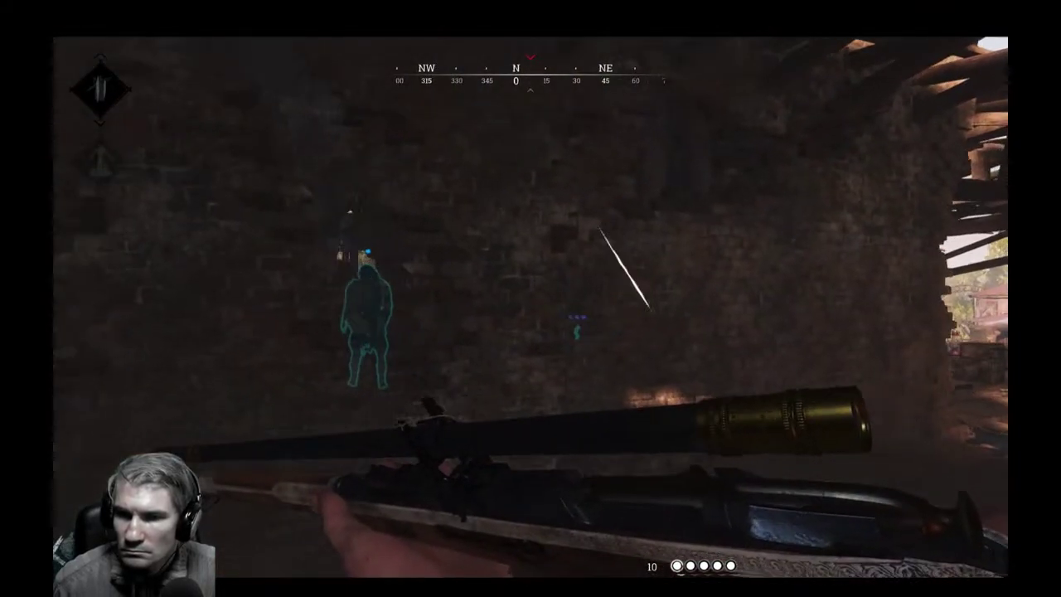
key("w")
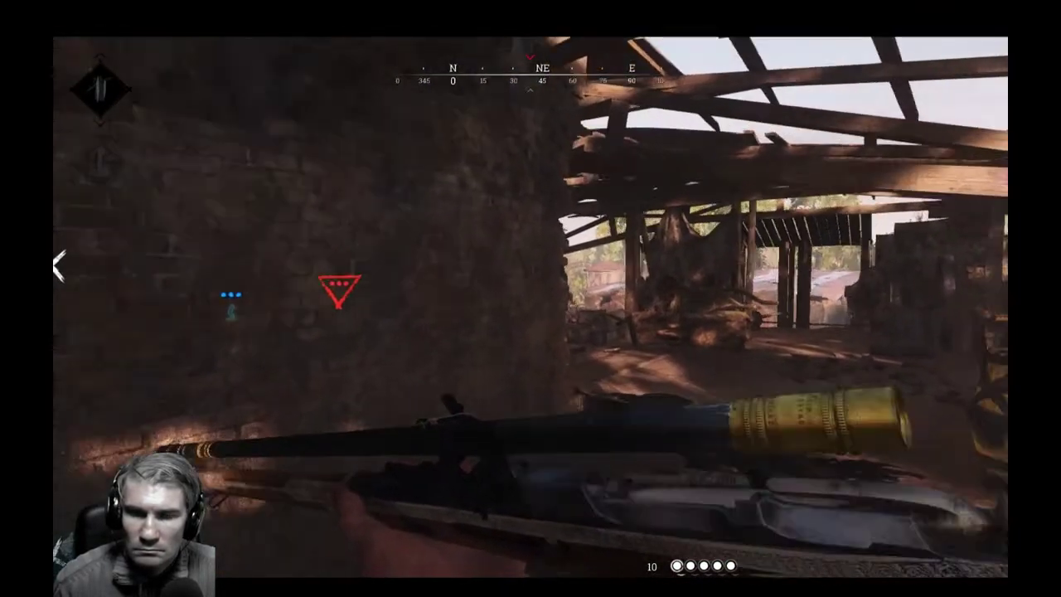
key("w")
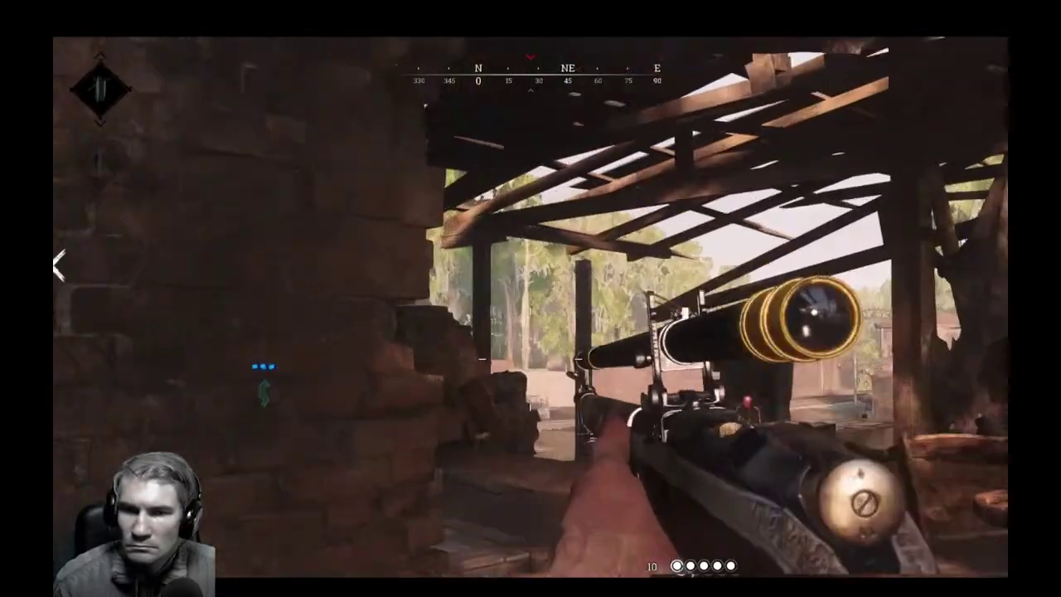
right_click(531, 299)
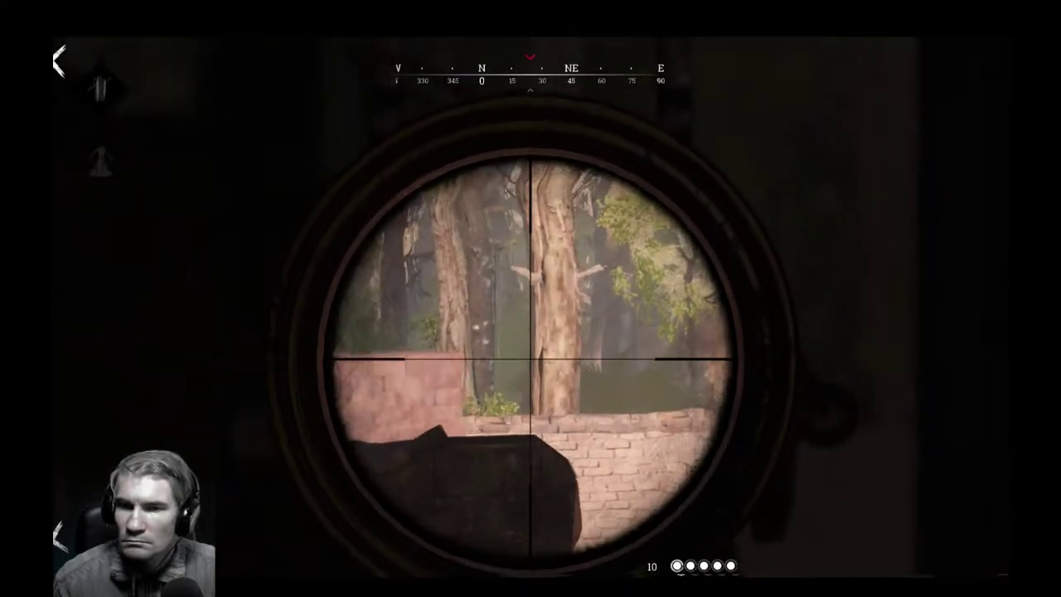
key("d")
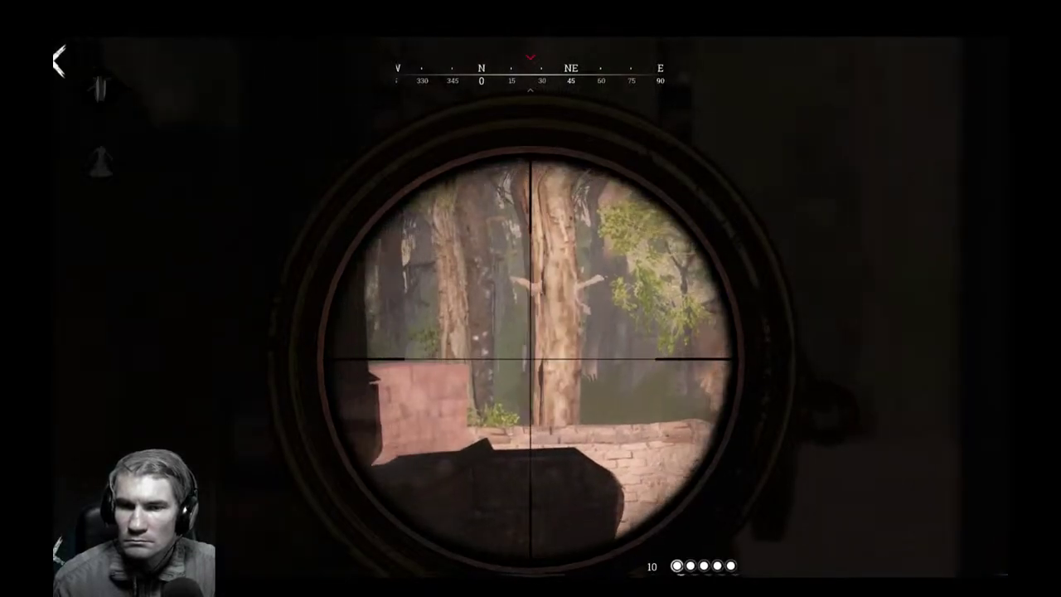
left_click(531, 358)
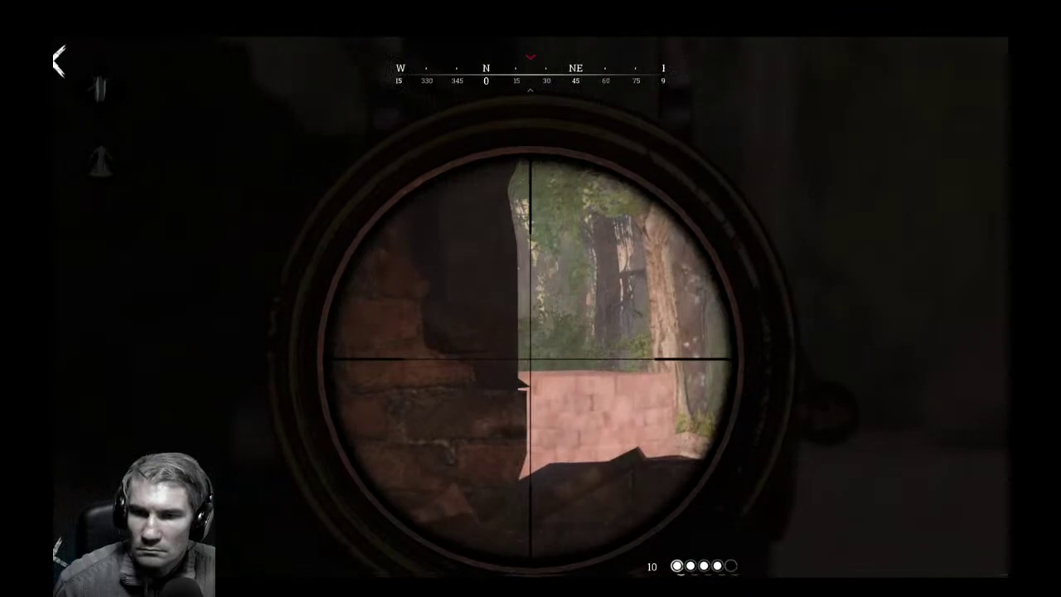
Chamber the next round, scope the trees and brick wall from the corner again, and fire a second shot.
key("d")
key("r")
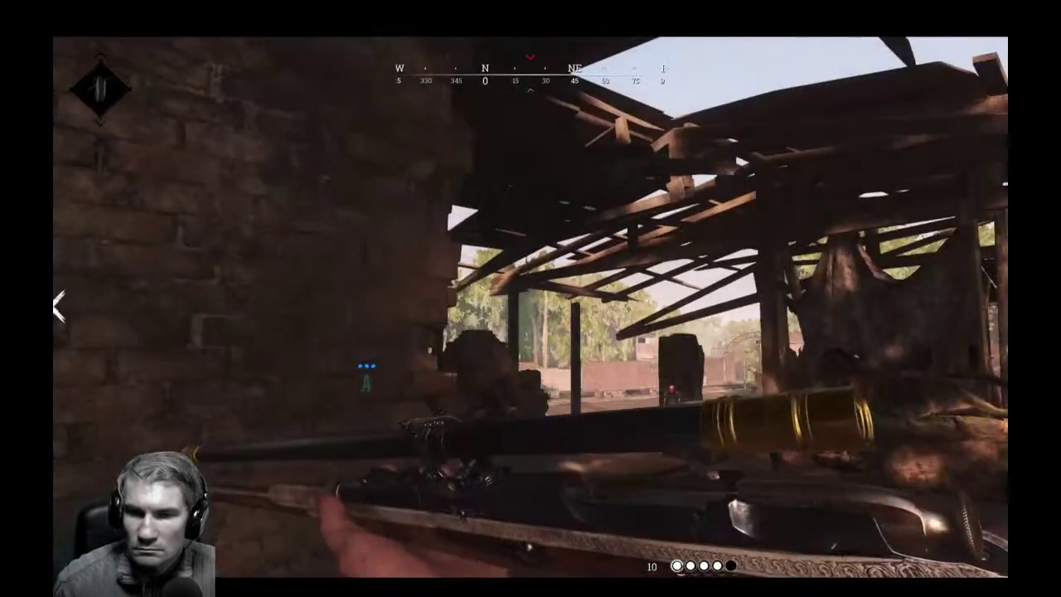
right_click(531, 299)
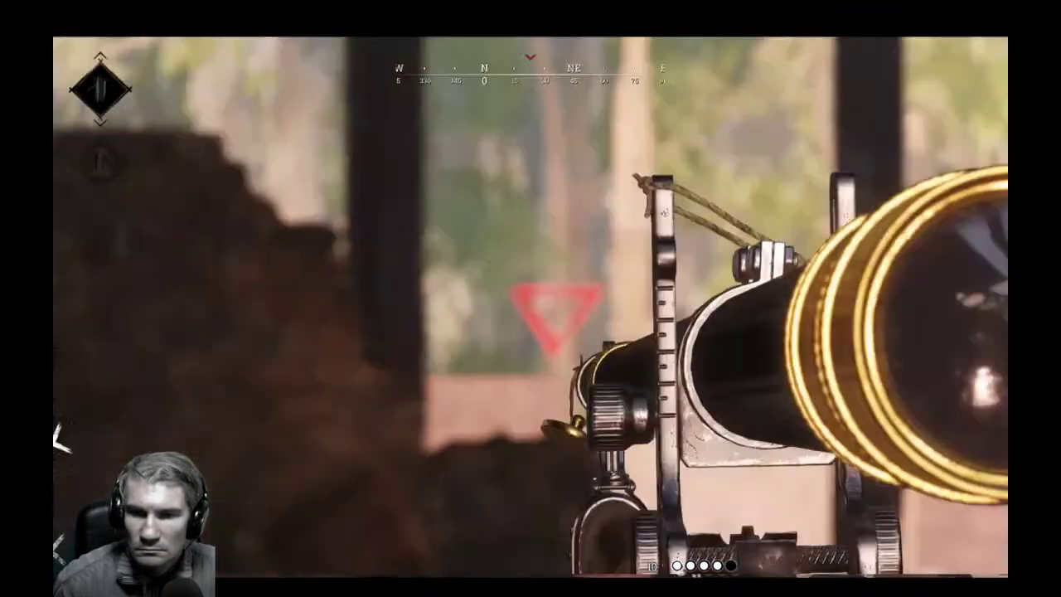
key("a")
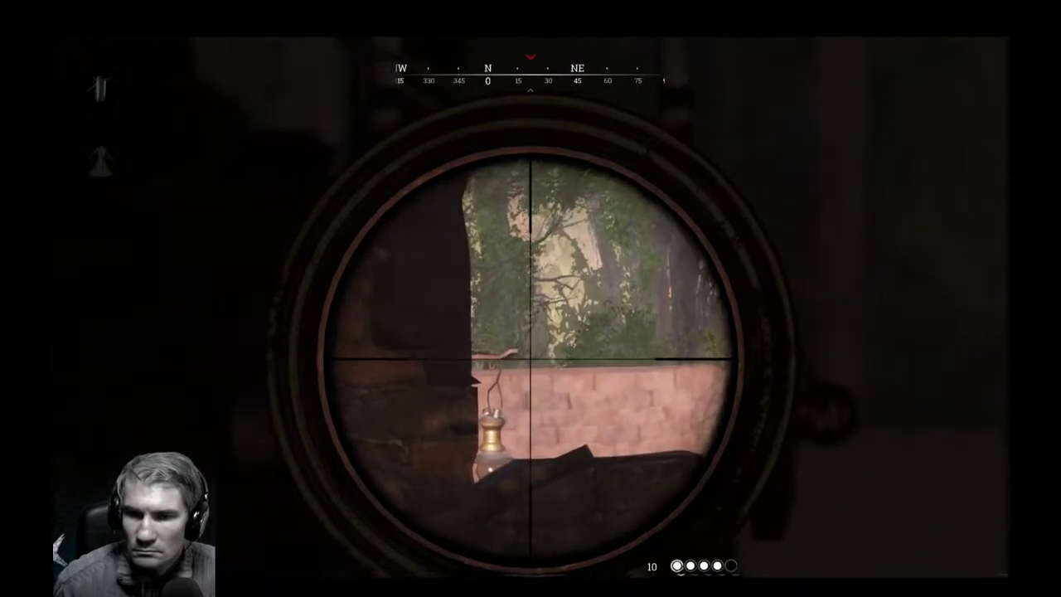
key("d")
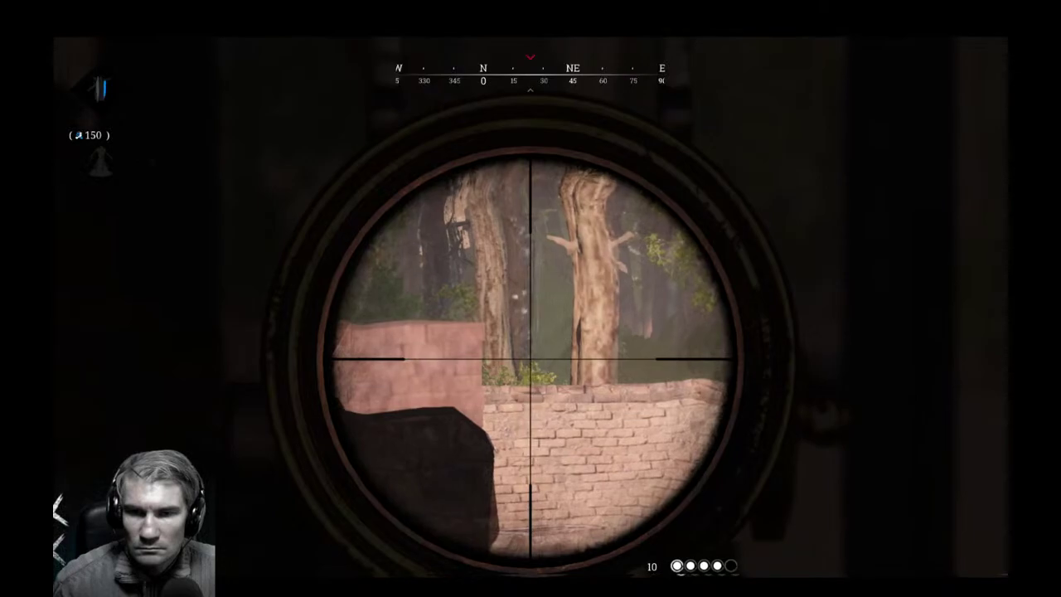
right_click(530, 298)
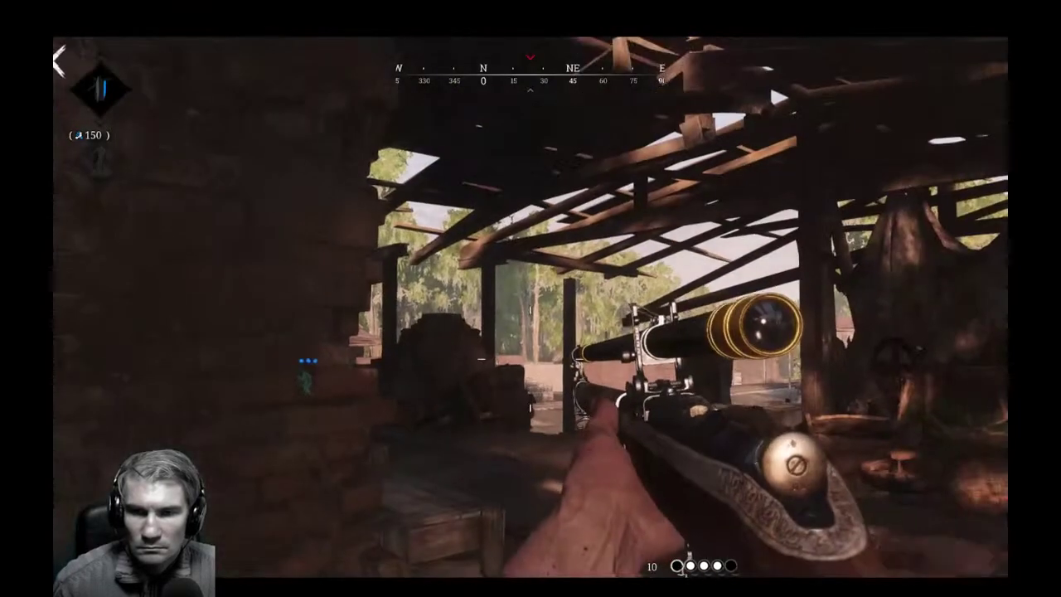
right_click(531, 298)
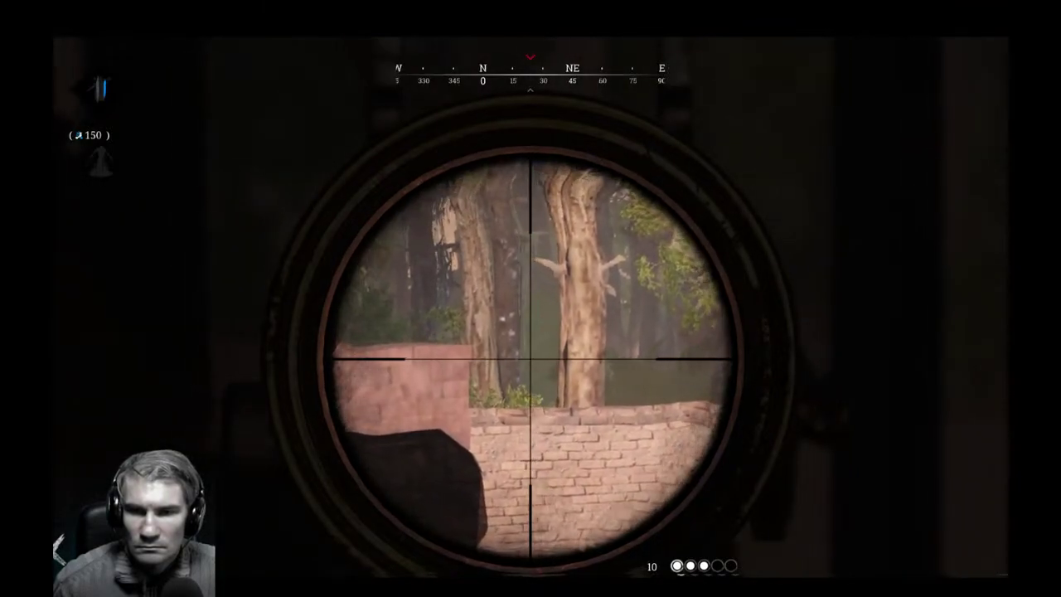
right_click(531, 298)
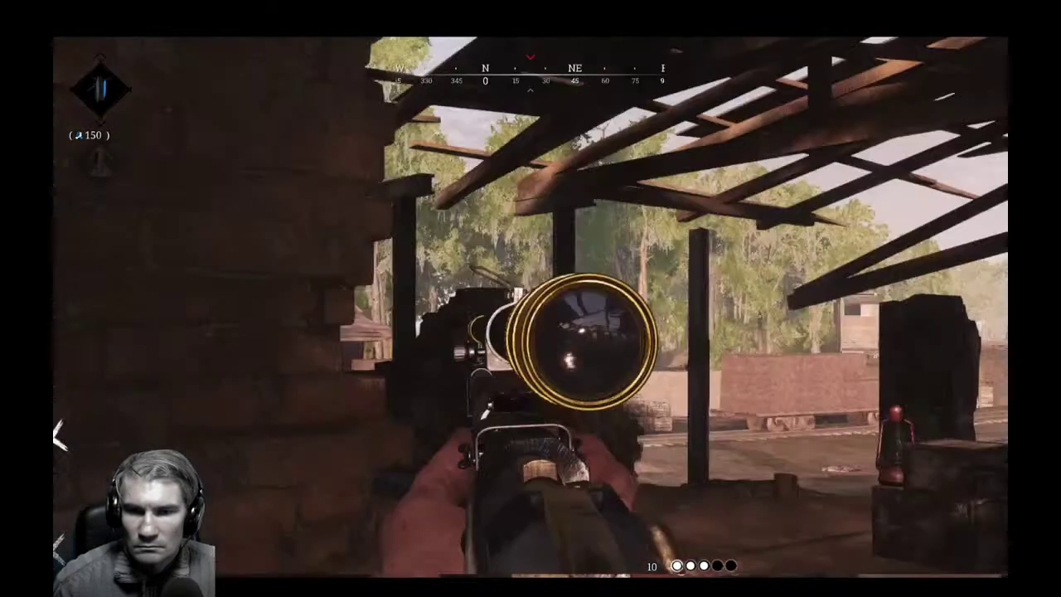
Circle through the dark room past the gap in the plank wall, return to the passage corner and fully reload the rifle.
key("w")
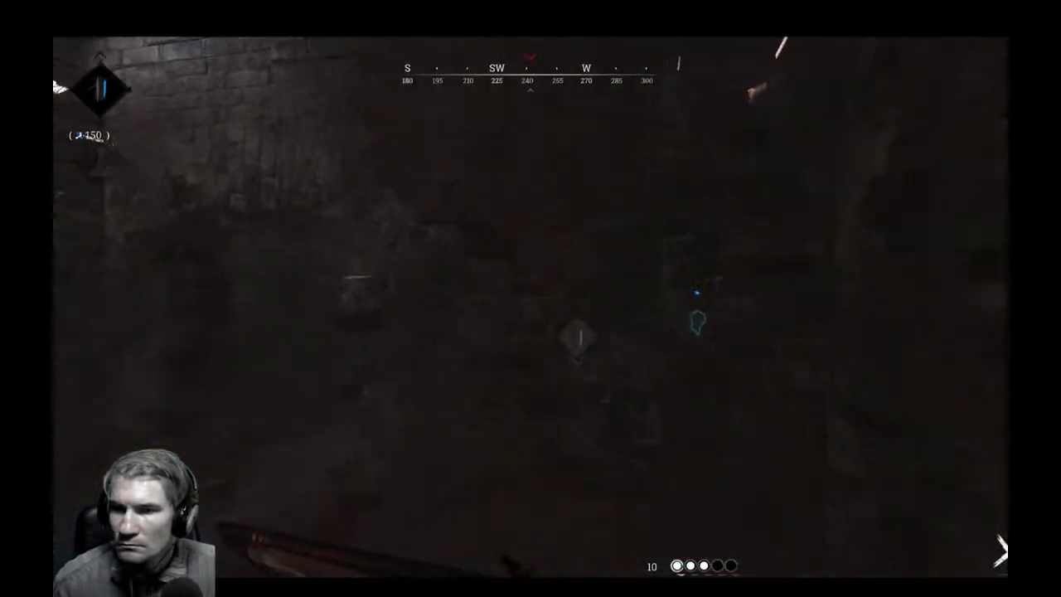
key("w")
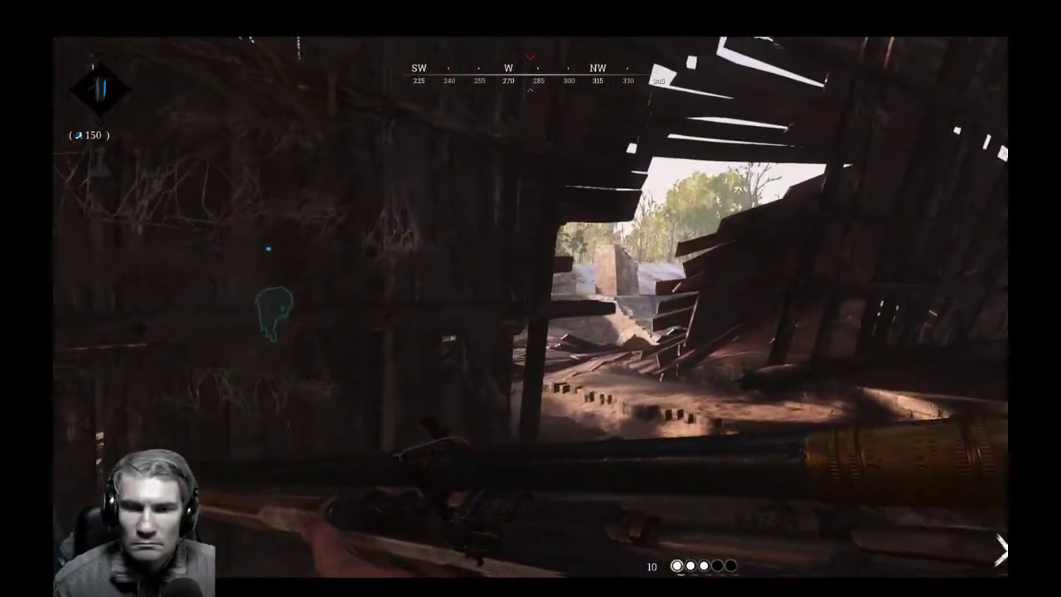
key("w")
key("w")
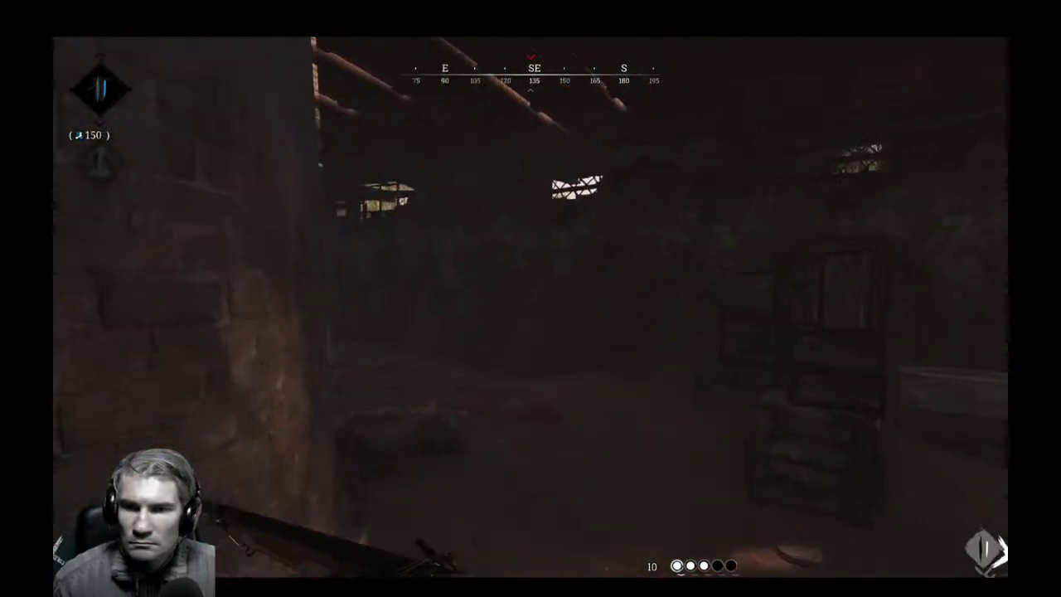
key("w")
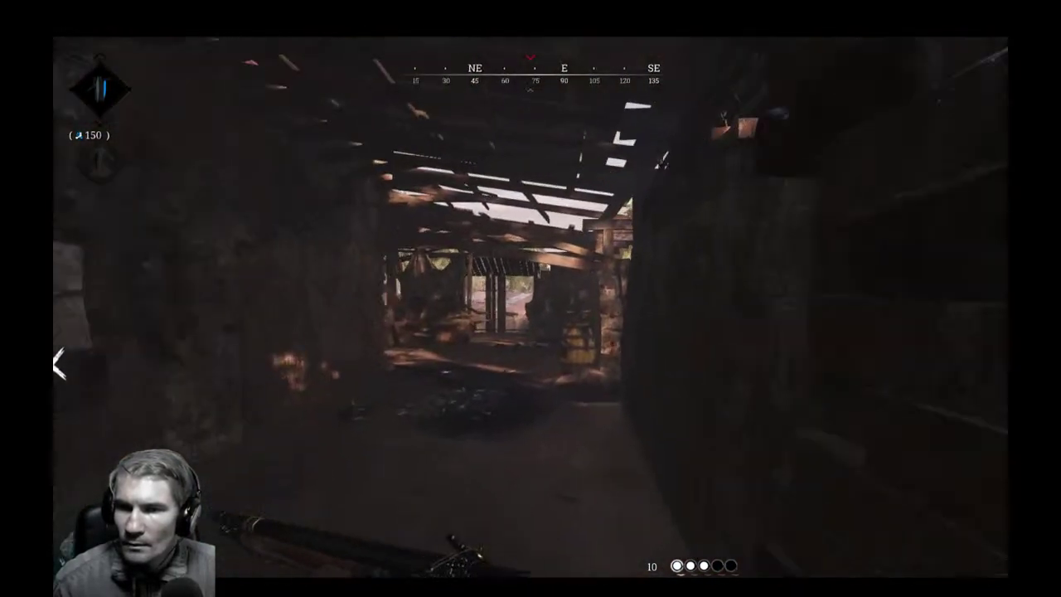
key("r")
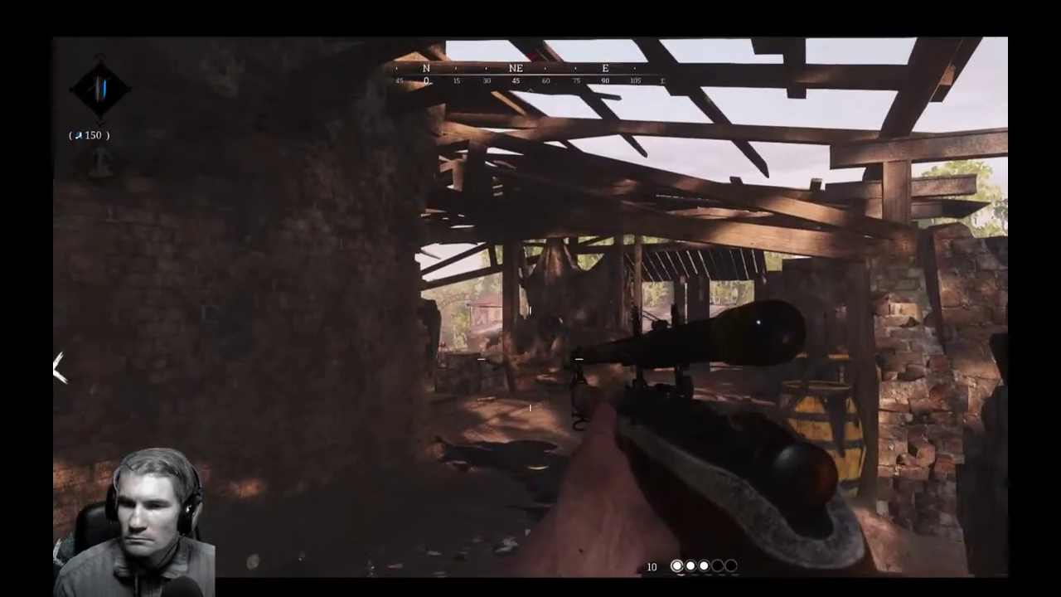
key("w")
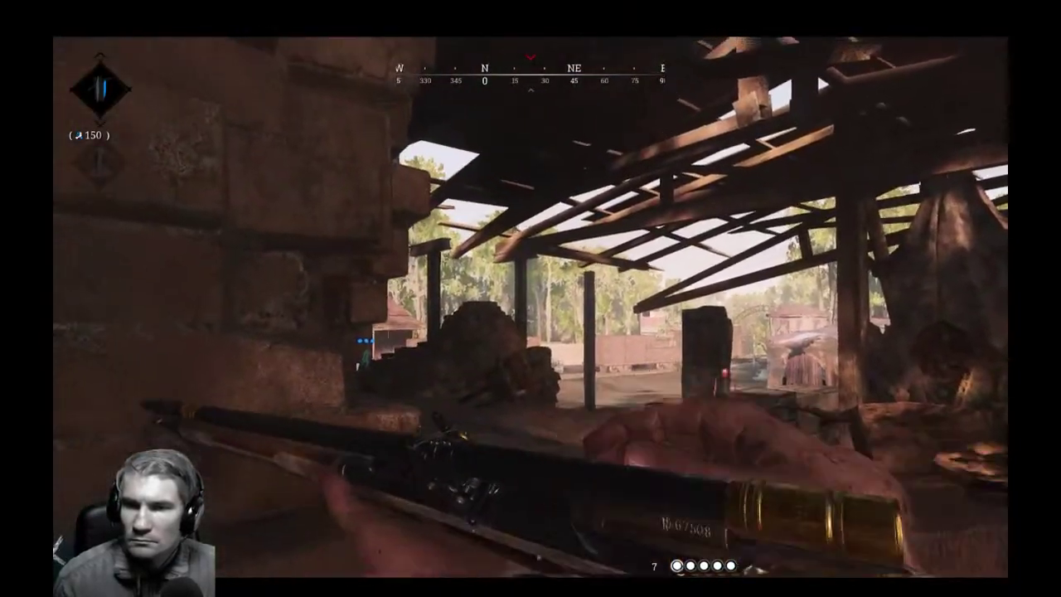
Scope along the yard's brick wall and the trees behind it to the north-northeast, shifting sideways around the corner.
right_click_drag(531, 299, 531, 299)
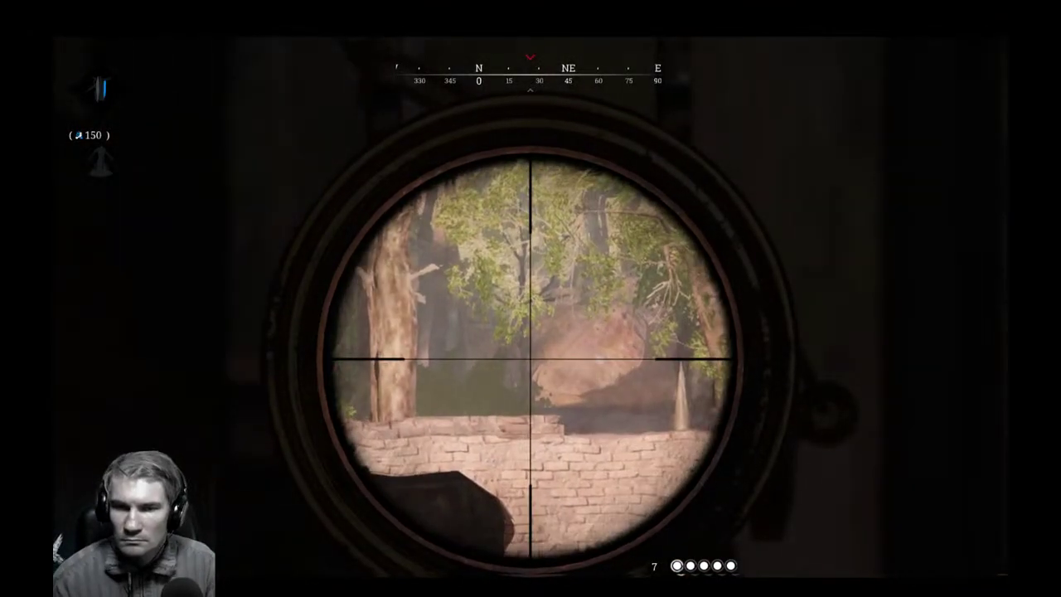
key("a")
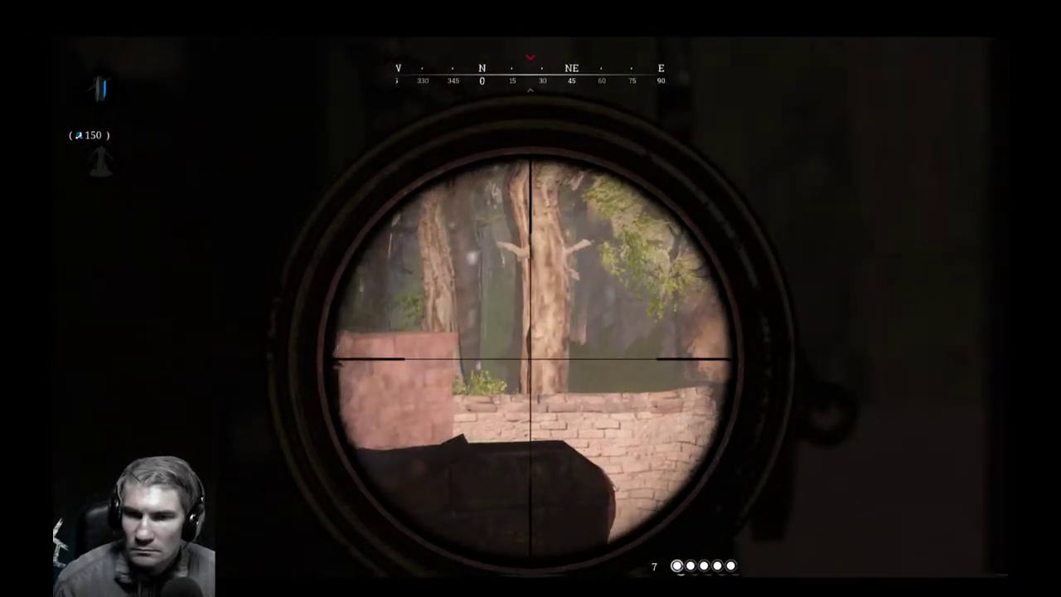
key("d")
right_click_drag(530, 299, 531, 299)
key("d")
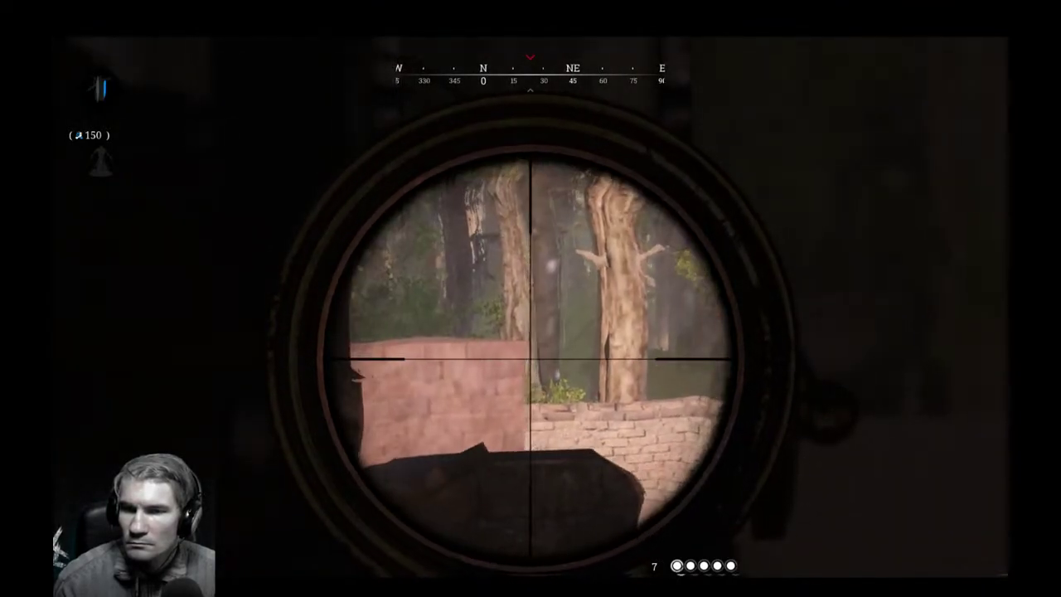
key("d")
key("a")
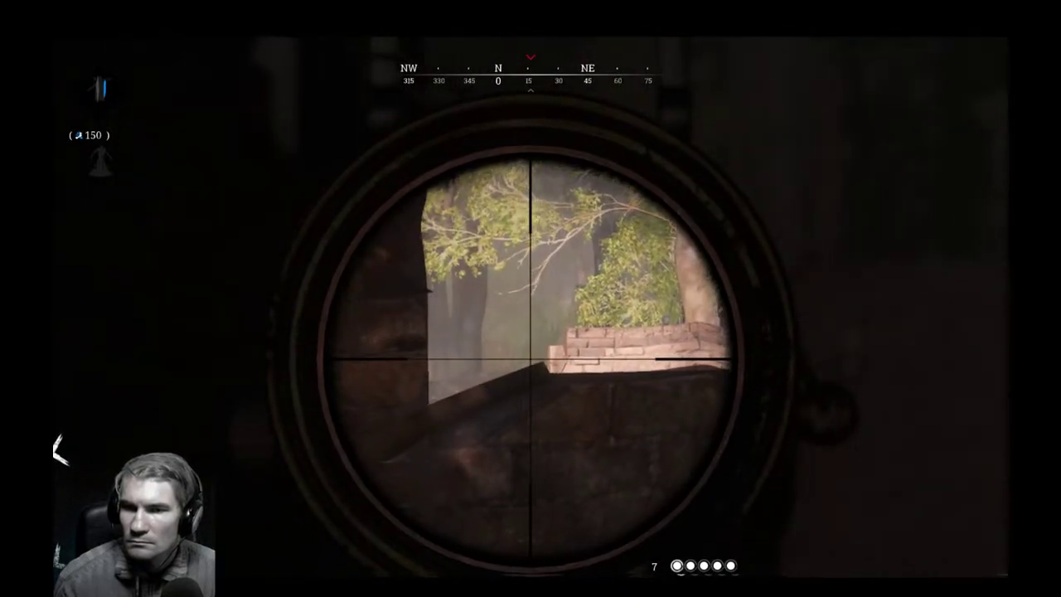
right_click_drag(531, 299, 531, 299)
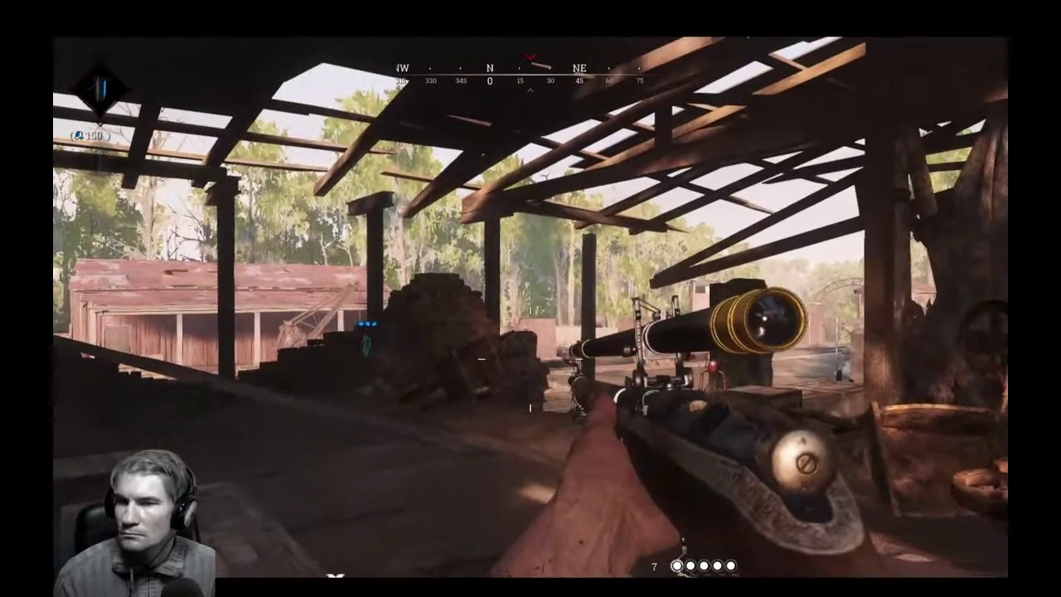
Sidestep out from the corner to check the north yard and the red-roofed shed, then retreat behind the brick wall.
key("a")
key("w")
key("s")
key("d")
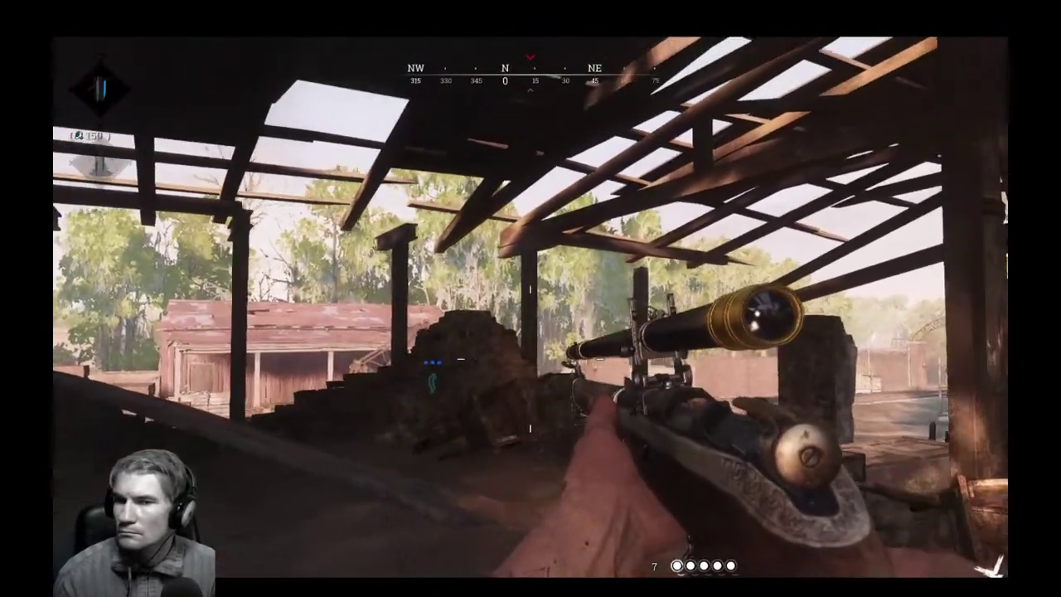
right_click_drag(531, 299, 530, 298)
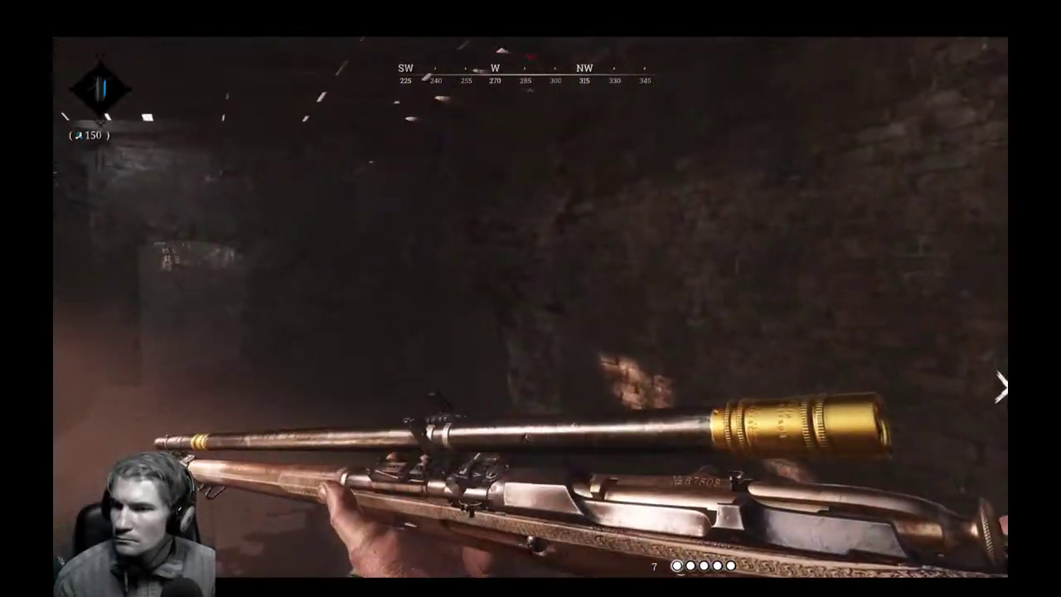
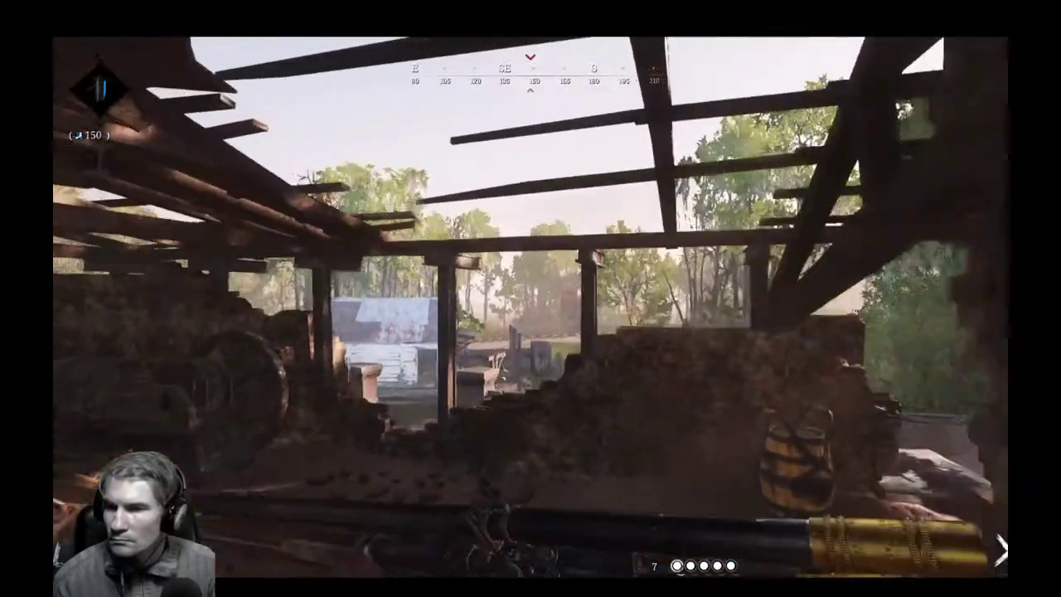
Go back through the dark rooms past the barrel and wooden crates to face the tear in the blue curtains.
key("w")
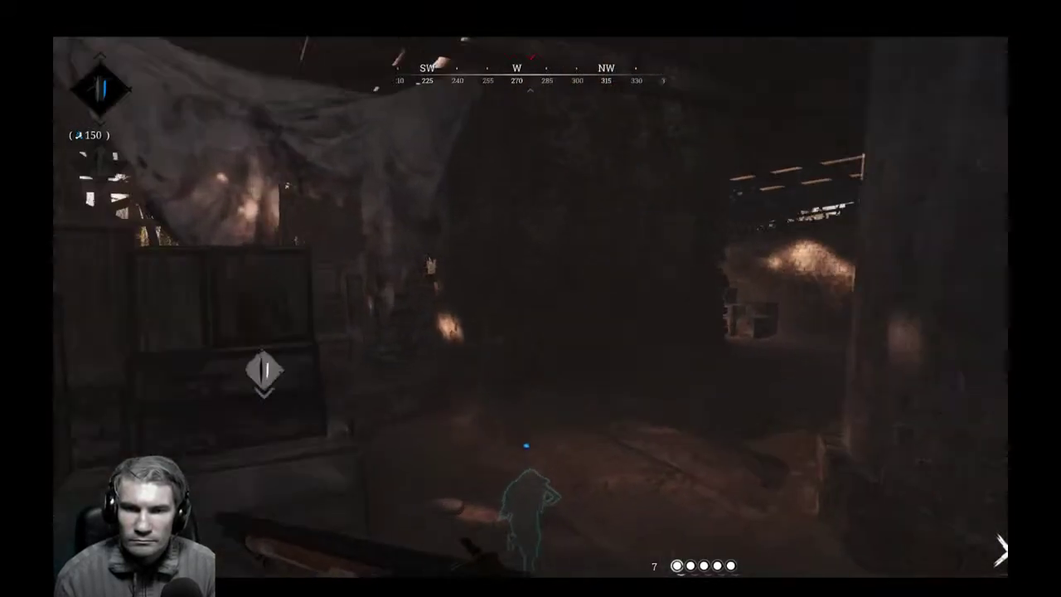
key("w")
key("w")
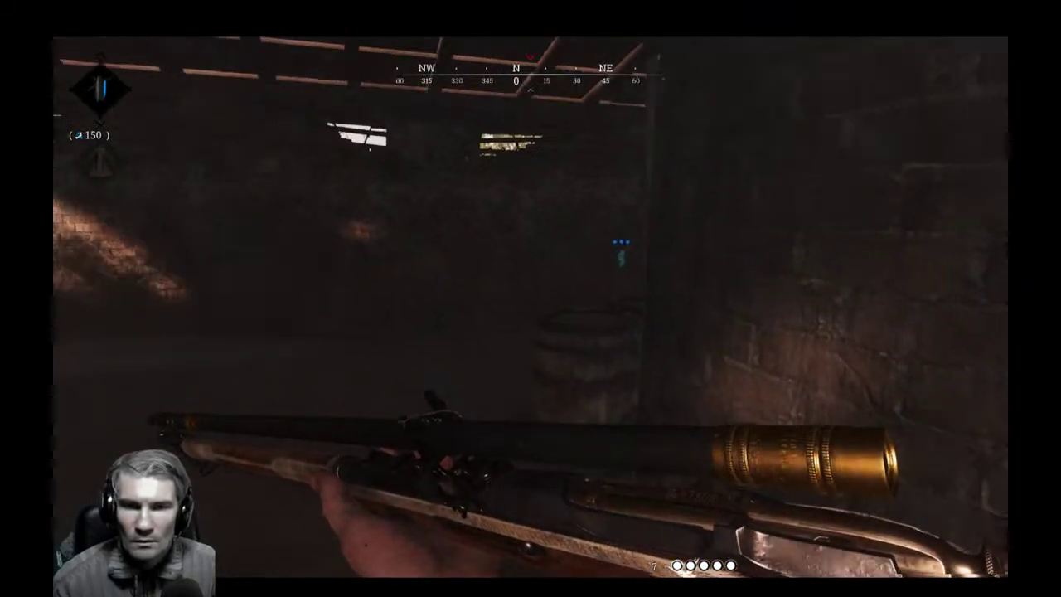
key("w")
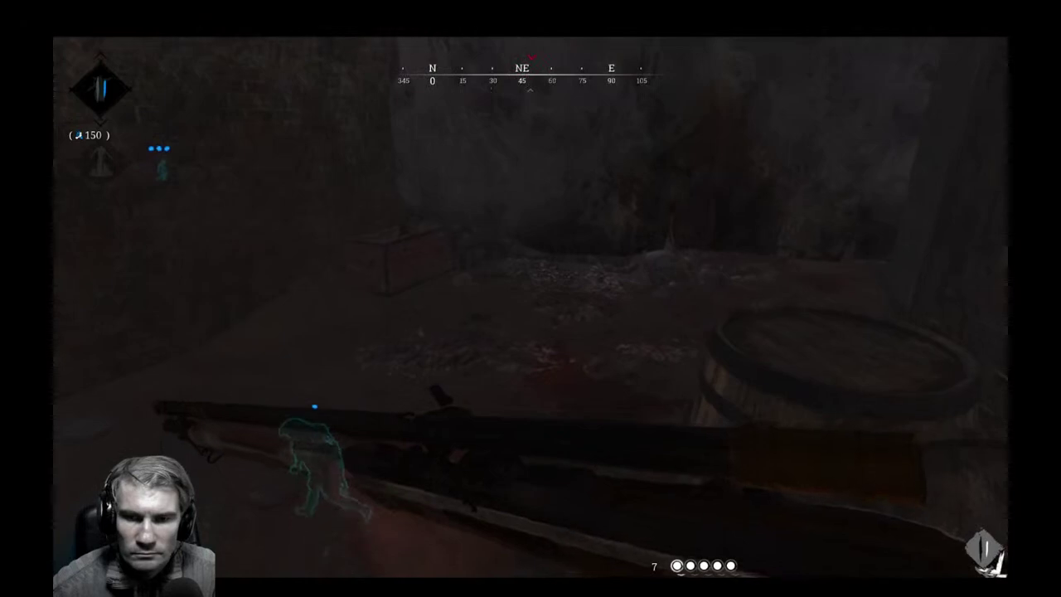
key("a")
key("w")
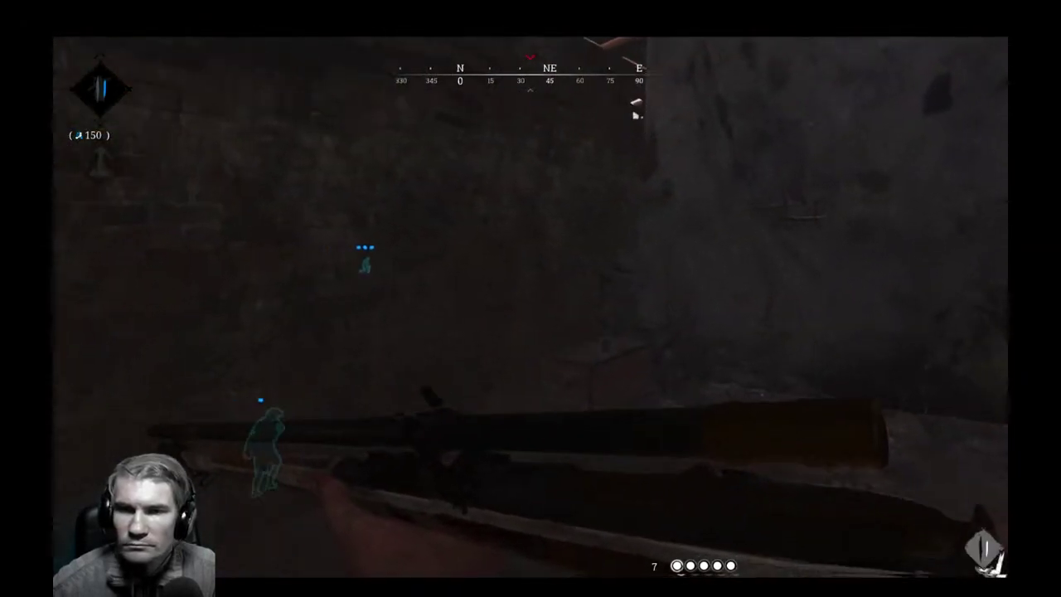
key("w")
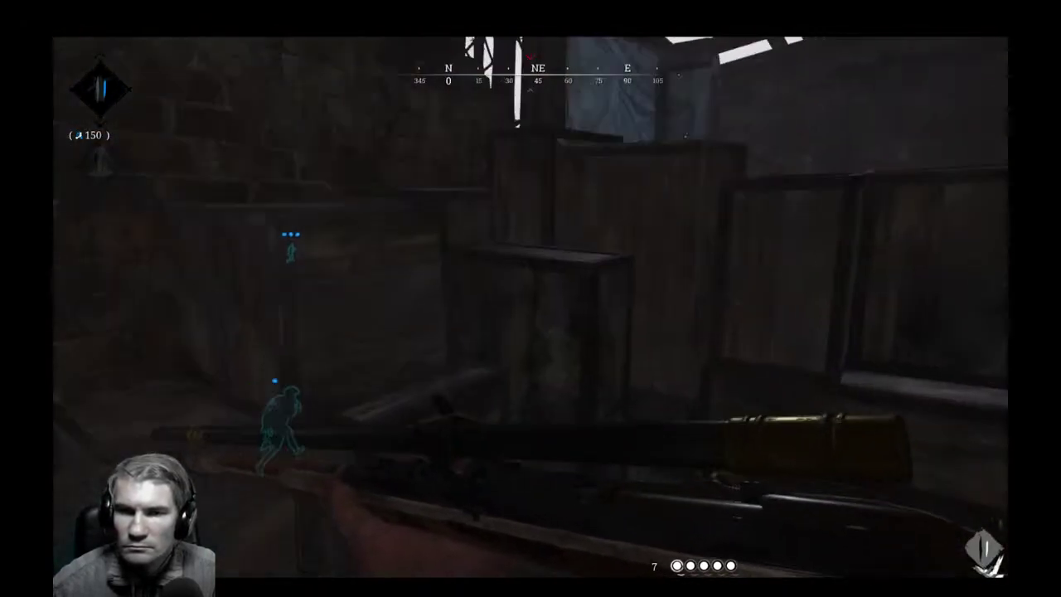
key("w")
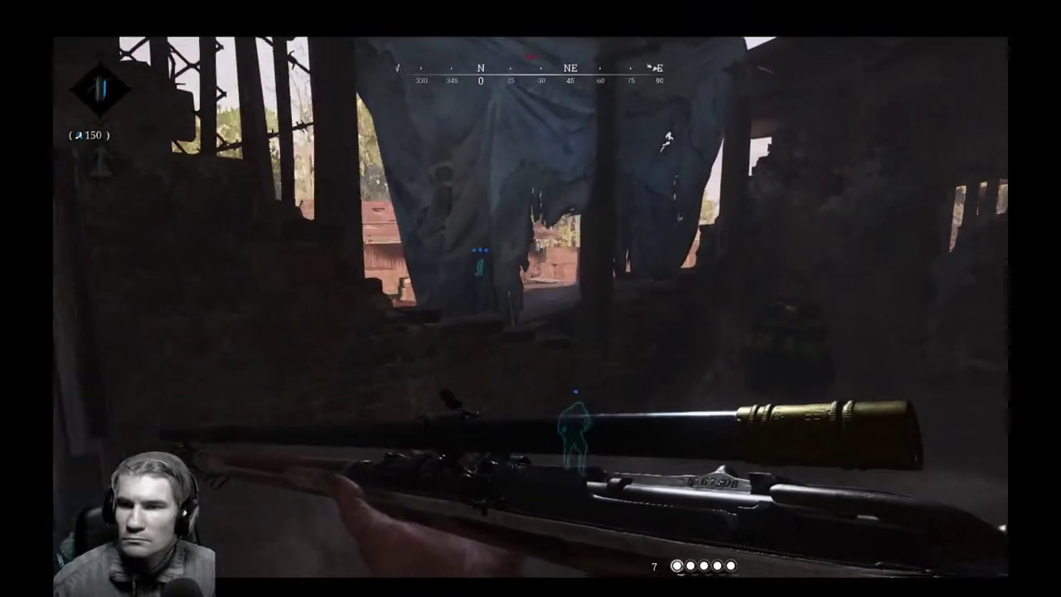
key("s")
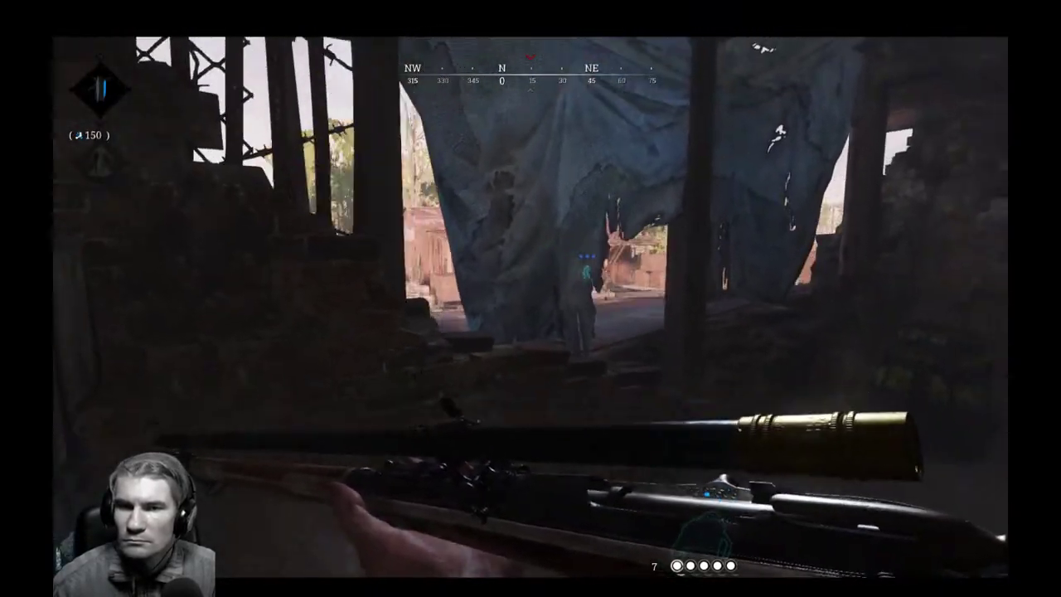
key("d")
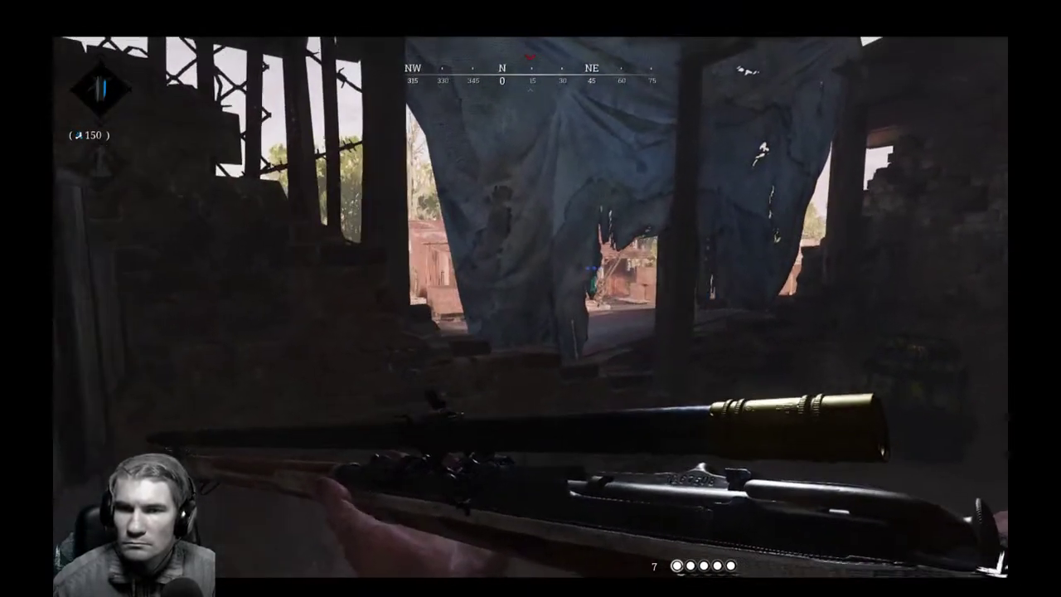
Scope through the tear in the blue curtains to the north-northeast, then past the curtain's edge at the trees to the north.
right_click(531, 359)
key("d")
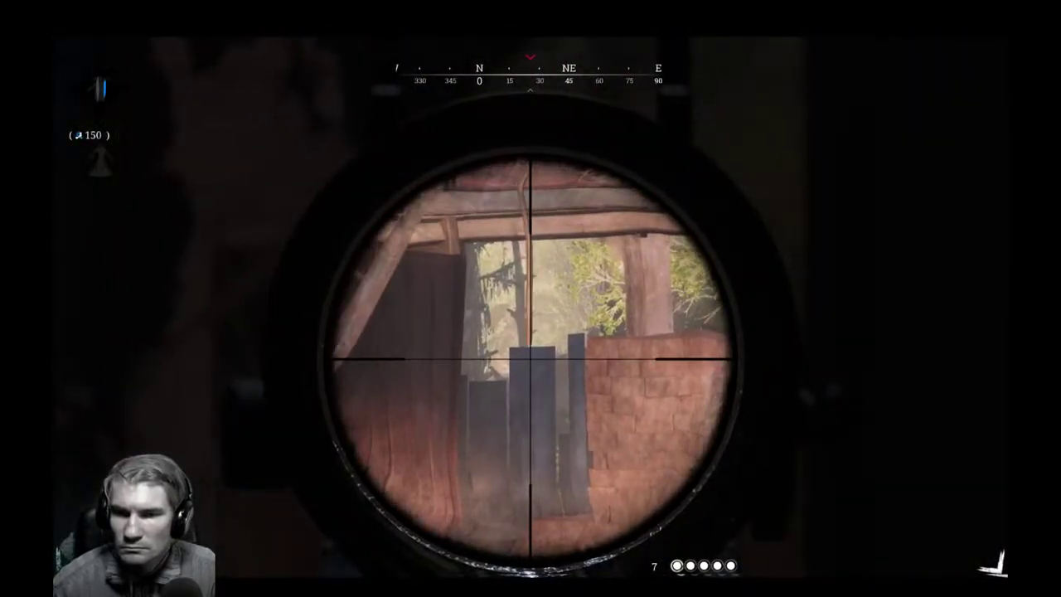
key("d")
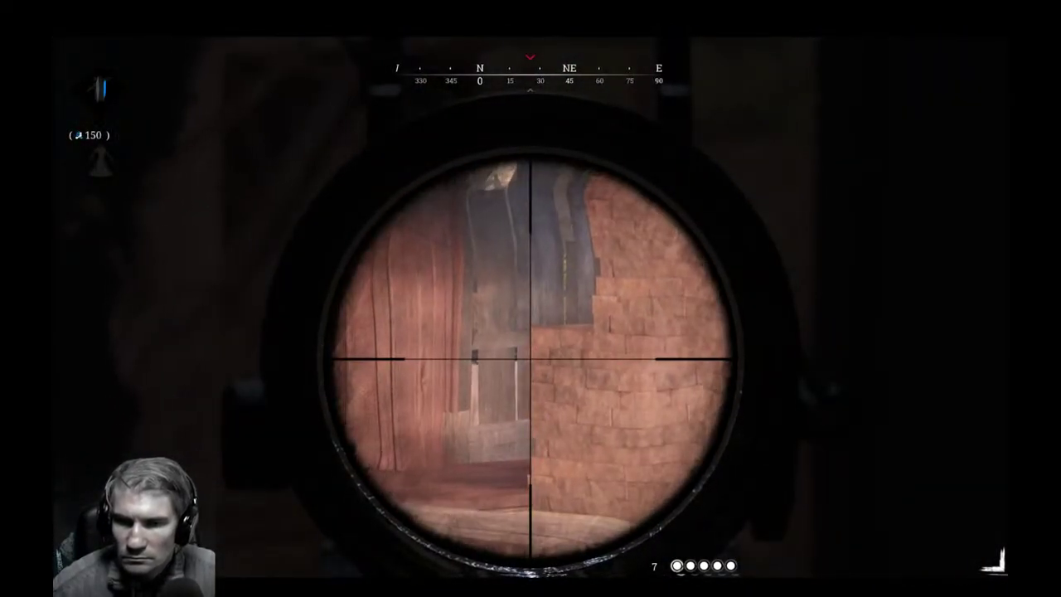
key("d")
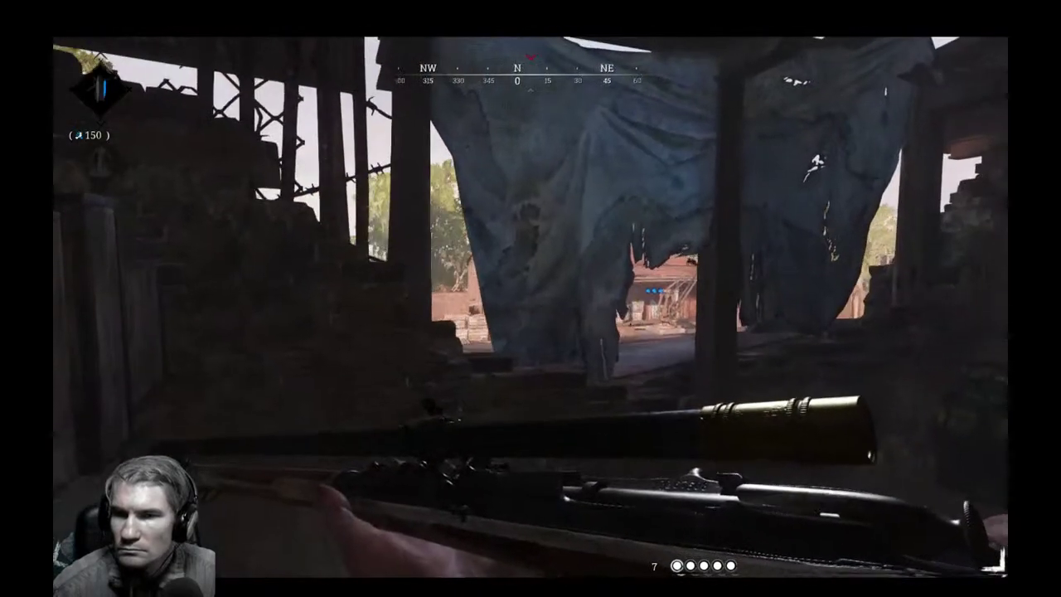
right_click(531, 359)
key("a")
key("d")
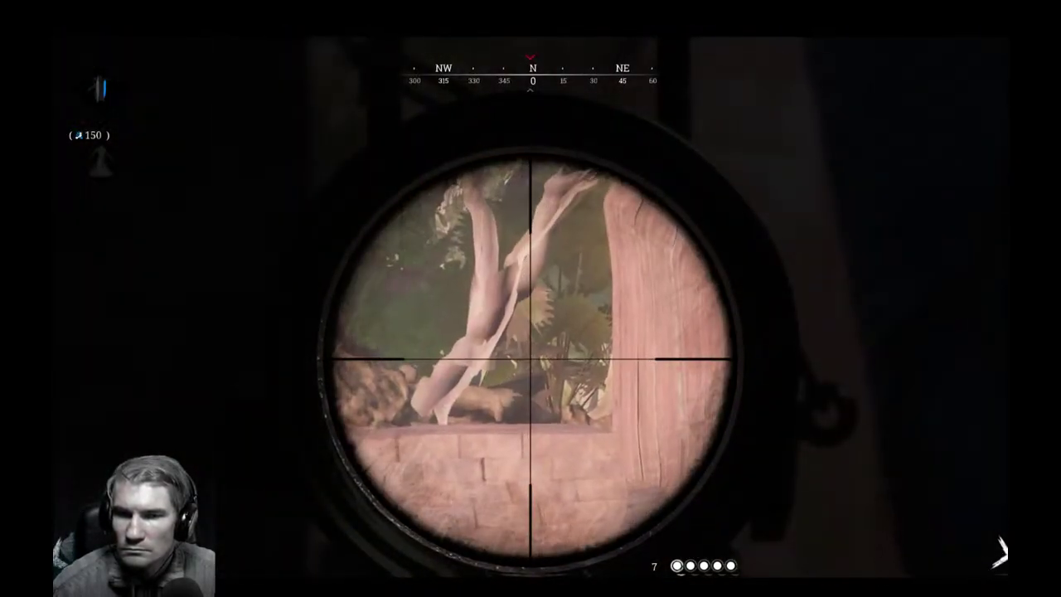
right_click(531, 299)
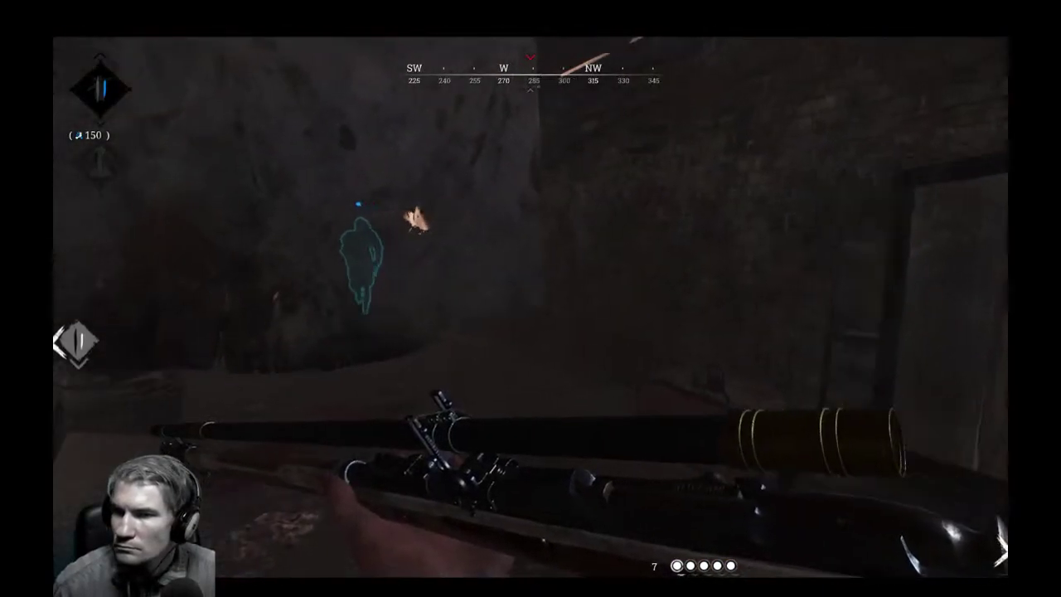
Go west into the room with the hanging chains and scope through the broken plank wall at the water to the southwest.
key("w")
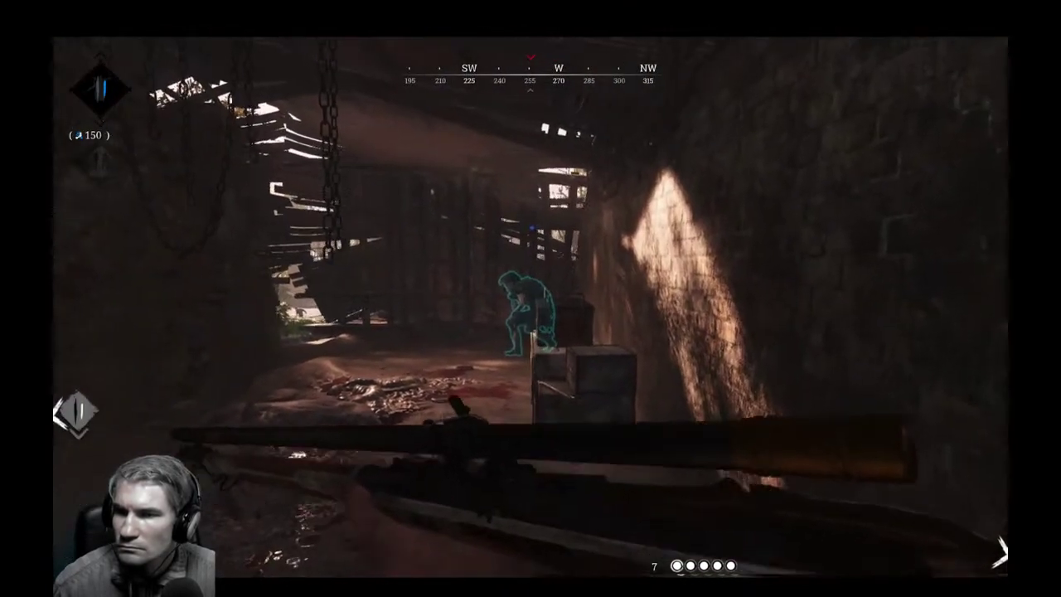
right_click(531, 298)
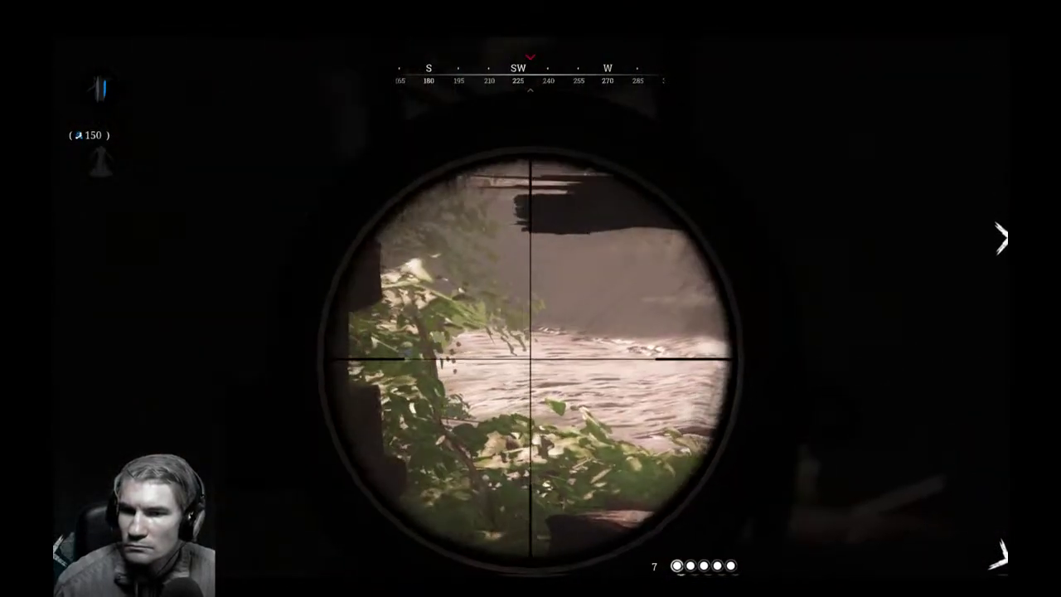
key("a")
key("d")
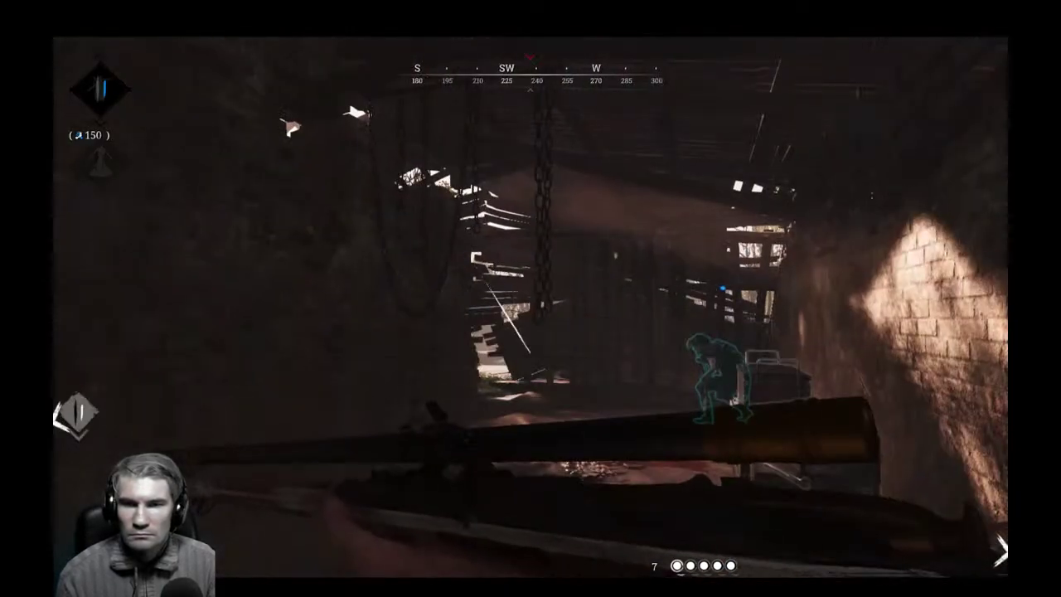
Mark the gap in the southwest plank wall for the team and scope through it at the shore.
middle_click(530, 359)
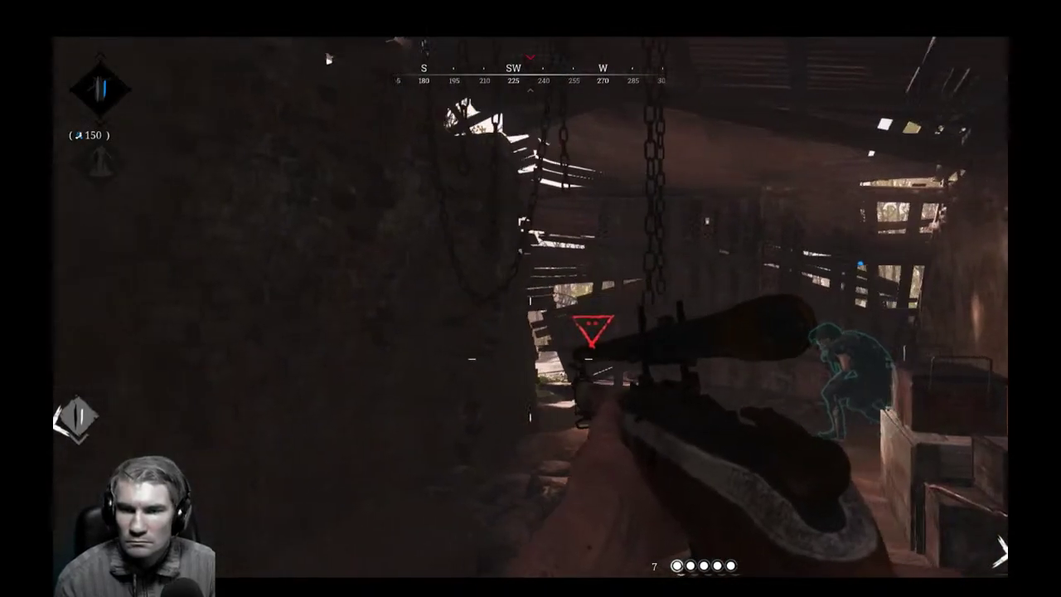
right_click(531, 299)
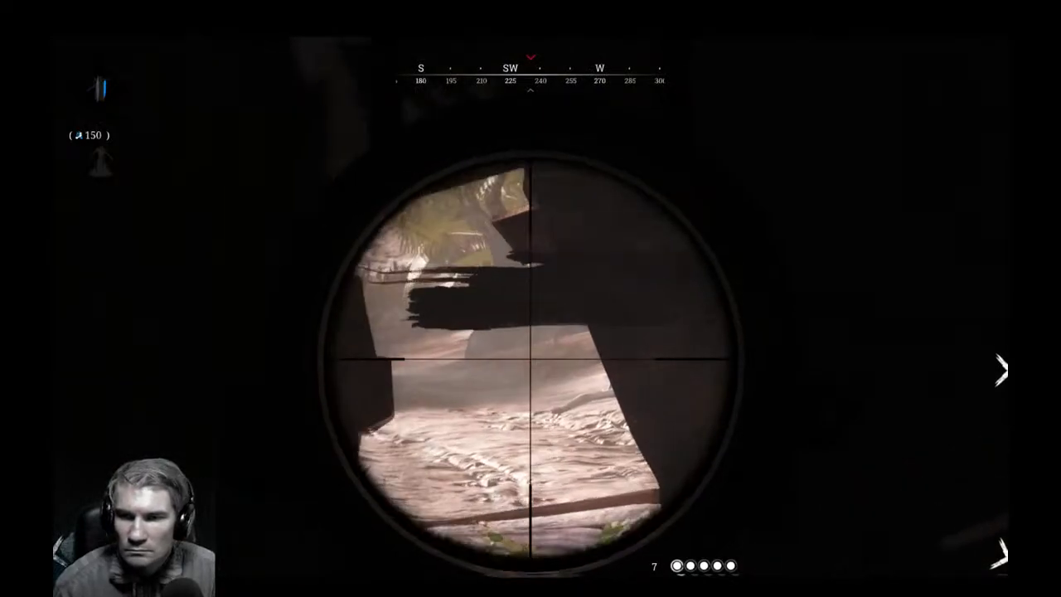
right_click(531, 299)
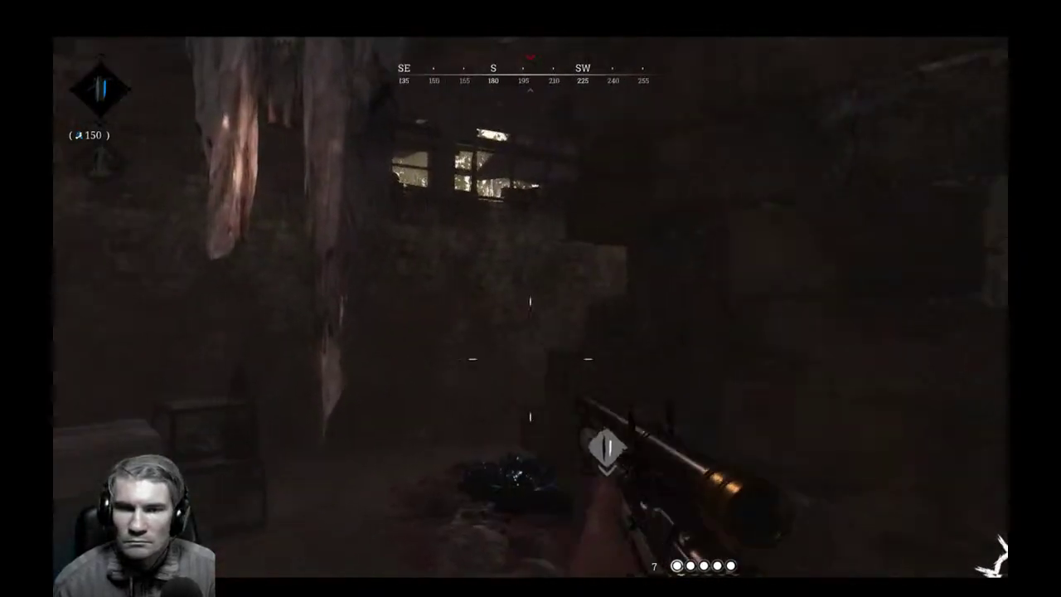
Check the hanging cloths in the dark room through the scope, then return to the chains and scope the southwest gap again.
right_click(531, 298)
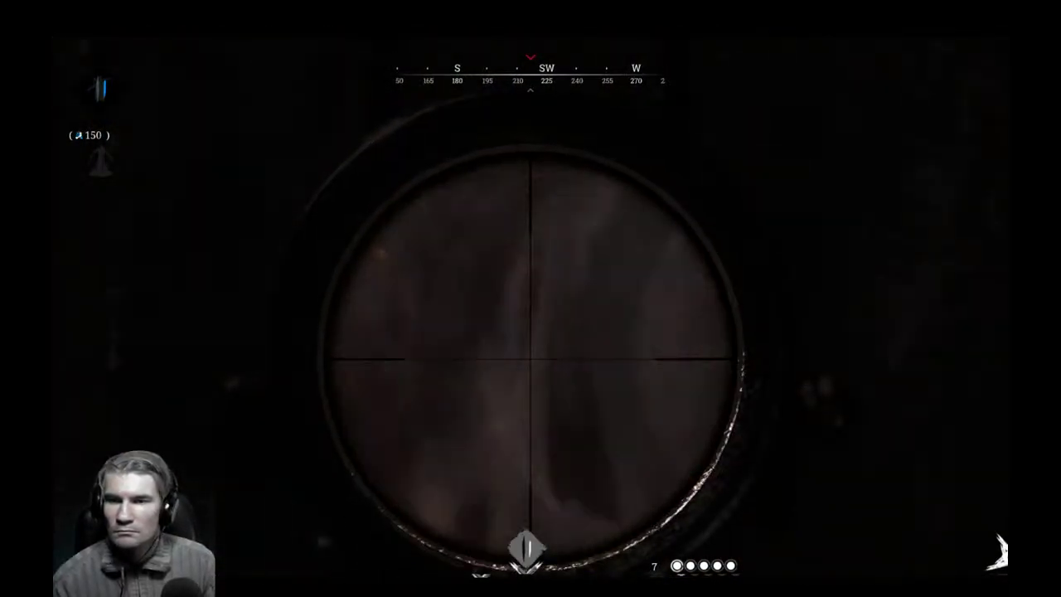
right_click(531, 299)
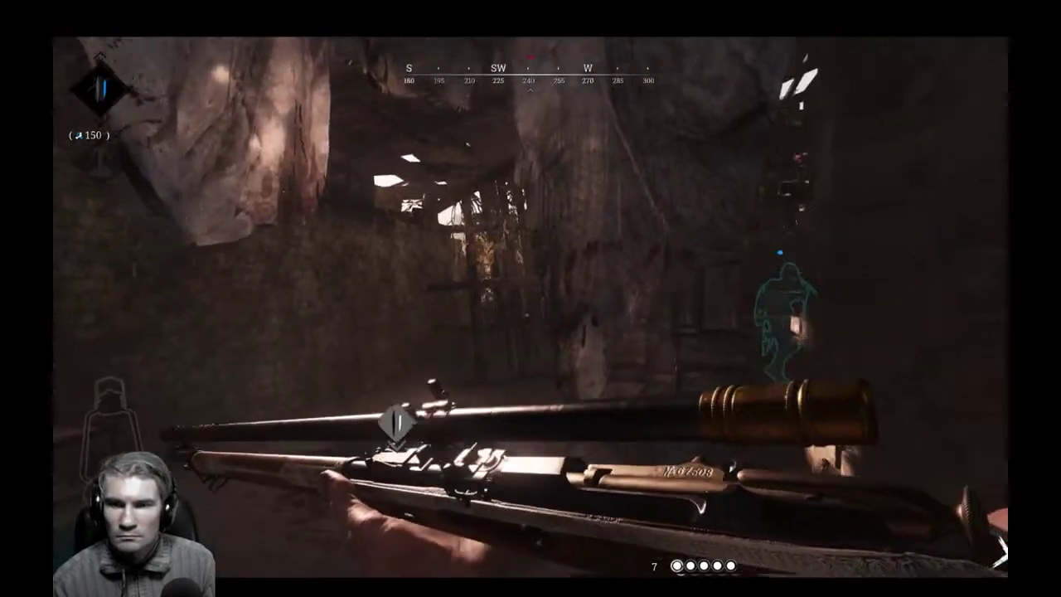
key("shift+w")
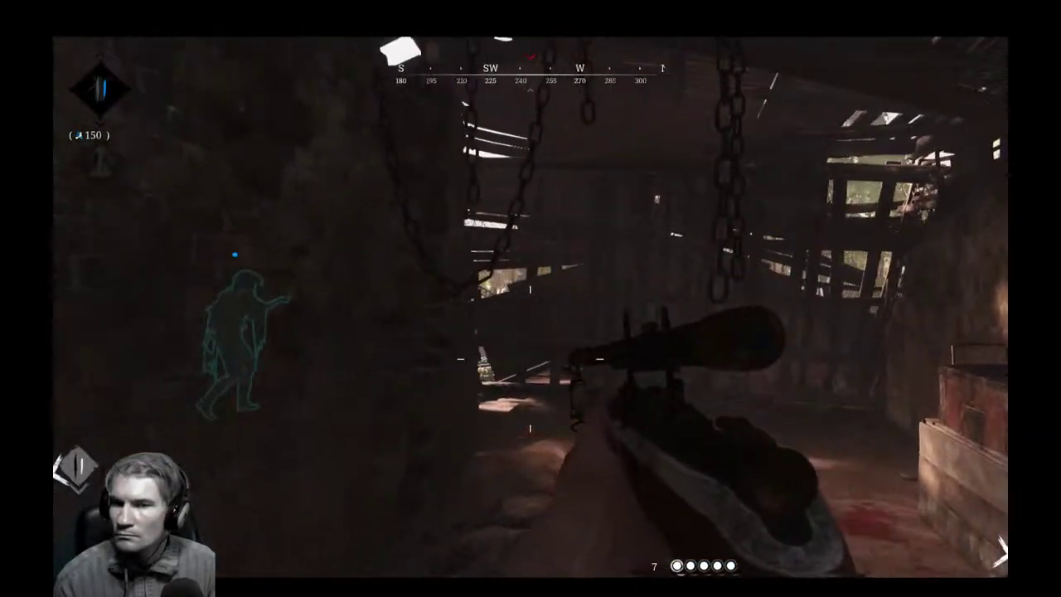
right_click(531, 299)
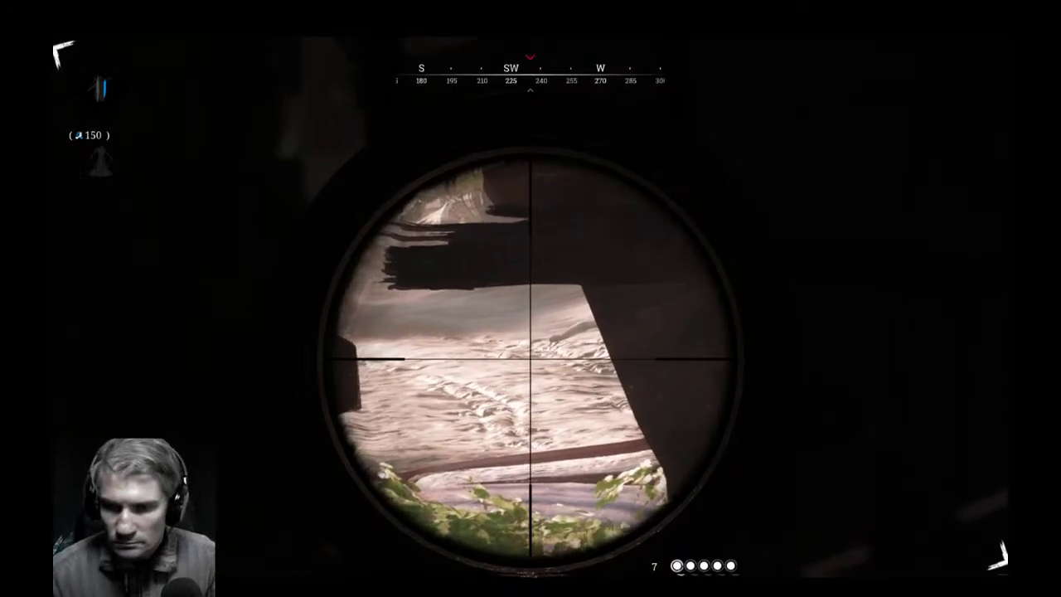
right_click(530, 299)
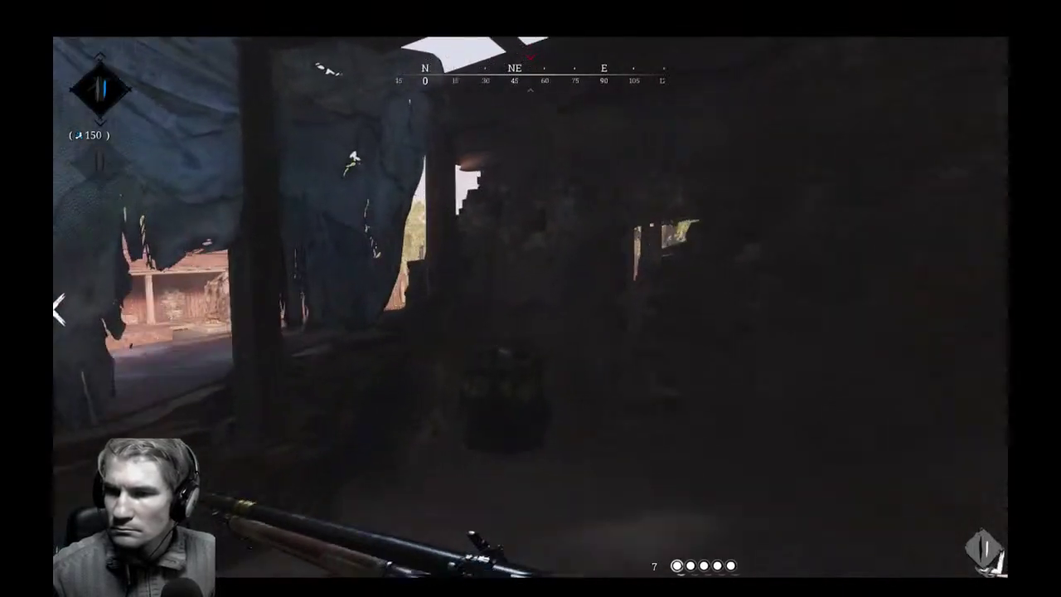
Take position at the blue curtains and scope the stacked crates by the yellow wagon to the northwest.
key("s")
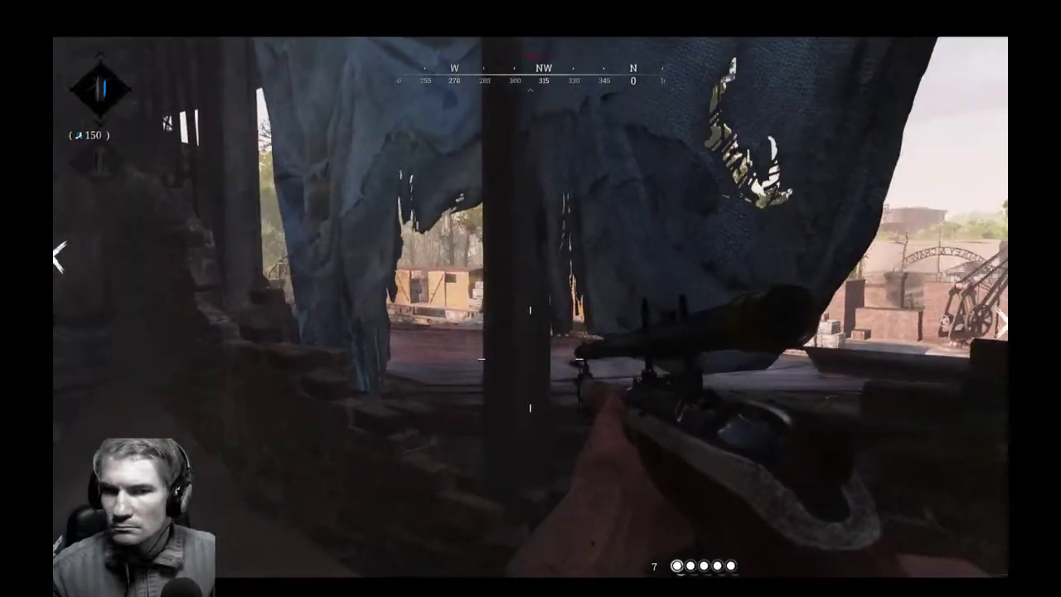
key("a")
key("d")
right_click(531, 359)
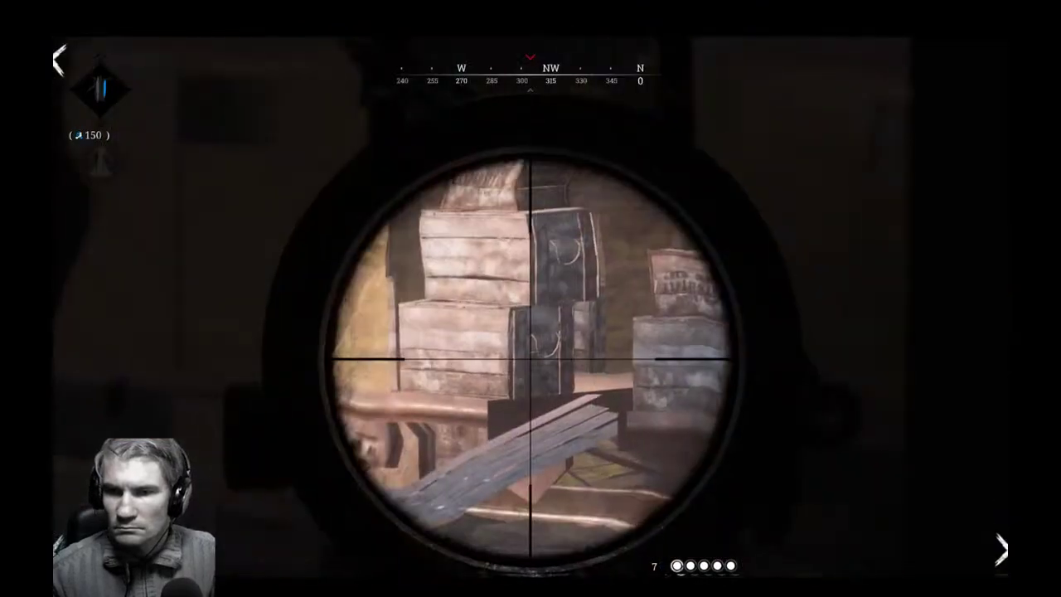
right_click(530, 298)
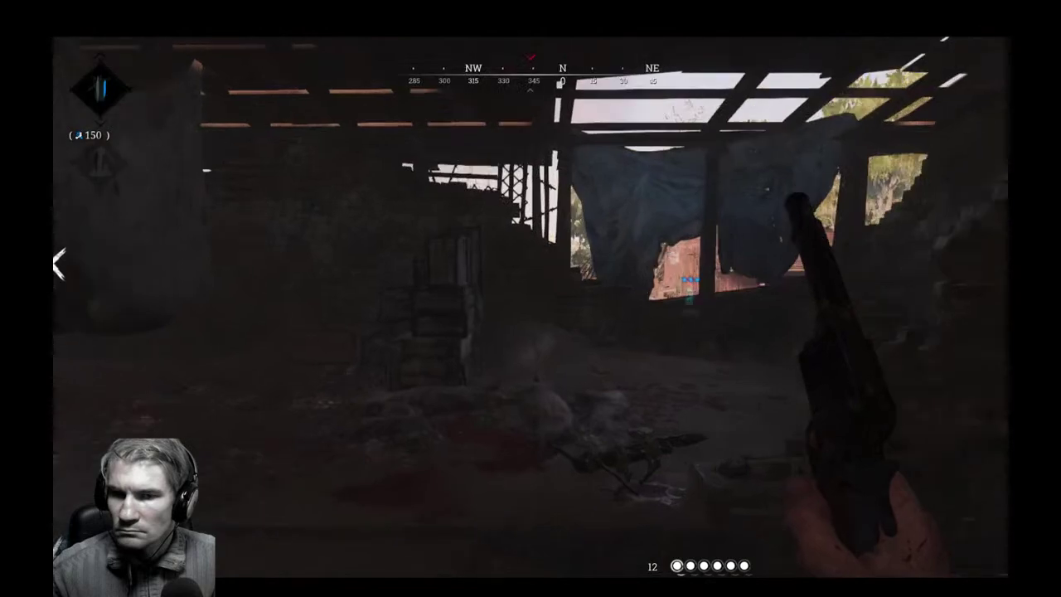
Advance to the blue curtains, ready the scoped rifle and sidestep back and forth to check the yard past the curtain's edge.
key("w")
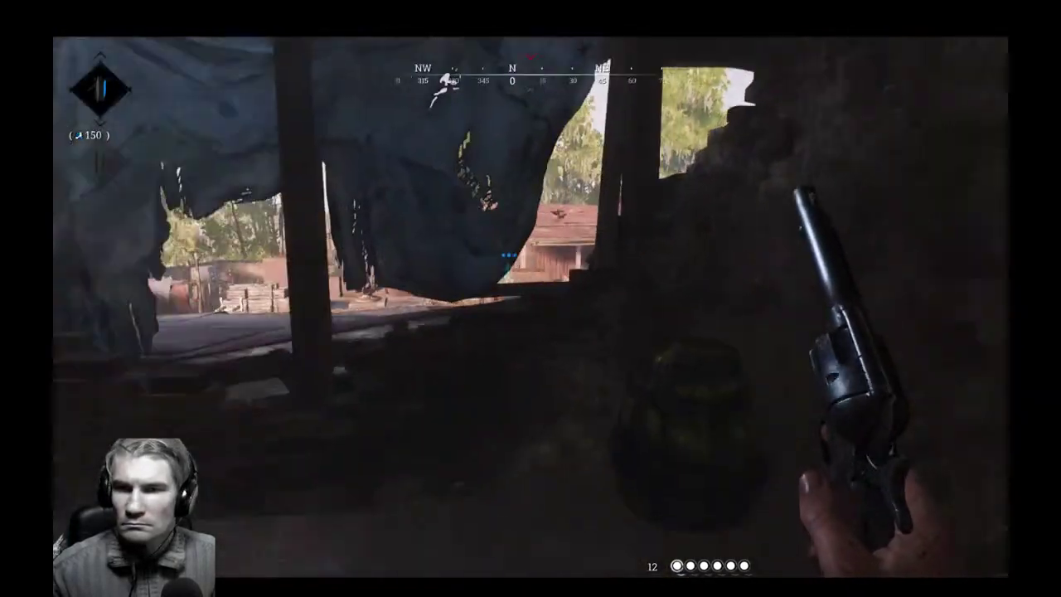
key("1")
key("d")
key("a")
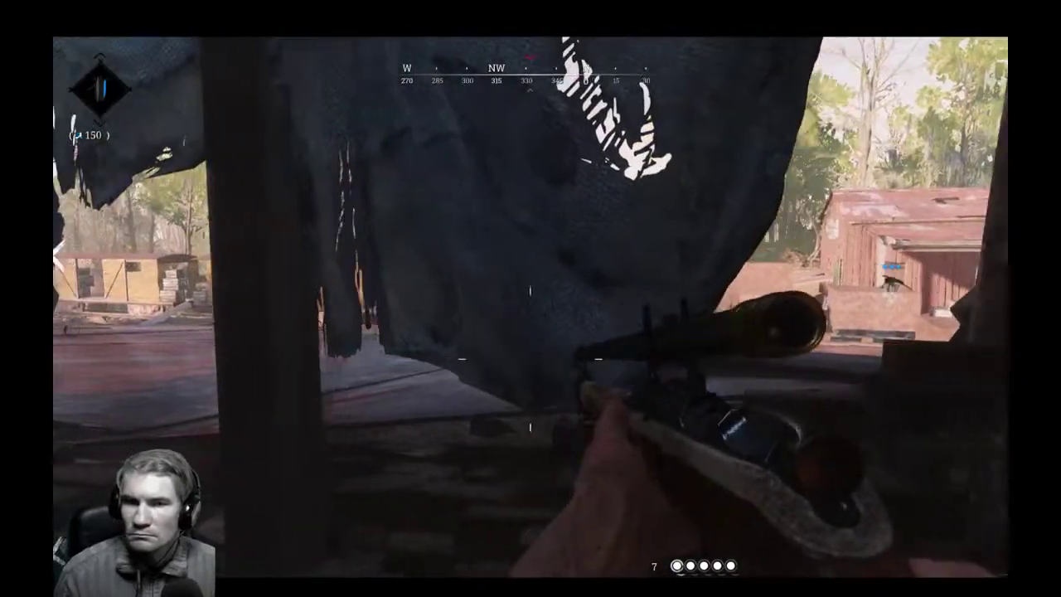
key("d")
key("a")
key("d")
key("a")
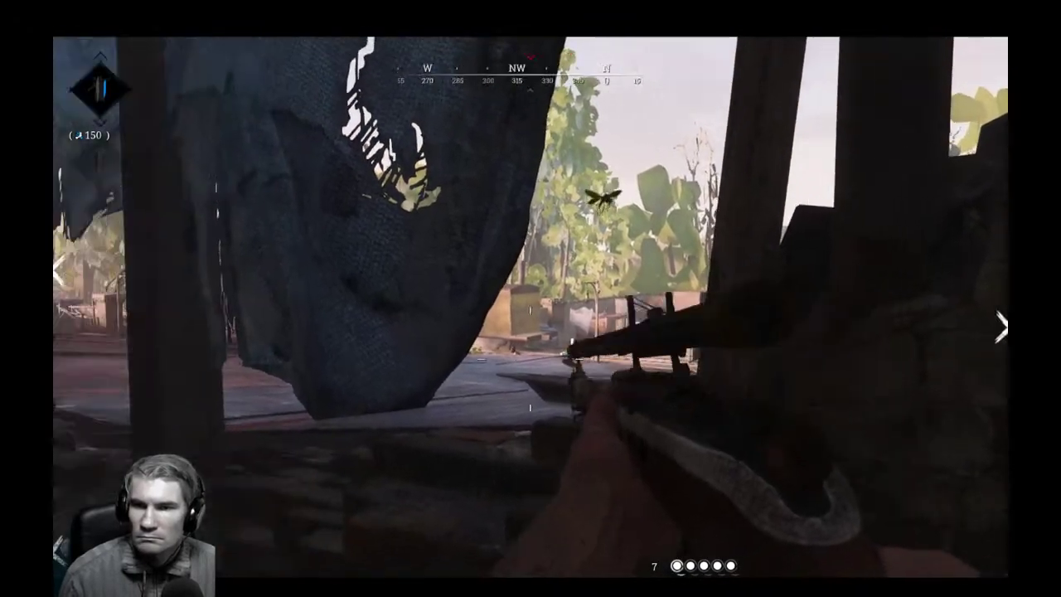
Run through the dark rooms to the ammunition box by the brick wall, refill ammunition and ready the scoped rifle again.
key("shift")
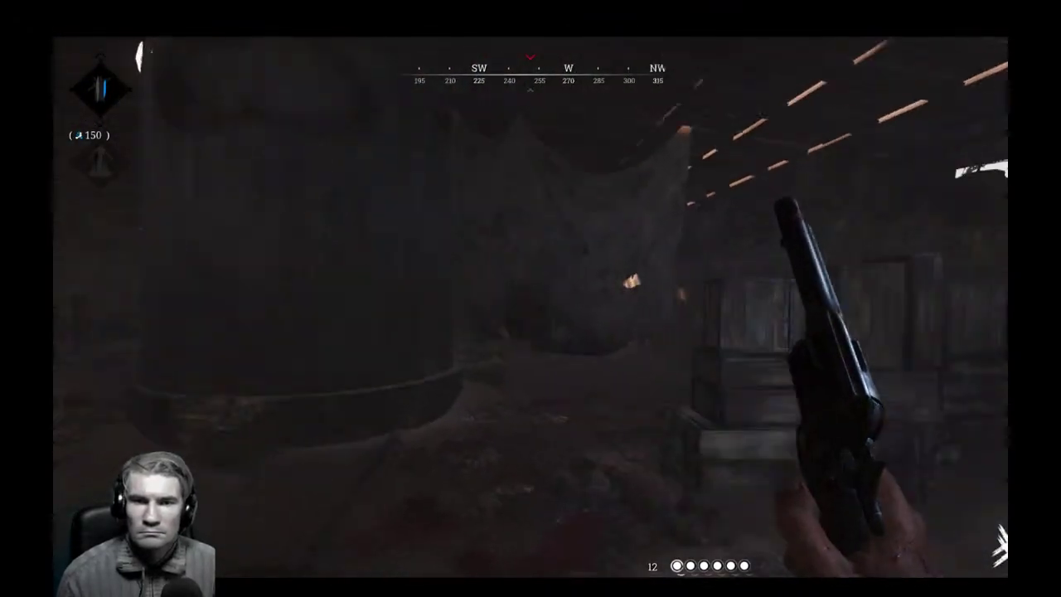
key("w")
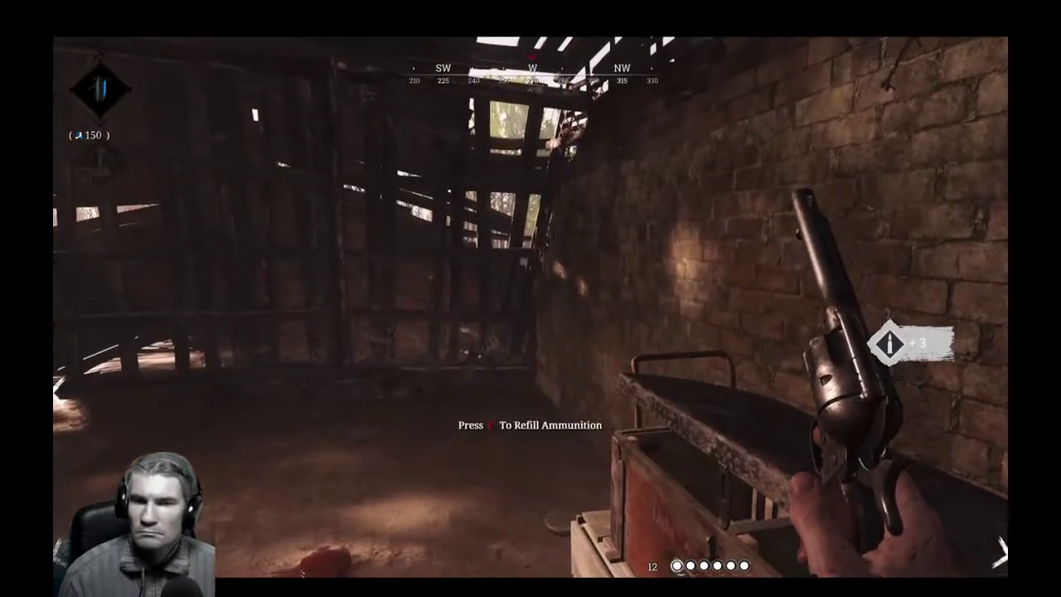
key("e")
key("1")
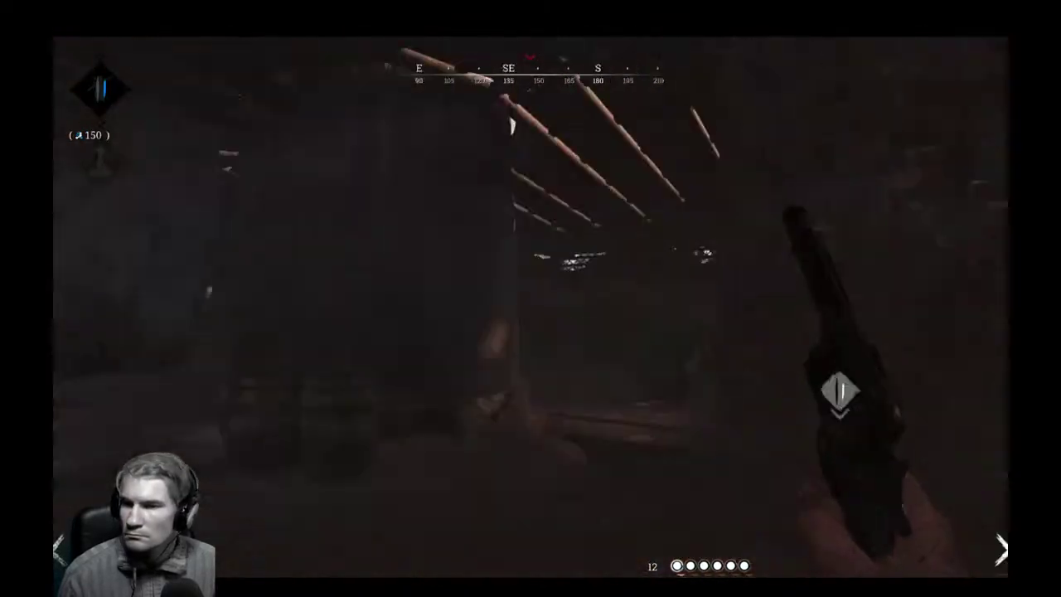
key("1")
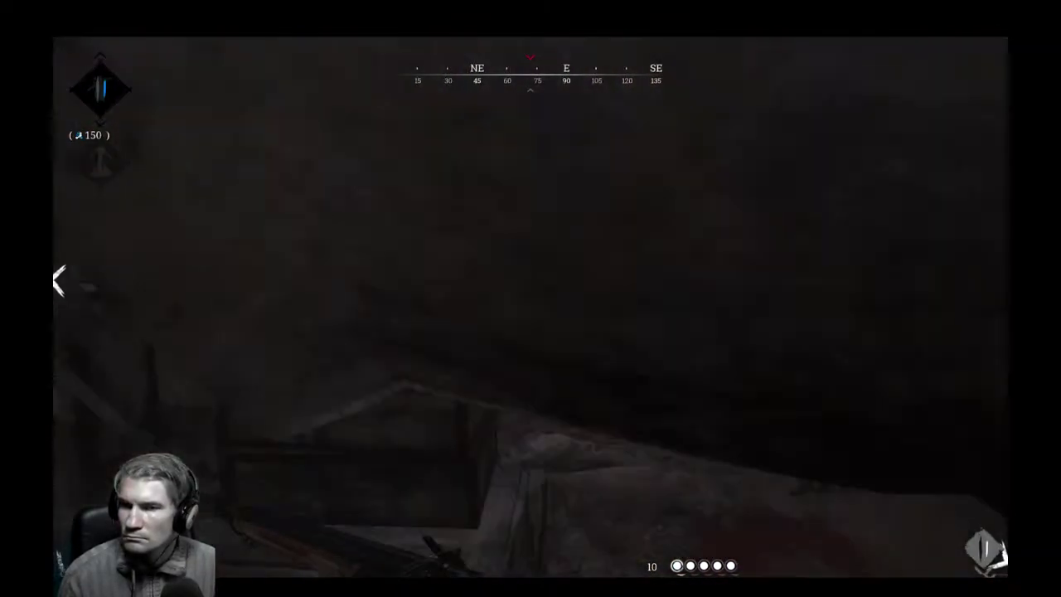
Return to the blue curtains, sidestep to watch the yard from northwest to north, then back up behind the wooden partition.
key("w")
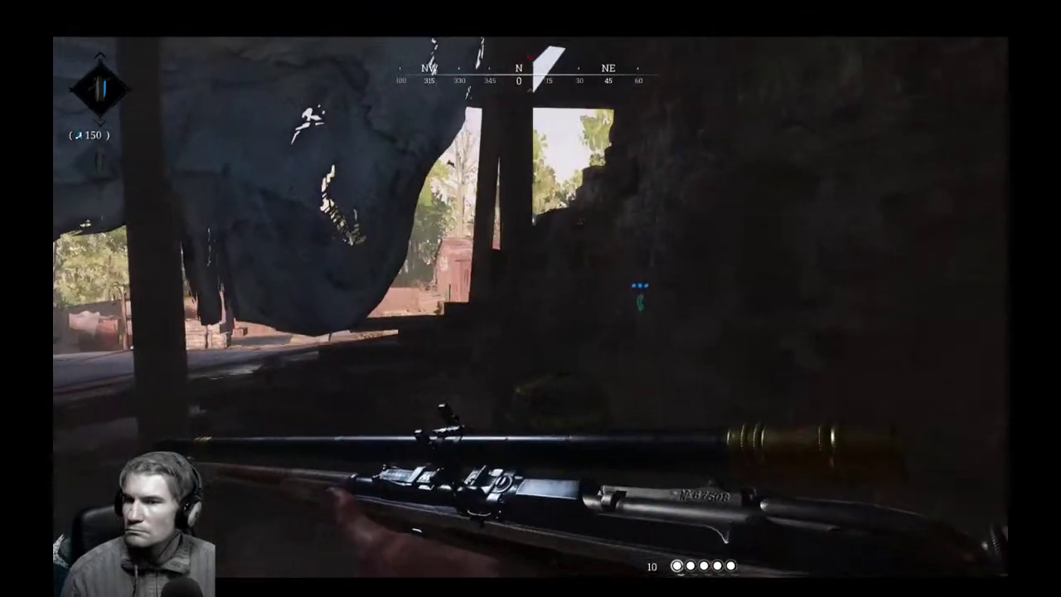
key("a")
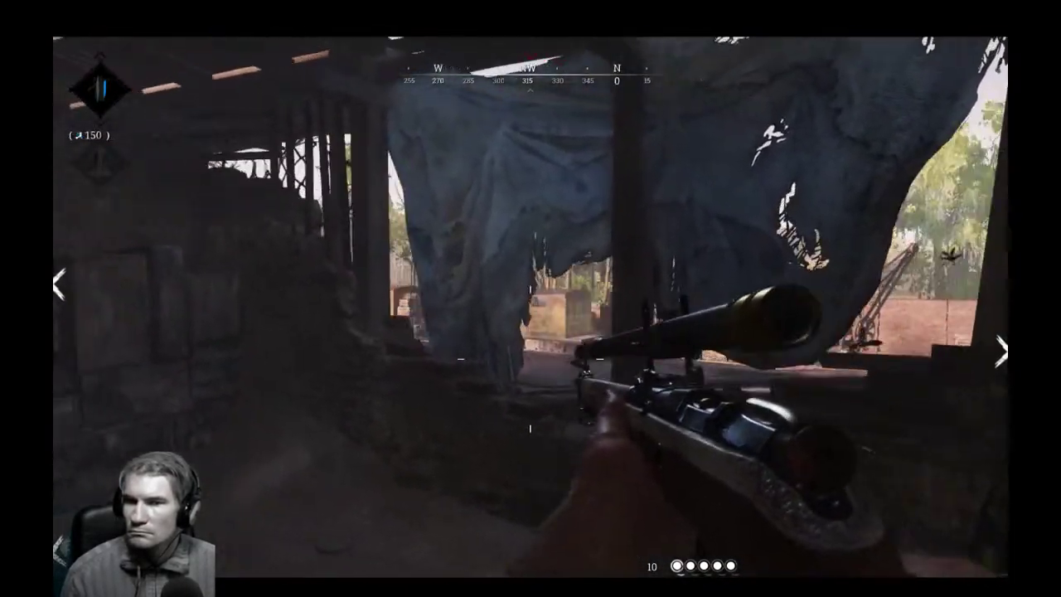
key("a")
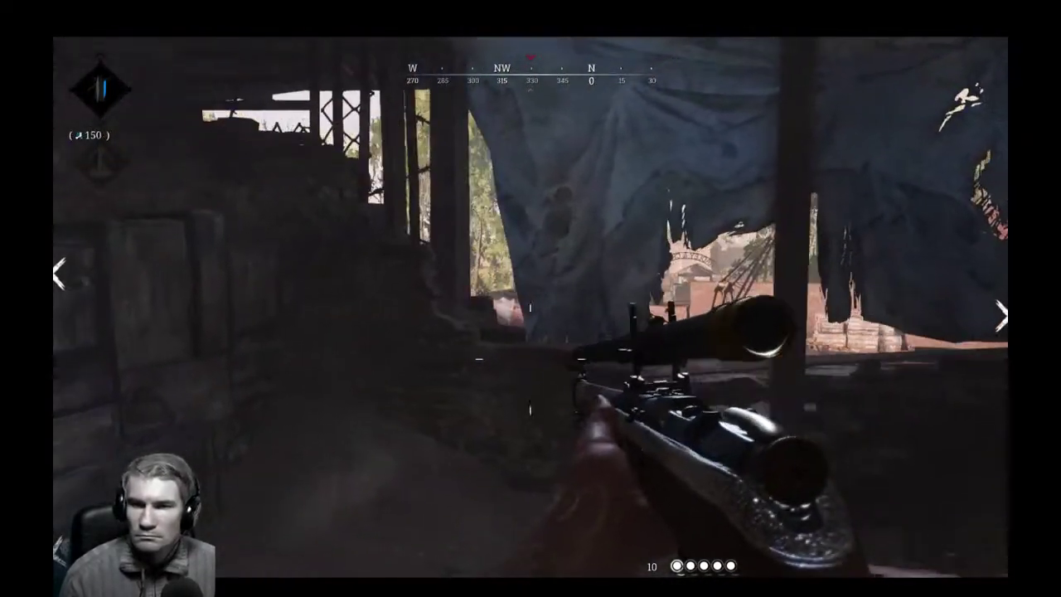
key("d")
key("a")
key("d")
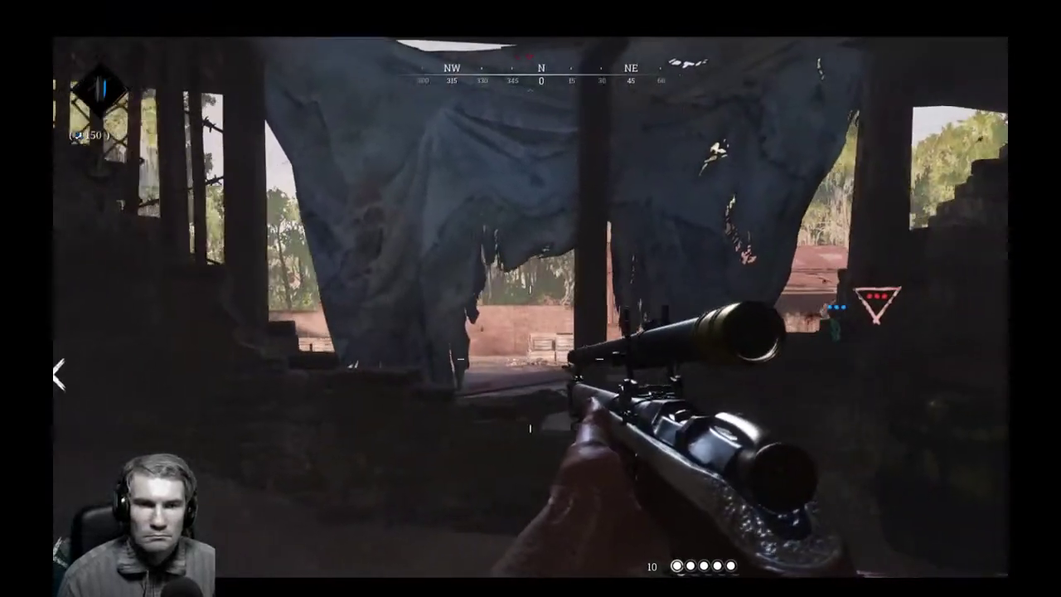
key("a")
key("s")
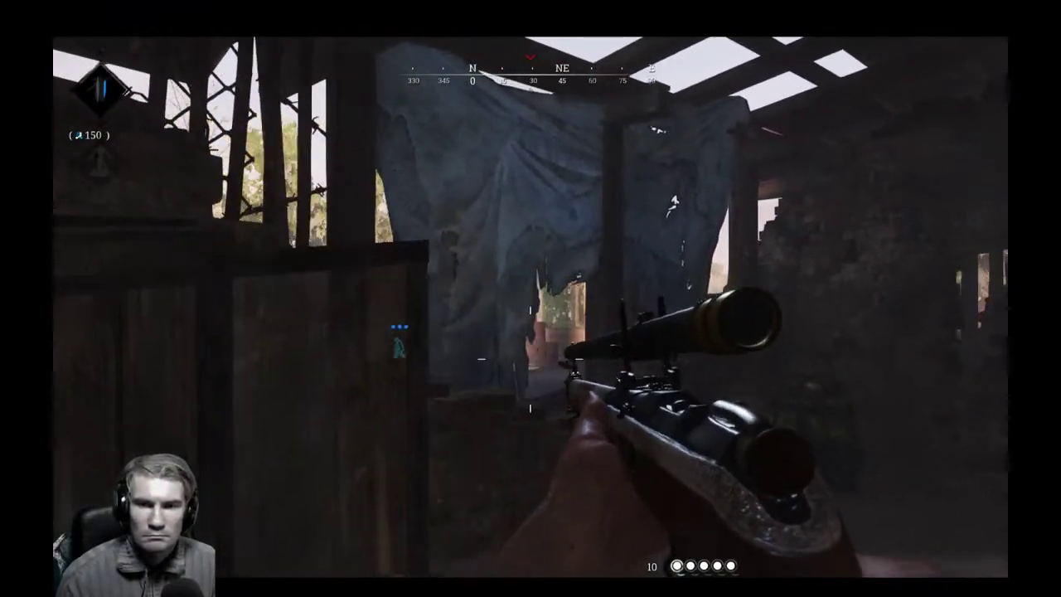
Scope the brick wall and grey fence boards through the torn gap in the blue curtain, sidestepping for wider coverage, and lower the rifle.
right_click(530, 298)
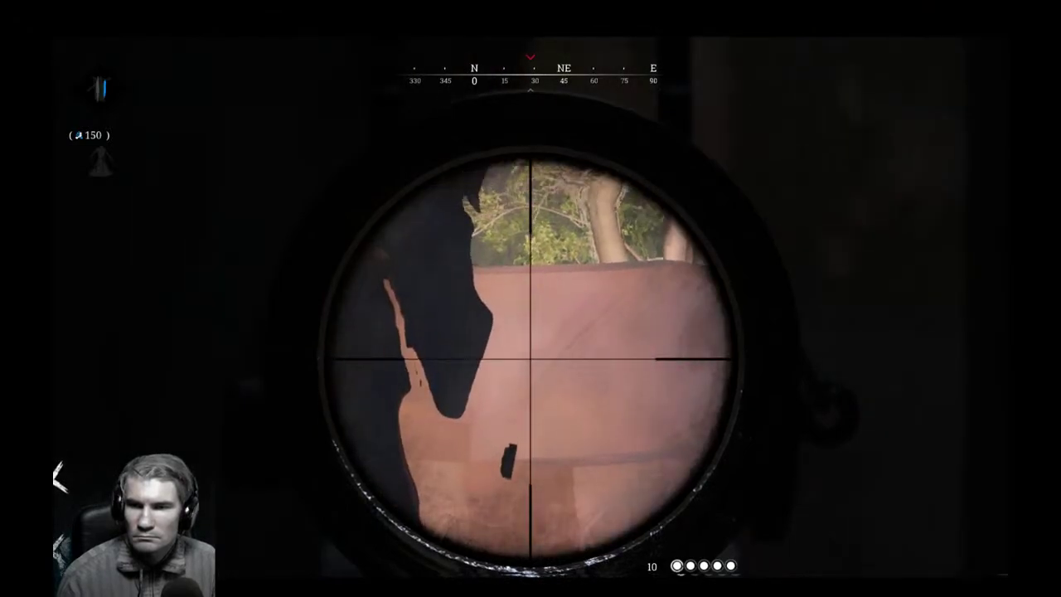
key("d")
key("a")
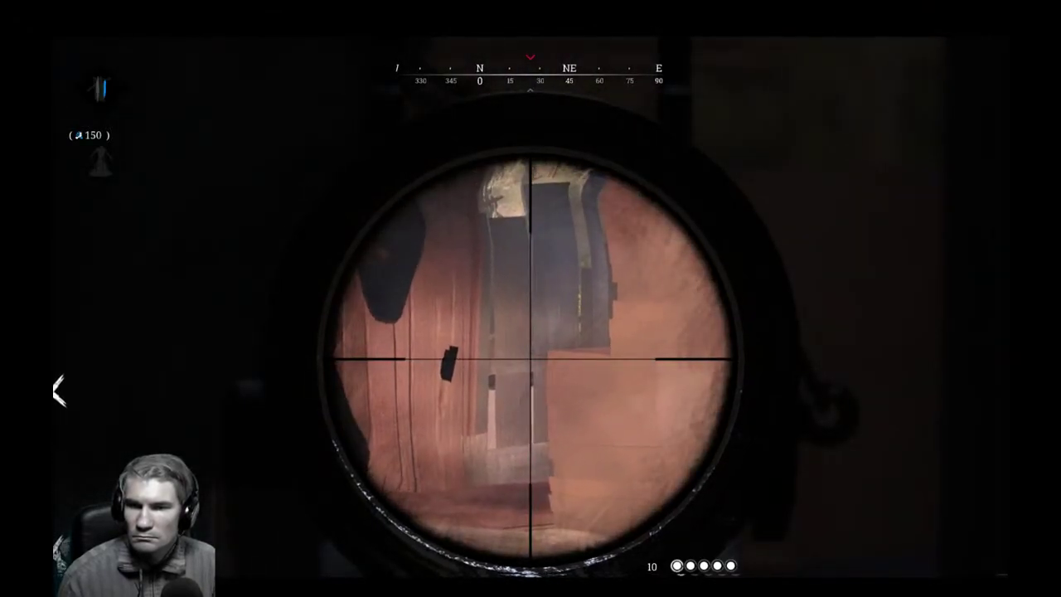
key("a")
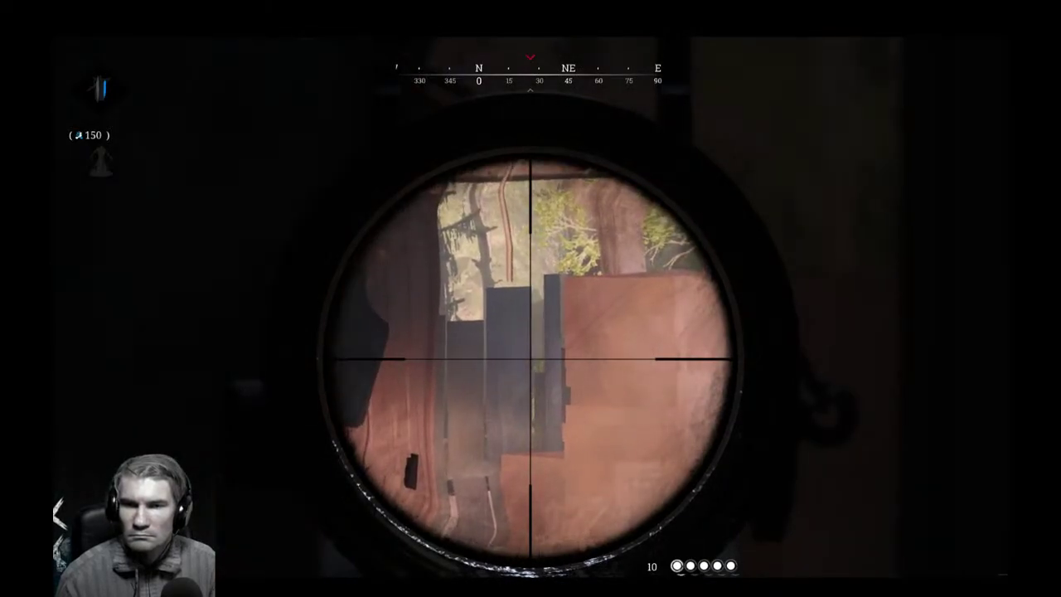
key("a")
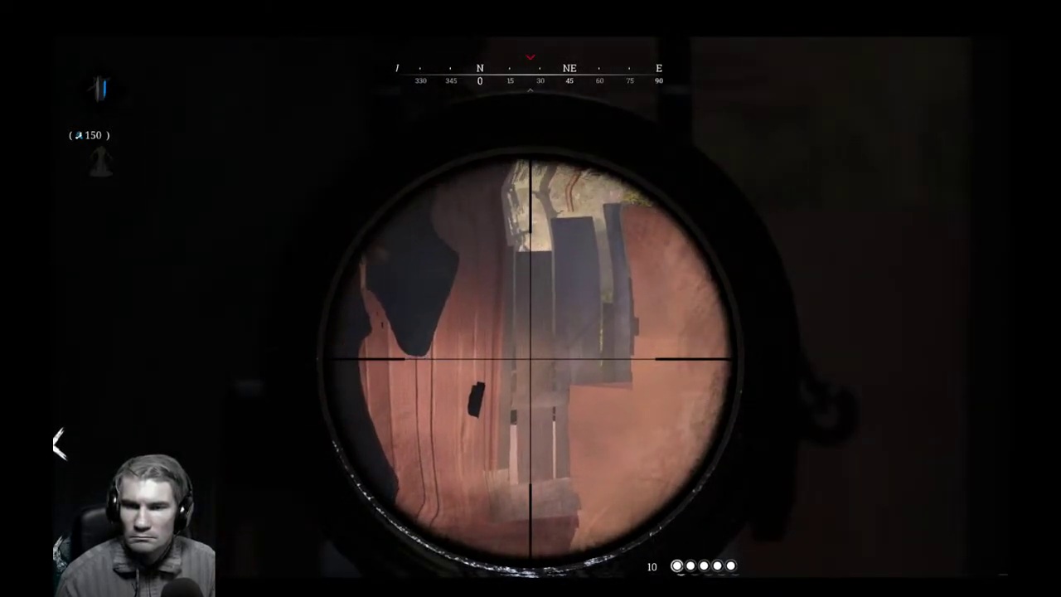
key("d")
right_click(531, 307)
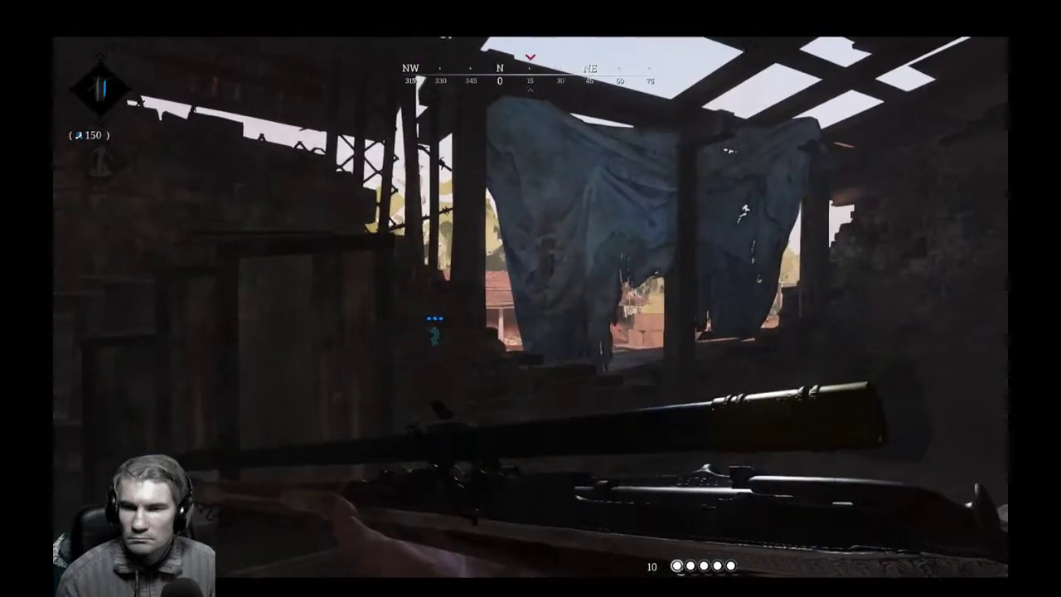
Aim past the blue curtain again and sidestep both ways to check the opening between the fence boards and brick wall to the north-northeast.
right_click(531, 299)
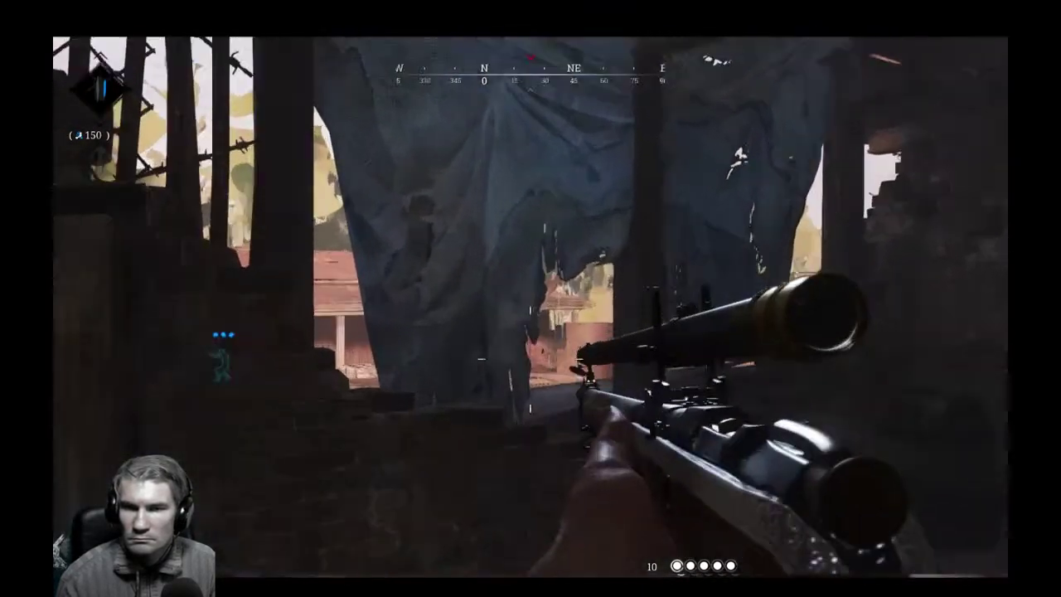
key("d")
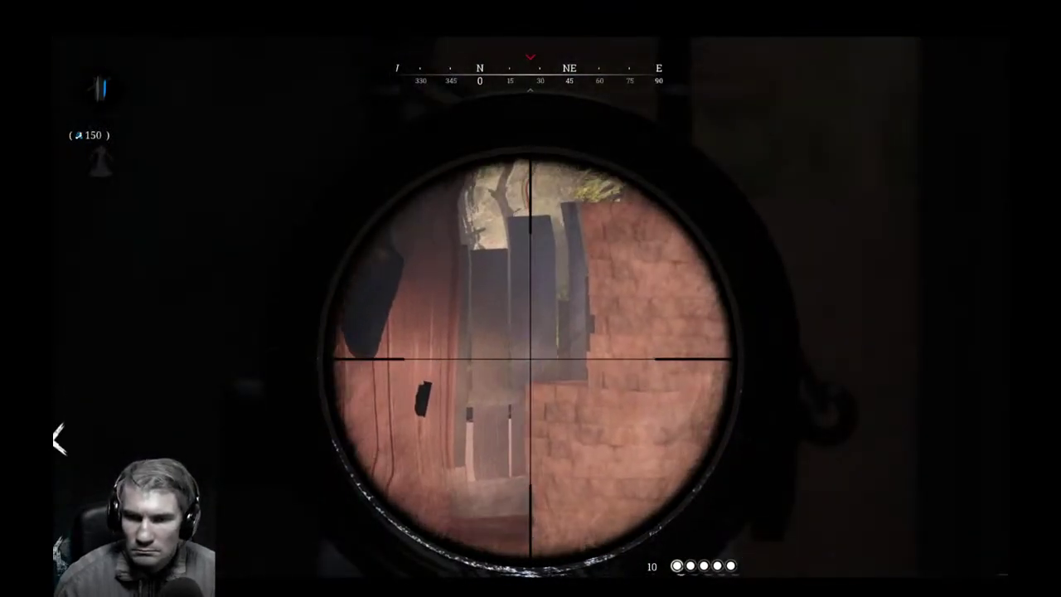
key("d")
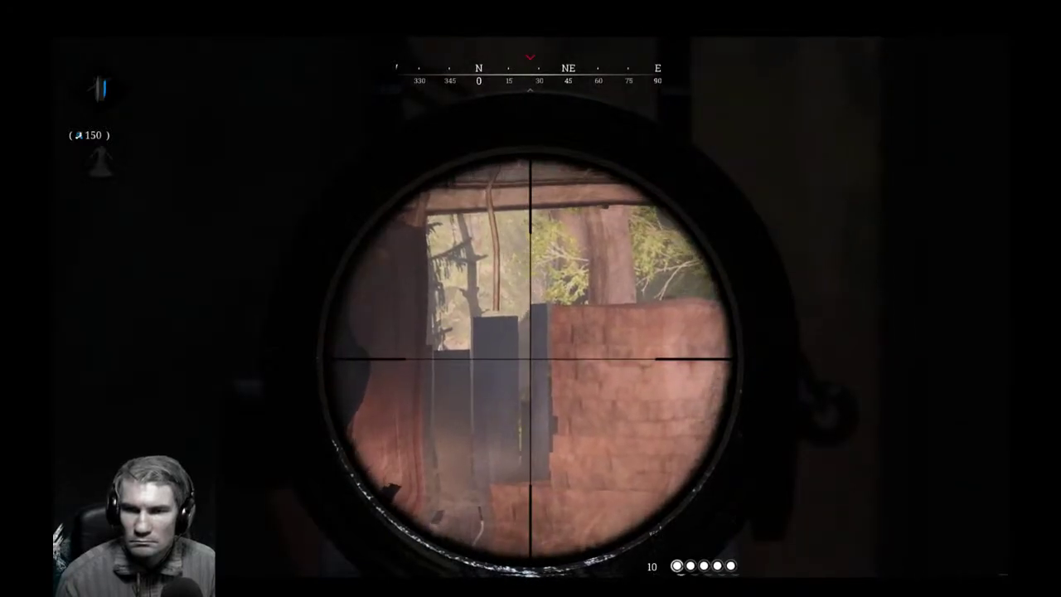
key("a")
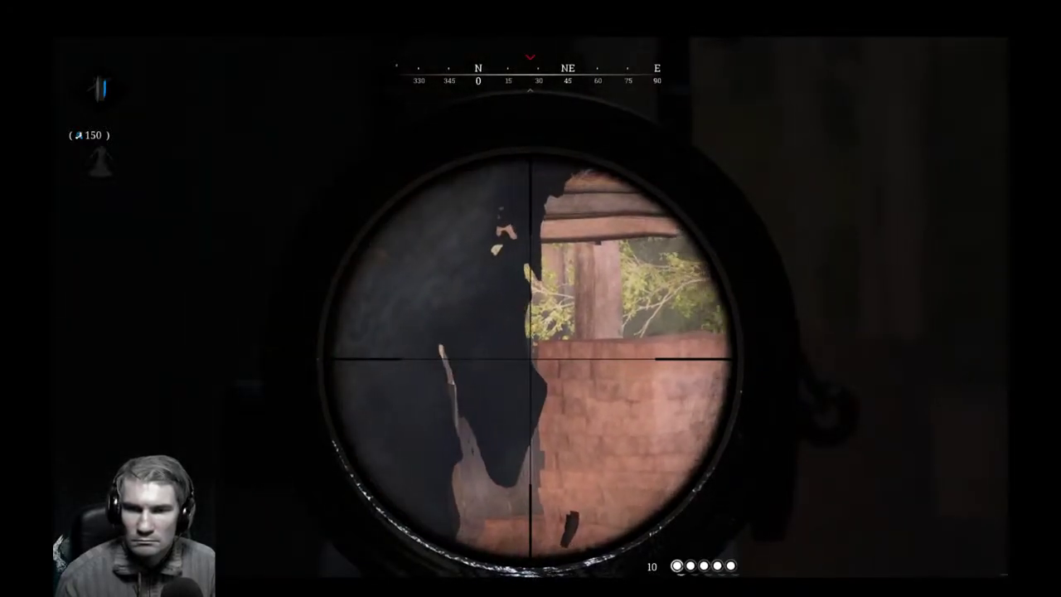
key("d")
key("a")
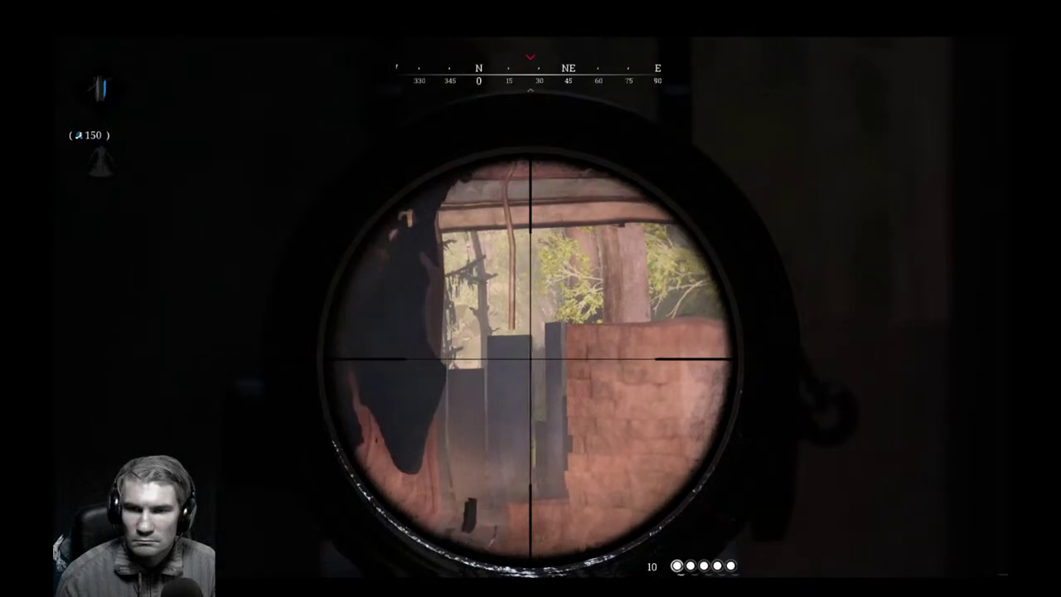
right_click(531, 299)
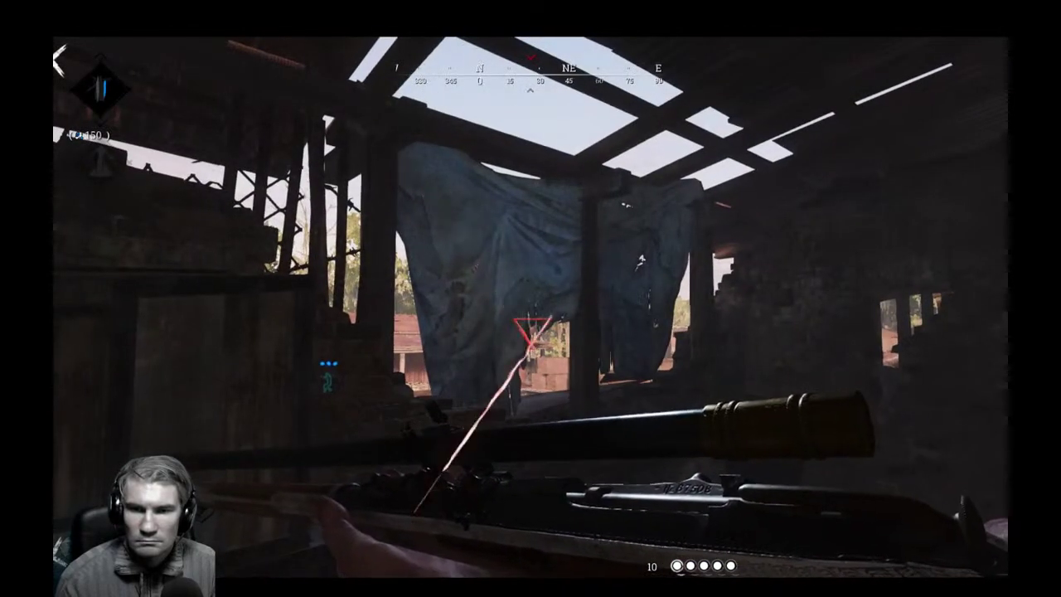
Scope along the brick wall's top edge while sidestepping, lower the rifle and reposition beside the wooden partition facing the curtains.
right_click(530, 359)
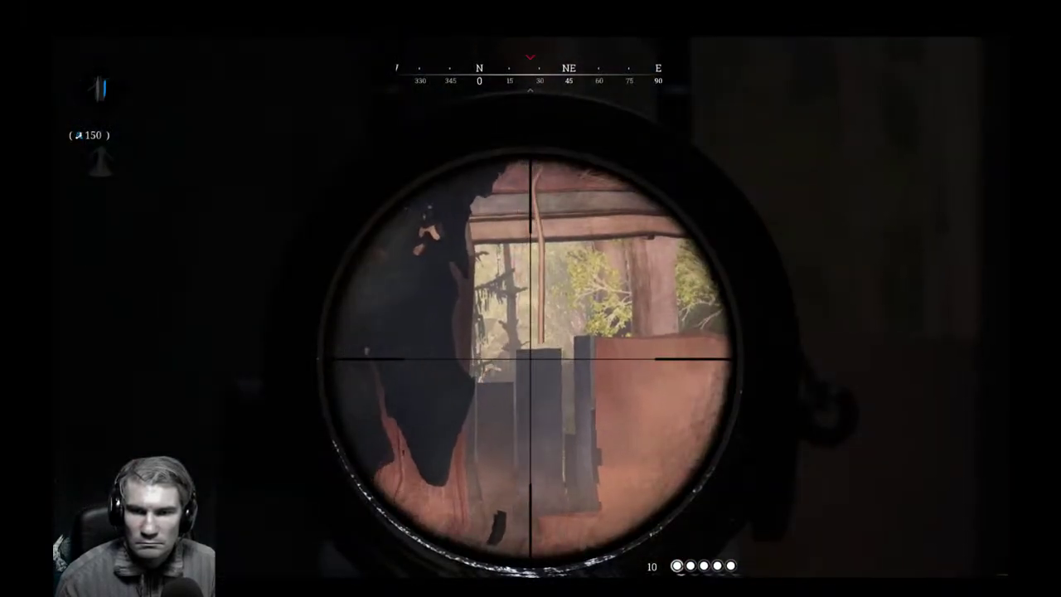
key("d")
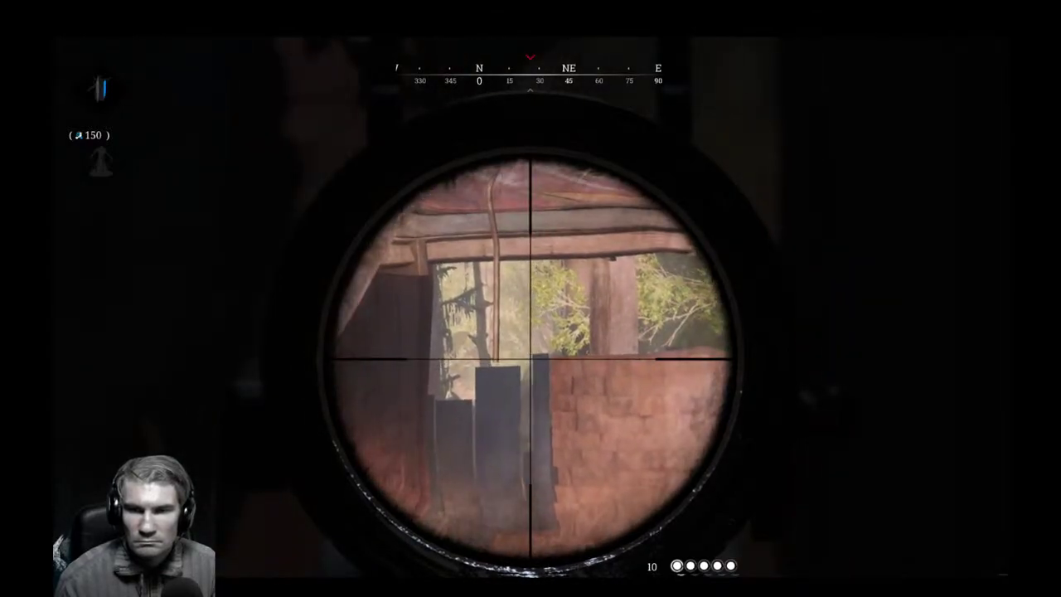
key("a")
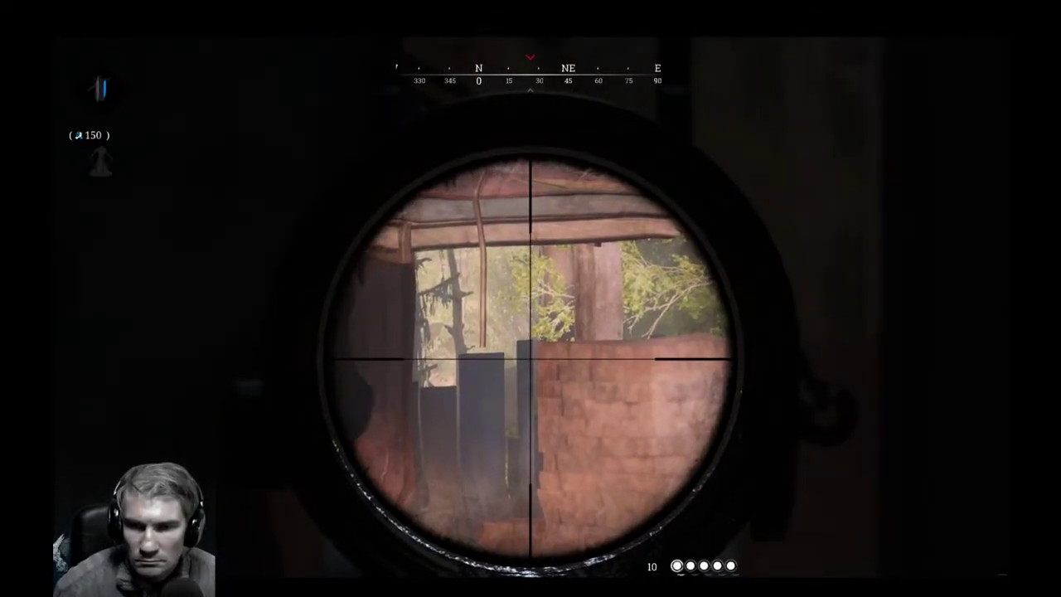
key("a")
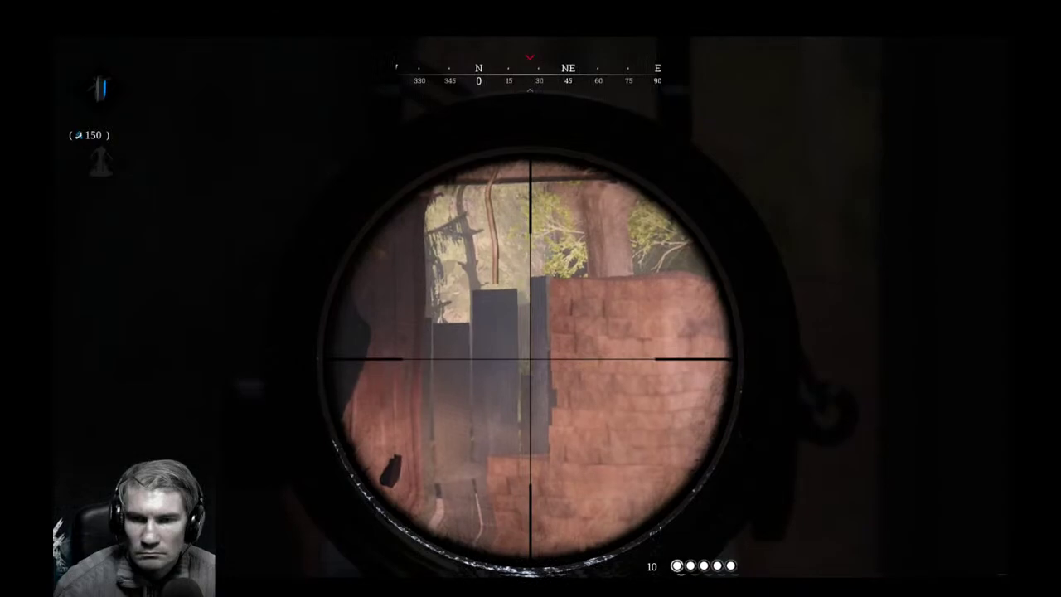
key("d")
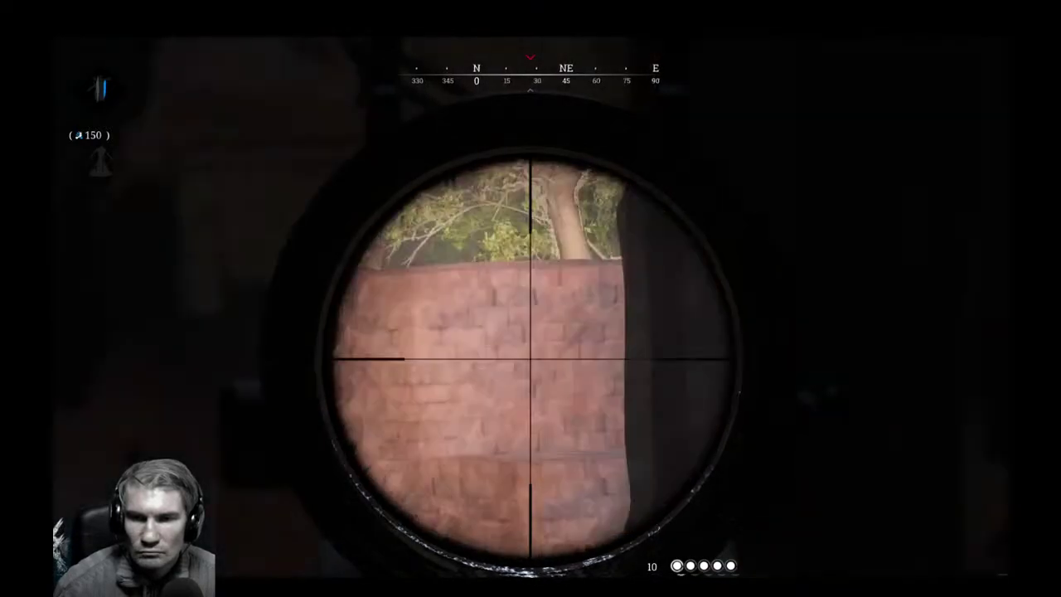
key("shift+w")
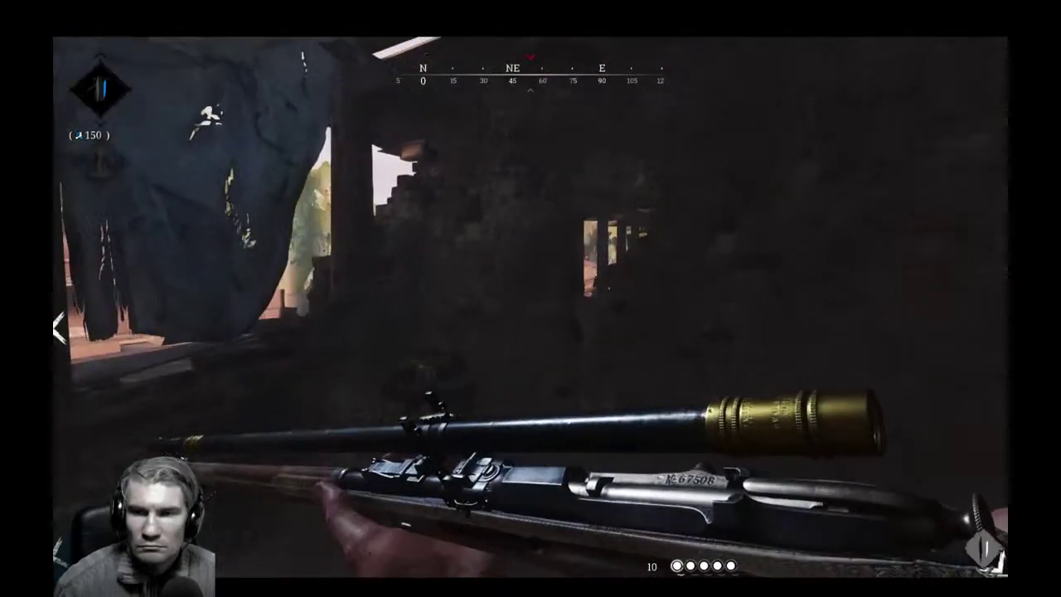
key("shift+w")
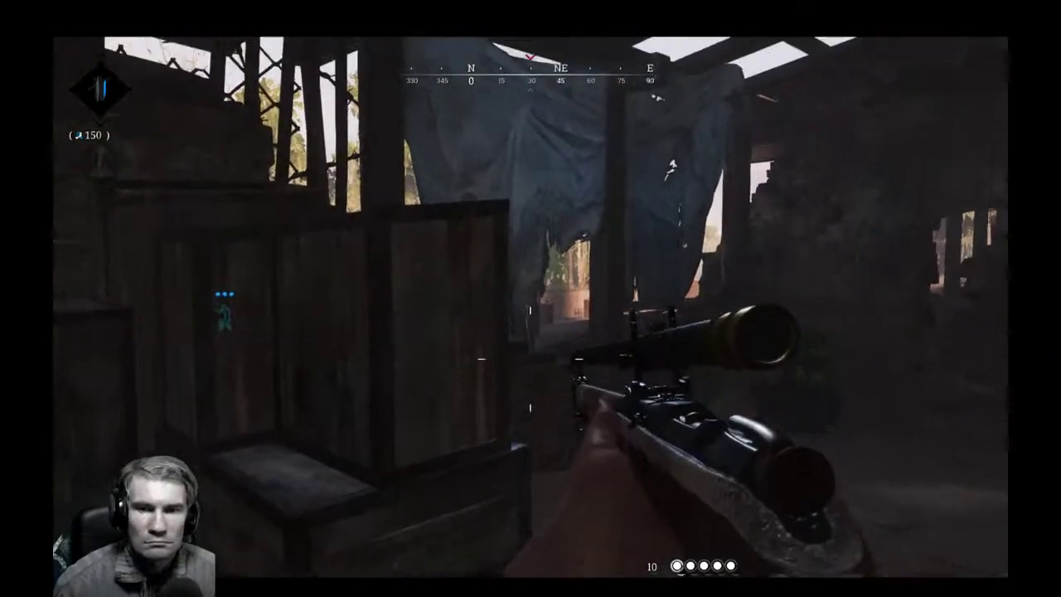
From beside the wooden partition, scope the yard through the curtain gap, lower the rifle and sidestep to adjust the viewing angle.
right_click(531, 298)
key("d")
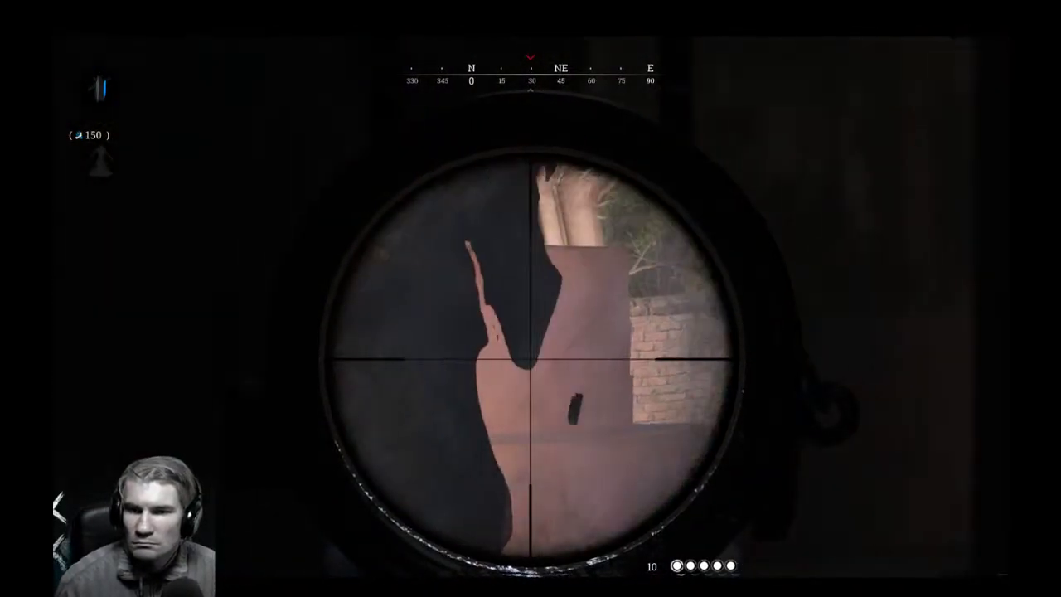
key("a")
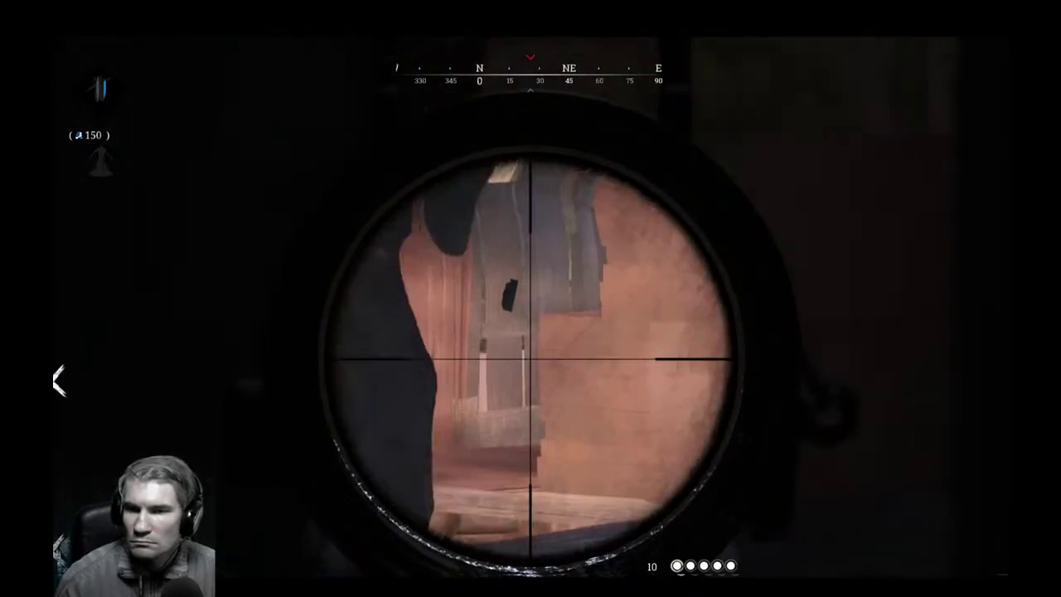
key("a")
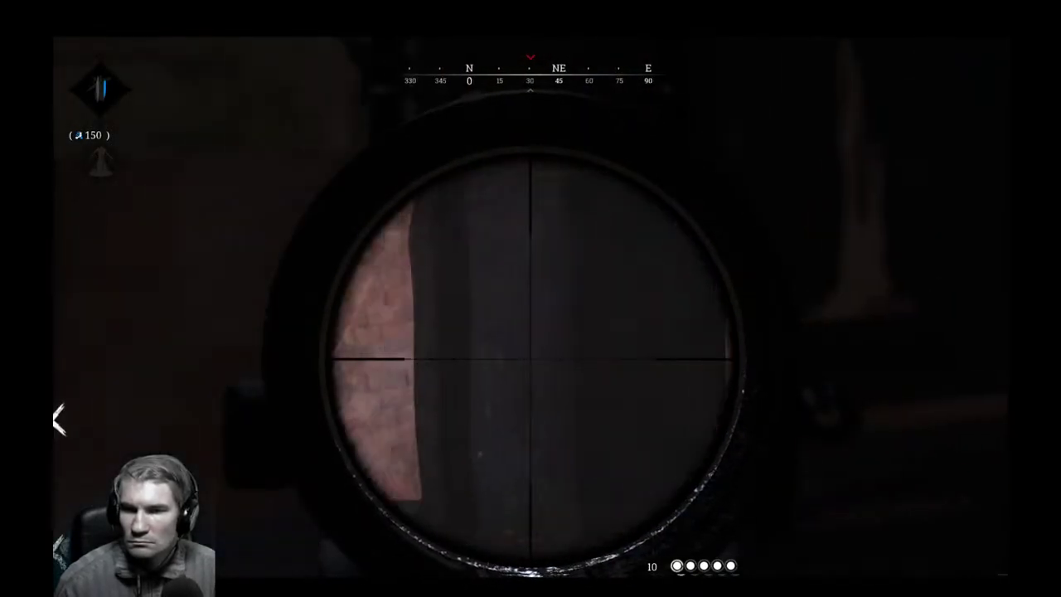
right_click(531, 299)
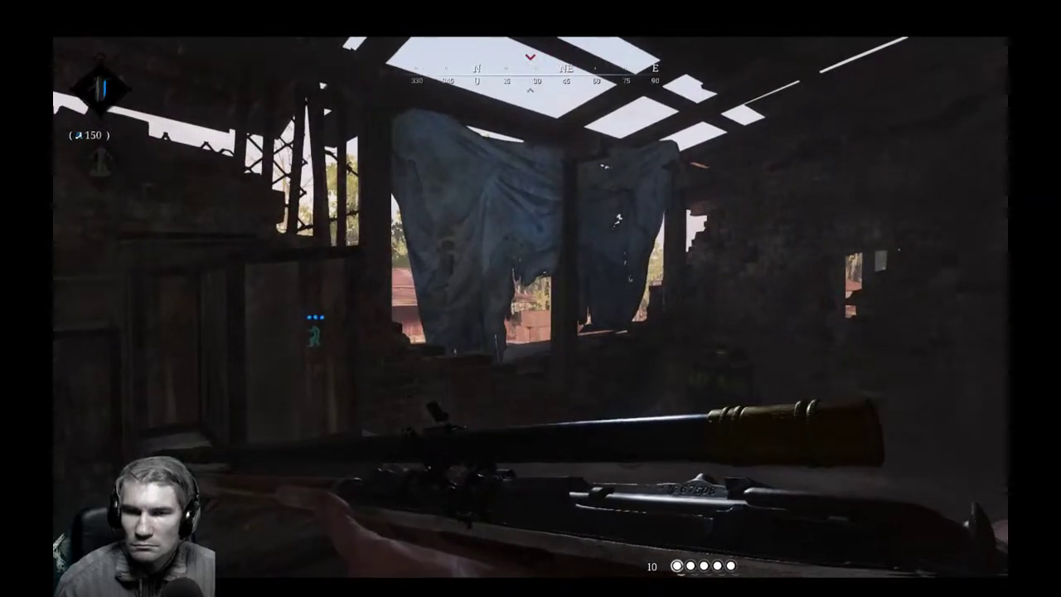
key("a")
key("d")
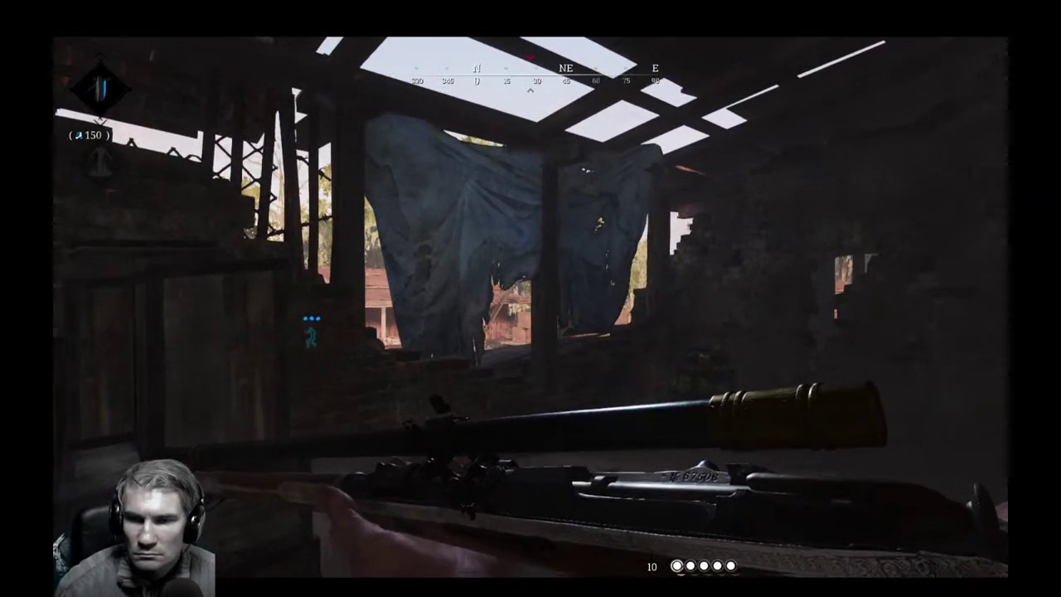
key("a")
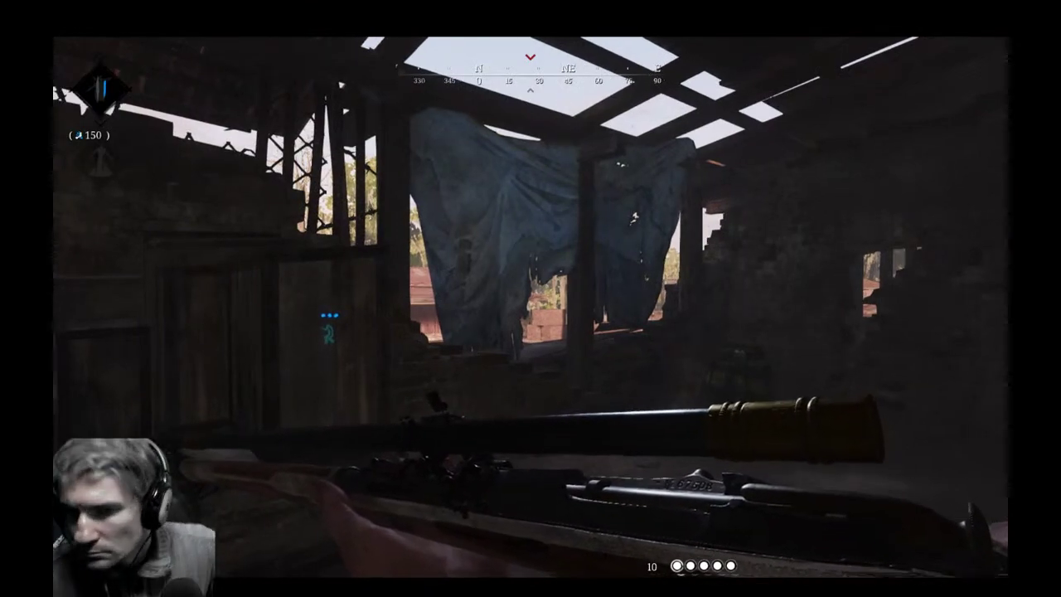
Scope the narrow gap between the curtain's torn edge and the brick wall twice, sidestepping slightly, and lower the rifle.
right_click(531, 299)
key("a")
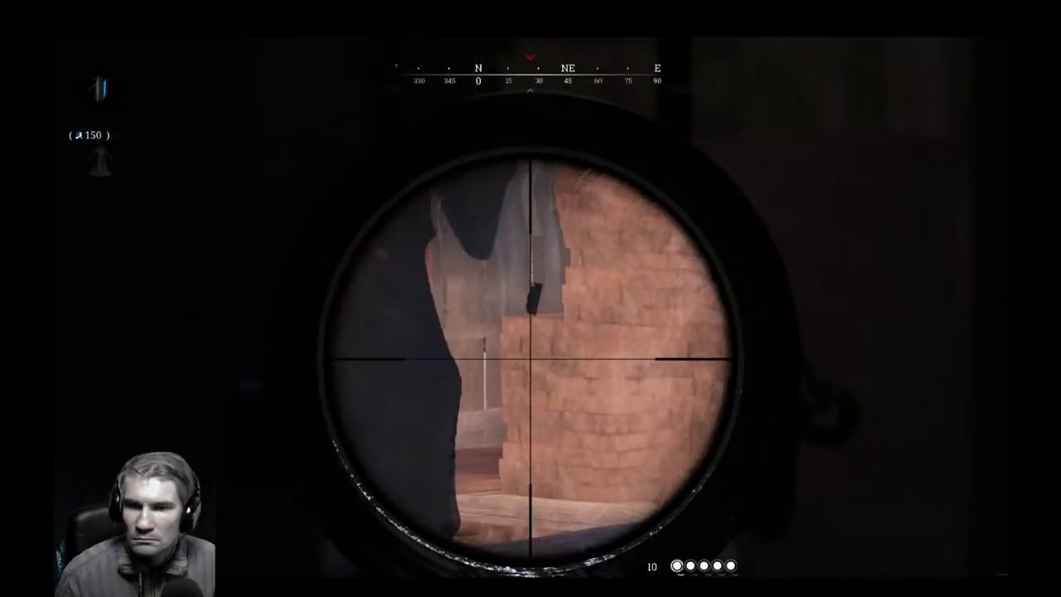
key("d")
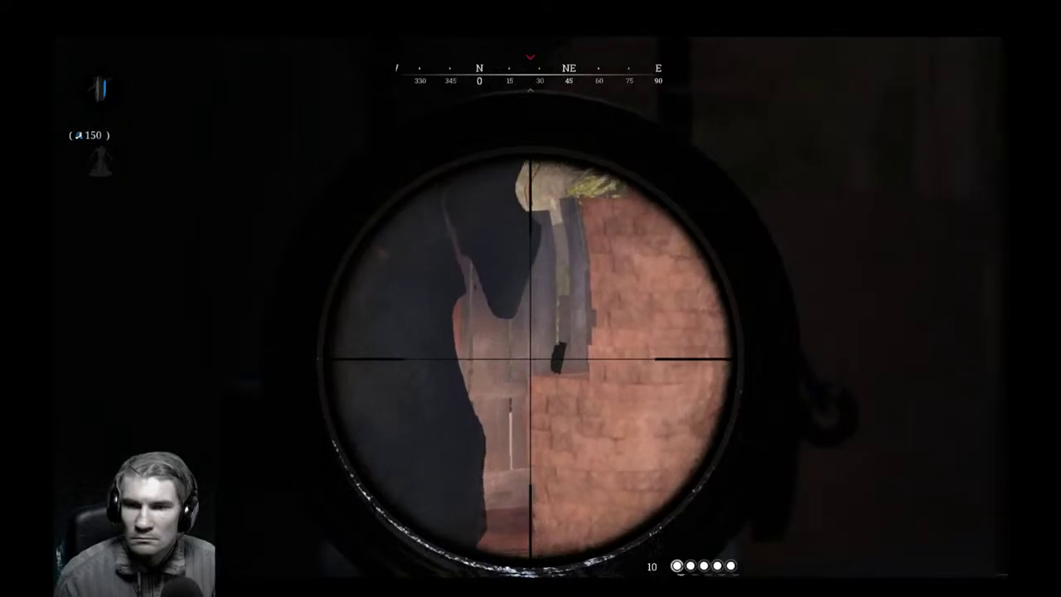
right_click(531, 298)
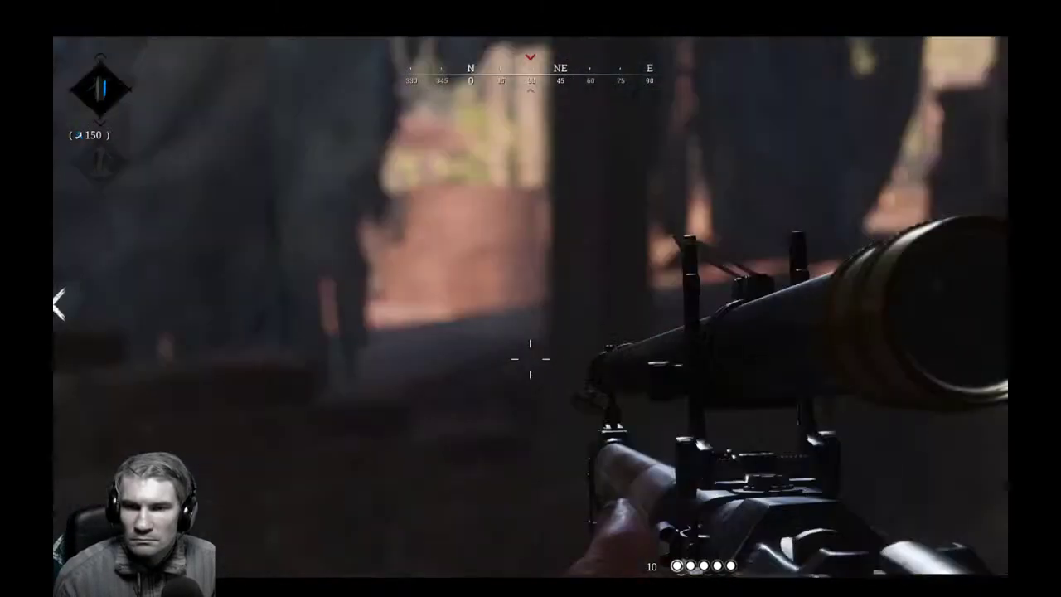
right_click(531, 358)
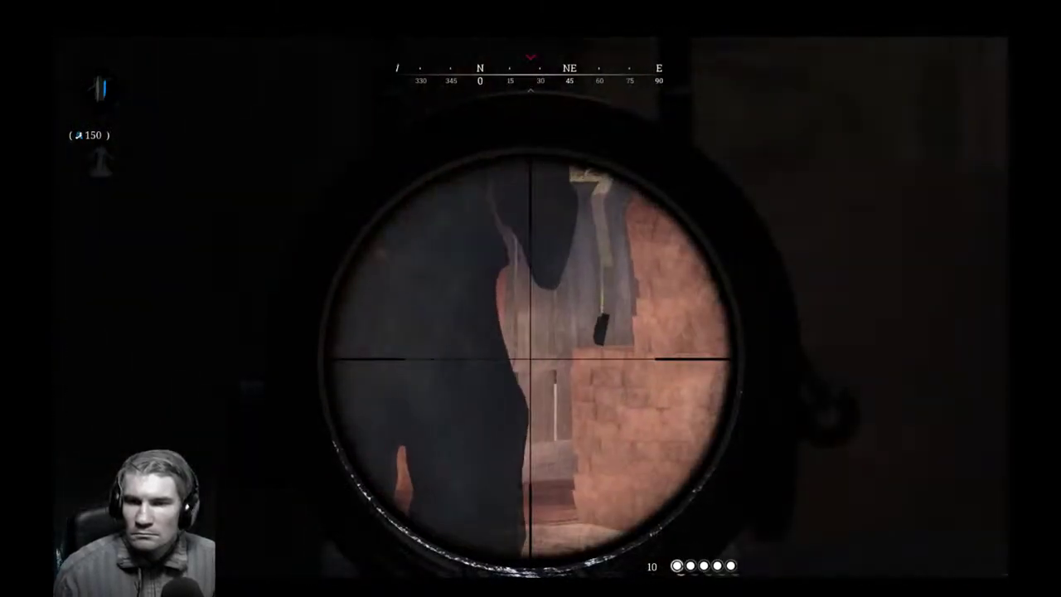
right_click(531, 299)
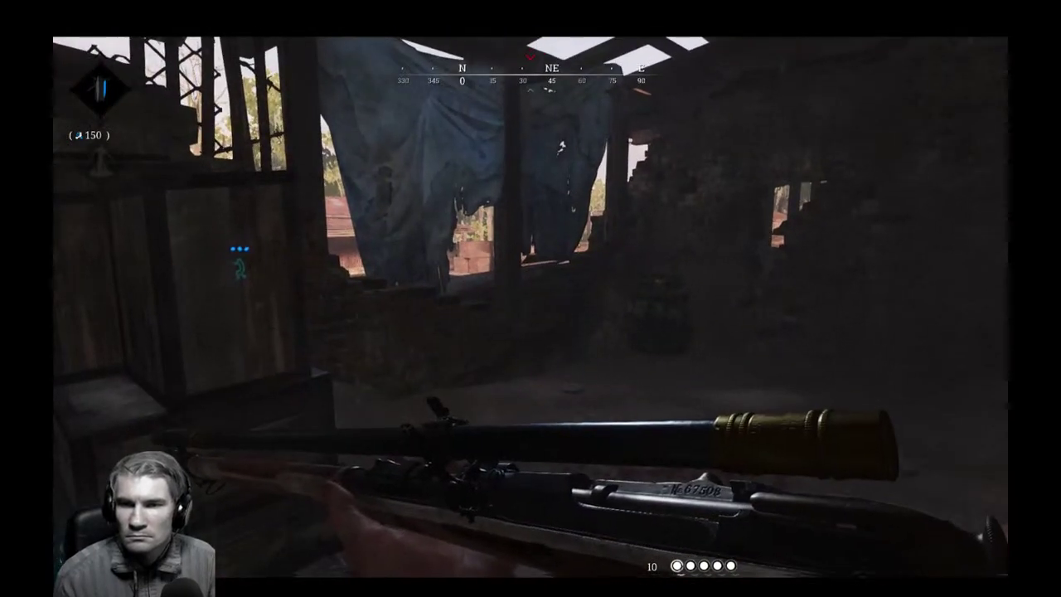
Ready the scoped rifle, sidestep while watching the fence boards past the curtain, and shift out from the partition with the rifle lowered.
right_click(531, 359)
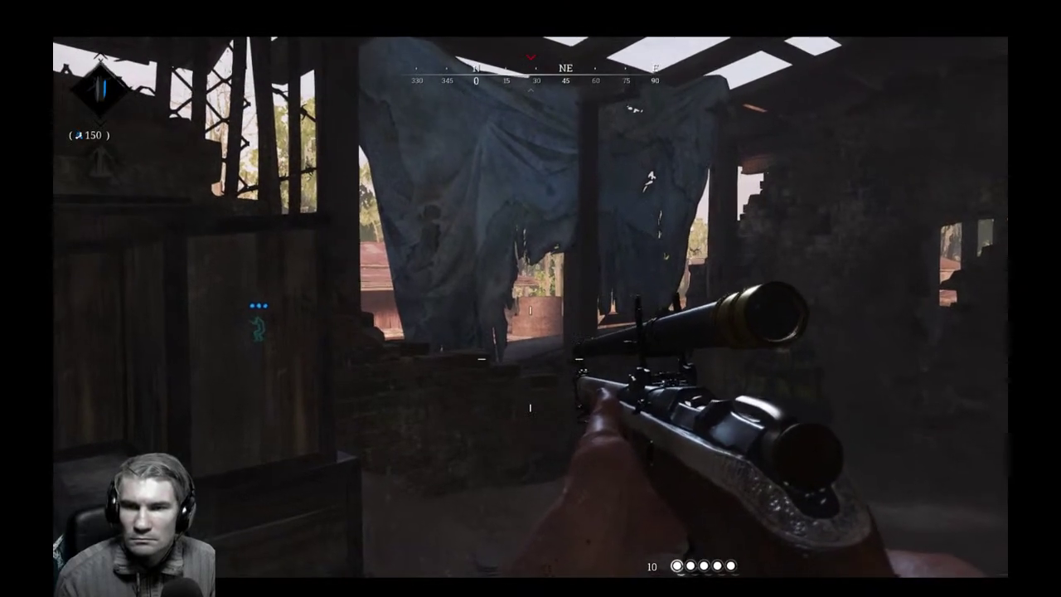
right_click(530, 298)
key("a")
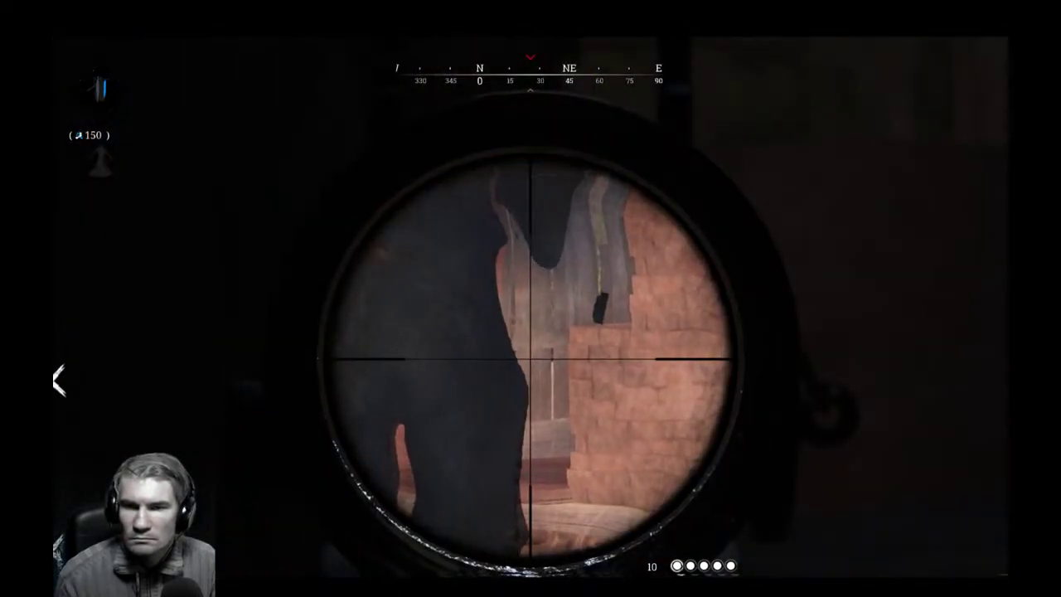
key("a")
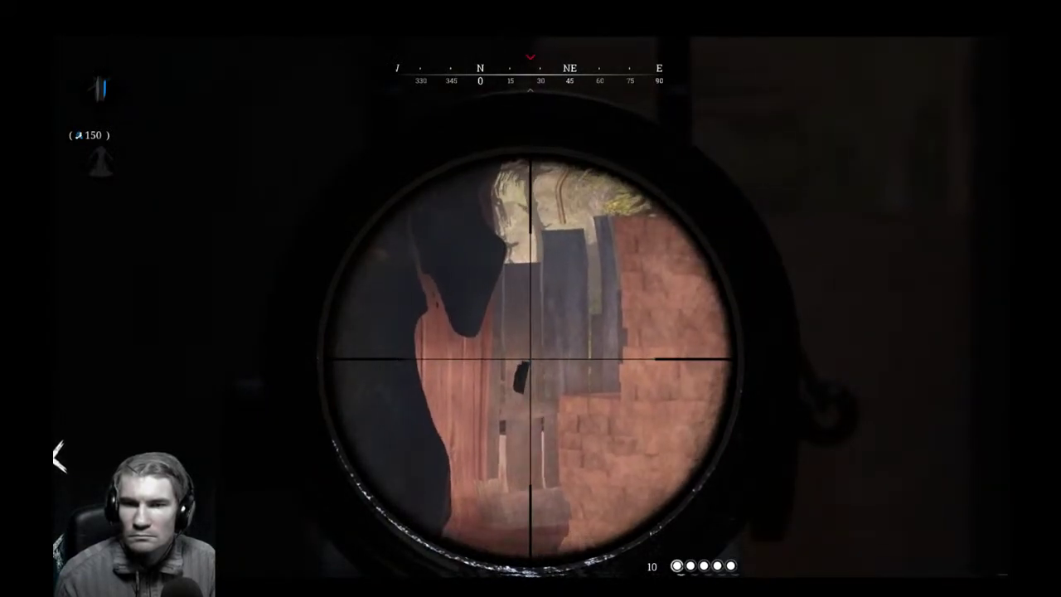
right_click(531, 298)
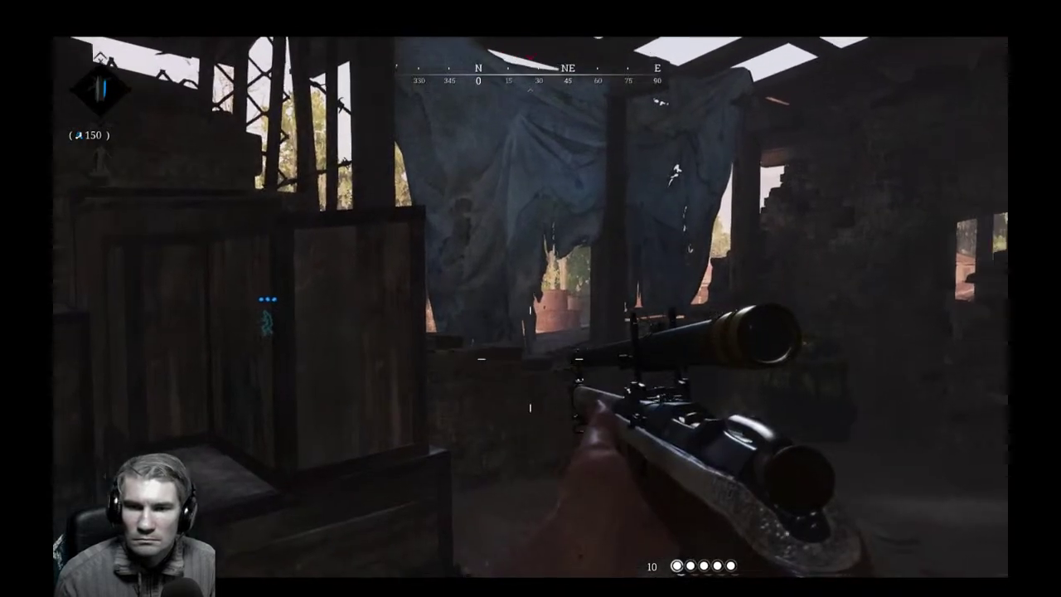
right_click(531, 299)
right_click(531, 298)
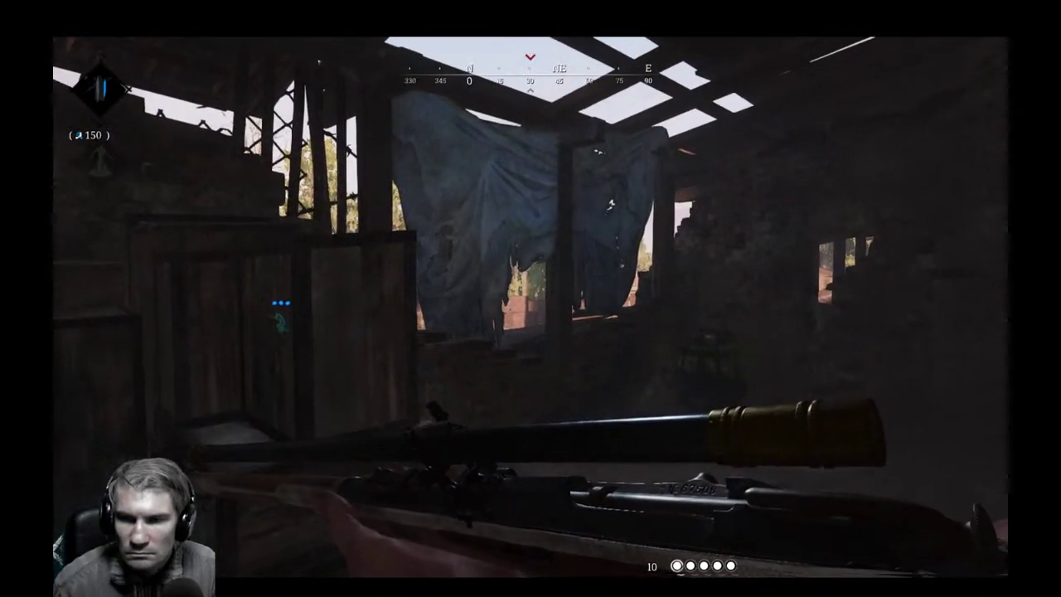
key("d")
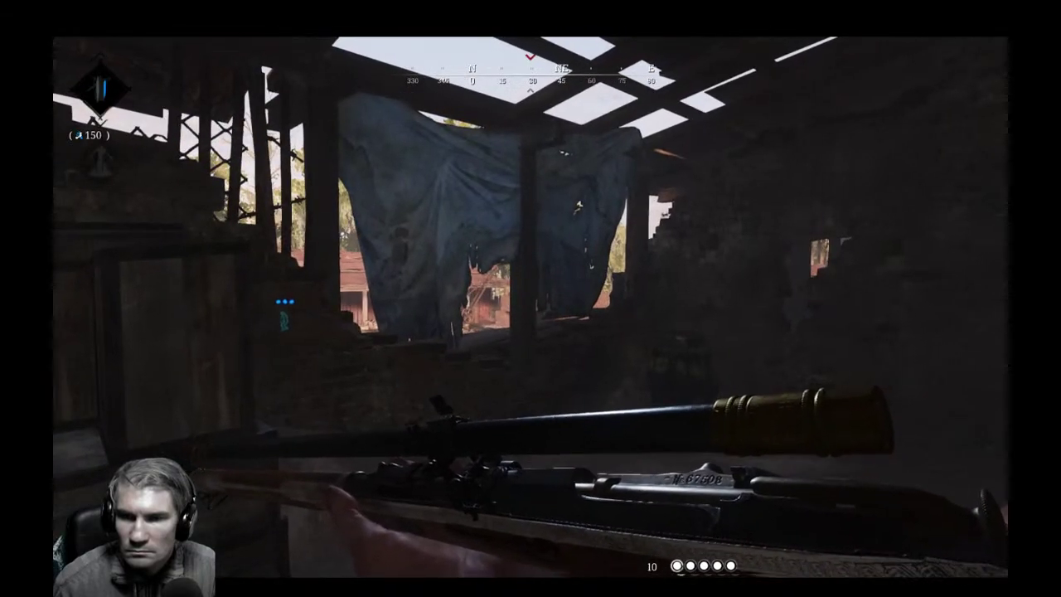
Scope the brick wall and planks through the curtain's torn opening twice, lowering the rifle in between and sidestepping to widen the view.
key("d")
key("a")
right_click(530, 298)
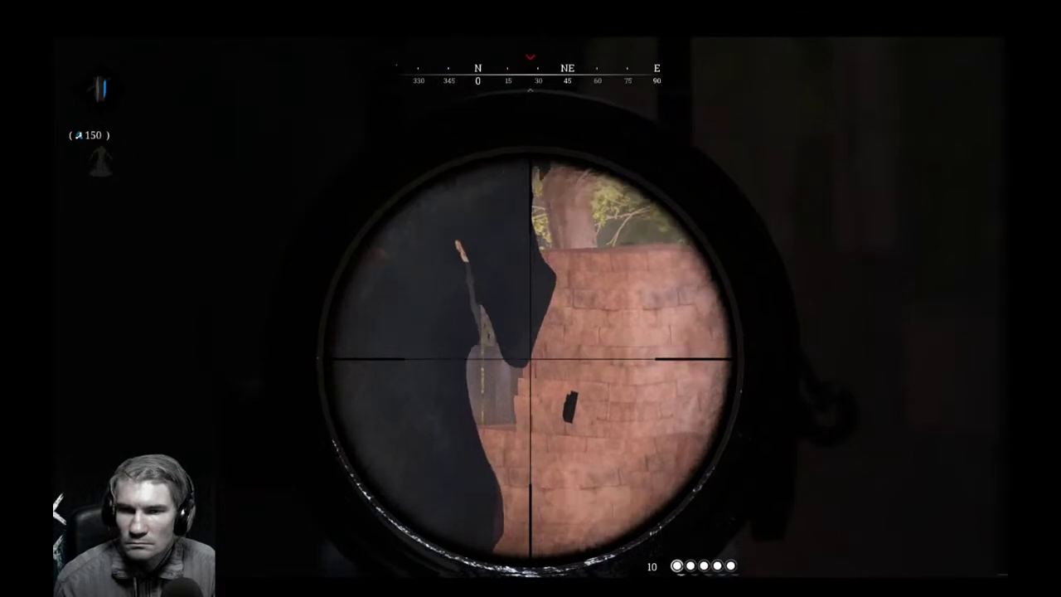
right_click(531, 299)
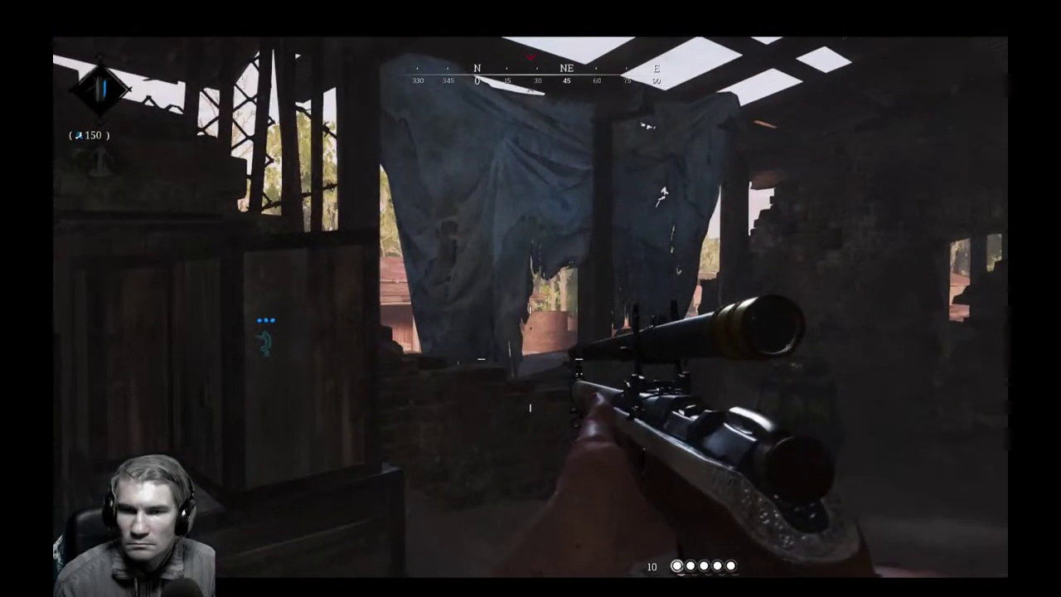
right_click(530, 298)
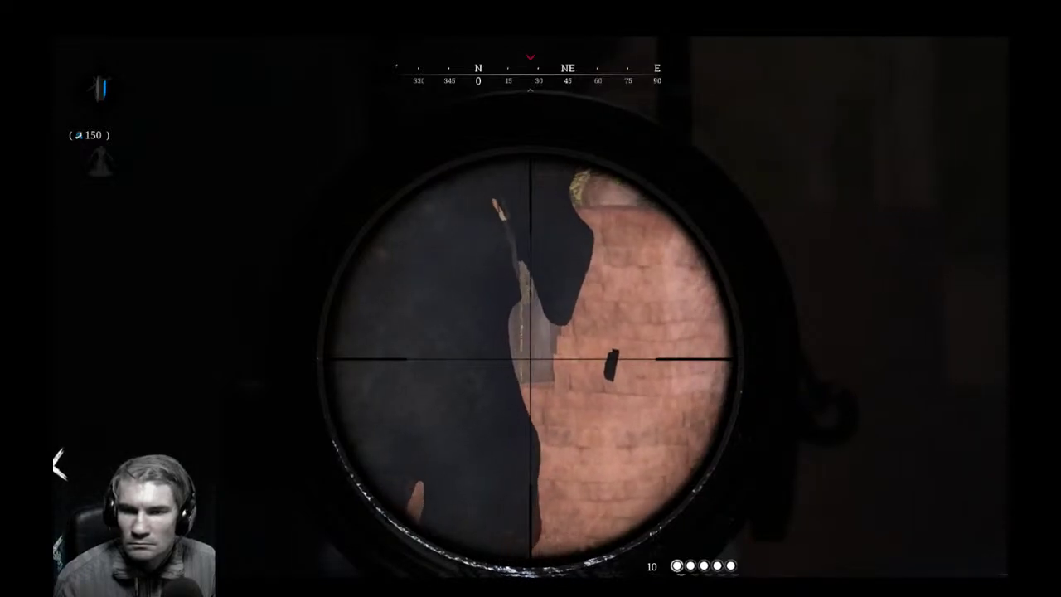
key("d")
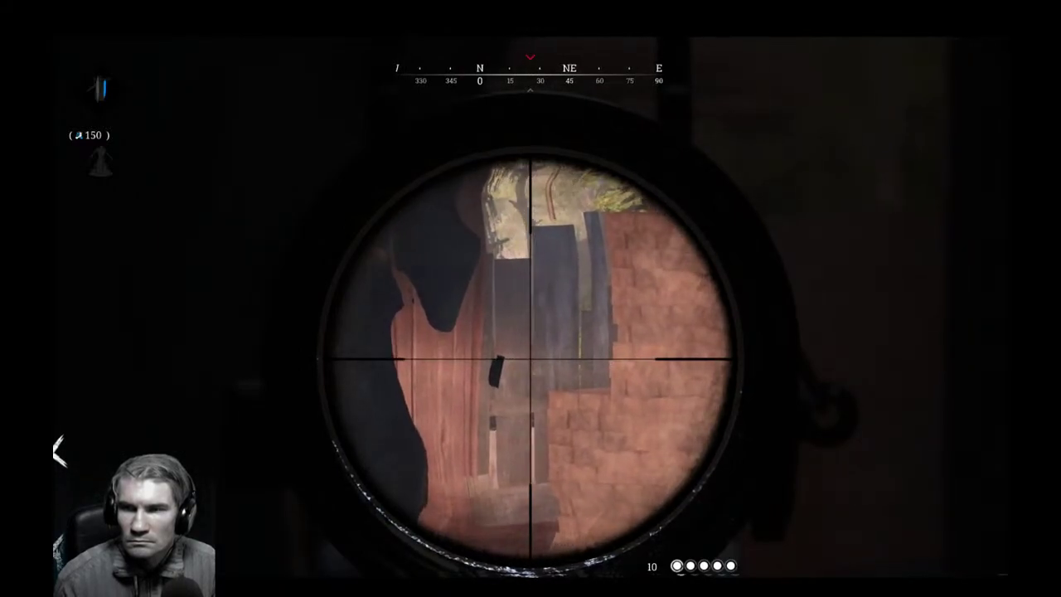
Sprint from the curtains back through the dark lair to the marked bounty on the ground and collect it.
key("shift+w")
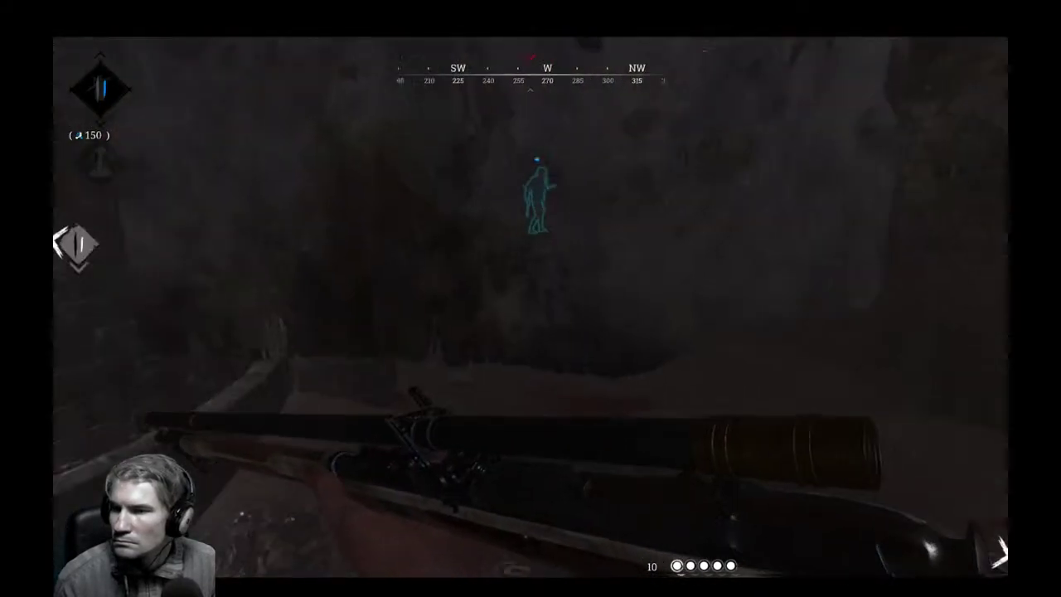
key("shift+w")
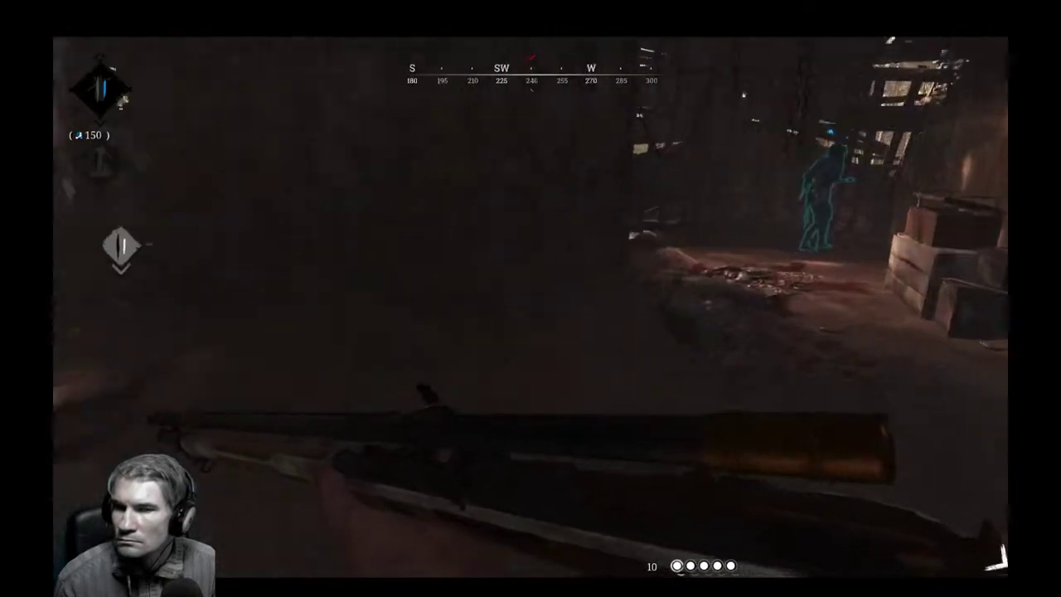
key("shift+w")
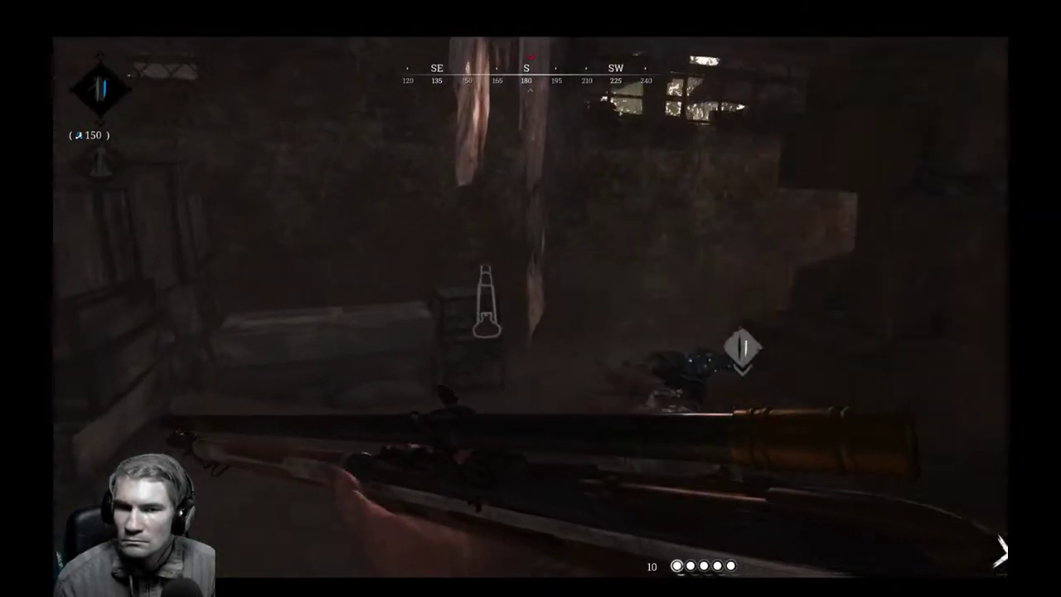
key("e")
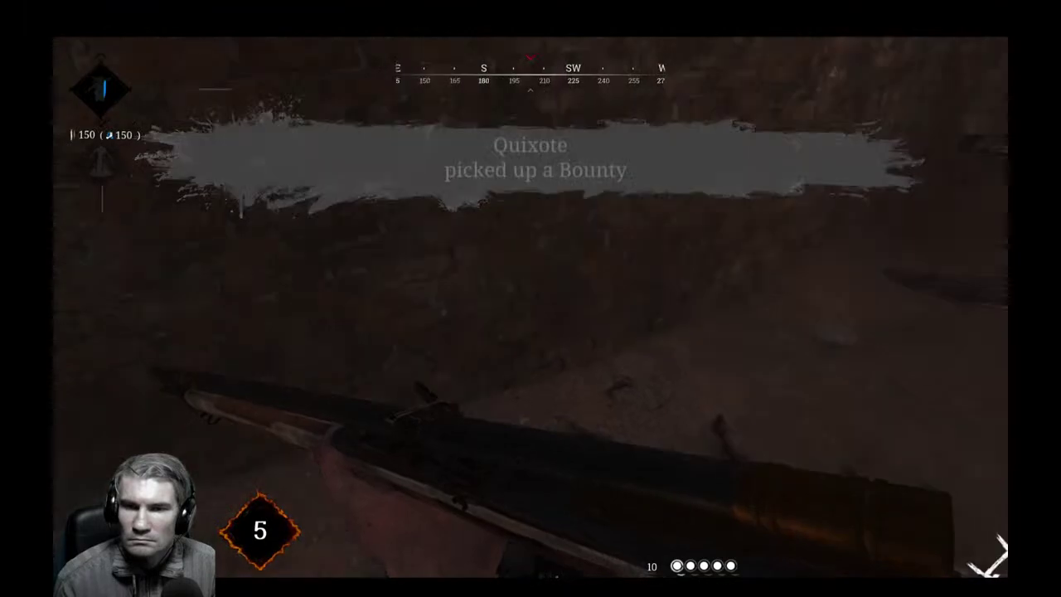
Sprint away from the bounty spot, equip the Caldwell Pax Claw and scan the crates and brick wall with boosted Dark Sight.
key("shift+w")
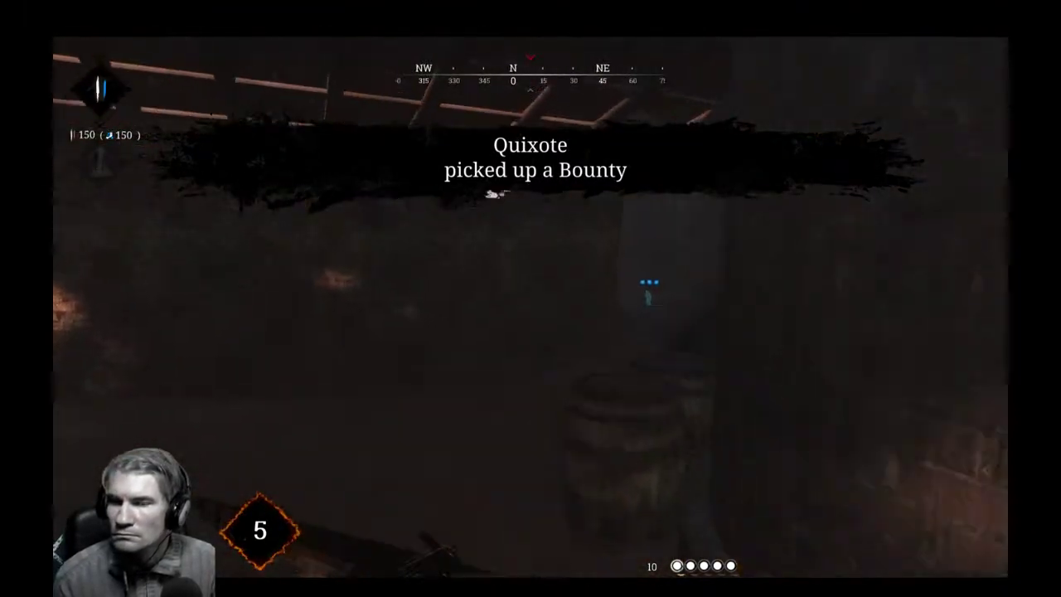
key("shift+w")
key("2")
key("e")
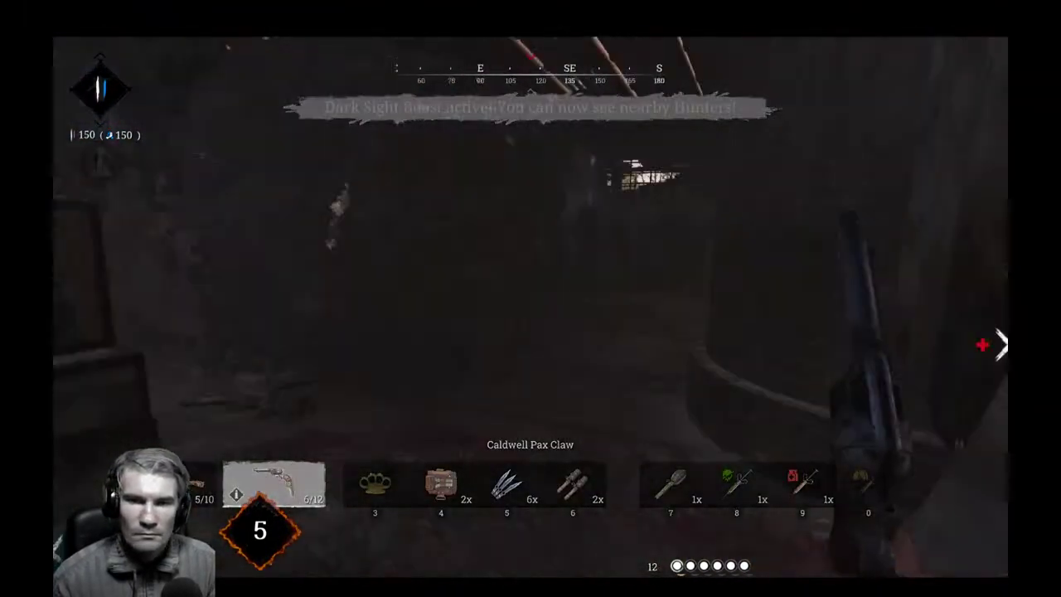
key("shift+w")
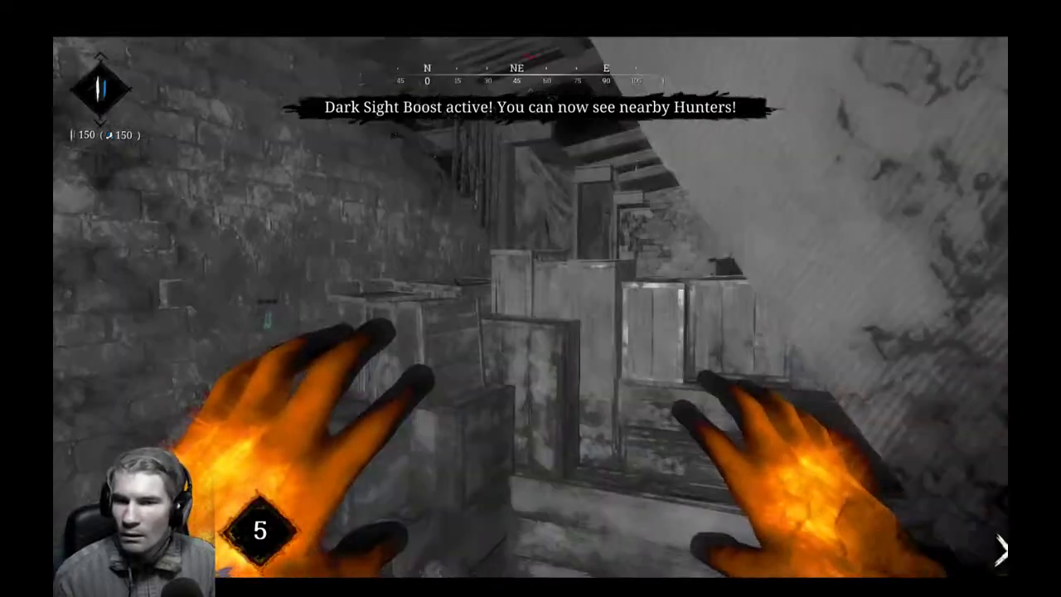
key("shift+w")
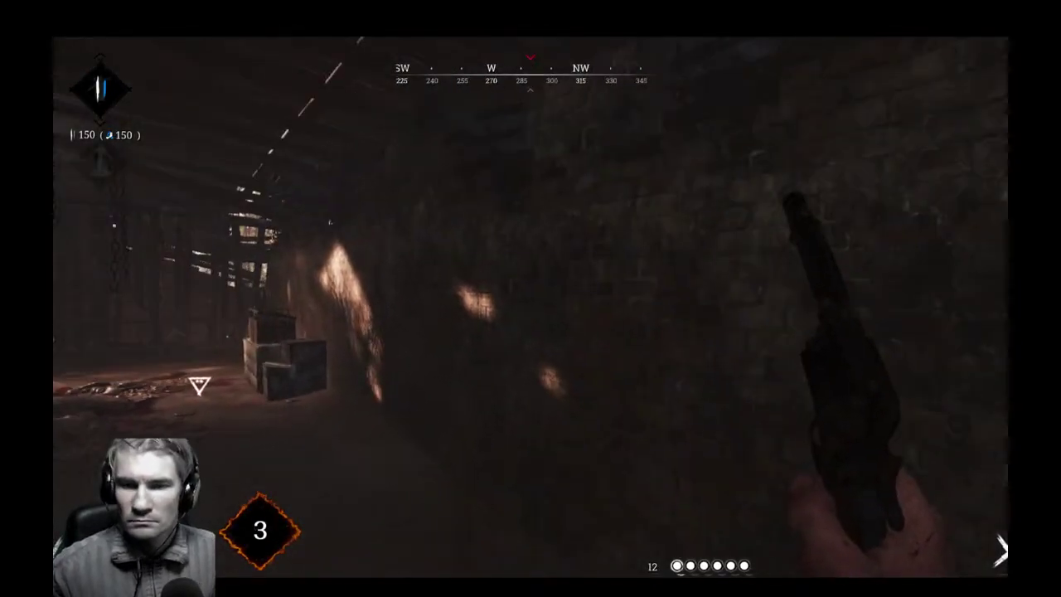
Follow the teammates across the muddy yard past the red door, through the open shed to its railed outer edge.
key("w")
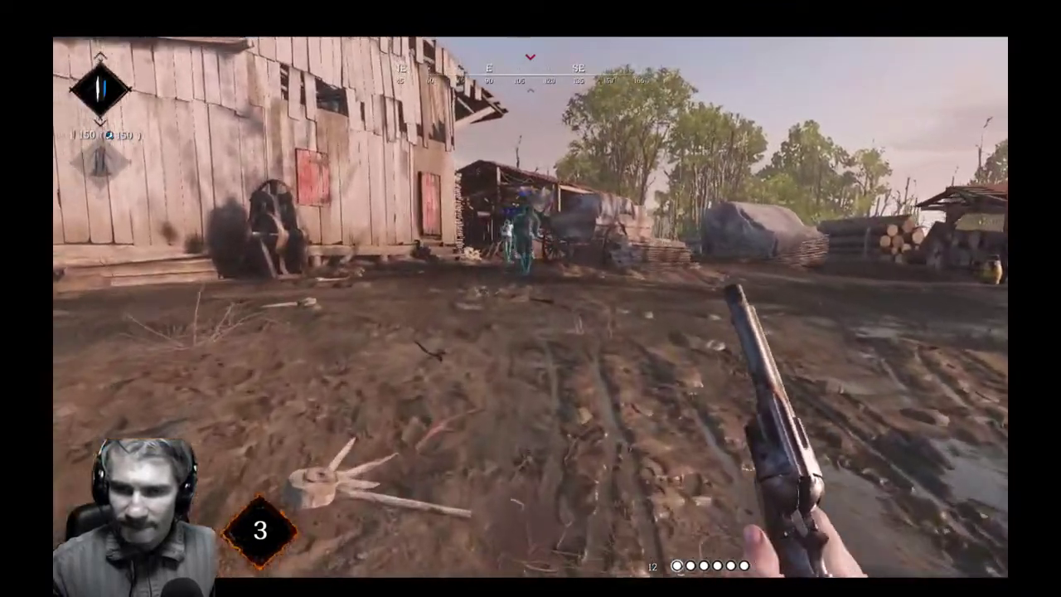
key("w")
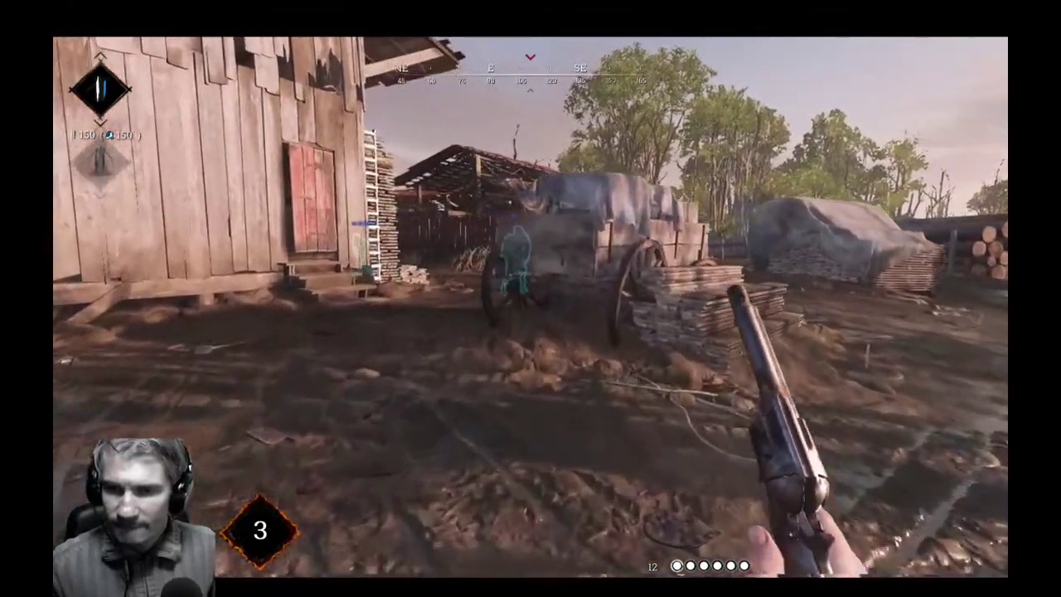
key("w")
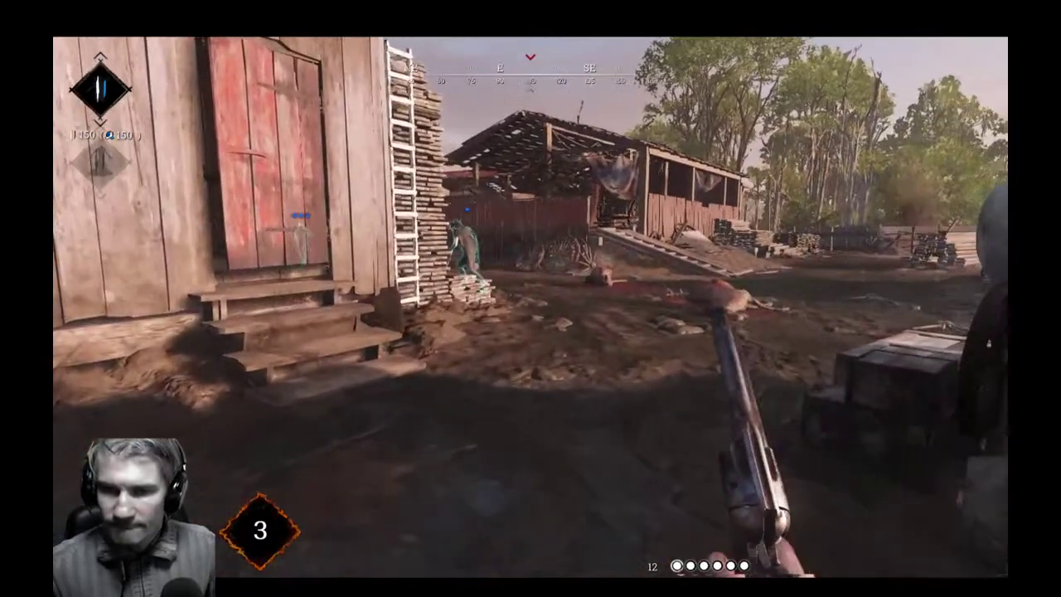
key("w")
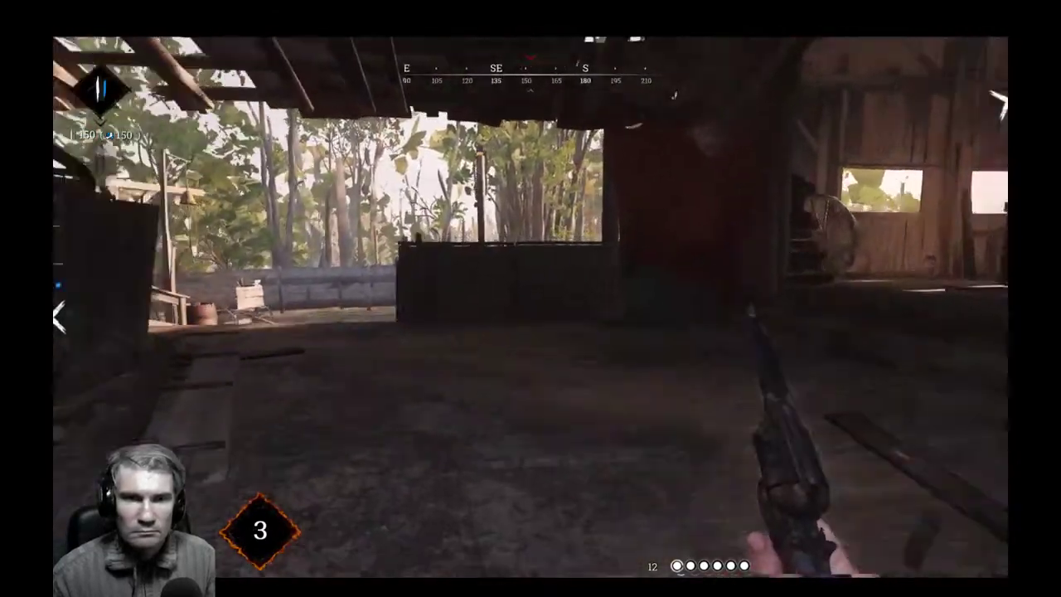
key("w")
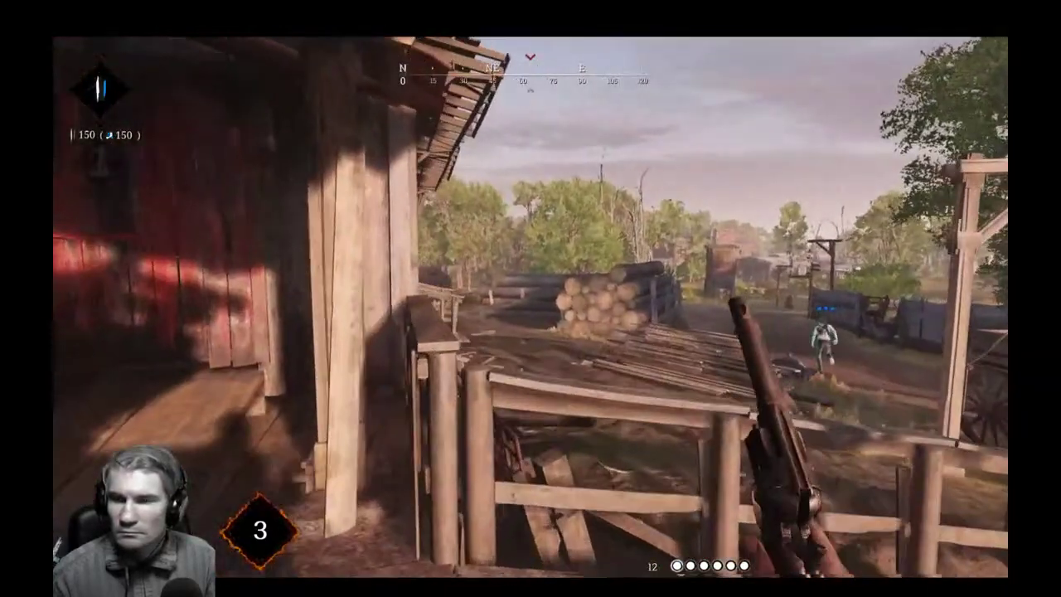
Scan the shed and its surroundings for nearby hunters with Dark Sight, and return to normal view facing the fenced road.
key("w")
key("e")
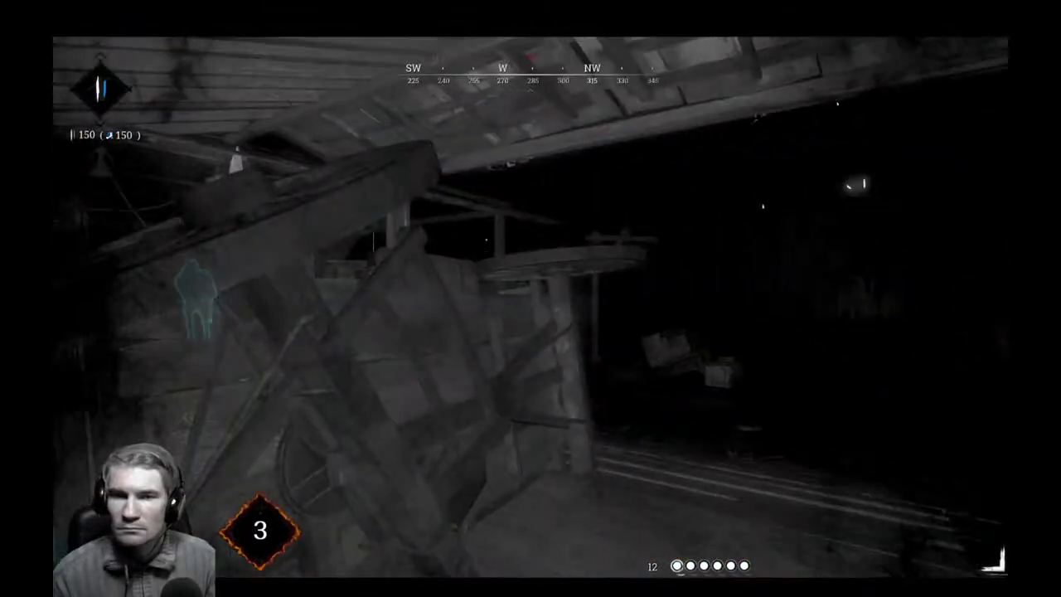
key("f")
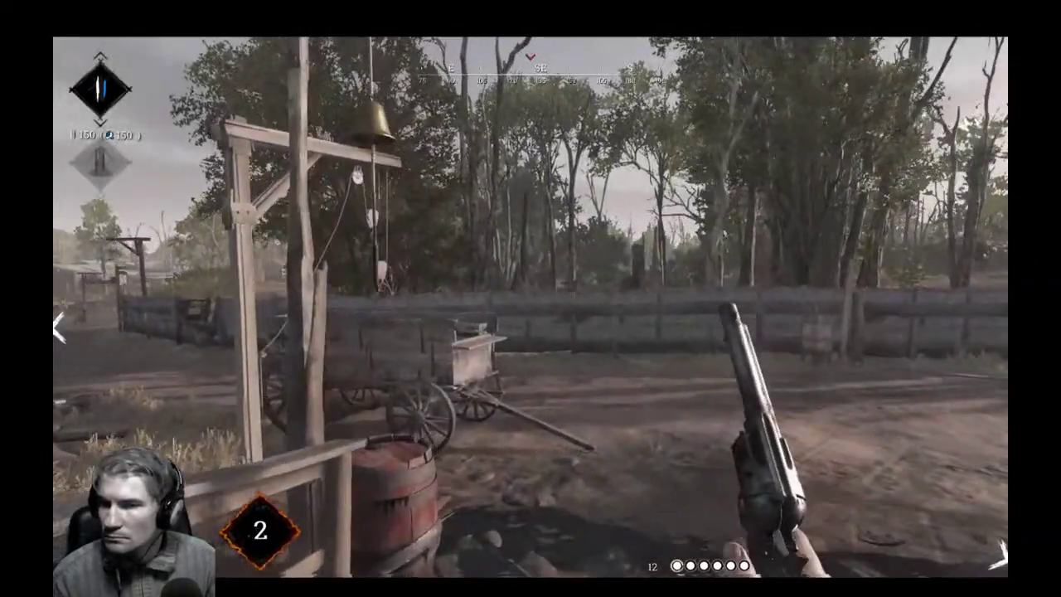
Leave the shed past the wooden wagon, advance to the stacked logs and briefly check the map.
key("w")
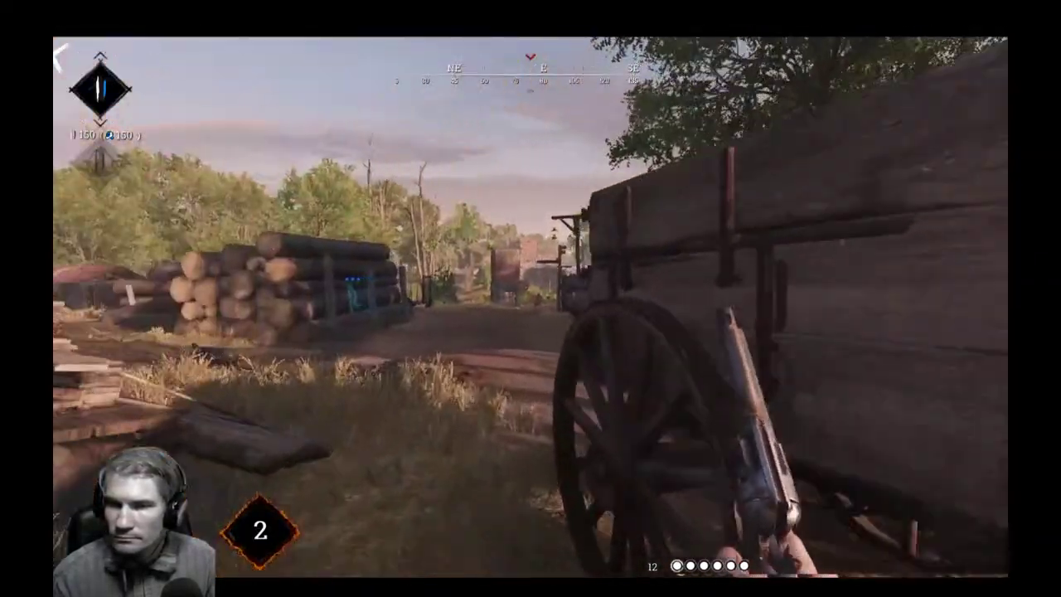
key("w")
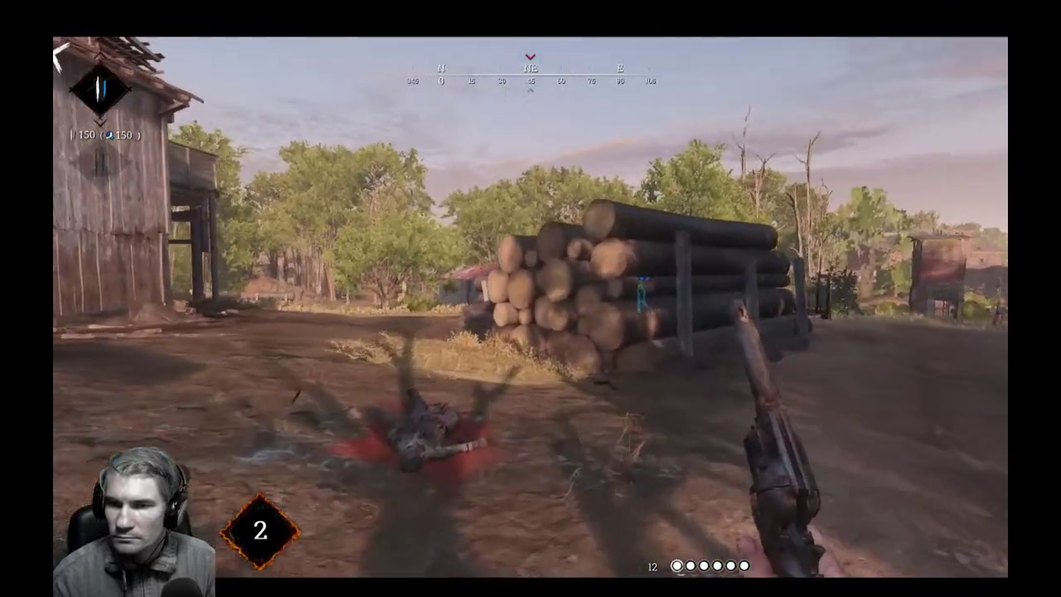
key("w")
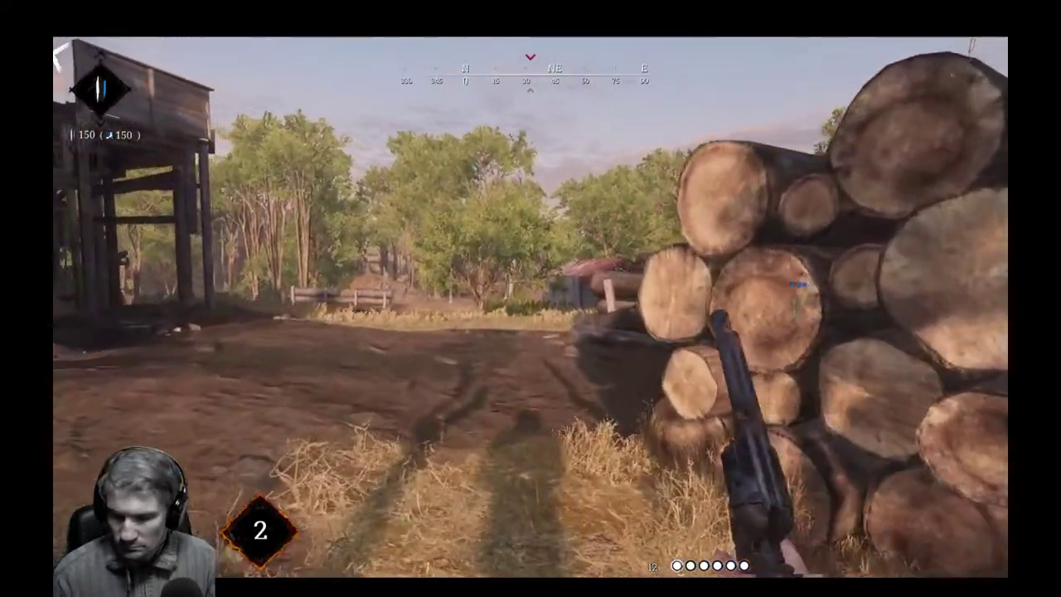
key("m")
key("m")
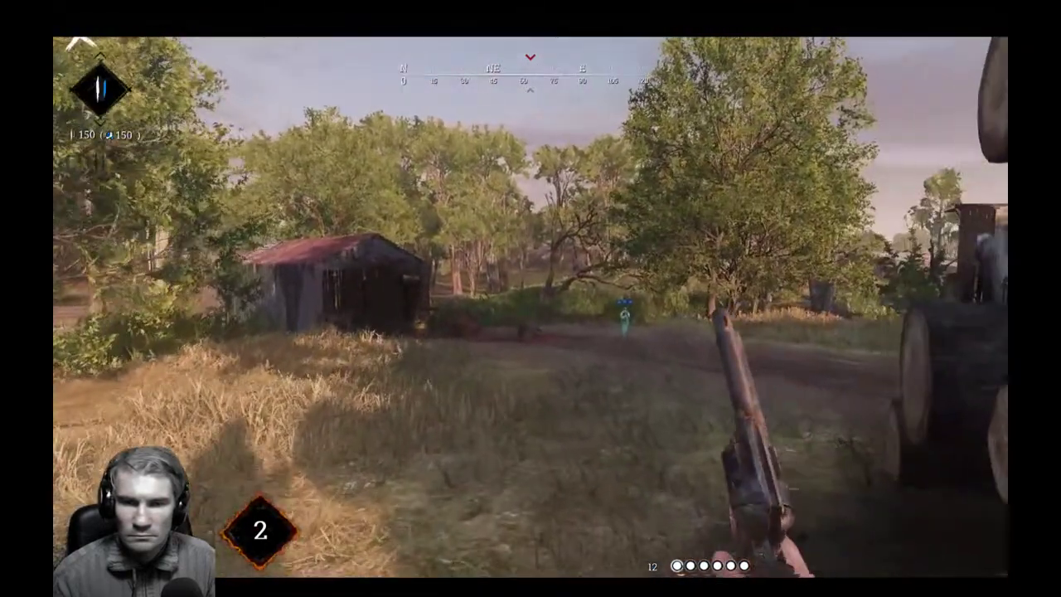
Follow the teammate across the dirt road beside the open hut and push east into the tall reeds.
key("w")
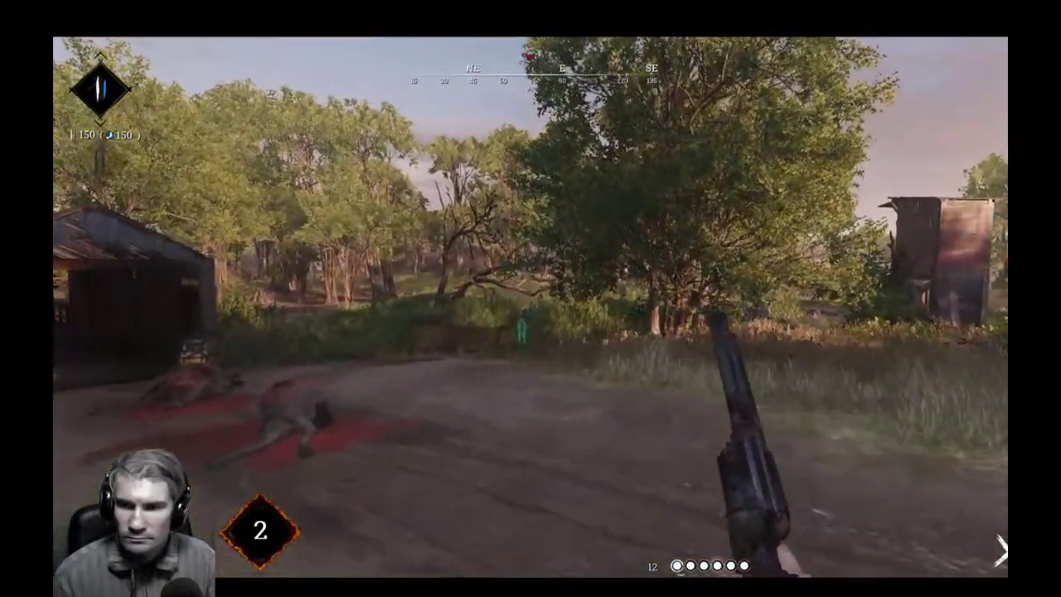
key("w")
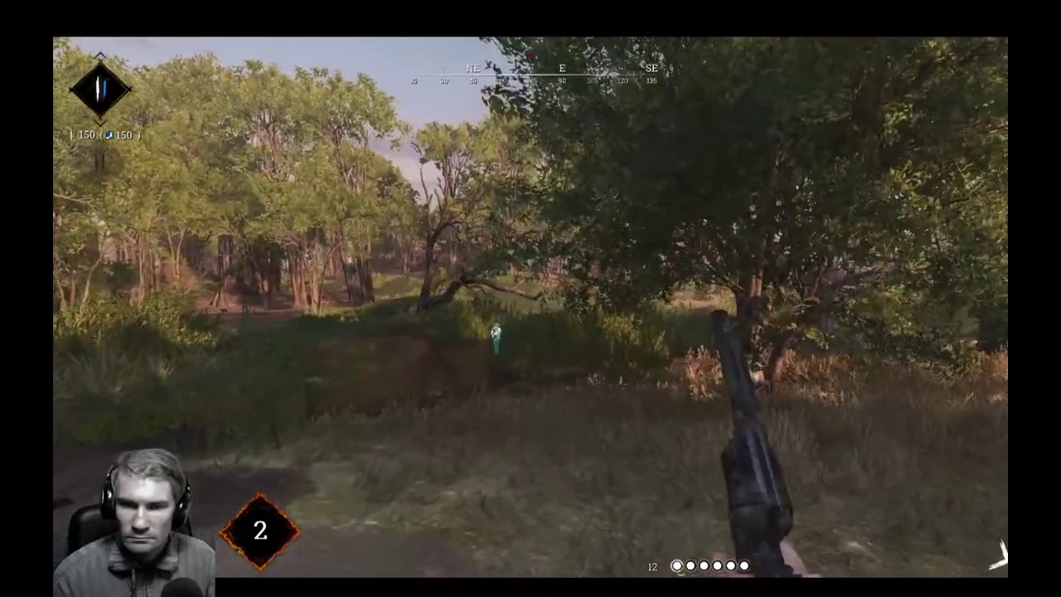
key("w")
key("w")
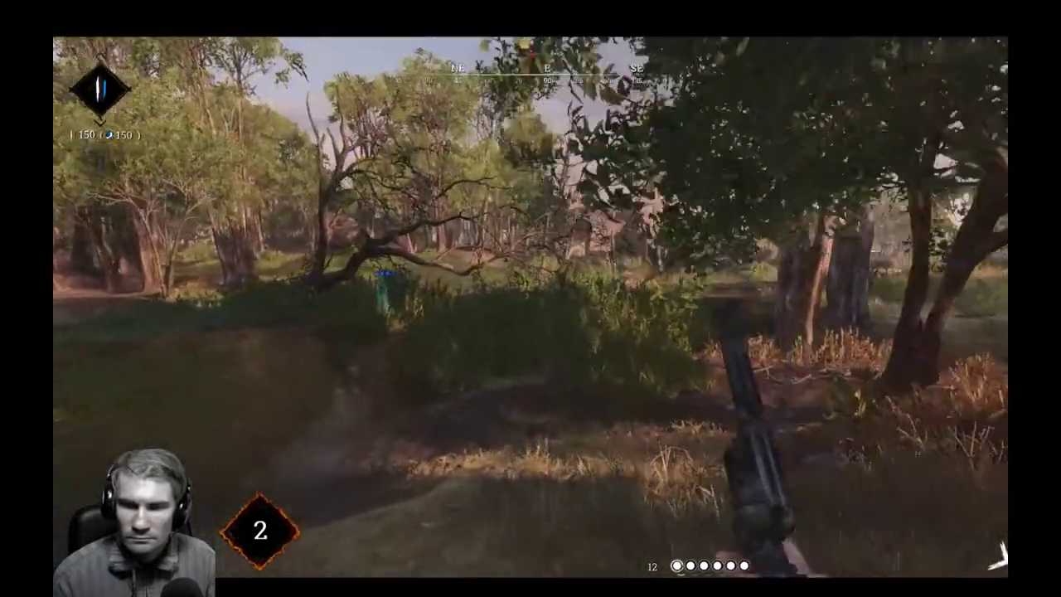
key("w")
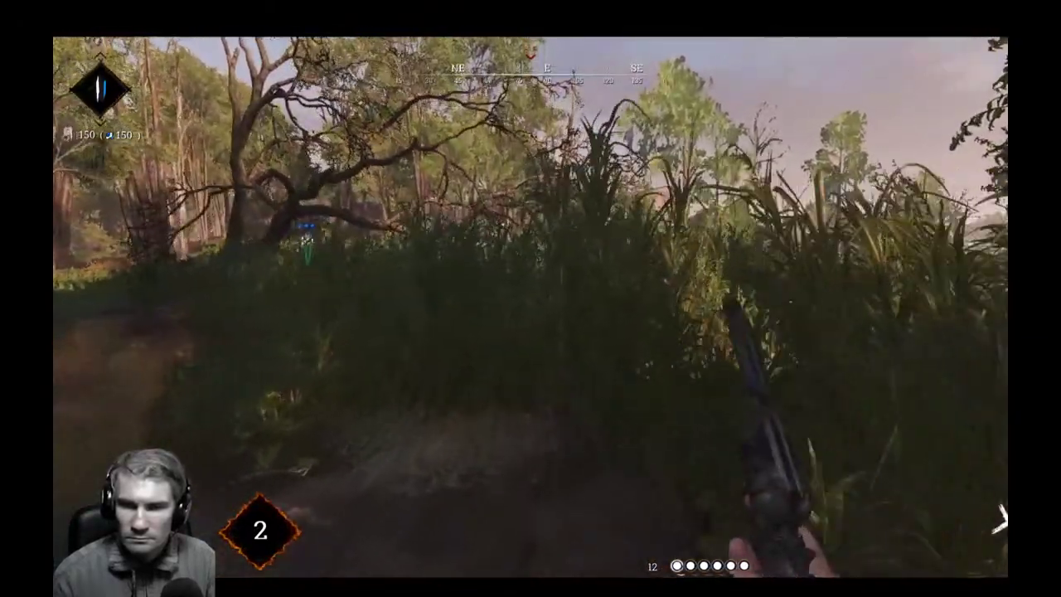
key("w")
key("w")
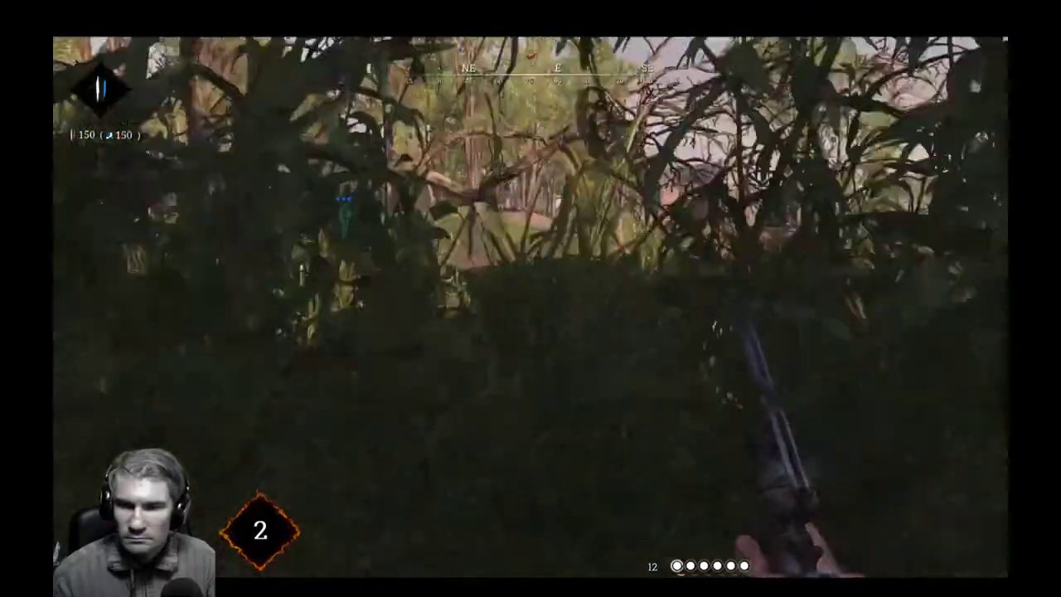
Wade out of the reeds into Hemlock and Hide and climb the grassy rise behind the teammate.
key("w")
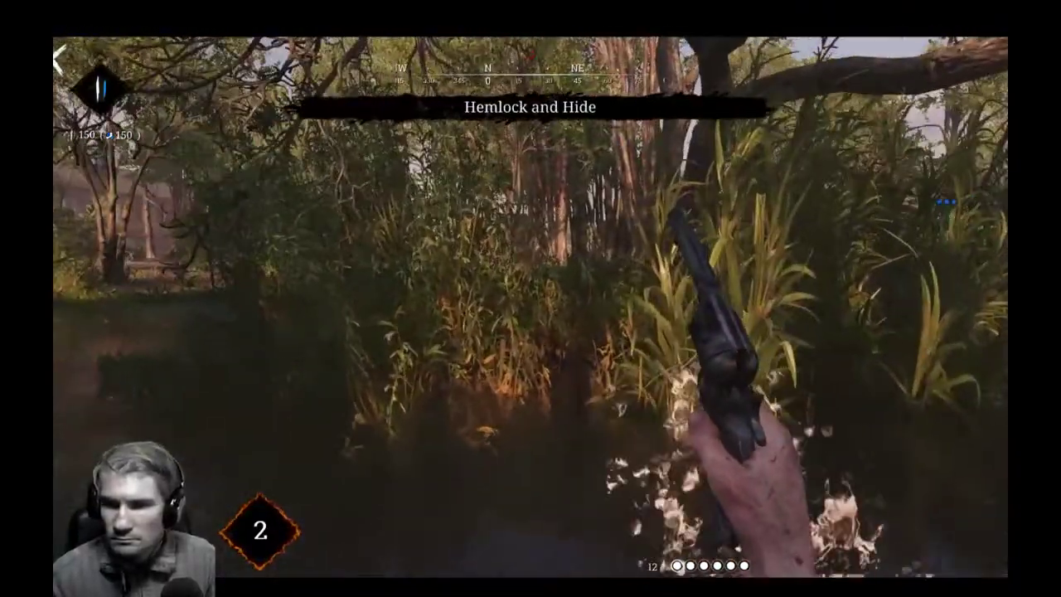
key("w")
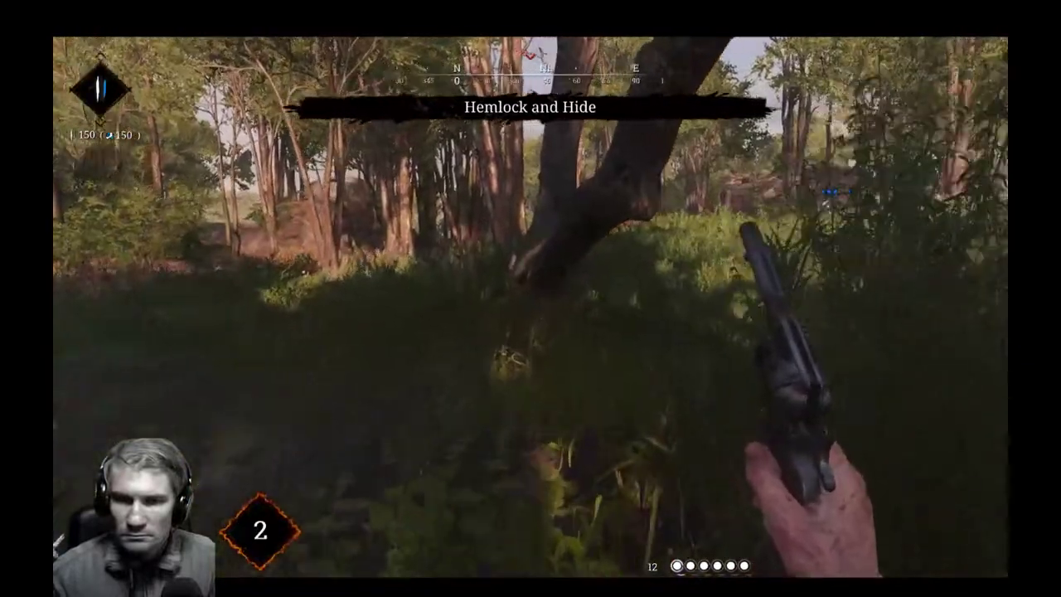
key("w")
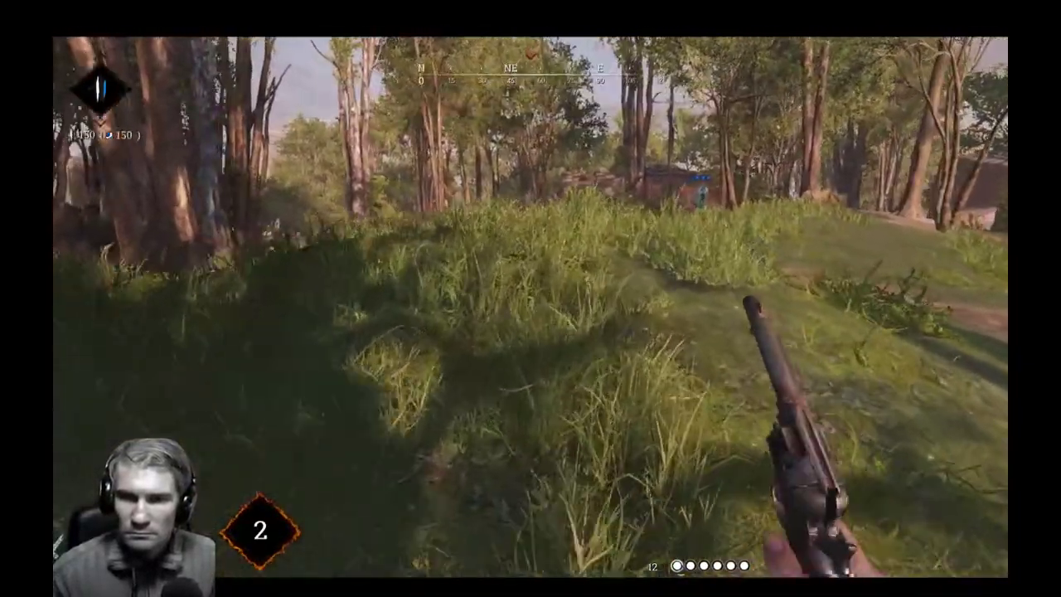
key("w")
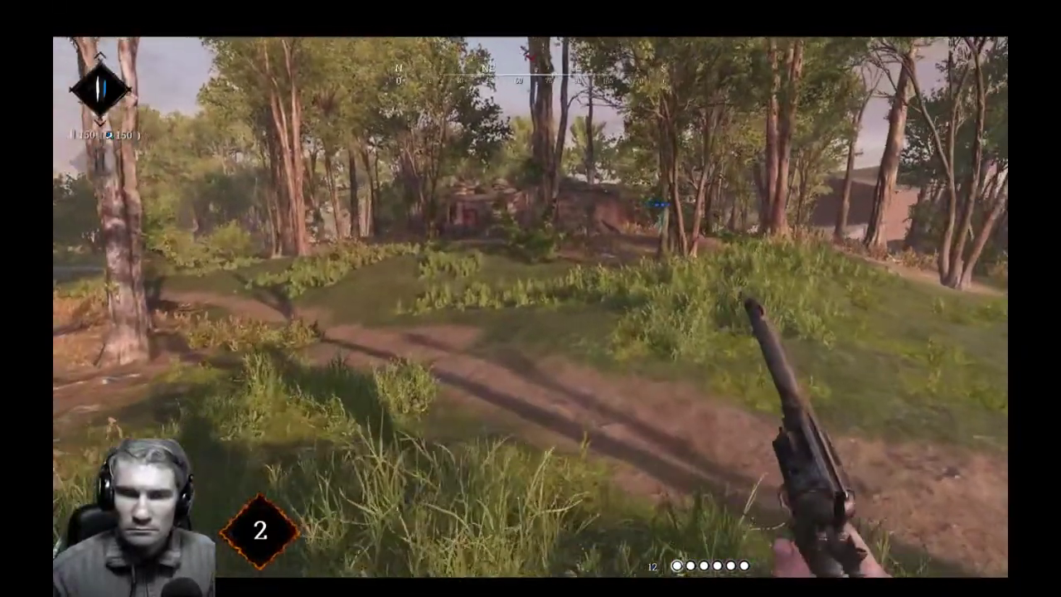
Continue through the woods near the white house, cross the open road and follow the teammate beyond the wrecked wagon into the trees.
key("w")
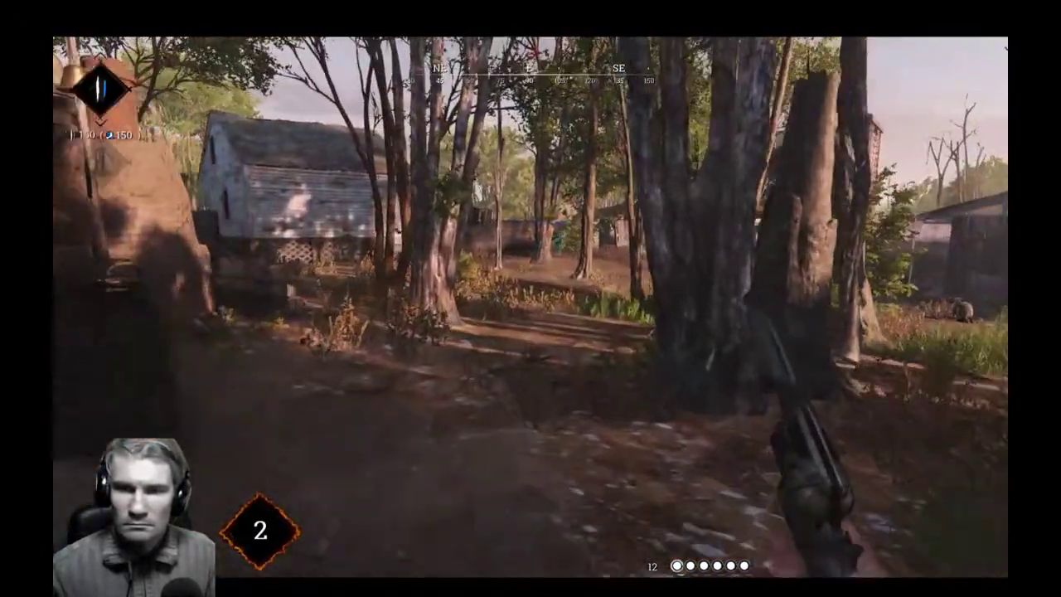
key("w")
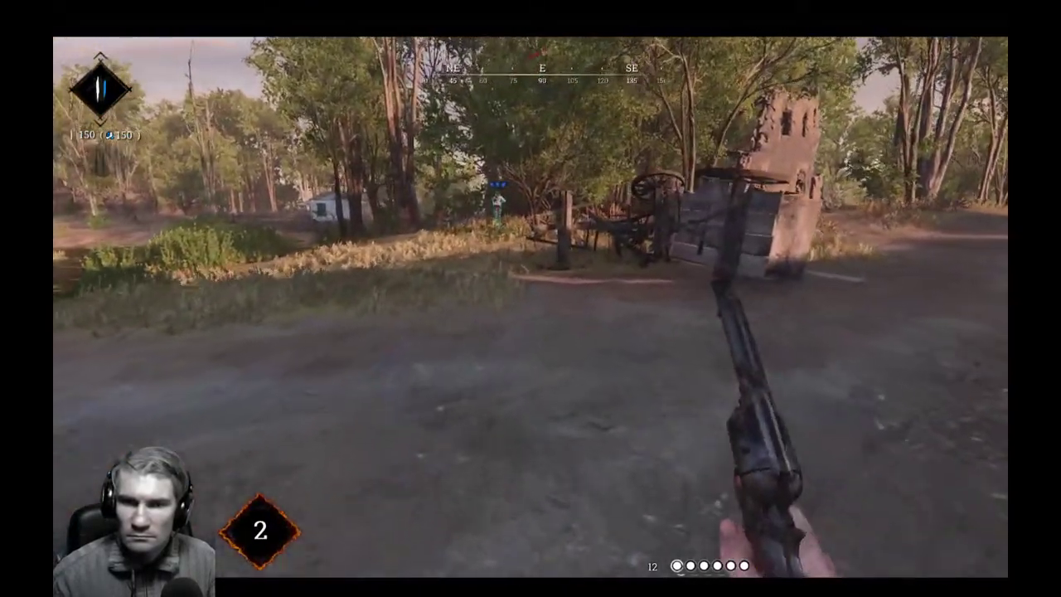
key("w")
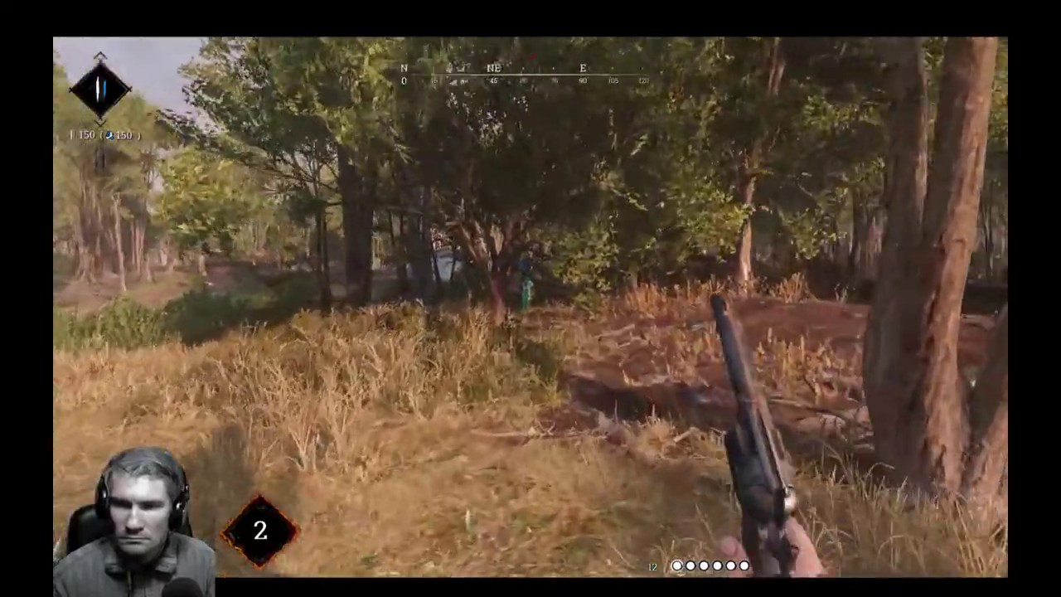
Follow the teammate east through the shaded woods to the large tree and scan the surroundings with Dark Sight.
key("w")
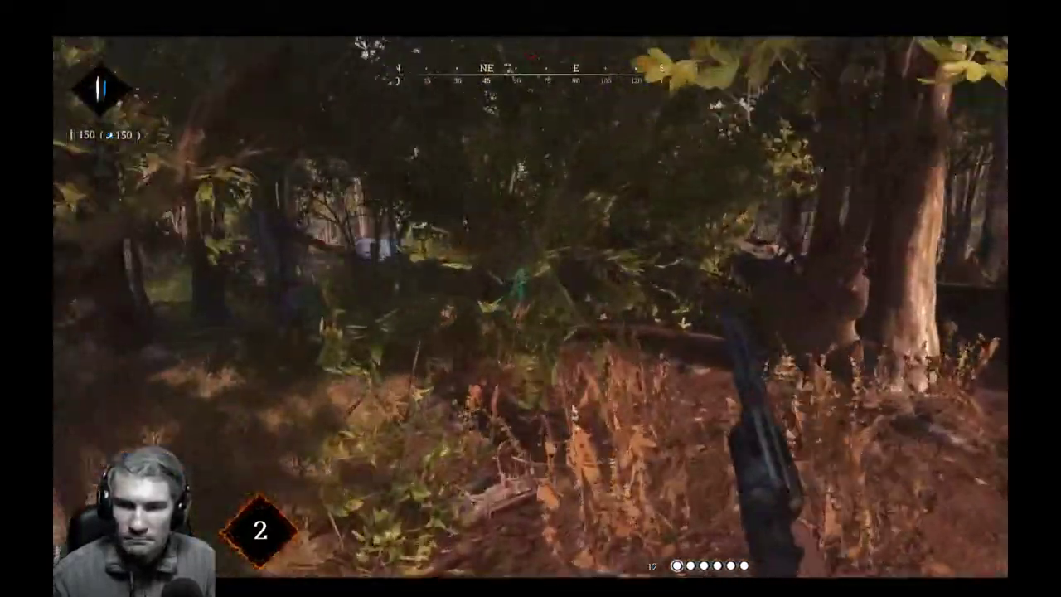
key("w")
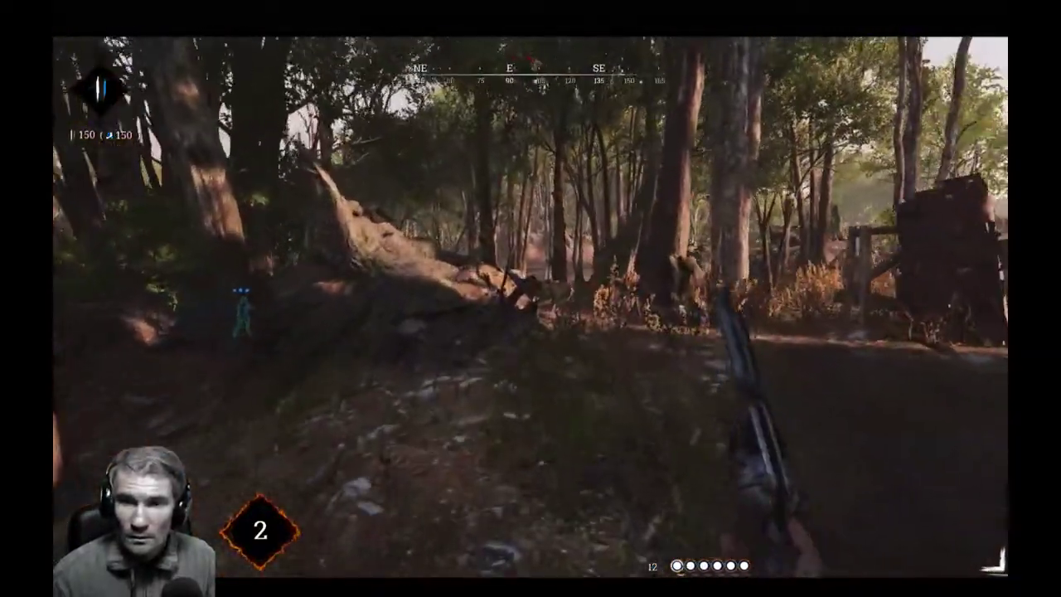
key("w")
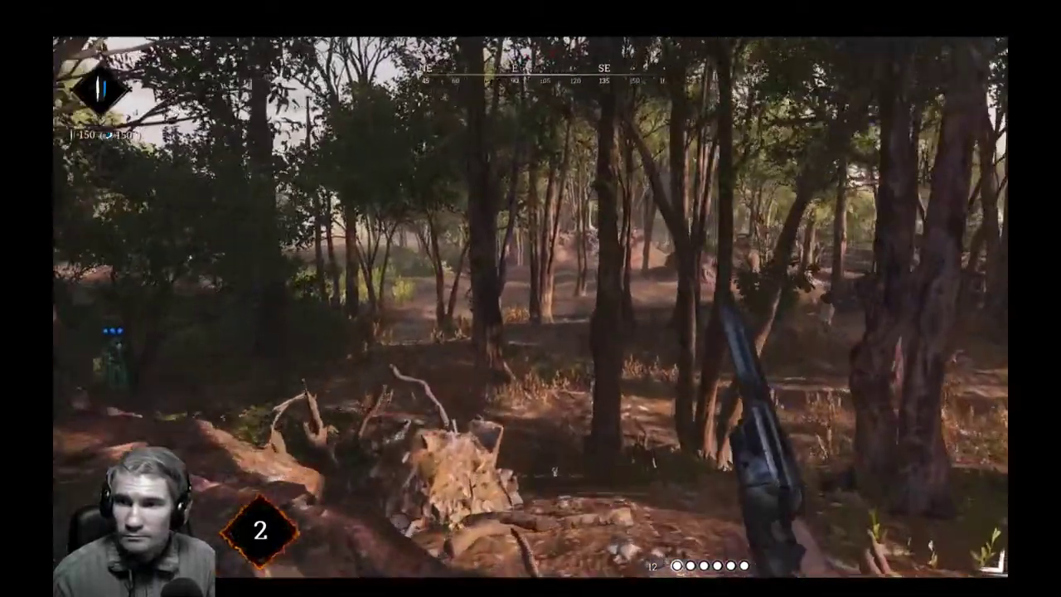
key("w")
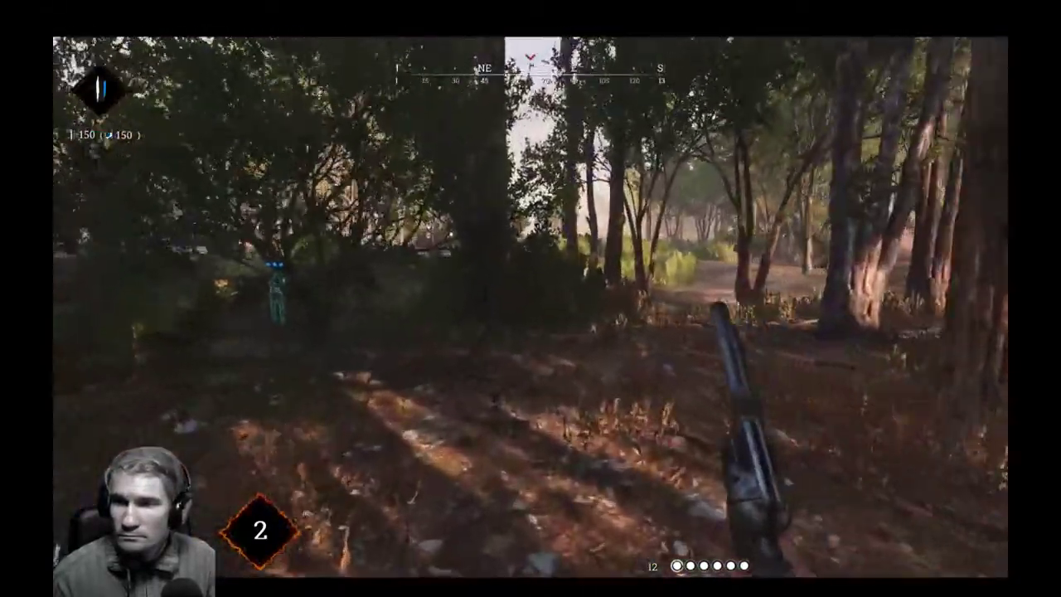
key("w")
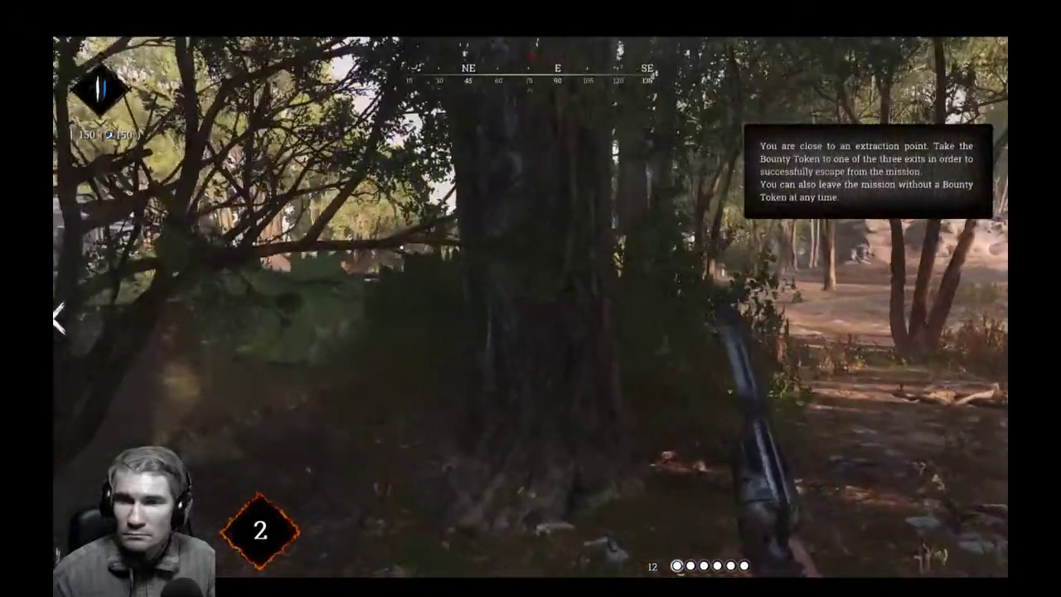
key("e")
key("f")
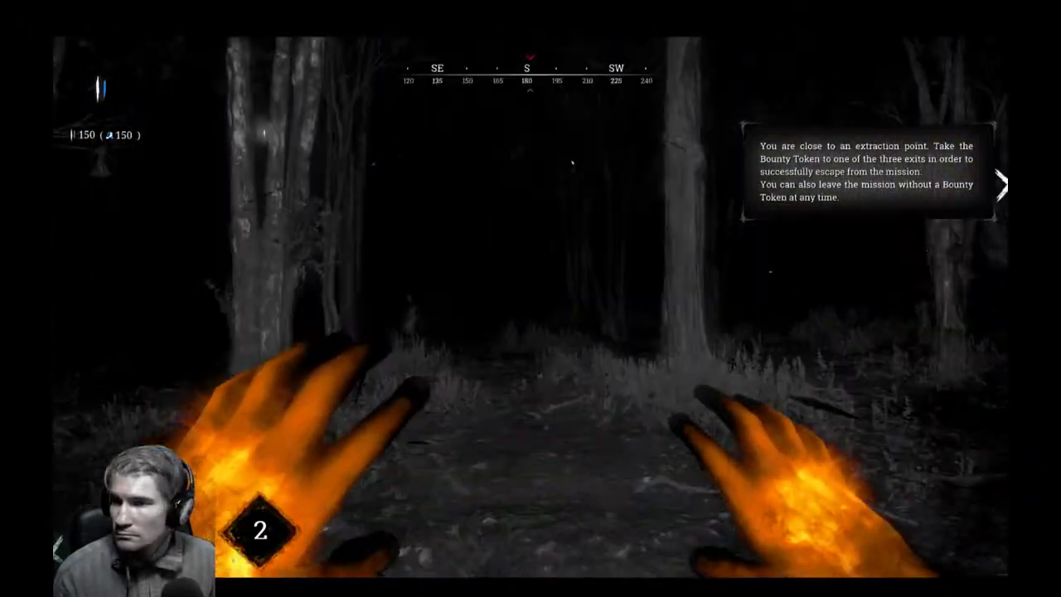
Push through the undergrowth and wade across the lily-covered water to the white wooden house.
key("w")
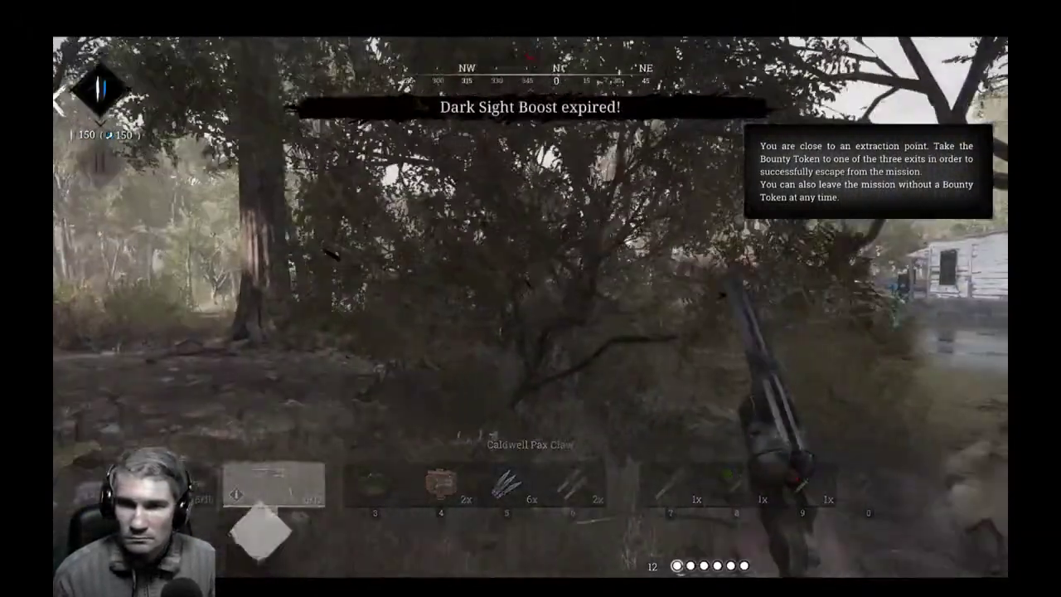
key("w")
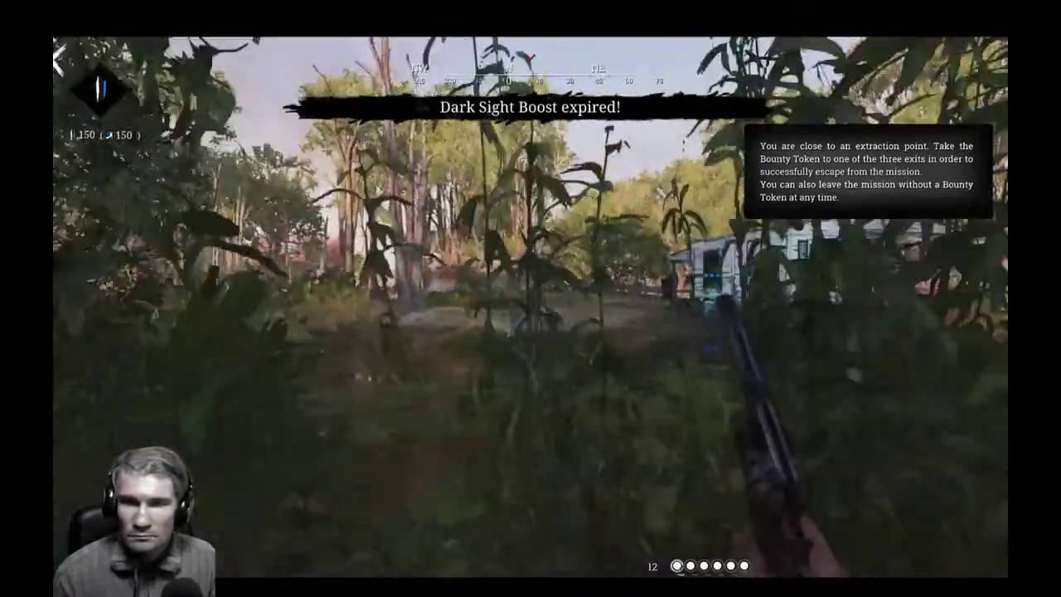
key("w")
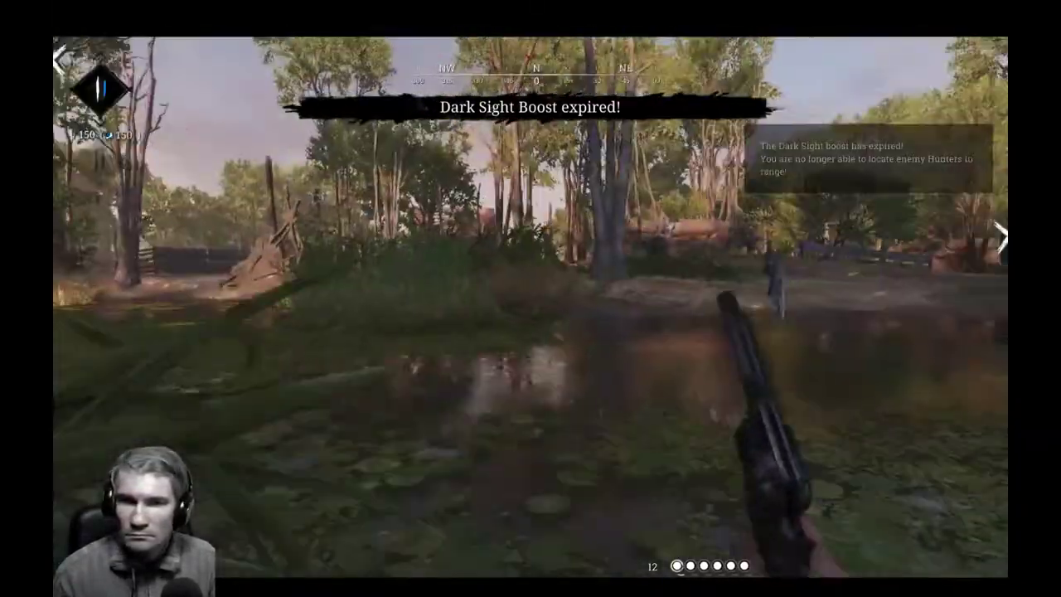
key("w")
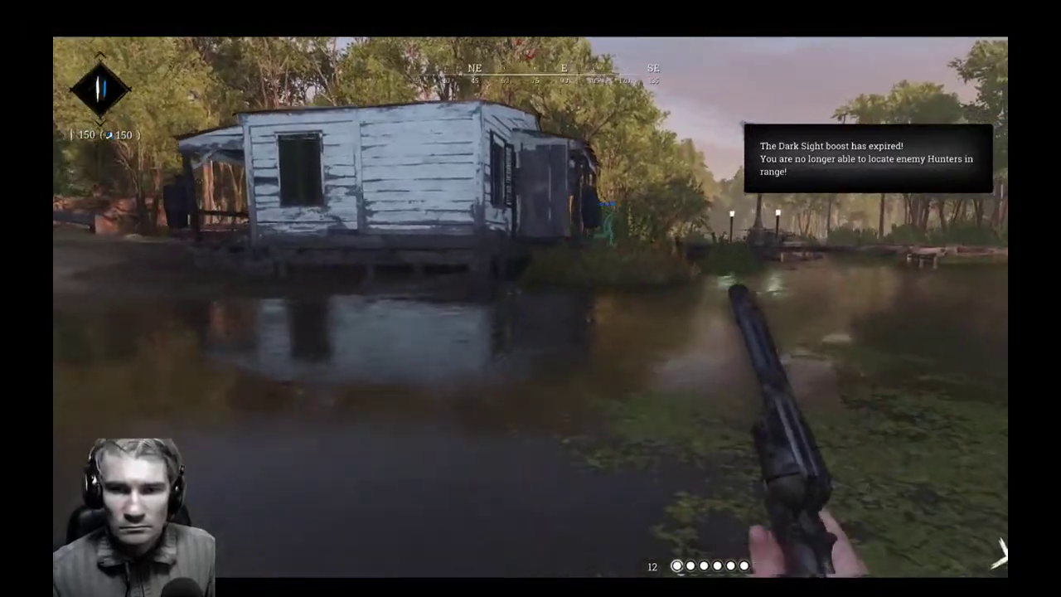
key("w")
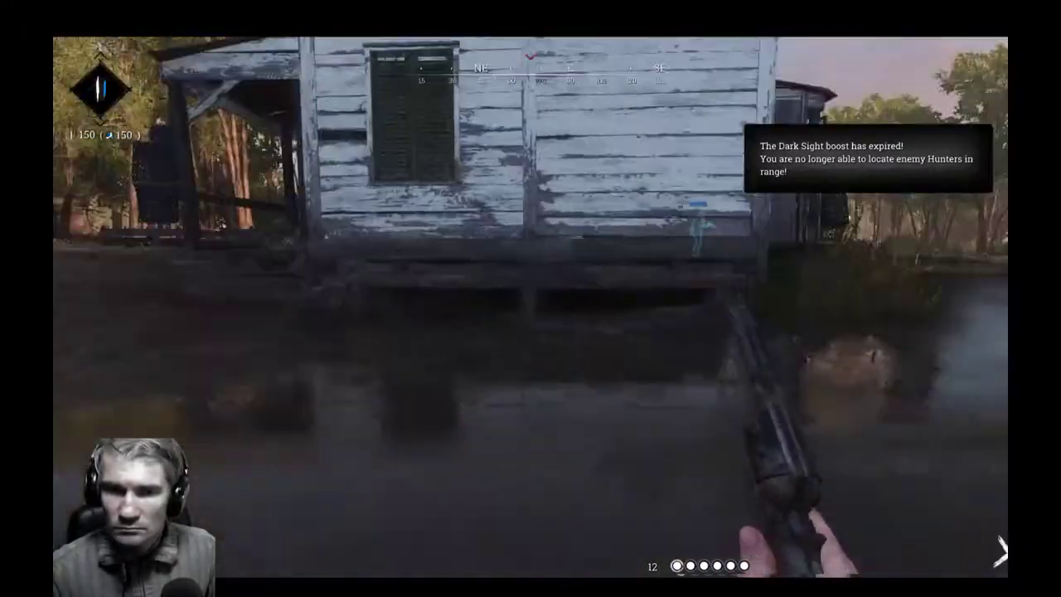
key("w")
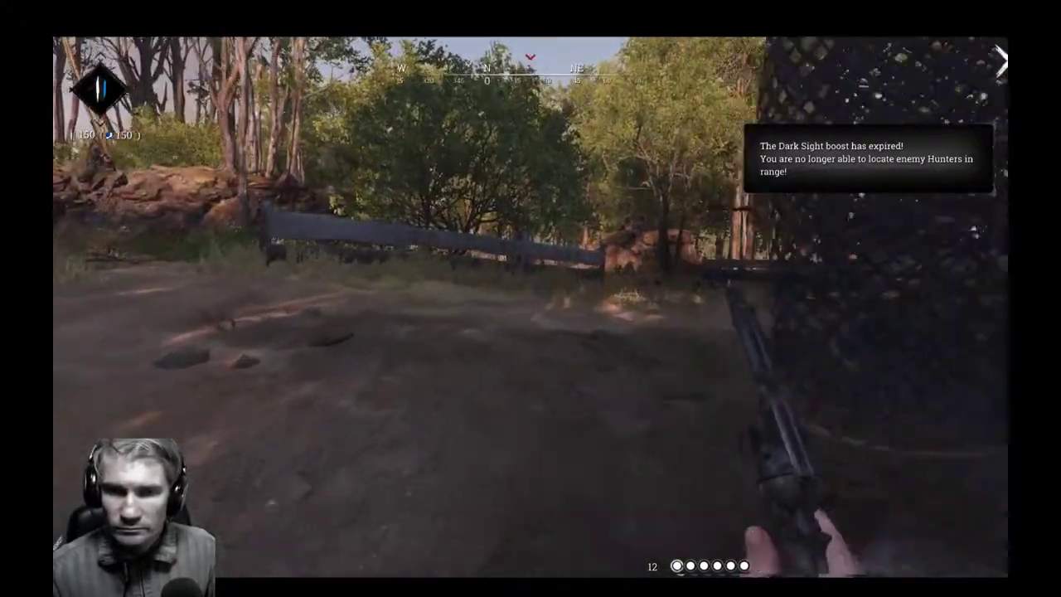
Round the white house, fire the revolver at the enemy by the teammate and cross the plank bridge into the extraction zone.
key("w")
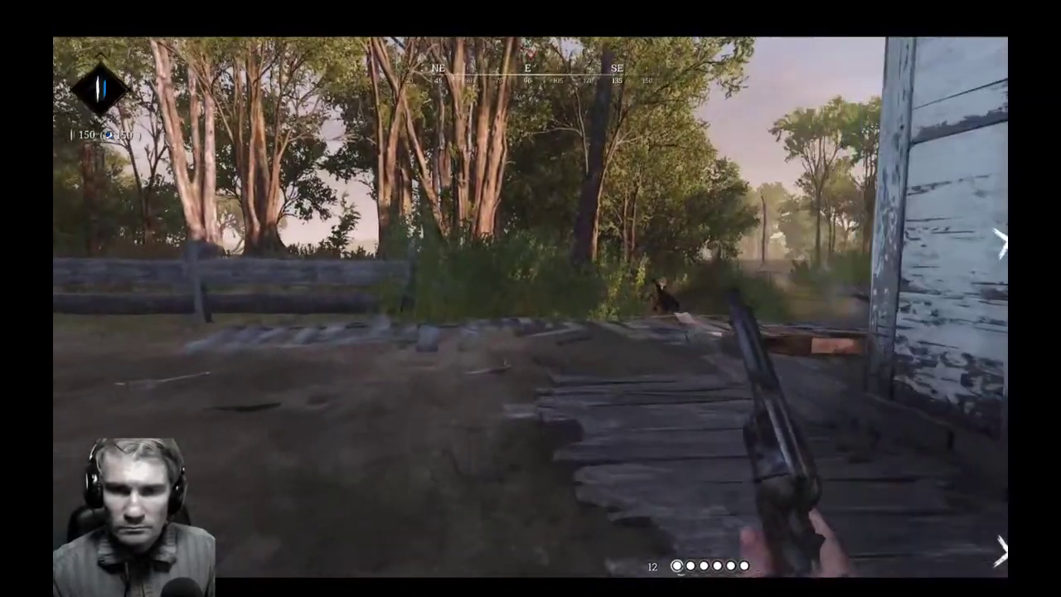
key("w")
left_click(531, 359)
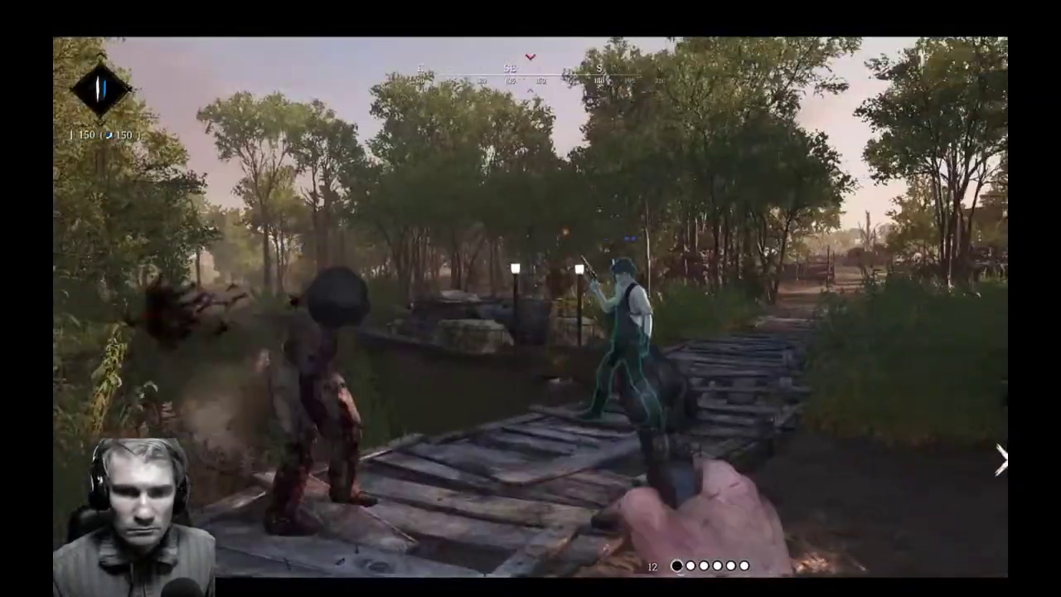
key("w")
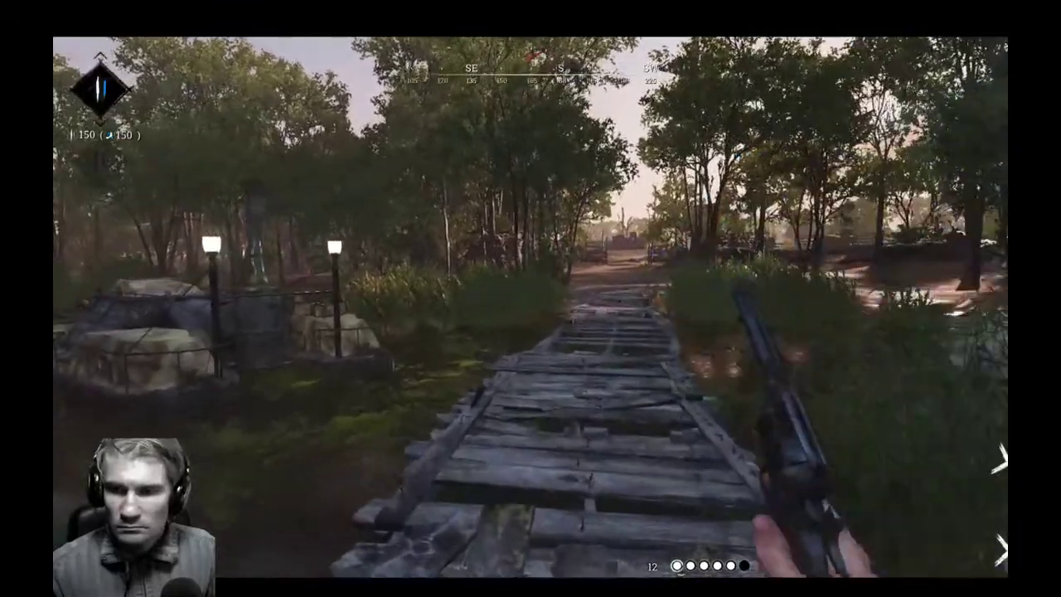
key("w")
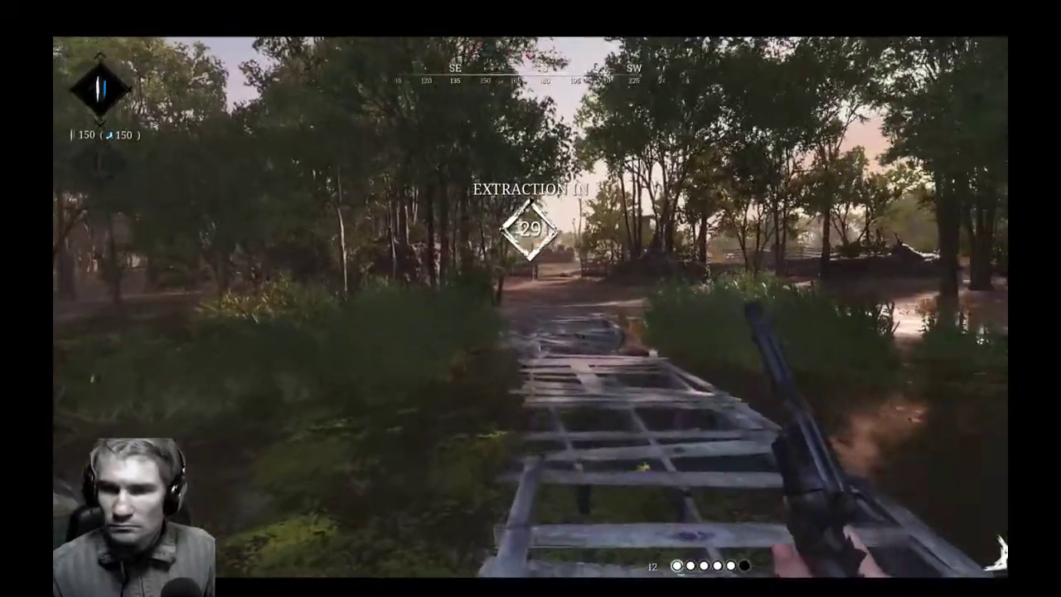
Circle through the shallows to the bridge's far end and return along the planks towards the moored boat.
key("w")
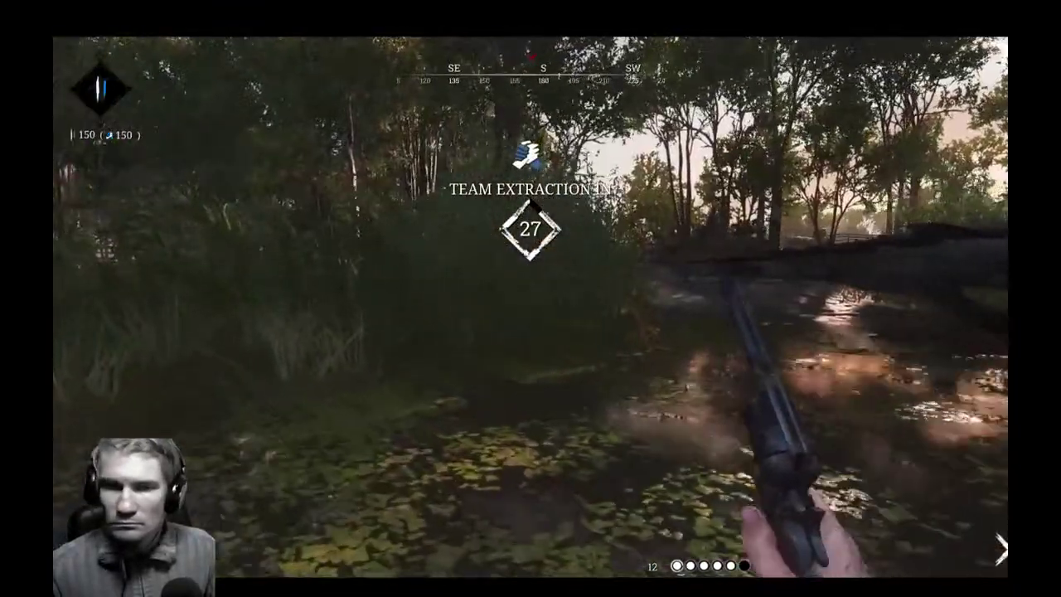
key("w")
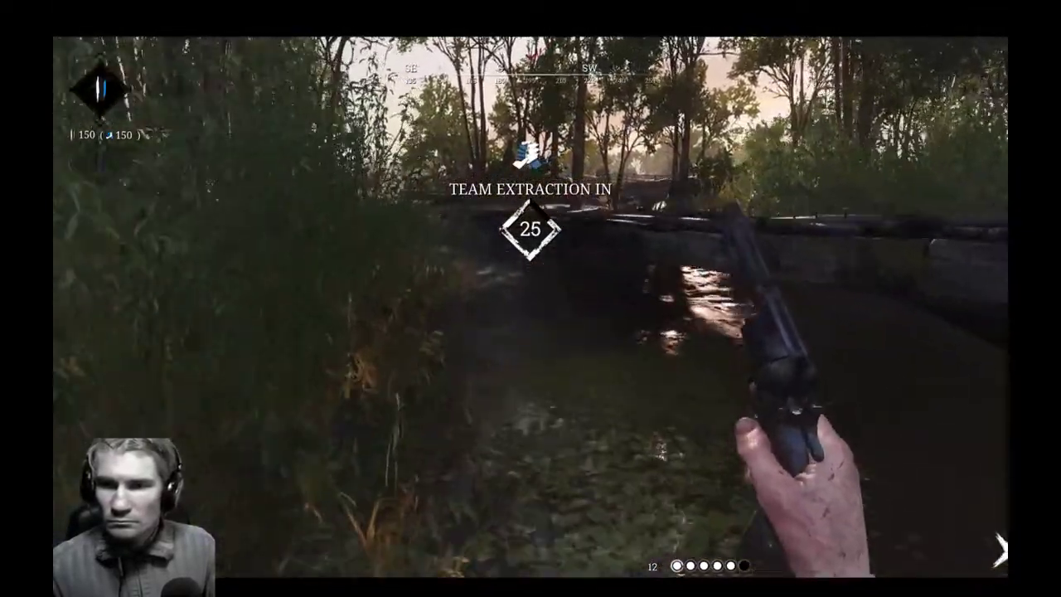
key("w")
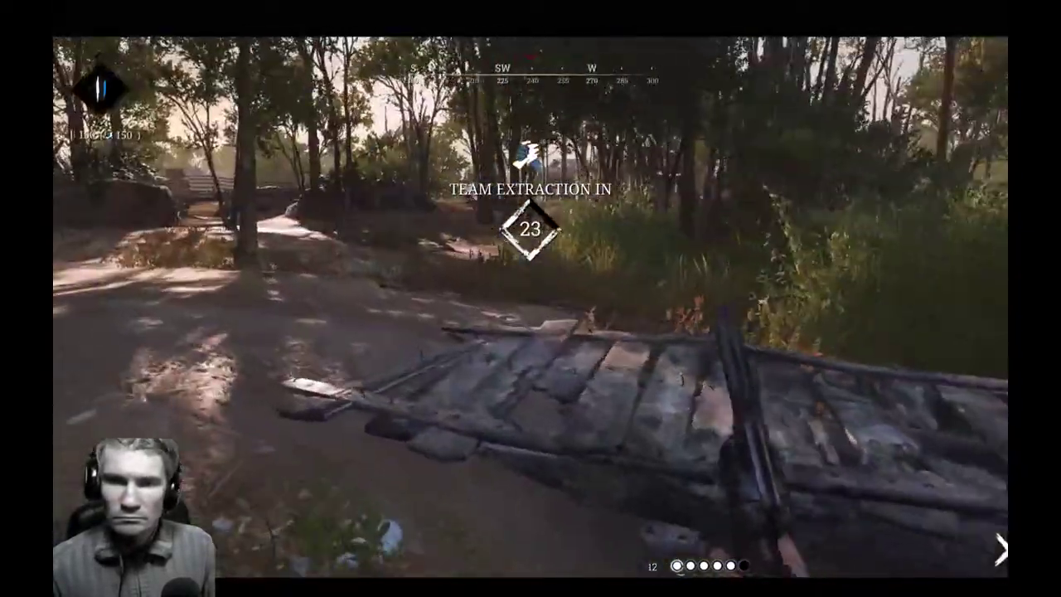
key("w")
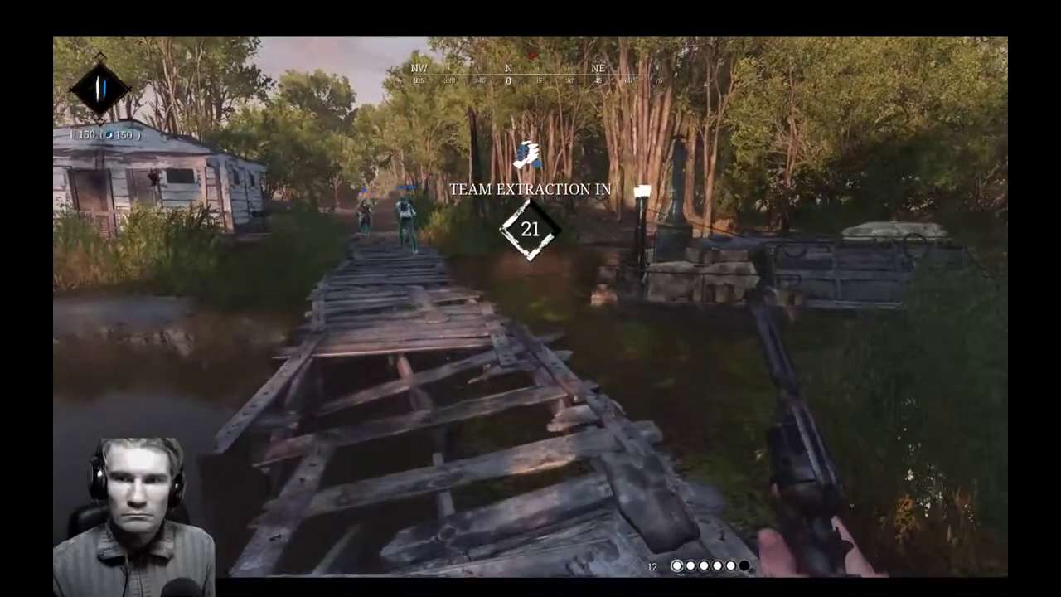
key("w")
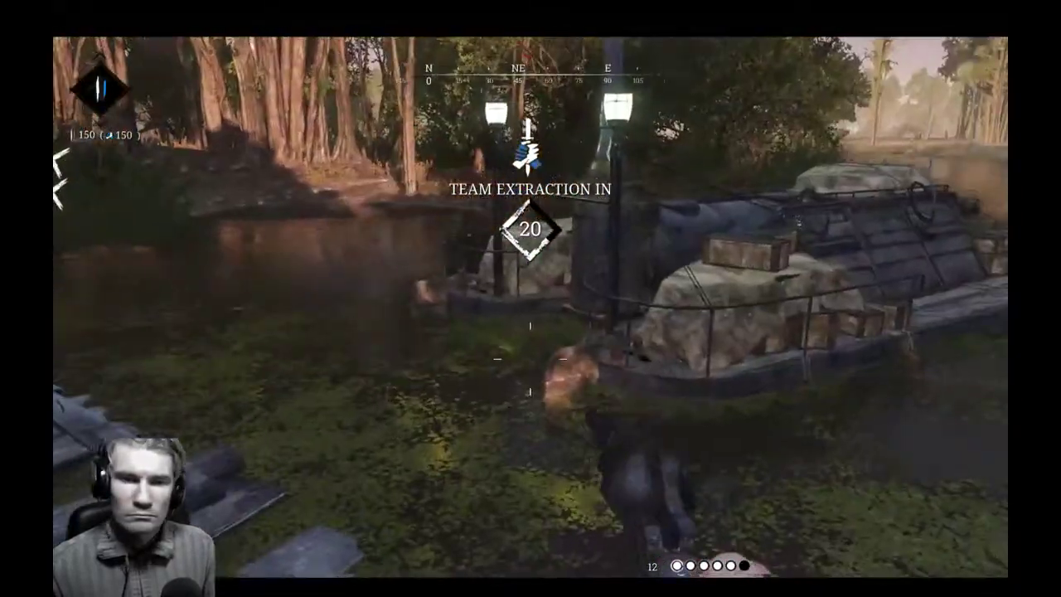
Fire the revolver into the shallows beside the broken bridge, enter the tall reeds and switch to the scoped rifle.
key("w")
left_click(531, 359)
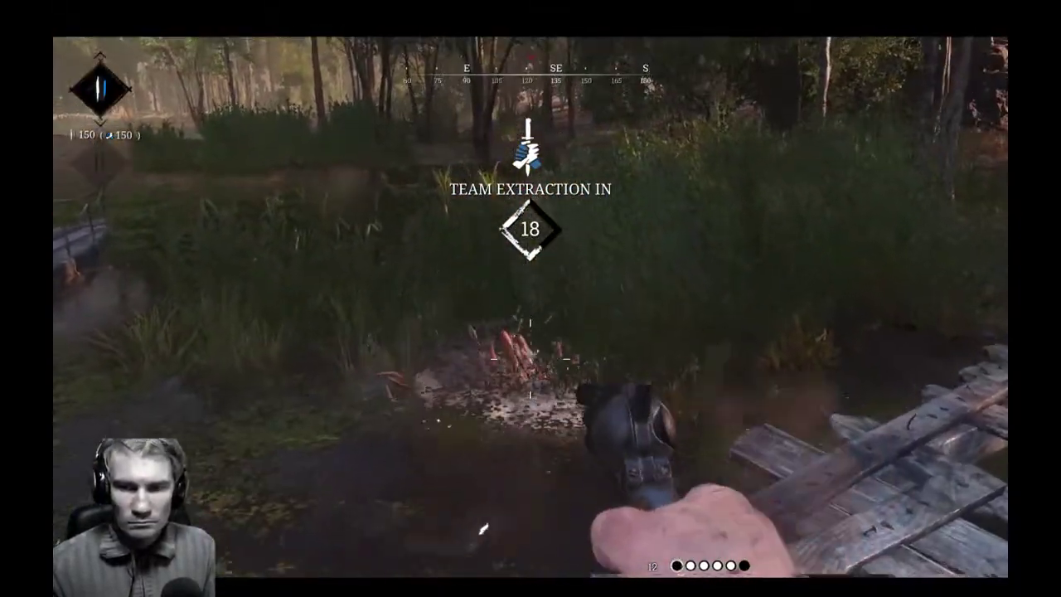
left_click(530, 359)
key("w")
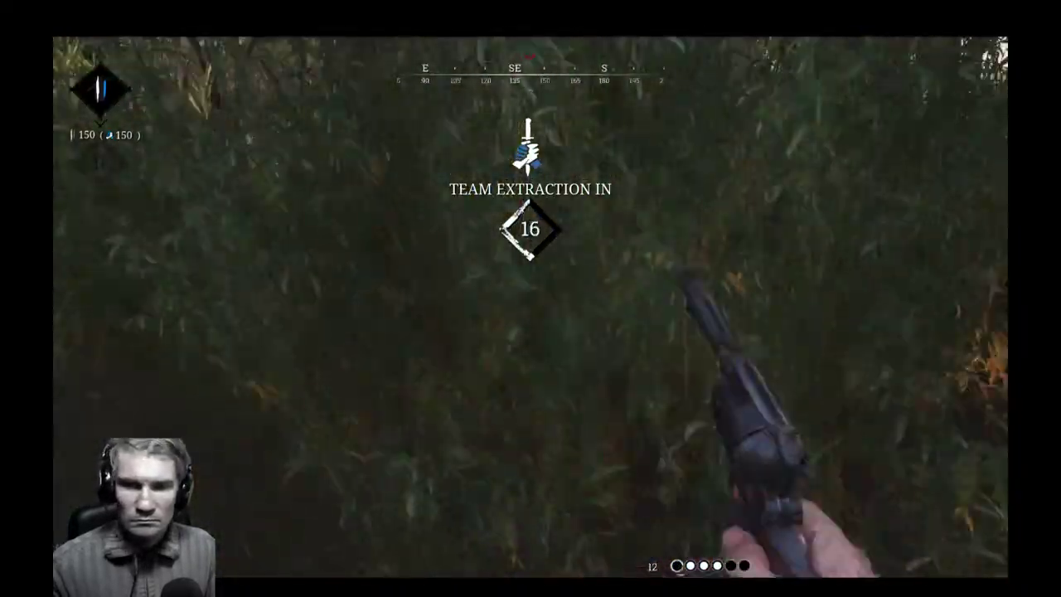
key("w")
key("1")
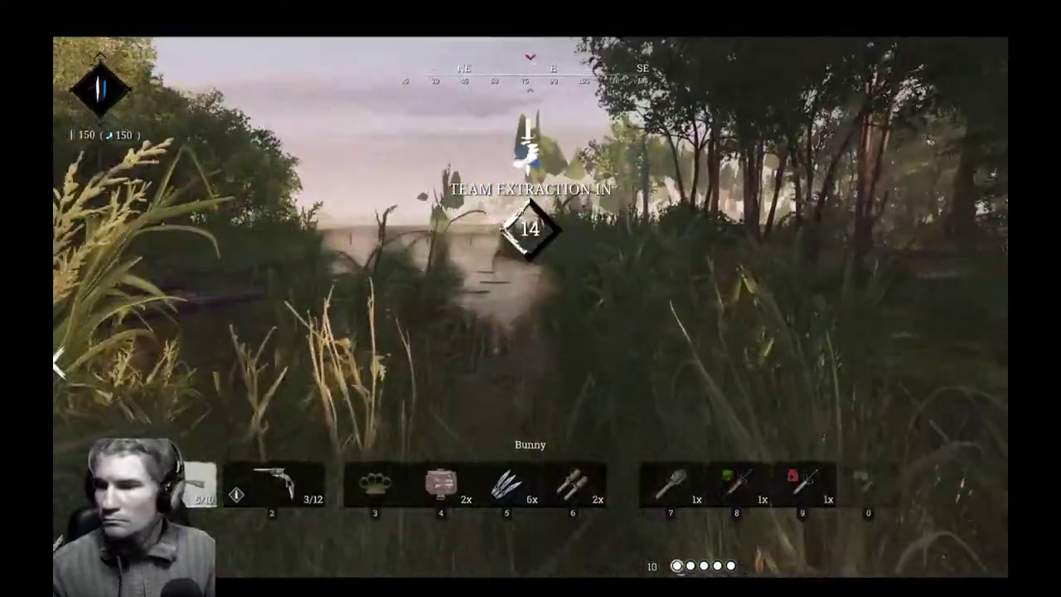
Stay hidden in the reeds and fire the scoped rifle while the team extraction countdown runs out.
key("w")
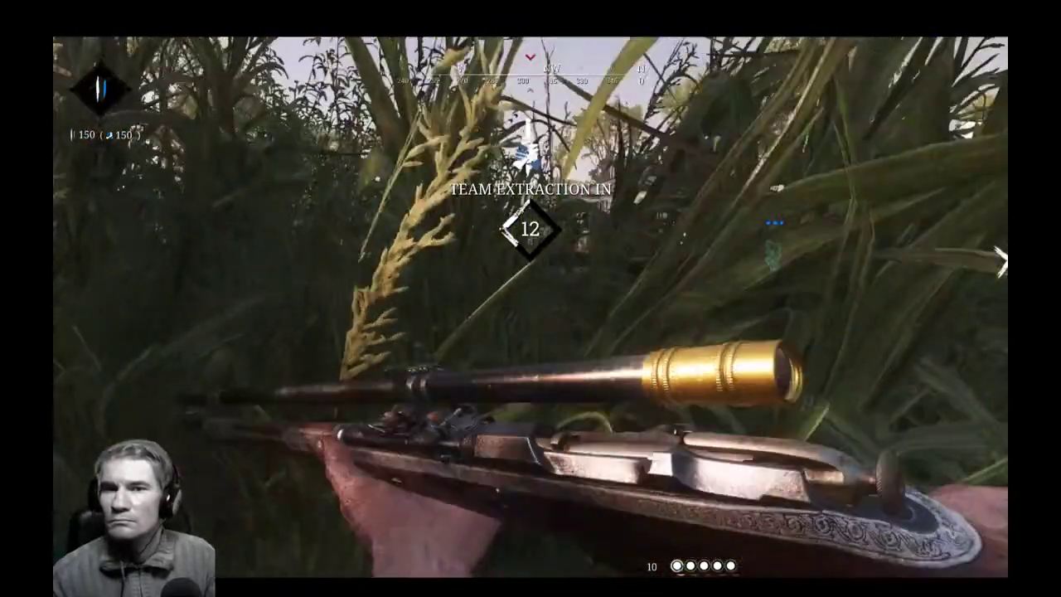
right_click_drag(531, 299, 531, 298)
left_click(531, 298)
left_click(531, 359)
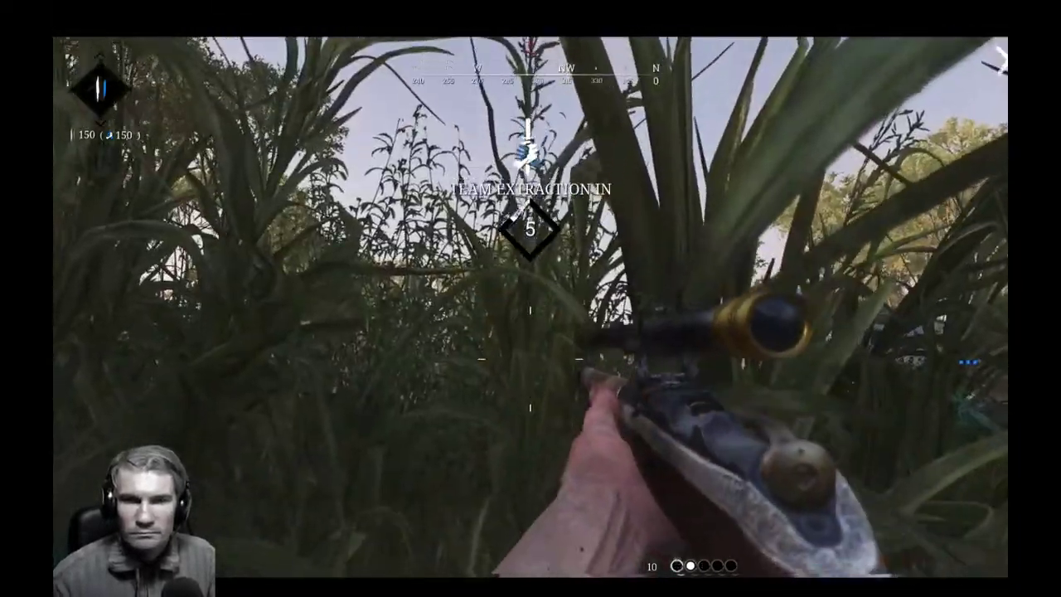
scroll(531, 299, "down", 5)
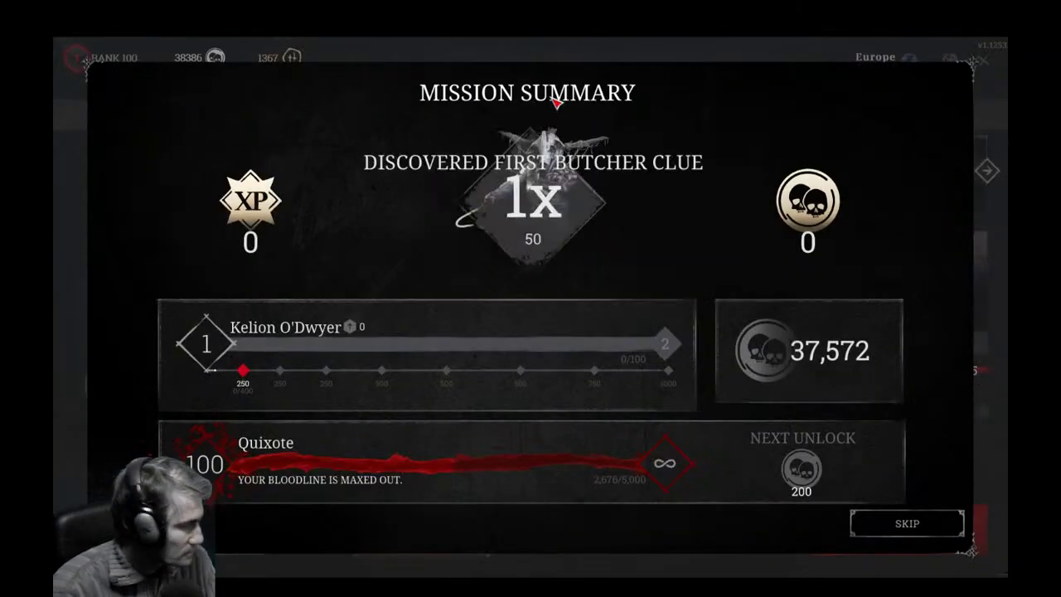
Skip through the mission summary to the lobby and open the hunter's loadout overview.
left_click(905, 524)
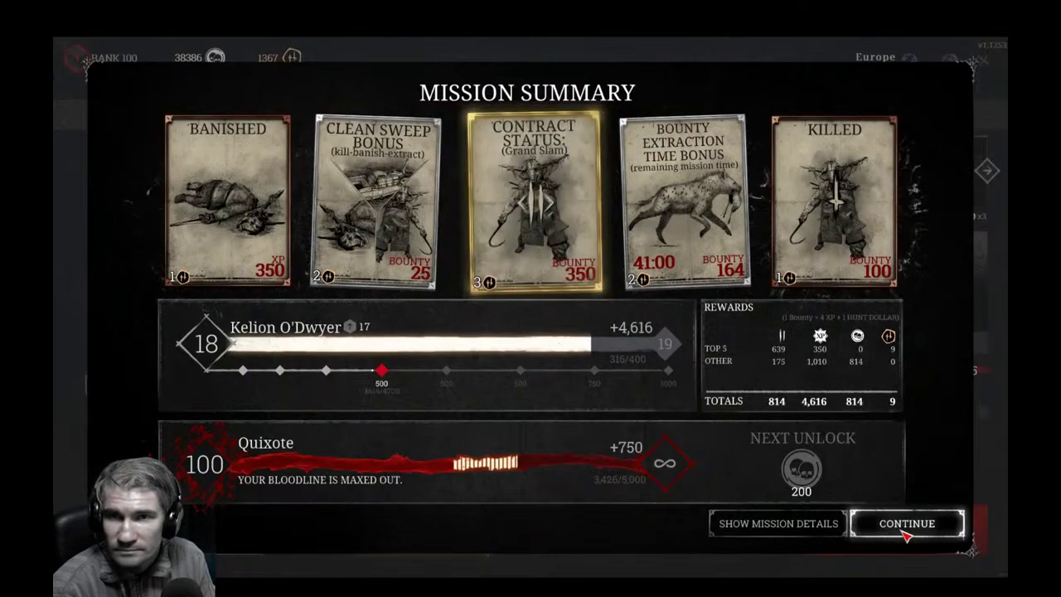
left_click(906, 529)
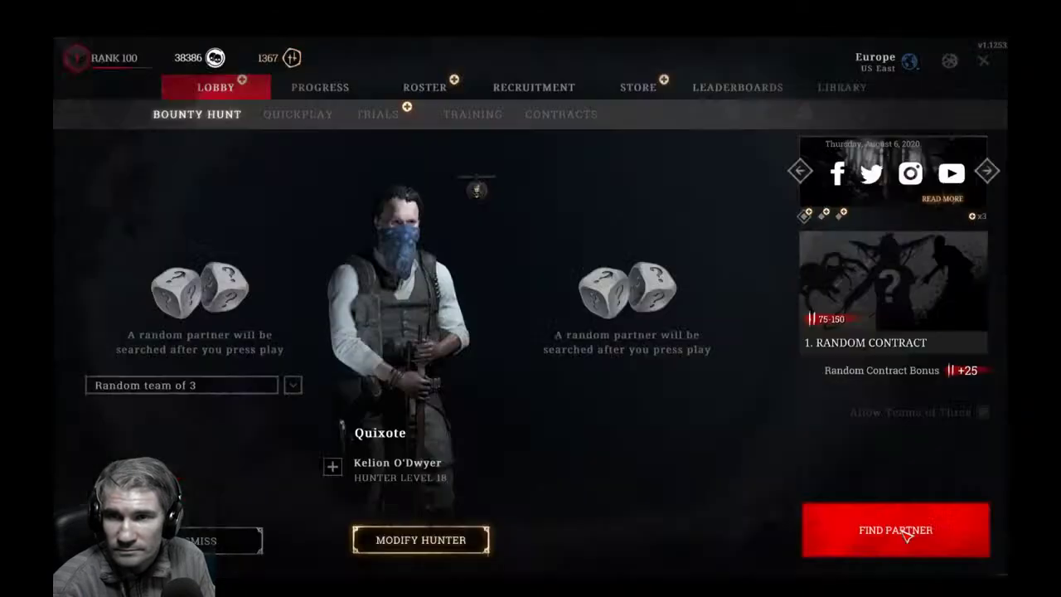
left_click(411, 544)
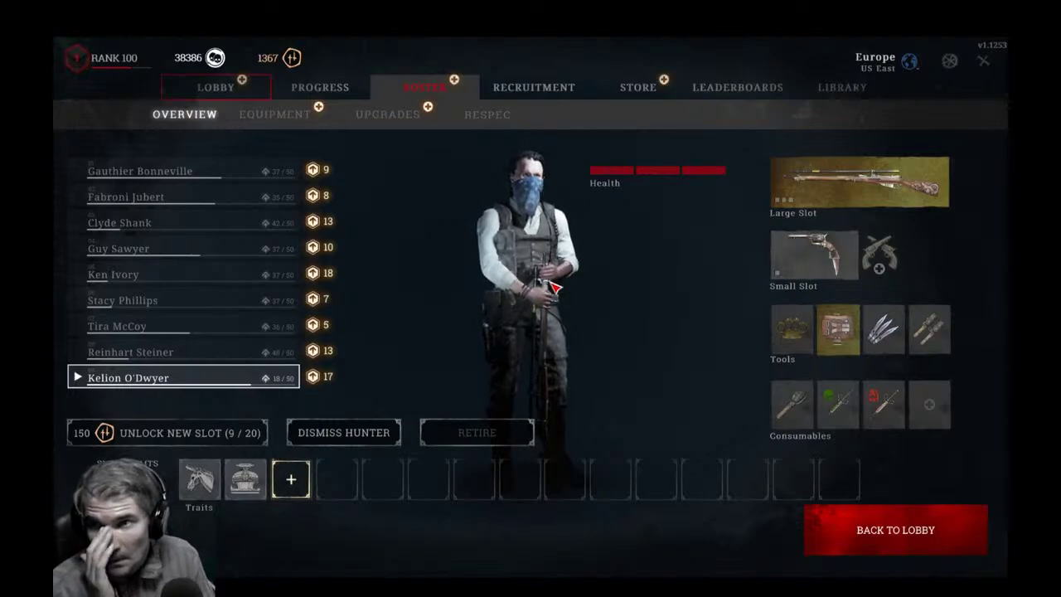
Check the daily and weekly challenges, view the bloodline progress and open the weapons store.
left_click(352, 86)
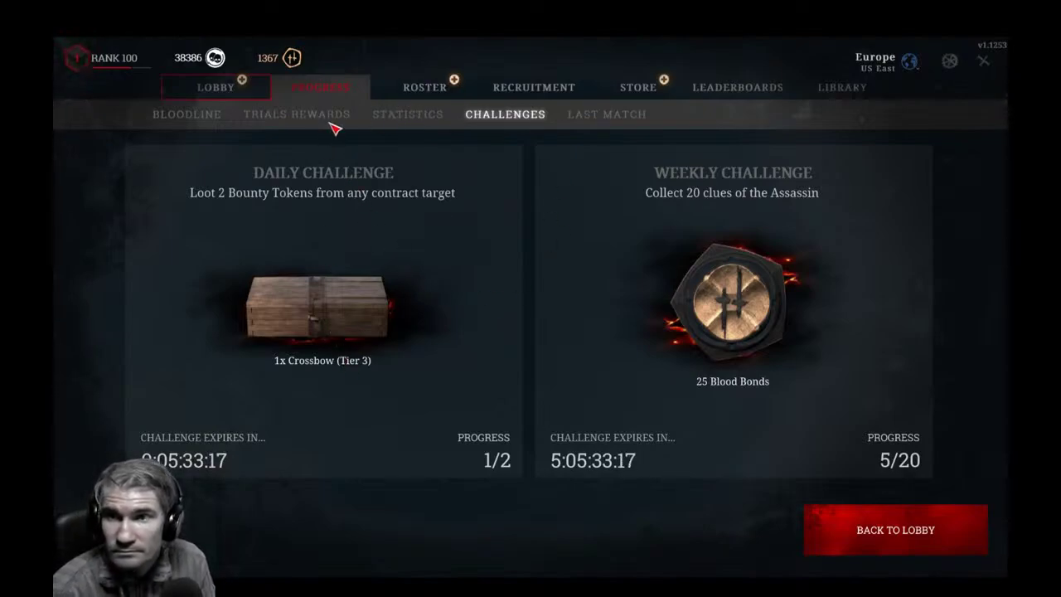
left_click(190, 93)
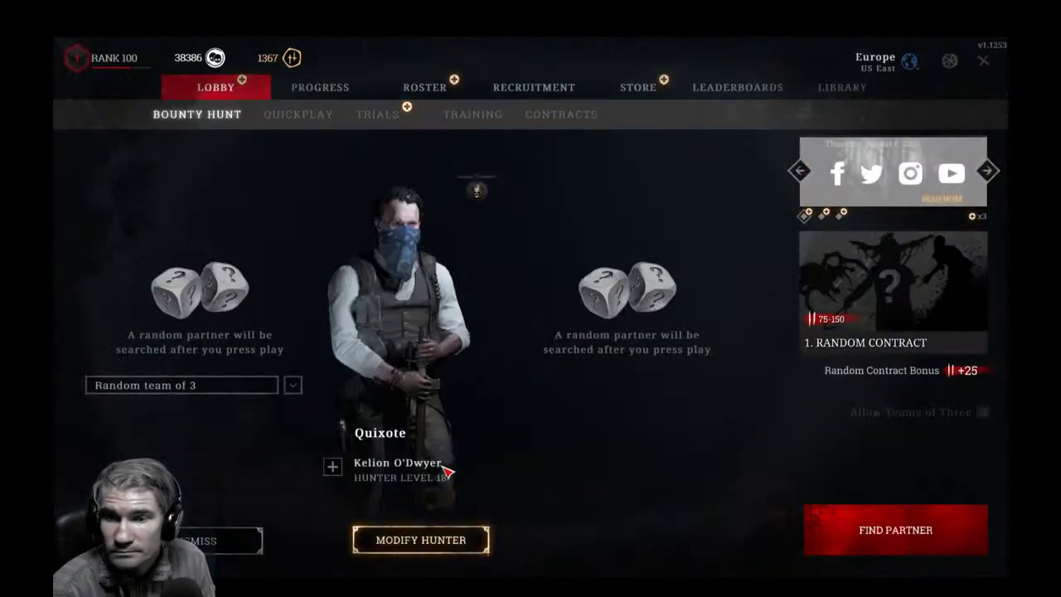
left_click(326, 88)
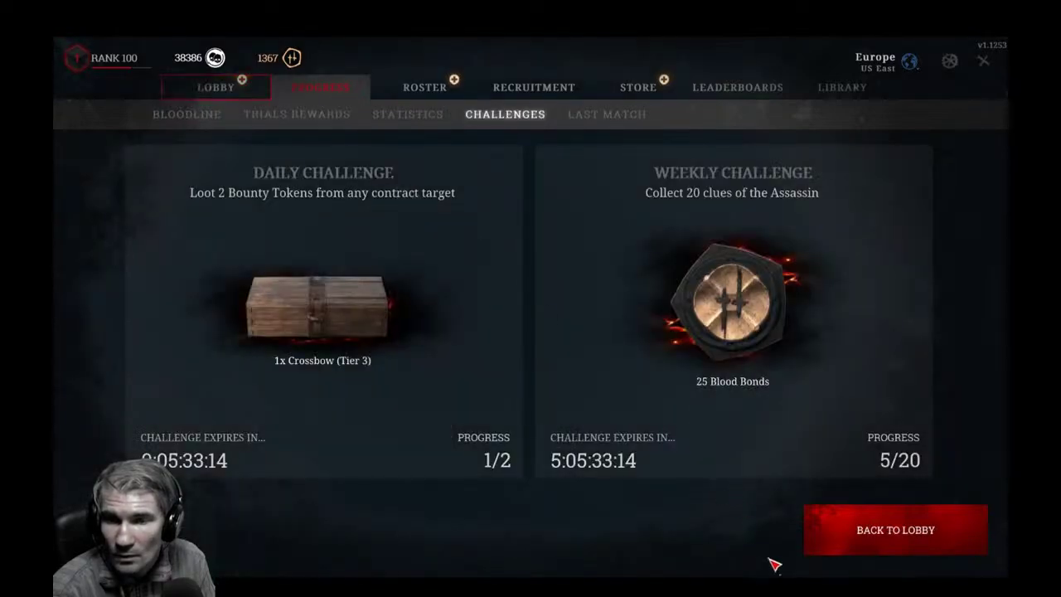
left_click(187, 116)
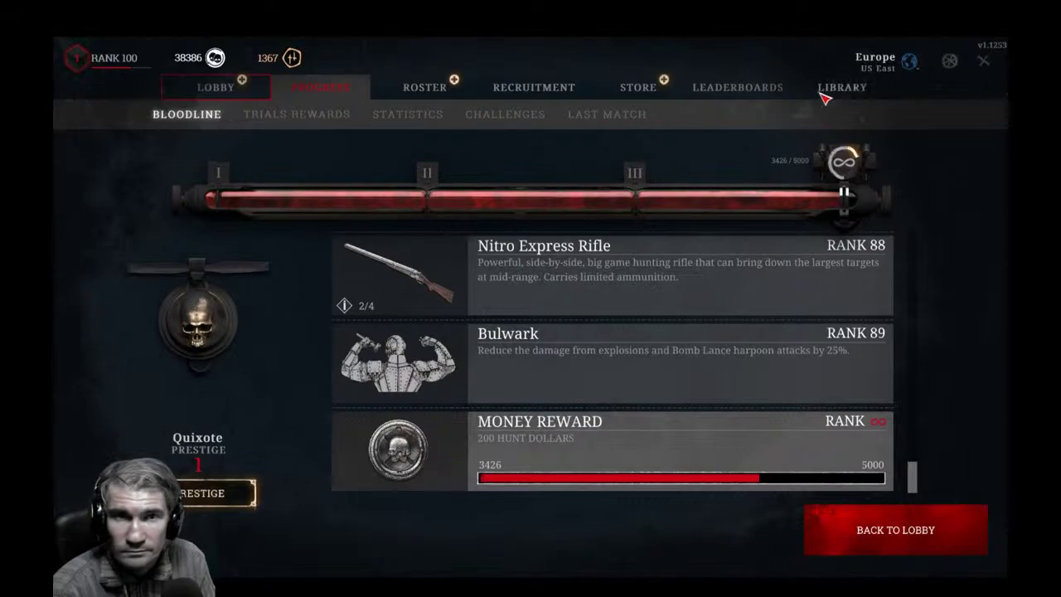
left_click(638, 91)
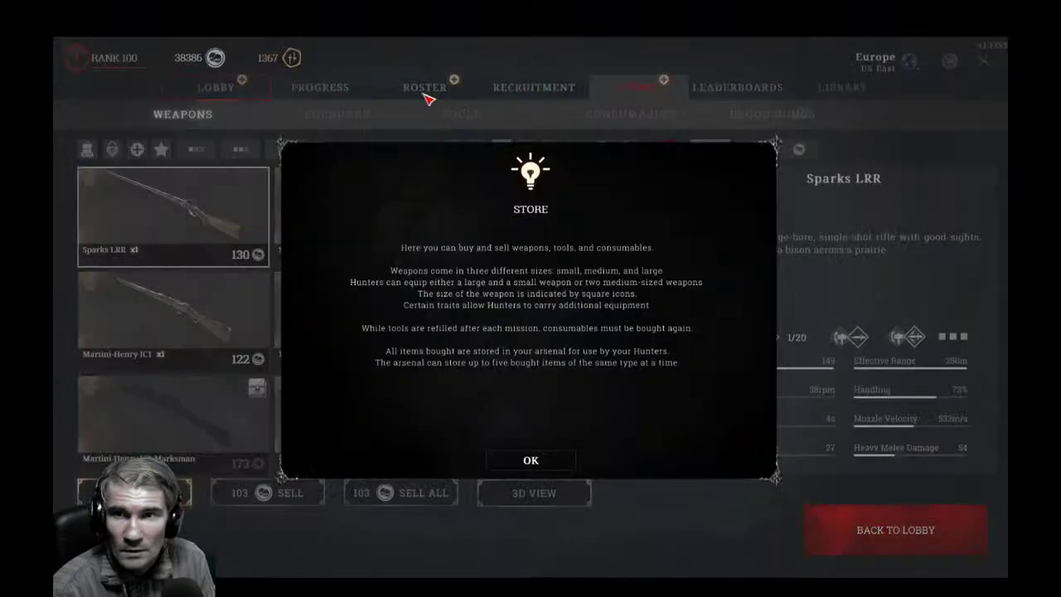
Dismiss the store introduction and look over the hunter's available trait upgrades and equipment.
left_click(522, 461)
left_click(423, 88)
left_click(380, 115)
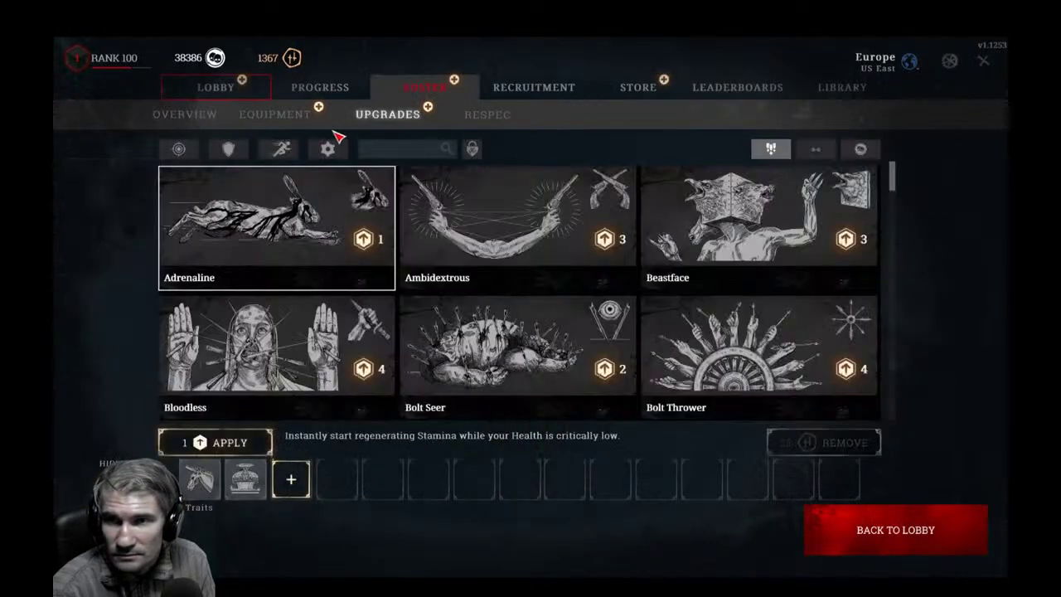
left_click(279, 119)
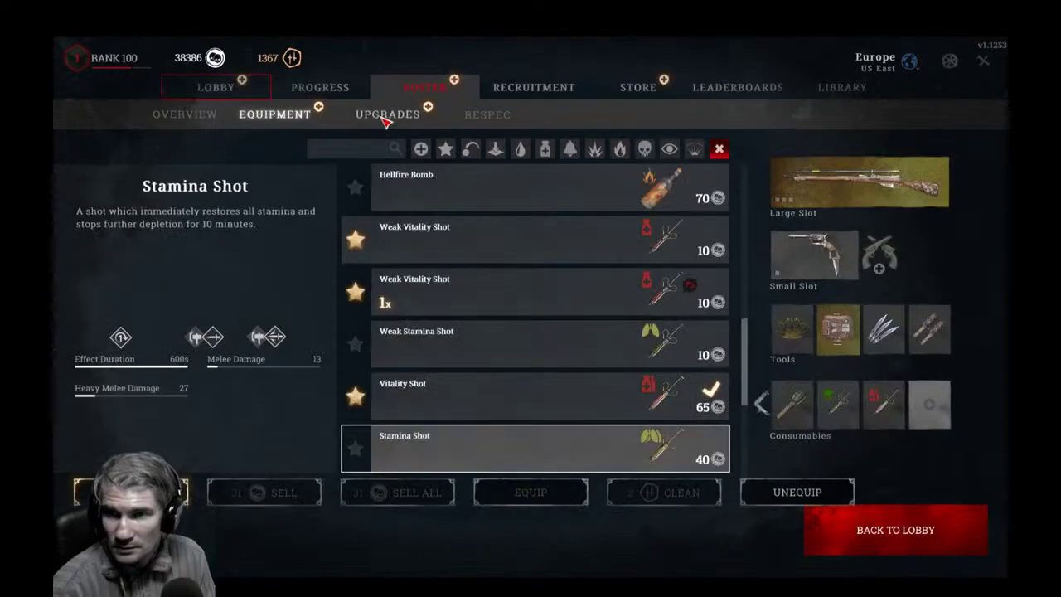
left_click(386, 117)
View the bloodline progress and the roster, then open the library's books and dismiss the introduction.
left_click(313, 91)
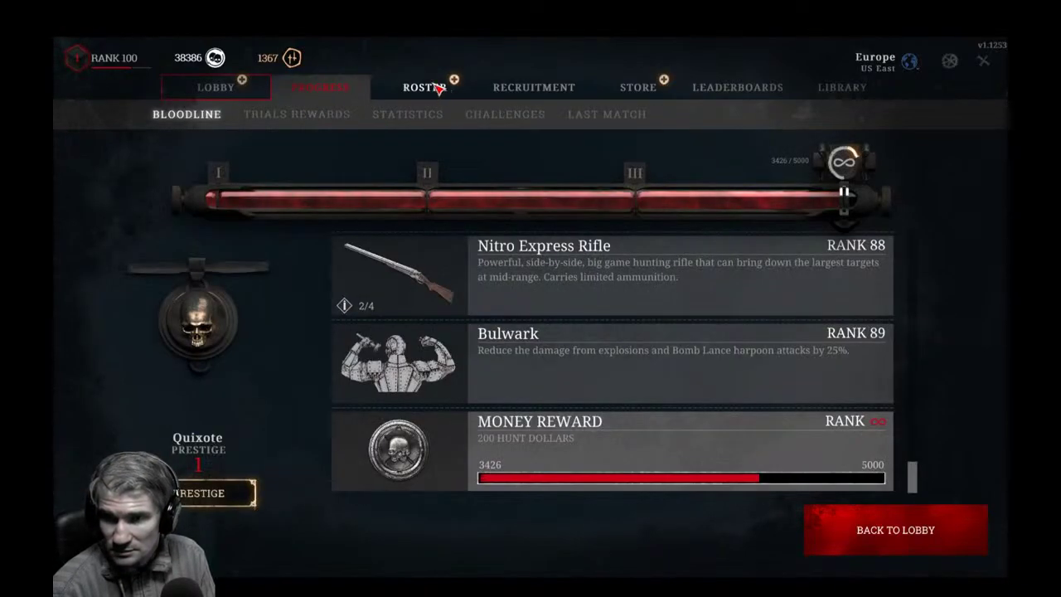
left_click(437, 89)
left_click(836, 92)
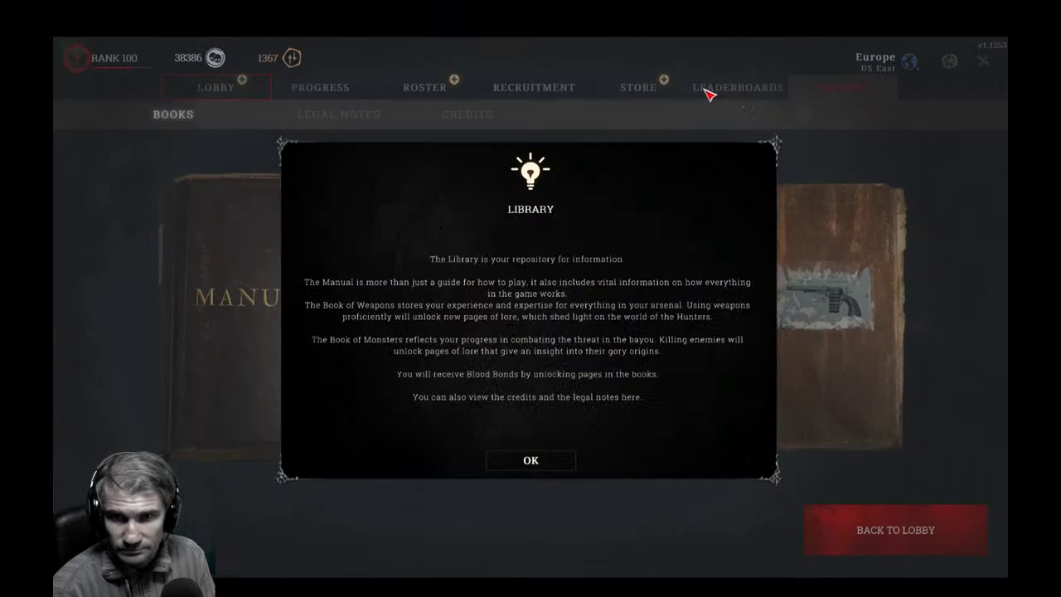
left_click(534, 464)
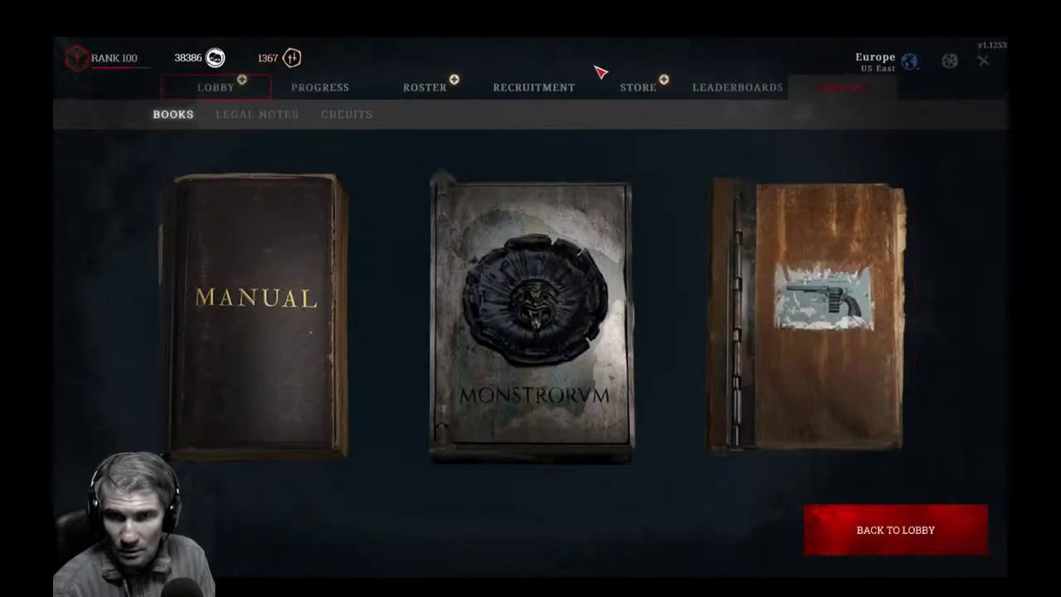
Browse the store's consumables and view the details of the Big Dynamite Bundle and the Ammo Box.
left_click(643, 92)
left_click(504, 114)
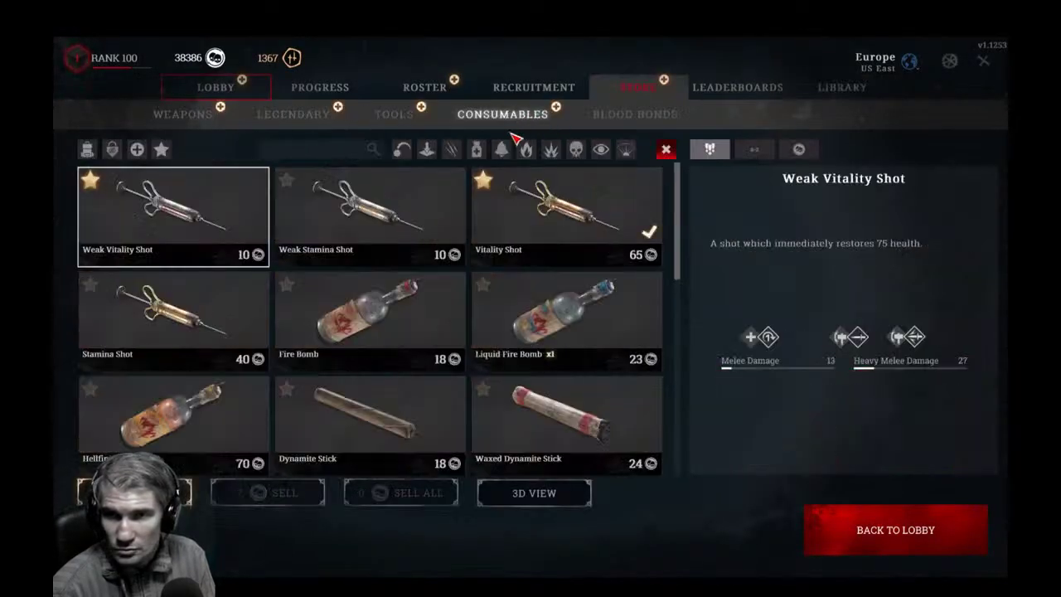
scroll(548, 306, "down", 5)
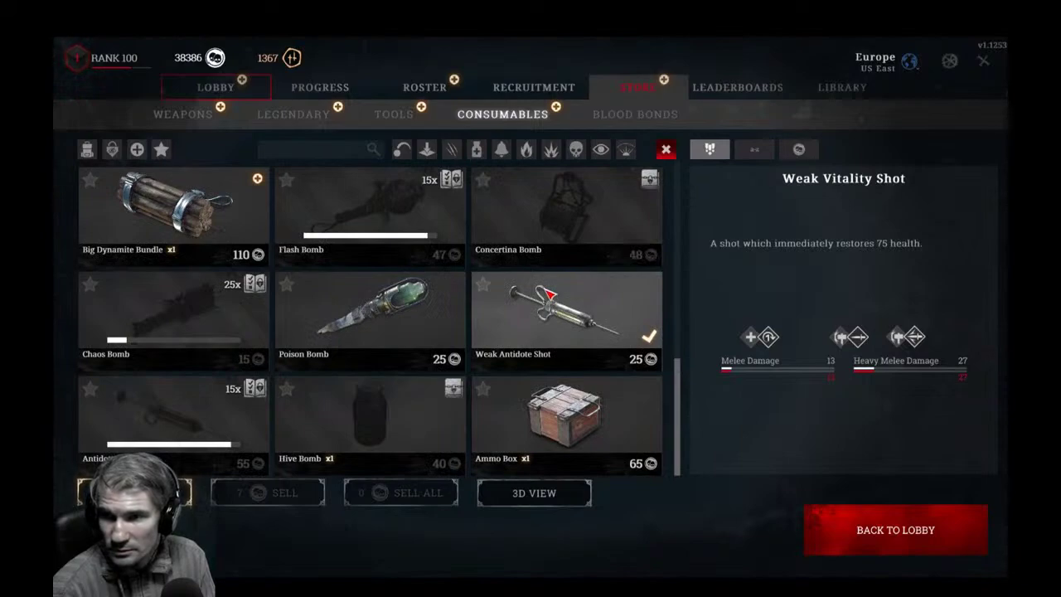
left_click(233, 220)
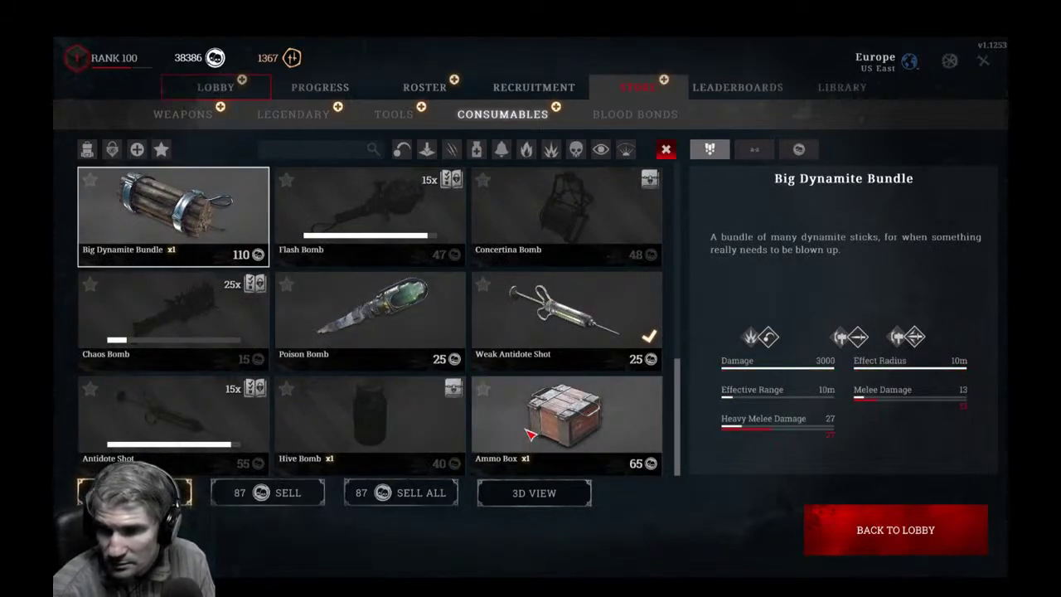
left_click(572, 464)
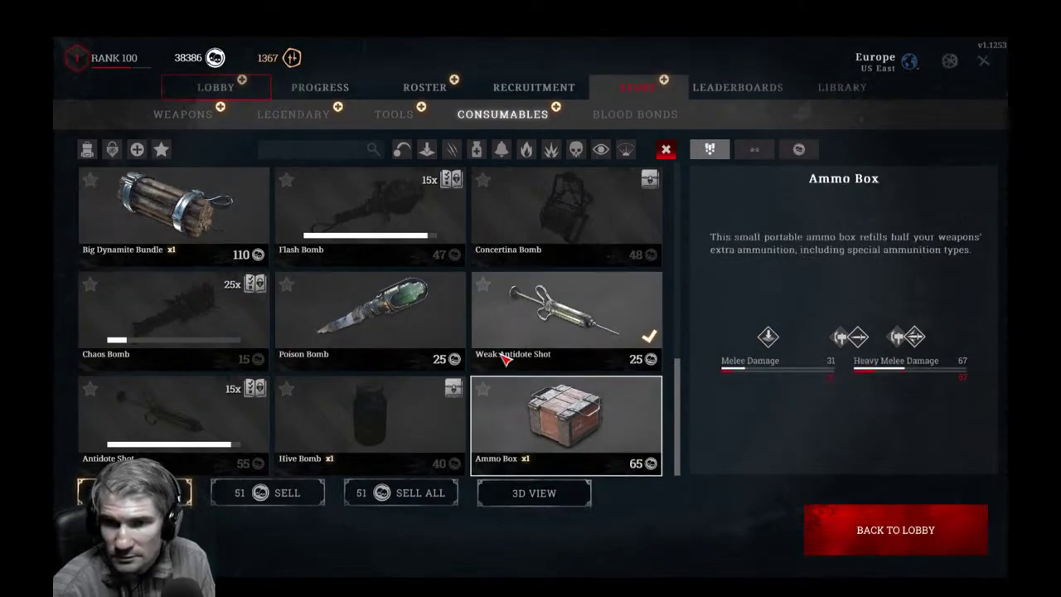
Glance at the store's tools, return to the consumables and view the Big Dynamite Bundle and Concertina Bomb details.
scroll(504, 357, "up", 4)
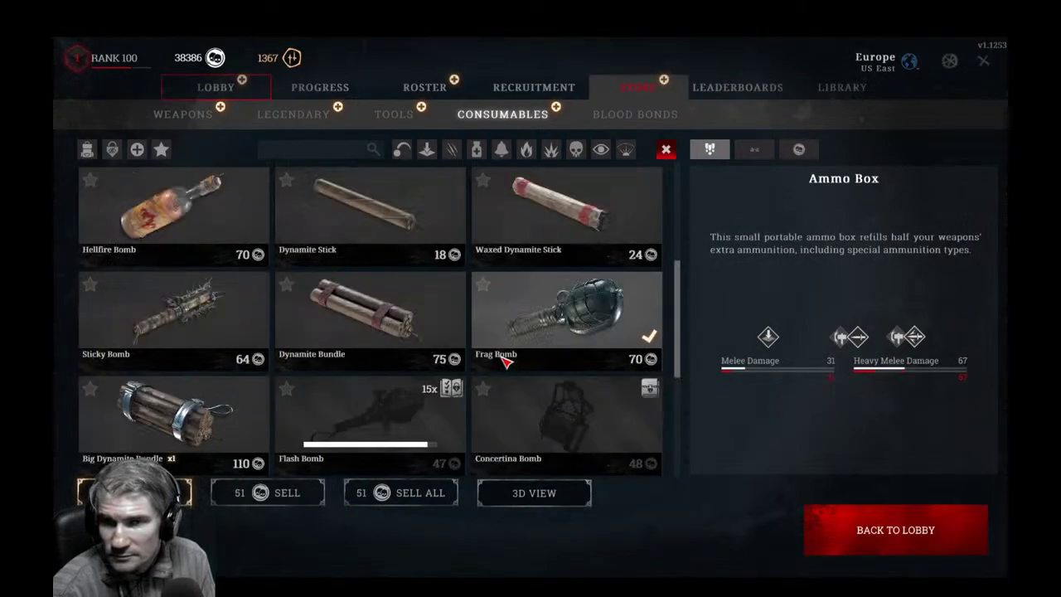
left_click(397, 114)
left_click(522, 113)
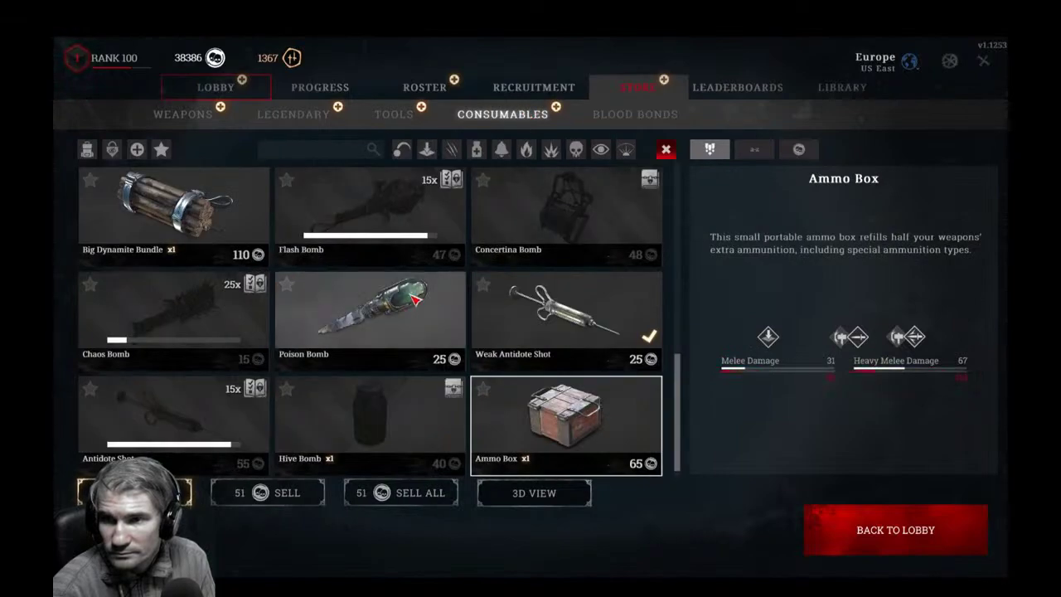
left_click(165, 219)
left_click(574, 263)
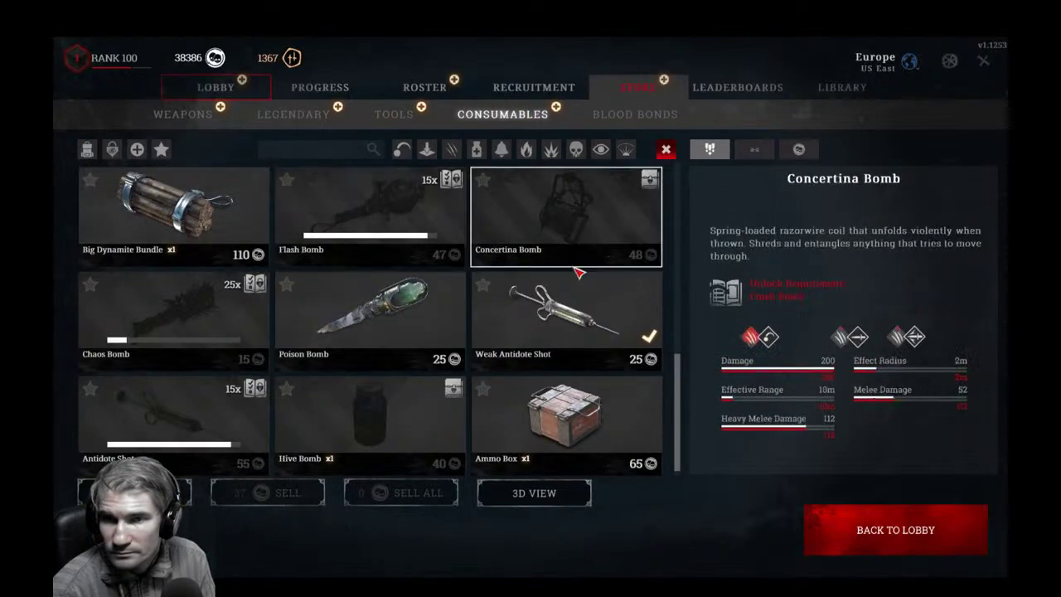
Compare the details of the Liquid Fire Bomb, Fire Bomb and Stamina Shot in the consumables store.
scroll(580, 307, "up", 5)
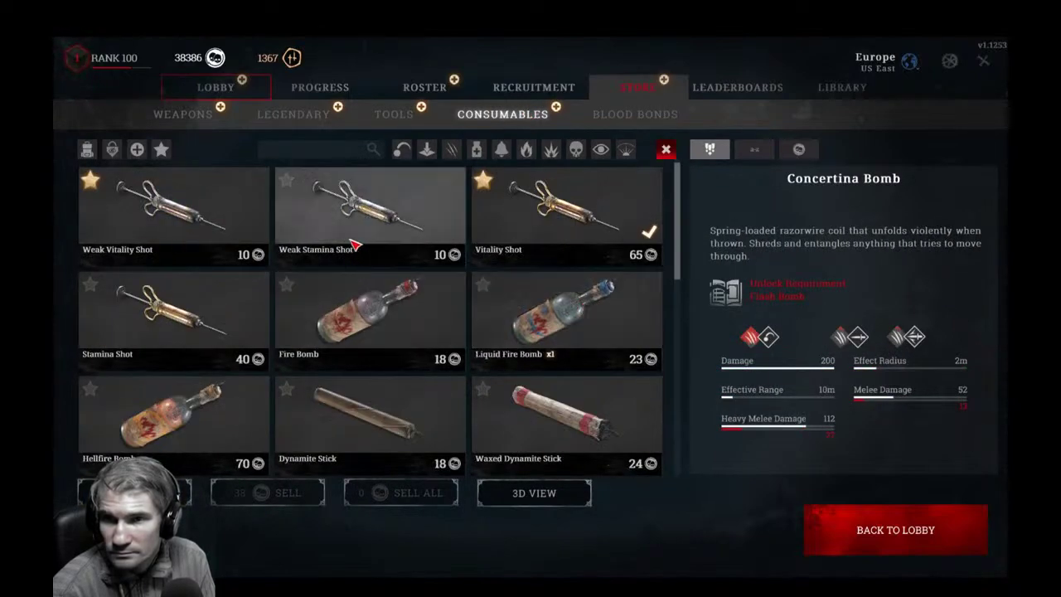
left_click(594, 323)
left_click(413, 323)
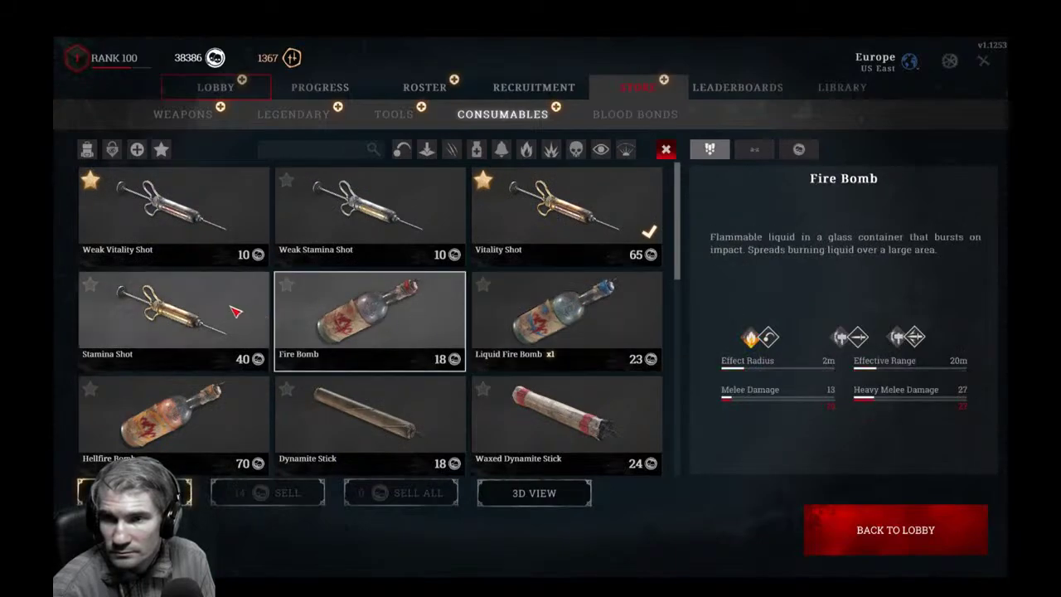
left_click(235, 311)
Check the details of the locked consumables, including the Concertina Bomb, Flash Bomb, Chaos Bomb and Hive Bomb.
scroll(527, 373, "down", 5)
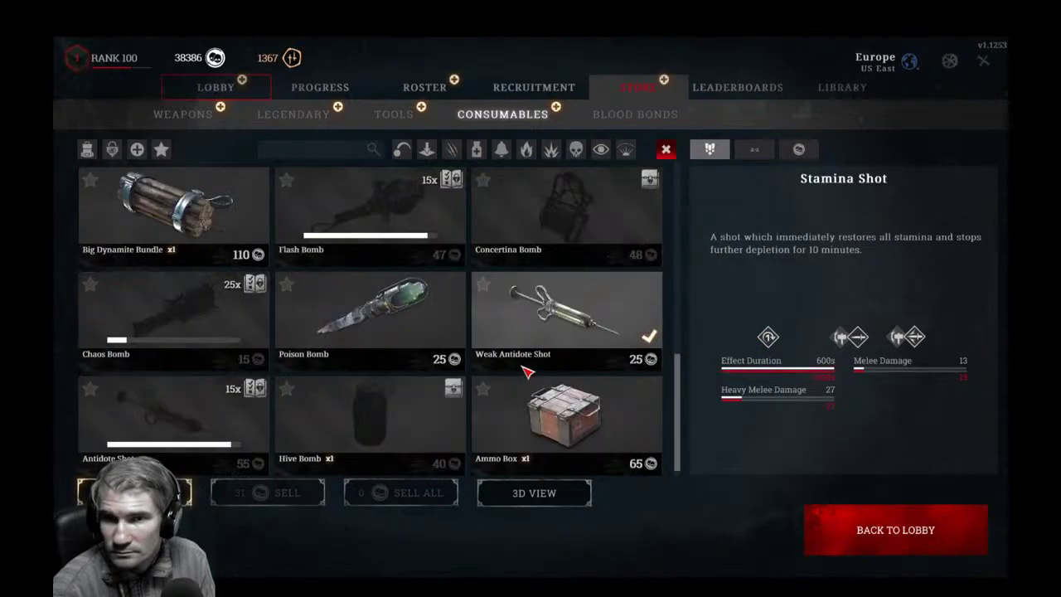
left_click(316, 433)
left_click(538, 222)
left_click(291, 210)
left_click(257, 351)
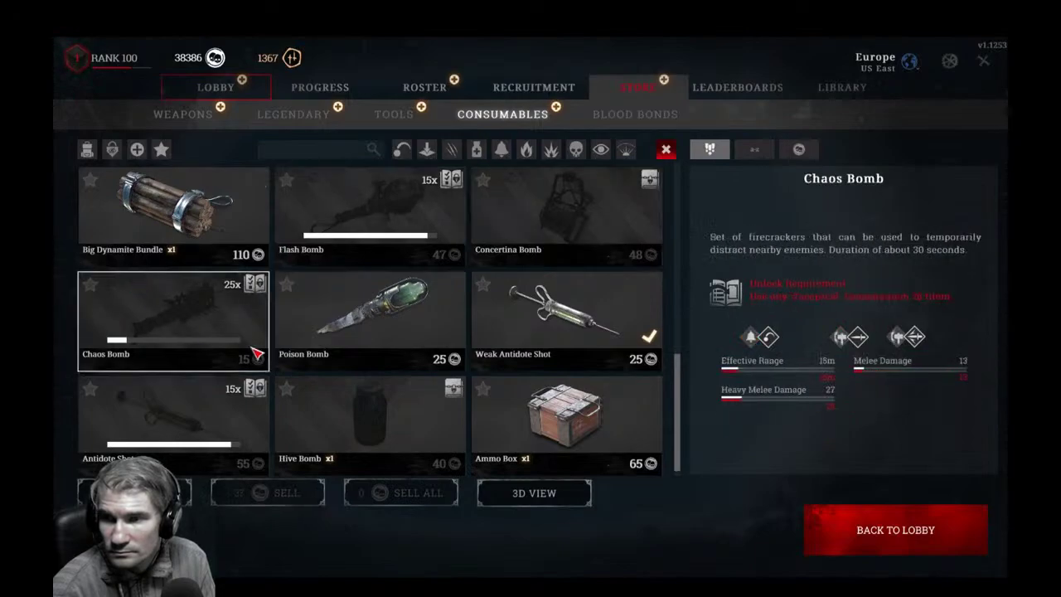
left_click(319, 414)
scroll(353, 367, "up", 5)
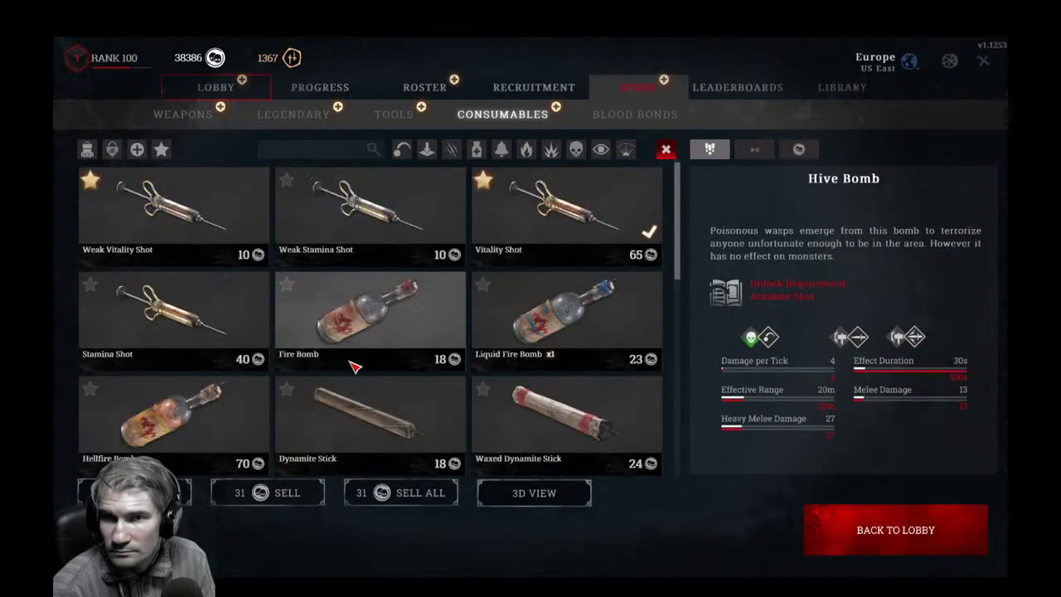
Look through the store's tools and legendary weapons, dismissing the legendary introduction, and return to the regular weapons.
left_click(397, 116)
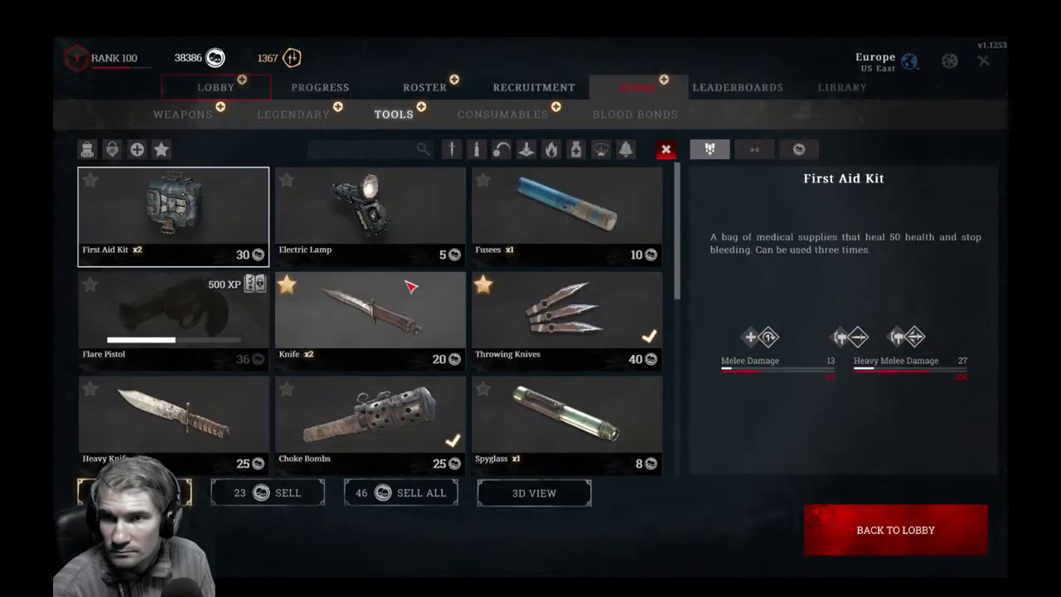
scroll(320, 333, "down", 5)
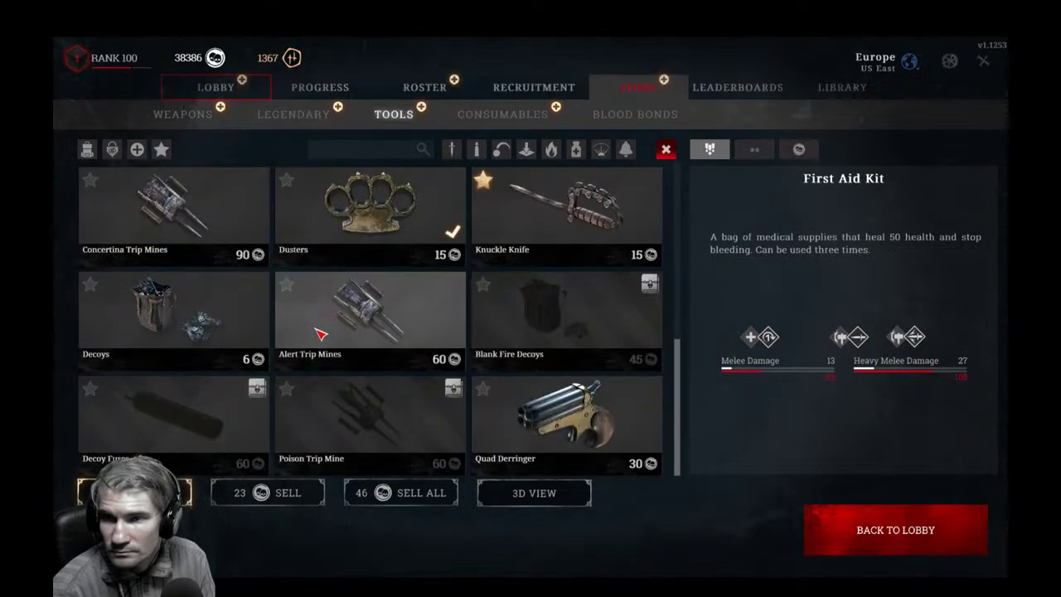
left_click(330, 116)
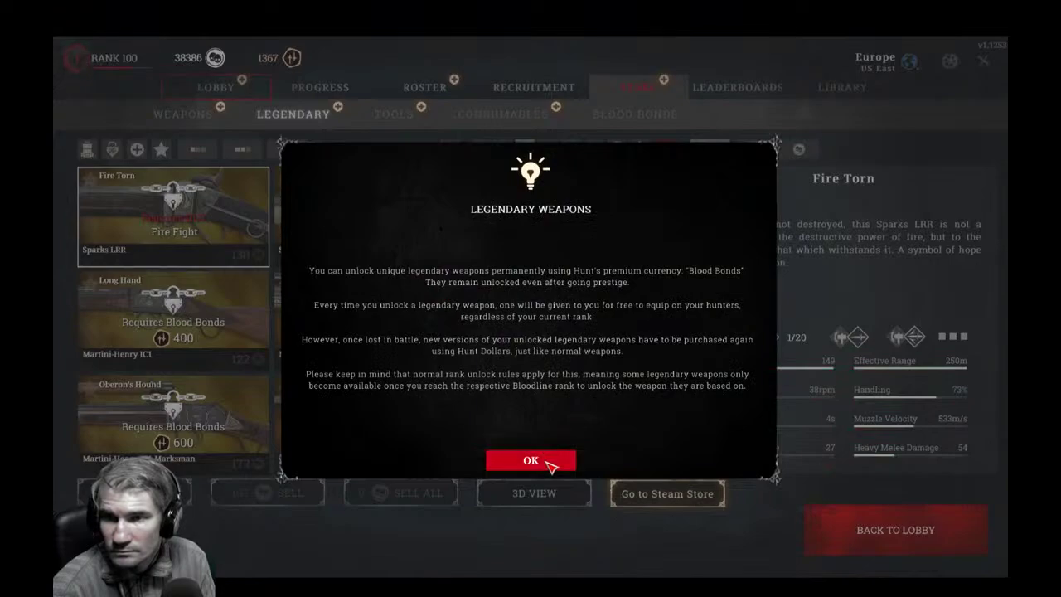
left_click(531, 459)
scroll(569, 240, "down", 5)
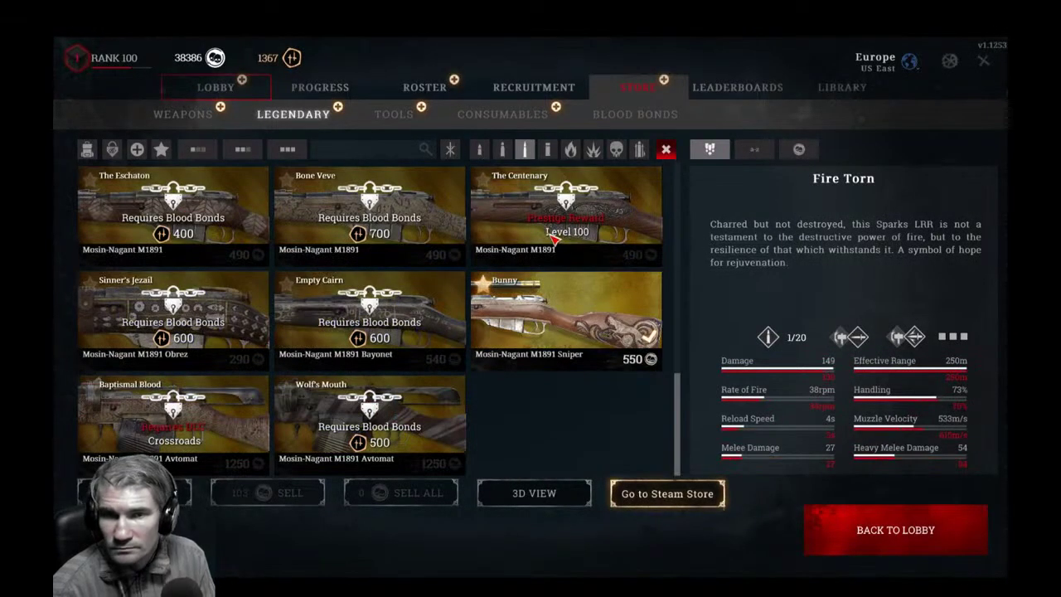
scroll(554, 238, "up", 5)
left_click(185, 119)
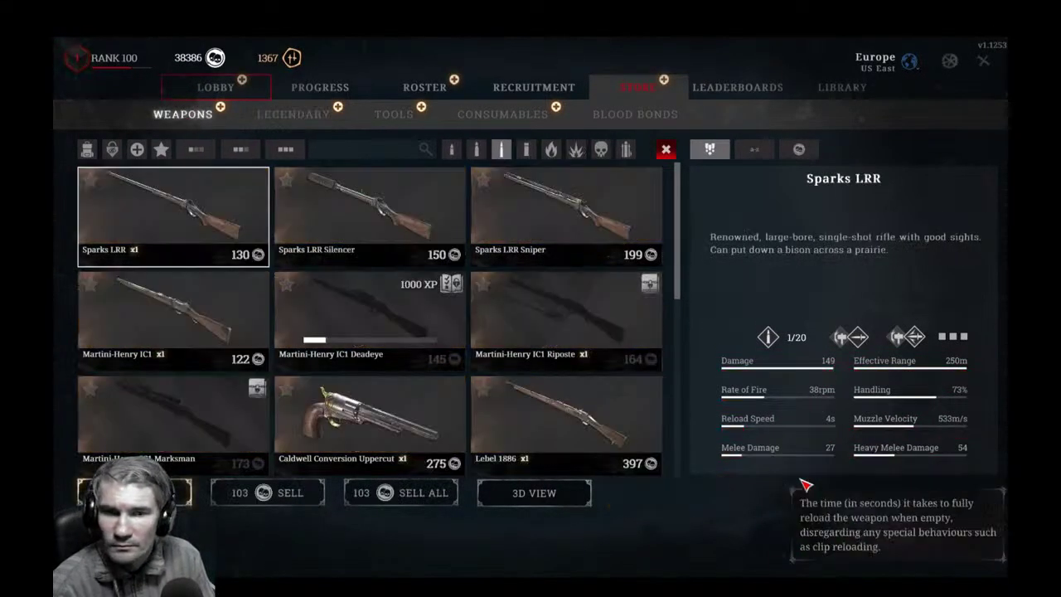
Return to the lobby, open the current hunter for modification and briefly check the next free trait slot.
left_click(857, 538)
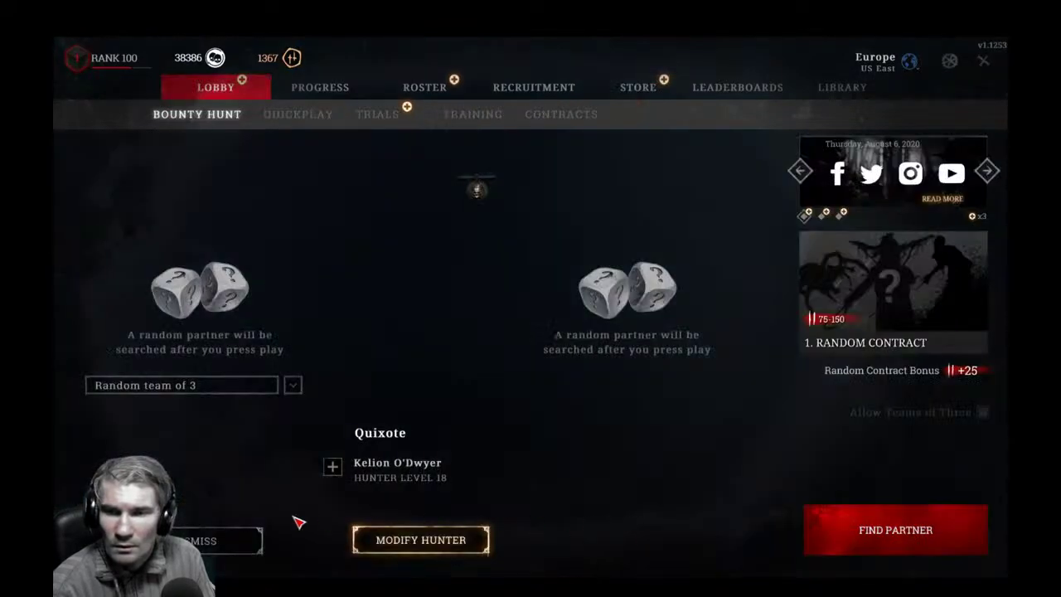
left_click(423, 544)
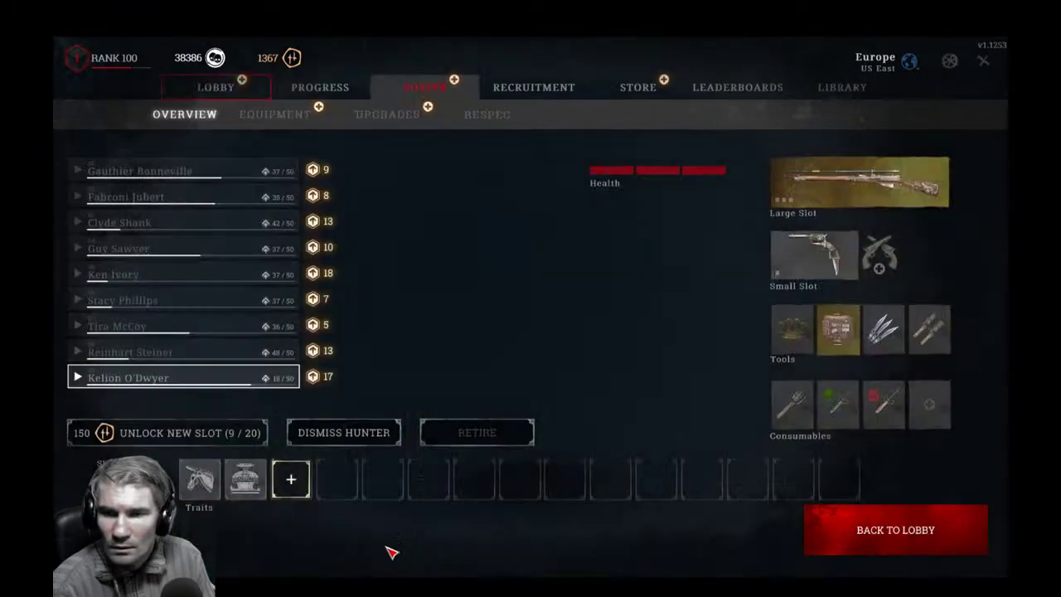
left_click(293, 491)
key("Escape")
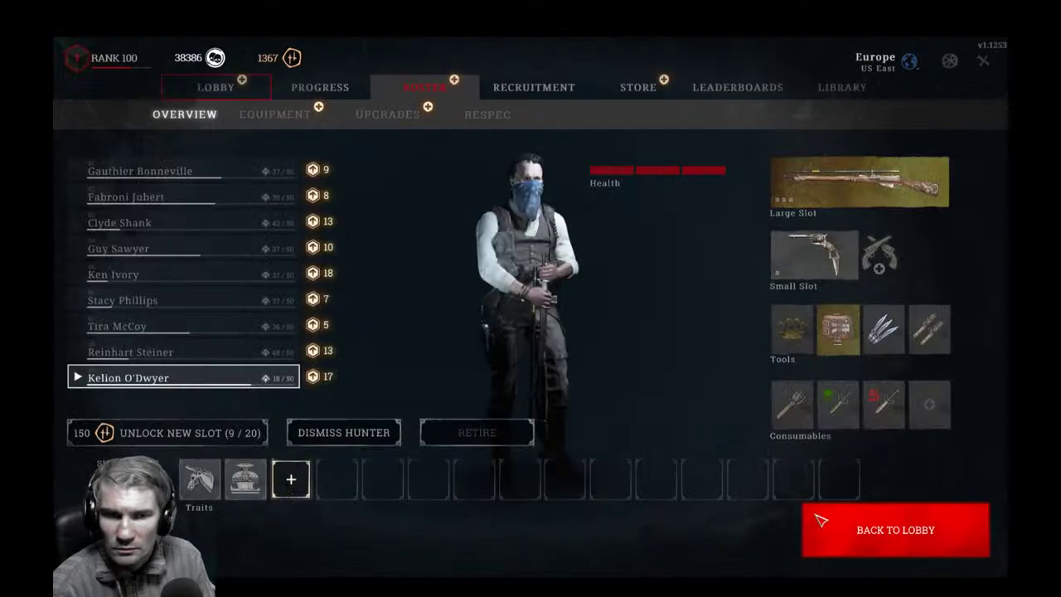